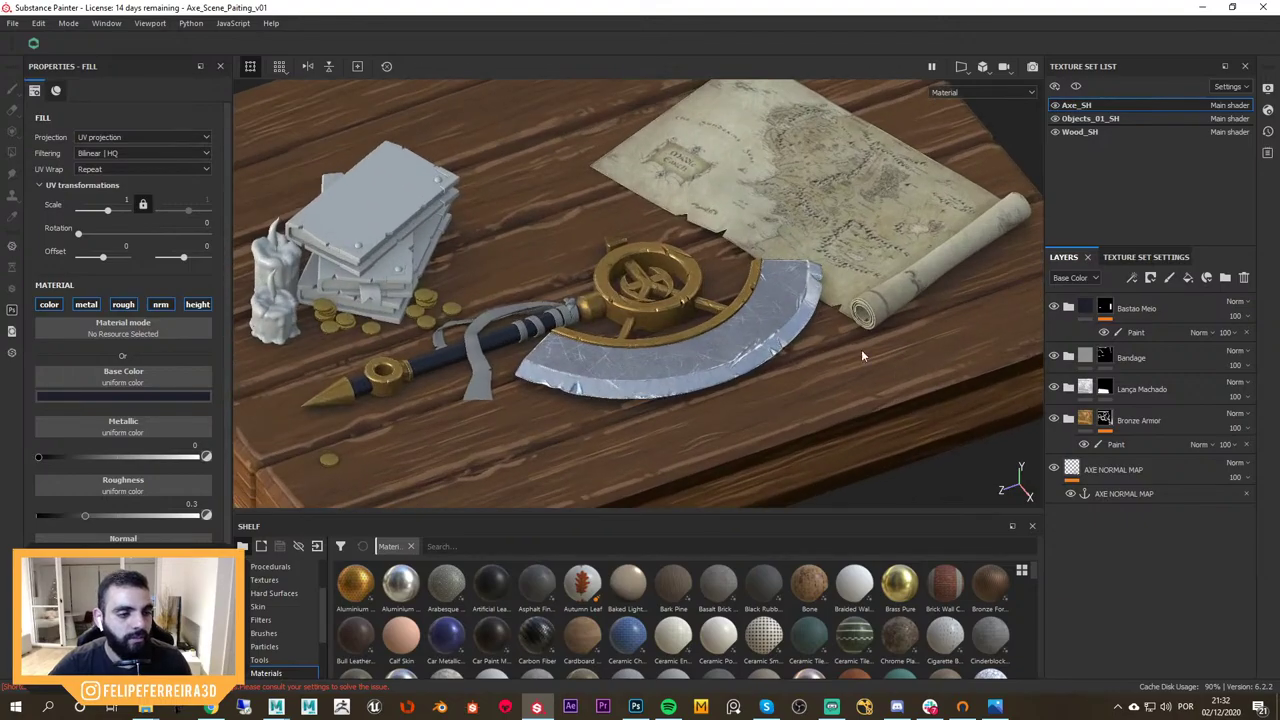
Examine the whole table scene with the axe, books, candles, coins and map from several angles
{"action": "left_click_drag", "start_coordinate": [902, 343], "coordinate": [809, 298], "text": "alt"}
{"action": "right_click_drag", "start_coordinate": [809, 298], "coordinate": [814, 350], "text": "alt"}
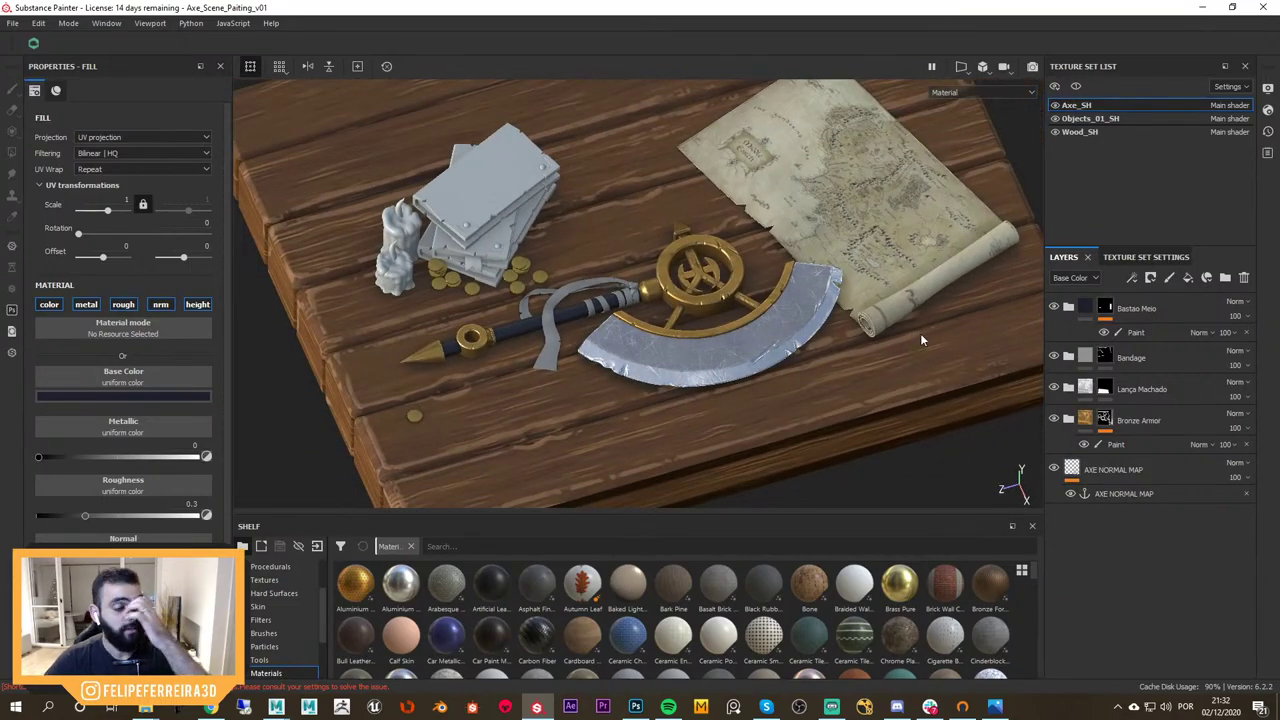
{"action": "left_click_drag", "start_coordinate": [842, 330], "coordinate": [877, 318], "text": "alt"}
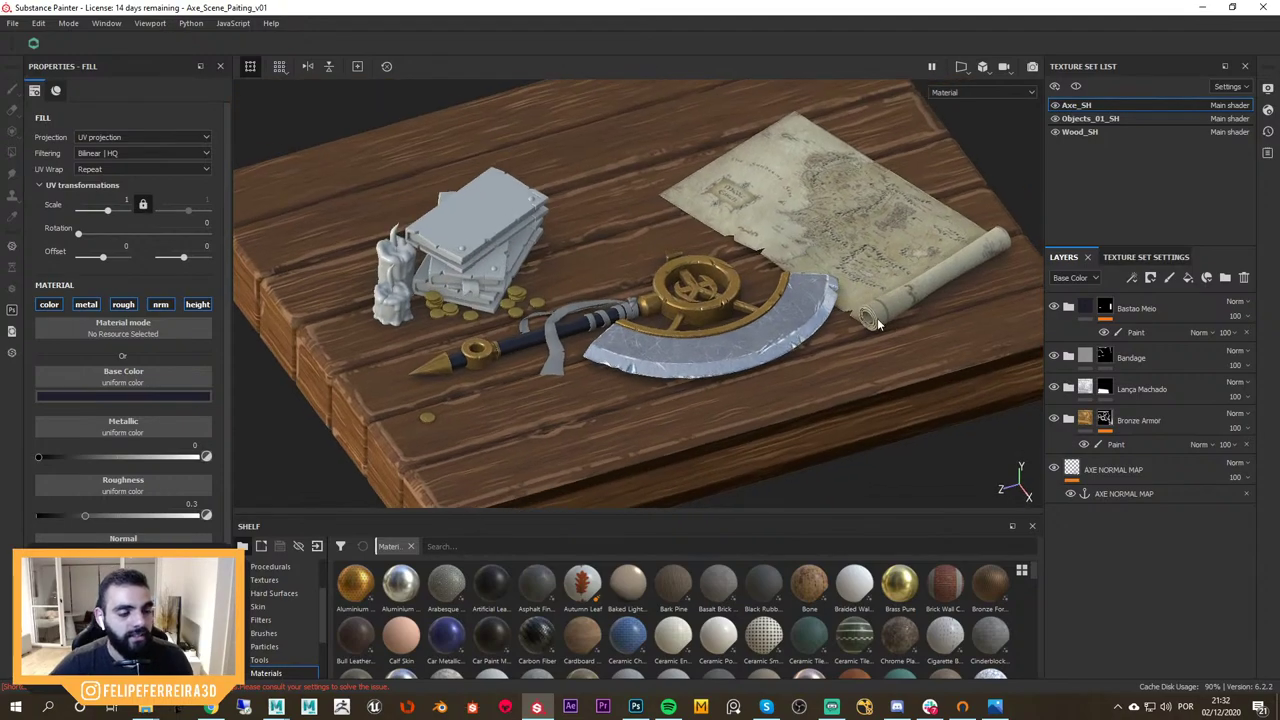
{"action": "middle_click_drag", "start_coordinate": [865, 328], "coordinate": [784, 338], "text": "alt"}
{"action": "right_click_drag", "start_coordinate": [784, 338], "coordinate": [894, 373], "text": "alt"}
{"action": "middle_click_drag", "start_coordinate": [894, 373], "coordinate": [940, 371], "text": "alt"}
{"action": "left_click_drag", "start_coordinate": [930, 371], "coordinate": [879, 354], "text": "alt"}
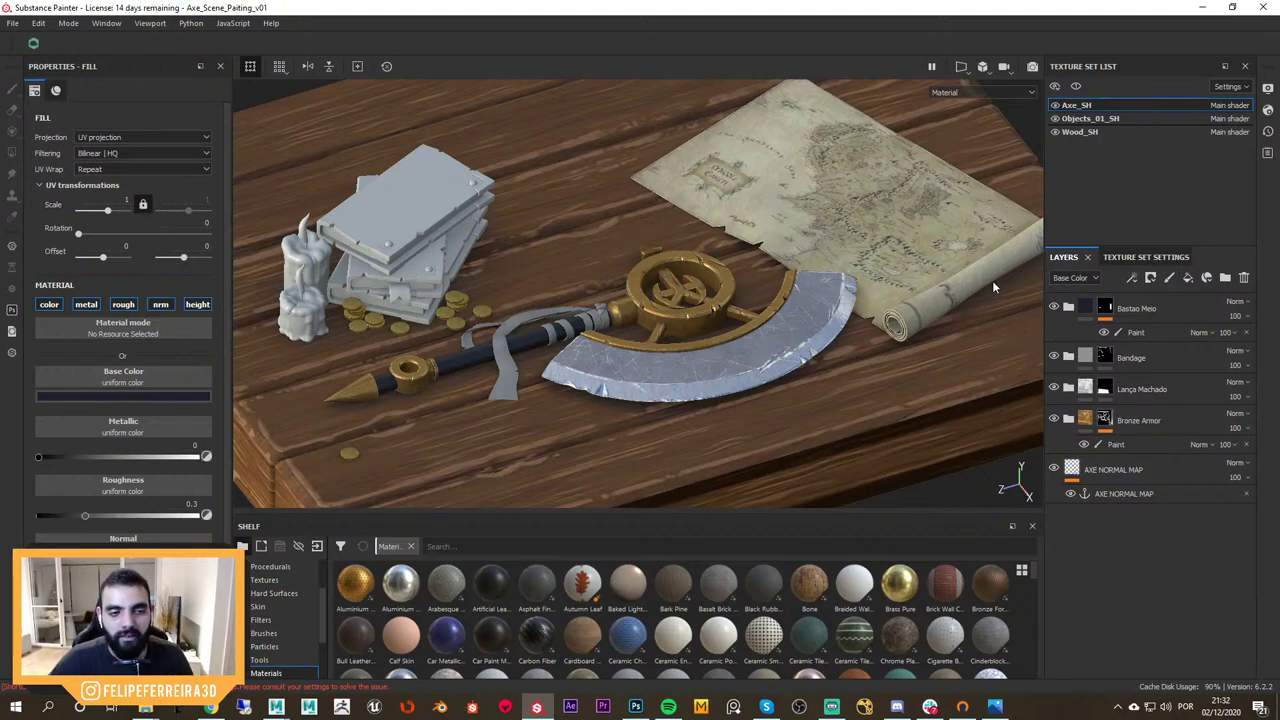
{"action": "left_click_drag", "start_coordinate": [994, 266], "coordinate": [942, 304], "text": "alt"}
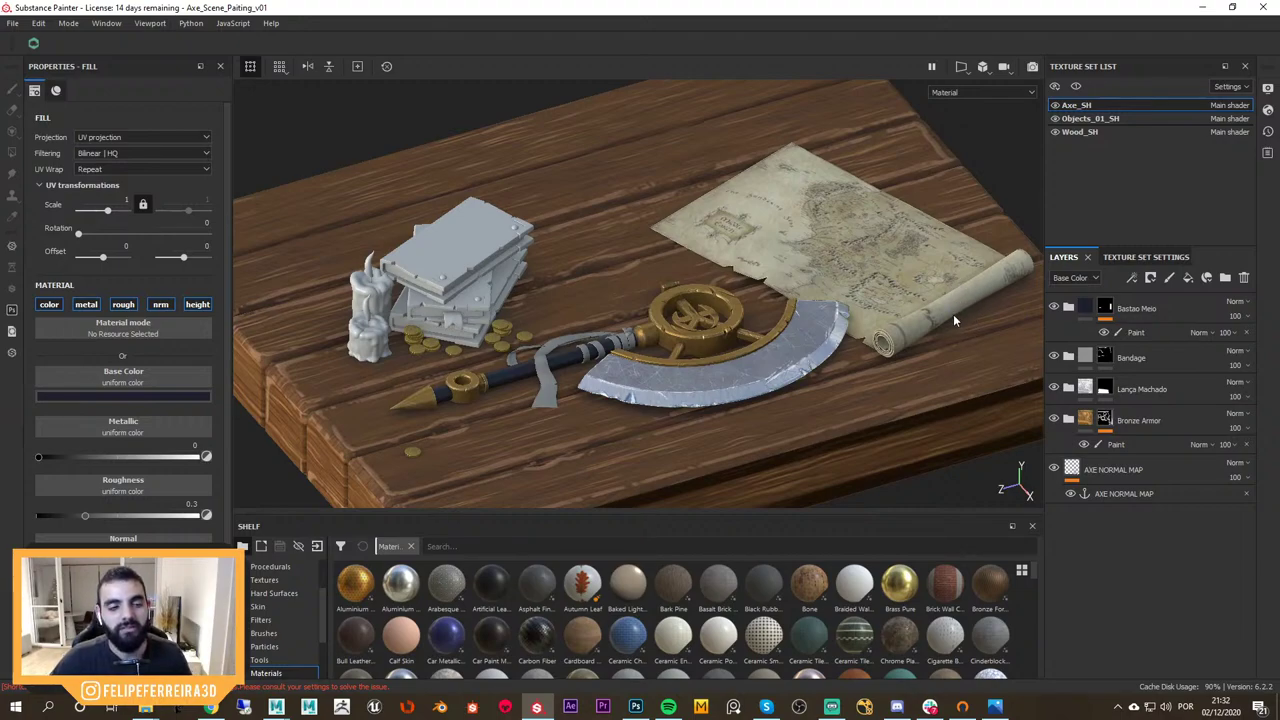
{"action": "right_click_drag", "start_coordinate": [964, 308], "coordinate": [971, 320], "text": "shift"}
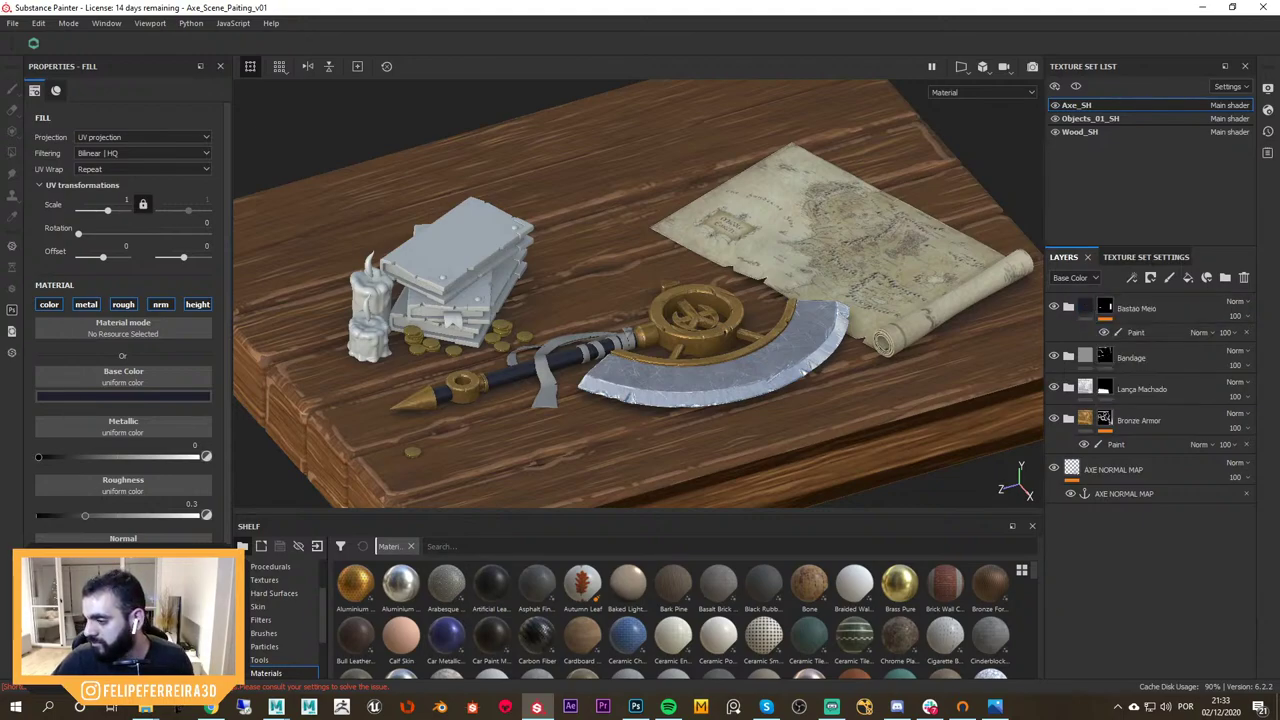
Examine the axe's blade, bronze ring and handle under rotated environment lighting, first within the scene and then up close
{"action": "left_click_drag", "start_coordinate": [926, 291], "coordinate": [903, 368], "text": "alt"}
{"action": "right_click_drag", "start_coordinate": [903, 368], "coordinate": [800, 278], "text": "alt"}
{"action": "left_click_drag", "start_coordinate": [800, 278], "coordinate": [940, 278], "text": "alt"}
{"action": "right_click_drag", "start_coordinate": [884, 317], "coordinate": [874, 351], "text": "alt"}
{"action": "left_click_drag", "start_coordinate": [874, 351], "coordinate": [907, 348], "text": "alt"}
{"action": "right_click_drag", "start_coordinate": [897, 348], "coordinate": [870, 340], "text": "shift"}
{"action": "scroll", "coordinate": [870, 340], "scroll_direction": "down", "scroll_amount": 3}
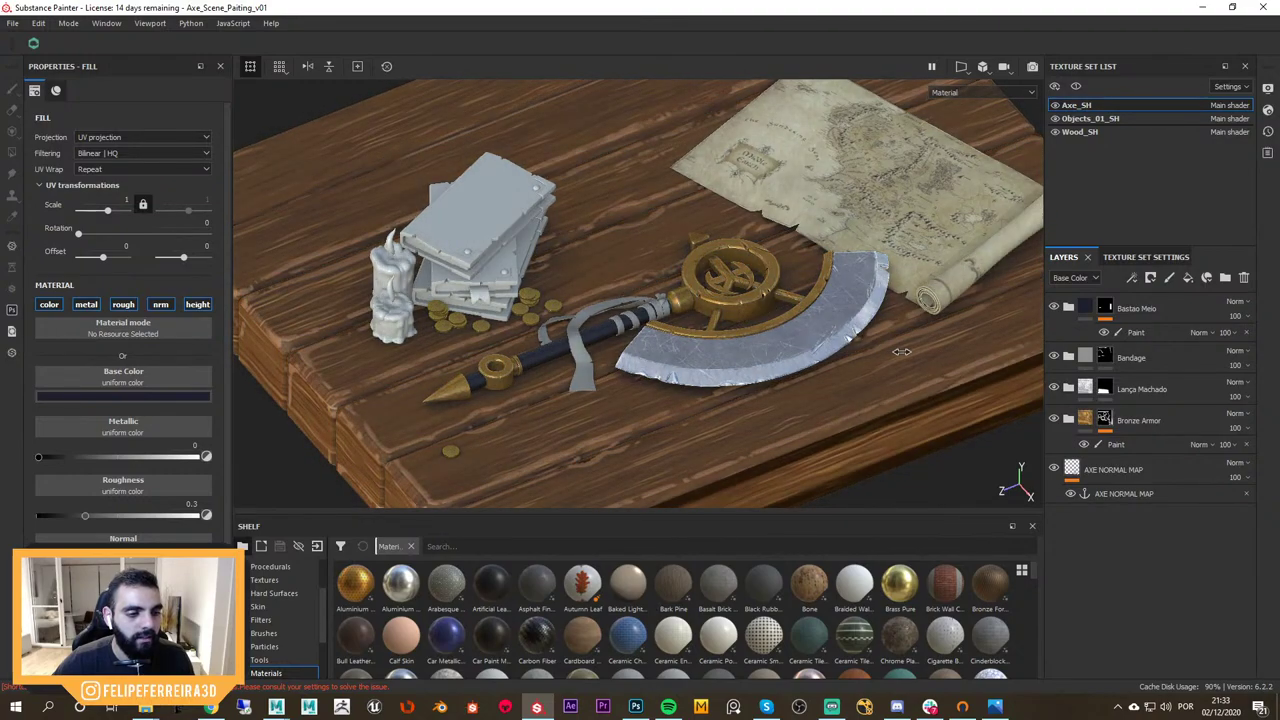
{"action": "left_click_drag", "start_coordinate": [870, 340], "coordinate": [897, 350], "text": "alt"}
{"action": "scroll", "coordinate": [897, 350], "scroll_direction": "up", "scroll_amount": 3}
{"action": "right_click_drag", "start_coordinate": [897, 350], "coordinate": [870, 347], "text": "shift"}
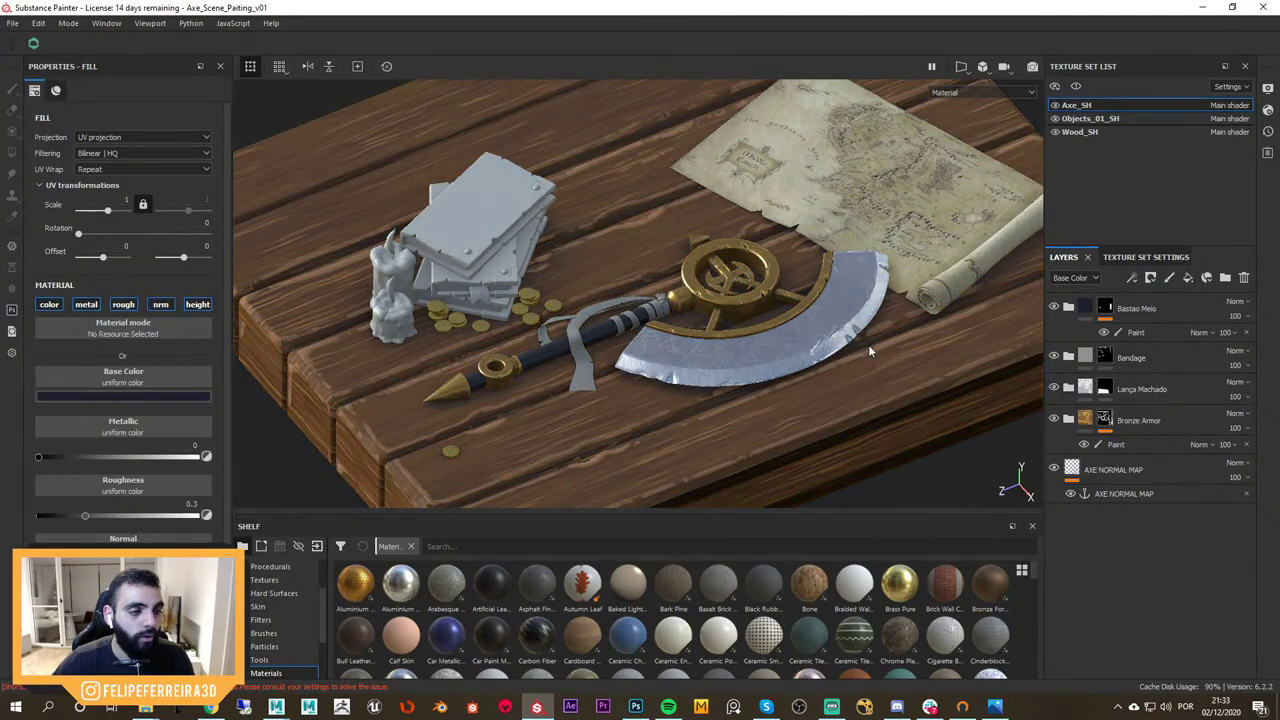
{"action": "left_click_drag", "start_coordinate": [870, 347], "coordinate": [936, 408], "text": "alt"}
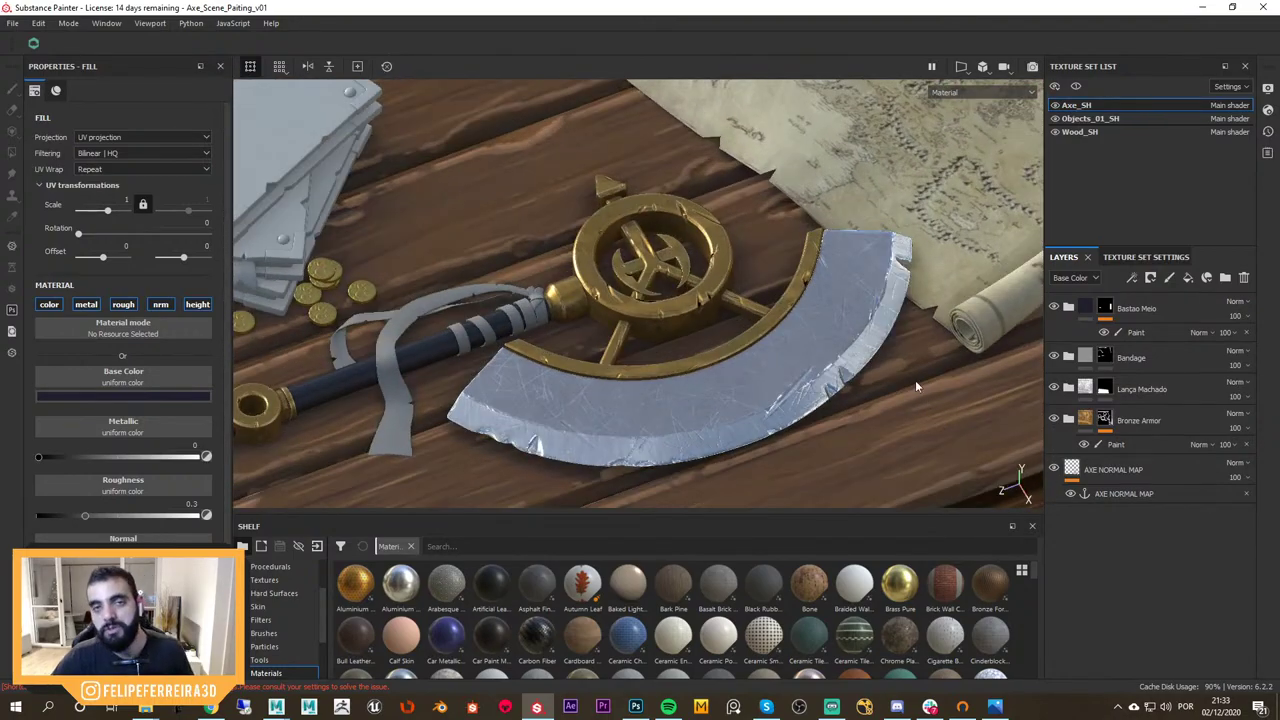
{"action": "left_click_drag", "start_coordinate": [900, 368], "coordinate": [812, 295], "text": "alt"}
{"action": "right_click_drag", "start_coordinate": [812, 295], "coordinate": [937, 378], "text": "alt"}
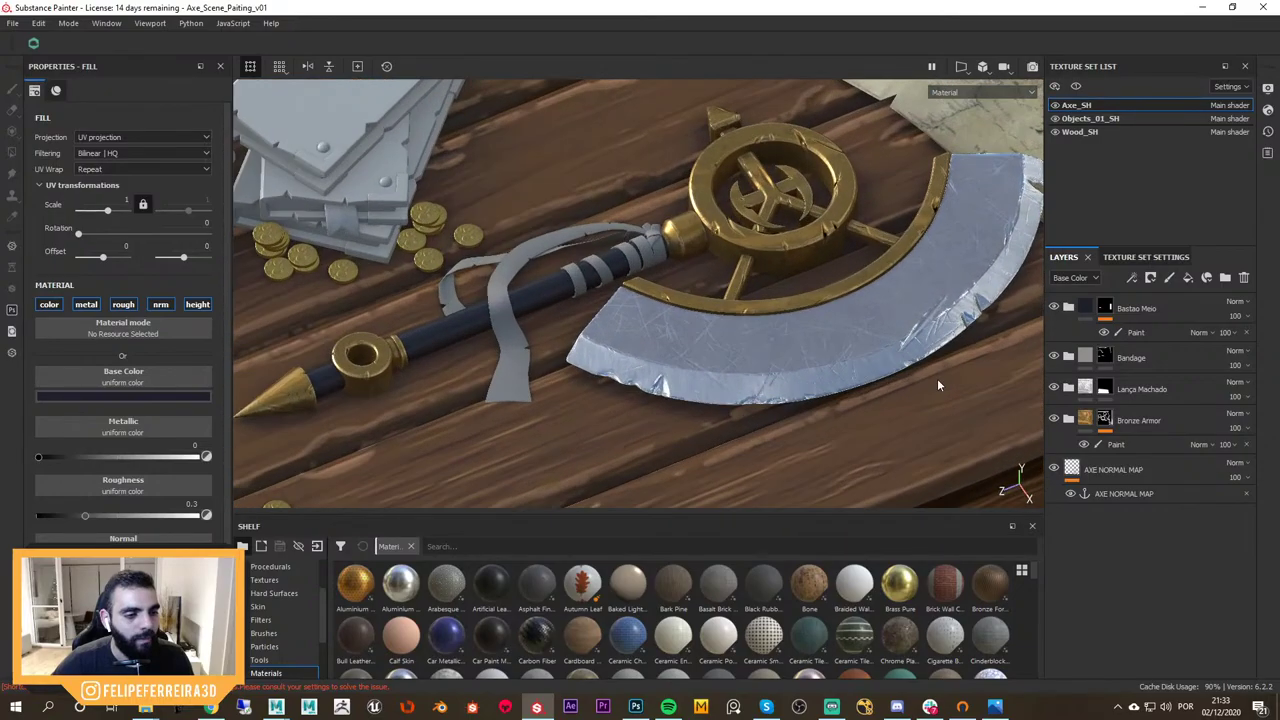
{"action": "left_click_drag", "start_coordinate": [937, 378], "coordinate": [1000, 290], "text": "alt"}
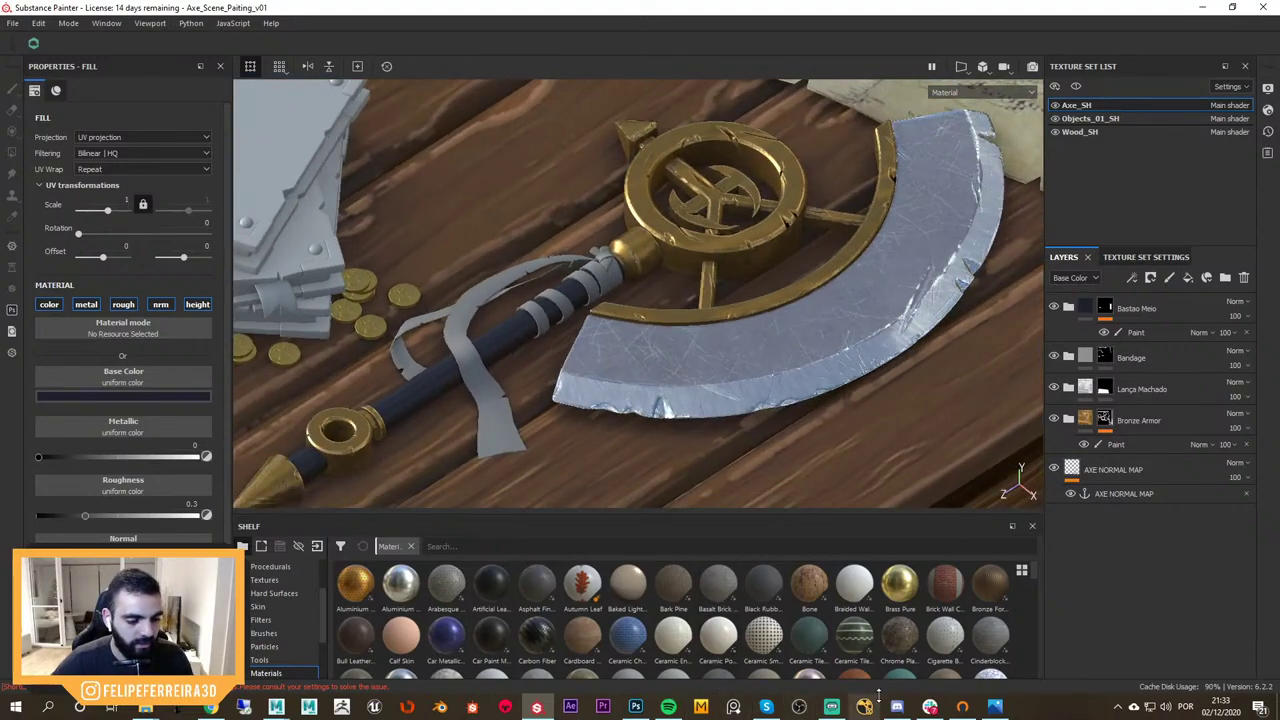
Open the recent reference board Axe_Scene.pur in PureRef, then return to the axe scene in Substance Painter
{"action": "left_click", "coordinate": [735, 706]}
{"action": "right_click", "coordinate": [735, 706]}
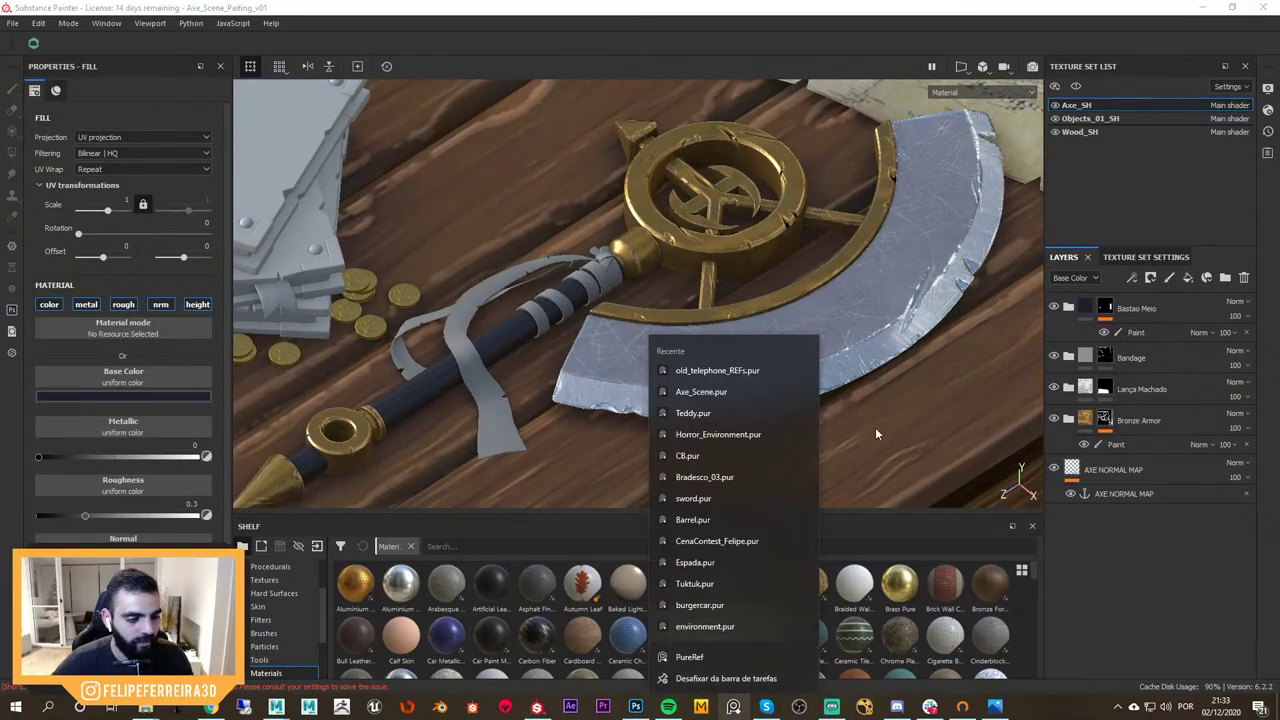
{"action": "left_click", "coordinate": [762, 397]}
{"action": "middle_click_drag", "start_coordinate": [806, 358], "coordinate": [852, 348], "text": "alt"}
{"action": "left_click_drag", "start_coordinate": [851, 347], "coordinate": [806, 352], "text": "alt"}
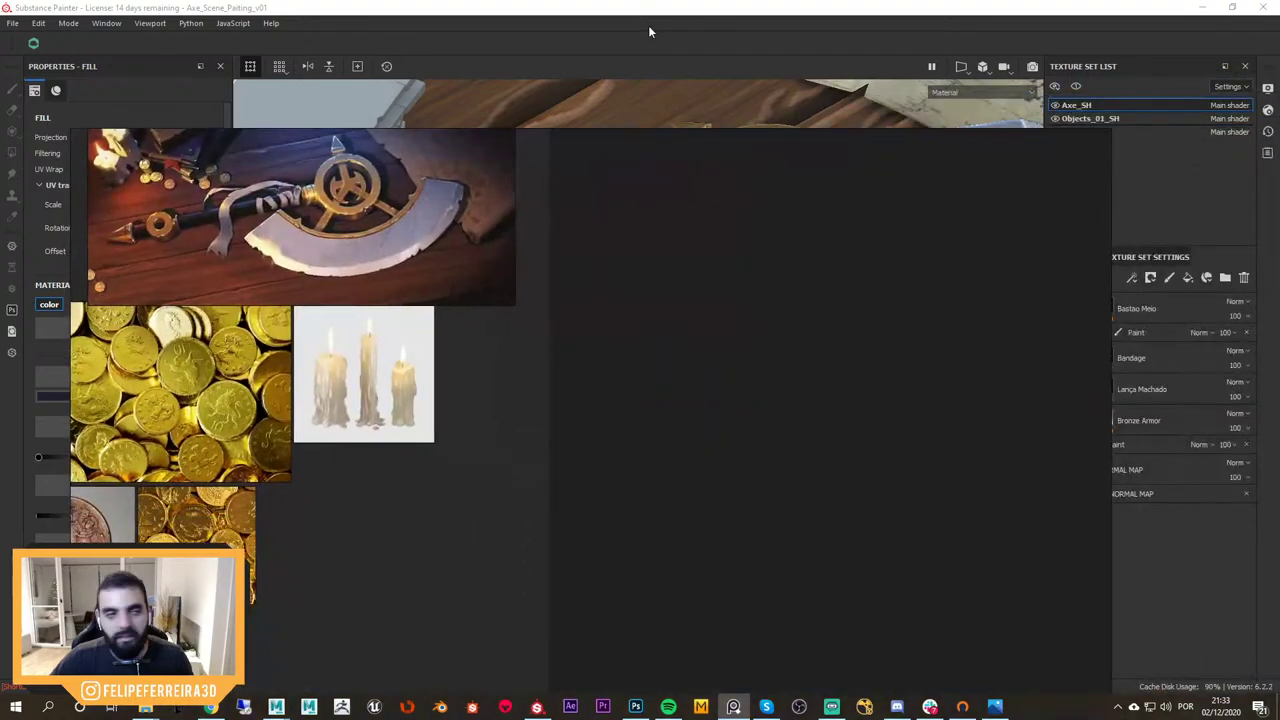
{"action": "left_click", "coordinate": [648, 32]}
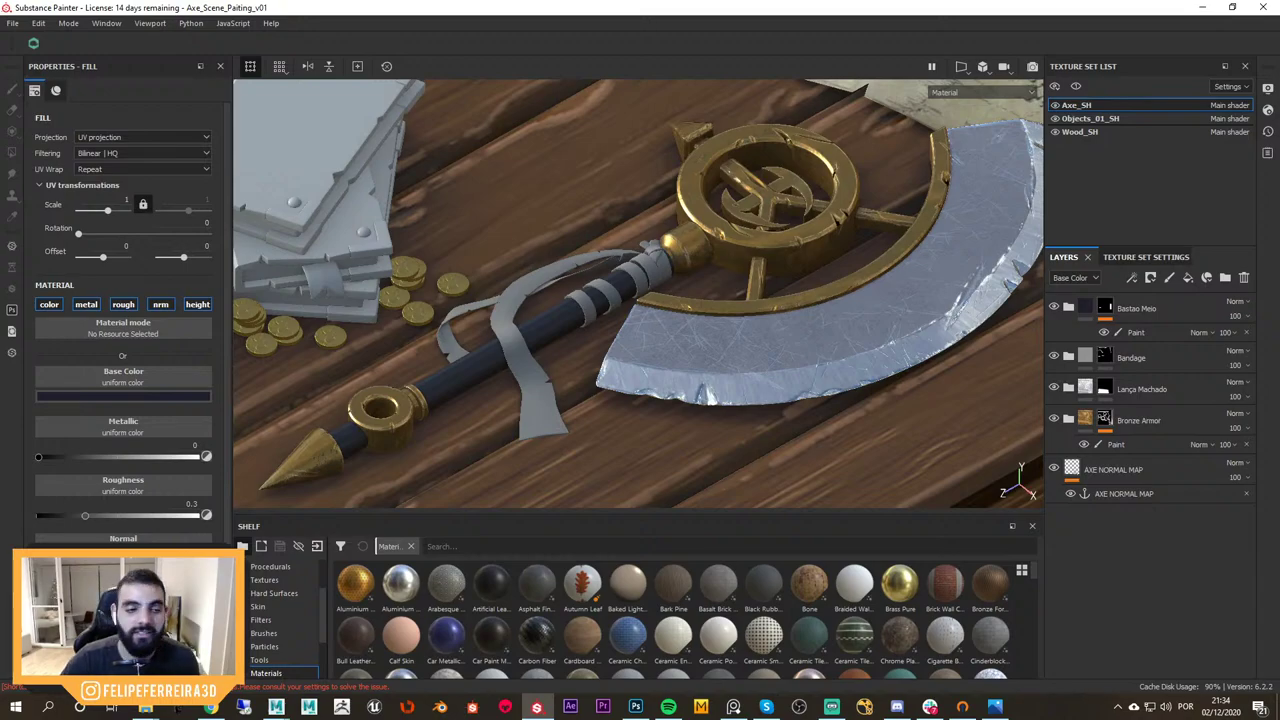
Inspect the axe's blade edge and bronze ring from overview and low close-up angles
{"action": "left_click_drag", "start_coordinate": [818, 224], "coordinate": [850, 355], "text": "alt"}
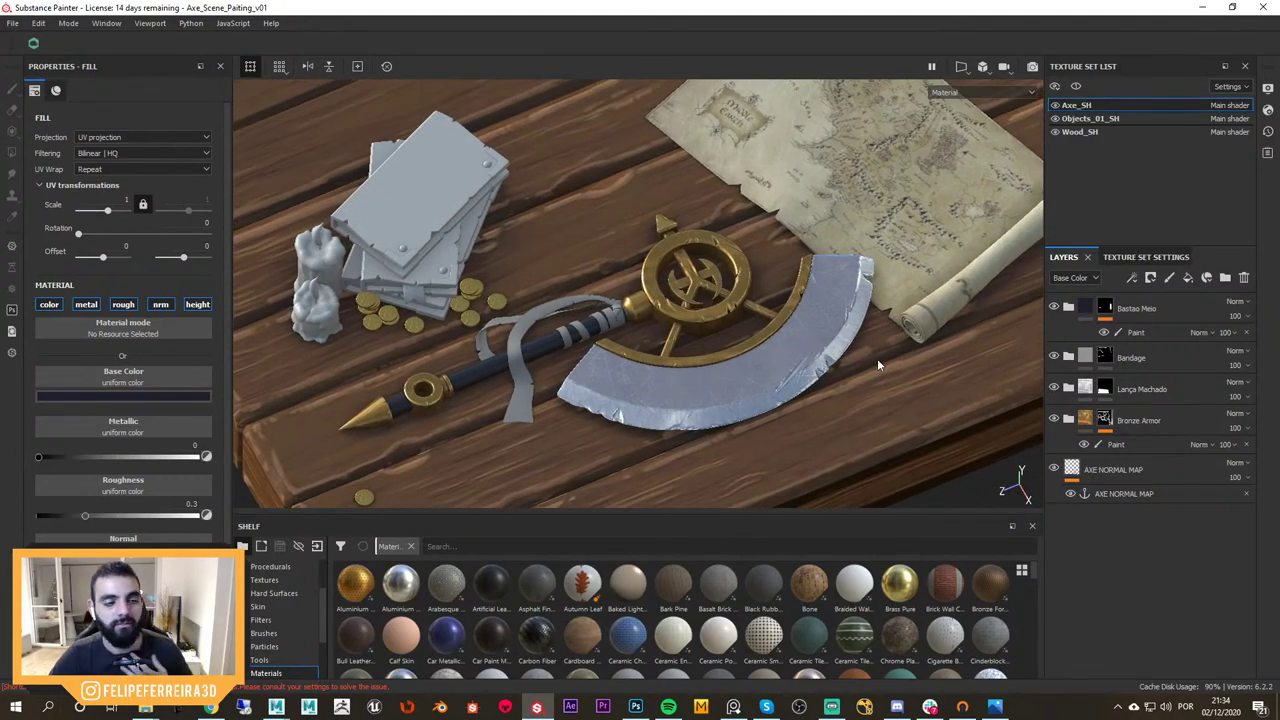
{"action": "left_click_drag", "start_coordinate": [824, 306], "coordinate": [963, 354], "text": "alt"}
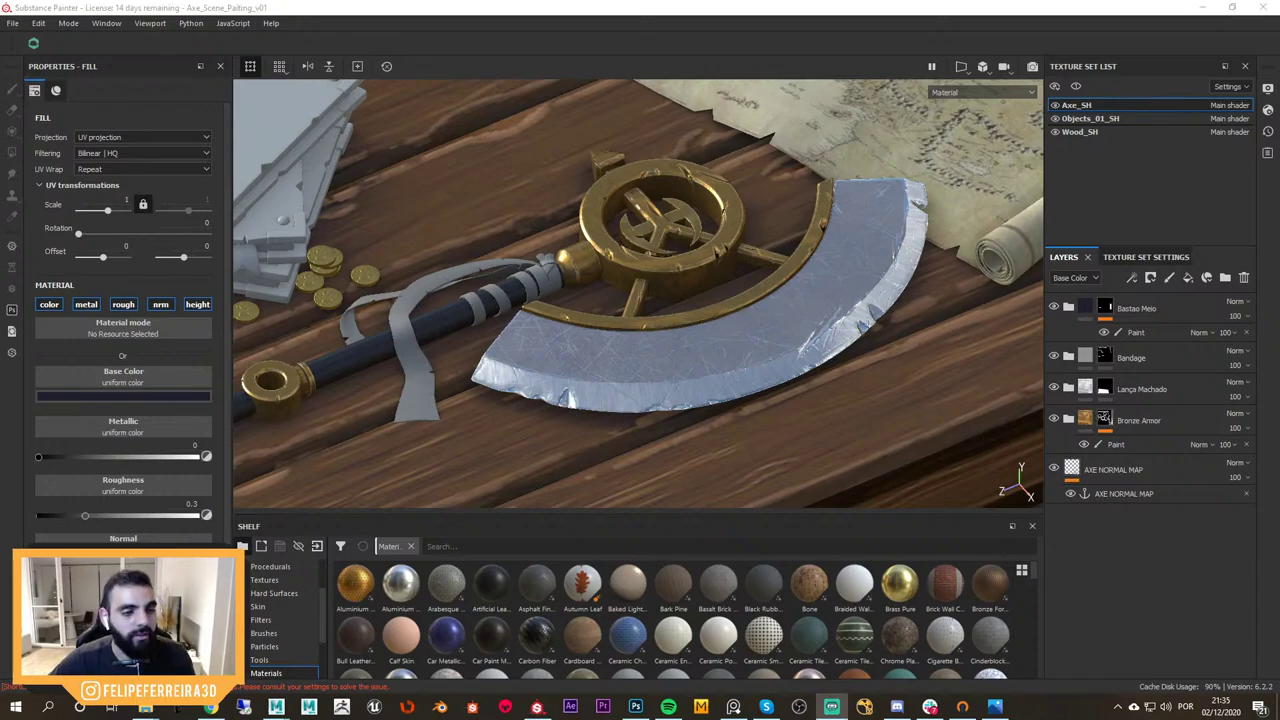
{"action": "left_click_drag", "start_coordinate": [806, 279], "coordinate": [836, 364], "text": "alt"}
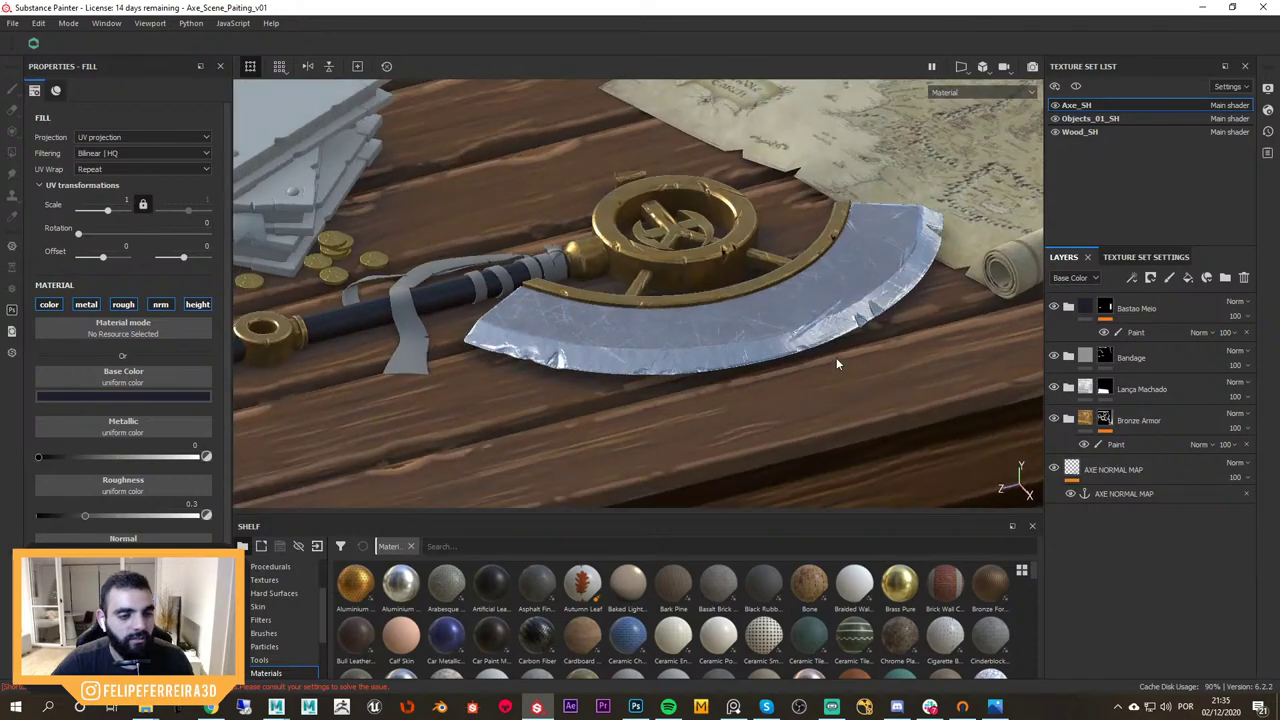
{"action": "middle_click_drag", "start_coordinate": [836, 364], "coordinate": [808, 390], "text": "alt"}
{"action": "right_click_drag", "start_coordinate": [808, 390], "coordinate": [836, 390], "text": "alt"}
{"action": "middle_click_drag", "start_coordinate": [836, 390], "coordinate": [808, 390], "text": "alt"}
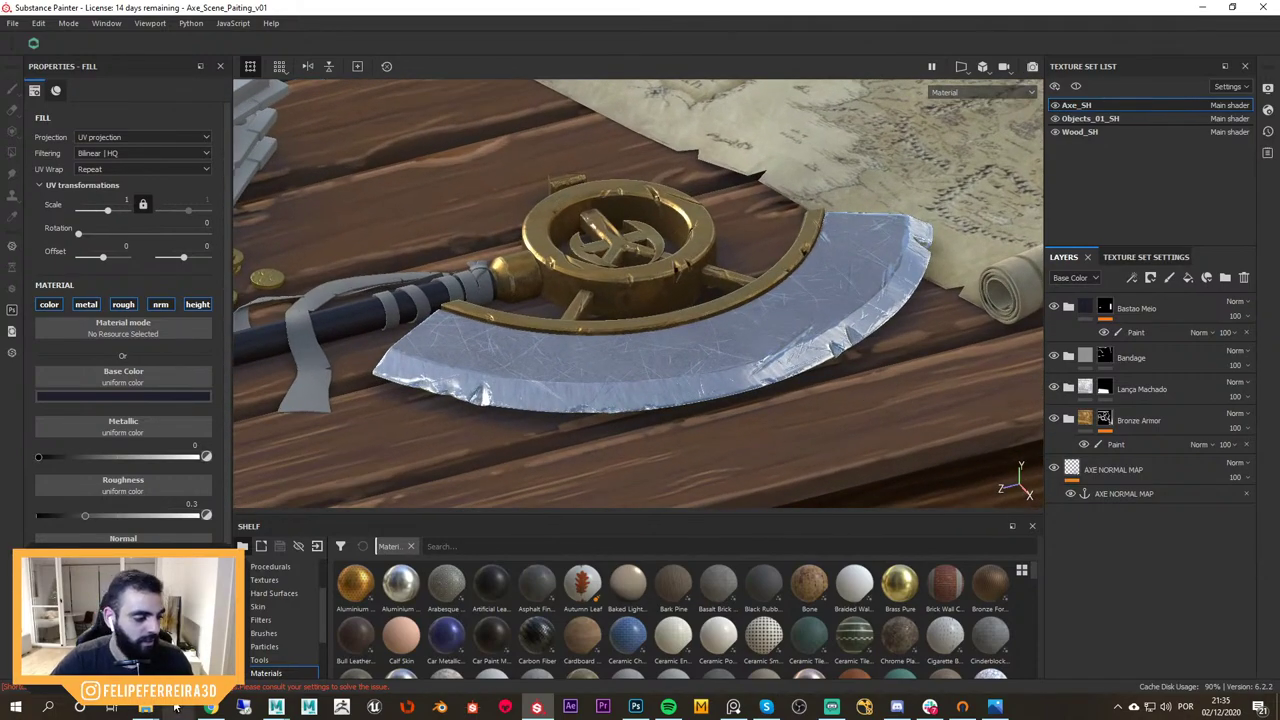
{"action": "left_click", "coordinate": [209, 707]}
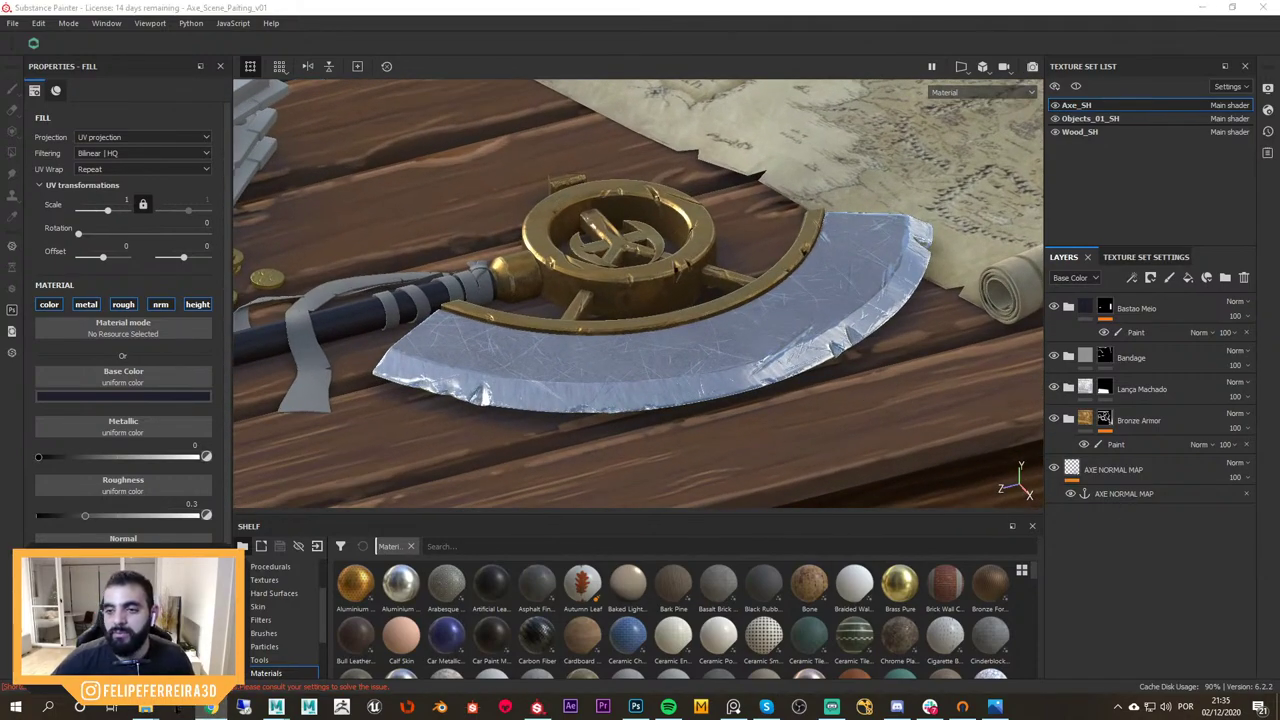
{"action": "key", "text": "alt+Tab"}
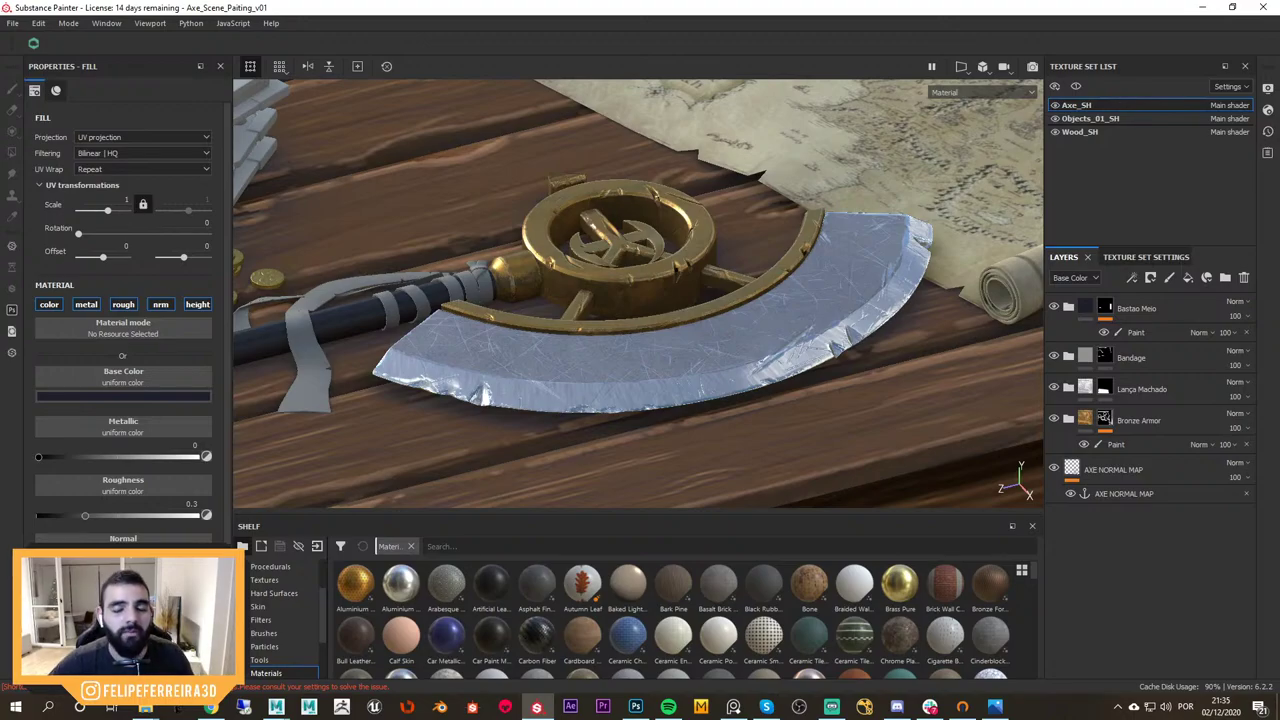
Compare the textured axe with the untextured books and candles from different distances and angles
{"action": "left_click_drag", "start_coordinate": [697, 300], "coordinate": [846, 348], "text": "alt"}
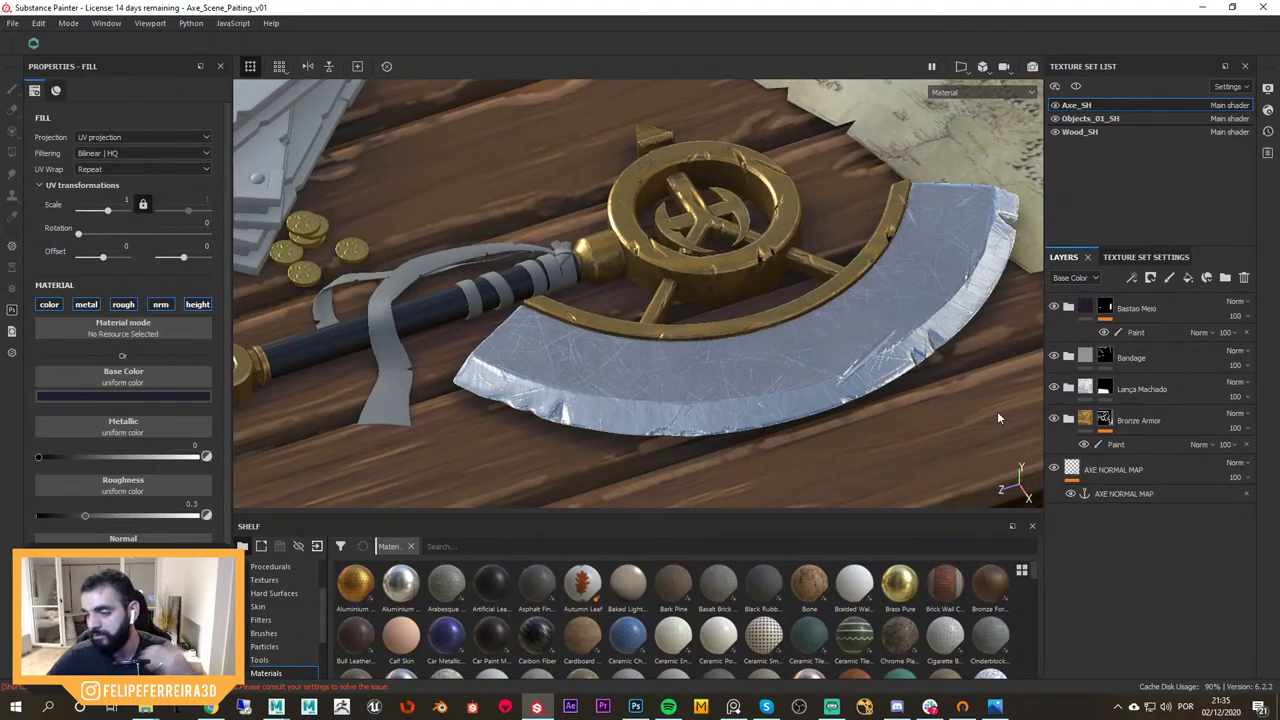
{"action": "left_click_drag", "start_coordinate": [880, 351], "coordinate": [904, 317], "text": "alt"}
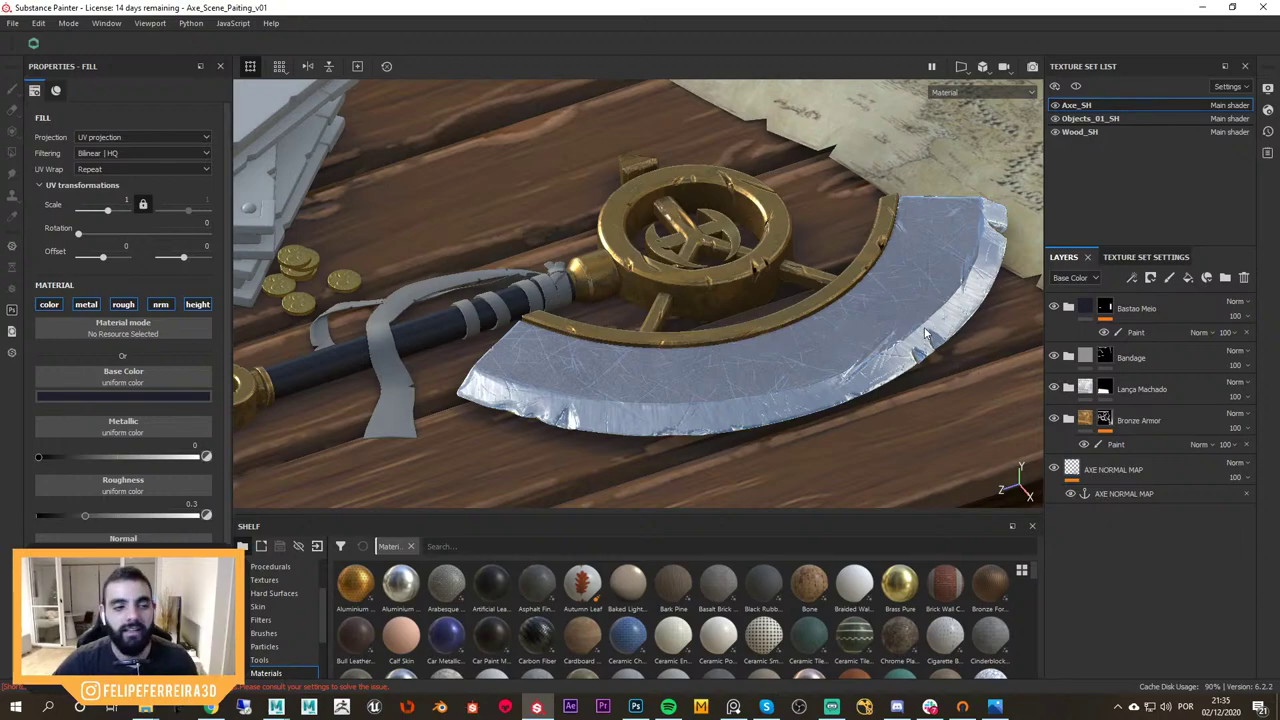
{"action": "left_click_drag", "start_coordinate": [926, 334], "coordinate": [920, 374], "text": "alt"}
{"action": "right_click_drag", "start_coordinate": [920, 374], "coordinate": [858, 316], "text": "alt"}
{"action": "middle_click_drag", "start_coordinate": [858, 316], "coordinate": [832, 318], "text": "alt"}
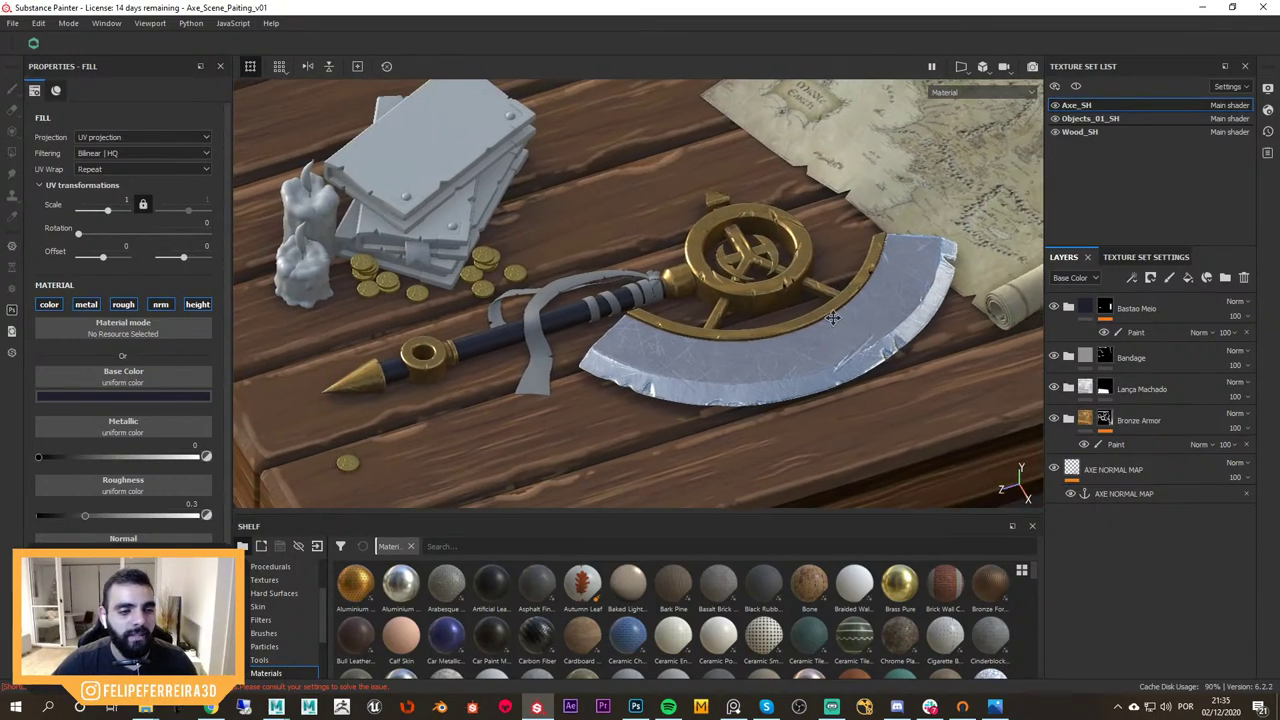
{"action": "left_click_drag", "start_coordinate": [832, 317], "coordinate": [878, 358], "text": "alt"}
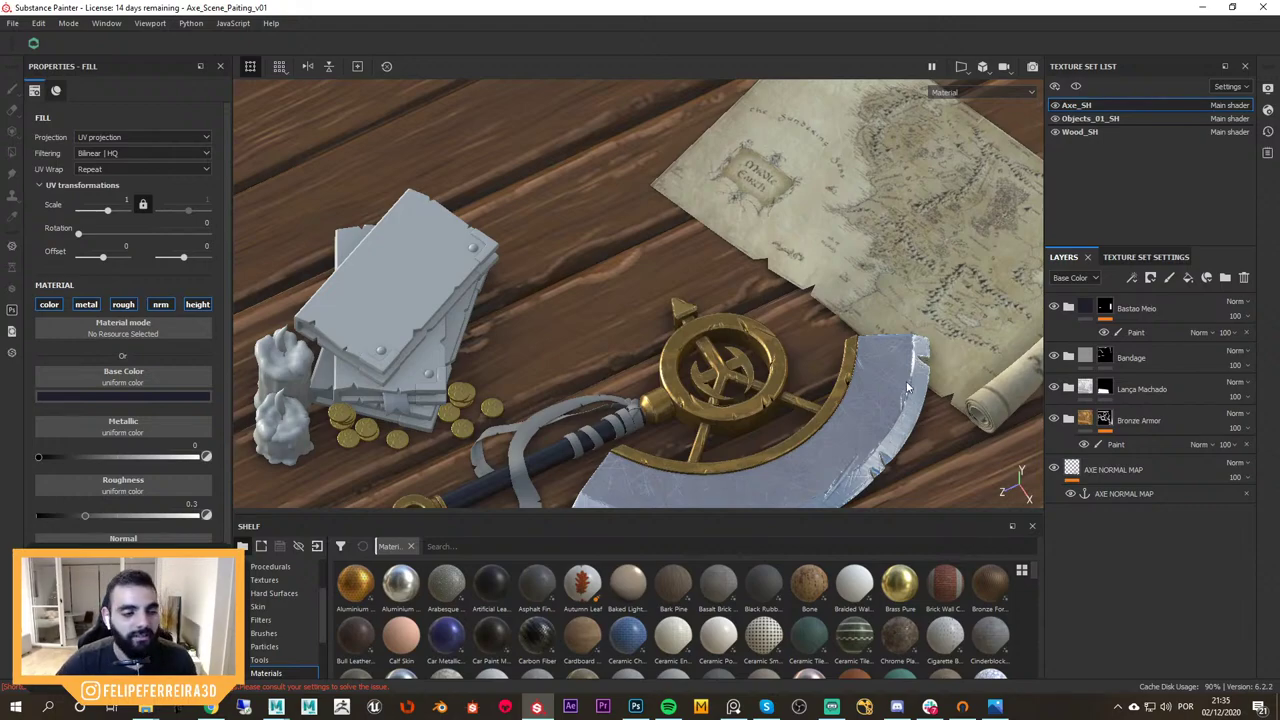
{"action": "left_click_drag", "start_coordinate": [914, 328], "coordinate": [921, 325], "text": "alt"}
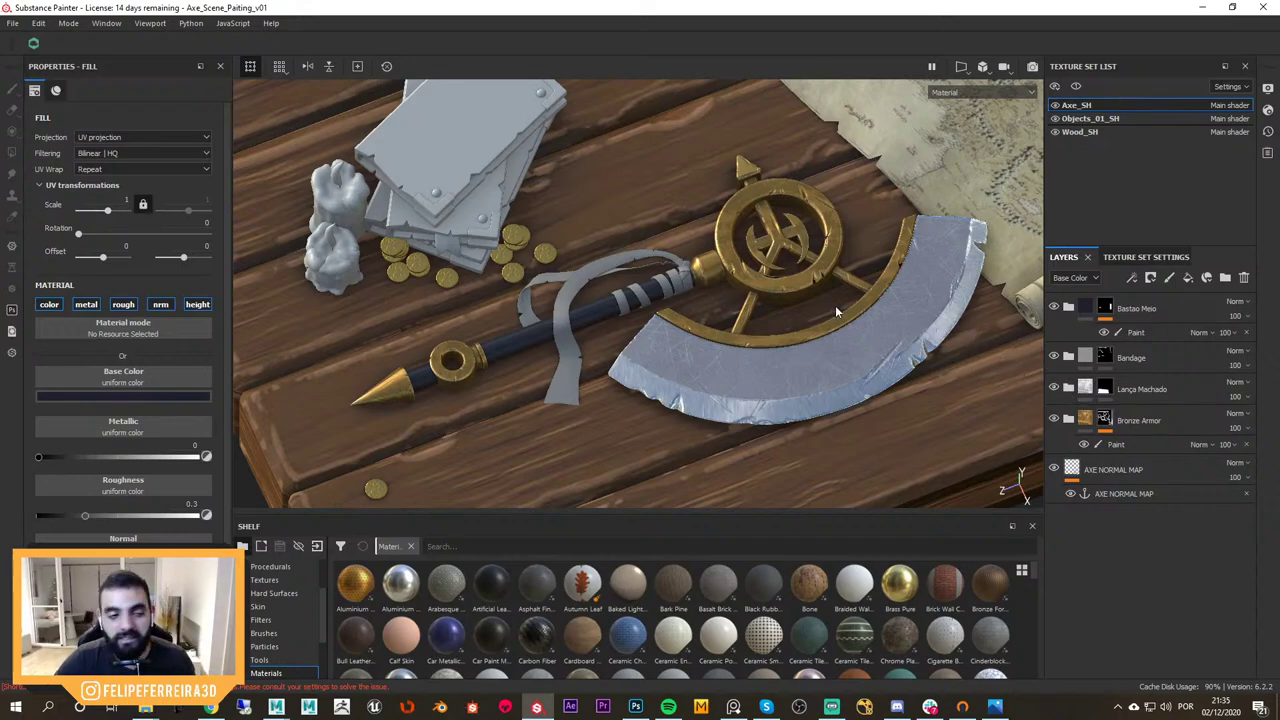
{"action": "left_click_drag", "start_coordinate": [835, 305], "coordinate": [864, 355], "text": "alt"}
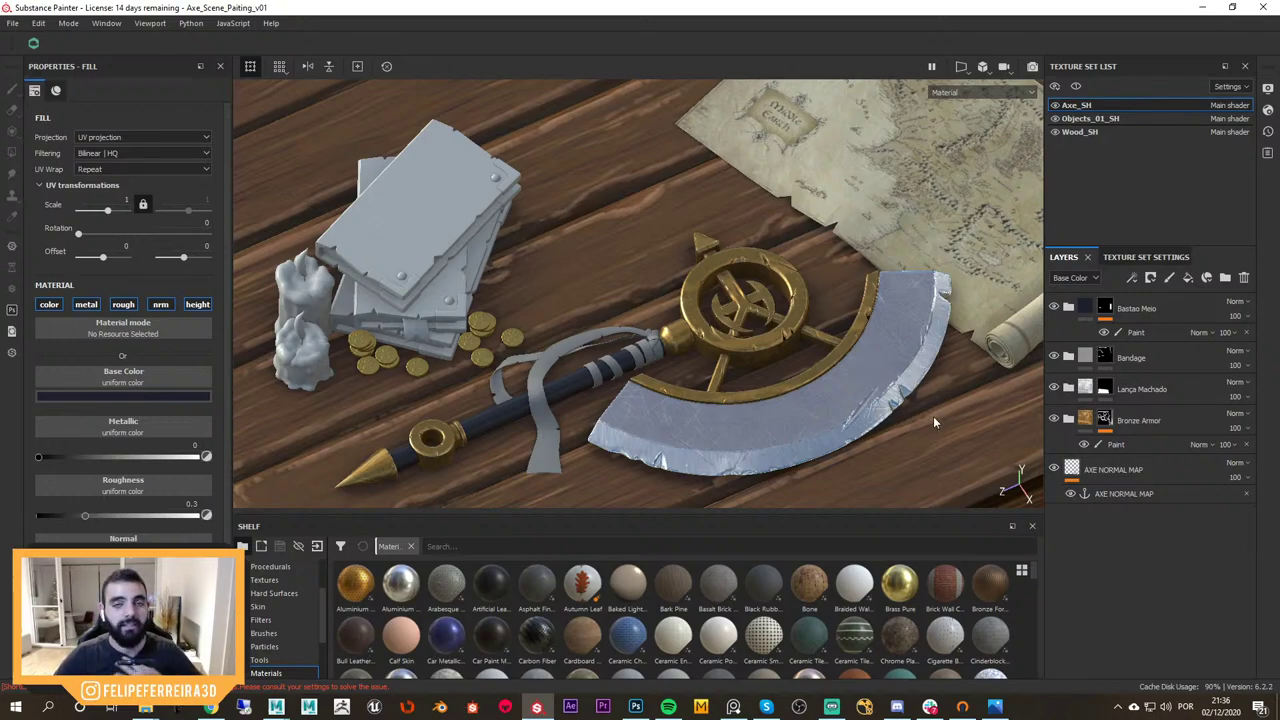
{"action": "left_click_drag", "start_coordinate": [870, 404], "coordinate": [744, 385], "text": "alt"}
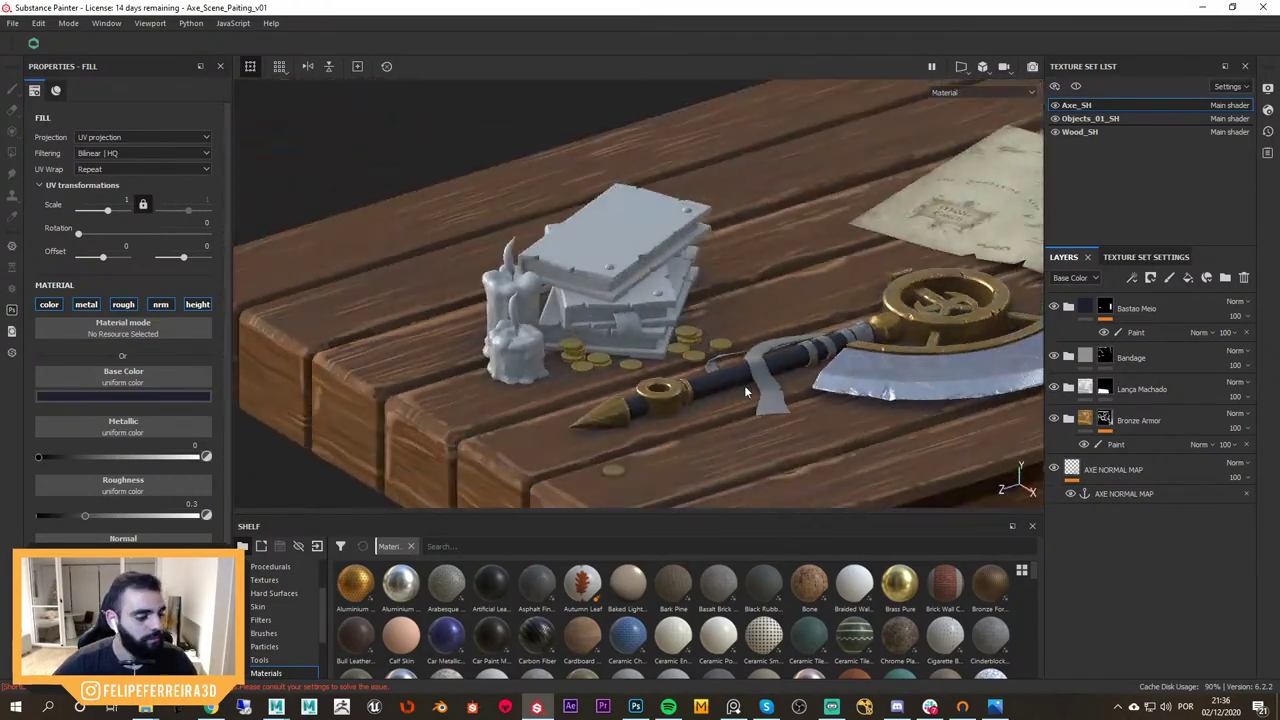
Switch to the PureRef board and examine all the axe, coin and candle reference images together
{"action": "left_click", "coordinate": [735, 707]}
{"action": "right_click_drag", "start_coordinate": [721, 368], "coordinate": [790, 334]}
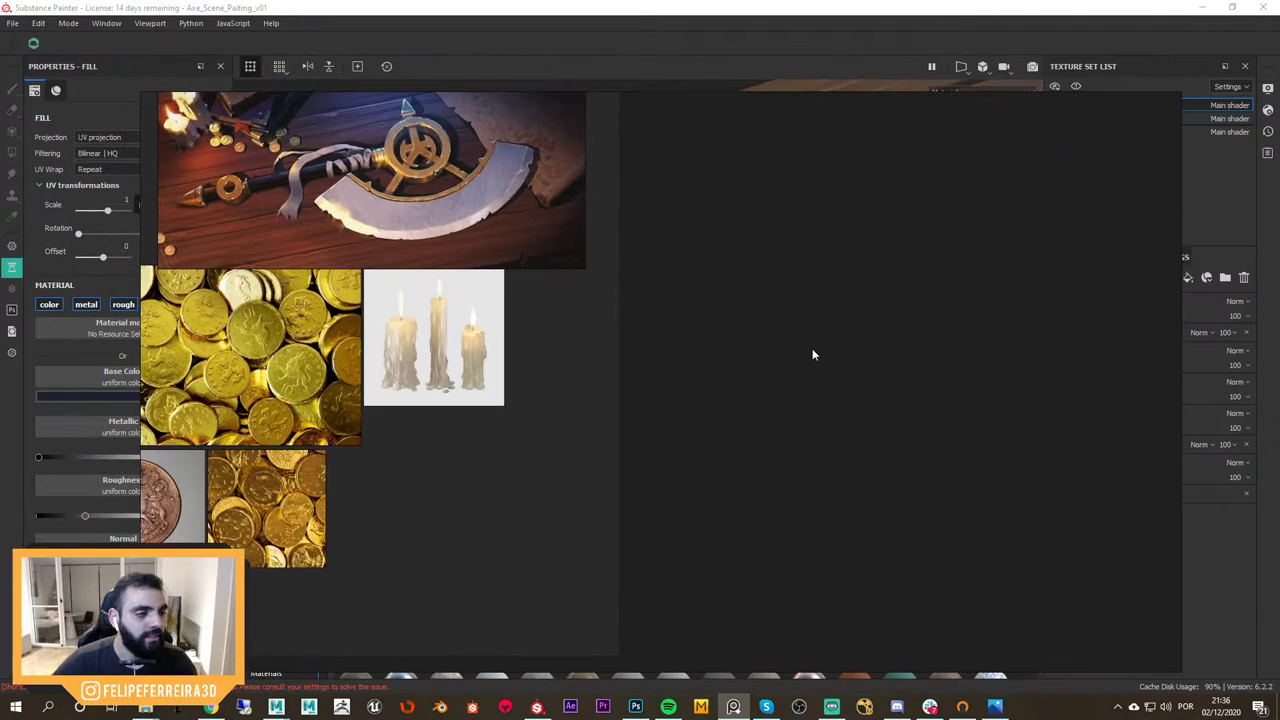
{"action": "scroll", "coordinate": [812, 350], "scroll_direction": "down", "scroll_amount": 3}
{"action": "middle_click_drag", "start_coordinate": [710, 345], "coordinate": [950, 348]}
{"action": "scroll", "coordinate": [810, 378], "scroll_direction": "up", "scroll_amount": 4}
{"action": "middle_click_drag", "start_coordinate": [810, 378], "coordinate": [905, 395]}
{"action": "scroll", "coordinate": [905, 395], "scroll_direction": "down", "scroll_amount": 2}
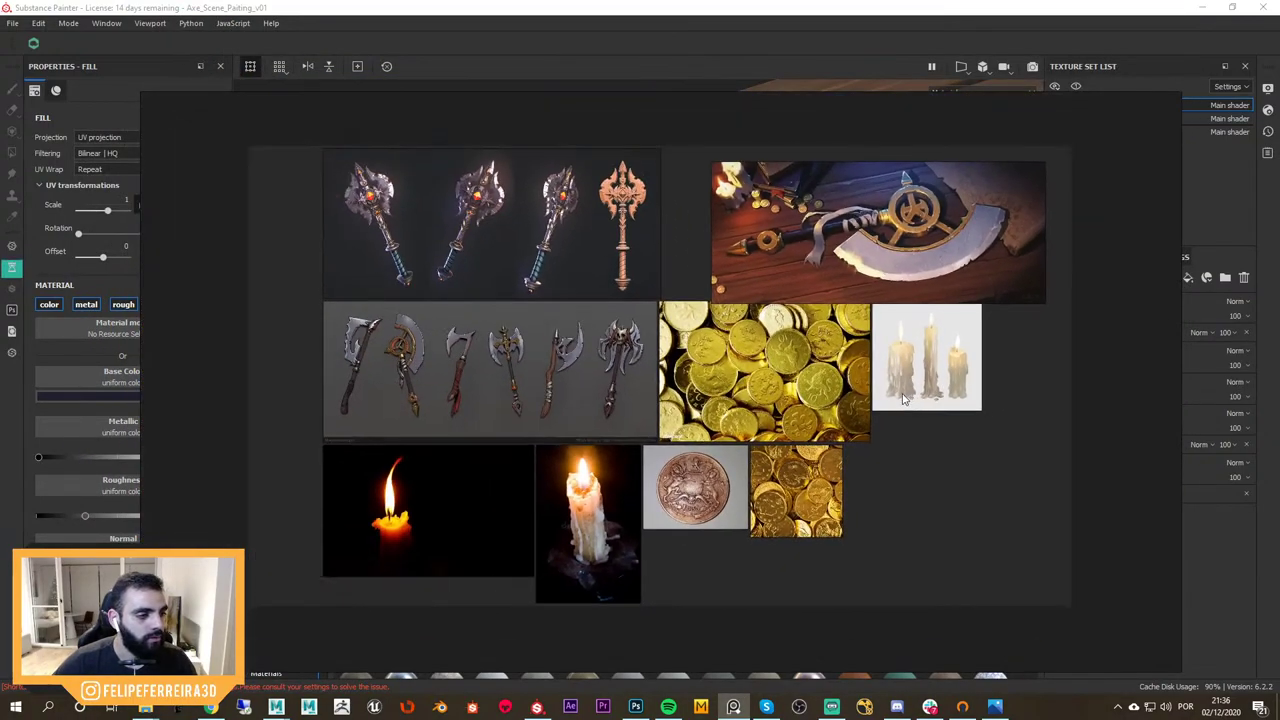
{"action": "scroll", "coordinate": [844, 396], "scroll_direction": "up", "scroll_amount": 2}
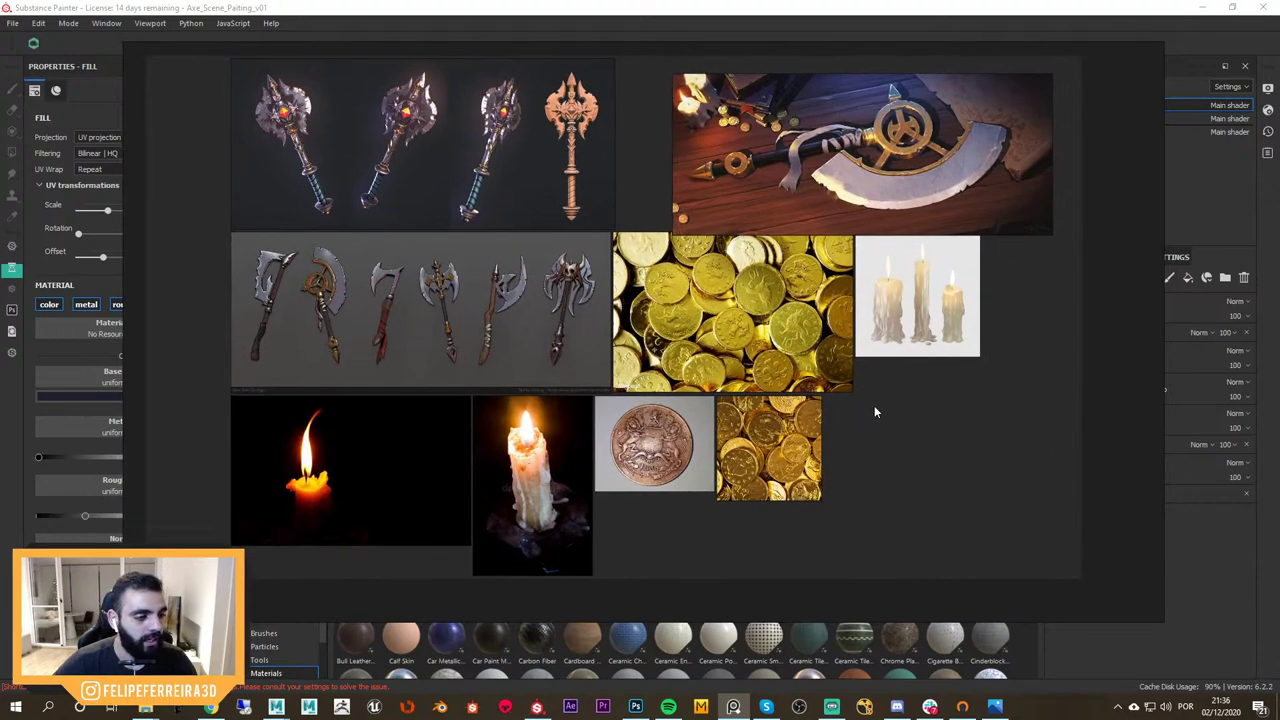
{"action": "scroll", "coordinate": [874, 405], "scroll_direction": "up", "scroll_amount": 1}
{"action": "scroll", "coordinate": [890, 412], "scroll_direction": "down", "scroll_amount": 2}
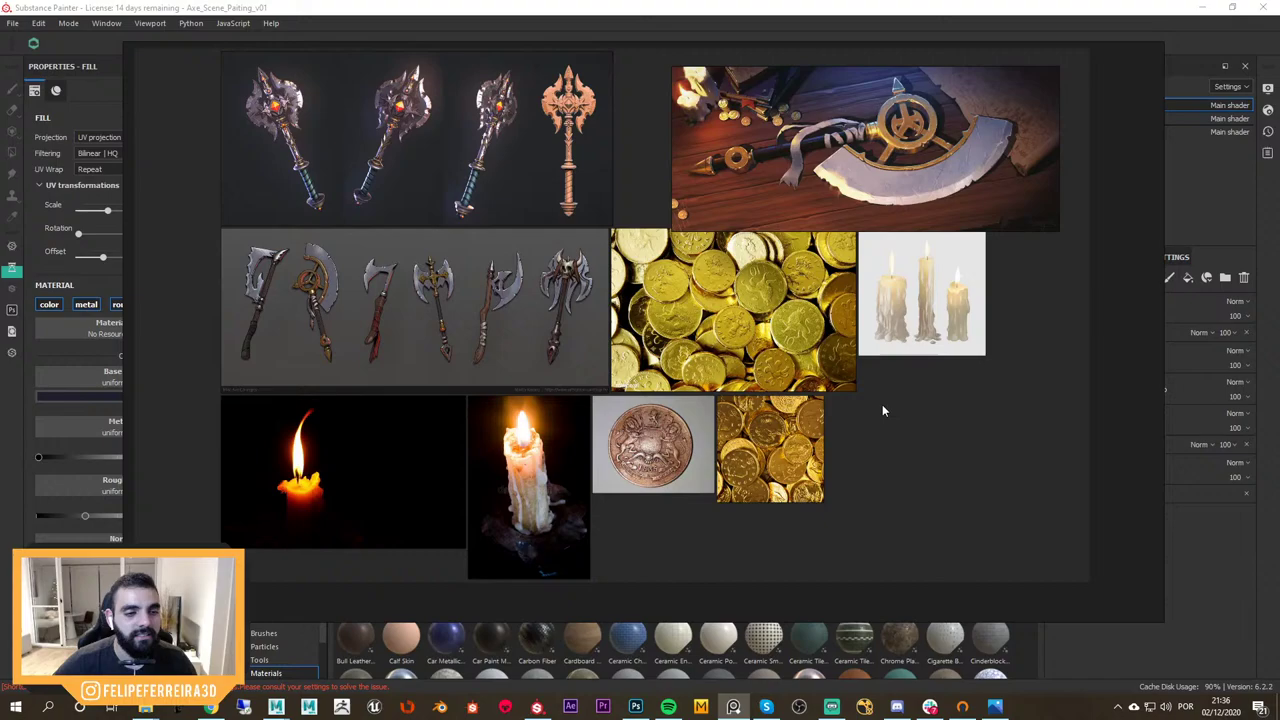
{"action": "scroll", "coordinate": [885, 411], "scroll_direction": "down", "scroll_amount": 1}
{"action": "right_click_drag", "start_coordinate": [888, 412], "coordinate": [907, 428]}
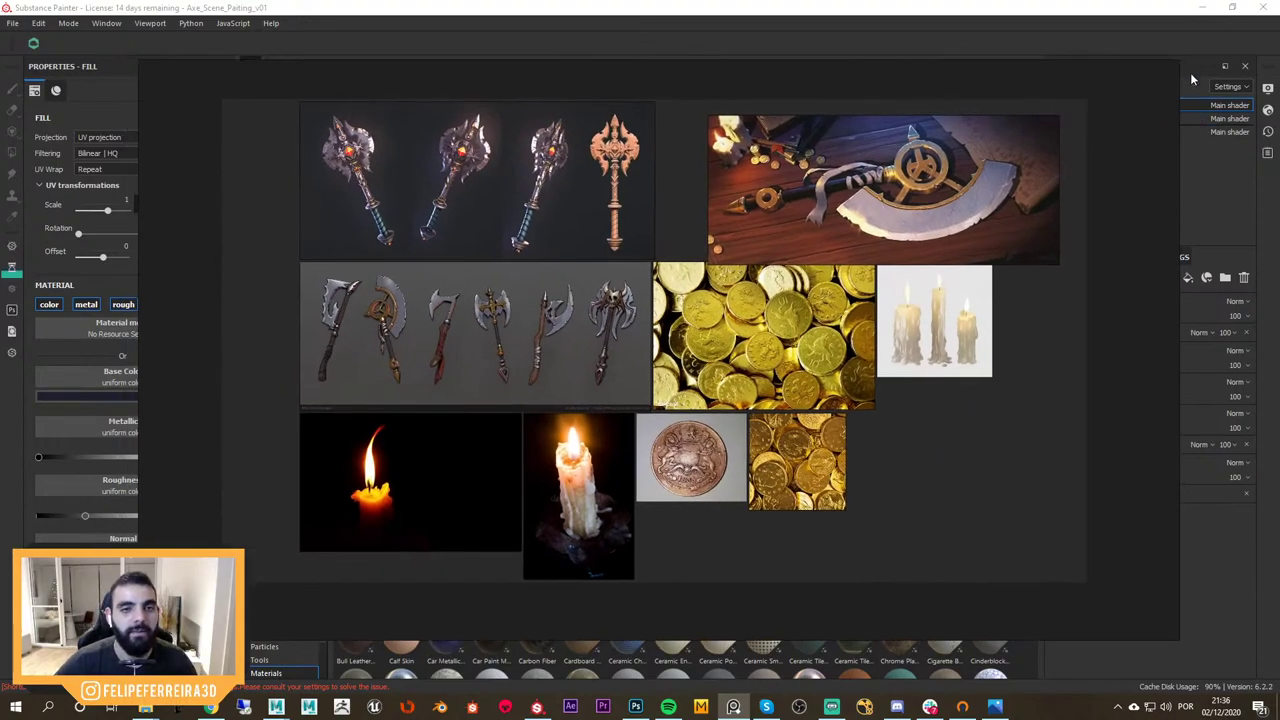
Enlarge the reference board window slightly and reposition it over the scene
{"action": "left_click_drag", "start_coordinate": [1182, 64], "coordinate": [1214, 40]}
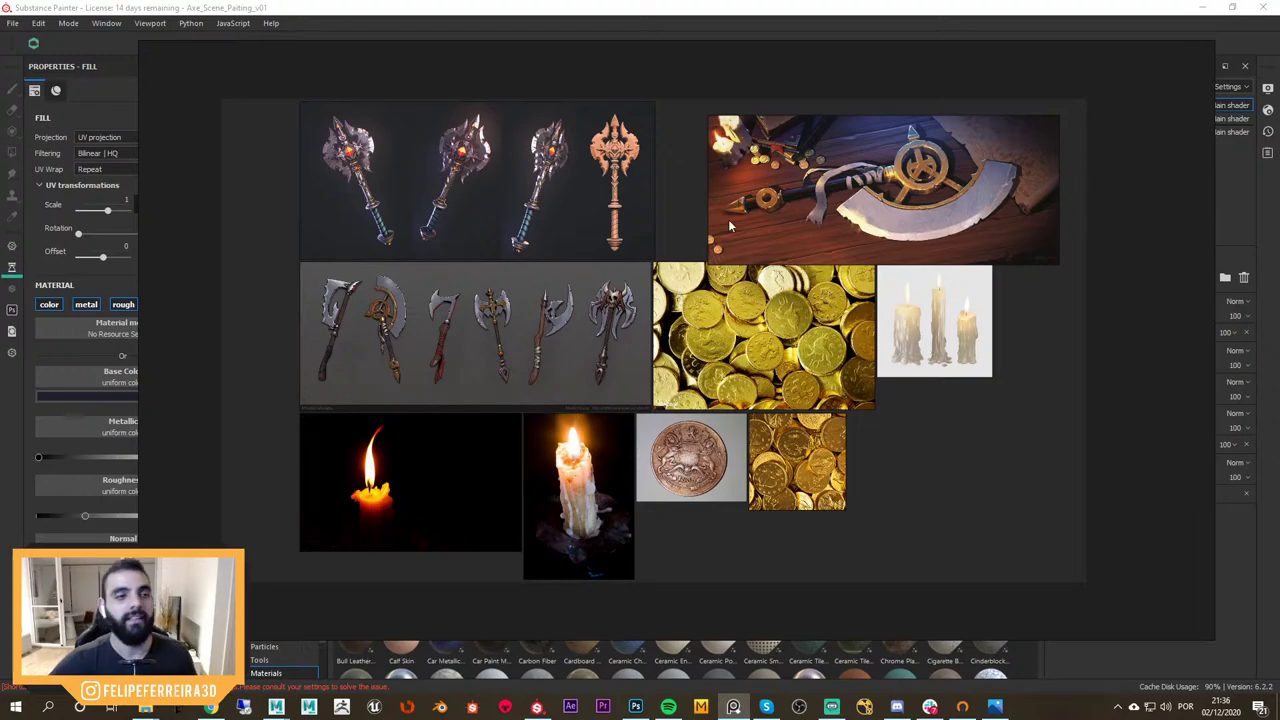
{"action": "mouse_move", "coordinate": [891, 358]}
{"action": "right_mouse_down"}
{"action": "mouse_move", "coordinate": [904, 347]}
{"action": "mouse_move", "coordinate": [866, 361]}
{"action": "mouse_move", "coordinate": [877, 352]}
{"action": "right_mouse_up"}
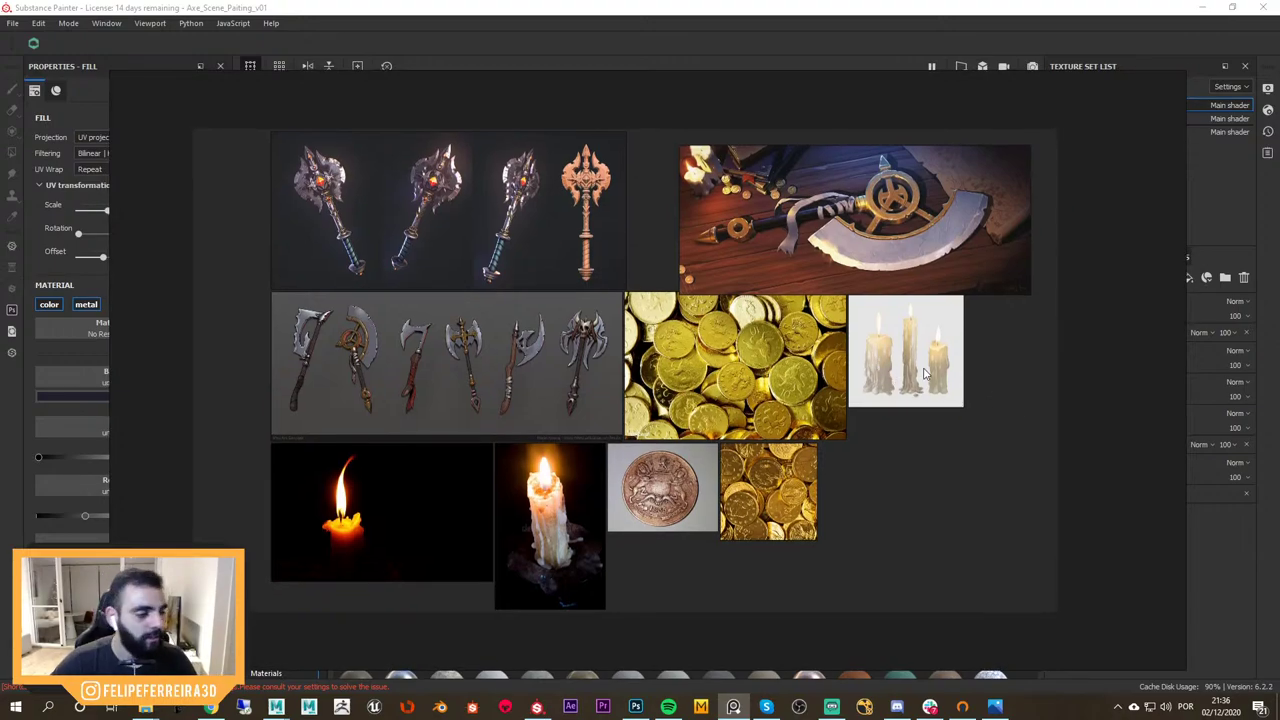
{"action": "left_click_drag", "start_coordinate": [924, 372], "coordinate": [920, 345]}
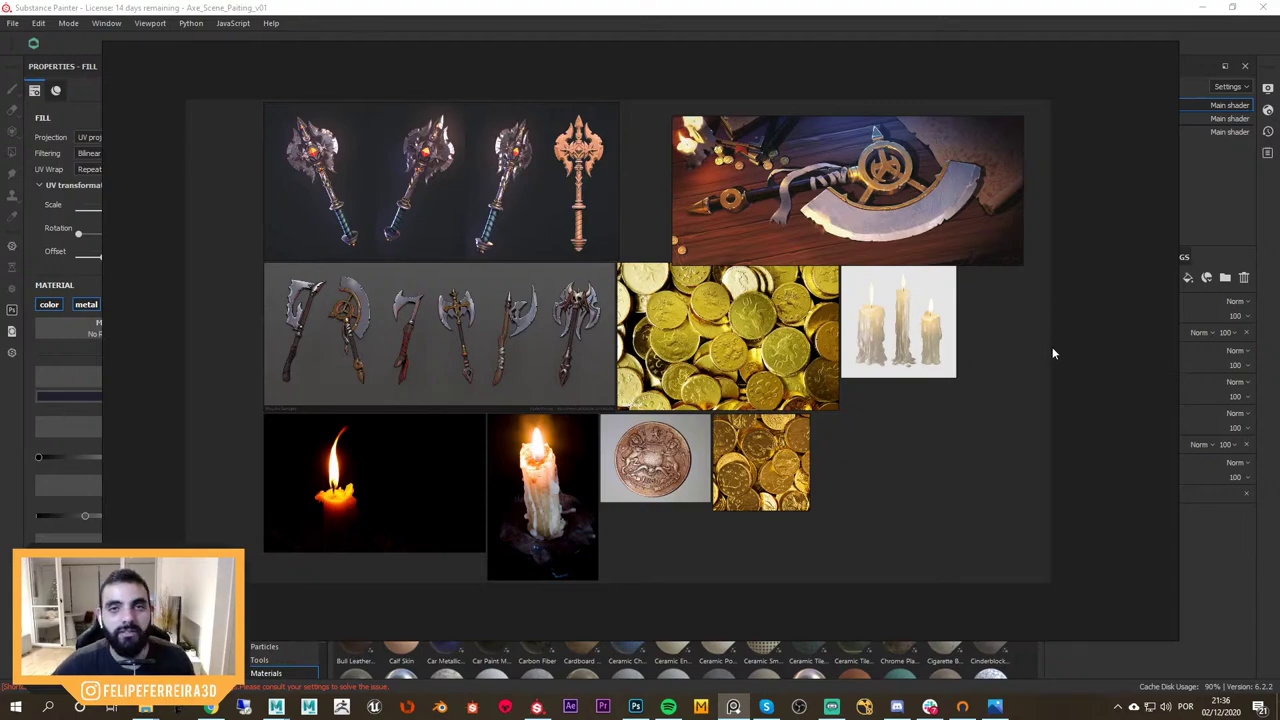
{"action": "left_click_drag", "start_coordinate": [991, 363], "coordinate": [1026, 355]}
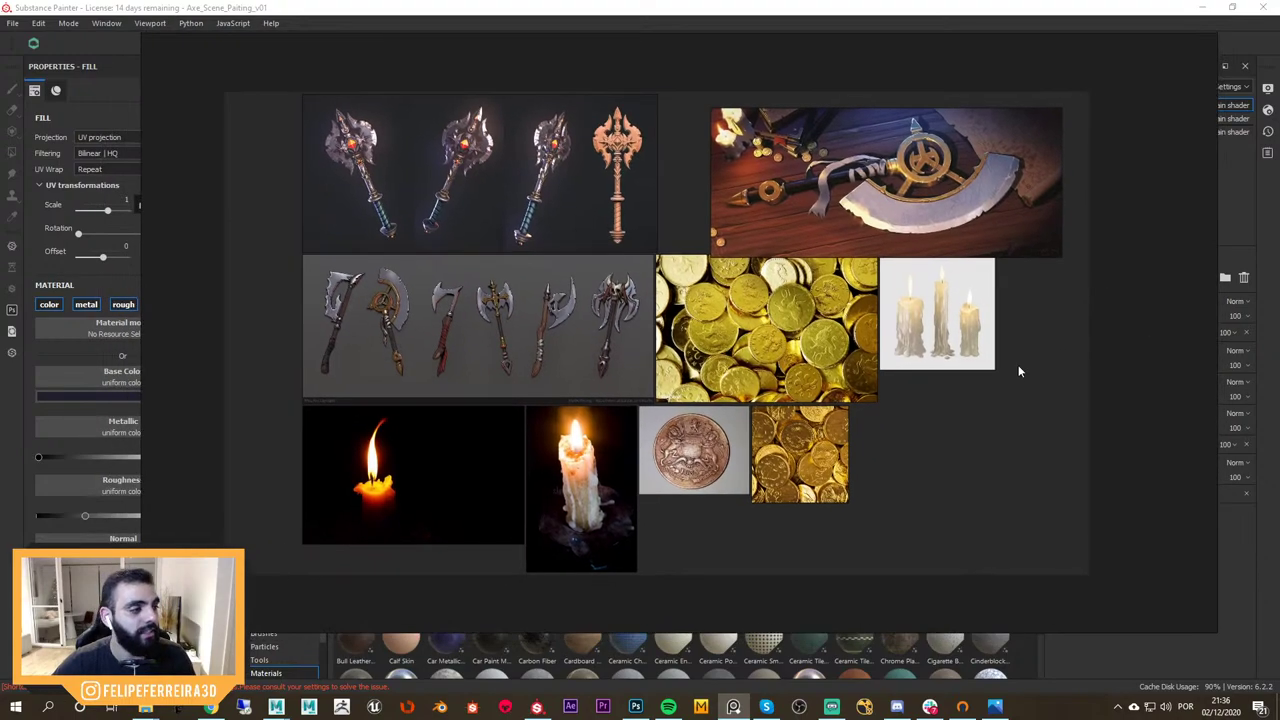
{"action": "right_click_drag", "start_coordinate": [1019, 367], "coordinate": [1002, 364]}
{"action": "scroll", "coordinate": [1016, 370], "scroll_direction": "up", "scroll_amount": 3}
{"action": "scroll", "coordinate": [1014, 380], "scroll_direction": "down", "scroll_amount": 1}
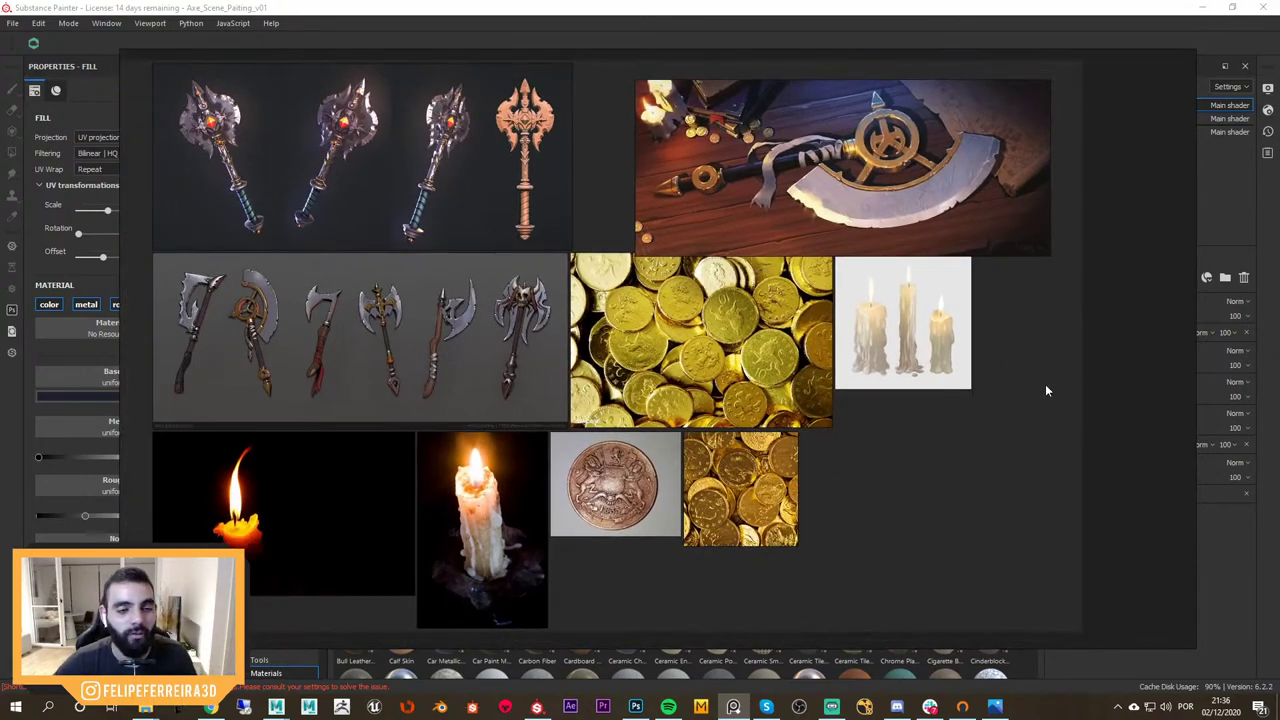
{"action": "mouse_move", "coordinate": [1004, 376]}
{"action": "right_mouse_down"}
{"action": "mouse_move", "coordinate": [1046, 373]}
{"action": "mouse_move", "coordinate": [1005, 376]}
{"action": "right_mouse_up"}
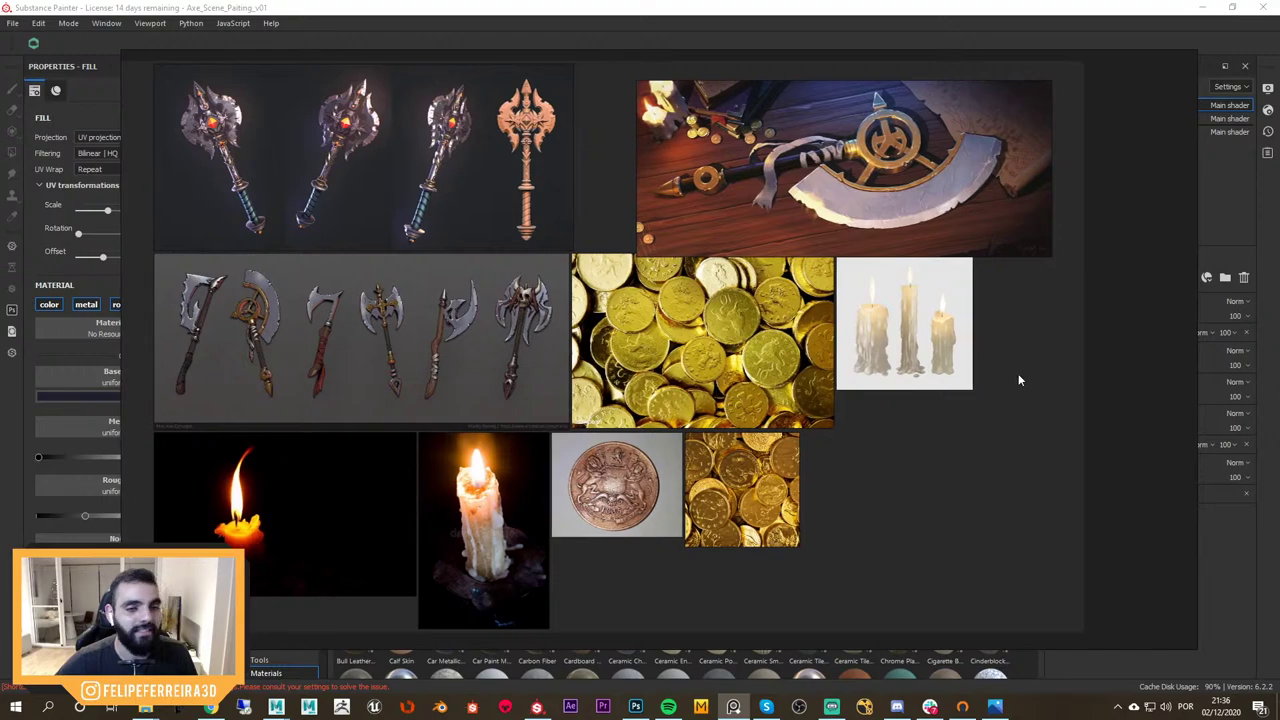
{"action": "scroll", "coordinate": [1030, 374], "scroll_direction": "down", "scroll_amount": 3}
{"action": "scroll", "coordinate": [1040, 376], "scroll_direction": "up", "scroll_amount": 1}
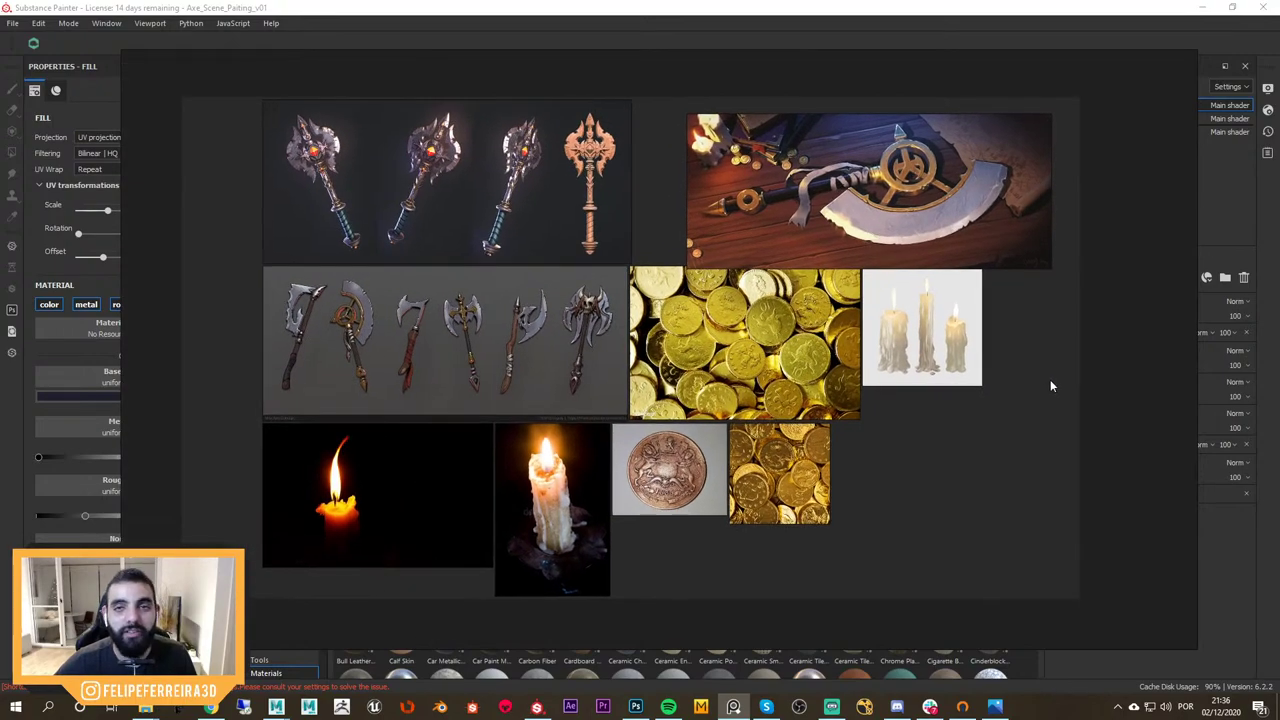
{"action": "scroll", "coordinate": [1050, 377], "scroll_direction": "up", "scroll_amount": 2}
{"action": "right_click_drag", "start_coordinate": [1033, 379], "coordinate": [1065, 381]}
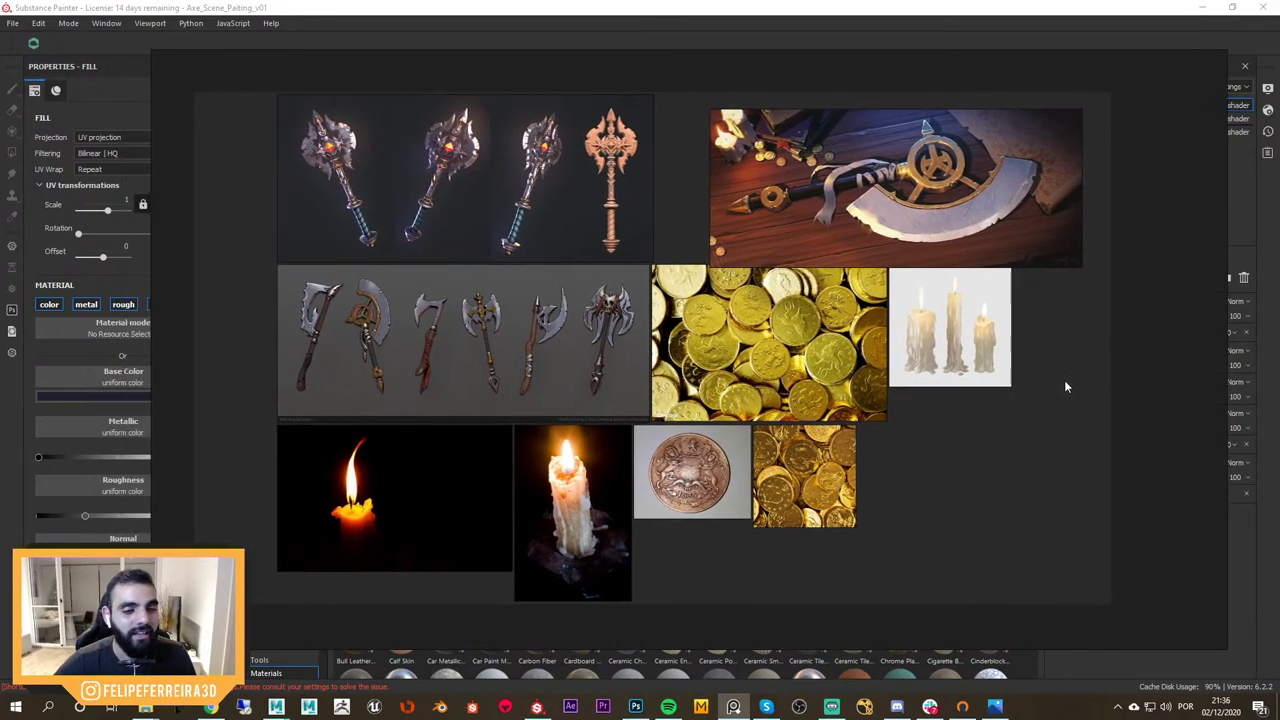
{"action": "left_click_drag", "start_coordinate": [1064, 386], "coordinate": [1041, 386]}
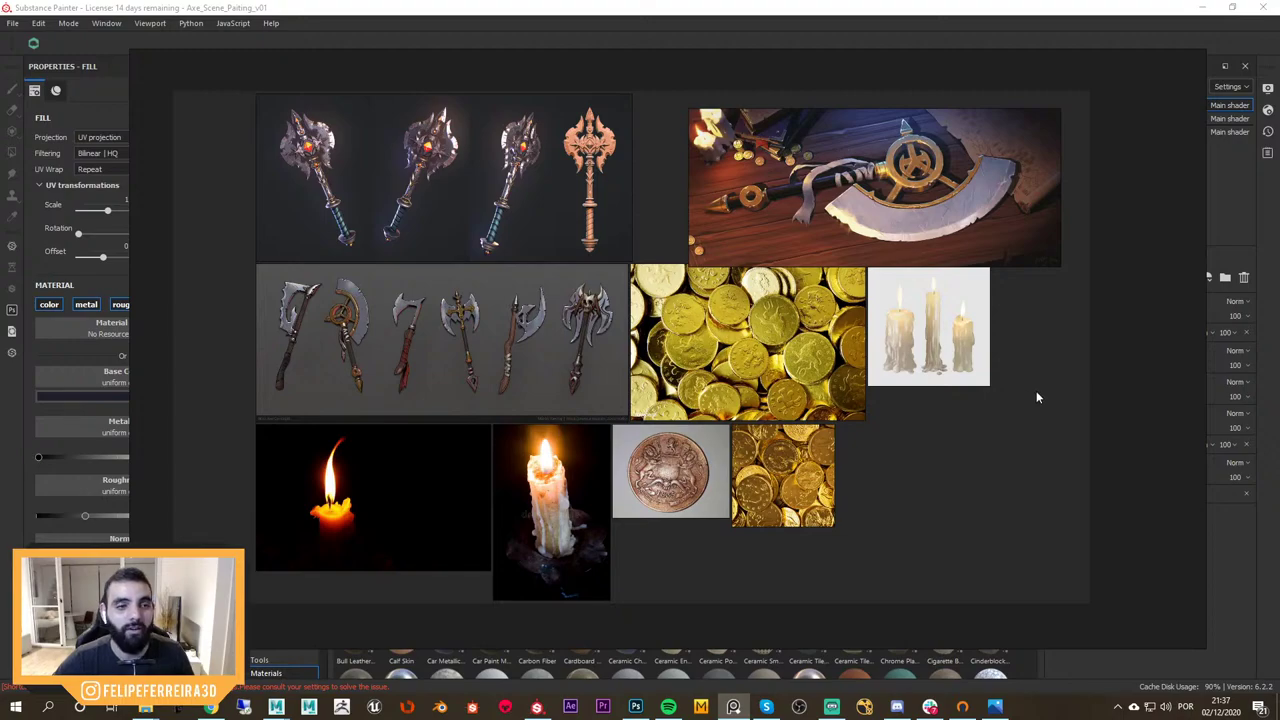
{"action": "right_click_drag", "start_coordinate": [1047, 381], "coordinate": [1033, 378]}
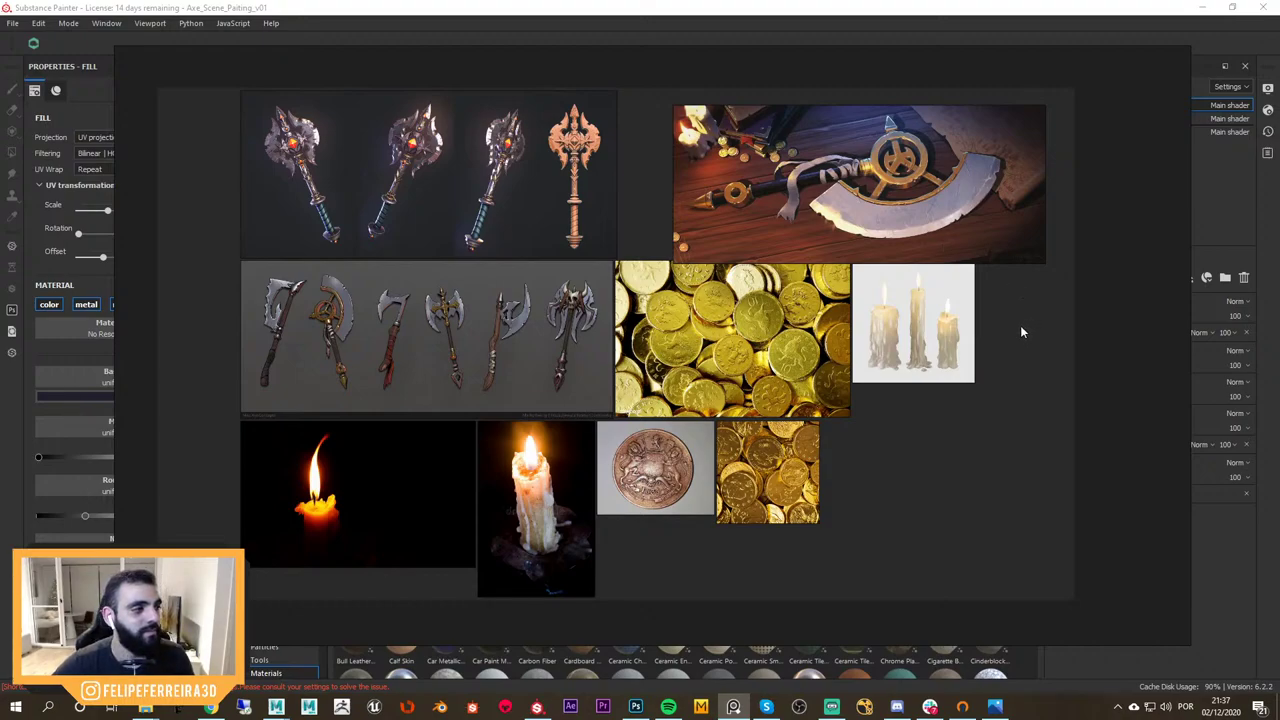
{"action": "left_click_drag", "start_coordinate": [1020, 329], "coordinate": [1018, 340]}
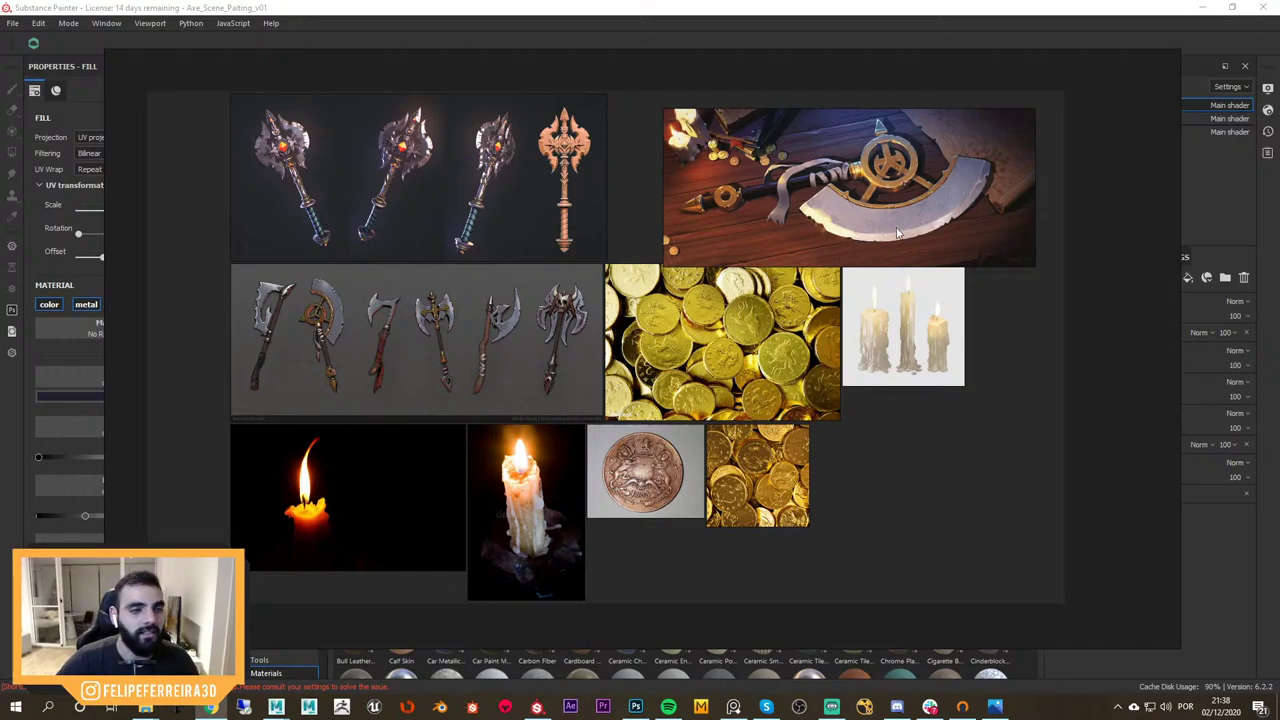
Switch back to Substance Painter and make the book stack's texture set, Objects_01_SH, active
{"action": "left_click", "coordinate": [971, 7]}
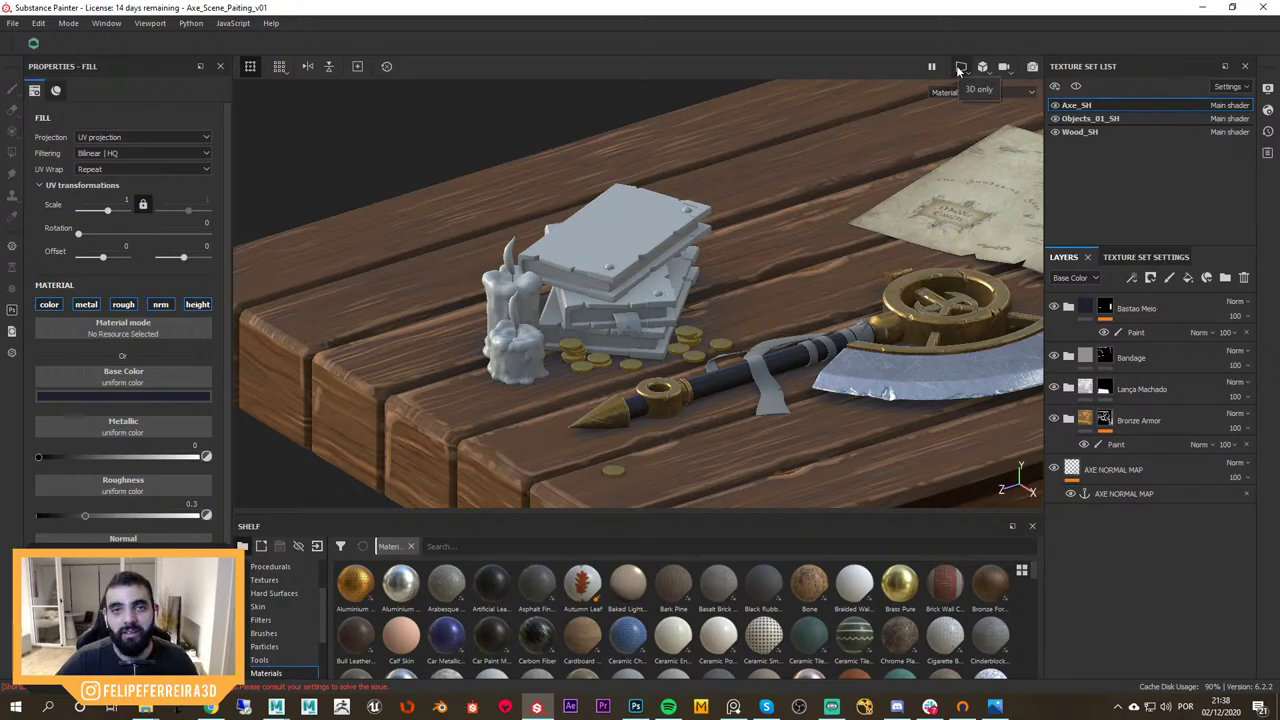
{"action": "left_click_drag", "start_coordinate": [800, 334], "coordinate": [764, 275], "text": "alt"}
{"action": "right_click_drag", "start_coordinate": [764, 275], "coordinate": [790, 350], "text": "alt"}
{"action": "left_click_drag", "start_coordinate": [790, 350], "coordinate": [809, 396], "text": "alt"}
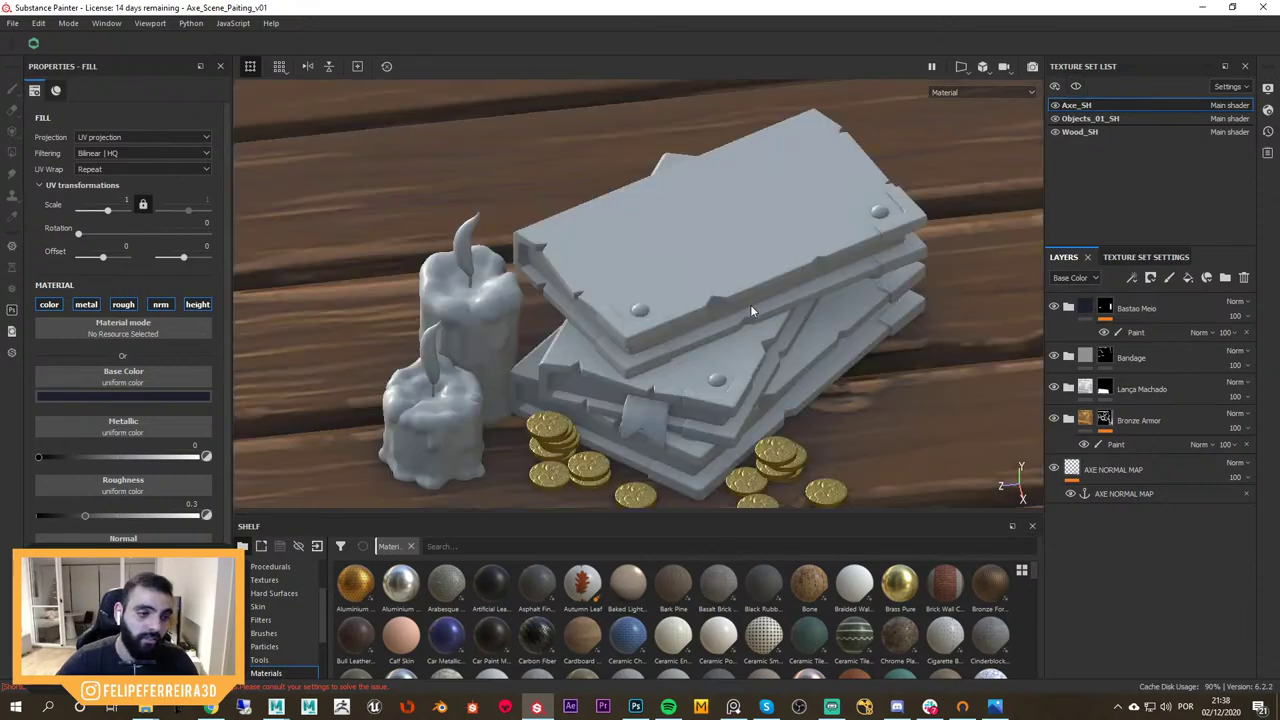
{"action": "right_click", "coordinate": [784, 315], "text": "ctrl+alt"}
{"action": "middle_click_drag", "start_coordinate": [786, 360], "coordinate": [708, 308], "text": "alt"}
{"action": "right_click_drag", "start_coordinate": [708, 308], "coordinate": [522, 206], "text": "alt"}
{"action": "middle_click_drag", "start_coordinate": [696, 502], "coordinate": [626, 438], "text": "alt"}
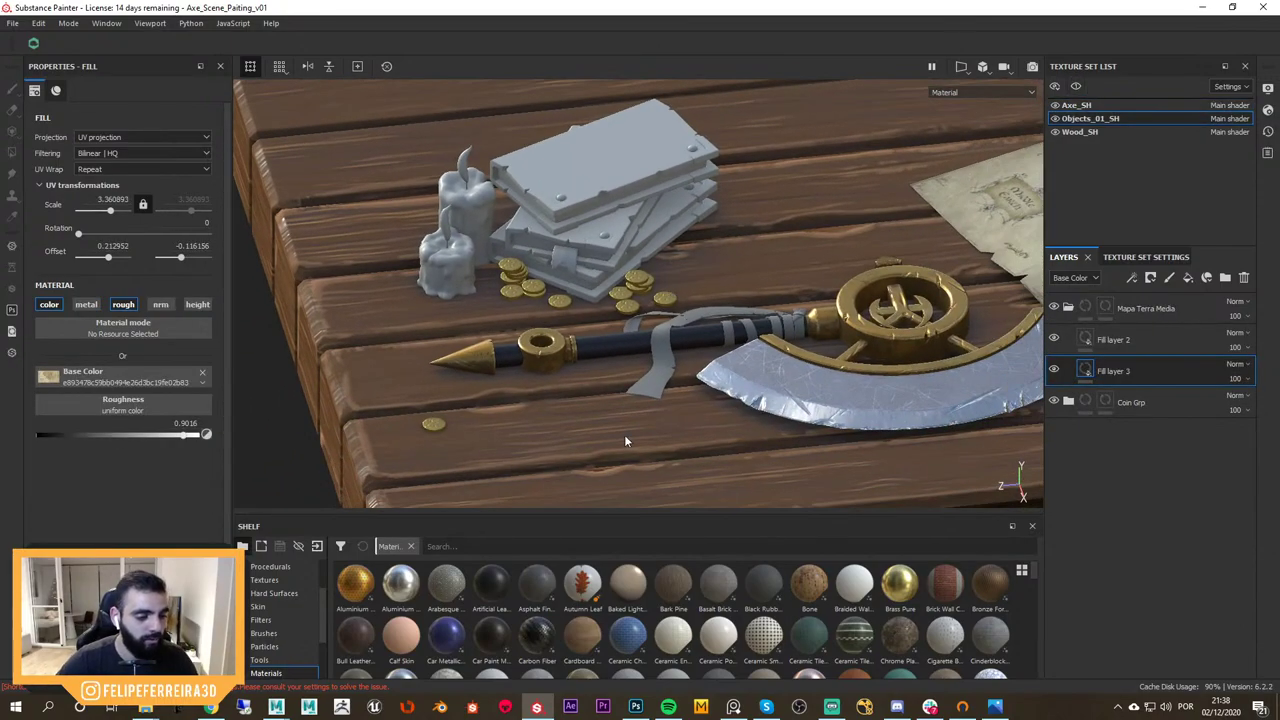
Examine the parchment map, the coins, and the axe's handle and bandage from different distances and angles
{"action": "left_click_drag", "start_coordinate": [625, 441], "coordinate": [792, 368], "text": "alt"}
{"action": "left_click_drag", "start_coordinate": [847, 413], "coordinate": [810, 240], "text": "alt"}
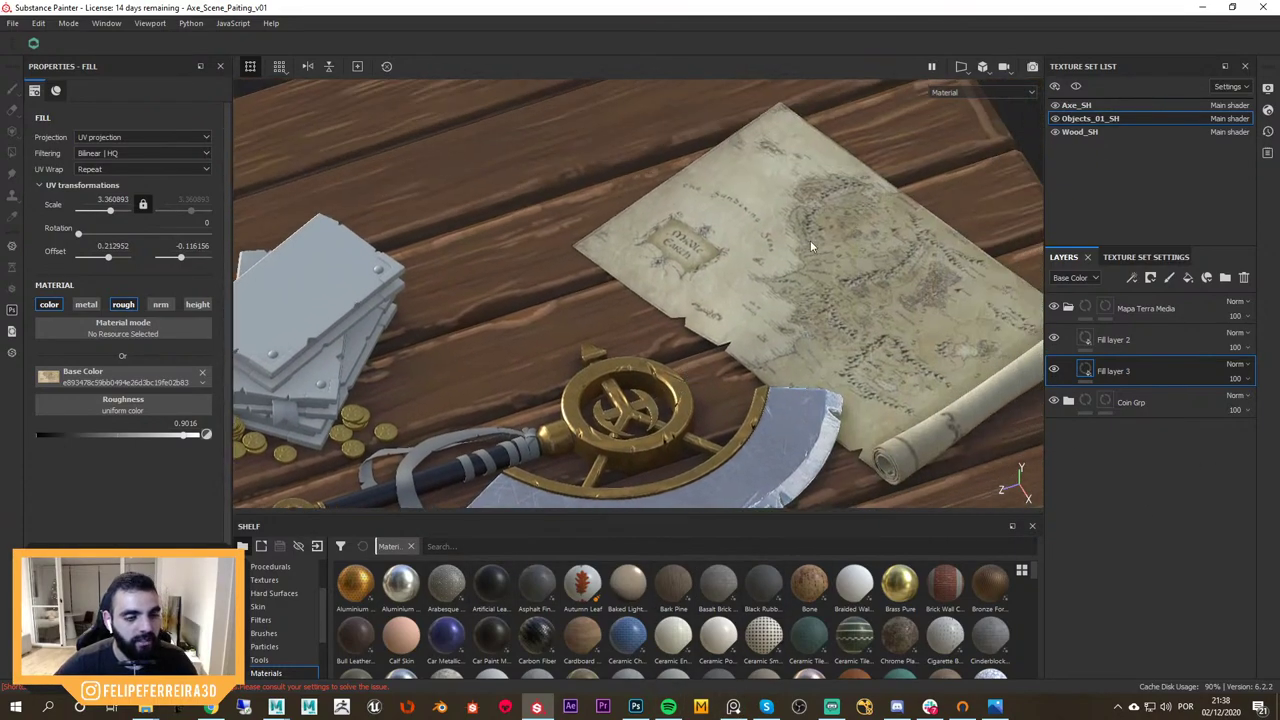
{"action": "left_click_drag", "start_coordinate": [847, 355], "coordinate": [672, 352], "text": "alt"}
{"action": "scroll", "coordinate": [672, 352], "scroll_direction": "up", "scroll_amount": 6}
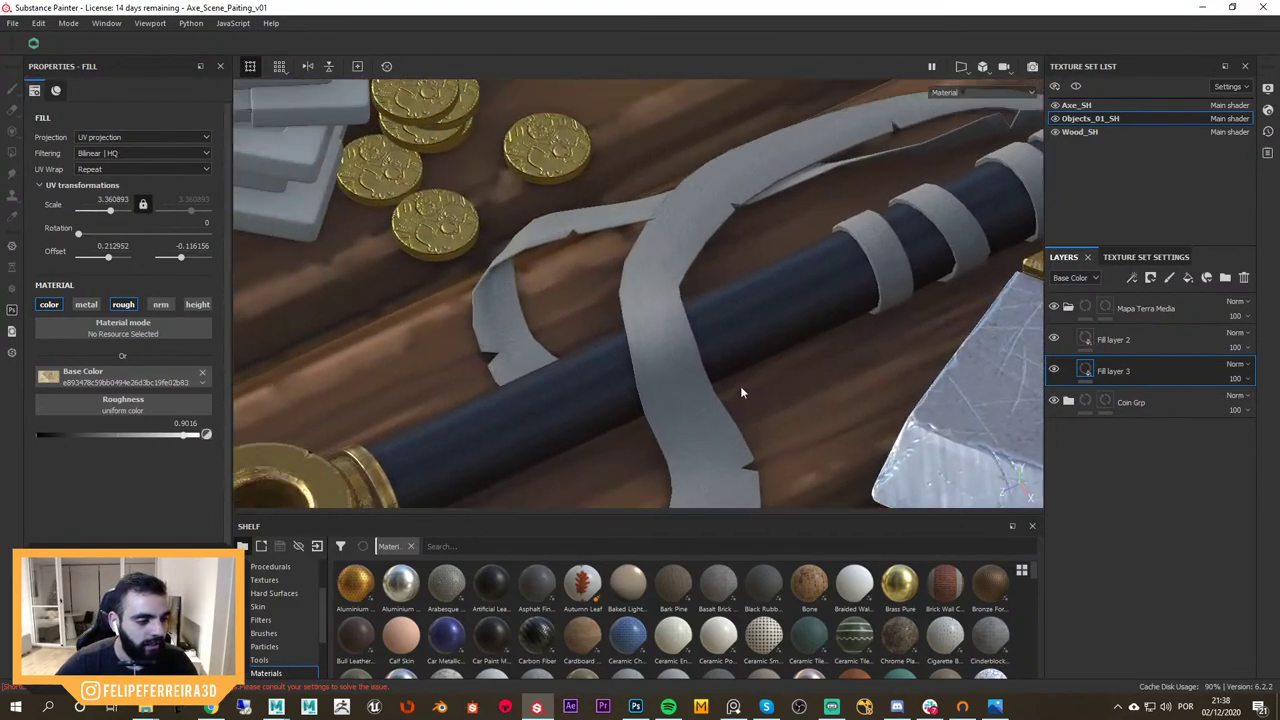
{"action": "right_click_drag", "start_coordinate": [740, 402], "coordinate": [500, 225], "text": "alt"}
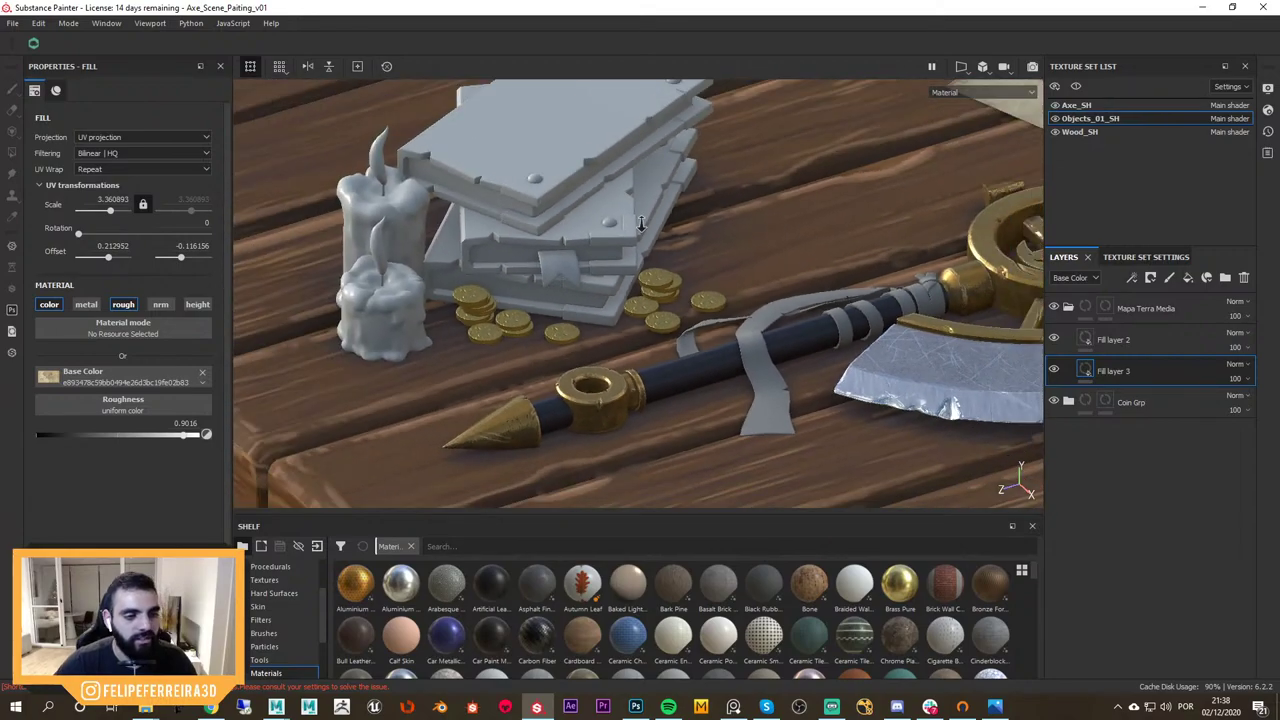
{"action": "middle_click_drag", "start_coordinate": [757, 317], "coordinate": [705, 302], "text": "alt"}
{"action": "left_click_drag", "start_coordinate": [705, 302], "coordinate": [602, 301], "text": "alt"}
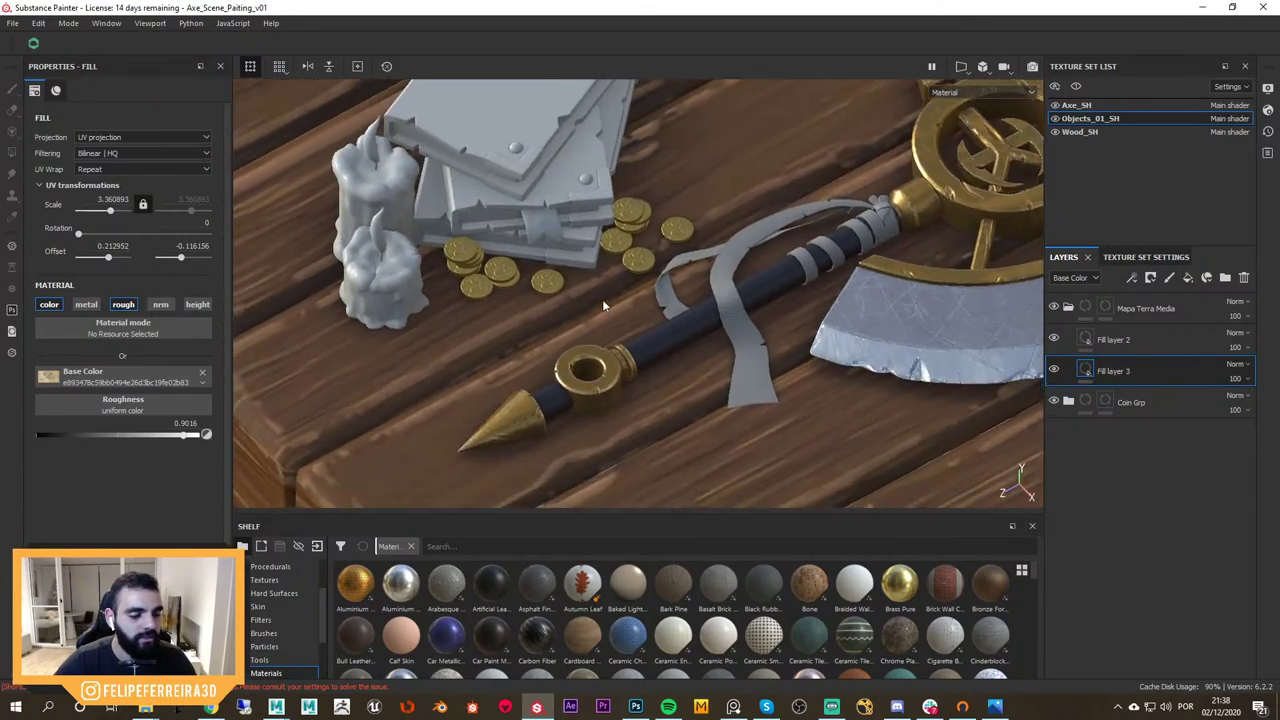
{"action": "right_click_drag", "start_coordinate": [602, 301], "coordinate": [784, 378], "text": "alt"}
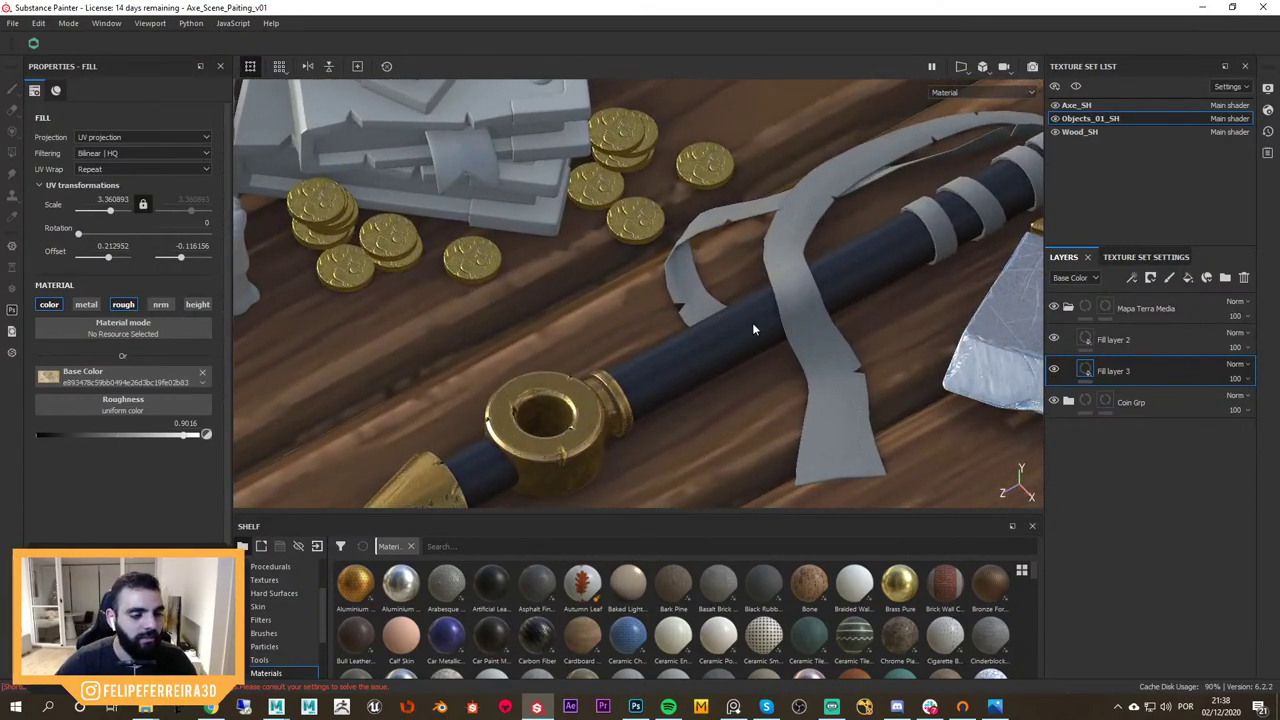
Make the axe's texture set, Axe_SH, active and work on Fill layer 4 inside the Bastao Meio folder
{"action": "right_click", "coordinate": [790, 331], "text": "ctrl+alt"}
{"action": "left_click_drag", "start_coordinate": [790, 331], "coordinate": [900, 318], "text": "alt"}
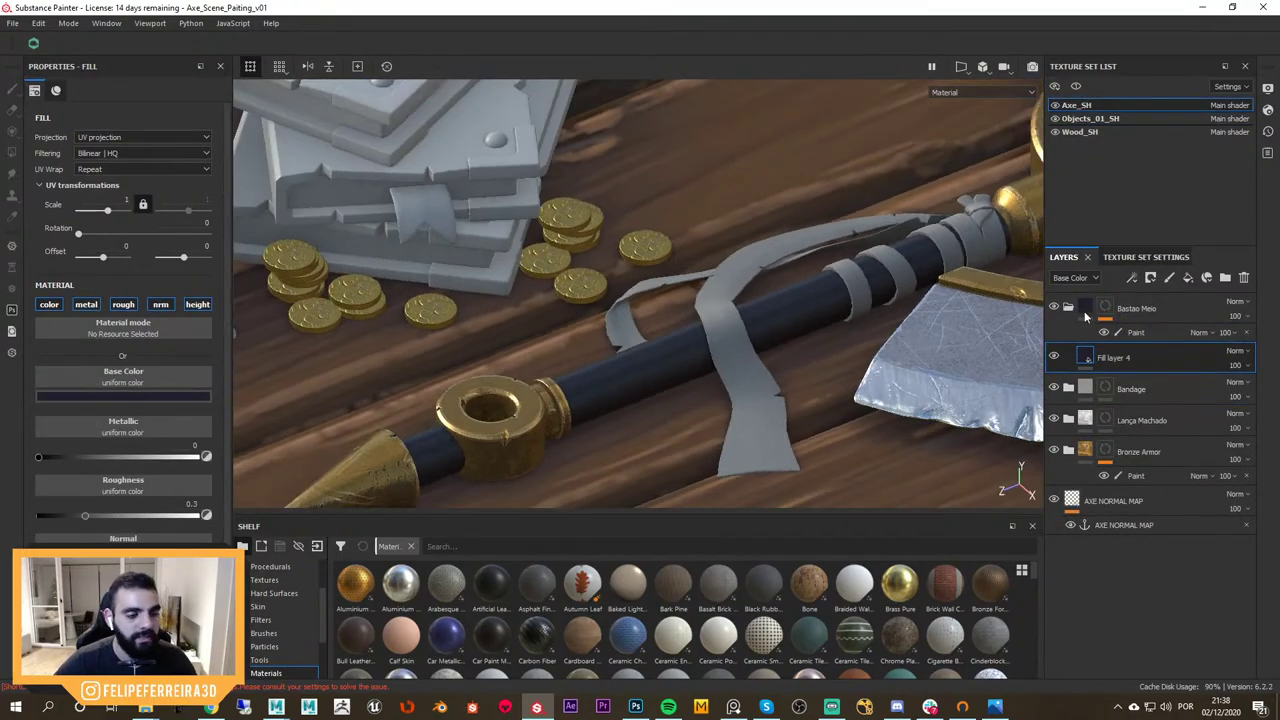
{"action": "left_click", "coordinate": [1054, 356]}
Cycle the viewport through the individual texture channels until only Roughness is displayed
{"action": "key", "text": "c"}
{"action": "key", "text": "c"}
{"action": "key", "text": "c"}
{"action": "key", "text": "c"}
{"action": "key", "text": "c"}
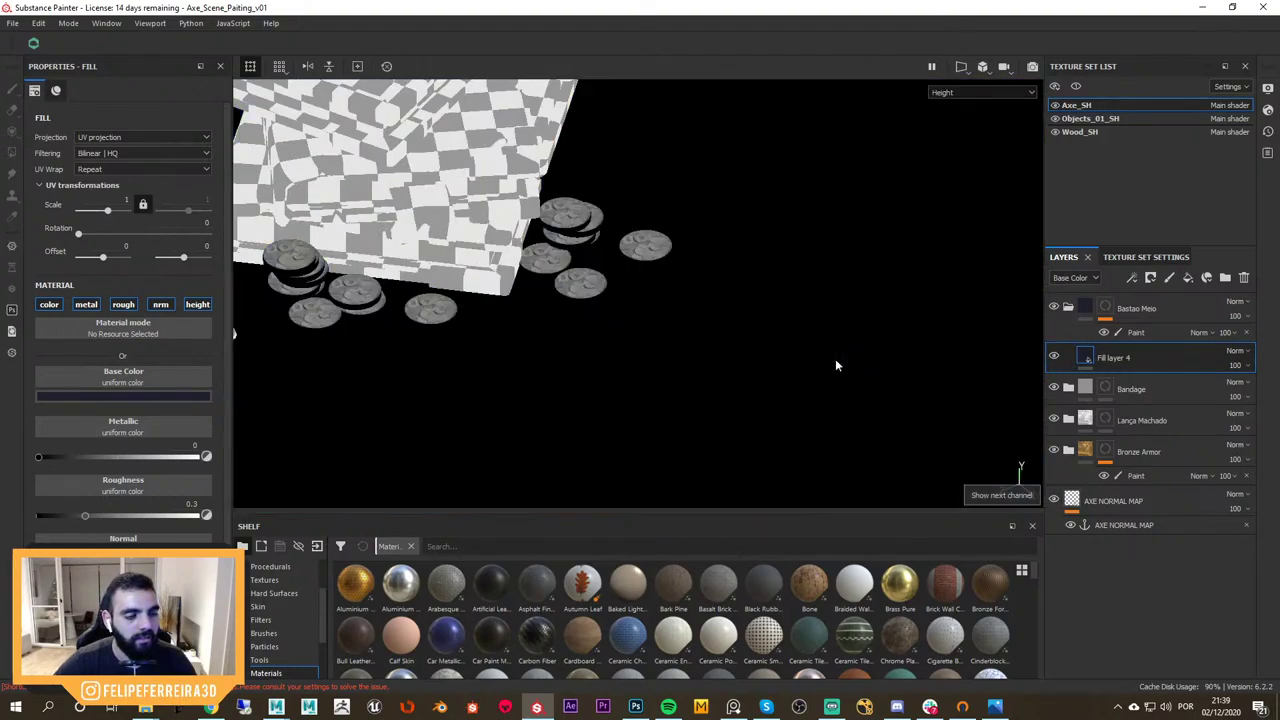
{"action": "key", "text": "c"}
{"action": "key", "text": "c"}
{"action": "key", "text": "c"}
{"action": "key", "text": "c"}
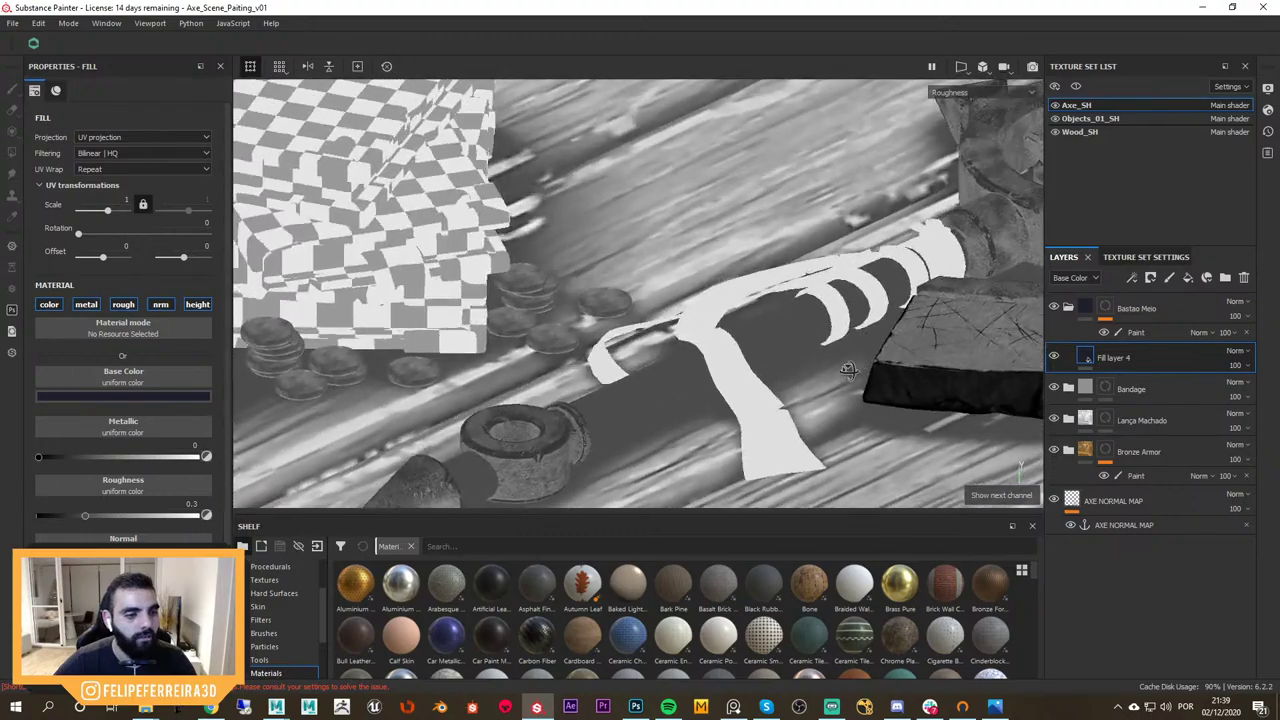
Examine the roughness contrast between the axe's handle, bandage, bronze ring and blade from overview and low angles
{"action": "left_click_drag", "start_coordinate": [847, 370], "coordinate": [670, 395], "text": "alt"}
{"action": "scroll", "coordinate": [889, 395], "scroll_direction": "down", "scroll_amount": 4}
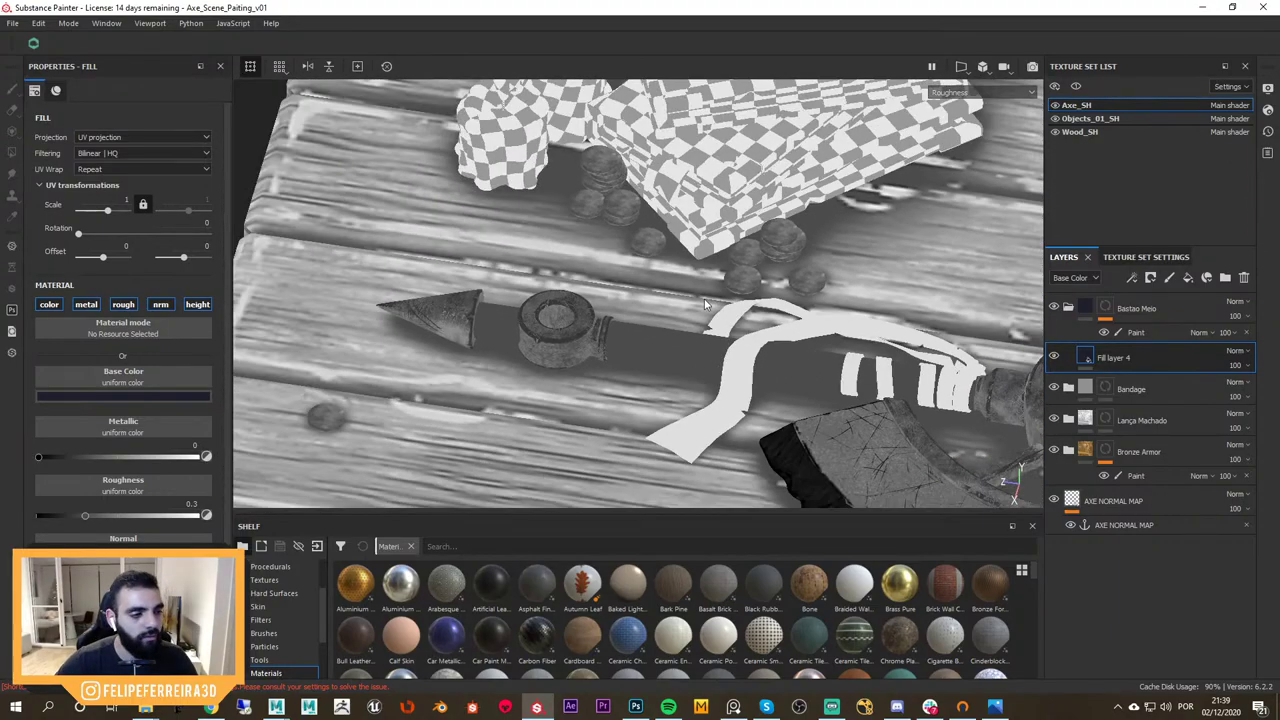
{"action": "left_click_drag", "start_coordinate": [880, 392], "coordinate": [871, 461], "text": "alt"}
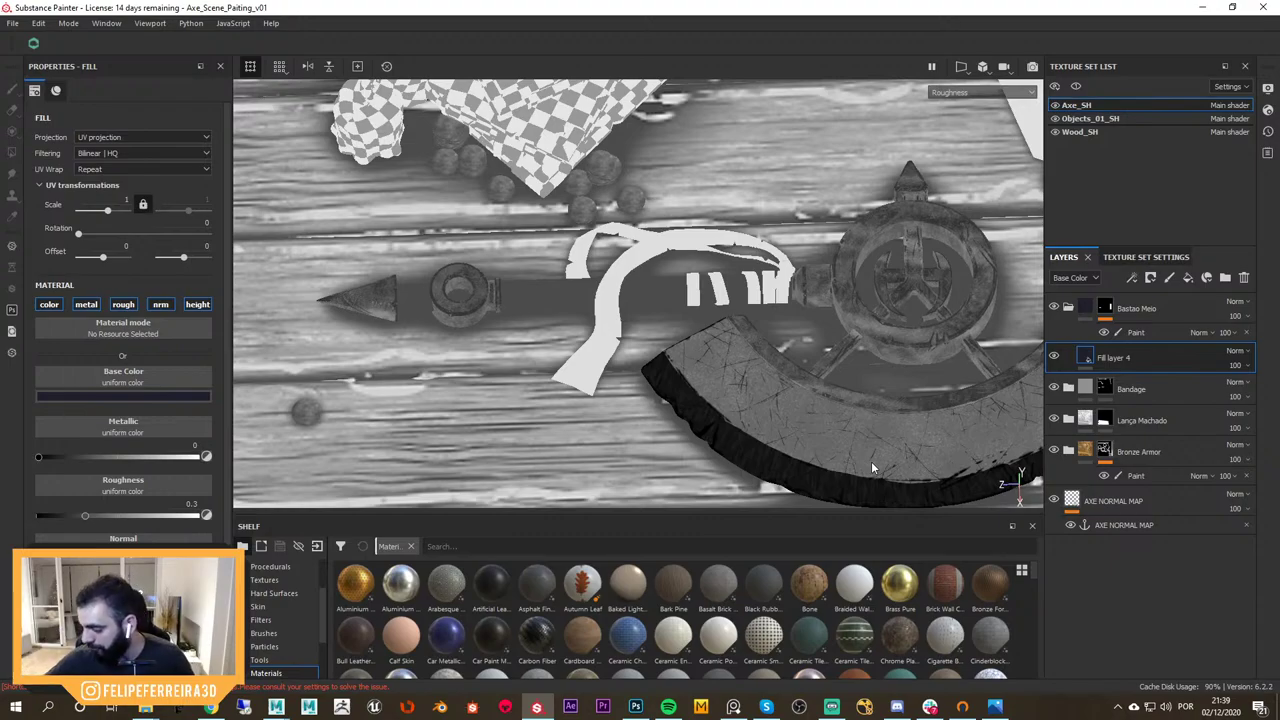
{"action": "left_click_drag", "start_coordinate": [503, 337], "coordinate": [614, 275], "text": "alt"}
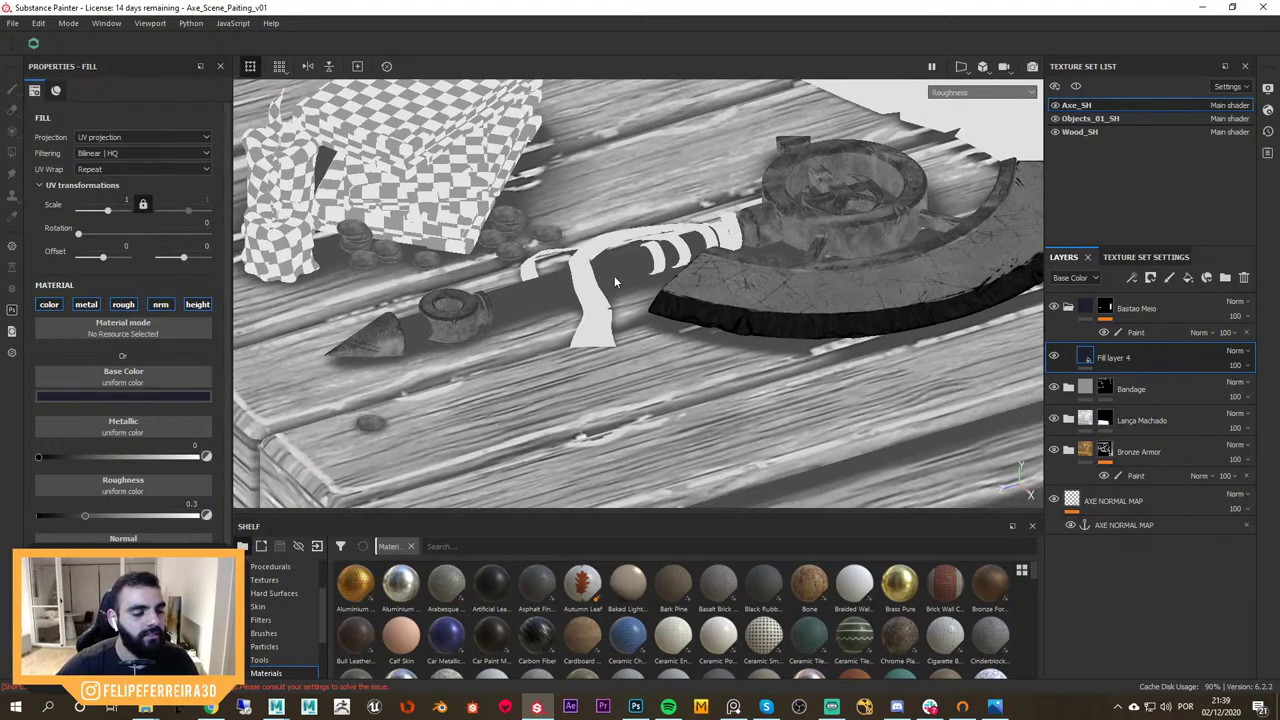
{"action": "middle_click_drag", "start_coordinate": [559, 269], "coordinate": [588, 327], "text": "alt"}
{"action": "right_click_drag", "start_coordinate": [588, 327], "coordinate": [643, 348], "text": "alt"}
{"action": "left_click_drag", "start_coordinate": [643, 353], "coordinate": [724, 391], "text": "alt"}
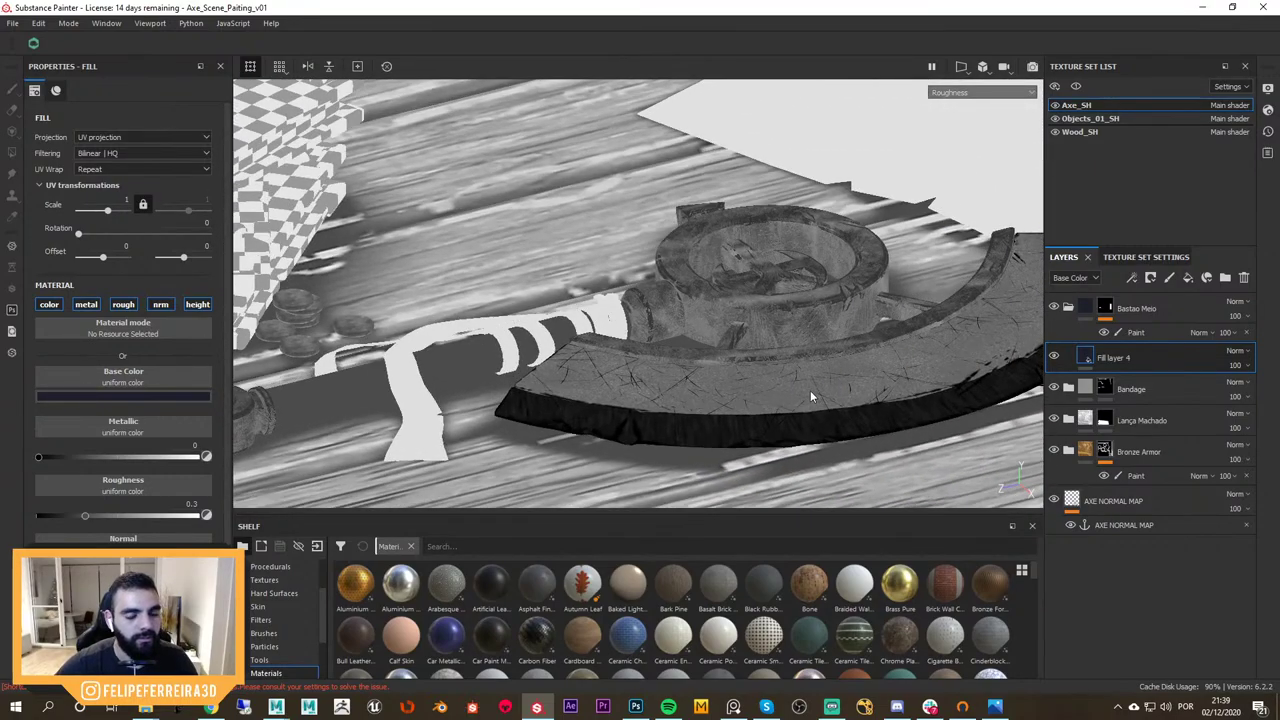
{"action": "mouse_move", "coordinate": [810, 397]}
{"action": "left_mouse_down", "text": "alt"}
{"action": "mouse_move", "coordinate": [788, 370]}
{"action": "mouse_move", "coordinate": [788, 318]}
{"action": "mouse_move", "coordinate": [800, 375]}
{"action": "left_mouse_up", "text": "alt"}
{"action": "left_click_drag", "start_coordinate": [705, 293], "coordinate": [825, 380], "text": "alt"}
Compare the axe's single-channel display with its full material display from several angles and distances
{"action": "key", "text": "m"}
{"action": "key", "text": "c"}
{"action": "key", "text": "c"}
{"action": "key", "text": "c"}
{"action": "middle_click_drag", "start_coordinate": [825, 380], "coordinate": [886, 313], "text": "alt"}
{"action": "left_click_drag", "start_coordinate": [886, 313], "coordinate": [896, 288], "text": "alt"}
{"action": "right_click_drag", "start_coordinate": [896, 288], "coordinate": [1068, 438], "text": "alt"}
{"action": "middle_click_drag", "start_coordinate": [918, 403], "coordinate": [845, 365], "text": "alt"}
{"action": "left_click_drag", "start_coordinate": [845, 365], "coordinate": [1000, 371], "text": "alt"}
{"action": "middle_click_drag", "start_coordinate": [1000, 371], "coordinate": [1035, 415], "text": "alt"}
{"action": "right_click_drag", "start_coordinate": [1035, 415], "coordinate": [1057, 426], "text": "alt"}
{"action": "left_click_drag", "start_coordinate": [1057, 426], "coordinate": [614, 443], "text": "alt"}
{"action": "middle_click_drag", "start_coordinate": [614, 443], "coordinate": [740, 180], "text": "alt"}
{"action": "key", "text": "m"}
{"action": "right_click_drag", "start_coordinate": [740, 180], "coordinate": [700, 290], "text": "alt"}
{"action": "left_click_drag", "start_coordinate": [700, 290], "coordinate": [677, 337], "text": "alt"}
{"action": "right_click_drag", "start_coordinate": [677, 337], "coordinate": [775, 281], "text": "alt"}
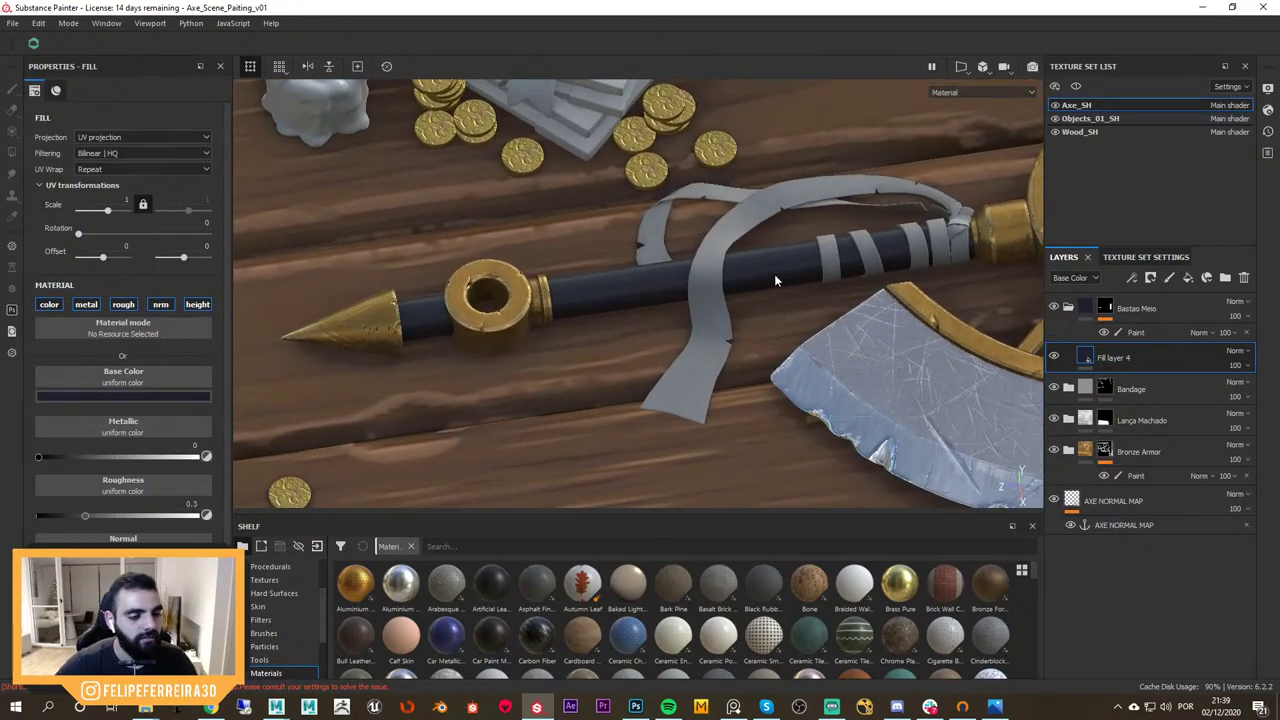
{"action": "left_click_drag", "start_coordinate": [775, 276], "coordinate": [790, 245], "text": "alt"}
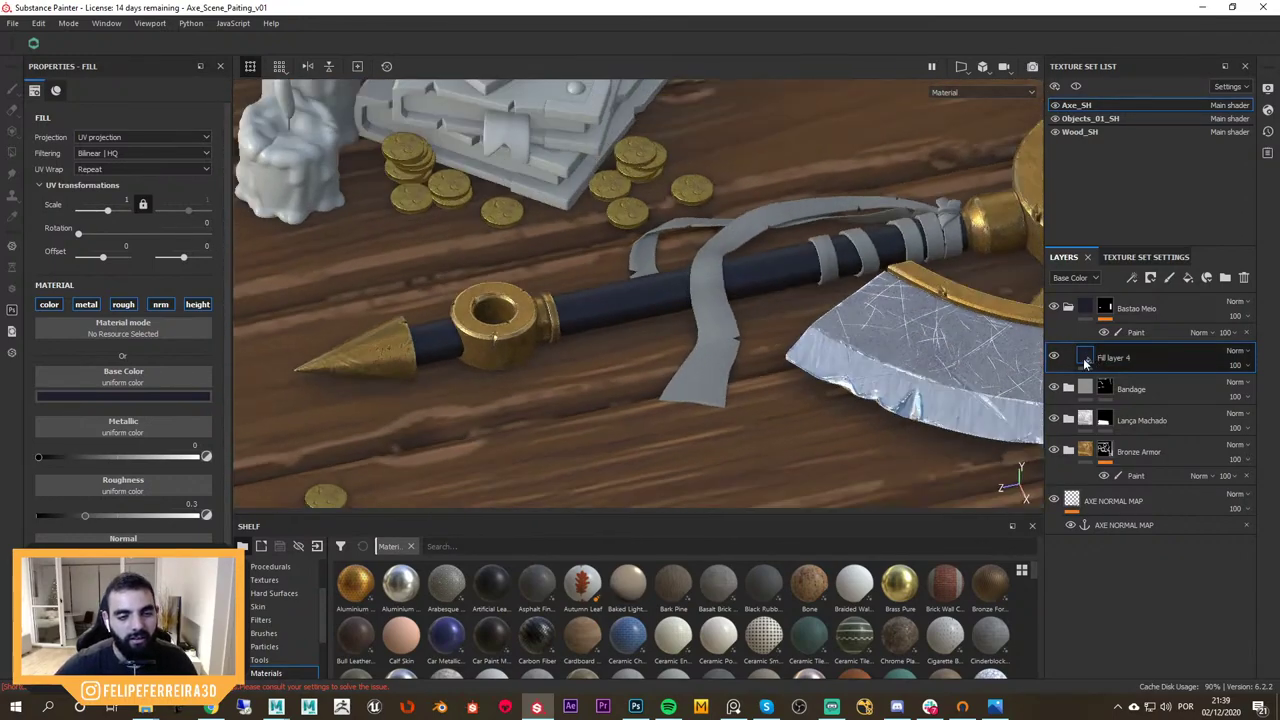
Hide and reshow Fill layer 4 to check its effect on the handle, and display only the Base Color channel
{"action": "left_click", "coordinate": [1053, 356]}
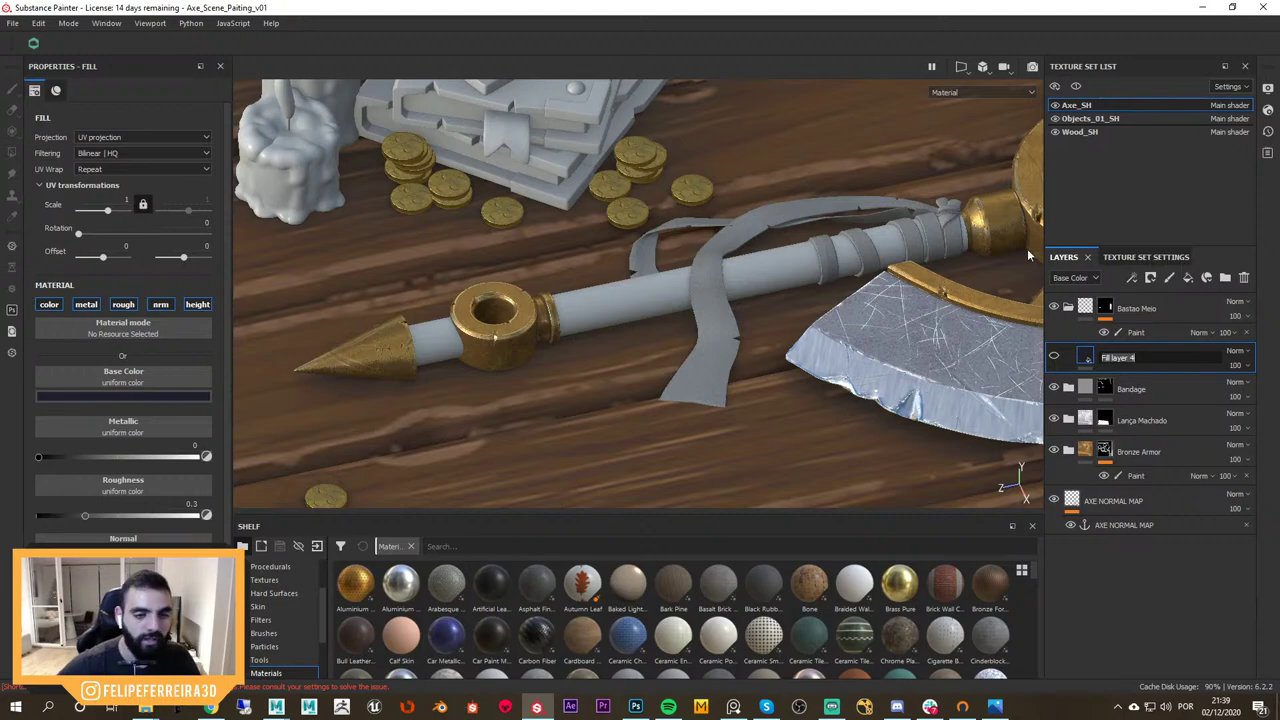
{"action": "left_click", "coordinate": [1053, 355]}
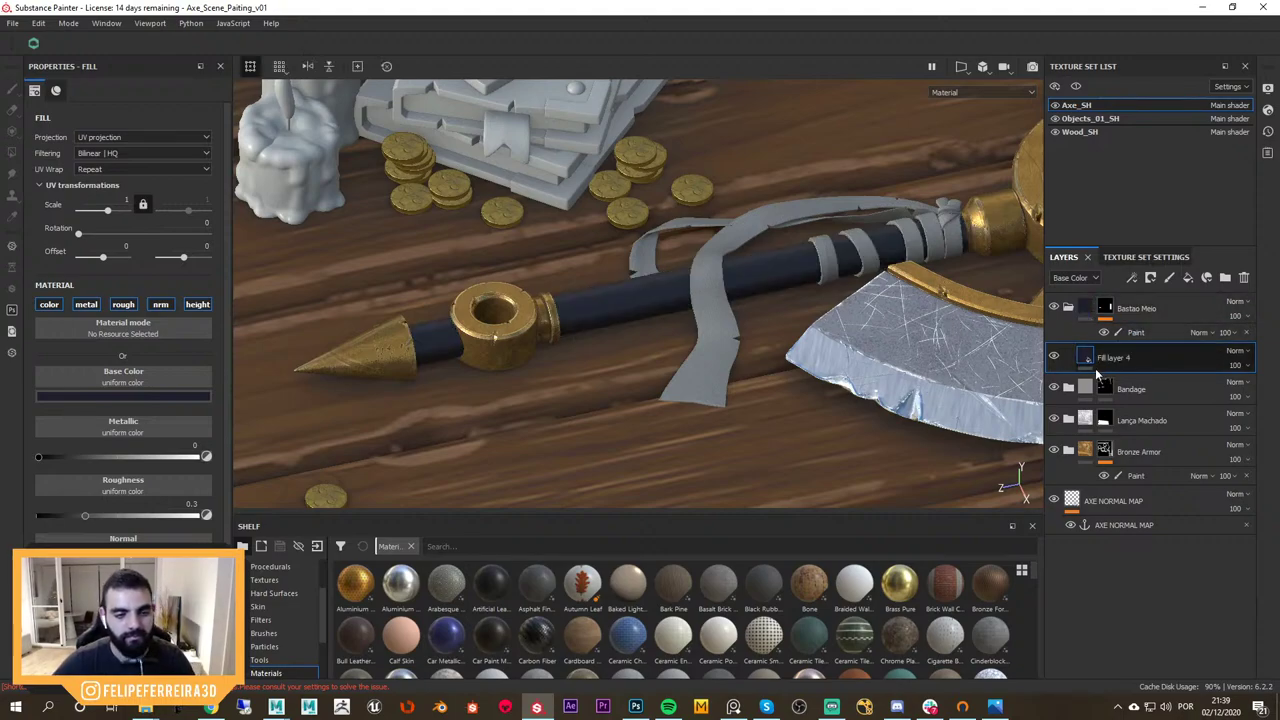
{"action": "key", "text": "shift+c"}
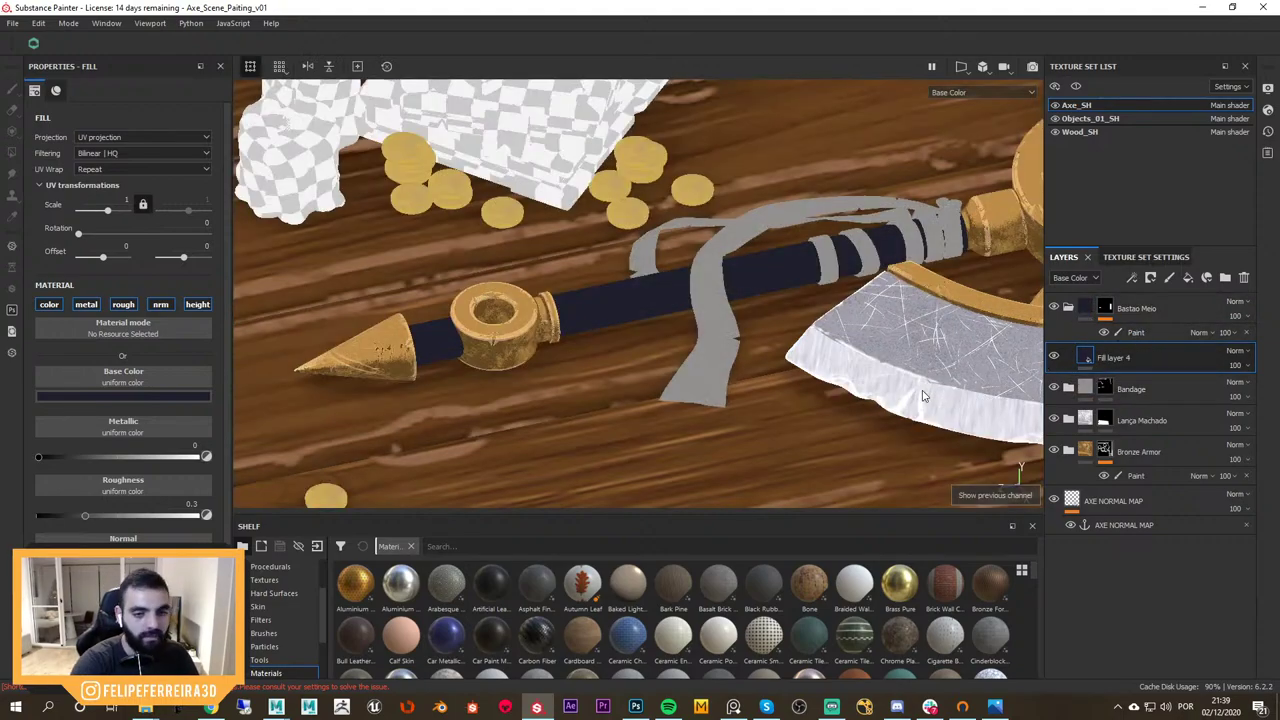
Rename Fill layer 4 in the Bastao Meio folder as "Color Base"
{"action": "double_click", "coordinate": [1119, 361]}
{"action": "type", "text": "C"}
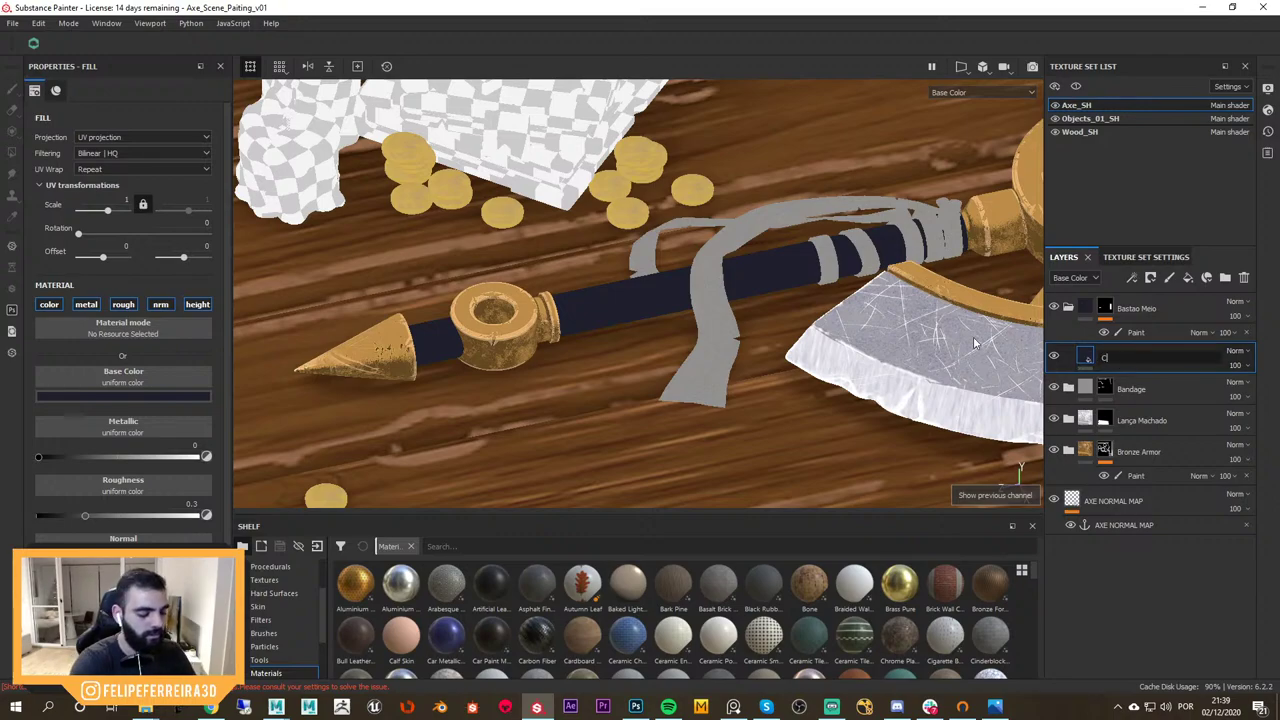
{"action": "type", "text": "ol"}
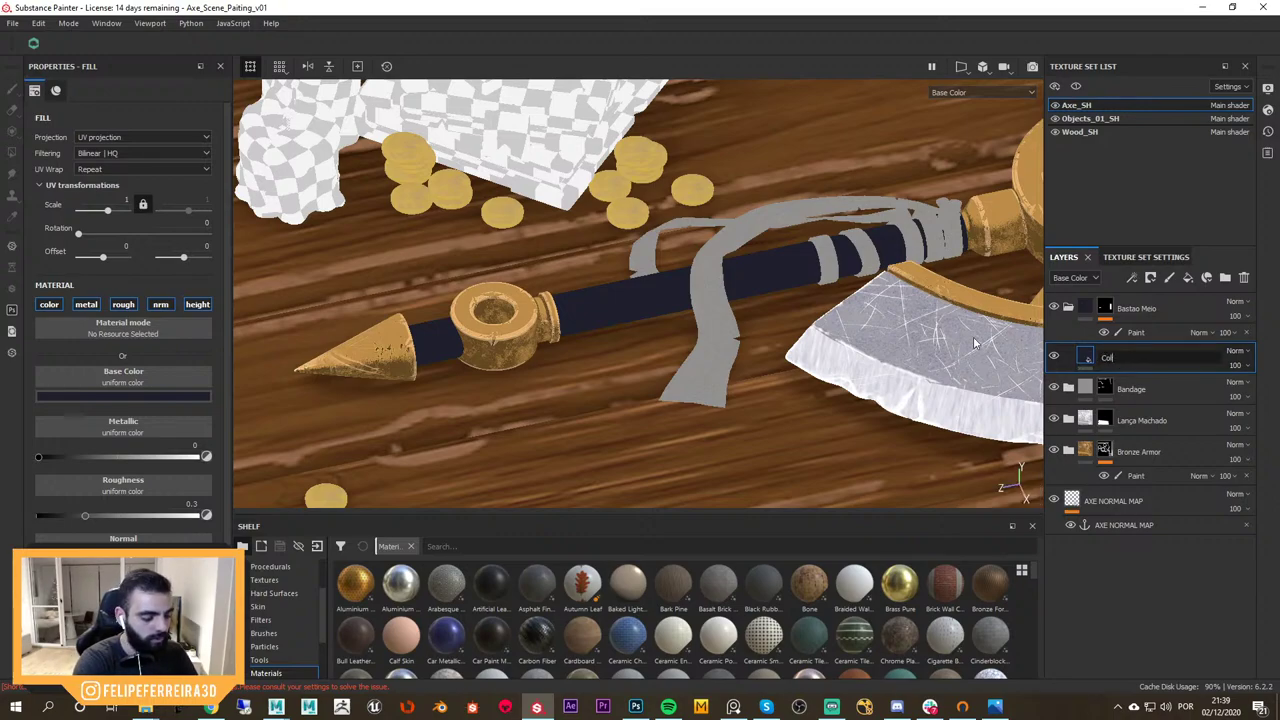
{"action": "type", "text": "or Base"}
{"action": "key", "text": "Return"}
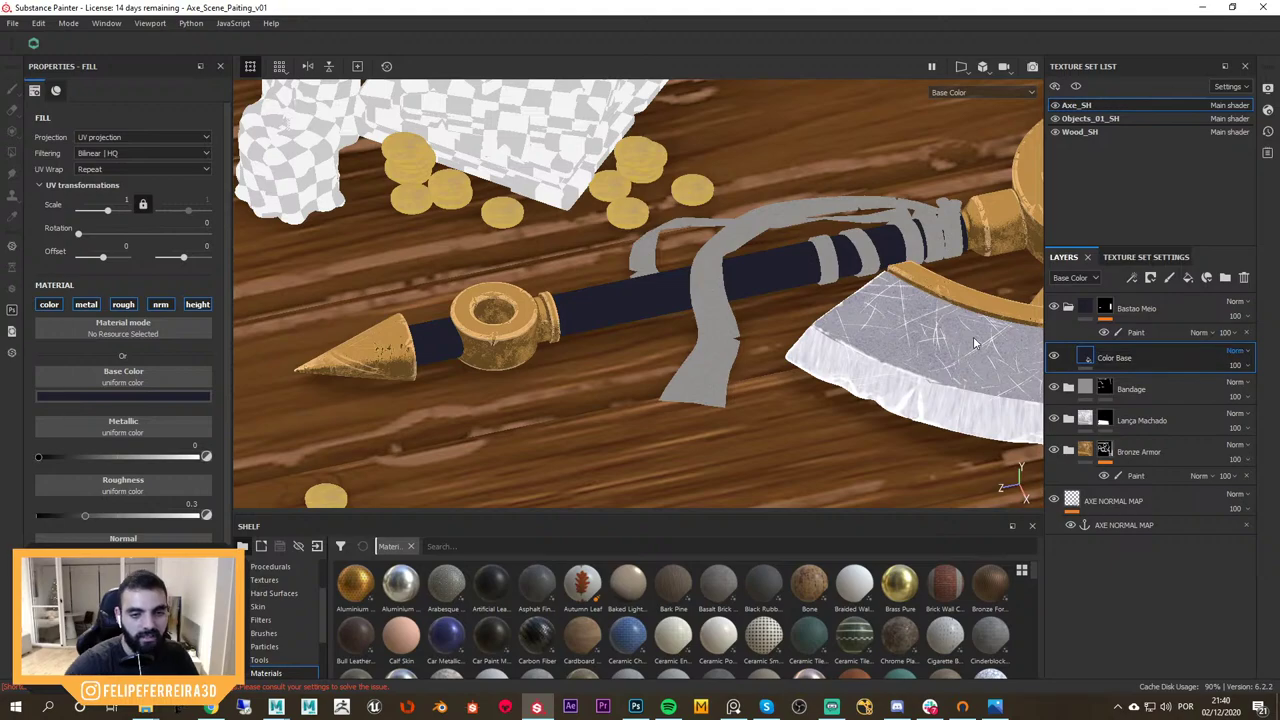
Add a fill layer above Color Base in the Bastao Meio folder and name it "Varicao Rough"
{"action": "left_click_drag", "start_coordinate": [870, 348], "coordinate": [829, 432], "text": "alt"}
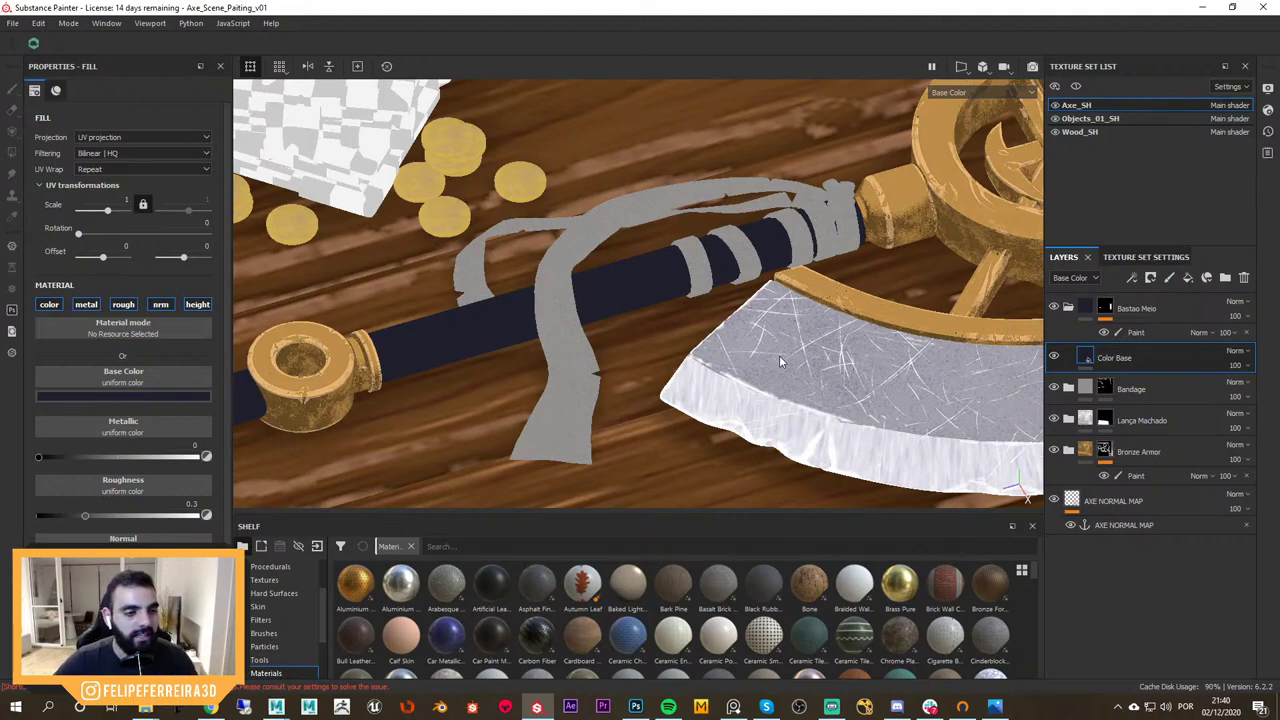
{"action": "left_click_drag", "start_coordinate": [827, 368], "coordinate": [890, 390], "text": "alt"}
{"action": "left_click_drag", "start_coordinate": [878, 325], "coordinate": [908, 368], "text": "alt"}
{"action": "left_click_drag", "start_coordinate": [738, 323], "coordinate": [829, 397], "text": "alt"}
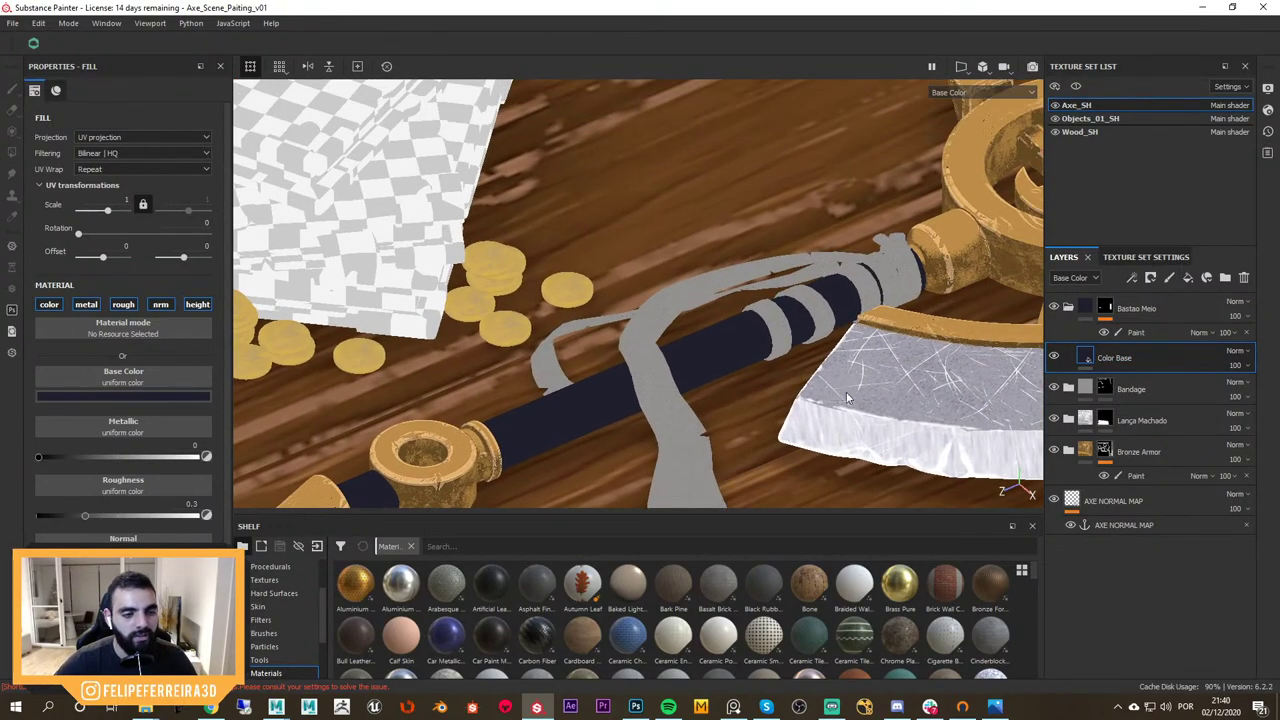
{"action": "left_click_drag", "start_coordinate": [863, 343], "coordinate": [930, 334], "text": "alt"}
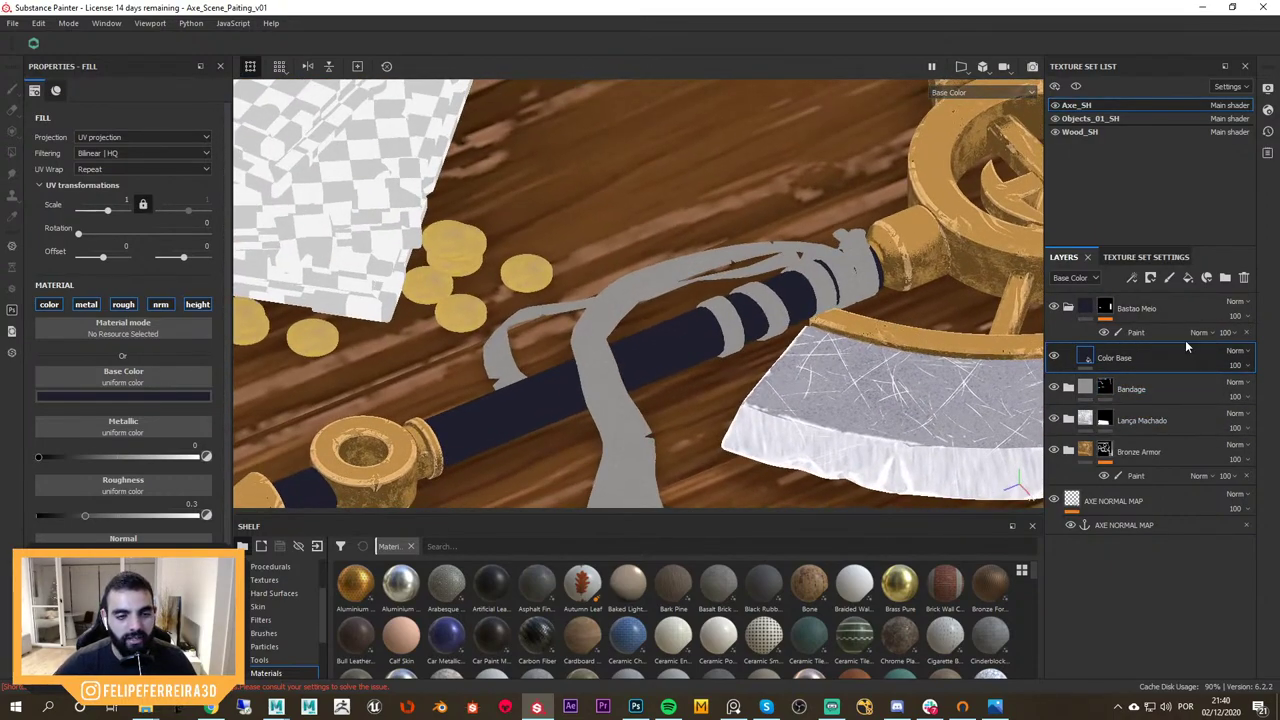
{"action": "left_click", "coordinate": [1188, 279]}
{"action": "double_click", "coordinate": [1117, 357]}
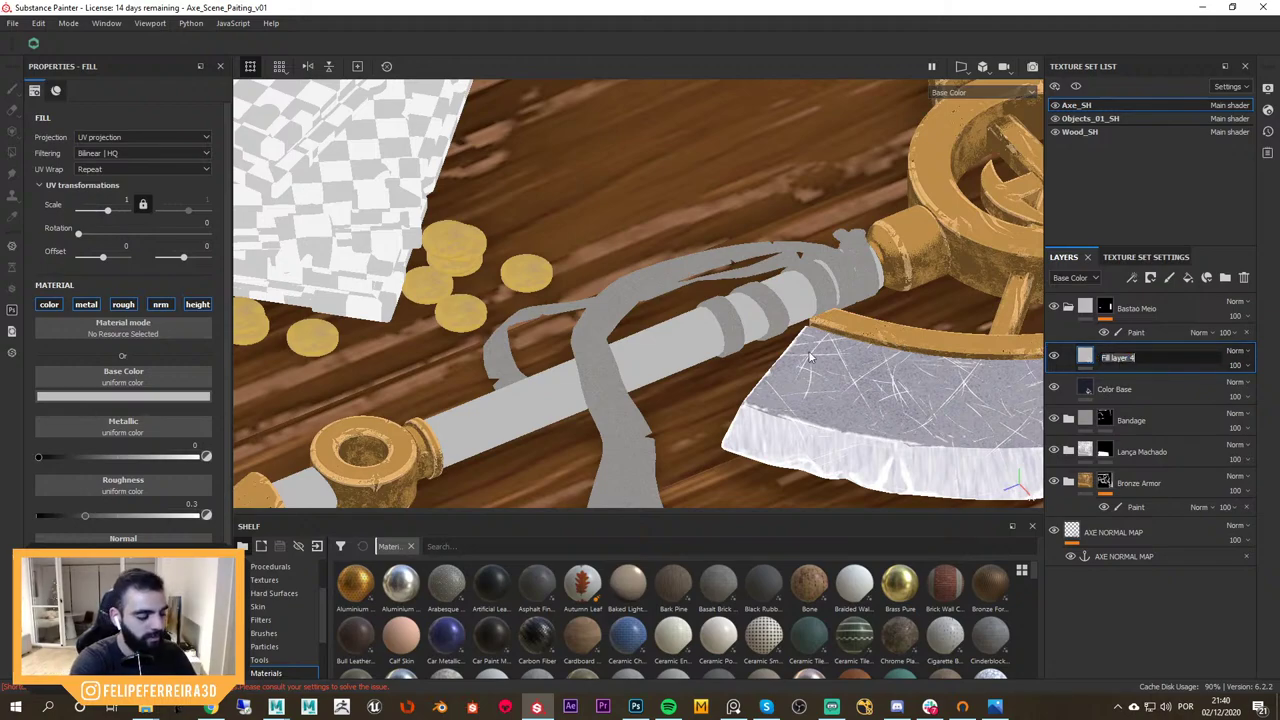
{"action": "type", "text": "Varica"}
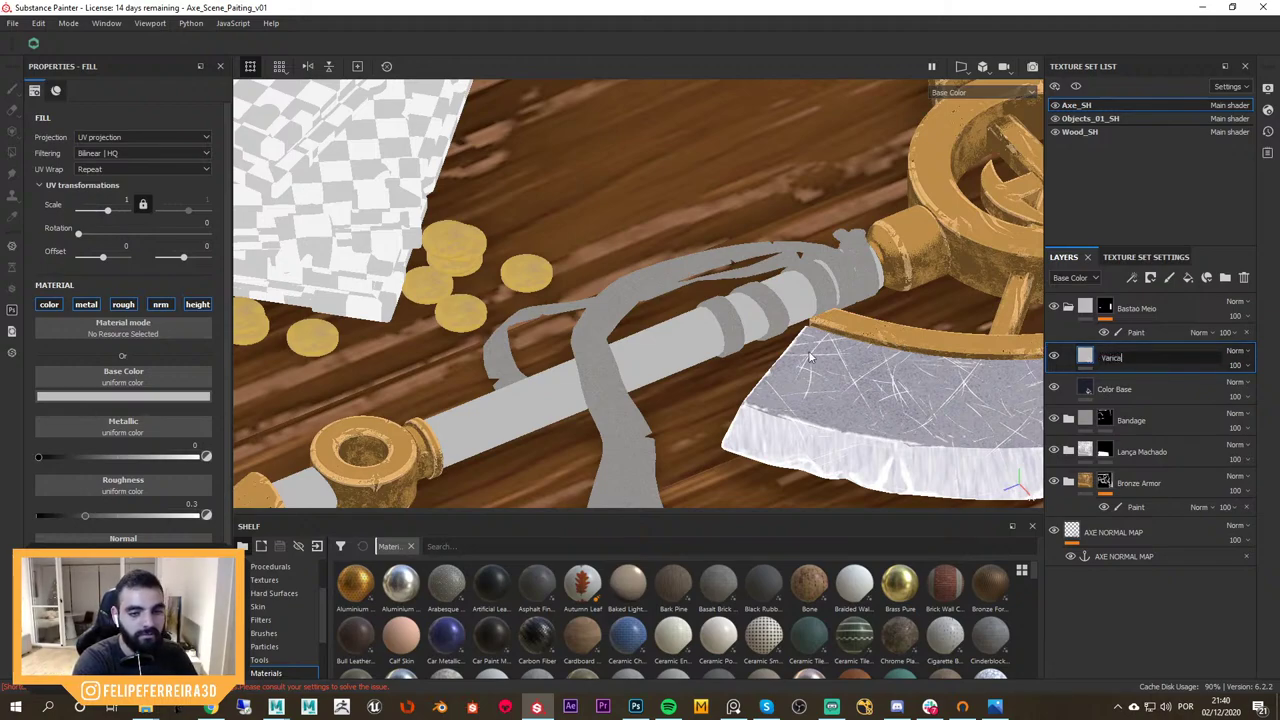
{"action": "type", "text": "o Rough"}
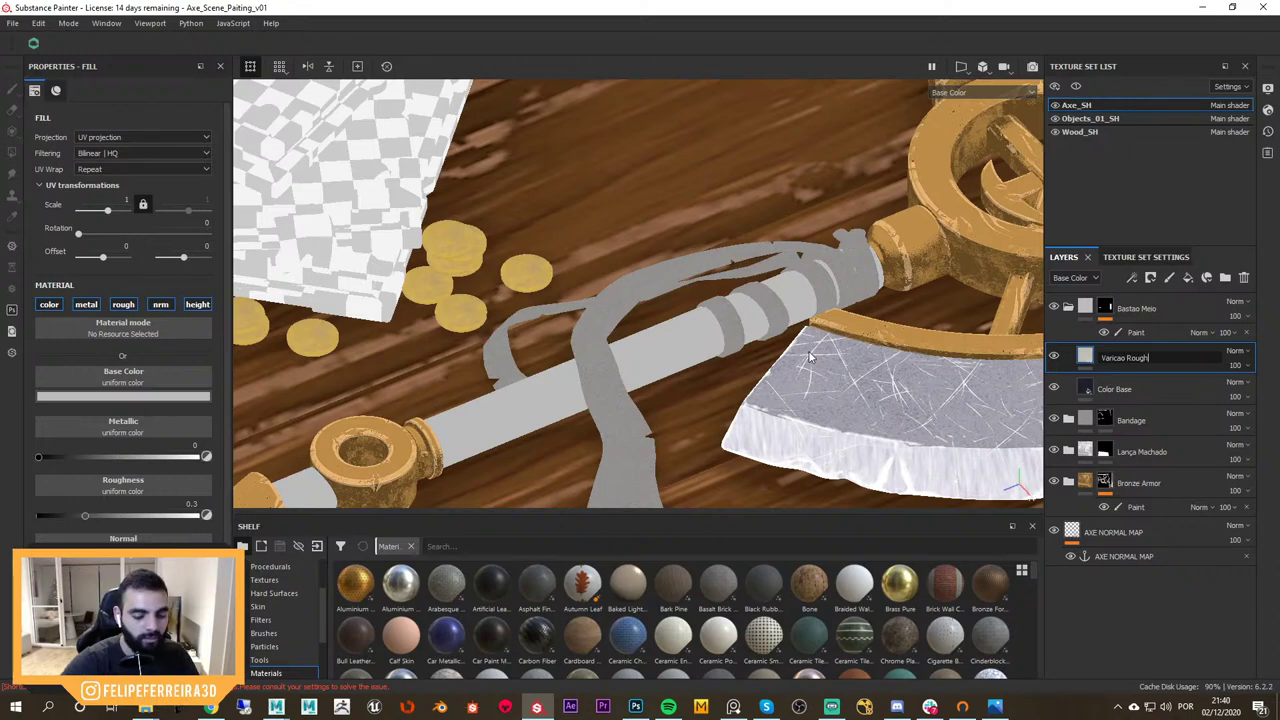
{"action": "key", "text": "Return"}
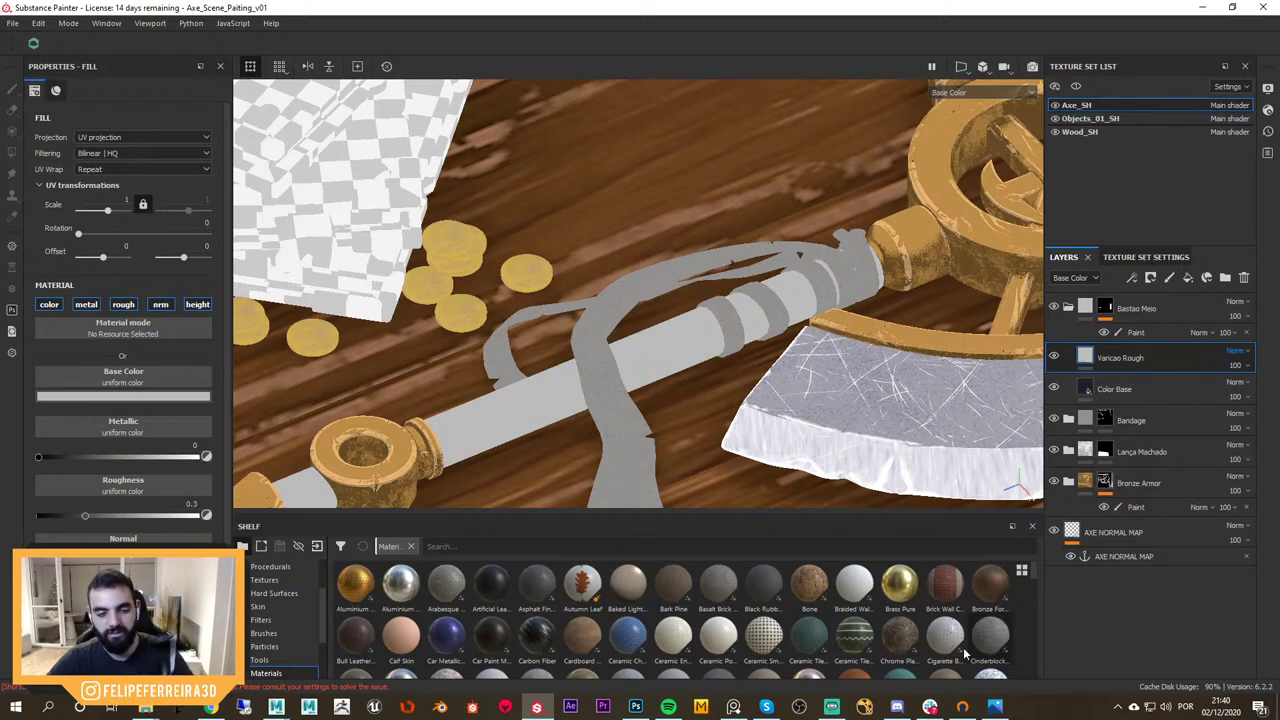
Restrict the Varicao Rough layer to the roughness channel and set its roughness to about 0.40
{"action": "left_click", "coordinate": [834, 707]}
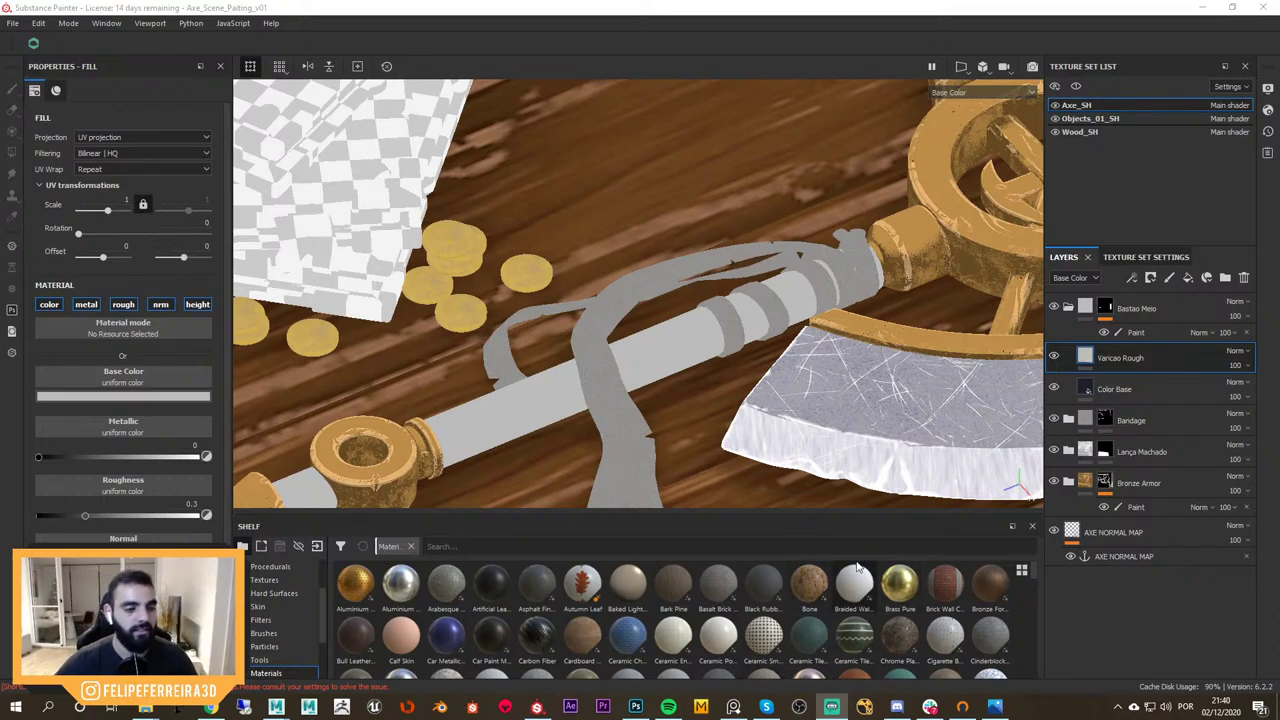
{"action": "mouse_move", "coordinate": [802, 393]}
{"action": "left_mouse_down", "text": "alt"}
{"action": "mouse_move", "coordinate": [863, 384]}
{"action": "mouse_move", "coordinate": [856, 370]}
{"action": "left_mouse_up", "text": "alt"}
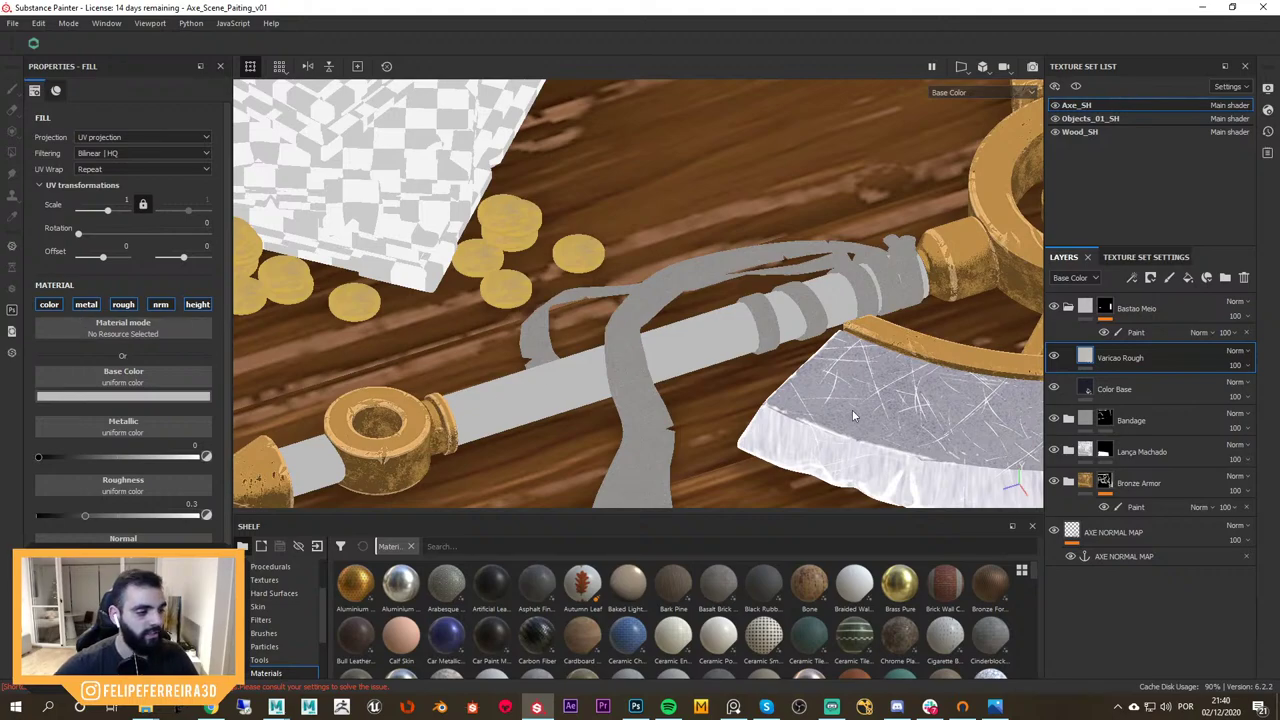
{"action": "left_click", "coordinate": [49, 304]}
{"action": "left_click", "coordinate": [86, 304]}
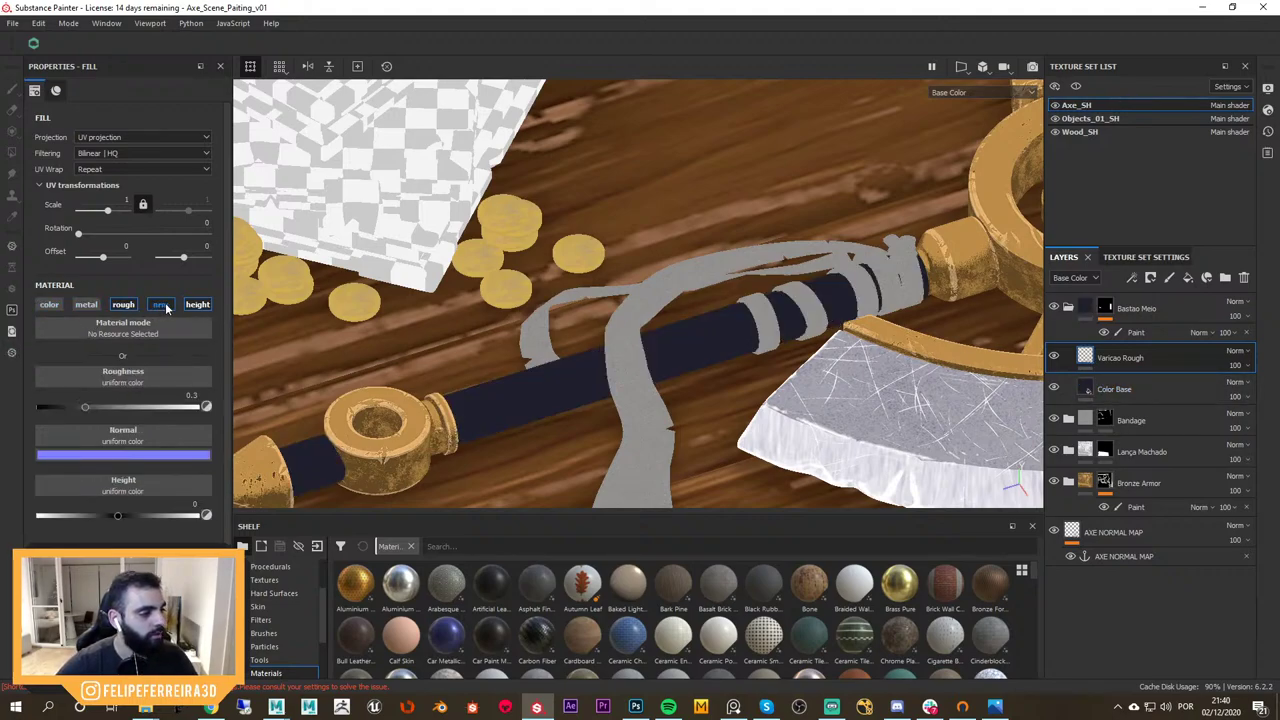
{"action": "left_click_drag", "start_coordinate": [86, 412], "coordinate": [102, 412]}
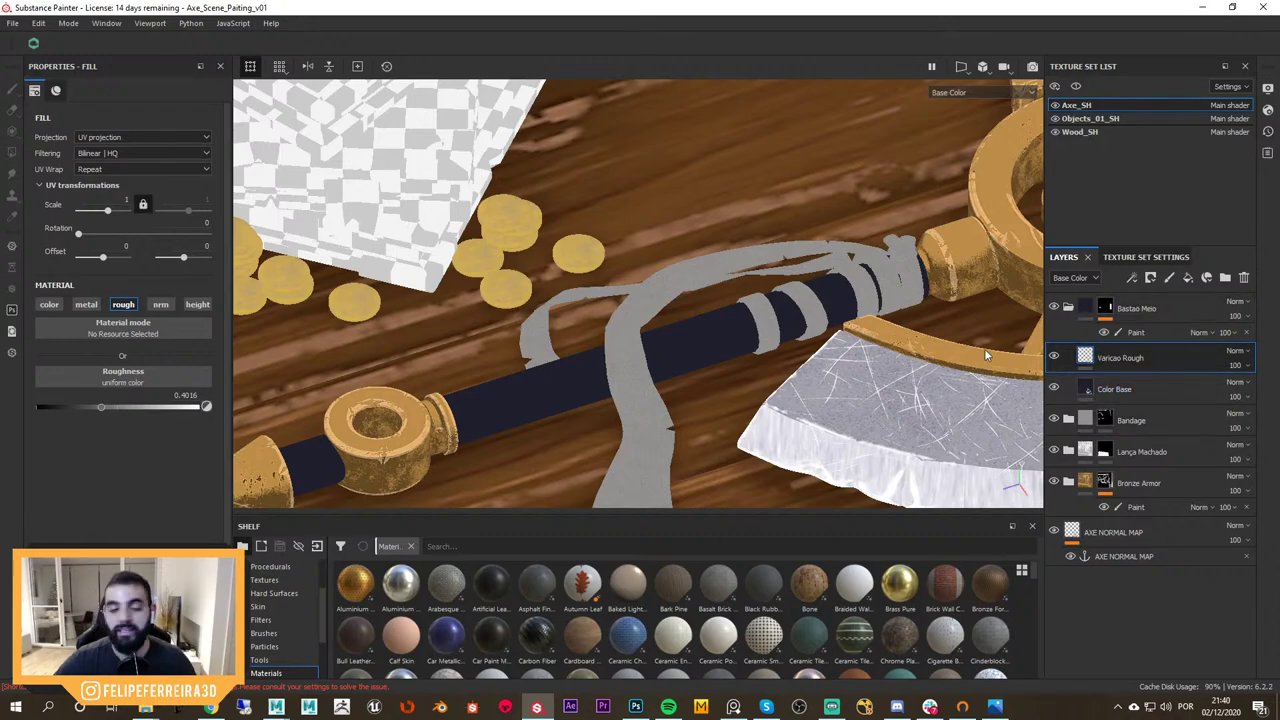
{"action": "left_click_drag", "start_coordinate": [793, 386], "coordinate": [838, 362], "text": "alt"}
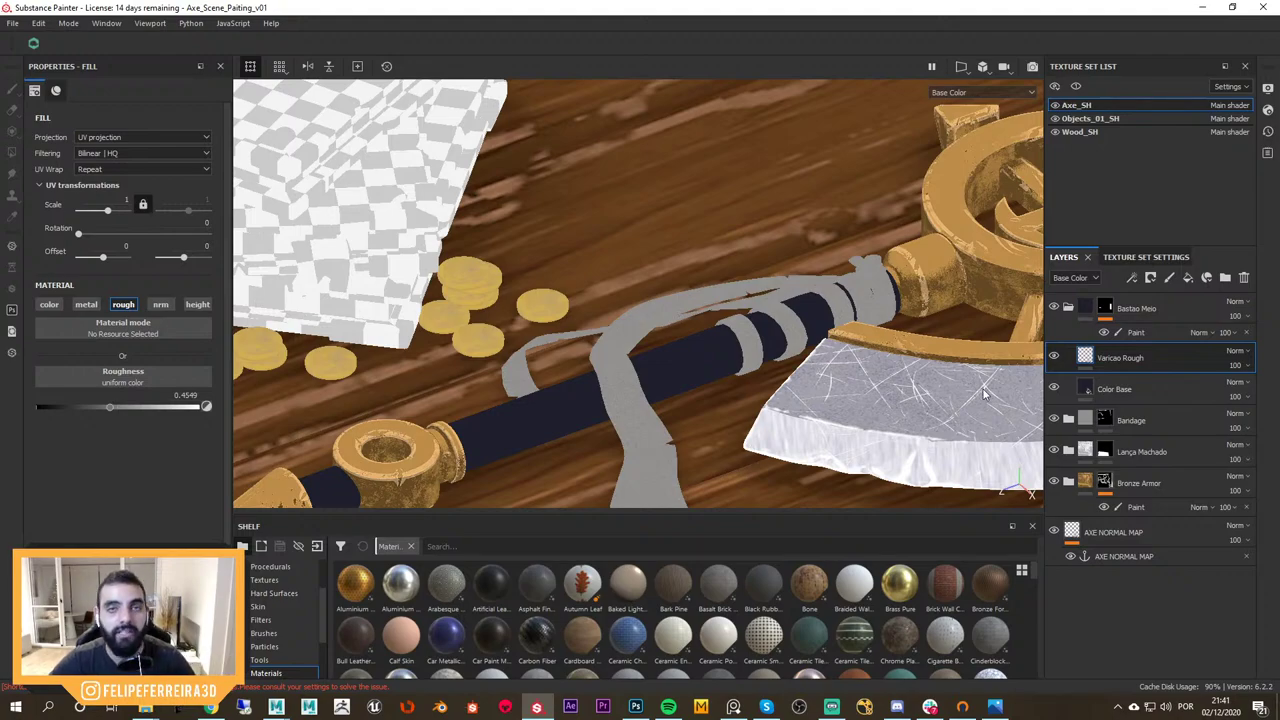
{"action": "left_click_drag", "start_coordinate": [936, 338], "coordinate": [918, 363], "text": "alt"}
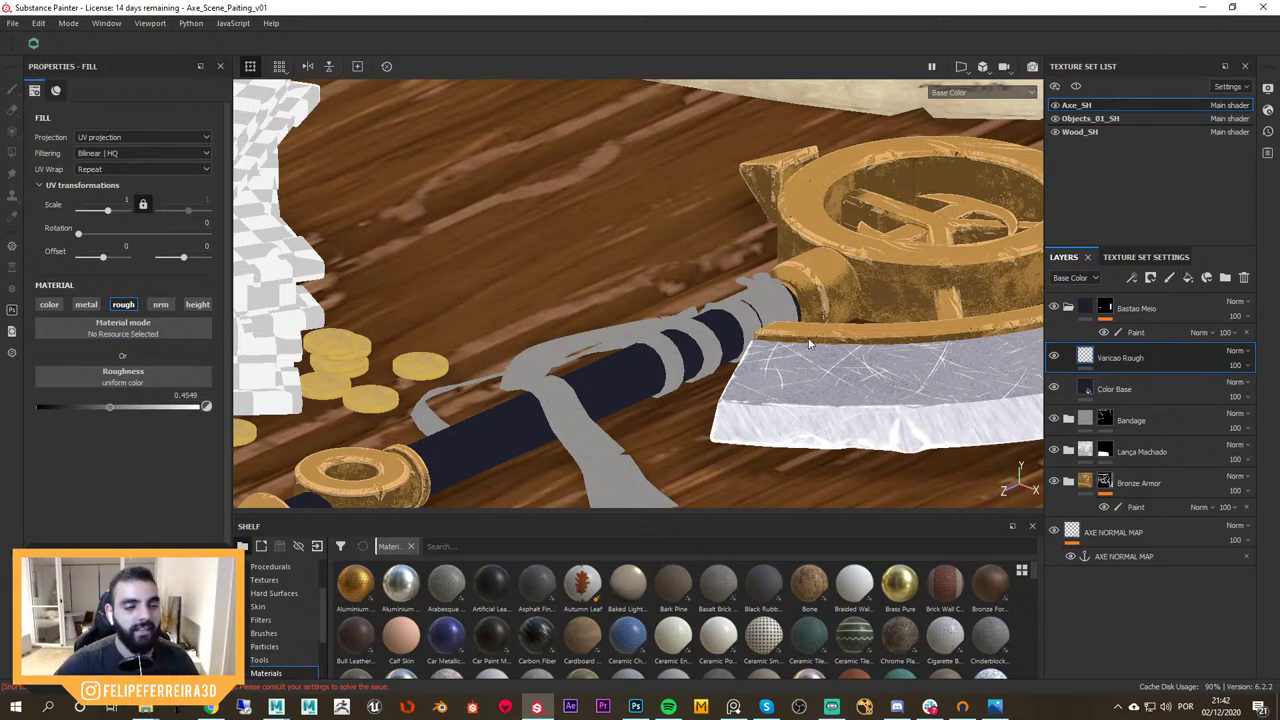
{"action": "left_click_drag", "start_coordinate": [810, 343], "coordinate": [783, 347], "text": "alt"}
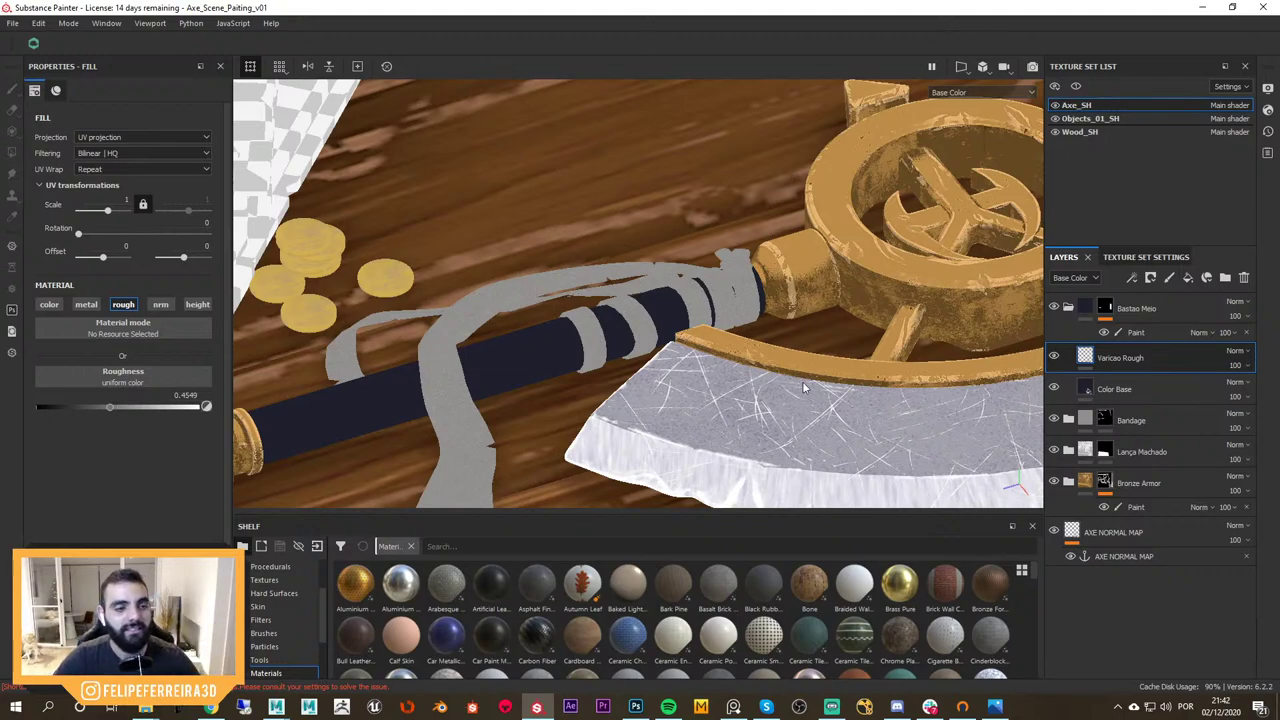
{"action": "left_click_drag", "start_coordinate": [785, 338], "coordinate": [820, 329], "text": "alt"}
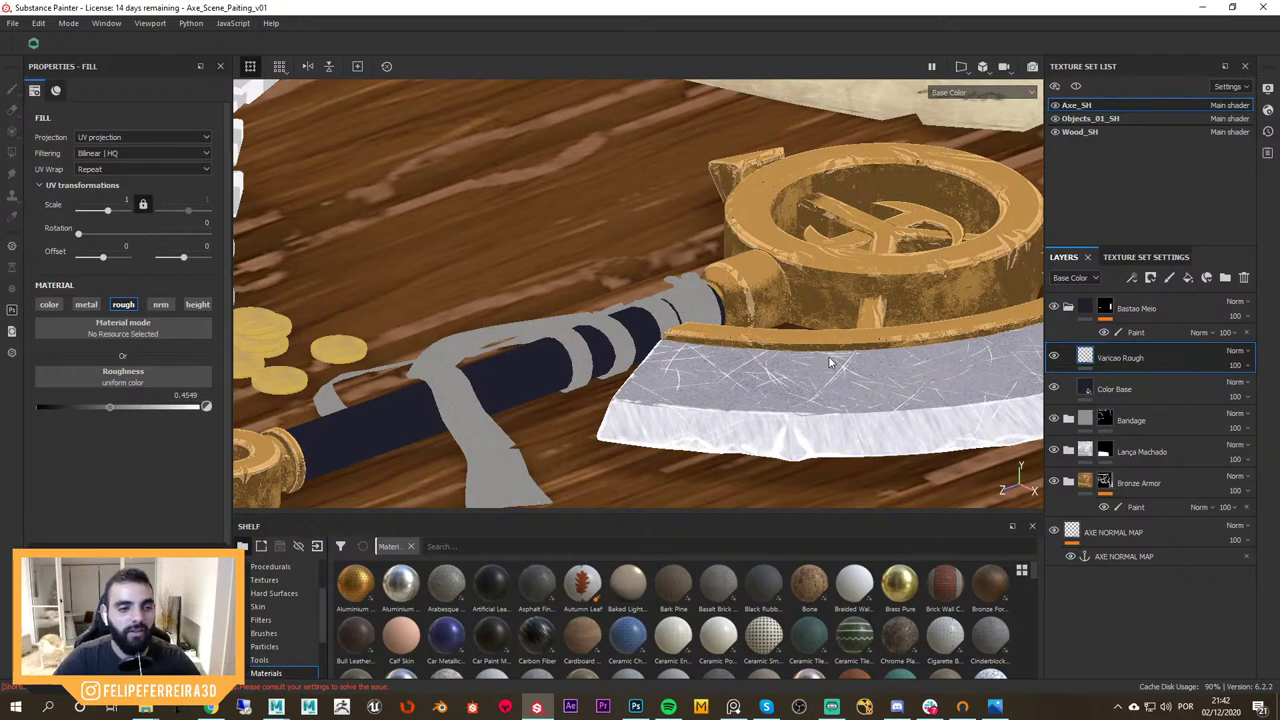
{"action": "left_click_drag", "start_coordinate": [813, 339], "coordinate": [775, 318], "text": "alt"}
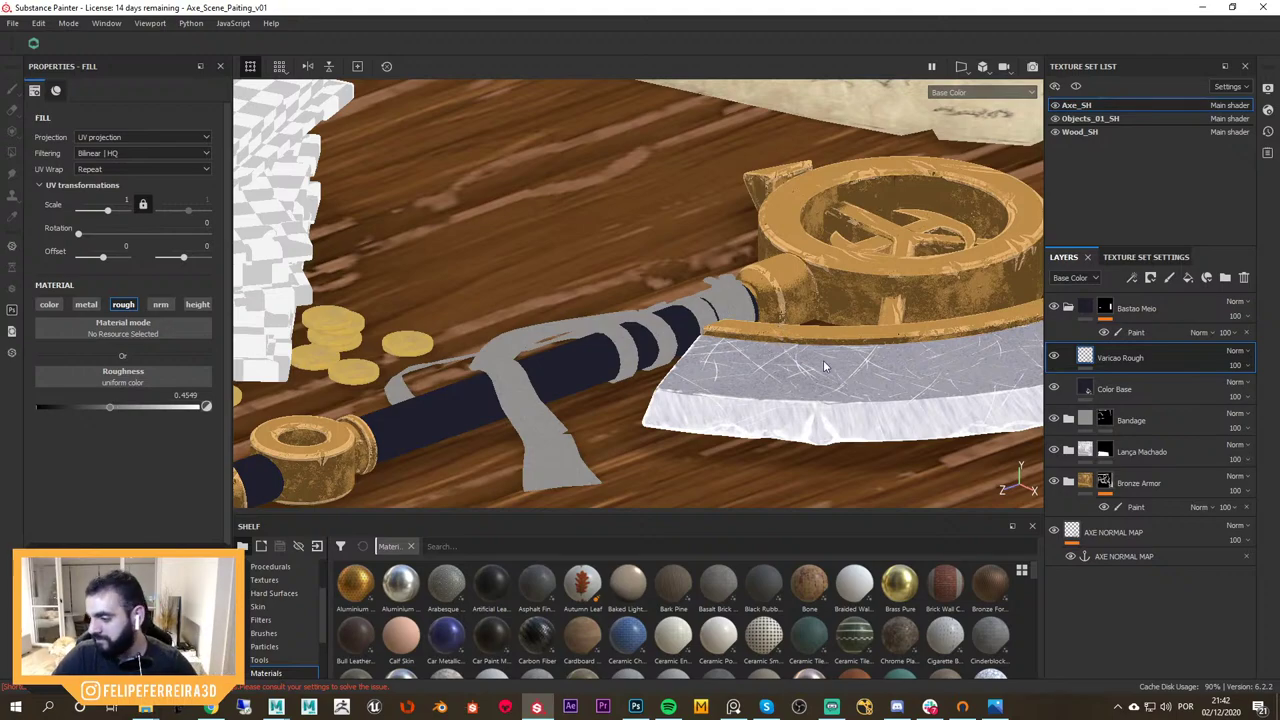
{"action": "left_click_drag", "start_coordinate": [794, 343], "coordinate": [804, 356], "text": "alt"}
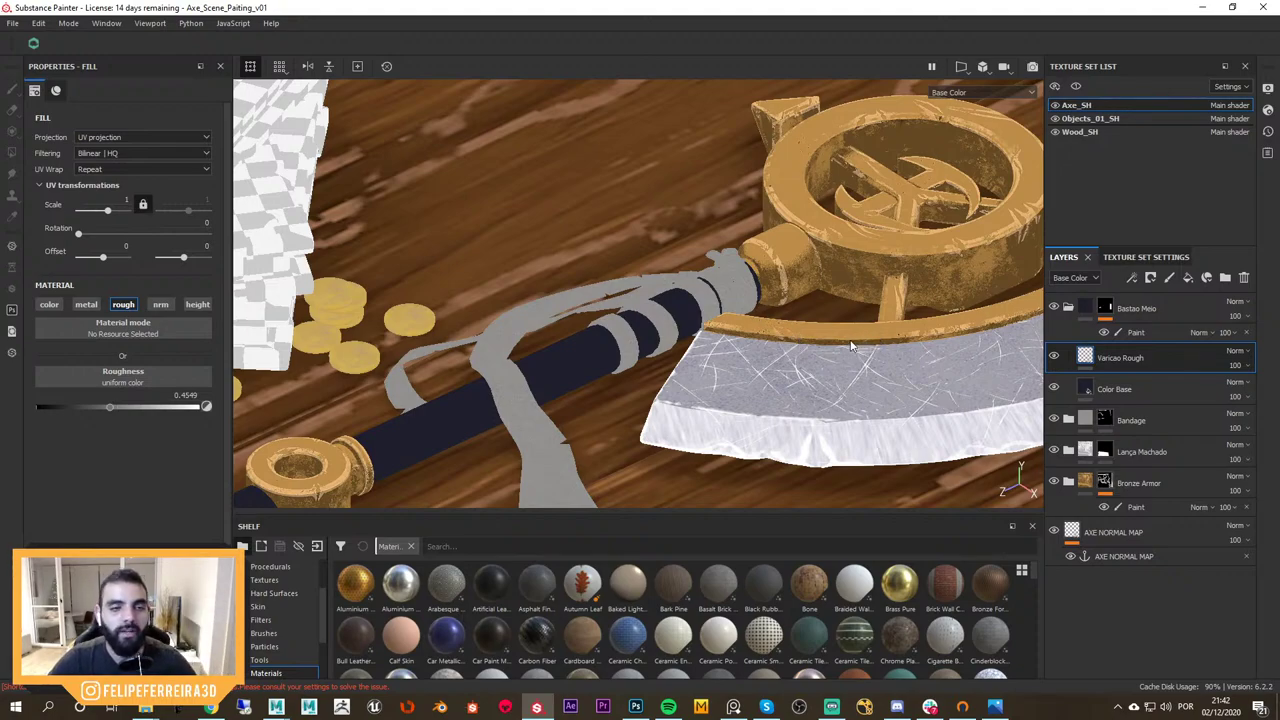
Compare the axe in full material and Base Color display, viewing the handle and bandage from several angles
{"action": "key", "text": "m"}
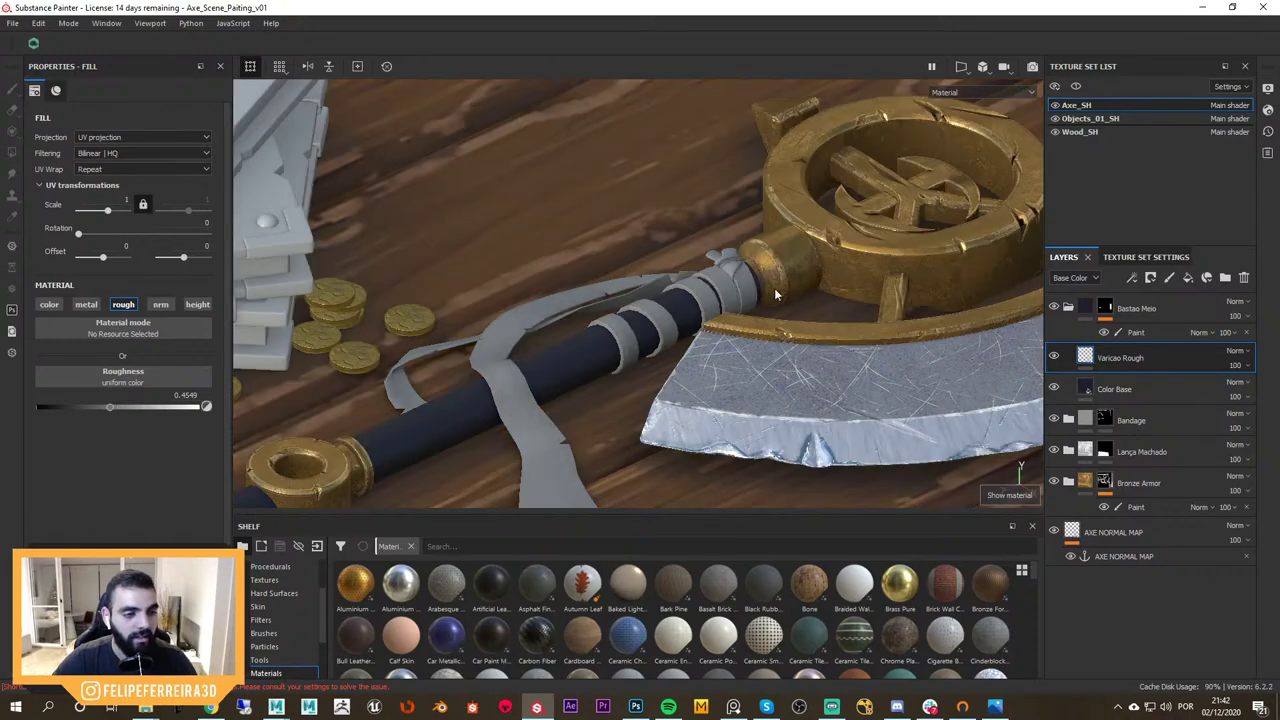
{"action": "right_click_drag", "start_coordinate": [774, 288], "coordinate": [841, 341], "text": "alt"}
{"action": "key", "text": "c"}
{"action": "middle_click_drag", "start_coordinate": [815, 340], "coordinate": [866, 343]}
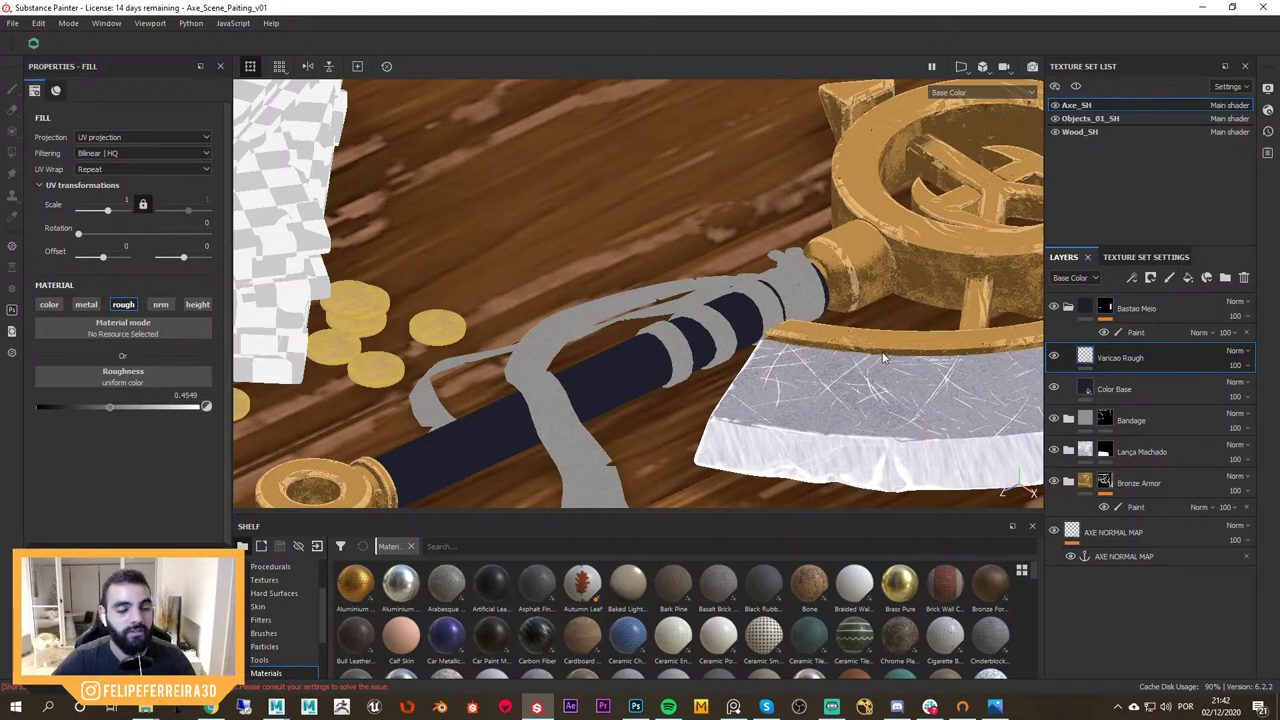
{"action": "left_click_drag", "start_coordinate": [870, 341], "coordinate": [842, 357], "text": "alt"}
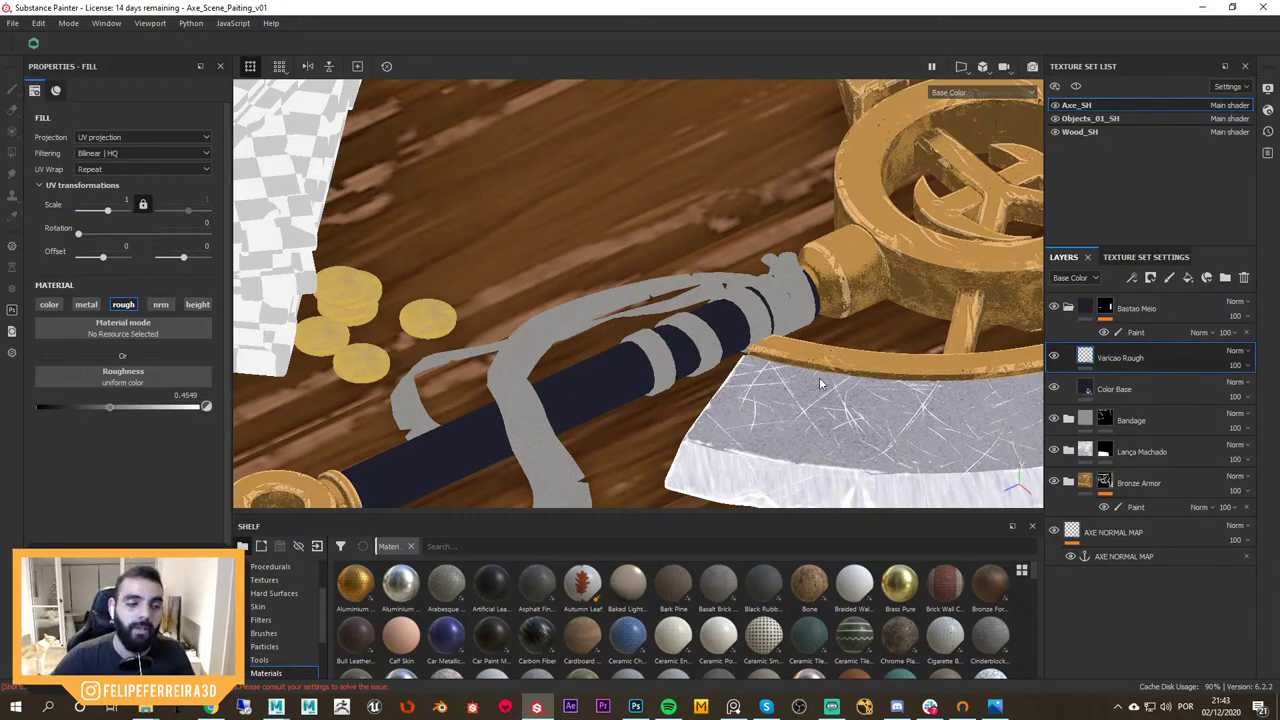
{"action": "left_click_drag", "start_coordinate": [820, 383], "coordinate": [904, 317], "text": "alt"}
{"action": "left_click_drag", "start_coordinate": [820, 359], "coordinate": [958, 405], "text": "alt"}
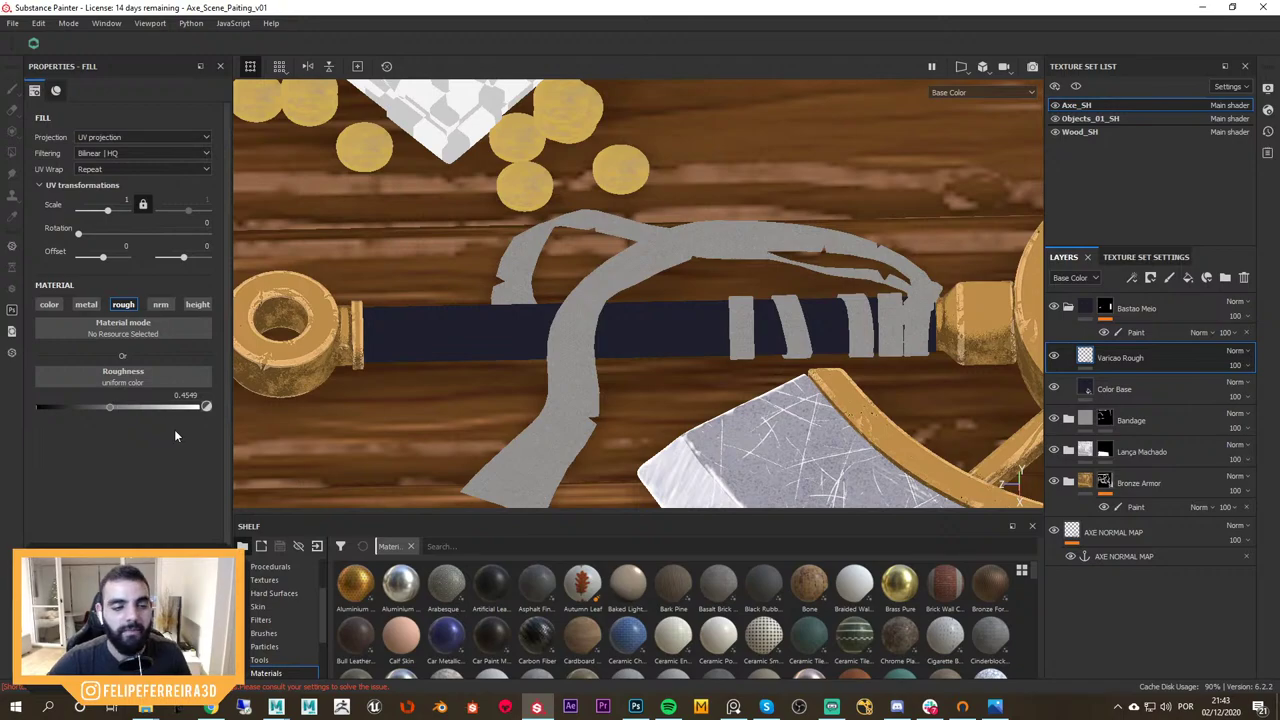
{"action": "left_click_drag", "start_coordinate": [546, 464], "coordinate": [652, 378], "text": "alt"}
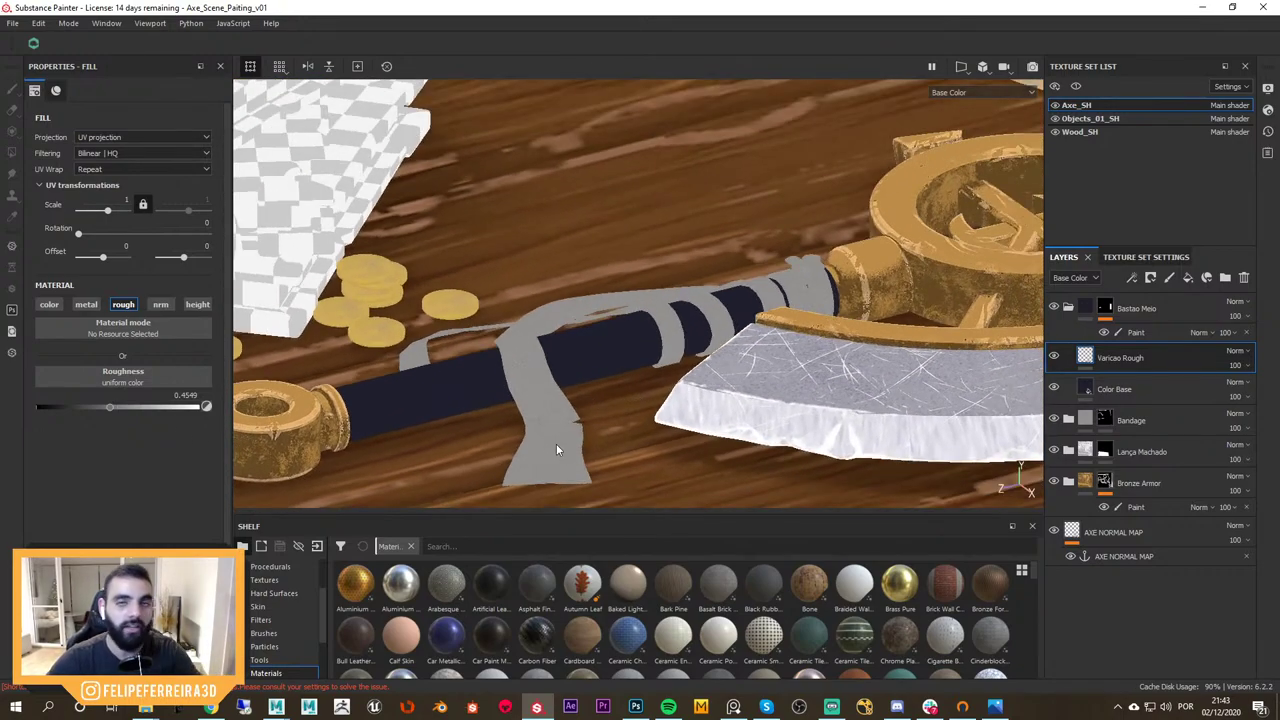
{"action": "left_click_drag", "start_coordinate": [593, 348], "coordinate": [637, 342], "text": "alt"}
Display only the Roughness channel and isolate the Axe_SH texture set in the viewport
{"action": "key", "text": "m"}
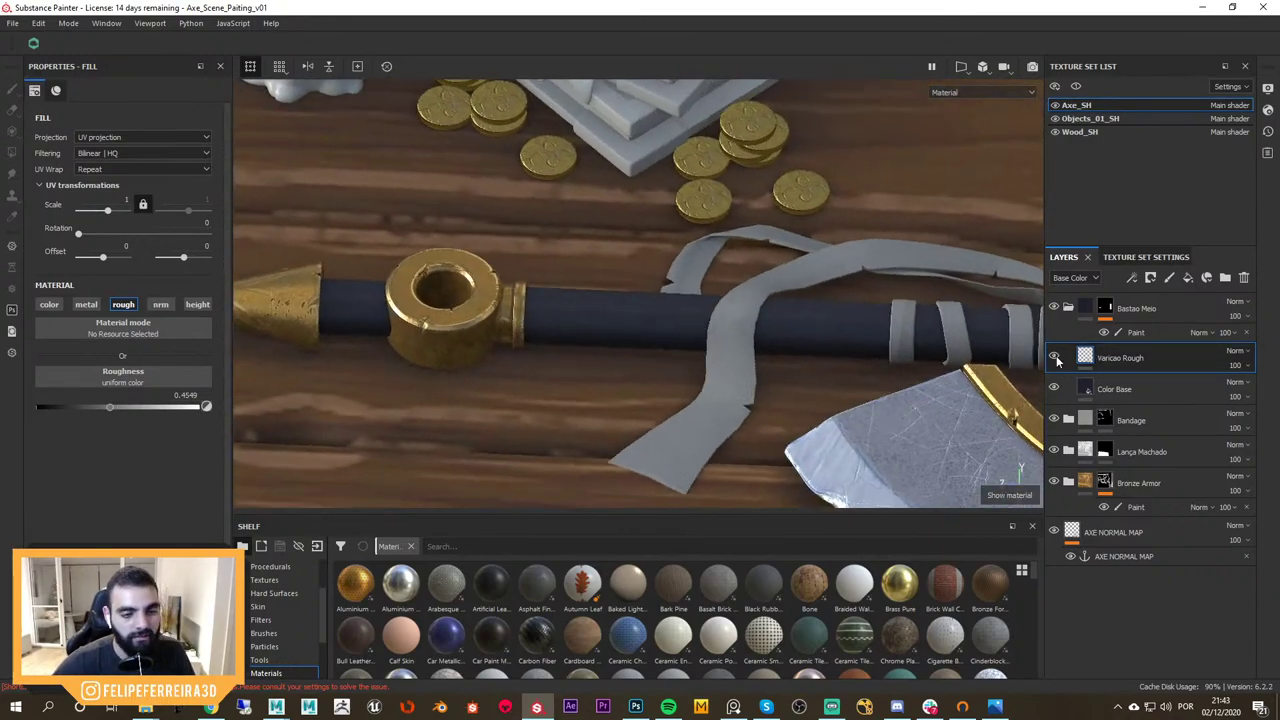
{"action": "key", "text": "c"}
{"action": "key", "text": "c"}
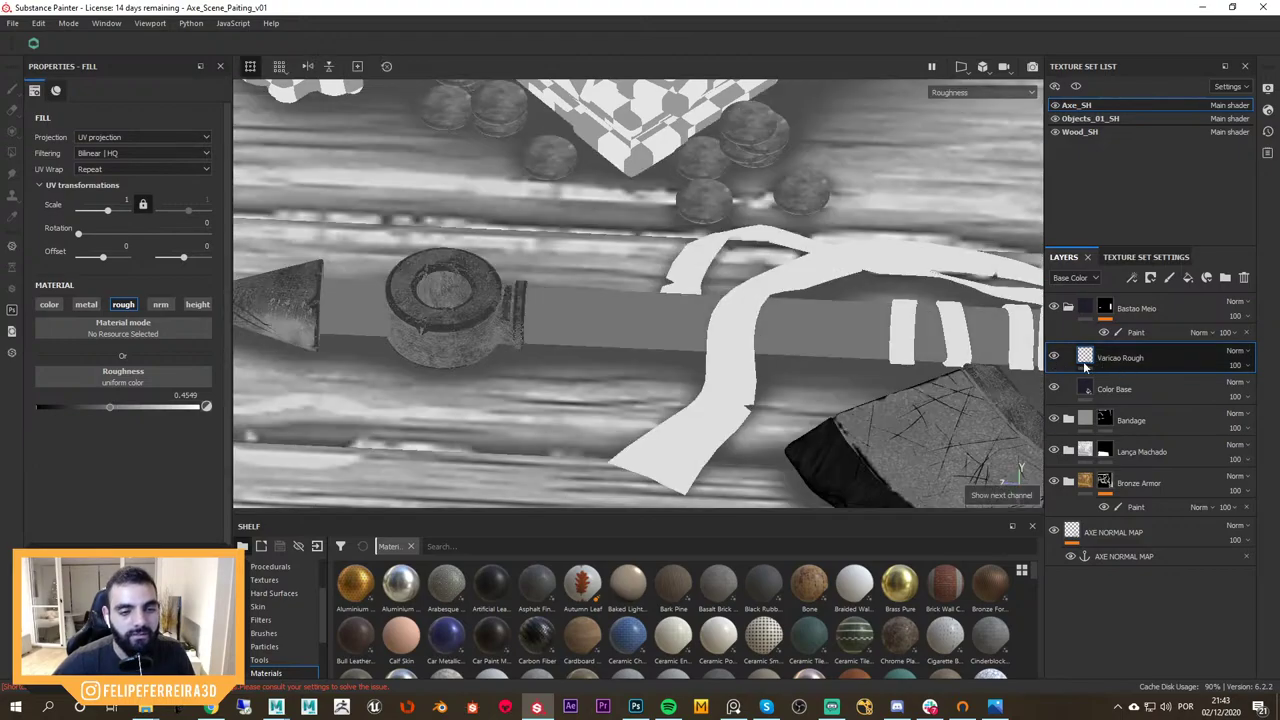
{"action": "left_click_drag", "start_coordinate": [770, 300], "coordinate": [742, 340], "text": "alt"}
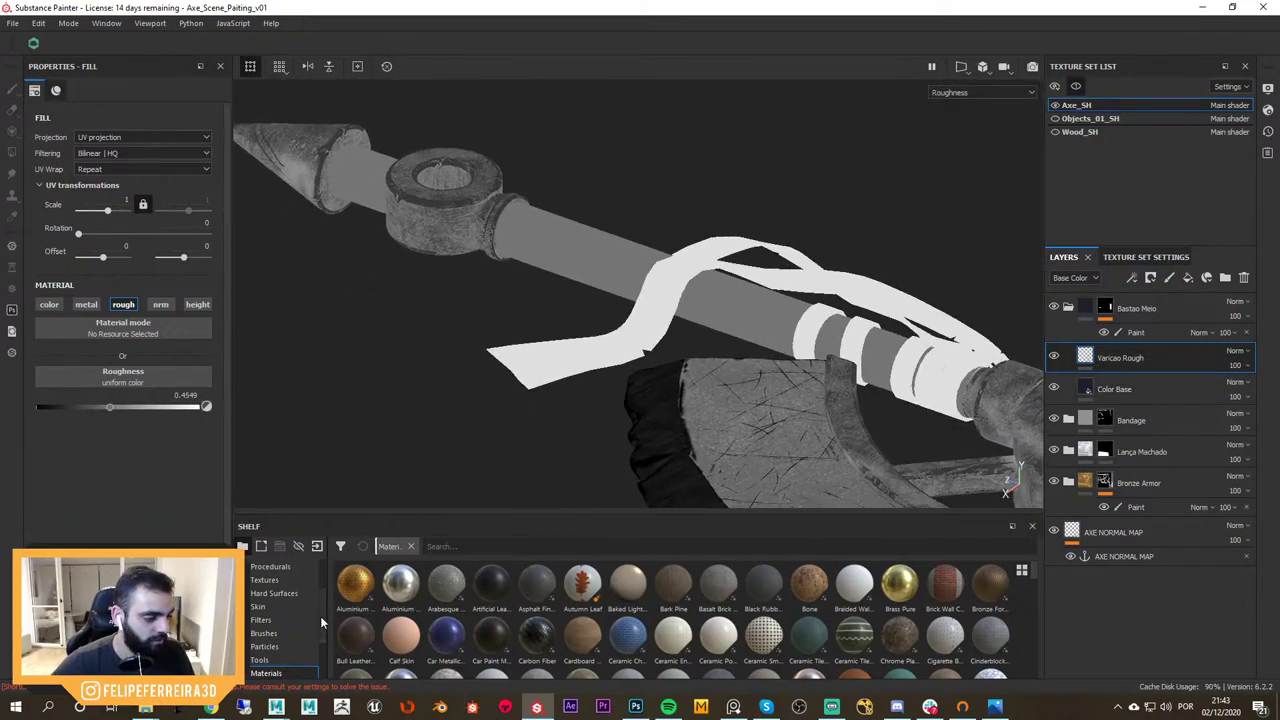
Search the smart masks for "occ" and apply the Dust Occlusion mask to the Varicao Rough layer
{"action": "scroll", "coordinate": [320, 616], "scroll_direction": "down", "scroll_amount": 2}
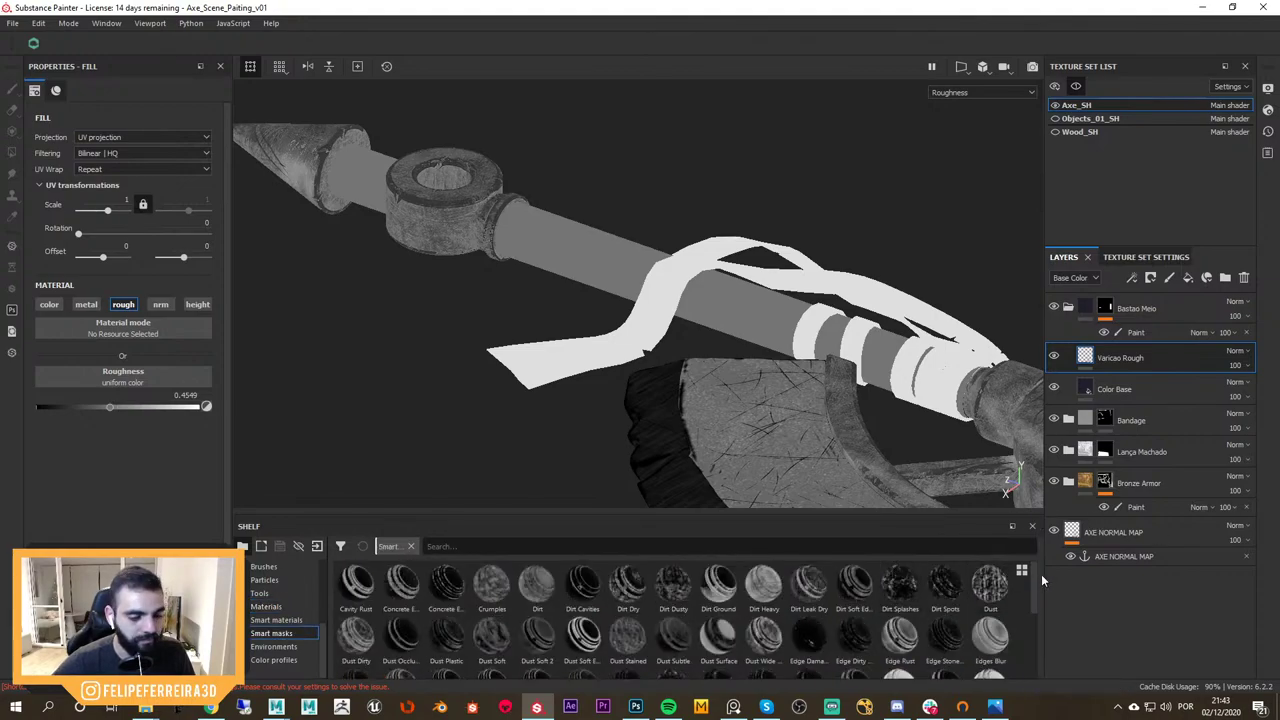
{"action": "scroll", "coordinate": [1036, 578], "scroll_direction": "down", "scroll_amount": 1}
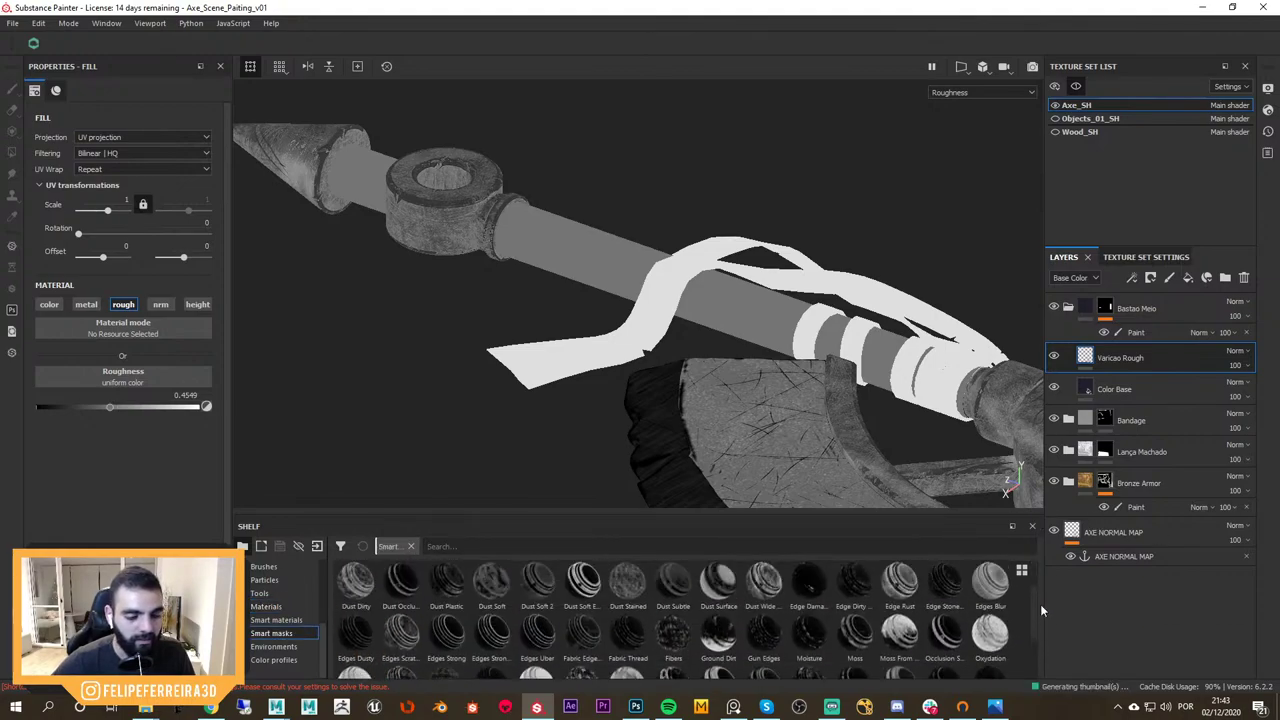
{"action": "scroll", "coordinate": [1033, 592], "scroll_direction": "up", "scroll_amount": 1}
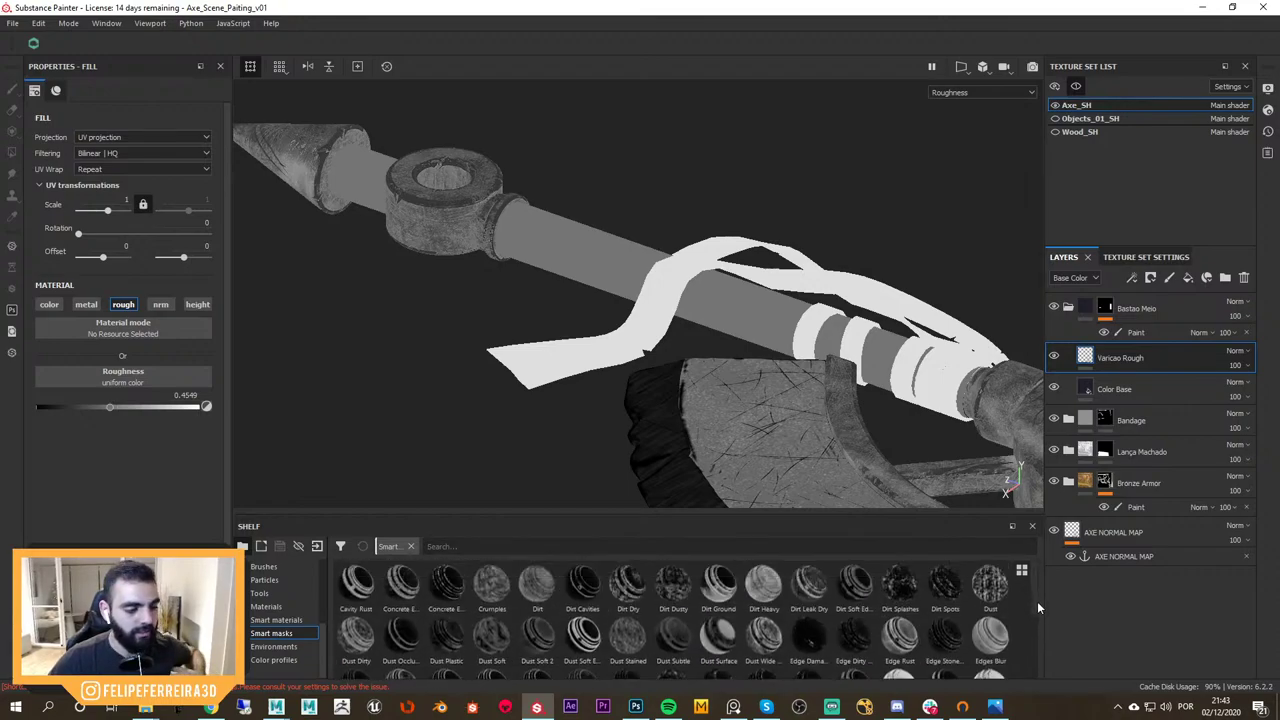
{"action": "scroll", "coordinate": [1040, 598], "scroll_direction": "down", "scroll_amount": 2}
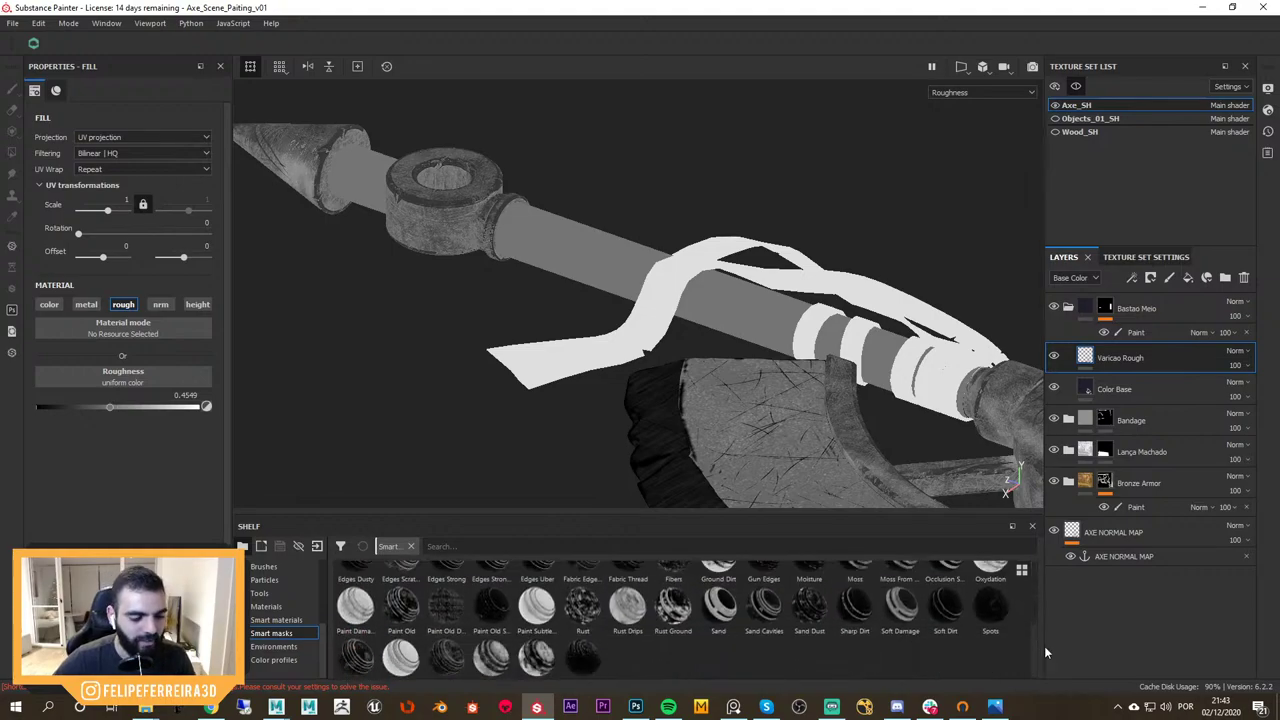
{"action": "scroll", "coordinate": [1044, 640], "scroll_direction": "up", "scroll_amount": 2}
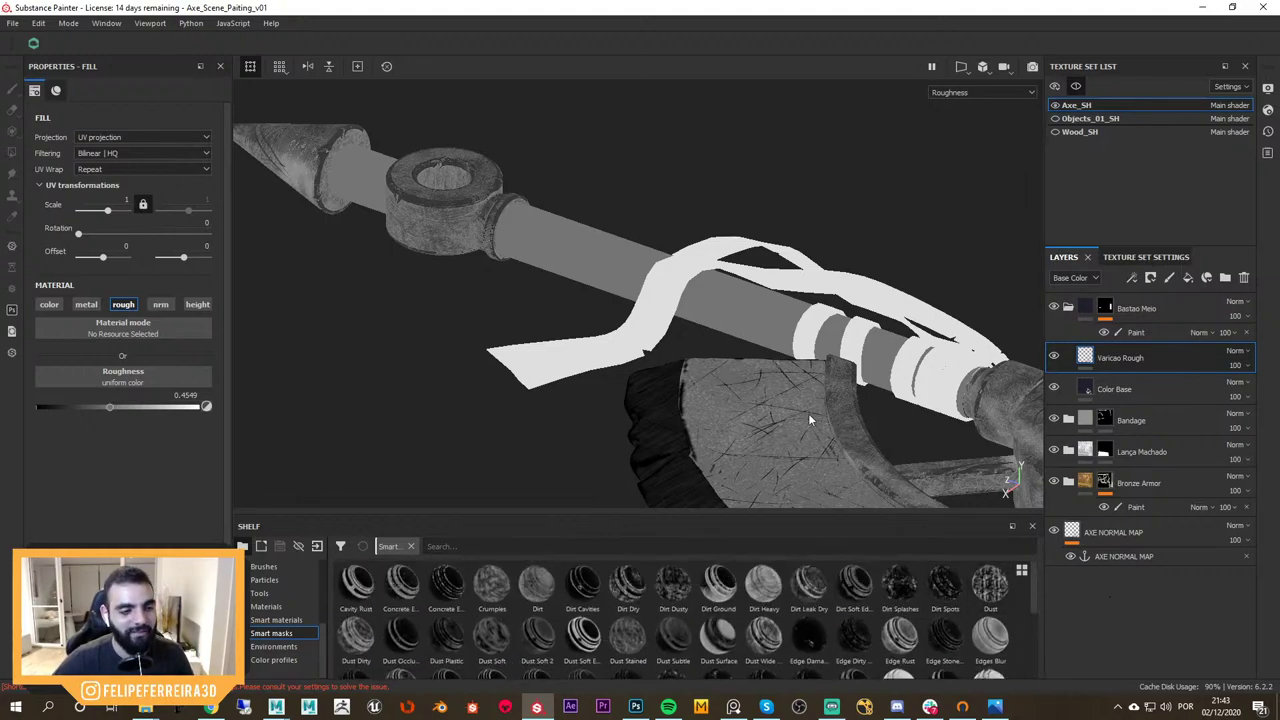
{"action": "left_click_drag", "start_coordinate": [810, 420], "coordinate": [780, 380], "text": "alt"}
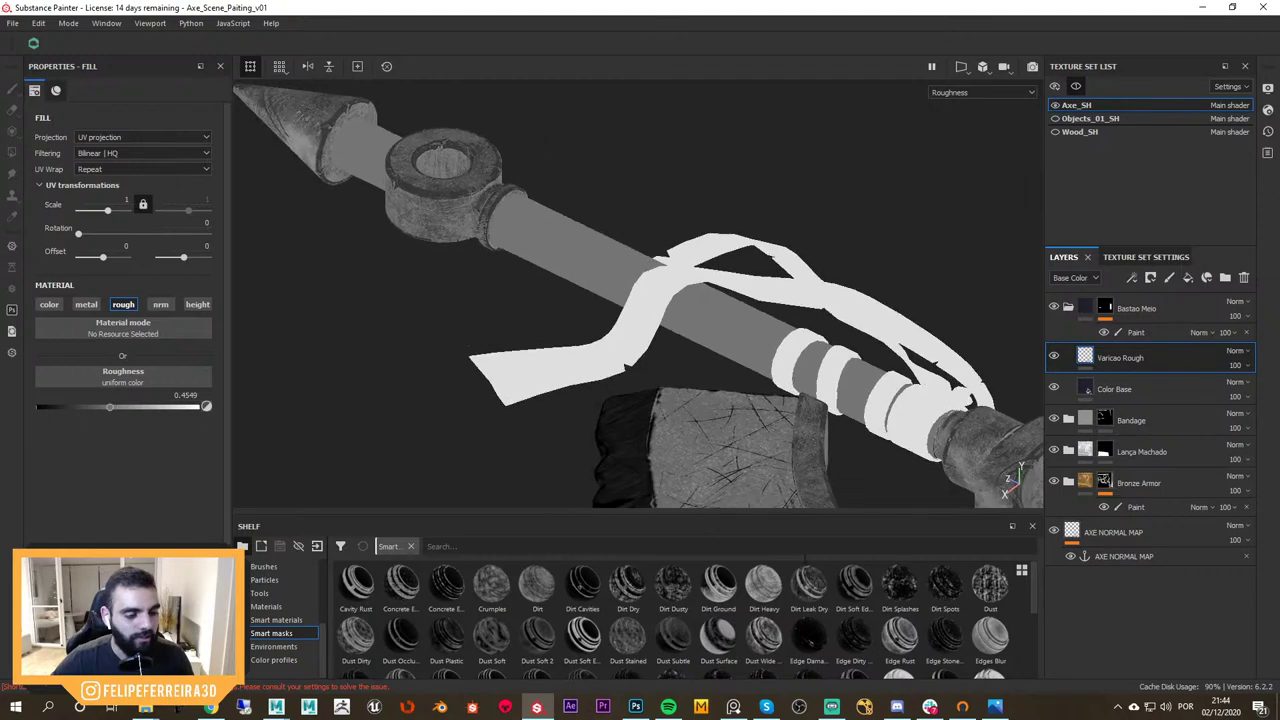
{"action": "scroll", "coordinate": [1032, 603], "scroll_direction": "down", "scroll_amount": 2}
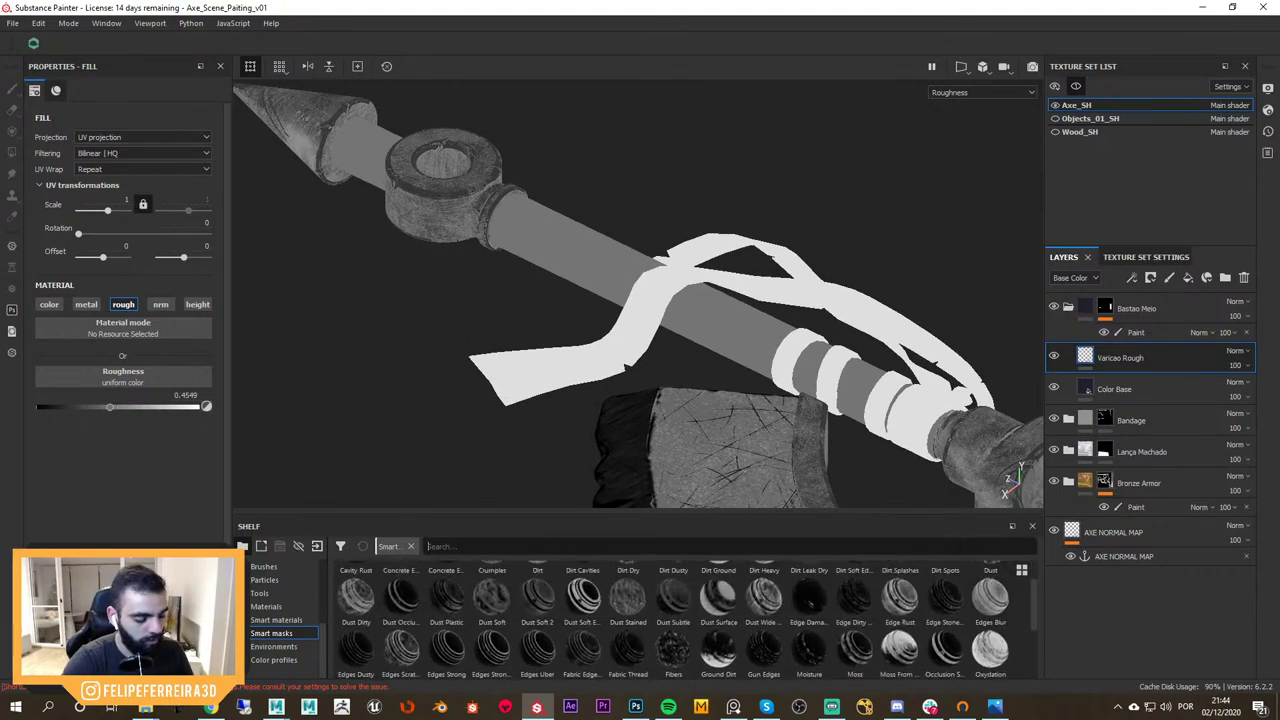
{"action": "type", "text": "occ"}
{"action": "left_click_drag", "start_coordinate": [357, 585], "coordinate": [1118, 362]}
Examine the dust mask's effect on the handle near the bronze ring in roughness and material display under different lighting
{"action": "mouse_move", "coordinate": [490, 229]}
{"action": "left_mouse_down", "text": "alt"}
{"action": "mouse_move", "coordinate": [738, 309]}
{"action": "mouse_move", "coordinate": [740, 385]}
{"action": "left_mouse_up", "text": "alt"}
{"action": "right_click_drag", "start_coordinate": [740, 385], "coordinate": [903, 320], "text": "alt"}
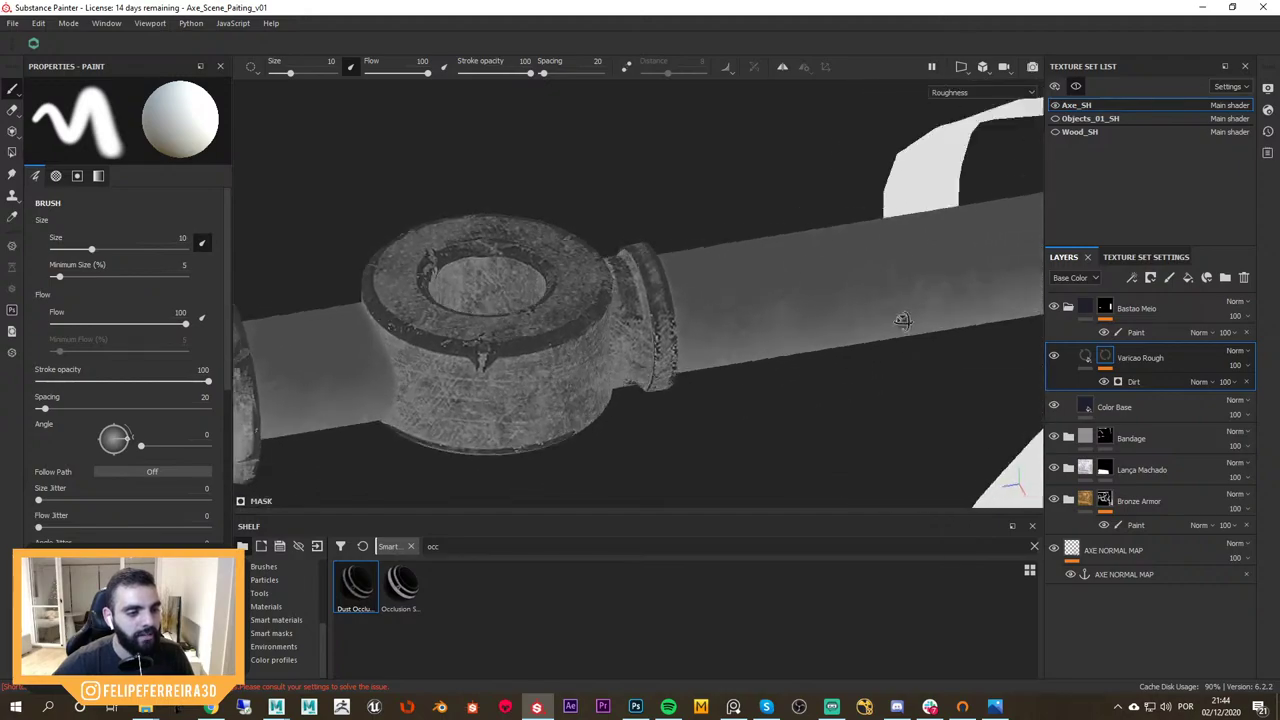
{"action": "left_click_drag", "start_coordinate": [903, 320], "coordinate": [914, 271], "text": "alt+shift"}
{"action": "key", "text": "m"}
{"action": "left_click_drag", "start_coordinate": [925, 329], "coordinate": [897, 380], "text": "alt"}
{"action": "right_click_drag", "start_coordinate": [897, 380], "coordinate": [850, 358], "text": "ctrl"}
{"action": "mouse_move", "coordinate": [850, 358]}
{"action": "left_mouse_down", "text": "alt"}
{"action": "mouse_move", "coordinate": [817, 374]}
{"action": "mouse_move", "coordinate": [843, 377]}
{"action": "mouse_move", "coordinate": [829, 329]}
{"action": "mouse_move", "coordinate": [851, 294]}
{"action": "mouse_move", "coordinate": [837, 314]}
{"action": "left_mouse_up", "text": "alt"}
{"action": "key", "text": "c"}
{"action": "key", "text": "m"}
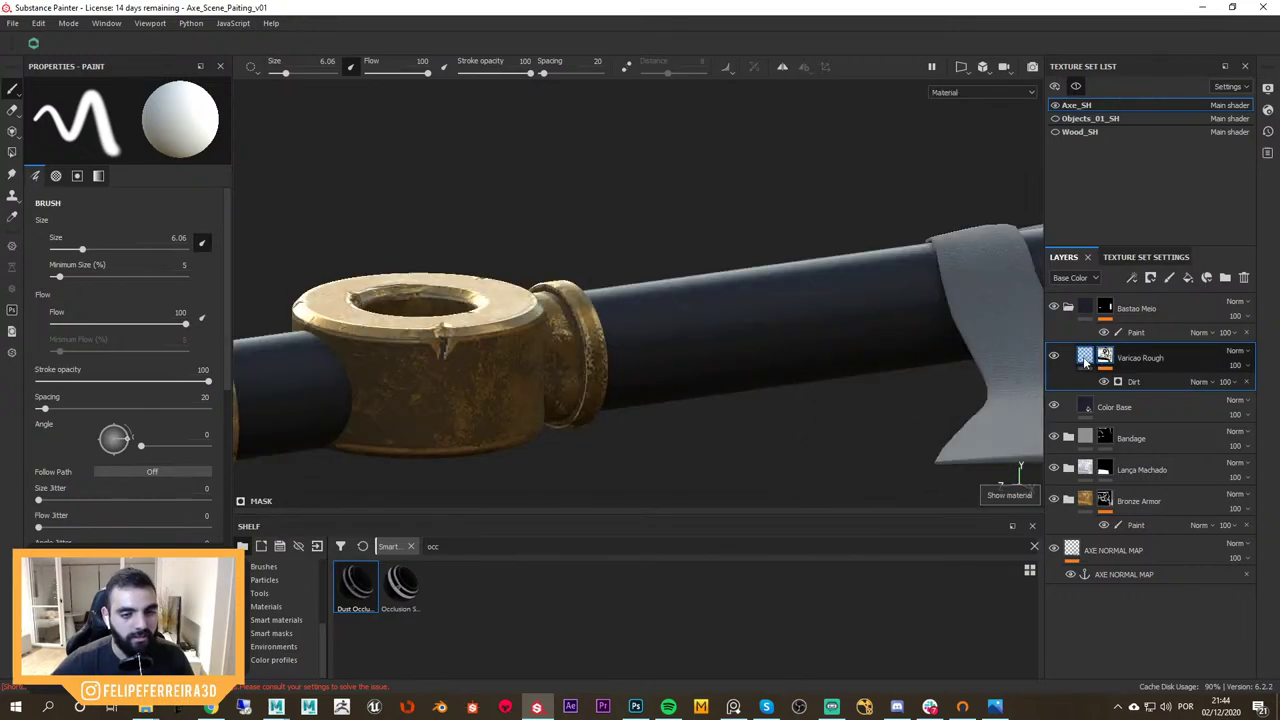
Adjust the Varicao Rough fill's roughness and display the layer's mask on the axe
{"action": "left_click", "coordinate": [1085, 357]}
{"action": "left_click_drag", "start_coordinate": [180, 406], "coordinate": [750, 326]}
{"action": "left_click", "coordinate": [1104, 357], "text": "alt"}
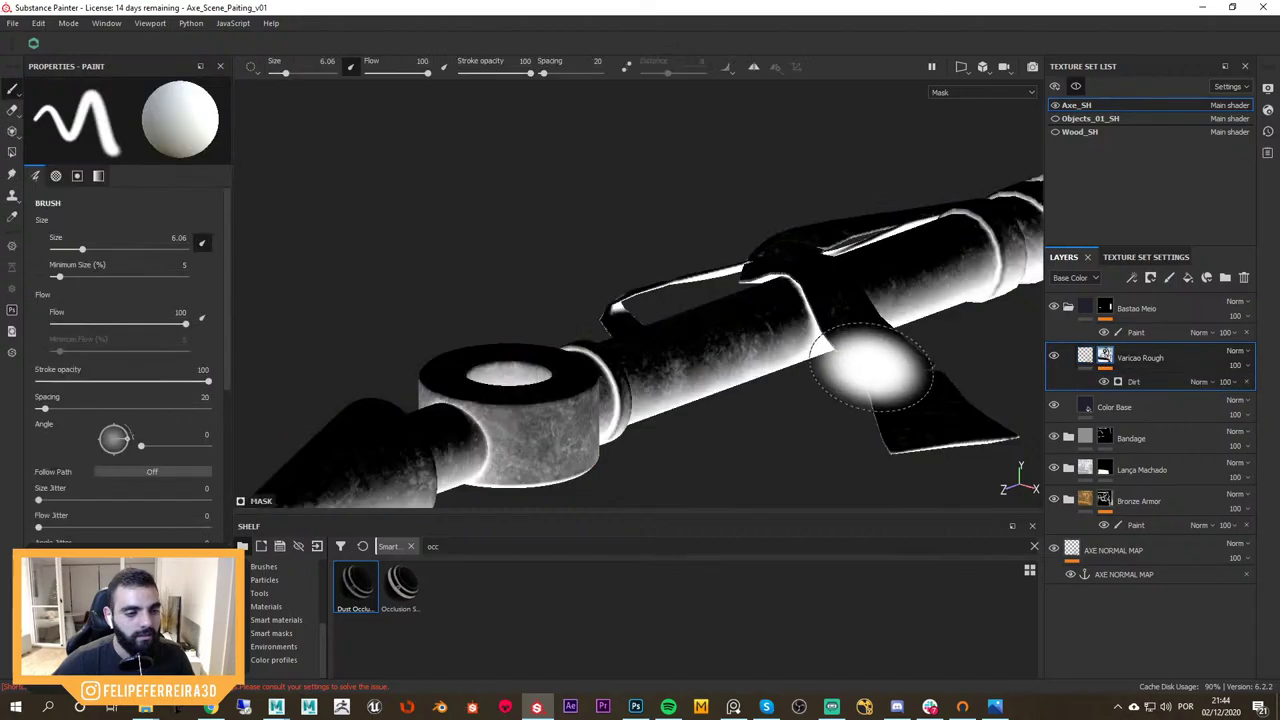
Compare the Bastao Meio and Varicao Rough masks on the axe, and examine the dirt mask along the handle from several angles
{"action": "left_click_drag", "start_coordinate": [937, 349], "coordinate": [850, 355], "text": "alt"}
{"action": "right_click_drag", "start_coordinate": [850, 355], "coordinate": [760, 340], "text": "alt"}
{"action": "mouse_move", "coordinate": [906, 330]}
{"action": "left_mouse_down", "text": "alt"}
{"action": "mouse_move", "coordinate": [896, 268]}
{"action": "mouse_move", "coordinate": [876, 318]}
{"action": "left_mouse_up", "text": "alt"}
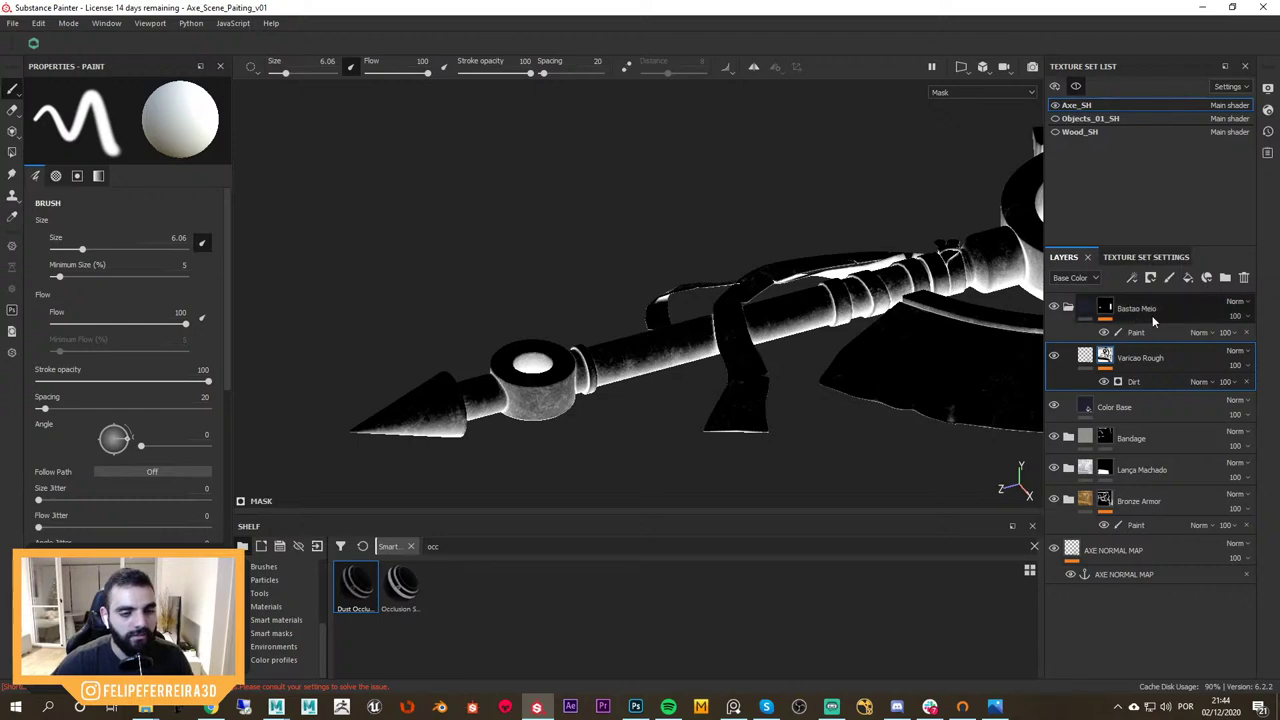
{"action": "left_click", "coordinate": [1104, 308], "text": "alt"}
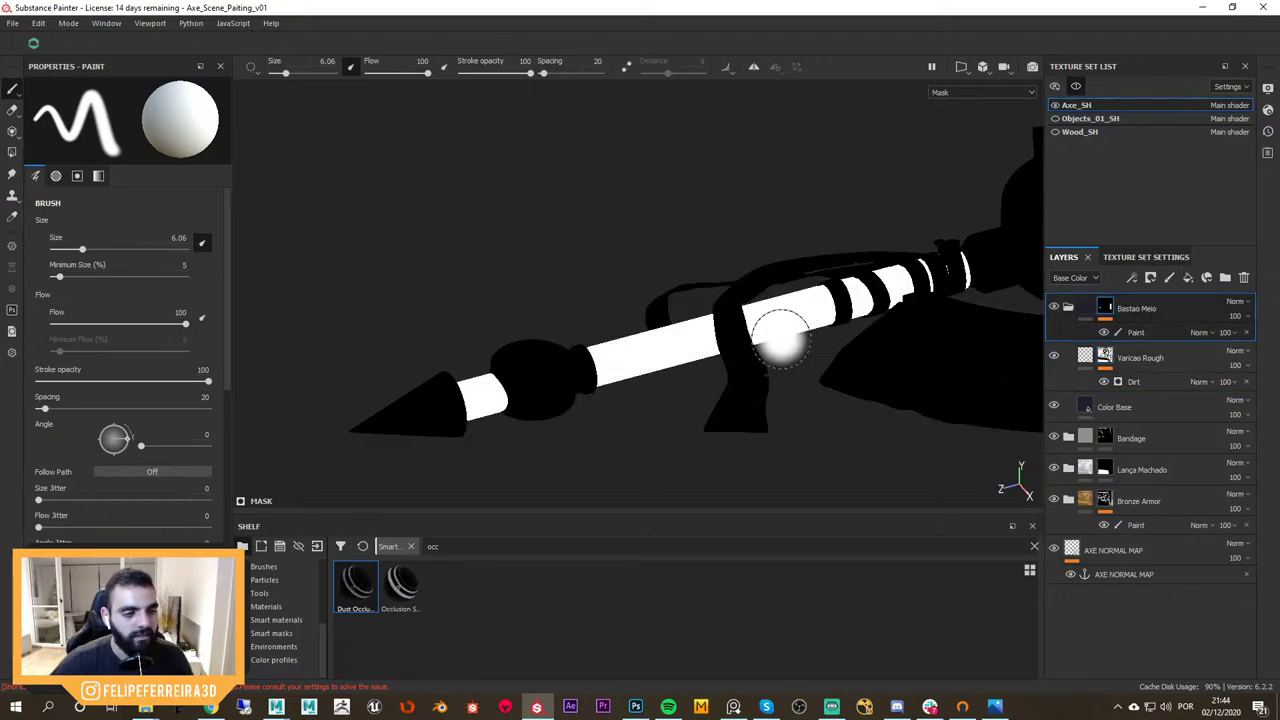
{"action": "left_click", "coordinate": [1104, 356], "text": "alt"}
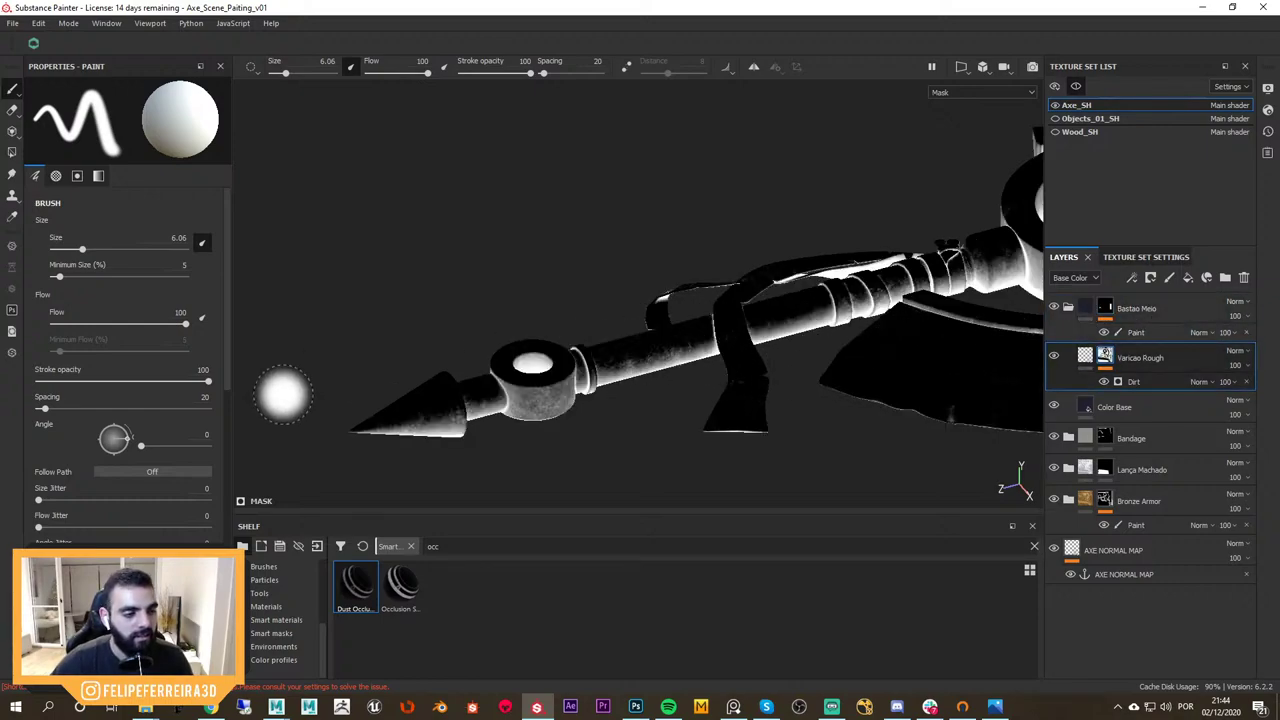
{"action": "middle_click_drag", "start_coordinate": [863, 269], "coordinate": [523, 332], "text": "alt"}
{"action": "middle_click_drag", "start_coordinate": [340, 388], "coordinate": [611, 334], "text": "alt"}
{"action": "right_click_drag", "start_coordinate": [611, 334], "coordinate": [653, 338], "text": "alt"}
{"action": "right_click_drag", "start_coordinate": [653, 338], "coordinate": [605, 338], "text": "ctrl"}
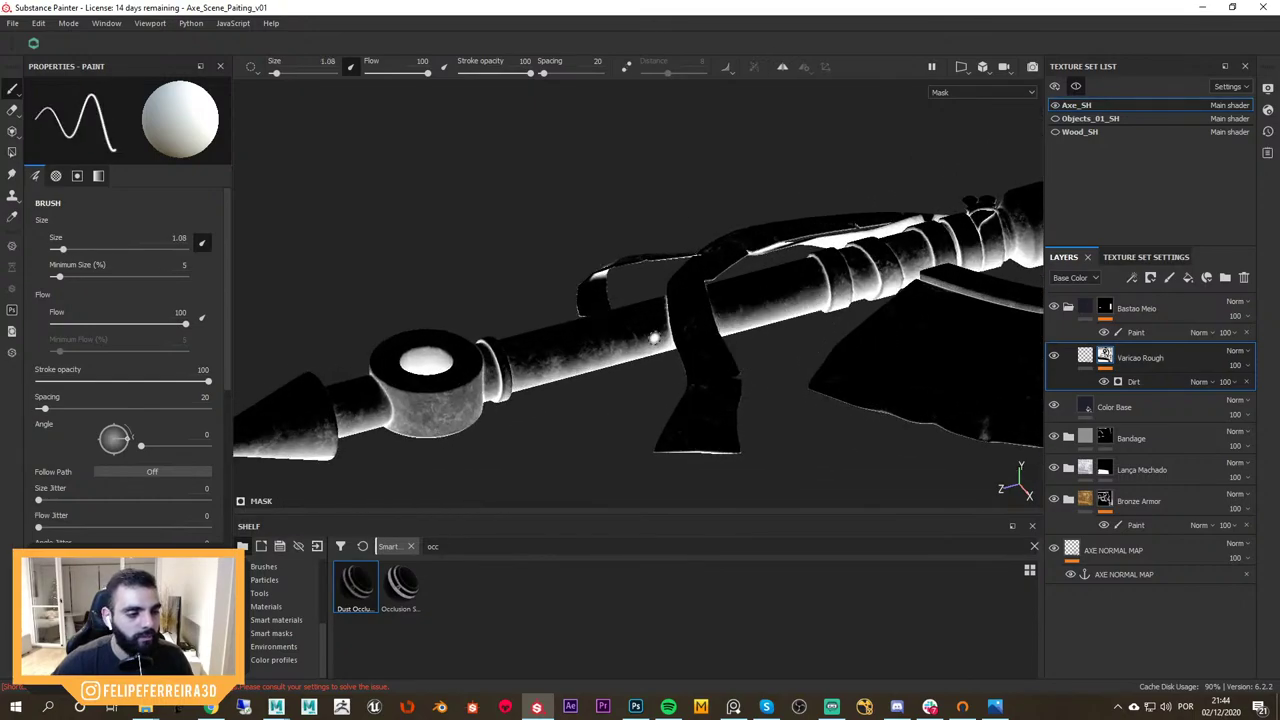
{"action": "left_click_drag", "start_coordinate": [820, 313], "coordinate": [950, 380], "text": "alt"}
{"action": "key", "text": "m"}
{"action": "key", "text": "c"}
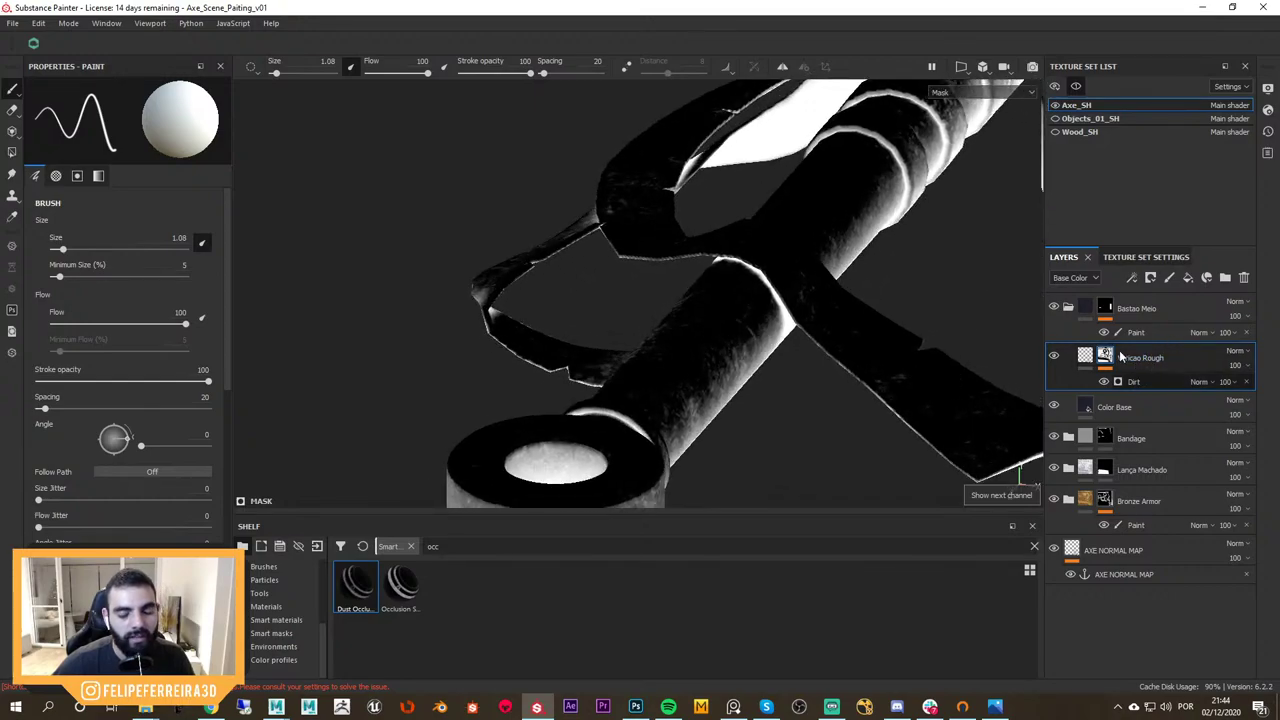
{"action": "left_click_drag", "start_coordinate": [800, 318], "coordinate": [830, 248], "text": "alt"}
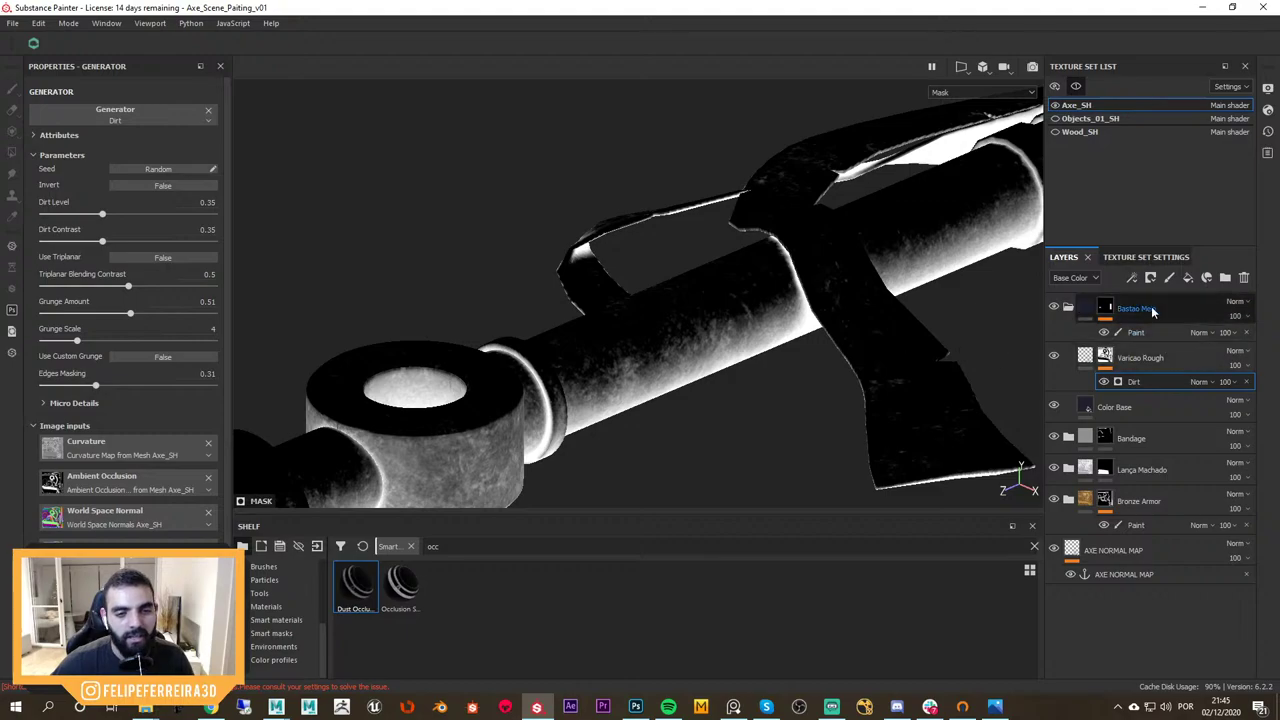
Add a fill to the Varicao Rough mask, search the procedurals for "noise" and assign Clouds 3 as its grayscale
{"action": "left_click", "coordinate": [1131, 278]}
{"action": "left_click", "coordinate": [1163, 328]}
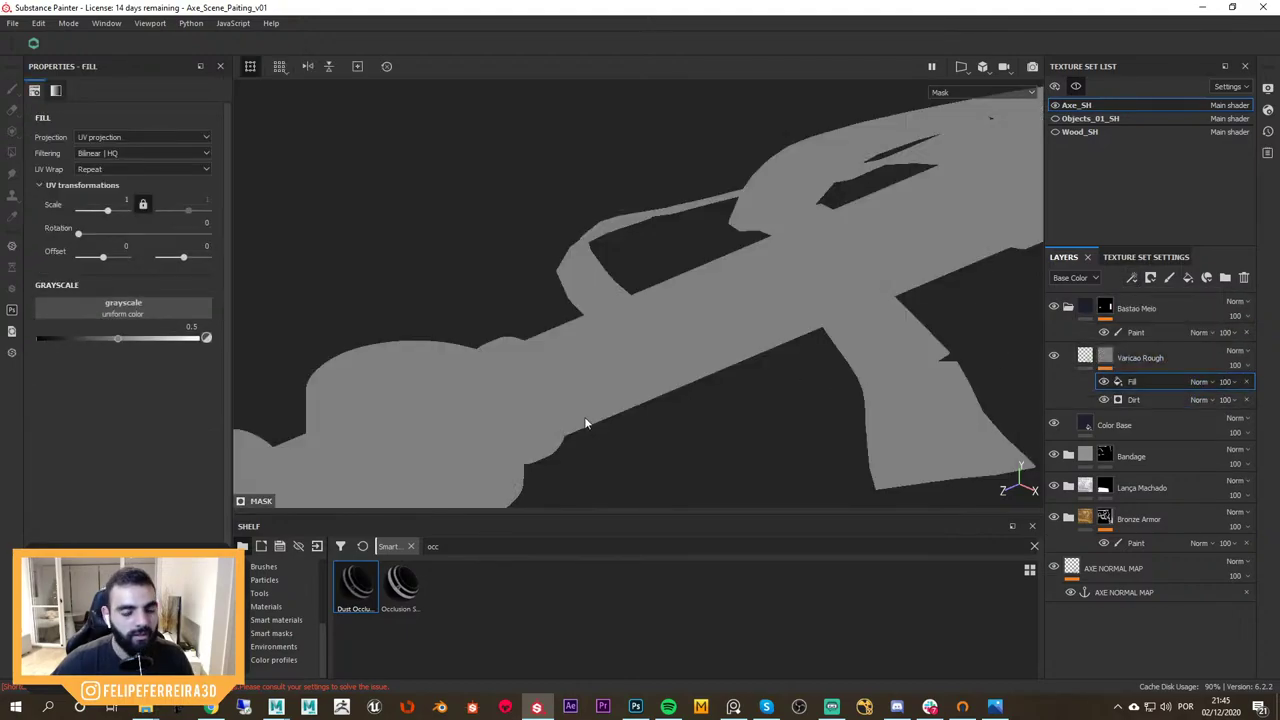
{"action": "scroll", "coordinate": [312, 572], "scroll_direction": "up", "scroll_amount": 3}
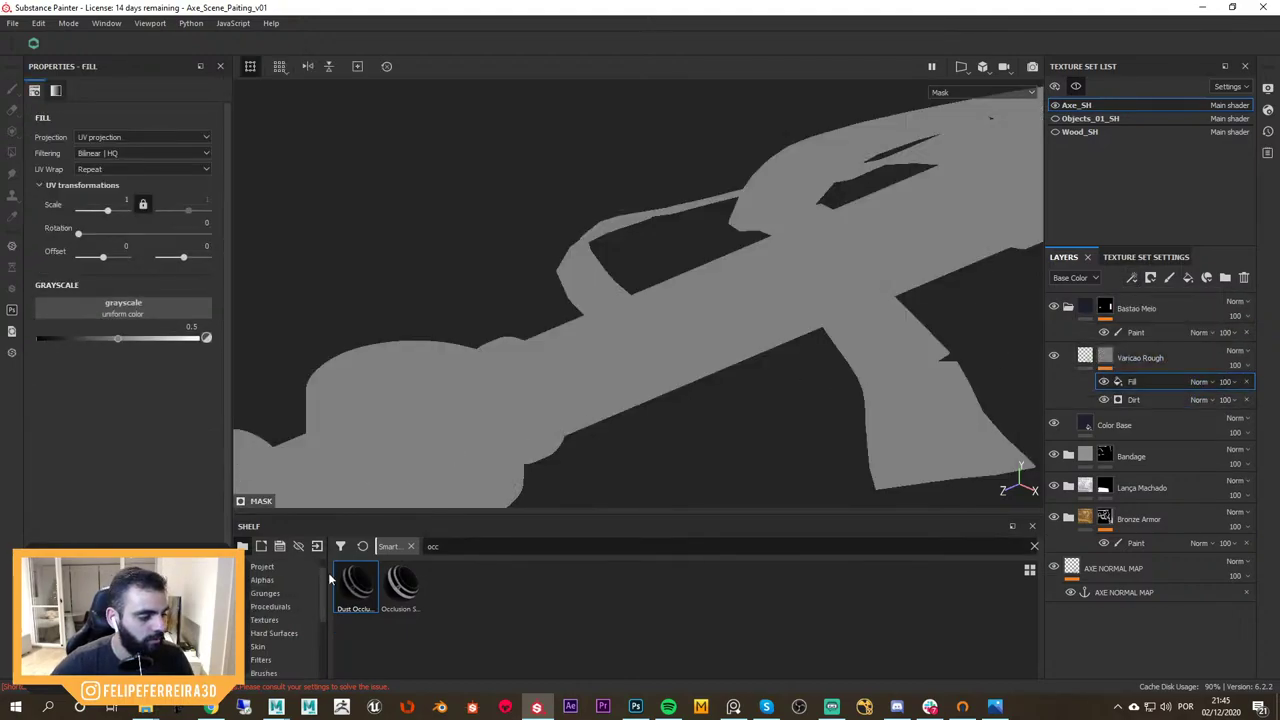
{"action": "left_click", "coordinate": [272, 606]}
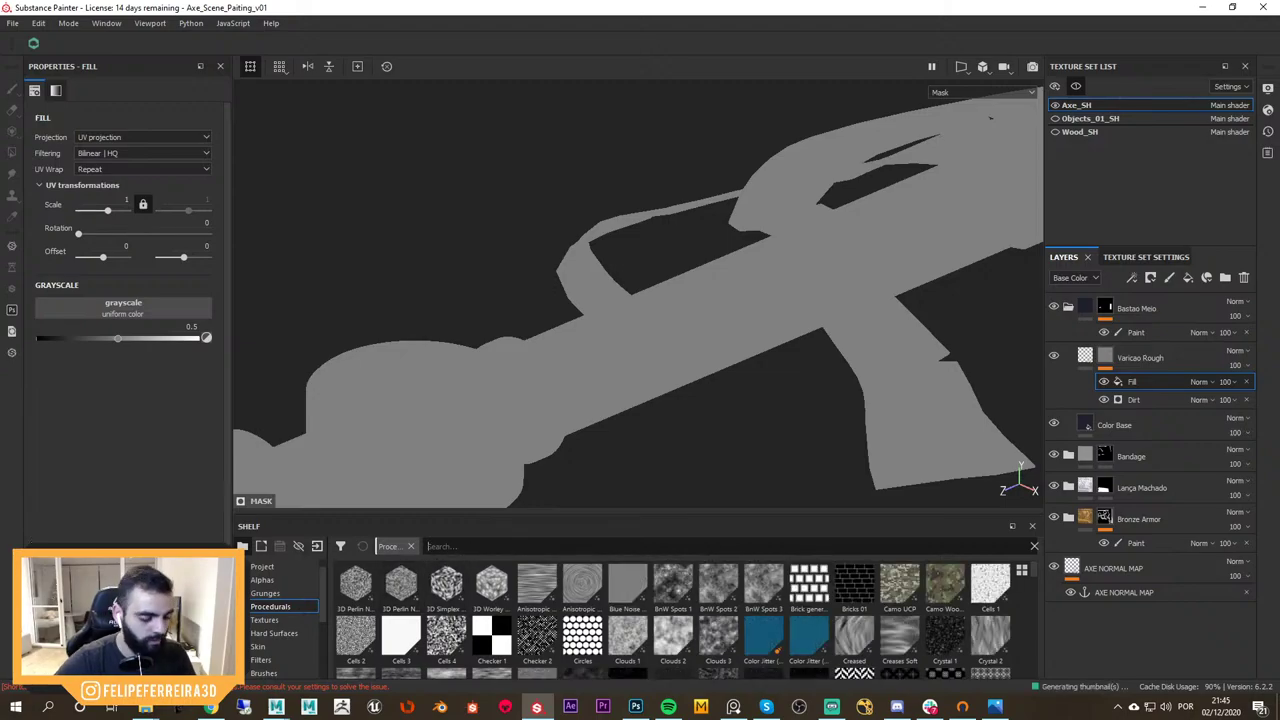
{"action": "type", "text": "noise"}
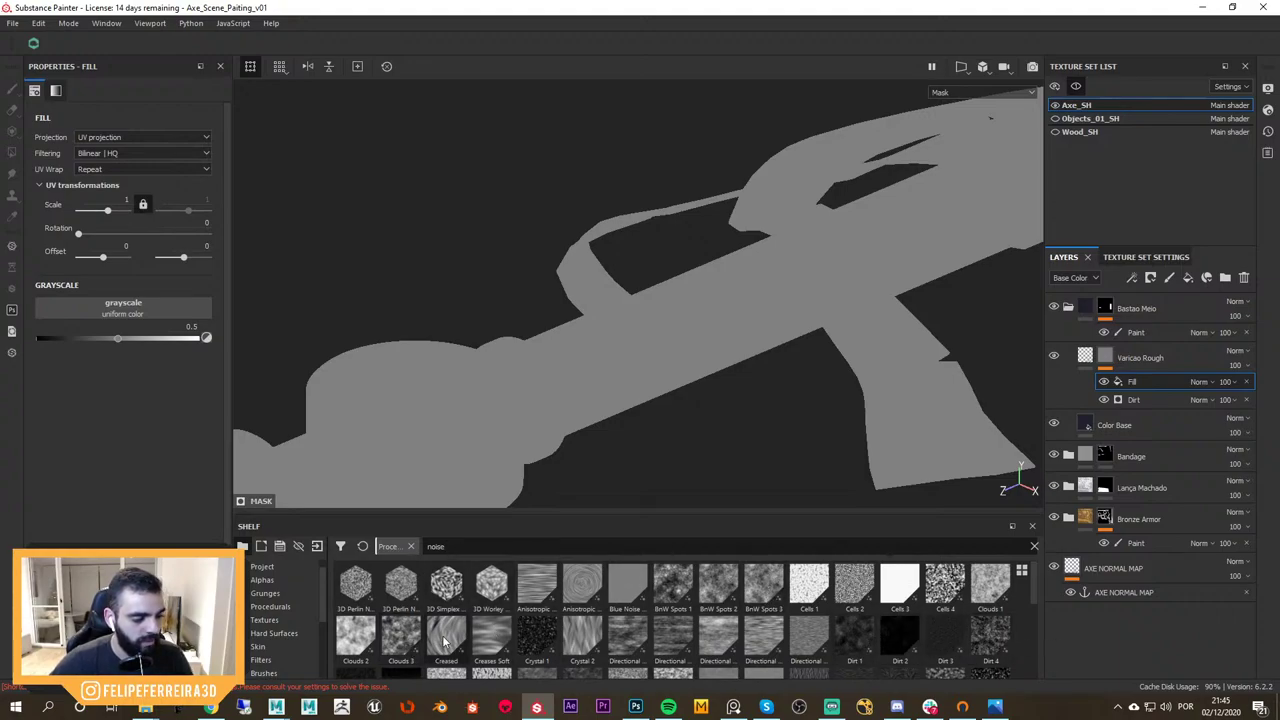
{"action": "left_click_drag", "start_coordinate": [400, 635], "coordinate": [186, 310]}
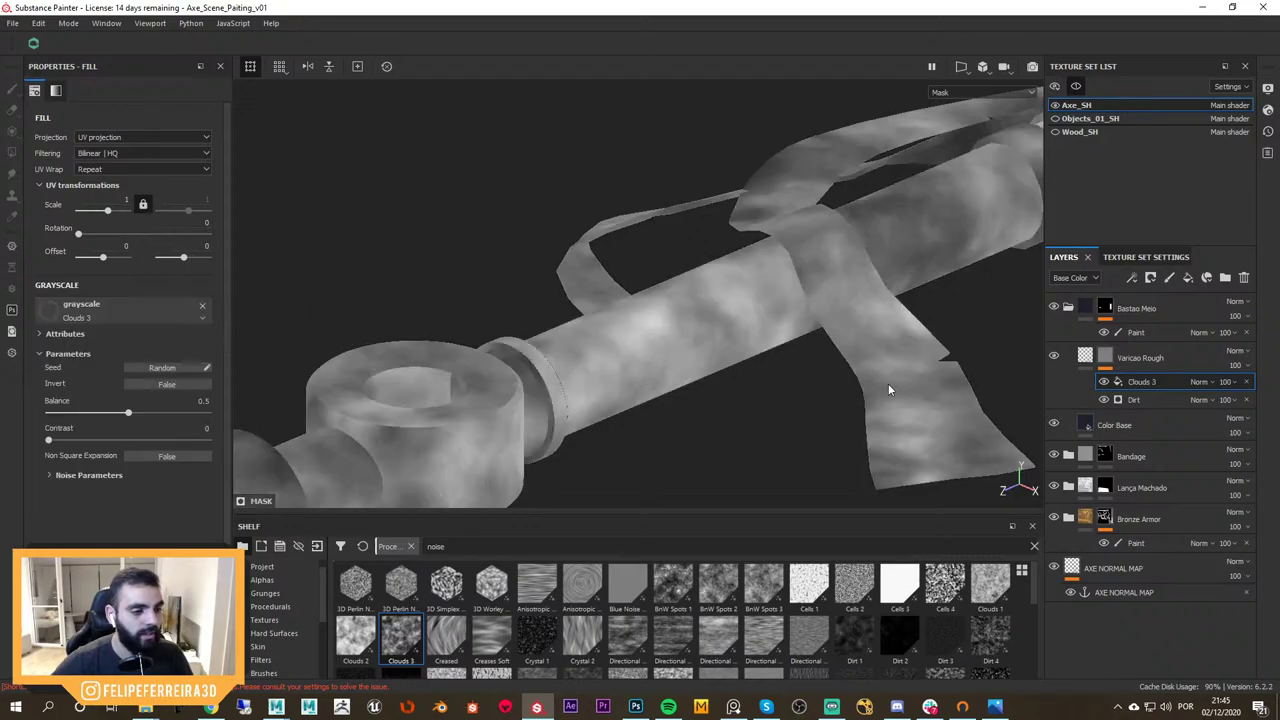
Blend the Clouds 3 fill as Linear dodge (Add), with balance 0.18 and UV scale 4
{"action": "left_click", "coordinate": [1212, 388]}
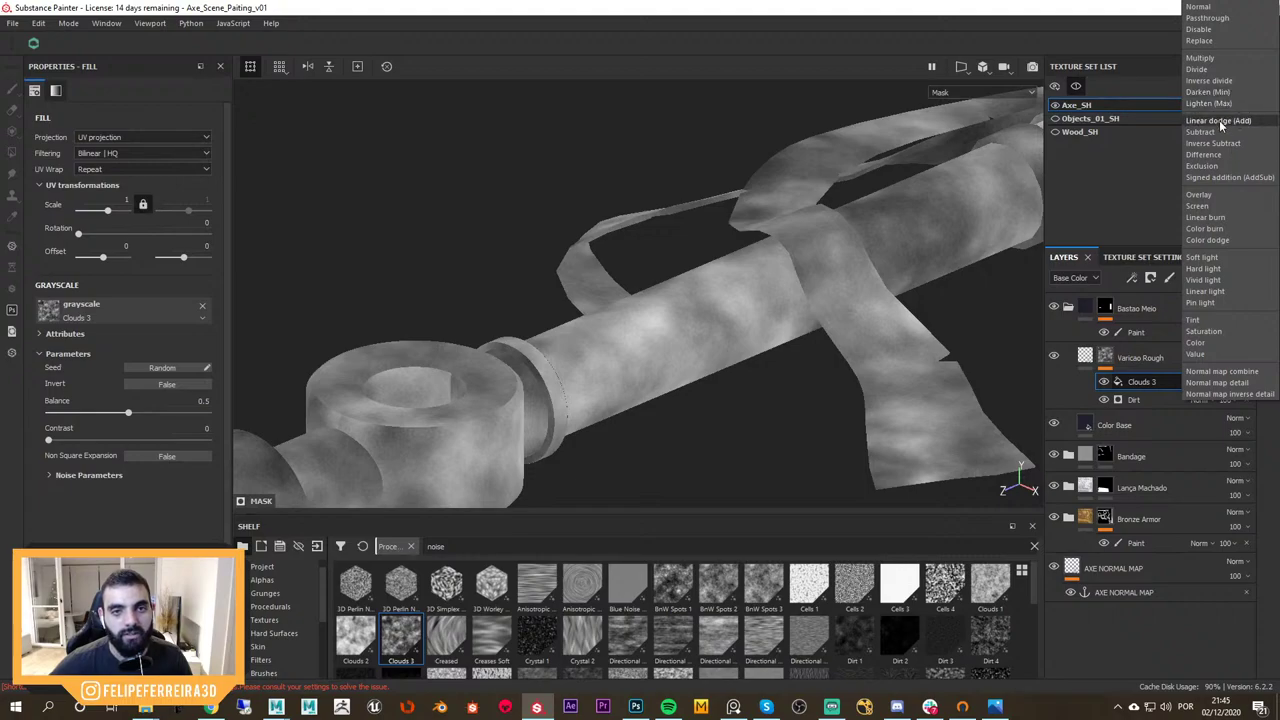
{"action": "left_click", "coordinate": [1218, 121]}
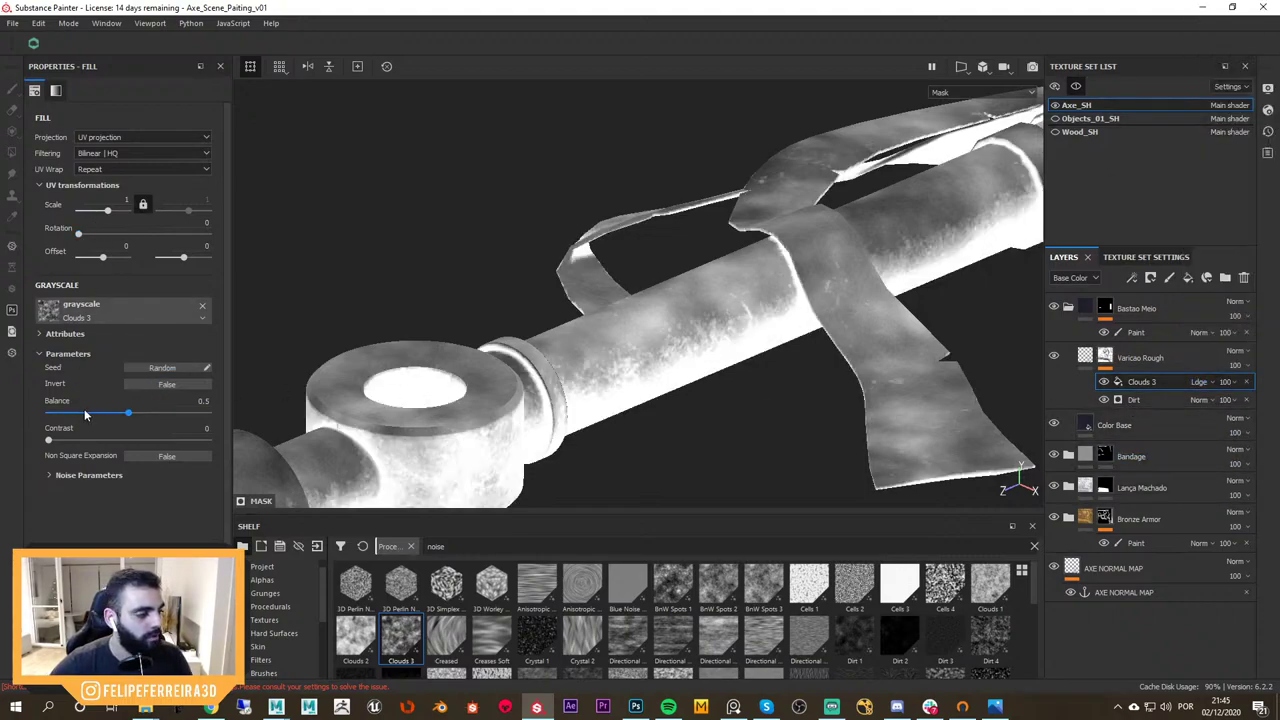
{"action": "left_click_drag", "start_coordinate": [85, 413], "coordinate": [77, 413]}
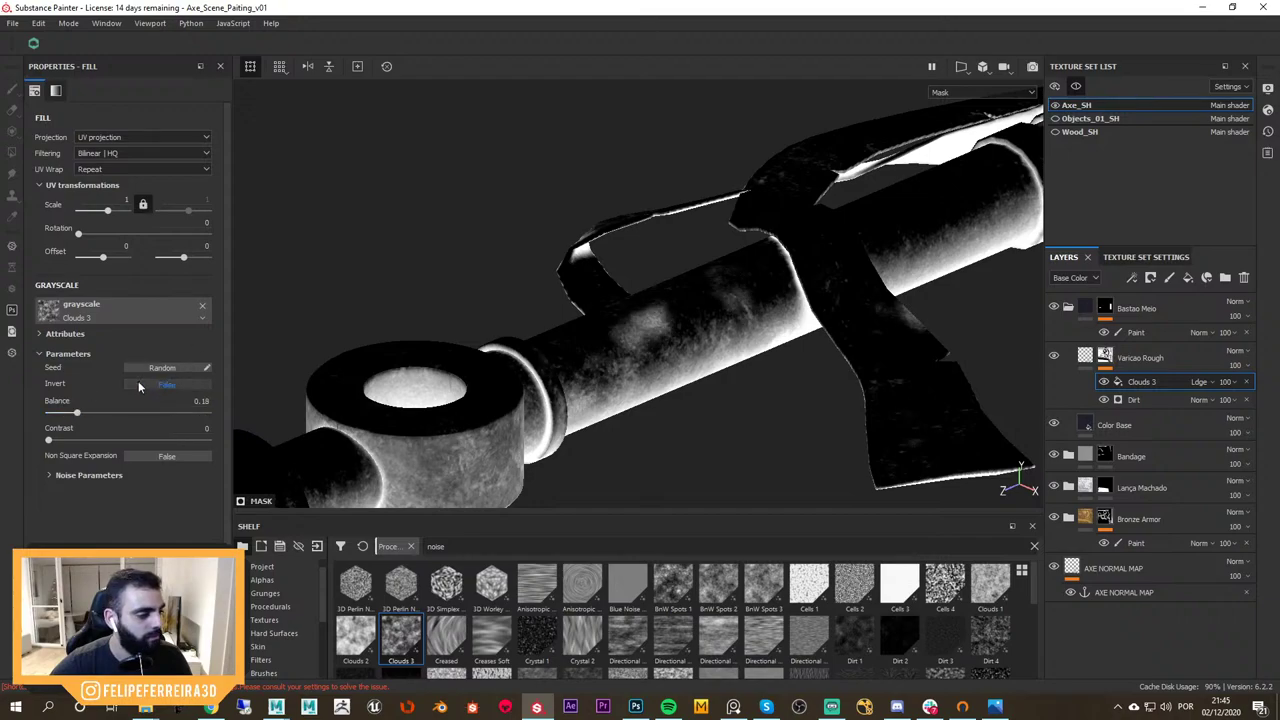
{"action": "left_click", "coordinate": [125, 200]}
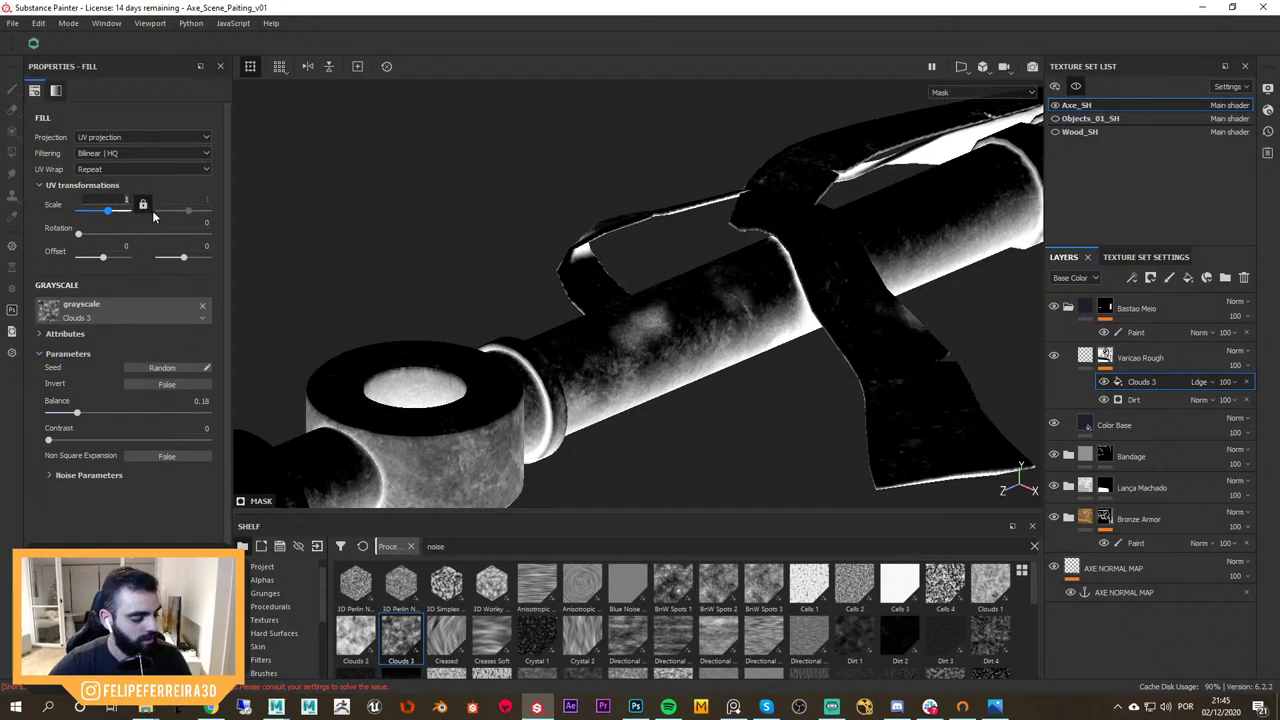
{"action": "type", "text": "4"}
{"action": "key", "text": "Return"}
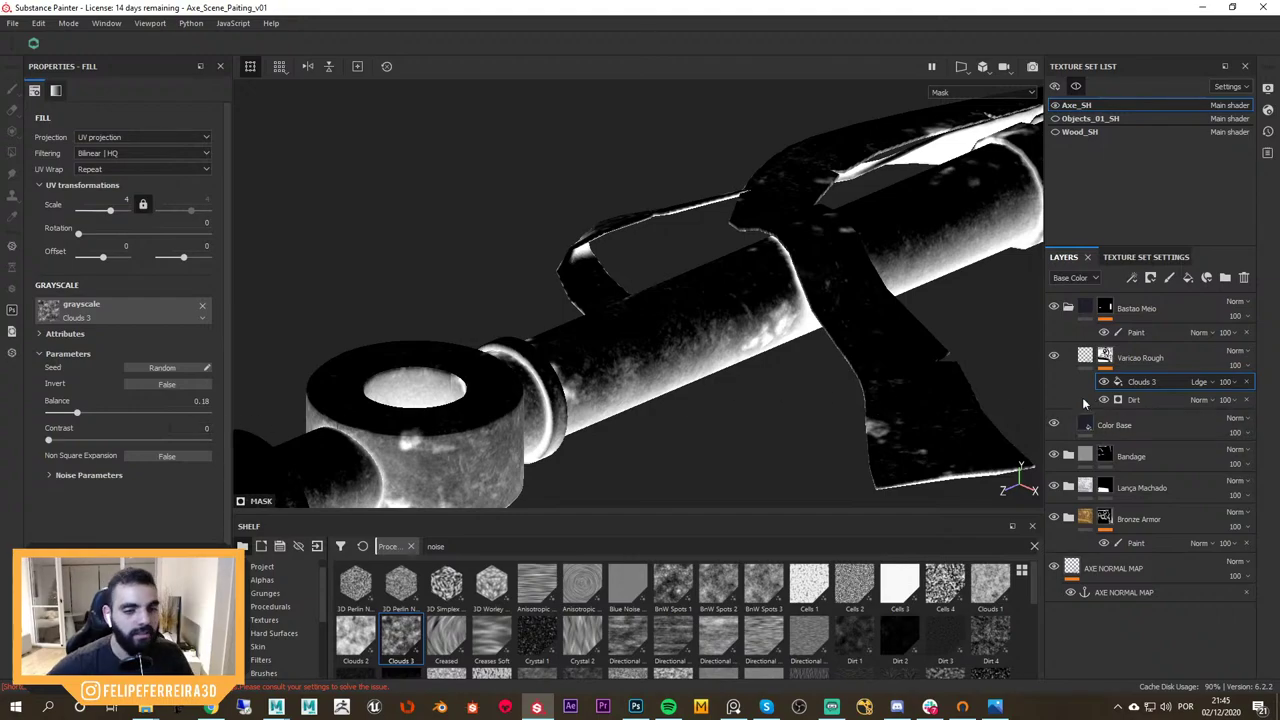
Replace the mask fill's Clouds 3 with the Fractal Sum 1 procedural and set its balance to 0.28
{"action": "scroll", "coordinate": [1042, 597], "scroll_direction": "down", "scroll_amount": 5}
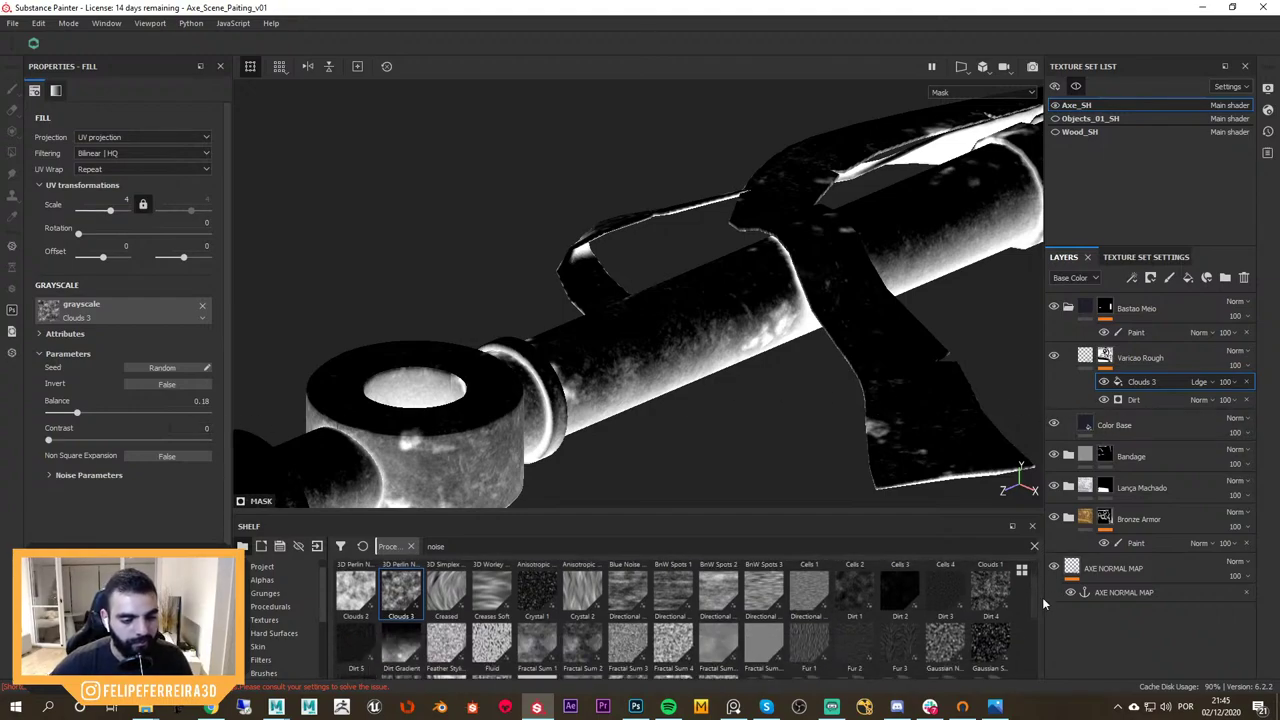
{"action": "scroll", "coordinate": [1042, 616], "scroll_direction": "up", "scroll_amount": 3}
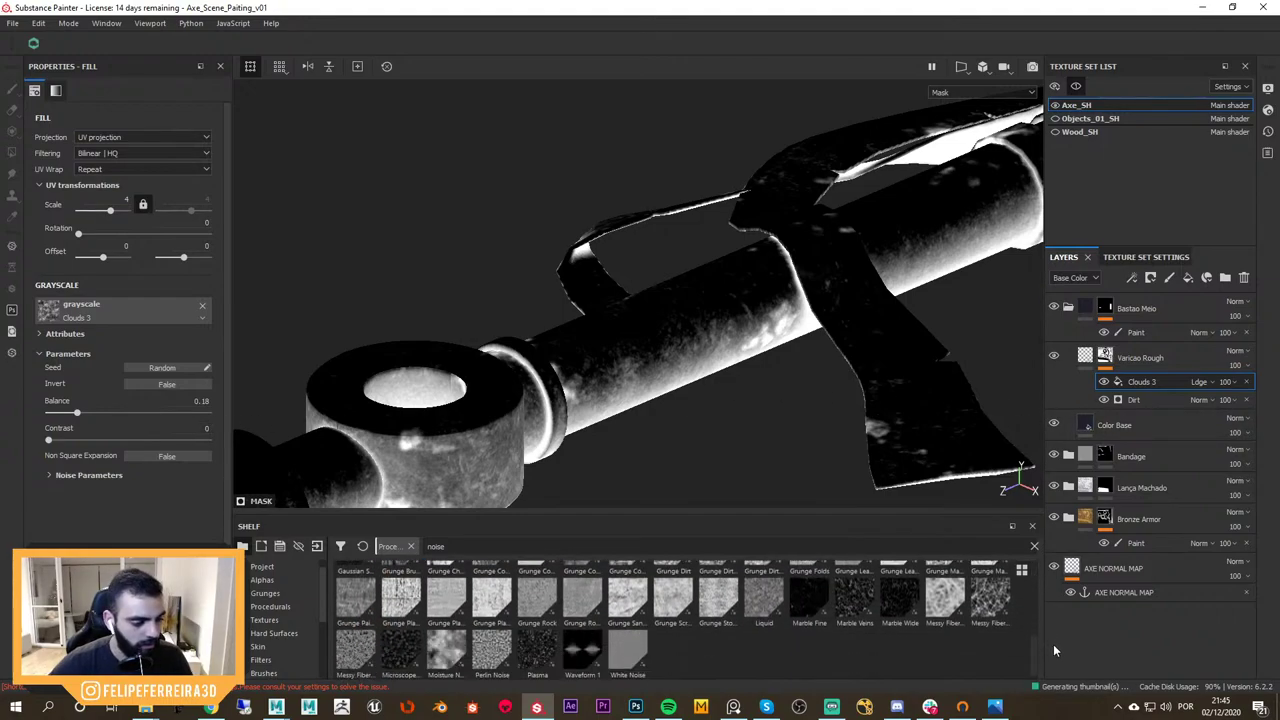
{"action": "scroll", "coordinate": [1053, 600], "scroll_direction": "up", "scroll_amount": 1}
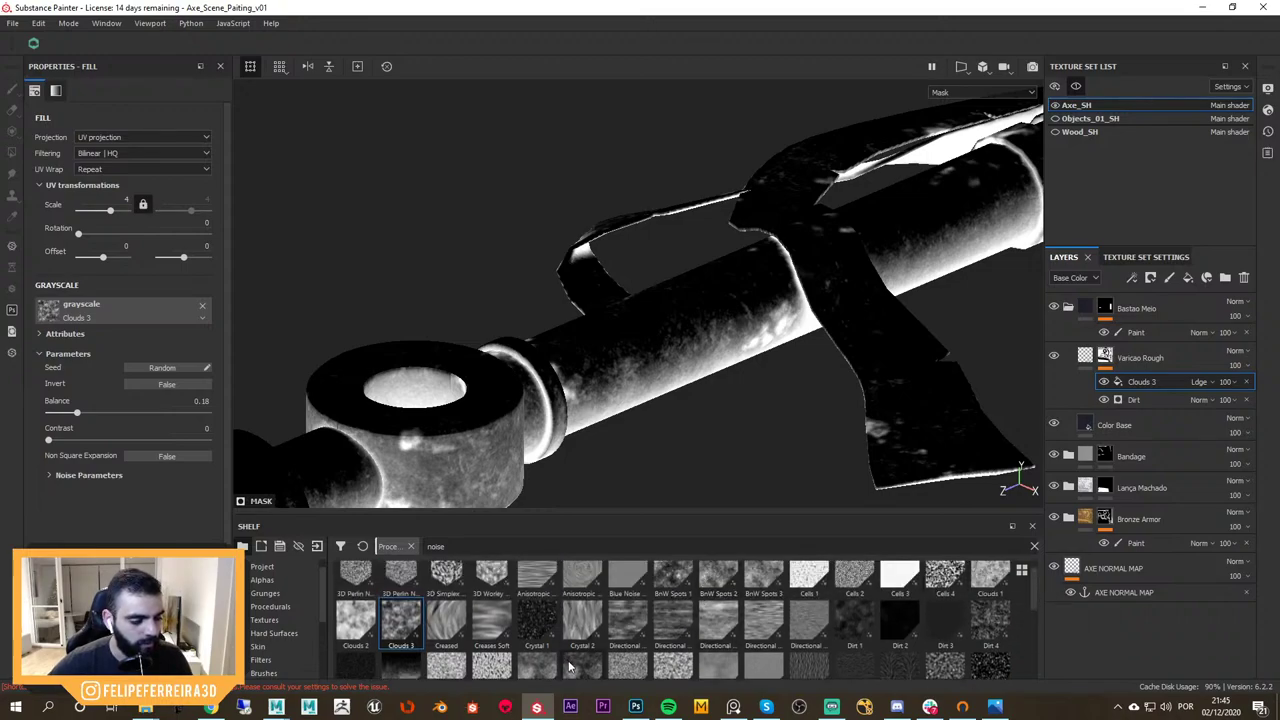
{"action": "mouse_move", "coordinate": [549, 662]}
{"action": "left_click_drag", "start_coordinate": [549, 662], "coordinate": [125, 313]}
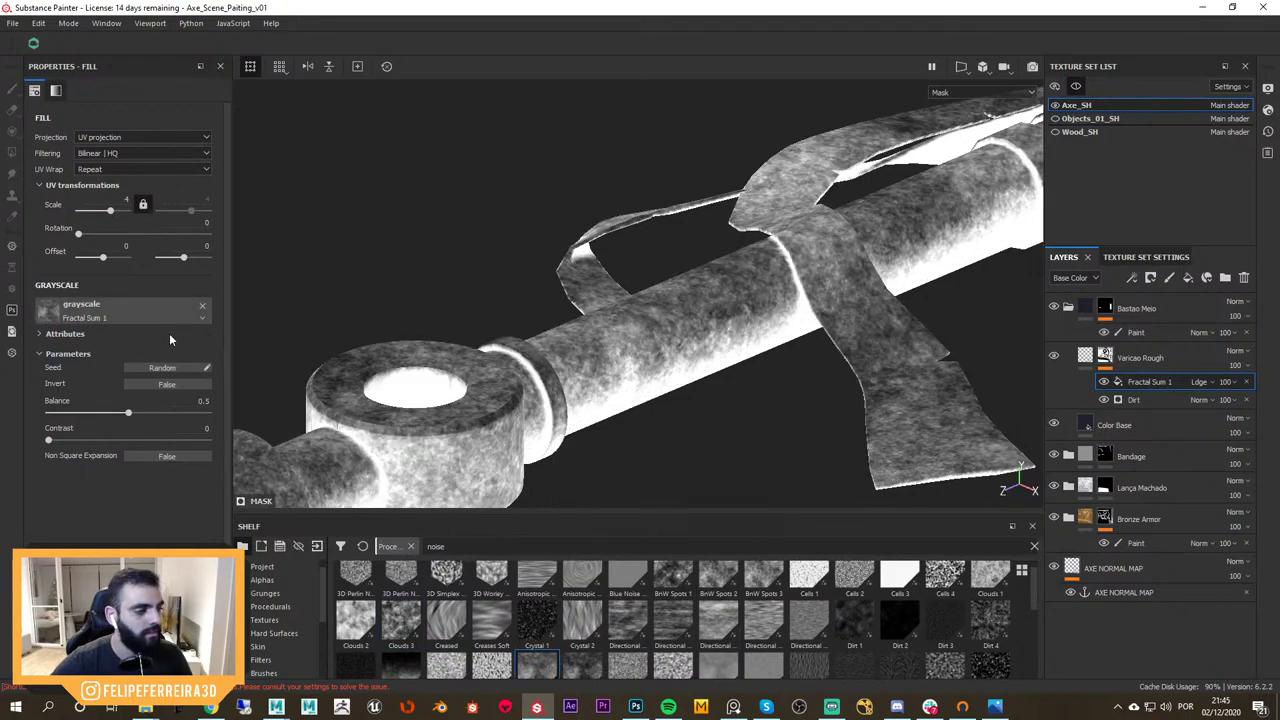
{"action": "left_click_drag", "start_coordinate": [127, 412], "coordinate": [93, 413]}
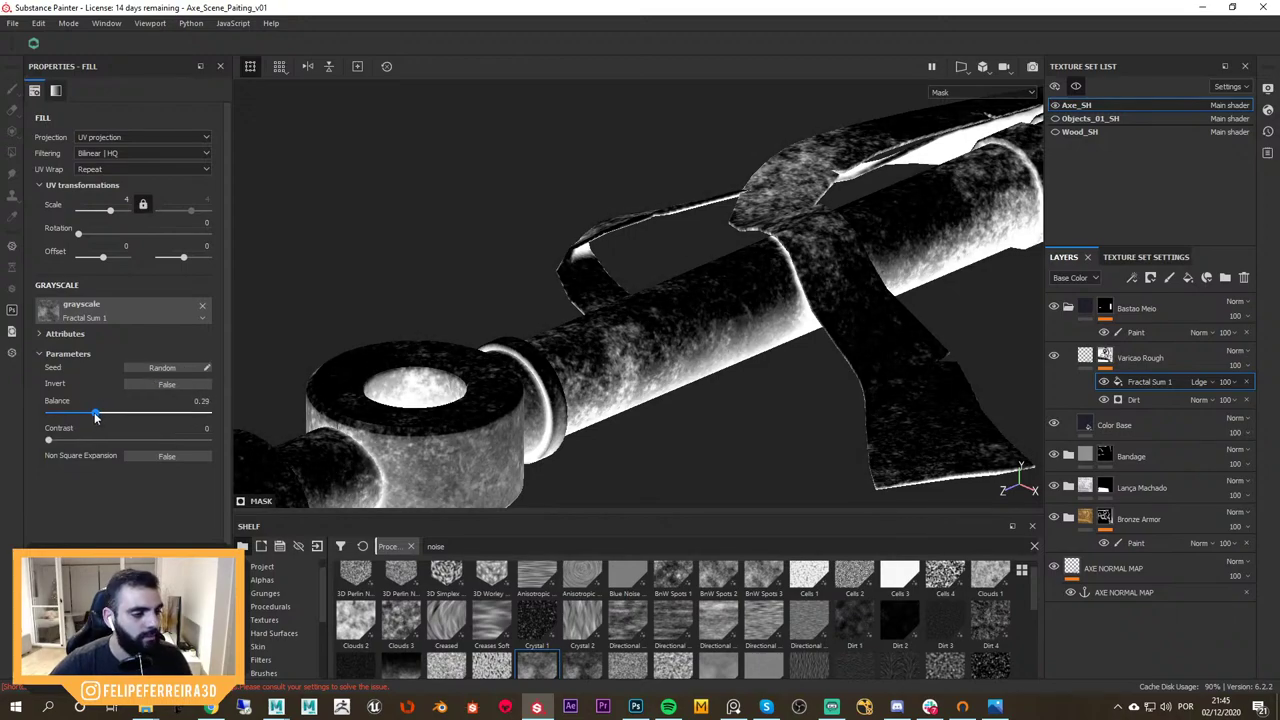
Try a UV scale of 5 on the Fractal Sum 1 fill and undo it
{"action": "left_click", "coordinate": [126, 200]}
{"action": "type", "text": "5"}
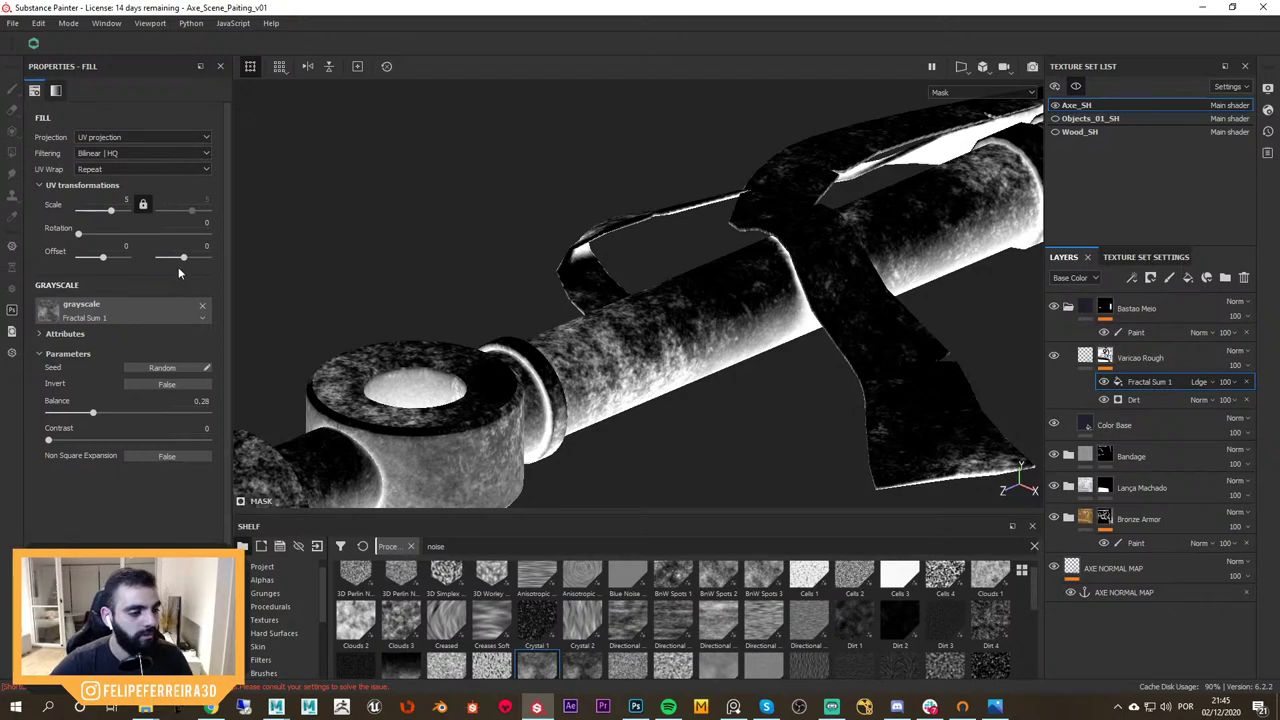
{"action": "key", "text": "ctrl+z"}
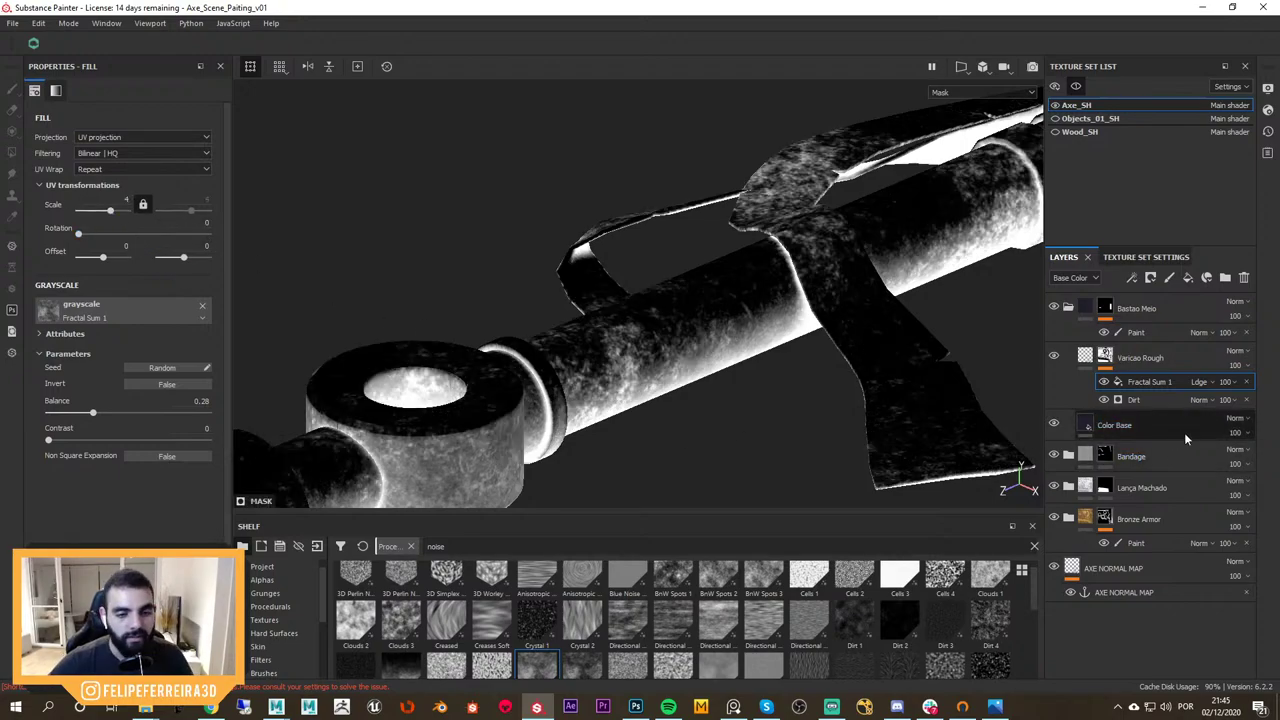
Lower the Fractal Sum 1 fill's opacity to 47 and check the handle in material display
{"action": "left_click", "coordinate": [1221, 385]}
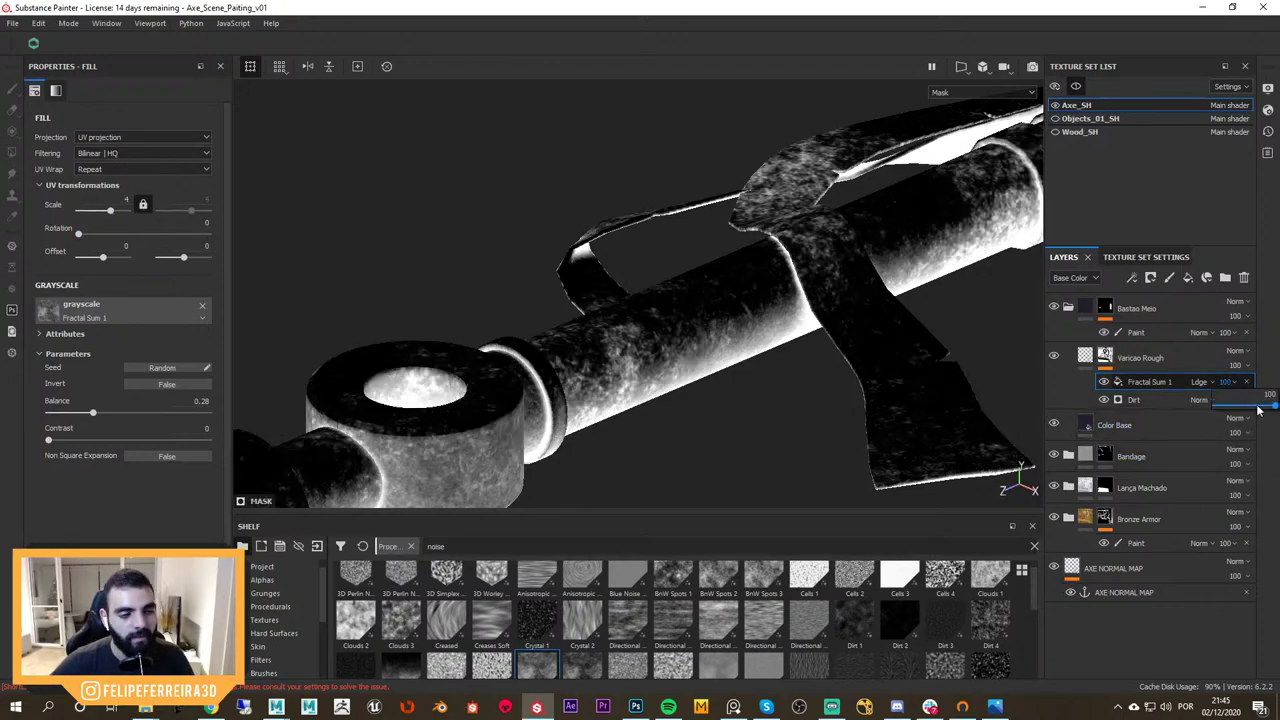
{"action": "mouse_move", "coordinate": [1258, 410]}
{"action": "left_mouse_down"}
{"action": "mouse_move", "coordinate": [1190, 401]}
{"action": "mouse_move", "coordinate": [1243, 406]}
{"action": "left_mouse_up"}
{"action": "left_click_drag", "start_coordinate": [830, 335], "coordinate": [714, 354], "text": "alt"}
{"action": "key", "text": "m"}
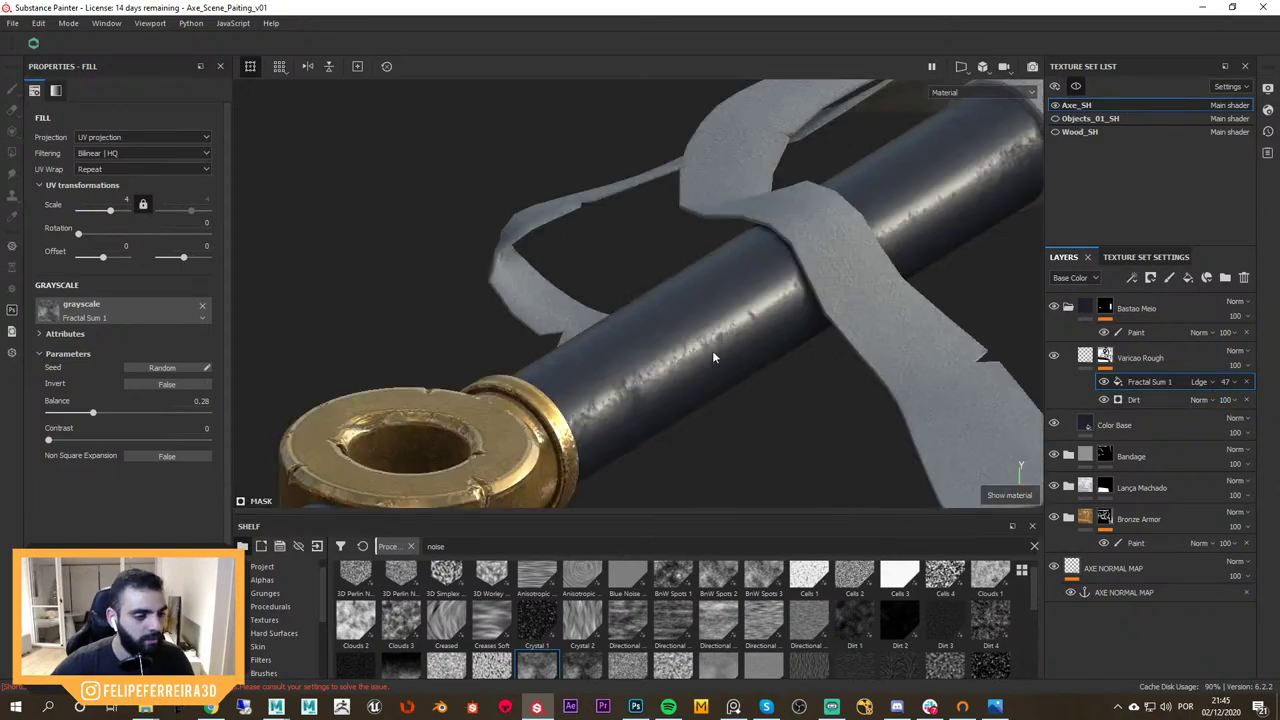
{"action": "right_click_drag", "start_coordinate": [714, 354], "coordinate": [785, 383], "text": "alt"}
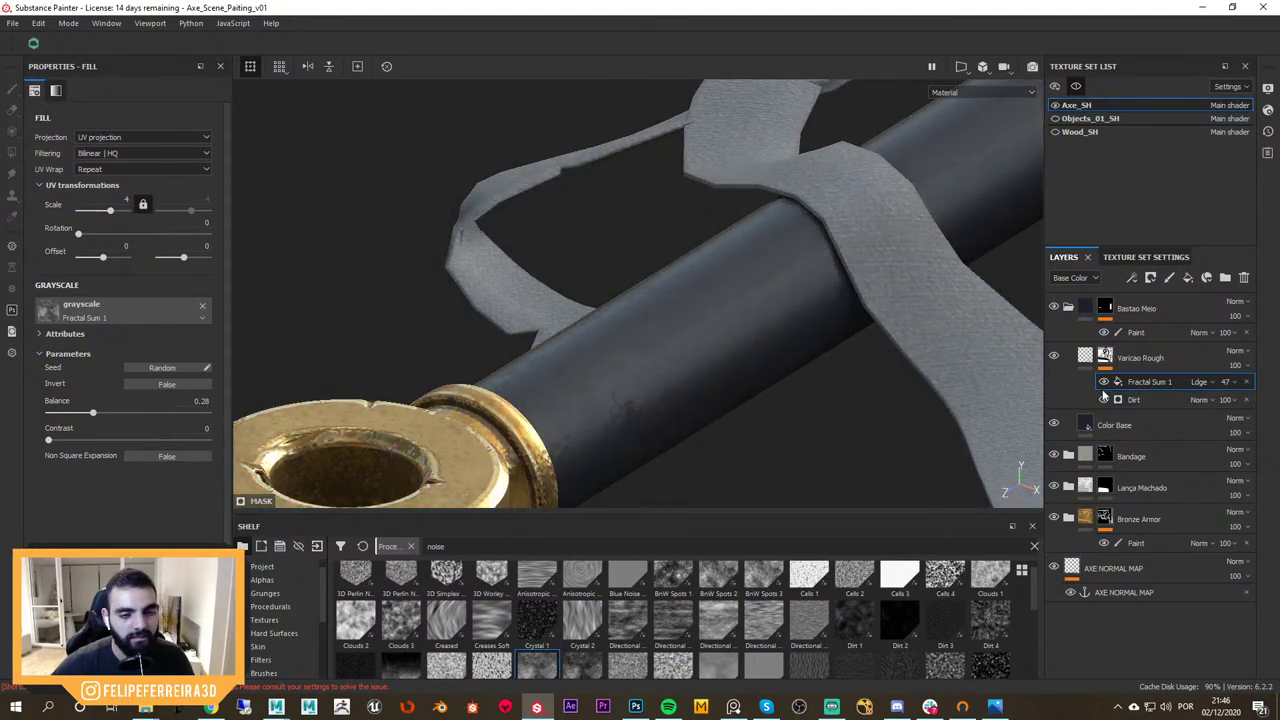
Display the Varicao Rough mask again and set the Fractal Sum 1 fill's balance to 0.32
{"action": "left_click", "coordinate": [1104, 357], "text": "alt"}
{"action": "right_click_drag", "start_coordinate": [900, 369], "coordinate": [806, 322], "text": "alt"}
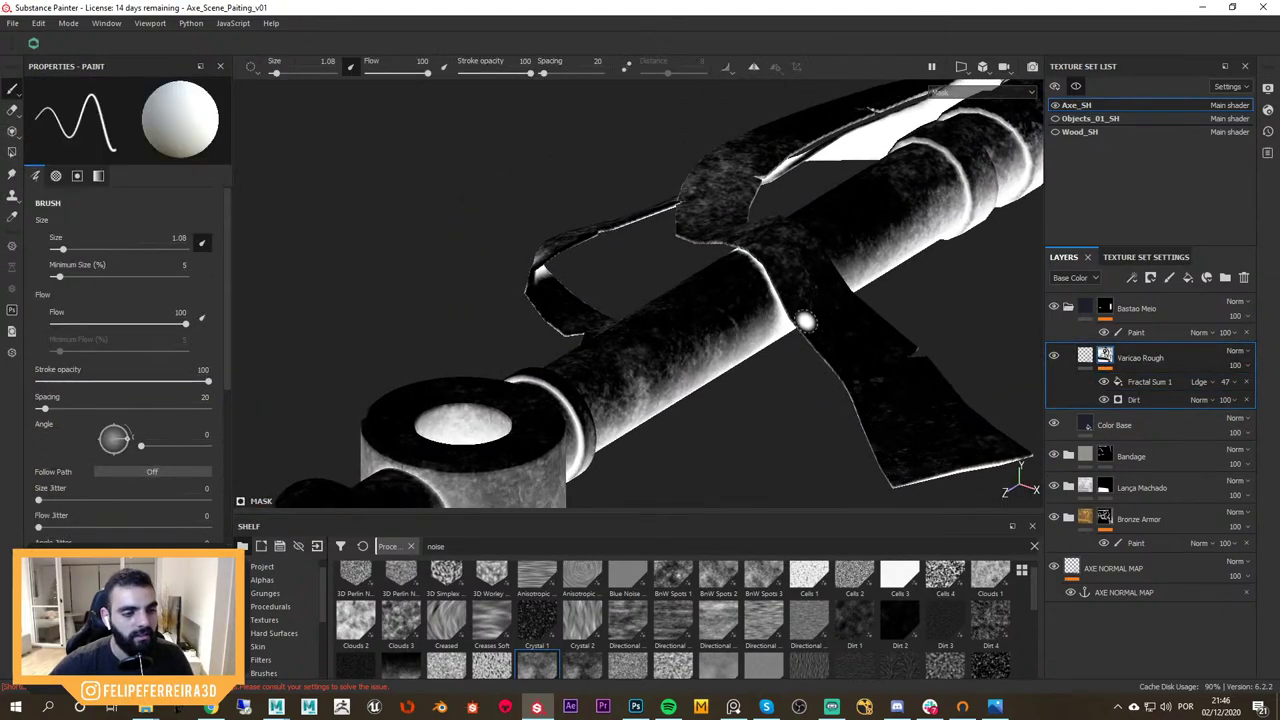
{"action": "left_click", "coordinate": [1155, 382]}
{"action": "left_click_drag", "start_coordinate": [128, 414], "coordinate": [100, 415]}
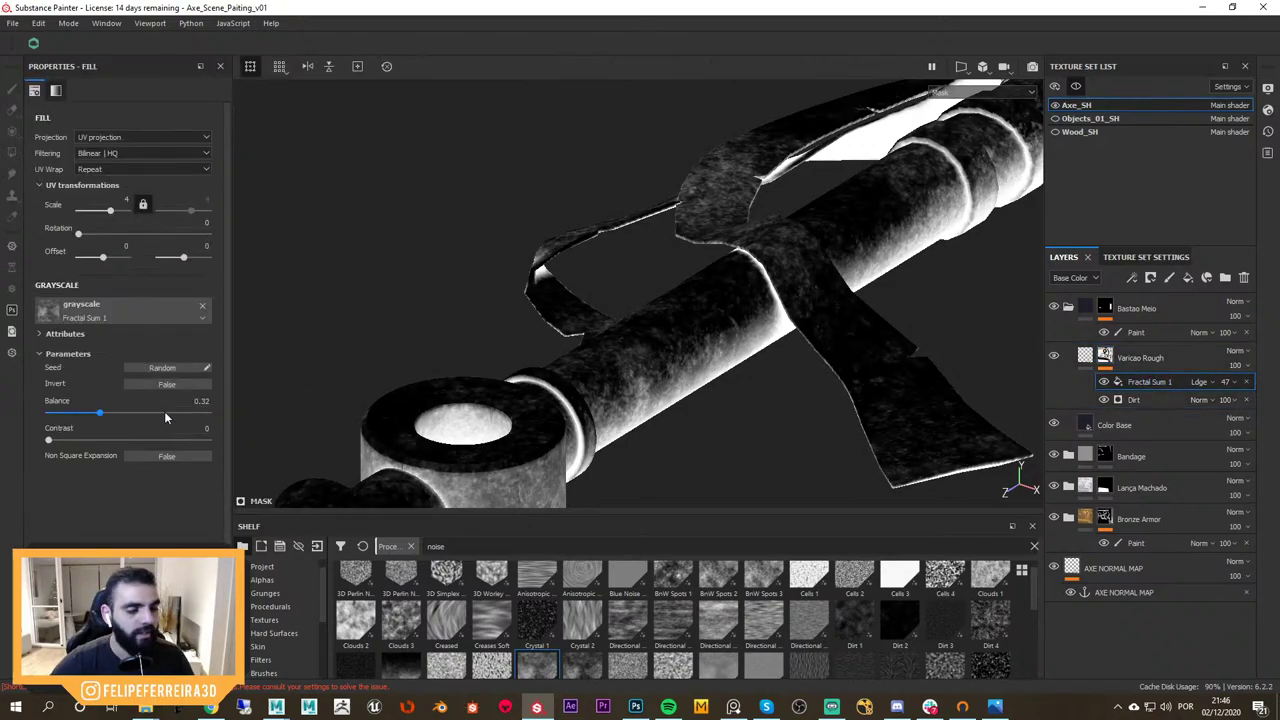
Add another fill above Fractal Sum 1 in the Varicao Rough mask and assign the Fractal Sum 2 procedural as its grayscale
{"action": "left_click_drag", "start_coordinate": [672, 398], "coordinate": [1008, 410], "text": "alt"}
{"action": "left_click", "coordinate": [1132, 278]}
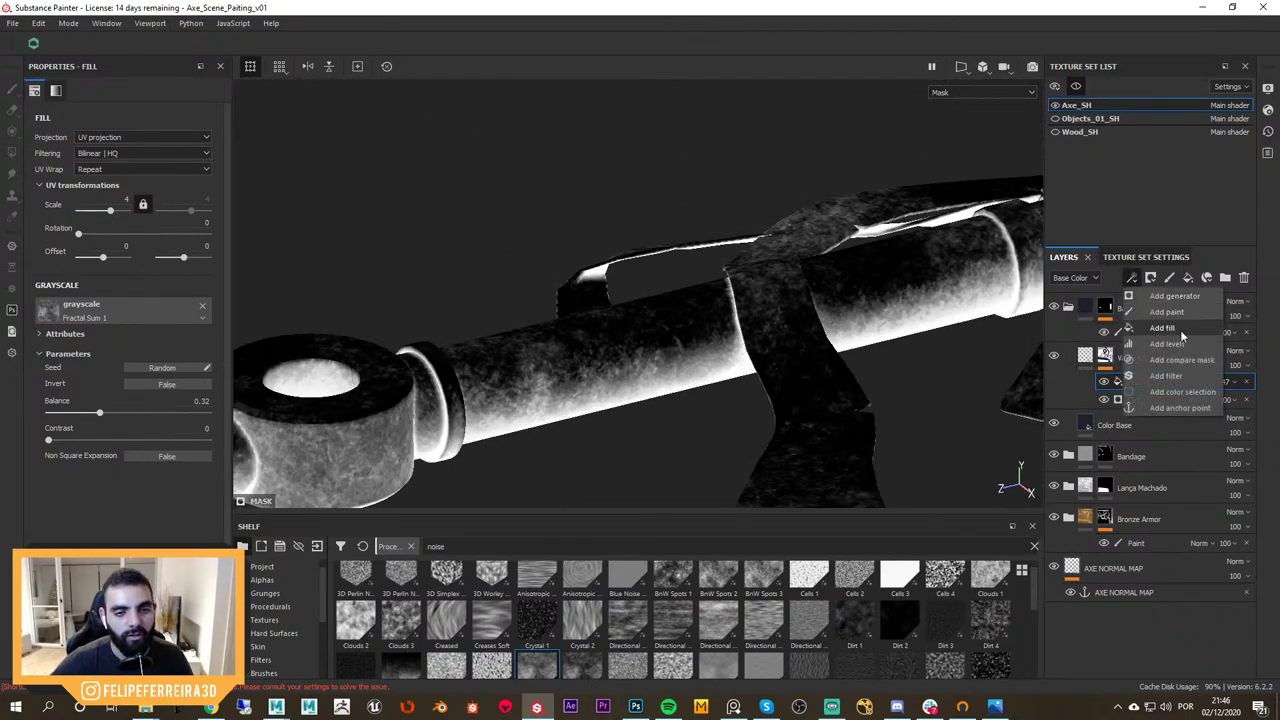
{"action": "left_click", "coordinate": [1181, 325]}
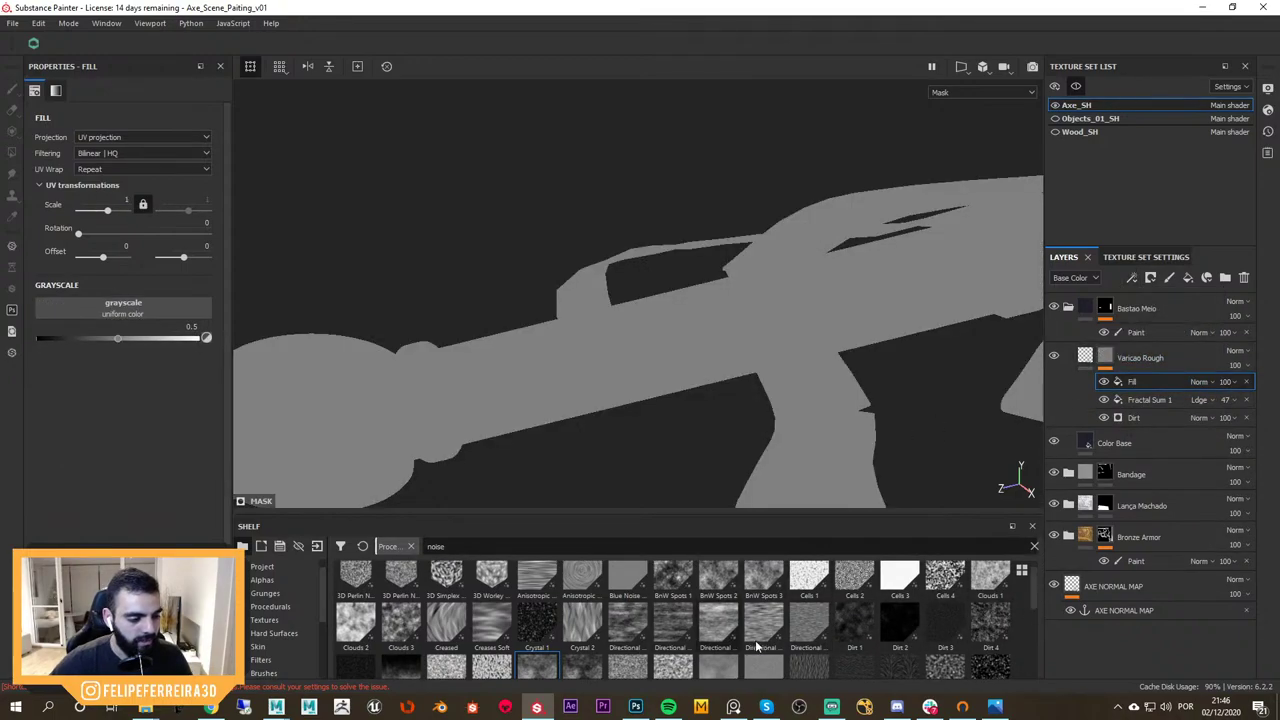
{"action": "scroll", "coordinate": [1036, 593], "scroll_direction": "down", "scroll_amount": 2}
{"action": "left_click_drag", "start_coordinate": [582, 625], "coordinate": [123, 308]}
{"action": "left_click_drag", "start_coordinate": [785, 348], "coordinate": [823, 358], "text": "alt"}
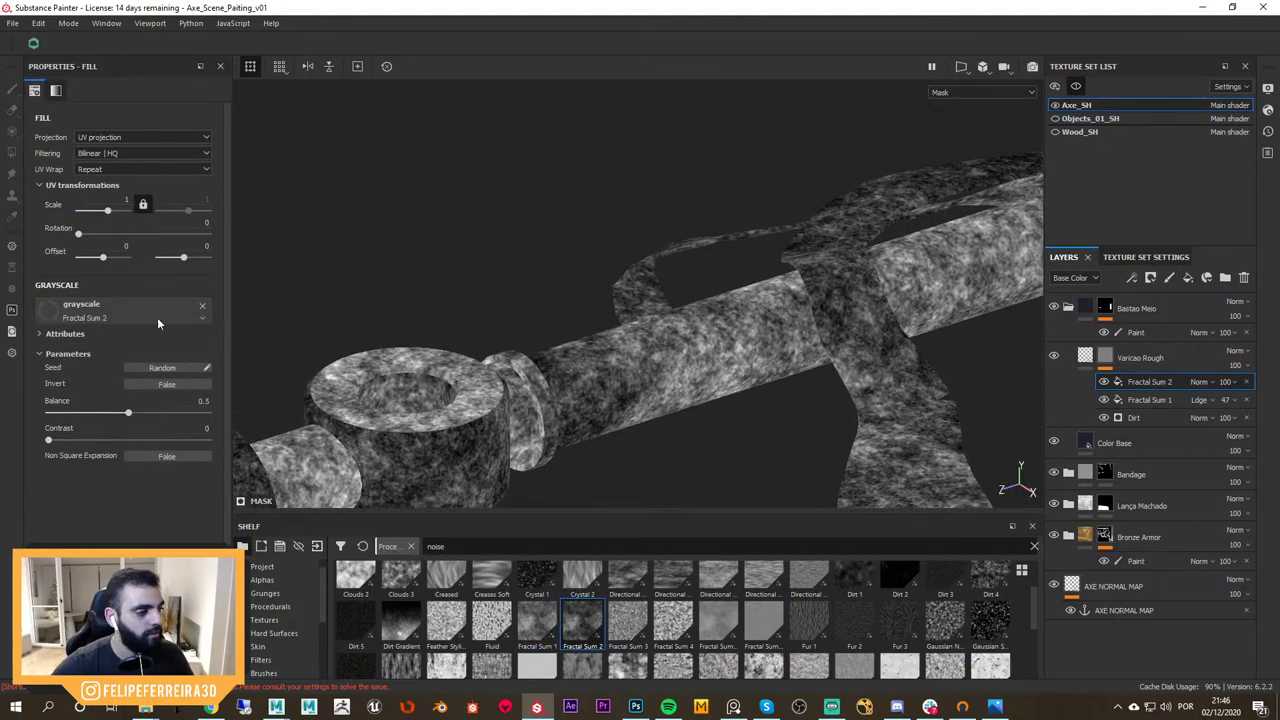
Set the Fractal Sum 2 fill's balance to 0.42 and UV scale to 3, and blend it as Subtract
{"action": "mouse_move", "coordinate": [128, 412]}
{"action": "left_mouse_down"}
{"action": "mouse_move", "coordinate": [151, 414]}
{"action": "mouse_move", "coordinate": [114, 414]}
{"action": "left_mouse_up"}
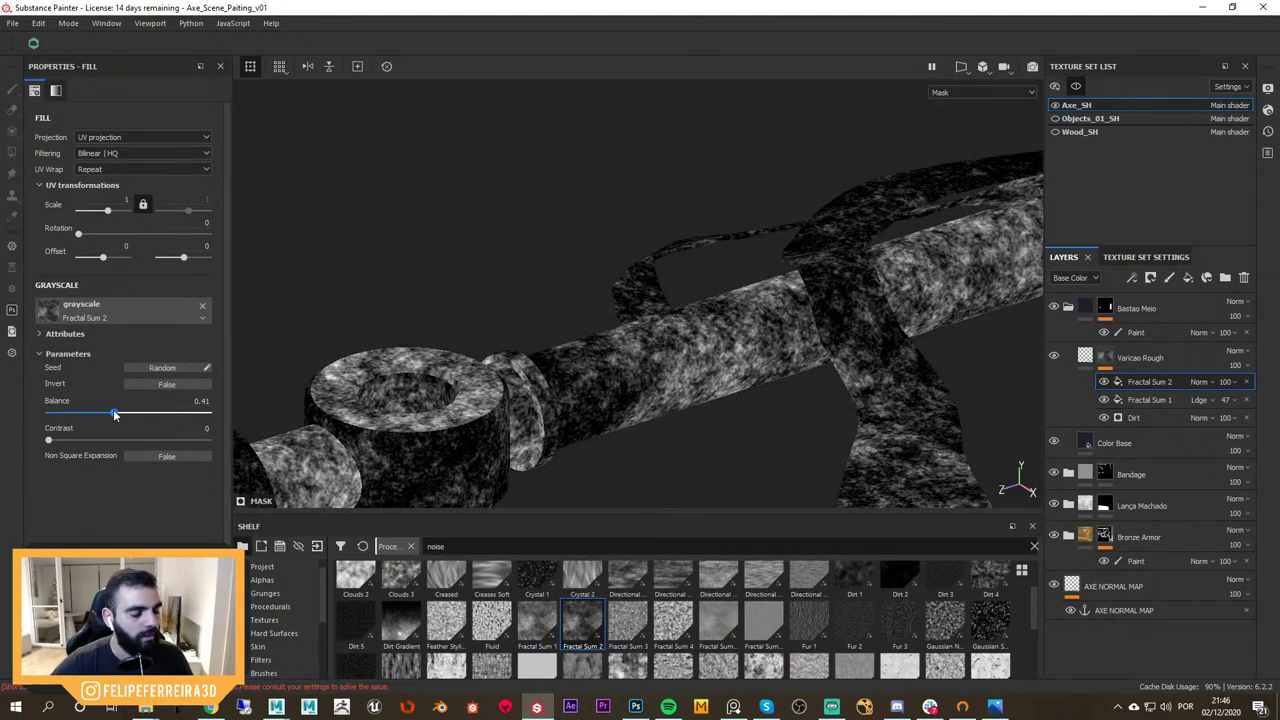
{"action": "left_click_drag", "start_coordinate": [107, 210], "coordinate": [158, 207]}
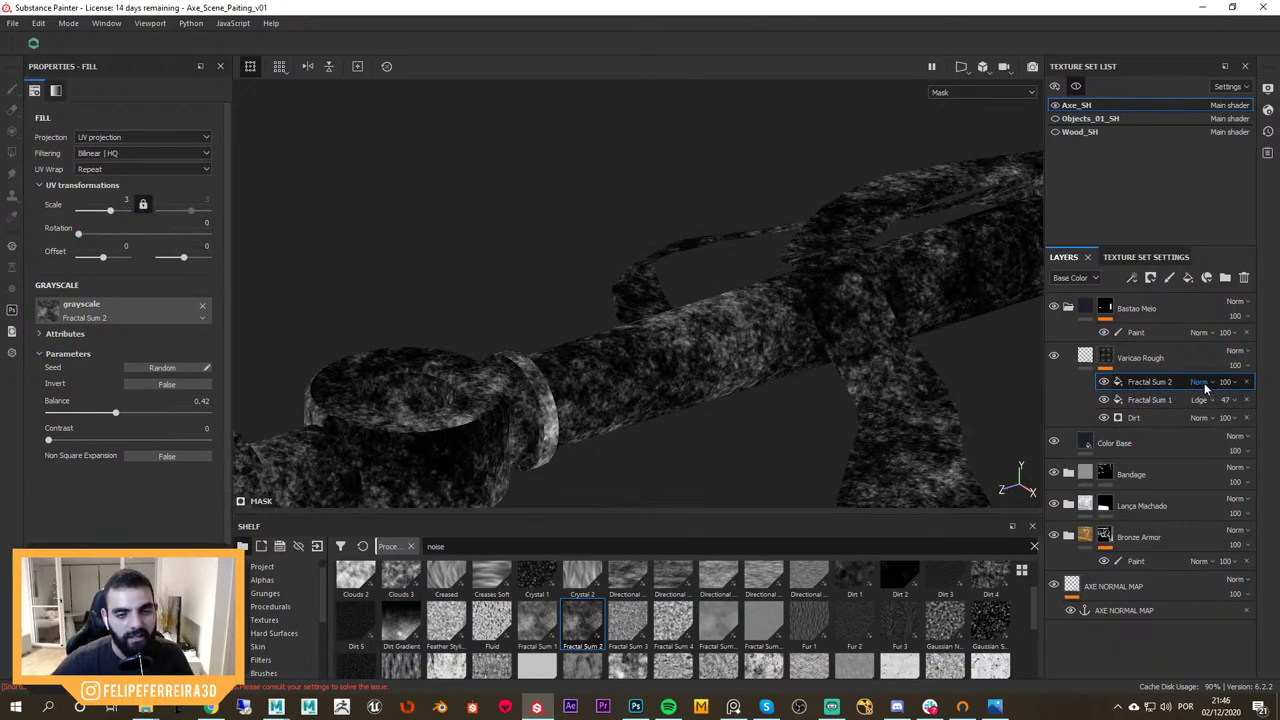
{"action": "scroll", "coordinate": [1203, 381], "scroll_direction": "up", "scroll_amount": 2}
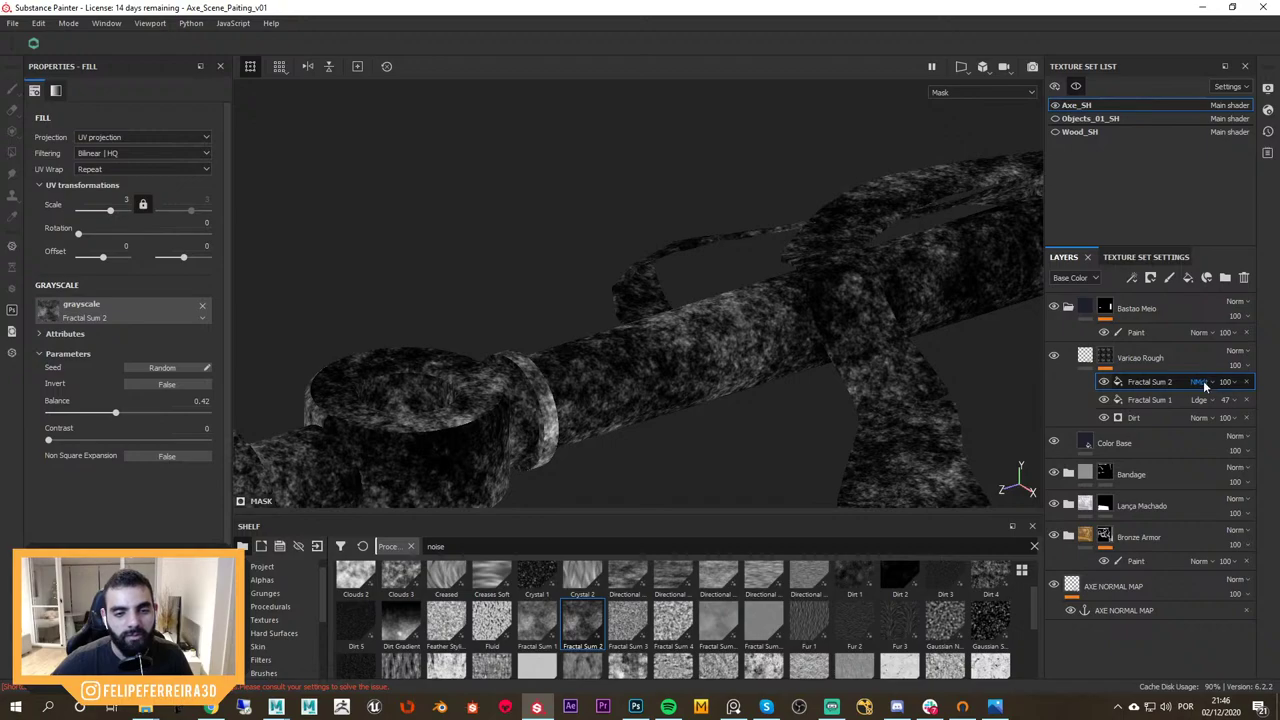
{"action": "left_click", "coordinate": [1203, 381]}
{"action": "left_click", "coordinate": [1213, 128]}
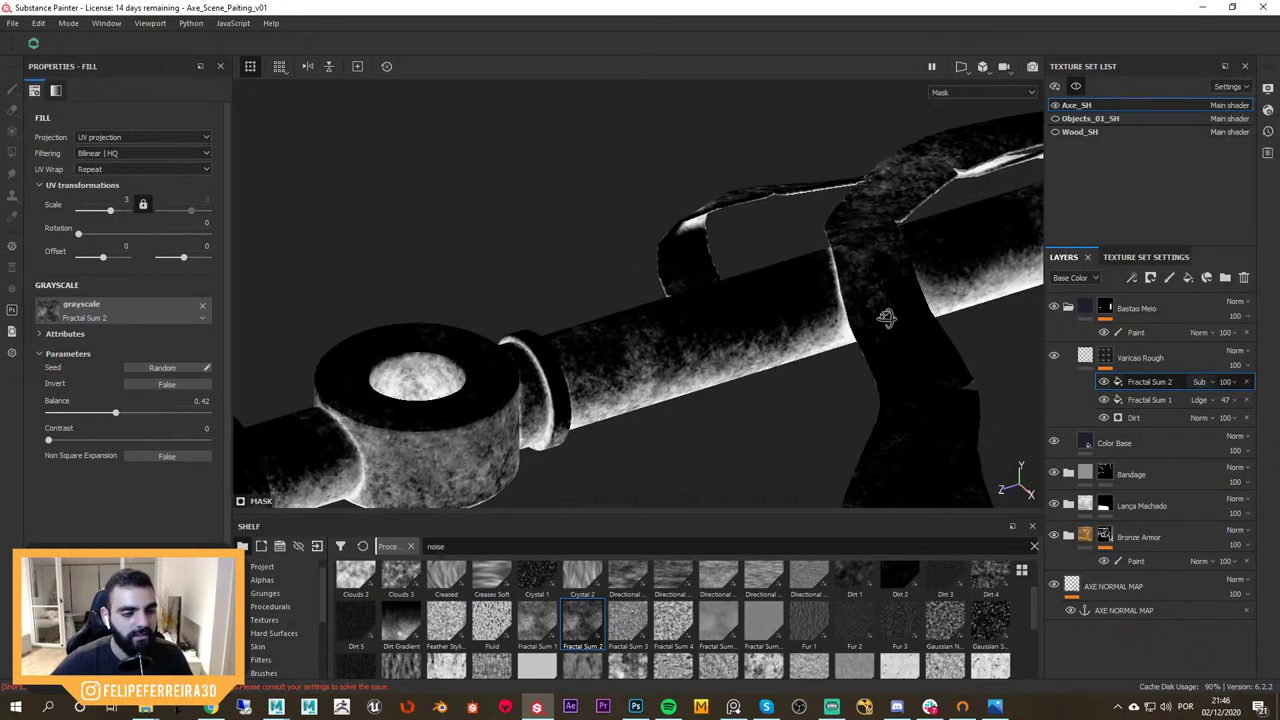
Set the Fractal Sum 2 fill's balance to 0.25 and UV scale to 4.74, comparing the mask with the fill hidden and shown
{"action": "left_click", "coordinate": [1105, 382]}
{"action": "left_click", "coordinate": [1105, 382]}
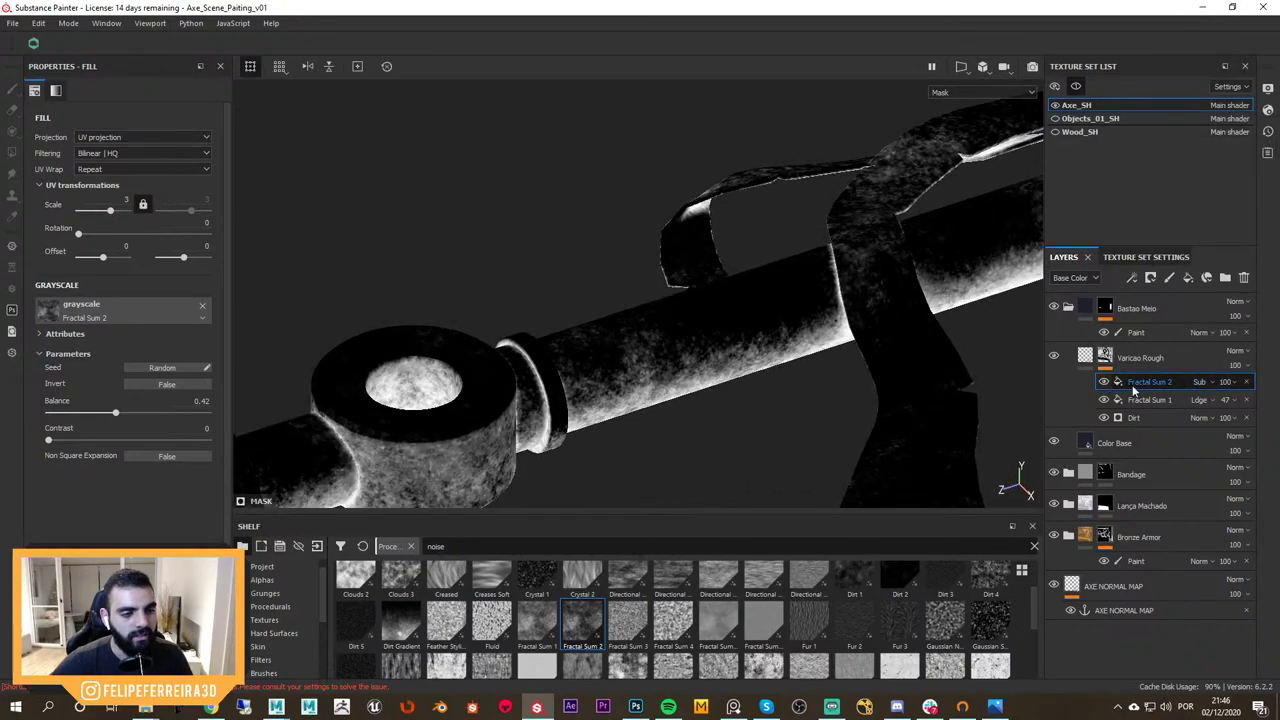
{"action": "left_click_drag", "start_coordinate": [116, 412], "coordinate": [86, 412]}
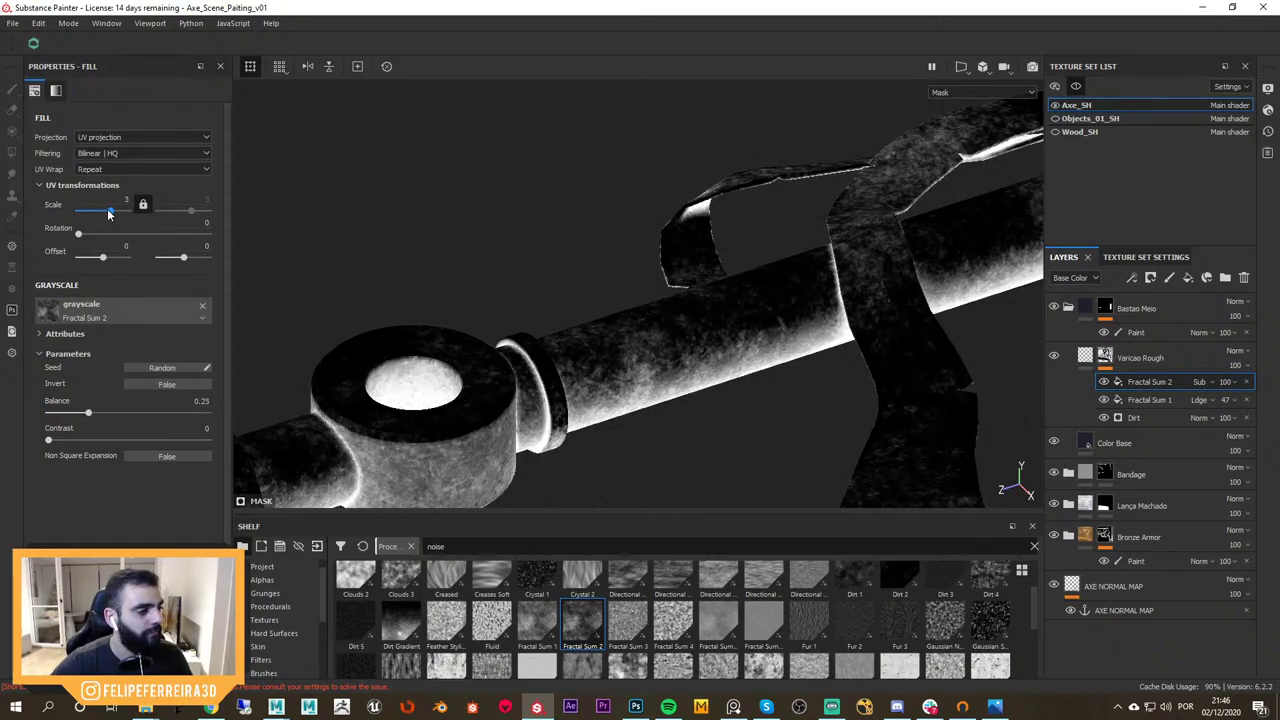
{"action": "left_click_drag", "start_coordinate": [110, 213], "coordinate": [111, 210]}
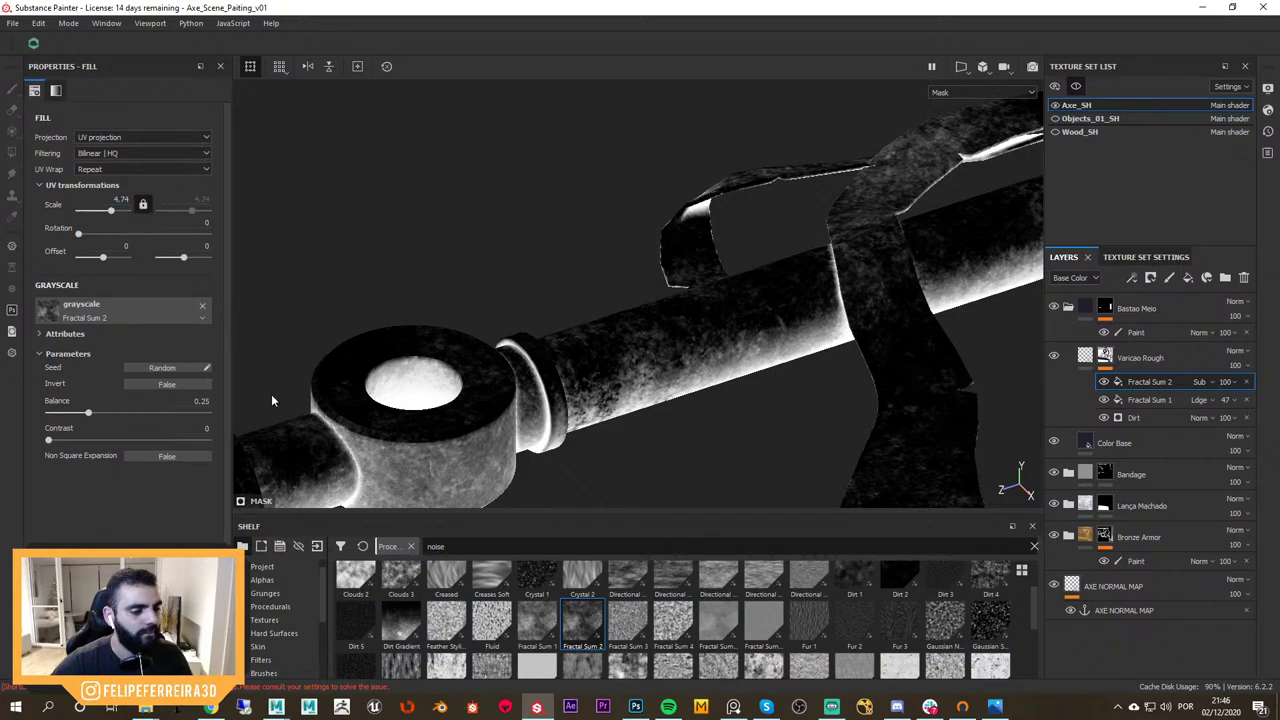
{"action": "left_click", "coordinate": [1105, 382]}
{"action": "left_click", "coordinate": [1105, 382]}
Set the Fractal Sum 2 fill's balance to 0.37 and toggle its visibility to compare the noise along the handle
{"action": "right_click_drag", "start_coordinate": [940, 370], "coordinate": [690, 312], "text": "alt"}
{"action": "middle_click_drag", "start_coordinate": [690, 312], "coordinate": [758, 324], "text": "alt"}
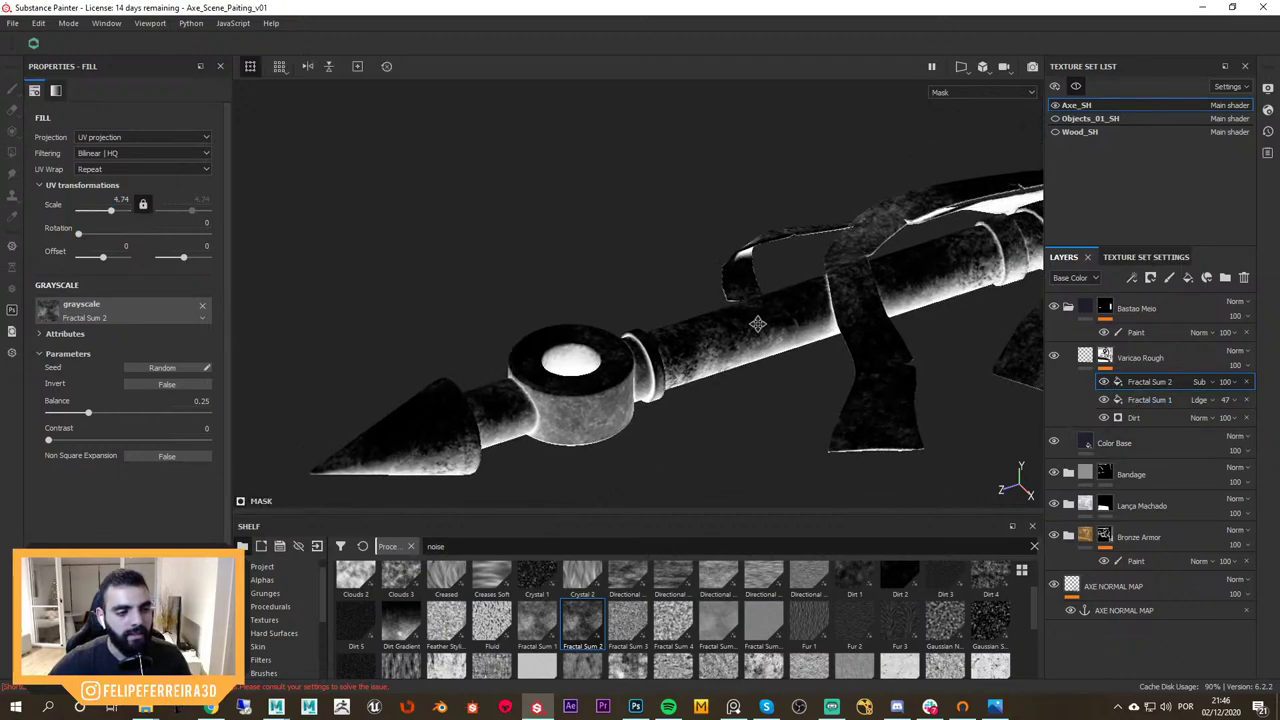
{"action": "left_click_drag", "start_coordinate": [757, 323], "coordinate": [695, 340], "text": "alt"}
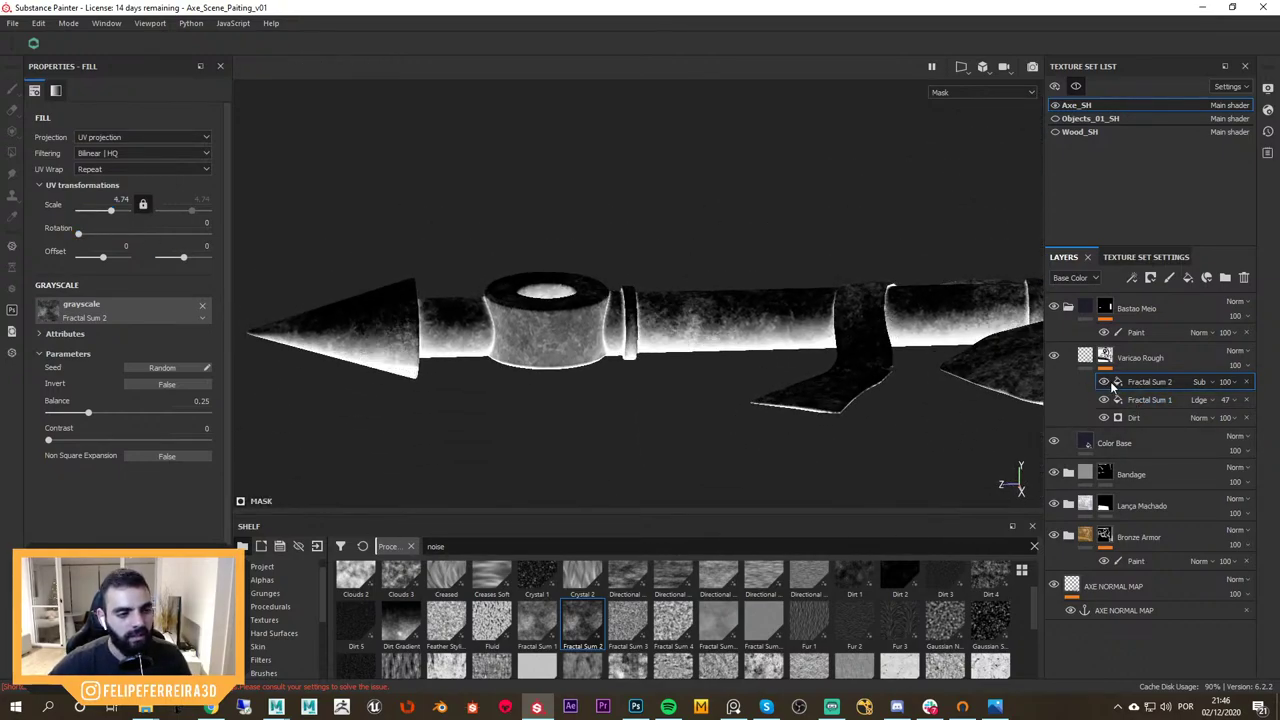
{"action": "left_click_drag", "start_coordinate": [88, 413], "coordinate": [108, 416]}
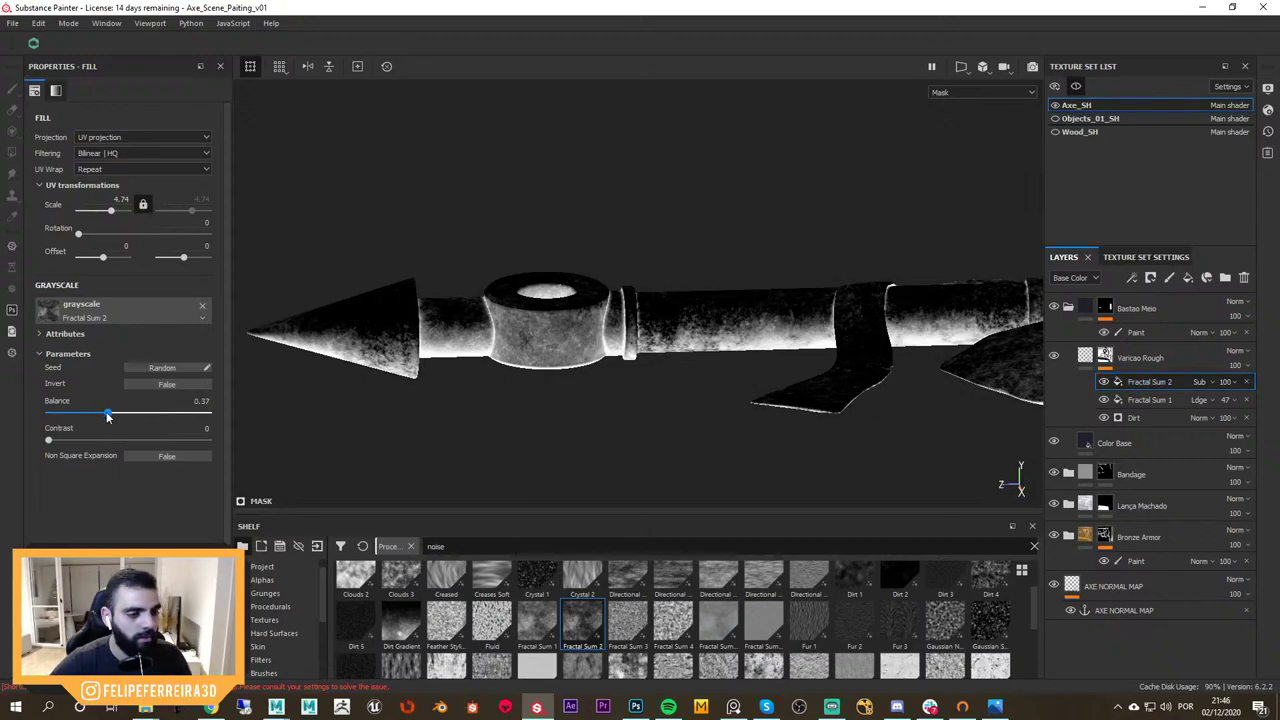
{"action": "left_click_drag", "start_coordinate": [770, 341], "coordinate": [1036, 401], "text": "alt"}
{"action": "left_click", "coordinate": [1105, 382]}
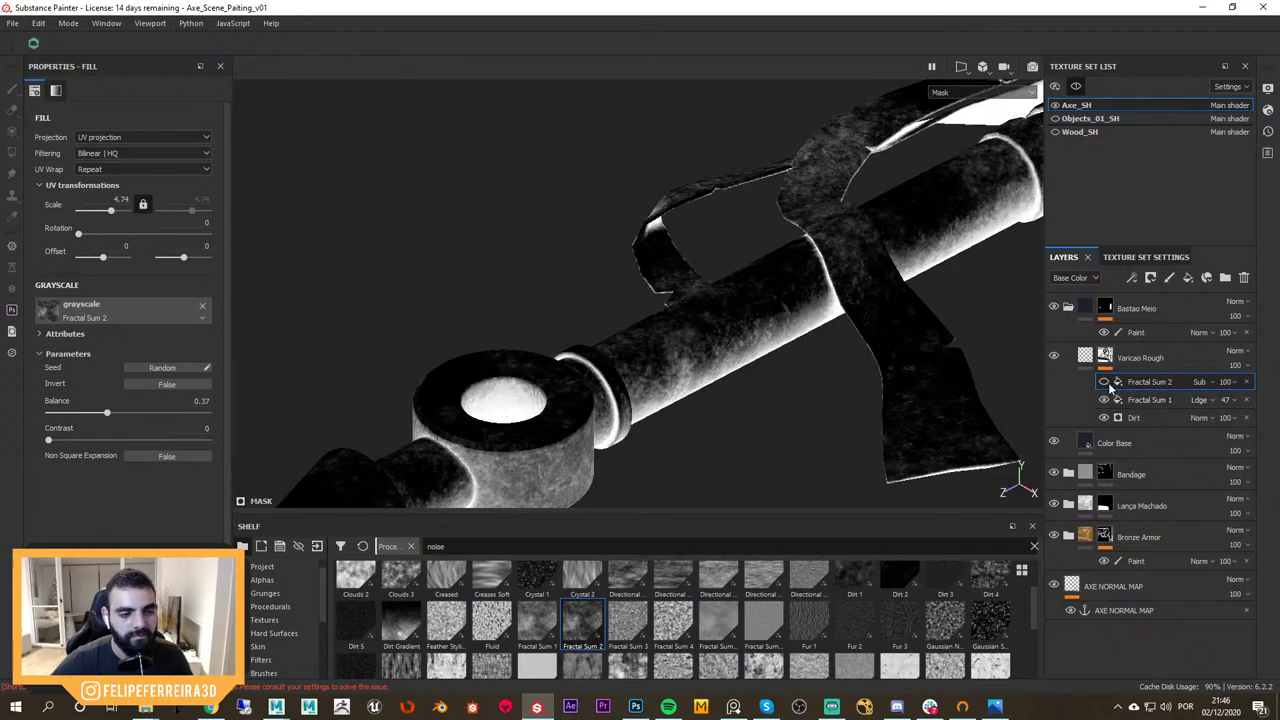
{"action": "left_click", "coordinate": [1106, 382]}
{"action": "left_click", "coordinate": [1106, 382]}
{"action": "left_click", "coordinate": [1105, 382]}
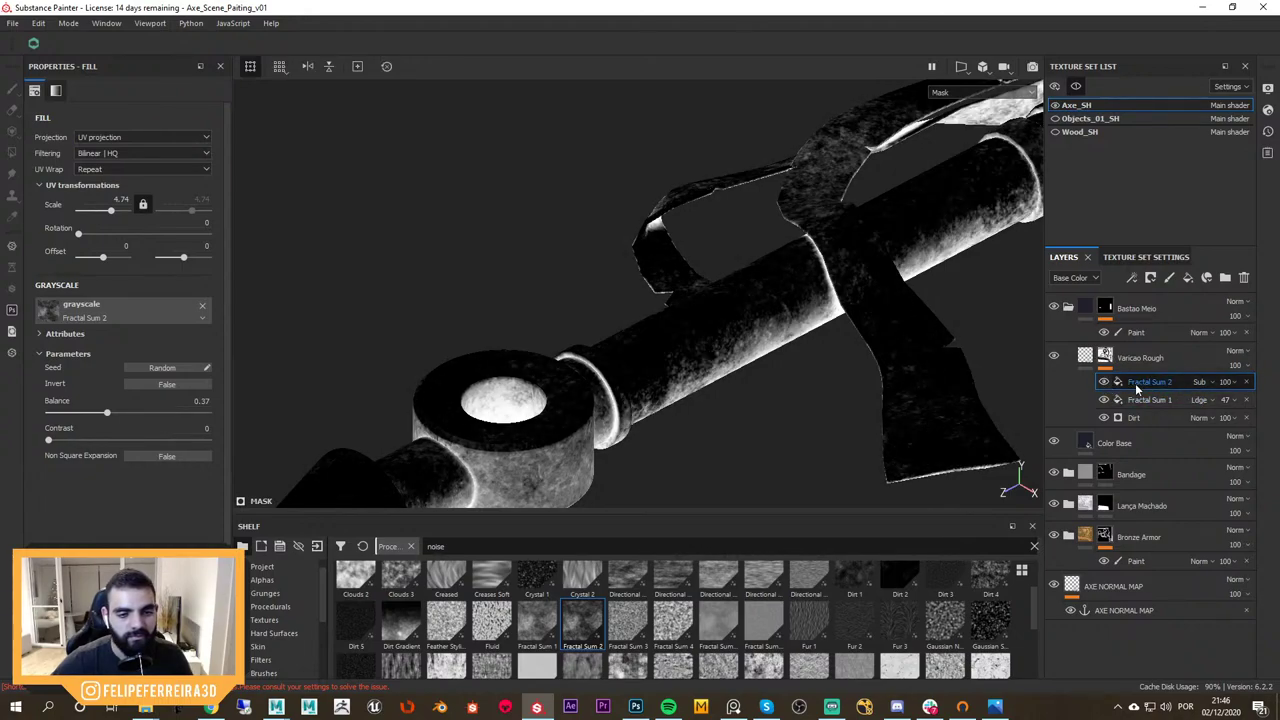
Lower the Fractal Sum 2 fill's opacity to 36, keeping the Subtract blending mode
{"action": "left_click", "coordinate": [1212, 384]}
{"action": "left_click", "coordinate": [1016, 378]}
{"action": "scroll", "coordinate": [1016, 378], "scroll_direction": "up", "scroll_amount": 1}
{"action": "left_click", "coordinate": [1234, 383]}
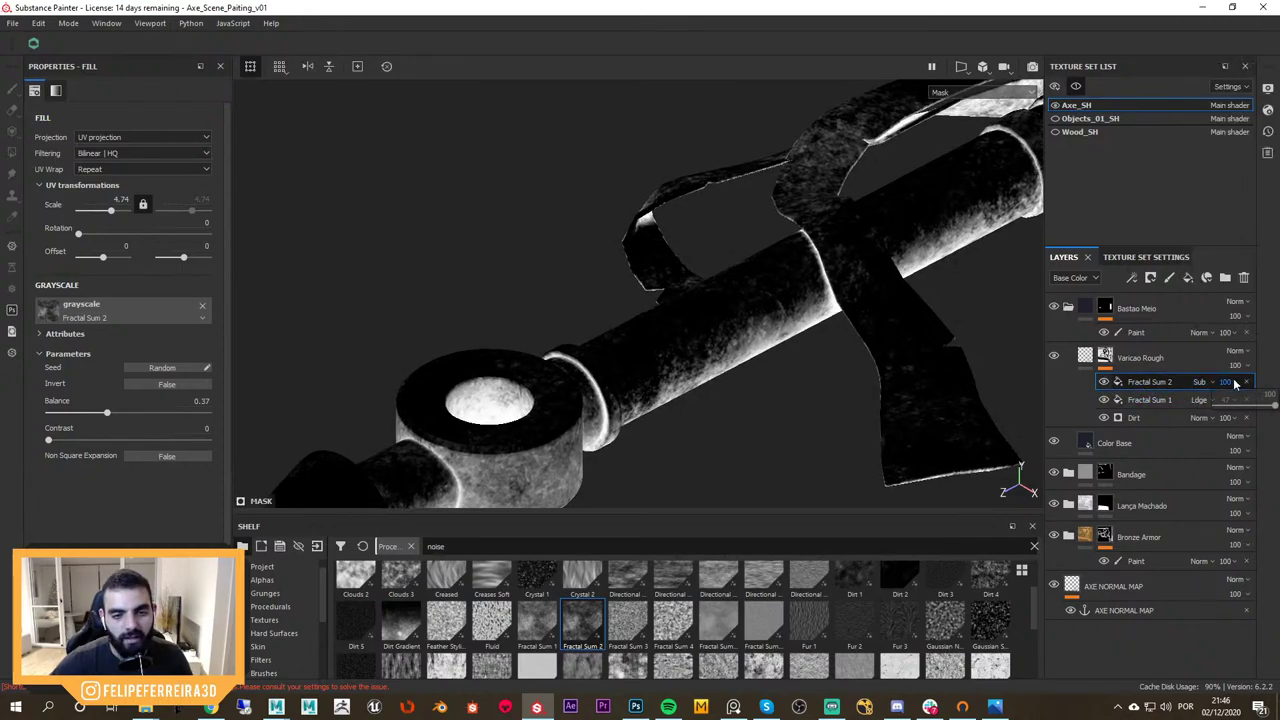
{"action": "left_click_drag", "start_coordinate": [1257, 411], "coordinate": [1218, 407]}
{"action": "left_click_drag", "start_coordinate": [964, 383], "coordinate": [1072, 375], "text": "alt"}
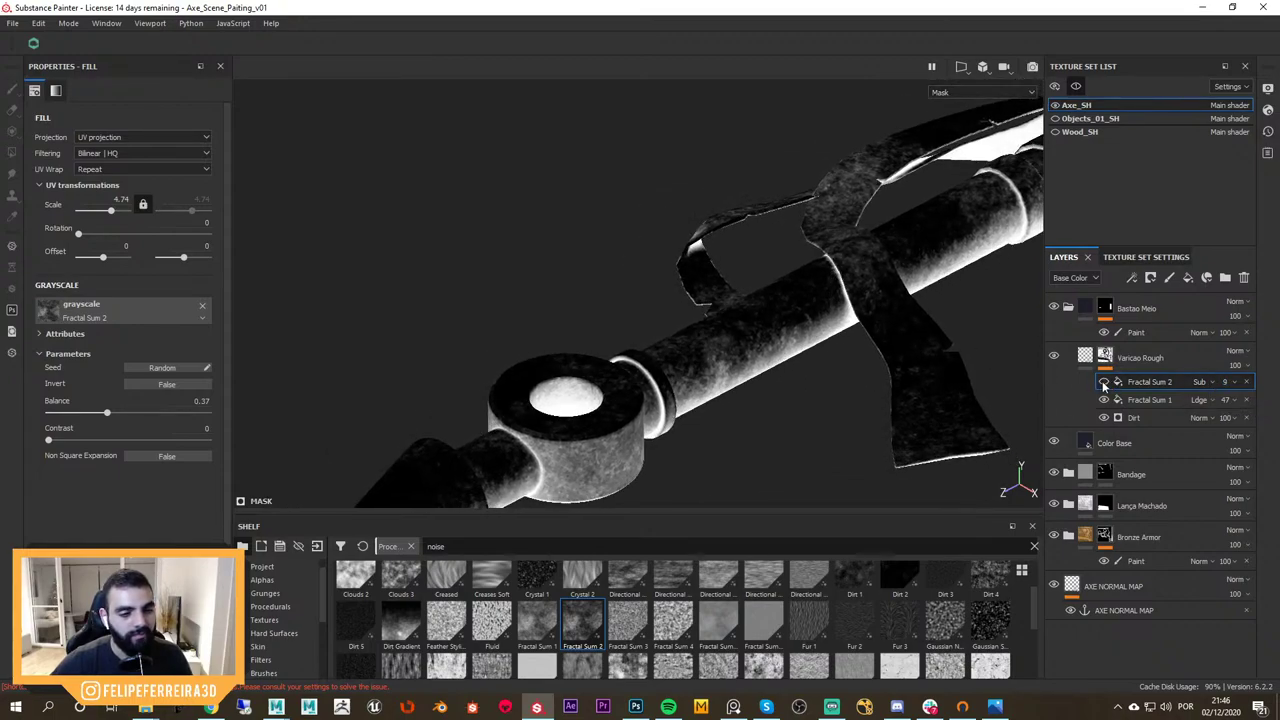
{"action": "left_click", "coordinate": [1104, 384]}
{"action": "left_click", "coordinate": [1232, 384]}
{"action": "left_click_drag", "start_coordinate": [1221, 406], "coordinate": [1239, 407]}
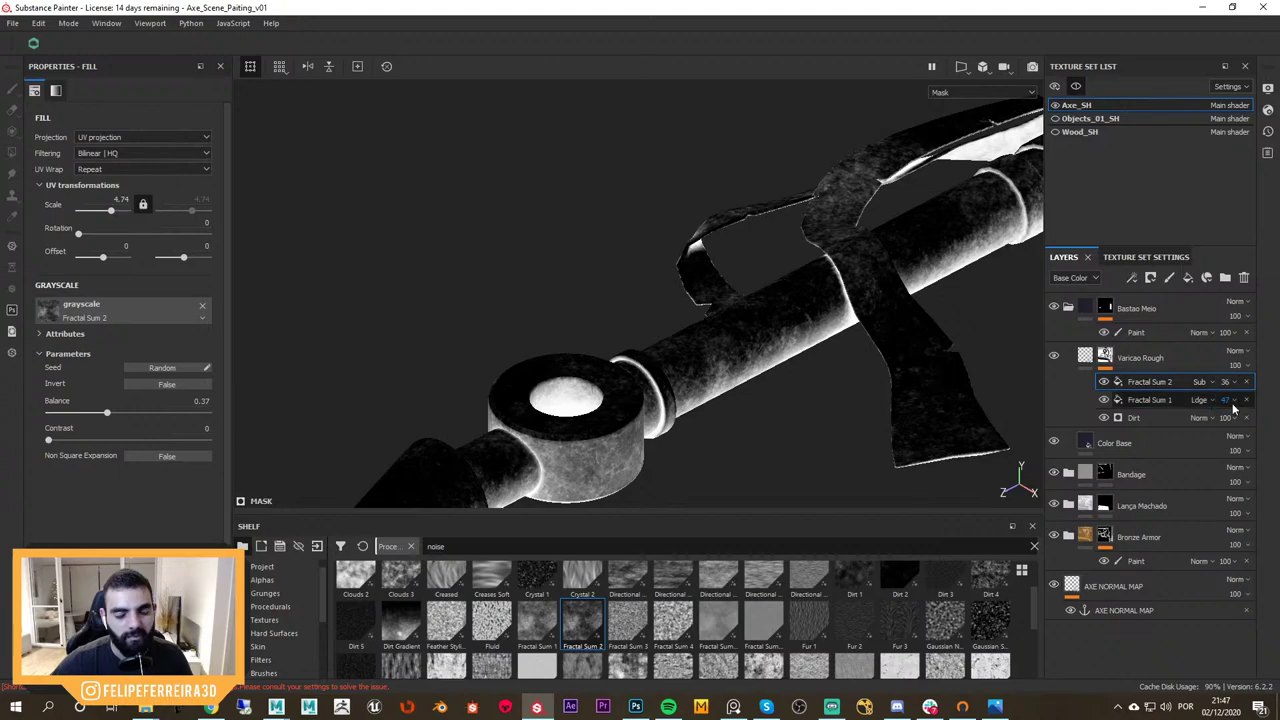
Switch the viewport from mask to material display and check the roughness variation on the handle and the whole axe
{"action": "key", "text": "m"}
{"action": "mouse_move", "coordinate": [749, 365]}
{"action": "right_mouse_down", "text": "alt"}
{"action": "mouse_move", "coordinate": [886, 380]}
{"action": "mouse_move", "coordinate": [808, 351]}
{"action": "mouse_move", "coordinate": [743, 370]}
{"action": "right_mouse_up", "text": "alt"}
{"action": "left_click_drag", "start_coordinate": [742, 371], "coordinate": [797, 383], "text": "alt"}
{"action": "key", "text": "m"}
{"action": "key", "text": "m"}
{"action": "right_click_drag", "start_coordinate": [797, 383], "coordinate": [604, 226], "text": "alt"}
{"action": "left_click_drag", "start_coordinate": [604, 226], "coordinate": [735, 440], "text": "alt"}
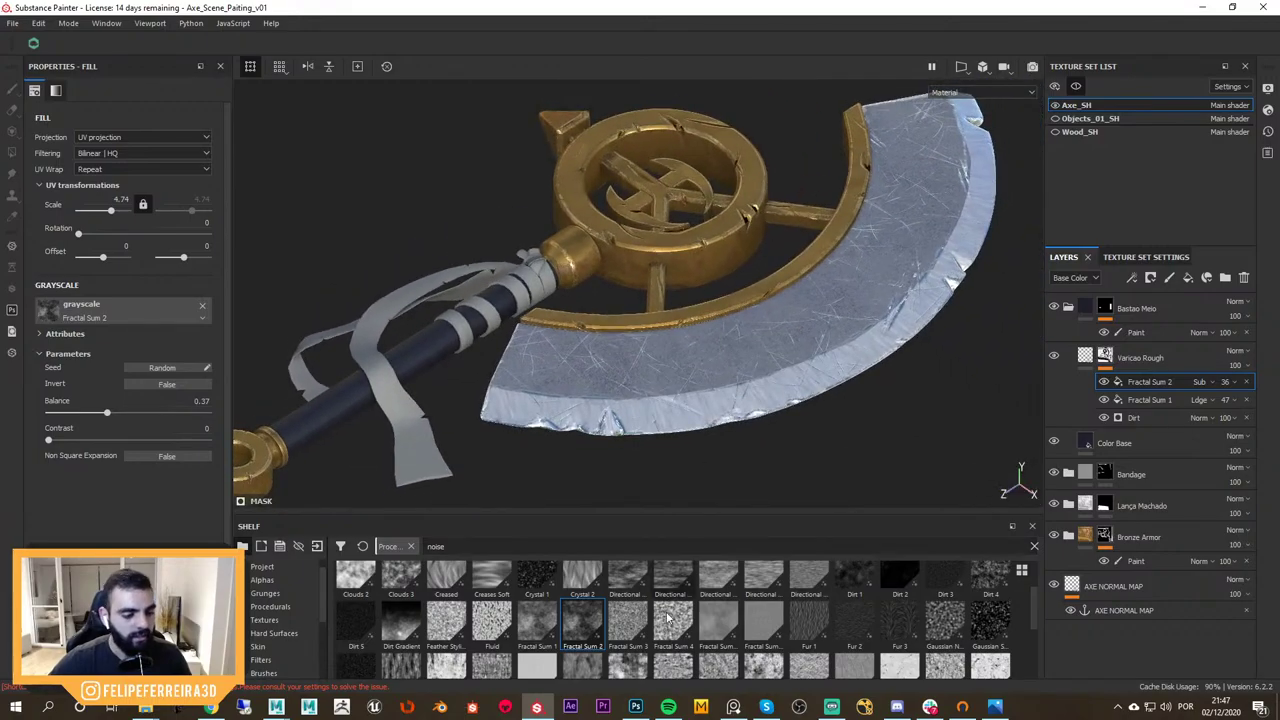
Open the reference board and examine its images up close to compare them with the axe
{"action": "left_click", "coordinate": [734, 706]}
{"action": "scroll", "coordinate": [857, 288], "scroll_direction": "up", "scroll_amount": 9}
{"action": "middle_click_drag", "start_coordinate": [928, 212], "coordinate": [870, 353]}
{"action": "scroll", "coordinate": [880, 290], "scroll_direction": "down", "scroll_amount": 2}
{"action": "scroll", "coordinate": [940, 364], "scroll_direction": "up", "scroll_amount": 5}
{"action": "mouse_move", "coordinate": [949, 370]}
{"action": "left_mouse_down", "text": "alt"}
{"action": "mouse_move", "coordinate": [723, 323]}
{"action": "mouse_move", "coordinate": [847, 355]}
{"action": "mouse_move", "coordinate": [860, 309]}
{"action": "left_mouse_up", "text": "alt"}
{"action": "scroll", "coordinate": [815, 356], "scroll_direction": "down", "scroll_amount": 4}
{"action": "scroll", "coordinate": [795, 368], "scroll_direction": "up", "scroll_amount": 3}
{"action": "left_click", "coordinate": [886, 4]}
Examine the blade's scratches, its chipped edge and the bronze guard up close from several angles
{"action": "right_click_drag", "start_coordinate": [860, 309], "coordinate": [937, 237], "text": "alt"}
{"action": "middle_click_drag", "start_coordinate": [937, 237], "coordinate": [813, 366], "text": "alt"}
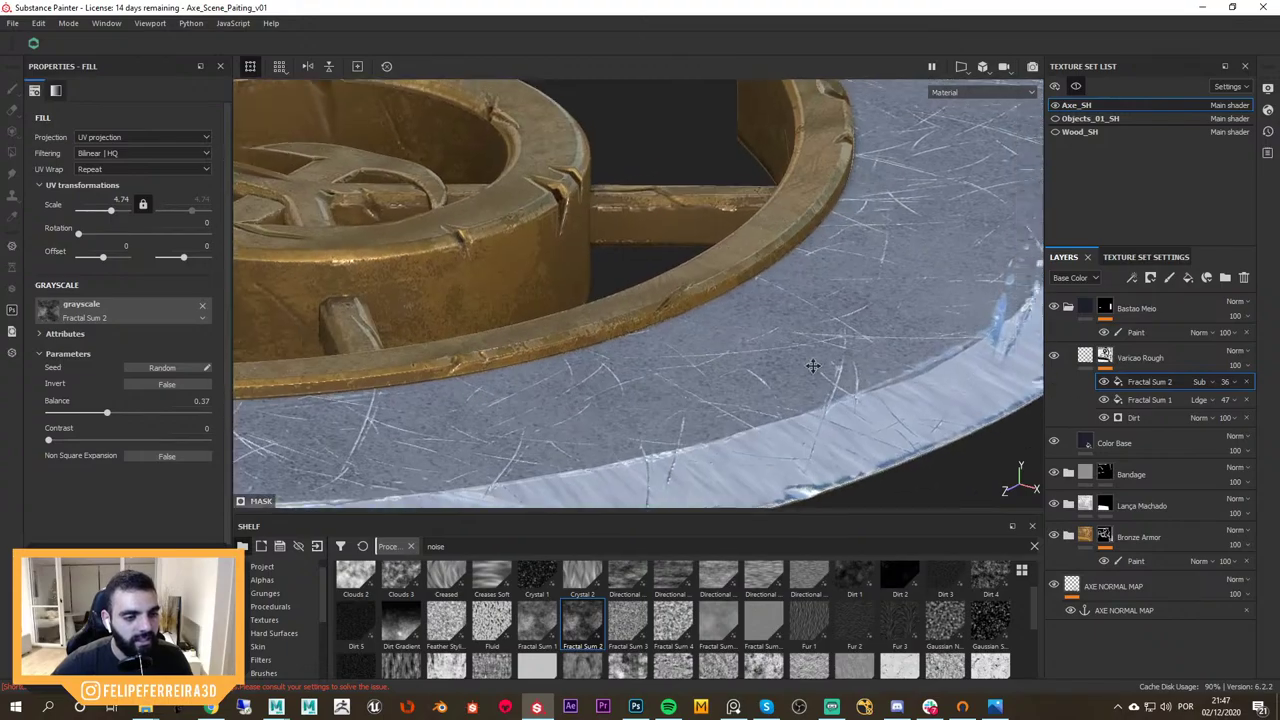
{"action": "mouse_move", "coordinate": [812, 366]}
{"action": "left_mouse_down", "text": "alt"}
{"action": "mouse_move", "coordinate": [829, 449]}
{"action": "mouse_move", "coordinate": [757, 366]}
{"action": "mouse_move", "coordinate": [771, 457]}
{"action": "mouse_move", "coordinate": [906, 394]}
{"action": "mouse_move", "coordinate": [749, 217]}
{"action": "mouse_move", "coordinate": [820, 371]}
{"action": "mouse_move", "coordinate": [746, 349]}
{"action": "mouse_move", "coordinate": [726, 307]}
{"action": "mouse_move", "coordinate": [808, 389]}
{"action": "mouse_move", "coordinate": [822, 344]}
{"action": "left_mouse_up", "text": "alt"}
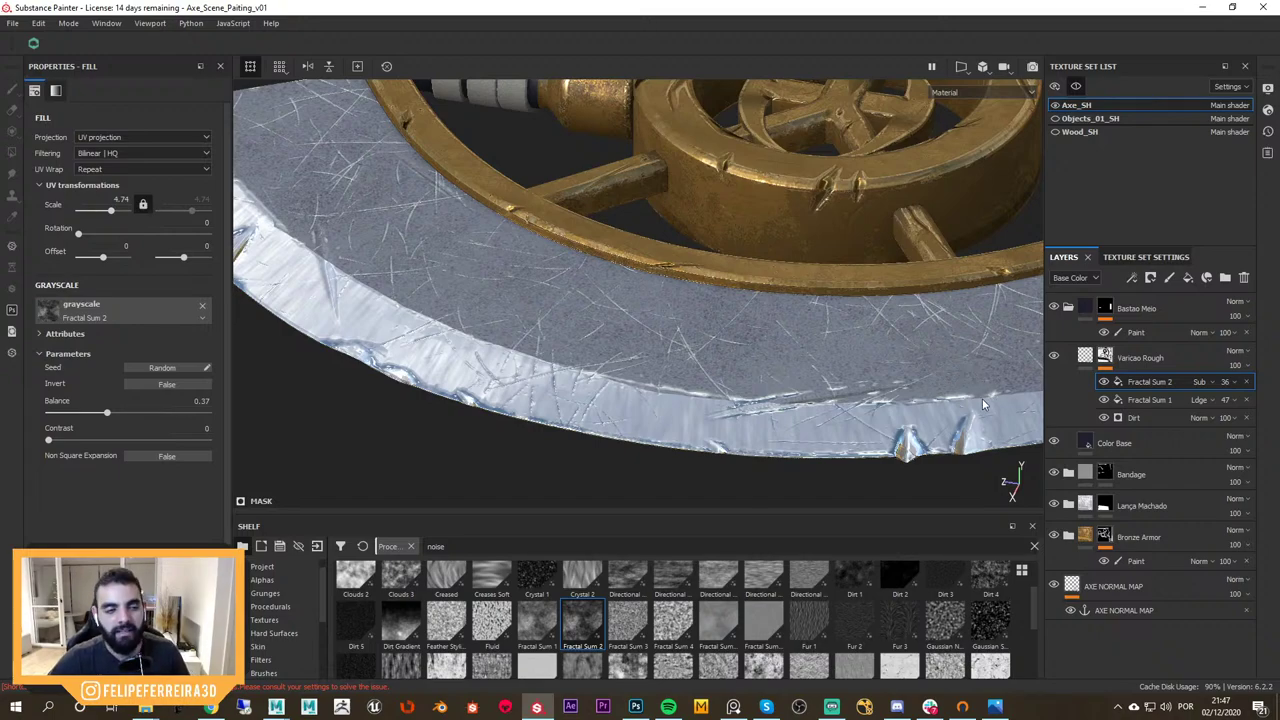
{"action": "left_click_drag", "start_coordinate": [940, 349], "coordinate": [978, 343], "text": "alt"}
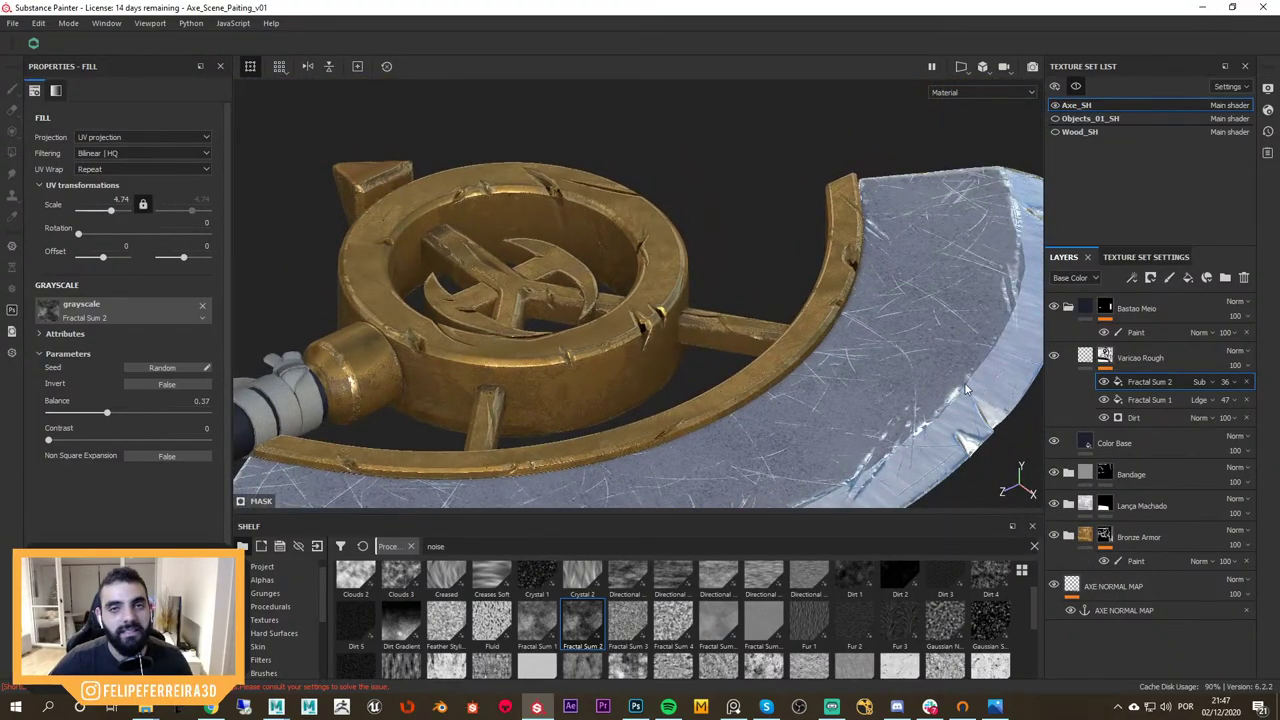
{"action": "left_click_drag", "start_coordinate": [937, 381], "coordinate": [927, 353], "text": "alt"}
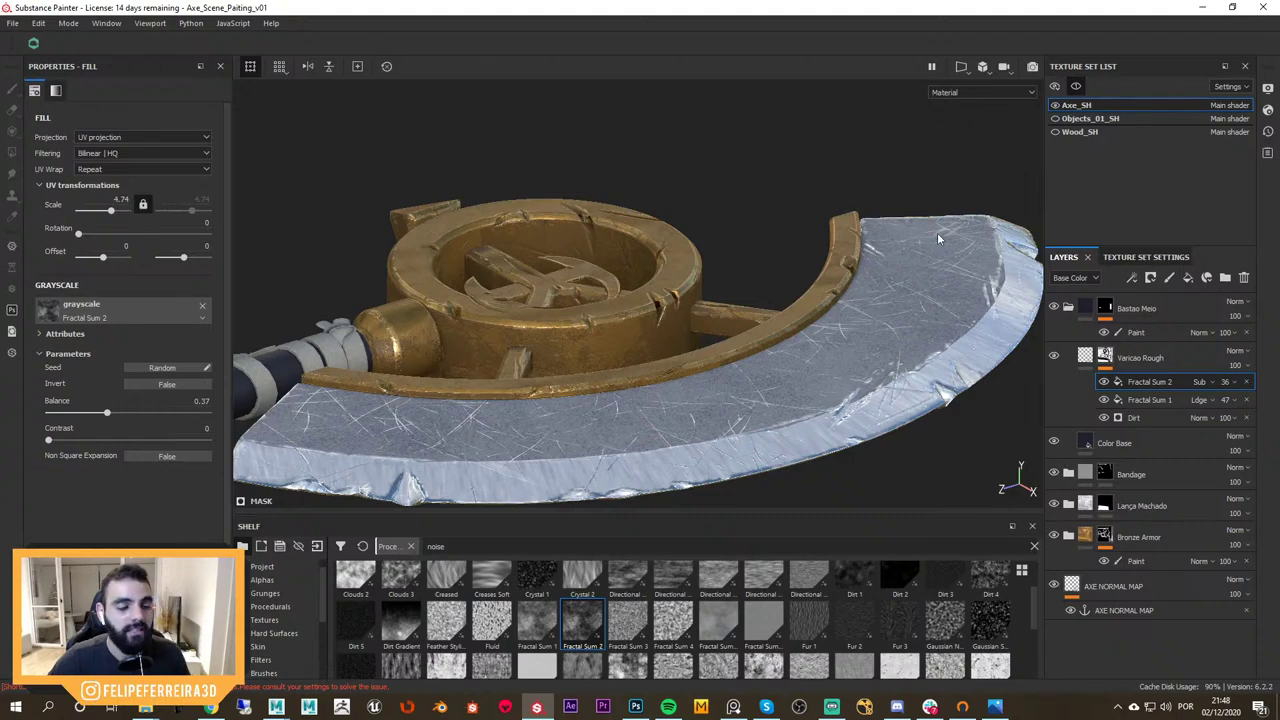
{"action": "left_click_drag", "start_coordinate": [916, 294], "coordinate": [886, 327], "text": "alt"}
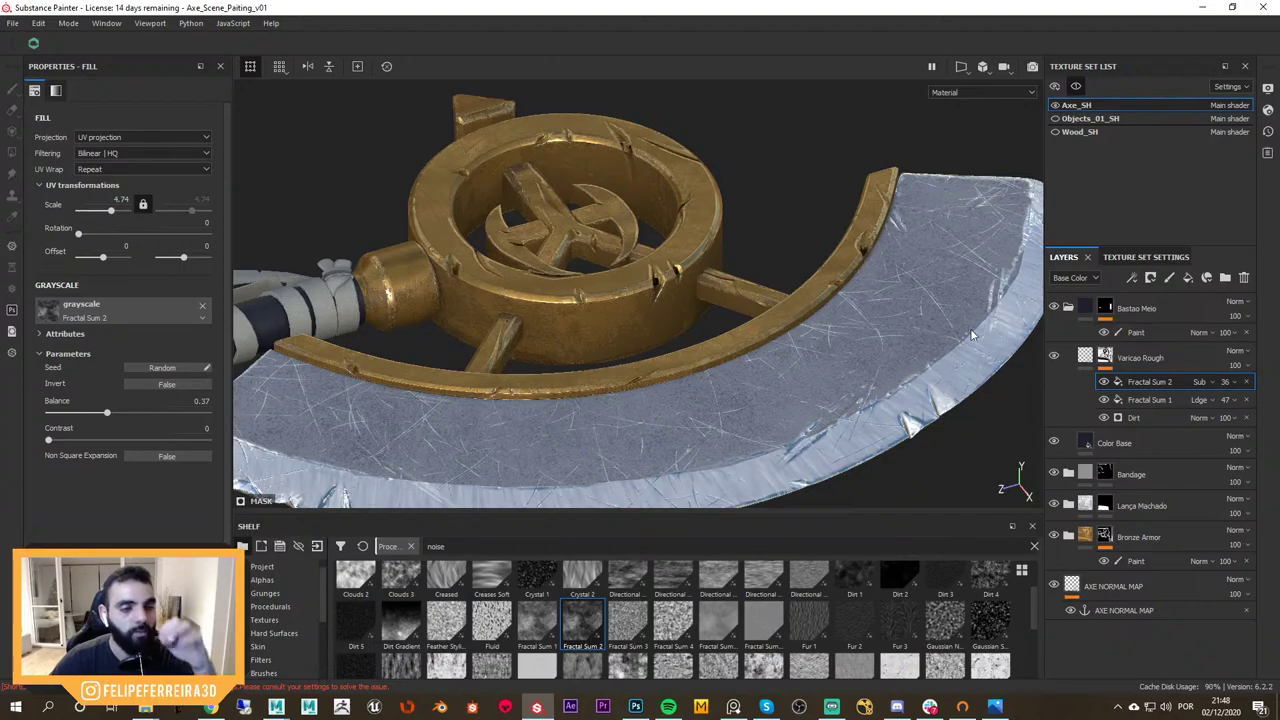
{"action": "mouse_move", "coordinate": [960, 337]}
{"action": "left_mouse_down", "text": "alt"}
{"action": "mouse_move", "coordinate": [926, 338]}
{"action": "mouse_move", "coordinate": [880, 395]}
{"action": "mouse_move", "coordinate": [925, 355]}
{"action": "mouse_move", "coordinate": [954, 349]}
{"action": "mouse_move", "coordinate": [940, 363]}
{"action": "mouse_move", "coordinate": [973, 372]}
{"action": "mouse_move", "coordinate": [865, 364]}
{"action": "mouse_move", "coordinate": [943, 348]}
{"action": "mouse_move", "coordinate": [949, 318]}
{"action": "left_mouse_up", "text": "alt"}
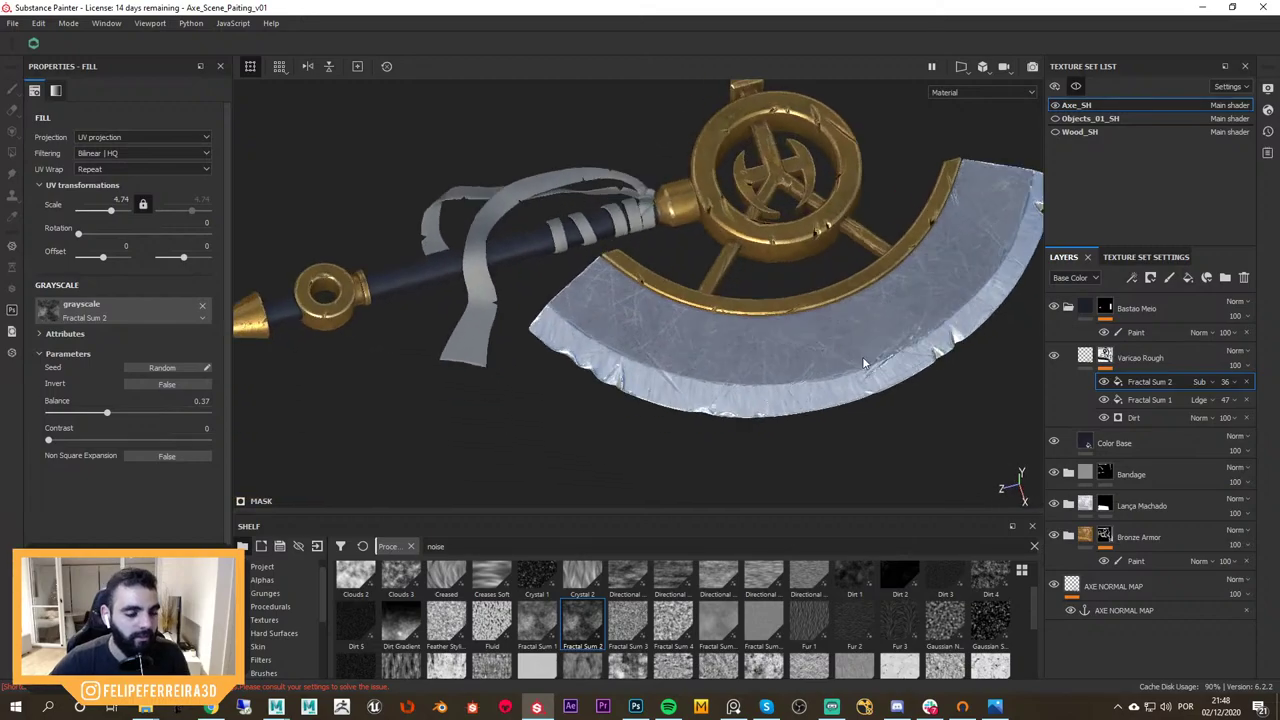
Show all texture sets together and examine the axe from several angles within the full table scene
{"action": "key", "text": "alt+q"}
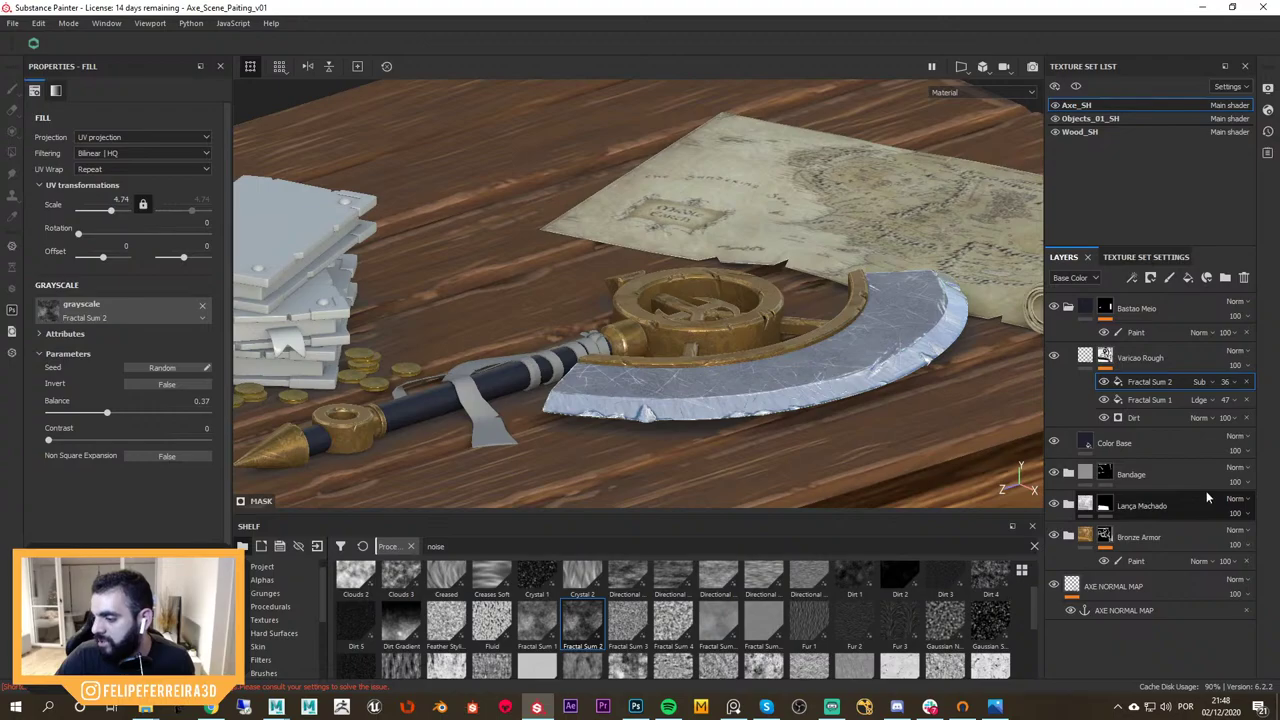
{"action": "left_click_drag", "start_coordinate": [840, 376], "coordinate": [851, 421], "text": "alt"}
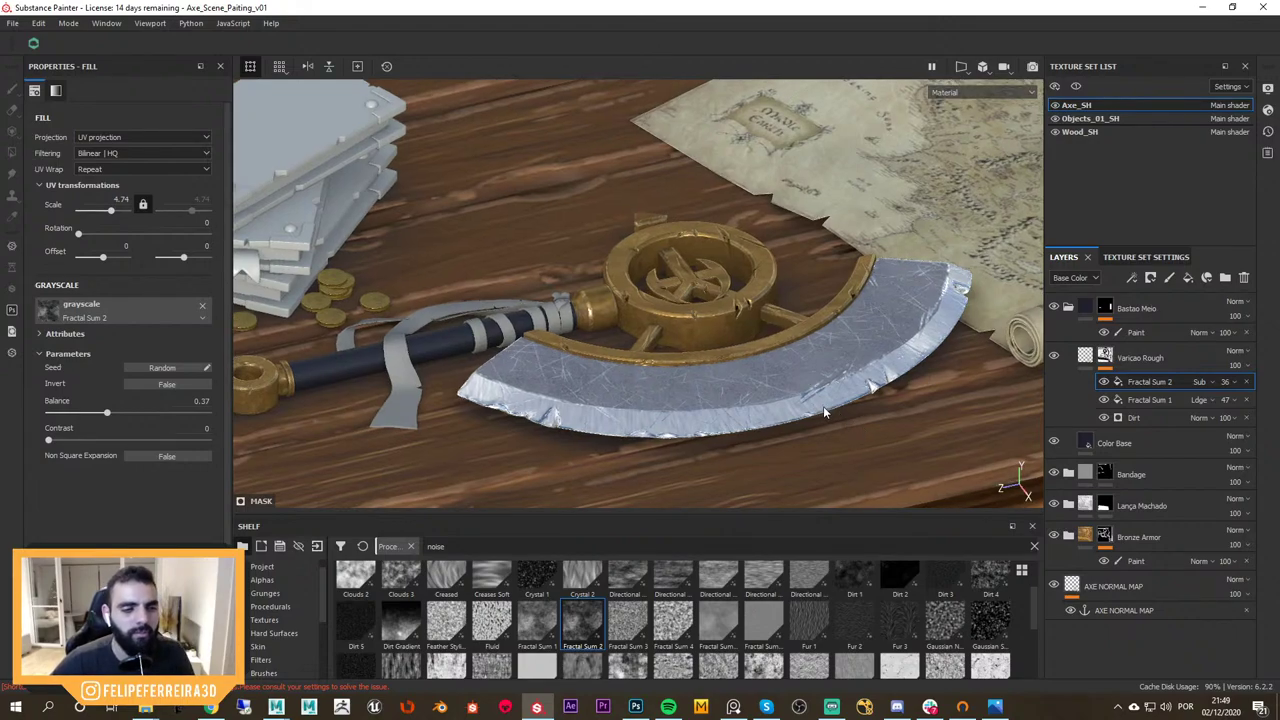
{"action": "right_click_drag", "start_coordinate": [825, 404], "coordinate": [886, 420], "text": "shift"}
{"action": "left_click_drag", "start_coordinate": [886, 420], "coordinate": [877, 477], "text": "alt"}
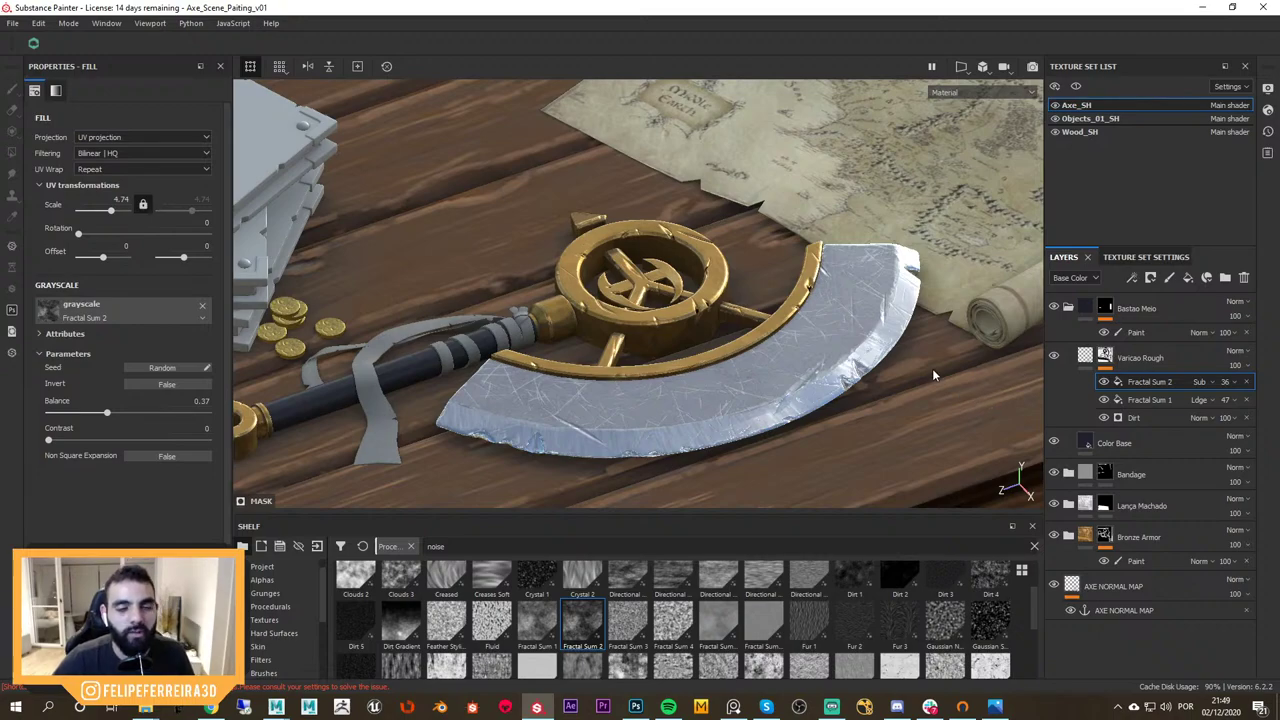
{"action": "left_click_drag", "start_coordinate": [932, 368], "coordinate": [906, 367], "text": "alt"}
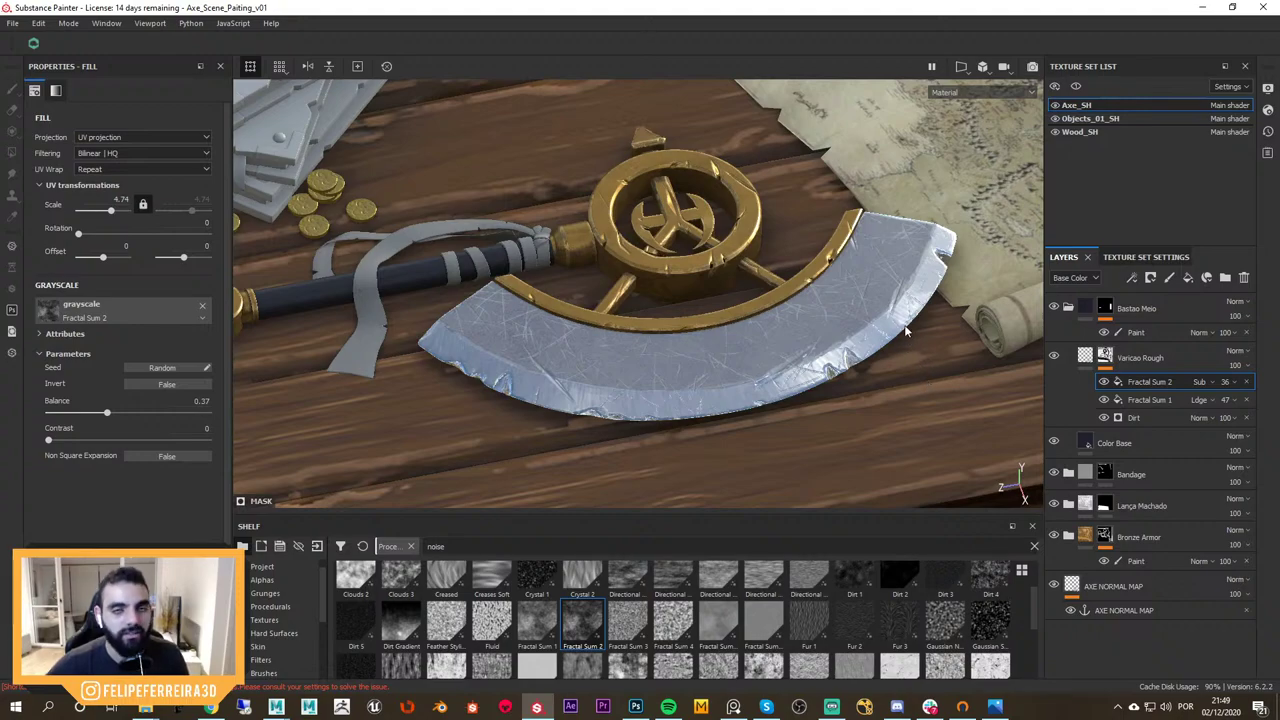
{"action": "left_click_drag", "start_coordinate": [890, 338], "coordinate": [932, 350], "text": "alt"}
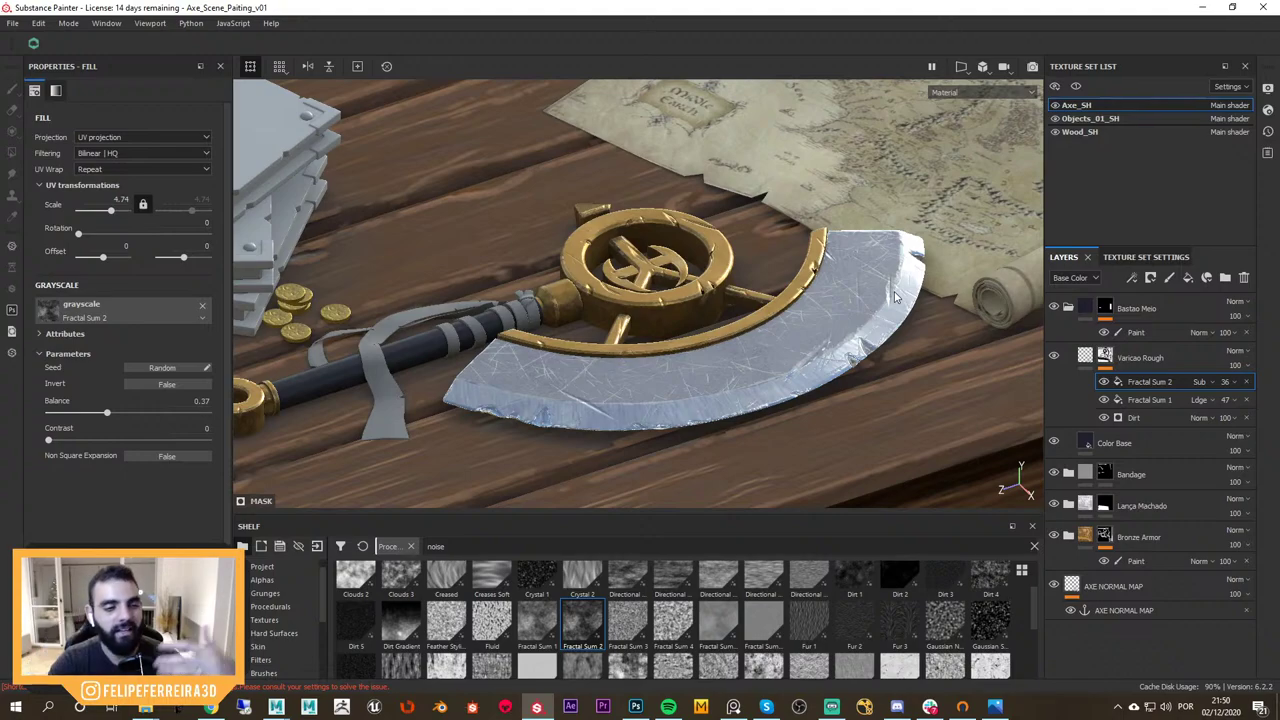
{"action": "left_click_drag", "start_coordinate": [895, 296], "coordinate": [962, 371], "text": "alt"}
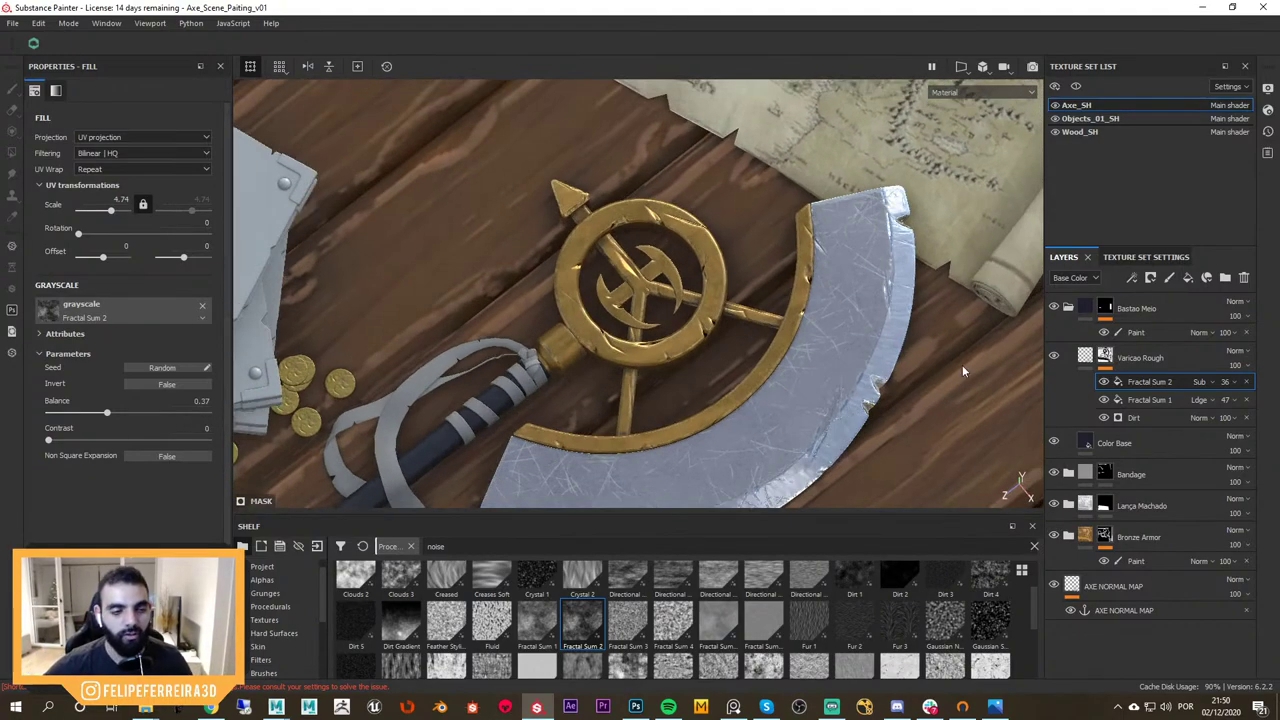
{"action": "left_click_drag", "start_coordinate": [793, 388], "coordinate": [760, 332], "text": "alt"}
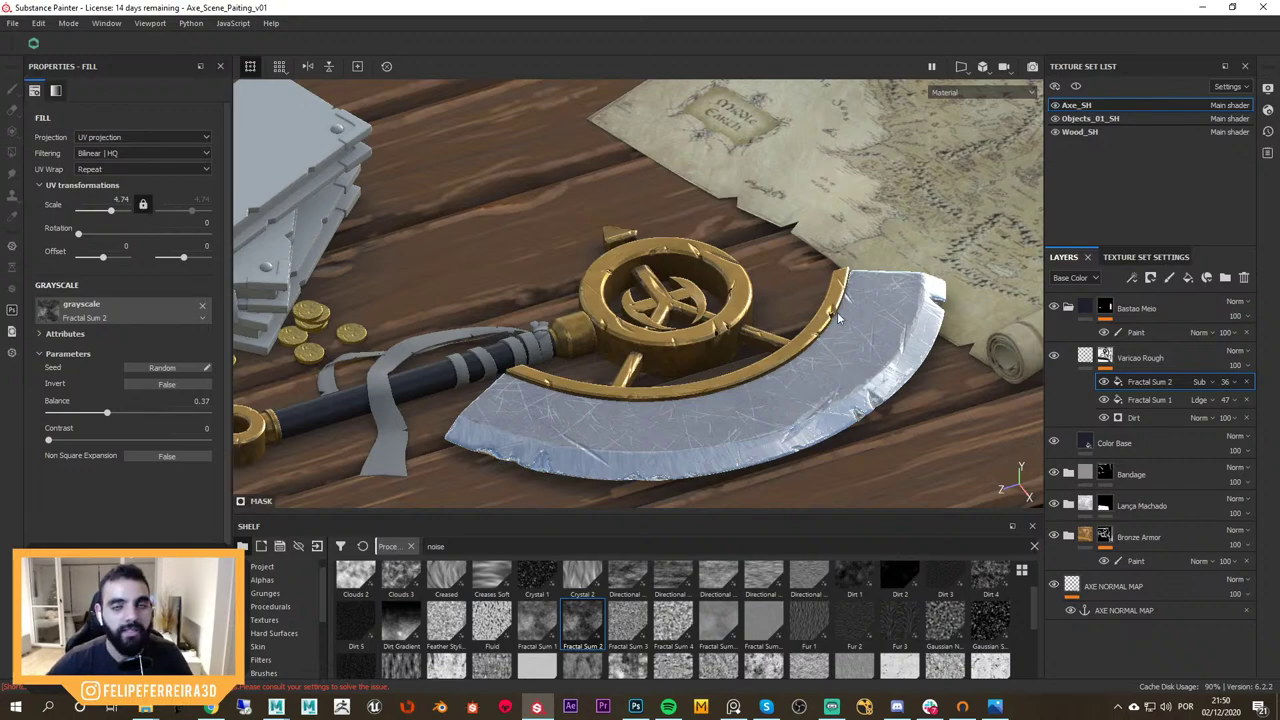
{"action": "left_click_drag", "start_coordinate": [873, 346], "coordinate": [849, 403], "text": "alt"}
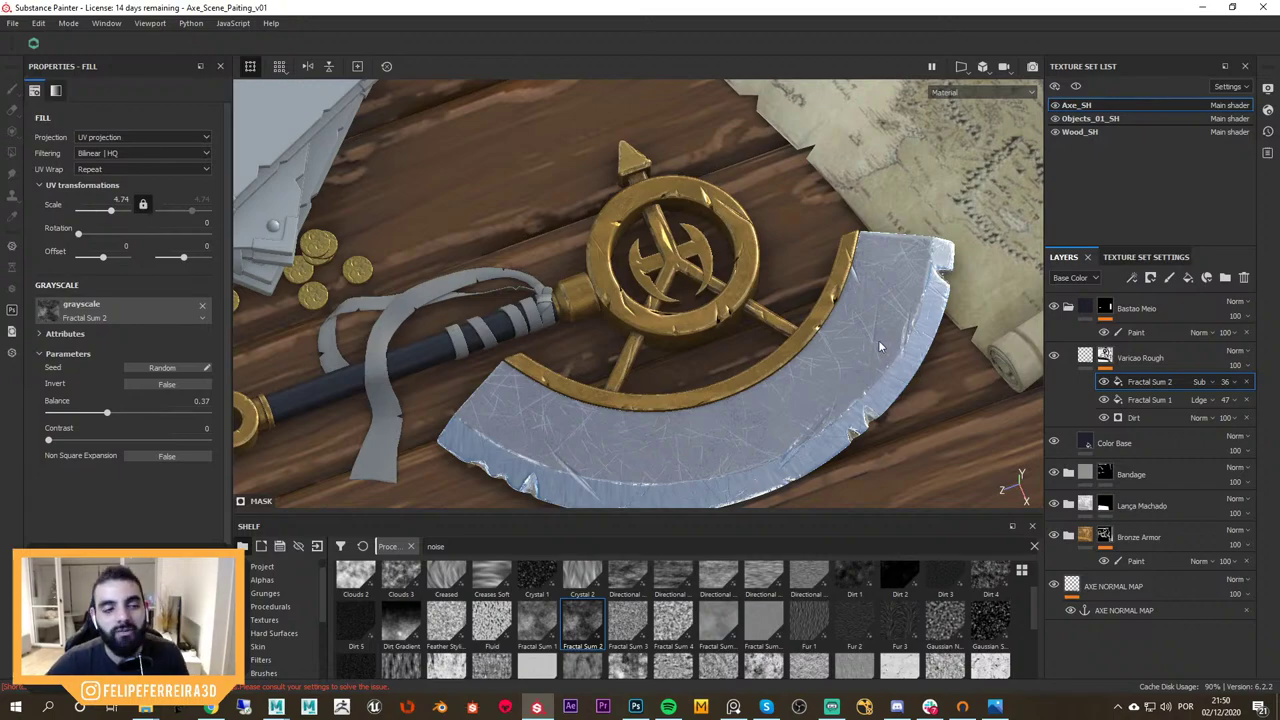
{"action": "left_click_drag", "start_coordinate": [878, 350], "coordinate": [849, 366], "text": "alt"}
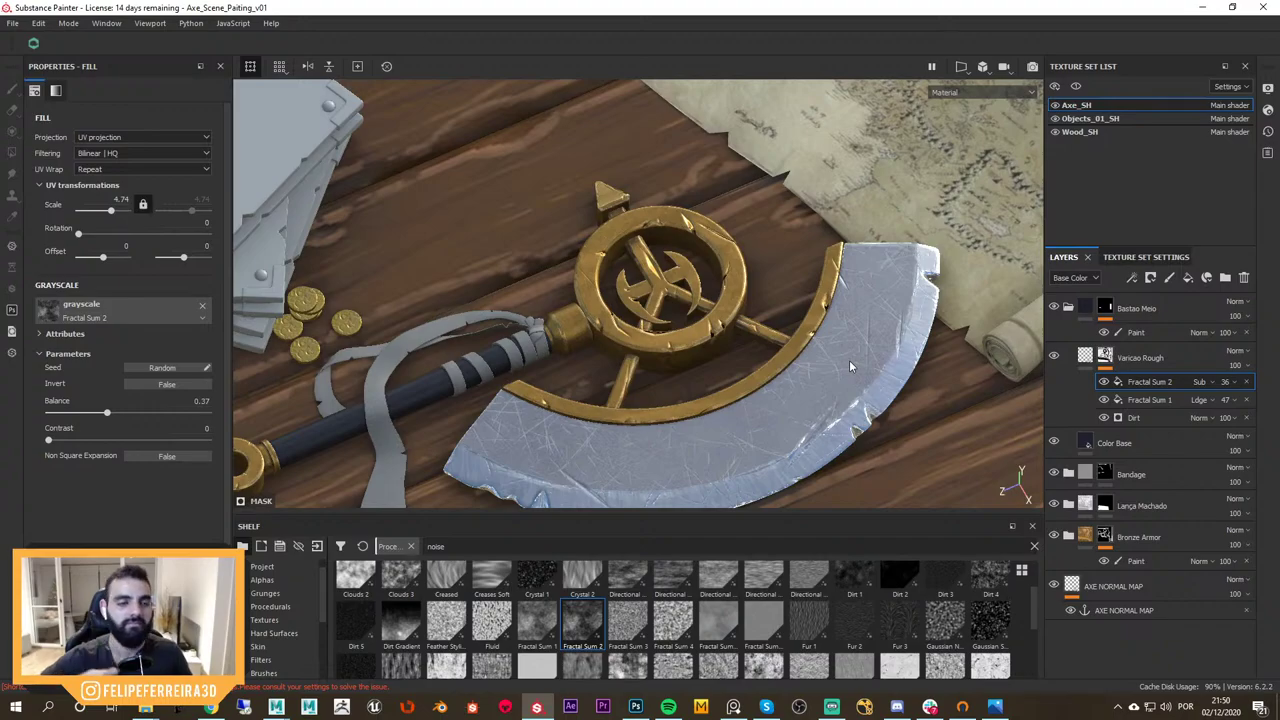
{"action": "left_click_drag", "start_coordinate": [850, 366], "coordinate": [781, 327], "text": "alt"}
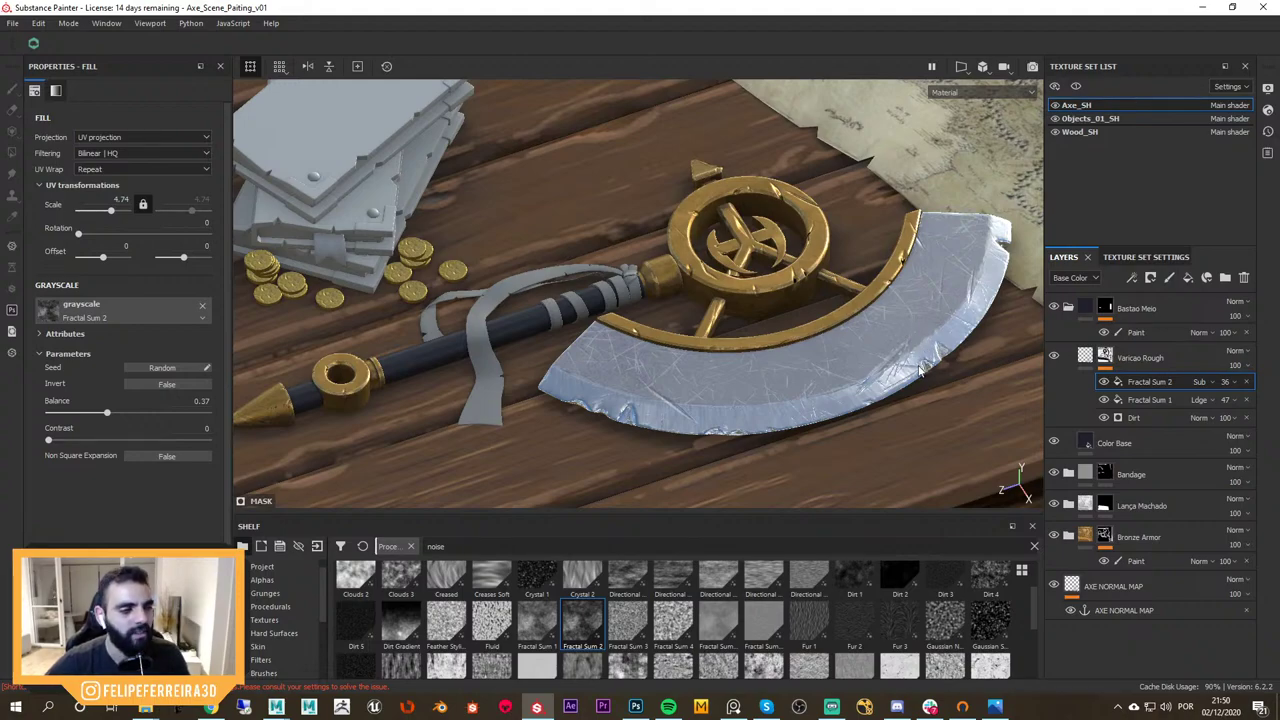
Examine the untextured books and candles beside the coins and consult the reference board for them
{"action": "left_click_drag", "start_coordinate": [906, 345], "coordinate": [736, 297], "text": "alt"}
{"action": "right_click_drag", "start_coordinate": [736, 297], "coordinate": [983, 357], "text": "alt"}
{"action": "middle_click_drag", "start_coordinate": [983, 357], "coordinate": [640, 330], "text": "alt"}
{"action": "right_click_drag", "start_coordinate": [640, 330], "coordinate": [888, 294], "text": "alt"}
{"action": "left_click_drag", "start_coordinate": [888, 294], "coordinate": [818, 363], "text": "alt"}
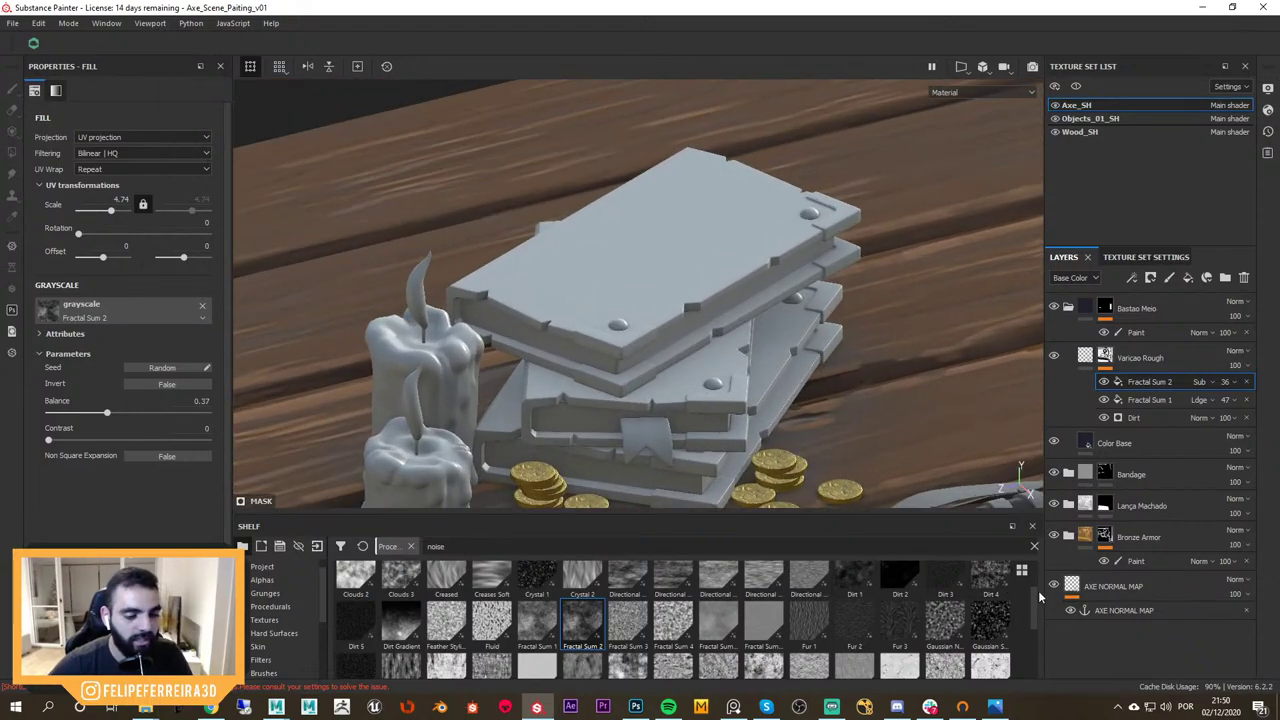
{"action": "scroll", "coordinate": [1034, 596], "scroll_direction": "up", "scroll_amount": 1}
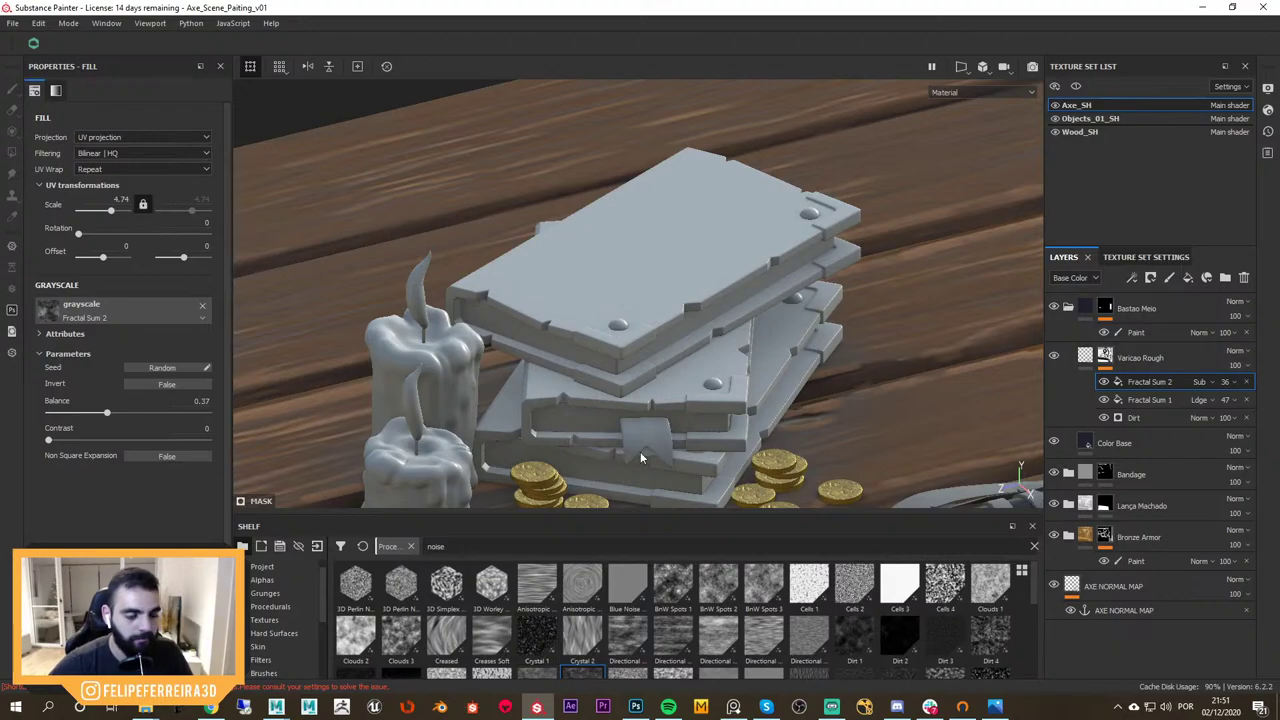
{"action": "left_click", "coordinate": [733, 706]}
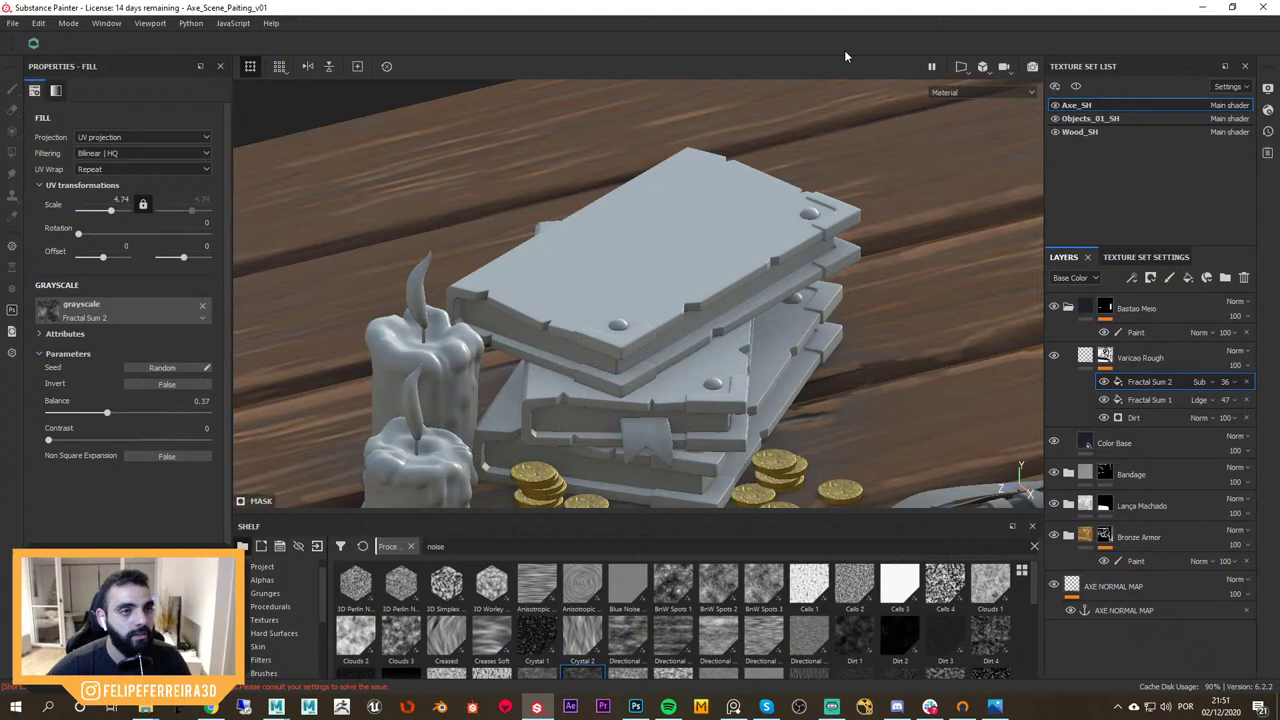
{"action": "left_click_drag", "start_coordinate": [684, 291], "coordinate": [783, 354], "text": "alt"}
{"action": "right_click_drag", "start_coordinate": [791, 359], "coordinate": [744, 347], "text": "shift"}
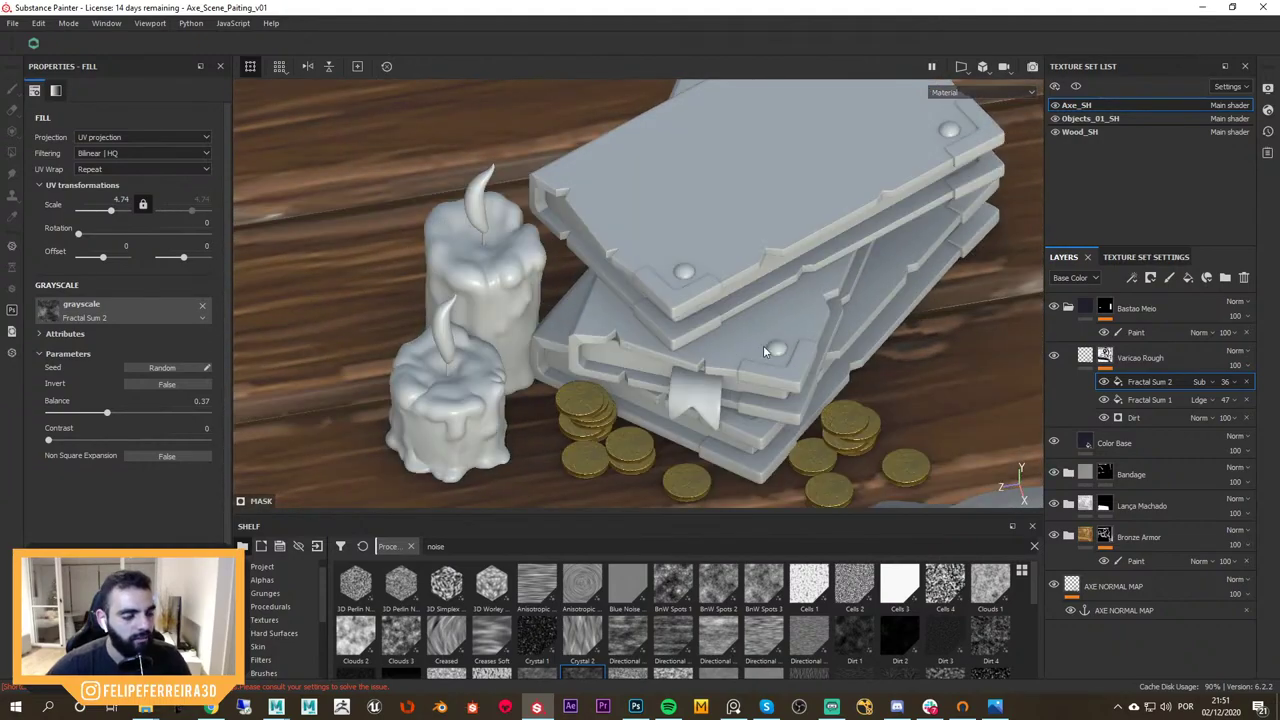
Activate the Objects_01_SH texture set from the model, check its UV layout, and return to the 3D view of the books
{"action": "key", "text": "F1"}
{"action": "middle_click_drag", "start_coordinate": [799, 377], "coordinate": [909, 338]}
{"action": "right_click", "coordinate": [401, 228], "text": "ctrl+alt"}
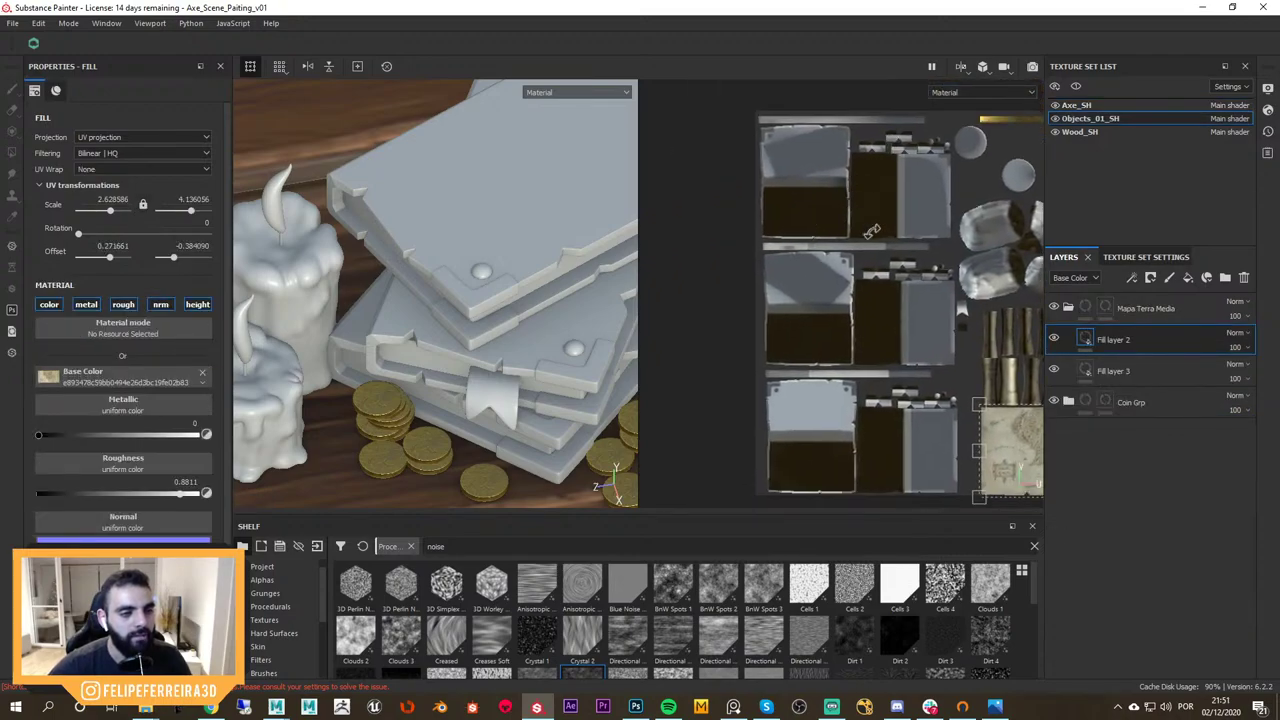
{"action": "key", "text": "F2"}
{"action": "middle_click_drag", "start_coordinate": [763, 352], "coordinate": [803, 336], "text": "alt"}
{"action": "right_click_drag", "start_coordinate": [801, 336], "coordinate": [958, 379], "text": "alt"}
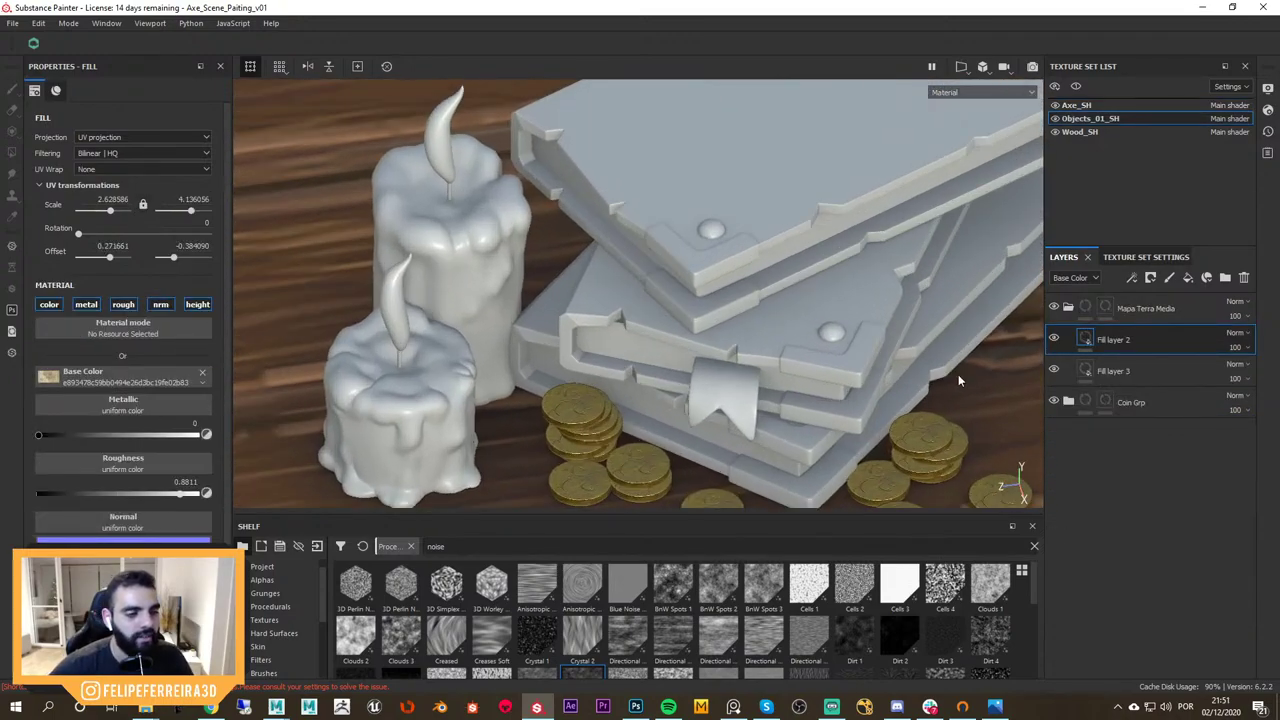
{"action": "key", "text": "Delete"}
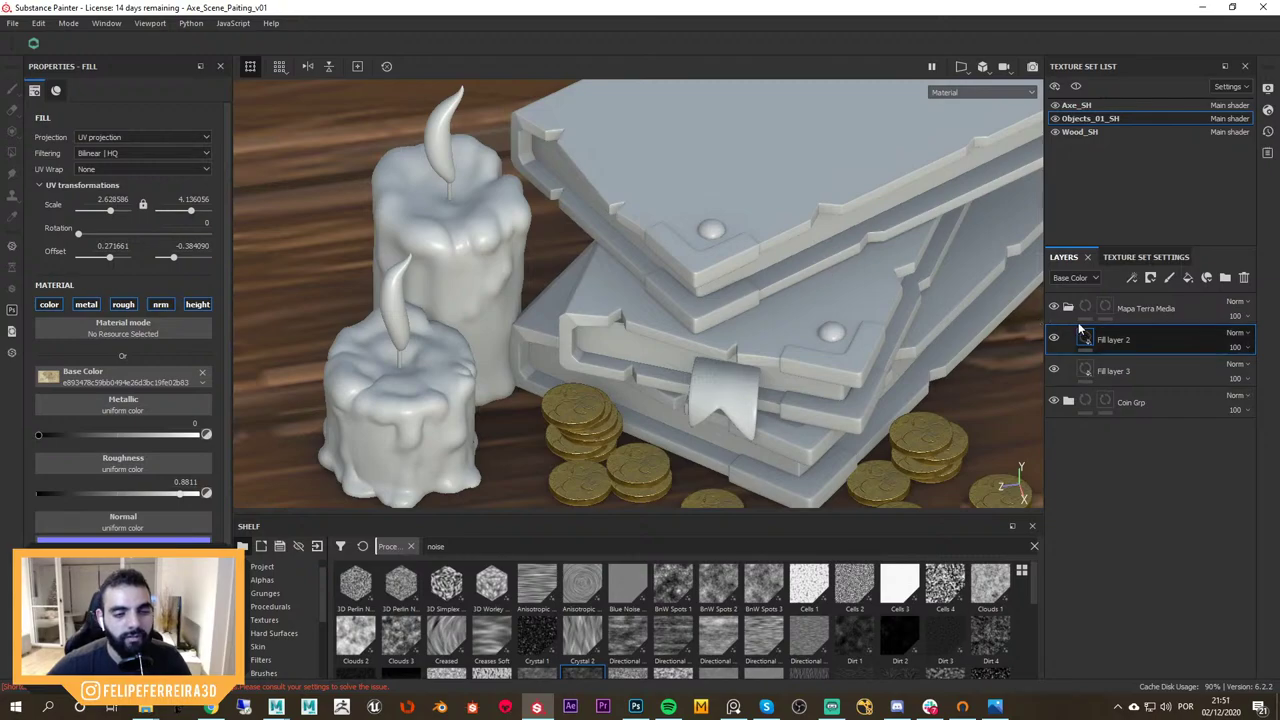
Collapse the Mapa Terra Media folder and isolate the Objects_01_SH texture set in the 3D view
{"action": "key", "text": "Delete"}
{"action": "left_click_drag", "start_coordinate": [988, 322], "coordinate": [1029, 314], "text": "alt"}
{"action": "left_click", "coordinate": [1054, 306]}
{"action": "right_click_drag", "start_coordinate": [949, 329], "coordinate": [873, 259], "text": "alt"}
{"action": "key", "text": "alt+q"}
{"action": "key", "text": "alt+q"}
{"action": "key", "text": "alt+q"}
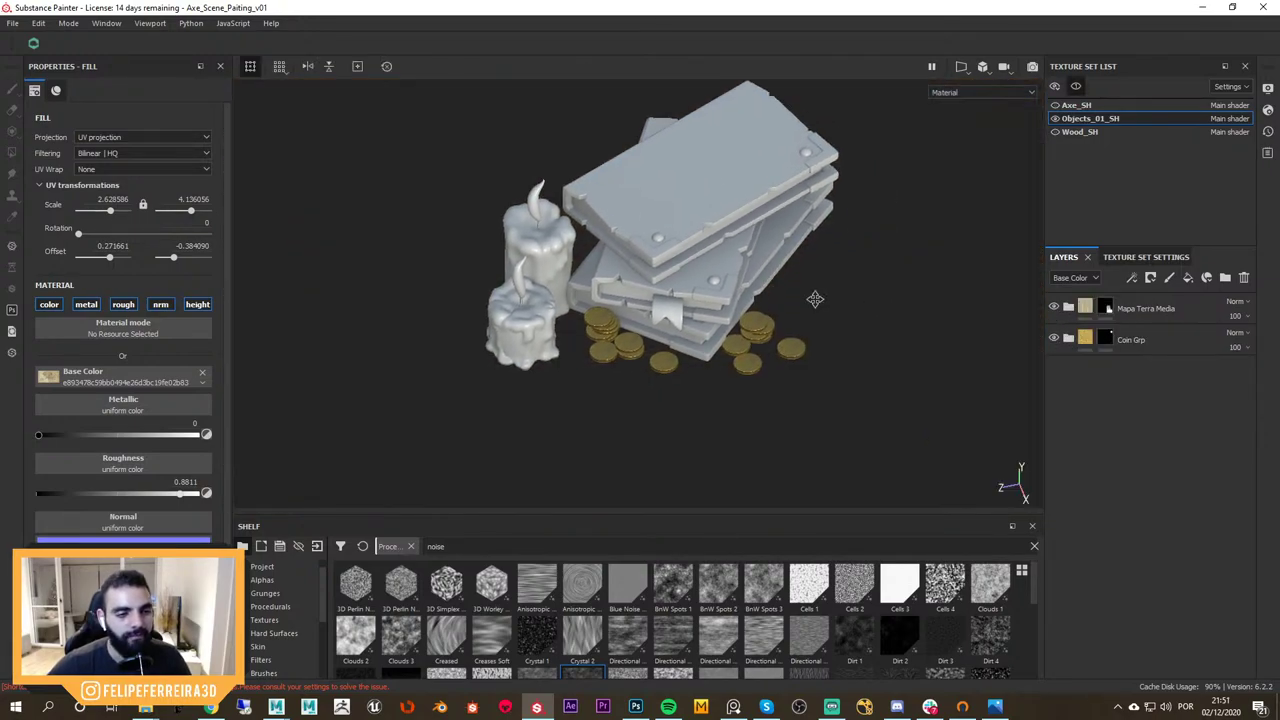
Examine the isolated books, candles, coins and map to see which objects still need texturing
{"action": "middle_click_drag", "start_coordinate": [814, 297], "coordinate": [812, 345], "text": "alt"}
{"action": "left_click_drag", "start_coordinate": [812, 345], "coordinate": [899, 332], "text": "alt"}
{"action": "middle_click_drag", "start_coordinate": [885, 333], "coordinate": [740, 345], "text": "alt"}
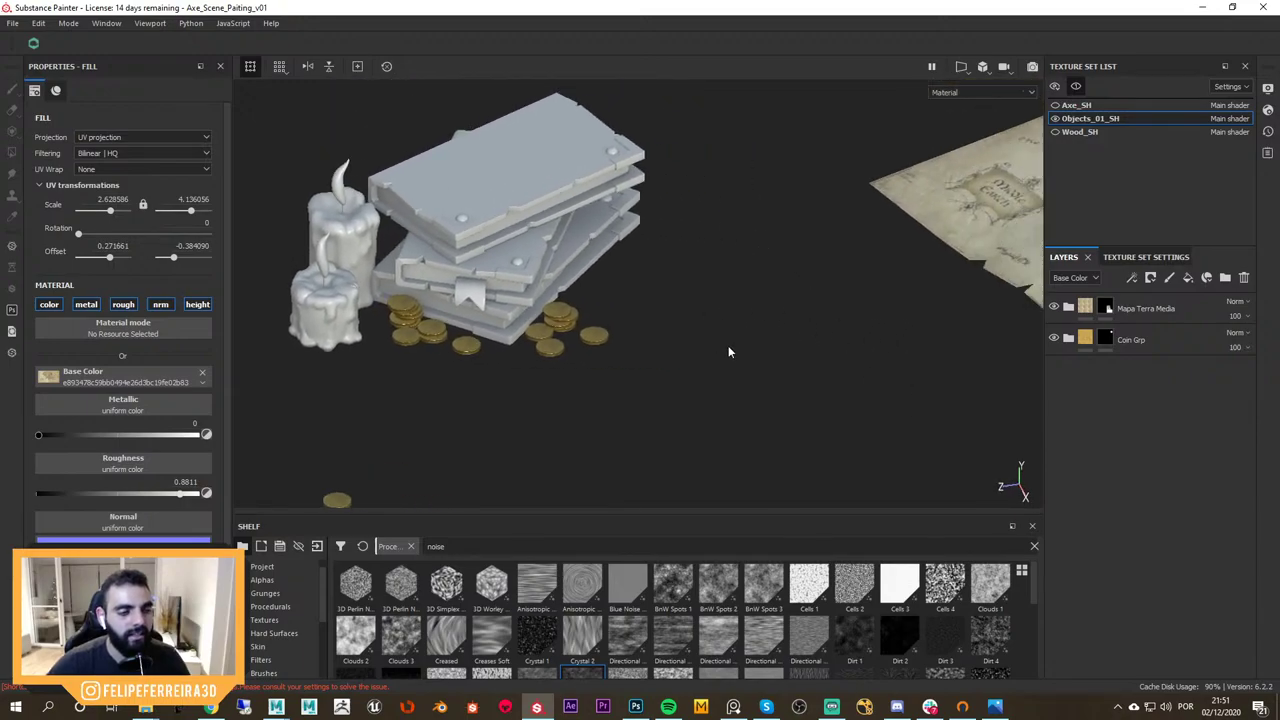
{"action": "middle_click_drag", "start_coordinate": [925, 280], "coordinate": [829, 303], "text": "alt"}
{"action": "middle_click_drag", "start_coordinate": [600, 291], "coordinate": [898, 296], "text": "alt"}
{"action": "right_click_drag", "start_coordinate": [875, 280], "coordinate": [852, 318], "text": "alt"}
{"action": "mouse_move", "coordinate": [852, 318]}
{"action": "left_mouse_down", "text": "alt"}
{"action": "mouse_move", "coordinate": [808, 336]}
{"action": "mouse_move", "coordinate": [848, 312]}
{"action": "left_mouse_up", "text": "alt"}
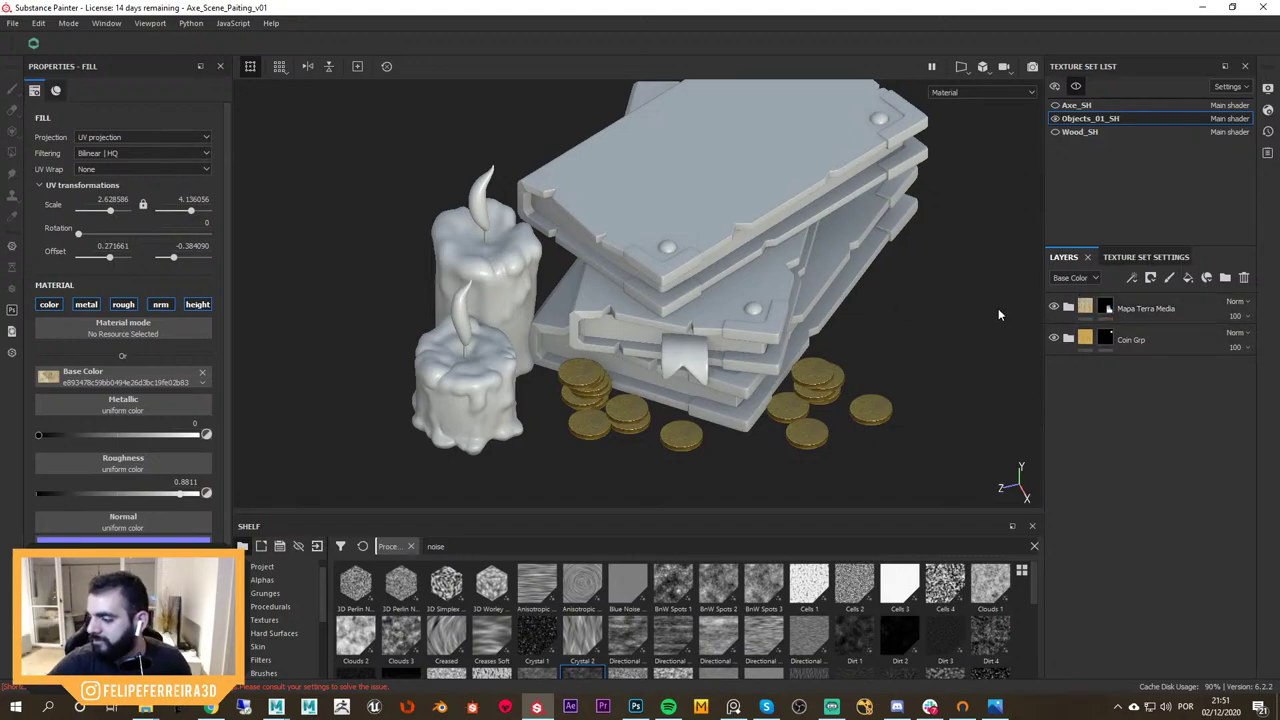
{"action": "left_click_drag", "start_coordinate": [865, 303], "coordinate": [840, 314], "text": "alt"}
Add a new fill layer above the Mapa Terra Media folder
{"action": "left_click", "coordinate": [1150, 314]}
{"action": "left_click", "coordinate": [1187, 278]}
{"action": "scroll", "coordinate": [990, 428], "scroll_direction": "up", "scroll_amount": 5}
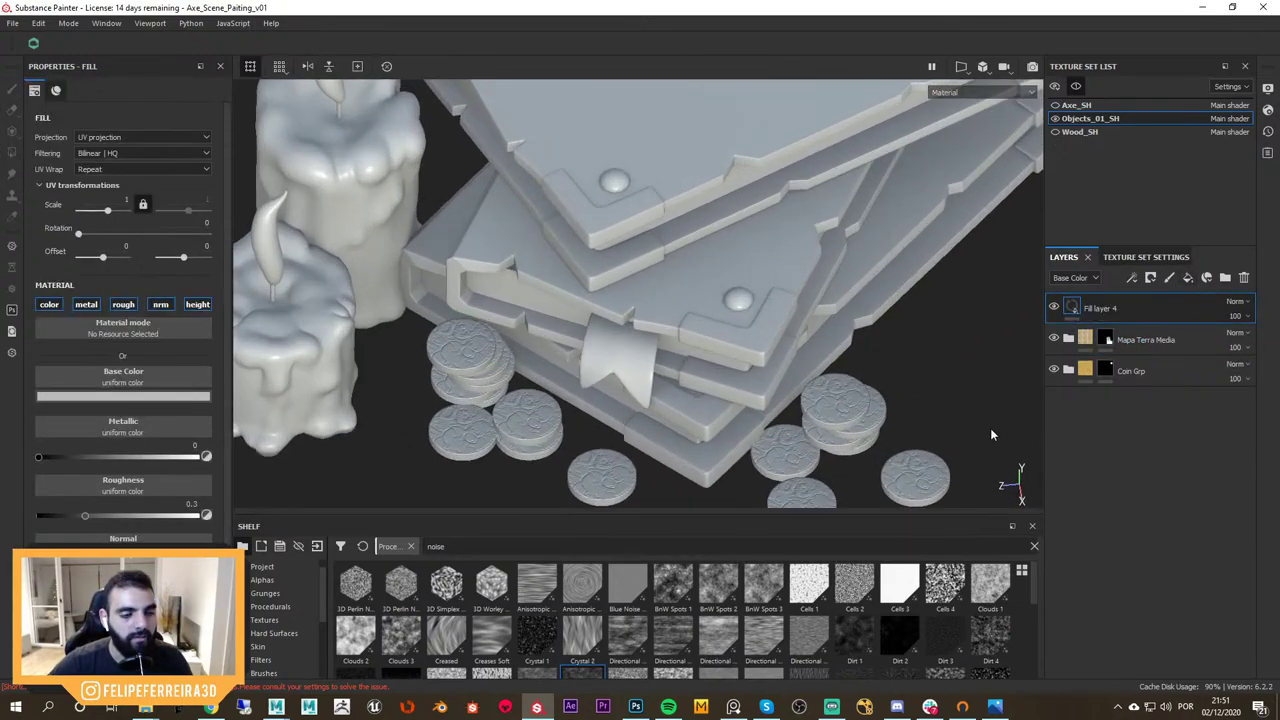
{"action": "middle_click_drag", "start_coordinate": [934, 452], "coordinate": [735, 281], "text": "alt"}
{"action": "right_click_drag", "start_coordinate": [735, 281], "coordinate": [1037, 388], "text": "alt"}
Toggle the new fill layer's visibility to examine the books, ribbon and coins up close without it
{"action": "left_click", "coordinate": [1054, 307]}
{"action": "left_click_drag", "start_coordinate": [1037, 388], "coordinate": [780, 258], "text": "alt"}
{"action": "middle_click_drag", "start_coordinate": [781, 258], "coordinate": [936, 408], "text": "alt"}
{"action": "right_click_drag", "start_coordinate": [936, 408], "coordinate": [654, 151], "text": "alt"}
{"action": "middle_click_drag", "start_coordinate": [654, 151], "coordinate": [804, 231], "text": "alt"}
{"action": "left_click_drag", "start_coordinate": [804, 231], "coordinate": [834, 312], "text": "alt"}
{"action": "right_click_drag", "start_coordinate": [834, 312], "coordinate": [720, 240], "text": "alt"}
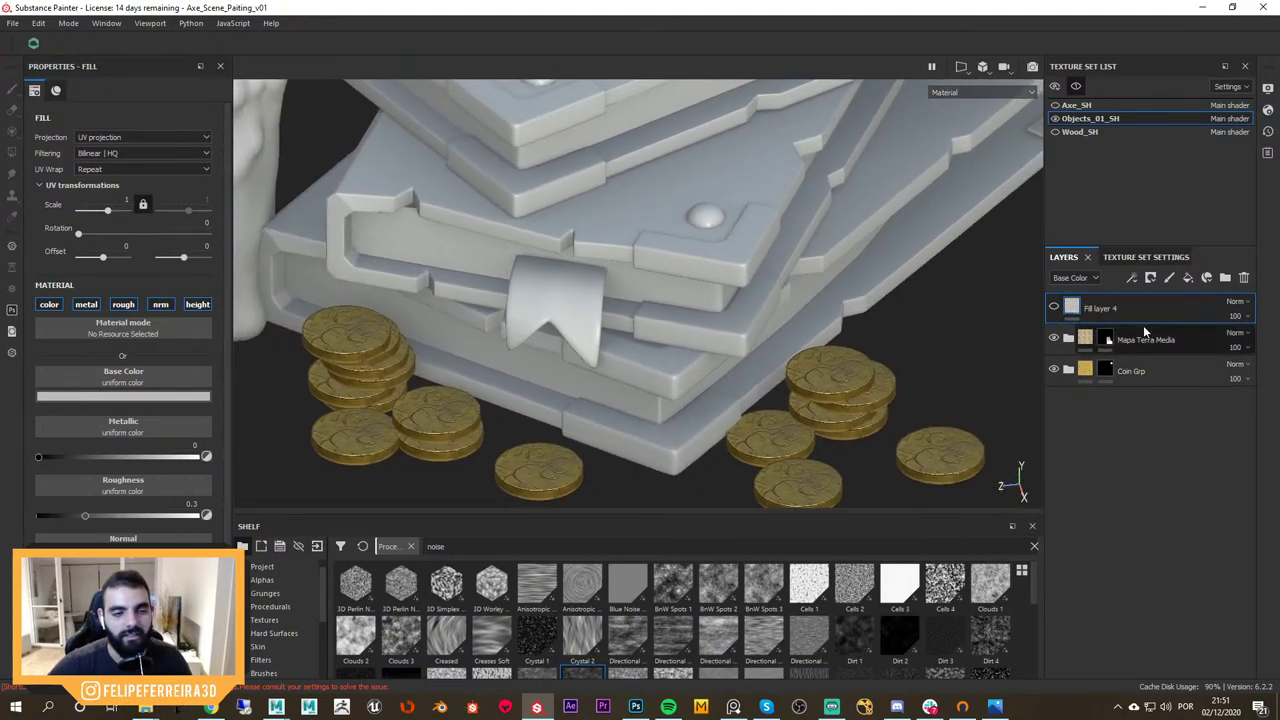
{"action": "left_click", "coordinate": [1054, 307]}
Group the new fill layer into a folder and name the folder Livros
{"action": "key", "text": "ctrl+g"}
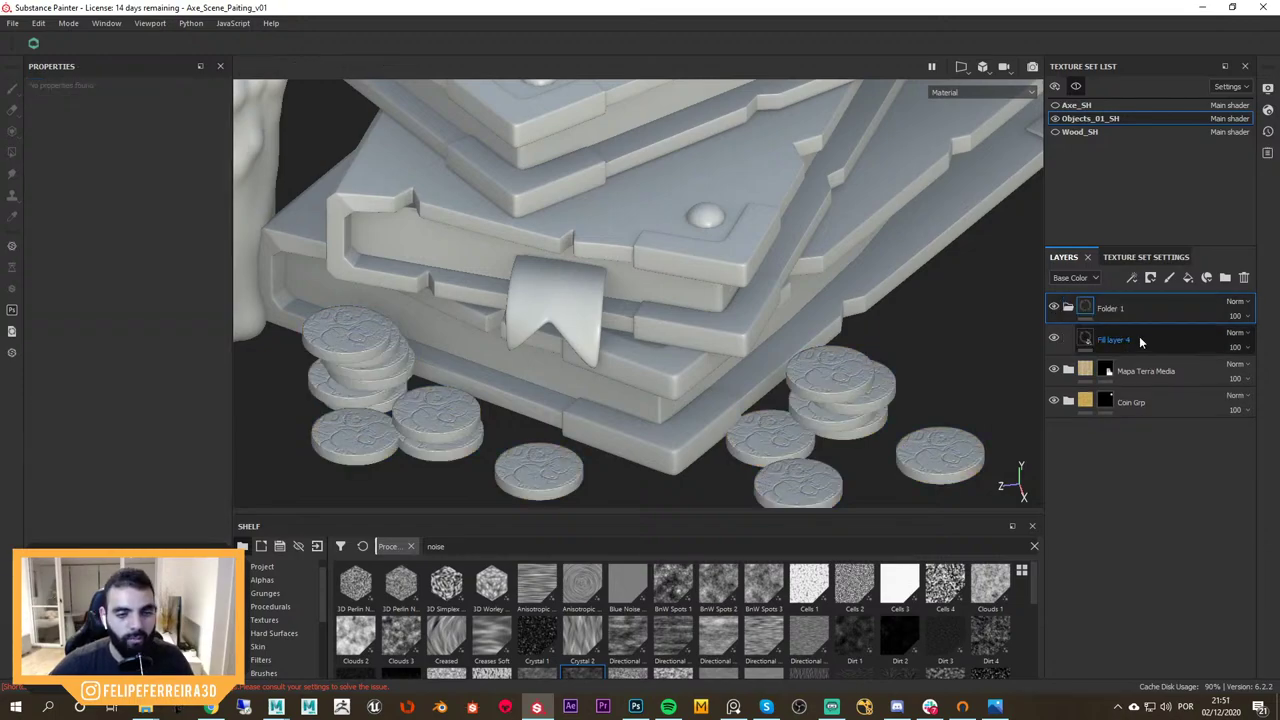
{"action": "left_click", "coordinate": [1068, 308]}
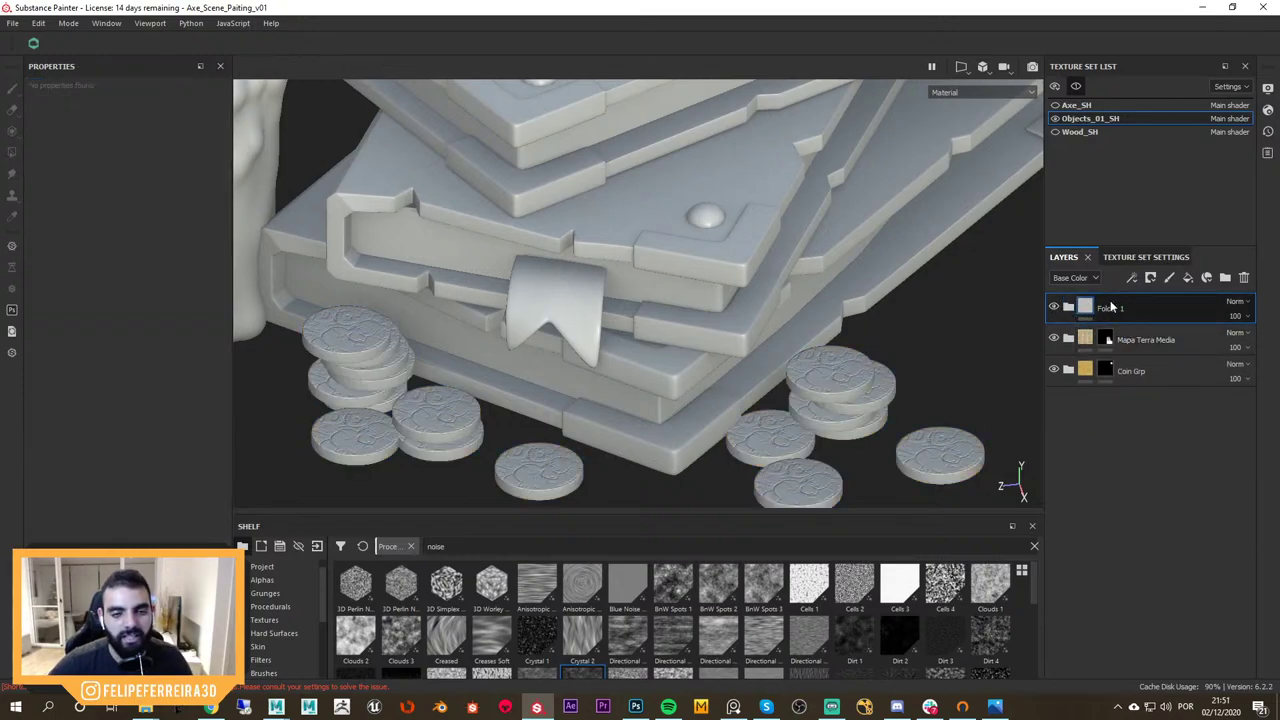
{"action": "left_click", "coordinate": [1072, 309]}
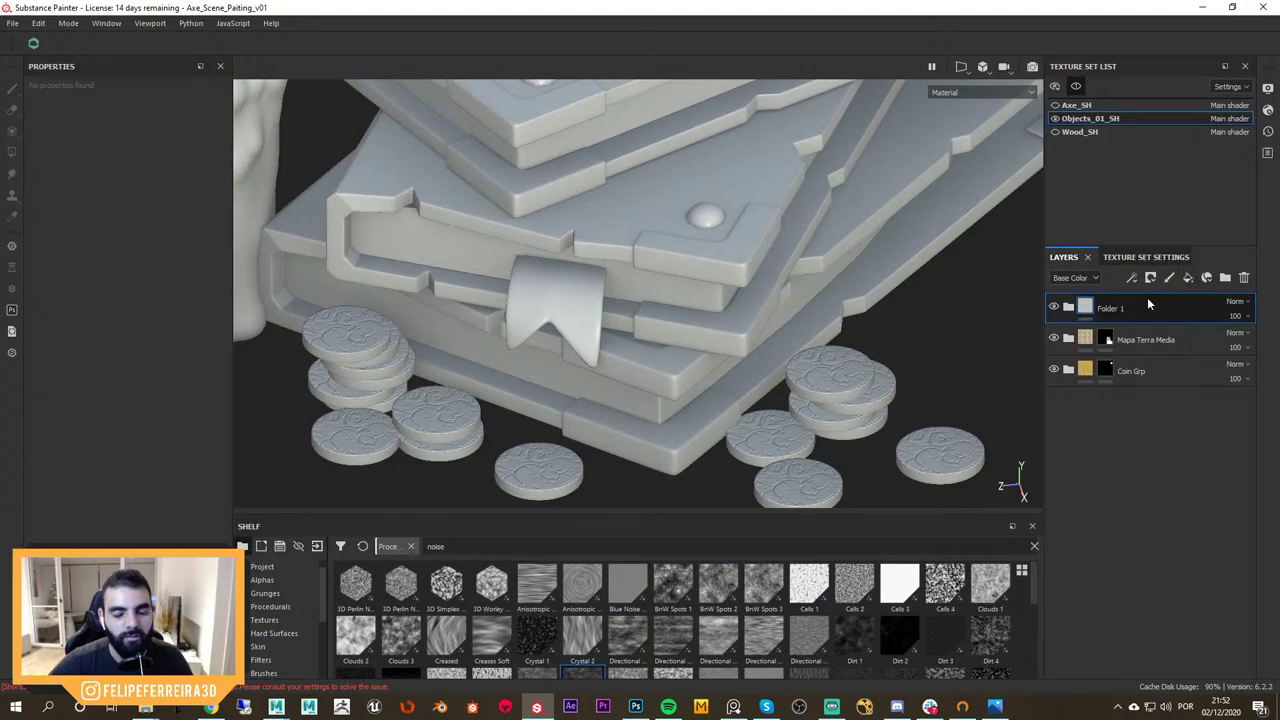
{"action": "left_click", "coordinate": [1068, 308]}
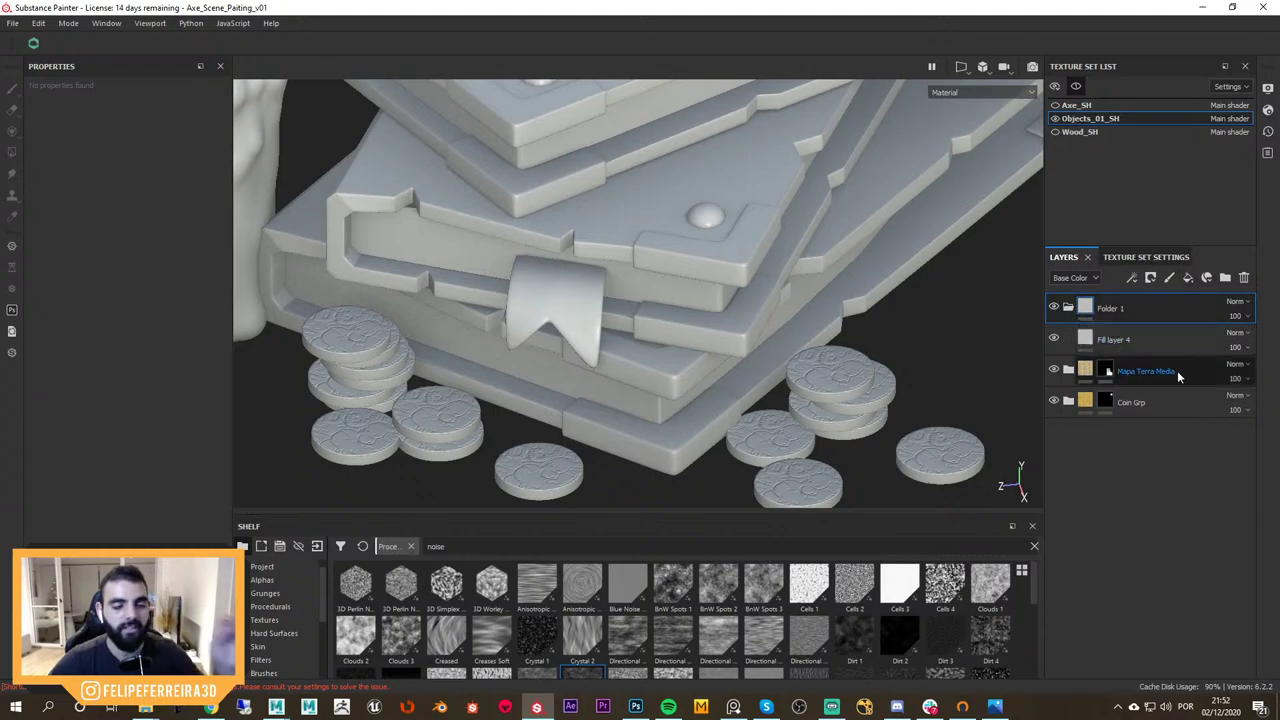
{"action": "double_click", "coordinate": [1108, 310]}
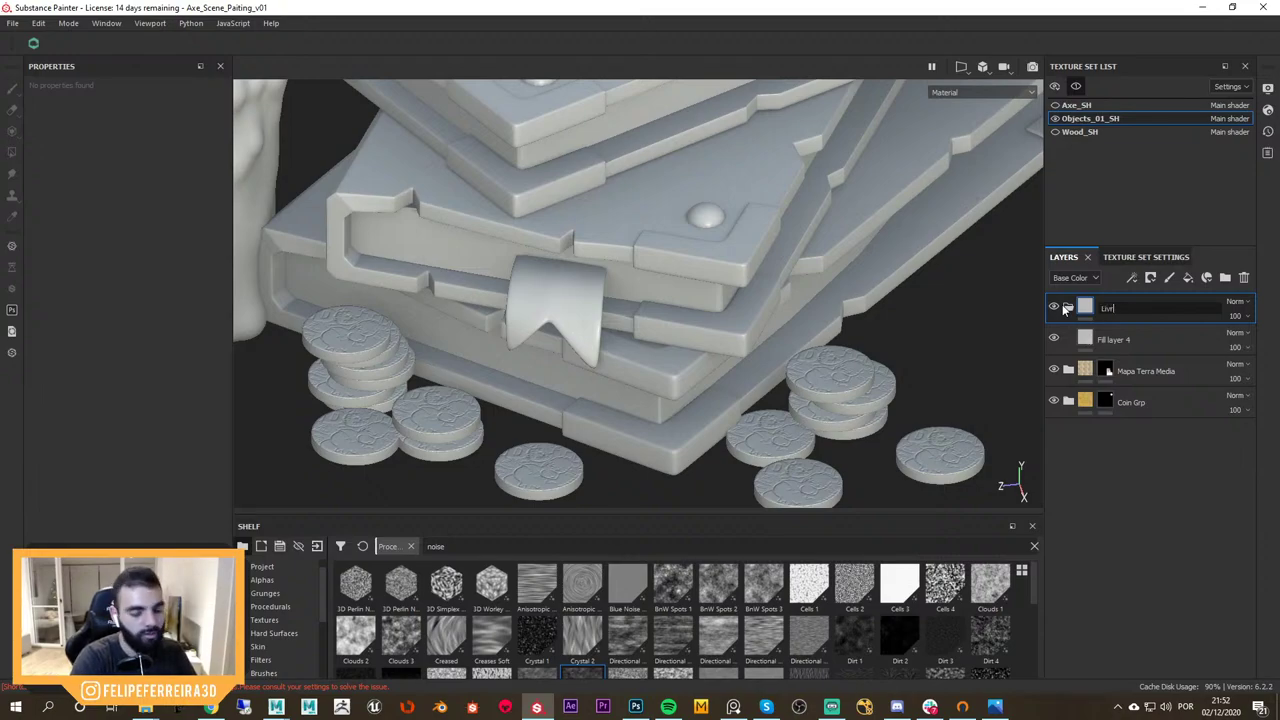
{"action": "key", "text": "Return"}
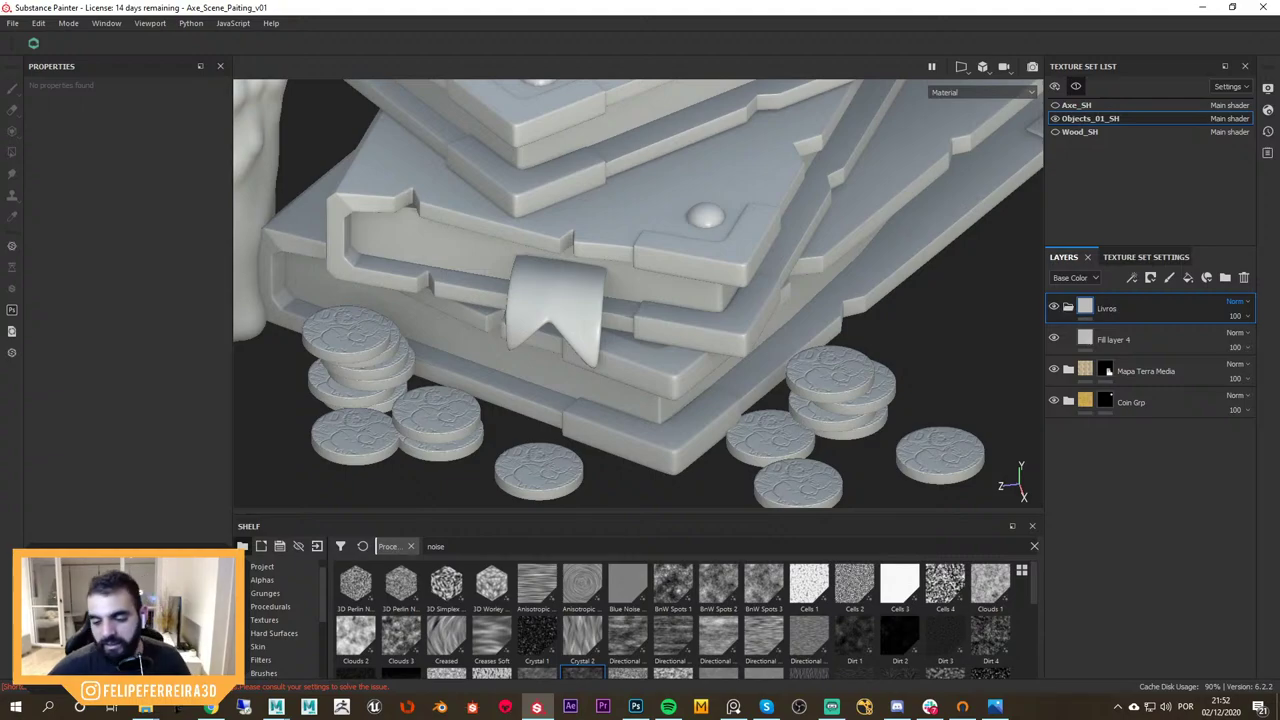
{"action": "scroll", "coordinate": [863, 343], "scroll_direction": "up", "scroll_amount": 2}
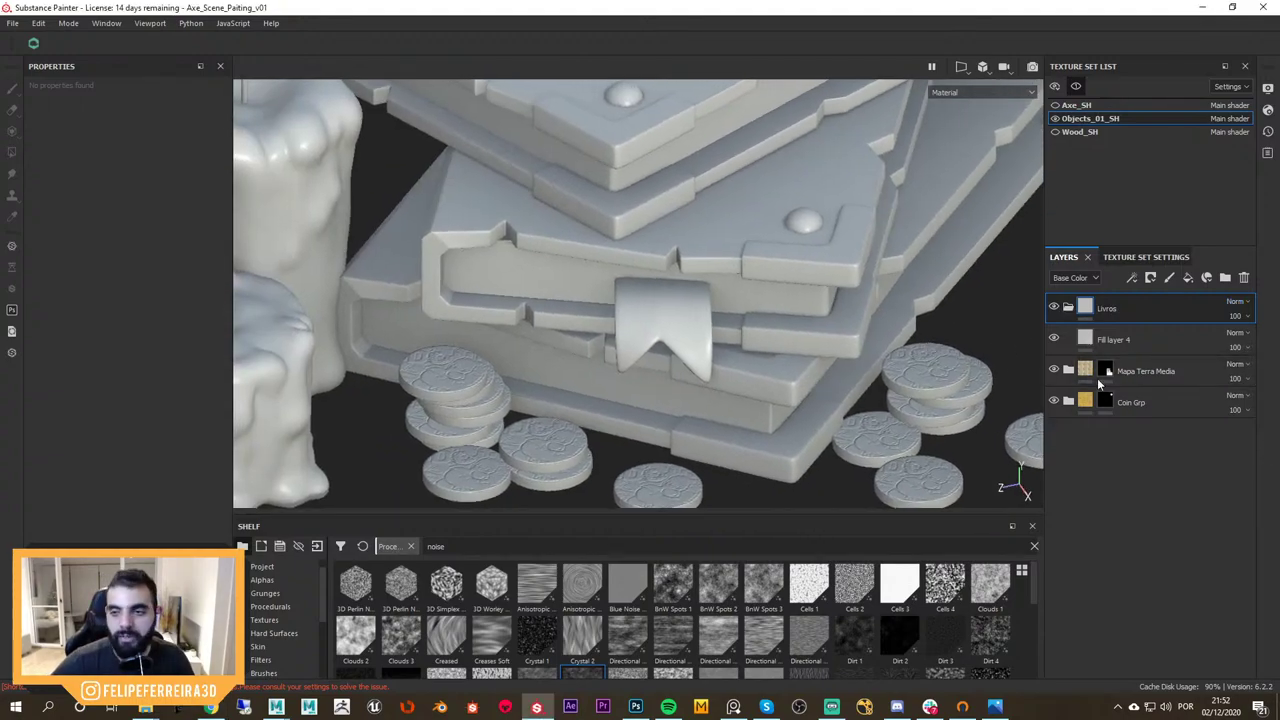
Rename the fill layer inside the Livros folder as Base Color
{"action": "left_click", "coordinate": [1150, 340]}
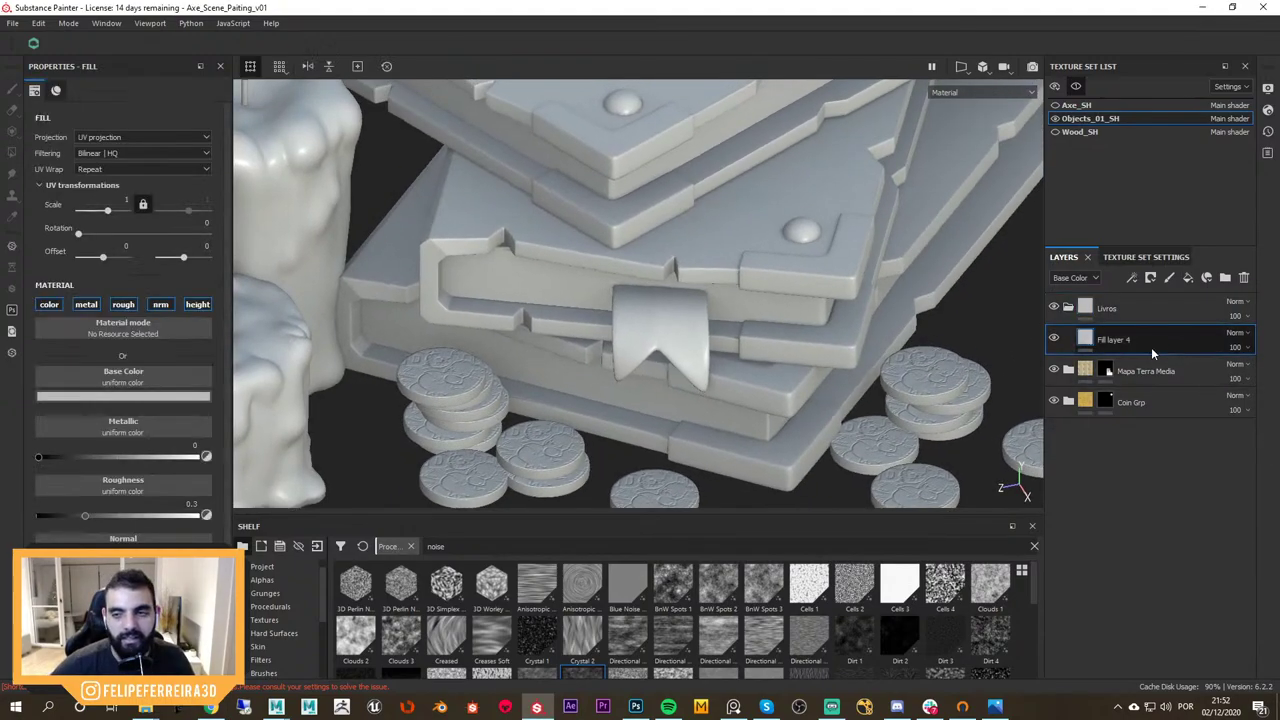
{"action": "double_click", "coordinate": [1113, 340]}
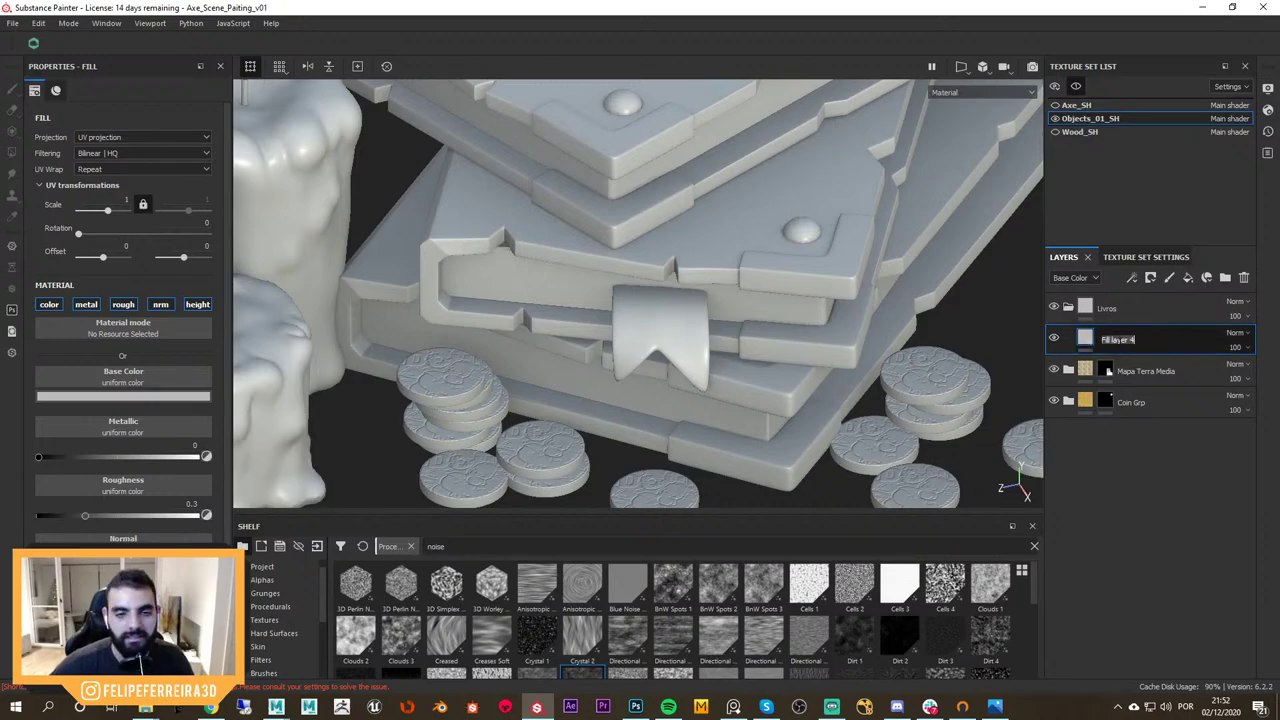
{"action": "type", "text": "Ba"}
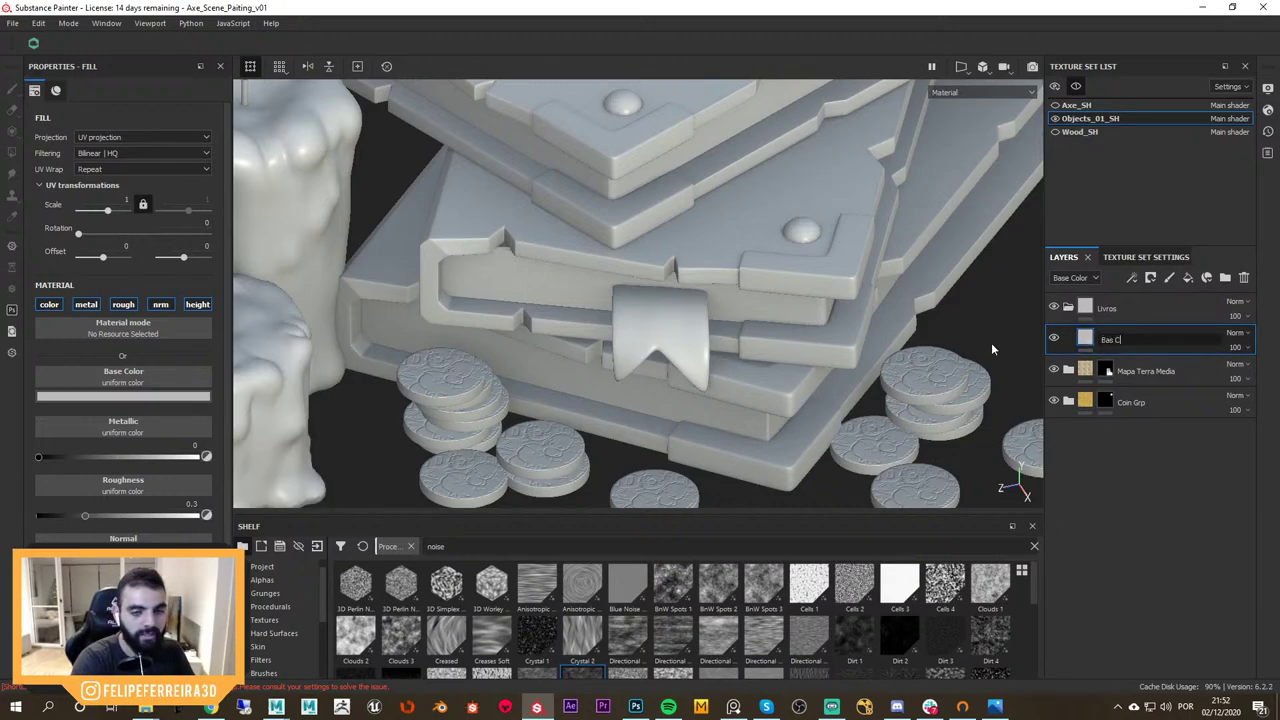
{"action": "type", "text": "se Color"}
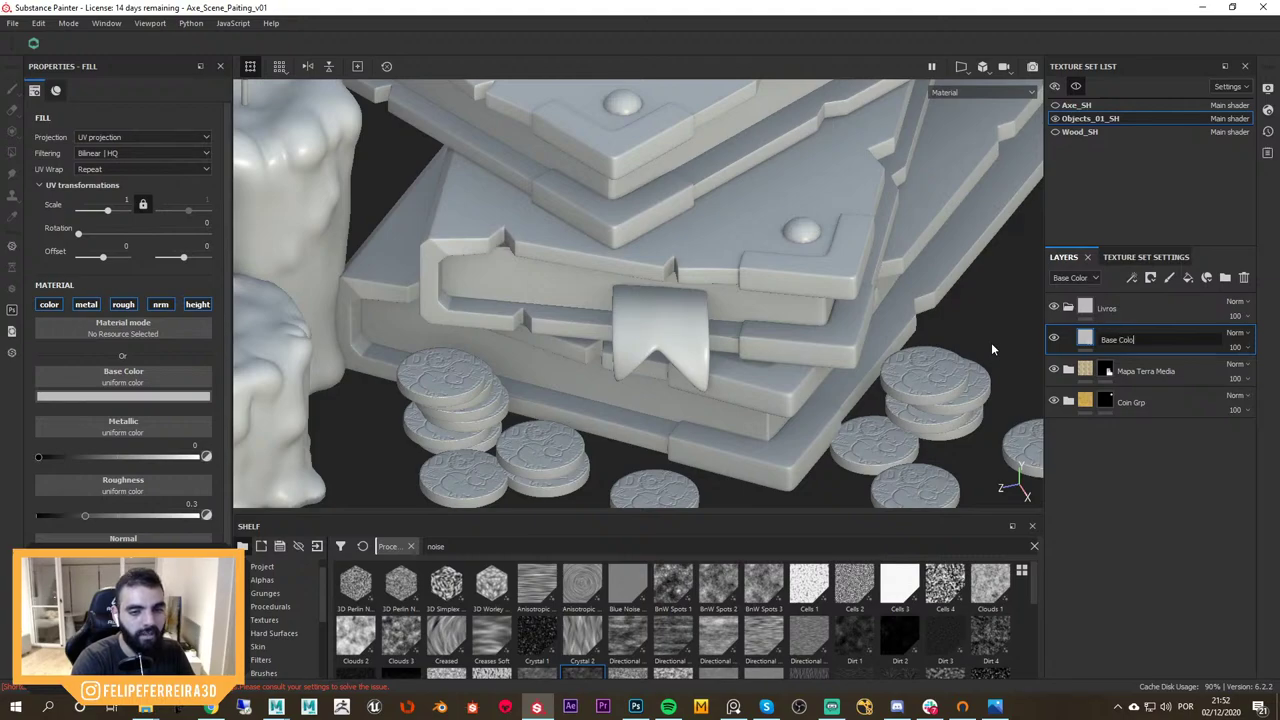
{"action": "key", "text": "Return"}
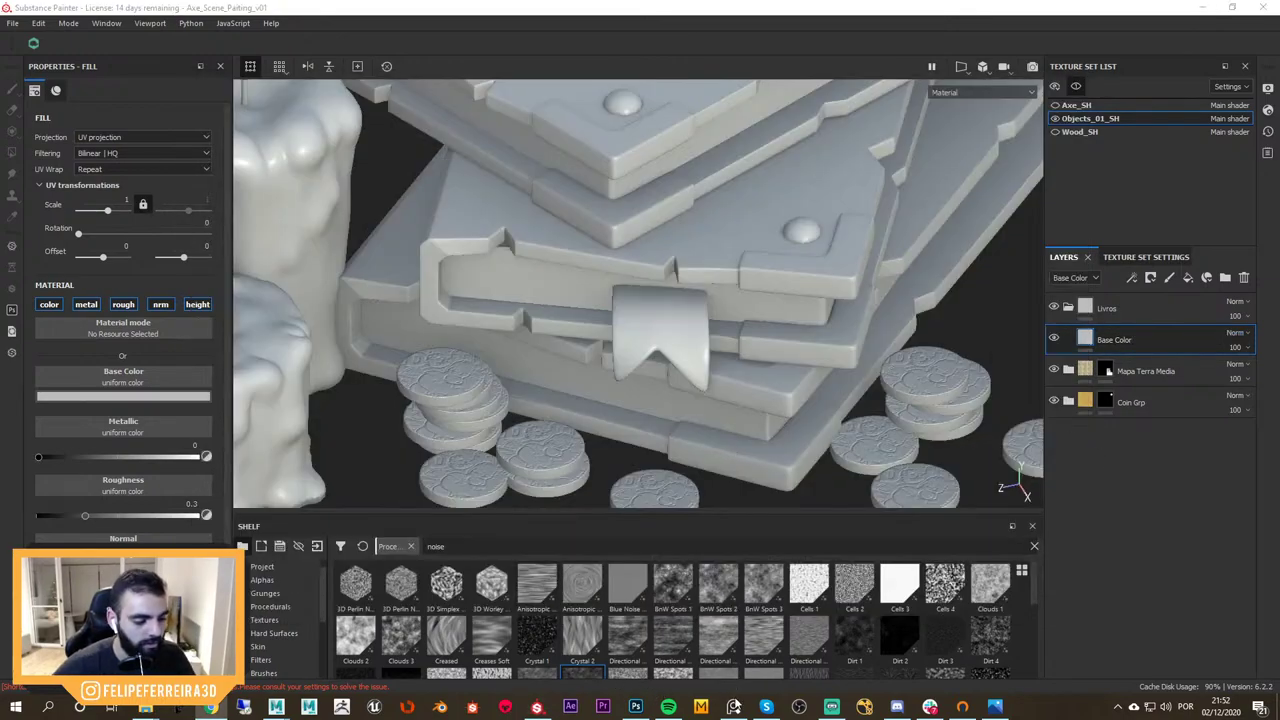
Consult the reference board for the colours of the book covers, metal corners and red ribbon
{"action": "left_click", "coordinate": [733, 706]}
{"action": "middle_click_drag", "start_coordinate": [932, 201], "coordinate": [790, 356]}
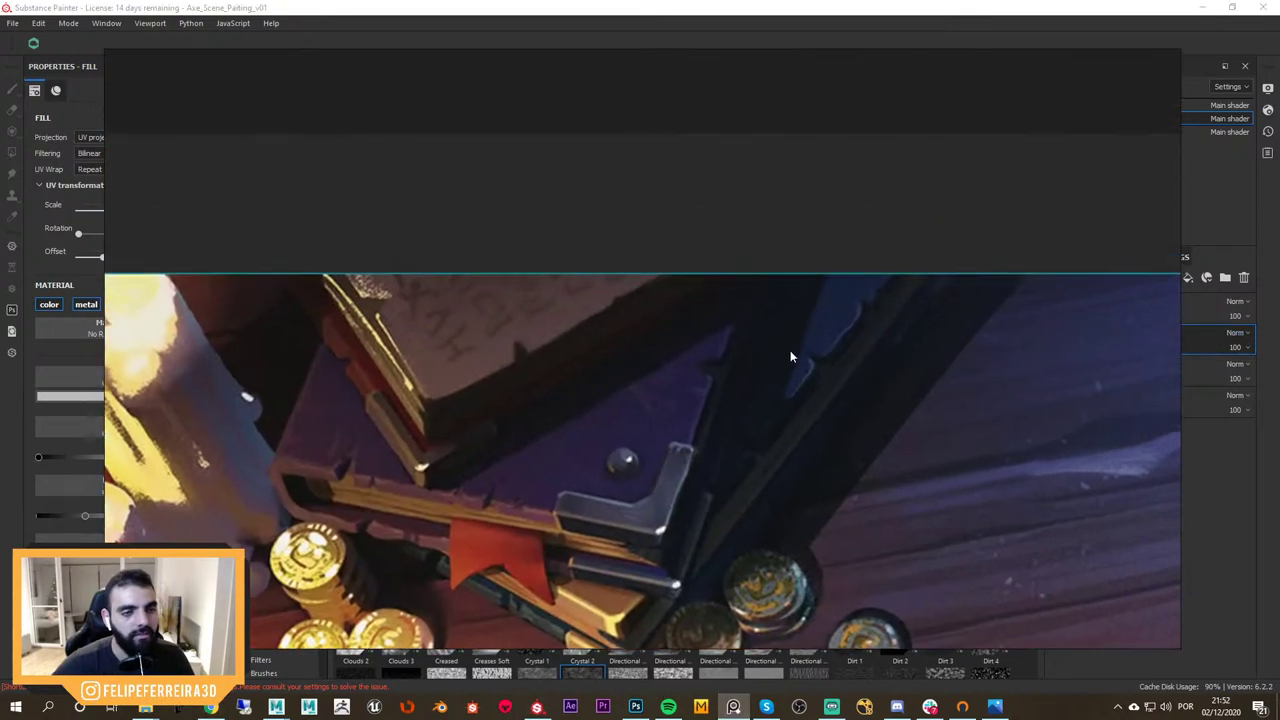
{"action": "scroll", "coordinate": [763, 375], "scroll_direction": "down", "scroll_amount": 3}
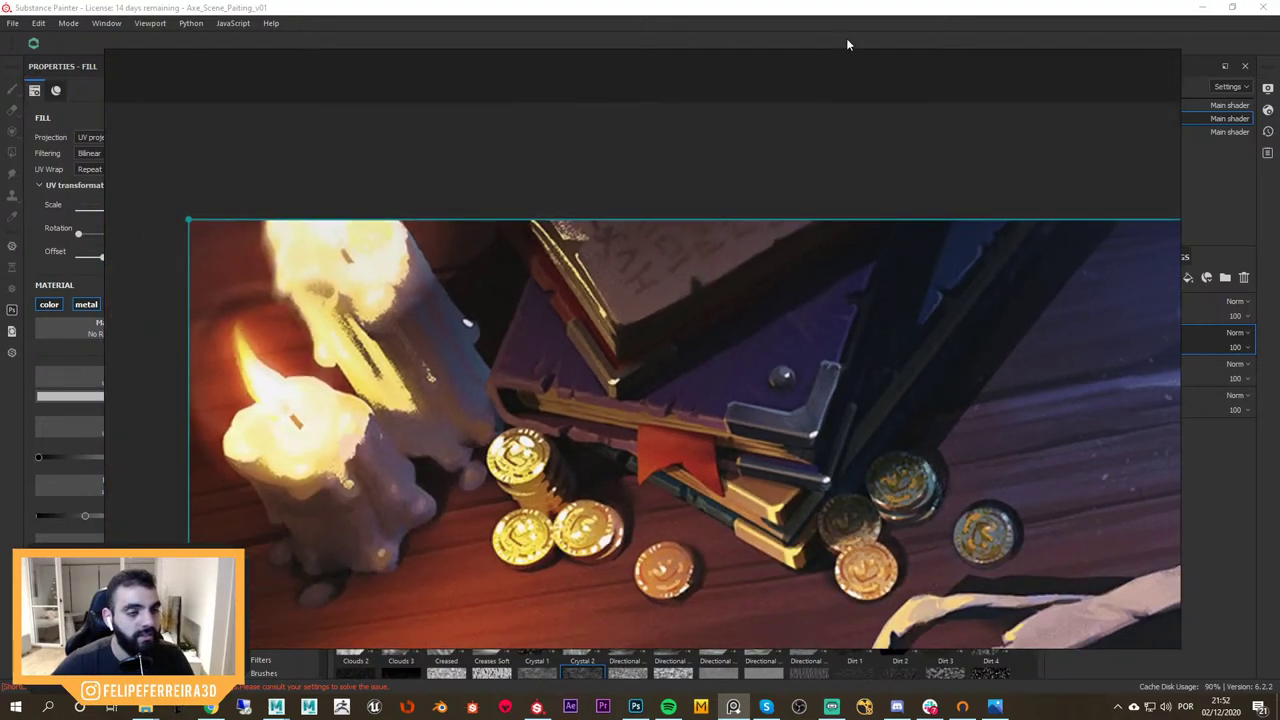
{"action": "left_click", "coordinate": [852, 38]}
{"action": "mouse_move", "coordinate": [711, 306]}
{"action": "left_mouse_down", "text": "alt"}
{"action": "mouse_move", "coordinate": [864, 252]}
{"action": "mouse_move", "coordinate": [851, 346]}
{"action": "mouse_move", "coordinate": [725, 285]}
{"action": "mouse_move", "coordinate": [591, 346]}
{"action": "left_mouse_up", "text": "alt"}
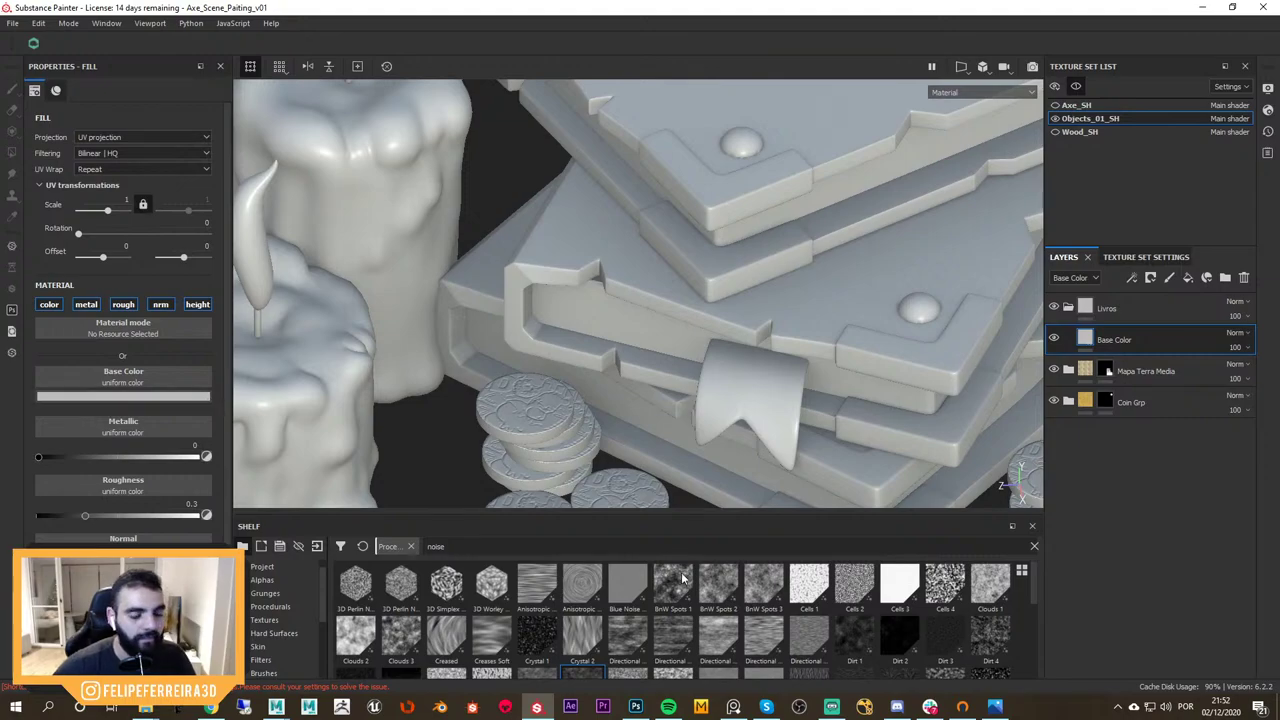
{"action": "left_click", "coordinate": [735, 707]}
{"action": "right_click_drag", "start_coordinate": [470, 326], "coordinate": [1279, 330]}
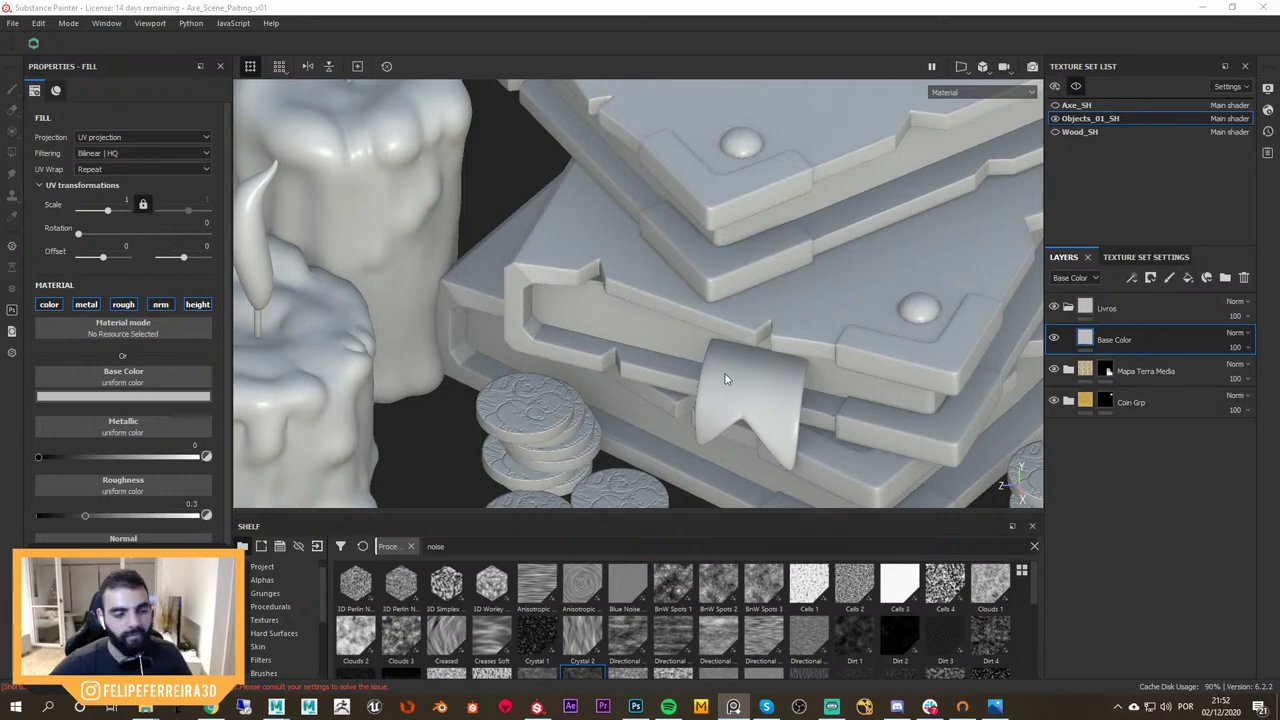
Set the Base Color fill layer's colour to a dark bluish purple for the book covers
{"action": "left_click_drag", "start_coordinate": [727, 379], "coordinate": [688, 382], "text": "alt"}
{"action": "left_click", "coordinate": [147, 397]}
{"action": "left_click_drag", "start_coordinate": [206, 410], "coordinate": [979, 373]}
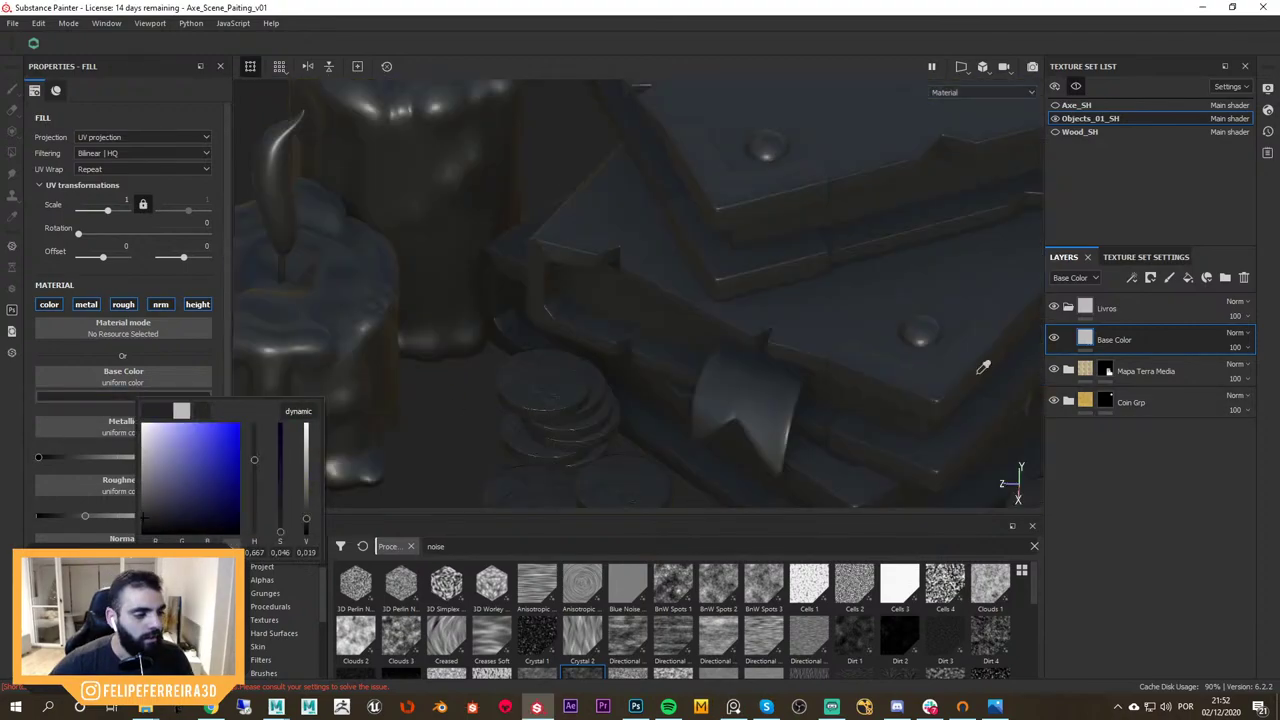
{"action": "left_click", "coordinate": [180, 508]}
{"action": "left_click_drag", "start_coordinate": [430, 394], "coordinate": [727, 337], "text": "alt"}
{"action": "middle_click_drag", "start_coordinate": [751, 343], "coordinate": [788, 376], "text": "alt"}
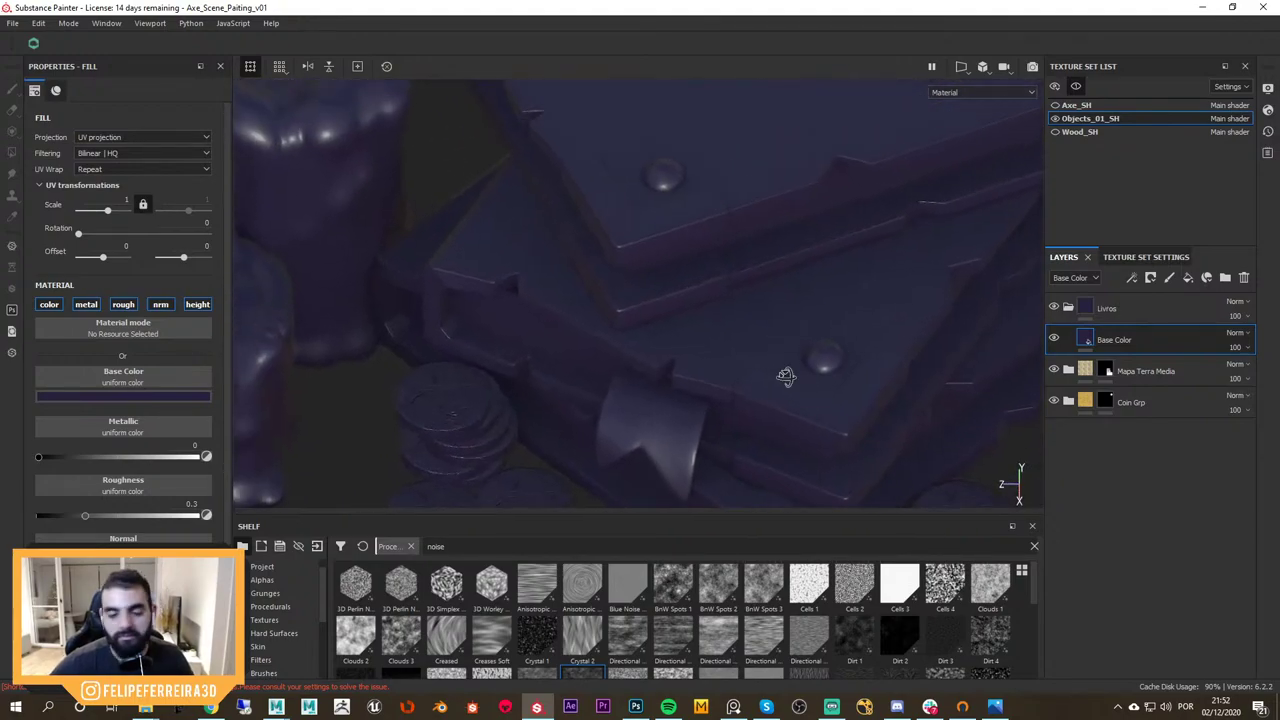
{"action": "right_click_drag", "start_coordinate": [787, 385], "coordinate": [726, 224], "text": "alt"}
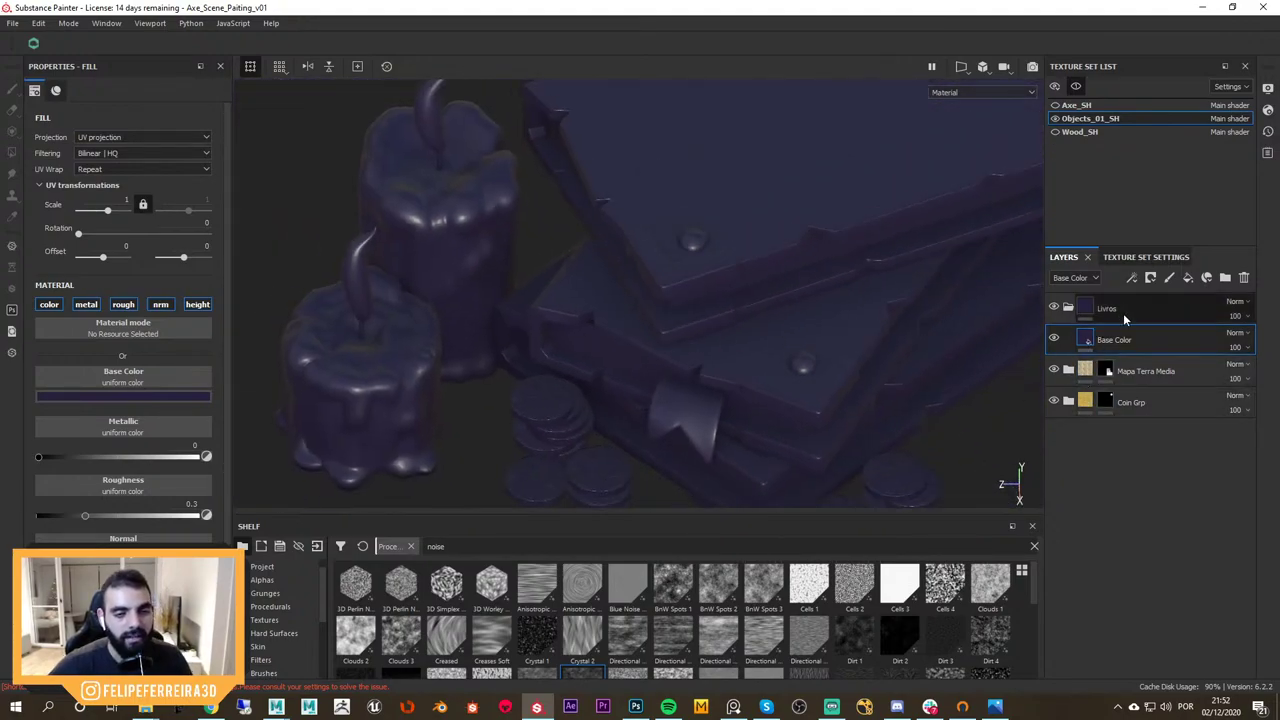
Add a black mask to the Livros folder and reveal only the books, corners, studs and ribbon with mesh-mode Polygon Fill
{"action": "left_click", "coordinate": [1110, 310]}
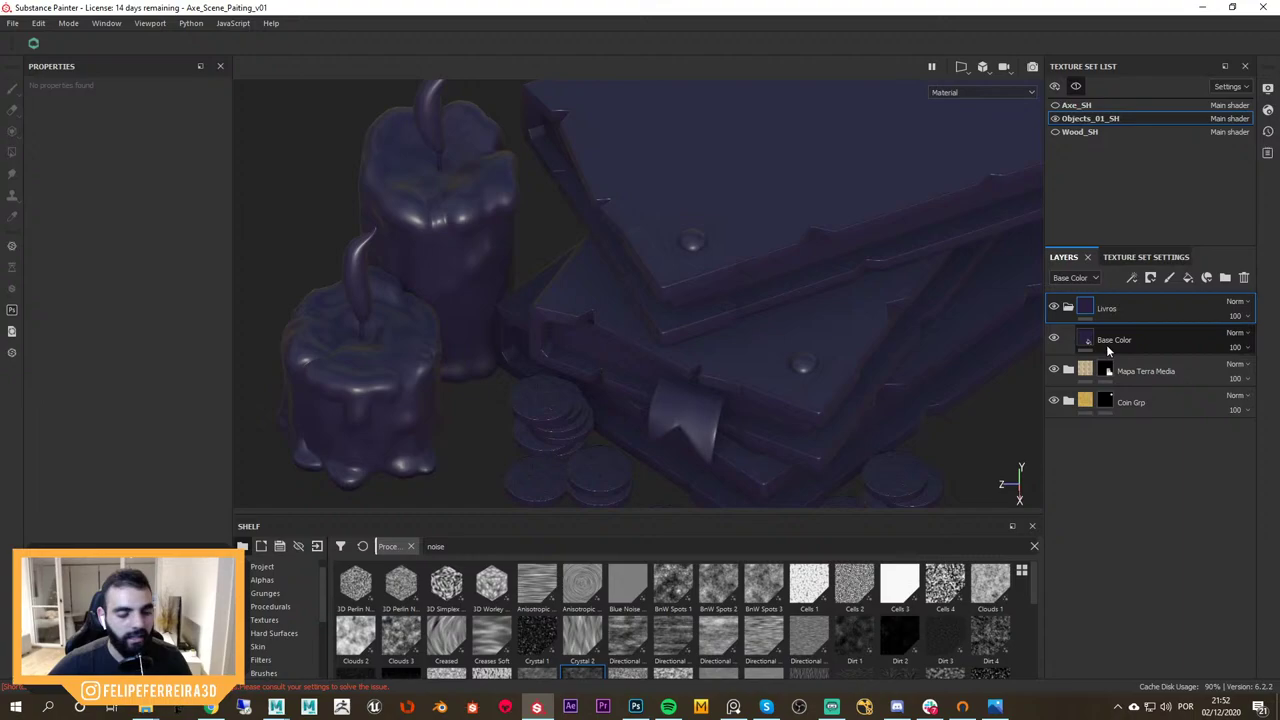
{"action": "left_click", "coordinate": [1150, 279]}
{"action": "left_click", "coordinate": [1180, 296]}
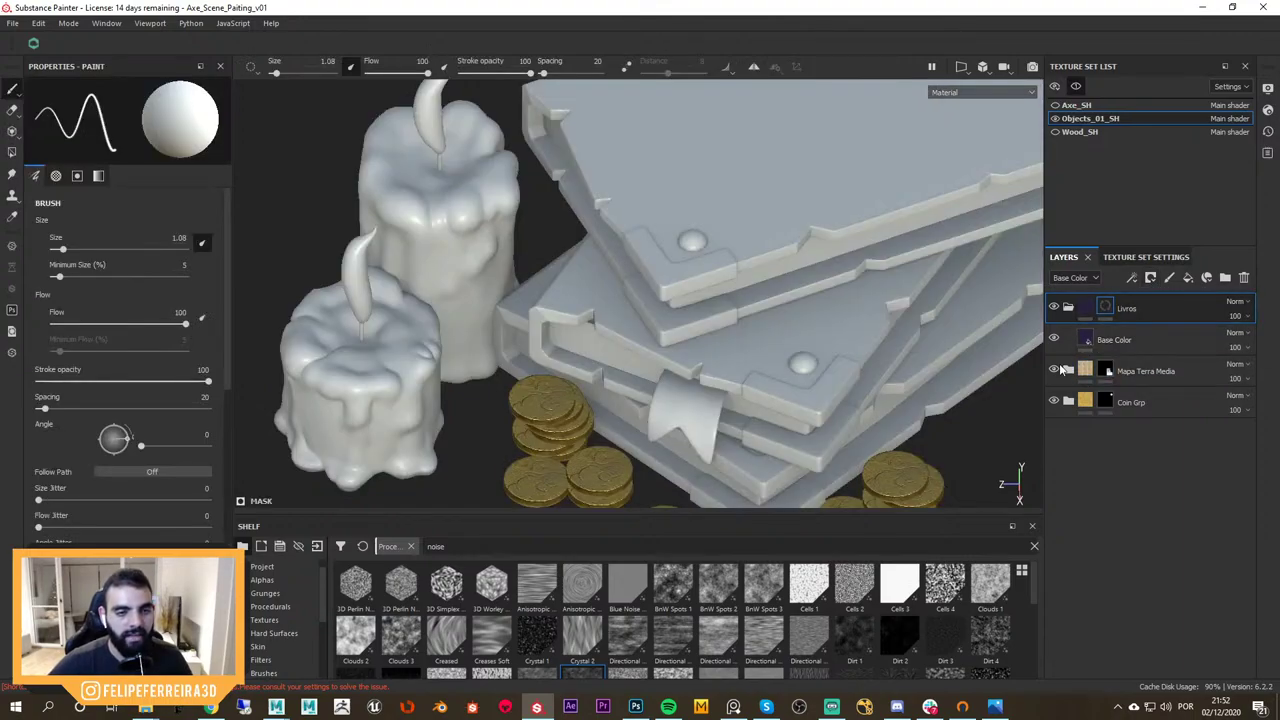
{"action": "key", "text": "4"}
{"action": "scroll", "coordinate": [725, 325], "scroll_direction": "down", "scroll_amount": 2}
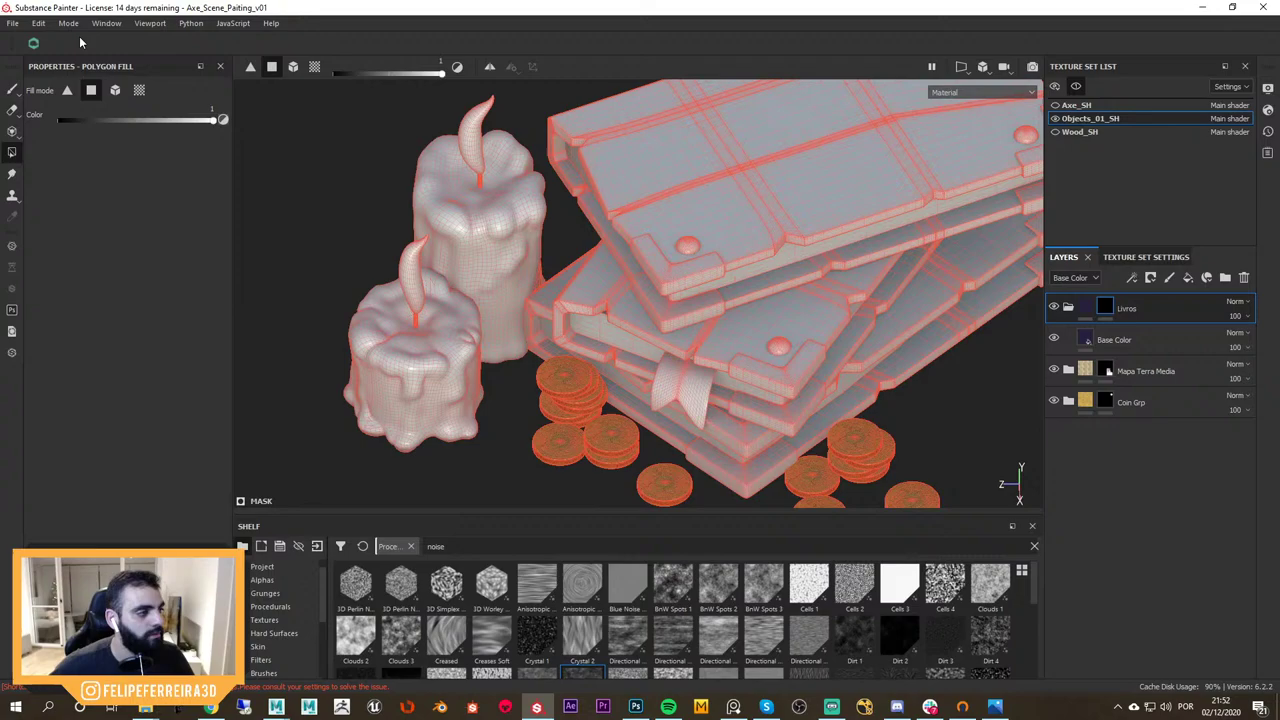
{"action": "left_click", "coordinate": [115, 90]}
{"action": "scroll", "coordinate": [858, 201], "scroll_direction": "down", "scroll_amount": 5}
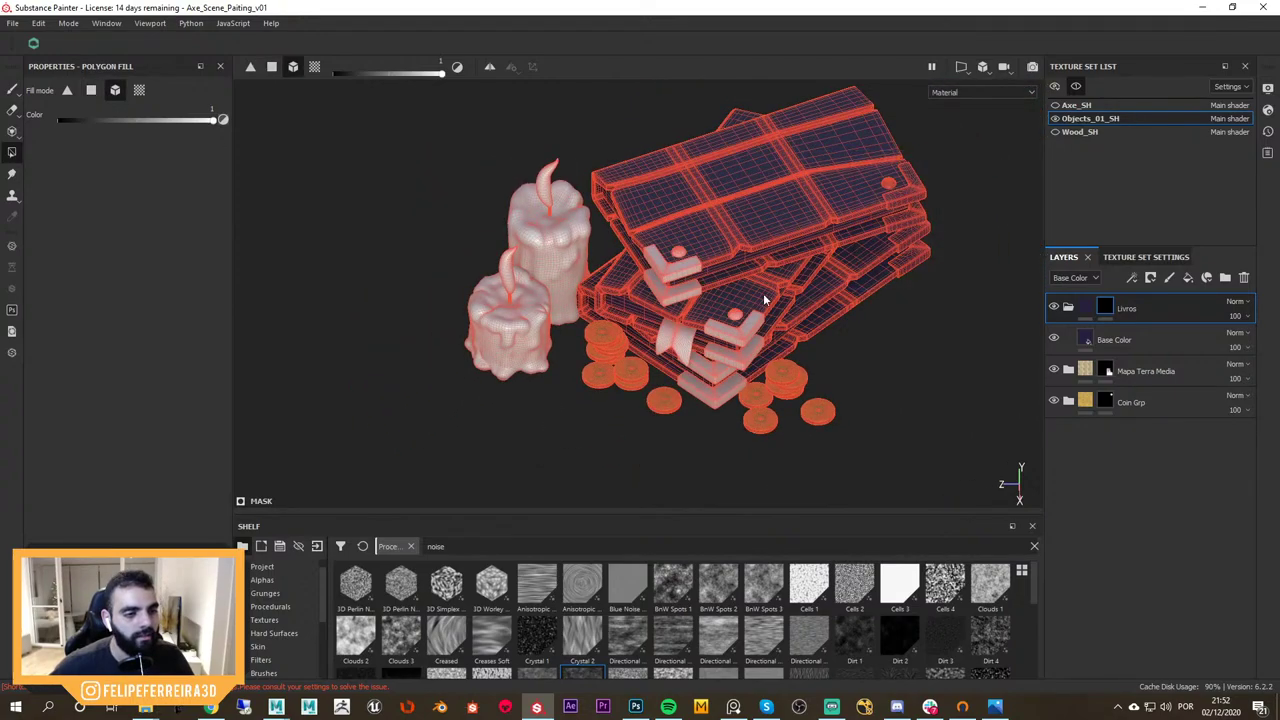
{"action": "scroll", "coordinate": [700, 320], "scroll_direction": "up", "scroll_amount": 4}
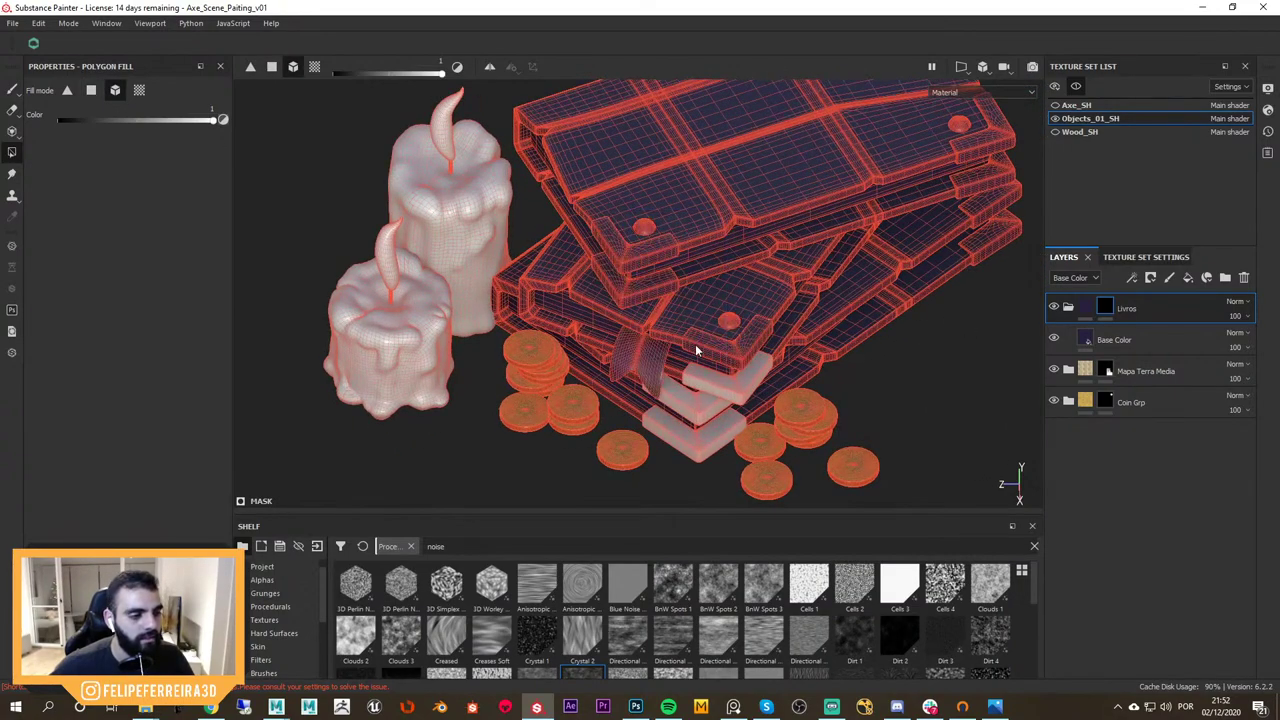
{"action": "left_click_drag", "start_coordinate": [700, 466], "coordinate": [668, 226], "text": "alt"}
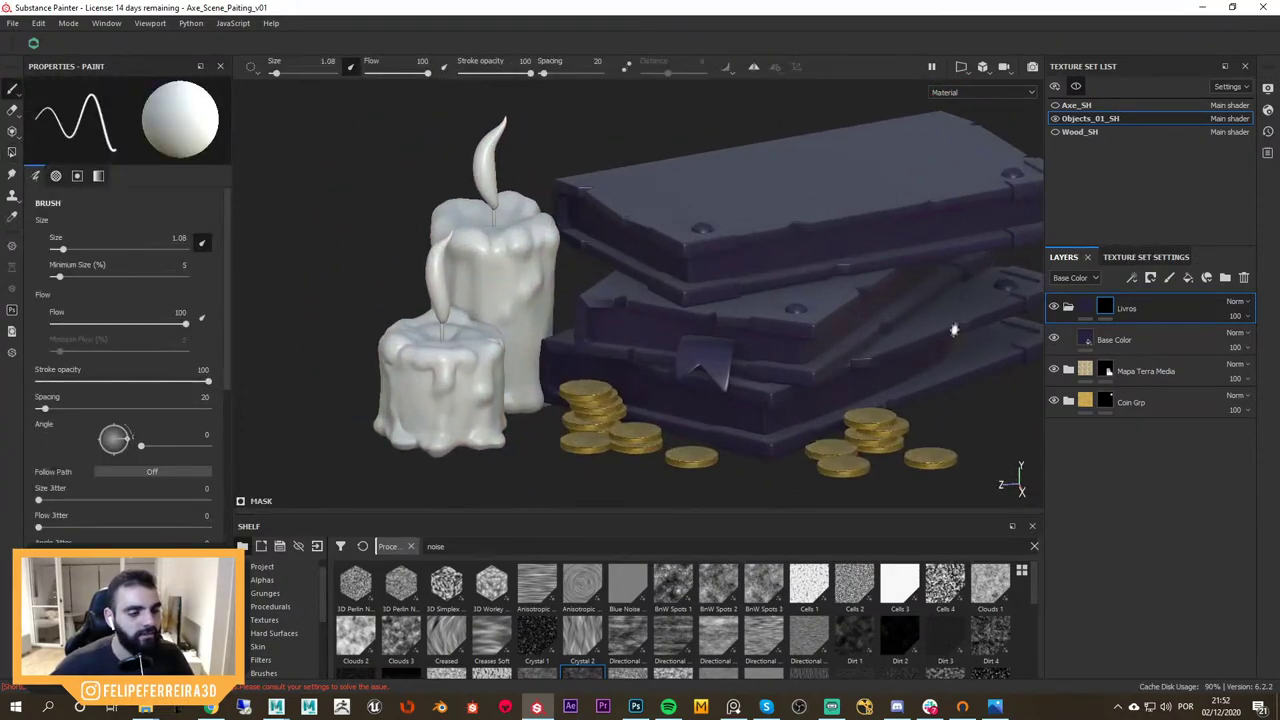
Group the Base Color fill into a subfolder inside Livros and name the subfolder Livro 1
{"action": "left_click_drag", "start_coordinate": [954, 331], "coordinate": [775, 339], "text": "alt"}
{"action": "left_click", "coordinate": [1174, 339]}
{"action": "middle_click_drag", "start_coordinate": [809, 281], "coordinate": [789, 273], "text": "alt"}
{"action": "scroll", "coordinate": [789, 273], "scroll_direction": "up", "scroll_amount": 2}
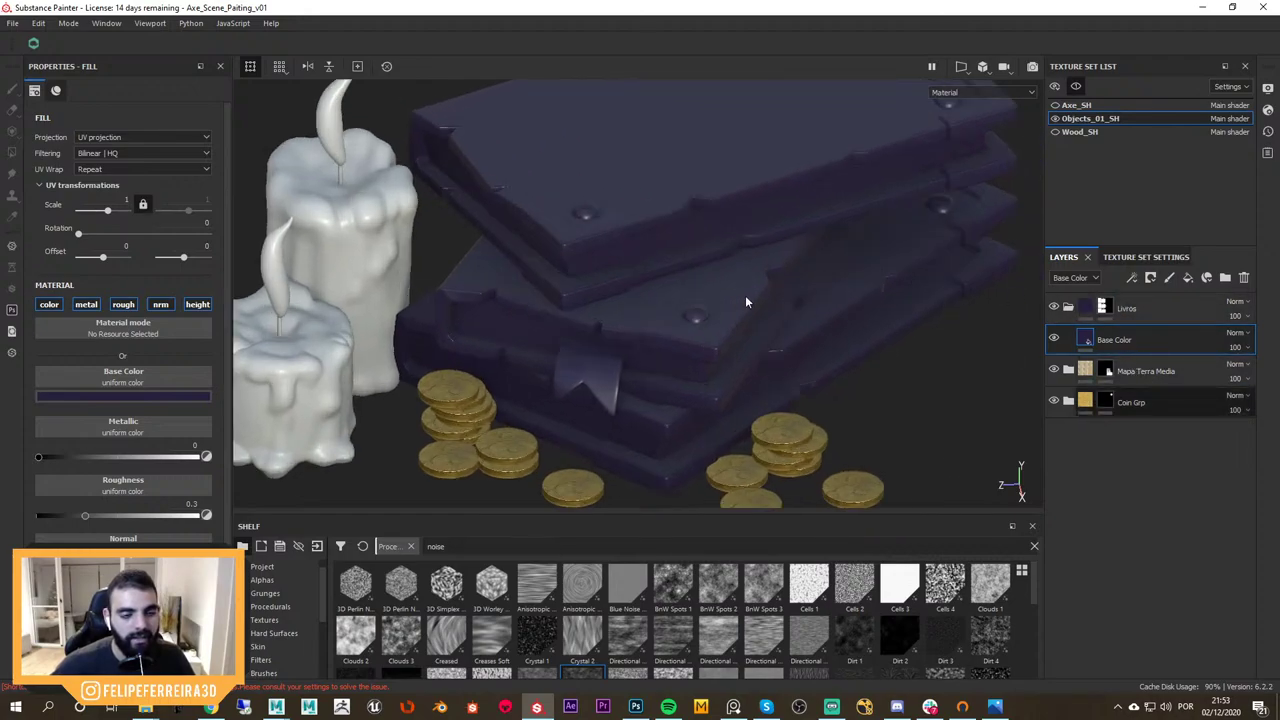
{"action": "key", "text": "ctrl+g"}
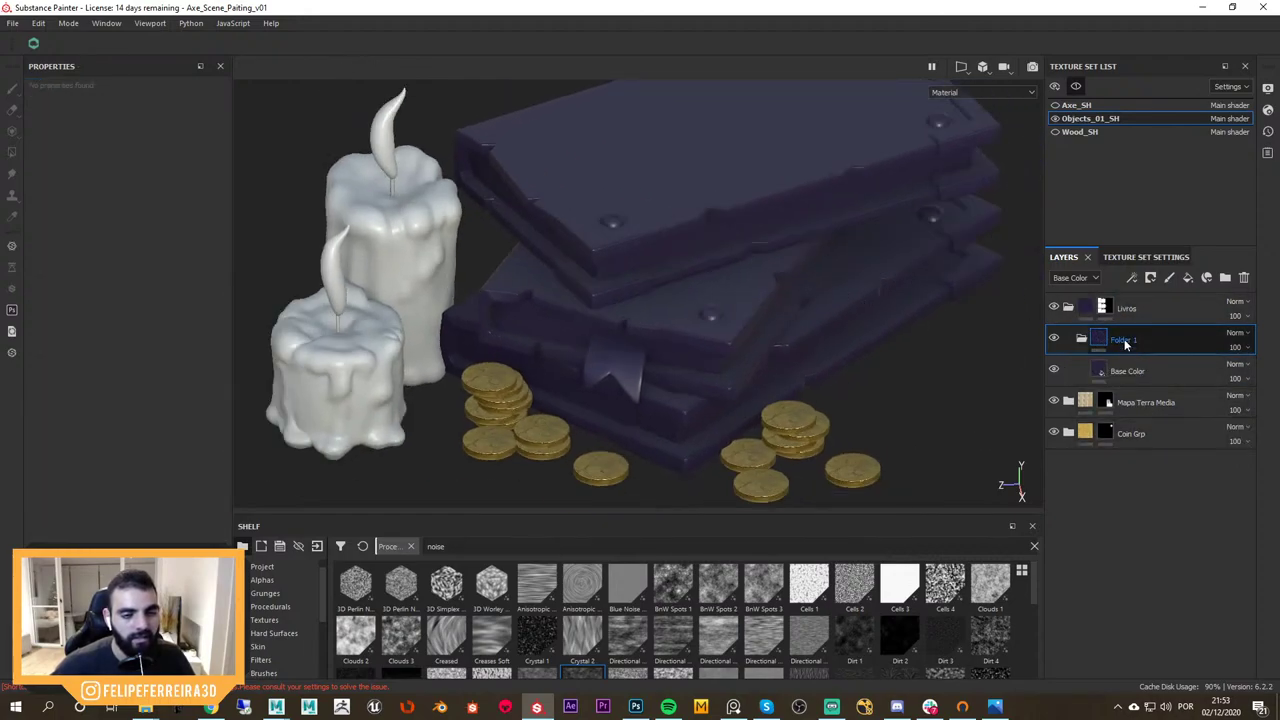
{"action": "double_click", "coordinate": [1122, 340]}
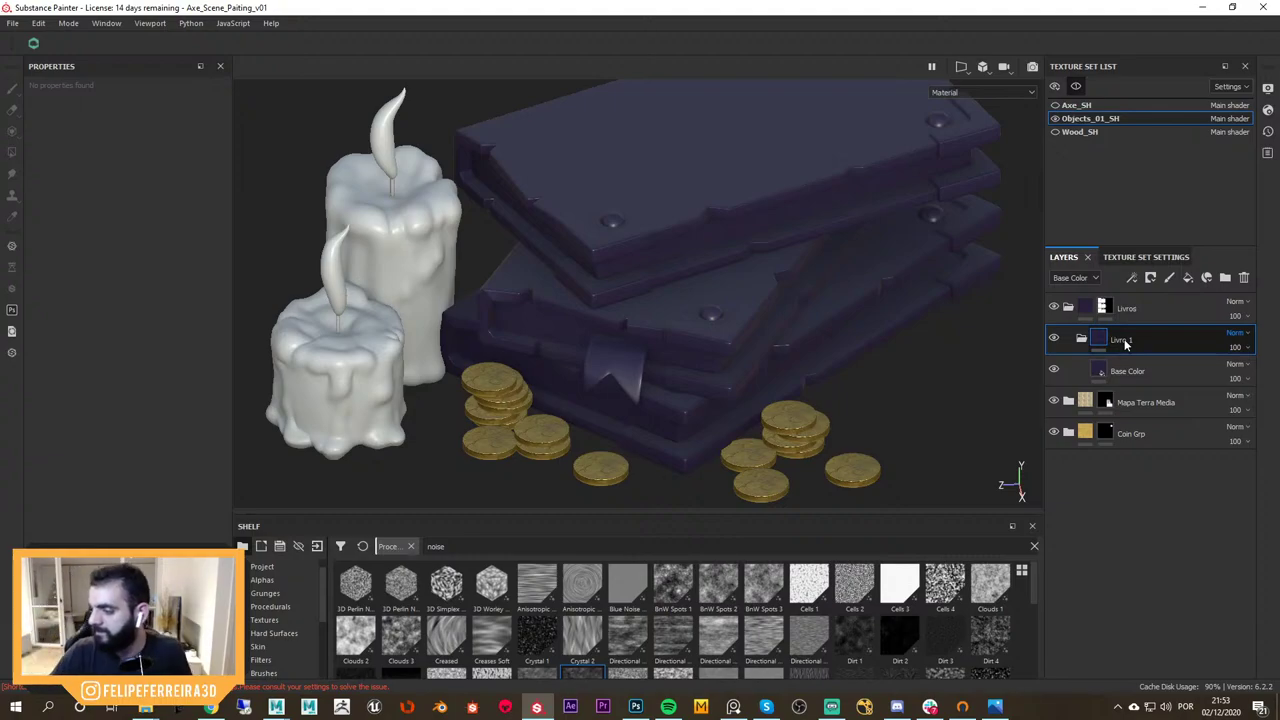
{"action": "key", "text": "Return"}
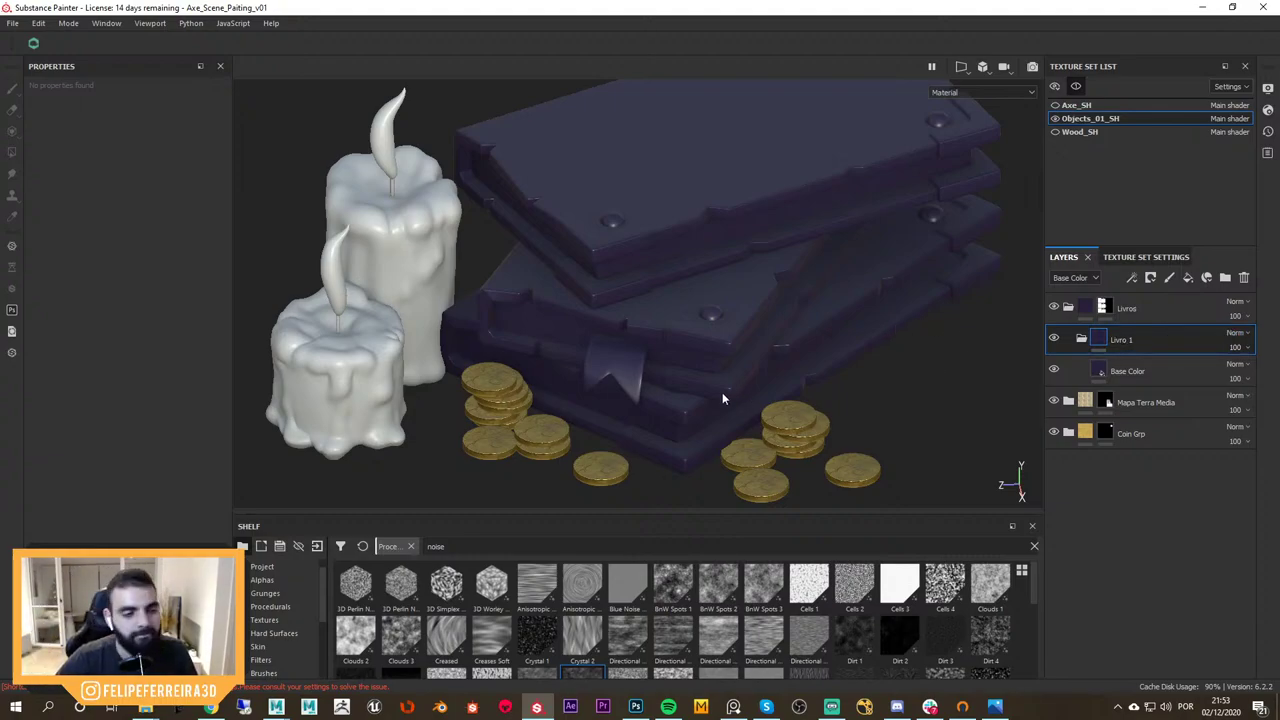
{"action": "left_click_drag", "start_coordinate": [765, 362], "coordinate": [785, 388], "text": "alt"}
{"action": "right_click_drag", "start_coordinate": [785, 388], "coordinate": [1047, 344], "text": "alt"}
{"action": "left_click_drag", "start_coordinate": [858, 342], "coordinate": [842, 300], "text": "alt"}
{"action": "middle_click_drag", "start_coordinate": [842, 300], "coordinate": [862, 270], "text": "alt"}
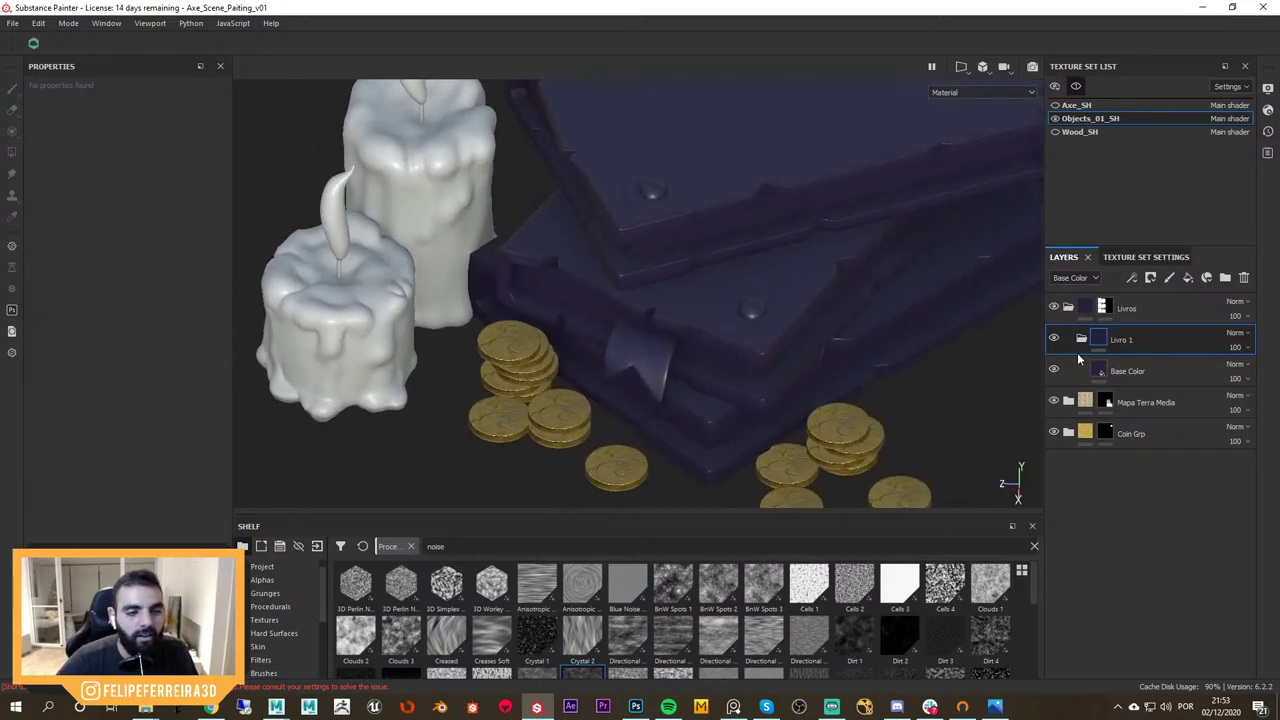
Add a black mask to the Livro 1 folder and reveal the middle book's cover with mesh-mode Polygon Fill
{"action": "left_click", "coordinate": [1169, 277]}
{"action": "left_click", "coordinate": [1175, 293]}
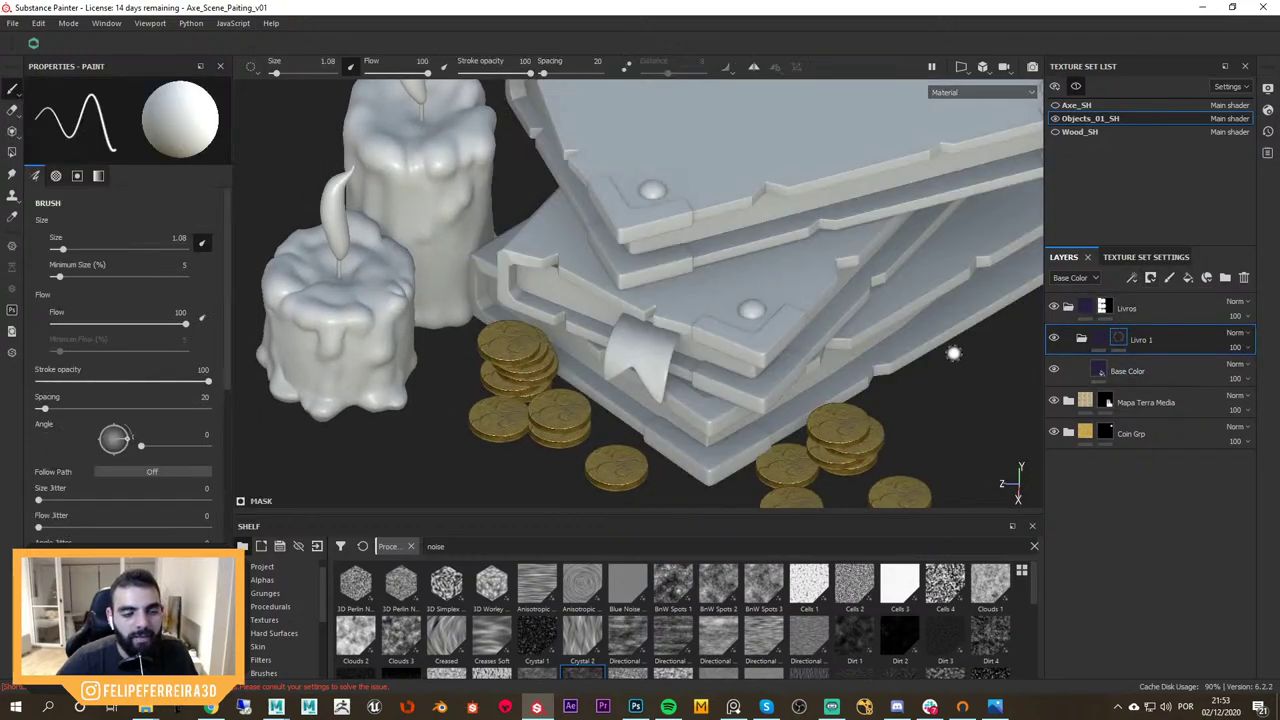
{"action": "key", "text": "4"}
{"action": "mouse_move", "coordinate": [920, 300]}
{"action": "left_mouse_down", "text": "alt"}
{"action": "mouse_move", "coordinate": [814, 314]}
{"action": "mouse_move", "coordinate": [822, 306]}
{"action": "left_mouse_up", "text": "alt"}
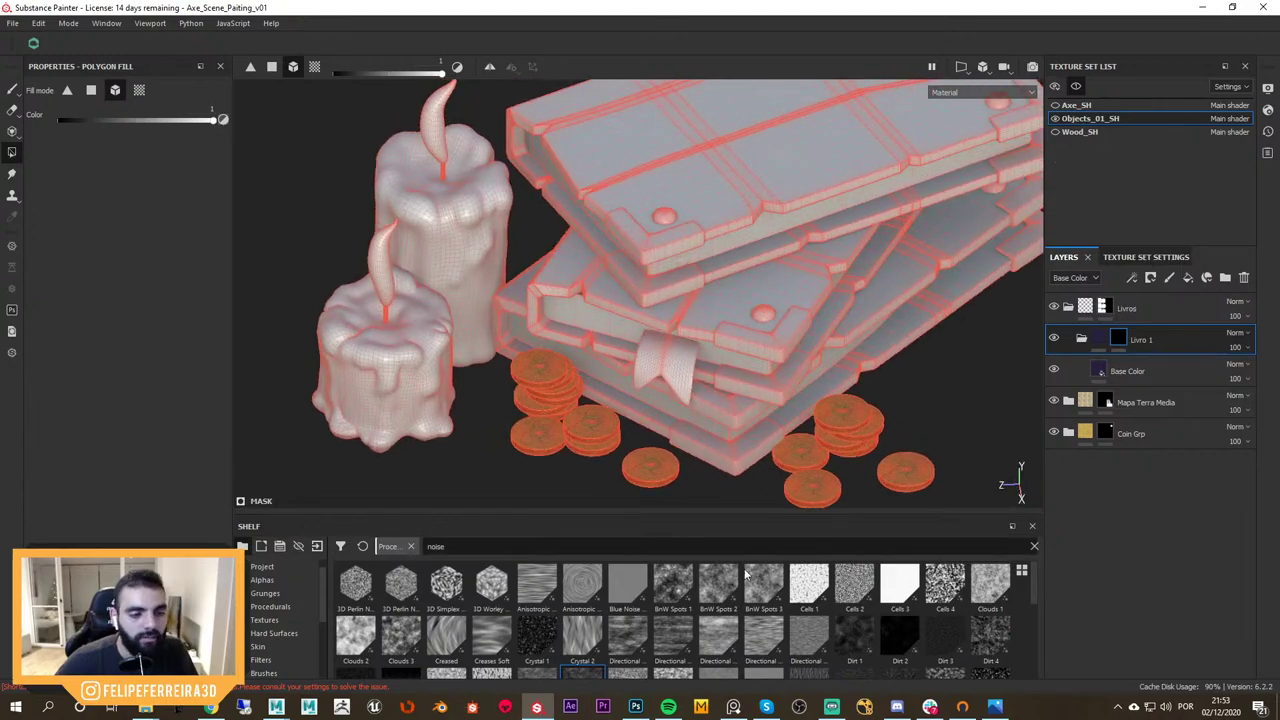
{"action": "right_click_drag", "start_coordinate": [751, 331], "coordinate": [776, 293], "text": "alt"}
{"action": "left_click", "coordinate": [776, 293]}
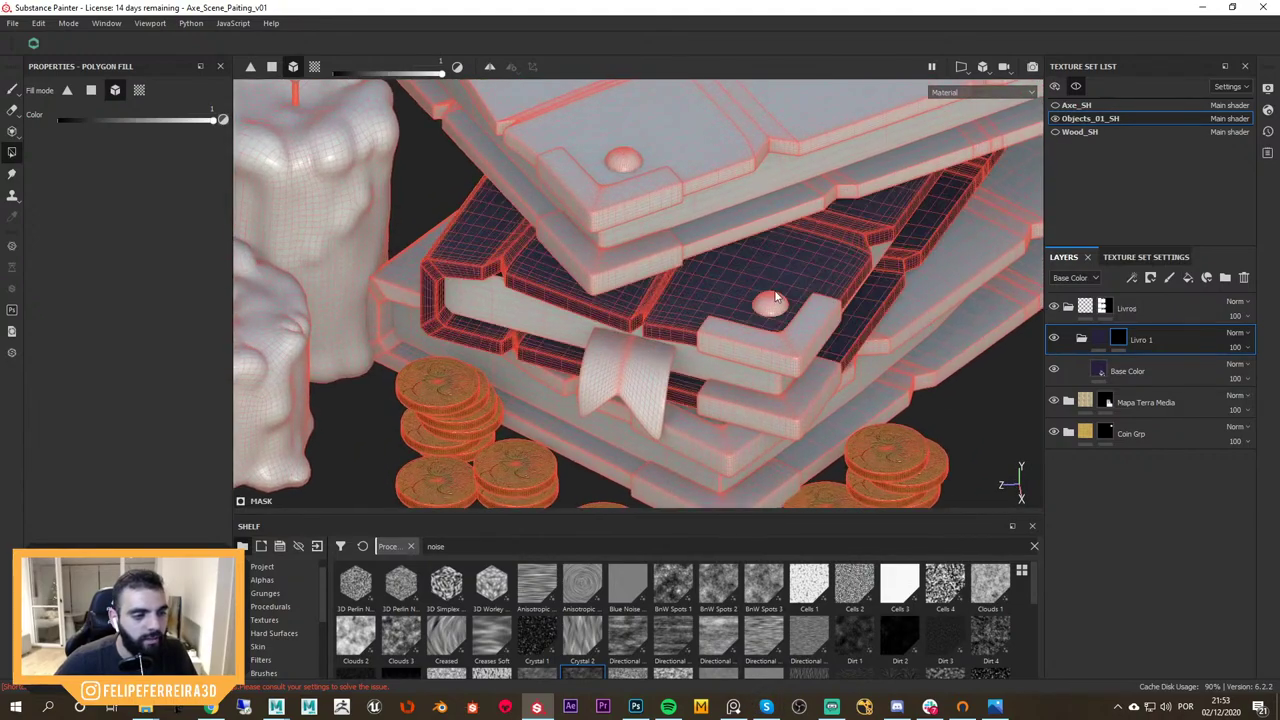
Reveal the middle book's stud, metal corners, pages and ribbon in the Livro 1 mask with Polygon Fill
{"action": "left_click", "coordinate": [771, 298]}
{"action": "left_click", "coordinate": [769, 350]}
{"action": "left_click", "coordinate": [665, 372]}
{"action": "left_click", "coordinate": [706, 375]}
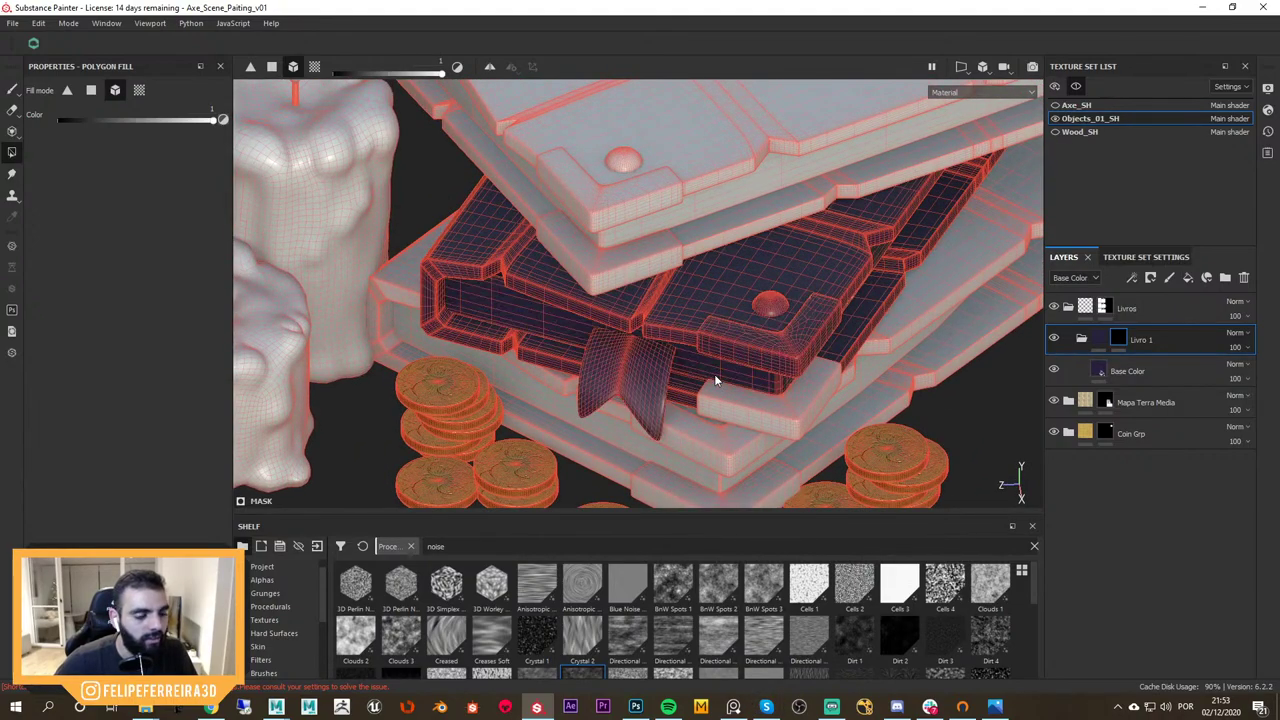
{"action": "right_click_drag", "start_coordinate": [648, 376], "coordinate": [658, 349], "text": "alt"}
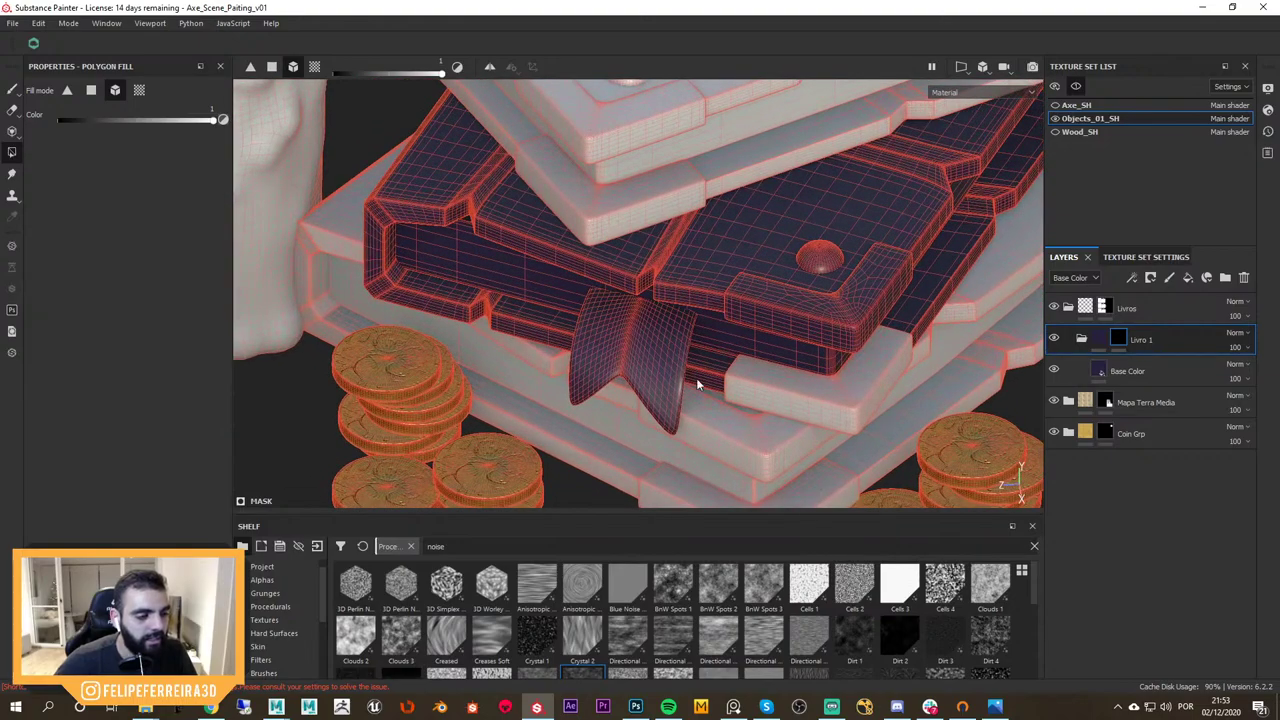
{"action": "left_click_drag", "start_coordinate": [698, 384], "coordinate": [564, 311], "text": "alt"}
{"action": "middle_click_drag", "start_coordinate": [523, 363], "coordinate": [650, 360], "text": "alt"}
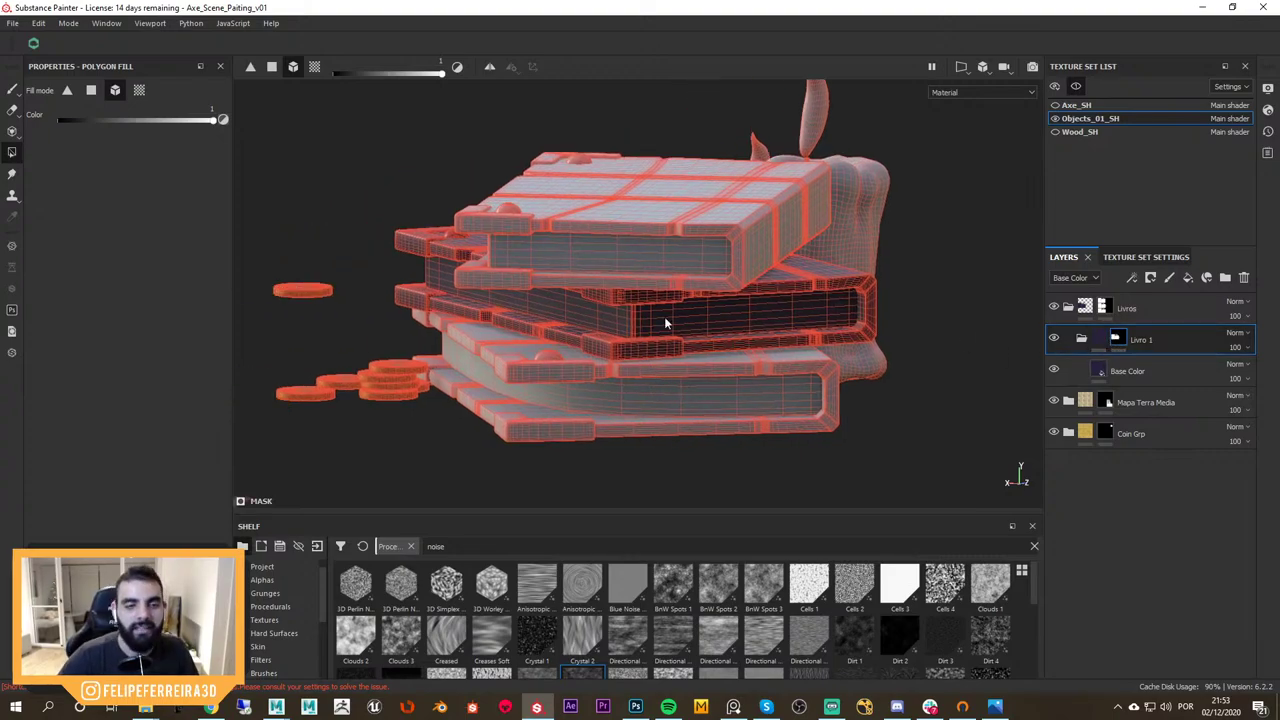
{"action": "mouse_move", "coordinate": [666, 323]}
{"action": "left_mouse_down", "text": "alt"}
{"action": "mouse_move", "coordinate": [920, 286]}
{"action": "mouse_move", "coordinate": [842, 330]}
{"action": "mouse_move", "coordinate": [863, 369]}
{"action": "mouse_move", "coordinate": [826, 341]}
{"action": "mouse_move", "coordinate": [751, 349]}
{"action": "mouse_move", "coordinate": [749, 366]}
{"action": "mouse_move", "coordinate": [684, 349]}
{"action": "left_mouse_up", "text": "alt"}
{"action": "key", "text": "1"}
{"action": "right_click_drag", "start_coordinate": [684, 349], "coordinate": [914, 393], "text": "alt"}
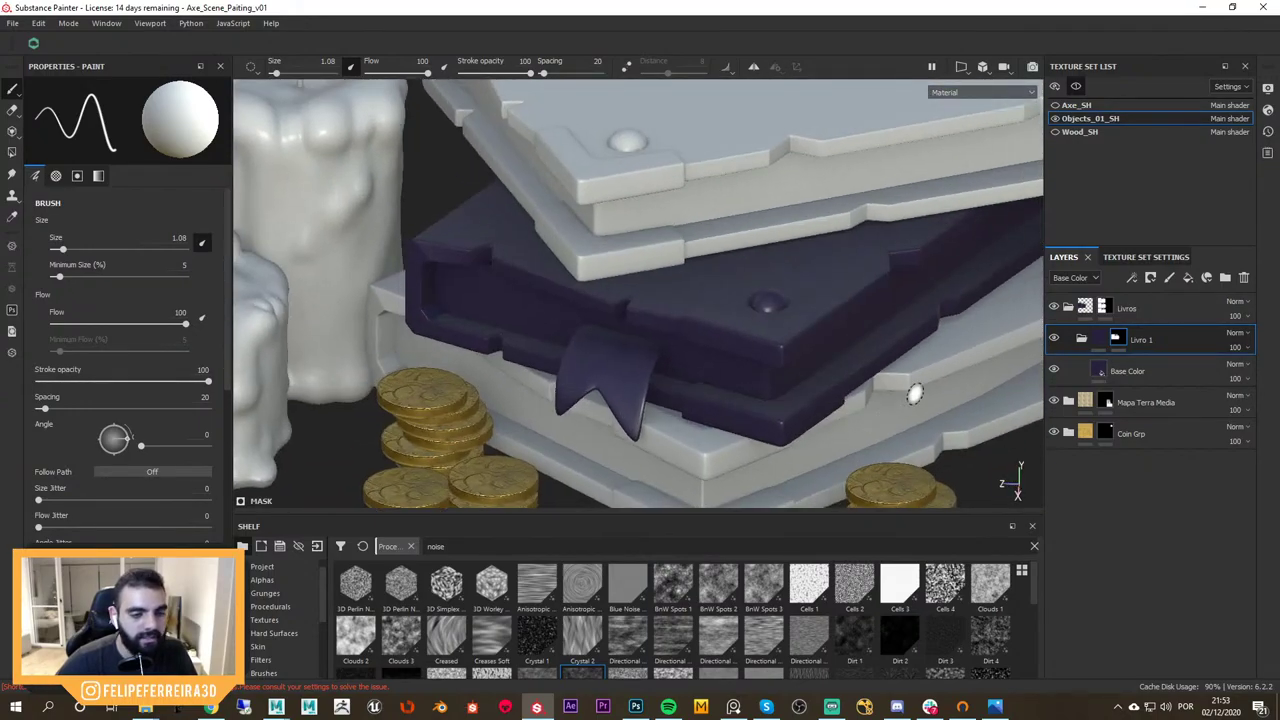
Compare the Livros and Livro 1 folder masks in the mask view and return to the material view
{"action": "left_click", "coordinate": [1137, 372]}
{"action": "right_click_drag", "start_coordinate": [775, 322], "coordinate": [990, 388], "text": "alt"}
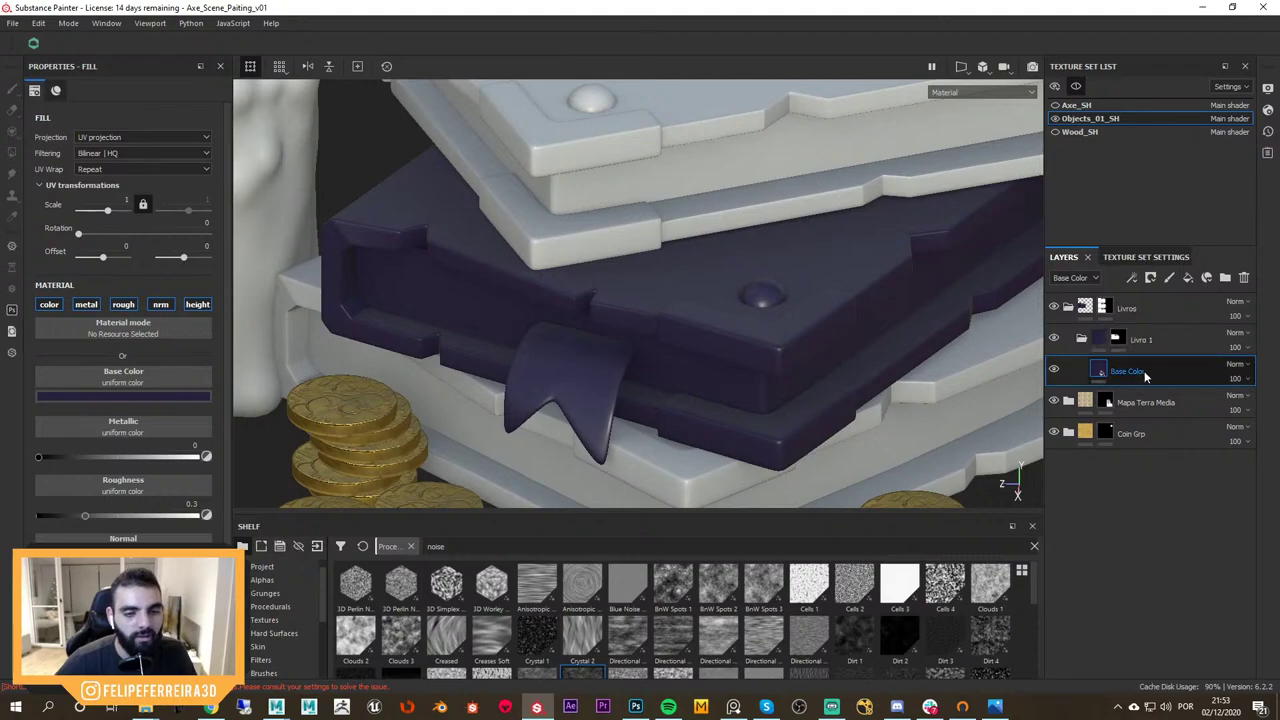
{"action": "left_click_drag", "start_coordinate": [758, 321], "coordinate": [867, 368], "text": "alt"}
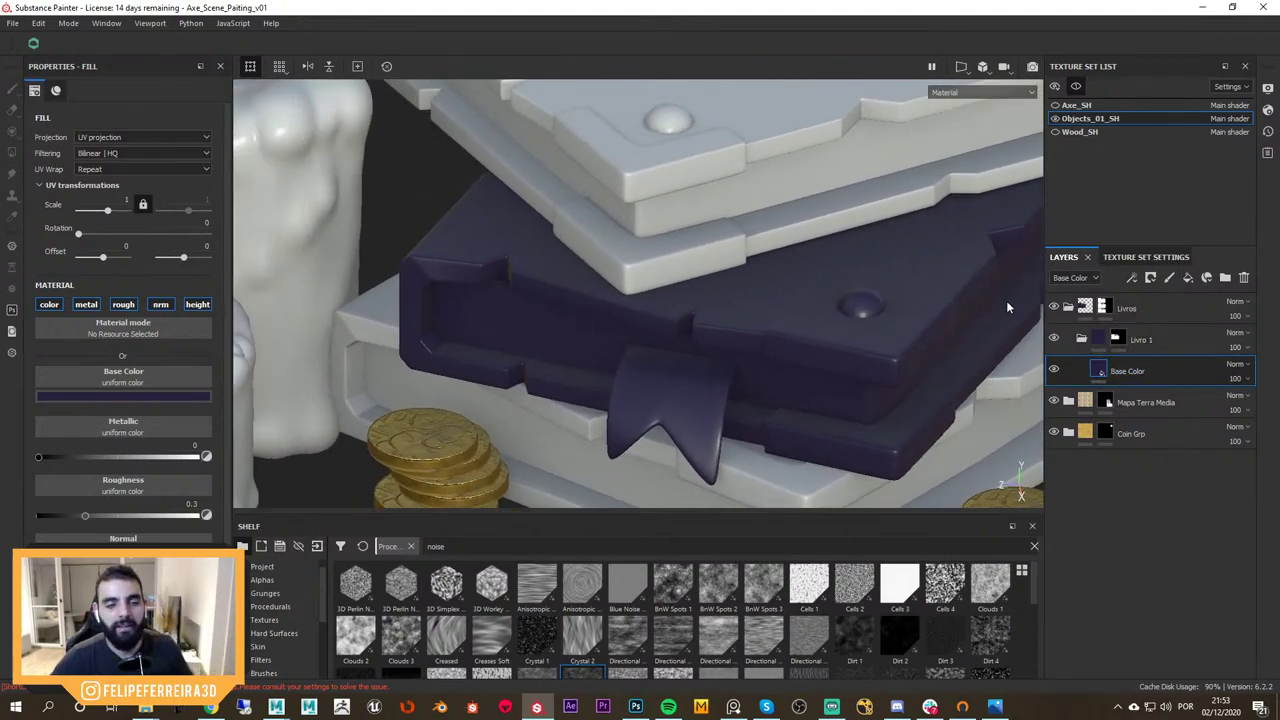
{"action": "left_click", "coordinate": [1103, 308], "text": "alt"}
{"action": "left_click_drag", "start_coordinate": [750, 104], "coordinate": [846, 260], "text": "alt"}
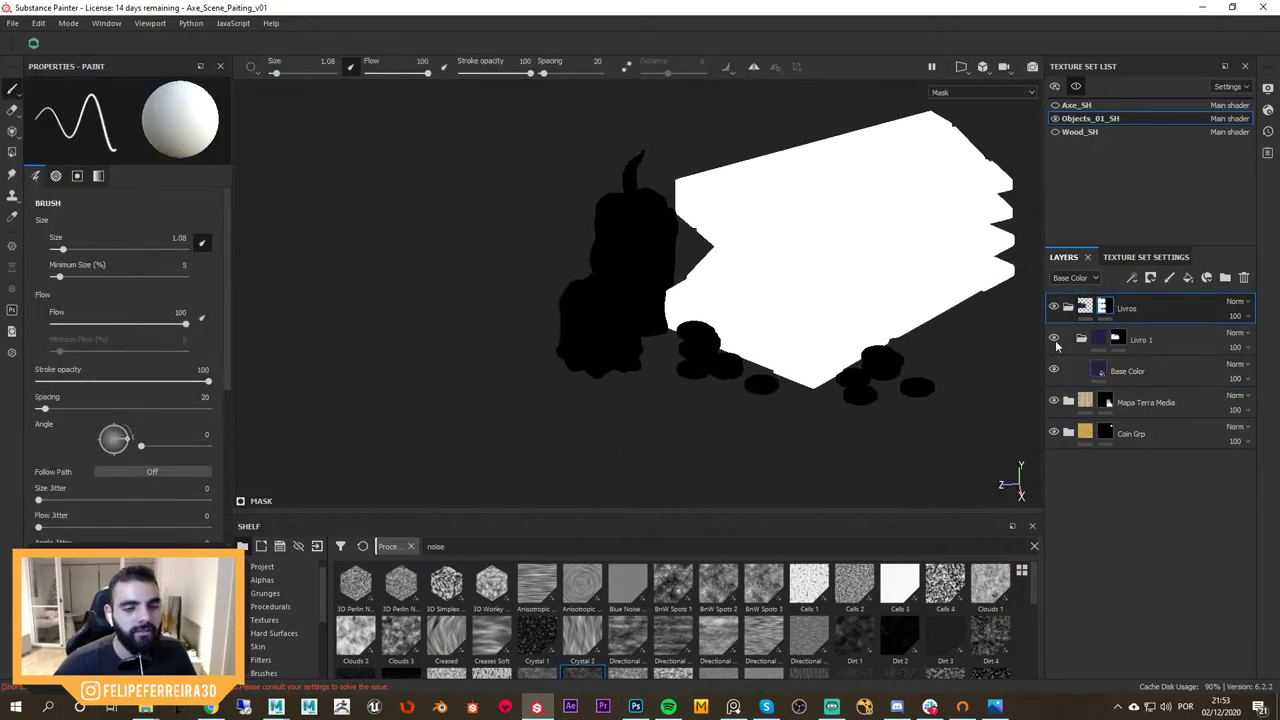
{"action": "left_click", "coordinate": [1118, 340], "text": "alt"}
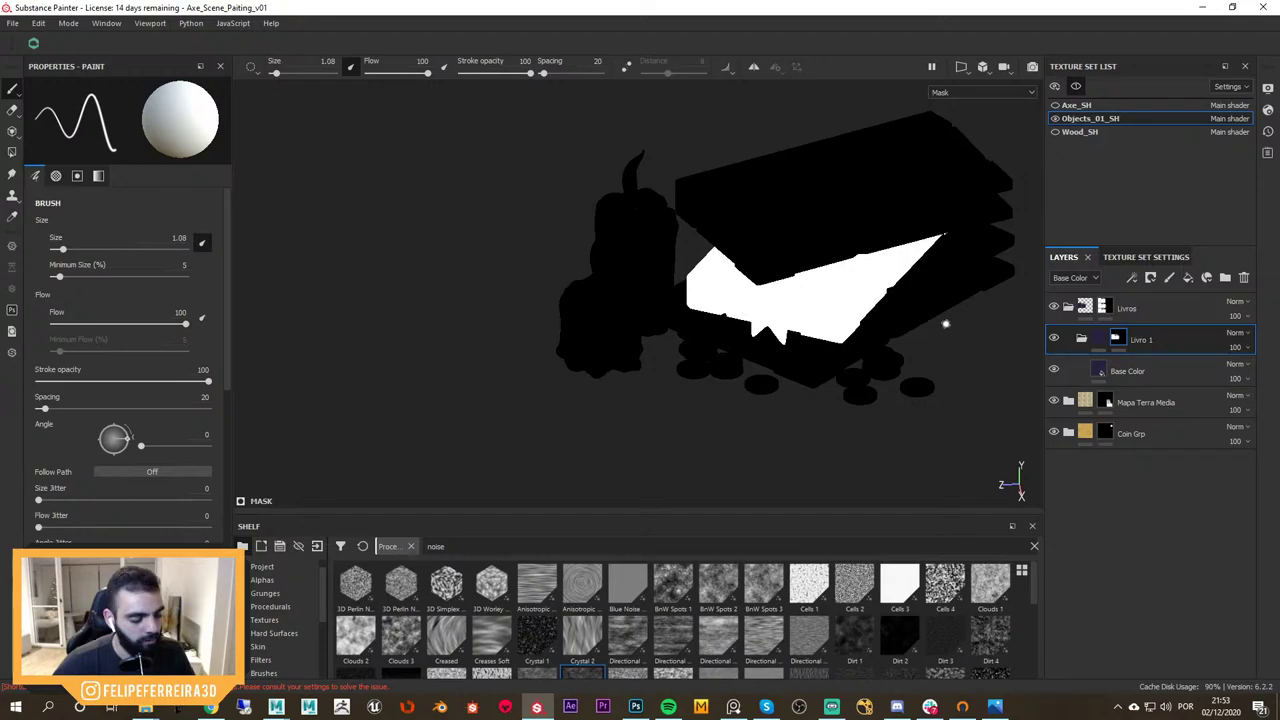
{"action": "key", "text": "m"}
Create a smart mask from the Livro 1 folder's mask
{"action": "scroll", "coordinate": [943, 336], "scroll_direction": "up", "scroll_amount": 3}
{"action": "right_click", "coordinate": [1118, 340]}
{"action": "left_click", "coordinate": [1200, 371]}
{"action": "left_click_drag", "start_coordinate": [963, 346], "coordinate": [994, 352], "text": "alt"}
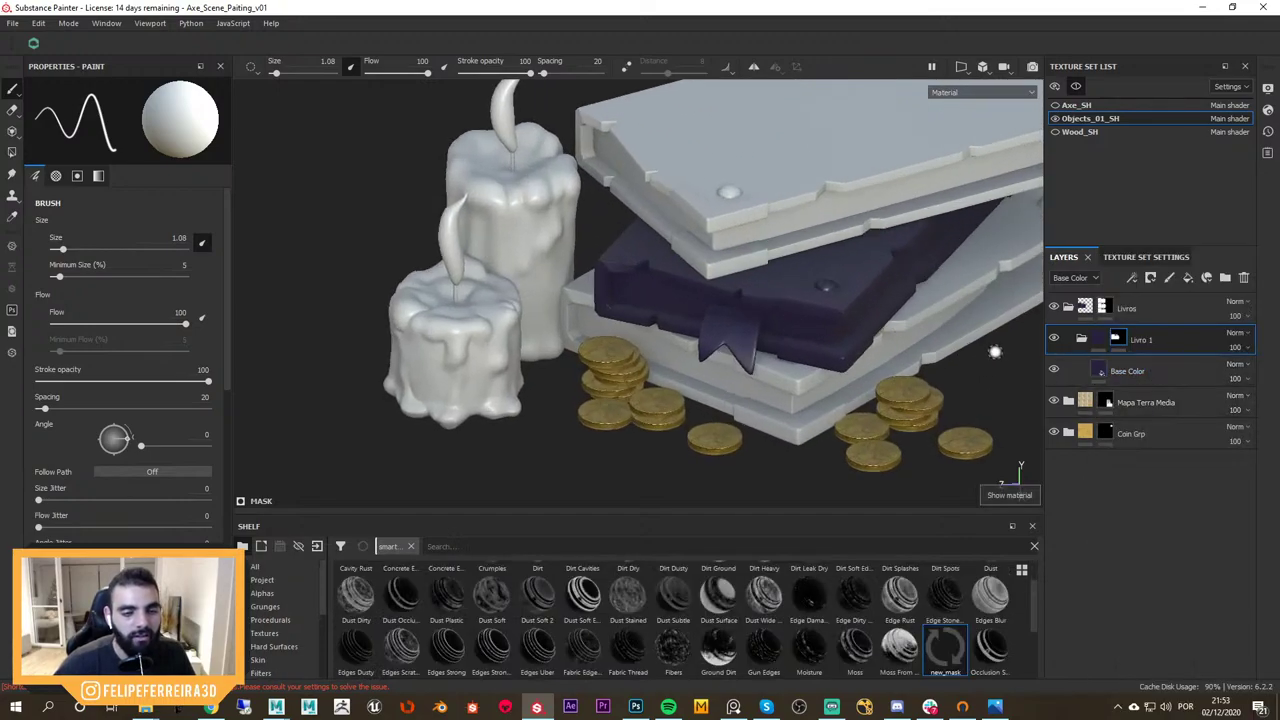
{"action": "scroll", "coordinate": [915, 336], "scroll_direction": "up", "scroll_amount": 1}
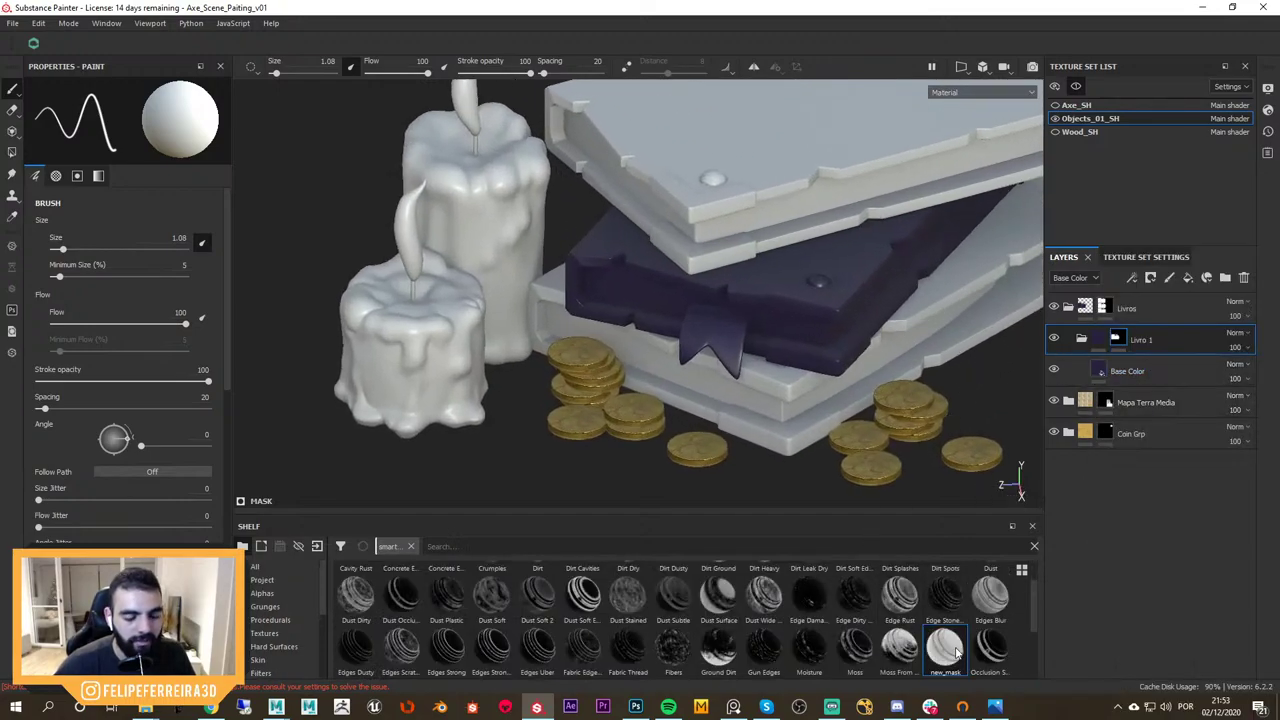
{"action": "left_click", "coordinate": [1148, 372]}
{"action": "scroll", "coordinate": [984, 353], "scroll_direction": "up", "scroll_amount": 3}
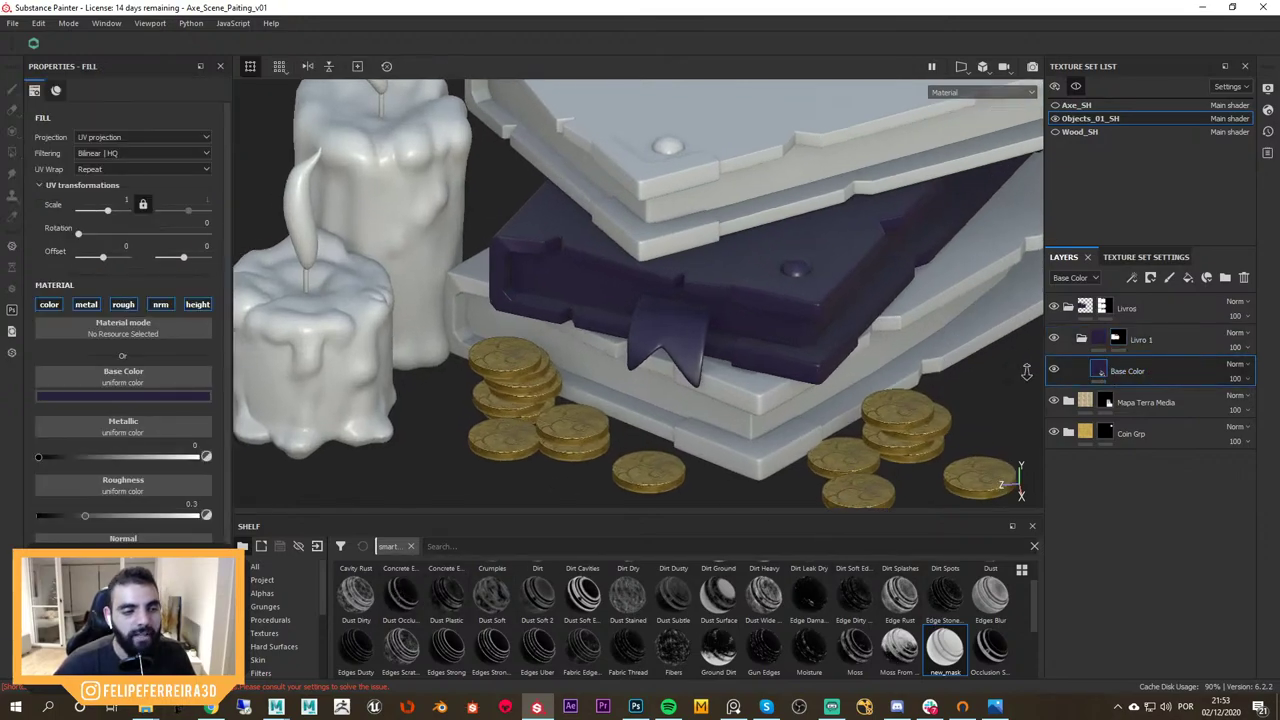
{"action": "left_click", "coordinate": [1172, 279]}
{"action": "left_click", "coordinate": [1180, 308]}
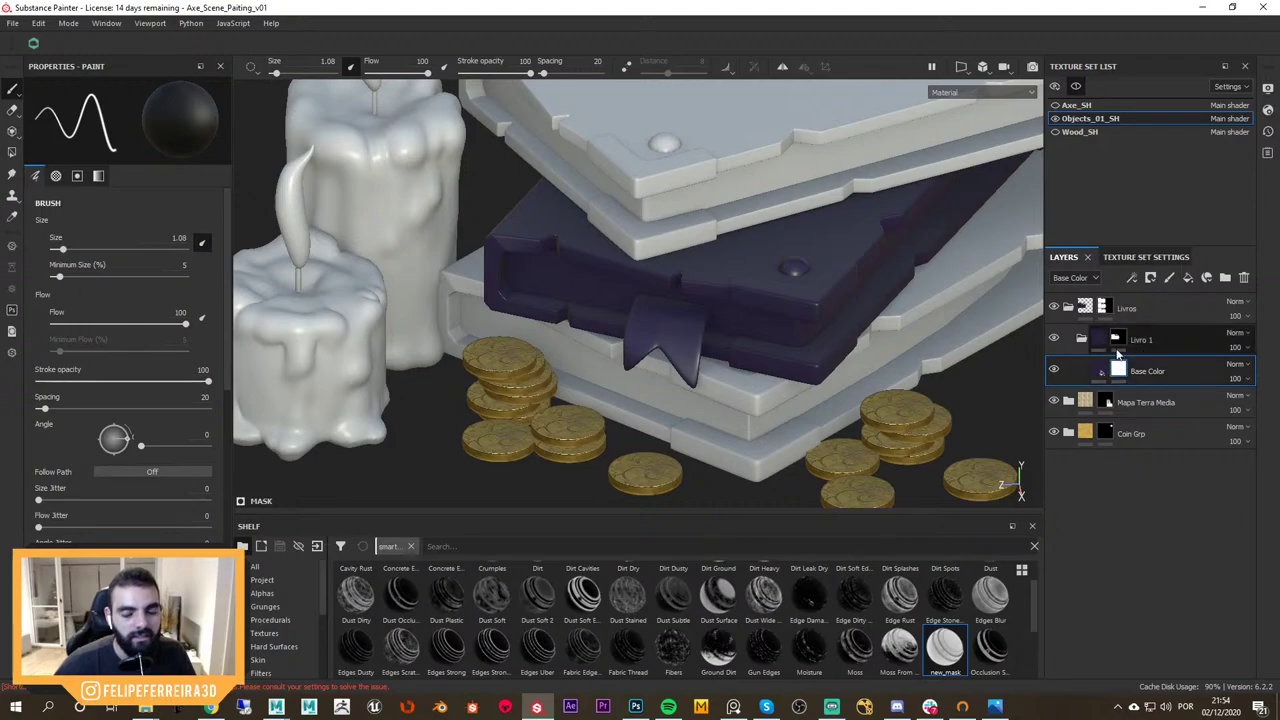
{"action": "key", "text": "ctrl+z"}
Try masking the Base Color layer directly with a black mask, revealing only the middle book's cover with Polygon Fill
{"action": "left_click", "coordinate": [1151, 279]}
{"action": "left_click", "coordinate": [1168, 319]}
{"action": "key", "text": "4"}
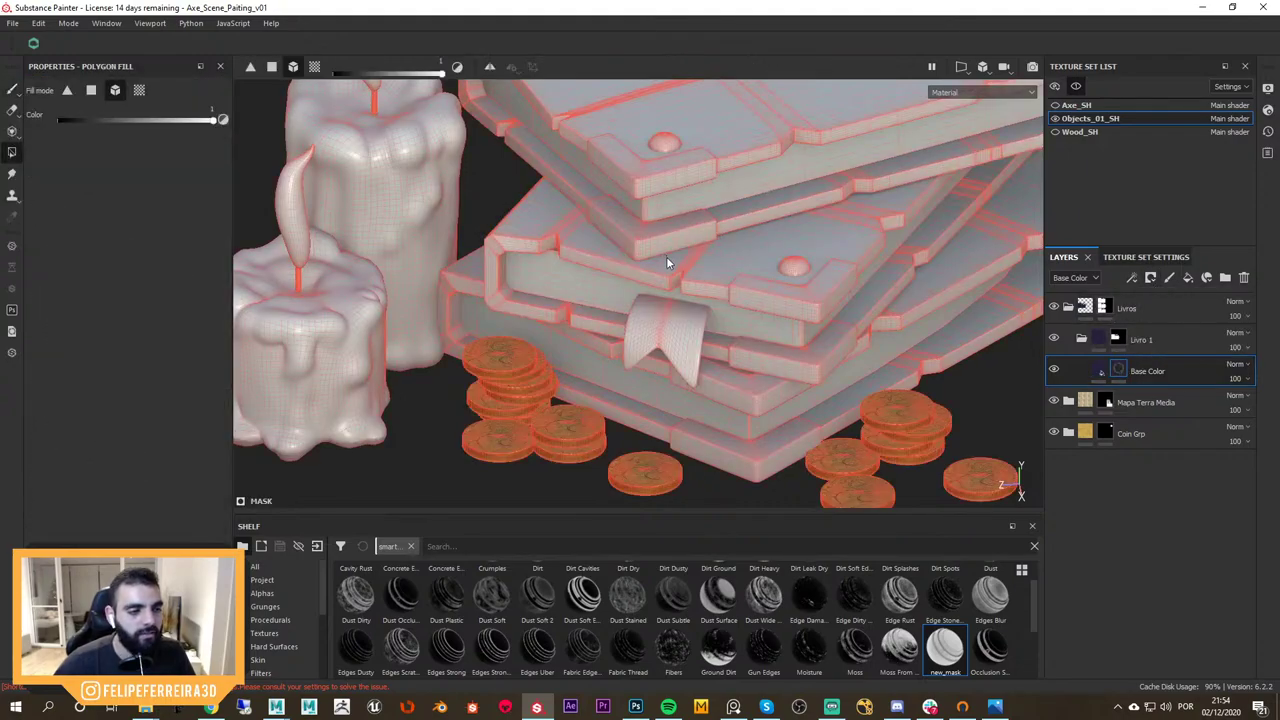
{"action": "left_click", "coordinate": [667, 264]}
{"action": "key", "text": "1"}
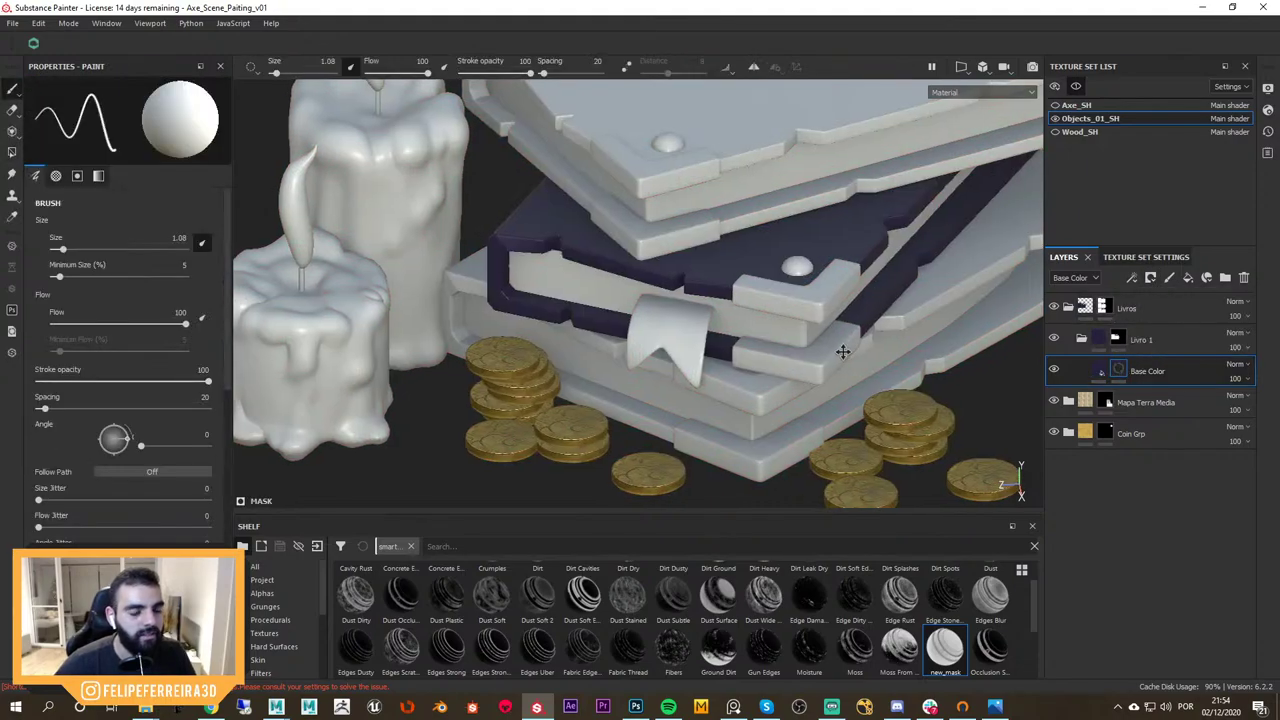
{"action": "mouse_move", "coordinate": [843, 351]}
{"action": "left_mouse_down", "text": "alt"}
{"action": "mouse_move", "coordinate": [759, 335]}
{"action": "mouse_move", "coordinate": [825, 350]}
{"action": "left_mouse_up", "text": "alt"}
{"action": "scroll", "coordinate": [792, 332], "scroll_direction": "up", "scroll_amount": 3}
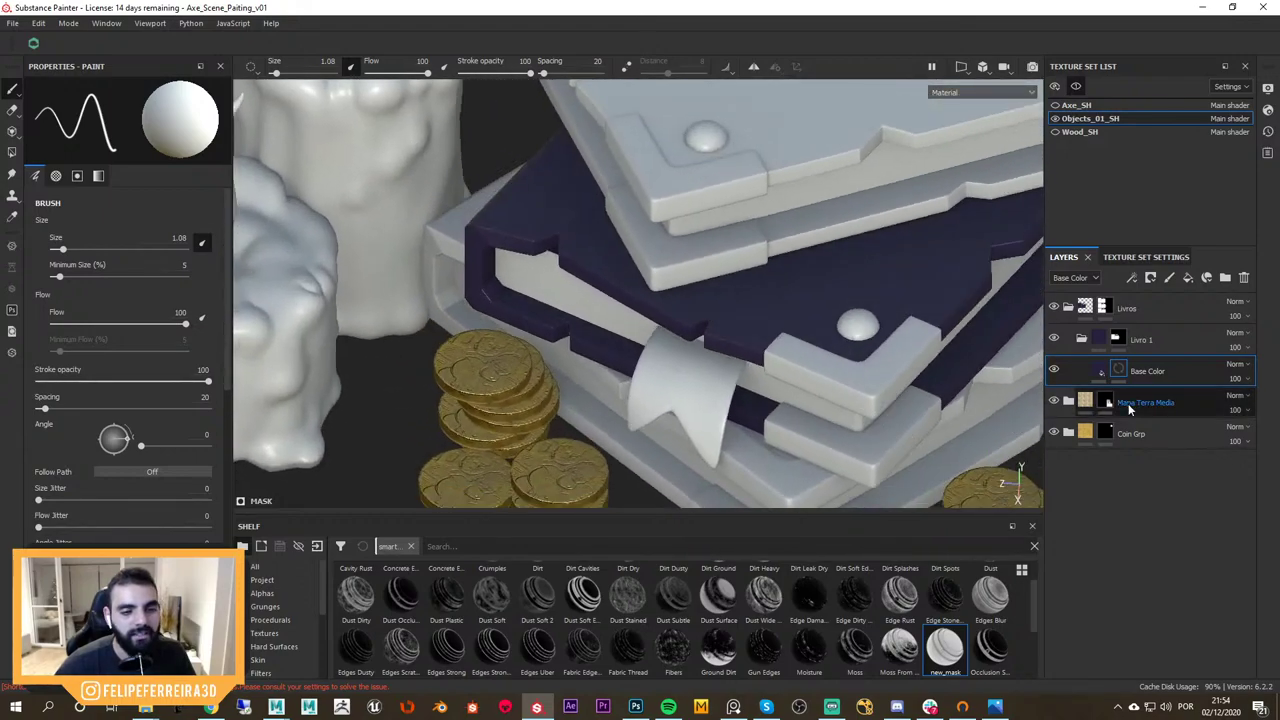
{"action": "scroll", "coordinate": [824, 292], "scroll_direction": "up", "scroll_amount": 2}
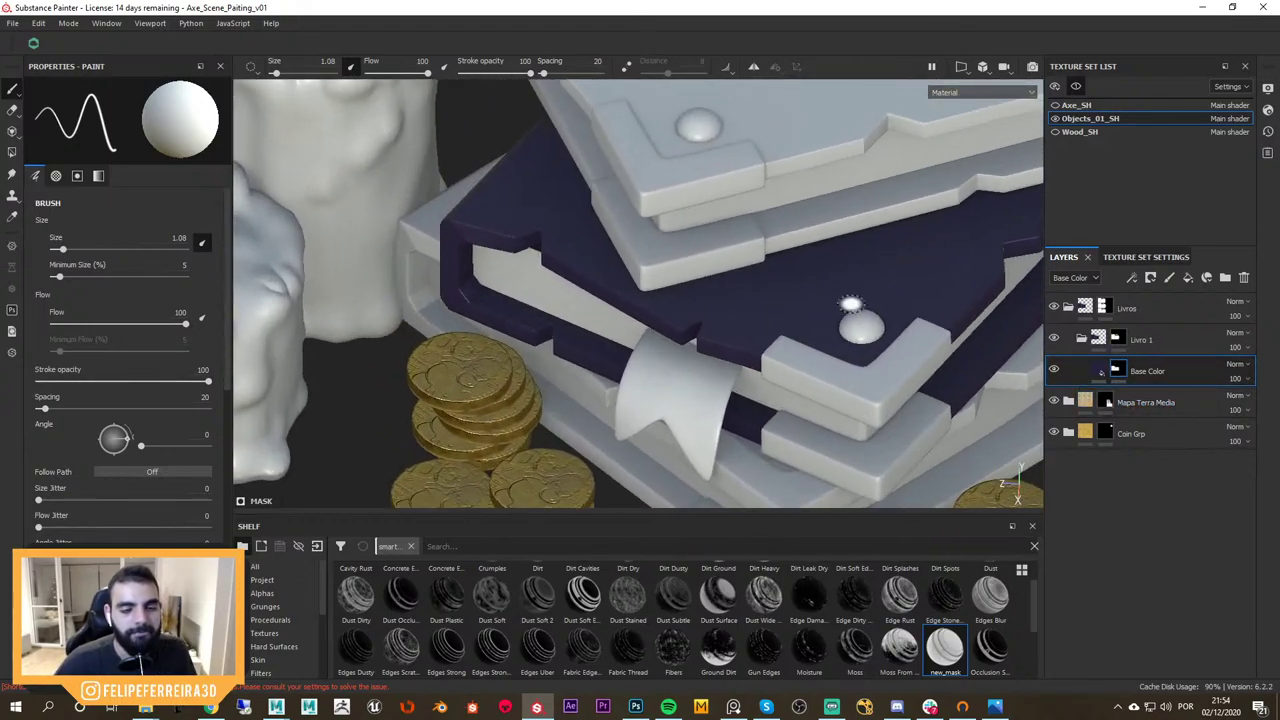
Undo the cover fill and the black mask on the Base Color layer
{"action": "key", "text": "ctrl+z"}
{"action": "middle_click_drag", "start_coordinate": [932, 335], "coordinate": [940, 309], "text": "alt"}
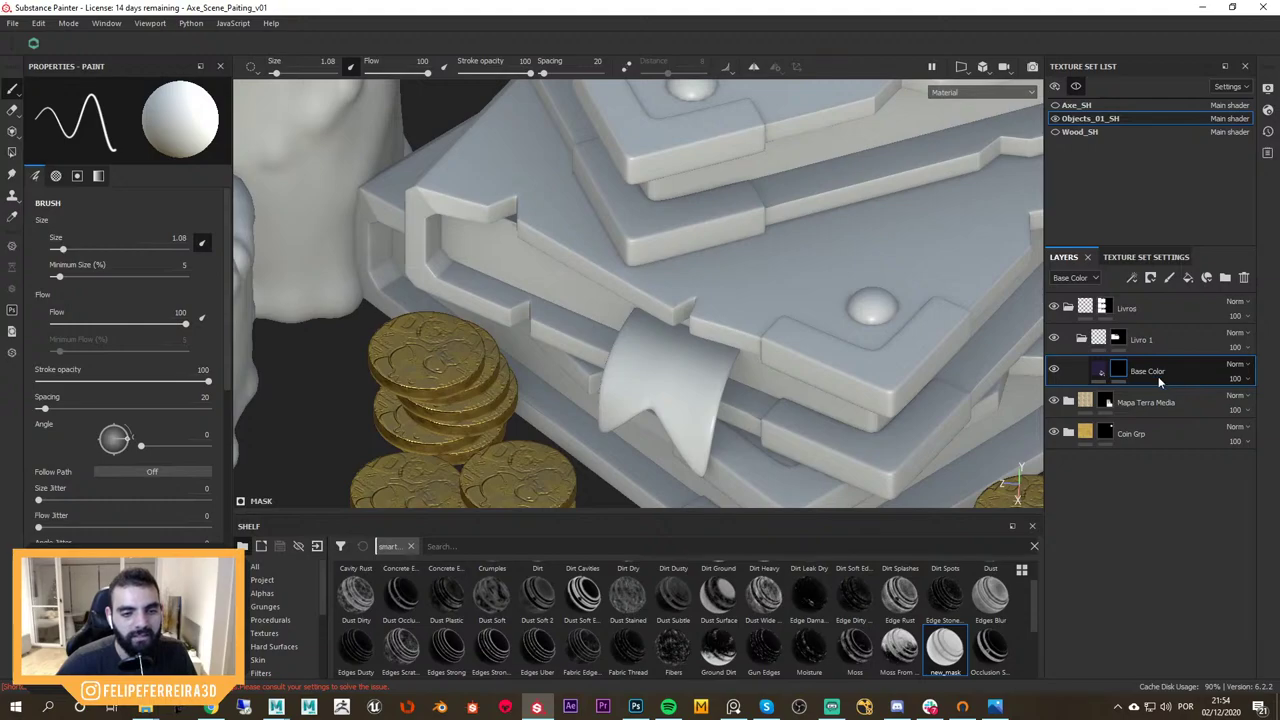
{"action": "scroll", "coordinate": [898, 334], "scroll_direction": "up", "scroll_amount": 1}
{"action": "key", "text": "ctrl+z"}
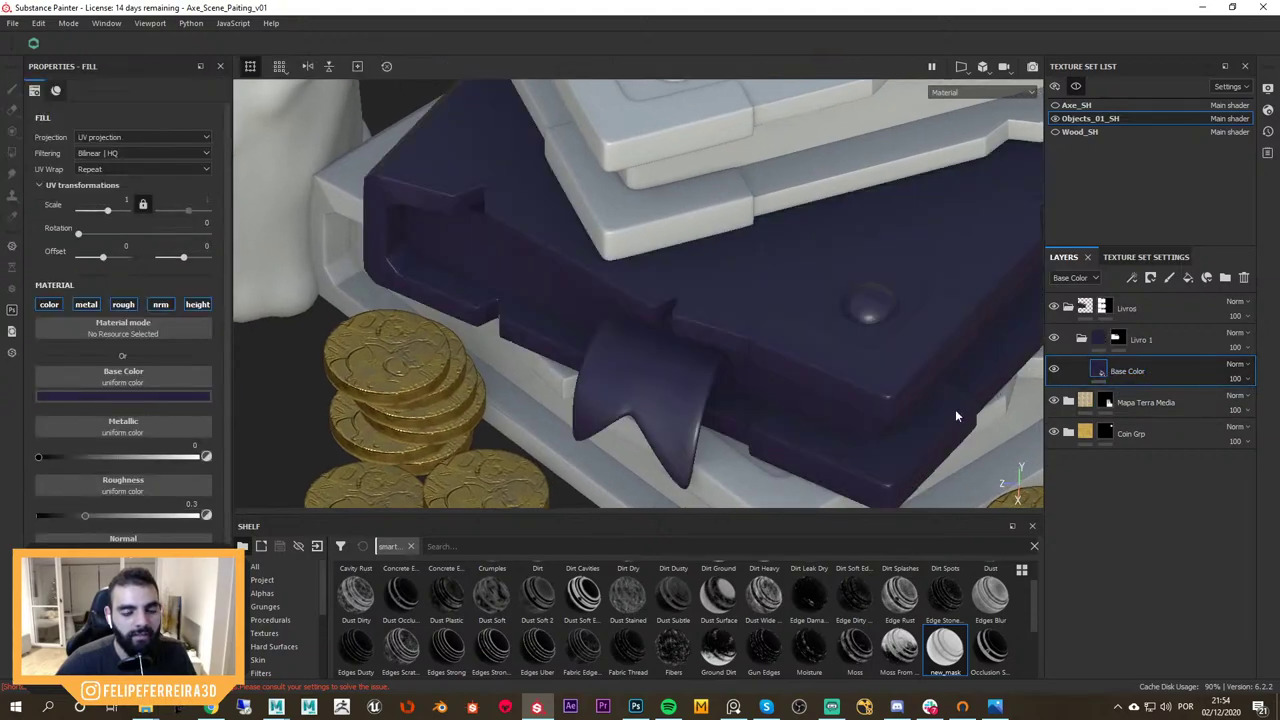
Group the Base Color fill into a Capa Dura subfolder and black-mask it to reveal only the middle book's cover with mesh-mode Polygon Fill
{"action": "key", "text": "ctrl+g"}
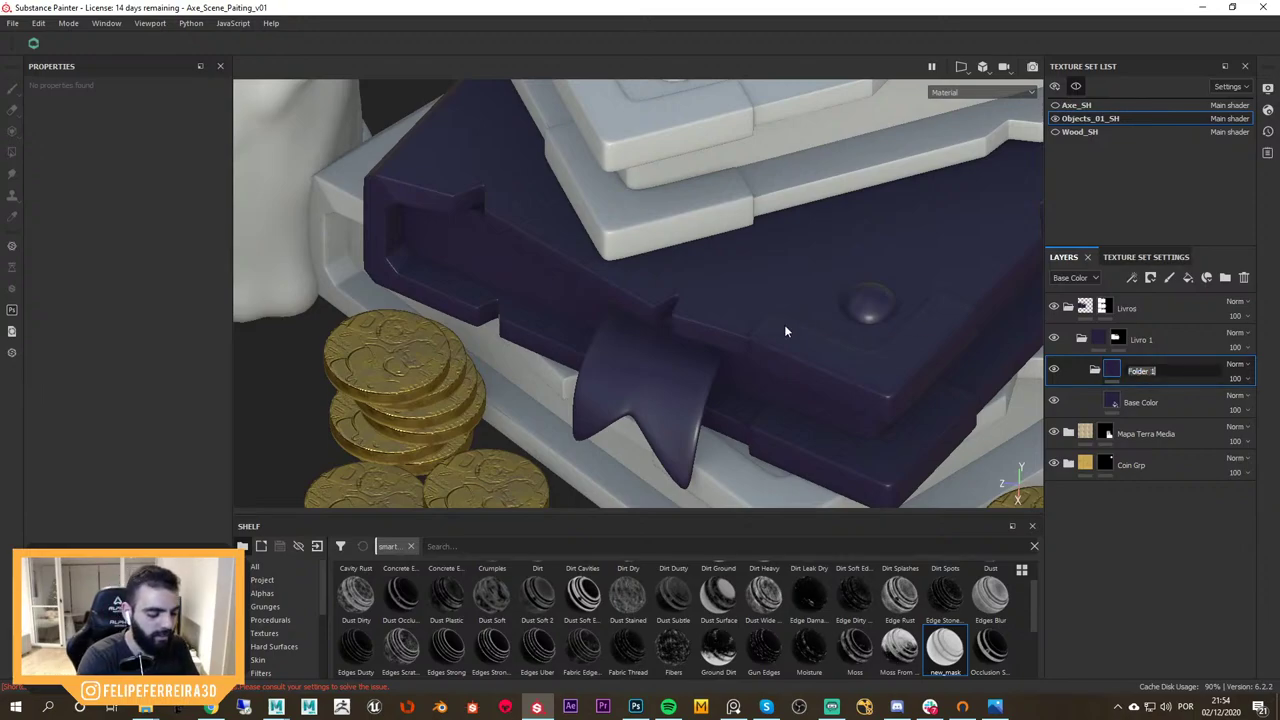
{"action": "key", "text": "Return"}
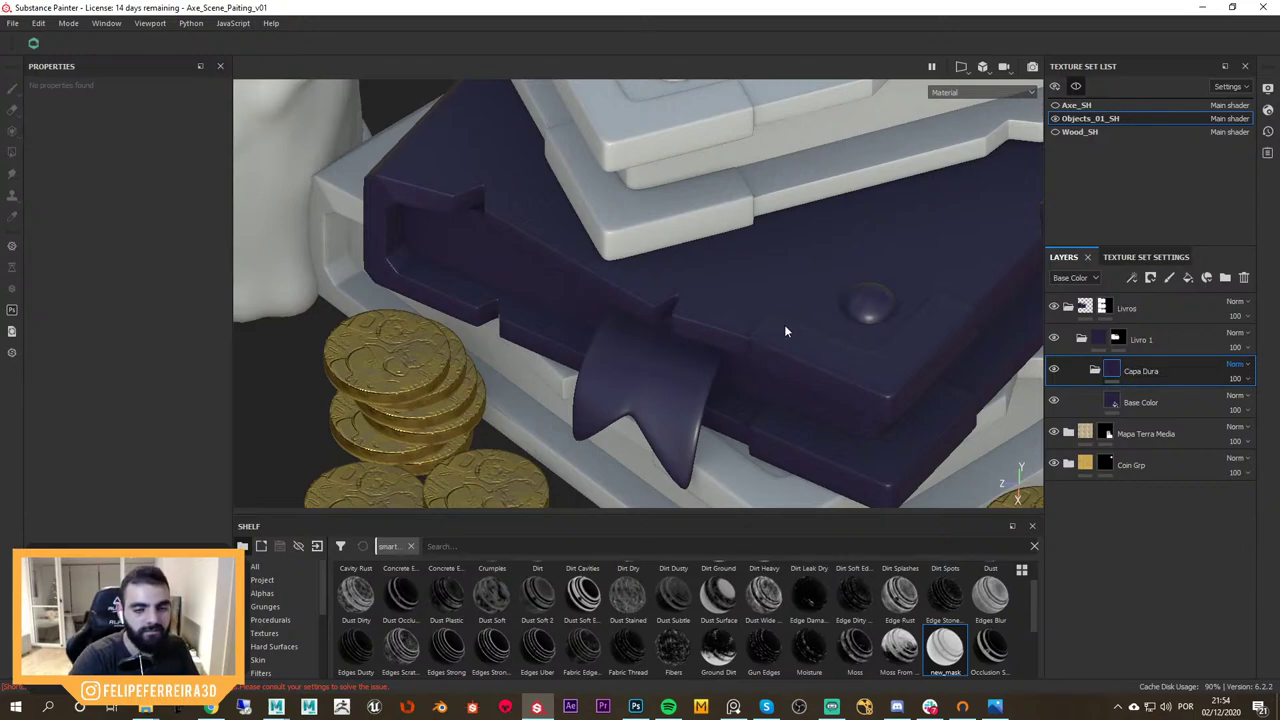
{"action": "left_click", "coordinate": [1151, 277]}
{"action": "left_click", "coordinate": [1180, 295]}
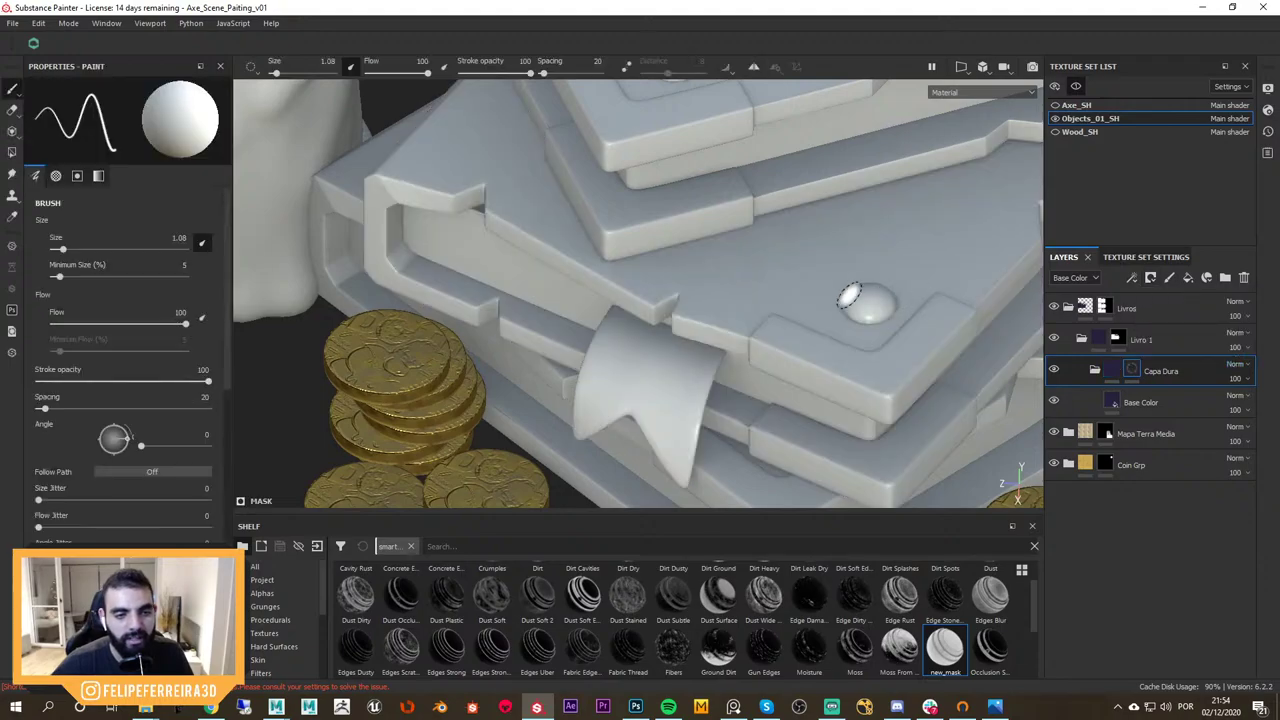
{"action": "key", "text": "j"}
{"action": "left_click", "coordinate": [793, 288]}
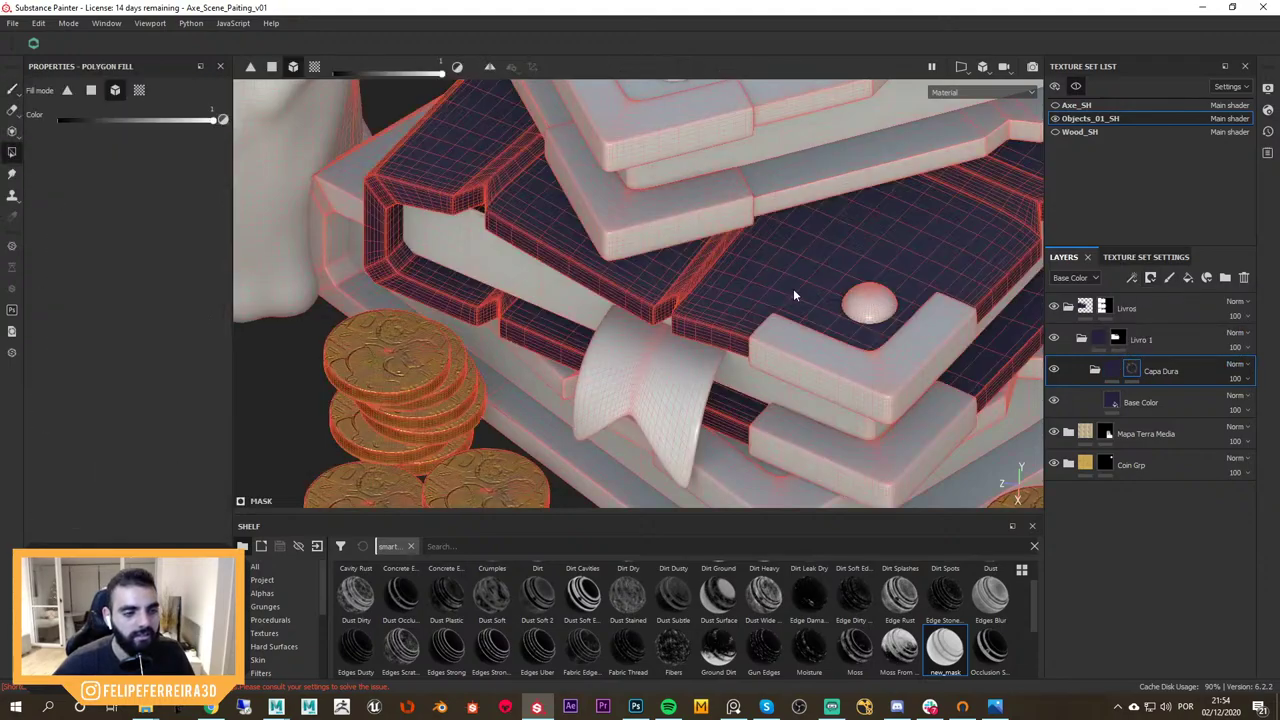
{"action": "key", "text": "1"}
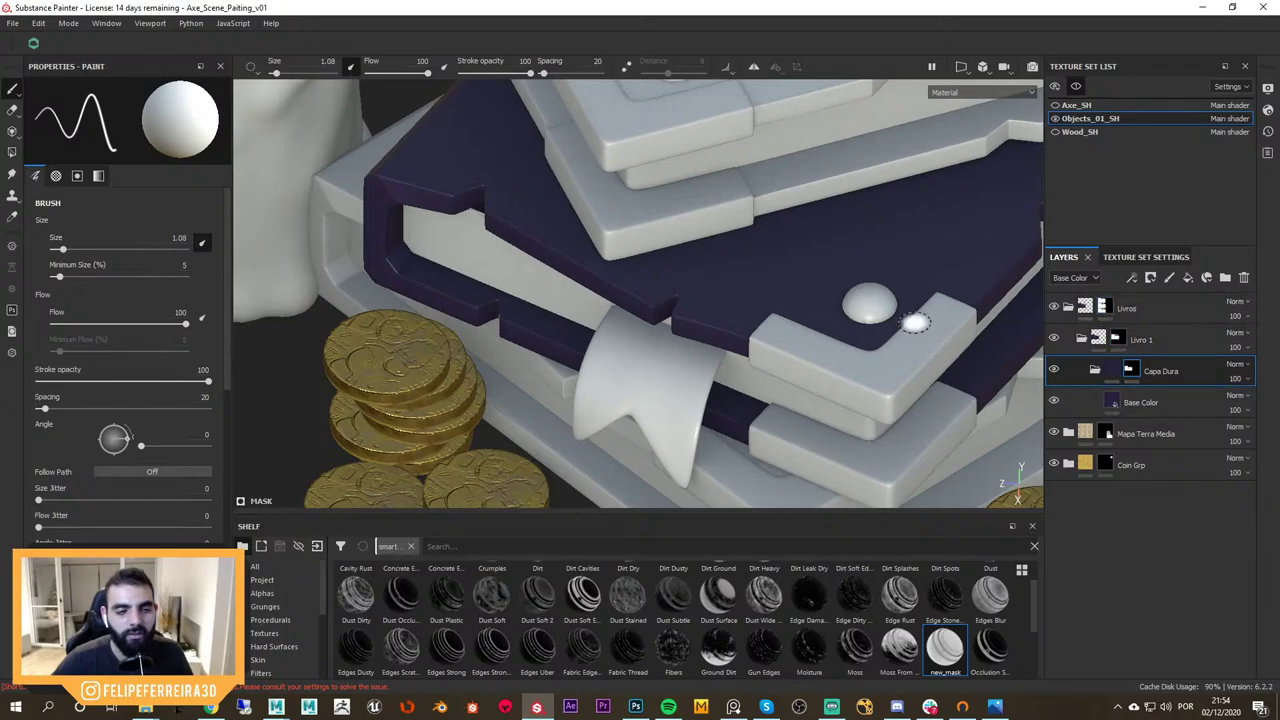
{"action": "middle_click_drag", "start_coordinate": [898, 337], "coordinate": [868, 307], "text": "alt"}
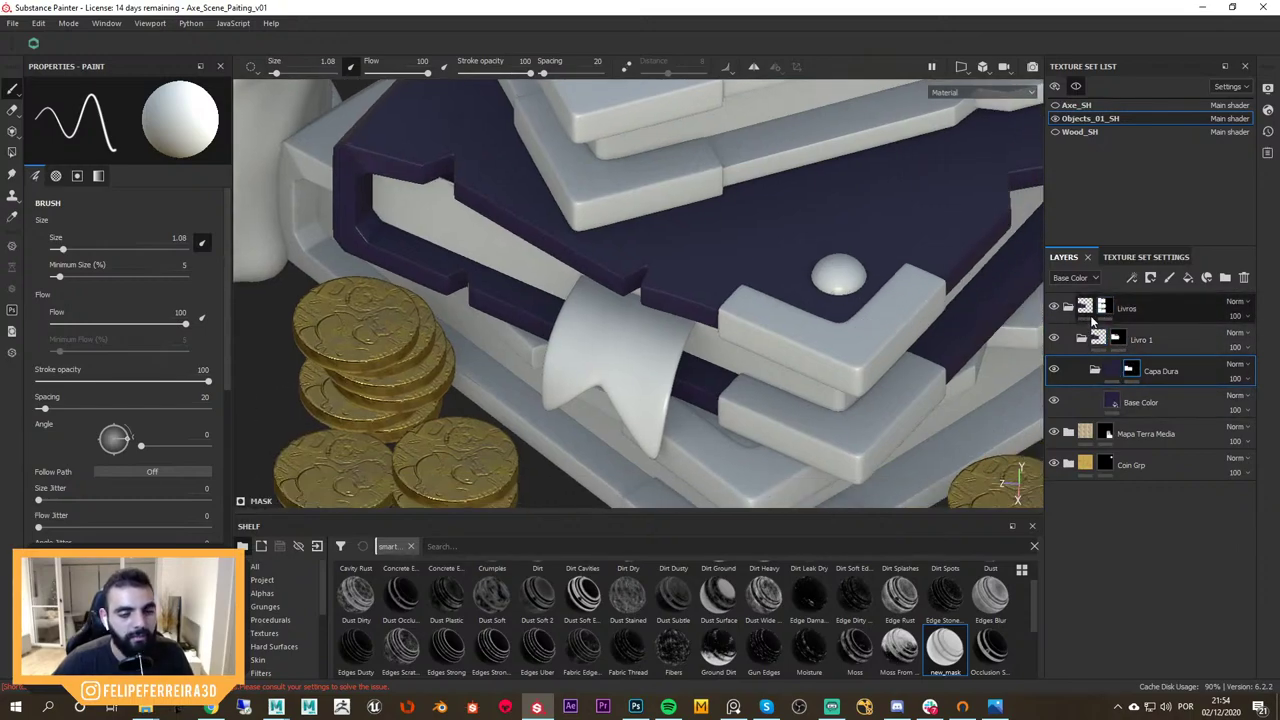
{"action": "right_click_drag", "start_coordinate": [900, 349], "coordinate": [836, 246], "text": "alt"}
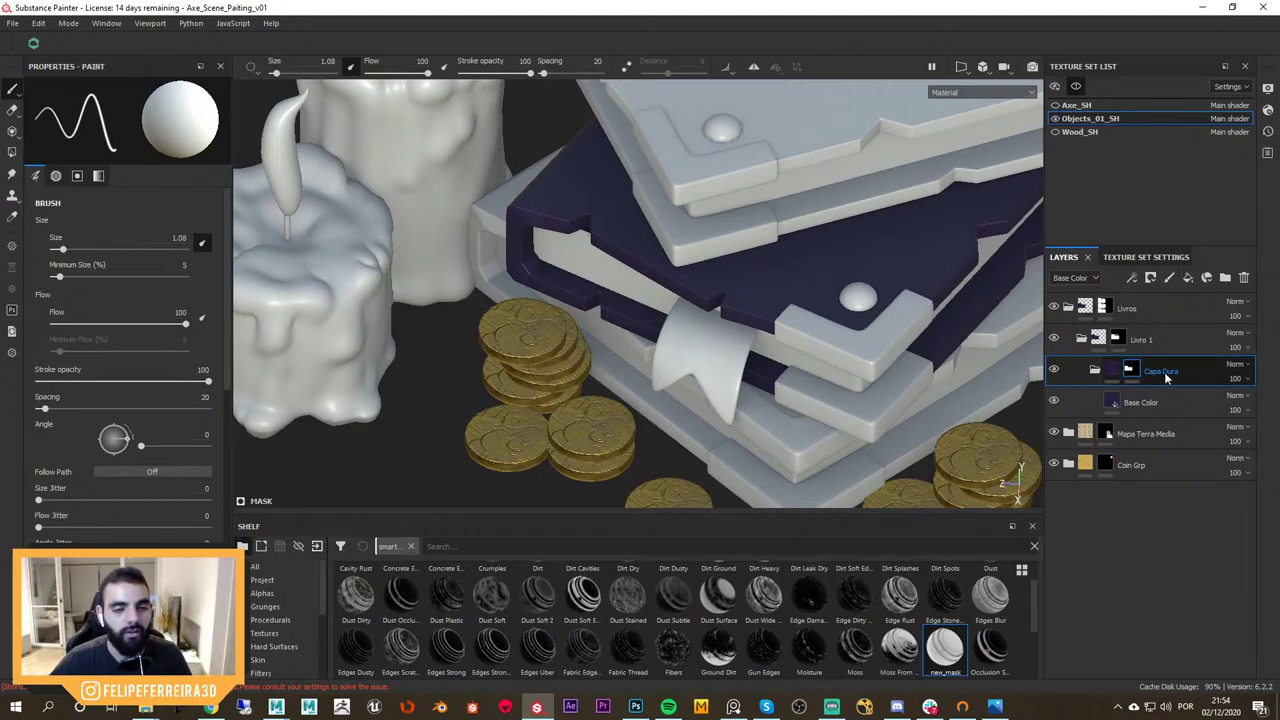
Select the Base Color layer and examine the reference board's purple book cover, worn edges, metal corners and ribbon up close
{"action": "left_click", "coordinate": [1150, 405]}
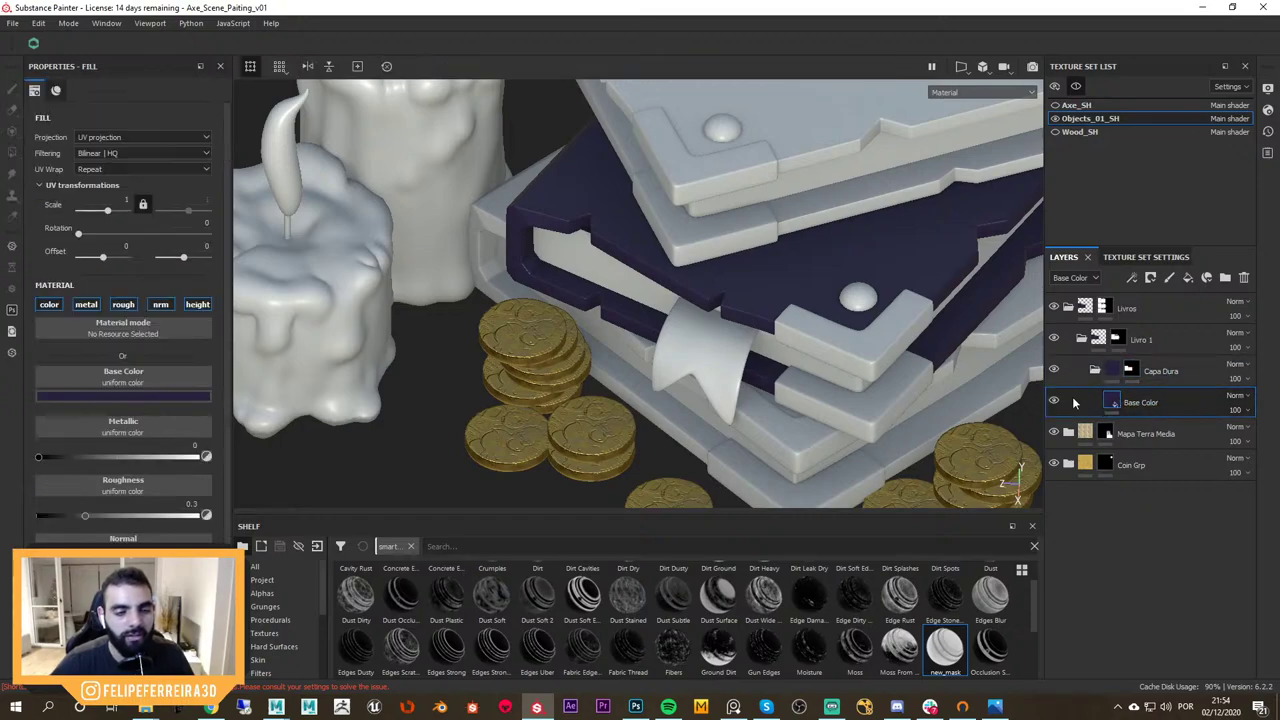
{"action": "left_click_drag", "start_coordinate": [912, 336], "coordinate": [928, 323], "text": "alt"}
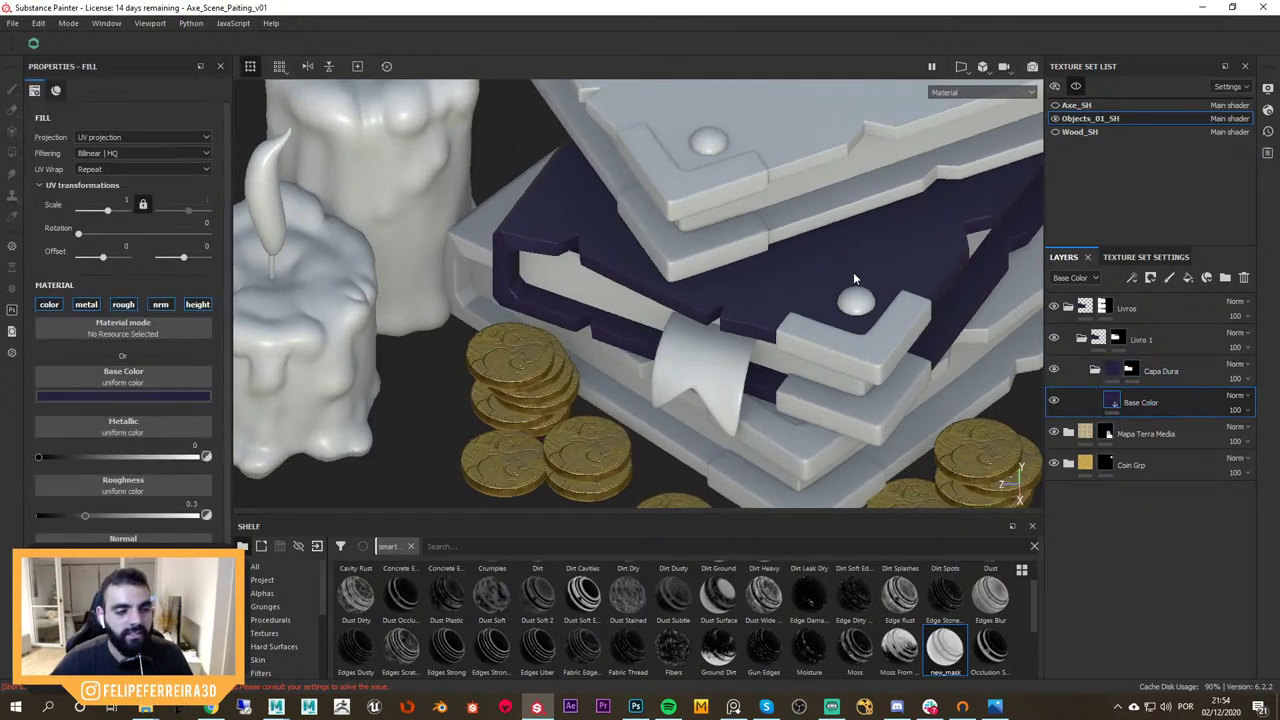
{"action": "left_click_drag", "start_coordinate": [853, 278], "coordinate": [887, 282], "text": "alt"}
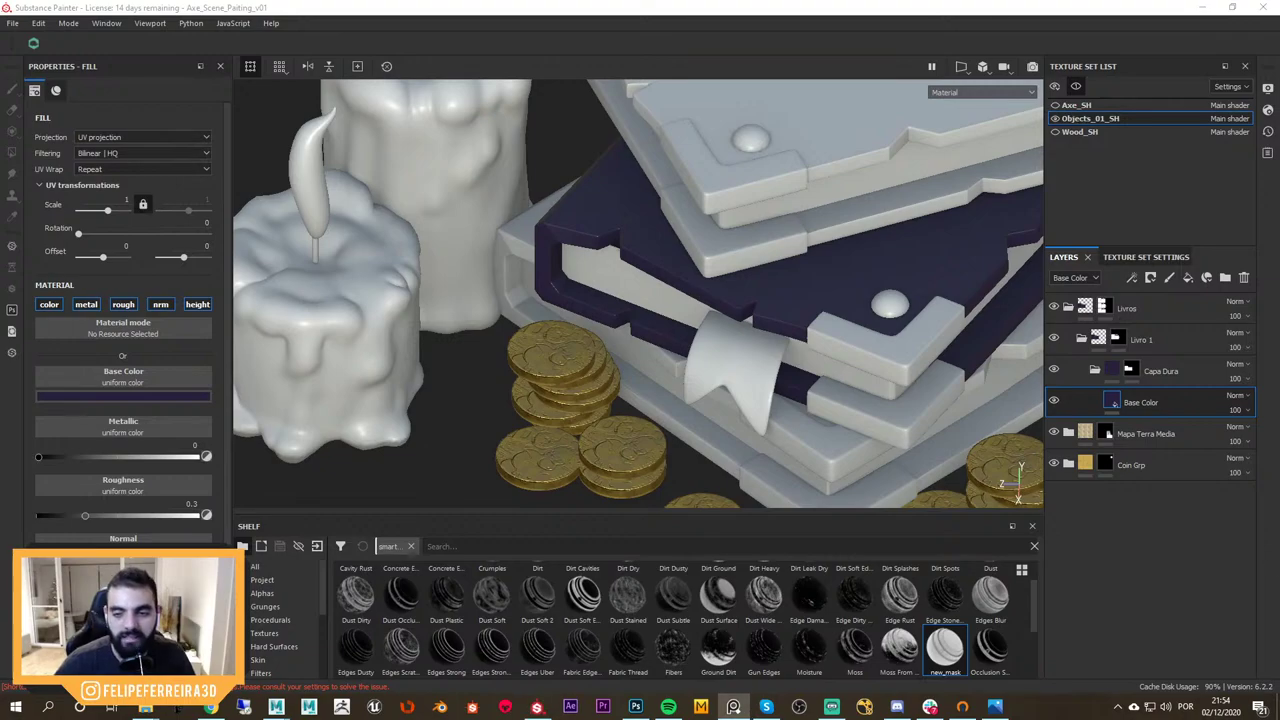
{"action": "left_click", "coordinate": [734, 706]}
{"action": "scroll", "coordinate": [577, 346], "scroll_direction": "up", "scroll_amount": 5}
{"action": "middle_click_drag", "start_coordinate": [577, 346], "coordinate": [654, 364]}
{"action": "scroll", "coordinate": [666, 405], "scroll_direction": "down", "scroll_amount": 1}
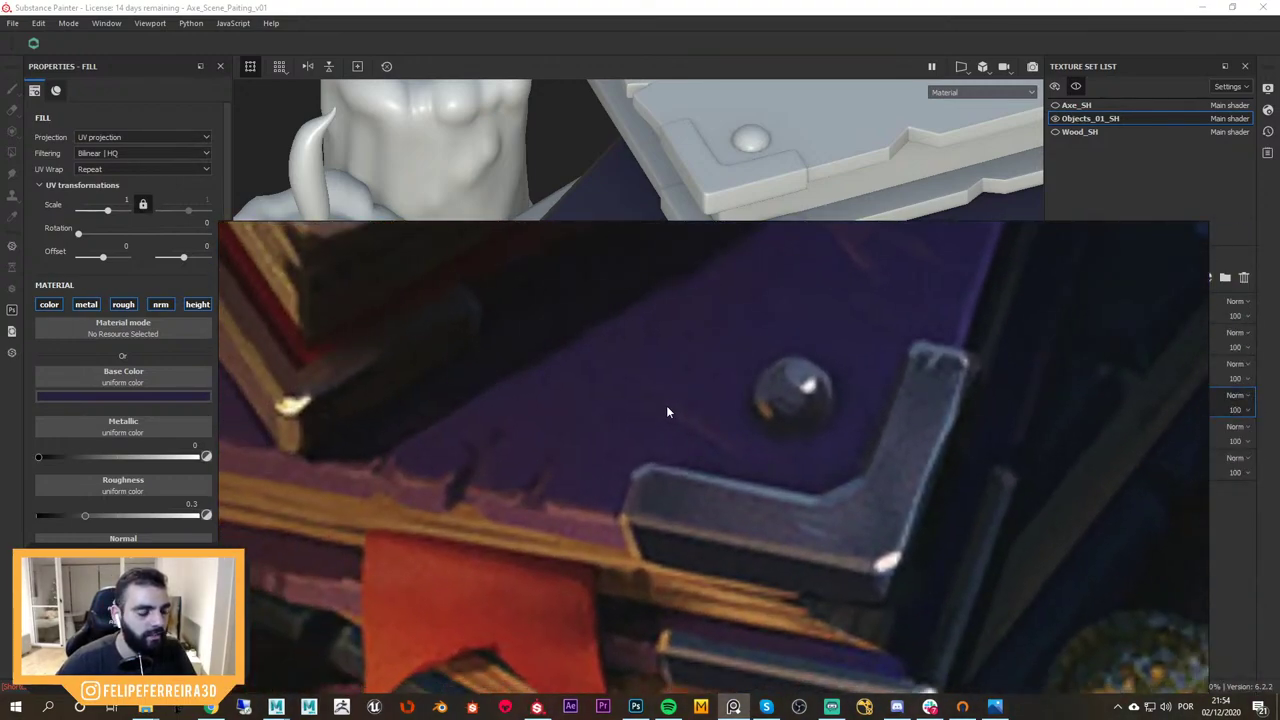
{"action": "mouse_move", "coordinate": [613, 415]}
{"action": "middle_mouse_down"}
{"action": "mouse_move", "coordinate": [926, 380]}
{"action": "mouse_move", "coordinate": [728, 459]}
{"action": "middle_mouse_up"}
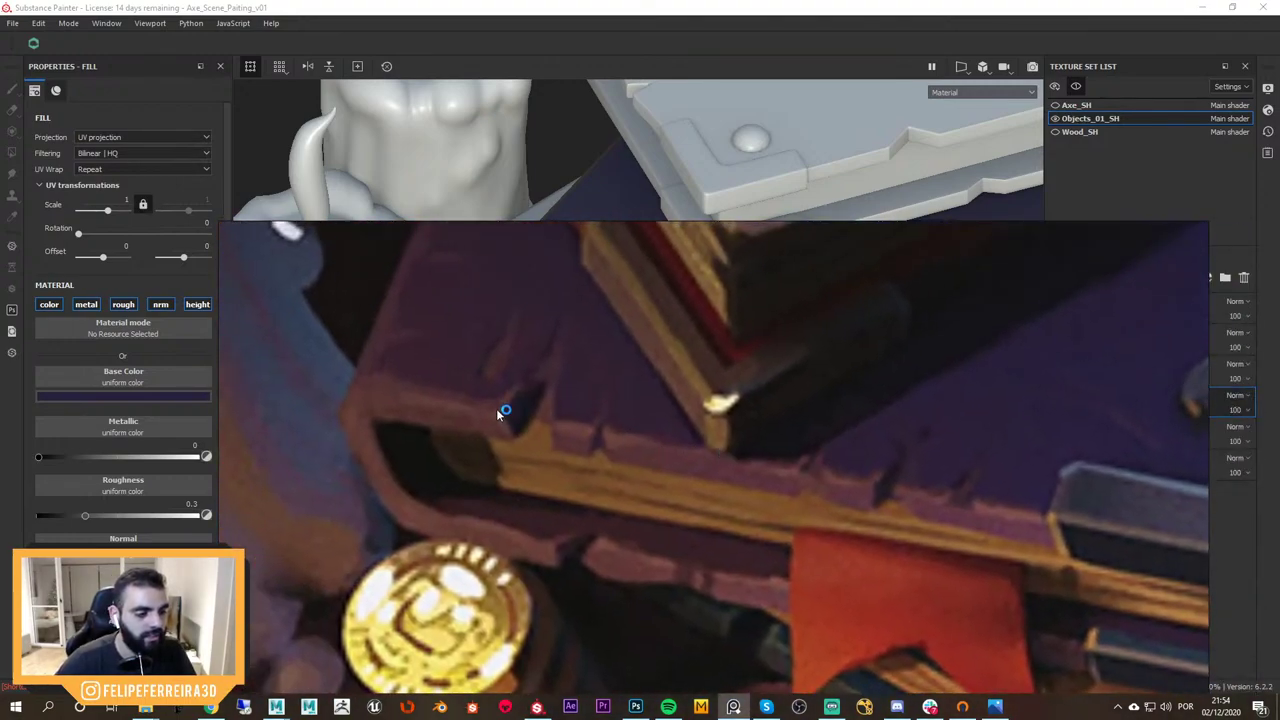
{"action": "scroll", "coordinate": [499, 412], "scroll_direction": "down", "scroll_amount": 4}
{"action": "scroll", "coordinate": [567, 445], "scroll_direction": "up", "scroll_amount": 3}
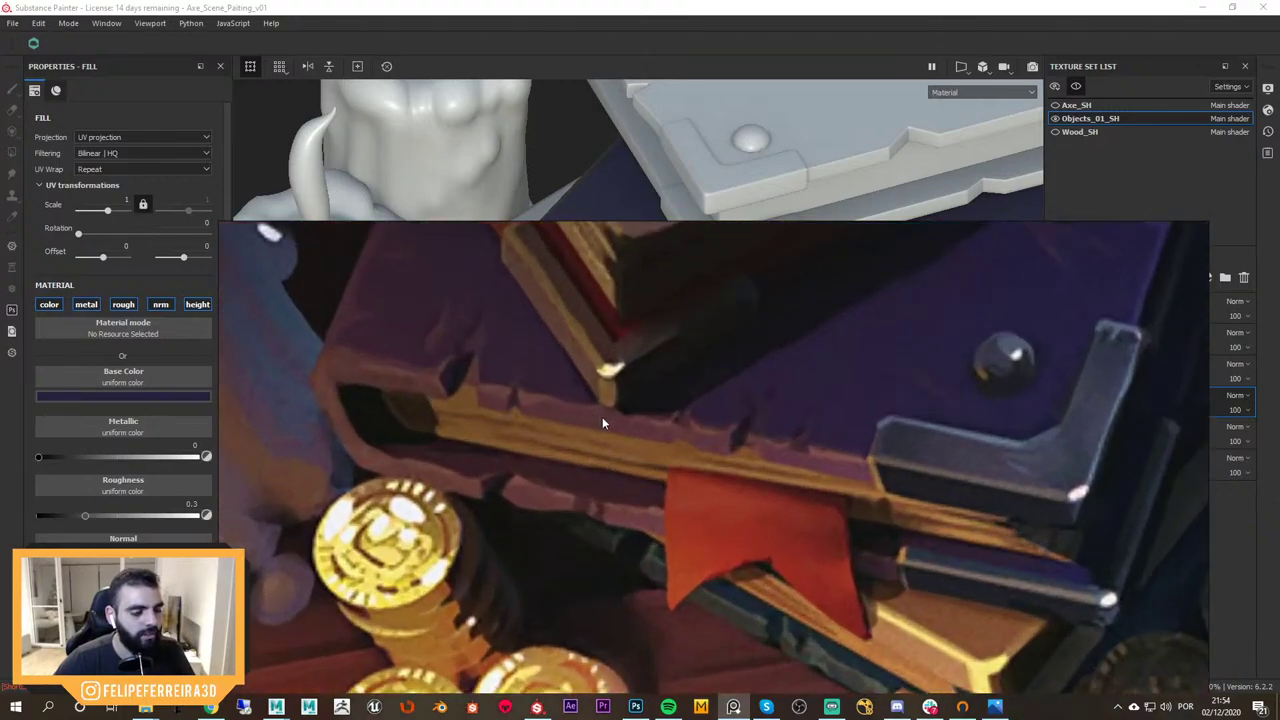
{"action": "left_click", "coordinate": [966, 6]}
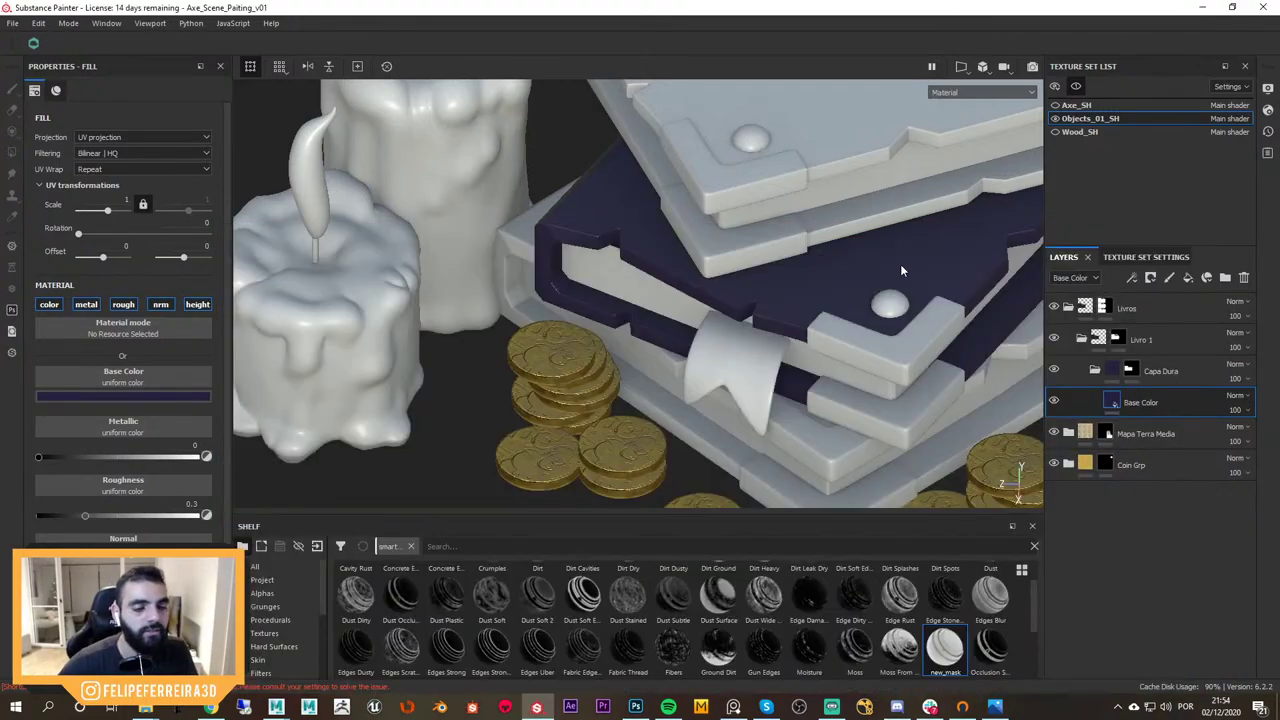
Duplicate the Base Color fill inside the Capa Dura folder and rename the copy Sujeira 1
{"action": "key", "text": "alt+Tab"}
{"action": "scroll", "coordinate": [618, 428], "scroll_direction": "up", "scroll_amount": 3}
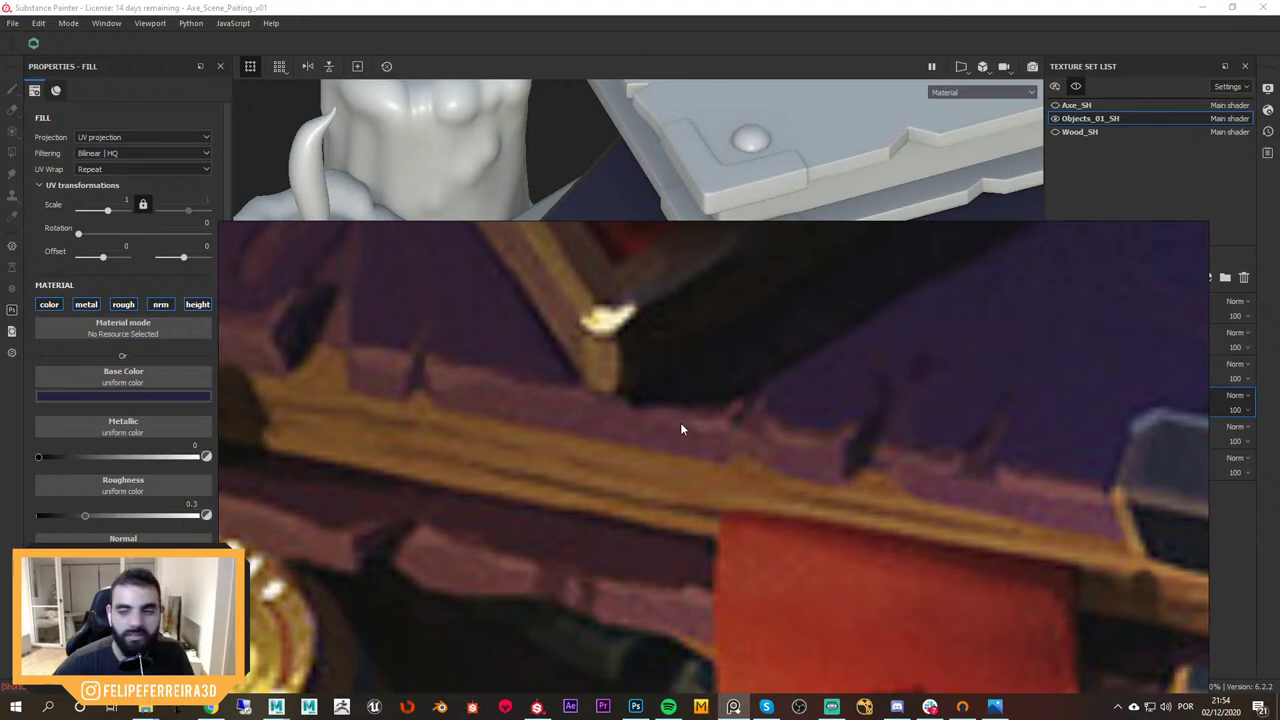
{"action": "scroll", "coordinate": [694, 437], "scroll_direction": "down", "scroll_amount": 3}
{"action": "key", "text": "alt+Tab"}
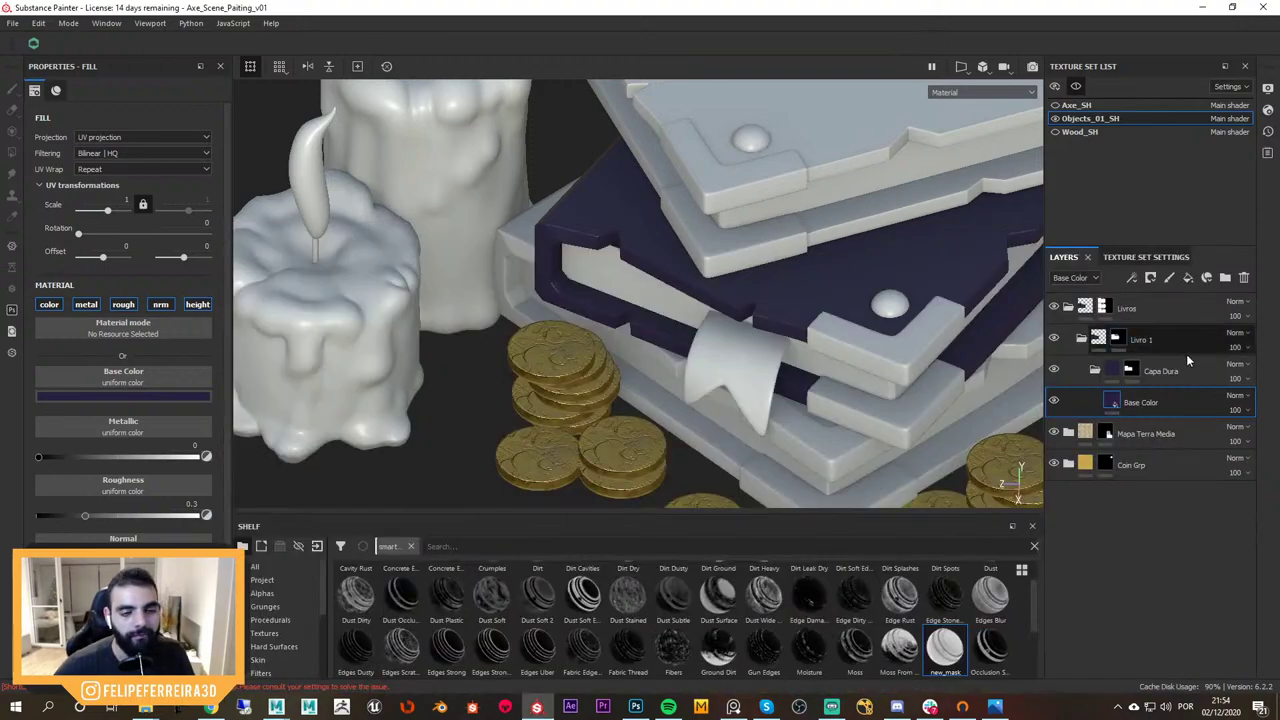
{"action": "key", "text": "ctrl+d"}
{"action": "right_click_drag", "start_coordinate": [895, 318], "coordinate": [1025, 314], "text": "alt"}
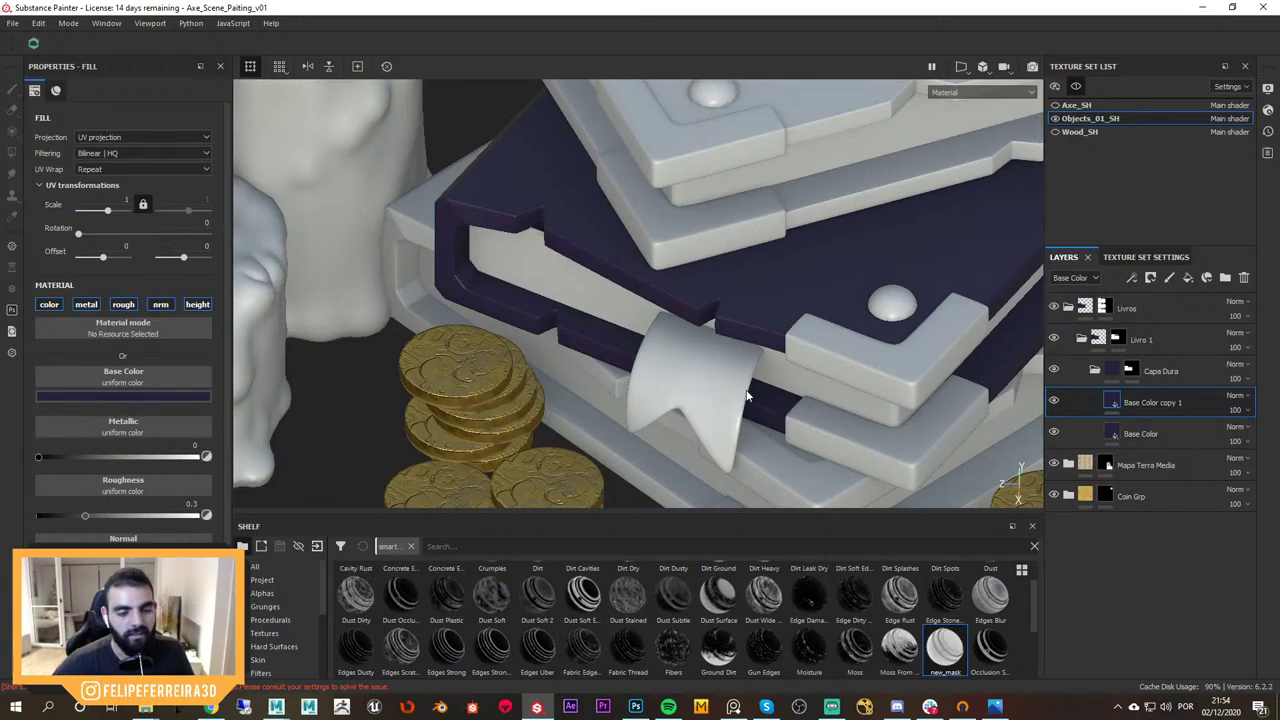
{"action": "double_click", "coordinate": [1150, 402]}
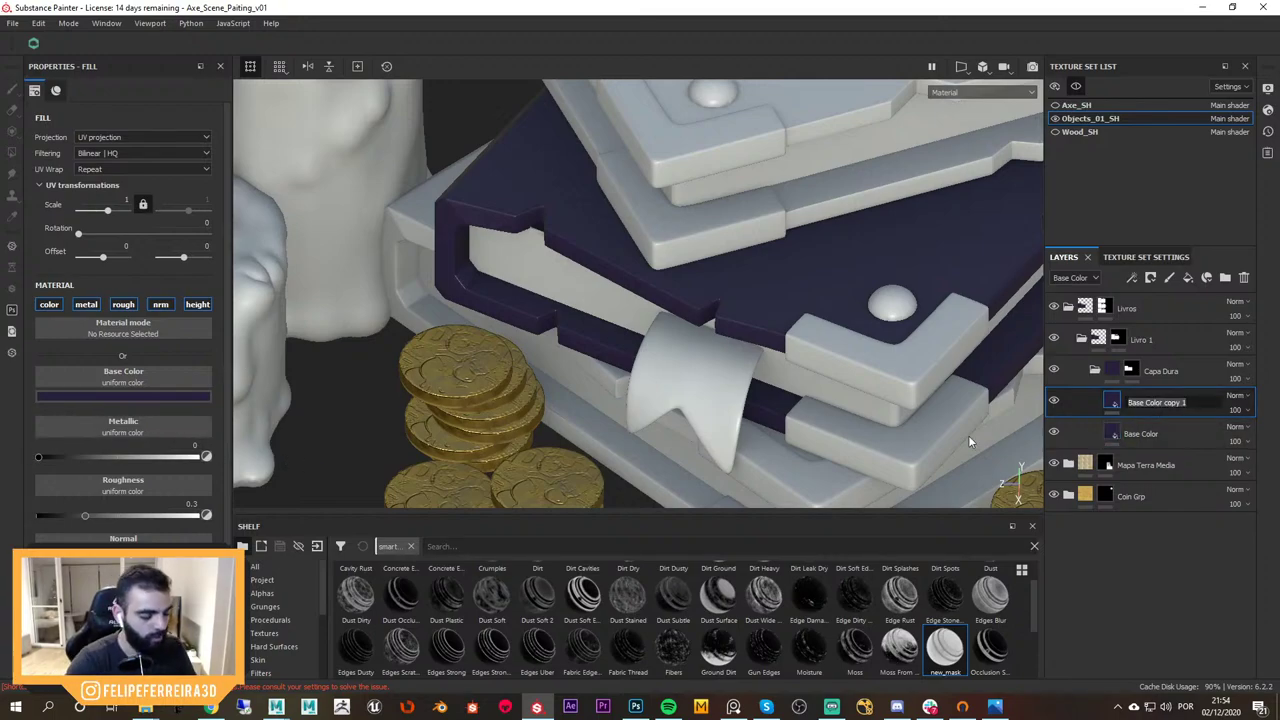
{"action": "type", "text": "SUeji"}
{"action": "key", "text": "BackSpace"}
{"action": "key", "text": "BackSpace"}
{"action": "key", "text": "BackSpace"}
{"action": "key", "text": "BackSpace"}
{"action": "type", "text": "eujeira"}
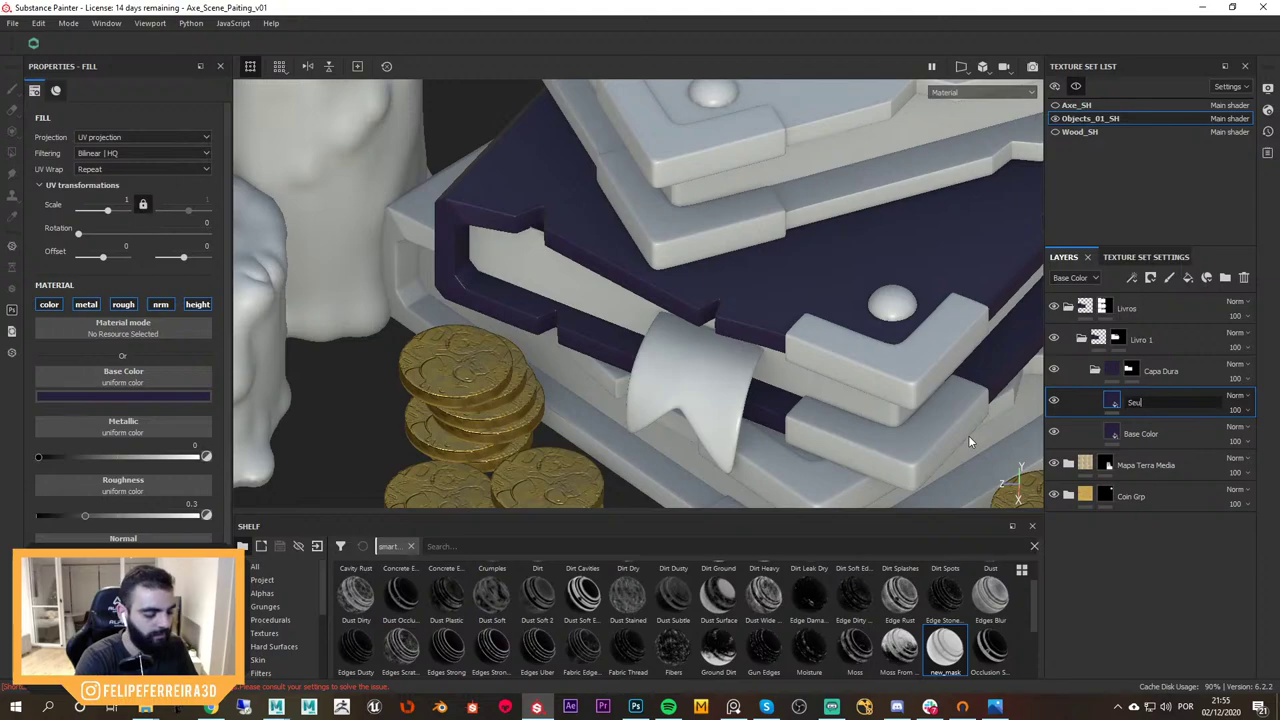
{"action": "key", "text": "BackSpace"}
{"action": "key", "text": "BackSpace"}
{"action": "key", "text": "BackSpace"}
{"action": "key", "text": "BackSpace"}
{"action": "key", "text": "BackSpace"}
{"action": "key", "text": "BackSpace"}
{"action": "key", "text": "BackSpace"}
{"action": "type", "text": "uje"}
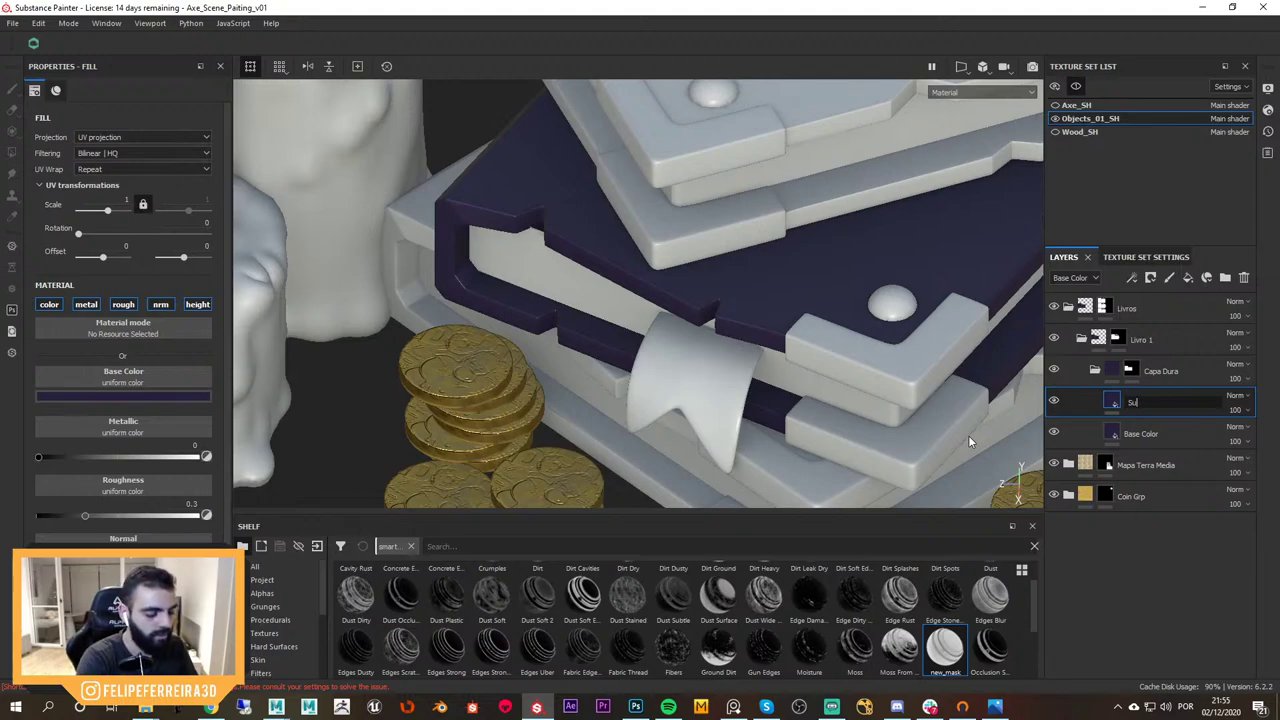
{"action": "type", "text": "ira 1"}
{"action": "key", "text": "Return"}
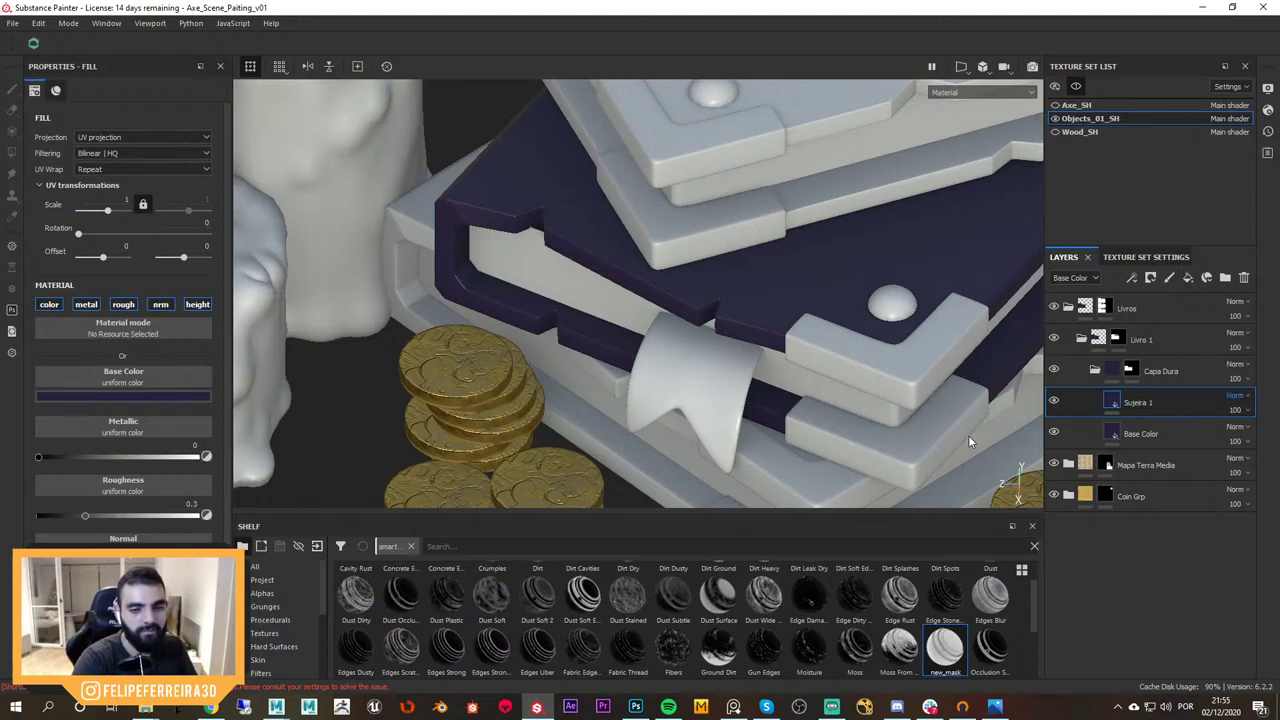
Sample the worn cover edge's reddish tone from the reference board as the base color of the Sujeira 1 fill
{"action": "left_click", "coordinate": [733, 706]}
{"action": "right_click_drag", "start_coordinate": [616, 384], "coordinate": [1279, 464]}
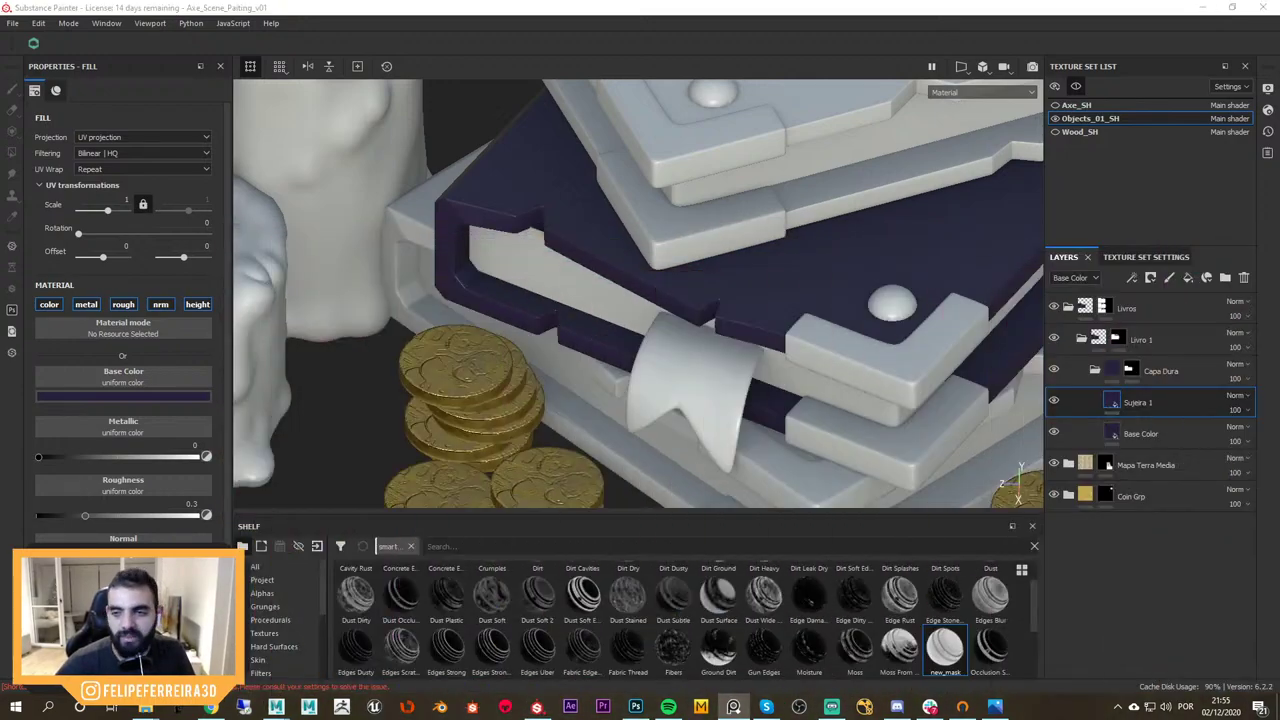
{"action": "left_click", "coordinate": [123, 396]}
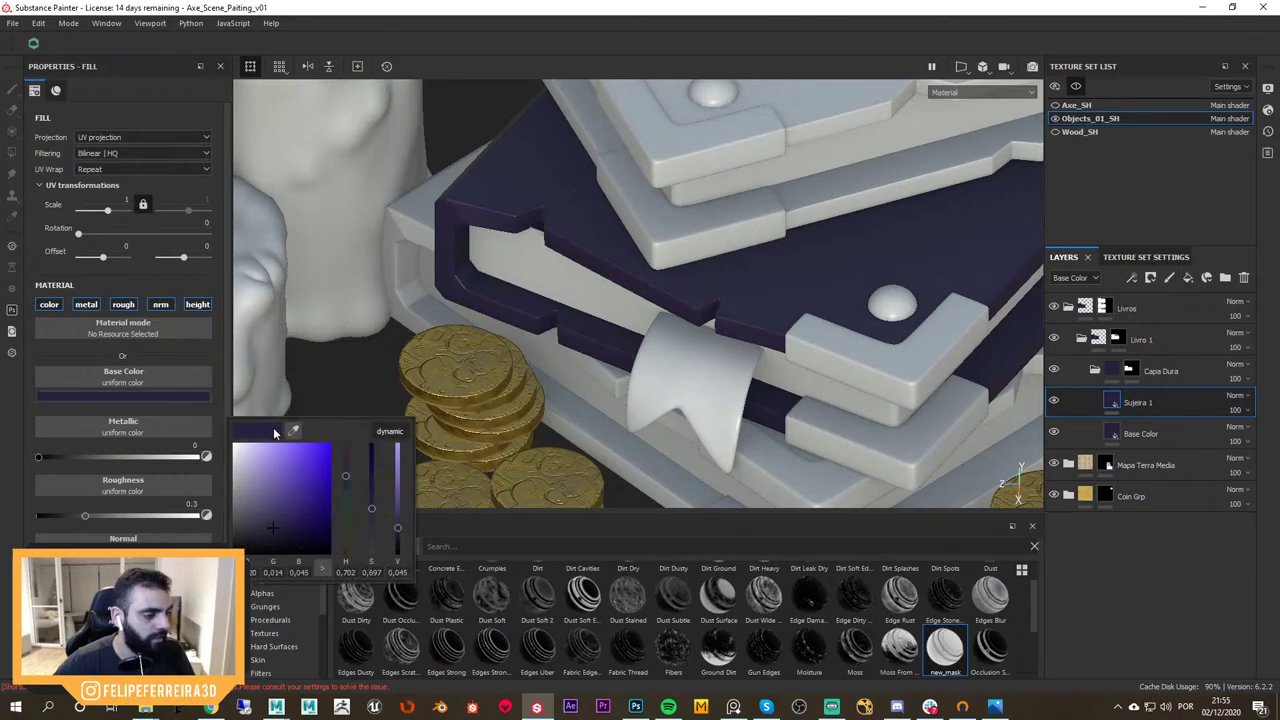
{"action": "left_click_drag", "start_coordinate": [293, 431], "coordinate": [1279, 400]}
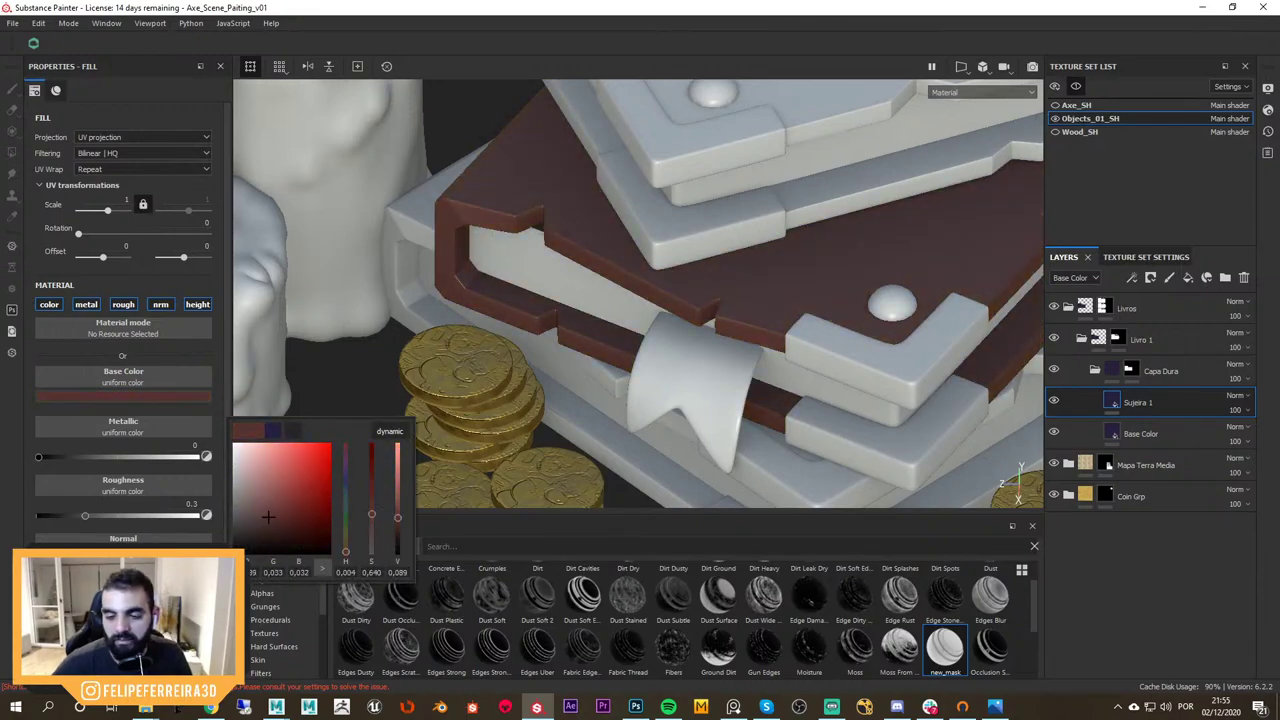
{"action": "left_click_drag", "start_coordinate": [268, 516], "coordinate": [264, 509]}
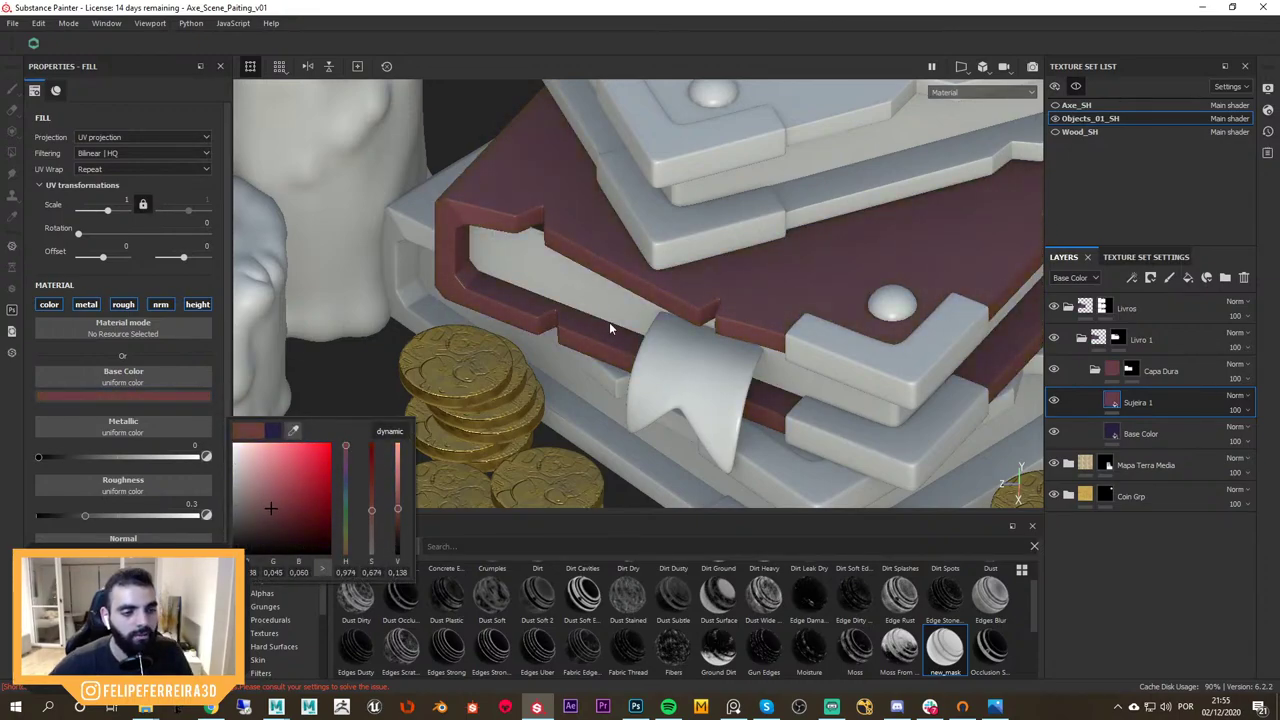
{"action": "right_click_drag", "start_coordinate": [610, 328], "coordinate": [881, 412], "text": "alt"}
{"action": "left_click_drag", "start_coordinate": [881, 412], "coordinate": [797, 371], "text": "alt"}
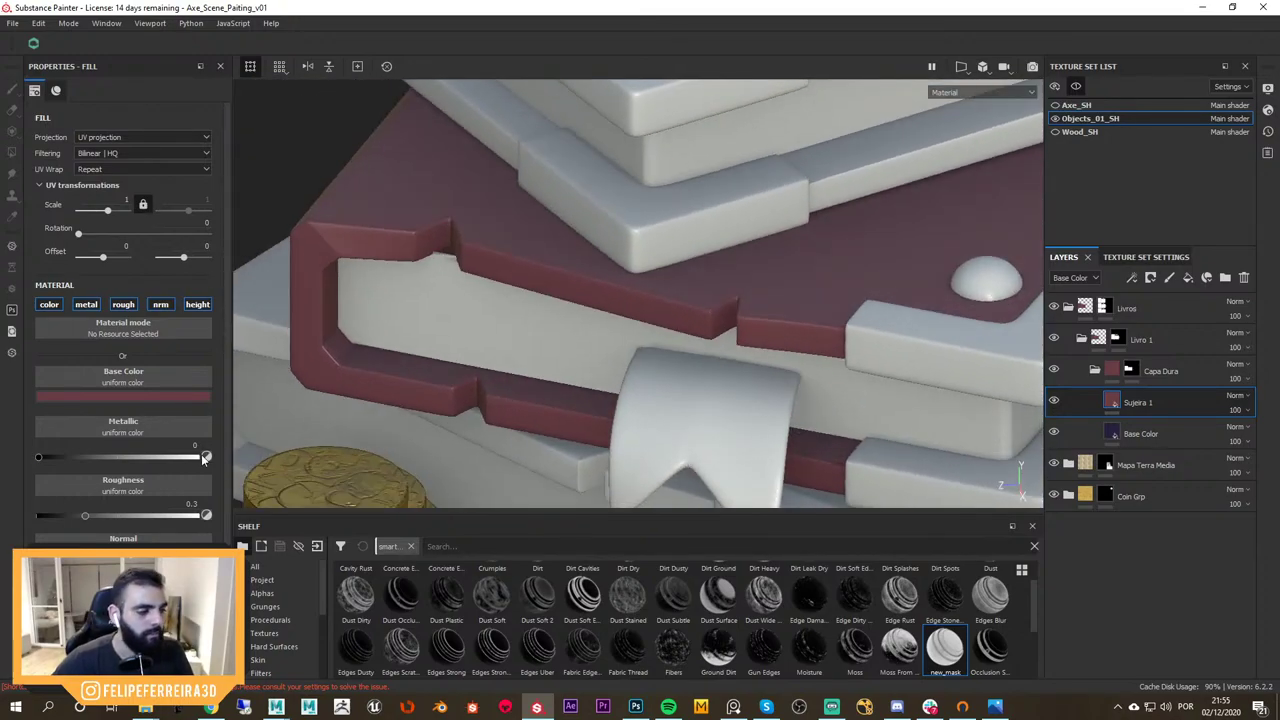
Shift the Sujeira 1 color to a dark reddish brown, about hue 0.006 and saturation 0.757, and compare the cover with the layer hidden
{"action": "left_click", "coordinate": [188, 394]}
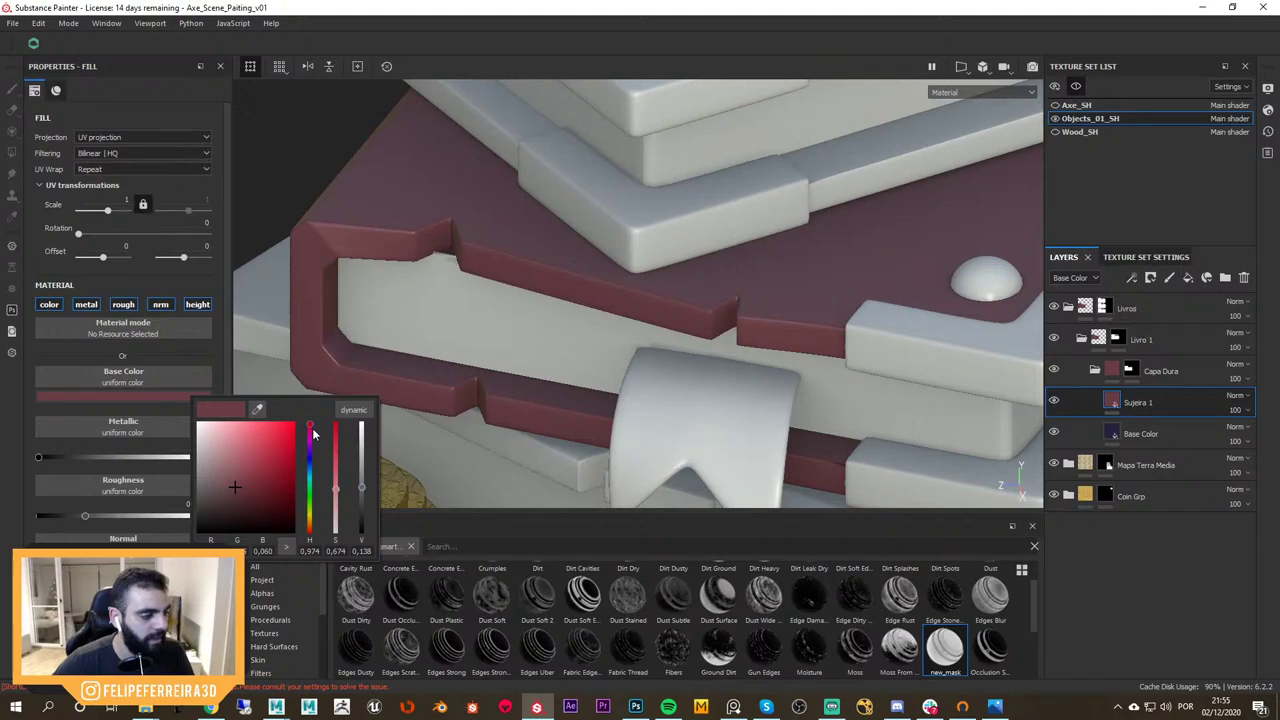
{"action": "left_click_drag", "start_coordinate": [313, 432], "coordinate": [244, 497]}
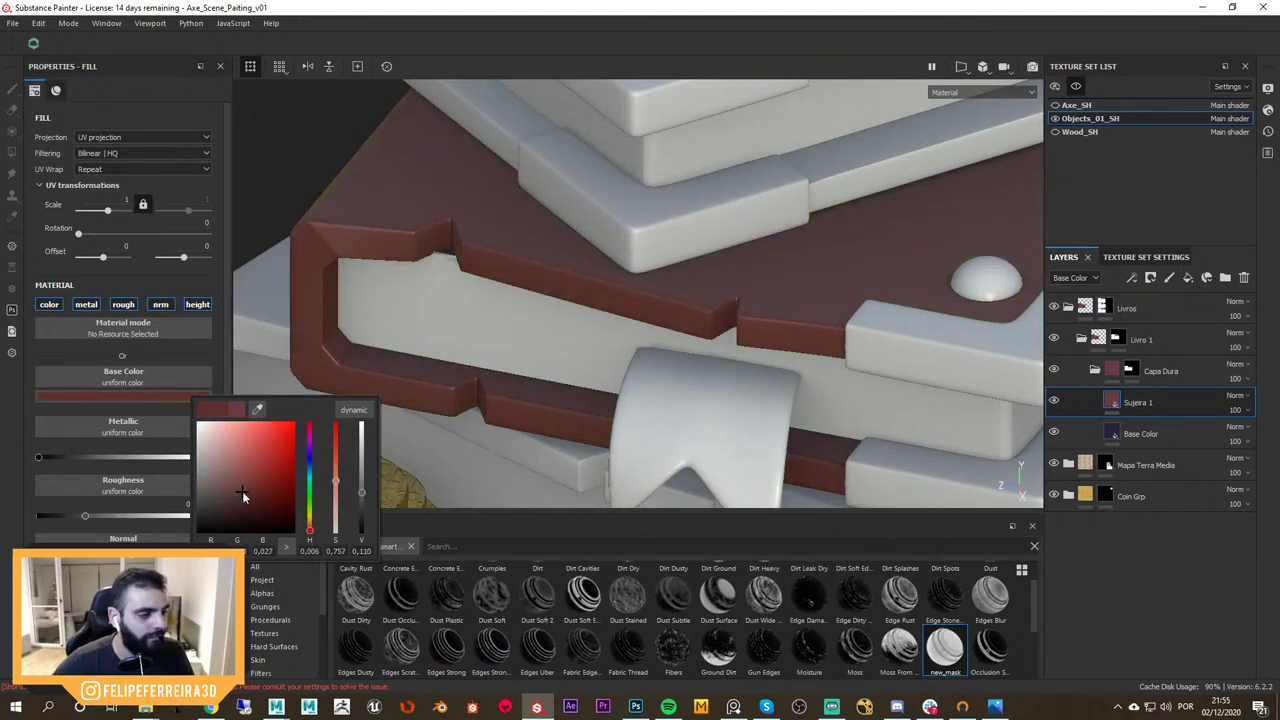
{"action": "scroll", "coordinate": [762, 315], "scroll_direction": "up", "scroll_amount": 5}
{"action": "key", "text": "c"}
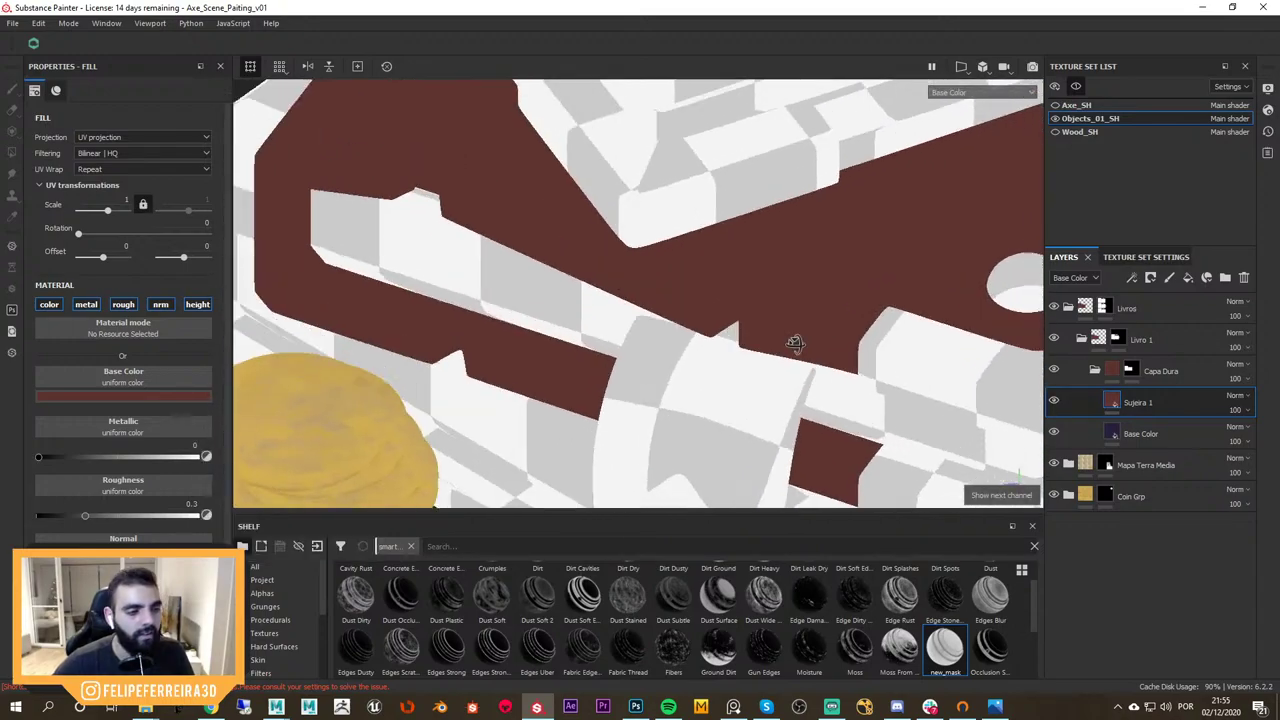
{"action": "key", "text": "m"}
{"action": "left_click", "coordinate": [1053, 401]}
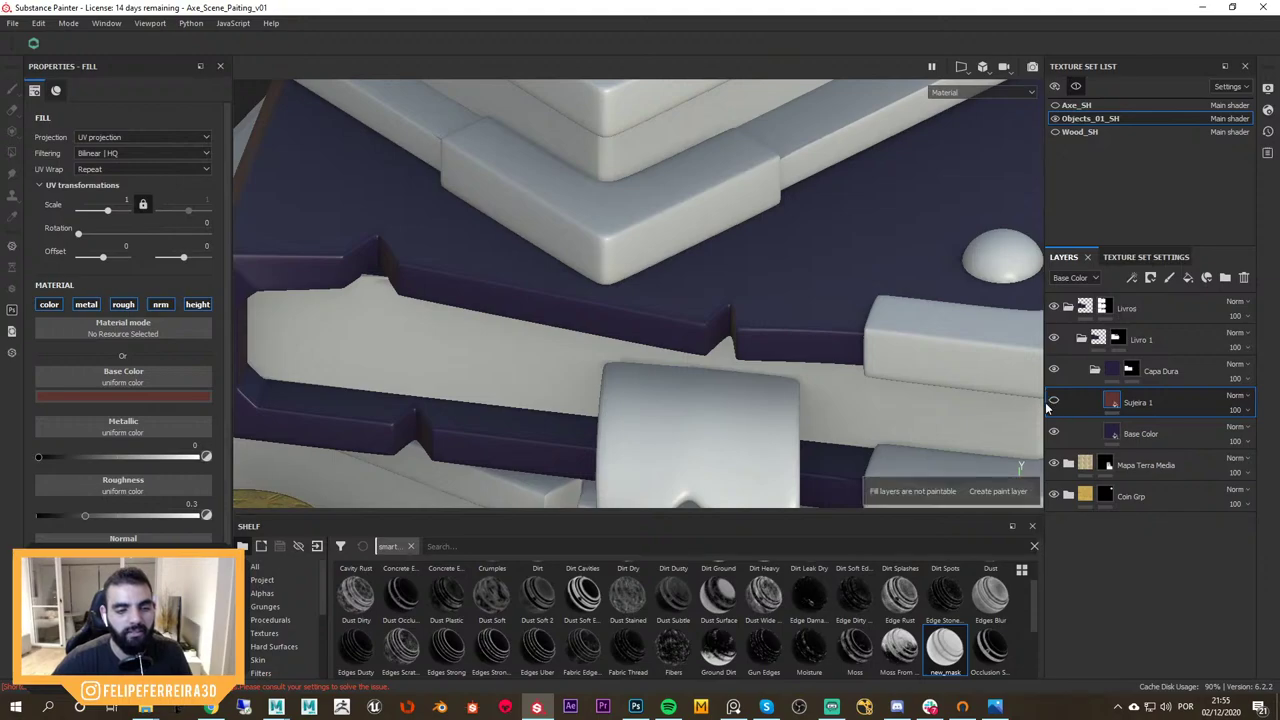
{"action": "right_click_drag", "start_coordinate": [1005, 388], "coordinate": [715, 235], "text": "alt"}
{"action": "left_click", "coordinate": [1054, 401]}
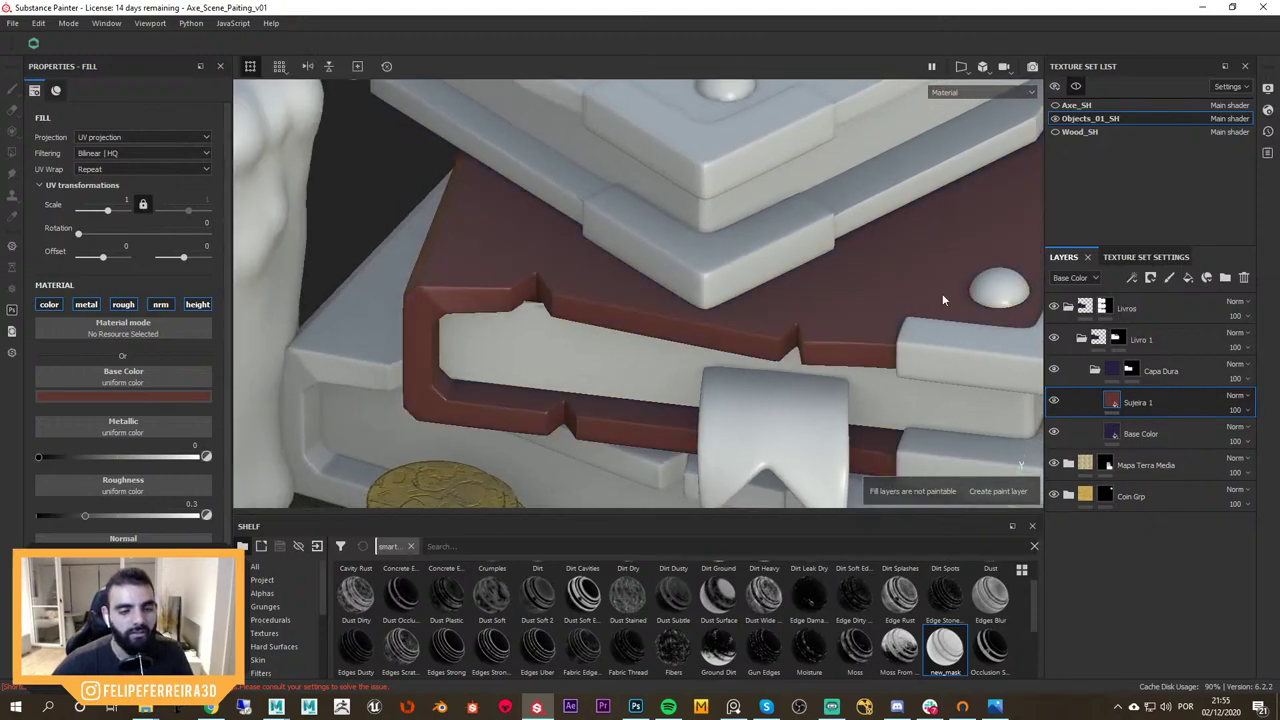
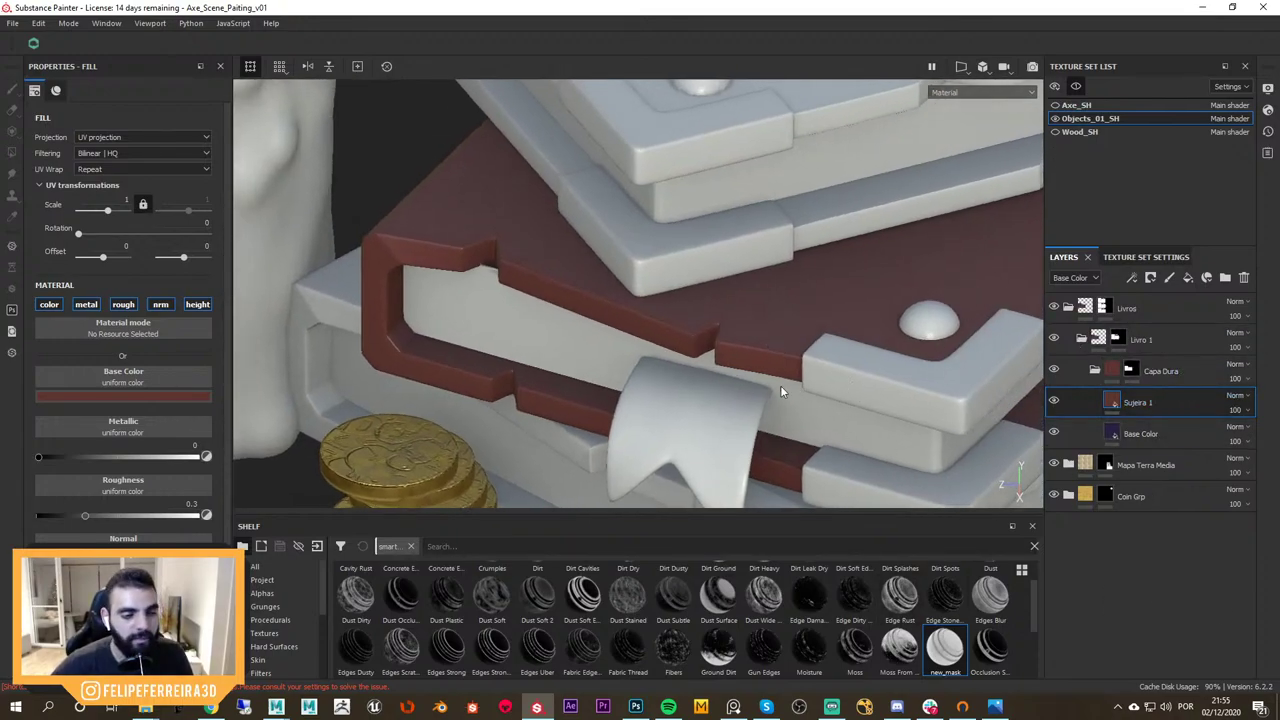
Search the smart masks for "ocl" and apply the Occlusion smart mask, not Dust Occlusion, to the Sujeira 1 layer
{"action": "scroll", "coordinate": [326, 630], "scroll_direction": "down", "scroll_amount": 3}
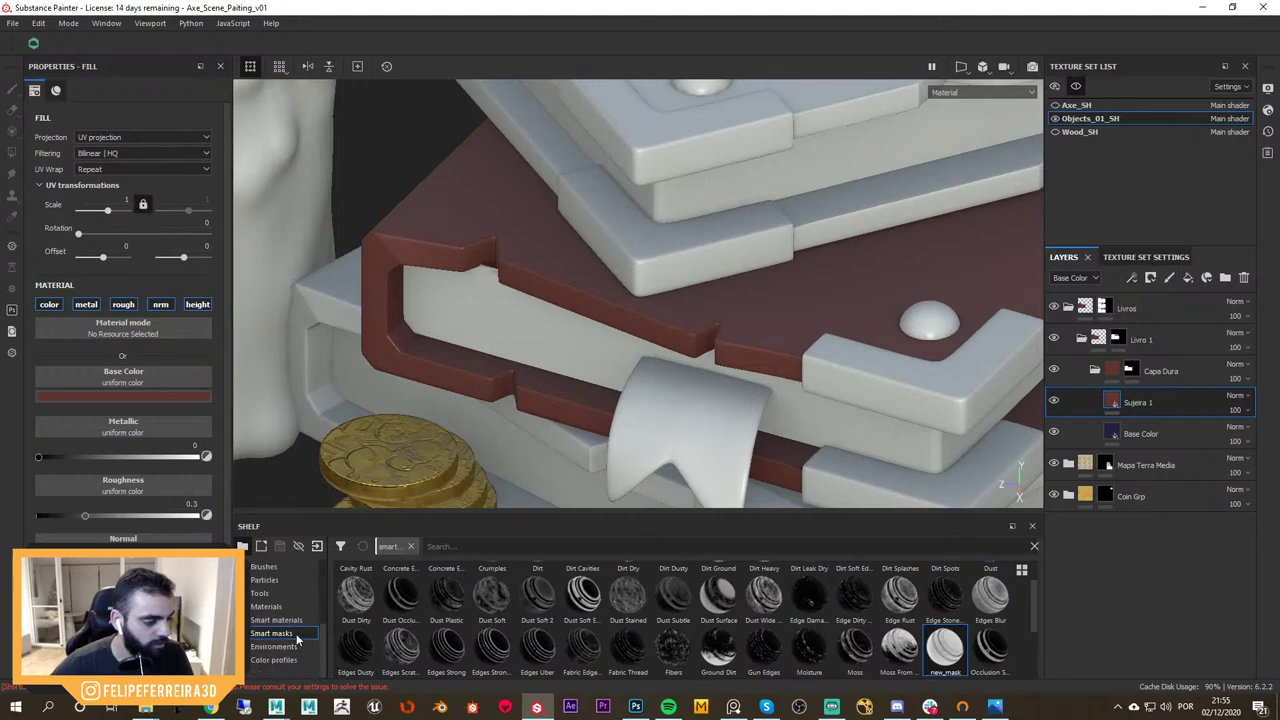
{"action": "left_click", "coordinate": [1035, 547]}
{"action": "type", "text": "ocl"}
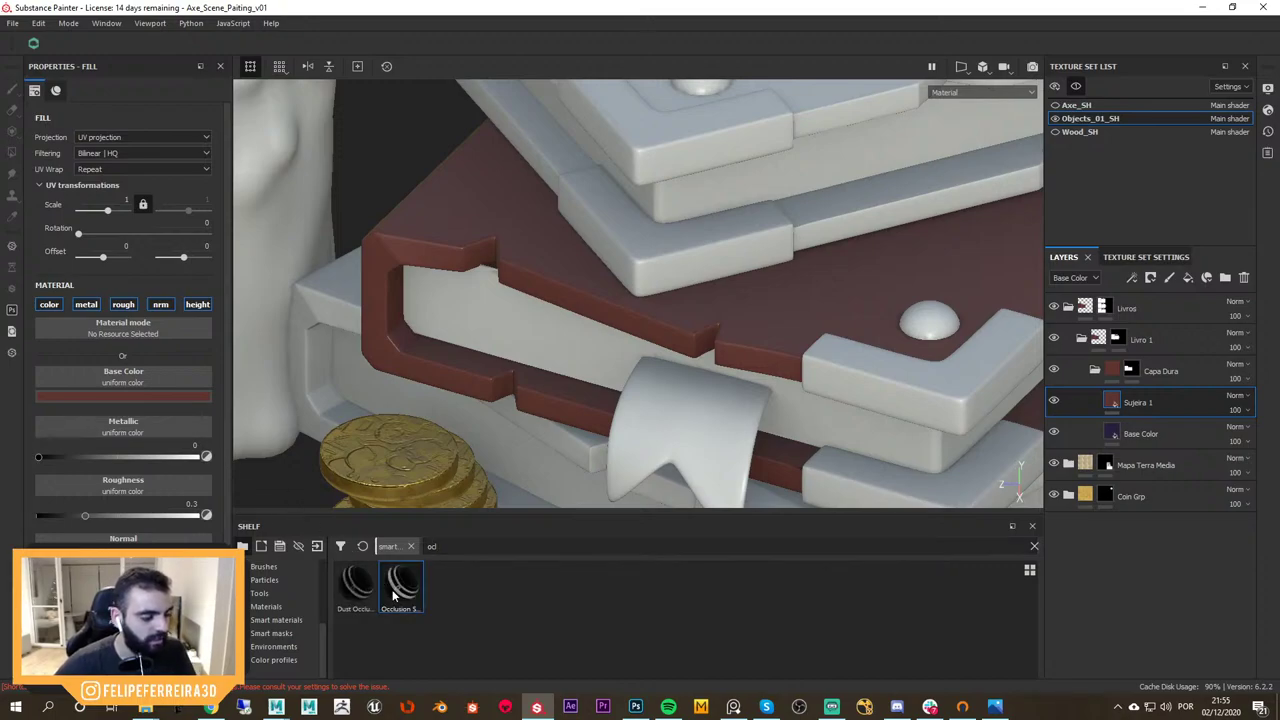
{"action": "left_click_drag", "start_coordinate": [392, 589], "coordinate": [1153, 402]}
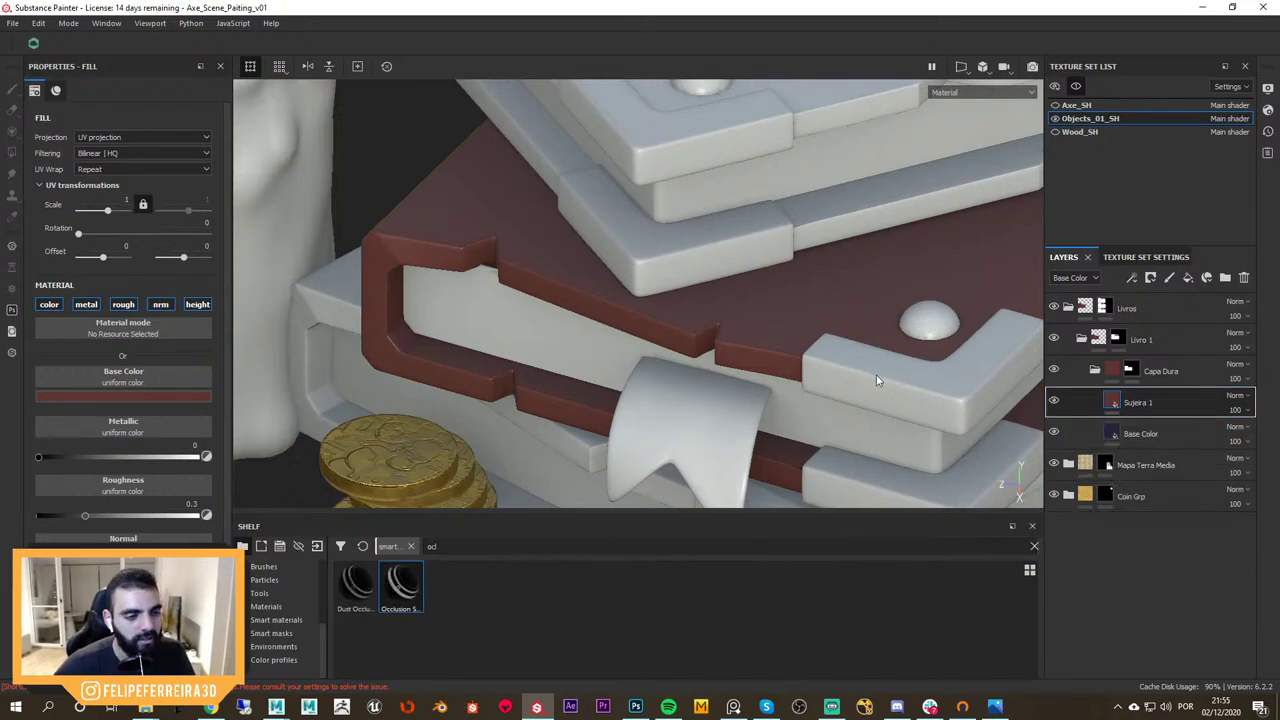
{"action": "mouse_move", "coordinate": [812, 356]}
{"action": "left_mouse_down", "text": "alt"}
{"action": "mouse_move", "coordinate": [868, 374]}
{"action": "mouse_move", "coordinate": [896, 346]}
{"action": "left_mouse_up", "text": "alt"}
{"action": "mouse_move", "coordinate": [860, 358]}
{"action": "right_mouse_down", "text": "alt"}
{"action": "mouse_move", "coordinate": [900, 377]}
{"action": "mouse_move", "coordinate": [800, 354]}
{"action": "right_mouse_up", "text": "alt"}
{"action": "mouse_move", "coordinate": [800, 354]}
{"action": "left_mouse_down", "text": "alt"}
{"action": "mouse_move", "coordinate": [777, 354]}
{"action": "mouse_move", "coordinate": [793, 329]}
{"action": "left_mouse_up", "text": "alt"}
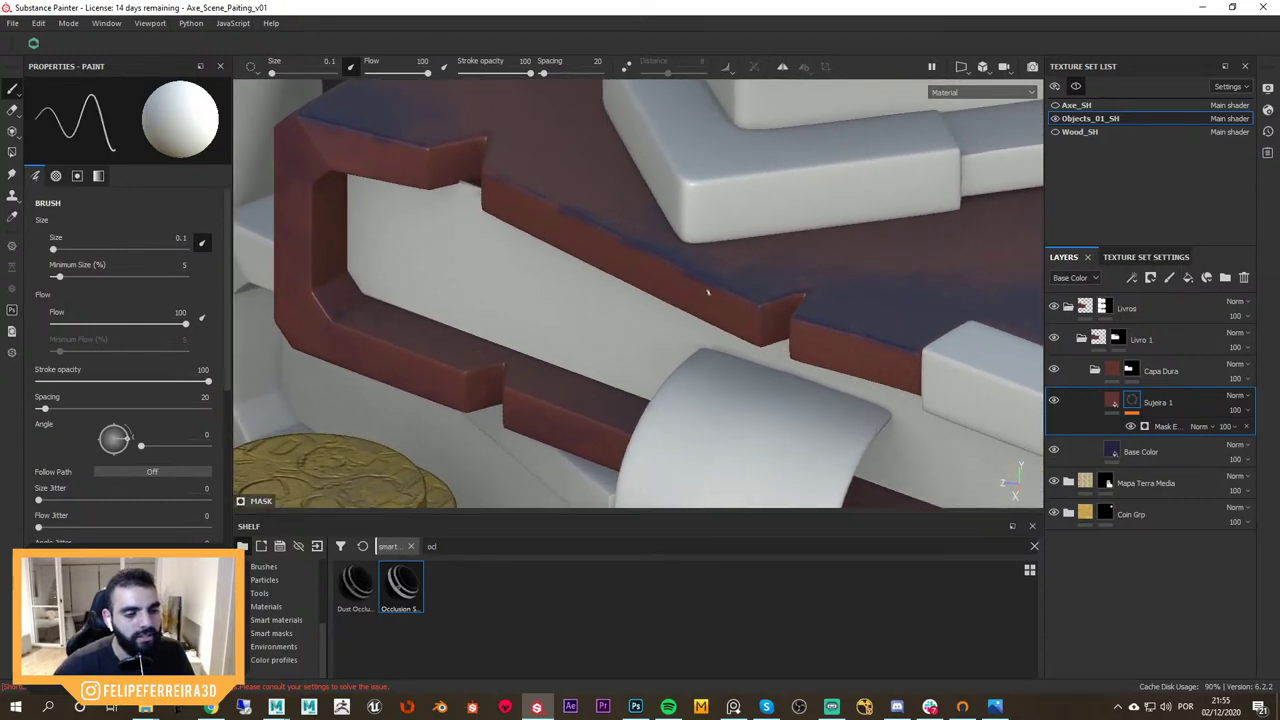
Compare the masked dirt on the middle book's cover with the purple book on the reference board
{"action": "key", "text": "alt+Tab"}
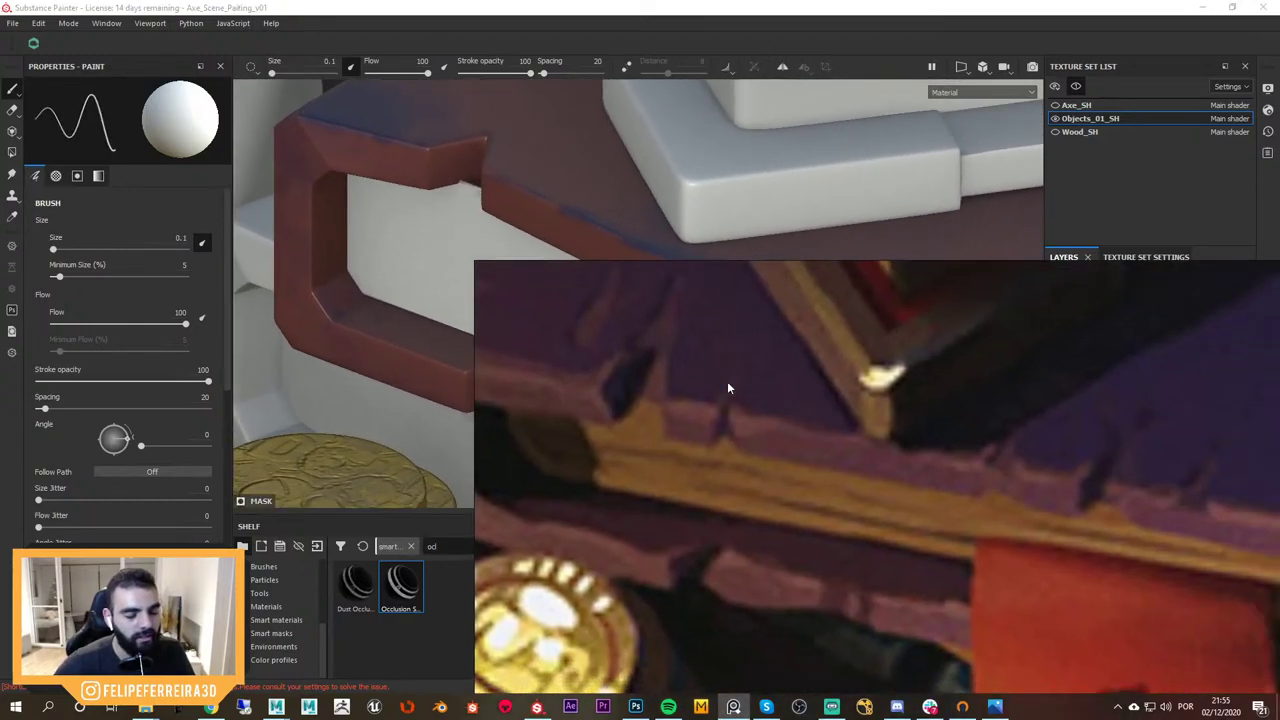
{"action": "mouse_move", "coordinate": [728, 388]}
{"action": "right_mouse_down"}
{"action": "mouse_move", "coordinate": [902, 306]}
{"action": "mouse_move", "coordinate": [1279, 510]}
{"action": "right_mouse_up"}
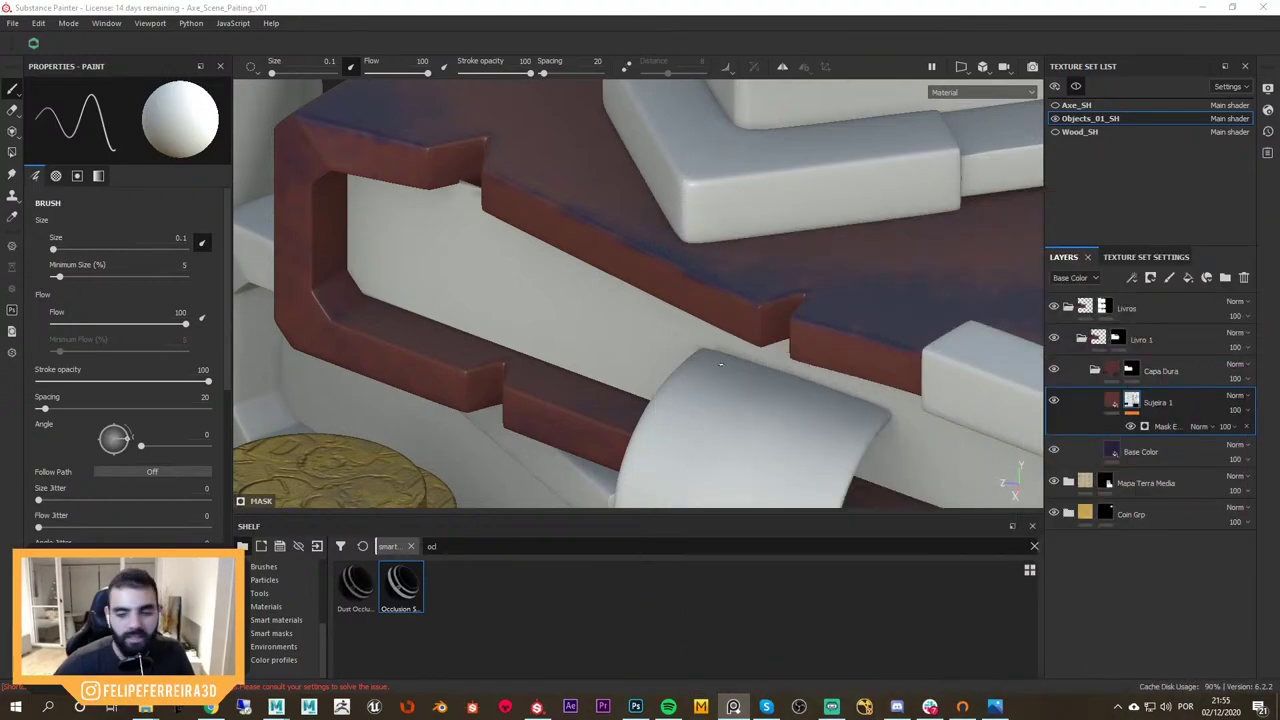
{"action": "left_click_drag", "start_coordinate": [741, 362], "coordinate": [832, 410], "text": "alt"}
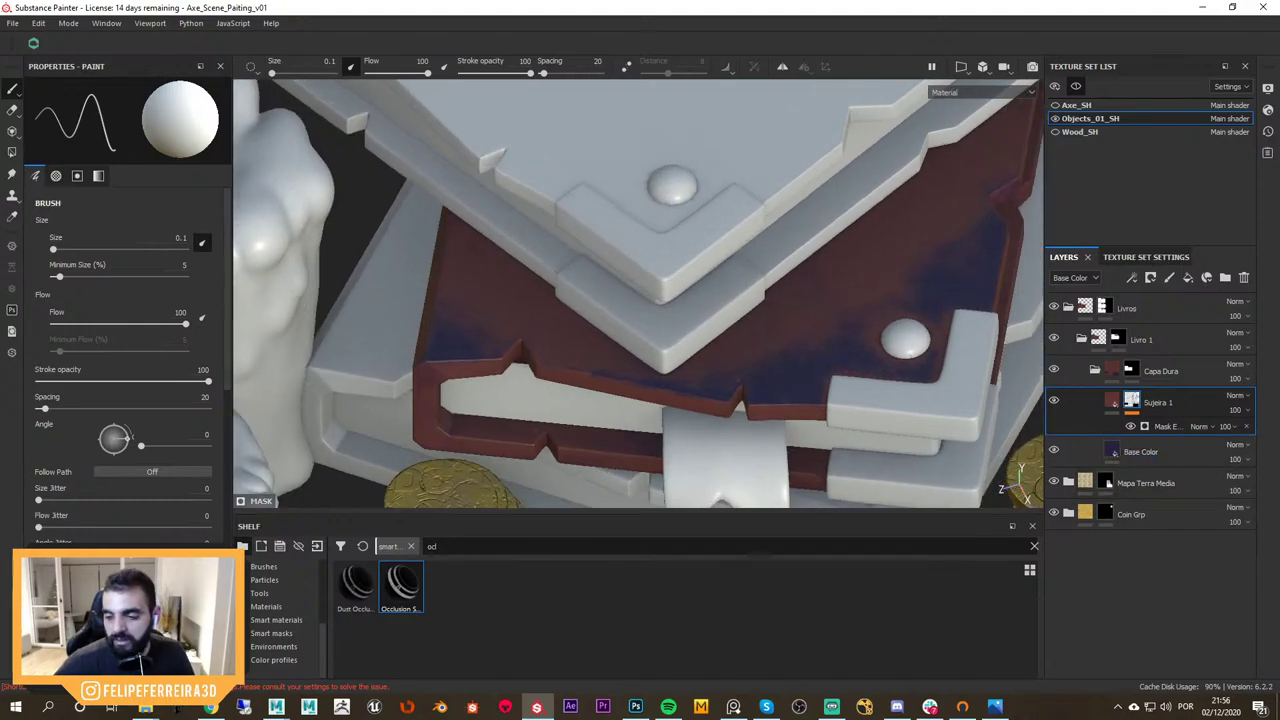
{"action": "key", "text": "alt+Tab"}
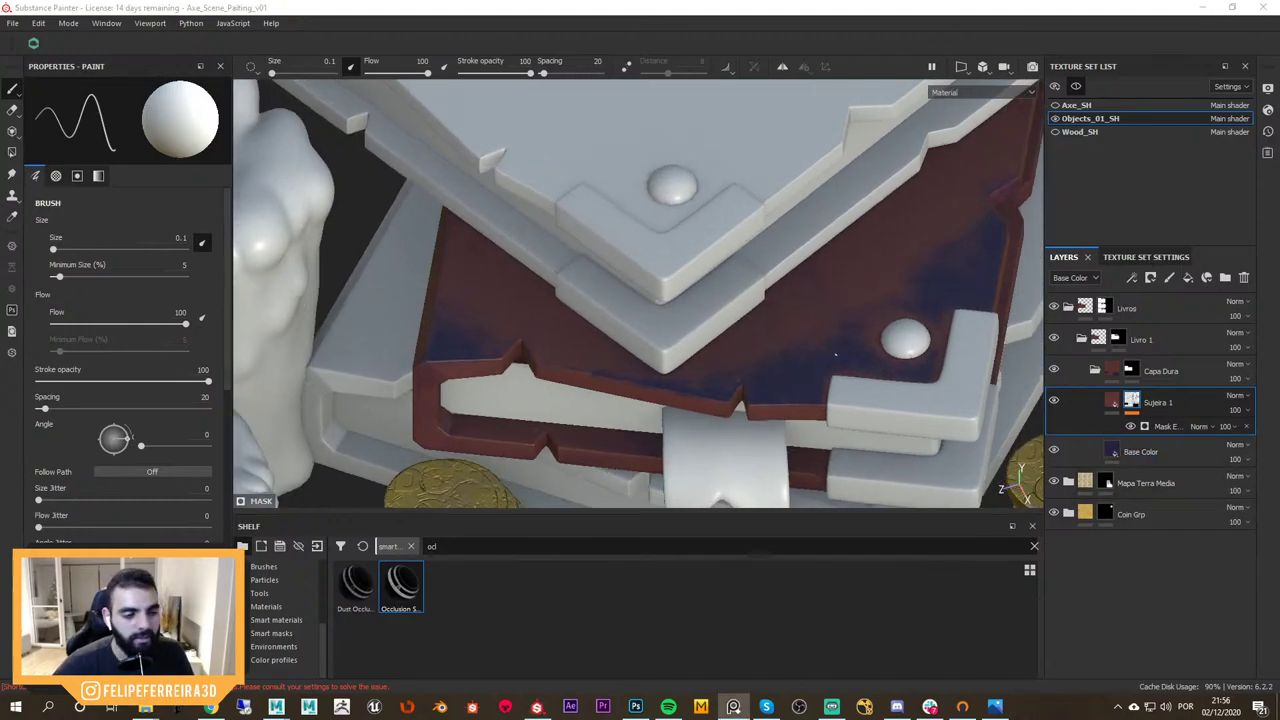
{"action": "mouse_move", "coordinate": [835, 353]}
{"action": "left_mouse_down", "text": "alt"}
{"action": "mouse_move", "coordinate": [871, 346]}
{"action": "mouse_move", "coordinate": [880, 372]}
{"action": "left_mouse_up", "text": "alt"}
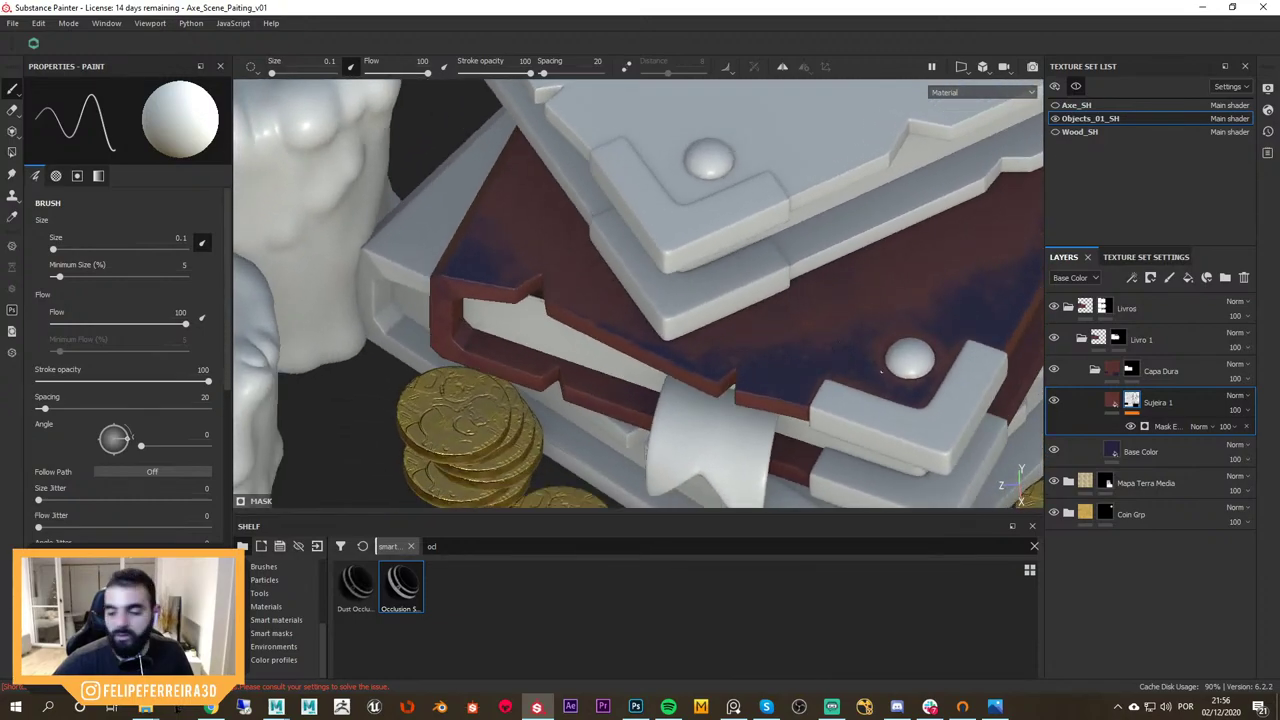
{"action": "right_click_drag", "start_coordinate": [845, 347], "coordinate": [864, 360], "text": "alt"}
{"action": "left_click_drag", "start_coordinate": [864, 360], "coordinate": [846, 378], "text": "alt"}
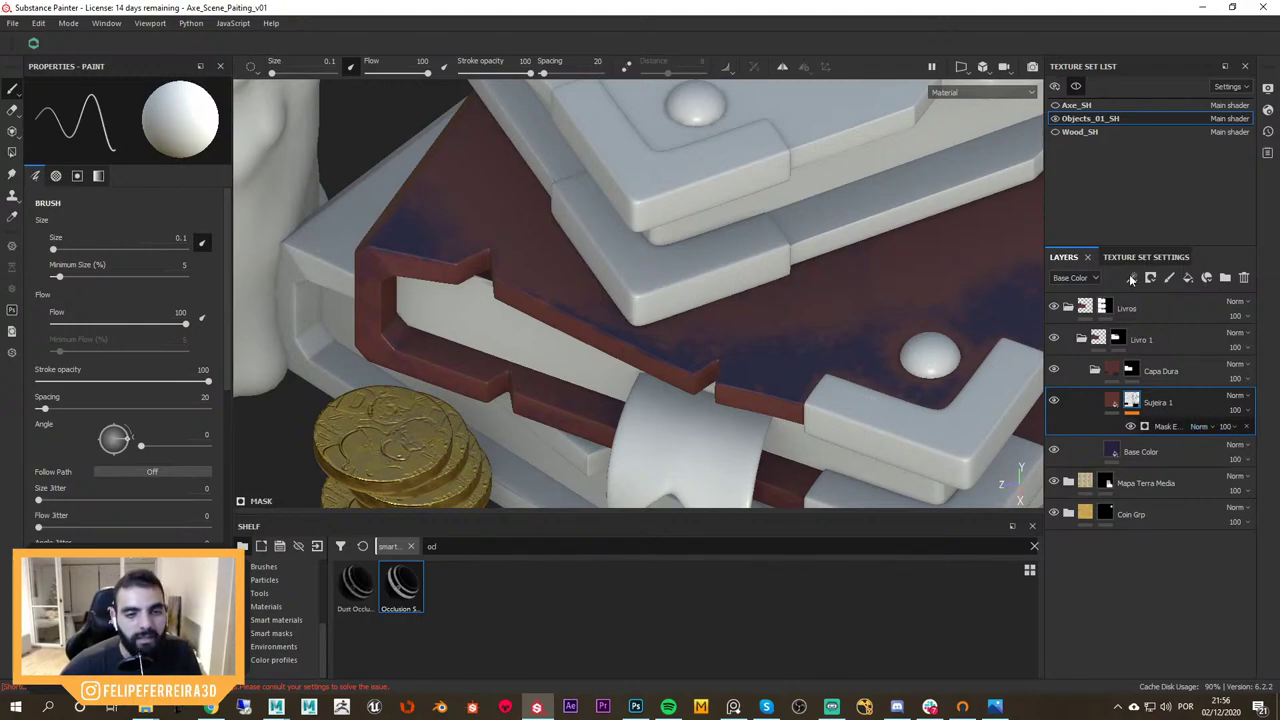
Add a paint effect above the mask generator on Sujeira 1 and choose the Dirt 1 brush at size 5.06 in black
{"action": "left_click", "coordinate": [1168, 426]}
{"action": "left_click", "coordinate": [1132, 278]}
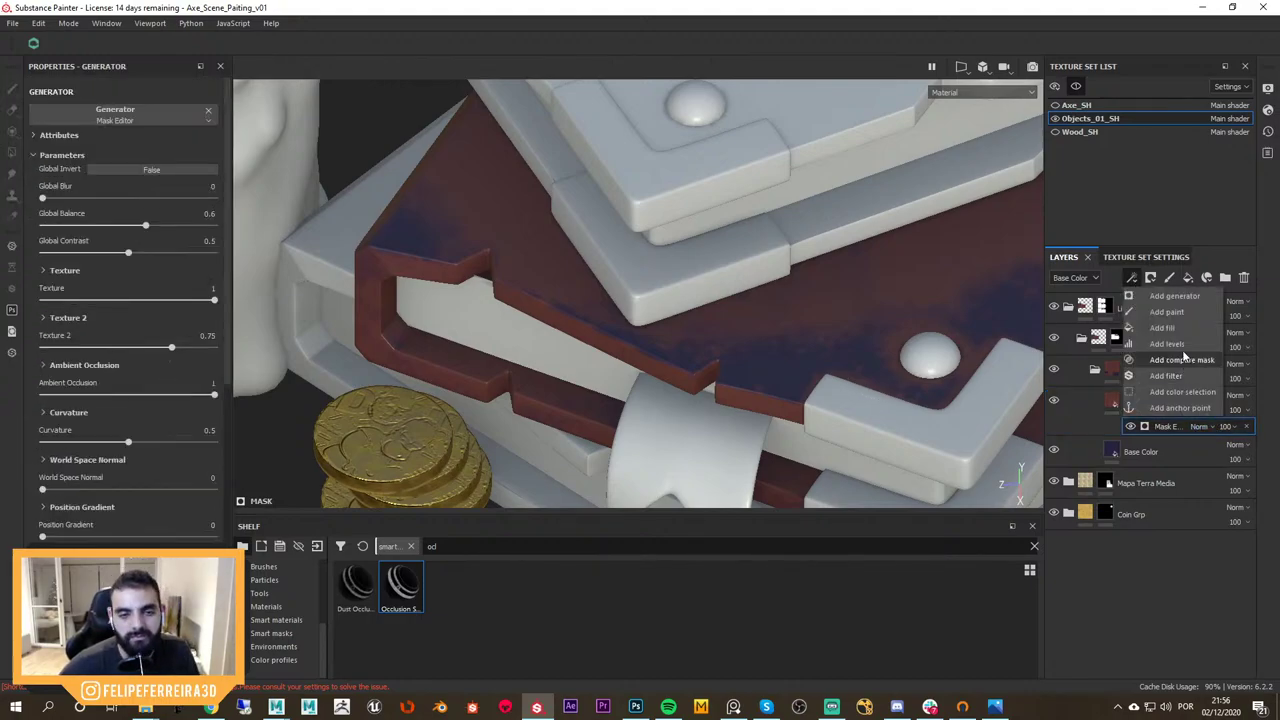
{"action": "left_click", "coordinate": [1184, 317]}
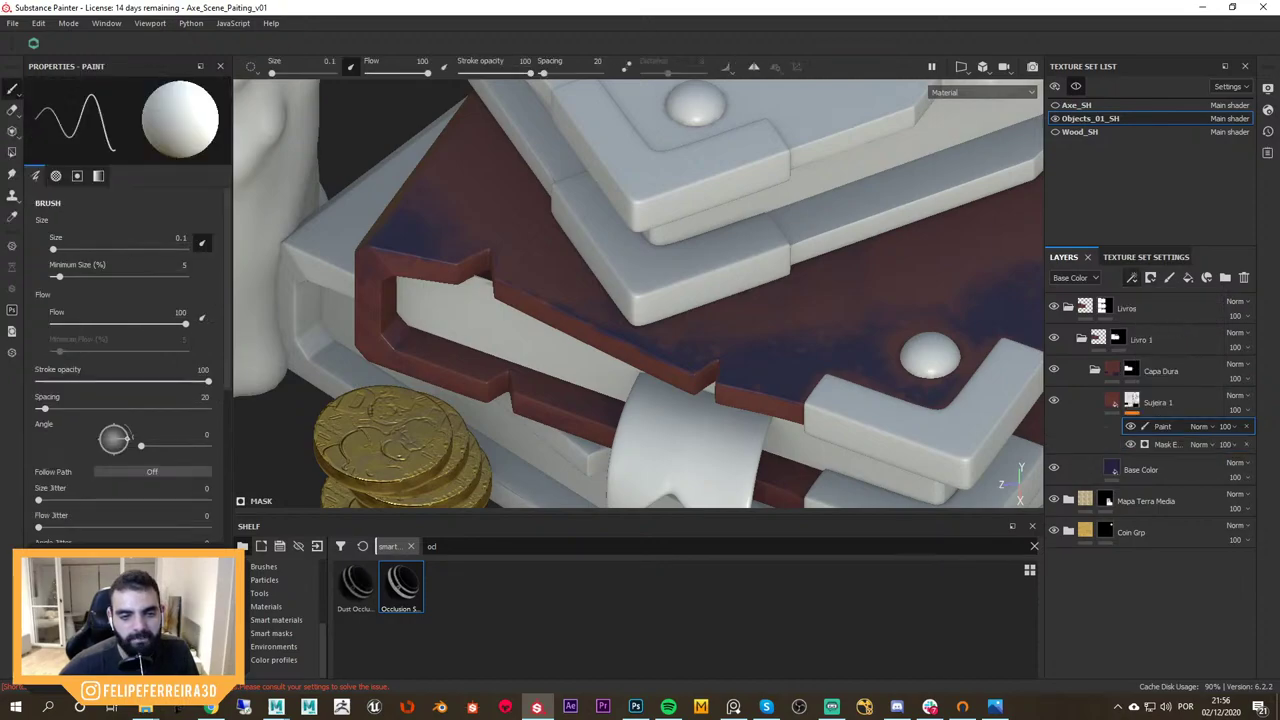
{"action": "left_click", "coordinate": [284, 566]}
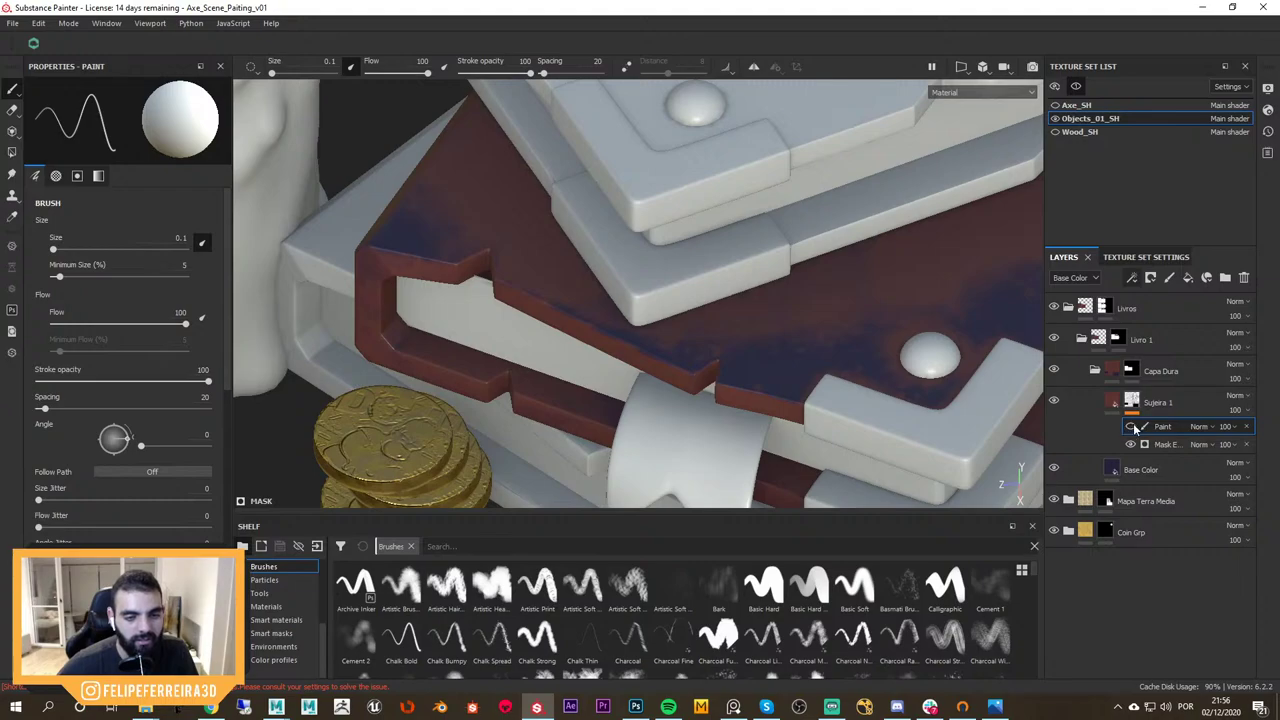
{"action": "middle_click_drag", "start_coordinate": [844, 318], "coordinate": [822, 354], "text": "alt"}
{"action": "mouse_move", "coordinate": [820, 337]}
{"action": "right_mouse_down", "text": "ctrl"}
{"action": "mouse_move", "coordinate": [905, 338]}
{"action": "mouse_move", "coordinate": [785, 334]}
{"action": "right_mouse_up", "text": "ctrl"}
{"action": "left_click", "coordinate": [629, 674]}
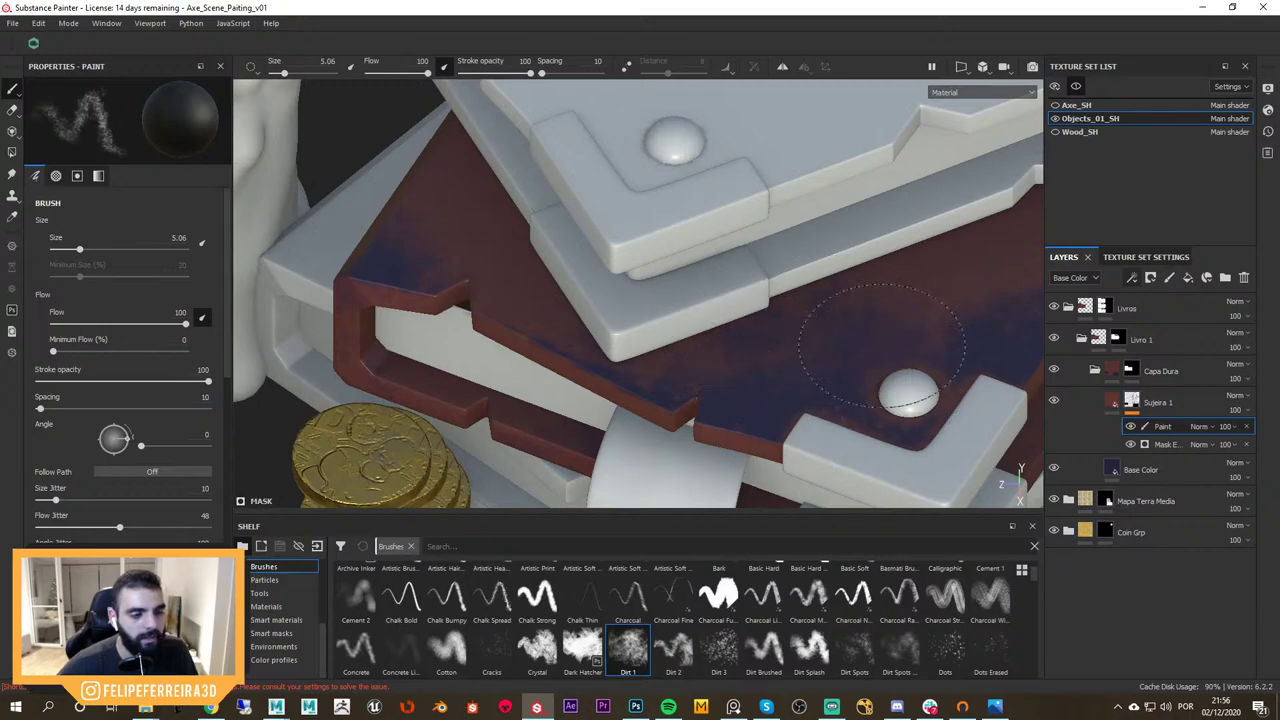
Set the Dirt 1 brush to size 2.46 and paint out part of the dirt on the front of the middle book's cover
{"action": "middle_click_drag", "start_coordinate": [890, 316], "coordinate": [804, 403], "text": "alt"}
{"action": "right_click_drag", "start_coordinate": [966, 314], "coordinate": [717, 240], "text": "alt"}
{"action": "key", "text": "alt+q"}
{"action": "mouse_move", "coordinate": [810, 352]}
{"action": "left_mouse_down", "text": "alt"}
{"action": "mouse_move", "coordinate": [865, 343]}
{"action": "mouse_move", "coordinate": [871, 329]}
{"action": "mouse_move", "coordinate": [647, 292]}
{"action": "left_mouse_up", "text": "alt"}
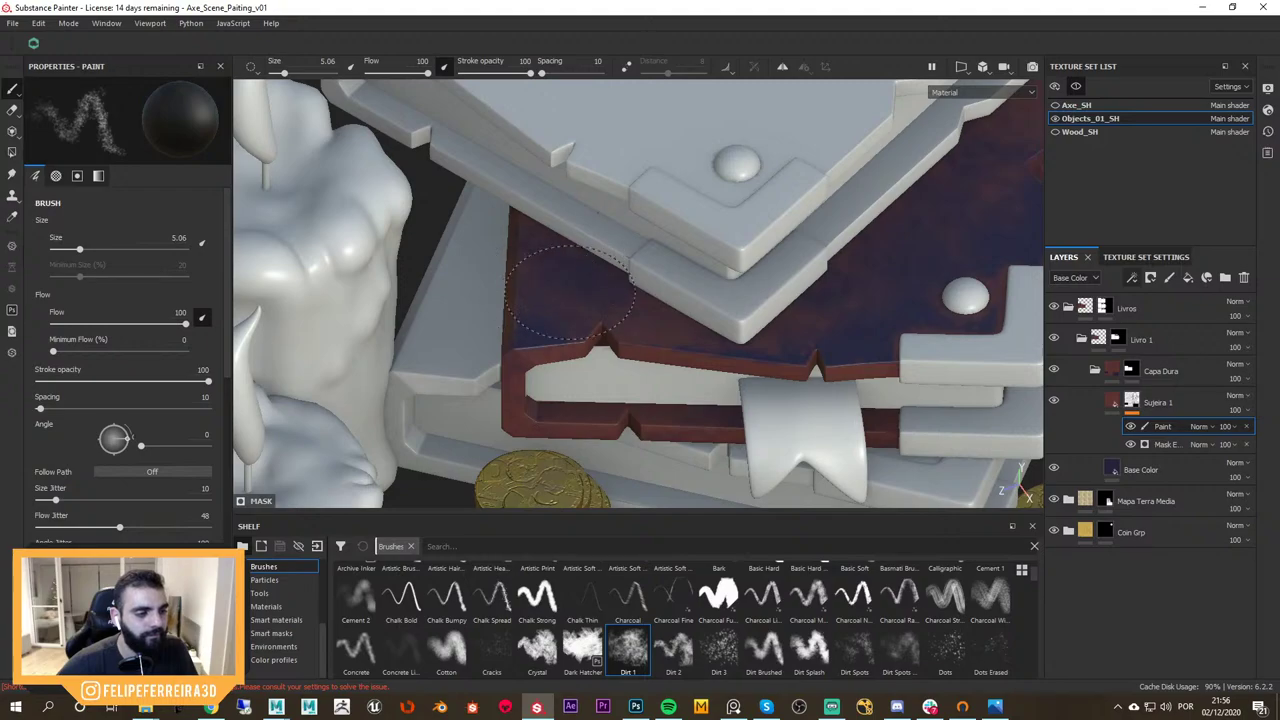
{"action": "right_click_drag", "start_coordinate": [763, 295], "coordinate": [615, 289], "text": "ctrl"}
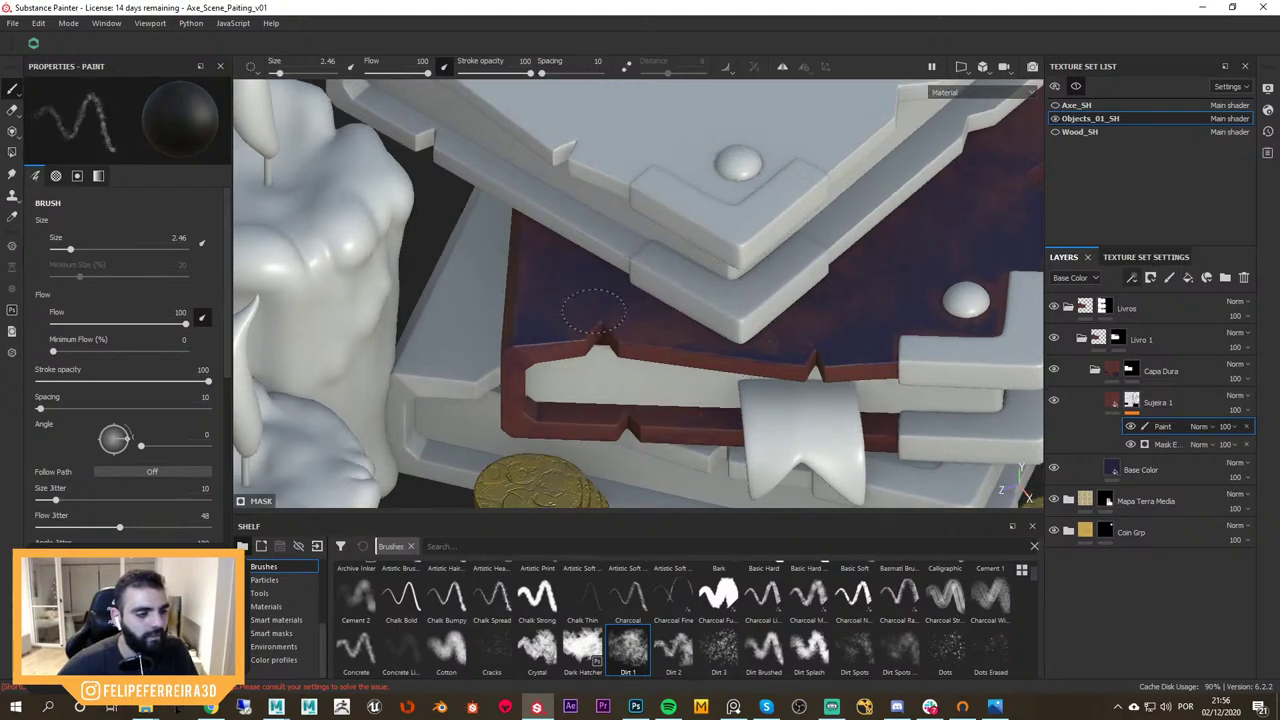
{"action": "mouse_move", "coordinate": [608, 272]}
{"action": "left_mouse_down", "text": "alt"}
{"action": "mouse_move", "coordinate": [660, 268]}
{"action": "mouse_move", "coordinate": [743, 337]}
{"action": "mouse_move", "coordinate": [829, 286]}
{"action": "mouse_move", "coordinate": [820, 395]}
{"action": "mouse_move", "coordinate": [766, 371]}
{"action": "mouse_move", "coordinate": [780, 340]}
{"action": "mouse_move", "coordinate": [812, 355]}
{"action": "left_mouse_up", "text": "alt"}
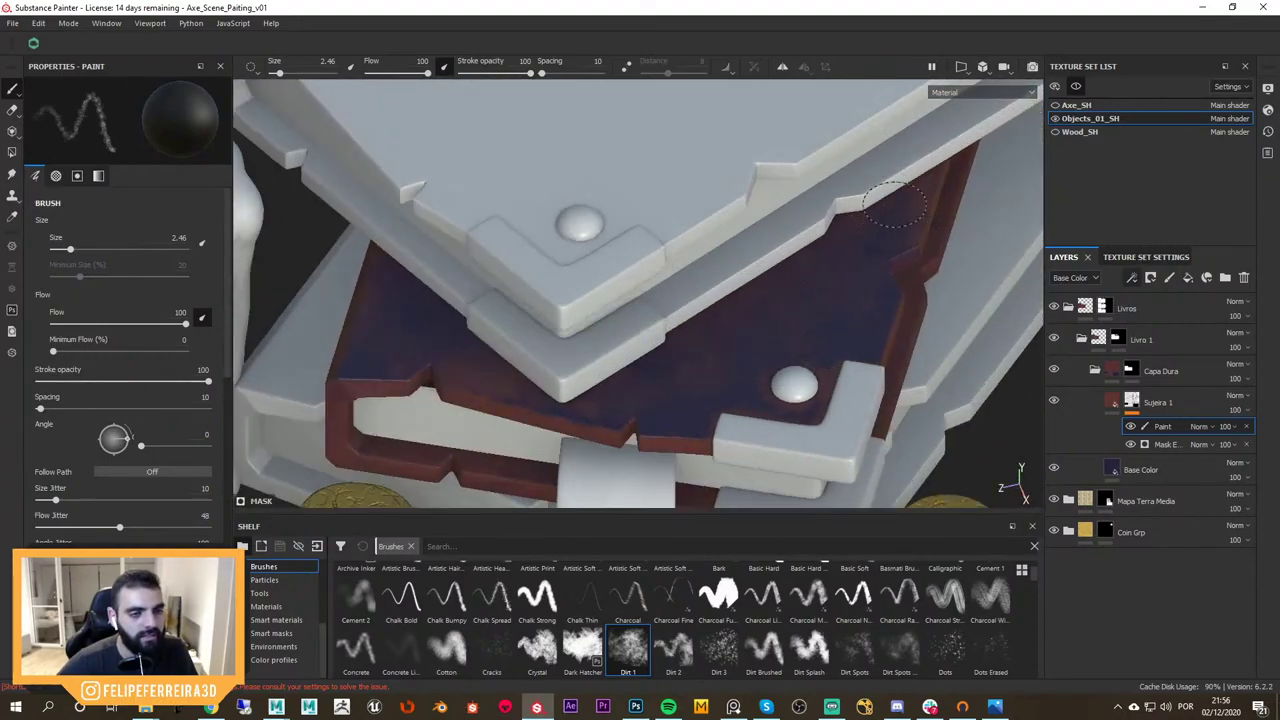
{"action": "right_click_drag", "start_coordinate": [781, 359], "coordinate": [700, 318], "text": "alt"}
{"action": "middle_click_drag", "start_coordinate": [700, 318], "coordinate": [781, 299], "text": "alt"}
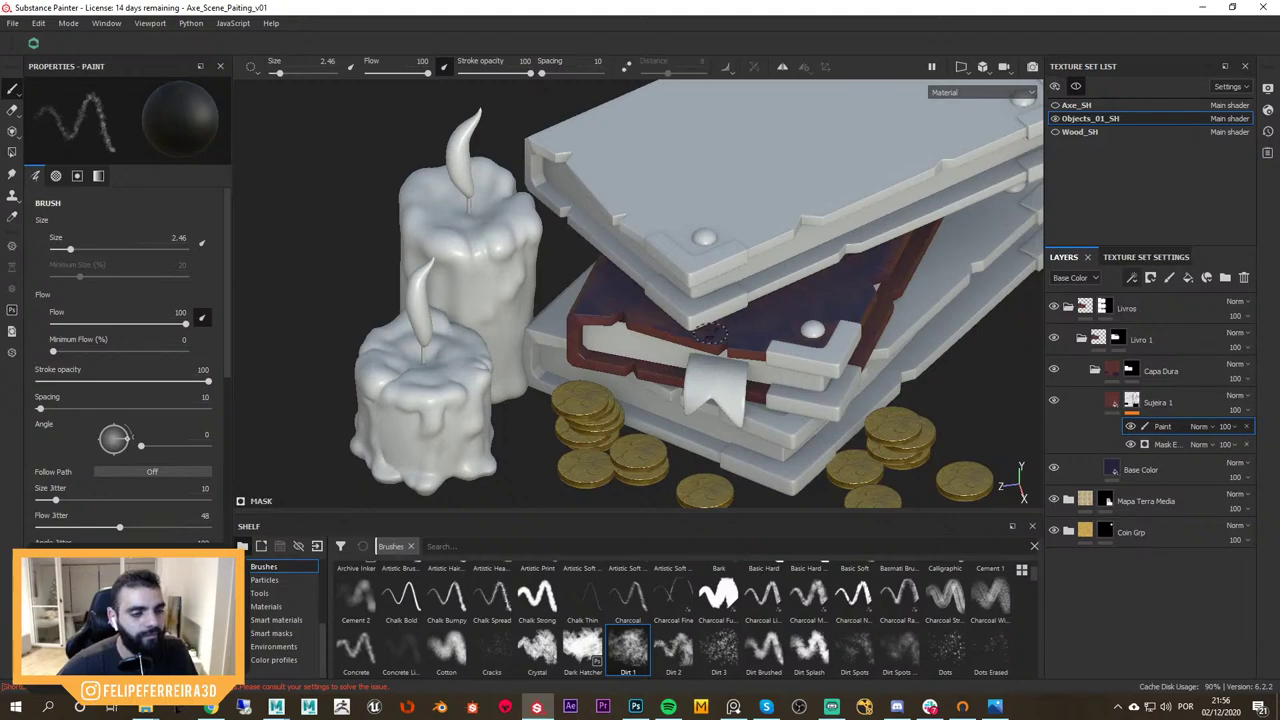
{"action": "scroll", "coordinate": [818, 383], "scroll_direction": "up", "scroll_amount": 10}
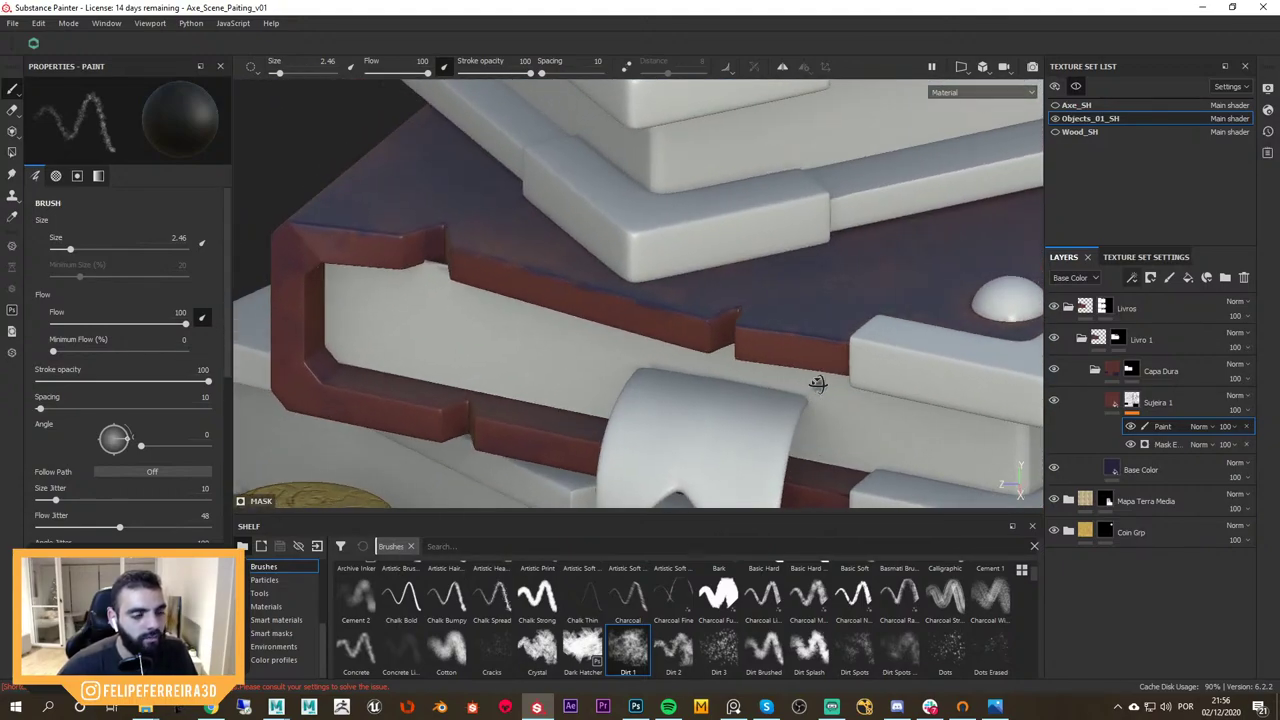
{"action": "mouse_move", "coordinate": [818, 383]}
{"action": "left_mouse_down", "text": "alt"}
{"action": "mouse_move", "coordinate": [809, 405]}
{"action": "mouse_move", "coordinate": [845, 395]}
{"action": "left_mouse_up", "text": "alt"}
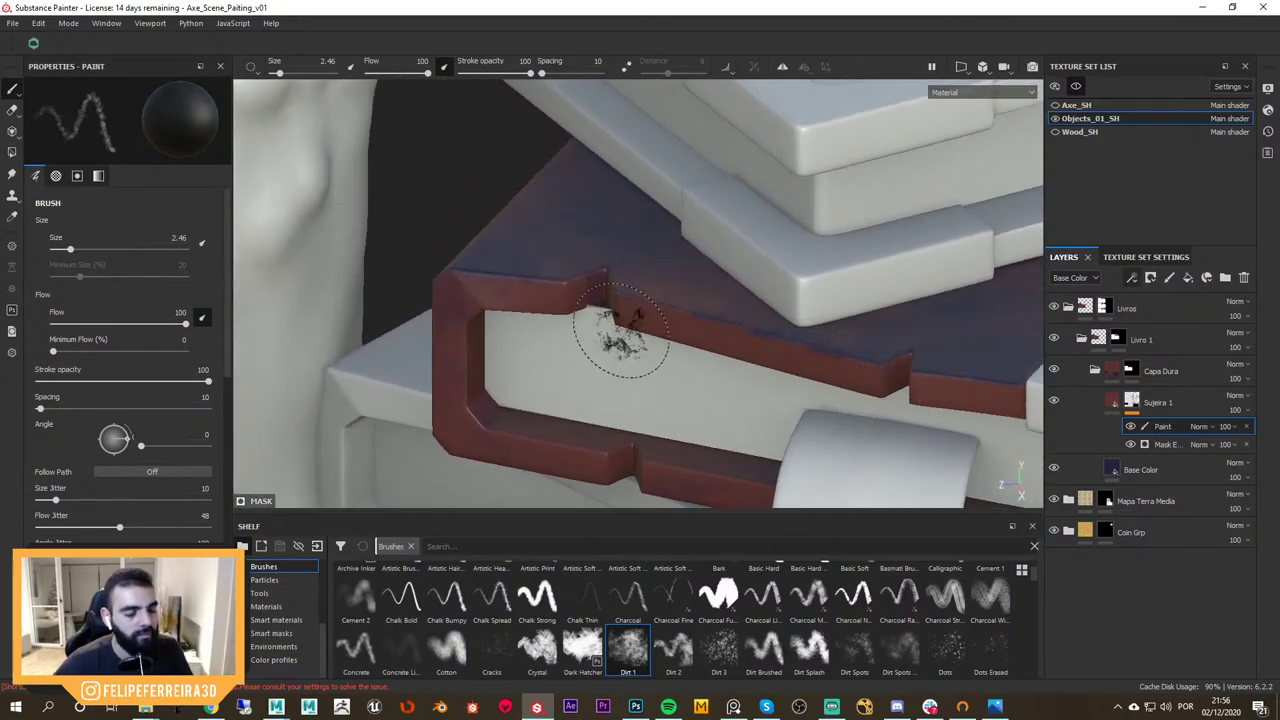
Set the brush to size 4.44 and break up the dirt along the middle book's spine and rear cover corner
{"action": "mouse_move", "coordinate": [620, 330]}
{"action": "left_mouse_down", "text": "alt"}
{"action": "mouse_move", "coordinate": [865, 385]}
{"action": "mouse_move", "coordinate": [717, 369]}
{"action": "mouse_move", "coordinate": [737, 323]}
{"action": "mouse_move", "coordinate": [680, 334]}
{"action": "mouse_move", "coordinate": [563, 268]}
{"action": "mouse_move", "coordinate": [626, 277]}
{"action": "mouse_move", "coordinate": [683, 338]}
{"action": "left_mouse_up", "text": "alt"}
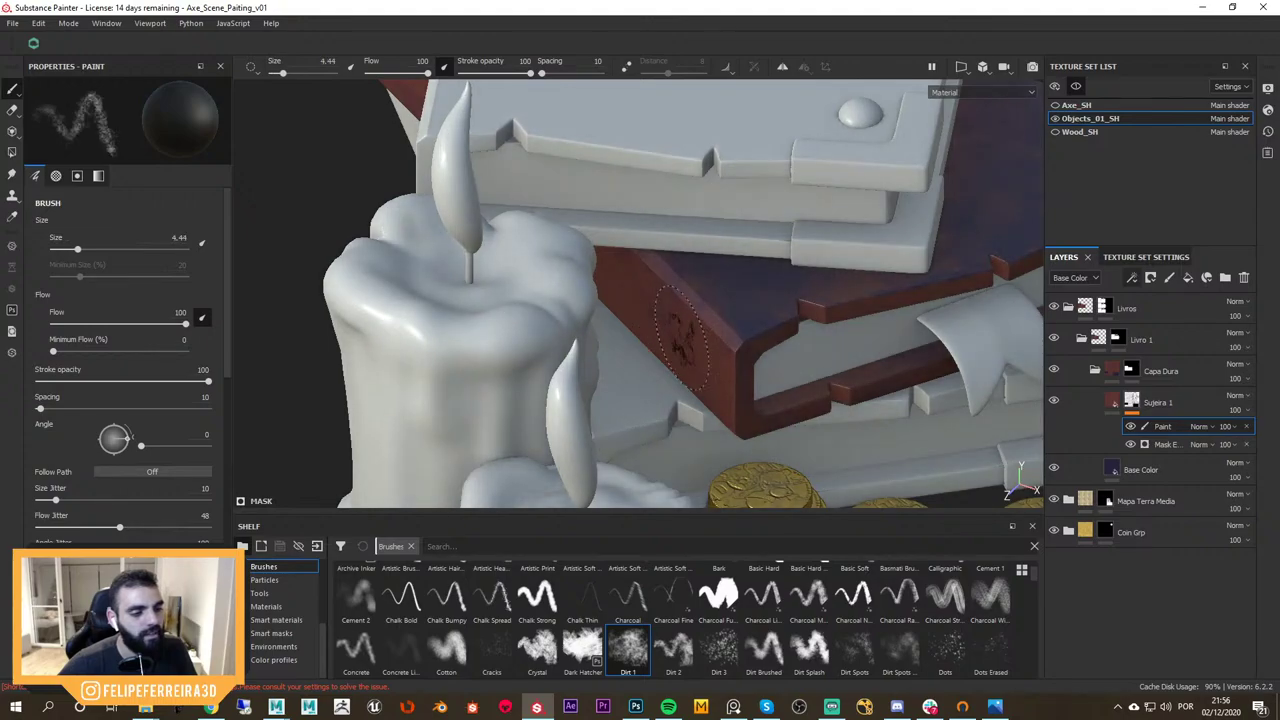
{"action": "mouse_move", "coordinate": [740, 383]}
{"action": "left_mouse_down"}
{"action": "mouse_move", "coordinate": [689, 375]}
{"action": "mouse_move", "coordinate": [857, 271]}
{"action": "mouse_move", "coordinate": [826, 313]}
{"action": "mouse_move", "coordinate": [737, 343]}
{"action": "mouse_move", "coordinate": [727, 322]}
{"action": "left_mouse_up"}
{"action": "left_click", "coordinate": [727, 322]}
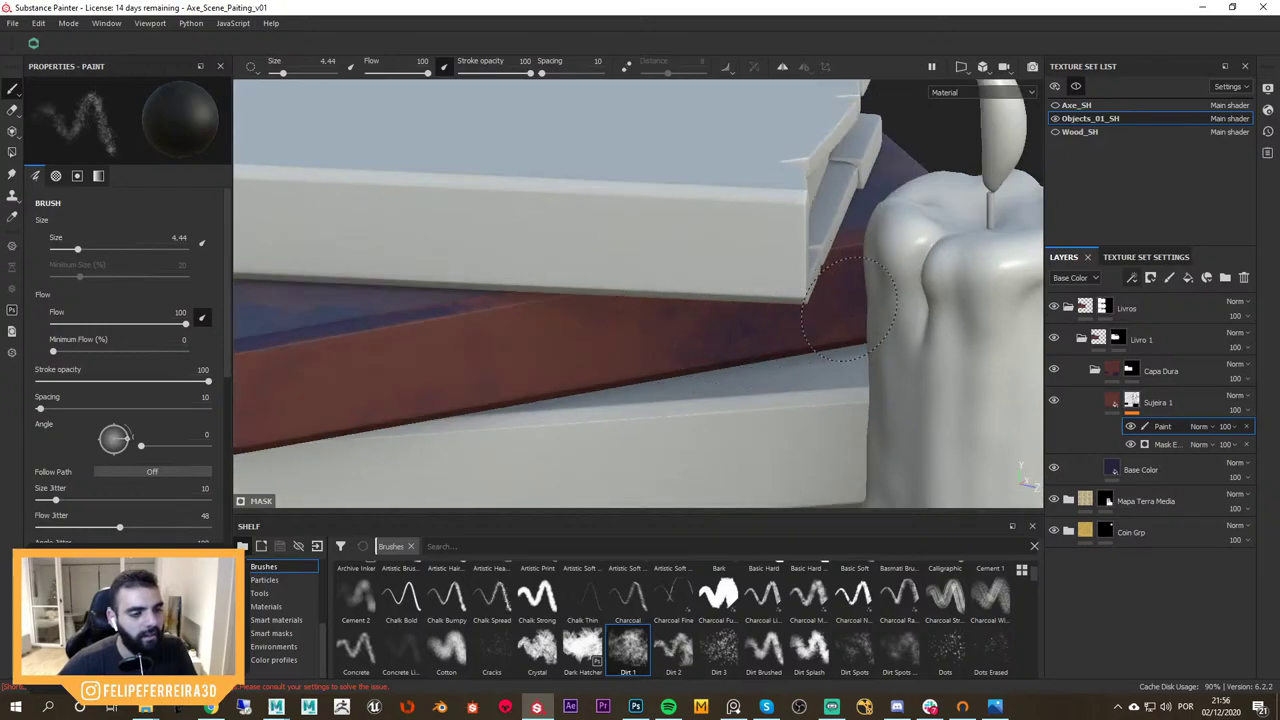
{"action": "middle_click_drag", "start_coordinate": [556, 319], "coordinate": [848, 307], "text": "alt"}
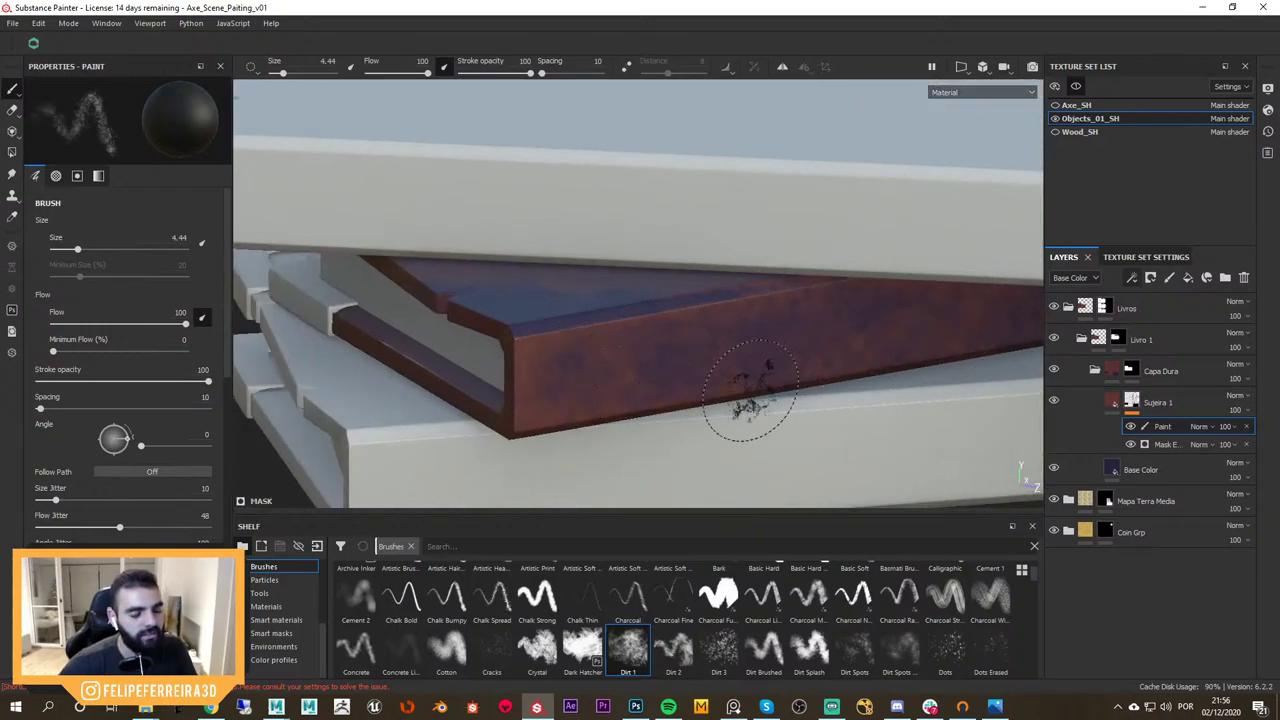
{"action": "left_click_drag", "start_coordinate": [750, 390], "coordinate": [557, 370], "text": "alt"}
{"action": "left_click_drag", "start_coordinate": [628, 297], "coordinate": [514, 289], "text": "alt"}
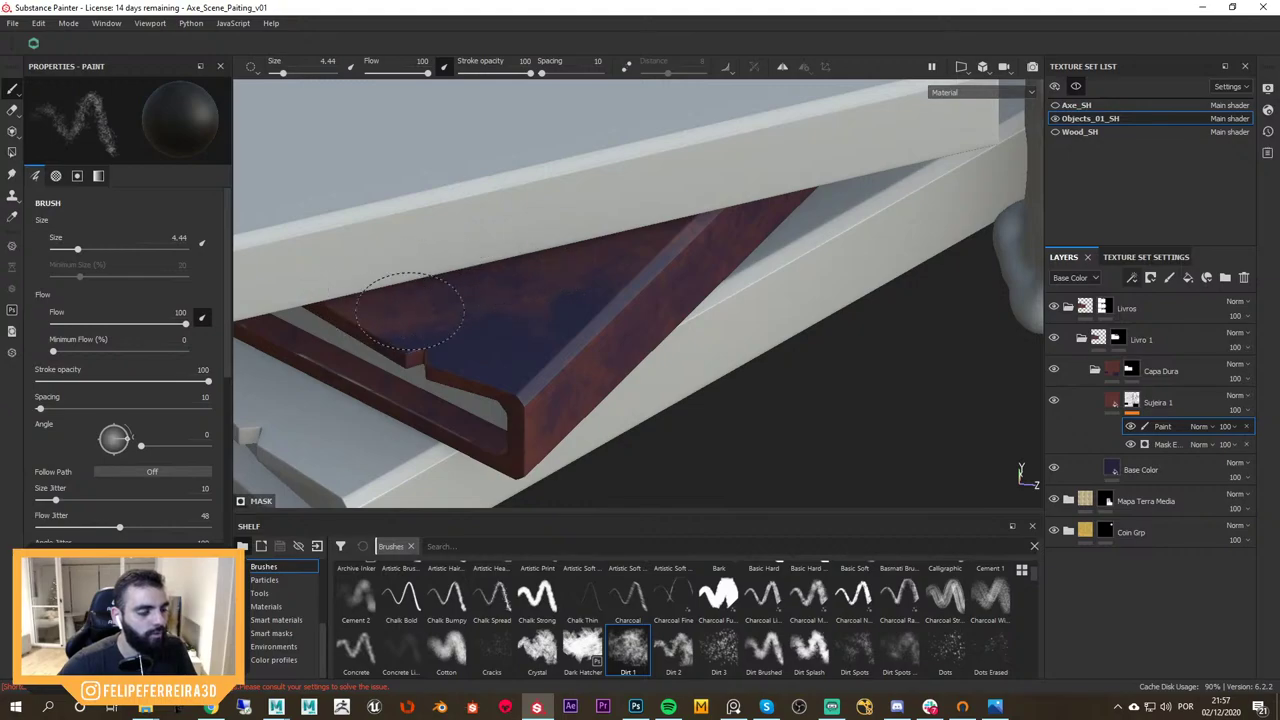
{"action": "mouse_move", "coordinate": [765, 195]}
{"action": "left_mouse_down", "text": "alt"}
{"action": "mouse_move", "coordinate": [700, 271]}
{"action": "mouse_move", "coordinate": [520, 330]}
{"action": "left_mouse_up", "text": "alt"}
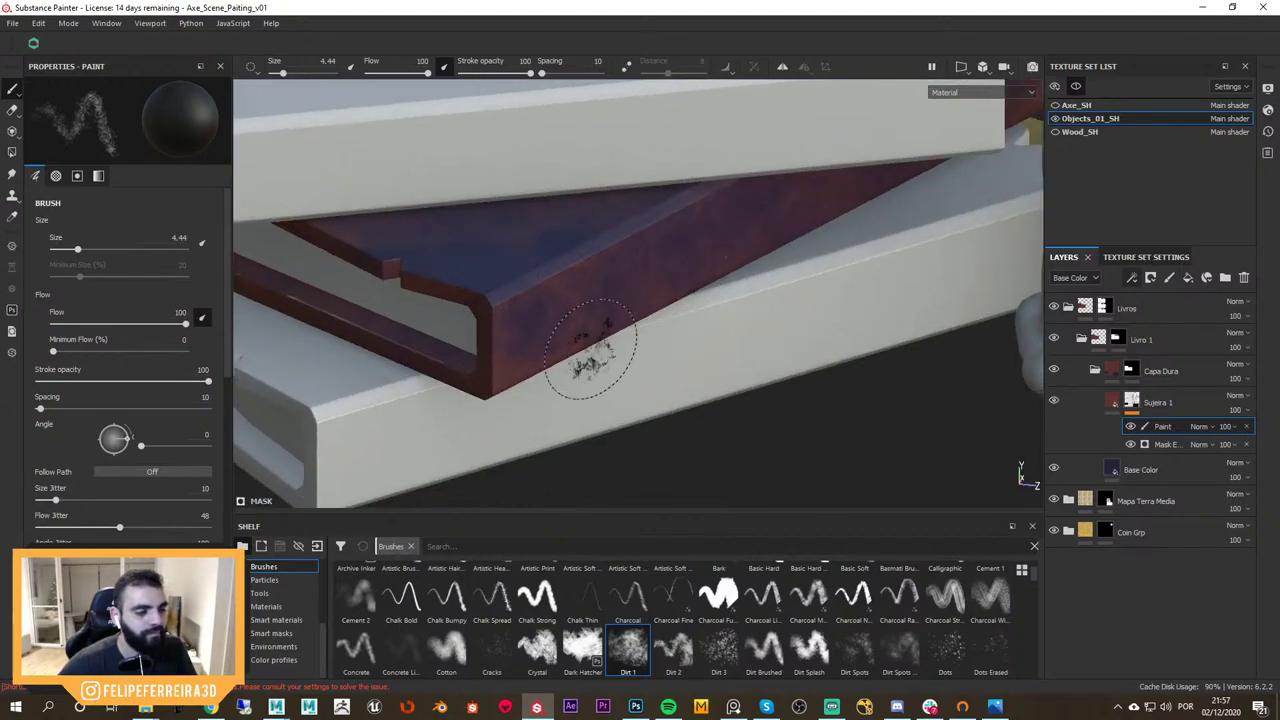
{"action": "left_click_drag", "start_coordinate": [590, 349], "coordinate": [590, 245], "text": "alt"}
{"action": "left_click_drag", "start_coordinate": [485, 255], "coordinate": [683, 335], "text": "alt"}
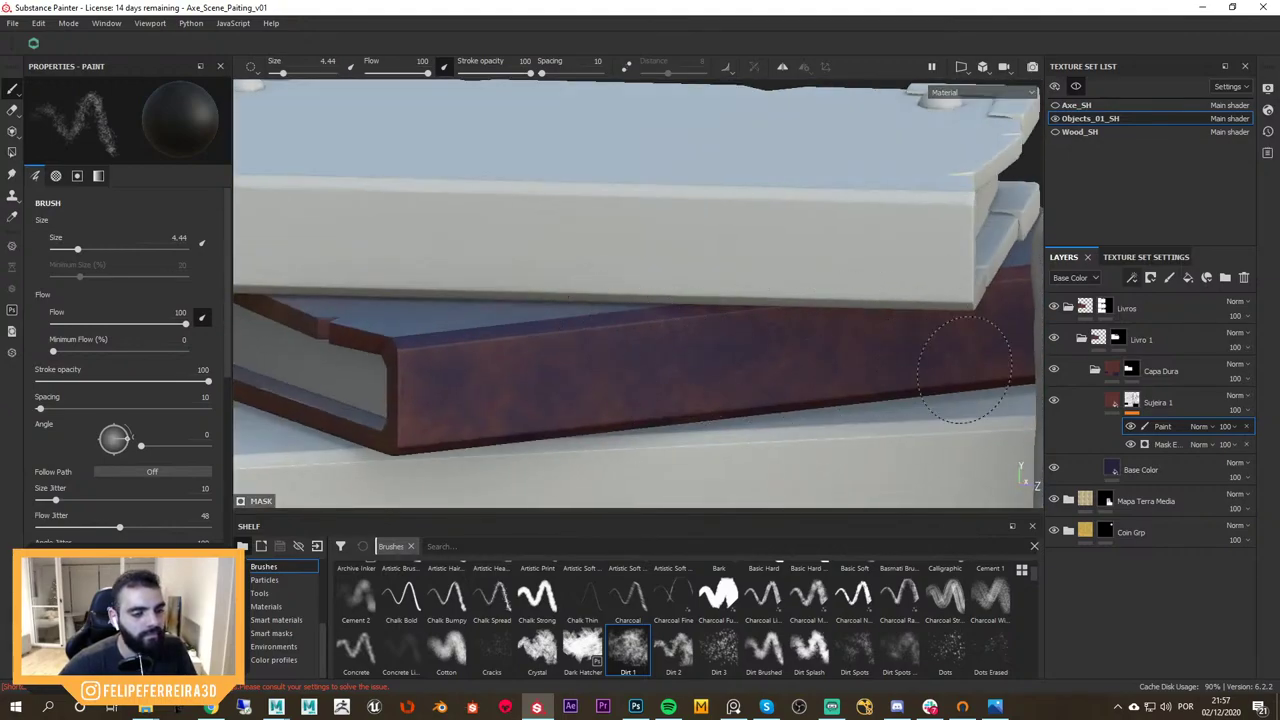
{"action": "left_click_drag", "start_coordinate": [755, 365], "coordinate": [700, 345], "text": "alt"}
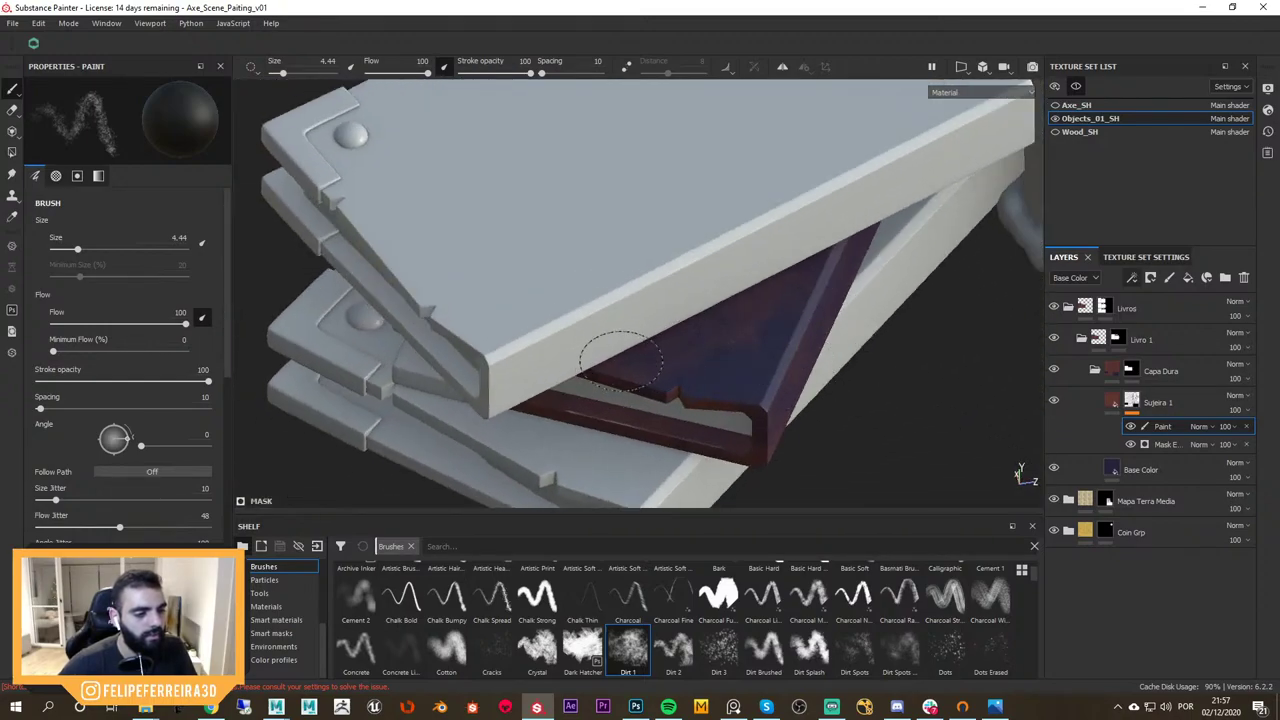
Check the dirt around the cover's front corner and stud, comparing the Sujeira 1 layer hidden and shown
{"action": "mouse_move", "coordinate": [886, 286]}
{"action": "left_mouse_down", "text": "alt"}
{"action": "mouse_move", "coordinate": [686, 343]}
{"action": "mouse_move", "coordinate": [670, 327]}
{"action": "mouse_move", "coordinate": [715, 400]}
{"action": "mouse_move", "coordinate": [765, 445]}
{"action": "mouse_move", "coordinate": [893, 400]}
{"action": "mouse_move", "coordinate": [893, 372]}
{"action": "left_mouse_up", "text": "alt"}
{"action": "right_click_drag", "start_coordinate": [893, 372], "coordinate": [1003, 429], "text": "alt"}
{"action": "middle_click_drag", "start_coordinate": [1003, 429], "coordinate": [929, 389], "text": "alt"}
{"action": "middle_click_drag", "start_coordinate": [849, 364], "coordinate": [810, 304], "text": "alt"}
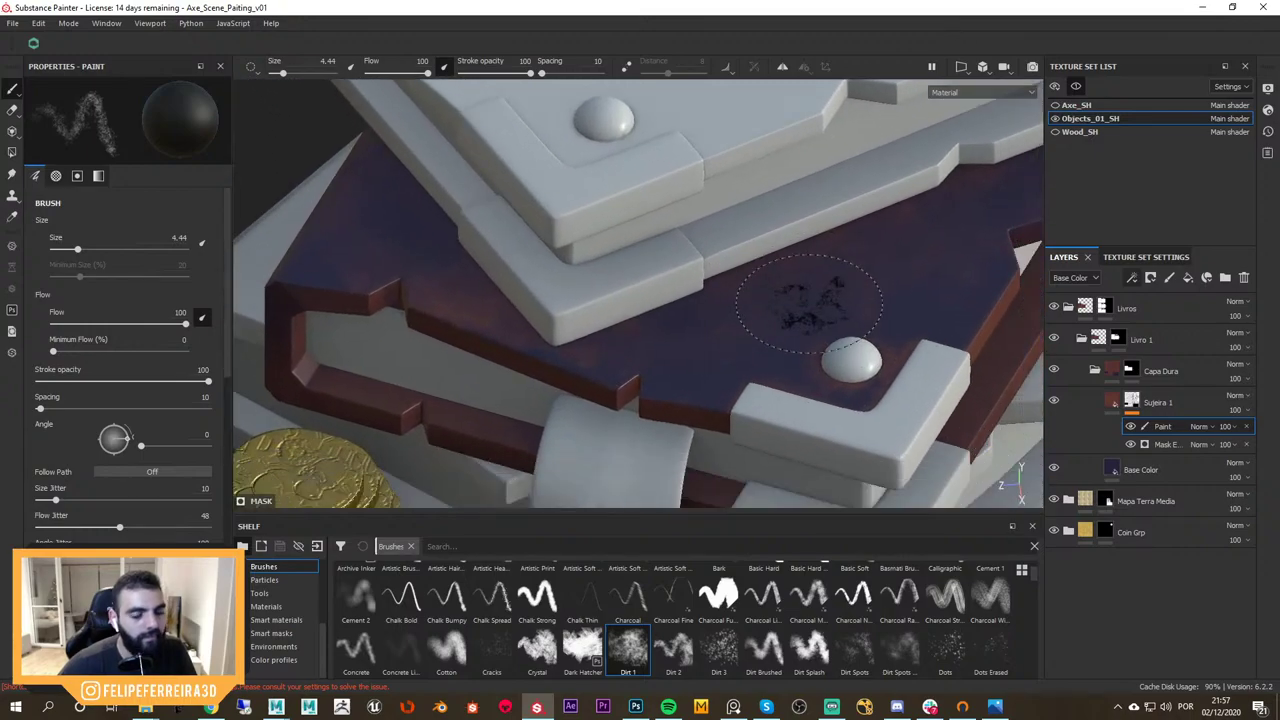
{"action": "left_click_drag", "start_coordinate": [810, 303], "coordinate": [718, 318], "text": "alt"}
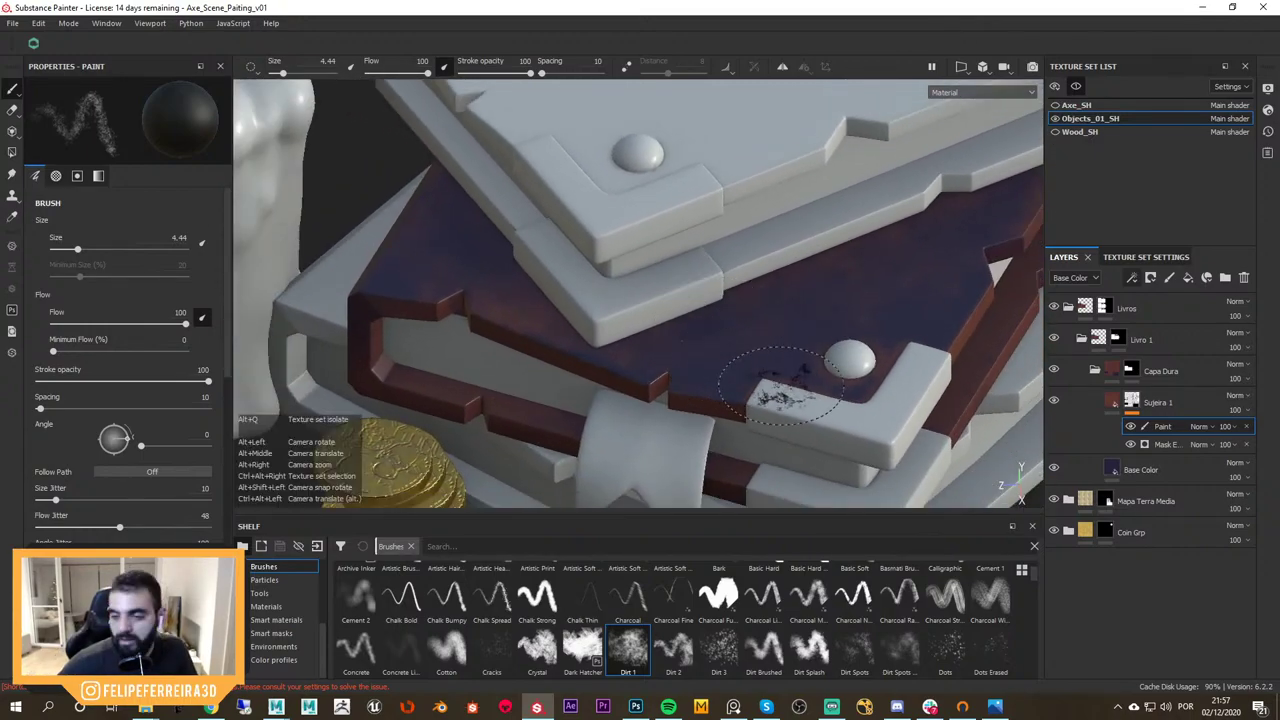
{"action": "middle_click_drag", "start_coordinate": [760, 374], "coordinate": [826, 356], "text": "alt"}
{"action": "right_click_drag", "start_coordinate": [757, 334], "coordinate": [835, 352], "text": "alt"}
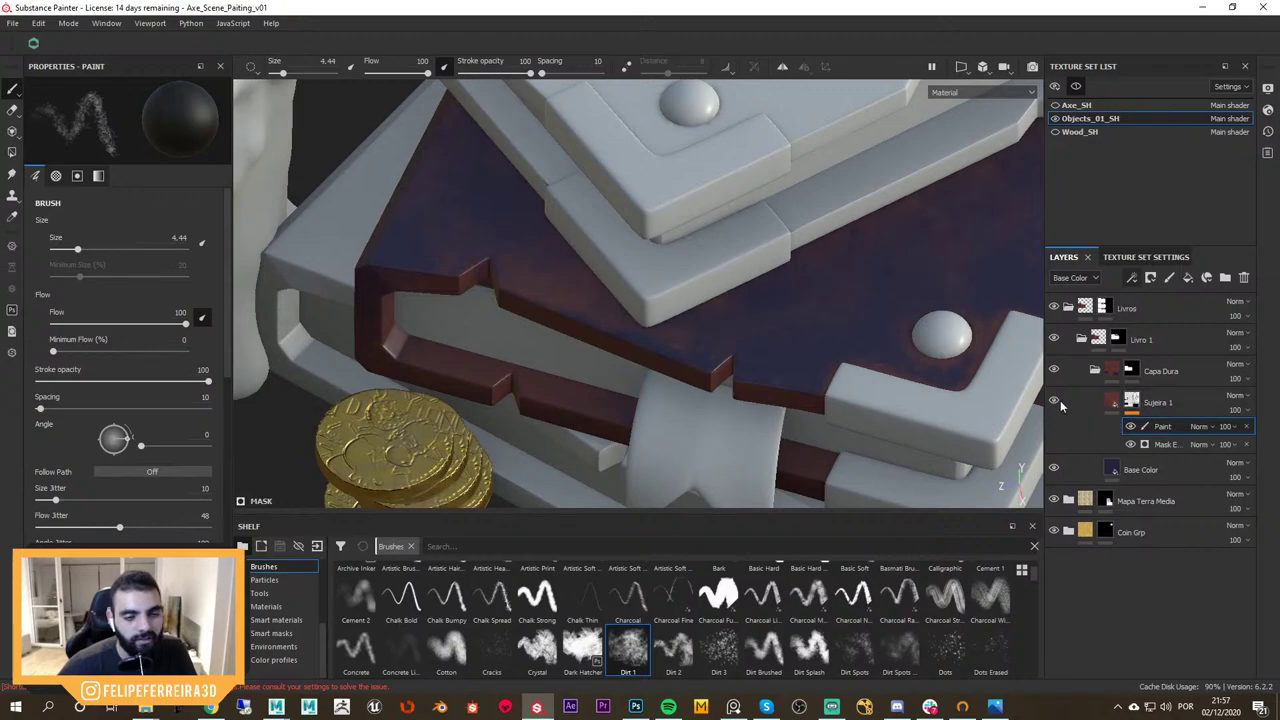
{"action": "left_click", "coordinate": [1053, 400]}
{"action": "left_click", "coordinate": [1053, 400]}
{"action": "left_click", "coordinate": [1053, 400]}
{"action": "left_click", "coordinate": [1053, 400]}
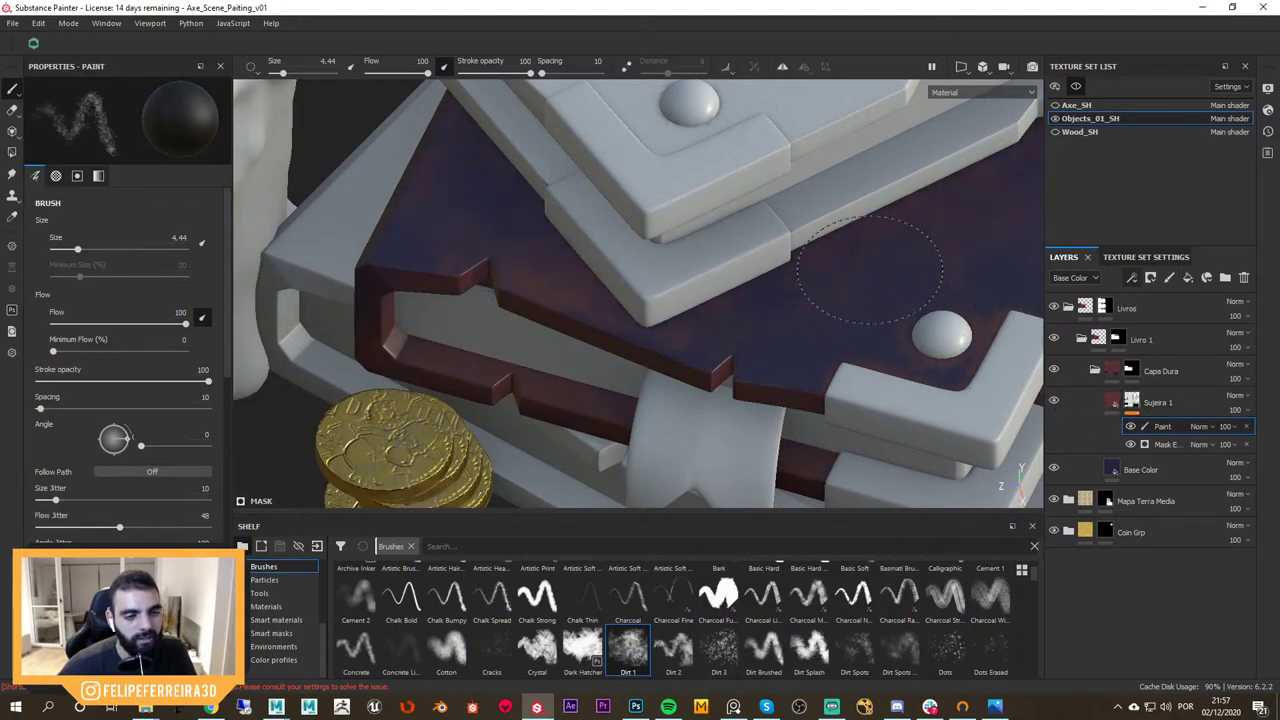
Display only the Base Color channel and touch up the cover's dirt mask with the brush at sizes 3.41 and 3.79
{"action": "key", "text": "c"}
{"action": "scroll", "coordinate": [930, 300], "scroll_direction": "up", "scroll_amount": 2}
{"action": "left_click_drag", "start_coordinate": [930, 275], "coordinate": [828, 306], "text": "alt"}
{"action": "key", "text": "m"}
{"action": "key", "text": "c"}
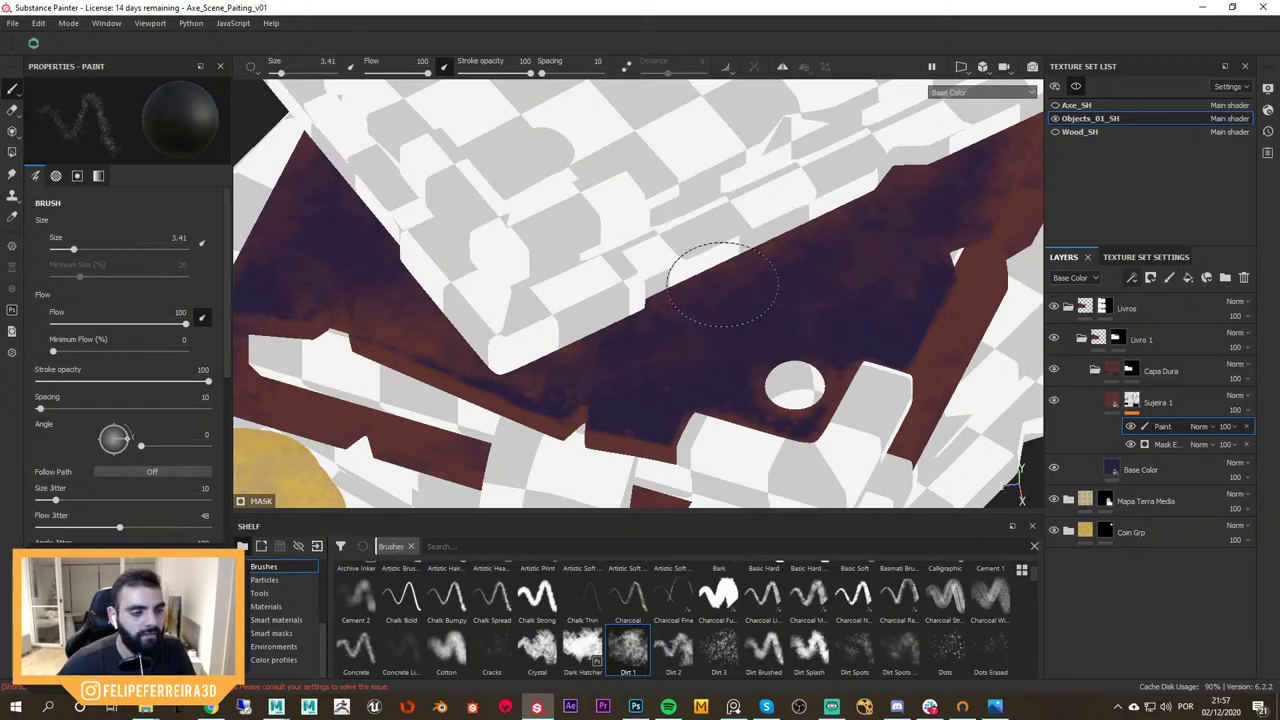
{"action": "mouse_move", "coordinate": [520, 365]}
{"action": "left_mouse_down", "text": "alt"}
{"action": "mouse_move", "coordinate": [708, 357]}
{"action": "mouse_move", "coordinate": [711, 371]}
{"action": "mouse_move", "coordinate": [560, 384]}
{"action": "left_mouse_up", "text": "alt"}
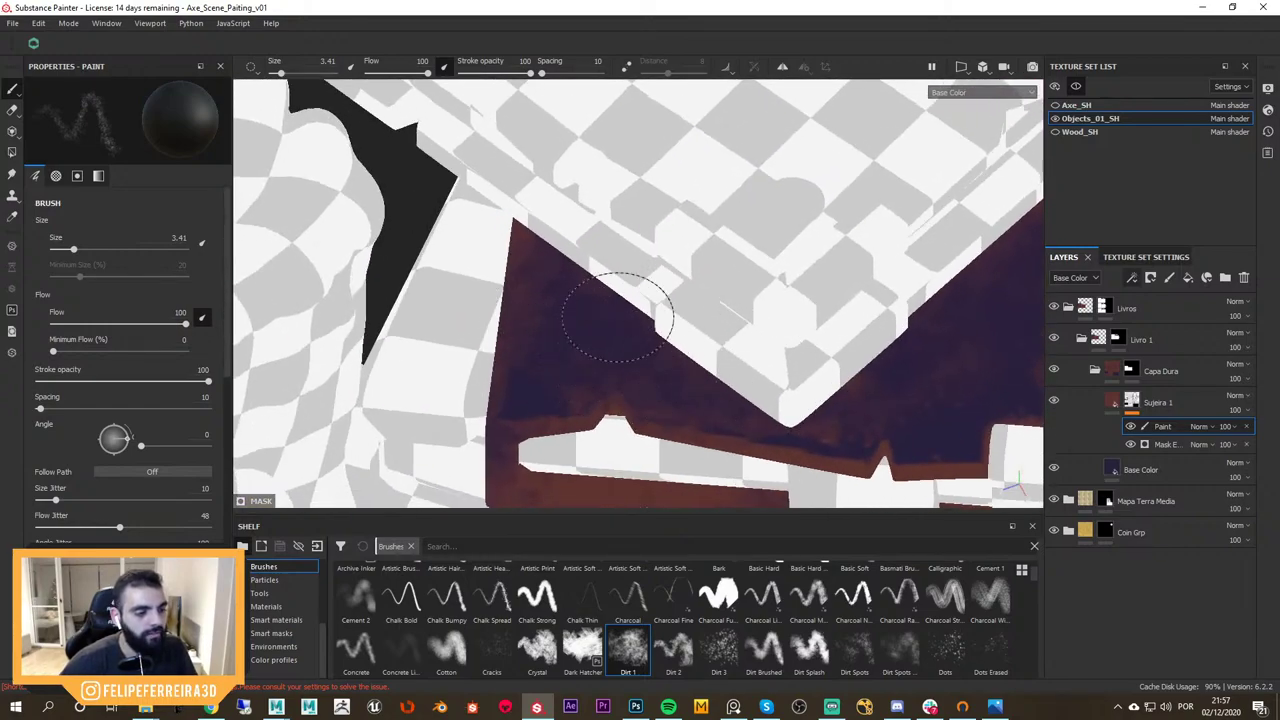
{"action": "left_click_drag", "start_coordinate": [943, 294], "coordinate": [700, 263], "text": "alt"}
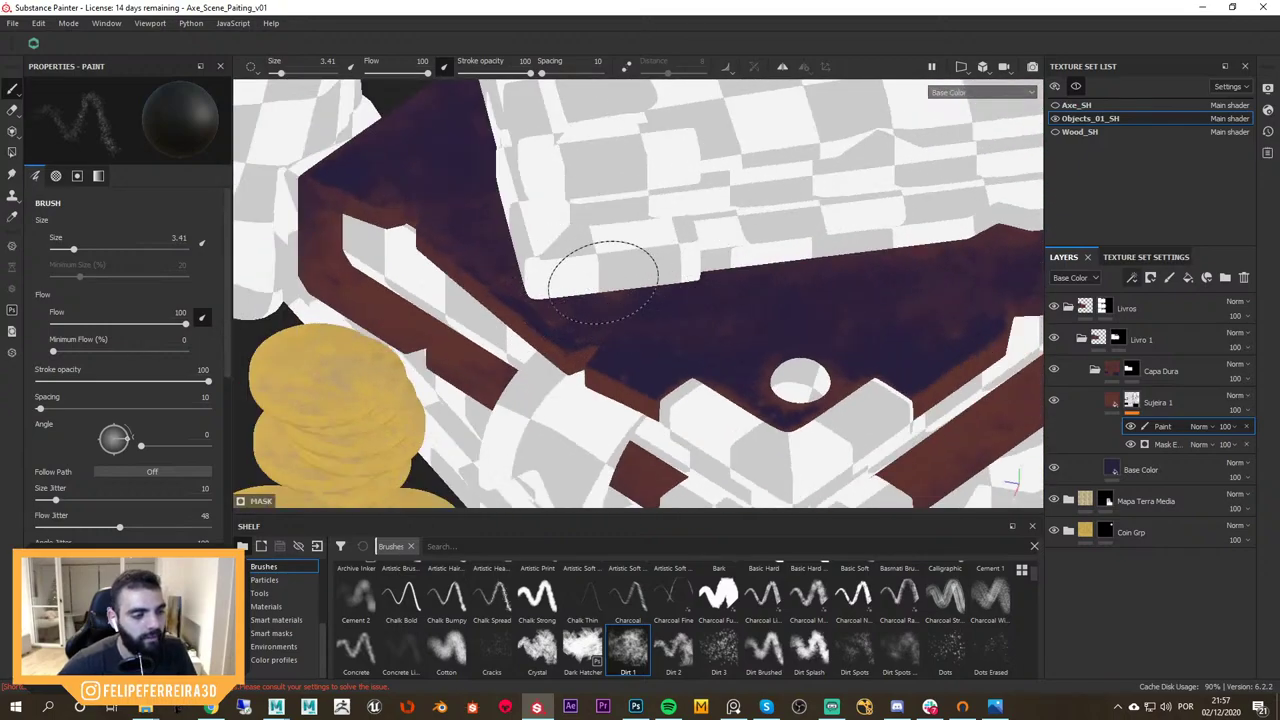
{"action": "mouse_move", "coordinate": [965, 273]}
{"action": "left_mouse_down", "text": "alt"}
{"action": "mouse_move", "coordinate": [836, 343]}
{"action": "mouse_move", "coordinate": [714, 243]}
{"action": "mouse_move", "coordinate": [766, 286]}
{"action": "mouse_move", "coordinate": [830, 300]}
{"action": "mouse_move", "coordinate": [805, 340]}
{"action": "mouse_move", "coordinate": [810, 360]}
{"action": "left_mouse_up", "text": "alt"}
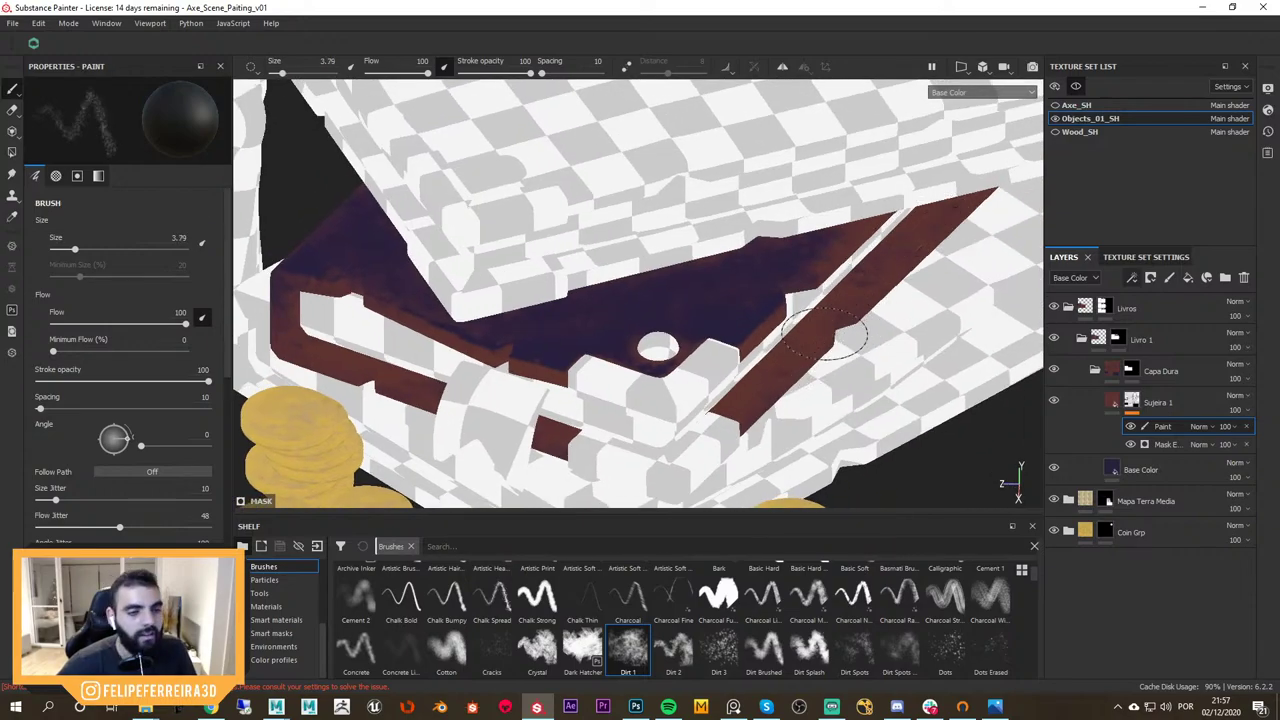
Examine the dirt distribution on the middle book in the Base Color view, both from afar and up close
{"action": "mouse_move", "coordinate": [843, 300]}
{"action": "left_mouse_down", "text": "alt"}
{"action": "mouse_move", "coordinate": [857, 237]}
{"action": "mouse_move", "coordinate": [893, 290]}
{"action": "mouse_move", "coordinate": [845, 302]}
{"action": "mouse_move", "coordinate": [845, 347]}
{"action": "left_mouse_up", "text": "alt"}
{"action": "key", "text": "m"}
{"action": "key", "text": "c"}
{"action": "right_click_drag", "start_coordinate": [845, 347], "coordinate": [714, 97], "text": "alt"}
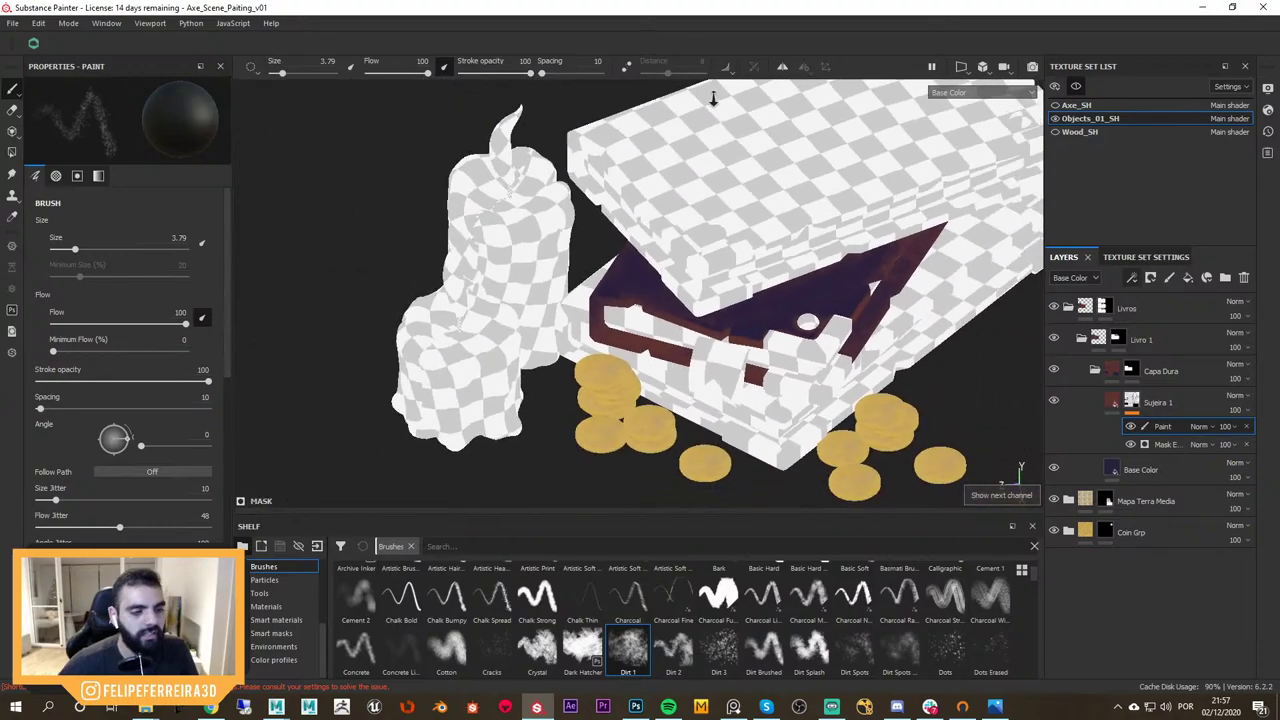
{"action": "left_click_drag", "start_coordinate": [790, 270], "coordinate": [881, 322], "text": "alt"}
{"action": "right_click_drag", "start_coordinate": [881, 322], "coordinate": [1000, 425], "text": "alt"}
{"action": "left_click_drag", "start_coordinate": [940, 394], "coordinate": [808, 367], "text": "alt"}
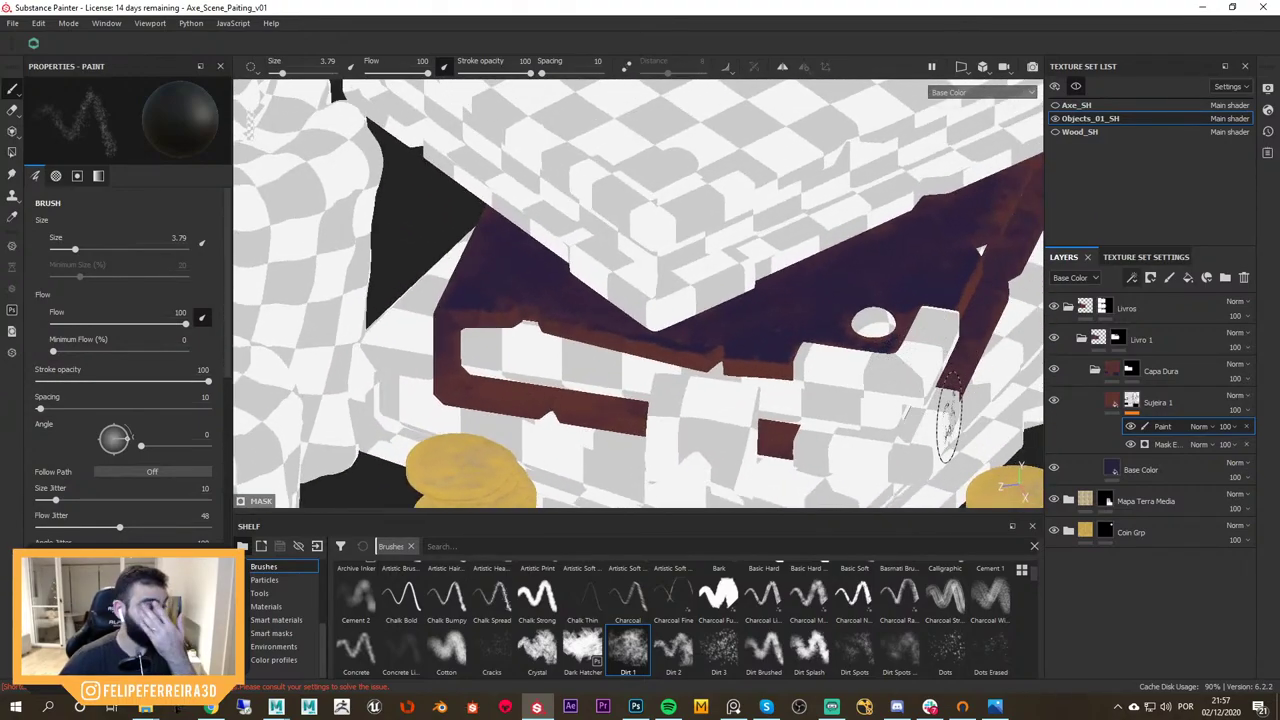
{"action": "left_click_drag", "start_coordinate": [714, 386], "coordinate": [760, 360], "text": "alt"}
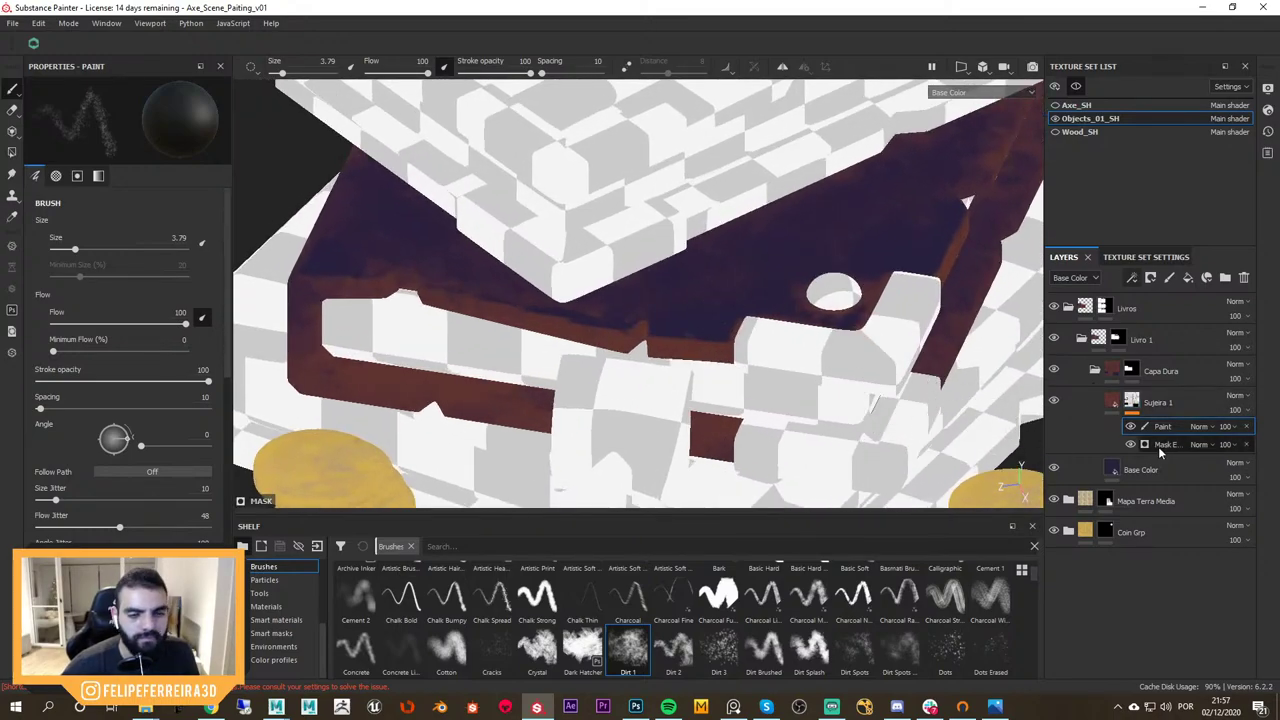
Examine the Ambient occlusion and Curvature mesh maps along the book's edges, and return to the Material view
{"action": "key", "text": "m"}
{"action": "key", "text": "m"}
{"action": "key", "text": "m"}
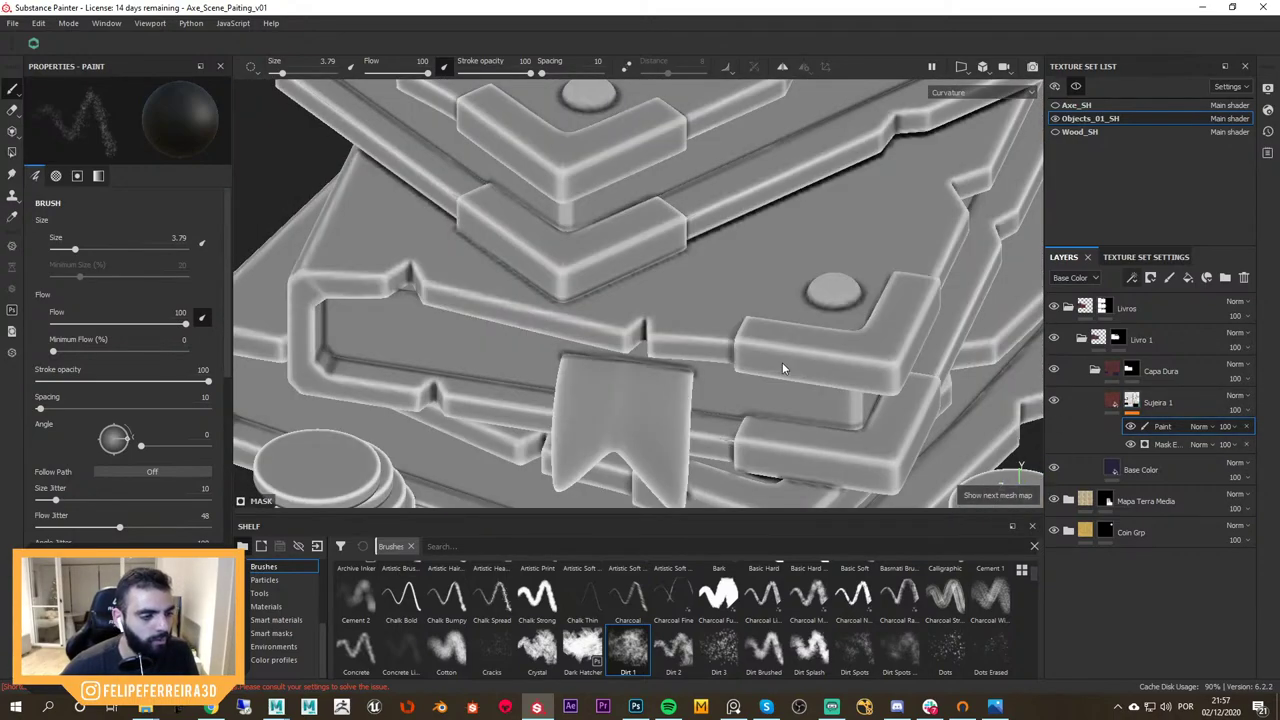
{"action": "key", "text": "m"}
{"action": "key", "text": "m"}
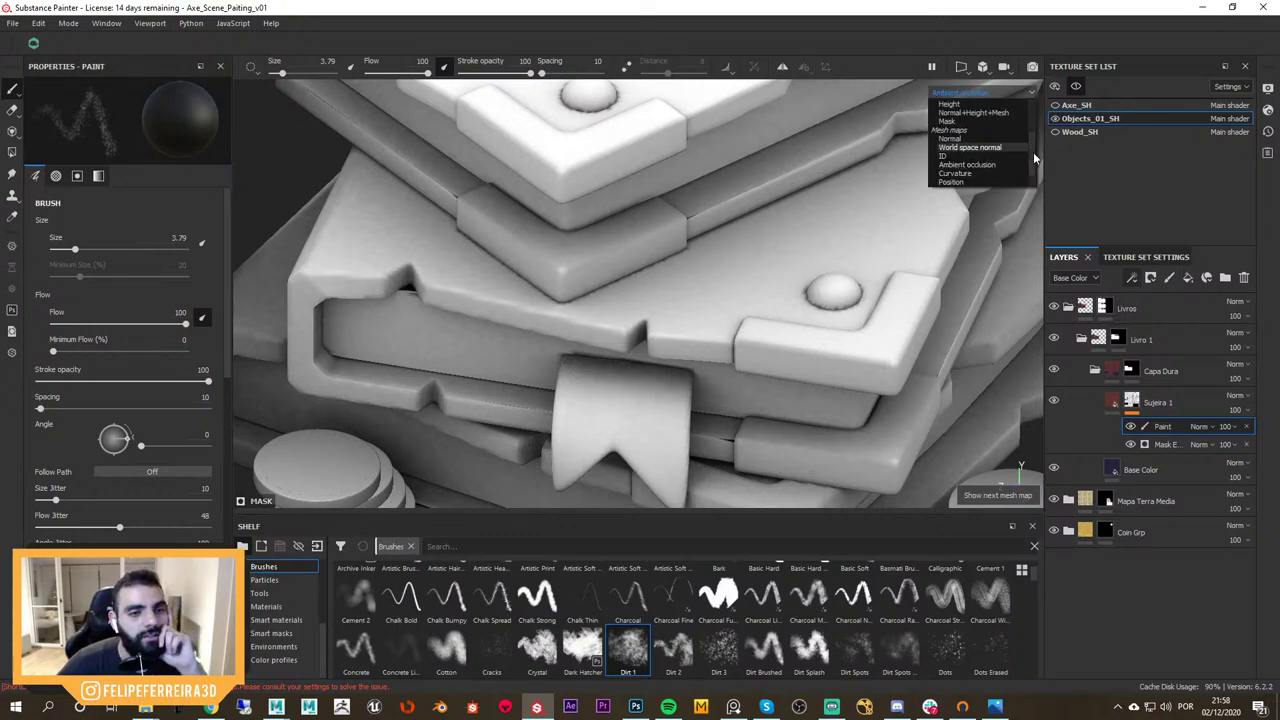
{"action": "left_click_drag", "start_coordinate": [1035, 158], "coordinate": [1035, 175]}
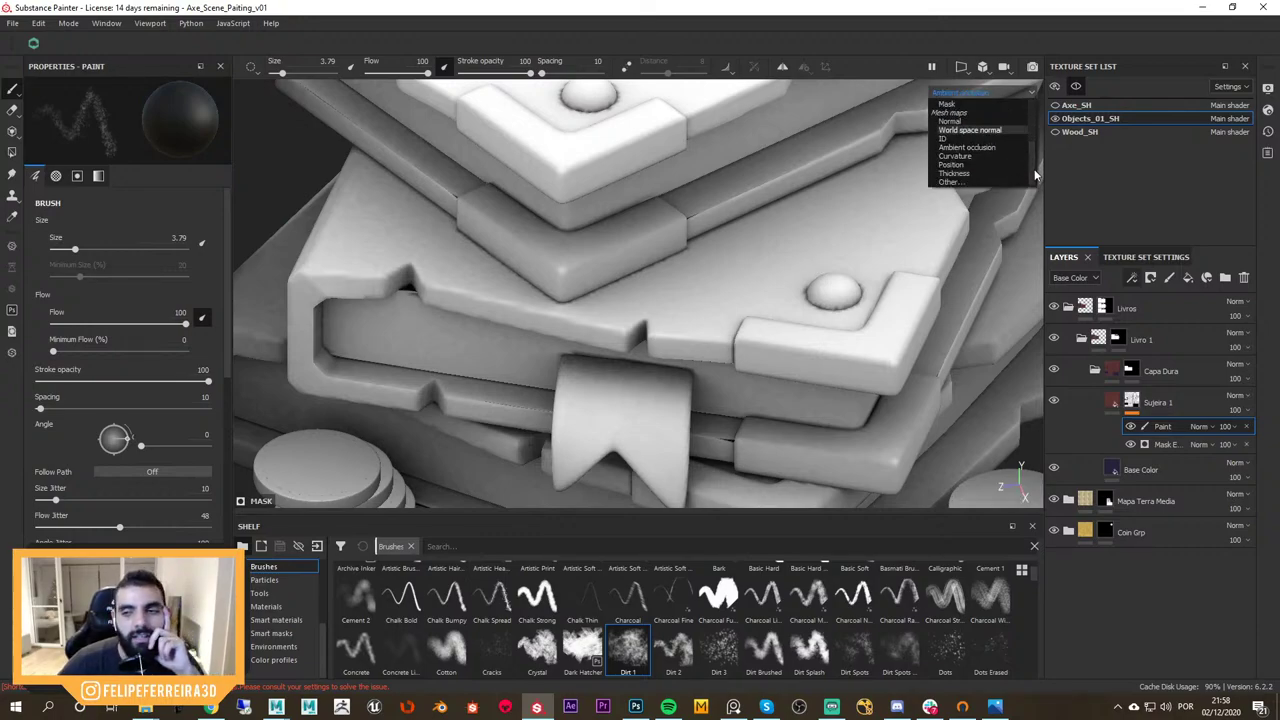
{"action": "left_click", "coordinate": [955, 157]}
{"action": "scroll", "coordinate": [857, 357], "scroll_direction": "up", "scroll_amount": 6}
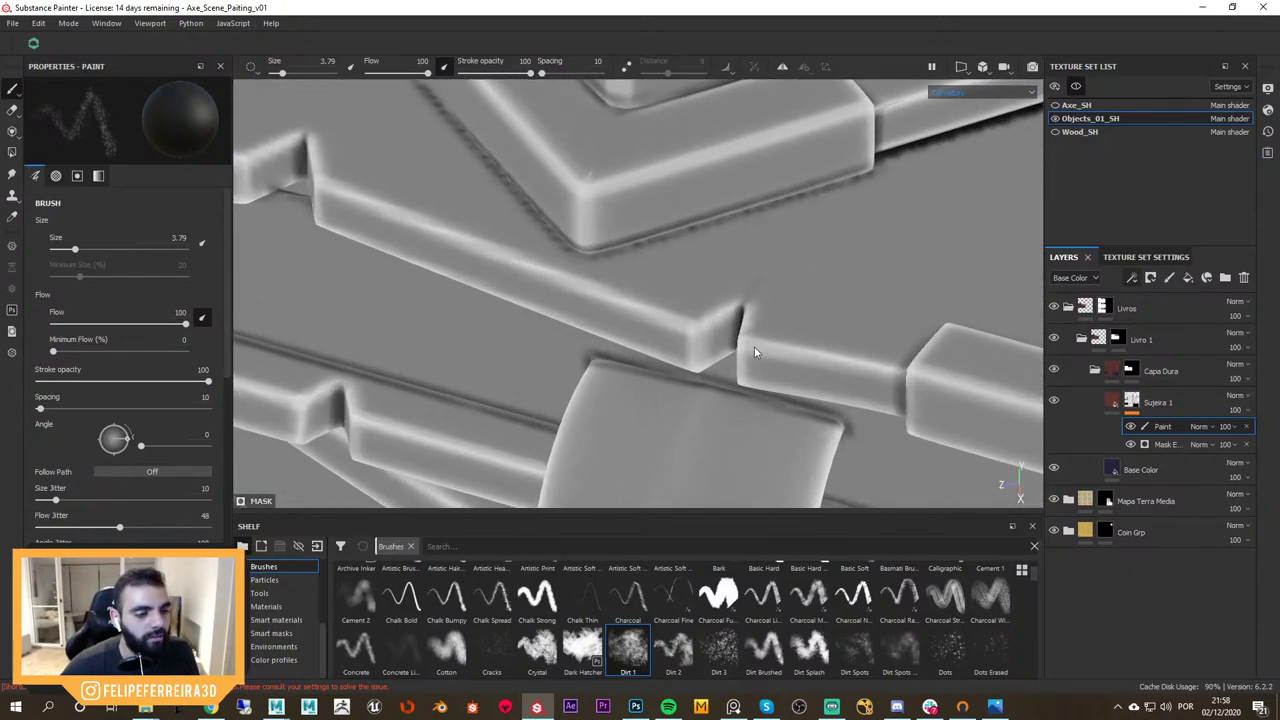
{"action": "middle_click_drag", "start_coordinate": [427, 216], "coordinate": [623, 292], "text": "alt"}
{"action": "key", "text": "m"}
{"action": "right_click_drag", "start_coordinate": [768, 415], "coordinate": [572, 226], "text": "alt"}
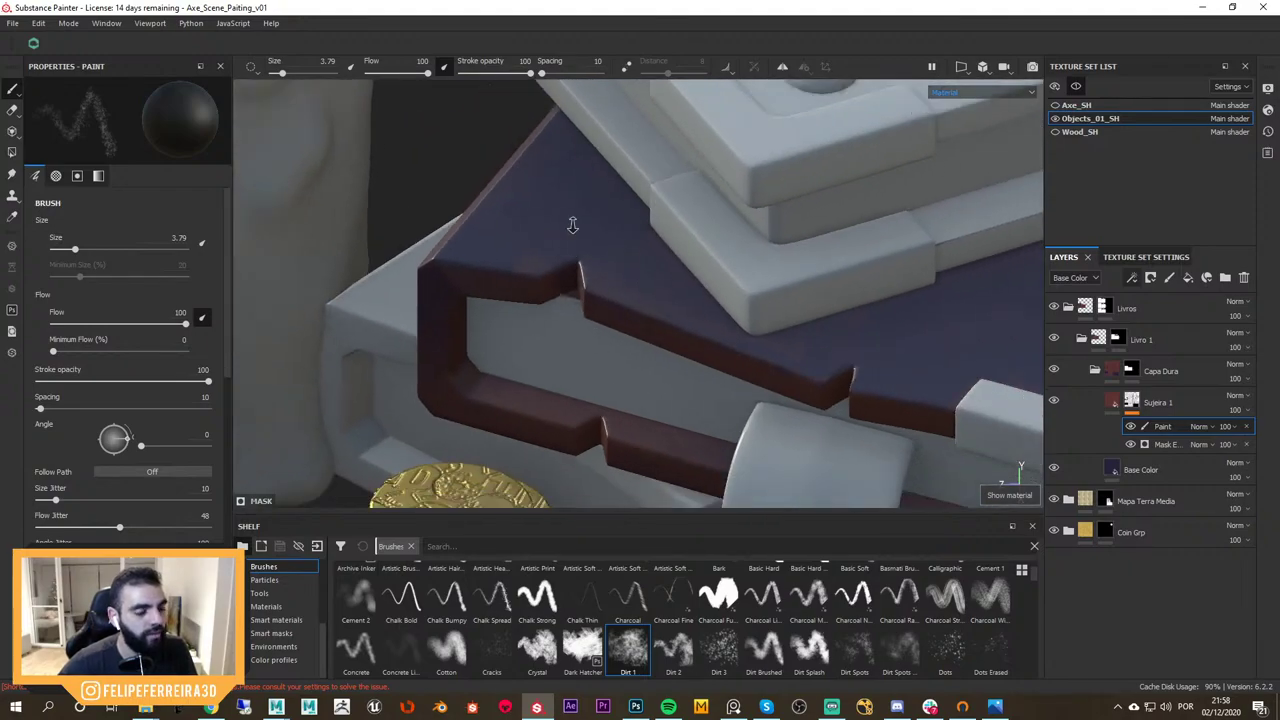
{"action": "mouse_move", "coordinate": [572, 226]}
{"action": "left_mouse_down", "text": "alt"}
{"action": "mouse_move", "coordinate": [795, 347]}
{"action": "mouse_move", "coordinate": [663, 366]}
{"action": "left_mouse_up", "text": "alt"}
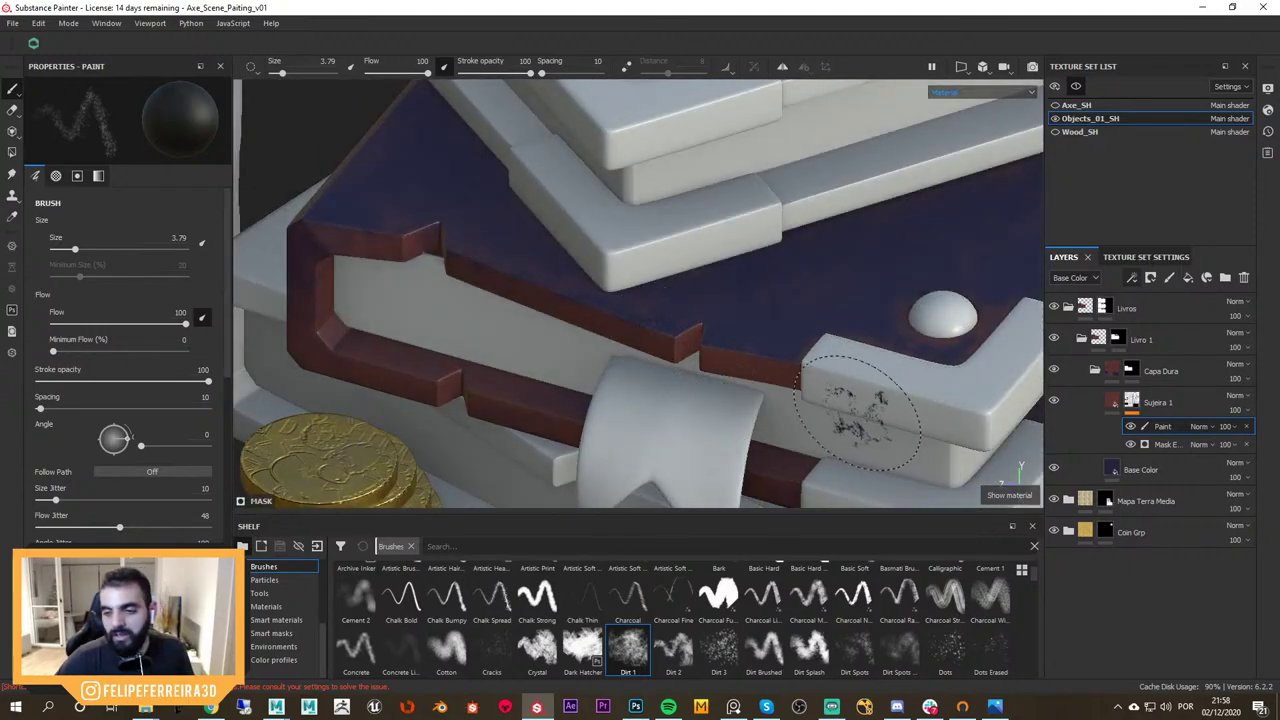
Compare the middle book's cover with the Sujeira 1 layer hidden and shown in the Material view
{"action": "left_click", "coordinate": [1055, 402]}
{"action": "left_click", "coordinate": [1055, 402]}
{"action": "left_click", "coordinate": [1055, 402]}
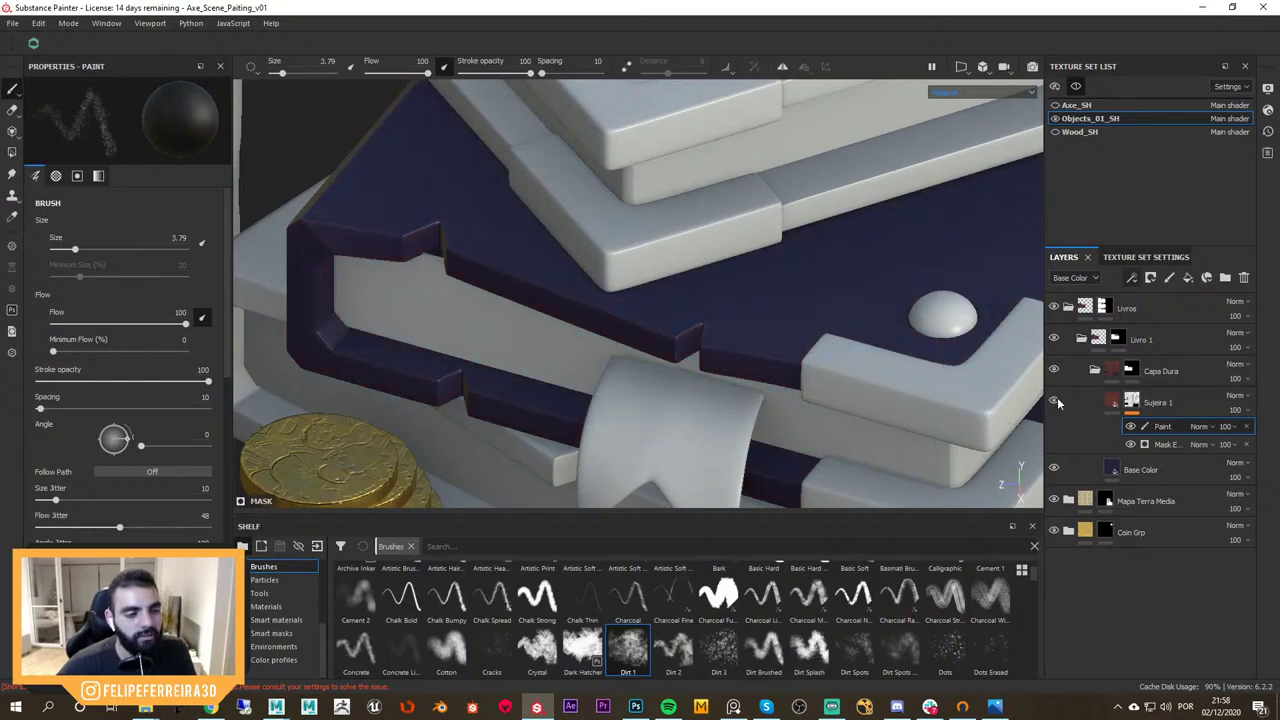
{"action": "left_click", "coordinate": [1057, 403]}
{"action": "left_click", "coordinate": [1055, 401]}
{"action": "left_click", "coordinate": [1053, 402]}
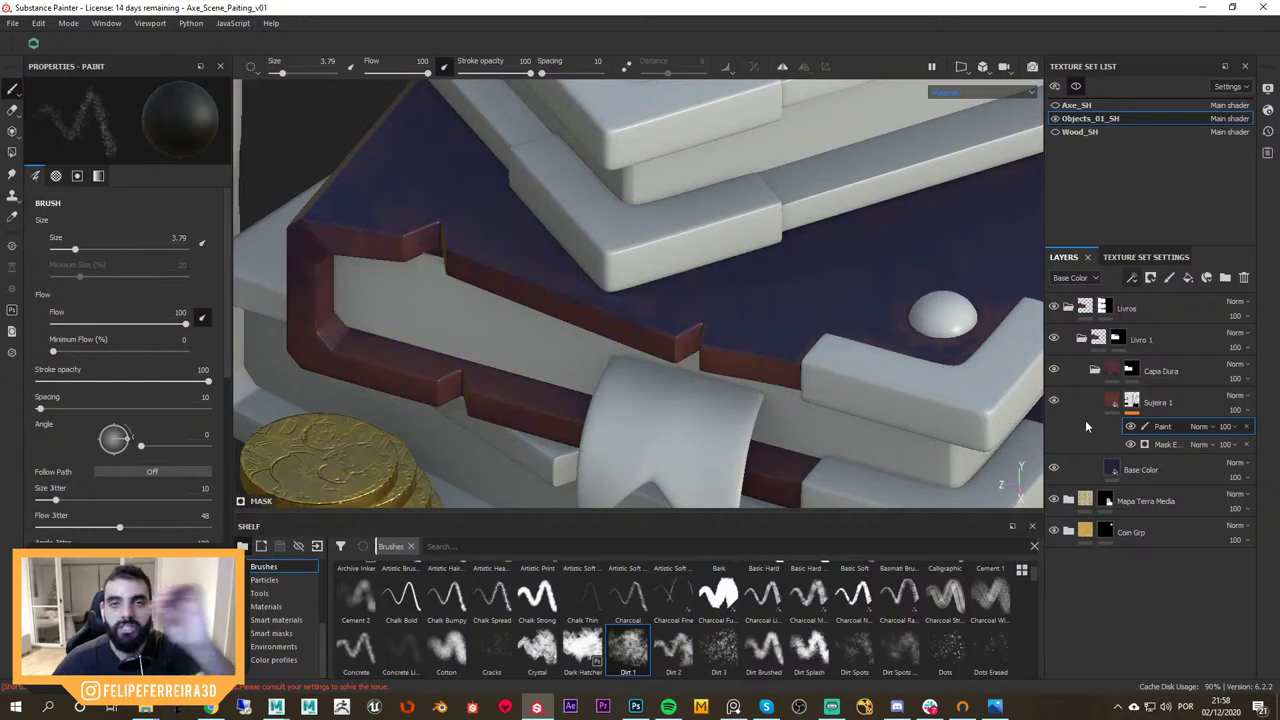
Duplicate the Sujeira 1 layer without its mask and lighten the copy's base color to a muted red with saturation 0.642, value 0.211
{"action": "left_click", "coordinate": [1140, 404]}
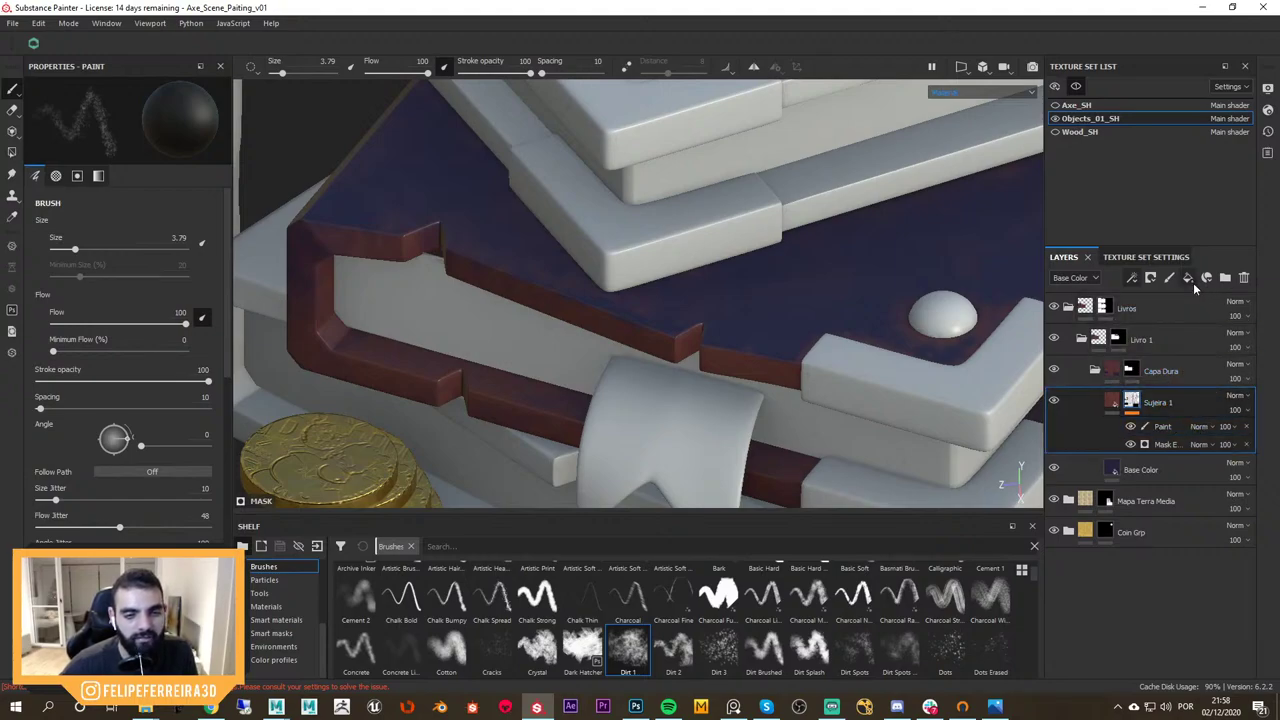
{"action": "key", "text": "ctrl+d"}
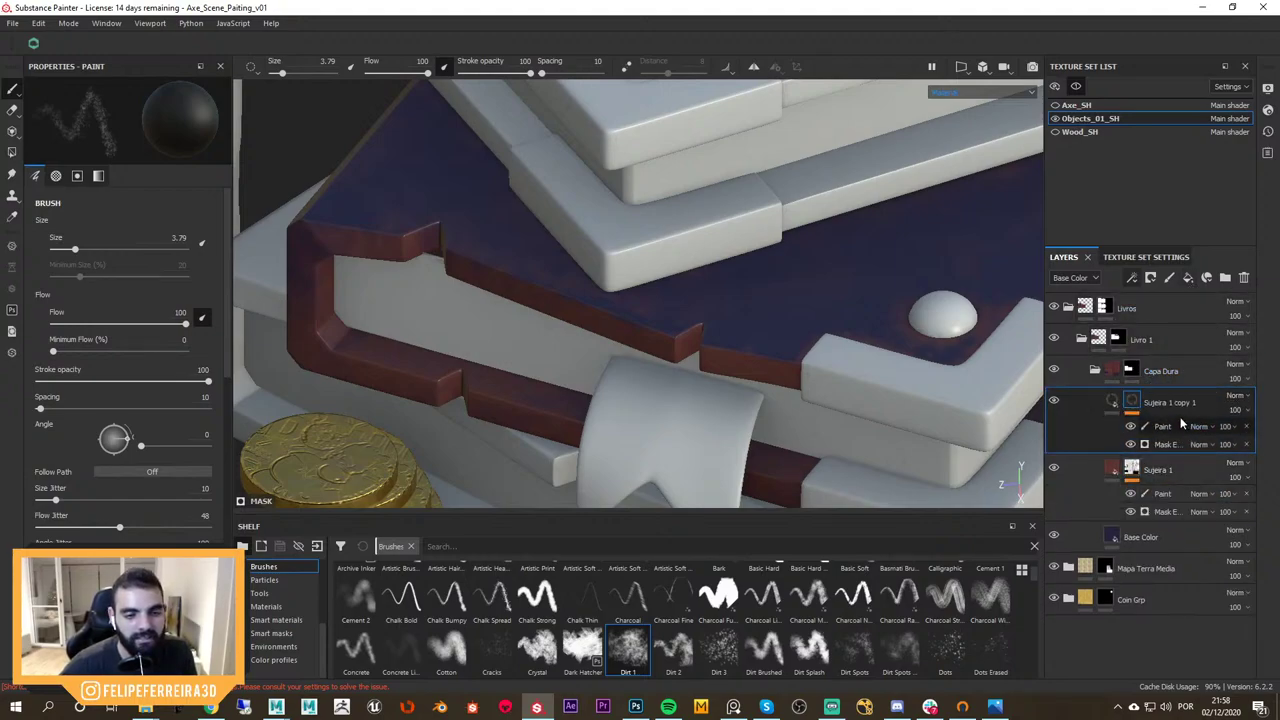
{"action": "left_click", "coordinate": [1150, 278]}
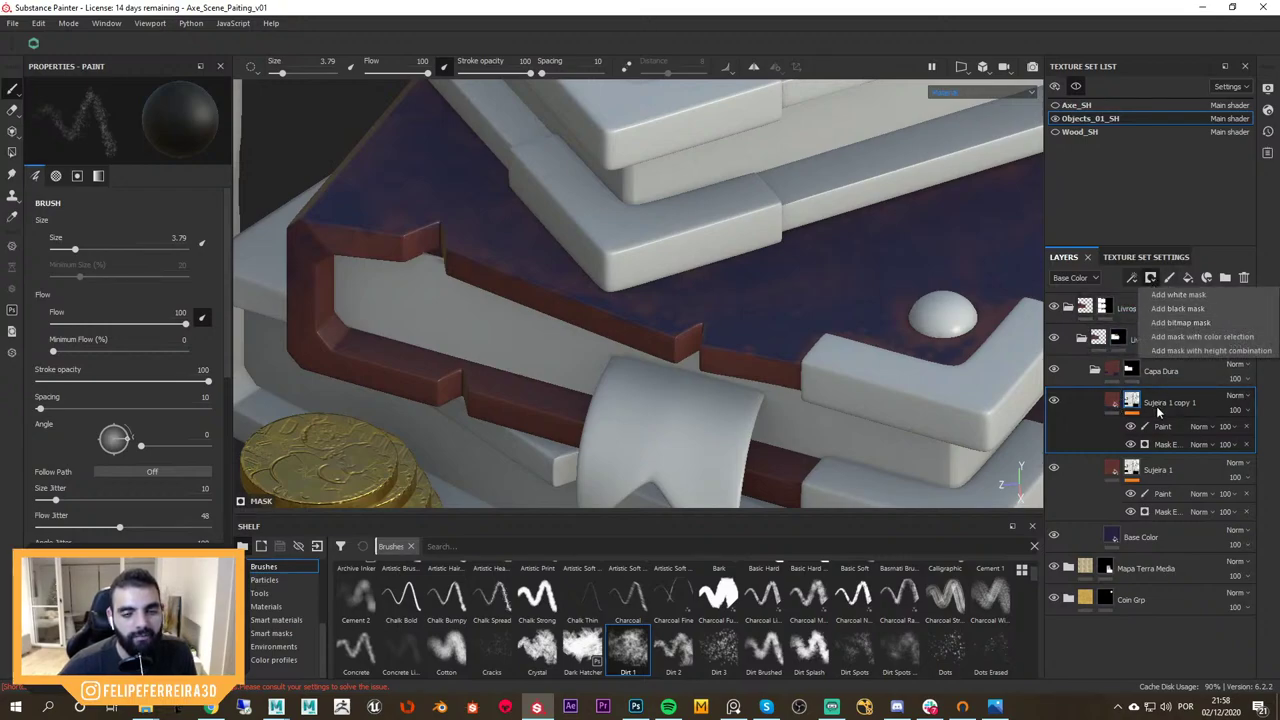
{"action": "right_click", "coordinate": [1137, 404]}
{"action": "left_click", "coordinate": [1182, 158]}
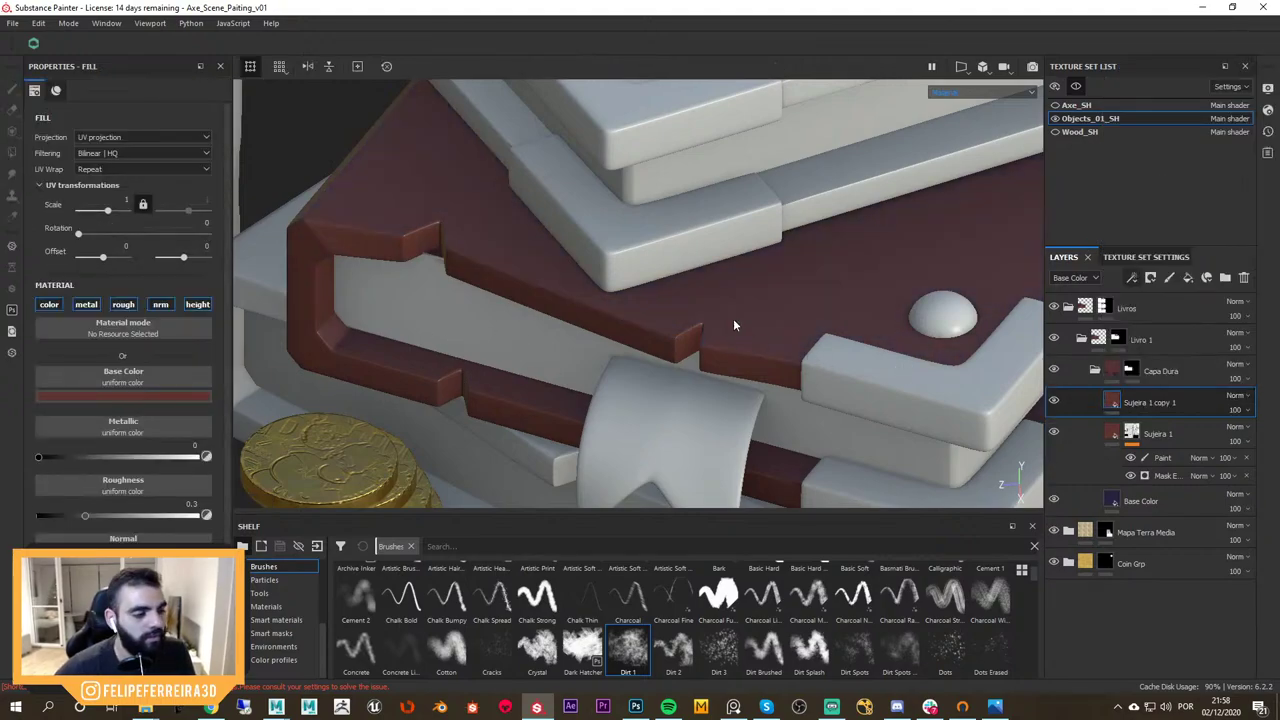
{"action": "left_click", "coordinate": [190, 396]}
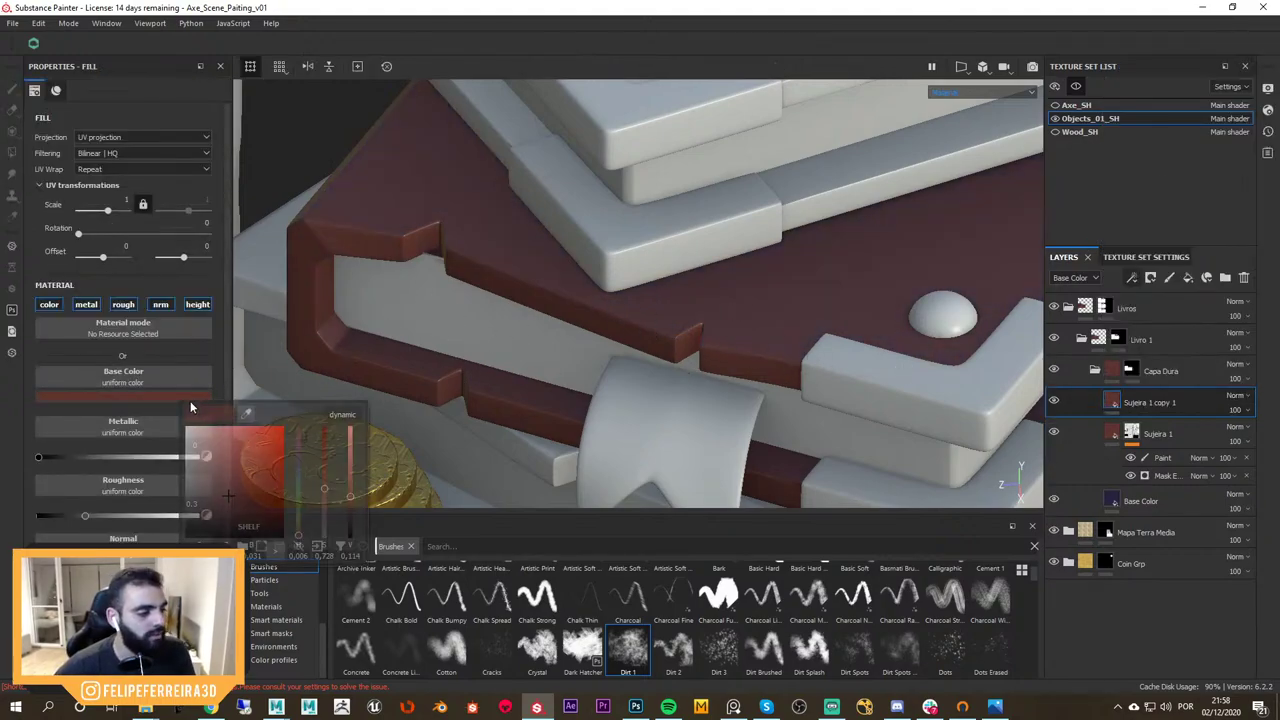
{"action": "left_click_drag", "start_coordinate": [228, 493], "coordinate": [221, 481]}
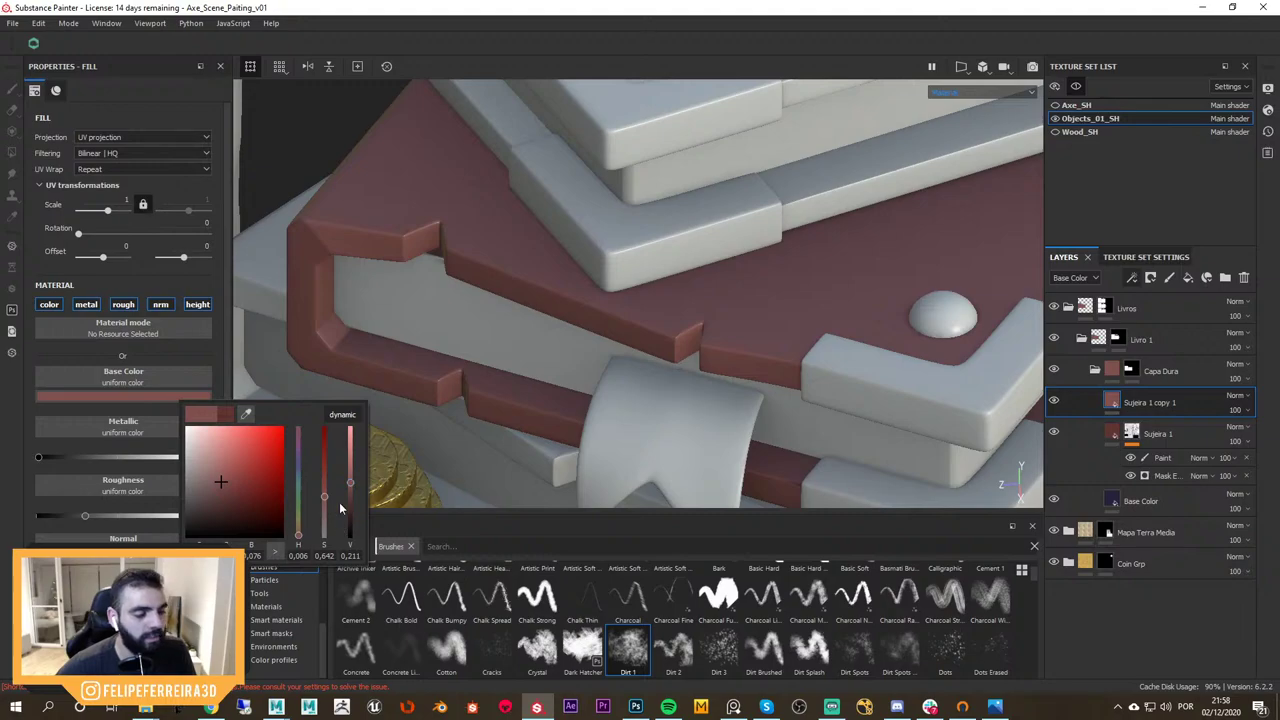
{"action": "key", "text": "Print"}
{"action": "left_click_drag", "start_coordinate": [139, 377], "coordinate": [422, 608]}
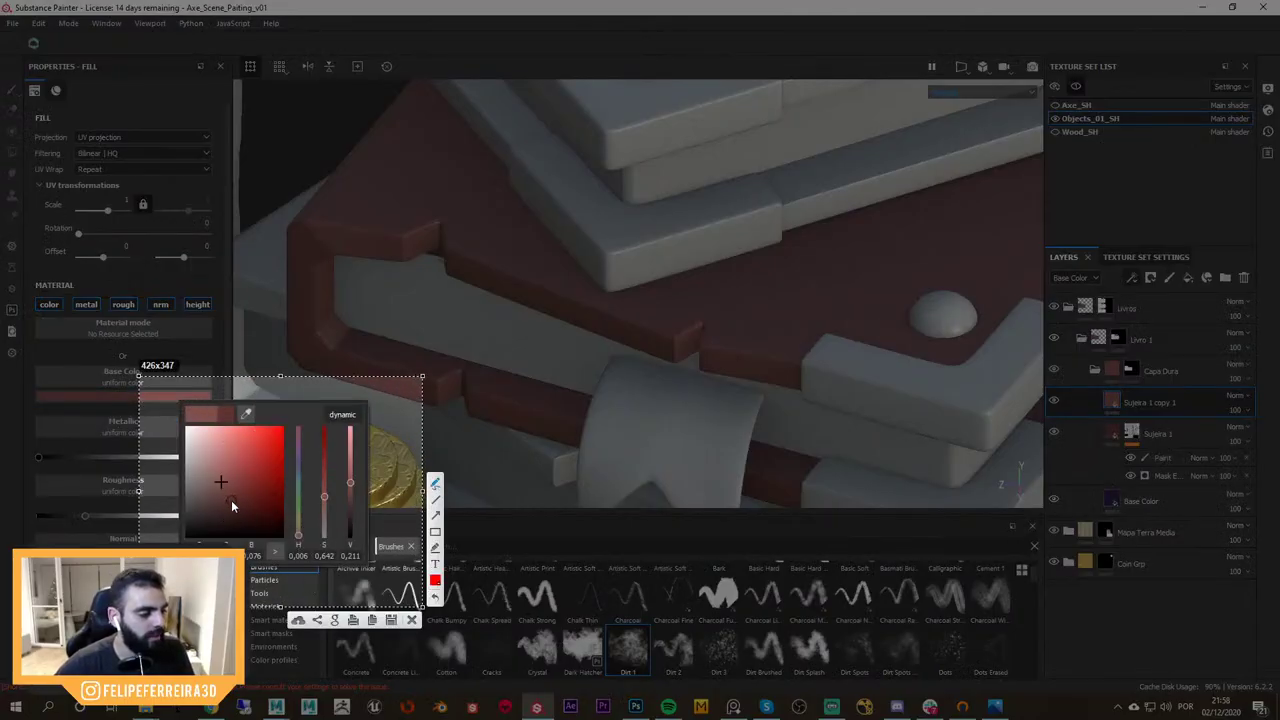
{"action": "mouse_move", "coordinate": [230, 500]}
{"action": "left_mouse_down"}
{"action": "mouse_move", "coordinate": [191, 507]}
{"action": "mouse_move", "coordinate": [222, 510]}
{"action": "mouse_move", "coordinate": [245, 416]}
{"action": "left_mouse_up"}
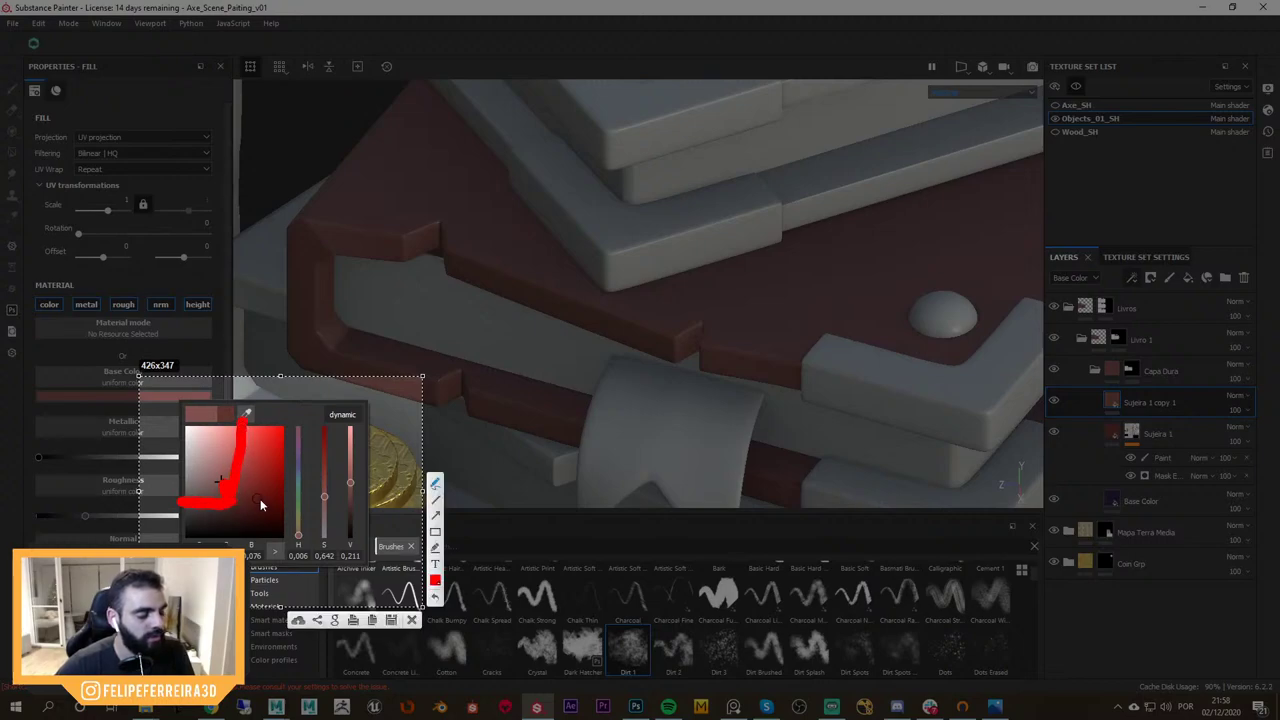
{"action": "key", "text": "Escape"}
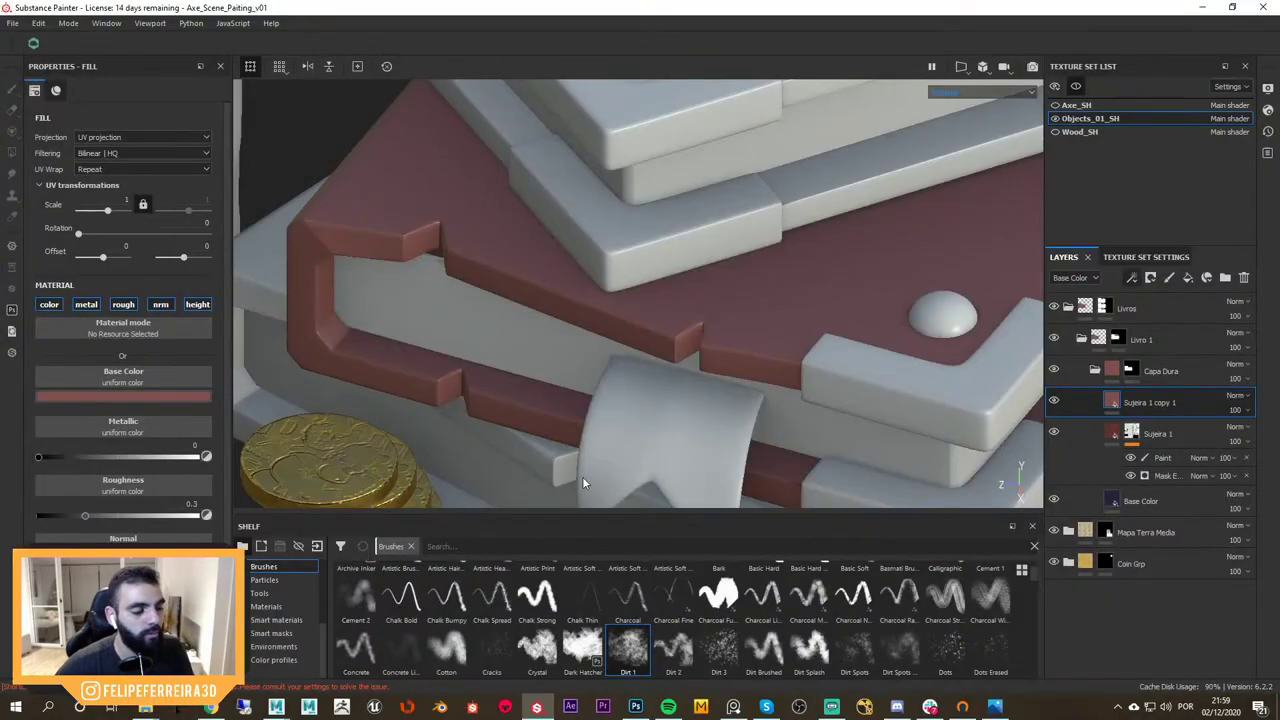
Search the smart masks for "edge" and preview the Edges Dusty, Edges Strong, Edges Uber and Gun Edges masks
{"action": "middle_click_drag", "start_coordinate": [745, 375], "coordinate": [769, 390], "text": "alt"}
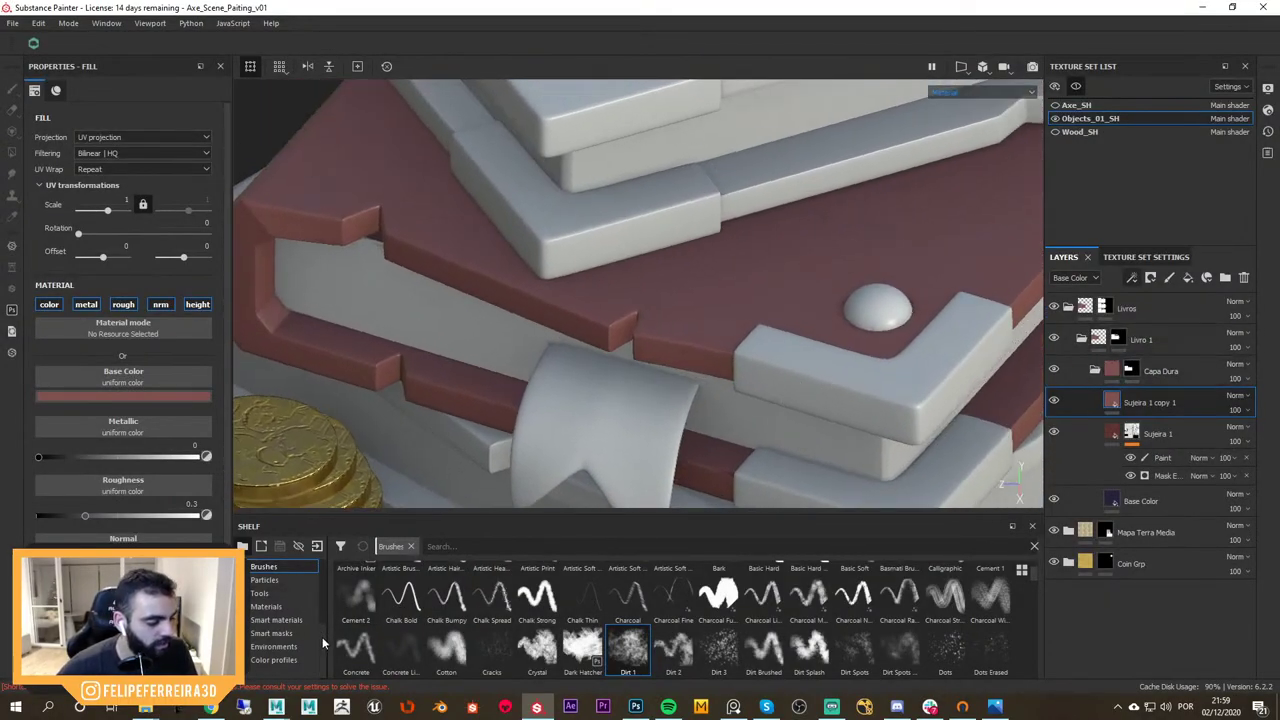
{"action": "left_click", "coordinate": [292, 634]}
{"action": "left_click", "coordinate": [500, 548]}
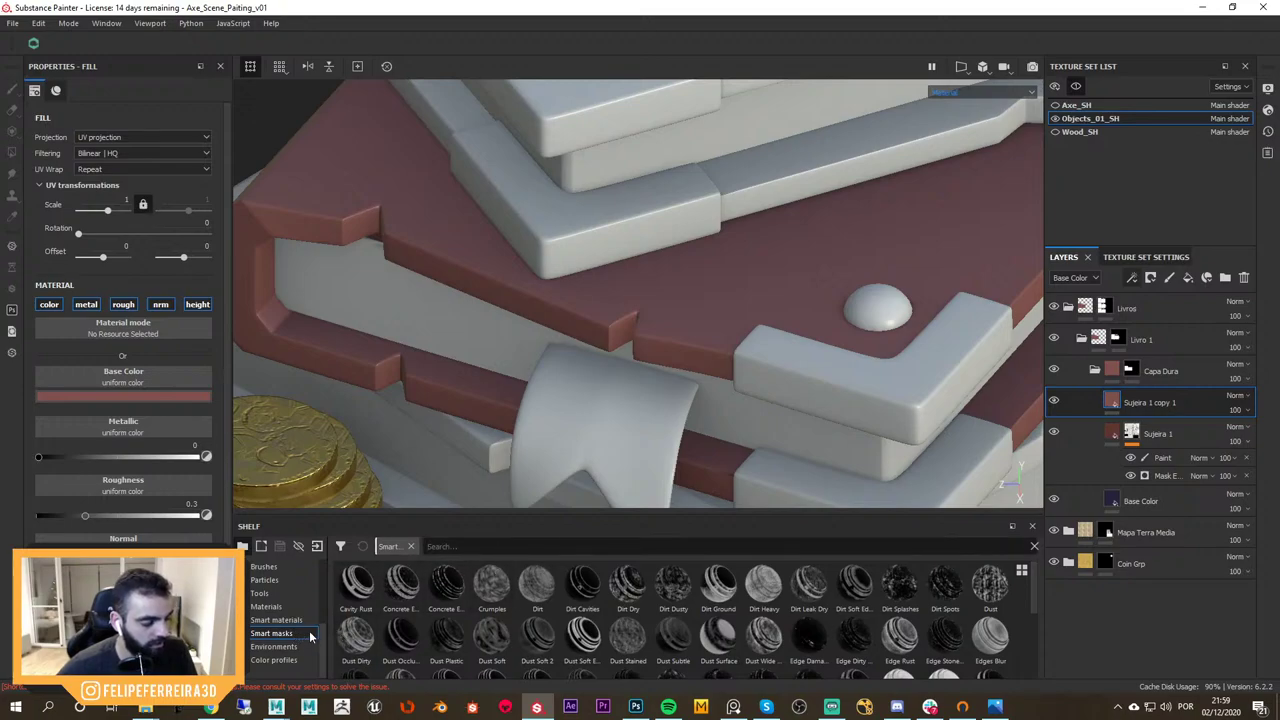
{"action": "type", "text": "edge"}
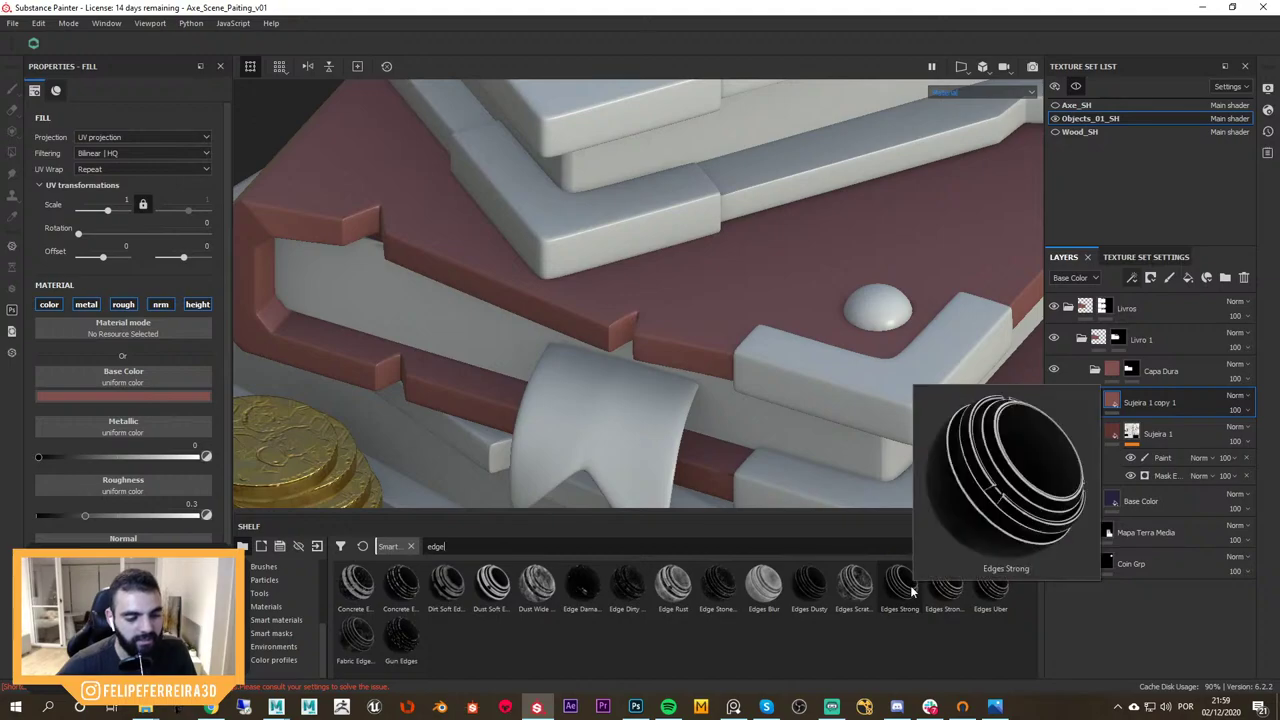
{"action": "mouse_move", "coordinate": [818, 592]}
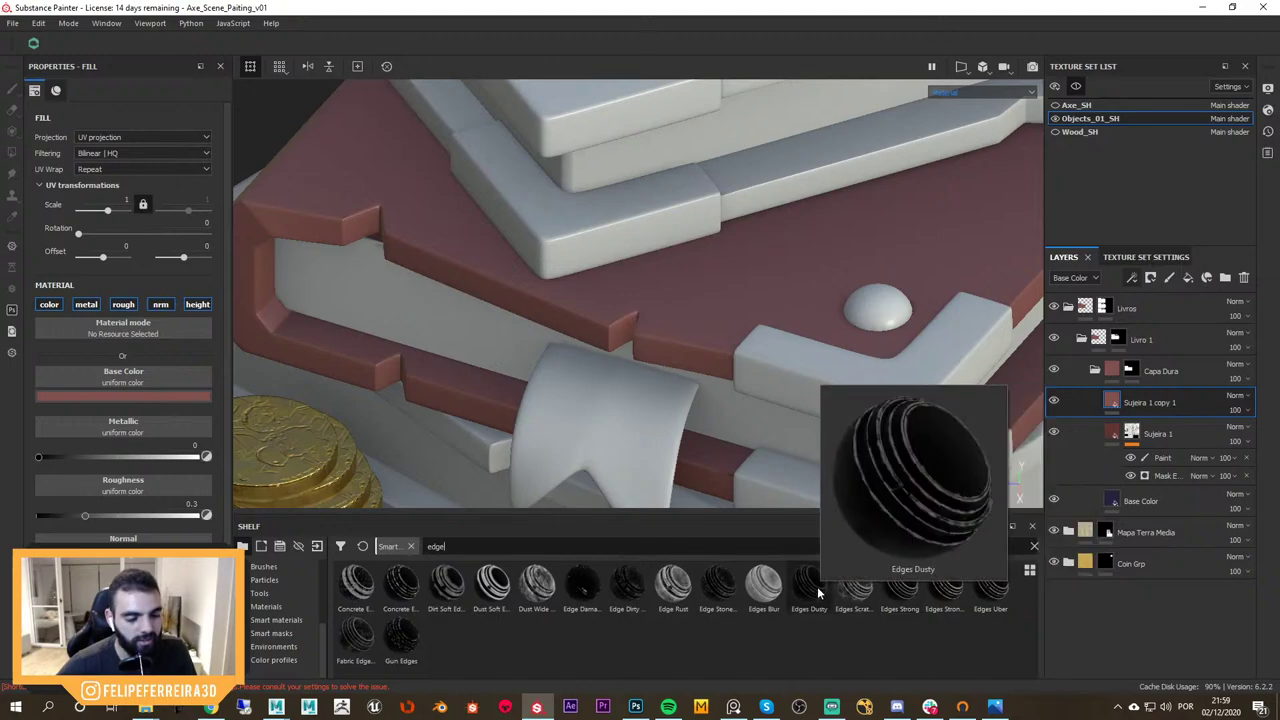
{"action": "mouse_move", "coordinate": [903, 603]}
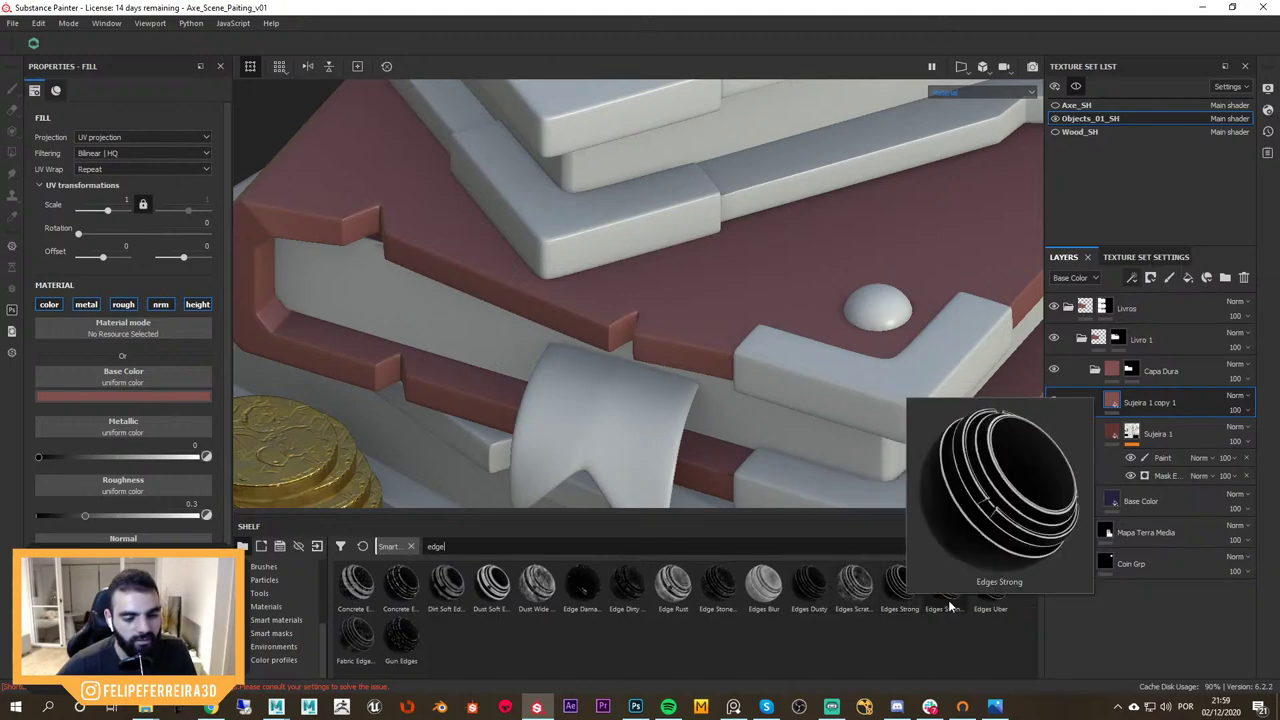
{"action": "mouse_move", "coordinate": [1006, 607]}
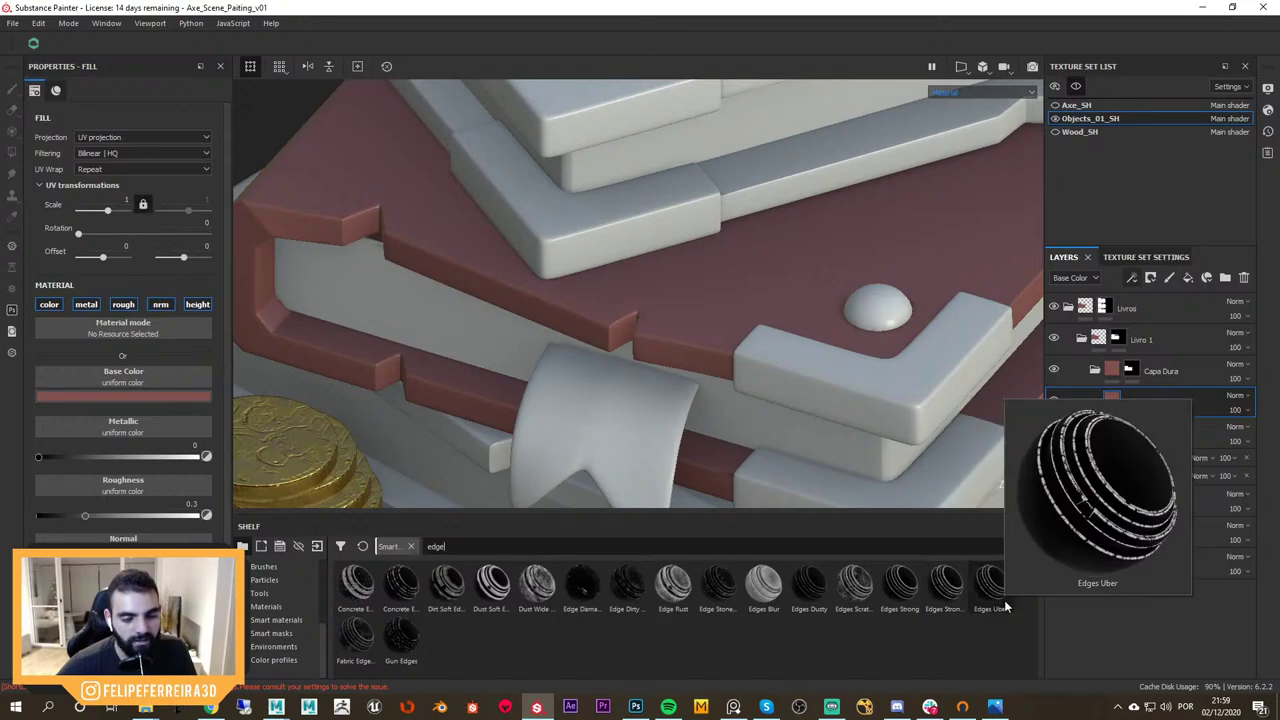
{"action": "mouse_move", "coordinate": [383, 642]}
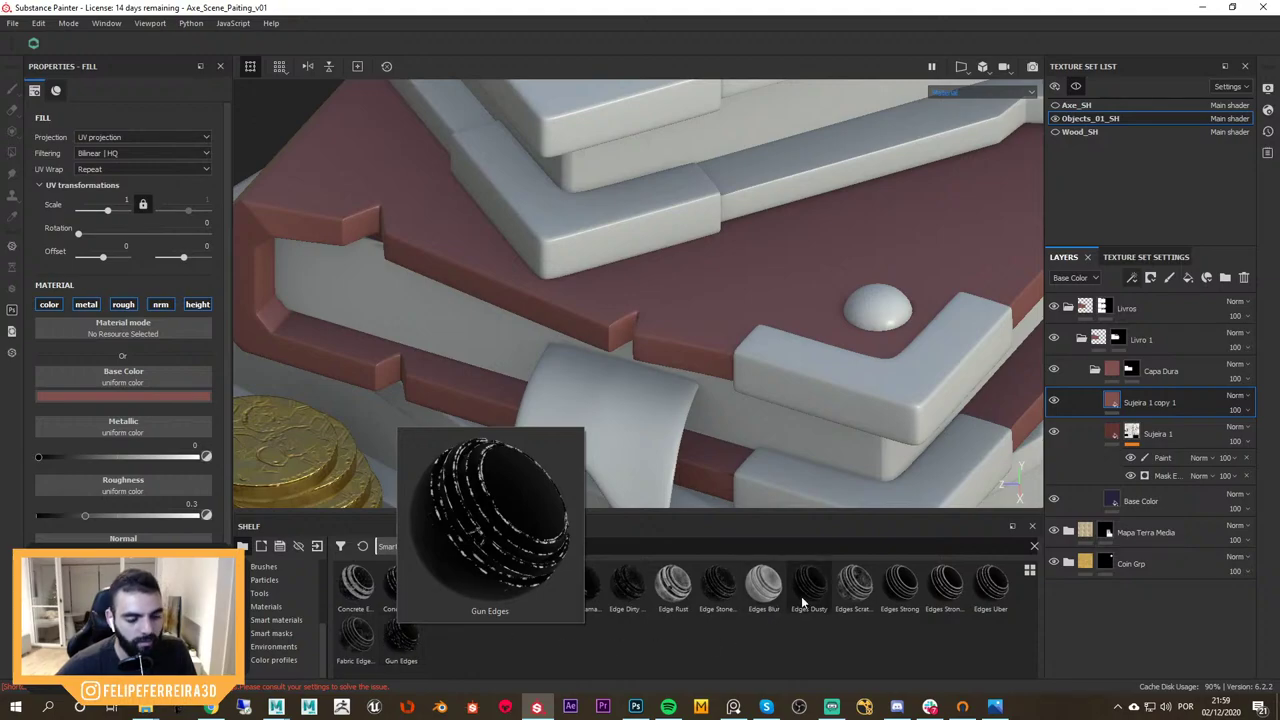
Try the Edges Dusty smart mask on the Sujeira 1 copy 1 layer and inspect it in the mask and Material views
{"action": "left_click_drag", "start_coordinate": [816, 588], "coordinate": [1141, 400]}
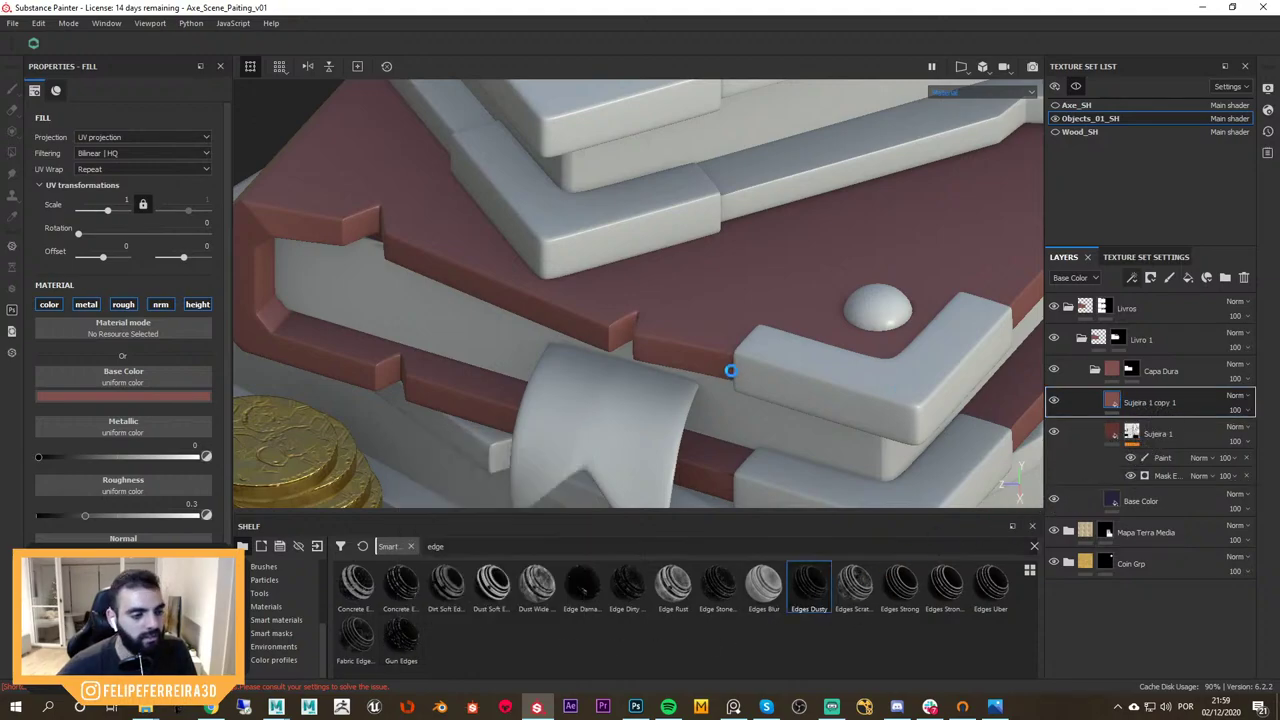
{"action": "middle_click_drag", "start_coordinate": [733, 371], "coordinate": [801, 383], "text": "alt"}
{"action": "left_click", "coordinate": [1133, 402], "text": "alt"}
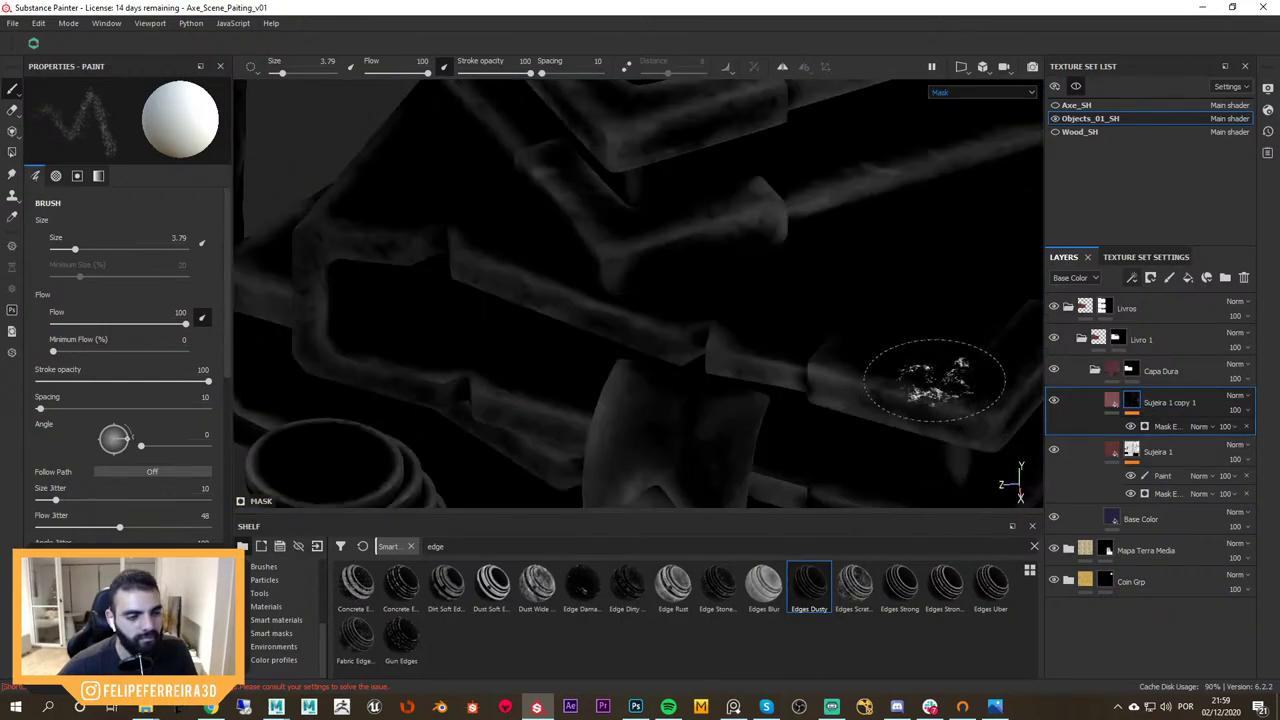
{"action": "mouse_move", "coordinate": [850, 372]}
{"action": "left_mouse_down", "text": "alt"}
{"action": "mouse_move", "coordinate": [888, 369]}
{"action": "mouse_move", "coordinate": [837, 377]}
{"action": "left_mouse_up", "text": "alt"}
{"action": "key", "text": "m"}
{"action": "right_click_drag", "start_coordinate": [872, 395], "coordinate": [872, 382], "text": "alt"}
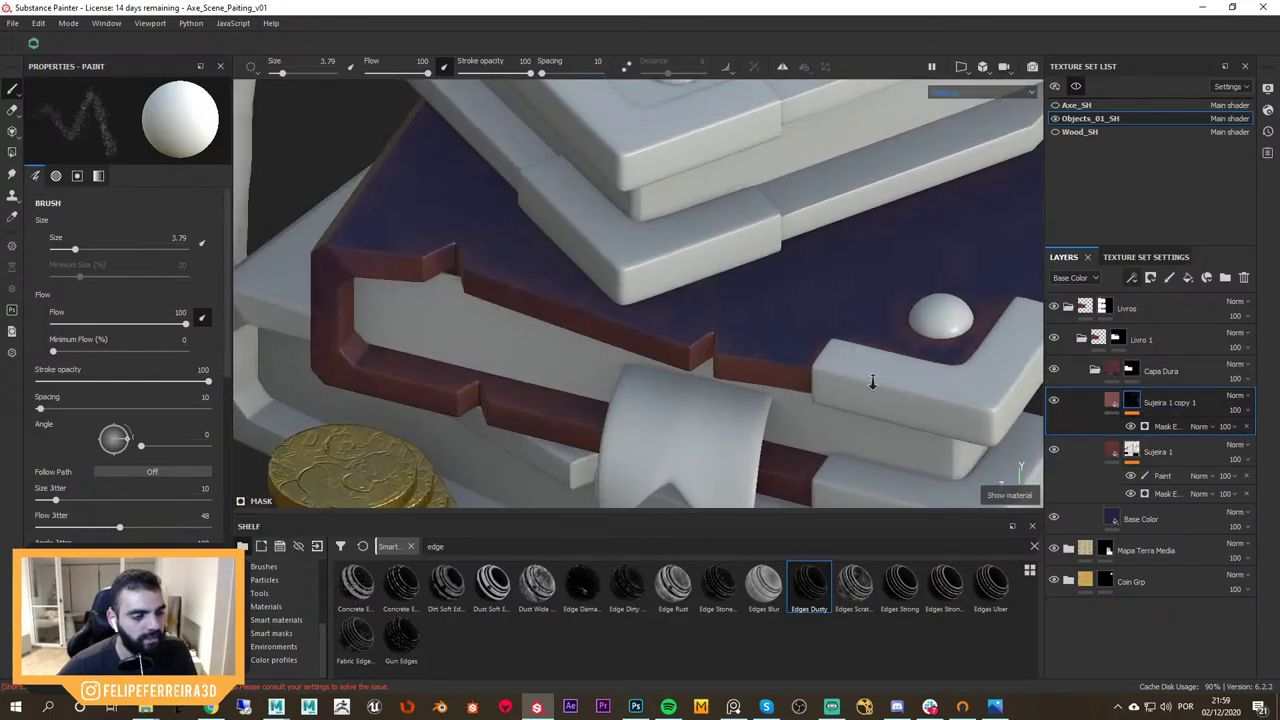
Compare the book with Sujeira 1 and its copy hidden in turn, and remove the Edges Dusty mask from the copy
{"action": "left_click", "coordinate": [1054, 450]}
{"action": "left_click_drag", "start_coordinate": [908, 403], "coordinate": [947, 396], "text": "alt"}
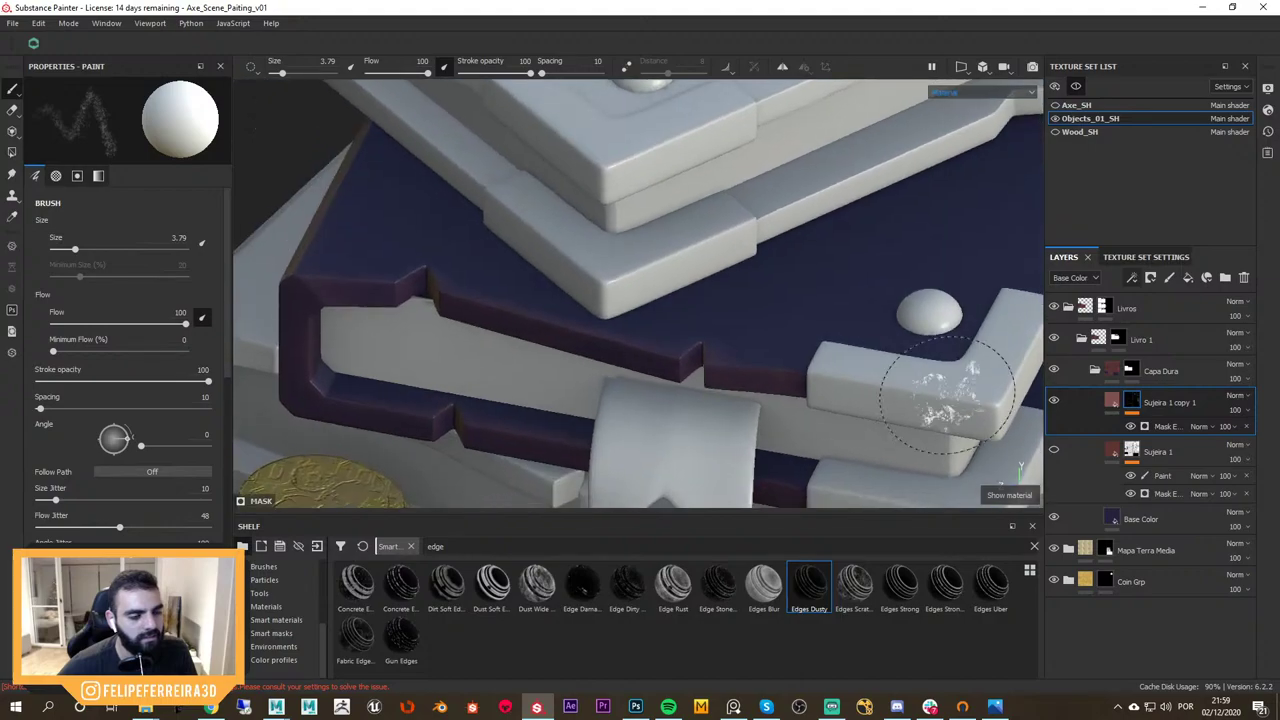
{"action": "left_click", "coordinate": [1054, 401]}
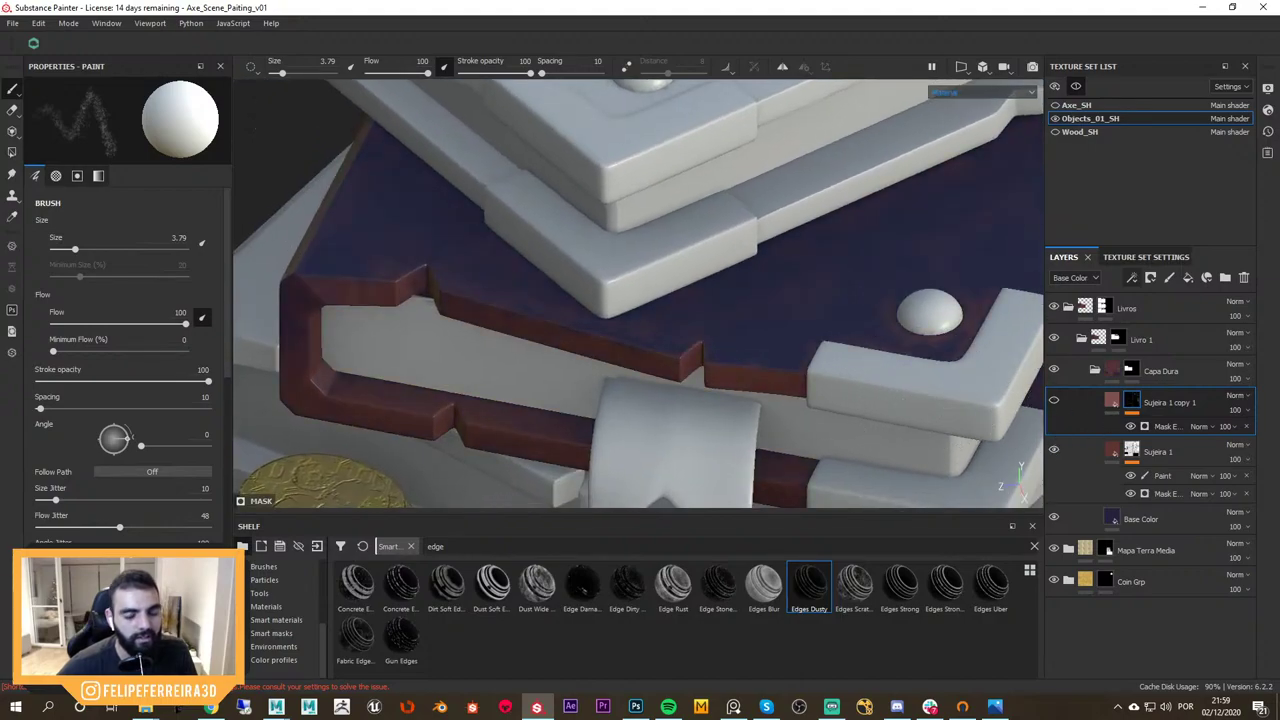
{"action": "key", "text": "Delete"}
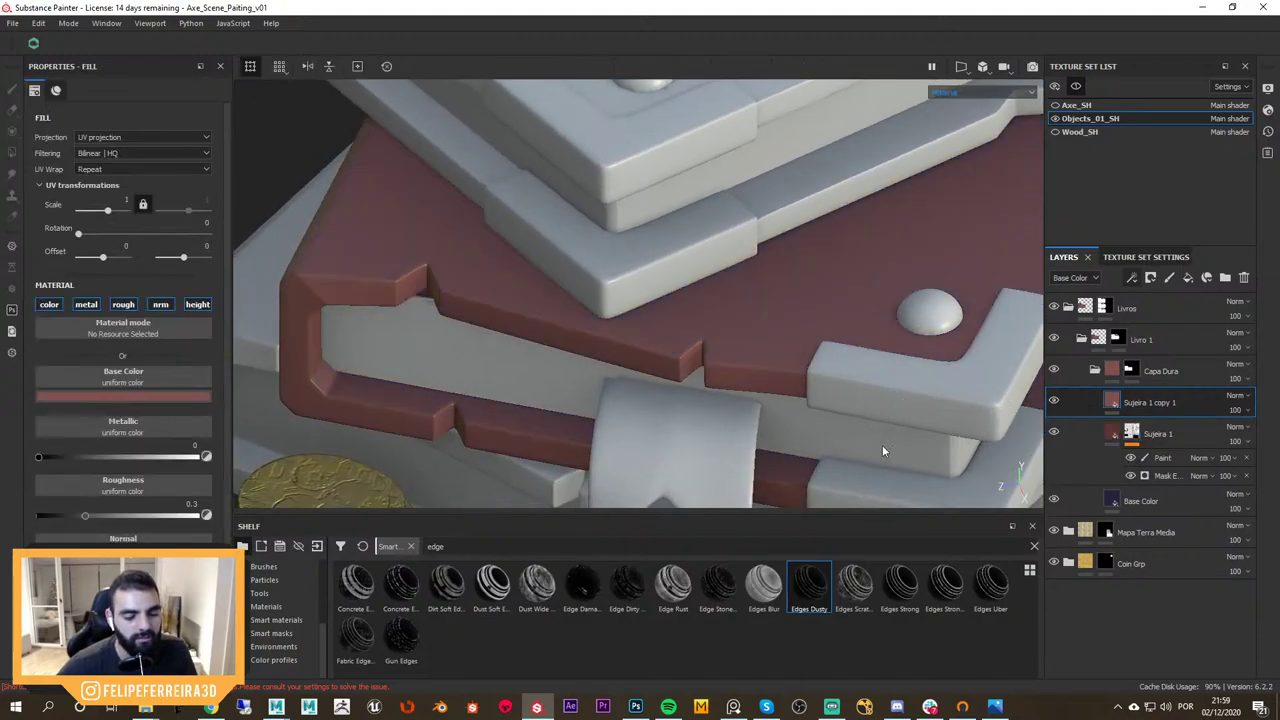
Apply the second Edges Strong smart mask variant to Sujeira 1 copy 1 and set its Curvature generator's Global Balance to 0.6
{"action": "left_click_drag", "start_coordinate": [950, 592], "coordinate": [1140, 404]}
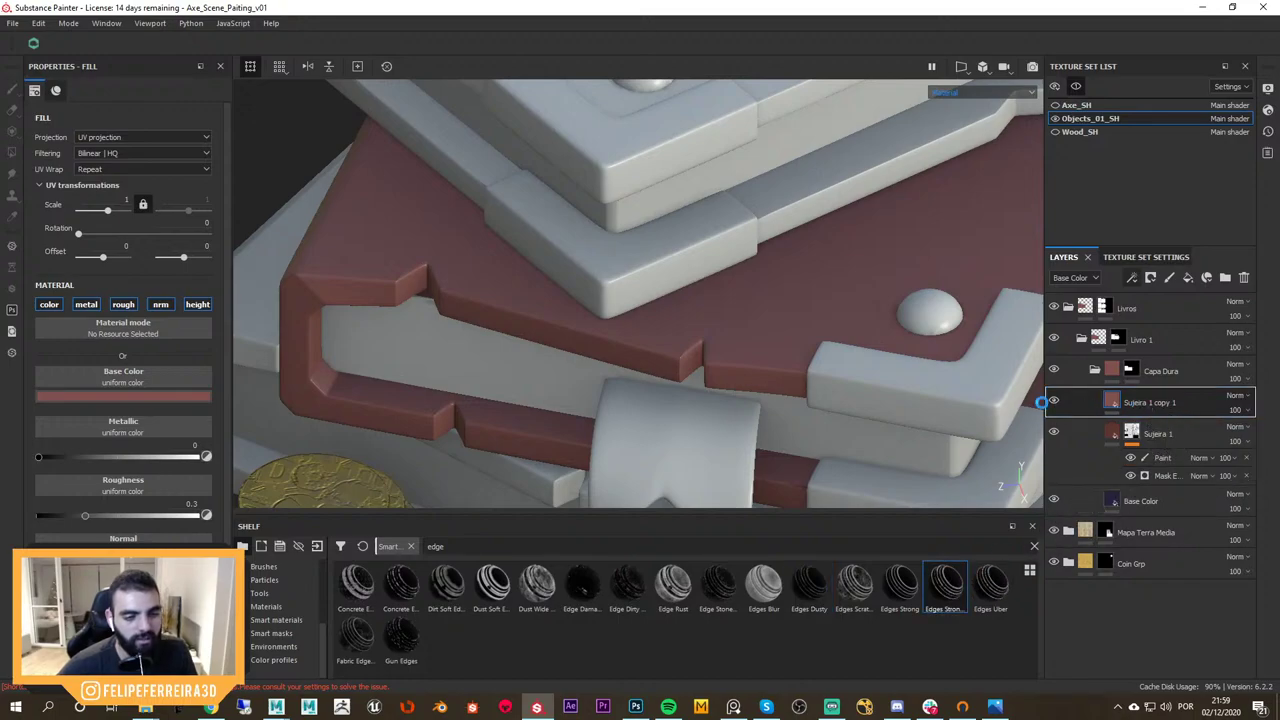
{"action": "scroll", "coordinate": [885, 384], "scroll_direction": "up", "scroll_amount": 1}
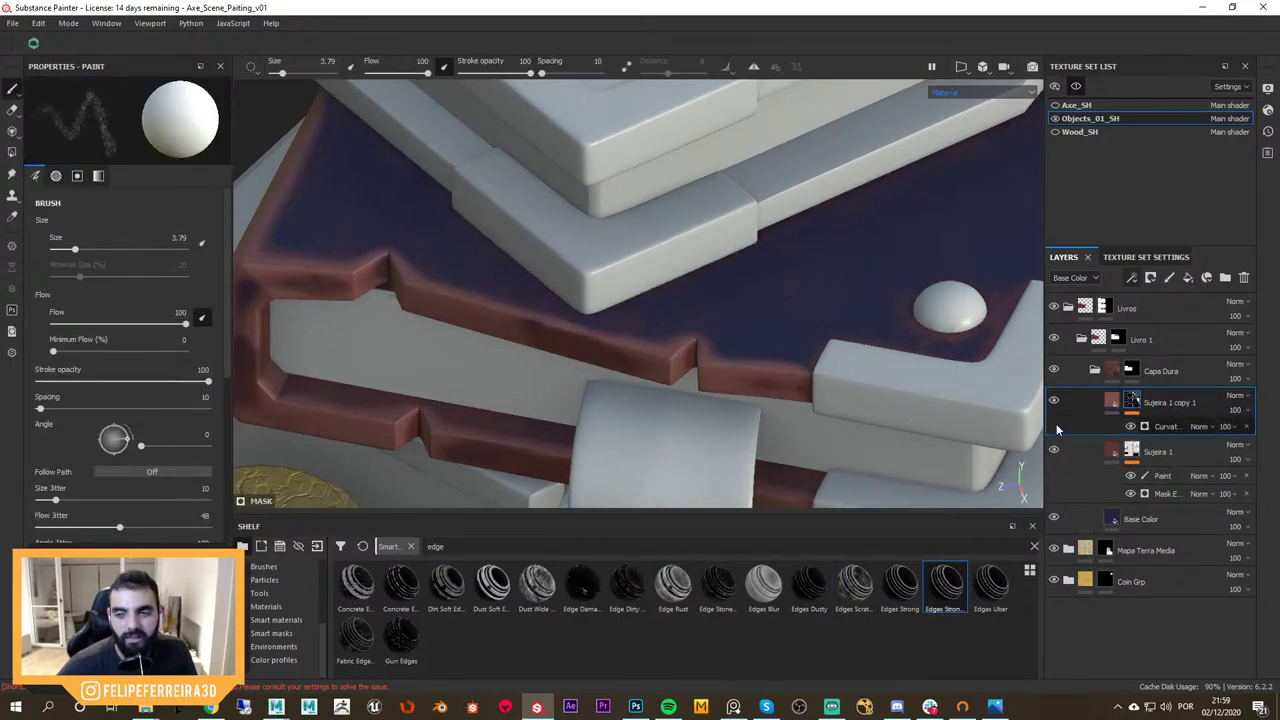
{"action": "left_click_drag", "start_coordinate": [810, 377], "coordinate": [783, 384], "text": "alt"}
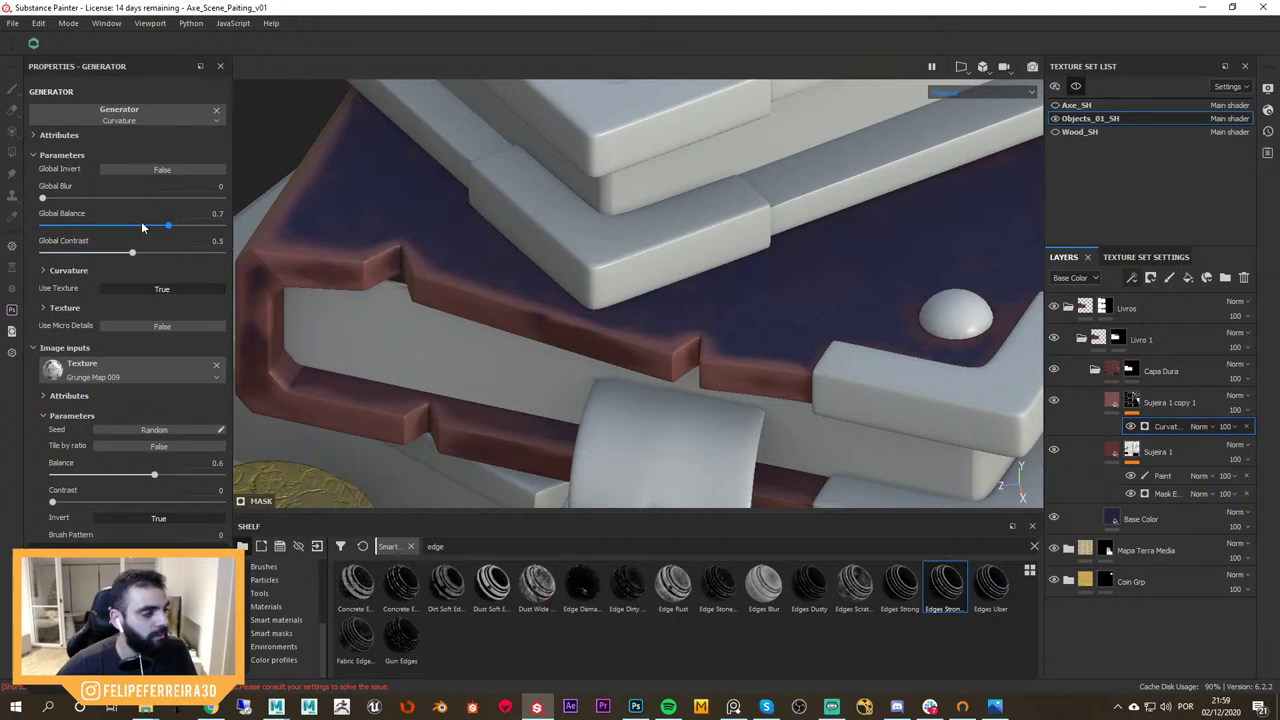
{"action": "mouse_move", "coordinate": [142, 226]}
{"action": "left_mouse_down"}
{"action": "mouse_move", "coordinate": [105, 225]}
{"action": "mouse_move", "coordinate": [152, 225]}
{"action": "left_mouse_up"}
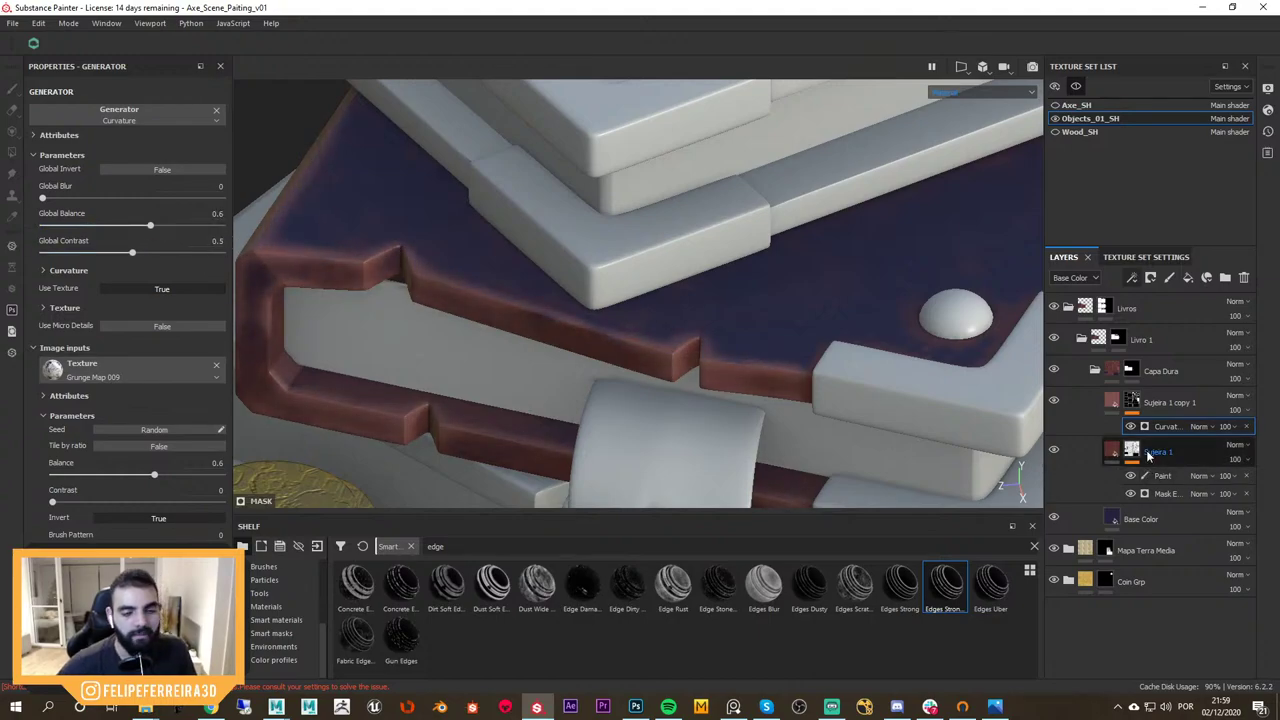
Tighten the copy's edge mask with Global Balance 0.41 and Global Contrast 0.62, checking it in the mask and Material views
{"action": "left_click", "coordinate": [1134, 402], "text": "alt"}
{"action": "left_click", "coordinate": [1167, 427]}
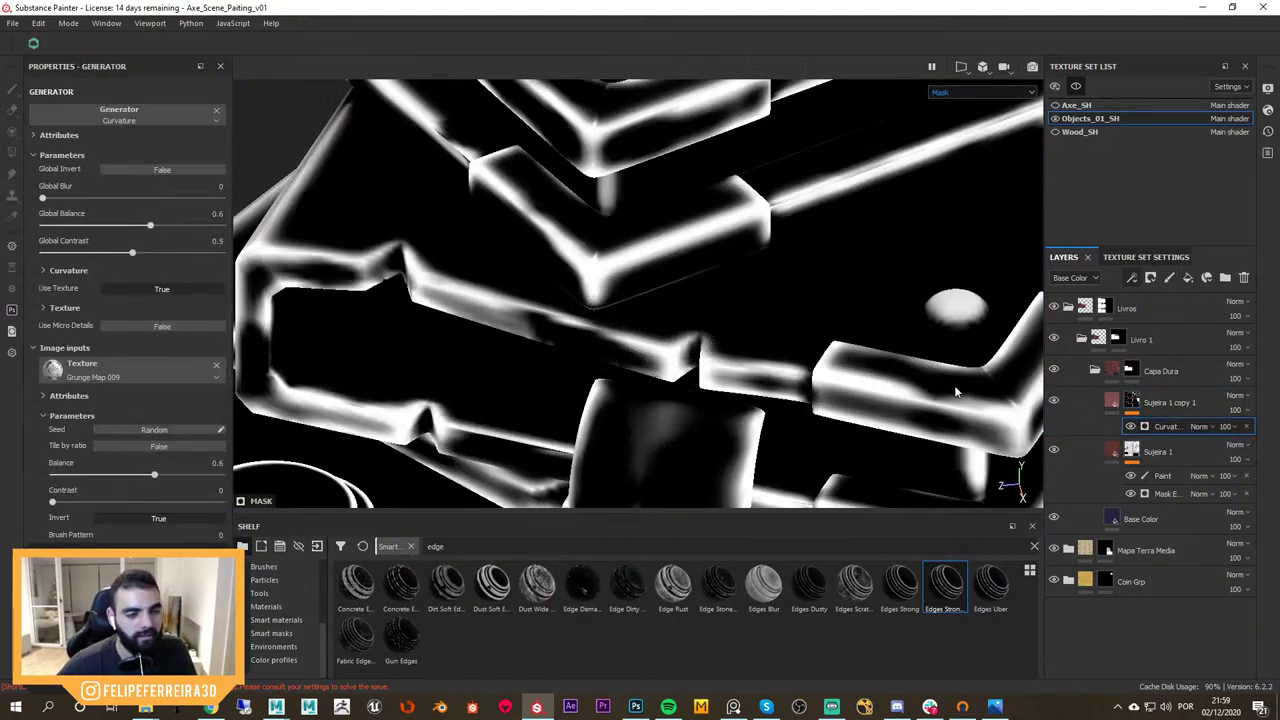
{"action": "left_click_drag", "start_coordinate": [568, 312], "coordinate": [692, 375], "text": "alt"}
{"action": "left_click_drag", "start_coordinate": [106, 256], "coordinate": [119, 230]}
{"action": "right_click_drag", "start_coordinate": [510, 222], "coordinate": [400, 200], "text": "alt"}
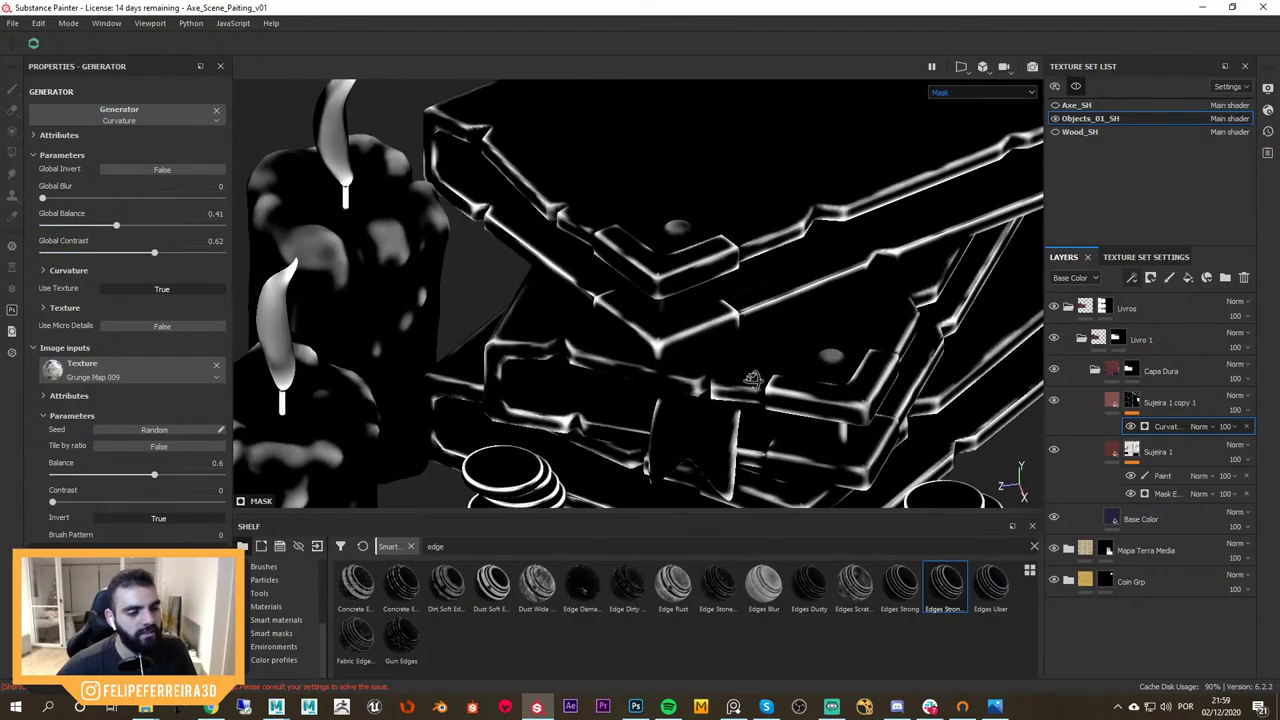
{"action": "left_click_drag", "start_coordinate": [754, 380], "coordinate": [689, 363], "text": "alt"}
{"action": "mouse_move", "coordinate": [689, 363]}
{"action": "right_mouse_down", "text": "alt"}
{"action": "mouse_move", "coordinate": [954, 470]}
{"action": "mouse_move", "coordinate": [751, 400]}
{"action": "mouse_move", "coordinate": [823, 411]}
{"action": "mouse_move", "coordinate": [899, 454]}
{"action": "right_mouse_up", "text": "alt"}
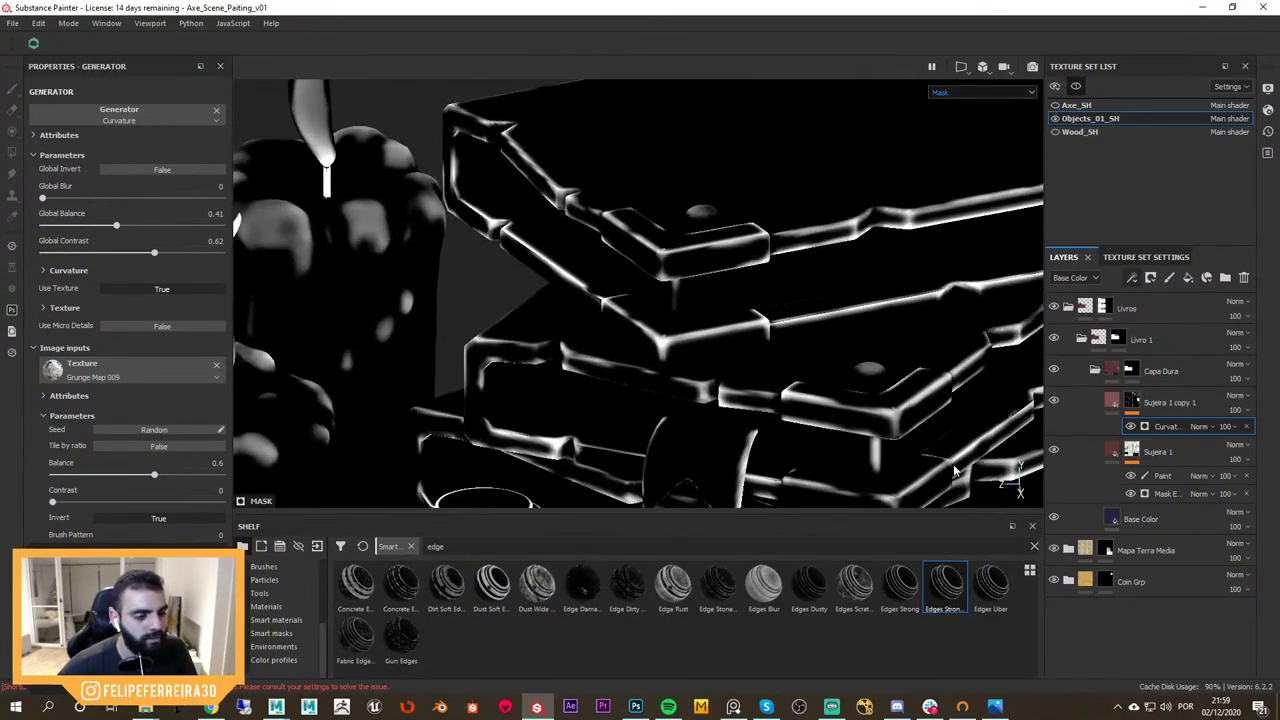
{"action": "key", "text": "m"}
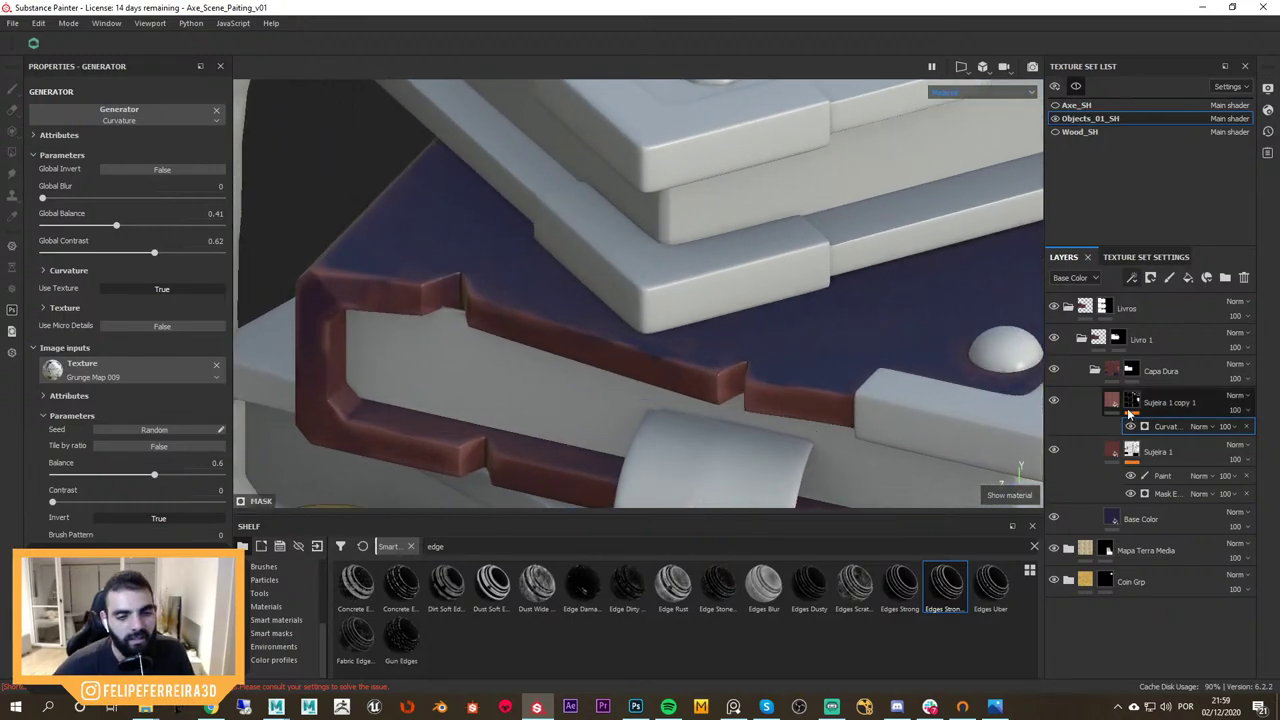
{"action": "left_click", "coordinate": [1131, 400], "text": "alt"}
{"action": "left_click_drag", "start_coordinate": [960, 392], "coordinate": [900, 372], "text": "alt"}
{"action": "key", "text": "m"}
Lighten the base color of Sujeira 1 copy 1 to a brighter muted red and check the edge highlights on the book cover
{"action": "left_click", "coordinate": [1111, 400]}
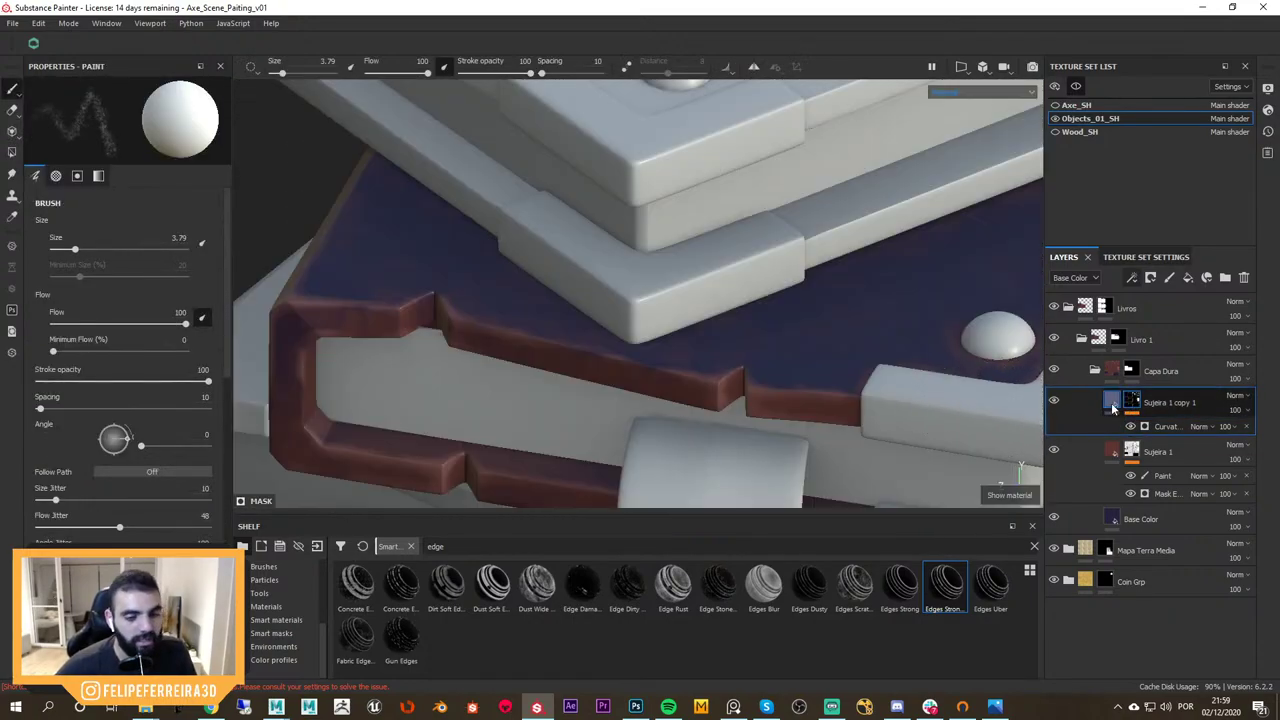
{"action": "left_click", "coordinate": [125, 395]}
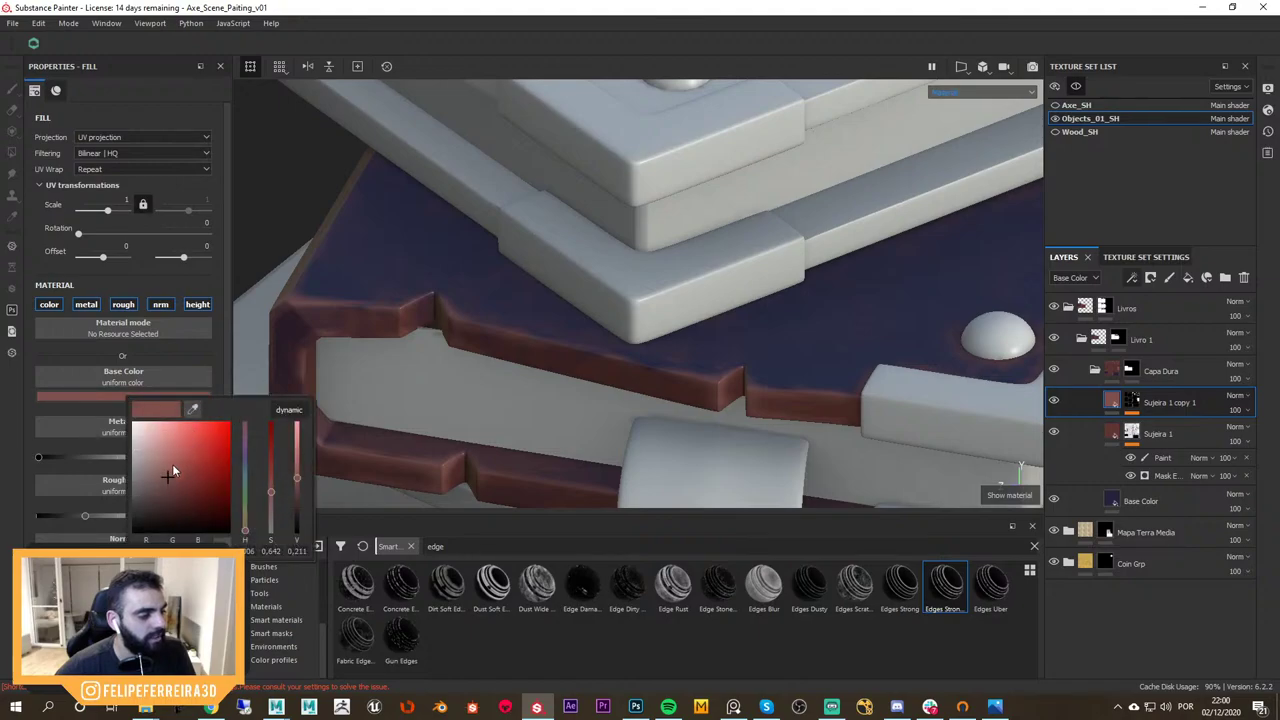
{"action": "left_click_drag", "start_coordinate": [172, 463], "coordinate": [168, 463]}
{"action": "middle_click_drag", "start_coordinate": [668, 362], "coordinate": [766, 364], "text": "alt"}
{"action": "right_click_drag", "start_coordinate": [766, 364], "coordinate": [768, 399], "text": "alt"}
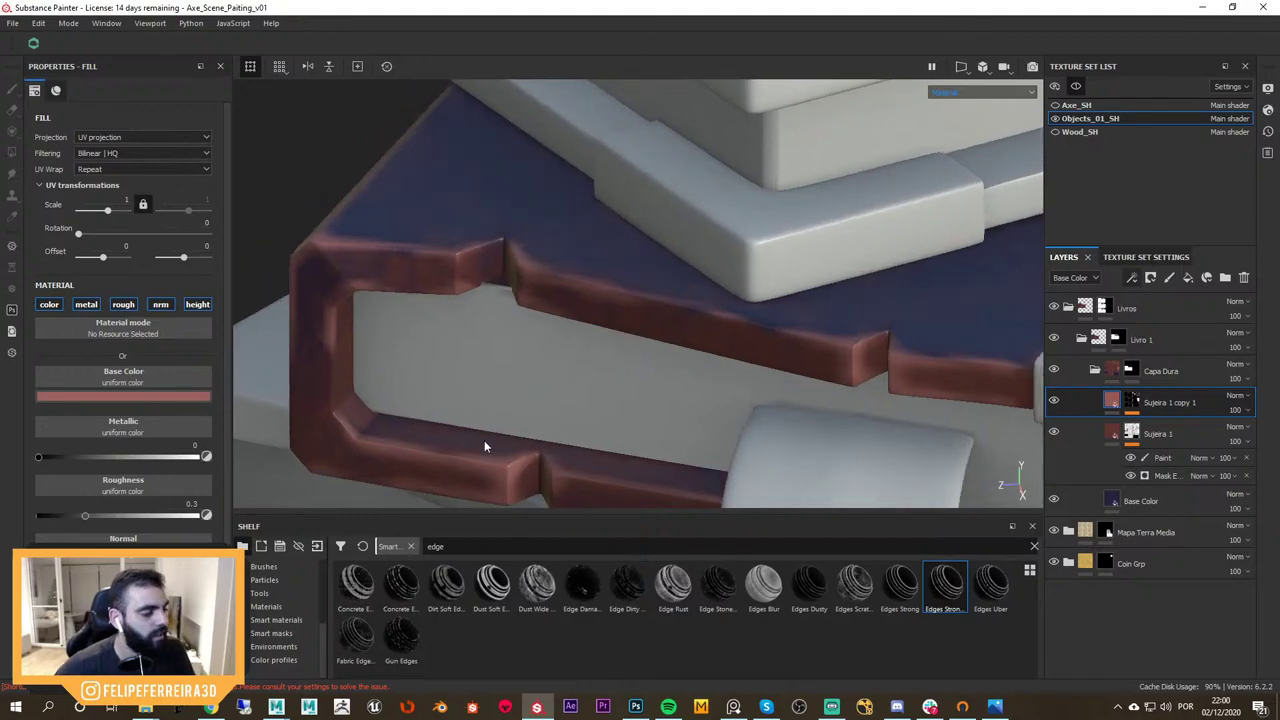
{"action": "left_click_drag", "start_coordinate": [630, 354], "coordinate": [606, 344], "text": "alt"}
{"action": "scroll", "coordinate": [606, 346], "scroll_direction": "down", "scroll_amount": 3}
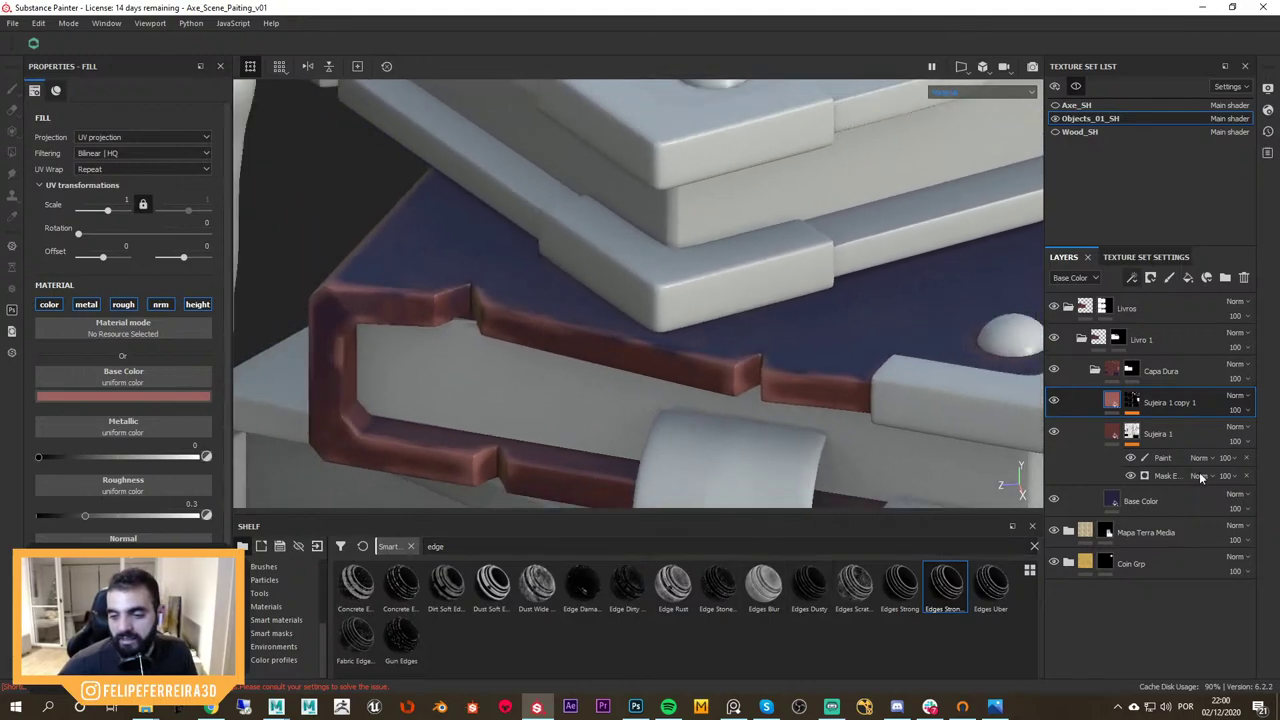
Cycle through the single-channel views to examine the middle book
{"action": "mouse_move", "coordinate": [456, 425]}
{"action": "left_mouse_down", "text": "alt"}
{"action": "mouse_move", "coordinate": [808, 343]}
{"action": "mouse_move", "coordinate": [851, 391]}
{"action": "mouse_move", "coordinate": [727, 317]}
{"action": "mouse_move", "coordinate": [784, 353]}
{"action": "left_mouse_up", "text": "alt"}
{"action": "key", "text": "c"}
{"action": "key", "text": "c"}
{"action": "key", "text": "c"}
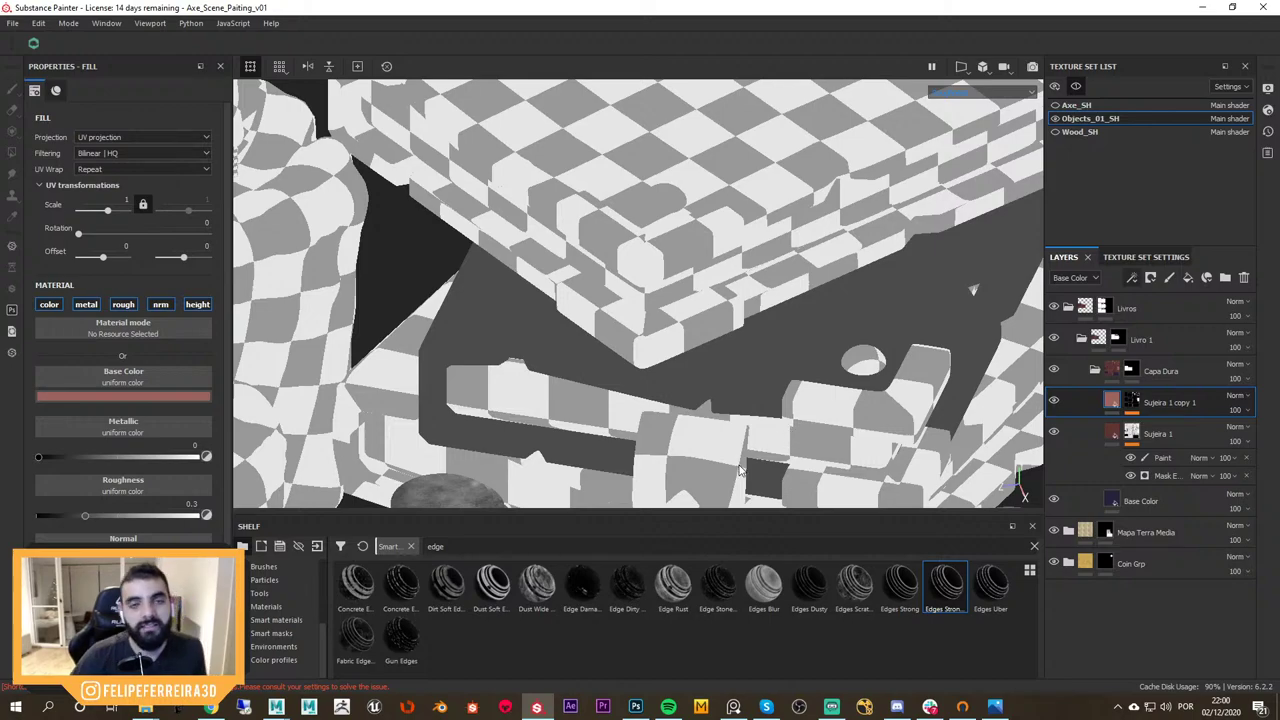
Return to the Material view and frame the middle book with its dark blue cover and red edges
{"action": "key", "text": "m"}
{"action": "left_click_drag", "start_coordinate": [787, 434], "coordinate": [787, 401], "text": "alt"}
{"action": "right_click_drag", "start_coordinate": [787, 401], "coordinate": [615, 295], "text": "alt"}
Try a lower roughness on Sujeira 1 copy 1 and check its reflections under rotated lighting
{"action": "left_click_drag", "start_coordinate": [85, 516], "coordinate": [72, 515]}
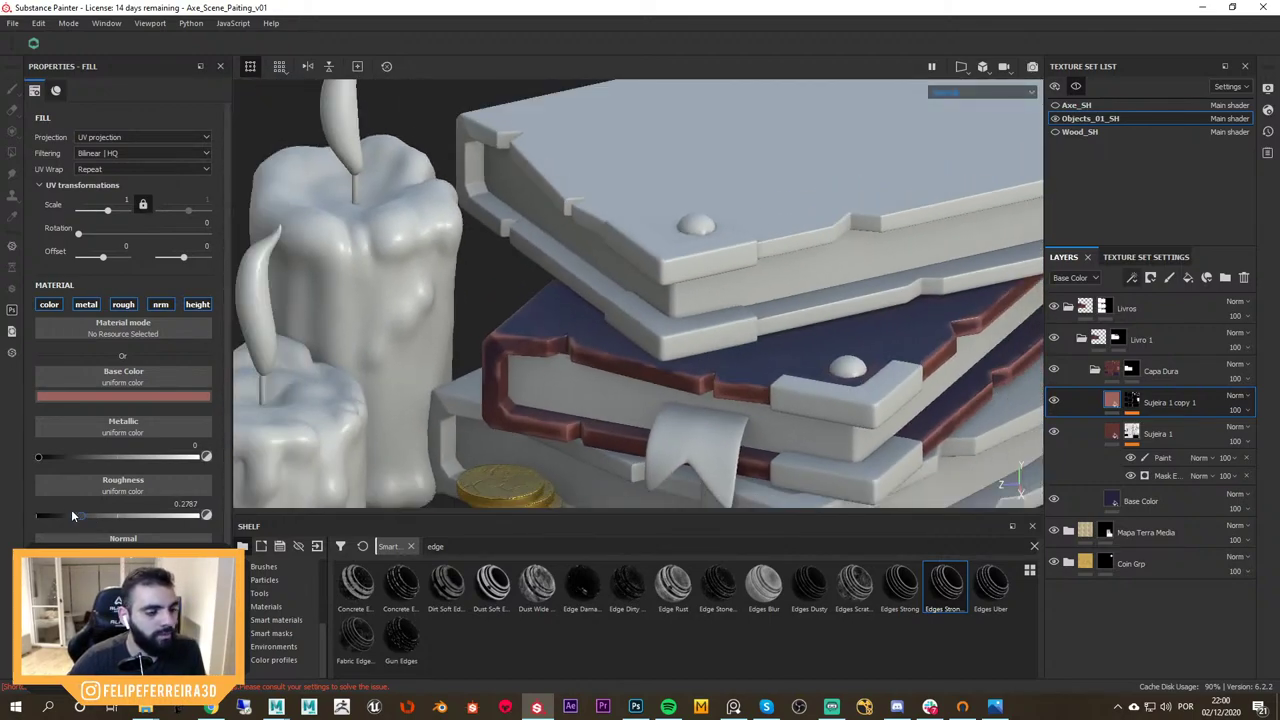
{"action": "left_click_drag", "start_coordinate": [720, 349], "coordinate": [774, 320], "text": "alt"}
{"action": "mouse_move", "coordinate": [774, 322]}
{"action": "right_mouse_down", "text": "shift"}
{"action": "mouse_move", "coordinate": [871, 343]}
{"action": "mouse_move", "coordinate": [857, 360]}
{"action": "right_mouse_up", "text": "shift"}
{"action": "key", "text": "ctrl+z"}
Hide Sujeira 1 copy 1 and try a roughness of 0 on the Base Color layer, checking the cover's reflections under rotated lighting
{"action": "left_click_drag", "start_coordinate": [857, 360], "coordinate": [434, 387], "text": "alt"}
{"action": "left_click", "coordinate": [1054, 401]}
{"action": "left_click", "coordinate": [1145, 496]}
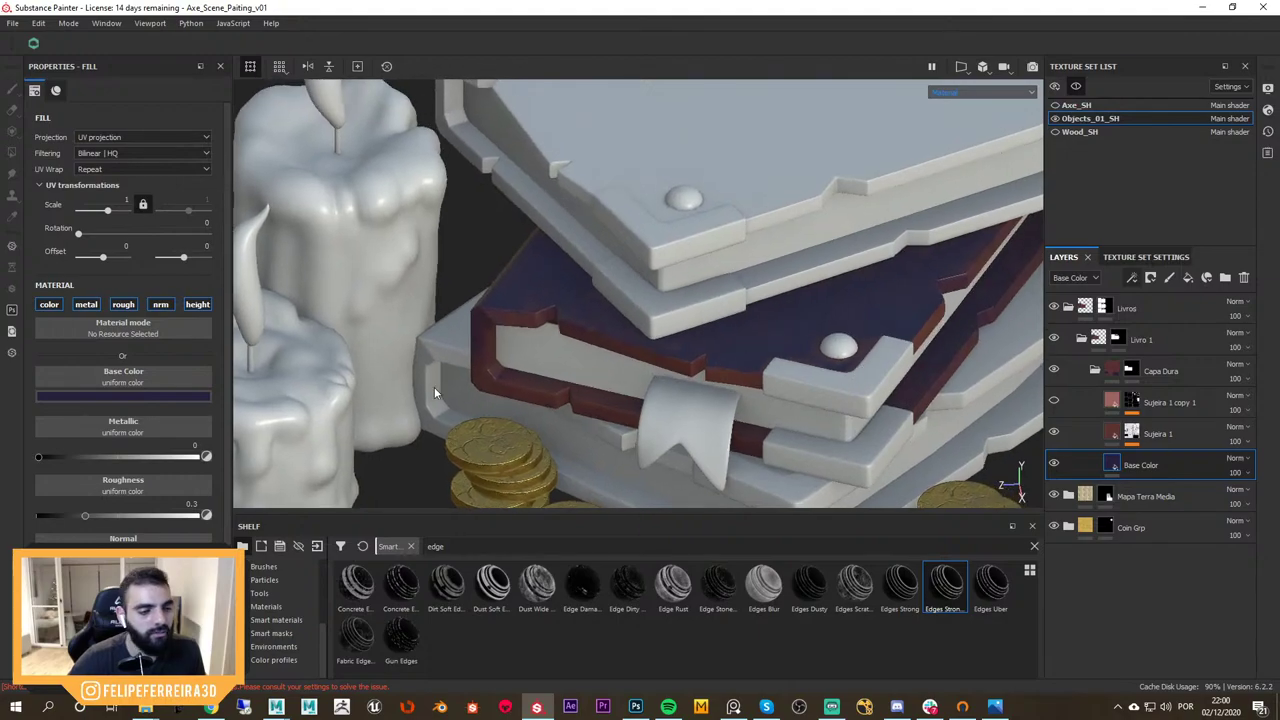
{"action": "left_click_drag", "start_coordinate": [44, 514], "coordinate": [35, 514]}
{"action": "right_click_drag", "start_coordinate": [764, 316], "coordinate": [863, 394], "text": "alt"}
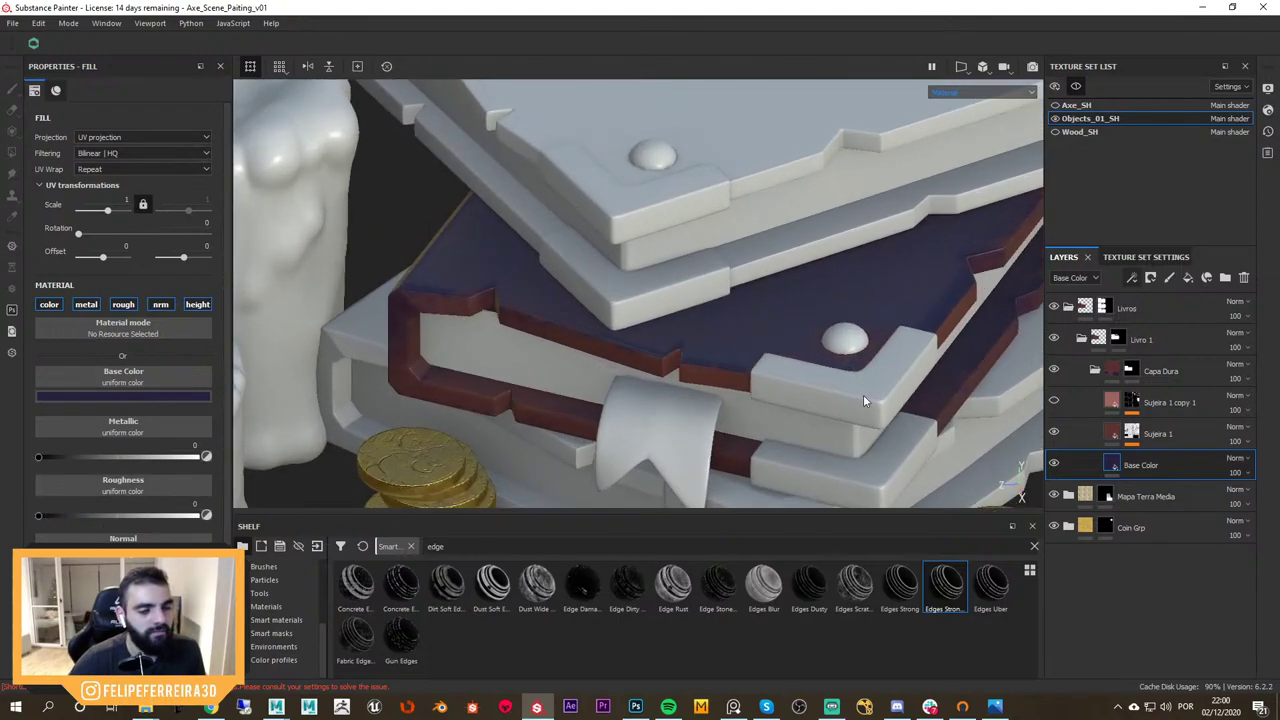
{"action": "left_click_drag", "start_coordinate": [863, 394], "coordinate": [838, 350], "text": "alt"}
{"action": "right_click", "coordinate": [838, 351]}
{"action": "left_click_drag", "start_coordinate": [758, 347], "coordinate": [776, 354], "text": "alt"}
{"action": "right_click_drag", "start_coordinate": [776, 354], "coordinate": [877, 368], "text": "shift"}
{"action": "left_click_drag", "start_coordinate": [874, 369], "coordinate": [852, 380], "text": "alt"}
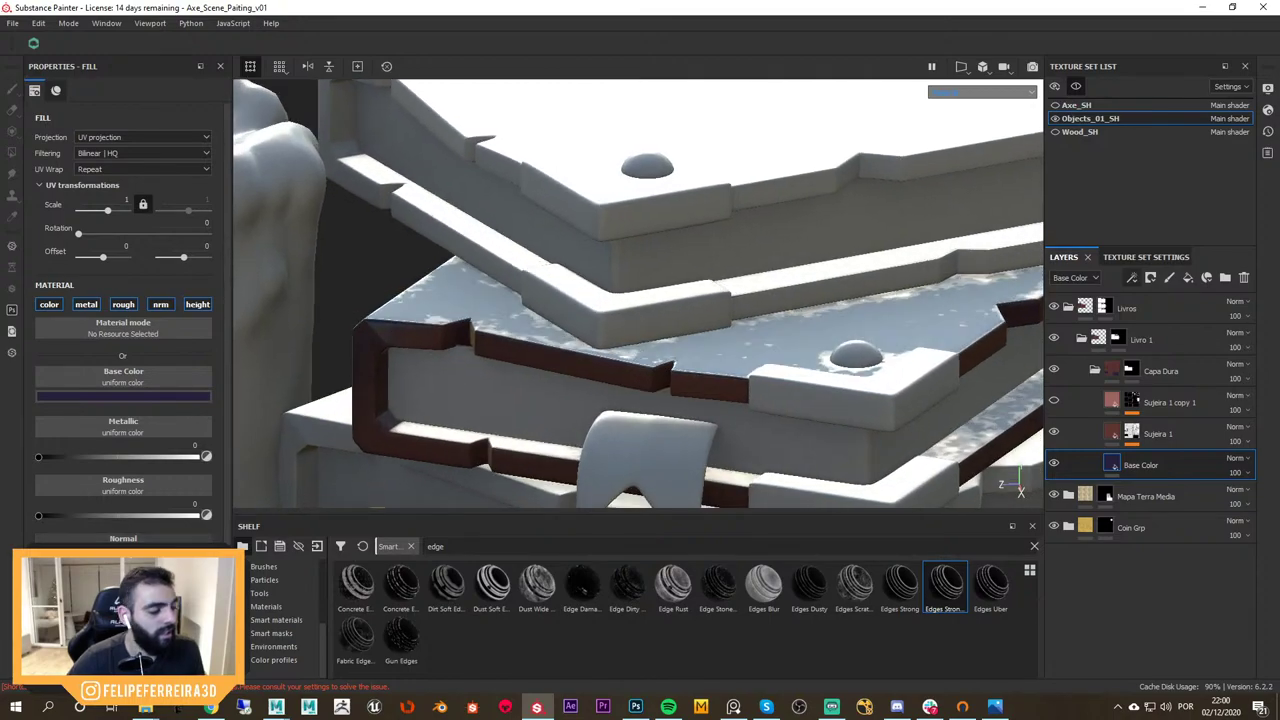
Set the Base Color layer's roughness to 0.7 and check the cover's reflections from several angles and light directions
{"action": "left_click_drag", "start_coordinate": [42, 515], "coordinate": [141, 517]}
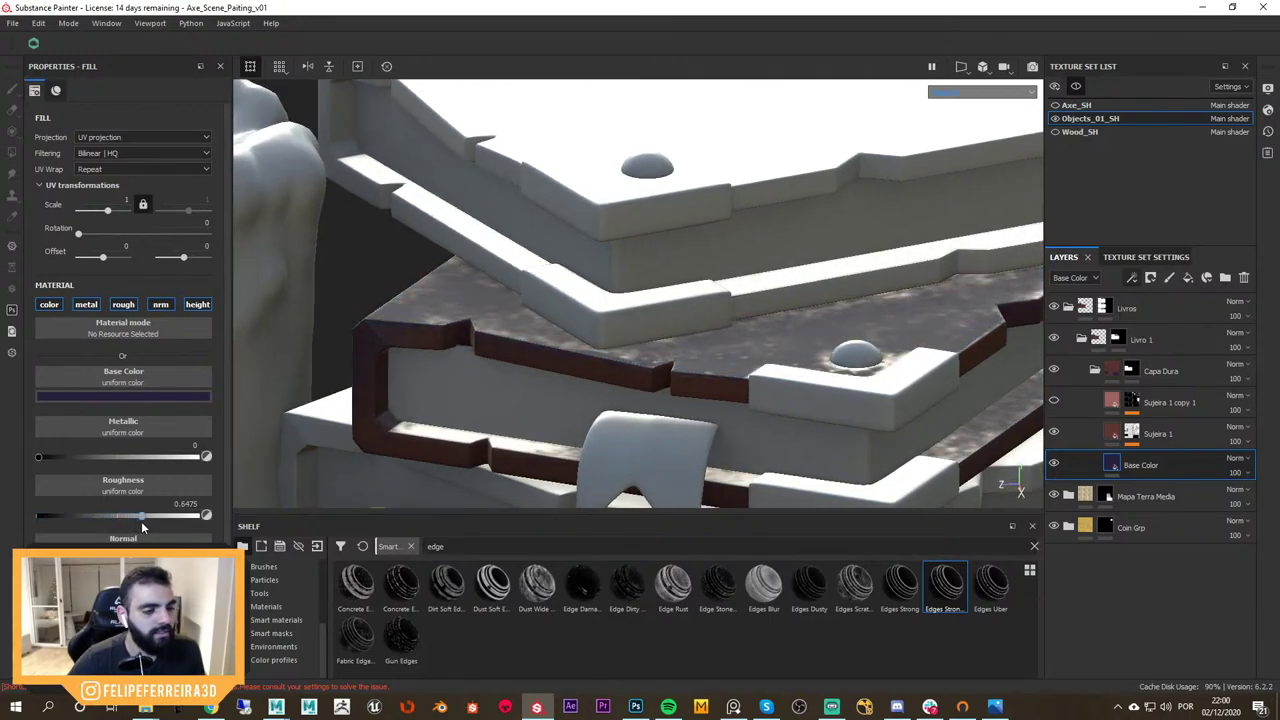
{"action": "left_click_drag", "start_coordinate": [610, 330], "coordinate": [695, 390], "text": "alt"}
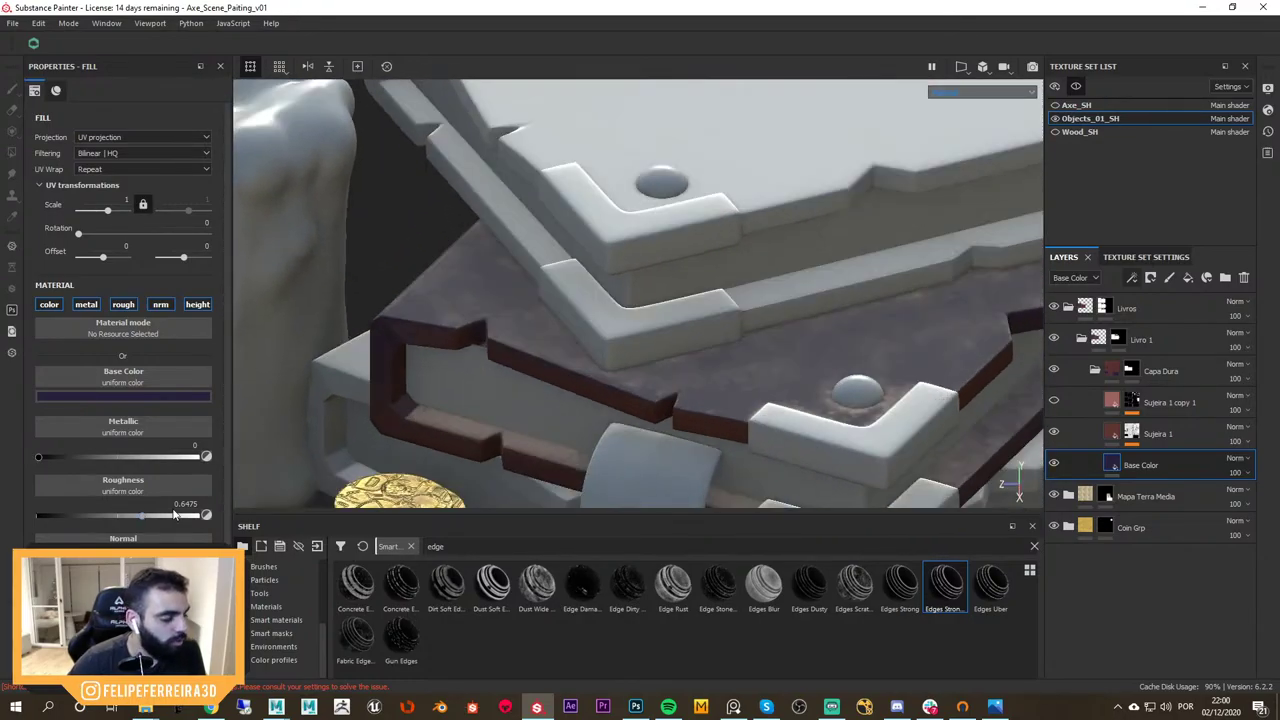
{"action": "mouse_move", "coordinate": [174, 514]}
{"action": "left_mouse_down"}
{"action": "mouse_move", "coordinate": [196, 514]}
{"action": "mouse_move", "coordinate": [150, 516]}
{"action": "left_mouse_up"}
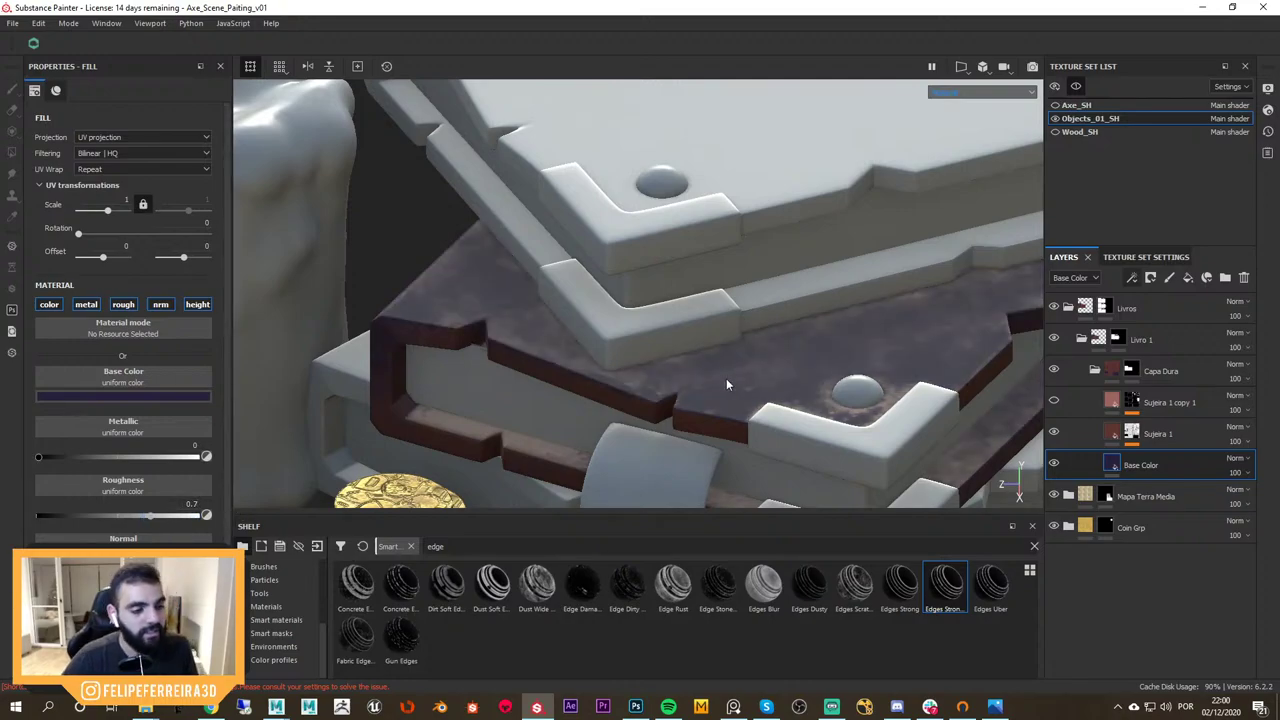
{"action": "right_click_drag", "start_coordinate": [727, 384], "coordinate": [700, 237], "text": "alt"}
{"action": "left_click_drag", "start_coordinate": [700, 237], "coordinate": [803, 362], "text": "alt"}
{"action": "right_click_drag", "start_coordinate": [803, 362], "coordinate": [849, 421], "text": "shift"}
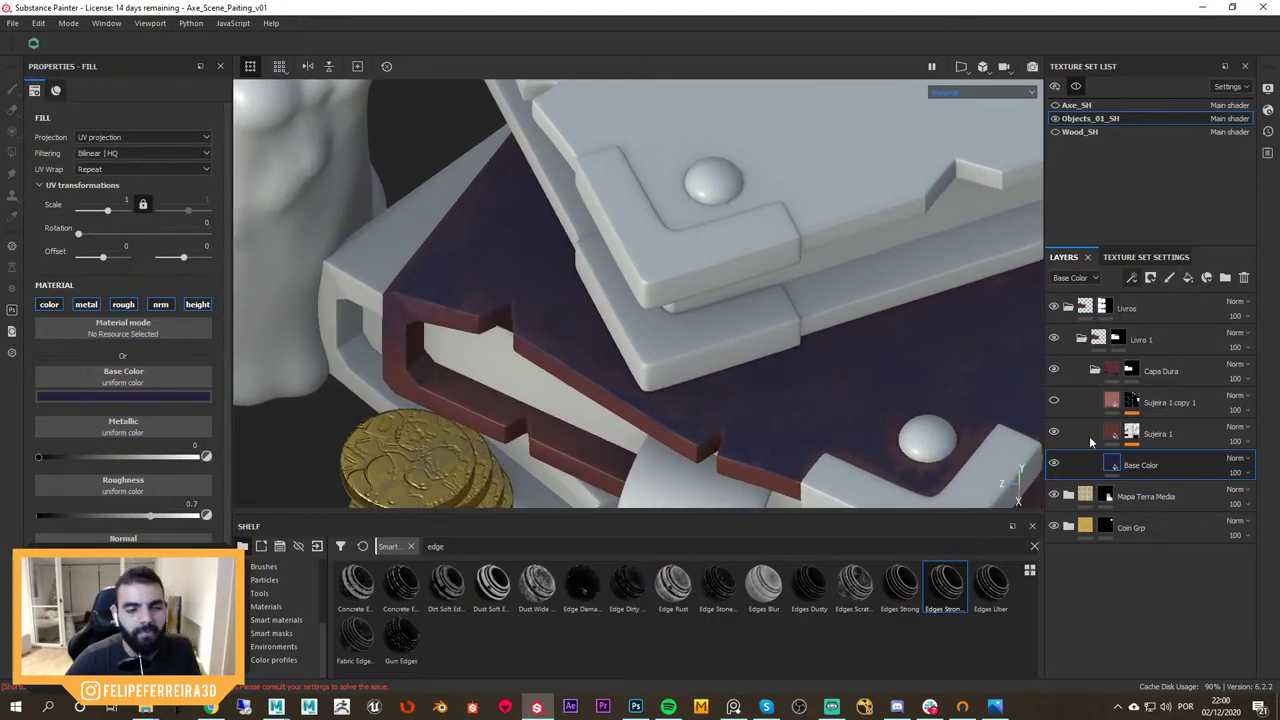
Raise the roughness of the Sujeira 1 dirt layer to about 0.8 and check the book cover
{"action": "left_click", "coordinate": [1114, 436]}
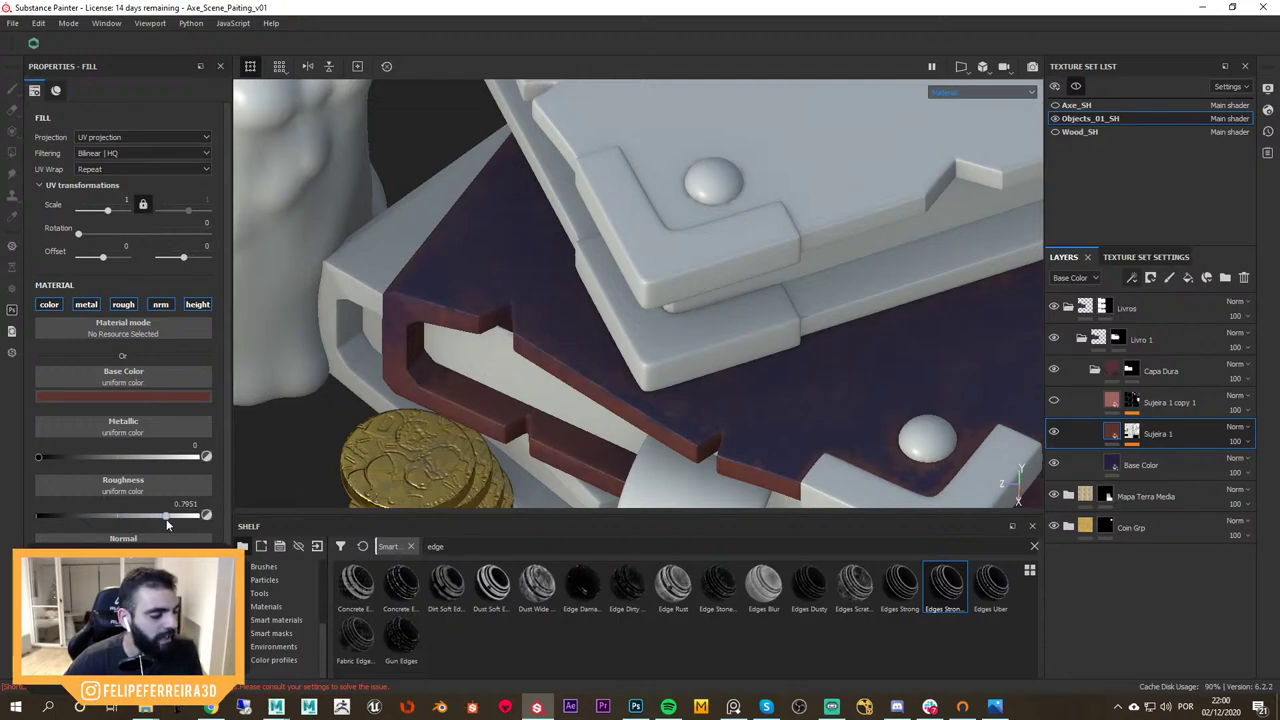
{"action": "left_click_drag", "start_coordinate": [171, 519], "coordinate": [172, 519]}
{"action": "left_click_drag", "start_coordinate": [696, 332], "coordinate": [880, 362], "text": "alt"}
Show Sujeira 1 copy 1 again, raise its roughness to about 0.88 and darken its base color to a deeper red
{"action": "left_click", "coordinate": [1055, 401]}
{"action": "left_click", "coordinate": [1117, 407]}
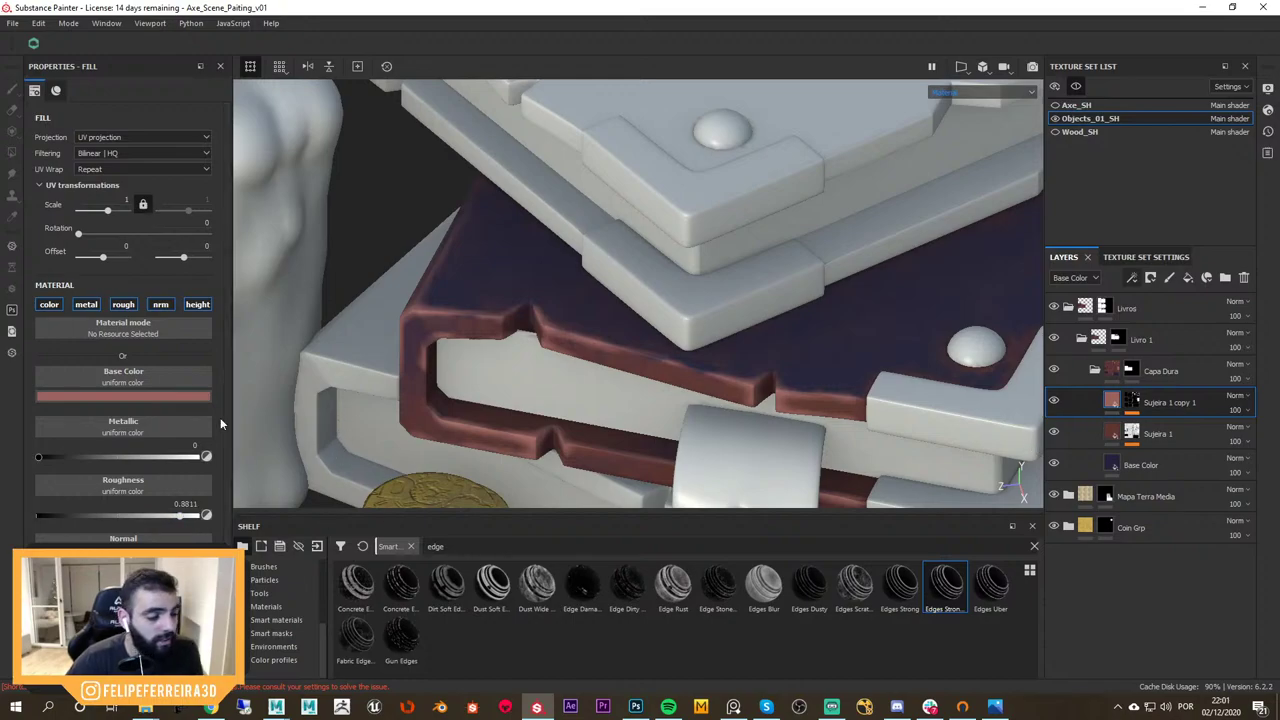
{"action": "left_click", "coordinate": [147, 398]}
{"action": "left_click_drag", "start_coordinate": [178, 460], "coordinate": [169, 471]}
{"action": "right_click_drag", "start_coordinate": [640, 260], "coordinate": [560, 190], "text": "alt"}
{"action": "middle_click_drag", "start_coordinate": [590, 201], "coordinate": [591, 210], "text": "alt"}
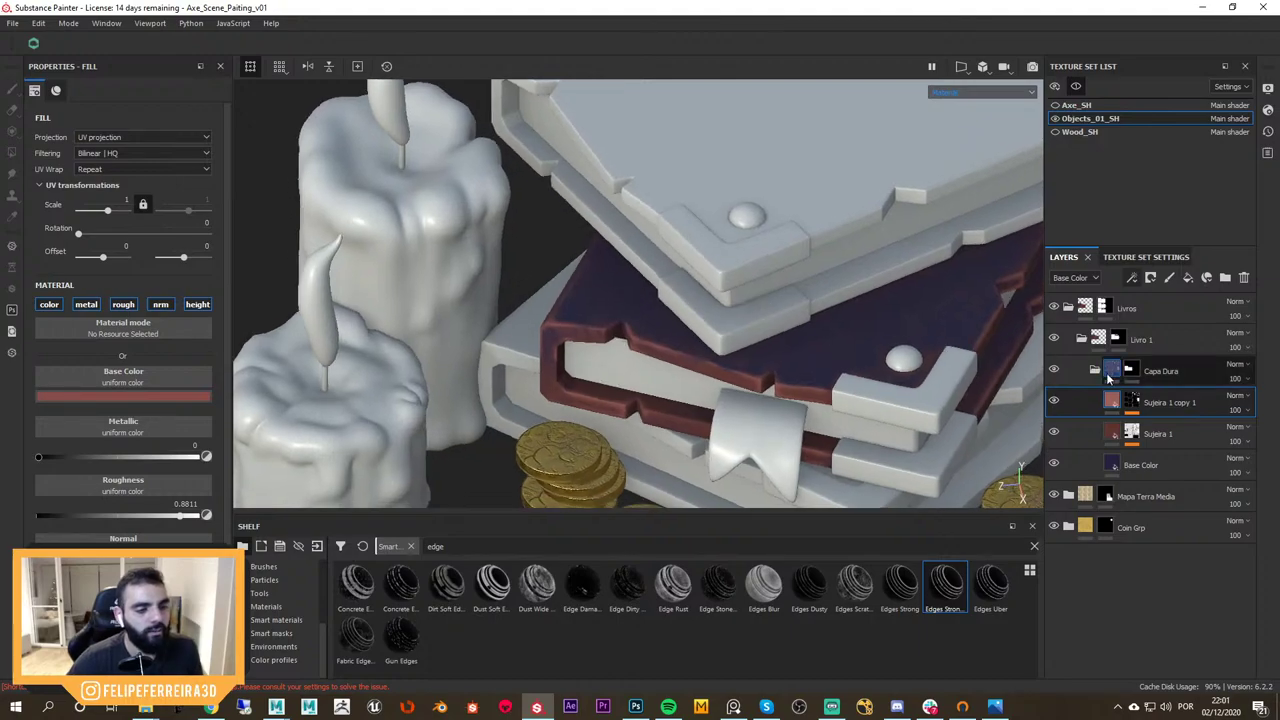
Compare the book cover with and without Sujeira 1 copy 1 by toggling the layer's visibility, leaving it visible
{"action": "left_click", "coordinate": [1054, 403]}
{"action": "left_click", "coordinate": [1054, 403]}
{"action": "left_click", "coordinate": [1053, 401]}
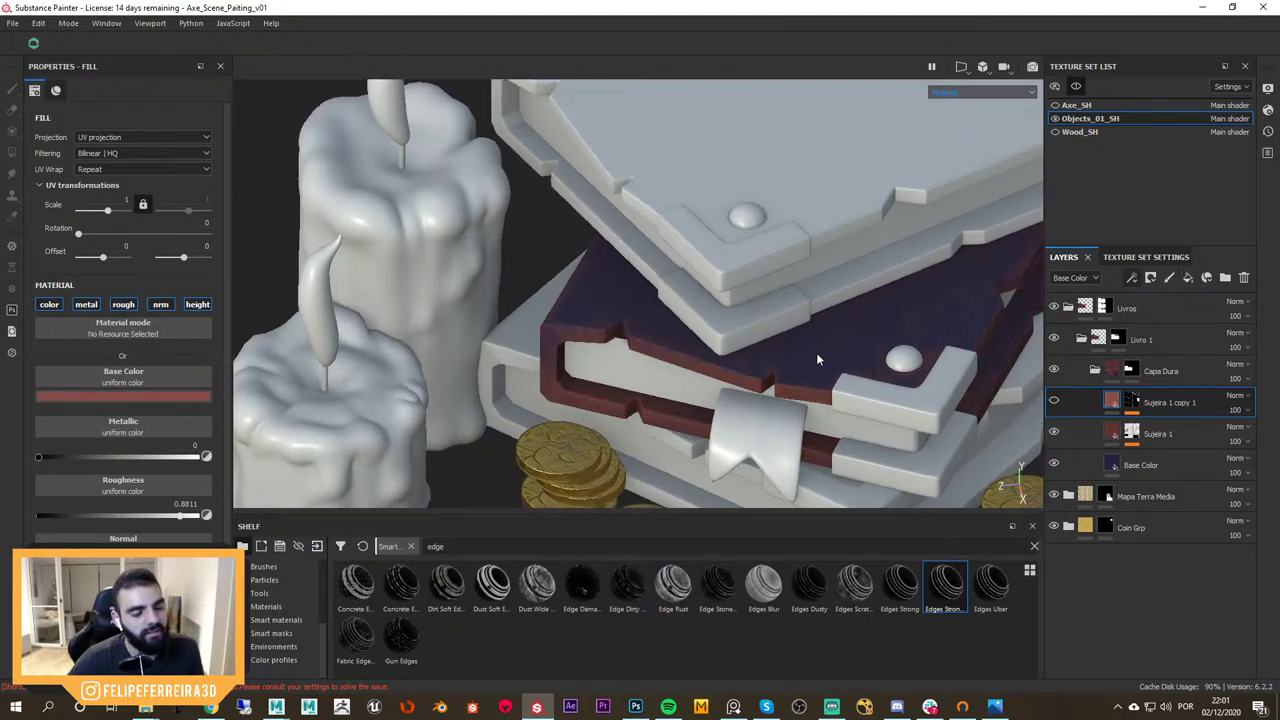
{"action": "middle_click_drag", "start_coordinate": [817, 359], "coordinate": [757, 342], "text": "alt"}
{"action": "left_click", "coordinate": [1054, 402]}
{"action": "left_click", "coordinate": [1054, 402]}
{"action": "left_click", "coordinate": [1054, 402]}
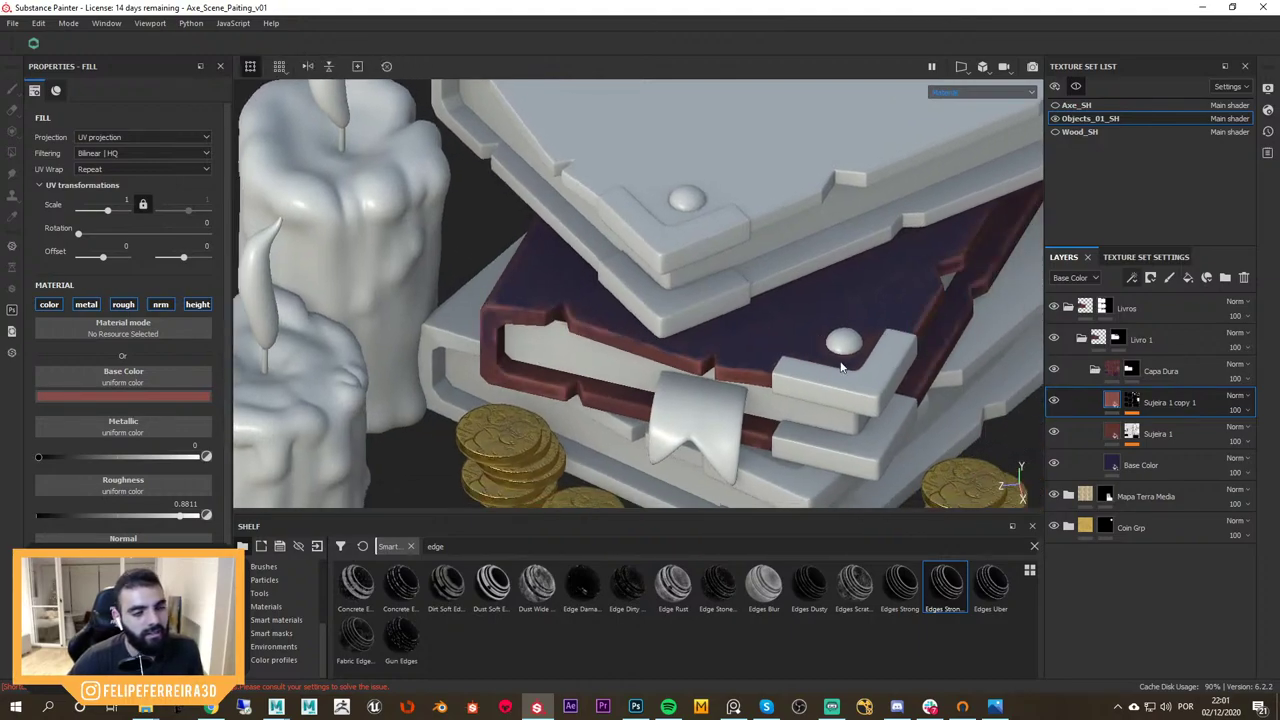
Set the Global Balance of the Curvature generator to 0.46 in the mask of the Sujeira 1 copy 1 layer
{"action": "right_click_drag", "start_coordinate": [841, 367], "coordinate": [774, 229], "text": "alt"}
{"action": "left_click_drag", "start_coordinate": [774, 229], "coordinate": [765, 284], "text": "alt"}
{"action": "right_click_drag", "start_coordinate": [765, 284], "coordinate": [975, 405], "text": "alt"}
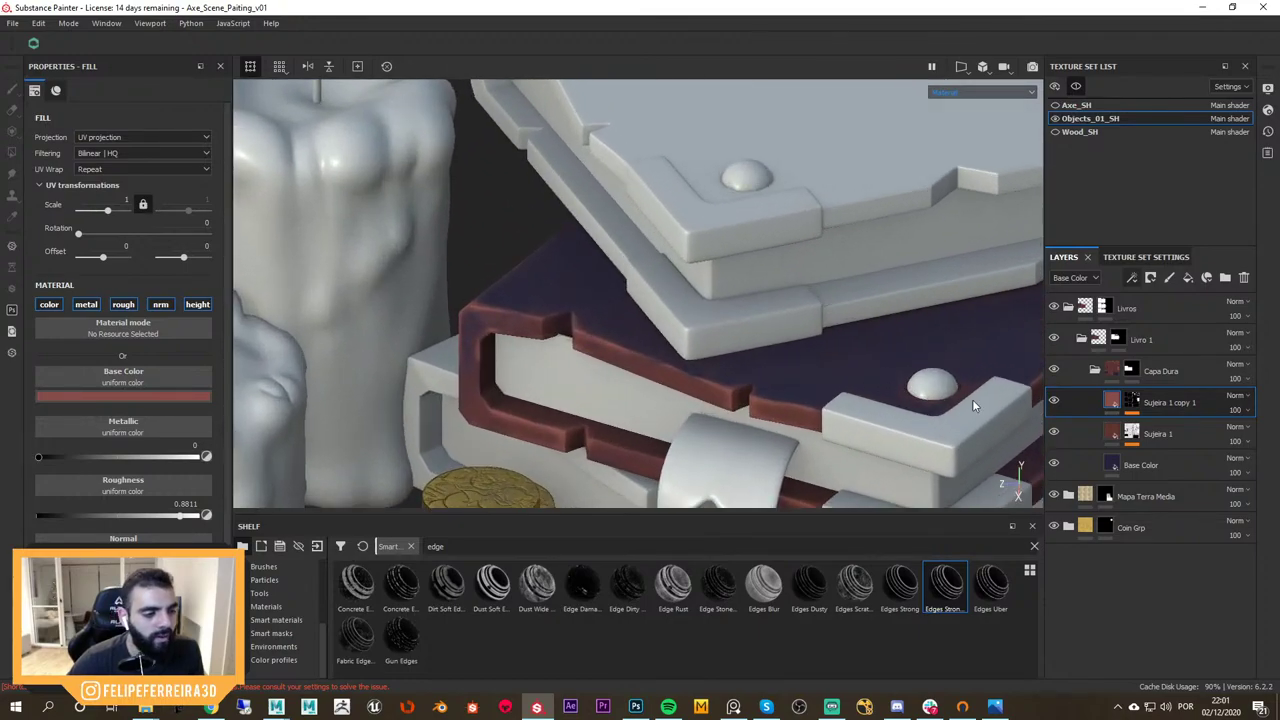
{"action": "left_click", "coordinate": [1134, 402]}
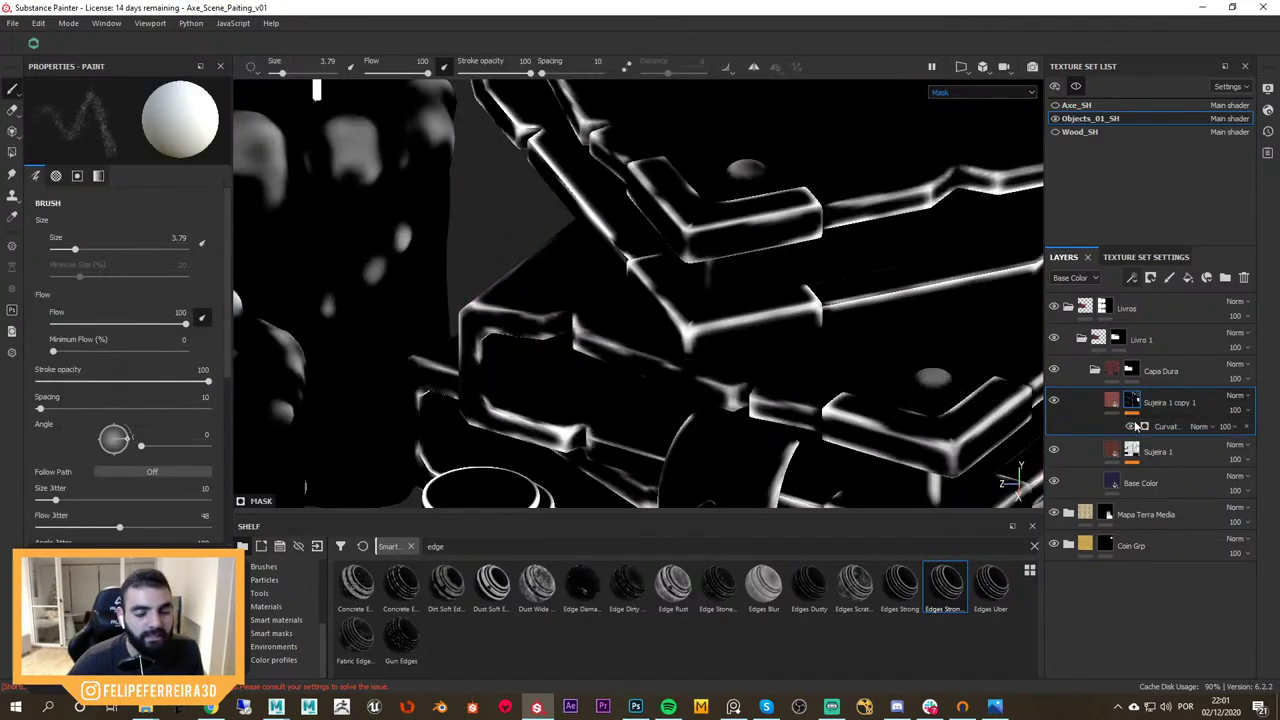
{"action": "left_click", "coordinate": [1147, 426]}
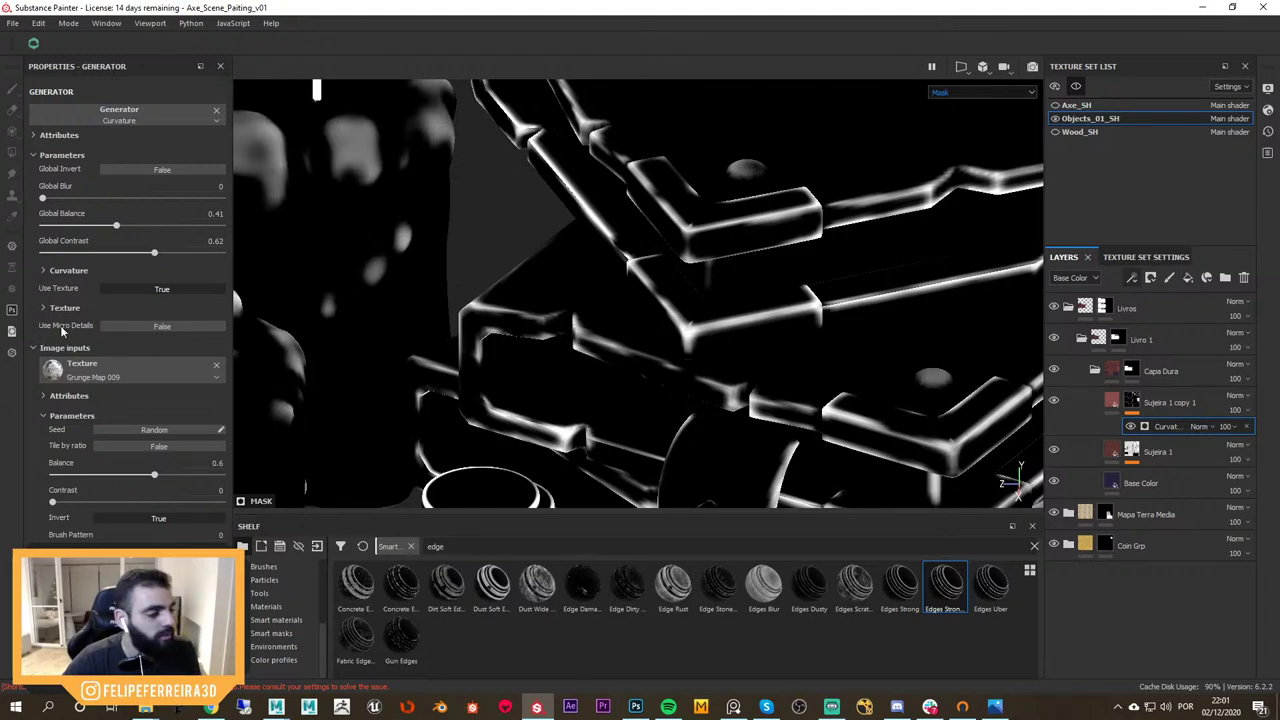
{"action": "left_click_drag", "start_coordinate": [116, 229], "coordinate": [124, 231]}
{"action": "key", "text": "m"}
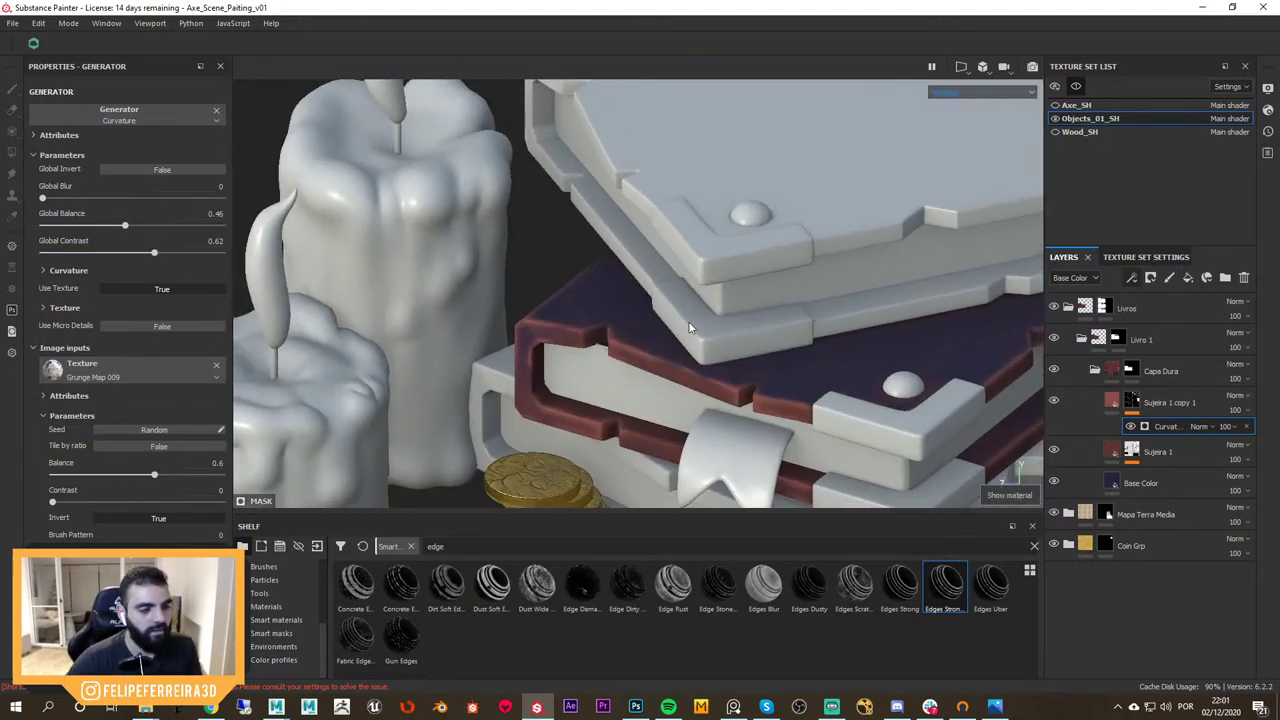
Compare the book cover with and without the Sujeira 1 copy 1 layer
{"action": "left_click", "coordinate": [1053, 403]}
{"action": "left_click", "coordinate": [1053, 403]}
{"action": "left_click", "coordinate": [1053, 403]}
{"action": "left_click", "coordinate": [1053, 403]}
{"action": "left_click", "coordinate": [1053, 403]}
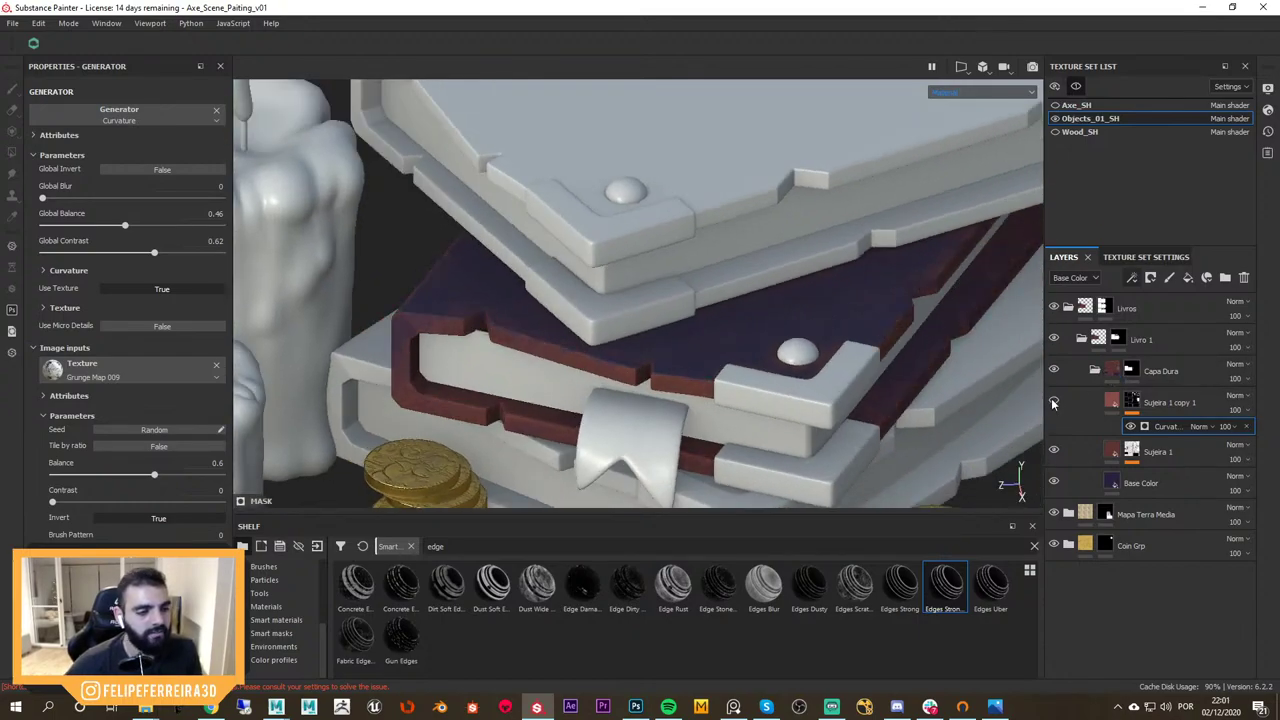
{"action": "left_click", "coordinate": [1053, 403]}
{"action": "middle_click_drag", "start_coordinate": [828, 371], "coordinate": [906, 347], "text": "alt"}
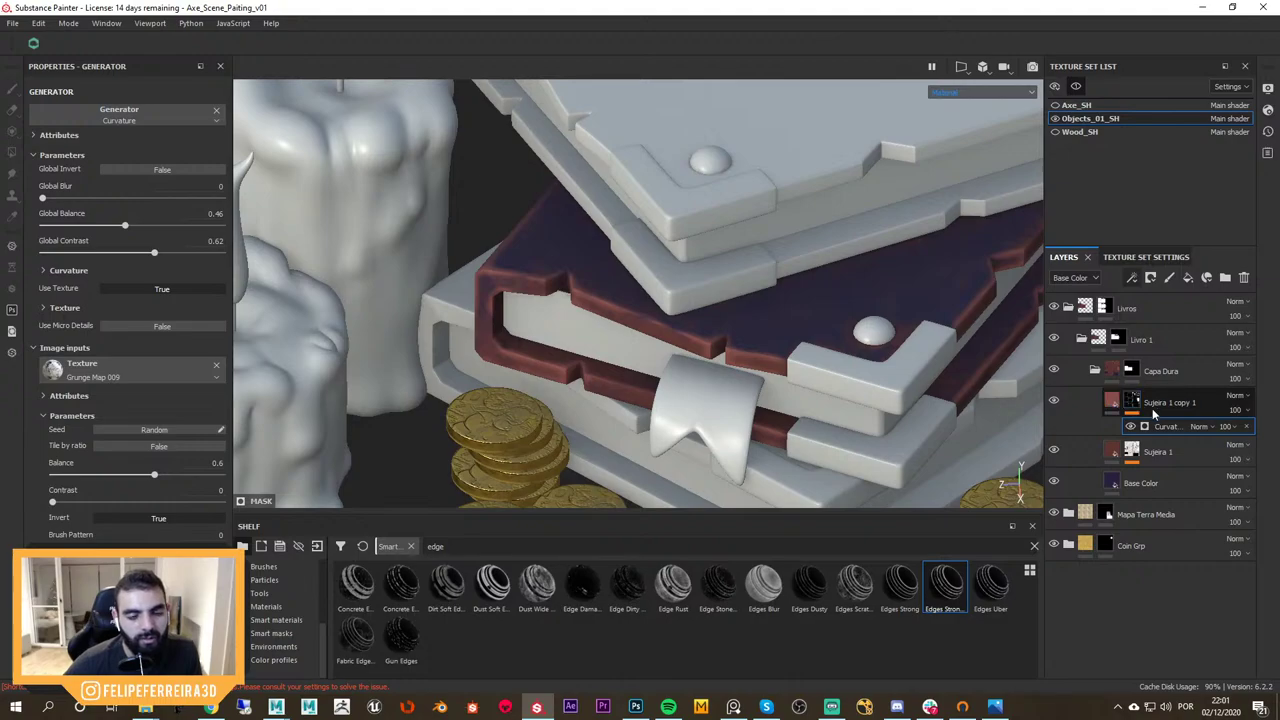
Add a fill to the mask of Sujeira 1 copy 1 and assign the Fractal Sum 1 procedural as its grayscale
{"action": "left_click", "coordinate": [1131, 277]}
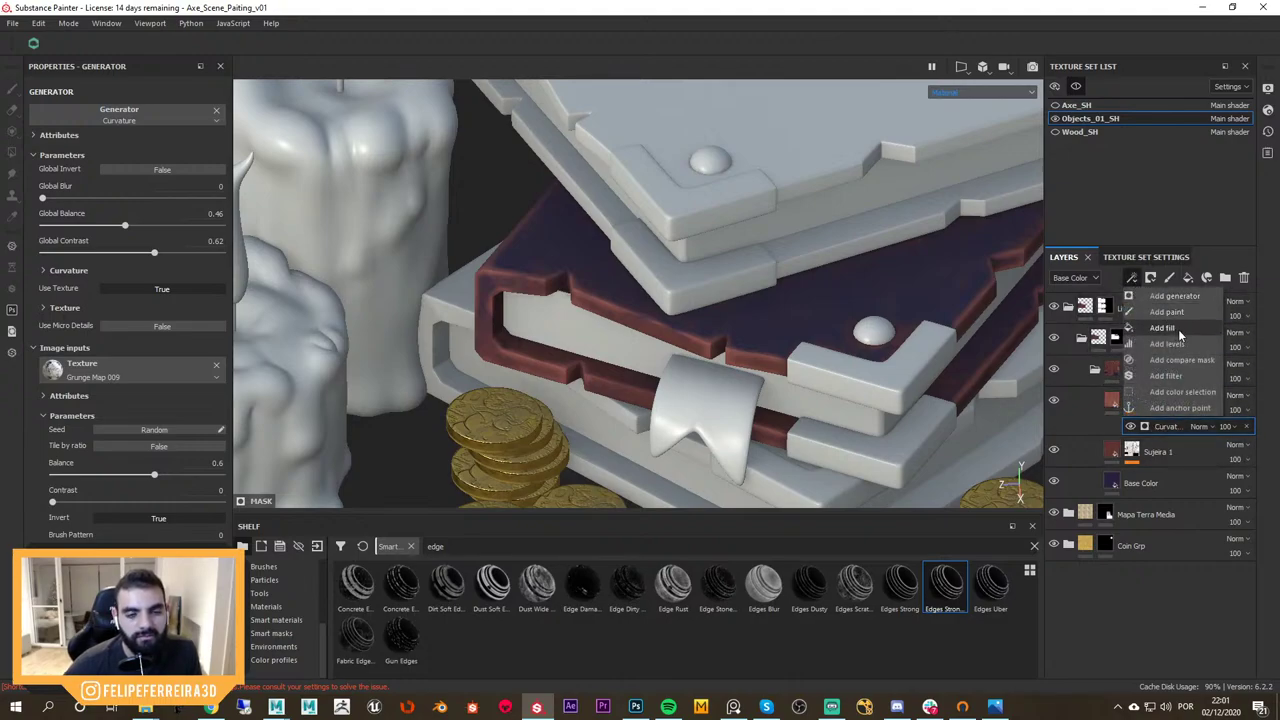
{"action": "left_click", "coordinate": [1178, 331]}
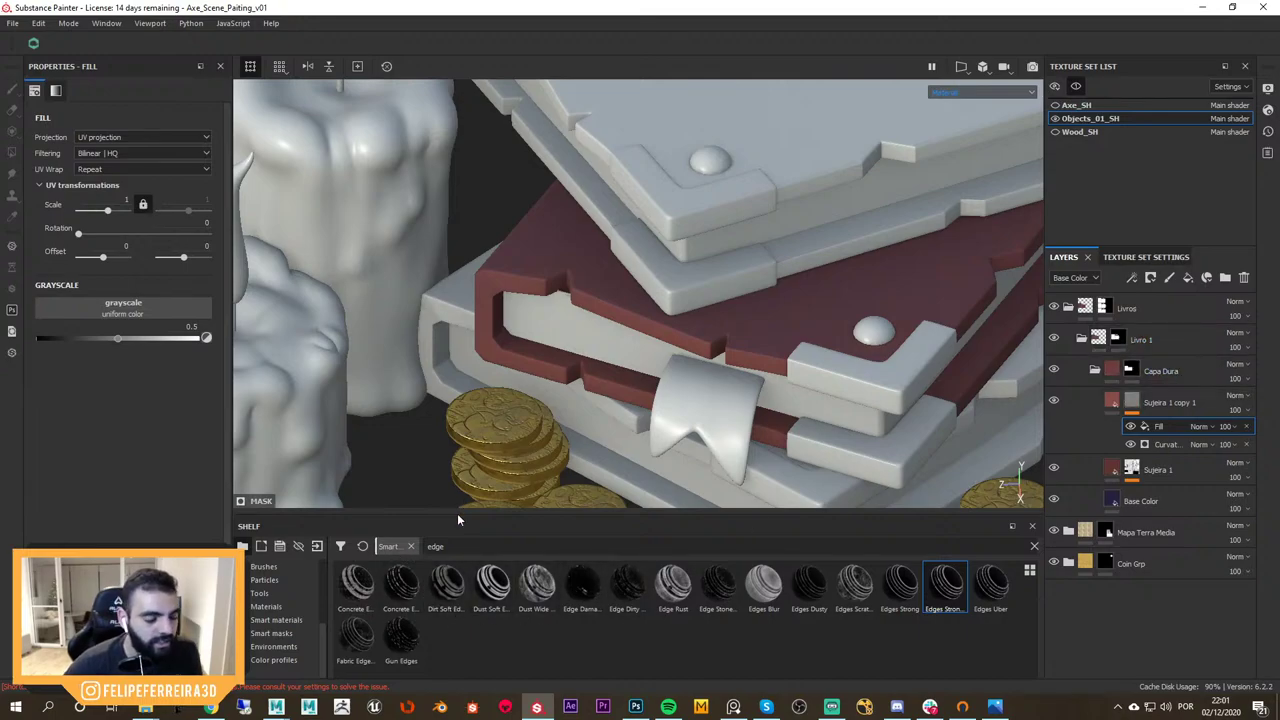
{"action": "left_click_drag", "start_coordinate": [322, 637], "coordinate": [319, 597]}
{"action": "left_click", "coordinate": [298, 621]}
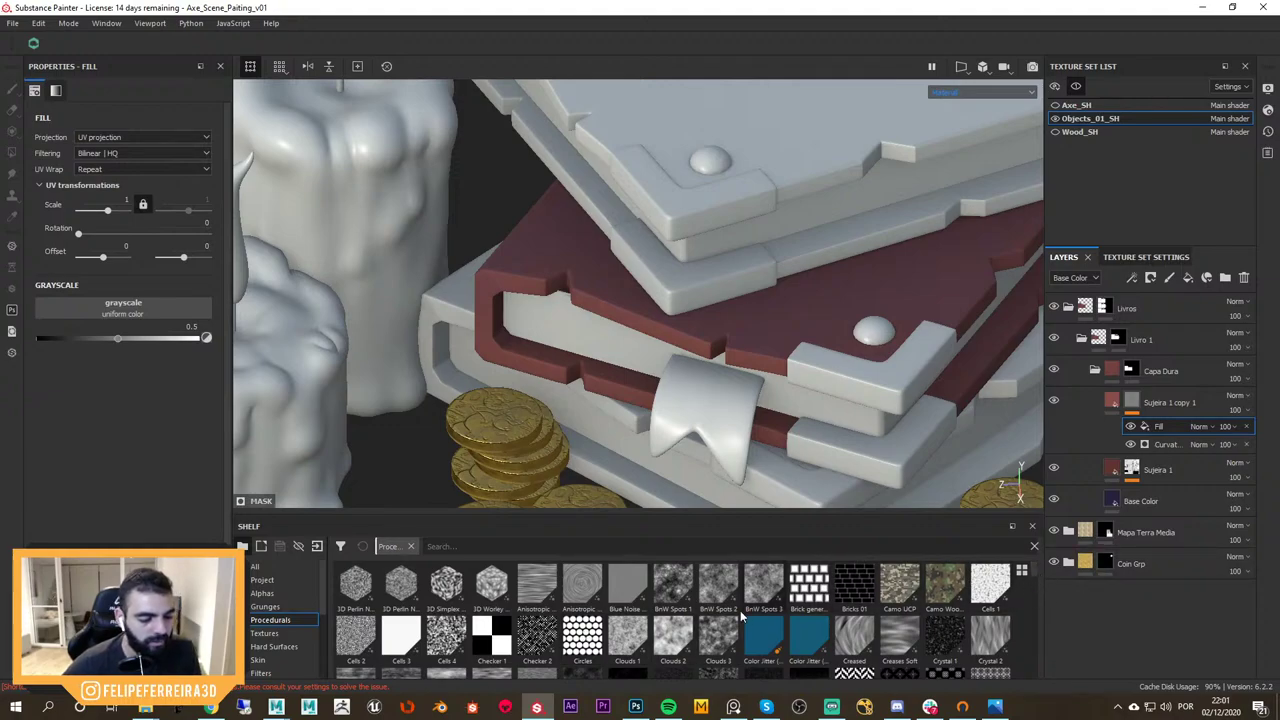
{"action": "left_click_drag", "start_coordinate": [1030, 577], "coordinate": [1048, 606]}
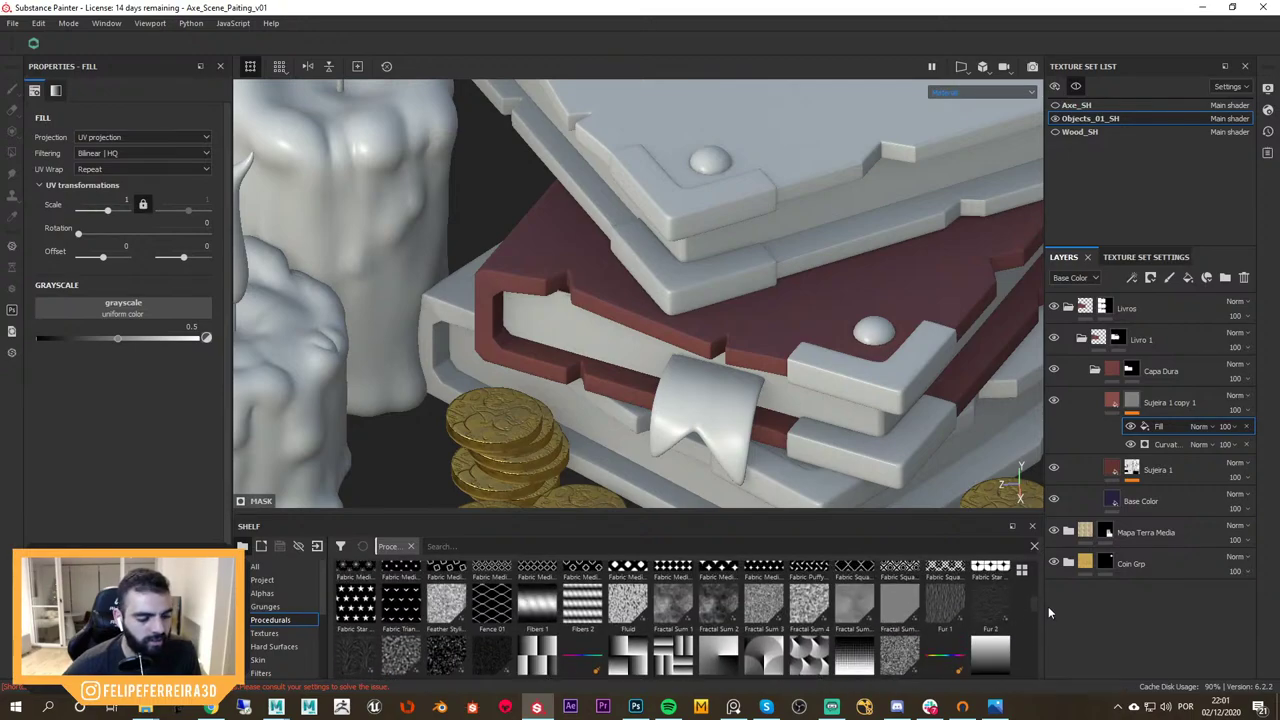
{"action": "left_click_drag", "start_coordinate": [673, 605], "coordinate": [115, 330]}
{"action": "middle_click_drag", "start_coordinate": [993, 332], "coordinate": [1005, 328], "text": "alt"}
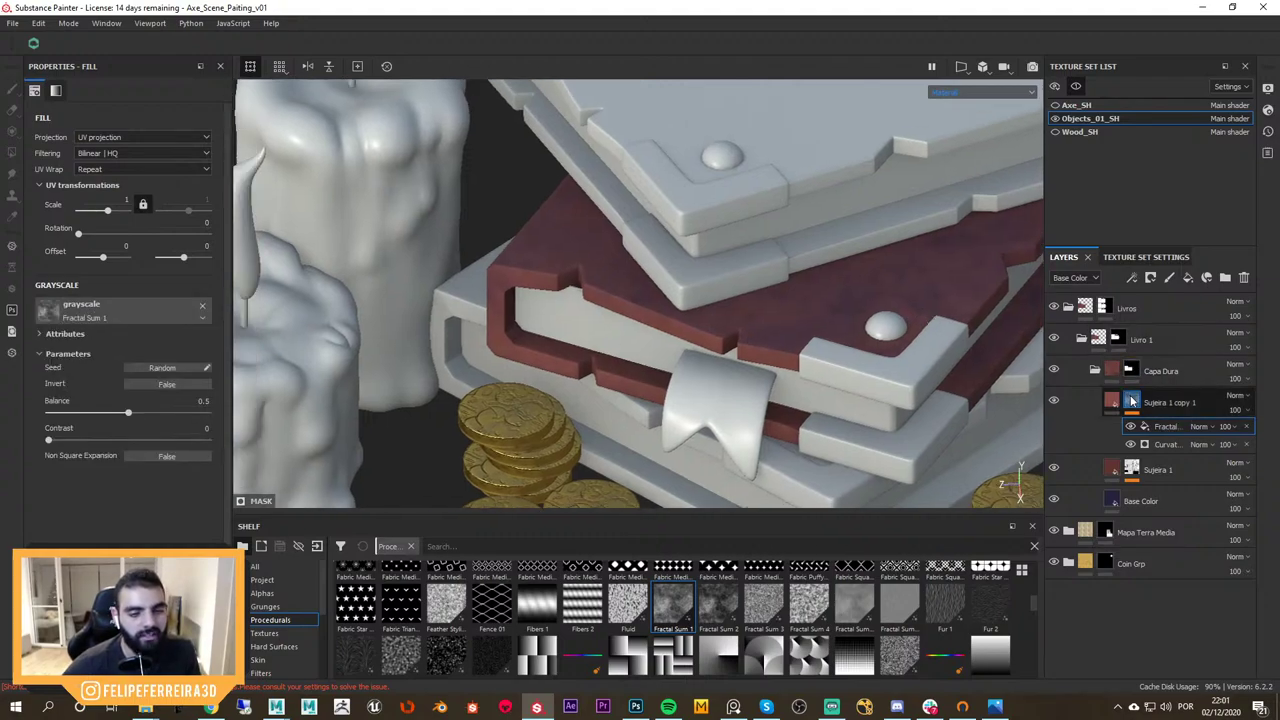
Set the Fractal Sum 1 fill's scale to 2 and its Balance to 0.39 while viewing the mask
{"action": "left_click", "coordinate": [1132, 400], "text": "alt"}
{"action": "right_click_drag", "start_coordinate": [923, 303], "coordinate": [955, 303], "text": "alt"}
{"action": "left_click", "coordinate": [1136, 430]}
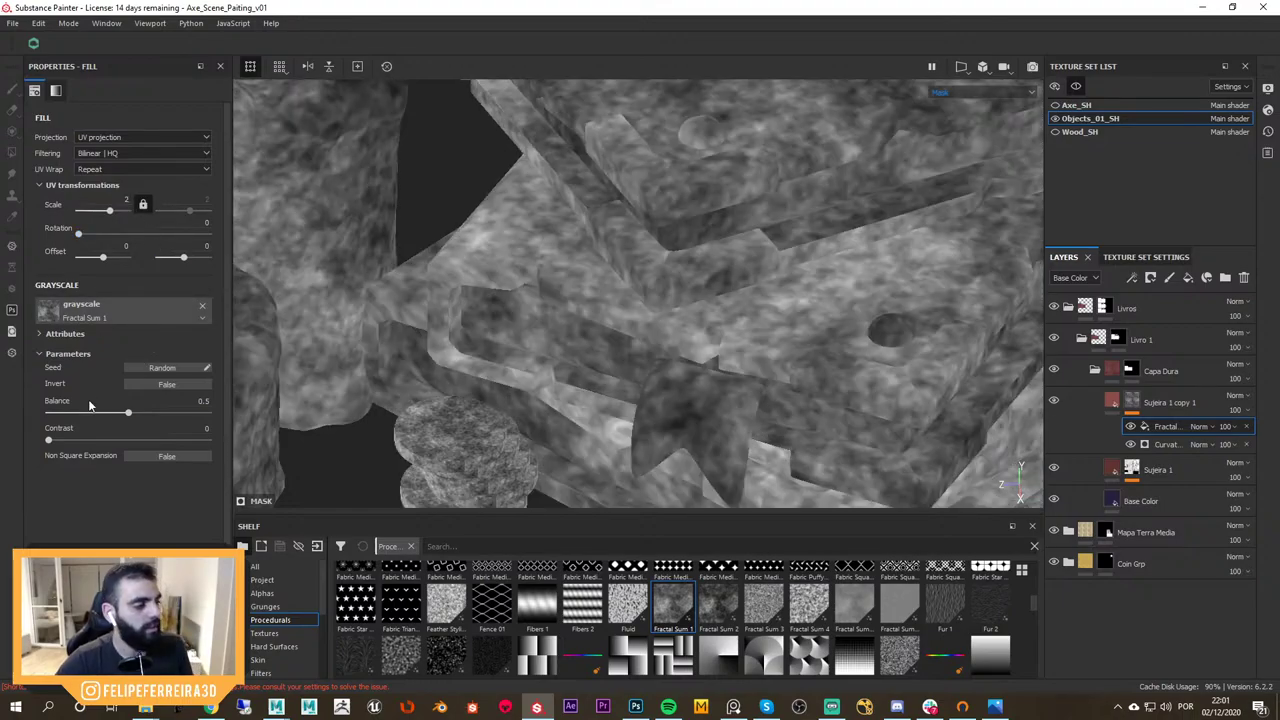
{"action": "mouse_move", "coordinate": [128, 412]}
{"action": "left_mouse_down"}
{"action": "mouse_move", "coordinate": [96, 412]}
{"action": "mouse_move", "coordinate": [112, 412]}
{"action": "left_mouse_up"}
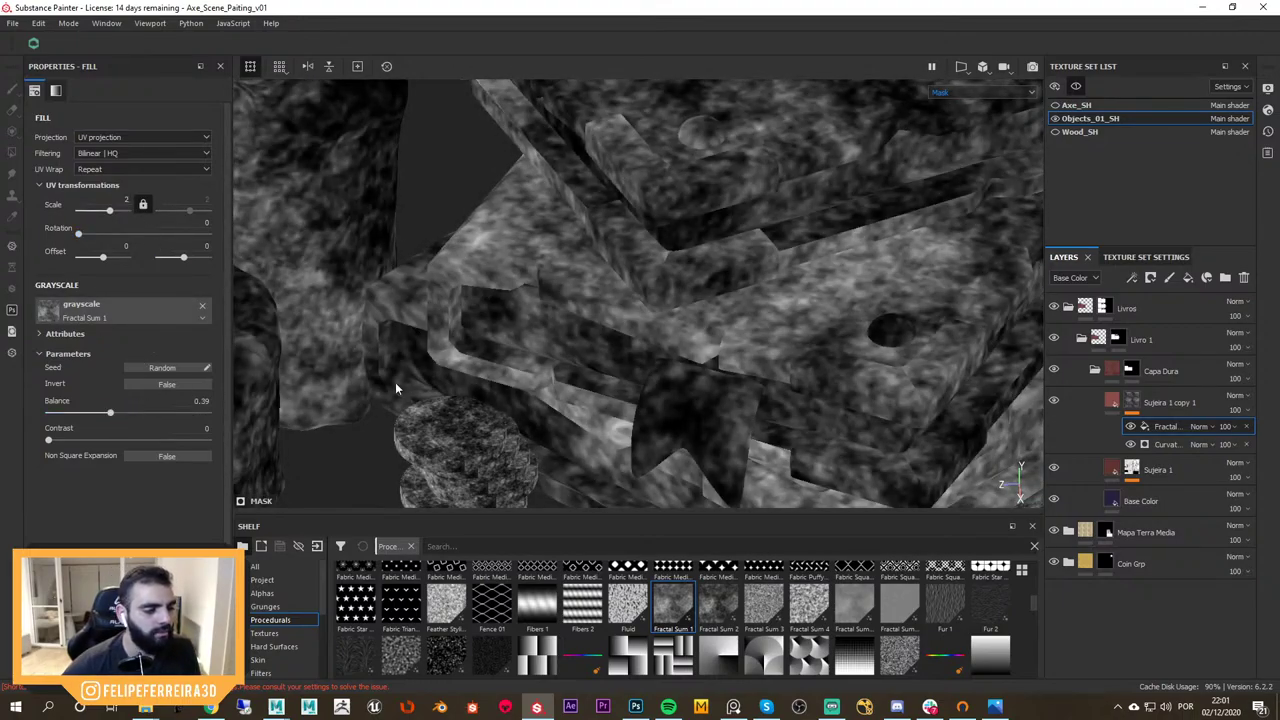
{"action": "left_click_drag", "start_coordinate": [396, 388], "coordinate": [932, 389], "text": "alt"}
Set the Fractal Sum 1 fill's blend mode to Subtract and compare the mask with and without it
{"action": "left_click", "coordinate": [1199, 426]}
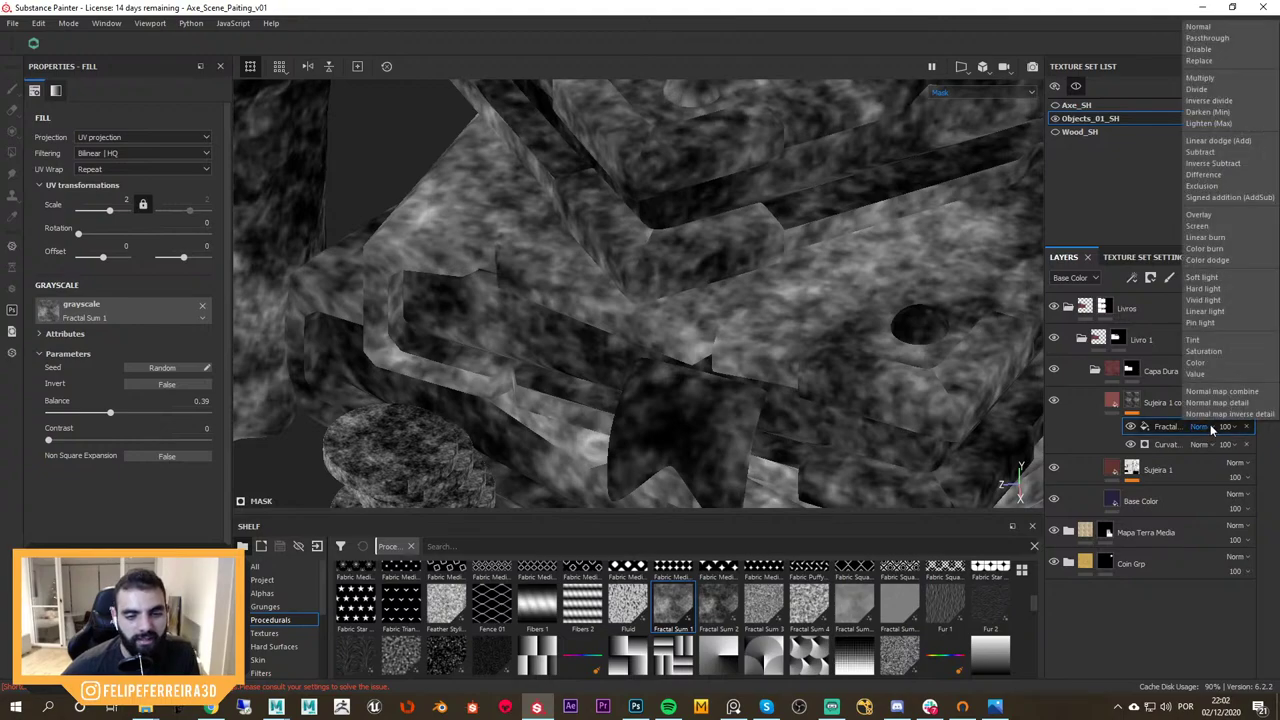
{"action": "left_click", "coordinate": [1210, 157]}
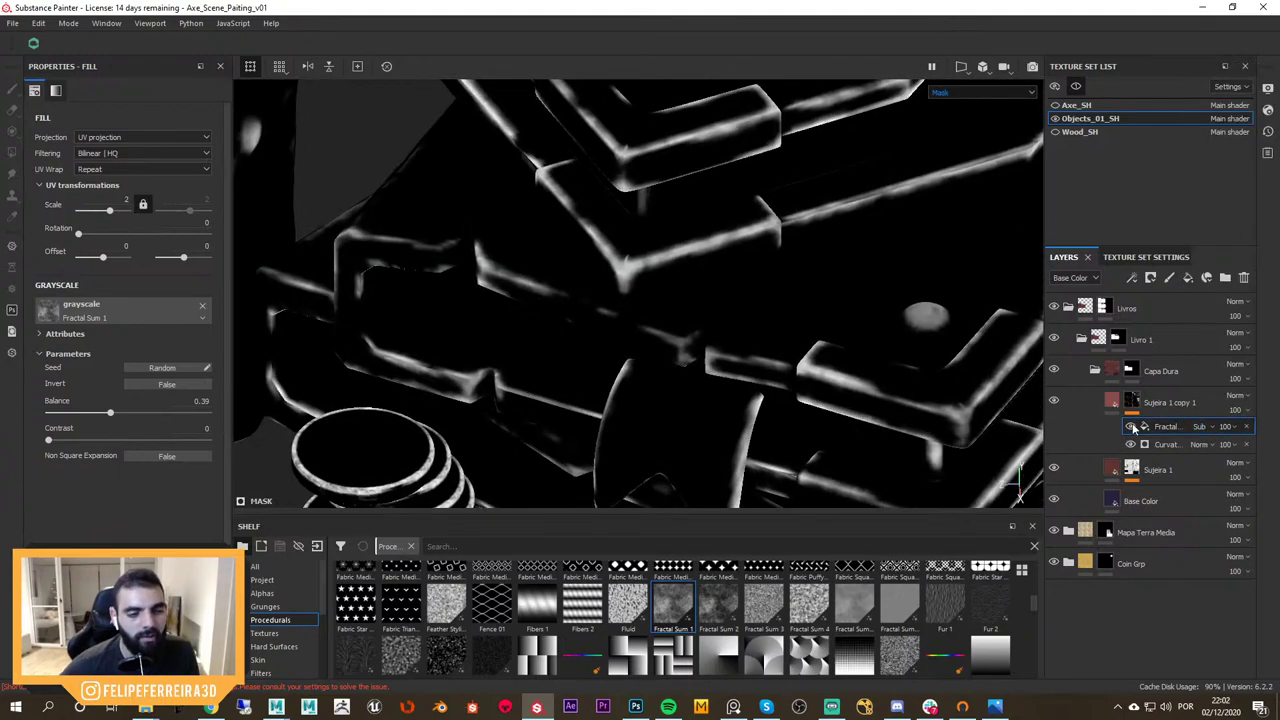
{"action": "left_click", "coordinate": [1131, 426]}
{"action": "left_click", "coordinate": [1131, 426]}
{"action": "left_click", "coordinate": [1131, 427]}
{"action": "left_click", "coordinate": [1131, 427]}
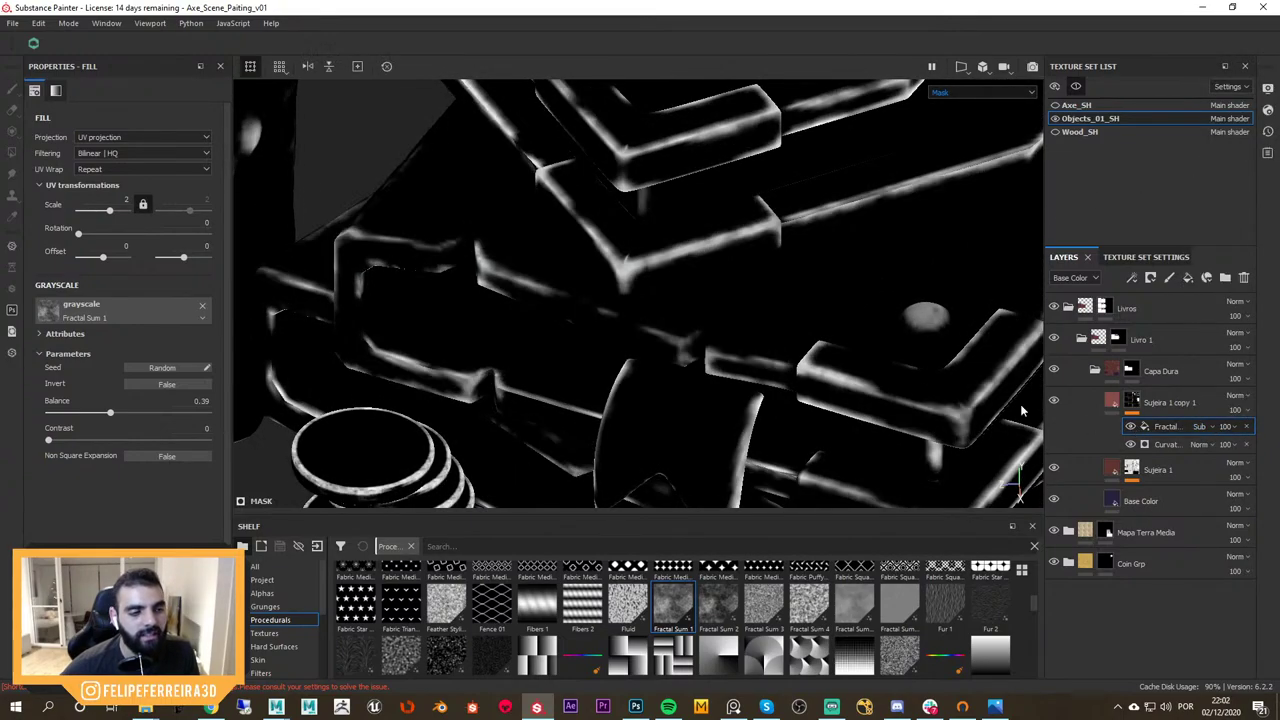
{"action": "left_click_drag", "start_coordinate": [864, 340], "coordinate": [808, 334], "text": "alt"}
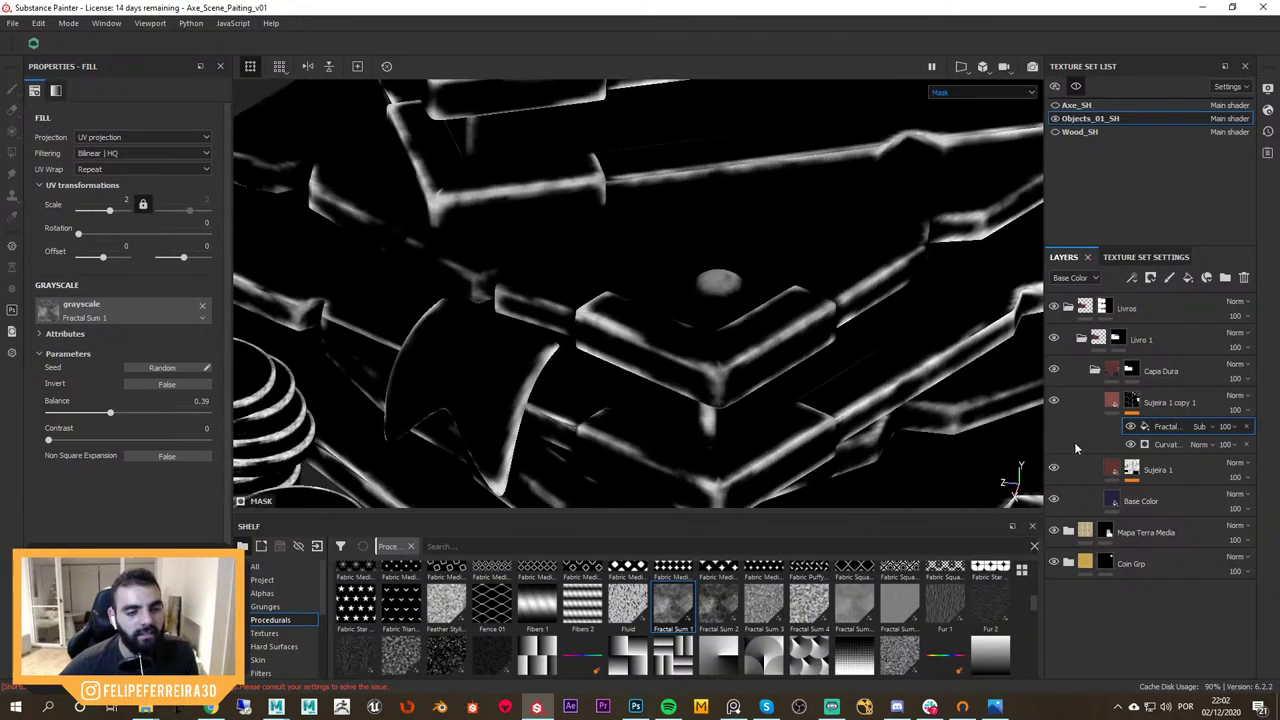
{"action": "left_click", "coordinate": [1131, 426]}
{"action": "left_click", "coordinate": [1131, 427]}
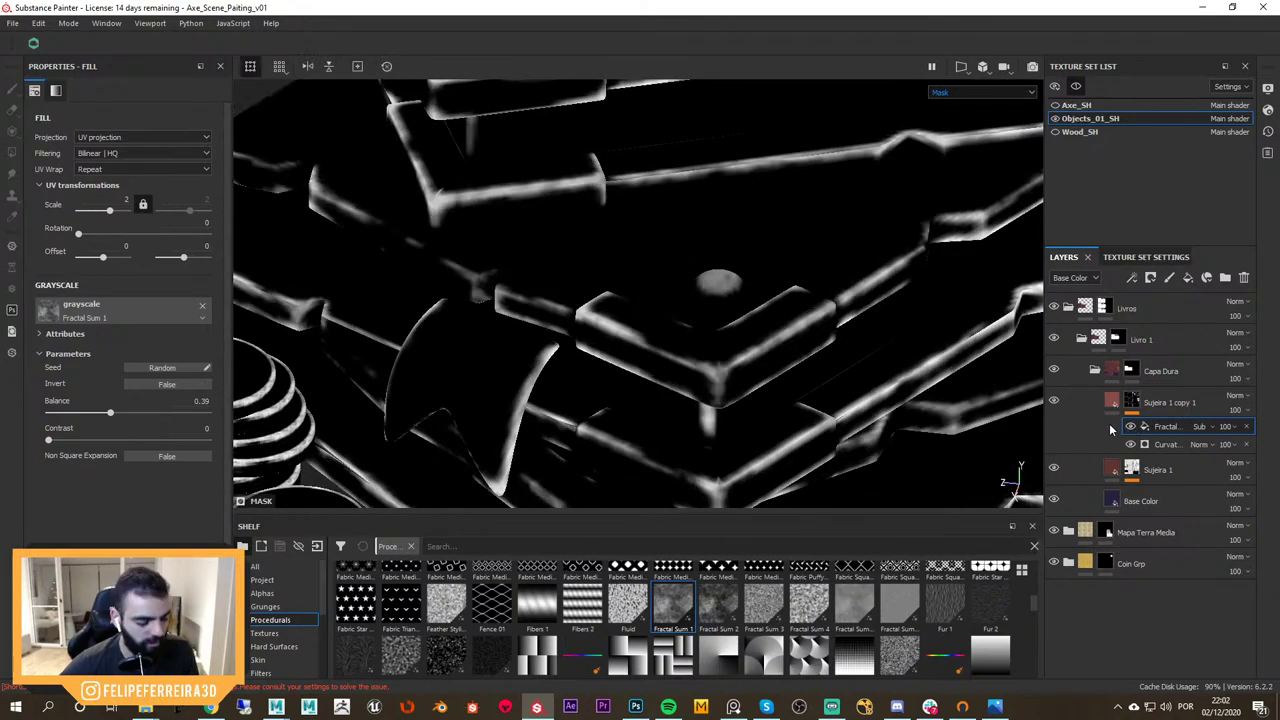
Return to the material view and examine how the broken-up edge wear of Sujeira 1 copy 1 affects the book cover
{"action": "key", "text": "m"}
{"action": "middle_click_drag", "start_coordinate": [780, 325], "coordinate": [903, 379], "text": "alt"}
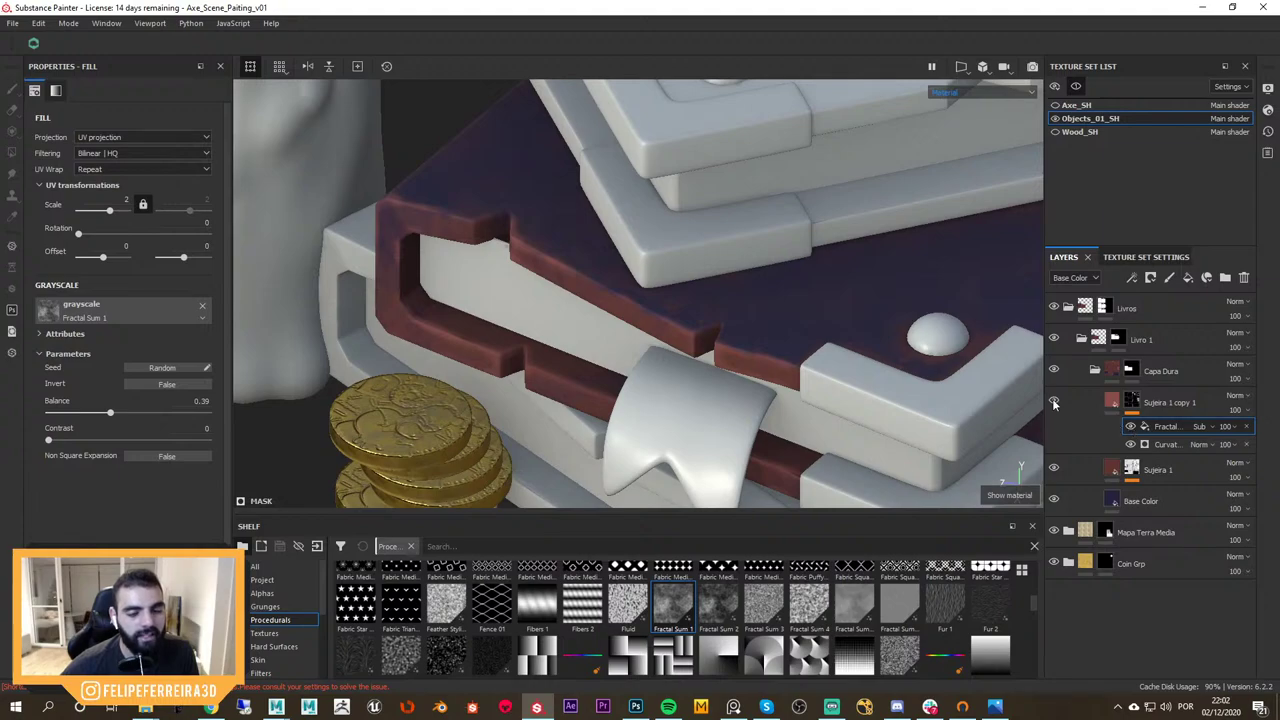
{"action": "left_click", "coordinate": [1053, 401]}
{"action": "left_click", "coordinate": [1053, 401]}
{"action": "left_click", "coordinate": [1053, 401]}
{"action": "left_click", "coordinate": [1053, 401]}
{"action": "right_click_drag", "start_coordinate": [926, 379], "coordinate": [1124, 460], "text": "alt"}
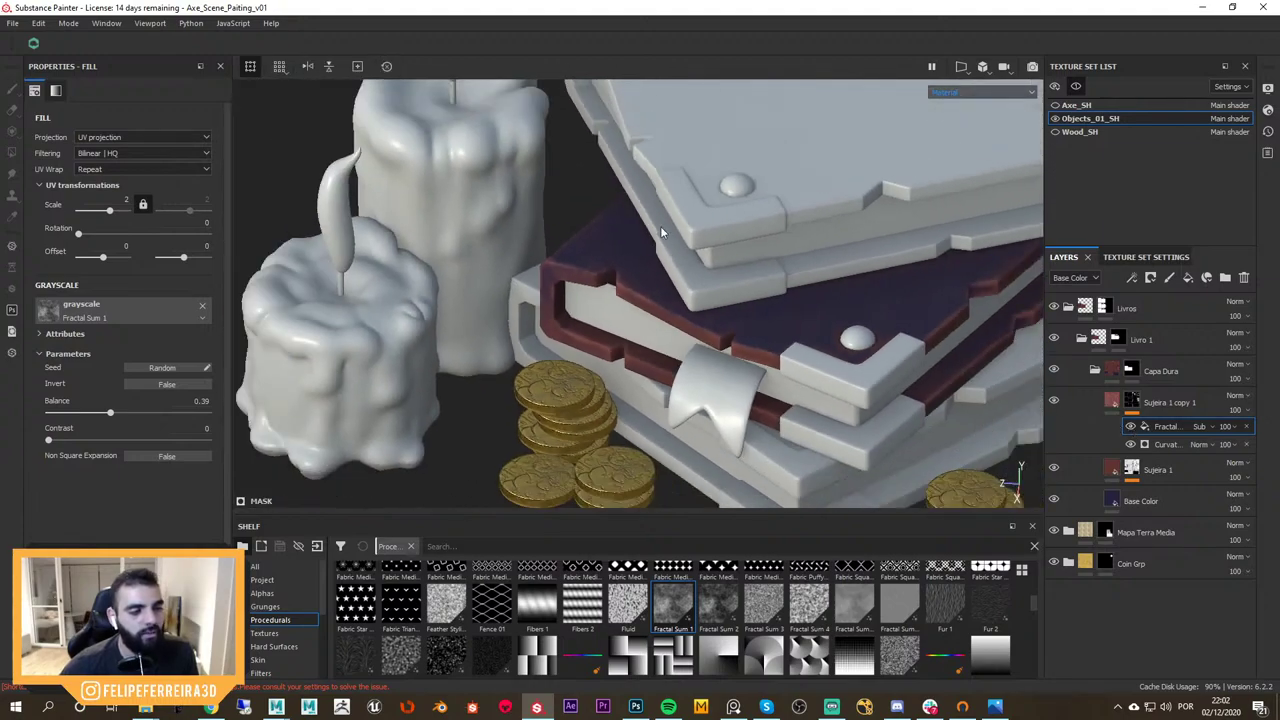
{"action": "left_click_drag", "start_coordinate": [857, 354], "coordinate": [925, 352], "text": "alt"}
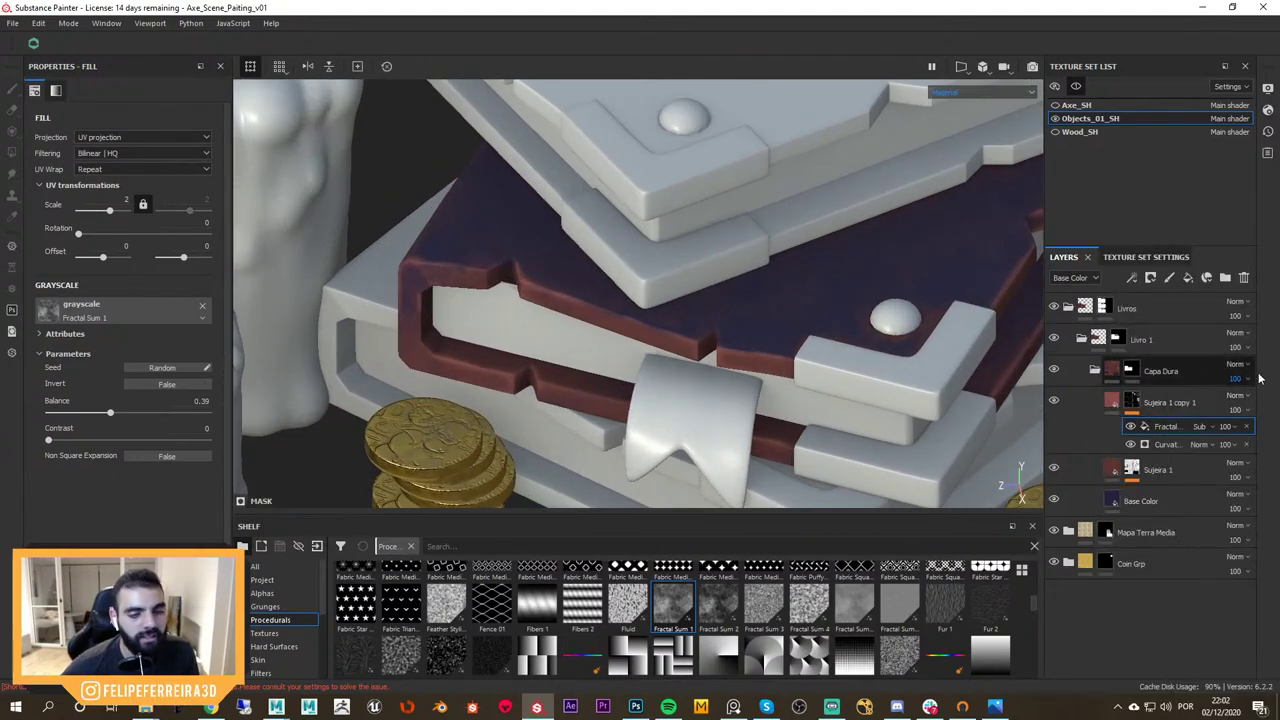
Add a paint effect above the Fractal Sum 1 fill in the mask of Sujeira 1 copy 1
{"action": "left_click", "coordinate": [1150, 279]}
{"action": "left_click", "coordinate": [1175, 334]}
{"action": "left_click_drag", "start_coordinate": [800, 340], "coordinate": [729, 391], "text": "alt"}
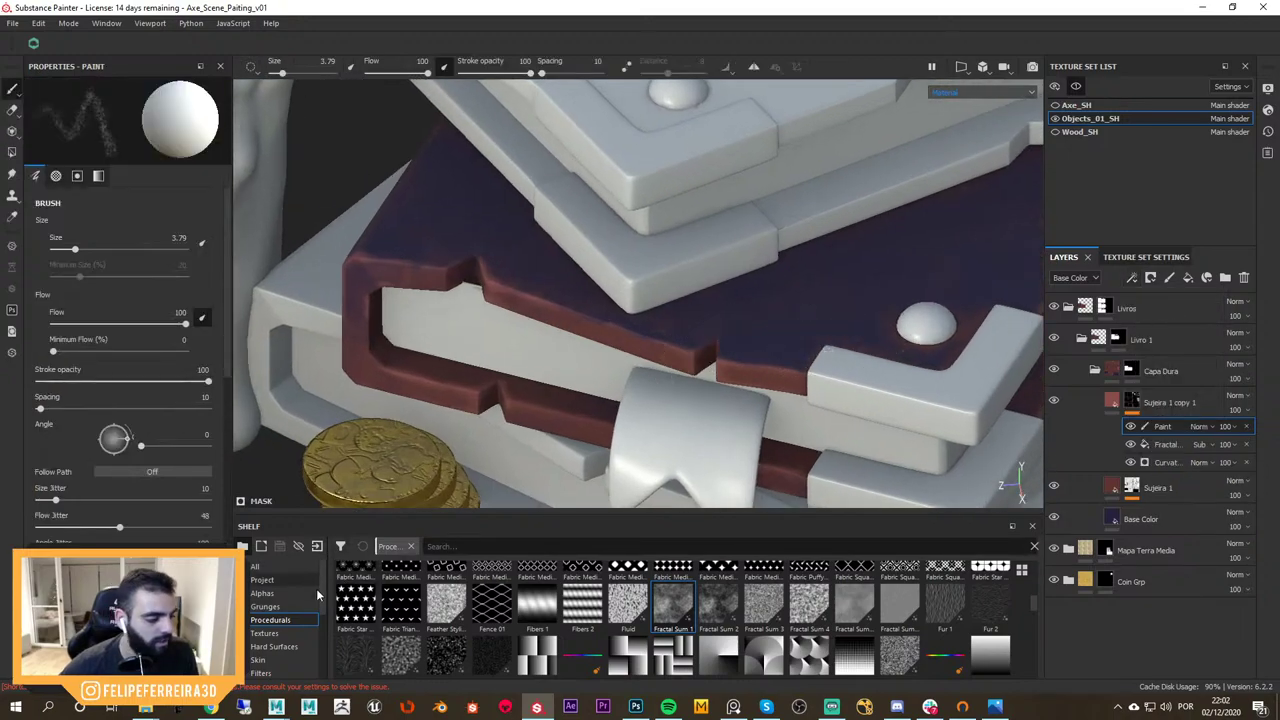
Set the brush size to 0.15 for fine mask painting along the front edge of the book cover
{"action": "mouse_move", "coordinate": [652, 338]}
{"action": "right_mouse_down", "text": "alt"}
{"action": "mouse_move", "coordinate": [657, 314]}
{"action": "mouse_move", "coordinate": [743, 337]}
{"action": "right_mouse_up", "text": "alt"}
{"action": "right_click_drag", "start_coordinate": [743, 337], "coordinate": [690, 340], "text": "ctrl"}
{"action": "right_click_drag", "start_coordinate": [690, 340], "coordinate": [740, 350], "text": "alt"}
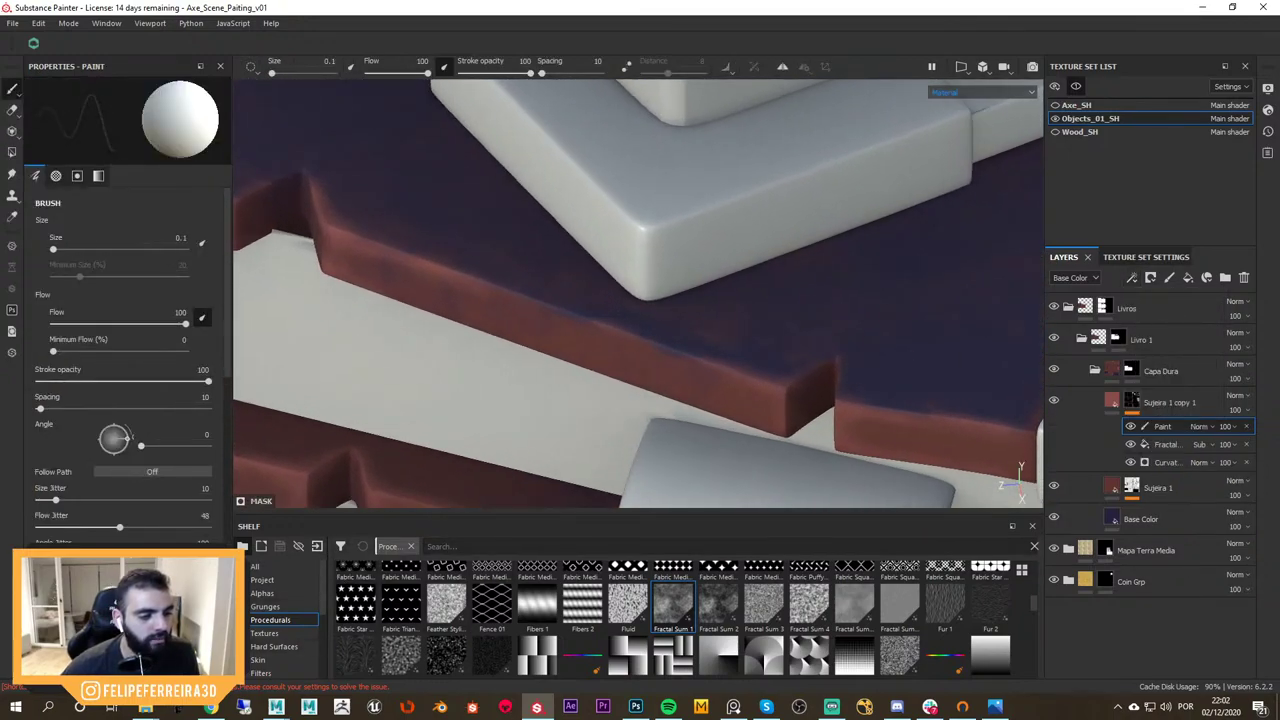
{"action": "key", "text": "]"}
{"action": "key", "text": "]"}
{"action": "key", "text": "]"}
{"action": "key", "text": "]"}
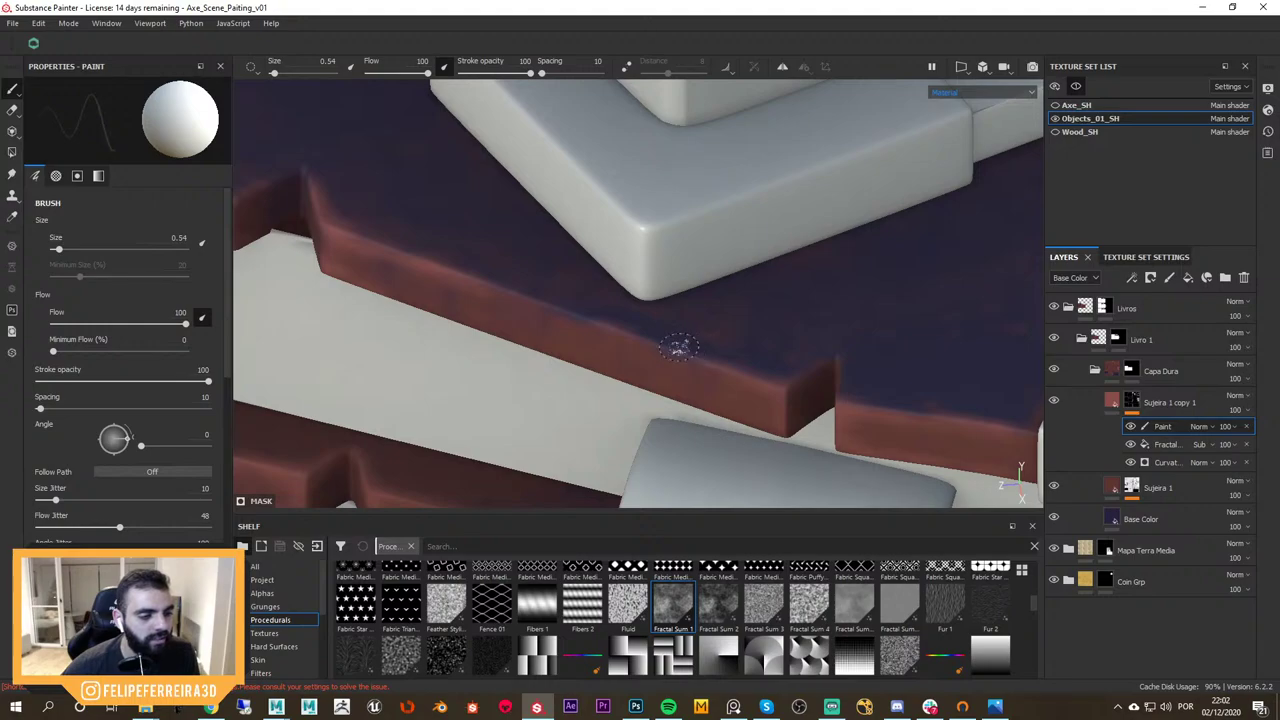
{"action": "key", "text": "["}
{"action": "key", "text": "["}
{"action": "key", "text": "["}
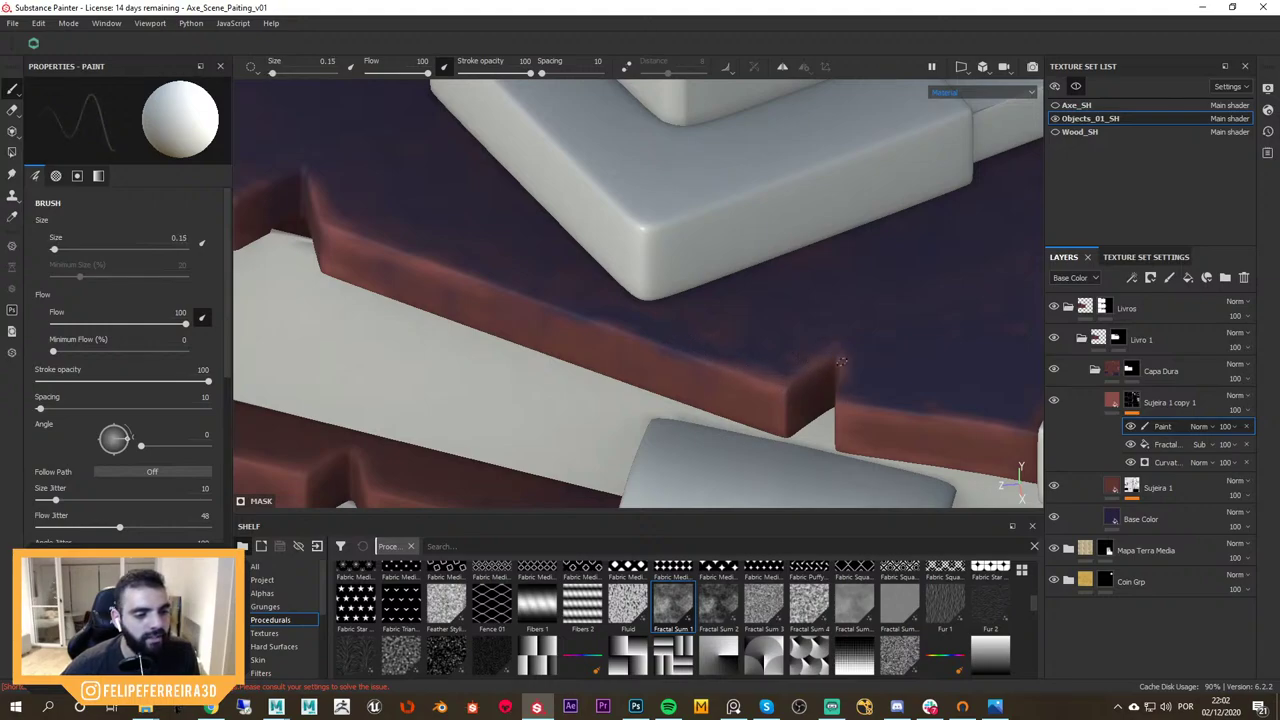
Examine the worn edges and corners of the book cover from several angles, checking the contribution of the Sujeira 1 layer
{"action": "mouse_move", "coordinate": [807, 408]}
{"action": "left_mouse_down", "text": "alt"}
{"action": "mouse_move", "coordinate": [744, 383]}
{"action": "mouse_move", "coordinate": [679, 304]}
{"action": "mouse_move", "coordinate": [648, 337]}
{"action": "mouse_move", "coordinate": [566, 295]}
{"action": "left_mouse_up", "text": "alt"}
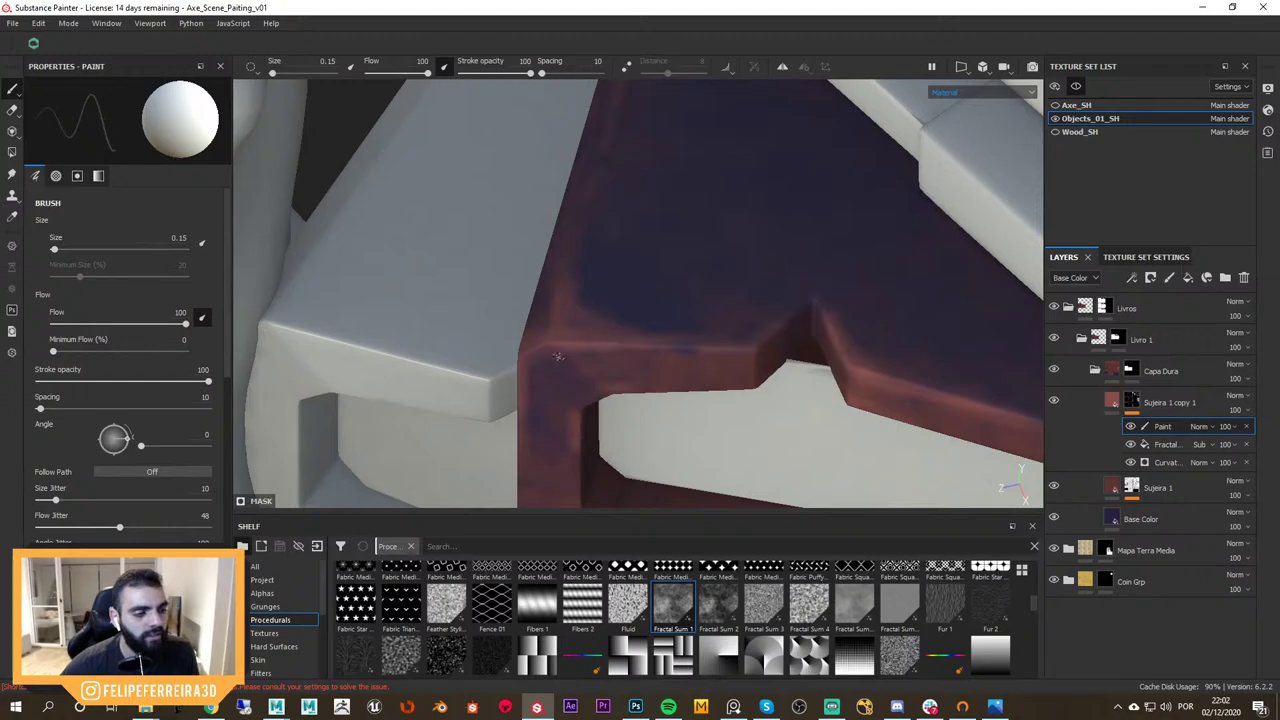
{"action": "mouse_move", "coordinate": [558, 356]}
{"action": "left_mouse_down", "text": "alt"}
{"action": "mouse_move", "coordinate": [545, 360]}
{"action": "mouse_move", "coordinate": [751, 319]}
{"action": "left_mouse_up", "text": "alt"}
{"action": "left_click_drag", "start_coordinate": [846, 350], "coordinate": [763, 329], "text": "alt"}
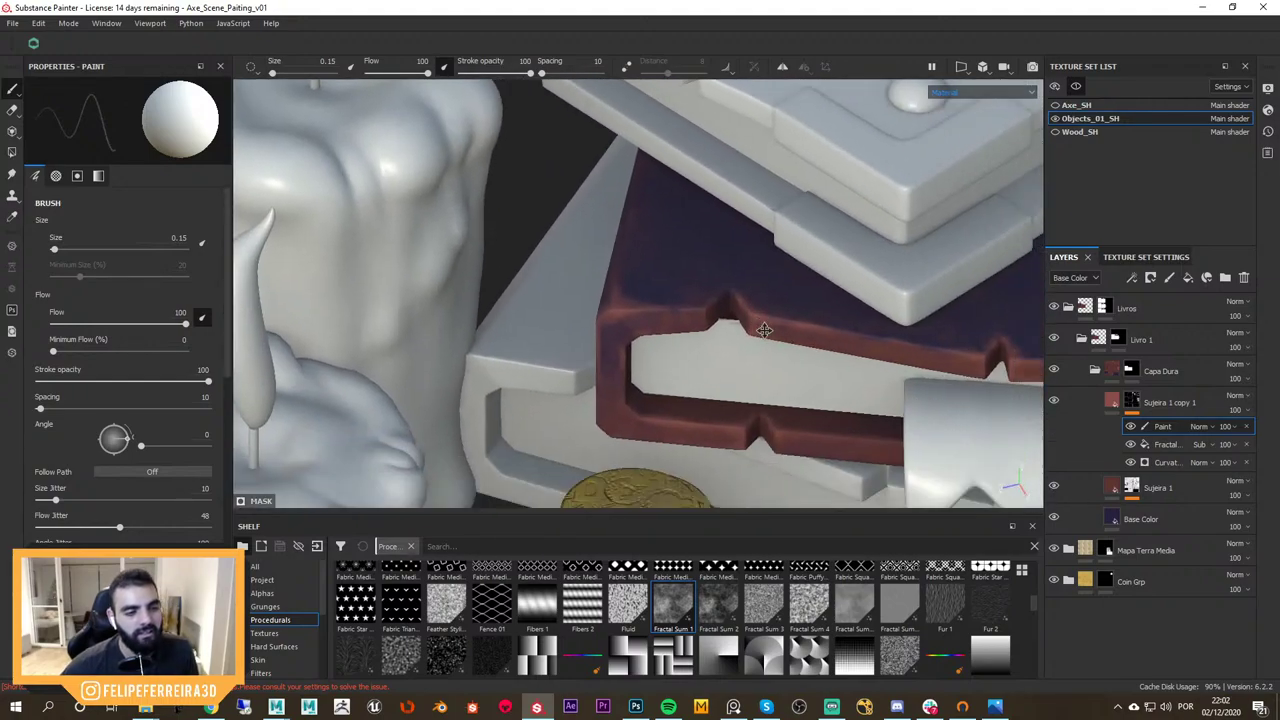
{"action": "right_click_drag", "start_coordinate": [763, 329], "coordinate": [866, 366], "text": "alt"}
{"action": "mouse_move", "coordinate": [866, 366]}
{"action": "left_mouse_down", "text": "alt"}
{"action": "mouse_move", "coordinate": [784, 447]}
{"action": "mouse_move", "coordinate": [890, 400]}
{"action": "left_mouse_up", "text": "alt"}
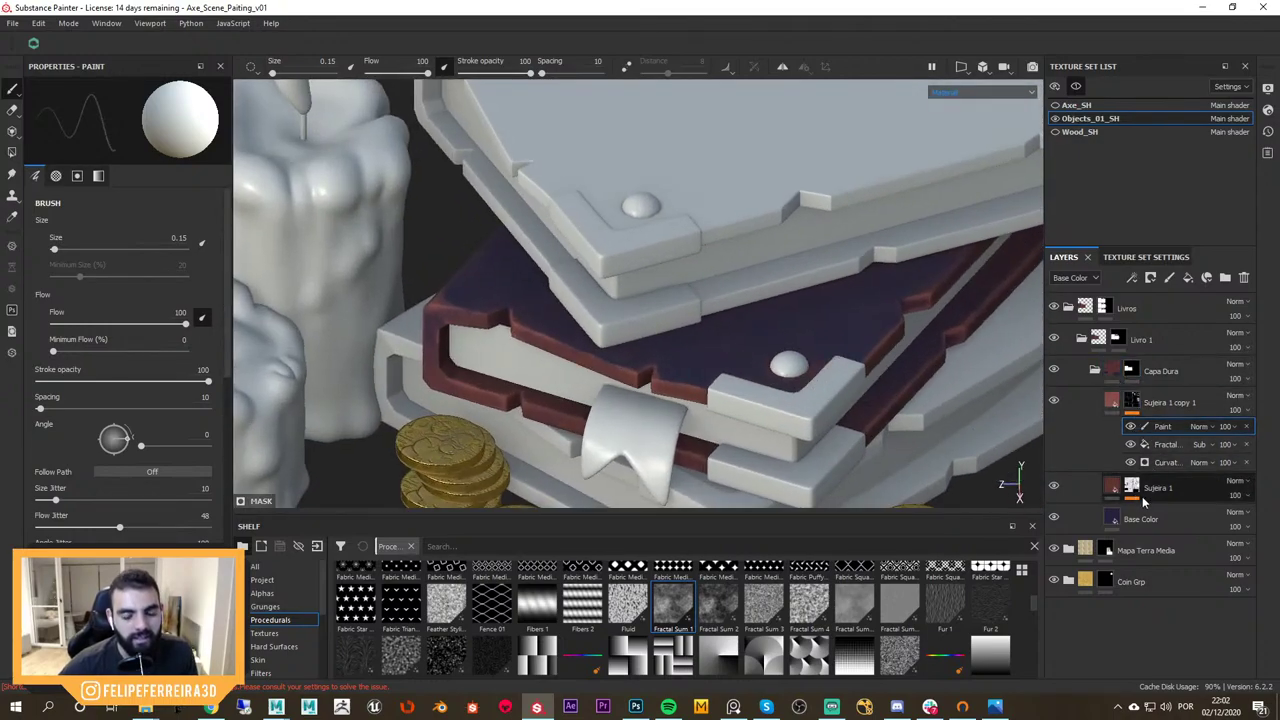
{"action": "left_click", "coordinate": [1054, 488]}
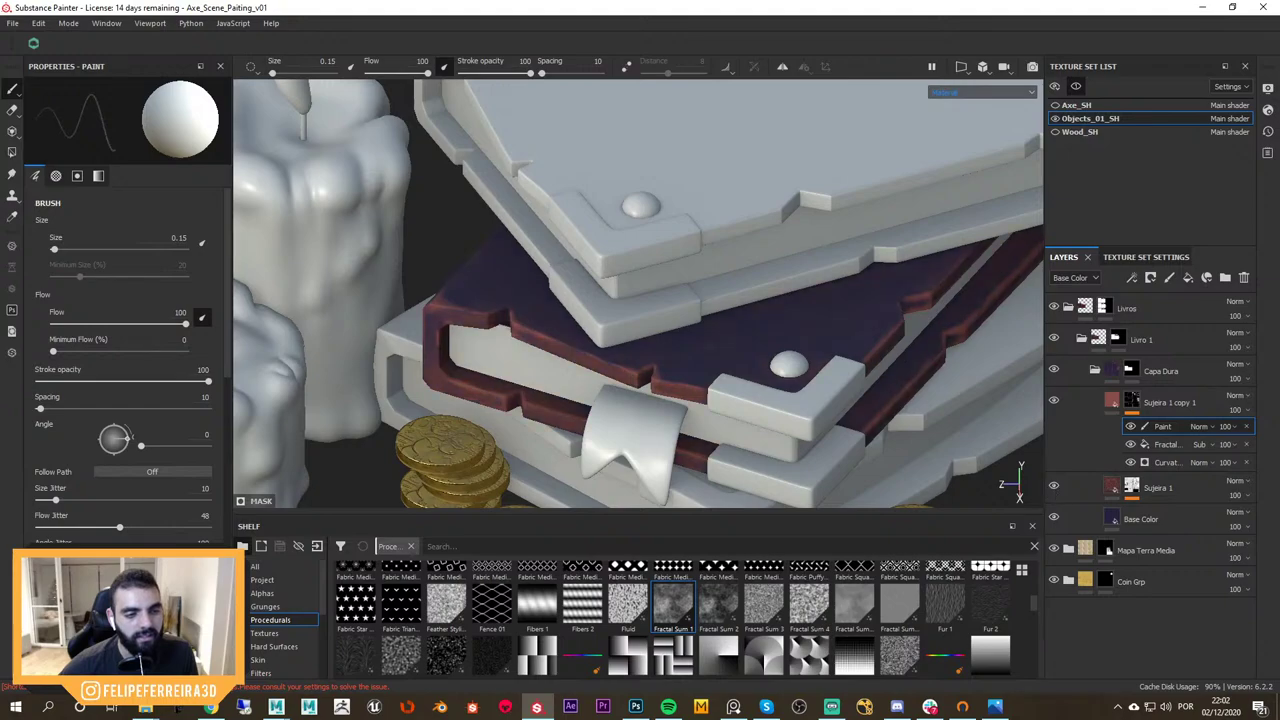
{"action": "left_click_drag", "start_coordinate": [716, 352], "coordinate": [722, 340], "text": "alt"}
{"action": "right_click_drag", "start_coordinate": [722, 340], "coordinate": [866, 381], "text": "alt"}
{"action": "right_click", "coordinate": [868, 382]}
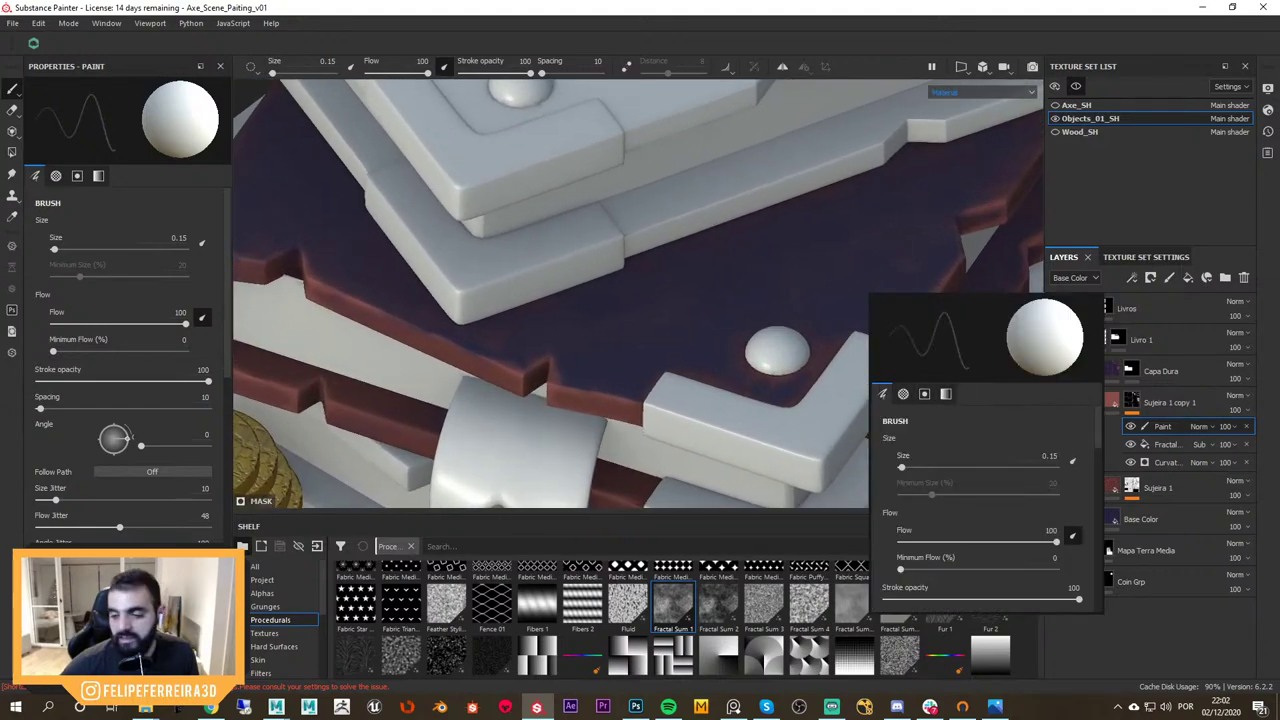
{"action": "right_click_drag", "start_coordinate": [738, 384], "coordinate": [768, 382], "text": "alt"}
Switch to the reference image viewer and examine the purple book cover in the concept painting up close
{"action": "left_click", "coordinate": [733, 706]}
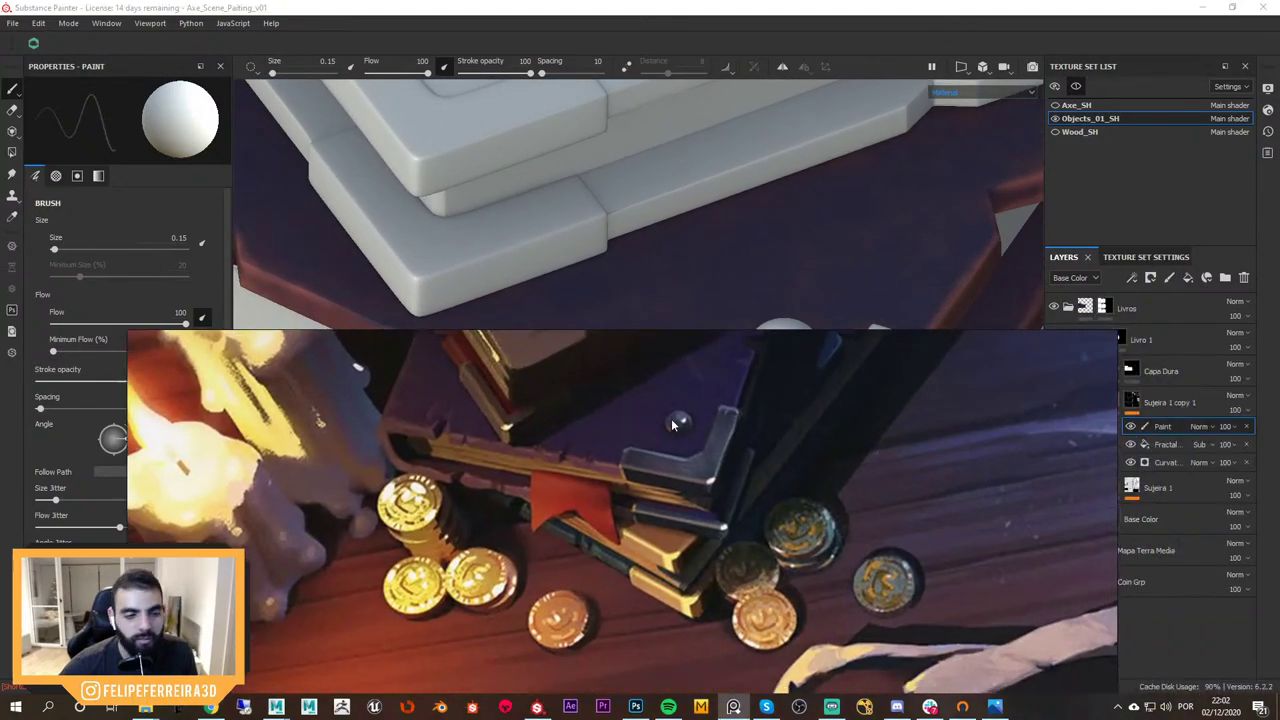
{"action": "scroll", "coordinate": [690, 345], "scroll_direction": "up", "scroll_amount": 6}
{"action": "middle_click_drag", "start_coordinate": [670, 345], "coordinate": [786, 468]}
{"action": "scroll", "coordinate": [634, 418], "scroll_direction": "down", "scroll_amount": 1}
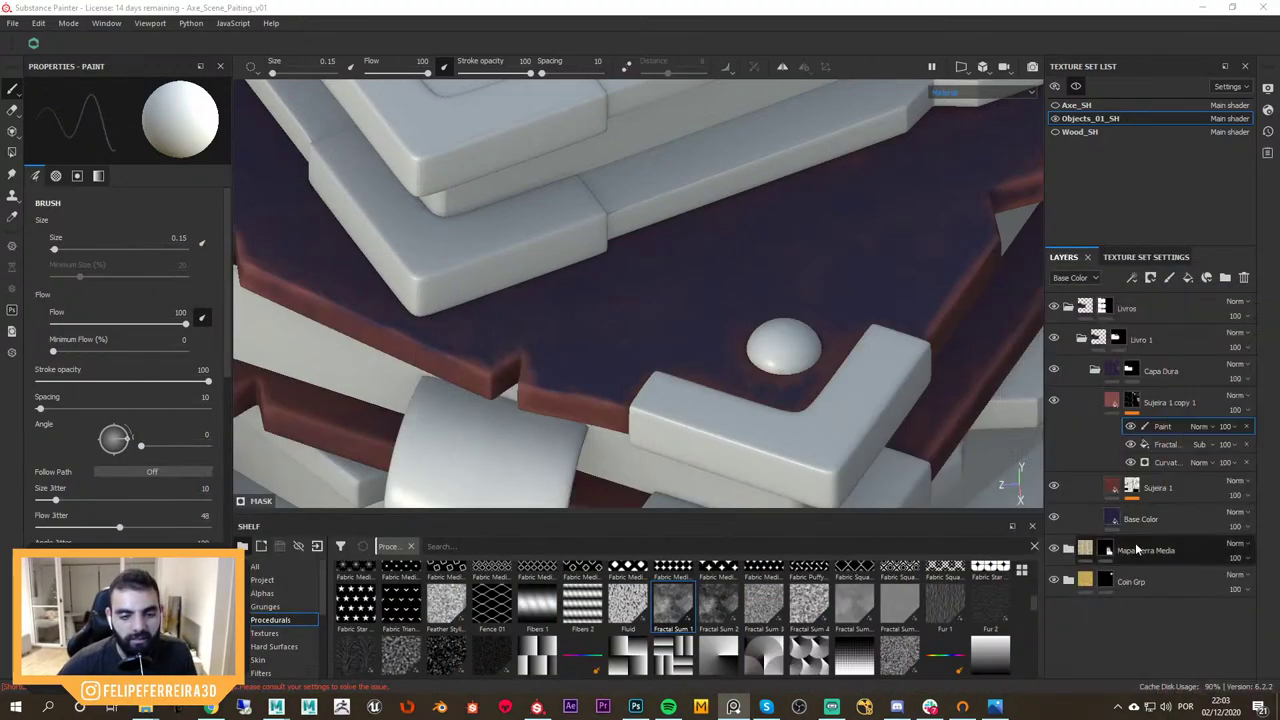
Duplicate the Base Color layer in the Capa Dura folder and rename the copy Base color spots
{"action": "left_click", "coordinate": [1200, 524]}
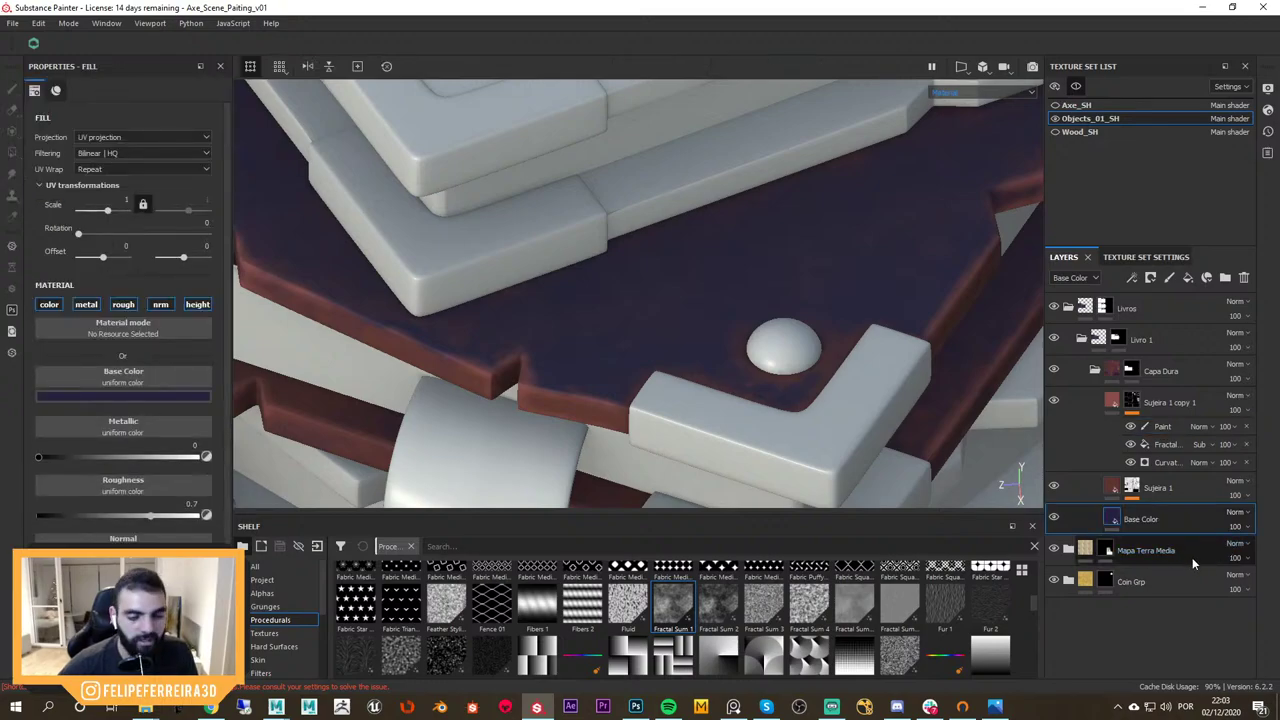
{"action": "key", "text": "ctrl+d"}
{"action": "double_click", "coordinate": [1170, 520]}
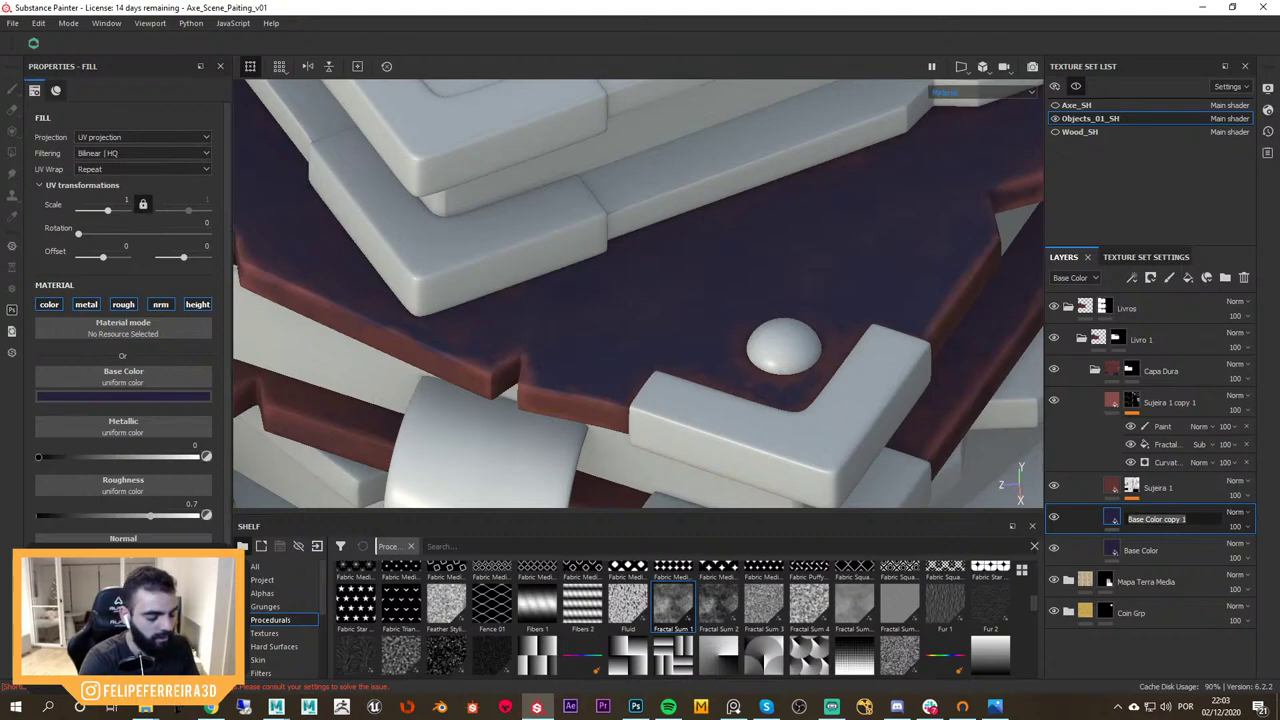
{"action": "type", "text": "Spot"}
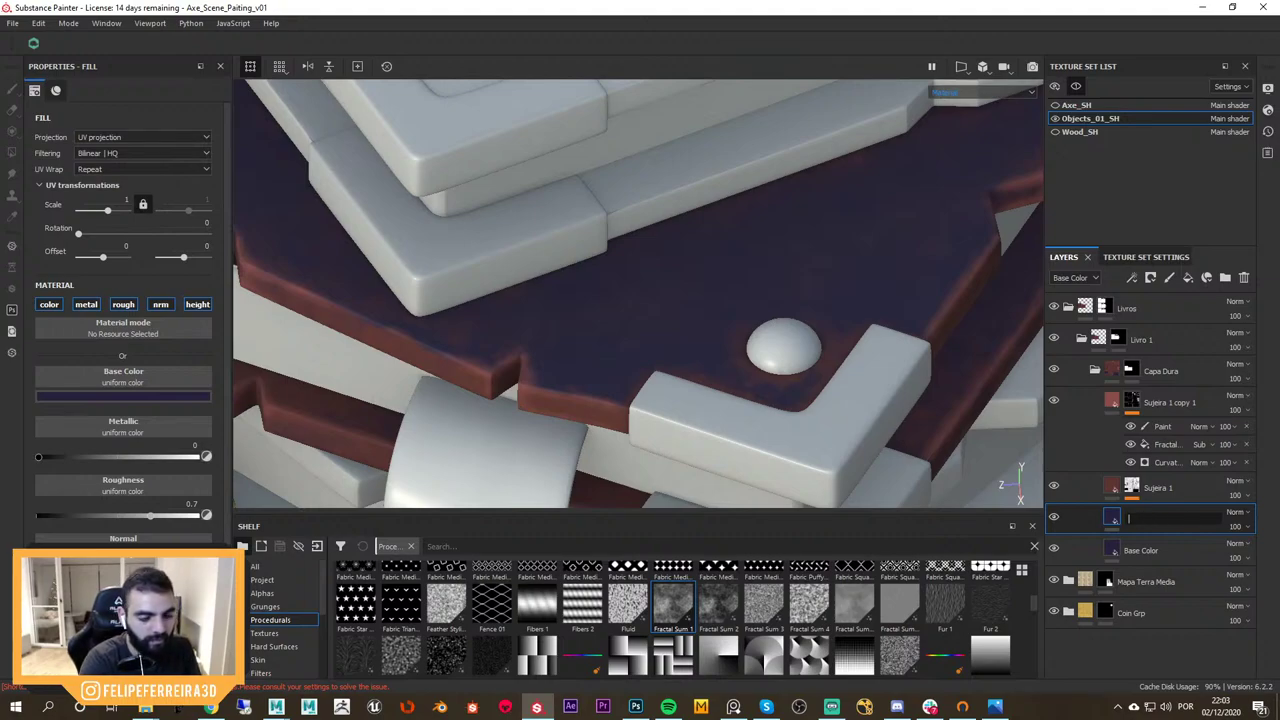
{"action": "type", "text": "Base color"}
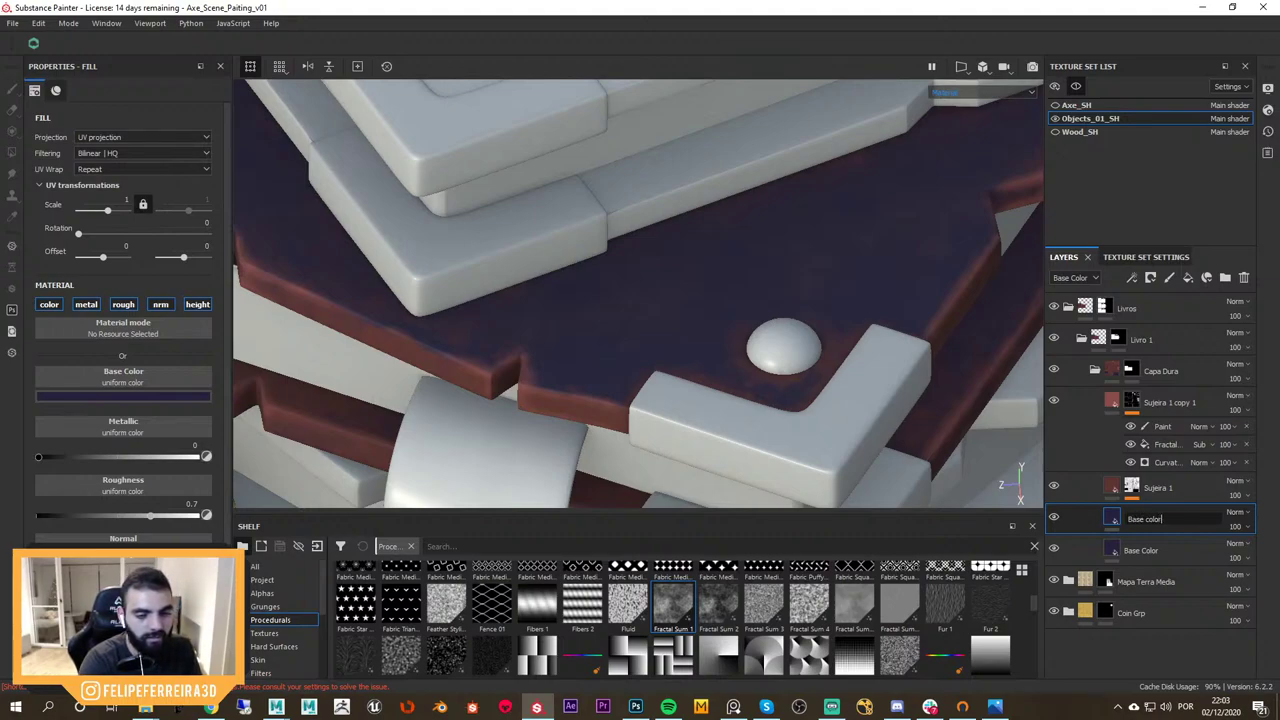
{"action": "type", "text": " spots"}
{"action": "key", "text": "Return"}
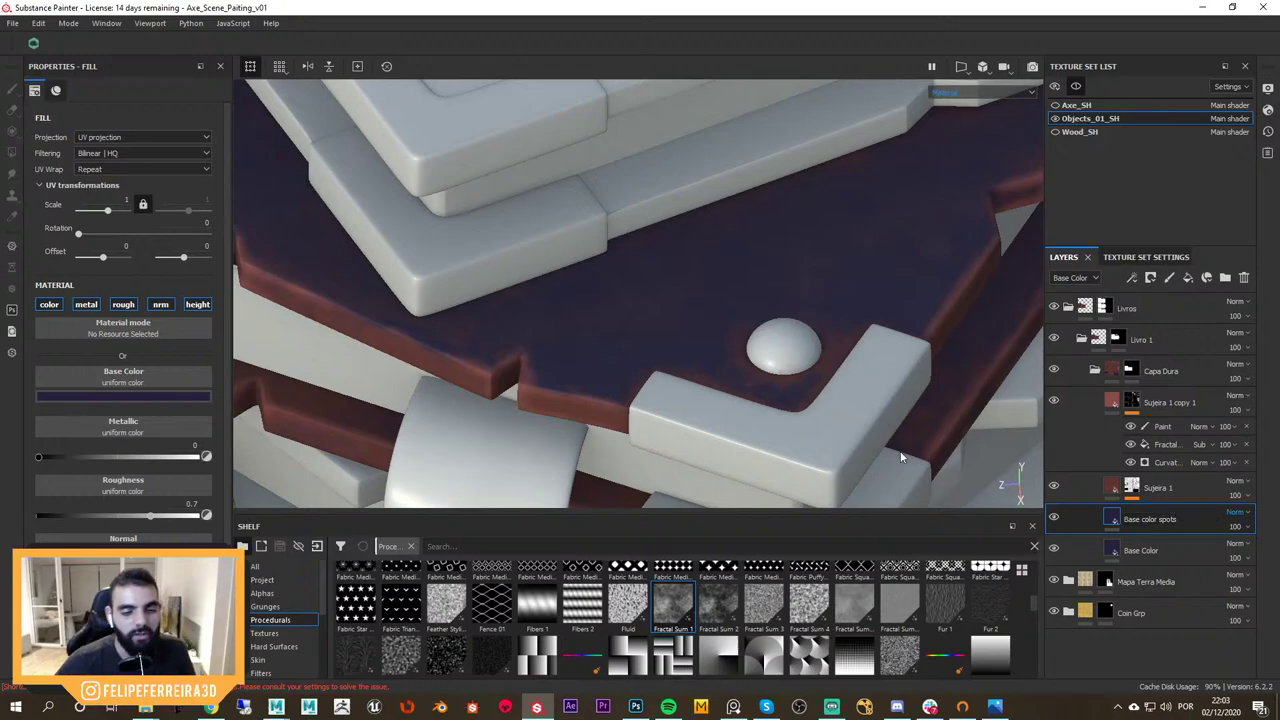
Place the Base color spots layer above Sujeira 1 copy 1 and make its base color a darker, more saturated purple
{"action": "left_click_drag", "start_coordinate": [1150, 519], "coordinate": [1182, 404]}
{"action": "left_click_drag", "start_coordinate": [869, 355], "coordinate": [956, 375], "text": "alt"}
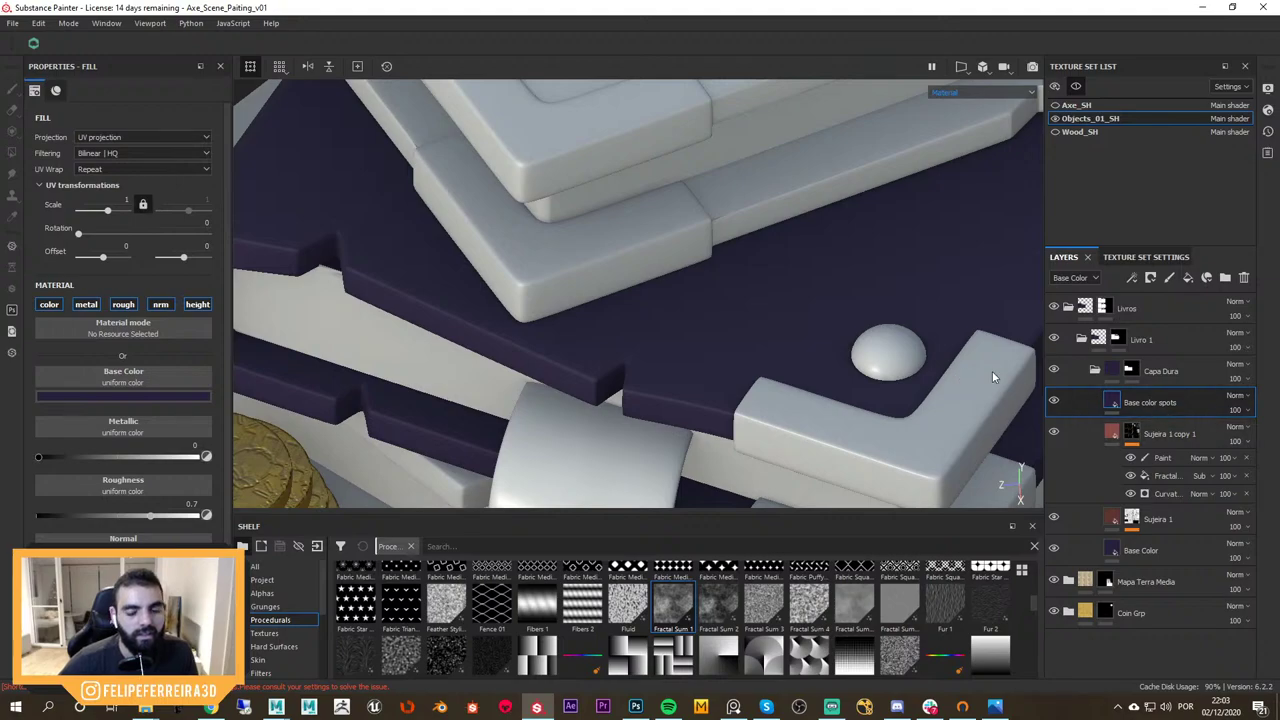
{"action": "left_click", "coordinate": [170, 397]}
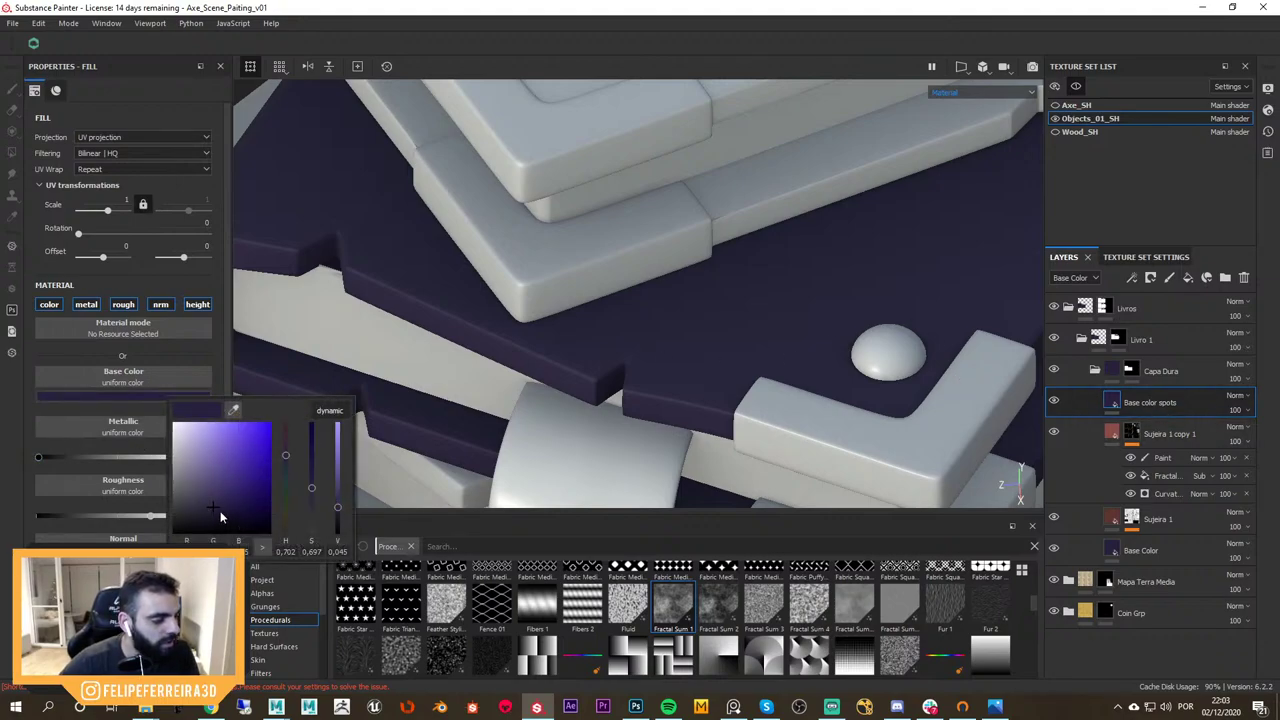
{"action": "left_click_drag", "start_coordinate": [216, 508], "coordinate": [227, 513]}
{"action": "middle_click_drag", "start_coordinate": [703, 366], "coordinate": [681, 330], "text": "alt"}
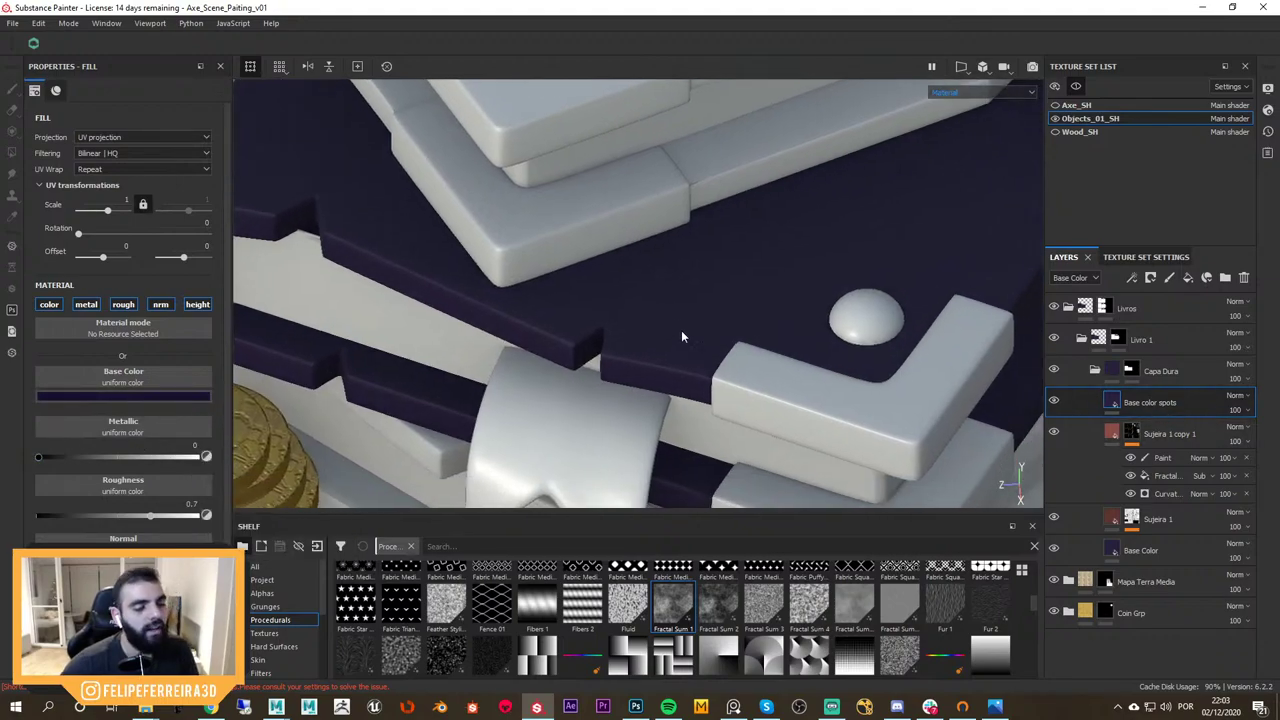
{"action": "left_click_drag", "start_coordinate": [681, 337], "coordinate": [692, 342], "text": "alt"}
Add a black mask to the Base color spots layer and put a fill effect in it
{"action": "left_click", "coordinate": [1150, 277]}
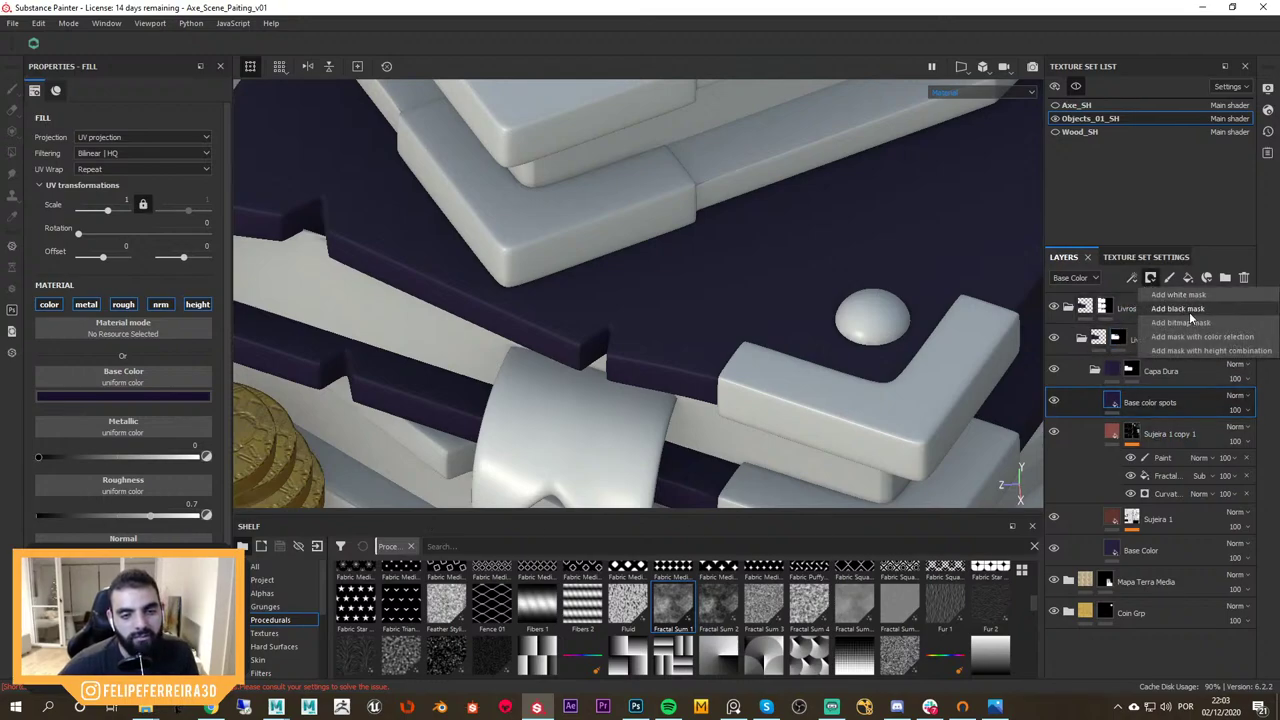
{"action": "left_click", "coordinate": [1188, 310]}
{"action": "left_click", "coordinate": [1132, 278]}
{"action": "left_click", "coordinate": [1183, 326]}
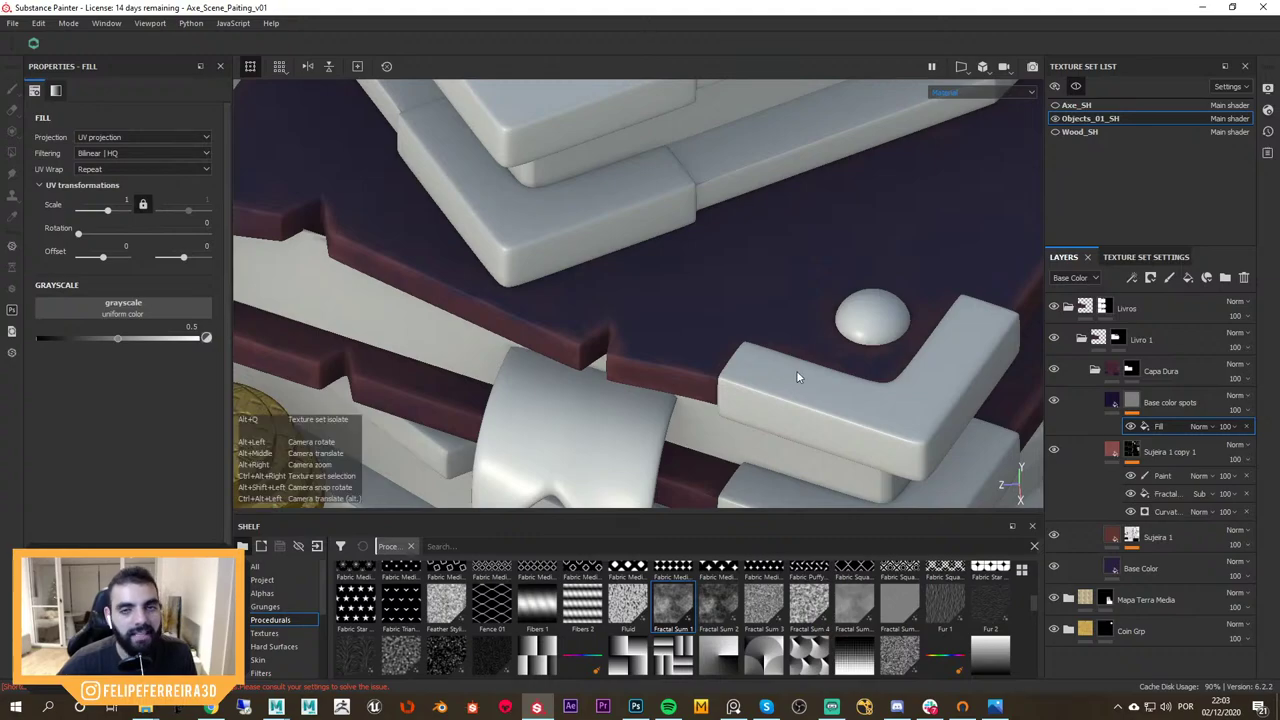
{"action": "mouse_move", "coordinate": [796, 372]}
{"action": "left_mouse_down", "text": "alt"}
{"action": "mouse_move", "coordinate": [803, 437]}
{"action": "mouse_move", "coordinate": [790, 390]}
{"action": "left_mouse_up", "text": "alt"}
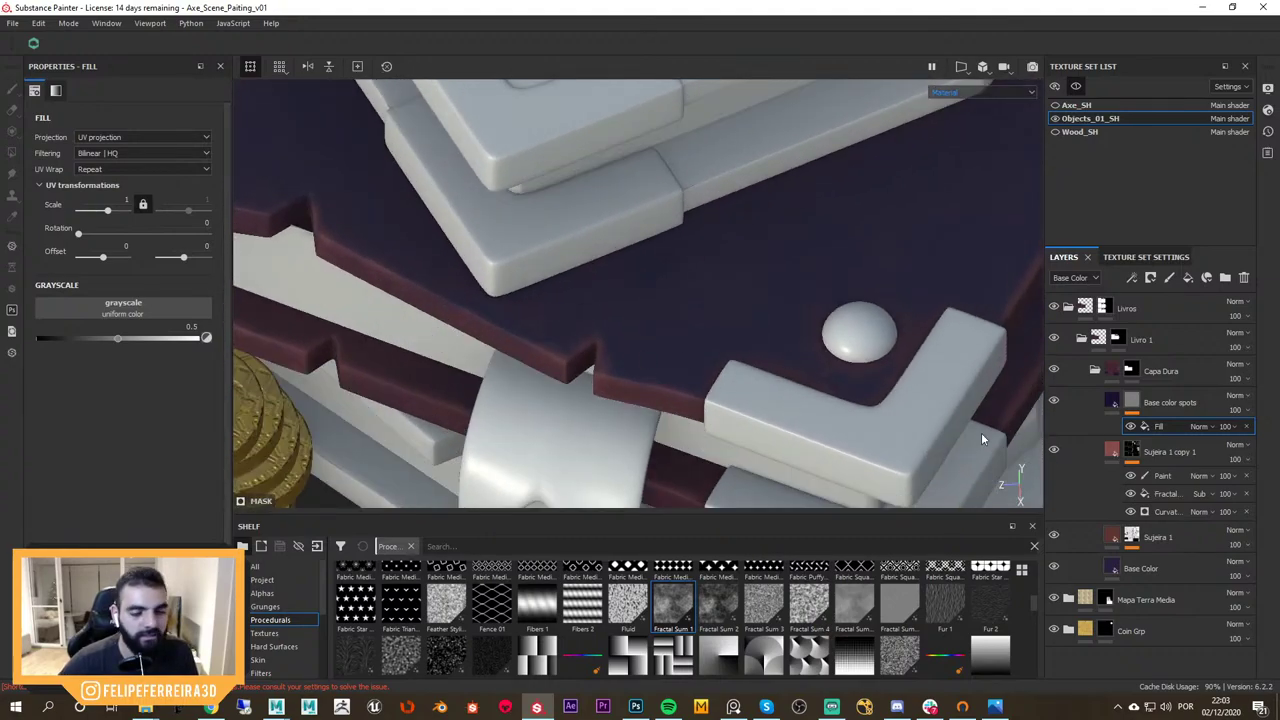
Switch to the reference viewer, examine the purple book cover's surface in the concept painting, and return to Substance Painter
{"action": "mouse_move", "coordinate": [1279, 440]}
{"action": "right_mouse_down"}
{"action": "mouse_move", "coordinate": [911, 420]}
{"action": "mouse_move", "coordinate": [809, 384]}
{"action": "right_mouse_up"}
{"action": "scroll", "coordinate": [846, 380], "scroll_direction": "down", "scroll_amount": 7}
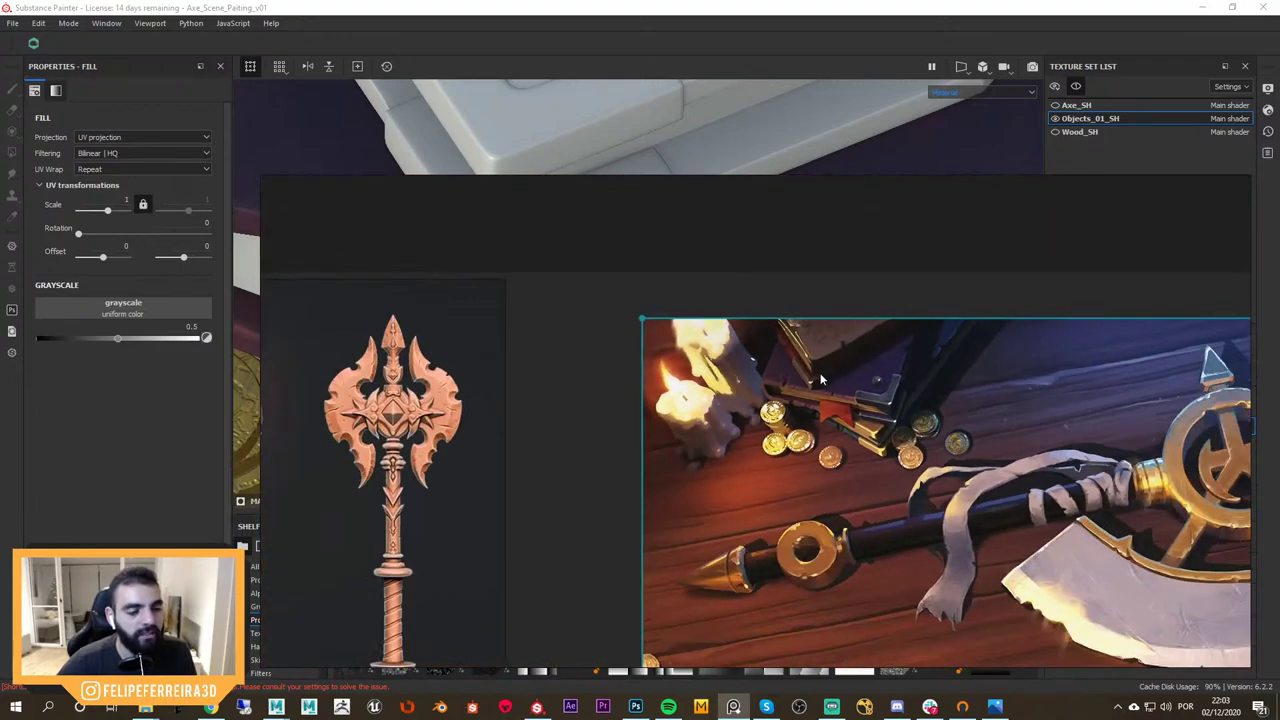
{"action": "scroll", "coordinate": [836, 380], "scroll_direction": "up", "scroll_amount": 6}
{"action": "scroll", "coordinate": [912, 382], "scroll_direction": "down", "scroll_amount": 4}
{"action": "scroll", "coordinate": [817, 363], "scroll_direction": "up", "scroll_amount": 5}
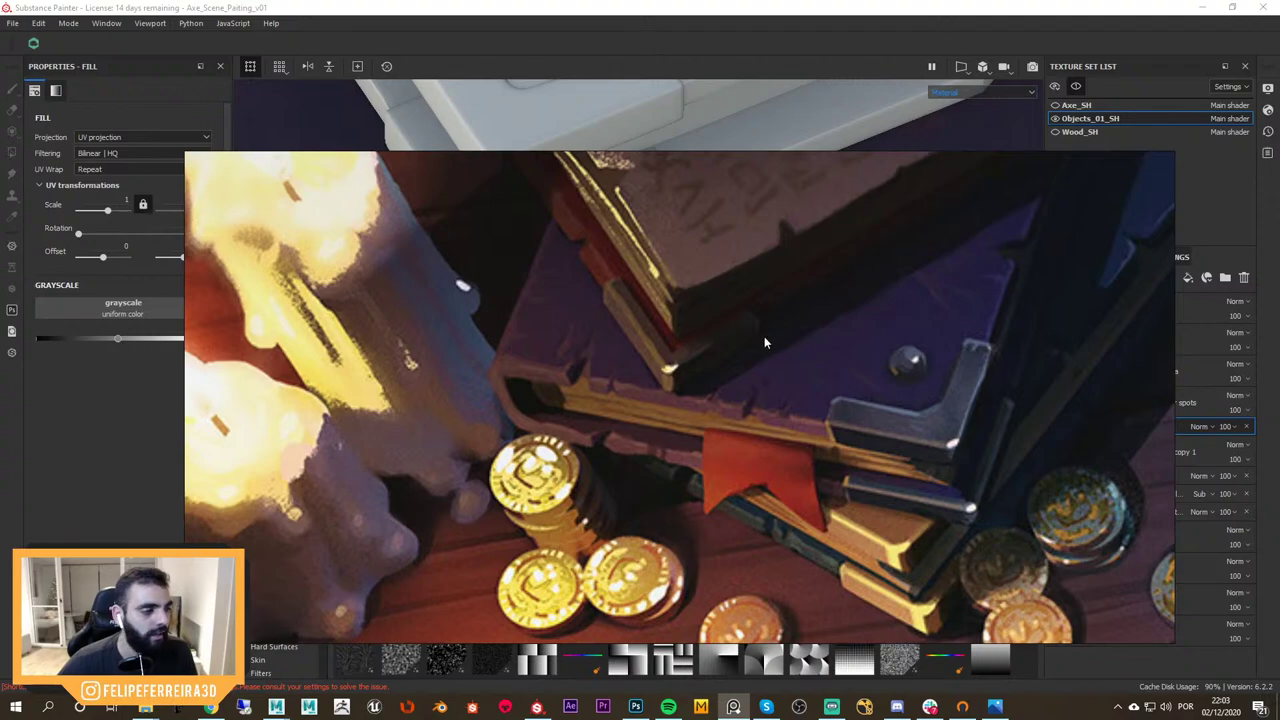
{"action": "key", "text": "alt+Tab"}
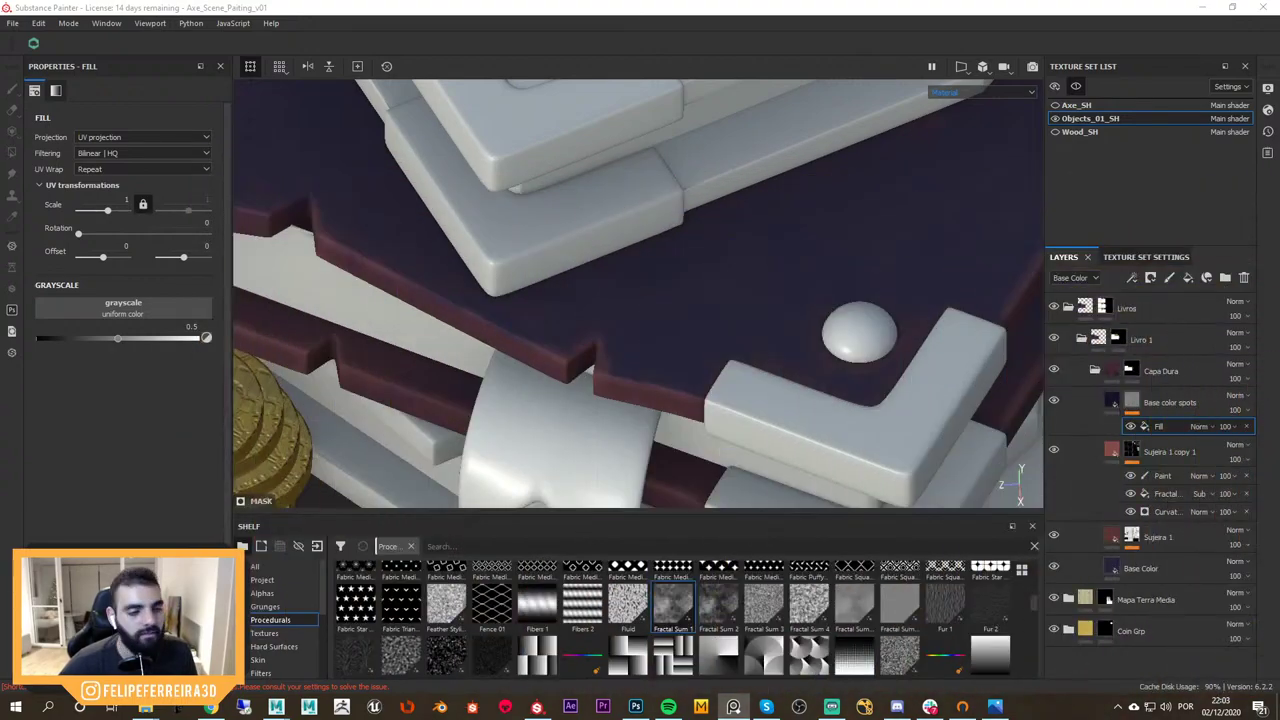
{"action": "left_click_drag", "start_coordinate": [806, 372], "coordinate": [712, 400], "text": "alt"}
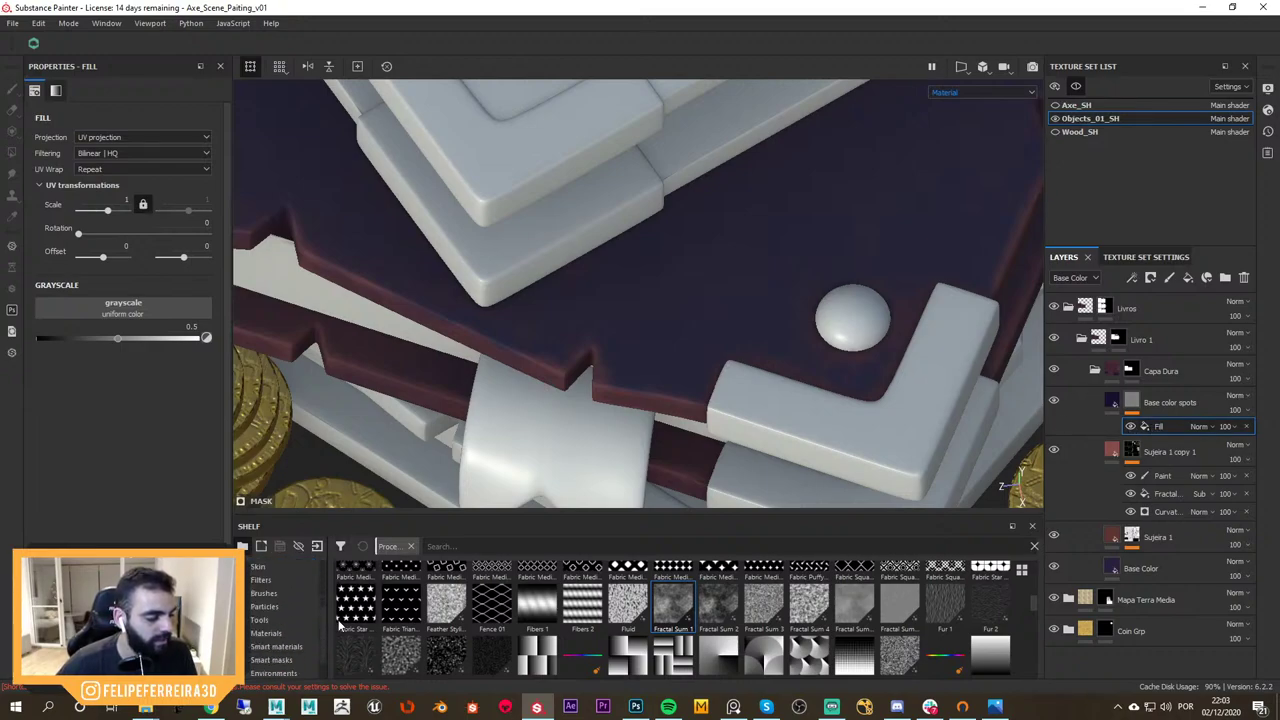
Search the procedural textures for noise
{"action": "left_click", "coordinate": [445, 547]}
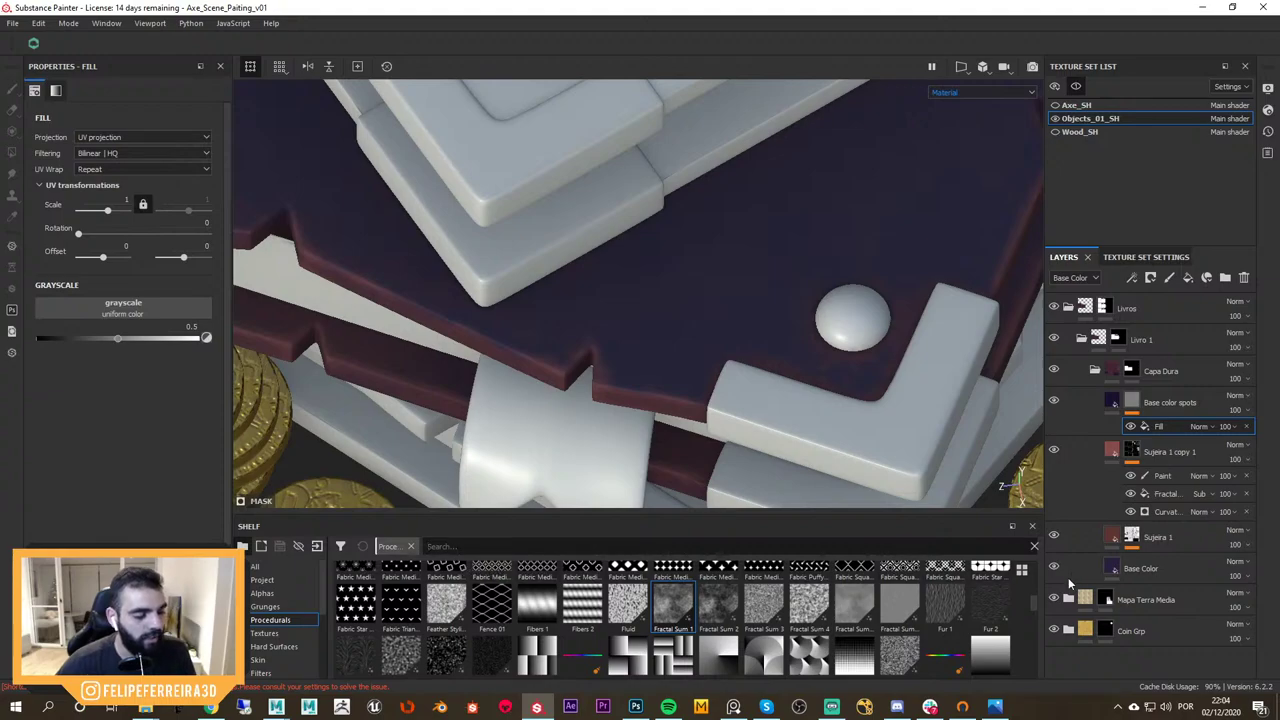
{"action": "left_click_drag", "start_coordinate": [1040, 603], "coordinate": [1041, 638]}
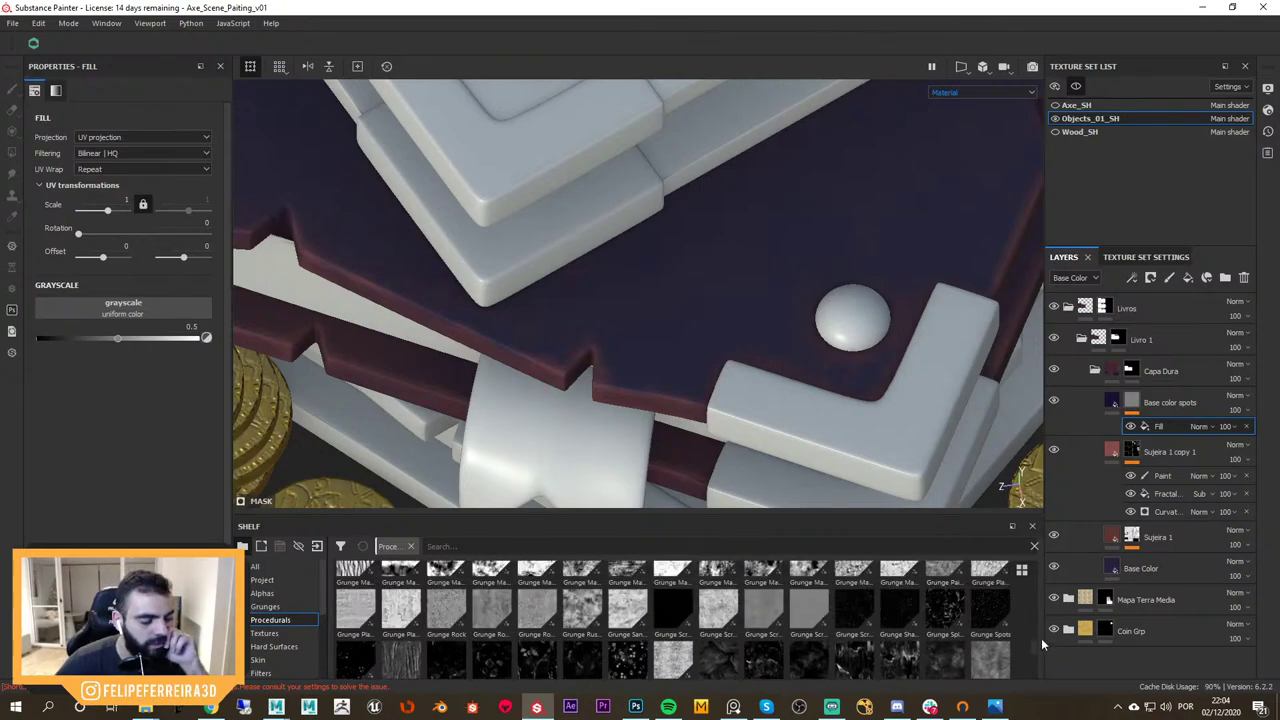
{"action": "left_click", "coordinate": [430, 546]}
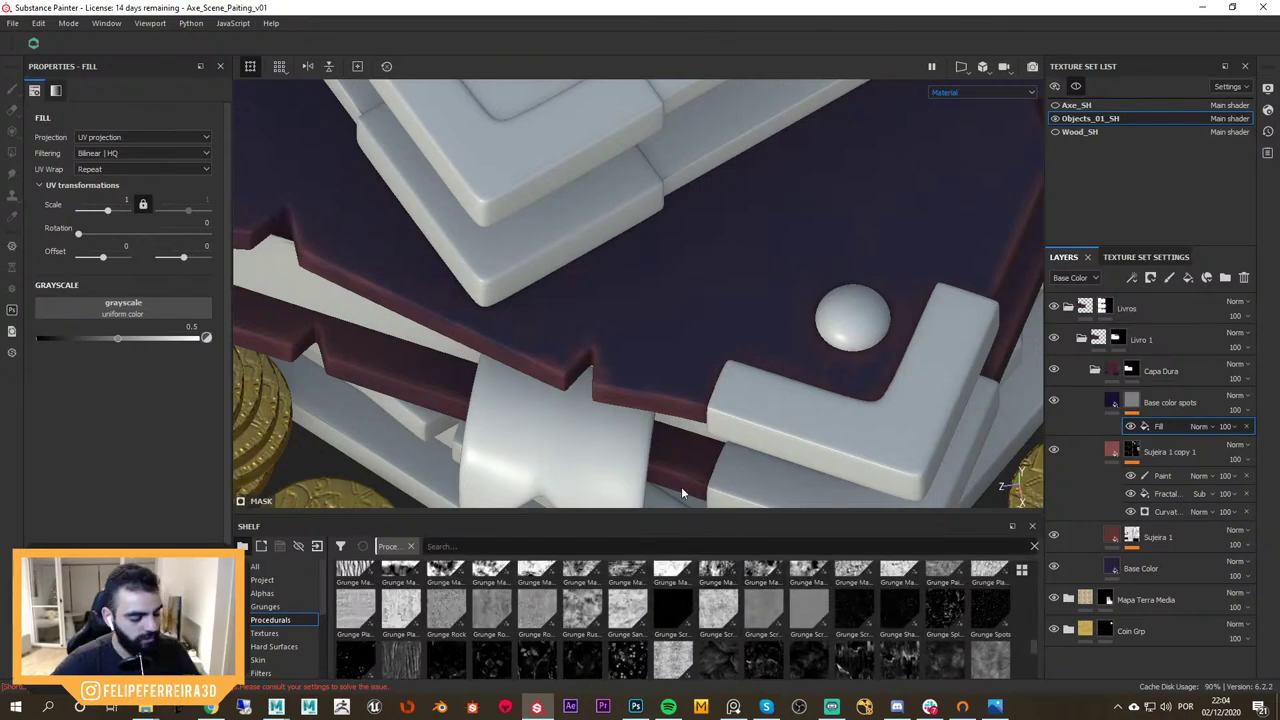
{"action": "type", "text": "nise"}
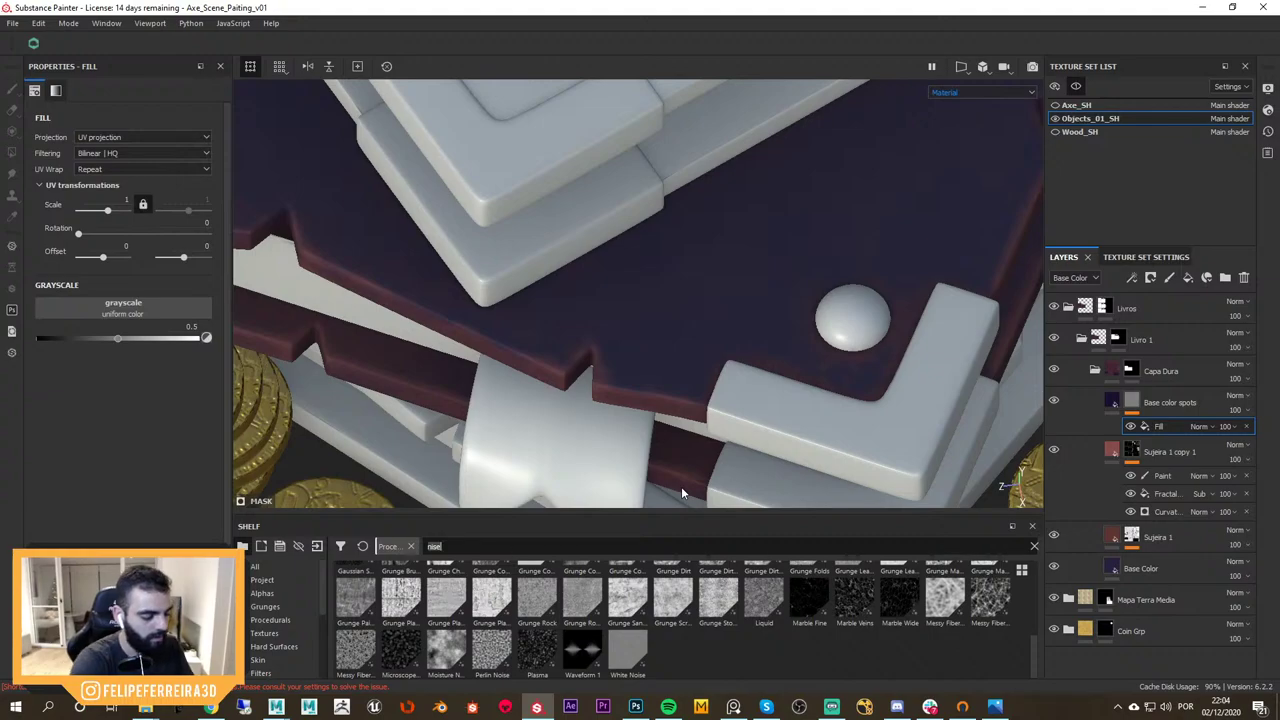
{"action": "type", "text": "noise"}
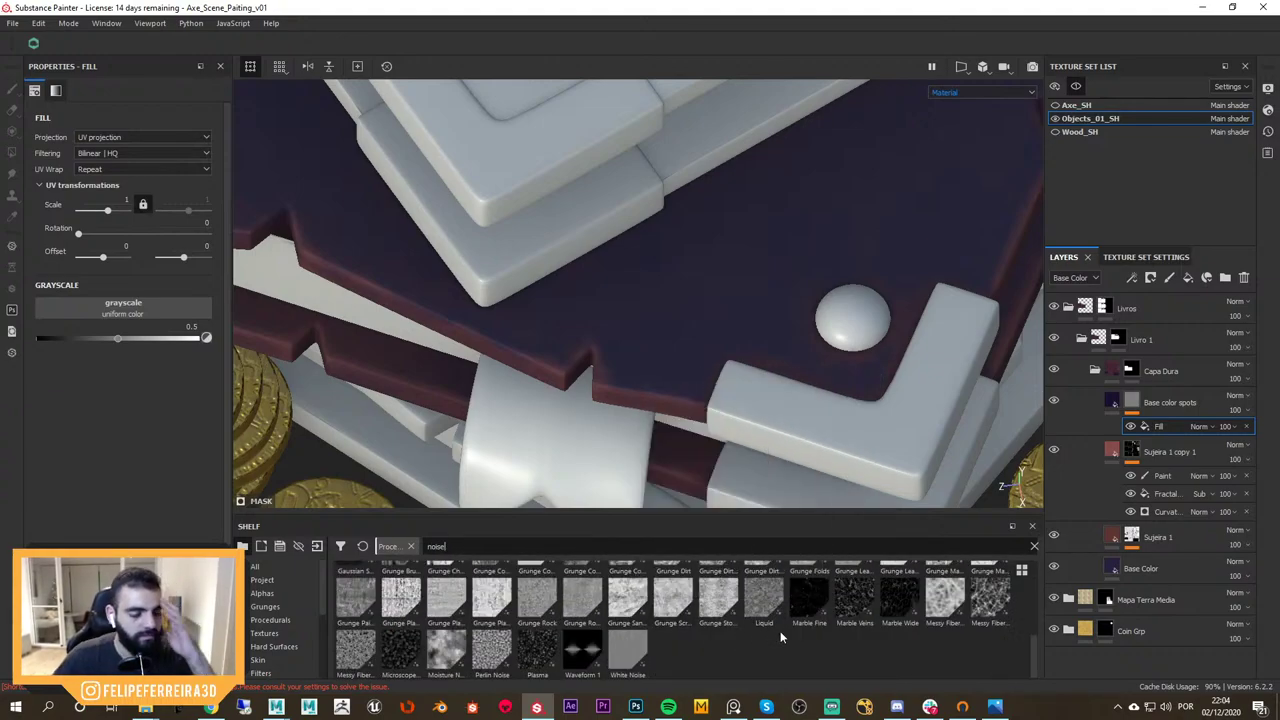
Compare the dirt textures among the noise procedurals and assign Dirt 5 to the mask fill of Base color spots
{"action": "scroll", "coordinate": [781, 637], "scroll_direction": "up", "scroll_amount": 5}
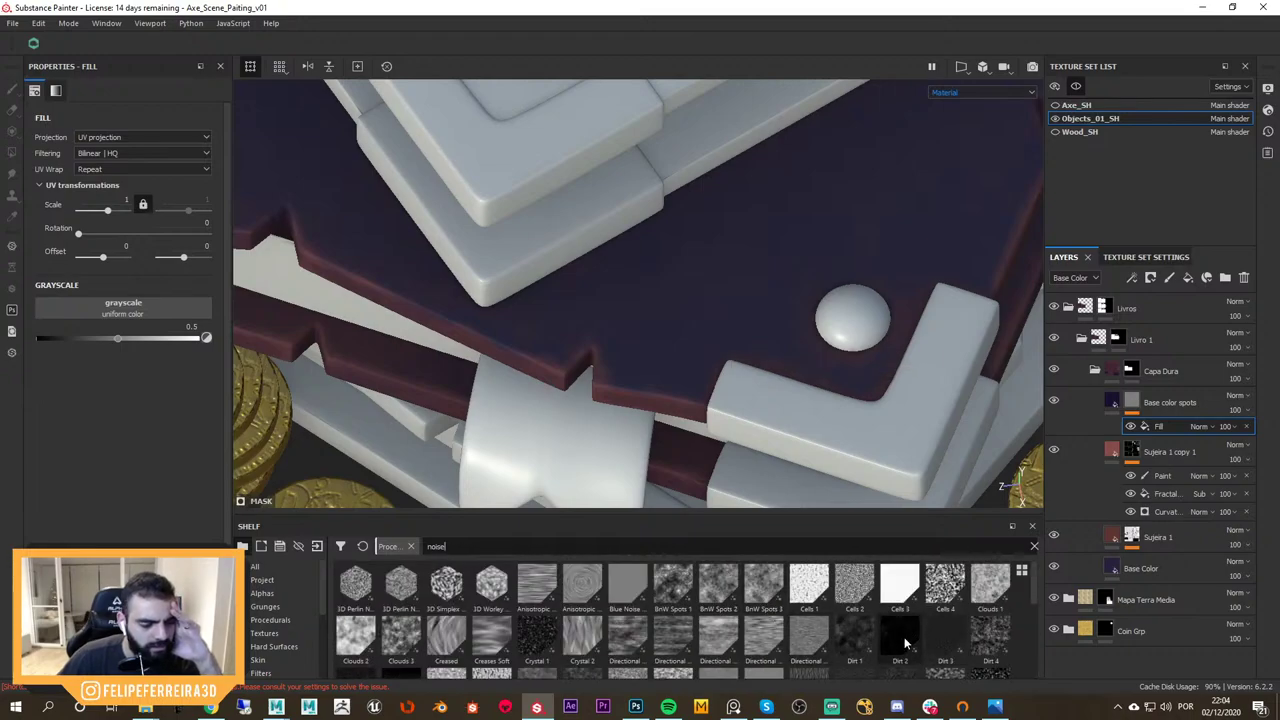
{"action": "mouse_move", "coordinate": [905, 643]}
{"action": "left_click_drag", "start_coordinate": [905, 643], "coordinate": [881, 625]}
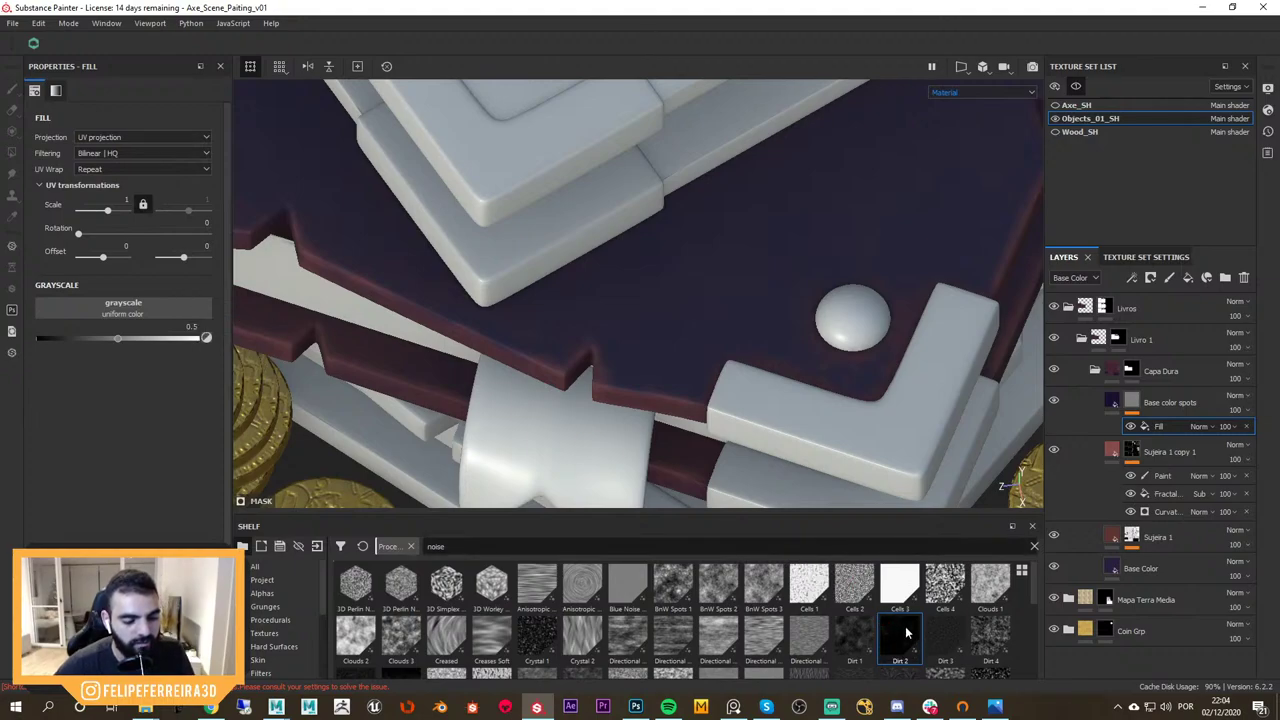
{"action": "mouse_move", "coordinate": [906, 626]}
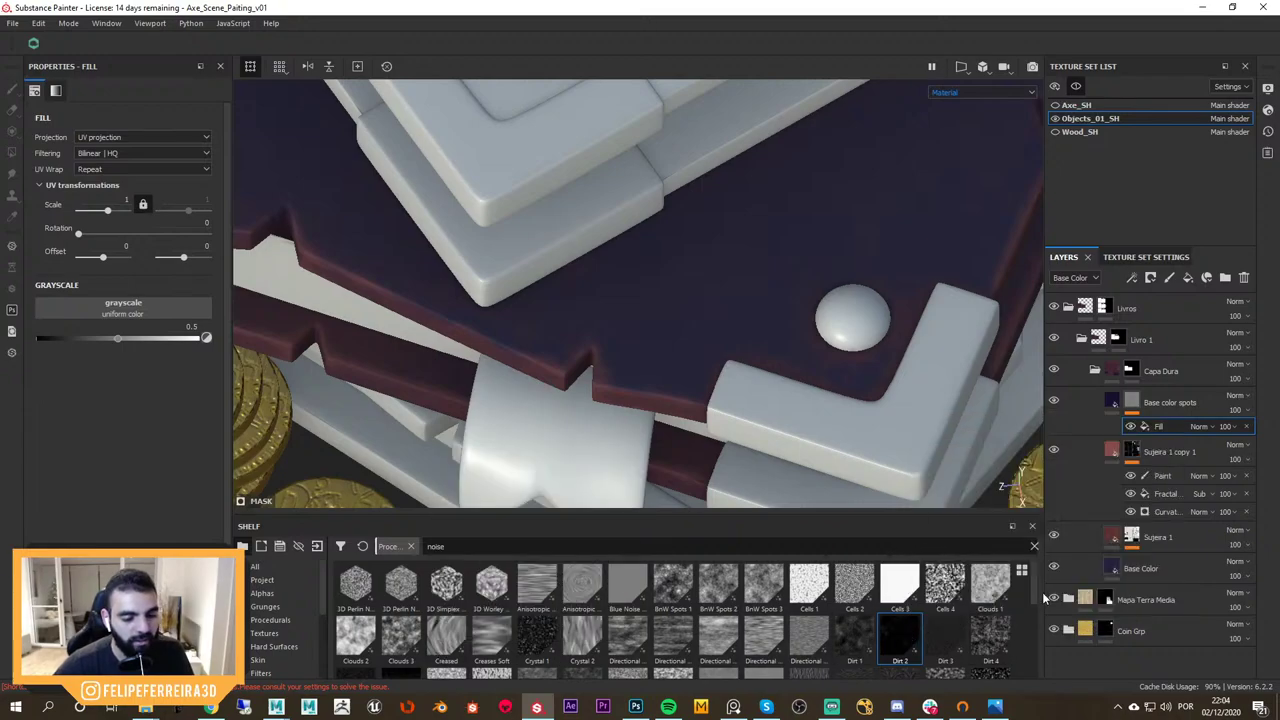
{"action": "scroll", "coordinate": [1036, 600], "scroll_direction": "down", "scroll_amount": 1}
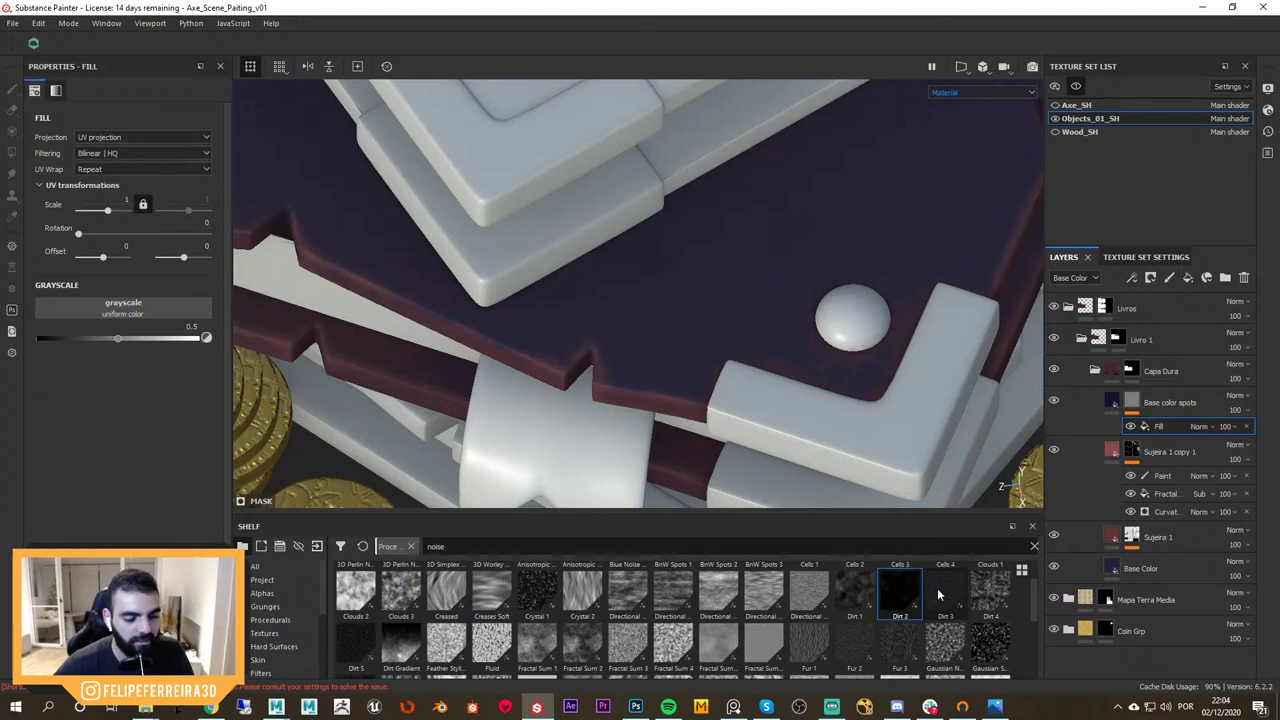
{"action": "mouse_move", "coordinate": [938, 596]}
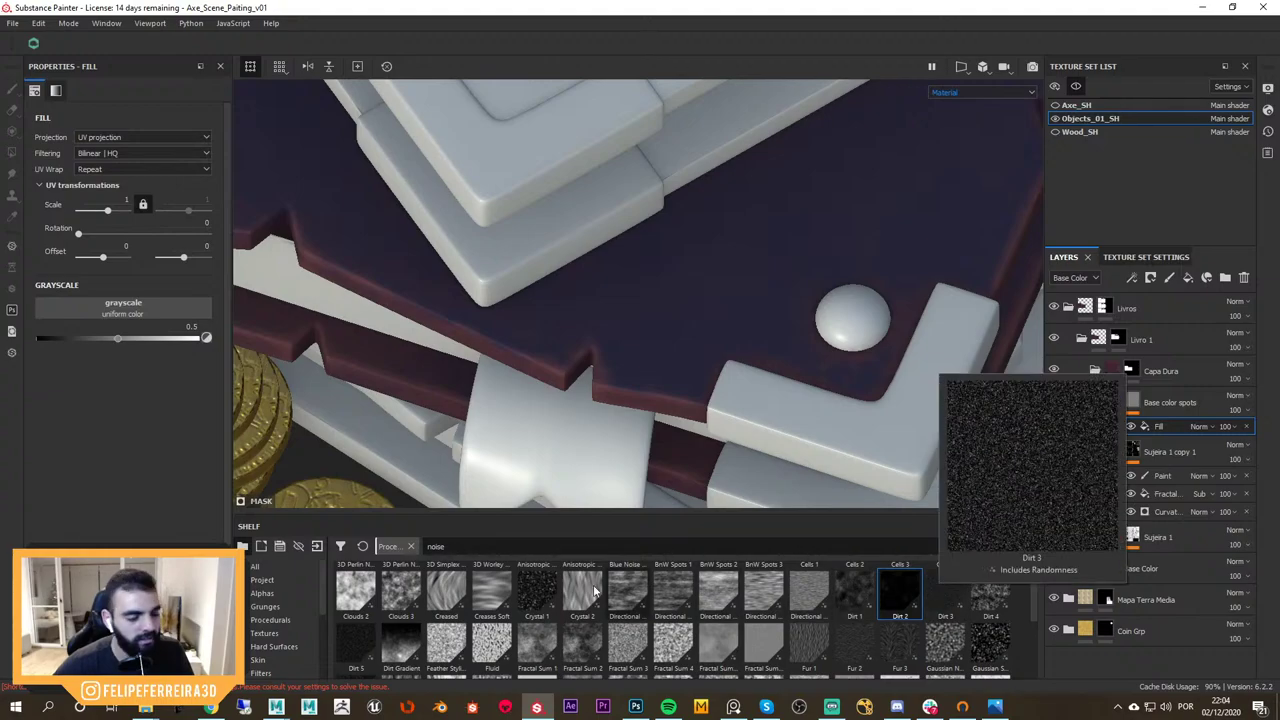
{"action": "mouse_move", "coordinate": [362, 633]}
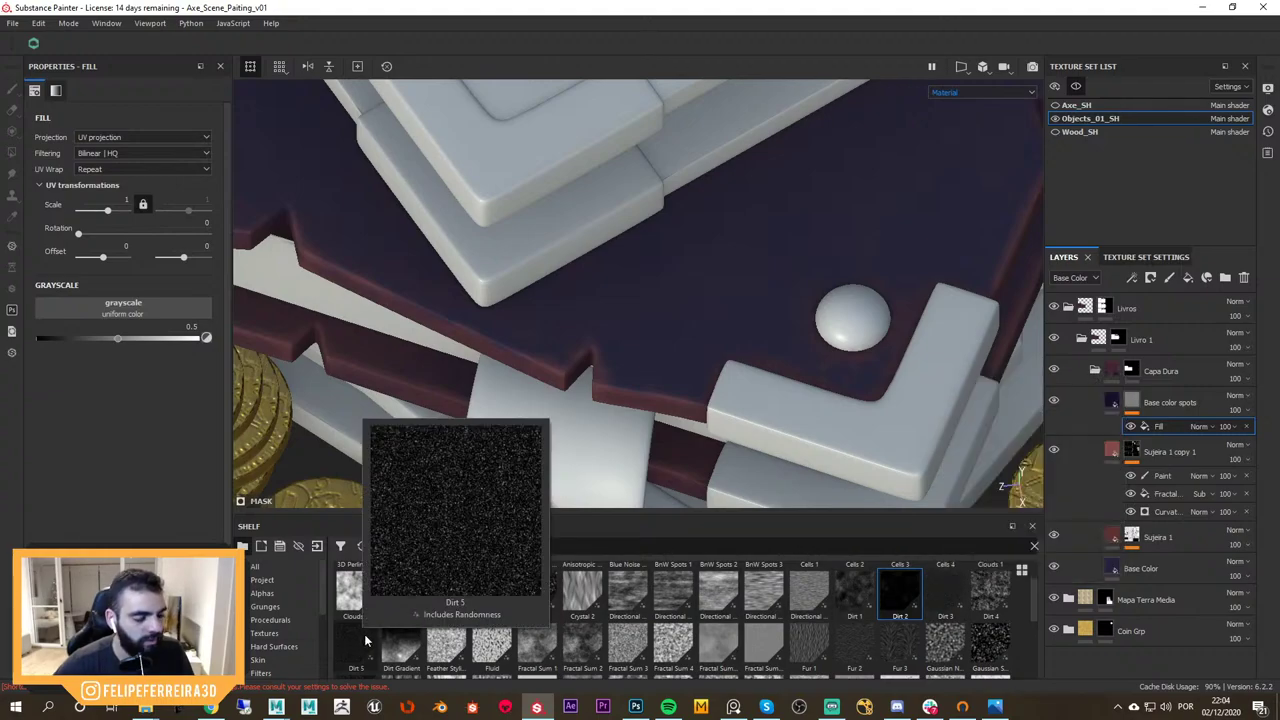
{"action": "left_click_drag", "start_coordinate": [364, 634], "coordinate": [172, 306]}
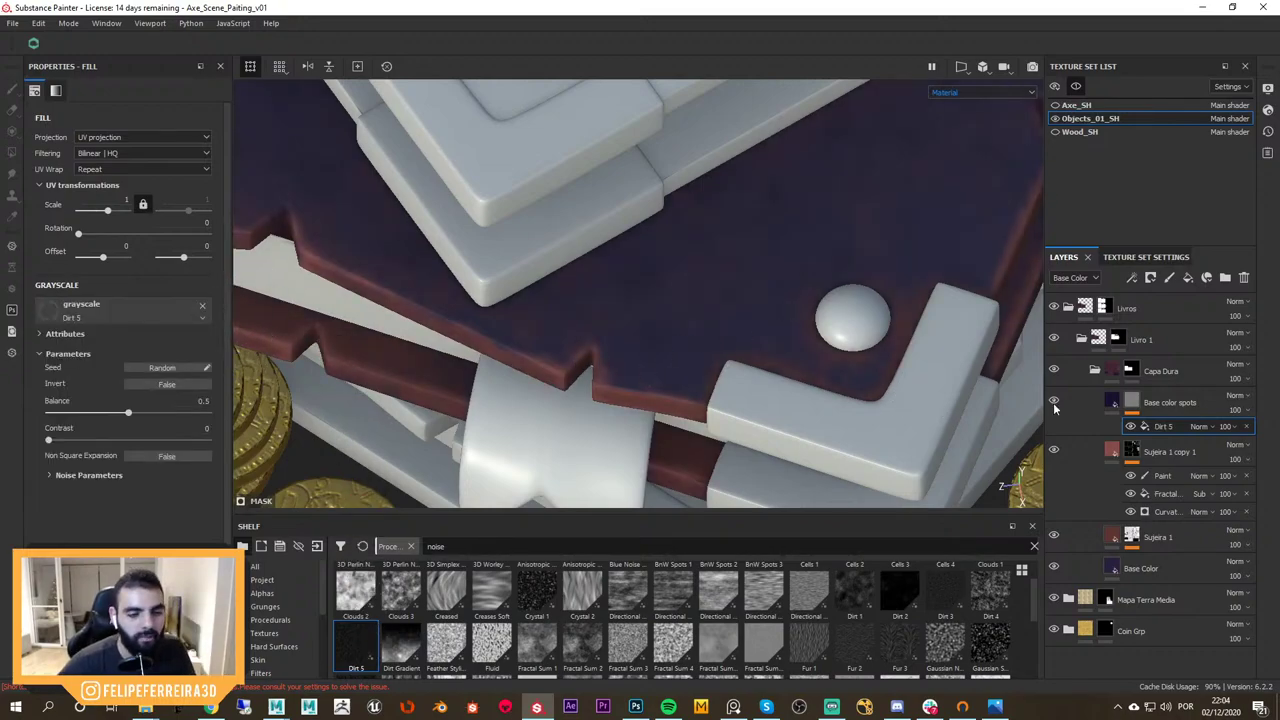
Display only the mask of Base color spots, expand the Dirt 5 noise parameters, and set the fill's UV scale to 5
{"action": "left_click", "coordinate": [1131, 402], "text": "alt"}
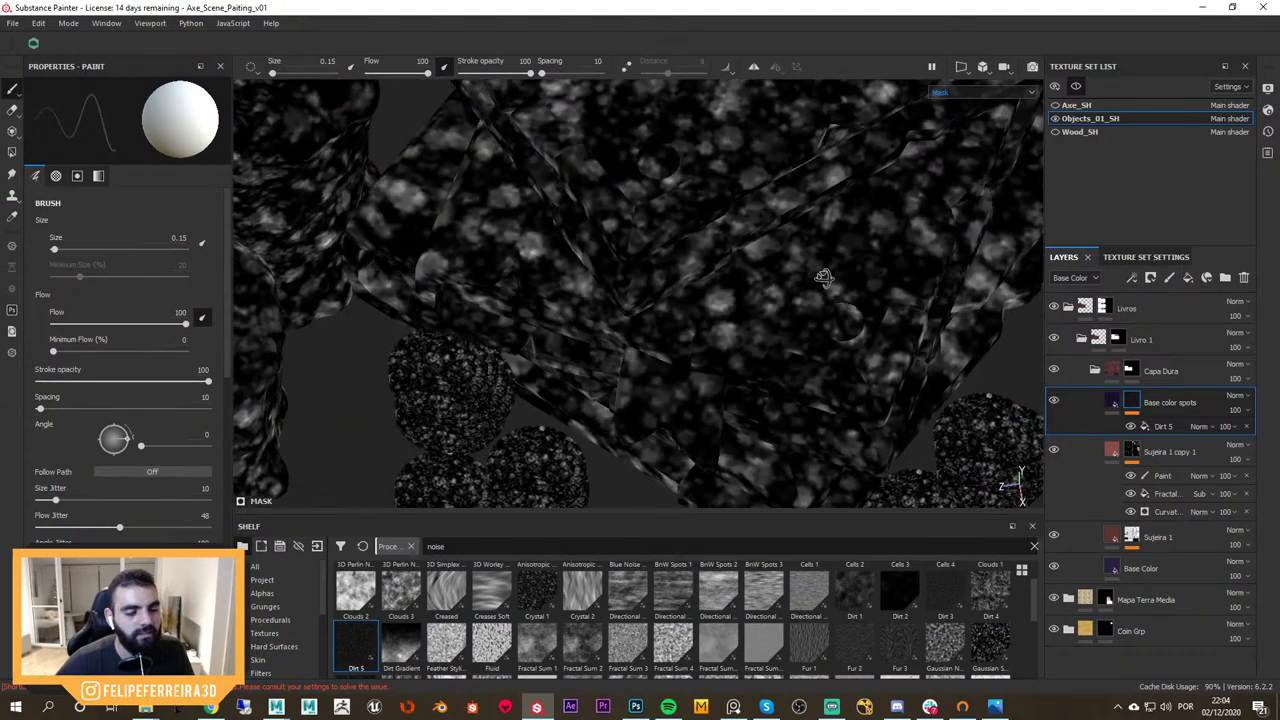
{"action": "left_click_drag", "start_coordinate": [824, 278], "coordinate": [829, 246], "text": "alt"}
{"action": "left_click", "coordinate": [1156, 429]}
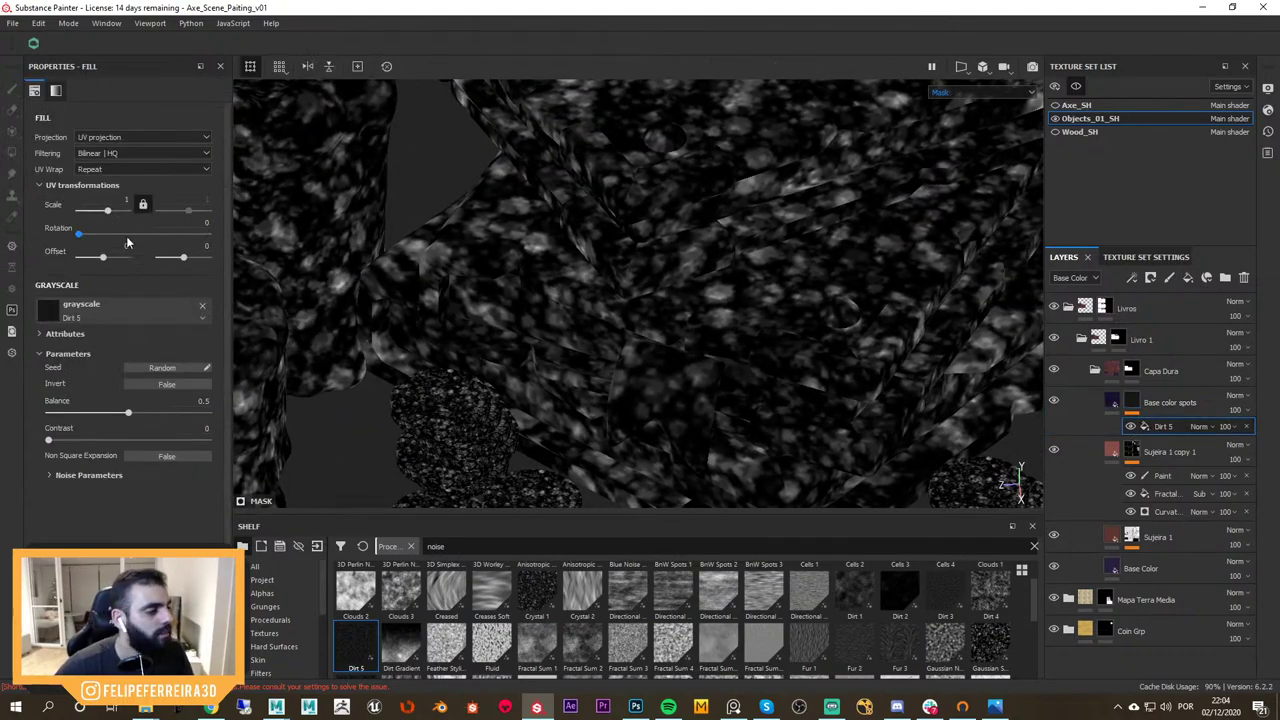
{"action": "left_click", "coordinate": [90, 475]}
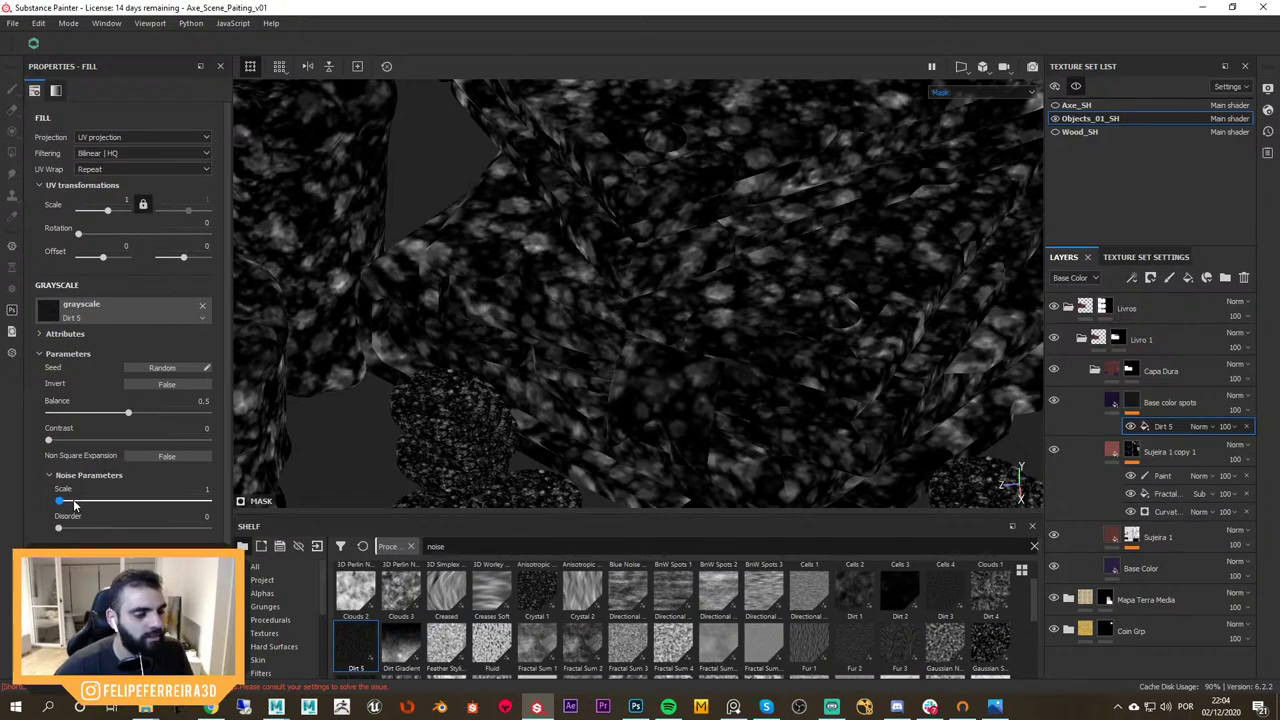
{"action": "left_click_drag", "start_coordinate": [83, 508], "coordinate": [32, 483]}
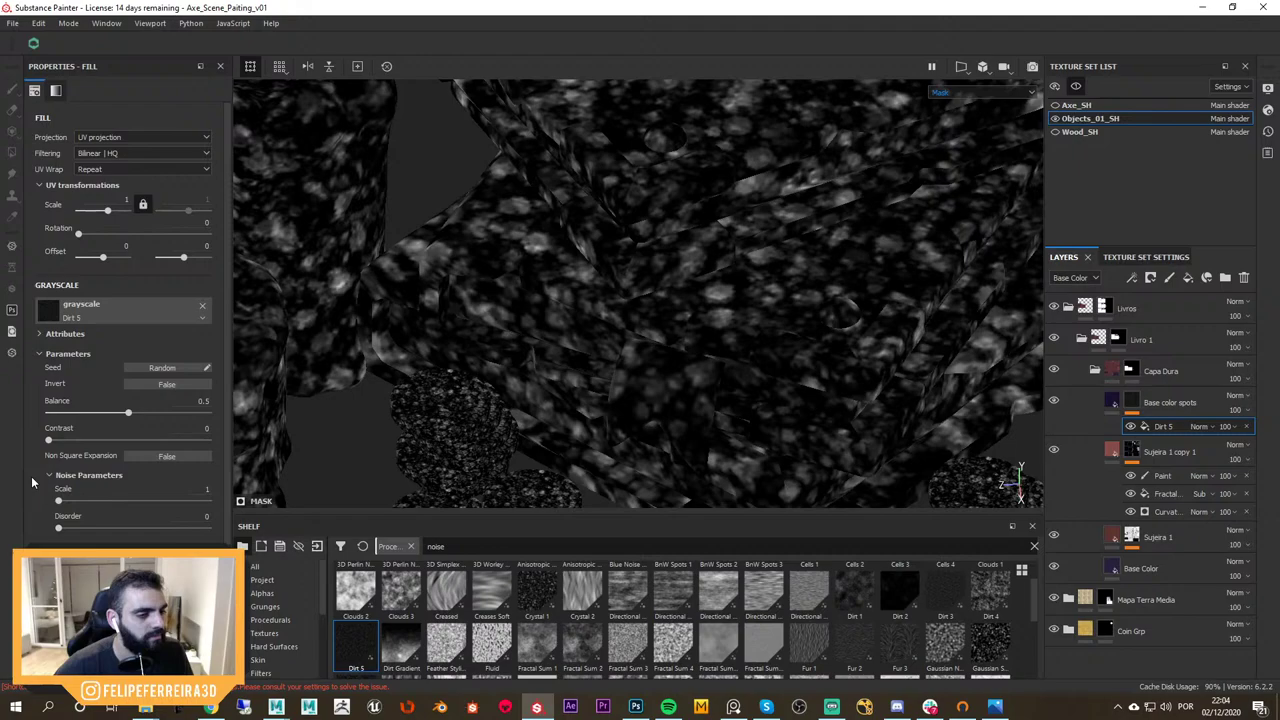
{"action": "double_click", "coordinate": [124, 201]}
{"action": "type", "text": "5"}
{"action": "key", "text": "Return"}
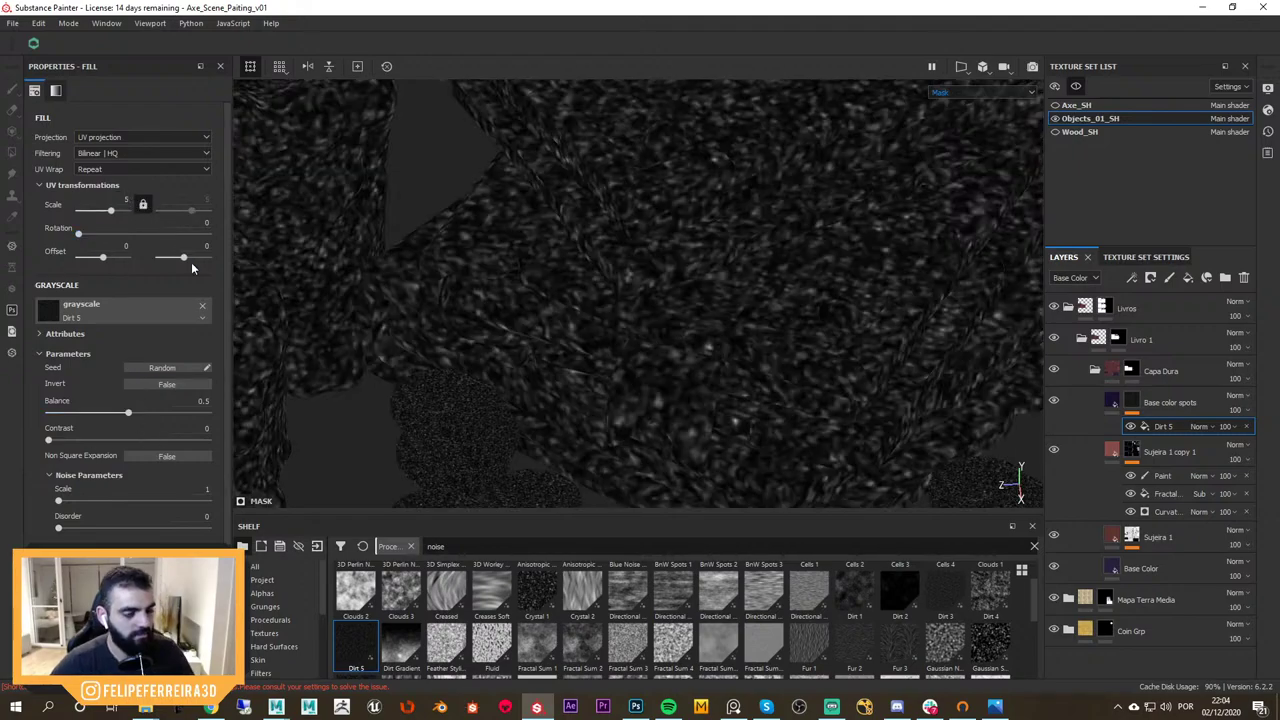
Set the Dirt 5 fill's UV scale to 20, its balance to 0.39 and its contrast to 0.3
{"action": "mouse_move", "coordinate": [739, 313]}
{"action": "left_mouse_down", "text": "alt"}
{"action": "mouse_move", "coordinate": [766, 326]}
{"action": "mouse_move", "coordinate": [722, 330]}
{"action": "left_mouse_up", "text": "alt"}
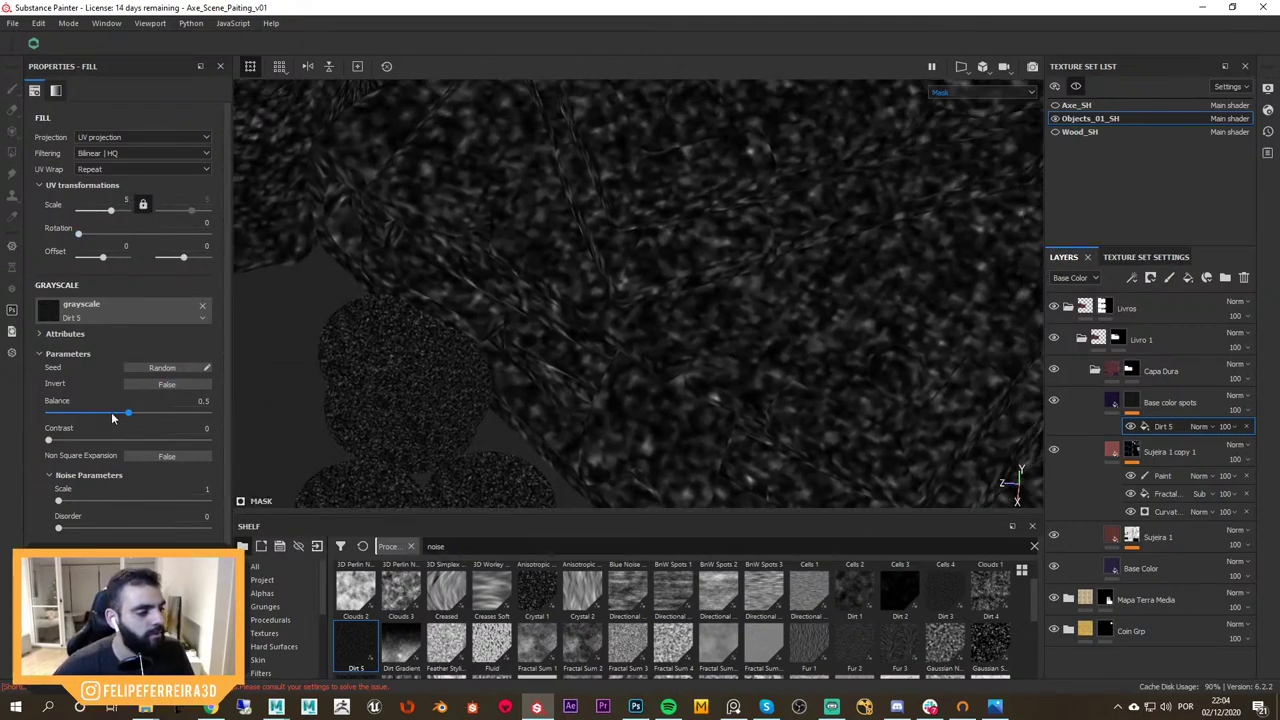
{"action": "left_click_drag", "start_coordinate": [112, 418], "coordinate": [102, 414]}
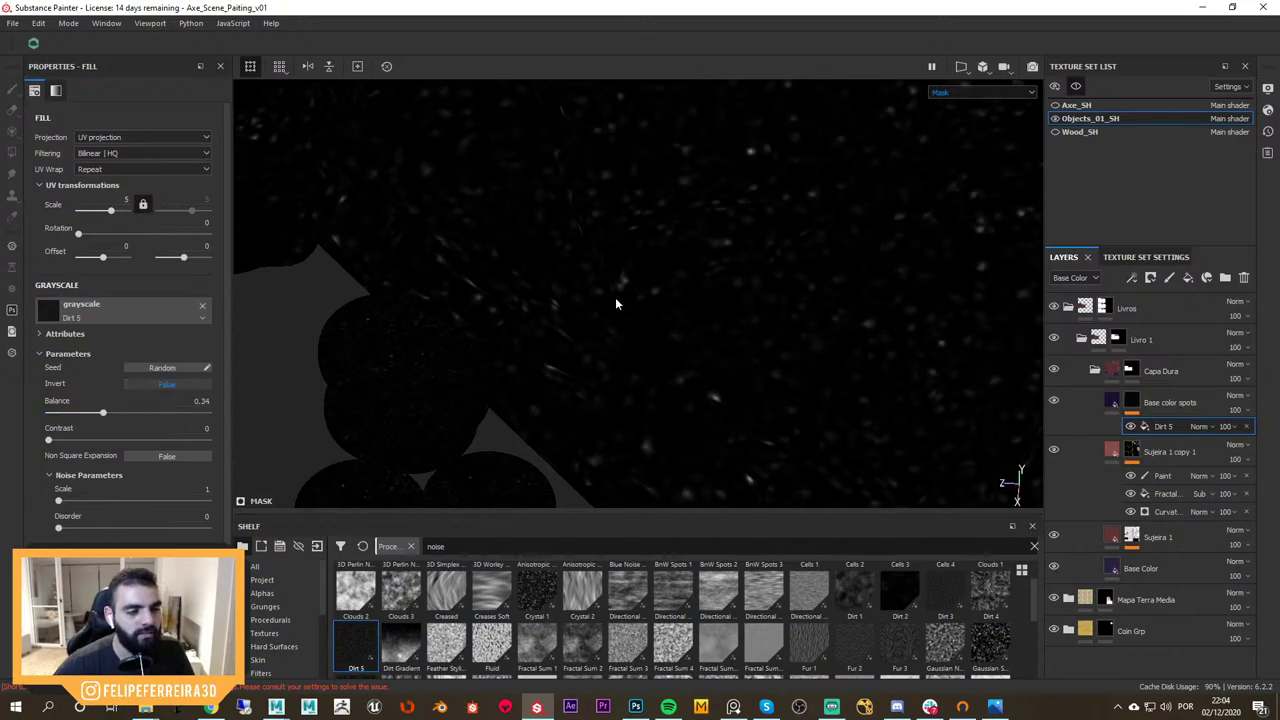
{"action": "left_click_drag", "start_coordinate": [615, 298], "coordinate": [827, 257], "text": "alt"}
{"action": "type", "text": "2"}
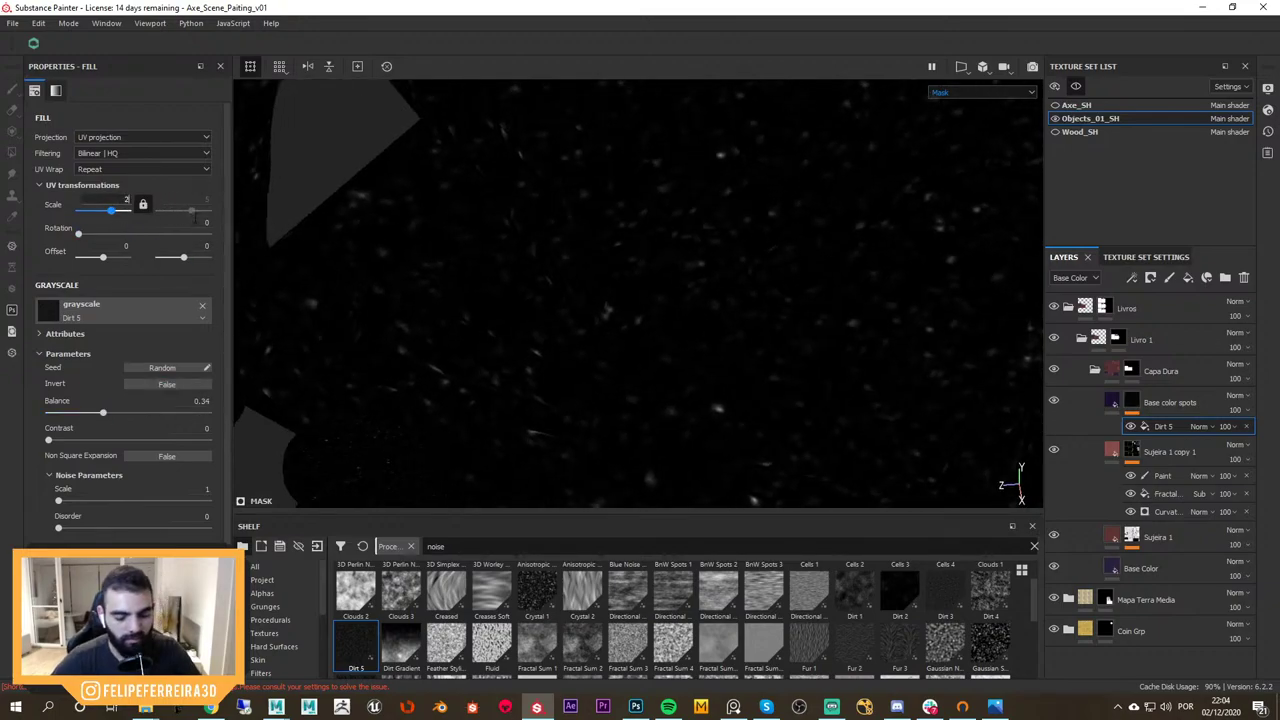
{"action": "type", "text": "0"}
{"action": "key", "text": "Return"}
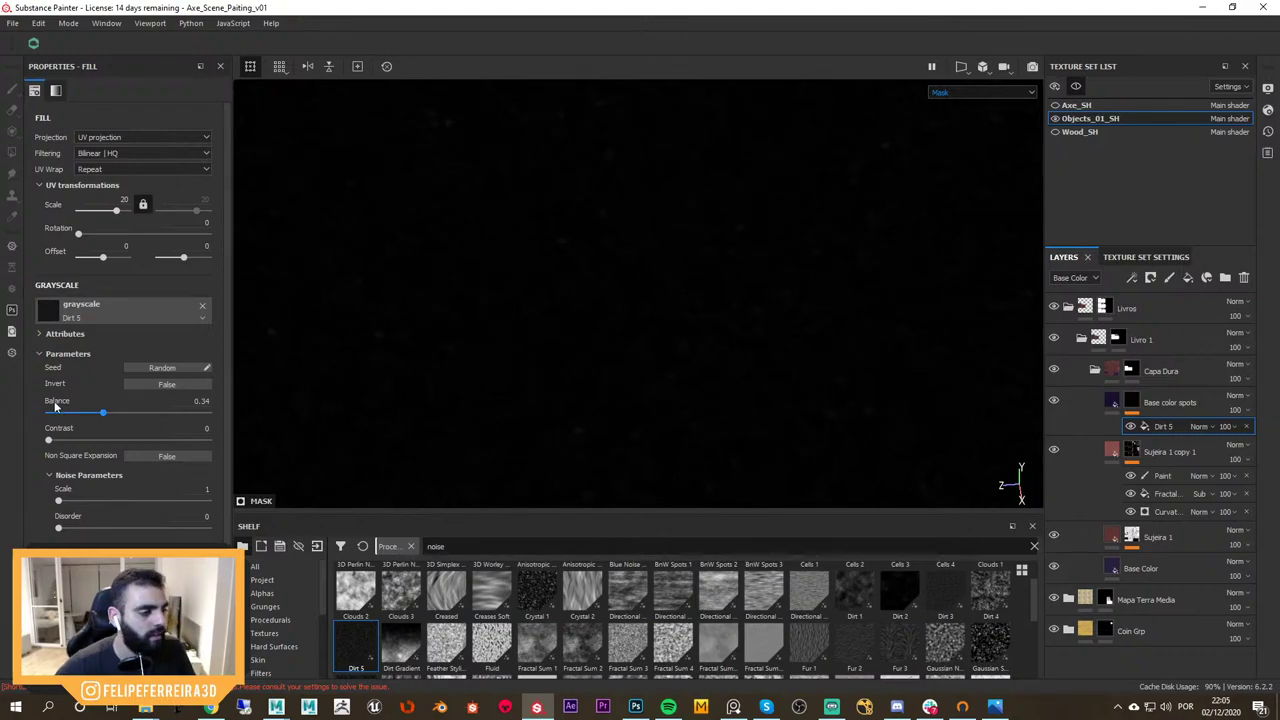
{"action": "left_click_drag", "start_coordinate": [102, 414], "coordinate": [96, 440]}
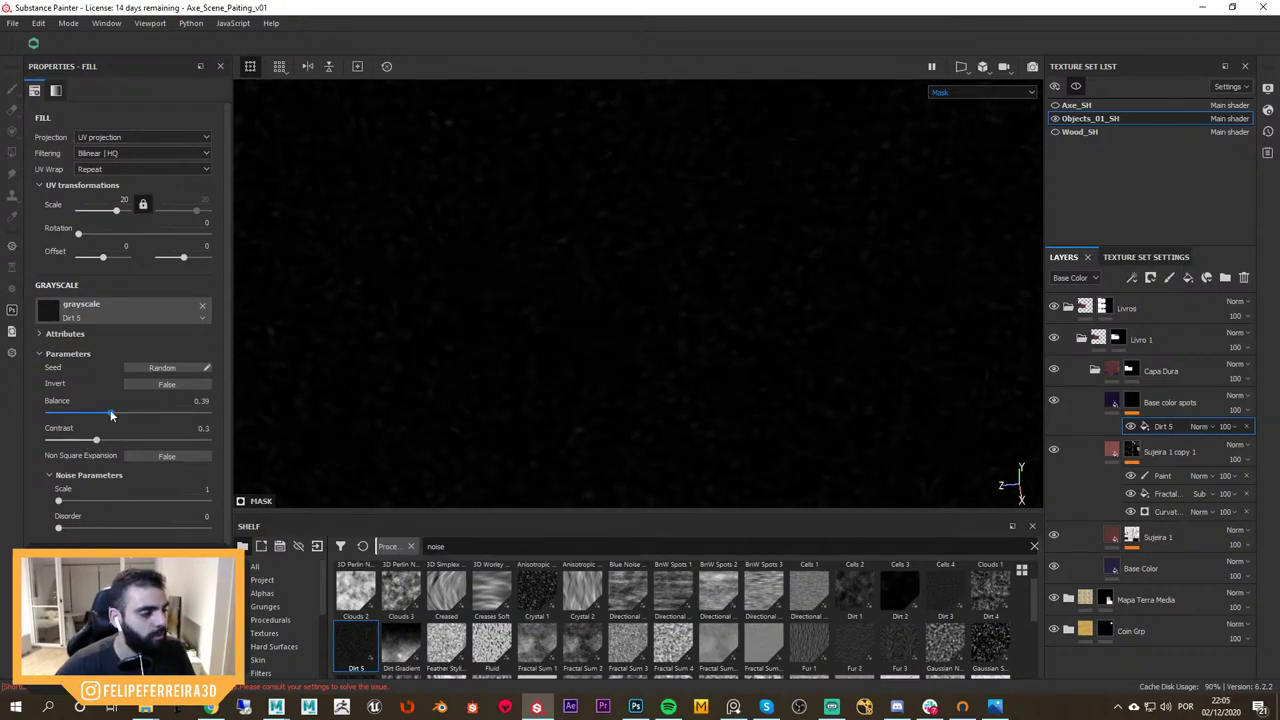
Examine the spots on the purple book cover in material view and in the isolated mask of Base color spots
{"action": "right_click_drag", "start_coordinate": [733, 362], "coordinate": [581, 272], "text": "alt"}
{"action": "key", "text": "m"}
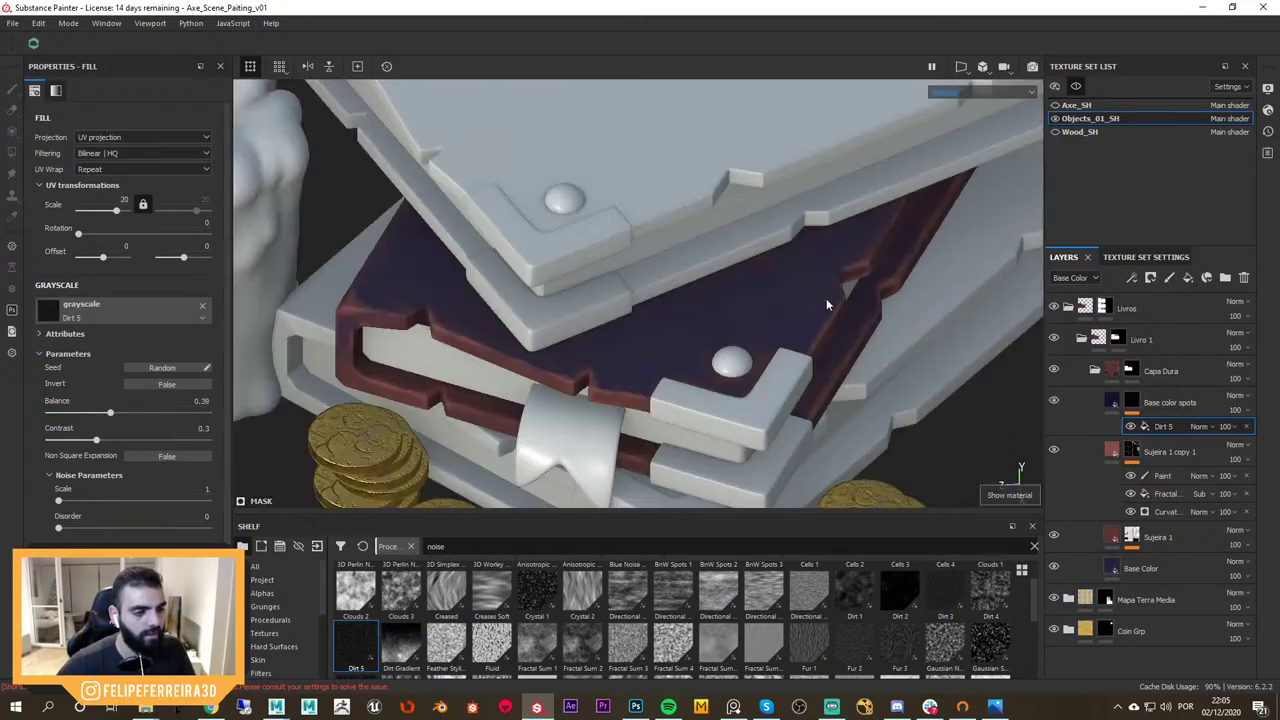
{"action": "left_click_drag", "start_coordinate": [826, 299], "coordinate": [722, 314], "text": "alt"}
{"action": "right_click_drag", "start_coordinate": [722, 314], "coordinate": [830, 346], "text": "alt"}
{"action": "left_click_drag", "start_coordinate": [830, 352], "coordinate": [940, 339], "text": "alt"}
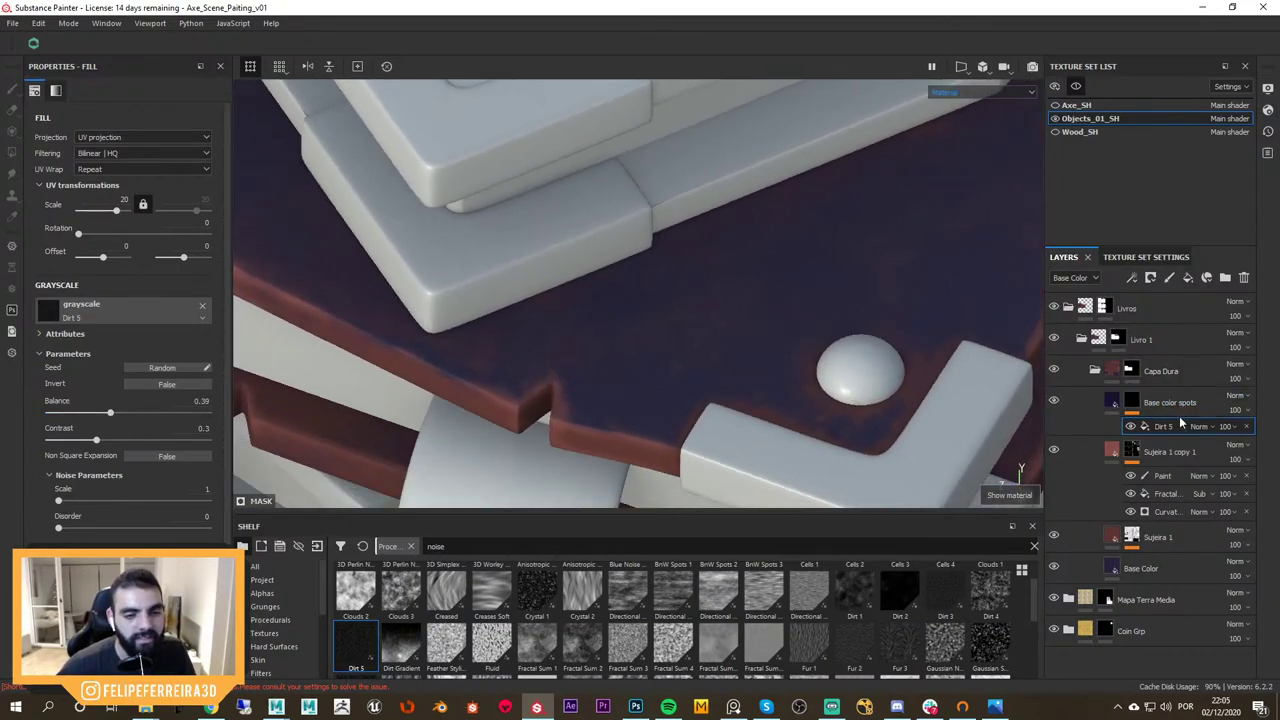
{"action": "left_click", "coordinate": [893, 603]}
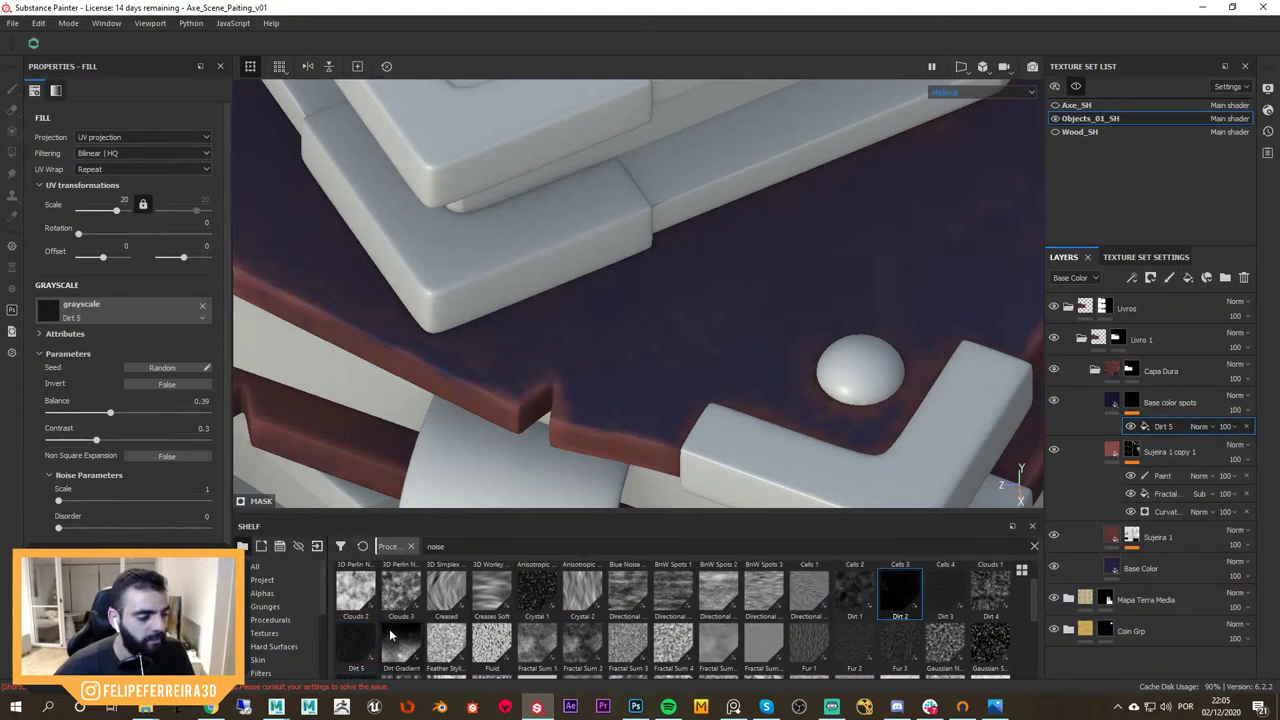
{"action": "left_click", "coordinate": [1170, 402]}
{"action": "left_click", "coordinate": [1131, 402], "text": "alt"}
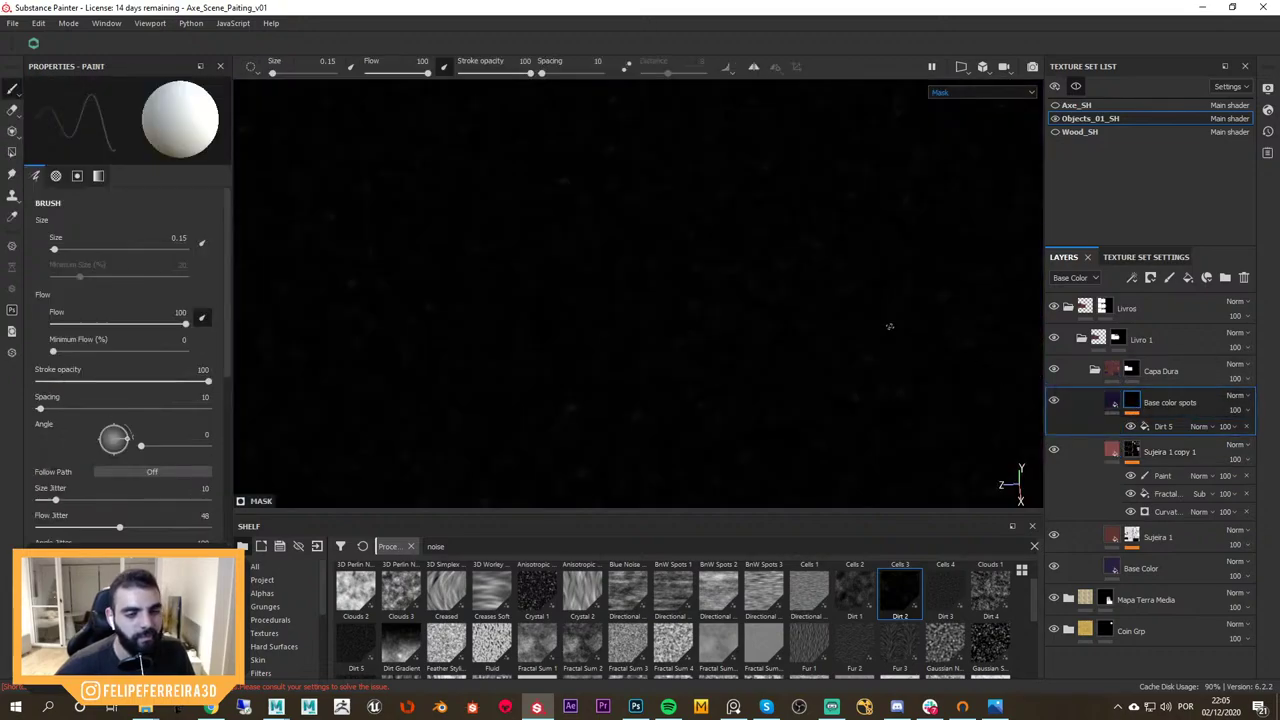
{"action": "left_click_drag", "start_coordinate": [889, 326], "coordinate": [784, 251], "text": "alt"}
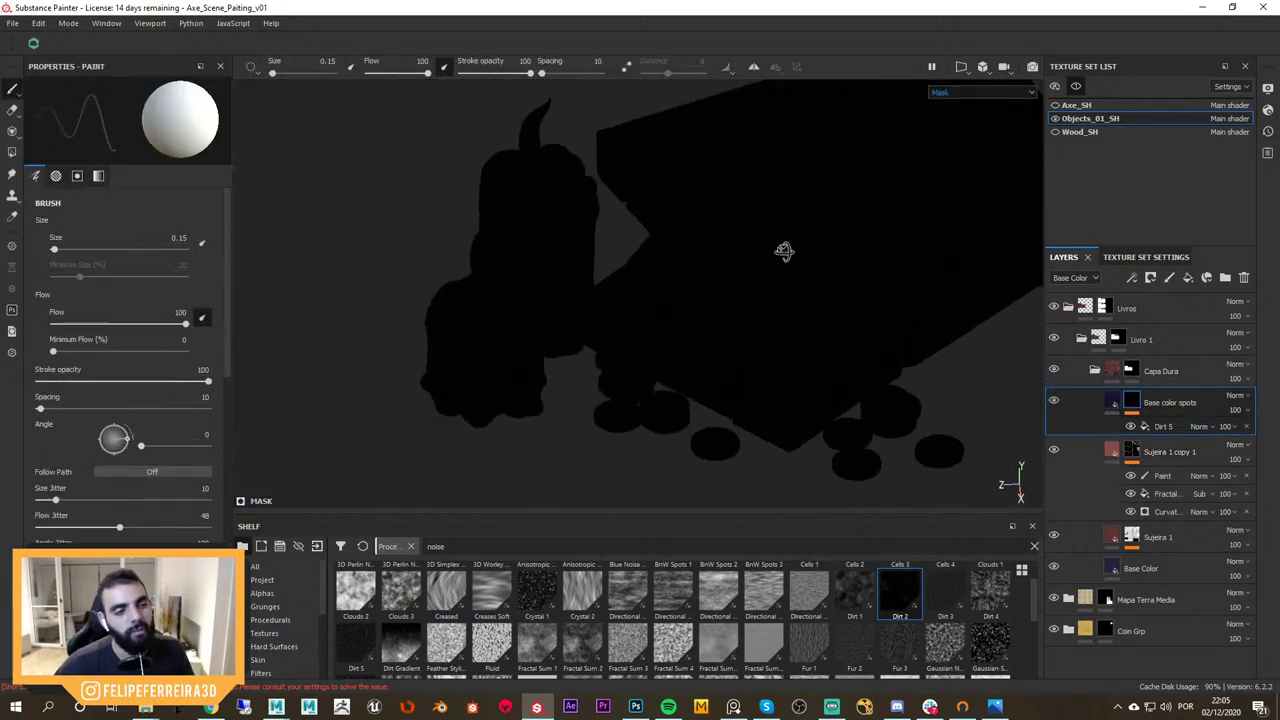
{"action": "scroll", "coordinate": [784, 252], "scroll_direction": "up", "scroll_amount": 4}
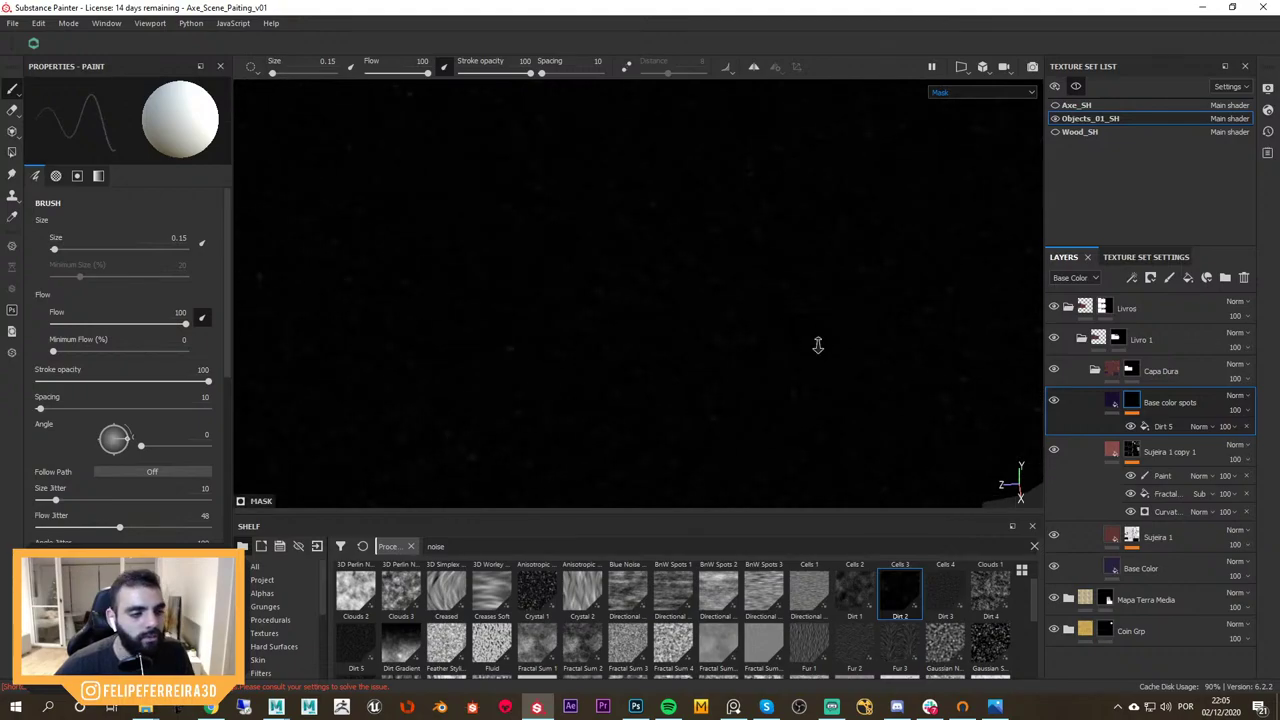
Add a Levels effect above Dirt 5 in the Base color spots mask and lower its white input to about 0.122
{"action": "left_click", "coordinate": [1160, 427]}
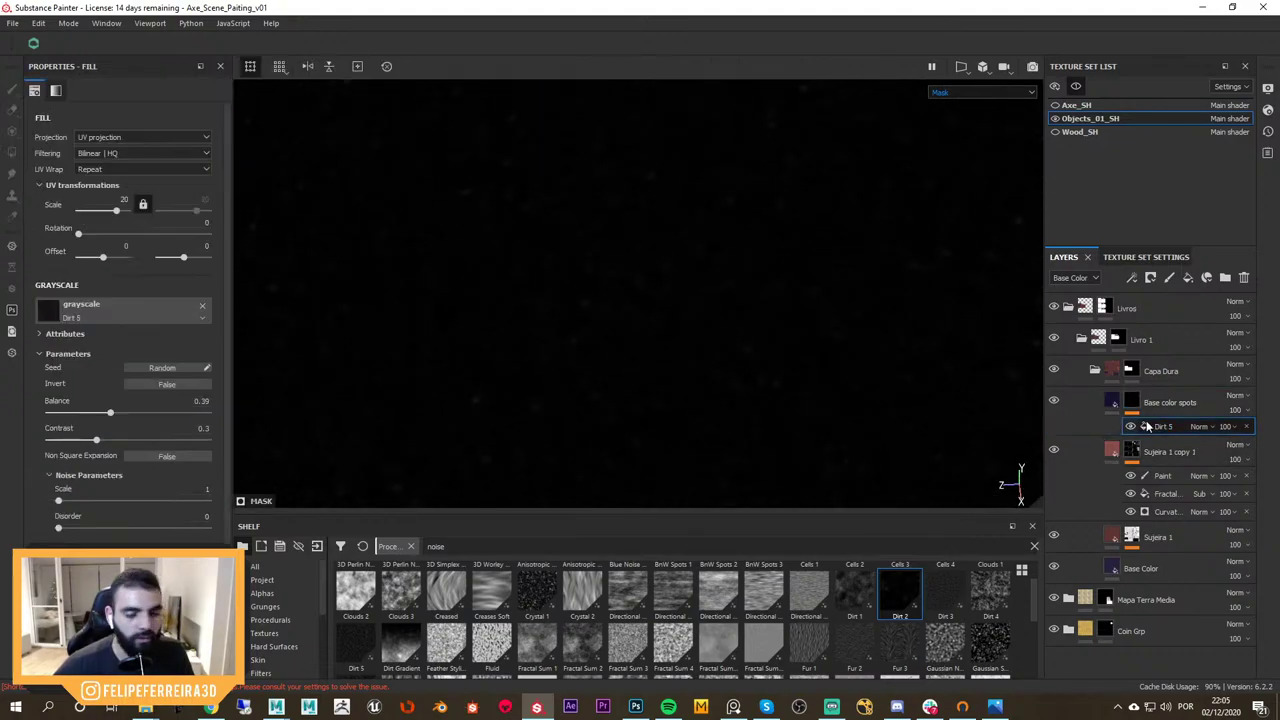
{"action": "left_click", "coordinate": [1131, 277]}
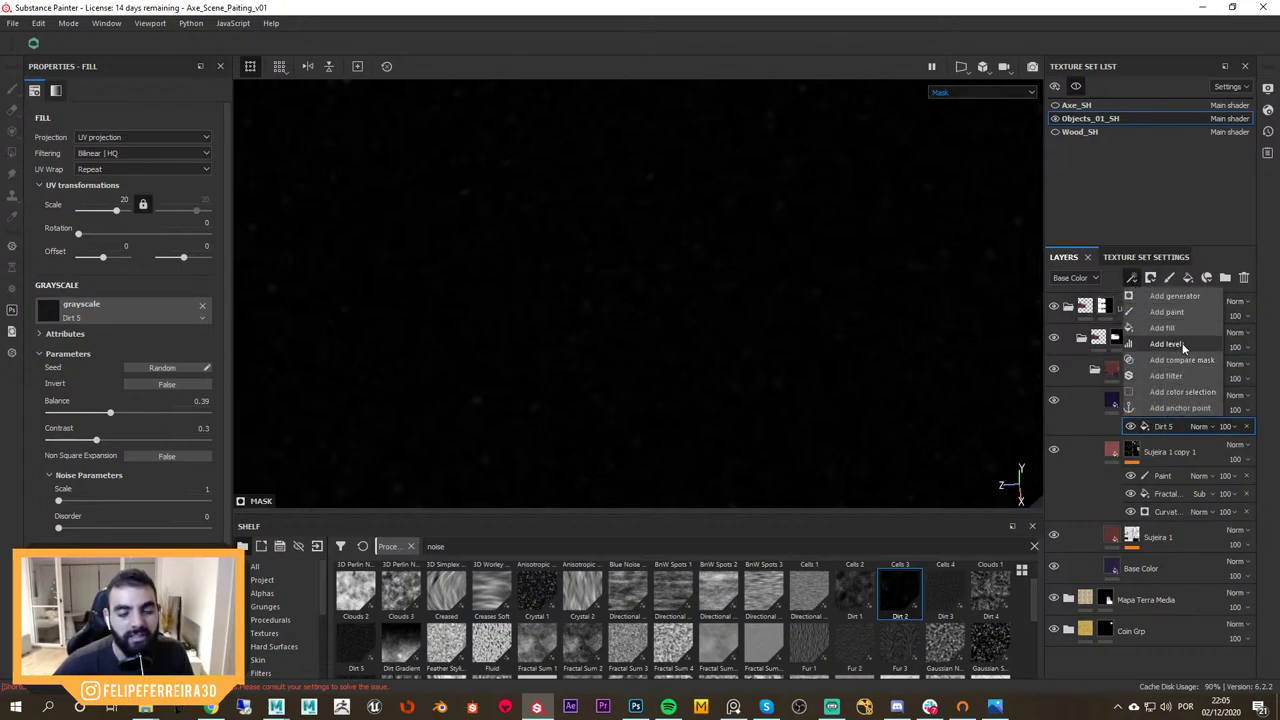
{"action": "left_click", "coordinate": [1180, 343]}
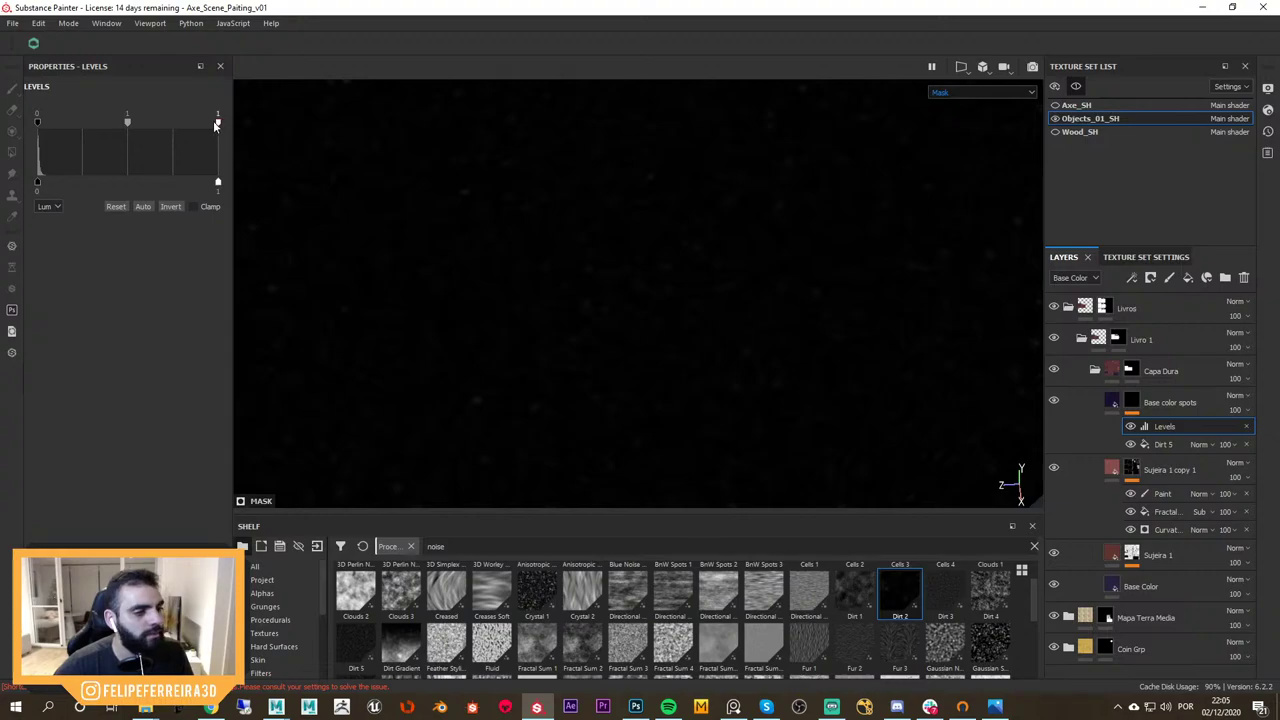
{"action": "left_click_drag", "start_coordinate": [215, 123], "coordinate": [48, 121]}
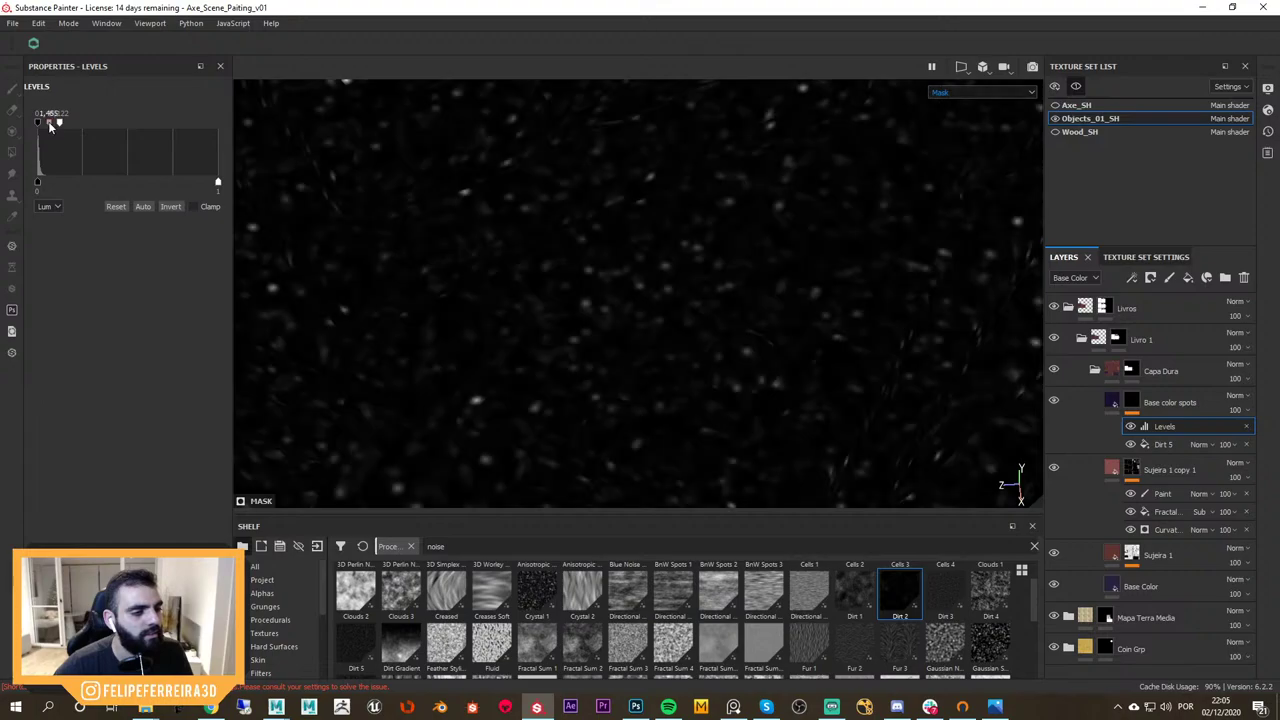
Toggle the Levels effect off and on to compare the mask with and without it
{"action": "left_click", "coordinate": [1131, 427]}
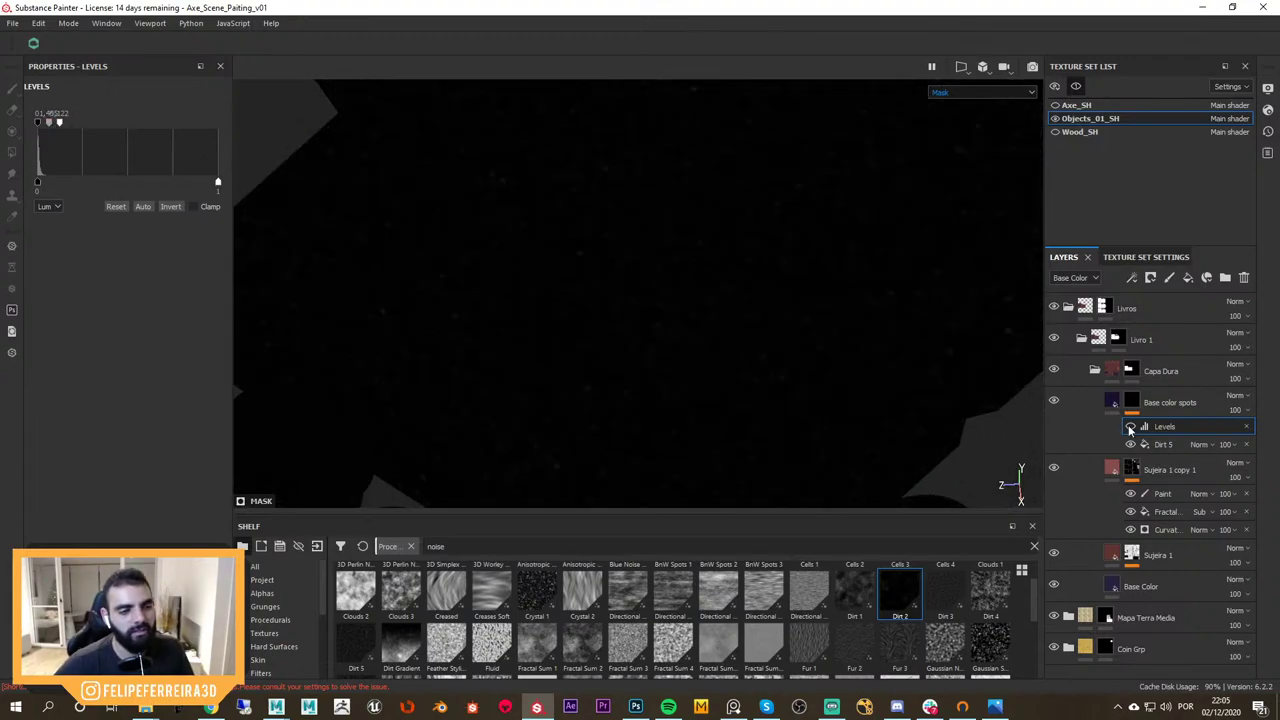
{"action": "left_click", "coordinate": [1131, 427]}
{"action": "left_click", "coordinate": [1131, 427]}
{"action": "left_click", "coordinate": [1131, 402]}
{"action": "right_click_drag", "start_coordinate": [859, 366], "coordinate": [885, 378], "text": "alt"}
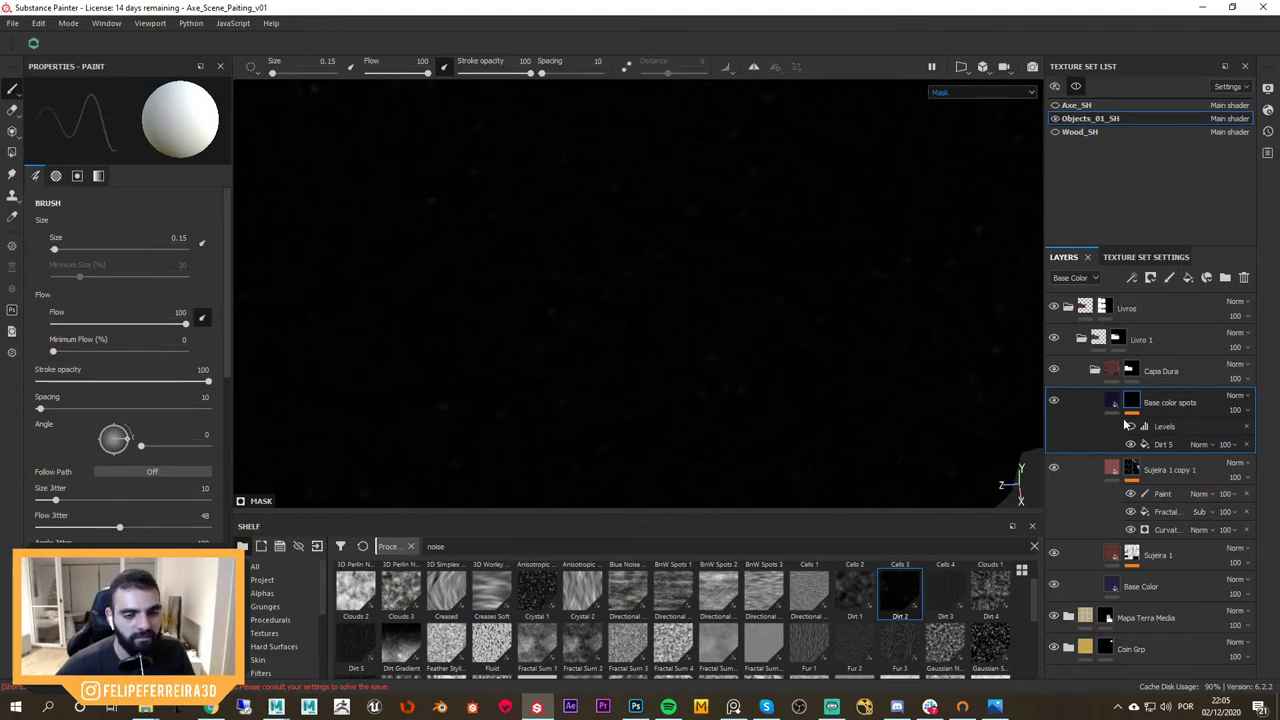
{"action": "left_click", "coordinate": [1131, 427]}
Compare the book cover with and without Base color spots, and inspect it in material and Base Color views
{"action": "key", "text": "m"}
{"action": "left_click_drag", "start_coordinate": [879, 359], "coordinate": [948, 366], "text": "alt"}
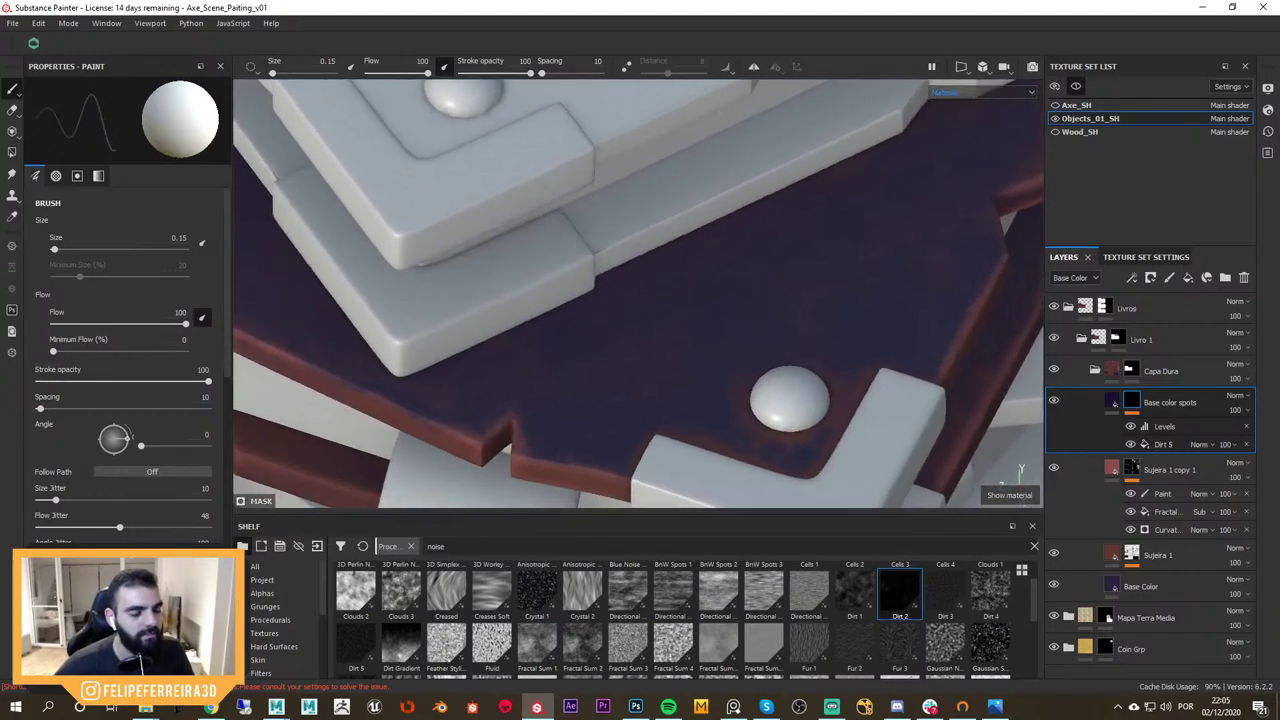
{"action": "left_click", "coordinate": [1054, 401]}
{"action": "left_click", "coordinate": [1054, 401]}
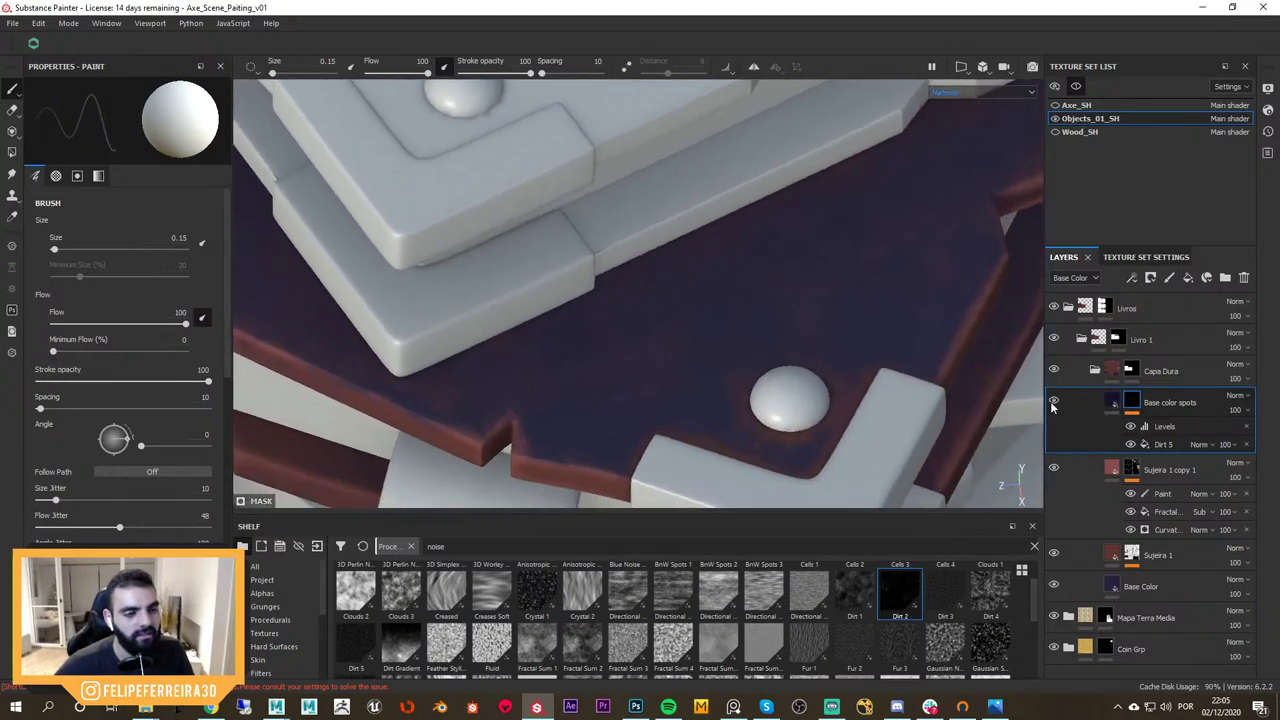
{"action": "key", "text": "c"}
{"action": "right_click_drag", "start_coordinate": [846, 351], "coordinate": [884, 363], "text": "alt"}
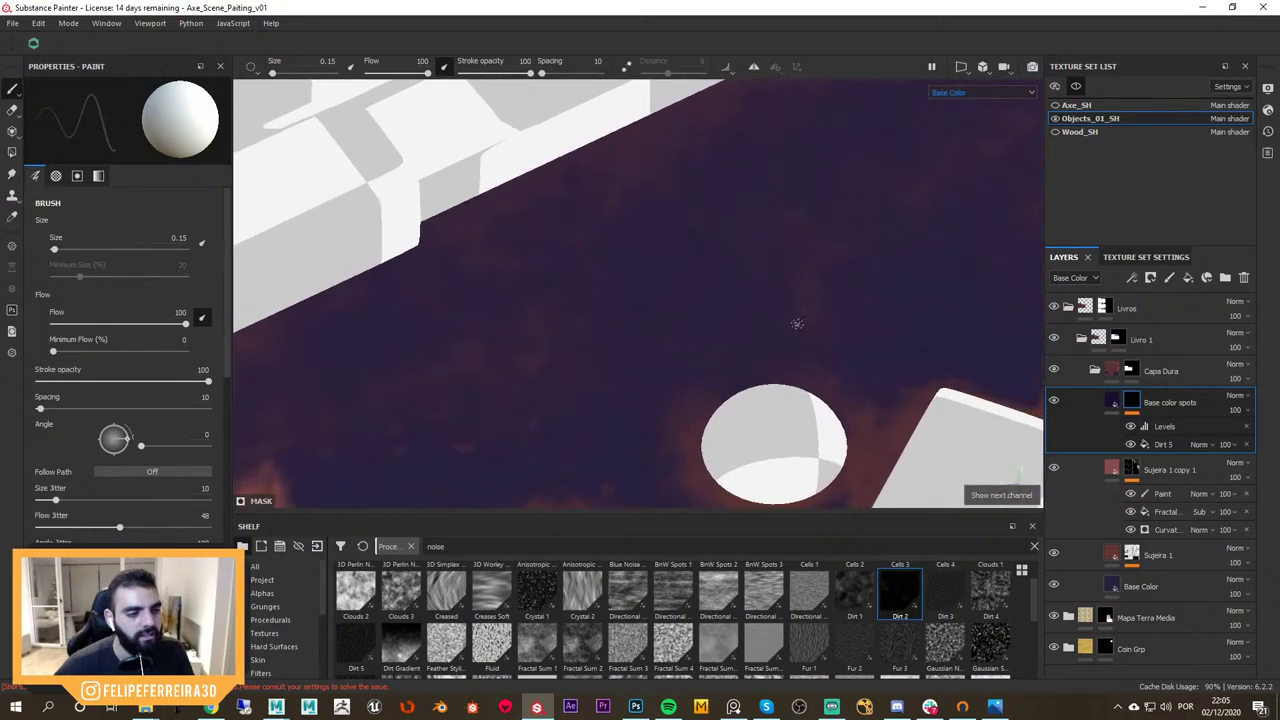
{"action": "middle_click_drag", "start_coordinate": [797, 323], "coordinate": [884, 346], "text": "alt"}
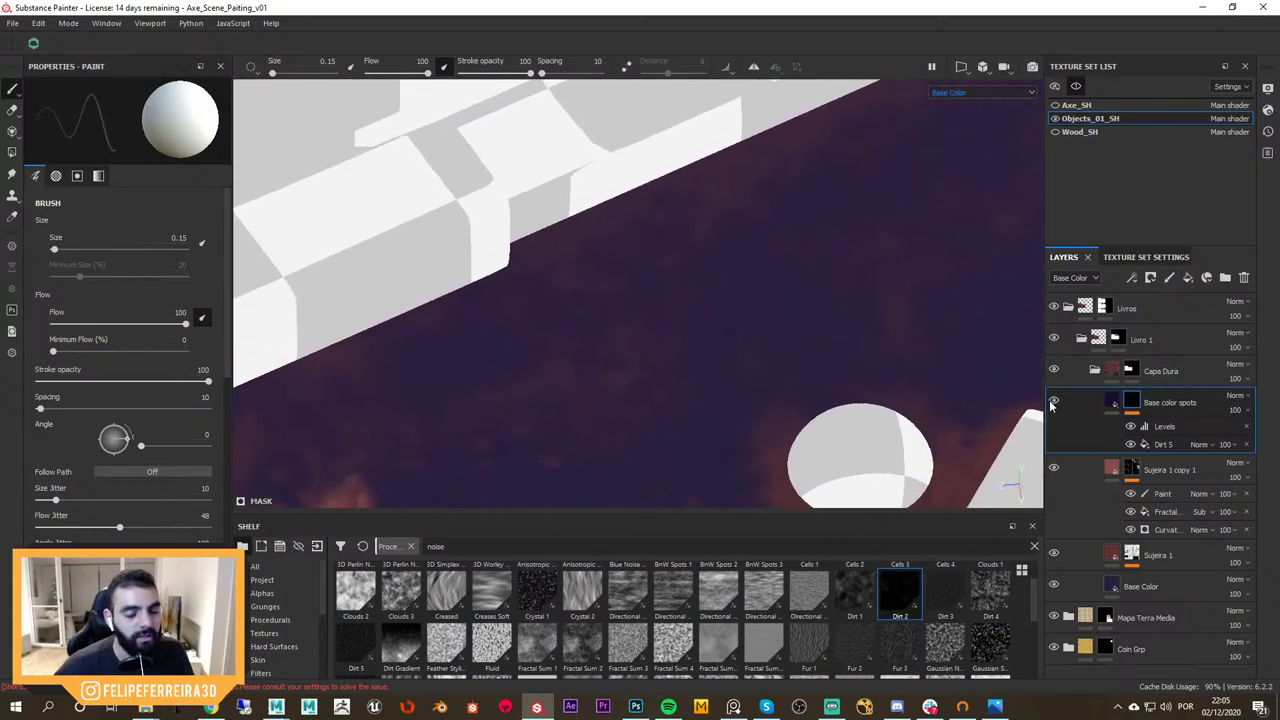
Display only the mask of Base color spots and lower the Levels white input to about 0.052
{"action": "left_click", "coordinate": [1163, 427]}
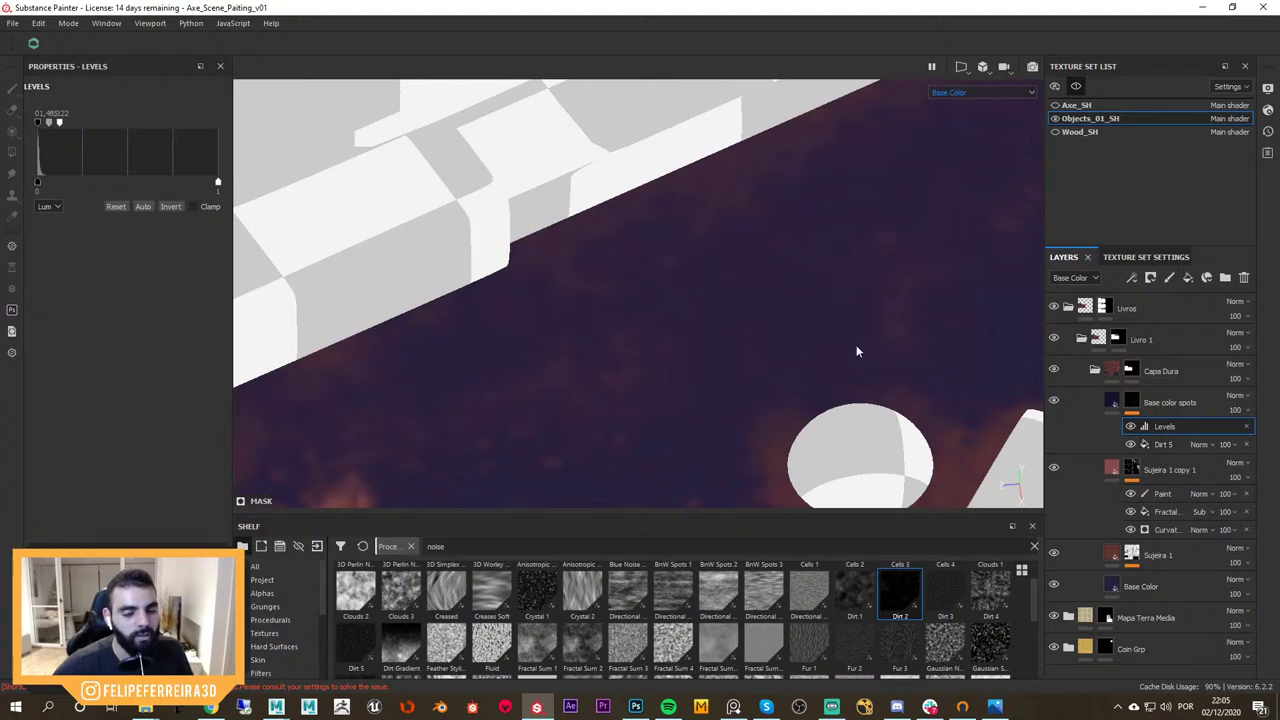
{"action": "left_click", "coordinate": [1132, 404], "text": "alt"}
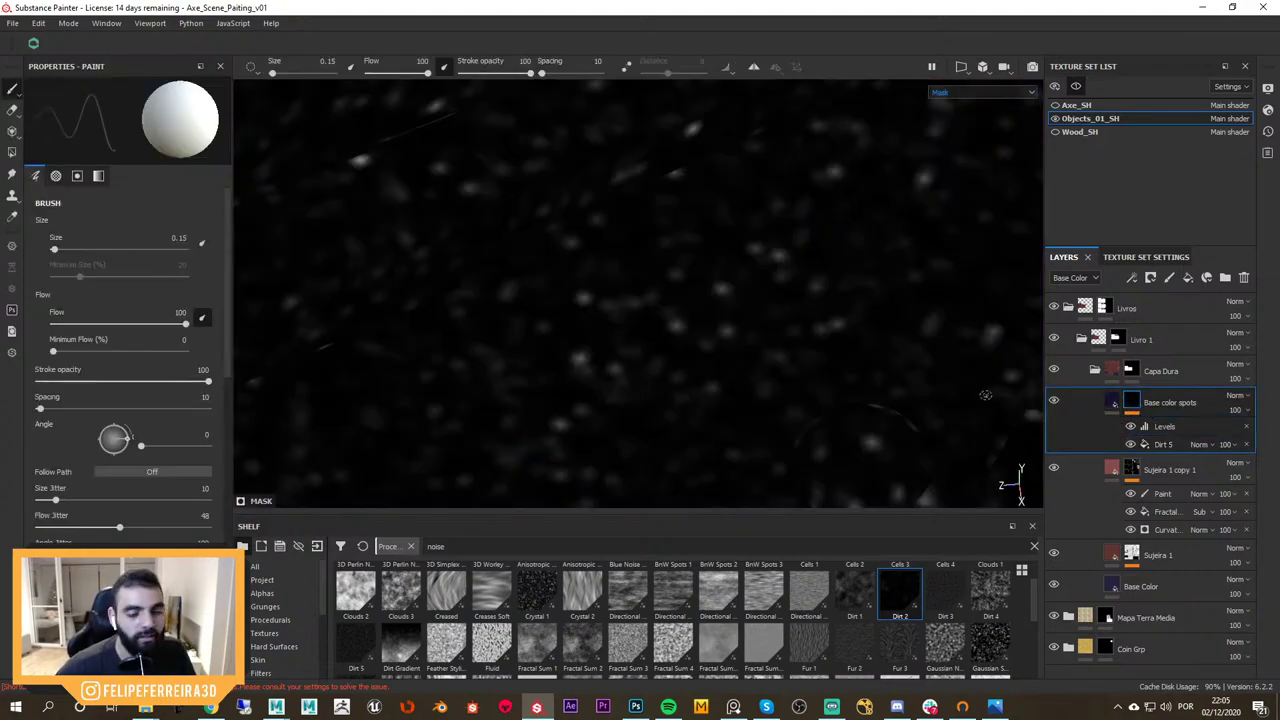
{"action": "left_click", "coordinate": [1163, 427]}
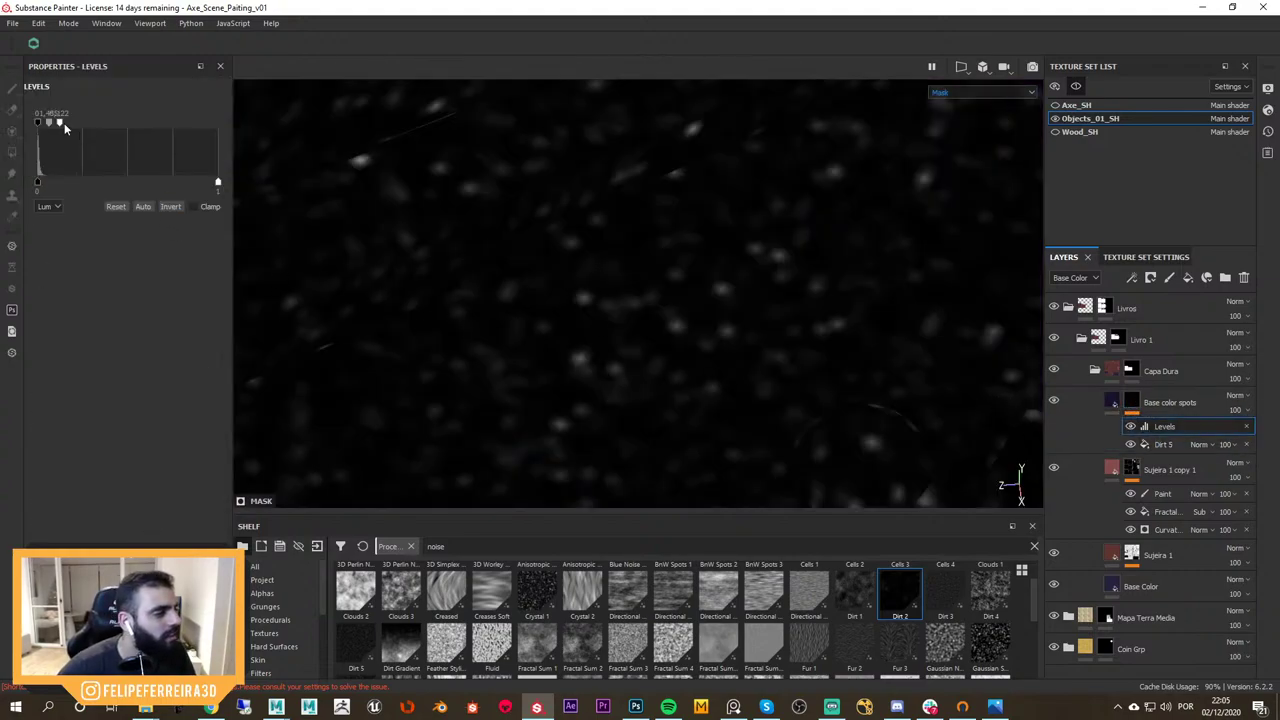
{"action": "left_click_drag", "start_coordinate": [64, 127], "coordinate": [46, 117]}
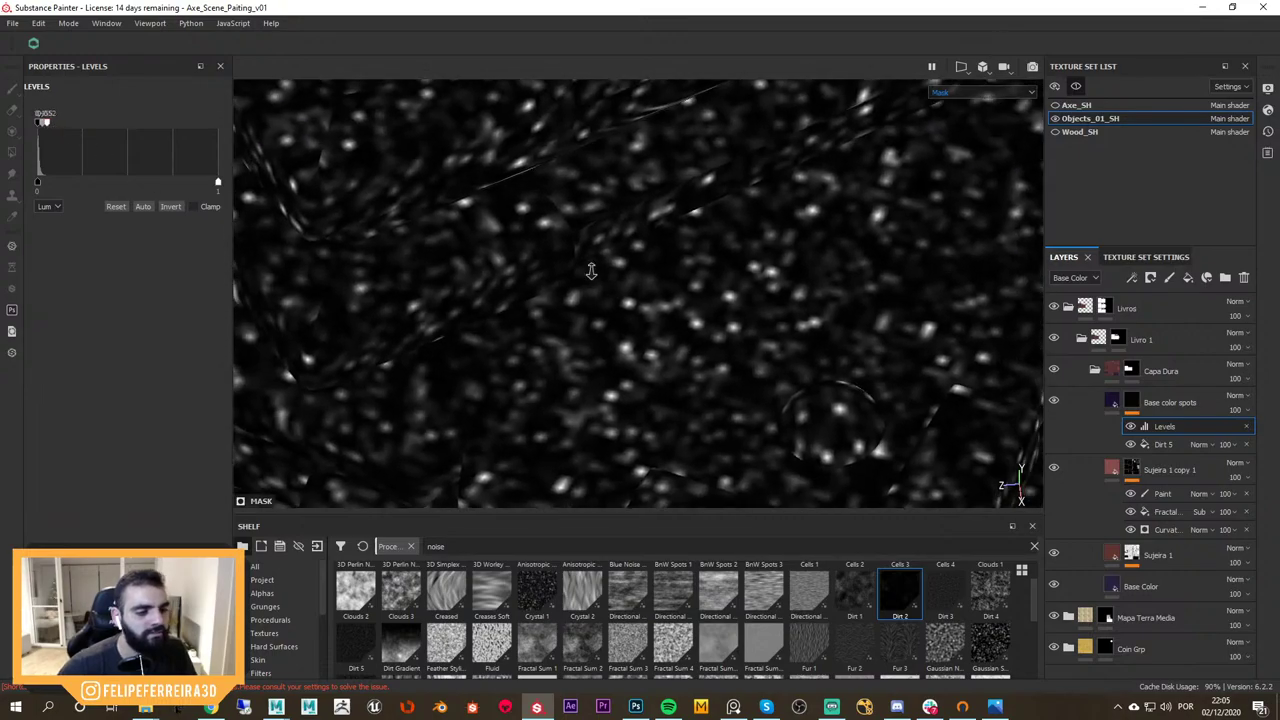
{"action": "right_click_drag", "start_coordinate": [591, 271], "coordinate": [520, 225], "text": "alt"}
Check the spots on the book cover in material view and set the Dirt 5 fill's UV scale to 40
{"action": "key", "text": "m"}
{"action": "middle_click_drag", "start_coordinate": [798, 343], "coordinate": [905, 350], "text": "alt"}
{"action": "right_click_drag", "start_coordinate": [905, 350], "coordinate": [926, 371], "text": "alt"}
{"action": "right_click_drag", "start_coordinate": [852, 356], "coordinate": [894, 378], "text": "shift"}
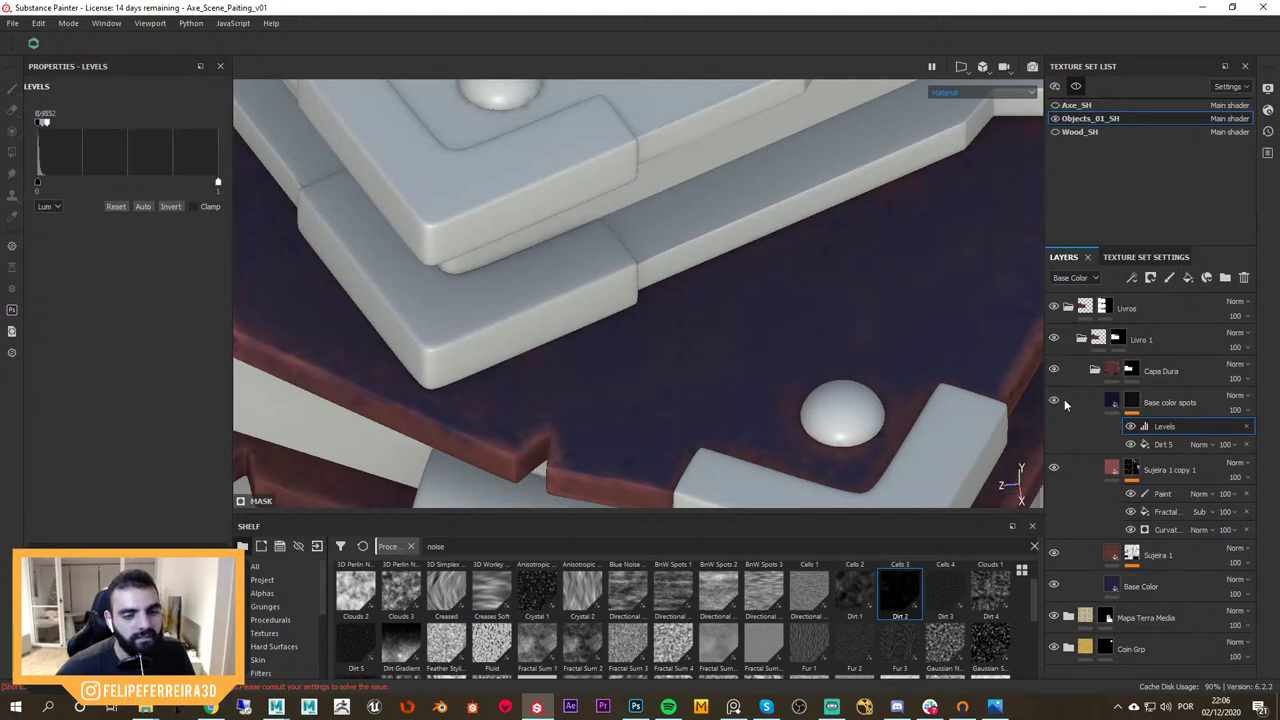
{"action": "right_click_drag", "start_coordinate": [998, 398], "coordinate": [978, 377], "text": "alt"}
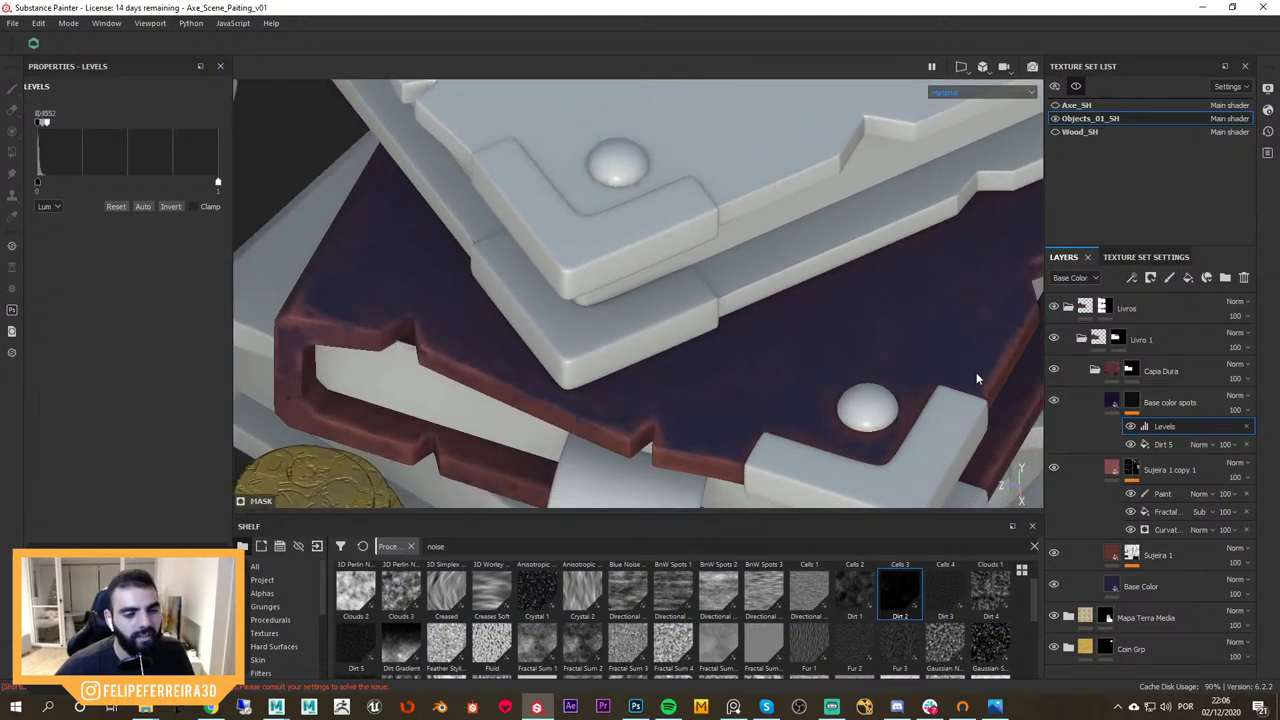
{"action": "left_click", "coordinate": [1147, 445]}
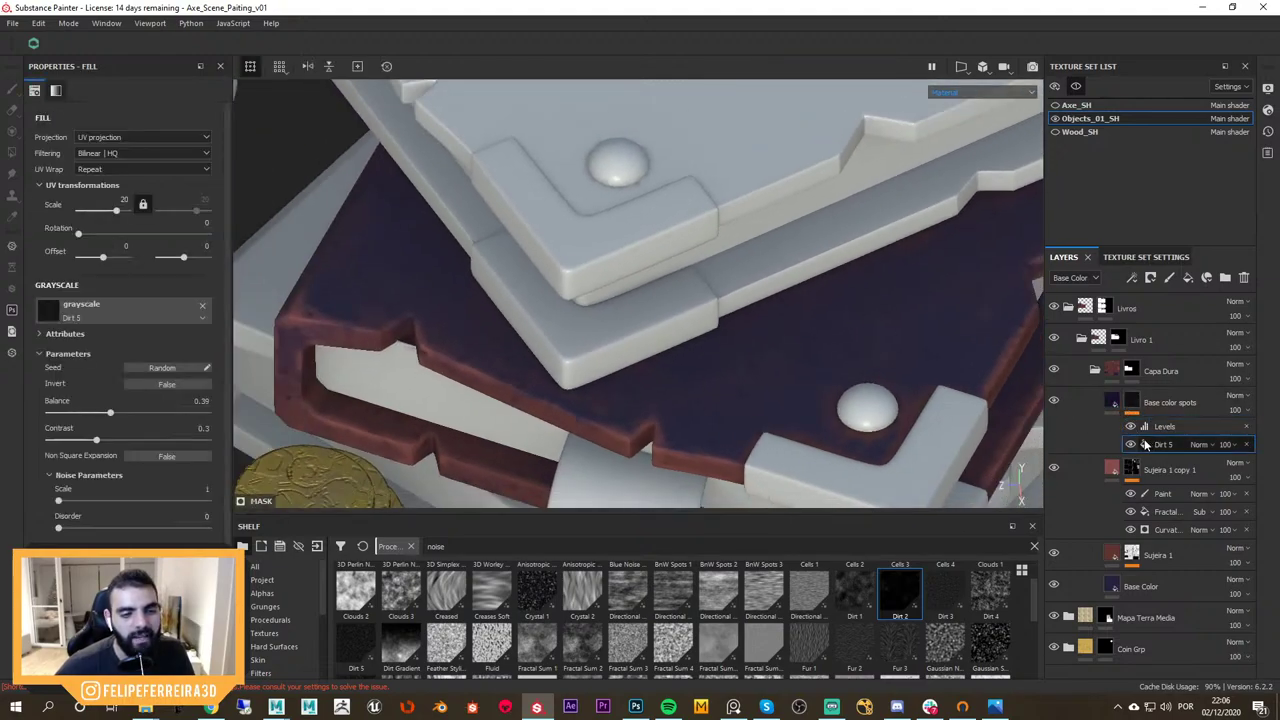
{"action": "double_click", "coordinate": [125, 199]}
{"action": "type", "text": "40"}
{"action": "key", "text": "Return"}
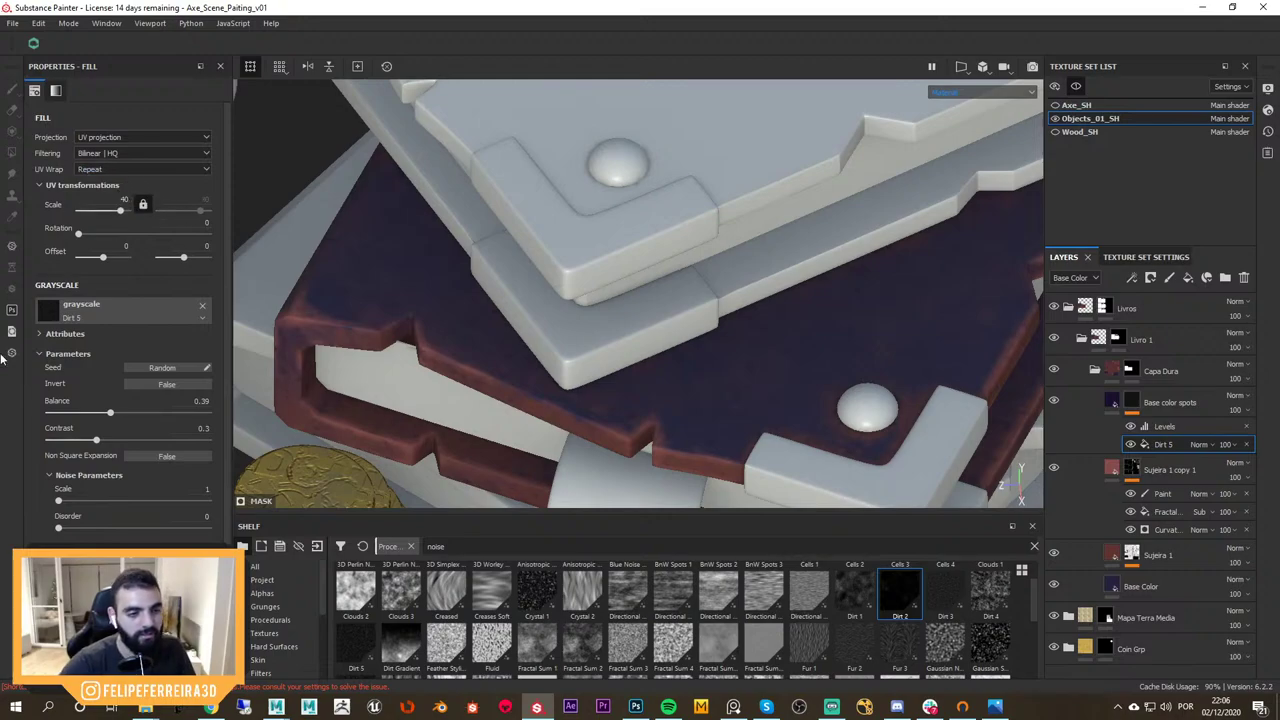
{"action": "scroll", "coordinate": [738, 268], "scroll_direction": "up", "scroll_amount": 2}
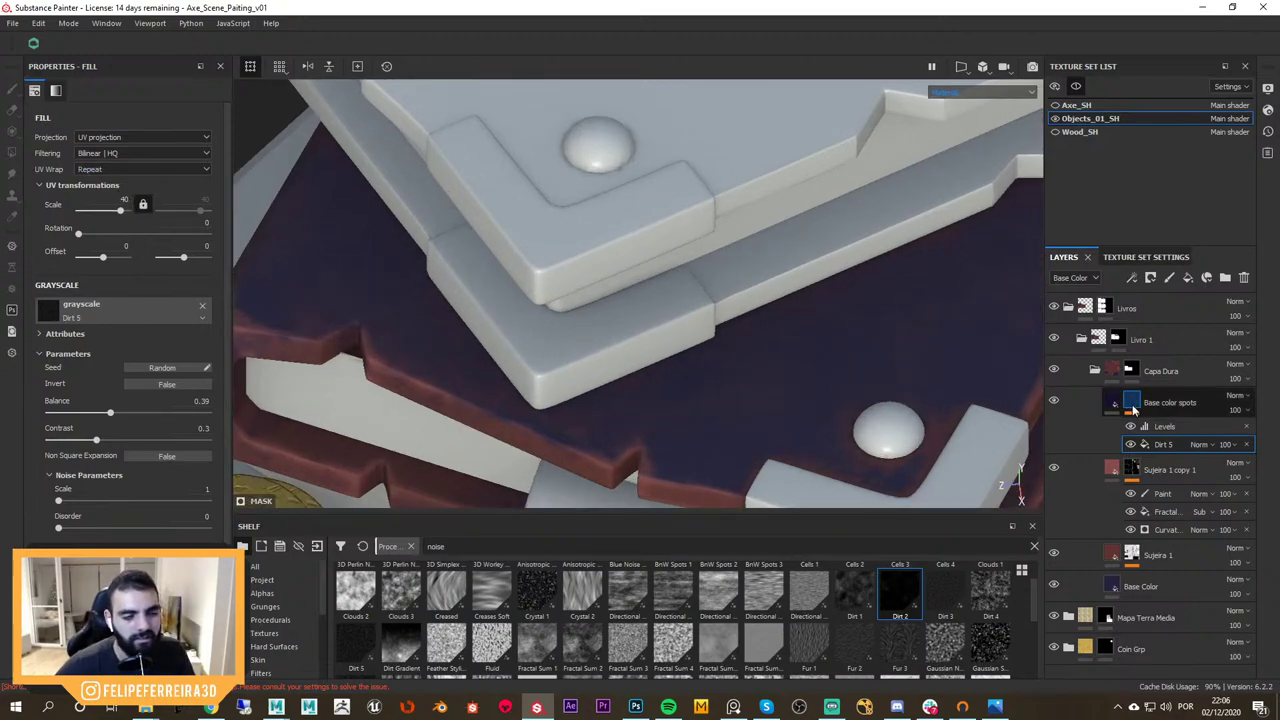
Display only the mask of Base color spots, set the Levels white input to about 0.059 and turn the Levels effect off
{"action": "left_click", "coordinate": [1131, 403], "text": "alt"}
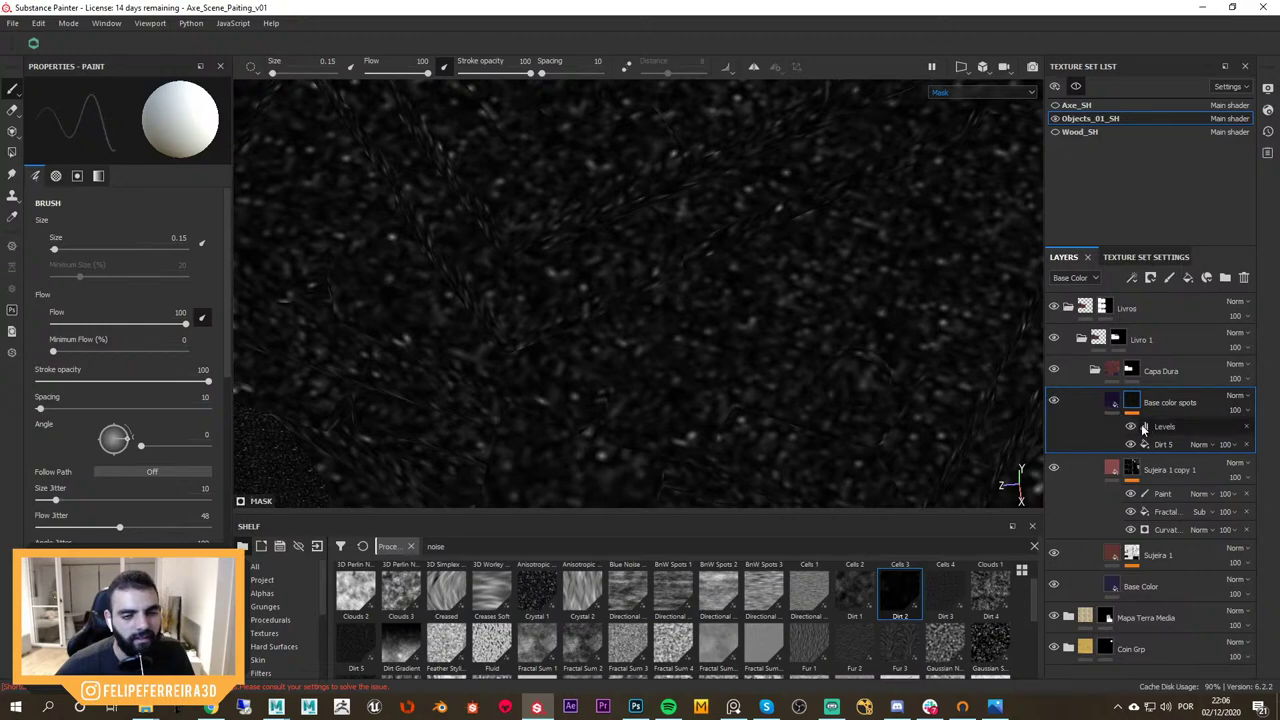
{"action": "left_click", "coordinate": [1144, 428]}
{"action": "left_click_drag", "start_coordinate": [45, 125], "coordinate": [43, 125]}
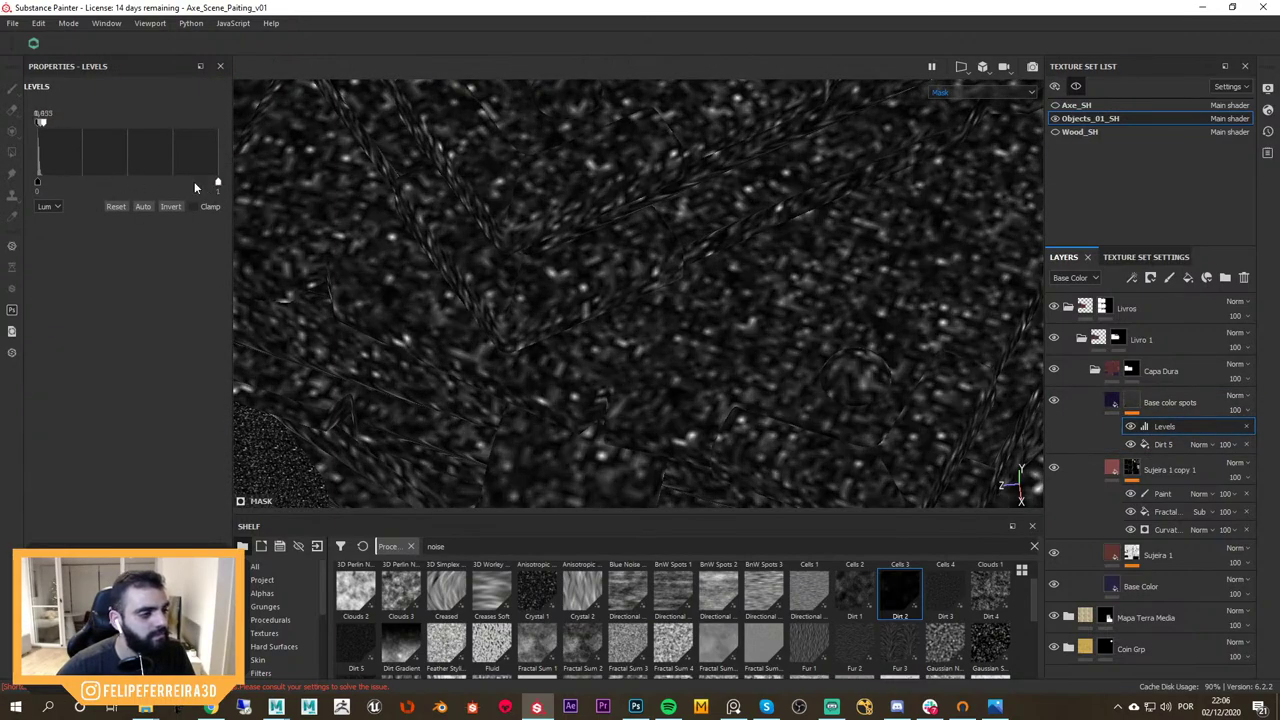
{"action": "mouse_move", "coordinate": [219, 185]}
{"action": "left_mouse_down"}
{"action": "mouse_move", "coordinate": [103, 184]}
{"action": "mouse_move", "coordinate": [221, 188]}
{"action": "left_mouse_up"}
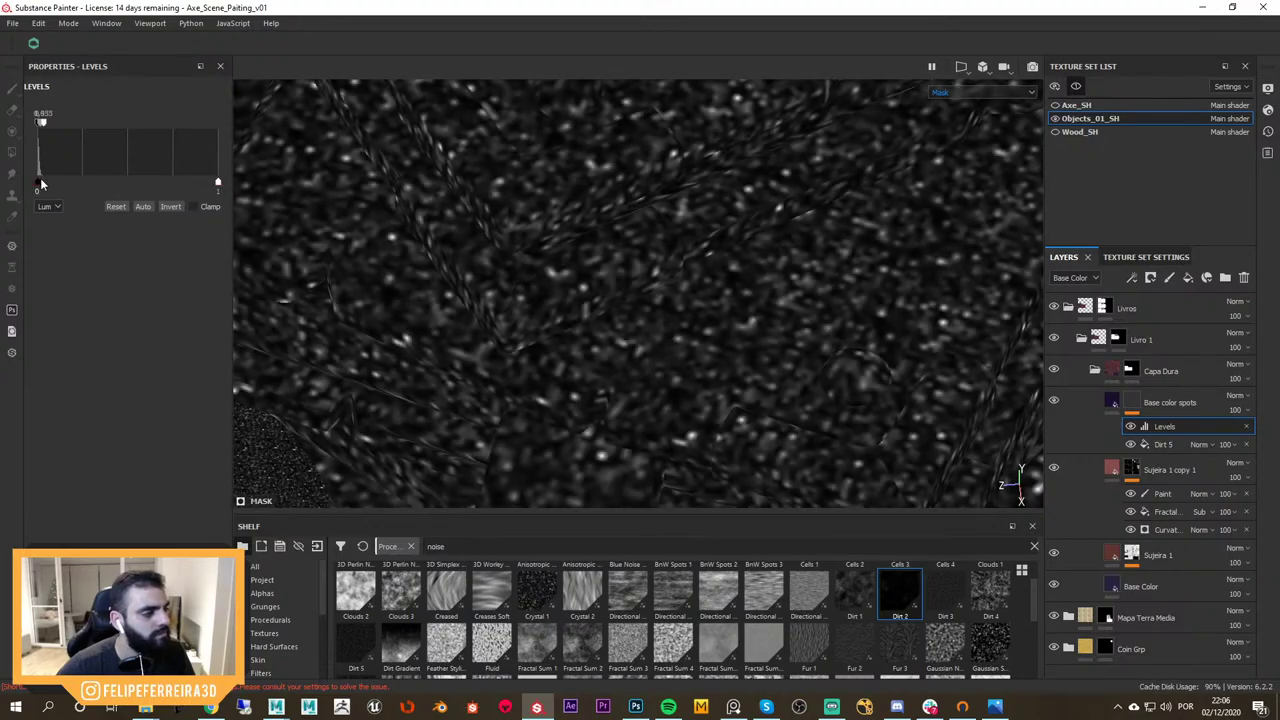
{"action": "left_click_drag", "start_coordinate": [47, 188], "coordinate": [26, 187]}
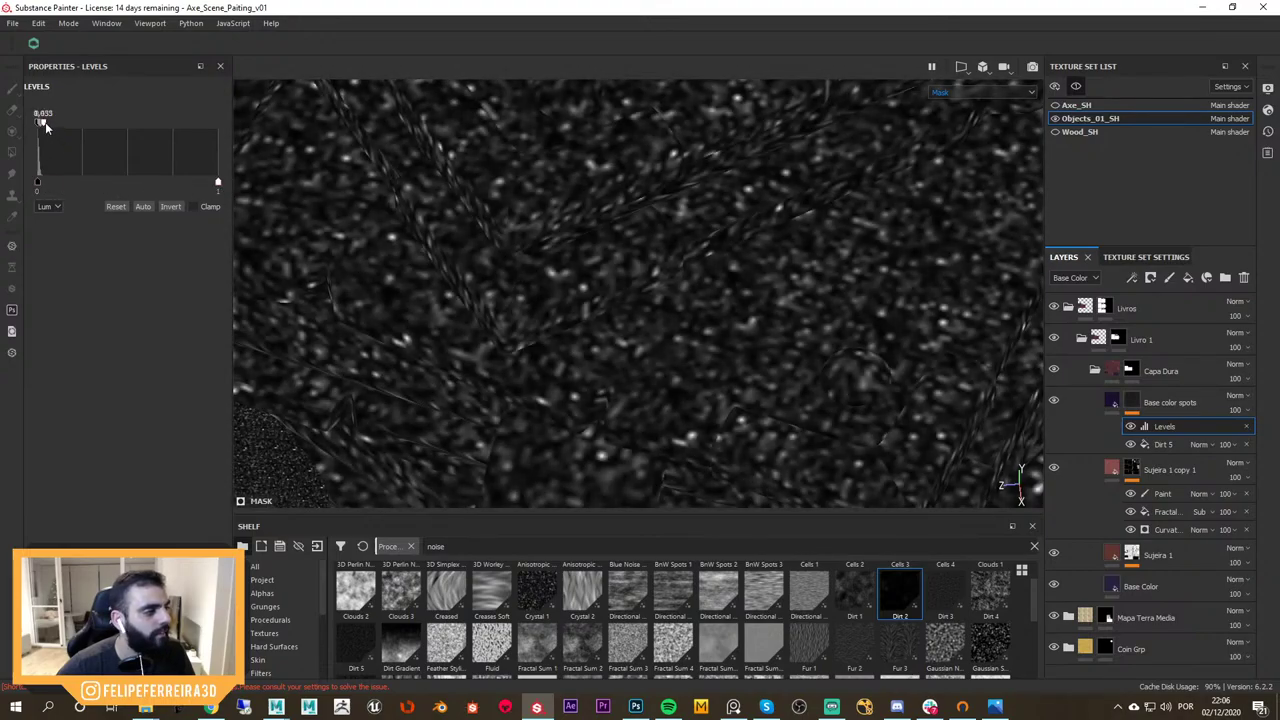
{"action": "left_click_drag", "start_coordinate": [45, 122], "coordinate": [51, 124]}
{"action": "left_click", "coordinate": [1135, 429]}
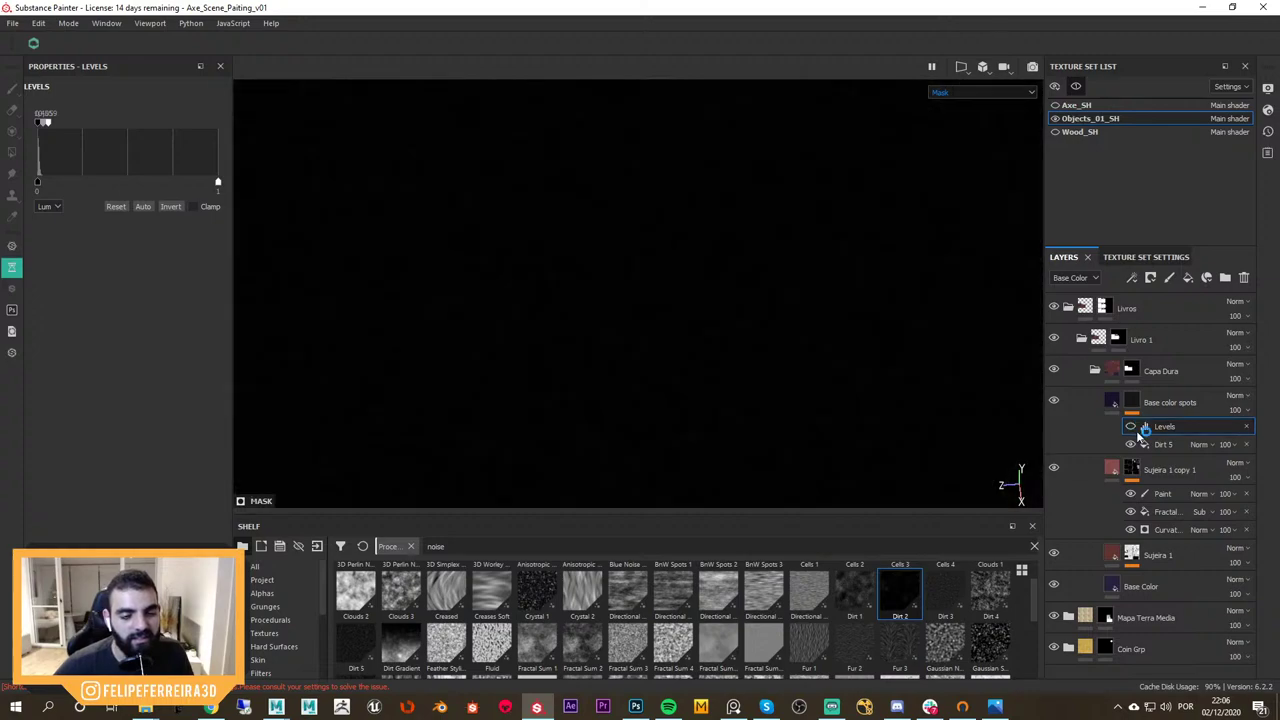
Try Dirt 2 as the grayscale of the Base color spots mask fill with a balance of 0.35, and undo the UV scale change
{"action": "left_click", "coordinate": [1162, 444]}
{"action": "left_click_drag", "start_coordinate": [902, 588], "coordinate": [188, 302]}
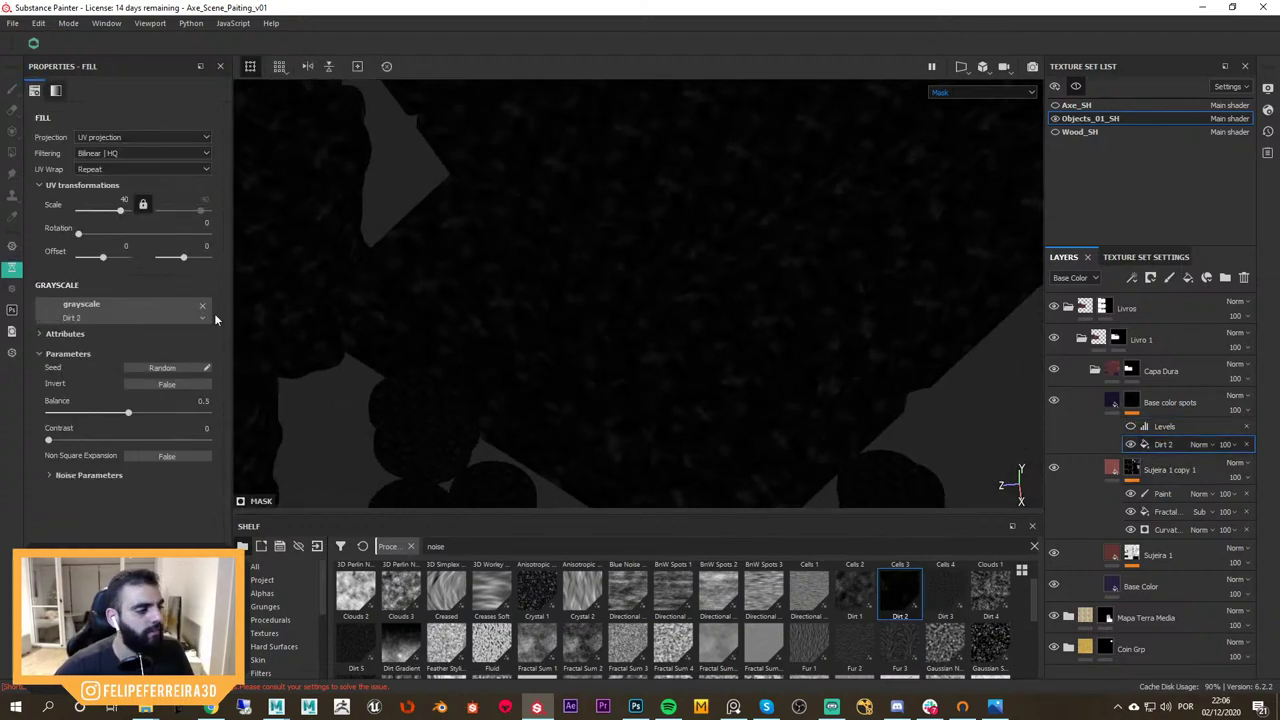
{"action": "mouse_move", "coordinate": [127, 412]}
{"action": "left_mouse_down"}
{"action": "mouse_move", "coordinate": [148, 412]}
{"action": "mouse_move", "coordinate": [104, 412]}
{"action": "left_mouse_up"}
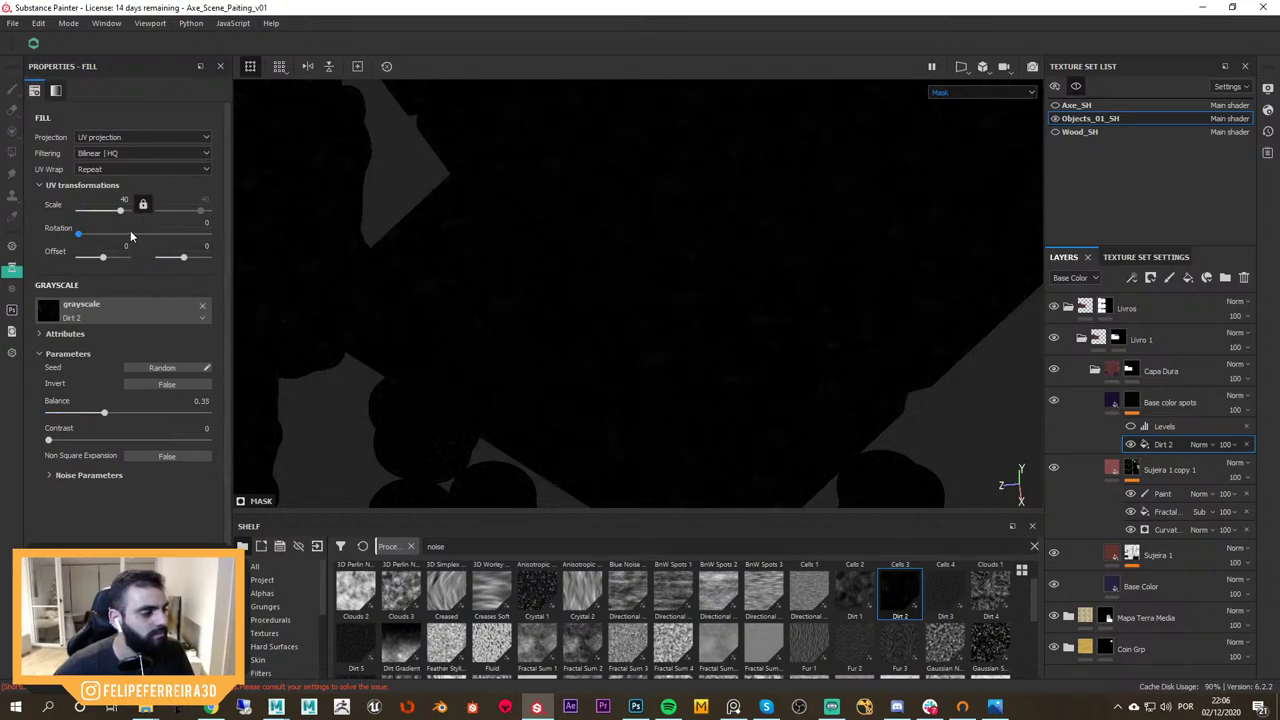
{"action": "mouse_move", "coordinate": [121, 209]}
{"action": "left_mouse_down"}
{"action": "mouse_move", "coordinate": [106, 207]}
{"action": "mouse_move", "coordinate": [124, 217]}
{"action": "left_mouse_up"}
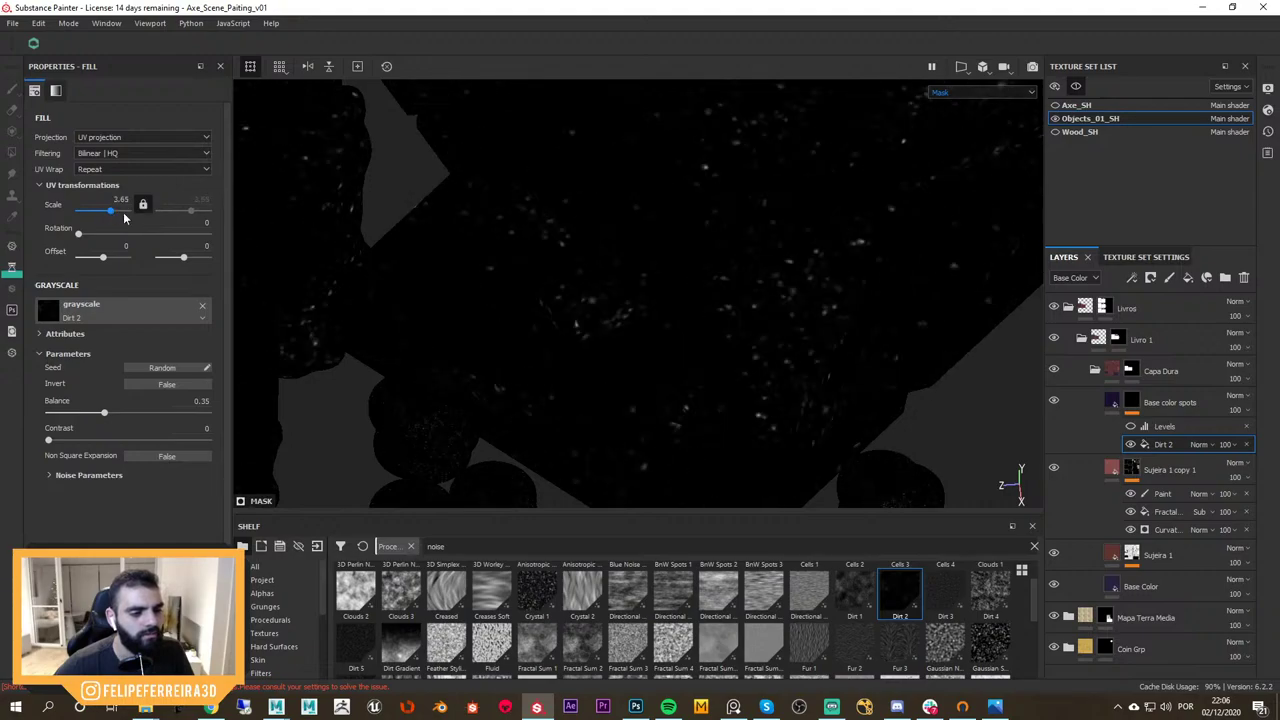
{"action": "key", "text": "ctrl+z"}
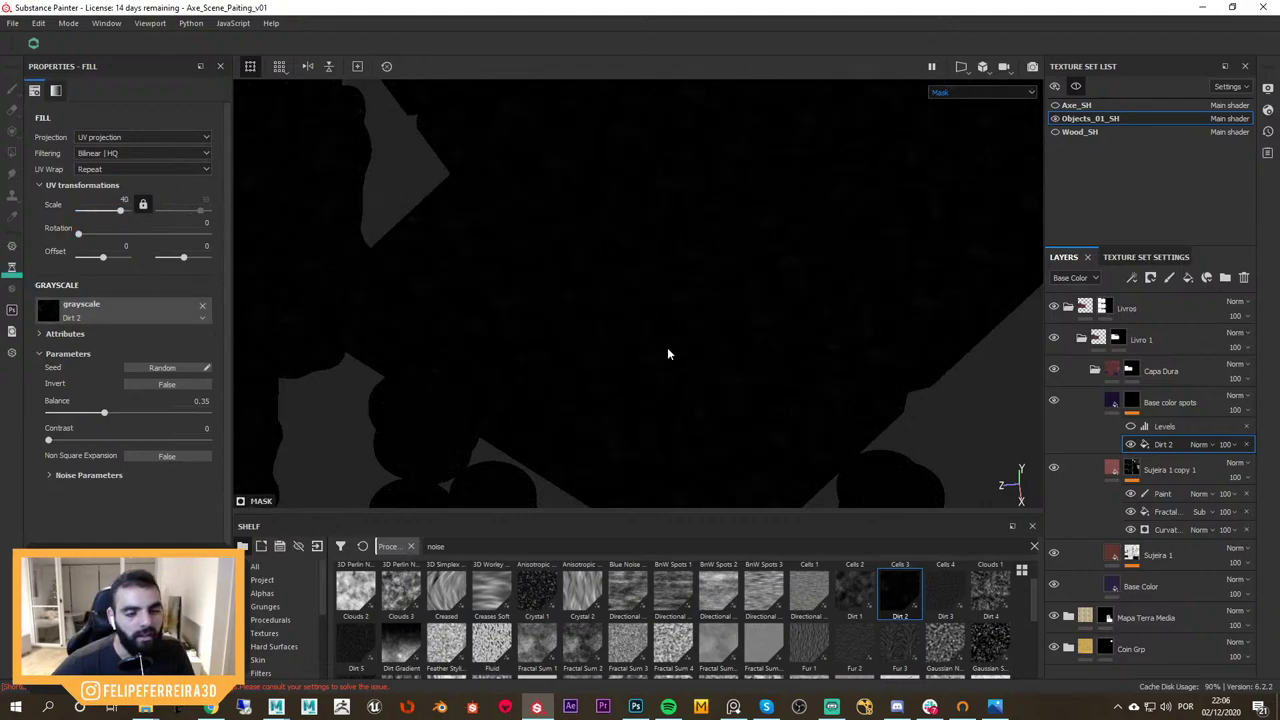
{"action": "right_click_drag", "start_coordinate": [667, 348], "coordinate": [740, 414], "text": "alt"}
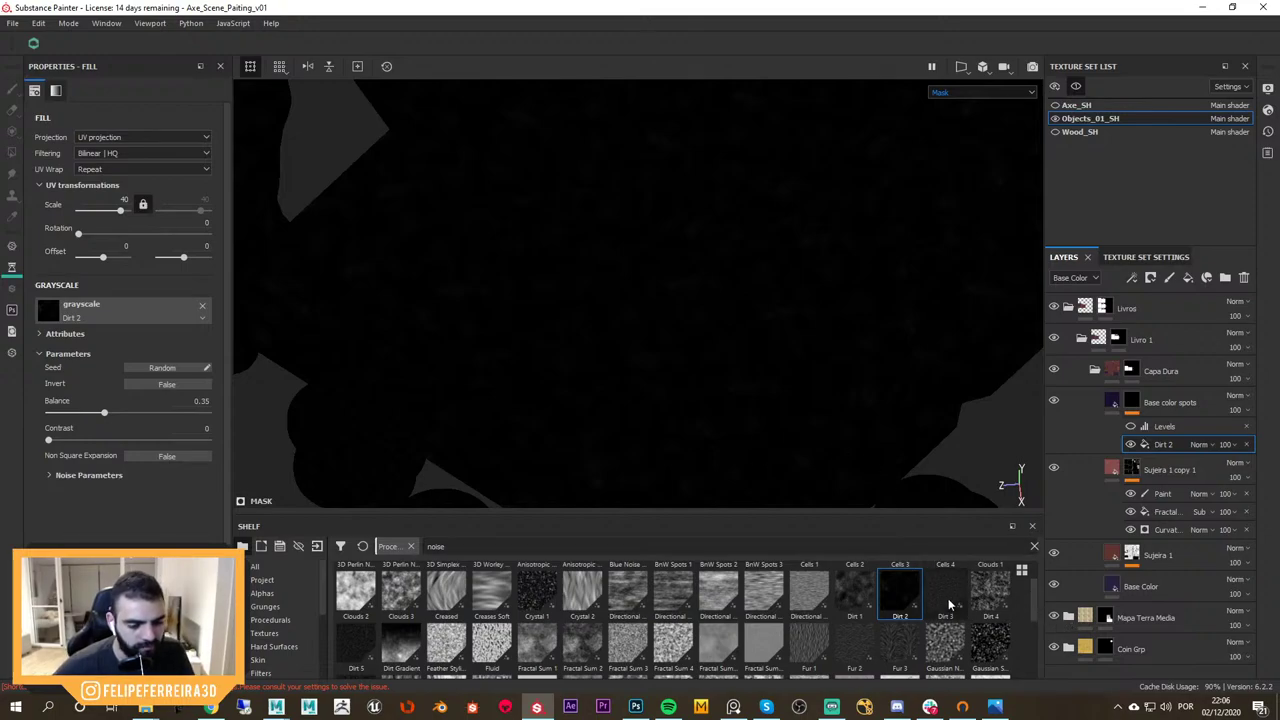
{"action": "mouse_move", "coordinate": [947, 604]}
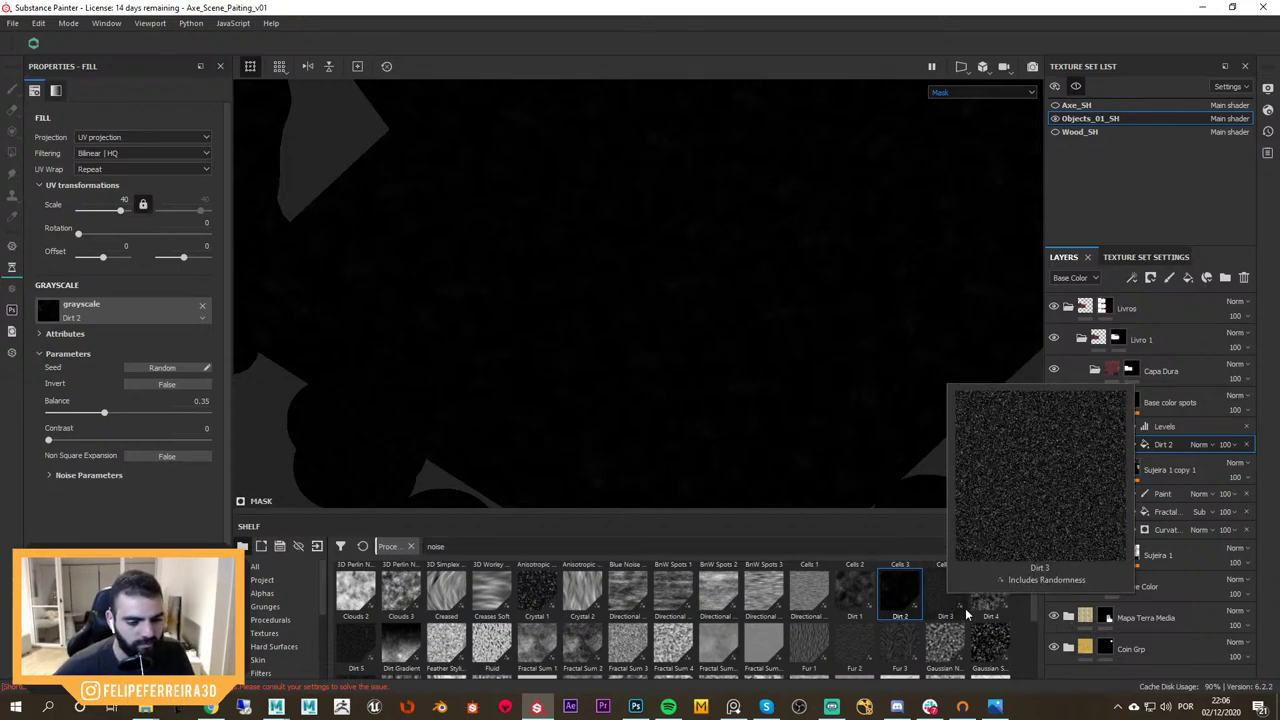
Save the project and replace the grayscale of the Base color spots mask fill with Gaussian Spots 1 at UV scale 20, with Levels off
{"action": "key", "text": "ctrl+s"}
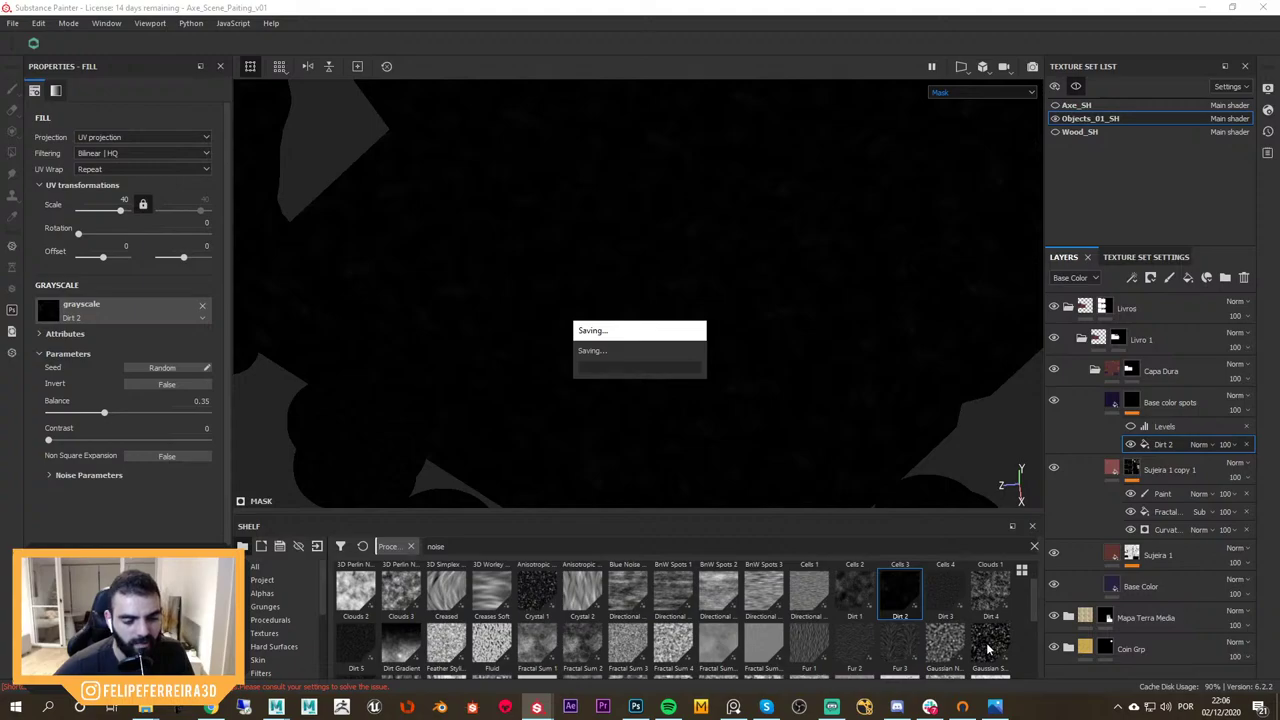
{"action": "left_click_drag", "start_coordinate": [993, 648], "coordinate": [145, 320]}
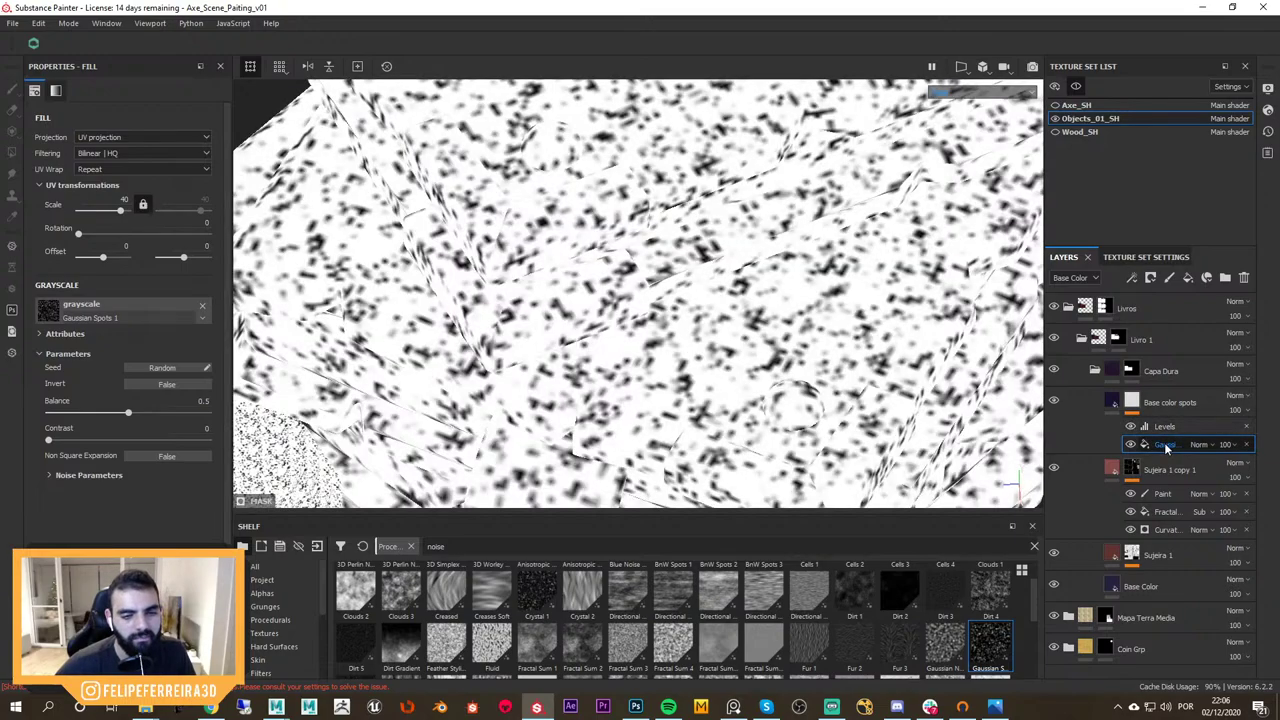
{"action": "left_click", "coordinate": [1130, 427]}
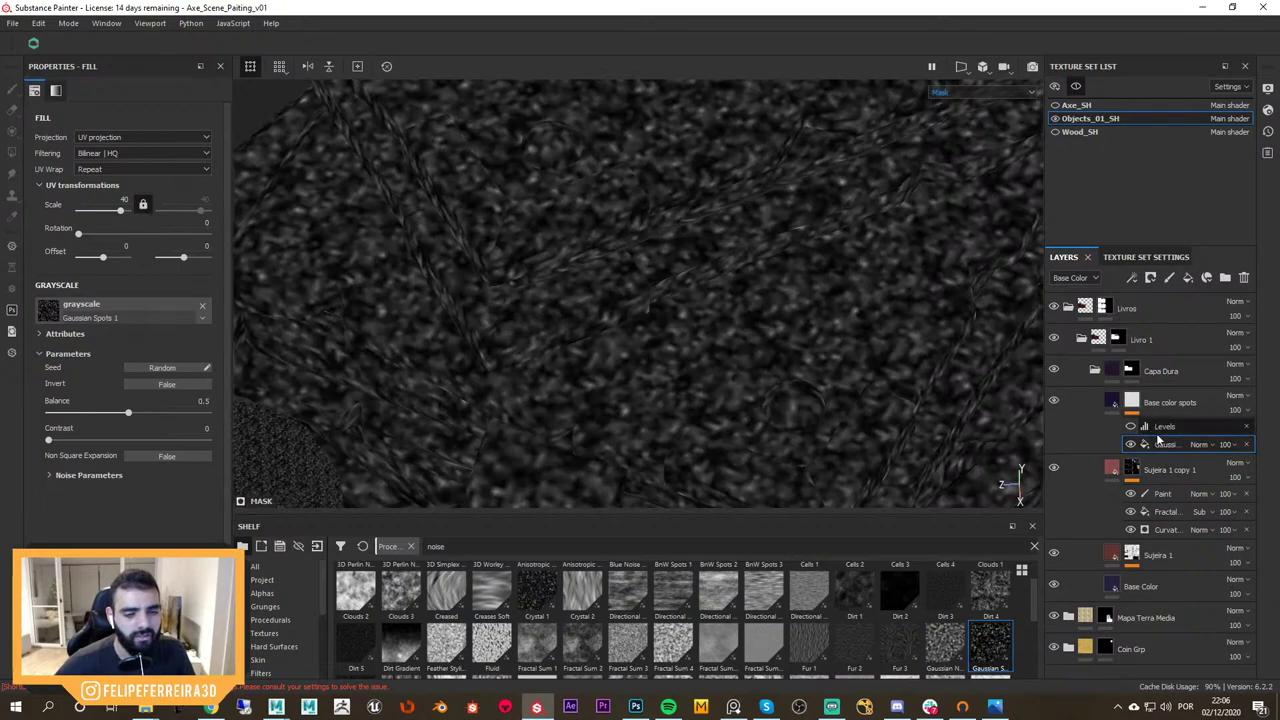
{"action": "left_click", "coordinate": [111, 204]}
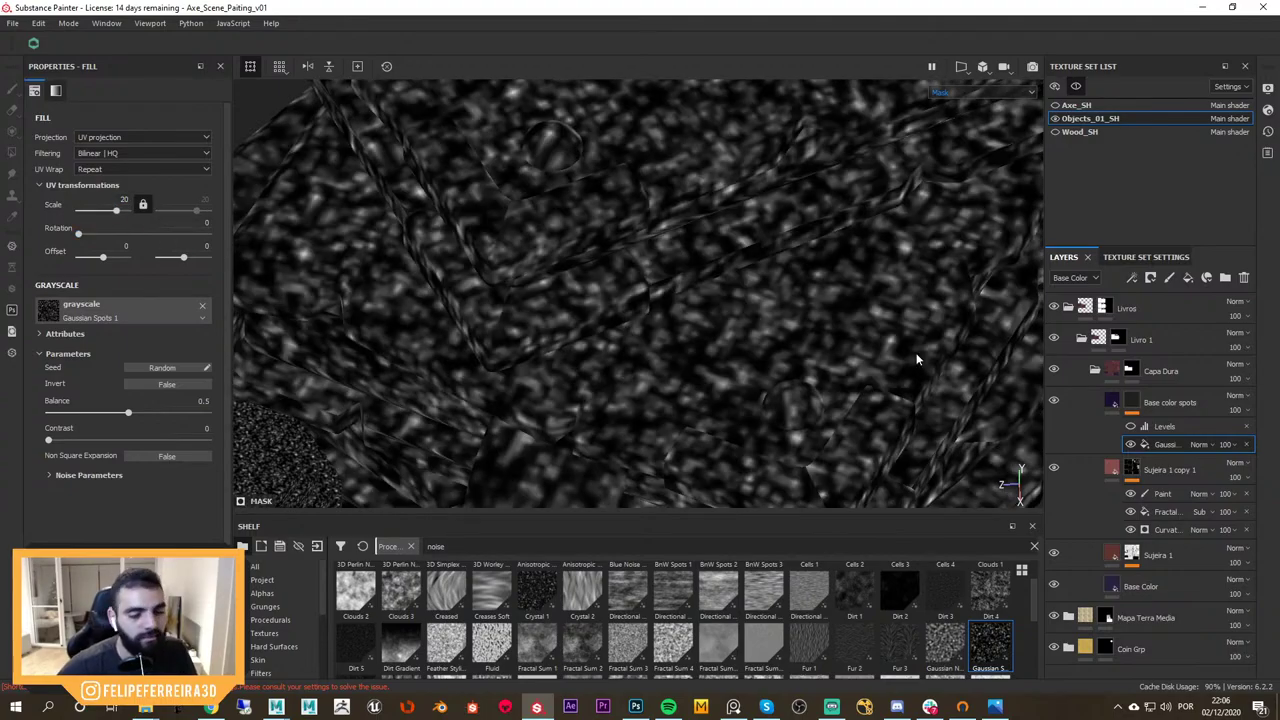
Turn the Levels effect back on and set its midtone input to about 3.159 and its white input to about 0.642
{"action": "left_click", "coordinate": [1155, 428]}
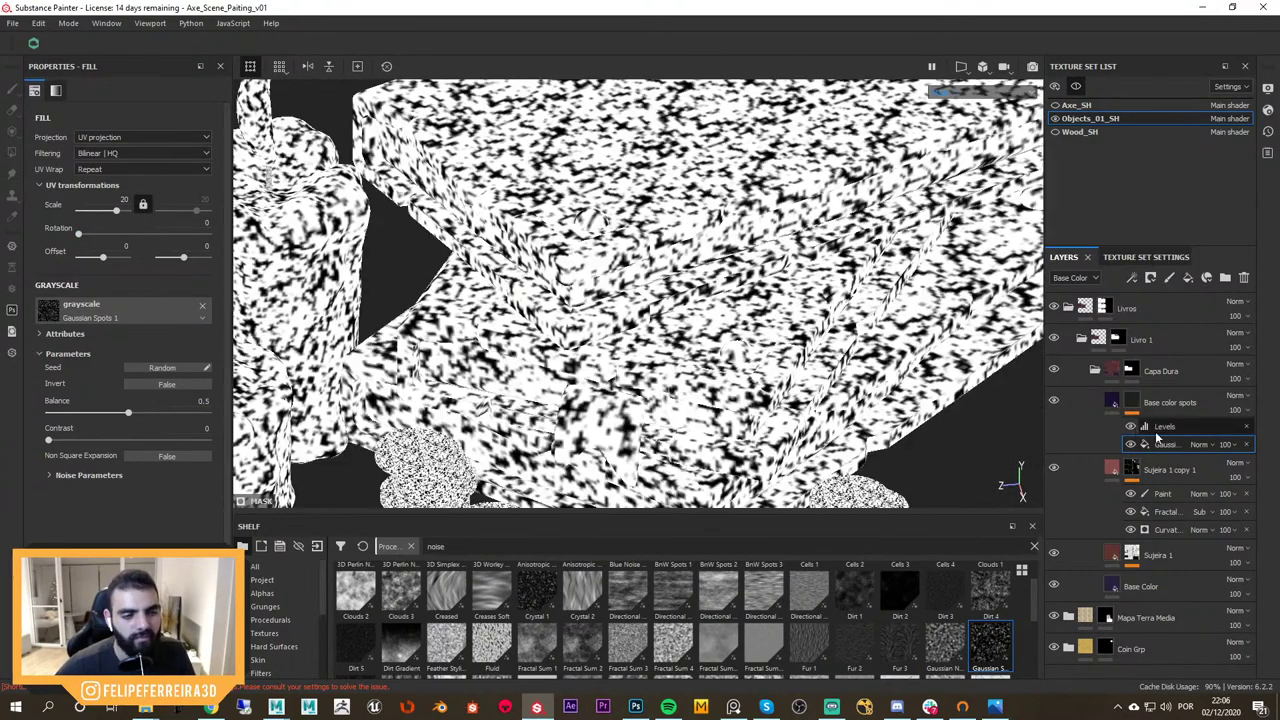
{"action": "left_click", "coordinate": [1155, 429]}
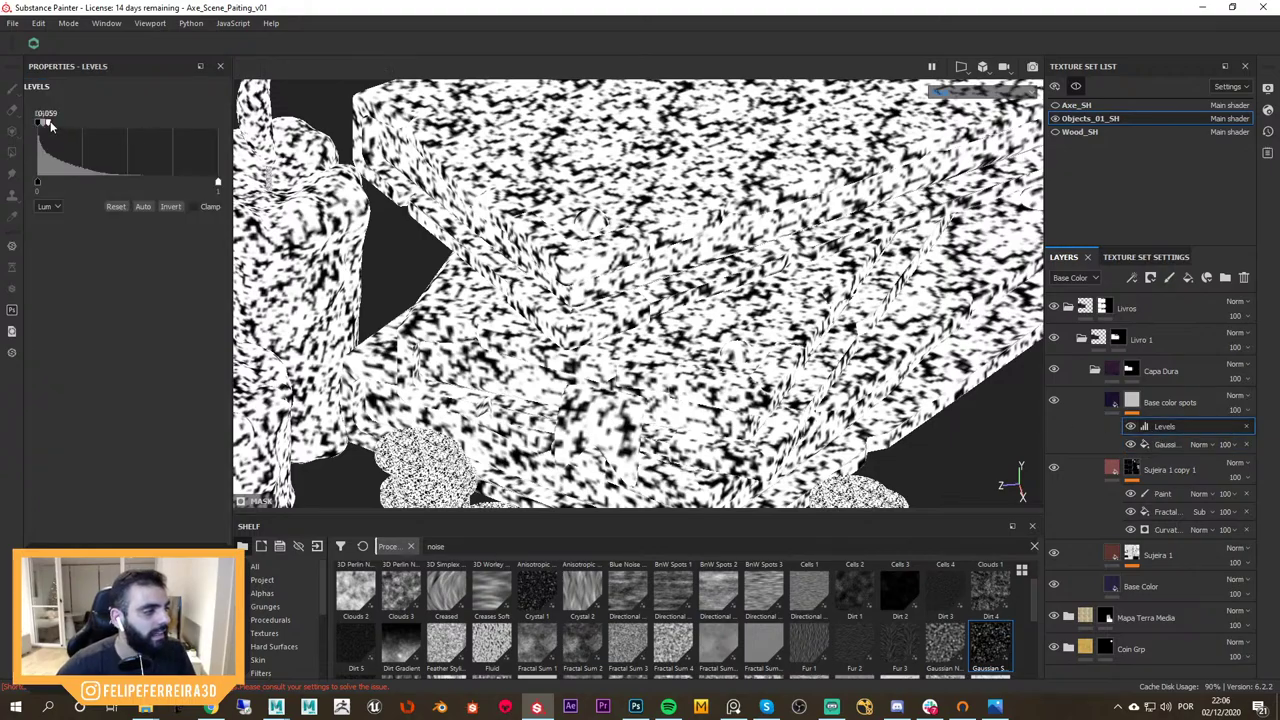
{"action": "left_click_drag", "start_coordinate": [50, 124], "coordinate": [222, 142]}
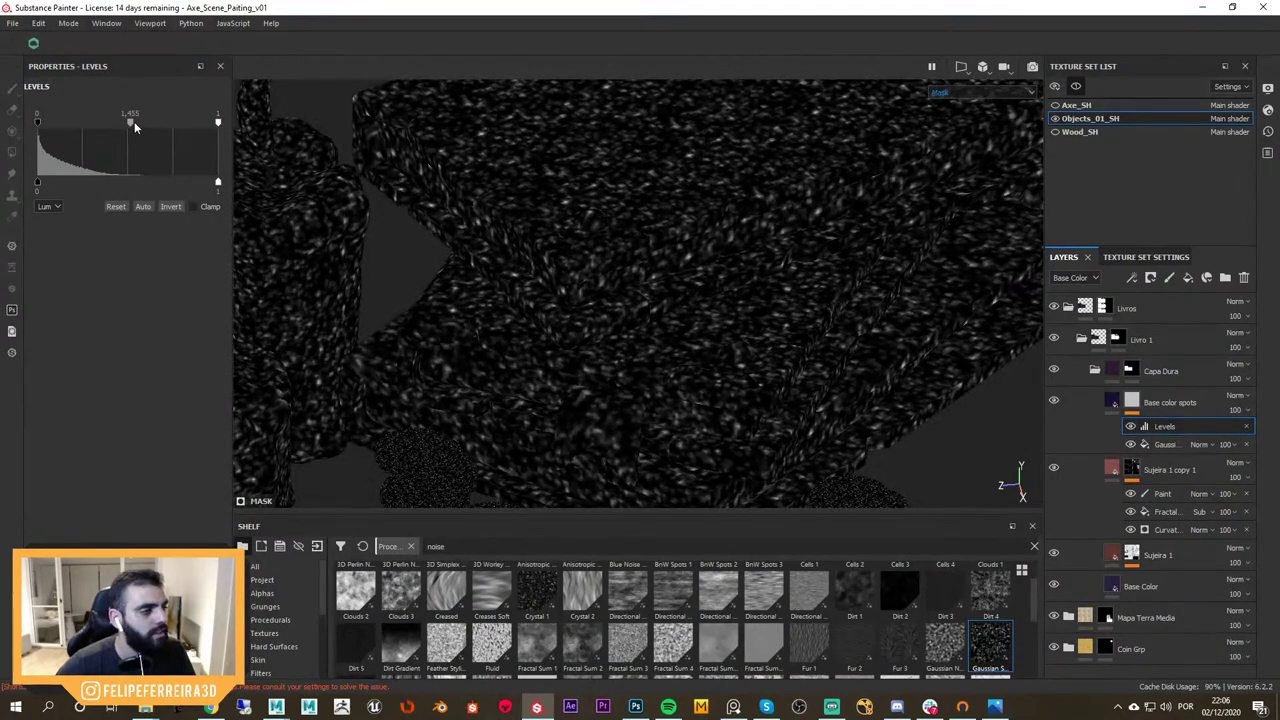
{"action": "mouse_move", "coordinate": [134, 121]}
{"action": "left_mouse_down"}
{"action": "mouse_move", "coordinate": [96, 122]}
{"action": "mouse_move", "coordinate": [140, 124]}
{"action": "left_mouse_up"}
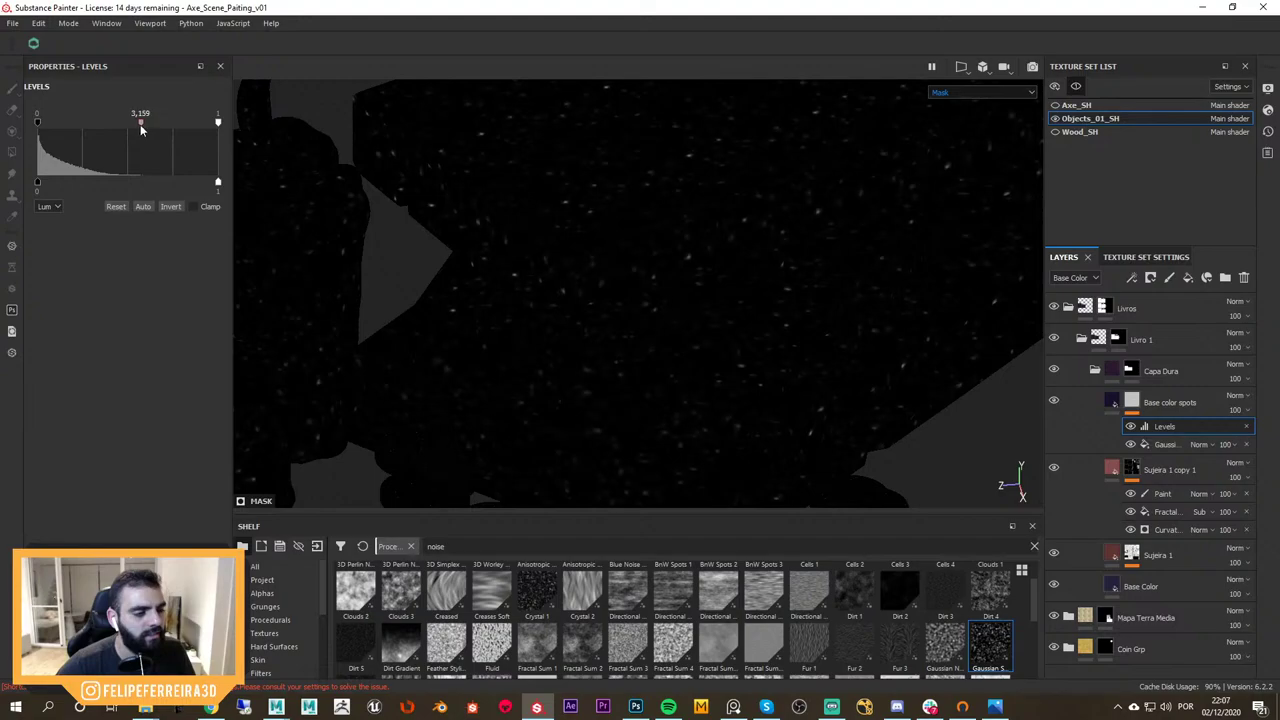
{"action": "left_click_drag", "start_coordinate": [220, 126], "coordinate": [153, 122]}
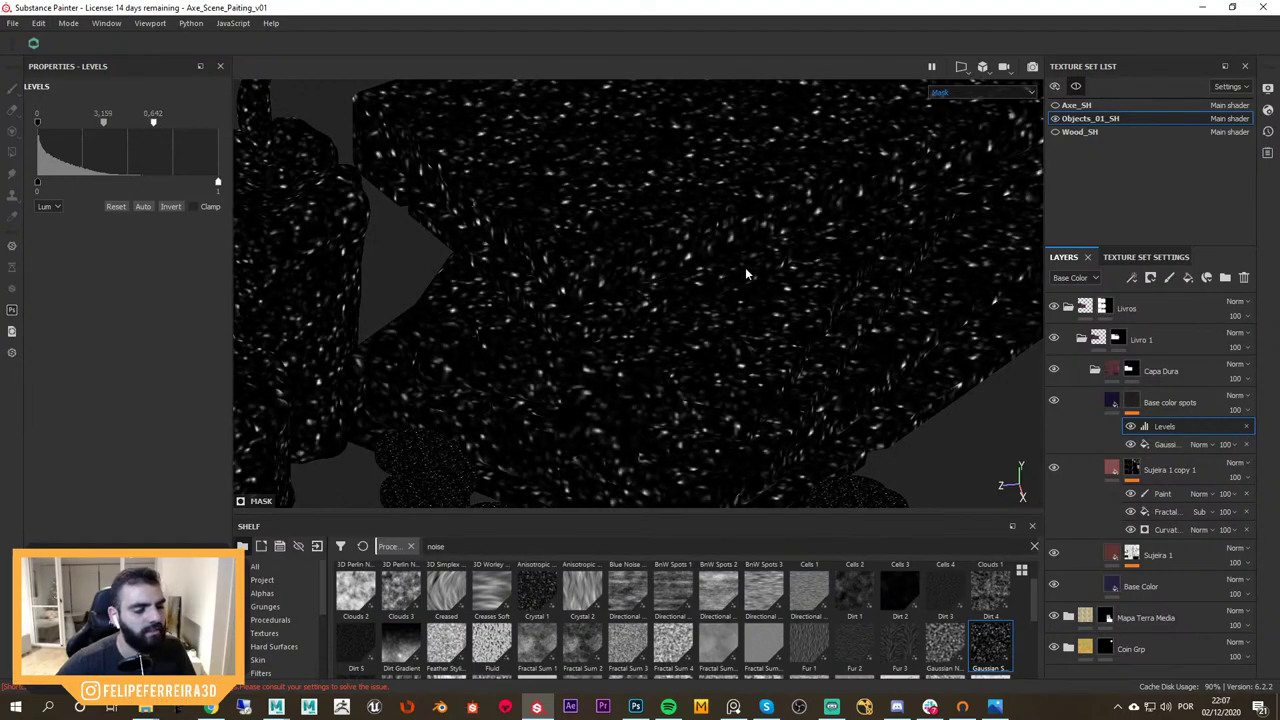
{"action": "scroll", "coordinate": [750, 272], "scroll_direction": "up", "scroll_amount": 3}
Set the Gaussian Spots 1 fill's UV scale to 30 and compare the cover with and without Base color spots in material view
{"action": "left_click", "coordinate": [1179, 449]}
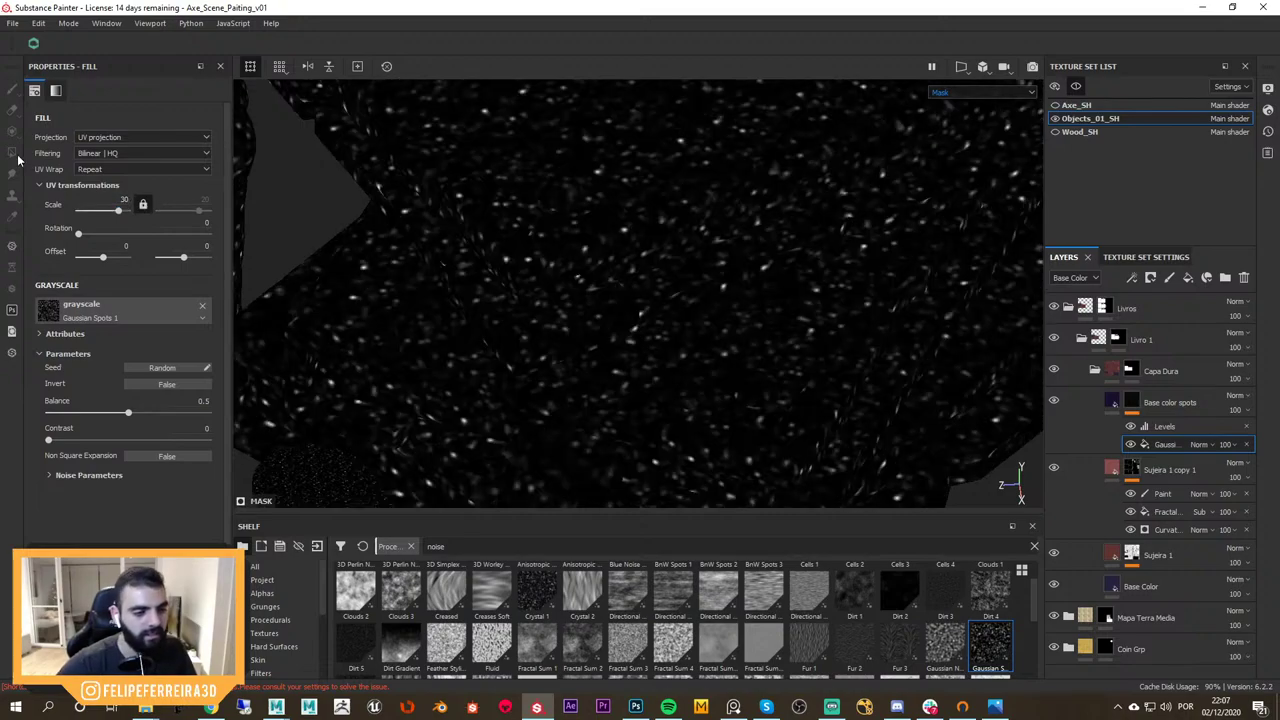
{"action": "key", "text": "m"}
{"action": "right_click_drag", "start_coordinate": [786, 341], "coordinate": [794, 332], "text": "alt"}
{"action": "middle_click_drag", "start_coordinate": [794, 332], "coordinate": [770, 302], "text": "alt"}
{"action": "right_click_drag", "start_coordinate": [780, 310], "coordinate": [854, 346], "text": "alt"}
{"action": "left_click", "coordinate": [1054, 401]}
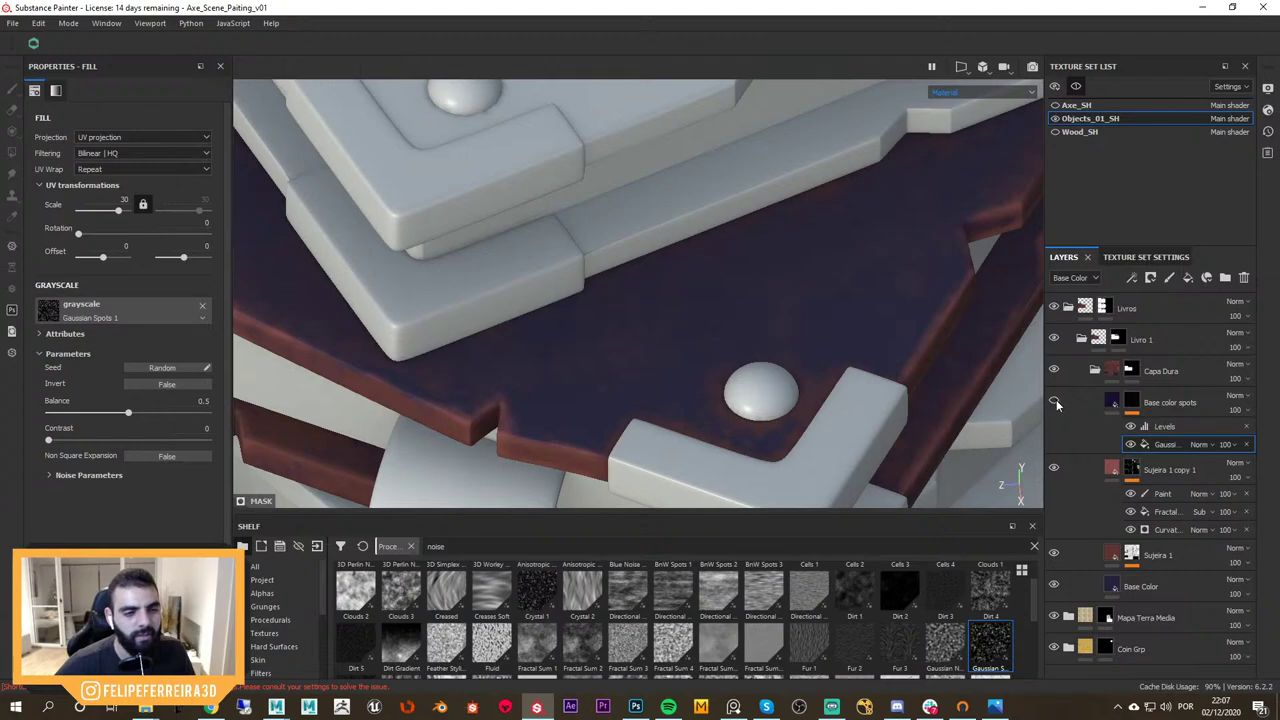
{"action": "left_click", "coordinate": [1054, 401]}
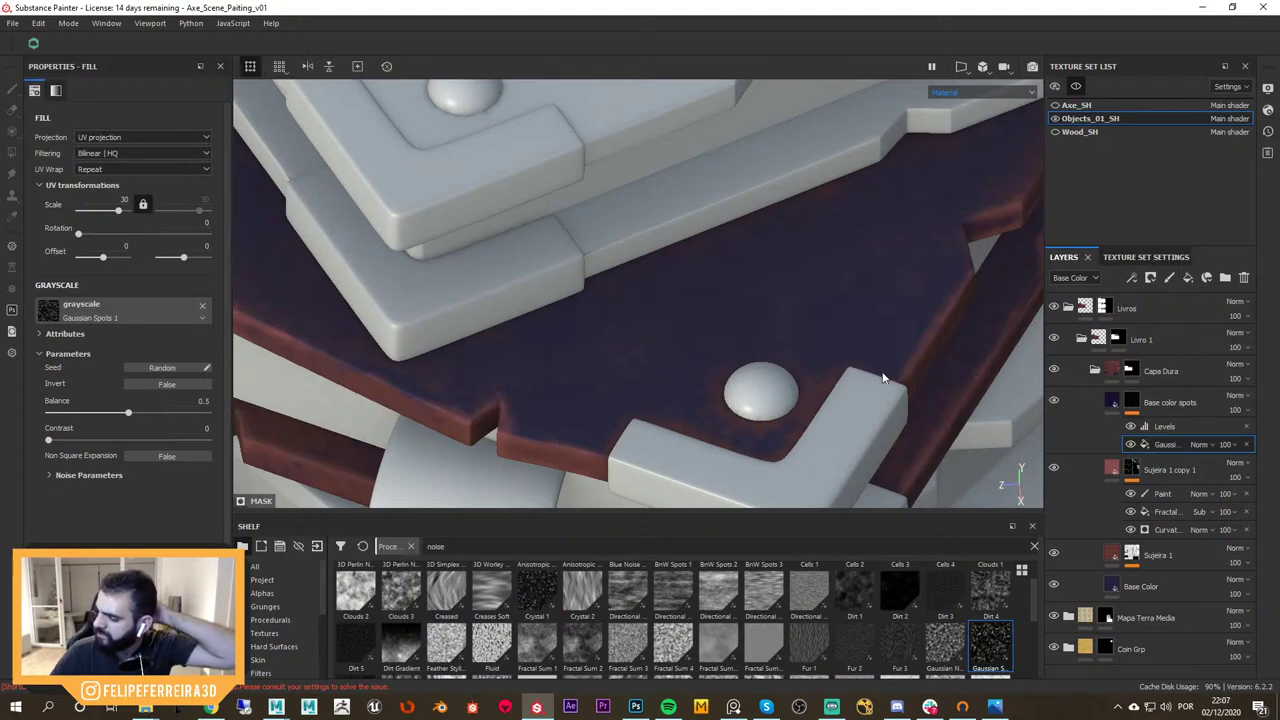
{"action": "scroll", "coordinate": [828, 352], "scroll_direction": "up", "scroll_amount": 1}
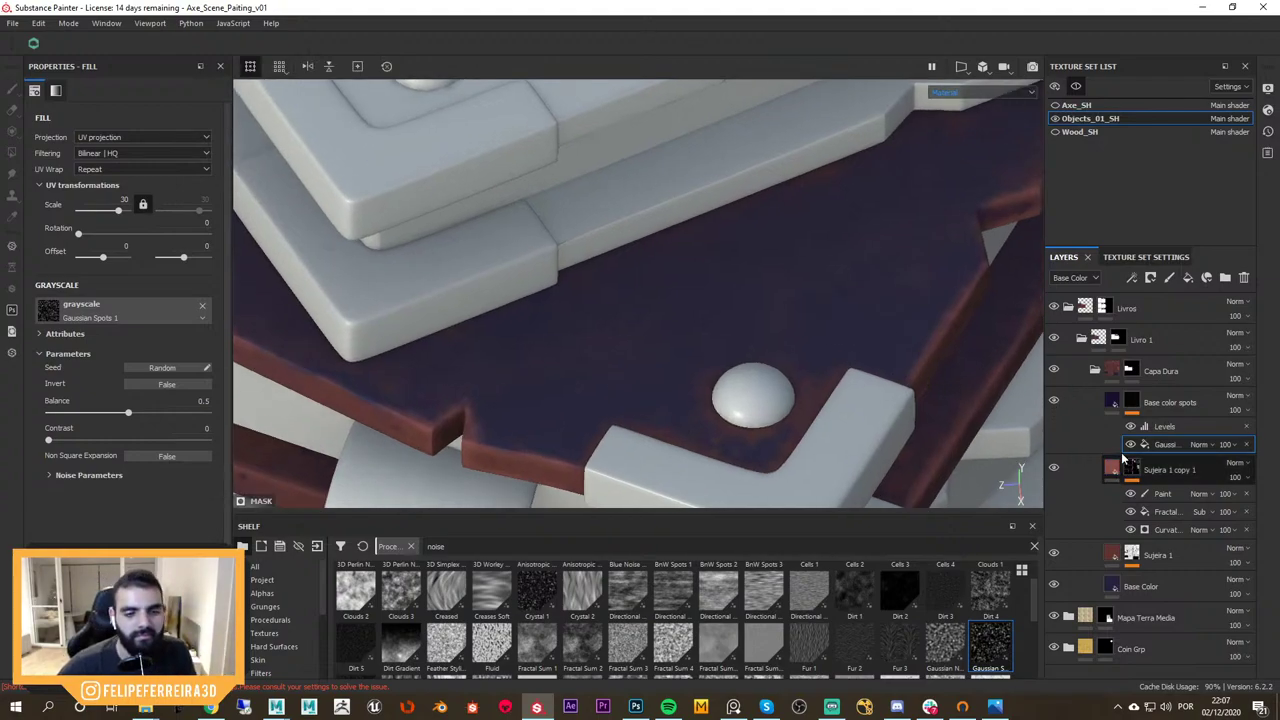
{"action": "left_click", "coordinate": [1054, 401]}
{"action": "left_click", "coordinate": [1054, 401]}
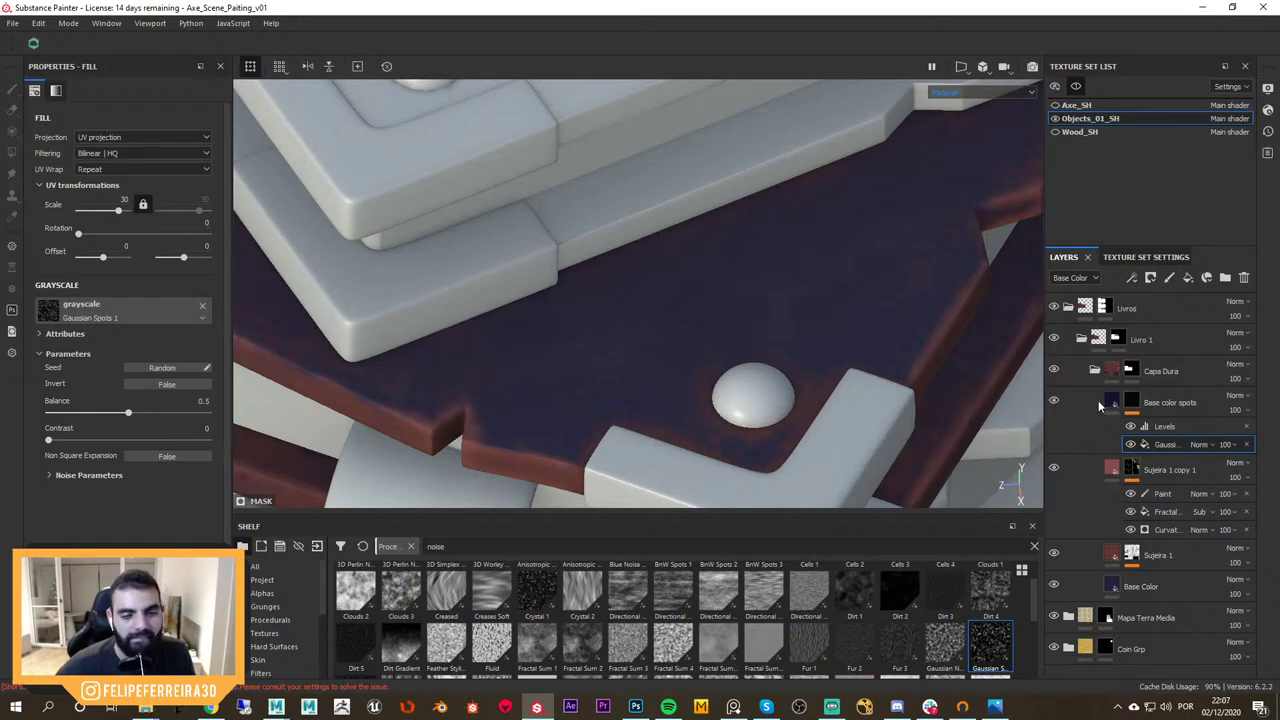
Make the base color of Base color spots darker and more saturated, with about 0.940 saturation and 0.024 value
{"action": "left_click", "coordinate": [1110, 402]}
{"action": "left_click", "coordinate": [190, 397]}
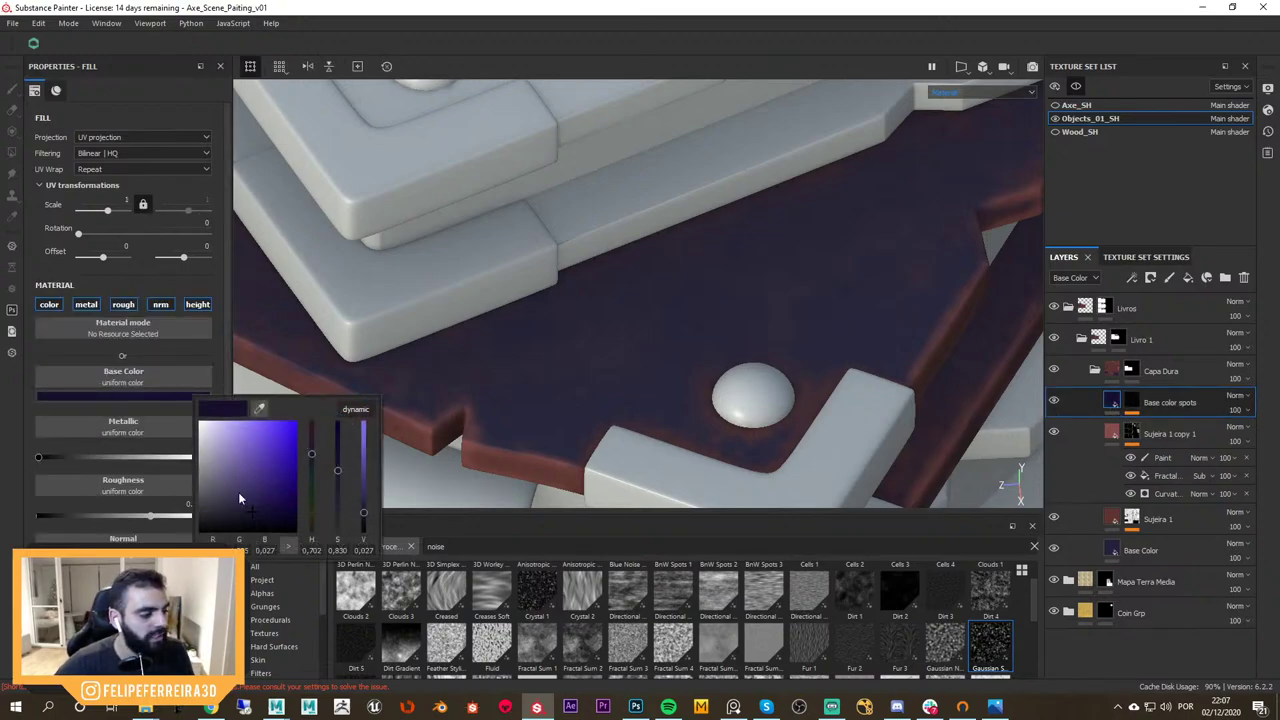
{"action": "left_click_drag", "start_coordinate": [251, 513], "coordinate": [264, 517]}
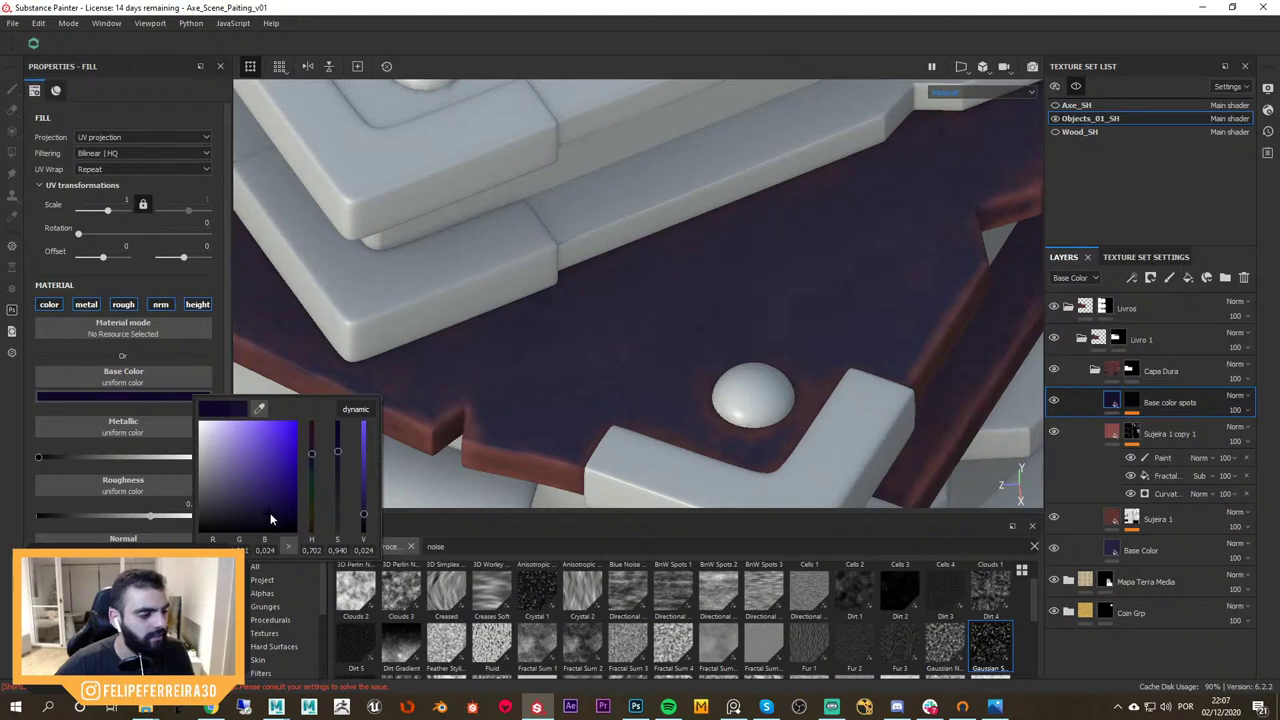
Inspect the darker spots on the book cover from several angles, switching the Base color spots layer off and on
{"action": "left_click_drag", "start_coordinate": [600, 300], "coordinate": [858, 330], "text": "alt"}
{"action": "right_click_drag", "start_coordinate": [860, 330], "coordinate": [814, 326], "text": "alt"}
{"action": "left_click_drag", "start_coordinate": [814, 326], "coordinate": [878, 292], "text": "alt"}
{"action": "left_click", "coordinate": [1055, 401]}
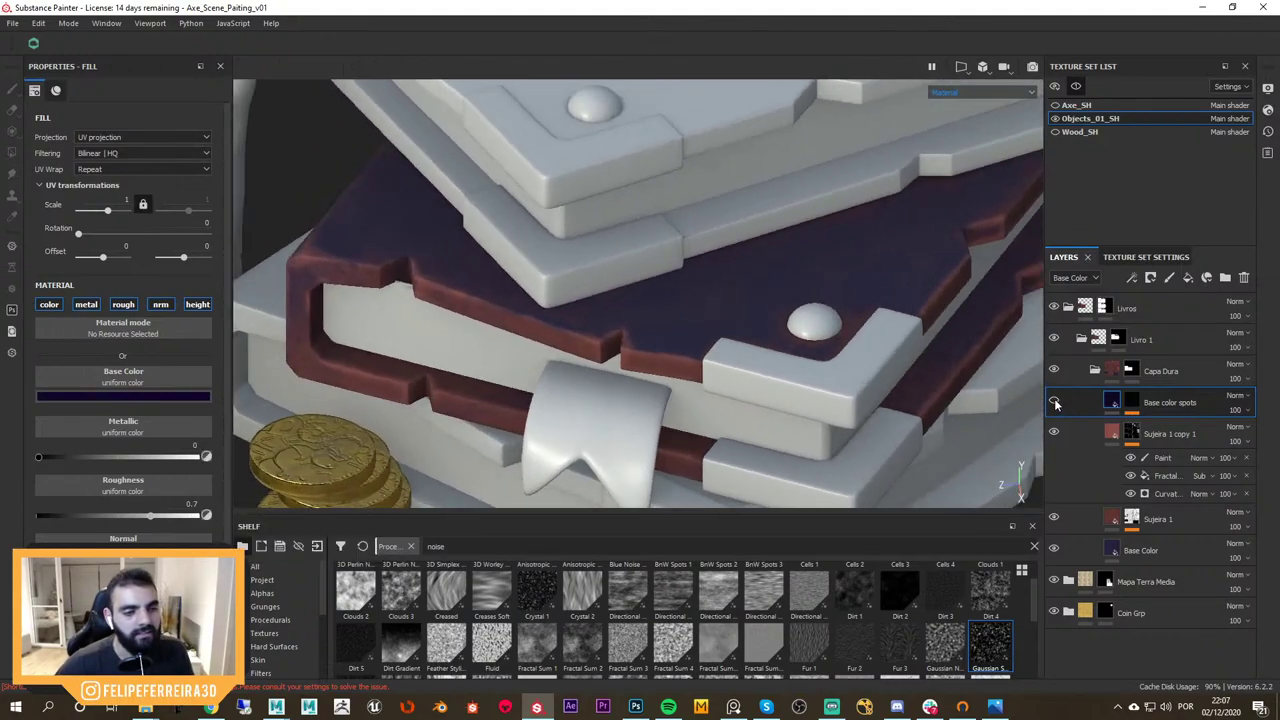
{"action": "left_click", "coordinate": [1055, 401]}
{"action": "left_click", "coordinate": [1056, 400]}
{"action": "left_click", "coordinate": [1056, 401]}
{"action": "left_click_drag", "start_coordinate": [938, 348], "coordinate": [1072, 422], "text": "alt"}
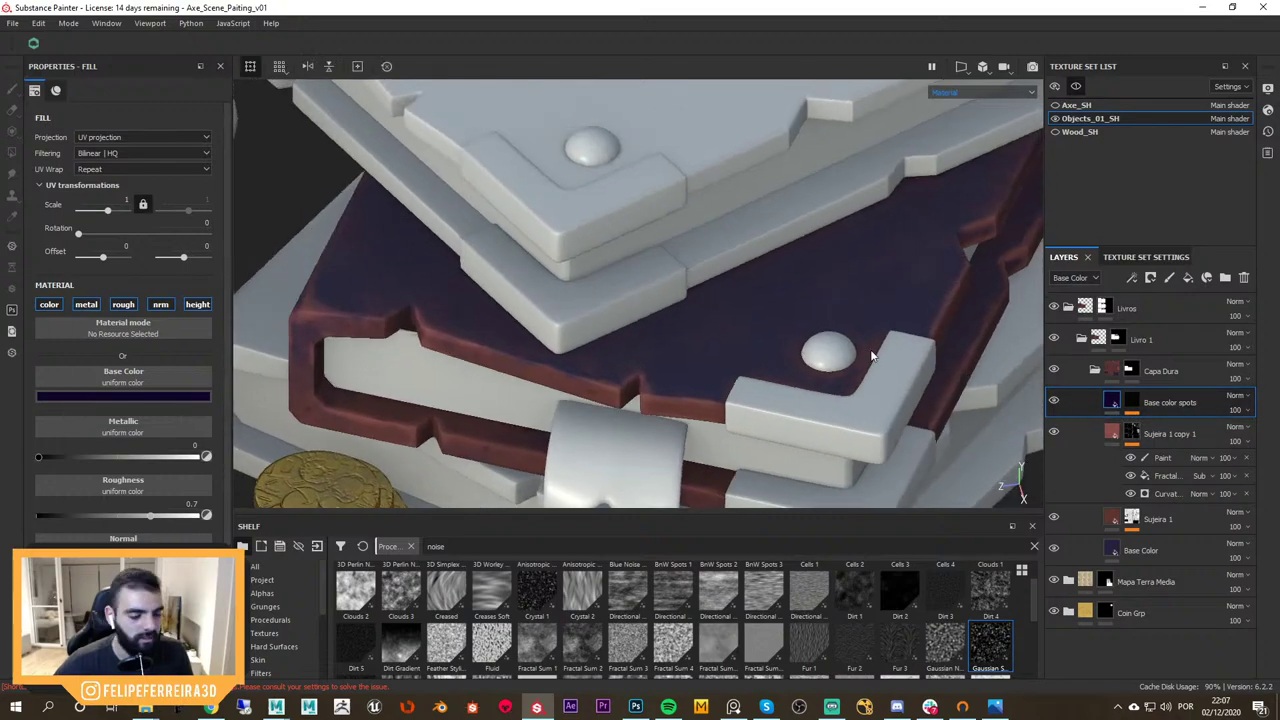
Set the Gaussian Spots 1 mask fill's balance to 0.66 and its UV scale to 40, checking the mask and the material view
{"action": "left_click", "coordinate": [1131, 402], "text": "alt"}
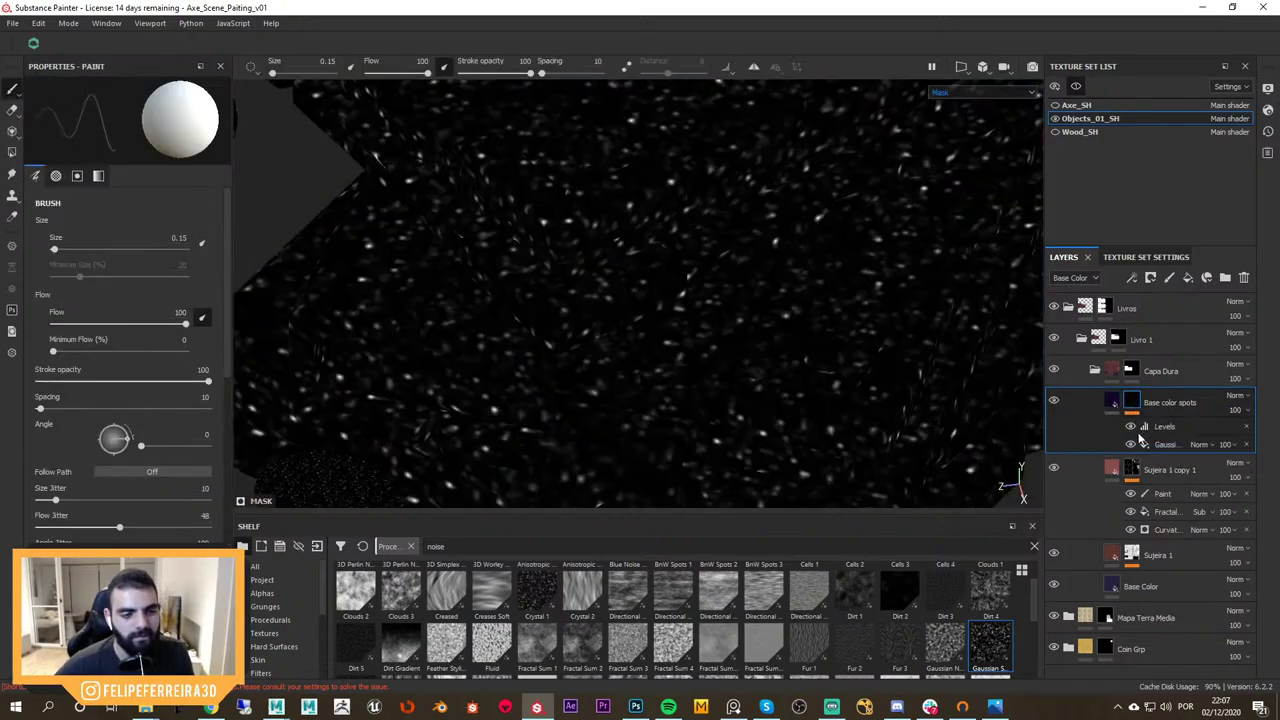
{"action": "left_click", "coordinate": [1153, 442]}
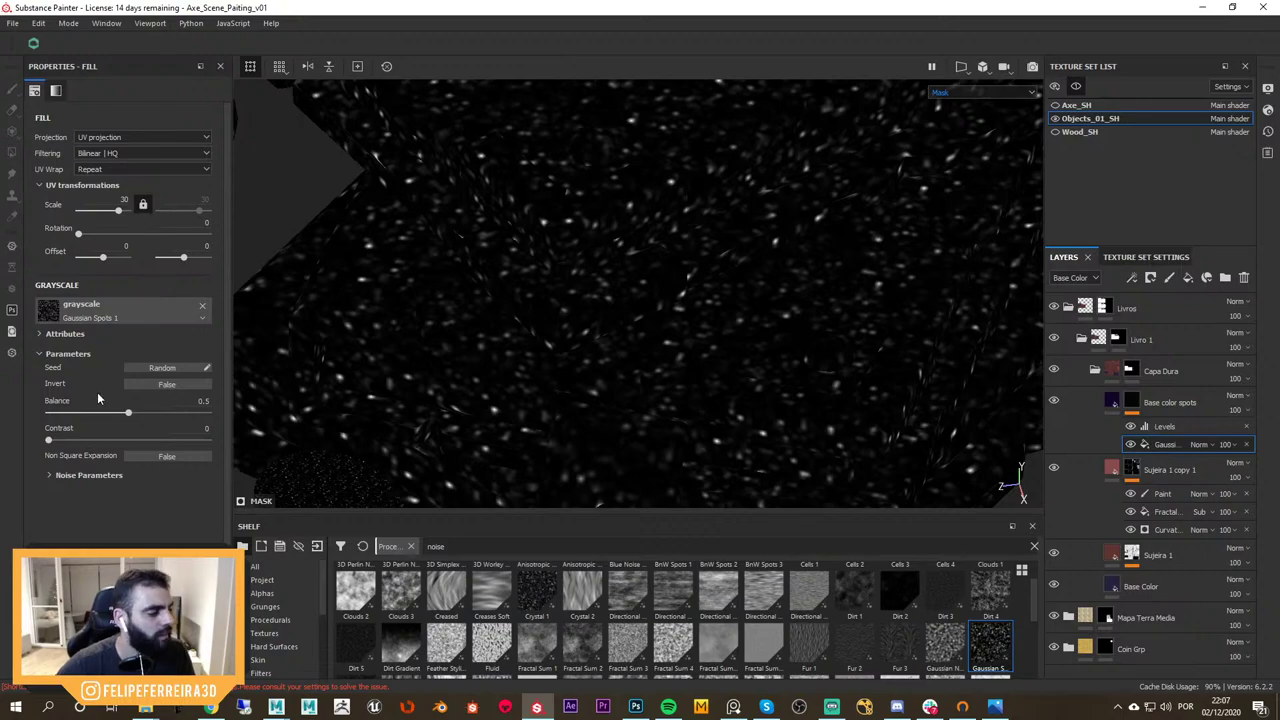
{"action": "mouse_move", "coordinate": [125, 420]}
{"action": "left_mouse_down"}
{"action": "mouse_move", "coordinate": [168, 420]}
{"action": "mouse_move", "coordinate": [142, 416]}
{"action": "left_mouse_up"}
{"action": "key", "text": "m"}
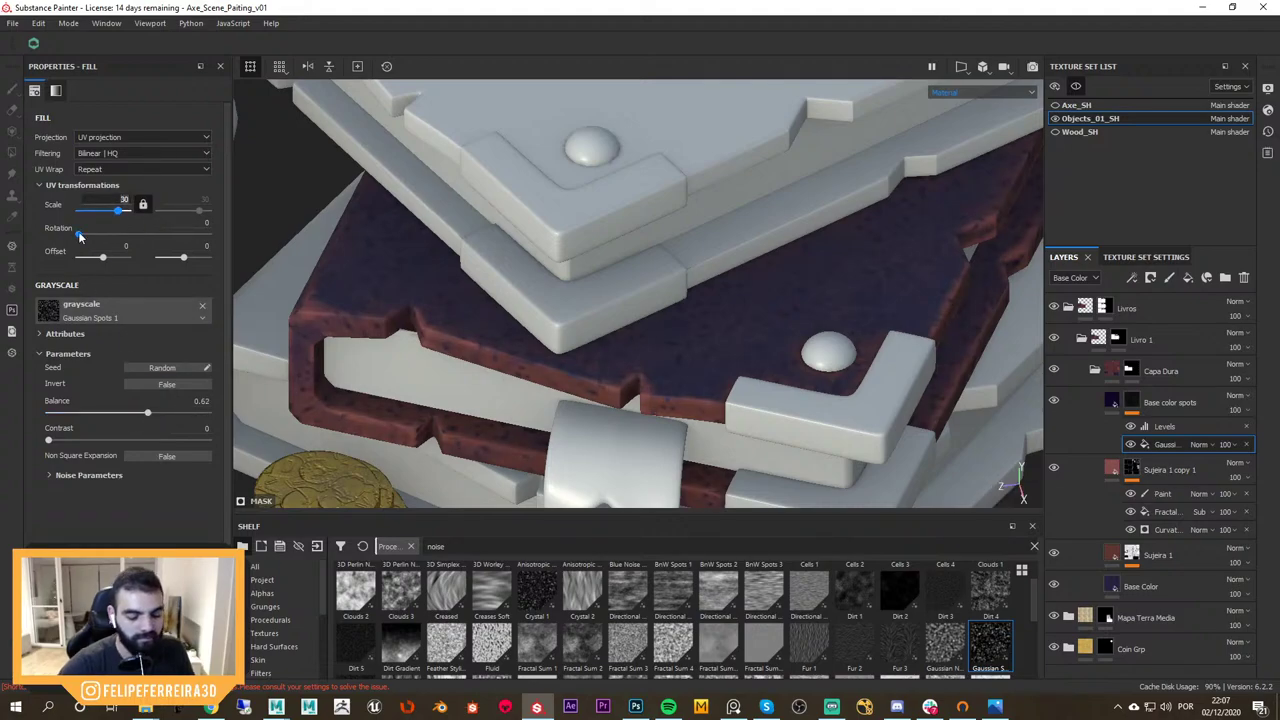
{"action": "type", "text": "40"}
{"action": "key", "text": "Return"}
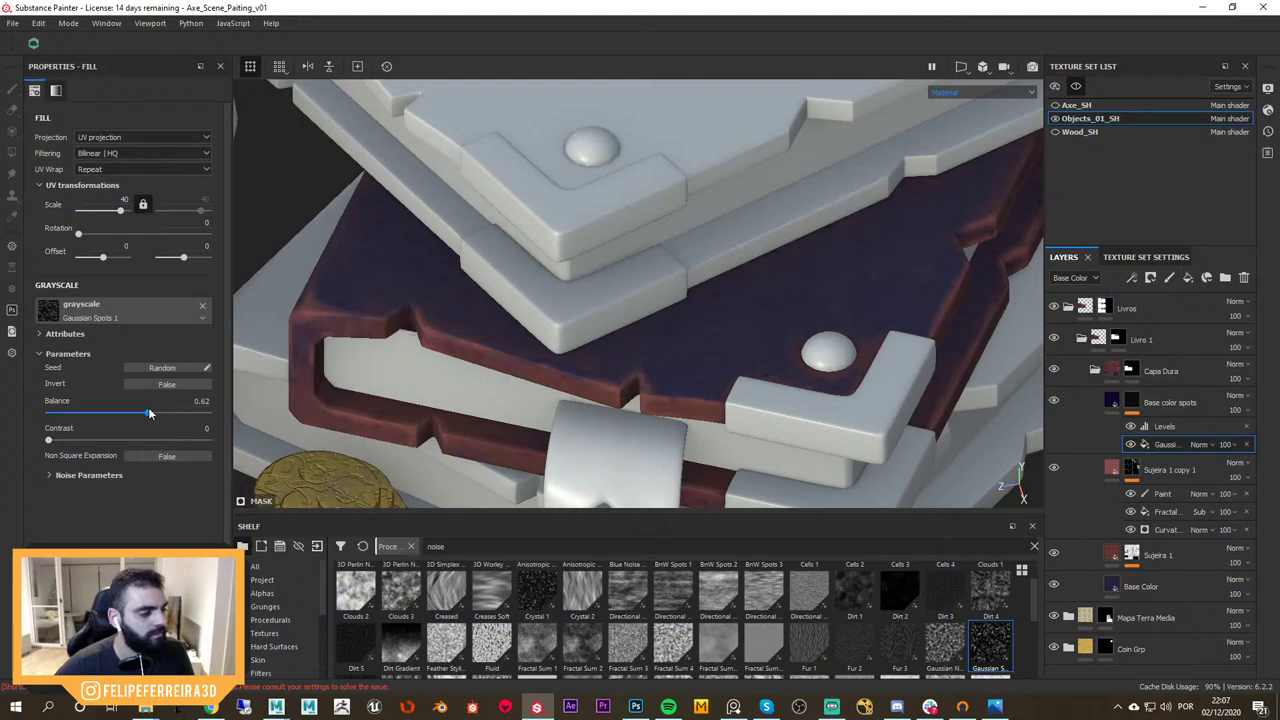
{"action": "mouse_move", "coordinate": [150, 418]}
{"action": "left_mouse_down"}
{"action": "mouse_move", "coordinate": [222, 422]}
{"action": "mouse_move", "coordinate": [160, 420]}
{"action": "left_mouse_up"}
Examine the spots on the book cover close up and from farther away, and select the Base Color layer
{"action": "right_click_drag", "start_coordinate": [622, 222], "coordinate": [728, 180], "text": "alt"}
{"action": "left_click_drag", "start_coordinate": [730, 270], "coordinate": [769, 287], "text": "alt"}
{"action": "right_click_drag", "start_coordinate": [769, 287], "coordinate": [934, 390], "text": "alt"}
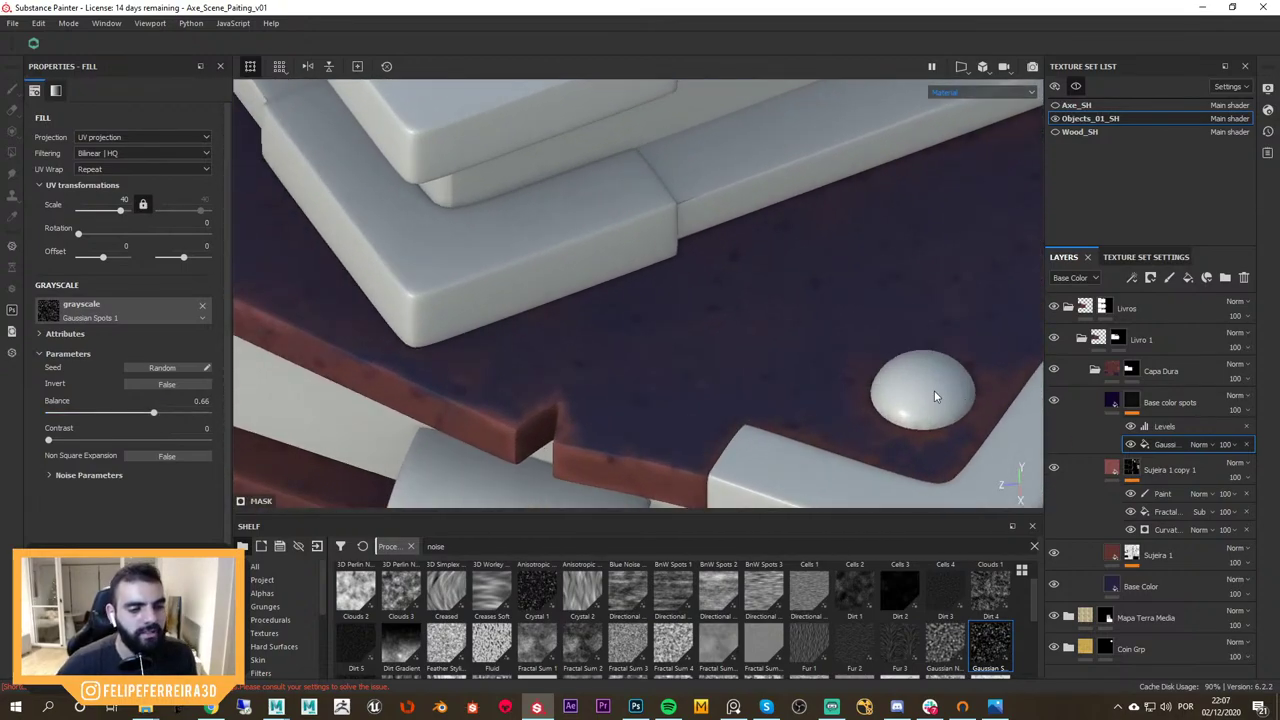
{"action": "left_click_drag", "start_coordinate": [934, 390], "coordinate": [754, 257], "text": "alt"}
{"action": "right_click_drag", "start_coordinate": [754, 257], "coordinate": [560, 180], "text": "alt"}
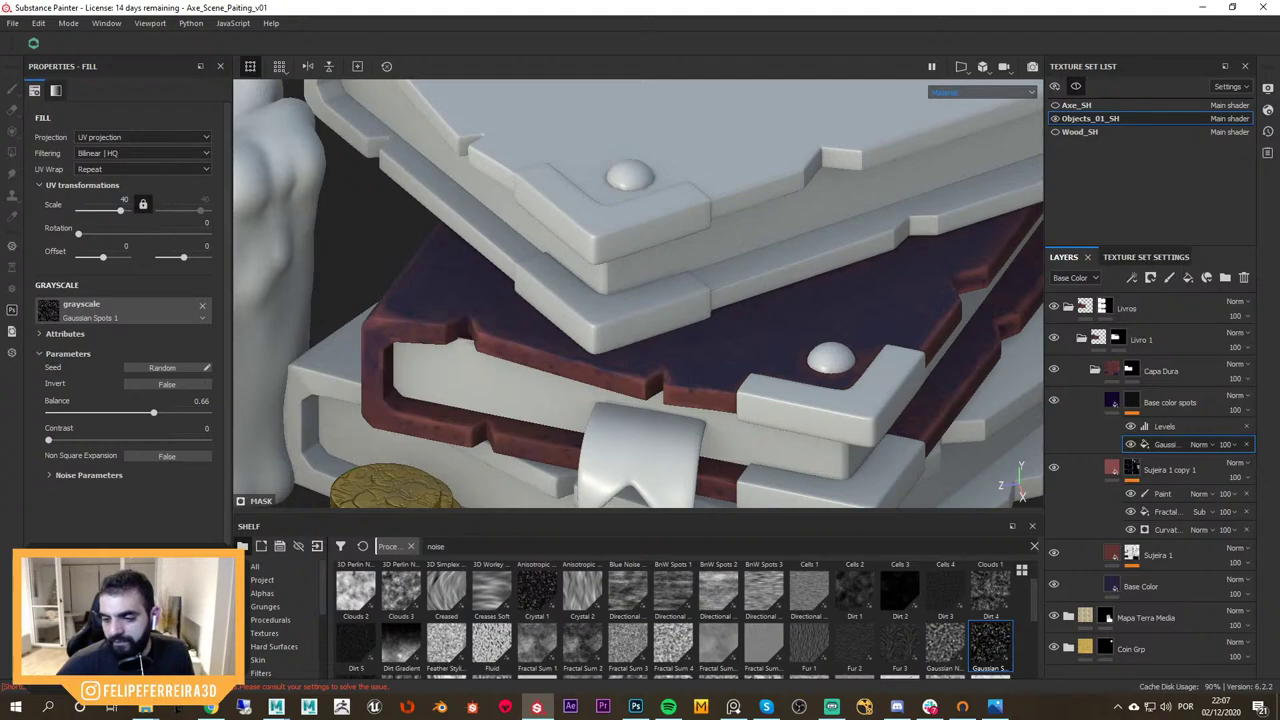
{"action": "left_click_drag", "start_coordinate": [640, 372], "coordinate": [760, 358], "text": "alt"}
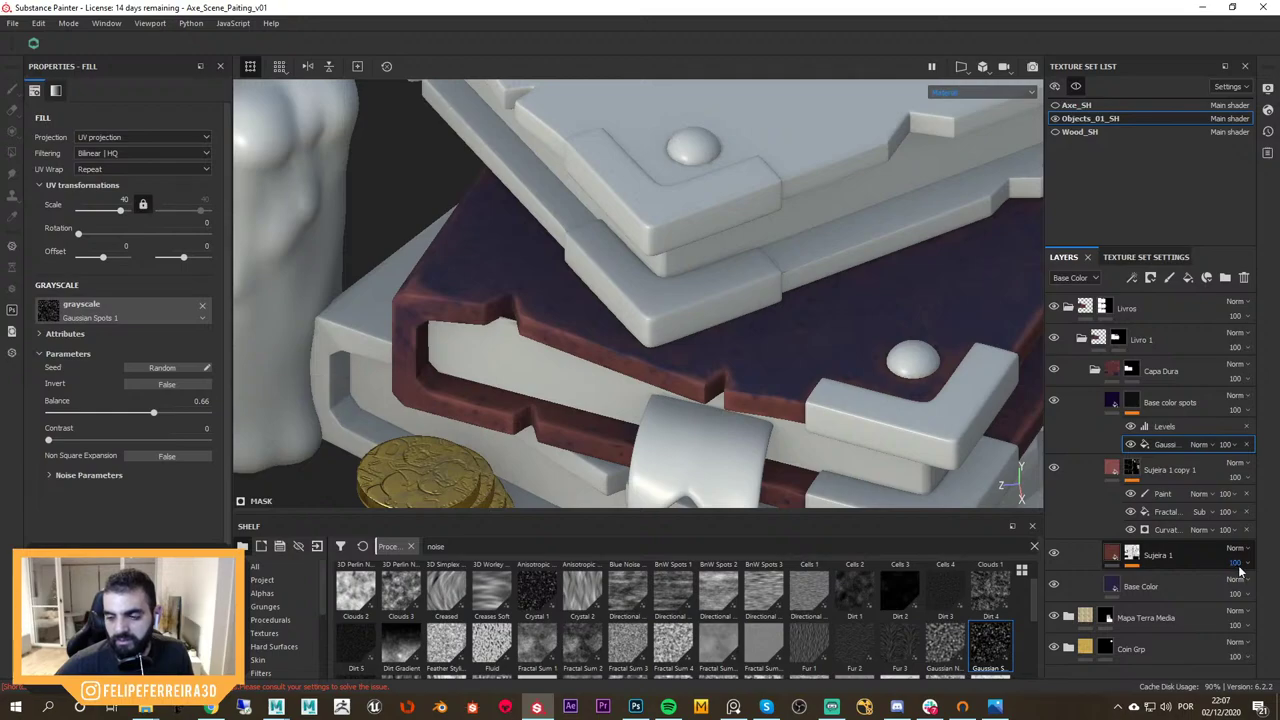
{"action": "left_click", "coordinate": [1160, 588]}
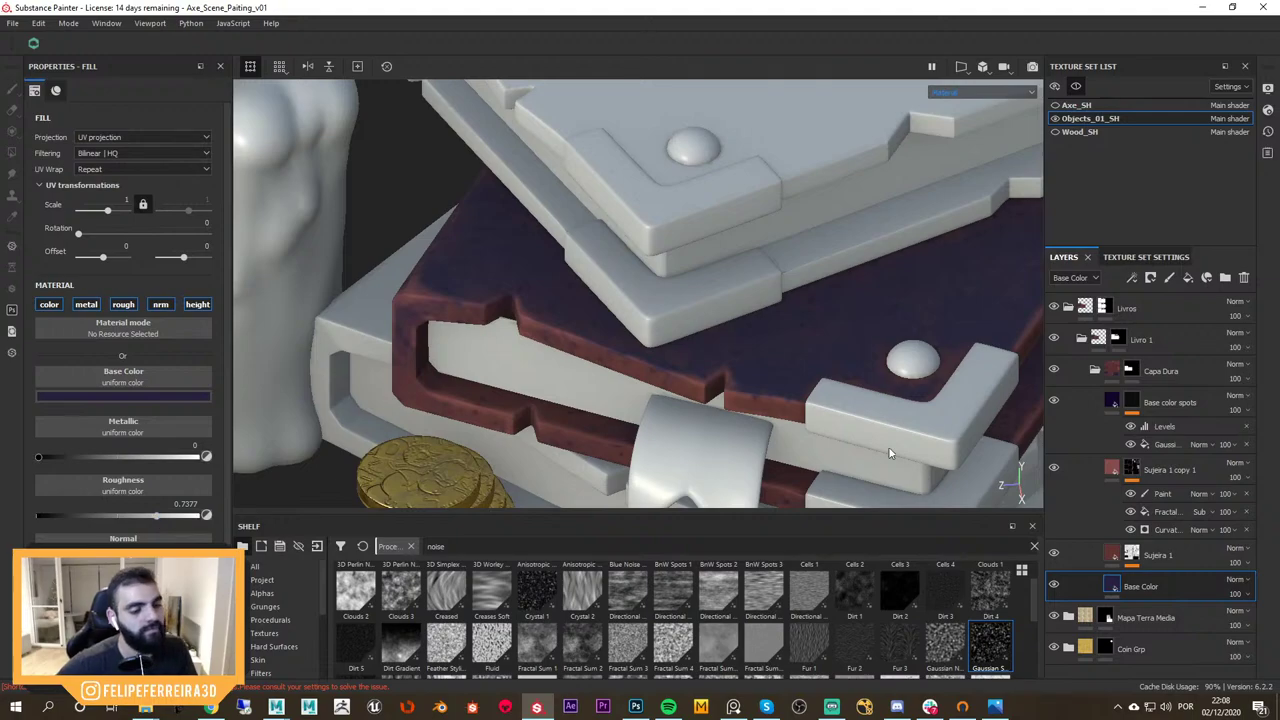
{"action": "right_click_drag", "start_coordinate": [890, 453], "coordinate": [720, 306], "text": "alt"}
{"action": "left_click_drag", "start_coordinate": [720, 306], "coordinate": [820, 373], "text": "alt"}
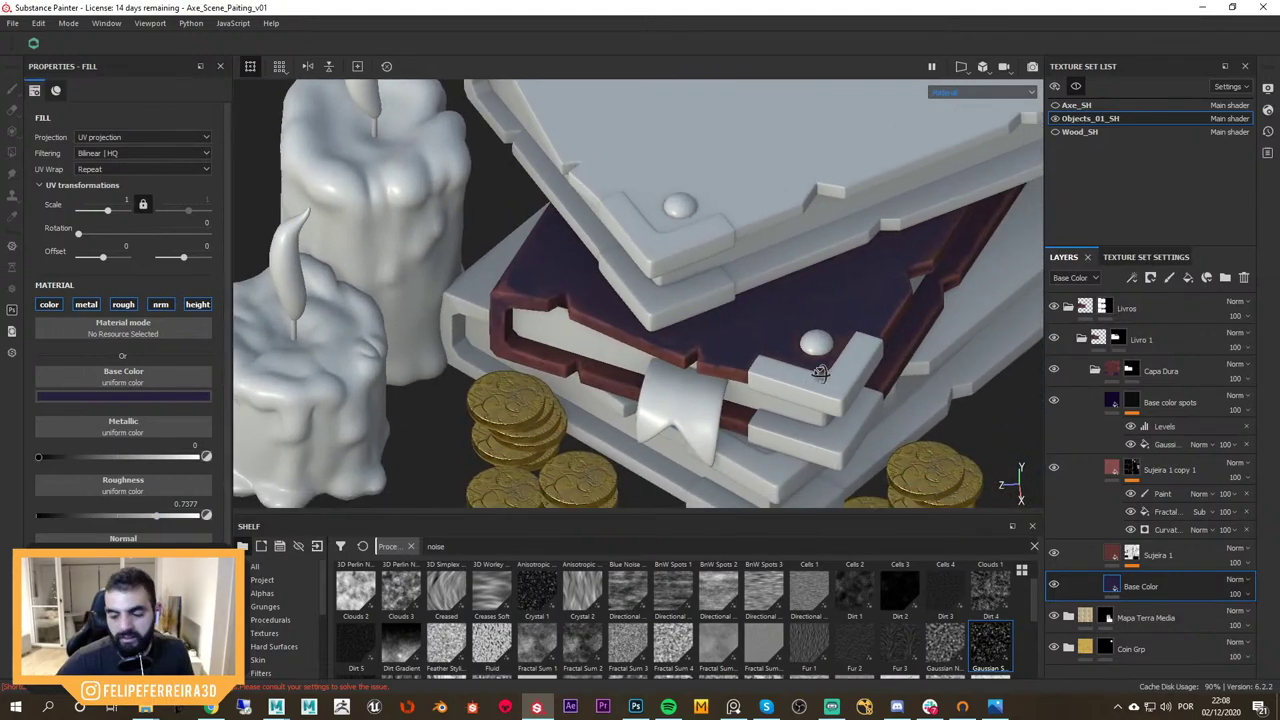
{"action": "right_click_drag", "start_coordinate": [820, 373], "coordinate": [857, 377], "text": "alt"}
{"action": "left_click_drag", "start_coordinate": [857, 377], "coordinate": [828, 389], "text": "alt"}
{"action": "right_click_drag", "start_coordinate": [828, 389], "coordinate": [929, 441], "text": "alt"}
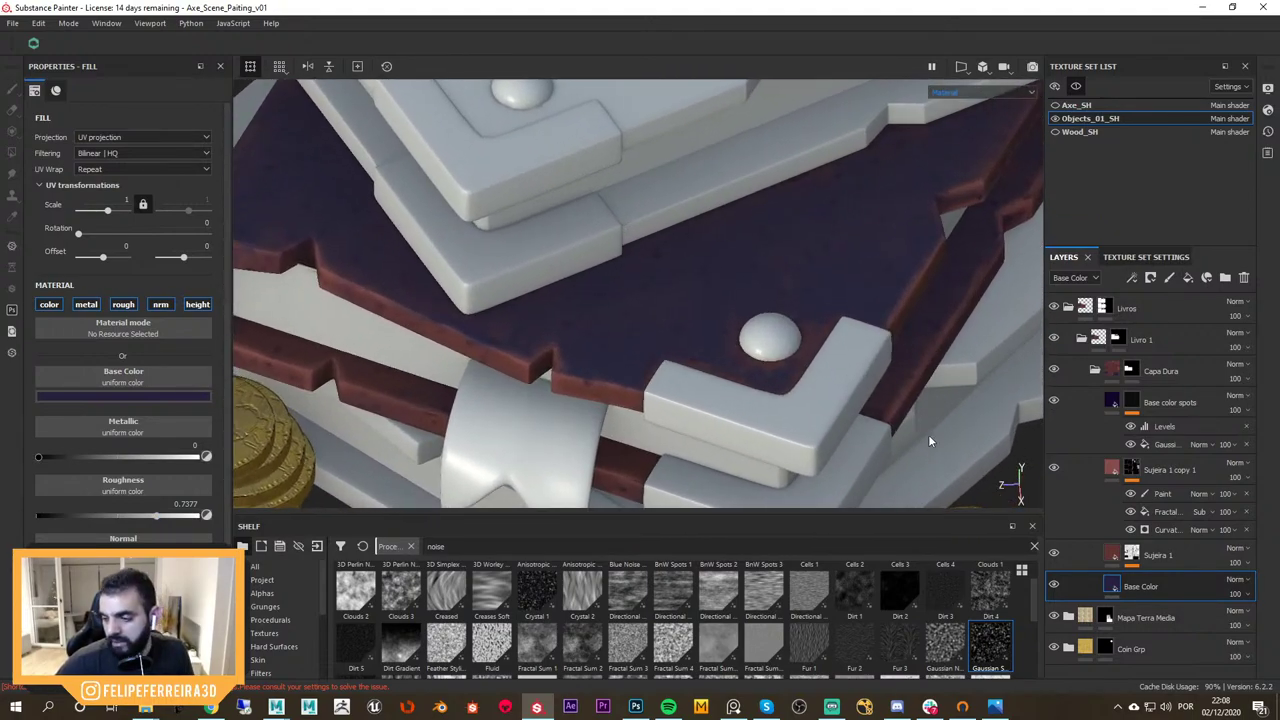
{"action": "middle_click_drag", "start_coordinate": [929, 441], "coordinate": [948, 413], "text": "alt"}
{"action": "right_click_drag", "start_coordinate": [874, 423], "coordinate": [760, 274], "text": "alt"}
{"action": "left_click_drag", "start_coordinate": [760, 274], "coordinate": [880, 411], "text": "alt"}
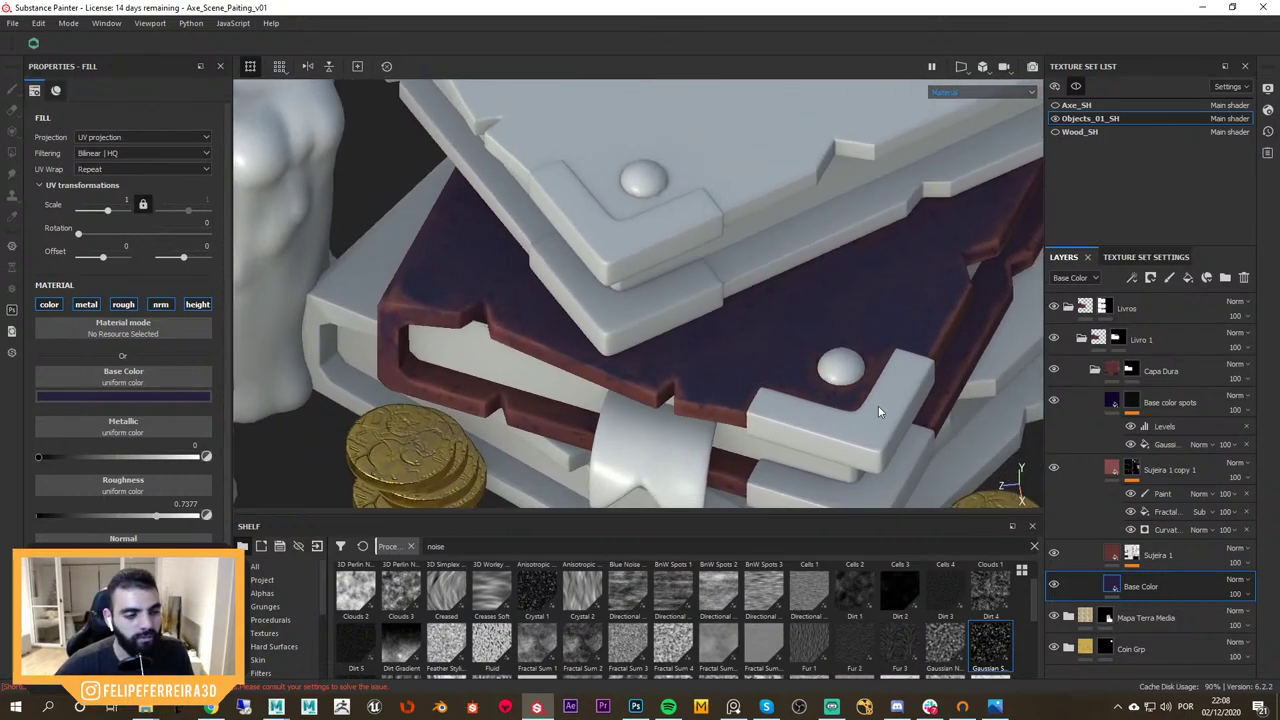
Duplicate the Base Color layer of the Capa Dura folder while showing only the base color channel
{"action": "left_click", "coordinate": [1141, 590]}
{"action": "key", "text": "c"}
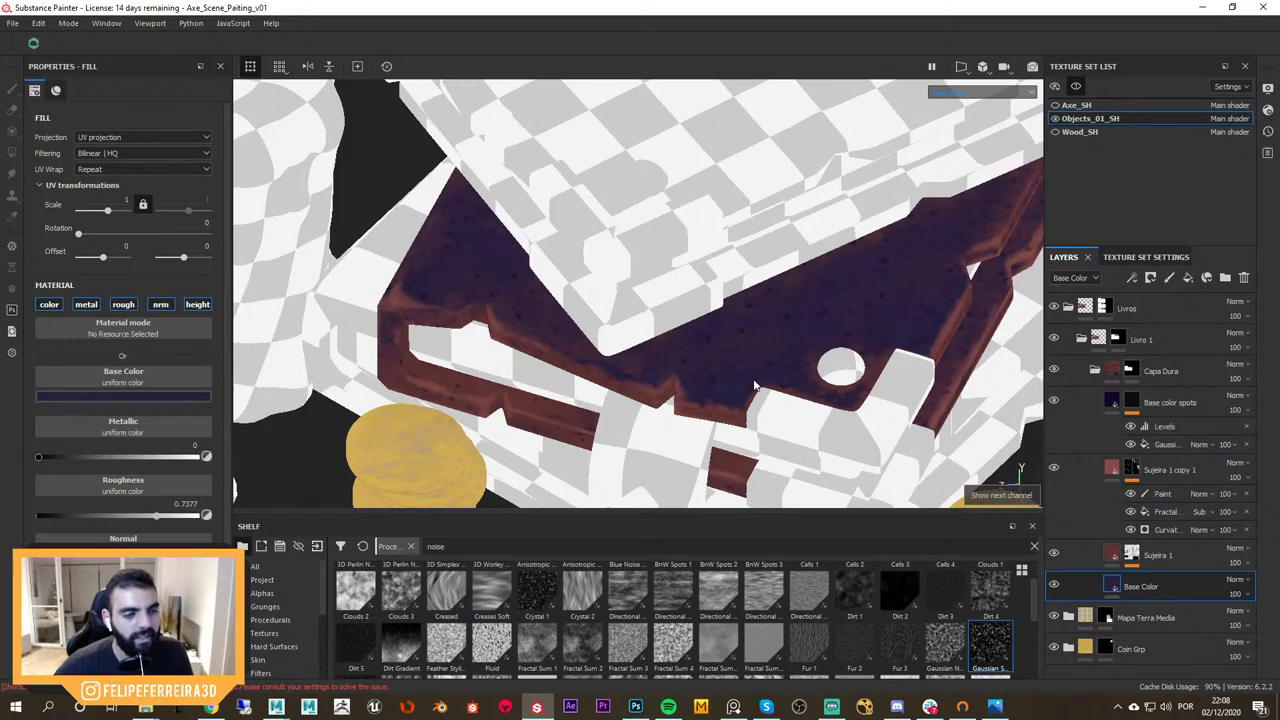
{"action": "left_click_drag", "start_coordinate": [755, 385], "coordinate": [995, 447], "text": "alt"}
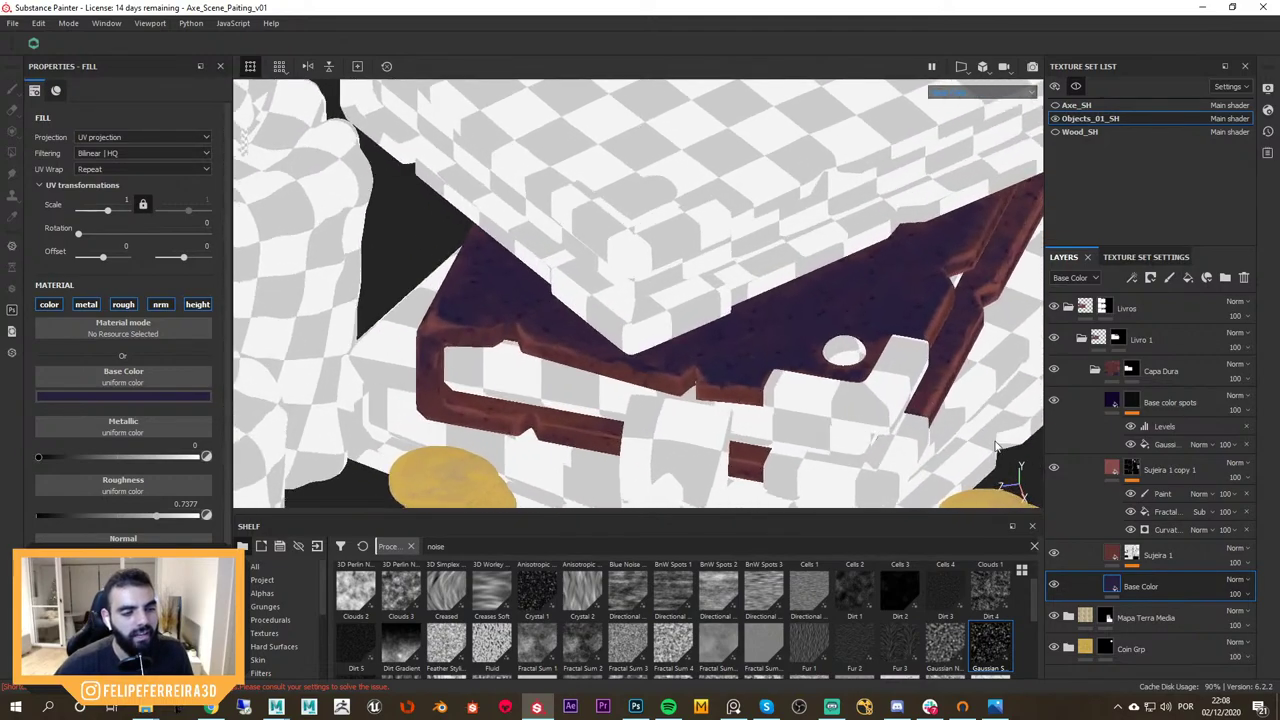
{"action": "key", "text": "ctrl+d"}
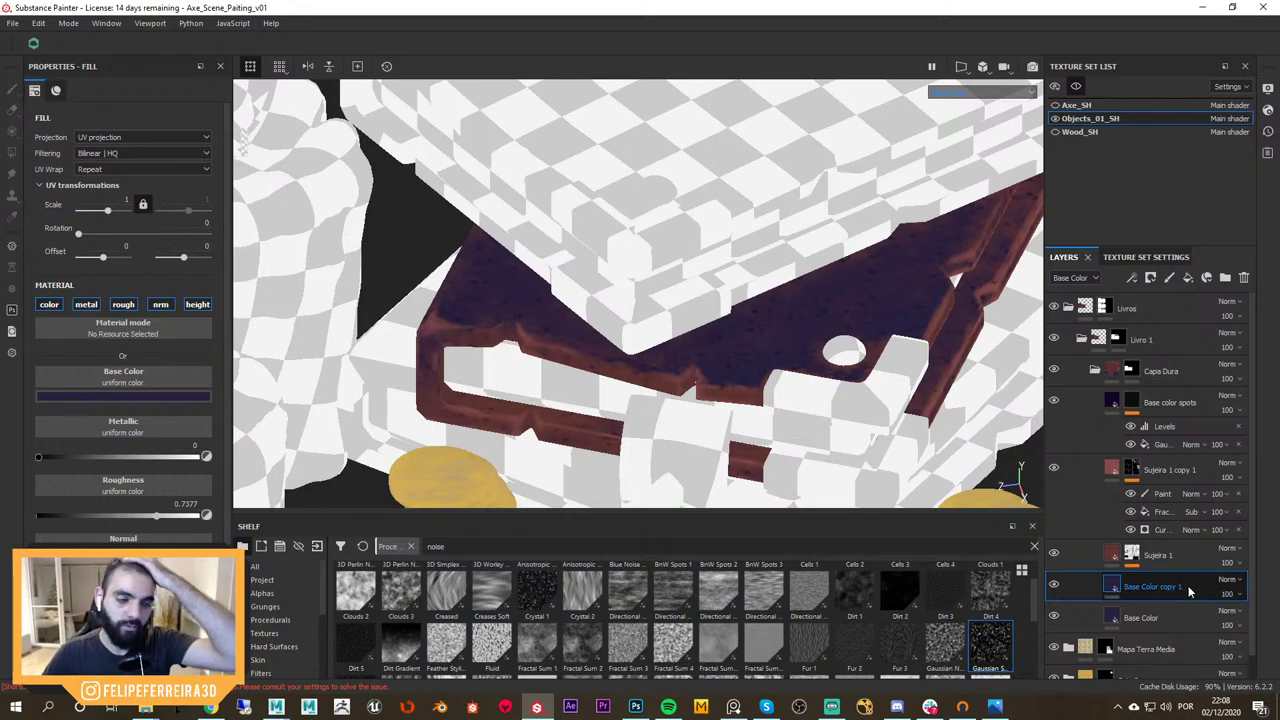
Make the base color of Base Color copy 1 slightly lighter, comparing the cover with the layer off and on
{"action": "middle_click_drag", "start_coordinate": [730, 405], "coordinate": [686, 322], "text": "alt"}
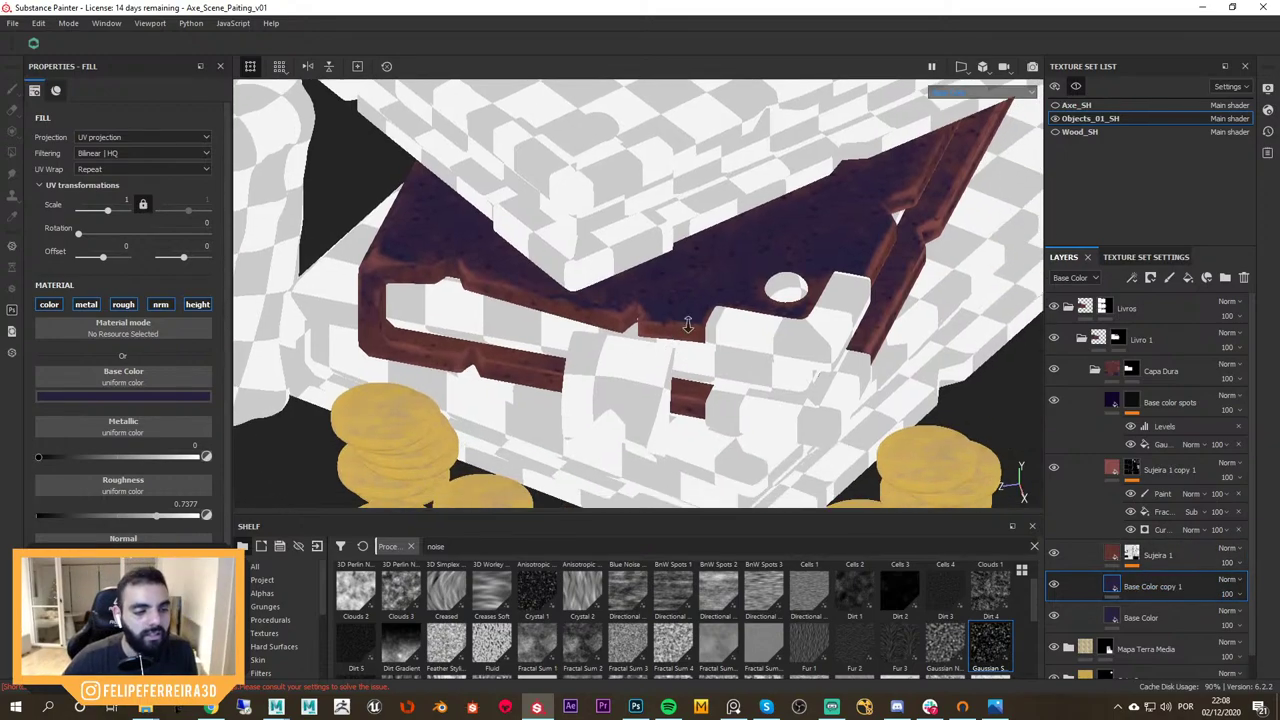
{"action": "right_click_drag", "start_coordinate": [686, 322], "coordinate": [912, 372], "text": "alt"}
{"action": "left_click", "coordinate": [160, 396]}
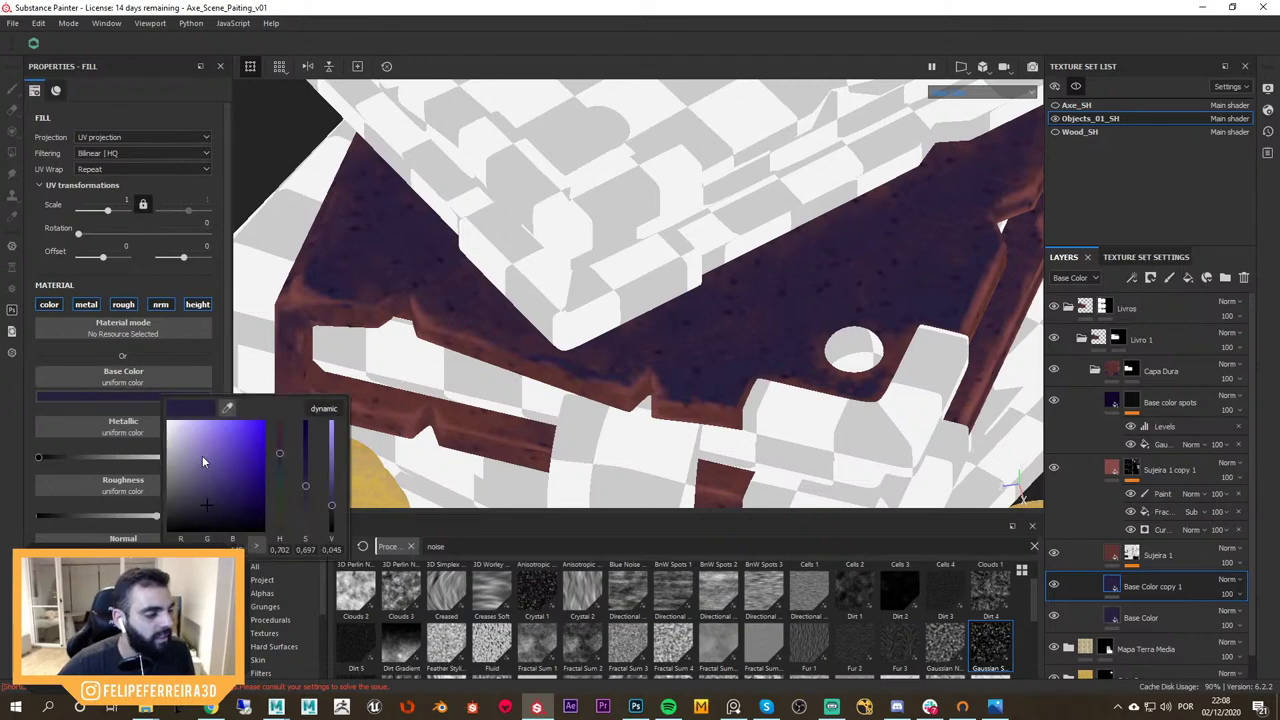
{"action": "left_click_drag", "start_coordinate": [208, 500], "coordinate": [208, 499]}
{"action": "right_click_drag", "start_coordinate": [870, 372], "coordinate": [783, 359], "text": "alt"}
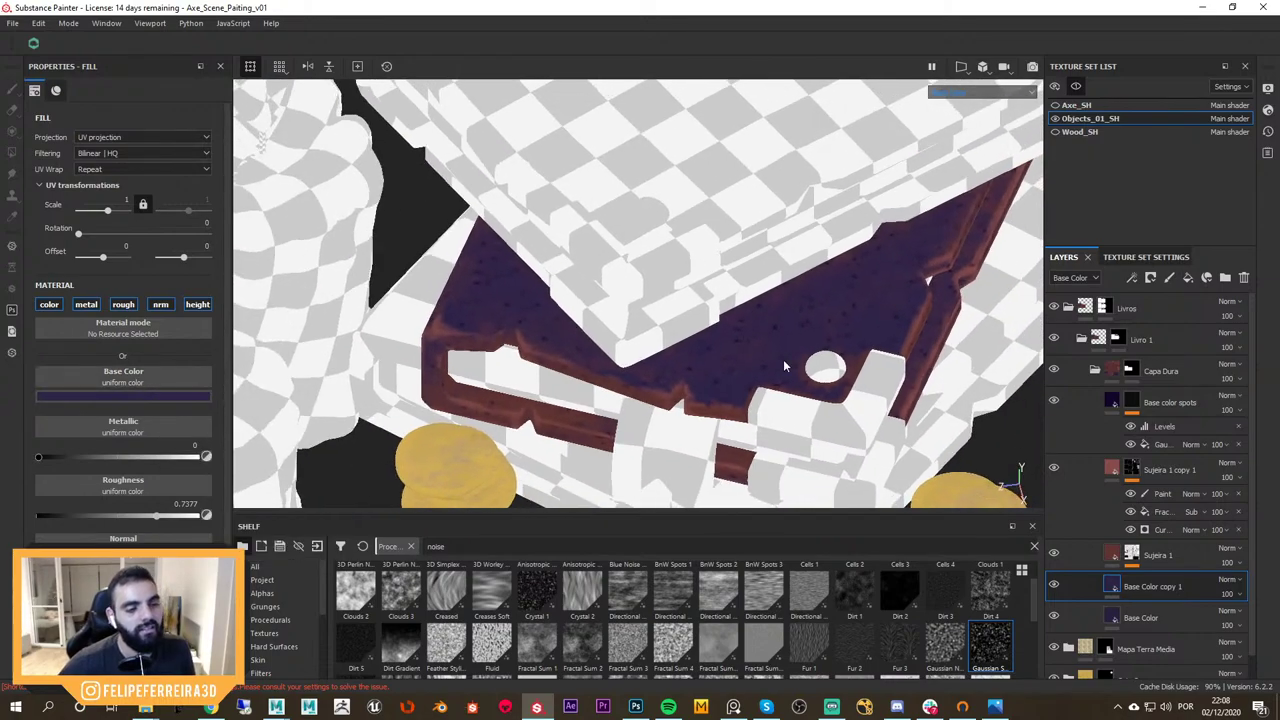
{"action": "left_click", "coordinate": [1057, 585]}
{"action": "left_click", "coordinate": [1057, 585]}
{"action": "left_click", "coordinate": [1057, 585]}
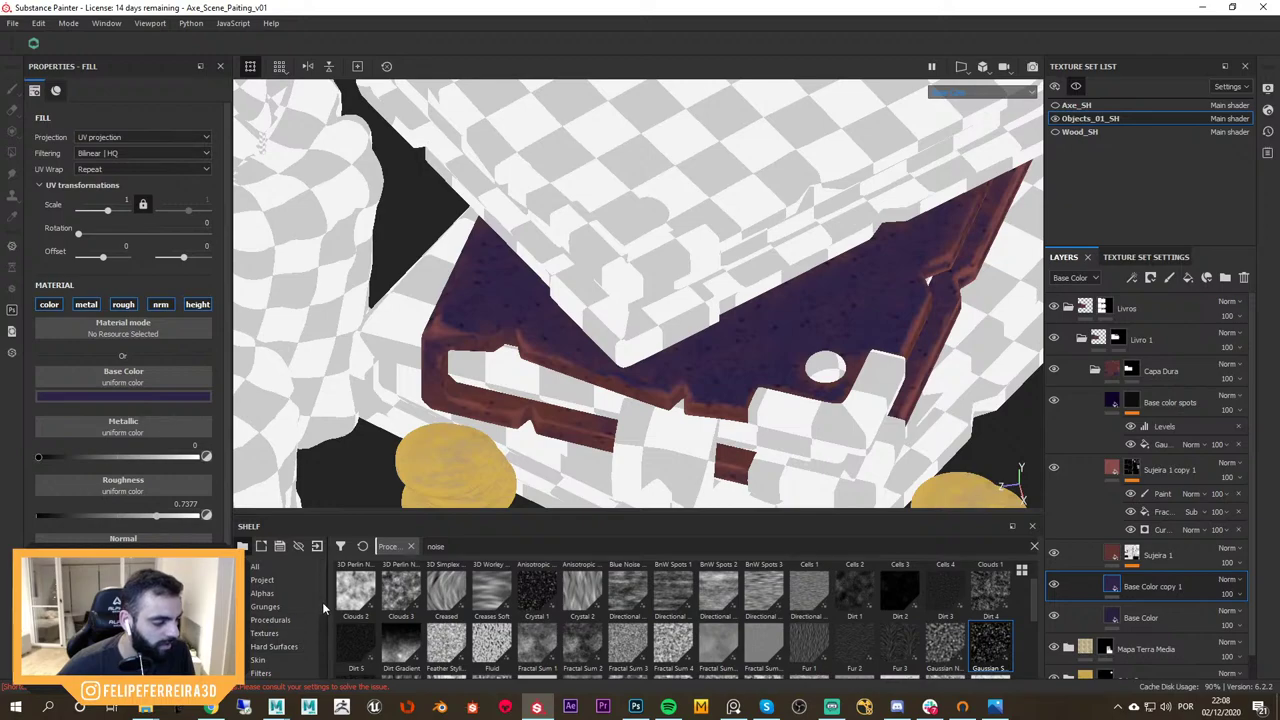
Apply the Surface Rust smart mask to Base Color copy 1
{"action": "scroll", "coordinate": [285, 620], "scroll_direction": "down", "scroll_amount": 3}
{"action": "left_click", "coordinate": [271, 660]}
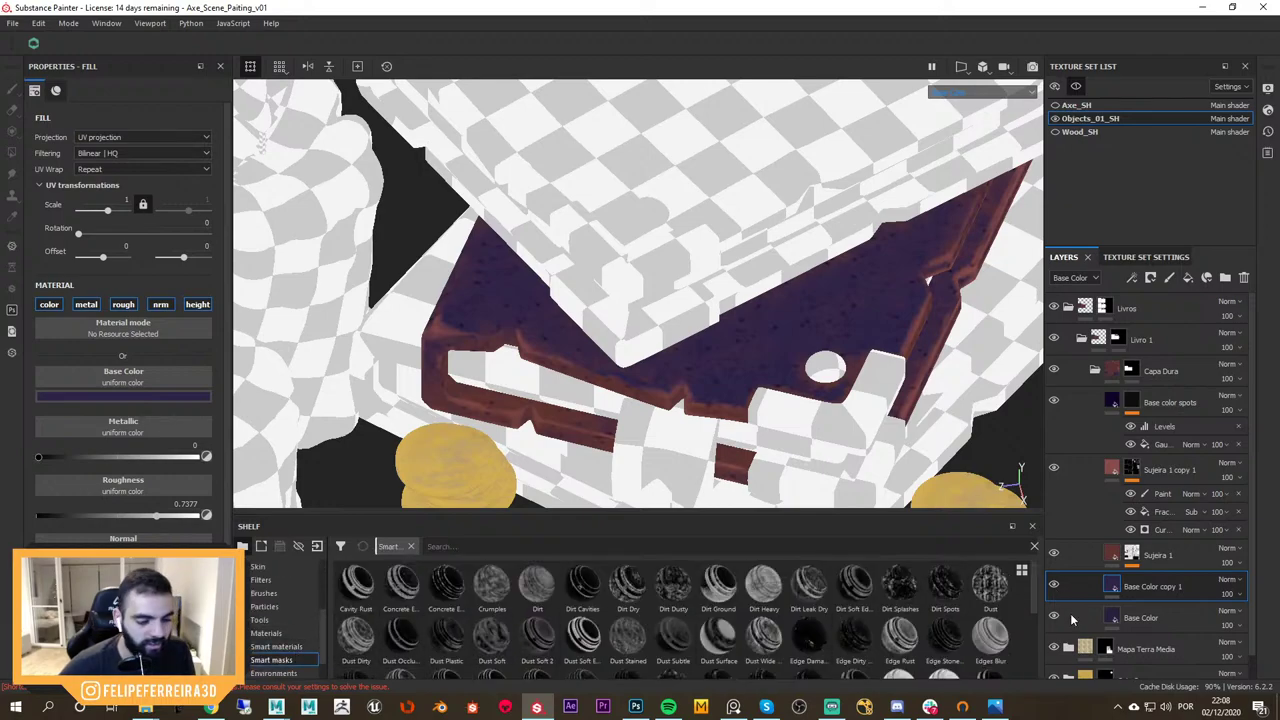
{"action": "scroll", "coordinate": [1033, 603], "scroll_direction": "down", "scroll_amount": 3}
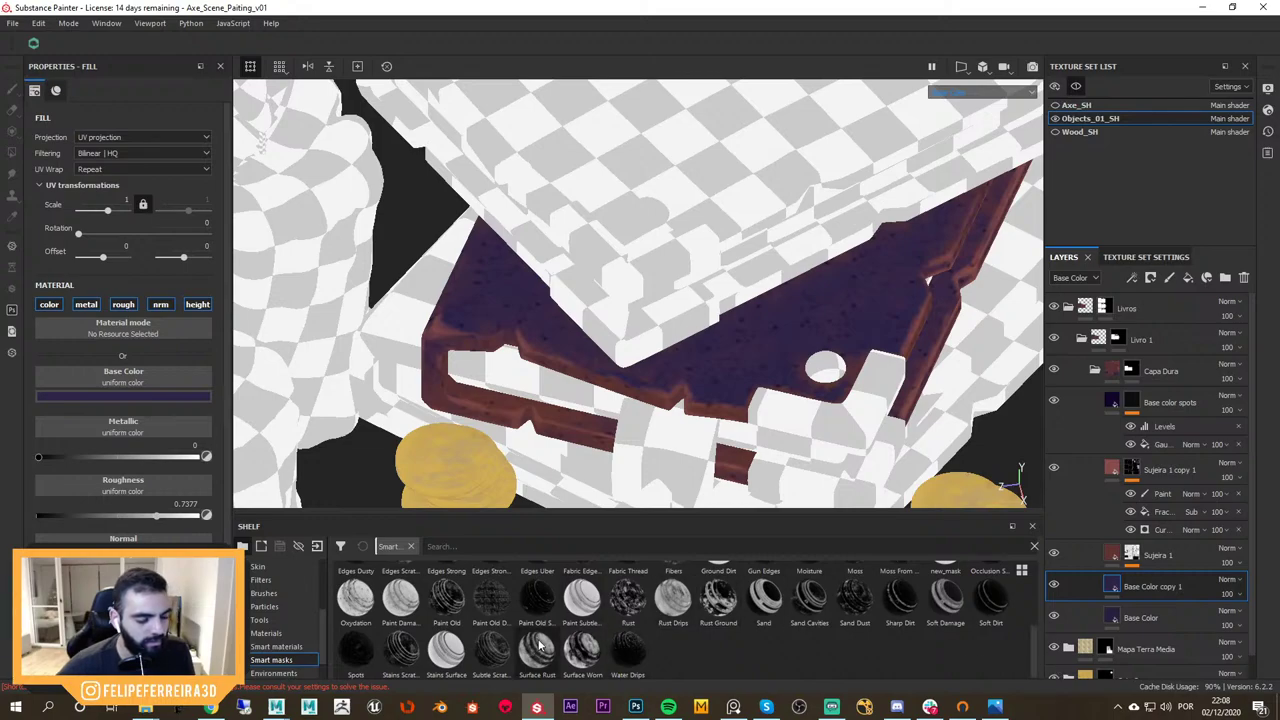
{"action": "mouse_move", "coordinate": [540, 648]}
{"action": "left_mouse_down"}
{"action": "mouse_move", "coordinate": [1157, 586]}
{"action": "mouse_move", "coordinate": [1143, 584]}
{"action": "left_mouse_up"}
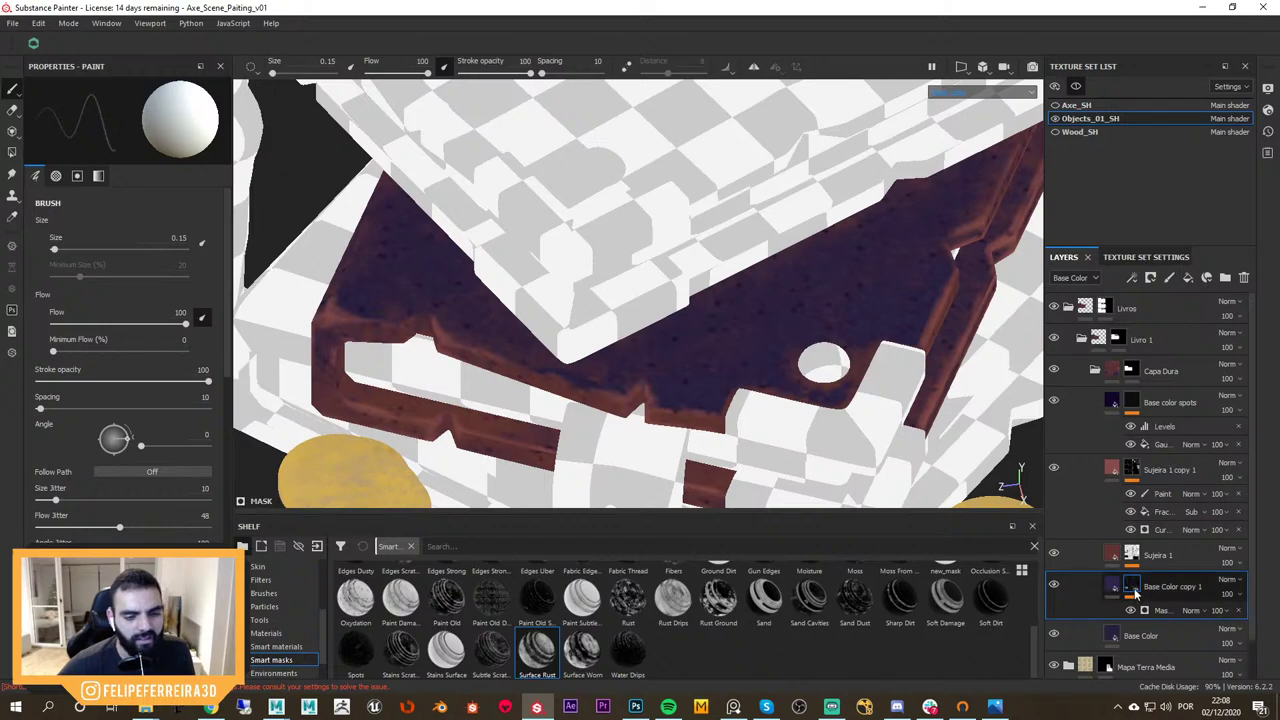
Inspect the Surface Rust mask of Base Color copy 1, and its effect on the cover in material and base color views
{"action": "left_click", "coordinate": [1131, 587], "text": "alt"}
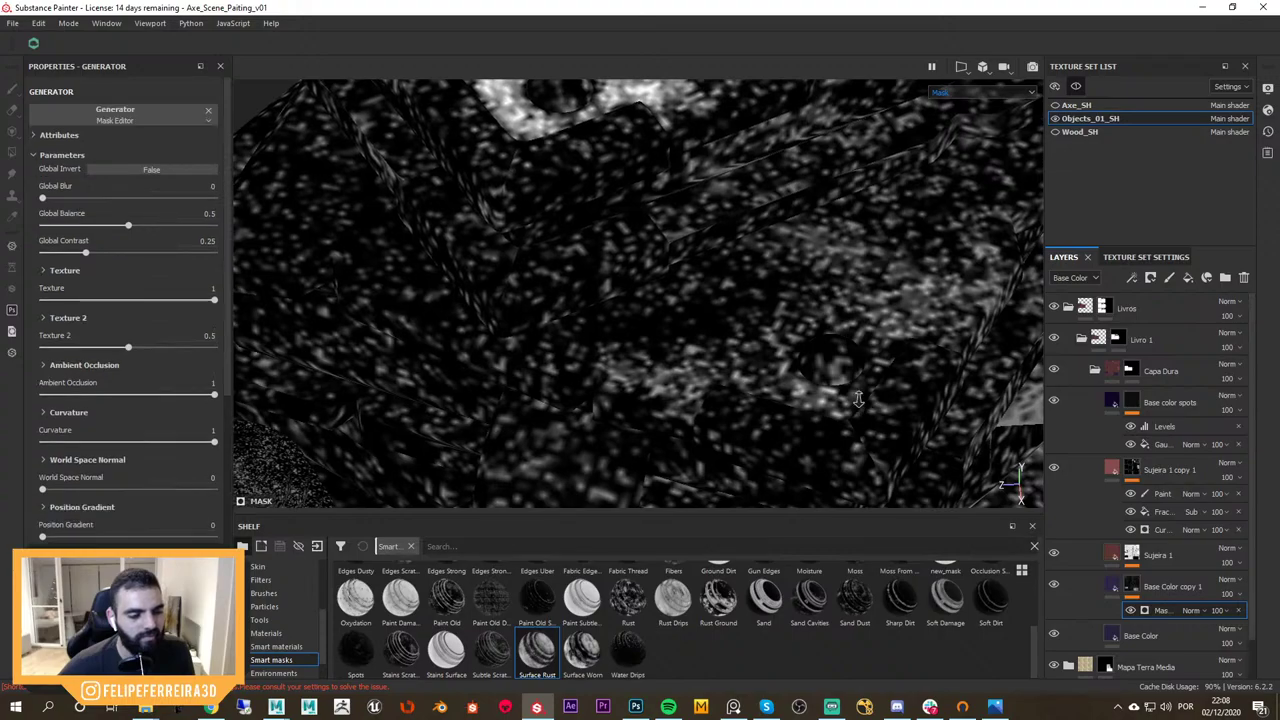
{"action": "left_click_drag", "start_coordinate": [866, 402], "coordinate": [842, 343], "text": "alt"}
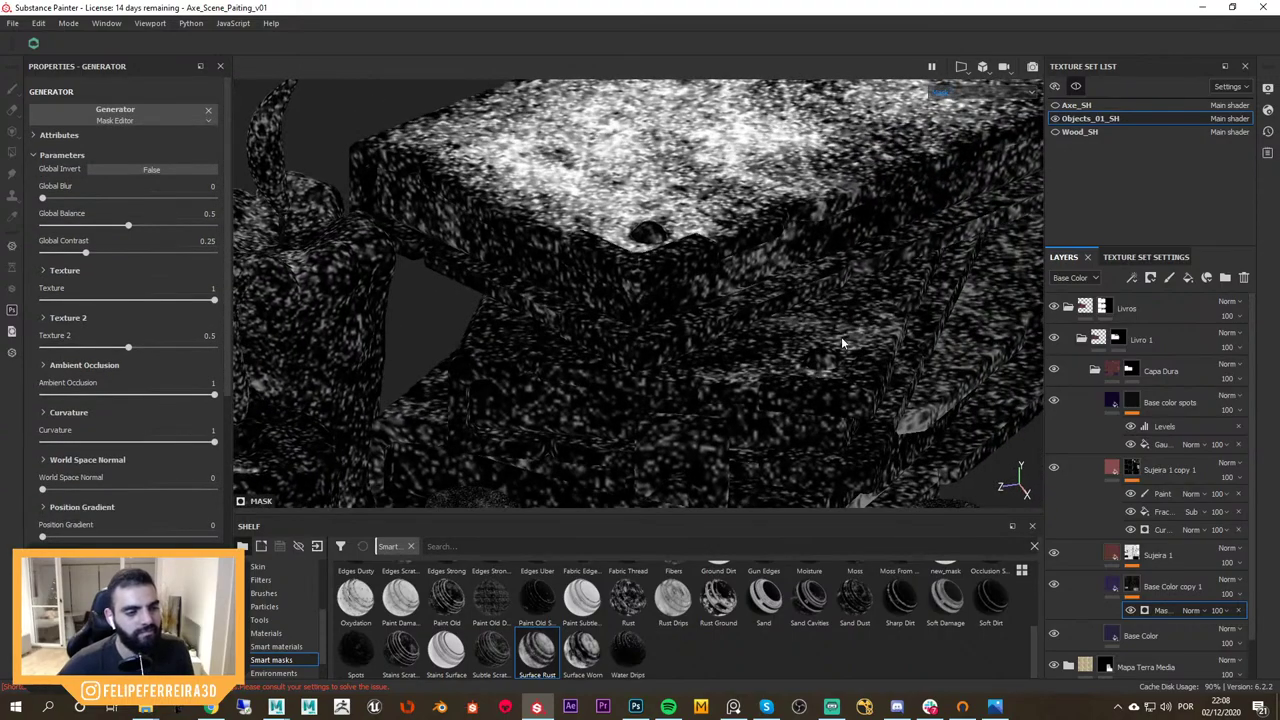
{"action": "right_click_drag", "start_coordinate": [842, 343], "coordinate": [844, 383], "text": "alt"}
{"action": "key", "text": "m"}
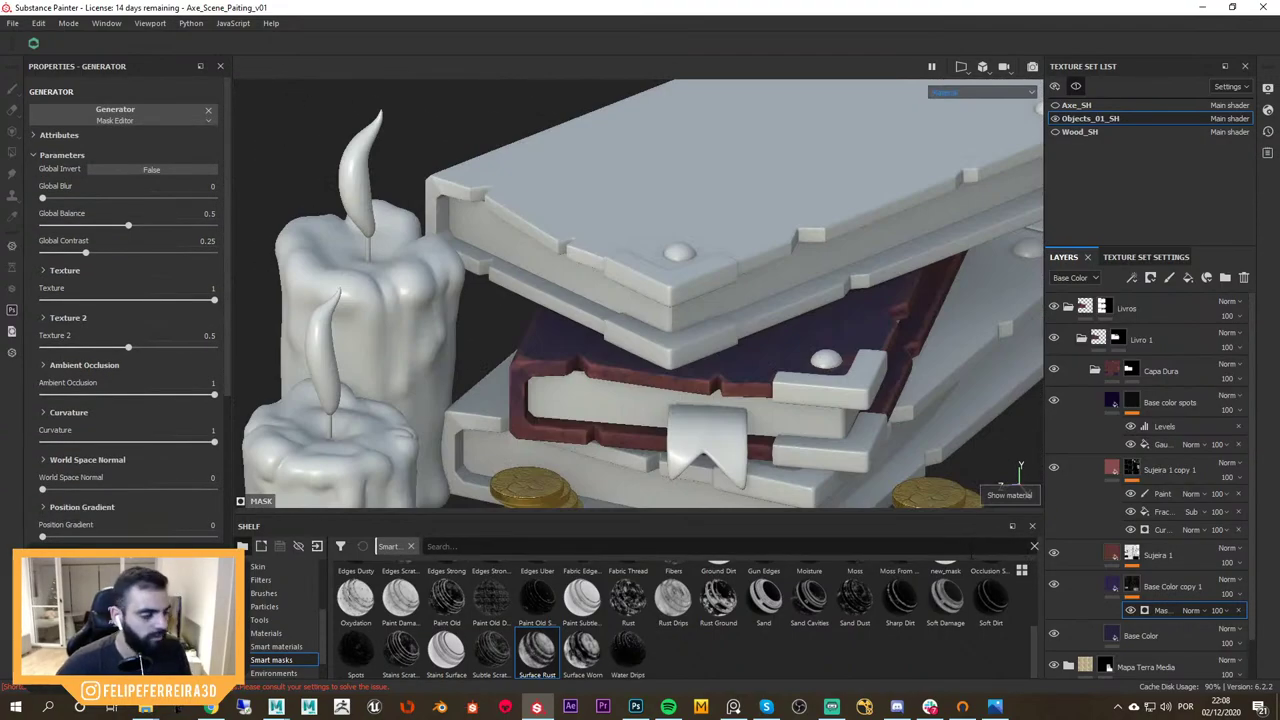
{"action": "left_click_drag", "start_coordinate": [786, 376], "coordinate": [714, 366], "text": "alt"}
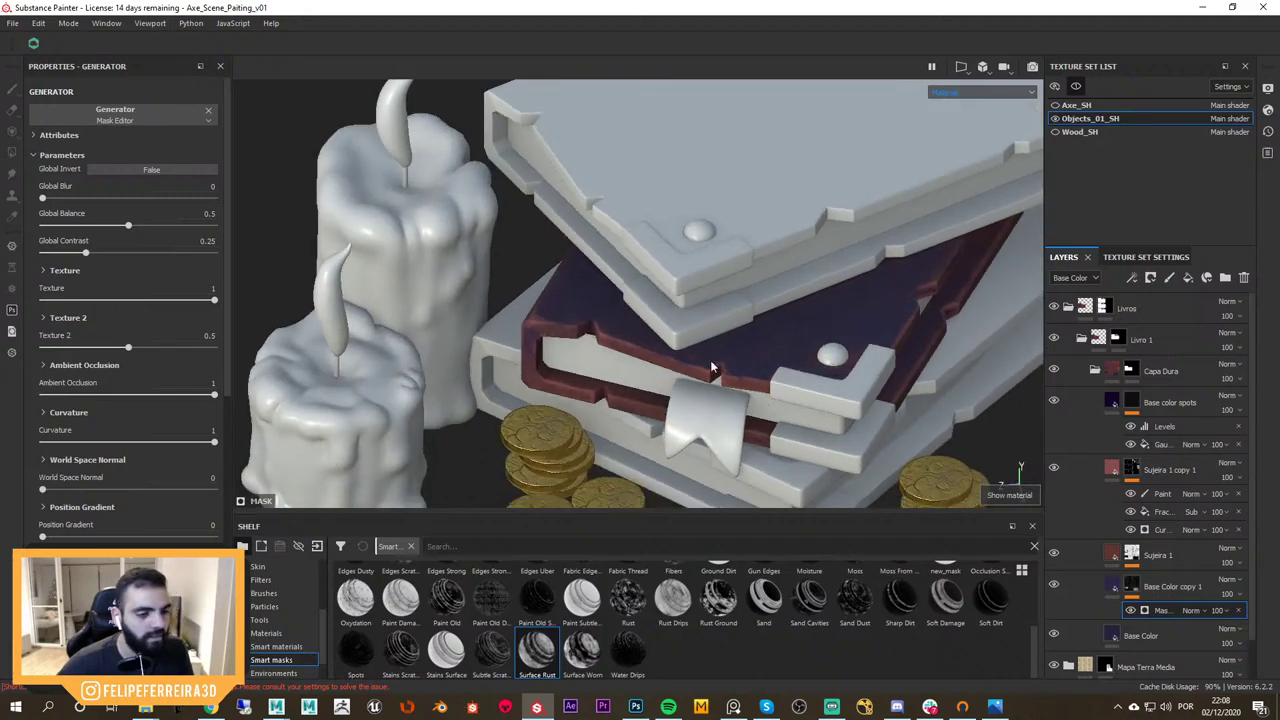
{"action": "right_click_drag", "start_coordinate": [714, 366], "coordinate": [803, 351], "text": "alt"}
{"action": "key", "text": "c"}
{"action": "left_click_drag", "start_coordinate": [803, 351], "coordinate": [882, 356], "text": "alt"}
{"action": "key", "text": "c"}
{"action": "left_click", "coordinate": [1055, 585]}
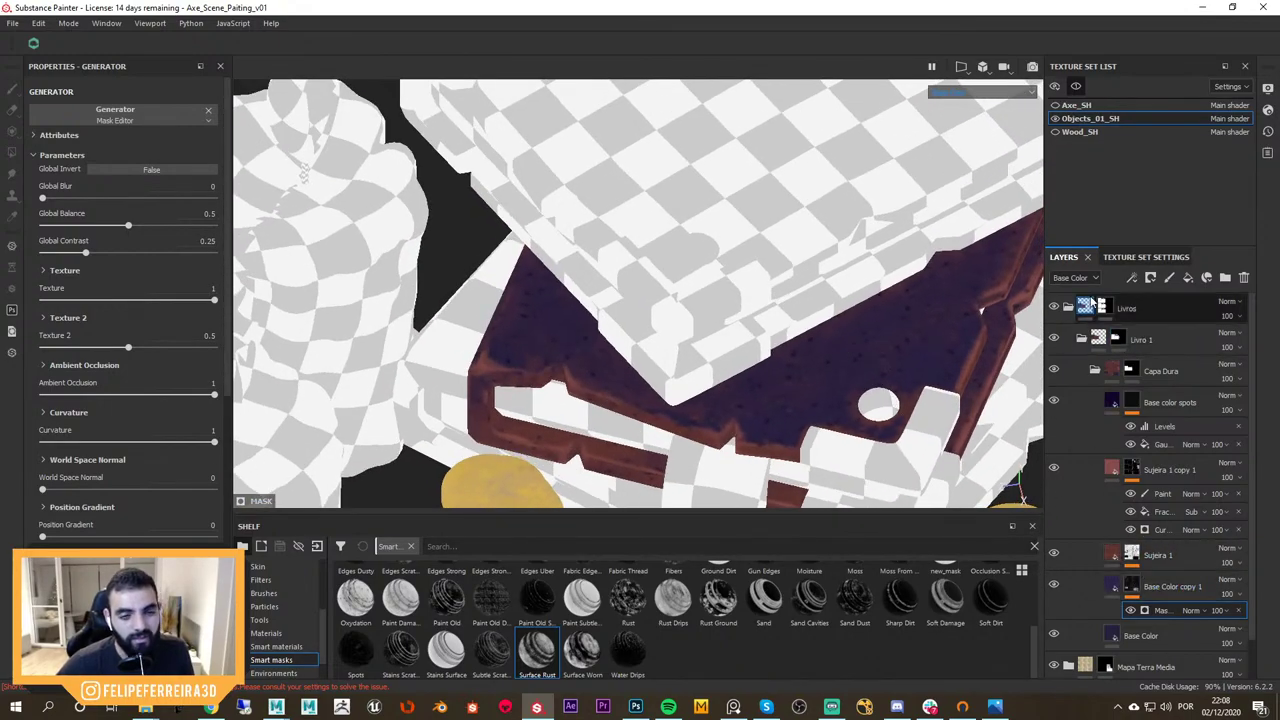
Try a Texture 2 value of 0.39 in the Mask Editor generator of Base Color copy 1, and undo it
{"action": "left_click", "coordinate": [1135, 592], "text": "alt"}
{"action": "left_click", "coordinate": [1149, 610]}
{"action": "right_click_drag", "start_coordinate": [882, 403], "coordinate": [800, 304], "text": "alt"}
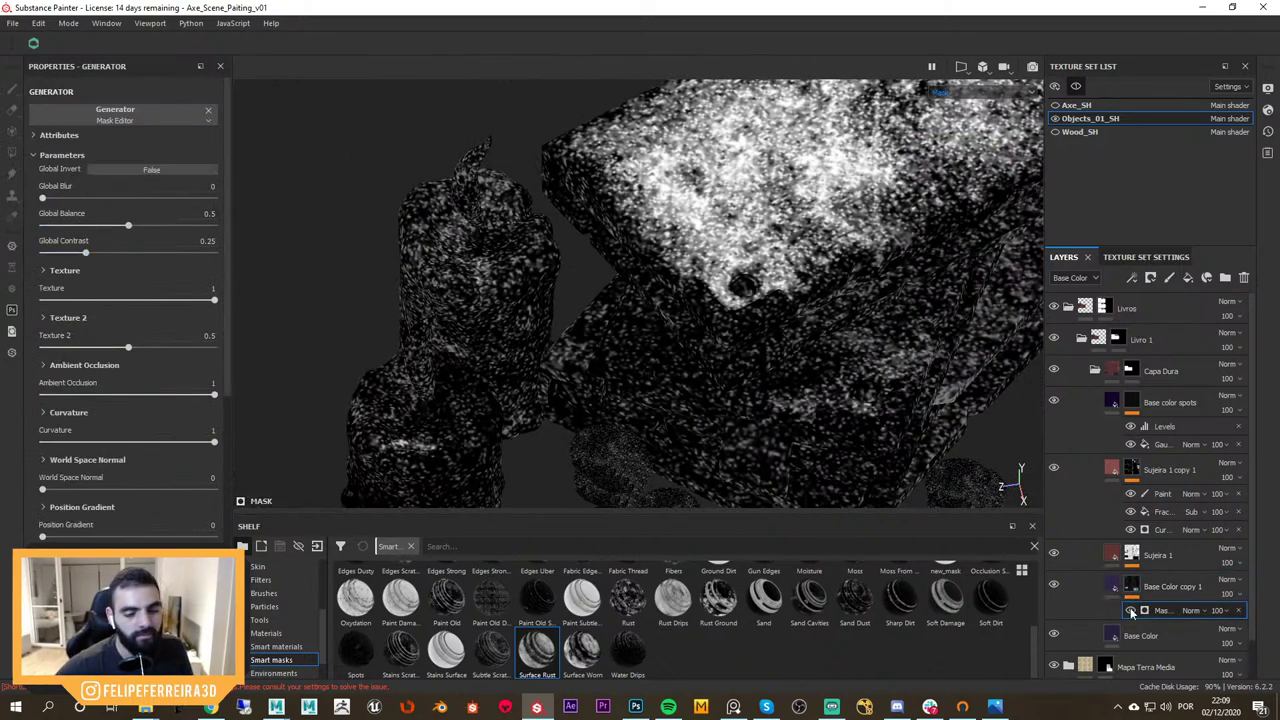
{"action": "left_click_drag", "start_coordinate": [128, 300], "coordinate": [238, 312]}
{"action": "mouse_move", "coordinate": [129, 350]}
{"action": "left_mouse_down"}
{"action": "mouse_move", "coordinate": [60, 347]}
{"action": "mouse_move", "coordinate": [110, 347]}
{"action": "left_mouse_up"}
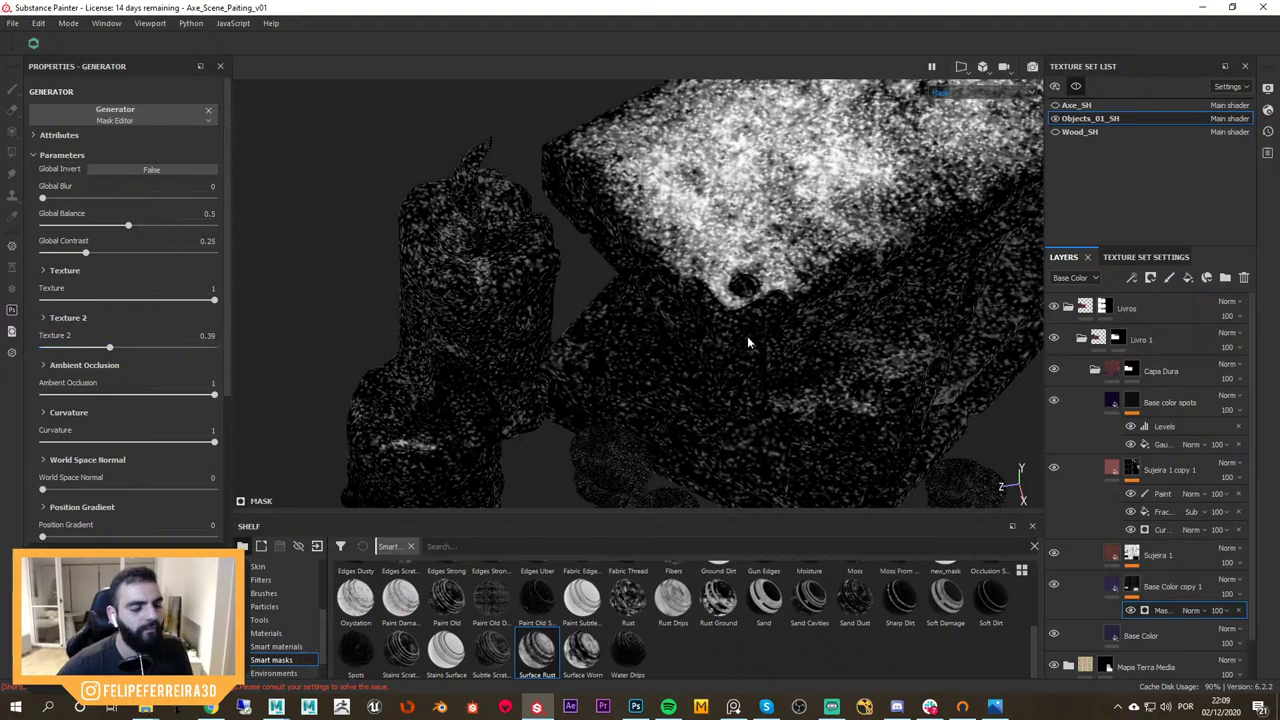
{"action": "left_click_drag", "start_coordinate": [749, 343], "coordinate": [858, 295], "text": "alt"}
{"action": "key", "text": "ctrl+z"}
Examine the mask on the UV layout and the model, and compare the book cover's material with the concept painting
{"action": "right_click_drag", "start_coordinate": [859, 294], "coordinate": [500, 36], "text": "alt"}
{"action": "key", "text": "F1"}
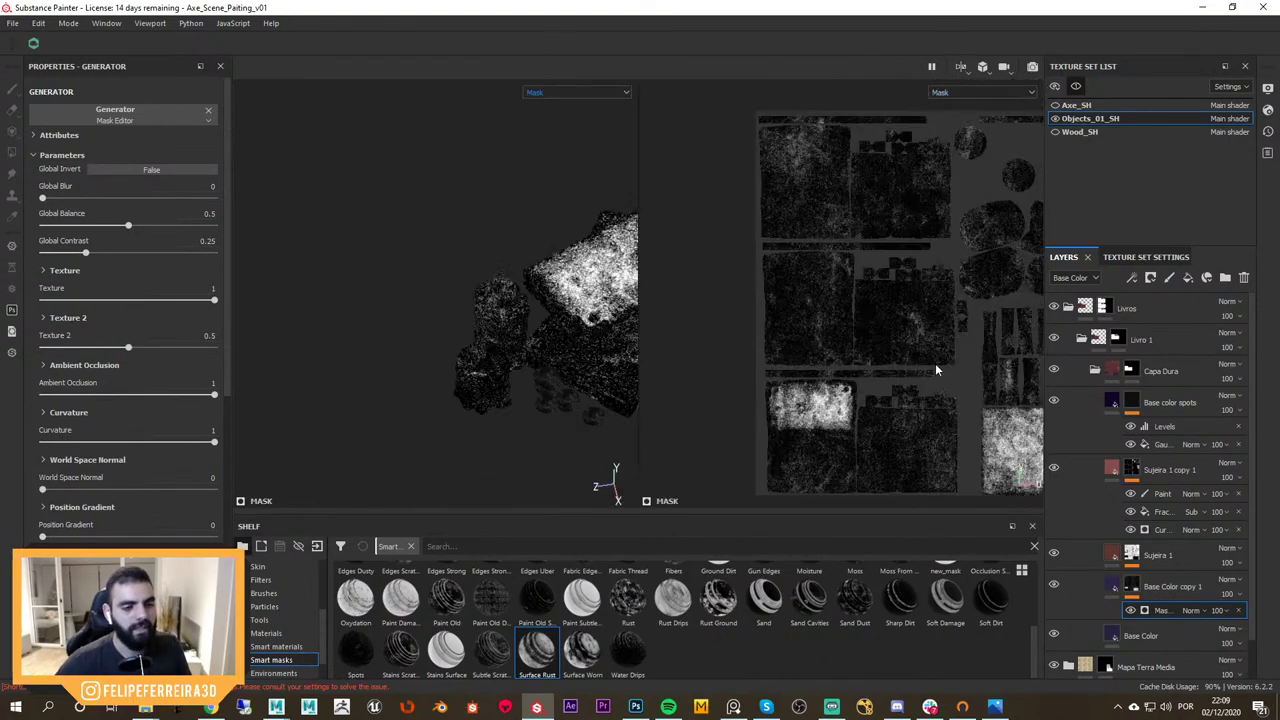
{"action": "scroll", "coordinate": [936, 370], "scroll_direction": "up", "scroll_amount": 5}
{"action": "key", "text": "F2"}
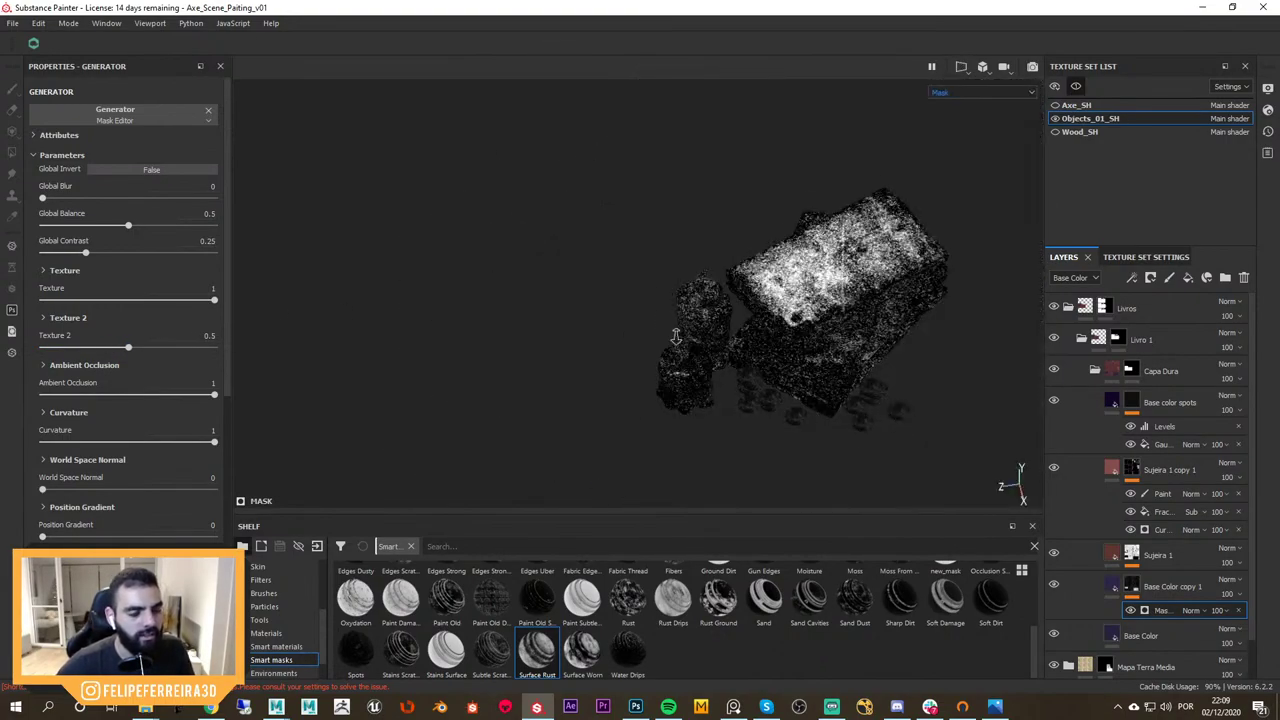
{"action": "right_click_drag", "start_coordinate": [676, 337], "coordinate": [927, 461], "text": "alt"}
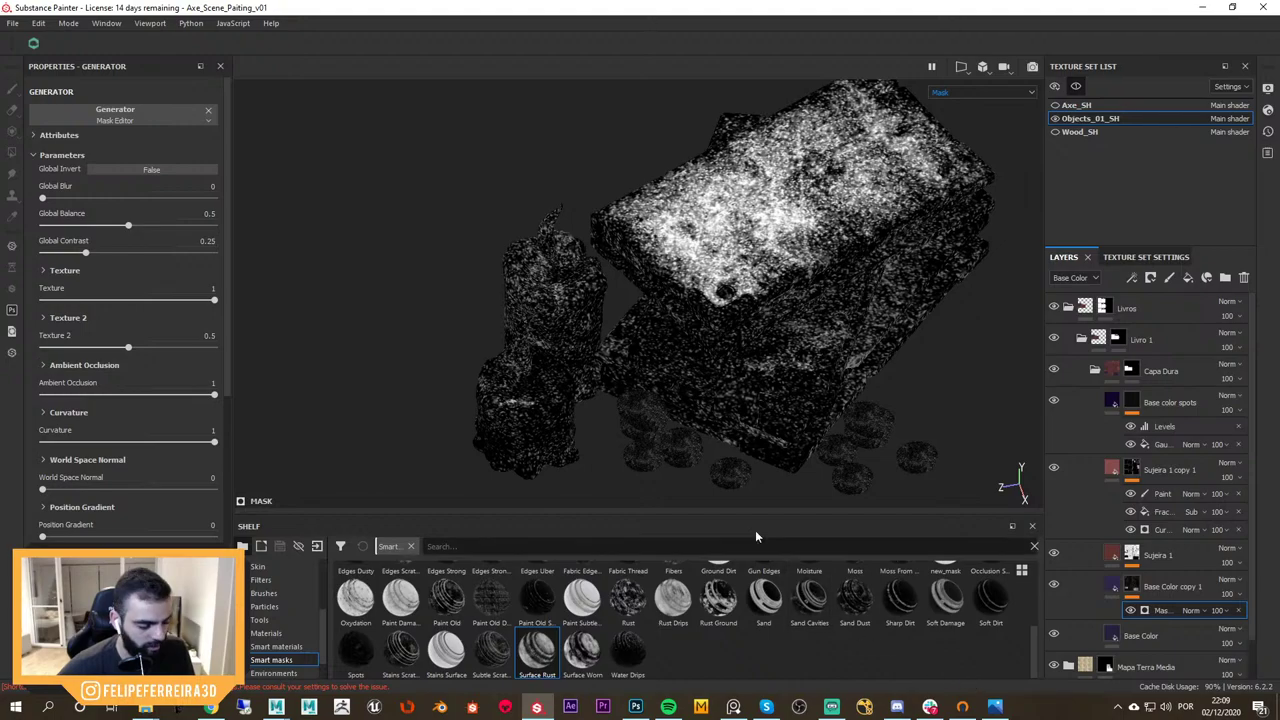
{"action": "key", "text": "m"}
{"action": "right_click_drag", "start_coordinate": [764, 280], "coordinate": [1002, 431], "text": "alt"}
{"action": "right_click_drag", "start_coordinate": [780, 360], "coordinate": [829, 370], "text": "alt"}
{"action": "middle_click_drag", "start_coordinate": [829, 370], "coordinate": [907, 369], "text": "alt"}
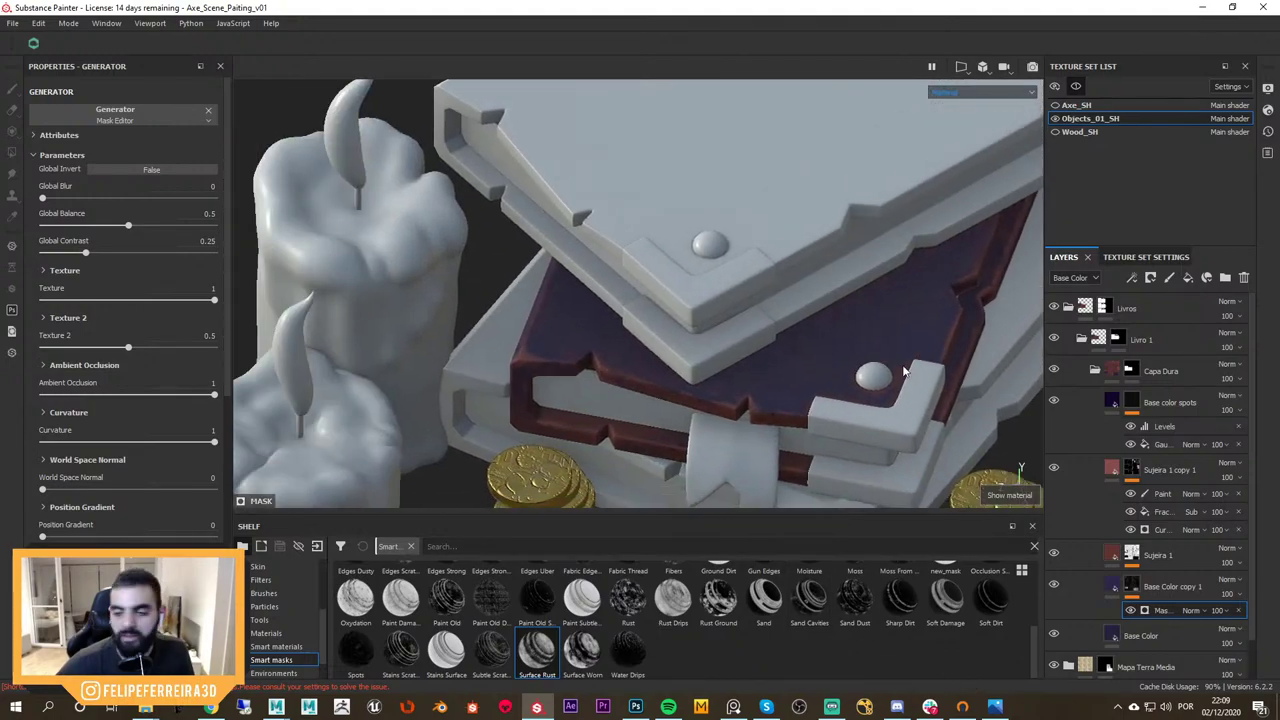
{"action": "left_click_drag", "start_coordinate": [907, 369], "coordinate": [945, 408], "text": "alt"}
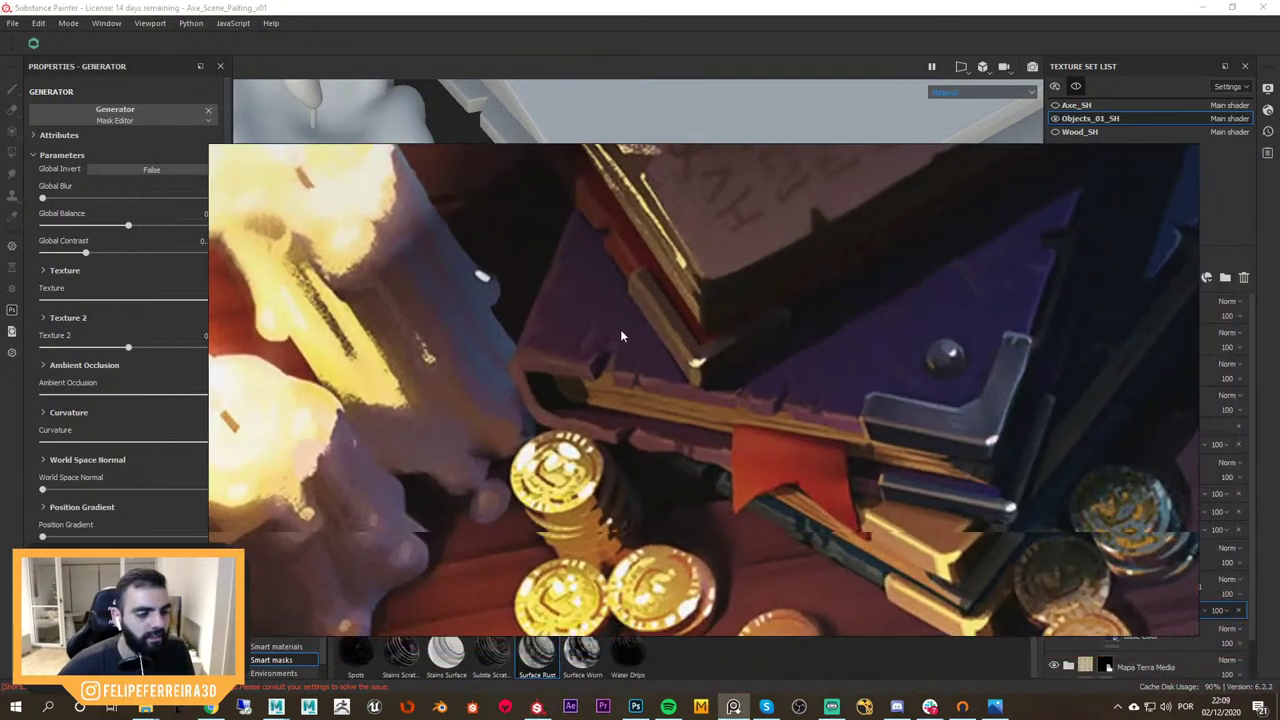
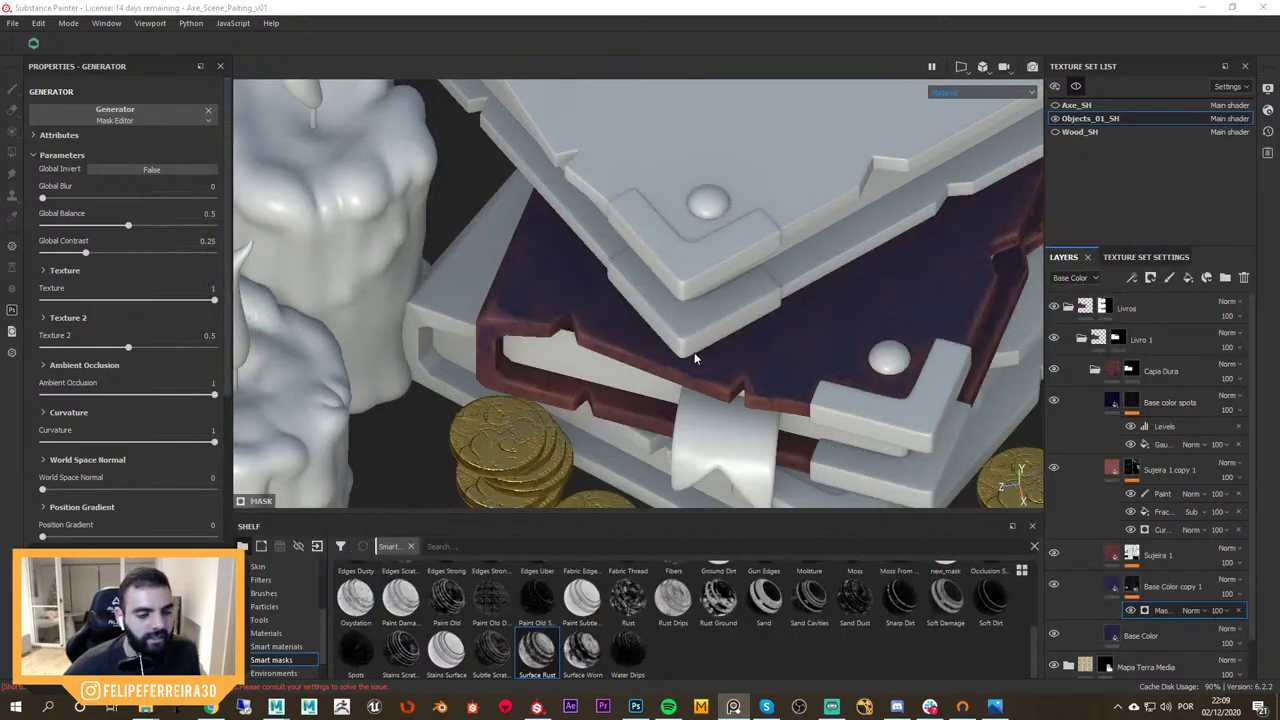
Add a fill layer directly above Base color spots in the Capa Dura folder
{"action": "right_click_drag", "start_coordinate": [762, 340], "coordinate": [801, 365], "text": "alt"}
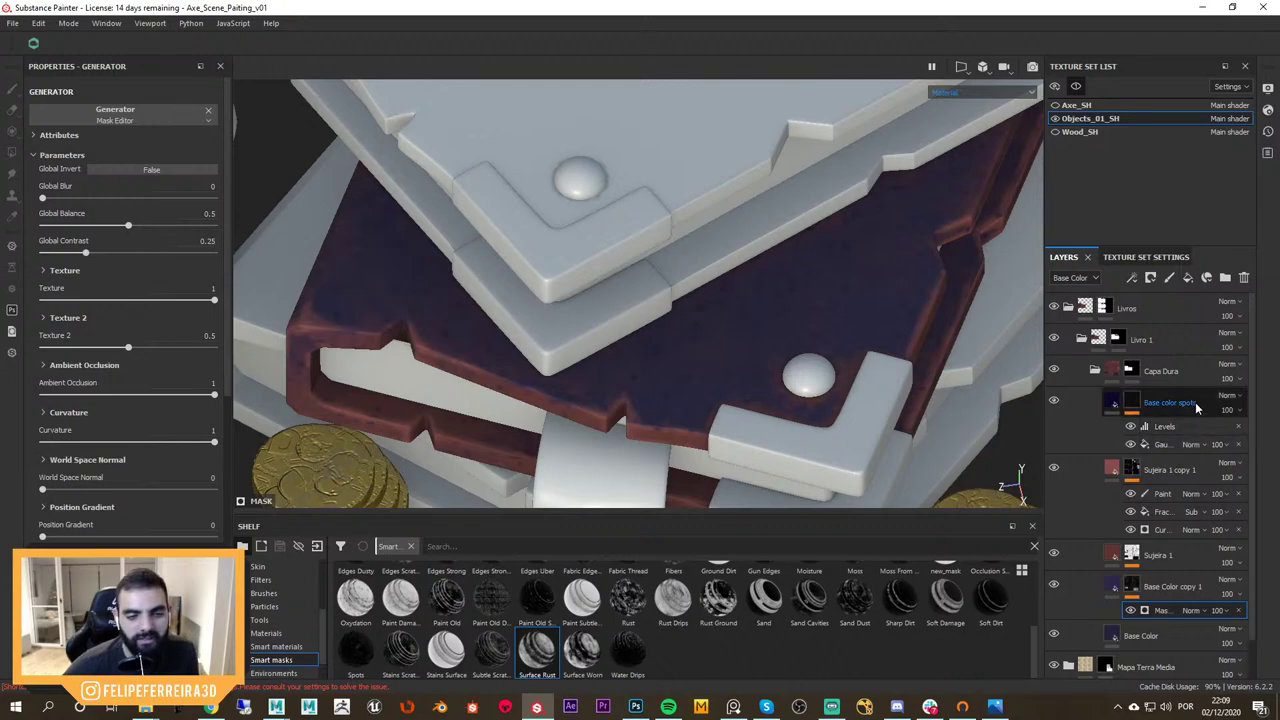
{"action": "left_click", "coordinate": [1197, 405]}
{"action": "left_click", "coordinate": [1187, 278]}
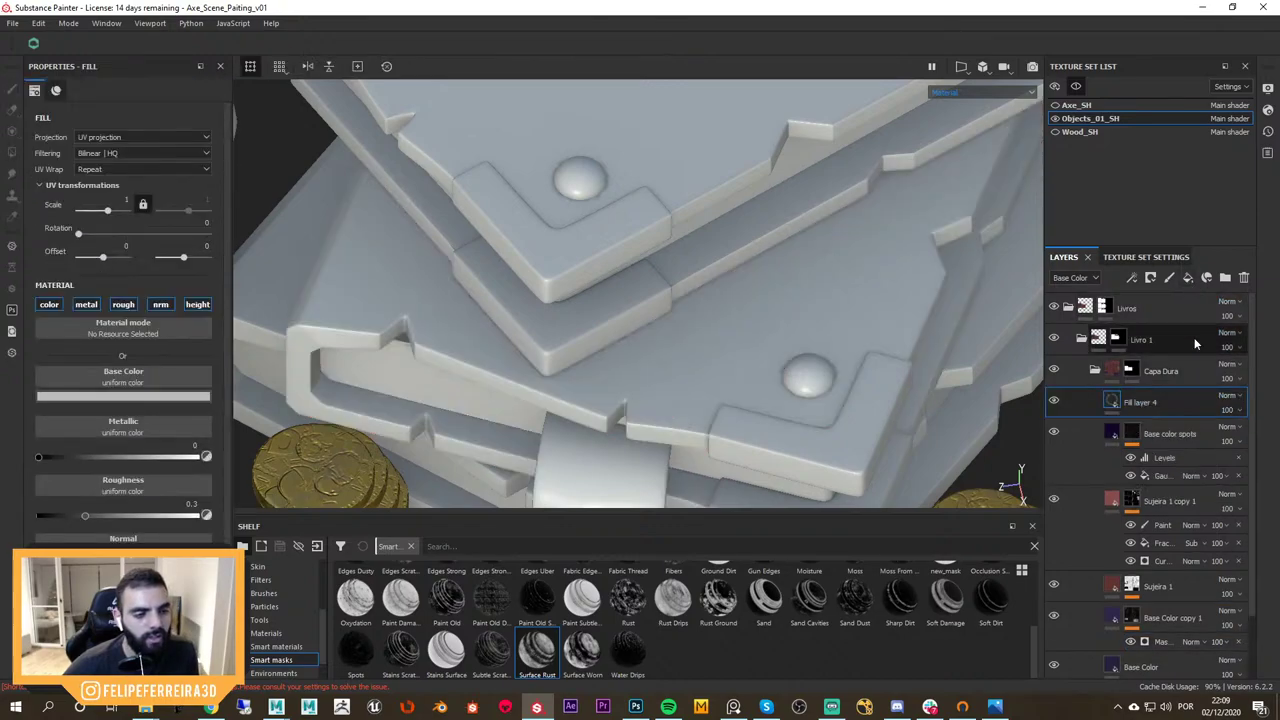
Give the new fill layer a reddish-brown base color with hue 0.006, saturation 0.675 and value 0.109
{"action": "left_click", "coordinate": [206, 397]}
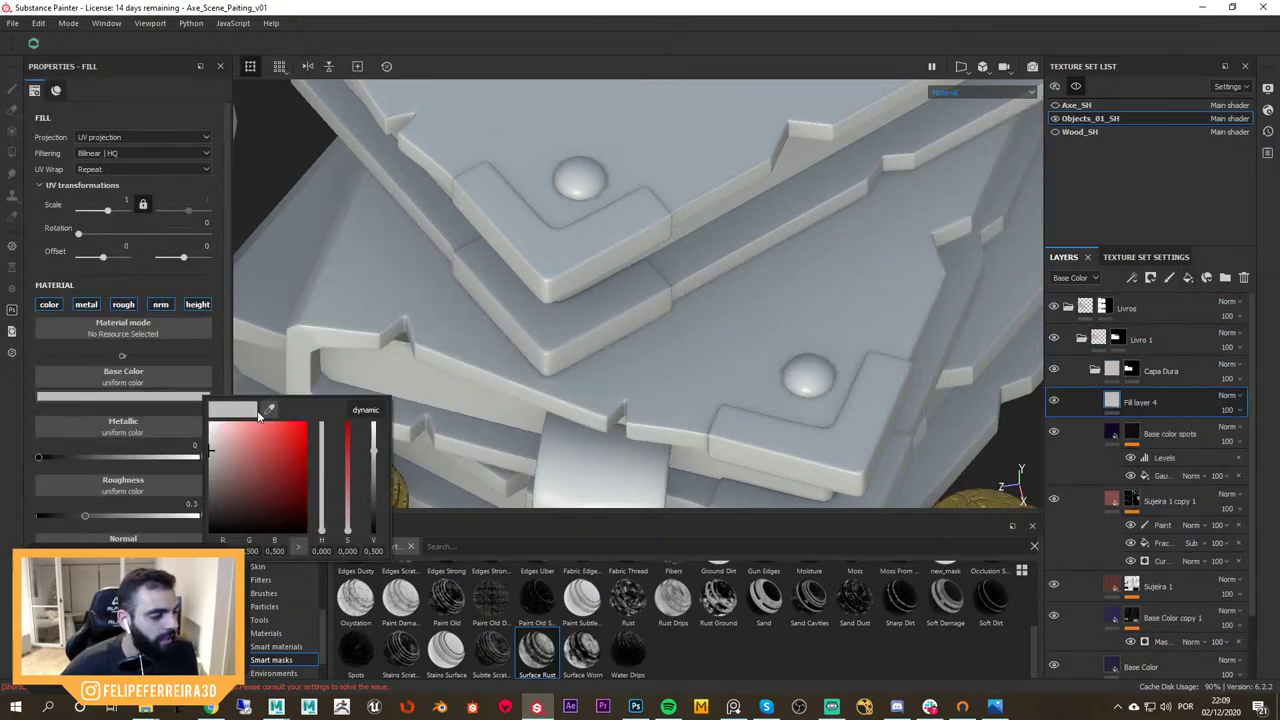
{"action": "left_click_drag", "start_coordinate": [269, 409], "coordinate": [1279, 385]}
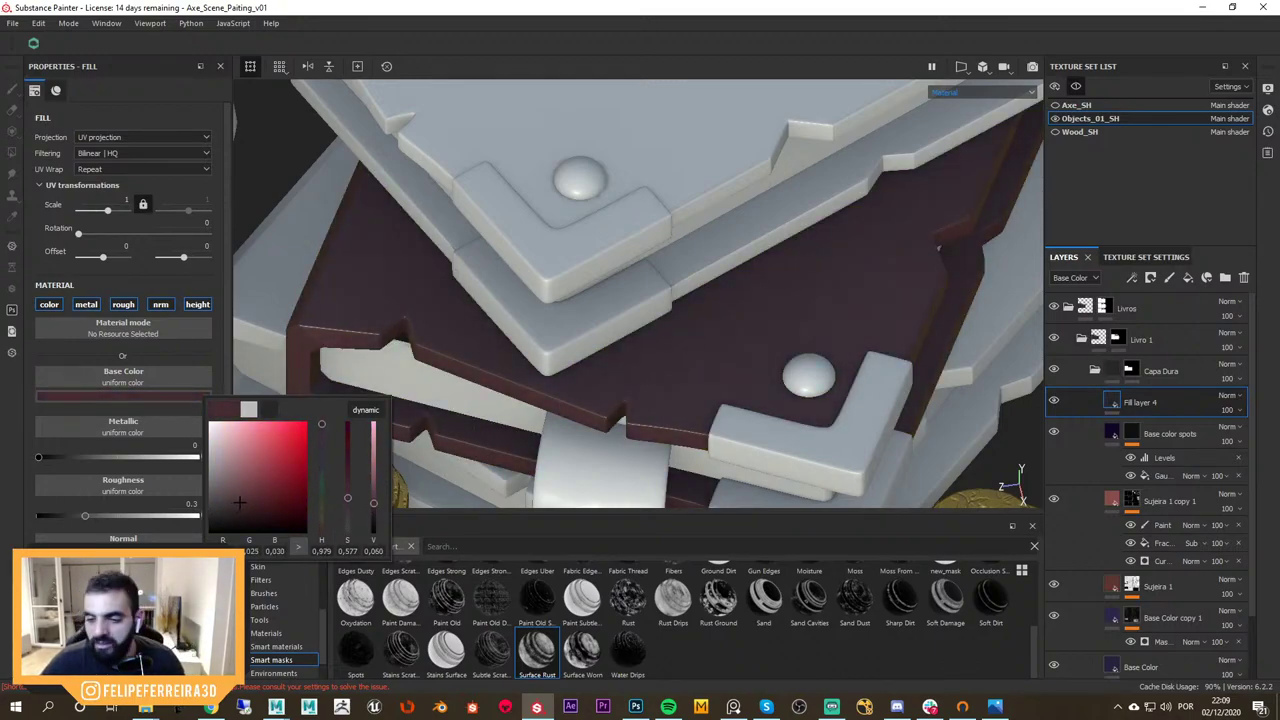
{"action": "left_click_drag", "start_coordinate": [1279, 385], "coordinate": [1279, 385]}
{"action": "left_click_drag", "start_coordinate": [321, 447], "coordinate": [321, 424]}
{"action": "left_click", "coordinate": [243, 502]}
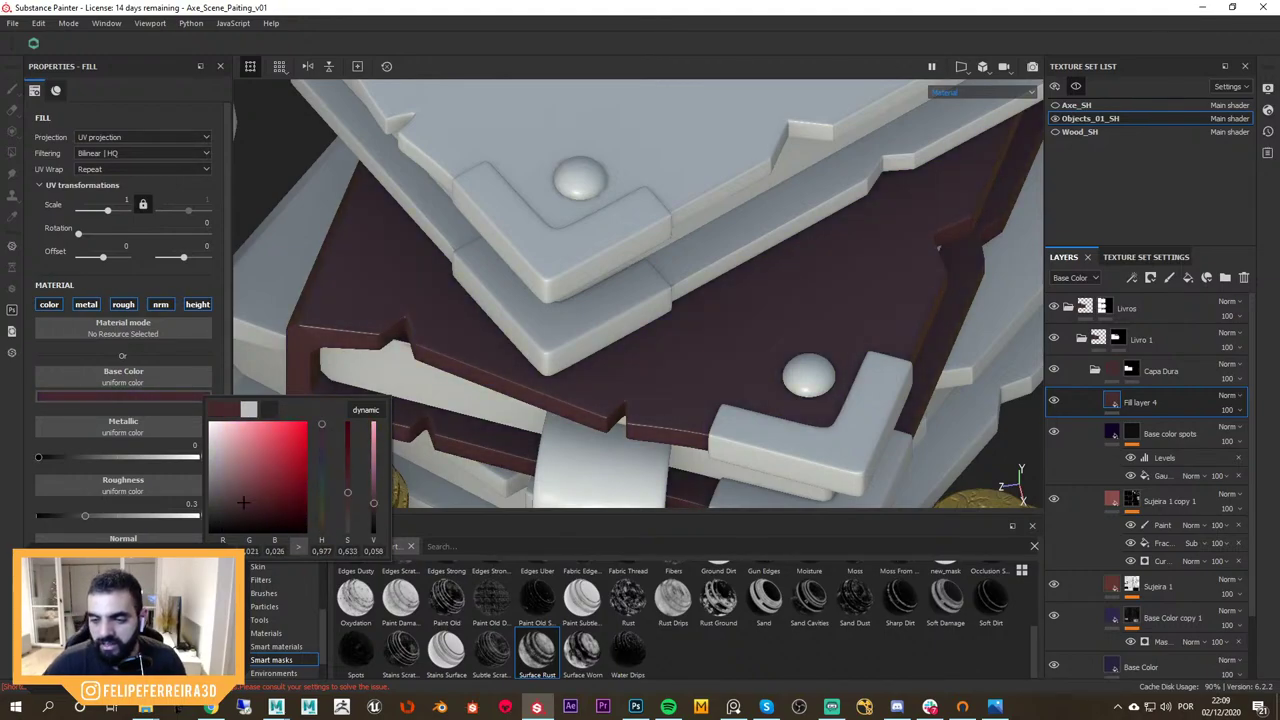
{"action": "left_click", "coordinate": [246, 491]}
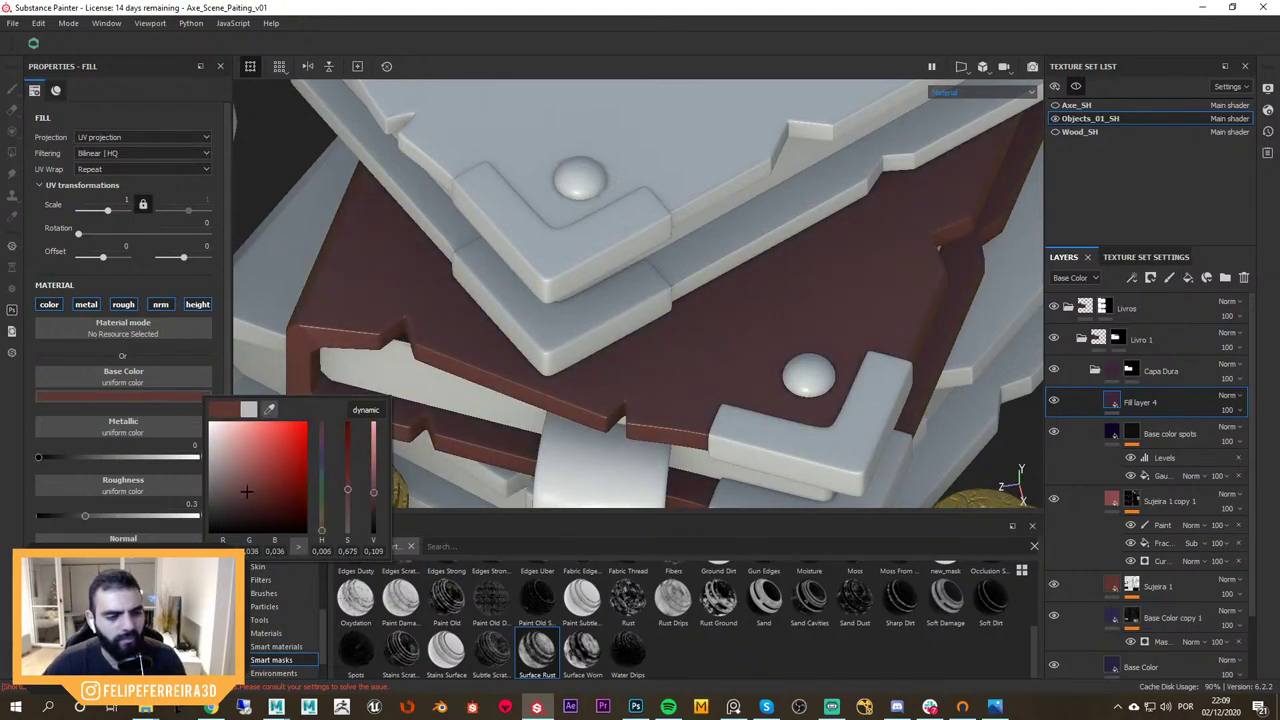
{"action": "left_click", "coordinate": [702, 321]}
Set the reddish-brown fill layer's roughness to 1 and give it a black mask with a paint effect
{"action": "right_click_drag", "start_coordinate": [712, 326], "coordinate": [766, 367], "text": "alt"}
{"action": "middle_click_drag", "start_coordinate": [766, 367], "coordinate": [727, 372], "text": "alt"}
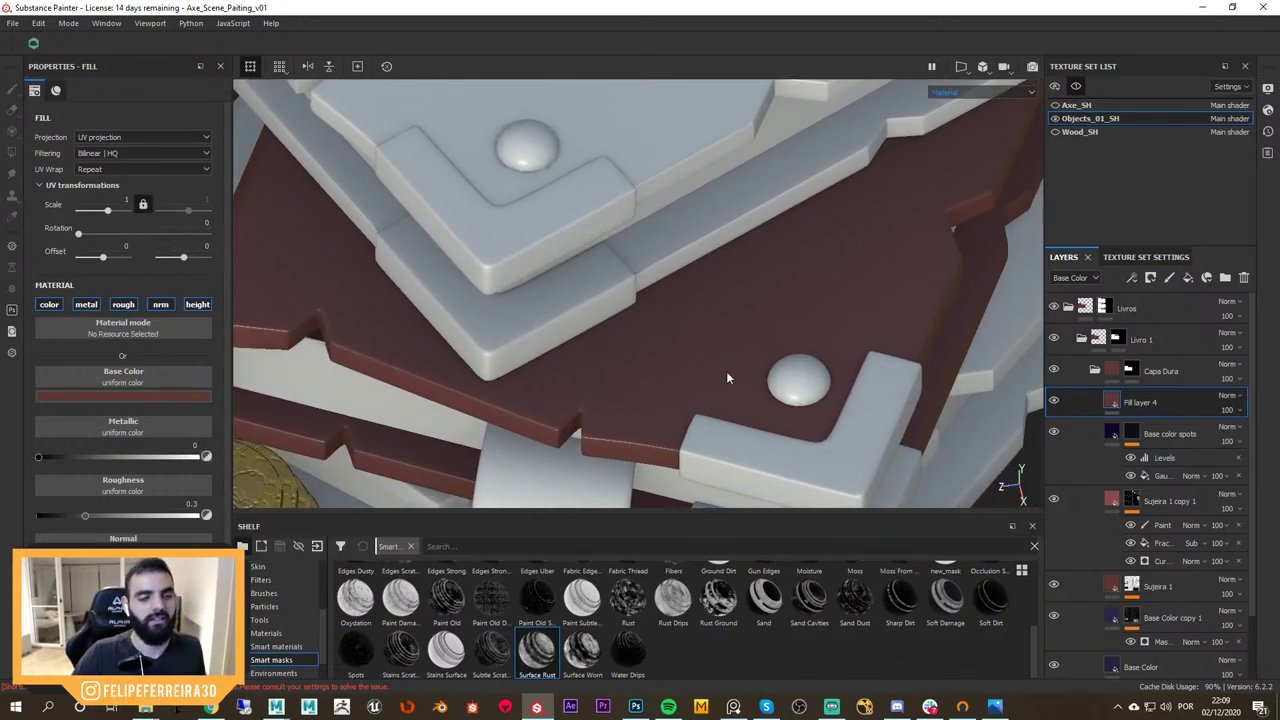
{"action": "left_click_drag", "start_coordinate": [112, 516], "coordinate": [477, 517]}
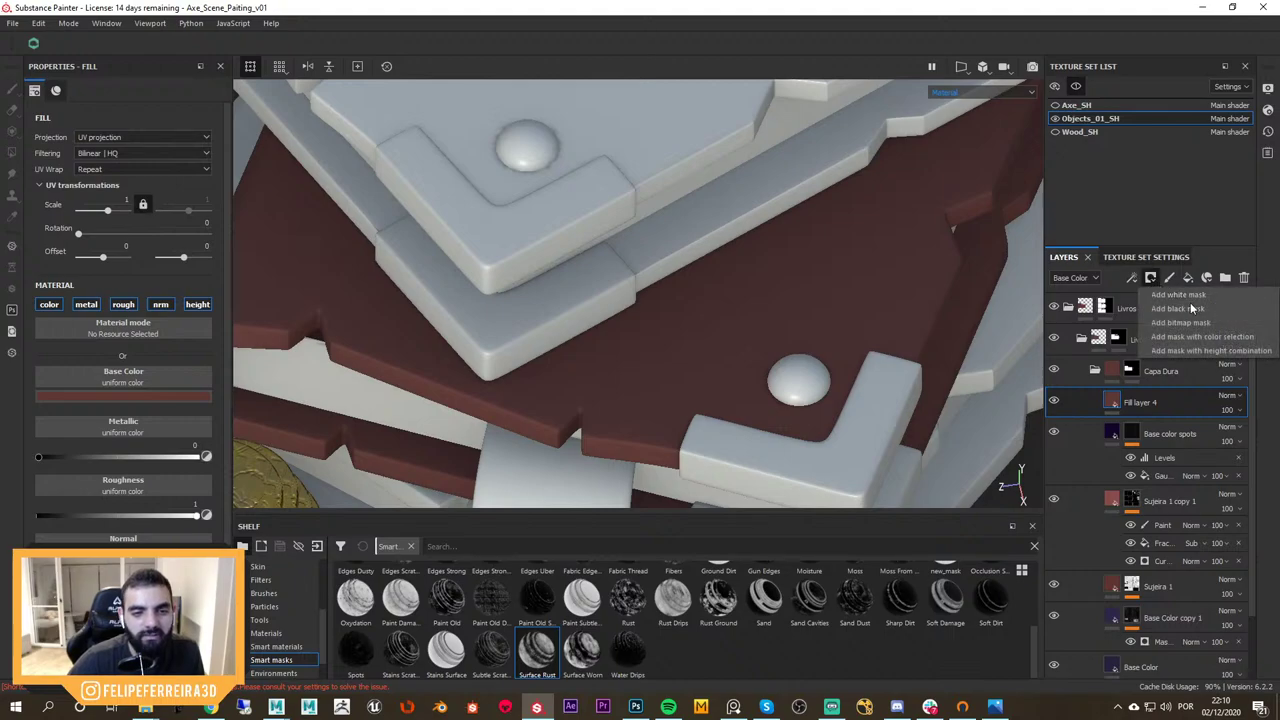
{"action": "left_click", "coordinate": [1203, 318]}
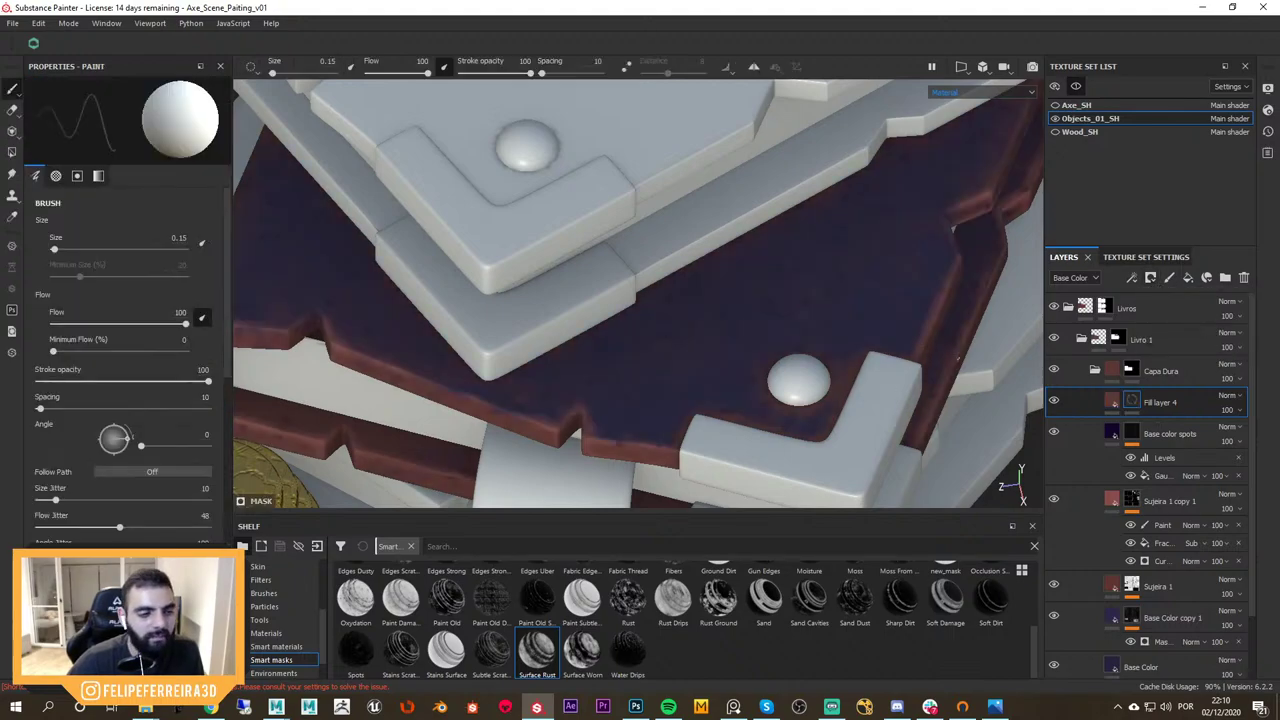
{"action": "left_click", "coordinate": [1132, 278]}
{"action": "left_click", "coordinate": [1161, 312]}
Set the mask brush size to 1.88 and frame the front corner and worn edge of the book cover
{"action": "middle_click_drag", "start_coordinate": [714, 371], "coordinate": [807, 360], "text": "alt"}
{"action": "right_click_drag", "start_coordinate": [807, 360], "coordinate": [850, 362], "text": "alt"}
{"action": "right_click_drag", "start_coordinate": [738, 361], "coordinate": [855, 352], "text": "ctrl"}
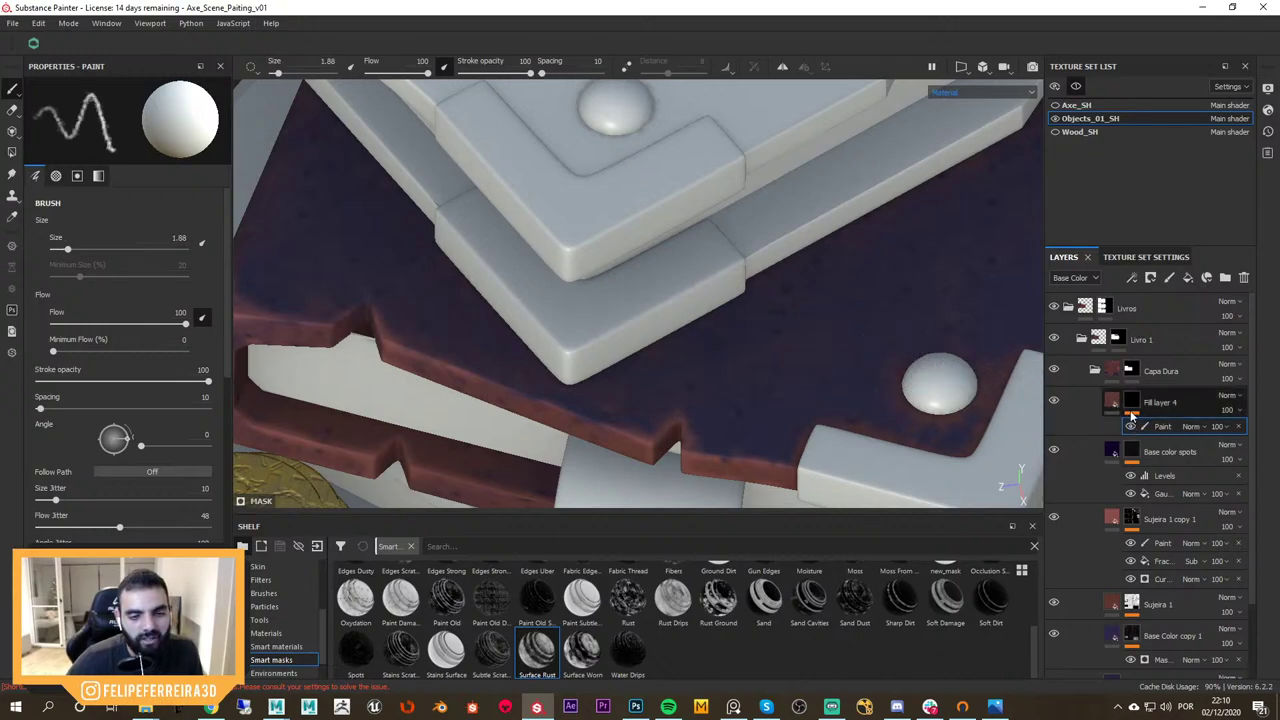
{"action": "middle_click_drag", "start_coordinate": [568, 400], "coordinate": [755, 401], "text": "alt"}
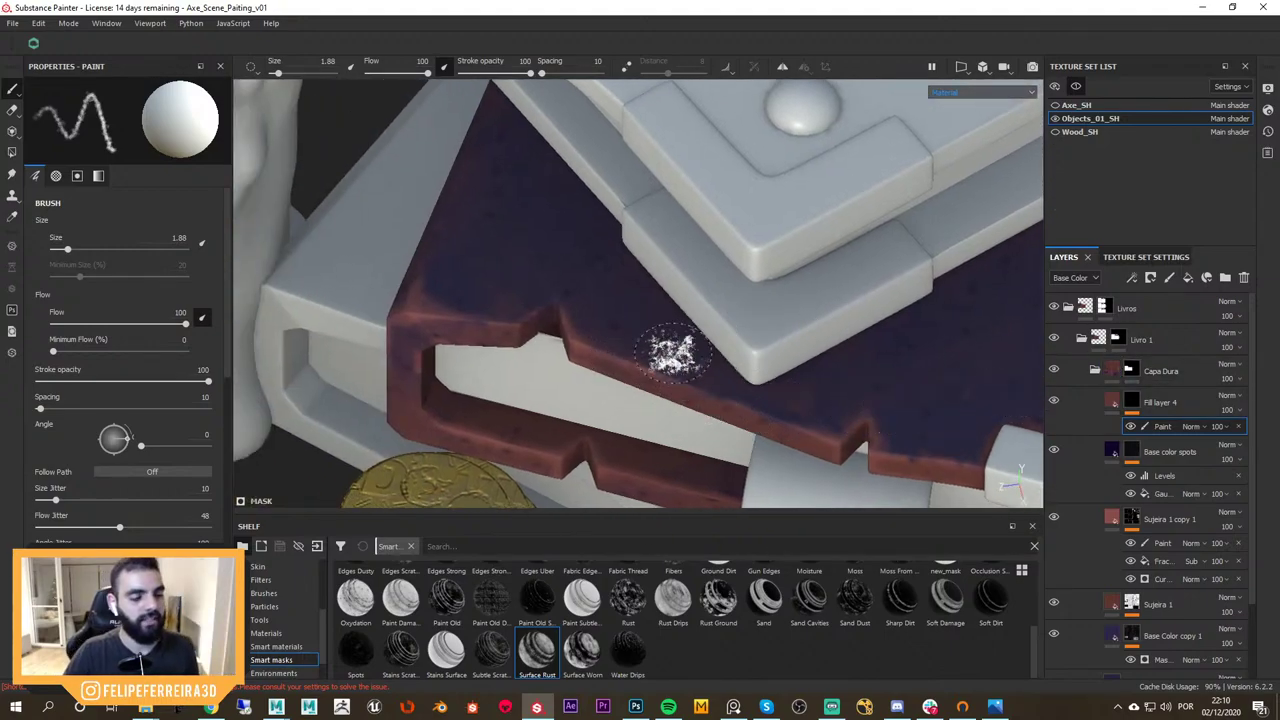
{"action": "left_click_drag", "start_coordinate": [672, 352], "coordinate": [586, 320], "text": "alt"}
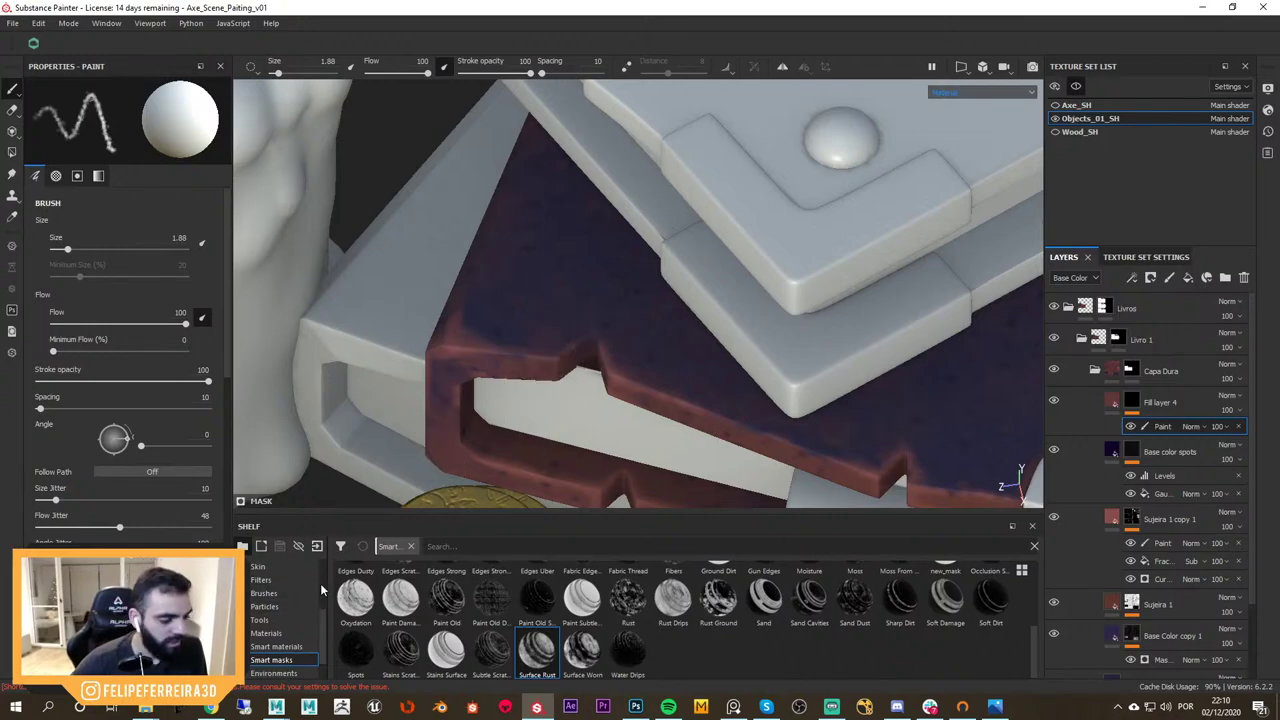
Filter the brush presets by "wate" and choose the Watercolor brush for painting the mask
{"action": "scroll", "coordinate": [320, 583], "scroll_direction": "up", "scroll_amount": 3}
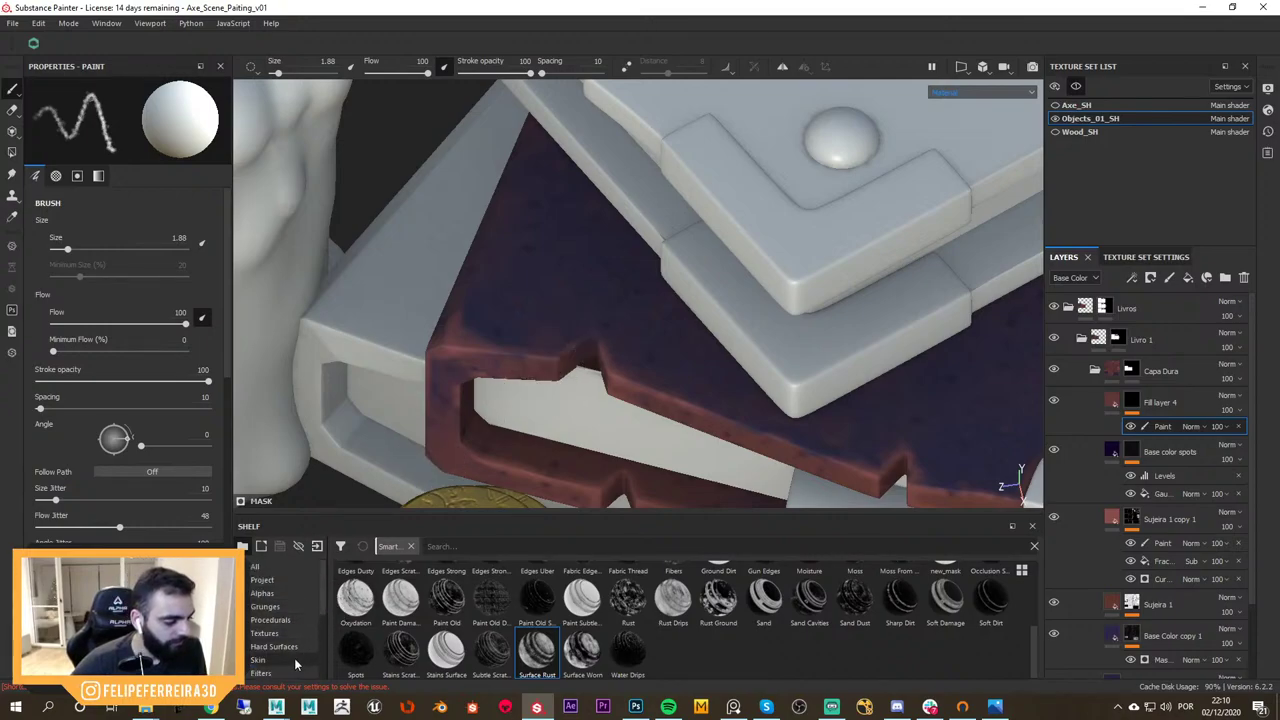
{"action": "scroll", "coordinate": [320, 607], "scroll_direction": "down", "scroll_amount": 2}
{"action": "left_click", "coordinate": [300, 647]}
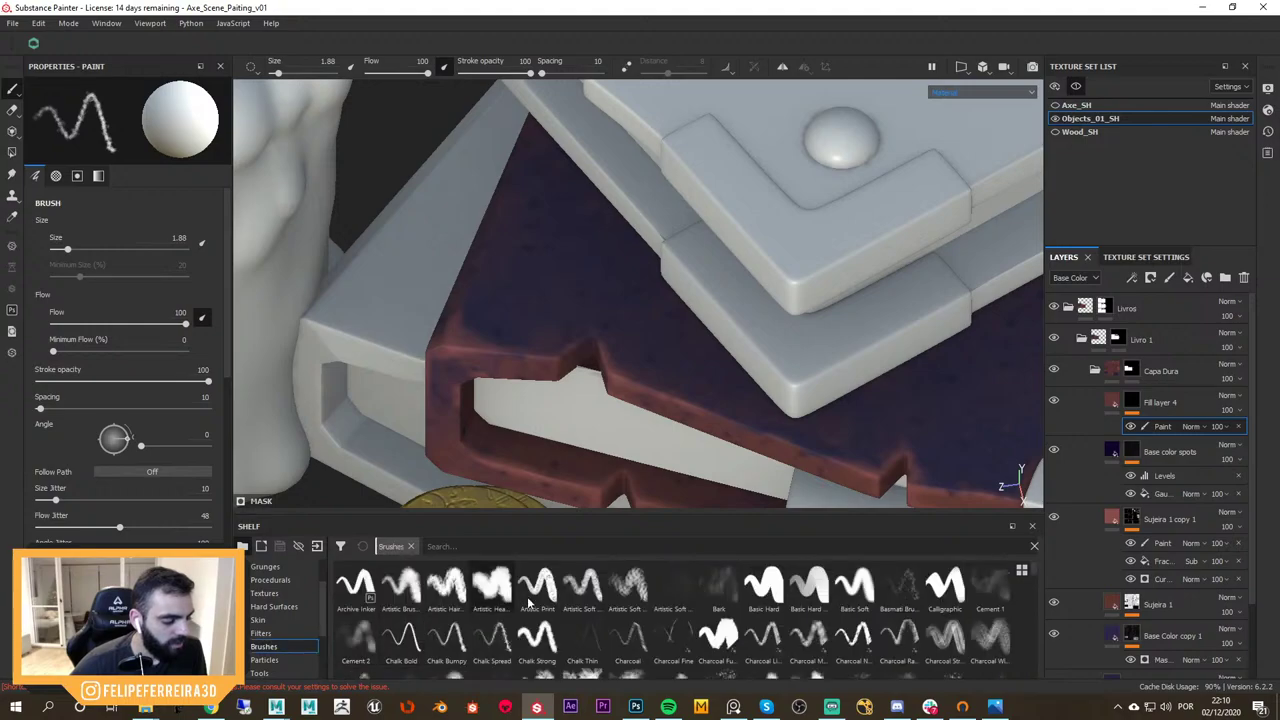
{"action": "type", "text": "wate"}
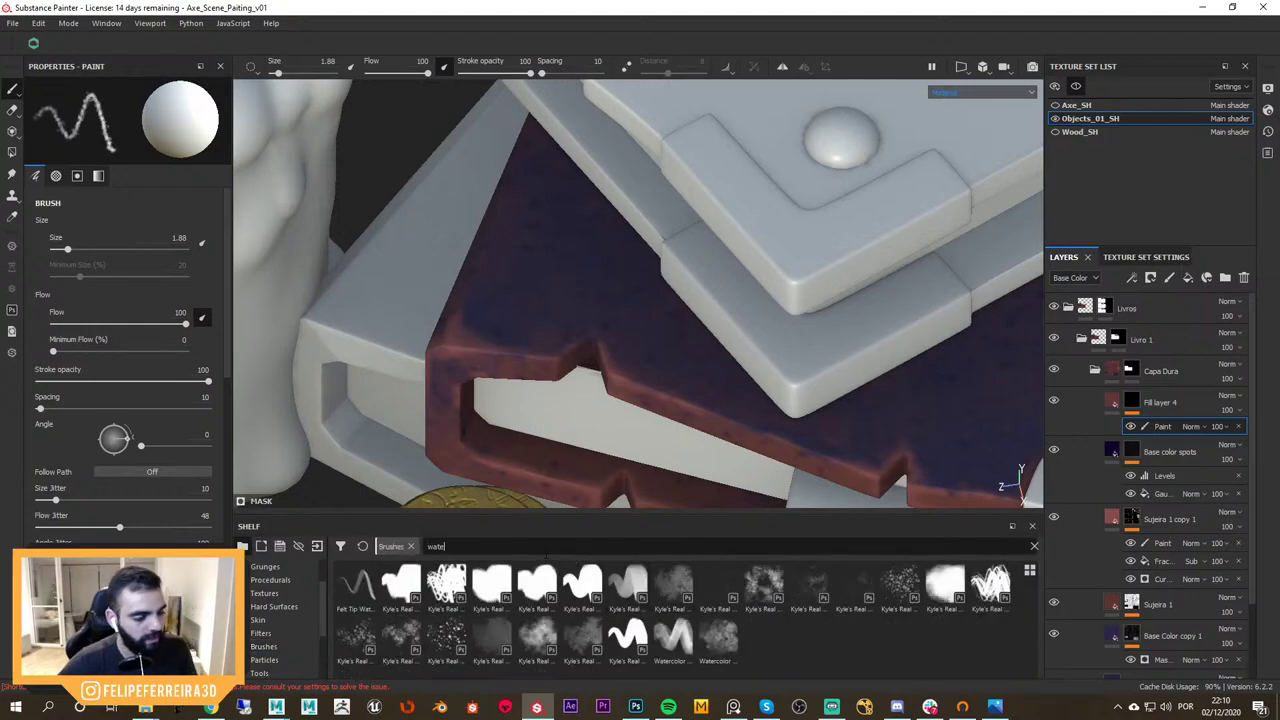
{"action": "left_click", "coordinate": [673, 640]}
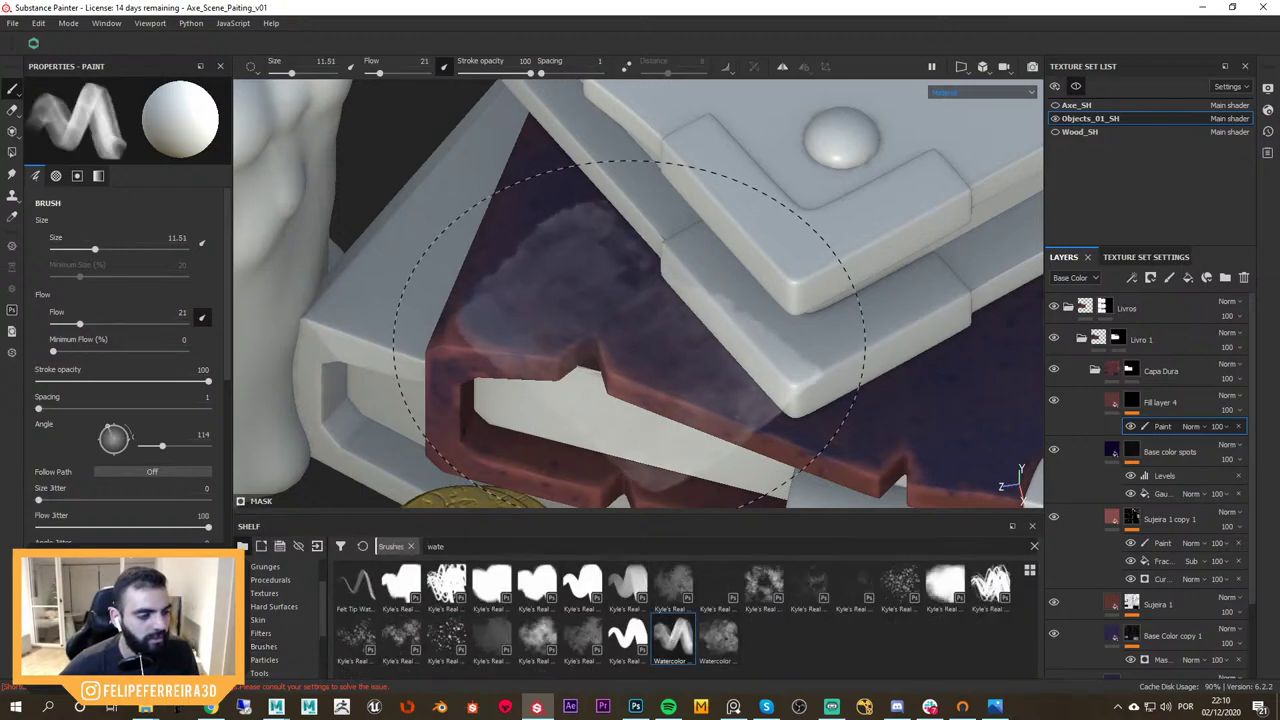
Try a watercolor stroke of size 1.28 on the cover above the front notch and undo it
{"action": "left_click_drag", "start_coordinate": [621, 341], "coordinate": [623, 346], "text": "alt"}
{"action": "right_click_drag", "start_coordinate": [623, 346], "coordinate": [623, 266], "text": "alt"}
{"action": "left_click_drag", "start_coordinate": [622, 268], "coordinate": [588, 382]}
{"action": "key", "text": "ctrl+z"}
{"action": "left_click_drag", "start_coordinate": [618, 220], "coordinate": [624, 274]}
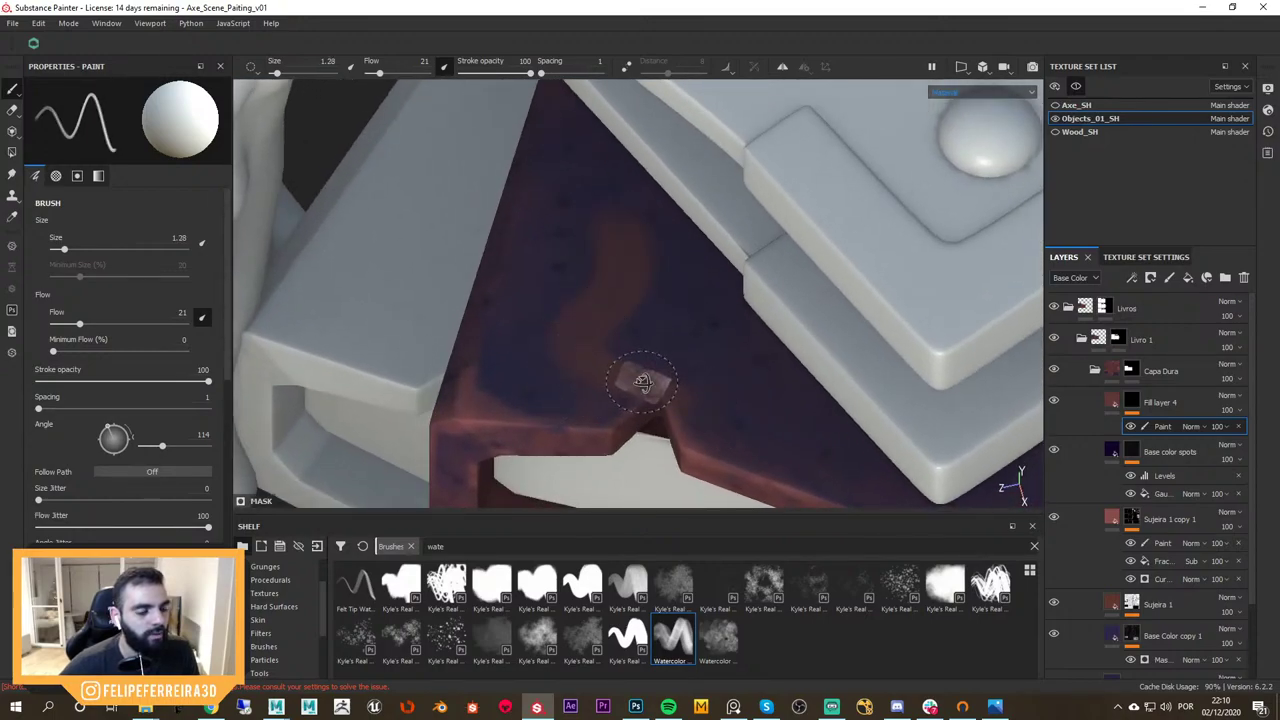
{"action": "left_click_drag", "start_coordinate": [634, 374], "coordinate": [634, 349], "text": "alt"}
{"action": "key", "text": "ctrl+z"}
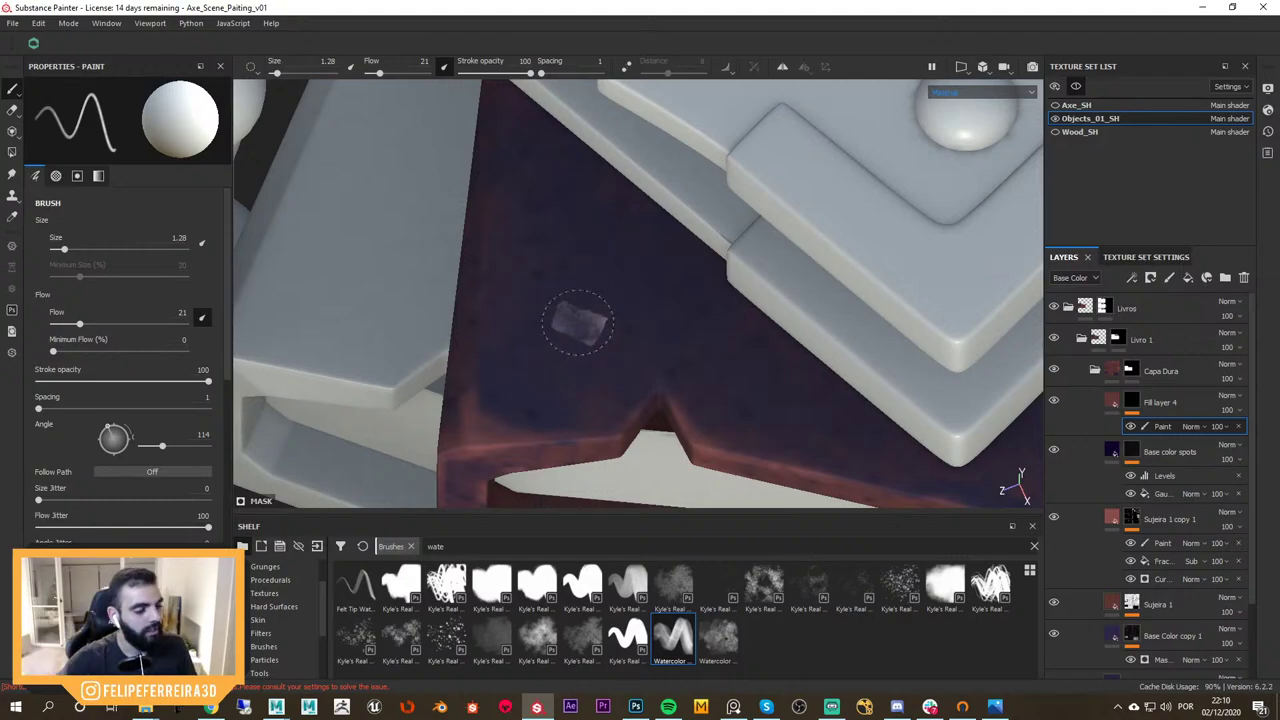
Paint a small test patch on Fill layer 4's mask above the front notch with brush size 0.37
{"action": "left_click_drag", "start_coordinate": [548, 385], "coordinate": [585, 374], "text": "alt"}
{"action": "right_click_drag", "start_coordinate": [574, 369], "coordinate": [548, 369], "text": "ctrl"}
{"action": "right_click_drag", "start_coordinate": [560, 369], "coordinate": [585, 369], "text": "alt"}
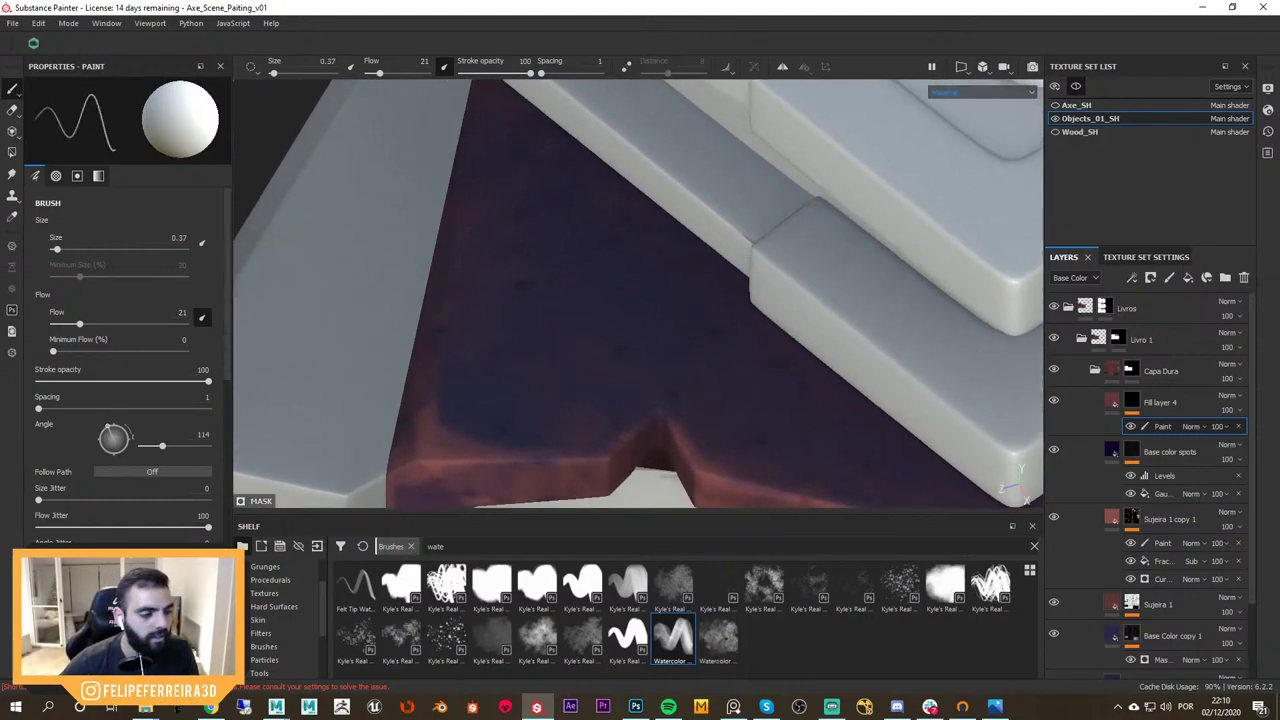
{"action": "left_click", "coordinate": [1118, 405]}
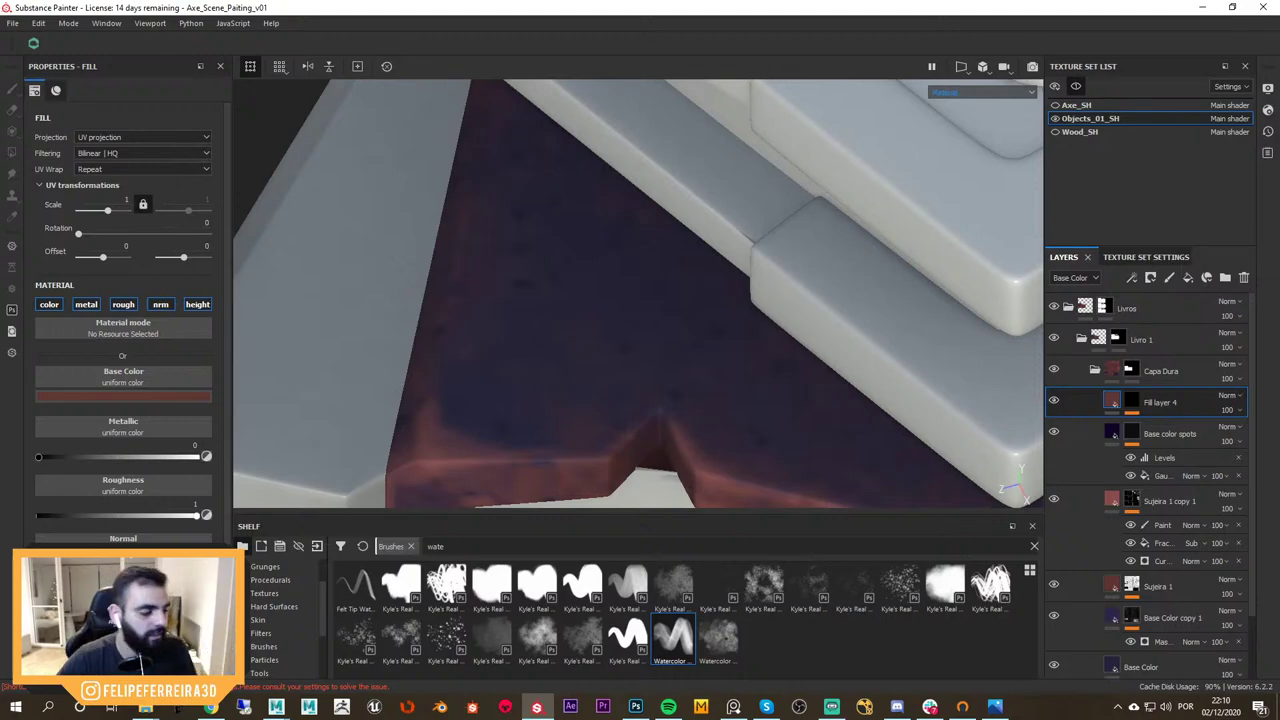
{"action": "left_click", "coordinate": [1131, 402]}
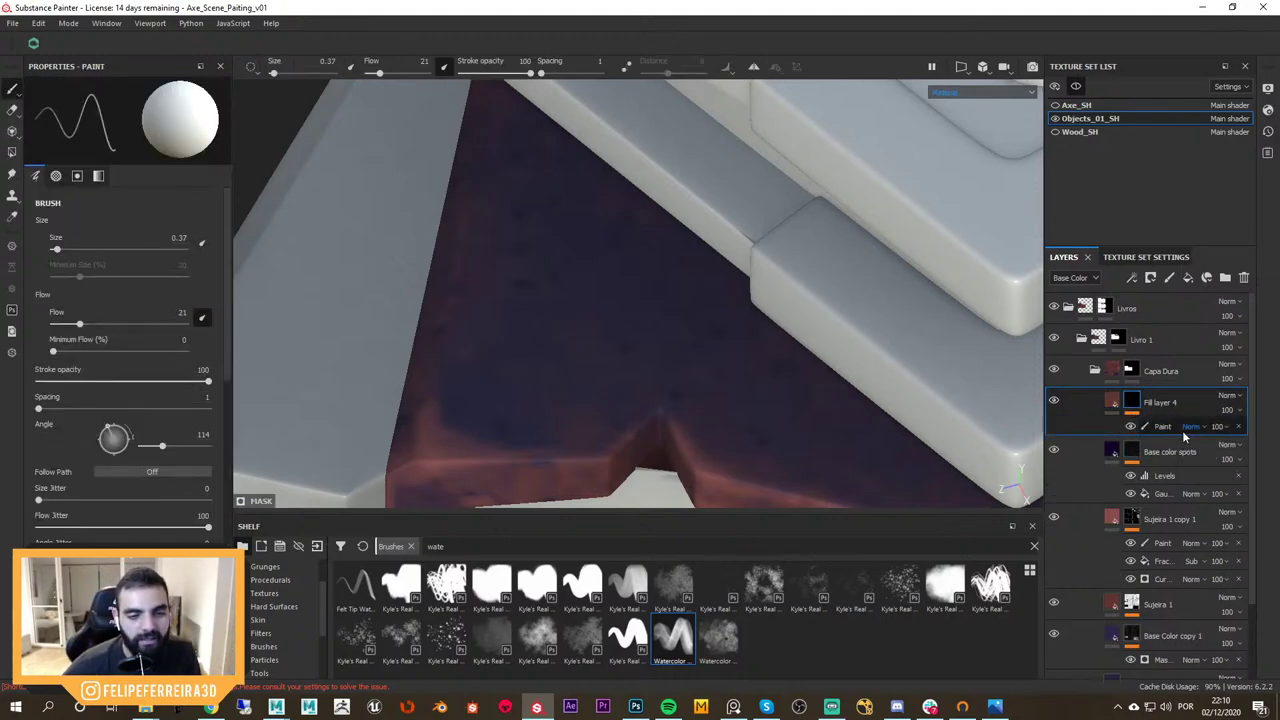
{"action": "left_click_drag", "start_coordinate": [570, 405], "coordinate": [616, 329], "text": "alt"}
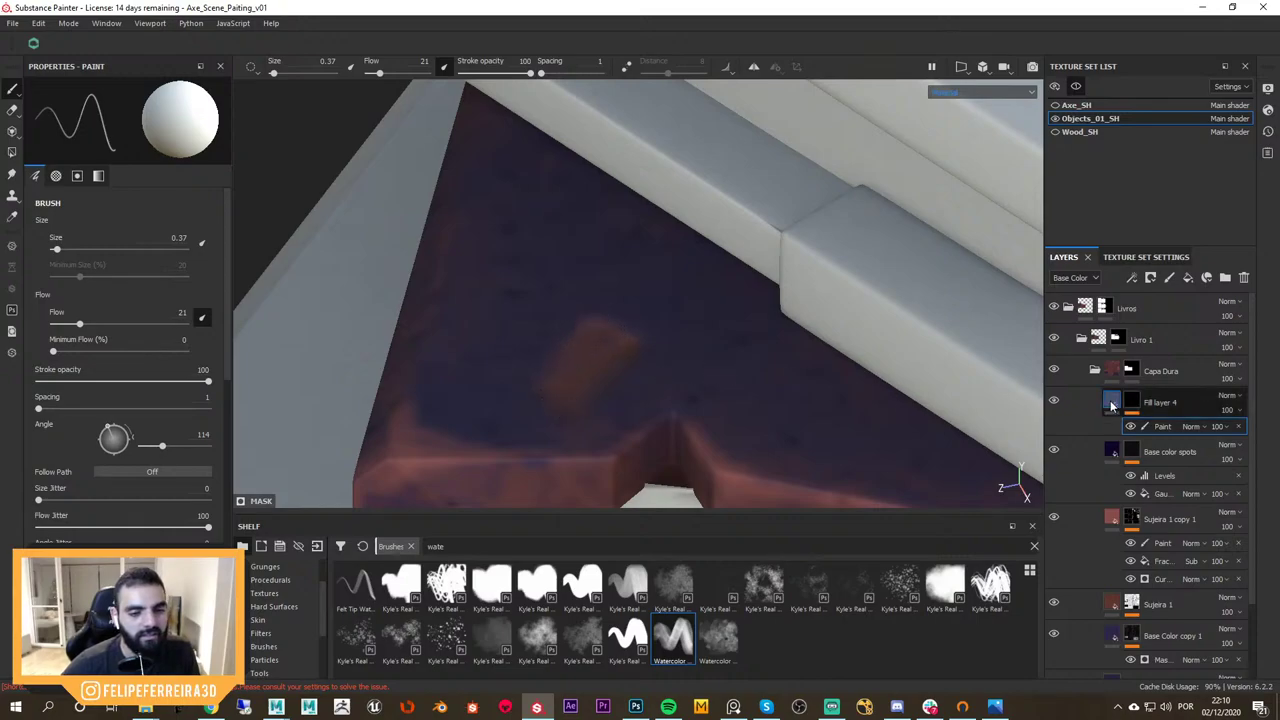
Erase the test patch from Fill layer 4's mask using the inverted mask color and brush size 3.07
{"action": "left_click", "coordinate": [1110, 404]}
{"action": "left_click", "coordinate": [201, 311]}
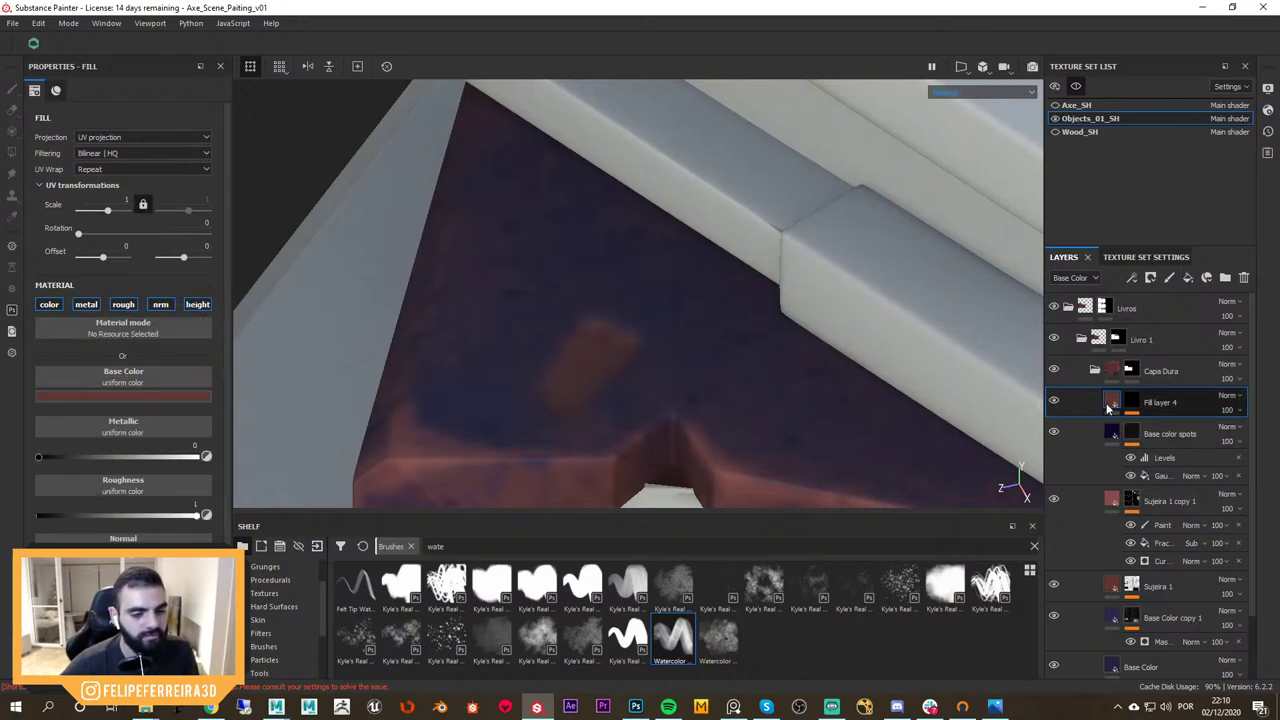
{"action": "left_click", "coordinate": [1133, 411]}
{"action": "left_click", "coordinate": [1172, 434]}
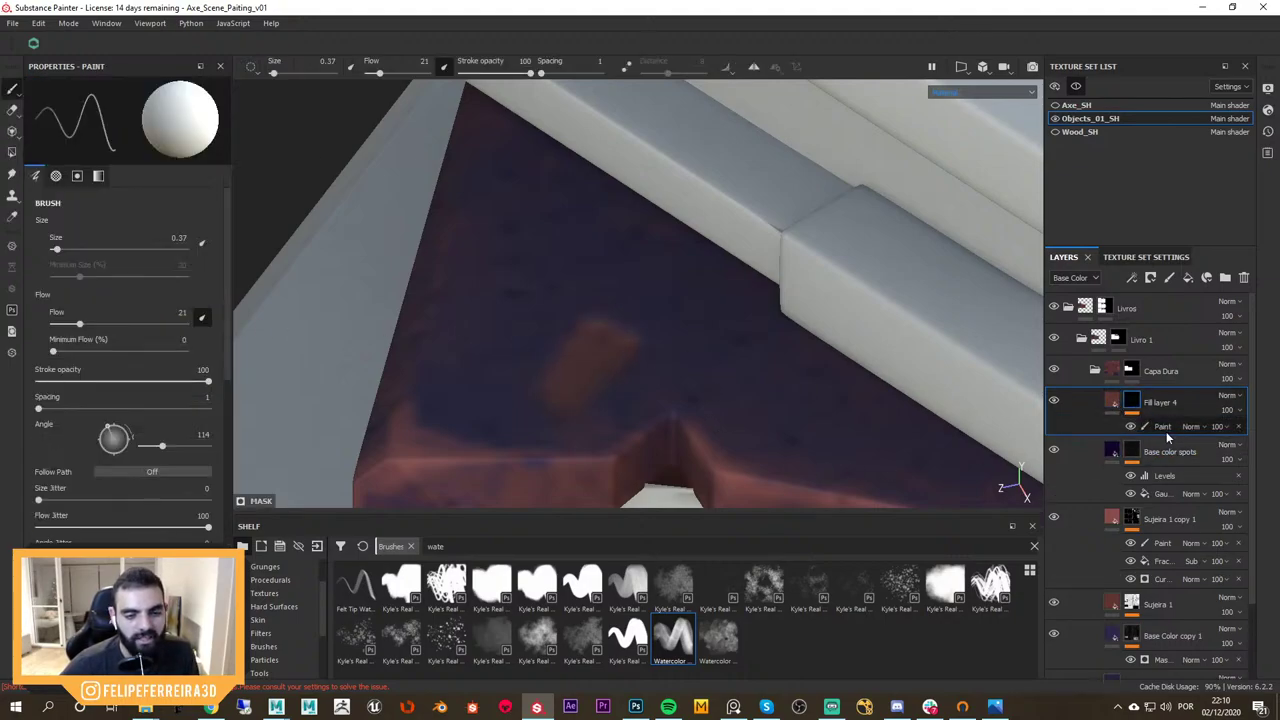
{"action": "key", "text": "x"}
{"action": "left_click_drag", "start_coordinate": [604, 332], "coordinate": [585, 365]}
{"action": "right_click_drag", "start_coordinate": [585, 365], "coordinate": [628, 329], "text": "ctrl"}
{"action": "left_click_drag", "start_coordinate": [628, 329], "coordinate": [623, 380]}
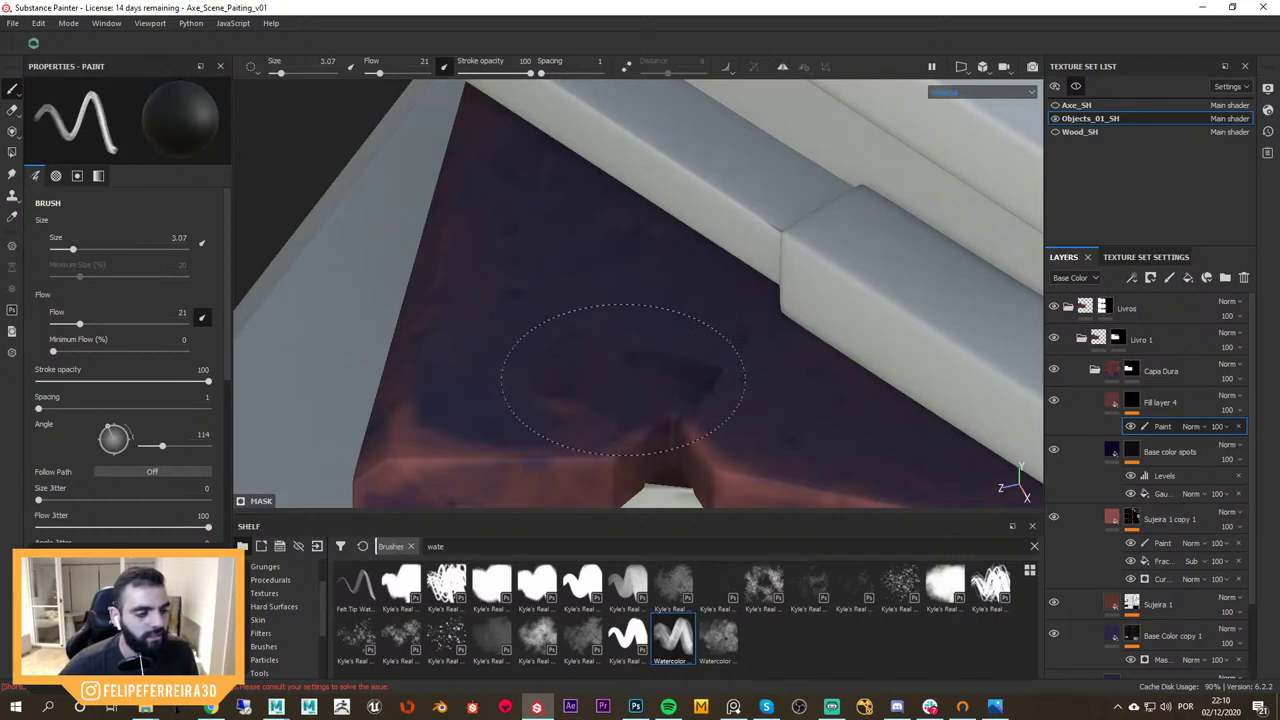
Restore white as the mask color and paint small reddish-brown wear marks above the front notch with a fine watercolor brush
{"action": "right_click_drag", "start_coordinate": [660, 369], "coordinate": [632, 374], "text": "ctrl"}
{"action": "key", "text": "x"}
{"action": "left_click_drag", "start_coordinate": [640, 379], "coordinate": [609, 349], "text": "alt"}
{"action": "right_click_drag", "start_coordinate": [664, 383], "coordinate": [640, 384], "text": "ctrl"}
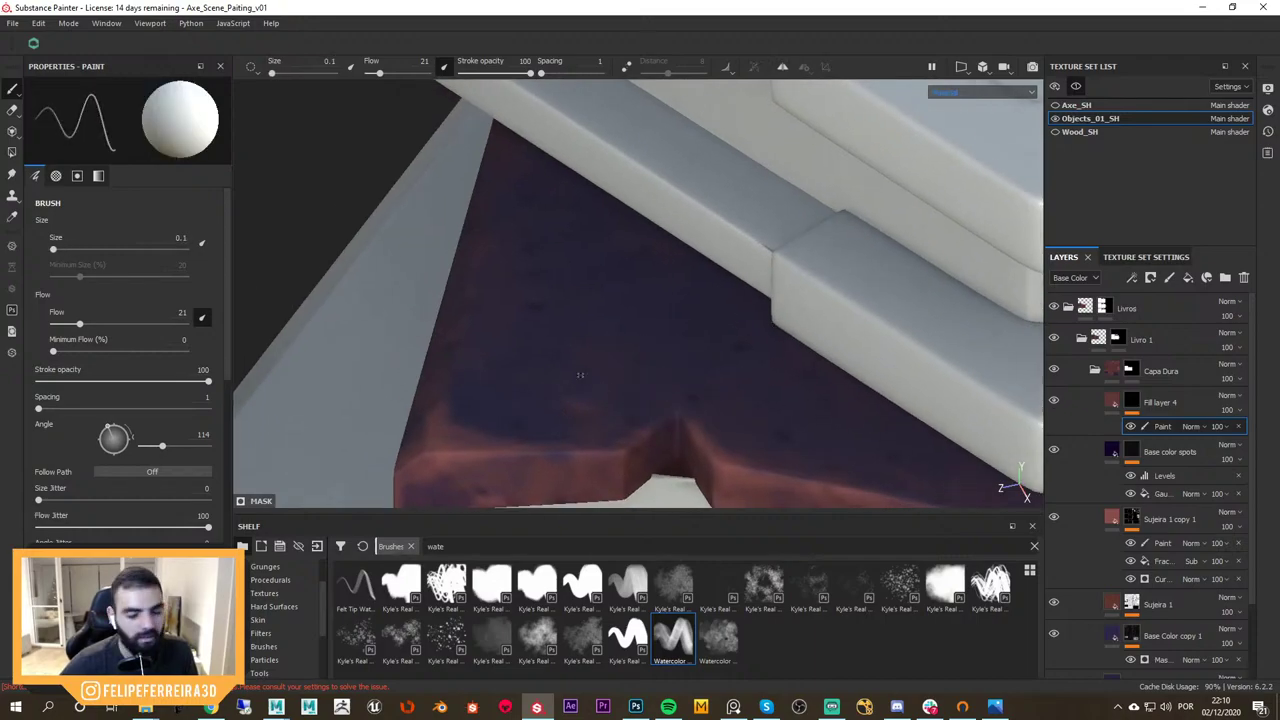
{"action": "mouse_move", "coordinate": [640, 384]}
{"action": "left_mouse_down", "text": "alt"}
{"action": "mouse_move", "coordinate": [631, 409]}
{"action": "mouse_move", "coordinate": [609, 407]}
{"action": "mouse_move", "coordinate": [607, 387]}
{"action": "mouse_move", "coordinate": [660, 349]}
{"action": "mouse_move", "coordinate": [680, 403]}
{"action": "mouse_move", "coordinate": [709, 360]}
{"action": "mouse_move", "coordinate": [654, 346]}
{"action": "mouse_move", "coordinate": [600, 291]}
{"action": "mouse_move", "coordinate": [755, 406]}
{"action": "mouse_move", "coordinate": [637, 408]}
{"action": "left_mouse_up", "text": "alt"}
{"action": "key", "text": "c"}
{"action": "key", "text": "m"}
{"action": "mouse_move", "coordinate": [637, 408]}
{"action": "right_mouse_down", "text": "alt"}
{"action": "mouse_move", "coordinate": [708, 340]}
{"action": "mouse_move", "coordinate": [725, 360]}
{"action": "right_mouse_up", "text": "alt"}
{"action": "mouse_move", "coordinate": [775, 380]}
{"action": "left_mouse_down", "text": "alt"}
{"action": "mouse_move", "coordinate": [626, 333]}
{"action": "mouse_move", "coordinate": [676, 334]}
{"action": "mouse_move", "coordinate": [790, 376]}
{"action": "left_mouse_up", "text": "alt"}
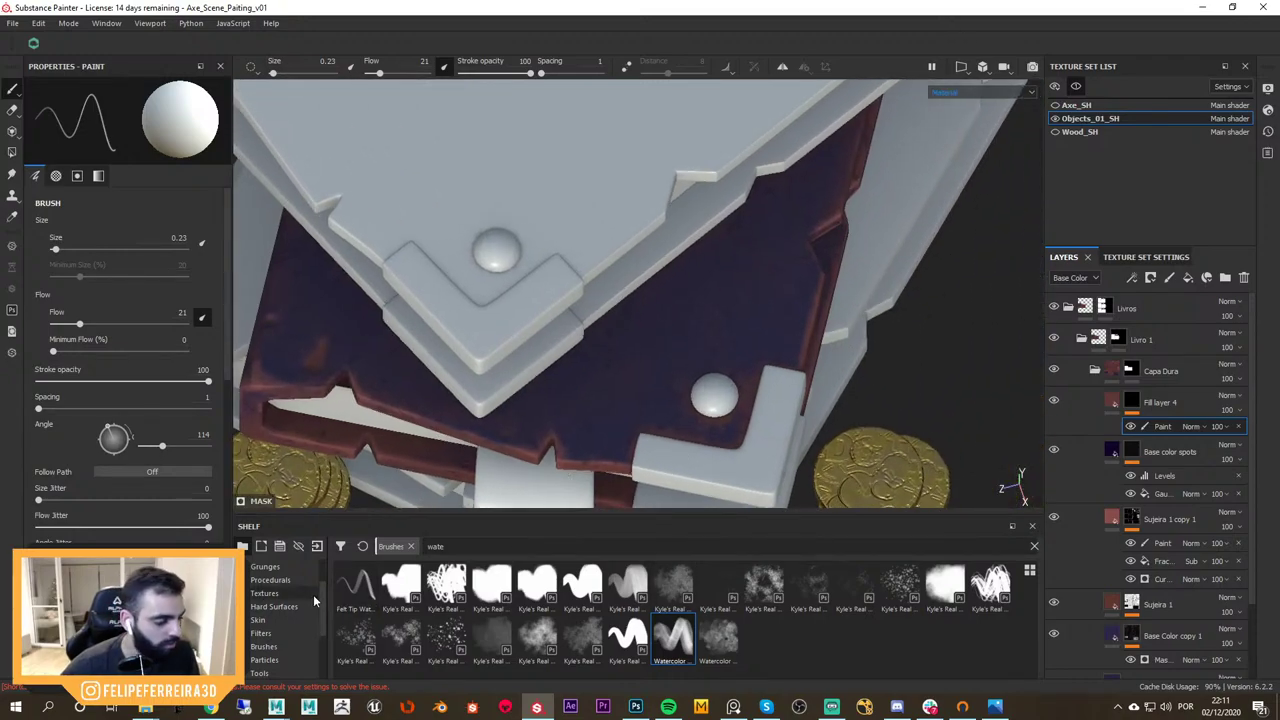
Choose the Chalk Thin brush for the mask and set its size to 4.12
{"action": "left_click", "coordinate": [296, 647]}
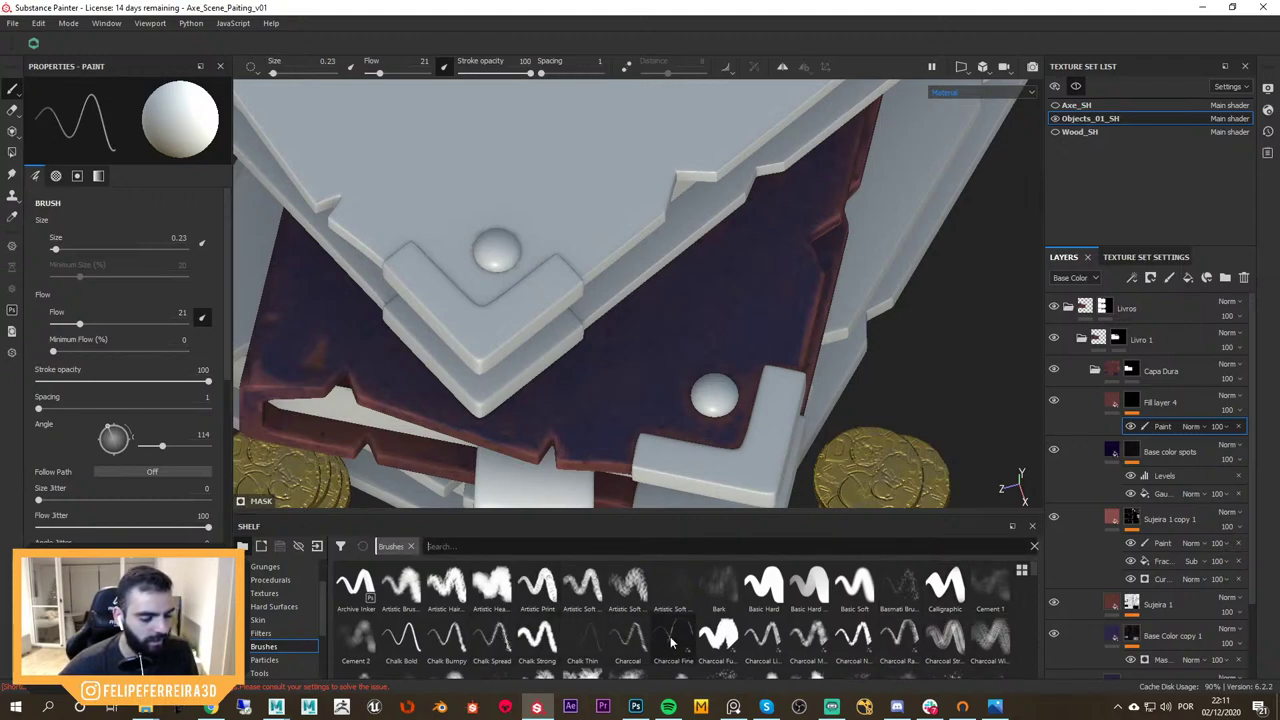
{"action": "left_click", "coordinate": [582, 641]}
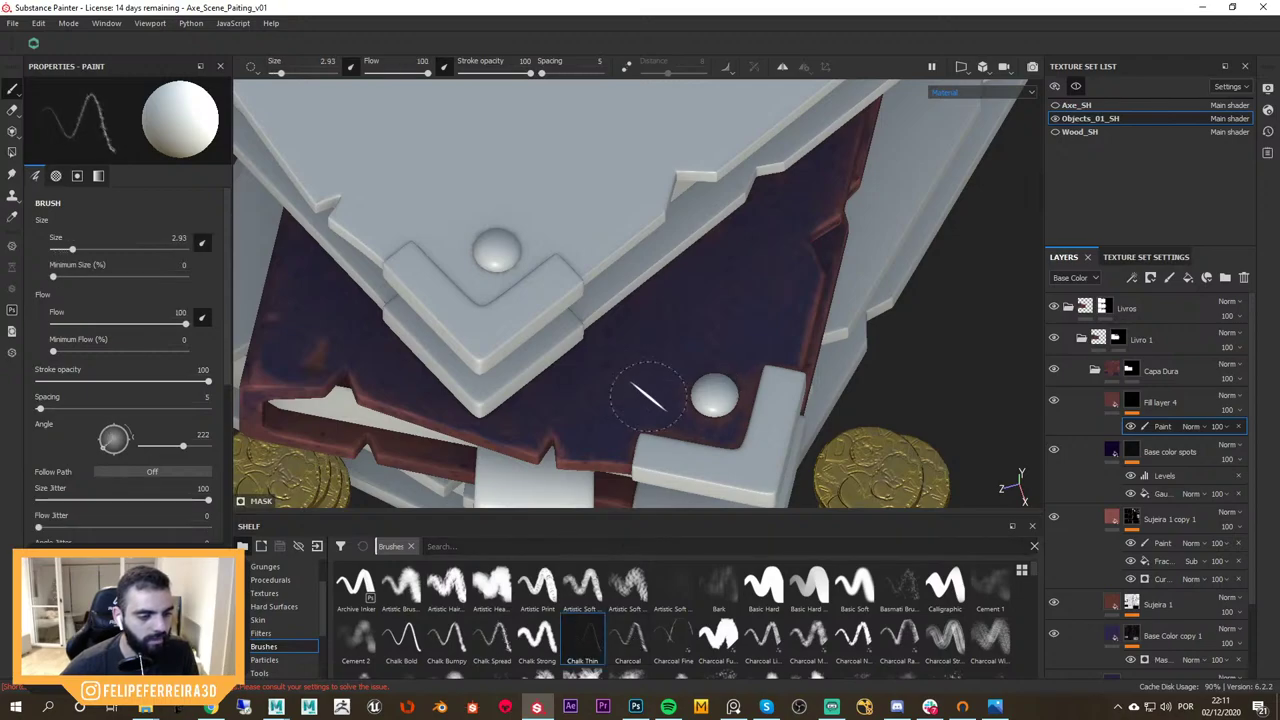
{"action": "key", "text": "ctrl+z"}
{"action": "right_click_drag", "start_coordinate": [740, 320], "coordinate": [722, 320], "text": "ctrl"}
Try large Chalk Thin scratches on the cover between the stud and the worn side edge, undoing the strokes
{"action": "left_click_drag", "start_coordinate": [712, 305], "coordinate": [752, 312]}
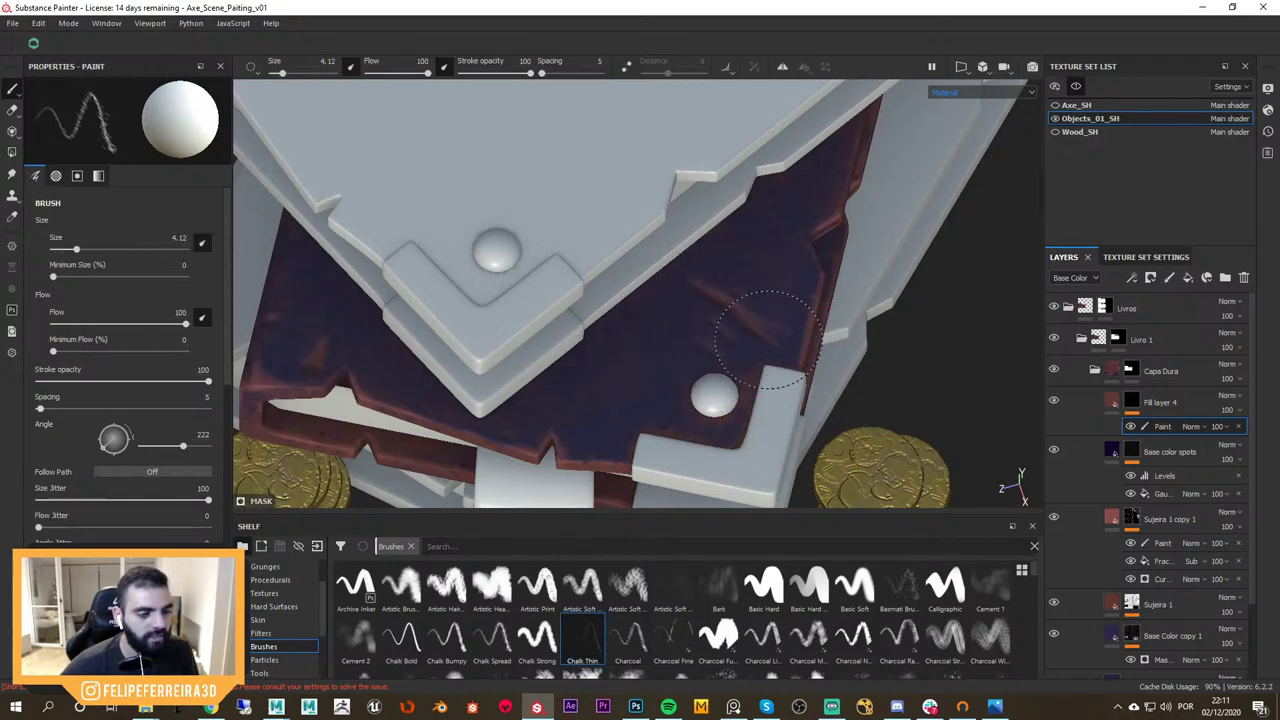
{"action": "key", "text": "ctrl+z"}
{"action": "middle_click_drag", "start_coordinate": [745, 337], "coordinate": [757, 392], "text": "alt"}
{"action": "scroll", "coordinate": [805, 362], "scroll_direction": "up", "scroll_amount": 2}
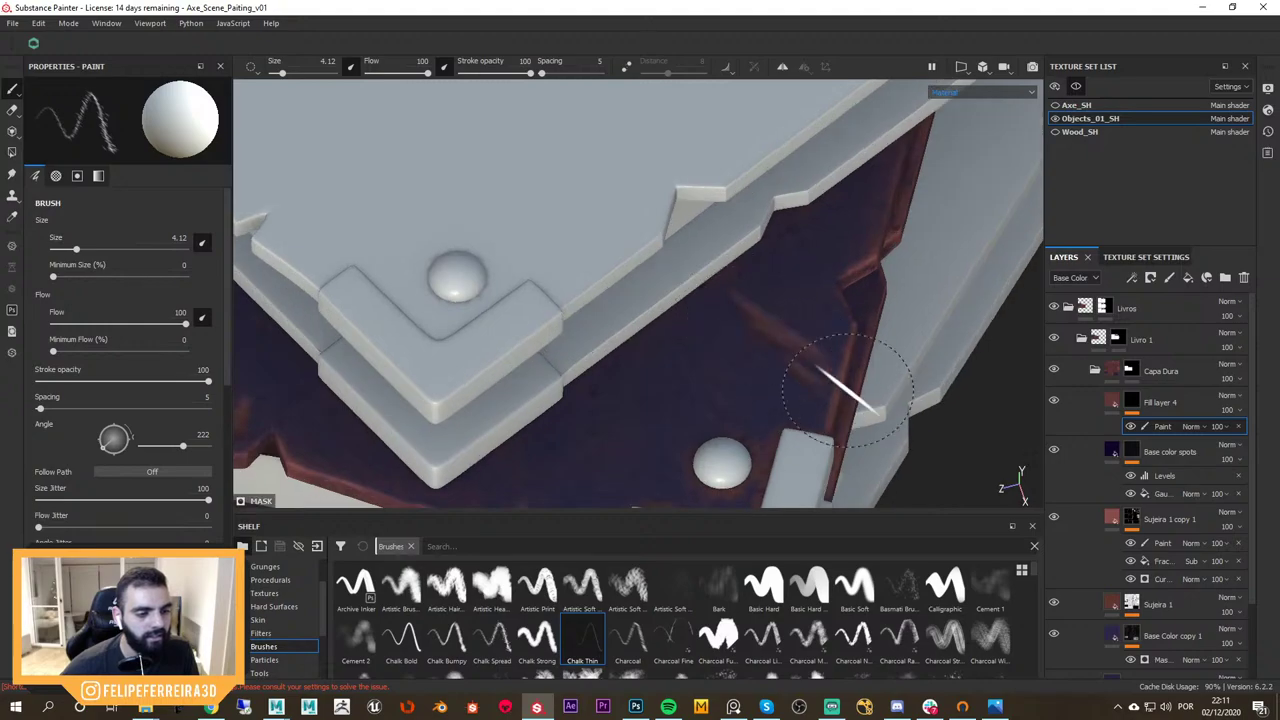
{"action": "key", "text": "ctrl+z"}
{"action": "scroll", "coordinate": [923, 422], "scroll_direction": "down", "scroll_amount": 3}
{"action": "left_click_drag", "start_coordinate": [900, 415], "coordinate": [796, 380], "text": "alt"}
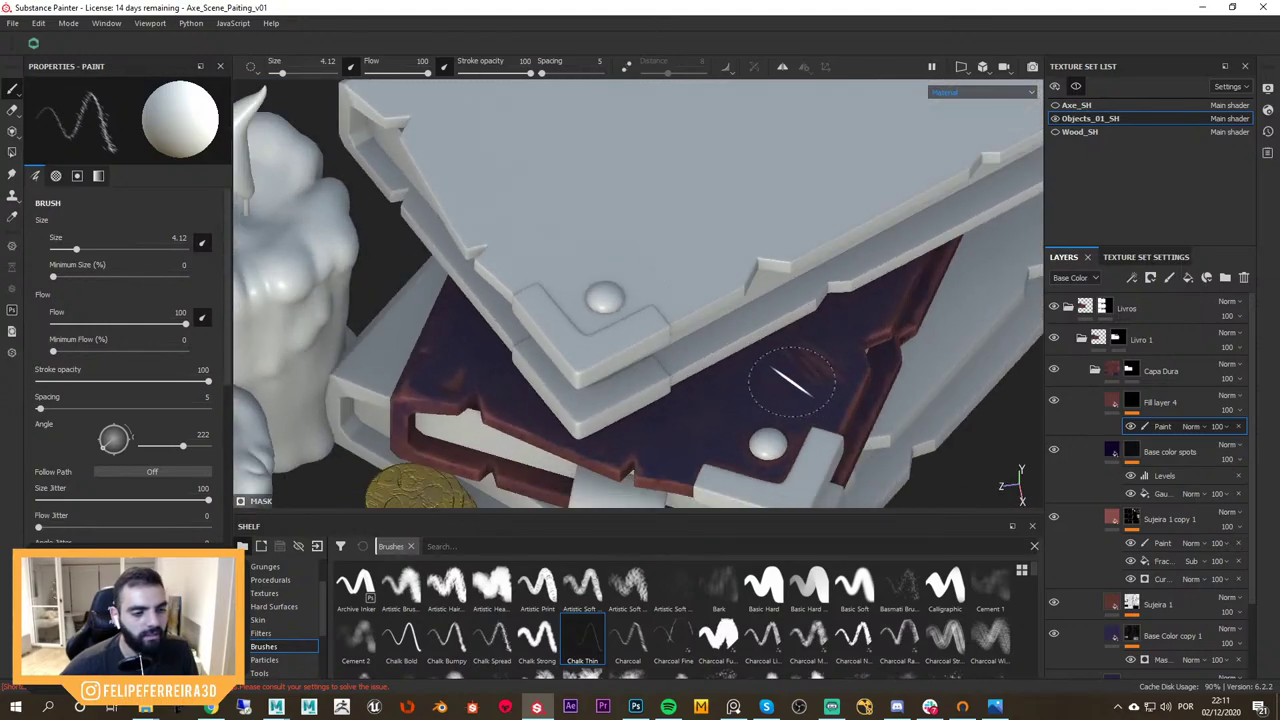
Paint fine reddish-brown scratches on the cover around the stud with the Chalk Thin brush at size 2.09
{"action": "scroll", "coordinate": [805, 376], "scroll_direction": "up", "scroll_amount": 1}
{"action": "right_click_drag", "start_coordinate": [820, 370], "coordinate": [811, 370], "text": "ctrl"}
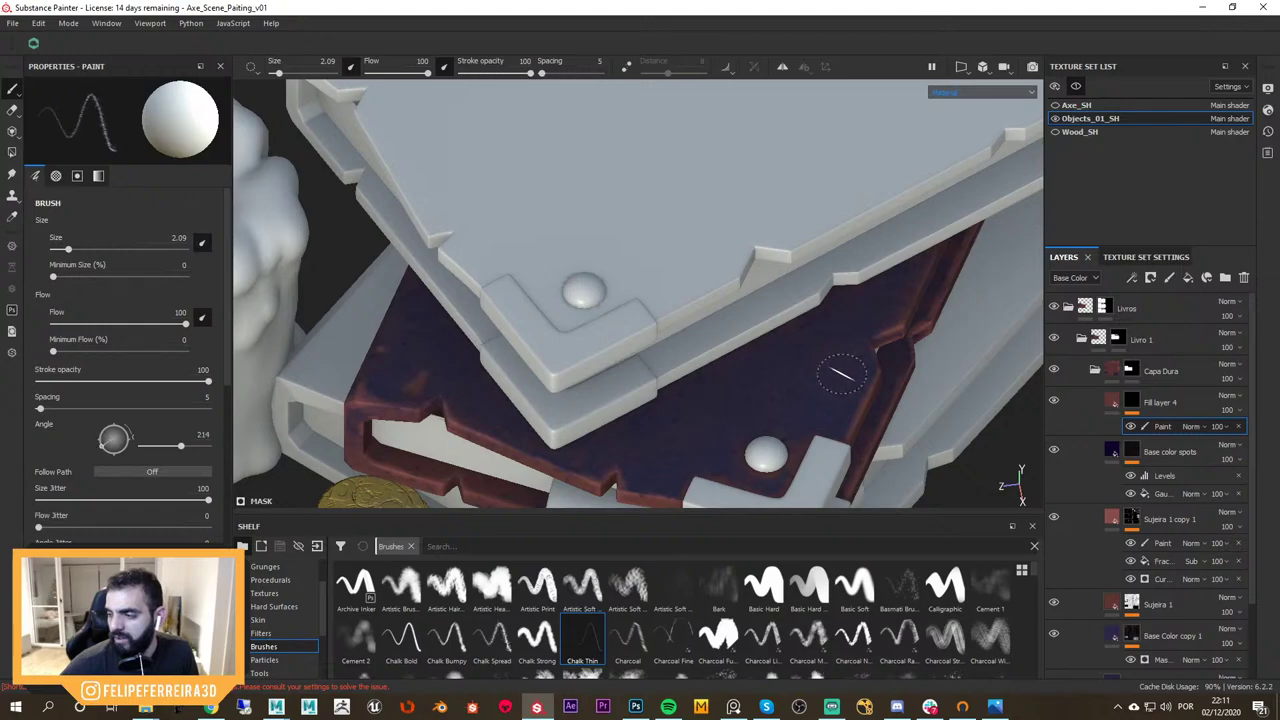
{"action": "mouse_move", "coordinate": [832, 380]}
{"action": "left_mouse_down", "text": "alt"}
{"action": "mouse_move", "coordinate": [846, 380]}
{"action": "mouse_move", "coordinate": [825, 360]}
{"action": "left_mouse_up", "text": "alt"}
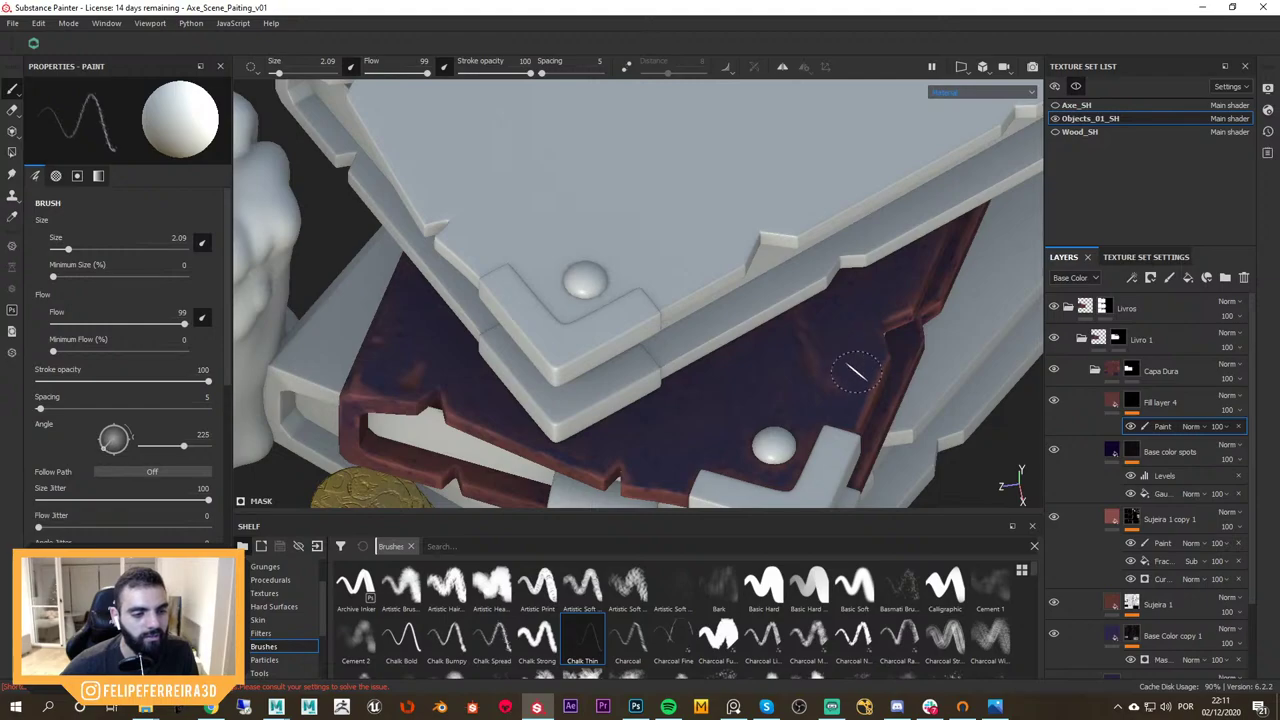
{"action": "mouse_move", "coordinate": [825, 345]}
{"action": "right_mouse_down", "text": "alt"}
{"action": "mouse_move", "coordinate": [766, 271]}
{"action": "mouse_move", "coordinate": [831, 329]}
{"action": "mouse_move", "coordinate": [914, 374]}
{"action": "mouse_move", "coordinate": [989, 446]}
{"action": "right_mouse_up", "text": "alt"}
{"action": "left_click_drag", "start_coordinate": [989, 446], "coordinate": [891, 466], "text": "alt"}
{"action": "middle_click_drag", "start_coordinate": [748, 449], "coordinate": [764, 403], "text": "alt"}
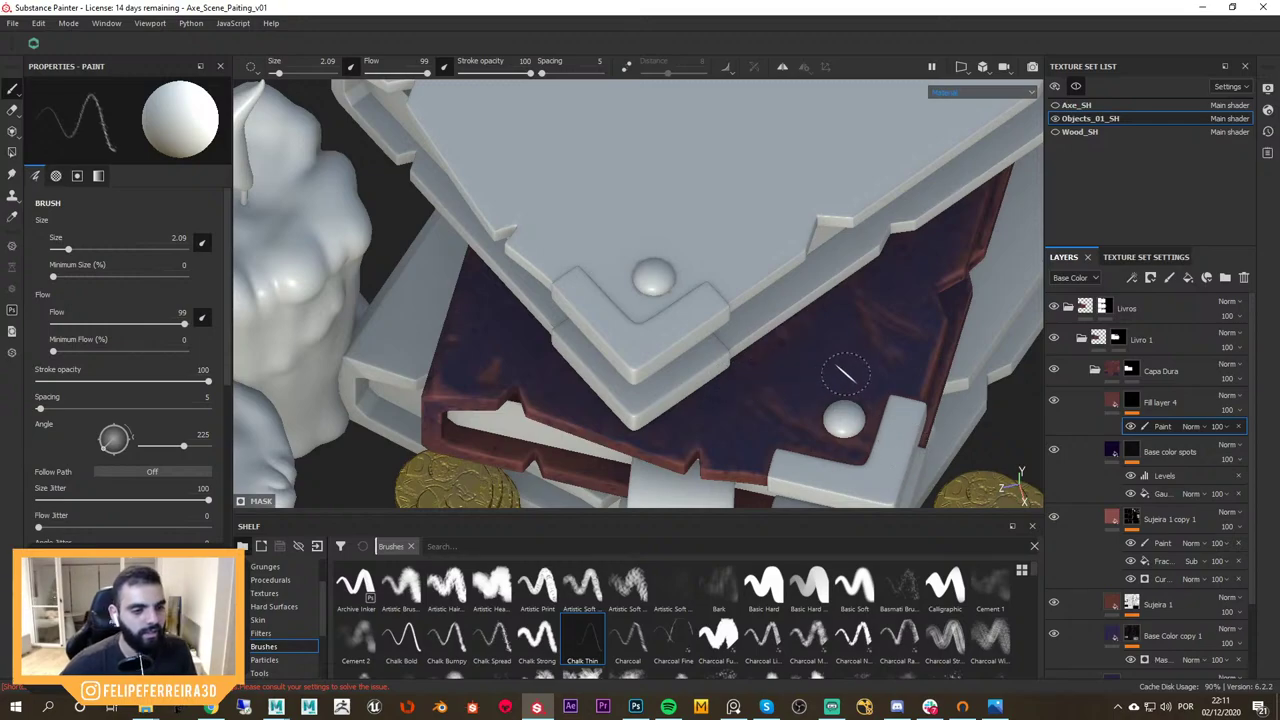
Examine the painted wear on the hardcover from several angles and distances
{"action": "right_click_drag", "start_coordinate": [845, 415], "coordinate": [800, 369], "text": "alt"}
{"action": "left_click_drag", "start_coordinate": [800, 369], "coordinate": [888, 380], "text": "alt"}
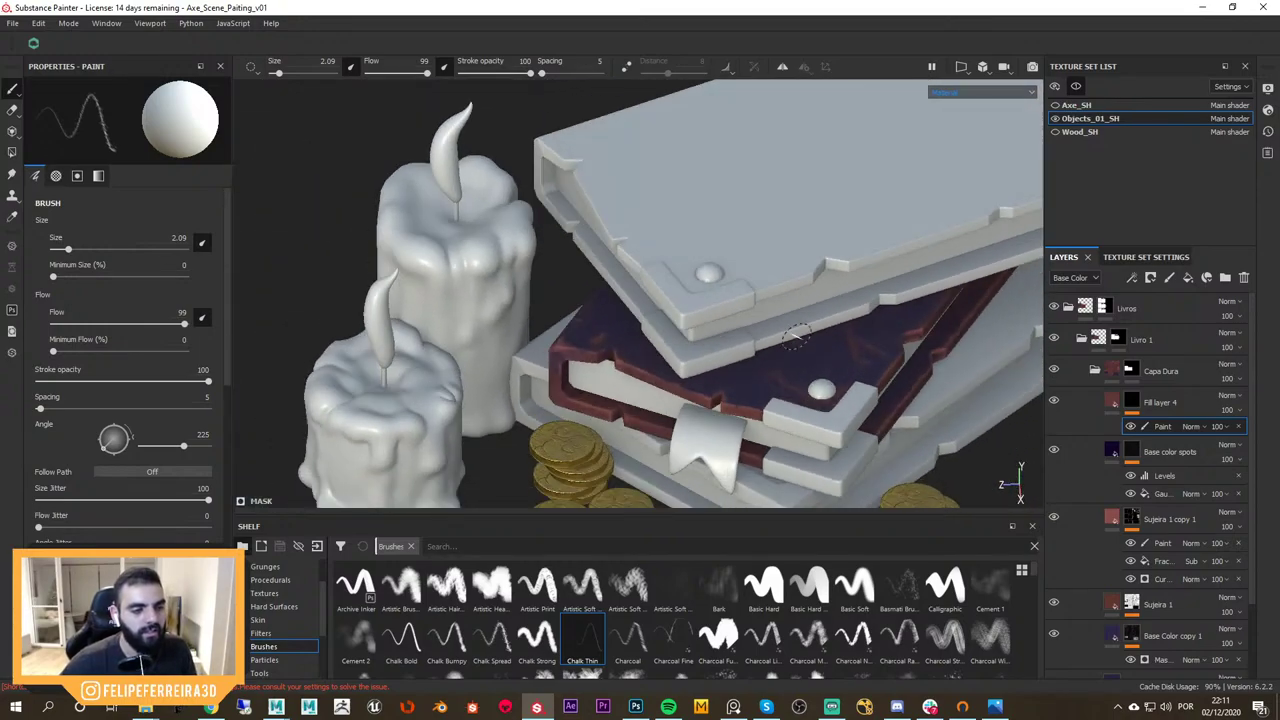
{"action": "right_click_drag", "start_coordinate": [888, 455], "coordinate": [778, 430], "text": "alt"}
{"action": "middle_click_drag", "start_coordinate": [778, 430], "coordinate": [750, 360], "text": "alt"}
{"action": "left_click_drag", "start_coordinate": [871, 335], "coordinate": [877, 386], "text": "alt"}
{"action": "right_click_drag", "start_coordinate": [879, 388], "coordinate": [896, 374], "text": "alt"}
{"action": "middle_click_drag", "start_coordinate": [896, 374], "coordinate": [826, 382], "text": "alt"}
{"action": "right_click_drag", "start_coordinate": [808, 384], "coordinate": [832, 360], "text": "alt"}
{"action": "middle_click_drag", "start_coordinate": [832, 360], "coordinate": [805, 372], "text": "alt"}
{"action": "left_click_drag", "start_coordinate": [805, 372], "coordinate": [846, 352], "text": "alt"}
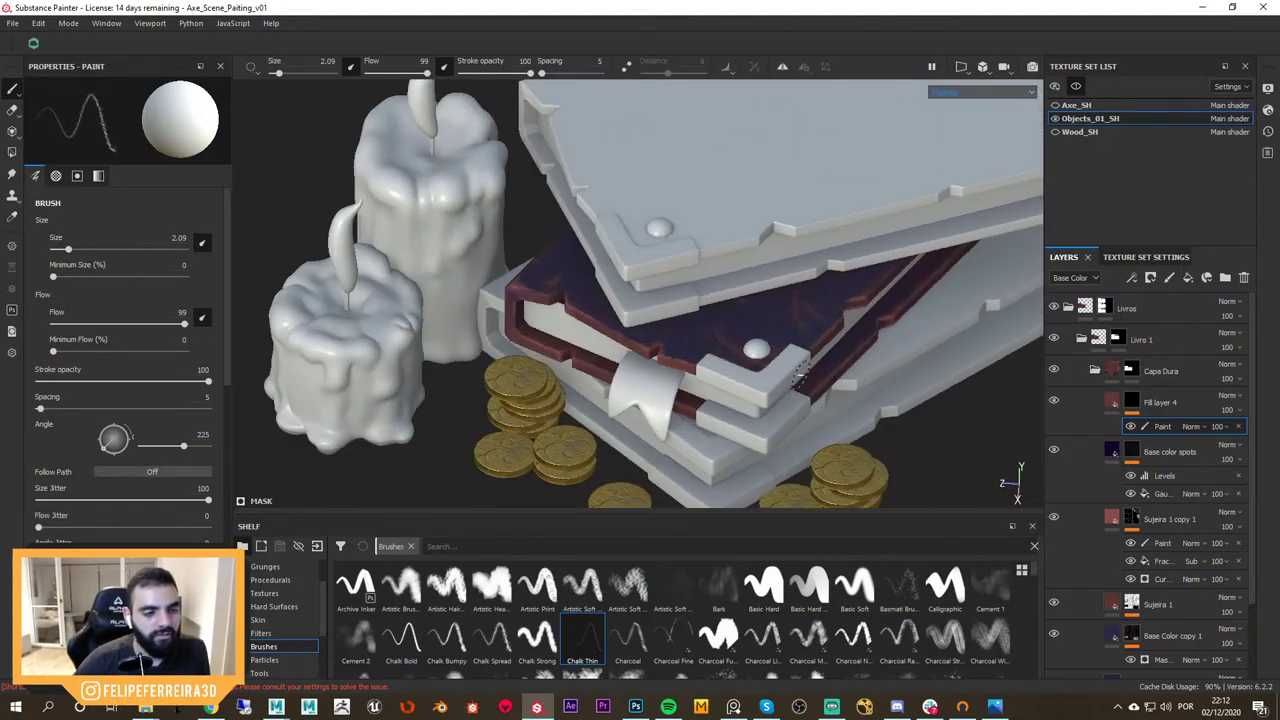
{"action": "right_click_drag", "start_coordinate": [846, 352], "coordinate": [851, 386], "text": "alt"}
{"action": "left_click_drag", "start_coordinate": [851, 386], "coordinate": [817, 331], "text": "alt"}
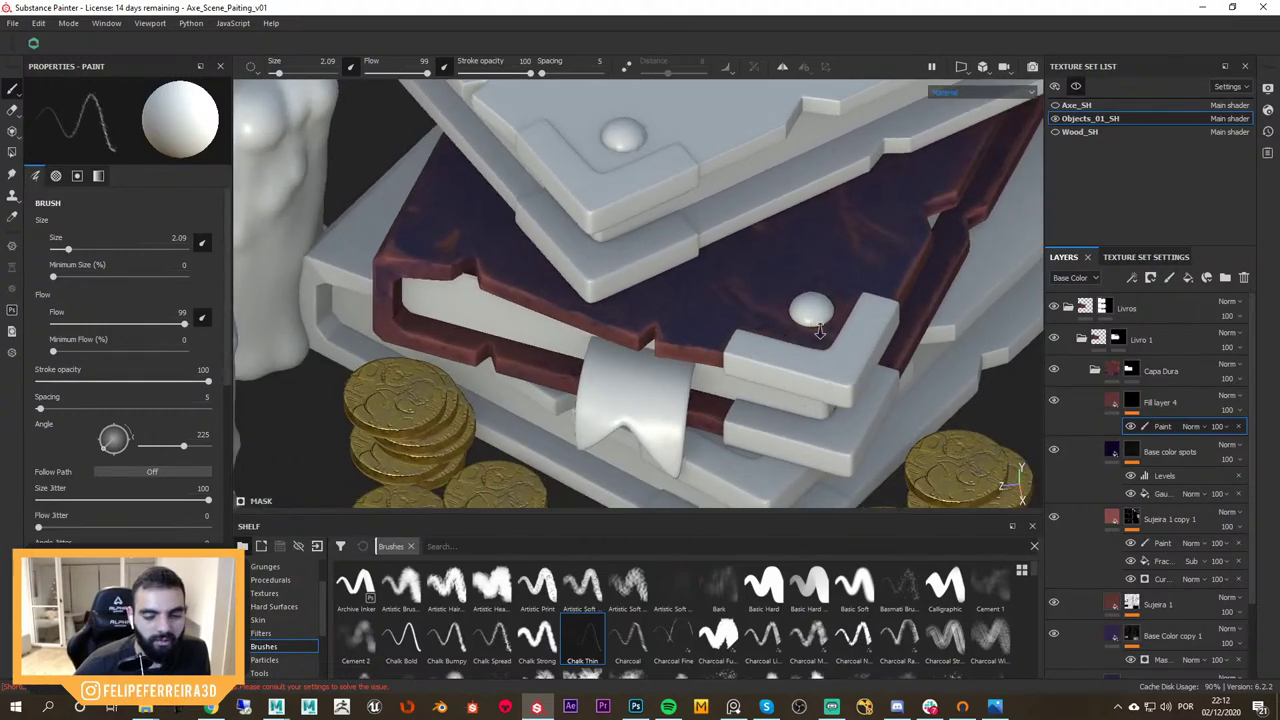
{"action": "right_click_drag", "start_coordinate": [817, 331], "coordinate": [668, 228], "text": "alt"}
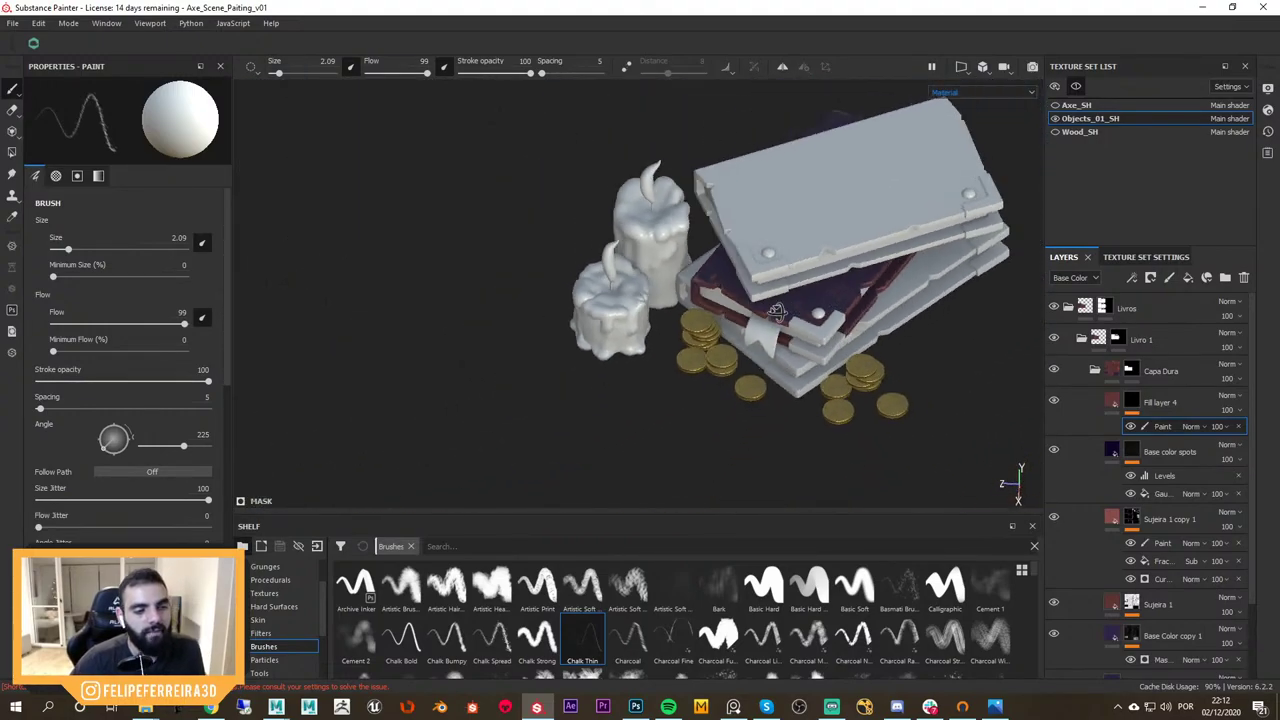
{"action": "left_click_drag", "start_coordinate": [668, 228], "coordinate": [808, 349], "text": "alt"}
{"action": "right_click_drag", "start_coordinate": [808, 349], "coordinate": [737, 394], "text": "alt"}
{"action": "left_click_drag", "start_coordinate": [737, 394], "coordinate": [867, 369], "text": "alt"}
{"action": "scroll", "coordinate": [866, 368], "scroll_direction": "up", "scroll_amount": 5}
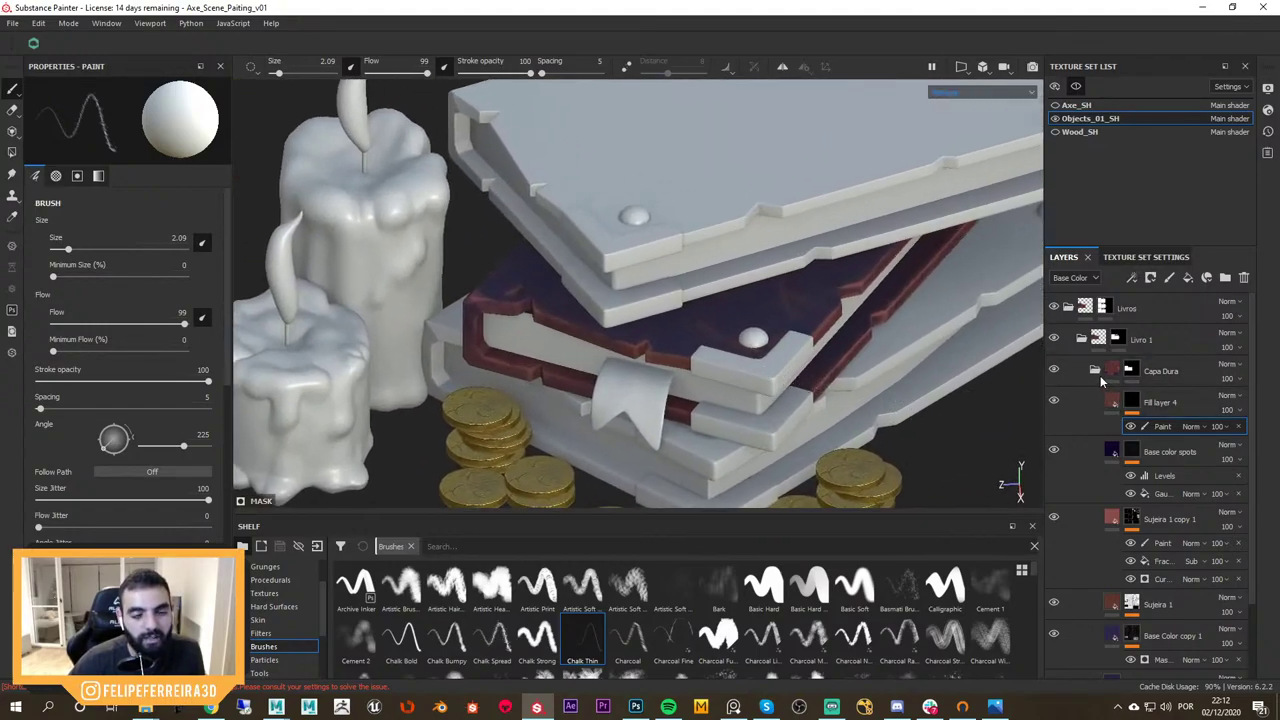
Collapse the Capa Dura folder and frame the page block of the first book from a low front angle
{"action": "left_click", "coordinate": [1095, 371]}
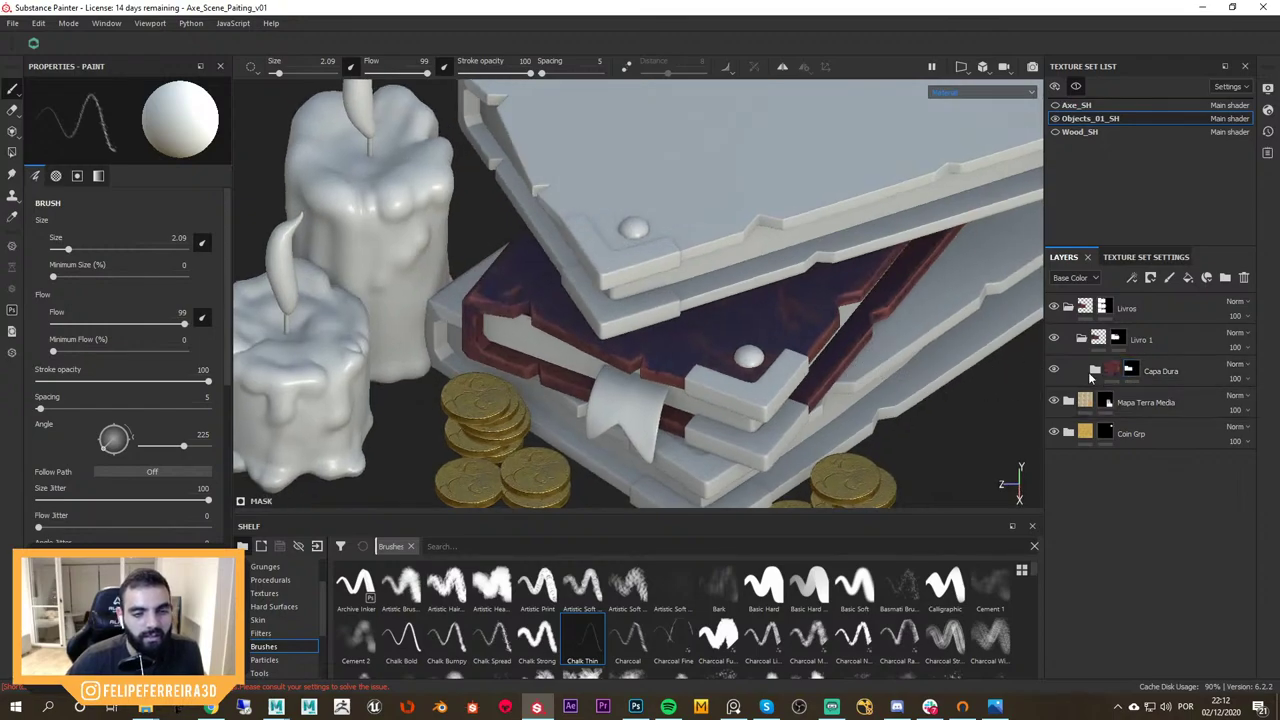
{"action": "left_click_drag", "start_coordinate": [886, 388], "coordinate": [920, 376], "text": "alt"}
{"action": "right_click_drag", "start_coordinate": [920, 376], "coordinate": [1020, 414], "text": "alt"}
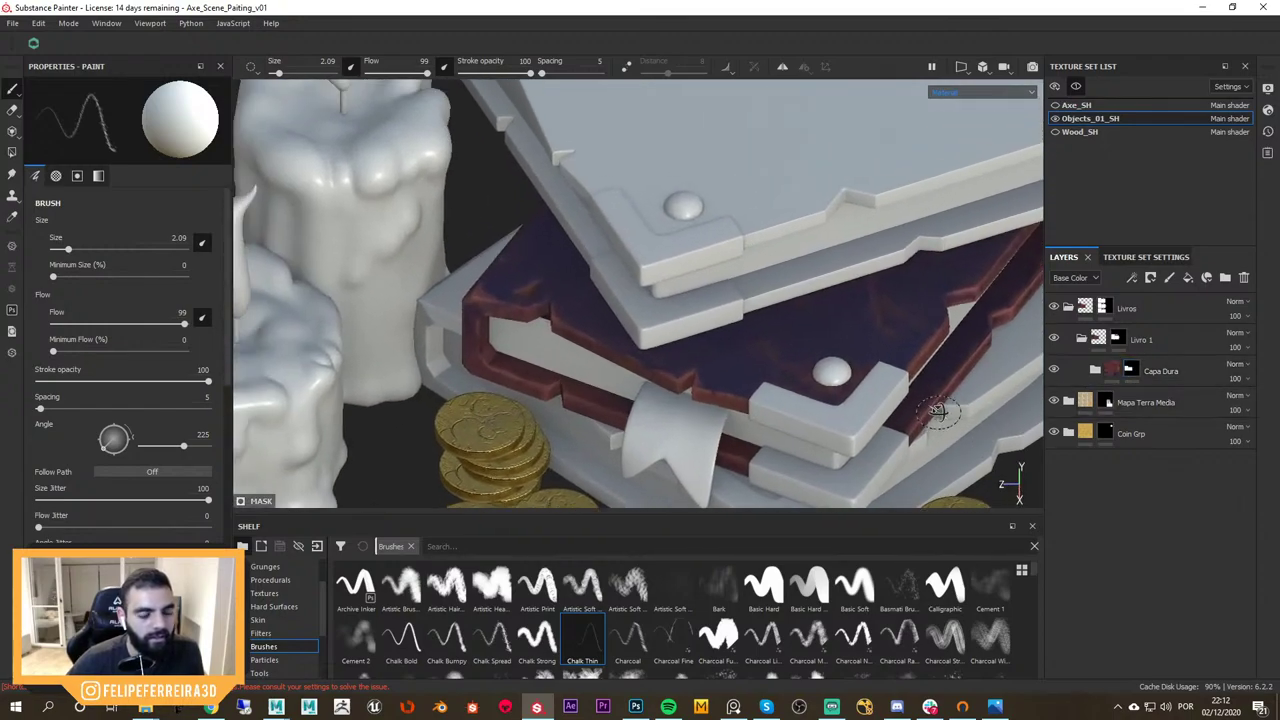
{"action": "left_click_drag", "start_coordinate": [1020, 414], "coordinate": [855, 398], "text": "alt"}
{"action": "left_click", "coordinate": [733, 706]}
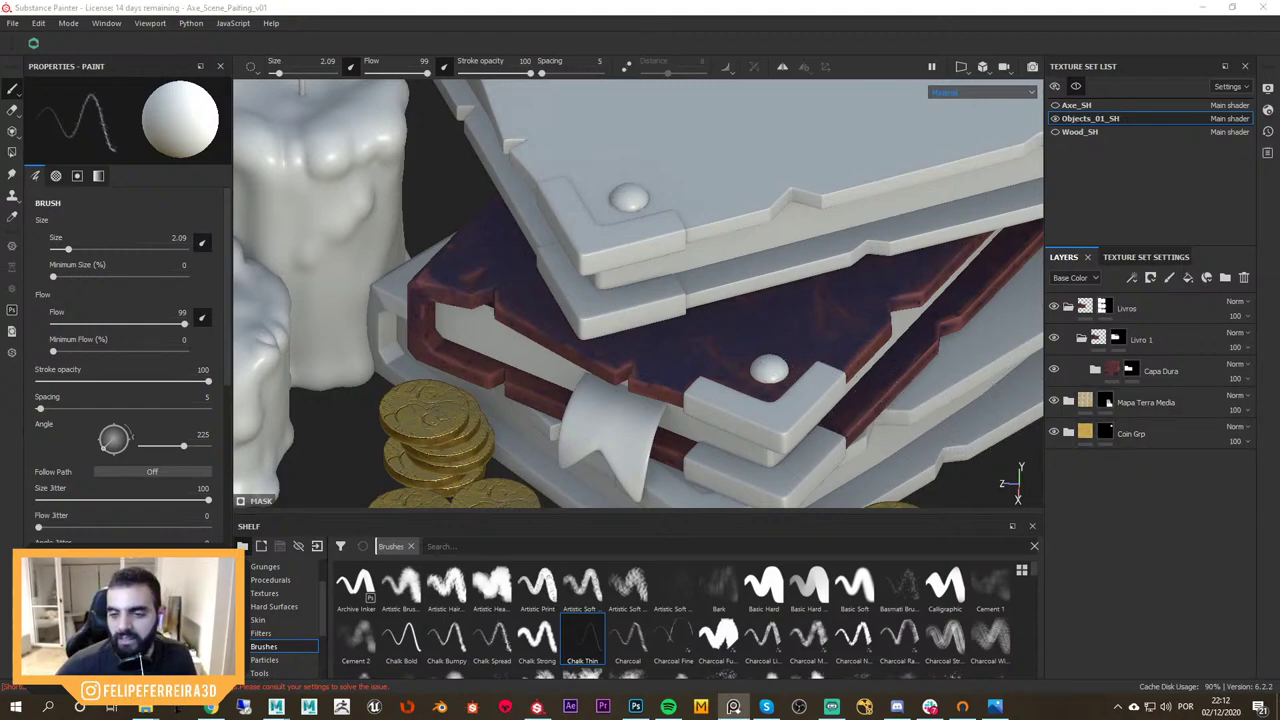
{"action": "key", "text": "alt+Tab"}
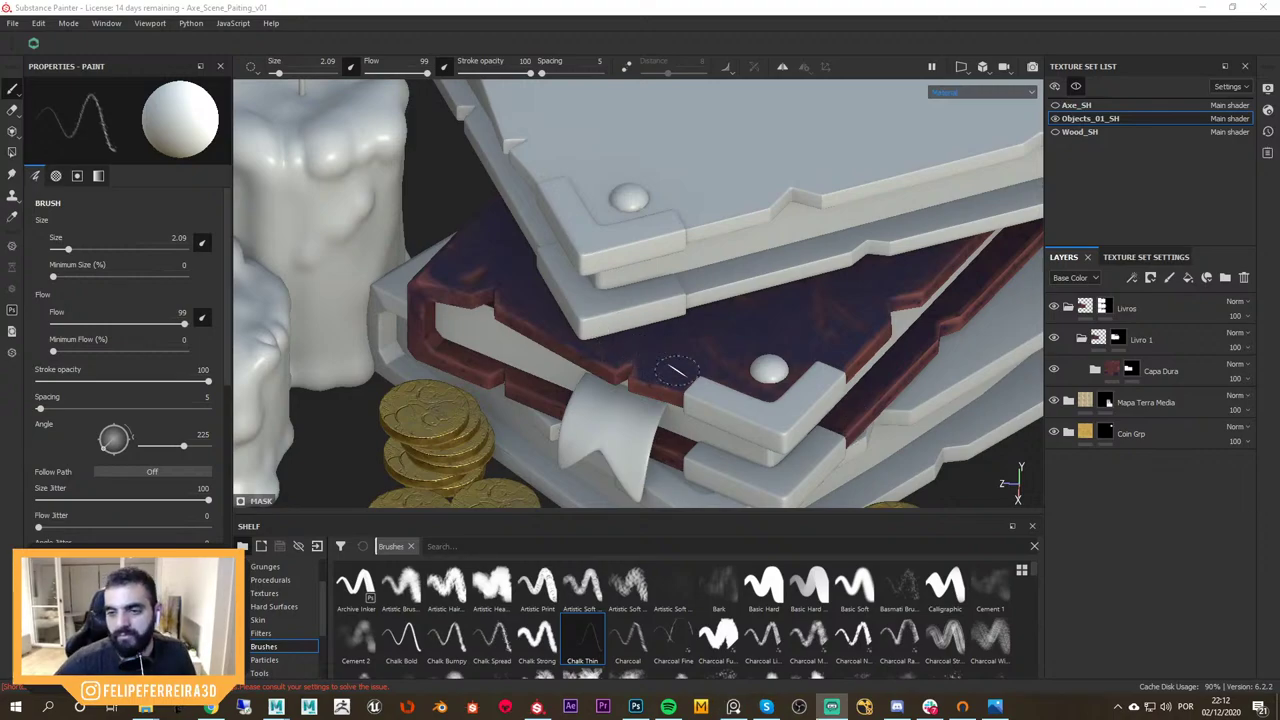
{"action": "left_click_drag", "start_coordinate": [693, 392], "coordinate": [706, 398], "text": "alt"}
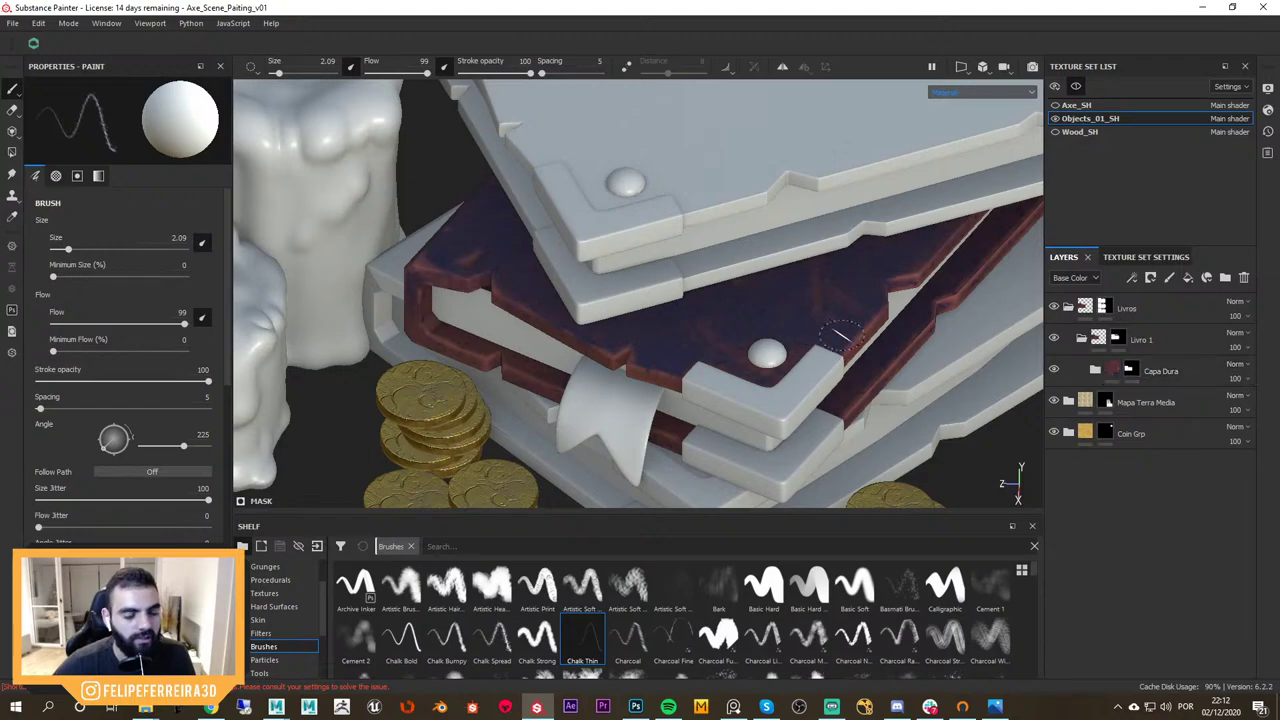
{"action": "left_click_drag", "start_coordinate": [750, 386], "coordinate": [713, 395], "text": "alt"}
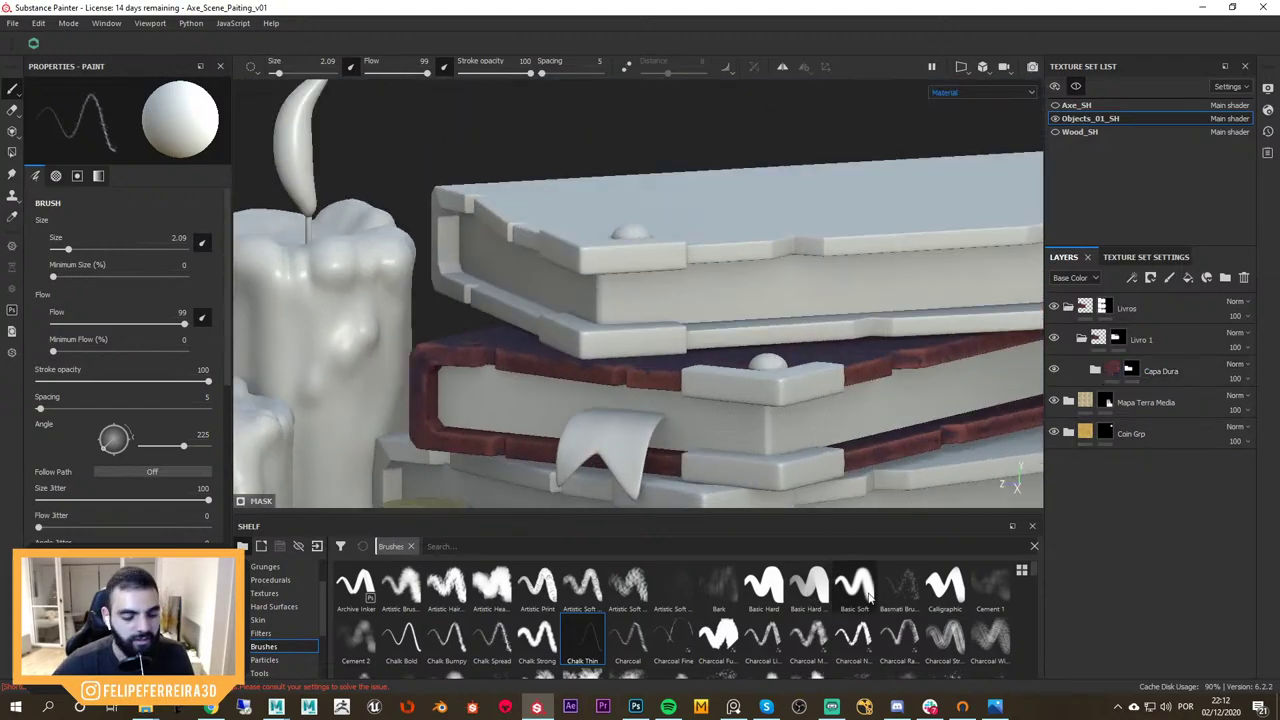
{"action": "middle_click_drag", "start_coordinate": [761, 408], "coordinate": [782, 397], "text": "alt"}
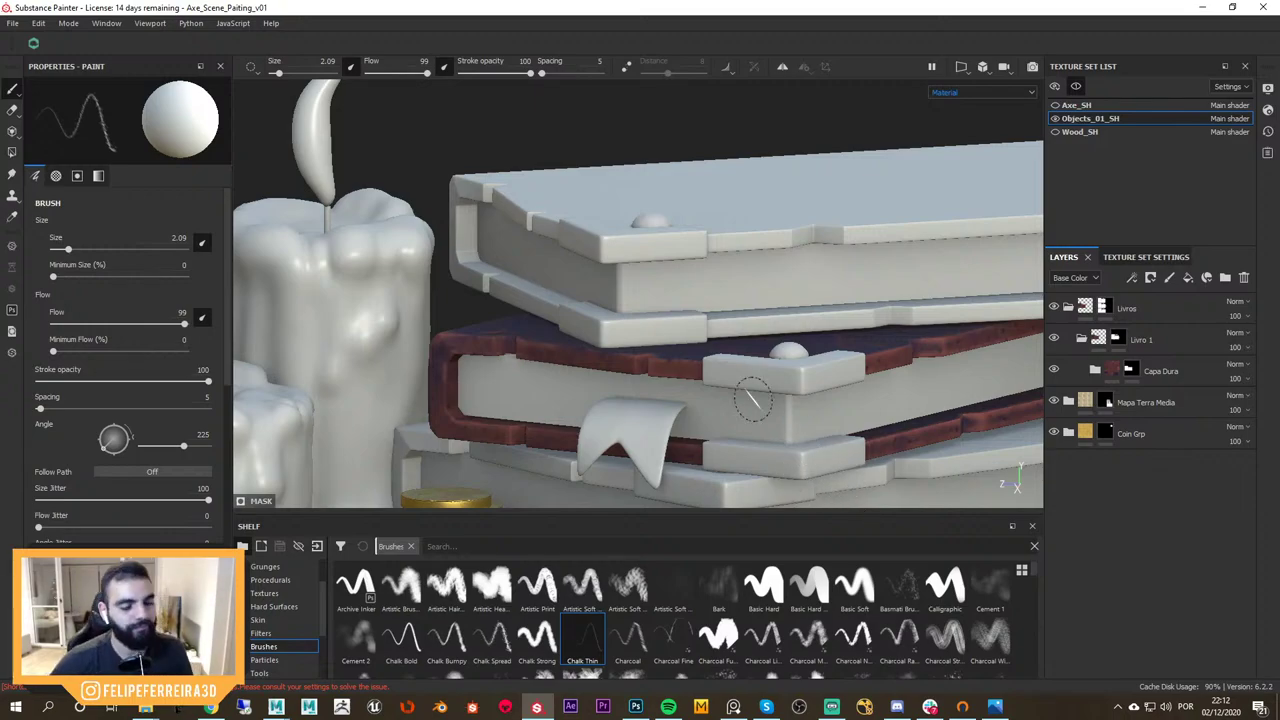
Add a fill layer above the Capa Dura folder inside Livro 1 and group it into a new folder
{"action": "scroll", "coordinate": [786, 366], "scroll_direction": "up", "scroll_amount": 2}
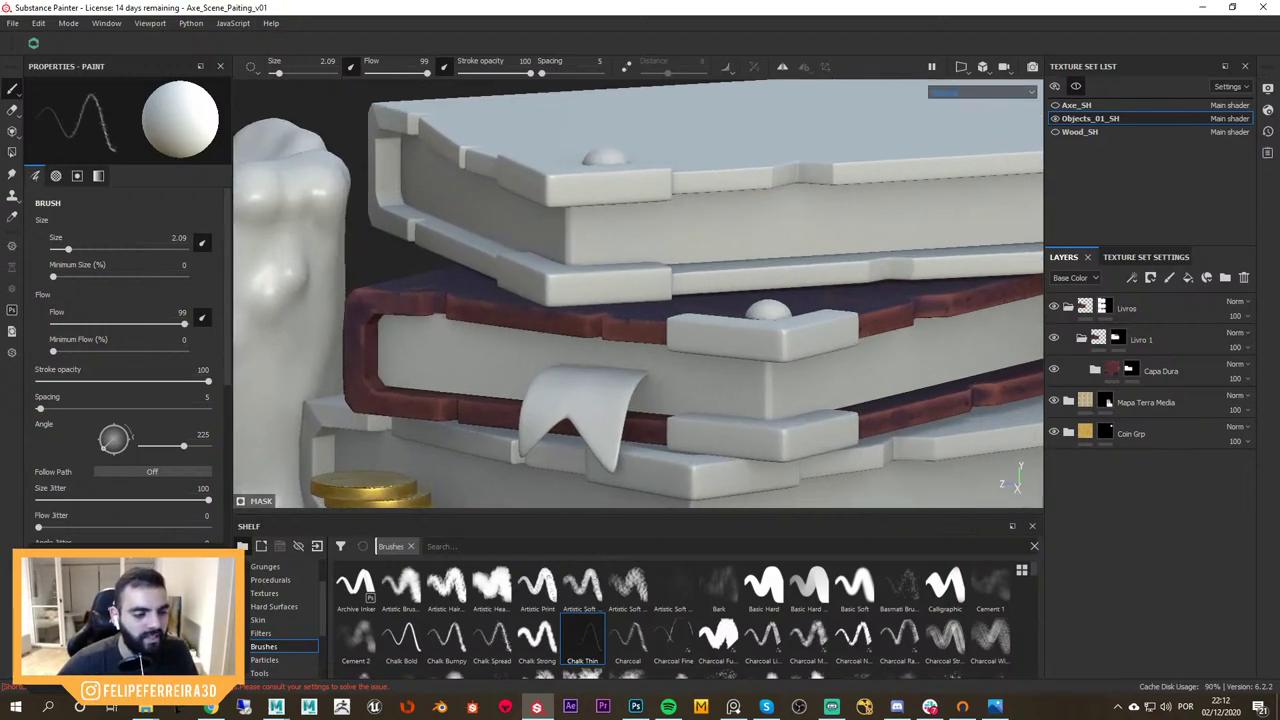
{"action": "right_click_drag", "start_coordinate": [785, 412], "coordinate": [818, 322], "text": "alt"}
{"action": "right_click_drag", "start_coordinate": [740, 397], "coordinate": [790, 372], "text": "alt"}
{"action": "left_click", "coordinate": [1118, 336]}
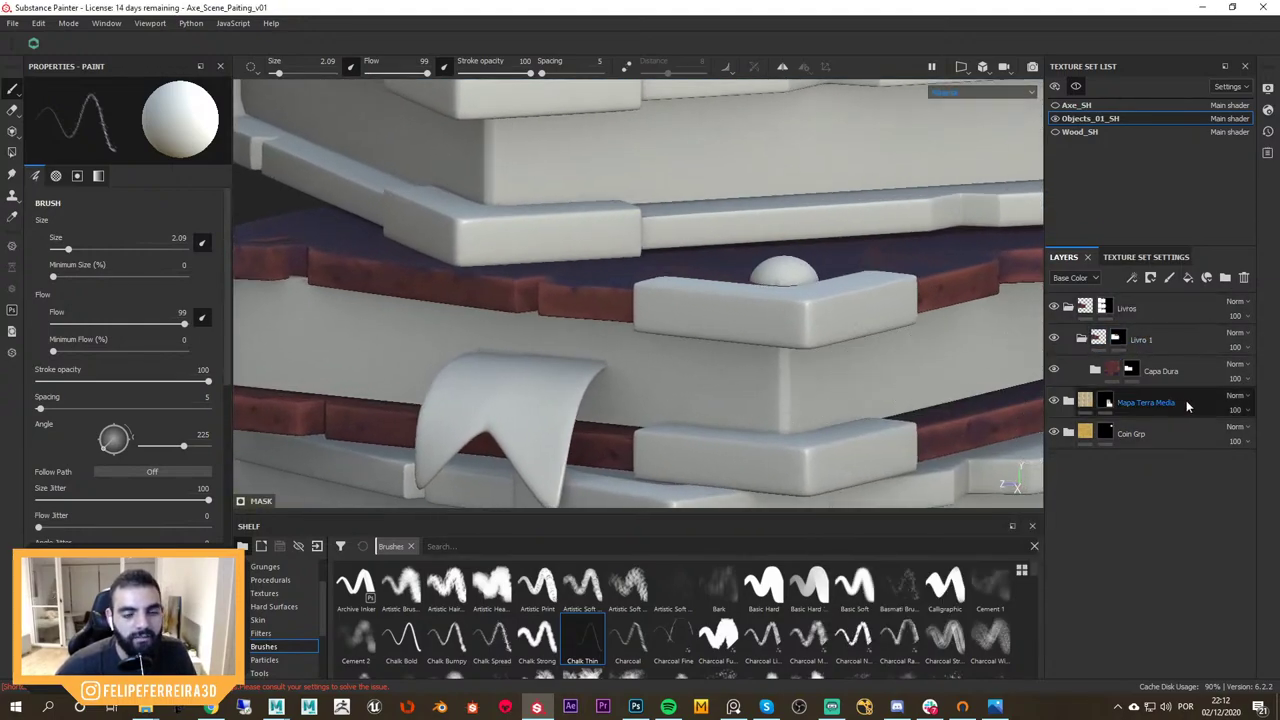
{"action": "left_click", "coordinate": [1216, 372]}
{"action": "left_click", "coordinate": [1188, 280]}
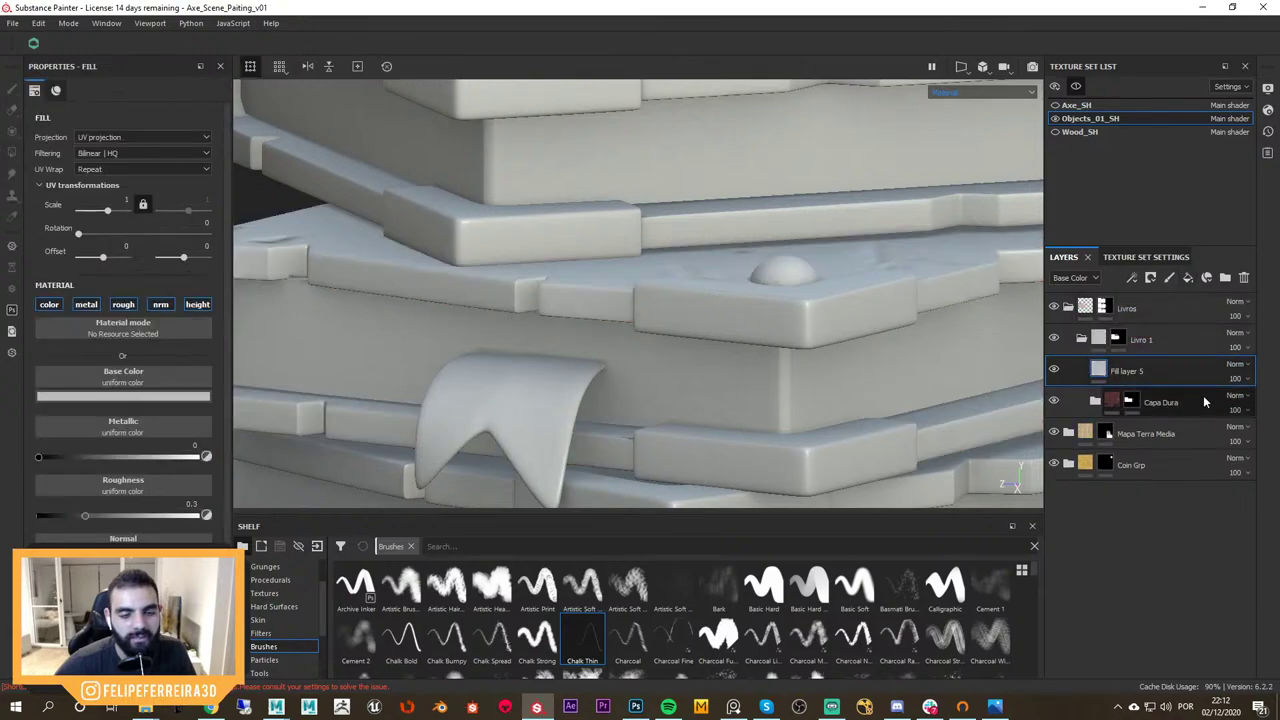
{"action": "key", "text": "ctrl+g"}
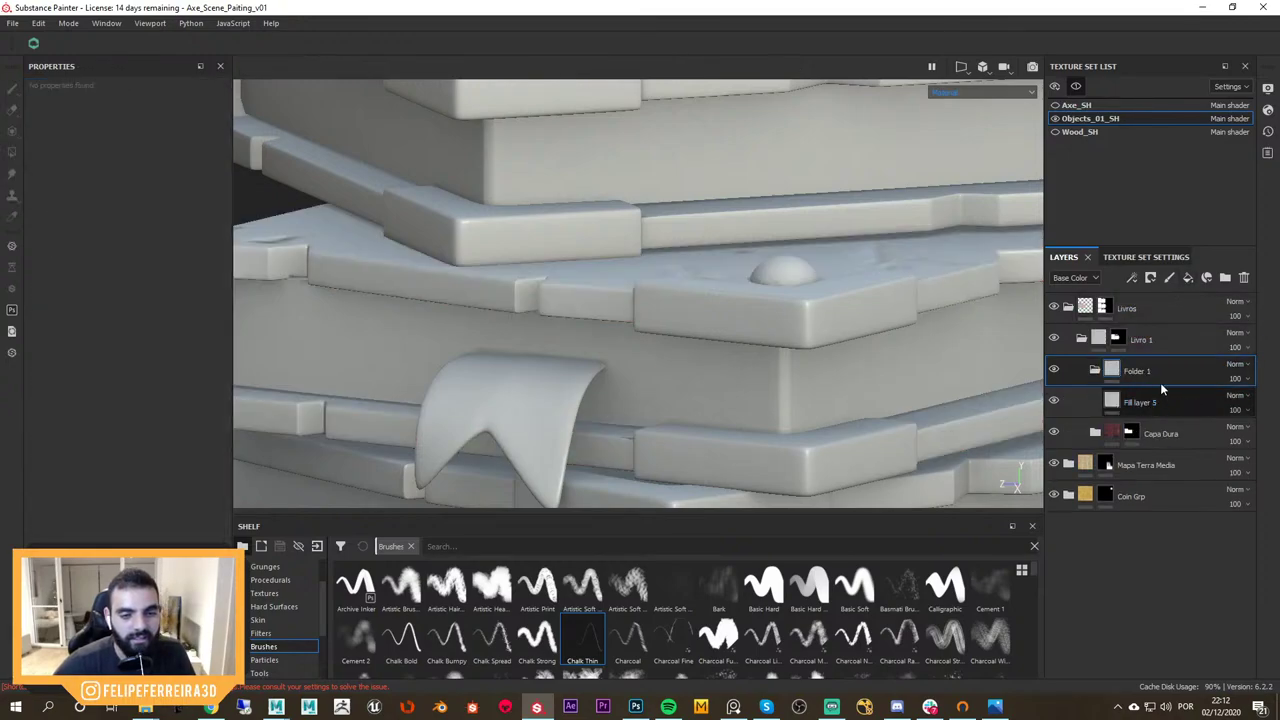
Add a black mask to the new folder, reveal only the first book's page block, and check the isolated mask
{"action": "left_click", "coordinate": [1148, 312]}
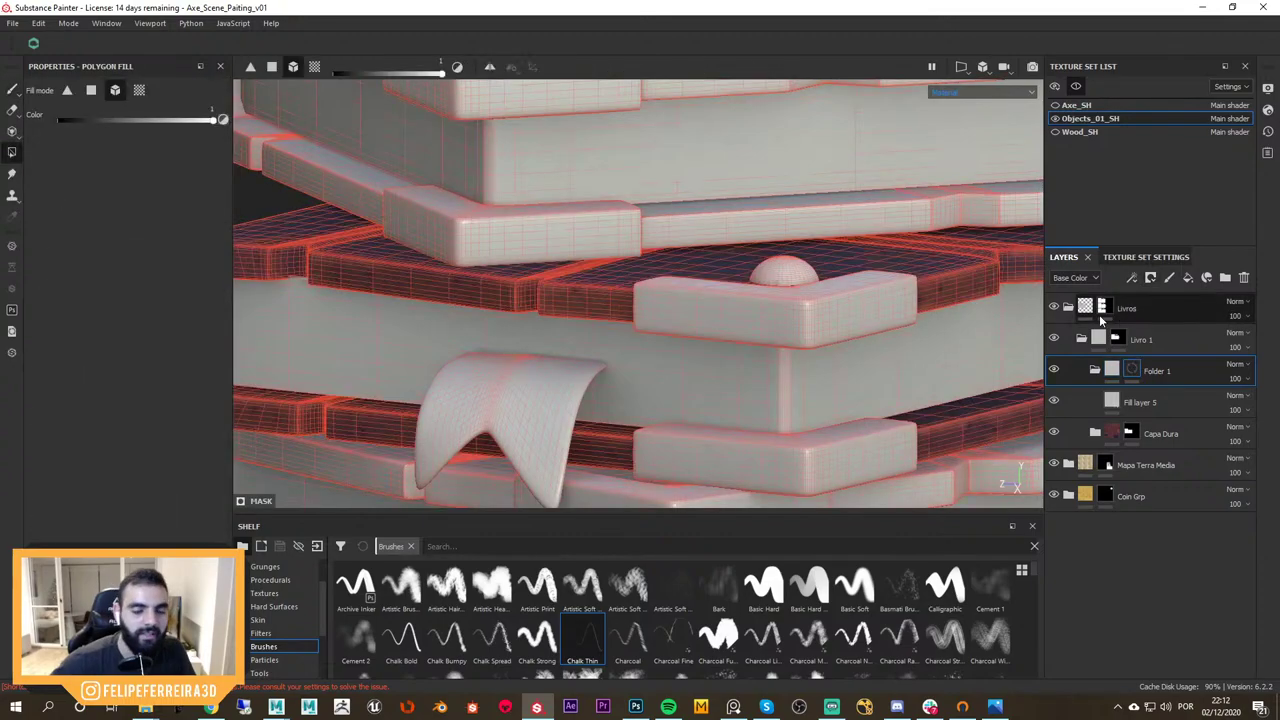
{"action": "left_click", "coordinate": [869, 363]}
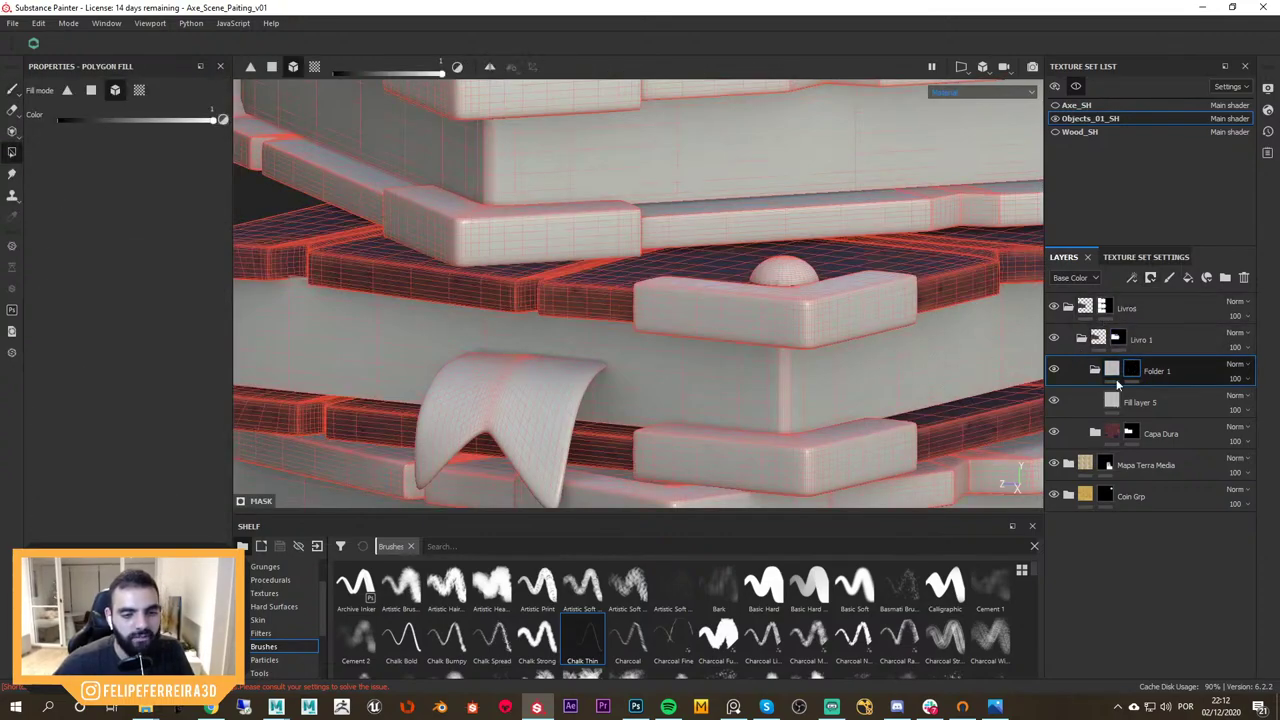
{"action": "left_click", "coordinate": [1133, 371], "text": "alt"}
{"action": "right_click", "coordinate": [808, 346]}
{"action": "right_click_drag", "start_coordinate": [612, 296], "coordinate": [440, 251], "text": "alt"}
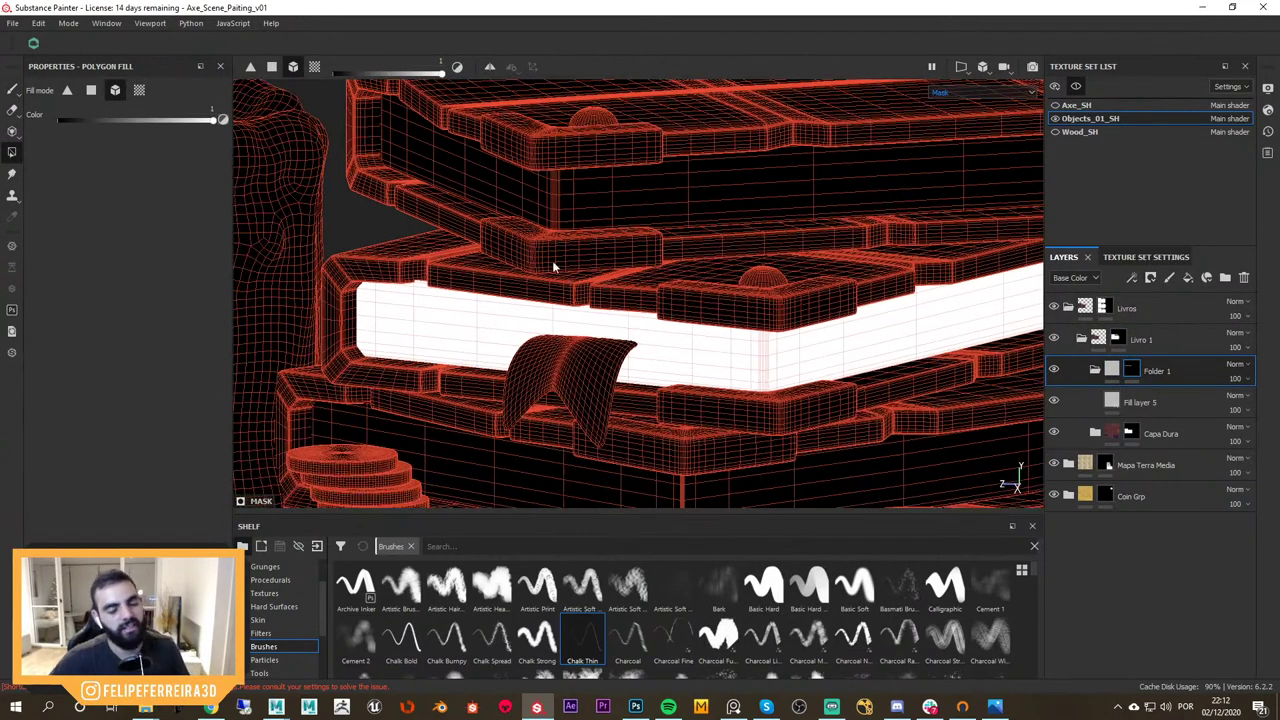
{"action": "key", "text": "m"}
Consult the page edges in the concept painting and set Fill layer 5's base color to orange-brown, about RGB 0.198, 0.076, 0.022
{"action": "left_click", "coordinate": [1120, 402]}
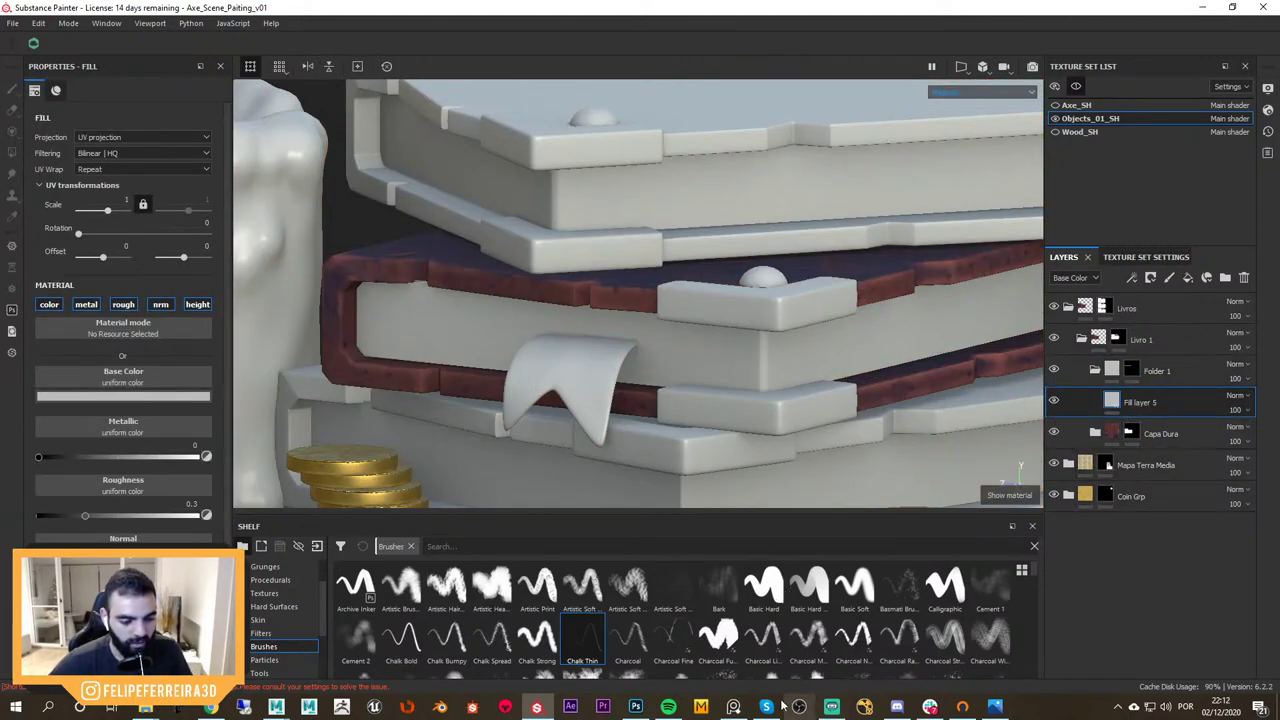
{"action": "left_click", "coordinate": [734, 707]}
{"action": "mouse_move", "coordinate": [990, 470]}
{"action": "right_mouse_down"}
{"action": "mouse_move", "coordinate": [849, 417]}
{"action": "mouse_move", "coordinate": [747, 336]}
{"action": "right_mouse_up"}
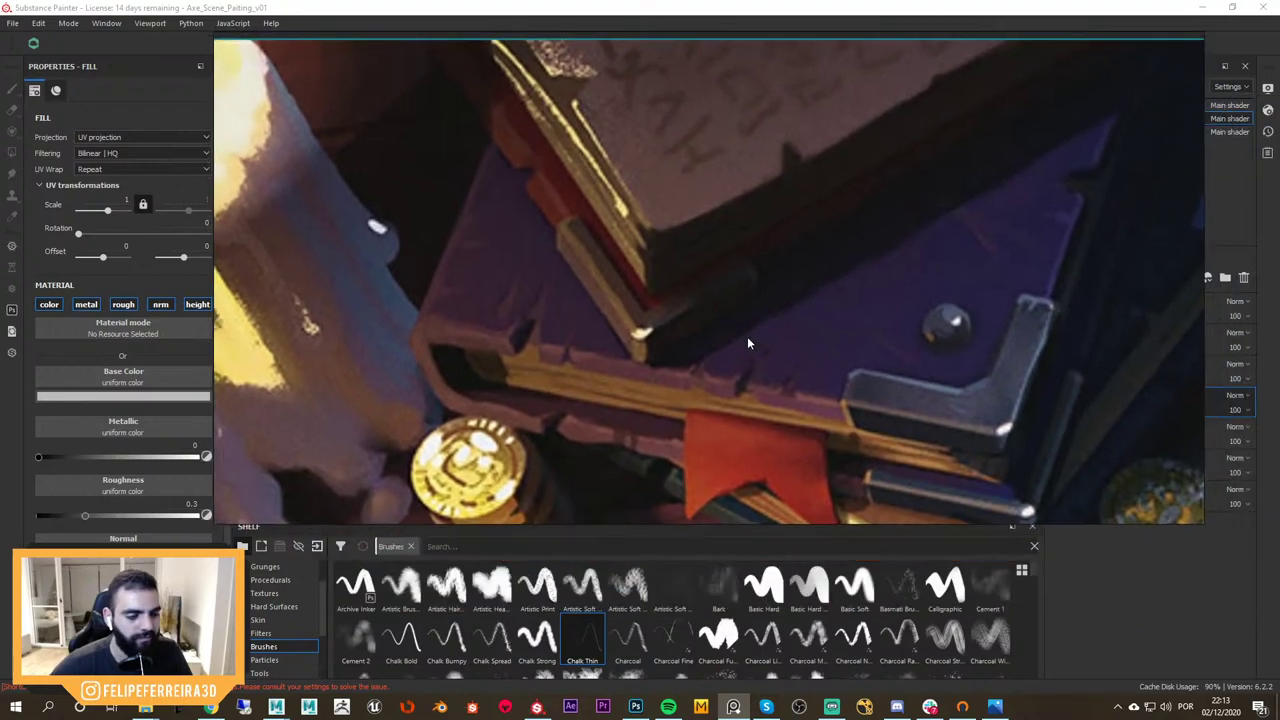
{"action": "scroll", "coordinate": [820, 450], "scroll_direction": "up", "scroll_amount": 4}
{"action": "scroll", "coordinate": [790, 440], "scroll_direction": "down", "scroll_amount": 5}
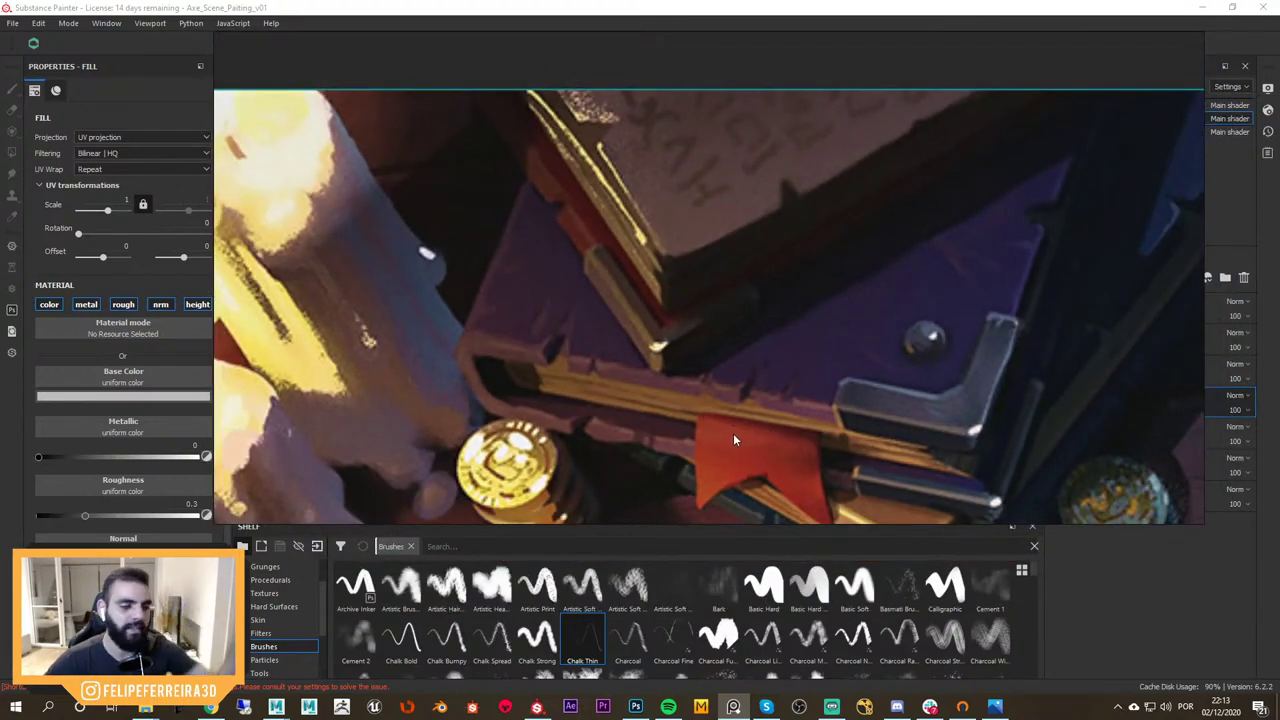
{"action": "right_click_drag", "start_coordinate": [761, 367], "coordinate": [1279, 484]}
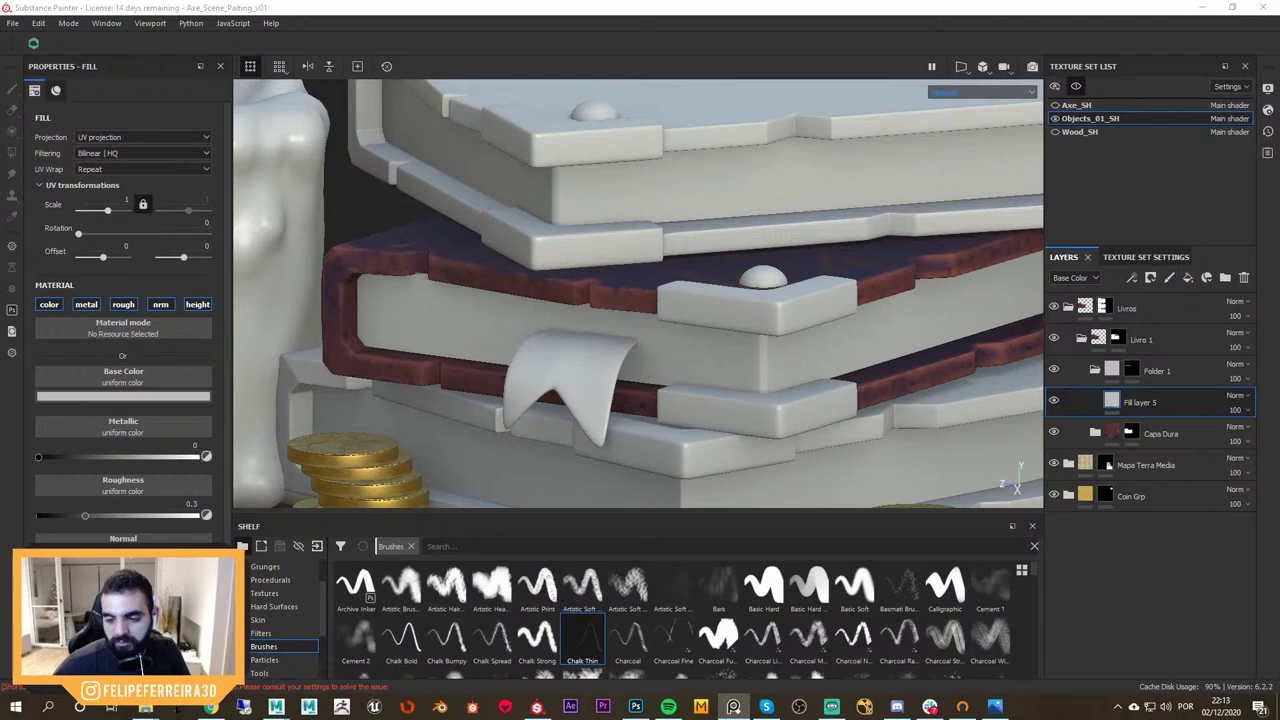
{"action": "left_click", "coordinate": [175, 400]}
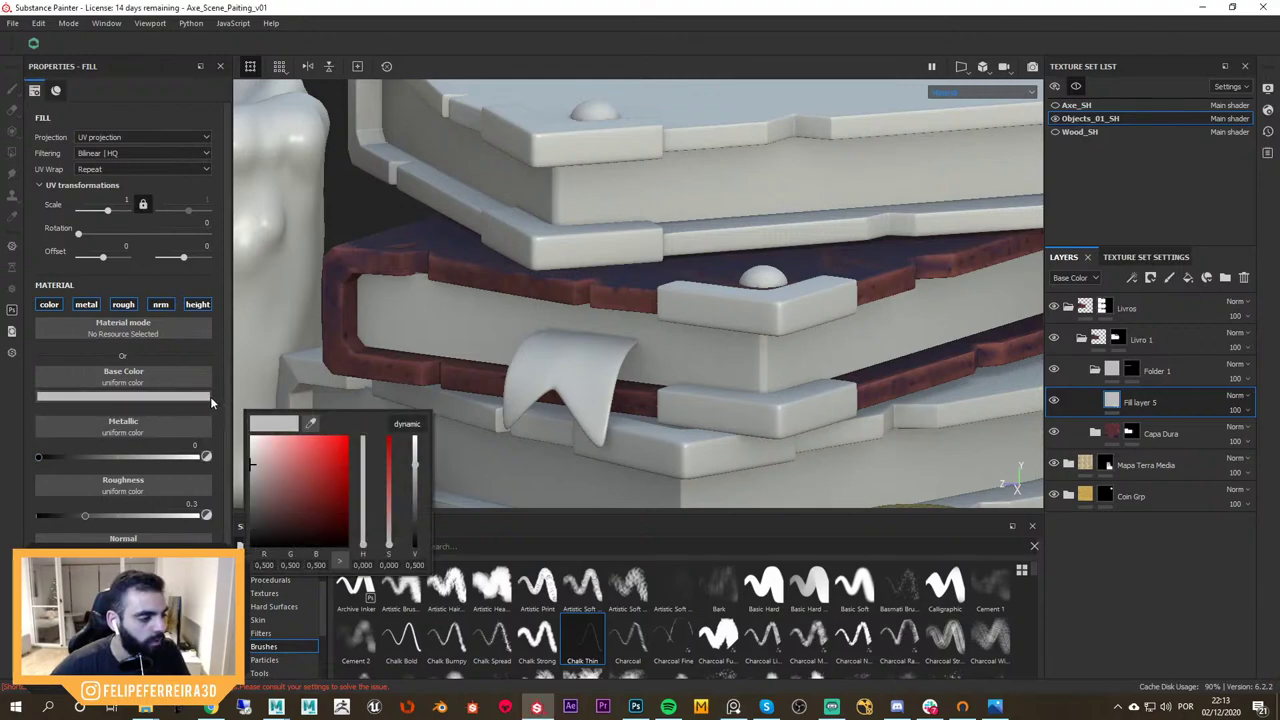
{"action": "left_click", "coordinate": [299, 440]}
{"action": "left_click_drag", "start_coordinate": [299, 440], "coordinate": [311, 492]}
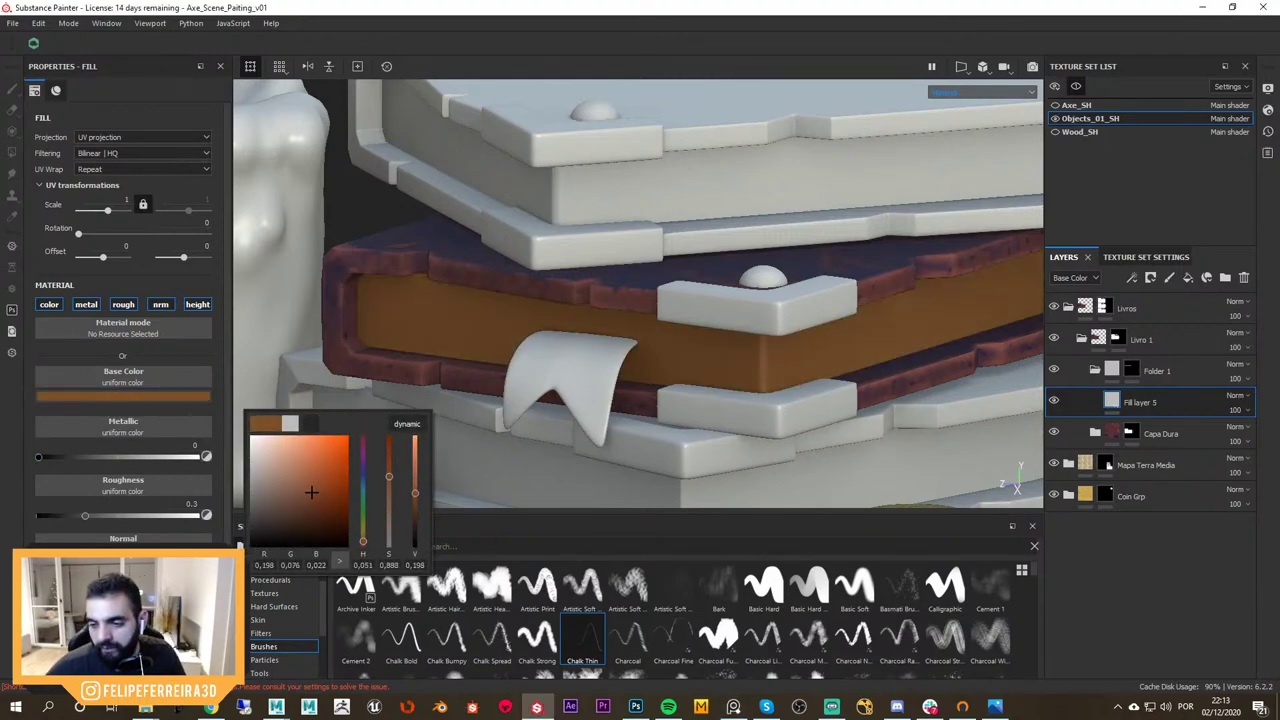
{"action": "left_click", "coordinate": [571, 369]}
Examine the brown page block from several angles in 3D and check the book islands in the UV layout
{"action": "scroll", "coordinate": [571, 369], "scroll_direction": "down", "scroll_amount": 3}
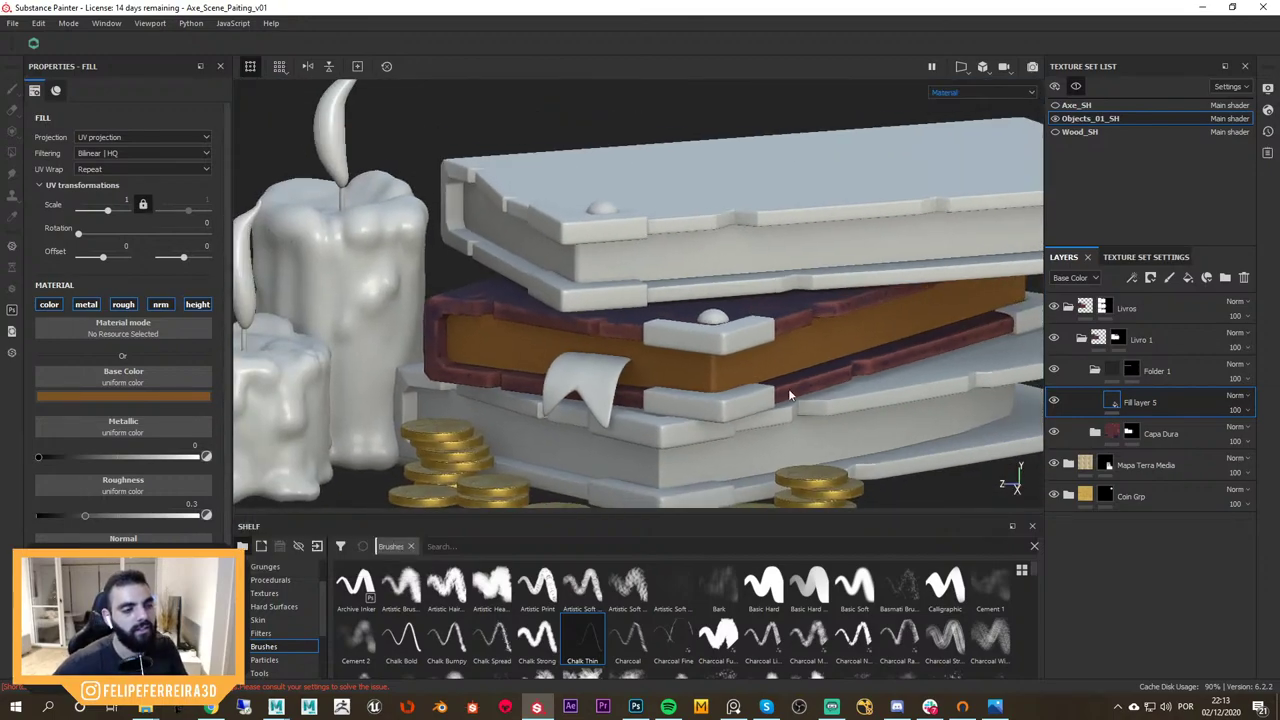
{"action": "left_click_drag", "start_coordinate": [791, 394], "coordinate": [812, 404], "text": "alt"}
{"action": "scroll", "coordinate": [634, 374], "scroll_direction": "up", "scroll_amount": 5}
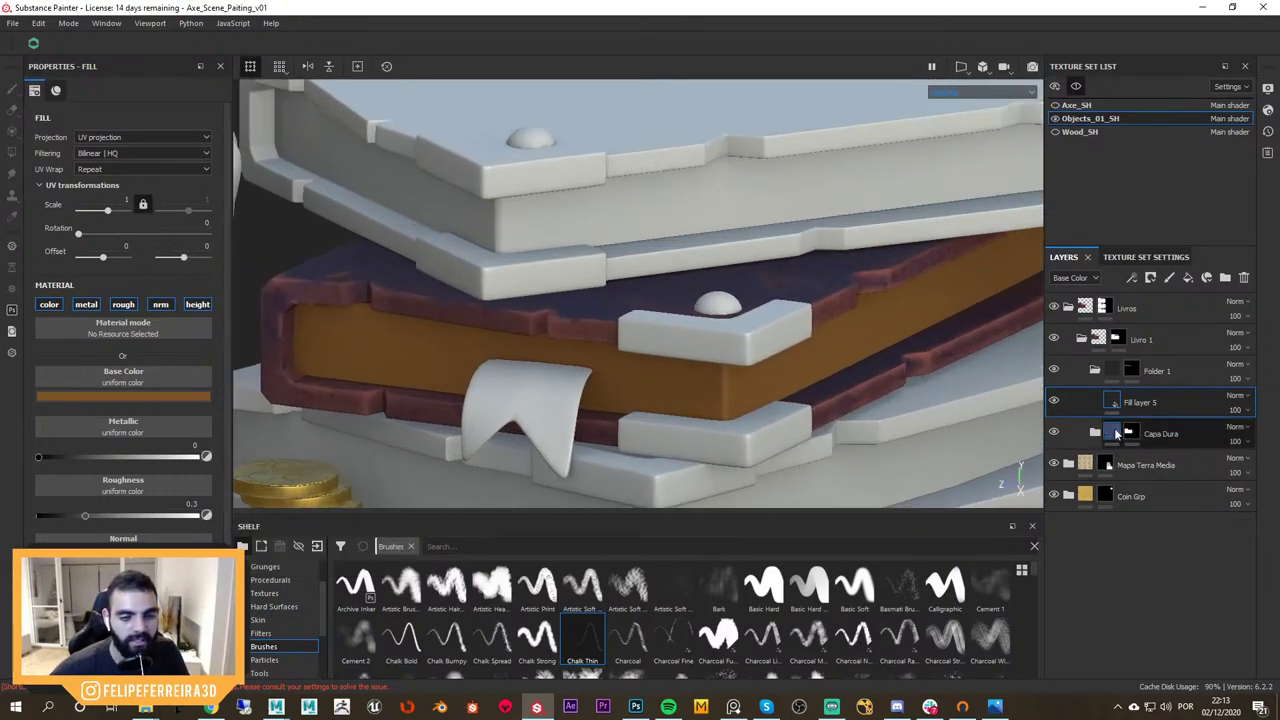
{"action": "left_click_drag", "start_coordinate": [815, 377], "coordinate": [896, 420], "text": "alt"}
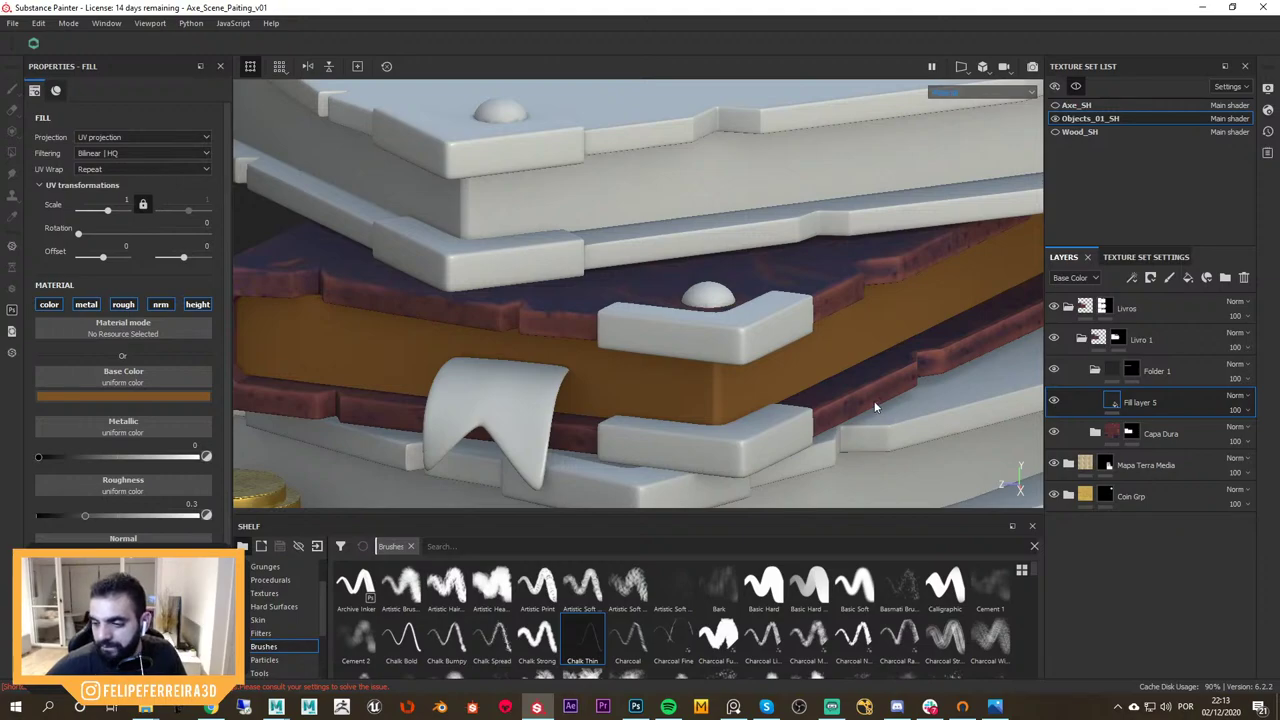
{"action": "left_click_drag", "start_coordinate": [803, 372], "coordinate": [849, 369], "text": "alt"}
{"action": "key", "text": "F1"}
{"action": "right_click_drag", "start_coordinate": [874, 372], "coordinate": [736, 121], "text": "alt"}
{"action": "middle_click_drag", "start_coordinate": [735, 120], "coordinate": [804, 218]}
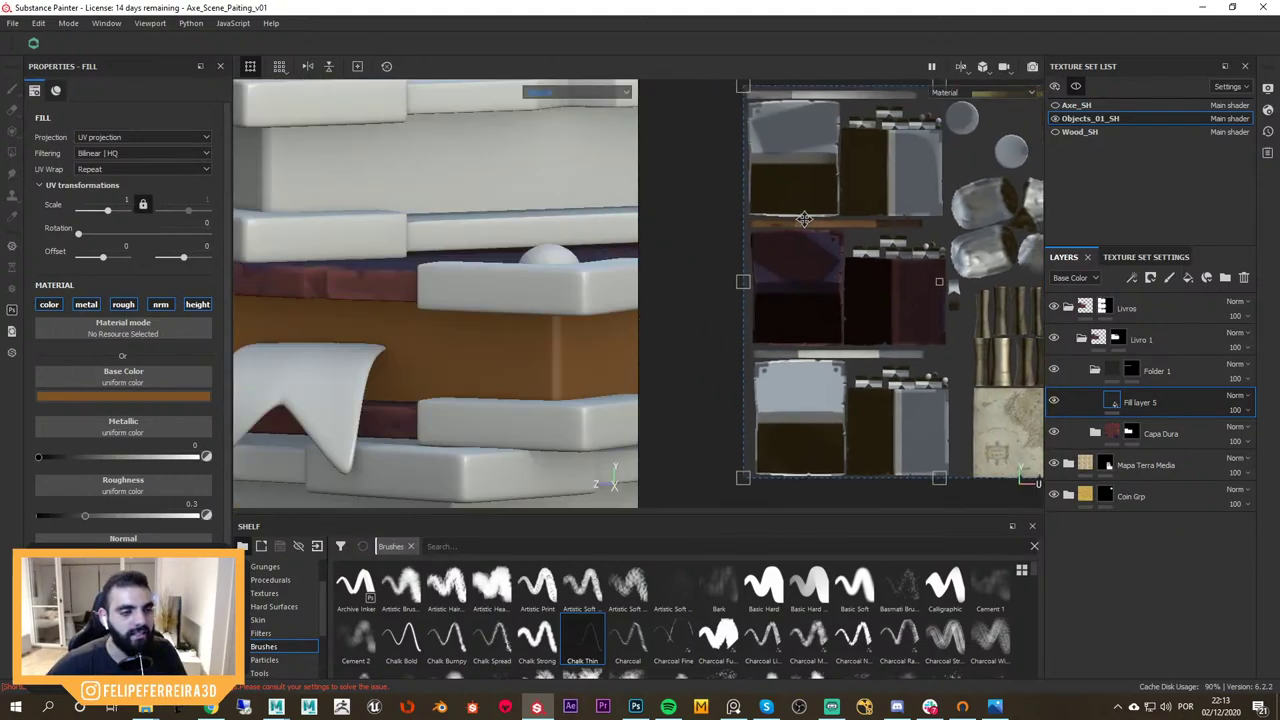
{"action": "key", "text": "F2"}
{"action": "left_click_drag", "start_coordinate": [1013, 338], "coordinate": [637, 257], "text": "alt"}
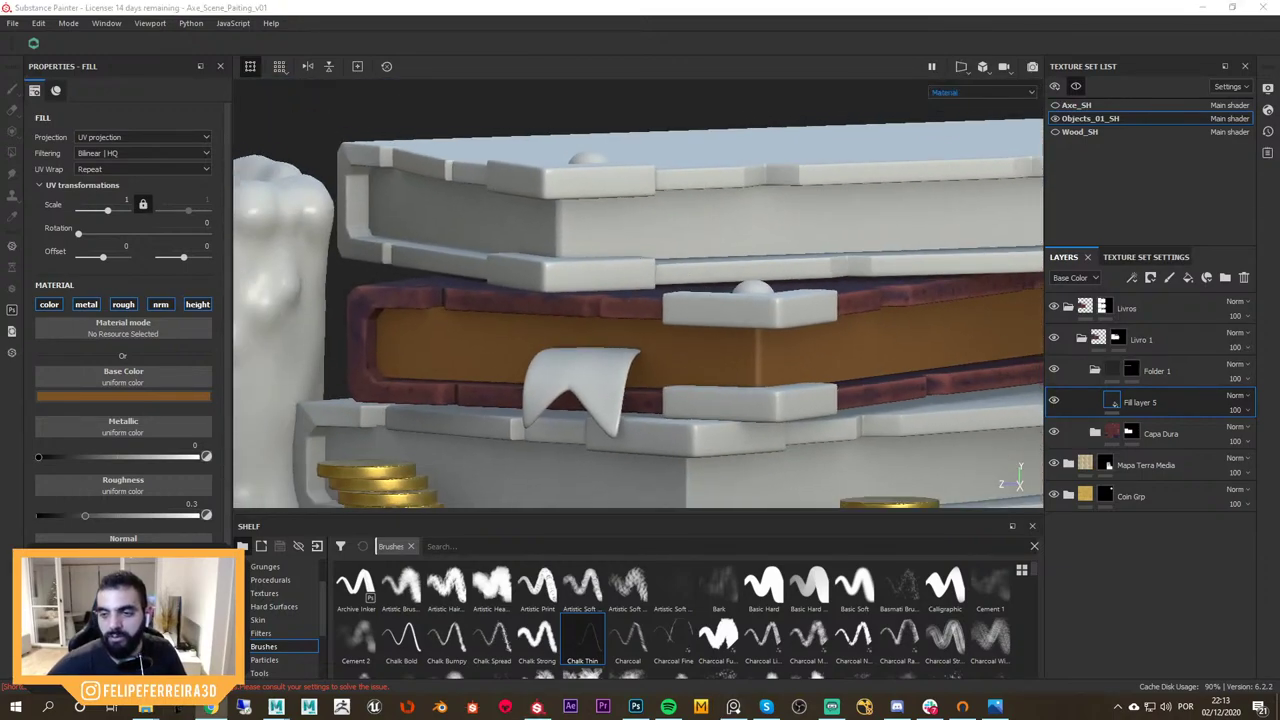
{"action": "left_click_drag", "start_coordinate": [883, 393], "coordinate": [851, 392], "text": "alt"}
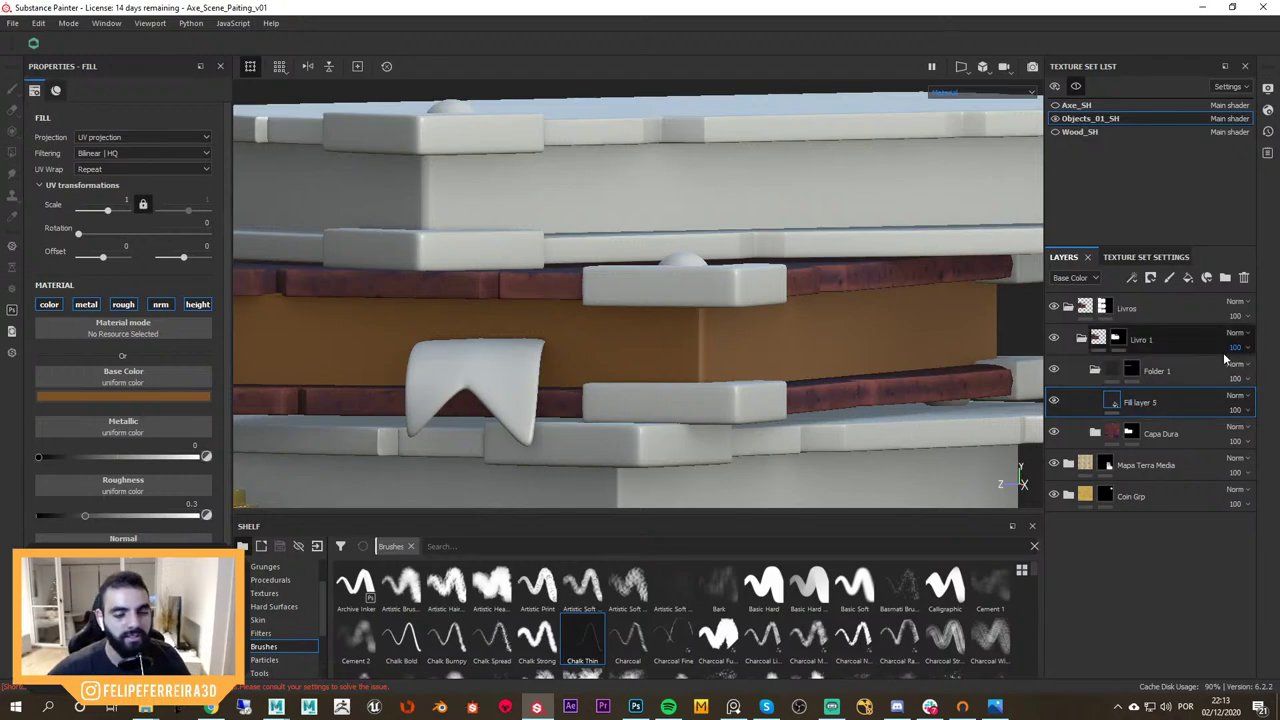
Add a second fill layer above Fill layer 5 and give it a darker shade of brown sampled from that layer
{"action": "left_click", "coordinate": [1188, 278]}
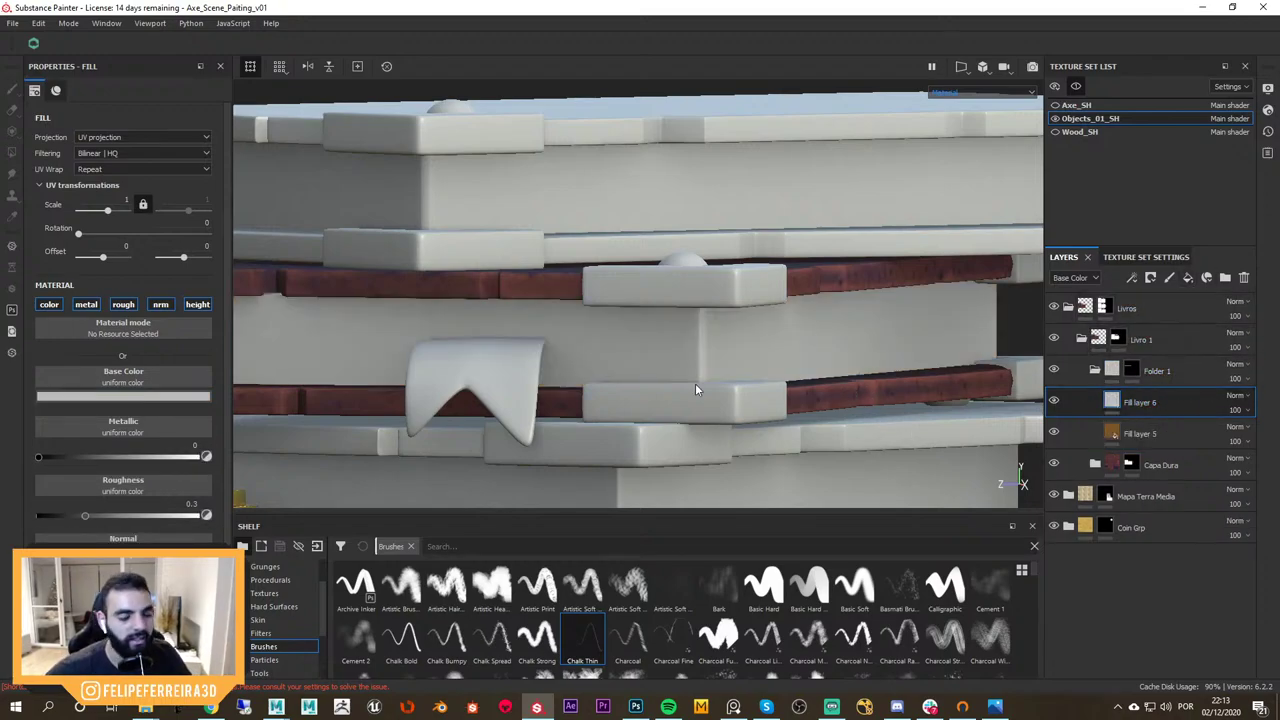
{"action": "right_click_drag", "start_coordinate": [695, 388], "coordinate": [649, 350], "text": "alt"}
{"action": "middle_click_drag", "start_coordinate": [649, 350], "coordinate": [735, 345], "text": "alt"}
{"action": "left_click", "coordinate": [198, 398]}
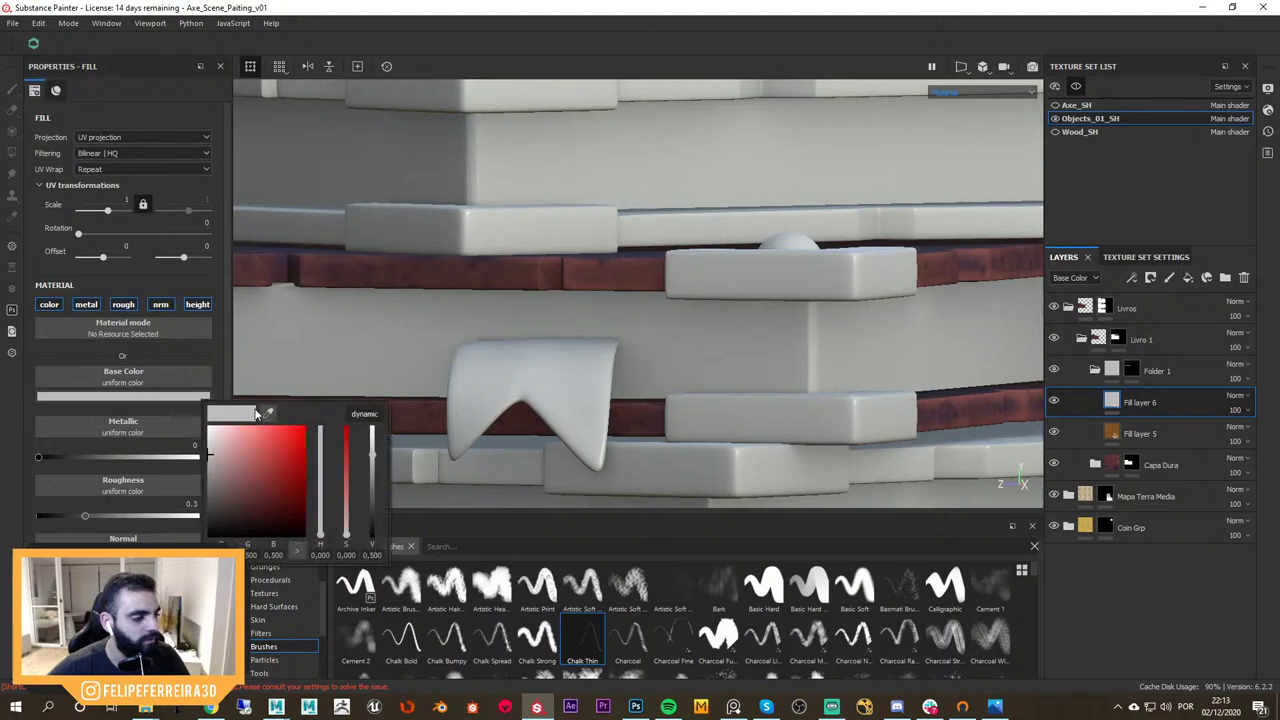
{"action": "left_click_drag", "start_coordinate": [268, 413], "coordinate": [1112, 436]}
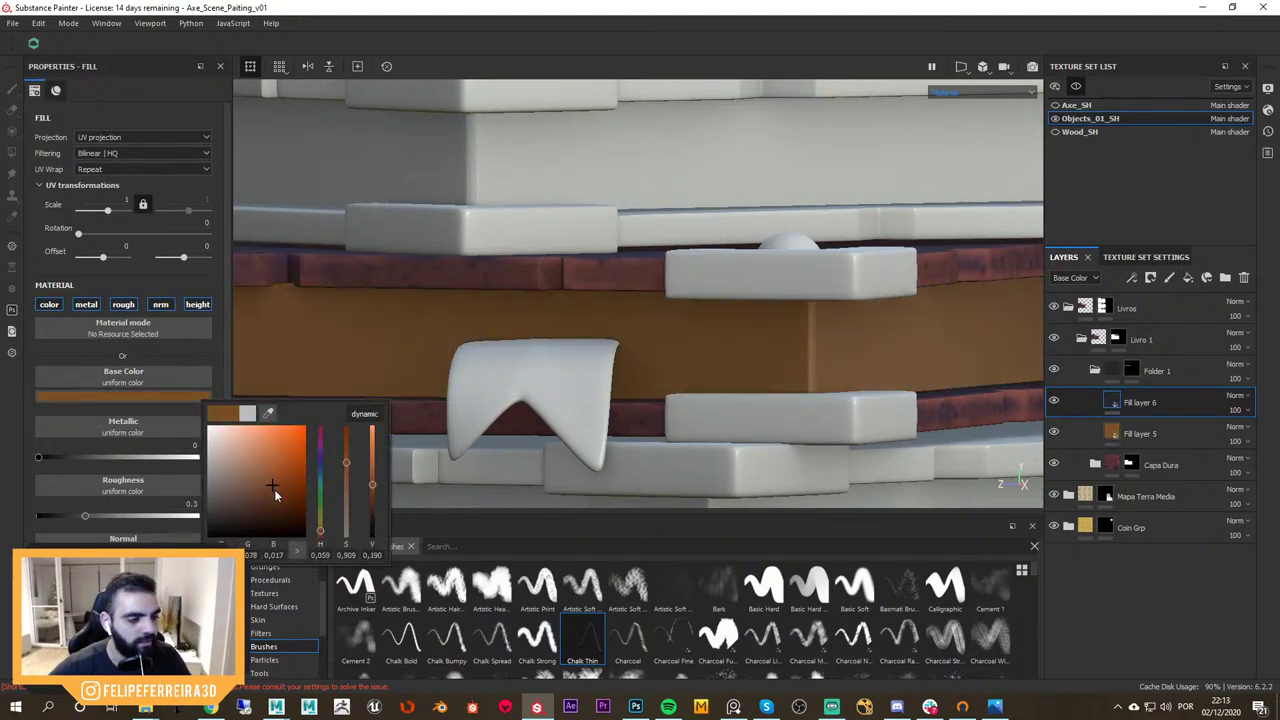
{"action": "left_click_drag", "start_coordinate": [275, 492], "coordinate": [278, 505]}
{"action": "right_click_drag", "start_coordinate": [843, 357], "coordinate": [804, 358], "text": "alt"}
{"action": "middle_click_drag", "start_coordinate": [804, 358], "coordinate": [772, 308], "text": "alt"}
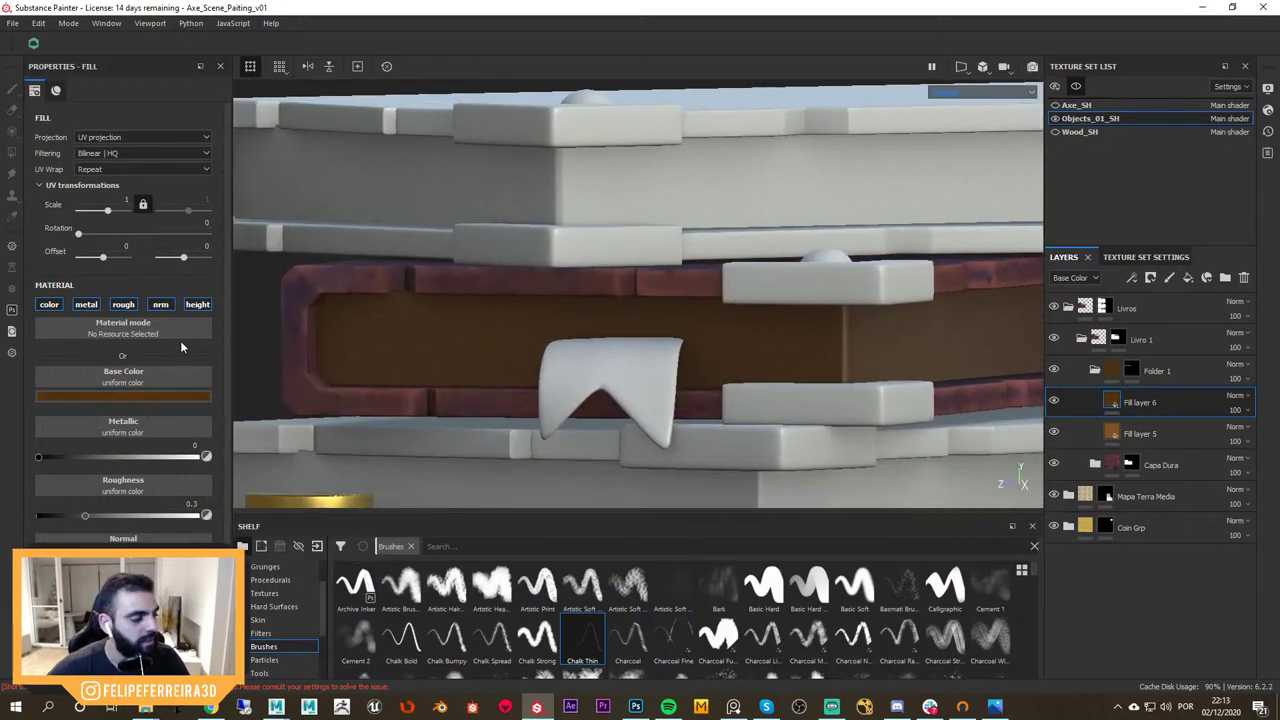
Disable the metal, normal and roughness channels on Fill layer 6 and set its height to -0.1475
{"action": "left_click", "coordinate": [88, 304]}
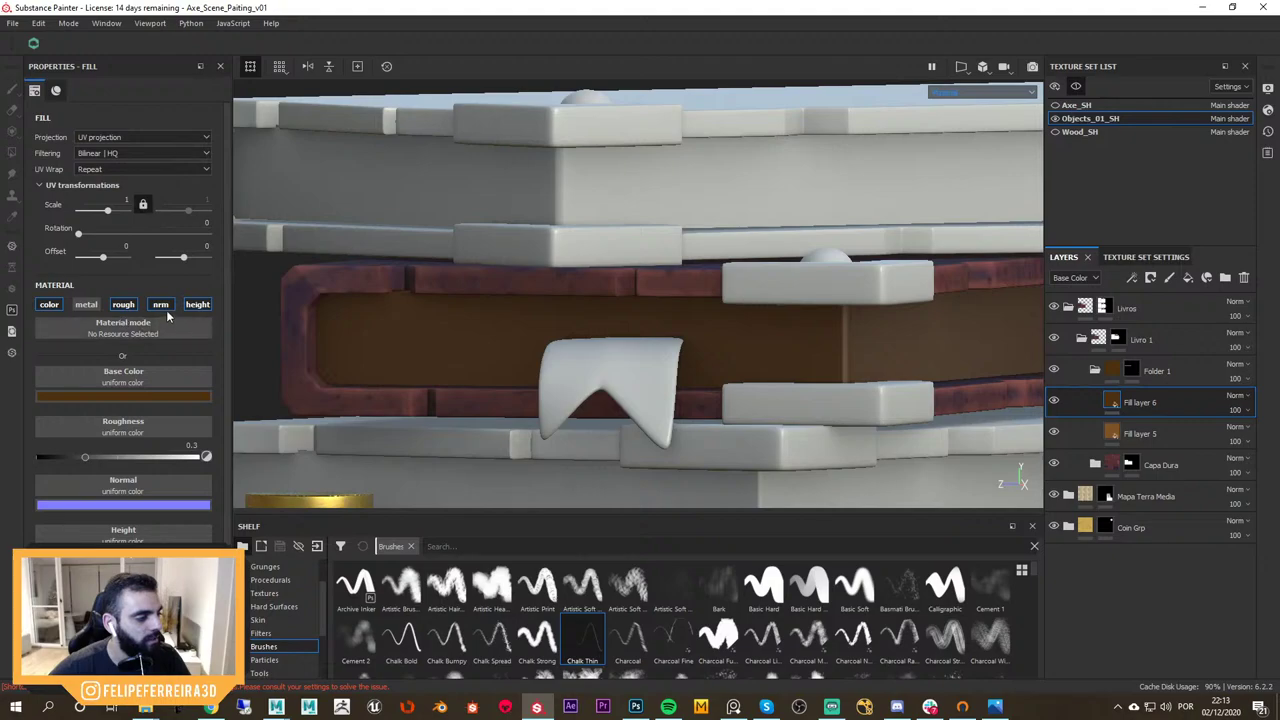
{"action": "left_click", "coordinate": [160, 304]}
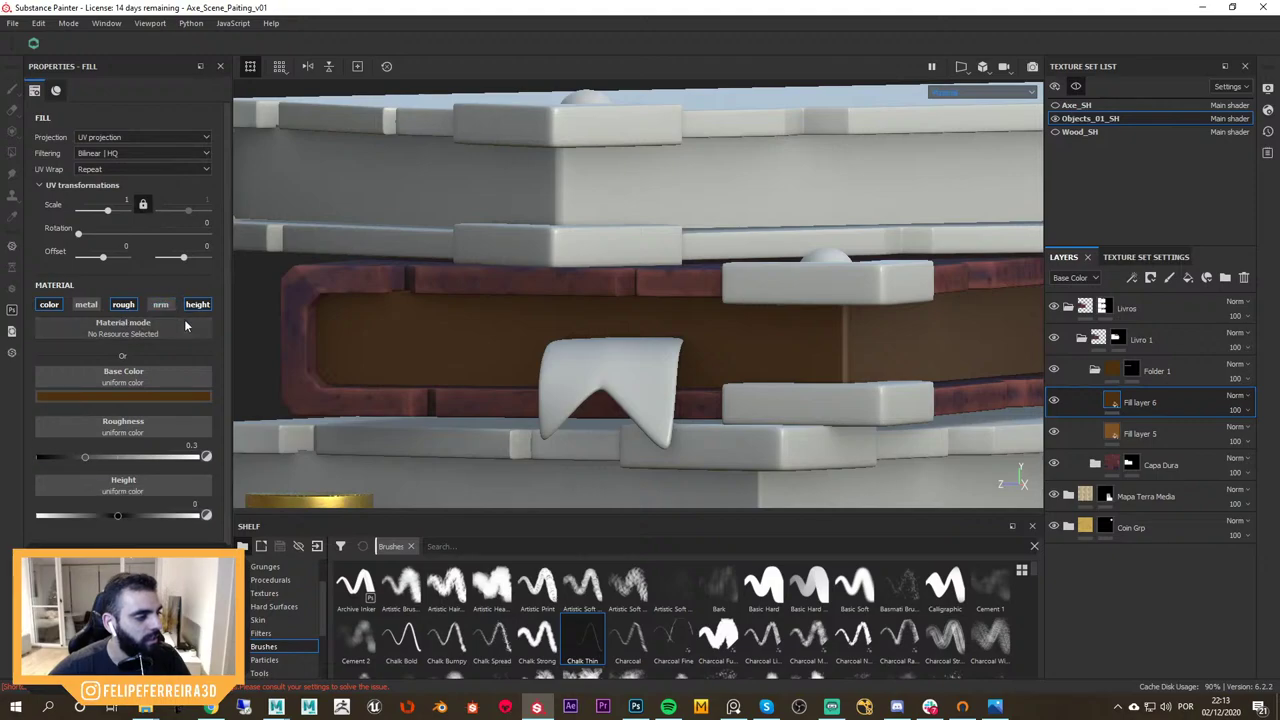
{"action": "left_click", "coordinate": [124, 304]}
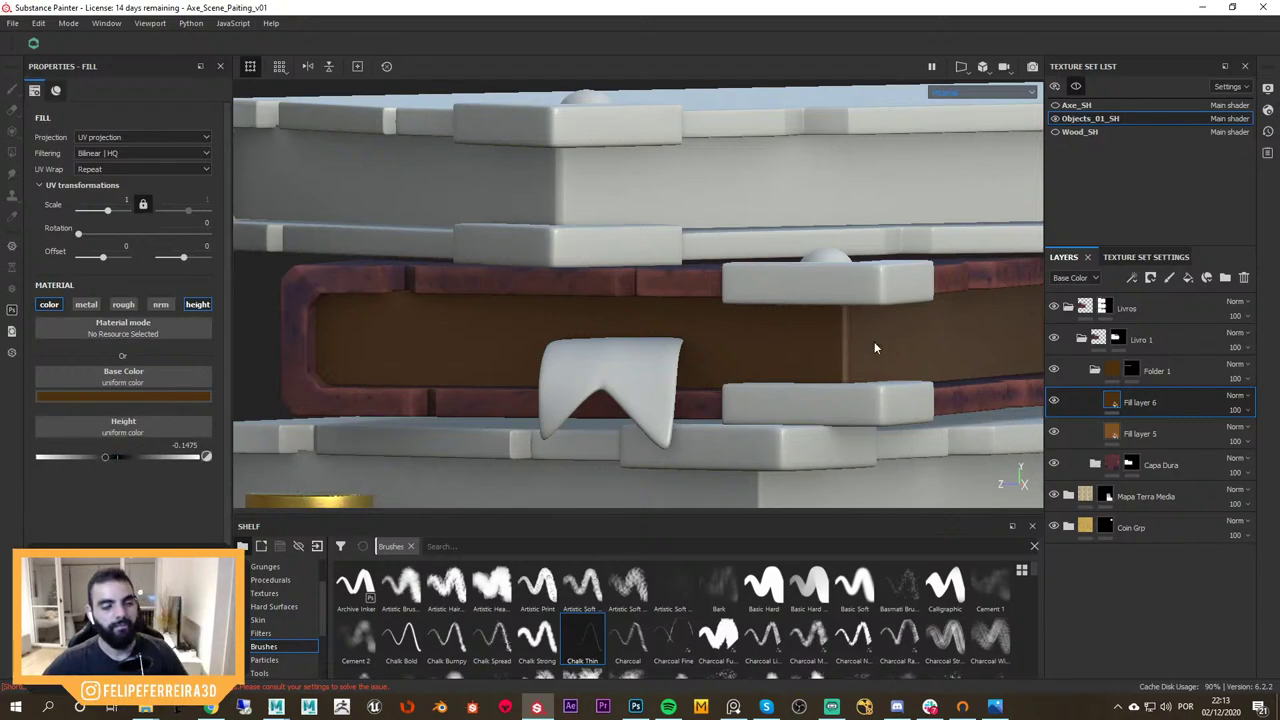
Add a mask to Fill layer 6 and put a fill effect in that mask
{"action": "middle_click_drag", "start_coordinate": [797, 345], "coordinate": [734, 377], "text": "alt"}
{"action": "left_click_drag", "start_coordinate": [734, 377], "coordinate": [929, 384], "text": "alt"}
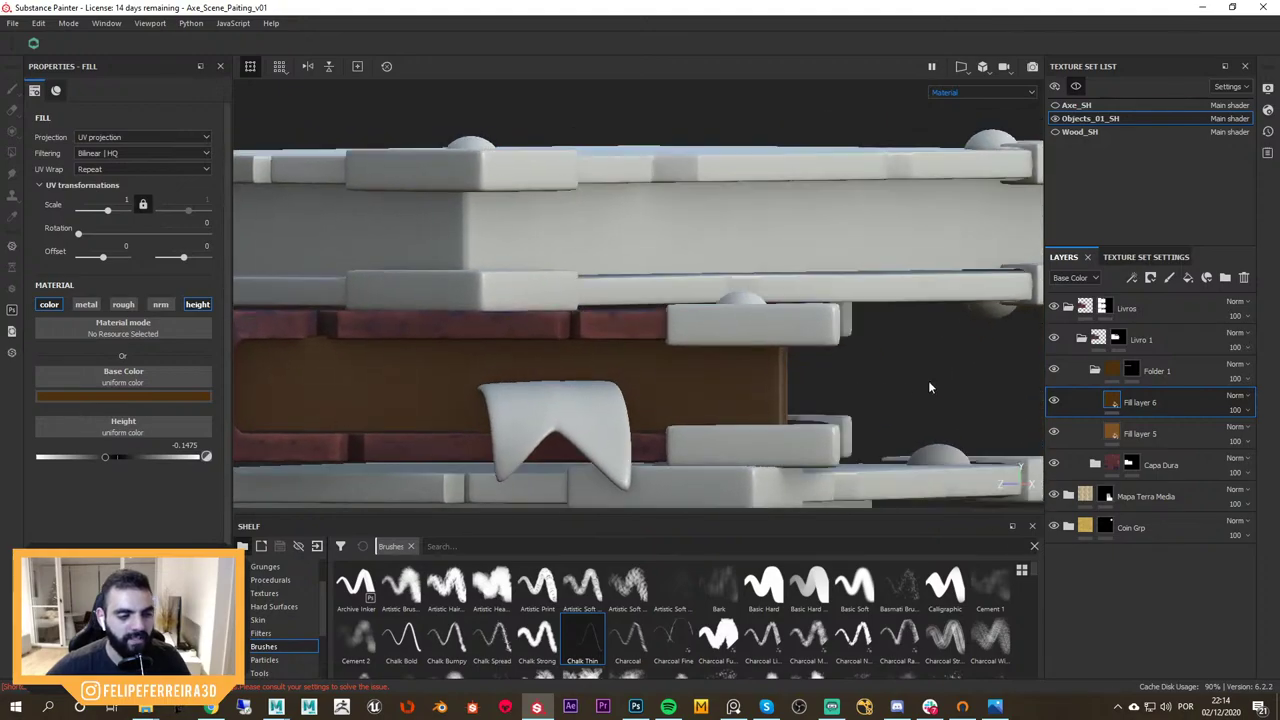
{"action": "left_click", "coordinate": [1152, 279]}
{"action": "left_click", "coordinate": [1186, 308]}
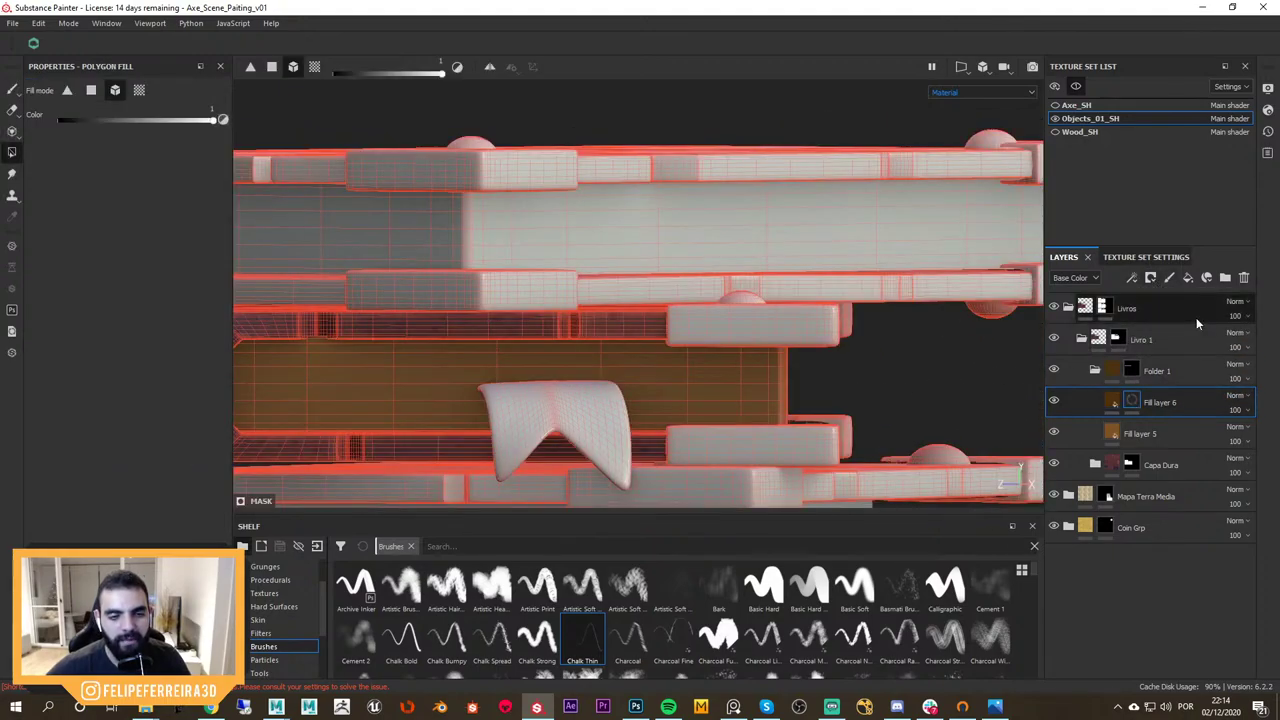
{"action": "left_click", "coordinate": [1134, 279]}
{"action": "left_click", "coordinate": [1170, 327]}
Assign the Anisotropic Noise procedural to the grayscale of the mask's fill effect
{"action": "scroll", "coordinate": [850, 345], "scroll_direction": "up", "scroll_amount": 4}
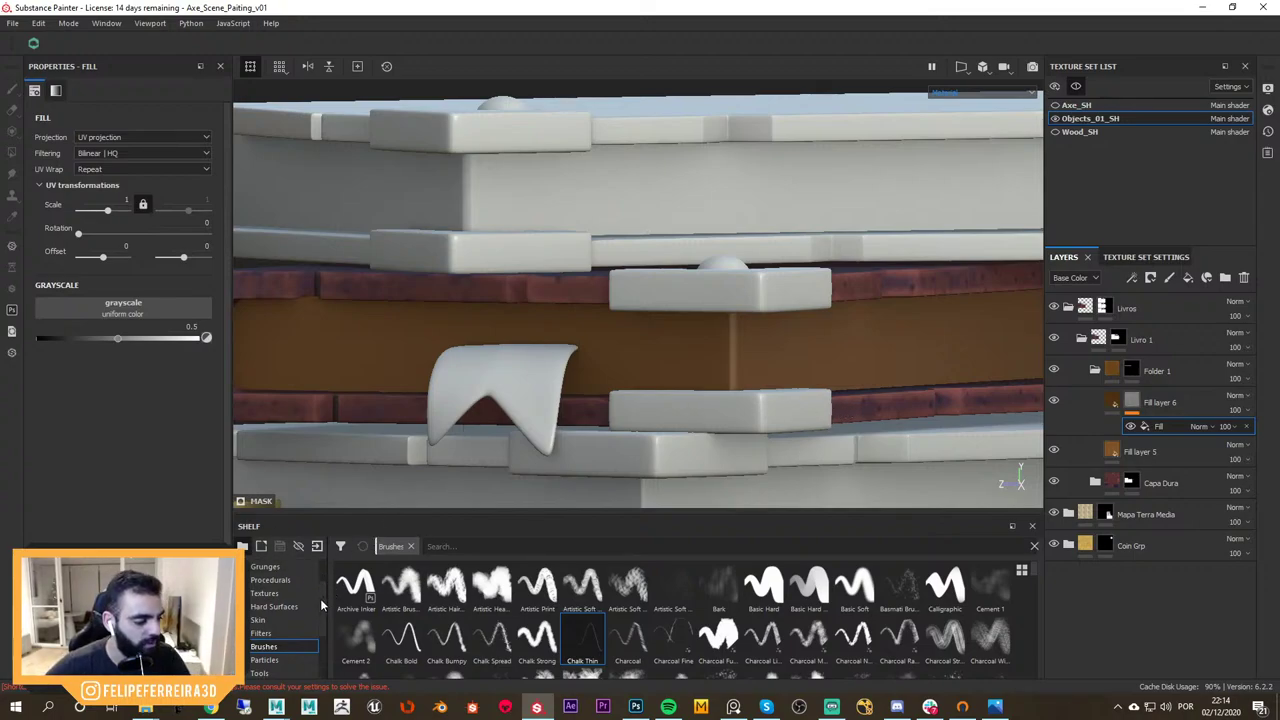
{"action": "scroll", "coordinate": [280, 578], "scroll_direction": "up", "scroll_amount": 2}
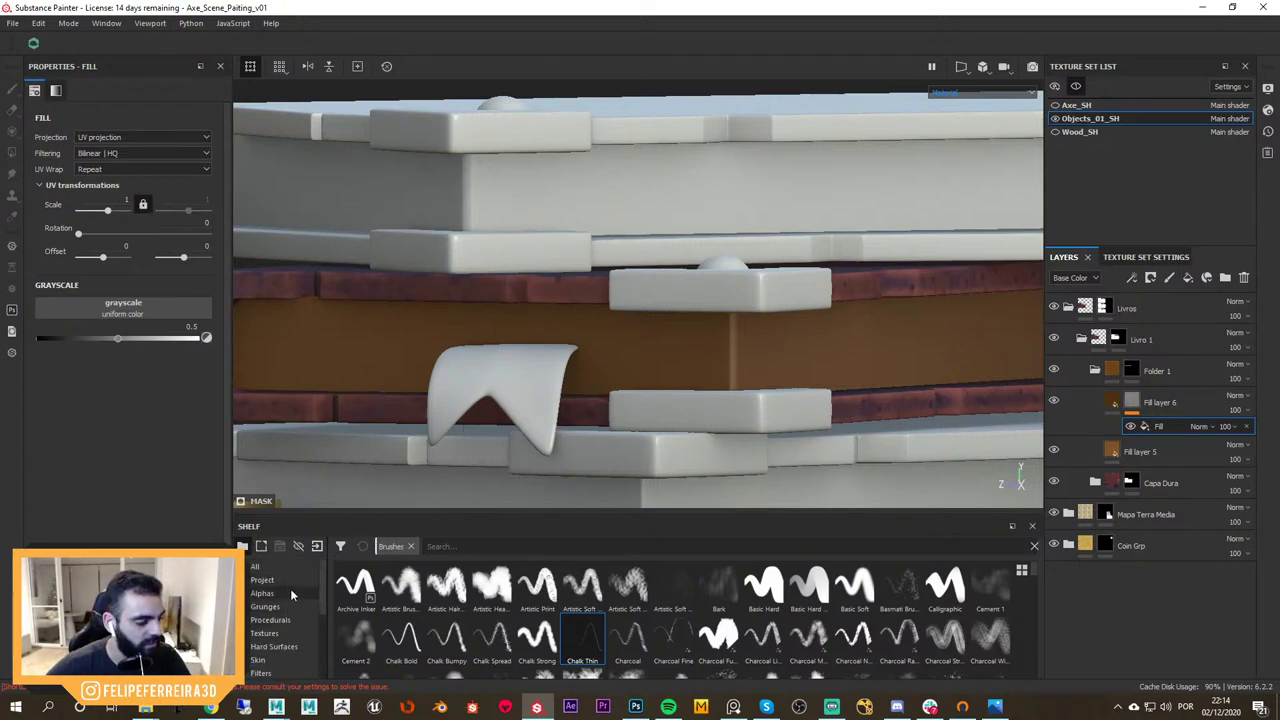
{"action": "left_click", "coordinate": [272, 620]}
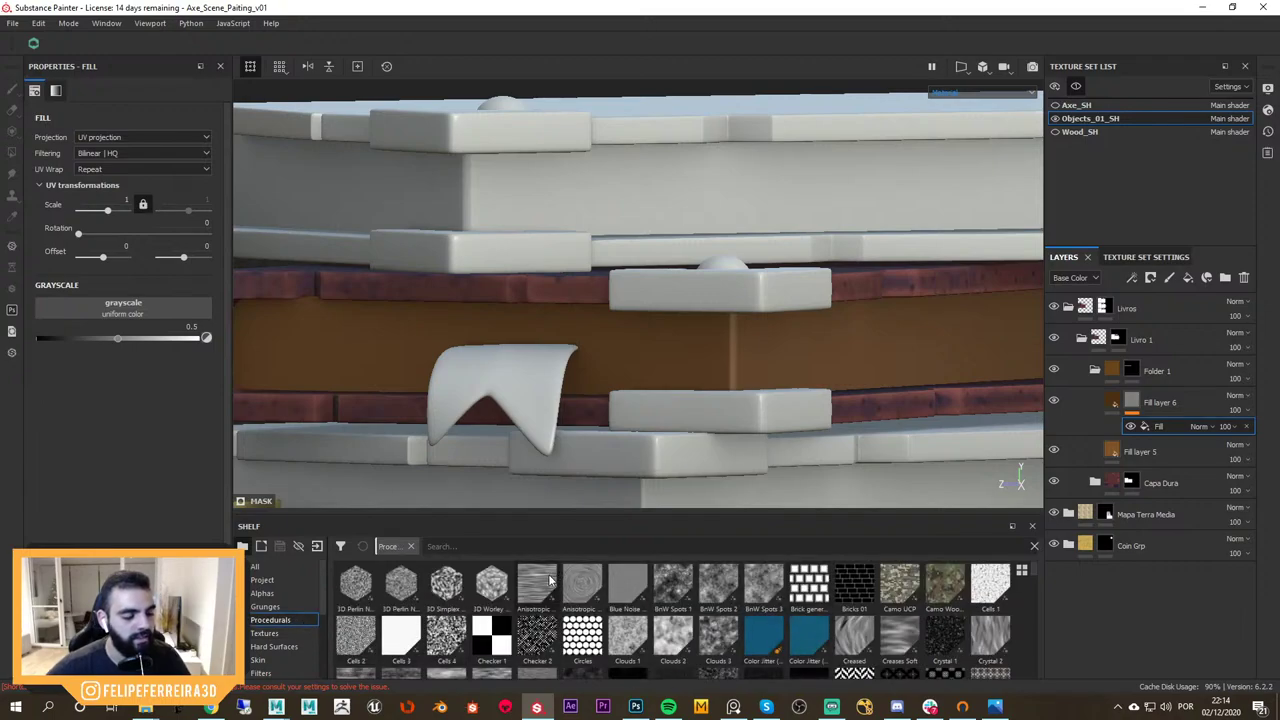
{"action": "mouse_move", "coordinate": [549, 580]}
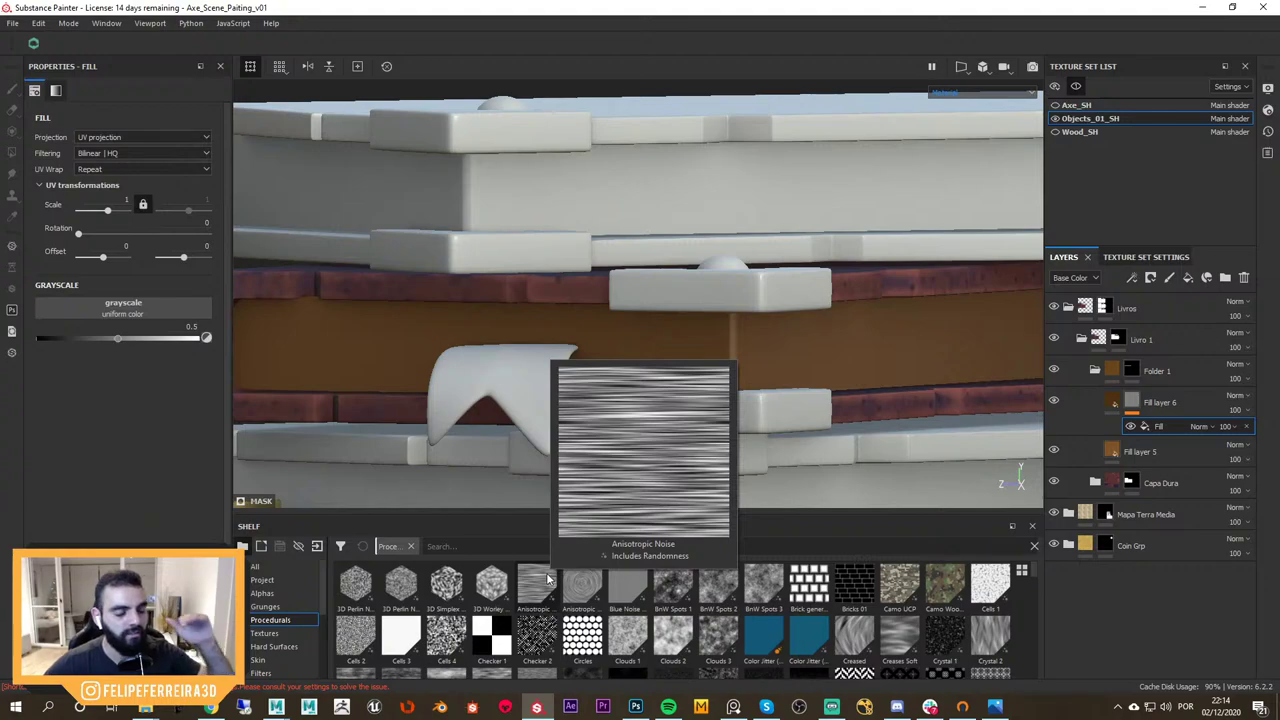
{"action": "left_click_drag", "start_coordinate": [541, 597], "coordinate": [200, 318]}
Examine the noise streaks on the page block from near and far, and view Fill layer 6's mask in isolation
{"action": "right_click_drag", "start_coordinate": [867, 390], "coordinate": [660, 320], "text": "alt"}
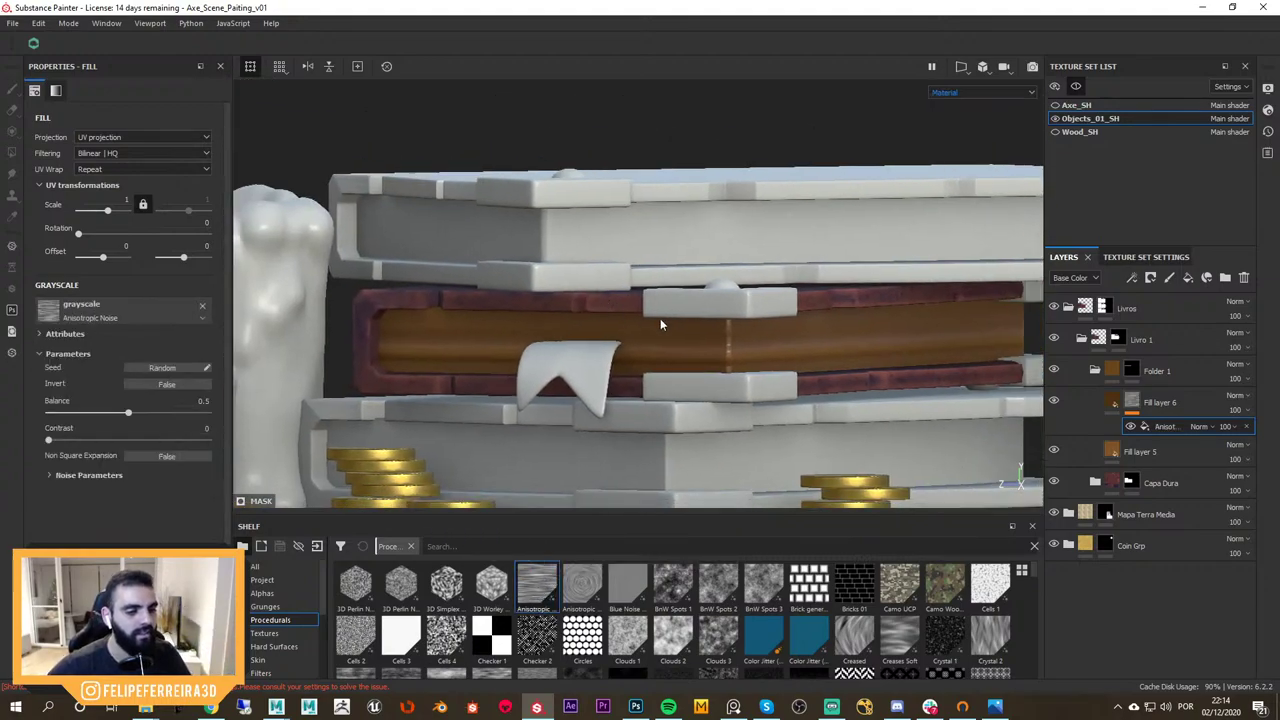
{"action": "left_click_drag", "start_coordinate": [660, 320], "coordinate": [622, 301], "text": "alt"}
{"action": "right_click_drag", "start_coordinate": [622, 301], "coordinate": [807, 372], "text": "alt"}
{"action": "middle_click_drag", "start_coordinate": [807, 372], "coordinate": [751, 350], "text": "alt"}
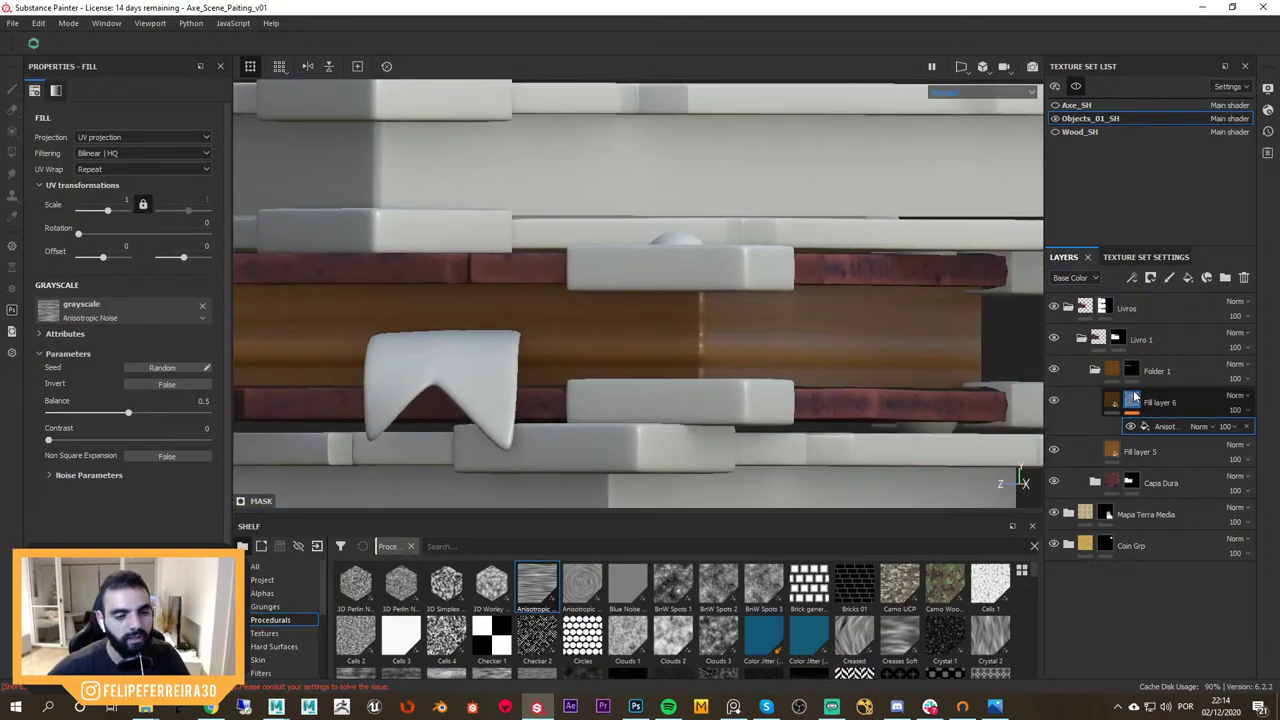
{"action": "left_click", "coordinate": [1132, 399], "text": "alt"}
{"action": "left_click_drag", "start_coordinate": [856, 333], "coordinate": [829, 349], "text": "alt"}
{"action": "key", "text": "m"}
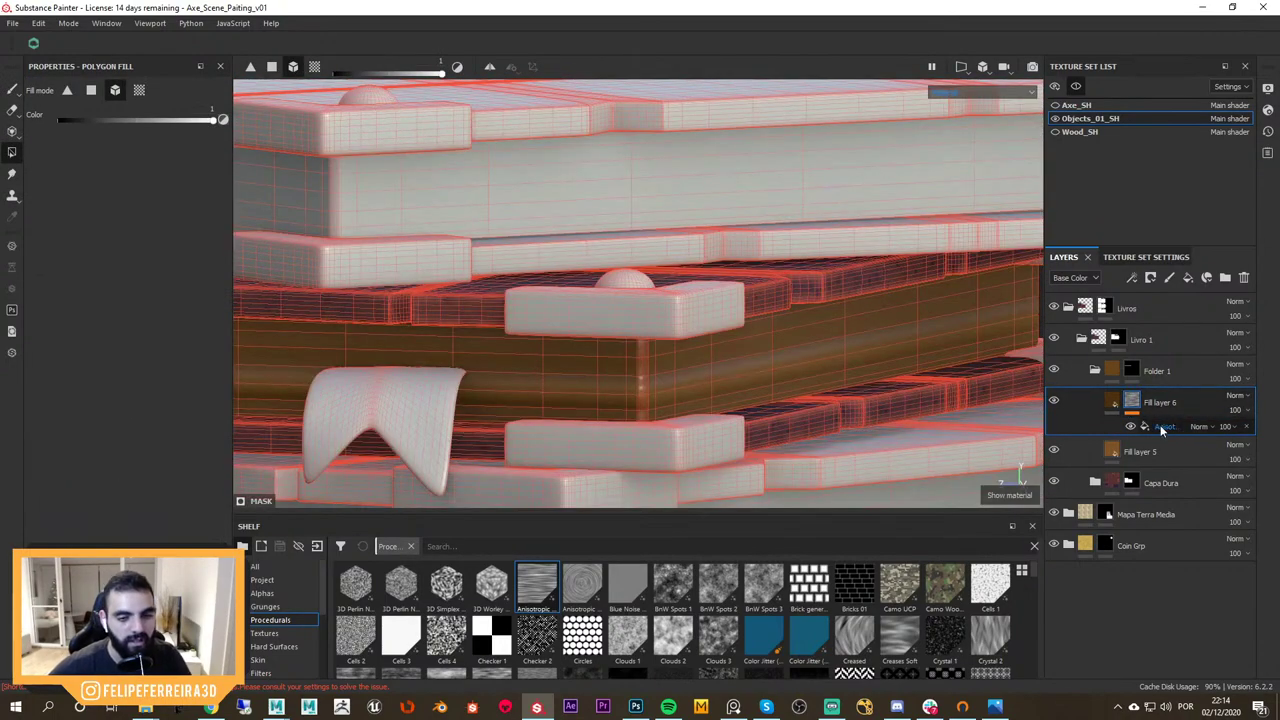
Set the UV scale of the Anisotropic Noise fill in Fill layer 6's mask to 30 and view that mask in isolation
{"action": "left_click", "coordinate": [1163, 428]}
{"action": "middle_click_drag", "start_coordinate": [863, 377], "coordinate": [941, 375], "text": "alt"}
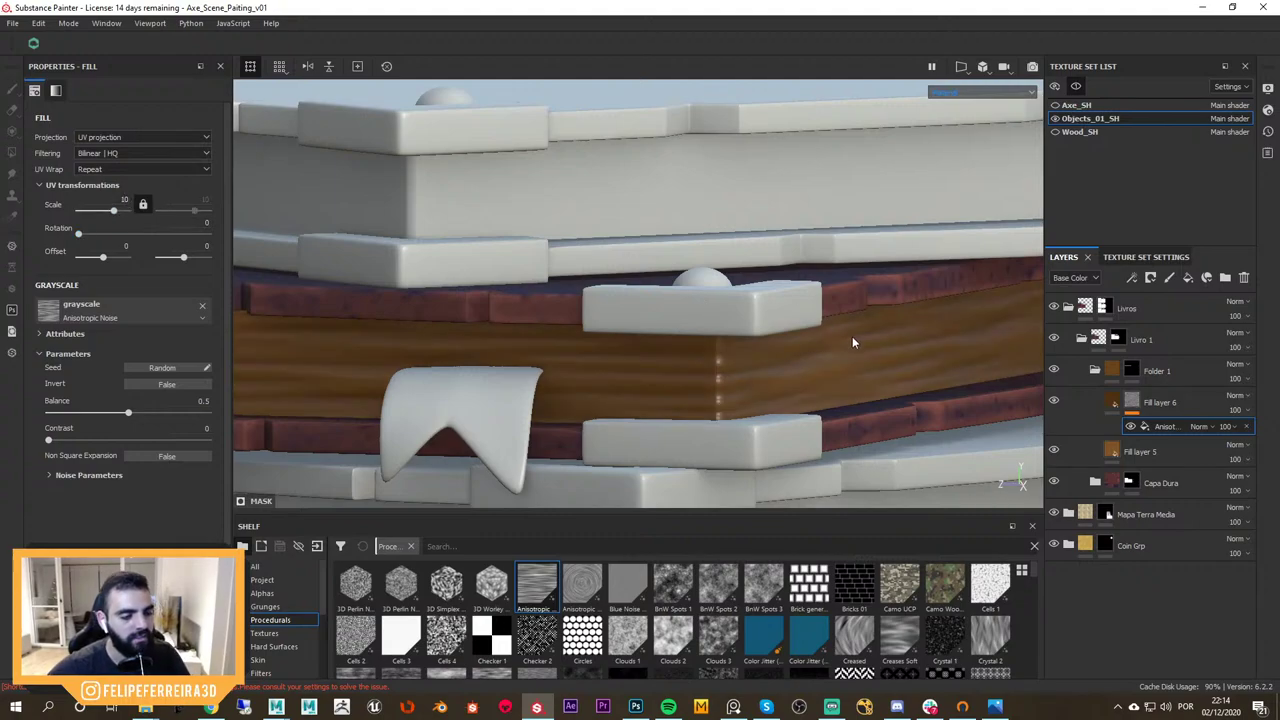
{"action": "right_click_drag", "start_coordinate": [808, 335], "coordinate": [679, 312], "text": "alt"}
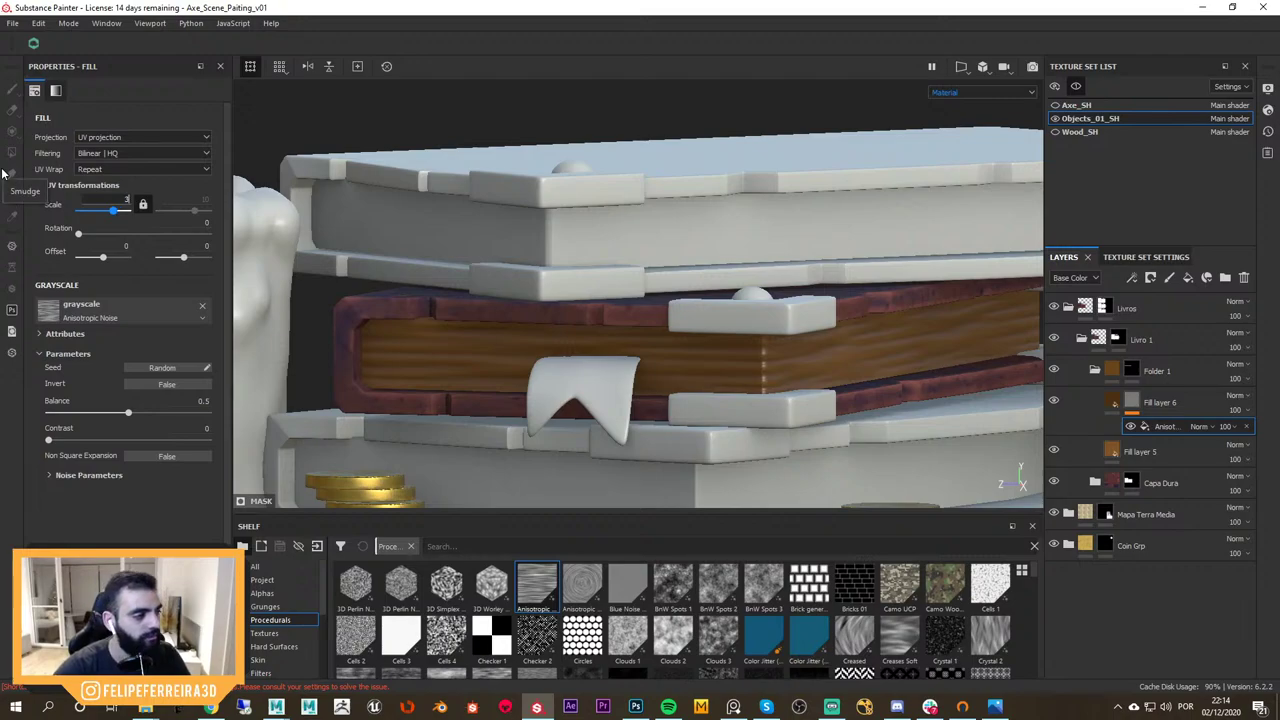
{"action": "type", "text": "0"}
{"action": "key", "text": "Return"}
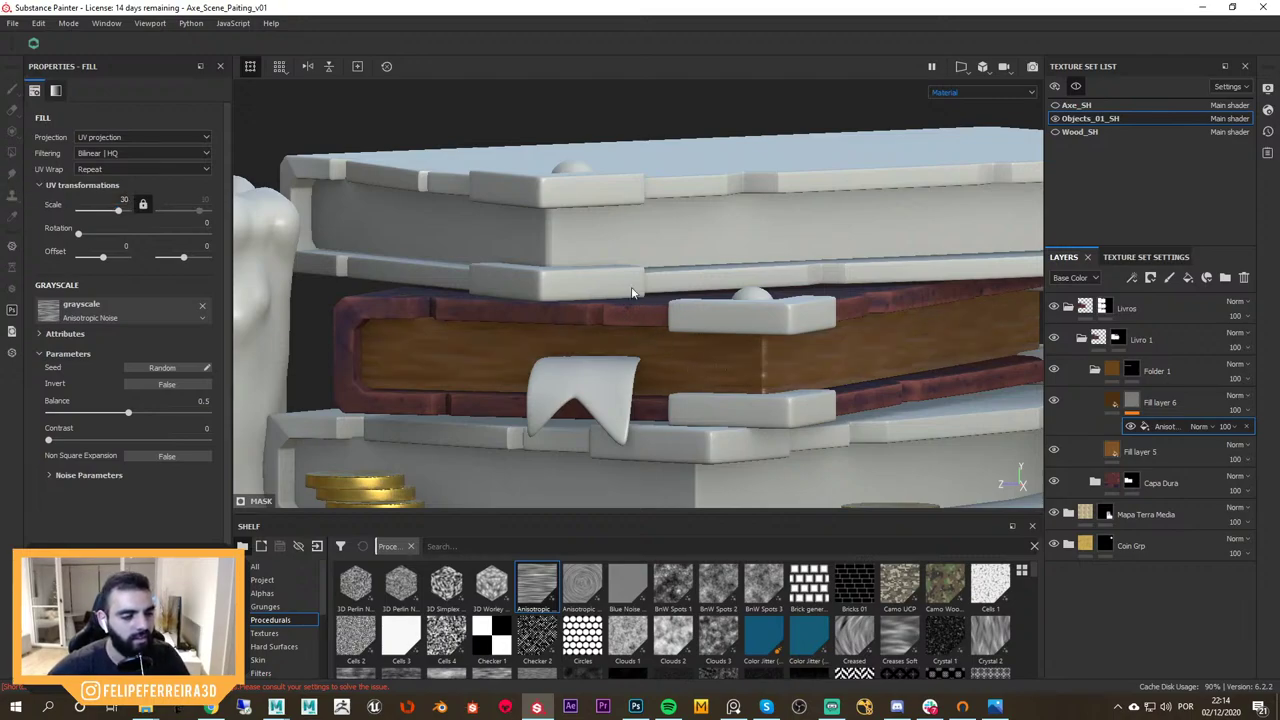
{"action": "left_click", "coordinate": [1133, 402], "text": "alt"}
{"action": "right_click_drag", "start_coordinate": [890, 373], "coordinate": [913, 365], "text": "alt"}
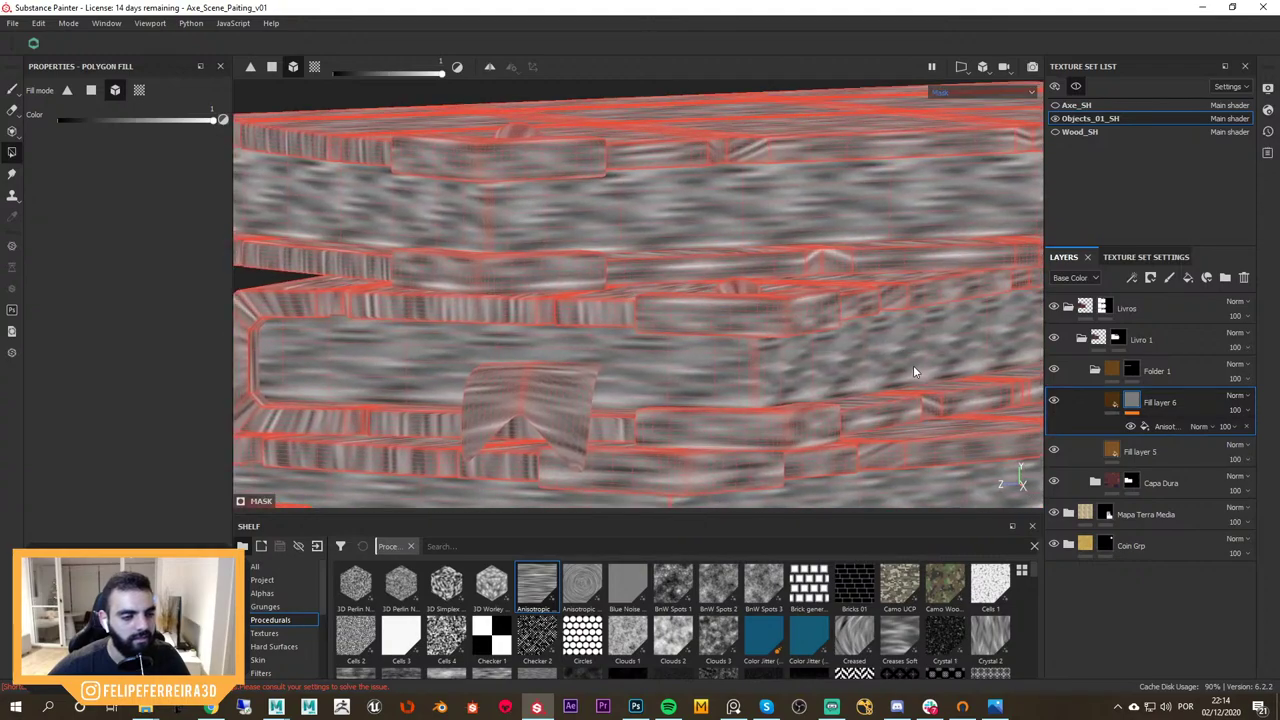
{"action": "left_click_drag", "start_coordinate": [913, 365], "coordinate": [861, 344], "text": "alt"}
Set the UV scale of the mask's Anisotropic Noise fill to 20 and check the page block in material view
{"action": "left_click", "coordinate": [1115, 426]}
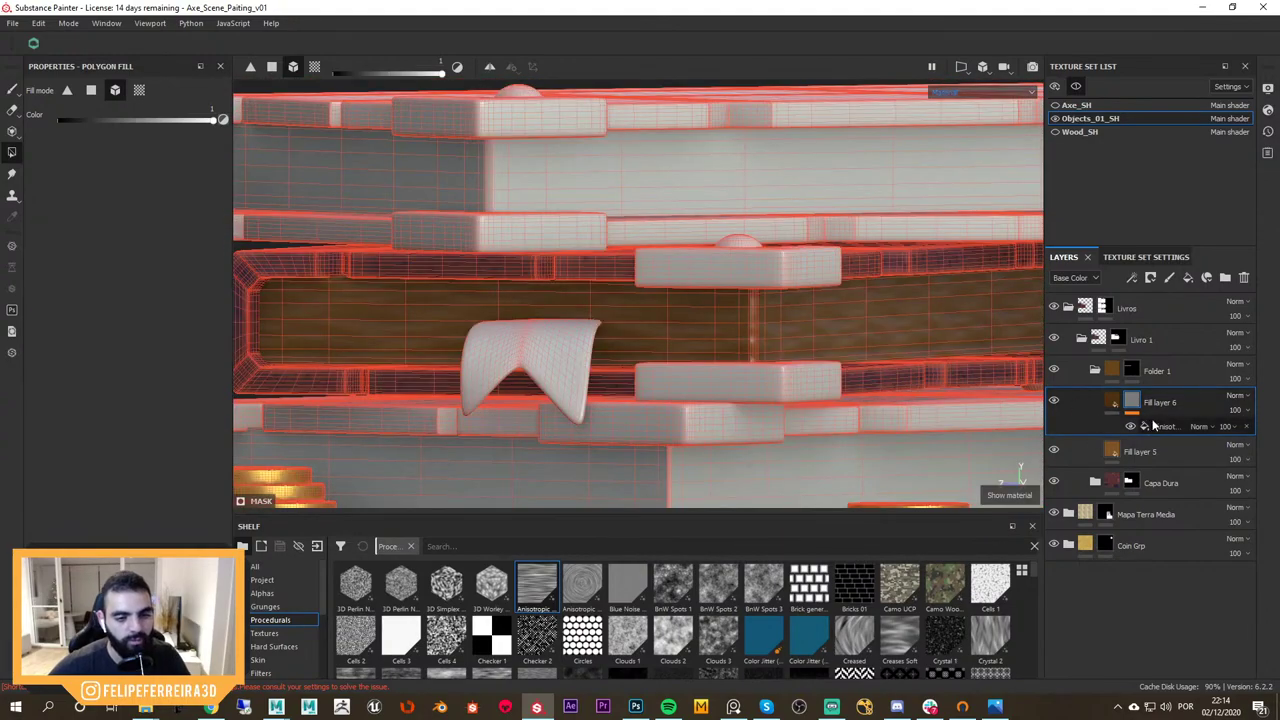
{"action": "type", "text": "2"}
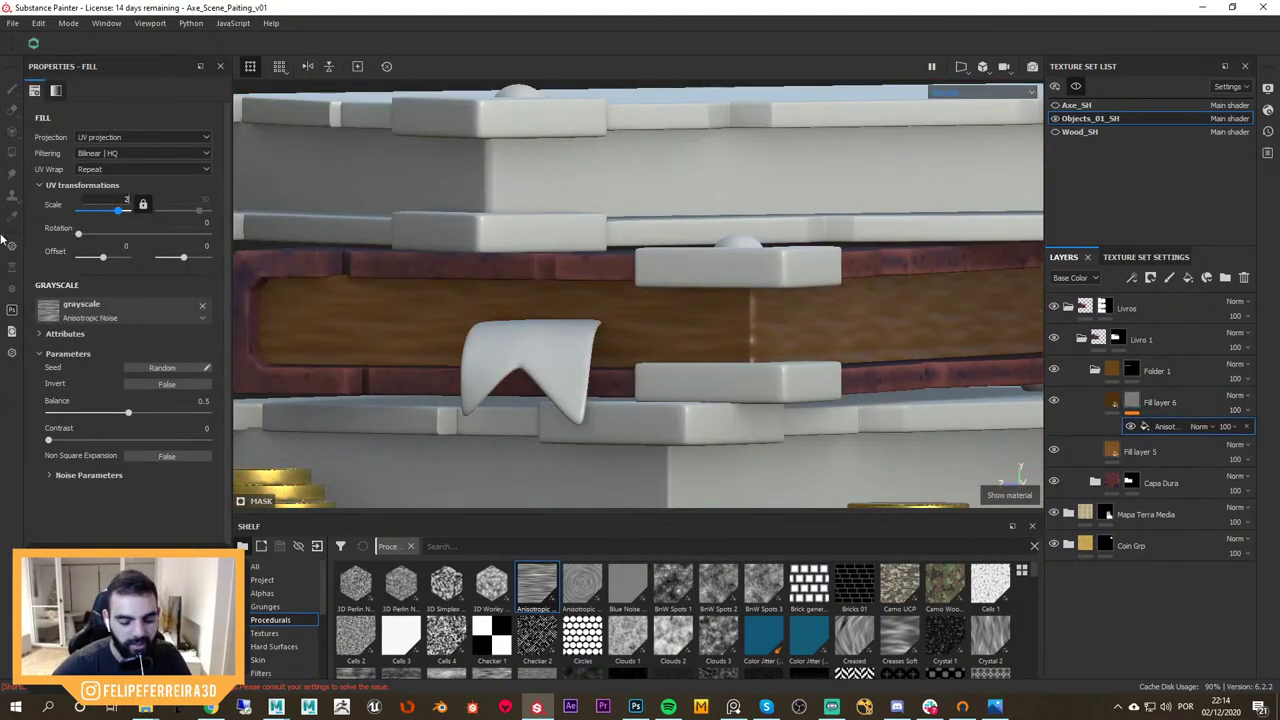
{"action": "type", "text": "0"}
{"action": "key", "text": "Return"}
{"action": "left_click_drag", "start_coordinate": [649, 298], "coordinate": [664, 378], "text": "alt"}
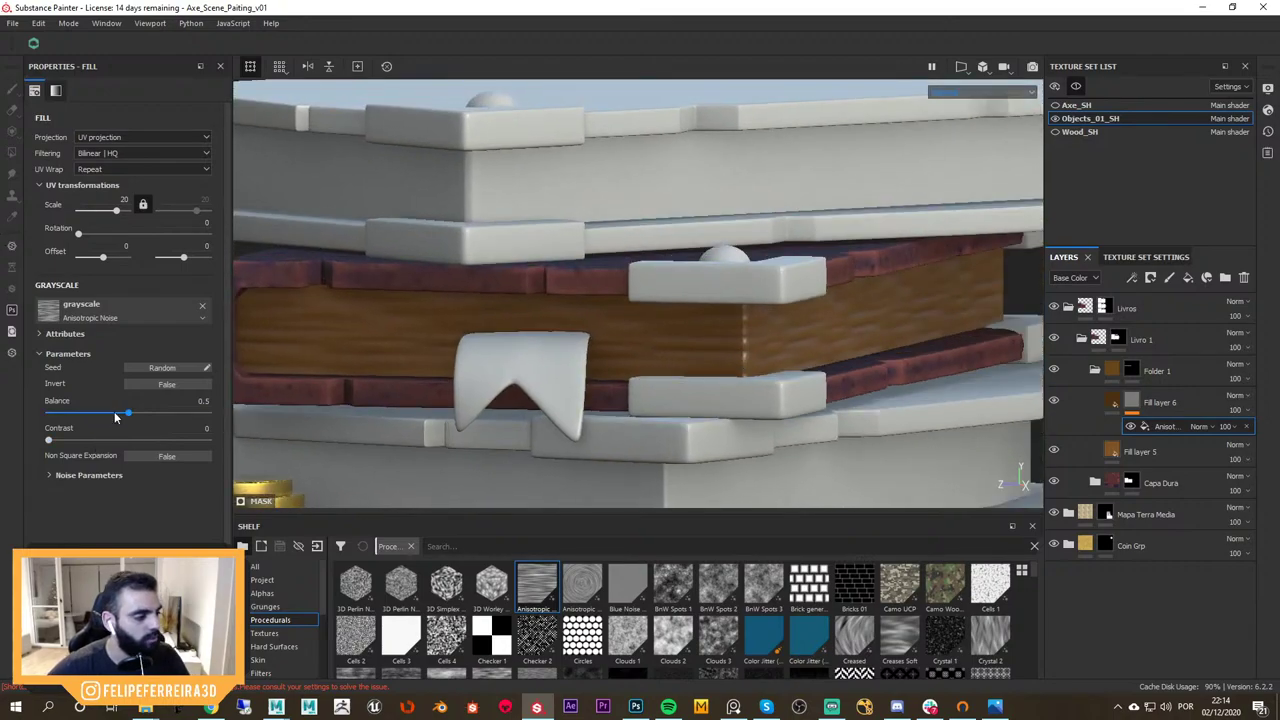
Try a lower balance on the Anisotropic Noise and undo that change
{"action": "left_click_drag", "start_coordinate": [115, 417], "coordinate": [44, 430]}
{"action": "key", "text": "ctrl+z"}
{"action": "scroll", "coordinate": [714, 376], "scroll_direction": "down", "scroll_amount": 4}
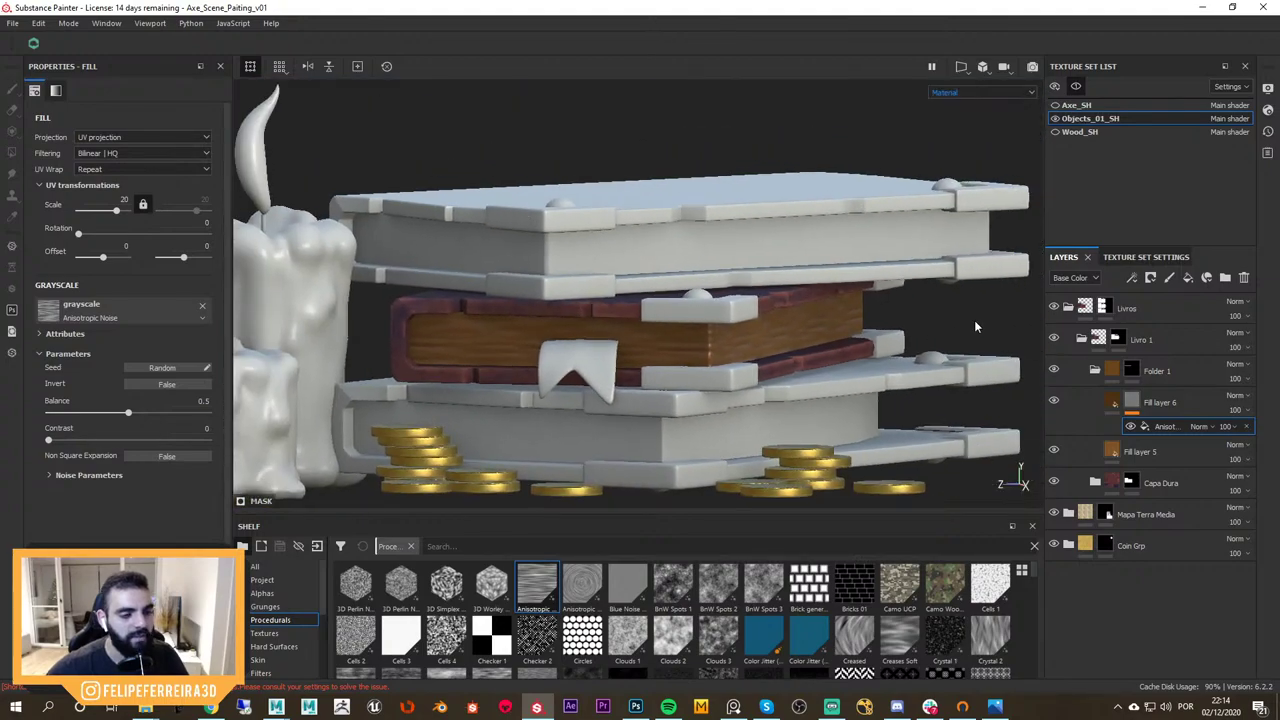
Set the texture size of the Objects_01_SH texture set to 2048
{"action": "left_click", "coordinate": [1177, 260]}
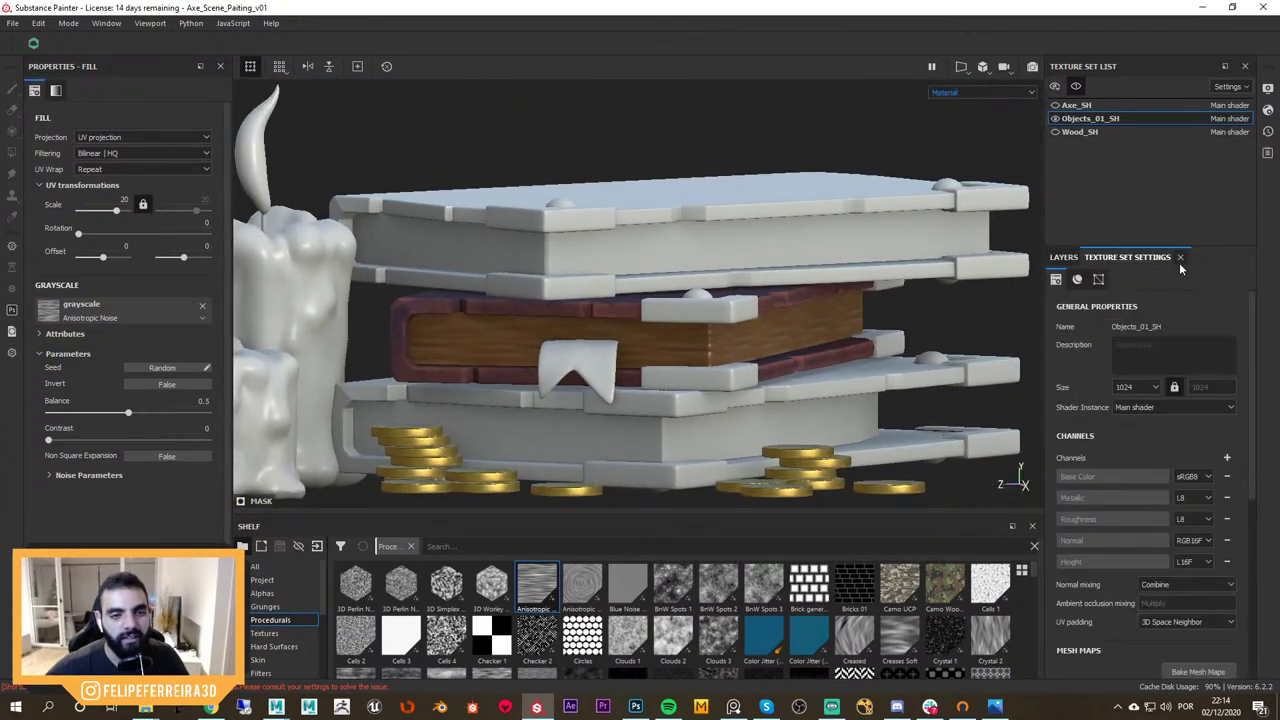
{"action": "left_click", "coordinate": [1147, 388]}
{"action": "left_click", "coordinate": [1144, 434]}
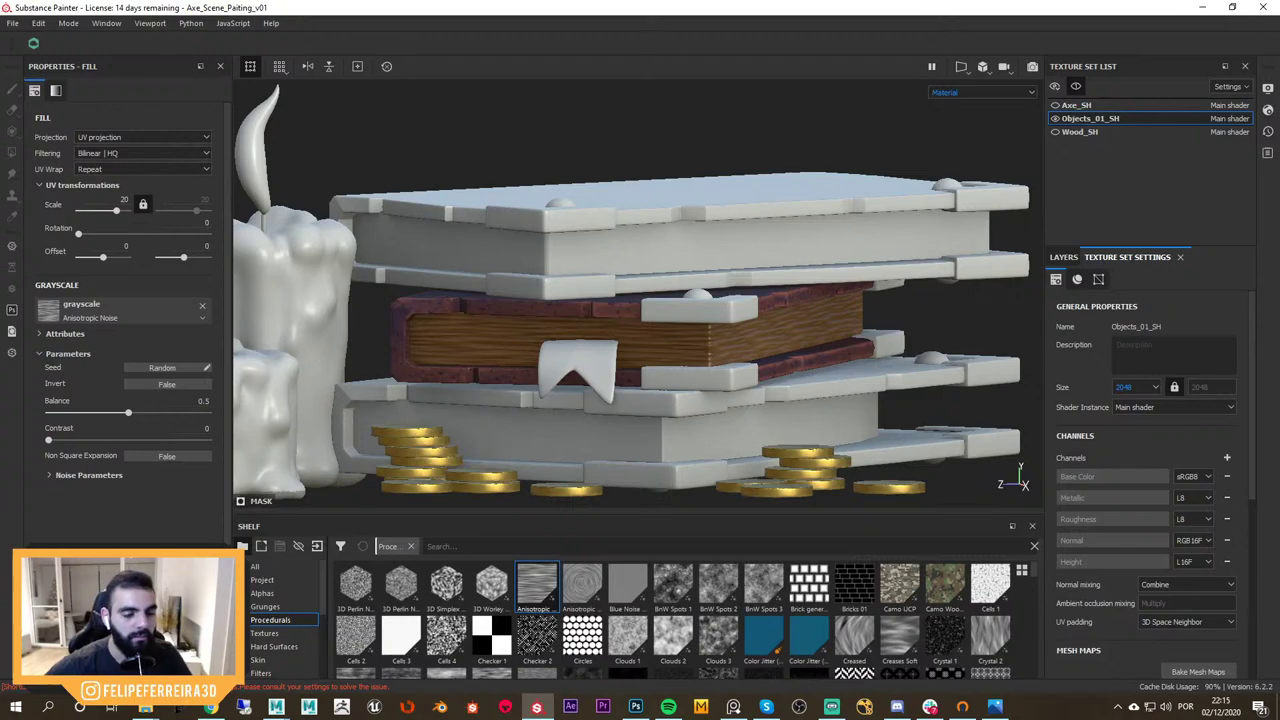
Examine the sharpness of the page lines on the first book from several angles and return to the layer stack
{"action": "left_click_drag", "start_coordinate": [571, 297], "coordinate": [690, 345], "text": "alt"}
{"action": "right_click_drag", "start_coordinate": [690, 345], "coordinate": [833, 342], "text": "alt"}
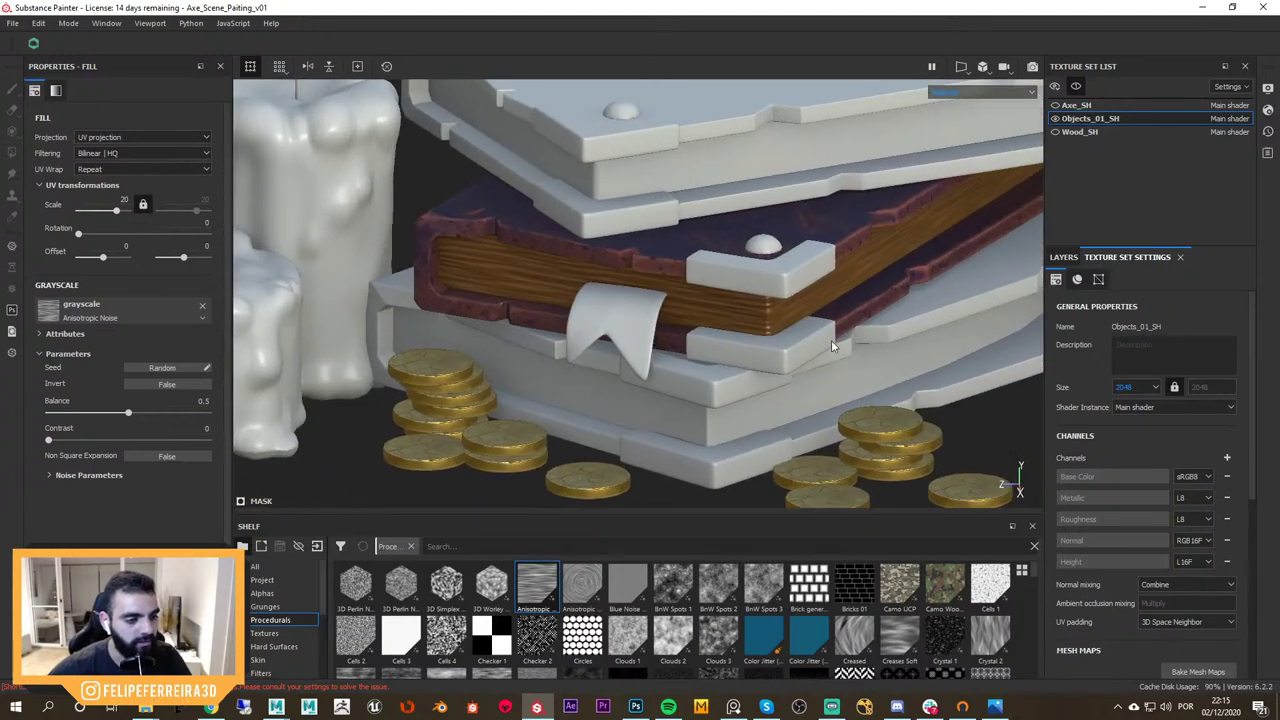
{"action": "left_click_drag", "start_coordinate": [833, 342], "coordinate": [750, 342], "text": "alt"}
{"action": "key", "text": "m"}
{"action": "left_click", "coordinate": [1058, 258]}
{"action": "right_click_drag", "start_coordinate": [654, 314], "coordinate": [877, 345], "text": "alt"}
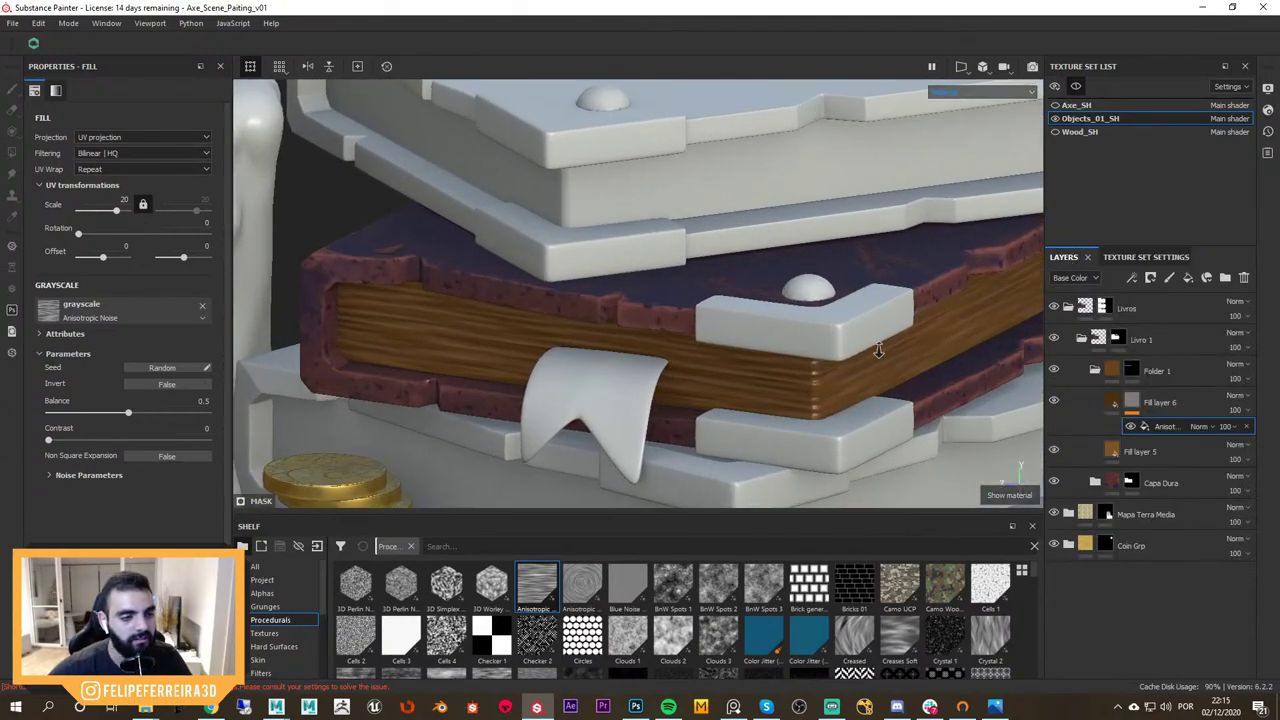
{"action": "left_click_drag", "start_coordinate": [877, 345], "coordinate": [831, 330], "text": "alt"}
{"action": "middle_click_drag", "start_coordinate": [831, 330], "coordinate": [766, 299], "text": "alt"}
{"action": "right_click_drag", "start_coordinate": [838, 333], "coordinate": [594, 189], "text": "alt"}
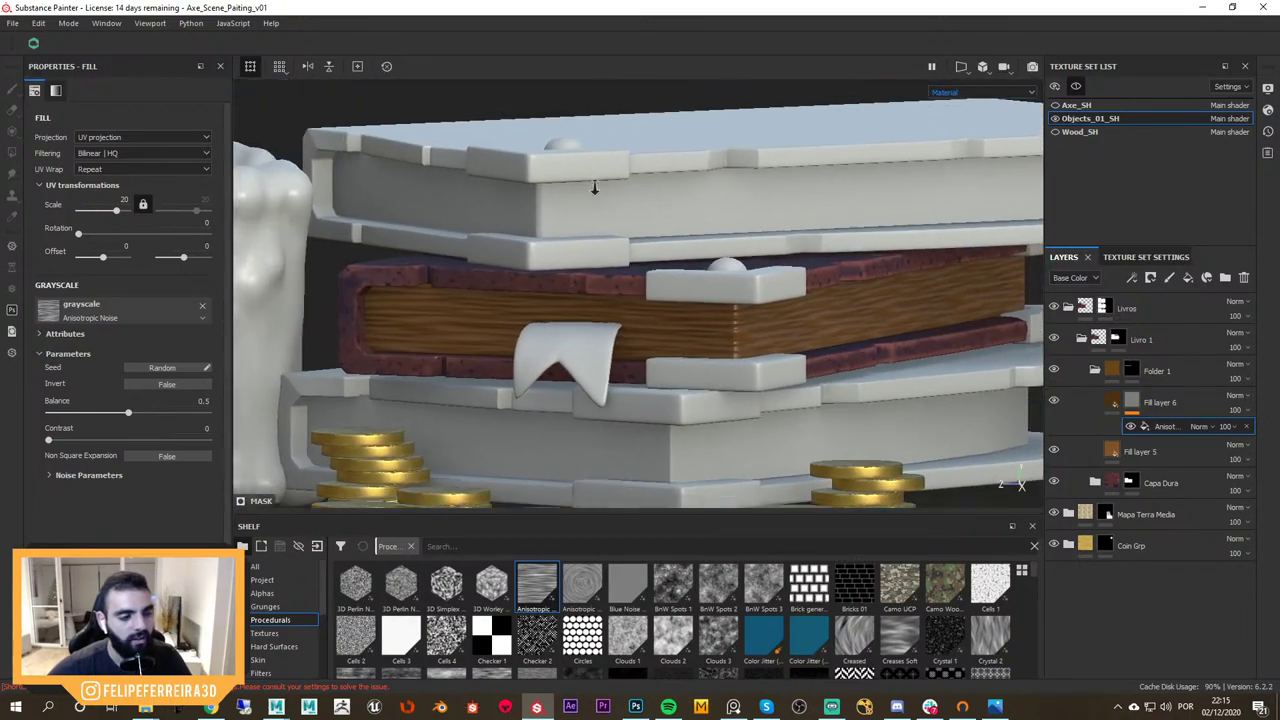
{"action": "left_click_drag", "start_coordinate": [697, 338], "coordinate": [680, 309], "text": "alt"}
{"action": "right_click_drag", "start_coordinate": [680, 309], "coordinate": [870, 391], "text": "alt"}
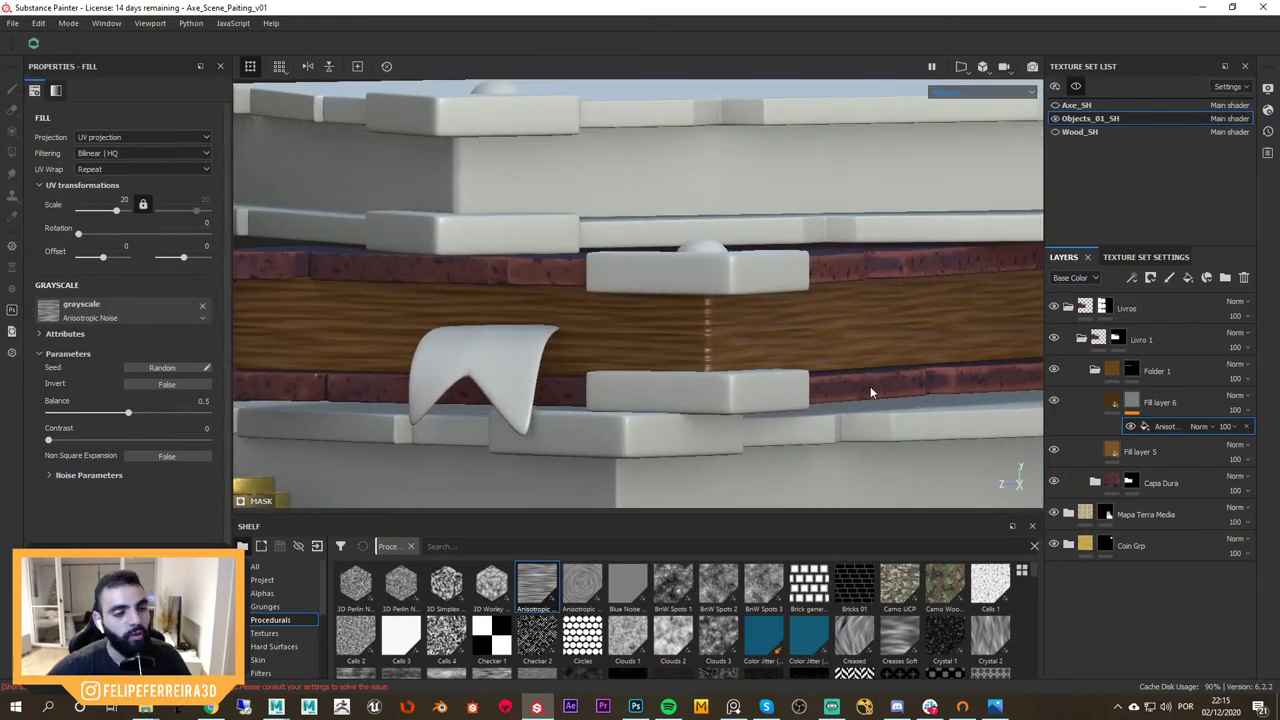
{"action": "left_click_drag", "start_coordinate": [664, 341], "coordinate": [752, 363], "text": "alt"}
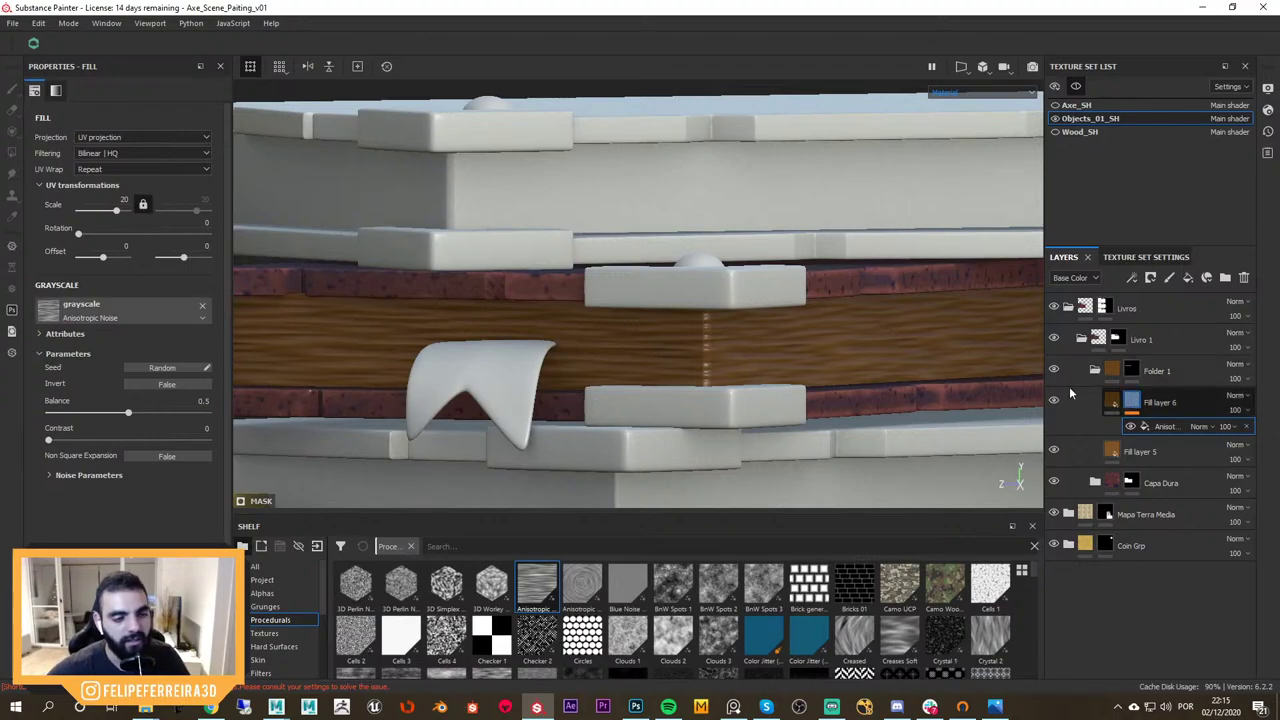
Inspect Fill layer 6's mask in isolation around the book corner and compare it with the full material
{"action": "left_click", "coordinate": [1131, 400], "text": "alt"}
{"action": "right_click_drag", "start_coordinate": [851, 329], "coordinate": [812, 377], "text": "alt"}
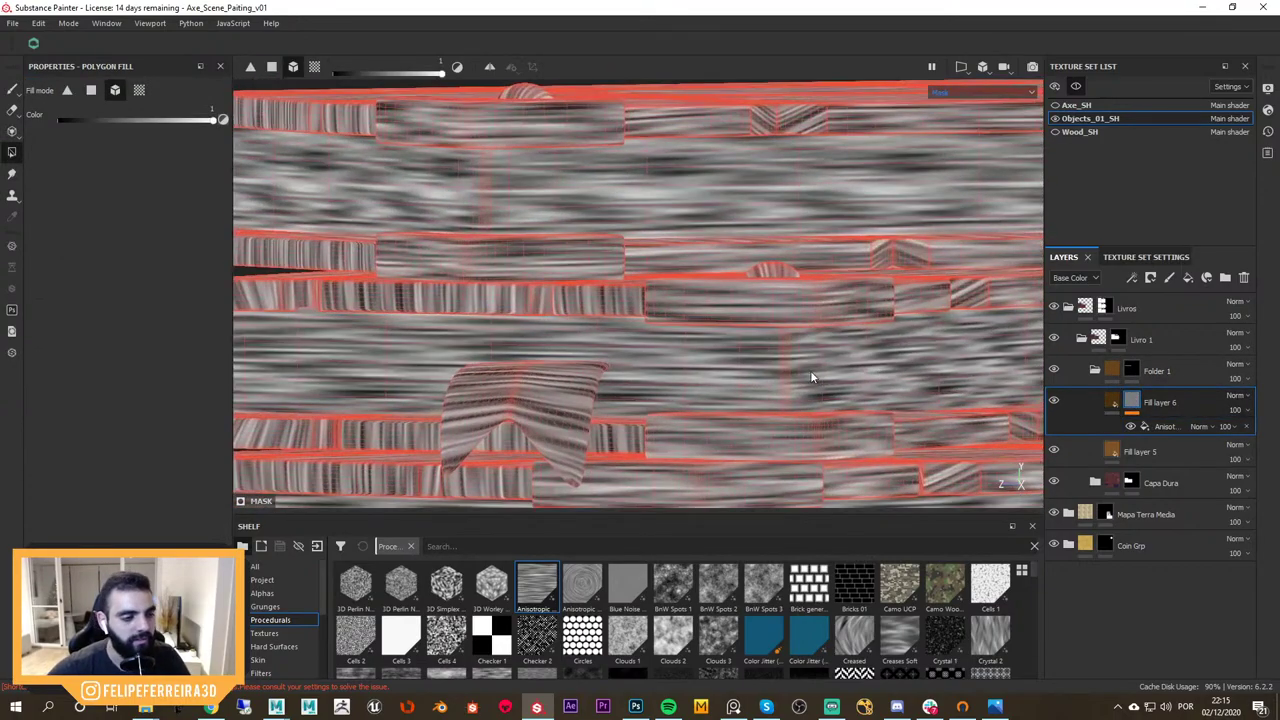
{"action": "key", "text": "m"}
{"action": "scroll", "coordinate": [723, 337], "scroll_direction": "down", "scroll_amount": 3}
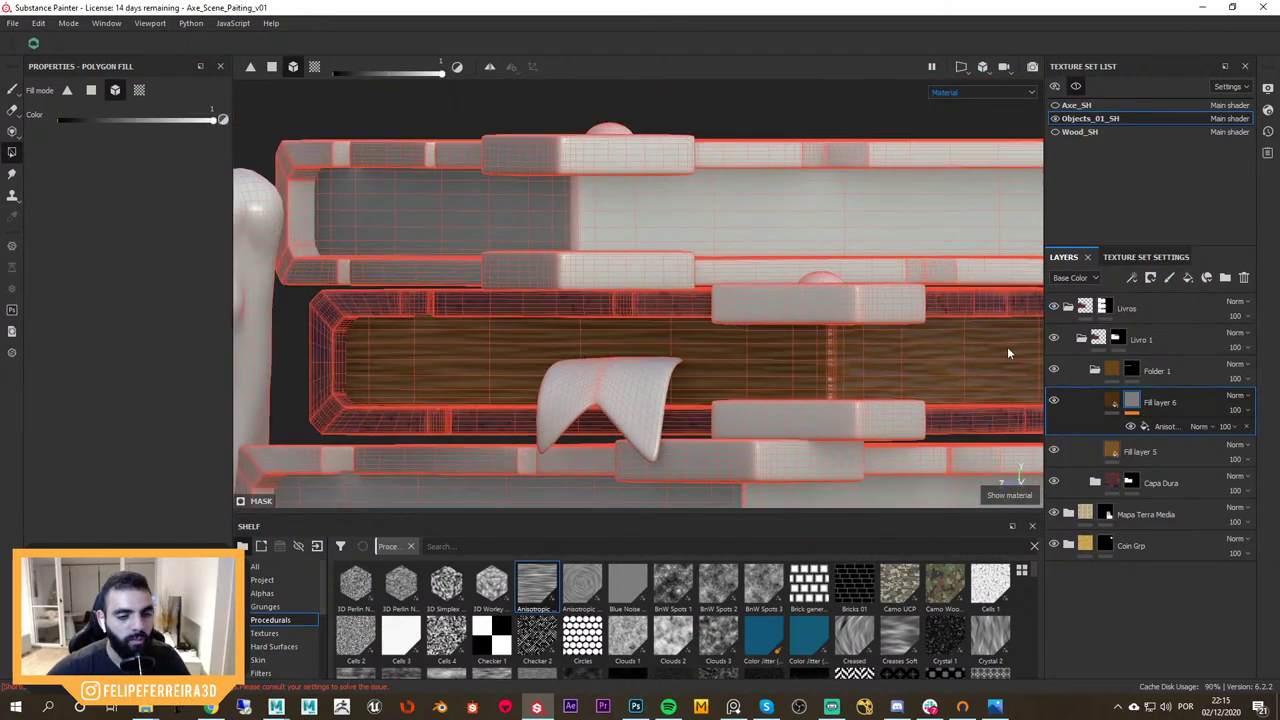
{"action": "key", "text": "1"}
{"action": "right_click_drag", "start_coordinate": [826, 347], "coordinate": [917, 374], "text": "alt"}
Reveal the noise parameters of the mask's Anisotropic Noise fill and set its UV scale to 25
{"action": "left_click", "coordinate": [1158, 427]}
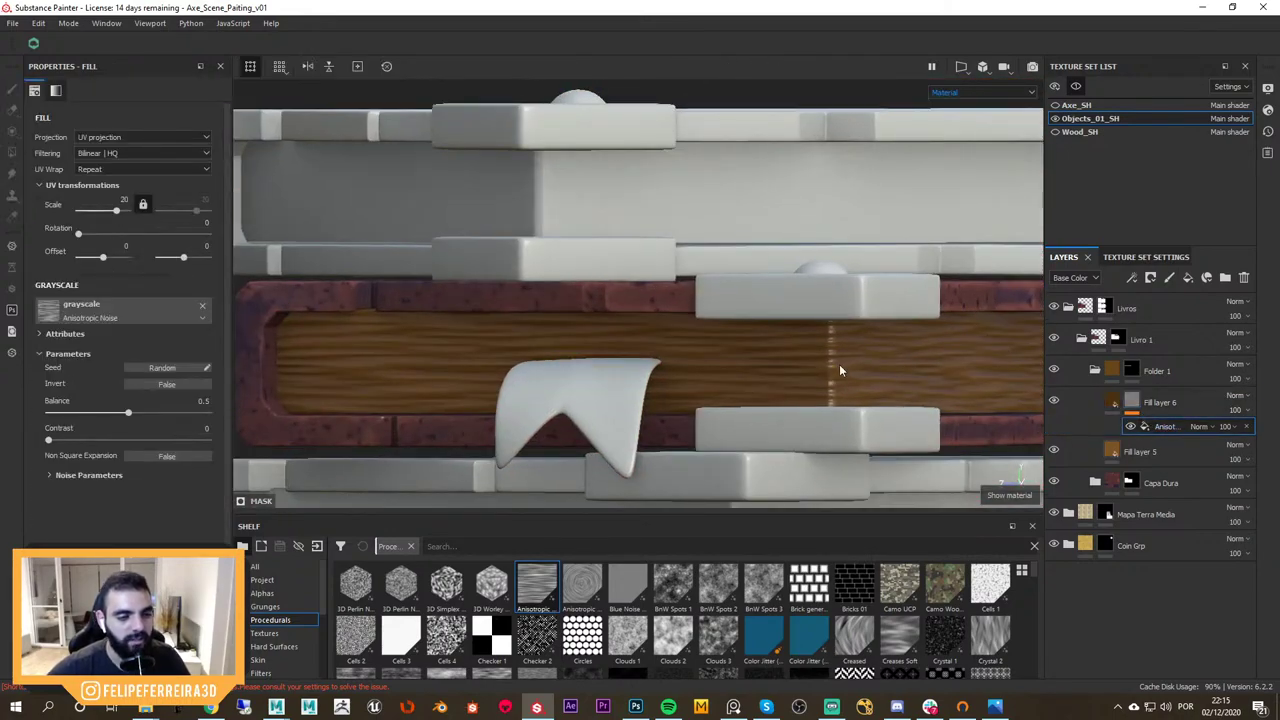
{"action": "left_click", "coordinate": [95, 474]}
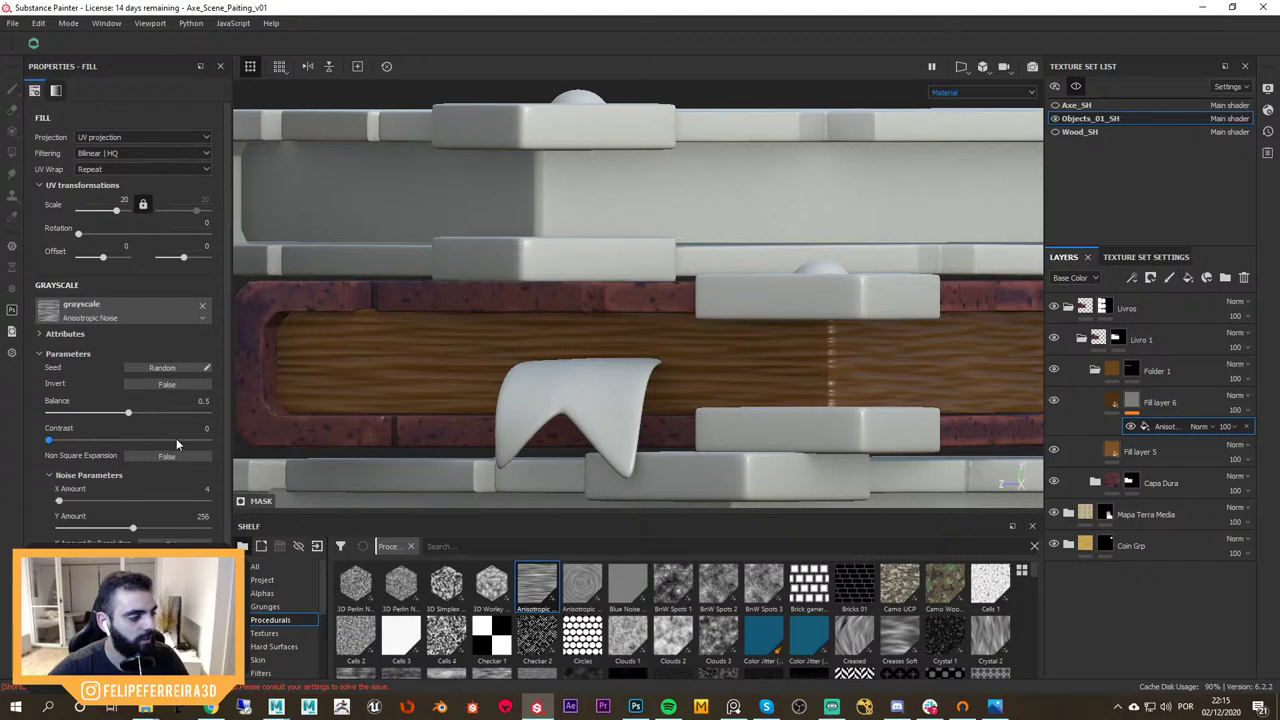
{"action": "mouse_move", "coordinate": [133, 527]}
{"action": "left_mouse_down"}
{"action": "mouse_move", "coordinate": [102, 512]}
{"action": "mouse_move", "coordinate": [150, 530]}
{"action": "mouse_move", "coordinate": [133, 527]}
{"action": "left_mouse_up"}
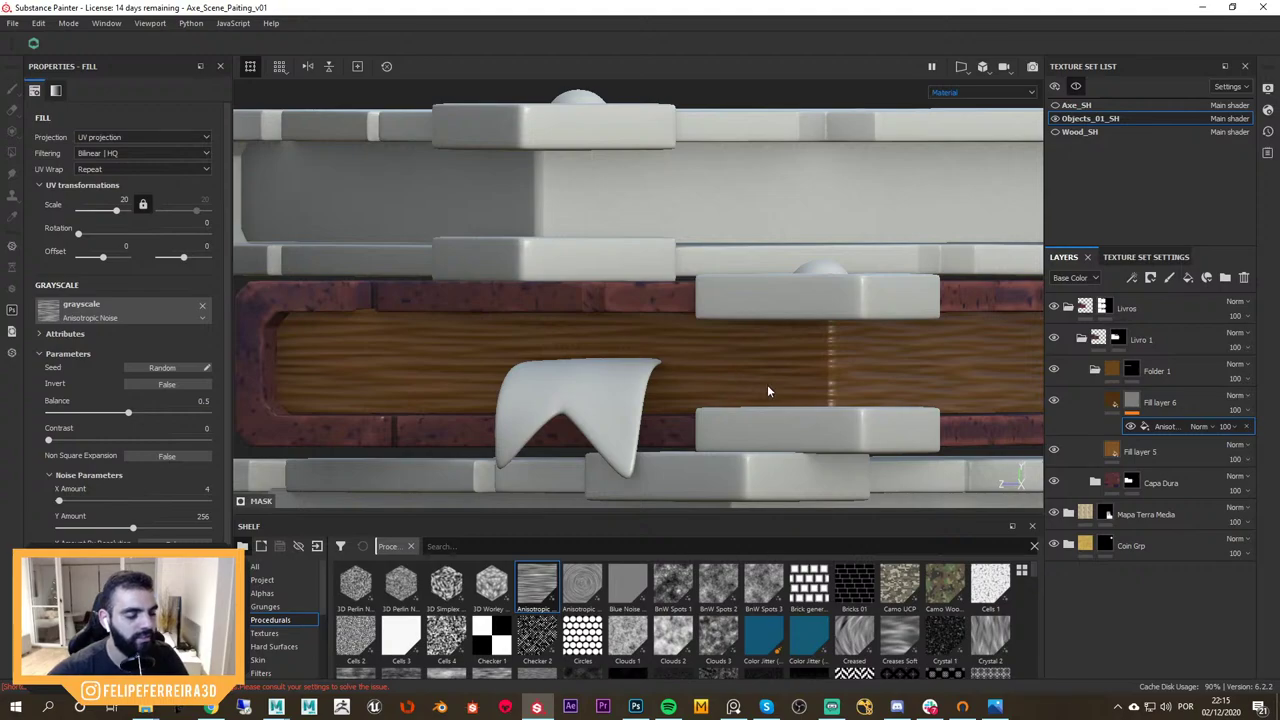
{"action": "left_click_drag", "start_coordinate": [766, 389], "coordinate": [690, 395], "text": "alt"}
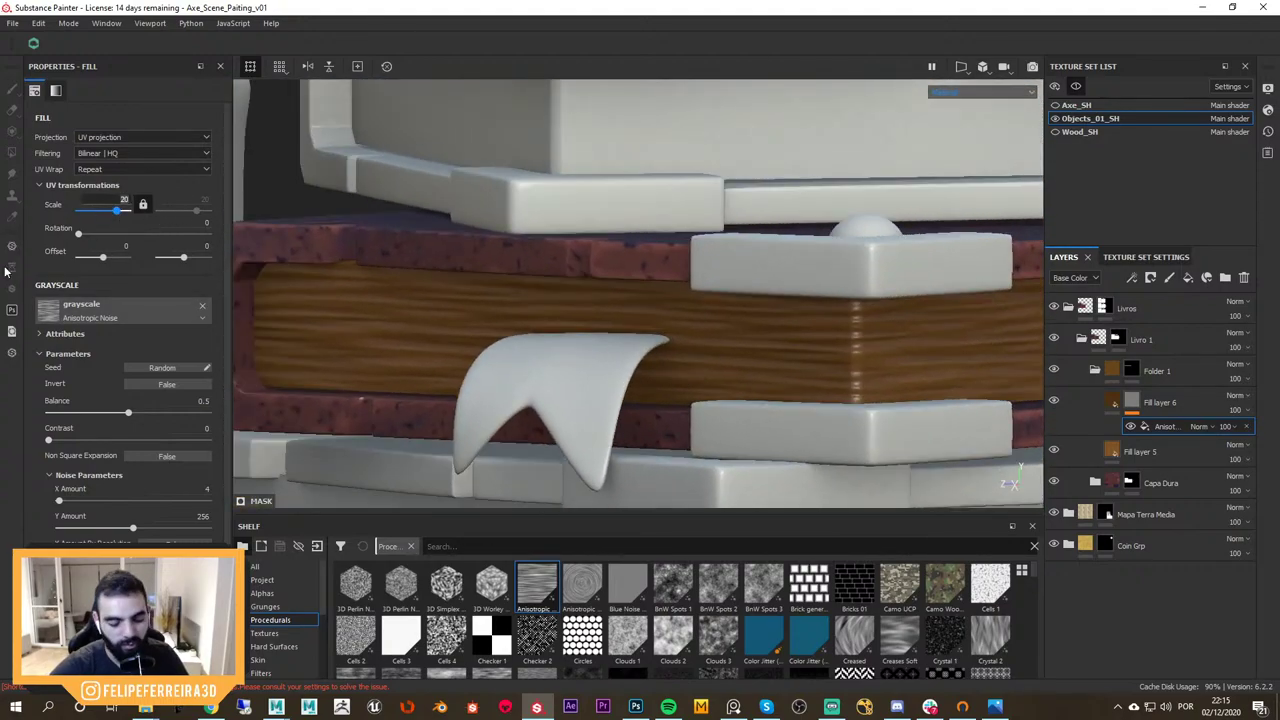
{"action": "type", "text": "25"}
{"action": "key", "text": "Return"}
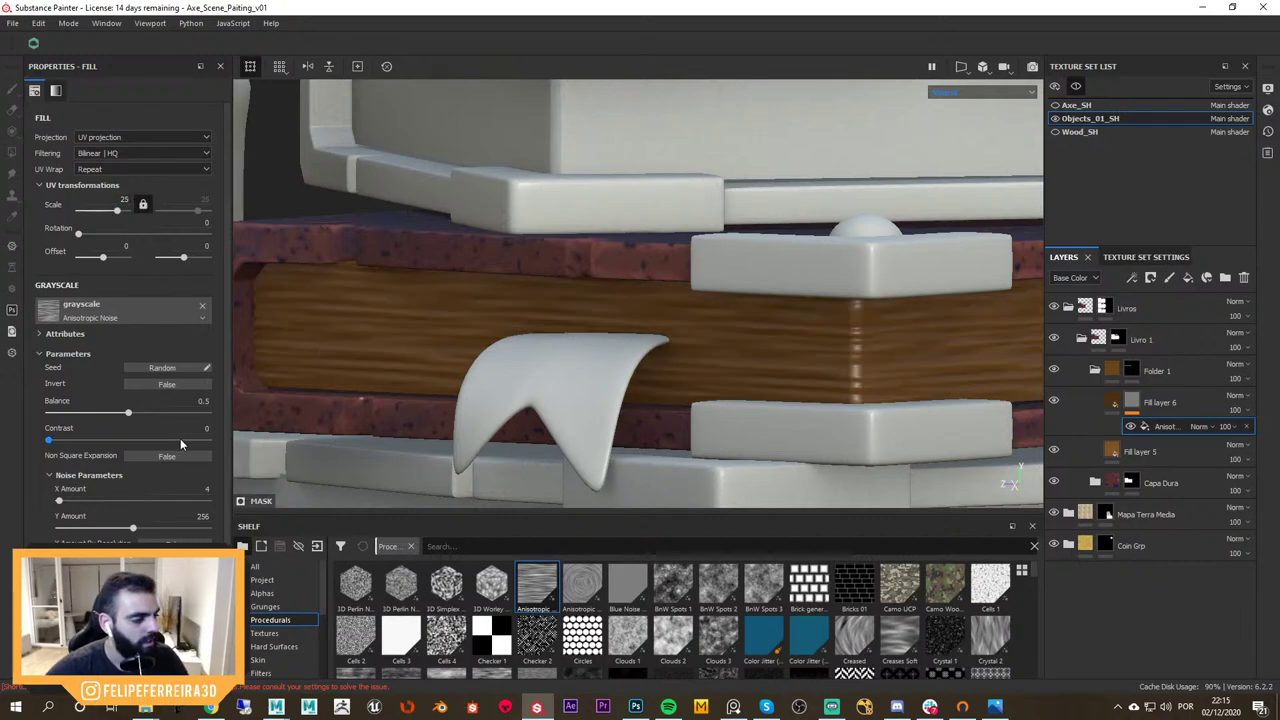
Lower the Anisotropic Noise balance to 0.29 and check the page lines from above and from the side
{"action": "left_click_drag", "start_coordinate": [128, 412], "coordinate": [107, 414]}
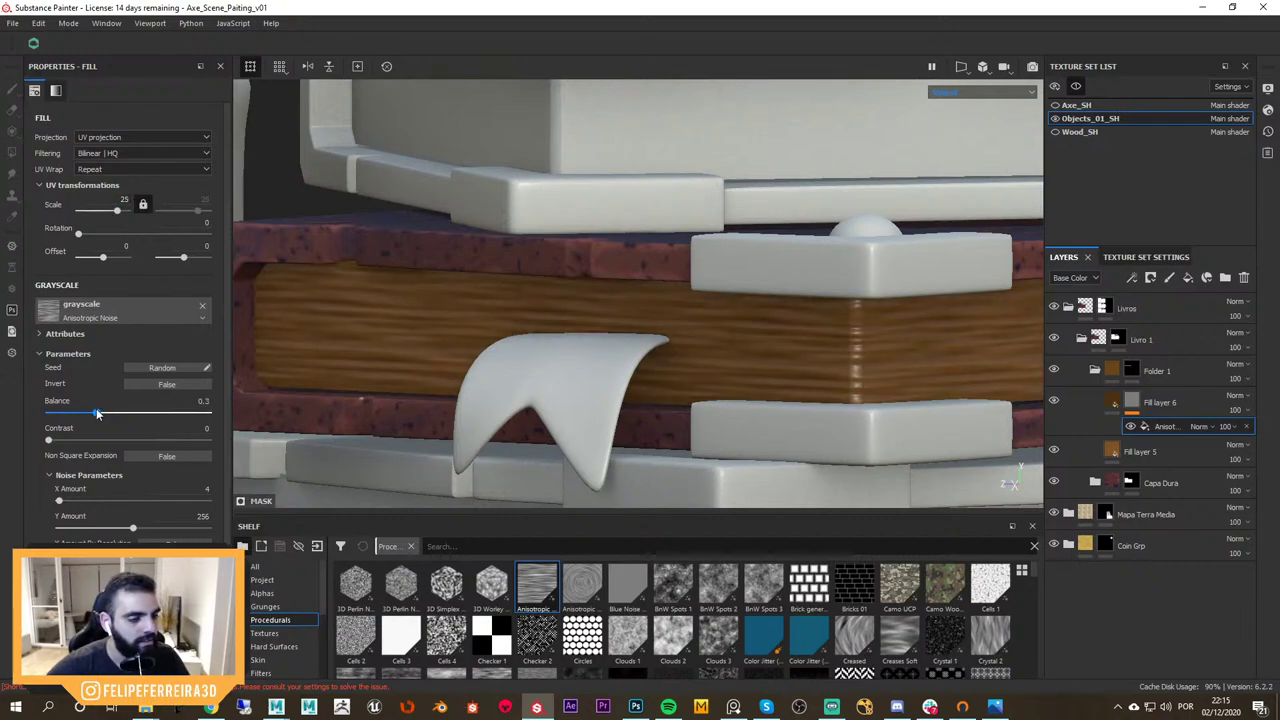
{"action": "right_click_drag", "start_coordinate": [660, 250], "coordinate": [570, 272], "text": "alt"}
{"action": "left_click_drag", "start_coordinate": [650, 268], "coordinate": [690, 345], "text": "alt"}
{"action": "middle_click_drag", "start_coordinate": [690, 345], "coordinate": [648, 356], "text": "alt"}
{"action": "right_click_drag", "start_coordinate": [648, 356], "coordinate": [826, 370], "text": "alt"}
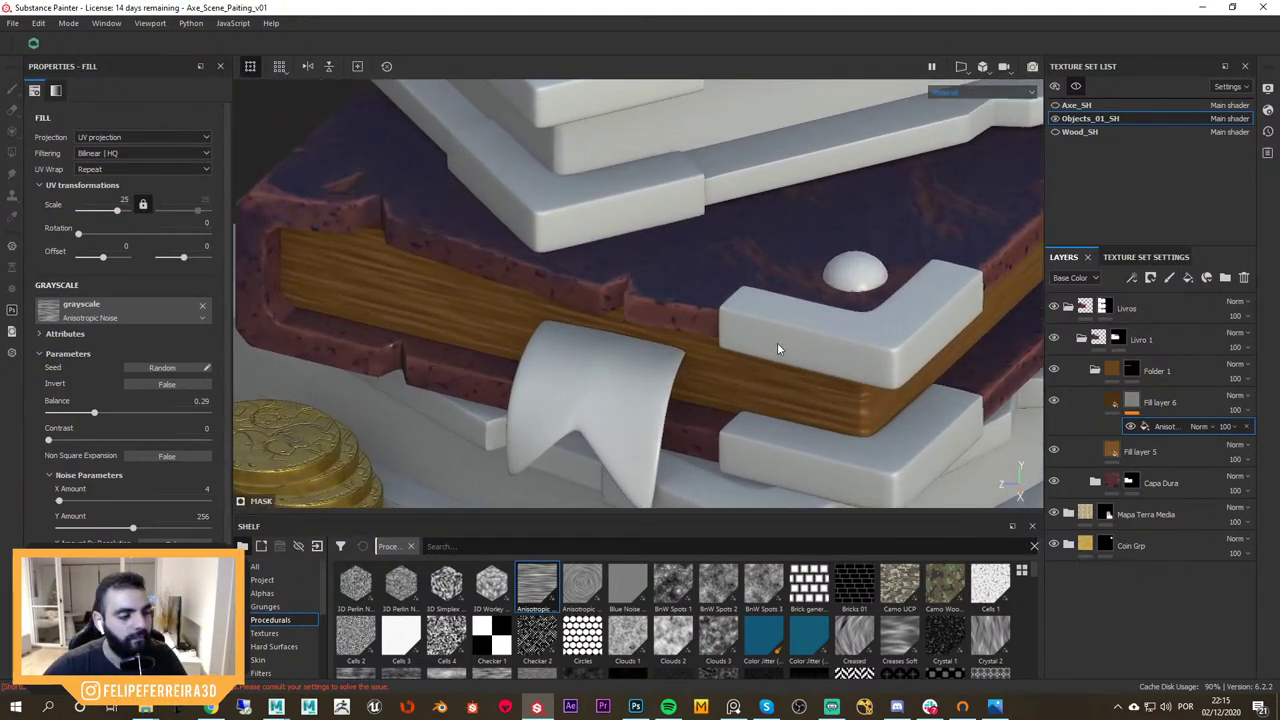
{"action": "left_click_drag", "start_coordinate": [777, 349], "coordinate": [888, 353], "text": "alt"}
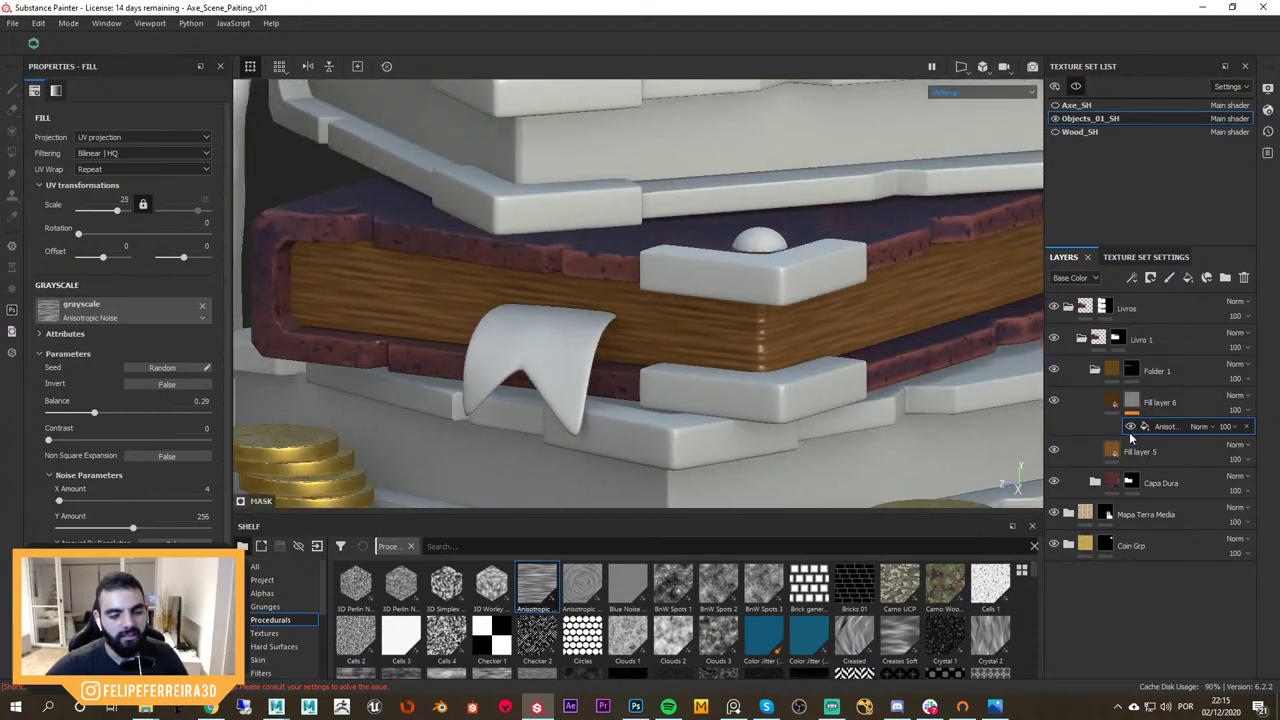
Hide the Anisotropic Noise effect and add a fill effect using the Gradient Linear 1 procedural to Fill layer 6's mask
{"action": "left_click", "coordinate": [1130, 428]}
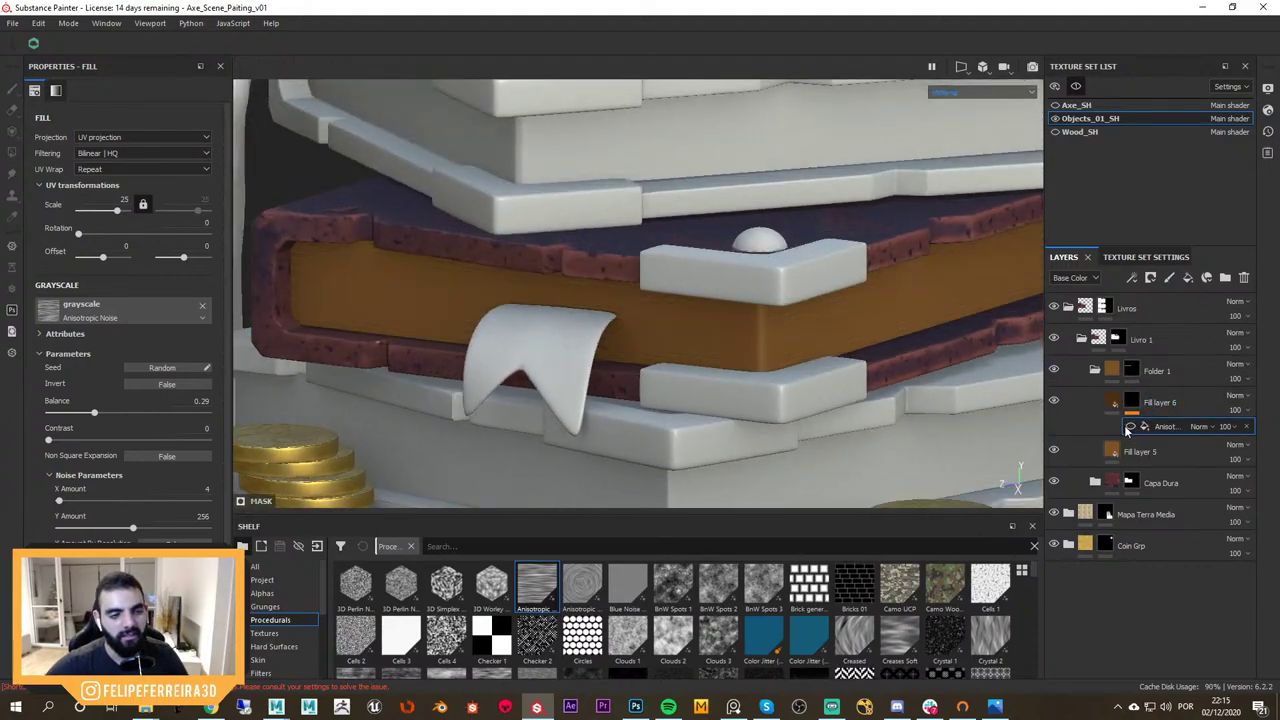
{"action": "left_click", "coordinate": [1131, 277]}
{"action": "left_click", "coordinate": [1170, 329]}
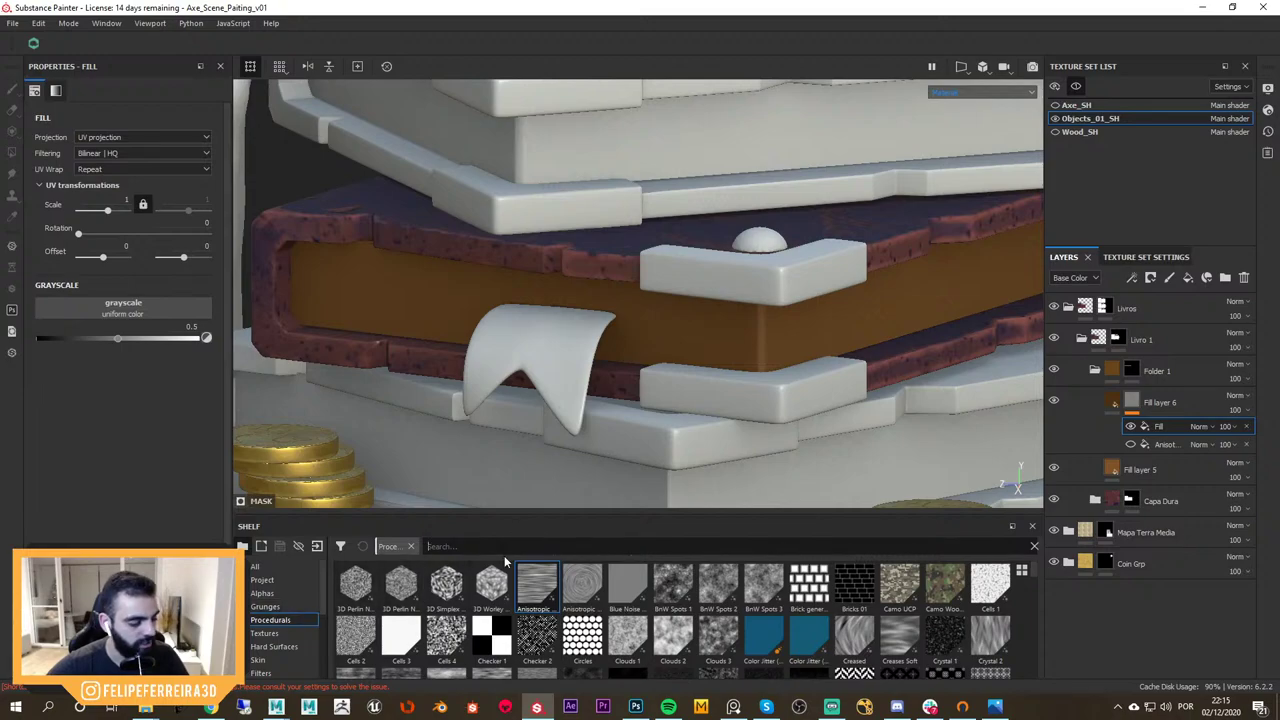
{"action": "type", "text": "grad"}
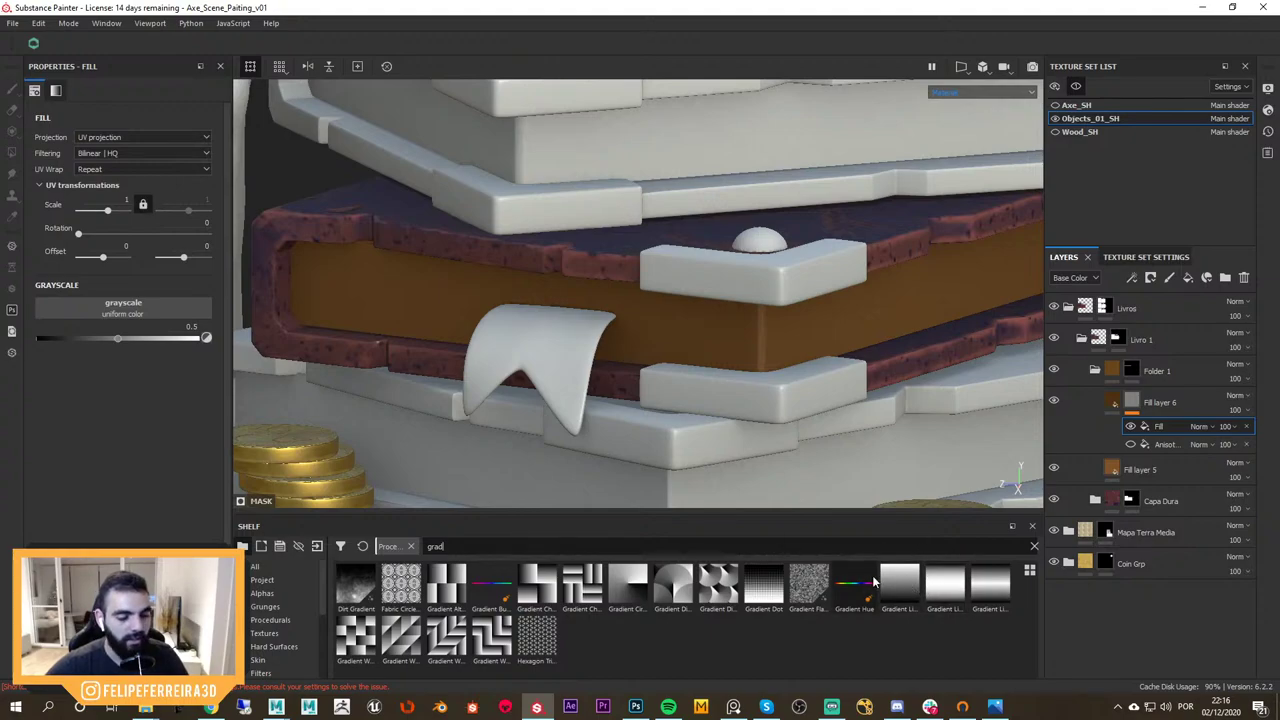
{"action": "left_click_drag", "start_coordinate": [902, 590], "coordinate": [162, 322]}
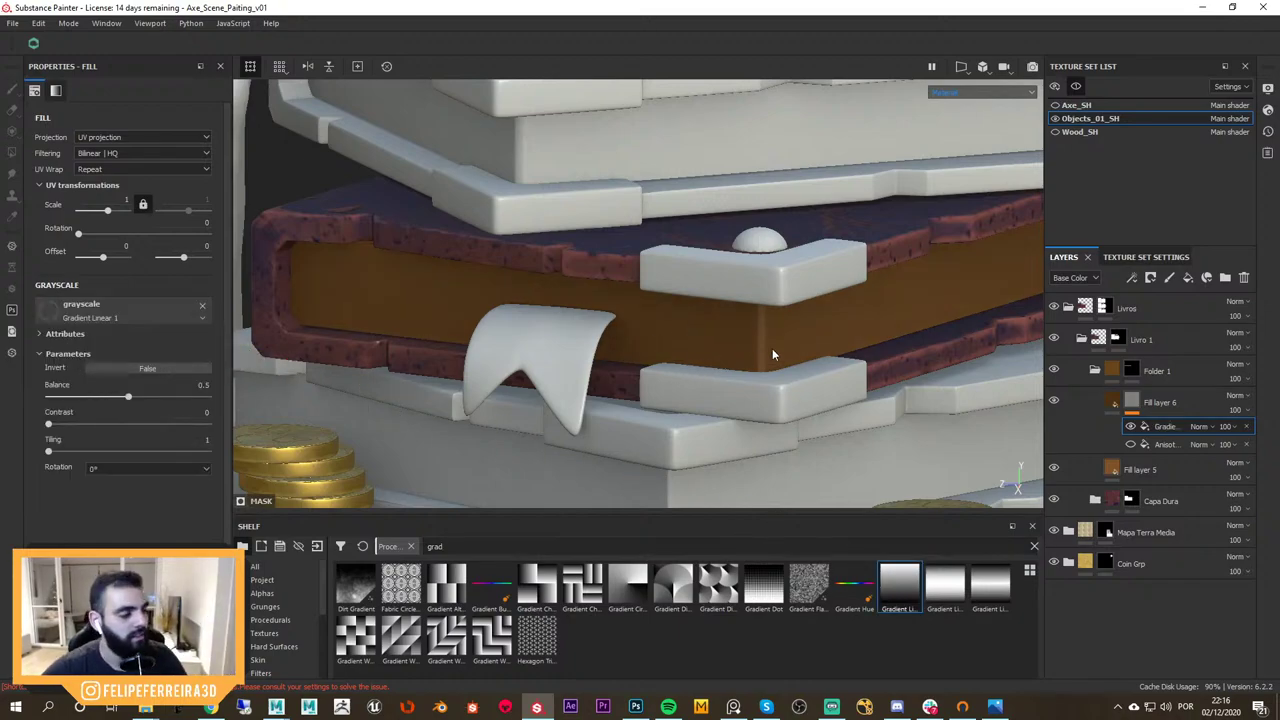
View Fill layer 6's mask in isolation and set the UV scale of its Gradient Linear 1 fill to 20
{"action": "left_click", "coordinate": [1133, 400], "text": "alt"}
{"action": "left_click_drag", "start_coordinate": [905, 355], "coordinate": [570, 312], "text": "alt"}
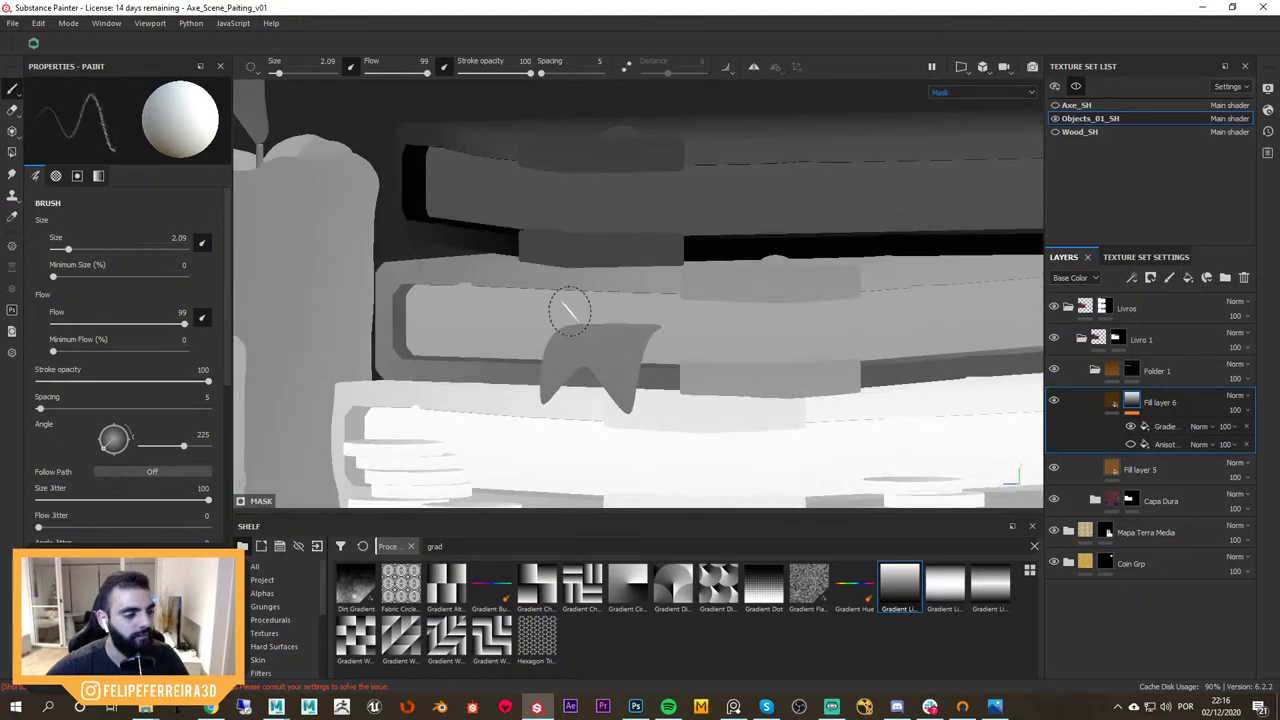
{"action": "left_click", "coordinate": [1165, 426]}
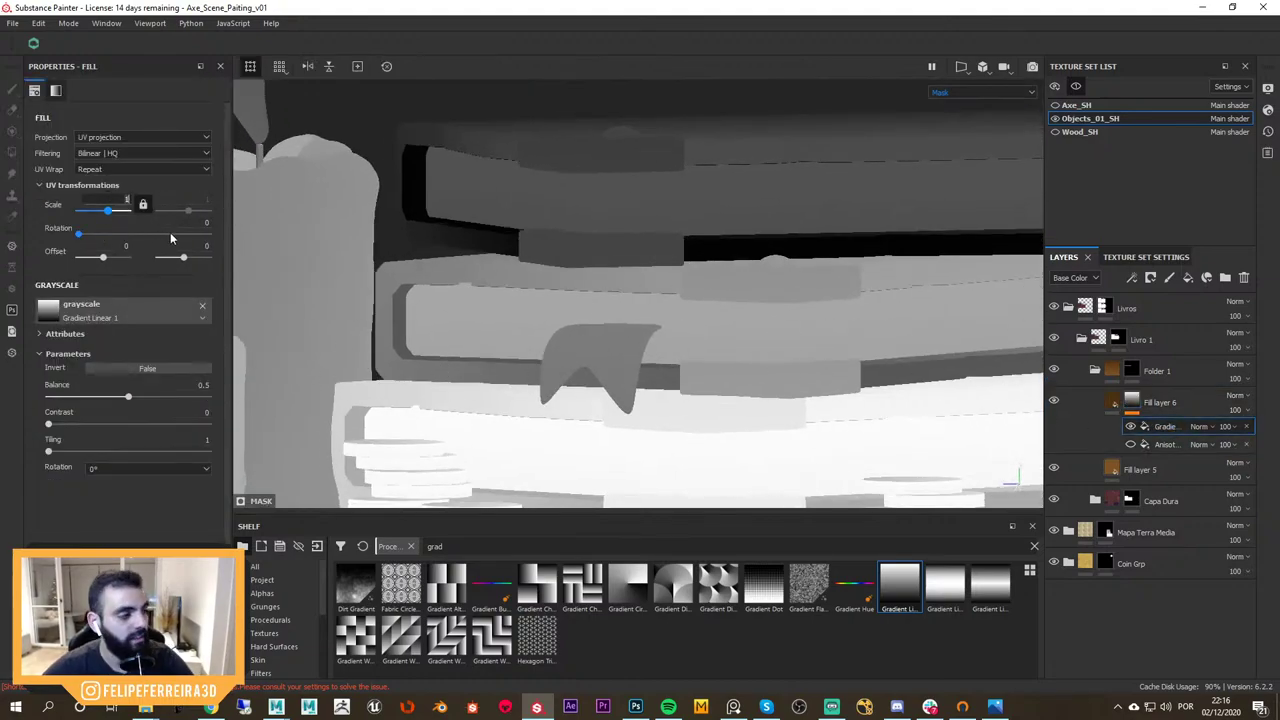
{"action": "type", "text": "20"}
{"action": "key", "text": "Return"}
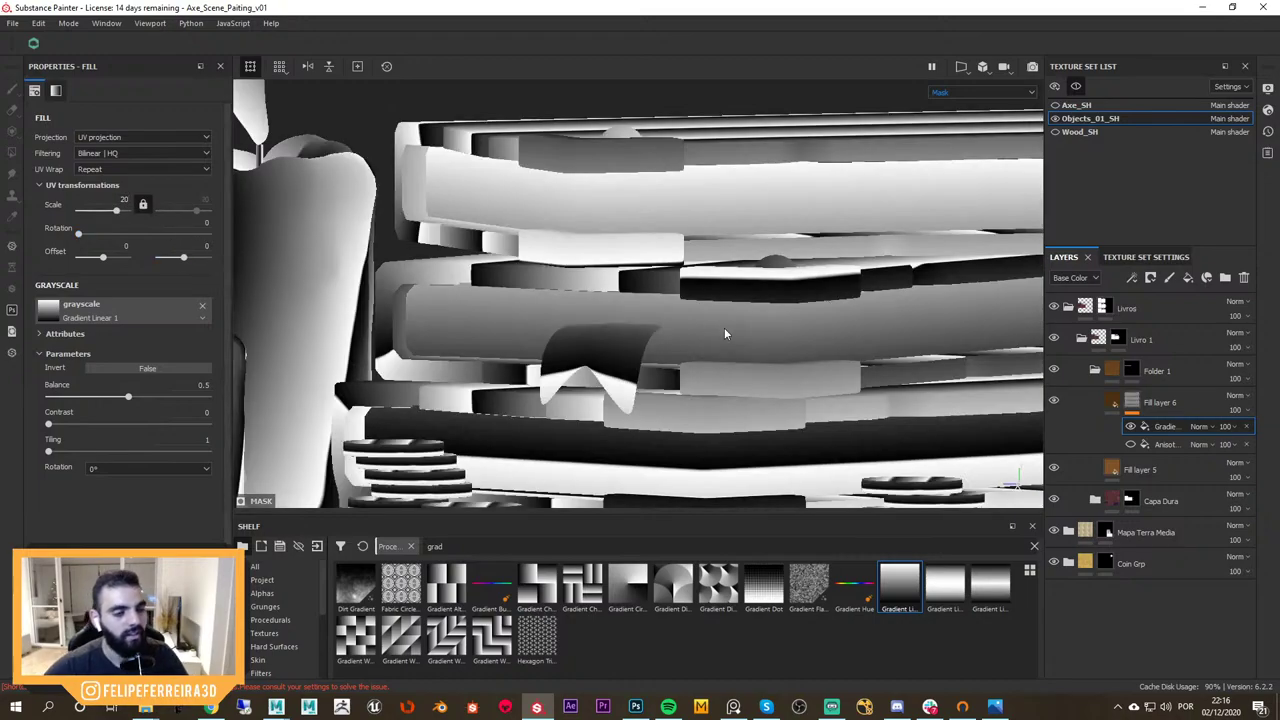
Examine how the gradient bands fall across the whole scene and the UV layout, and return to the 3D view of the books
{"action": "scroll", "coordinate": [724, 334], "scroll_direction": "down", "scroll_amount": 5}
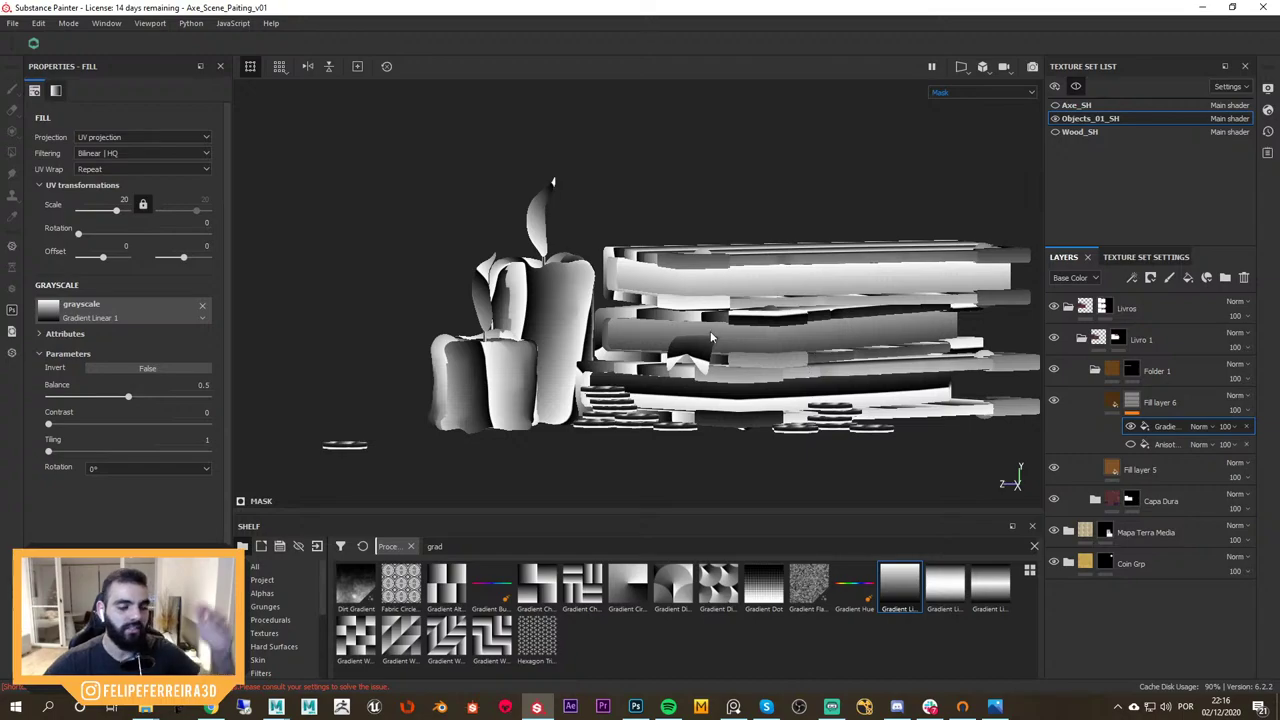
{"action": "key", "text": "F1"}
{"action": "scroll", "coordinate": [853, 338], "scroll_direction": "up", "scroll_amount": 2}
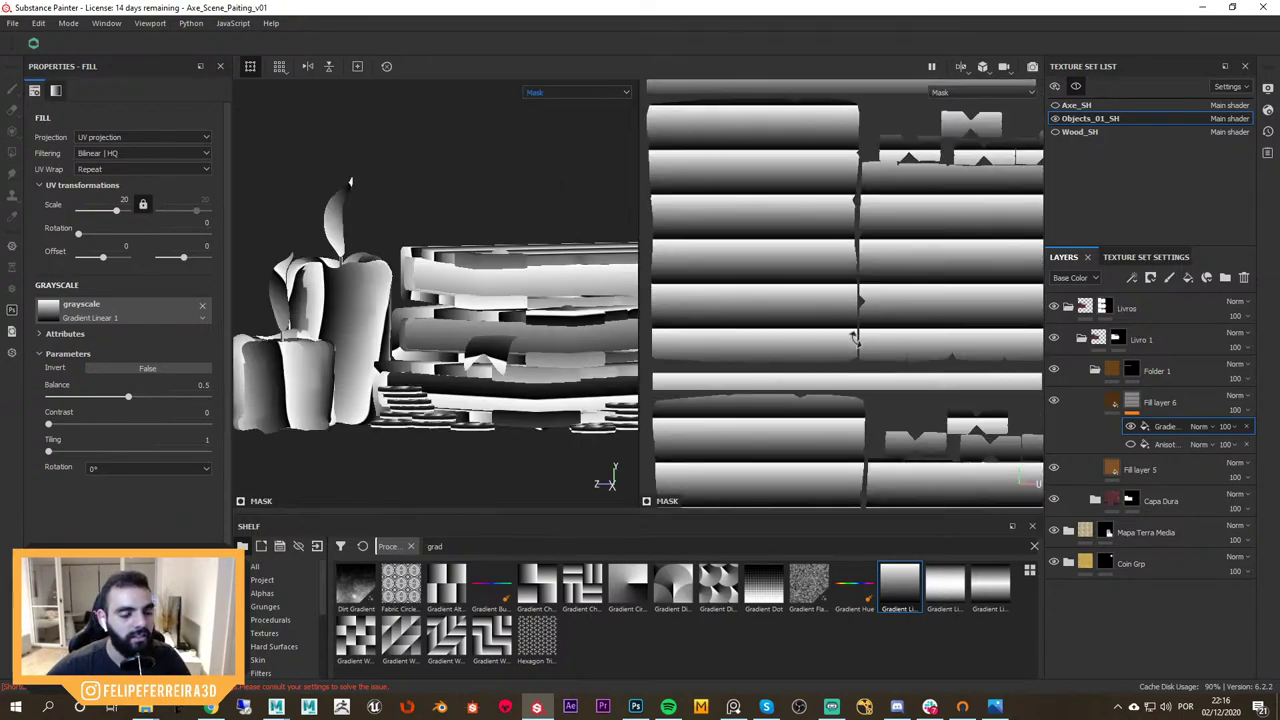
{"action": "key", "text": "F2"}
{"action": "scroll", "coordinate": [774, 328], "scroll_direction": "up", "scroll_amount": 5}
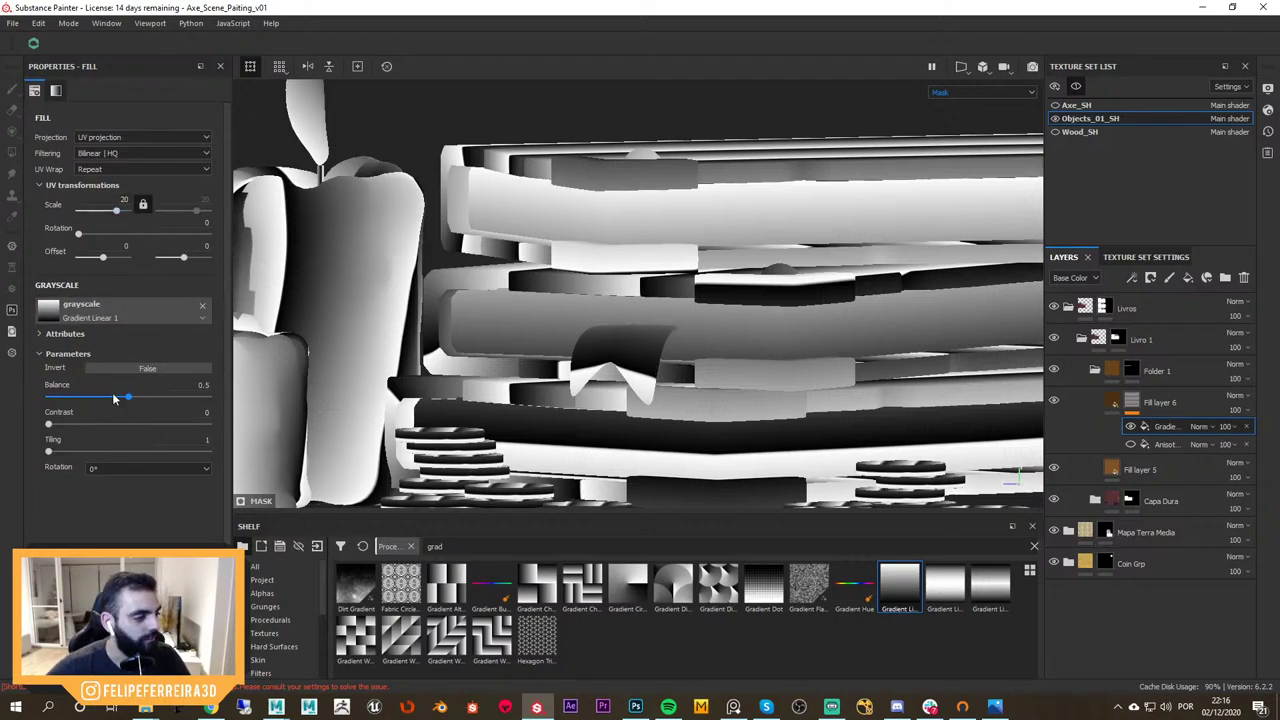
Set the Gradient Linear 1 fill to balance 0.76, contrast 0.71, tiling 16 and UV scale 50
{"action": "mouse_move", "coordinate": [113, 398]}
{"action": "left_mouse_down"}
{"action": "mouse_move", "coordinate": [80, 425]}
{"action": "mouse_move", "coordinate": [110, 398]}
{"action": "mouse_move", "coordinate": [102, 425]}
{"action": "mouse_move", "coordinate": [153, 425]}
{"action": "mouse_move", "coordinate": [153, 399]}
{"action": "mouse_move", "coordinate": [115, 401]}
{"action": "mouse_move", "coordinate": [169, 398]}
{"action": "mouse_move", "coordinate": [160, 424]}
{"action": "mouse_move", "coordinate": [174, 427]}
{"action": "mouse_move", "coordinate": [161, 421]}
{"action": "left_mouse_up"}
{"action": "left_click_drag", "start_coordinate": [48, 452], "coordinate": [207, 452]}
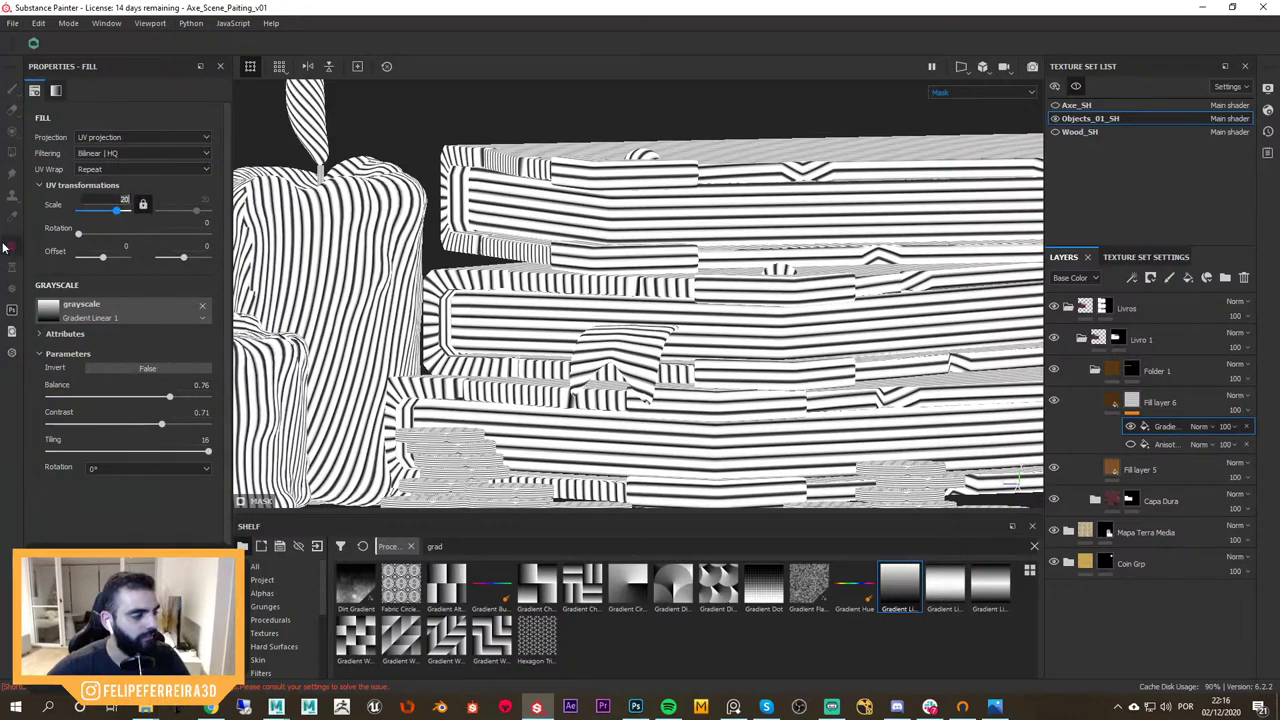
{"action": "type", "text": "50"}
{"action": "key", "text": "Return"}
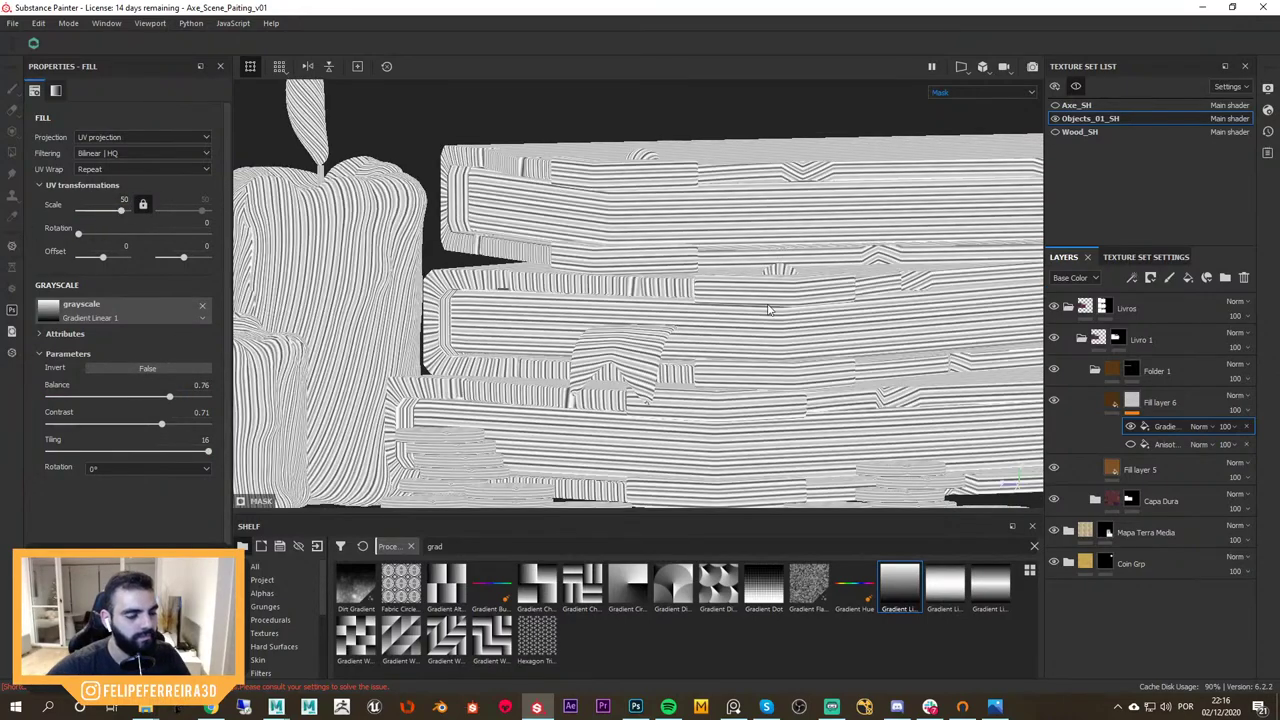
Return to the material view of the book and set the gradient's balance to 0.13 and contrast to 0
{"action": "right_click_drag", "start_coordinate": [600, 350], "coordinate": [786, 371], "text": "alt"}
{"action": "key", "text": "m"}
{"action": "left_click_drag", "start_coordinate": [824, 362], "coordinate": [690, 340], "text": "alt"}
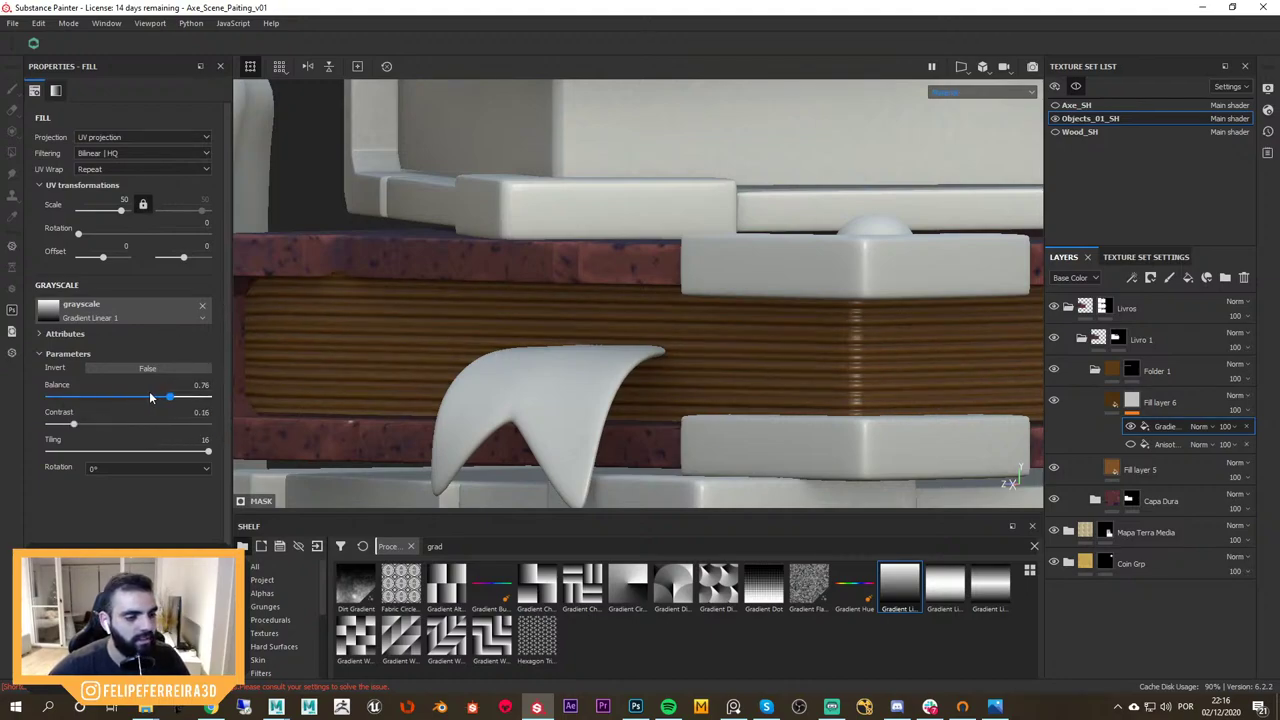
{"action": "left_click_drag", "start_coordinate": [150, 397], "coordinate": [63, 395]}
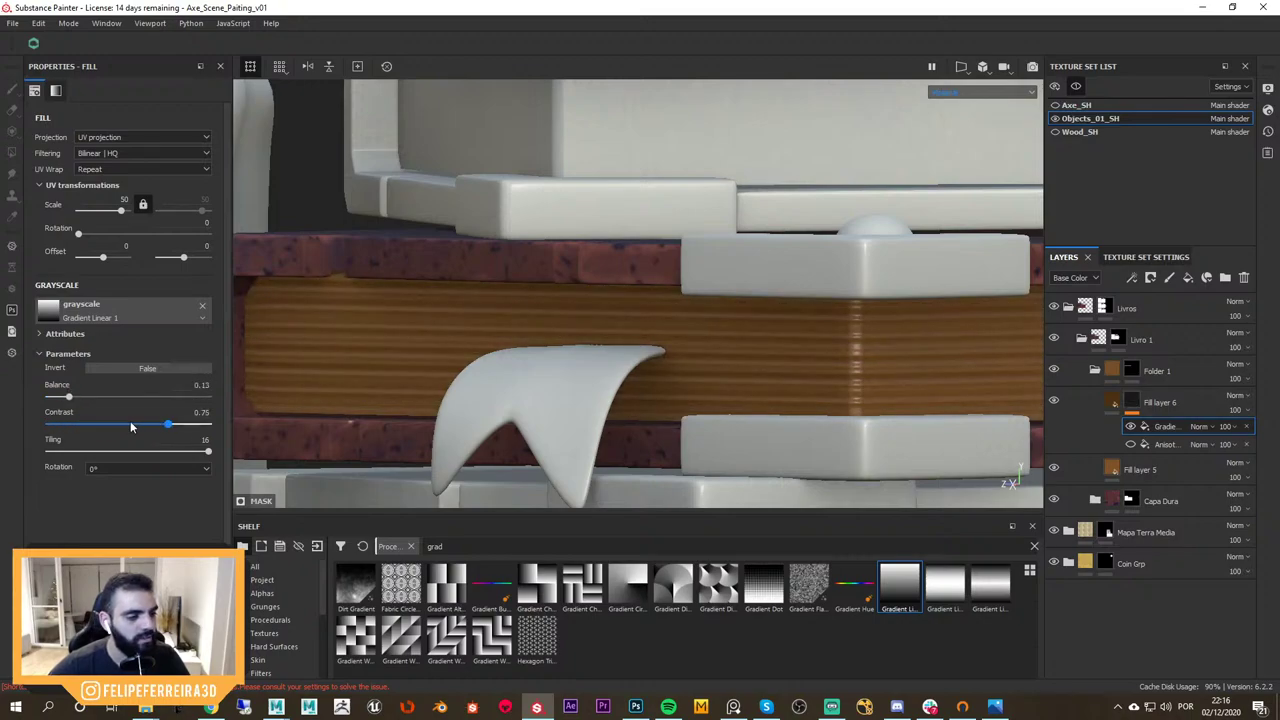
{"action": "scroll", "coordinate": [640, 300], "scroll_direction": "down", "scroll_amount": 3}
{"action": "left_click_drag", "start_coordinate": [600, 270], "coordinate": [808, 516], "text": "alt"}
{"action": "scroll", "coordinate": [837, 356], "scroll_direction": "up", "scroll_amount": 2}
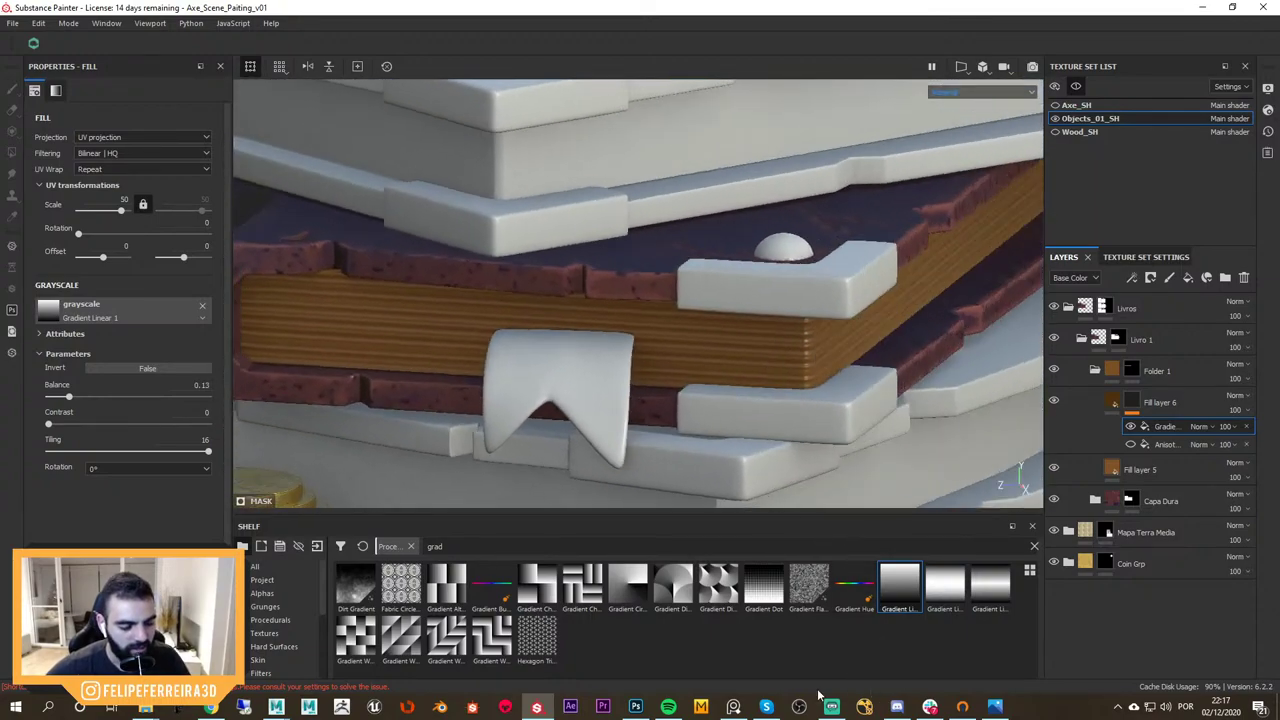
Check the book pages in the concept painting and examine the striped page lines up close at the book's corner
{"action": "left_click", "coordinate": [733, 706]}
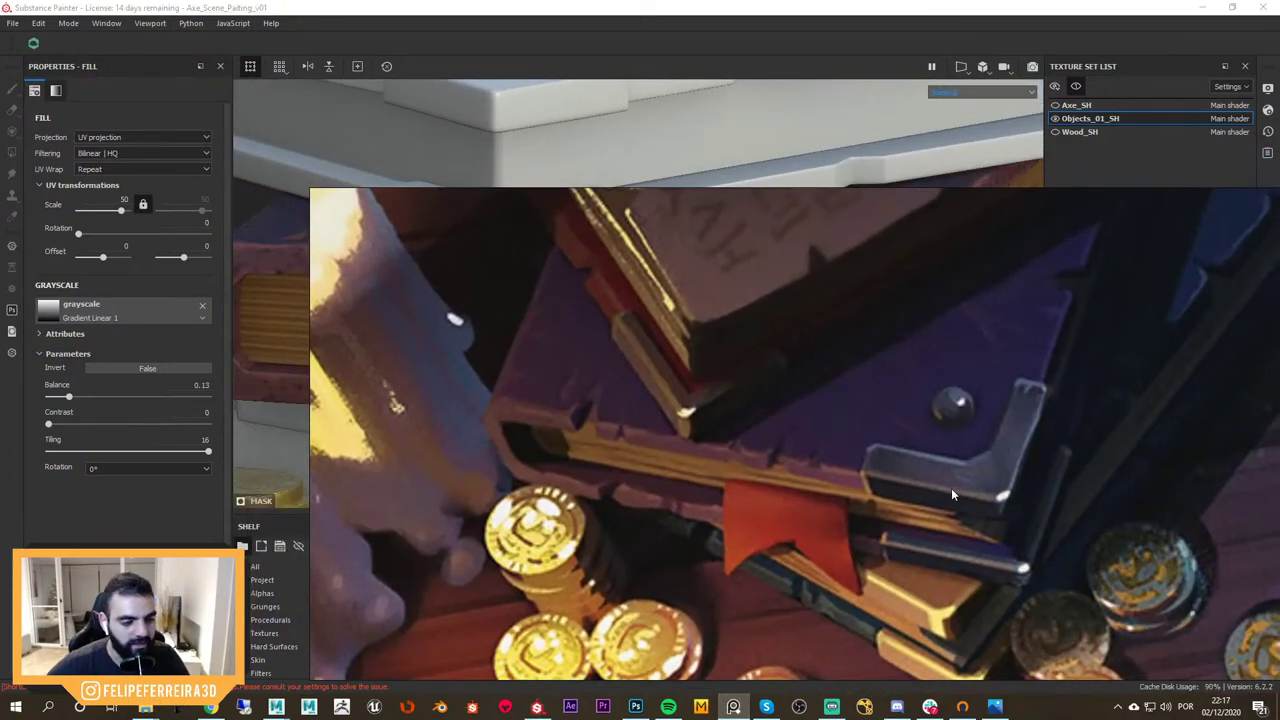
{"action": "right_click_drag", "start_coordinate": [924, 483], "coordinate": [1279, 565]}
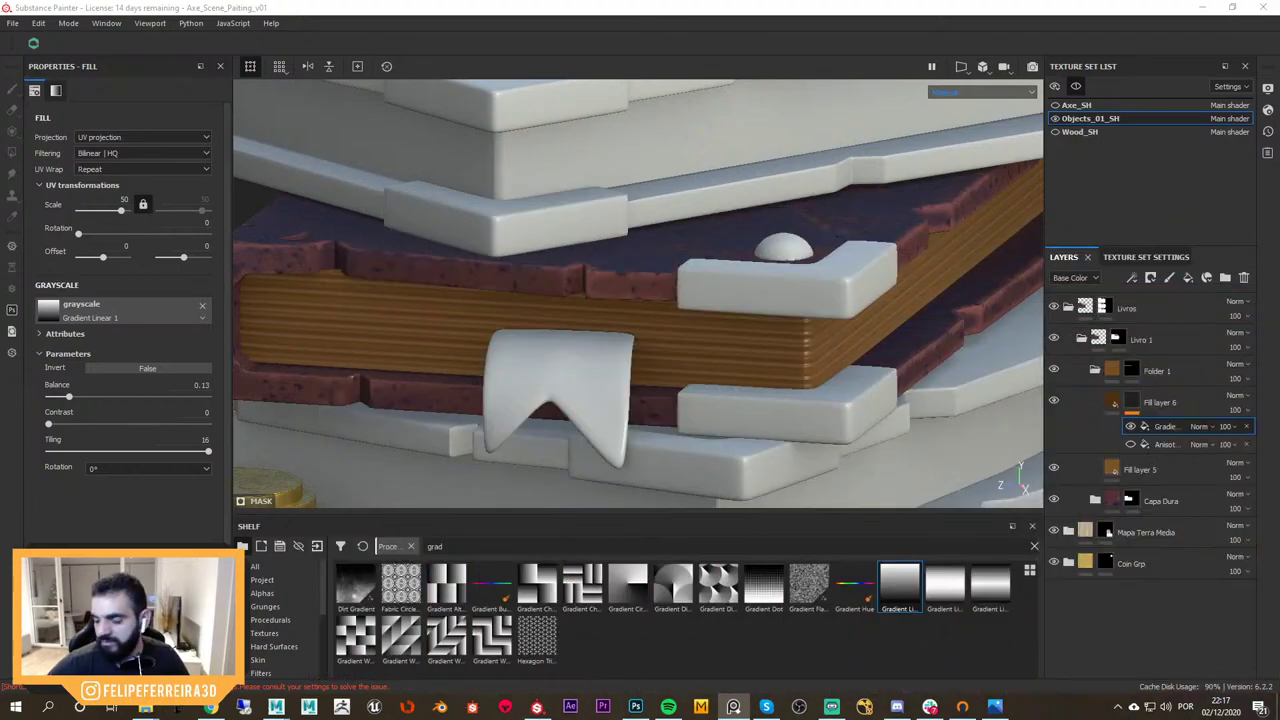
{"action": "left_click_drag", "start_coordinate": [723, 354], "coordinate": [806, 334], "text": "alt"}
{"action": "key", "text": "c"}
{"action": "right_click_drag", "start_coordinate": [806, 334], "coordinate": [883, 374], "text": "alt"}
{"action": "key", "text": "m"}
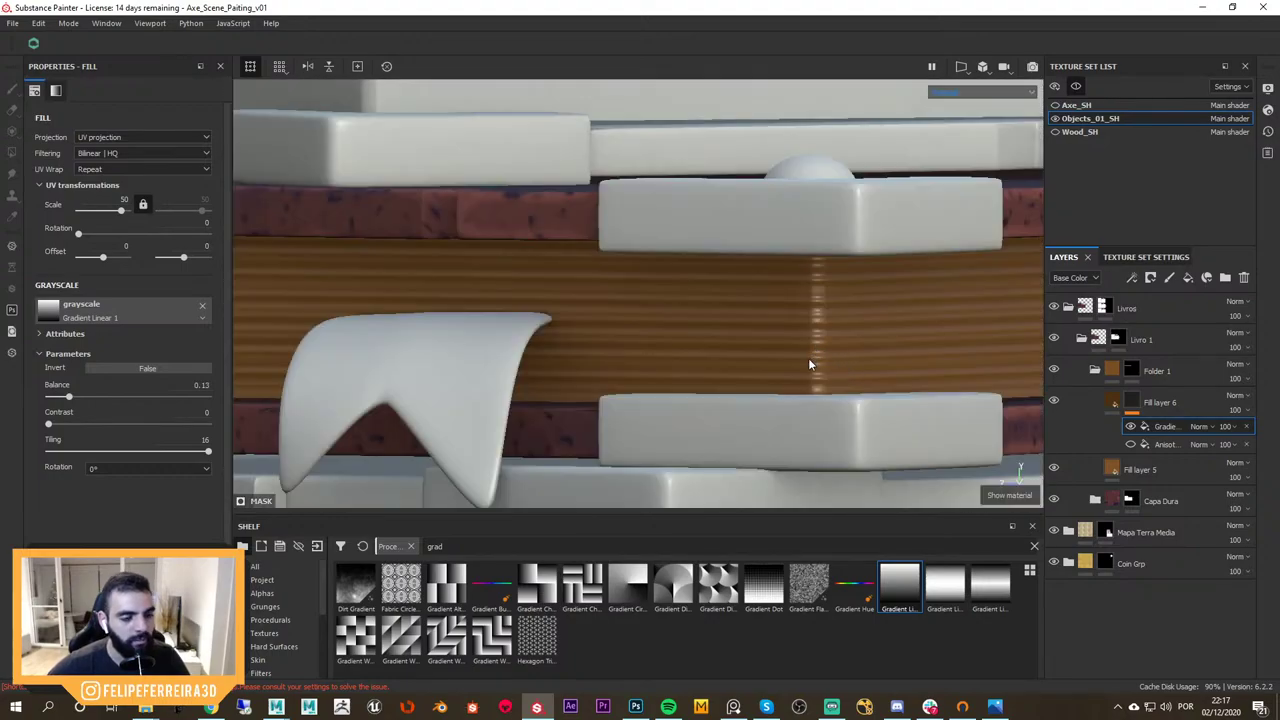
{"action": "left_click_drag", "start_coordinate": [810, 365], "coordinate": [343, 507], "text": "alt"}
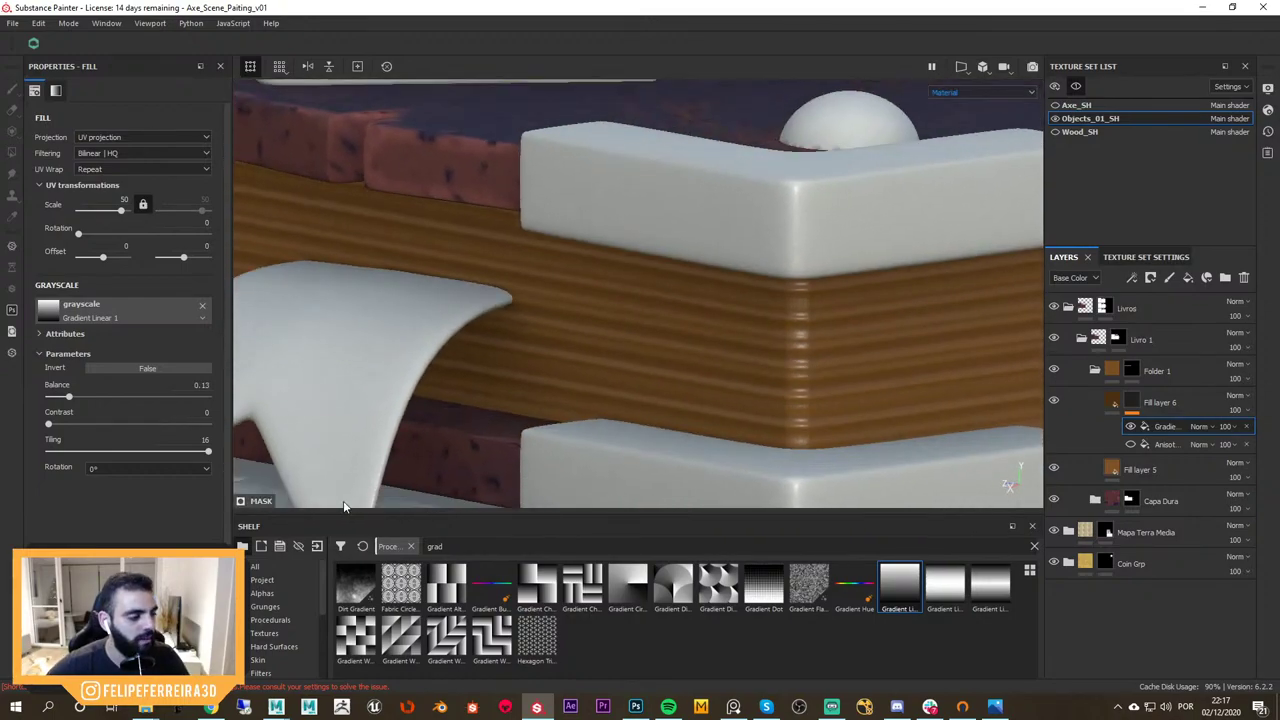
Show all shelf resources, try searching them for "sharpe" and clear the search
{"action": "left_click", "coordinate": [262, 566]}
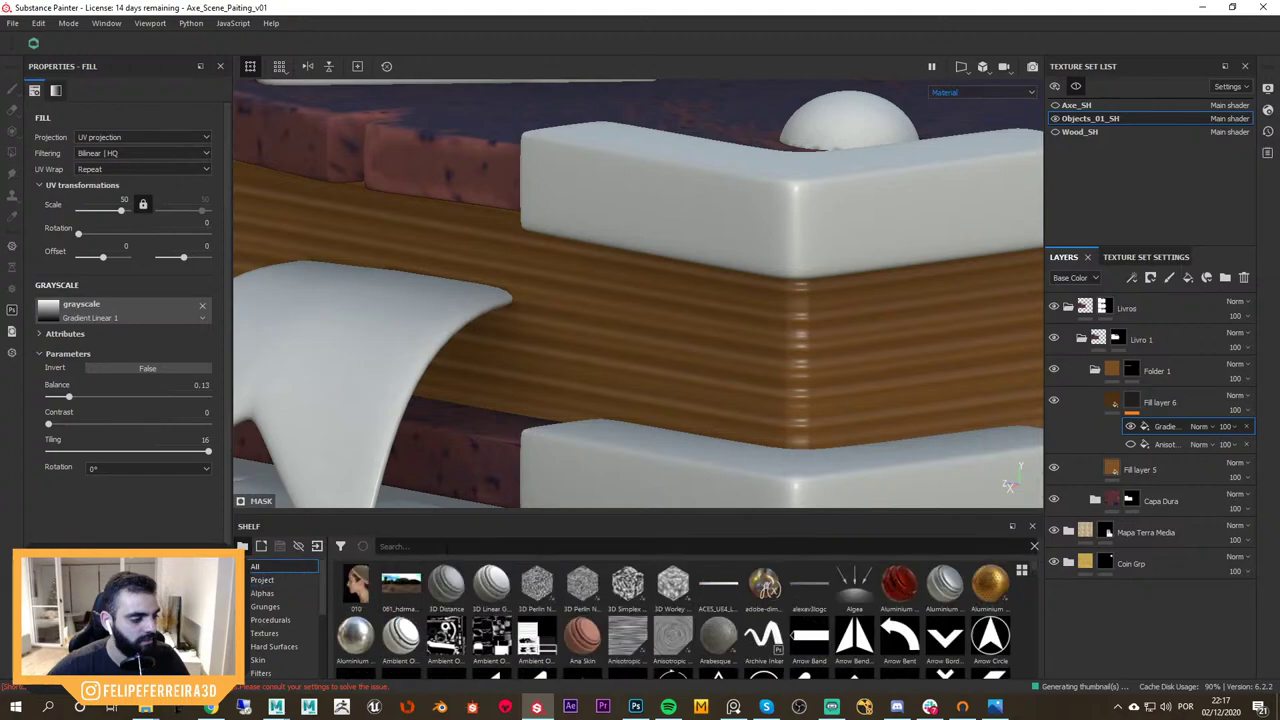
{"action": "left_click", "coordinate": [400, 546]}
{"action": "type", "text": "shar"}
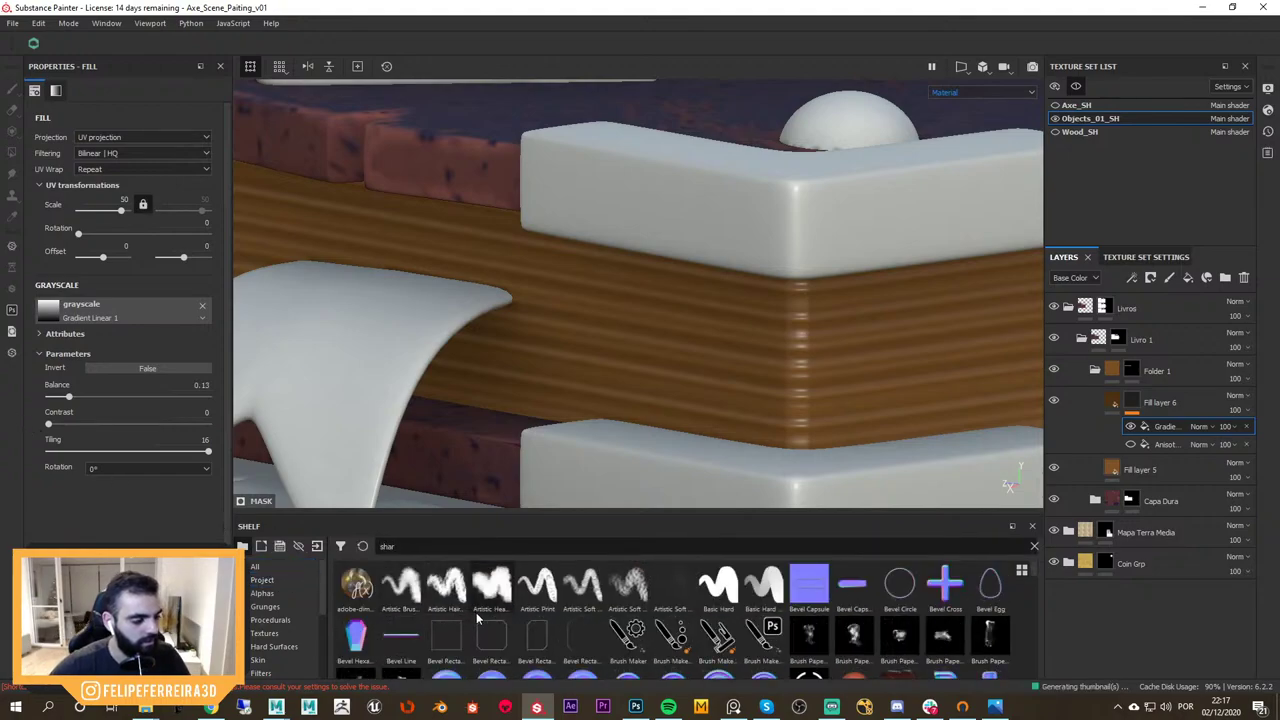
{"action": "type", "text": "pe"}
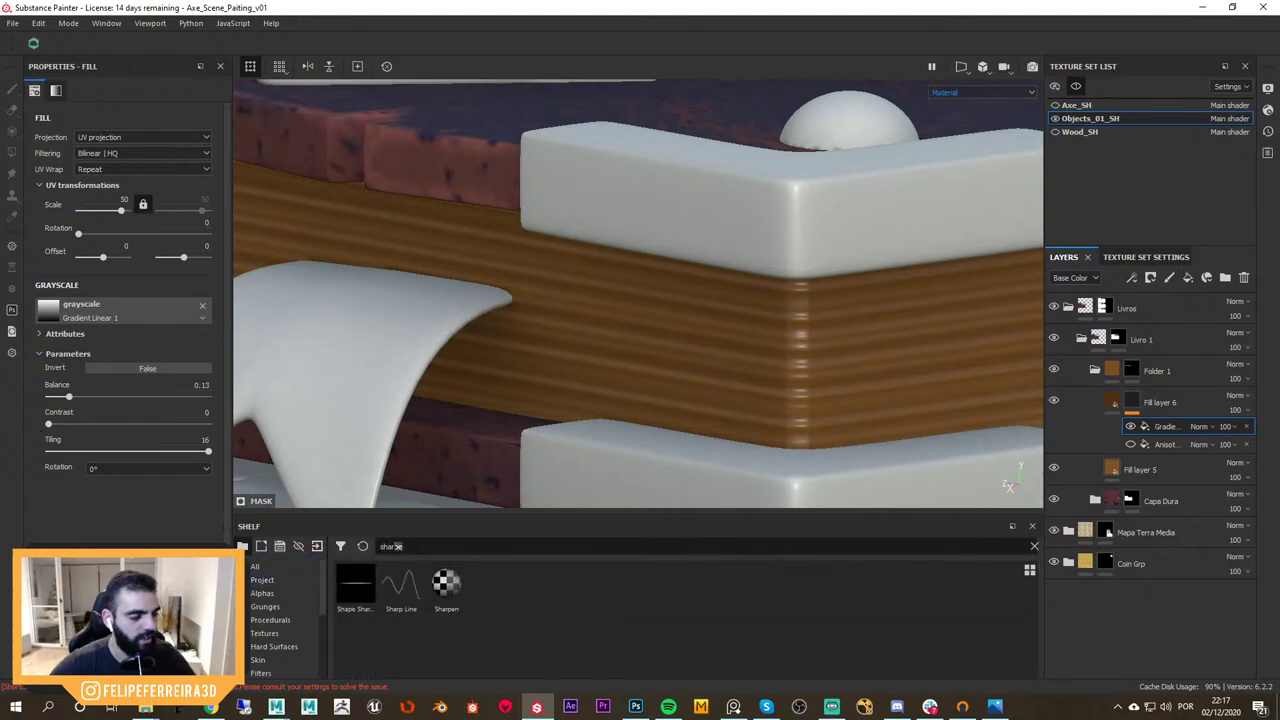
{"action": "key", "text": "BackSpace"}
{"action": "key", "text": "BackSpace"}
{"action": "key", "text": "BackSpace"}
{"action": "key", "text": "BackSpace"}
{"action": "key", "text": "BackSpace"}
{"action": "key", "text": "BackSpace"}
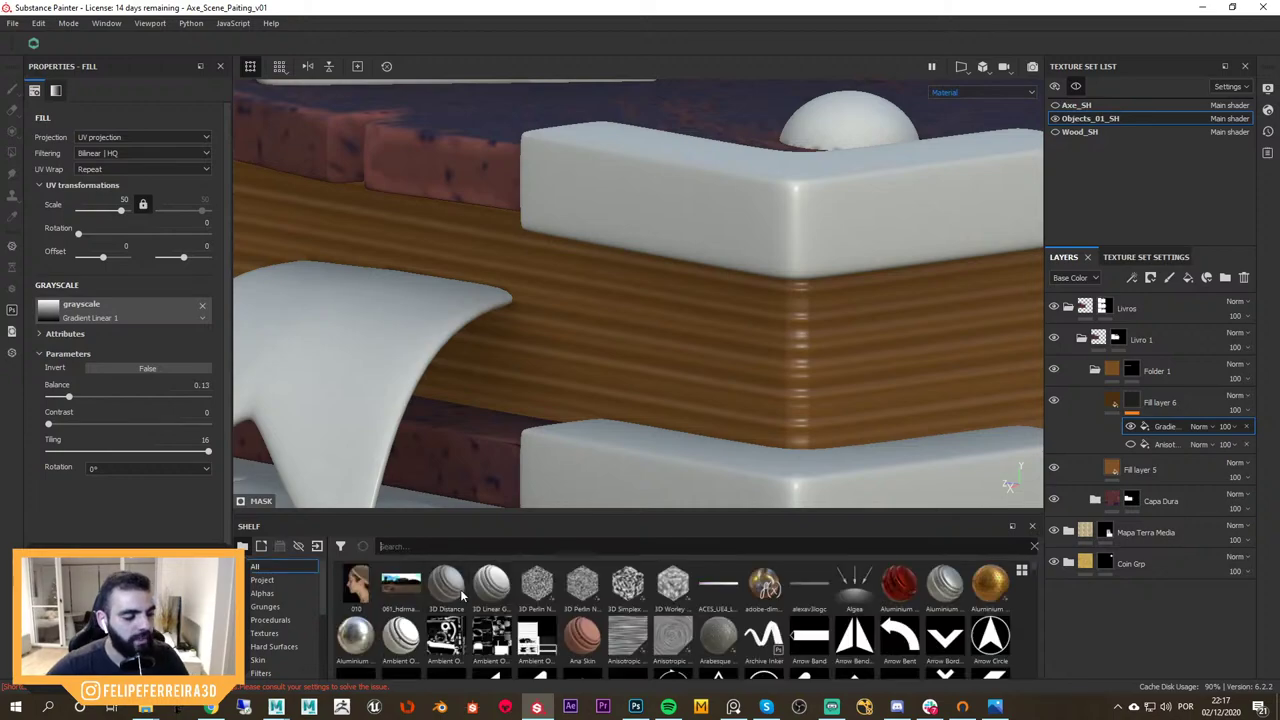
Find the Sharpen filter by searching the shelf for "sharpe" and add it as a layer above Fill layer 6
{"action": "left_click_drag", "start_coordinate": [877, 357], "coordinate": [872, 338], "text": "alt"}
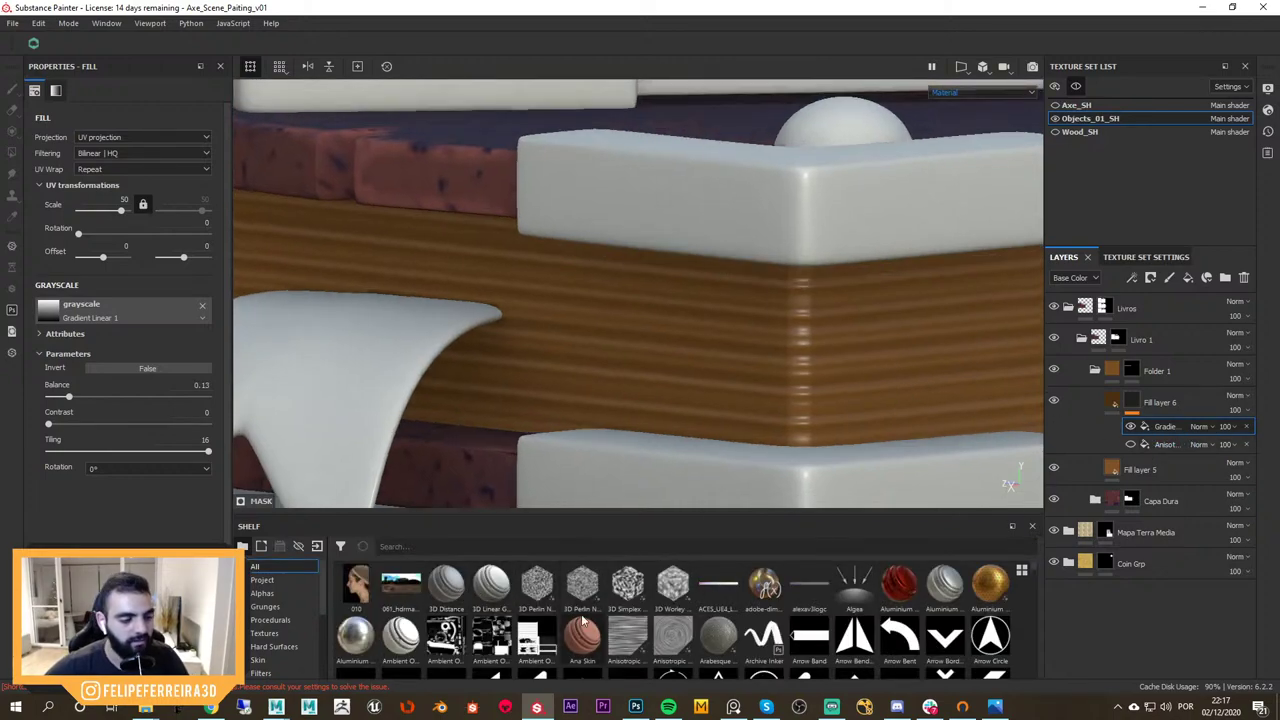
{"action": "left_click", "coordinate": [401, 547]}
{"action": "type", "text": "s"}
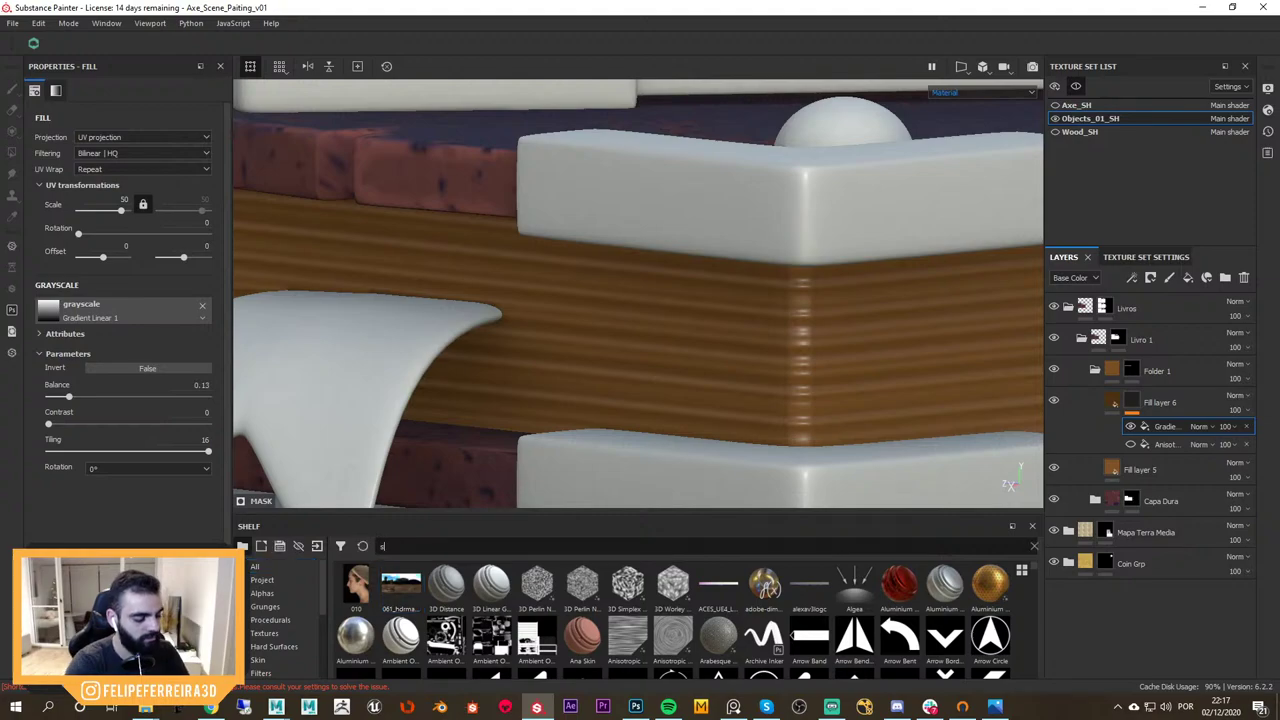
{"action": "type", "text": "harpe"}
{"action": "left_click_drag", "start_coordinate": [446, 585], "coordinate": [1130, 418]}
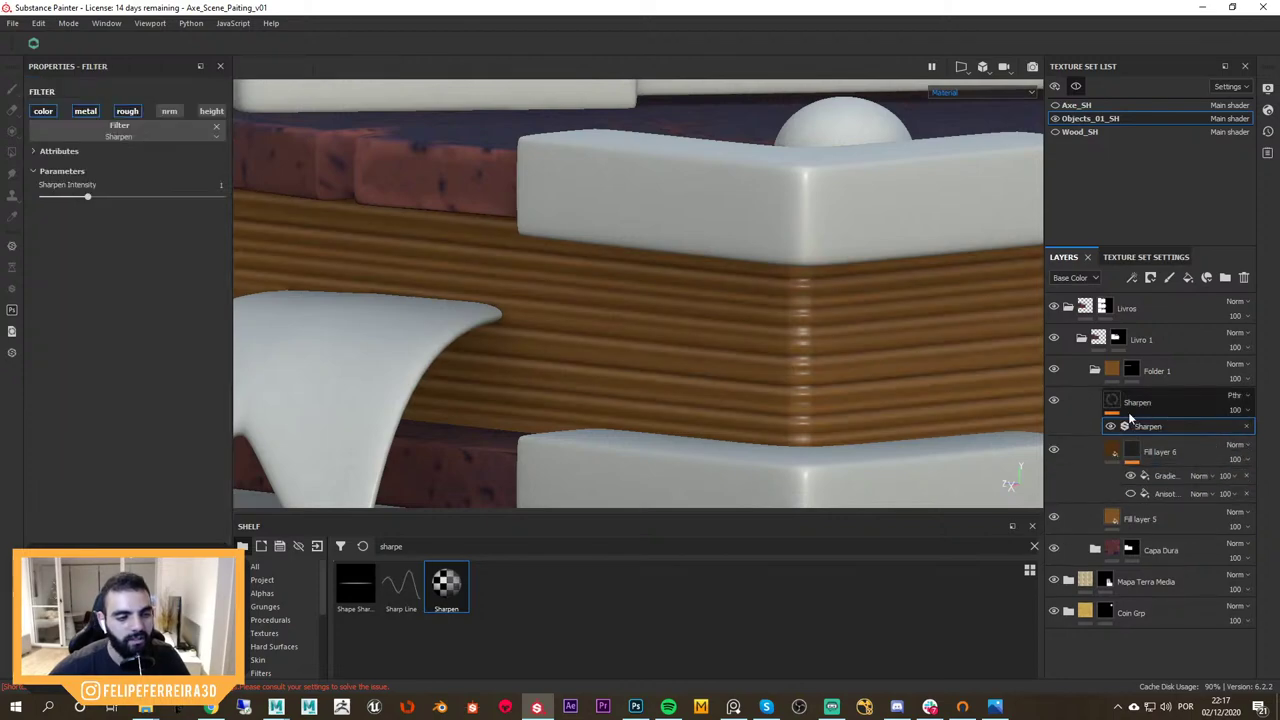
Compare the pages with the Sharpen layer off and on, try an intensity of 0.63 and undo that change
{"action": "scroll", "coordinate": [886, 363], "scroll_direction": "up", "scroll_amount": 2}
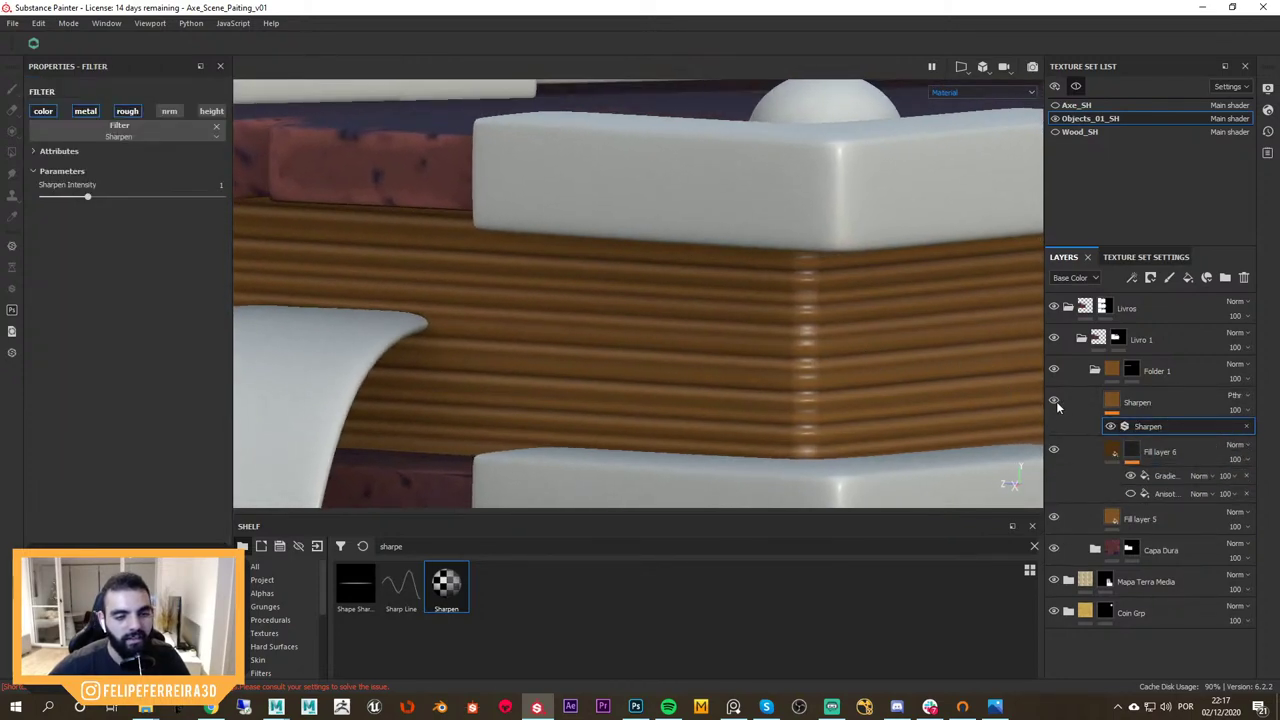
{"action": "left_click", "coordinate": [1056, 402]}
{"action": "left_click", "coordinate": [1055, 402]}
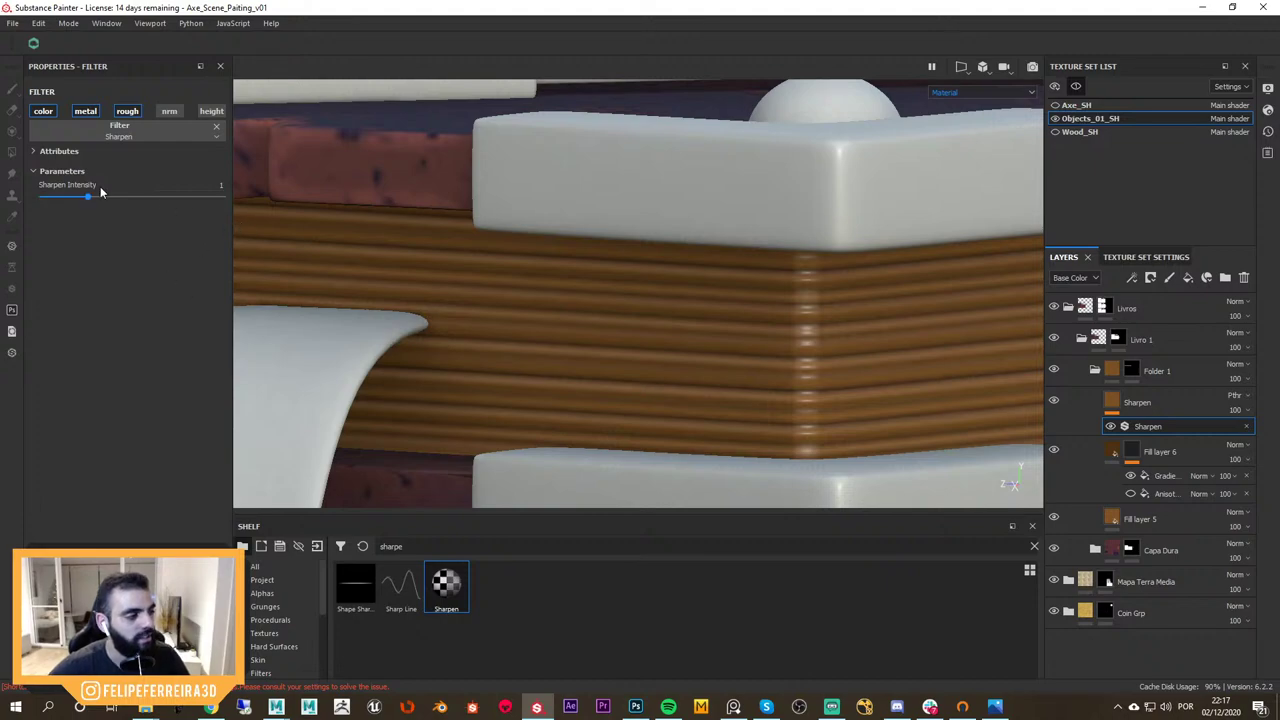
{"action": "left_click_drag", "start_coordinate": [76, 201], "coordinate": [14, 194]}
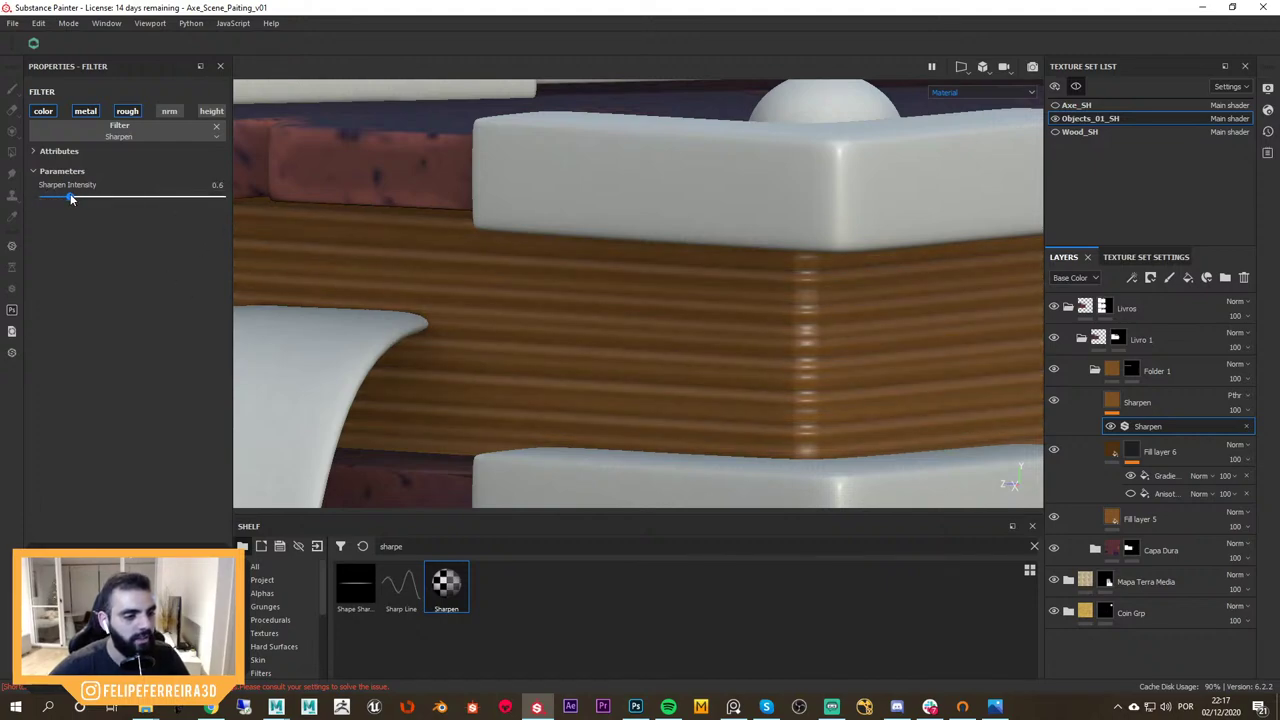
{"action": "left_click_drag", "start_coordinate": [825, 390], "coordinate": [900, 400], "text": "alt"}
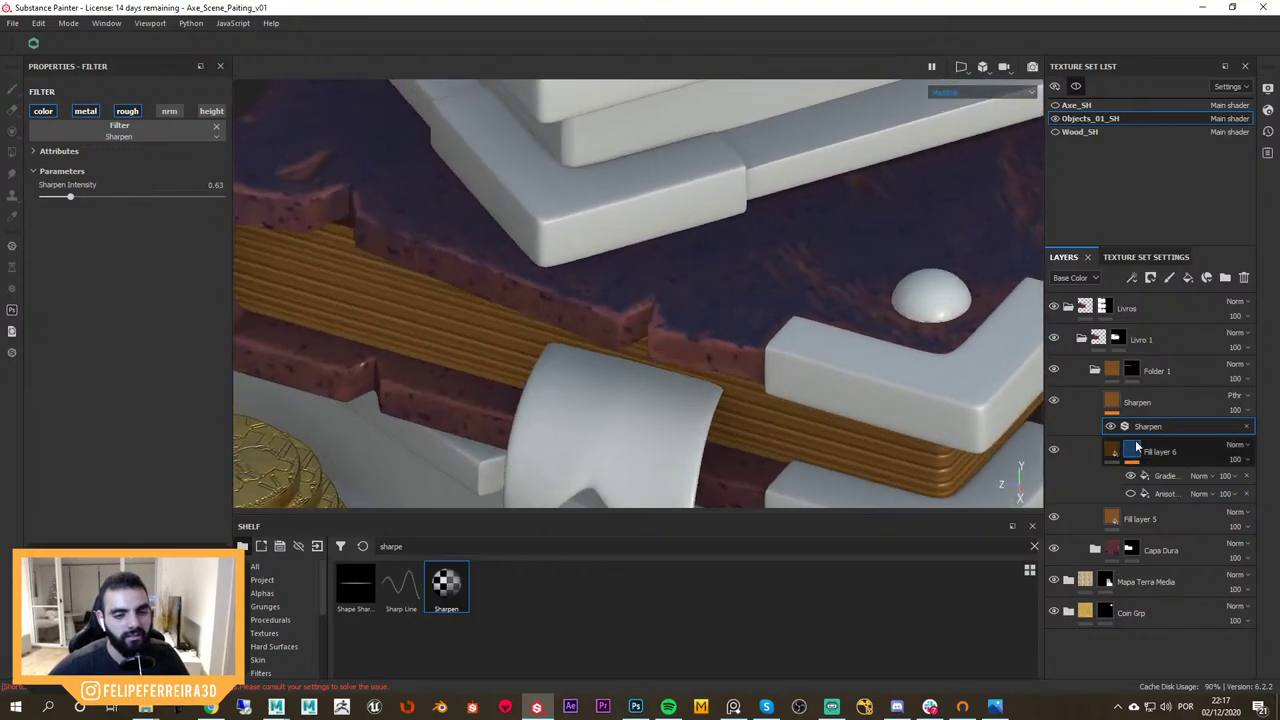
{"action": "key", "text": "ctrl+z"}
{"action": "middle_click_drag", "start_coordinate": [848, 361], "coordinate": [854, 358], "text": "alt"}
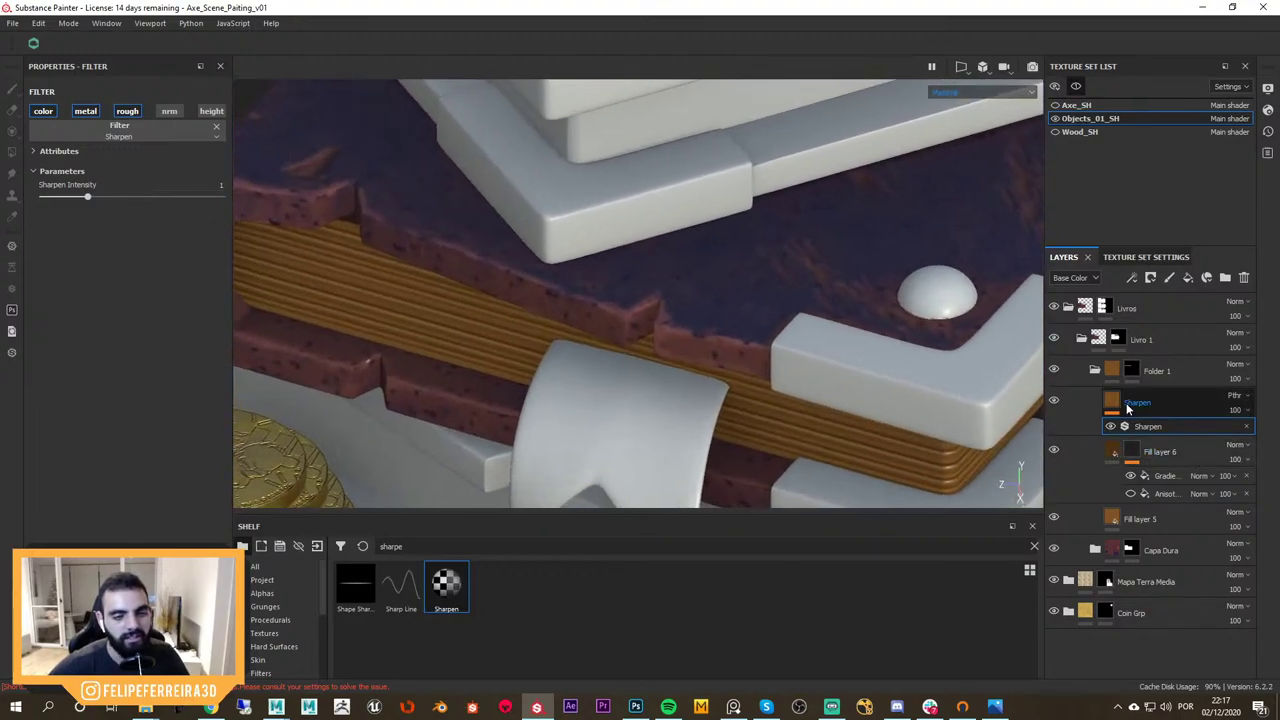
Compare the book with Folder 1 hidden and shown, and inspect the folder's mask in isolation before returning to the material view
{"action": "left_click", "coordinate": [1056, 373]}
{"action": "left_click", "coordinate": [1056, 372]}
{"action": "left_click_drag", "start_coordinate": [897, 394], "coordinate": [757, 289], "text": "alt"}
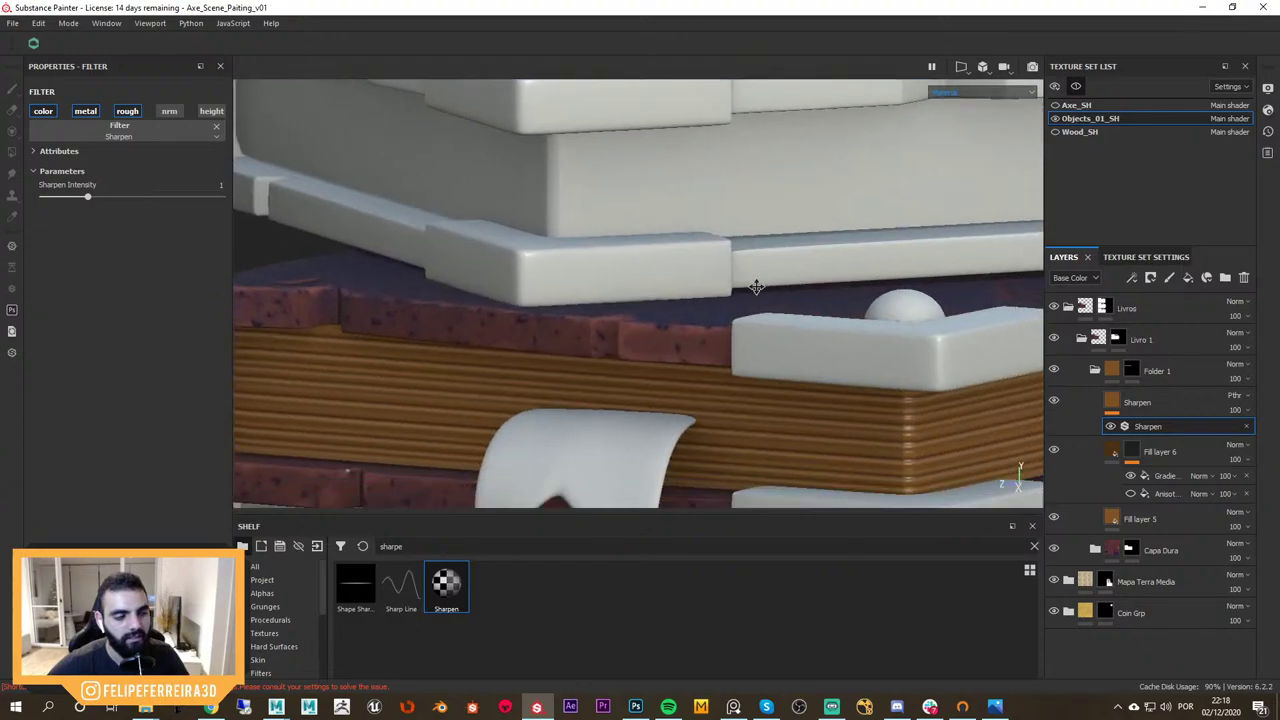
{"action": "middle_click_drag", "start_coordinate": [918, 406], "coordinate": [907, 304], "text": "alt"}
{"action": "left_click", "coordinate": [1132, 374], "text": "alt"}
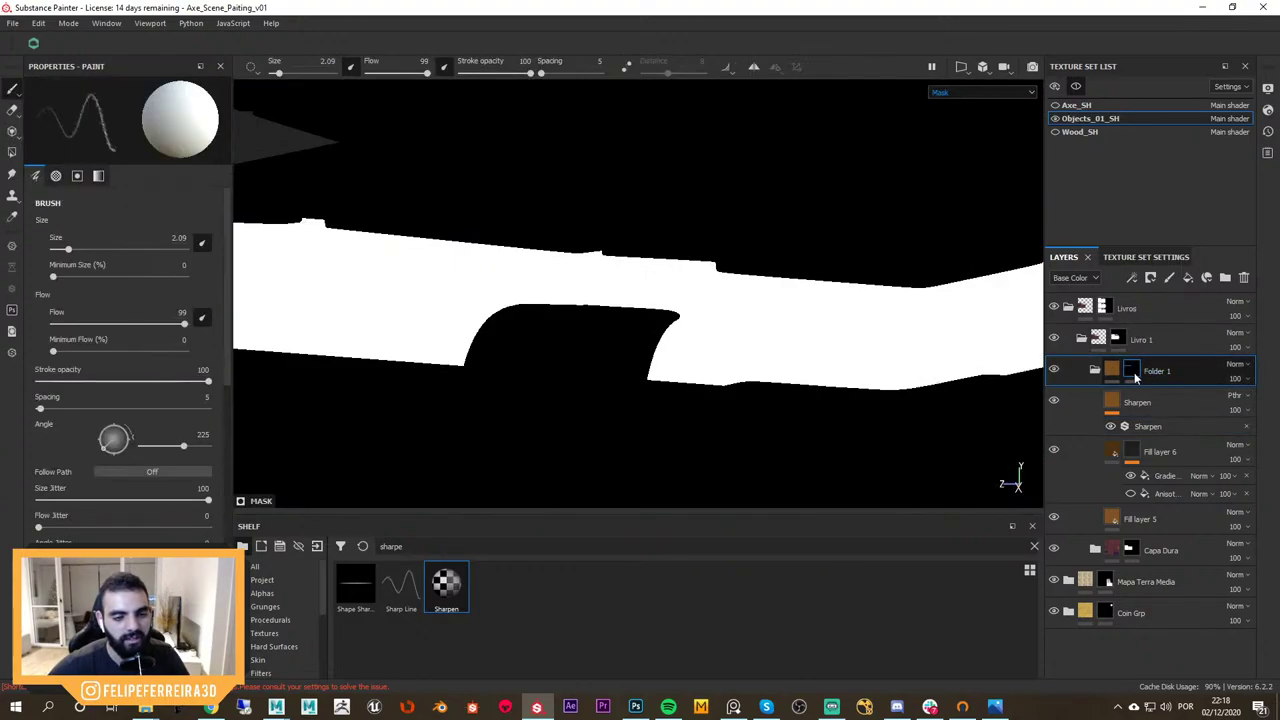
{"action": "key", "text": "m"}
{"action": "left_click", "coordinate": [1155, 430]}
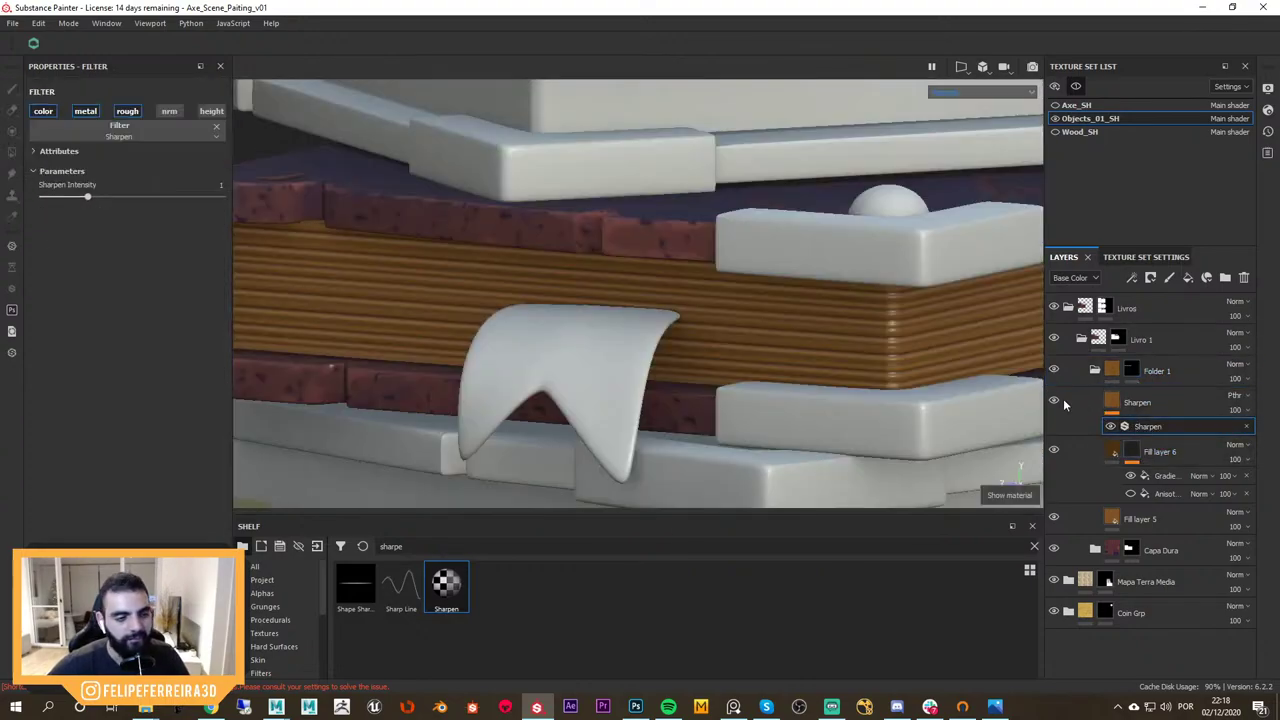
Hide the gradient and show the Anisotropic Noise in Fill layer 6's mask, comparing the pages with Sharpen off and on
{"action": "left_click", "coordinate": [1055, 402]}
{"action": "left_click", "coordinate": [1131, 477]}
{"action": "left_click", "coordinate": [1131, 494]}
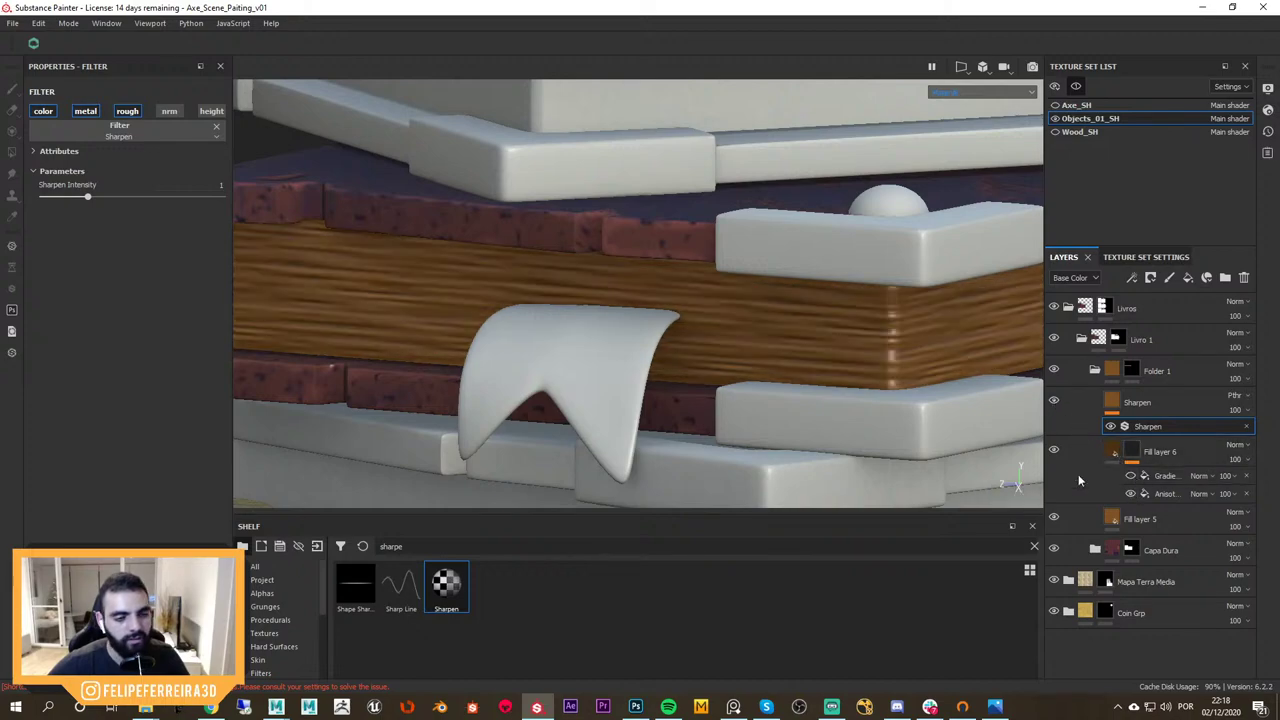
{"action": "middle_click_drag", "start_coordinate": [950, 396], "coordinate": [936, 383], "text": "alt"}
{"action": "left_click_drag", "start_coordinate": [936, 383], "coordinate": [937, 377], "text": "alt"}
{"action": "left_click", "coordinate": [1055, 402]}
{"action": "left_click", "coordinate": [1055, 402]}
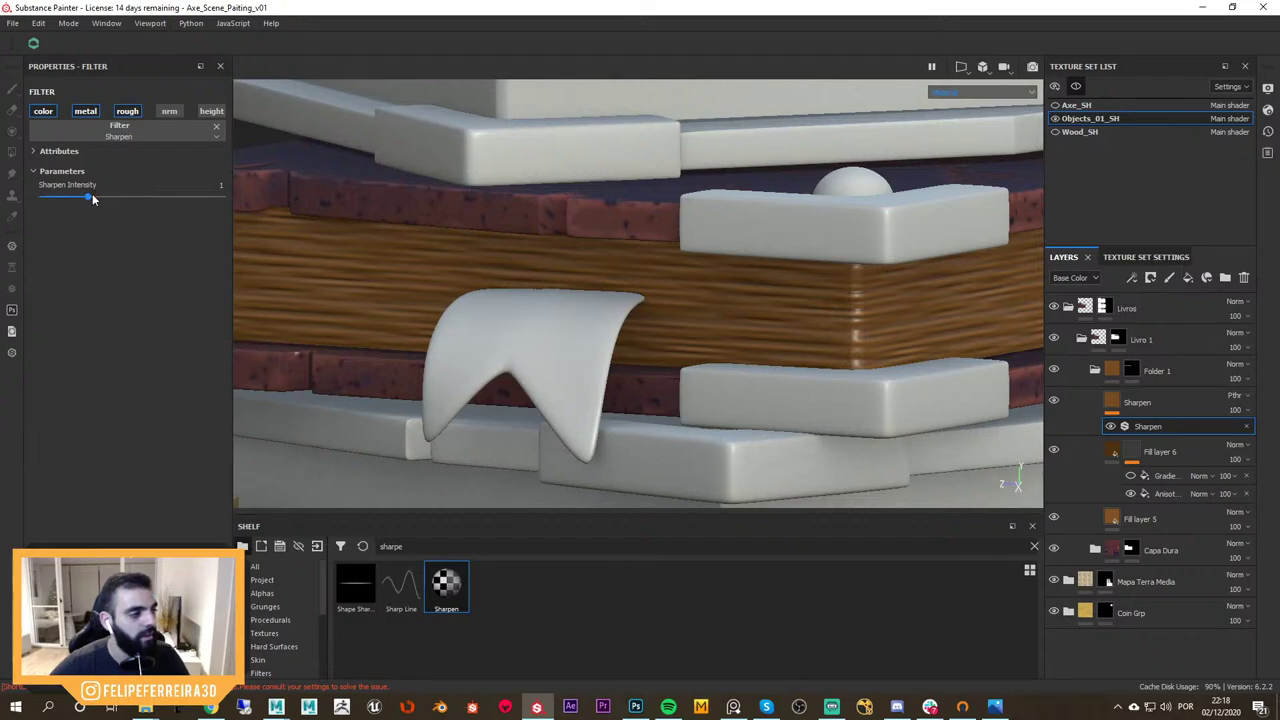
Set the Sharpen intensity to 0.6 and check the page lines on both sides of the book
{"action": "left_click_drag", "start_coordinate": [38, 198], "coordinate": [69, 198]}
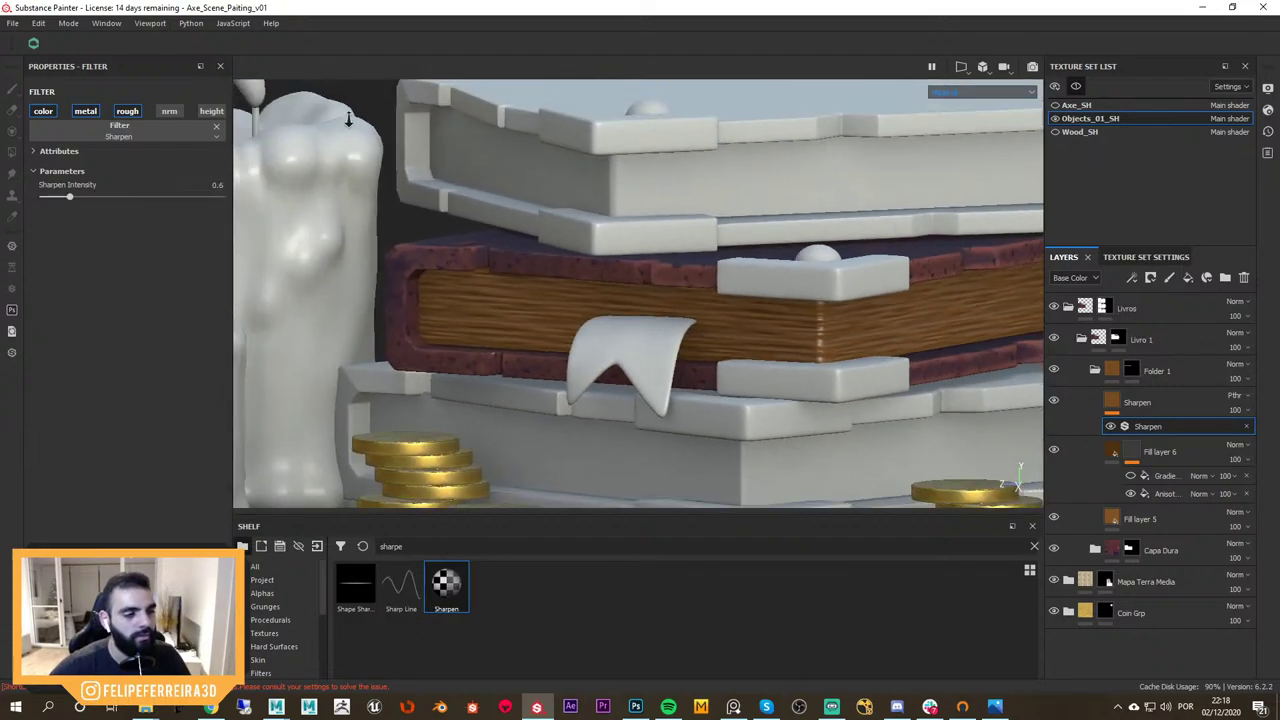
{"action": "left_click_drag", "start_coordinate": [640, 285], "coordinate": [577, 300], "text": "alt"}
{"action": "right_click_drag", "start_coordinate": [577, 300], "coordinate": [640, 305], "text": "alt"}
{"action": "middle_click_drag", "start_coordinate": [780, 315], "coordinate": [571, 329], "text": "alt"}
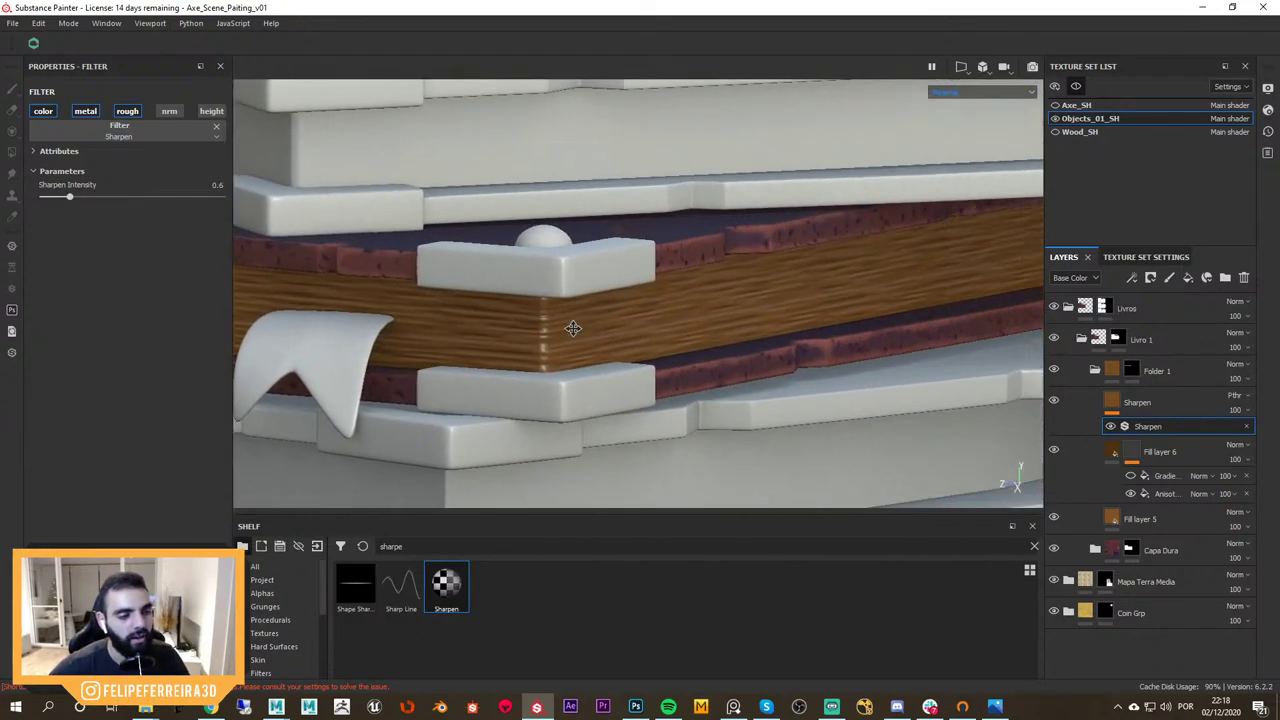
{"action": "left_click_drag", "start_coordinate": [790, 330], "coordinate": [566, 337], "text": "alt"}
{"action": "middle_click_drag", "start_coordinate": [566, 337], "coordinate": [797, 288], "text": "alt"}
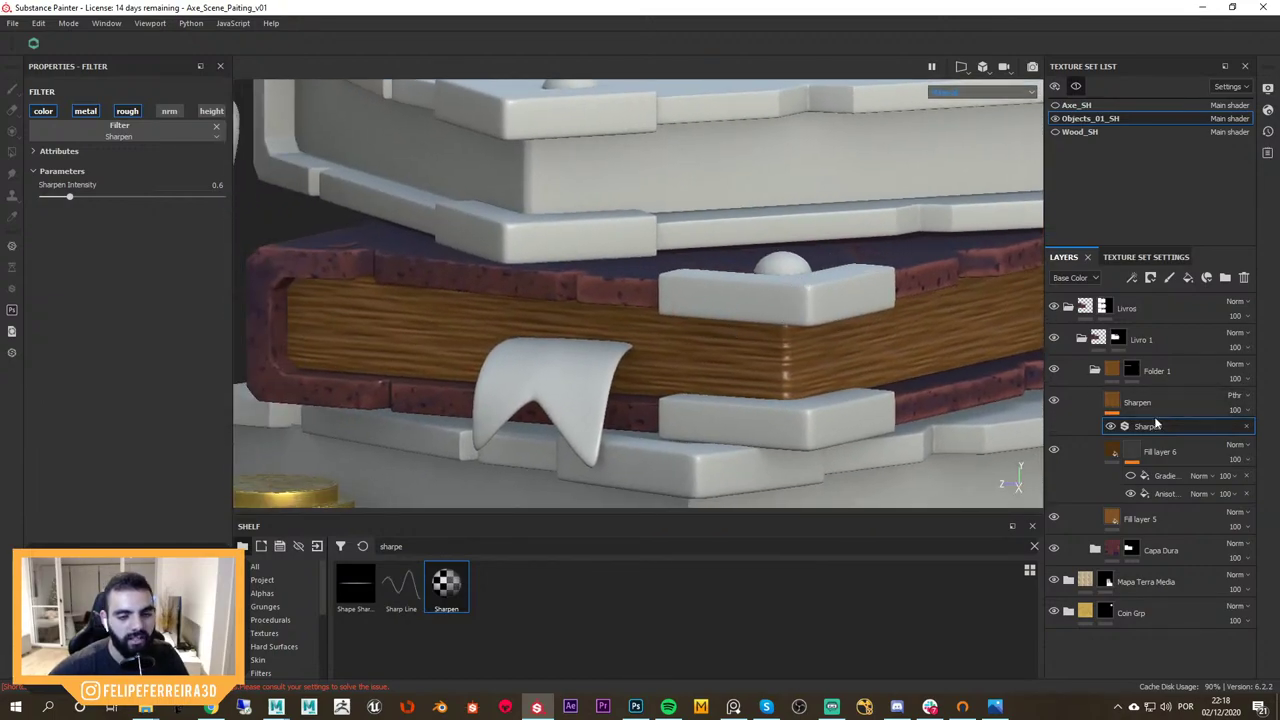
Set Fill layer 6's height to about -0.1967 and change its base colour to a lighter, less saturated brown
{"action": "left_click", "coordinate": [1115, 453]}
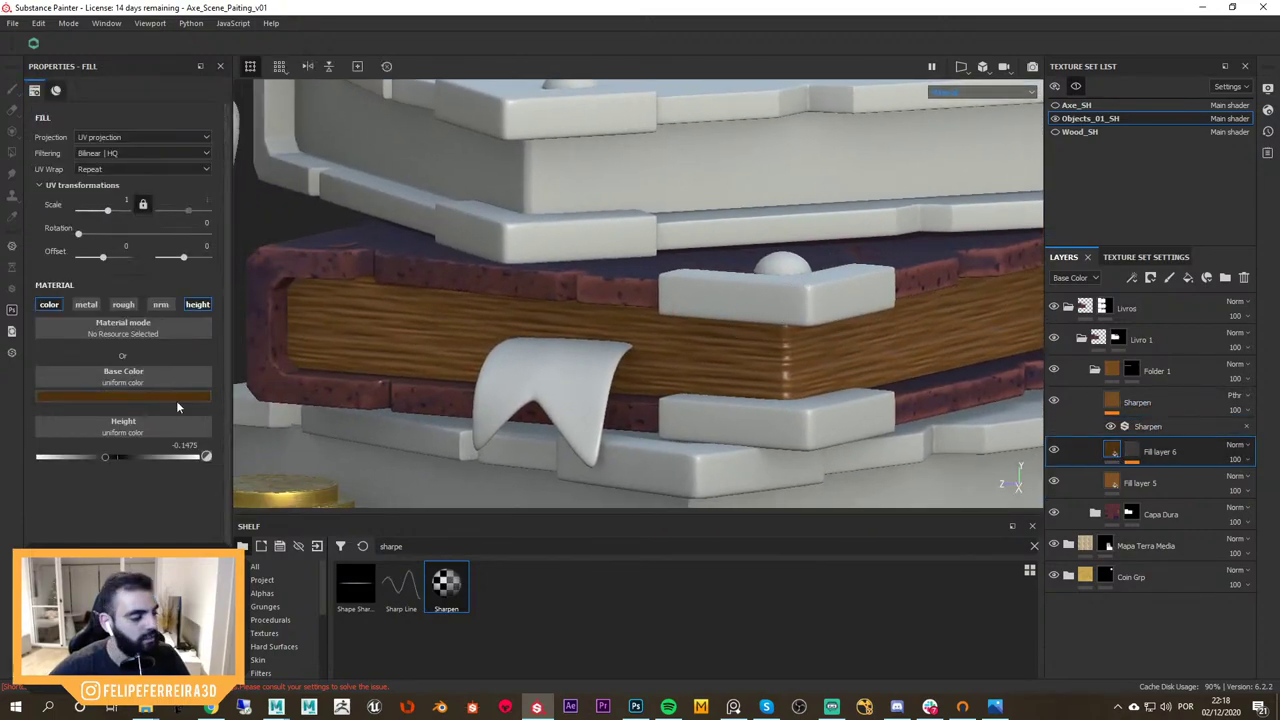
{"action": "mouse_move", "coordinate": [105, 458]}
{"action": "left_mouse_down"}
{"action": "mouse_move", "coordinate": [52, 457]}
{"action": "mouse_move", "coordinate": [140, 457]}
{"action": "mouse_move", "coordinate": [99, 457]}
{"action": "left_mouse_up"}
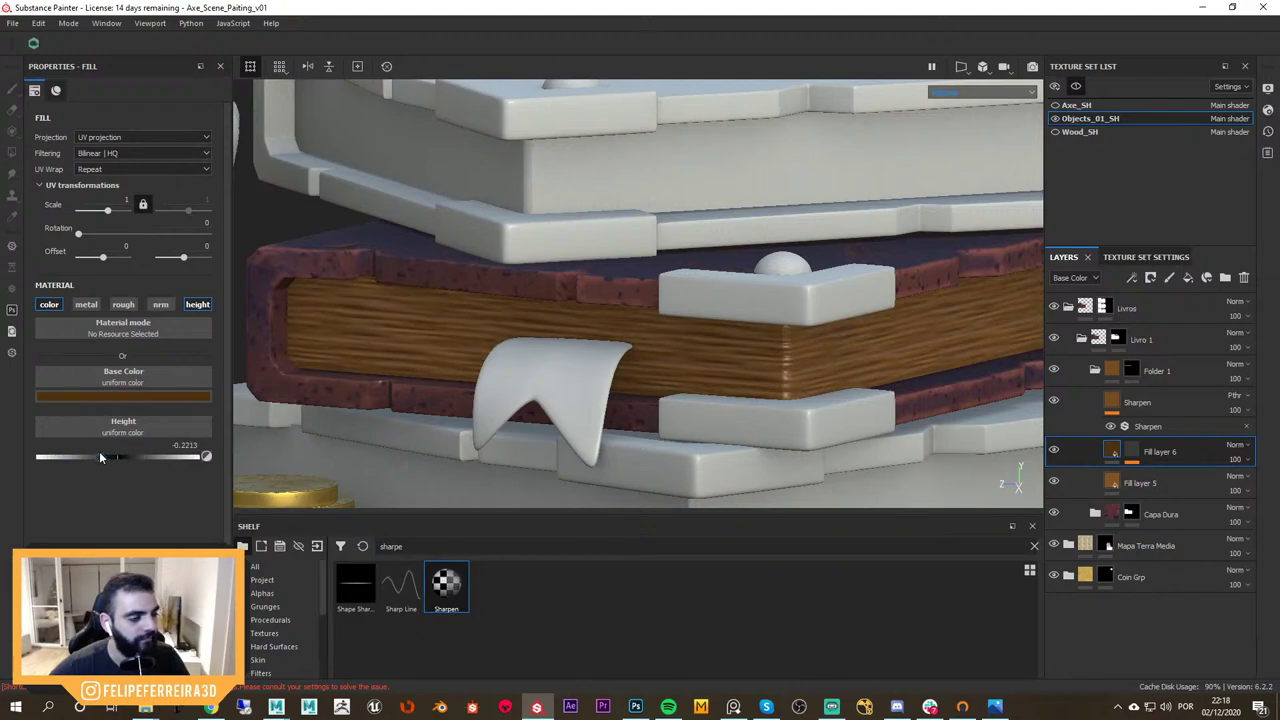
{"action": "left_click", "coordinate": [112, 397]}
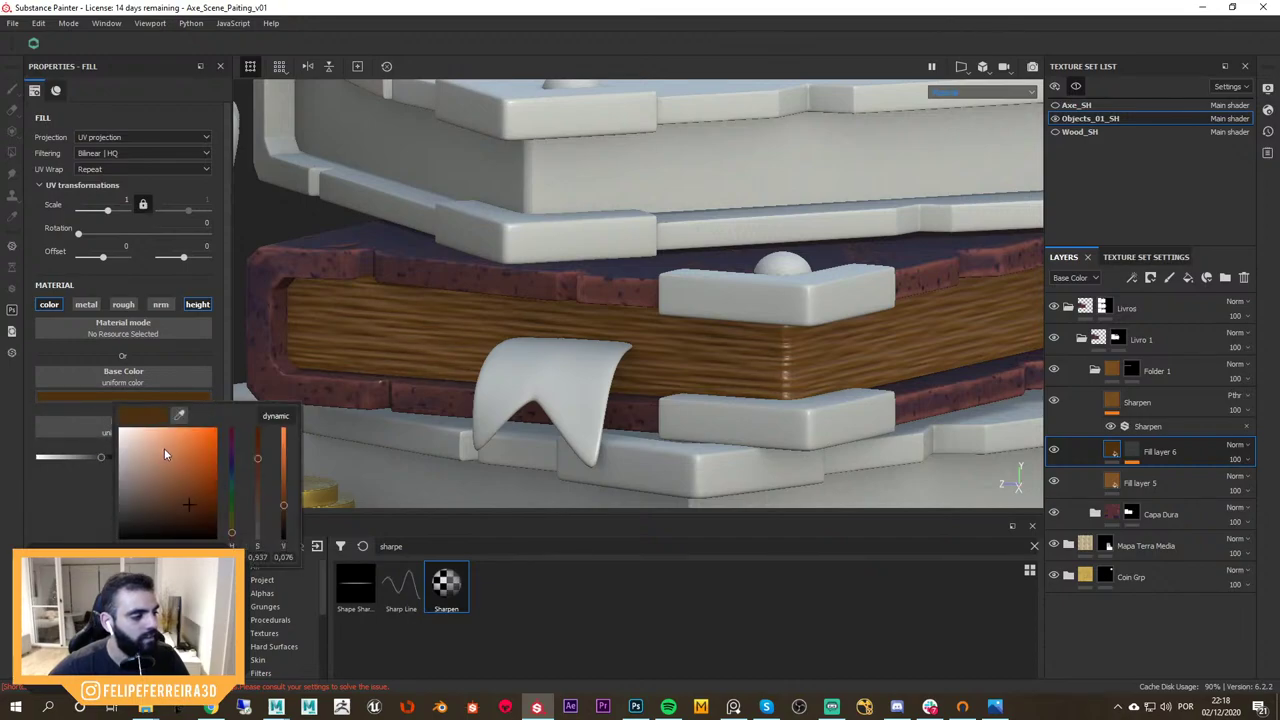
{"action": "left_click_drag", "start_coordinate": [182, 506], "coordinate": [162, 474]}
{"action": "right_click_drag", "start_coordinate": [600, 310], "coordinate": [281, 185], "text": "alt"}
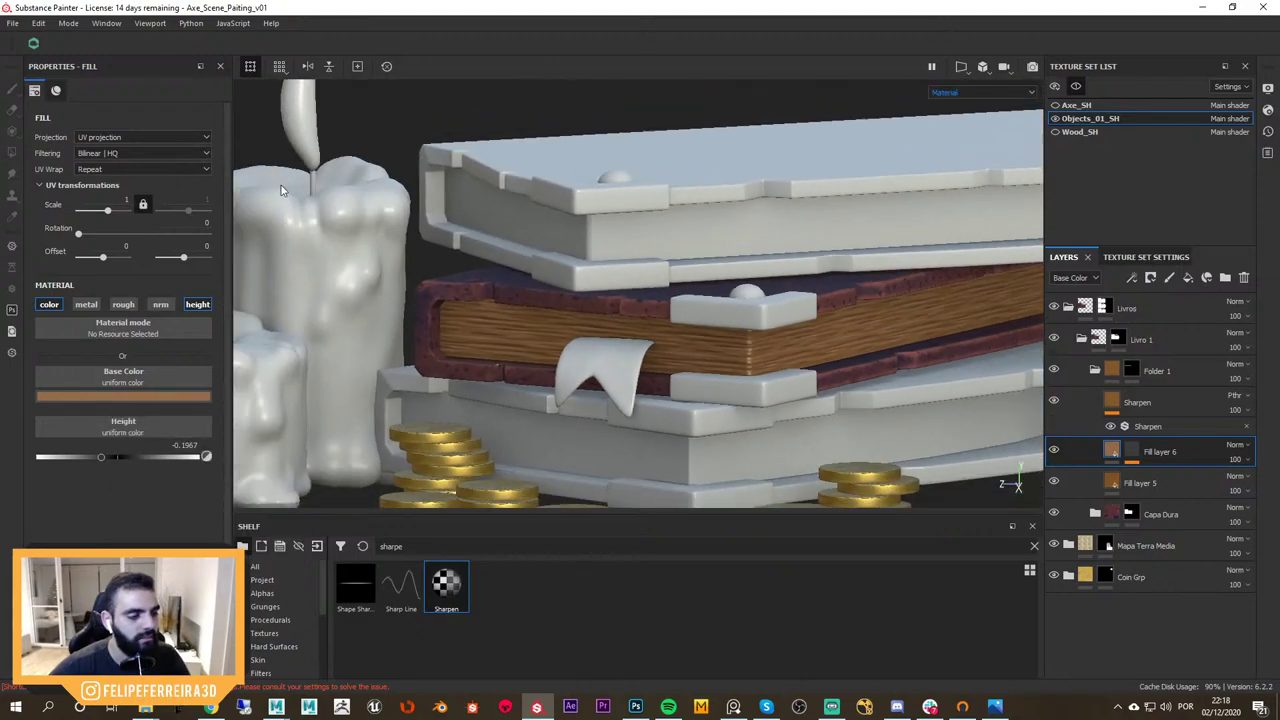
{"action": "left_click_drag", "start_coordinate": [750, 355], "coordinate": [820, 400], "text": "alt"}
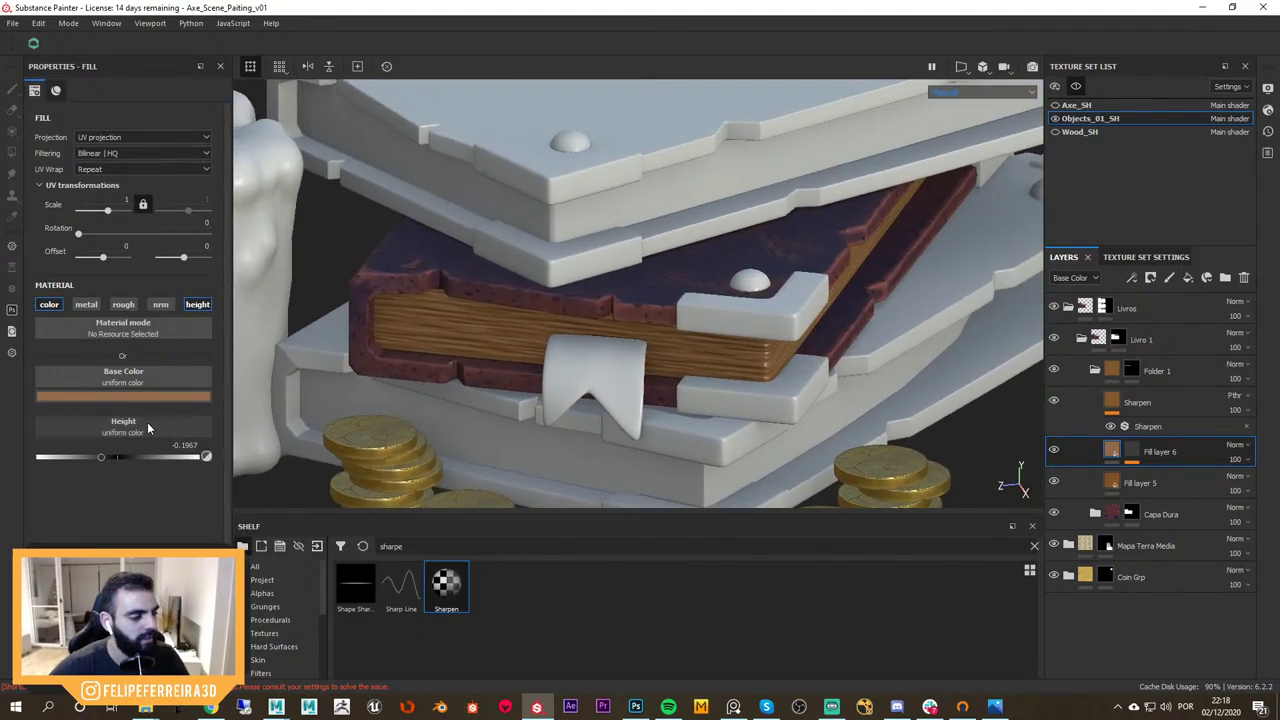
{"action": "left_click", "coordinate": [144, 397]}
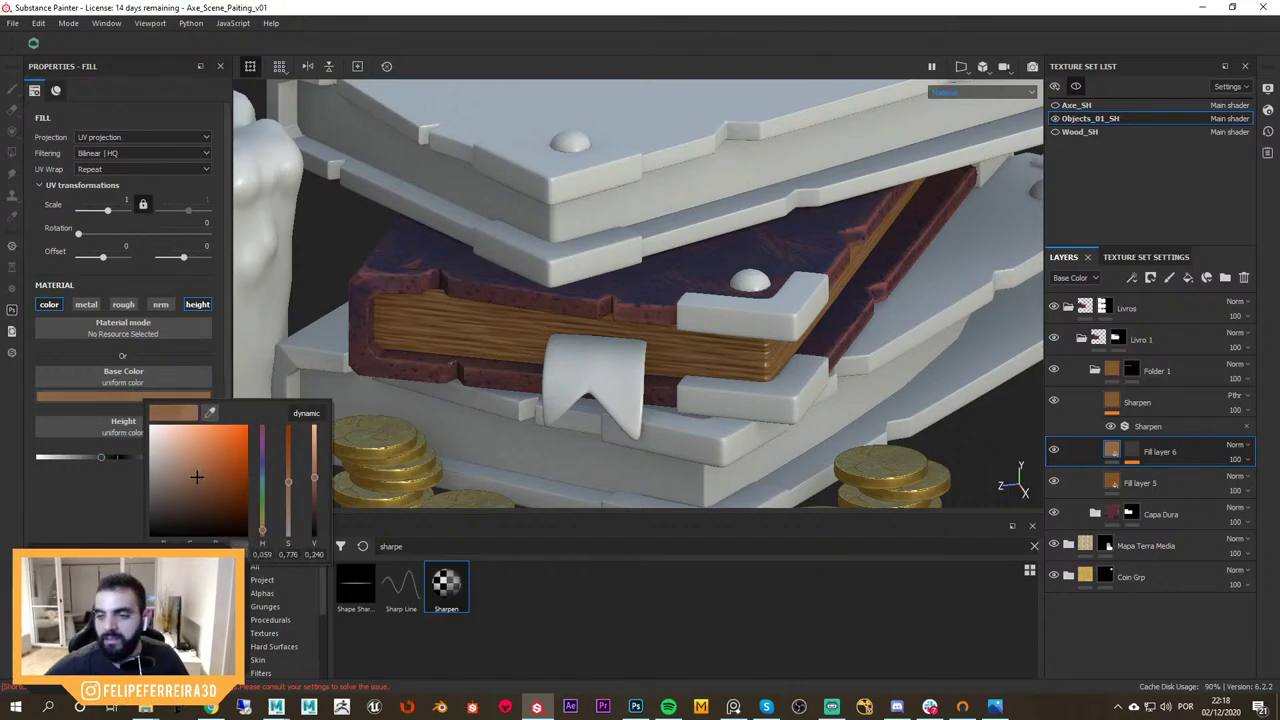
{"action": "left_click", "coordinate": [733, 706]}
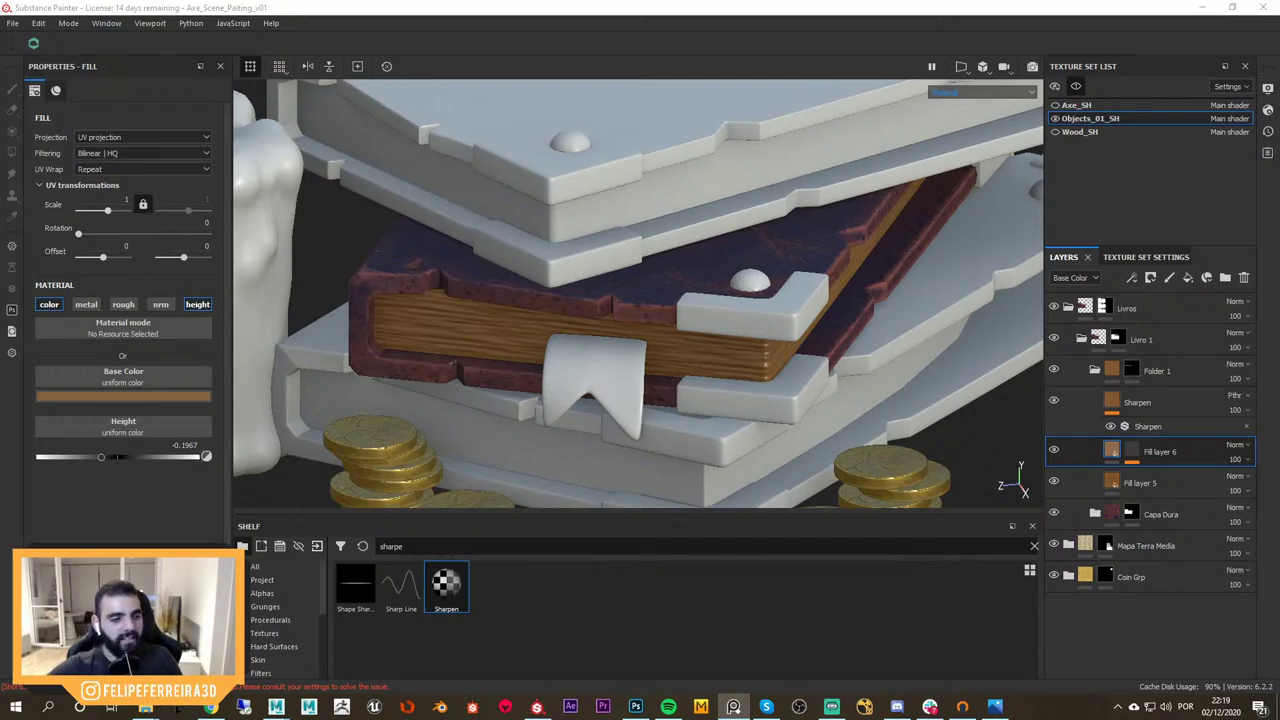
Expand the Capa Dura folder and search the procedural textures for "spot" to find a grunge for the cover
{"action": "mouse_move", "coordinate": [584, 216]}
{"action": "left_mouse_down", "text": "alt"}
{"action": "mouse_move", "coordinate": [603, 314]}
{"action": "mouse_move", "coordinate": [646, 286]}
{"action": "left_mouse_up", "text": "alt"}
{"action": "right_click_drag", "start_coordinate": [646, 286], "coordinate": [881, 354], "text": "alt"}
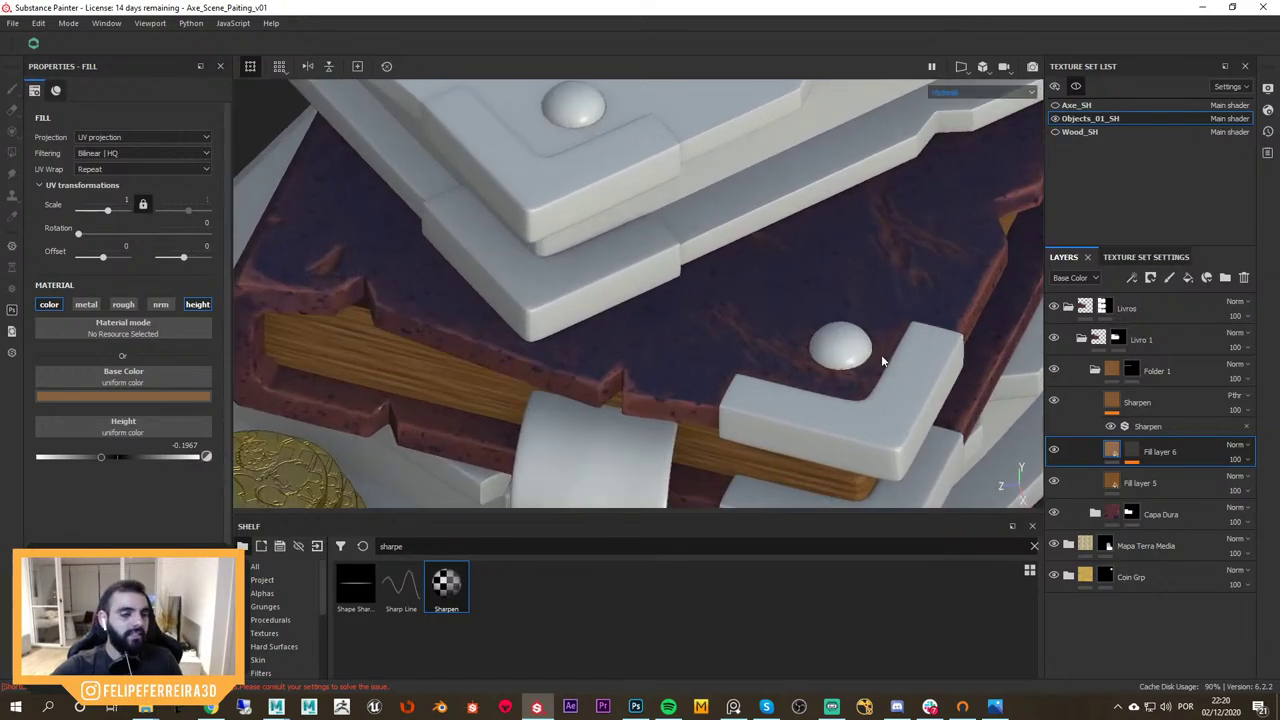
{"action": "middle_click_drag", "start_coordinate": [781, 346], "coordinate": [779, 338], "text": "alt"}
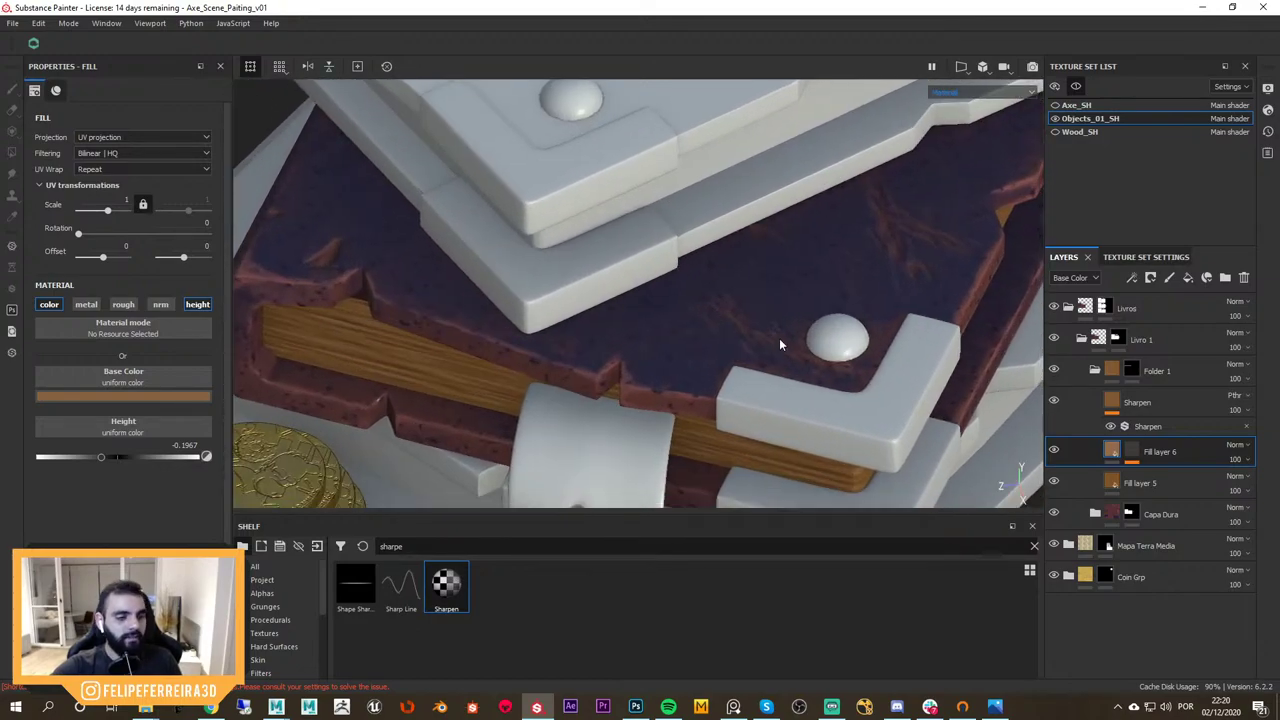
{"action": "left_click", "coordinate": [1095, 513]}
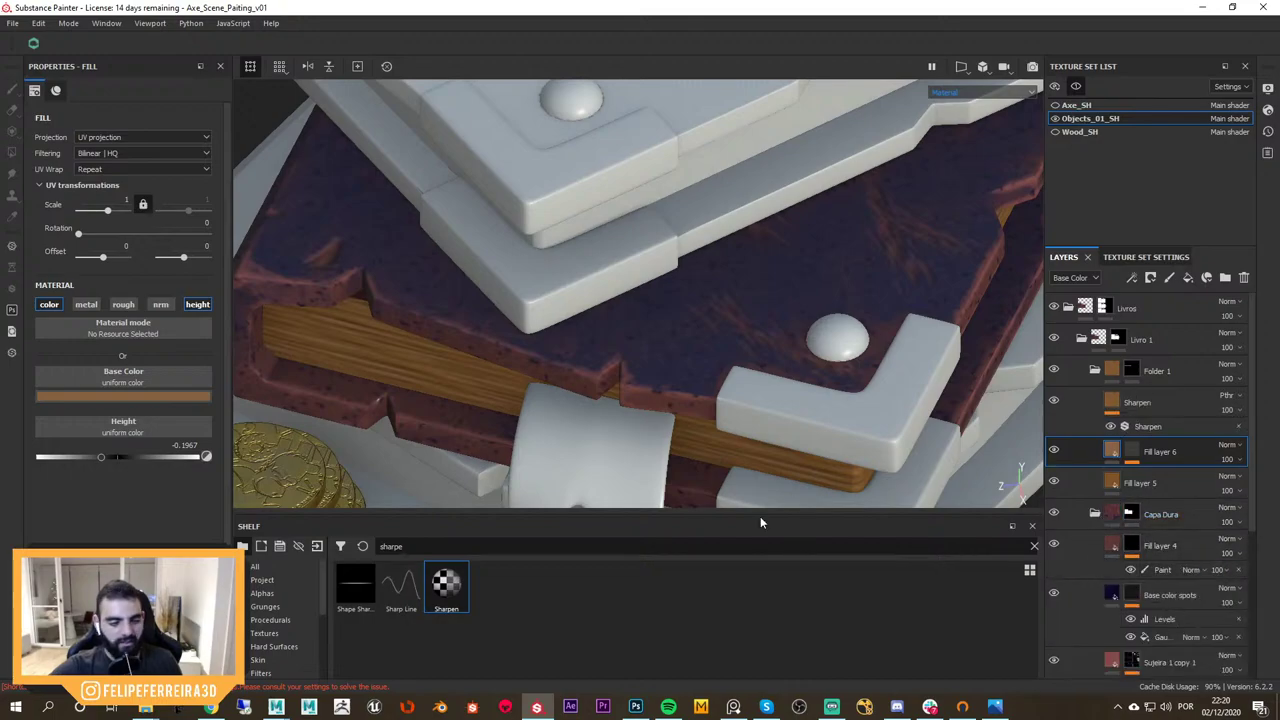
{"action": "left_click", "coordinate": [278, 620]}
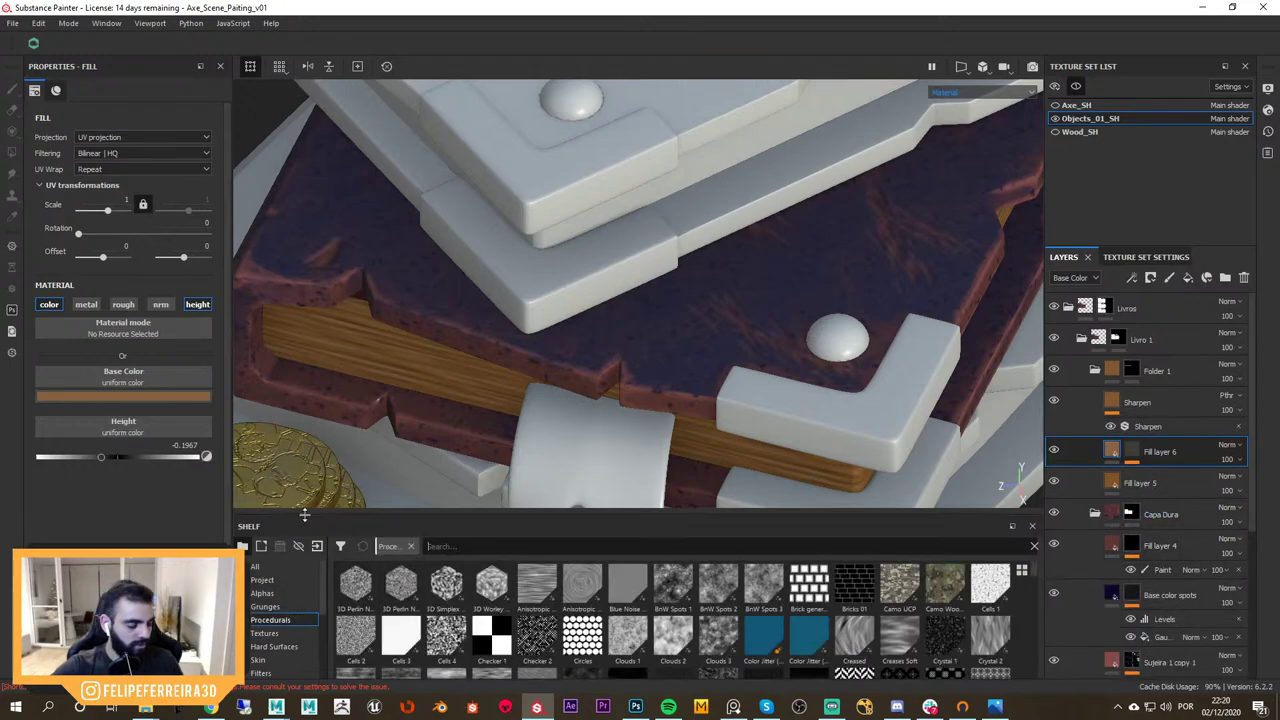
{"action": "type", "text": "spot"}
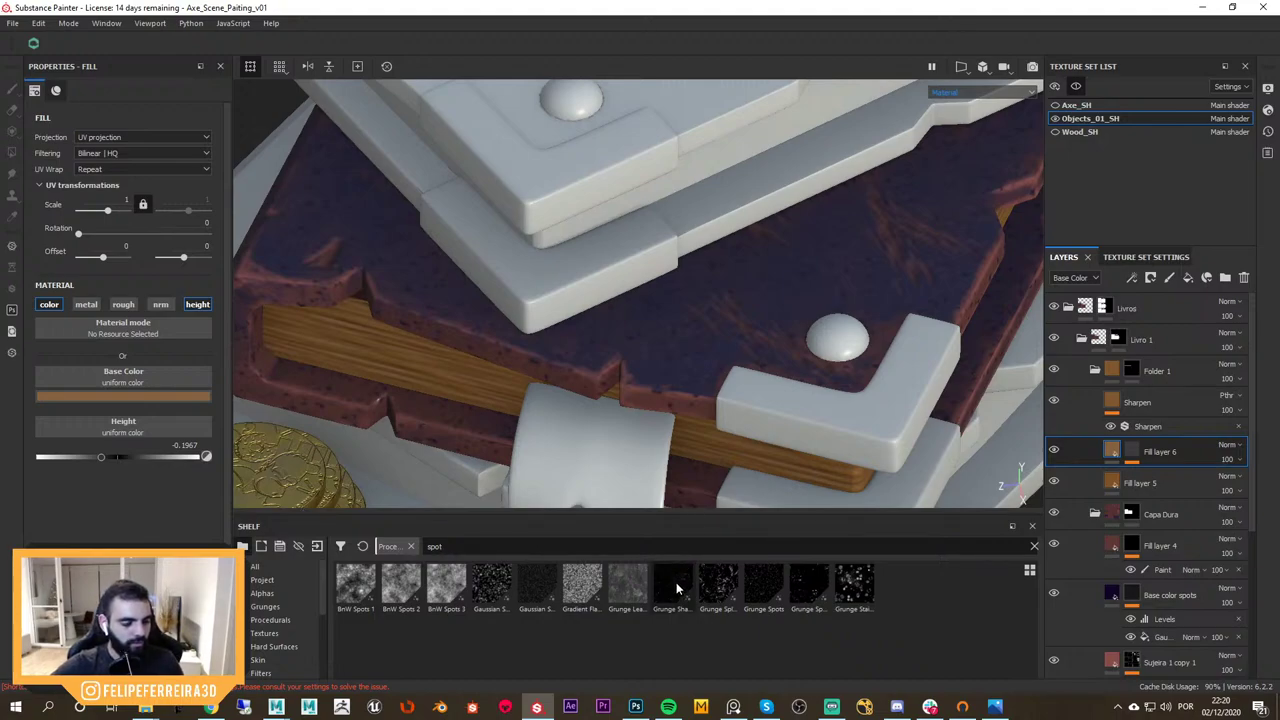
{"action": "mouse_move", "coordinate": [676, 582]}
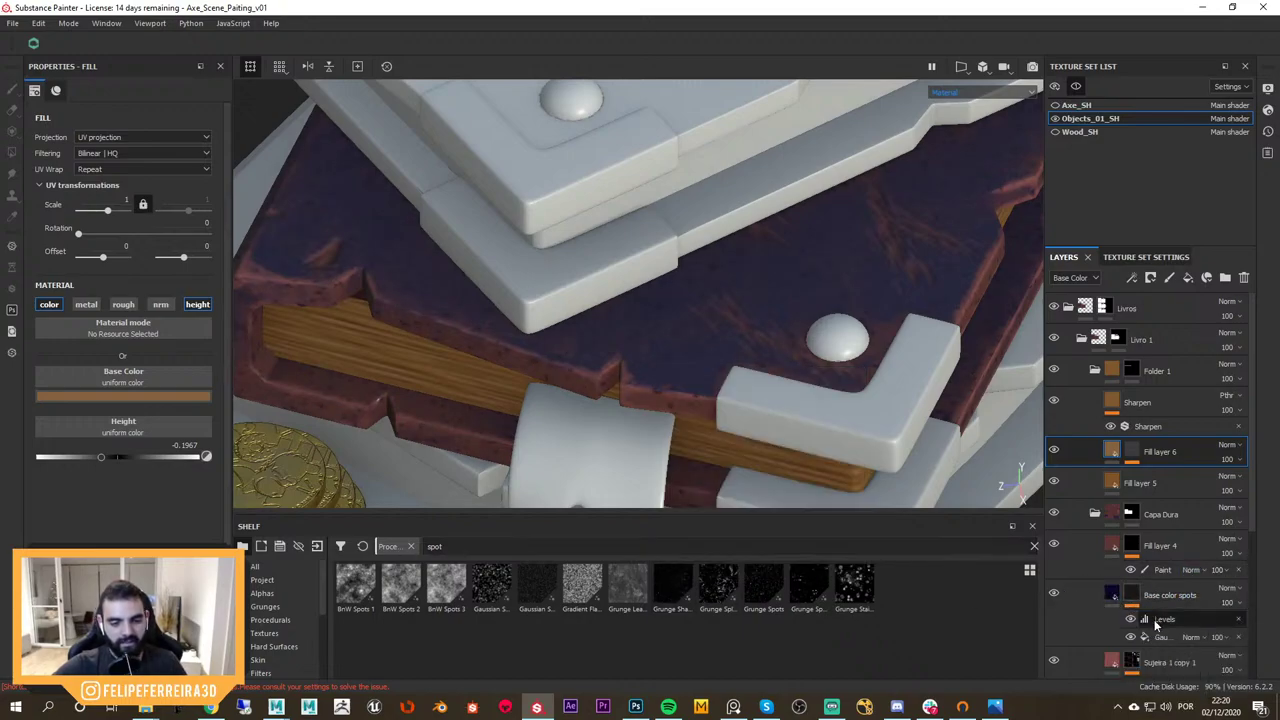
Hide the Levels and Gaussian spots effects in the Base color spots mask and add a Grunge Shavings fill to it
{"action": "left_click", "coordinate": [1156, 570]}
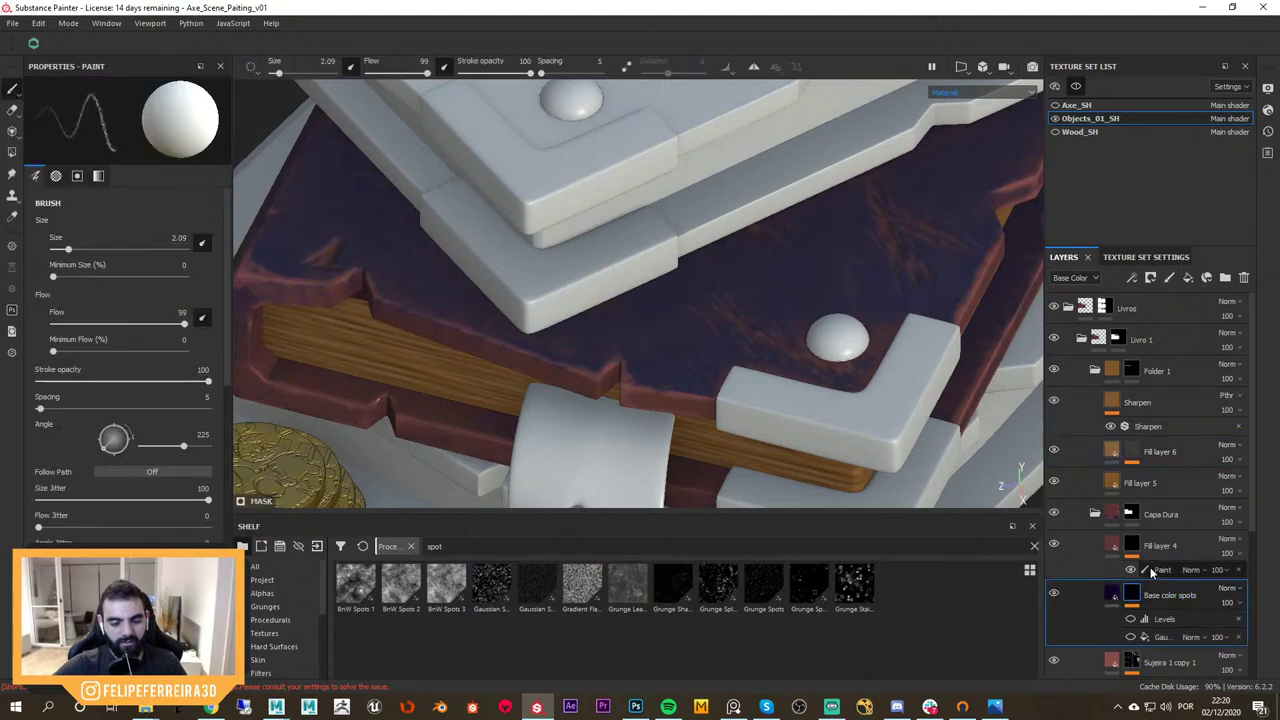
{"action": "scroll", "coordinate": [1195, 337], "scroll_direction": "down", "scroll_amount": 3}
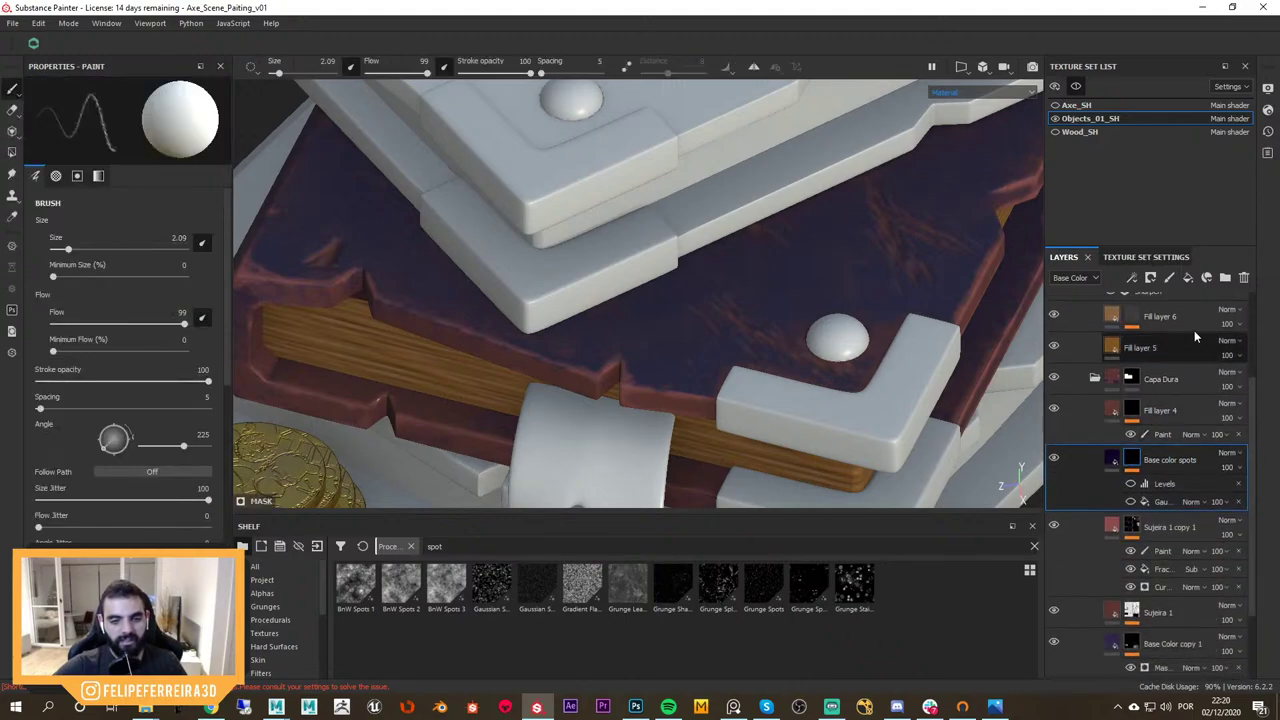
{"action": "left_click", "coordinate": [1132, 278]}
{"action": "left_click", "coordinate": [1160, 331]}
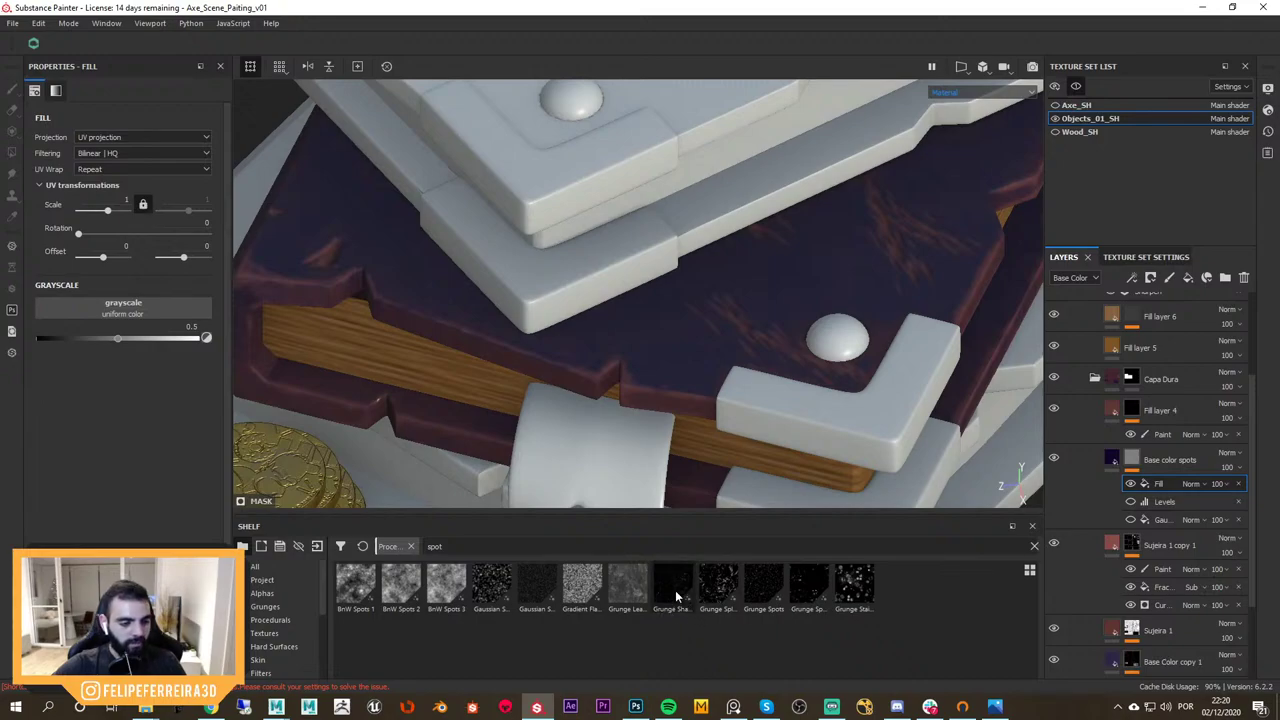
{"action": "left_click_drag", "start_coordinate": [675, 590], "coordinate": [190, 314]}
{"action": "scroll", "coordinate": [1005, 395], "scroll_direction": "up", "scroll_amount": 1}
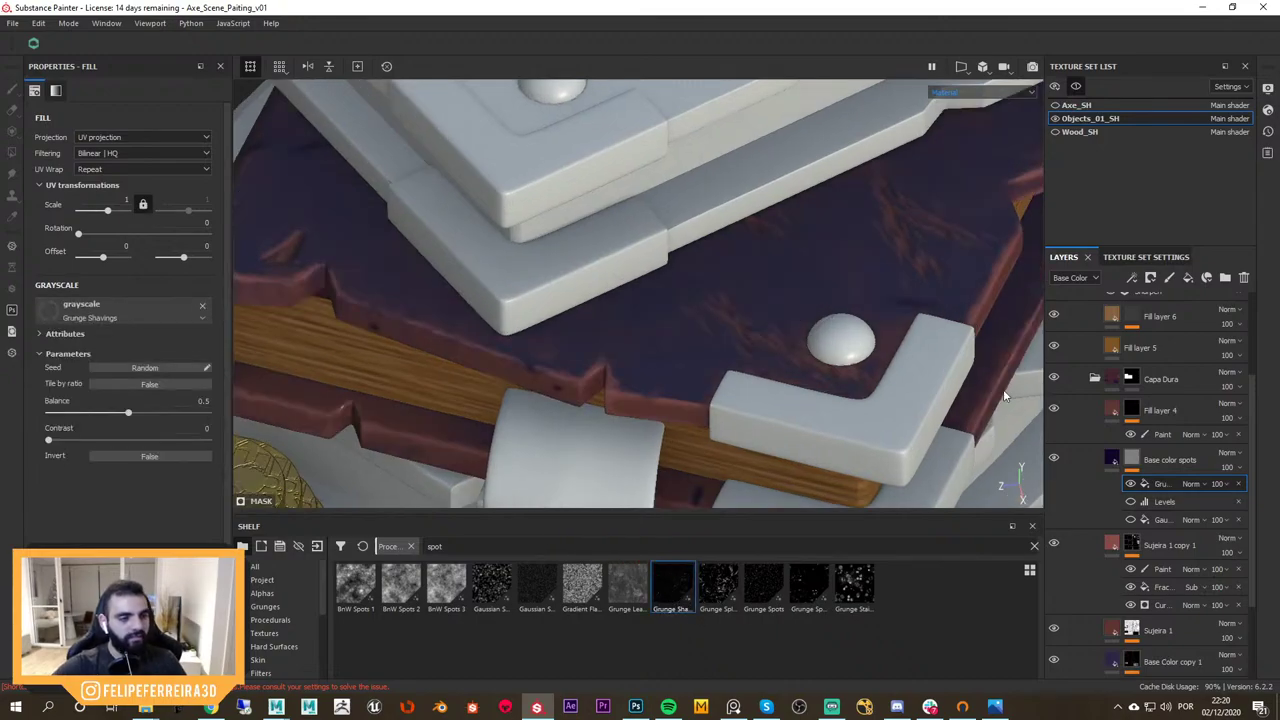
Isolate the Base color spots mask and set the Grunge Shavings fill's UV scale to 20
{"action": "left_click", "coordinate": [1131, 460], "text": "alt"}
{"action": "right_click_drag", "start_coordinate": [863, 326], "coordinate": [582, 241], "text": "alt"}
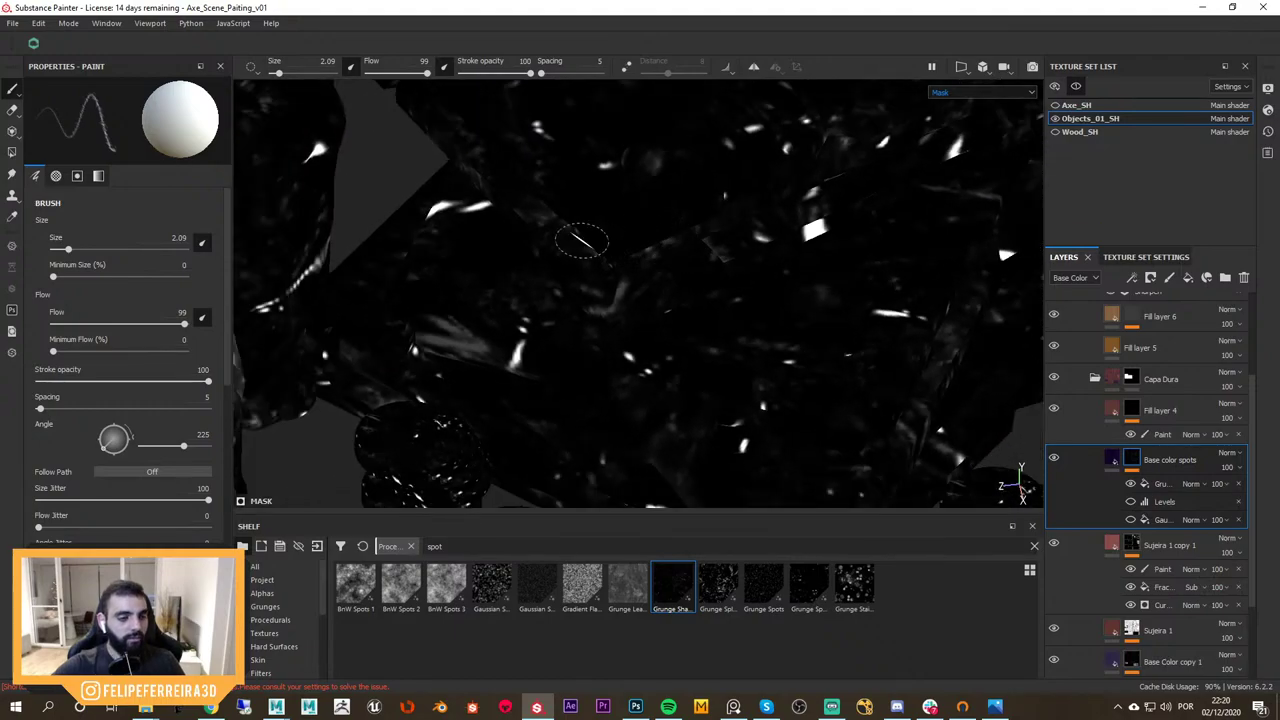
{"action": "left_click", "coordinate": [1160, 486]}
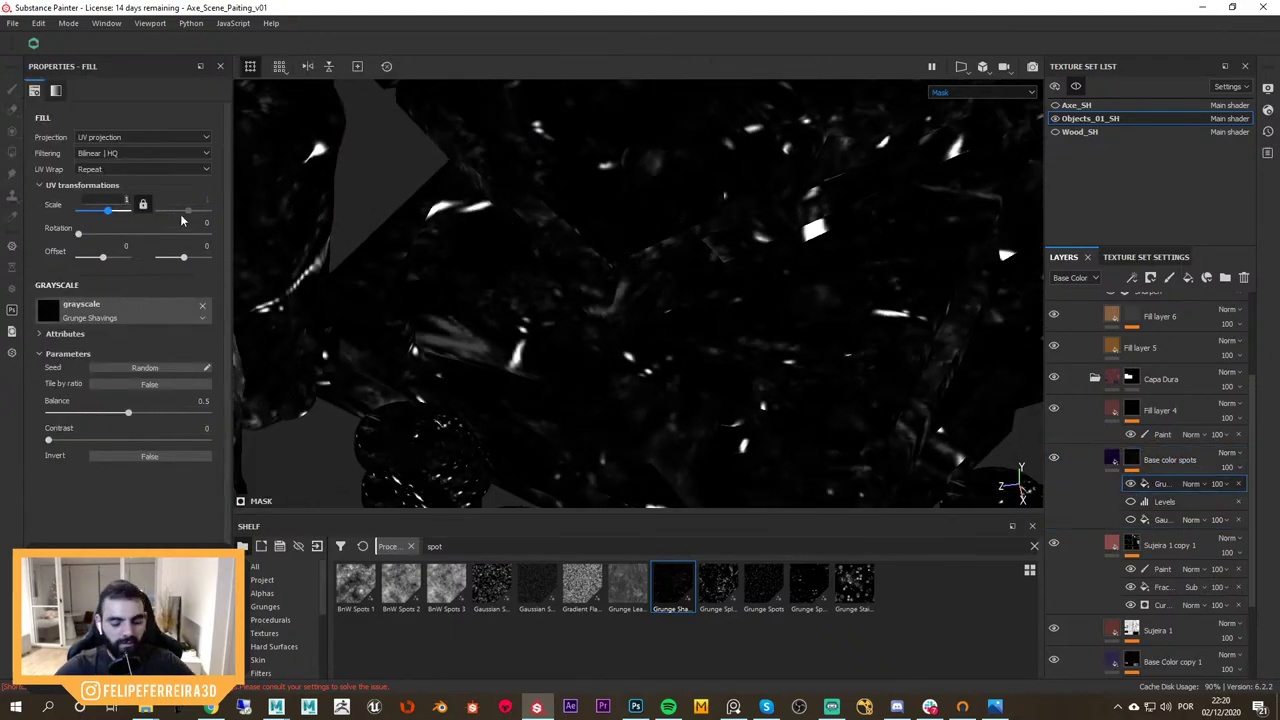
{"action": "type", "text": "20"}
{"action": "key", "text": "Tab"}
{"action": "right_click_drag", "start_coordinate": [718, 316], "coordinate": [755, 332], "text": "alt"}
{"action": "left_click_drag", "start_coordinate": [755, 332], "coordinate": [723, 344], "text": "alt"}
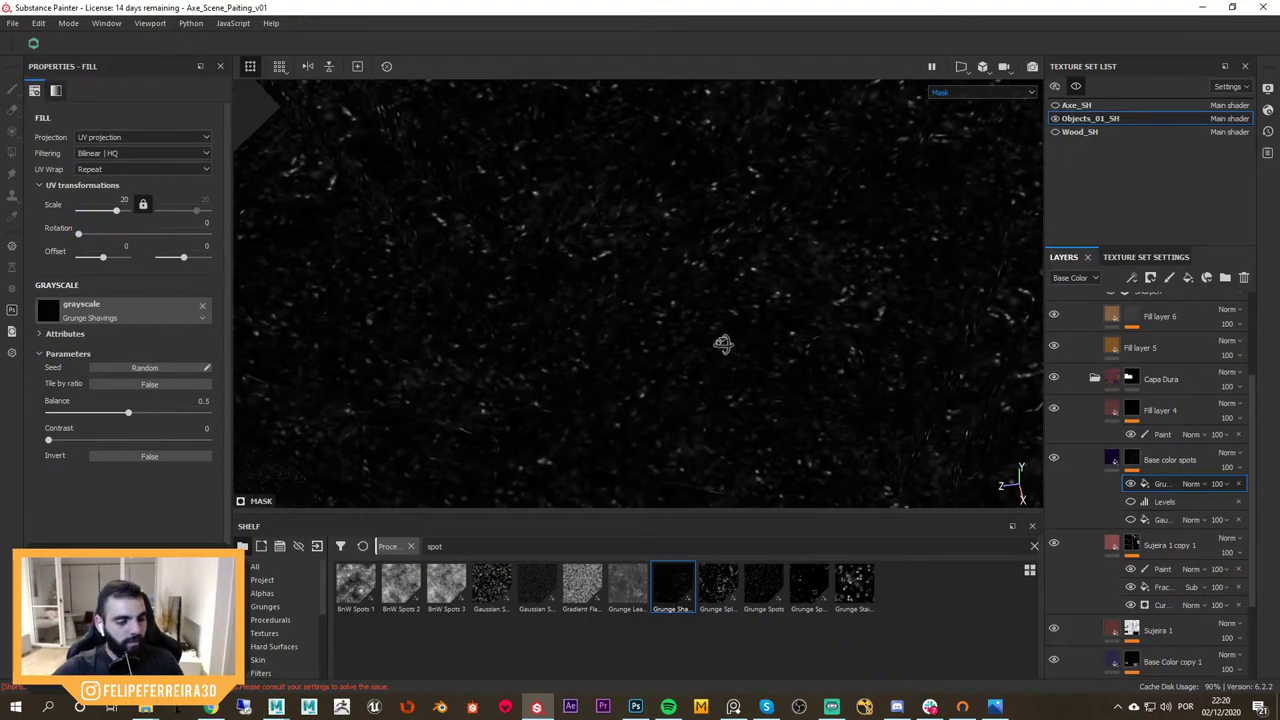
Try Grunge Shavings balance values of 0.48 and 0.92, checking the spots on the book cover in the material view
{"action": "mouse_move", "coordinate": [128, 412]}
{"action": "left_mouse_down"}
{"action": "mouse_move", "coordinate": [89, 412]}
{"action": "mouse_move", "coordinate": [163, 412]}
{"action": "mouse_move", "coordinate": [125, 412]}
{"action": "left_mouse_up"}
{"action": "key", "text": "m"}
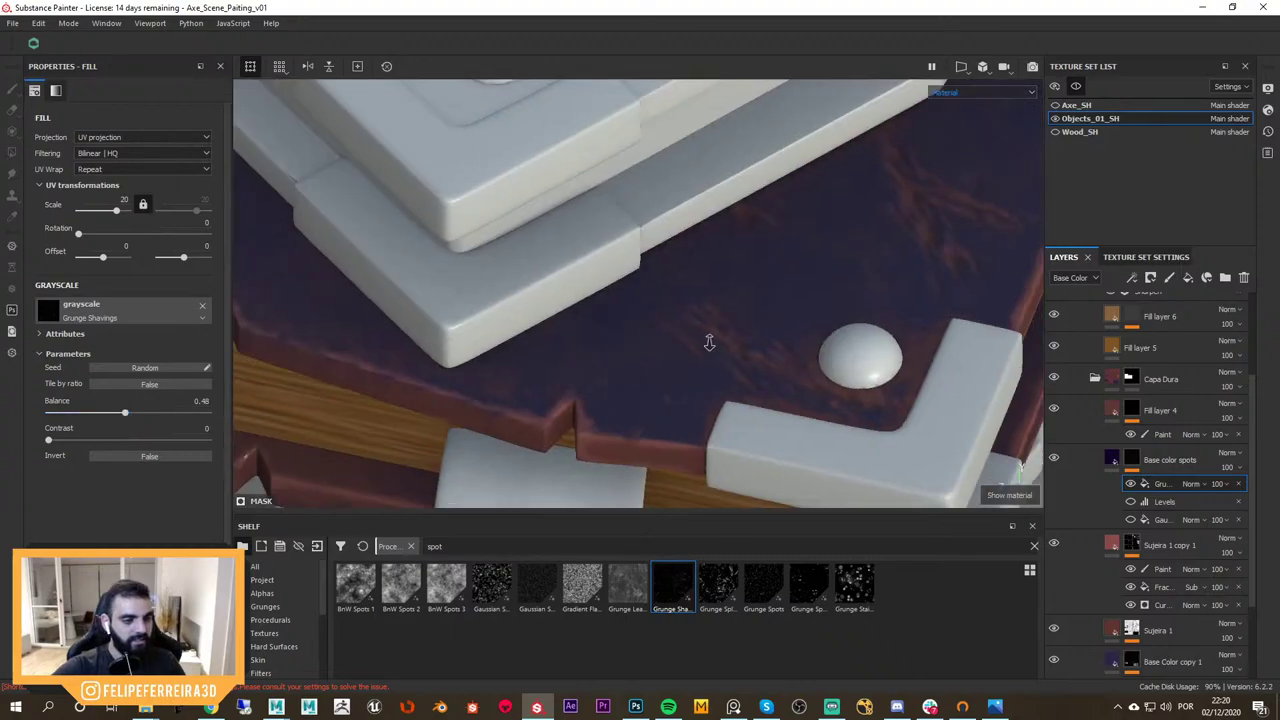
{"action": "right_click_drag", "start_coordinate": [709, 342], "coordinate": [688, 334], "text": "alt"}
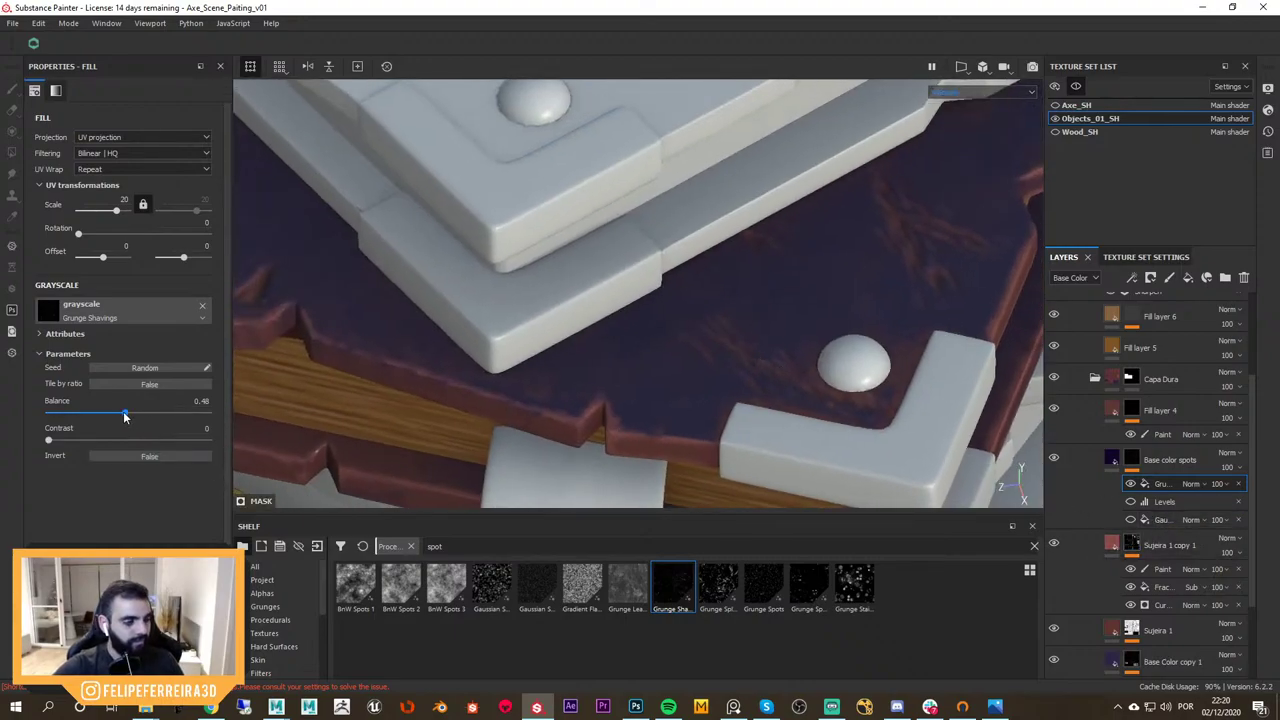
{"action": "left_click_drag", "start_coordinate": [124, 414], "coordinate": [199, 429]}
{"action": "right_click_drag", "start_coordinate": [898, 306], "coordinate": [874, 297], "text": "alt"}
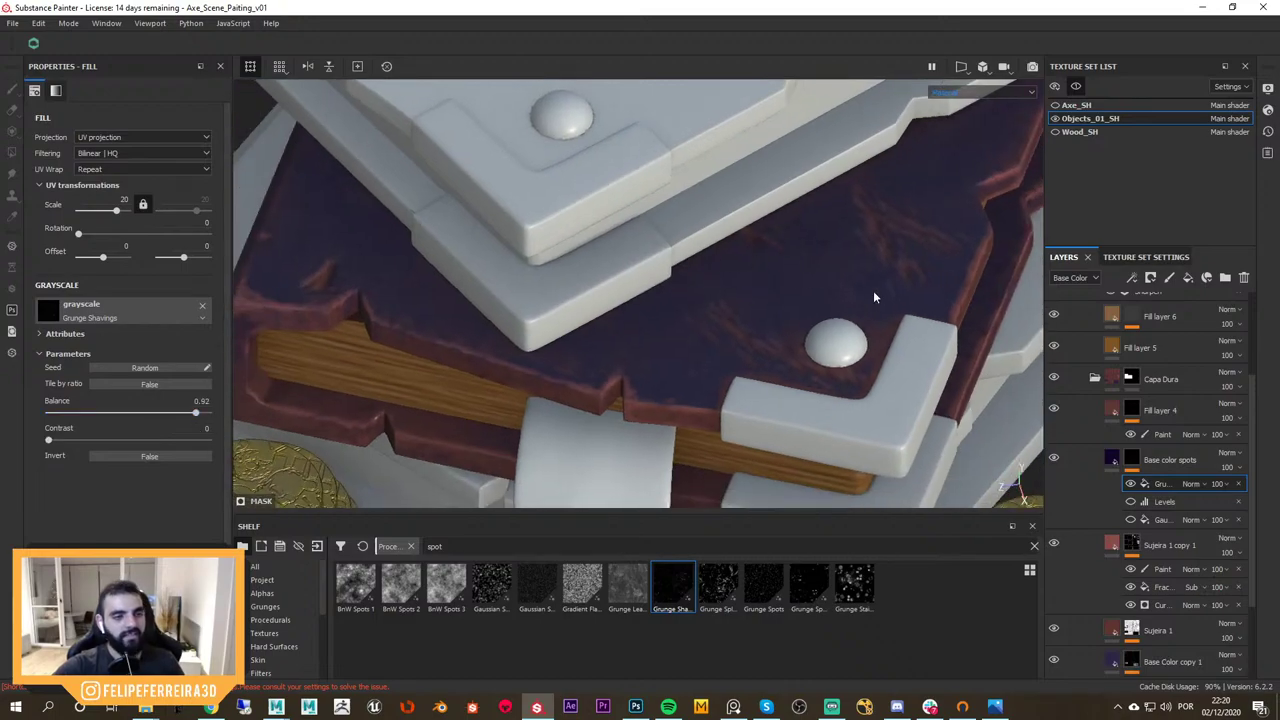
{"action": "left_click_drag", "start_coordinate": [873, 297], "coordinate": [908, 378], "text": "alt"}
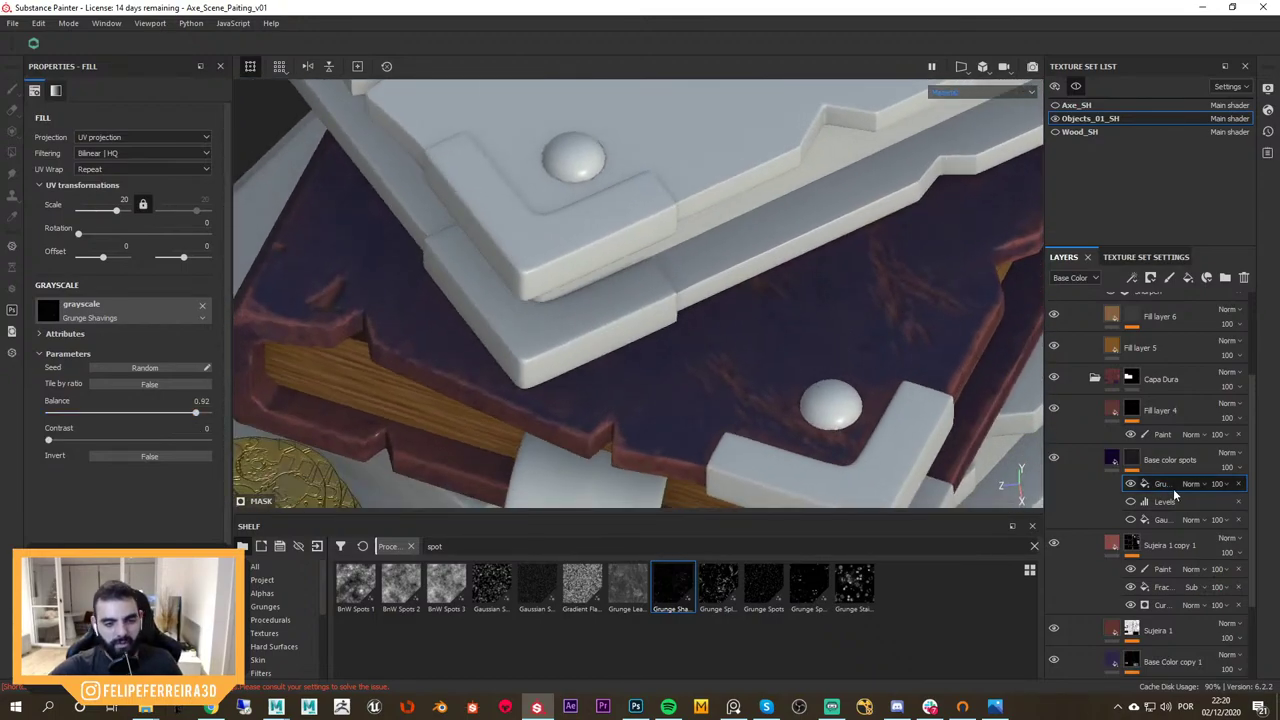
Move Levels above Grunge Shavings in the Base color spots mask, show it, and set its white input to about 0.804
{"action": "left_click_drag", "start_coordinate": [1175, 495], "coordinate": [1170, 478]}
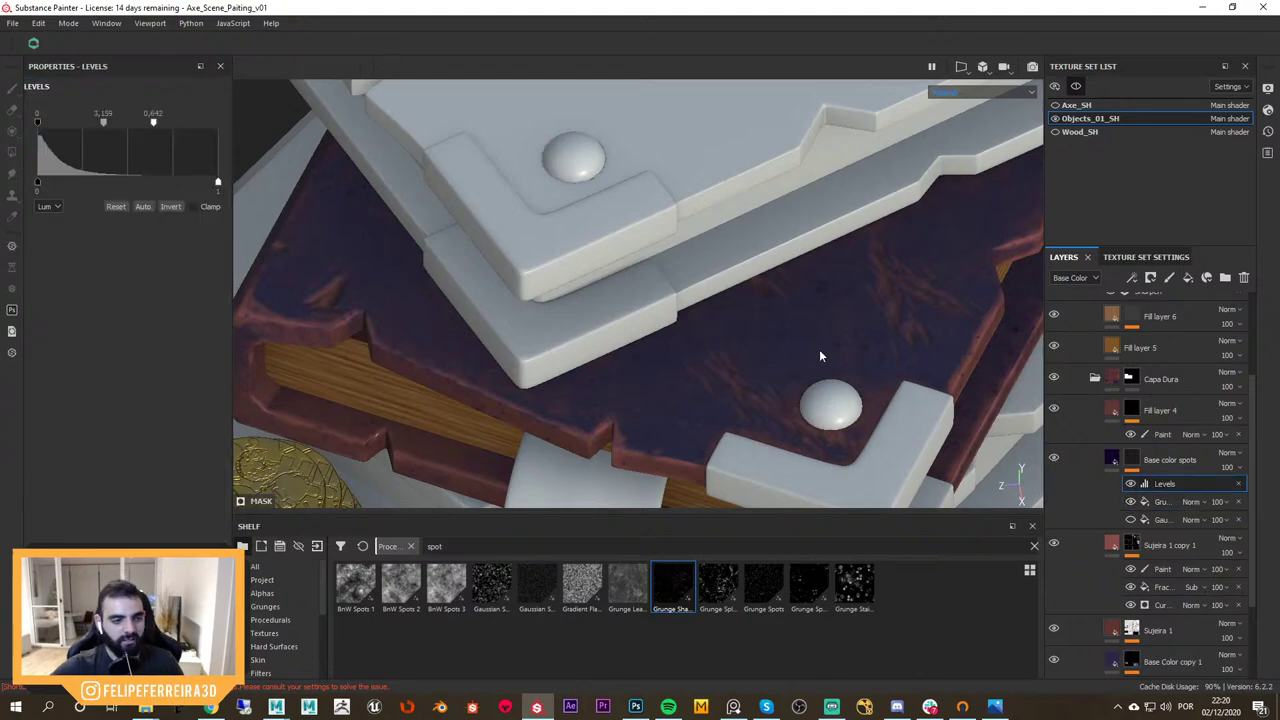
{"action": "scroll", "coordinate": [820, 356], "scroll_direction": "up", "scroll_amount": 2}
{"action": "left_click_drag", "start_coordinate": [153, 122], "coordinate": [181, 124]}
{"action": "left_click", "coordinate": [1131, 459], "text": "alt"}
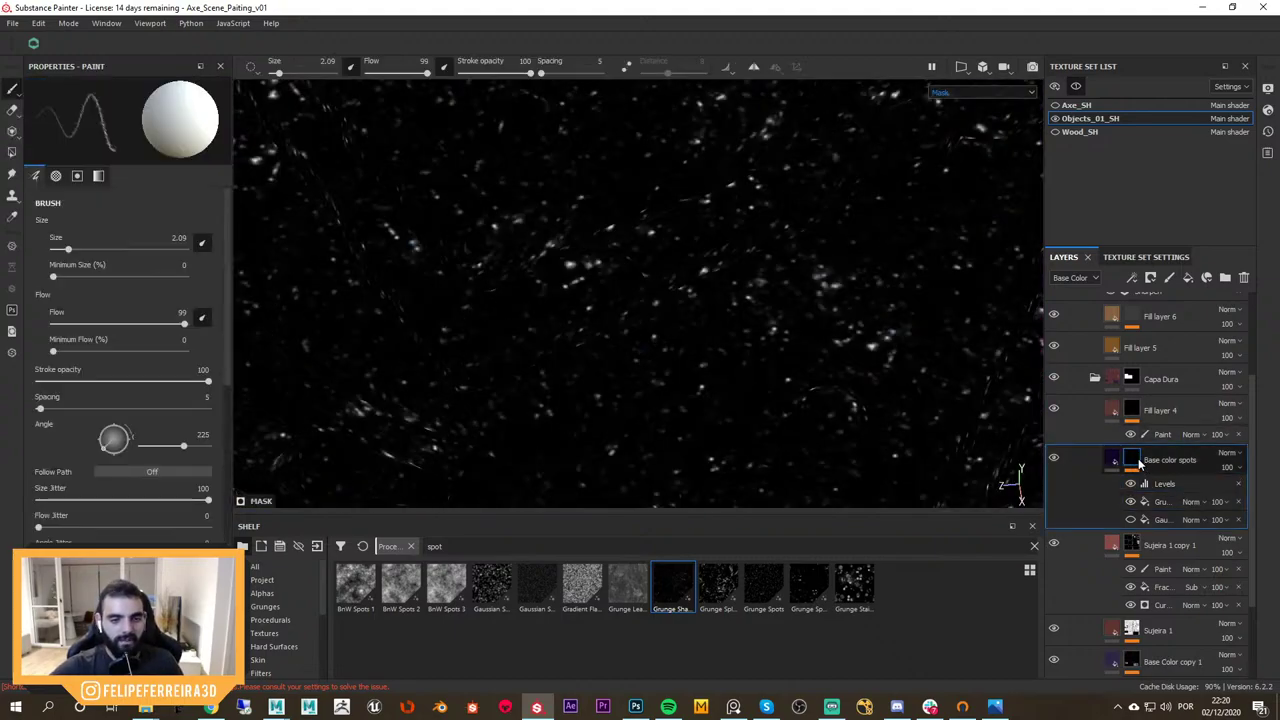
{"action": "left_click", "coordinate": [1162, 486]}
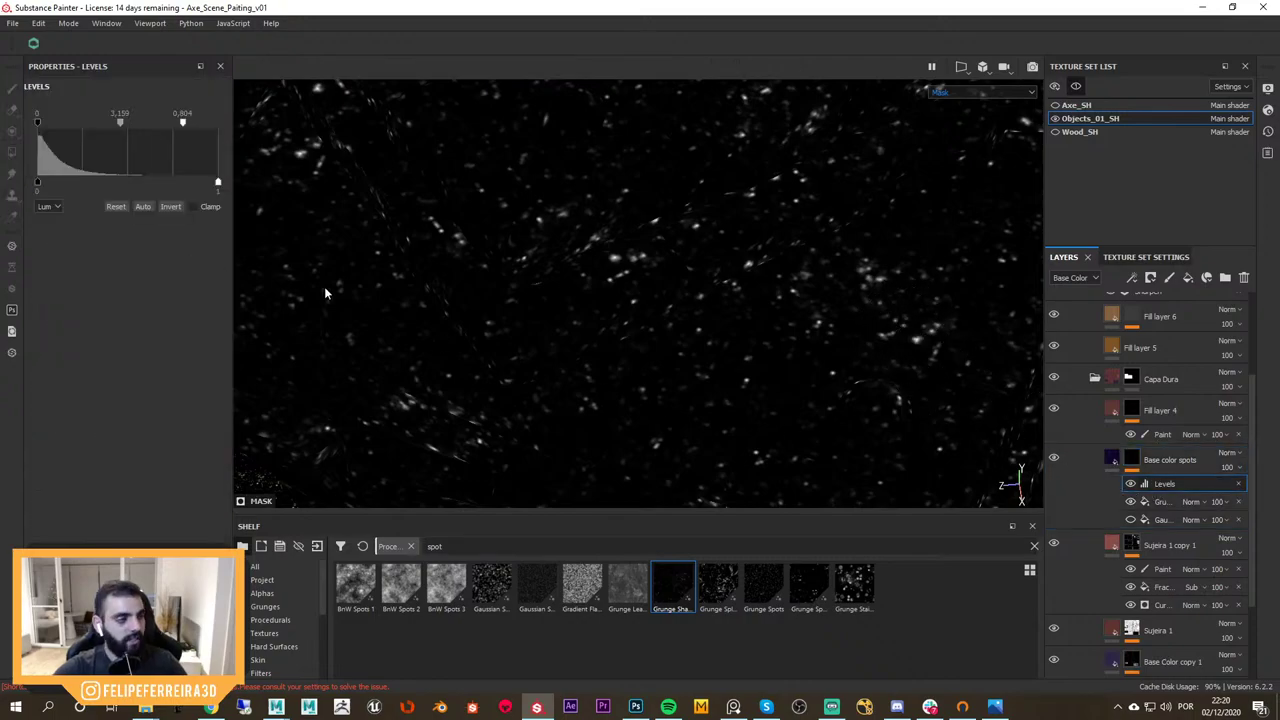
Set the Grunge Shavings balance to 0.9 and return to the material view of the book
{"action": "left_click", "coordinate": [1188, 502]}
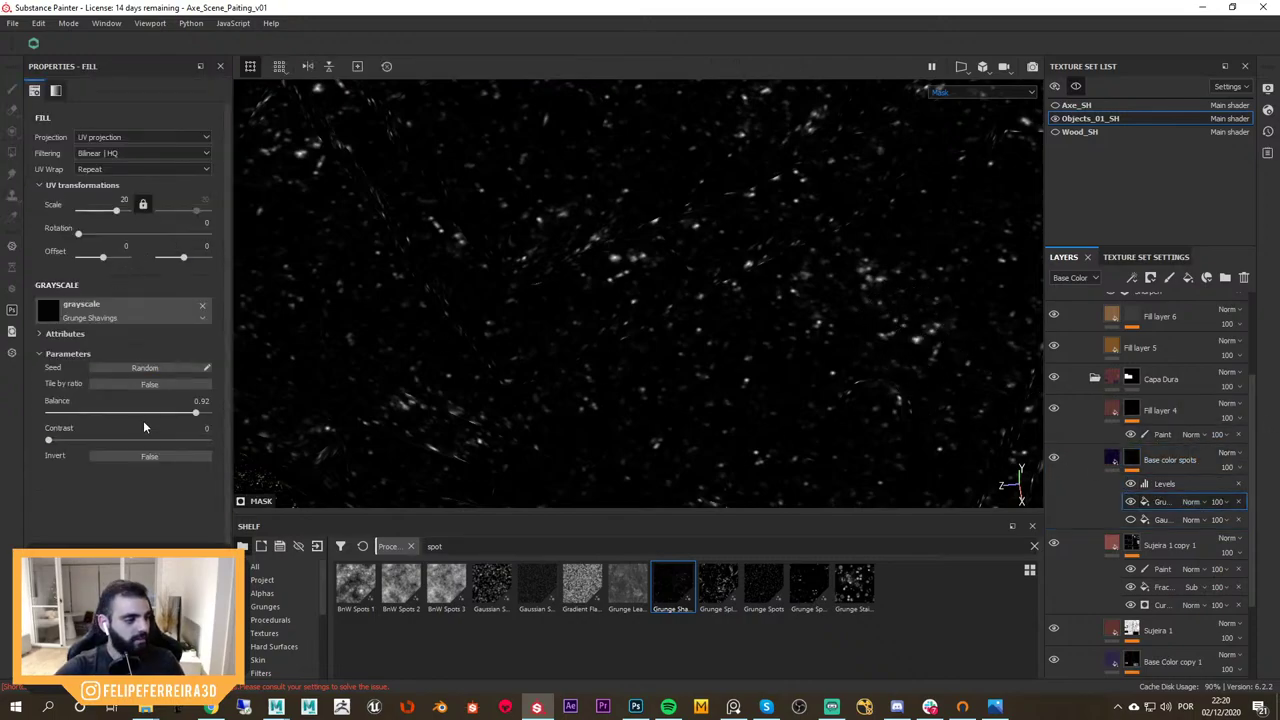
{"action": "mouse_move", "coordinate": [195, 412]}
{"action": "left_mouse_down"}
{"action": "mouse_move", "coordinate": [175, 413]}
{"action": "mouse_move", "coordinate": [193, 413]}
{"action": "left_mouse_up"}
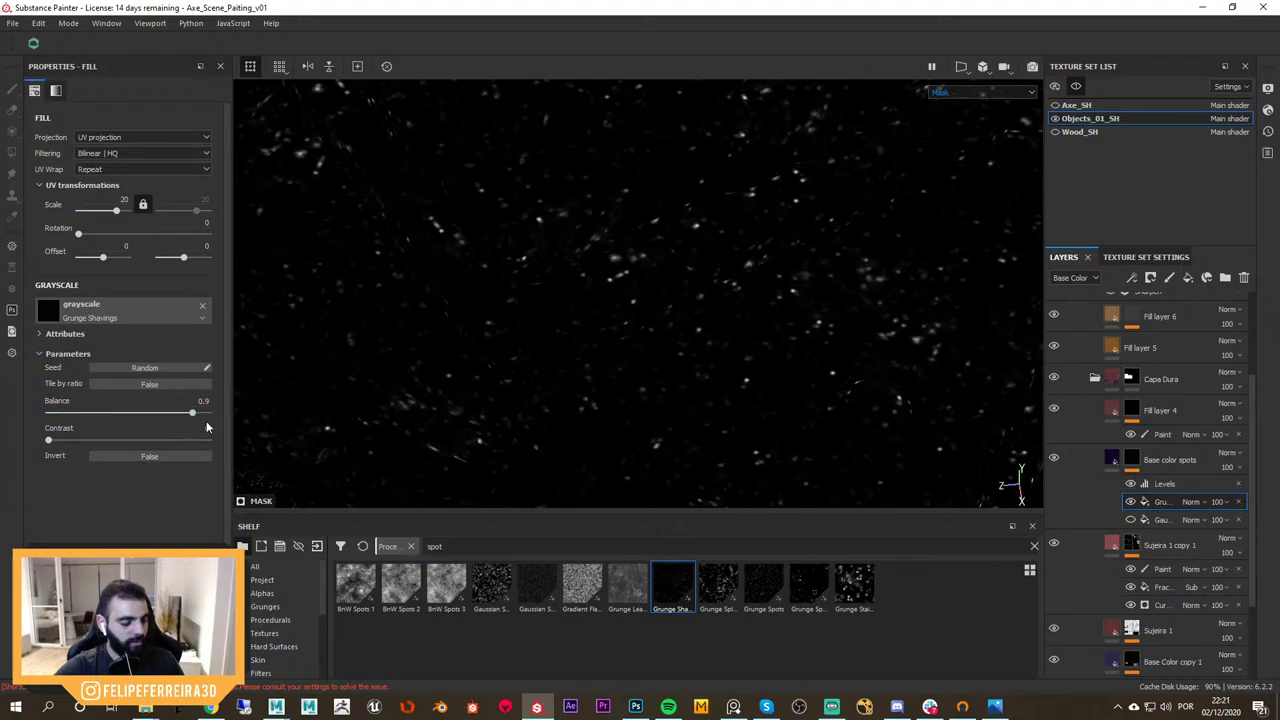
{"action": "key", "text": "m"}
{"action": "right_click_drag", "start_coordinate": [822, 395], "coordinate": [662, 311], "text": "alt"}
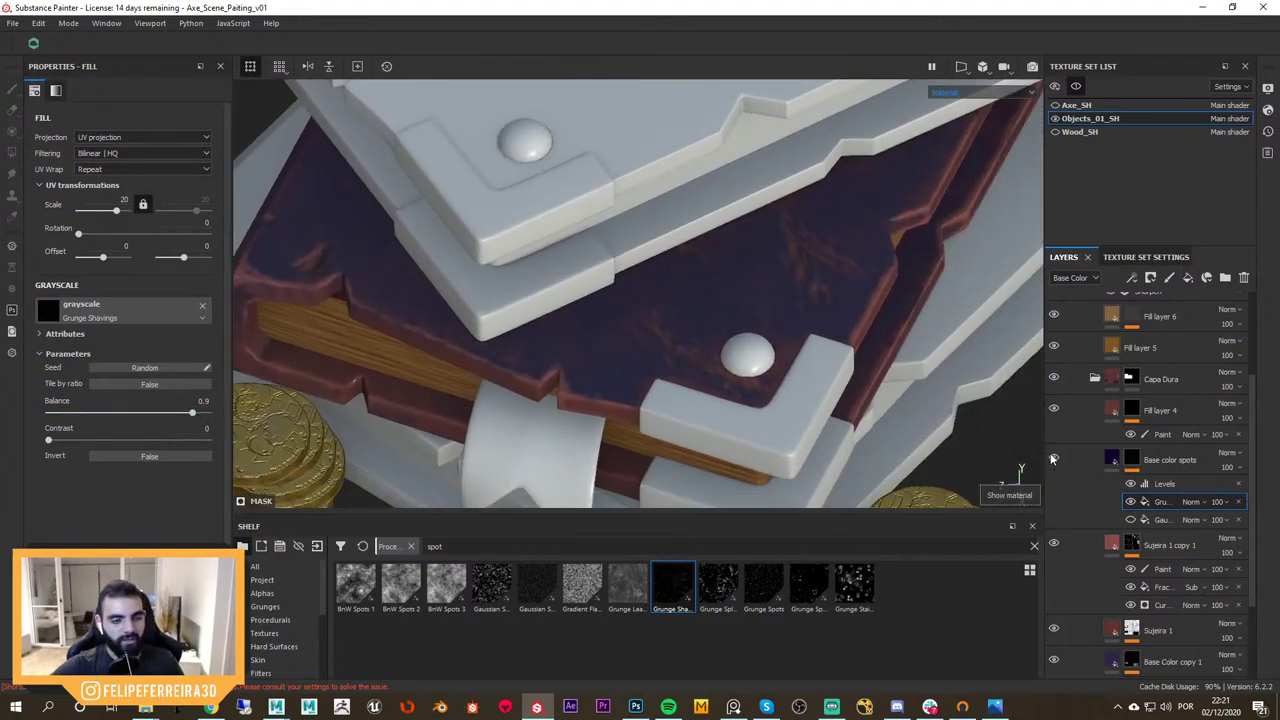
Examine the book's cover spots, edges and page lines from several angles and distances
{"action": "left_click_drag", "start_coordinate": [808, 358], "coordinate": [824, 389], "text": "alt"}
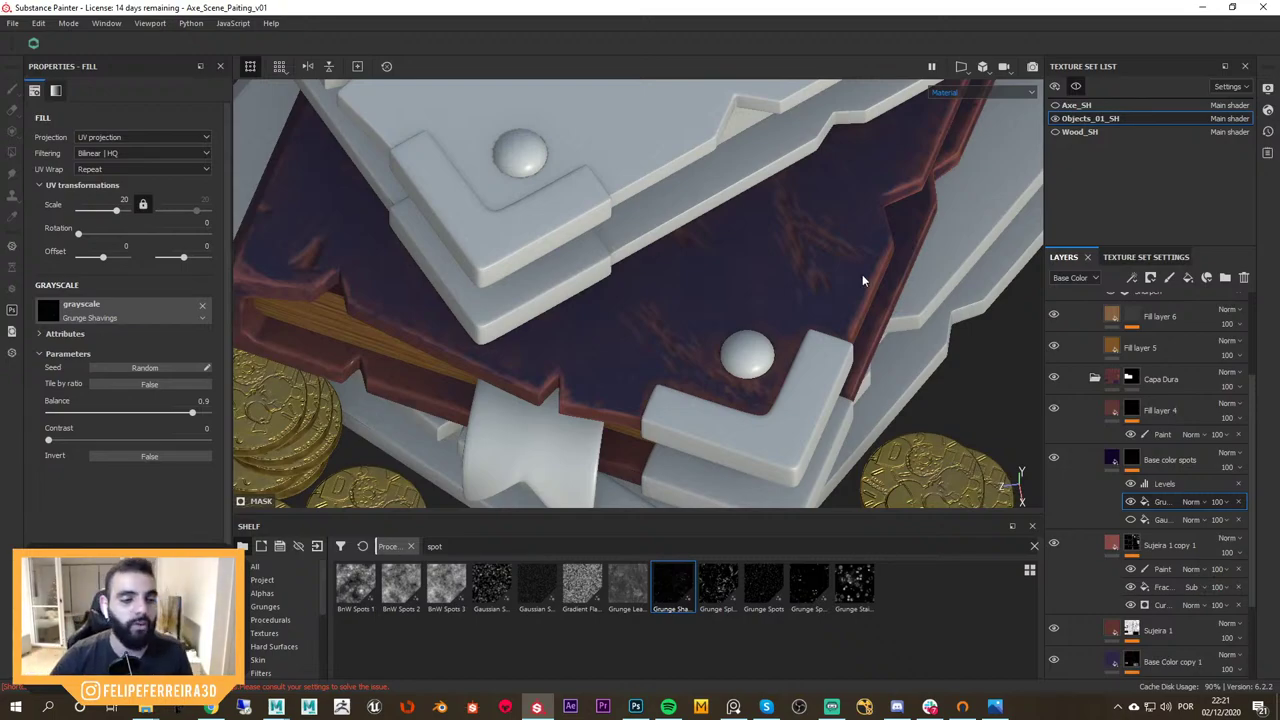
{"action": "left_click_drag", "start_coordinate": [862, 274], "coordinate": [948, 366], "text": "alt"}
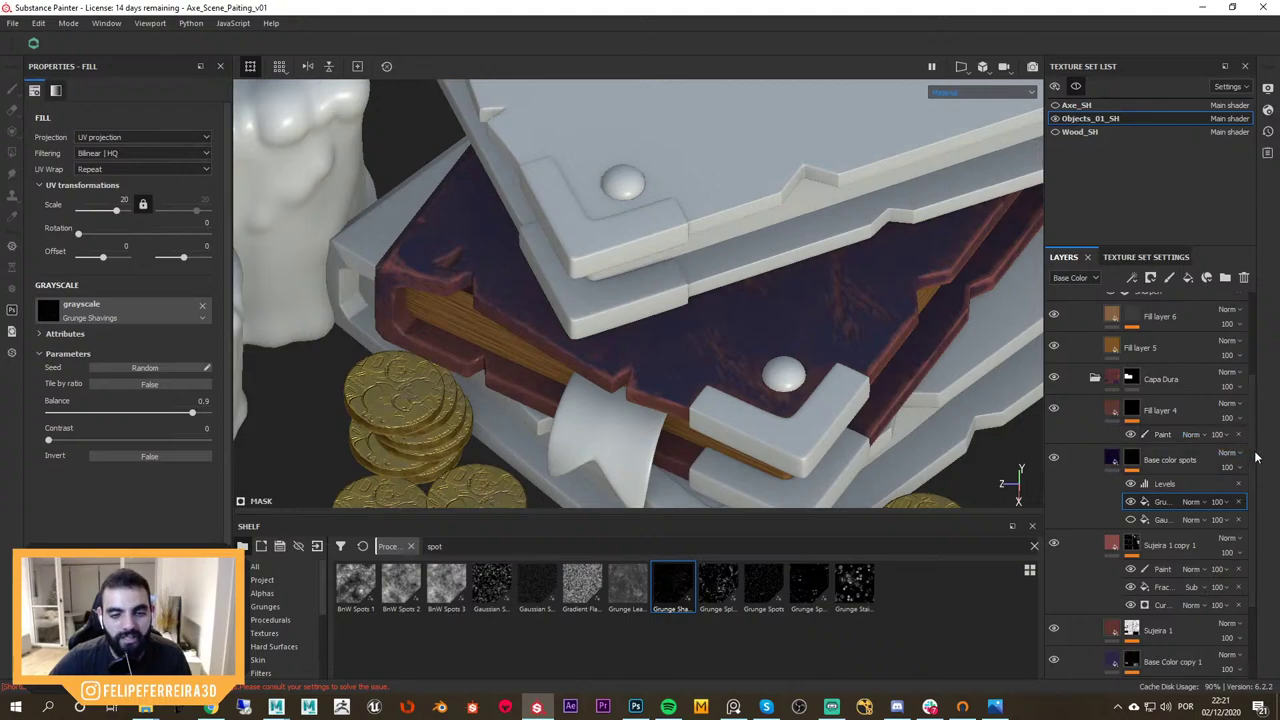
{"action": "scroll", "coordinate": [1150, 487], "scroll_direction": "up", "scroll_amount": 3}
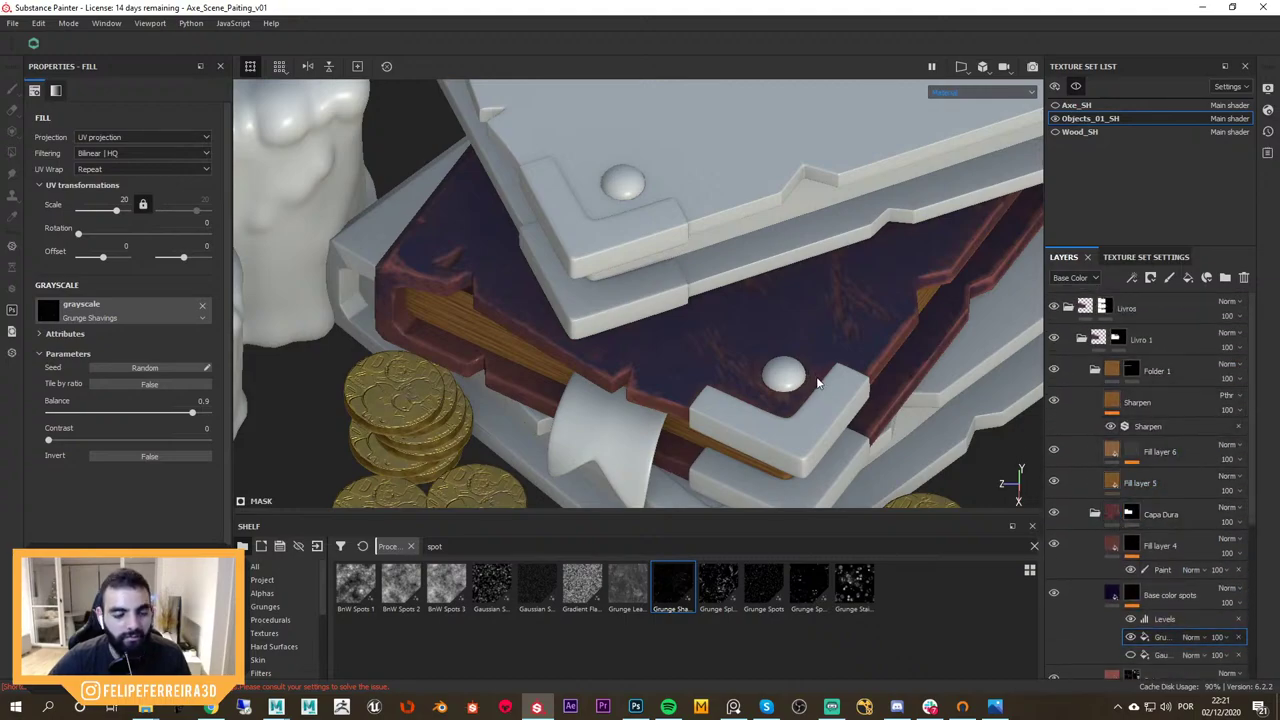
{"action": "left_click_drag", "start_coordinate": [814, 371], "coordinate": [771, 307], "text": "alt"}
{"action": "right_click_drag", "start_coordinate": [771, 307], "coordinate": [896, 395], "text": "alt"}
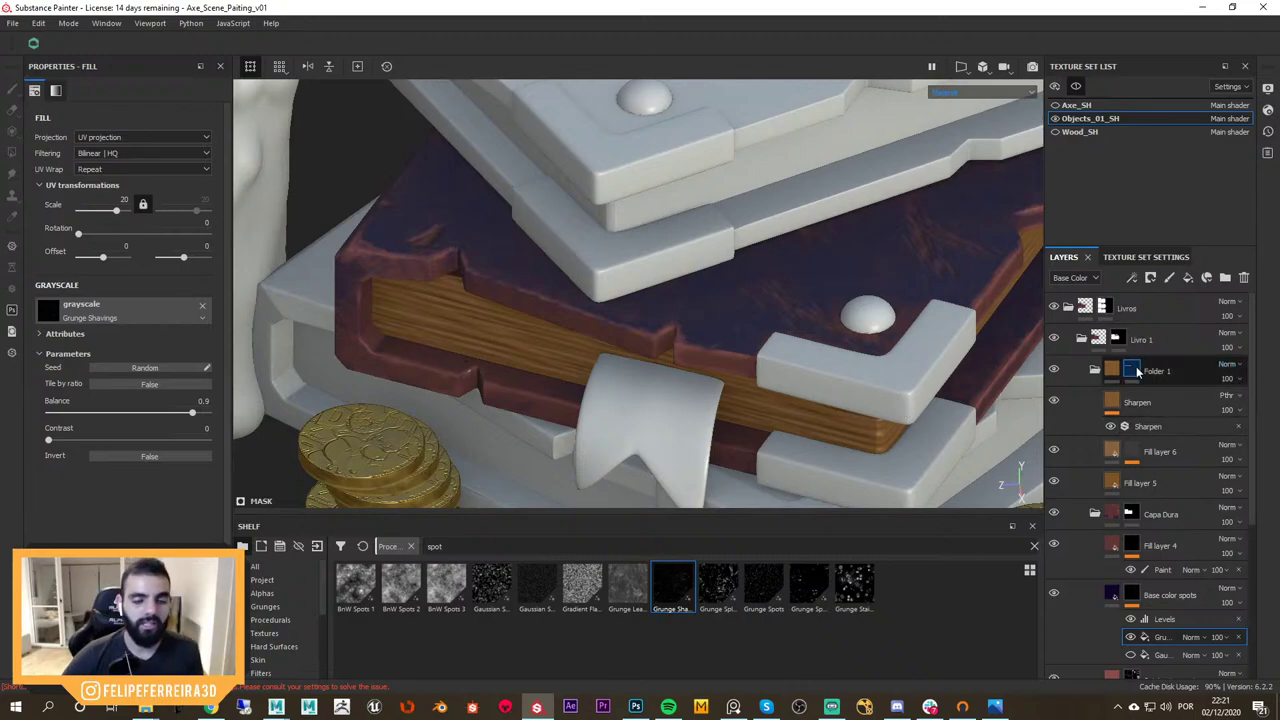
{"action": "left_click_drag", "start_coordinate": [767, 343], "coordinate": [804, 369], "text": "alt"}
{"action": "right_click_drag", "start_coordinate": [804, 369], "coordinate": [870, 393], "text": "alt"}
{"action": "left_click_drag", "start_coordinate": [869, 392], "coordinate": [806, 251], "text": "alt"}
{"action": "right_click_drag", "start_coordinate": [806, 251], "coordinate": [866, 352], "text": "alt"}
{"action": "left_click_drag", "start_coordinate": [866, 352], "coordinate": [1030, 360], "text": "alt"}
{"action": "left_click_drag", "start_coordinate": [800, 330], "coordinate": [1015, 368], "text": "alt"}
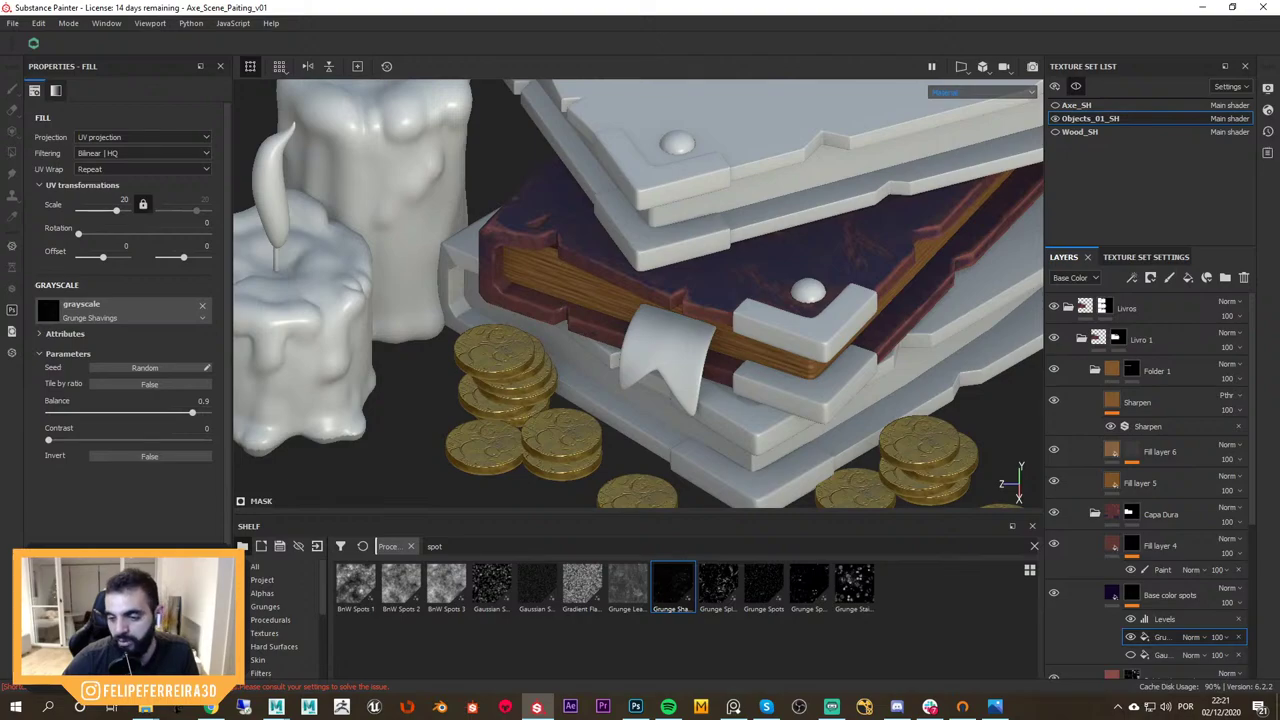
Rename Folder 1 inside Livro 1 as Folhas and collapse both the Folhas and Capa Dura folders
{"action": "left_click", "coordinate": [1081, 339]}
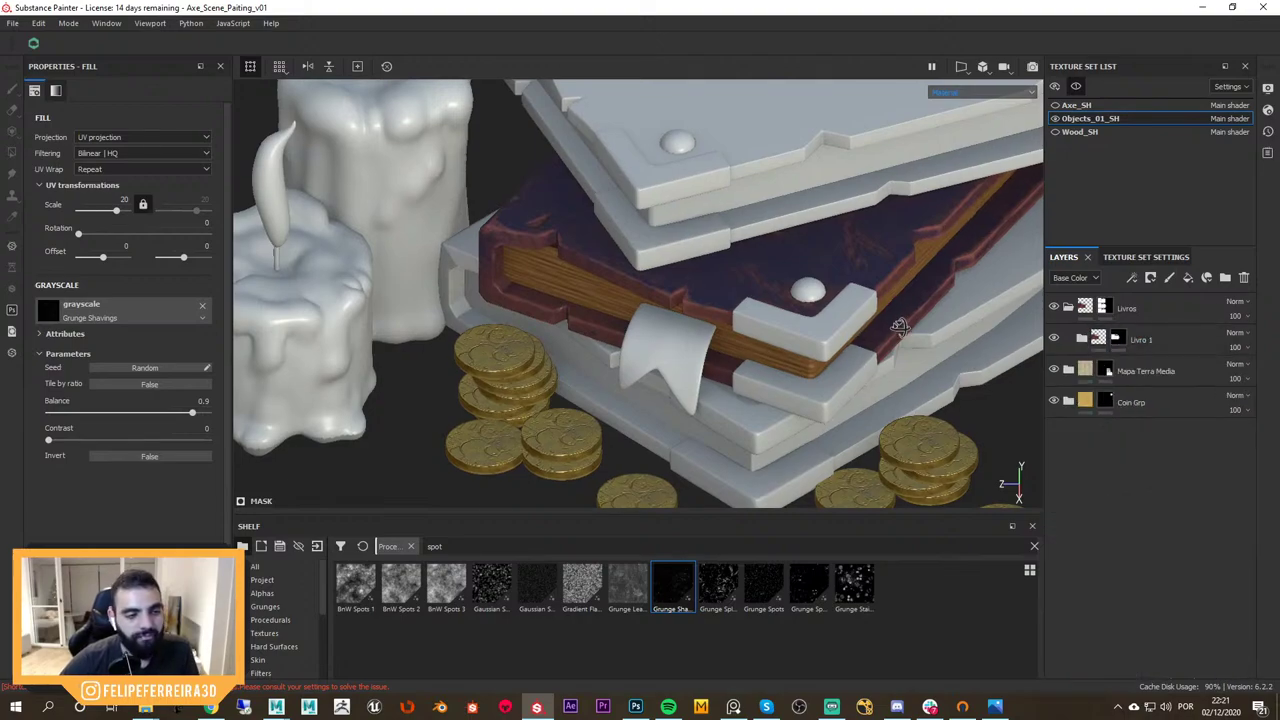
{"action": "mouse_move", "coordinate": [868, 328]}
{"action": "left_mouse_down", "text": "alt"}
{"action": "mouse_move", "coordinate": [812, 260]}
{"action": "mouse_move", "coordinate": [865, 314]}
{"action": "left_mouse_up", "text": "alt"}
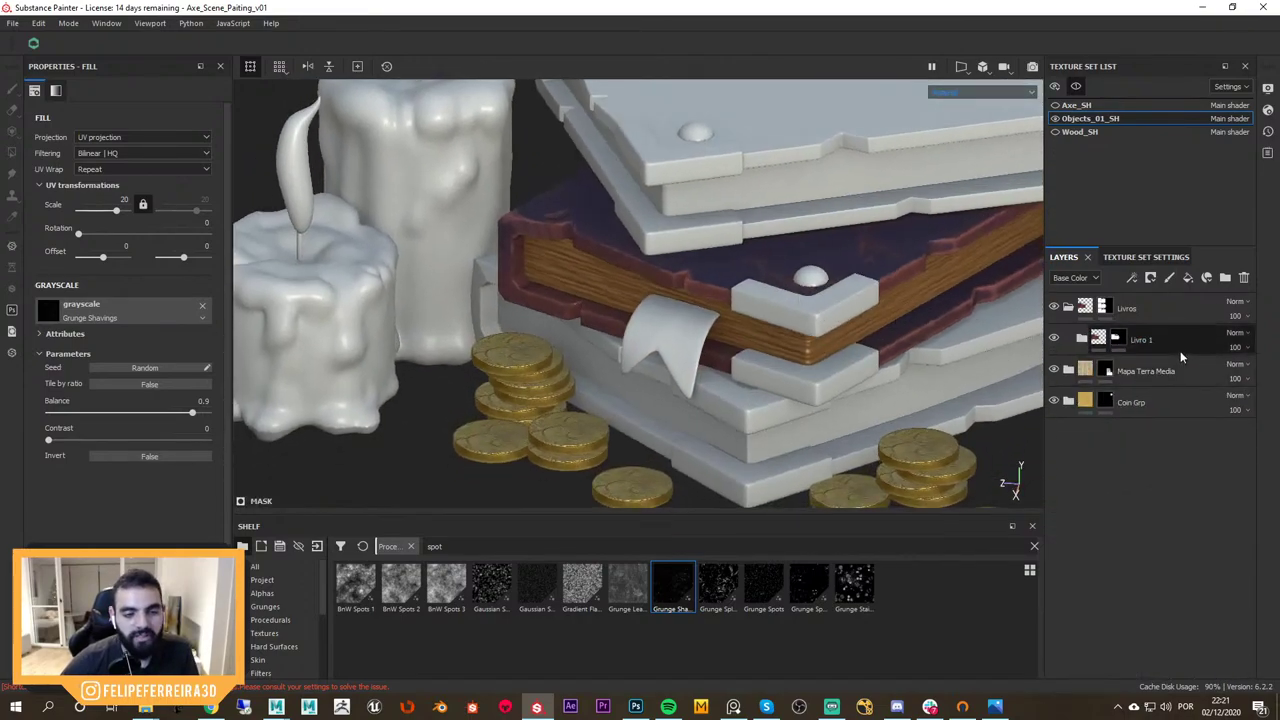
{"action": "left_click", "coordinate": [1081, 339]}
{"action": "left_click", "coordinate": [1094, 371]}
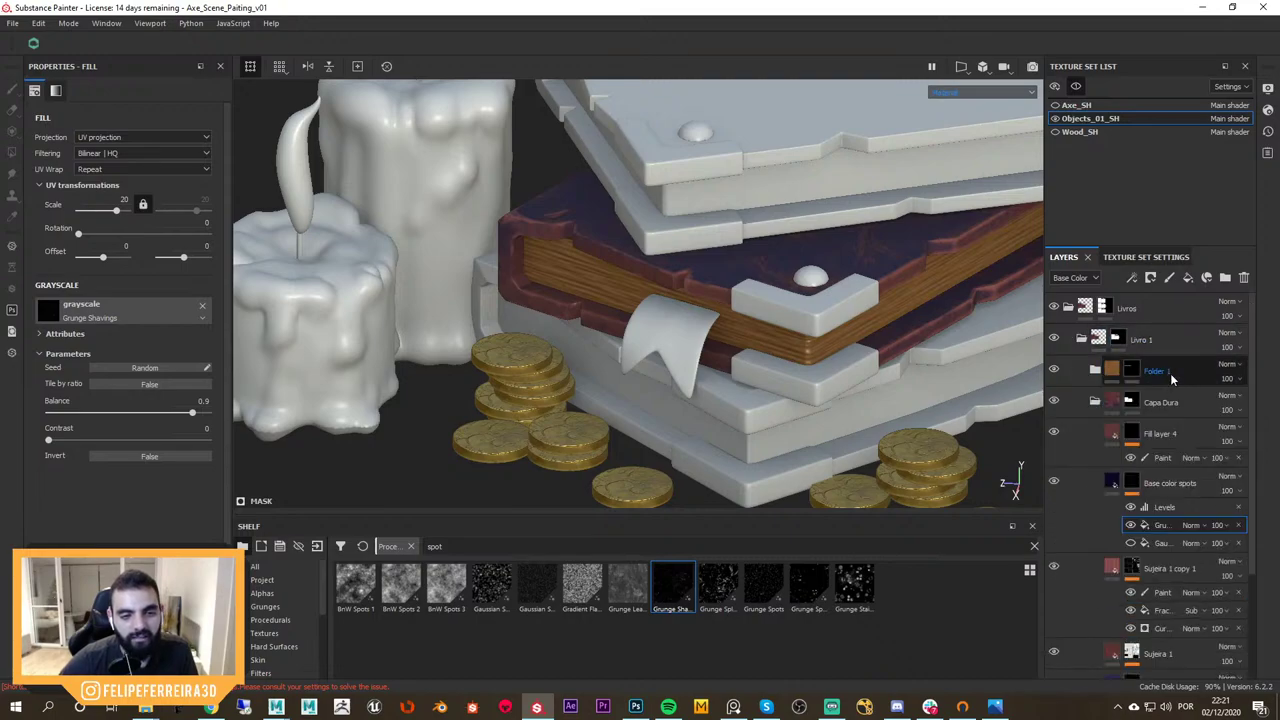
{"action": "left_click", "coordinate": [1158, 371]}
{"action": "left_click", "coordinate": [1095, 401]}
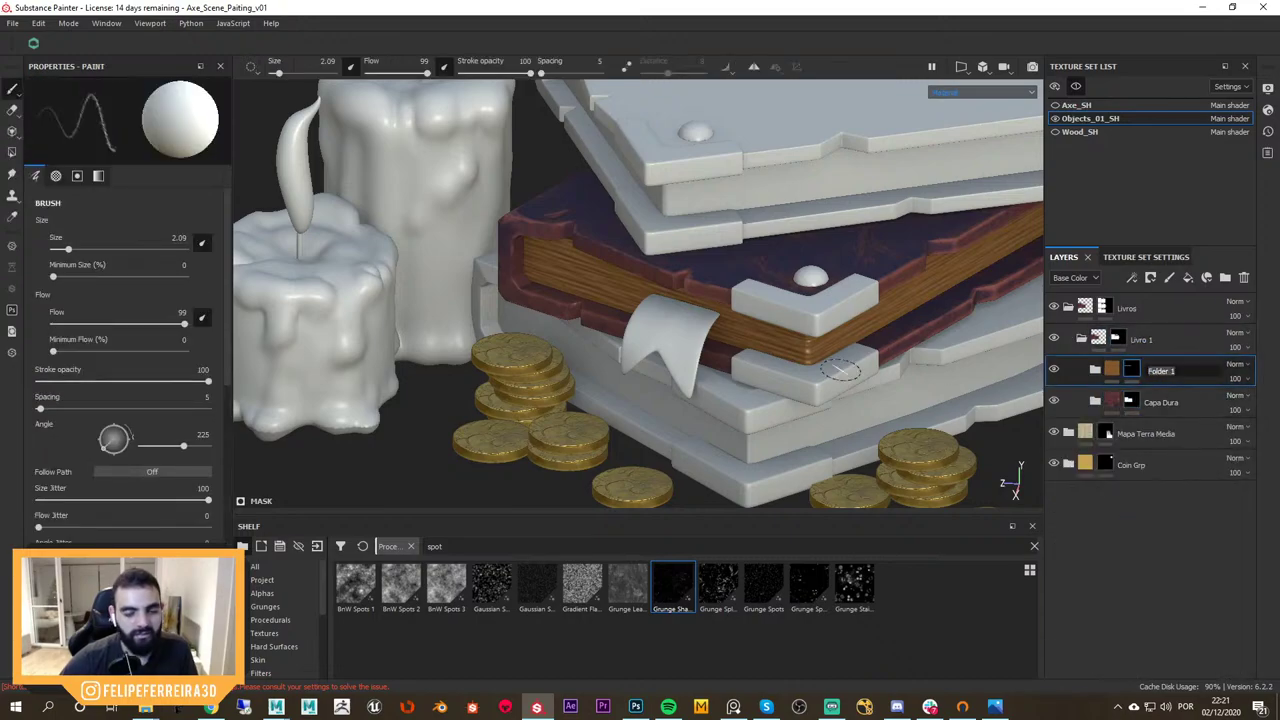
{"action": "type", "text": "Folhas"}
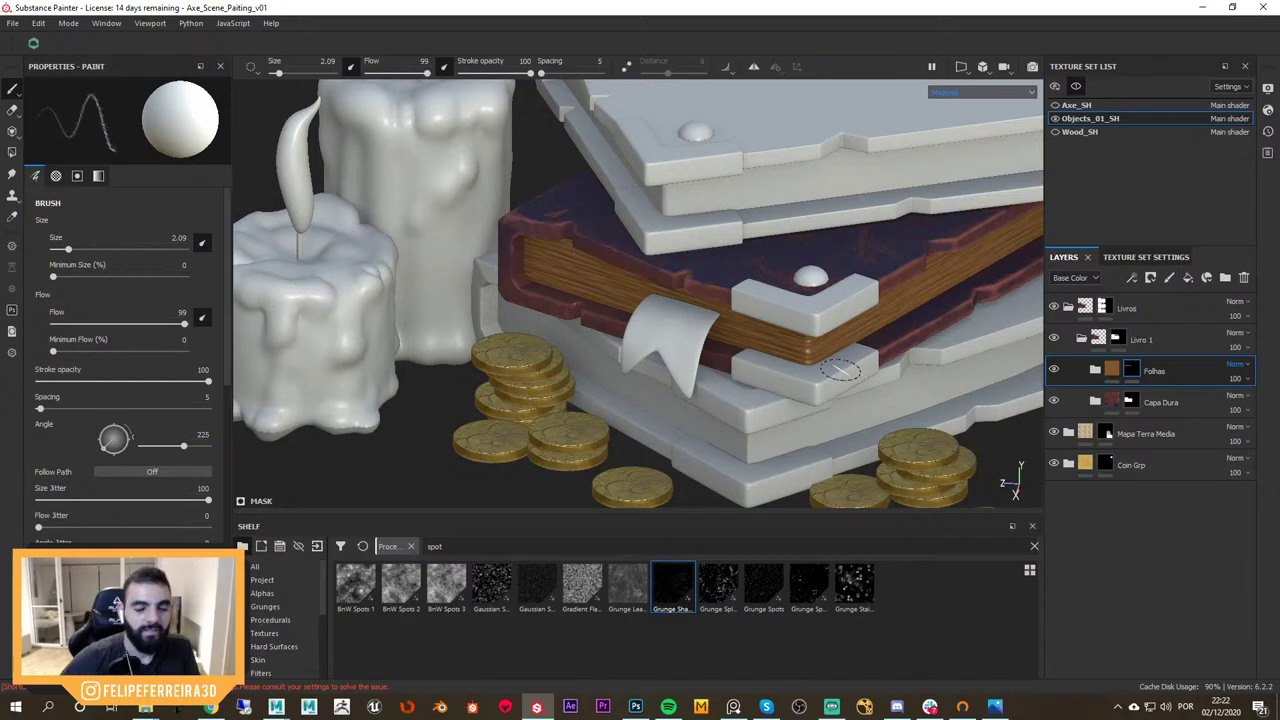
Add a fill layer above the Folhas folder, group it, and name the new folder marca texto
{"action": "left_click", "coordinate": [1188, 278]}
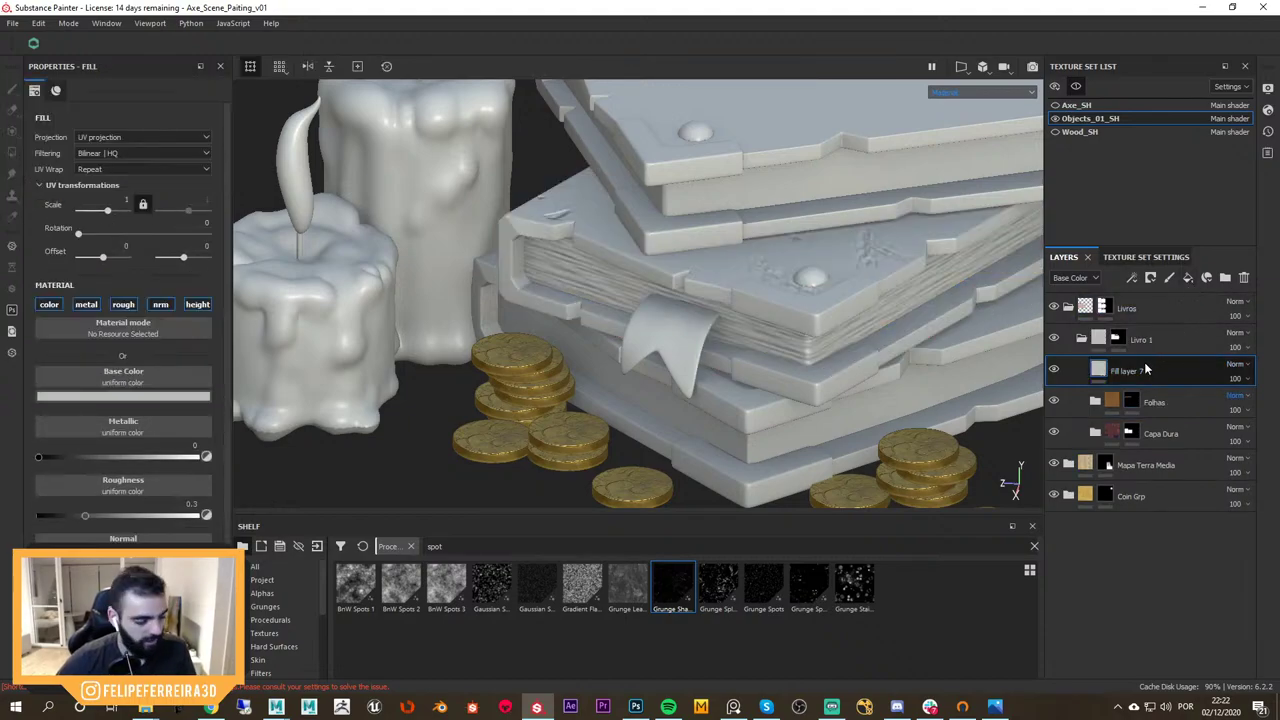
{"action": "key", "text": "ctrl+g"}
{"action": "double_click", "coordinate": [1136, 371]}
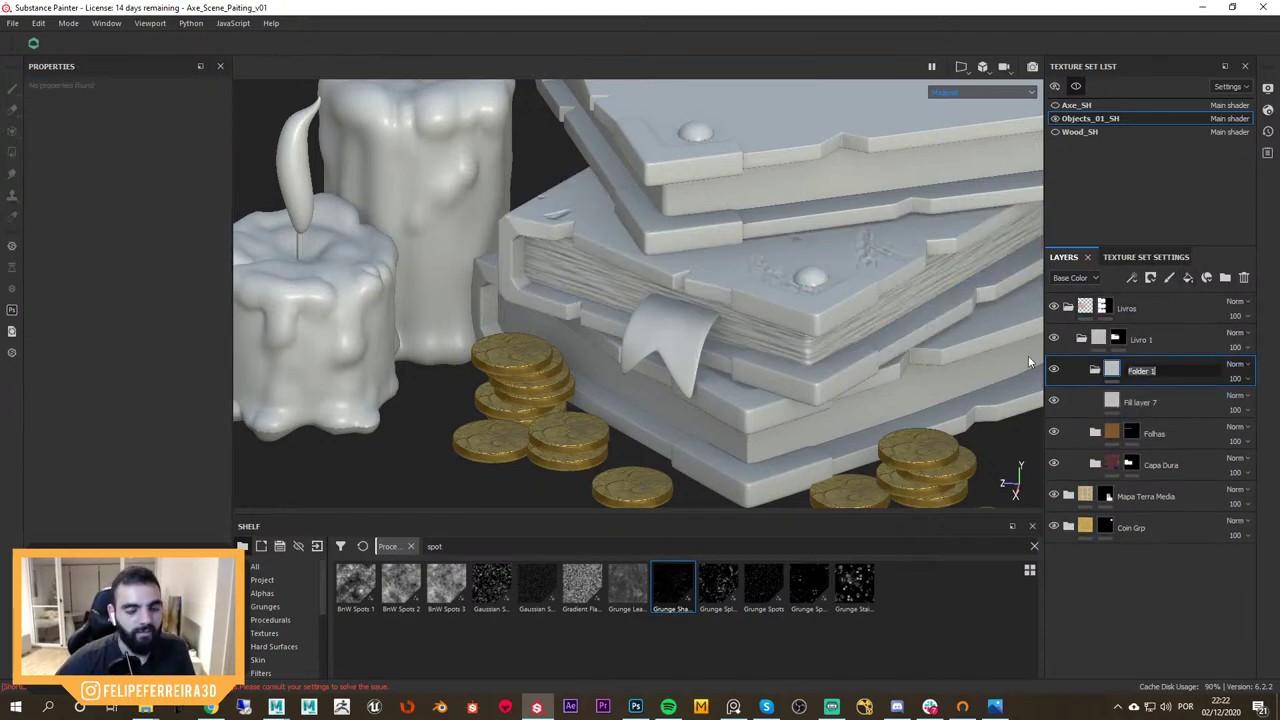
{"action": "type", "text": "marca texto"}
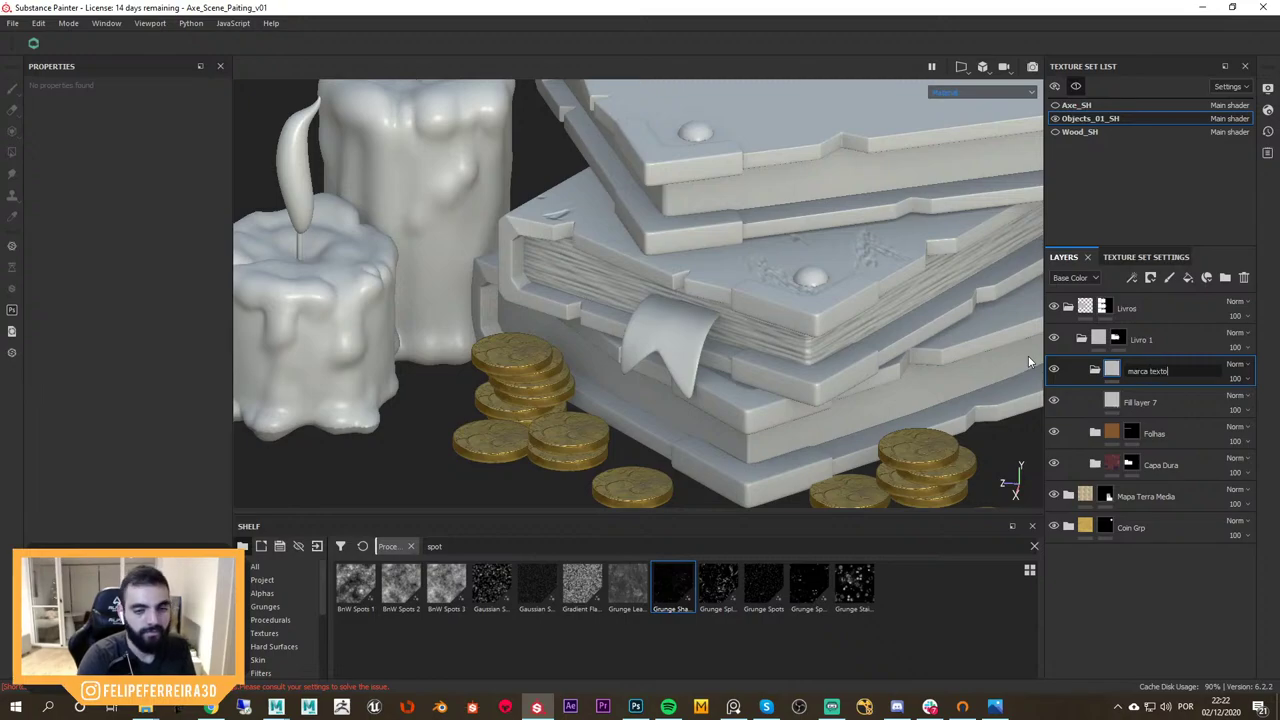
{"action": "key", "text": "Return"}
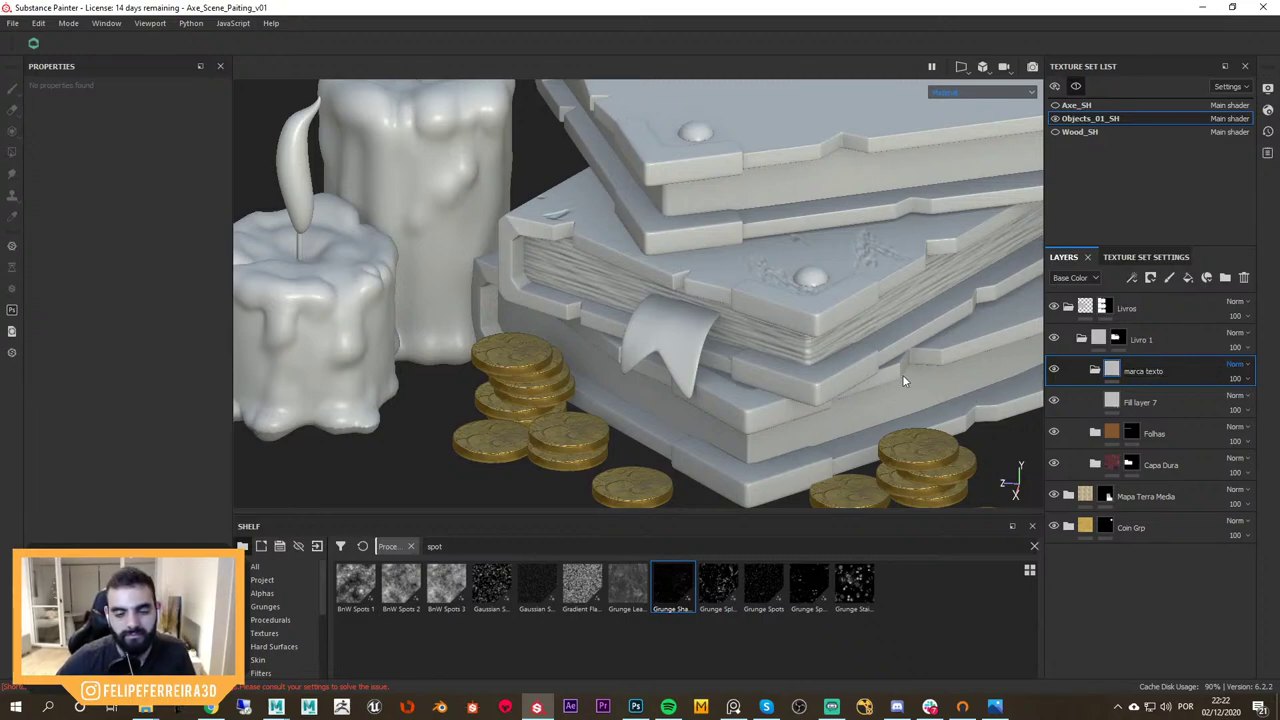
Add a black mask to the marca texto folder, use Polygon Fill in mesh mode for the book's ribbon, and select Fill layer 7
{"action": "left_click", "coordinate": [1140, 402]}
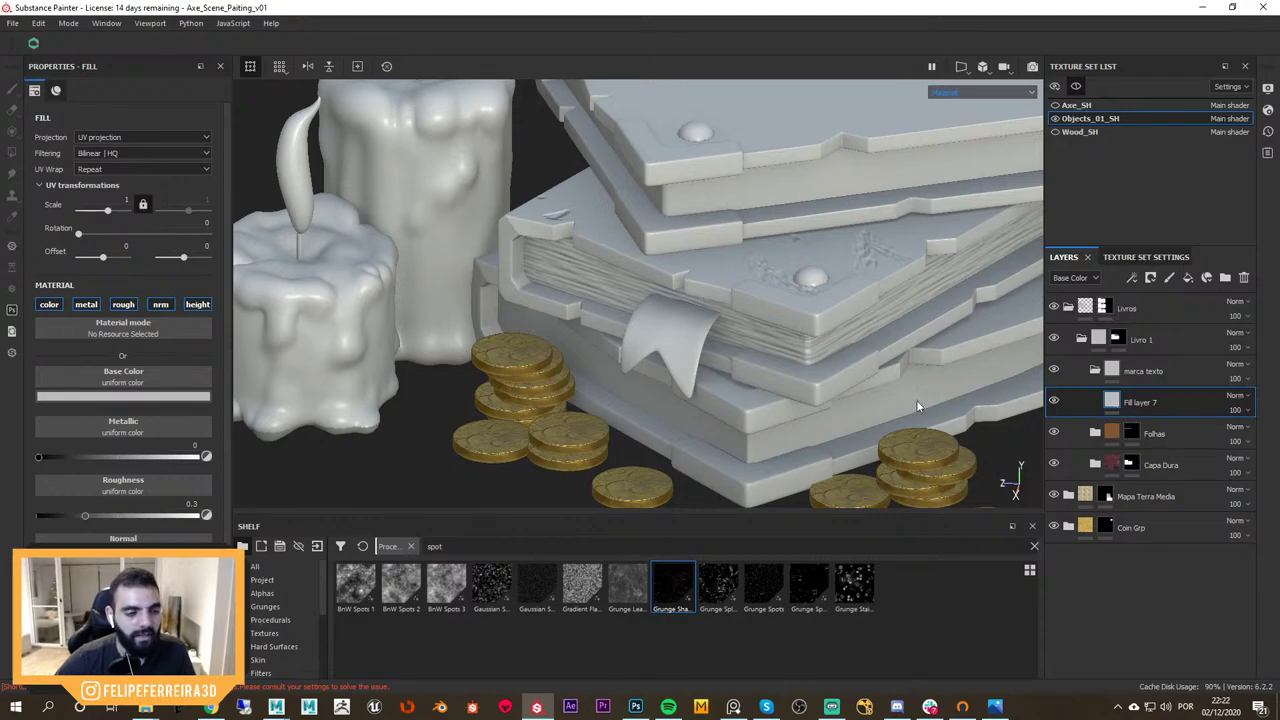
{"action": "left_click", "coordinate": [1156, 371]}
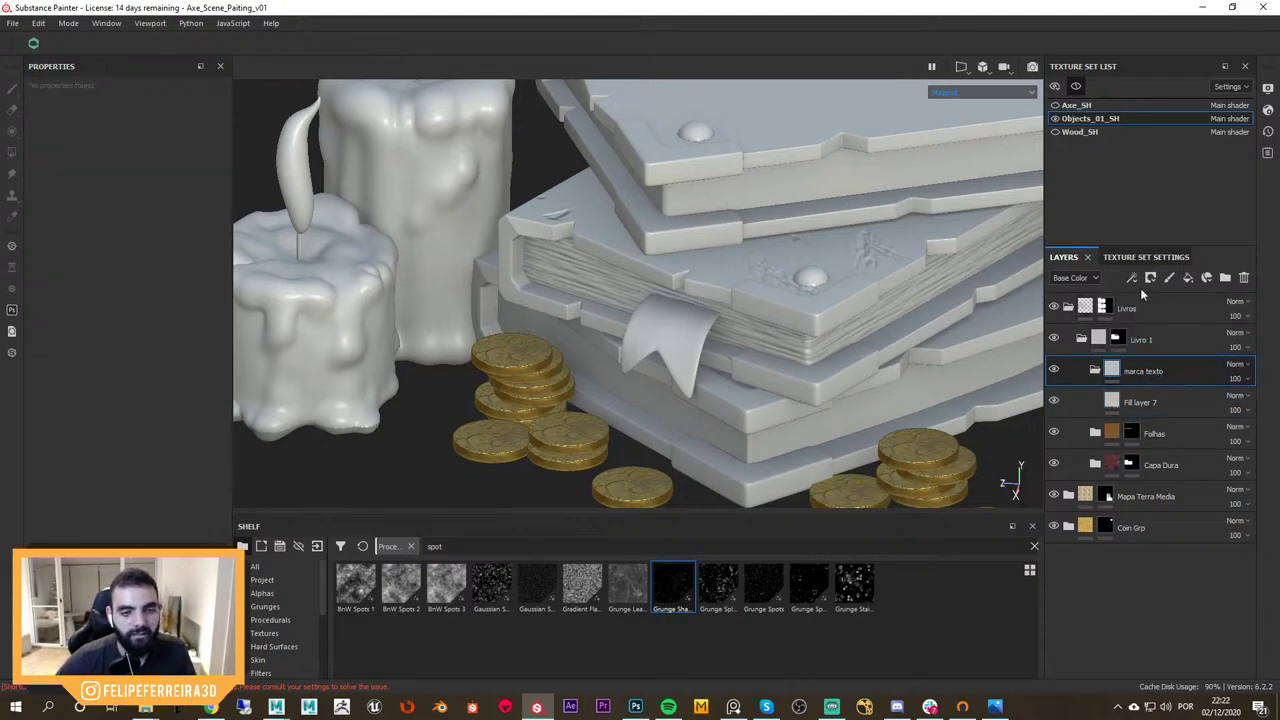
{"action": "left_click", "coordinate": [1150, 278]}
{"action": "left_click", "coordinate": [1163, 308]}
{"action": "key", "text": "4"}
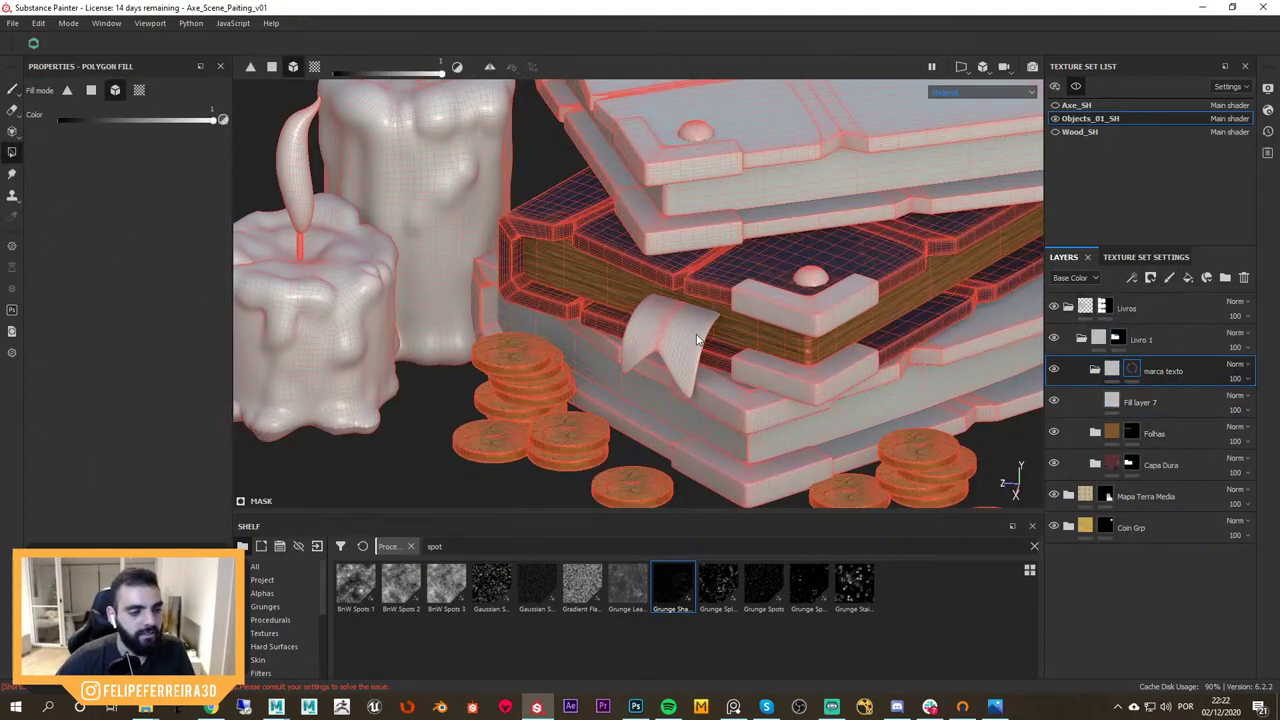
{"action": "scroll", "coordinate": [688, 340], "scroll_direction": "up", "scroll_amount": 2}
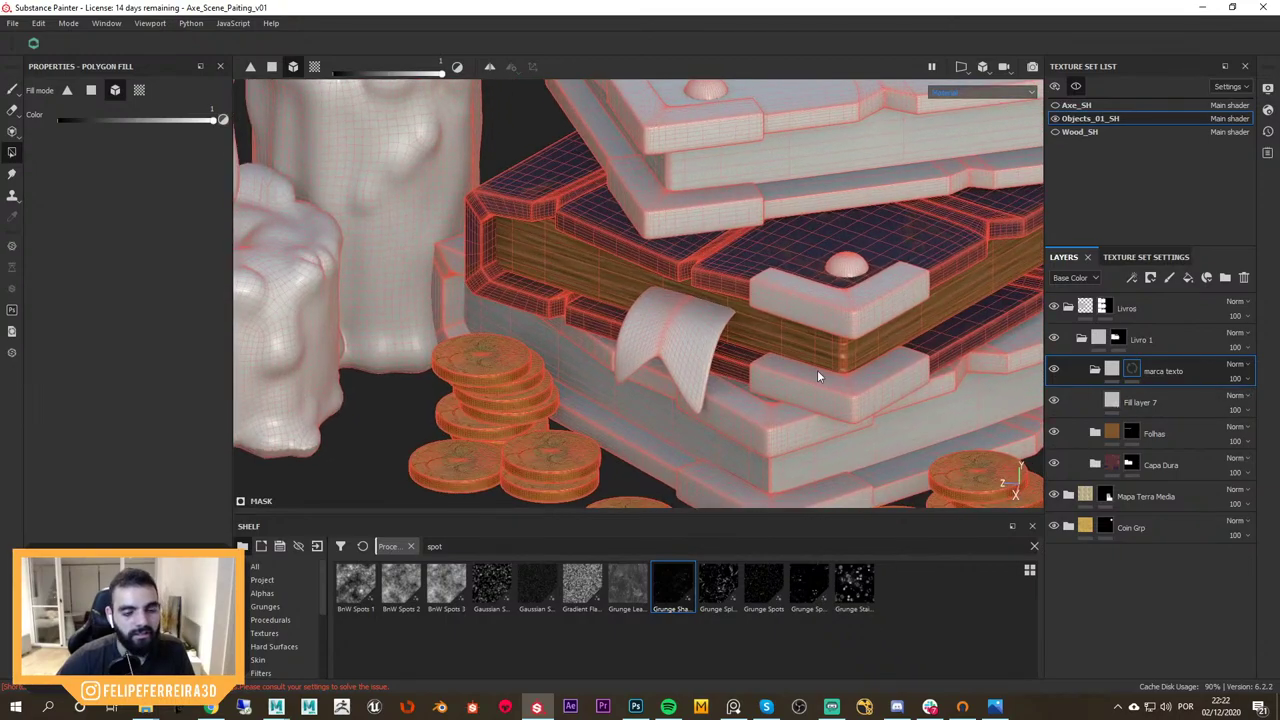
{"action": "scroll", "coordinate": [818, 374], "scroll_direction": "up", "scroll_amount": 1}
{"action": "left_click", "coordinate": [1133, 372]}
{"action": "left_click", "coordinate": [1137, 401]}
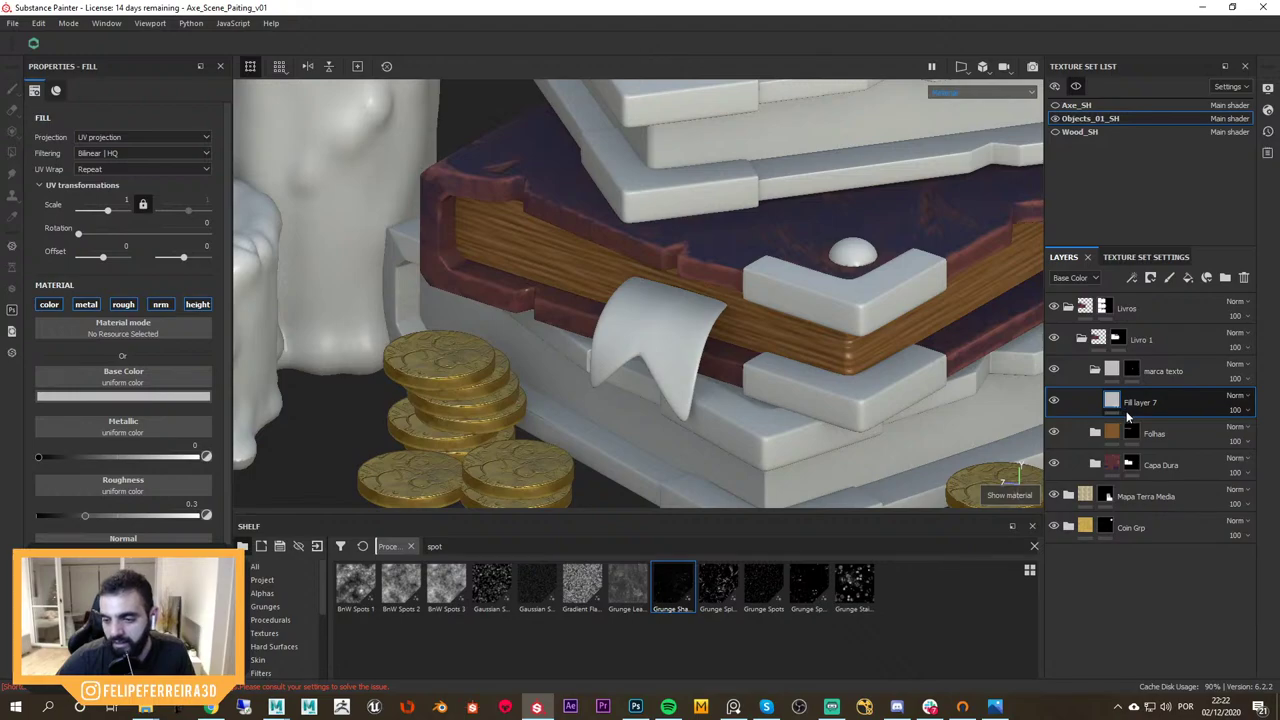
Pick a deep red as the base color of the bookmark's fill layer in the marca texto folder
{"action": "left_click", "coordinate": [205, 396]}
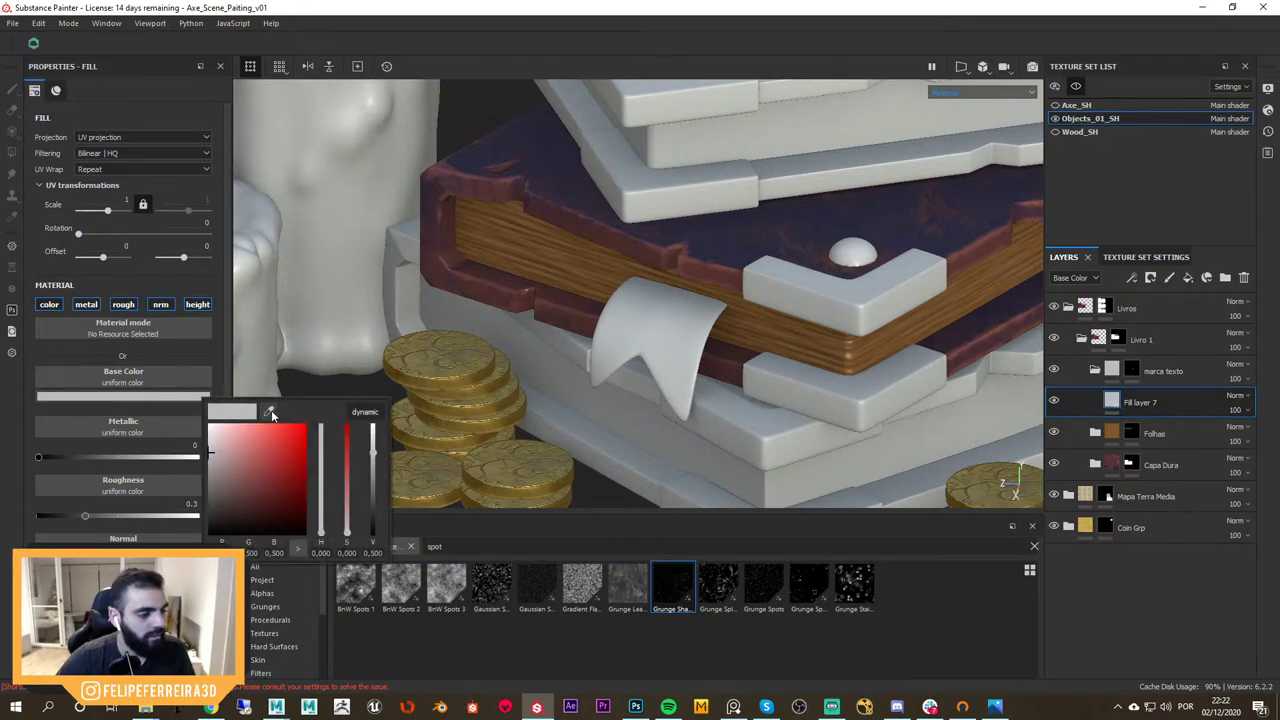
{"action": "left_click", "coordinate": [270, 412]}
{"action": "right_click_drag", "start_coordinate": [634, 368], "coordinate": [714, 380], "text": "alt"}
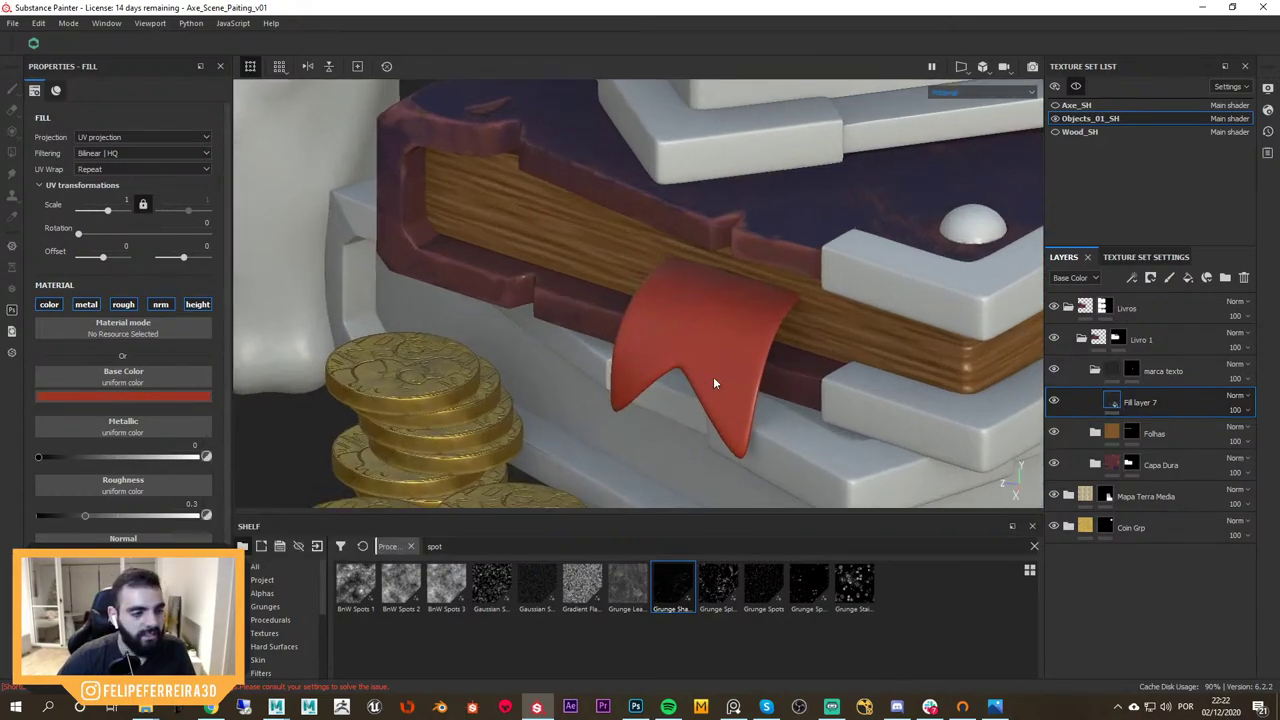
{"action": "left_click", "coordinate": [205, 397]}
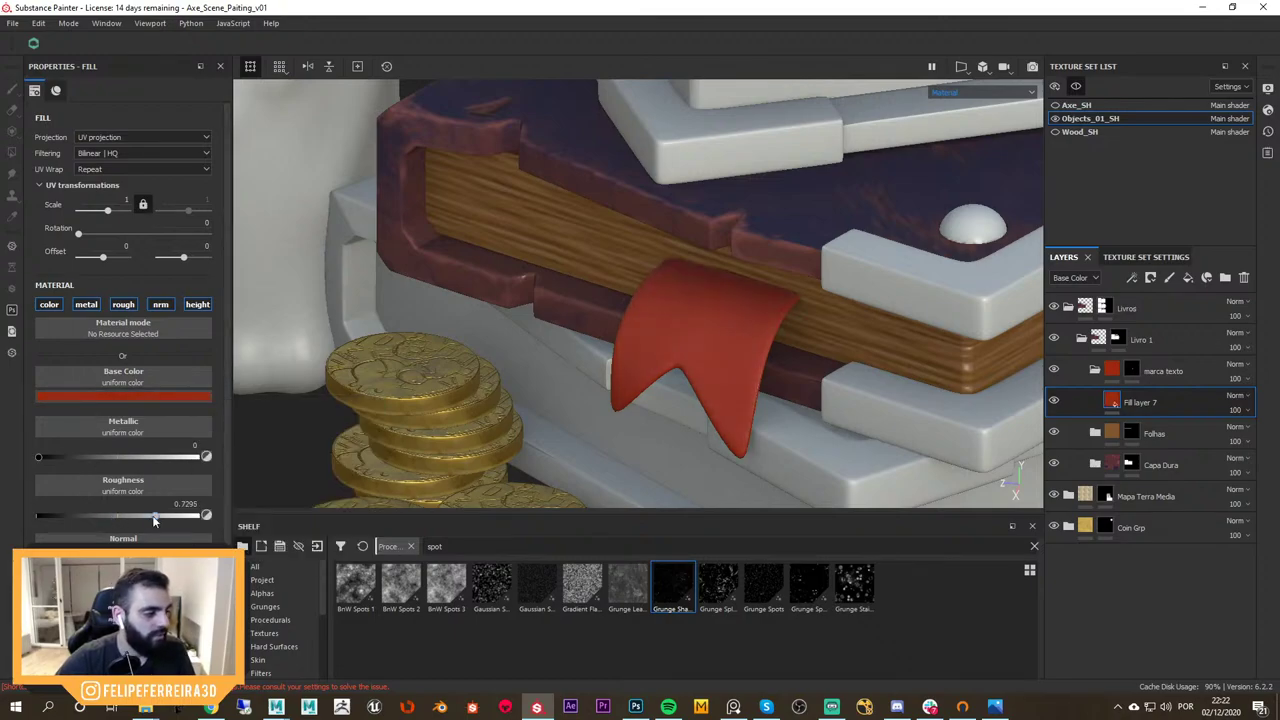
Set the bookmark fill layer's metallic to 0.3689 and its roughness to 0.5246
{"action": "scroll", "coordinate": [683, 361], "scroll_direction": "down", "scroll_amount": 1}
{"action": "key", "text": "m"}
{"action": "scroll", "coordinate": [740, 340], "scroll_direction": "down", "scroll_amount": 3}
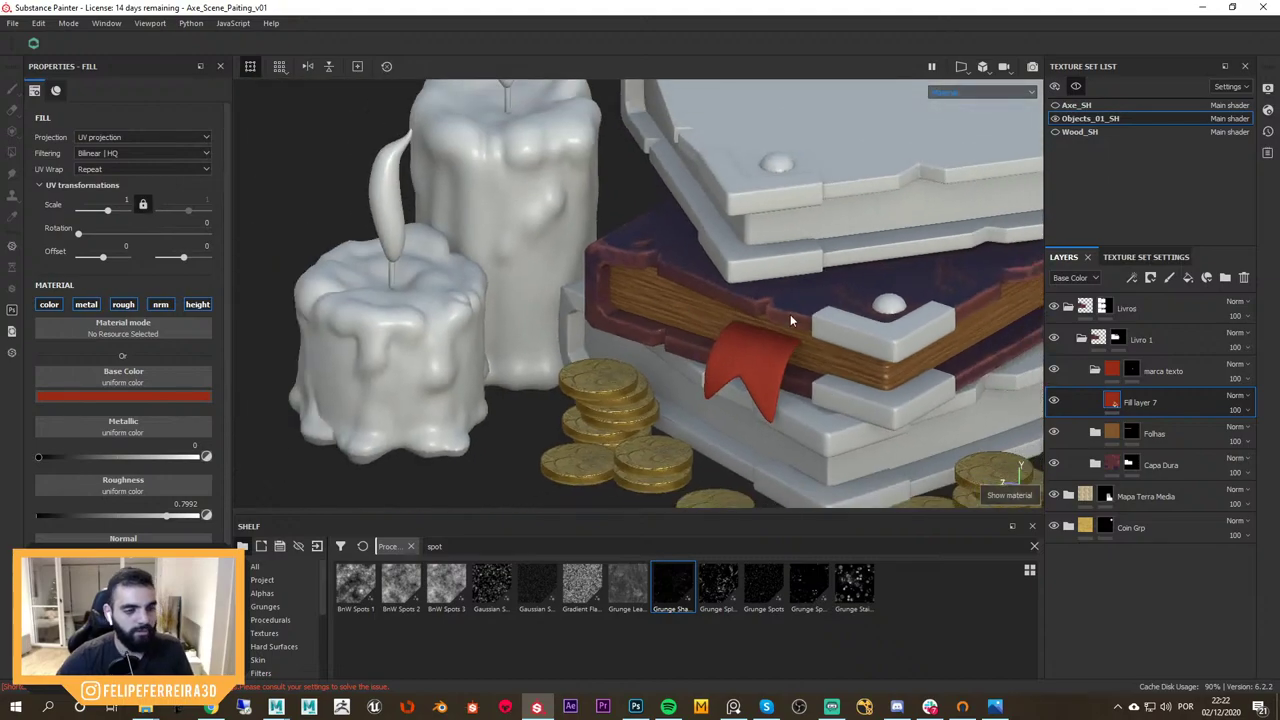
{"action": "left_click_drag", "start_coordinate": [791, 320], "coordinate": [814, 366], "text": "alt"}
{"action": "scroll", "coordinate": [814, 366], "scroll_direction": "up", "scroll_amount": 3}
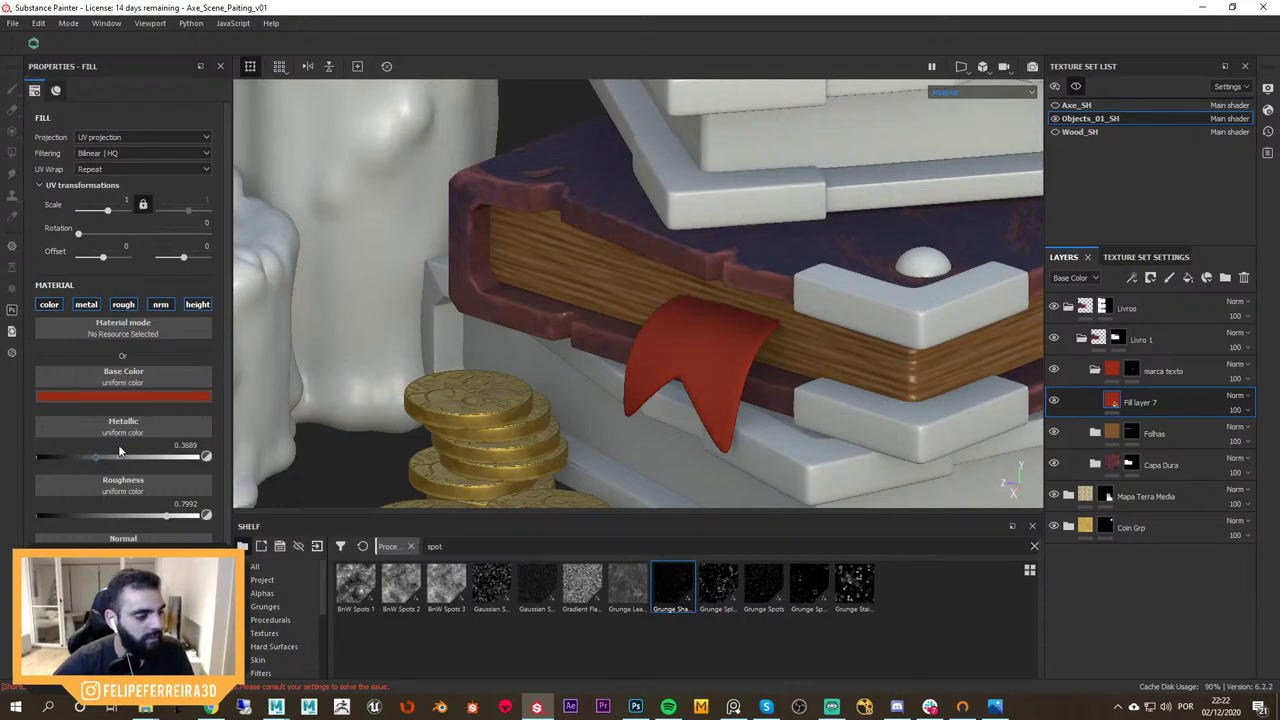
{"action": "left_click_drag", "start_coordinate": [112, 515], "coordinate": [121, 515]}
{"action": "left_click_drag", "start_coordinate": [660, 368], "coordinate": [626, 299], "text": "alt"}
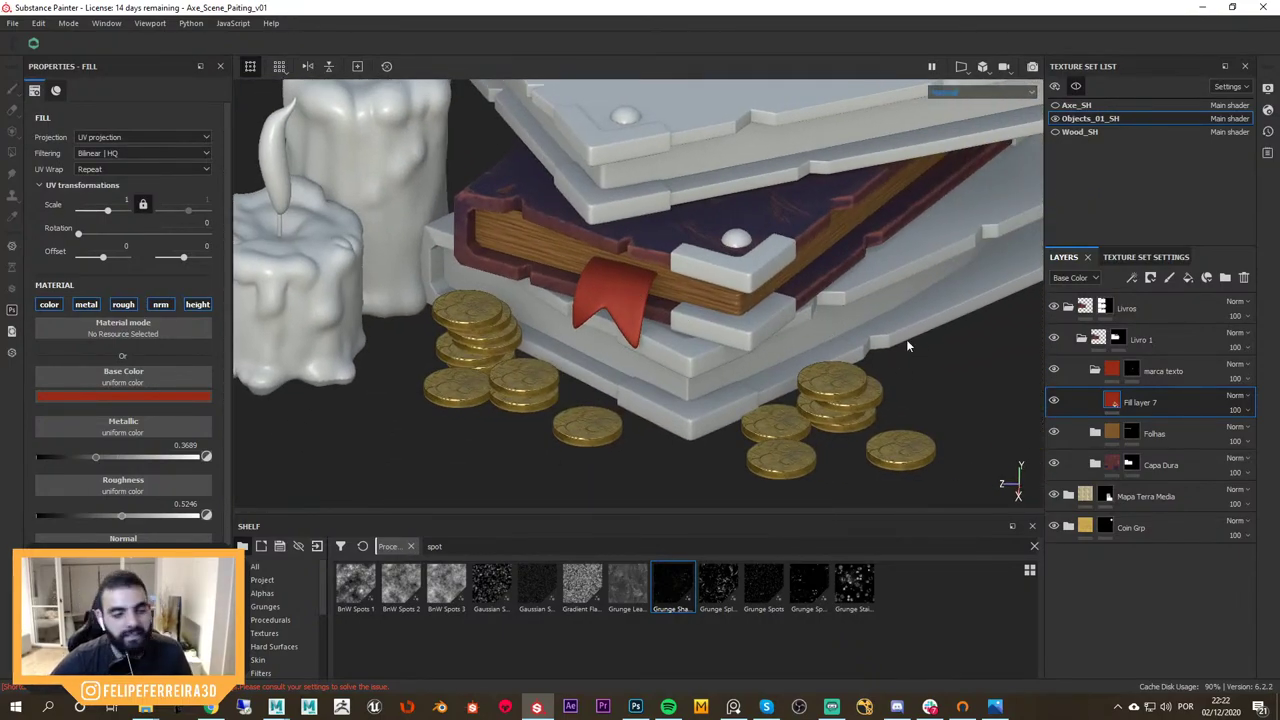
Add a fill layer above the marca texto folder and group it in a new folder with a black mask
{"action": "middle_click_drag", "start_coordinate": [765, 268], "coordinate": [688, 320], "text": "alt"}
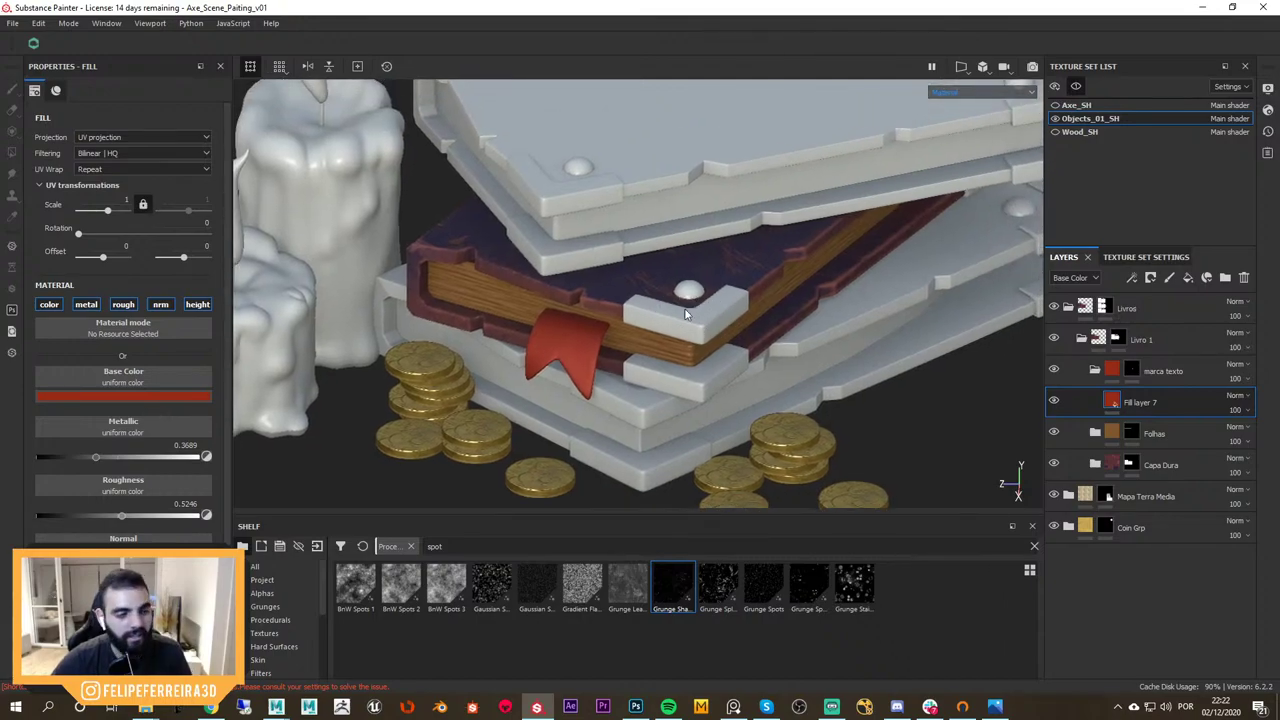
{"action": "scroll", "coordinate": [665, 301], "scroll_direction": "up", "scroll_amount": 3}
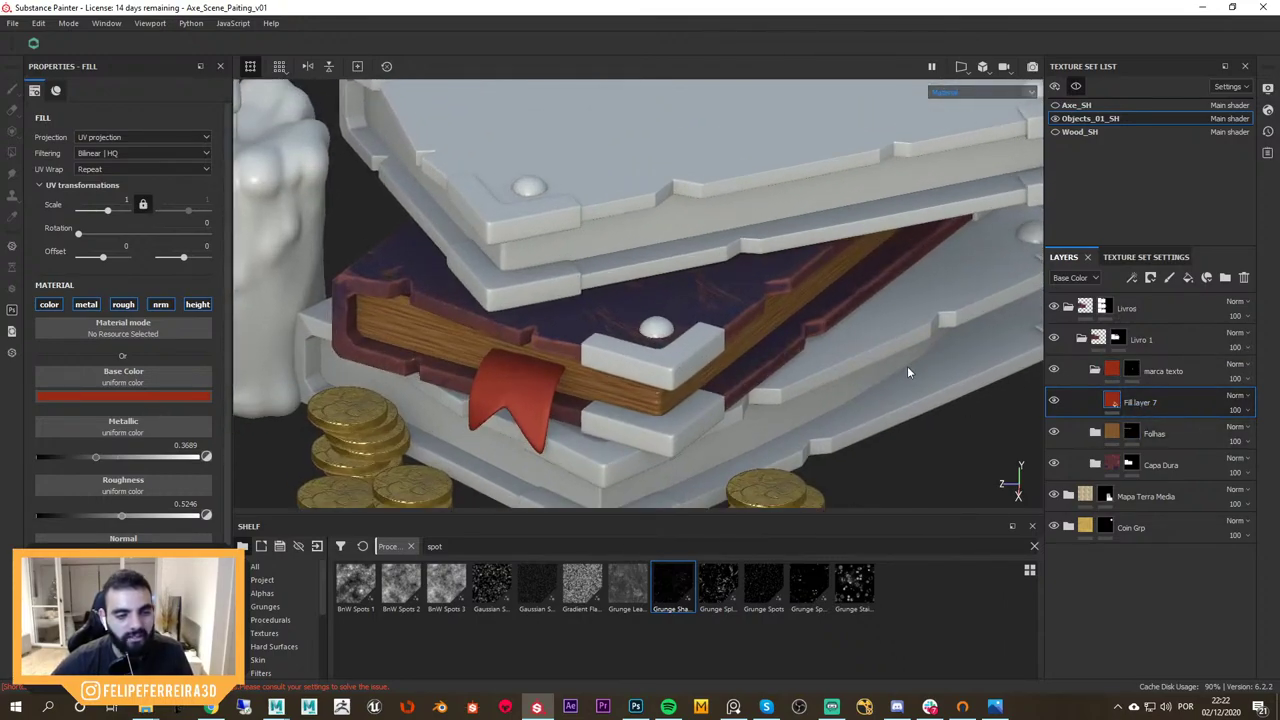
{"action": "left_click", "coordinate": [1095, 370]}
{"action": "left_click", "coordinate": [1200, 368]}
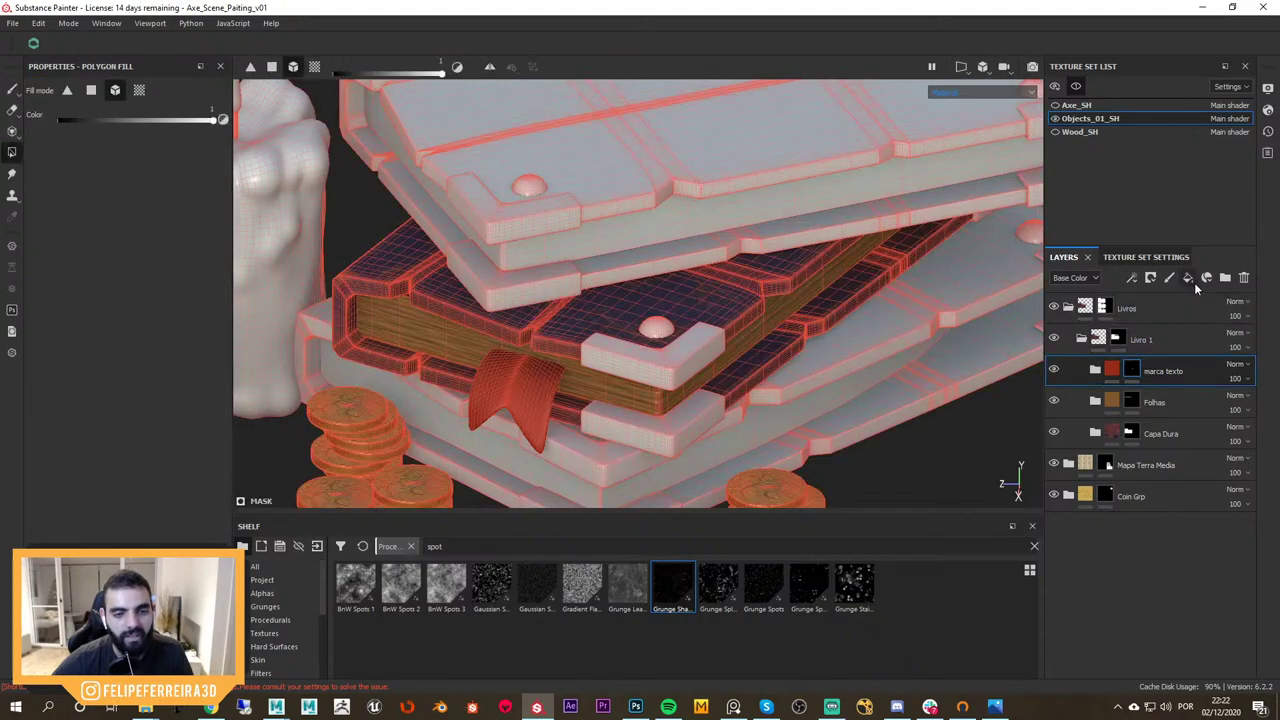
{"action": "key", "text": "ctrl+shift+f"}
{"action": "key", "text": "ctrl+g"}
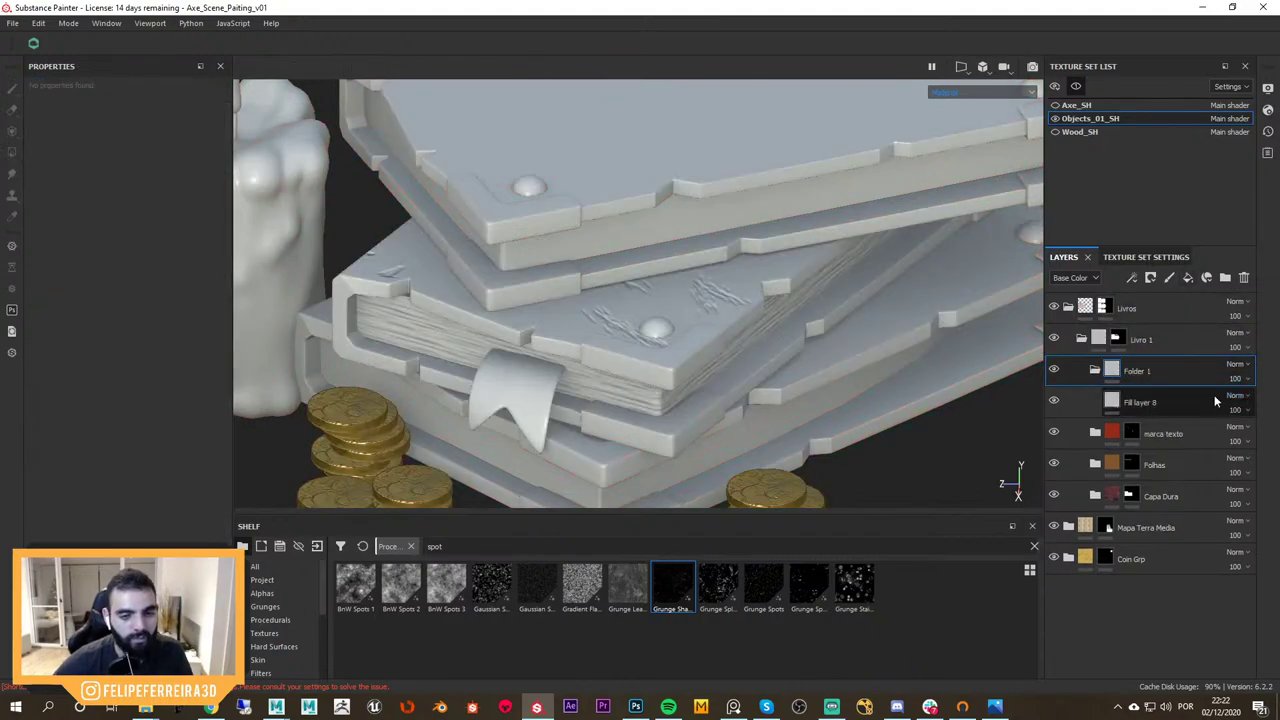
{"action": "left_click", "coordinate": [1150, 277]}
{"action": "left_click", "coordinate": [1178, 309]}
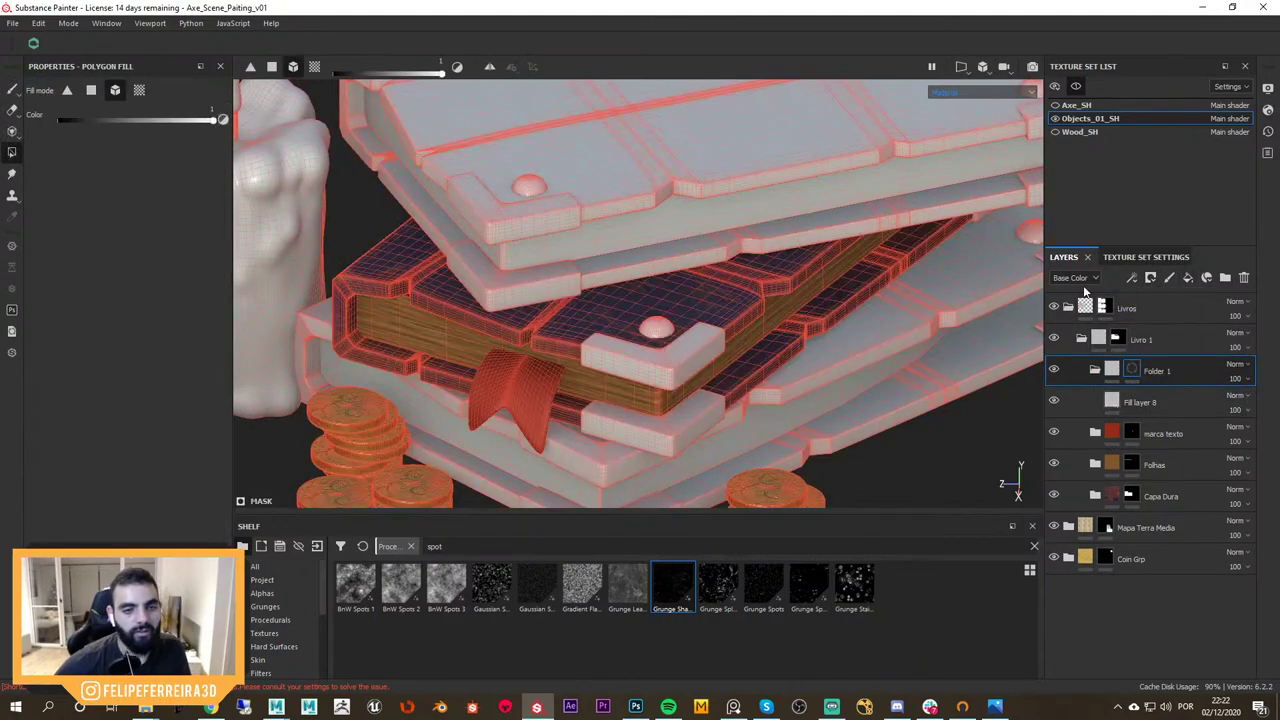
Reveal the middle book's corner brackets and round stud in the new folder's mask using mesh polygon fill
{"action": "left_click", "coordinate": [1130, 375], "text": "alt"}
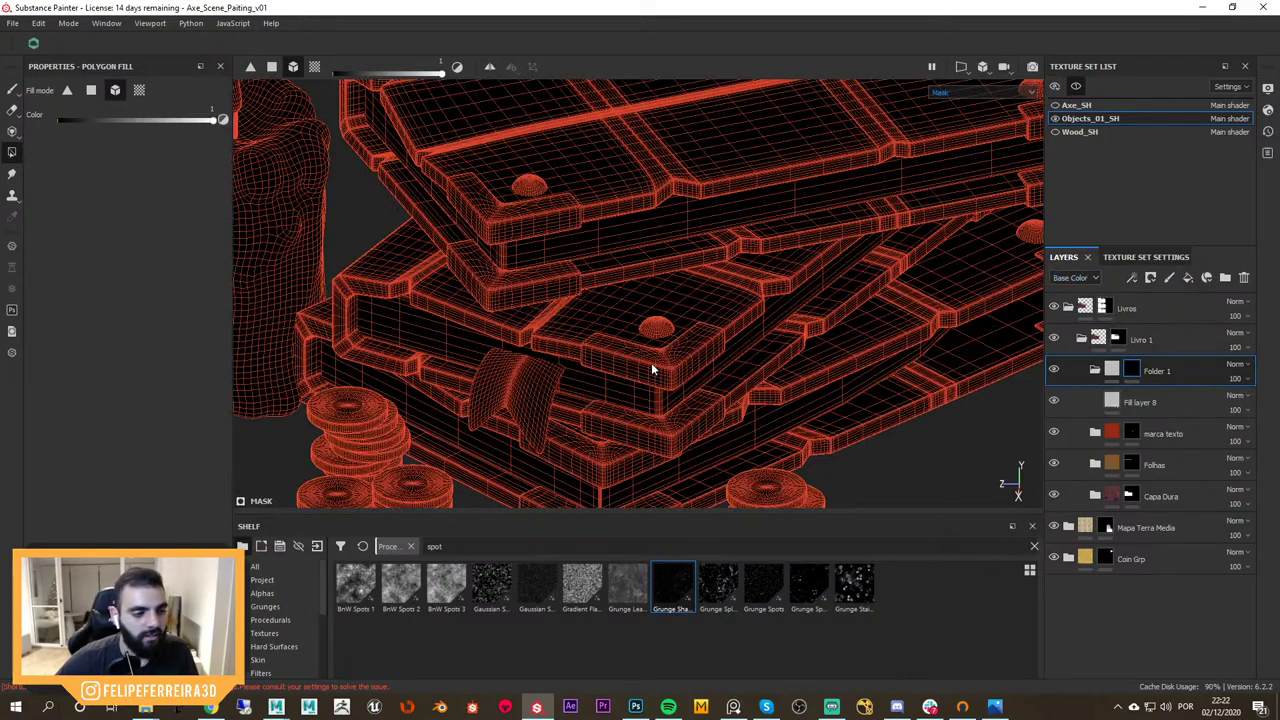
{"action": "left_click", "coordinate": [655, 352]}
{"action": "left_click", "coordinate": [677, 437]}
{"action": "scroll", "coordinate": [774, 396], "scroll_direction": "down", "scroll_amount": 4}
{"action": "left_click_drag", "start_coordinate": [774, 386], "coordinate": [650, 380], "text": "alt"}
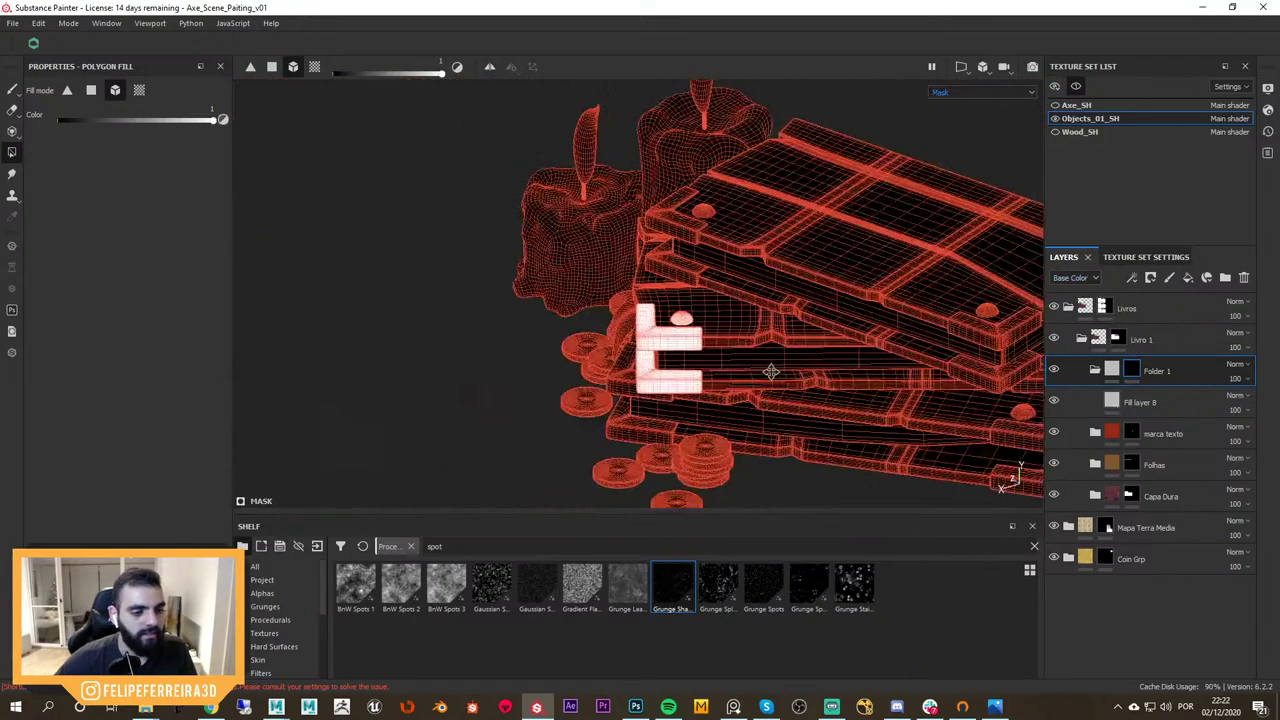
{"action": "middle_click_drag", "start_coordinate": [771, 371], "coordinate": [543, 360], "text": "alt"}
{"action": "left_click_drag", "start_coordinate": [543, 360], "coordinate": [754, 340], "text": "alt"}
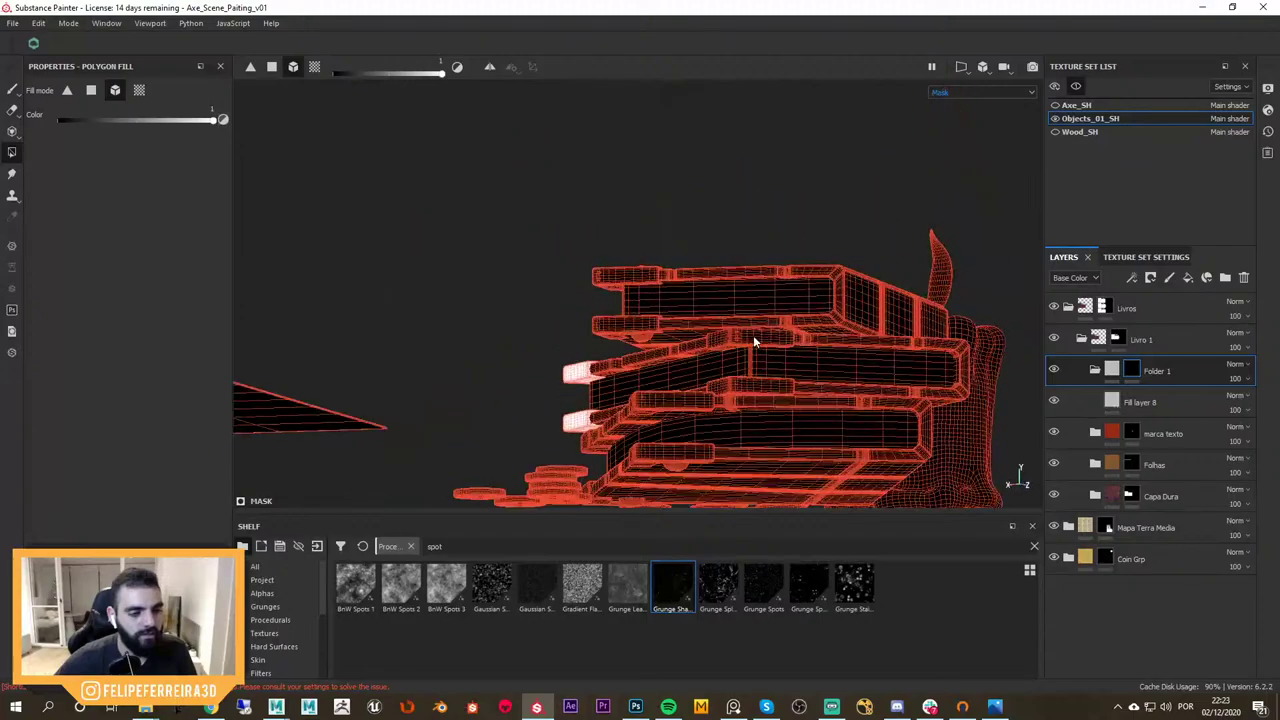
{"action": "left_click", "coordinate": [754, 340]}
{"action": "left_click_drag", "start_coordinate": [818, 402], "coordinate": [921, 415], "text": "alt"}
{"action": "key", "text": "1"}
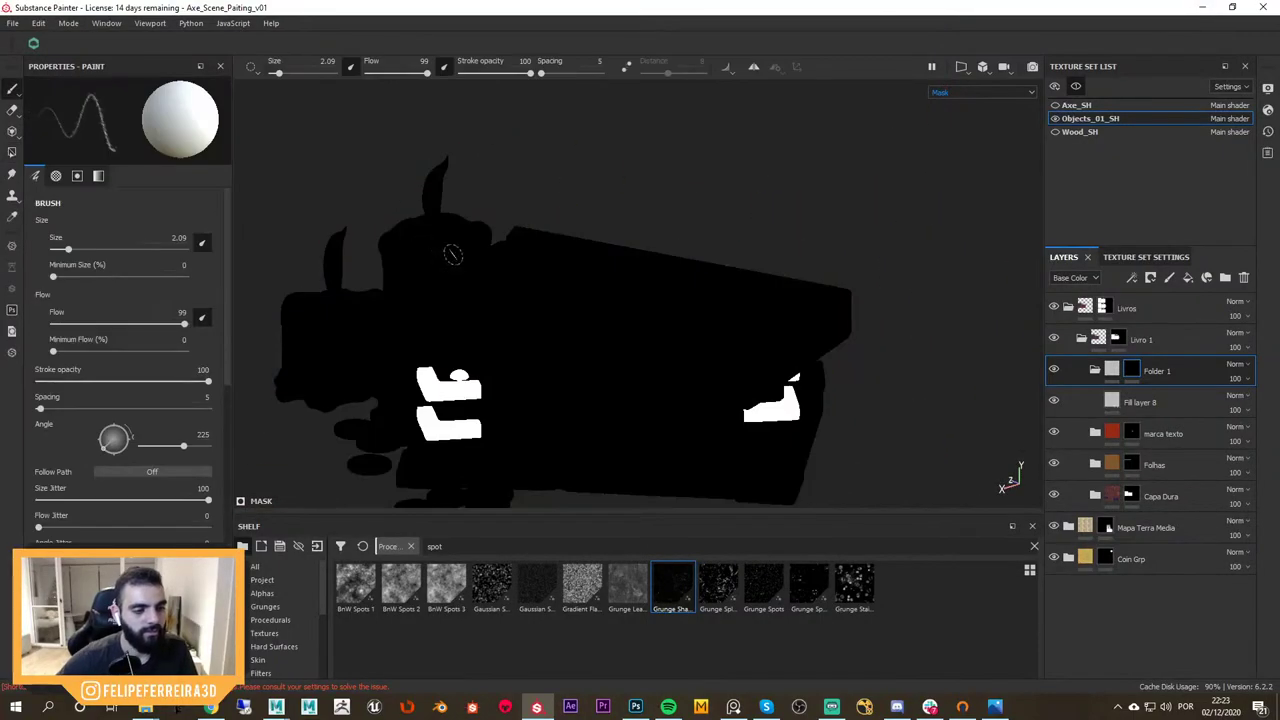
{"action": "left_click_drag", "start_coordinate": [452, 255], "coordinate": [680, 328], "text": "alt"}
{"action": "key", "text": "m"}
Find the Metal Grinded material with a shelf search for "metal" and add it above Fill layer 8 in the corner folder
{"action": "middle_click_drag", "start_coordinate": [590, 357], "coordinate": [760, 340], "text": "alt"}
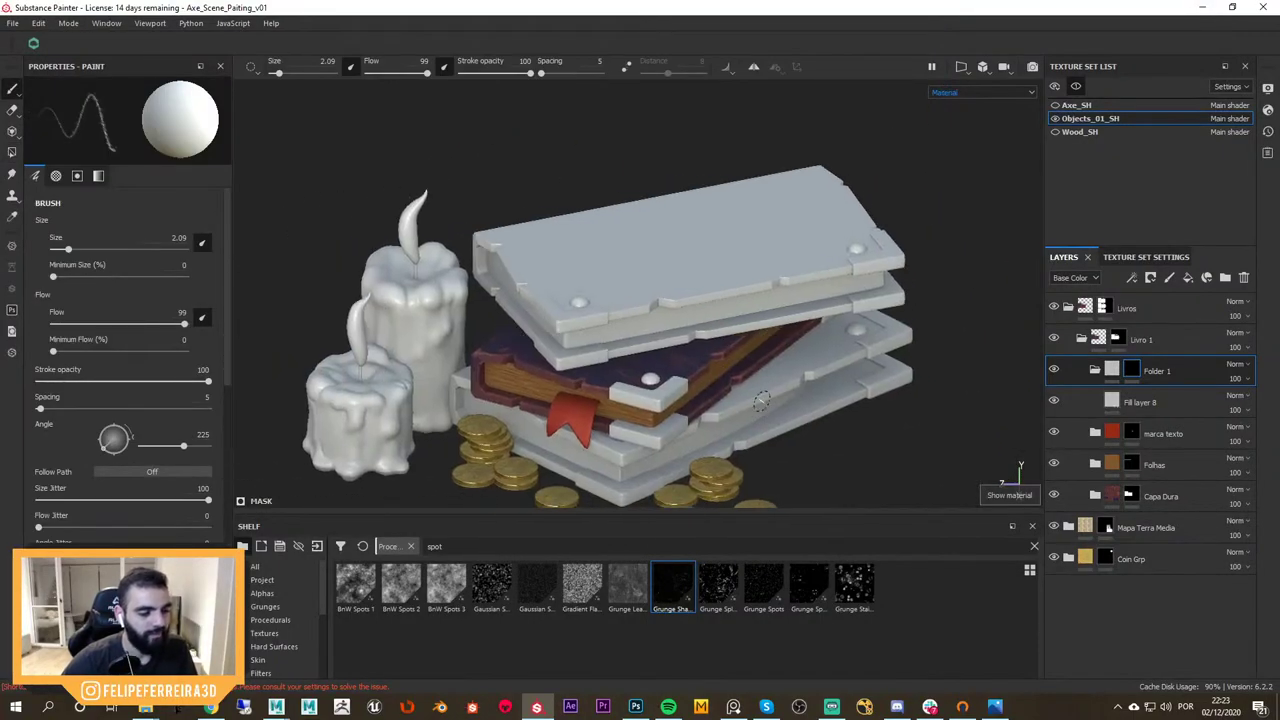
{"action": "right_click_drag", "start_coordinate": [640, 385], "coordinate": [890, 440], "text": "alt"}
{"action": "middle_click_drag", "start_coordinate": [890, 440], "coordinate": [842, 336], "text": "alt"}
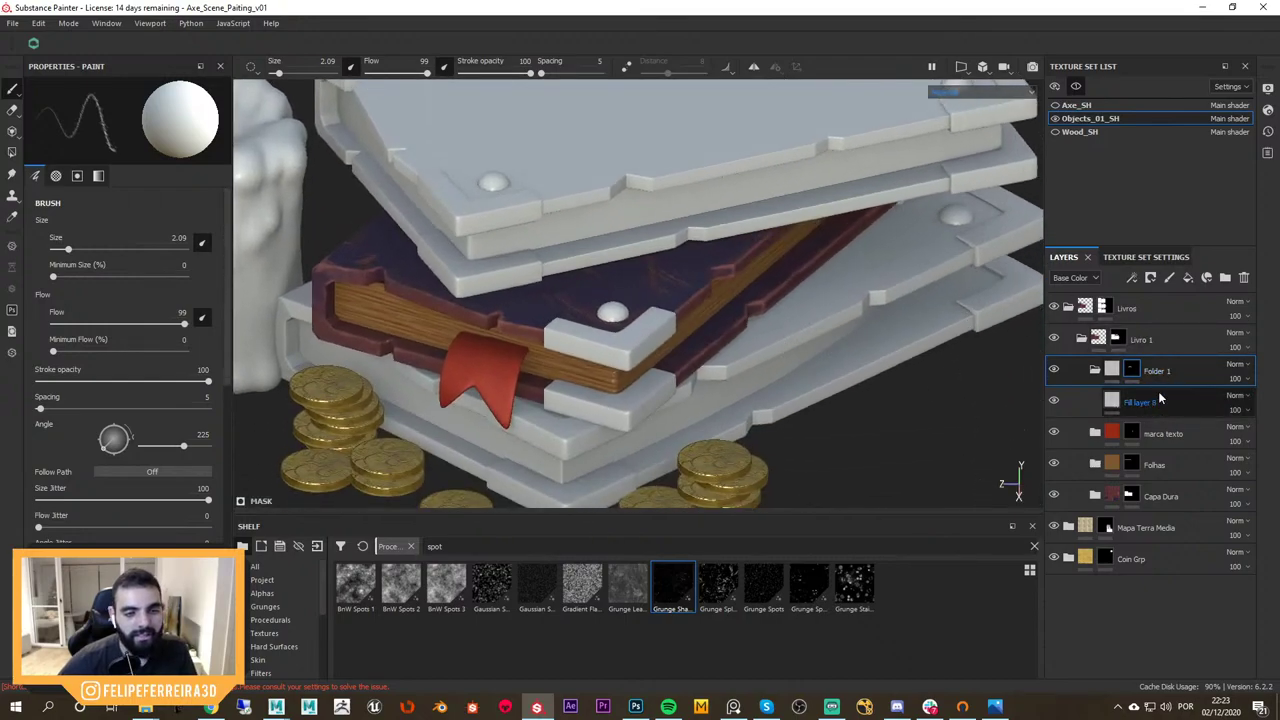
{"action": "left_click", "coordinate": [1150, 402]}
{"action": "scroll", "coordinate": [326, 640], "scroll_direction": "down", "scroll_amount": 3}
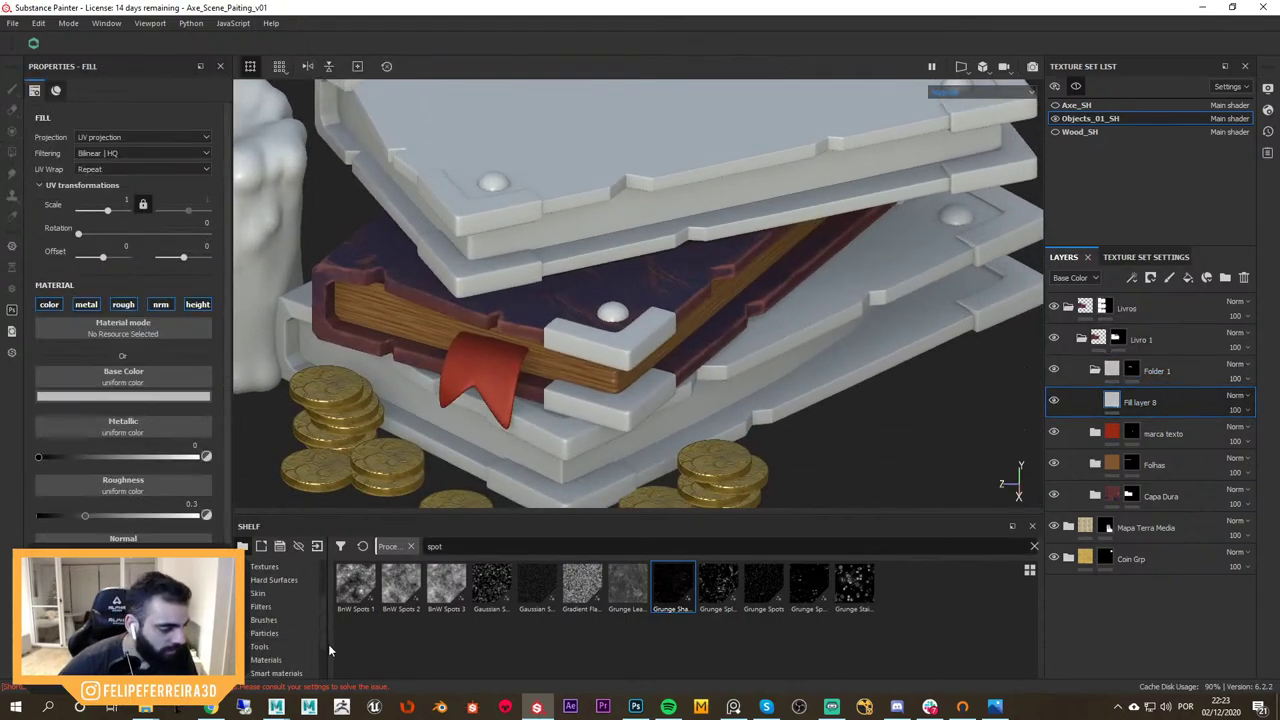
{"action": "left_click", "coordinate": [306, 649]}
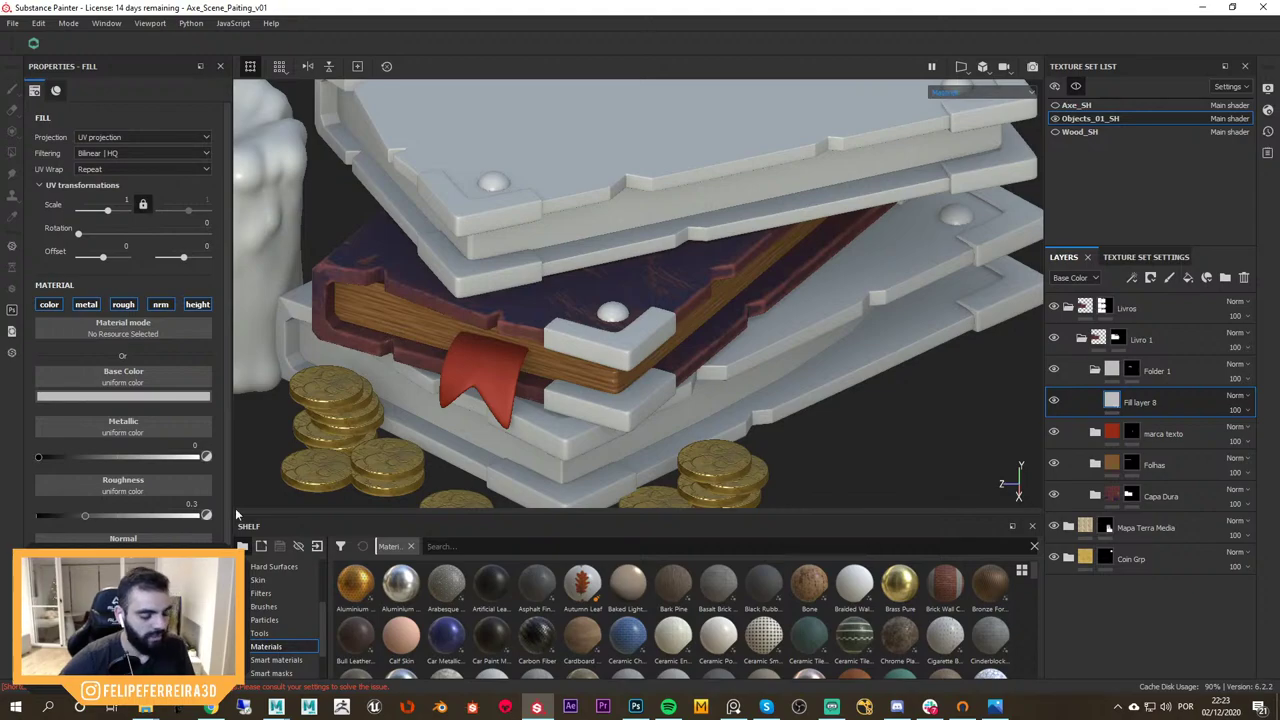
{"action": "type", "text": "metal"}
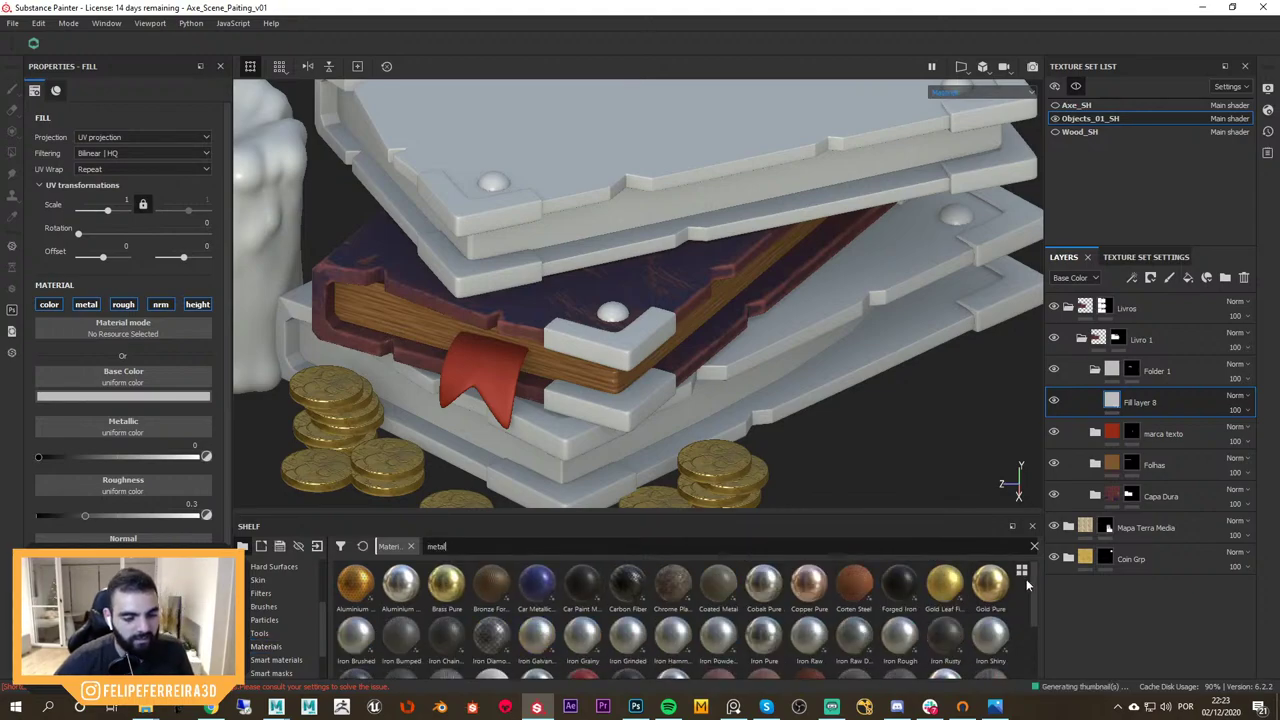
{"action": "scroll", "coordinate": [1036, 643], "scroll_direction": "down", "scroll_amount": 2}
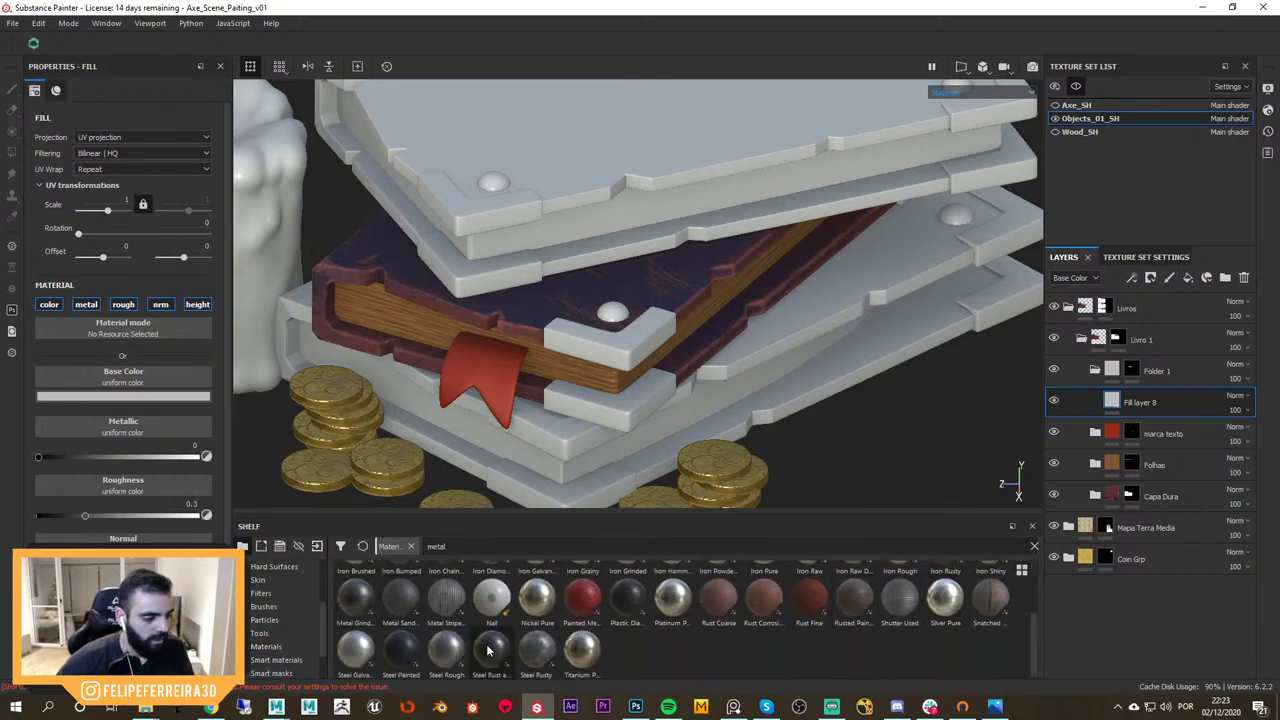
{"action": "mouse_move", "coordinate": [447, 655]}
{"action": "left_mouse_down"}
{"action": "mouse_move", "coordinate": [1100, 394]}
{"action": "mouse_move", "coordinate": [686, 529]}
{"action": "mouse_move", "coordinate": [450, 646]}
{"action": "left_mouse_up"}
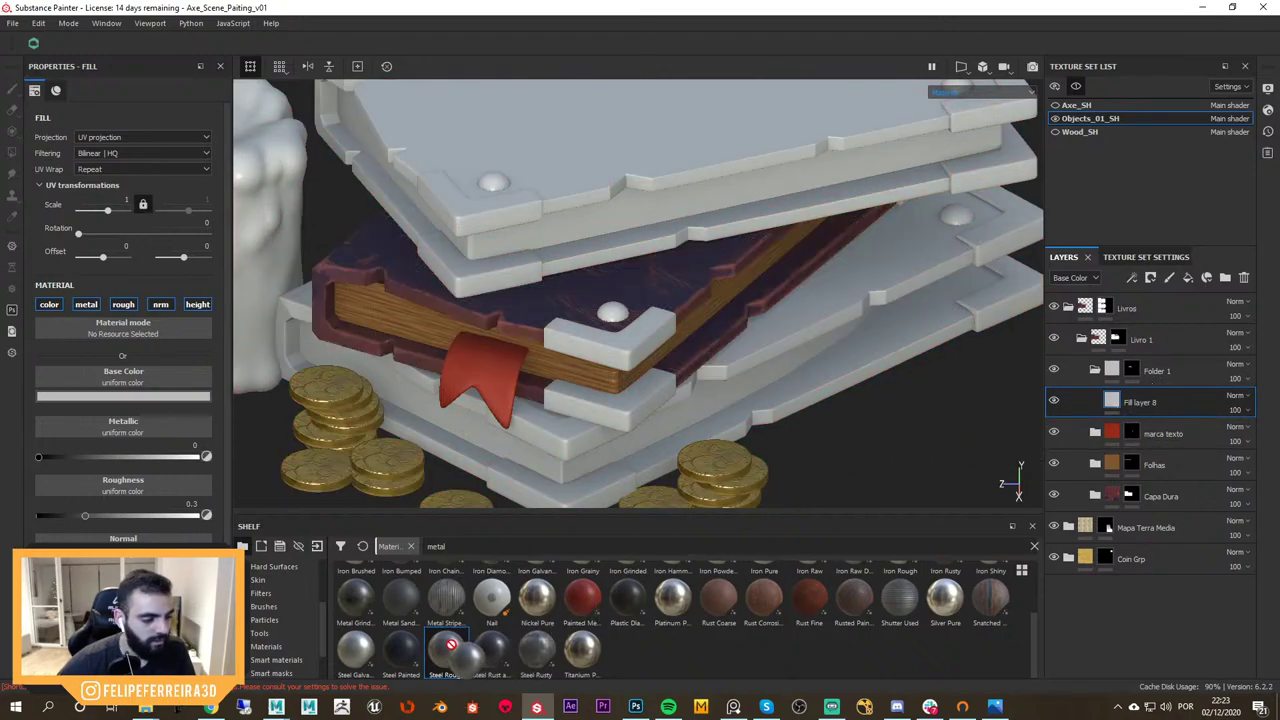
{"action": "left_click_drag", "start_coordinate": [802, 517], "coordinate": [1133, 400]}
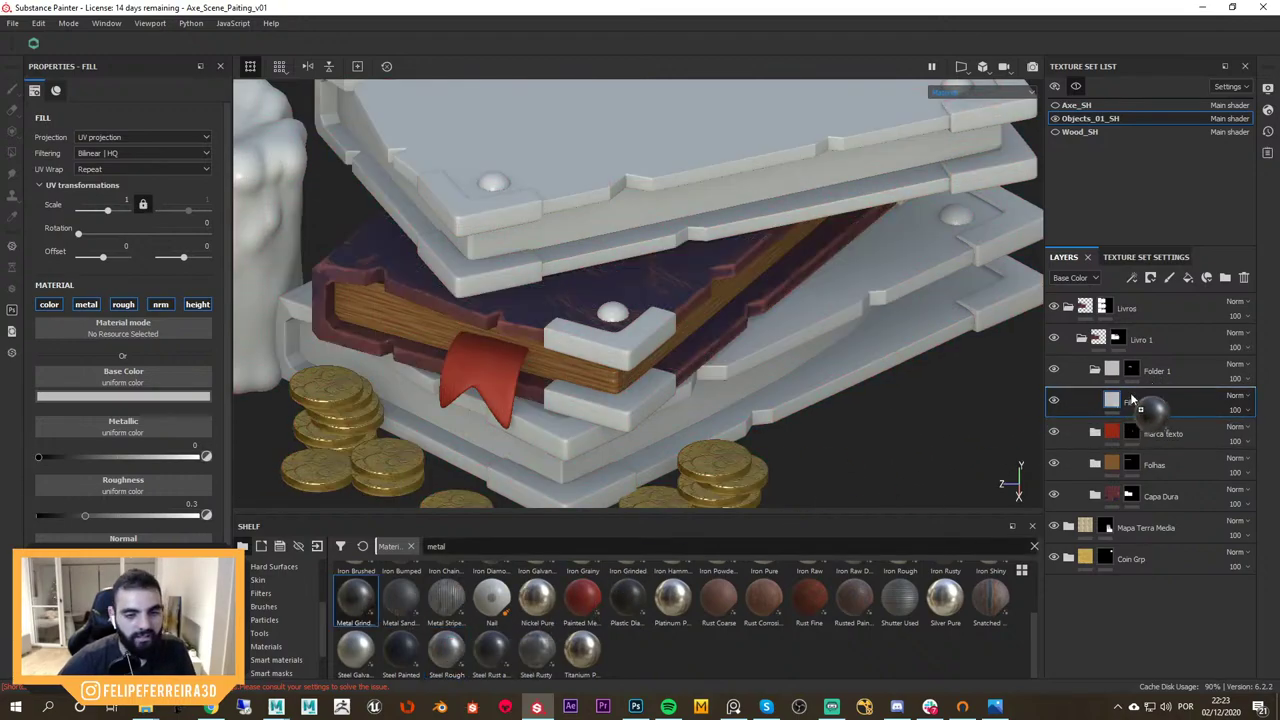
Switch to the reference image and compare its metal book corners with the ground metal on the model
{"action": "left_click_drag", "start_coordinate": [657, 360], "coordinate": [694, 346], "text": "alt"}
{"action": "right_click_drag", "start_coordinate": [694, 346], "coordinate": [826, 371], "text": "alt"}
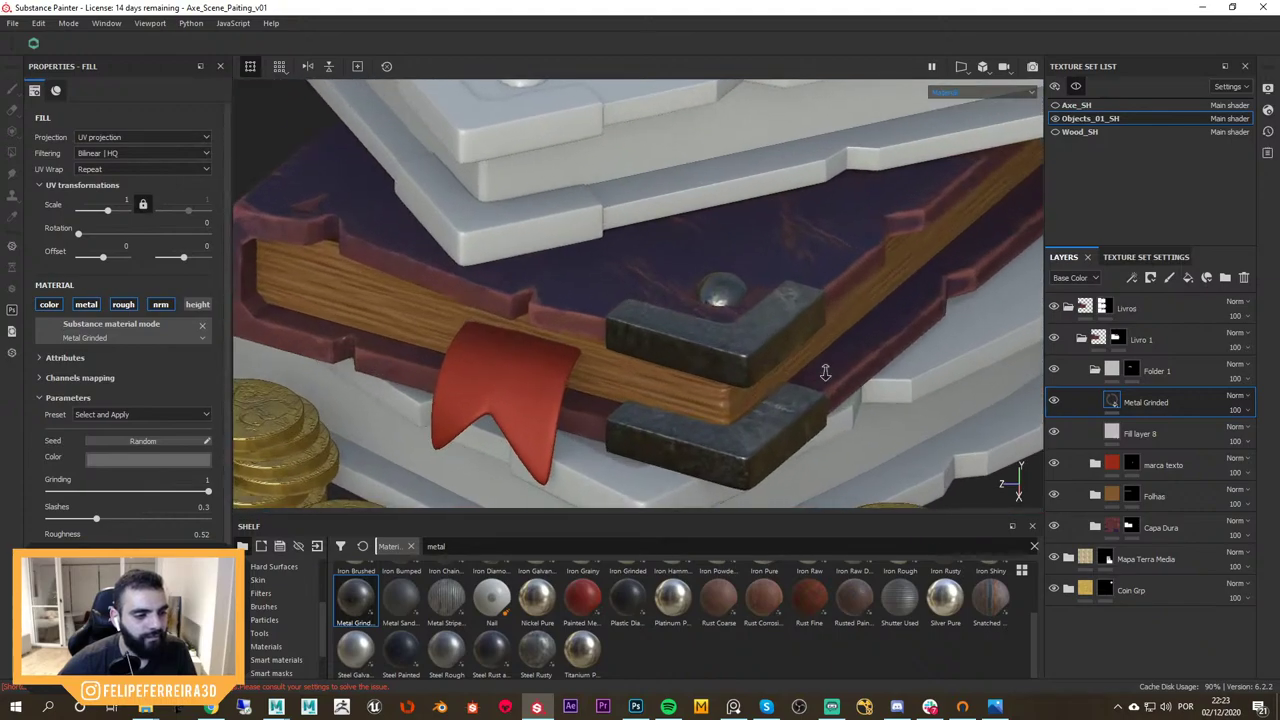
{"action": "left_click_drag", "start_coordinate": [826, 371], "coordinate": [868, 335], "text": "alt"}
{"action": "key", "text": "alt+Tab"}
{"action": "right_click_drag", "start_coordinate": [1019, 392], "coordinate": [609, 357]}
{"action": "scroll", "coordinate": [759, 407], "scroll_direction": "up", "scroll_amount": 6}
{"action": "right_click_drag", "start_coordinate": [732, 350], "coordinate": [787, 327]}
{"action": "key", "text": "alt+Tab"}
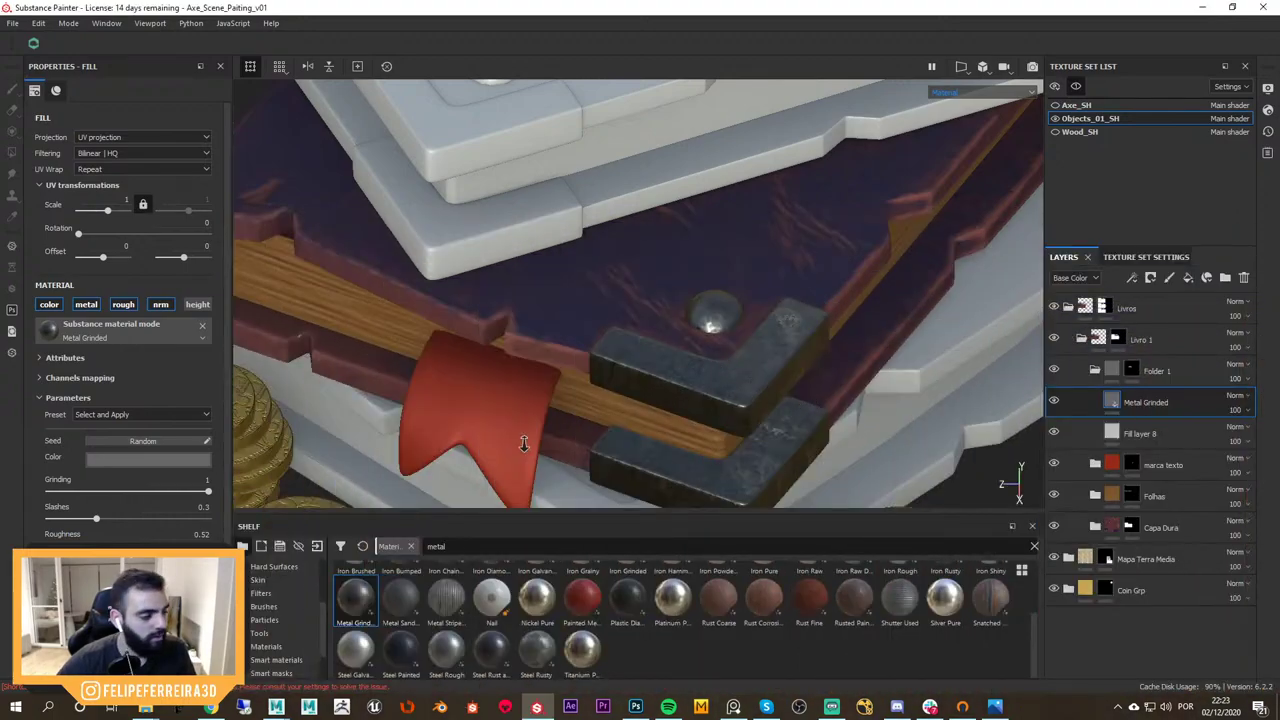
{"action": "scroll", "coordinate": [723, 455], "scroll_direction": "up", "scroll_amount": 2}
{"action": "left_click_drag", "start_coordinate": [775, 345], "coordinate": [783, 387], "text": "alt"}
{"action": "left_click_drag", "start_coordinate": [522, 346], "coordinate": [520, 322], "text": "alt"}
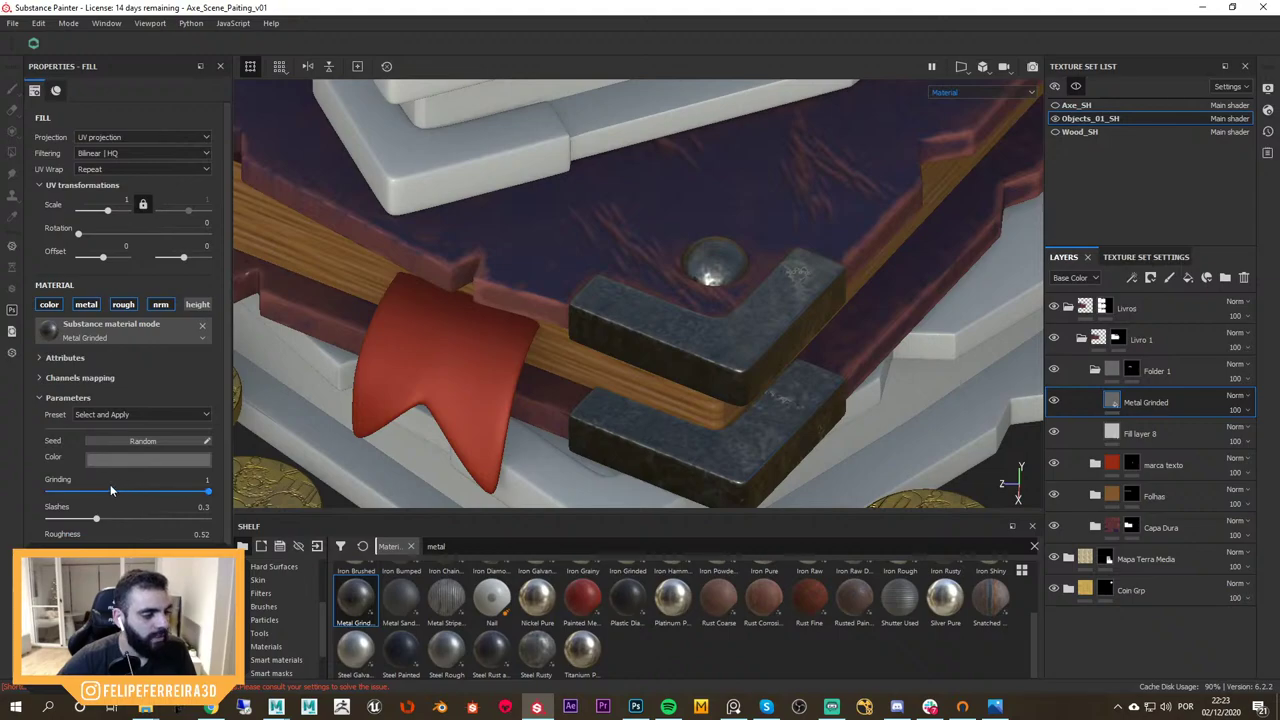
Set the Metal Grinded layer's Slashes to 0 and Grinding to 0.58
{"action": "left_click_drag", "start_coordinate": [111, 490], "coordinate": [58, 487]}
{"action": "mouse_move", "coordinate": [785, 335]}
{"action": "left_mouse_down", "text": "alt"}
{"action": "mouse_move", "coordinate": [806, 400]}
{"action": "mouse_move", "coordinate": [763, 321]}
{"action": "mouse_move", "coordinate": [768, 349]}
{"action": "left_mouse_up", "text": "alt"}
{"action": "left_click_drag", "start_coordinate": [88, 490], "coordinate": [279, 423]}
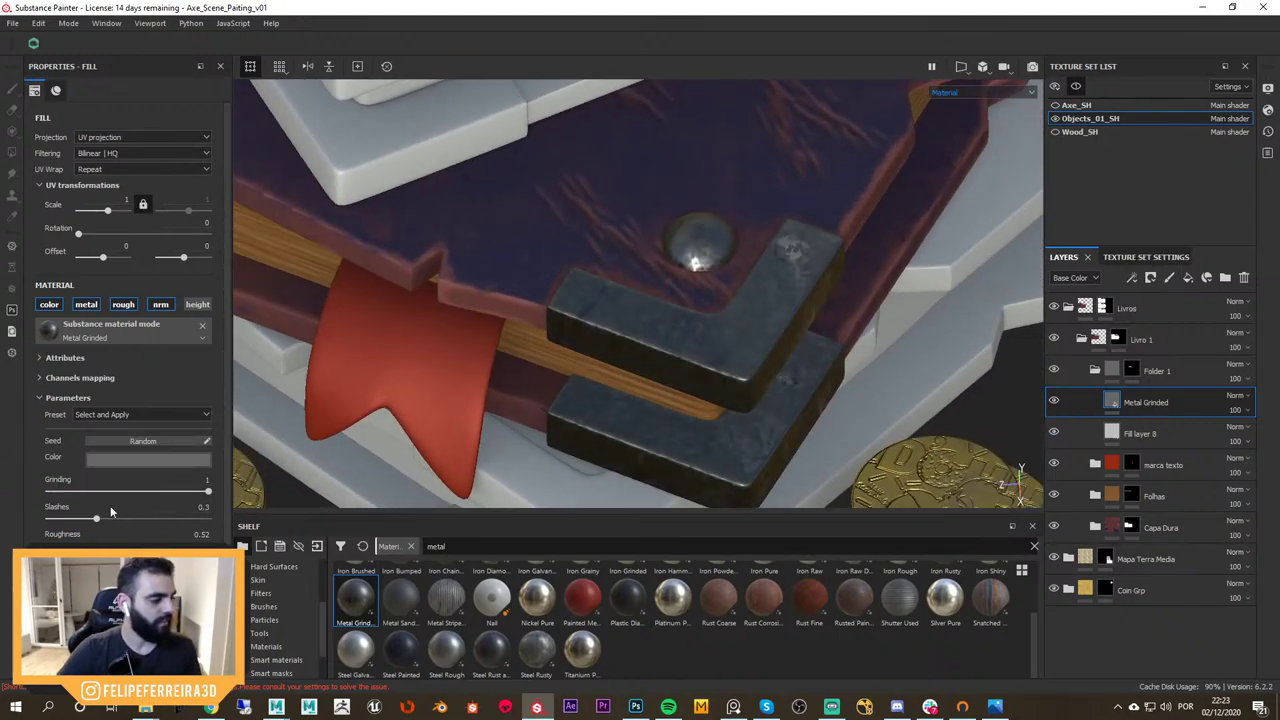
{"action": "left_click_drag", "start_coordinate": [92, 518], "coordinate": [40, 517]}
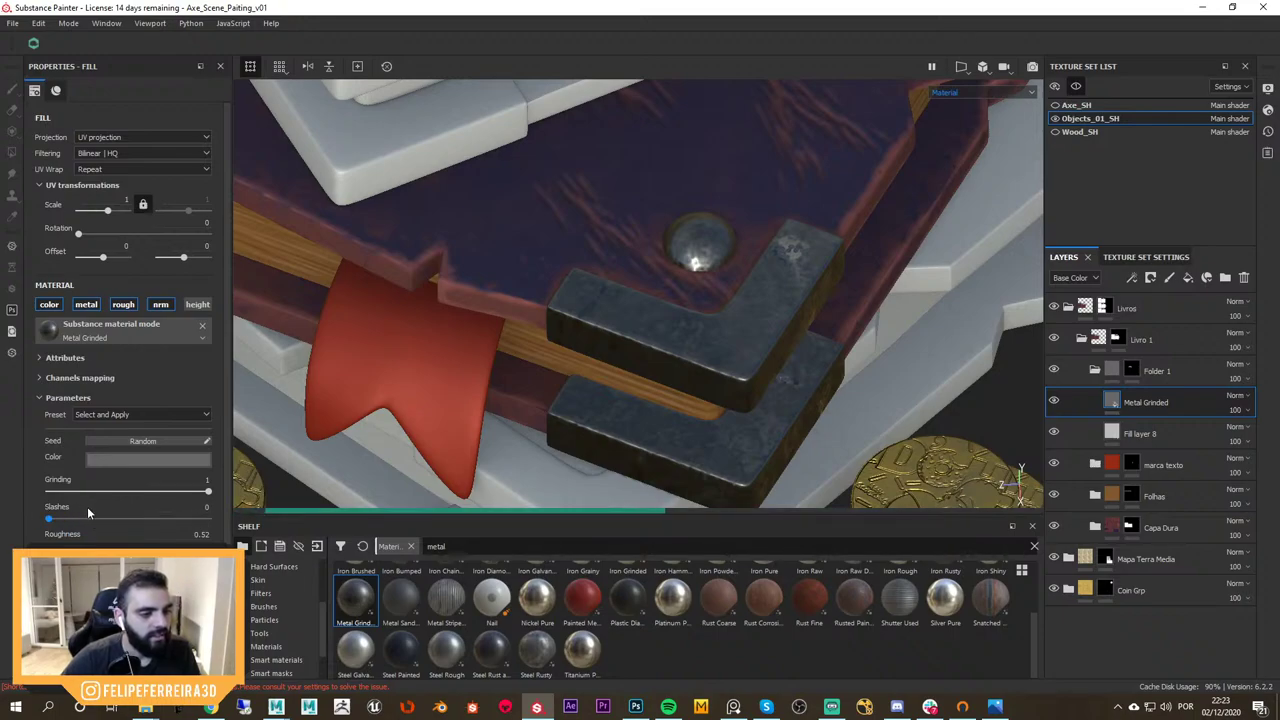
{"action": "left_click_drag", "start_coordinate": [686, 383], "coordinate": [411, 381], "text": "alt"}
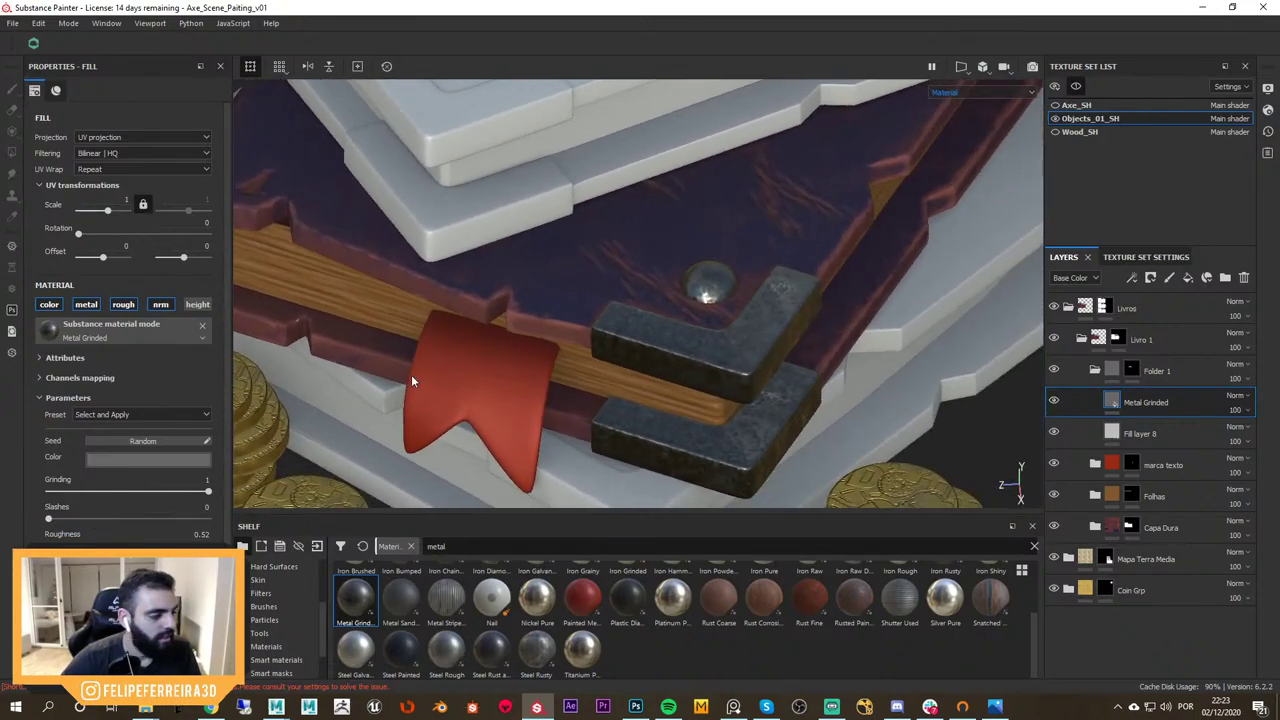
{"action": "left_click", "coordinate": [141, 490]}
{"action": "left_click_drag", "start_coordinate": [738, 356], "coordinate": [678, 360], "text": "alt"}
Hide the Metal Grinded layer and add the Steel Rough material above it for the book corners
{"action": "left_click", "coordinate": [1055, 401]}
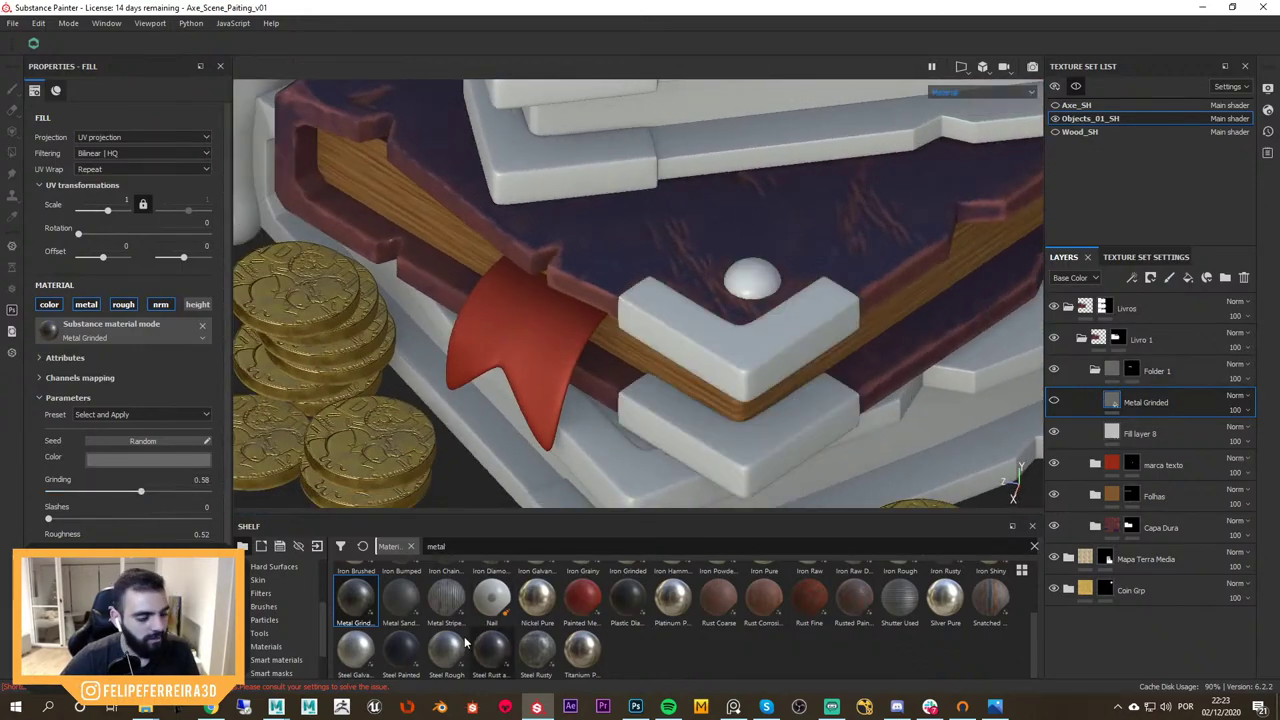
{"action": "left_click_drag", "start_coordinate": [465, 643], "coordinate": [1150, 405]}
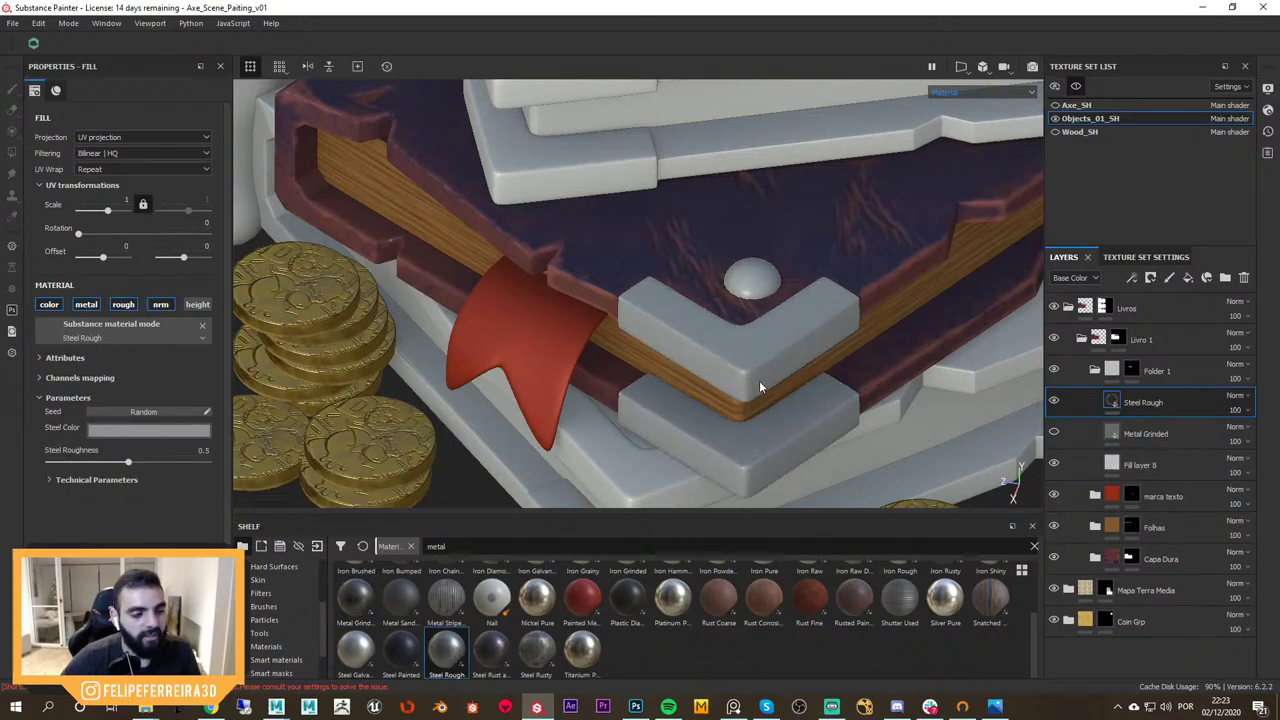
{"action": "left_click_drag", "start_coordinate": [759, 381], "coordinate": [588, 455], "text": "alt"}
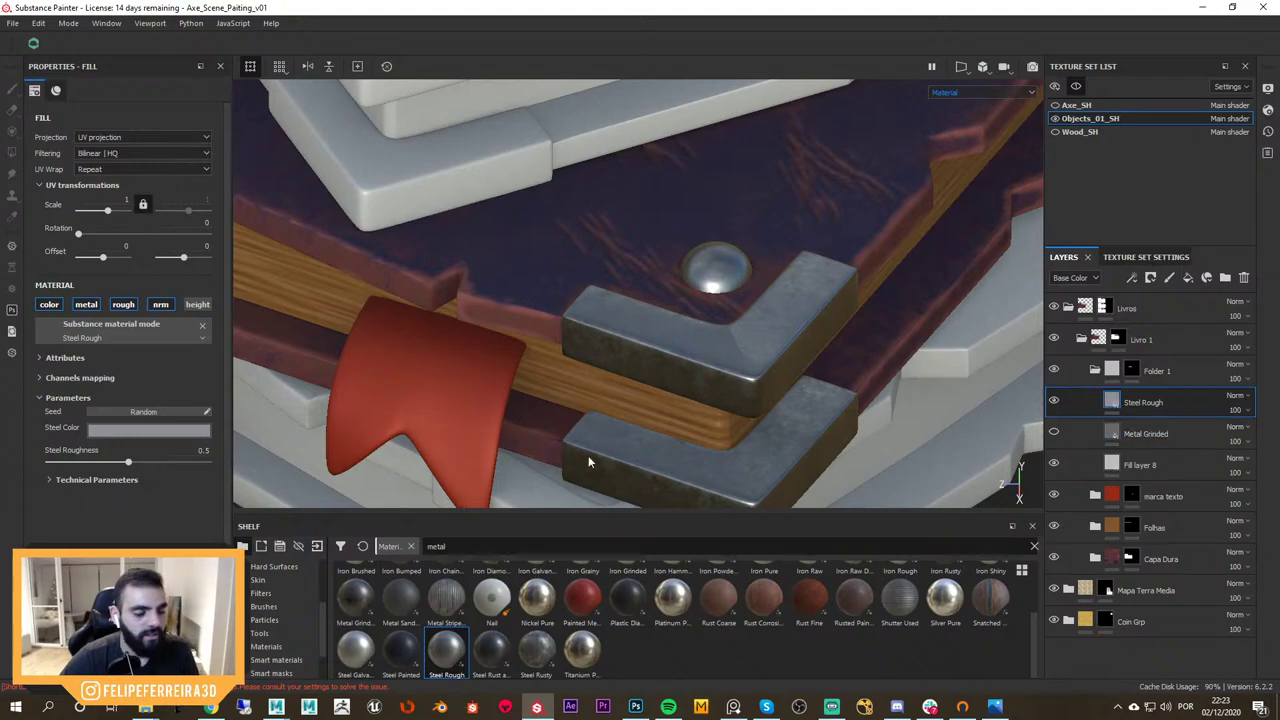
Darken the Steel Rough color to a neutral grey with saturation 0 and value 0.437, and compare the corners with the reference image
{"action": "left_click", "coordinate": [175, 428]}
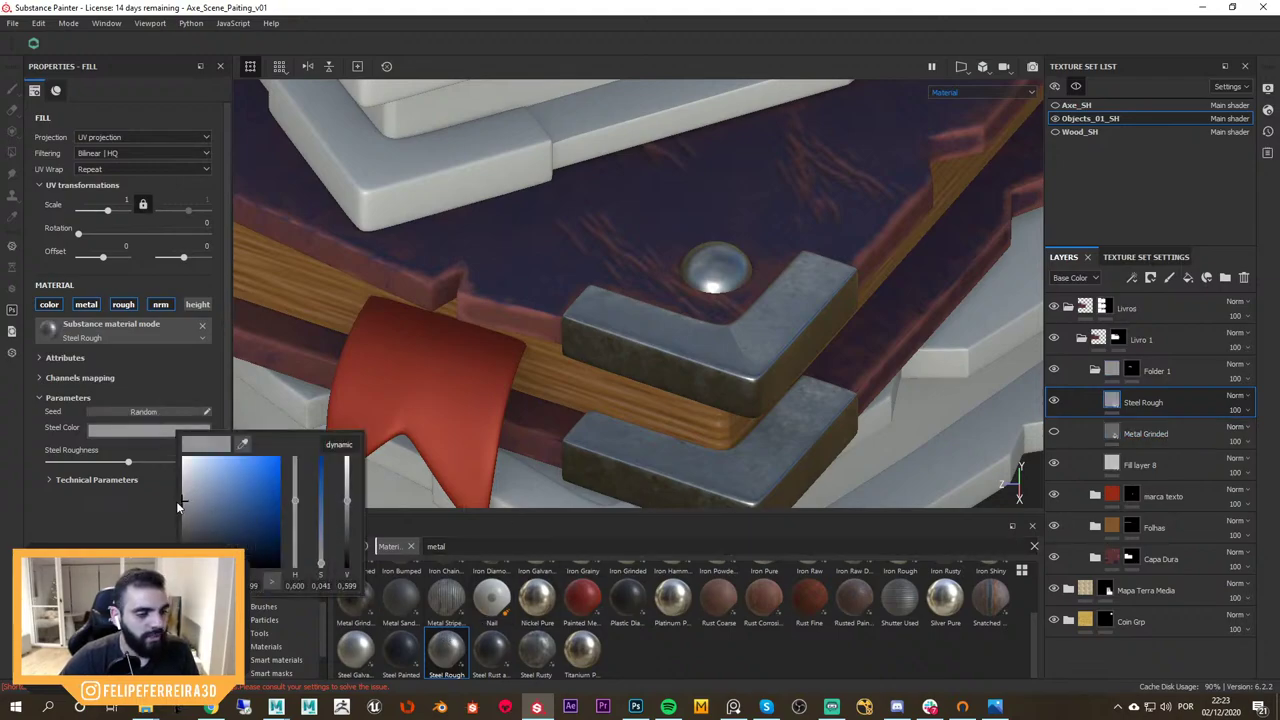
{"action": "left_click_drag", "start_coordinate": [170, 510], "coordinate": [170, 519]}
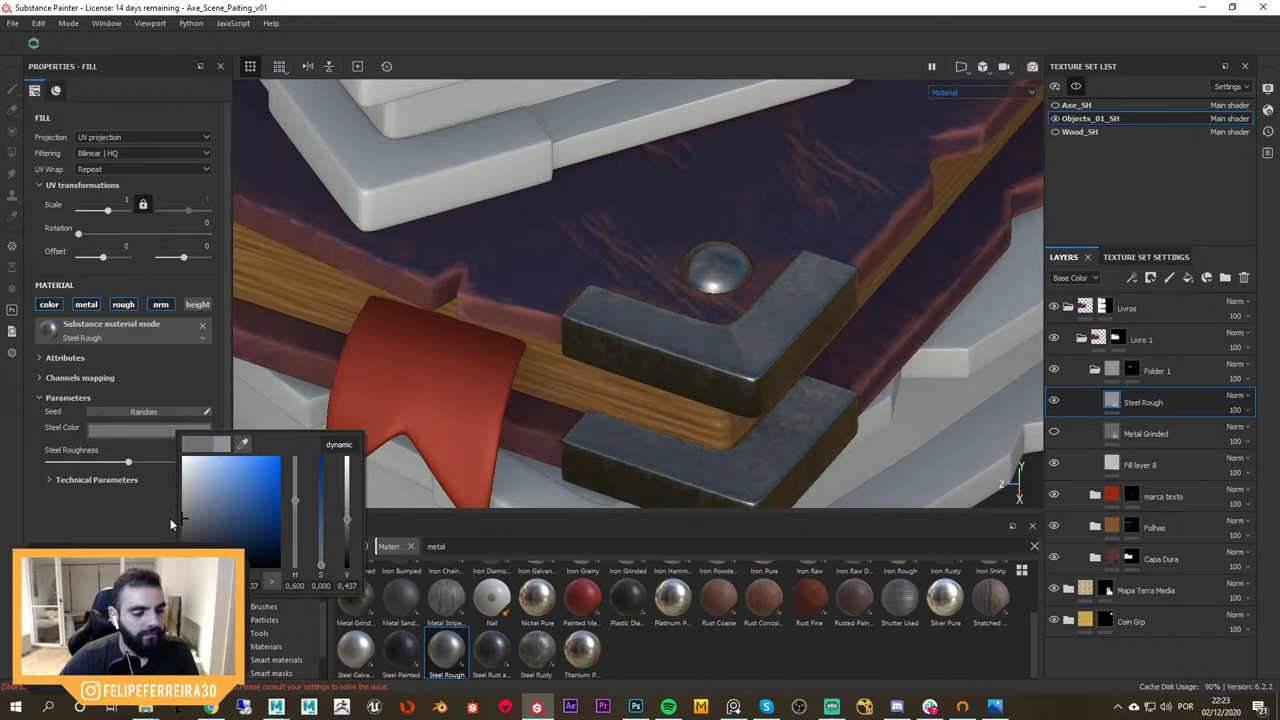
{"action": "right_click_drag", "start_coordinate": [755, 326], "coordinate": [868, 287], "text": "alt"}
{"action": "right_click_drag", "start_coordinate": [1279, 385], "coordinate": [542, 354]}
{"action": "scroll", "coordinate": [598, 333], "scroll_direction": "down", "scroll_amount": 5}
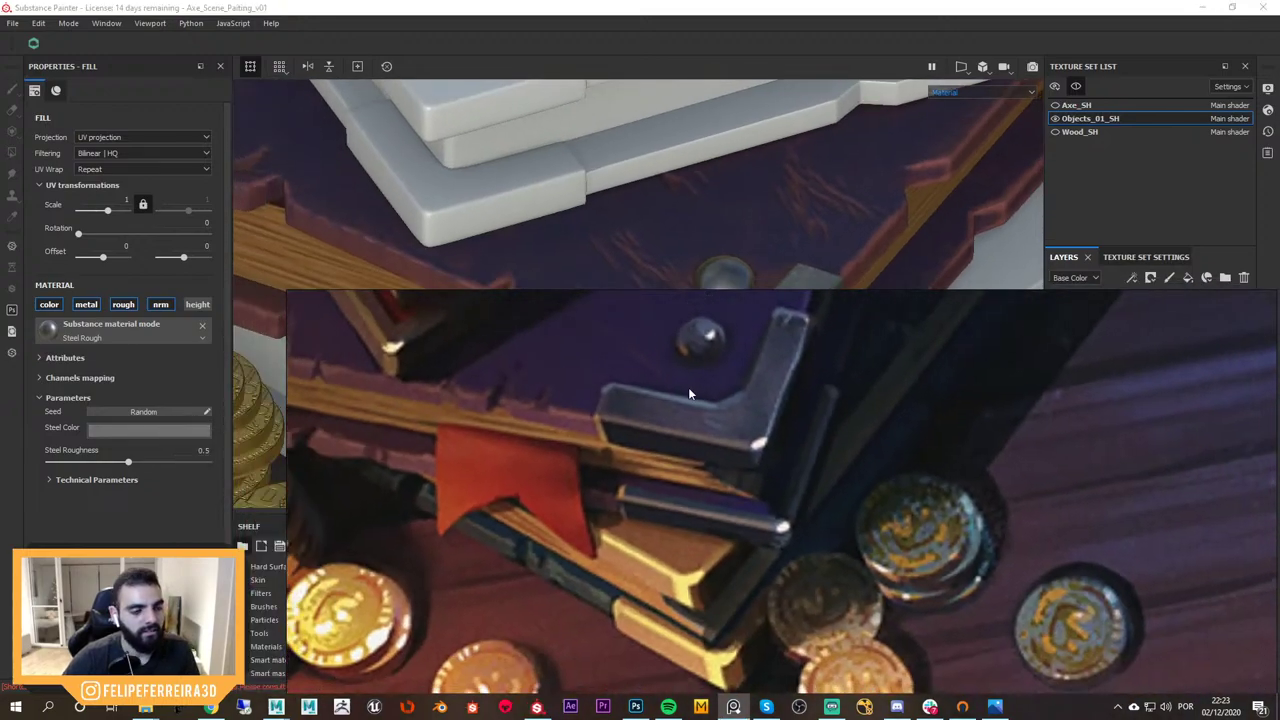
Tint the Steel Rough color blue with hue 0.653, saturation 0.088 and value 0.383, and check the middle book's corner brackets
{"action": "right_click_drag", "start_coordinate": [718, 378], "coordinate": [1279, 490]}
{"action": "left_click_drag", "start_coordinate": [680, 355], "coordinate": [660, 362], "text": "alt"}
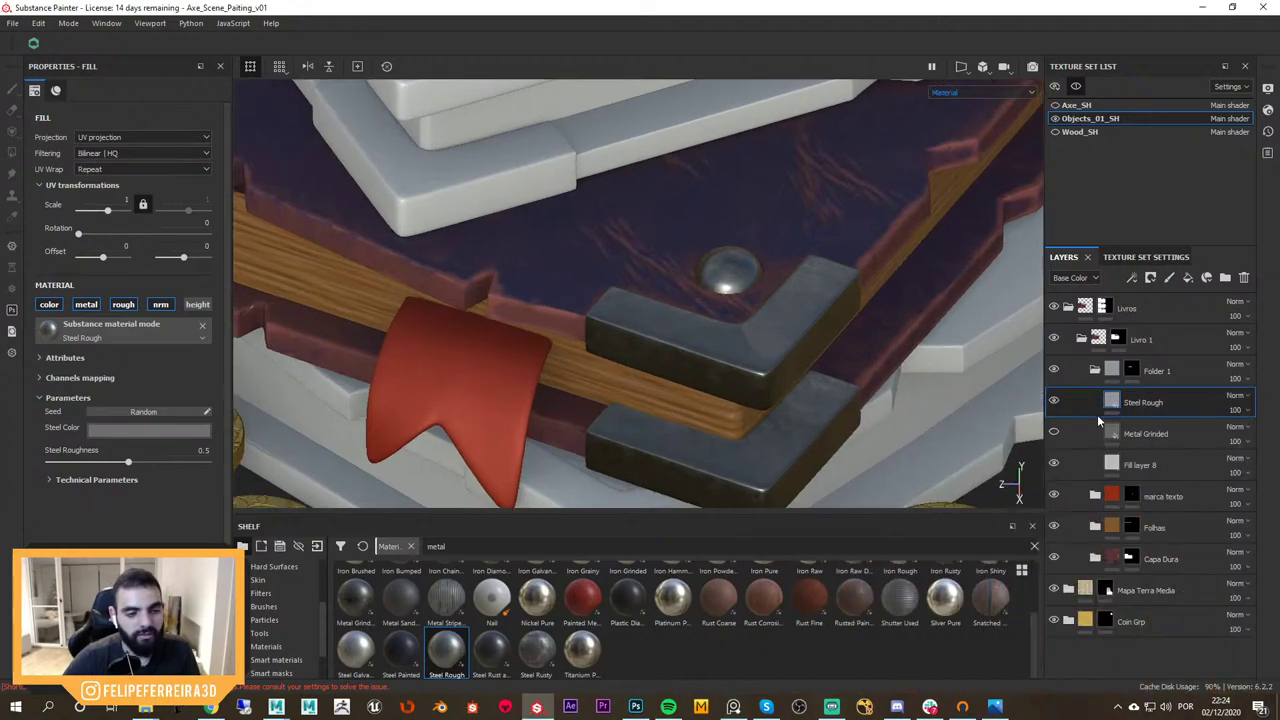
{"action": "left_click", "coordinate": [197, 428]}
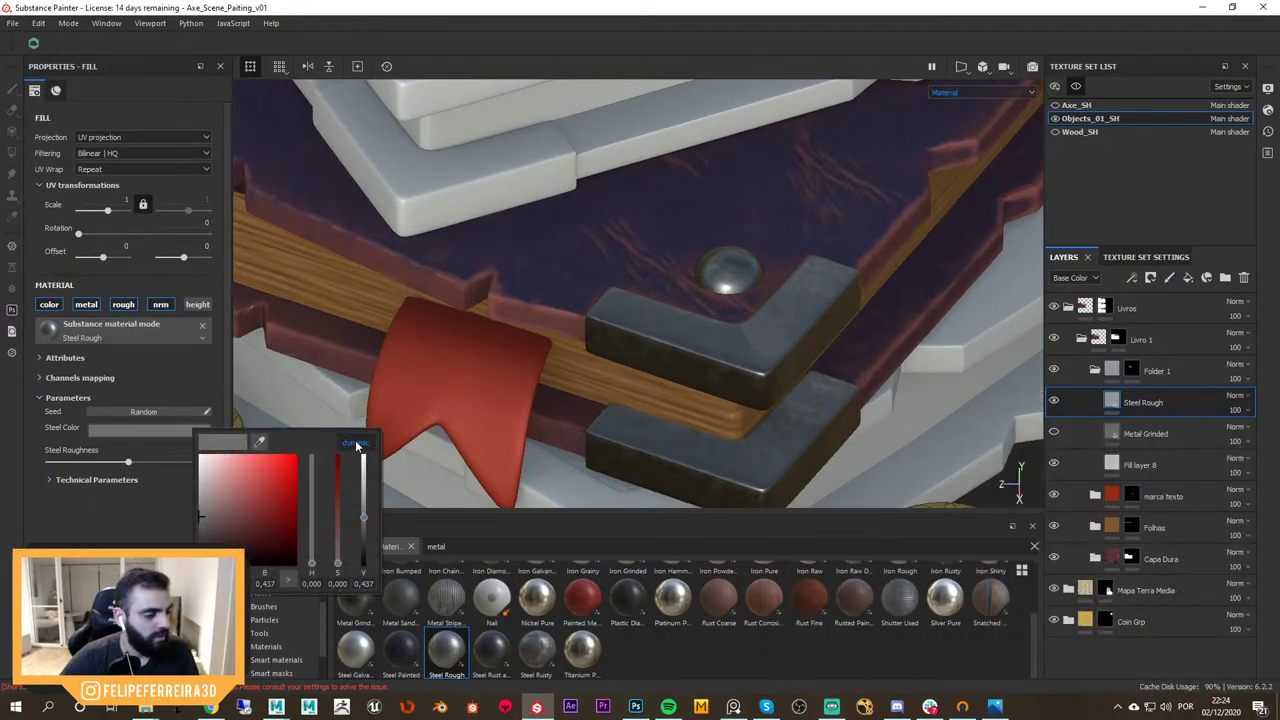
{"action": "left_click_drag", "start_coordinate": [313, 552], "coordinate": [311, 497]}
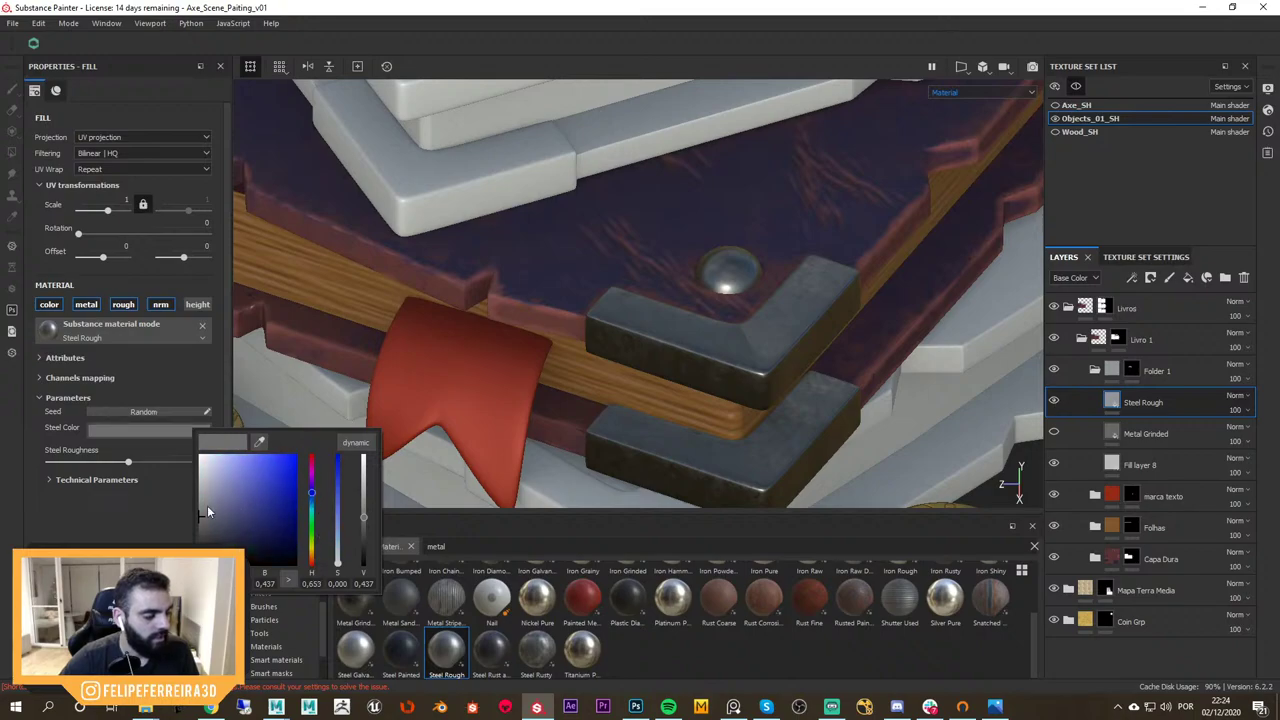
{"action": "left_click_drag", "start_coordinate": [200, 512], "coordinate": [206, 522]}
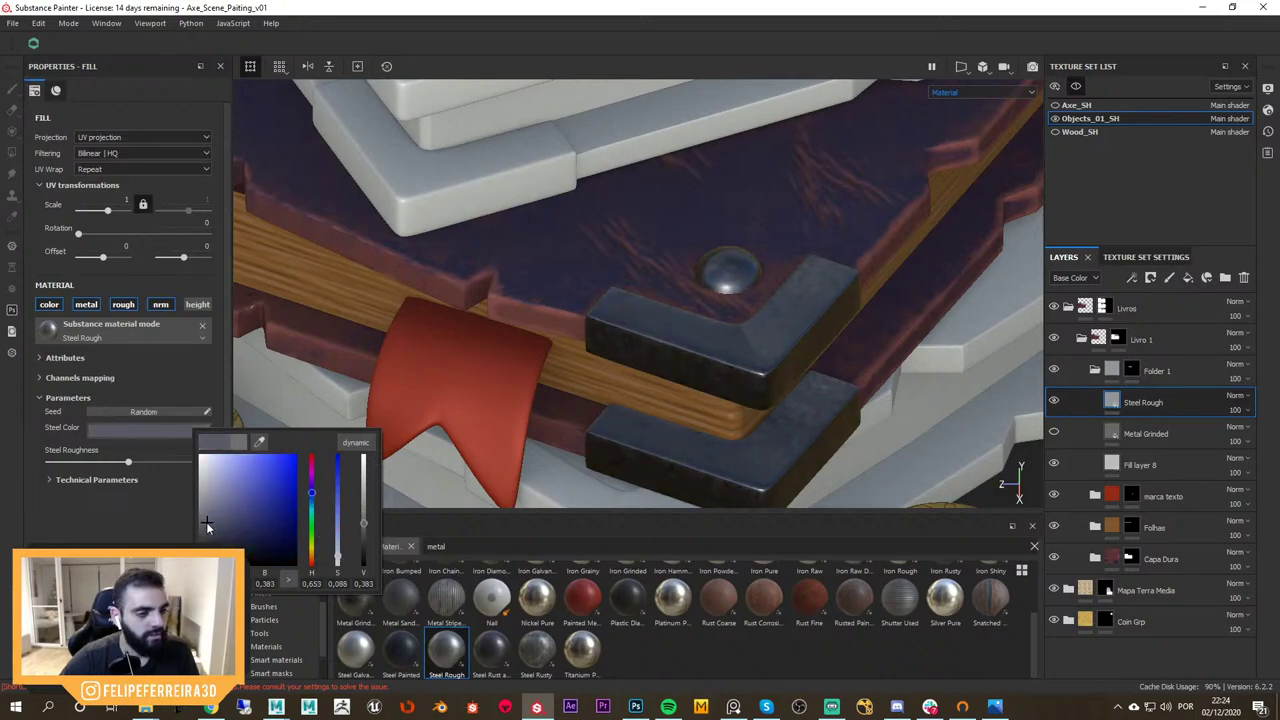
{"action": "right_click_drag", "start_coordinate": [775, 256], "coordinate": [744, 311], "text": "alt"}
{"action": "left_click_drag", "start_coordinate": [612, 289], "coordinate": [784, 312], "text": "alt"}
{"action": "right_click_drag", "start_coordinate": [784, 312], "coordinate": [741, 299], "text": "alt"}
{"action": "left_click_drag", "start_coordinate": [740, 299], "coordinate": [642, 318], "text": "alt"}
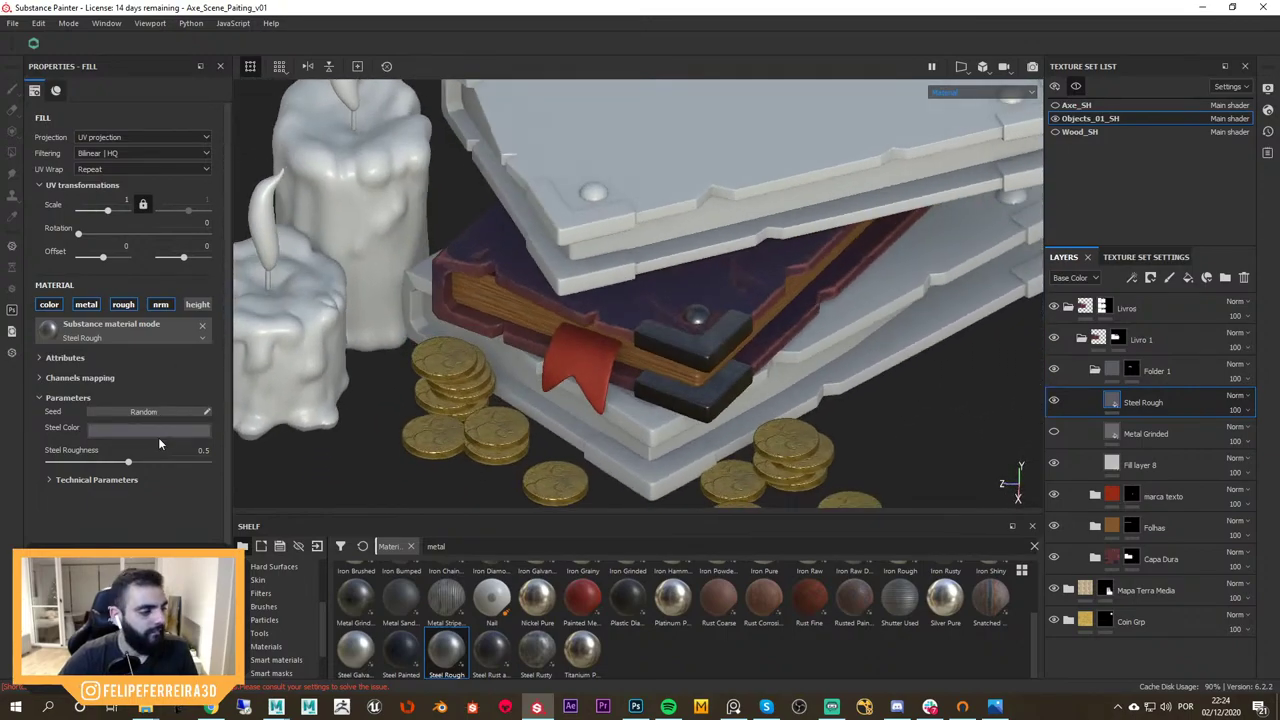
Lighten the Steel Rough color to saturation 0.034 and value 0.479, and view it on the whole book stack
{"action": "left_click", "coordinate": [167, 437]}
{"action": "left_click_drag", "start_coordinate": [184, 525], "coordinate": [176, 516]}
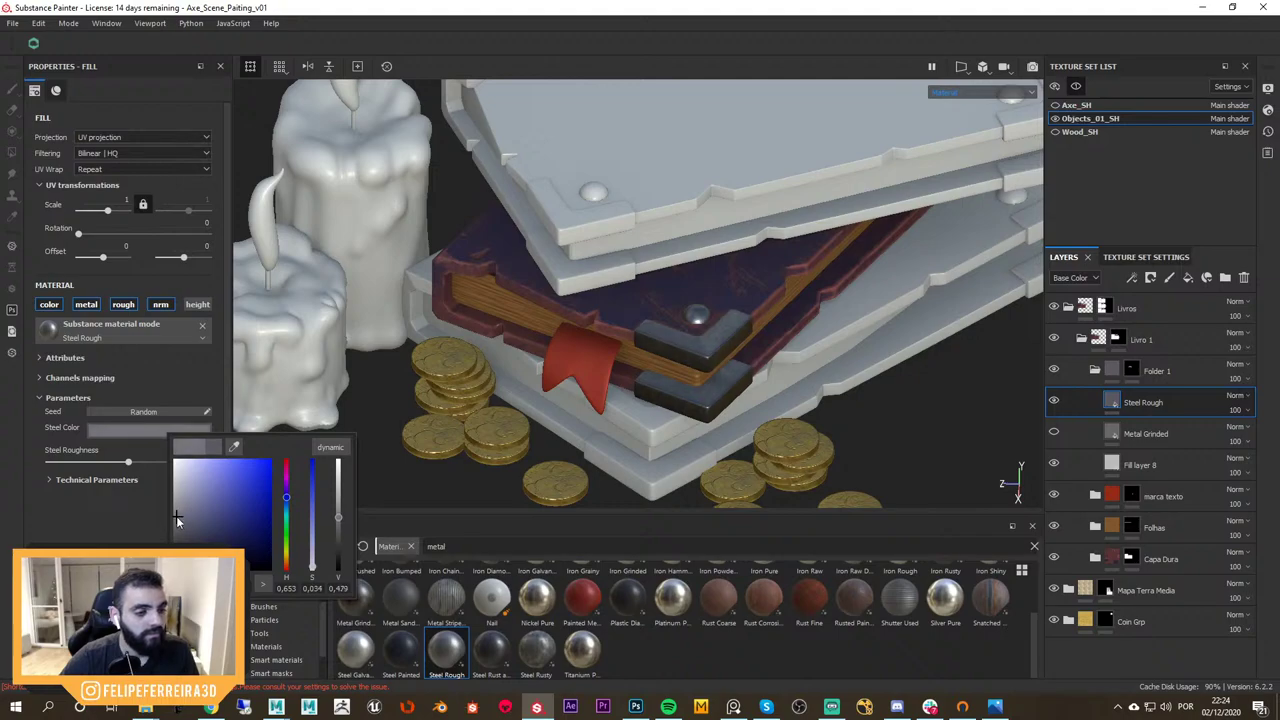
{"action": "right_click_drag", "start_coordinate": [698, 355], "coordinate": [690, 285], "text": "alt"}
{"action": "left_click_drag", "start_coordinate": [690, 285], "coordinate": [715, 275], "text": "alt"}
{"action": "right_click_drag", "start_coordinate": [715, 275], "coordinate": [746, 308], "text": "alt"}
{"action": "left_click_drag", "start_coordinate": [746, 308], "coordinate": [830, 190], "text": "alt"}
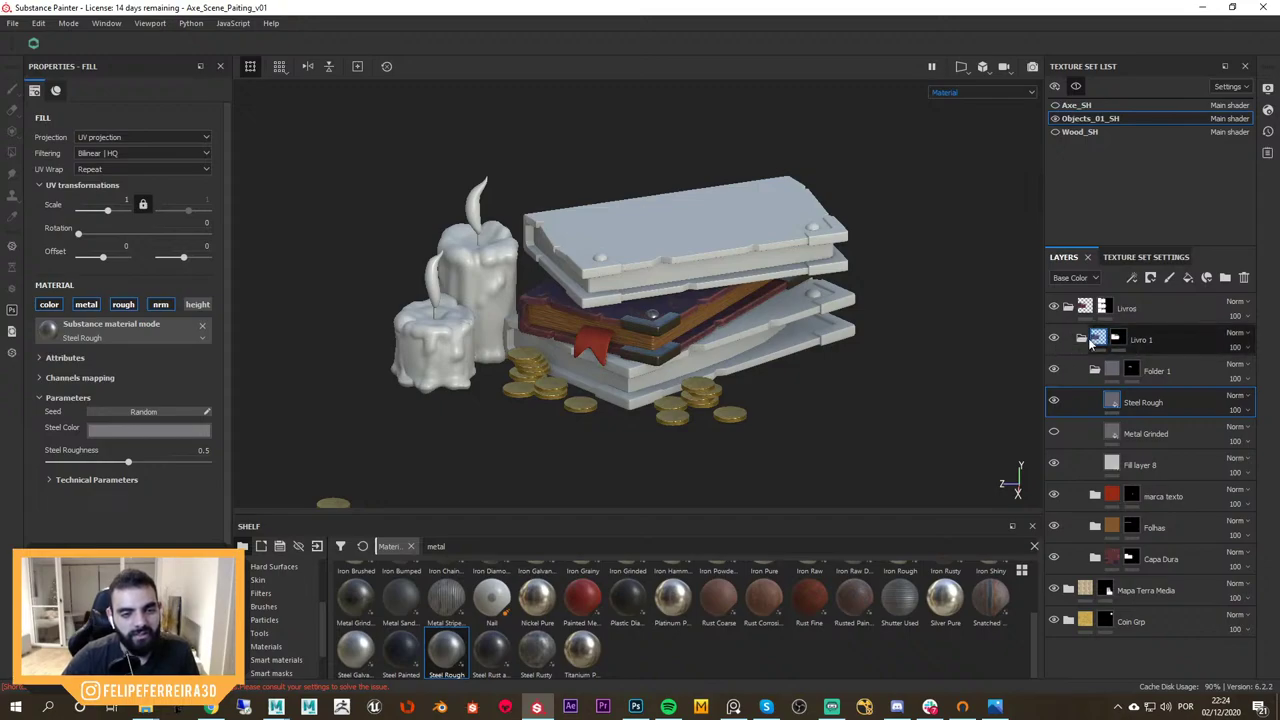
Collapse the Livro 1 folder and duplicate it within the Livros group
{"action": "left_click", "coordinate": [1097, 345]}
{"action": "scroll", "coordinate": [924, 348], "scroll_direction": "up", "scroll_amount": 5}
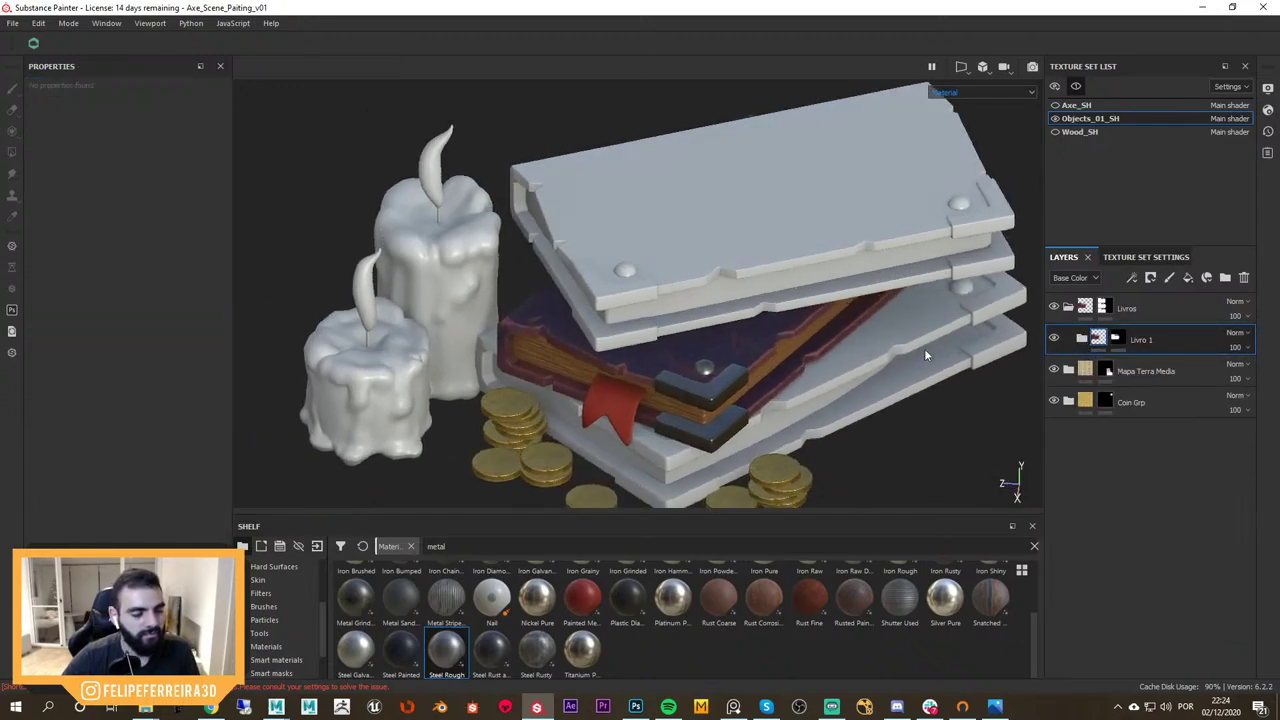
{"action": "scroll", "coordinate": [614, 280], "scroll_direction": "down", "scroll_amount": 1}
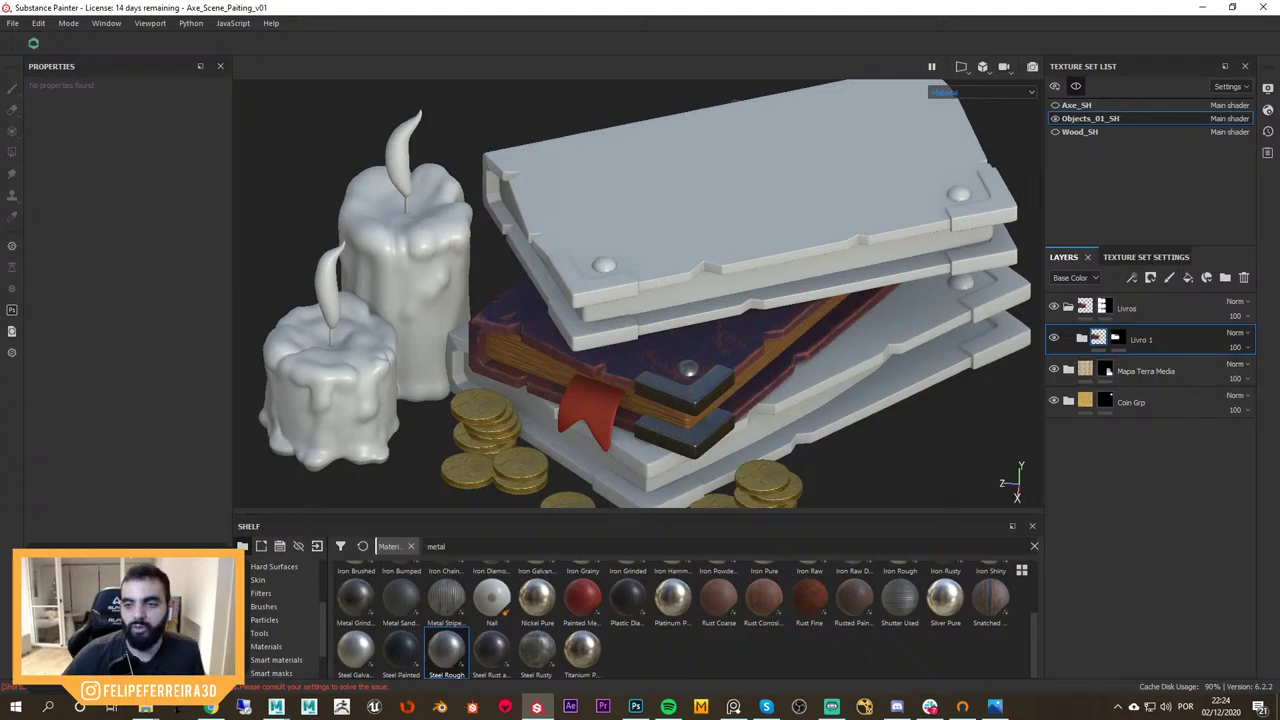
{"action": "scroll", "coordinate": [794, 334], "scroll_direction": "down", "scroll_amount": 2}
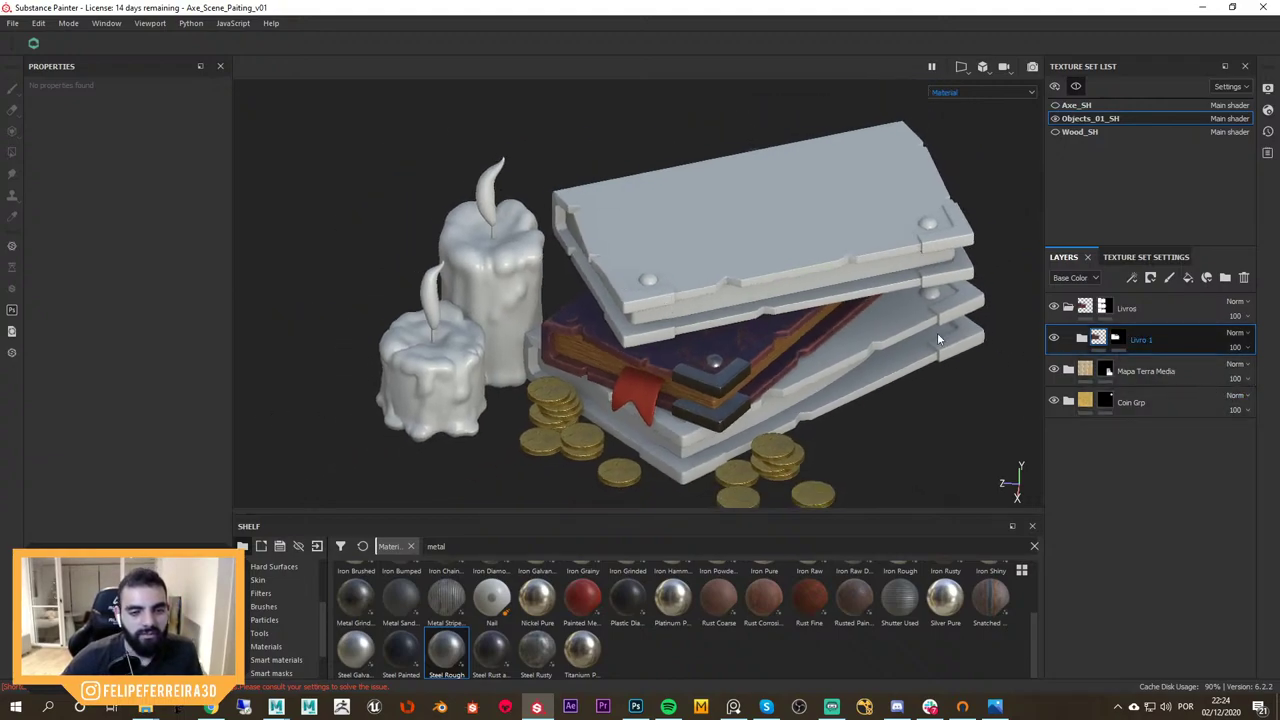
{"action": "key", "text": "ctrl+d"}
{"action": "scroll", "coordinate": [905, 308], "scroll_direction": "up", "scroll_amount": 1}
{"action": "scroll", "coordinate": [668, 295], "scroll_direction": "up", "scroll_amount": 2}
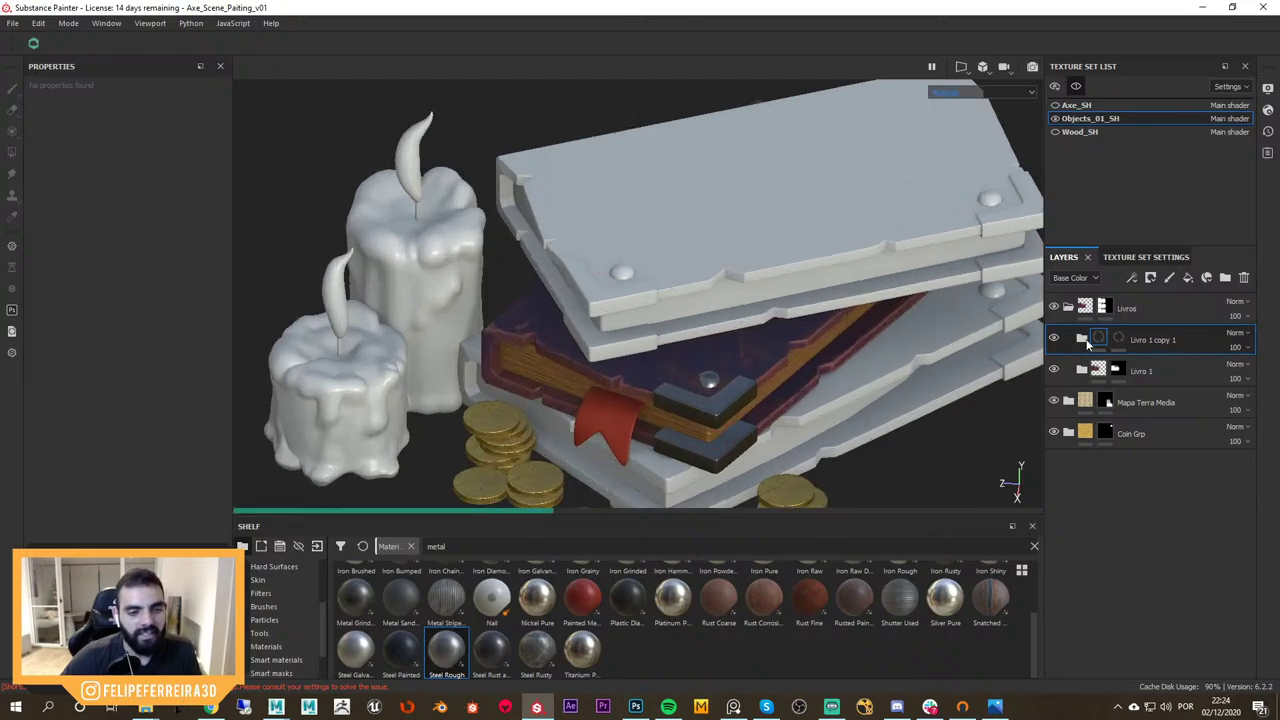
{"action": "left_click", "coordinate": [1081, 339]}
{"action": "left_click", "coordinate": [1080, 340]}
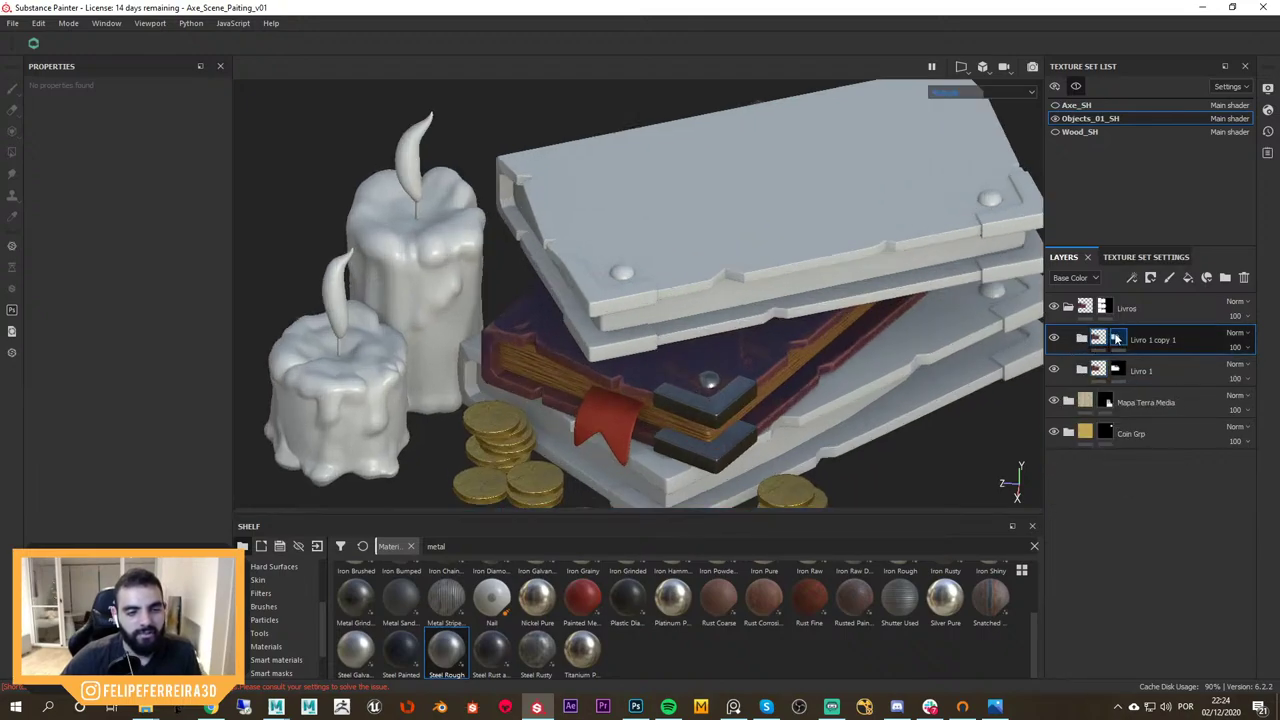
Replace the Livro 1 copy 1 folder's mask with a black mask and polygon-fill all parts of the top book into it
{"action": "left_click", "coordinate": [1150, 279]}
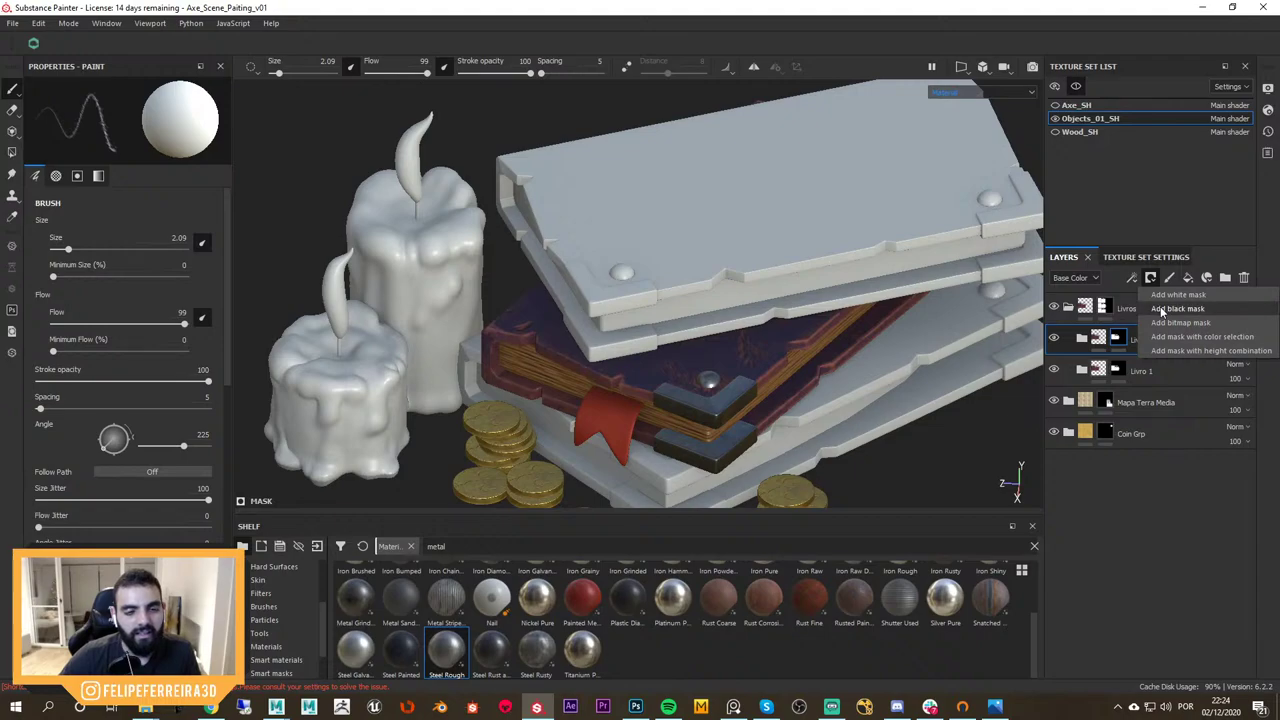
{"action": "left_click", "coordinate": [1160, 309]}
{"action": "key", "text": "4"}
{"action": "scroll", "coordinate": [728, 272], "scroll_direction": "down", "scroll_amount": 2}
{"action": "left_click_drag", "start_coordinate": [728, 272], "coordinate": [834, 270], "text": "alt"}
{"action": "left_click", "coordinate": [1121, 338], "text": "alt"}
{"action": "left_click", "coordinate": [892, 302]}
{"action": "scroll", "coordinate": [800, 290], "scroll_direction": "down", "scroll_amount": 2}
{"action": "left_click_drag", "start_coordinate": [700, 285], "coordinate": [965, 273], "text": "alt"}
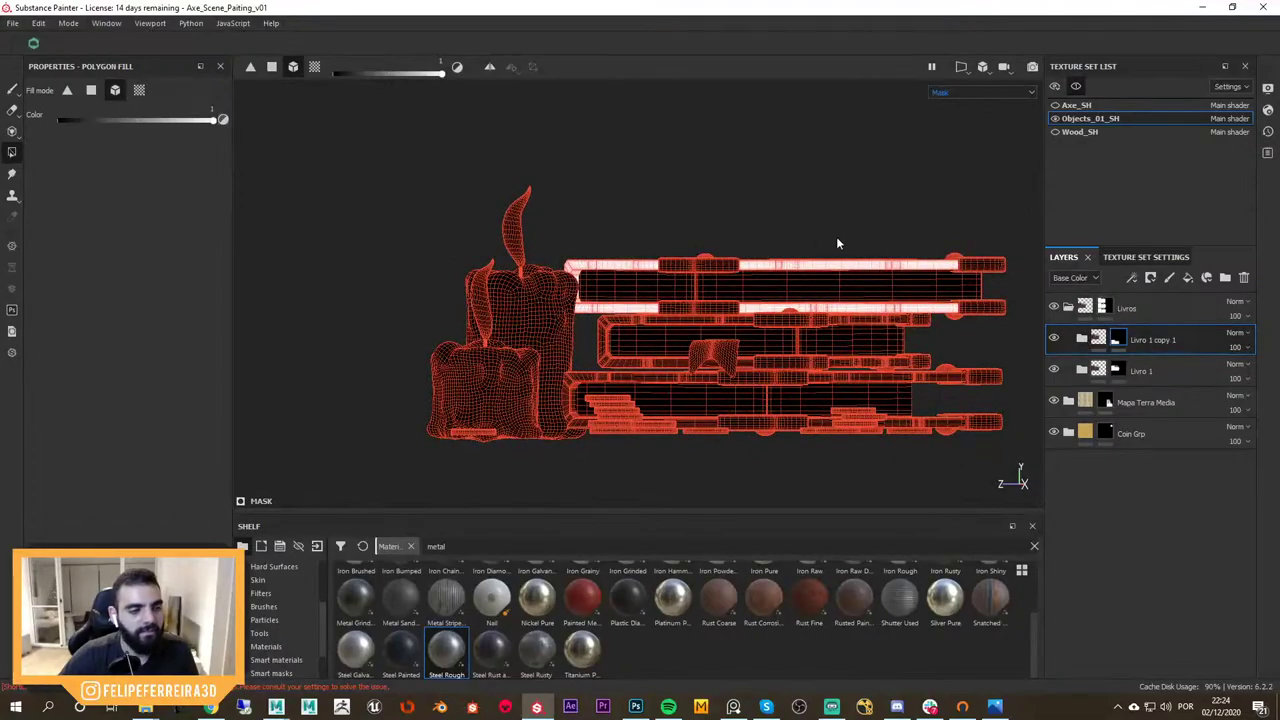
{"action": "left_click_drag", "start_coordinate": [988, 250], "coordinate": [720, 290], "text": "alt"}
{"action": "right_click_drag", "start_coordinate": [549, 290], "coordinate": [903, 322], "text": "alt"}
Add the top book's hard cover to the Capa Dura mask inside Livro 1 copy 1 with Polygon Fill
{"action": "left_click", "coordinate": [1080, 340]}
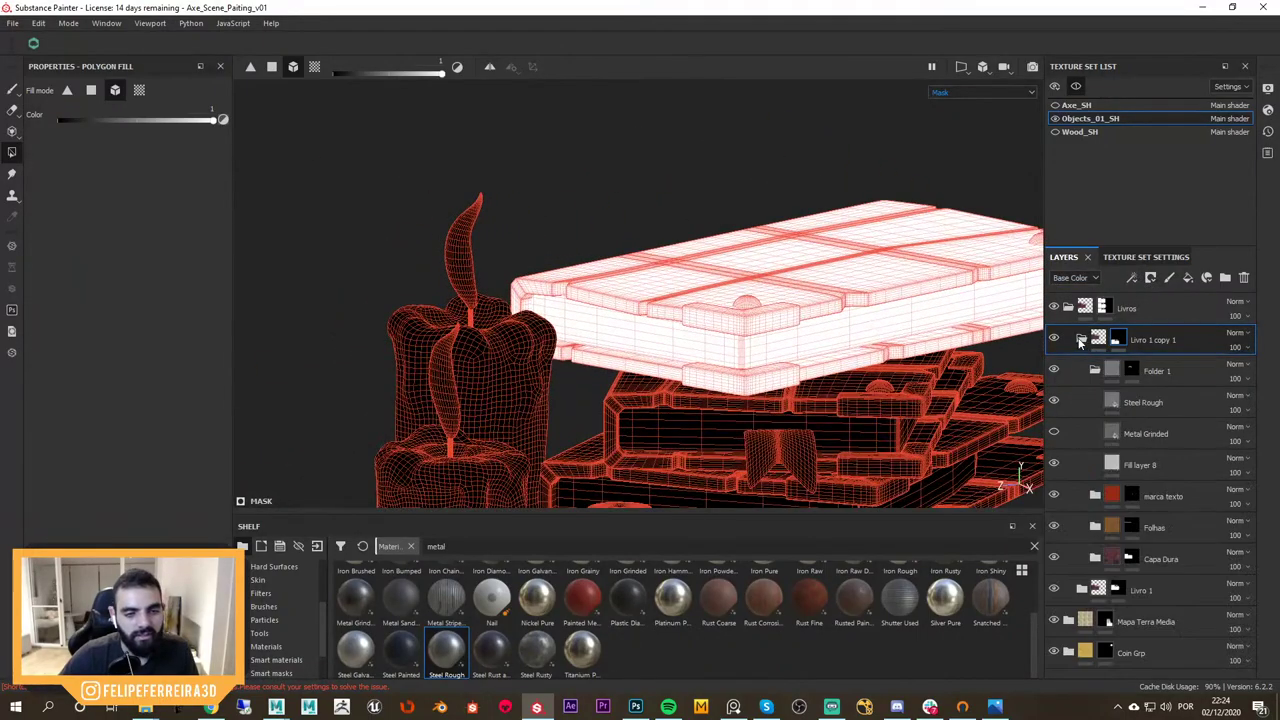
{"action": "left_click", "coordinate": [1095, 370]}
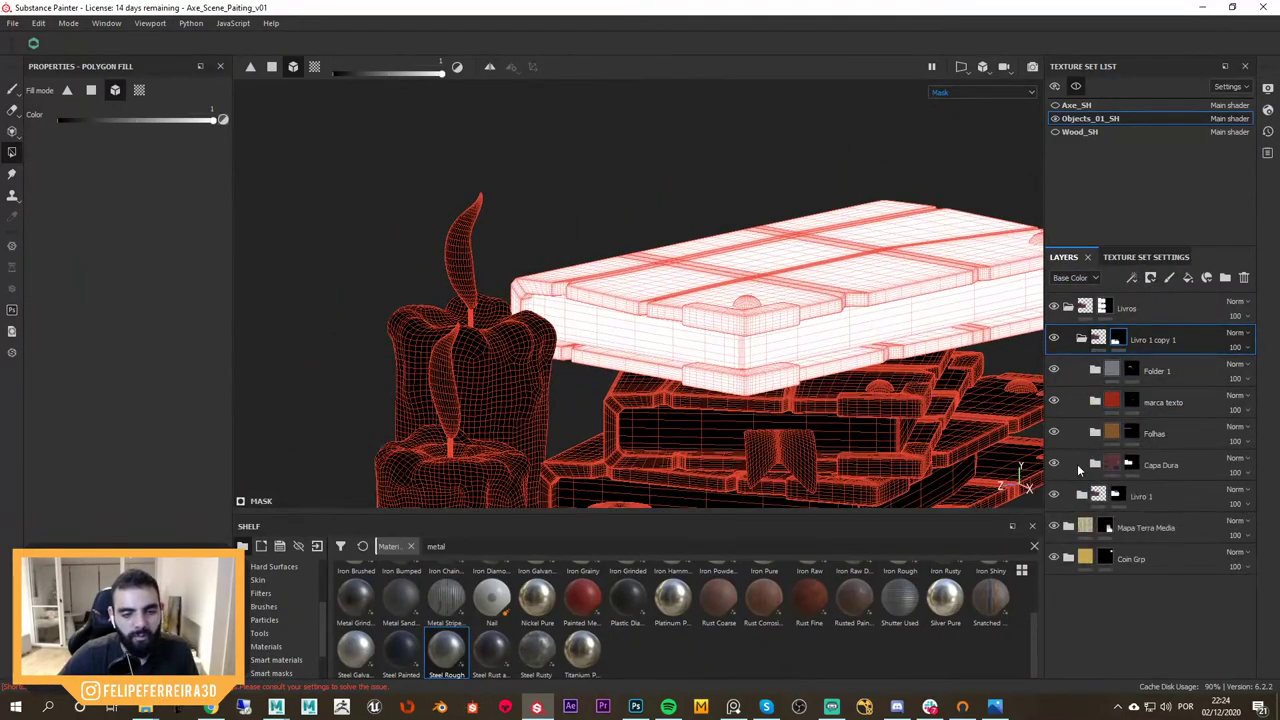
{"action": "left_click", "coordinate": [1131, 465]}
{"action": "key", "text": "m"}
{"action": "left_click_drag", "start_coordinate": [876, 421], "coordinate": [646, 309], "text": "alt"}
{"action": "right_click_drag", "start_coordinate": [646, 309], "coordinate": [876, 286], "text": "alt"}
{"action": "left_click", "coordinate": [876, 286]}
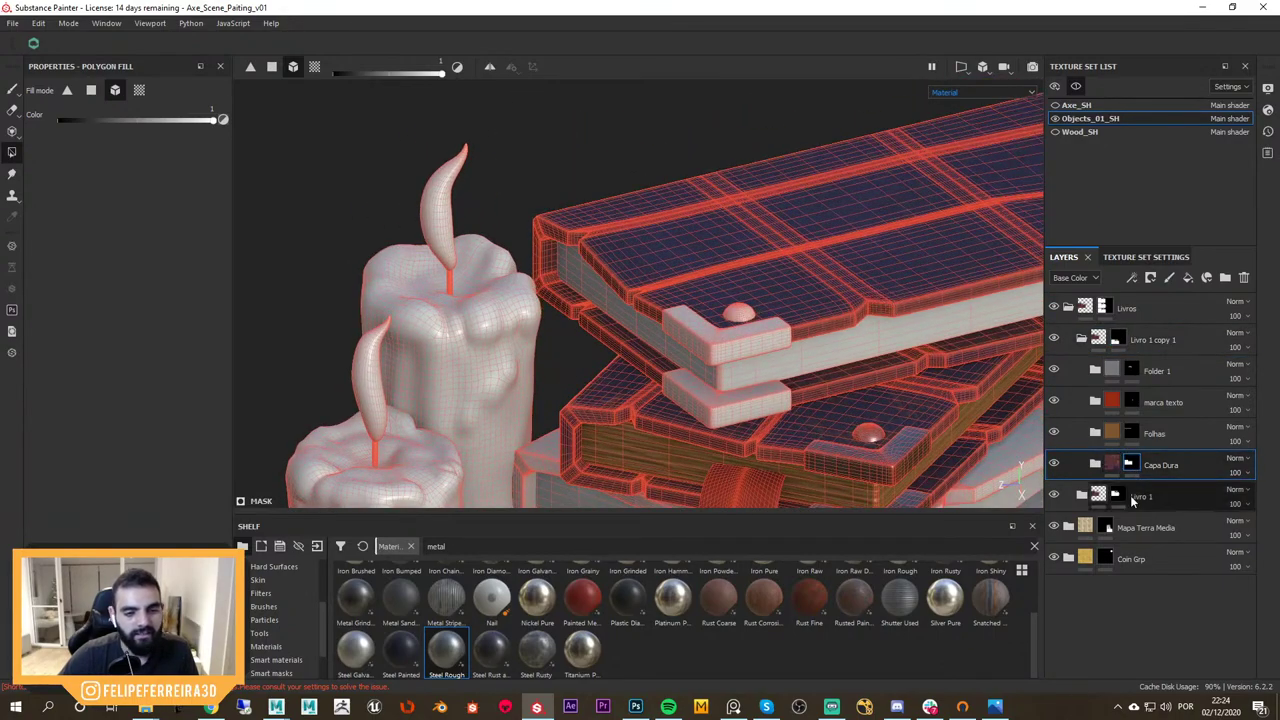
Add the top book's page block to the Folhas mask in Livro 1 copy 1 with Polygon Fill
{"action": "left_click_drag", "start_coordinate": [929, 360], "coordinate": [690, 285], "text": "alt"}
{"action": "left_click", "coordinate": [1150, 433]}
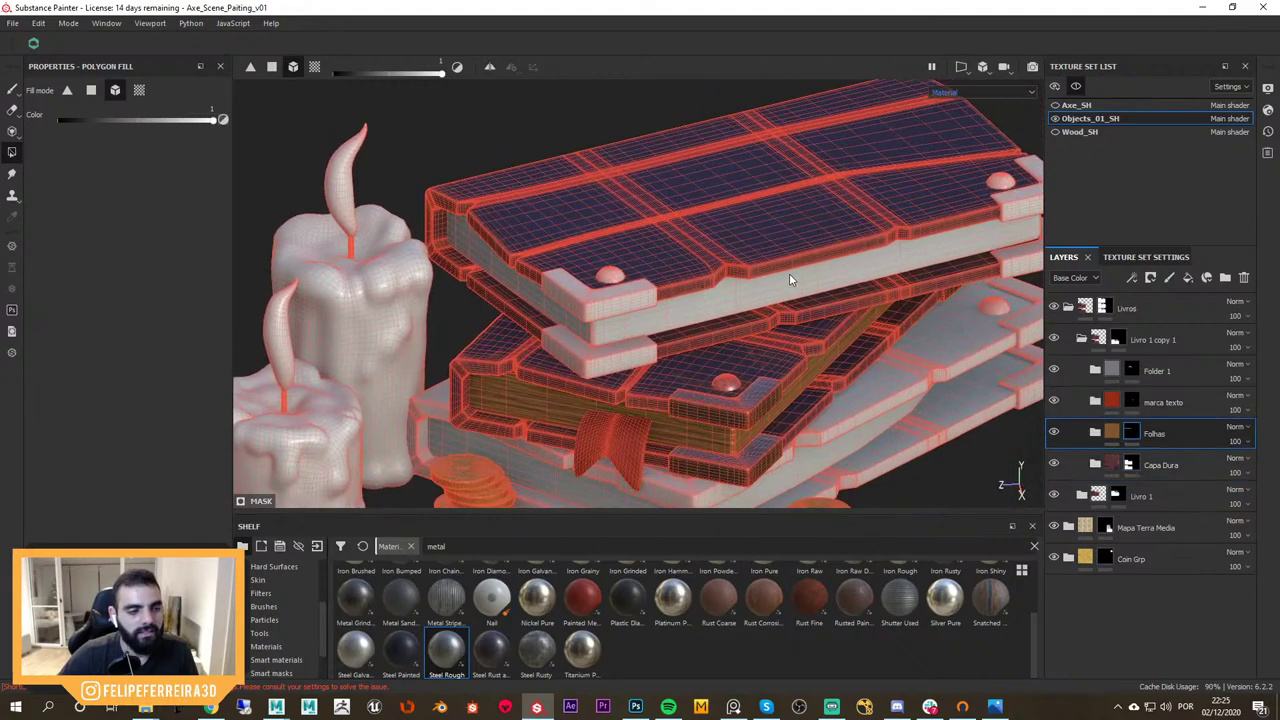
{"action": "left_click", "coordinate": [794, 283]}
Delete the marca texto folder from Livro 1 copy 1 and rename its Folder 1 as metal bordas
{"action": "left_click", "coordinate": [1133, 401]}
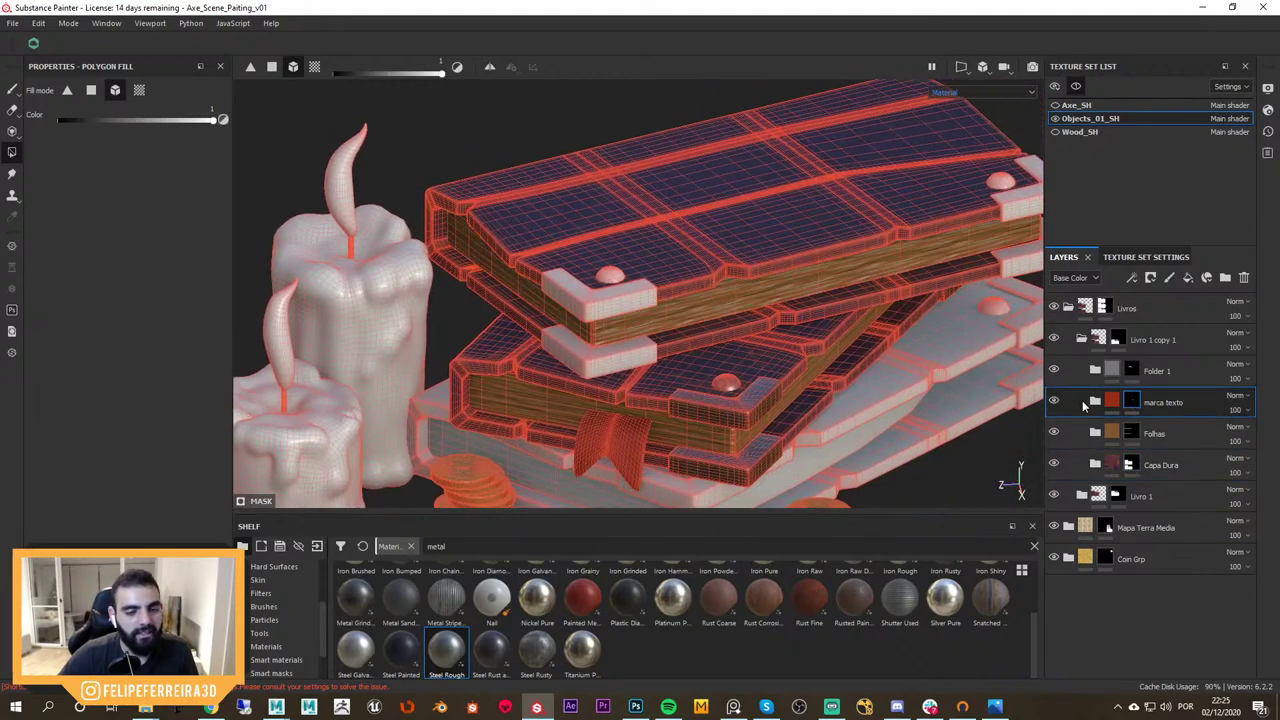
{"action": "key", "text": "Delete"}
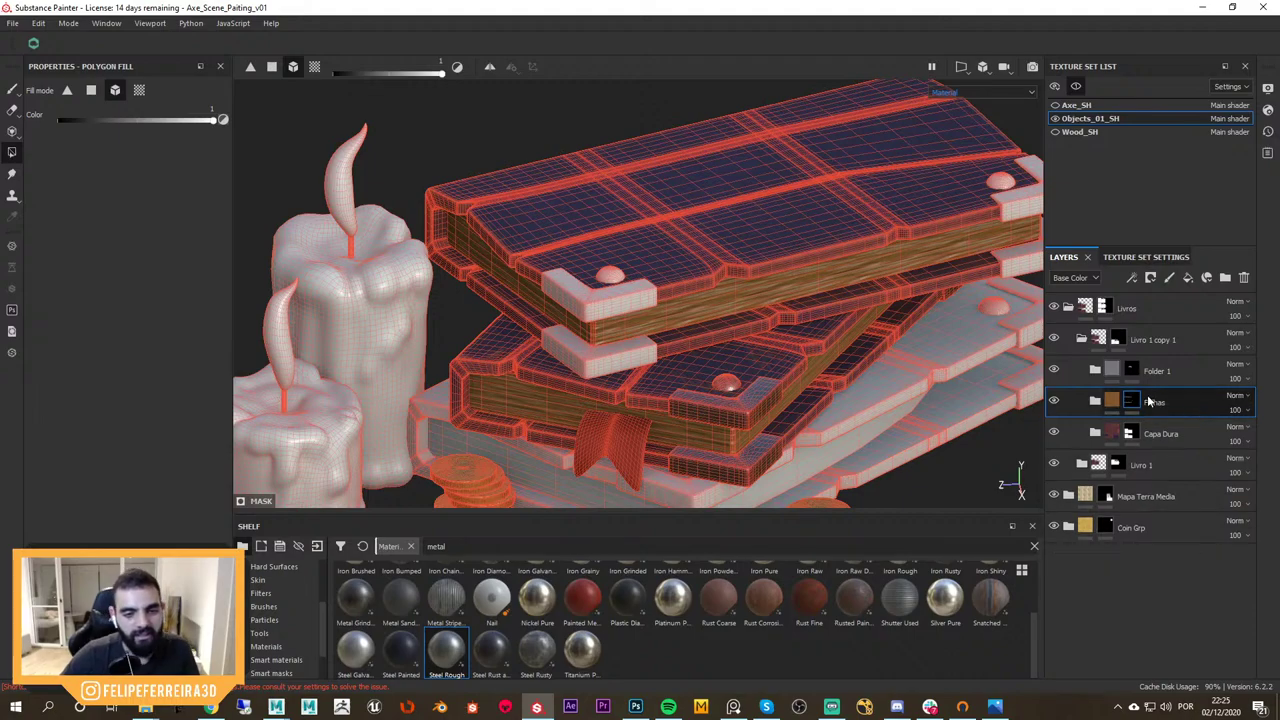
{"action": "left_click", "coordinate": [1150, 381]}
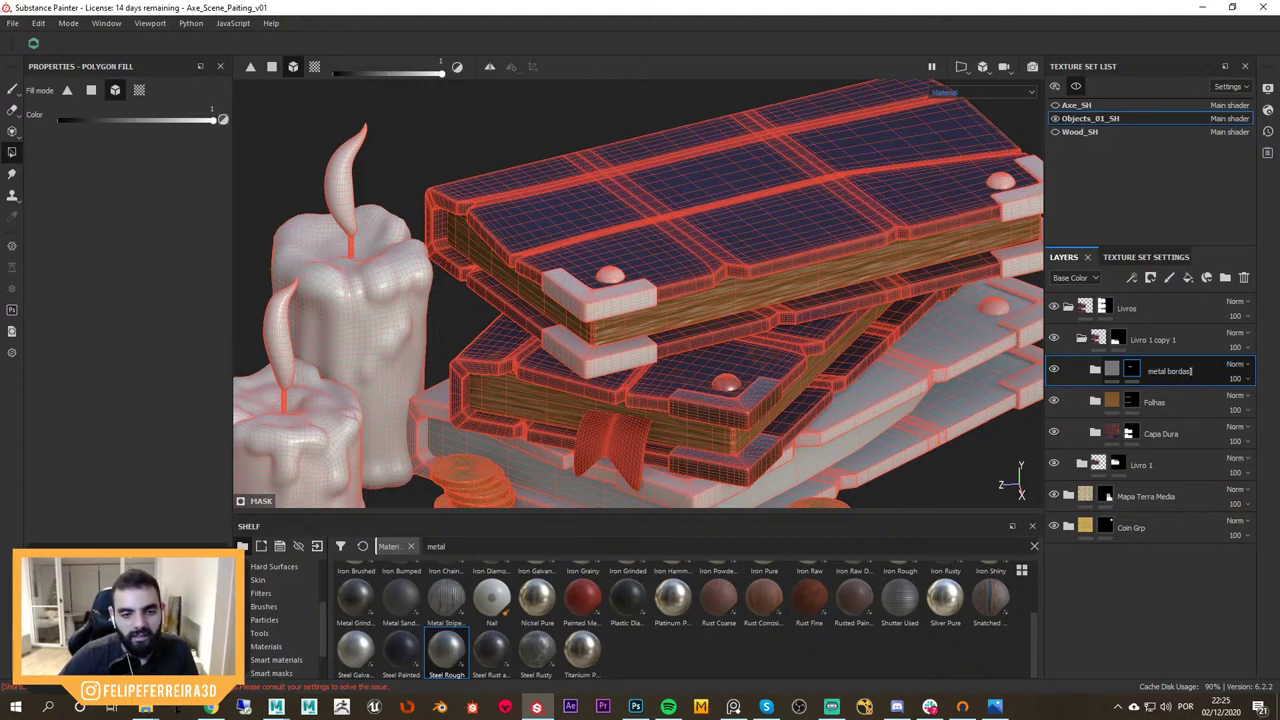
{"action": "left_click", "coordinate": [1222, 383]}
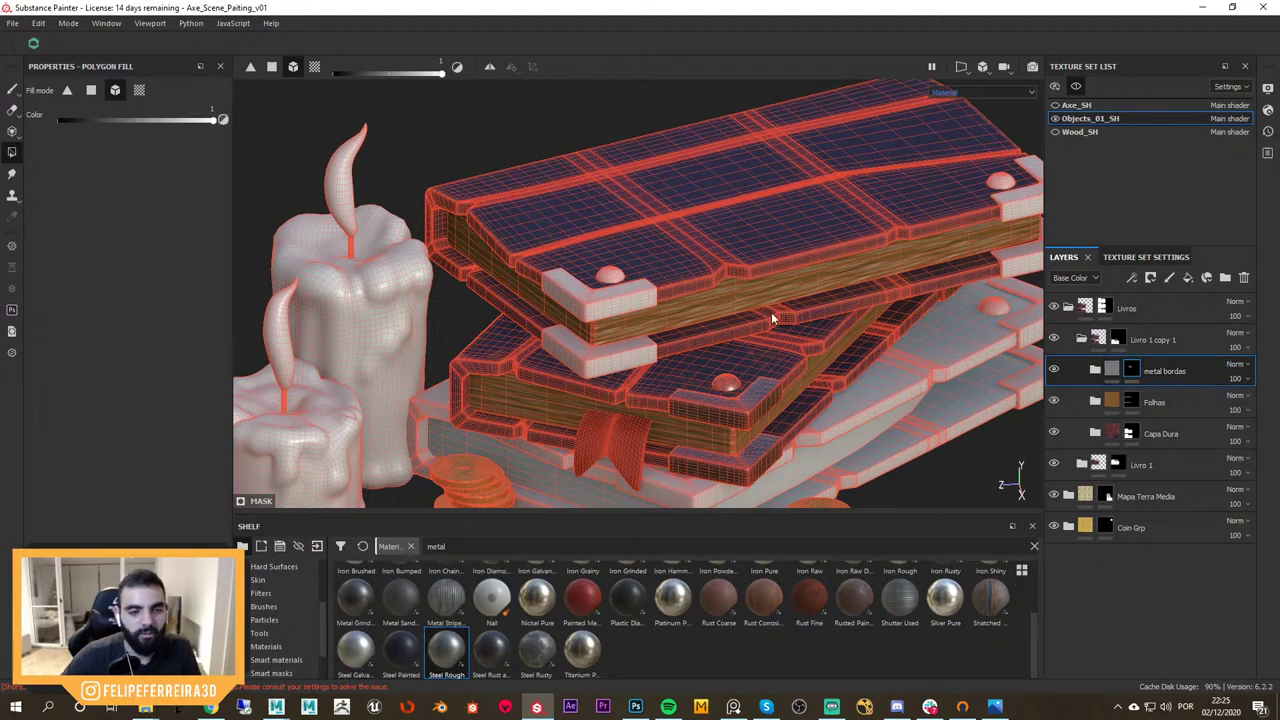
Polygon-fill the top book's corner brackets and round studs into the metal bordas mask, and return to the Paint brush
{"action": "middle_click_drag", "start_coordinate": [752, 275], "coordinate": [803, 261], "text": "alt"}
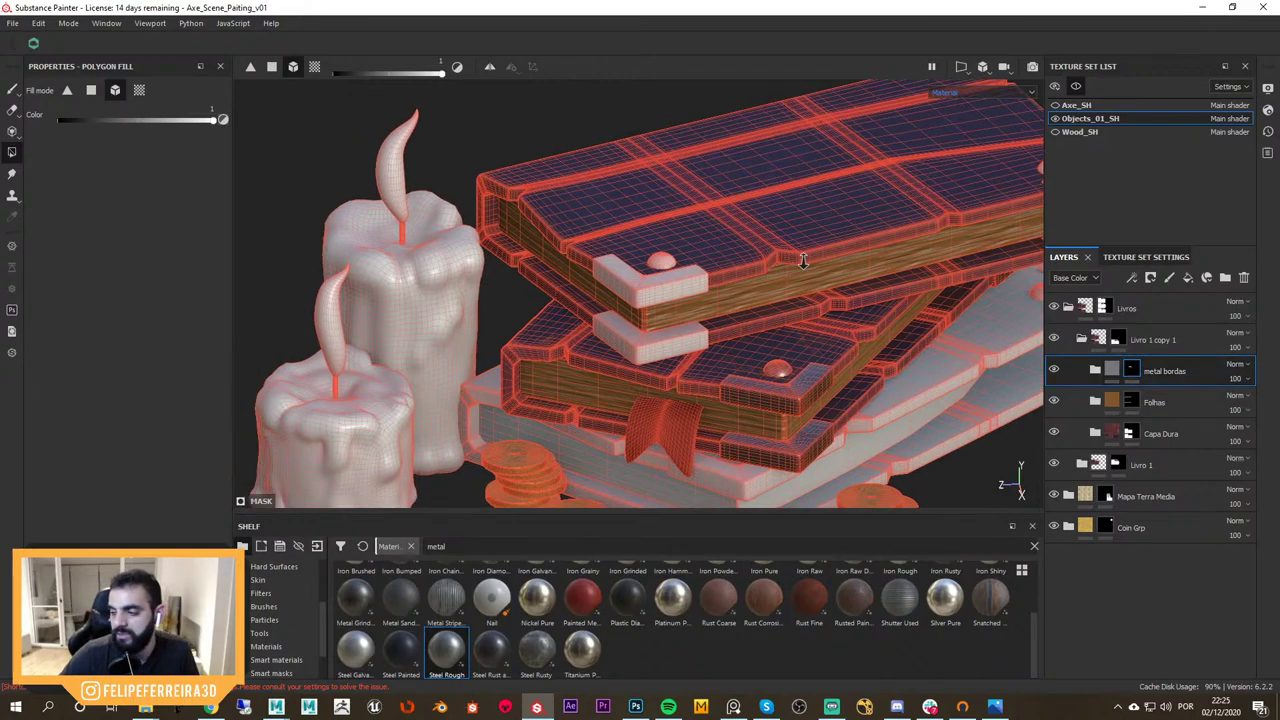
{"action": "right_click_drag", "start_coordinate": [803, 261], "coordinate": [828, 262], "text": "alt"}
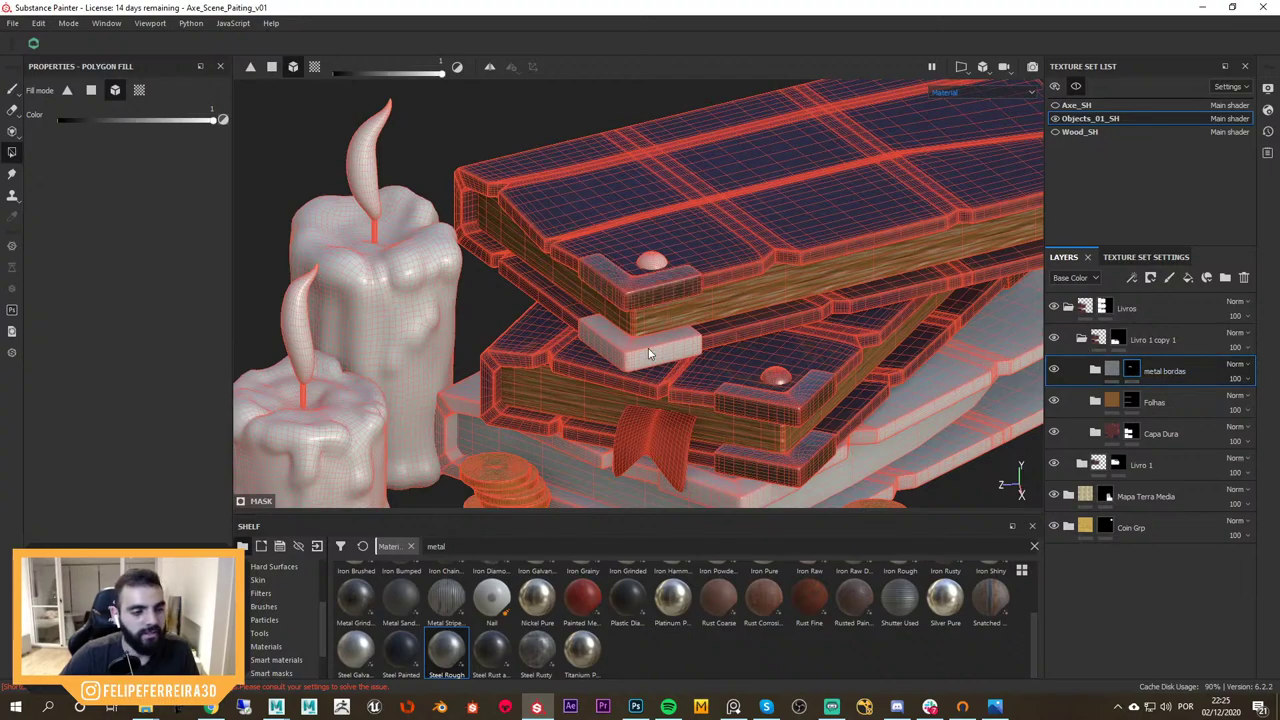
{"action": "left_click_drag", "start_coordinate": [684, 250], "coordinate": [879, 202], "text": "alt"}
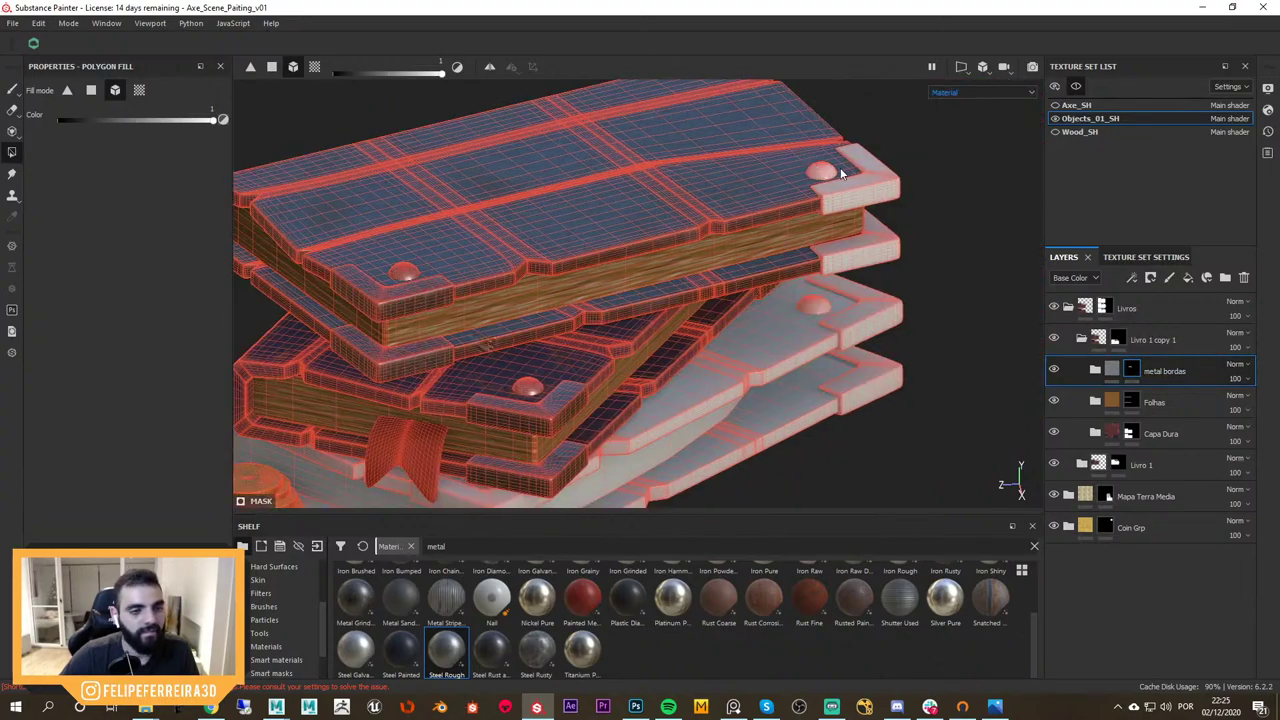
{"action": "mouse_move", "coordinate": [893, 245]}
{"action": "left_mouse_down", "text": "alt"}
{"action": "mouse_move", "coordinate": [840, 220]}
{"action": "mouse_move", "coordinate": [534, 180]}
{"action": "mouse_move", "coordinate": [890, 248]}
{"action": "left_mouse_up", "text": "alt"}
{"action": "right_click_drag", "start_coordinate": [890, 248], "coordinate": [617, 240], "text": "alt"}
{"action": "key", "text": "1"}
Examine the covers, pages and metal corners of the two textured books, and the layers inside the Capa Dura folder
{"action": "middle_click_drag", "start_coordinate": [617, 240], "coordinate": [745, 255], "text": "alt"}
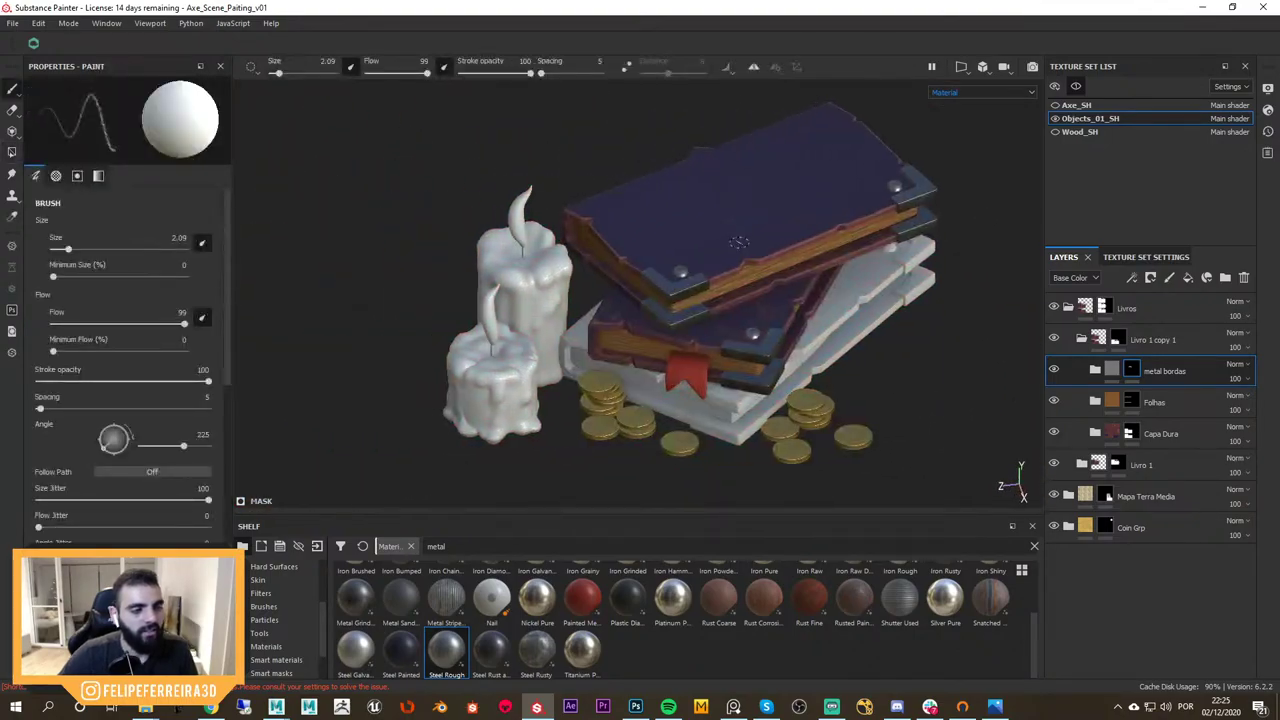
{"action": "right_click_drag", "start_coordinate": [745, 255], "coordinate": [860, 290], "text": "alt"}
{"action": "mouse_move", "coordinate": [860, 290]}
{"action": "left_mouse_down", "text": "alt"}
{"action": "mouse_move", "coordinate": [888, 261]}
{"action": "mouse_move", "coordinate": [860, 265]}
{"action": "left_mouse_up", "text": "alt"}
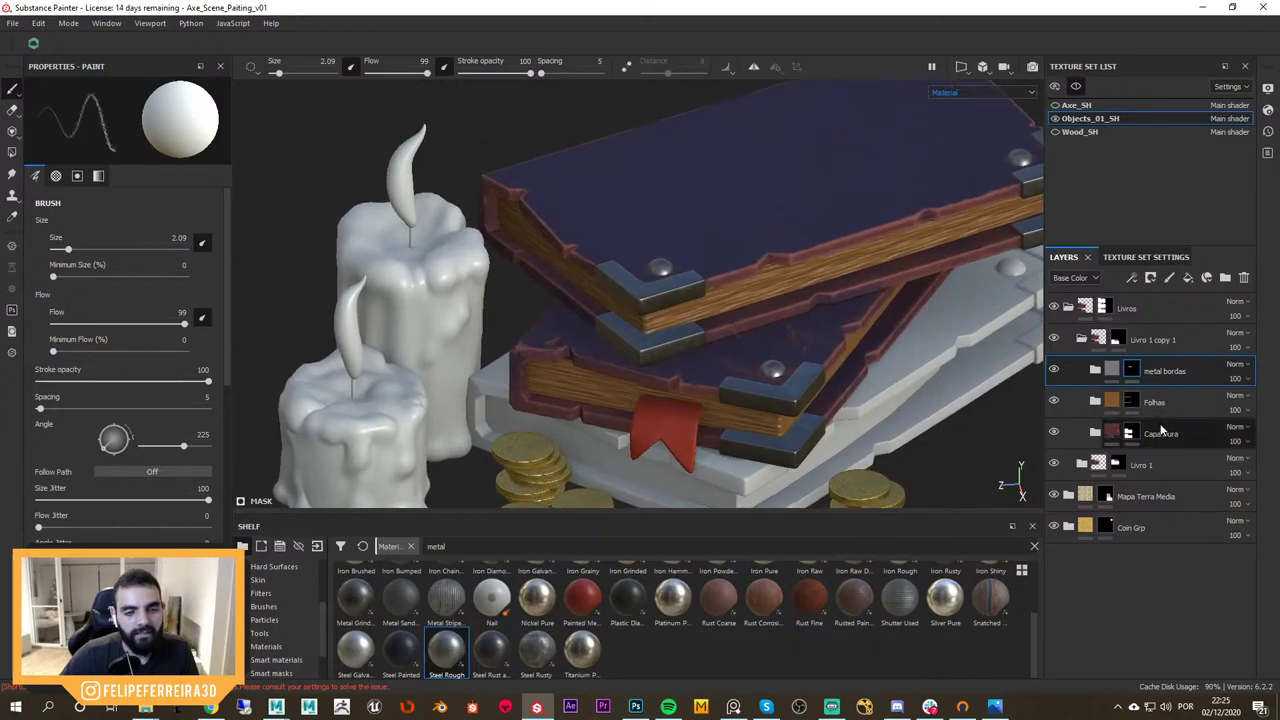
{"action": "left_click", "coordinate": [1094, 433]}
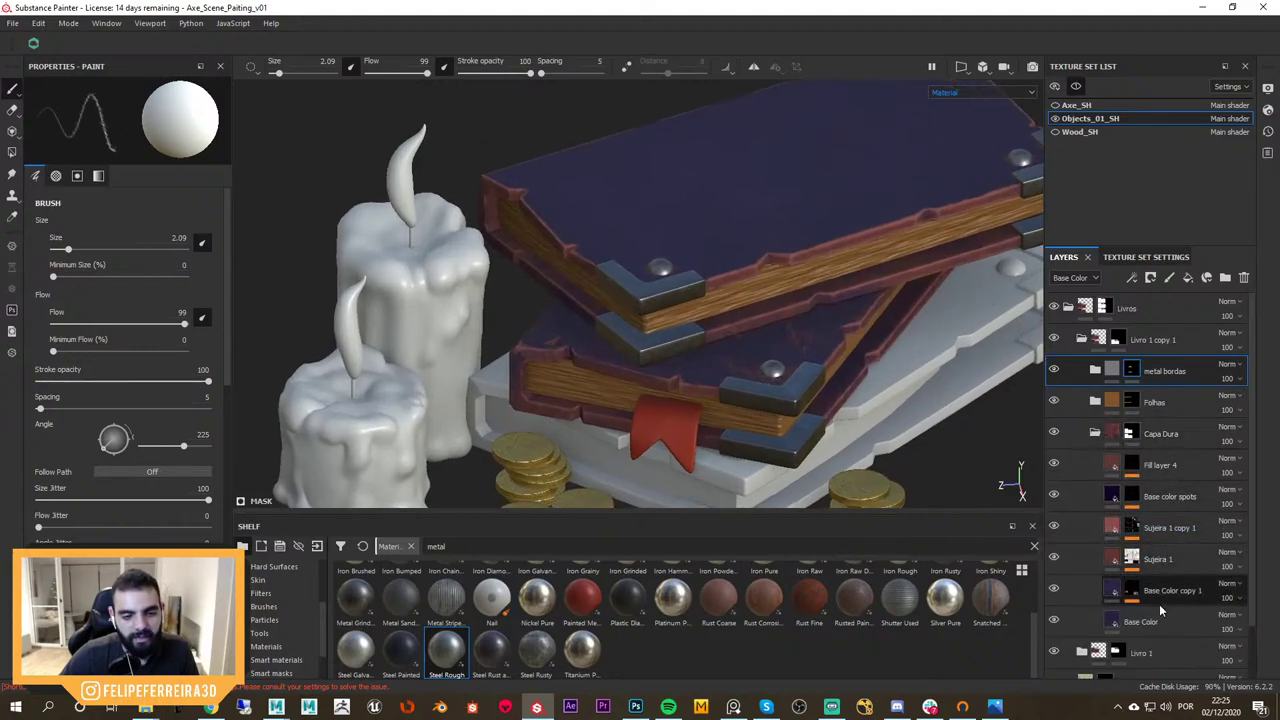
{"action": "left_click", "coordinate": [1095, 433]}
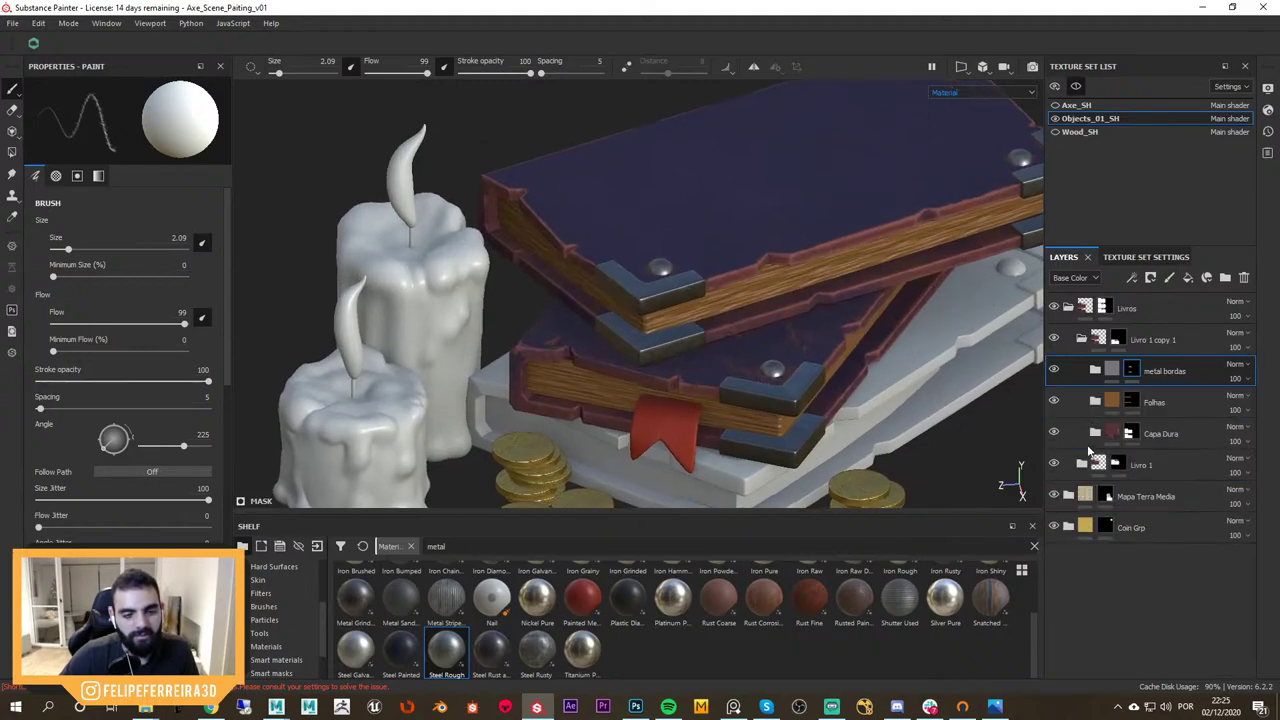
{"action": "left_click", "coordinate": [1094, 433]}
{"action": "left_click", "coordinate": [1095, 433]}
{"action": "left_click_drag", "start_coordinate": [850, 290], "coordinate": [876, 310], "text": "alt"}
{"action": "right_click_drag", "start_coordinate": [877, 311], "coordinate": [446, 231], "text": "alt"}
{"action": "left_click_drag", "start_coordinate": [446, 231], "coordinate": [442, 268], "text": "alt"}
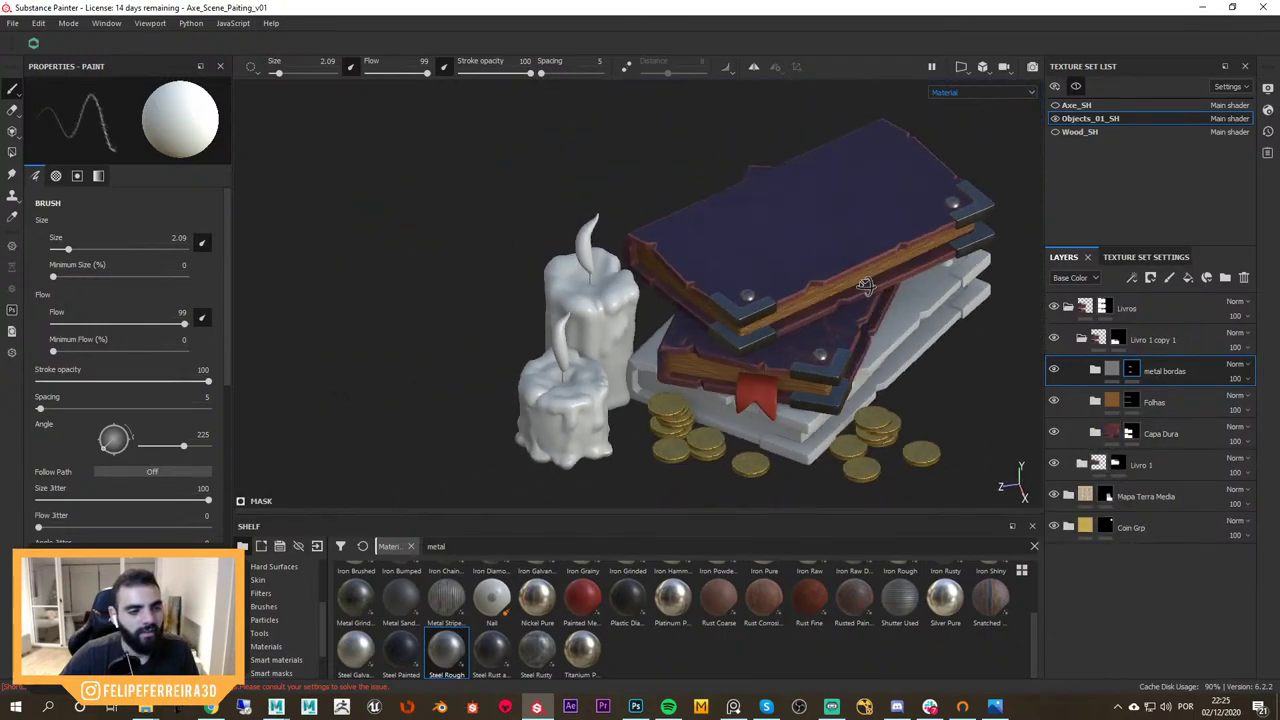
{"action": "right_click_drag", "start_coordinate": [442, 268], "coordinate": [817, 289], "text": "alt"}
{"action": "left_click_drag", "start_coordinate": [817, 289], "coordinate": [949, 240], "text": "alt"}
{"action": "right_click_drag", "start_coordinate": [949, 240], "coordinate": [720, 240], "text": "alt"}
{"action": "middle_click_drag", "start_coordinate": [719, 247], "coordinate": [637, 277], "text": "alt"}
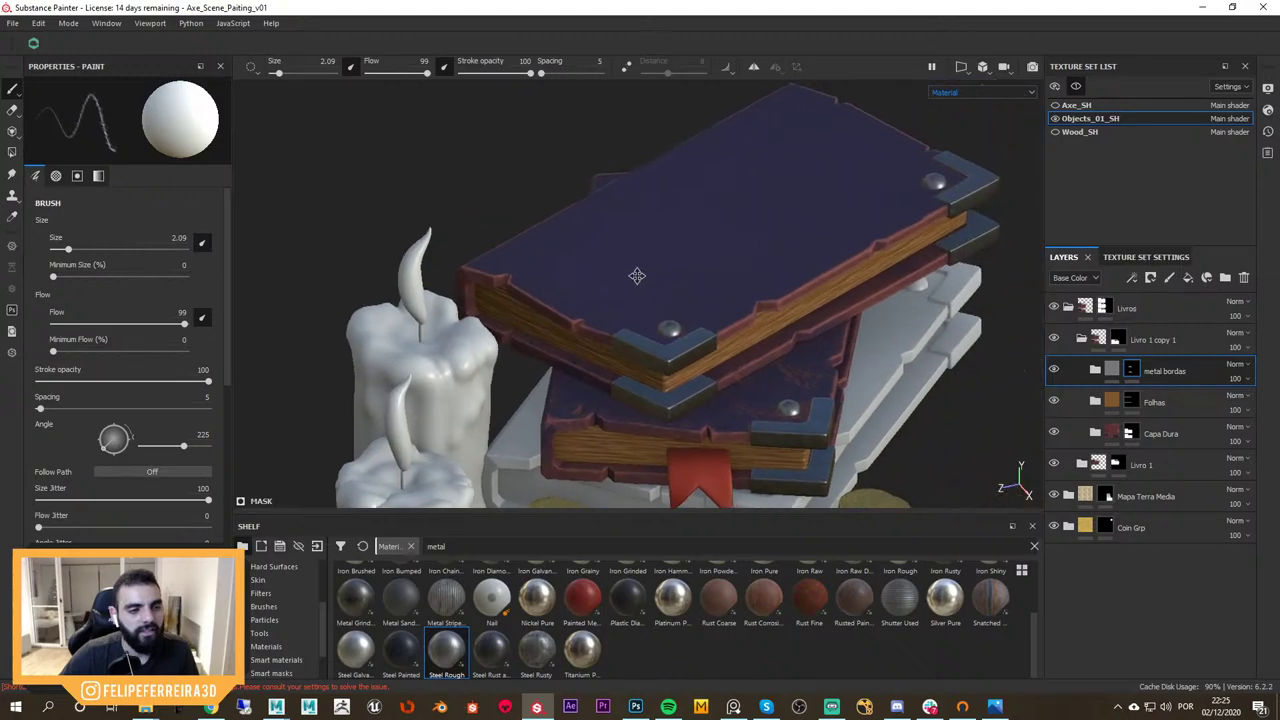
{"action": "right_click_drag", "start_coordinate": [637, 277], "coordinate": [784, 275], "text": "shift"}
{"action": "left_click_drag", "start_coordinate": [784, 275], "coordinate": [697, 283], "text": "alt"}
{"action": "middle_click_drag", "start_coordinate": [697, 283], "coordinate": [730, 118], "text": "alt"}
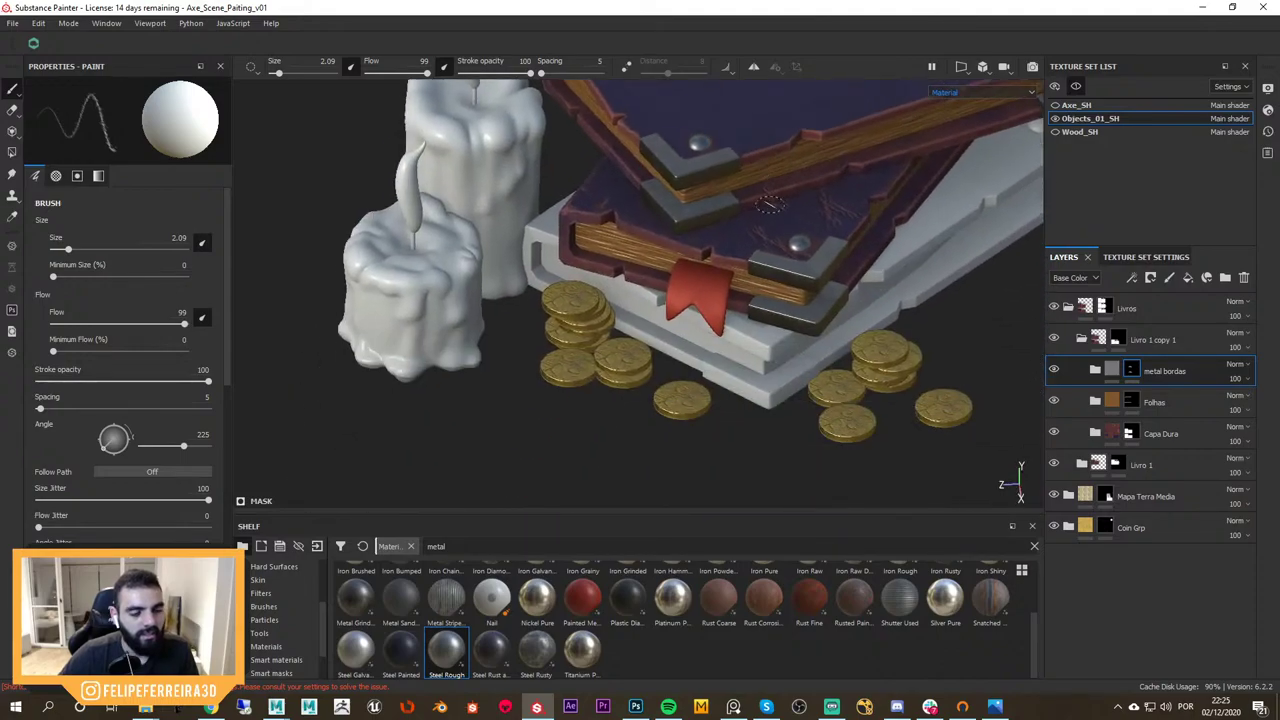
{"action": "right_click_drag", "start_coordinate": [730, 118], "coordinate": [660, 125], "text": "alt"}
Duplicate the Livro 1 copy 1 folder, rename the original as Livro 2 and the duplicate as Livro 3
{"action": "left_click", "coordinate": [1083, 340]}
{"action": "left_click", "coordinate": [1187, 345]}
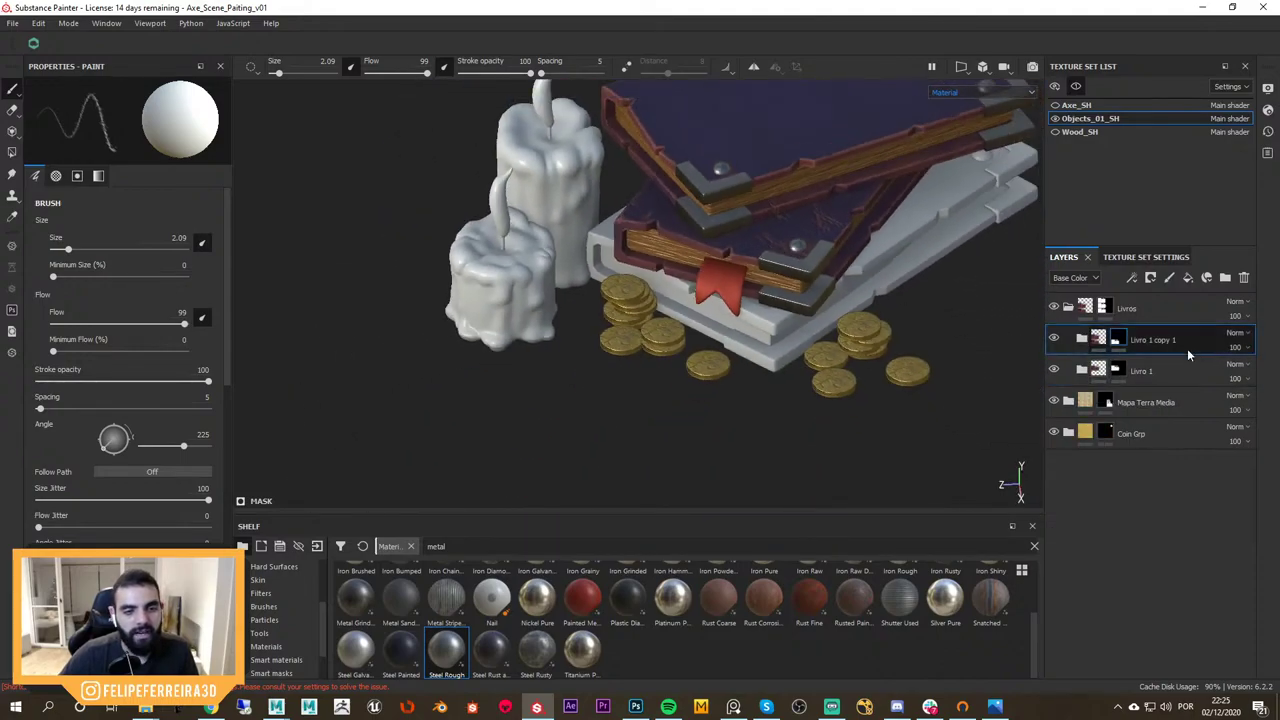
{"action": "key", "text": "ctrl+d"}
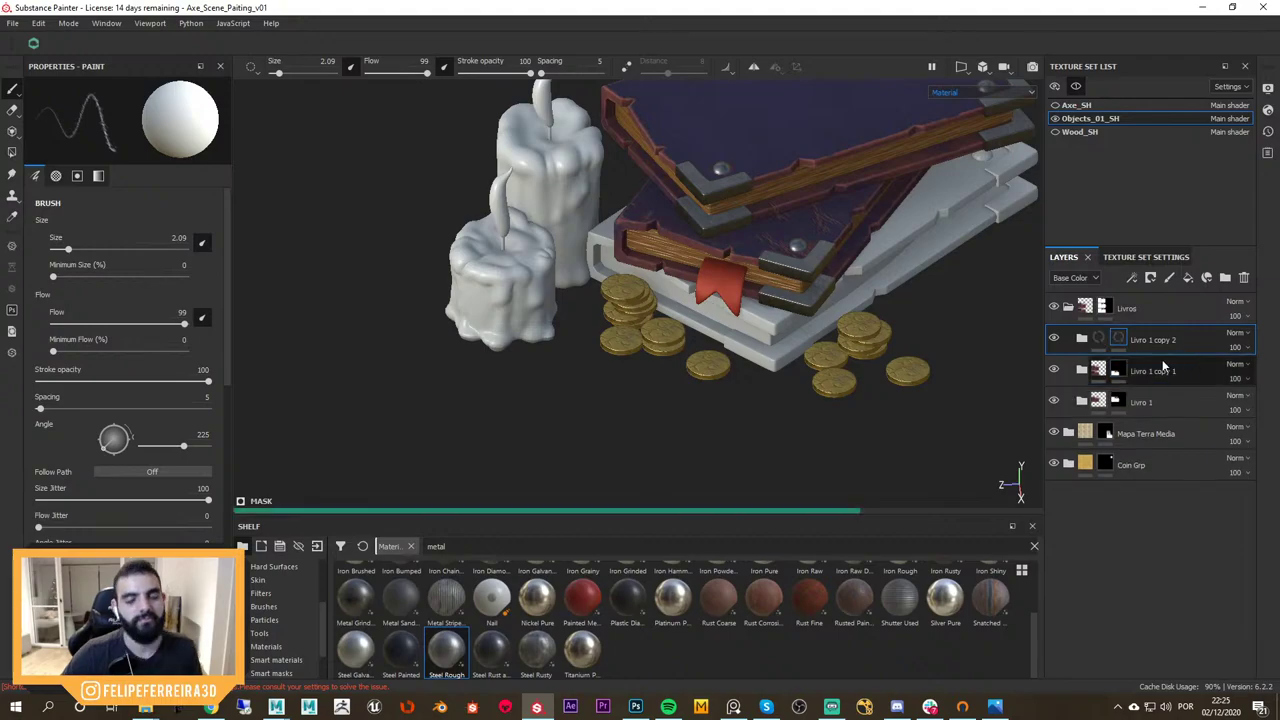
{"action": "left_click", "coordinate": [1153, 375]}
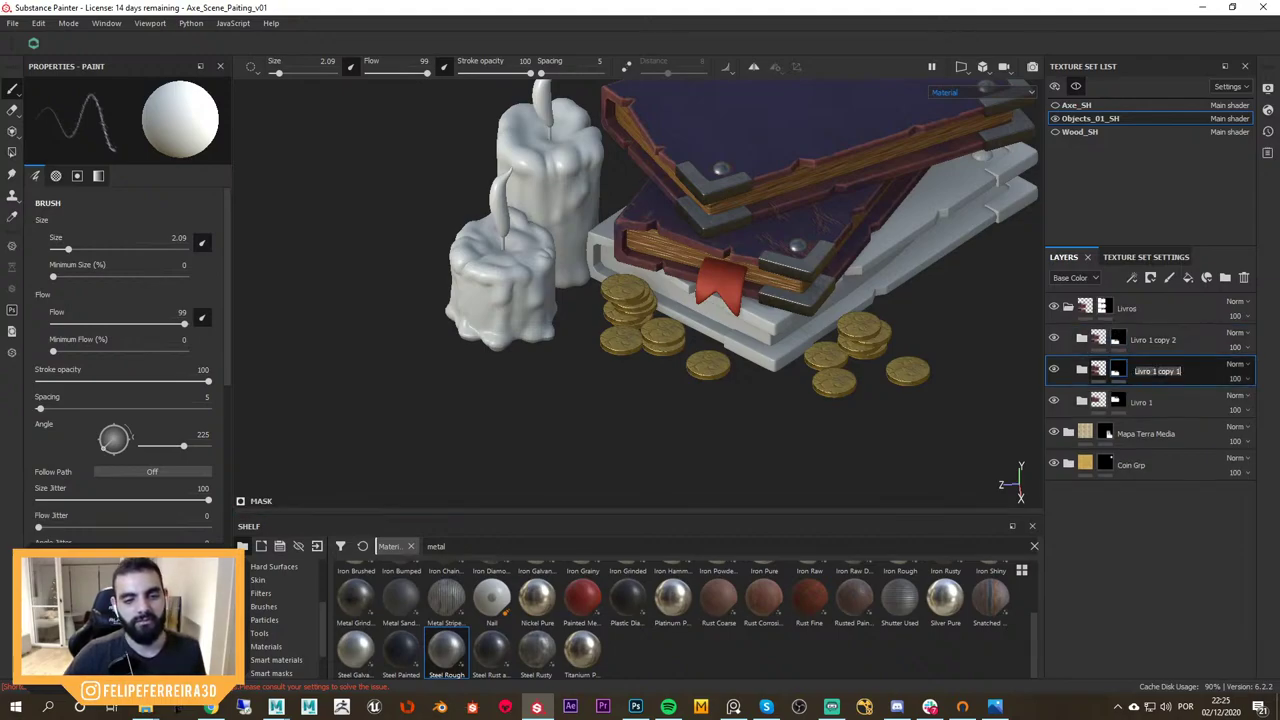
{"action": "type", "text": "Livro 2"}
{"action": "key", "text": "Return"}
{"action": "left_click", "coordinate": [1130, 346]}
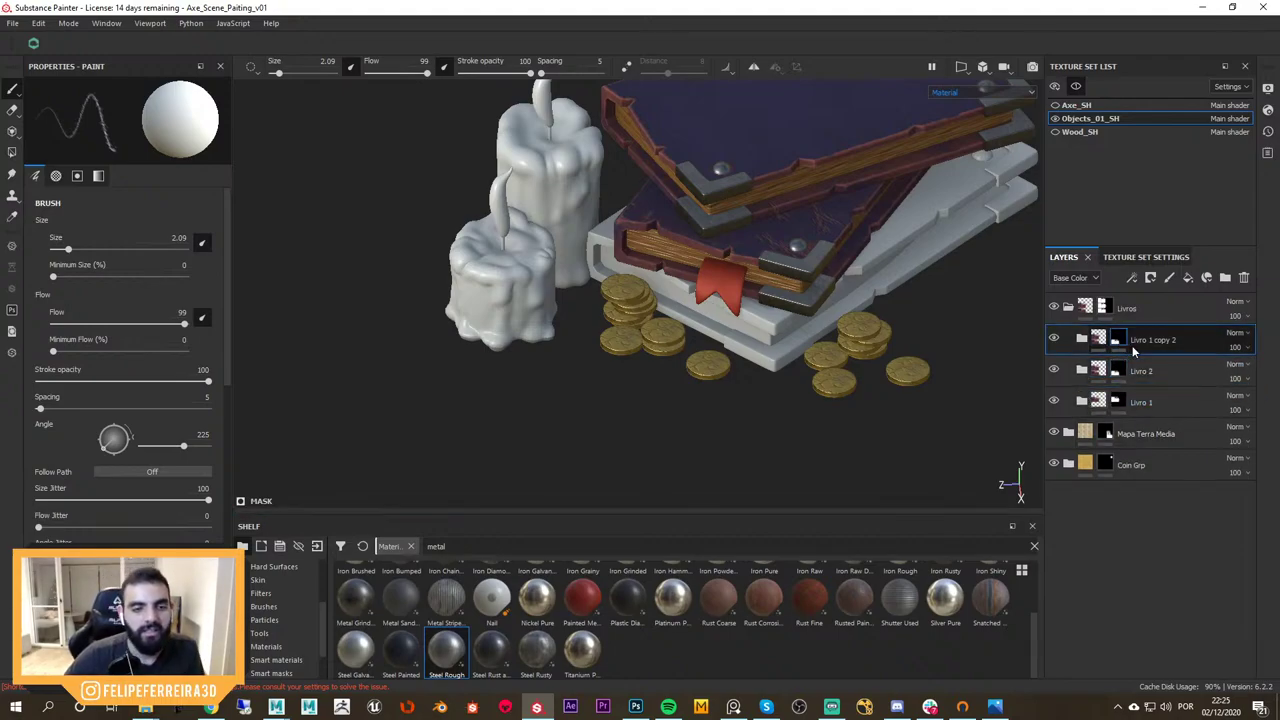
{"action": "double_click", "coordinate": [1153, 340]}
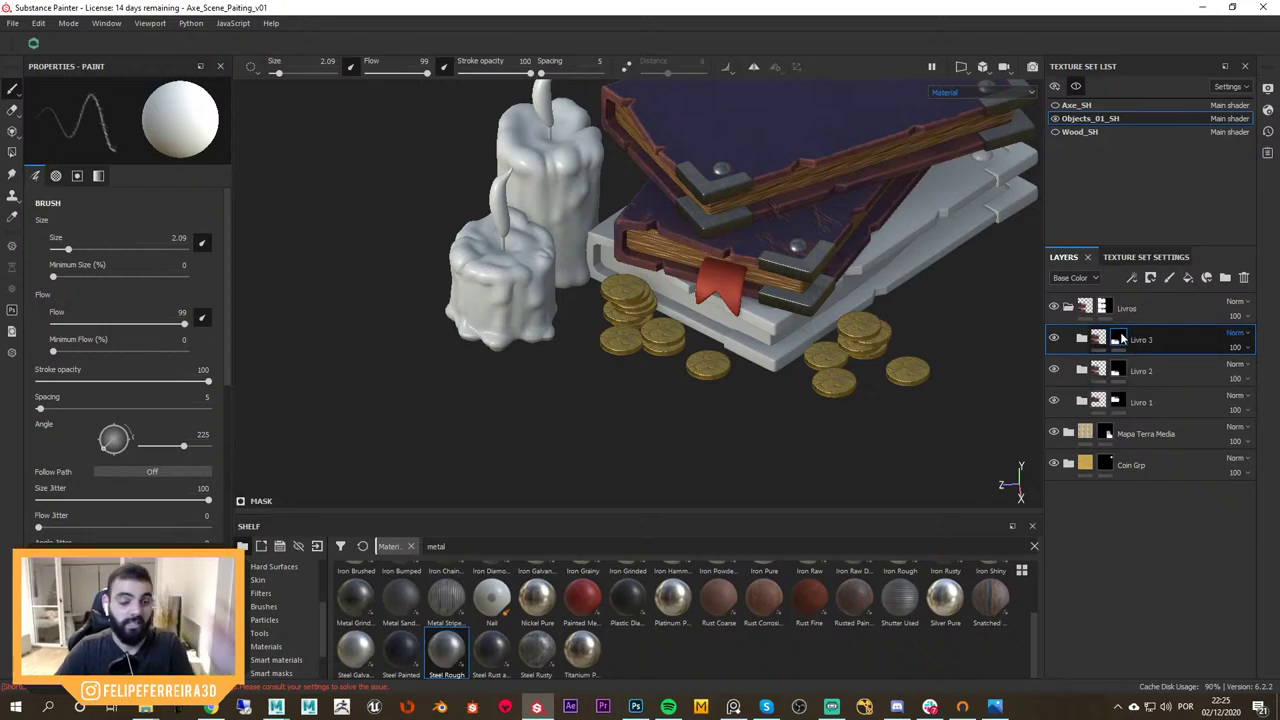
{"action": "key", "text": "Return"}
Polygon-fill all parts of the bottom book, including its covers, pages and corner brackets, into the Livro 3 folder mask
{"action": "key", "text": "4"}
{"action": "right_click_drag", "start_coordinate": [880, 345], "coordinate": [971, 374], "text": "alt"}
{"action": "mouse_move", "coordinate": [971, 374]}
{"action": "left_mouse_down", "text": "alt"}
{"action": "mouse_move", "coordinate": [767, 341]}
{"action": "mouse_move", "coordinate": [740, 300]}
{"action": "left_mouse_up", "text": "alt"}
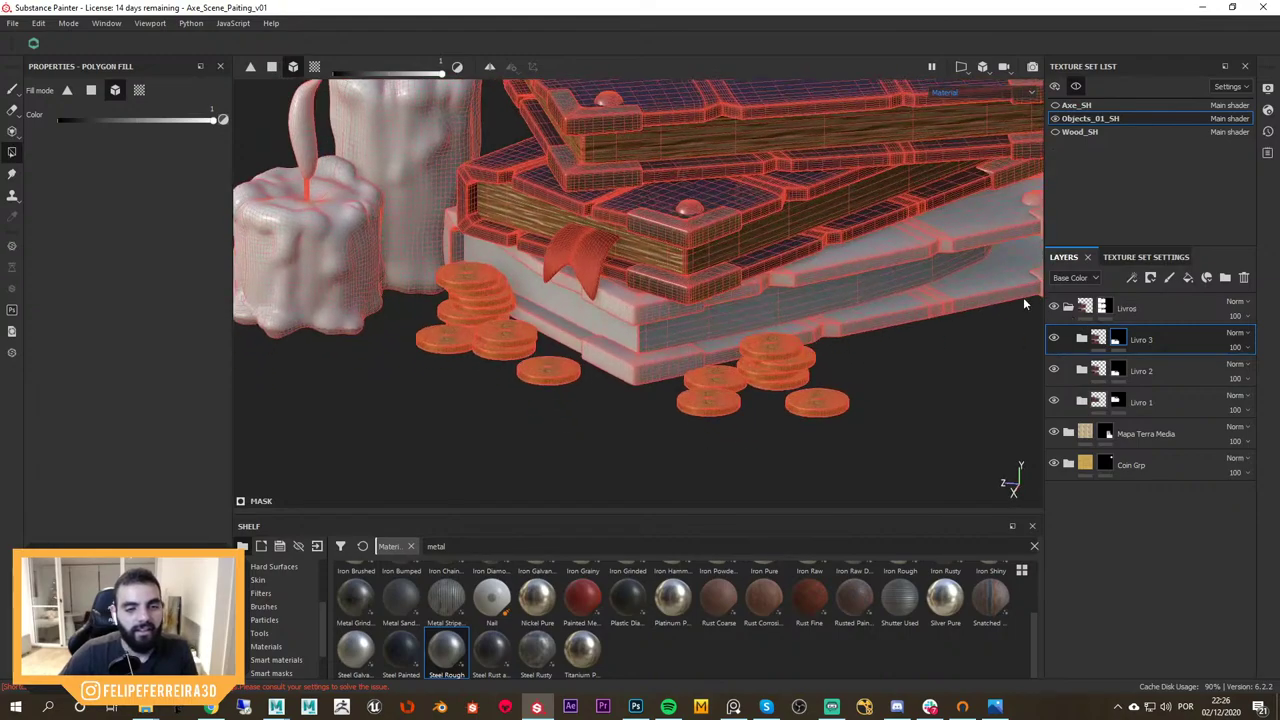
{"action": "right_click_drag", "start_coordinate": [1023, 297], "coordinate": [833, 280], "text": "alt"}
{"action": "left_click_drag", "start_coordinate": [832, 279], "coordinate": [888, 264], "text": "alt"}
{"action": "left_click", "coordinate": [1117, 339], "text": "alt"}
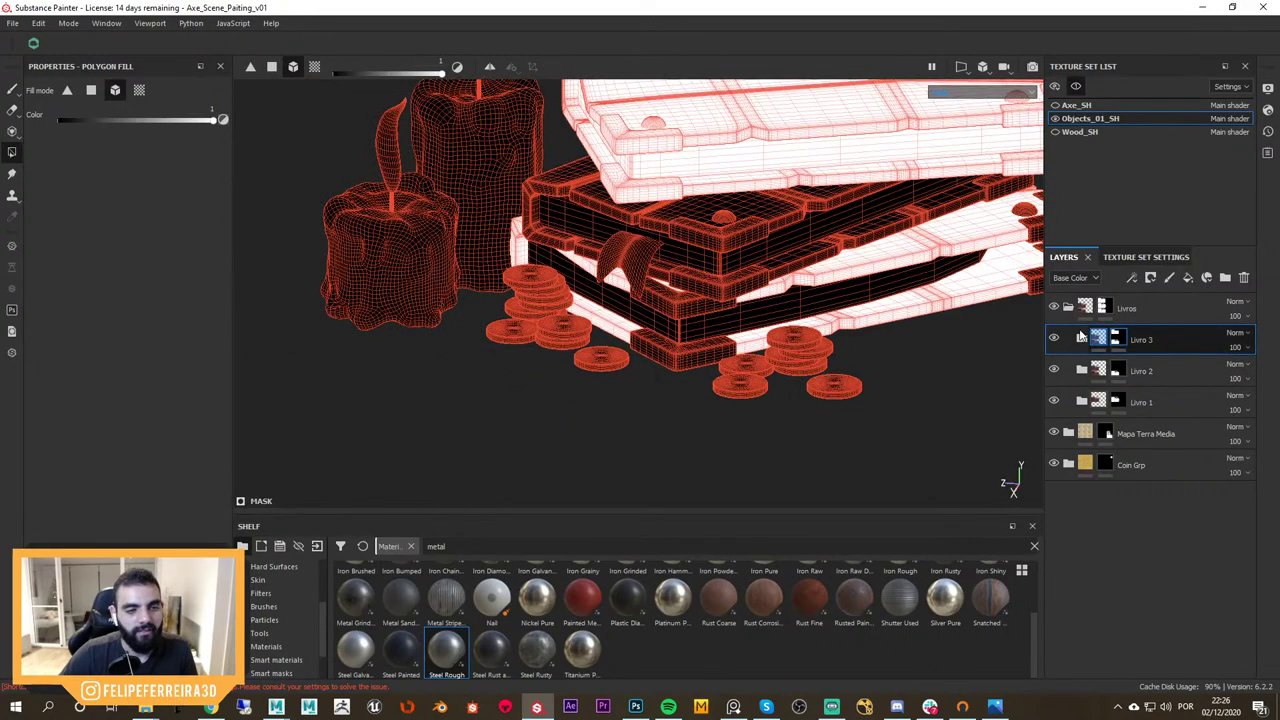
{"action": "left_click", "coordinate": [912, 284]}
{"action": "right_click_drag", "start_coordinate": [888, 272], "coordinate": [691, 292], "text": "alt"}
{"action": "left_click", "coordinate": [691, 296]}
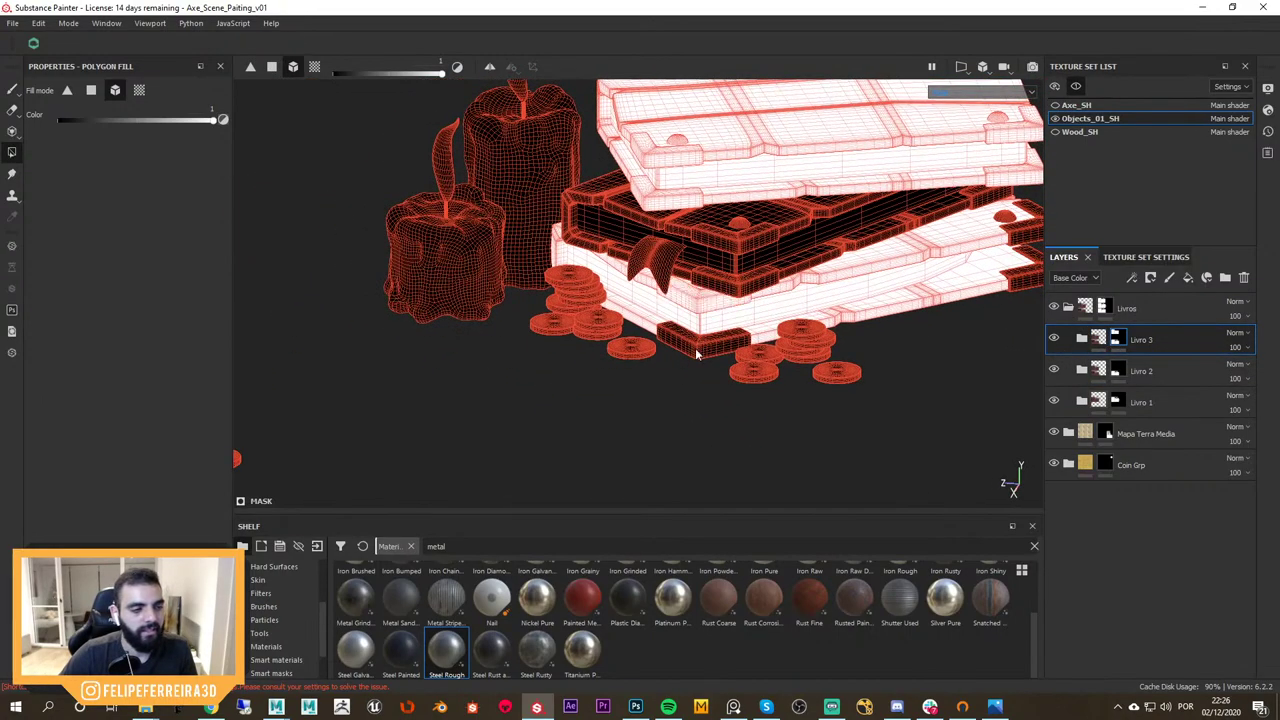
{"action": "left_click", "coordinate": [698, 348]}
{"action": "left_click_drag", "start_coordinate": [698, 346], "coordinate": [677, 309], "text": "alt"}
{"action": "right_click_drag", "start_coordinate": [677, 309], "coordinate": [1222, 368], "text": "alt"}
{"action": "left_click_drag", "start_coordinate": [757, 272], "coordinate": [872, 258], "text": "alt"}
{"action": "right_click_drag", "start_coordinate": [719, 270], "coordinate": [510, 206], "text": "alt"}
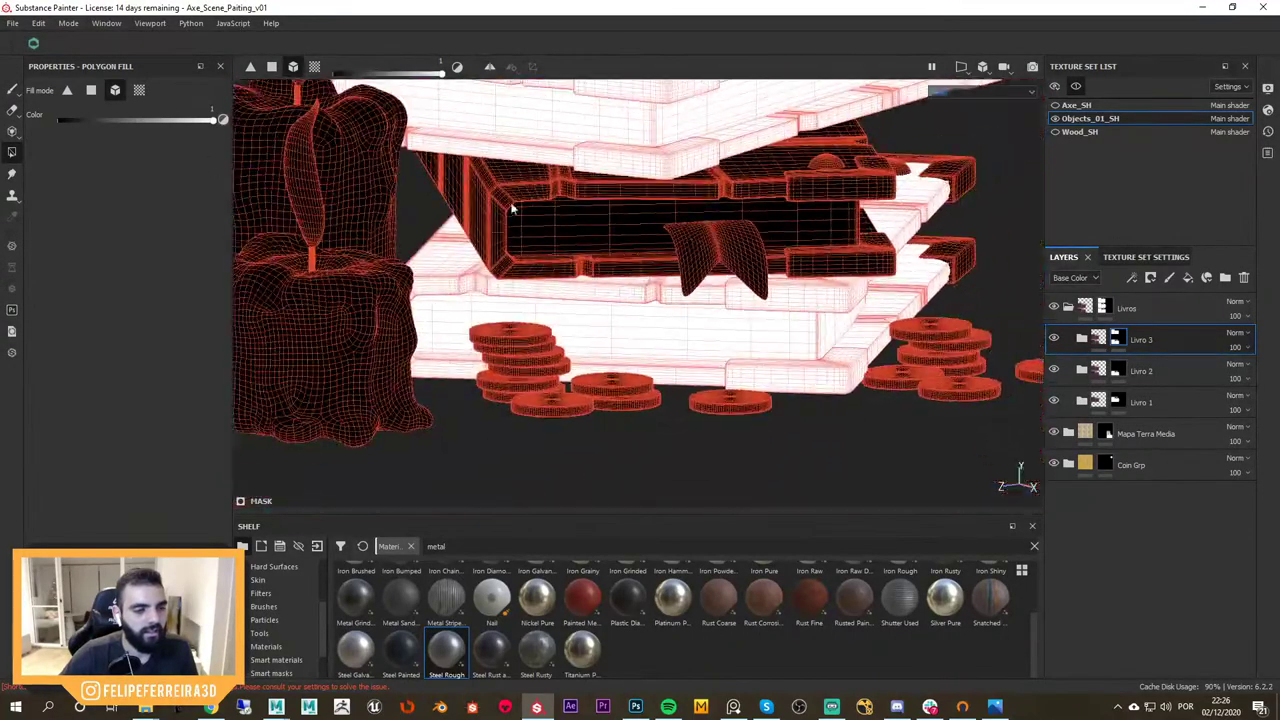
{"action": "left_click_drag", "start_coordinate": [510, 206], "coordinate": [934, 271], "text": "alt"}
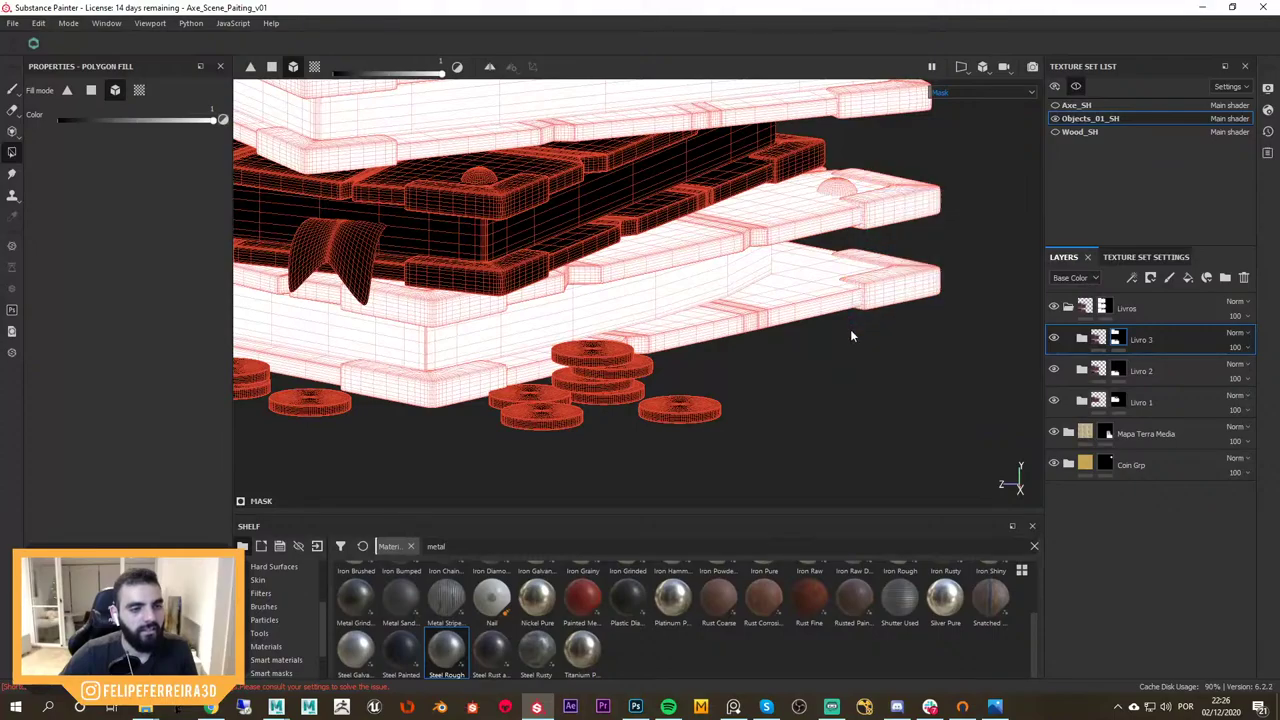
{"action": "left_click_drag", "start_coordinate": [850, 329], "coordinate": [830, 255], "text": "alt"}
Add the bottom book's covers and spine to the Capa Dura mask inside Livro 3 with Polygon Fill
{"action": "left_click", "coordinate": [1083, 339]}
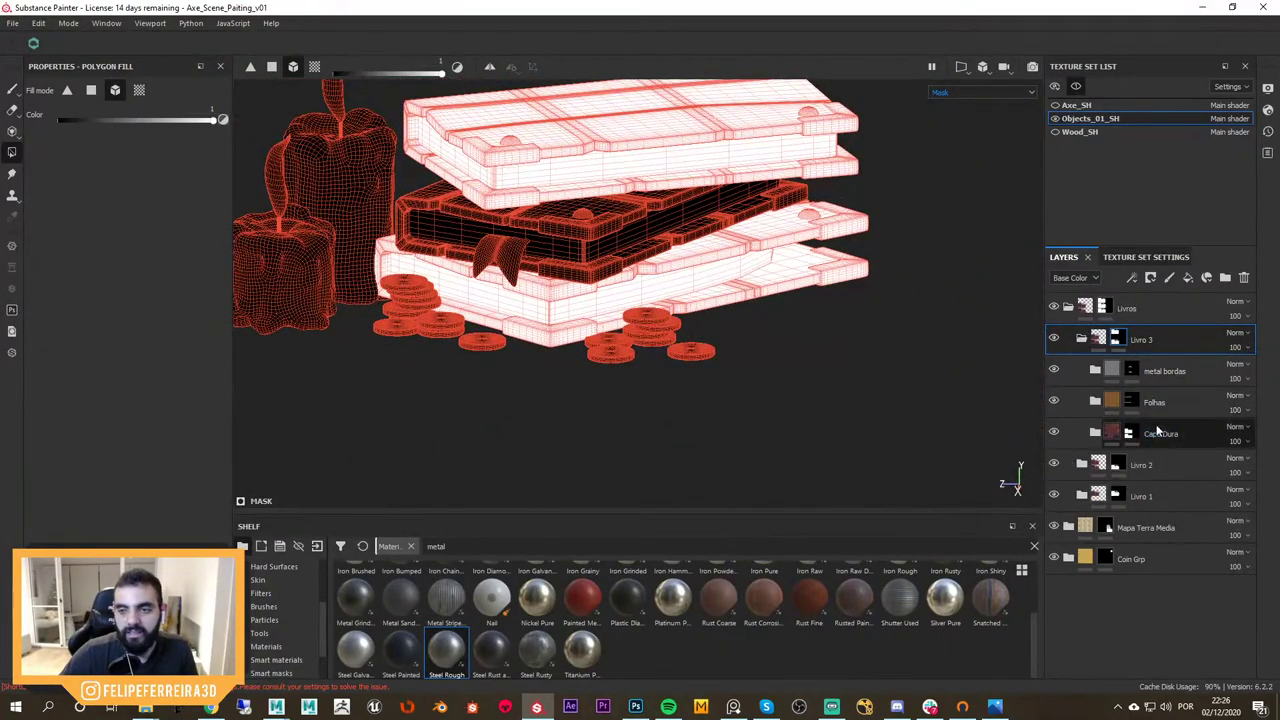
{"action": "left_click", "coordinate": [1131, 434]}
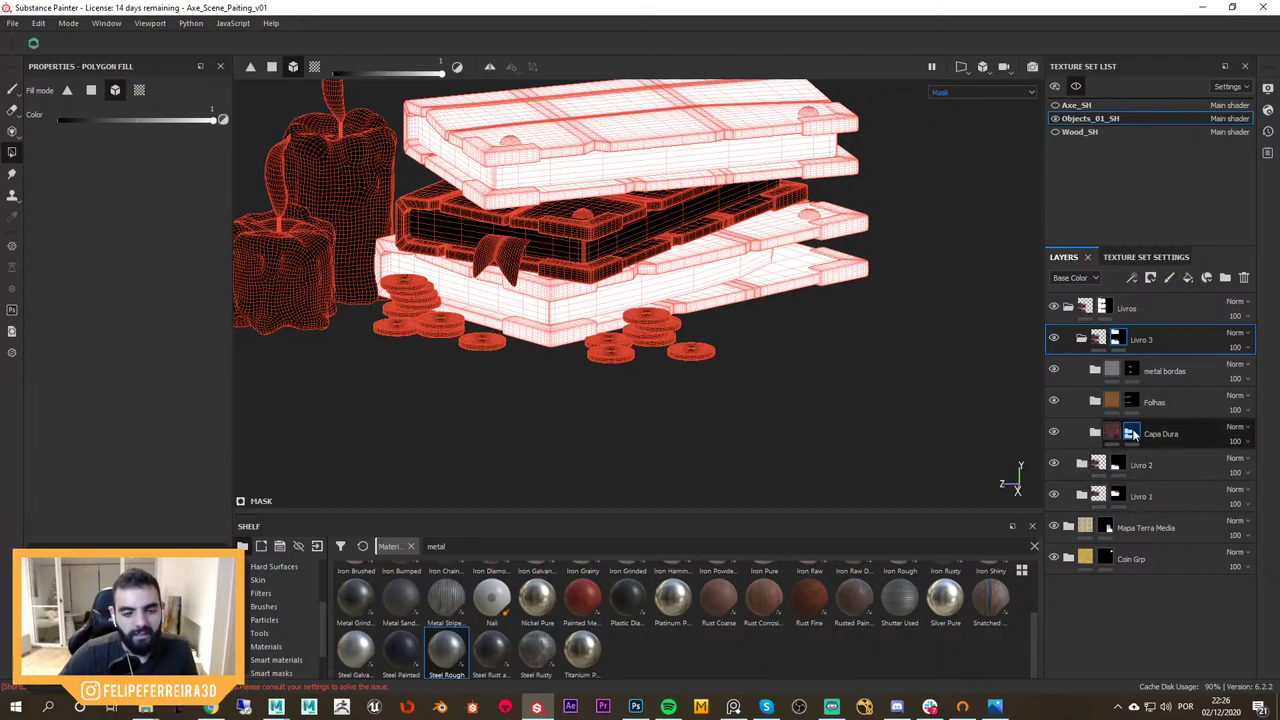
{"action": "key", "text": "m"}
{"action": "scroll", "coordinate": [545, 223], "scroll_direction": "down", "scroll_amount": 3}
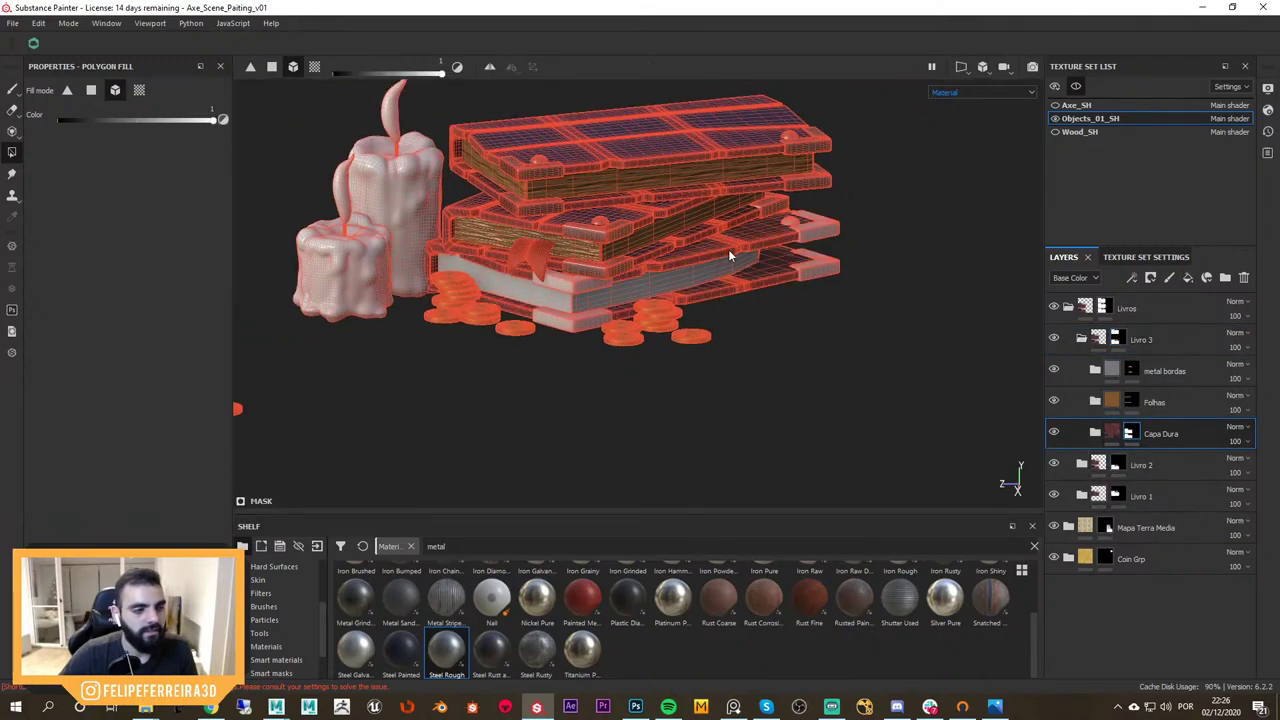
Polygon-fill the bottom book's page block into the Folhas mask inside Livro 3
{"action": "left_click", "coordinate": [1155, 402]}
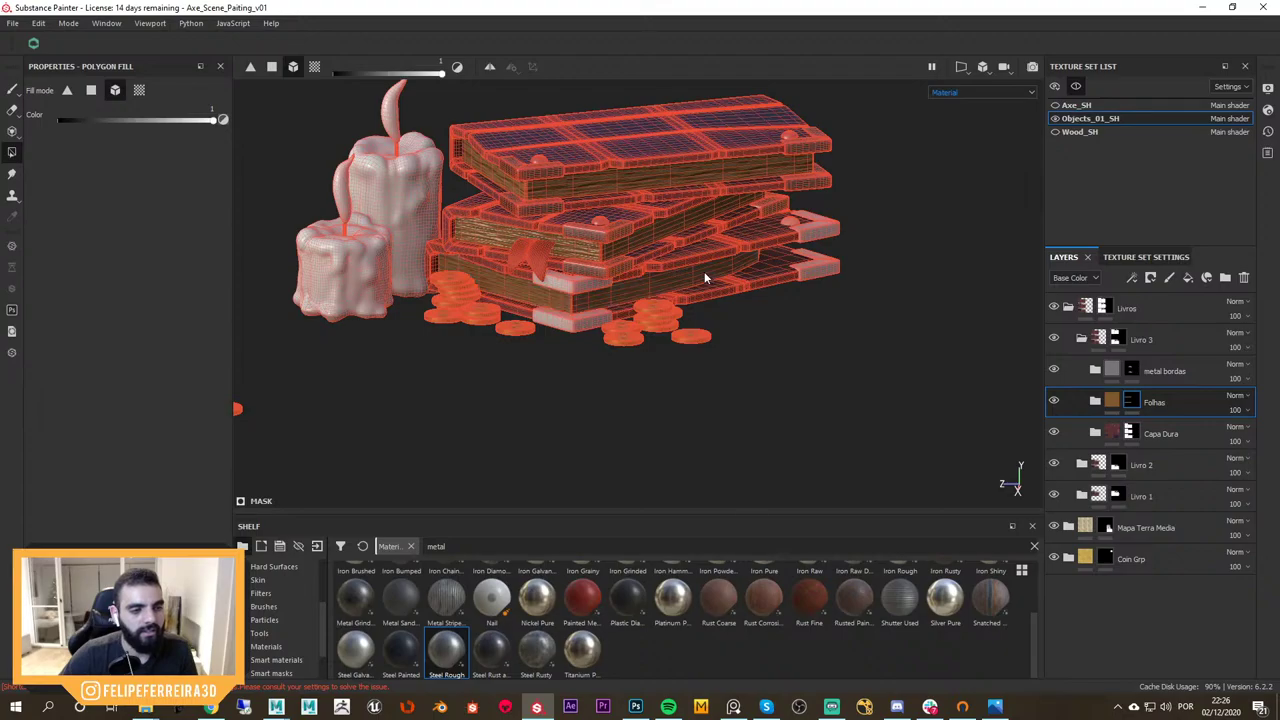
{"action": "left_click_drag", "start_coordinate": [706, 278], "coordinate": [826, 313], "text": "alt"}
{"action": "right_click_drag", "start_coordinate": [826, 313], "coordinate": [940, 318], "text": "alt"}
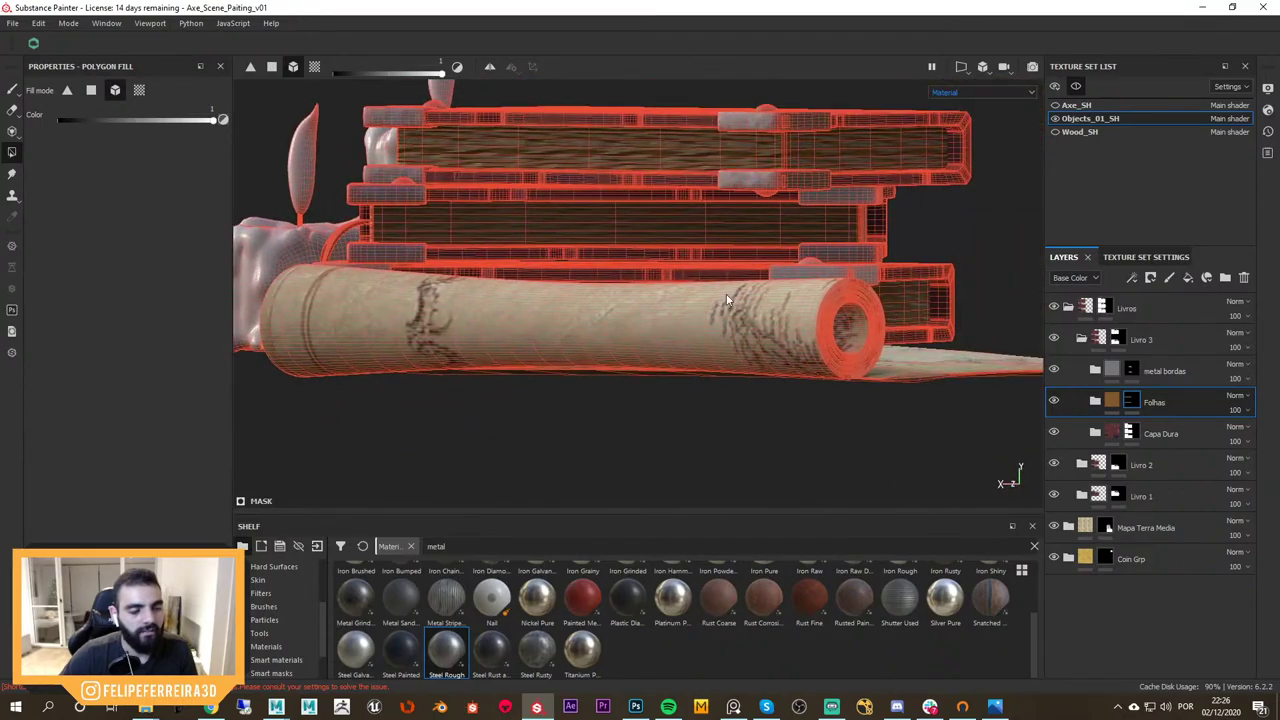
{"action": "left_click_drag", "start_coordinate": [940, 318], "coordinate": [694, 314], "text": "alt"}
{"action": "right_click_drag", "start_coordinate": [694, 314], "coordinate": [925, 328], "text": "alt"}
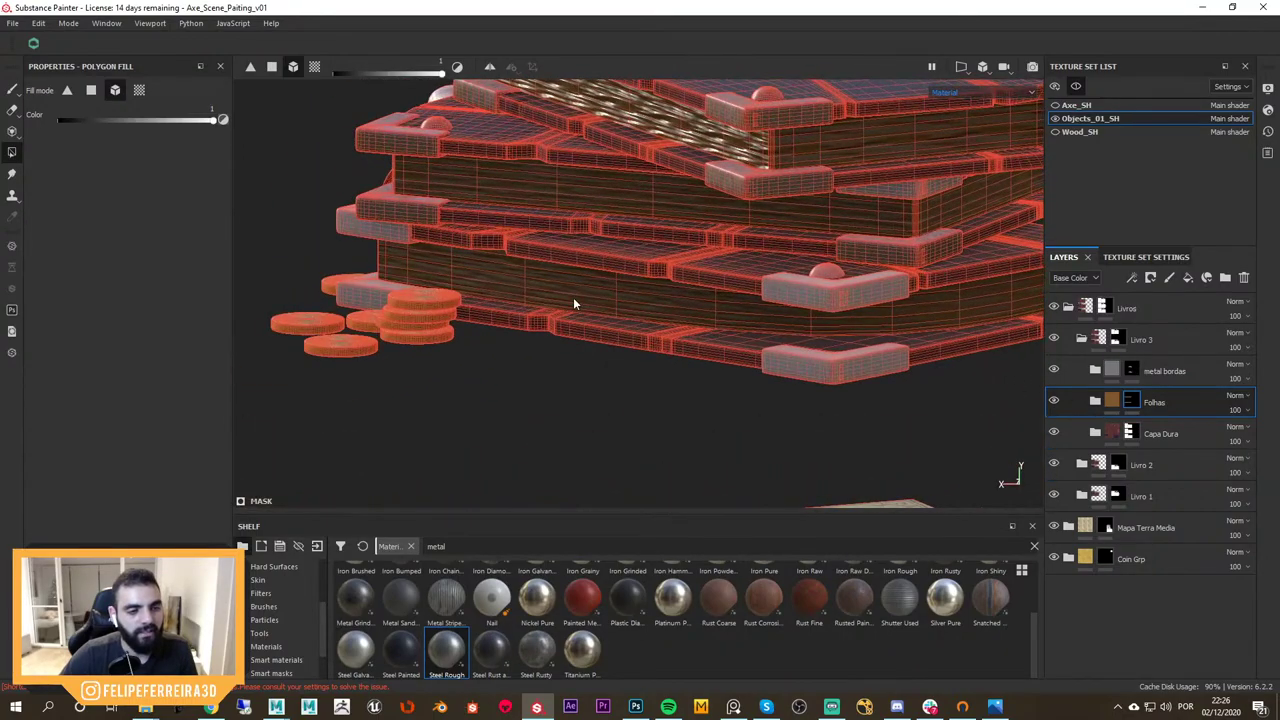
{"action": "left_click_drag", "start_coordinate": [575, 303], "coordinate": [886, 358], "text": "alt"}
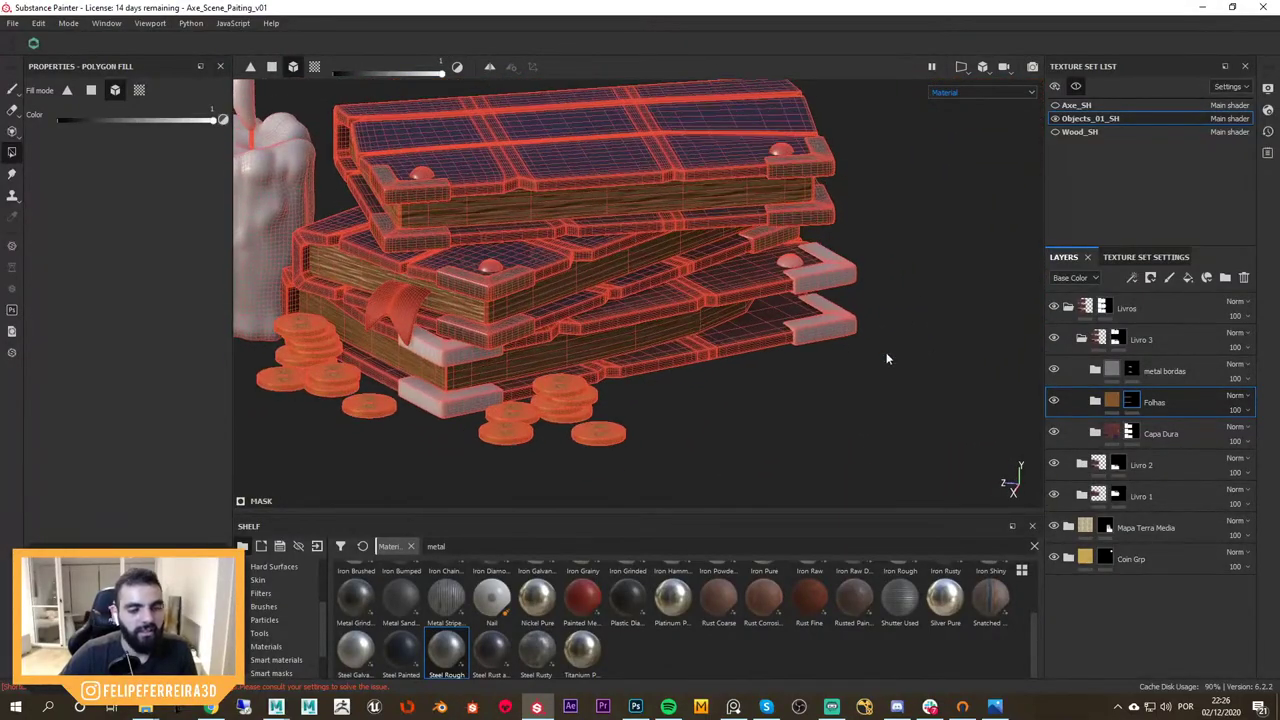
Add the bottom book's corner brackets and studs to Livro 3's metal bordas mask, and return to the Paint brush
{"action": "left_click", "coordinate": [1125, 370]}
{"action": "left_click_drag", "start_coordinate": [580, 278], "coordinate": [995, 280], "text": "alt"}
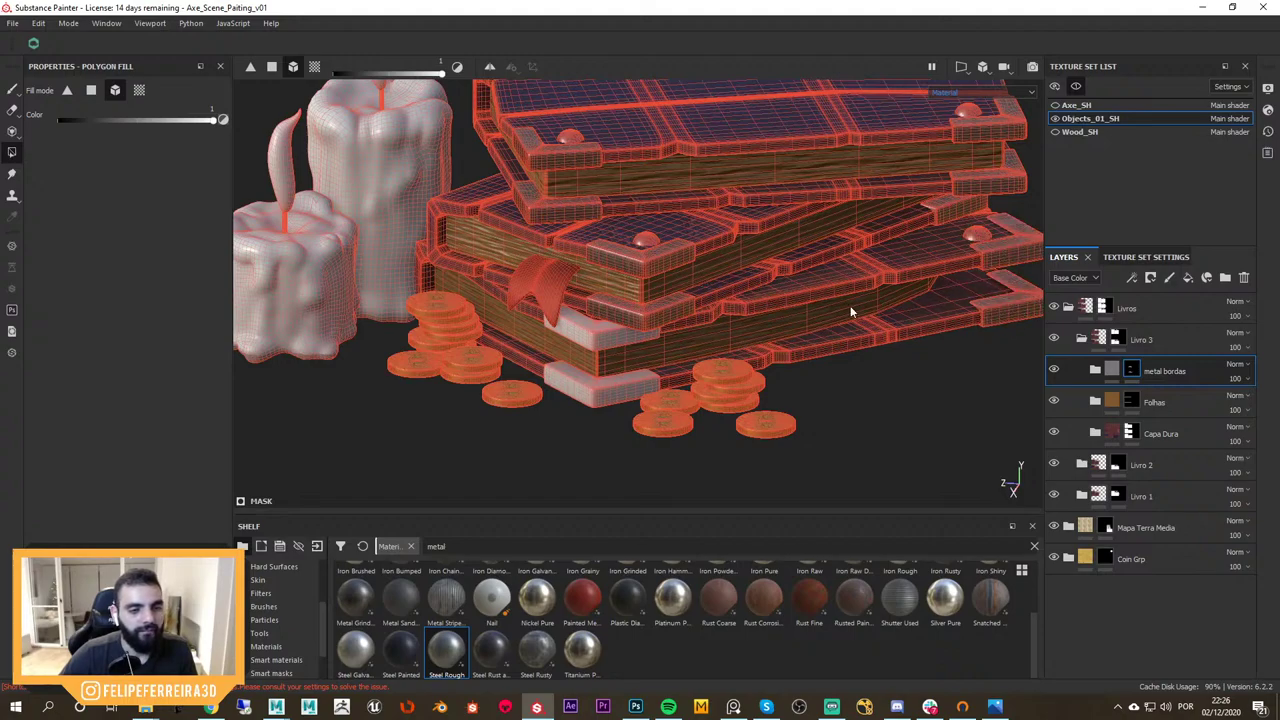
{"action": "scroll", "coordinate": [600, 320], "scroll_direction": "up", "scroll_amount": 4}
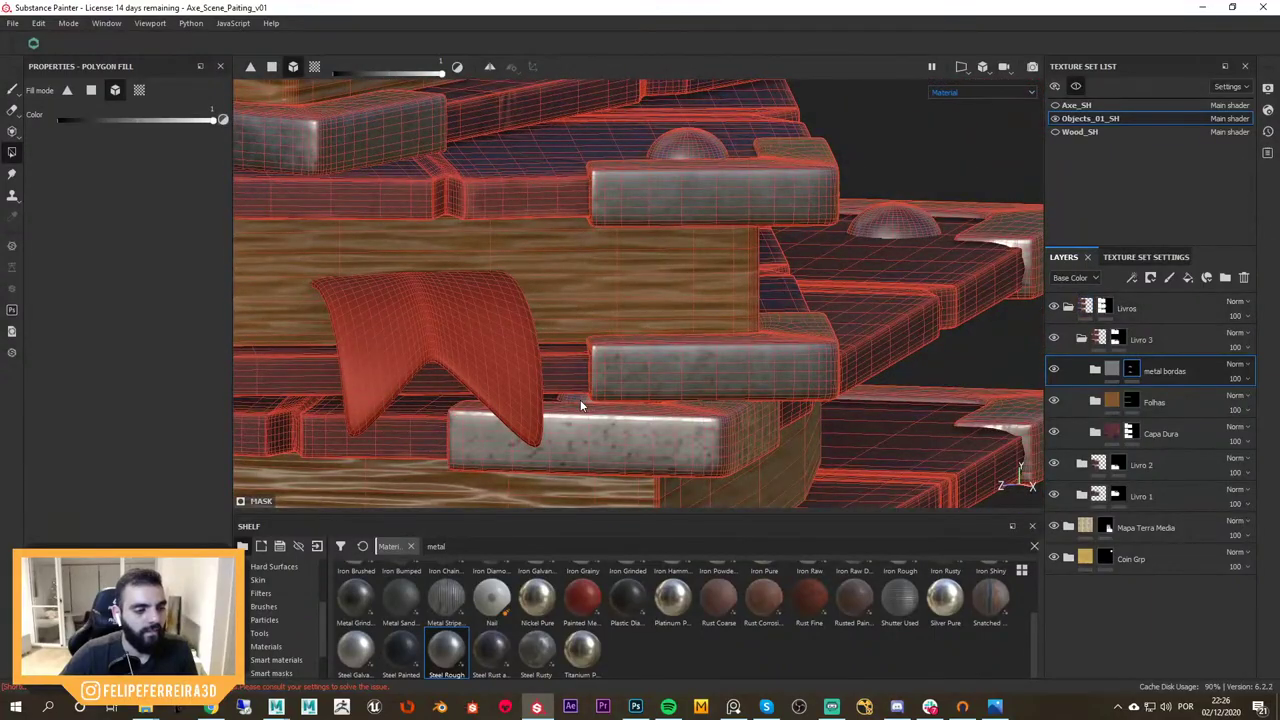
{"action": "key", "text": "1"}
Examine the covers, pages and metal corners of all three stacked books from several angles
{"action": "right_click_drag", "start_coordinate": [944, 305], "coordinate": [660, 260], "text": "alt"}
{"action": "mouse_move", "coordinate": [660, 260]}
{"action": "left_mouse_down", "text": "alt"}
{"action": "mouse_move", "coordinate": [620, 252]}
{"action": "mouse_move", "coordinate": [530, 290]}
{"action": "left_mouse_up", "text": "alt"}
{"action": "right_click_drag", "start_coordinate": [823, 352], "coordinate": [692, 254], "text": "alt"}
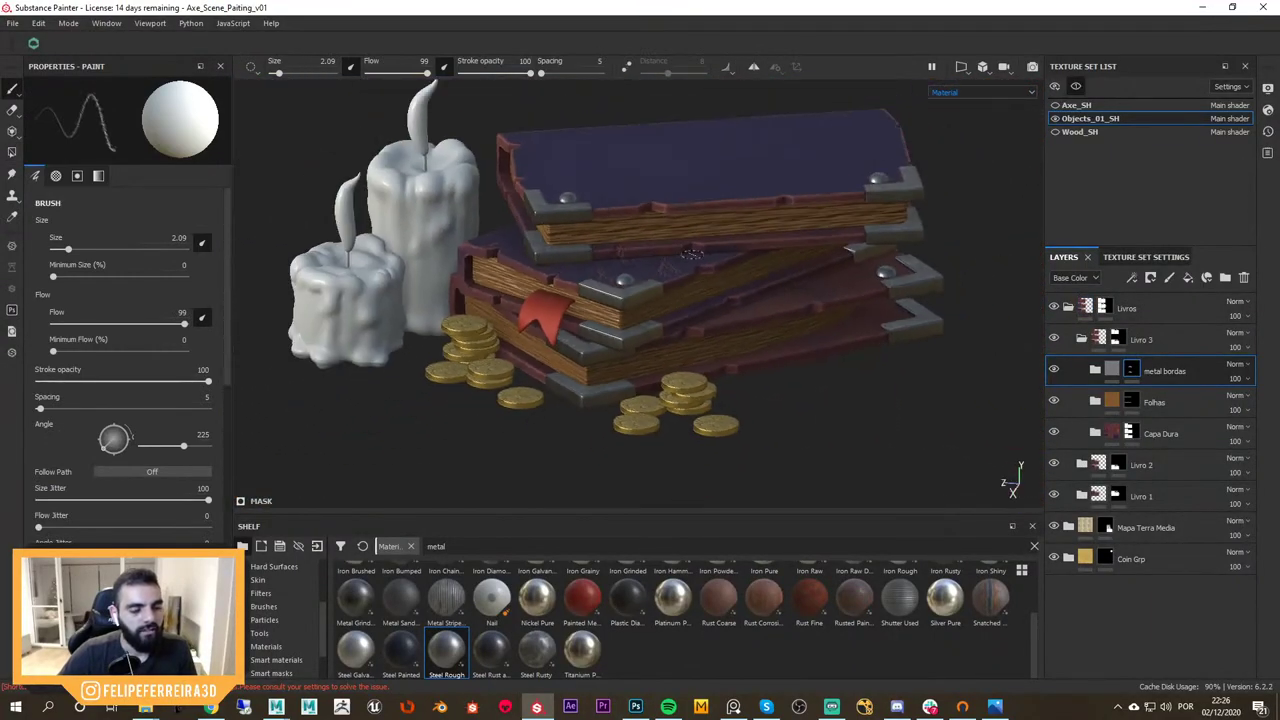
{"action": "left_click_drag", "start_coordinate": [692, 255], "coordinate": [768, 290], "text": "alt"}
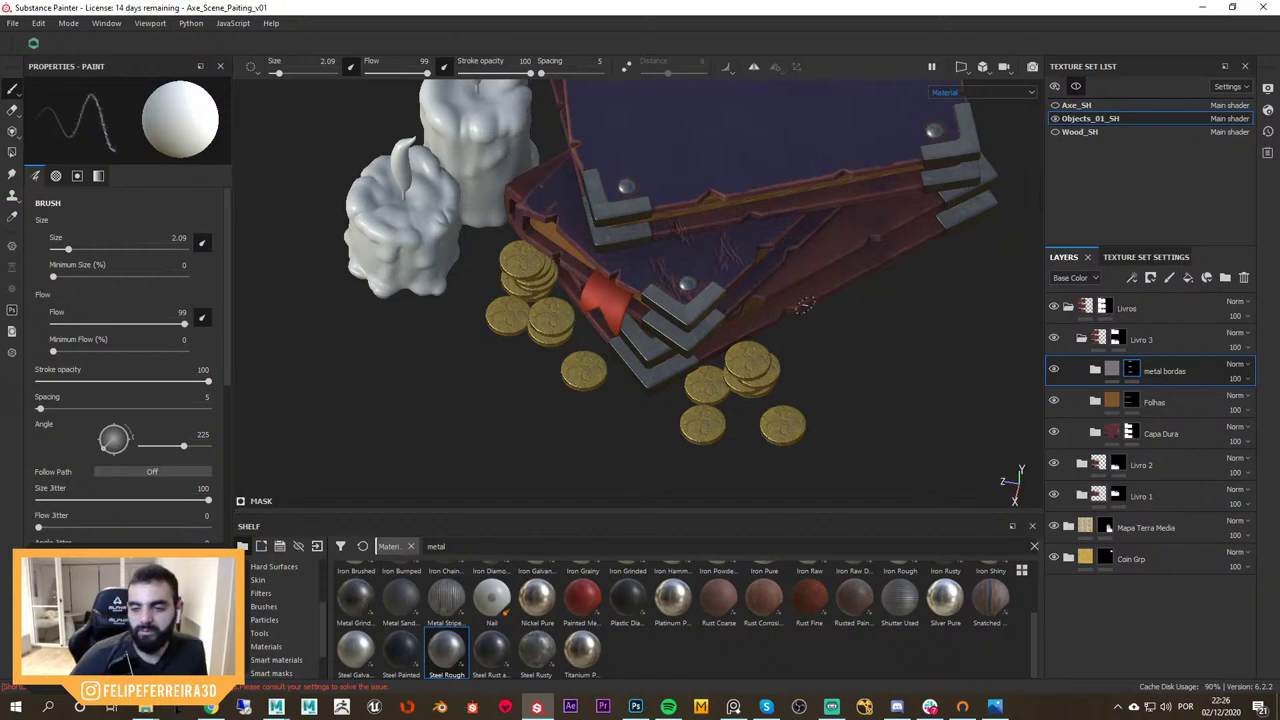
{"action": "left_click_drag", "start_coordinate": [851, 342], "coordinate": [826, 333], "text": "alt"}
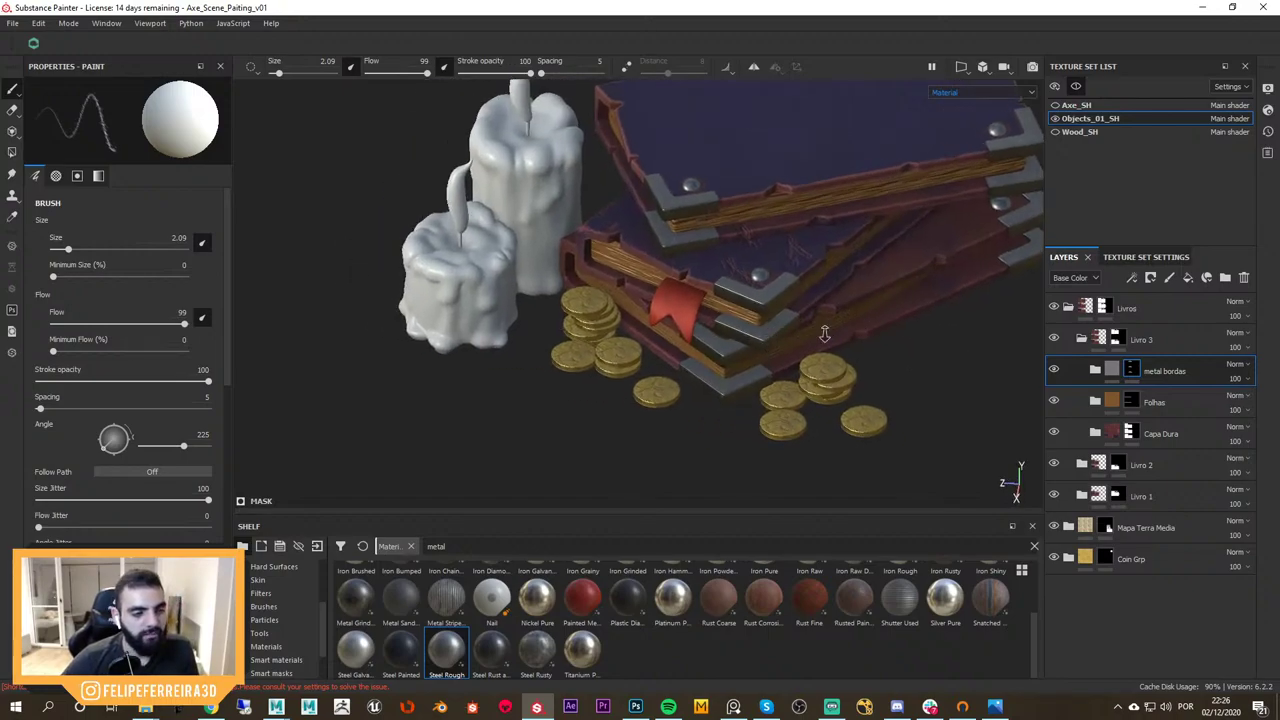
{"action": "right_click_drag", "start_coordinate": [826, 333], "coordinate": [890, 290], "text": "alt"}
{"action": "middle_click_drag", "start_coordinate": [890, 280], "coordinate": [780, 340], "text": "alt"}
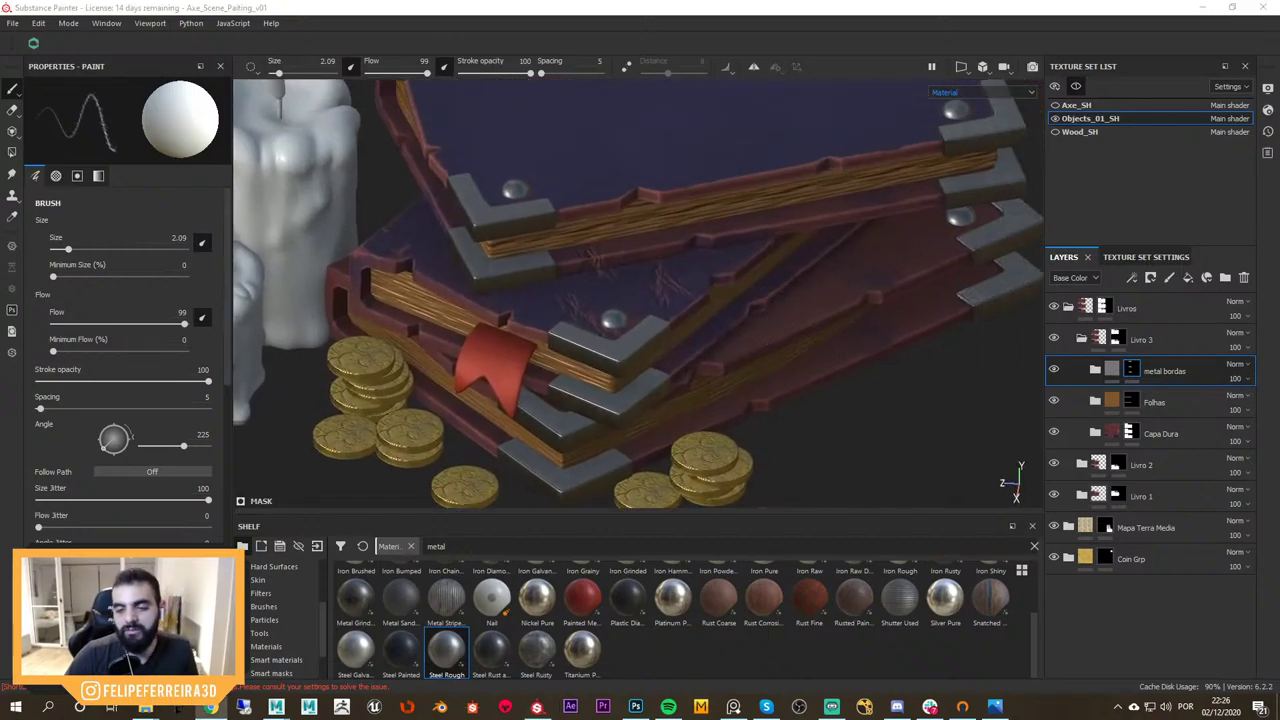
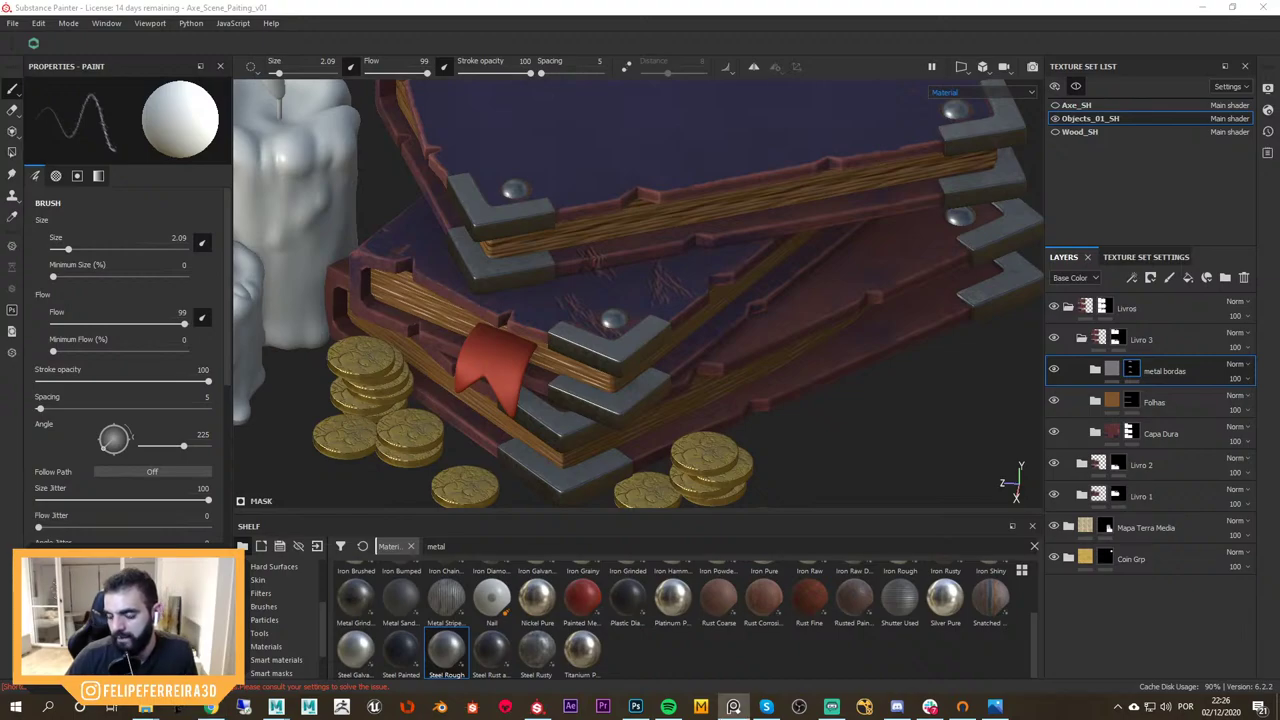
Bring up the reference painting and study the colours of the stacked books' covers, pages and metal corners
{"action": "mouse_move", "coordinate": [1279, 378]}
{"action": "right_mouse_down"}
{"action": "mouse_move", "coordinate": [633, 326]}
{"action": "mouse_move", "coordinate": [641, 336]}
{"action": "right_mouse_up"}
{"action": "scroll", "coordinate": [641, 338], "scroll_direction": "up", "scroll_amount": 5}
{"action": "scroll", "coordinate": [724, 325], "scroll_direction": "down", "scroll_amount": 1}
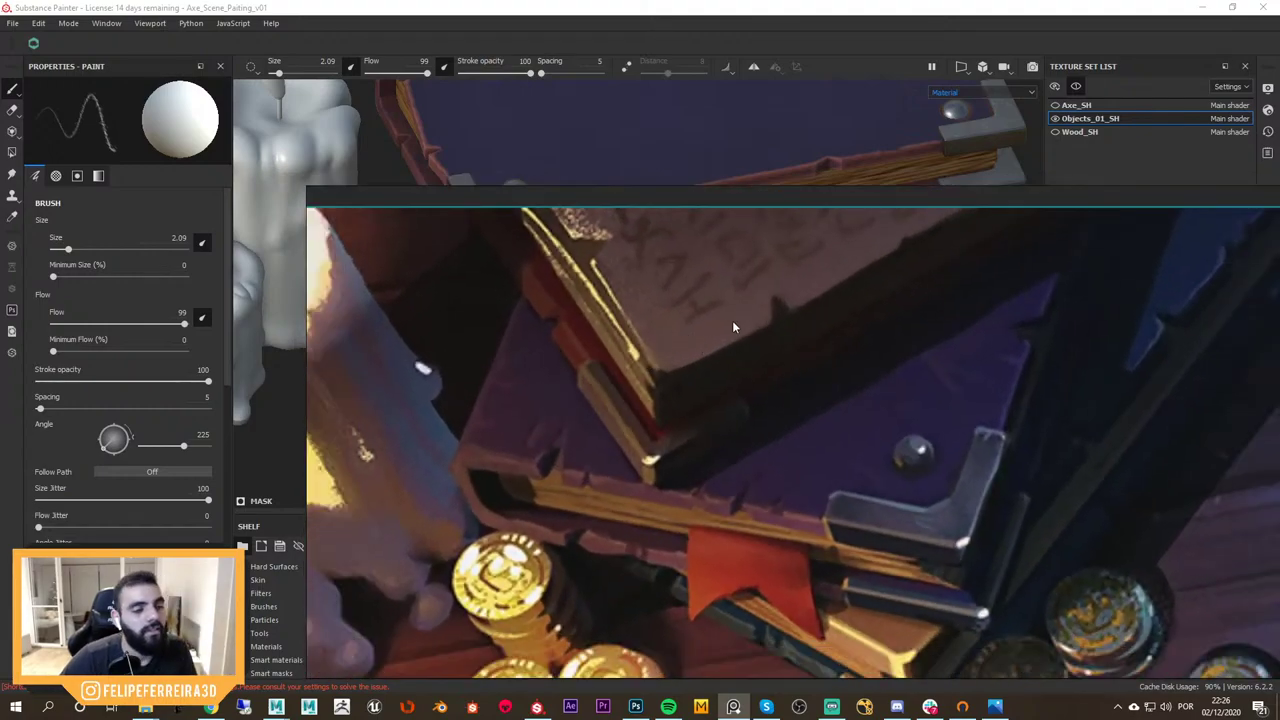
{"action": "left_click_drag", "start_coordinate": [733, 324], "coordinate": [596, 283]}
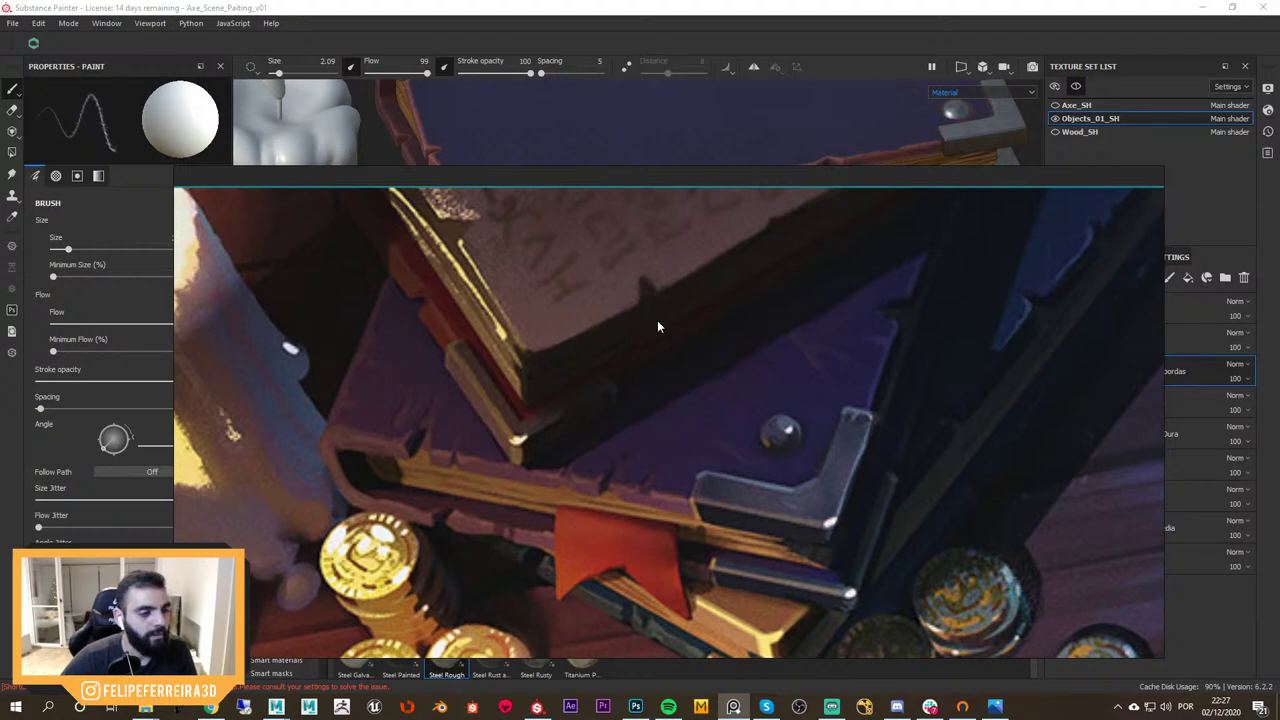
{"action": "scroll", "coordinate": [657, 322], "scroll_direction": "down", "scroll_amount": 5}
{"action": "scroll", "coordinate": [638, 313], "scroll_direction": "up", "scroll_amount": 3}
{"action": "middle_click_drag", "start_coordinate": [638, 313], "coordinate": [696, 272]}
{"action": "scroll", "coordinate": [712, 279], "scroll_direction": "up", "scroll_amount": 1}
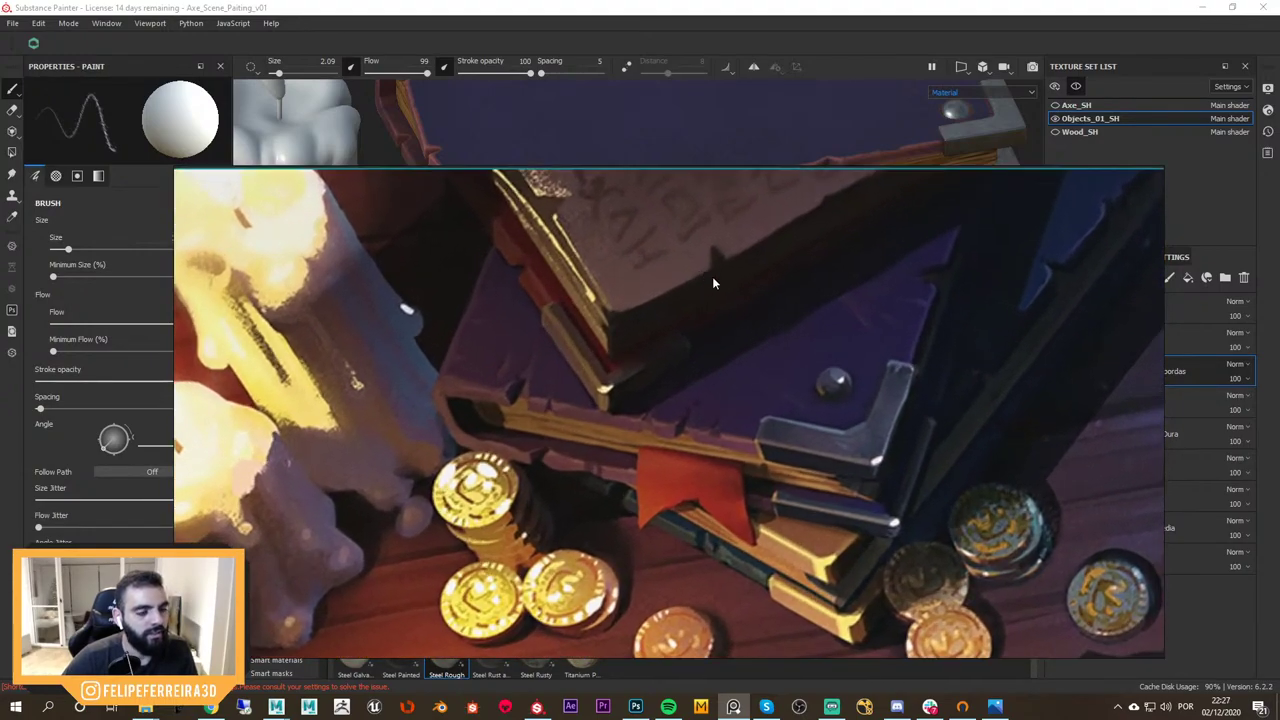
{"action": "mouse_move", "coordinate": [685, 268]}
{"action": "right_mouse_down"}
{"action": "mouse_move", "coordinate": [675, 308]}
{"action": "mouse_move", "coordinate": [816, 344]}
{"action": "mouse_move", "coordinate": [1279, 400]}
{"action": "right_mouse_up"}
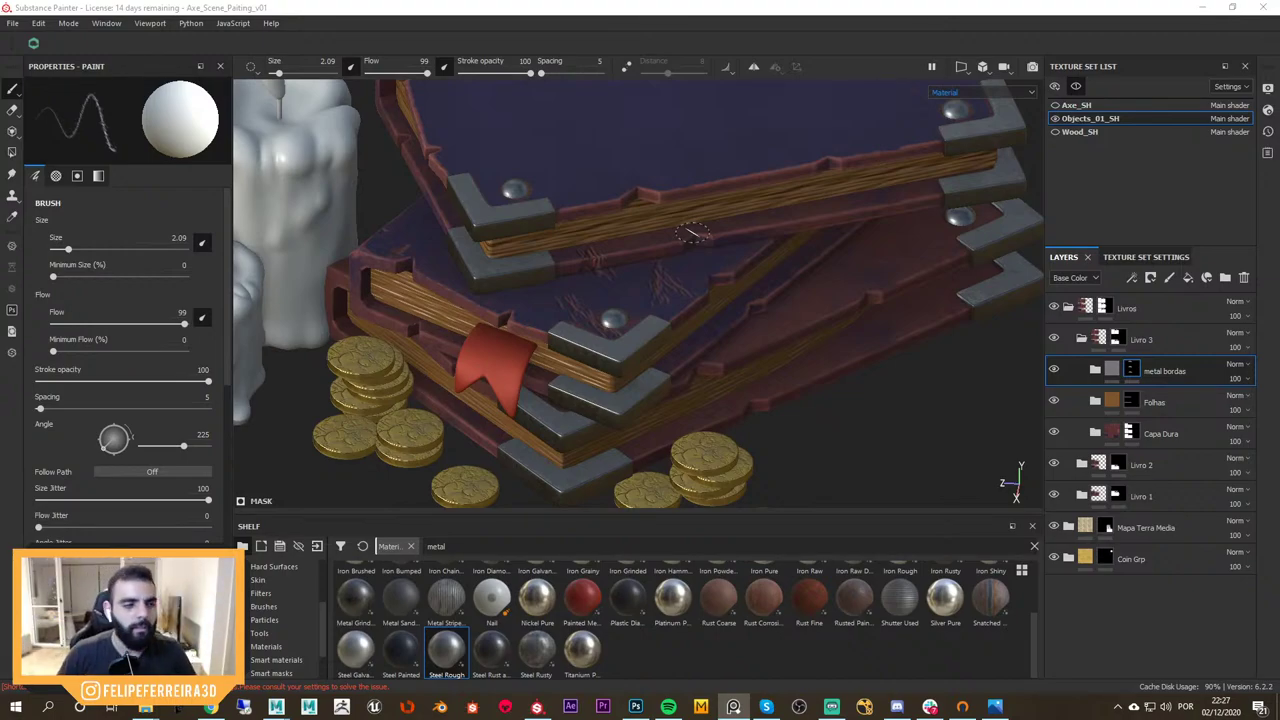
Inspect the book stack from near and far for comparison with the reference, and check Livro 3's metal bordas mask
{"action": "right_click_drag", "start_coordinate": [737, 283], "coordinate": [655, 215], "text": "alt"}
{"action": "middle_click_drag", "start_coordinate": [655, 215], "coordinate": [805, 310], "text": "alt"}
{"action": "mouse_move", "coordinate": [805, 310]}
{"action": "left_mouse_down", "text": "alt"}
{"action": "mouse_move", "coordinate": [911, 354]}
{"action": "mouse_move", "coordinate": [830, 318]}
{"action": "left_mouse_up", "text": "alt"}
{"action": "left_click_drag", "start_coordinate": [735, 297], "coordinate": [762, 386], "text": "alt"}
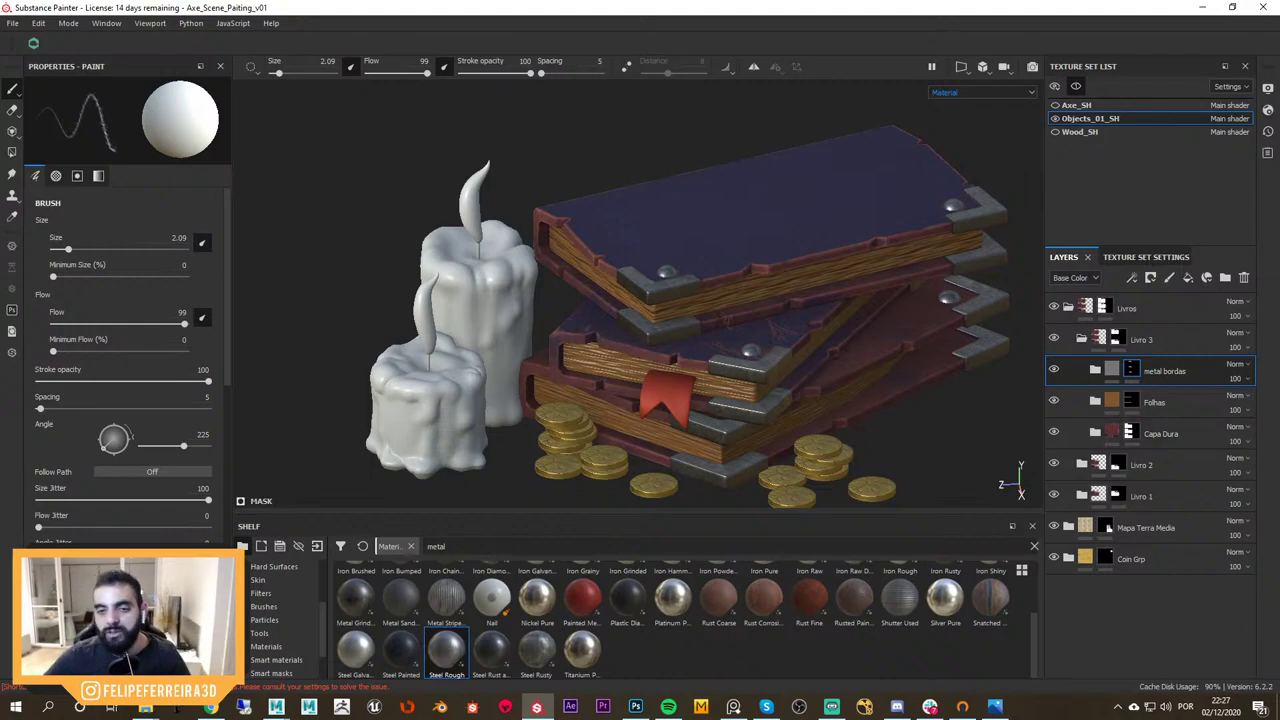
{"action": "left_click", "coordinate": [733, 707]}
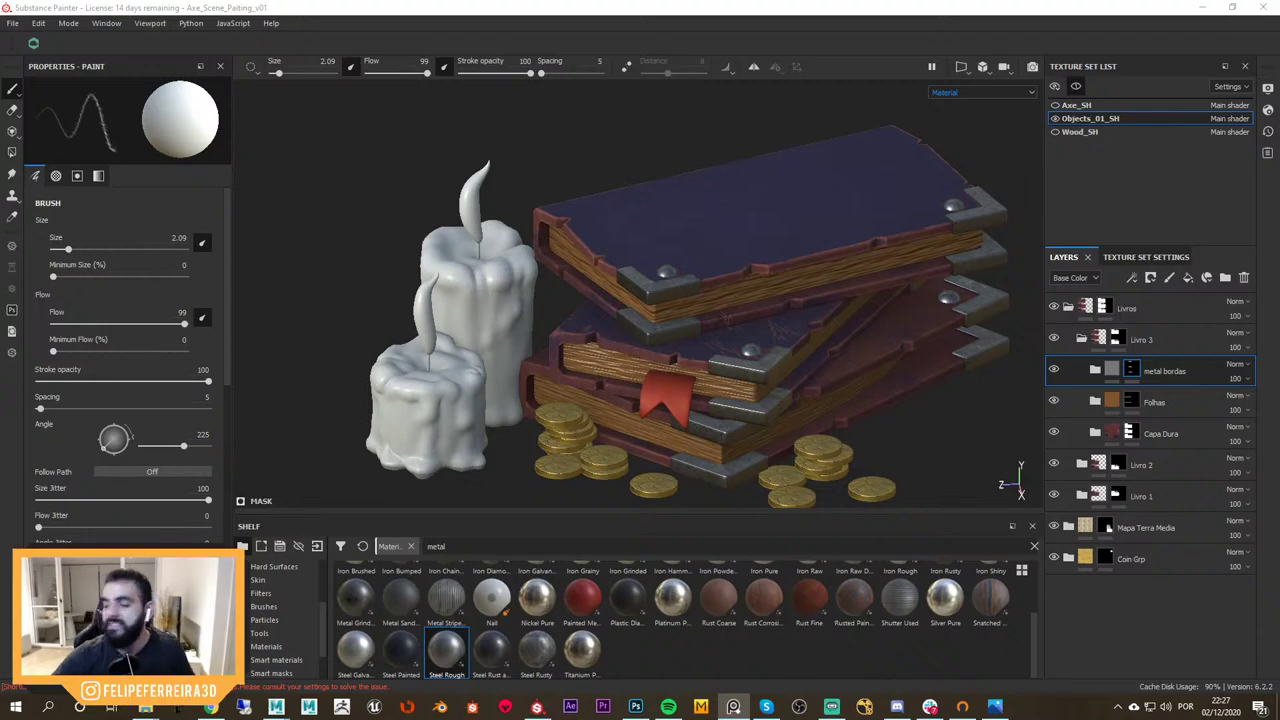
{"action": "left_click_drag", "start_coordinate": [690, 300], "coordinate": [705, 355], "text": "alt"}
{"action": "right_click_drag", "start_coordinate": [705, 355], "coordinate": [745, 375], "text": "alt"}
{"action": "mouse_move", "coordinate": [745, 375]}
{"action": "left_mouse_down", "text": "alt"}
{"action": "mouse_move", "coordinate": [740, 438]}
{"action": "mouse_move", "coordinate": [793, 330]}
{"action": "mouse_move", "coordinate": [814, 337]}
{"action": "mouse_move", "coordinate": [700, 330]}
{"action": "mouse_move", "coordinate": [729, 299]}
{"action": "left_mouse_up", "text": "alt"}
{"action": "left_click_drag", "start_coordinate": [910, 368], "coordinate": [860, 340], "text": "alt"}
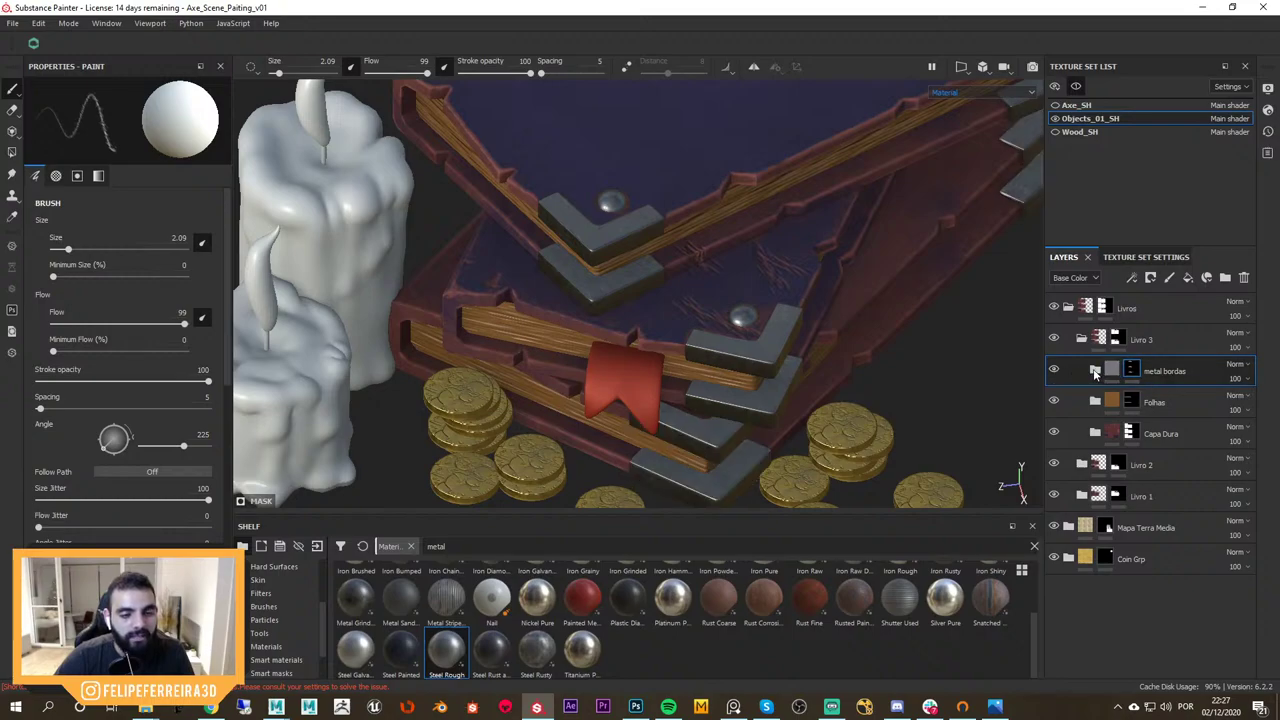
{"action": "left_click_drag", "start_coordinate": [900, 350], "coordinate": [858, 348], "text": "alt"}
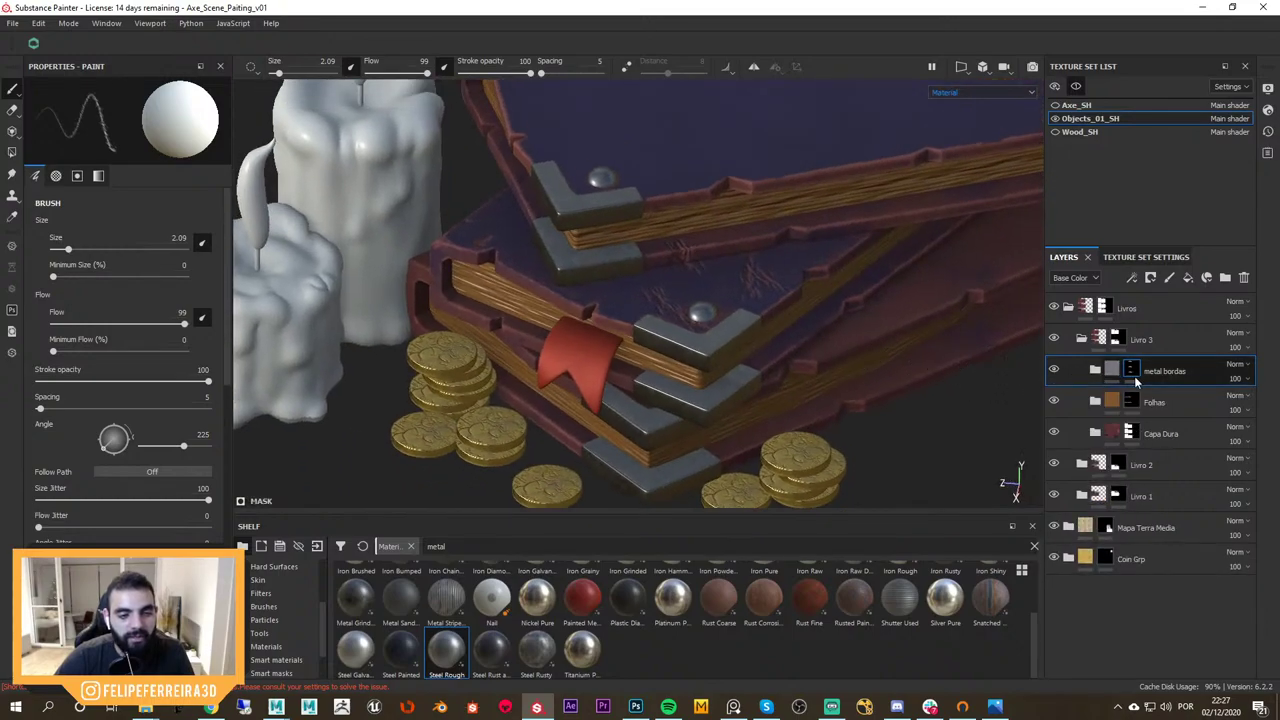
{"action": "left_click", "coordinate": [1133, 372], "text": "alt"}
{"action": "key", "text": "m"}
{"action": "right_click_drag", "start_coordinate": [853, 352], "coordinate": [842, 291], "text": "alt"}
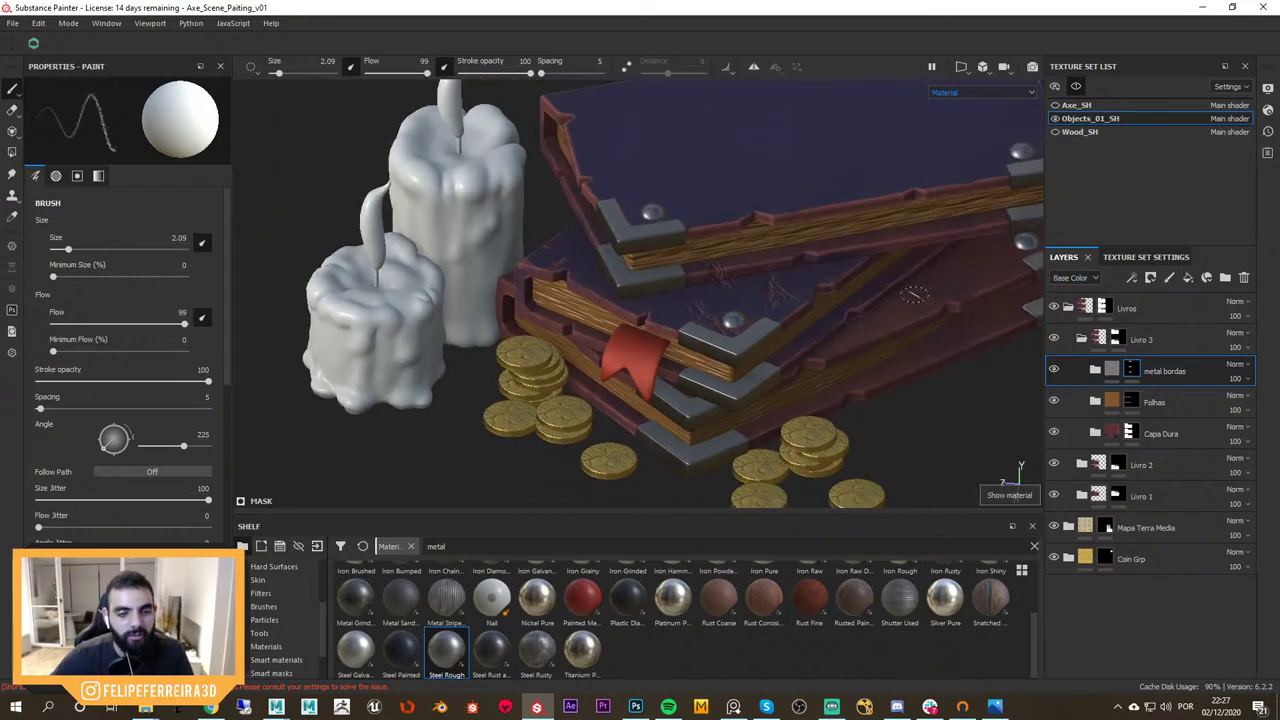
{"action": "mouse_move", "coordinate": [764, 294]}
{"action": "left_mouse_down", "text": "alt"}
{"action": "mouse_move", "coordinate": [748, 350]}
{"action": "mouse_move", "coordinate": [752, 284]}
{"action": "left_mouse_up", "text": "alt"}
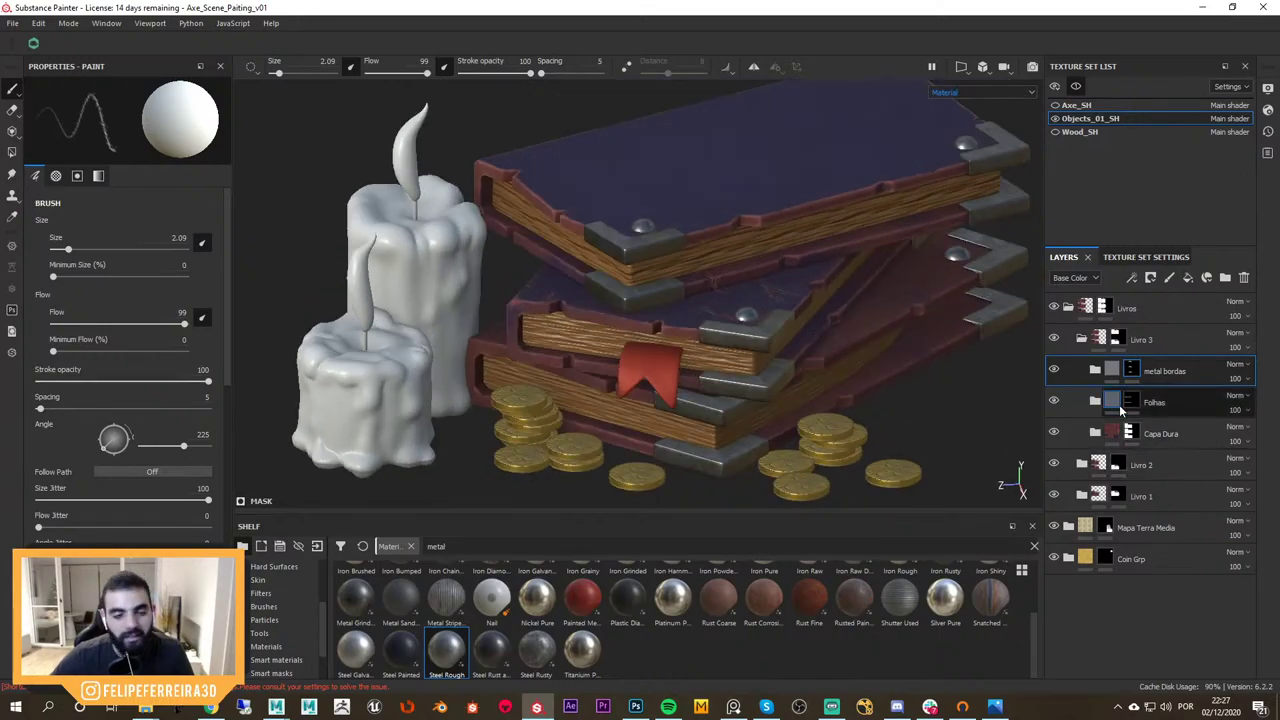
Set the Base Color layer in Livro 3's Capa Dura to a sampled reddish brown and hide the five layers above it
{"action": "left_click", "coordinate": [1100, 435]}
{"action": "scroll", "coordinate": [1150, 439], "scroll_direction": "down", "scroll_amount": 3}
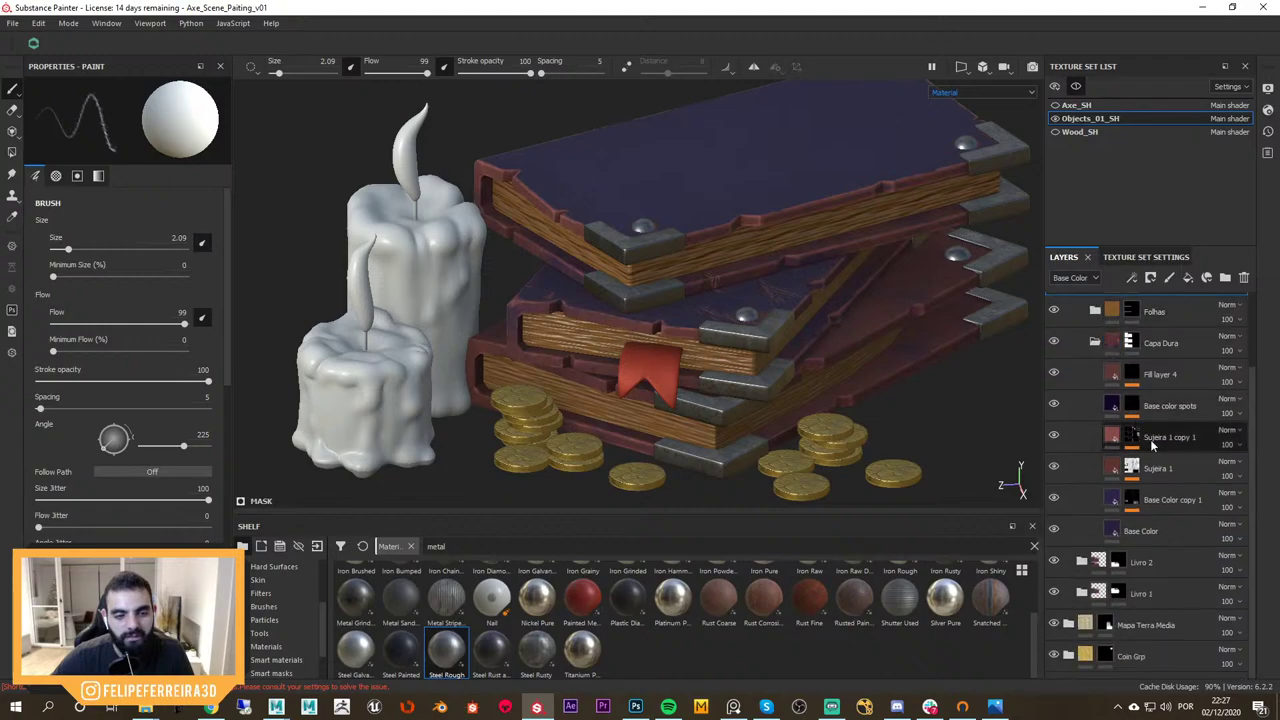
{"action": "left_click", "coordinate": [1168, 528]}
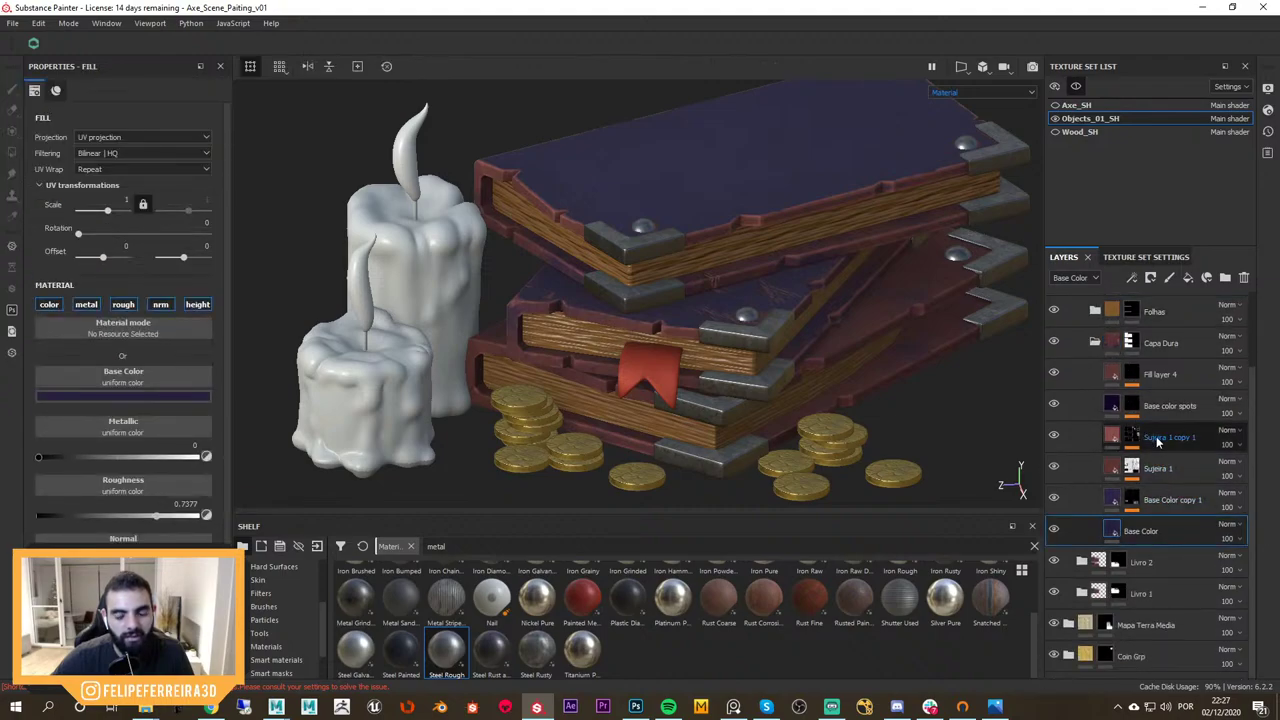
{"action": "left_click", "coordinate": [163, 385]}
{"action": "left_click", "coordinate": [124, 396]}
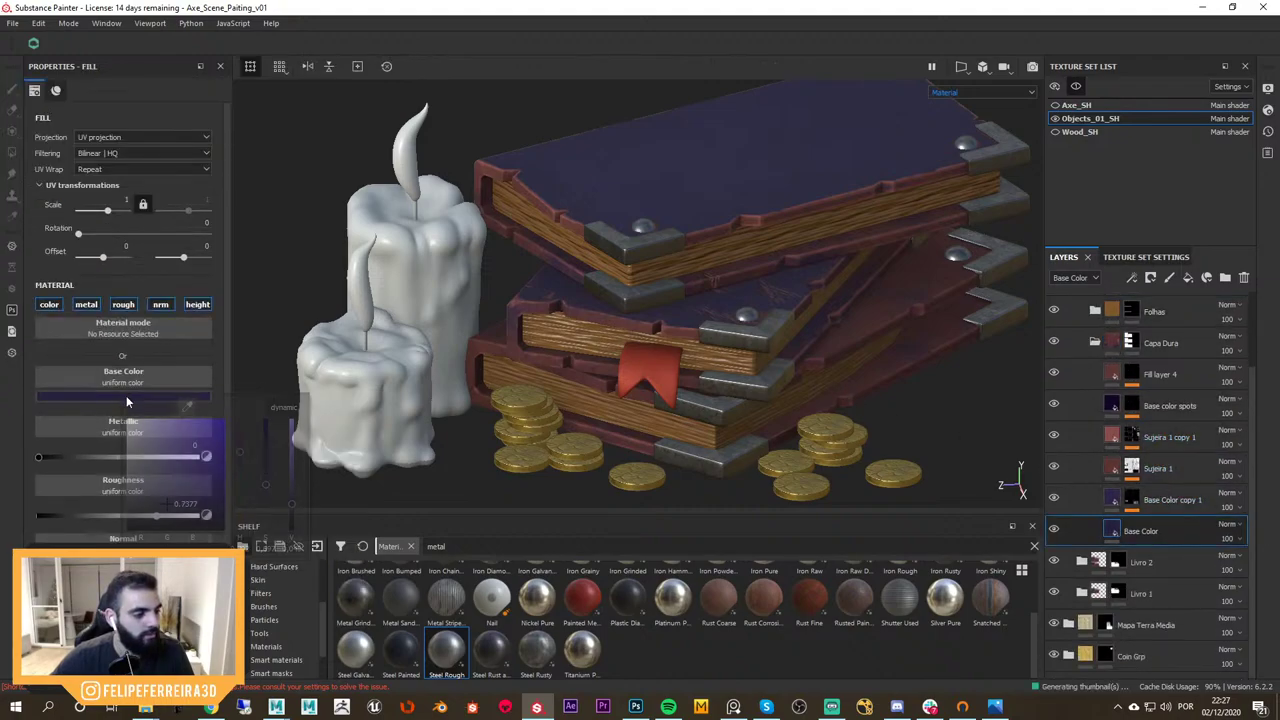
{"action": "left_click_drag", "start_coordinate": [187, 405], "coordinate": [714, 282]}
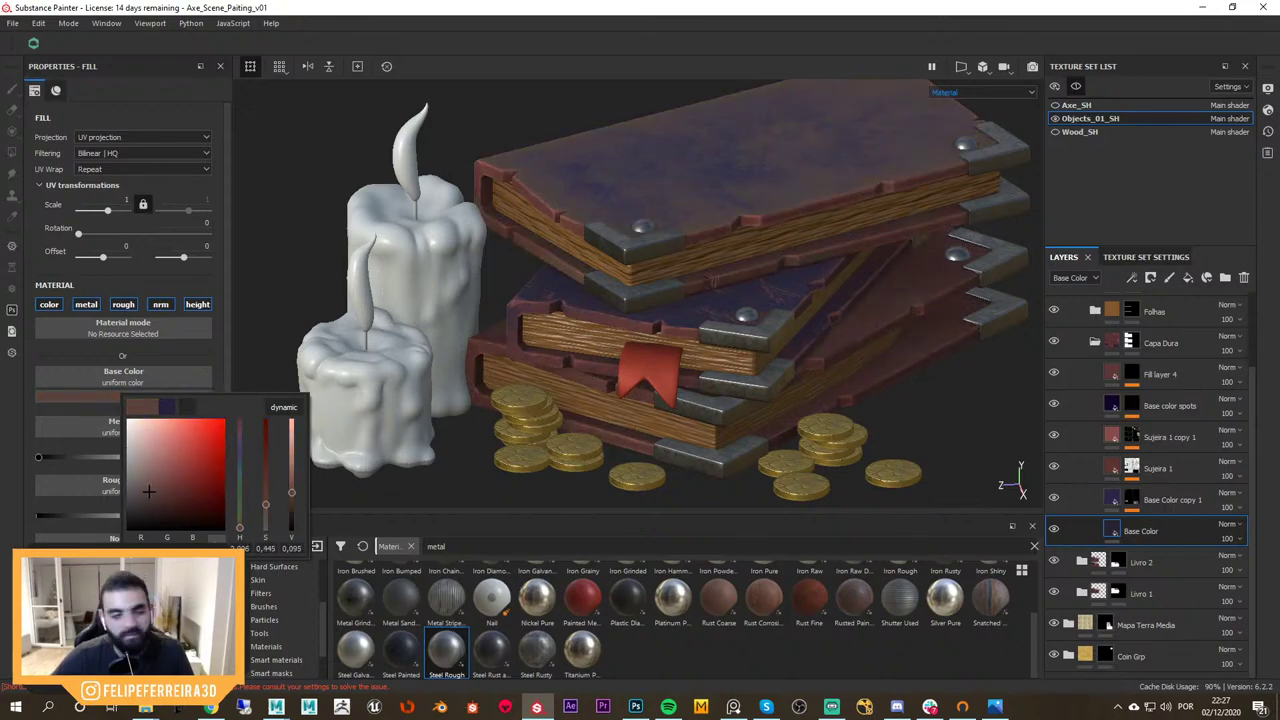
{"action": "right_click_drag", "start_coordinate": [829, 309], "coordinate": [791, 257], "text": "alt"}
{"action": "left_click_drag", "start_coordinate": [791, 257], "coordinate": [863, 371], "text": "alt"}
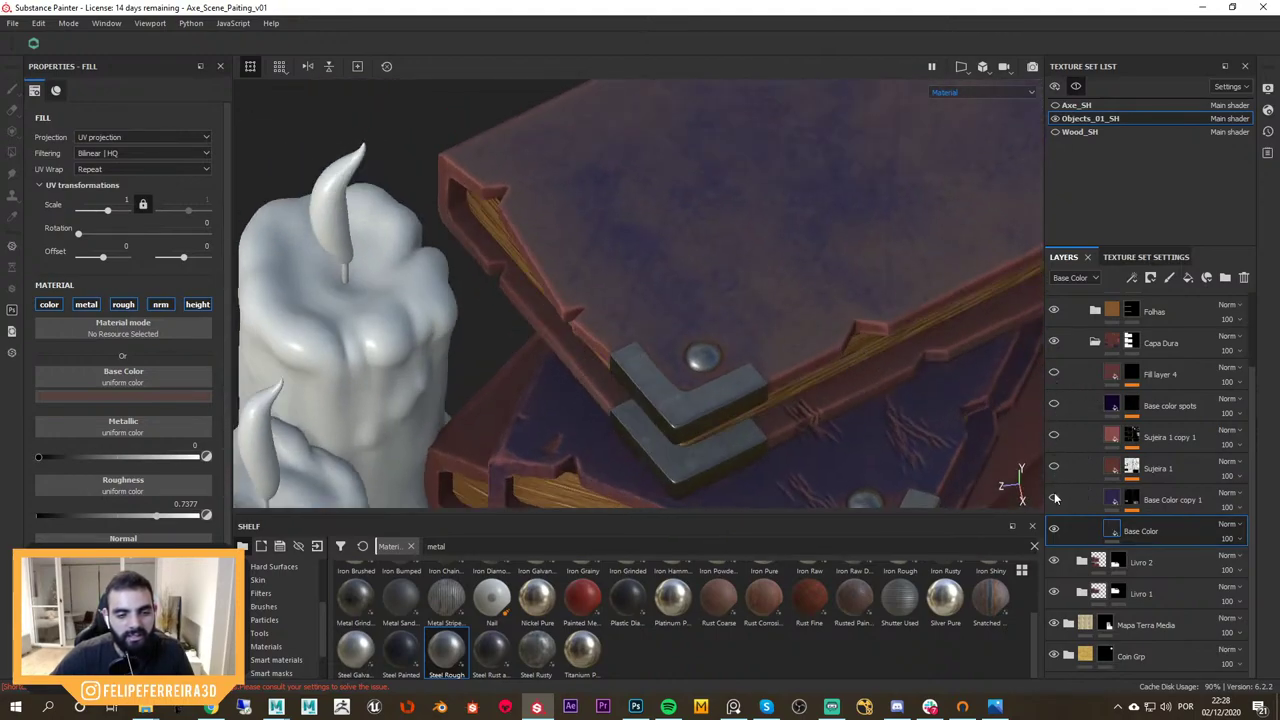
{"action": "left_click_drag", "start_coordinate": [850, 380], "coordinate": [860, 330], "text": "alt"}
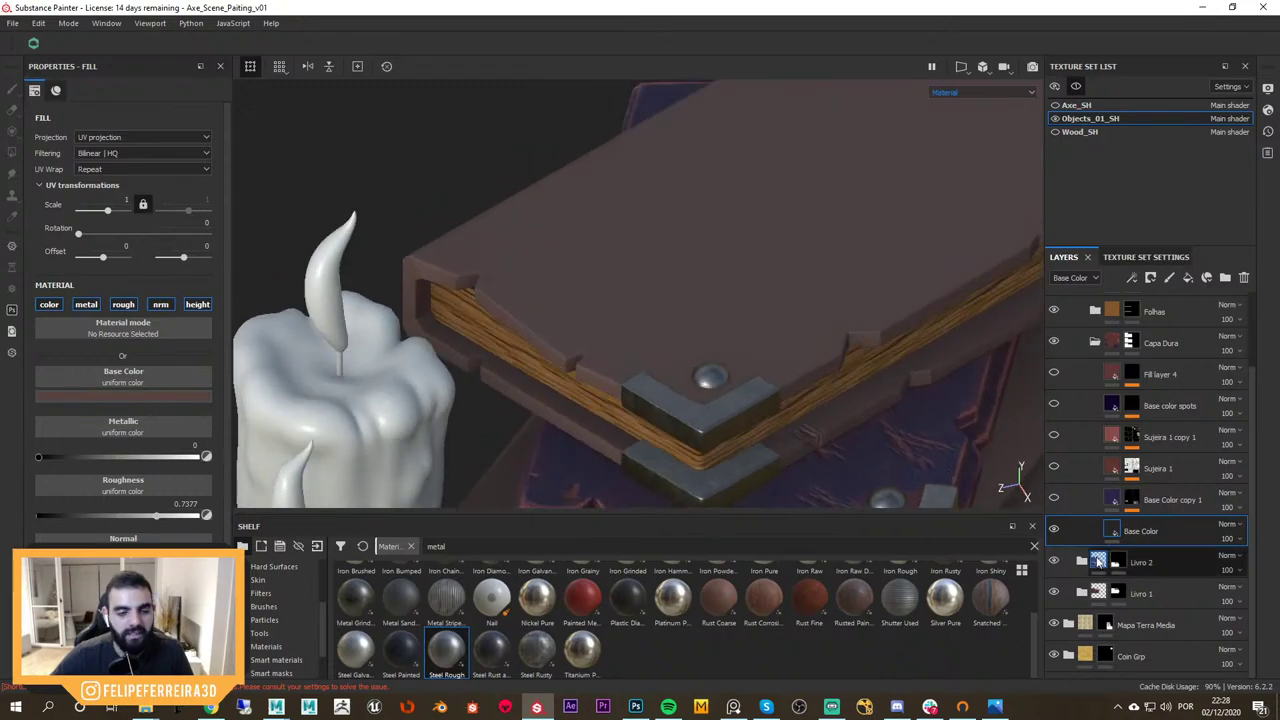
Resample the Base Color layer's colour from the Sujeira 1 copy 1 layer and shift it to a dull yellowish brown
{"action": "left_click", "coordinate": [150, 378]}
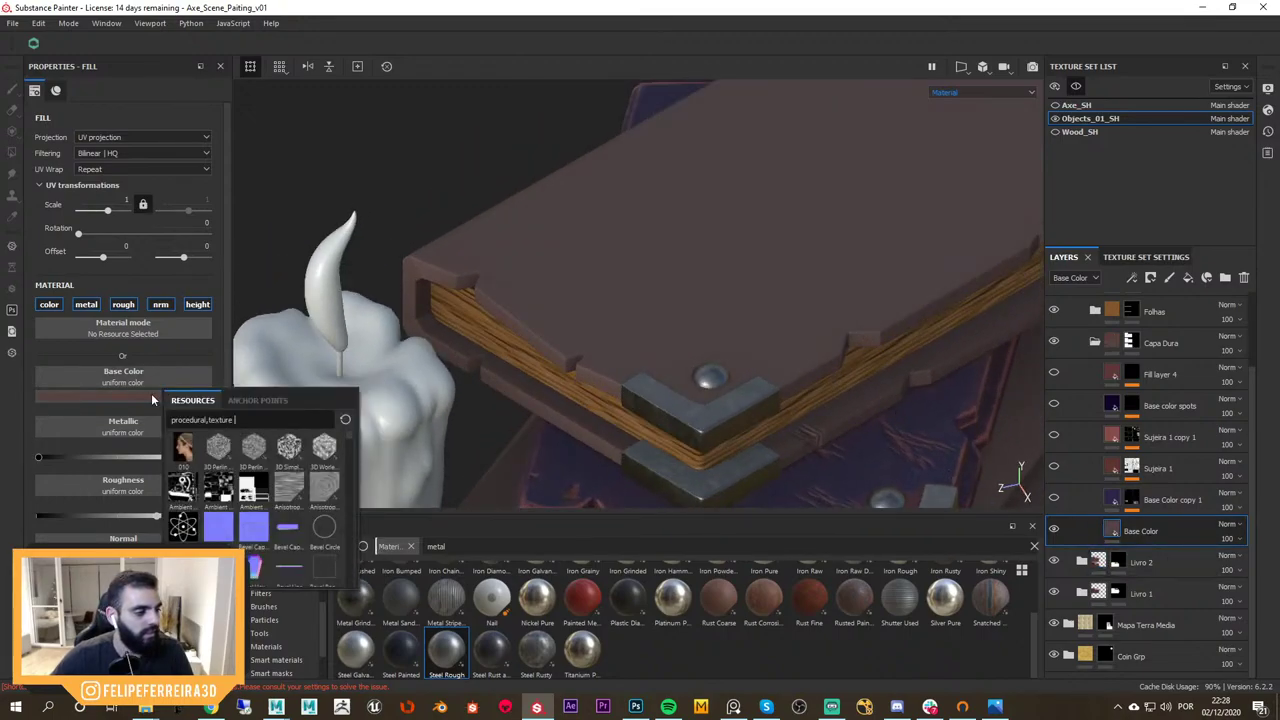
{"action": "left_click", "coordinate": [152, 397]}
{"action": "left_click_drag", "start_coordinate": [222, 407], "coordinate": [1114, 436]}
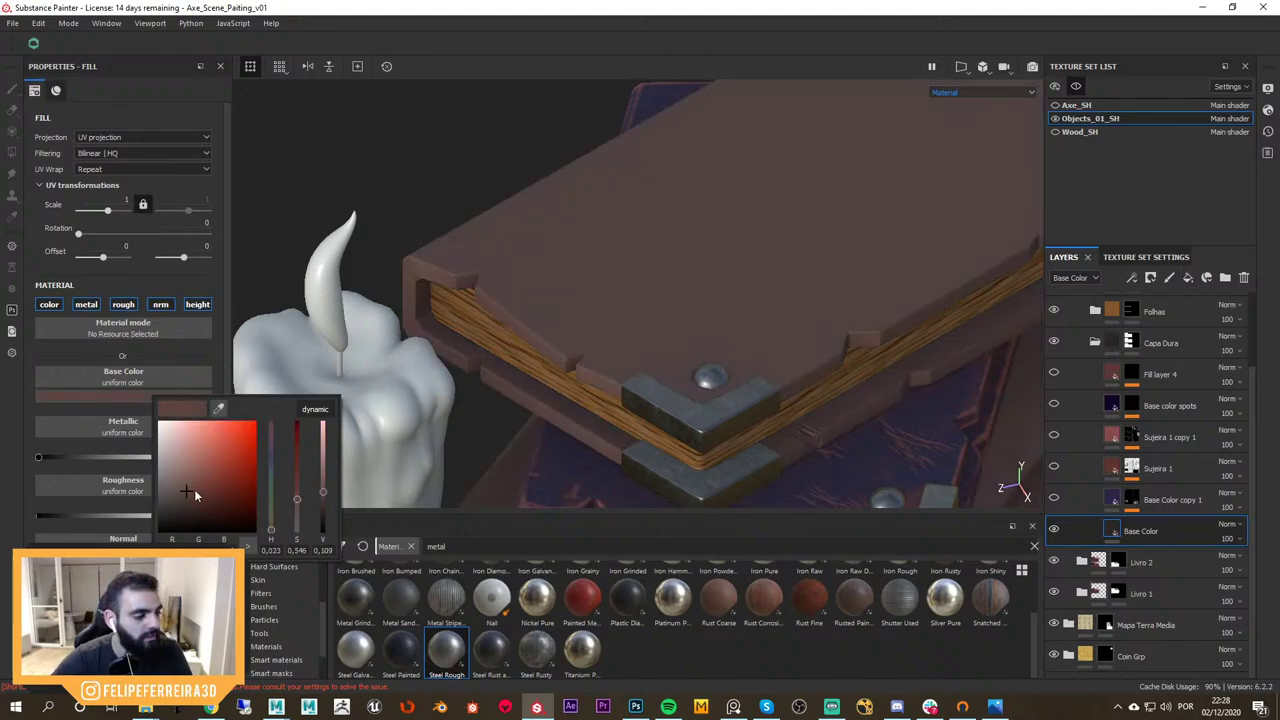
{"action": "left_click", "coordinate": [194, 489]}
{"action": "left_click_drag", "start_coordinate": [278, 530], "coordinate": [272, 530]}
{"action": "left_click_drag", "start_coordinate": [194, 495], "coordinate": [194, 494]}
{"action": "right_click_drag", "start_coordinate": [268, 380], "coordinate": [246, 408], "text": "alt"}
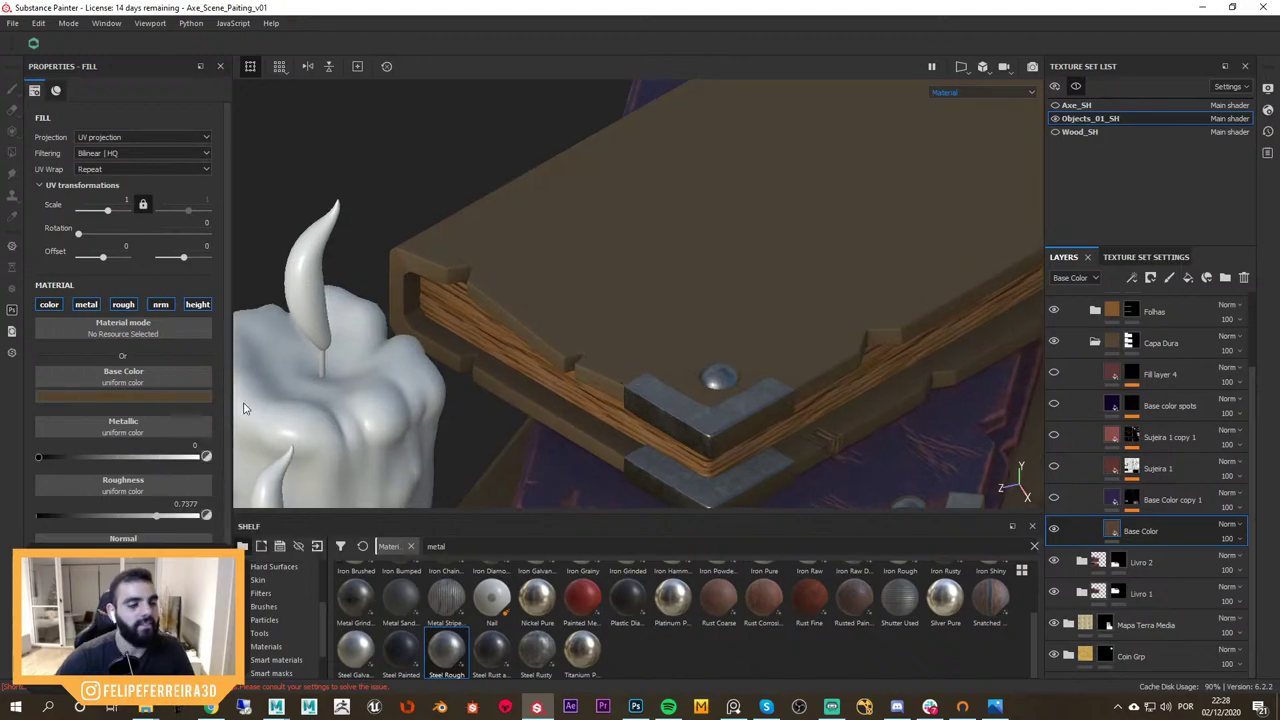
Set the Base Color layer's metallic to 0.4057 and its colour to hue 0.078, saturation 0.625, value 0.110
{"action": "left_click_drag", "start_coordinate": [108, 459], "coordinate": [101, 458]}
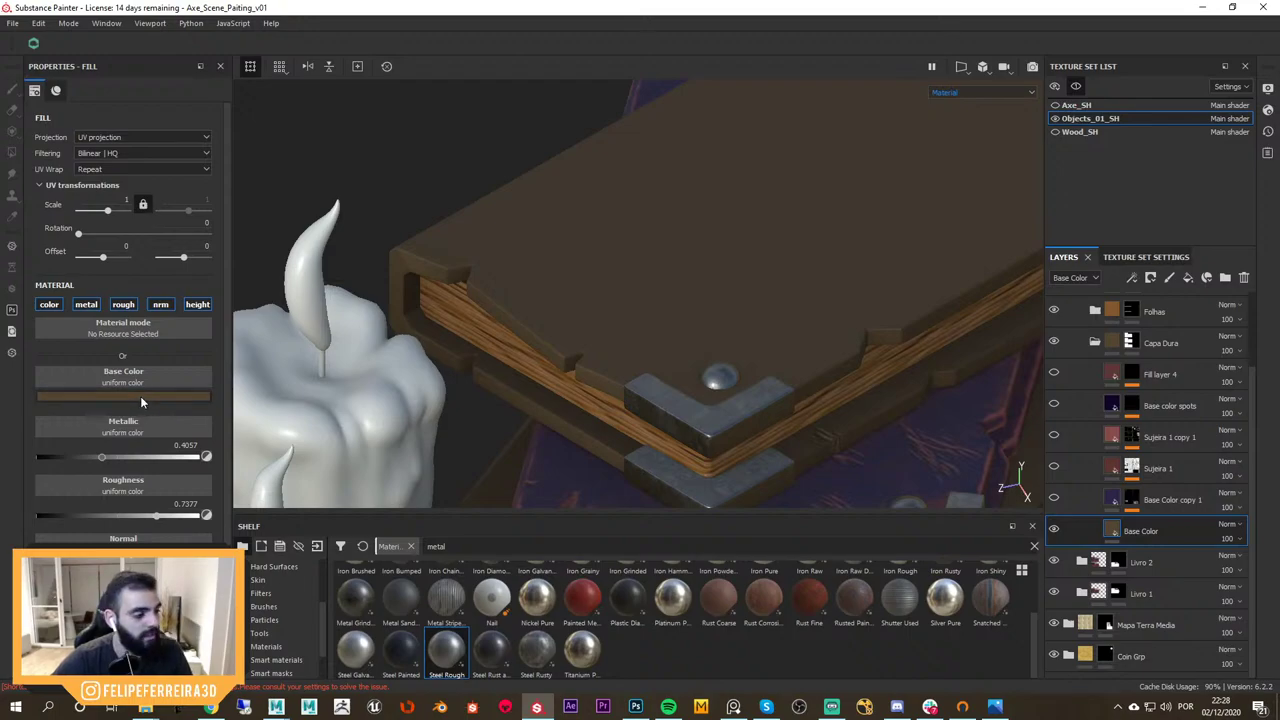
{"action": "left_click", "coordinate": [140, 396]}
{"action": "left_click_drag", "start_coordinate": [186, 492], "coordinate": [183, 494]}
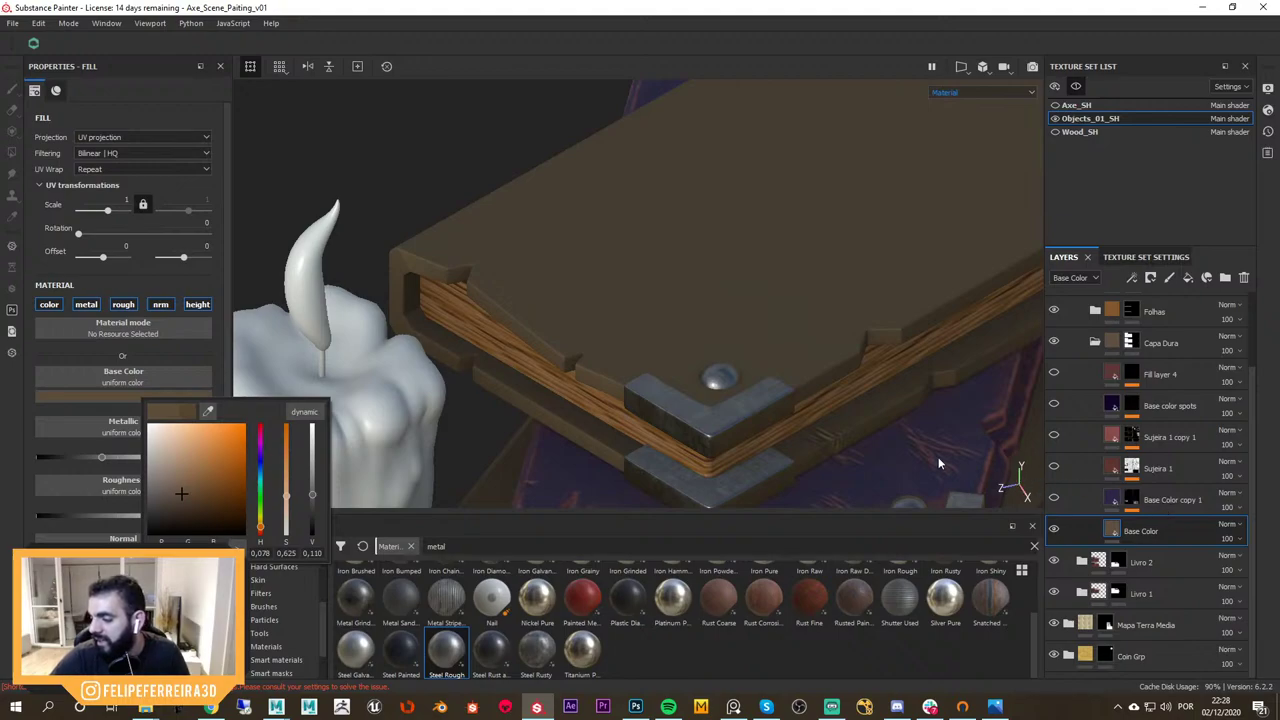
Make Sujeira 1, Sujeira 1 copy 1 and Base color spots visible again on the top book's cover
{"action": "left_click_drag", "start_coordinate": [768, 340], "coordinate": [770, 400], "text": "alt"}
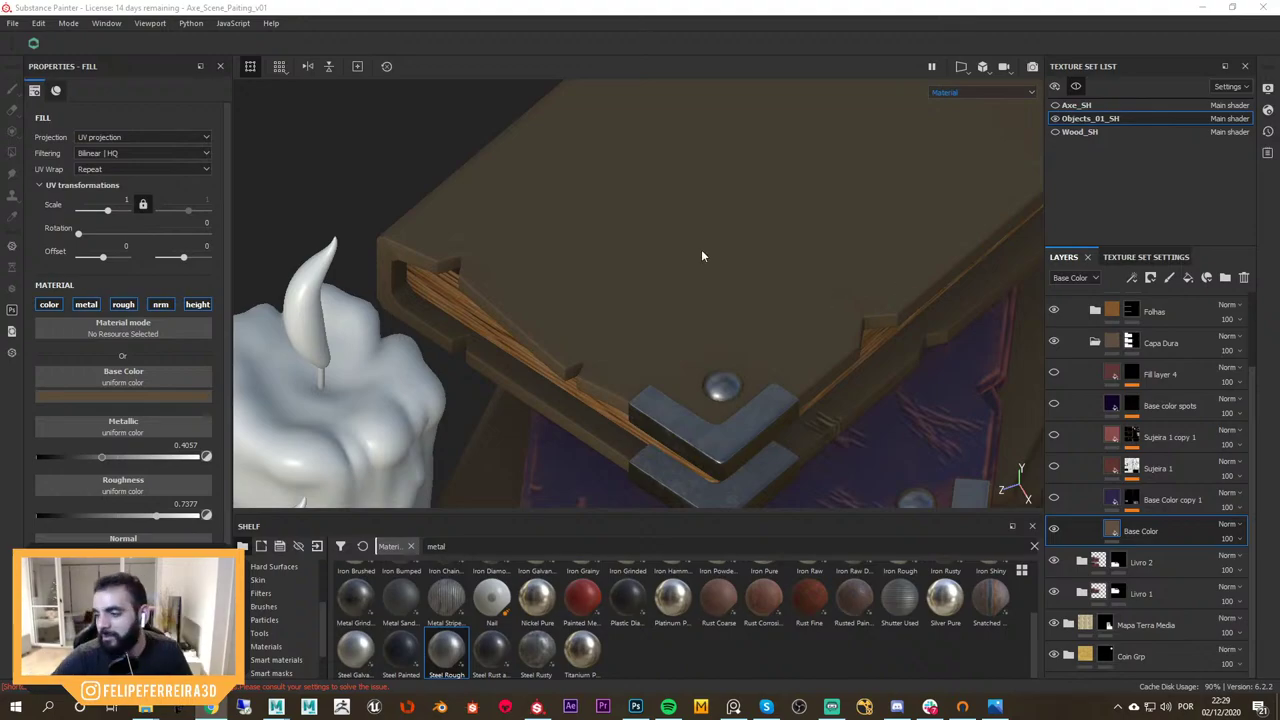
{"action": "left_click_drag", "start_coordinate": [701, 256], "coordinate": [861, 347], "text": "alt"}
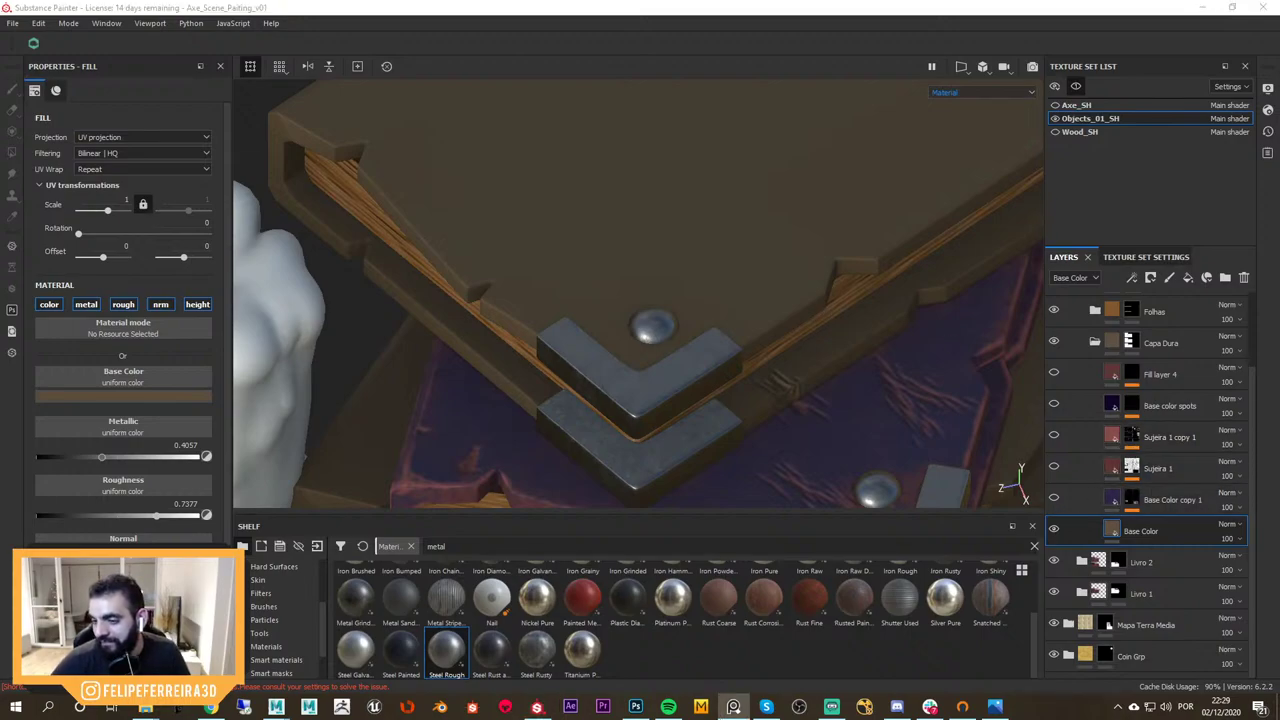
{"action": "left_click", "coordinate": [618, 297]}
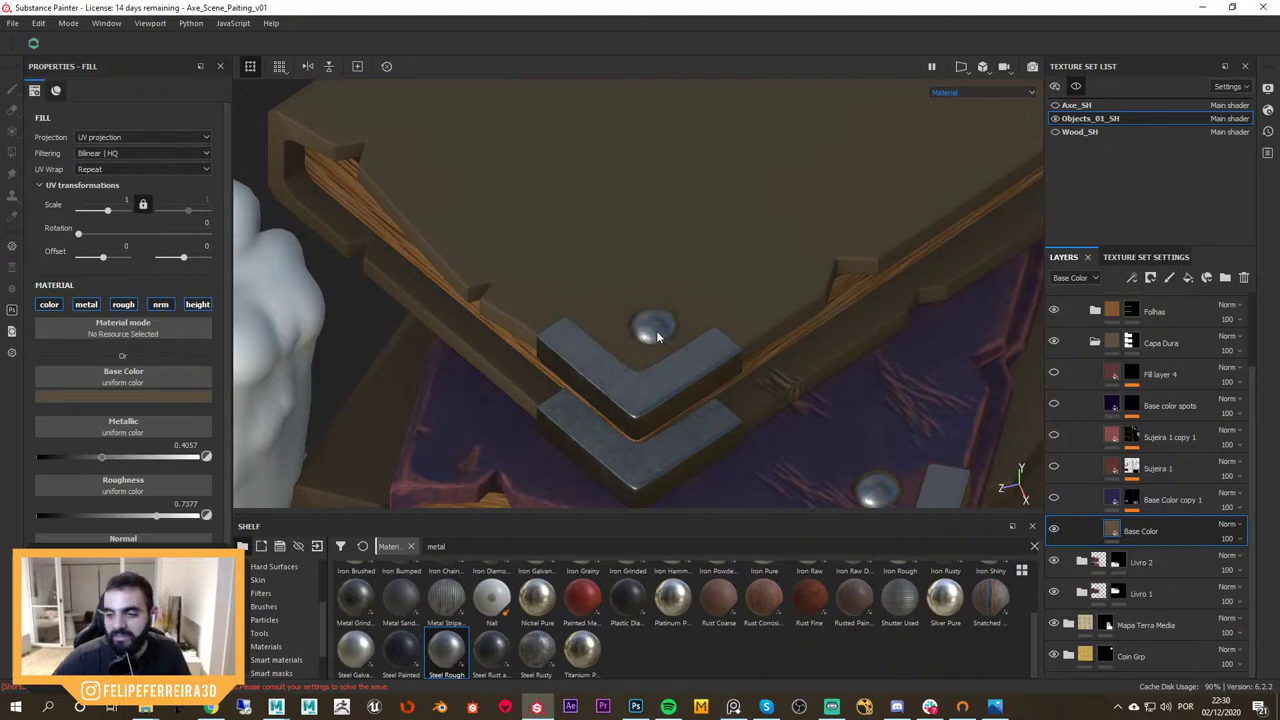
{"action": "mouse_move", "coordinate": [656, 330]}
{"action": "left_mouse_down", "text": "alt"}
{"action": "mouse_move", "coordinate": [691, 320]}
{"action": "mouse_move", "coordinate": [703, 335]}
{"action": "left_mouse_up", "text": "alt"}
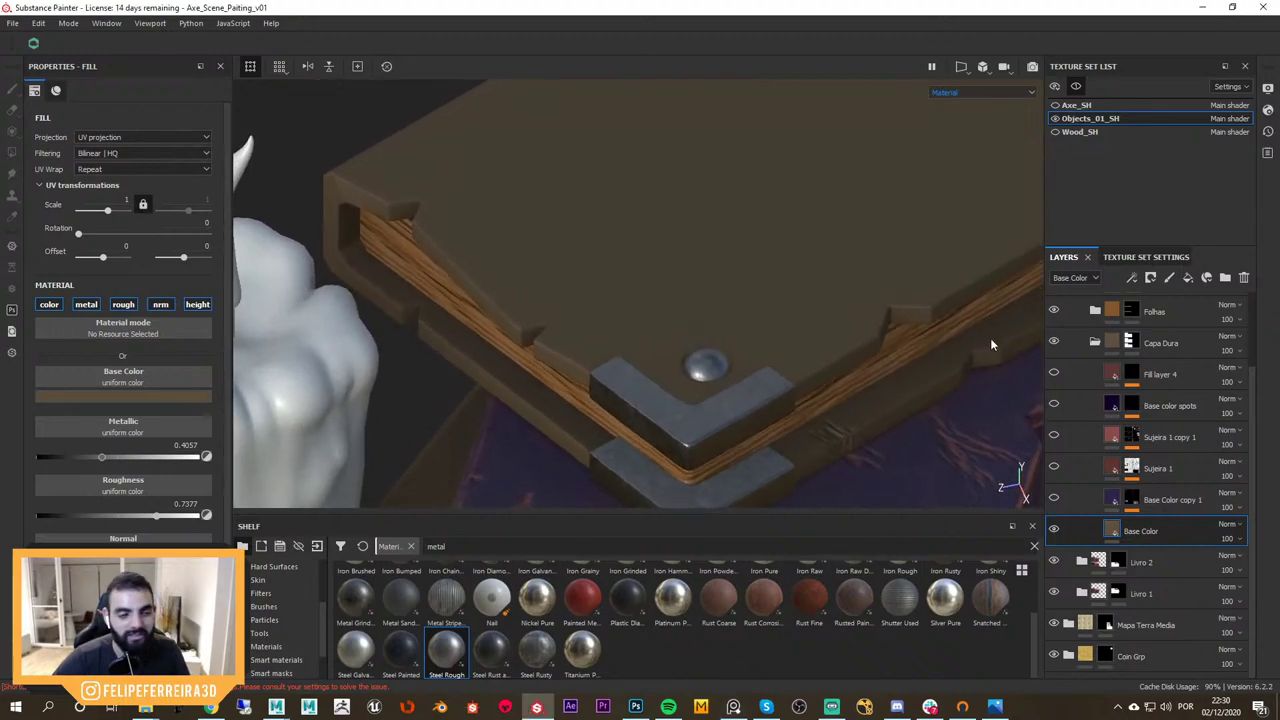
{"action": "left_click", "coordinate": [1055, 467]}
{"action": "left_click", "coordinate": [1055, 467]}
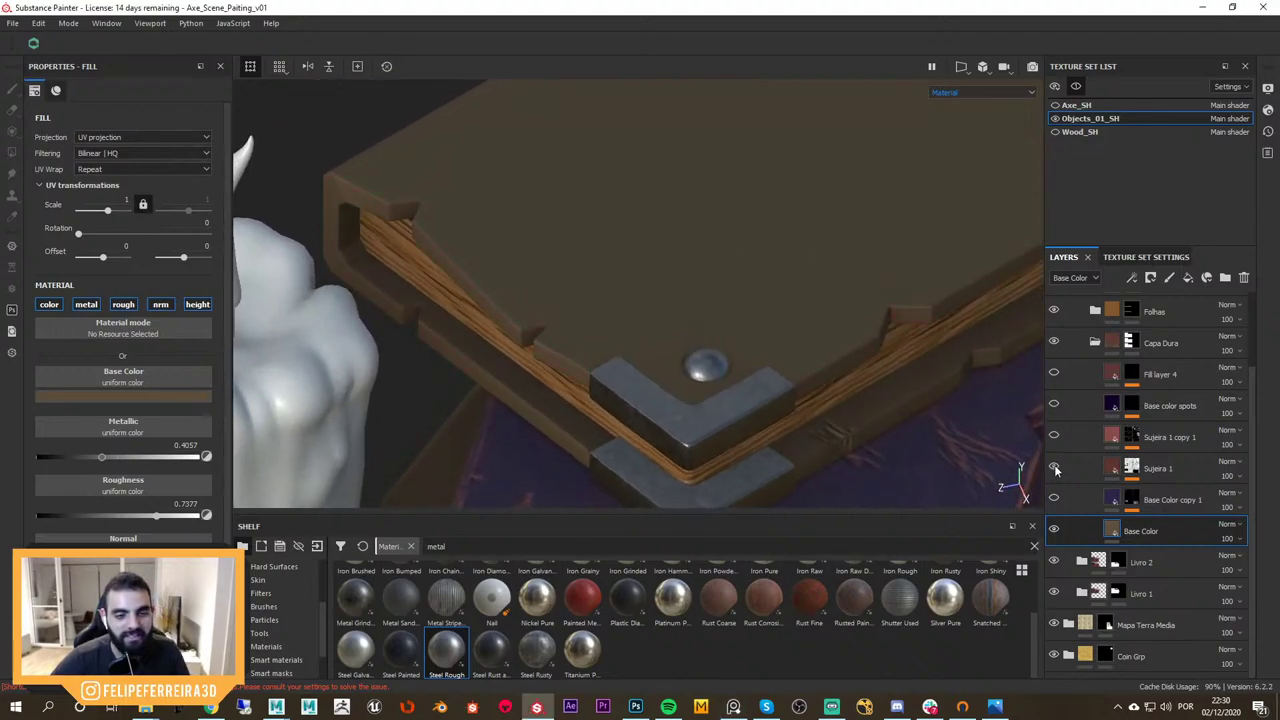
{"action": "left_click", "coordinate": [1132, 467]}
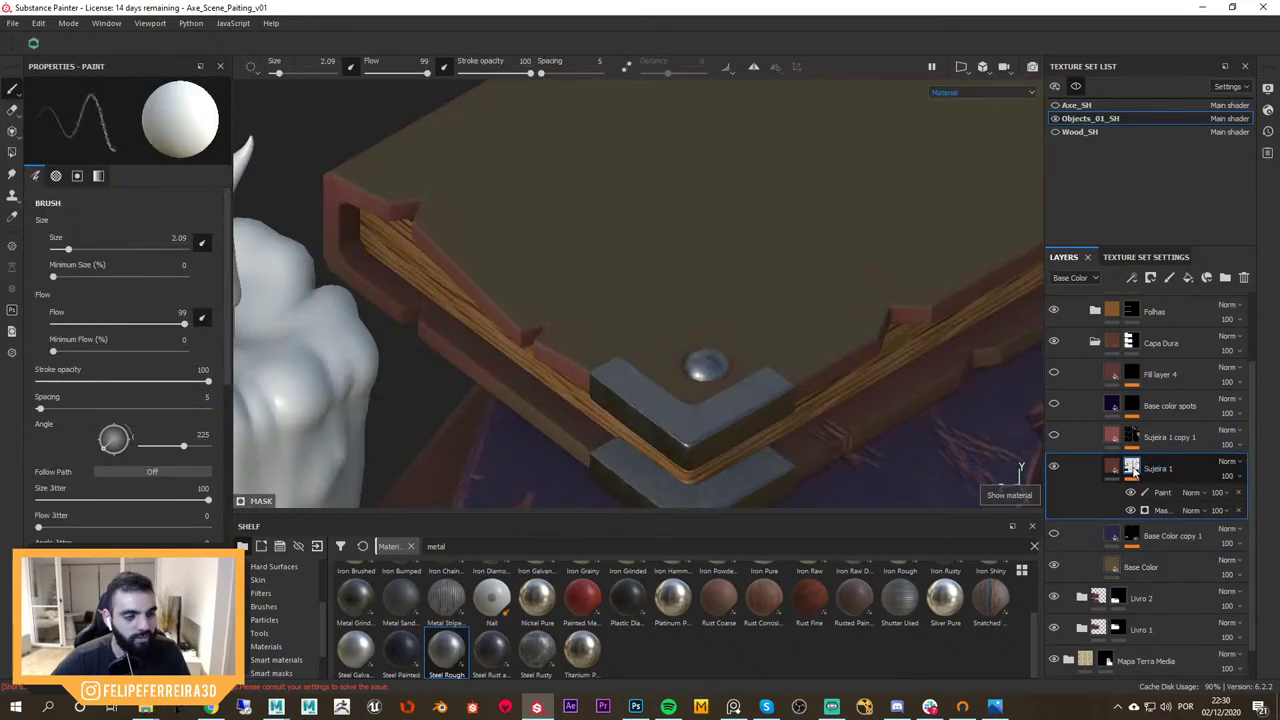
{"action": "left_click", "coordinate": [1054, 436]}
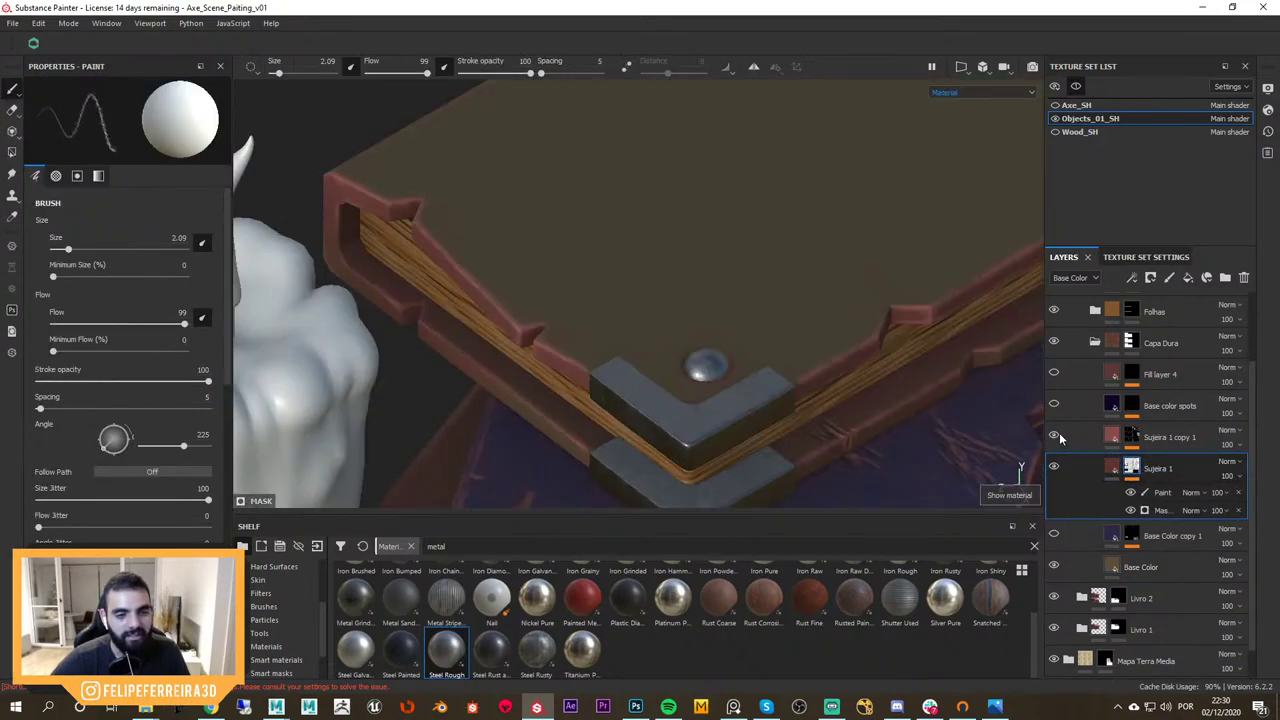
{"action": "left_click", "coordinate": [1055, 405]}
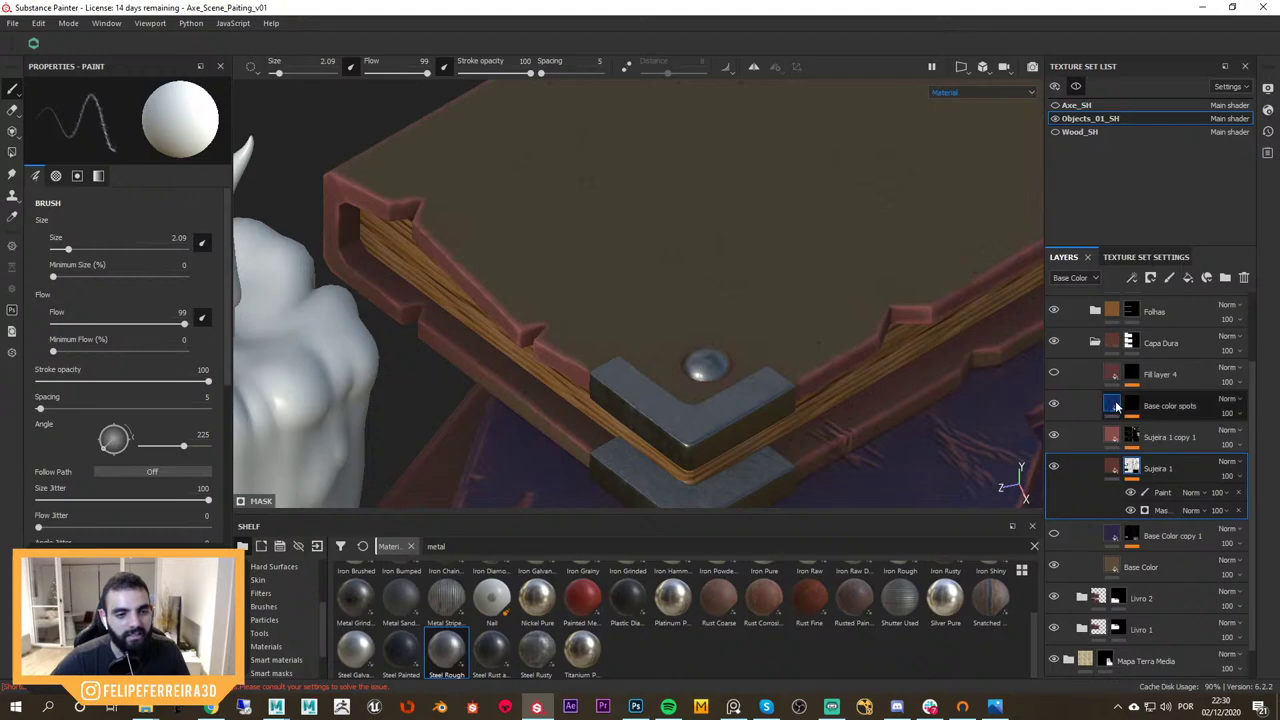
Recolour the Base color spots layer to a near-black brown, starting from a sample of the cover's Base Color layer
{"action": "left_click", "coordinate": [1117, 405]}
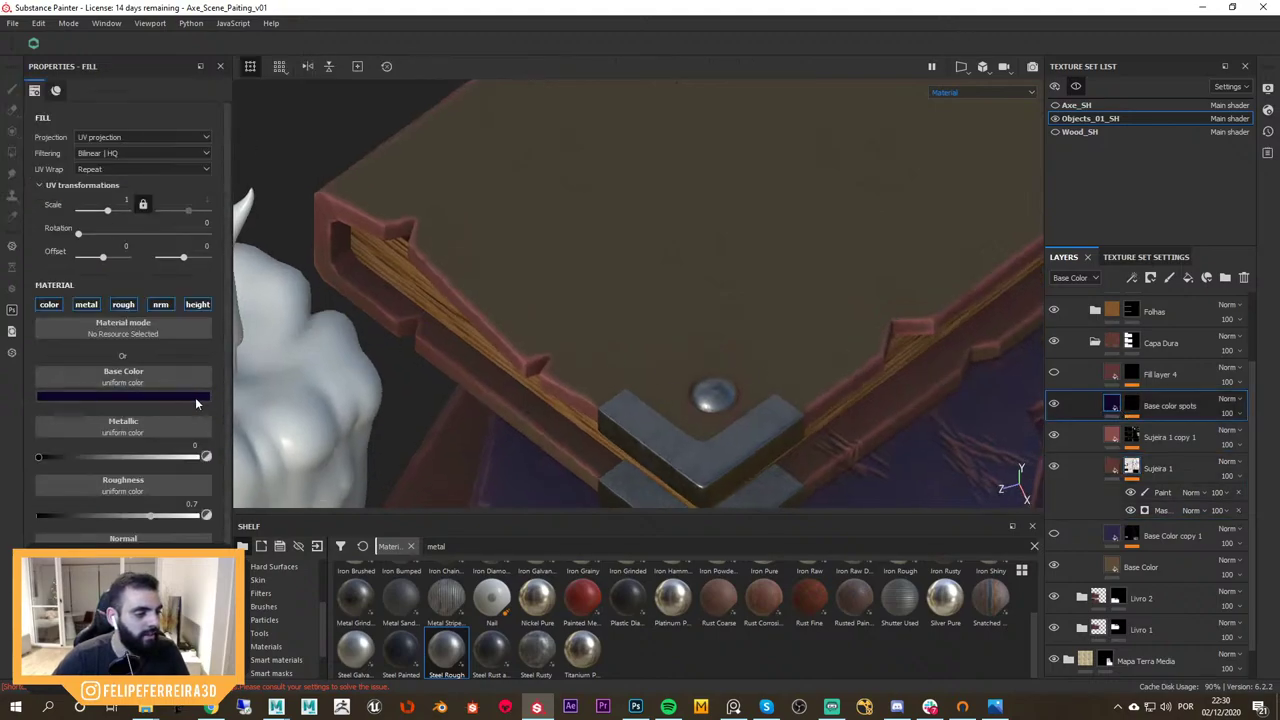
{"action": "left_click", "coordinate": [195, 397]}
{"action": "left_click_drag", "start_coordinate": [258, 412], "coordinate": [1109, 562]}
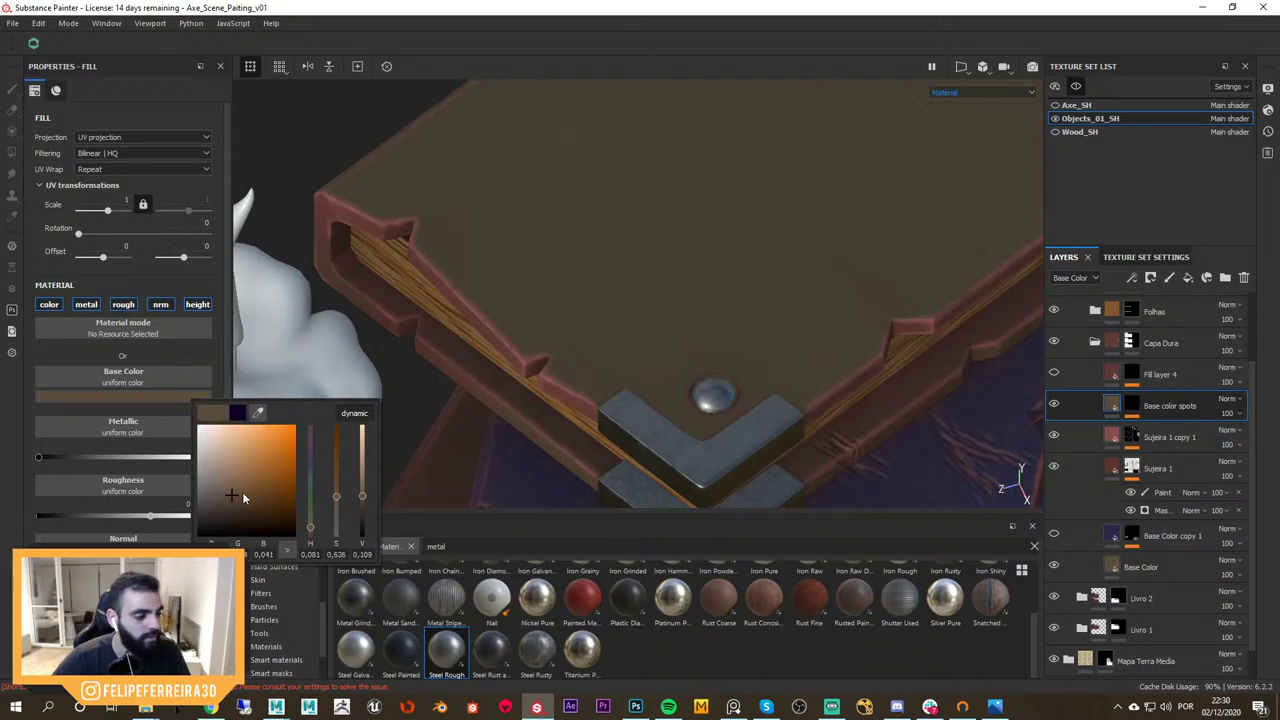
{"action": "left_click_drag", "start_coordinate": [242, 497], "coordinate": [259, 529]}
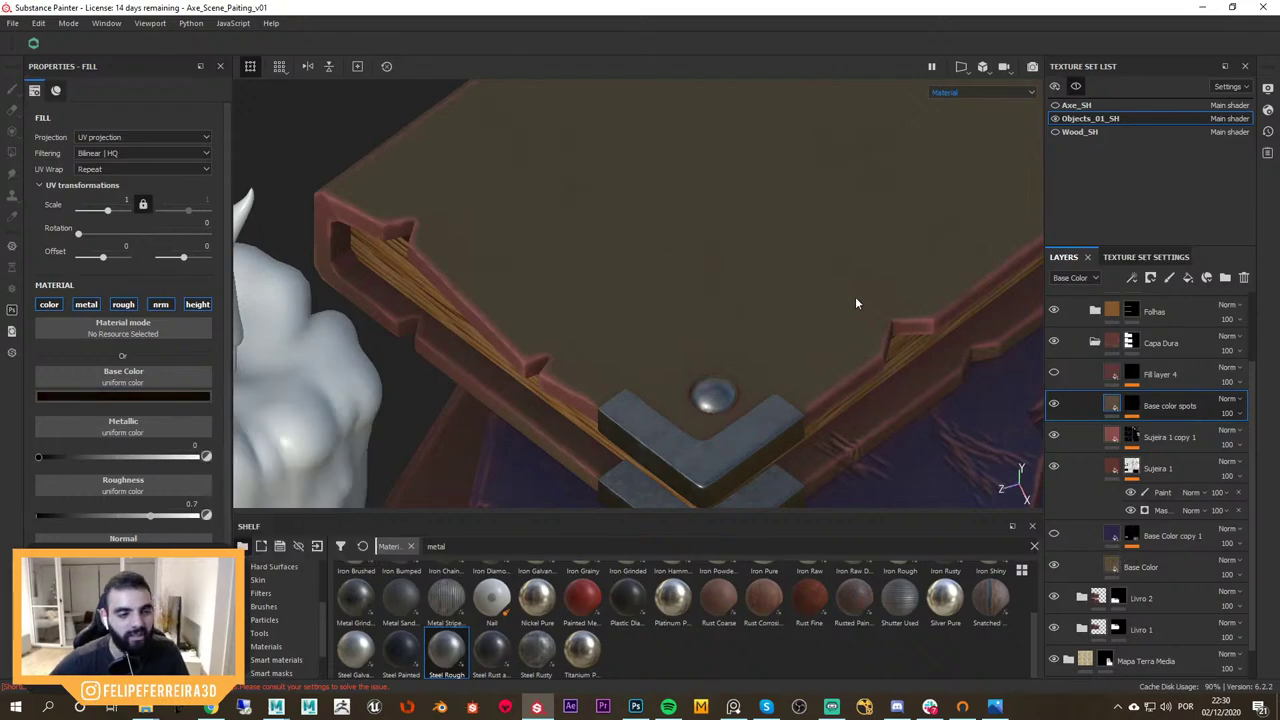
{"action": "left_click_drag", "start_coordinate": [855, 303], "coordinate": [884, 328], "text": "alt"}
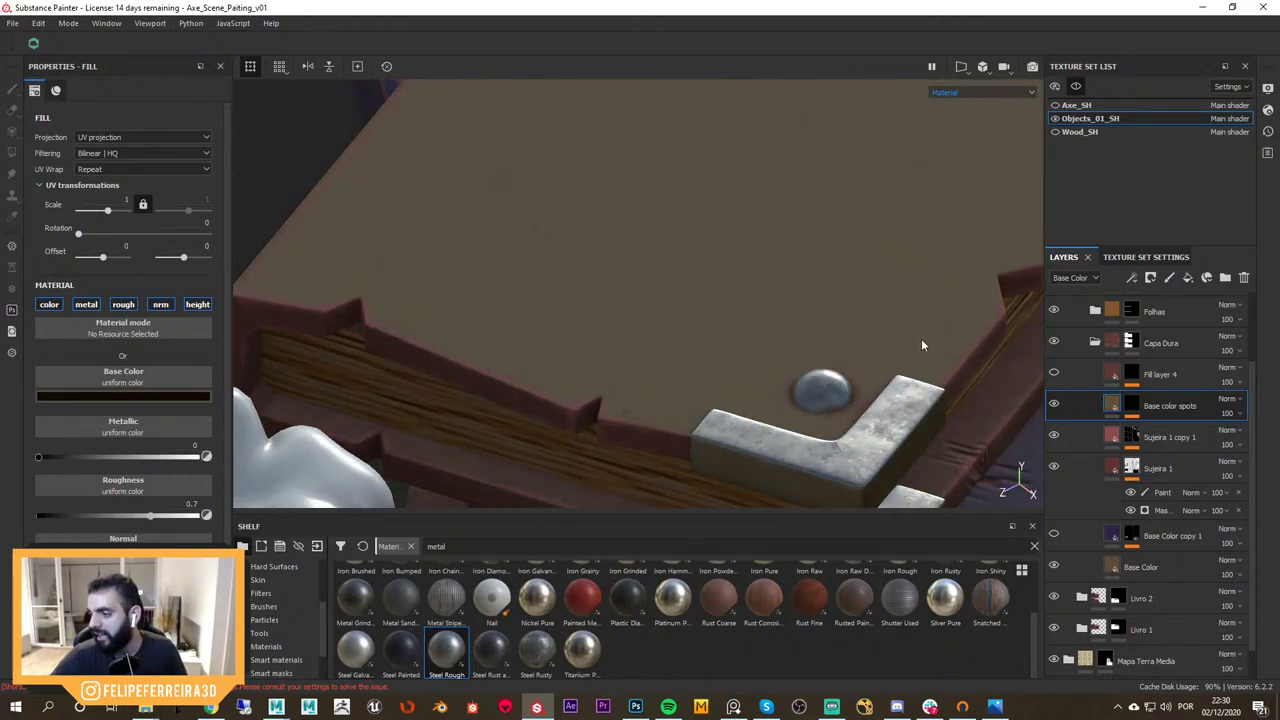
{"action": "left_click_drag", "start_coordinate": [922, 348], "coordinate": [840, 345], "text": "alt"}
Show Fill layer 4 in Capa Dura and display its mask on its own
{"action": "left_click", "coordinate": [1053, 372]}
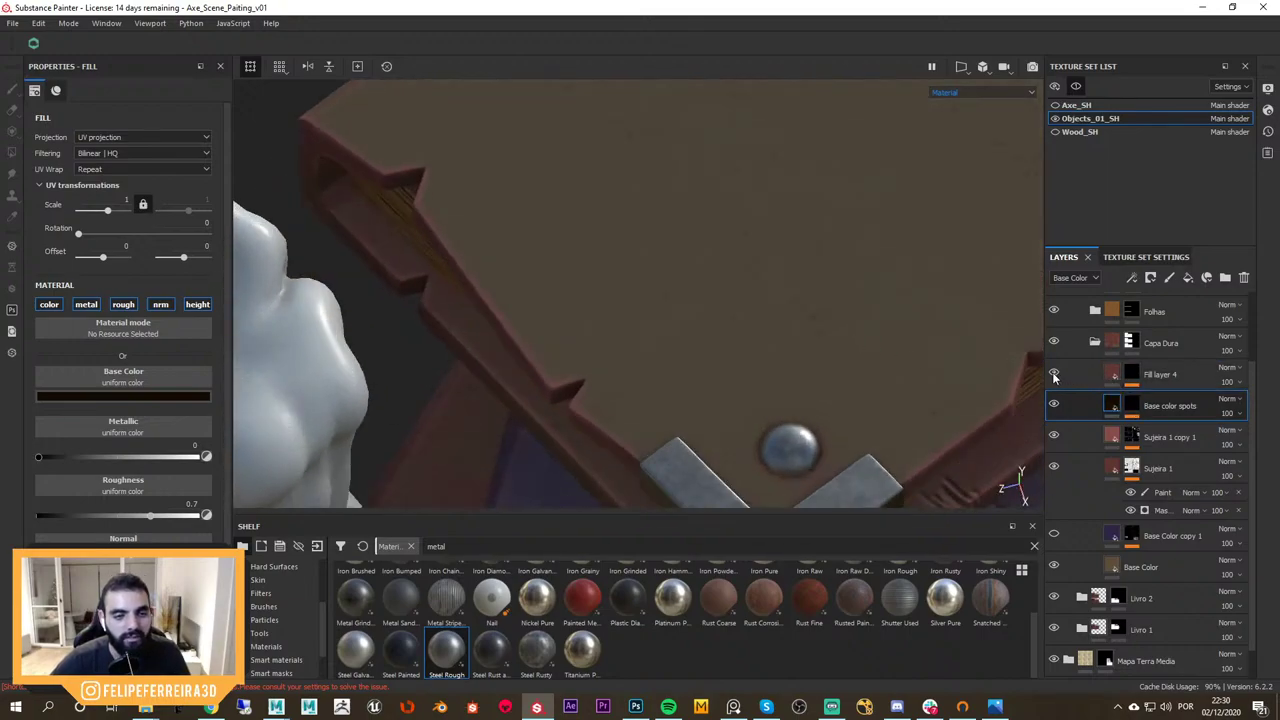
{"action": "left_click_drag", "start_coordinate": [997, 393], "coordinate": [949, 300], "text": "alt"}
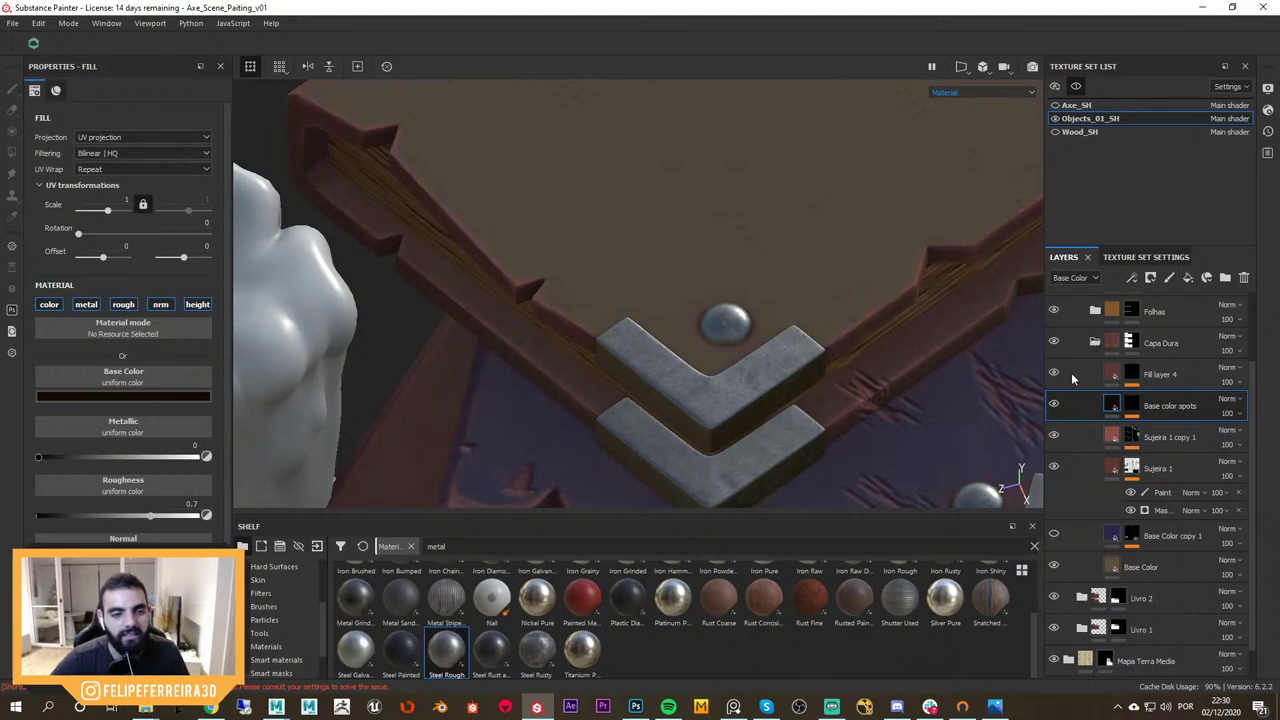
{"action": "left_click", "coordinate": [1131, 374]}
{"action": "left_click", "coordinate": [1131, 374], "text": "alt"}
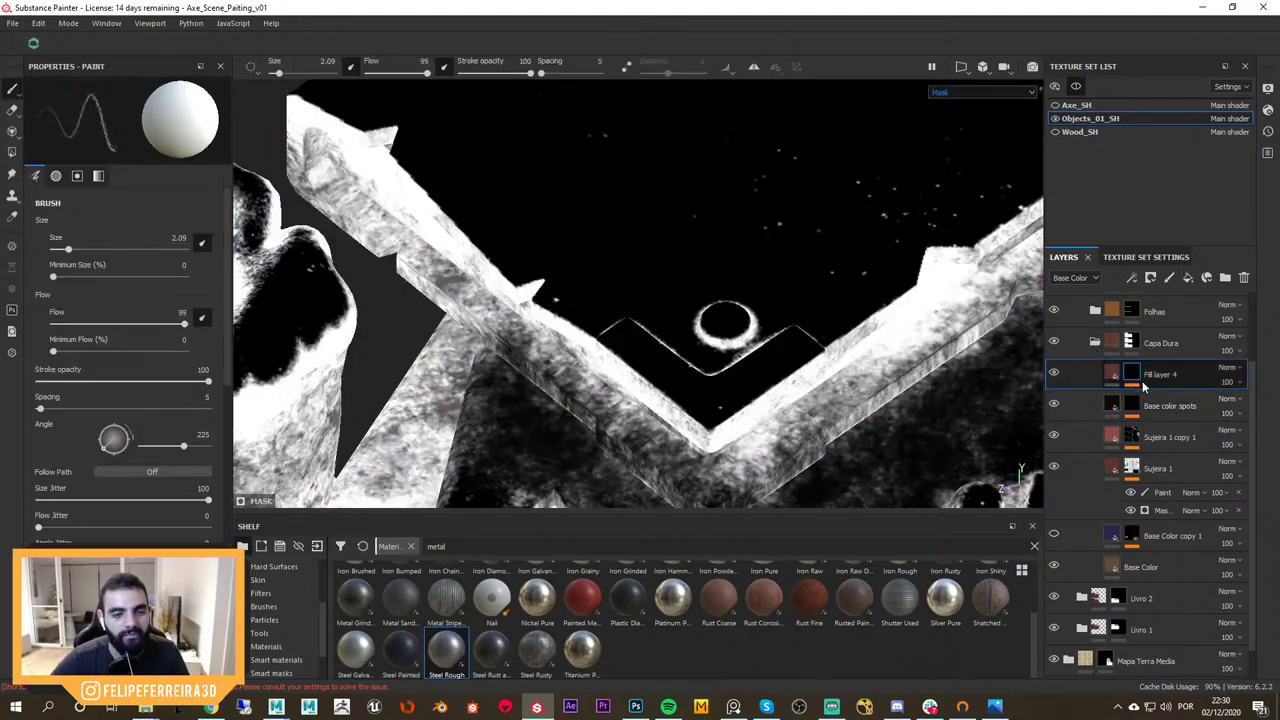
Replace Fill layer 4's mask with a black mask and return to the material view of the book
{"action": "right_click_drag", "start_coordinate": [989, 371], "coordinate": [840, 321], "text": "alt"}
{"action": "mouse_move", "coordinate": [840, 321]}
{"action": "middle_mouse_down", "text": "alt"}
{"action": "mouse_move", "coordinate": [871, 272]}
{"action": "mouse_move", "coordinate": [908, 329]}
{"action": "mouse_move", "coordinate": [922, 314]}
{"action": "middle_mouse_up", "text": "alt"}
{"action": "left_click", "coordinate": [1152, 280]}
{"action": "left_click", "coordinate": [1137, 315]}
{"action": "left_click_drag", "start_coordinate": [1020, 470], "coordinate": [976, 360], "text": "alt"}
{"action": "left_click", "coordinate": [1054, 375]}
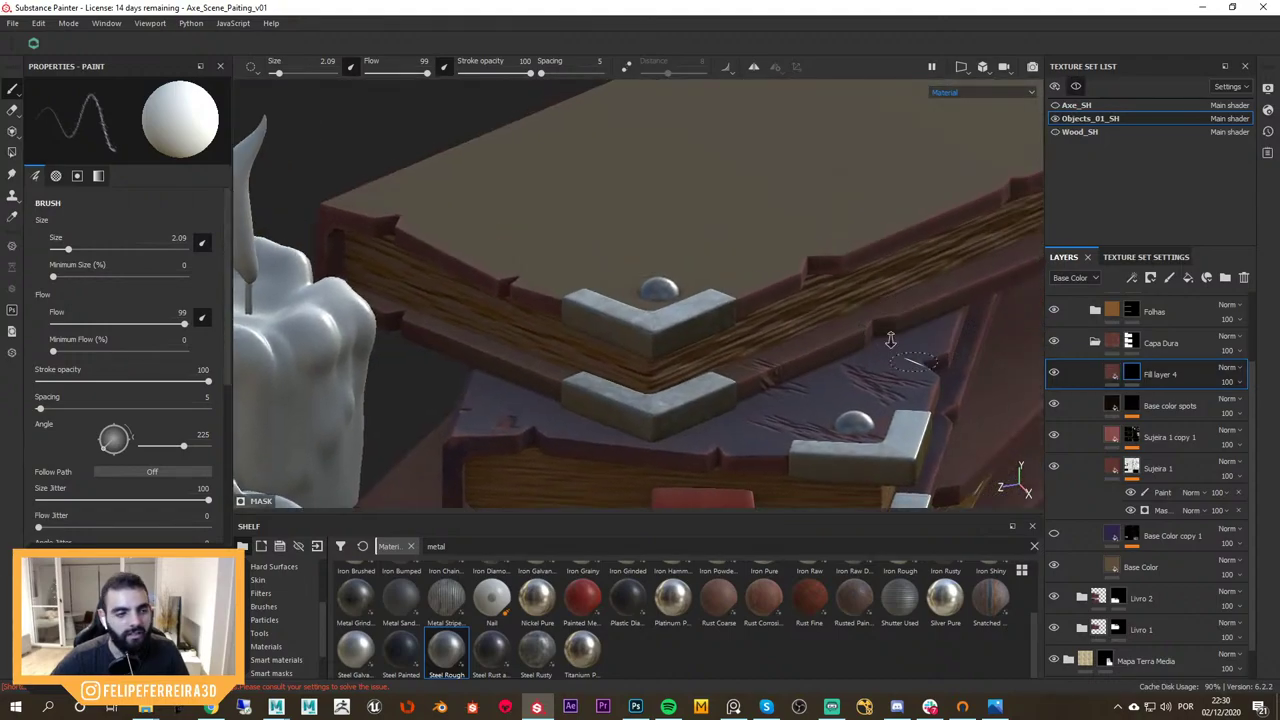
Examine the top book's brown cover, red edges and metal corners from several angles
{"action": "mouse_move", "coordinate": [891, 340]}
{"action": "left_mouse_down", "text": "alt"}
{"action": "mouse_move", "coordinate": [858, 316]}
{"action": "mouse_move", "coordinate": [874, 314]}
{"action": "mouse_move", "coordinate": [874, 295]}
{"action": "mouse_move", "coordinate": [878, 318]}
{"action": "left_mouse_up", "text": "alt"}
{"action": "left_click", "coordinate": [1094, 343]}
{"action": "scroll", "coordinate": [890, 260], "scroll_direction": "down", "scroll_amount": 4}
{"action": "left_click_drag", "start_coordinate": [851, 213], "coordinate": [873, 247], "text": "alt"}
{"action": "right_click_drag", "start_coordinate": [873, 247], "coordinate": [1022, 403], "text": "alt"}
{"action": "mouse_move", "coordinate": [940, 362]}
{"action": "right_mouse_down", "text": "shift"}
{"action": "mouse_move", "coordinate": [1000, 364]}
{"action": "mouse_move", "coordinate": [938, 366]}
{"action": "right_mouse_up", "text": "shift"}
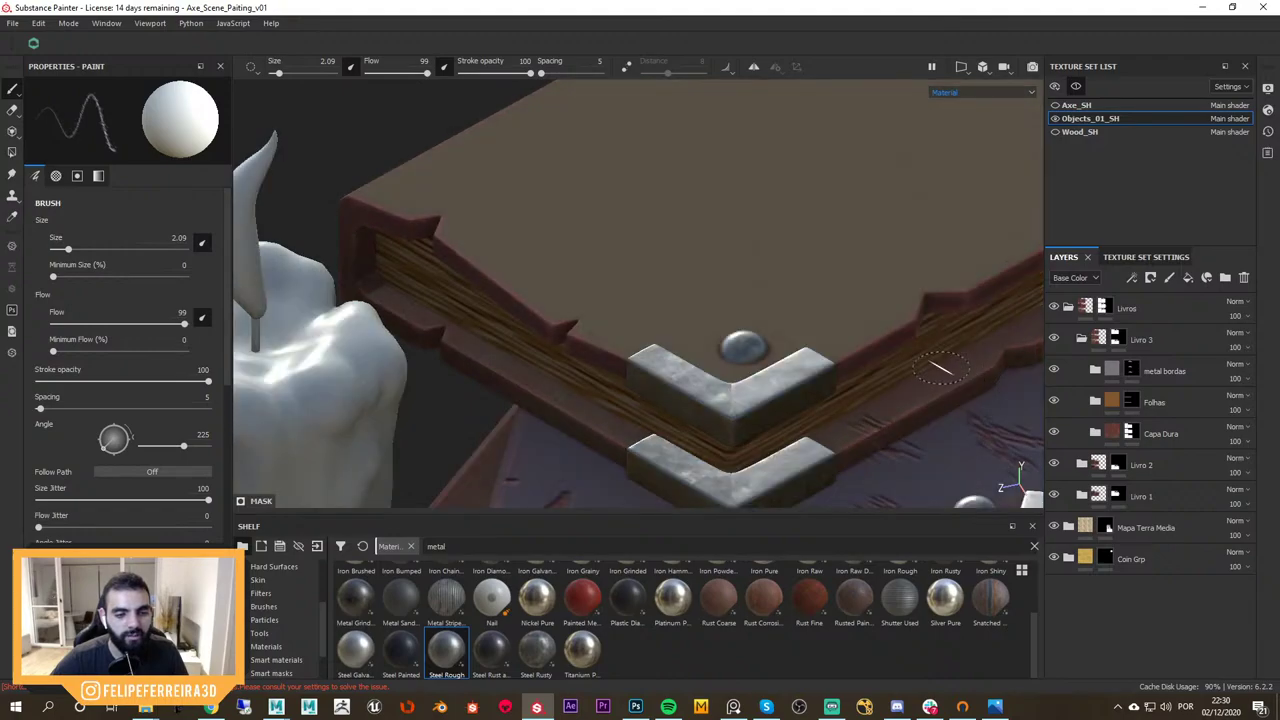
{"action": "left_click_drag", "start_coordinate": [938, 366], "coordinate": [942, 388], "text": "alt"}
Show Base Color copy 1 in Capa Dura and recolour it to dark brown with hue 0.081, saturation 0.531, value 0.054
{"action": "left_click", "coordinate": [1094, 432]}
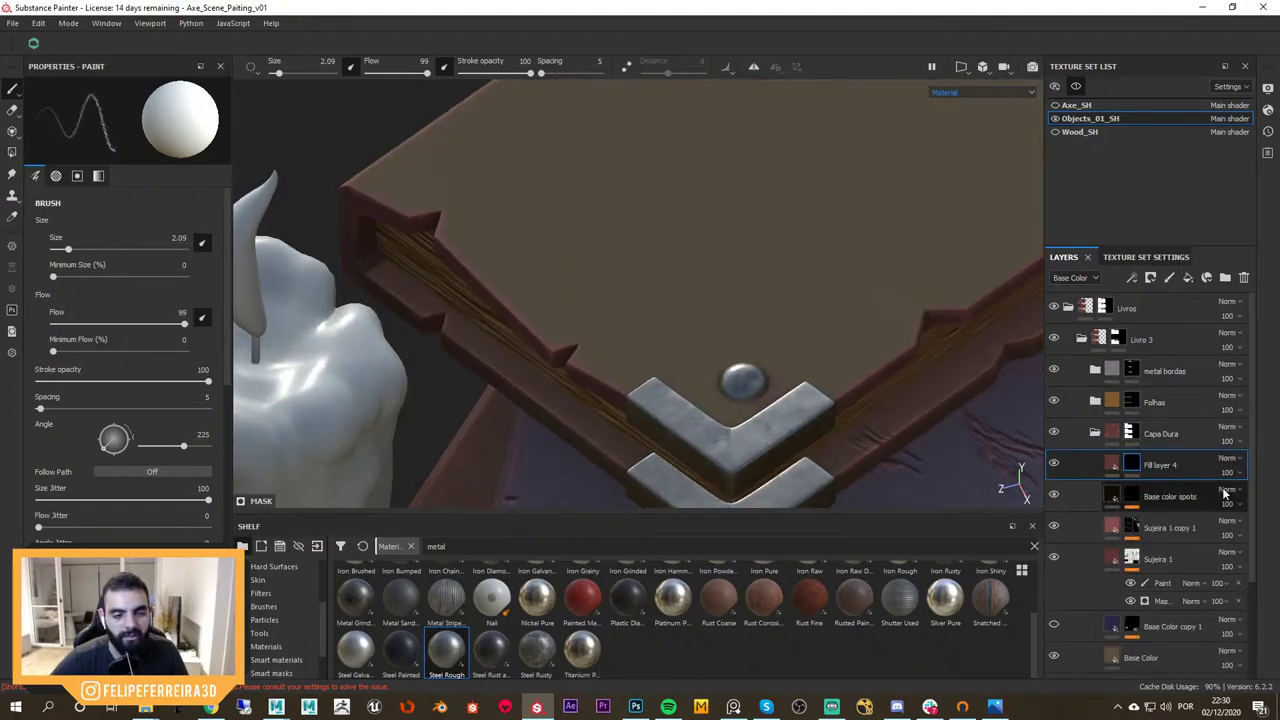
{"action": "left_click", "coordinate": [1053, 624]}
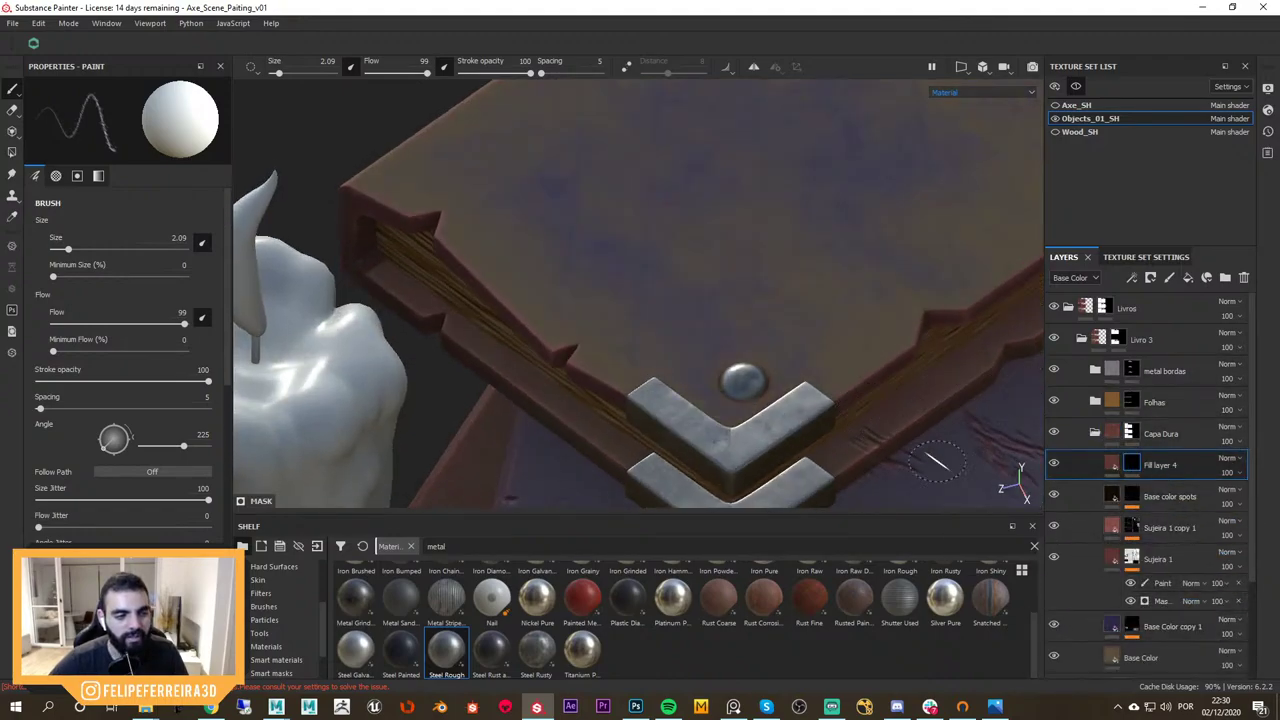
{"action": "left_click", "coordinate": [1118, 623]}
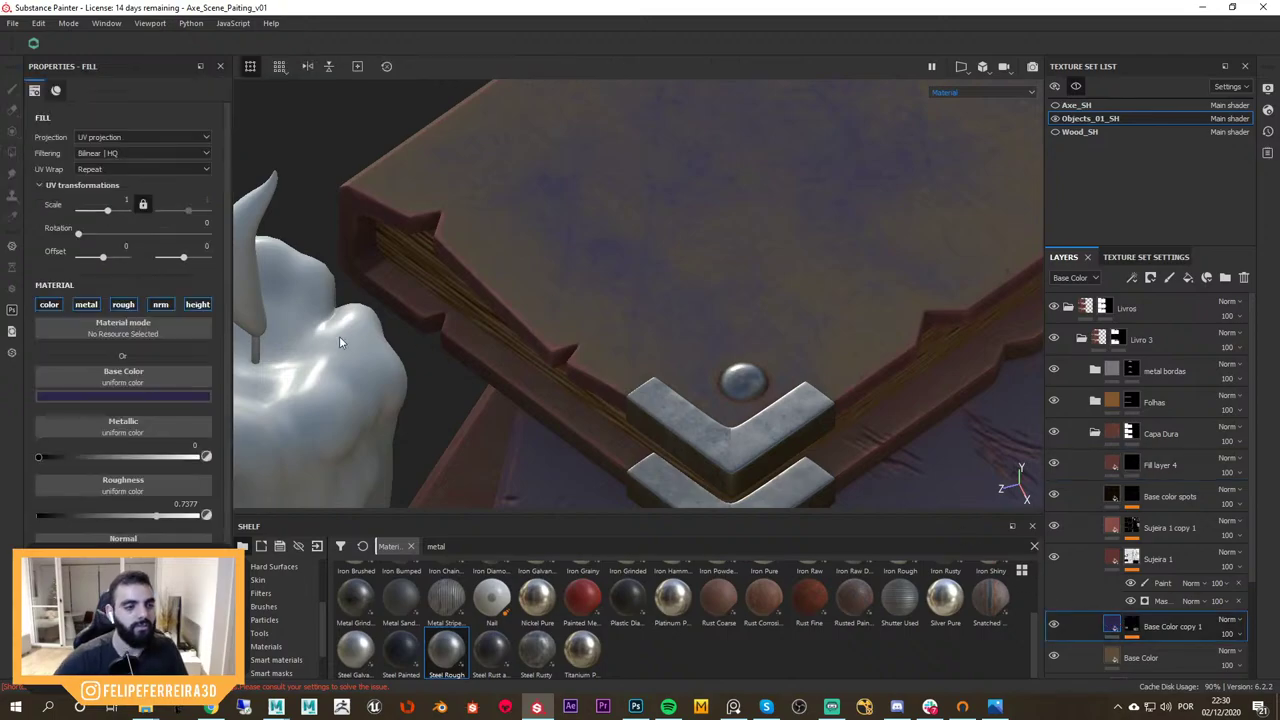
{"action": "left_click", "coordinate": [187, 396]}
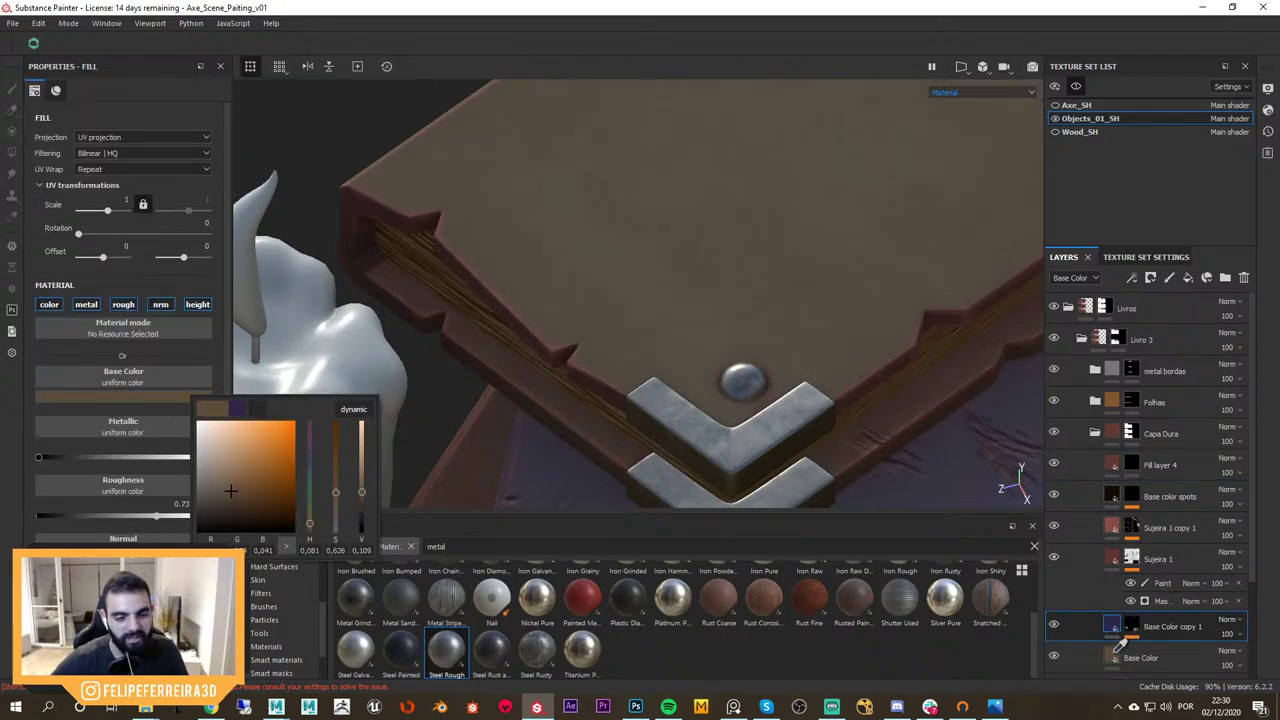
{"action": "left_click_drag", "start_coordinate": [234, 493], "coordinate": [229, 507]}
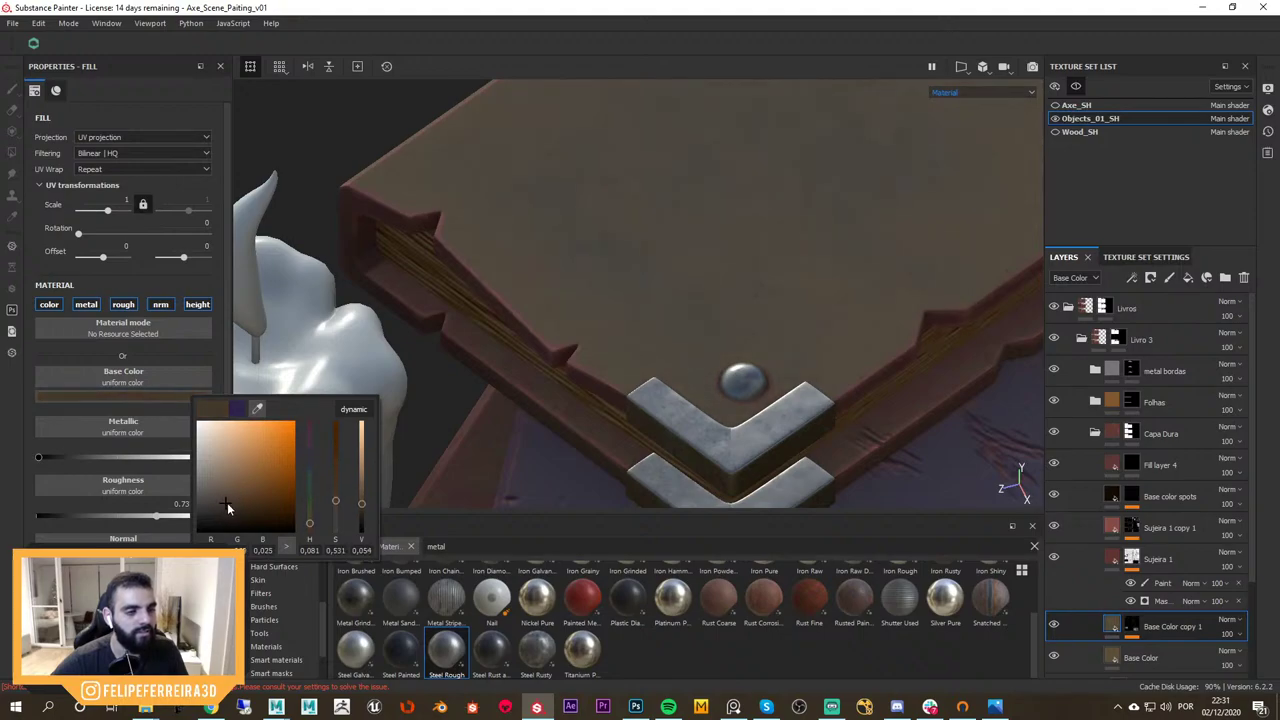
View the whole scene from farther away and switch to the reference painting to compare the top book's colours
{"action": "right_click_drag", "start_coordinate": [638, 408], "coordinate": [557, 133], "text": "alt"}
{"action": "left_click_drag", "start_coordinate": [557, 133], "coordinate": [808, 318], "text": "alt"}
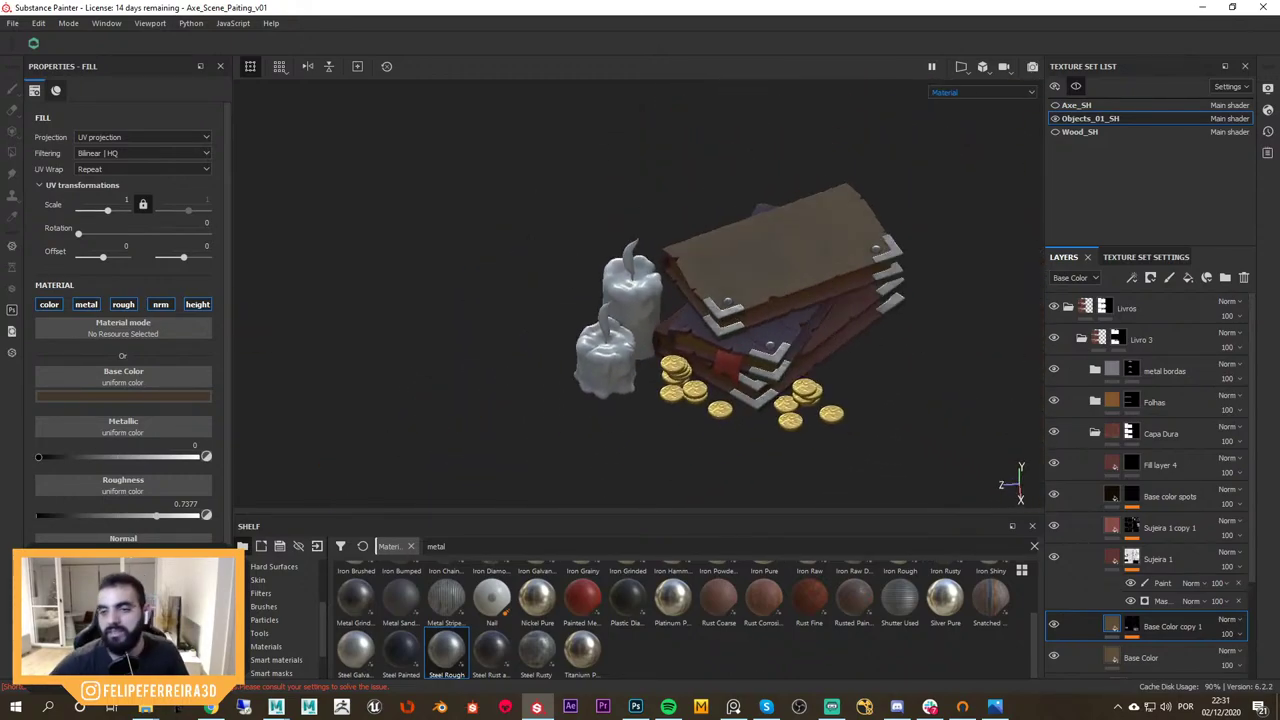
{"action": "key", "text": "alt+Tab"}
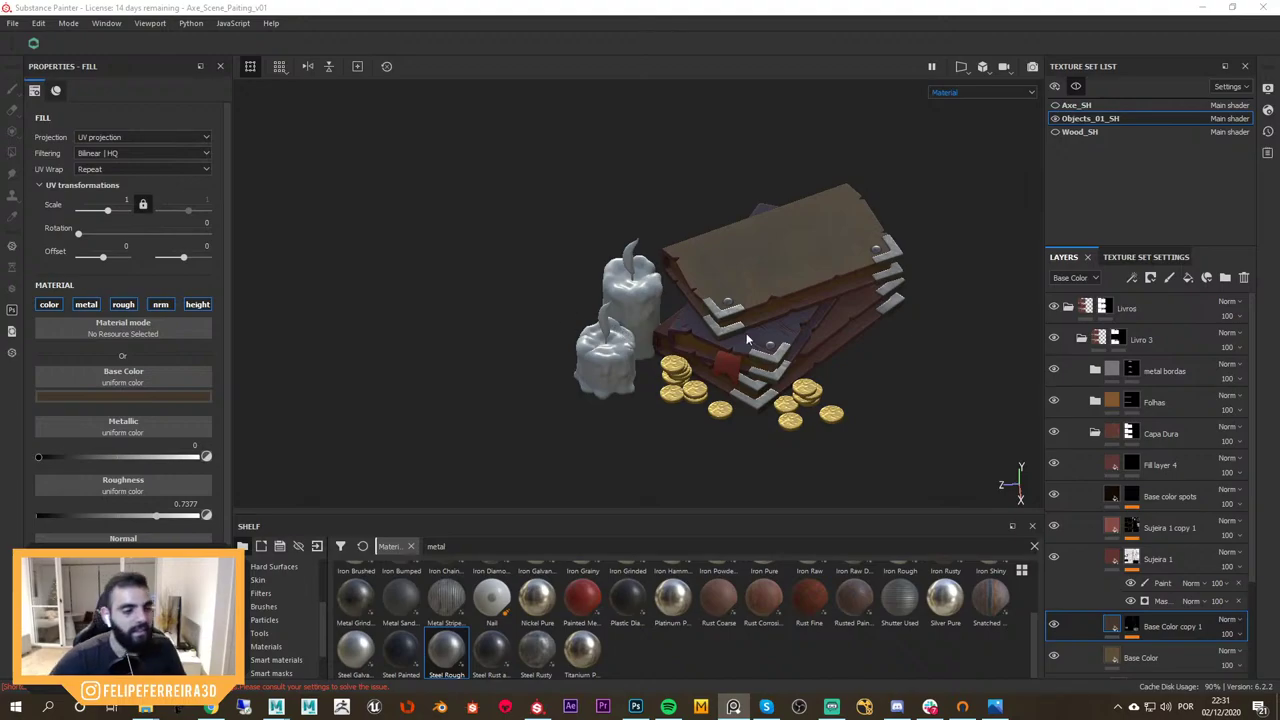
Hide and show the Livros folder to compare the books without their textures, and leave it collapsed and selected
{"action": "right_click_drag", "start_coordinate": [747, 340], "coordinate": [1046, 344], "text": "alt"}
{"action": "left_click", "coordinate": [1083, 340]}
{"action": "left_click", "coordinate": [1057, 309]}
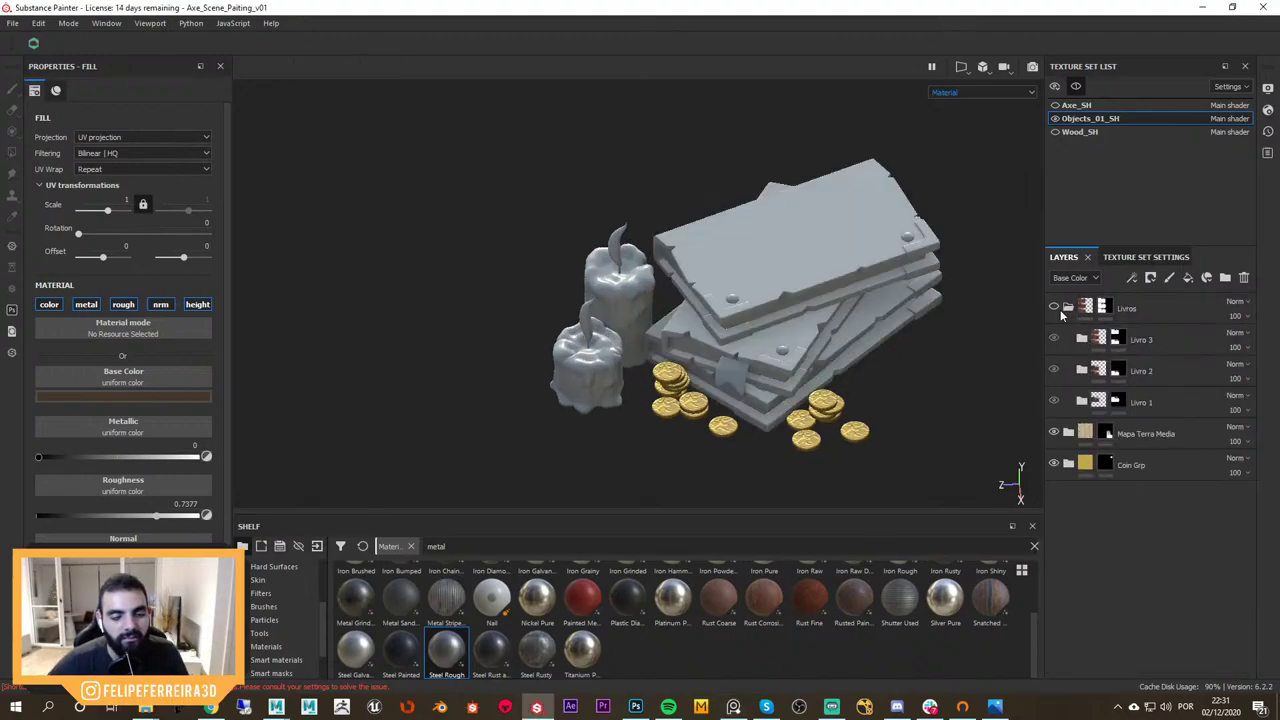
{"action": "left_click", "coordinate": [1066, 308]}
{"action": "left_click", "coordinate": [1053, 308]}
{"action": "left_click", "coordinate": [1150, 309]}
Add a fill layer above Livros, group it into a folder and name the folder Velas
{"action": "left_click_drag", "start_coordinate": [730, 310], "coordinate": [690, 304], "text": "alt"}
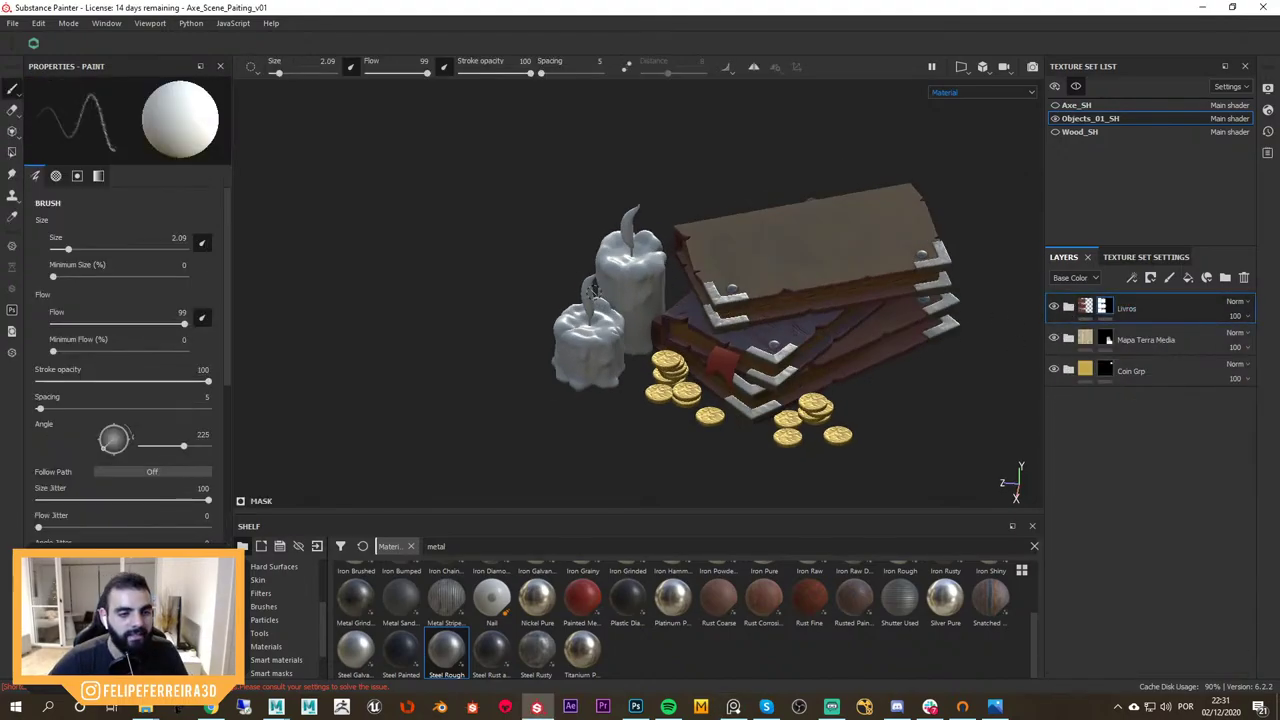
{"action": "right_click_drag", "start_coordinate": [690, 304], "coordinate": [830, 310], "text": "alt"}
{"action": "middle_click_drag", "start_coordinate": [610, 310], "coordinate": [835, 368], "text": "alt"}
{"action": "mouse_move", "coordinate": [835, 368]}
{"action": "left_mouse_down", "text": "alt"}
{"action": "mouse_move", "coordinate": [702, 324]}
{"action": "mouse_move", "coordinate": [800, 344]}
{"action": "left_mouse_up", "text": "alt"}
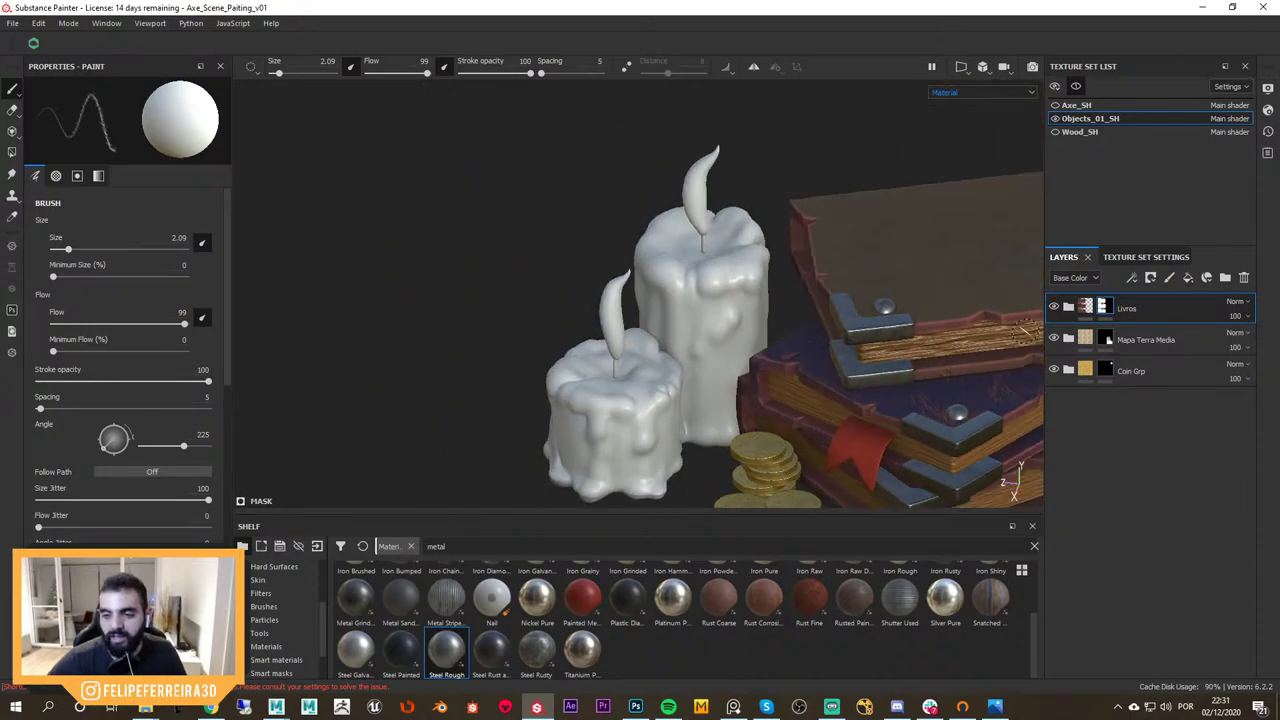
{"action": "left_click", "coordinate": [1188, 278]}
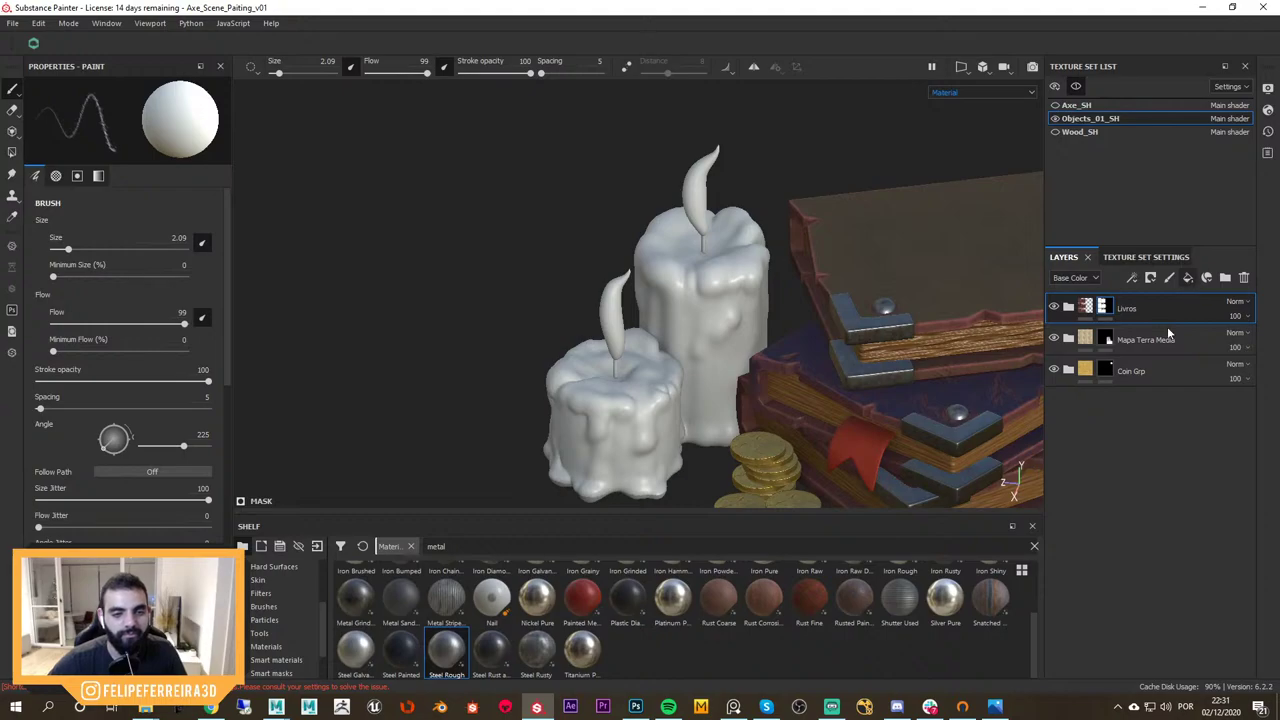
{"action": "key", "text": "ctrl+g"}
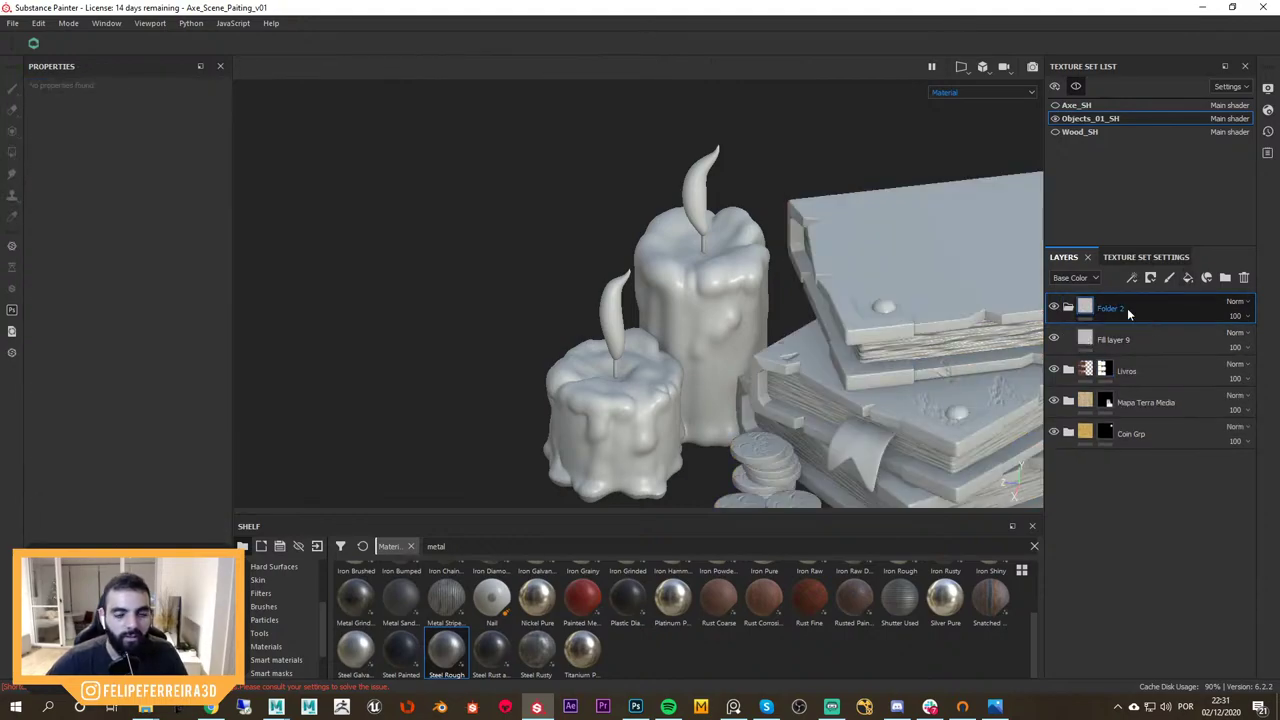
{"action": "type", "text": "Velas"}
{"action": "key", "text": "Return"}
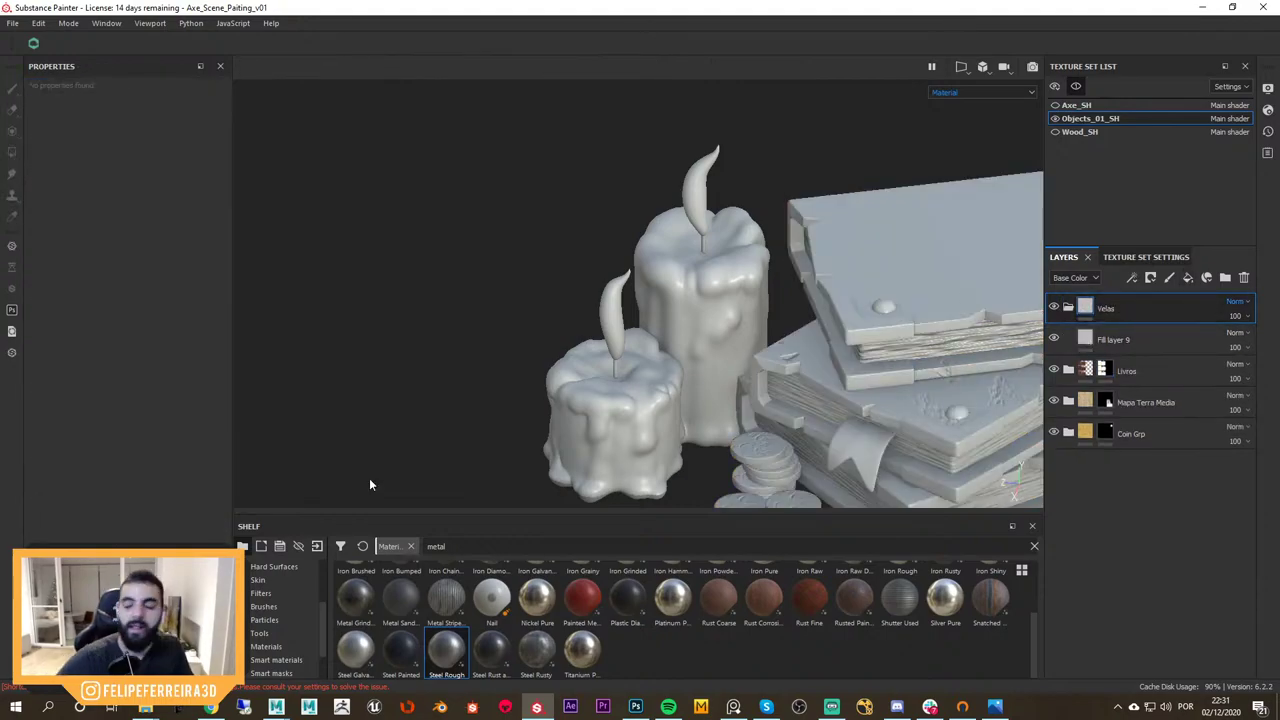
Add a black mask to the Velas folder and polygon-fill both candles and their flames into it
{"action": "left_click", "coordinate": [1133, 338]}
{"action": "left_click", "coordinate": [1175, 309]}
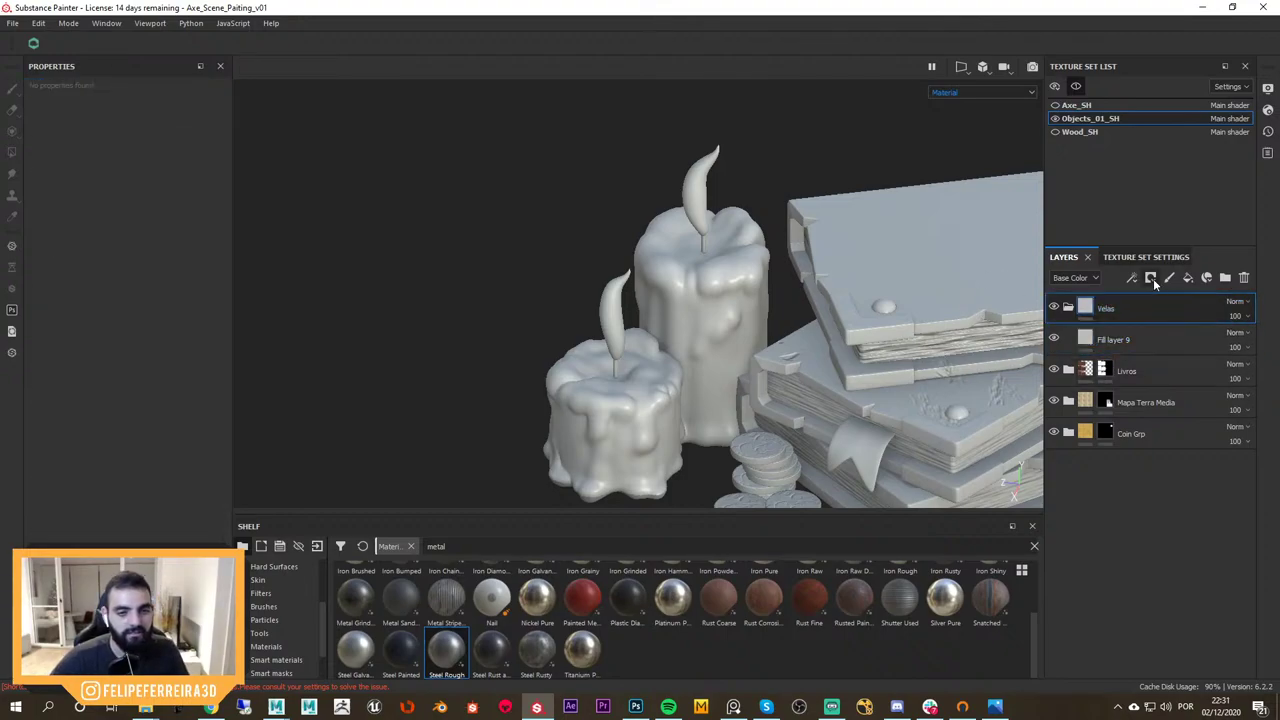
{"action": "left_click", "coordinate": [1151, 278]}
{"action": "left_click", "coordinate": [1170, 307]}
{"action": "key", "text": "4"}
{"action": "left_click_drag", "start_coordinate": [836, 275], "coordinate": [632, 266], "text": "alt"}
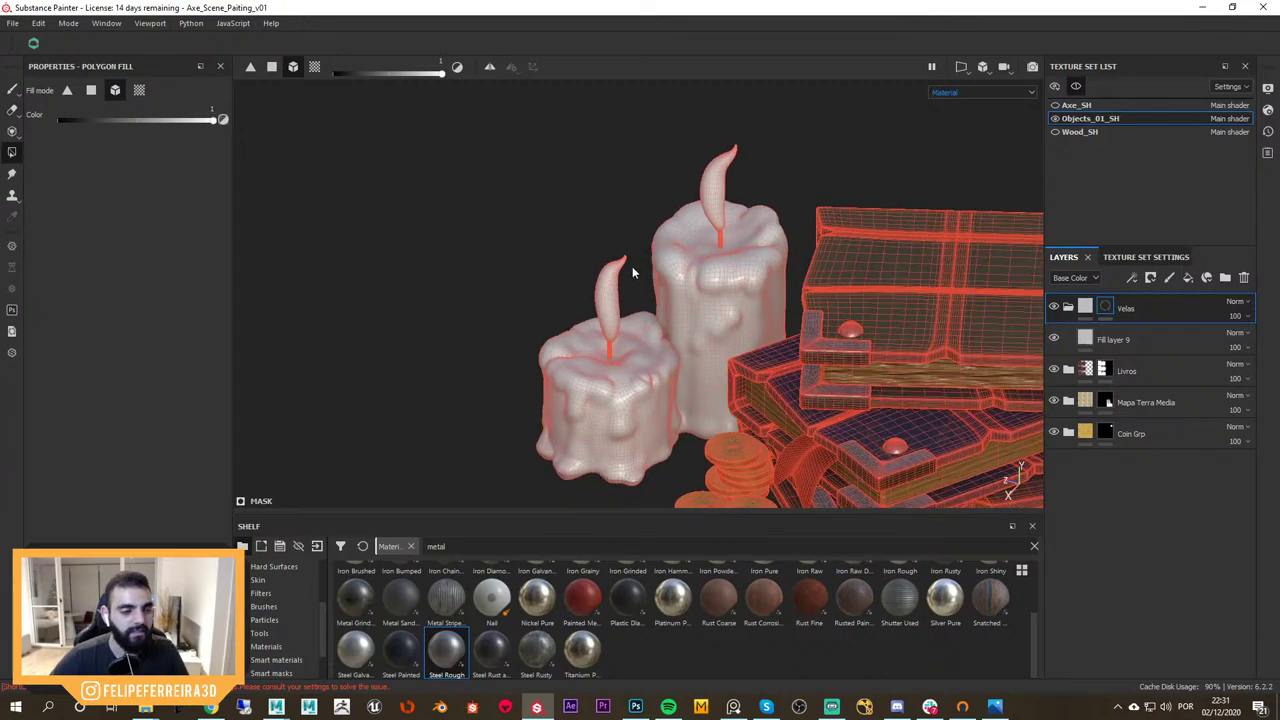
{"action": "left_click", "coordinate": [1105, 309], "text": "alt"}
{"action": "left_click_drag", "start_coordinate": [720, 329], "coordinate": [736, 284], "text": "alt"}
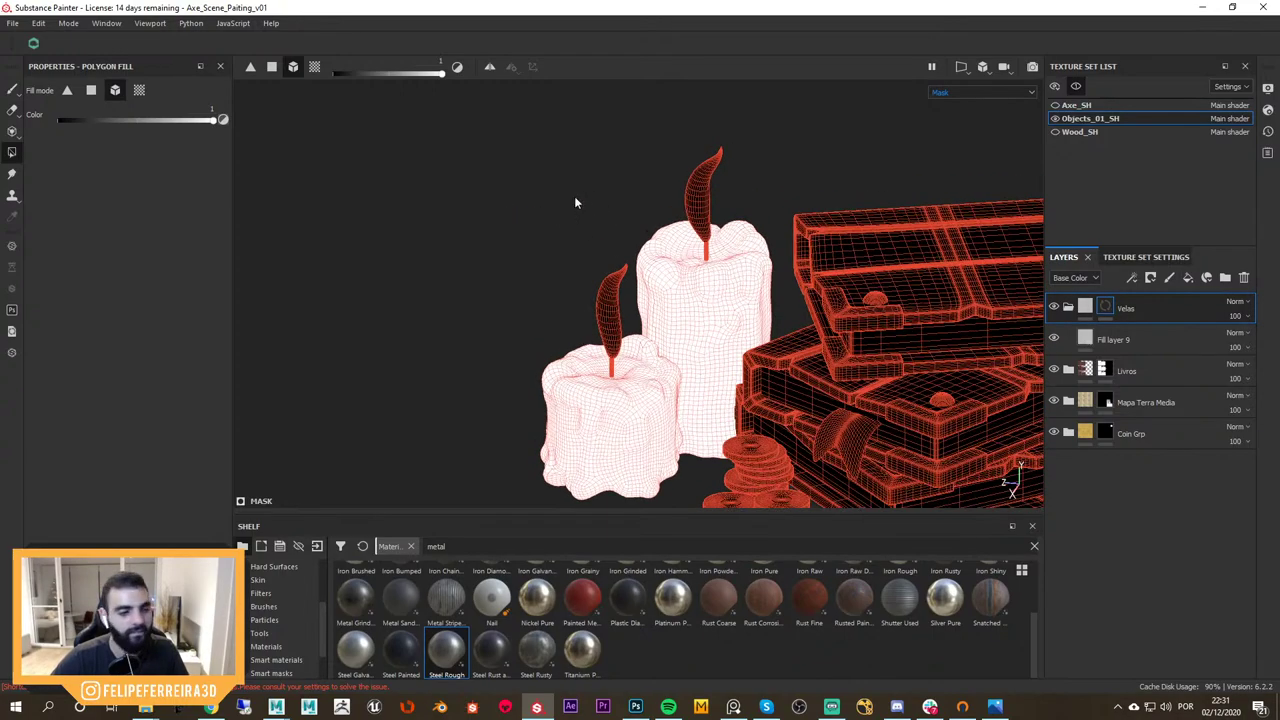
{"action": "left_click_drag", "start_coordinate": [544, 158], "coordinate": [706, 384]}
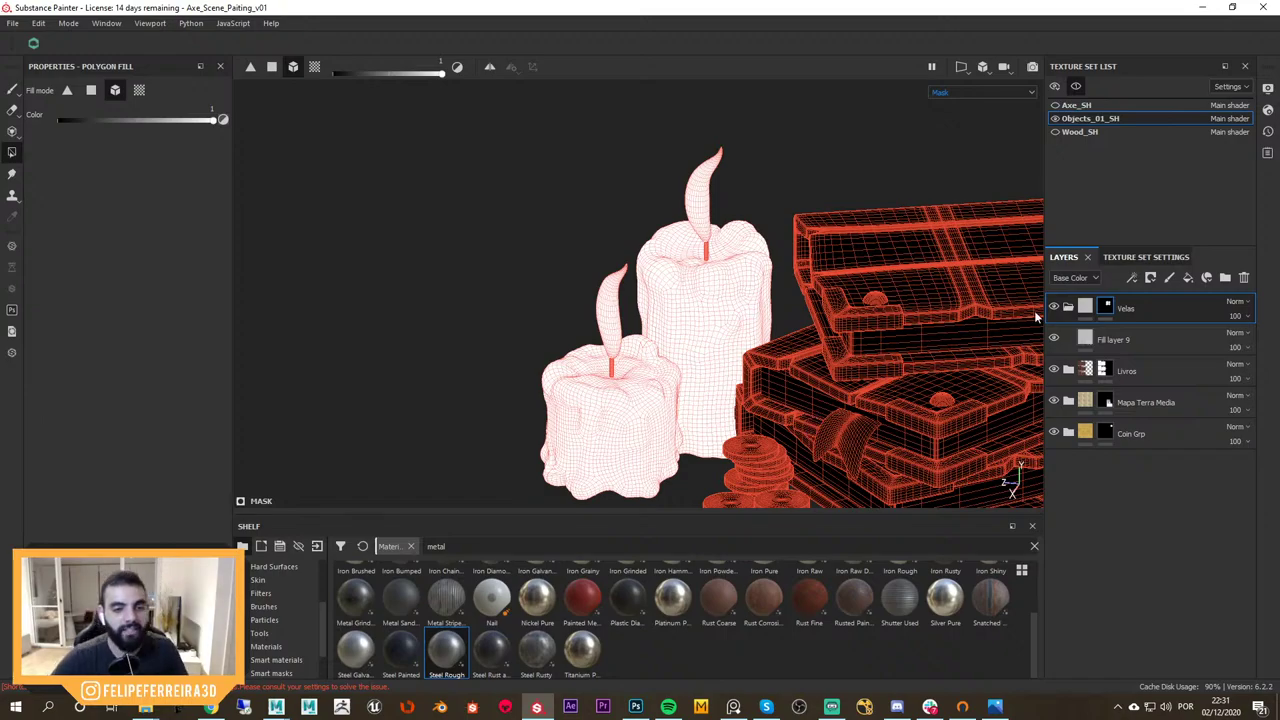
Recolour Fill layer 9 to cream with hue 0.114, saturation 0.469 and value 0.493
{"action": "double_click", "coordinate": [1115, 340]}
{"action": "left_click", "coordinate": [1118, 345]}
{"action": "right_click_drag", "start_coordinate": [765, 315], "coordinate": [748, 355], "text": "alt"}
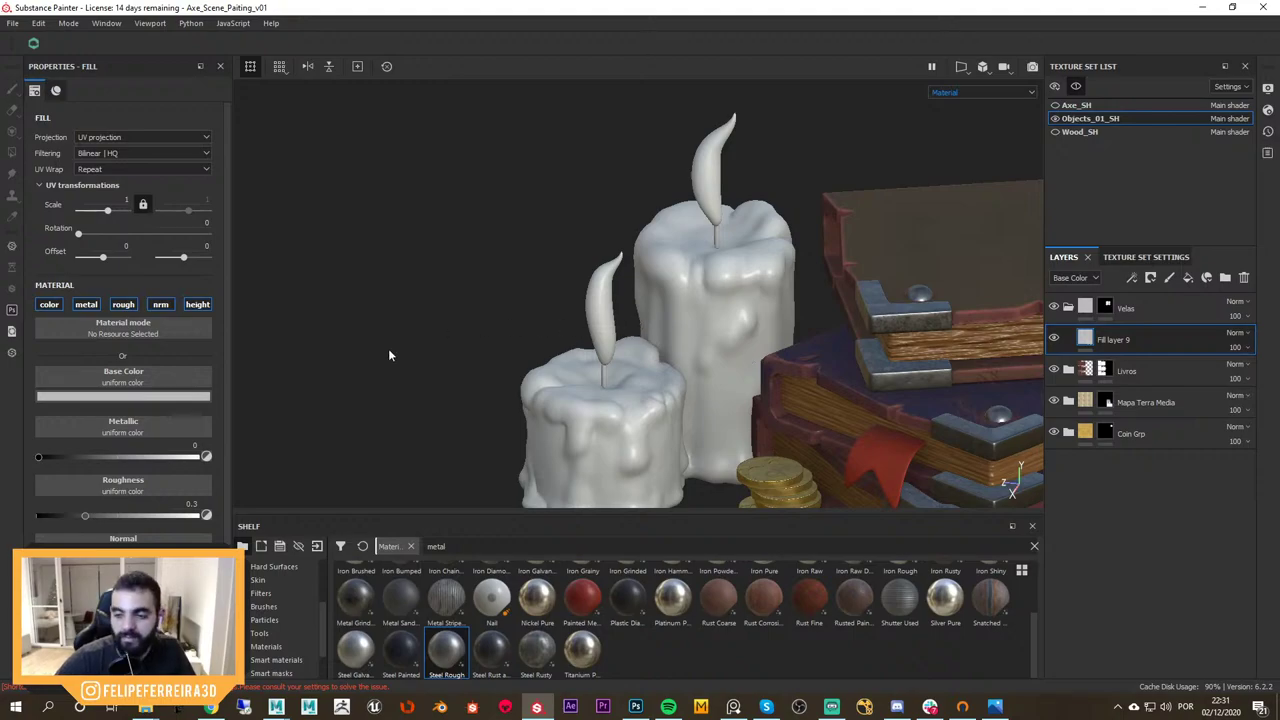
{"action": "left_click", "coordinate": [200, 396]}
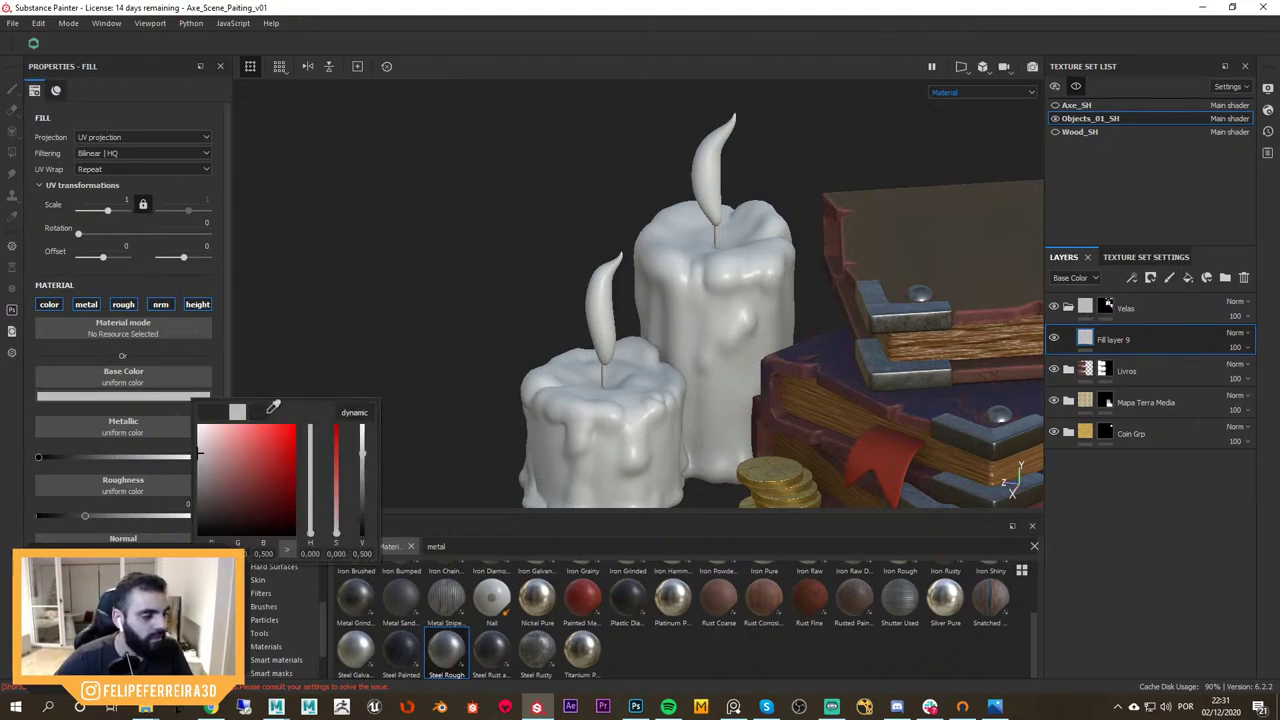
{"action": "mouse_move", "coordinate": [200, 452]}
{"action": "left_mouse_down"}
{"action": "mouse_move", "coordinate": [205, 505]}
{"action": "mouse_move", "coordinate": [236, 492]}
{"action": "left_mouse_up"}
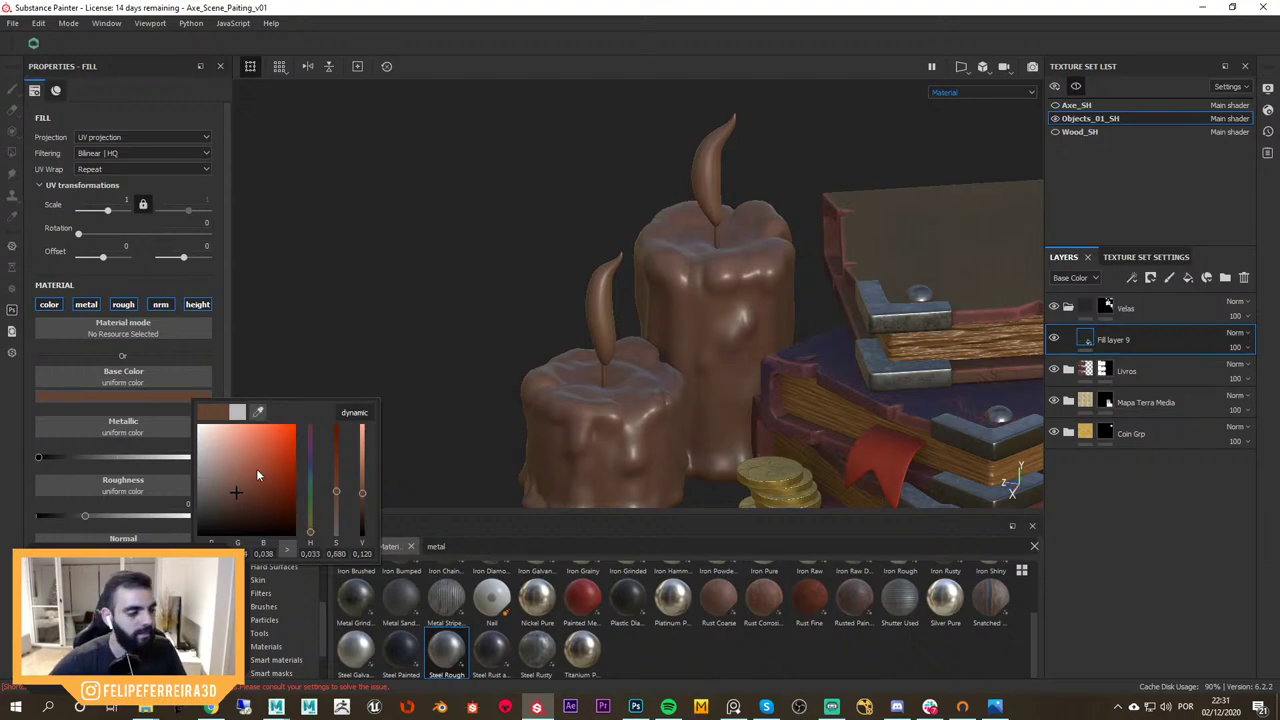
{"action": "left_click_drag", "start_coordinate": [327, 529], "coordinate": [318, 520]}
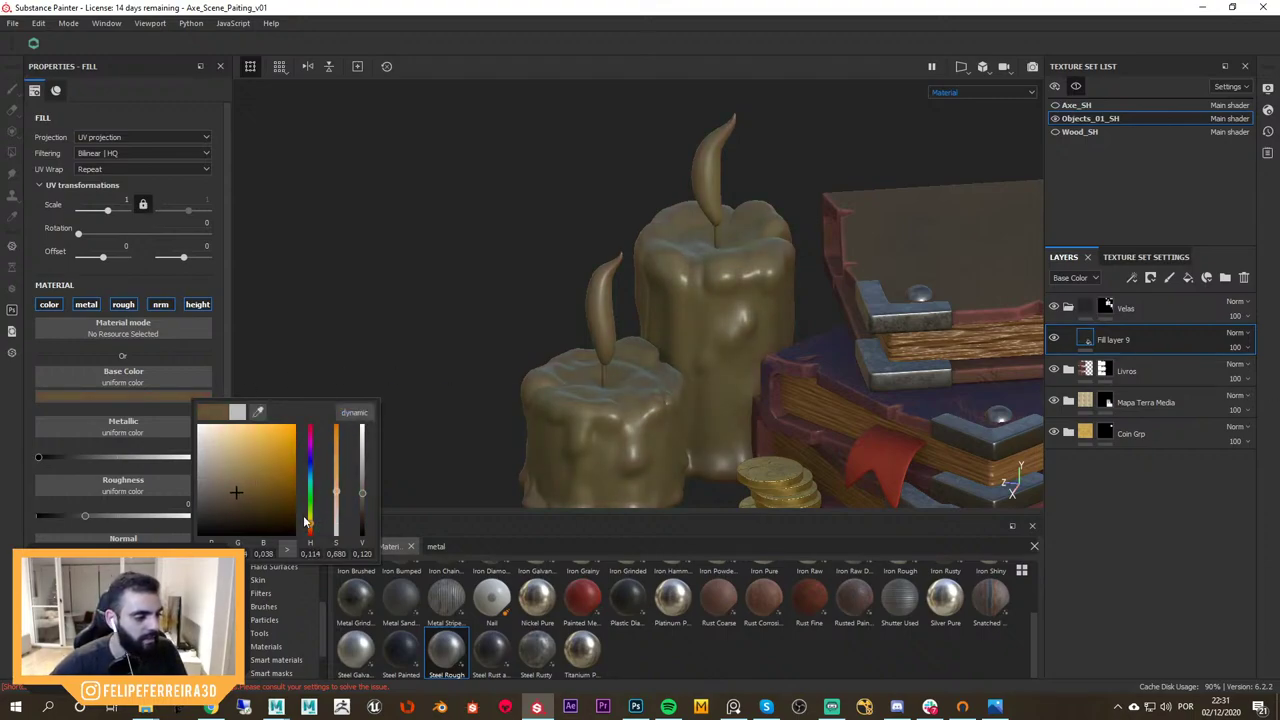
{"action": "mouse_move", "coordinate": [237, 491]}
{"action": "left_mouse_down"}
{"action": "mouse_move", "coordinate": [251, 451]}
{"action": "mouse_move", "coordinate": [231, 456]}
{"action": "left_mouse_up"}
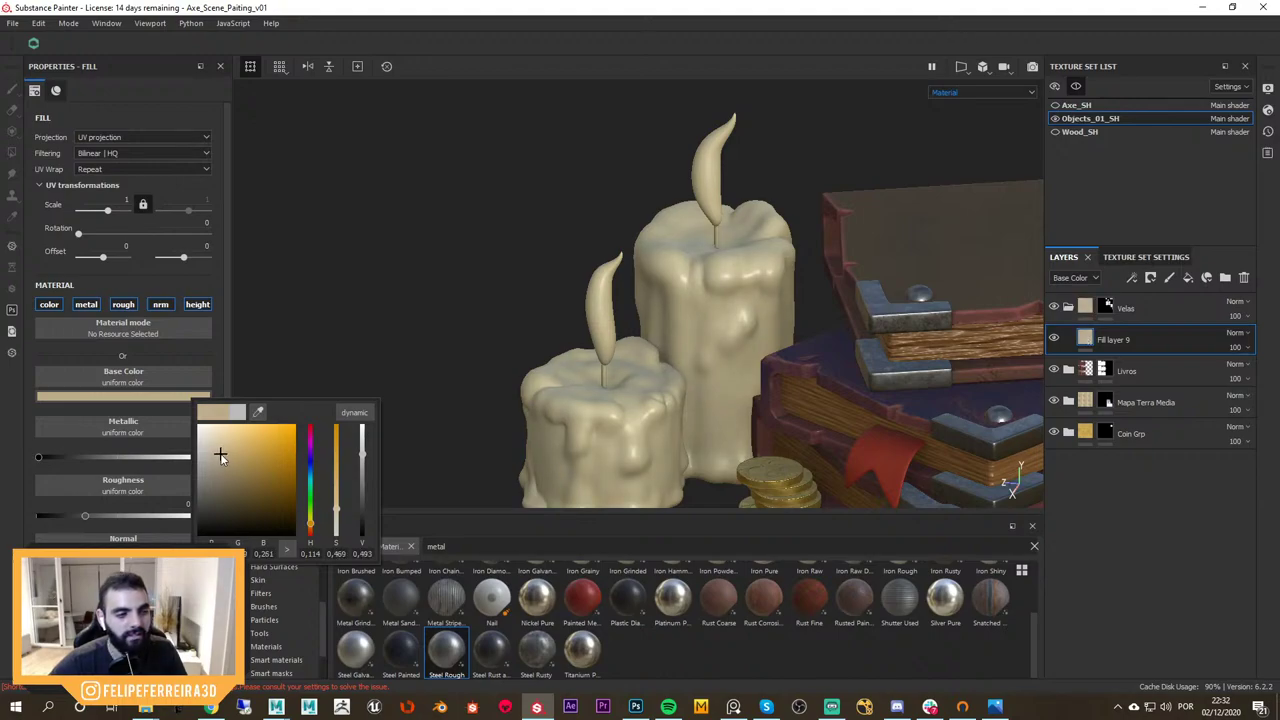
Check the cream candles from several angles and rename Fill layer 9 as Base Color Vela
{"action": "left_click_drag", "start_coordinate": [694, 364], "coordinate": [723, 360], "text": "alt"}
{"action": "right_click_drag", "start_coordinate": [723, 360], "coordinate": [704, 326], "text": "alt"}
{"action": "middle_click_drag", "start_coordinate": [704, 326], "coordinate": [769, 353], "text": "alt"}
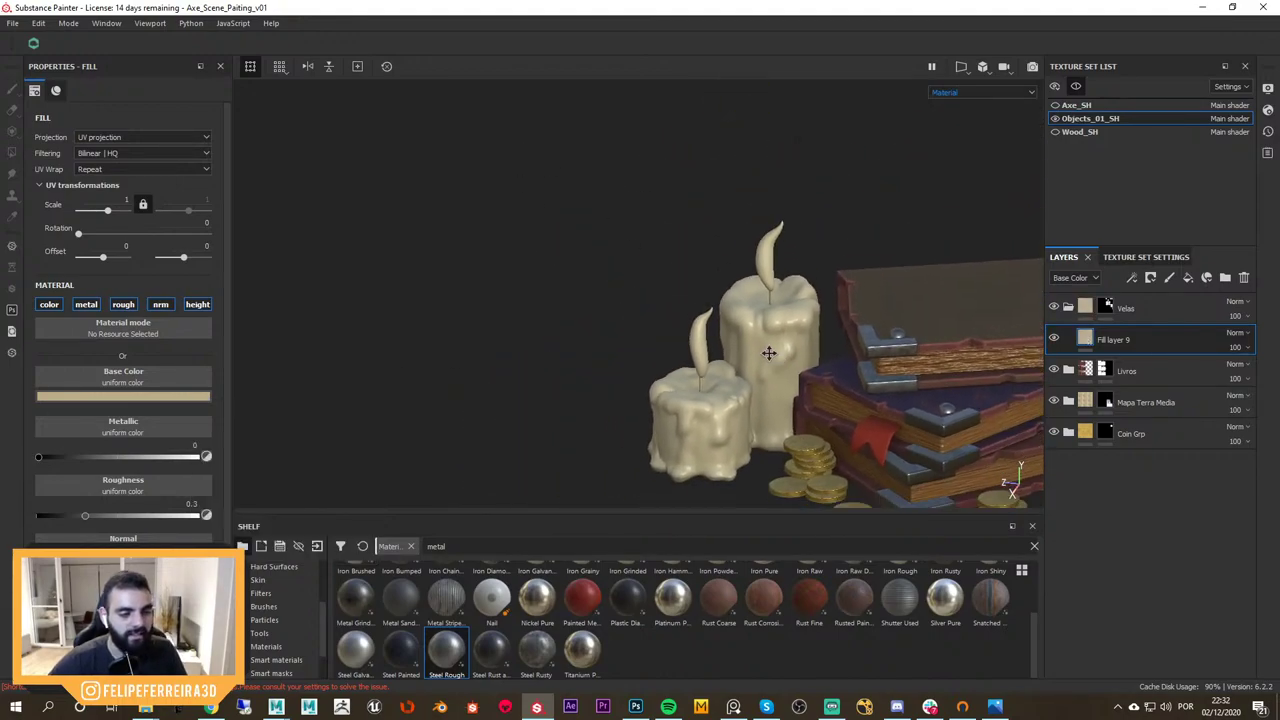
{"action": "left_click_drag", "start_coordinate": [769, 353], "coordinate": [730, 283], "text": "alt"}
{"action": "right_click_drag", "start_coordinate": [730, 283], "coordinate": [870, 368], "text": "alt"}
{"action": "middle_click_drag", "start_coordinate": [870, 368], "coordinate": [800, 342], "text": "alt"}
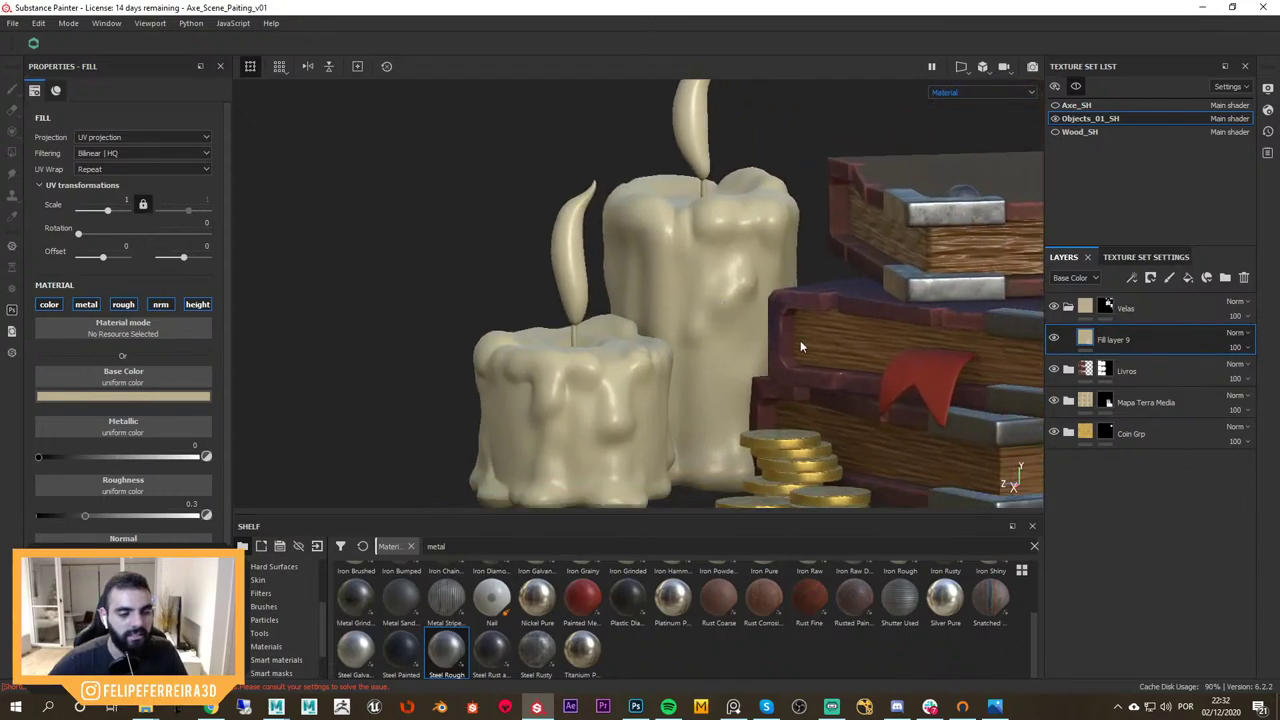
{"action": "left_click_drag", "start_coordinate": [720, 353], "coordinate": [841, 347], "text": "alt"}
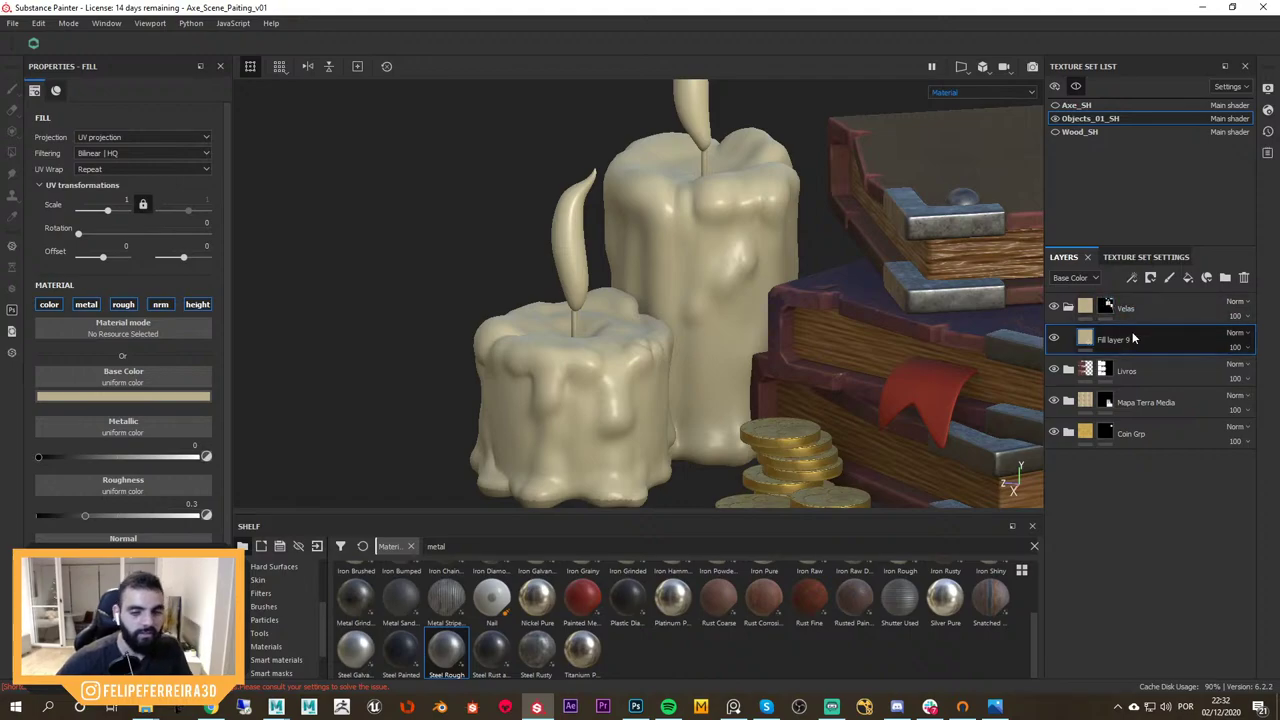
{"action": "type", "text": "Base C"}
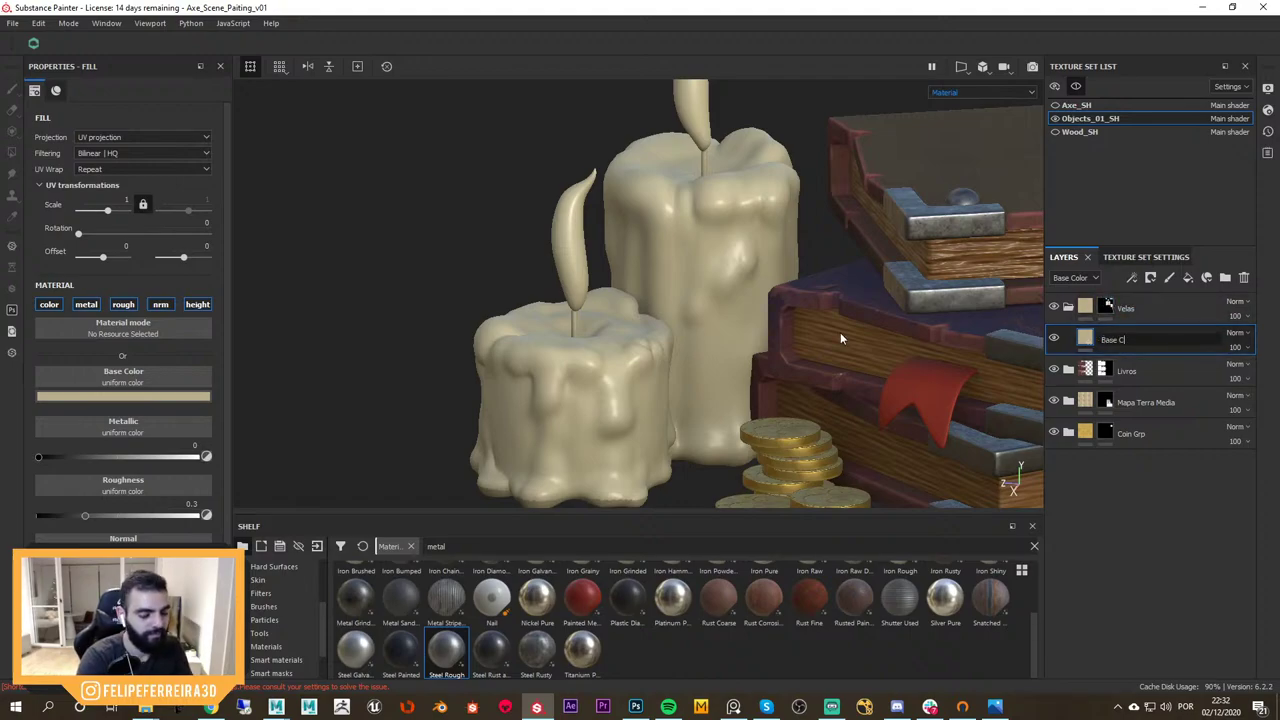
{"action": "type", "text": "olor Vela"}
{"action": "key", "text": "Return"}
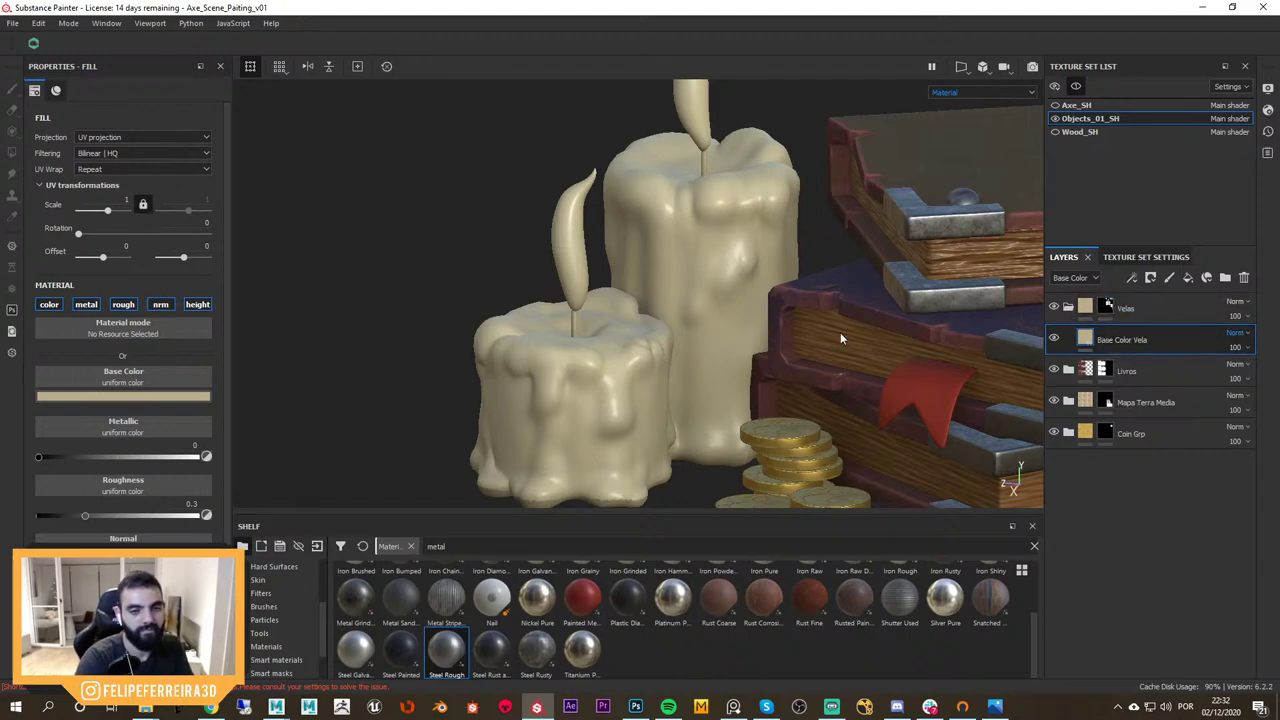
Examine the candles' cream colour beside the books and coins, both across the whole scene and up close
{"action": "left_click_drag", "start_coordinate": [800, 355], "coordinate": [782, 382], "text": "alt"}
{"action": "key", "text": "f"}
{"action": "key", "text": "alt+q"}
{"action": "right_click_drag", "start_coordinate": [782, 382], "coordinate": [890, 388], "text": "alt"}
{"action": "left_click_drag", "start_coordinate": [778, 365], "coordinate": [669, 300], "text": "alt"}
{"action": "key", "text": "alt+q"}
{"action": "middle_click_drag", "start_coordinate": [400, 285], "coordinate": [550, 272], "text": "alt"}
{"action": "right_click_drag", "start_coordinate": [550, 272], "coordinate": [660, 282], "text": "alt"}
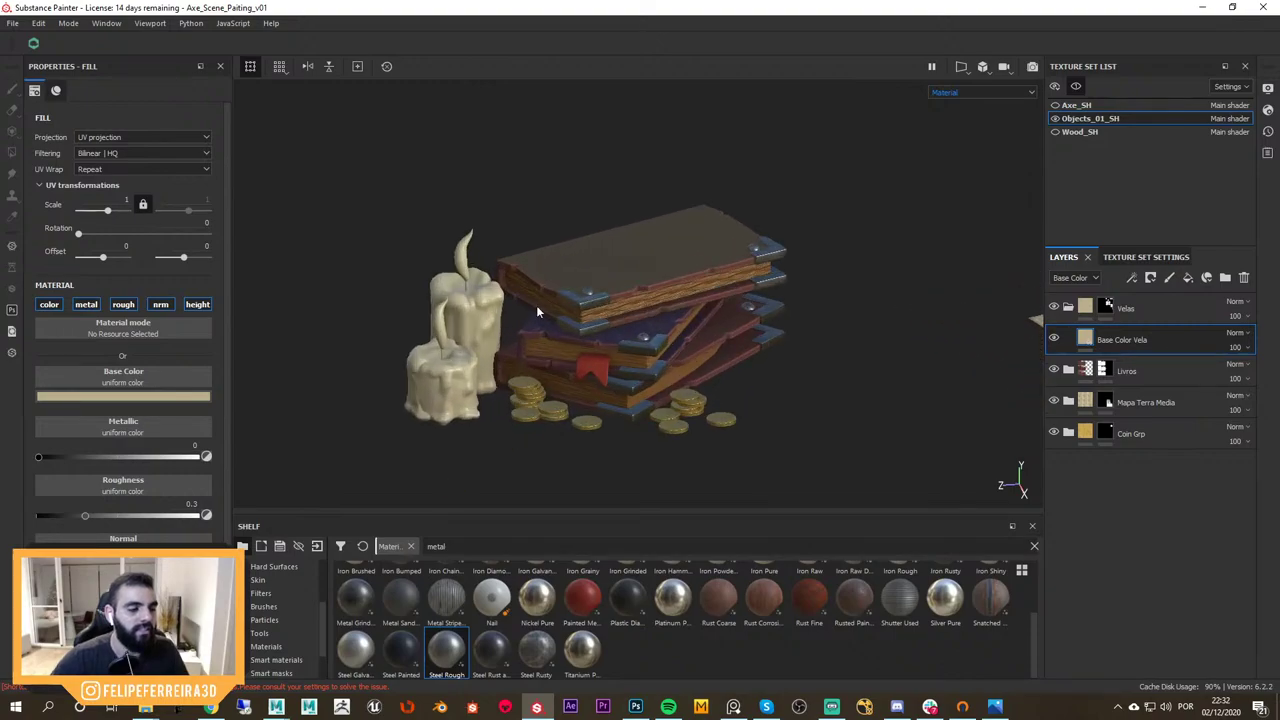
{"action": "middle_click_drag", "start_coordinate": [536, 305], "coordinate": [740, 285], "text": "alt"}
{"action": "left_click_drag", "start_coordinate": [740, 285], "coordinate": [691, 326], "text": "alt"}
{"action": "right_click_drag", "start_coordinate": [691, 326], "coordinate": [755, 327], "text": "alt"}
{"action": "left_click_drag", "start_coordinate": [755, 327], "coordinate": [795, 344], "text": "alt"}
{"action": "right_click_drag", "start_coordinate": [795, 344], "coordinate": [829, 361], "text": "alt"}
{"action": "left_click_drag", "start_coordinate": [829, 365], "coordinate": [701, 343], "text": "alt"}
Make Base Color Vela's cream warmer with saturation 0.551 and value 0.502
{"action": "left_click", "coordinate": [204, 397]}
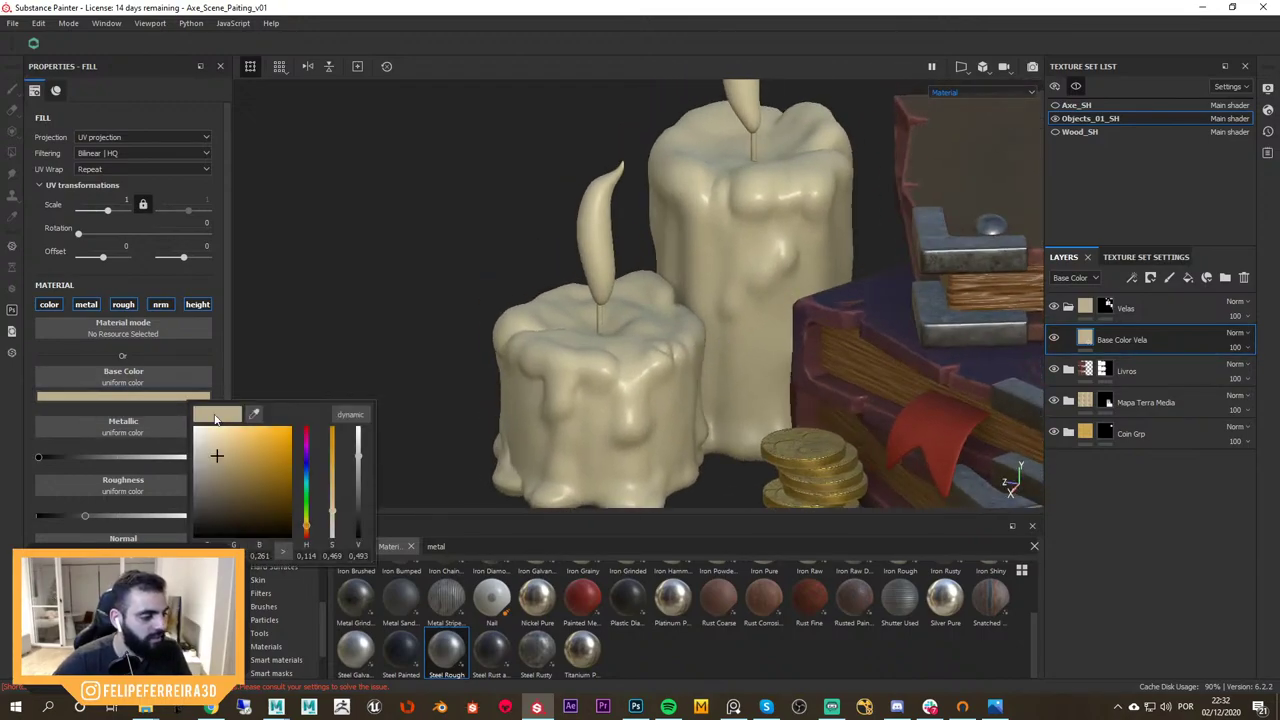
{"action": "left_click_drag", "start_coordinate": [221, 453], "coordinate": [221, 454]}
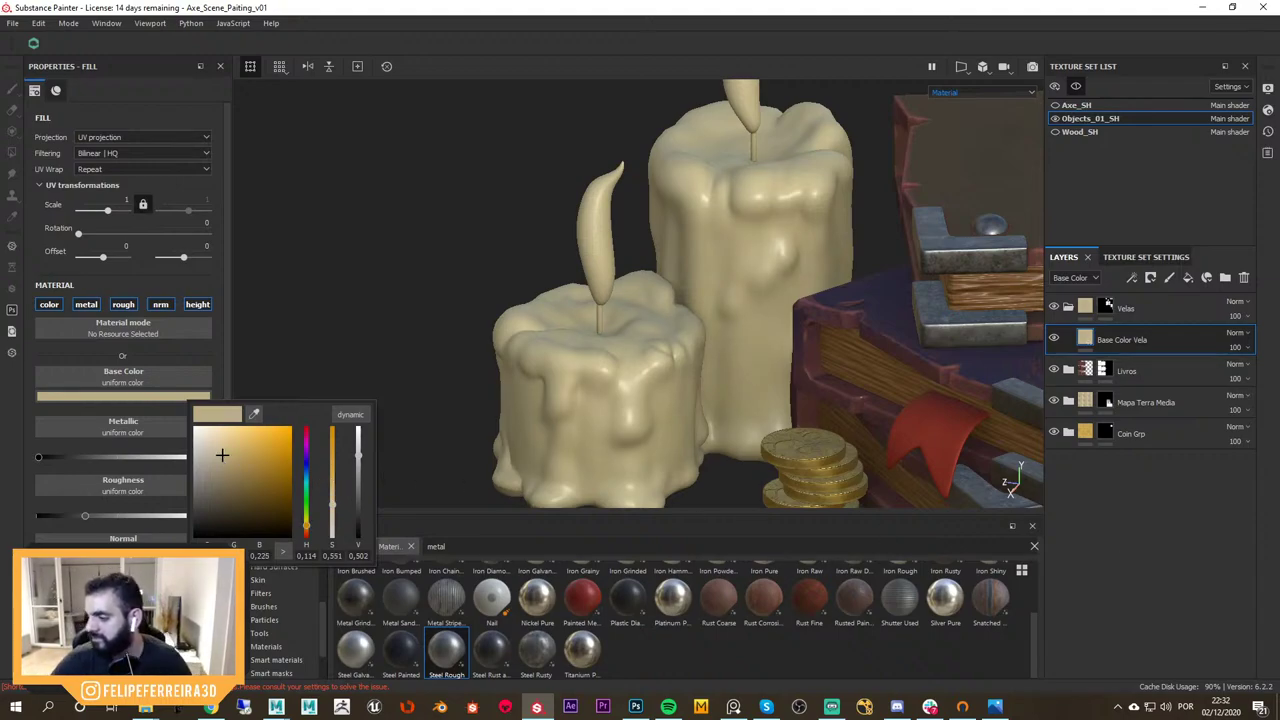
{"action": "left_click", "coordinate": [721, 337]}
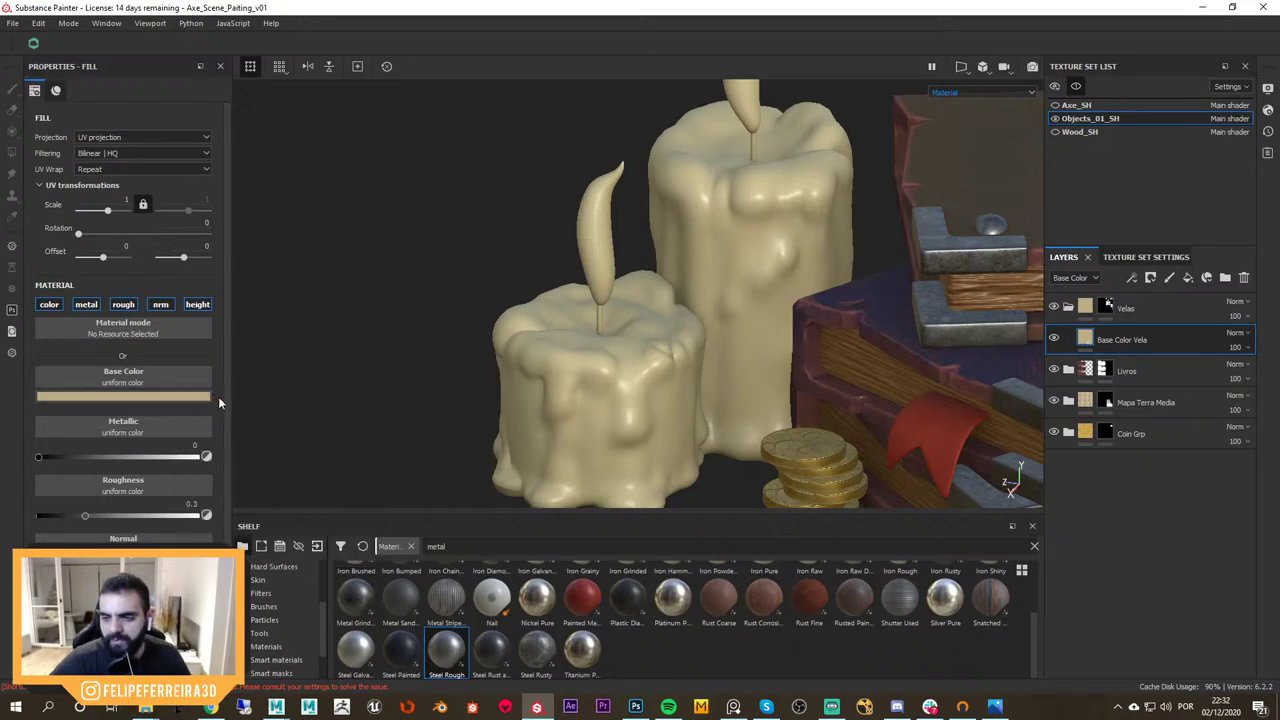
Duplicate Base Color Vela and rename the copy as Base Color Variacao
{"action": "key", "text": "ctrl+d"}
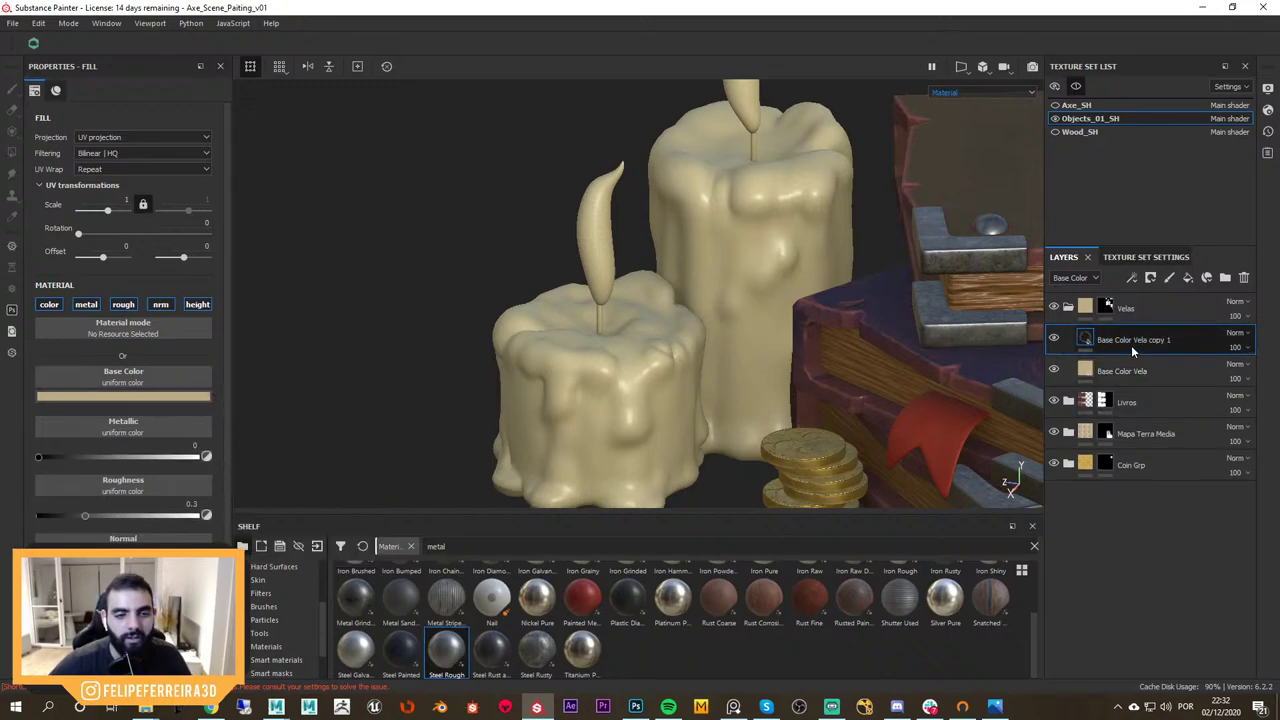
{"action": "left_click_drag", "start_coordinate": [1140, 339], "coordinate": [1177, 340]}
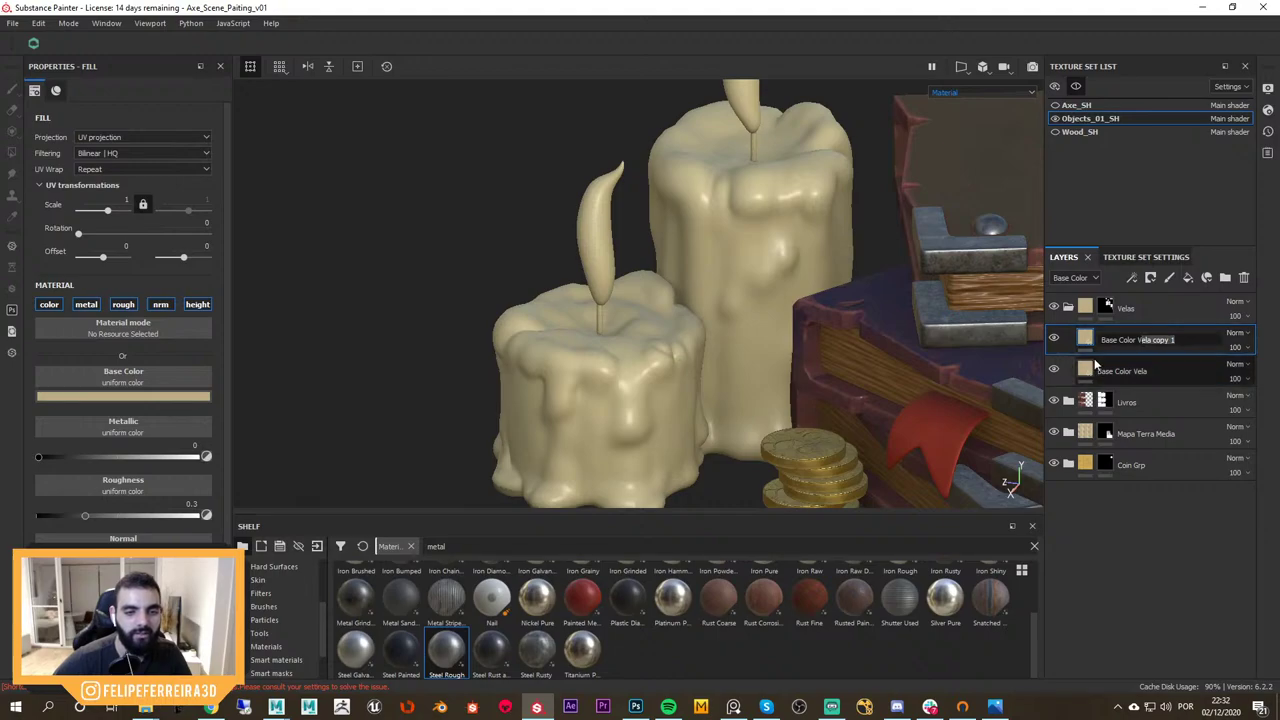
{"action": "type", "text": "ariaca"}
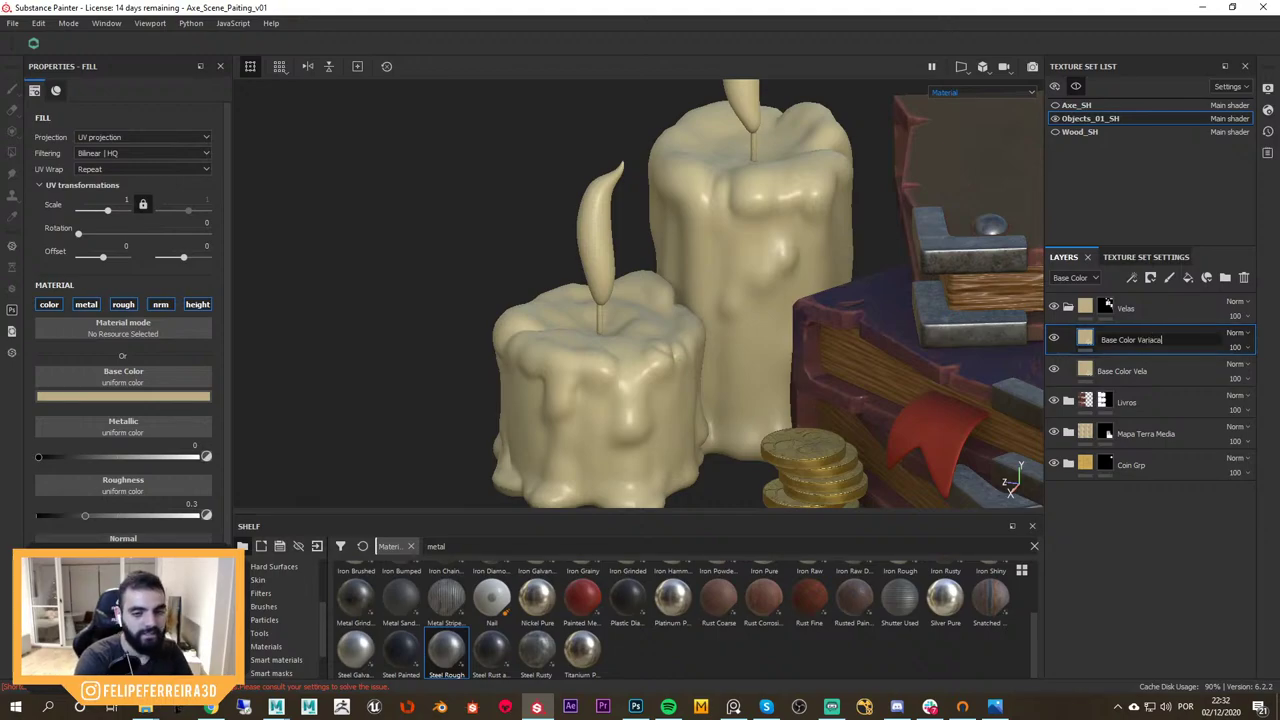
{"action": "type", "text": "o"}
{"action": "key", "text": "Return"}
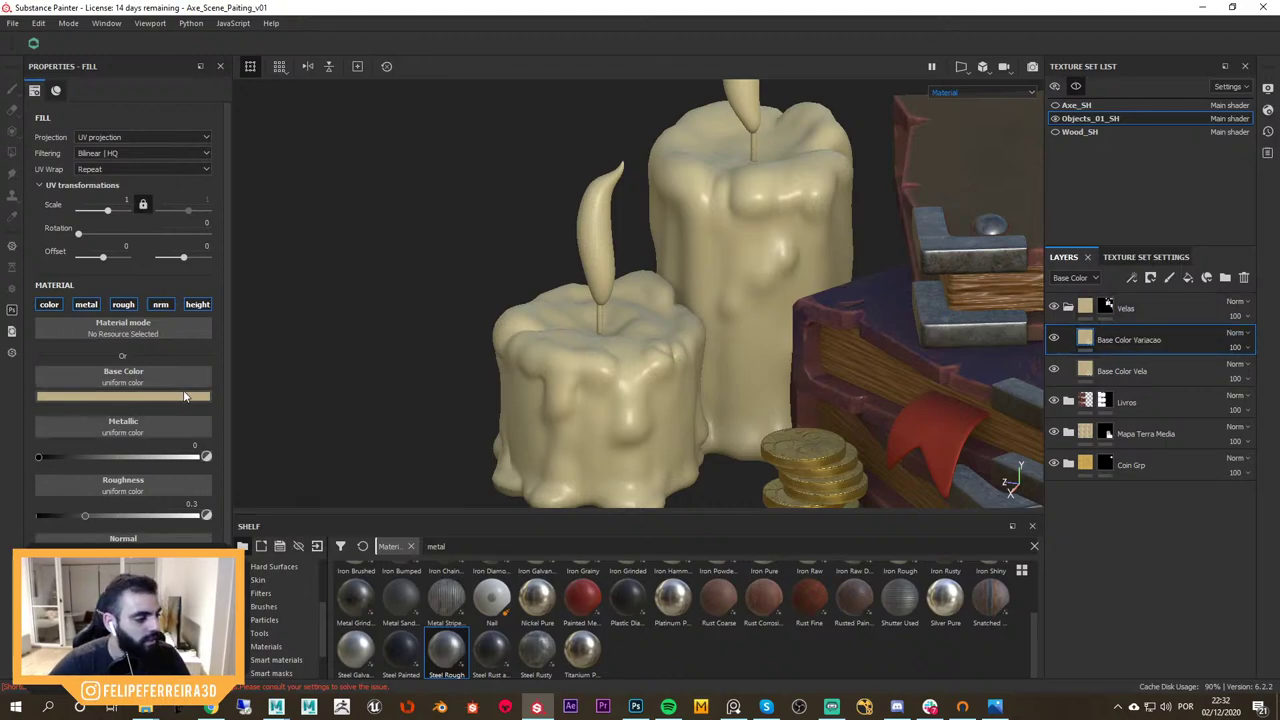
Darken Base Color Variacao to a tan with hue 0.114, saturation 0.589 and value 0.361
{"action": "left_click", "coordinate": [185, 396]}
{"action": "left_click_drag", "start_coordinate": [217, 451], "coordinate": [218, 461]}
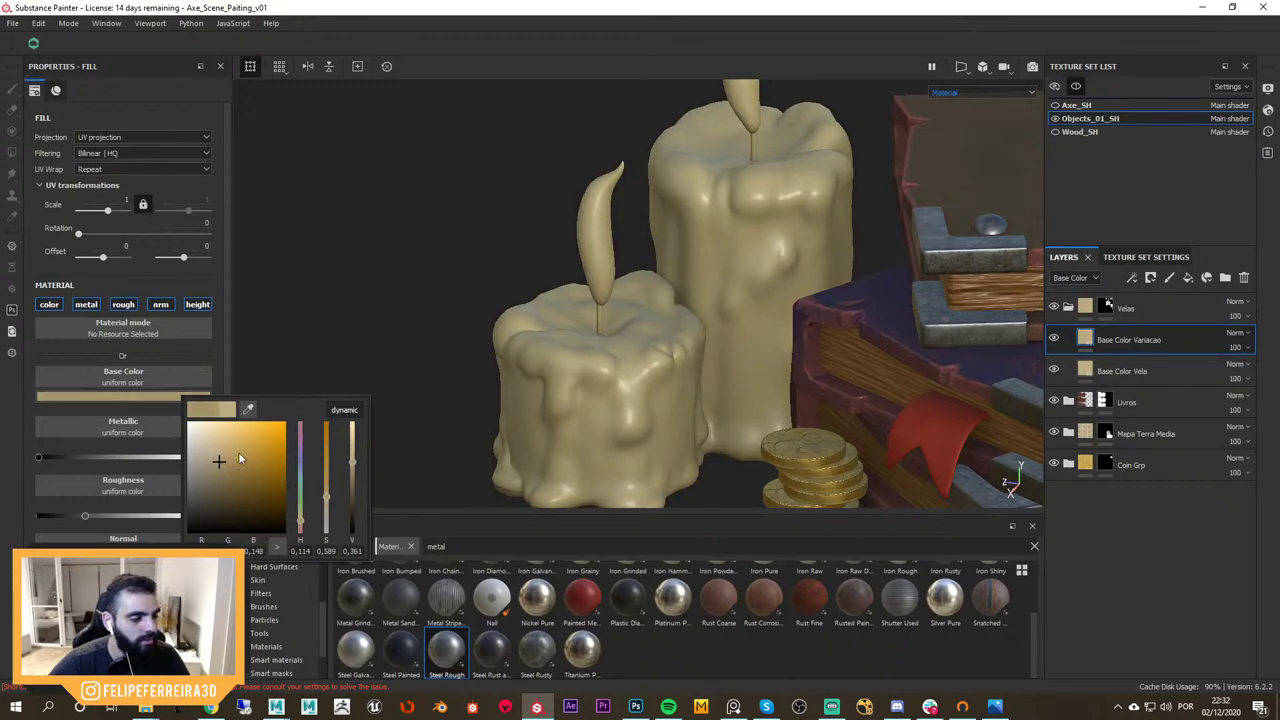
{"action": "left_click", "coordinate": [771, 364]}
Search the smart masks for "oc" and apply the Occlusion smart mask to Base Color Variacao
{"action": "scroll", "coordinate": [771, 364], "scroll_direction": "up", "scroll_amount": 1}
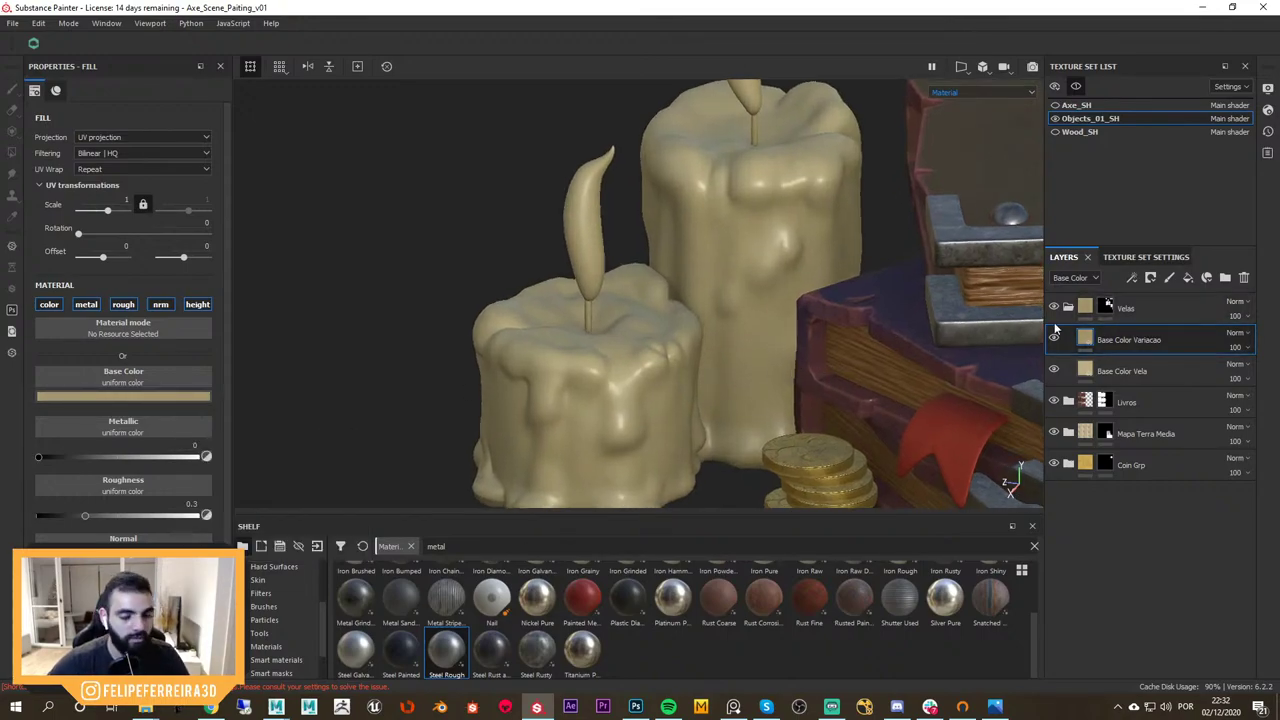
{"action": "scroll", "coordinate": [321, 656], "scroll_direction": "down", "scroll_amount": 2}
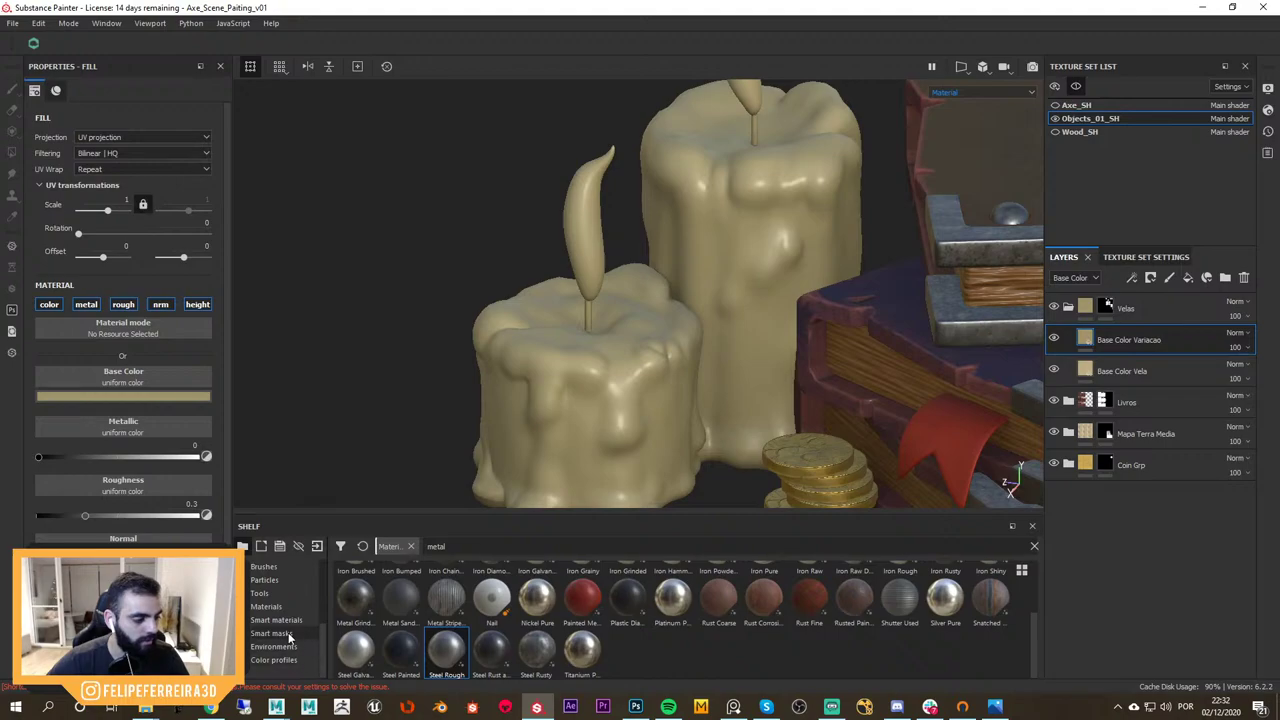
{"action": "left_click", "coordinate": [289, 637]}
{"action": "left_click", "coordinate": [481, 547]}
{"action": "type", "text": "oc"}
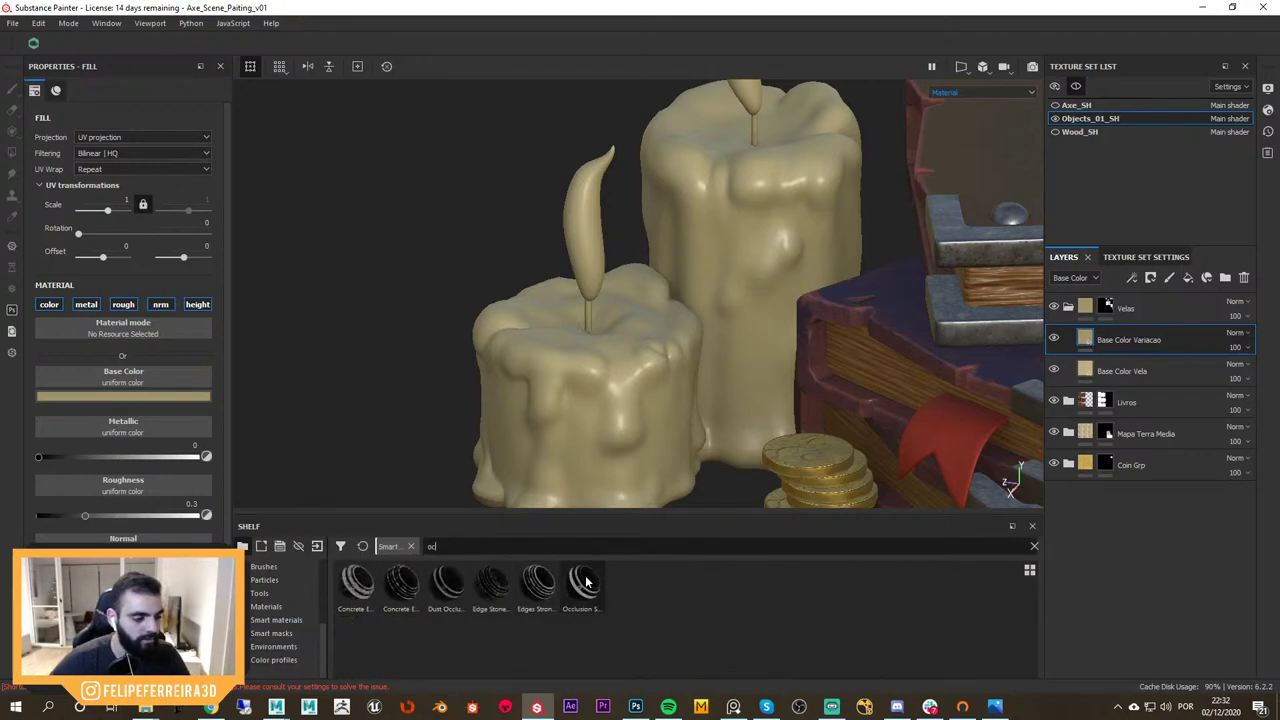
{"action": "left_click_drag", "start_coordinate": [563, 585], "coordinate": [1180, 342]}
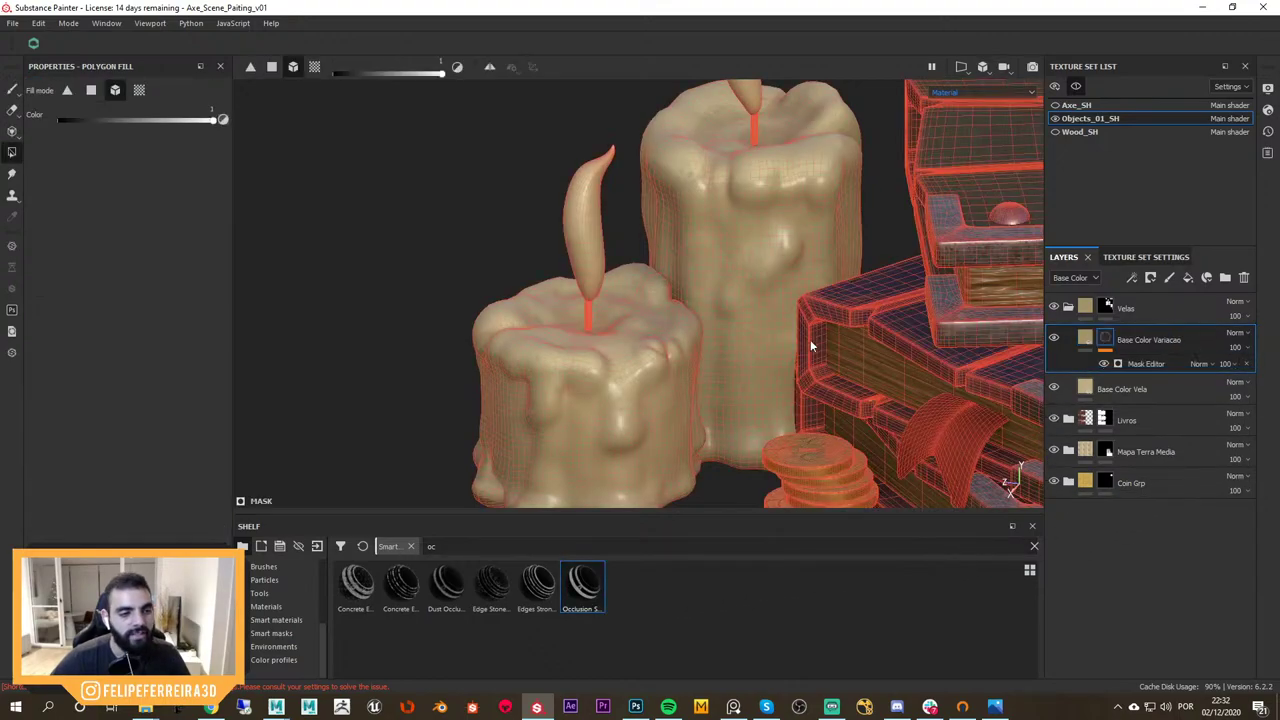
Set the Mask Editor's Global Balance to 0.25 on Base Color Variacao, checking the mask on the candles
{"action": "left_click", "coordinate": [1146, 364]}
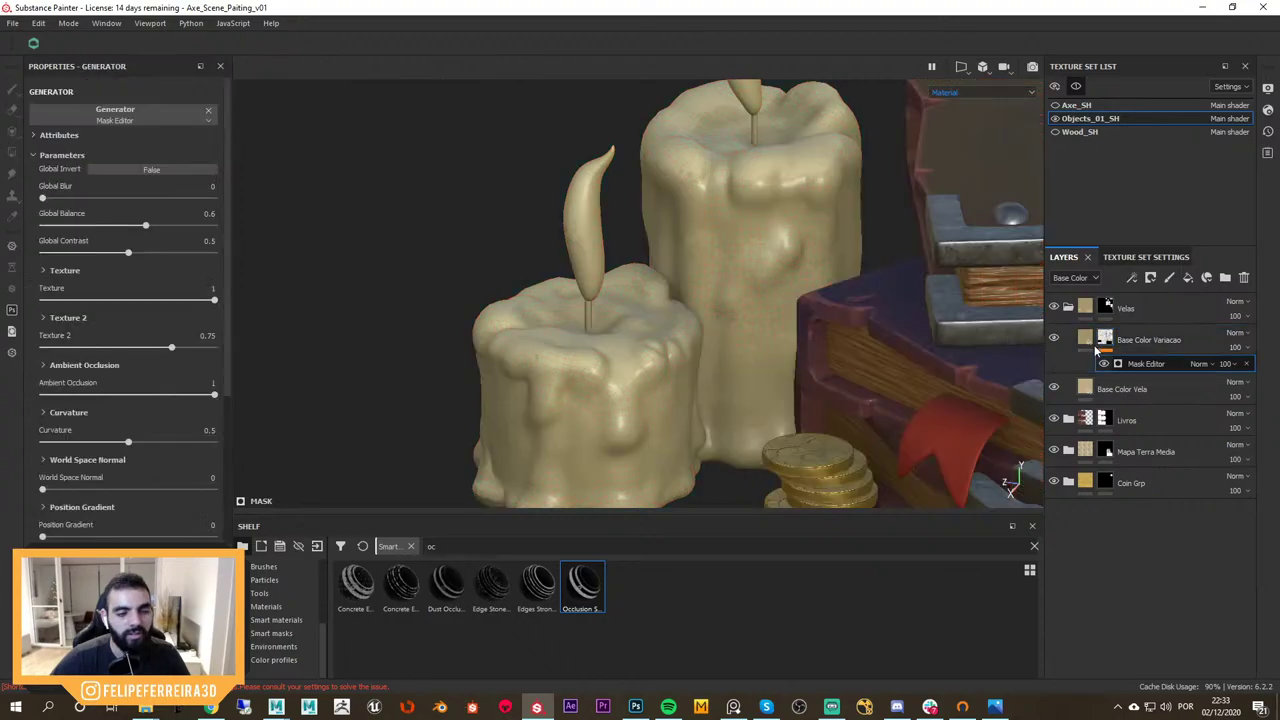
{"action": "left_click", "coordinate": [1100, 345], "text": "alt"}
{"action": "double_click", "coordinate": [1126, 342]}
{"action": "left_click_drag", "start_coordinate": [870, 295], "coordinate": [906, 325], "text": "alt"}
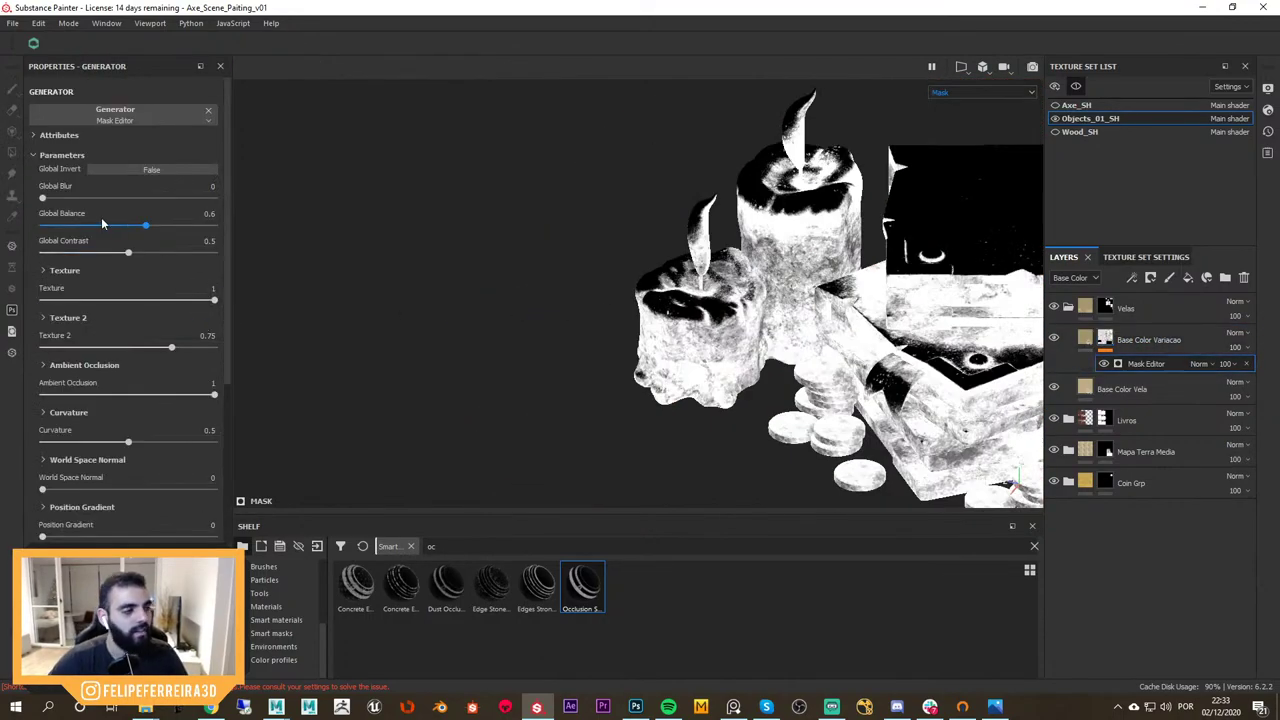
{"action": "left_click_drag", "start_coordinate": [66, 228], "coordinate": [86, 228]}
{"action": "left_click_drag", "start_coordinate": [770, 345], "coordinate": [817, 274], "text": "alt"}
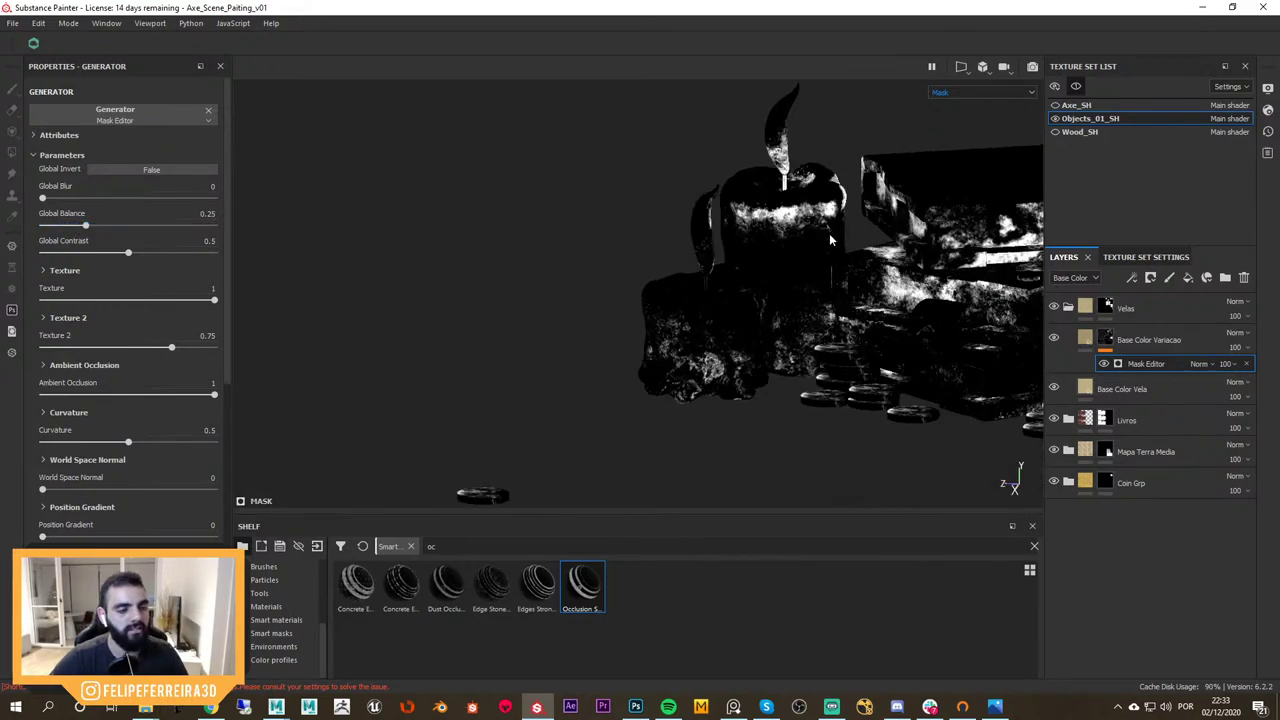
{"action": "key", "text": "m"}
{"action": "right_click_drag", "start_coordinate": [817, 274], "coordinate": [905, 338], "text": "alt"}
Add an empty filter above Base Color Variacao's Mask Editor and set the generator's Texture to 1 and Texture 2 to 0.74
{"action": "left_click", "coordinate": [1132, 280]}
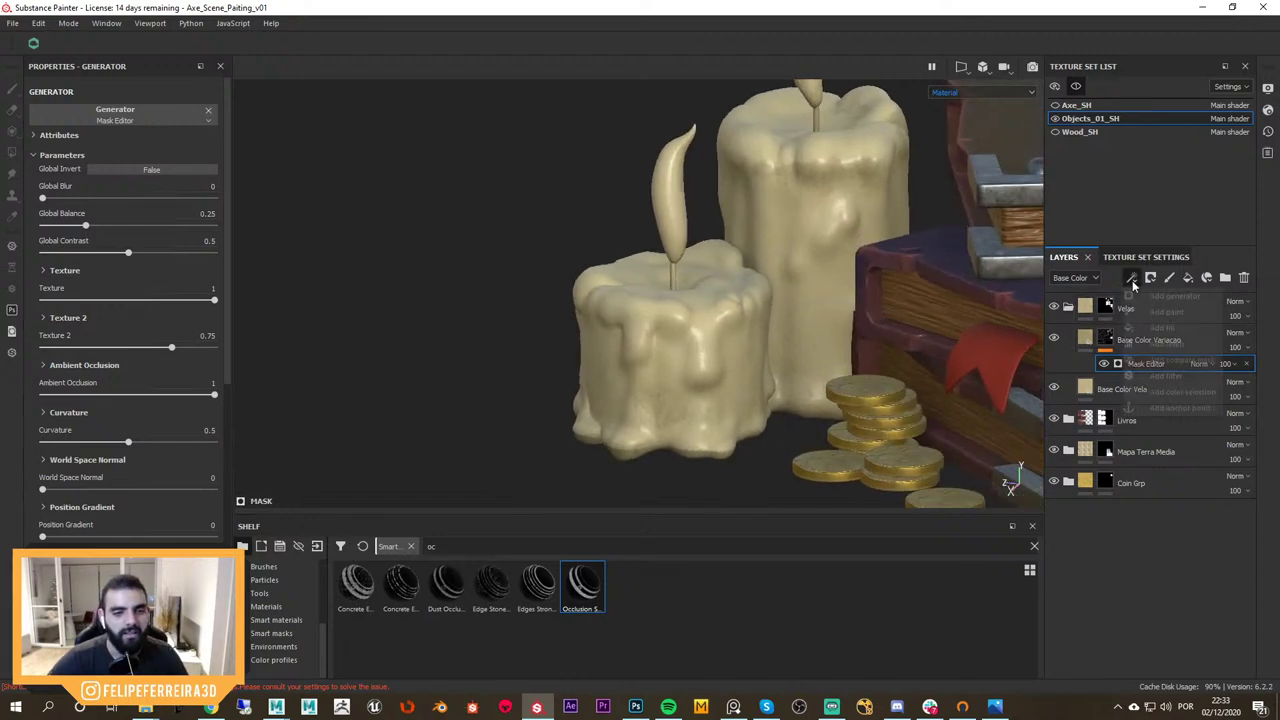
{"action": "left_click", "coordinate": [1166, 376]}
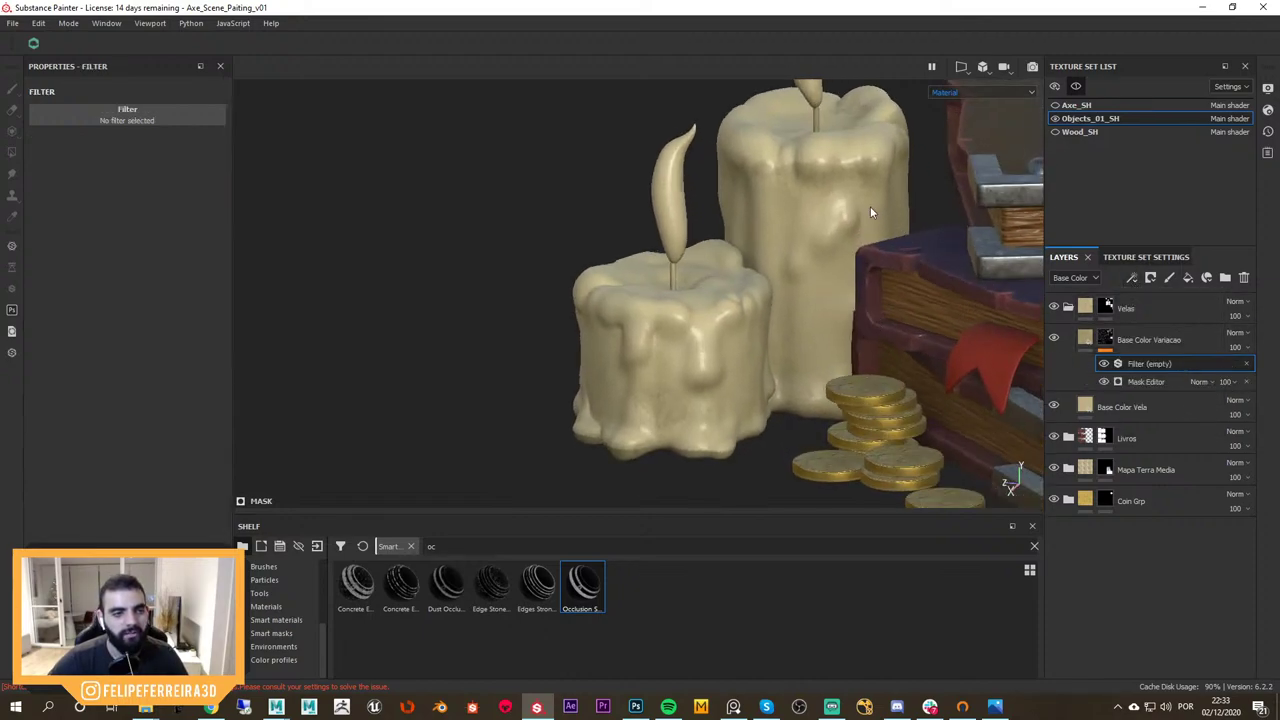
{"action": "left_click", "coordinate": [1149, 382]}
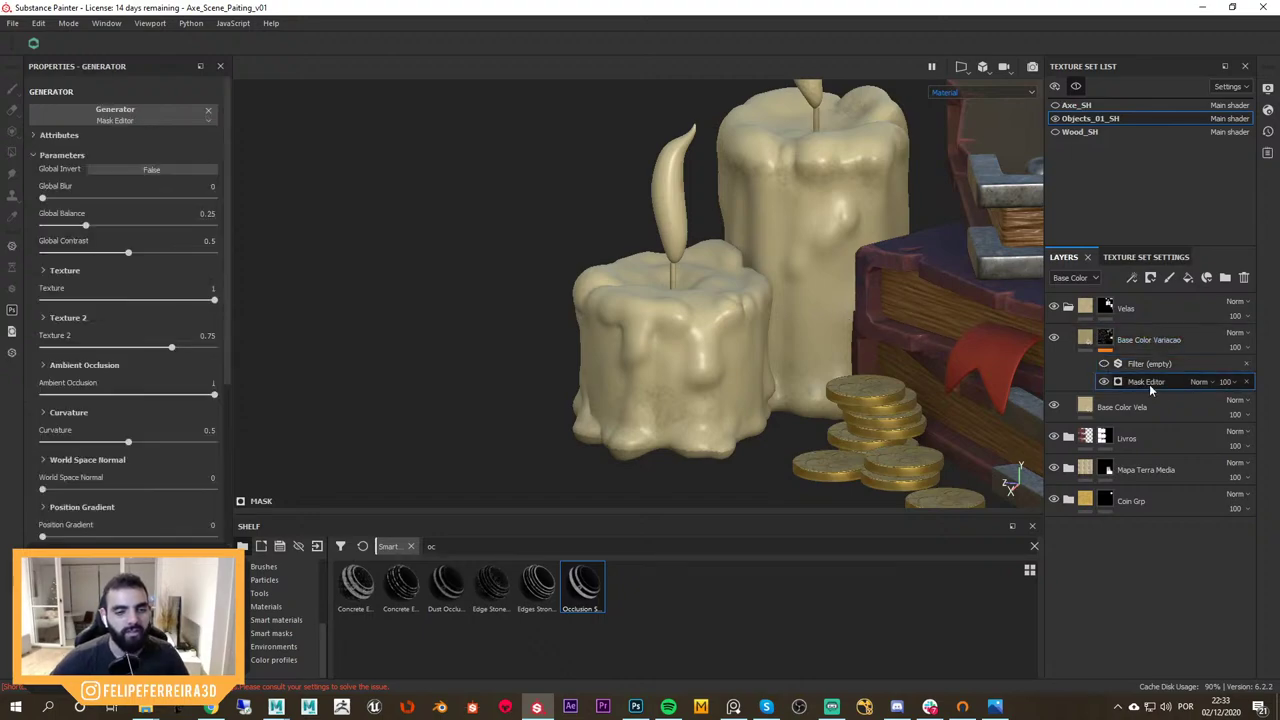
{"action": "left_click", "coordinate": [1106, 338], "text": "alt"}
{"action": "middle_click_drag", "start_coordinate": [870, 235], "coordinate": [868, 273], "text": "alt"}
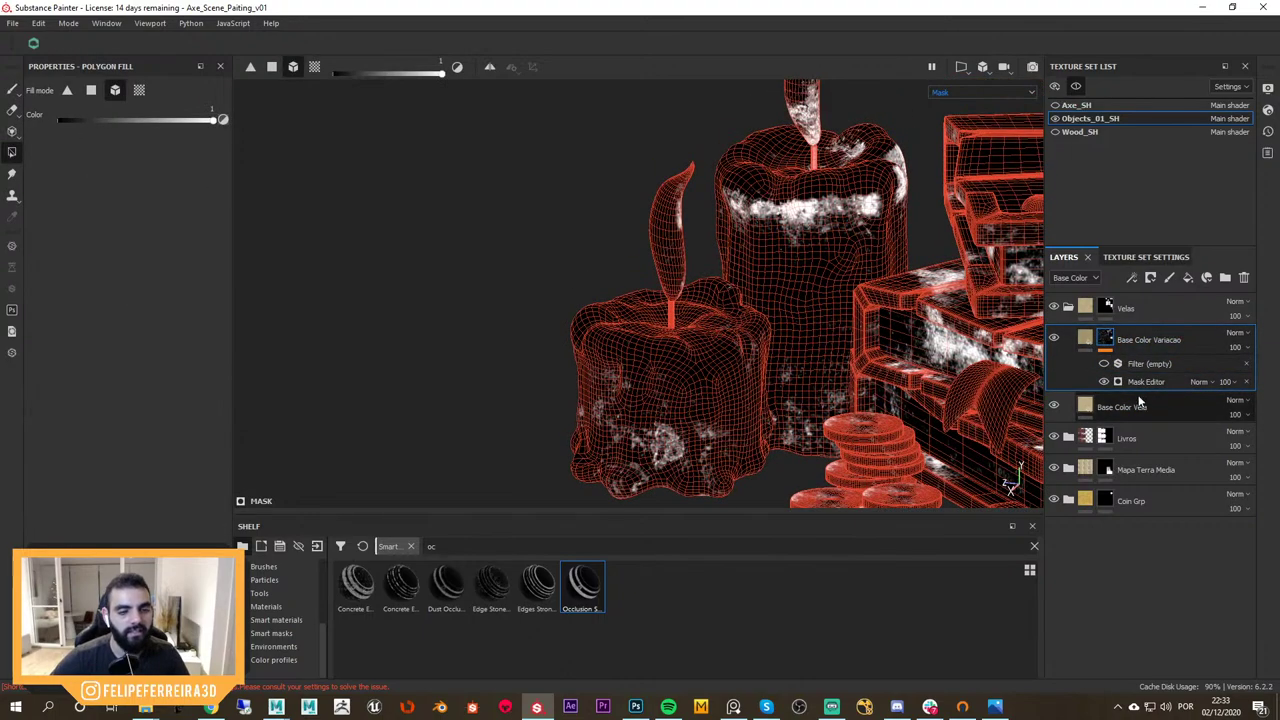
{"action": "left_click", "coordinate": [1145, 383]}
{"action": "left_click_drag", "start_coordinate": [840, 323], "coordinate": [628, 289], "text": "alt"}
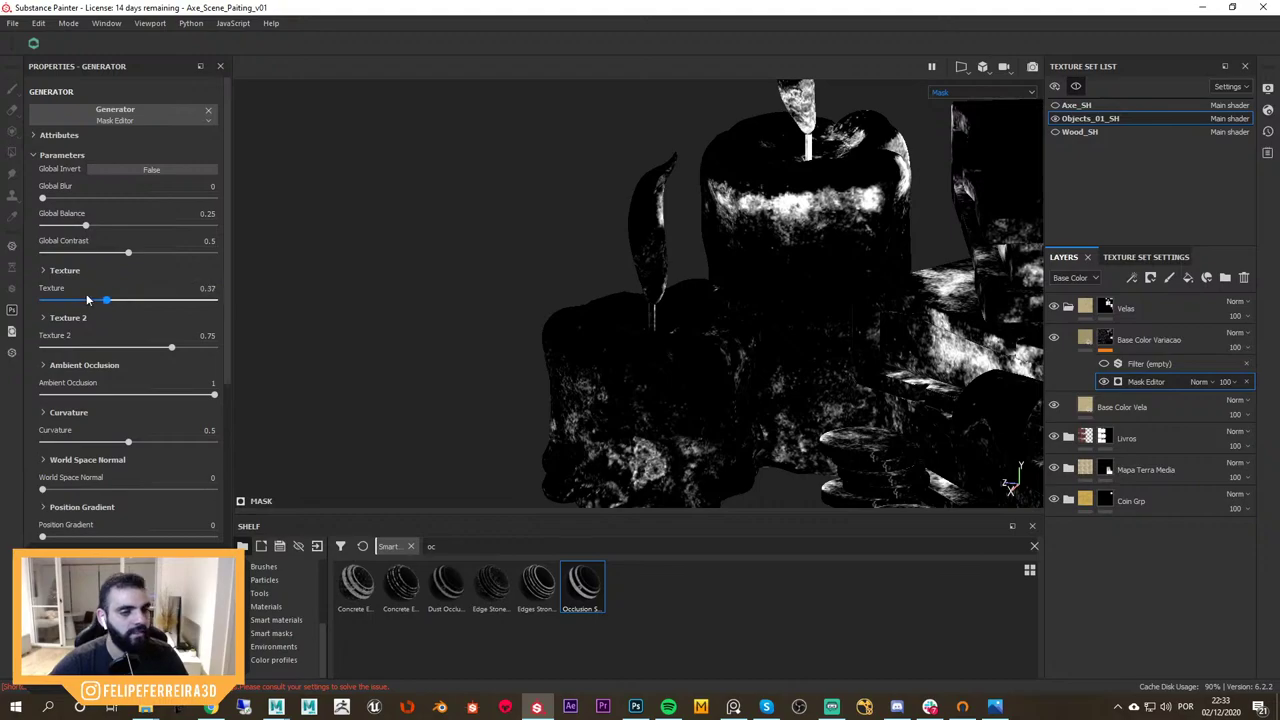
{"action": "left_click_drag", "start_coordinate": [68, 296], "coordinate": [260, 304]}
{"action": "left_click_drag", "start_coordinate": [122, 346], "coordinate": [174, 347]}
{"action": "left_click", "coordinate": [172, 347]}
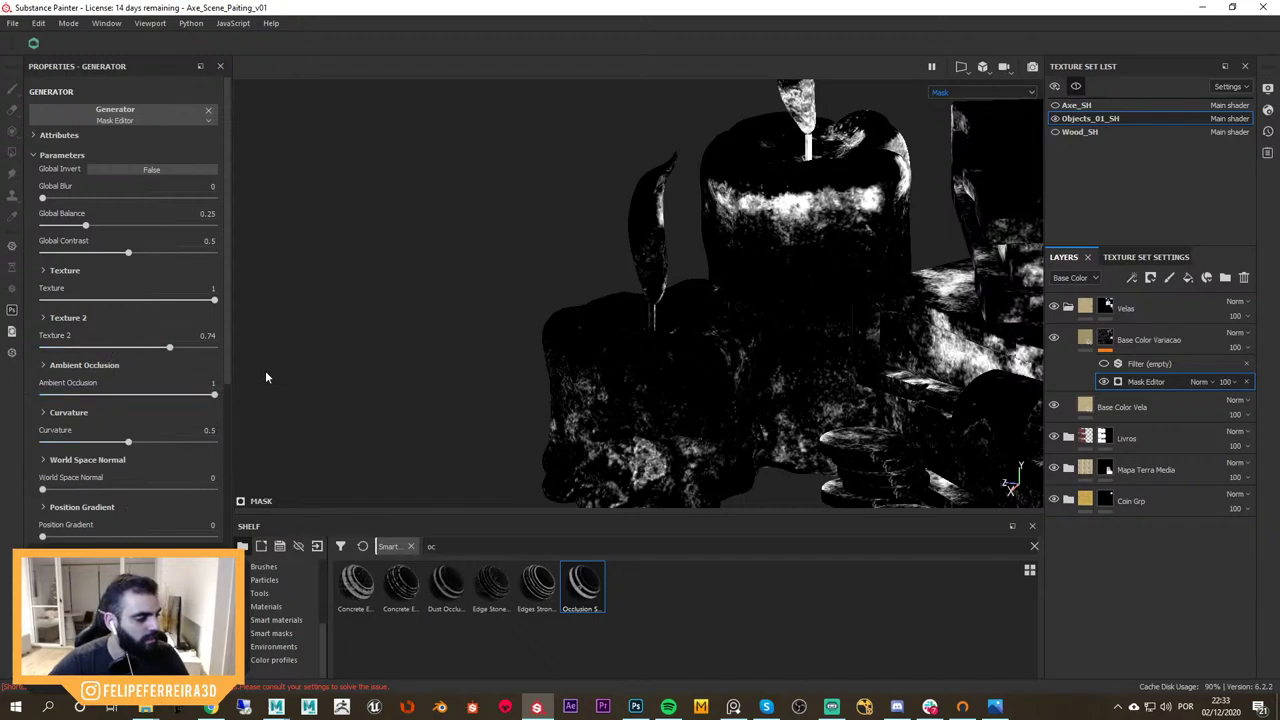
Examine the baked mesh maps on the candles, ending with the ambient occlusion map, and return to the material view
{"action": "scroll", "coordinate": [228, 368], "scroll_direction": "down", "scroll_amount": 4}
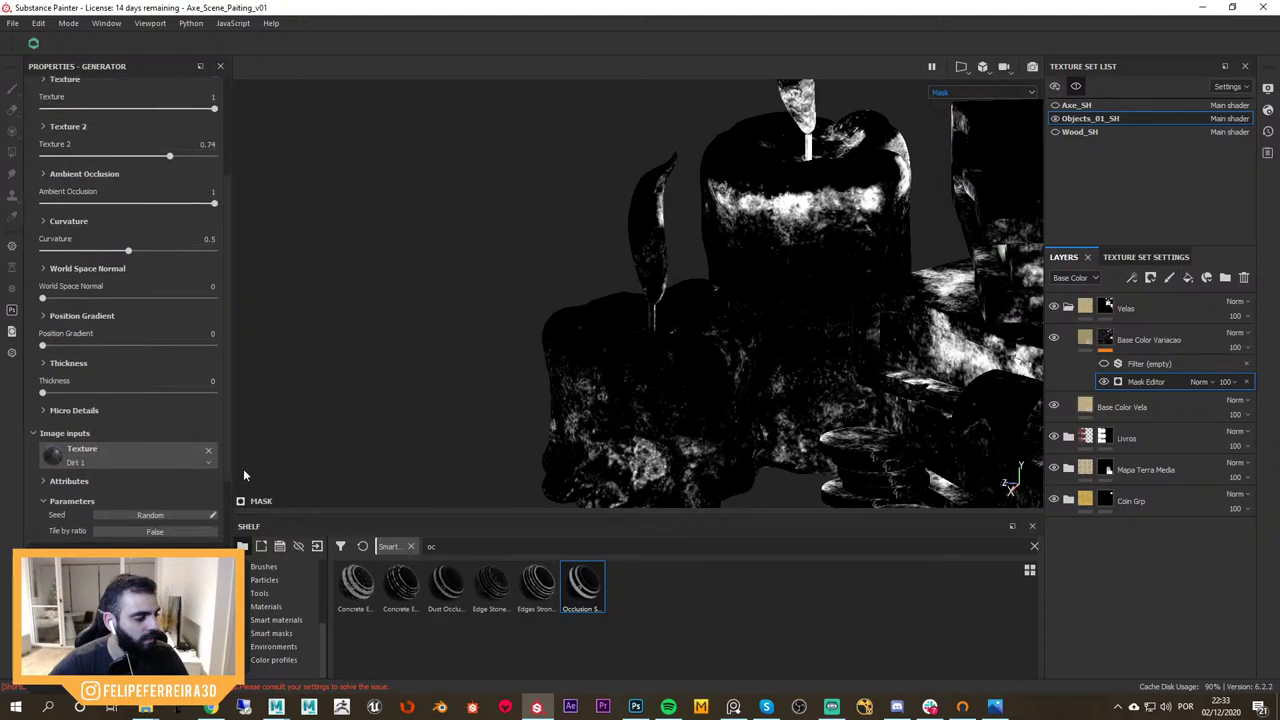
{"action": "key", "text": "b"}
{"action": "key", "text": "b"}
{"action": "key", "text": "b"}
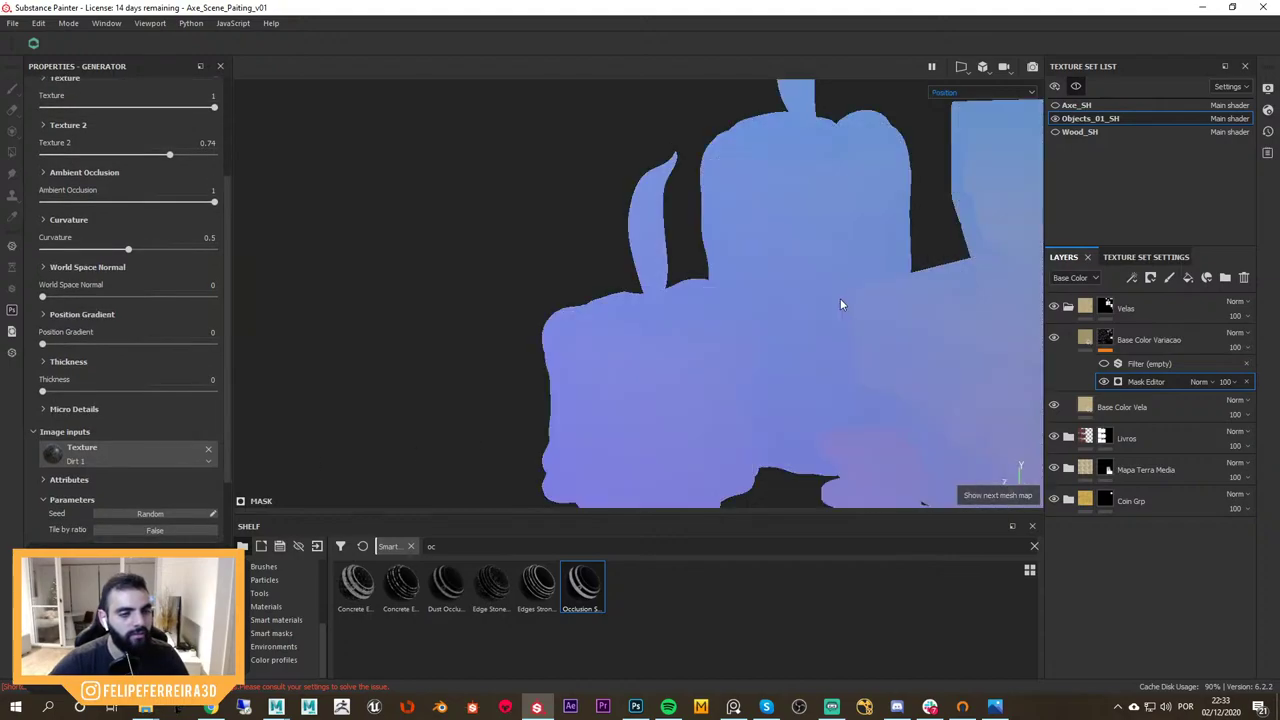
{"action": "key", "text": "b"}
{"action": "key", "text": "b"}
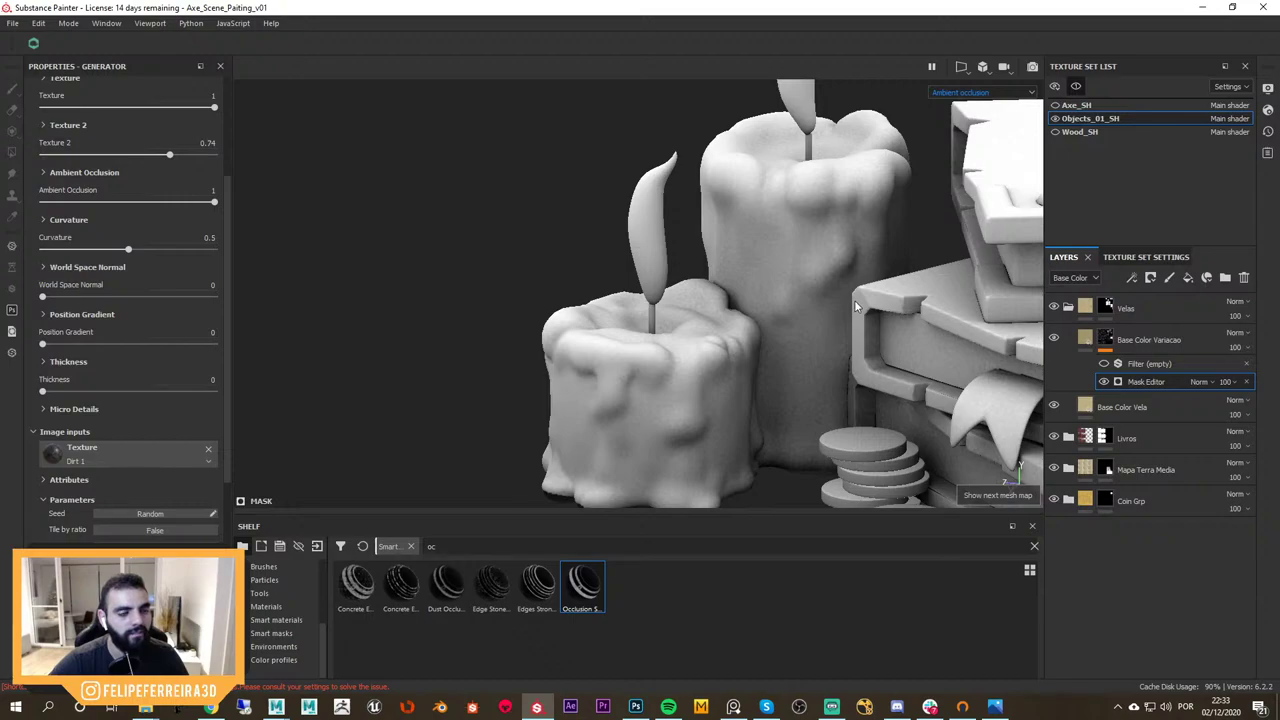
{"action": "left_click_drag", "start_coordinate": [833, 308], "coordinate": [864, 334], "text": "alt"}
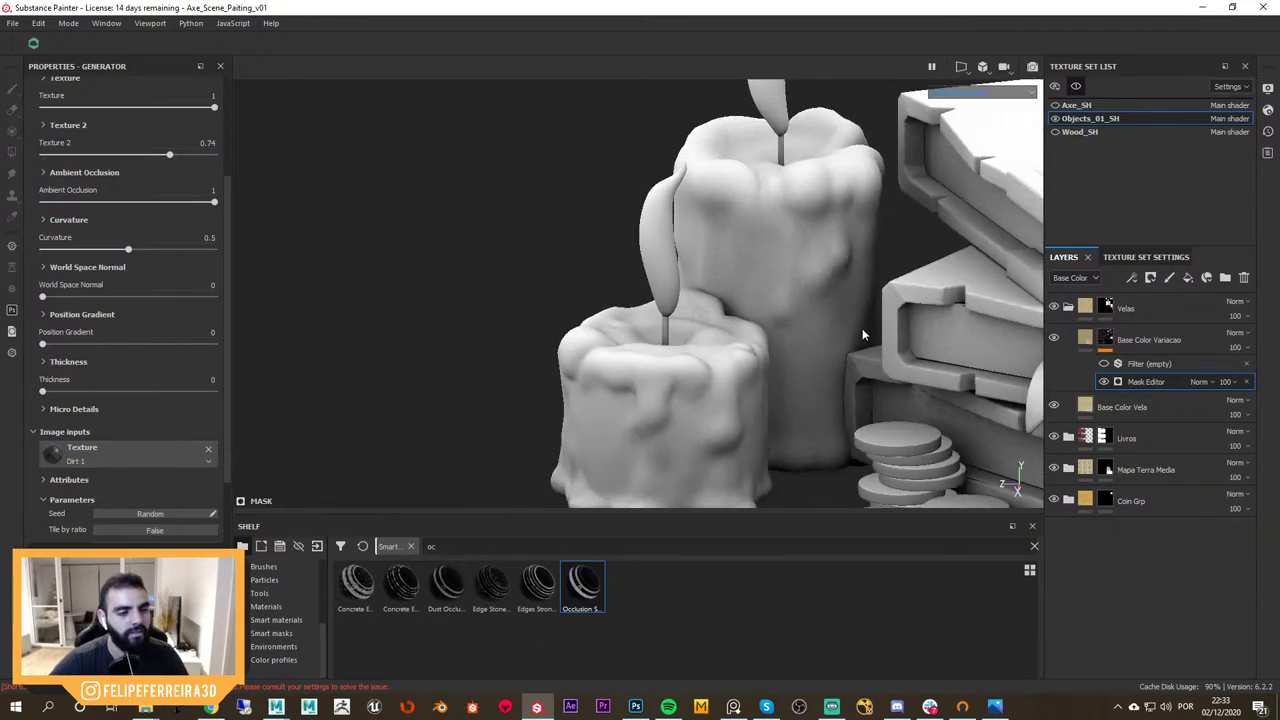
{"action": "right_click_drag", "start_coordinate": [842, 336], "coordinate": [604, 212], "text": "alt"}
{"action": "key", "text": "m"}
{"action": "left_click_drag", "start_coordinate": [849, 311], "coordinate": [800, 310], "text": "alt"}
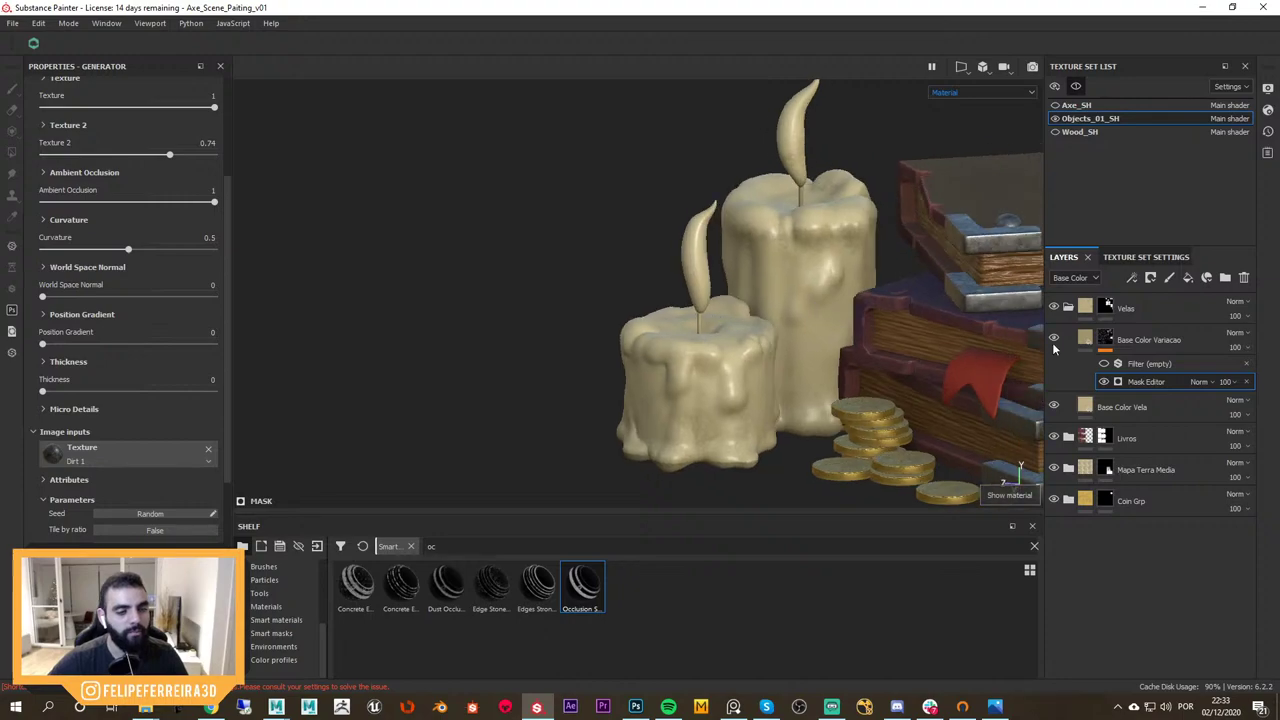
Turn off the Mask Editor on Base Color Variacao's mask and check the ambient occlusion map on the candles
{"action": "left_click", "coordinate": [1105, 382]}
{"action": "mouse_move", "coordinate": [938, 297]}
{"action": "left_mouse_down", "text": "alt"}
{"action": "mouse_move", "coordinate": [900, 268]}
{"action": "mouse_move", "coordinate": [940, 305]}
{"action": "left_mouse_up", "text": "alt"}
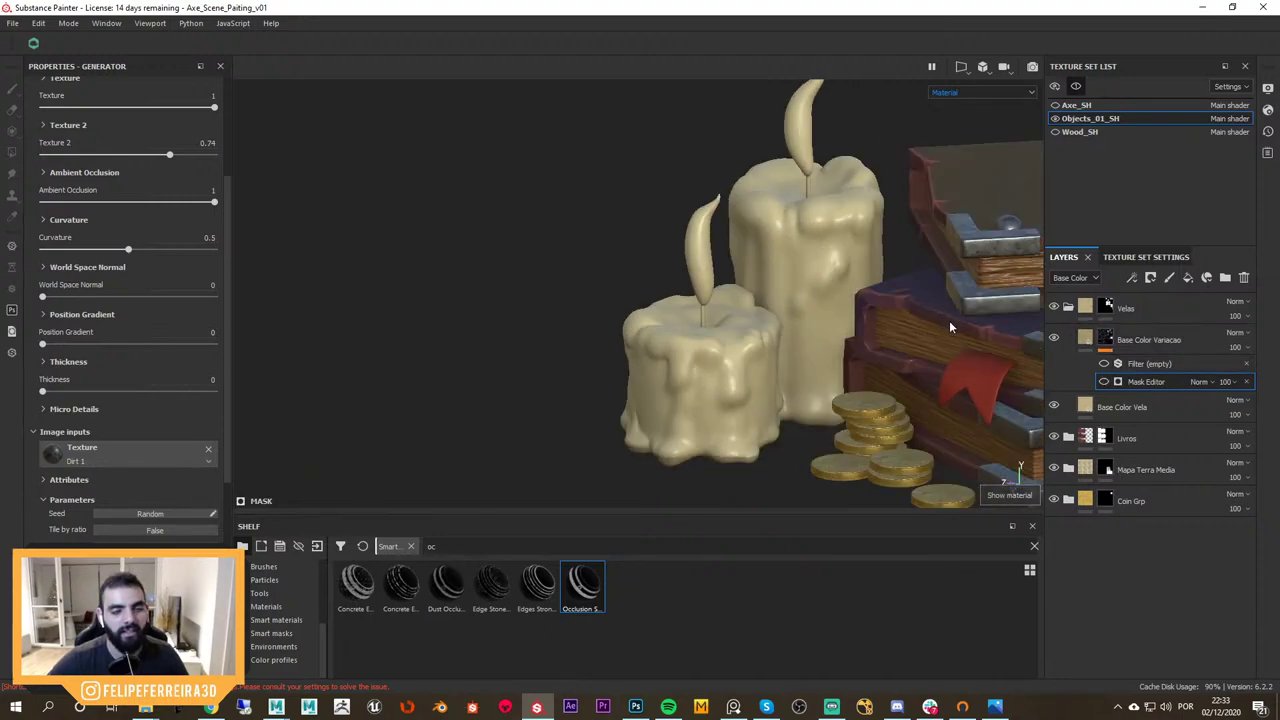
{"action": "key", "text": "alt+Tab"}
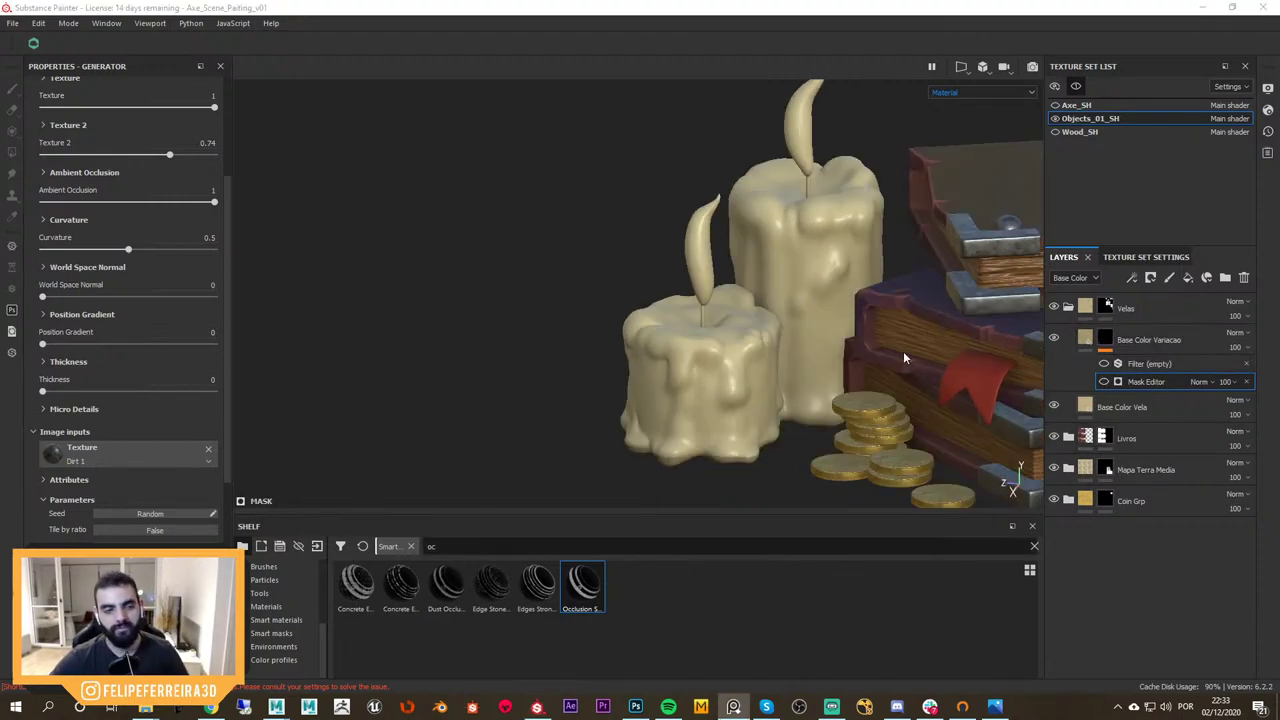
{"action": "right_click_drag", "start_coordinate": [904, 358], "coordinate": [926, 373], "text": "alt"}
{"action": "left_click_drag", "start_coordinate": [849, 306], "coordinate": [831, 310], "text": "alt"}
{"action": "key", "text": "b"}
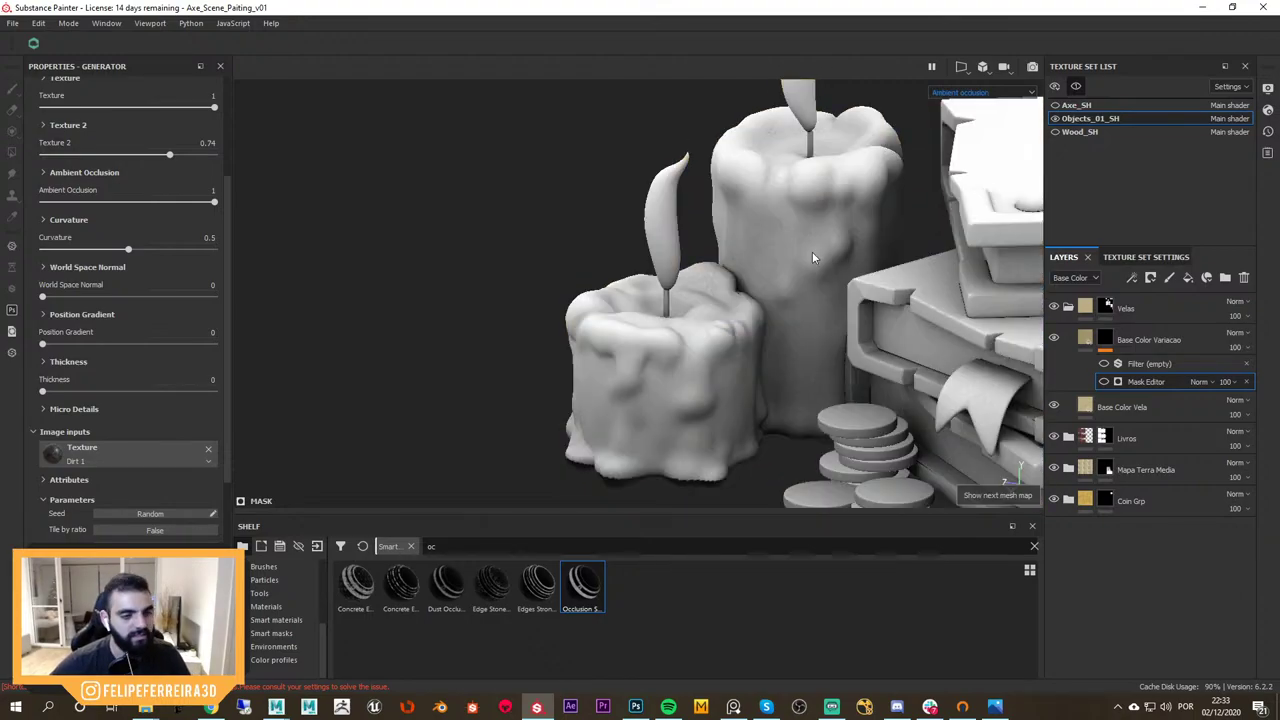
{"action": "left_click_drag", "start_coordinate": [816, 241], "coordinate": [855, 328], "text": "alt"}
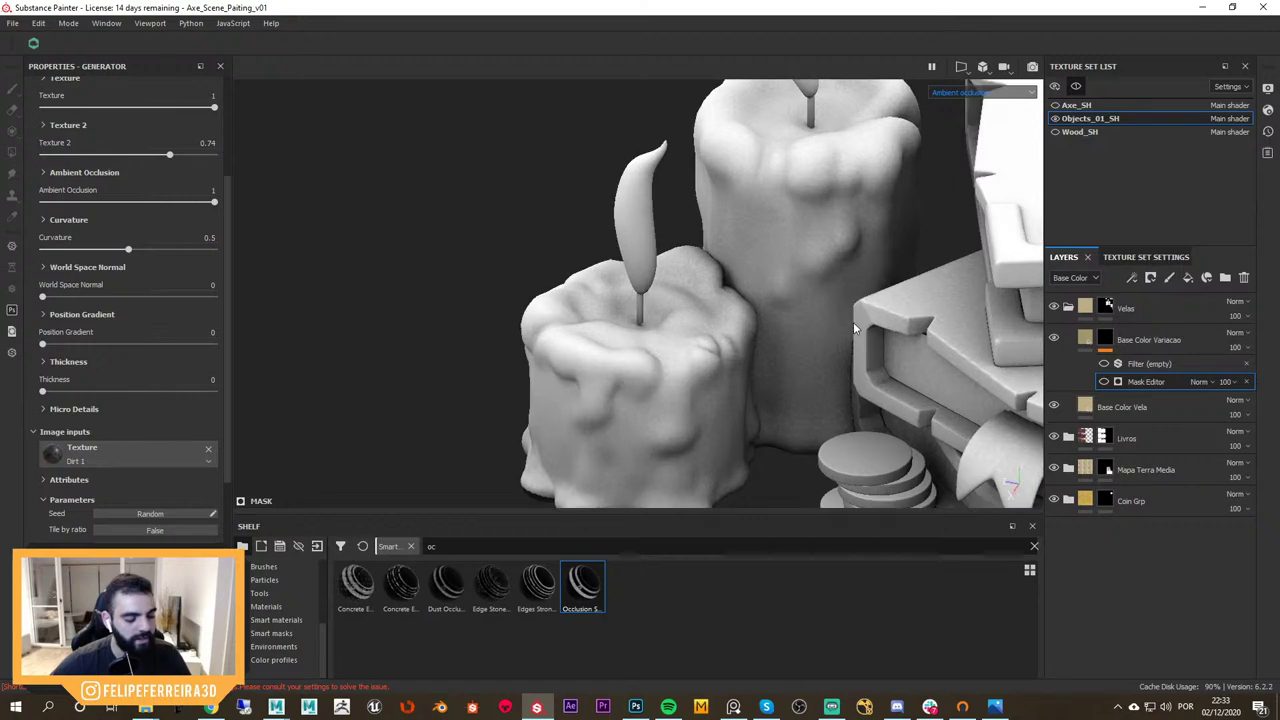
{"action": "key", "text": "m"}
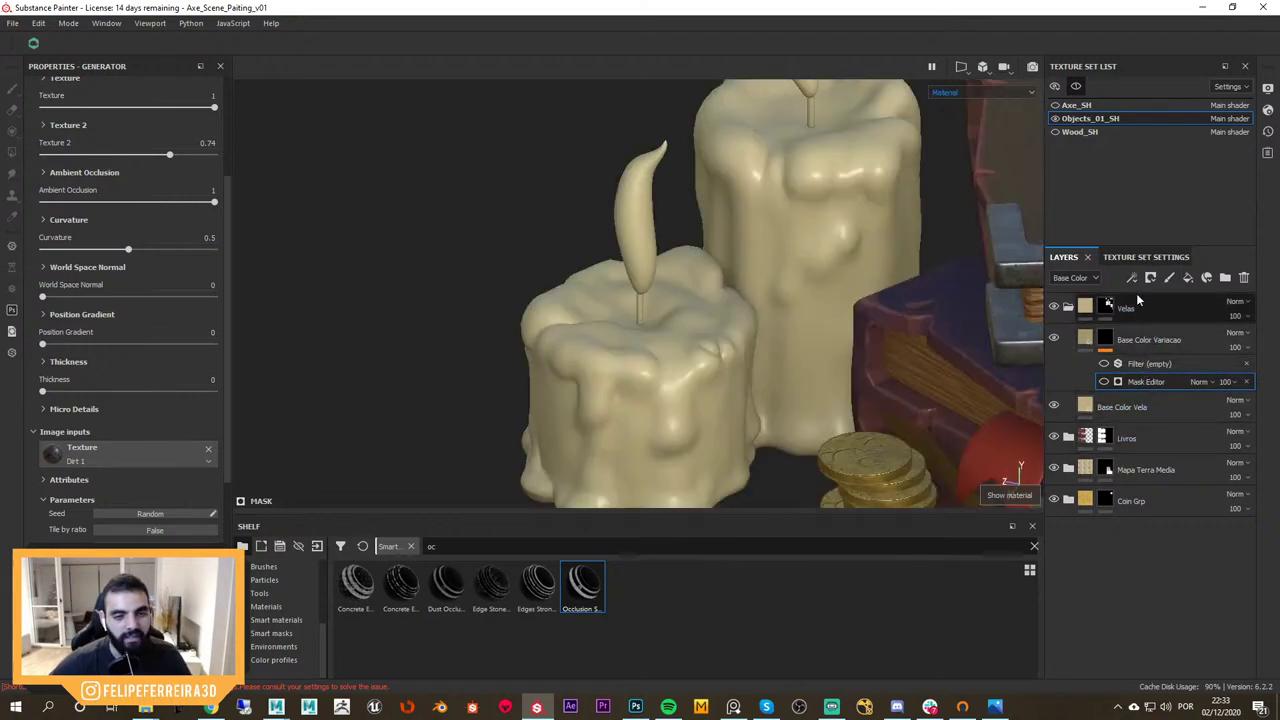
Add a fill to Base Color Variacao's mask using the Ambient Occlusion map from mesh Objects_01_SH as its grayscale
{"action": "left_click_drag", "start_coordinate": [1138, 381], "coordinate": [1148, 361]}
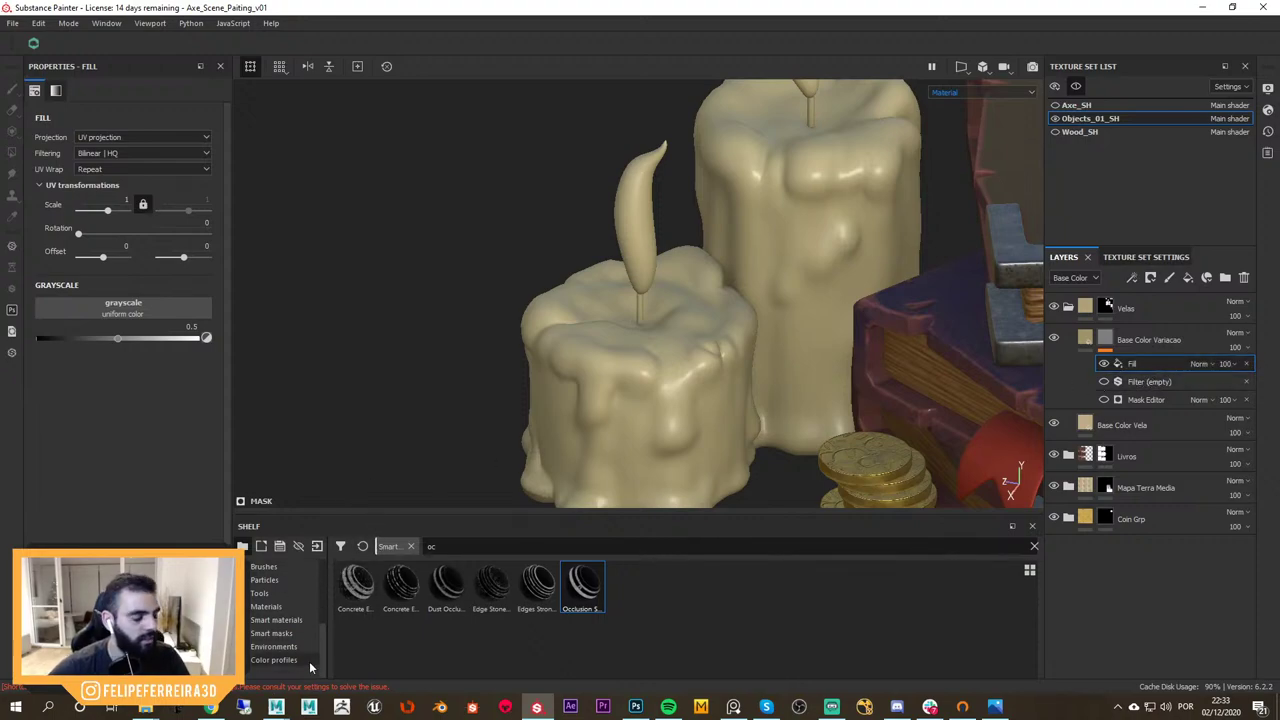
{"action": "scroll", "coordinate": [325, 605], "scroll_direction": "up", "scroll_amount": 5}
{"action": "left_click", "coordinate": [298, 567]}
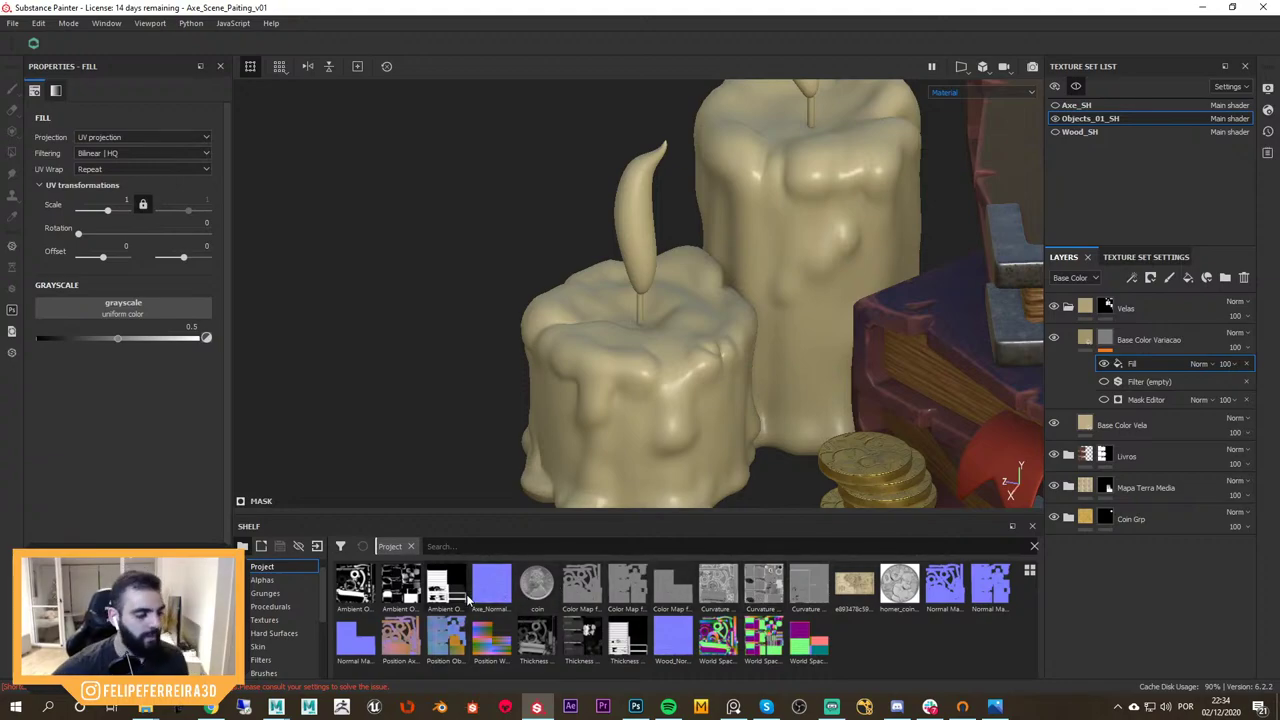
{"action": "mouse_move", "coordinate": [395, 600]}
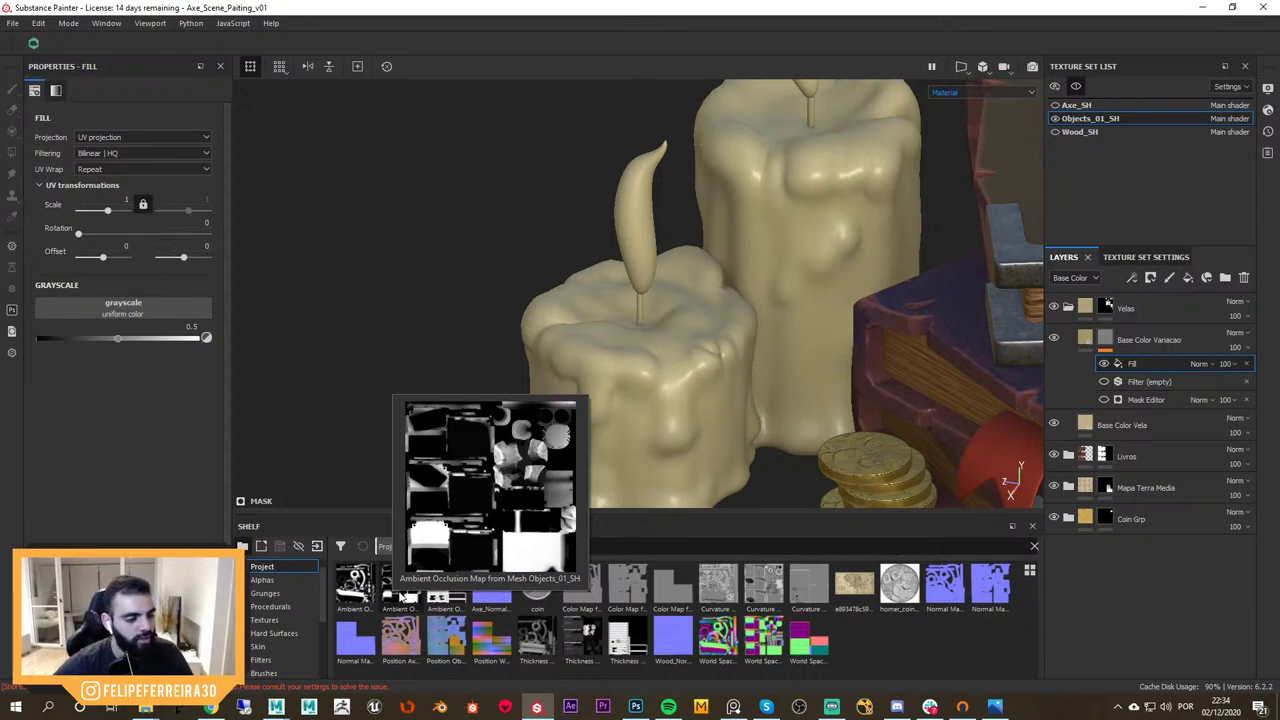
{"action": "left_click_drag", "start_coordinate": [400, 597], "coordinate": [148, 306]}
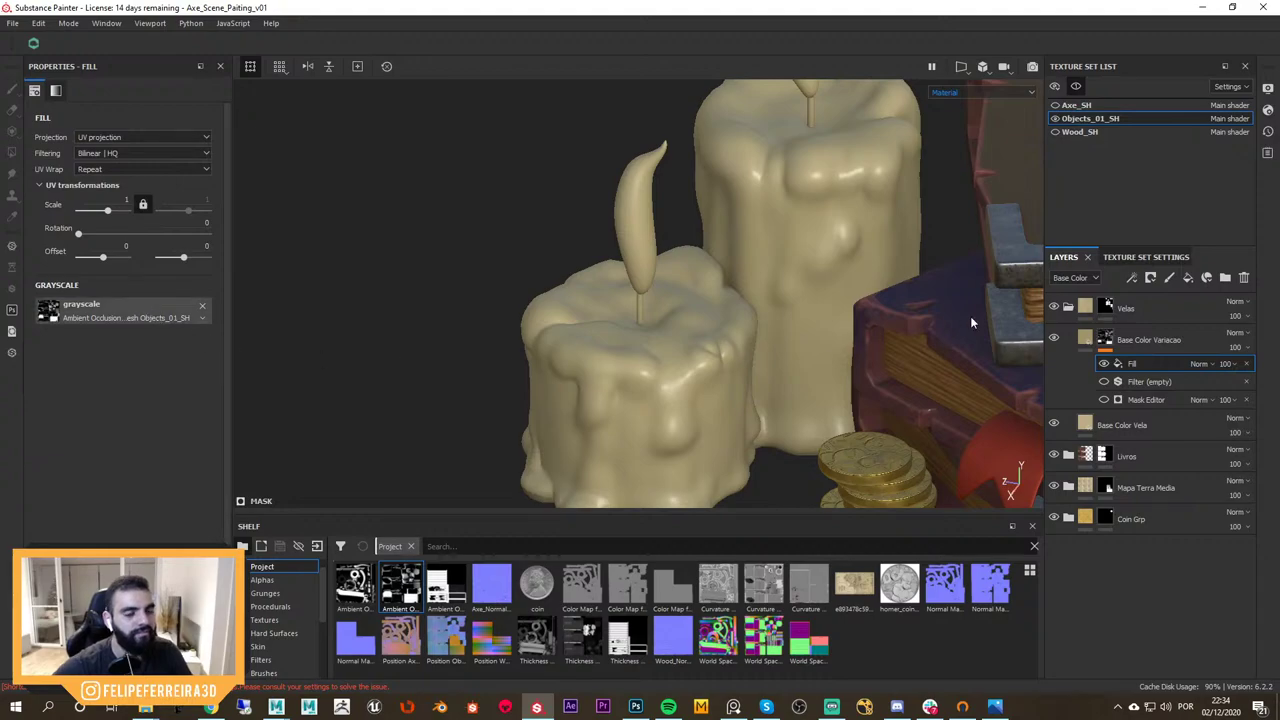
Inspect Base Color Variacao's ambient occlusion mask on the candles, comparing the mask and material views
{"action": "left_click", "coordinate": [1106, 341], "text": "alt"}
{"action": "left_click_drag", "start_coordinate": [943, 314], "coordinate": [902, 304], "text": "alt"}
{"action": "right_click_drag", "start_coordinate": [902, 304], "coordinate": [770, 221], "text": "alt"}
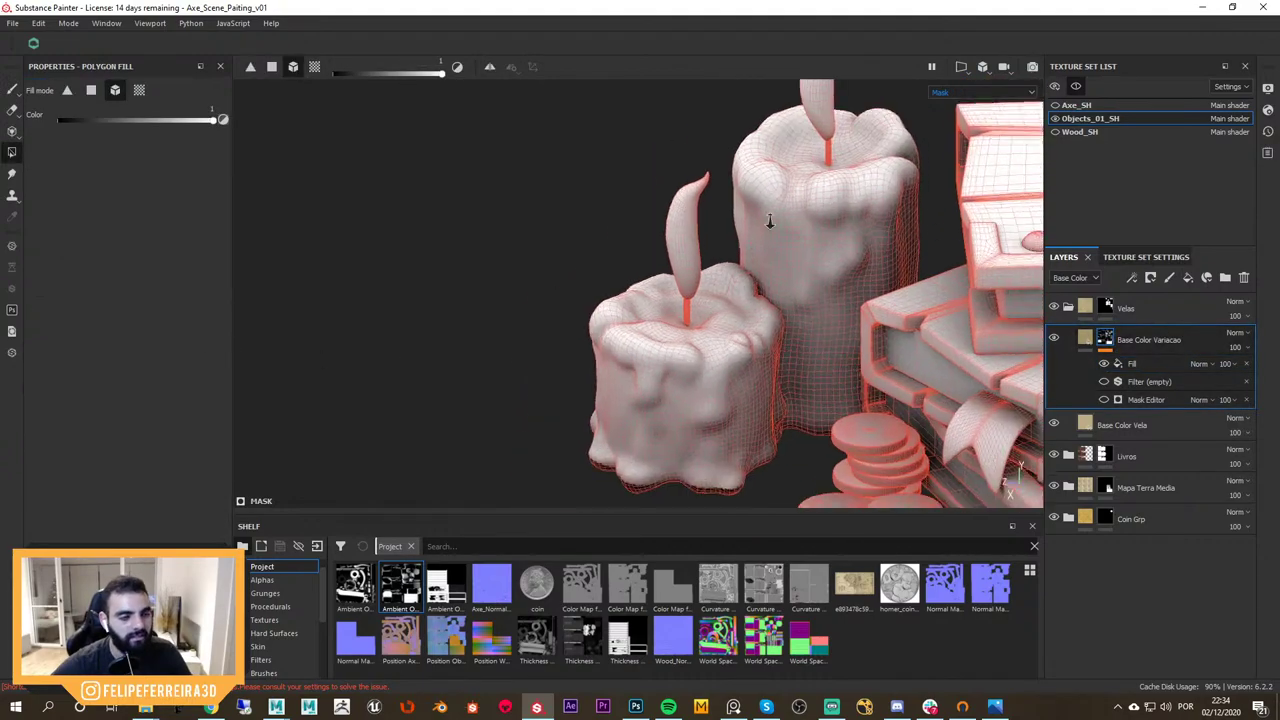
{"action": "left_click_drag", "start_coordinate": [769, 221], "coordinate": [991, 330], "text": "alt"}
{"action": "key", "text": "m"}
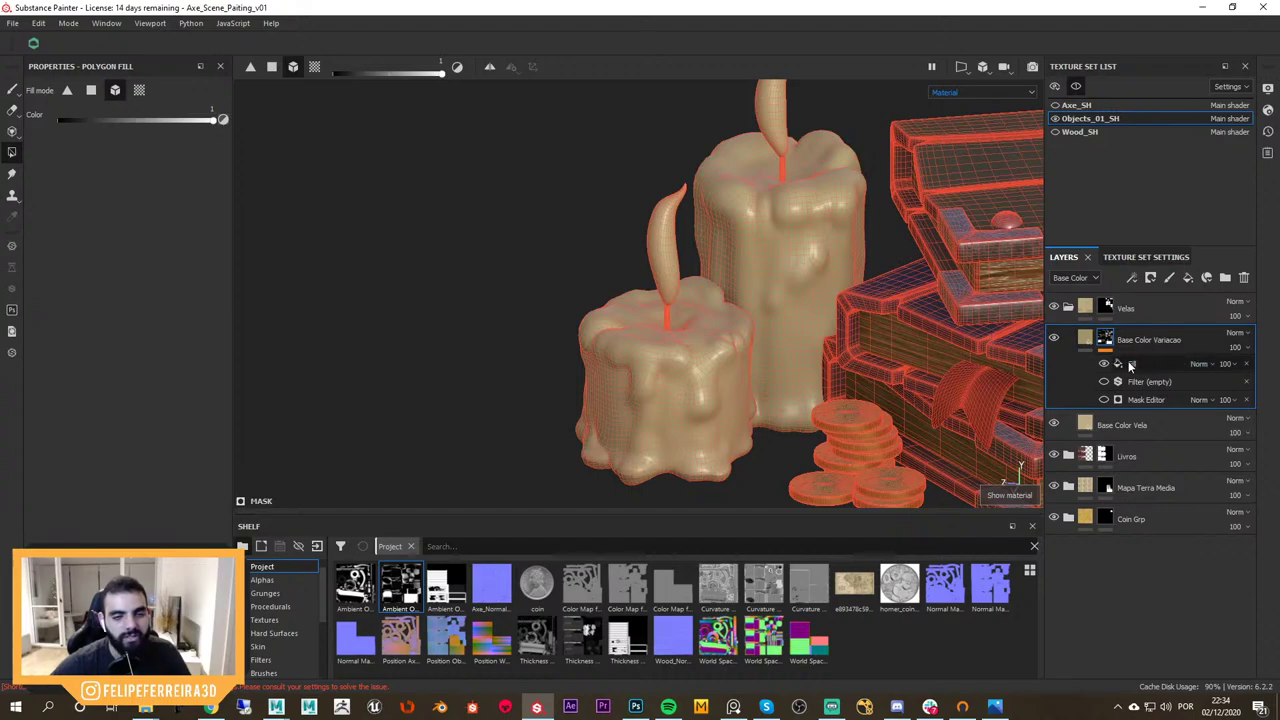
{"action": "left_click", "coordinate": [1107, 340], "text": "alt"}
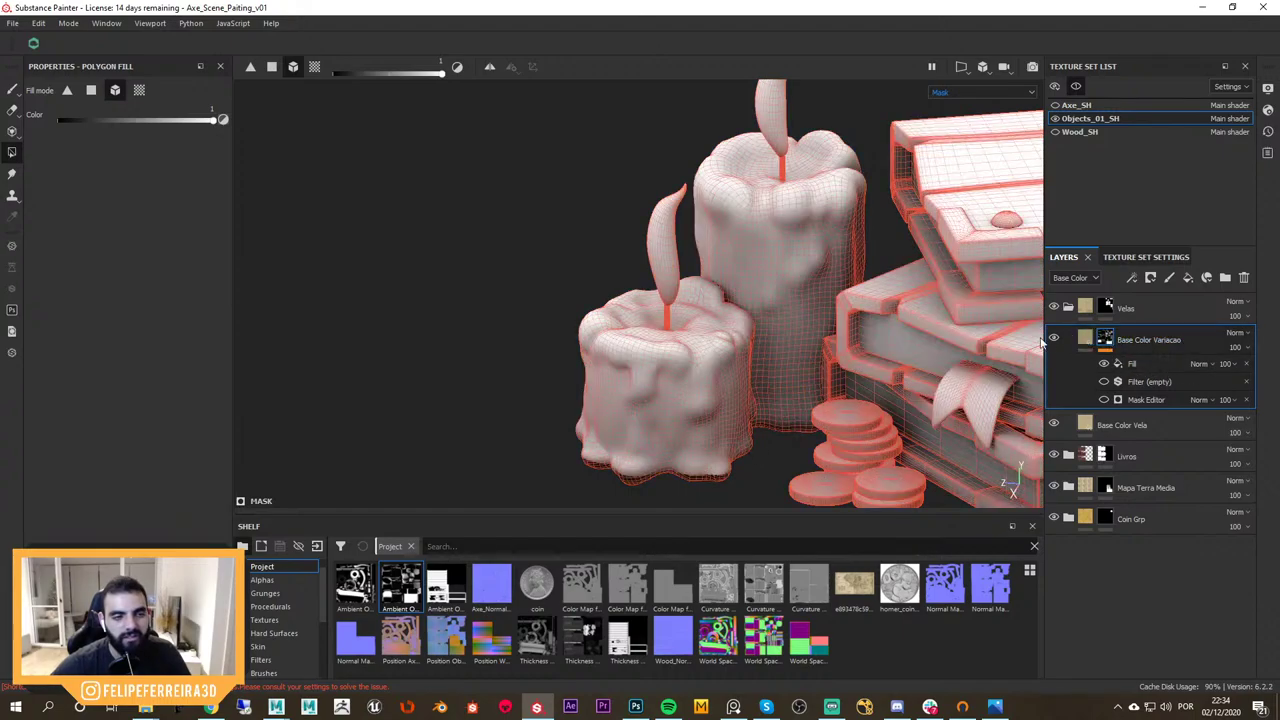
{"action": "scroll", "coordinate": [945, 336], "scroll_direction": "up", "scroll_amount": 1}
{"action": "key", "text": "1"}
{"action": "scroll", "coordinate": [945, 337], "scroll_direction": "up", "scroll_amount": 1}
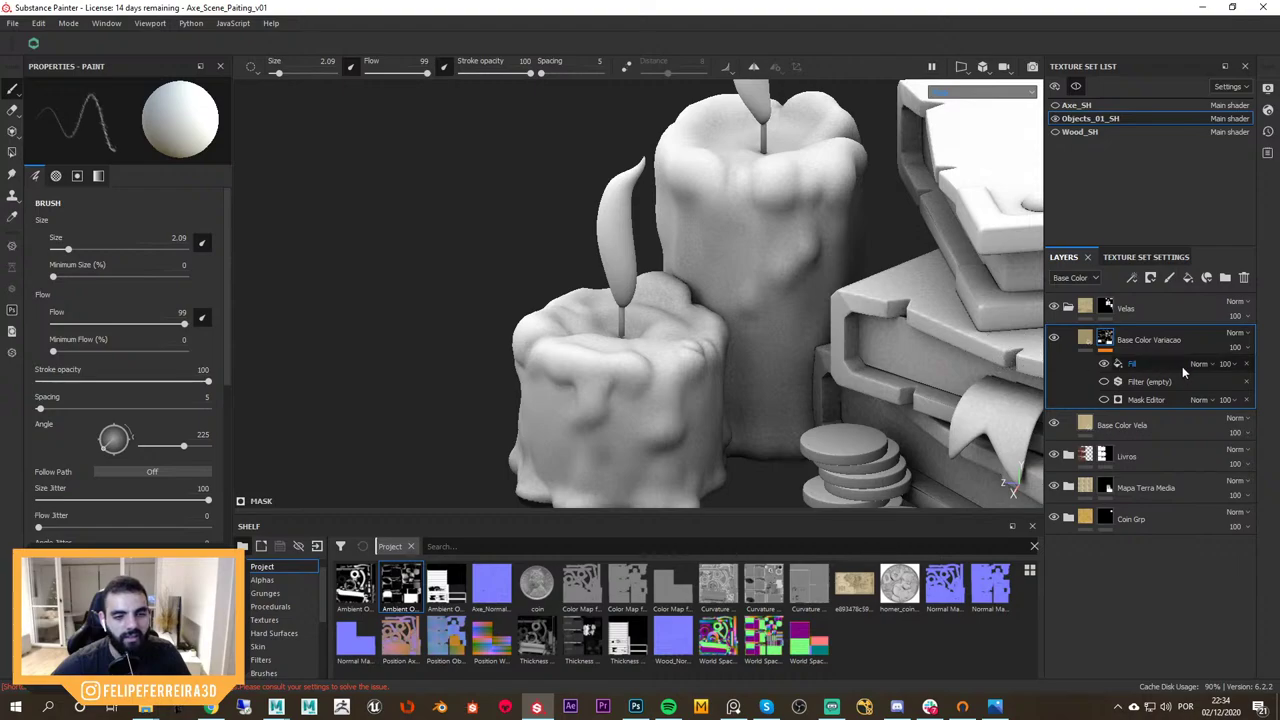
{"action": "left_click_drag", "start_coordinate": [988, 352], "coordinate": [974, 338], "text": "alt"}
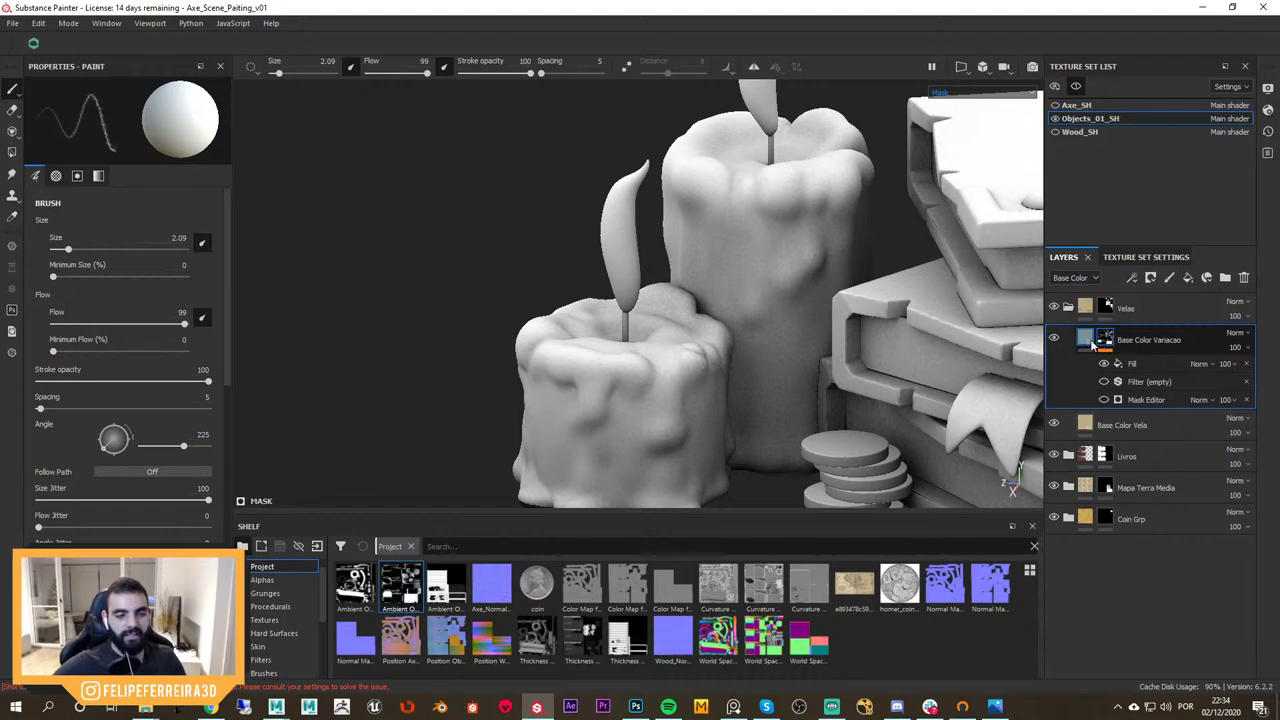
Hide Base Color Variacao and add a fill layer above it with the Objects_01_SH ambient occlusion map as Base Color
{"action": "left_click", "coordinate": [1055, 339]}
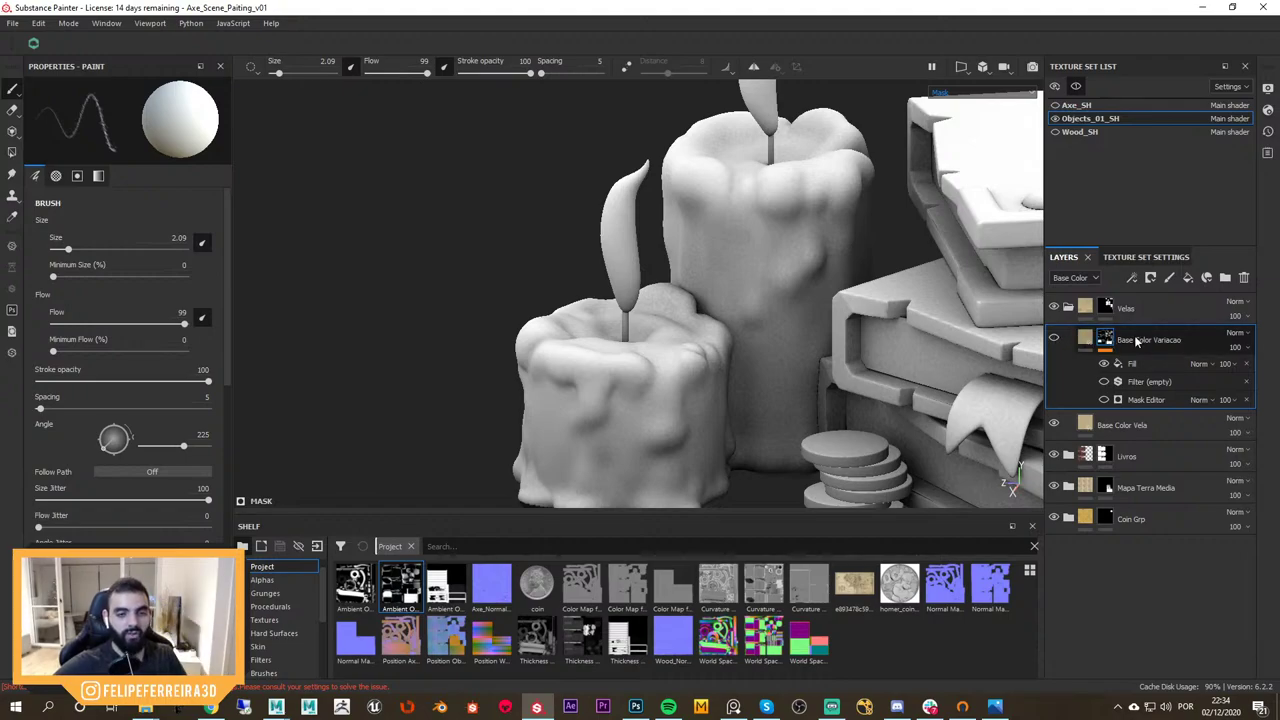
{"action": "left_click", "coordinate": [1188, 277]}
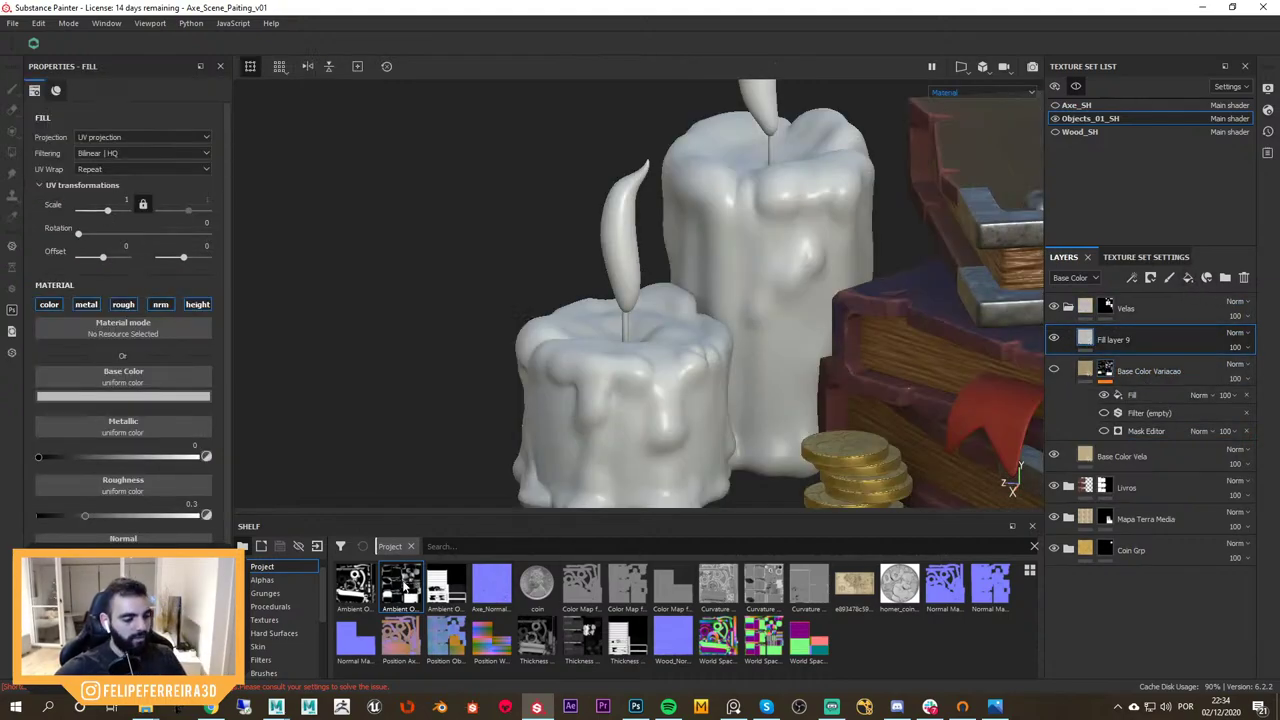
{"action": "left_click_drag", "start_coordinate": [405, 588], "coordinate": [148, 380]}
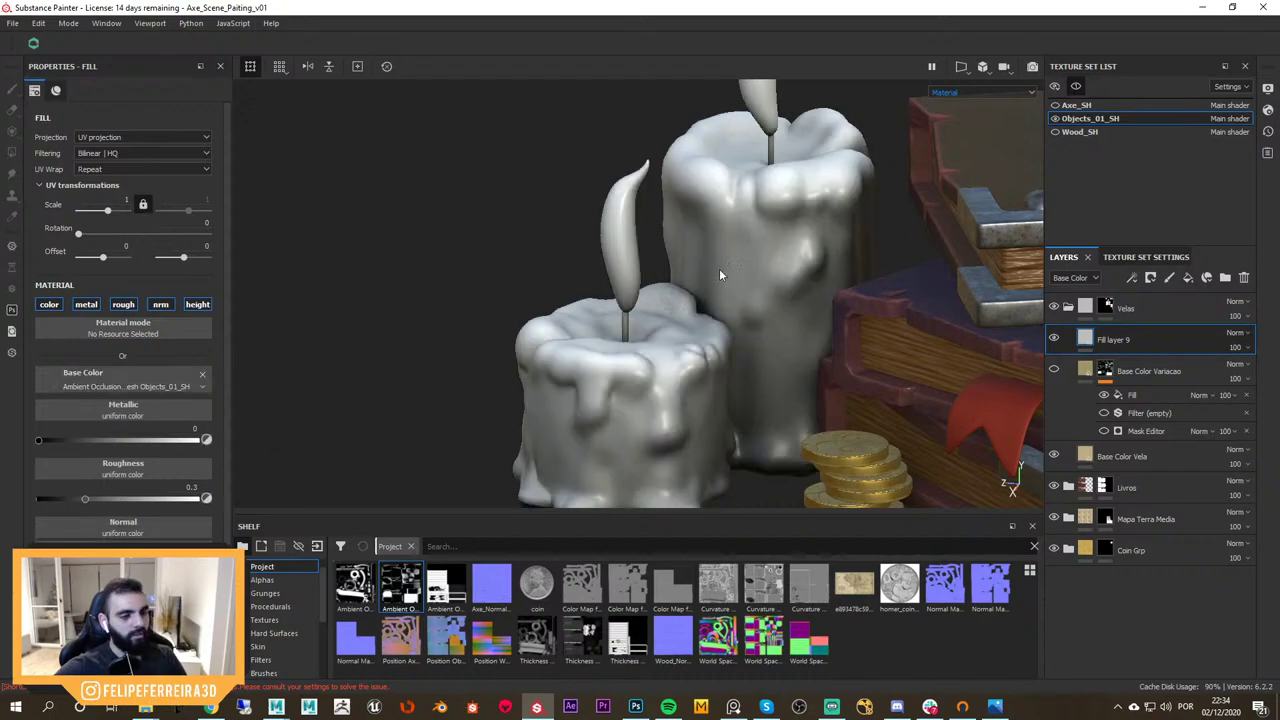
{"action": "scroll", "coordinate": [719, 268], "scroll_direction": "up", "scroll_amount": 2}
Disable the metal, rough, nrm and height channels of the new fill layer, leaving only color active
{"action": "left_click", "coordinate": [95, 303]}
{"action": "left_click", "coordinate": [134, 302]}
{"action": "left_click", "coordinate": [160, 304]}
{"action": "left_click", "coordinate": [197, 304]}
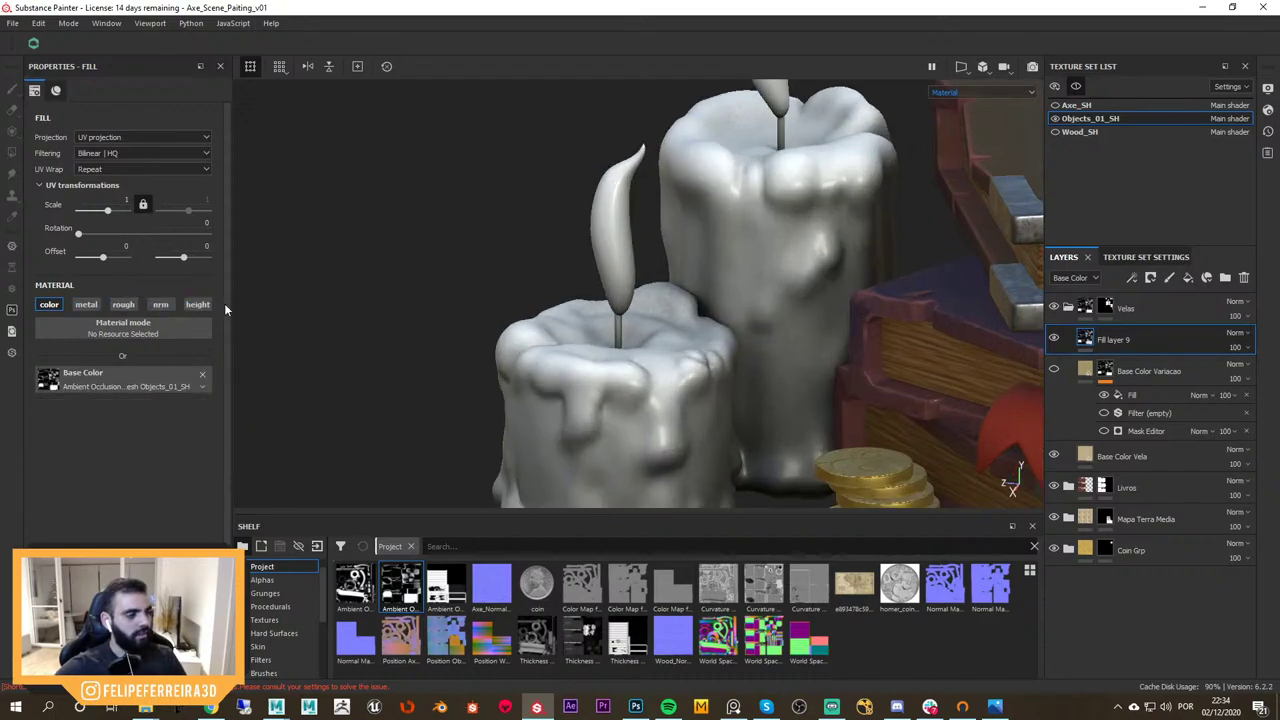
Set the ambient occlusion fill layer's blending mode to Multiply and compare the candles with the layer hidden and shown
{"action": "middle_click_drag", "start_coordinate": [860, 318], "coordinate": [818, 288]}
{"action": "left_click", "coordinate": [1235, 339]}
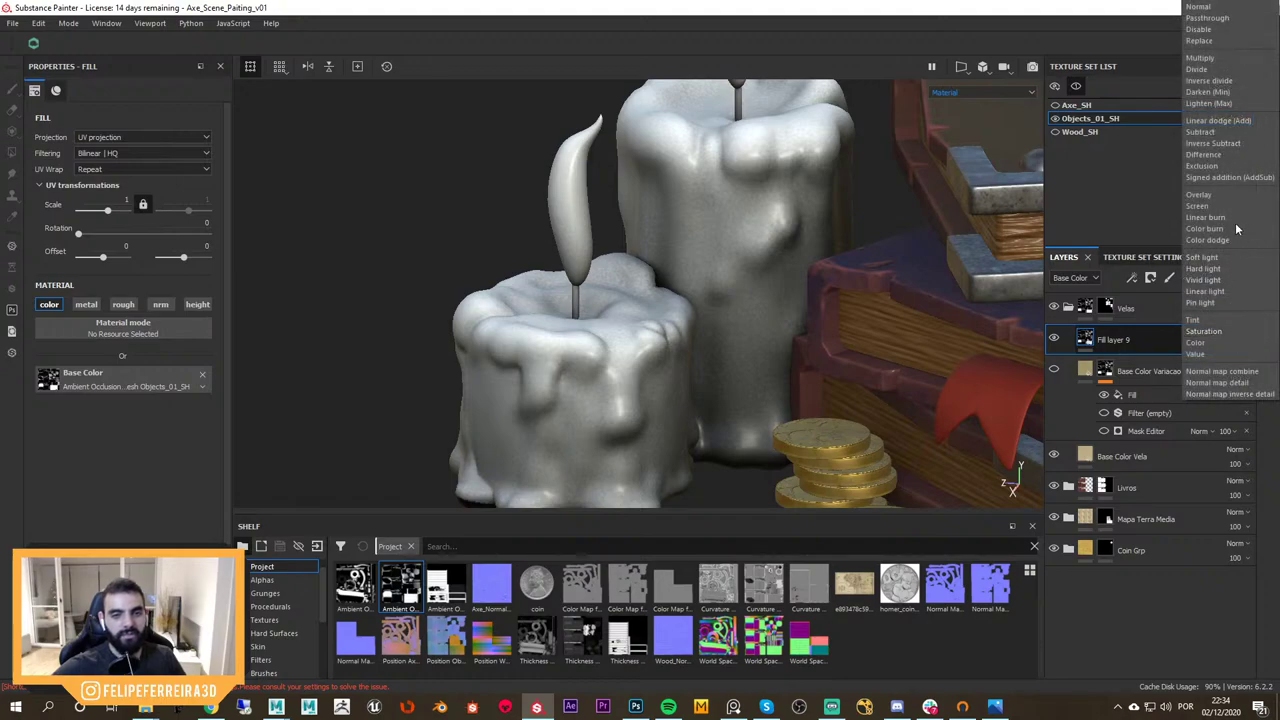
{"action": "left_click", "coordinate": [1205, 60]}
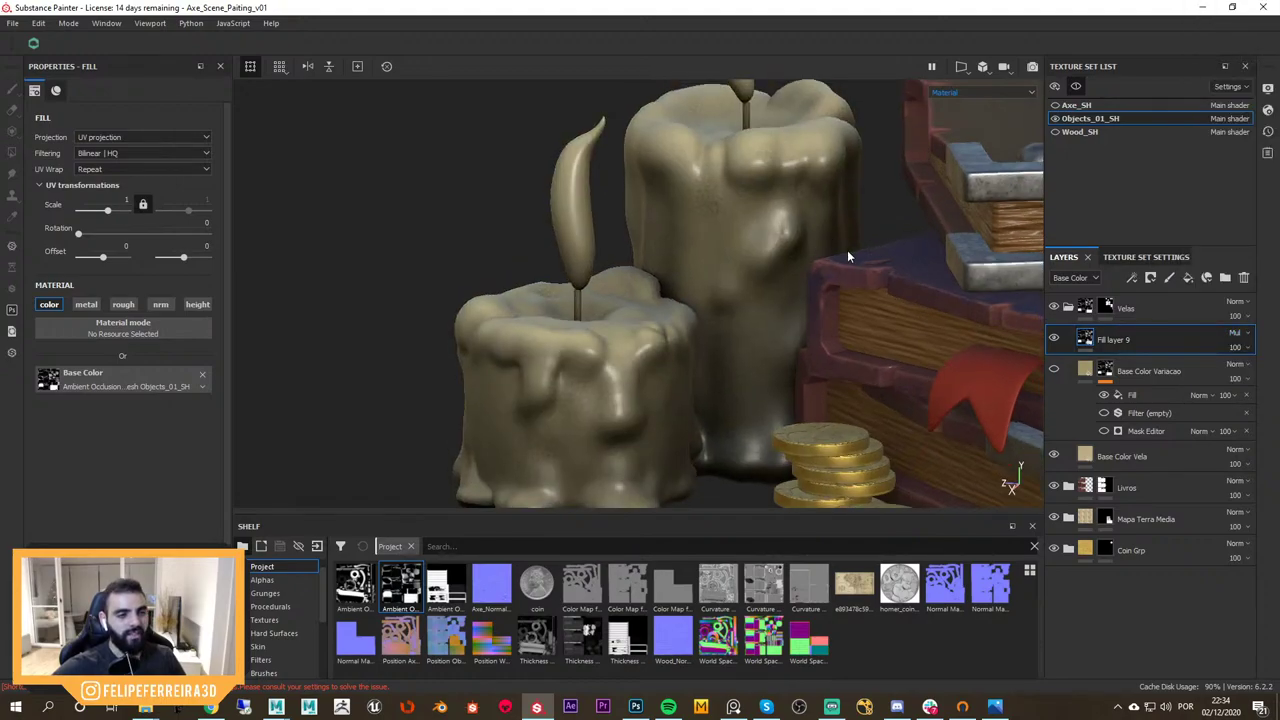
{"action": "right_click_drag", "start_coordinate": [847, 252], "coordinate": [879, 303], "text": "alt"}
{"action": "left_click", "coordinate": [1053, 339]}
{"action": "left_click", "coordinate": [1053, 339]}
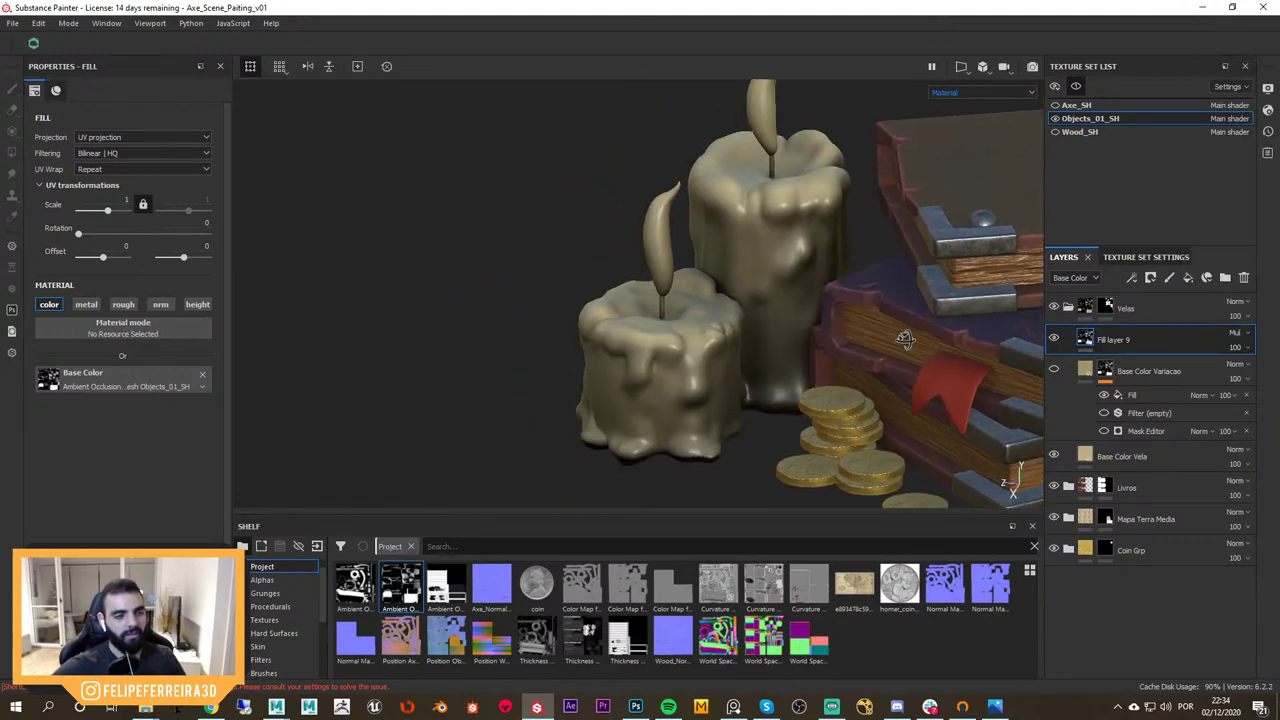
Add a Levels adjustment to the candles' ambient occlusion fill layer and lower its input white point to 0.443
{"action": "left_click_drag", "start_coordinate": [906, 340], "coordinate": [843, 334], "text": "alt"}
{"action": "right_click_drag", "start_coordinate": [843, 334], "coordinate": [898, 350], "text": "alt"}
{"action": "left_click_drag", "start_coordinate": [898, 352], "coordinate": [912, 318], "text": "alt"}
{"action": "middle_click_drag", "start_coordinate": [912, 318], "coordinate": [944, 345], "text": "alt"}
{"action": "left_click", "coordinate": [1055, 340]}
{"action": "left_click", "coordinate": [1055, 340]}
{"action": "left_click_drag", "start_coordinate": [944, 345], "coordinate": [993, 348], "text": "alt"}
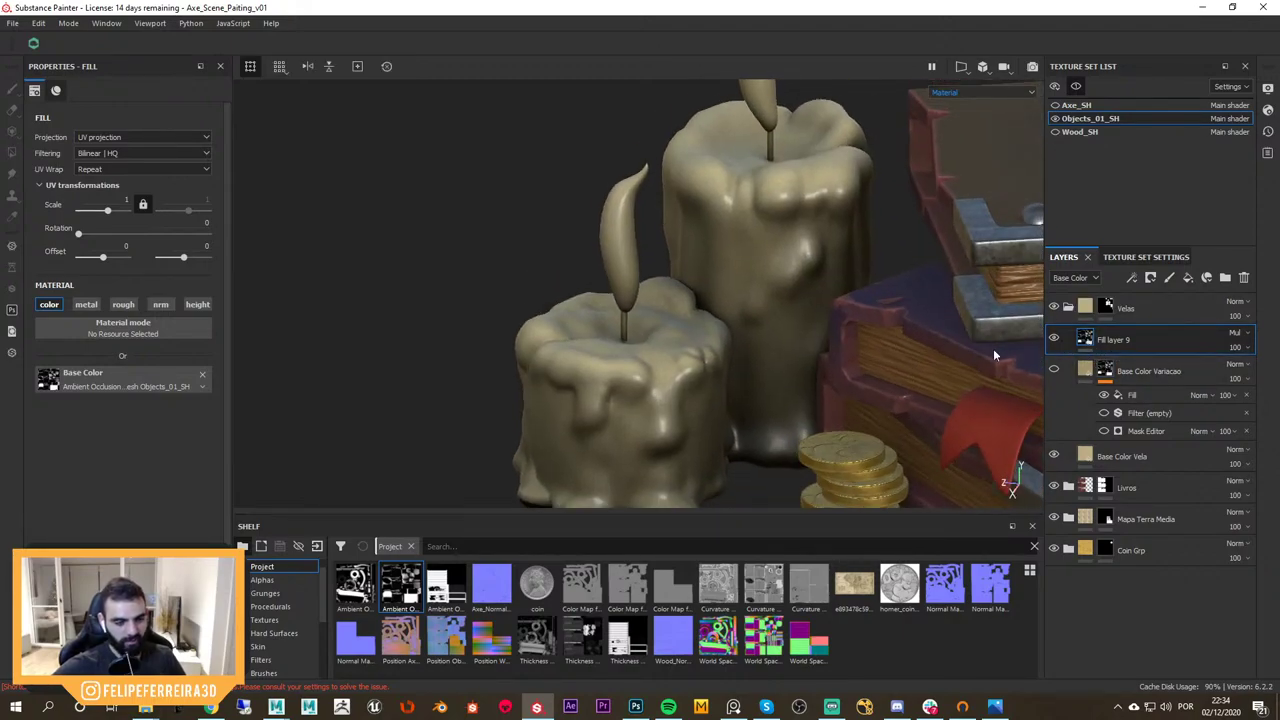
{"action": "left_click", "coordinate": [1131, 277]}
{"action": "left_click", "coordinate": [1158, 342]}
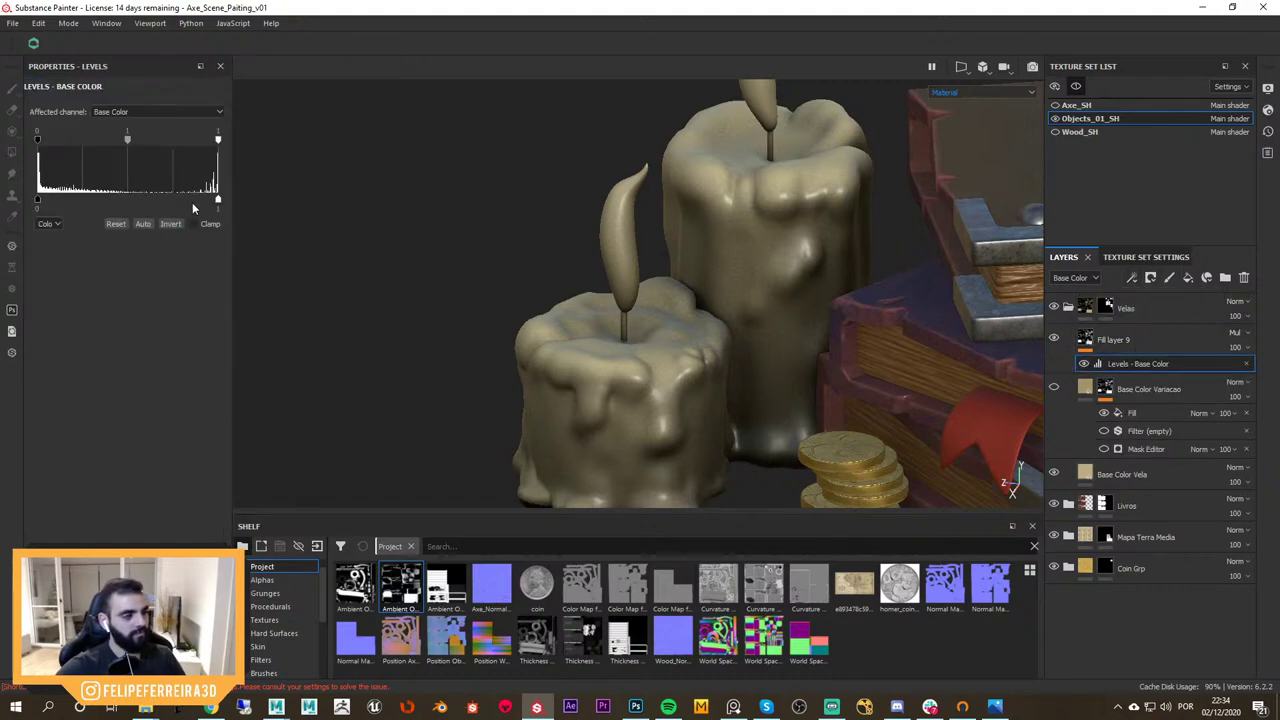
{"action": "left_click_drag", "start_coordinate": [218, 140], "coordinate": [118, 142]}
{"action": "right_click_drag", "start_coordinate": [640, 140], "coordinate": [634, 215], "text": "alt"}
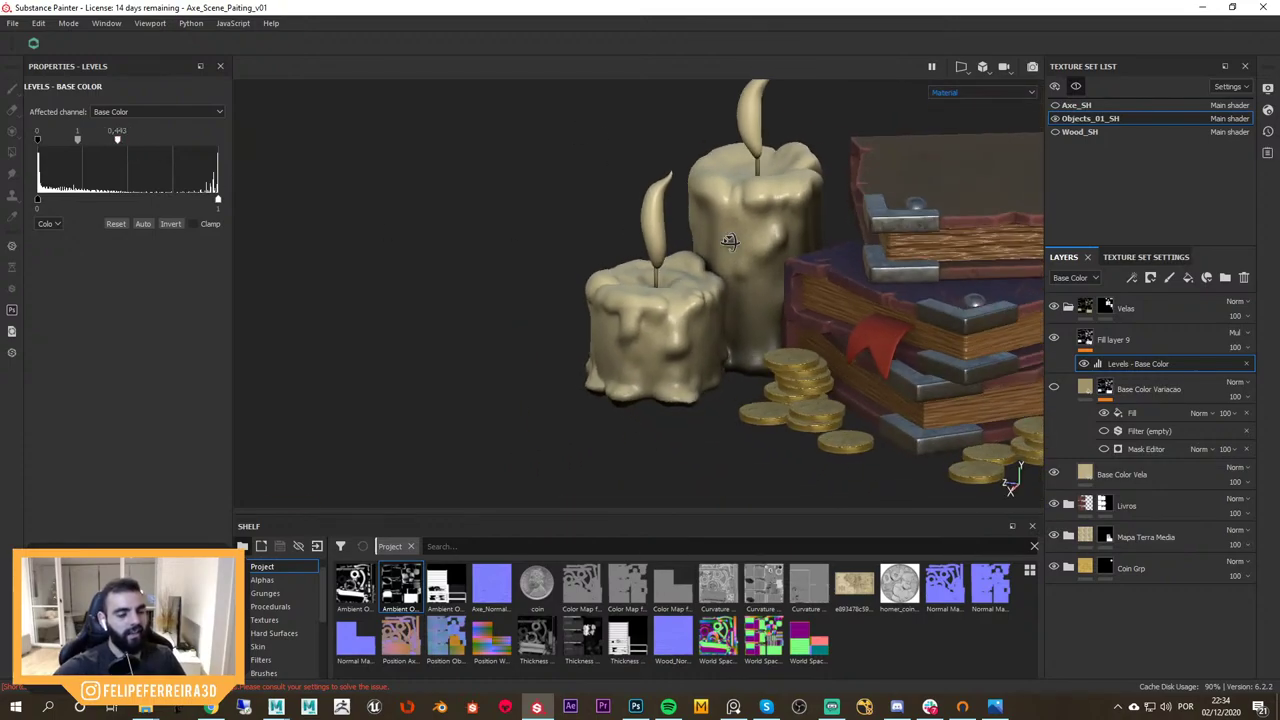
Compare the candles in the Base Color channel view with the ambient occlusion fill layer hidden and shown
{"action": "left_click_drag", "start_coordinate": [651, 243], "coordinate": [668, 208], "text": "alt"}
{"action": "right_click_drag", "start_coordinate": [668, 208], "coordinate": [826, 269], "text": "alt"}
{"action": "key", "text": "c"}
{"action": "mouse_move", "coordinate": [826, 269]}
{"action": "left_mouse_down", "text": "alt"}
{"action": "mouse_move", "coordinate": [806, 265]}
{"action": "mouse_move", "coordinate": [812, 256]}
{"action": "left_mouse_up", "text": "alt"}
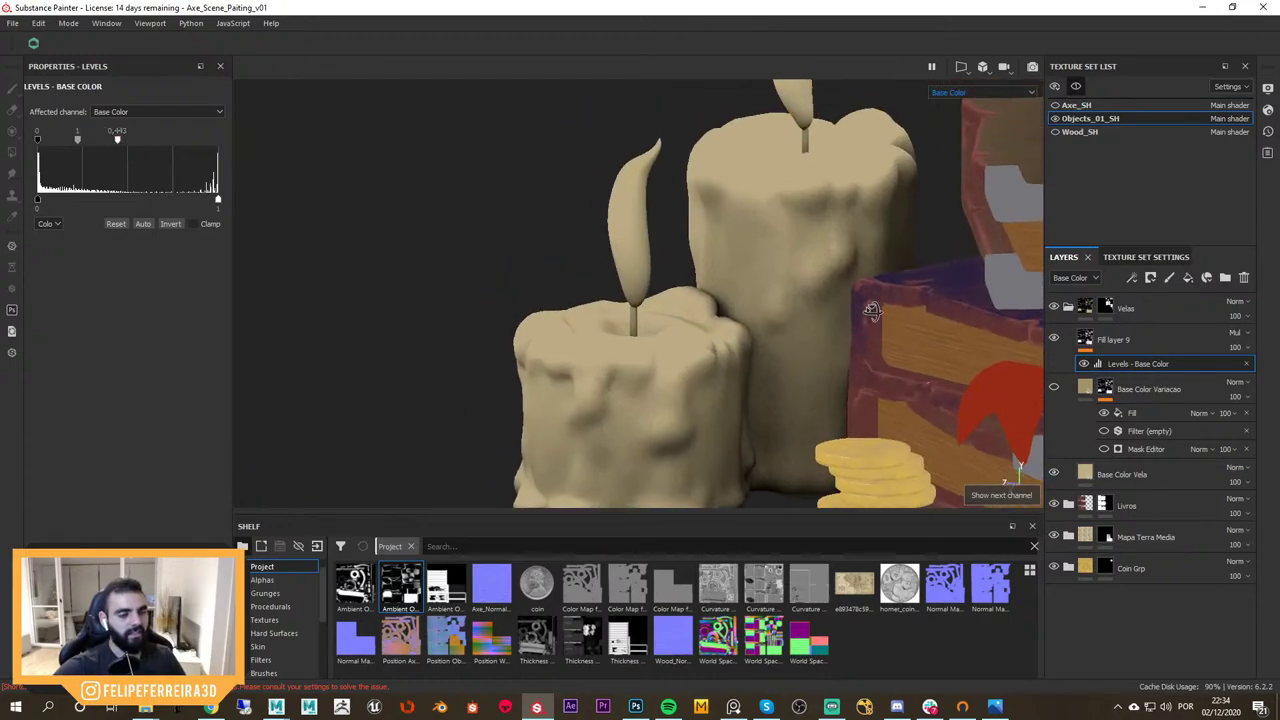
{"action": "right_click_drag", "start_coordinate": [812, 256], "coordinate": [610, 188], "text": "alt"}
{"action": "left_click", "coordinate": [1054, 340]}
{"action": "left_click", "coordinate": [1054, 340]}
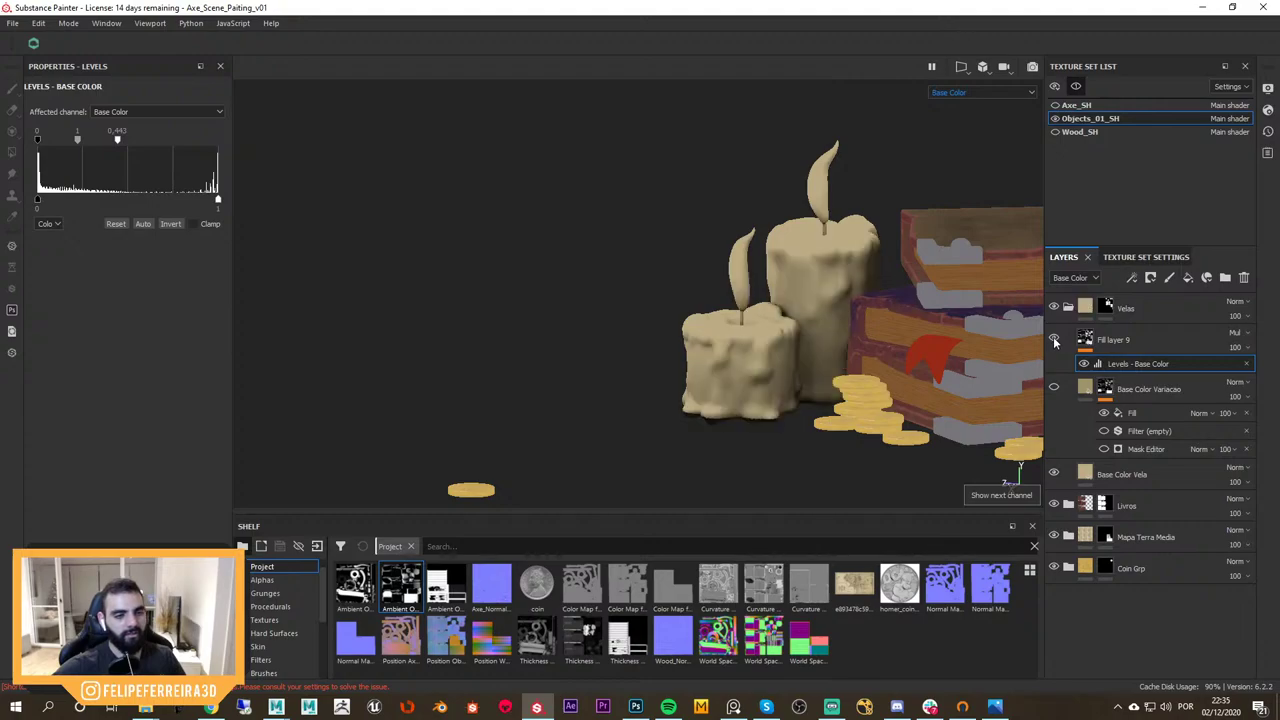
{"action": "left_click", "coordinate": [1054, 340]}
{"action": "left_click", "coordinate": [1054, 340]}
{"action": "right_click_drag", "start_coordinate": [832, 330], "coordinate": [898, 343], "text": "alt"}
{"action": "left_click_drag", "start_coordinate": [898, 343], "coordinate": [910, 347], "text": "alt"}
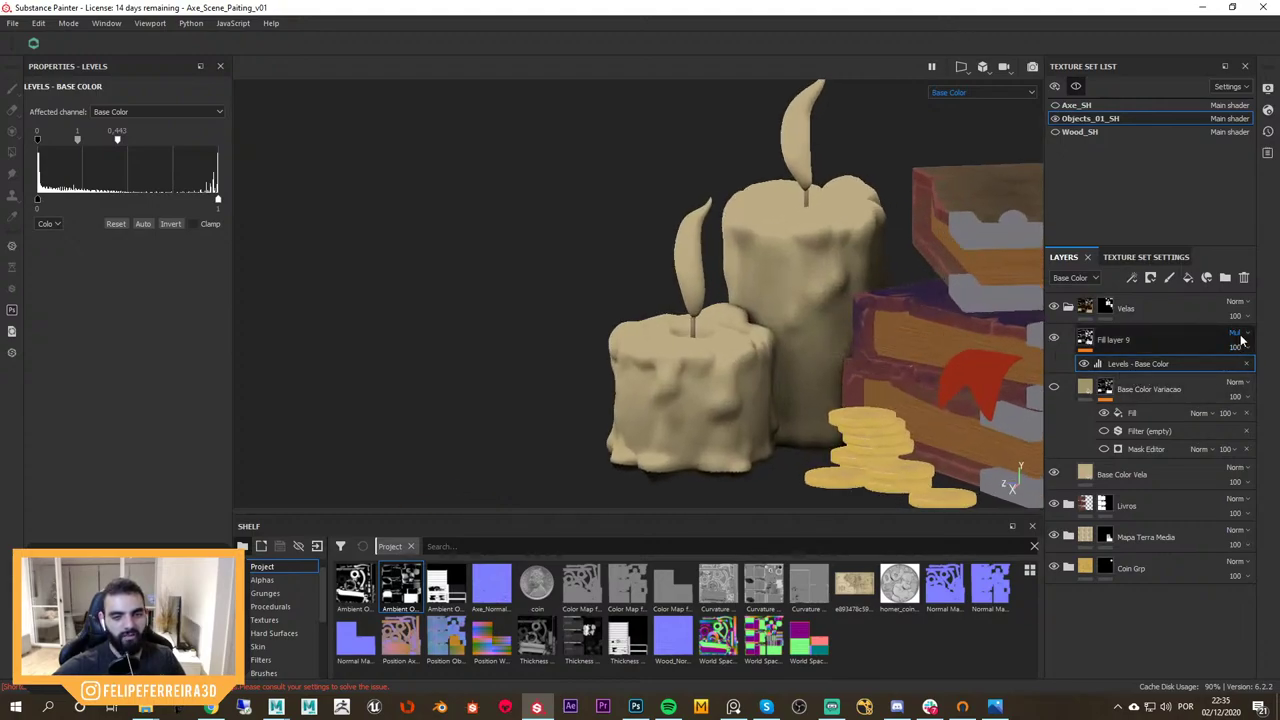
Reduce the ambient occlusion fill layer's opacity to 58 and inspect the candles in the material view
{"action": "left_click_drag", "start_coordinate": [1245, 349], "coordinate": [1245, 373]}
{"action": "mouse_move", "coordinate": [790, 270]}
{"action": "left_mouse_down", "text": "alt"}
{"action": "mouse_move", "coordinate": [830, 319]}
{"action": "mouse_move", "coordinate": [1140, 325]}
{"action": "mouse_move", "coordinate": [768, 312]}
{"action": "left_mouse_up", "text": "alt"}
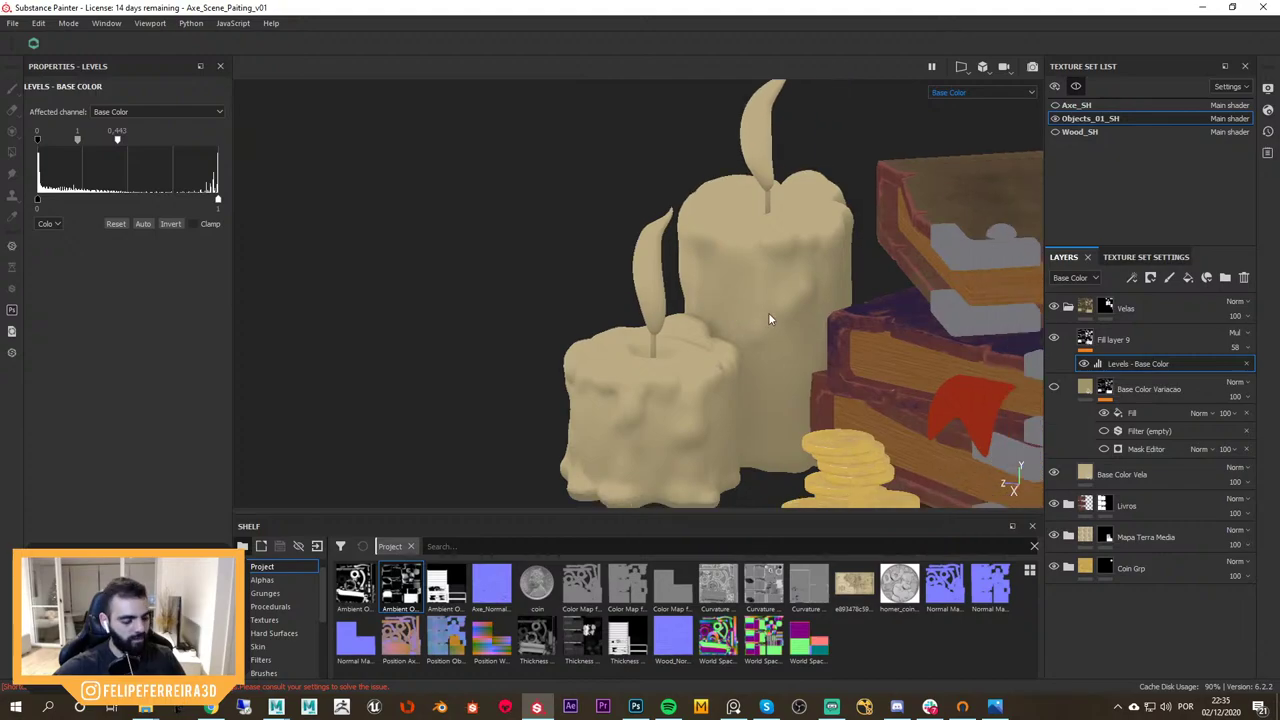
{"action": "key", "text": "m"}
{"action": "left_click_drag", "start_coordinate": [858, 364], "coordinate": [815, 351], "text": "alt"}
{"action": "right_click_drag", "start_coordinate": [815, 351], "coordinate": [749, 301], "text": "alt"}
{"action": "left_click_drag", "start_coordinate": [749, 301], "coordinate": [969, 355], "text": "alt"}
{"action": "scroll", "coordinate": [969, 355], "scroll_direction": "up", "scroll_amount": 1}
{"action": "scroll", "coordinate": [726, 285], "scroll_direction": "up", "scroll_amount": 4}
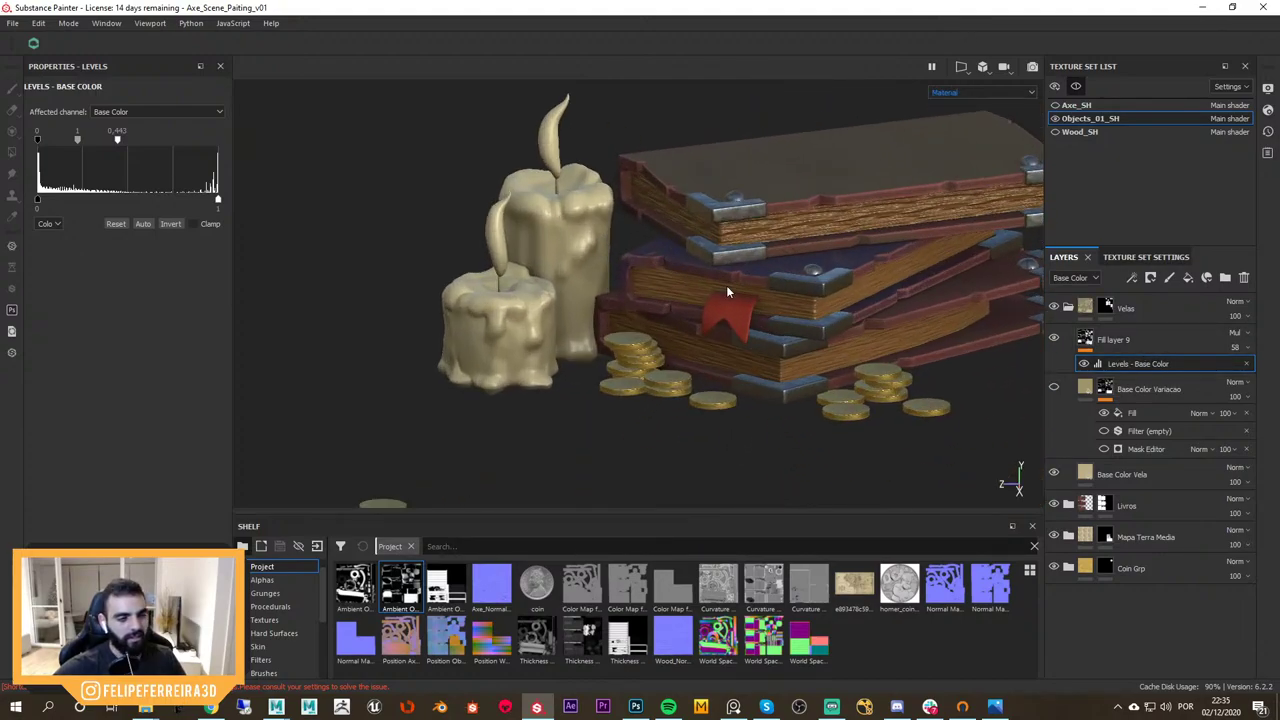
Try higher and lower roughness values on the Base Color Vela layer and settle on about 0.6762
{"action": "left_click", "coordinate": [1117, 473]}
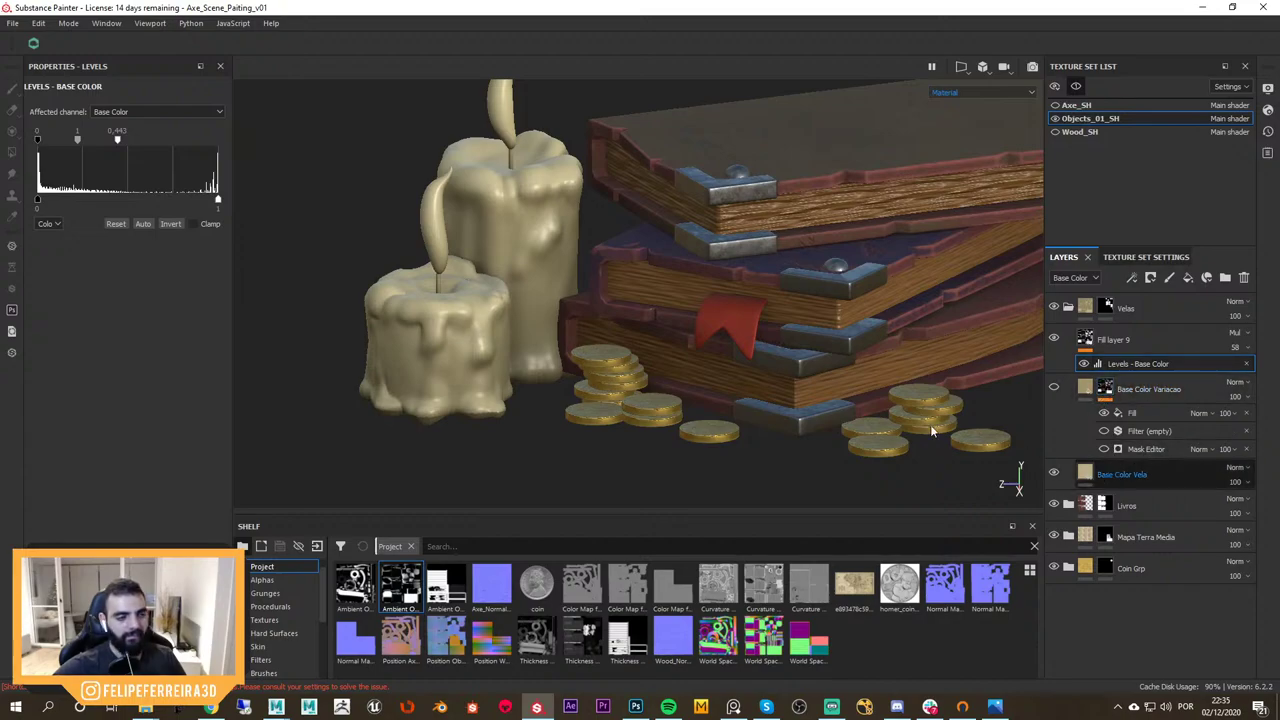
{"action": "middle_click_drag", "start_coordinate": [531, 305], "coordinate": [693, 360], "text": "alt"}
{"action": "left_click_drag", "start_coordinate": [85, 515], "coordinate": [178, 520]}
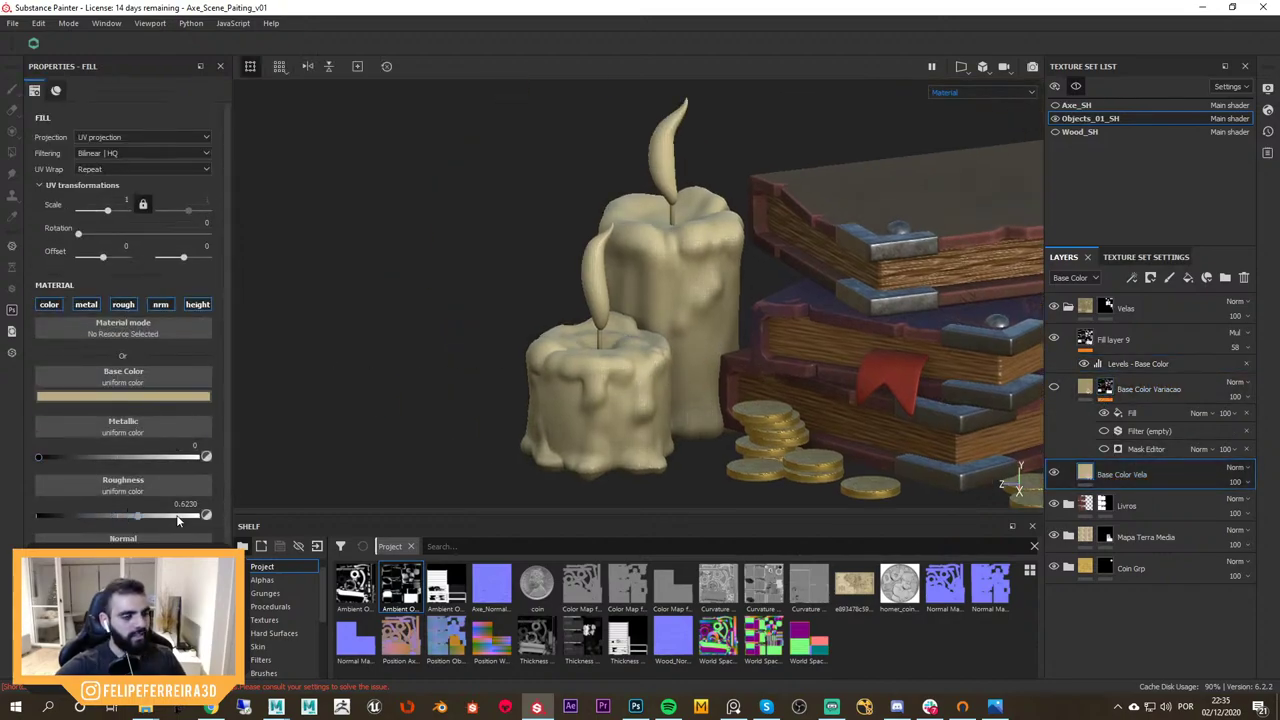
{"action": "left_click_drag", "start_coordinate": [577, 318], "coordinate": [704, 356], "text": "alt"}
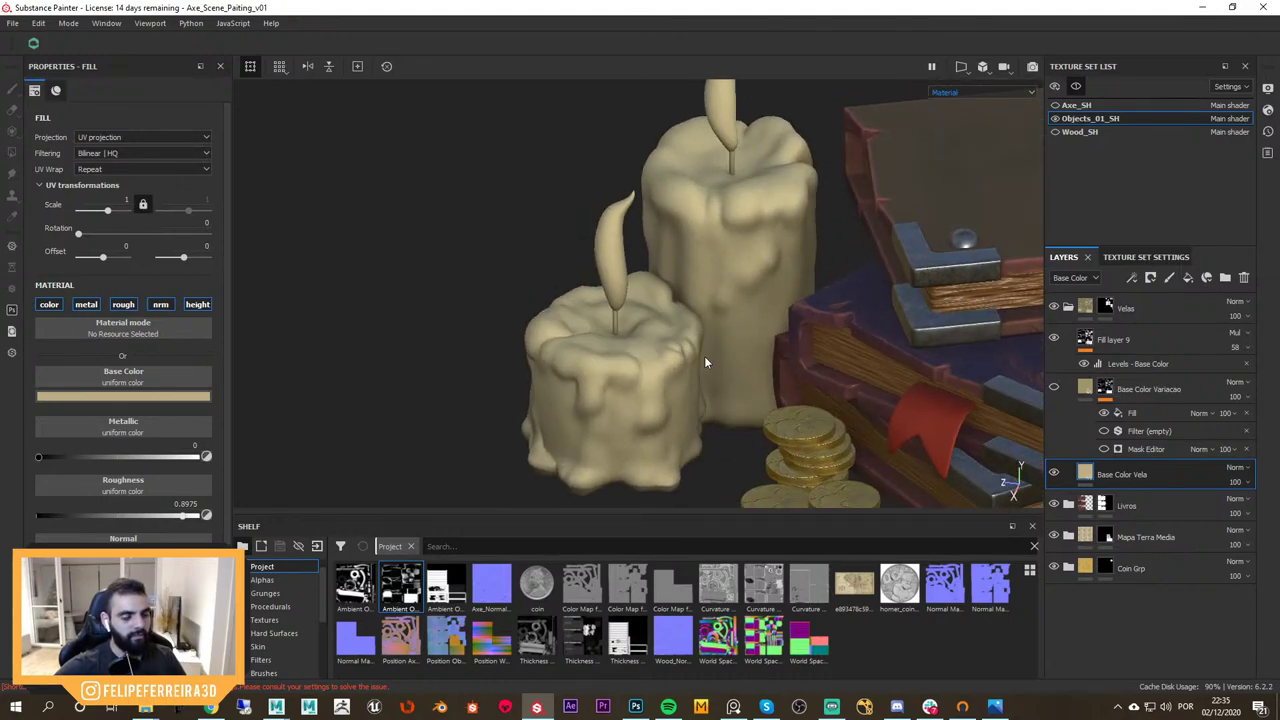
{"action": "right_click_drag", "start_coordinate": [750, 346], "coordinate": [830, 345], "text": "alt"}
{"action": "mouse_move", "coordinate": [830, 345]}
{"action": "left_mouse_down", "text": "alt"}
{"action": "mouse_move", "coordinate": [815, 310]}
{"action": "mouse_move", "coordinate": [877, 363]}
{"action": "mouse_move", "coordinate": [738, 314]}
{"action": "mouse_move", "coordinate": [845, 356]}
{"action": "left_mouse_up", "text": "alt"}
{"action": "left_click_drag", "start_coordinate": [182, 519], "coordinate": [90, 491]}
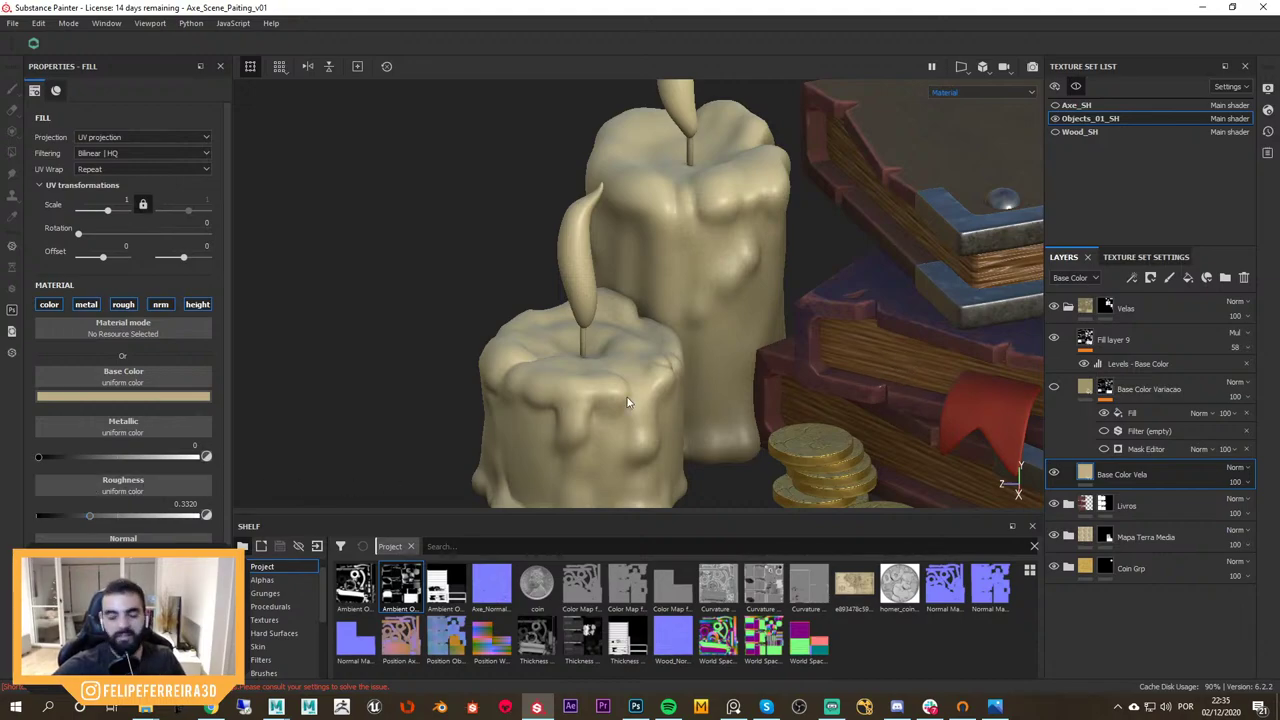
{"action": "left_click_drag", "start_coordinate": [99, 515], "coordinate": [147, 517]}
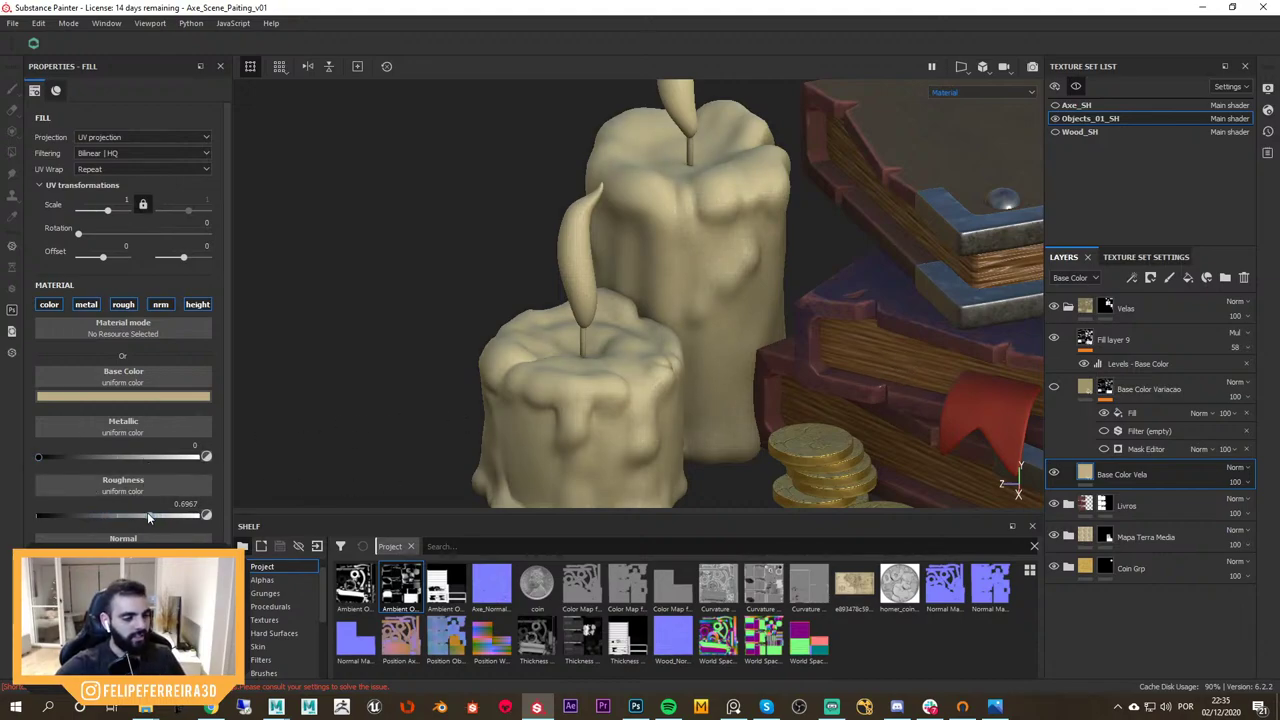
{"action": "left_click_drag", "start_coordinate": [806, 298], "coordinate": [967, 326], "text": "alt"}
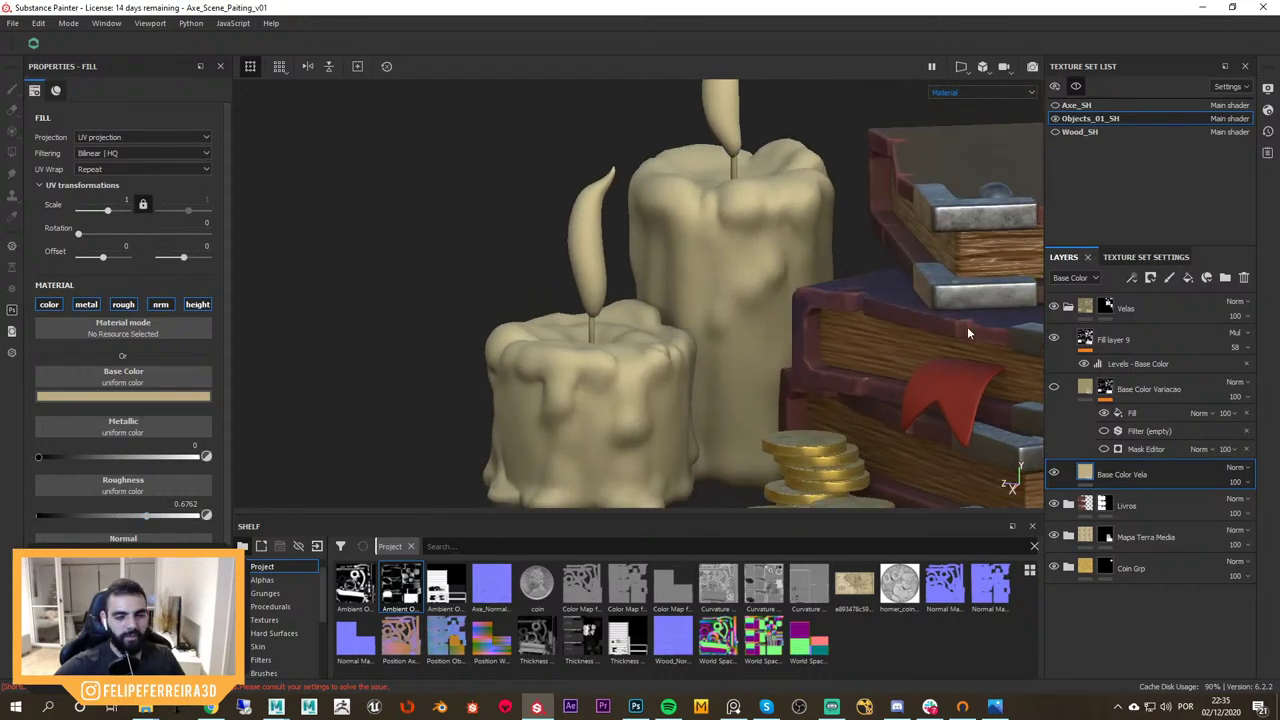
Delete the hidden Base Color Variacao layer and add a new fill layer above Base Color Vela
{"action": "left_click", "coordinate": [1190, 393]}
{"action": "key", "text": "Delete"}
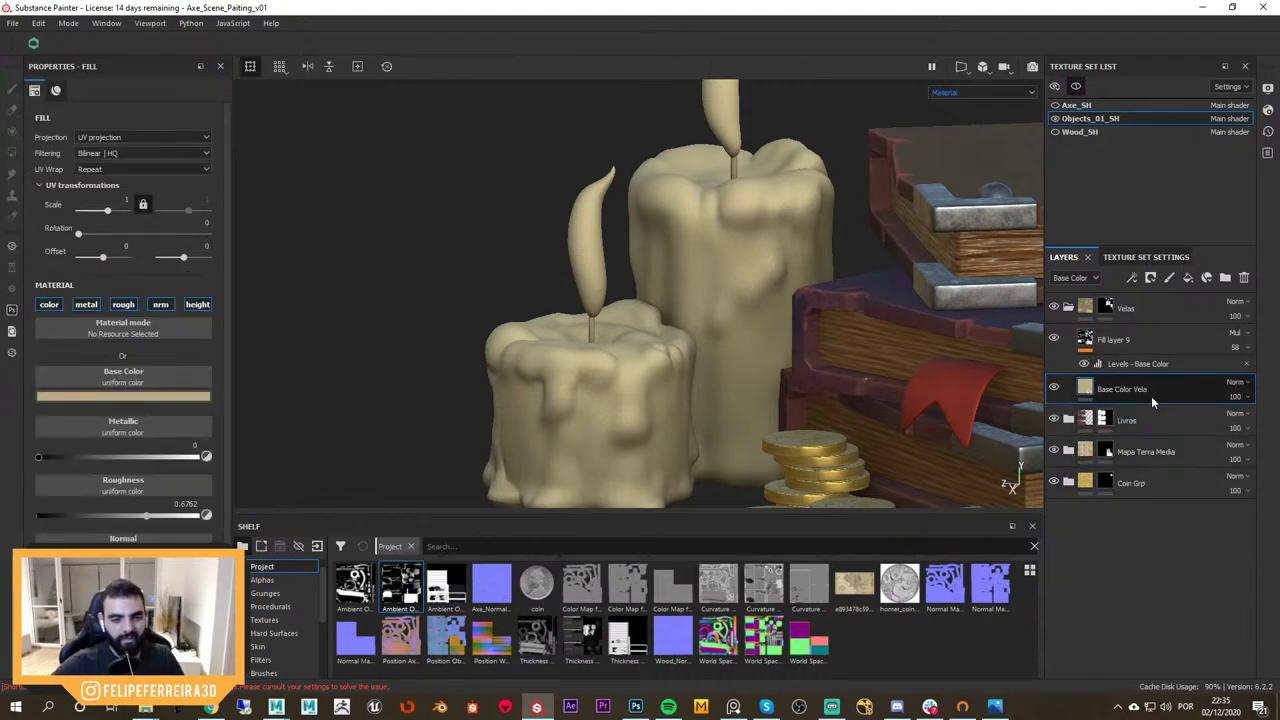
{"action": "left_click", "coordinate": [1188, 277]}
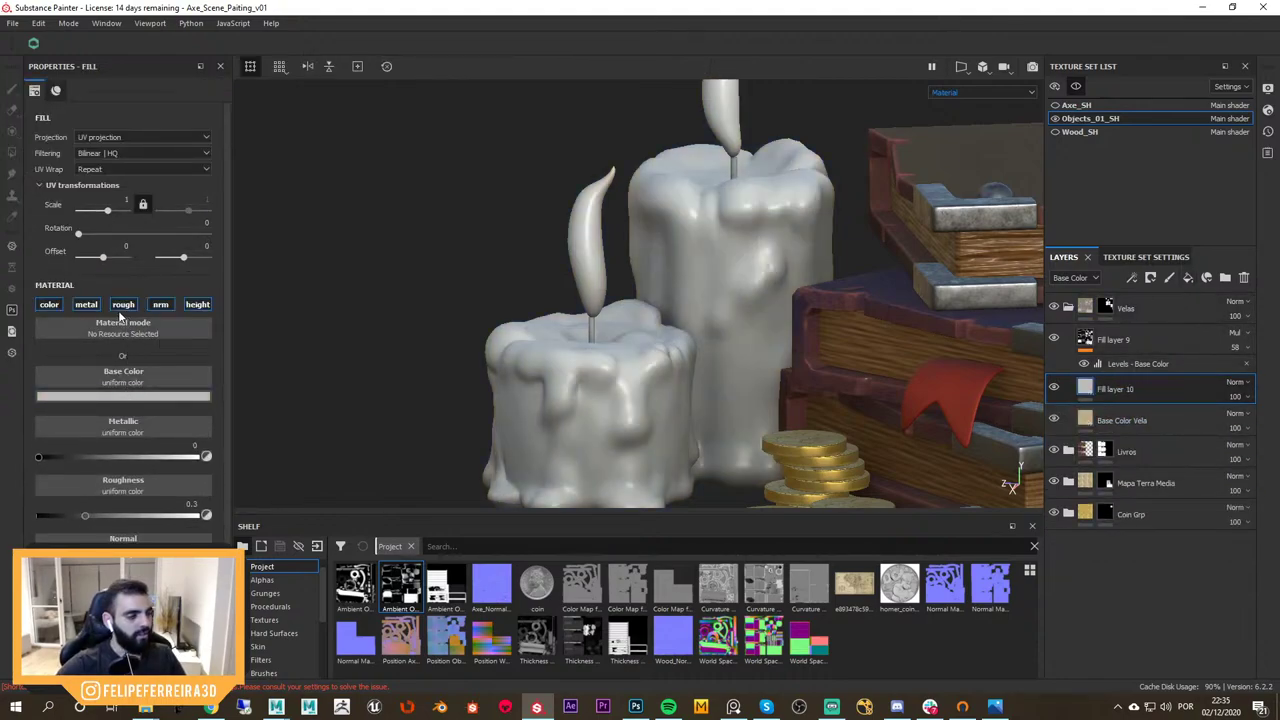
Leave only the rough channel active on the new fill layer and set its roughness to 0.2172
{"action": "left_click", "coordinate": [86, 304]}
{"action": "left_click", "coordinate": [49, 304]}
{"action": "left_click", "coordinate": [196, 304]}
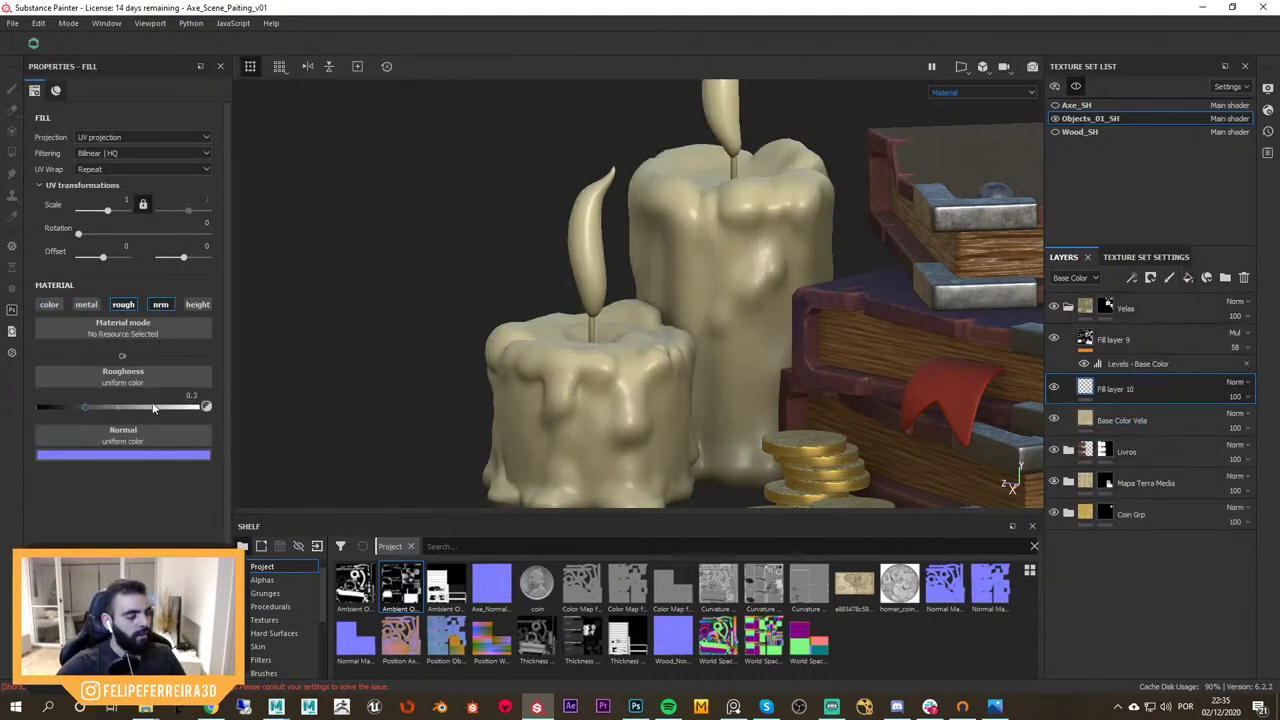
{"action": "left_click", "coordinate": [160, 304]}
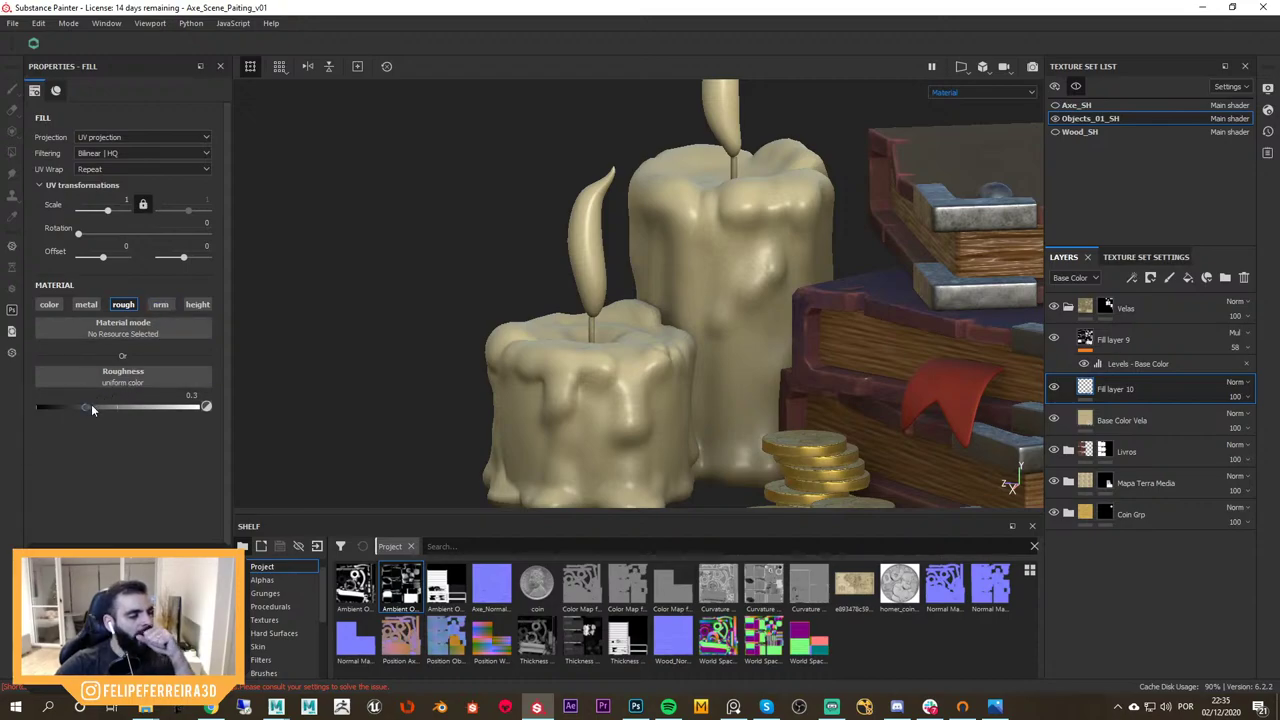
{"action": "left_click_drag", "start_coordinate": [91, 404], "coordinate": [72, 404]}
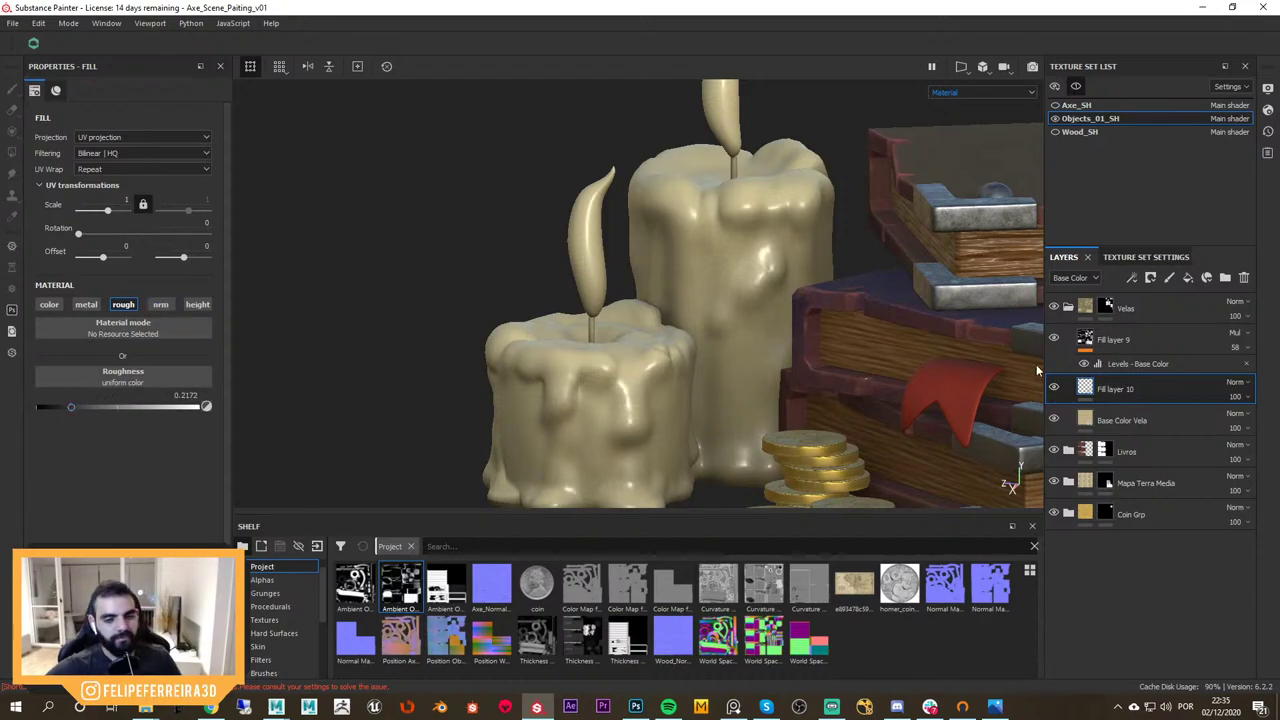
Show the Smart masks category in the shelf
{"action": "scroll", "coordinate": [338, 632], "scroll_direction": "down", "scroll_amount": 1}
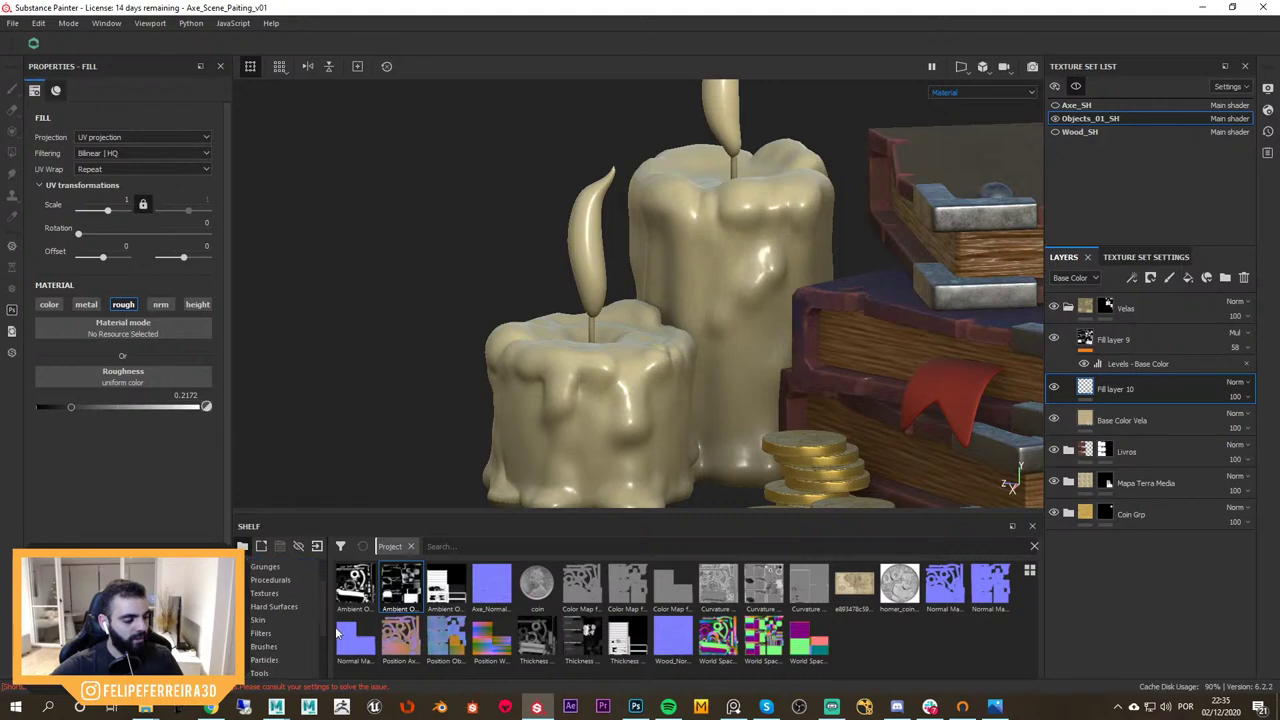
{"action": "scroll", "coordinate": [308, 641], "scroll_direction": "down", "scroll_amount": 2}
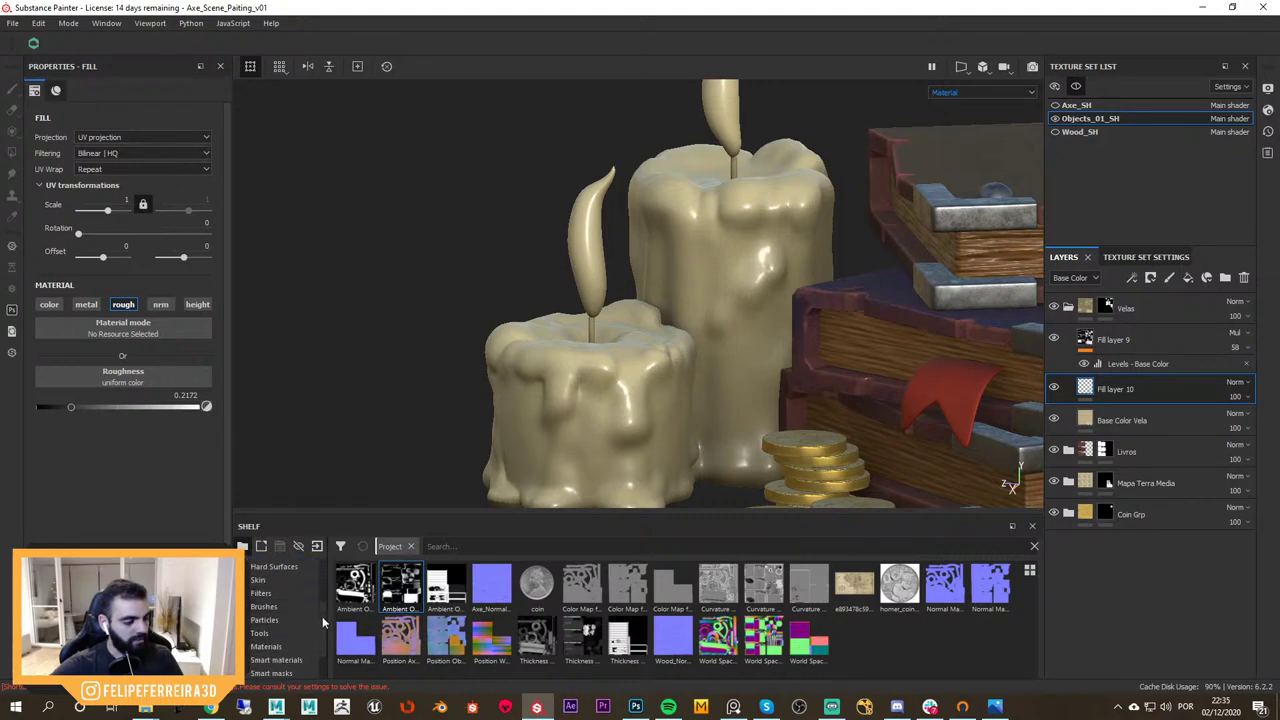
{"action": "scroll", "coordinate": [321, 625], "scroll_direction": "down", "scroll_amount": 1}
{"action": "left_click", "coordinate": [312, 646]}
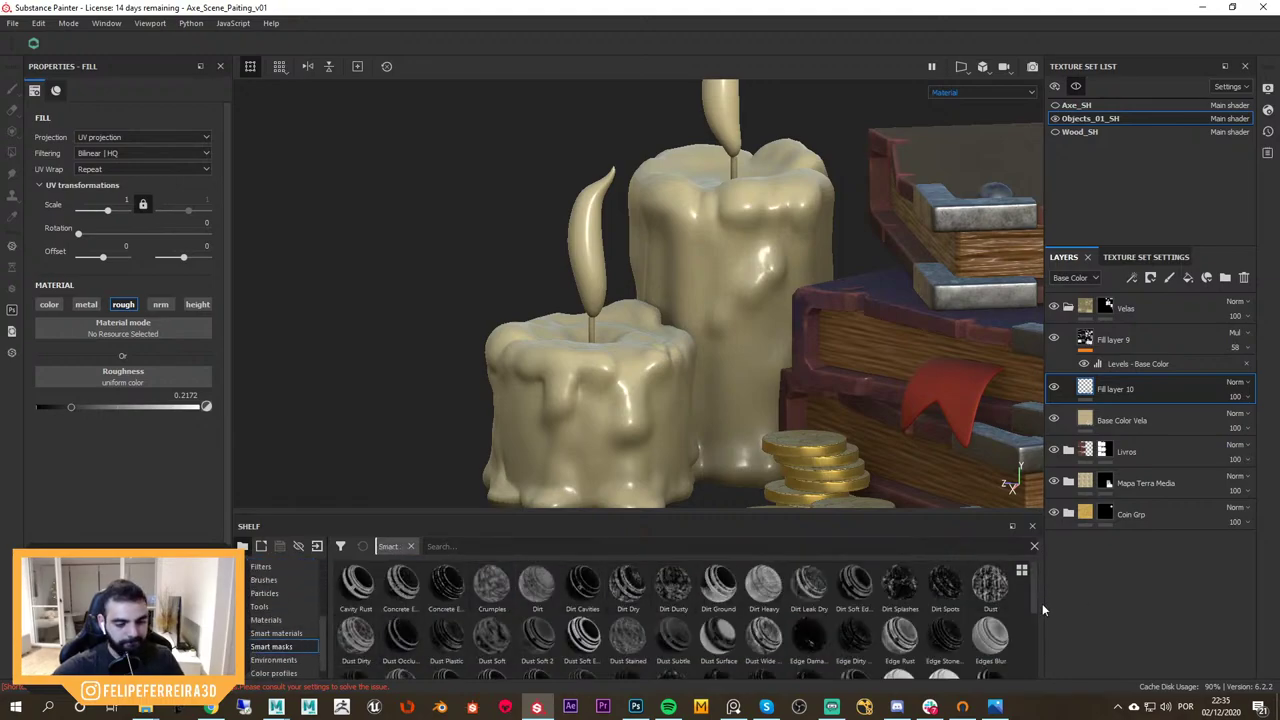
Try the Surface Rust smart mask on the roughness fill layer, view the mask and undo its application
{"action": "left_click_drag", "start_coordinate": [1036, 604], "coordinate": [1035, 655]}
{"action": "scroll", "coordinate": [745, 660], "scroll_direction": "down", "scroll_amount": 1}
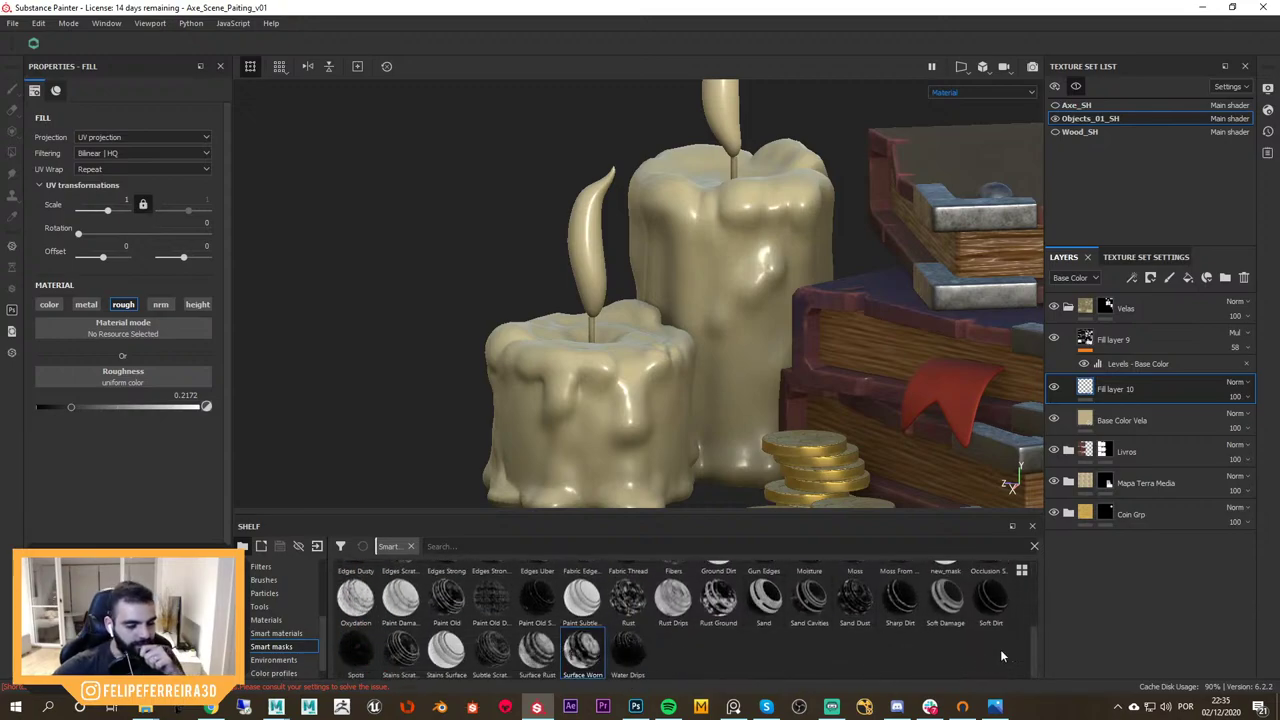
{"action": "mouse_move", "coordinate": [536, 650]}
{"action": "left_mouse_down"}
{"action": "mouse_move", "coordinate": [1060, 465]}
{"action": "mouse_move", "coordinate": [1128, 400]}
{"action": "mouse_move", "coordinate": [1120, 390]}
{"action": "left_mouse_up"}
{"action": "left_click", "coordinate": [1105, 388], "text": "alt"}
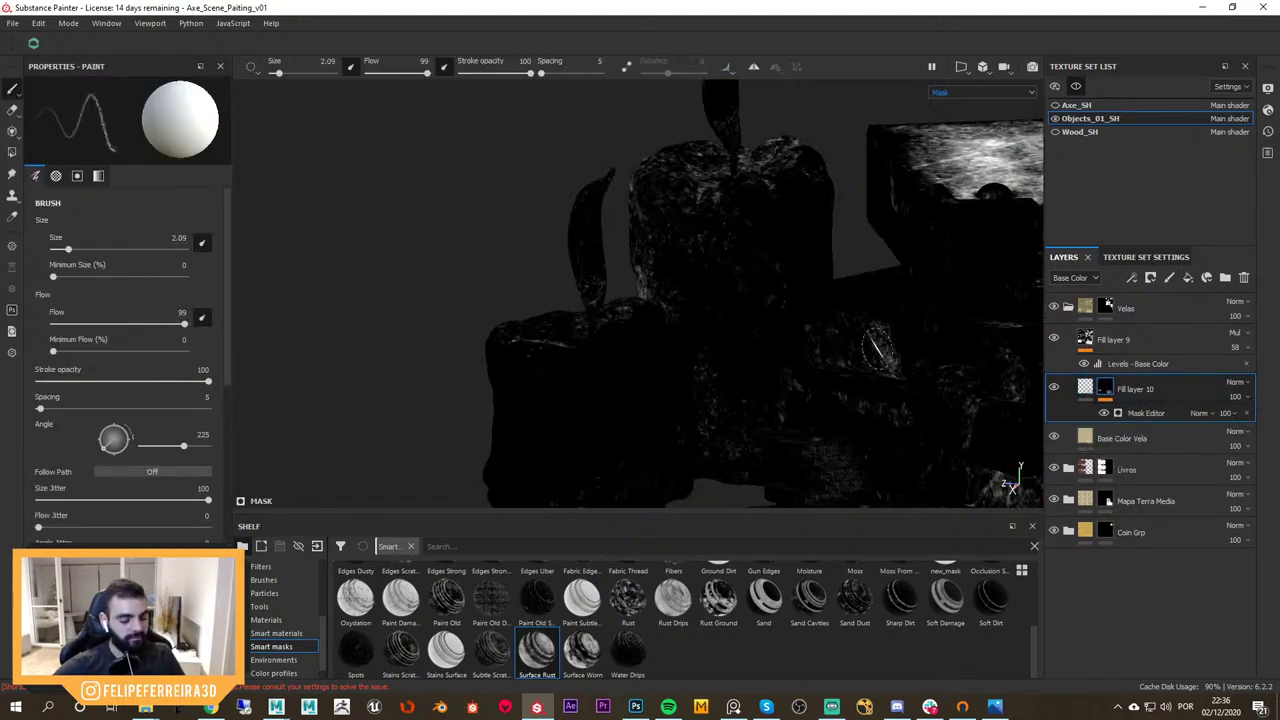
{"action": "key", "text": "ctrl+z"}
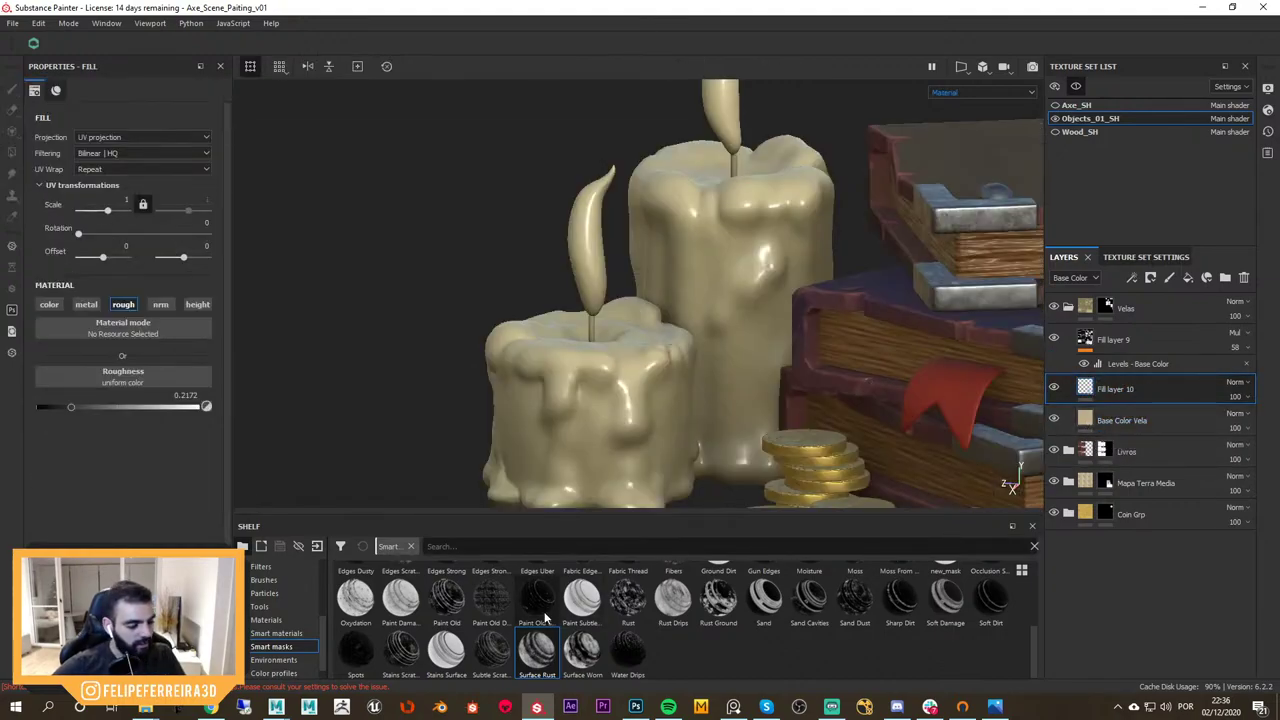
Apply the Dirt Soft Edges smart mask to the roughness fill layer and check the mask on the candles
{"action": "left_click_drag", "start_coordinate": [1034, 634], "coordinate": [1029, 574]}
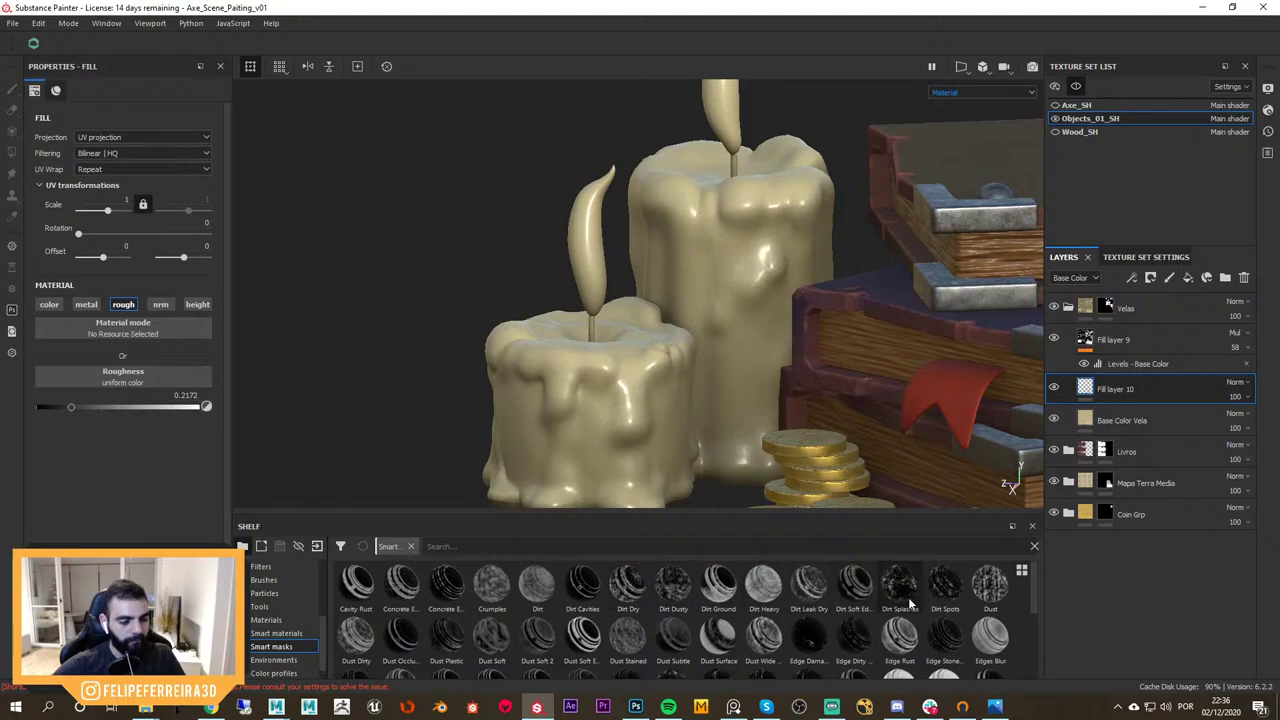
{"action": "mouse_move", "coordinate": [855, 585]}
{"action": "left_mouse_down"}
{"action": "mouse_move", "coordinate": [937, 556]}
{"action": "mouse_move", "coordinate": [1130, 400]}
{"action": "mouse_move", "coordinate": [1120, 392]}
{"action": "left_mouse_up"}
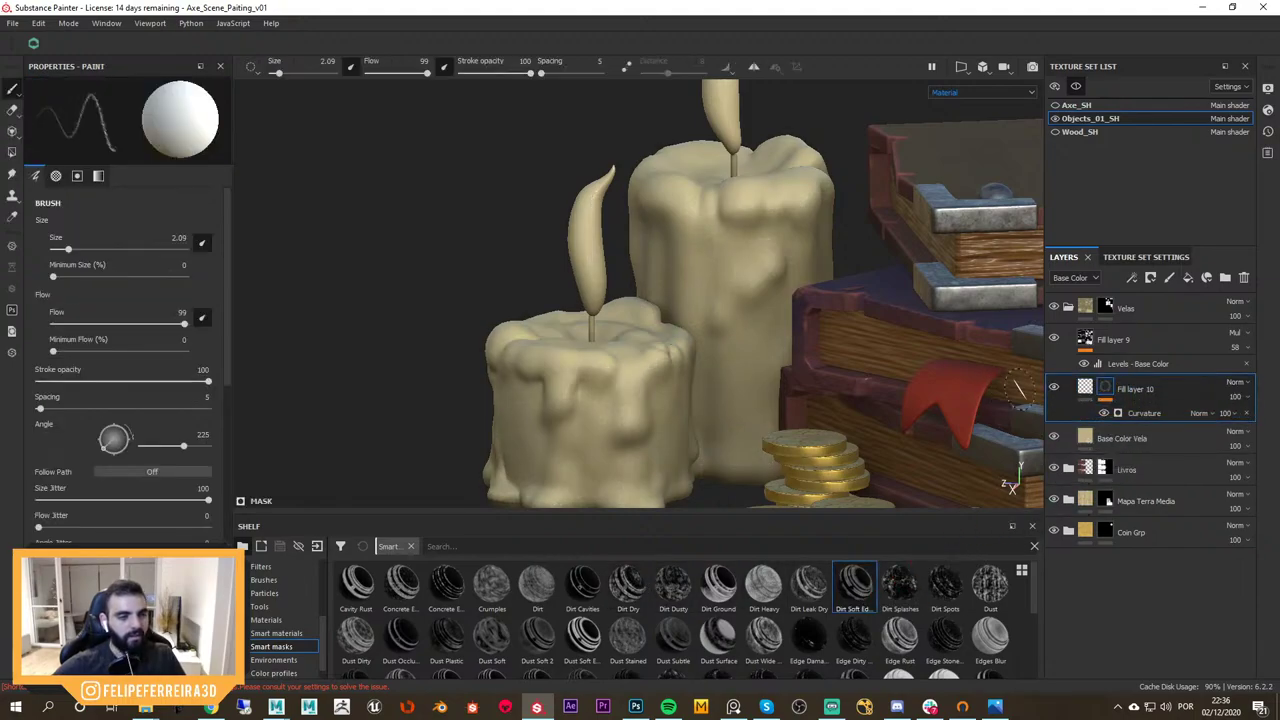
{"action": "key", "text": "m"}
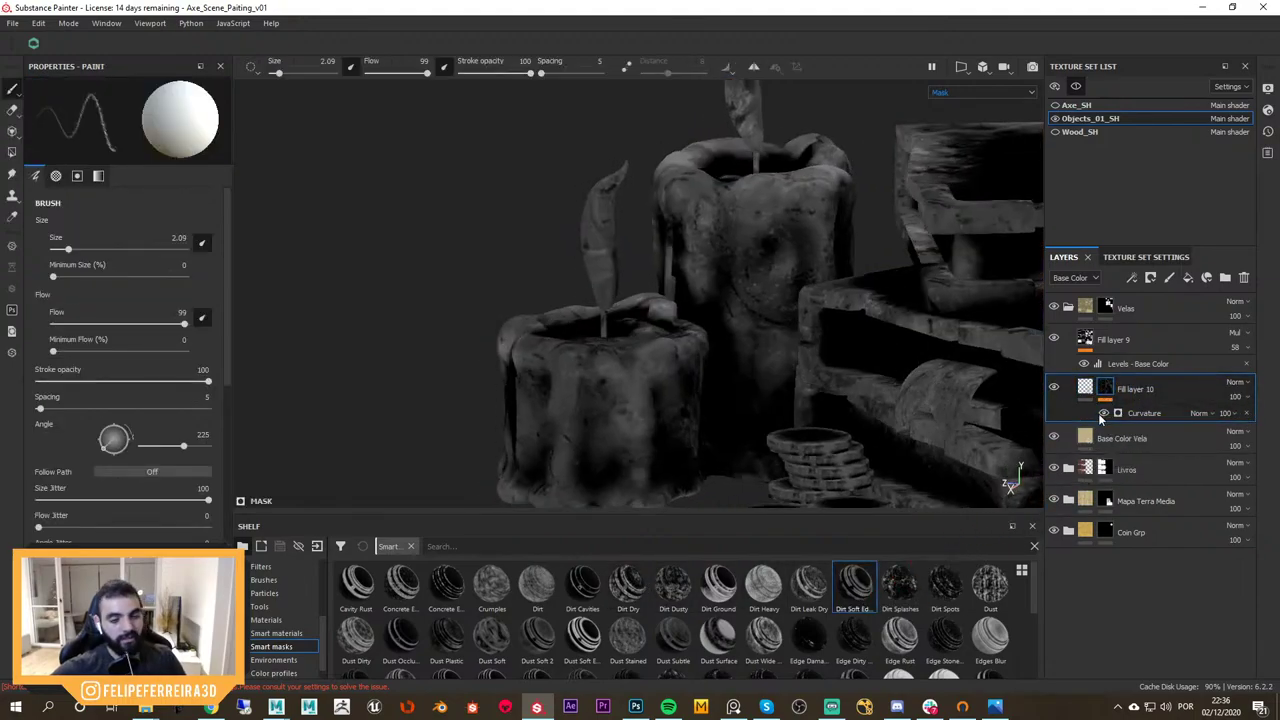
{"action": "key", "text": "m"}
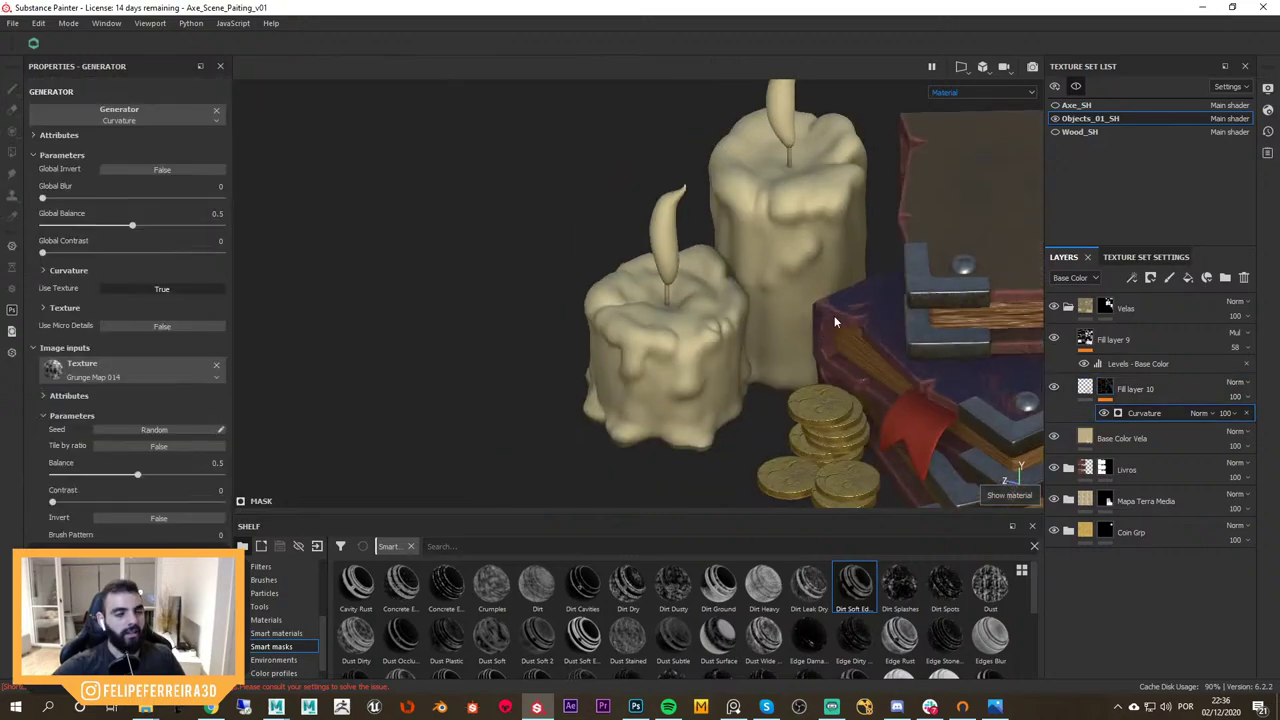
Compare the candles in the Roughness channel view with the masked fill layer hidden and shown
{"action": "key", "text": "c"}
{"action": "key", "text": "c"}
{"action": "middle_click_drag", "start_coordinate": [833, 314], "coordinate": [832, 340], "text": "alt"}
{"action": "key", "text": "c"}
{"action": "key", "text": "c"}
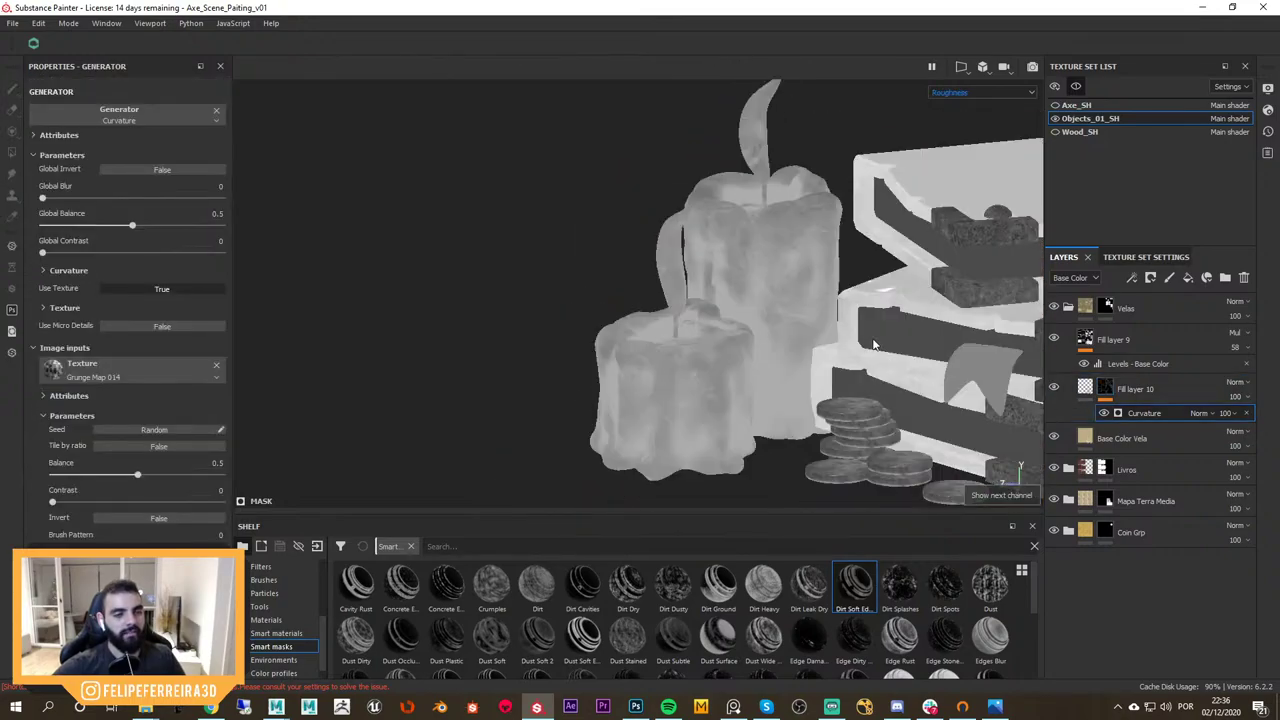
{"action": "left_click", "coordinate": [1053, 388]}
{"action": "left_click", "coordinate": [1053, 388]}
{"action": "left_click", "coordinate": [1053, 388]}
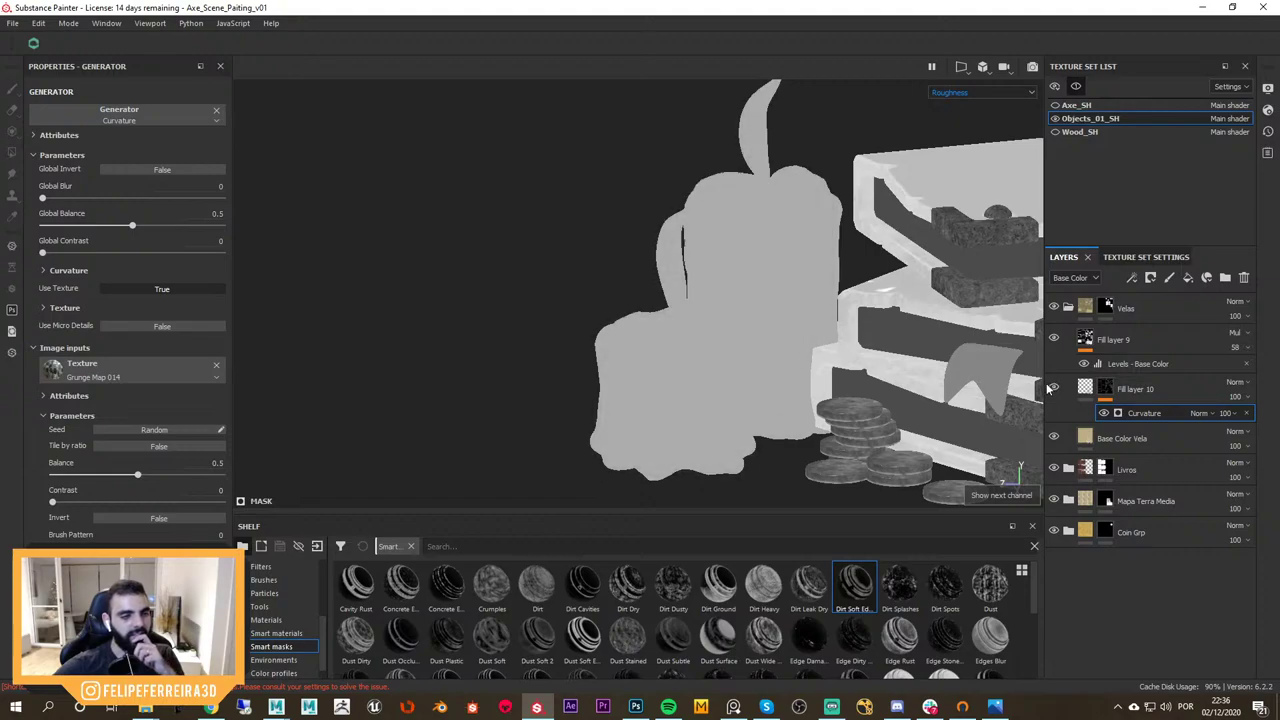
{"action": "left_click", "coordinate": [1053, 388]}
Inspect the taller candle closely in the material view and lower the masked fill layer's roughness further
{"action": "key", "text": "m"}
{"action": "left_click_drag", "start_coordinate": [905, 349], "coordinate": [871, 349], "text": "alt"}
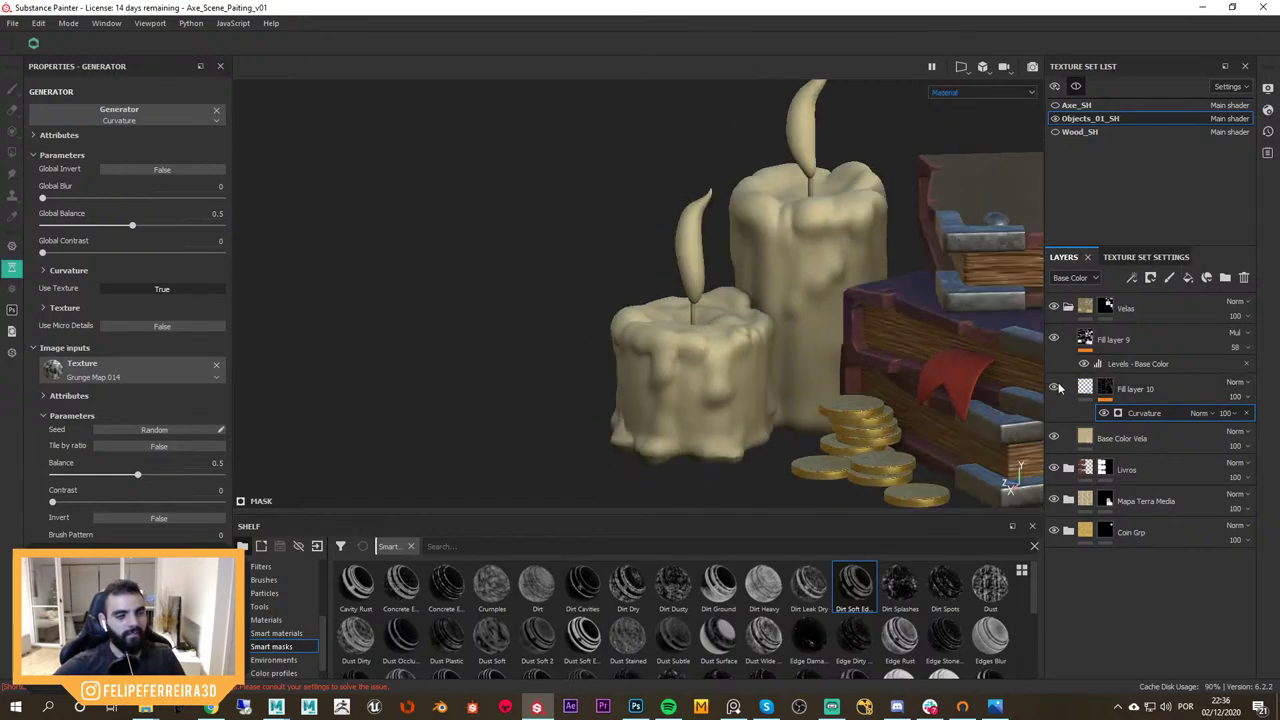
{"action": "scroll", "coordinate": [895, 435], "scroll_direction": "up", "scroll_amount": 5}
{"action": "scroll", "coordinate": [895, 435], "scroll_direction": "up", "scroll_amount": 2}
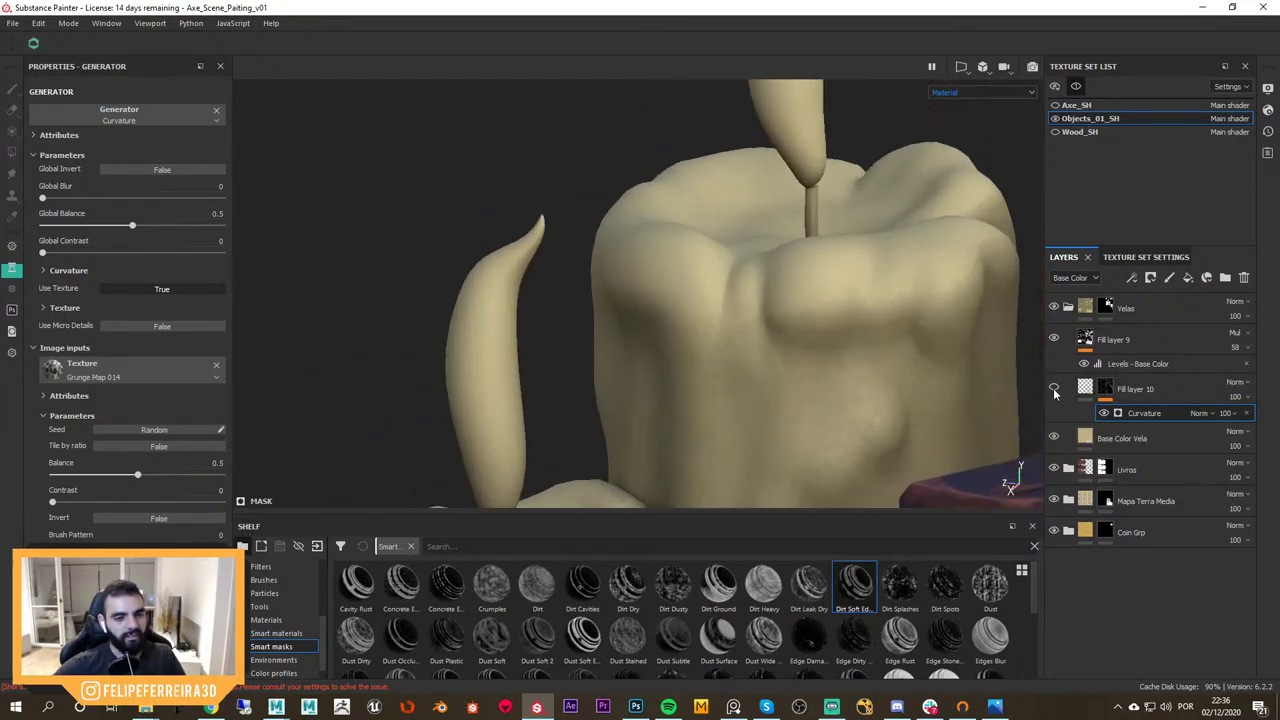
{"action": "left_click", "coordinate": [1085, 390]}
{"action": "mouse_move", "coordinate": [67, 405]}
{"action": "left_mouse_down"}
{"action": "mouse_move", "coordinate": [32, 401]}
{"action": "mouse_move", "coordinate": [50, 406]}
{"action": "left_mouse_up"}
{"action": "left_click", "coordinate": [1107, 388]}
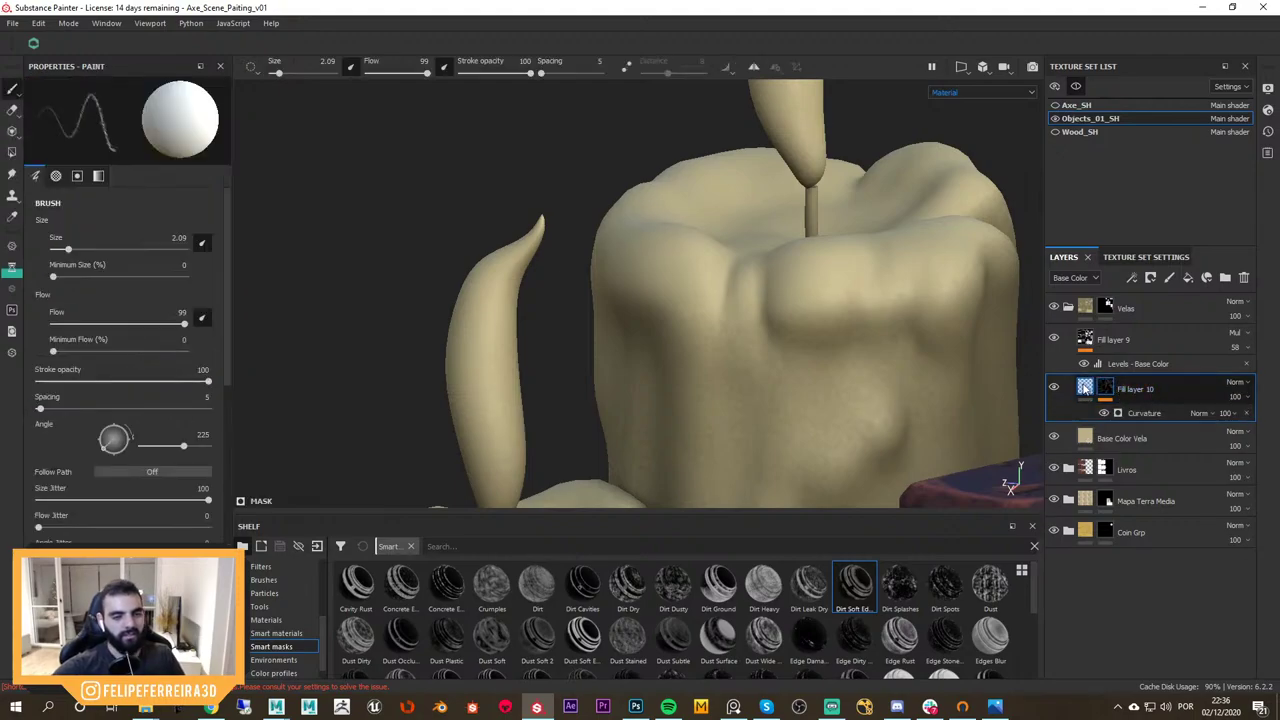
Add a Levels effect above the Curvature generator on Fill layer 10's mask, with input black at 0.055 and input white at 0.539
{"action": "left_click", "coordinate": [1105, 387], "text": "alt"}
{"action": "mouse_move", "coordinate": [870, 335]}
{"action": "left_mouse_down", "text": "alt"}
{"action": "mouse_move", "coordinate": [906, 361]}
{"action": "mouse_move", "coordinate": [945, 320]}
{"action": "mouse_move", "coordinate": [826, 280]}
{"action": "mouse_move", "coordinate": [888, 310]}
{"action": "left_mouse_up", "text": "alt"}
{"action": "left_click", "coordinate": [1142, 413]}
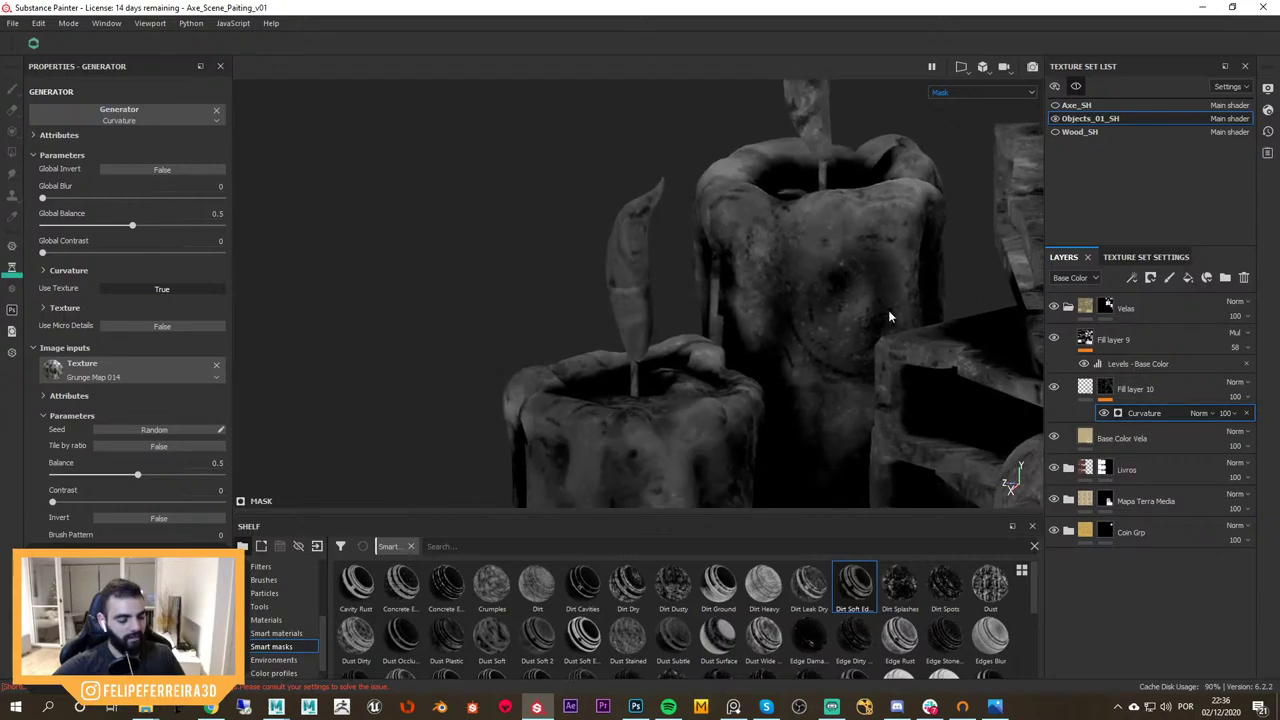
{"action": "left_click", "coordinate": [1131, 277]}
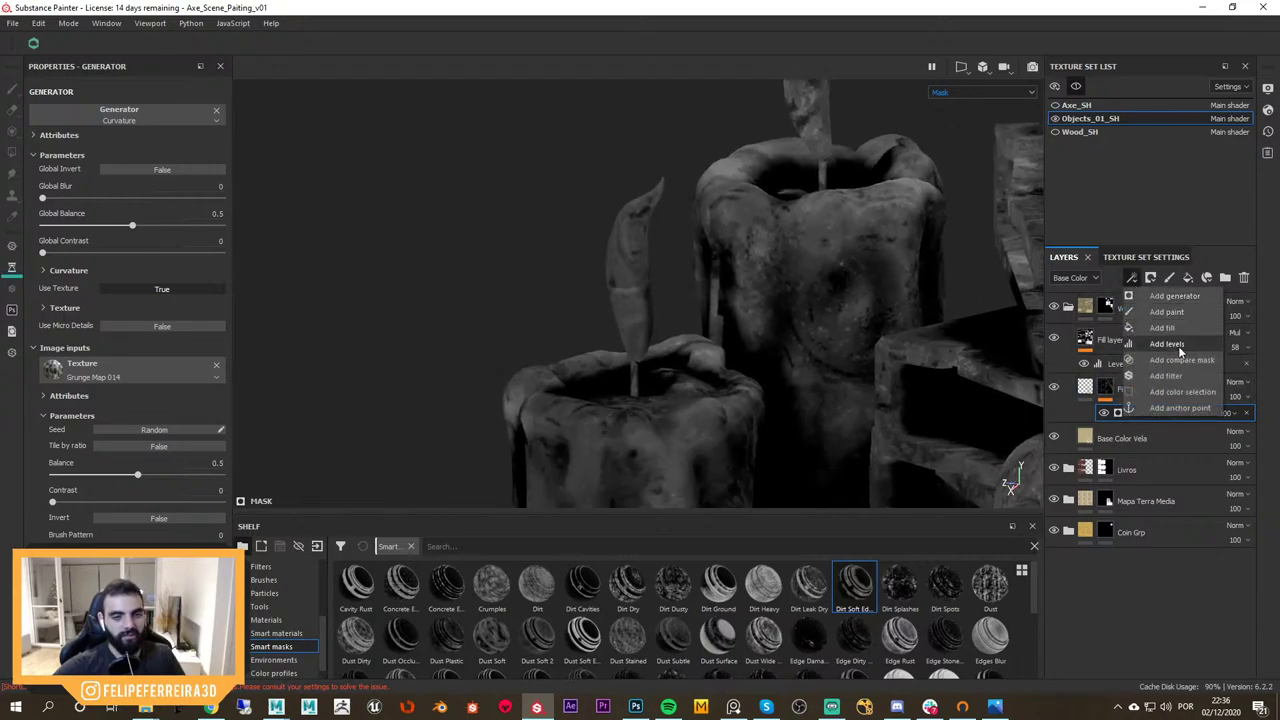
{"action": "left_click", "coordinate": [1172, 344]}
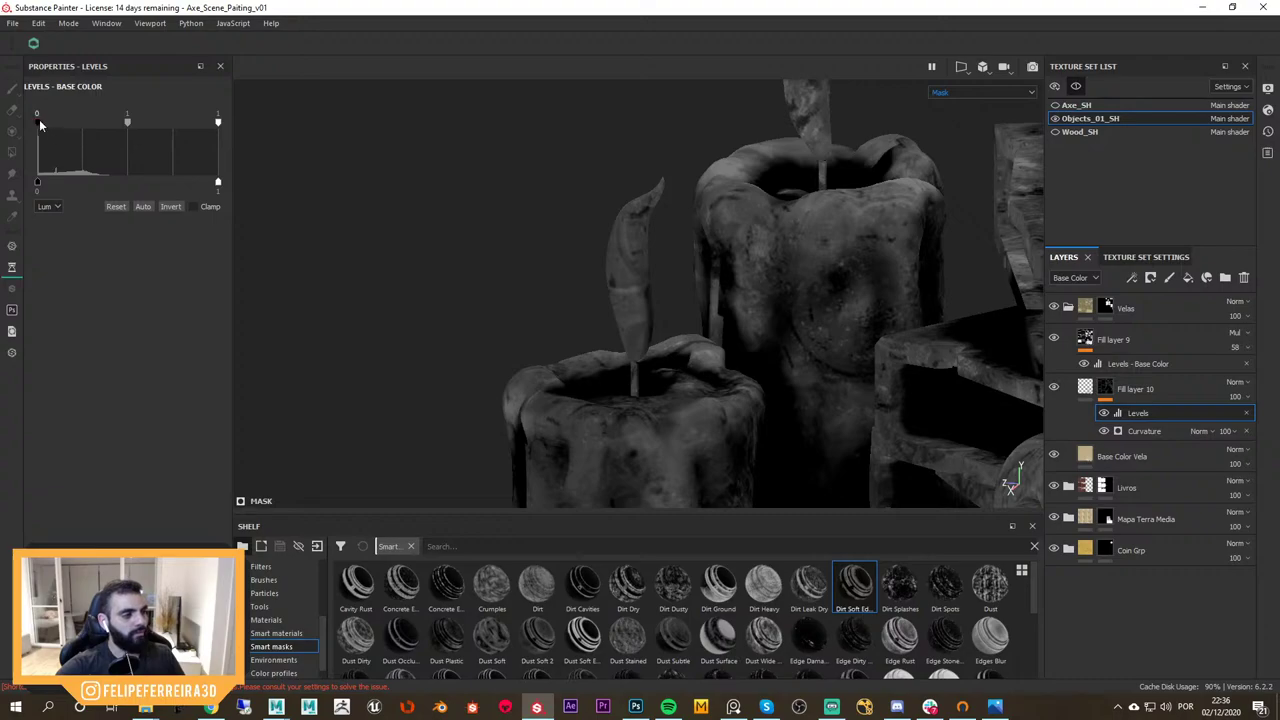
{"action": "mouse_move", "coordinate": [40, 125]}
{"action": "left_mouse_down"}
{"action": "mouse_move", "coordinate": [62, 125]}
{"action": "mouse_move", "coordinate": [46, 124]}
{"action": "left_mouse_up"}
{"action": "key", "text": "ctrl+s"}
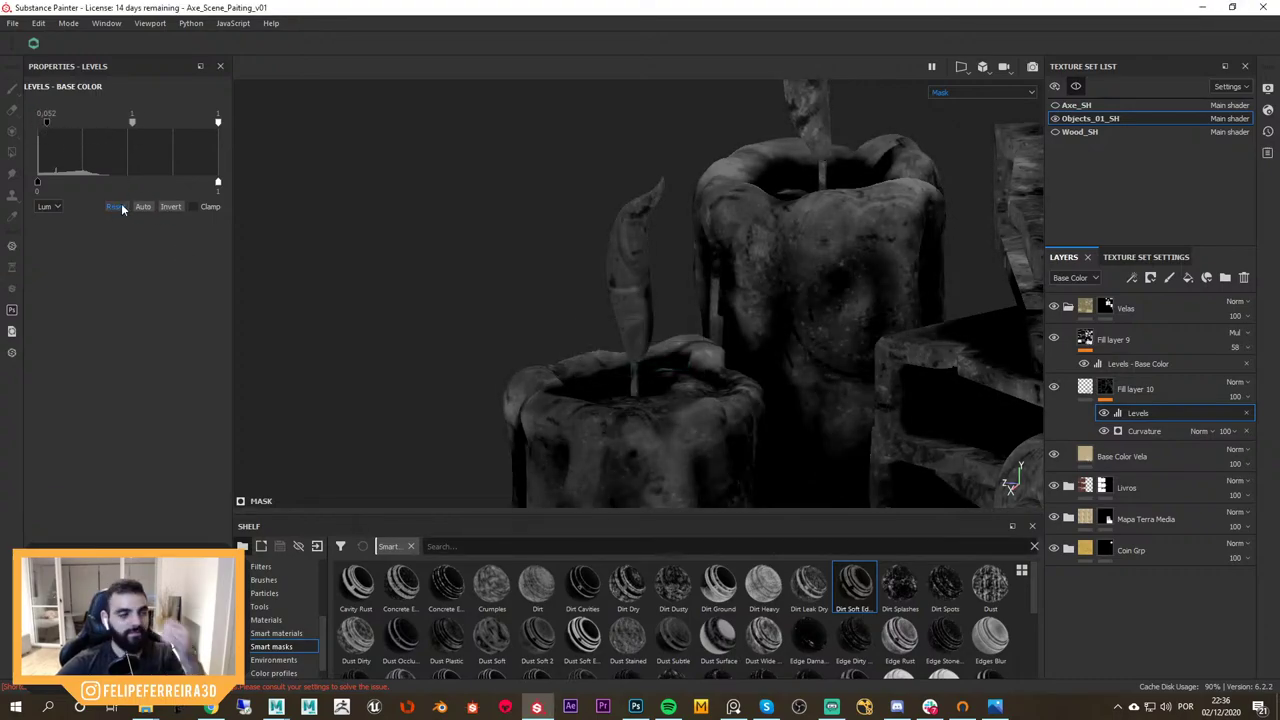
{"action": "mouse_move", "coordinate": [47, 120]}
{"action": "left_mouse_down"}
{"action": "mouse_move", "coordinate": [61, 124]}
{"action": "mouse_move", "coordinate": [47, 122]}
{"action": "left_mouse_up"}
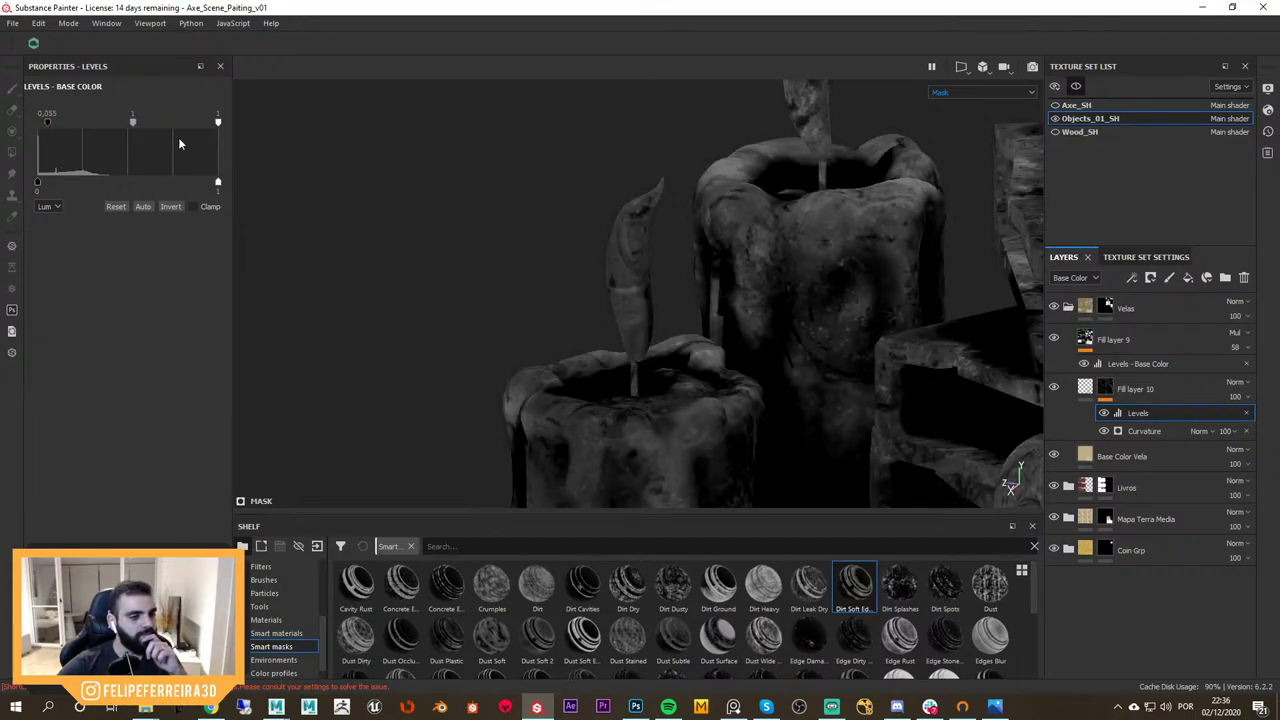
{"action": "left_click_drag", "start_coordinate": [218, 123], "coordinate": [135, 122]}
{"action": "key", "text": "m"}
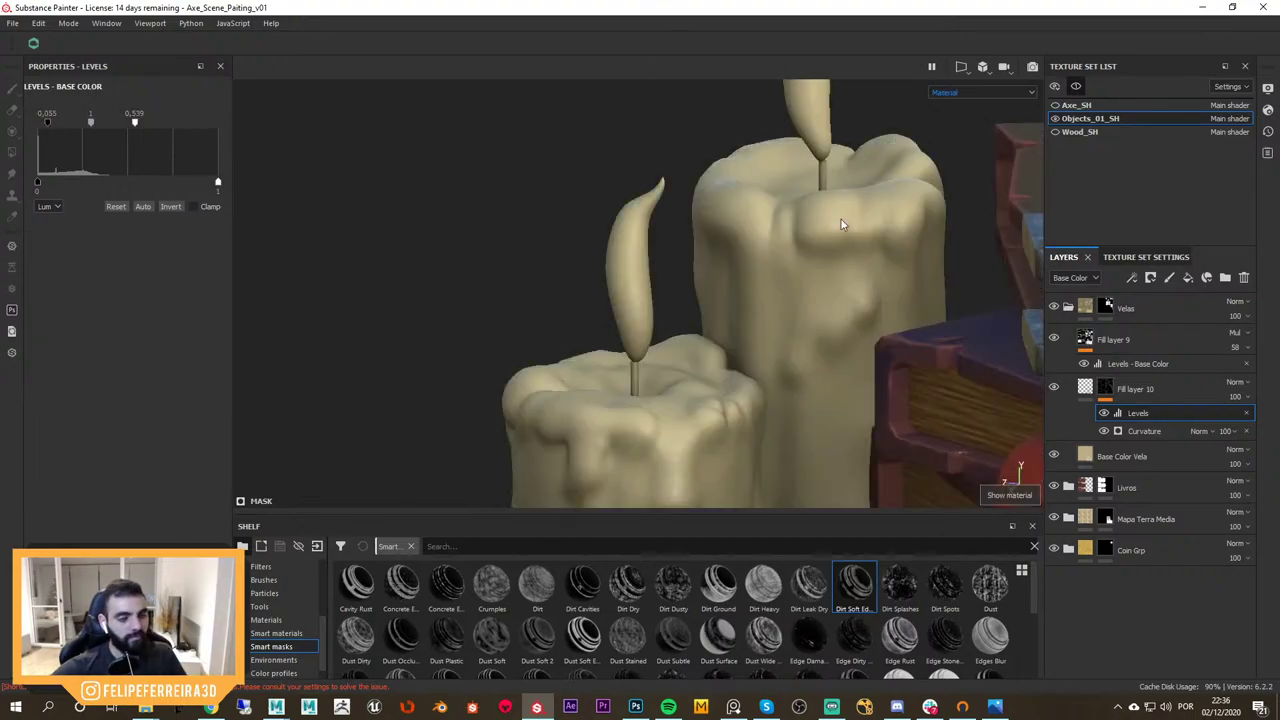
Compare the candles in the material view with Fill layer 10 hidden and shown, from several angles
{"action": "left_click_drag", "start_coordinate": [850, 261], "coordinate": [909, 277], "text": "alt"}
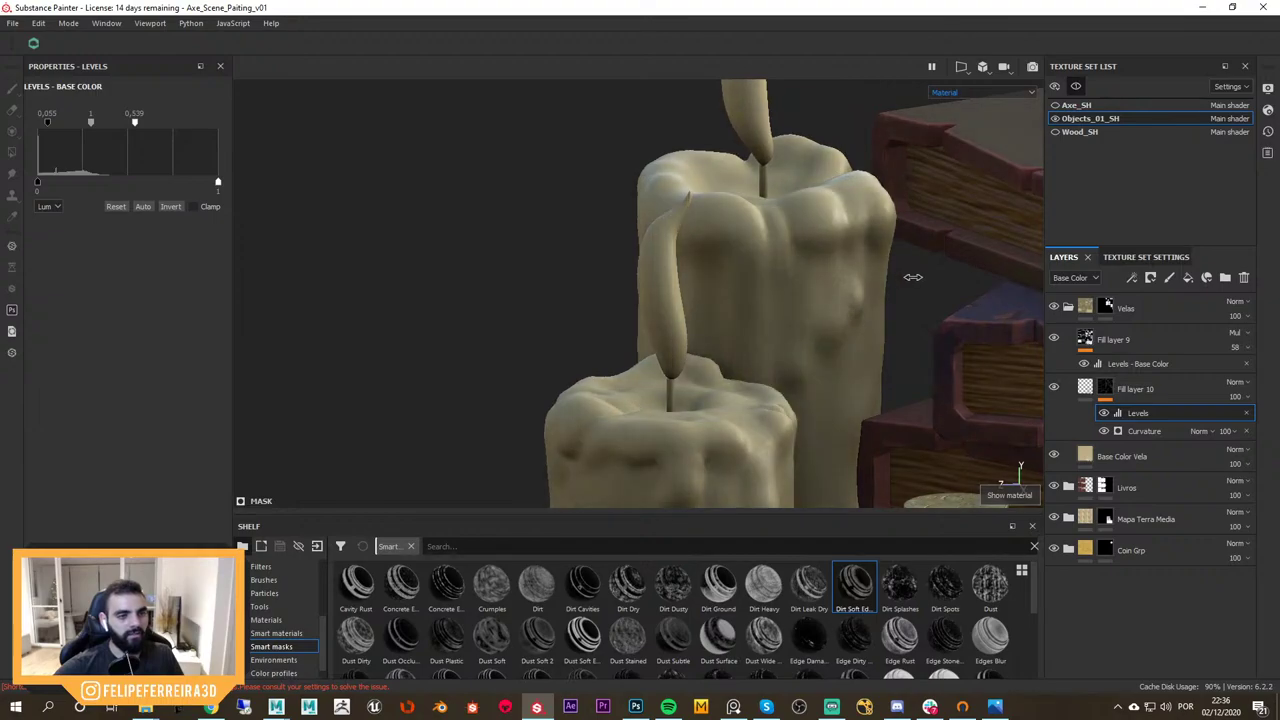
{"action": "mouse_move", "coordinate": [917, 320]}
{"action": "left_mouse_down", "text": "alt"}
{"action": "mouse_move", "coordinate": [794, 309]}
{"action": "mouse_move", "coordinate": [849, 354]}
{"action": "mouse_move", "coordinate": [831, 303]}
{"action": "mouse_move", "coordinate": [852, 297]}
{"action": "mouse_move", "coordinate": [808, 243]}
{"action": "mouse_move", "coordinate": [877, 334]}
{"action": "mouse_move", "coordinate": [895, 330]}
{"action": "left_mouse_up", "text": "alt"}
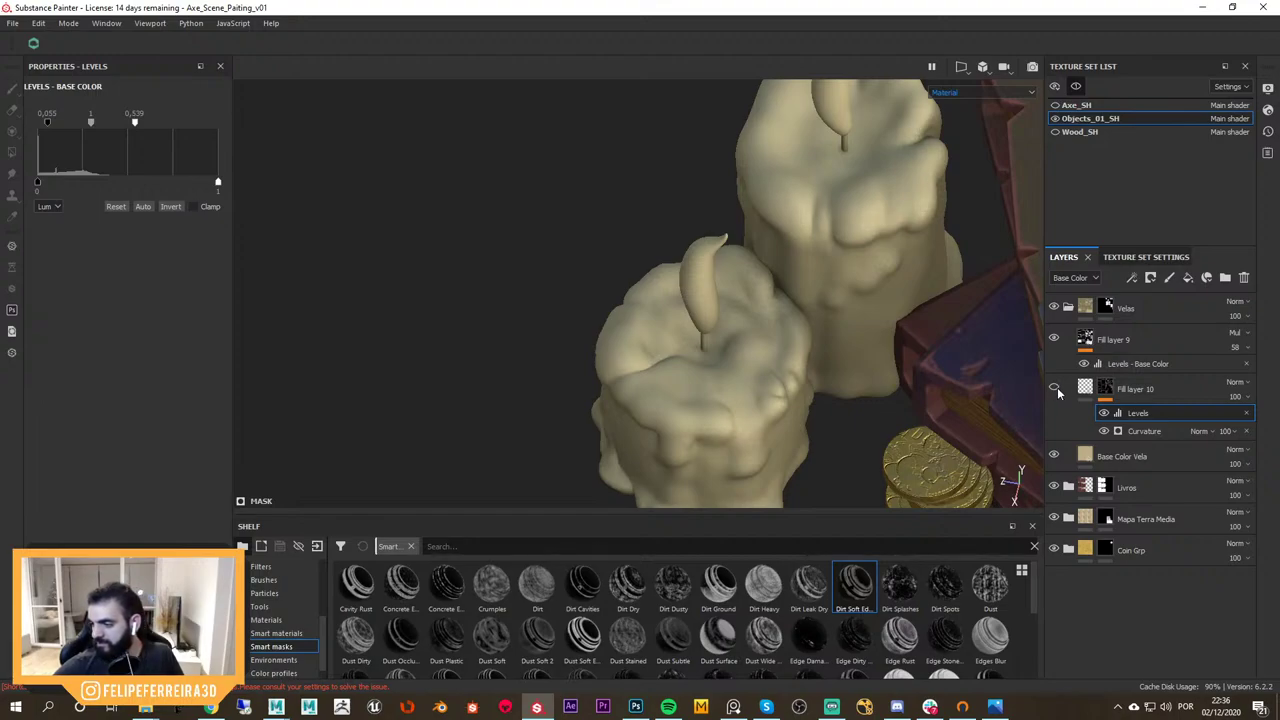
{"action": "left_click", "coordinate": [1056, 389]}
{"action": "left_click", "coordinate": [1056, 389]}
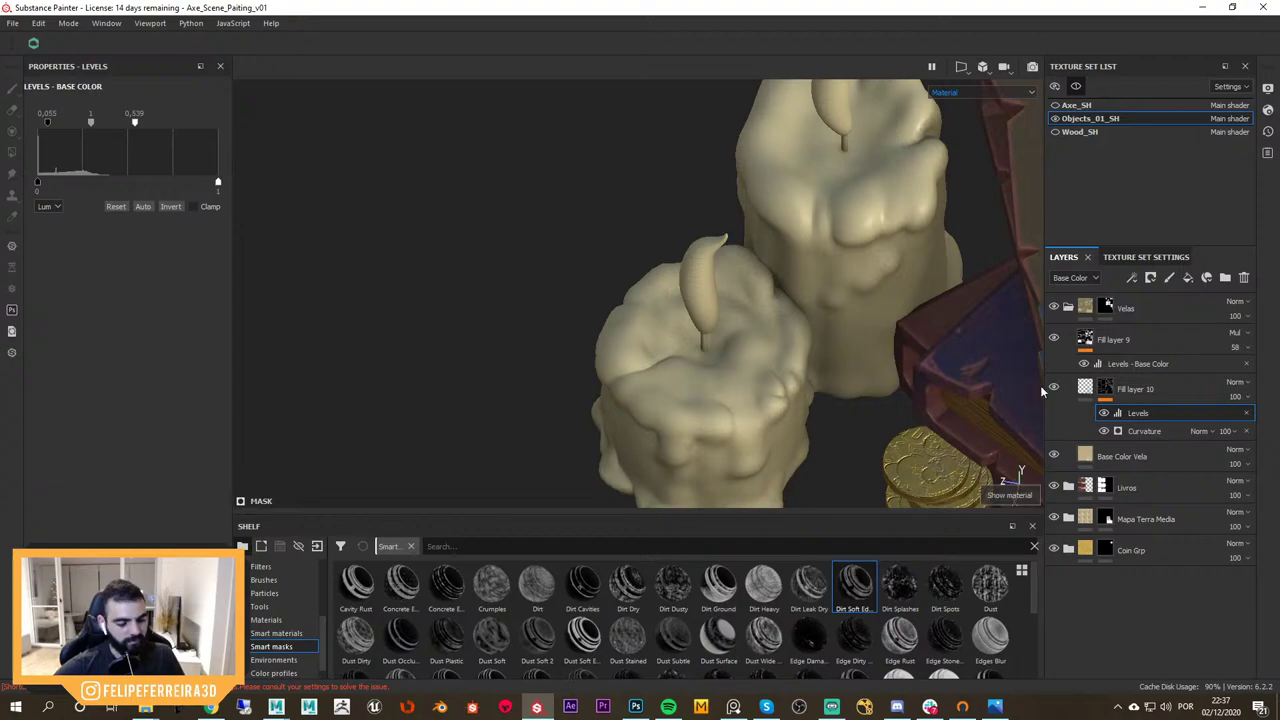
{"action": "left_click_drag", "start_coordinate": [895, 321], "coordinate": [911, 257], "text": "alt"}
{"action": "right_click_drag", "start_coordinate": [911, 257], "coordinate": [738, 222], "text": "alt"}
{"action": "left_click_drag", "start_coordinate": [737, 222], "coordinate": [770, 305], "text": "alt"}
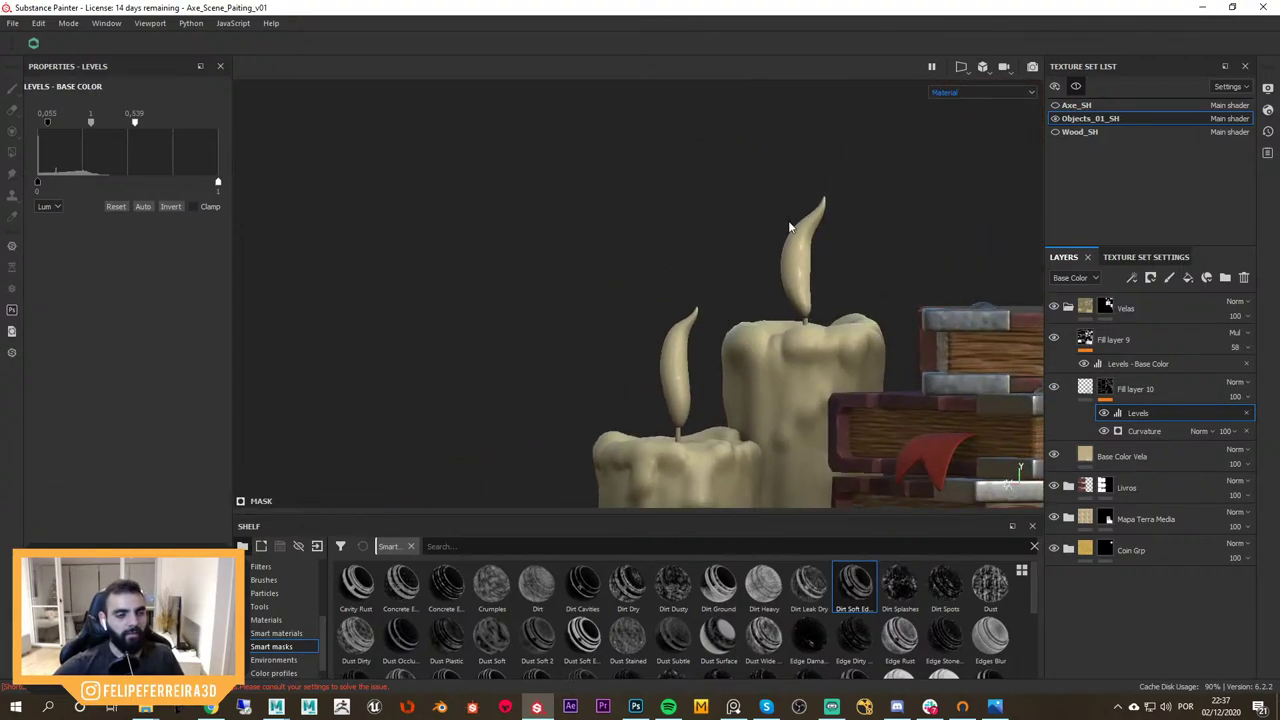
Add a fill layer above Fill layer 9 in the Velas folder and give it a bright yellow base color
{"action": "left_click", "coordinate": [1190, 338]}
{"action": "left_click", "coordinate": [1188, 278]}
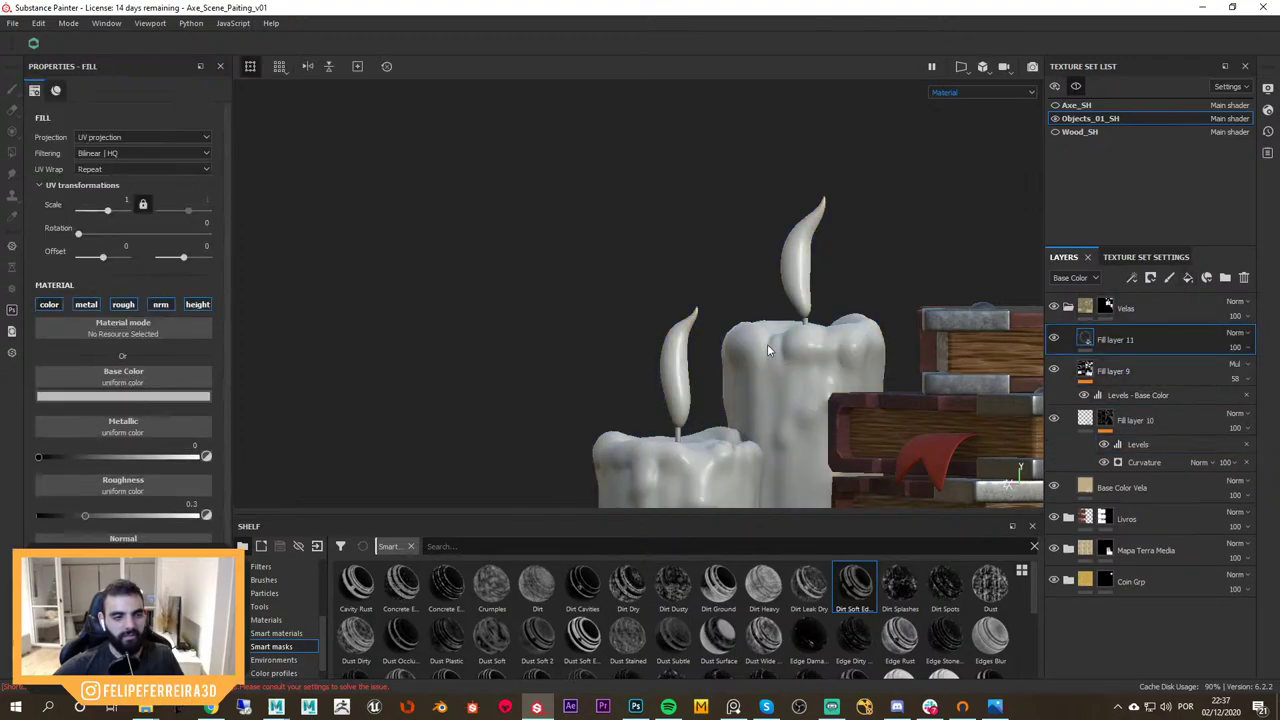
{"action": "left_click", "coordinate": [203, 399]}
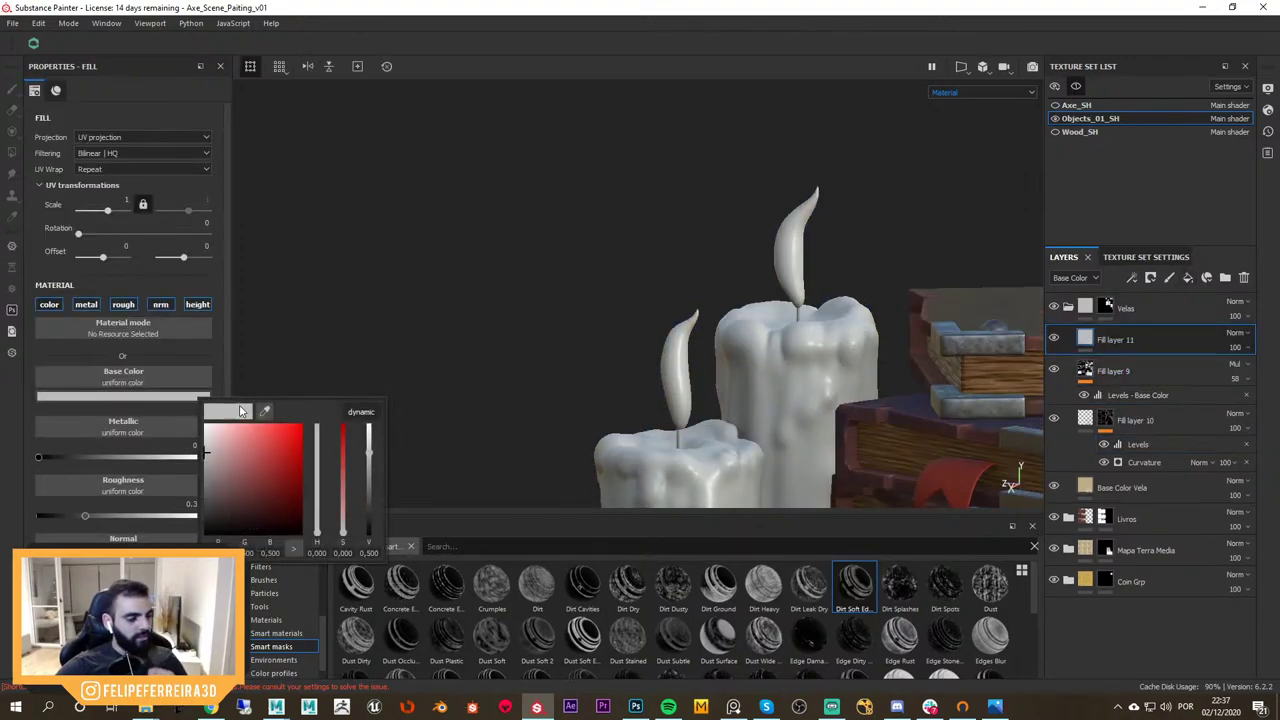
{"action": "left_click", "coordinate": [206, 515]}
{"action": "left_click_drag", "start_coordinate": [265, 411], "coordinate": [1279, 420]}
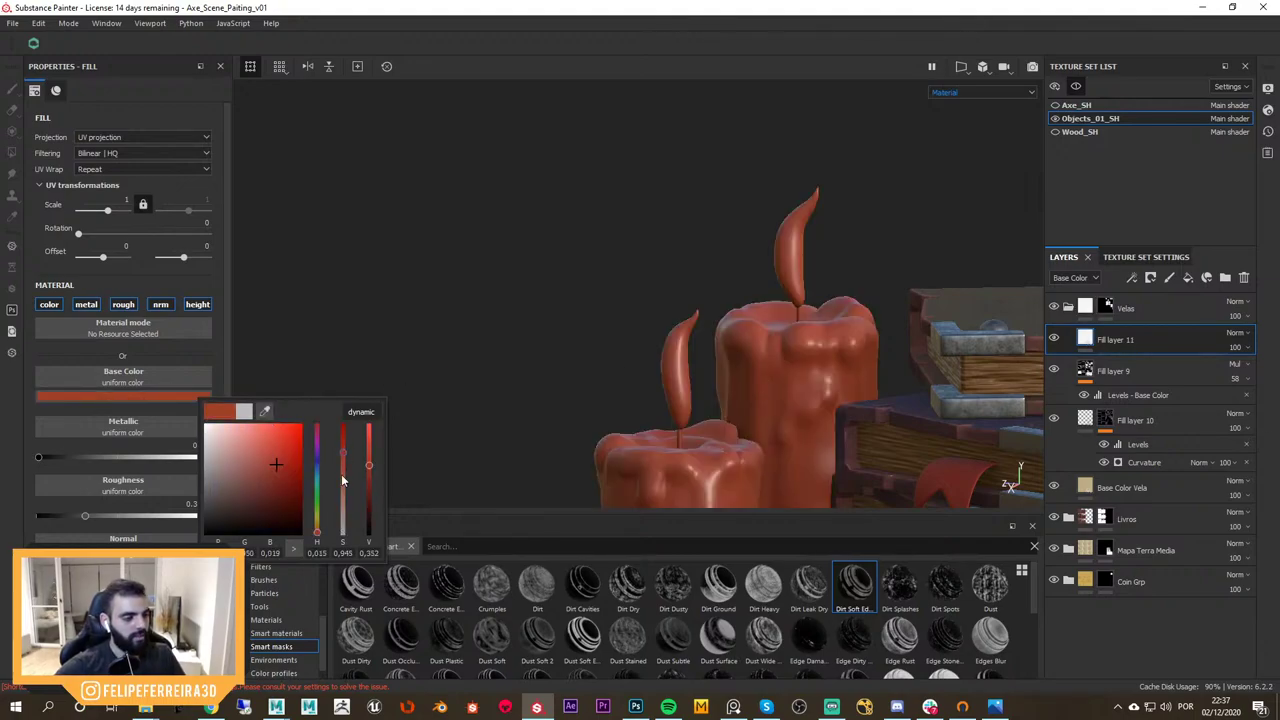
{"action": "left_click_drag", "start_coordinate": [319, 525], "coordinate": [318, 515]}
{"action": "left_click_drag", "start_coordinate": [278, 461], "coordinate": [264, 388]}
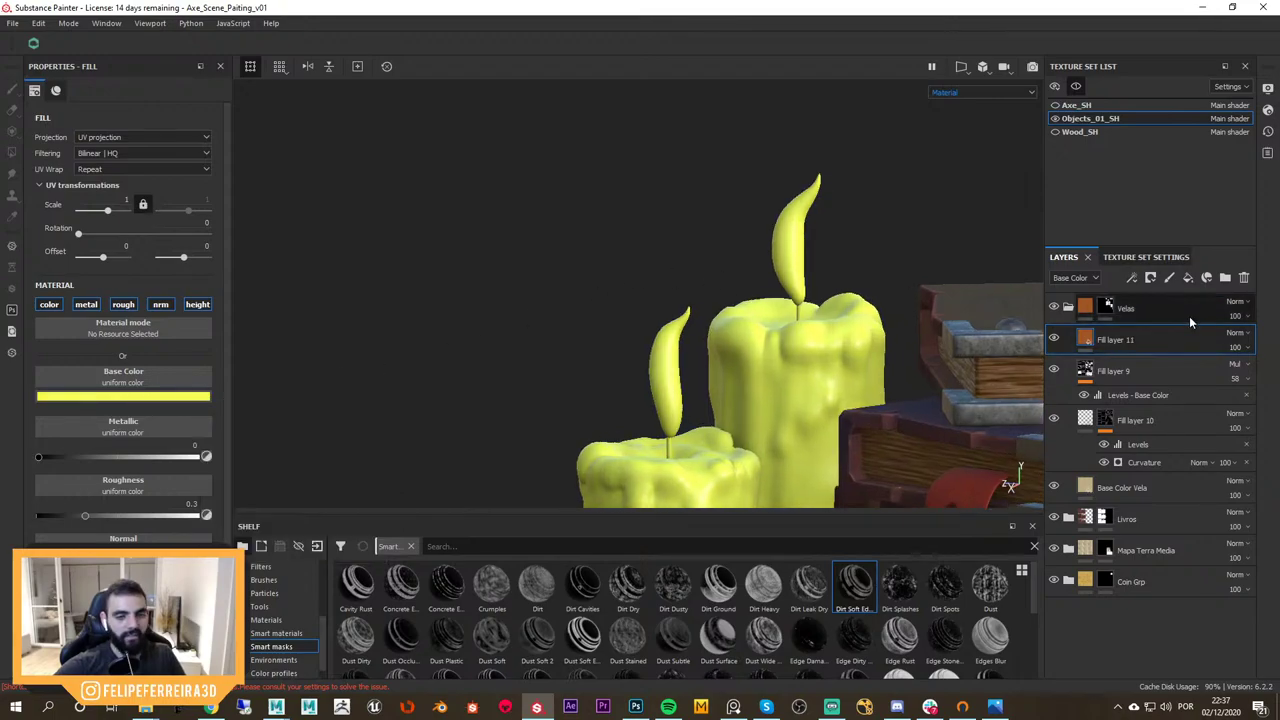
Limit the yellow fill layer to the two candle flames by polygon-filling them in its black mask
{"action": "key", "text": "4"}
{"action": "left_click_drag", "start_coordinate": [636, 292], "coordinate": [682, 362]}
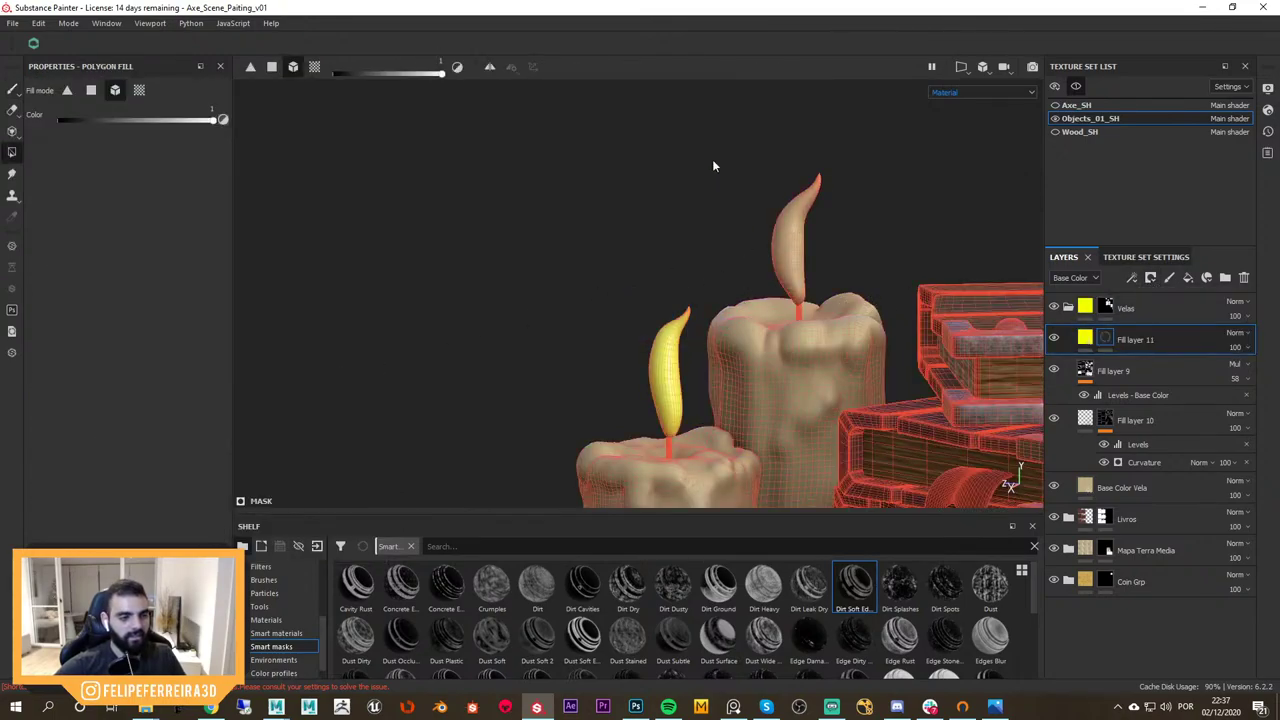
{"action": "mouse_move", "coordinate": [712, 159]}
{"action": "left_mouse_down"}
{"action": "mouse_move", "coordinate": [802, 242]}
{"action": "mouse_move", "coordinate": [828, 334]}
{"action": "mouse_move", "coordinate": [828, 264]}
{"action": "left_mouse_up"}
{"action": "key", "text": "1"}
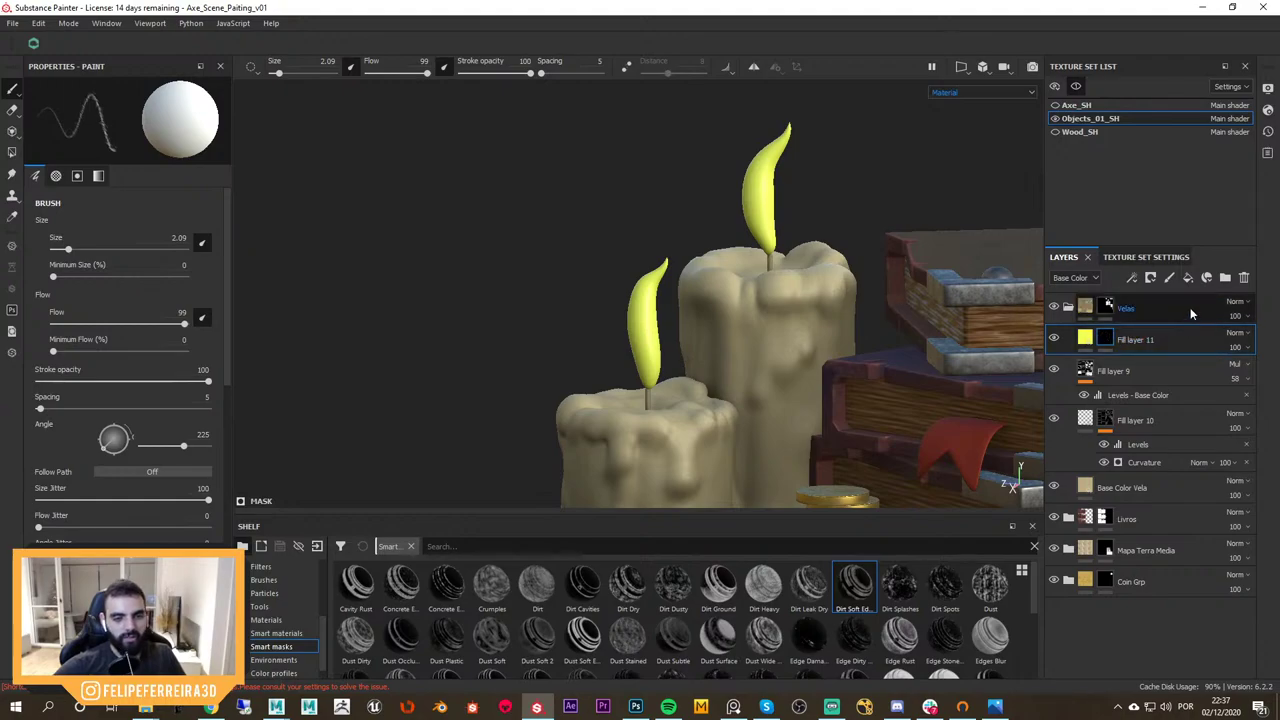
Add another fill layer above the yellow one and set its base color to black
{"action": "left_click", "coordinate": [1188, 278]}
{"action": "left_click", "coordinate": [190, 397]}
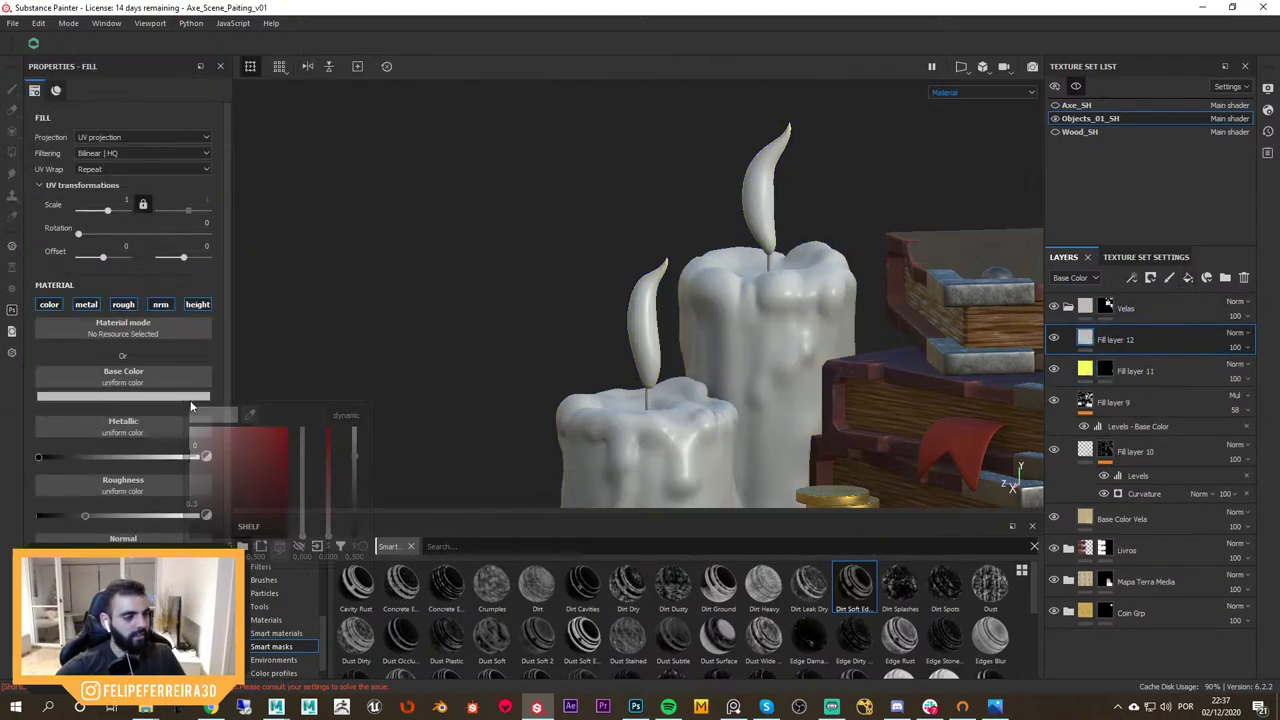
{"action": "left_click_drag", "start_coordinate": [225, 445], "coordinate": [185, 540]}
{"action": "scroll", "coordinate": [660, 320], "scroll_direction": "up", "scroll_amount": 3}
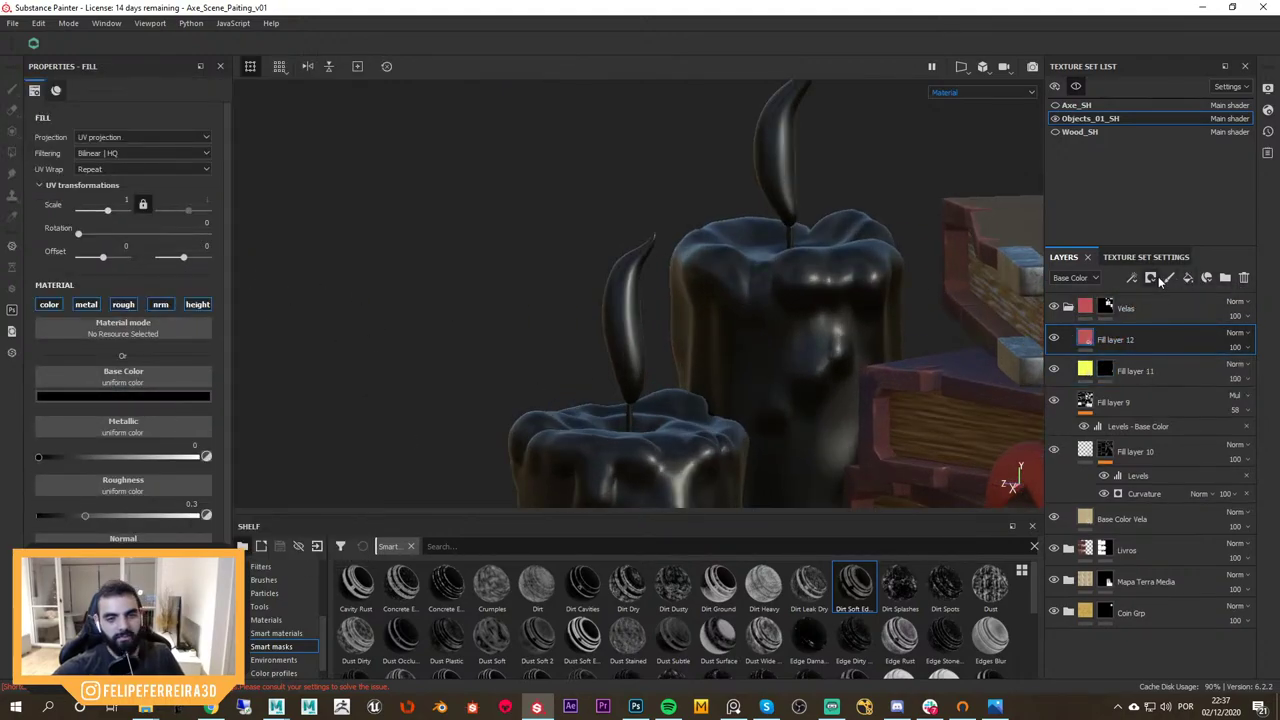
Give the black fill layer a black mask and polygon-fill the two candle wicks into it
{"action": "left_click", "coordinate": [1152, 279]}
{"action": "left_click", "coordinate": [1166, 307]}
{"action": "key", "text": "4"}
{"action": "middle_click_drag", "start_coordinate": [623, 382], "coordinate": [633, 307], "text": "alt"}
{"action": "scroll", "coordinate": [642, 330], "scroll_direction": "up", "scroll_amount": 3}
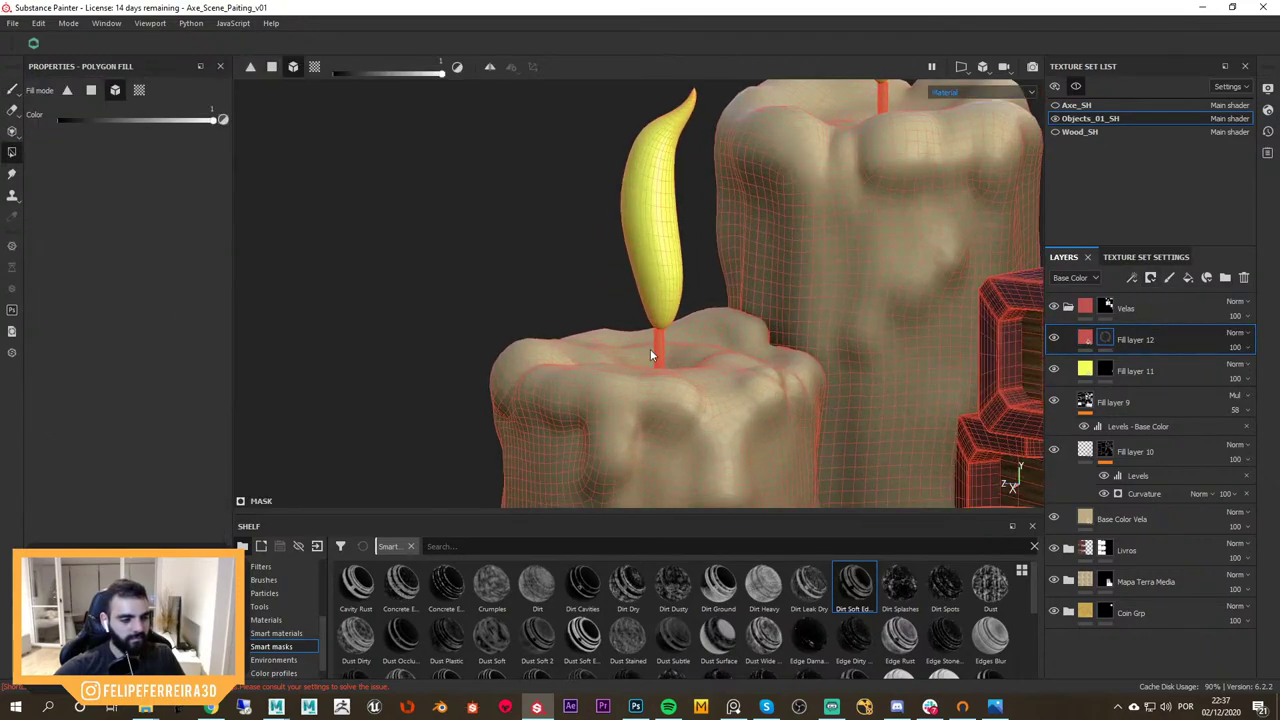
{"action": "mouse_move", "coordinate": [673, 335]}
{"action": "left_mouse_down", "text": "alt"}
{"action": "mouse_move", "coordinate": [639, 336]}
{"action": "mouse_move", "coordinate": [808, 293]}
{"action": "left_mouse_up", "text": "alt"}
{"action": "key", "text": "1"}
Check the candles' flames and wicks, and bring all texture sets back into view with the axe, map and table
{"action": "left_click_drag", "start_coordinate": [640, 240], "coordinate": [735, 285], "text": "alt"}
{"action": "mouse_move", "coordinate": [735, 285]}
{"action": "right_mouse_down", "text": "alt"}
{"action": "mouse_move", "coordinate": [674, 211]}
{"action": "mouse_move", "coordinate": [543, 140]}
{"action": "right_mouse_up", "text": "alt"}
{"action": "left_click_drag", "start_coordinate": [543, 140], "coordinate": [746, 331], "text": "alt"}
{"action": "right_click_drag", "start_coordinate": [746, 331], "coordinate": [900, 380], "text": "alt"}
{"action": "left_click_drag", "start_coordinate": [899, 380], "coordinate": [798, 323], "text": "alt"}
{"action": "middle_click_drag", "start_coordinate": [798, 323], "coordinate": [745, 343], "text": "alt"}
{"action": "right_click_drag", "start_coordinate": [745, 343], "coordinate": [655, 272], "text": "alt"}
{"action": "left_click_drag", "start_coordinate": [655, 272], "coordinate": [740, 310], "text": "alt"}
{"action": "key", "text": "alt+q"}
{"action": "left_click_drag", "start_coordinate": [908, 349], "coordinate": [925, 372], "text": "alt"}
{"action": "middle_click_drag", "start_coordinate": [925, 372], "coordinate": [837, 367], "text": "alt"}
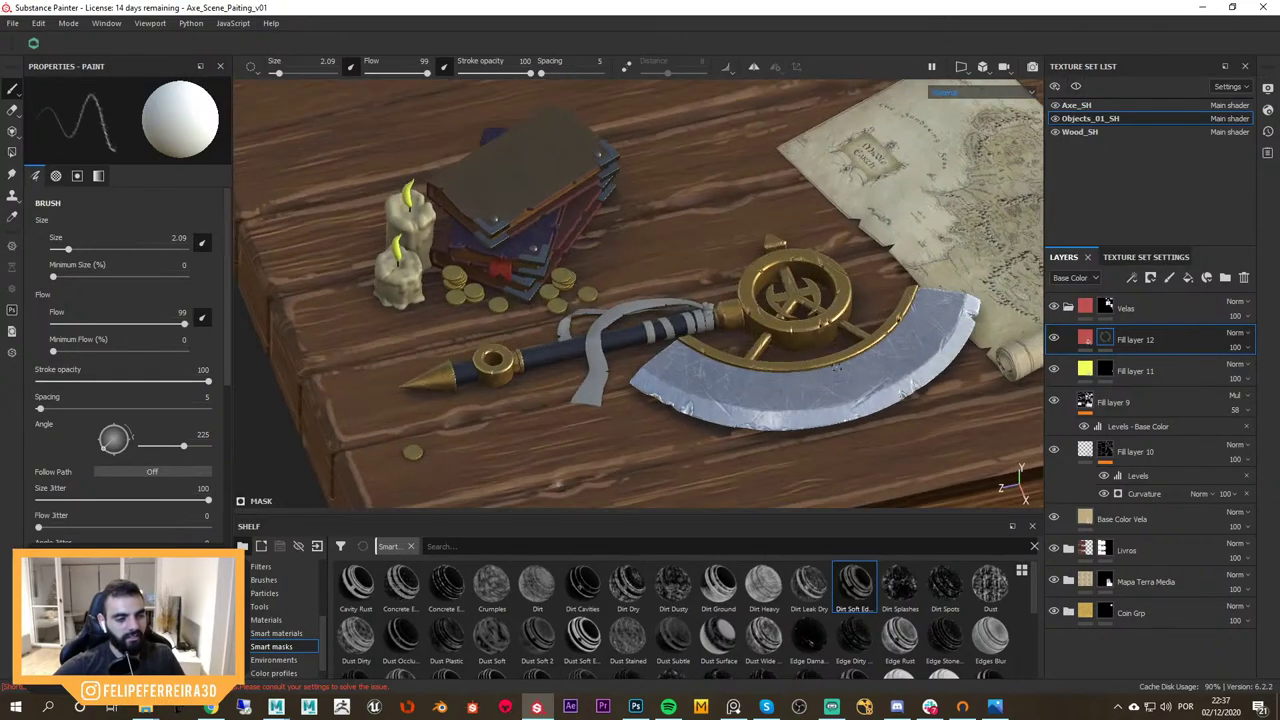
Hide the side panels and examine the full textured scene of candles, books, coins, axe and map
{"action": "left_click", "coordinate": [1005, 68]}
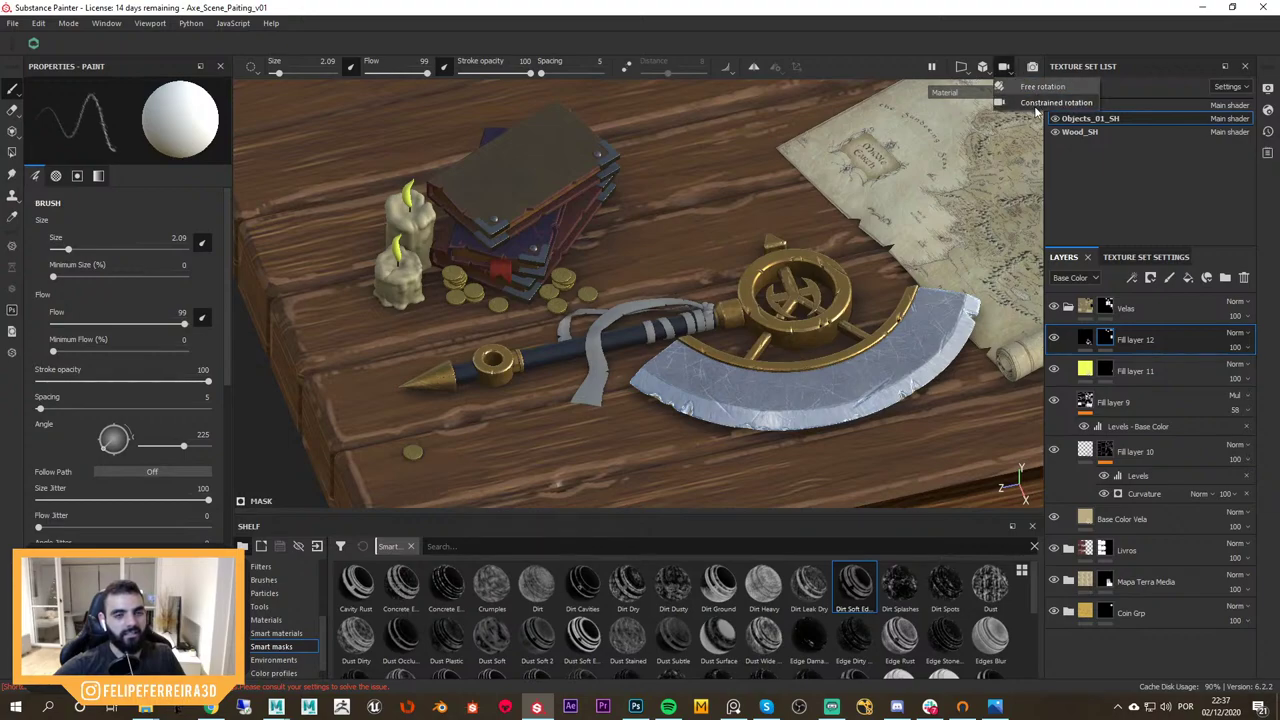
{"action": "left_click_drag", "start_coordinate": [912, 282], "coordinate": [740, 250], "text": "alt"}
{"action": "key", "text": "Tab"}
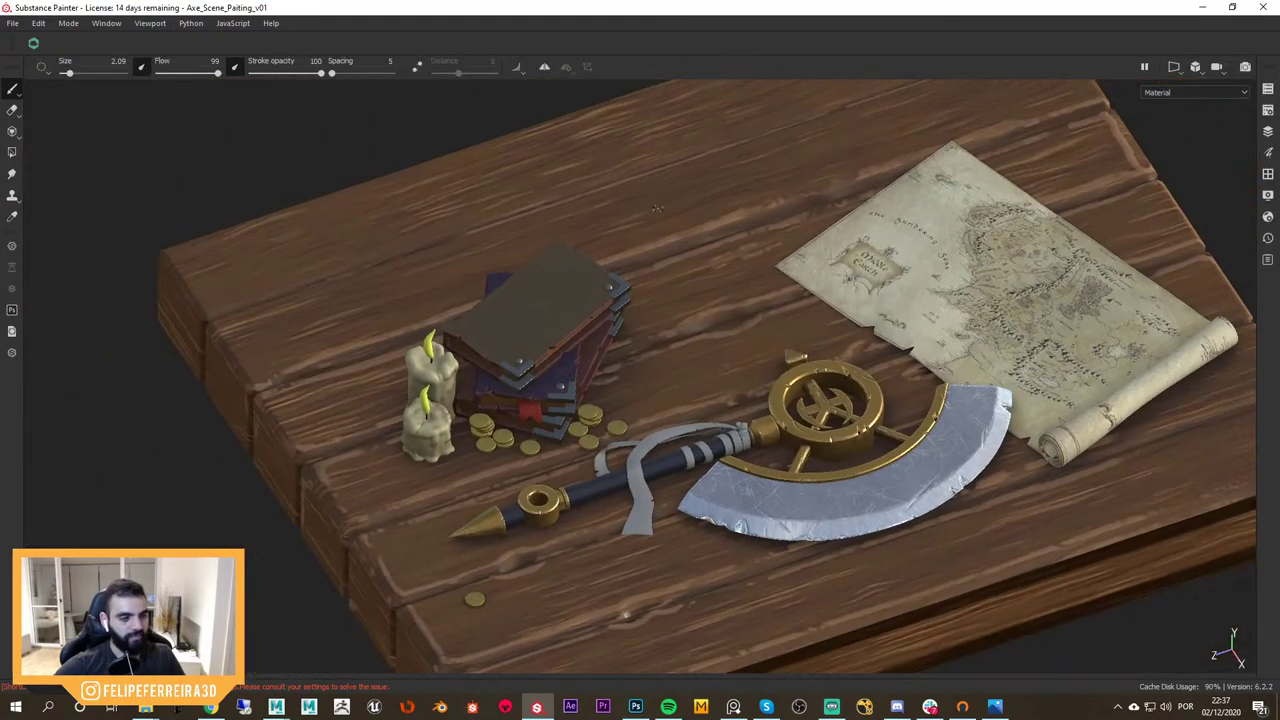
{"action": "right_click_drag", "start_coordinate": [643, 258], "coordinate": [790, 285], "text": "alt"}
{"action": "left_click_drag", "start_coordinate": [790, 285], "coordinate": [830, 250], "text": "alt"}
{"action": "right_click_drag", "start_coordinate": [925, 320], "coordinate": [900, 320], "text": "alt"}
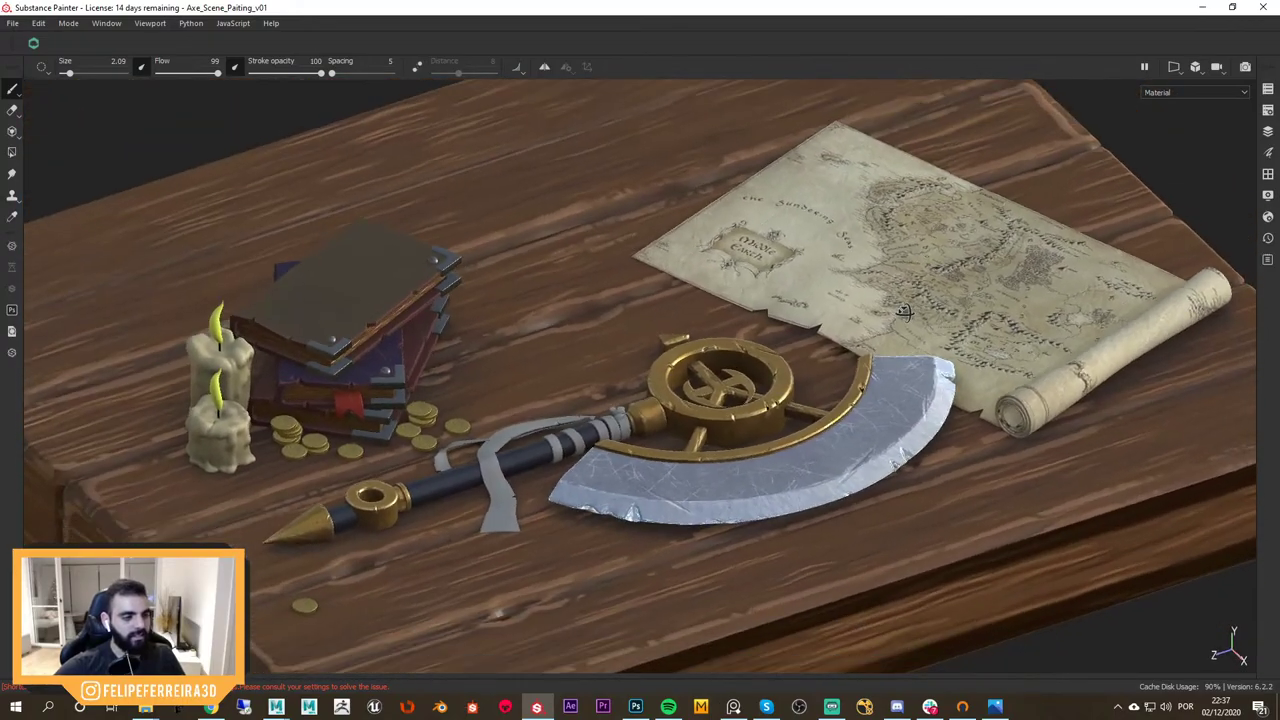
{"action": "middle_click_drag", "start_coordinate": [918, 330], "coordinate": [906, 308], "text": "alt"}
{"action": "left_click_drag", "start_coordinate": [906, 307], "coordinate": [1015, 370], "text": "alt"}
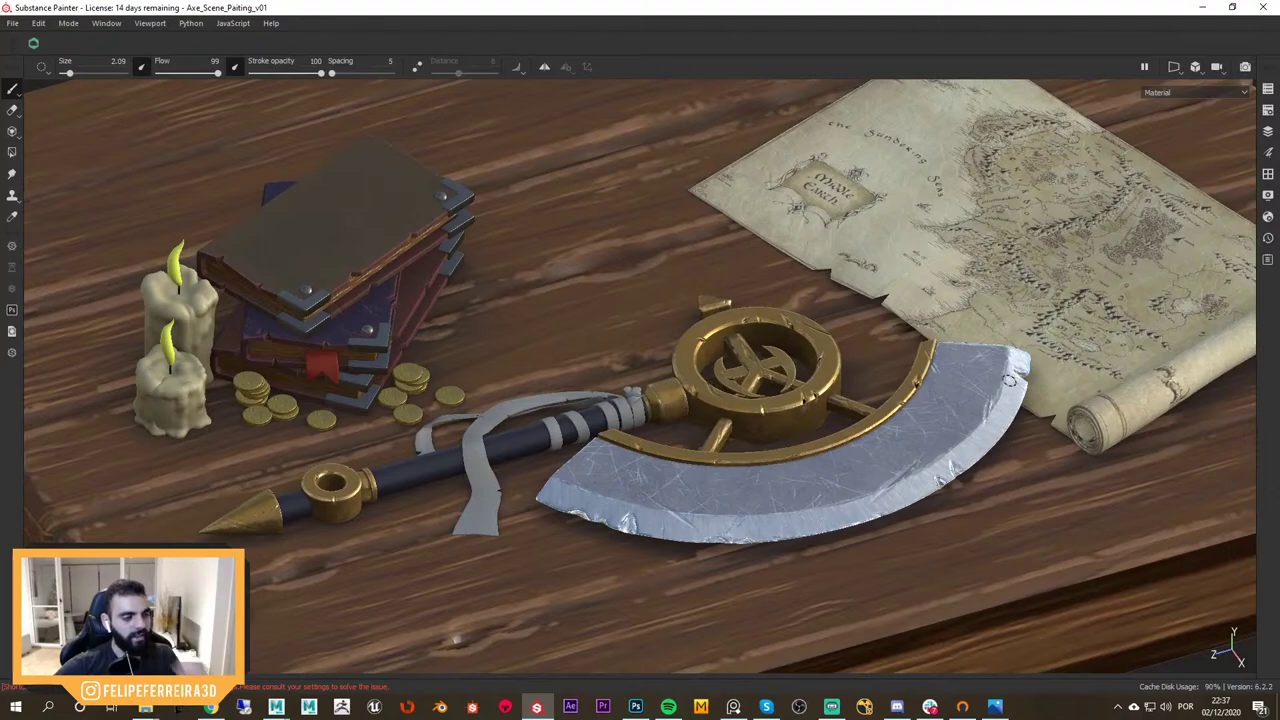
{"action": "left_click_drag", "start_coordinate": [975, 327], "coordinate": [960, 332], "text": "alt"}
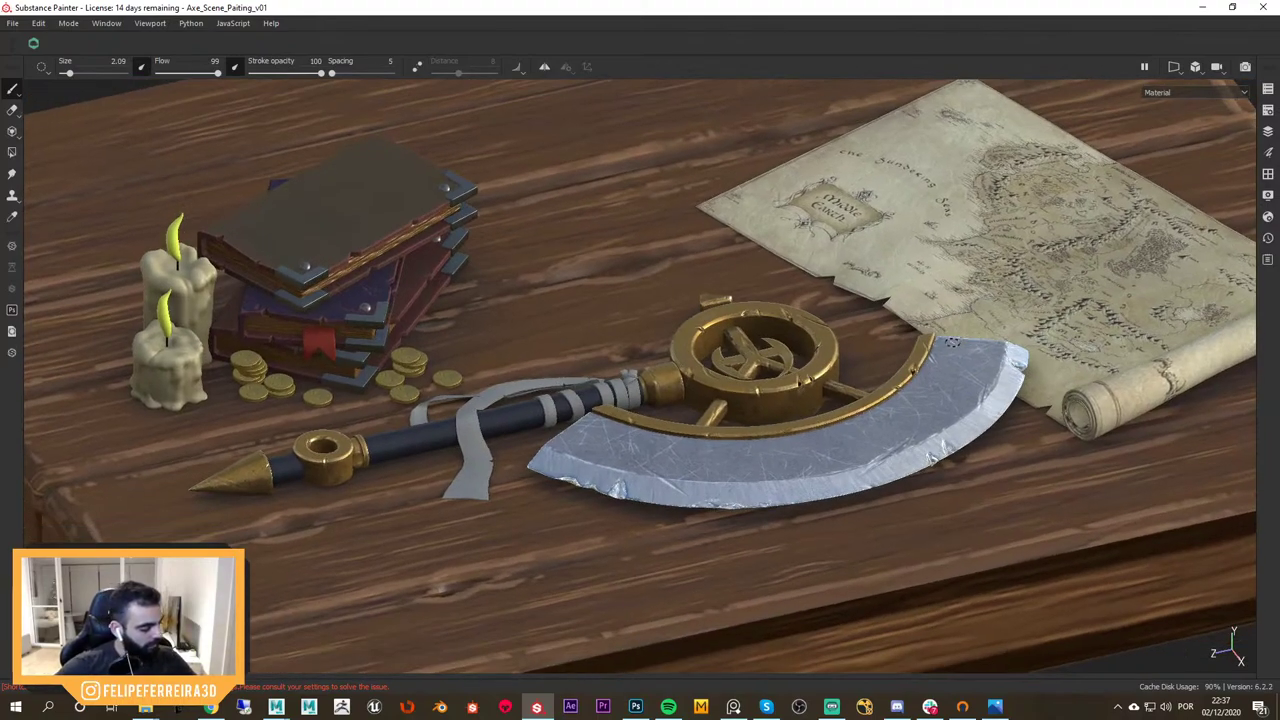
{"action": "left_click_drag", "start_coordinate": [873, 300], "coordinate": [924, 352], "text": "alt"}
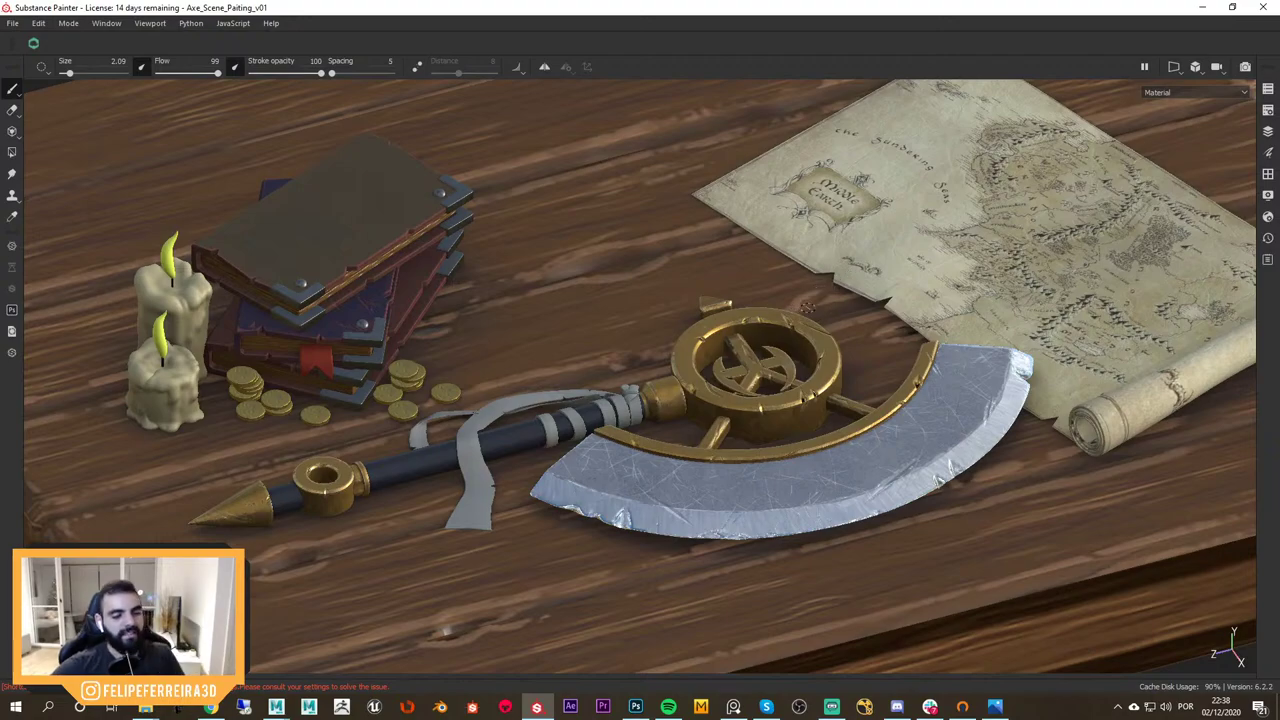
{"action": "mouse_move", "coordinate": [806, 309]}
{"action": "right_mouse_down", "text": "shift"}
{"action": "mouse_move", "coordinate": [752, 311]}
{"action": "mouse_move", "coordinate": [793, 312]}
{"action": "right_mouse_up", "text": "shift"}
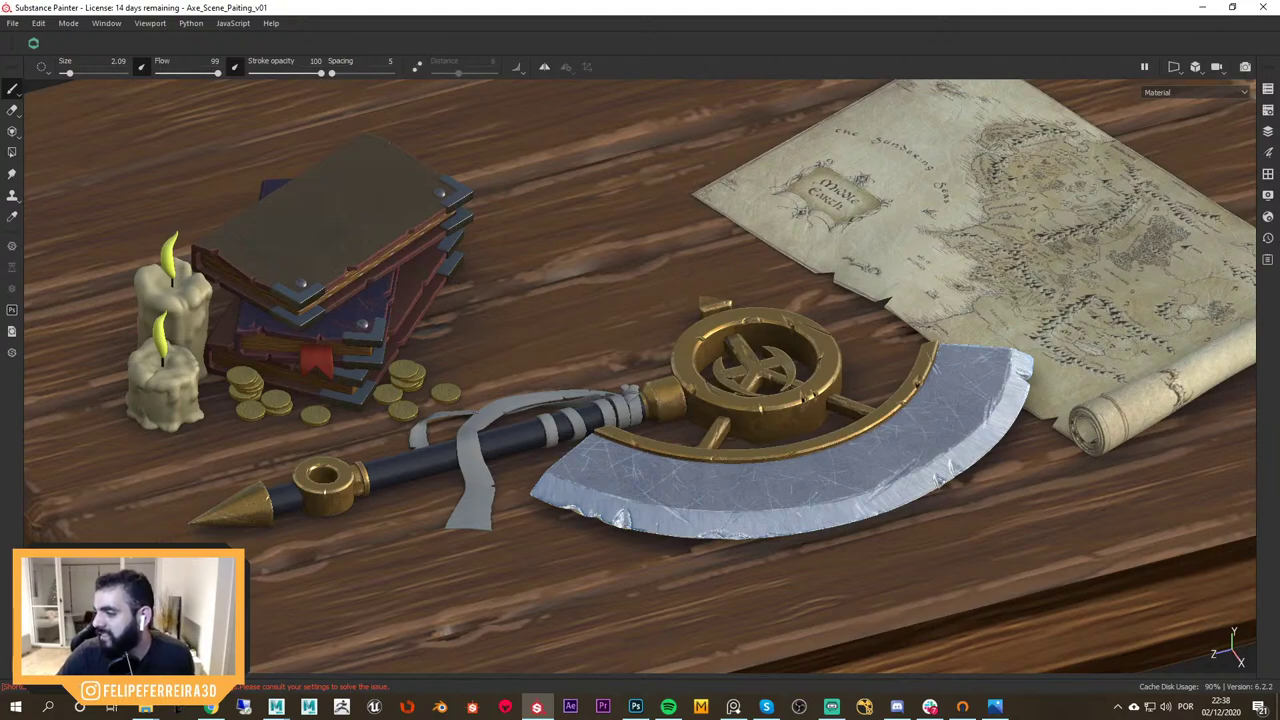
Examine the stacked books up close, including their metal corners, rivets, red bookmark and the surrounding coins
{"action": "right_click_drag", "start_coordinate": [1279, 420], "coordinate": [1279, 455]}
{"action": "left_click_drag", "start_coordinate": [498, 339], "coordinate": [466, 311], "text": "alt"}
{"action": "middle_click_drag", "start_coordinate": [466, 311], "coordinate": [700, 365], "text": "alt"}
{"action": "mouse_move", "coordinate": [700, 365]}
{"action": "right_mouse_down", "text": "alt"}
{"action": "mouse_move", "coordinate": [760, 360]}
{"action": "mouse_move", "coordinate": [538, 327]}
{"action": "right_mouse_up", "text": "alt"}
{"action": "scroll", "coordinate": [538, 328], "scroll_direction": "up", "scroll_amount": 4}
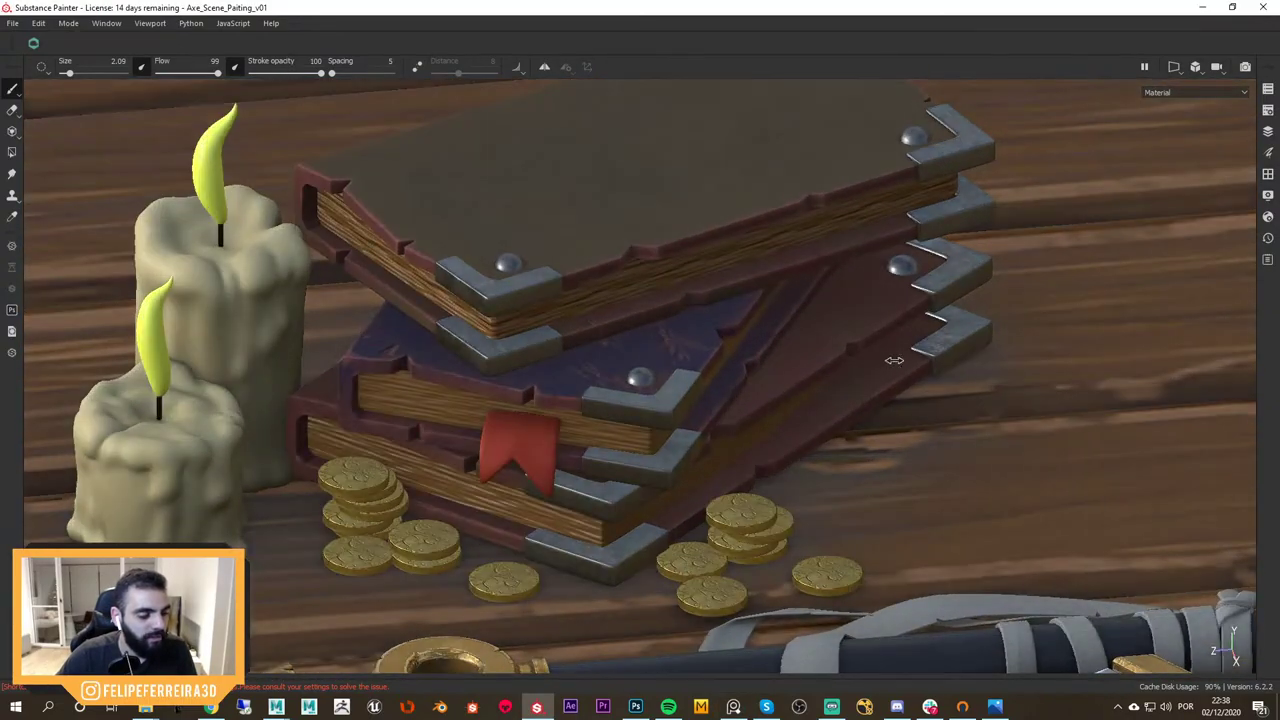
{"action": "right_click_drag", "start_coordinate": [848, 463], "coordinate": [966, 380], "text": "alt"}
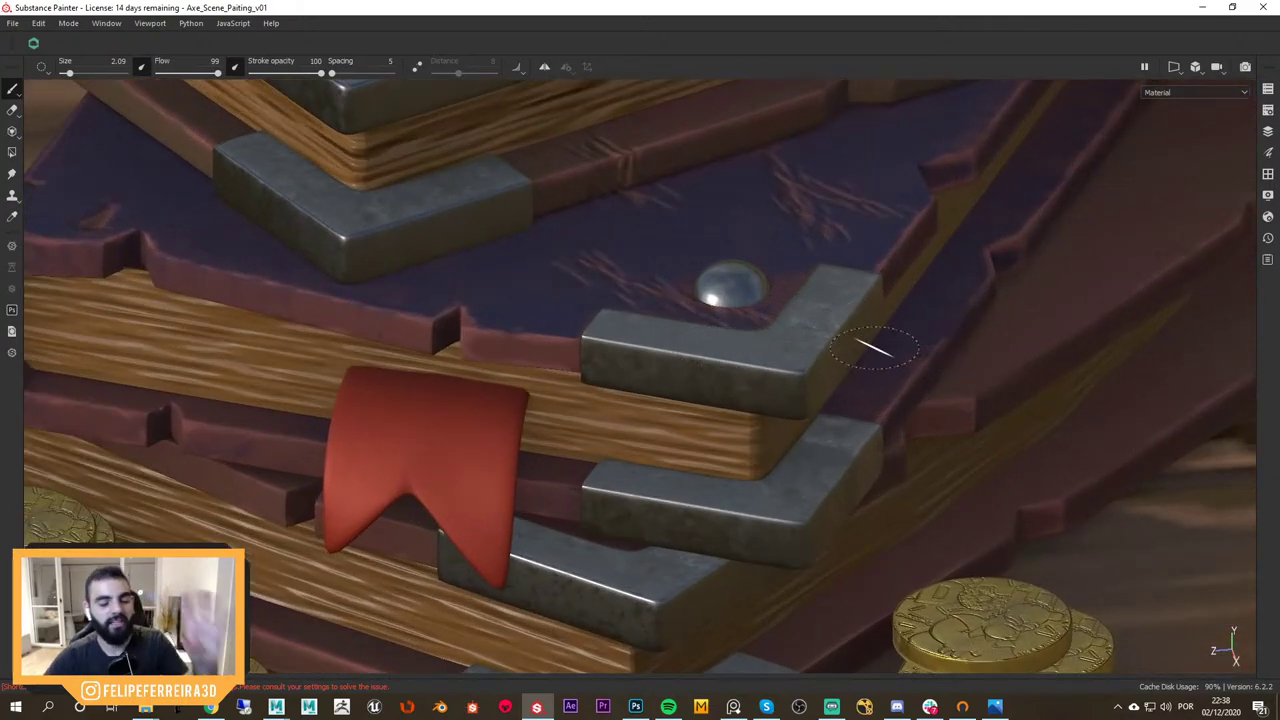
{"action": "mouse_move", "coordinate": [910, 286]}
{"action": "left_mouse_down", "text": "alt"}
{"action": "mouse_move", "coordinate": [923, 351]}
{"action": "mouse_move", "coordinate": [925, 290]}
{"action": "left_mouse_up", "text": "alt"}
{"action": "right_click_drag", "start_coordinate": [926, 289], "coordinate": [840, 335], "text": "alt"}
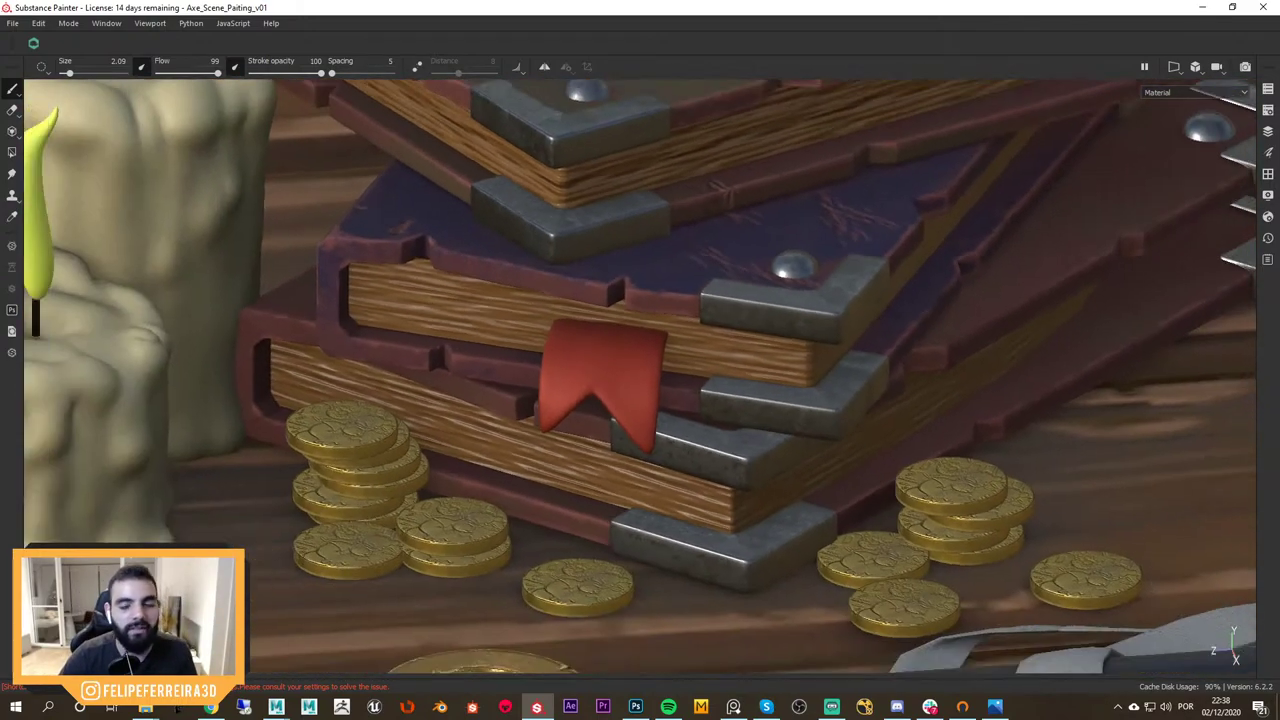
Bring the reference painting over the scene and study its books, metal corners, bookmark and coins
{"action": "right_click_drag", "start_coordinate": [1279, 395], "coordinate": [785, 268]}
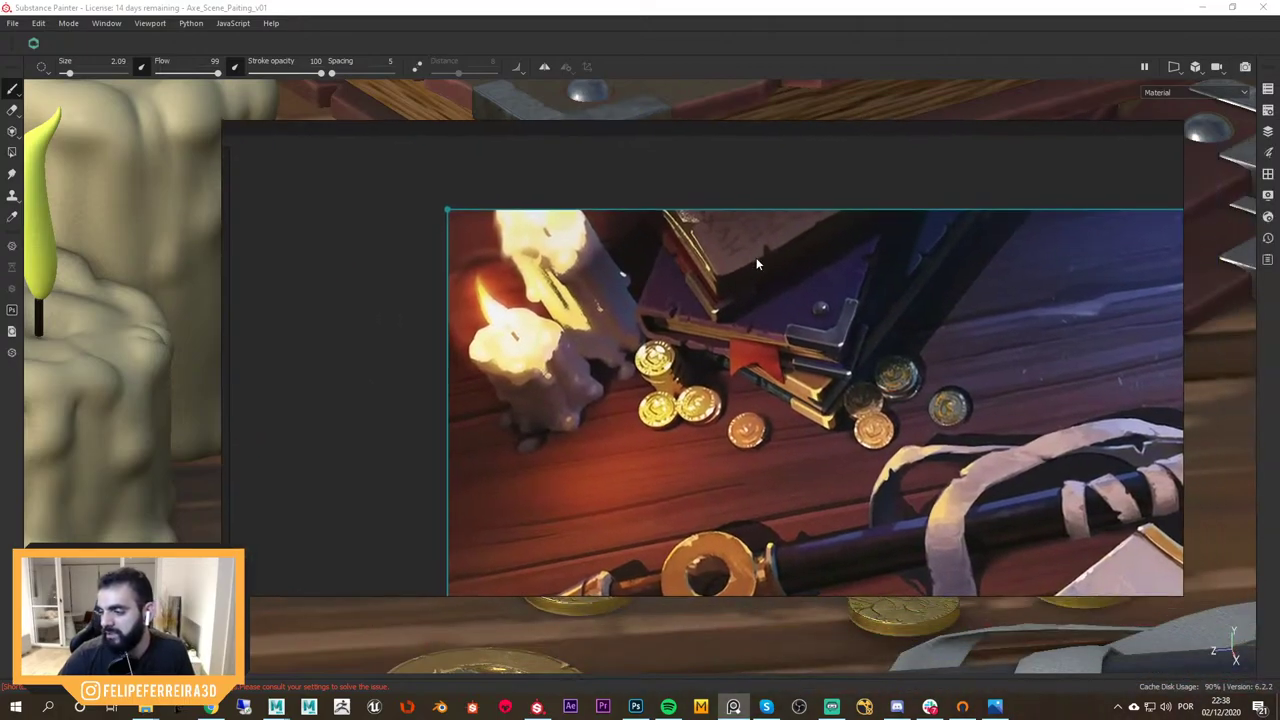
{"action": "scroll", "coordinate": [804, 324], "scroll_direction": "up", "scroll_amount": 5}
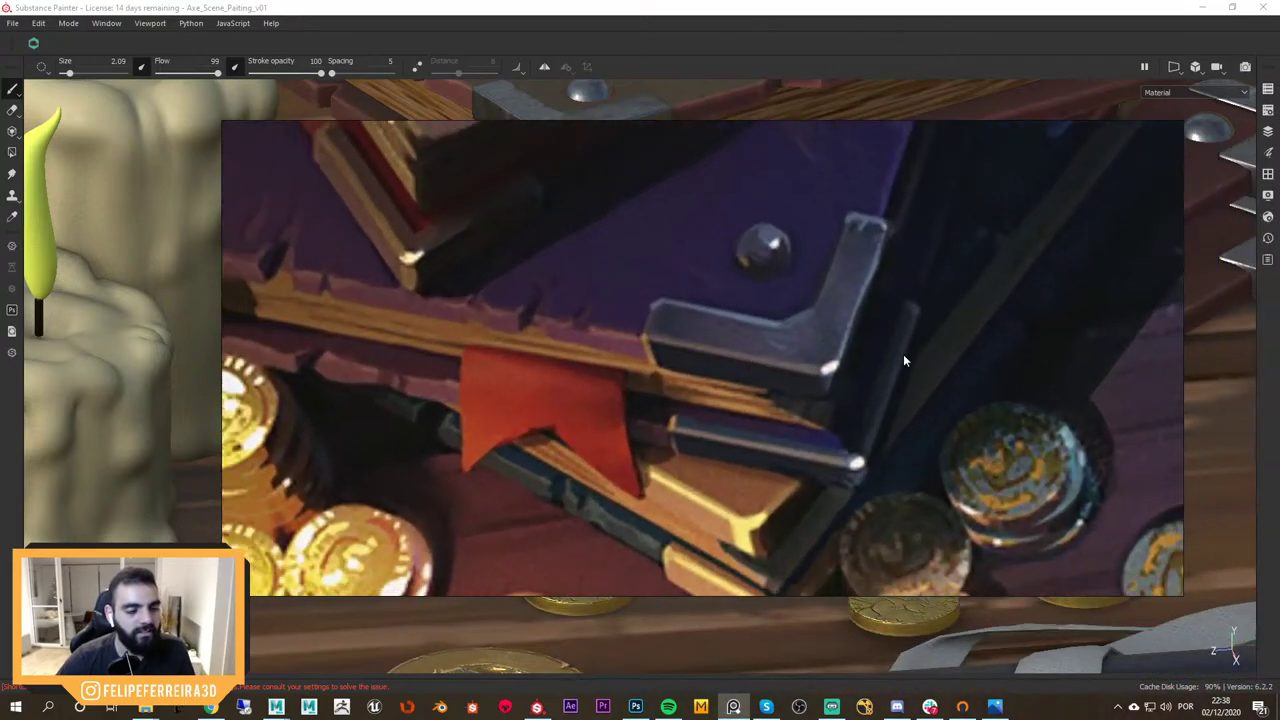
{"action": "scroll", "coordinate": [866, 352], "scroll_direction": "down", "scroll_amount": 7}
{"action": "scroll", "coordinate": [878, 348], "scroll_direction": "up", "scroll_amount": 5}
{"action": "scroll", "coordinate": [935, 374], "scroll_direction": "down", "scroll_amount": 2}
{"action": "right_click_drag", "start_coordinate": [930, 382], "coordinate": [1279, 460]}
Frame the whole scene, restore the side panels and examine the table from above and the side
{"action": "right_click_drag", "start_coordinate": [811, 277], "coordinate": [660, 137], "text": "alt"}
{"action": "key", "text": "f"}
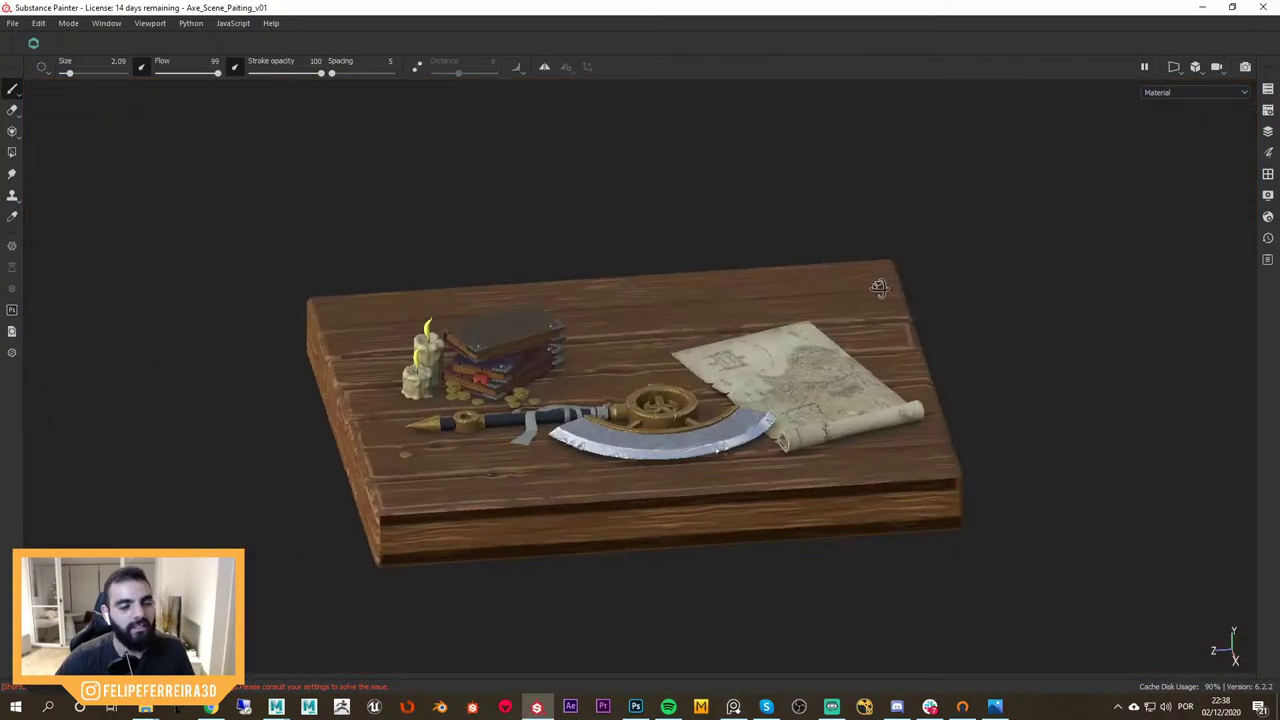
{"action": "left_click_drag", "start_coordinate": [879, 287], "coordinate": [737, 583], "text": "alt"}
{"action": "key", "text": "Tab"}
{"action": "left_click_drag", "start_coordinate": [745, 420], "coordinate": [745, 368], "text": "alt"}
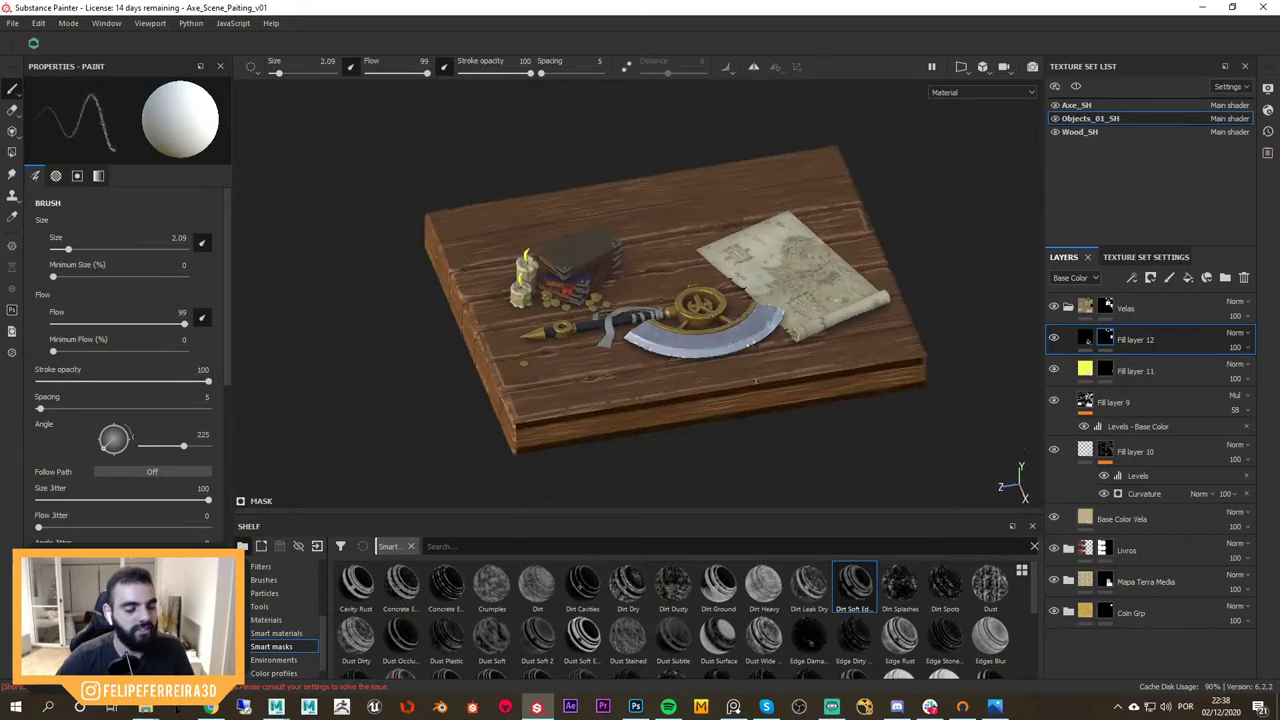
{"action": "left_click_drag", "start_coordinate": [692, 335], "coordinate": [829, 286], "text": "alt"}
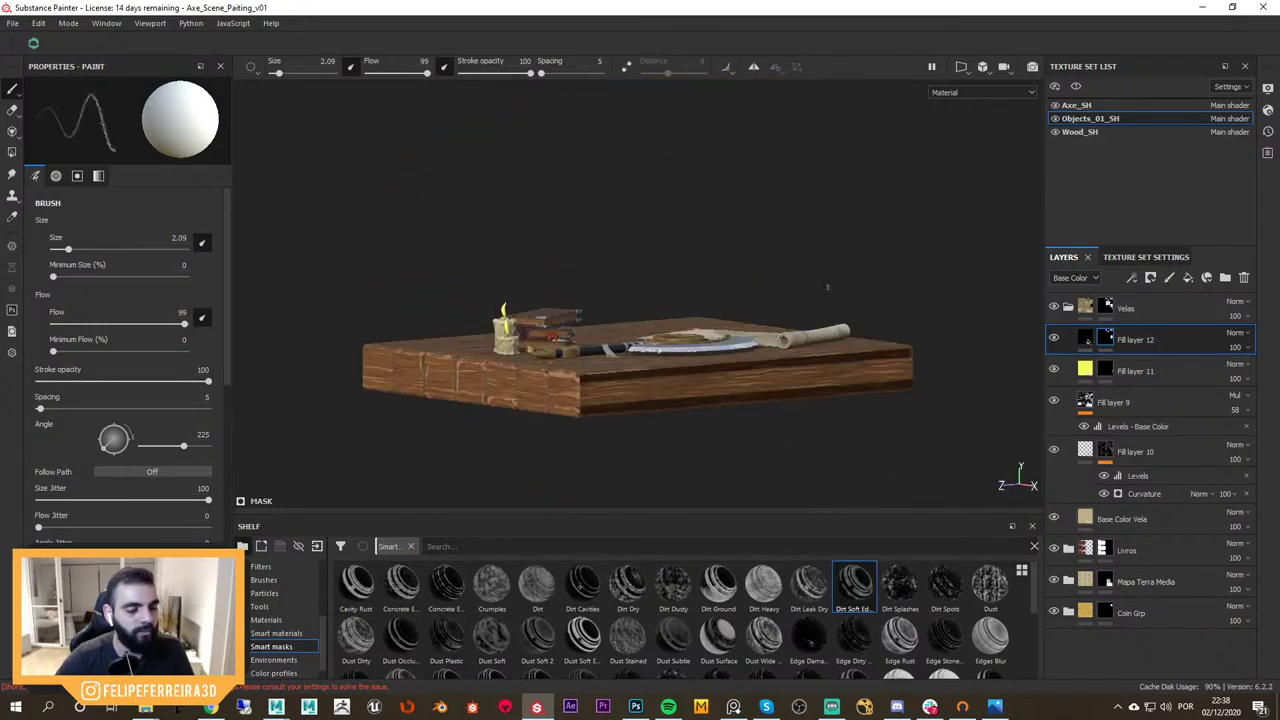
Frame the whole table scene with the candles, books, axe and map, and save the project
{"action": "right_click_drag", "start_coordinate": [829, 286], "coordinate": [771, 357], "text": "alt"}
{"action": "left_click_drag", "start_coordinate": [771, 357], "coordinate": [748, 440], "text": "alt"}
{"action": "middle_click_drag", "start_coordinate": [747, 400], "coordinate": [790, 150], "text": "alt"}
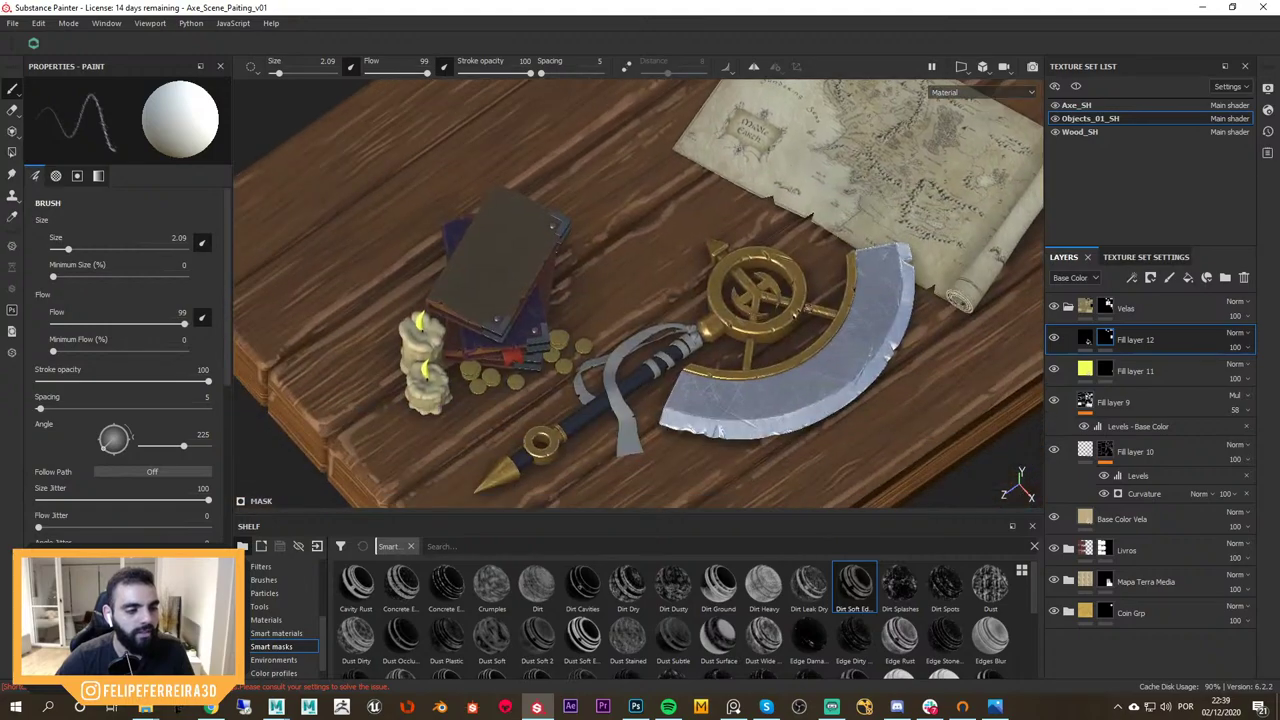
{"action": "right_click_drag", "start_coordinate": [790, 150], "coordinate": [835, 110], "text": "alt"}
{"action": "middle_click_drag", "start_coordinate": [835, 110], "coordinate": [807, 162], "text": "alt"}
{"action": "left_click_drag", "start_coordinate": [807, 162], "coordinate": [865, 120], "text": "alt"}
{"action": "mouse_move", "coordinate": [838, 392]}
{"action": "left_mouse_down", "text": "alt"}
{"action": "mouse_move", "coordinate": [822, 450]}
{"action": "mouse_move", "coordinate": [826, 414]}
{"action": "left_mouse_up", "text": "alt"}
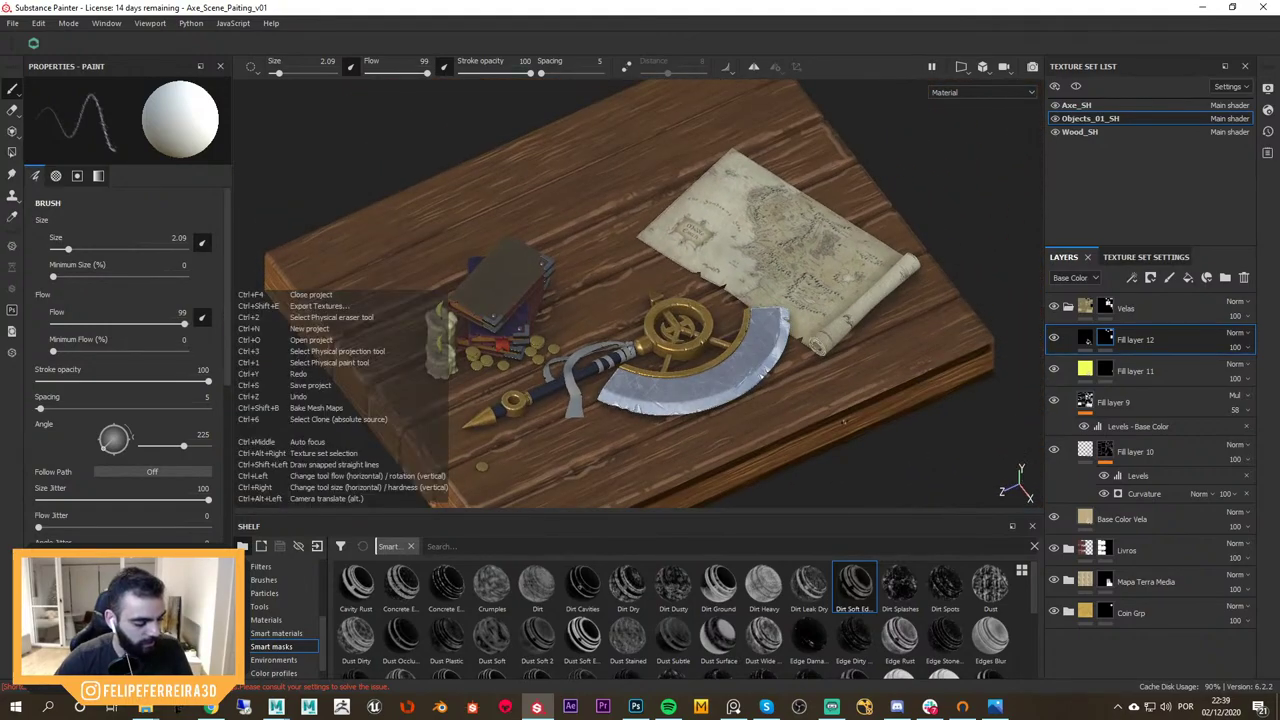
{"action": "key", "text": "ctrl+s"}
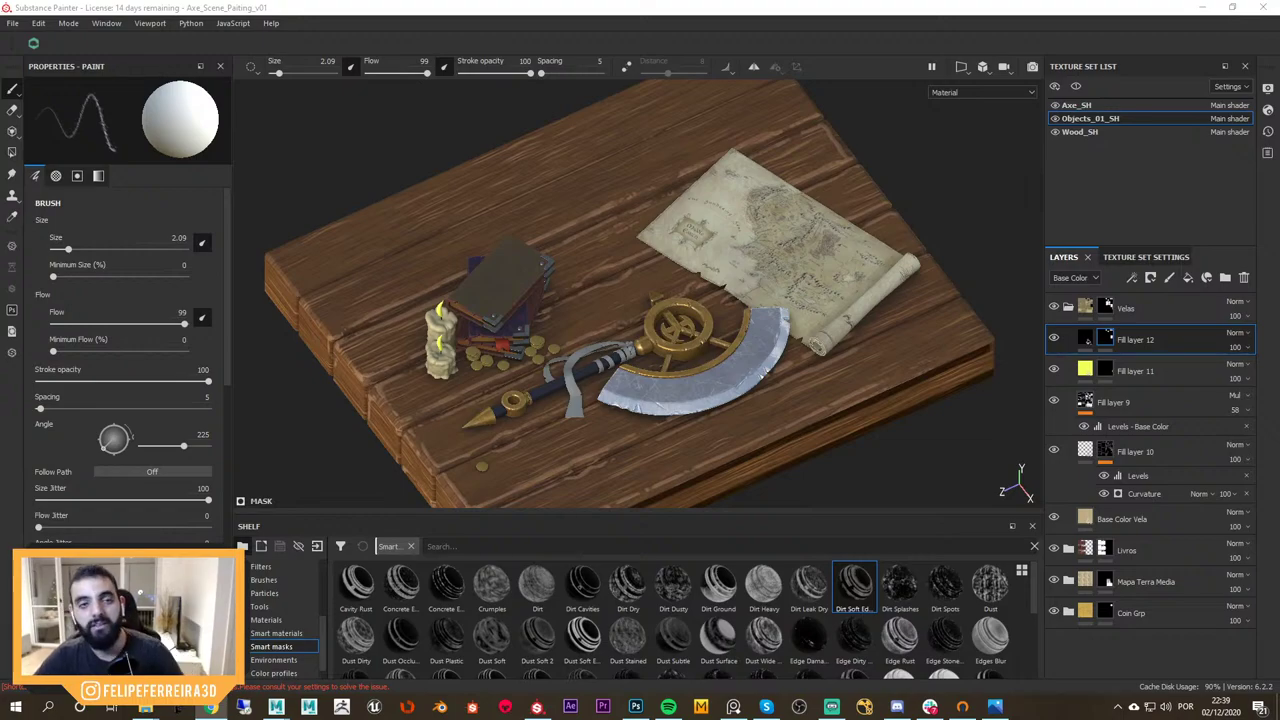
Export the Axe_SH, Objects_01_SH and Wood_SH textures as 4096 16-bit PNGs with the PBR Metallic Roughness template and infinite dilation
{"action": "left_click_drag", "start_coordinate": [843, 341], "coordinate": [870, 358], "text": "alt"}
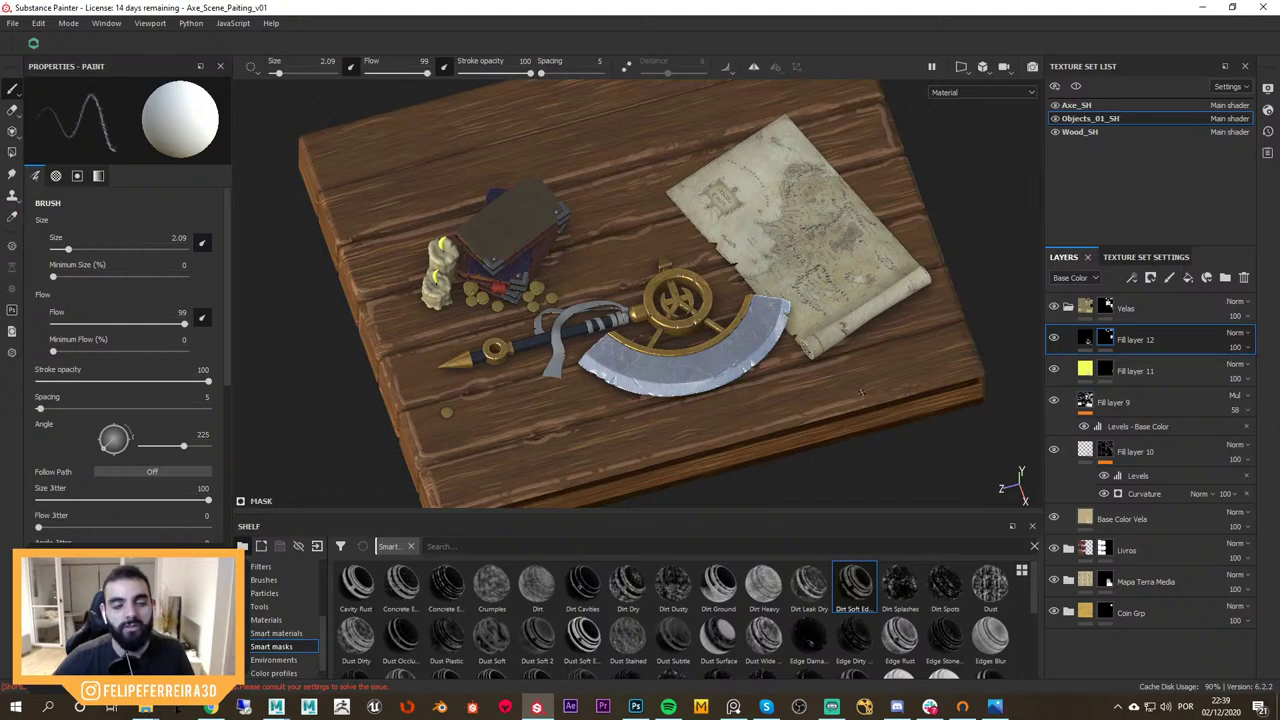
{"action": "left_click_drag", "start_coordinate": [855, 381], "coordinate": [910, 342], "text": "alt"}
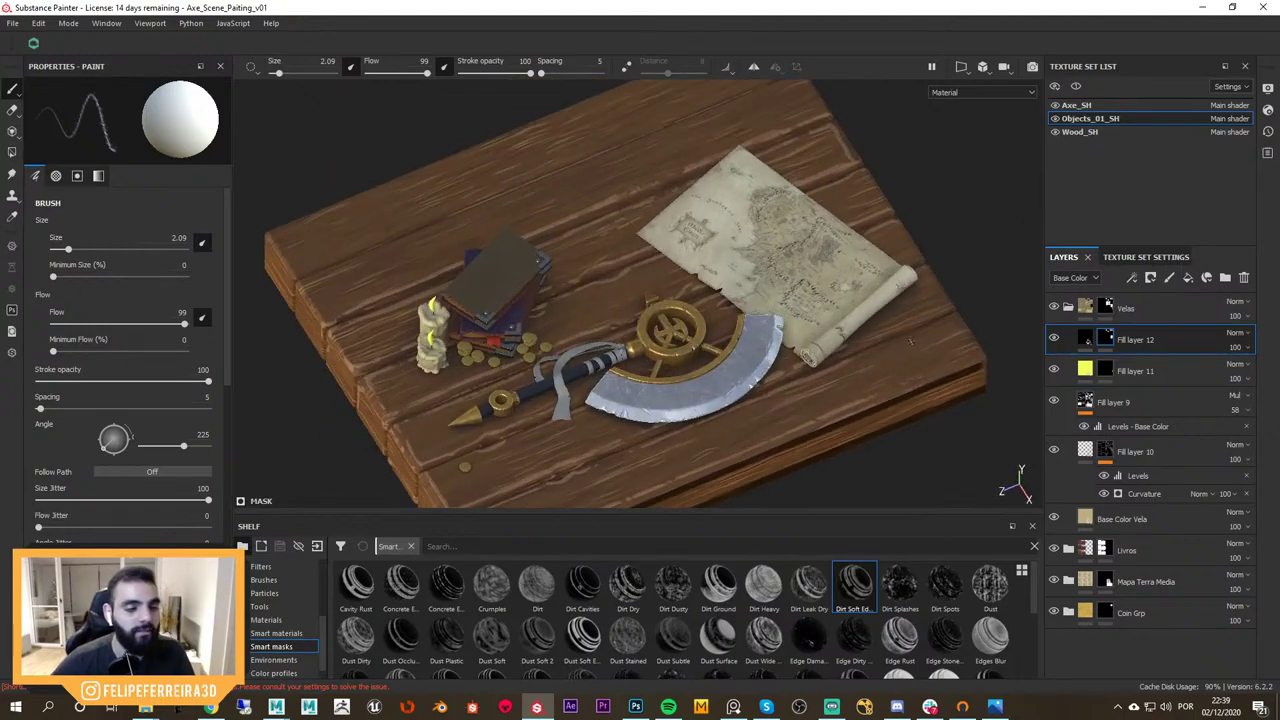
{"action": "left_click_drag", "start_coordinate": [873, 287], "coordinate": [892, 212], "text": "alt"}
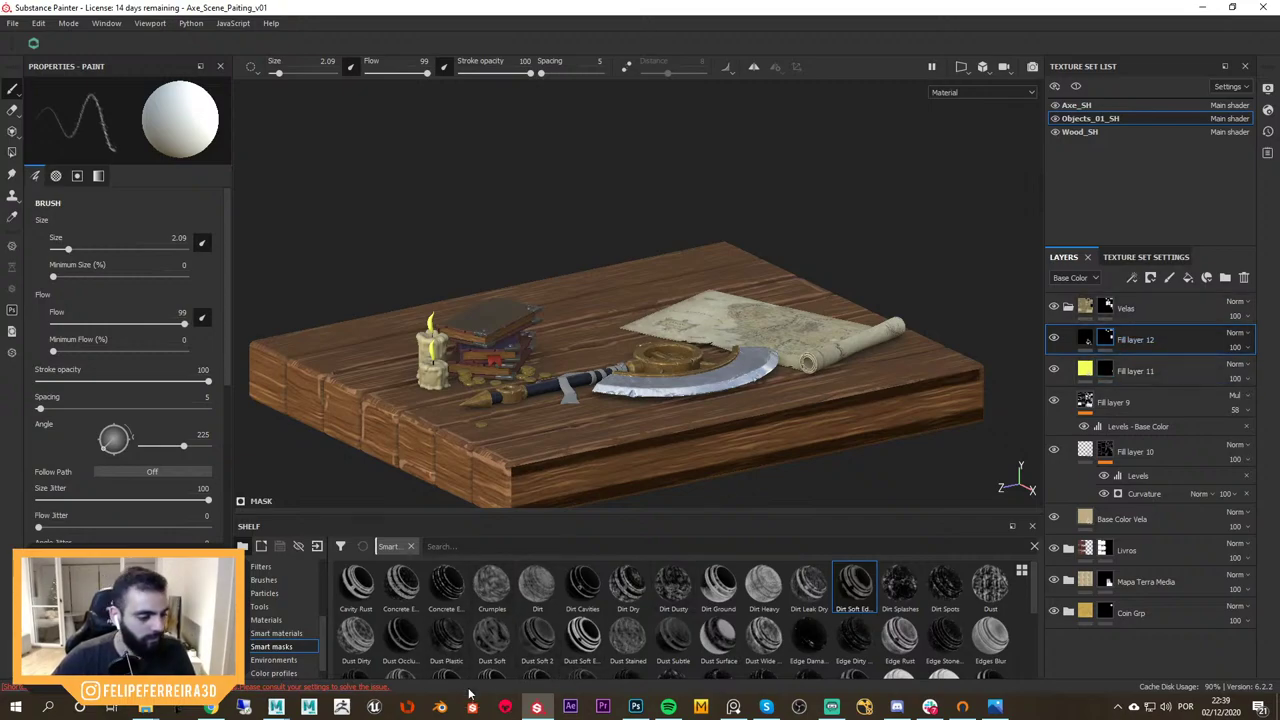
{"action": "left_click_drag", "start_coordinate": [715, 300], "coordinate": [722, 344], "text": "alt"}
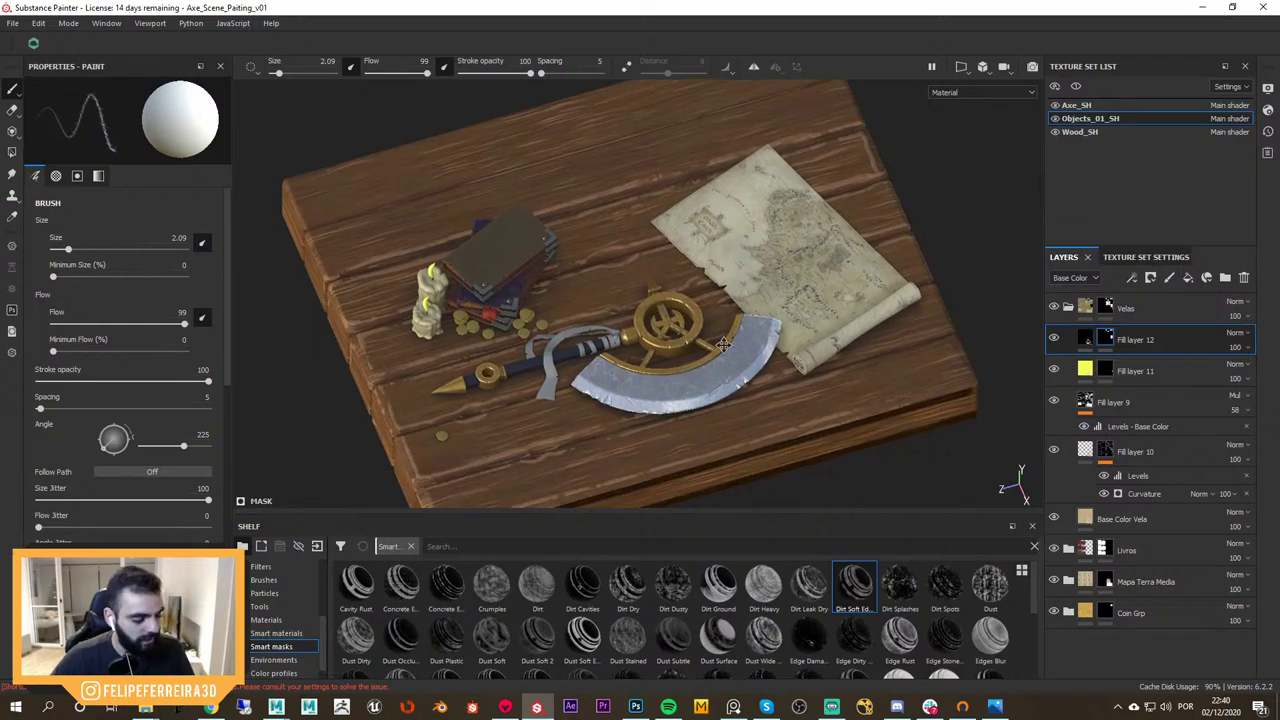
{"action": "middle_click_drag", "start_coordinate": [722, 344], "coordinate": [792, 289], "text": "alt"}
{"action": "key", "text": "ctrl+shift+e"}
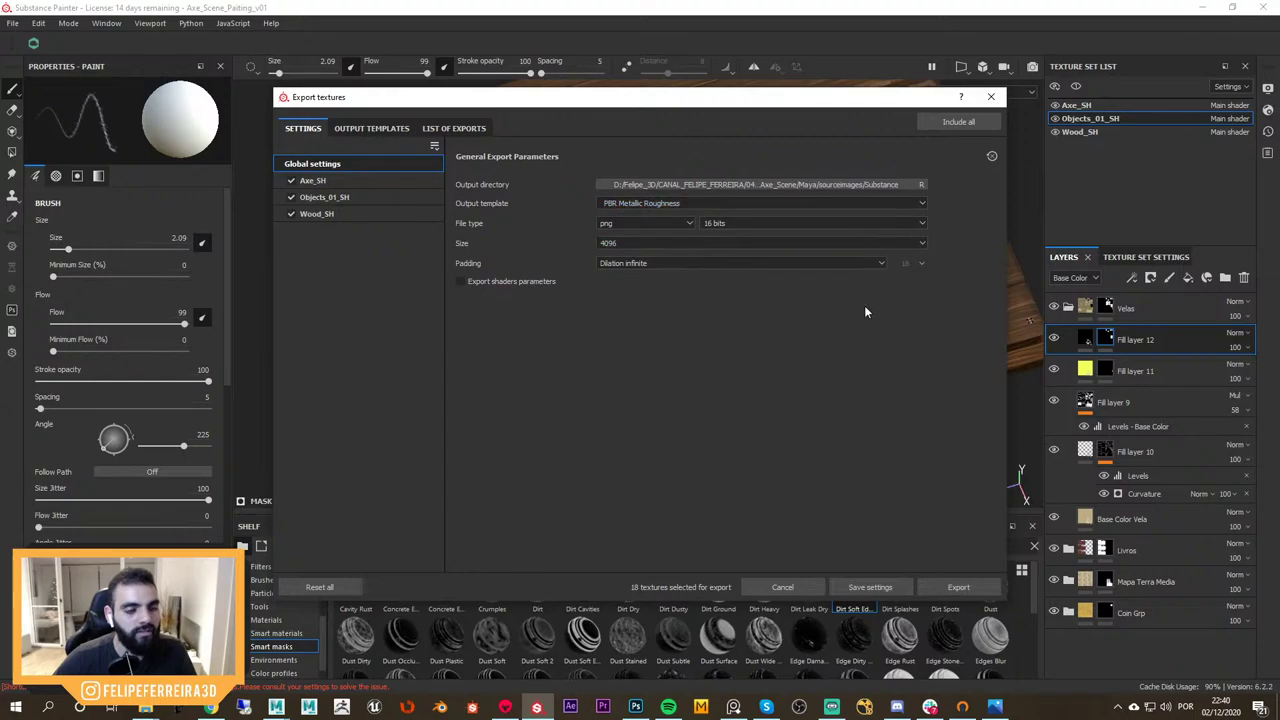
{"action": "left_click", "coordinate": [943, 593]}
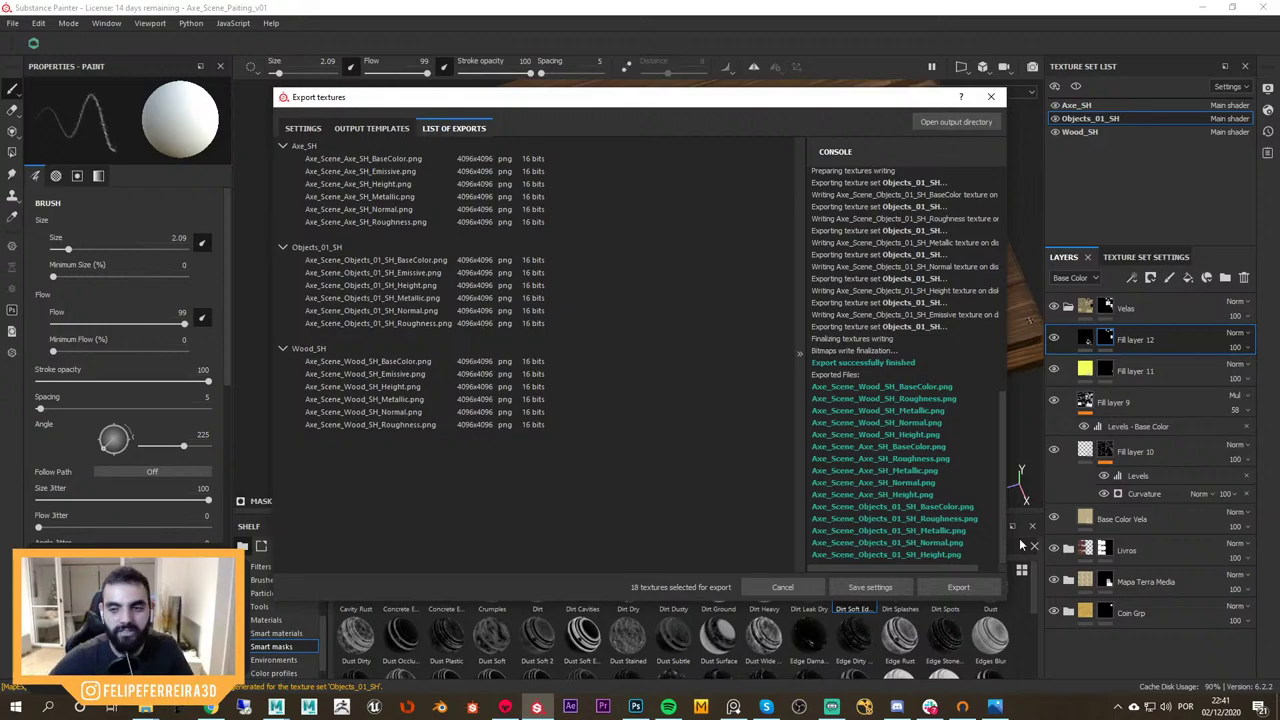
{"action": "left_click", "coordinate": [782, 587]}
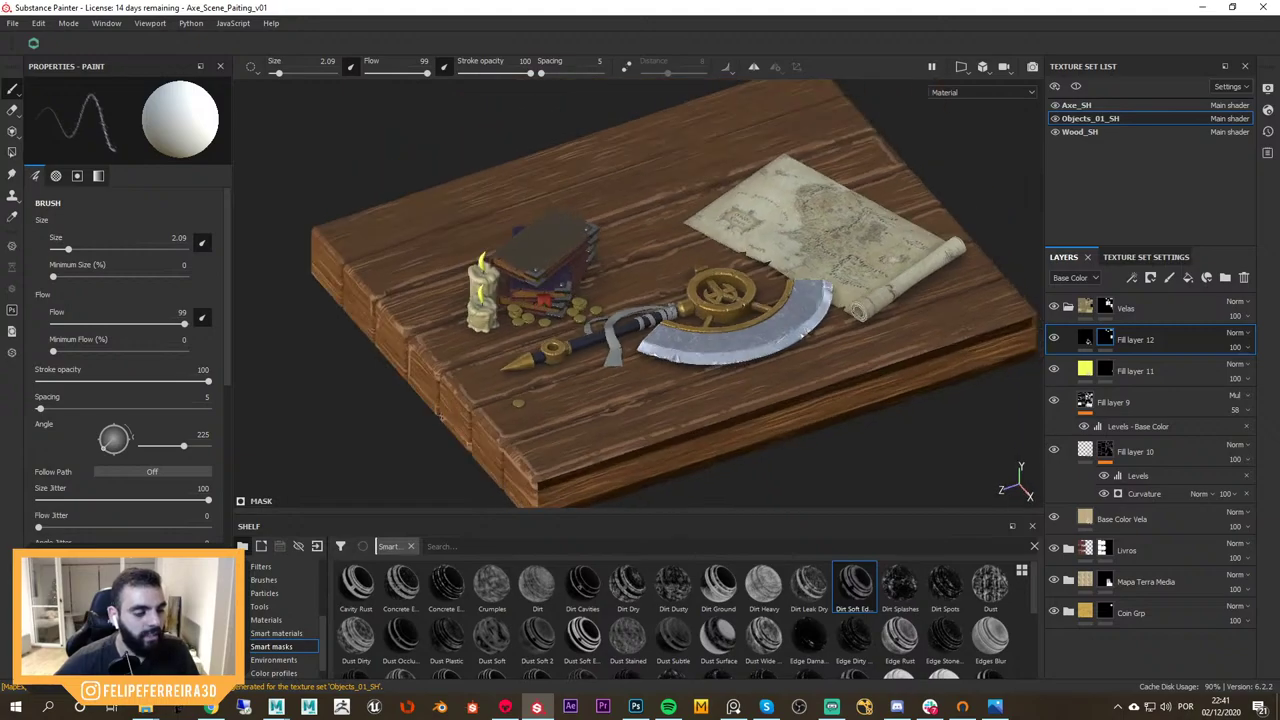
Switch to File Explorer and check the exported maps in Axe_Scene's Maya/sourceimages/Substance folder
{"action": "left_click", "coordinate": [145, 706]}
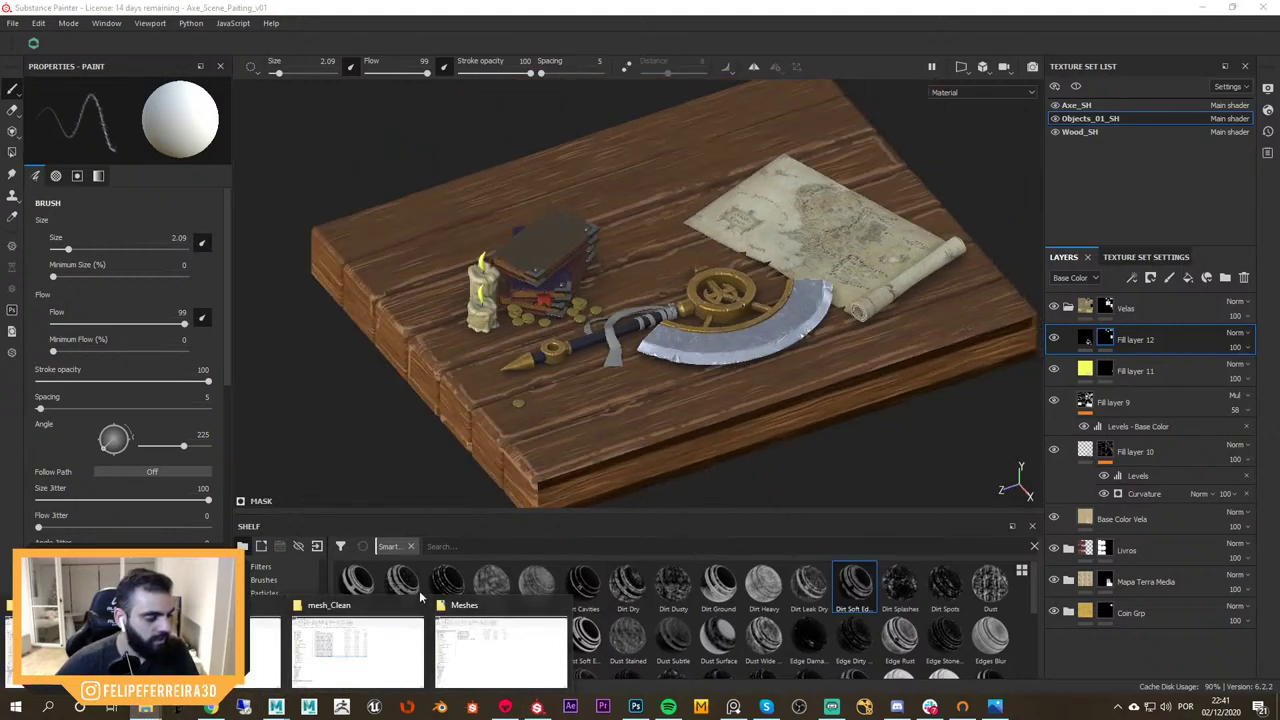
{"action": "left_click", "coordinate": [545, 659]}
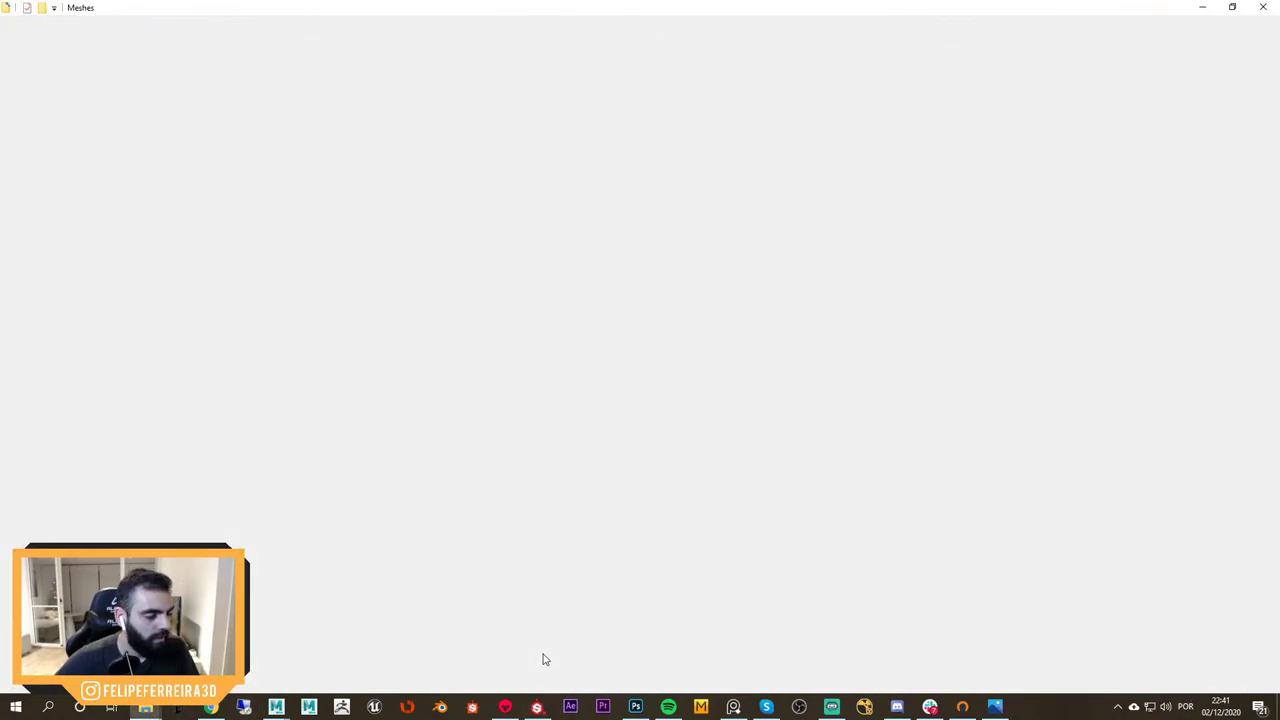
{"action": "mouse_move", "coordinate": [640, 7]}
{"action": "left_mouse_down"}
{"action": "mouse_move", "coordinate": [1100, 322]}
{"action": "mouse_move", "coordinate": [1279, 400]}
{"action": "left_mouse_up"}
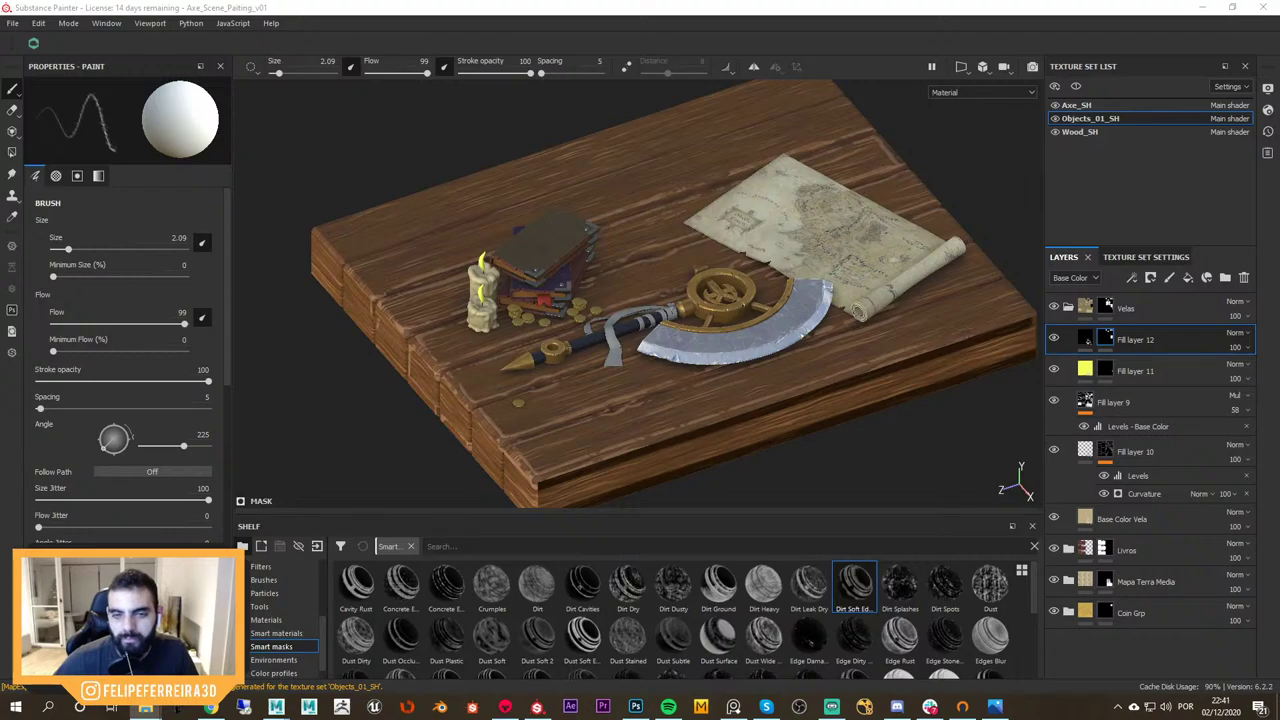
{"action": "left_click", "coordinate": [147, 707]}
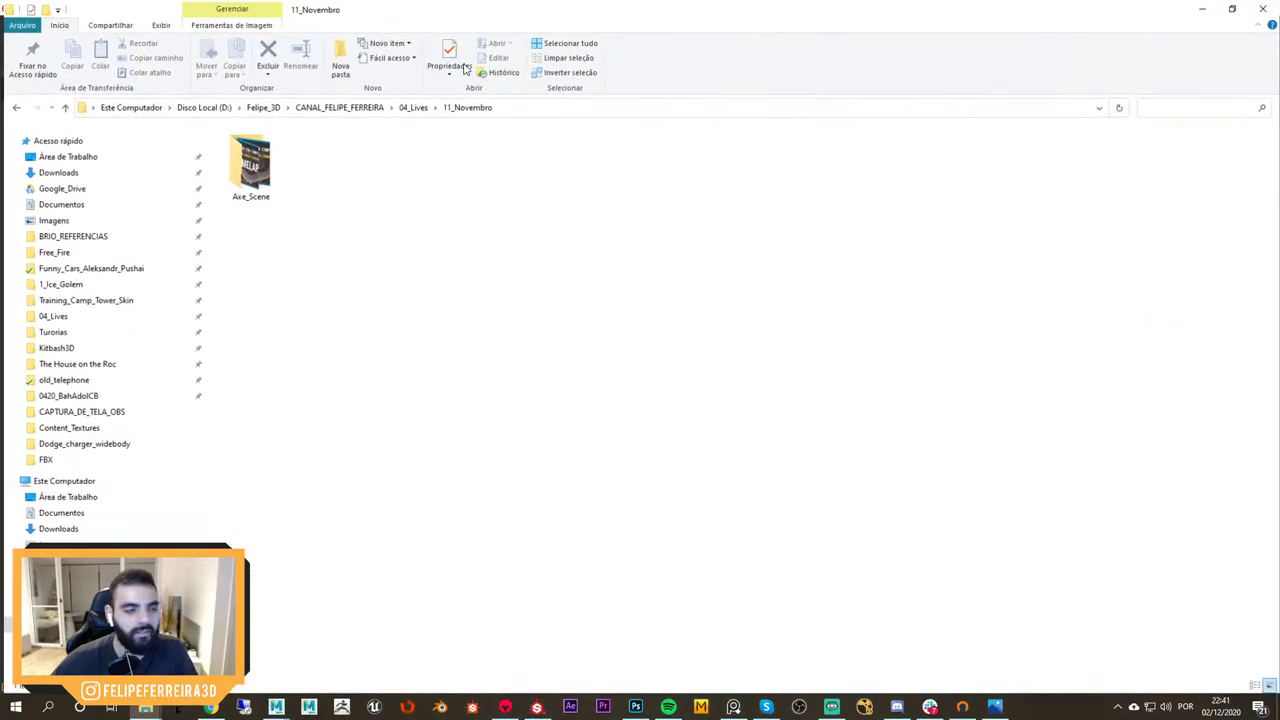
{"action": "double_click", "coordinate": [275, 165]}
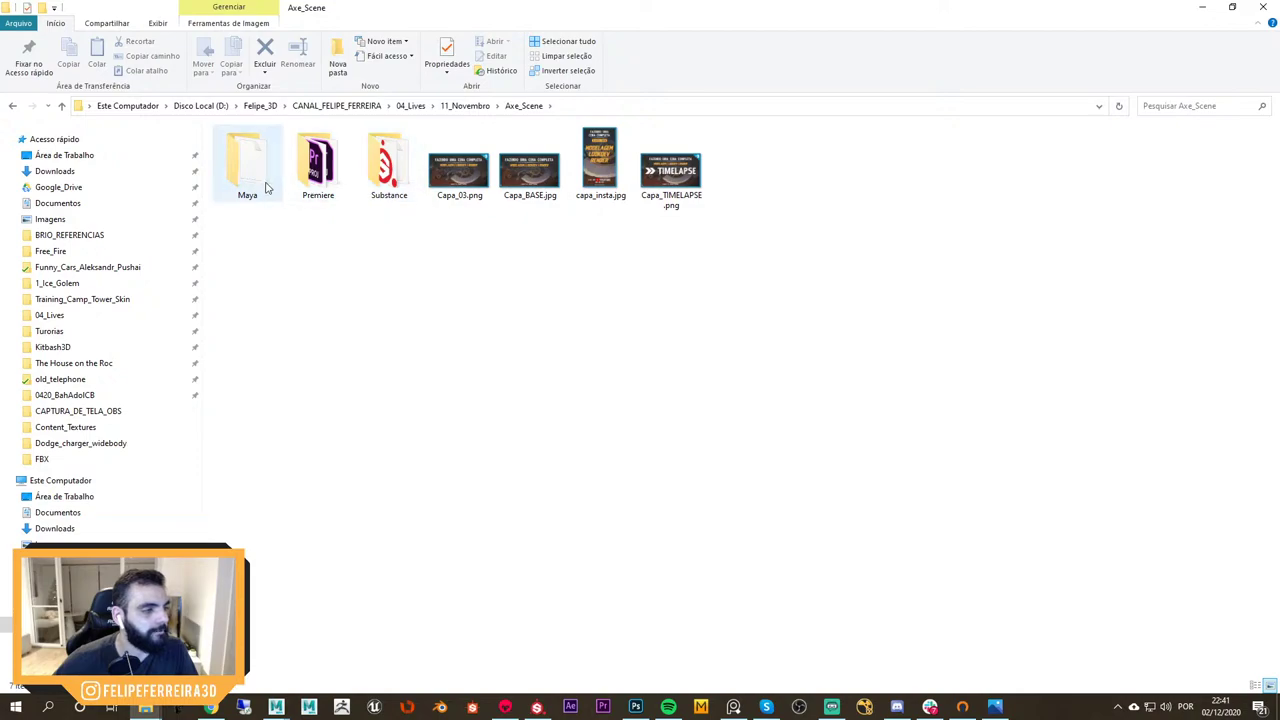
{"action": "double_click", "coordinate": [243, 165]}
{"action": "double_click", "coordinate": [300, 317]}
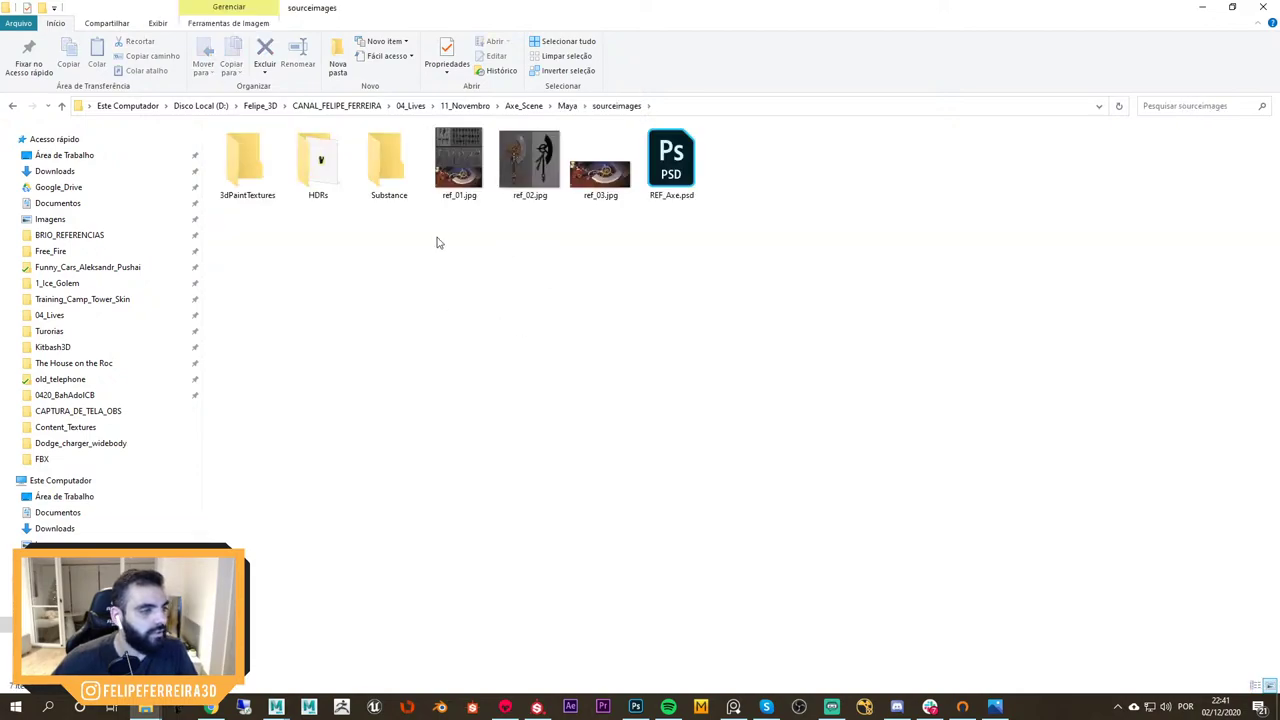
{"action": "double_click", "coordinate": [388, 170]}
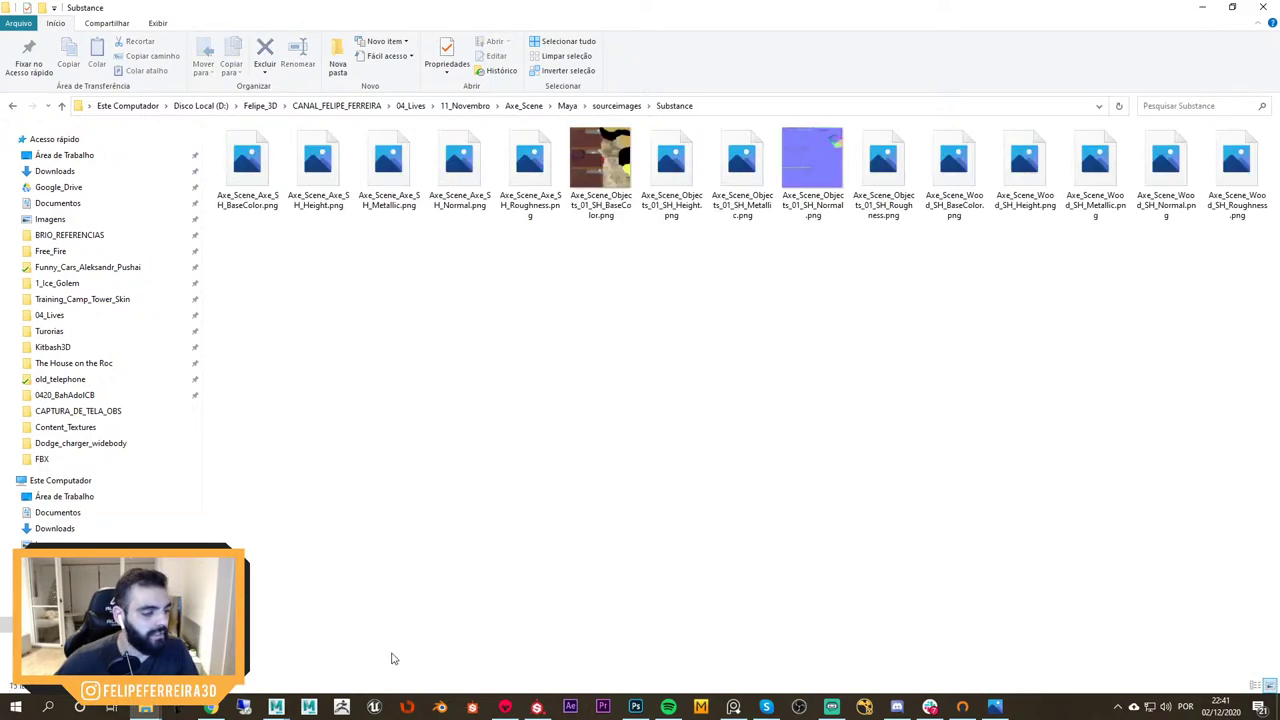
Switch to the axe scene in Maya and display it through CAM_RENDER in a single enlarged viewport
{"action": "left_click", "coordinate": [277, 707]}
{"action": "left_click", "coordinate": [348, 652]}
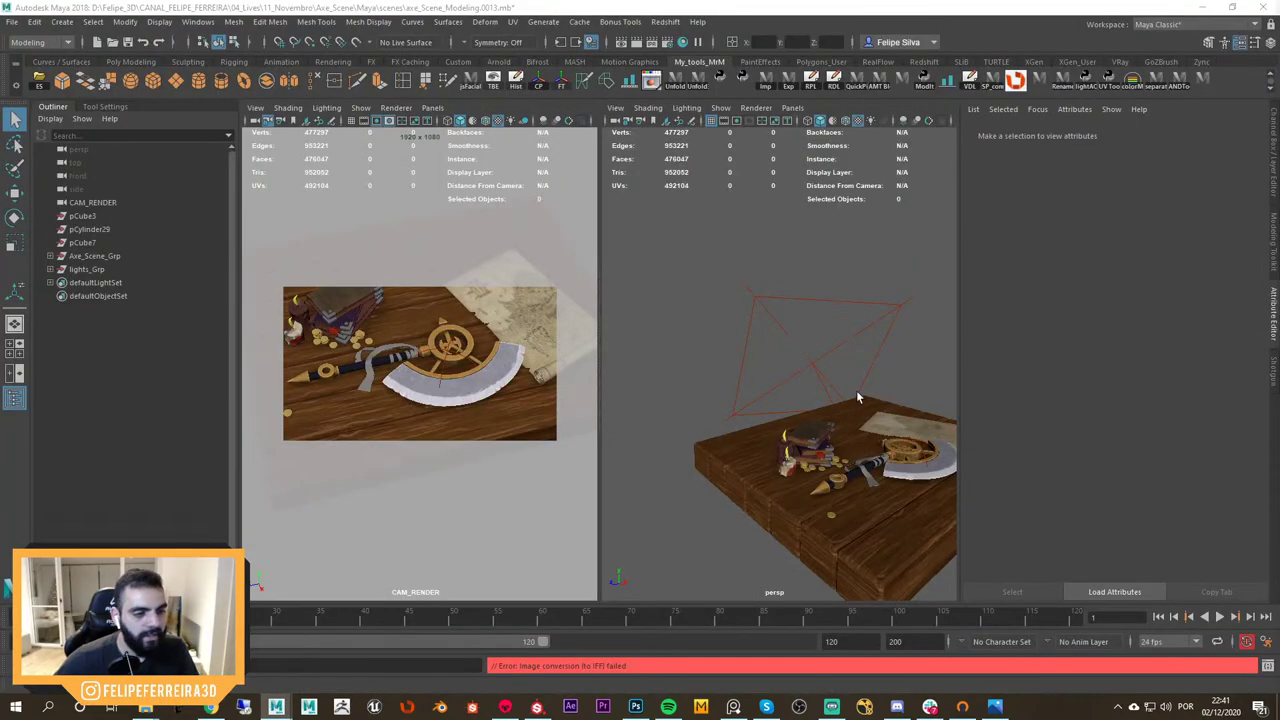
{"action": "left_click_drag", "start_coordinate": [857, 393], "coordinate": [675, 337], "text": "alt"}
{"action": "key", "text": "space"}
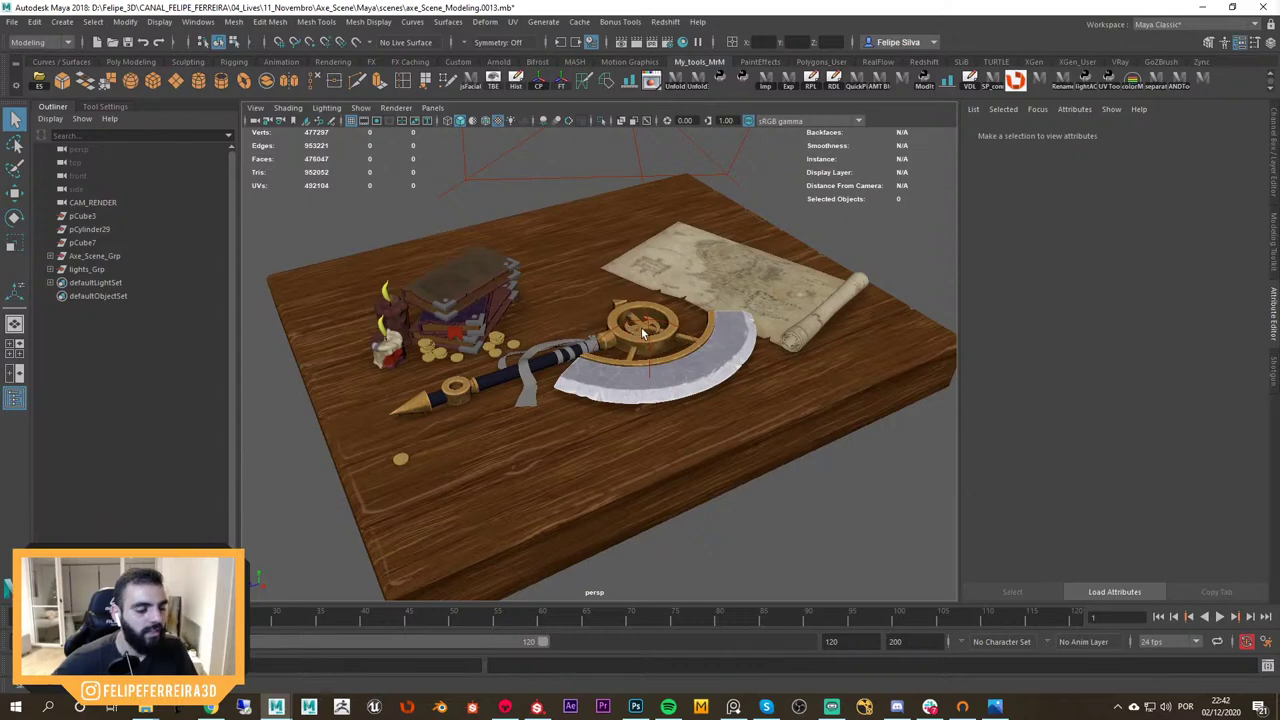
{"action": "mouse_move", "coordinate": [528, 334]}
{"action": "left_mouse_down", "text": "alt"}
{"action": "mouse_move", "coordinate": [569, 344]}
{"action": "mouse_move", "coordinate": [549, 340]}
{"action": "left_mouse_up", "text": "alt"}
{"action": "left_click", "coordinate": [651, 340]}
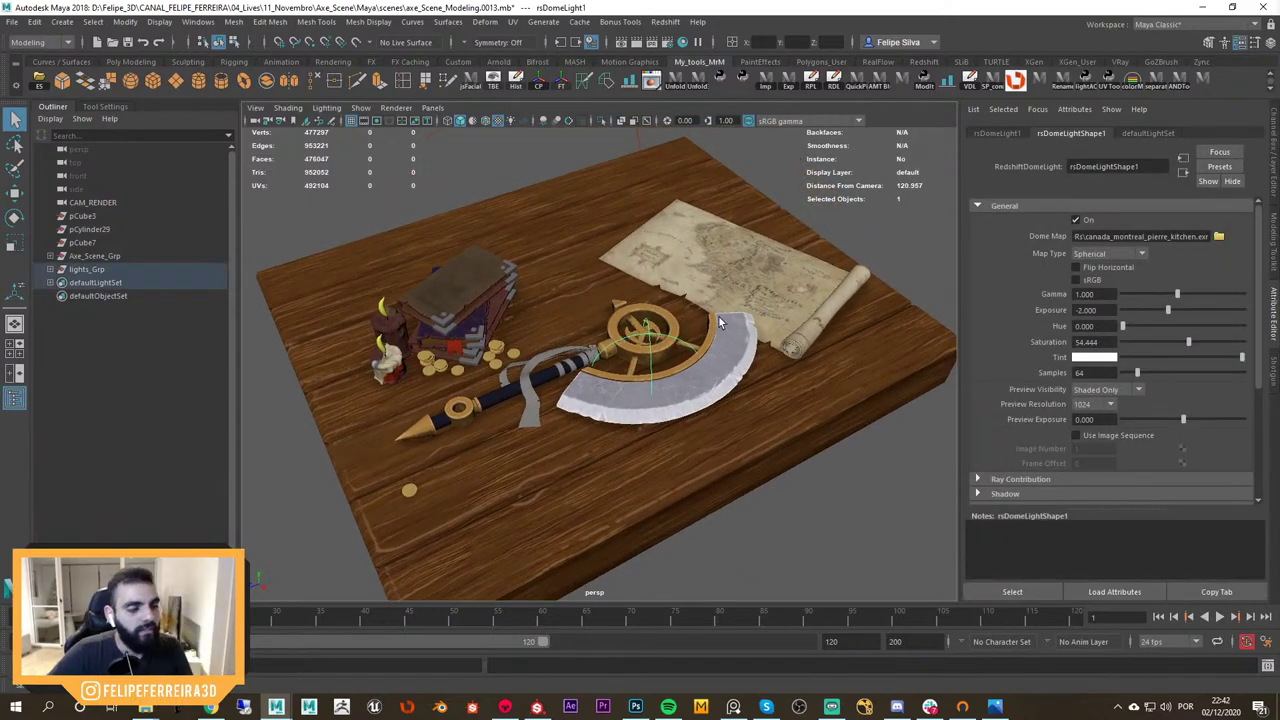
{"action": "left_click_drag", "start_coordinate": [718, 315], "coordinate": [676, 181], "text": "alt"}
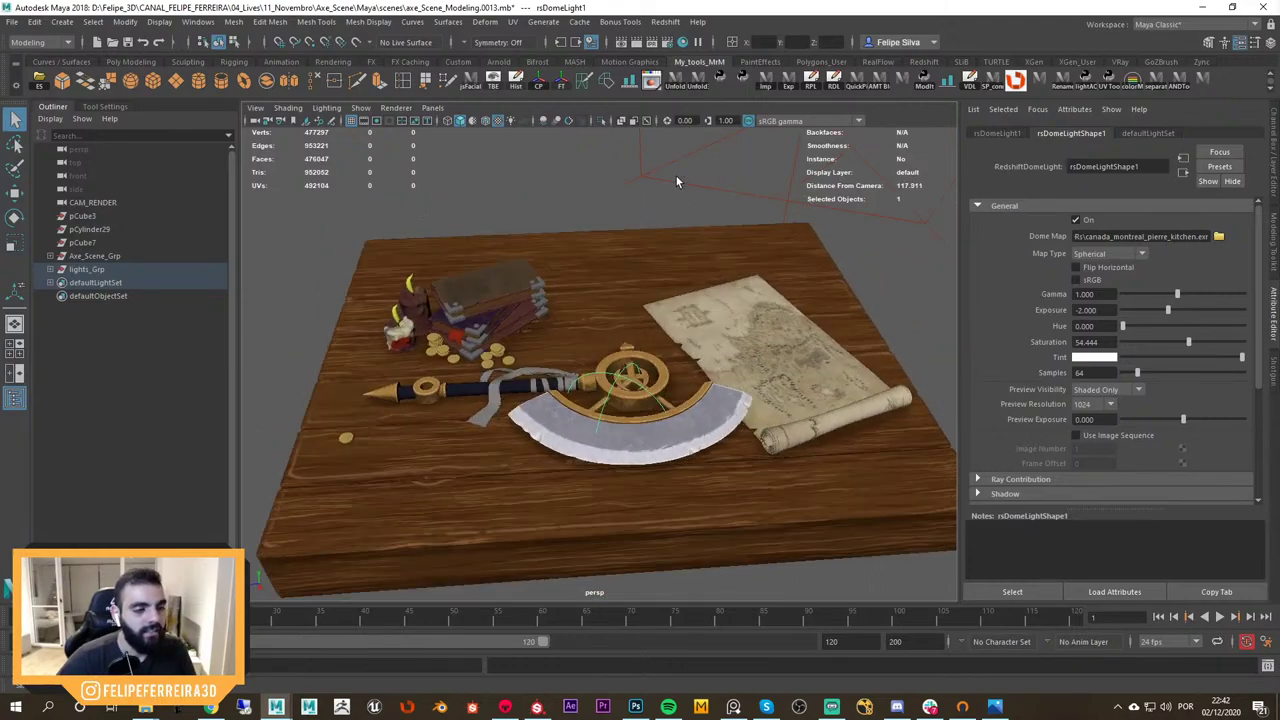
{"action": "left_click", "coordinate": [432, 108]}
{"action": "left_click", "coordinate": [640, 122]}
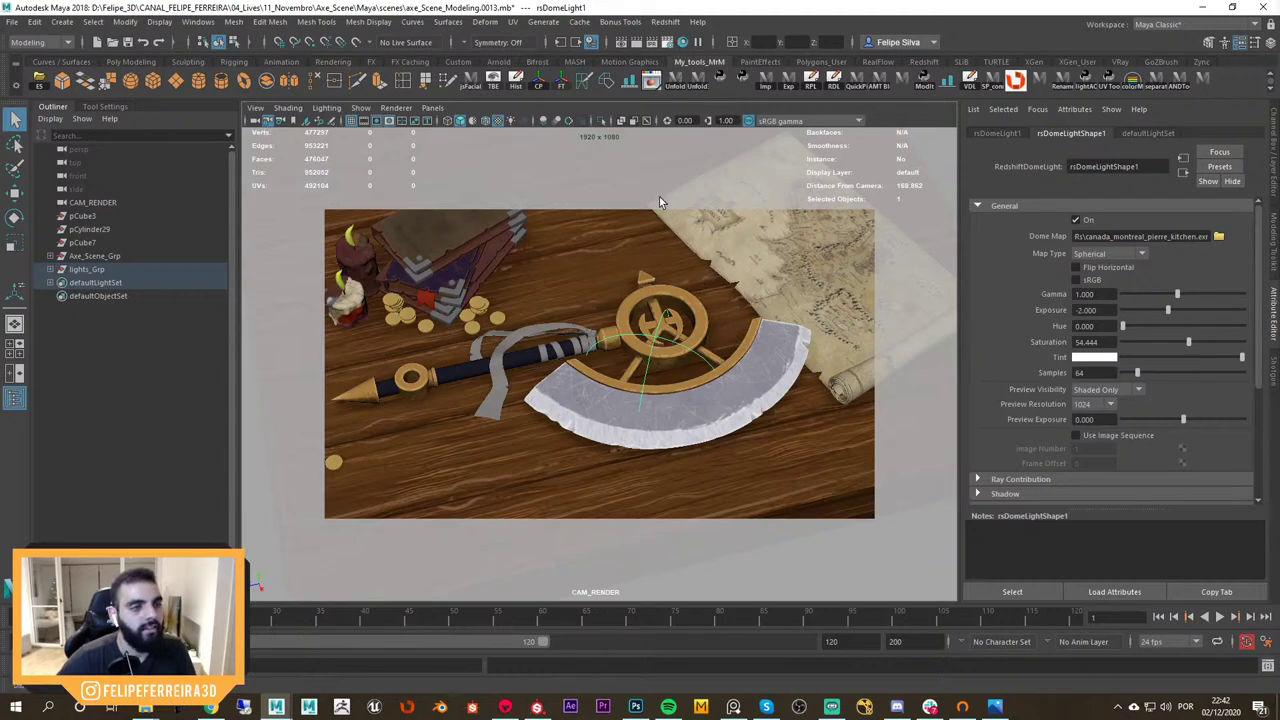
Set Redshift's percentage of GPU memory to use to 25 in the render settings
{"action": "left_click", "coordinate": [652, 41]}
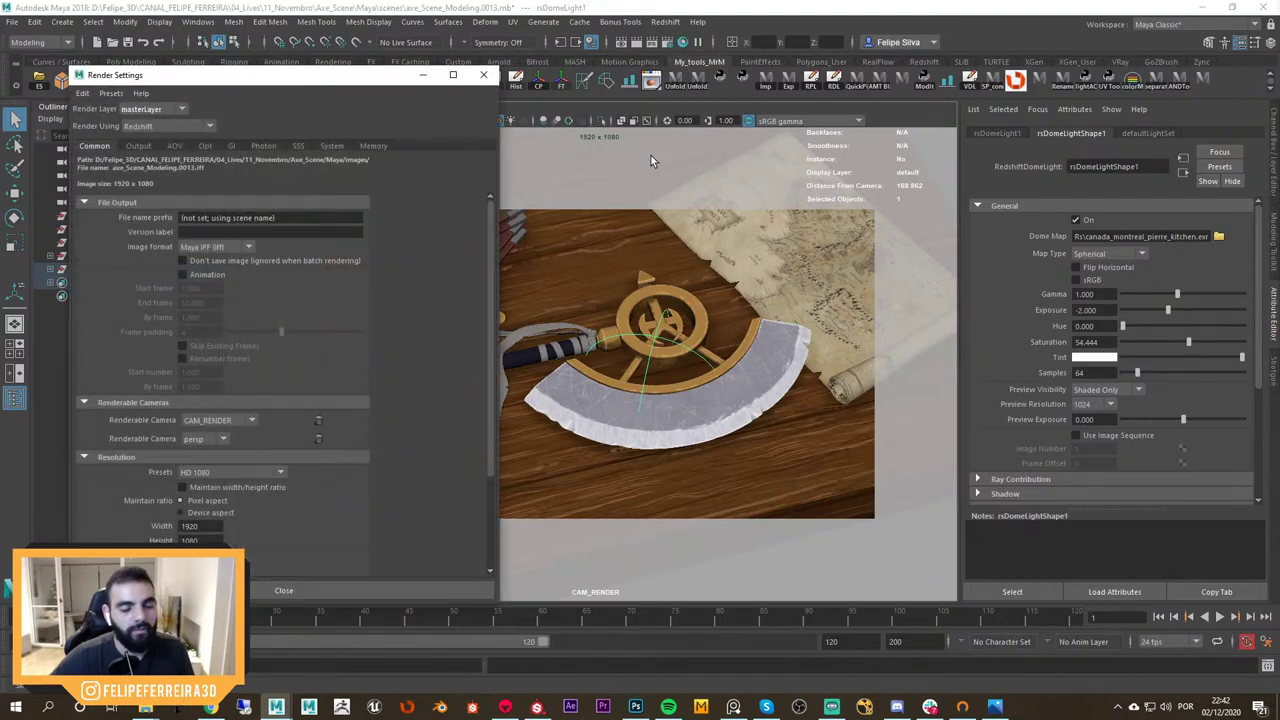
{"action": "left_click", "coordinate": [373, 145]}
{"action": "left_click_drag", "start_coordinate": [206, 181], "coordinate": [163, 191]}
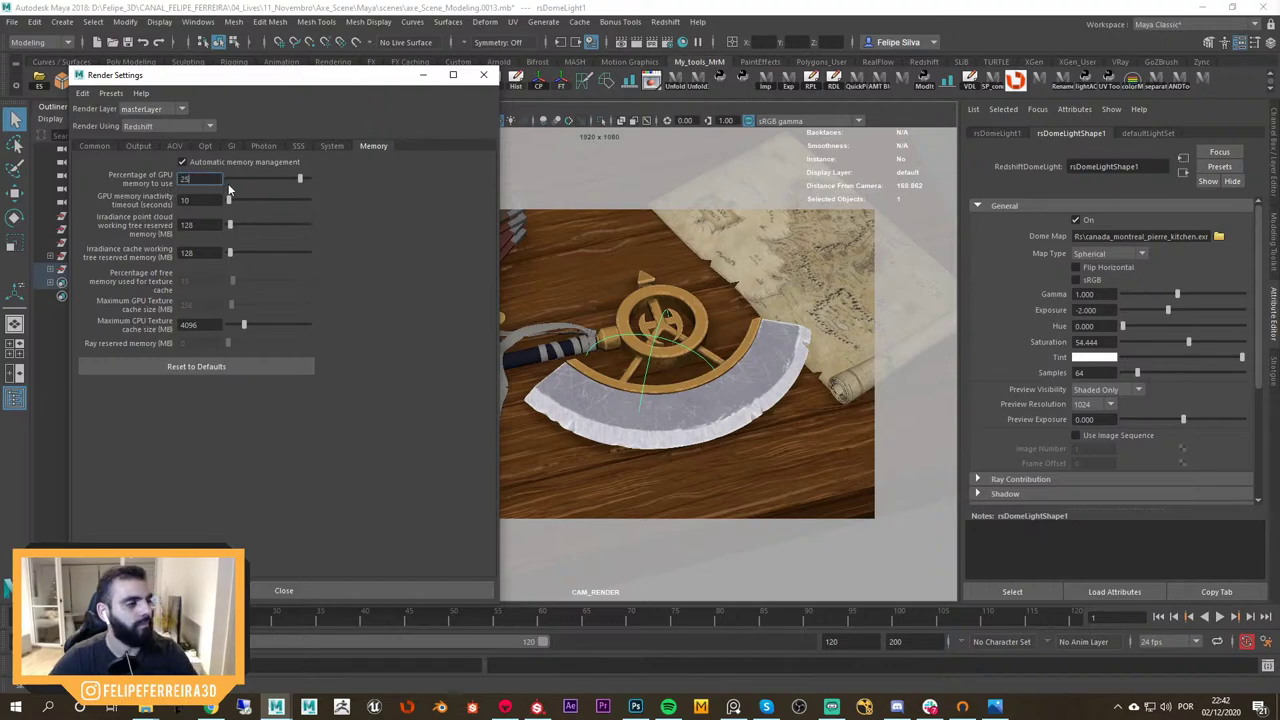
{"action": "type", "text": "25"}
{"action": "key", "text": "Return"}
Set Redshift's unified sampling to 128 minimum samples and 256 maximum samples
{"action": "left_click", "coordinate": [139, 146]}
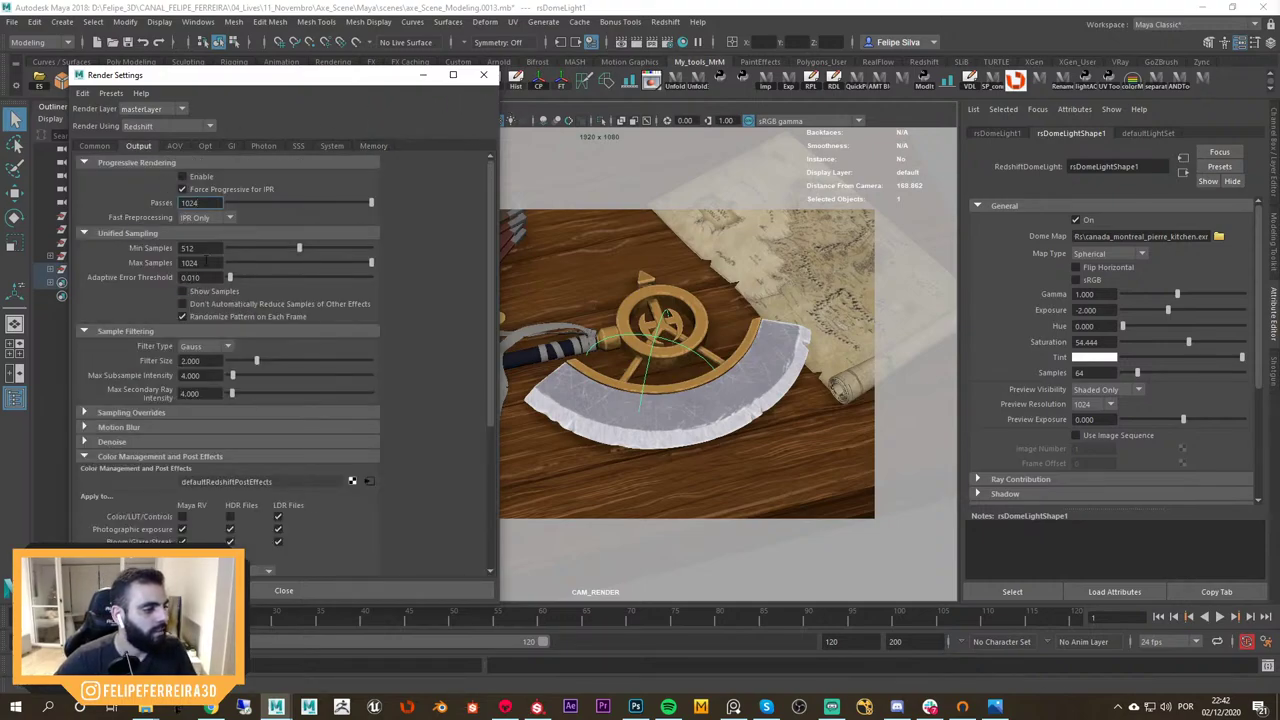
{"action": "left_click_drag", "start_coordinate": [205, 248], "coordinate": [94, 240]}
{"action": "type", "text": "128"}
{"action": "key", "text": "Tab"}
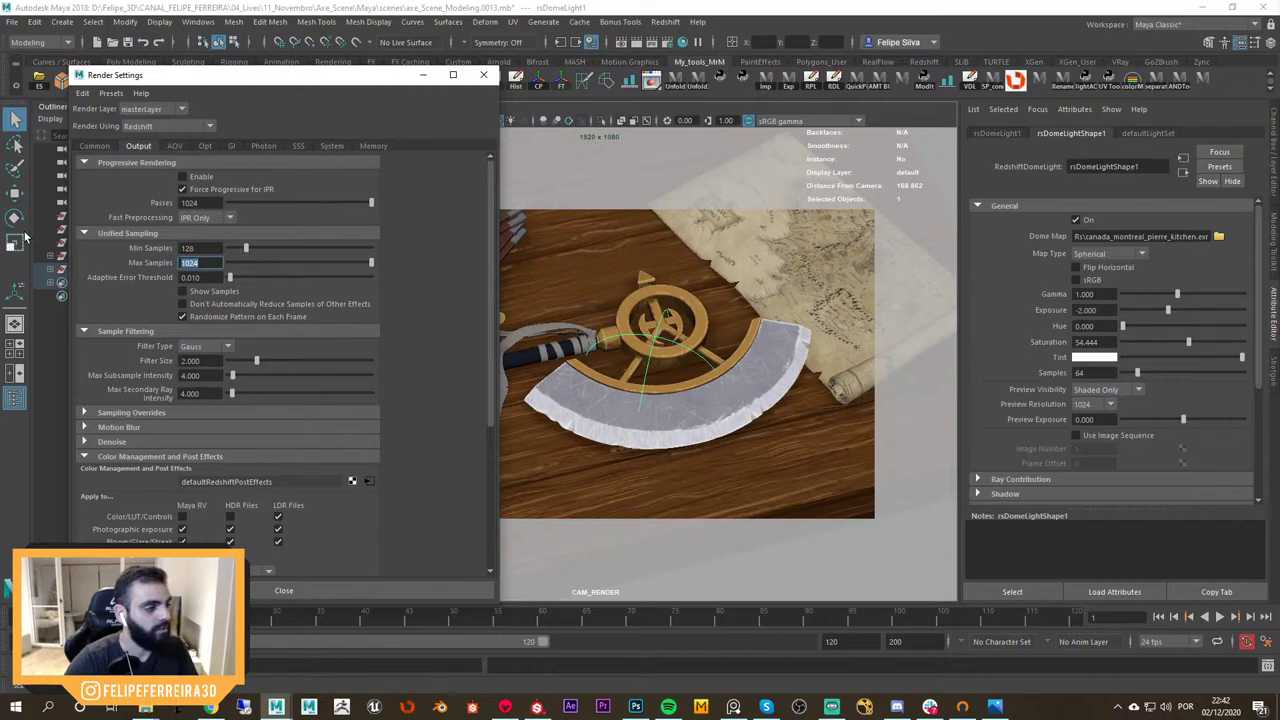
{"action": "type", "text": "256"}
{"action": "key", "text": "Tab"}
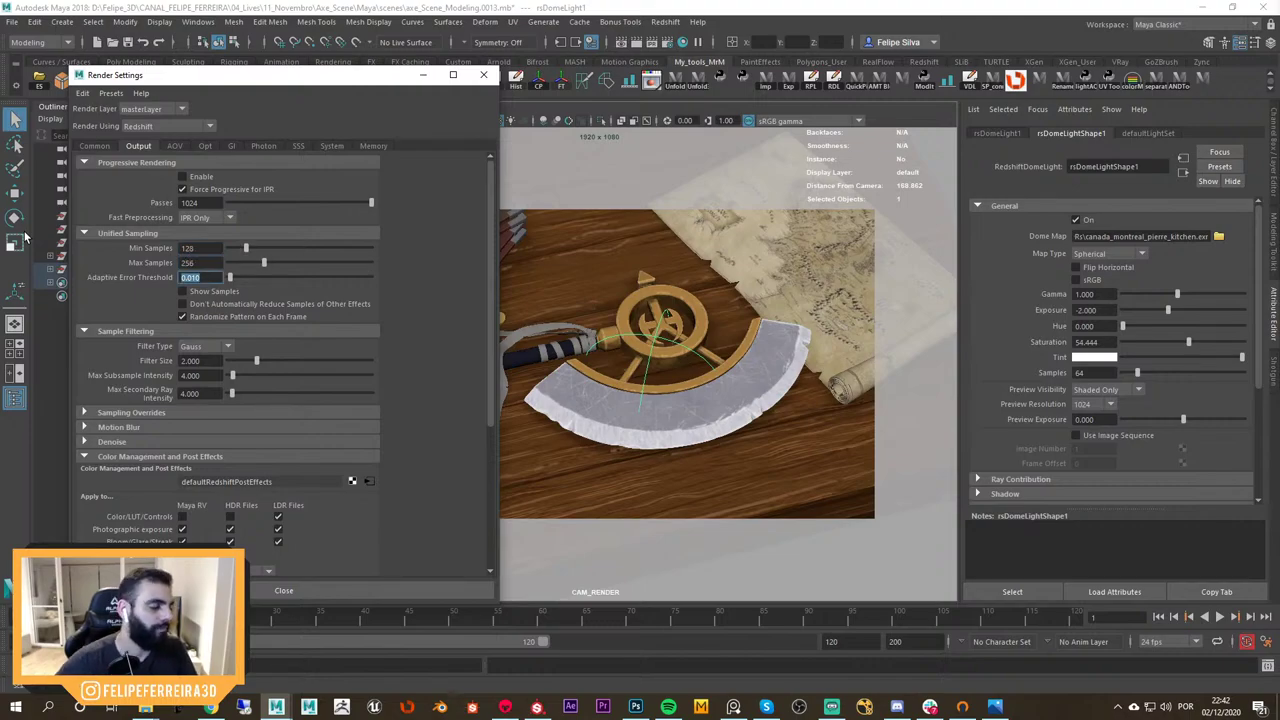
Set the reflection, refraction and light sampling overrides to 128 samples each and close the render settings
{"action": "left_click", "coordinate": [240, 414]}
{"action": "scroll", "coordinate": [268, 436], "scroll_direction": "down", "scroll_amount": 4}
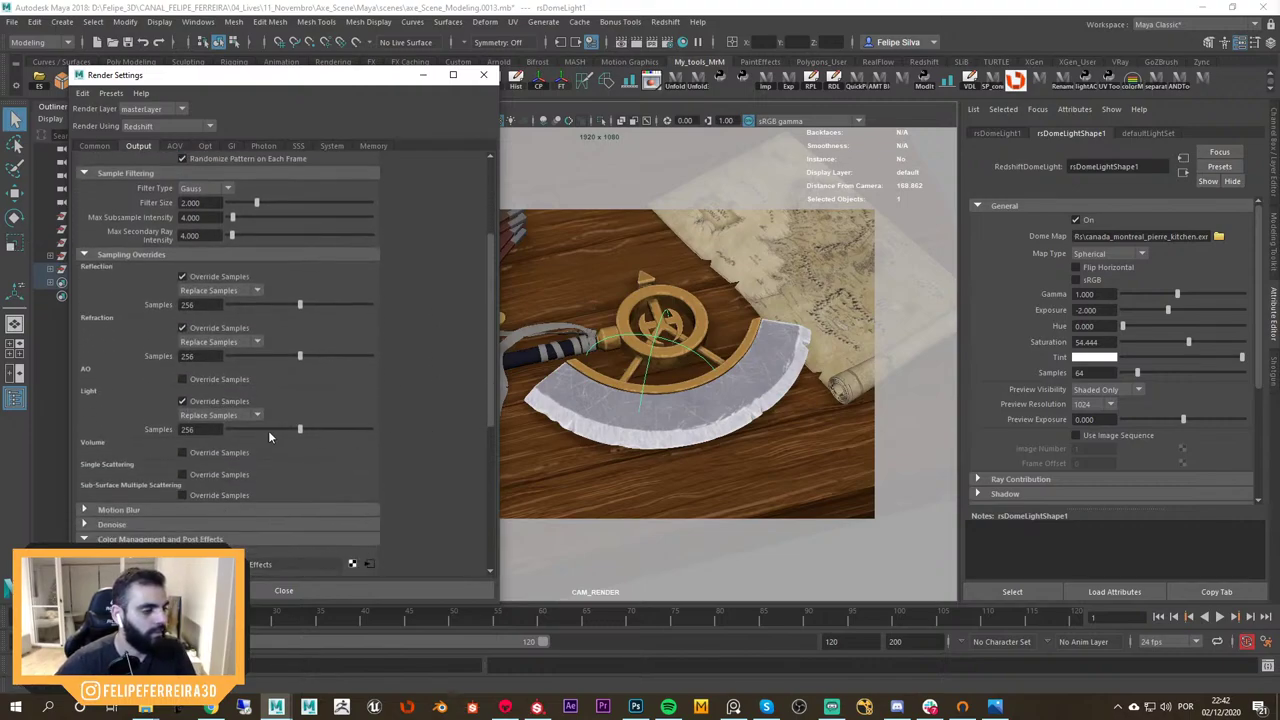
{"action": "double_click", "coordinate": [200, 305]}
{"action": "type", "text": "128"}
{"action": "key", "text": "Tab"}
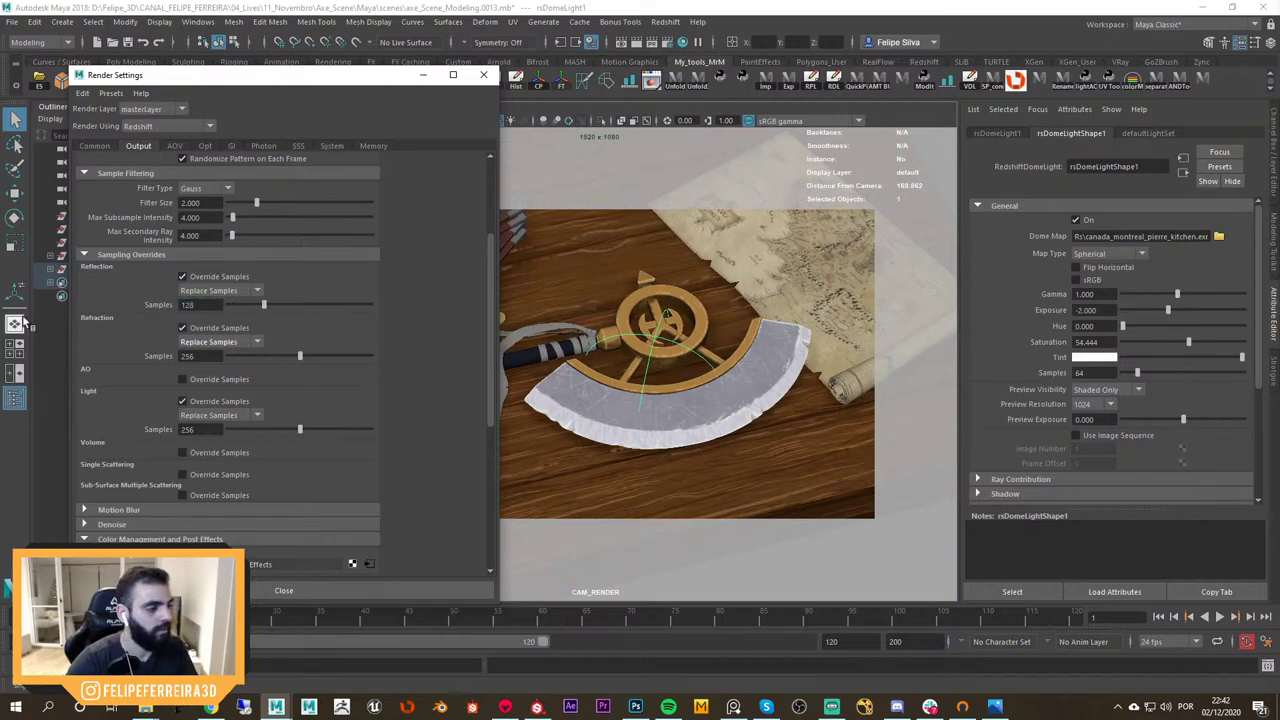
{"action": "type", "text": "128"}
{"action": "key", "text": "Tab"}
{"action": "key", "text": "Tab"}
{"action": "type", "text": "128"}
{"action": "key", "text": "Return"}
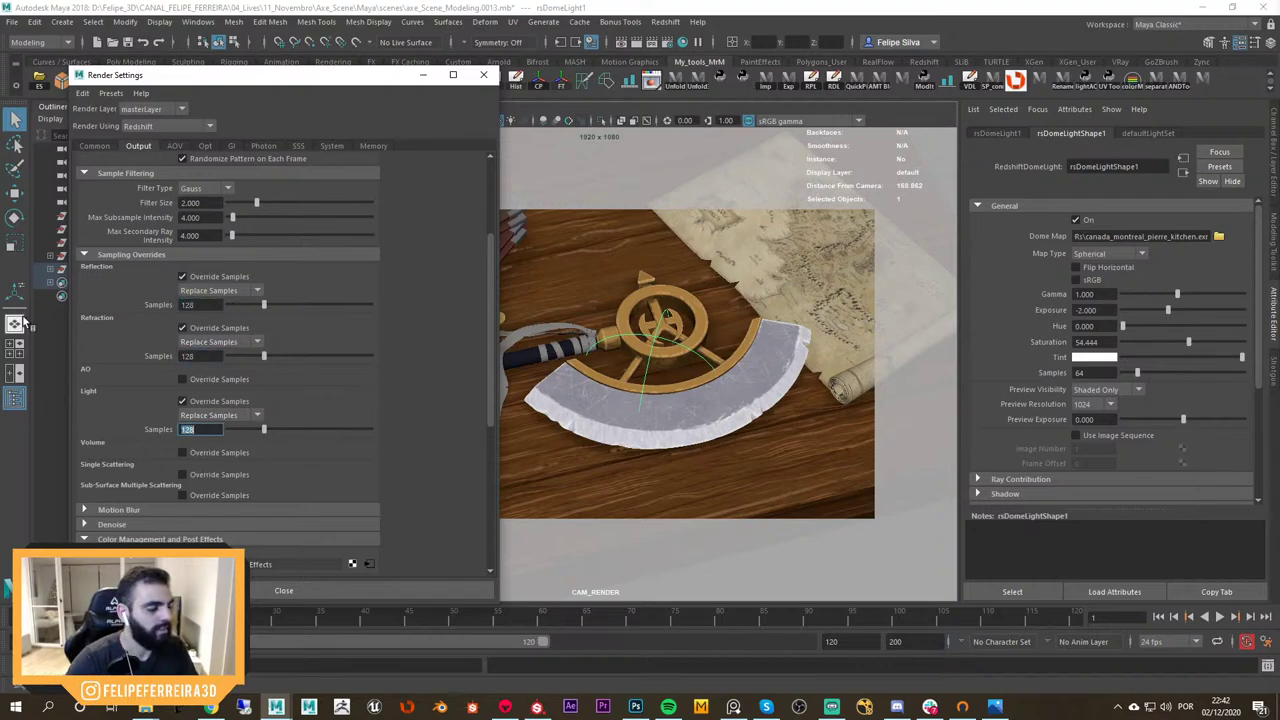
{"action": "left_click", "coordinate": [483, 75]}
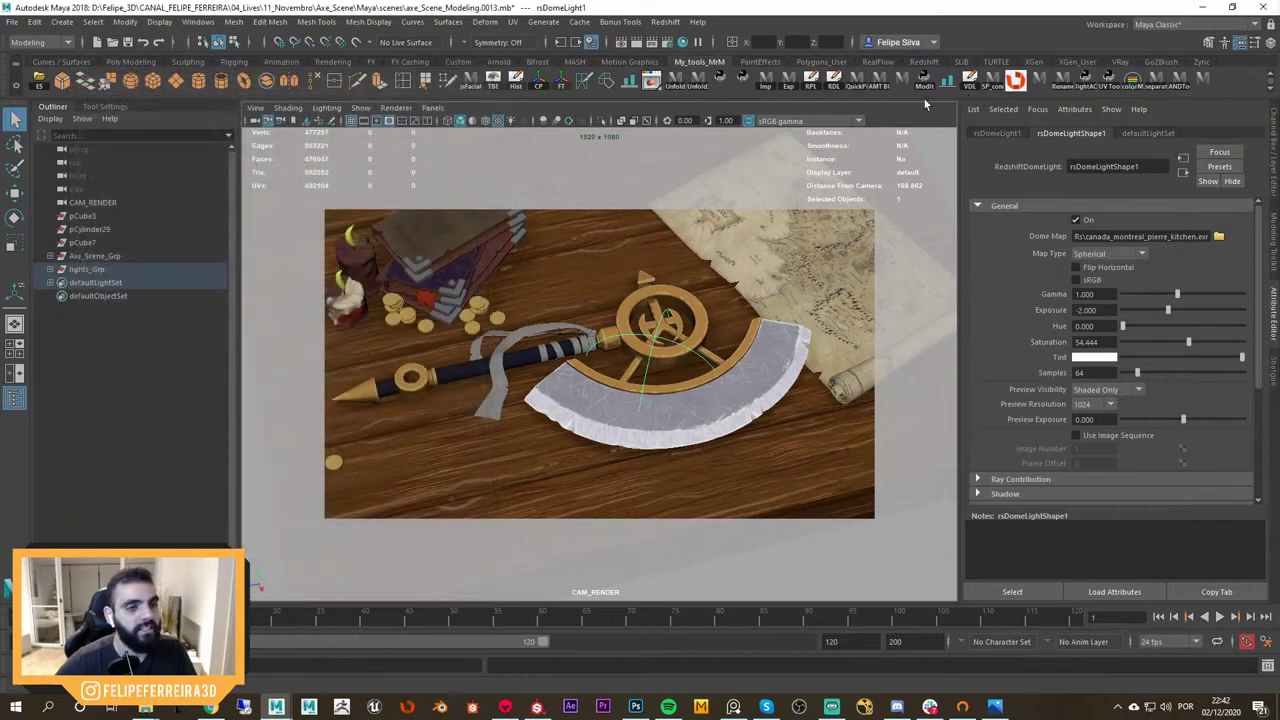
Render the CAM_RENDER camera in the Redshift Render View and fit the entire image inside the window
{"action": "left_click", "coordinate": [665, 22]}
{"action": "left_click", "coordinate": [690, 72]}
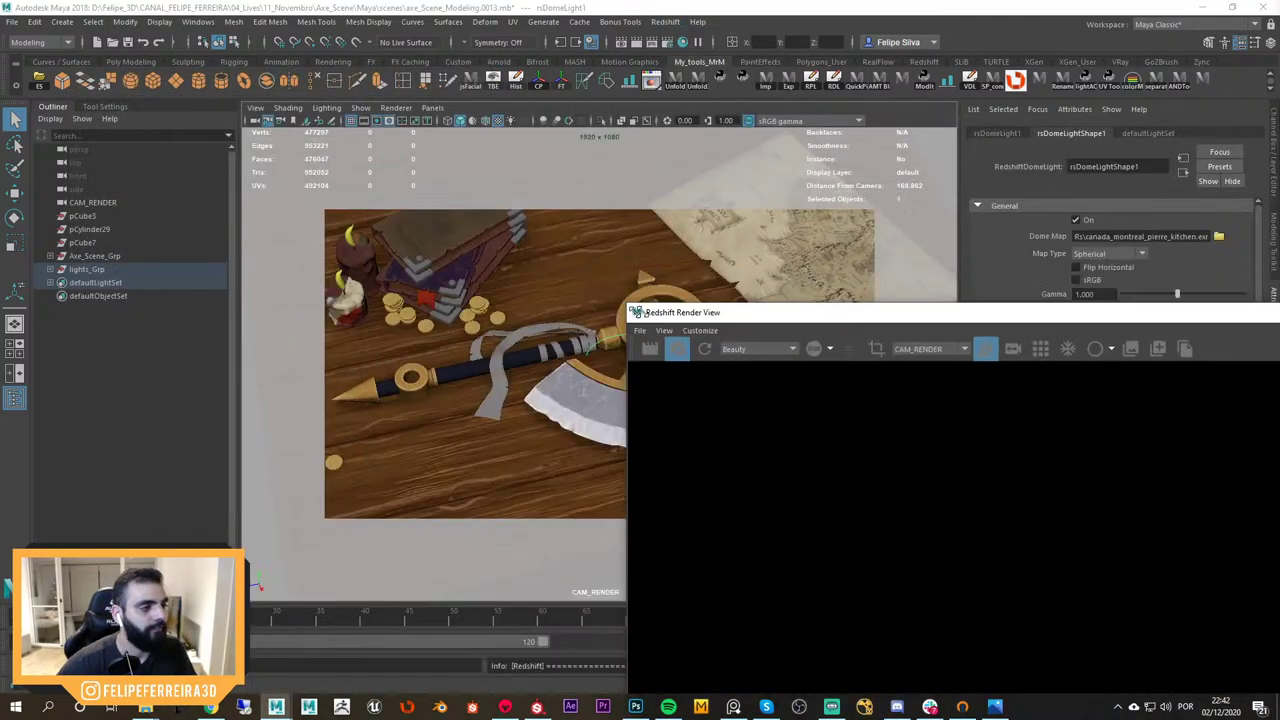
{"action": "left_click_drag", "start_coordinate": [828, 320], "coordinate": [428, 95]}
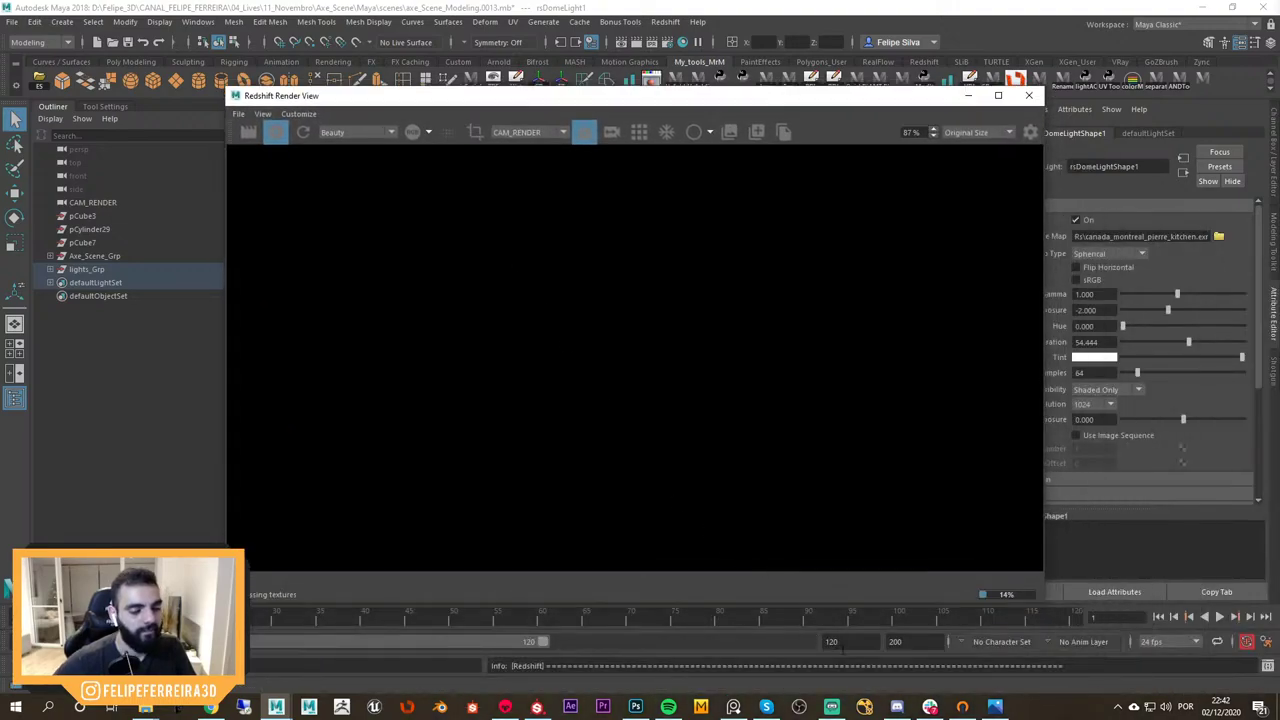
{"action": "left_click", "coordinate": [831, 707]}
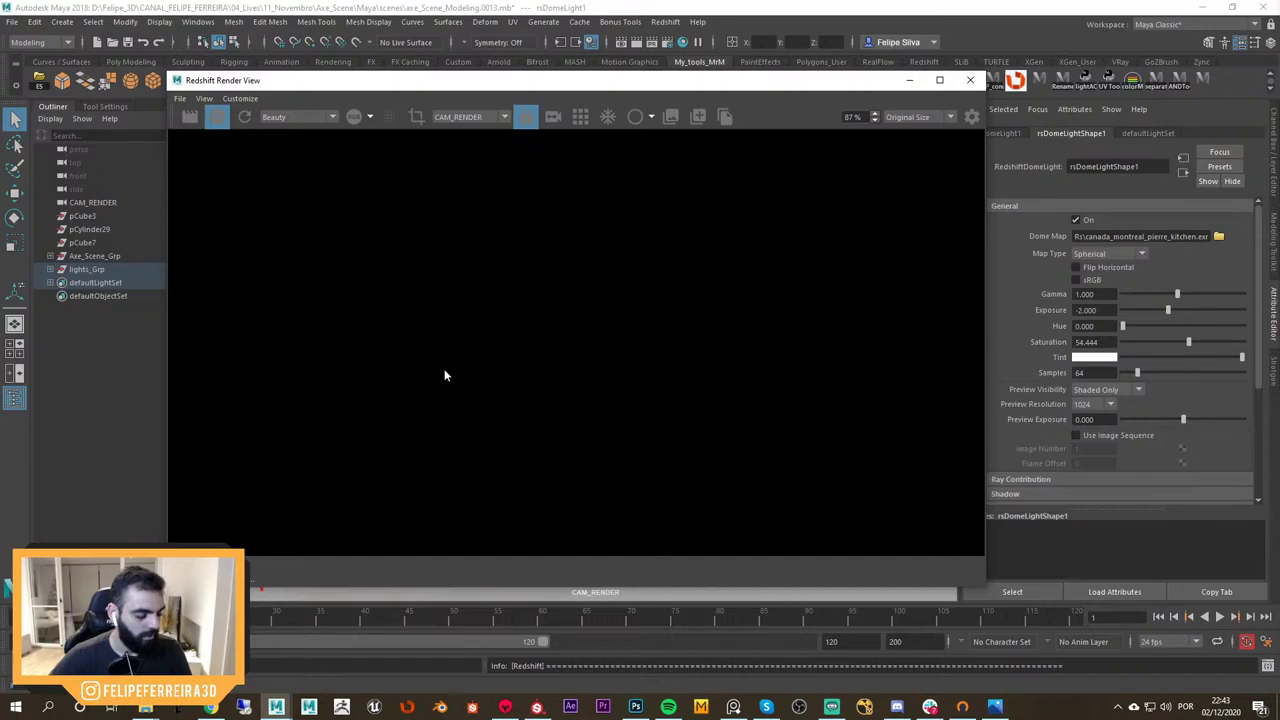
{"action": "scroll", "coordinate": [371, 386], "scroll_direction": "down", "scroll_amount": 4}
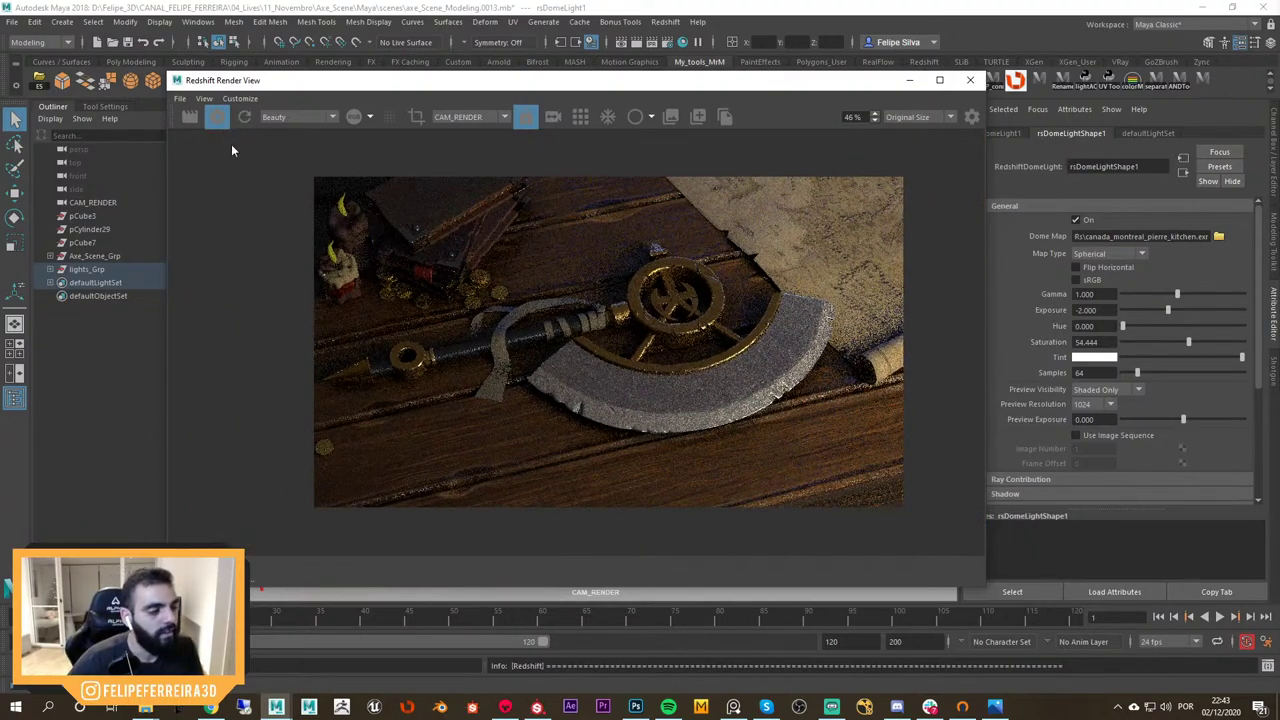
Switch the viewport from the render camera to the persp camera, moving the render view window clear of it
{"action": "left_click_drag", "start_coordinate": [176, 82], "coordinate": [238, 118]}
{"action": "left_click", "coordinate": [211, 706]}
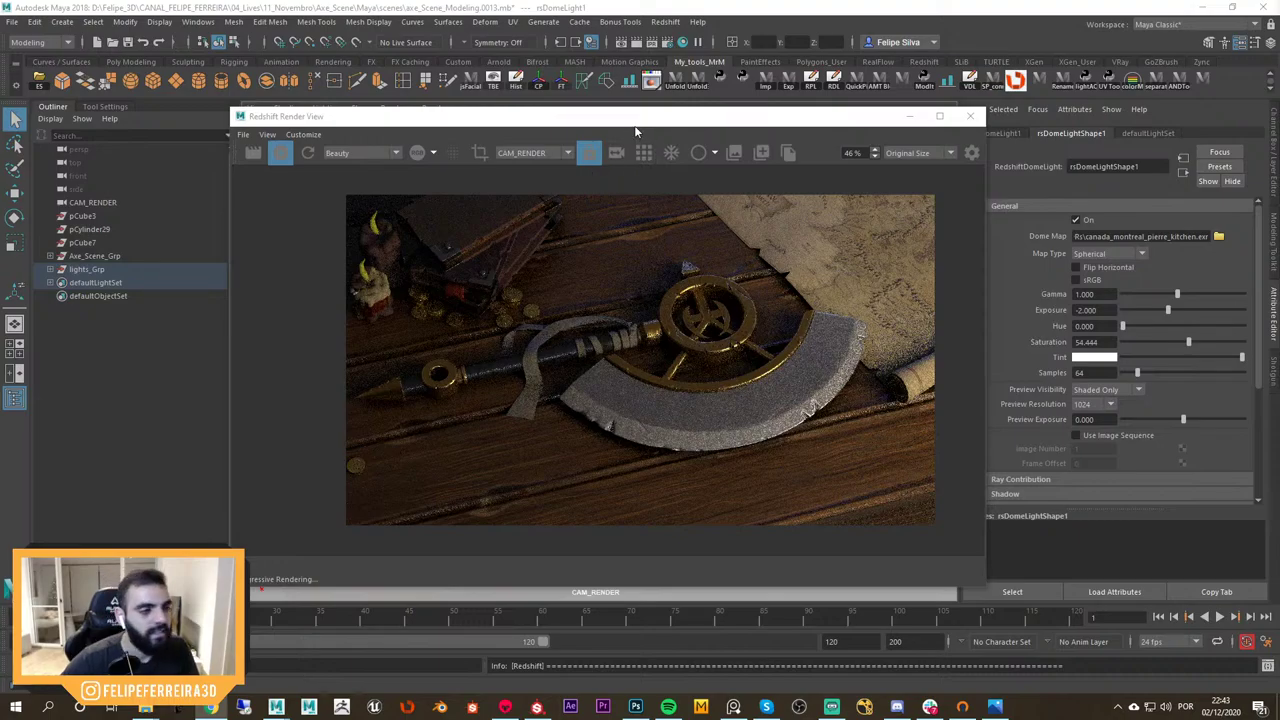
{"action": "left_click_drag", "start_coordinate": [828, 118], "coordinate": [559, 219]}
{"action": "left_click", "coordinate": [432, 107]}
{"action": "mouse_move", "coordinate": [475, 122]}
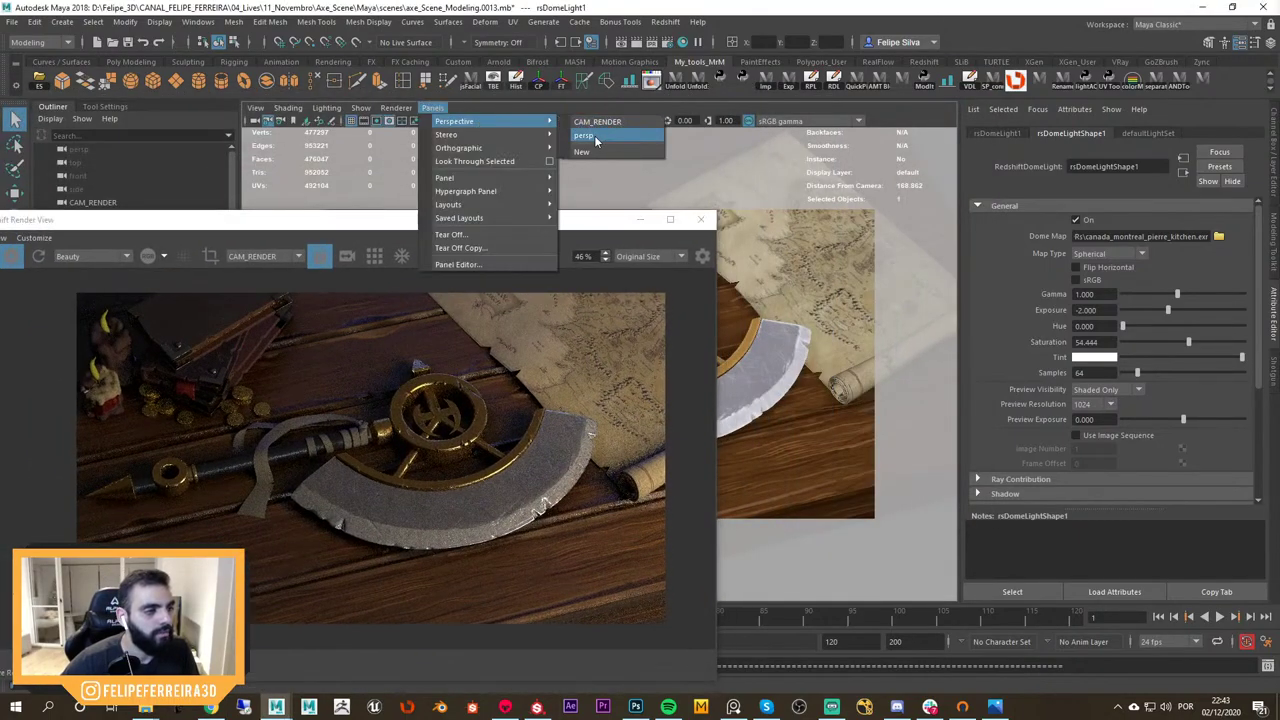
{"action": "left_click", "coordinate": [594, 138]}
{"action": "left_click_drag", "start_coordinate": [477, 221], "coordinate": [463, 155]}
Examine the axe, the map, the wooden table and the background props up close in the CAM_RENDER render
{"action": "scroll", "coordinate": [486, 339], "scroll_direction": "down", "scroll_amount": 3}
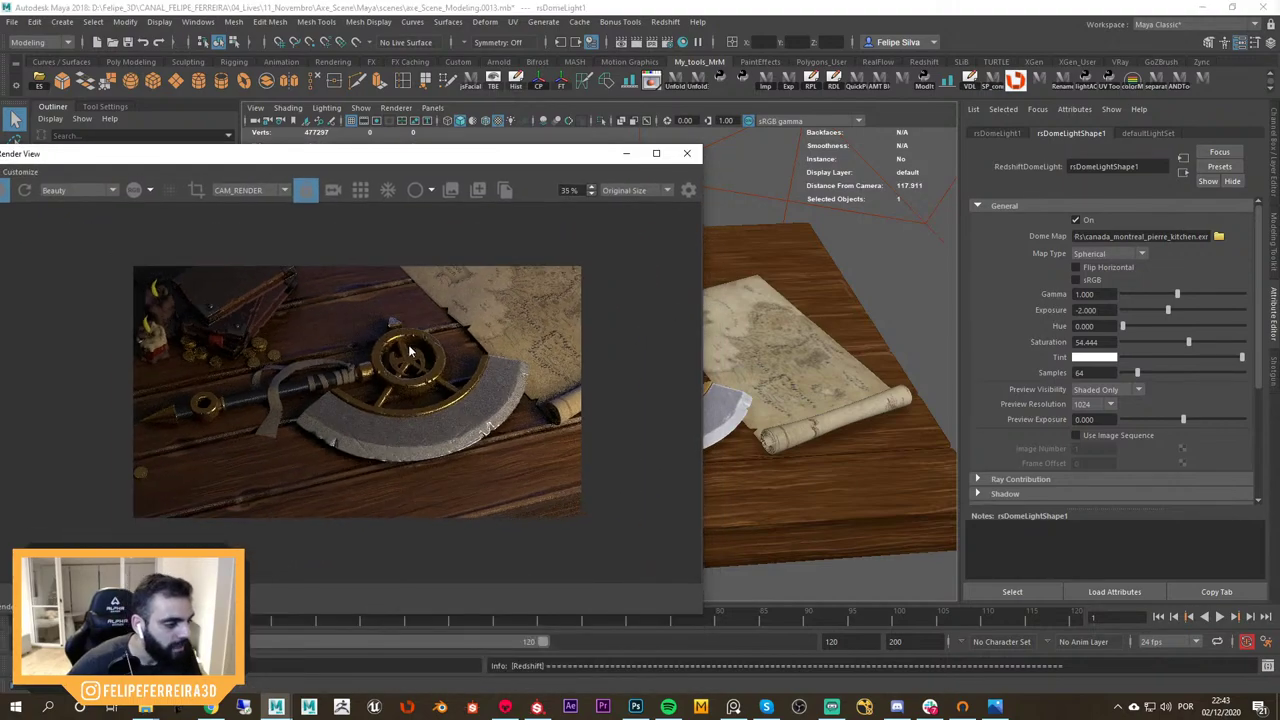
{"action": "scroll", "coordinate": [486, 342], "scroll_direction": "up", "scroll_amount": 5}
{"action": "scroll", "coordinate": [487, 346], "scroll_direction": "down", "scroll_amount": 4}
{"action": "scroll", "coordinate": [486, 341], "scroll_direction": "up", "scroll_amount": 5}
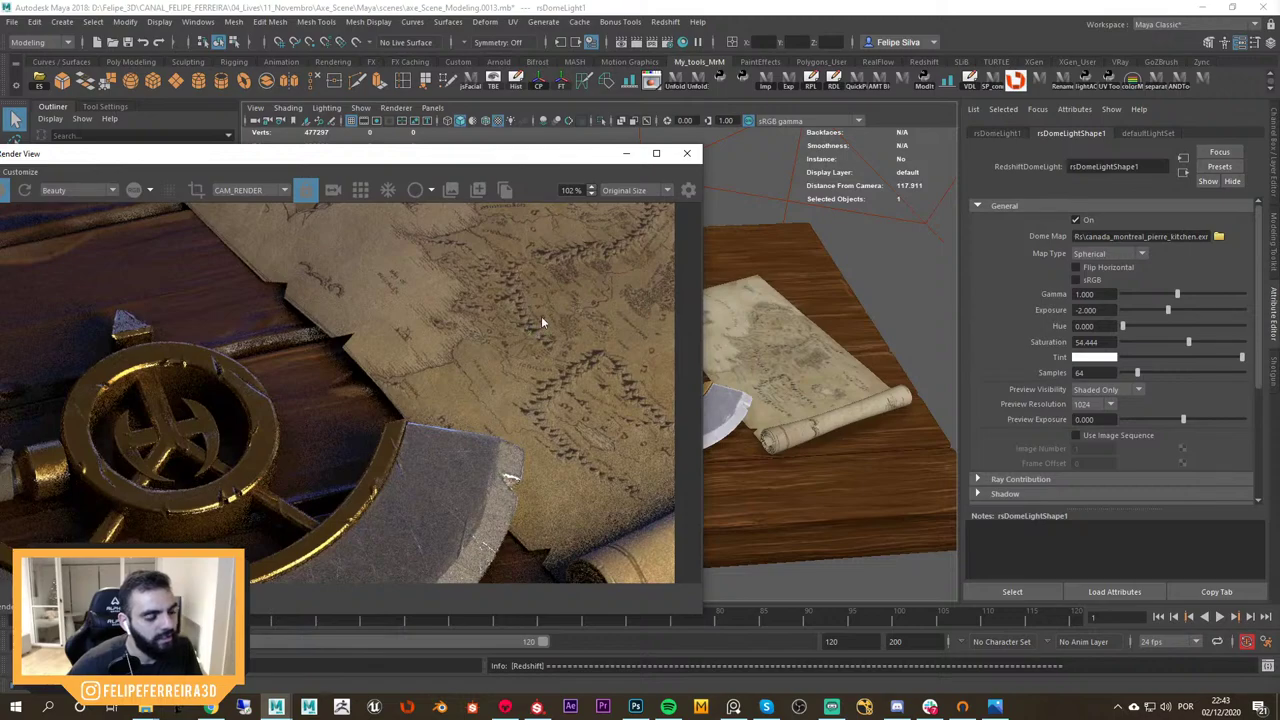
{"action": "scroll", "coordinate": [506, 336], "scroll_direction": "down", "scroll_amount": 5}
{"action": "left_click_drag", "start_coordinate": [339, 157], "coordinate": [394, 134]}
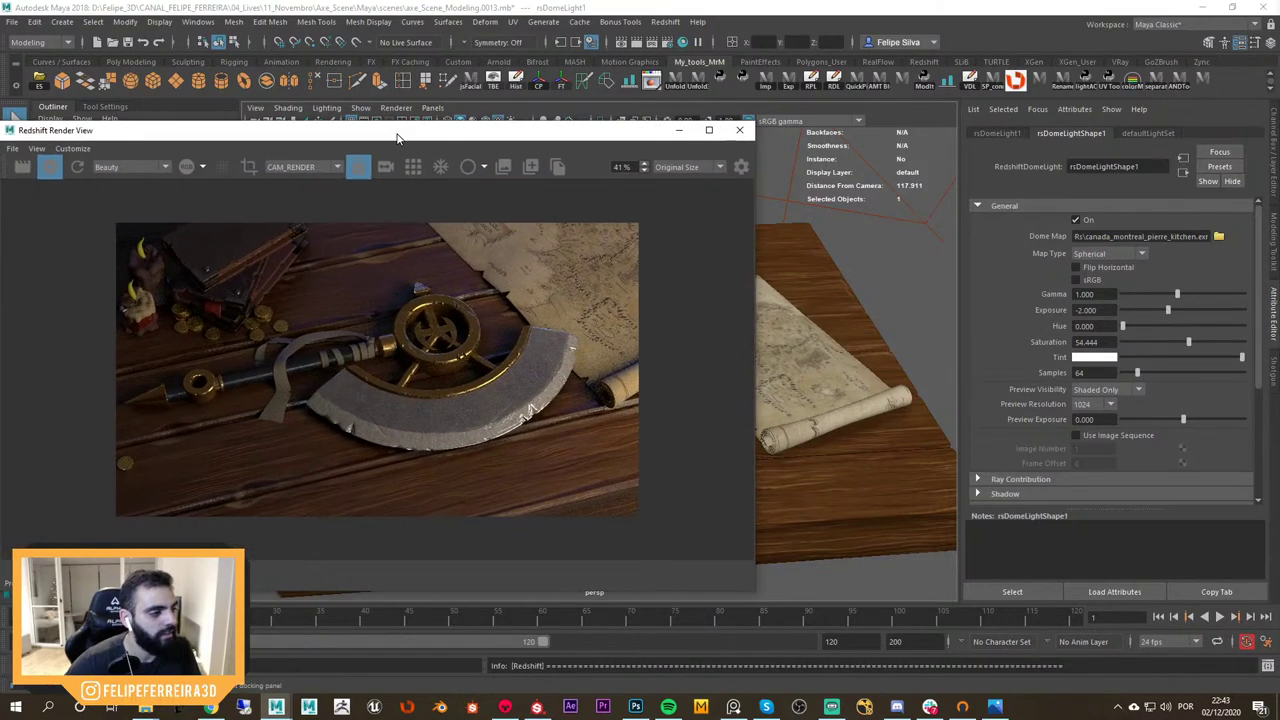
{"action": "scroll", "coordinate": [337, 320], "scroll_direction": "up", "scroll_amount": 3}
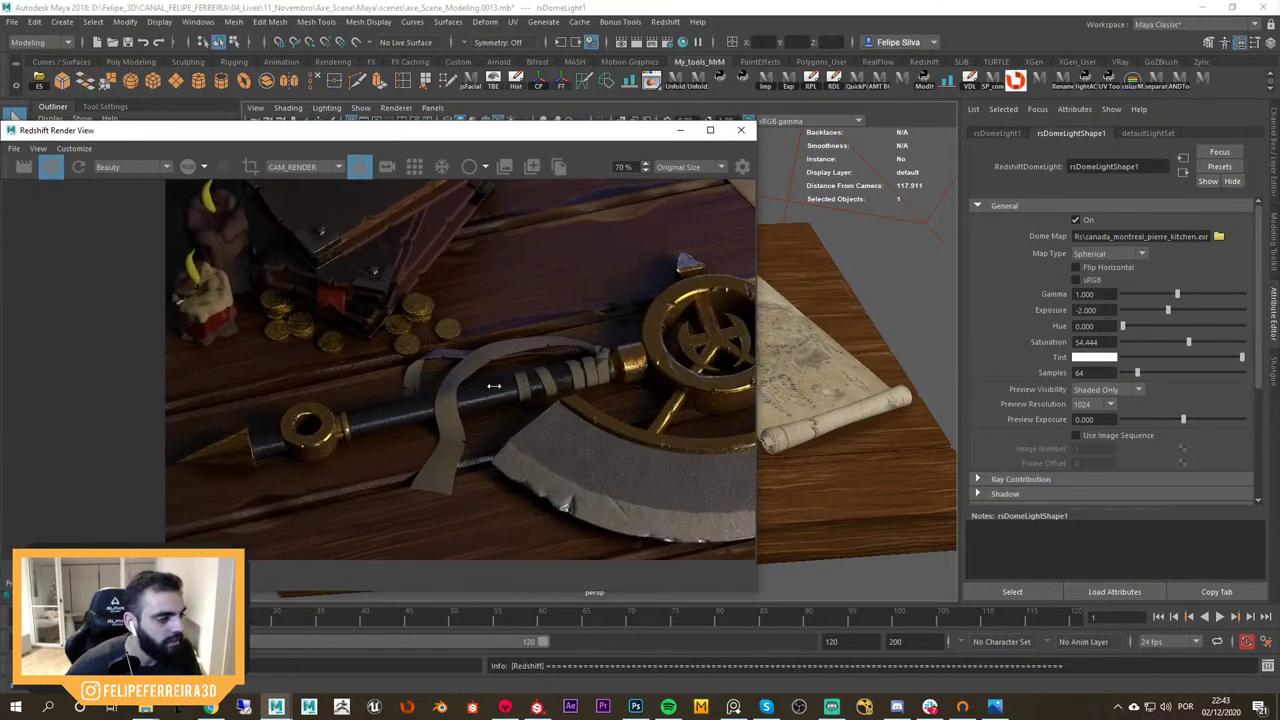
{"action": "right_click_drag", "start_coordinate": [486, 383], "coordinate": [348, 320], "text": "alt"}
{"action": "key", "text": "f"}
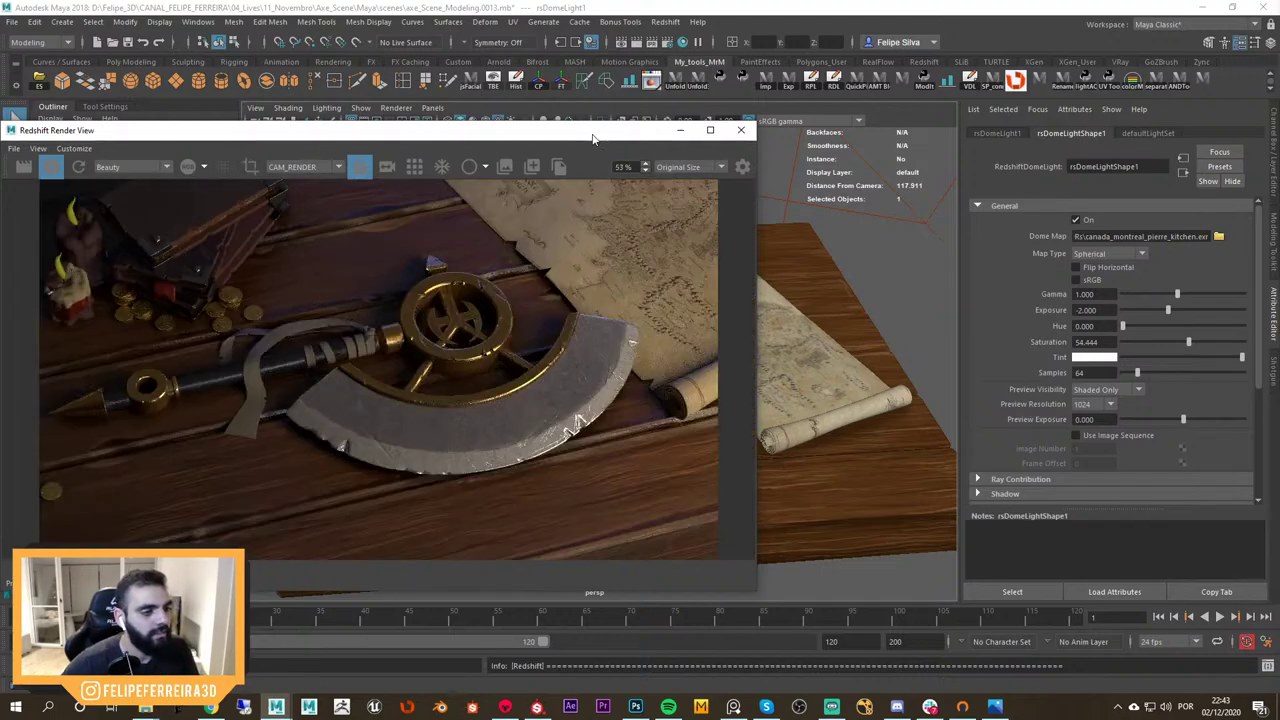
Hide the two rectangular Redshift area lights around the table so only the dome light illuminates the scene
{"action": "left_click_drag", "start_coordinate": [592, 139], "coordinate": [377, 124]}
{"action": "scroll", "coordinate": [660, 222], "scroll_direction": "down", "scroll_amount": 6}
{"action": "left_click_drag", "start_coordinate": [700, 250], "coordinate": [778, 286], "text": "alt"}
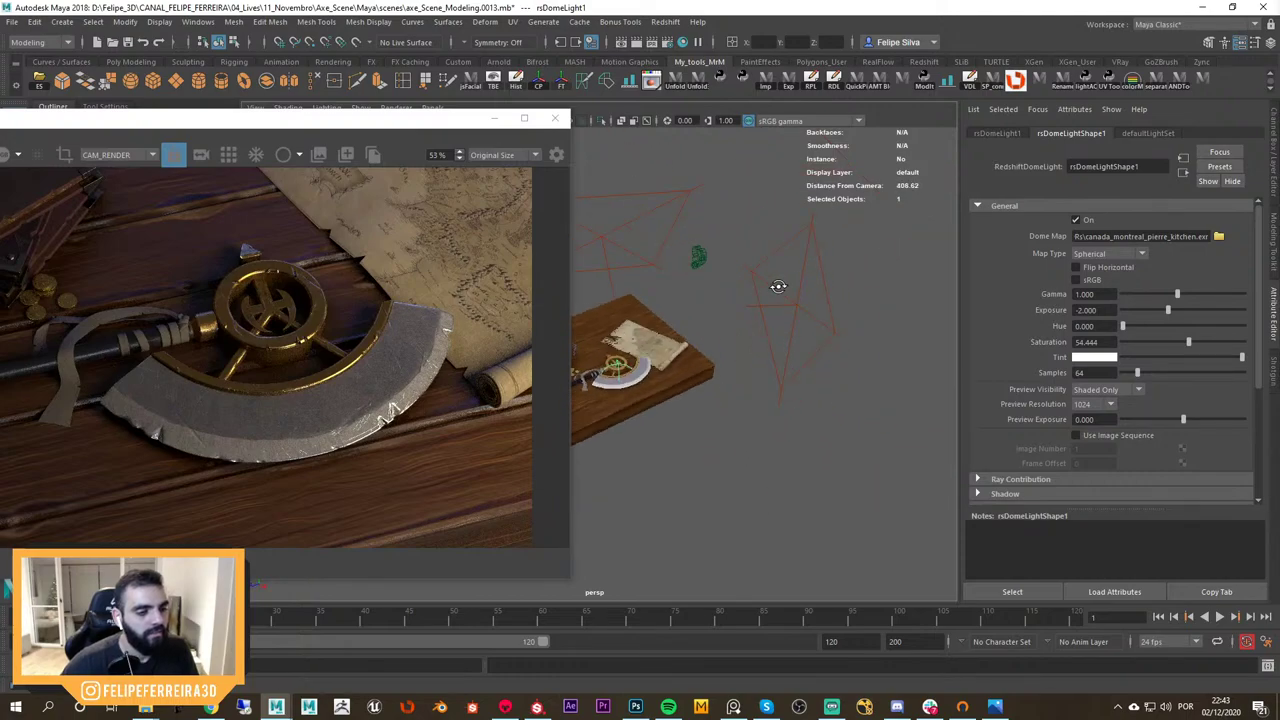
{"action": "scroll", "coordinate": [778, 286], "scroll_direction": "up", "scroll_amount": 3}
{"action": "left_click_drag", "start_coordinate": [833, 317], "coordinate": [756, 301], "text": "alt"}
{"action": "left_click", "coordinate": [773, 349]}
{"action": "left_click", "coordinate": [771, 415], "text": "shift"}
{"action": "key", "text": "ctrl+h"}
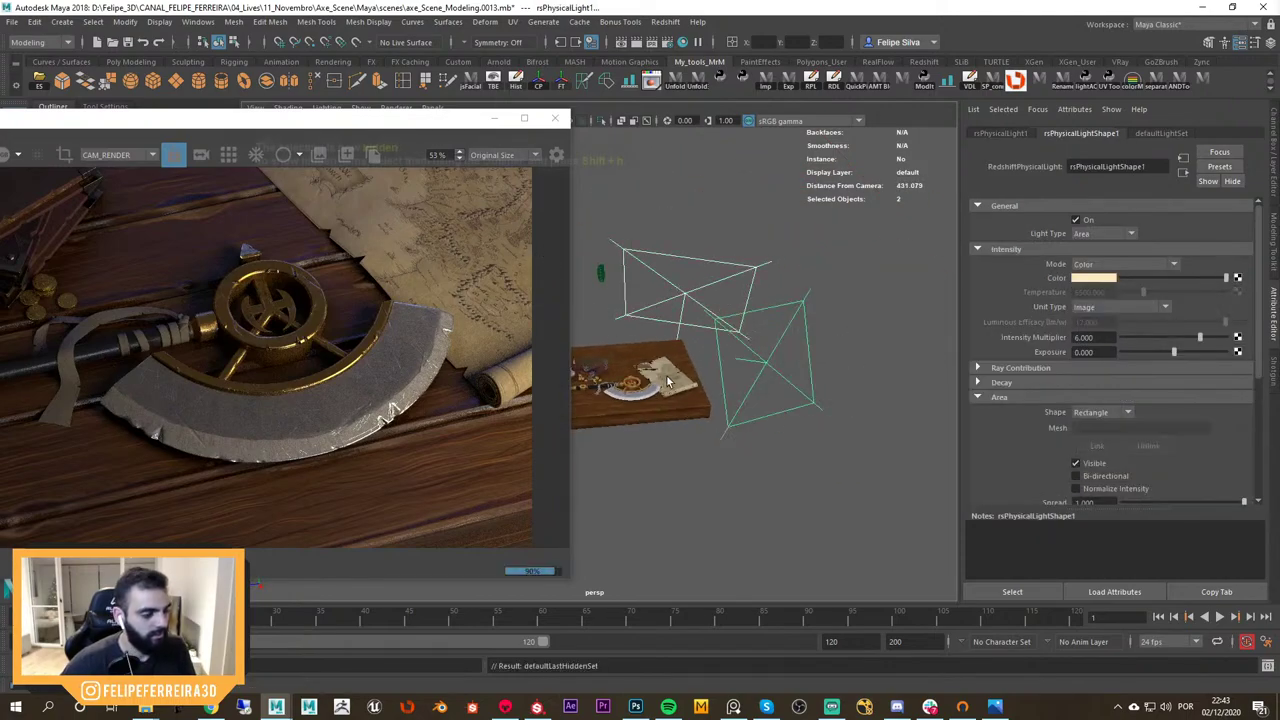
{"action": "key", "text": "ctrl+h"}
{"action": "left_click_drag", "start_coordinate": [381, 128], "coordinate": [487, 468]}
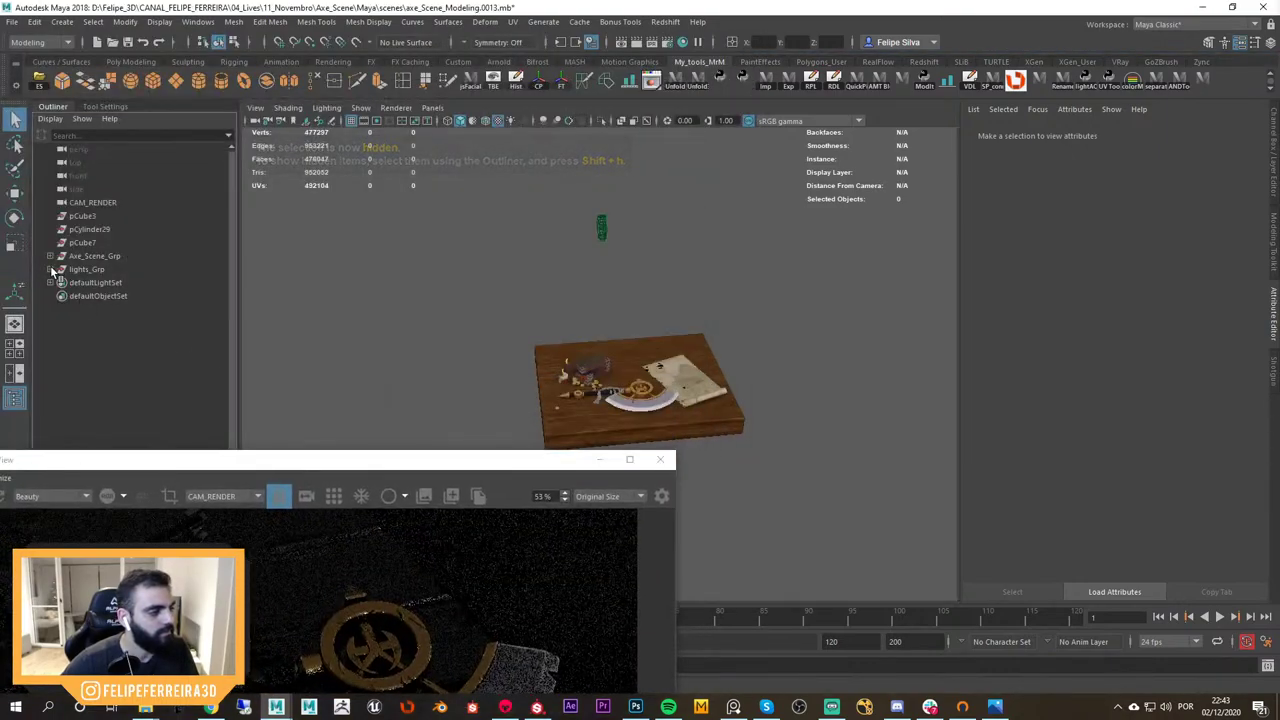
Select rsDomeLight1 inside lights_Grp and set its Diffuse ray contribution scale to 1.000
{"action": "left_click", "coordinate": [50, 269]}
{"action": "left_click", "coordinate": [100, 309]}
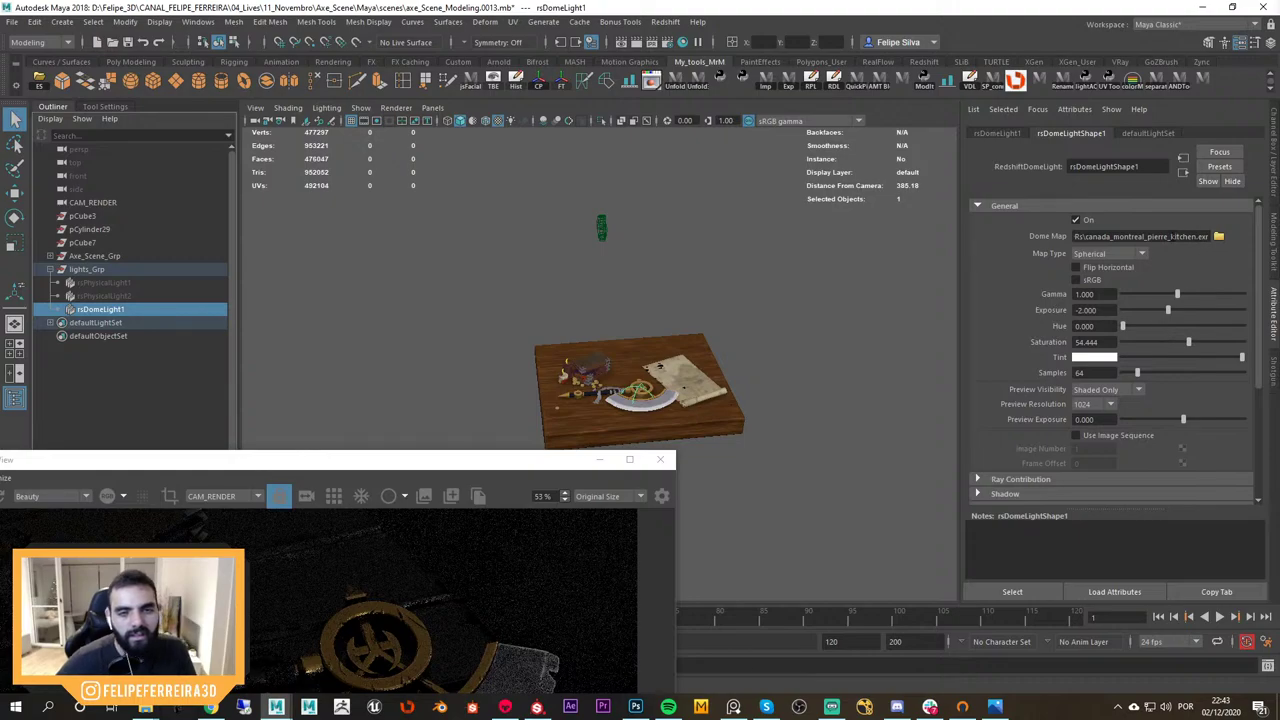
{"action": "scroll", "coordinate": [1246, 360], "scroll_direction": "down", "scroll_amount": 5}
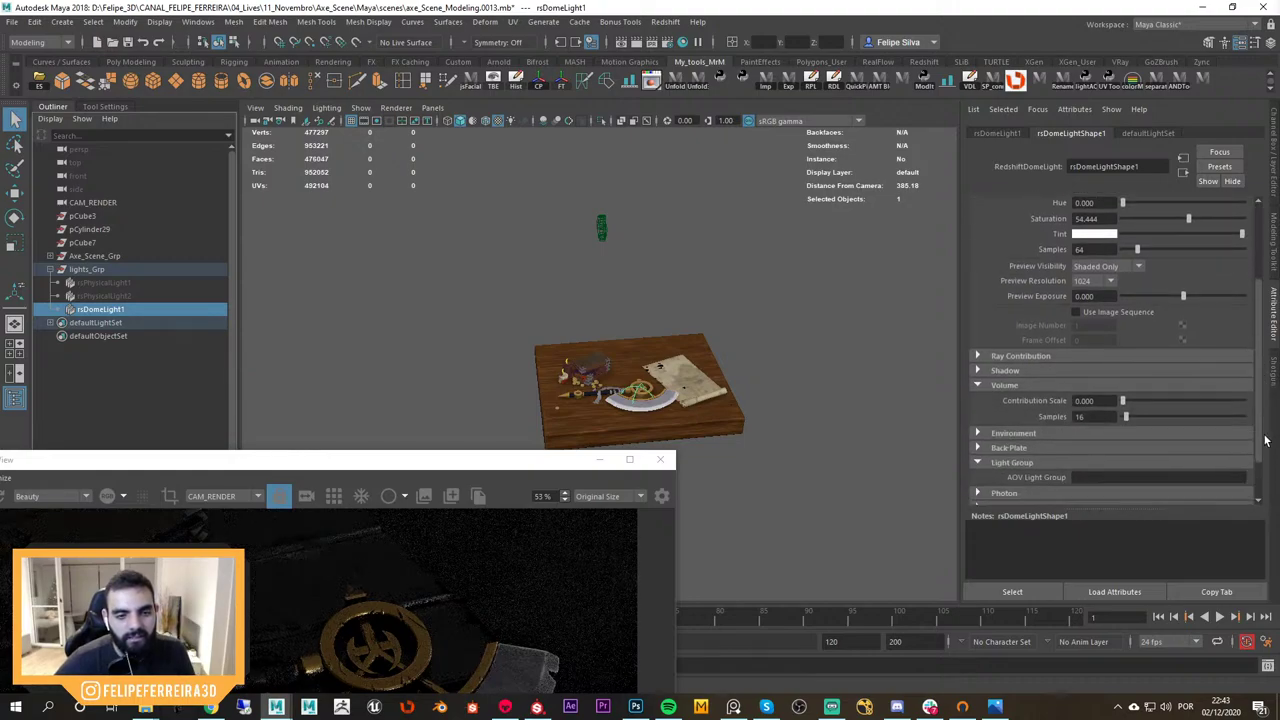
{"action": "left_click", "coordinate": [1022, 326]}
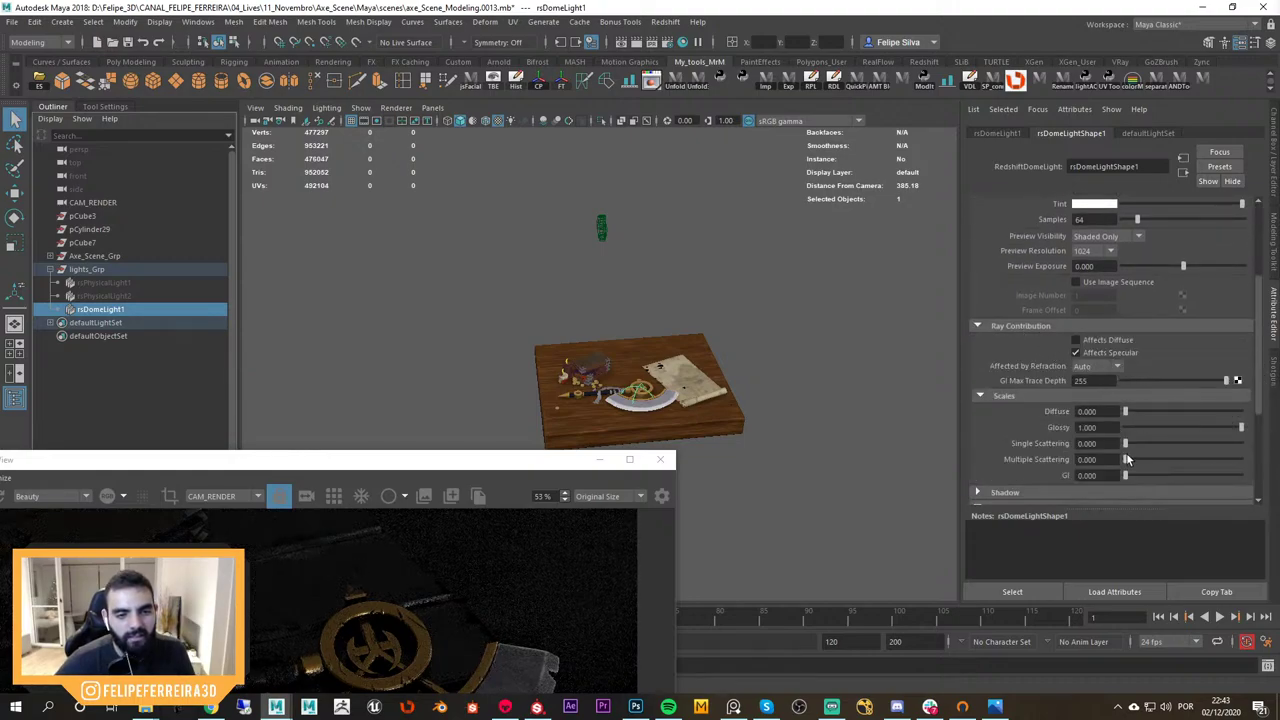
{"action": "left_click_drag", "start_coordinate": [1128, 411], "coordinate": [1241, 411]}
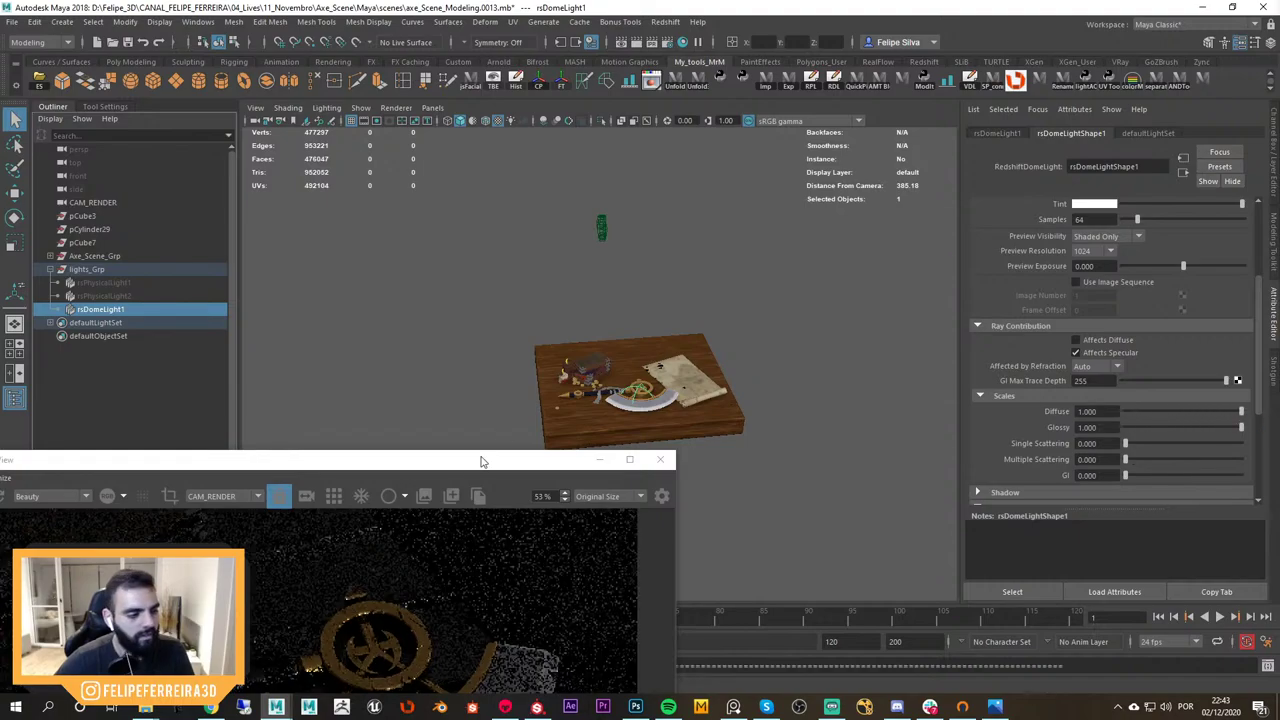
Lower the render resolution to the HD preset just above HD 540 and restart the interactive render
{"action": "left_click_drag", "start_coordinate": [482, 463], "coordinate": [626, 118]}
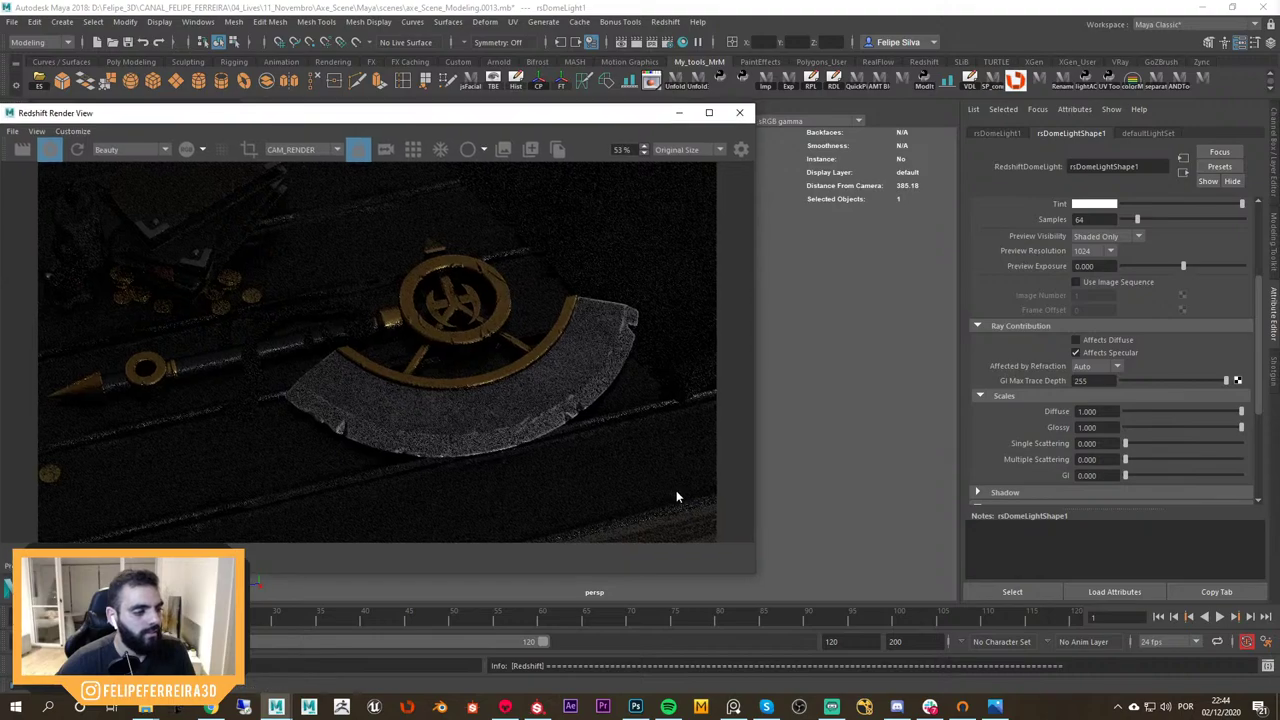
{"action": "left_click_drag", "start_coordinate": [756, 576], "coordinate": [684, 518]}
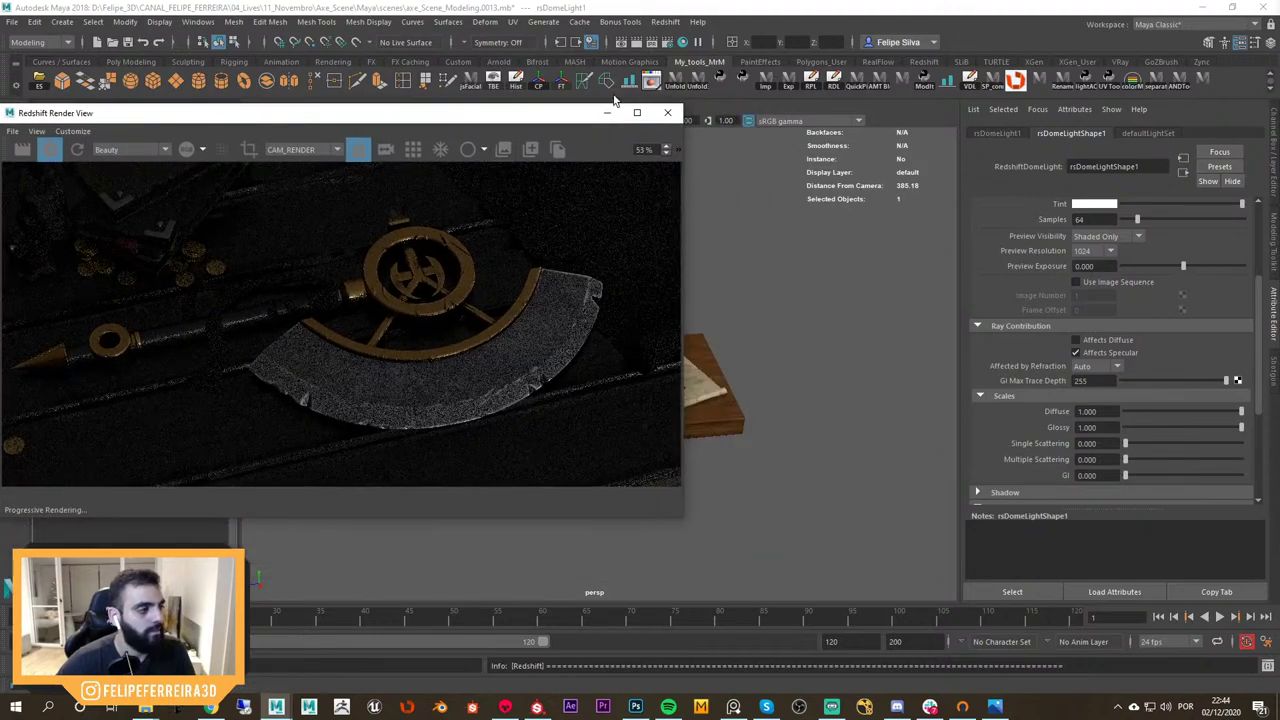
{"action": "left_click", "coordinate": [668, 43]}
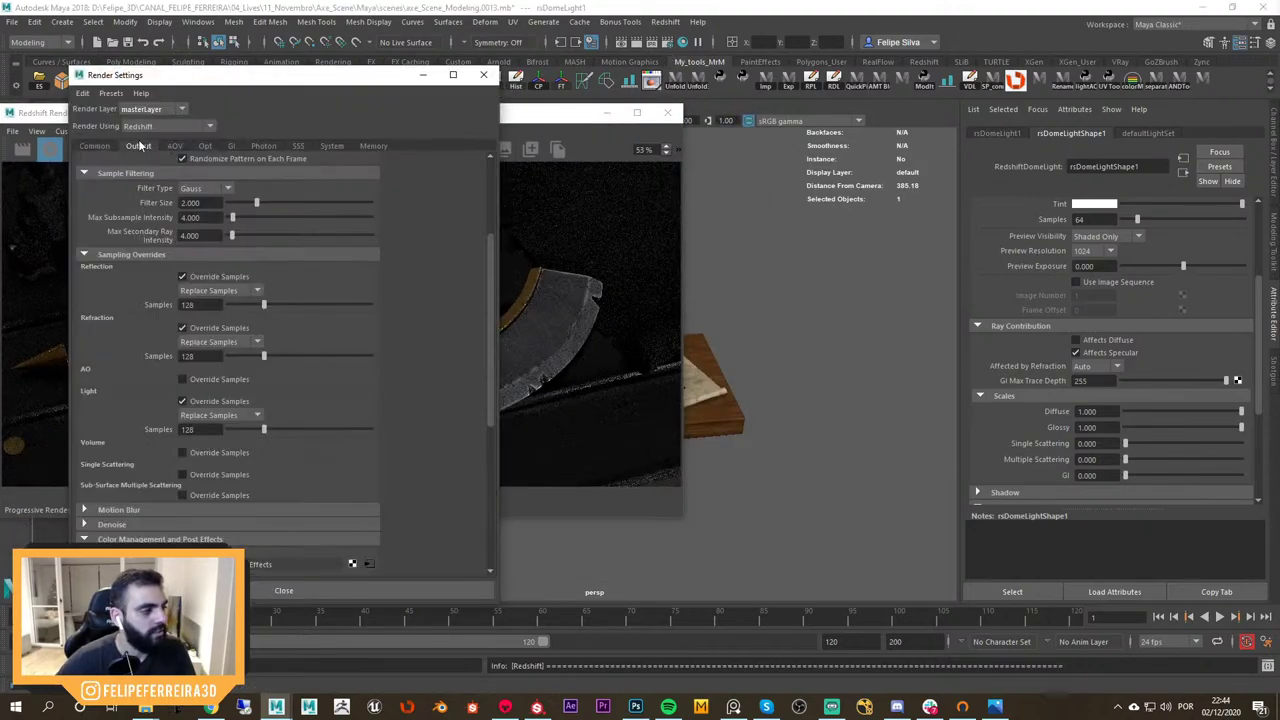
{"action": "left_click", "coordinate": [95, 146]}
{"action": "left_click", "coordinate": [233, 473]}
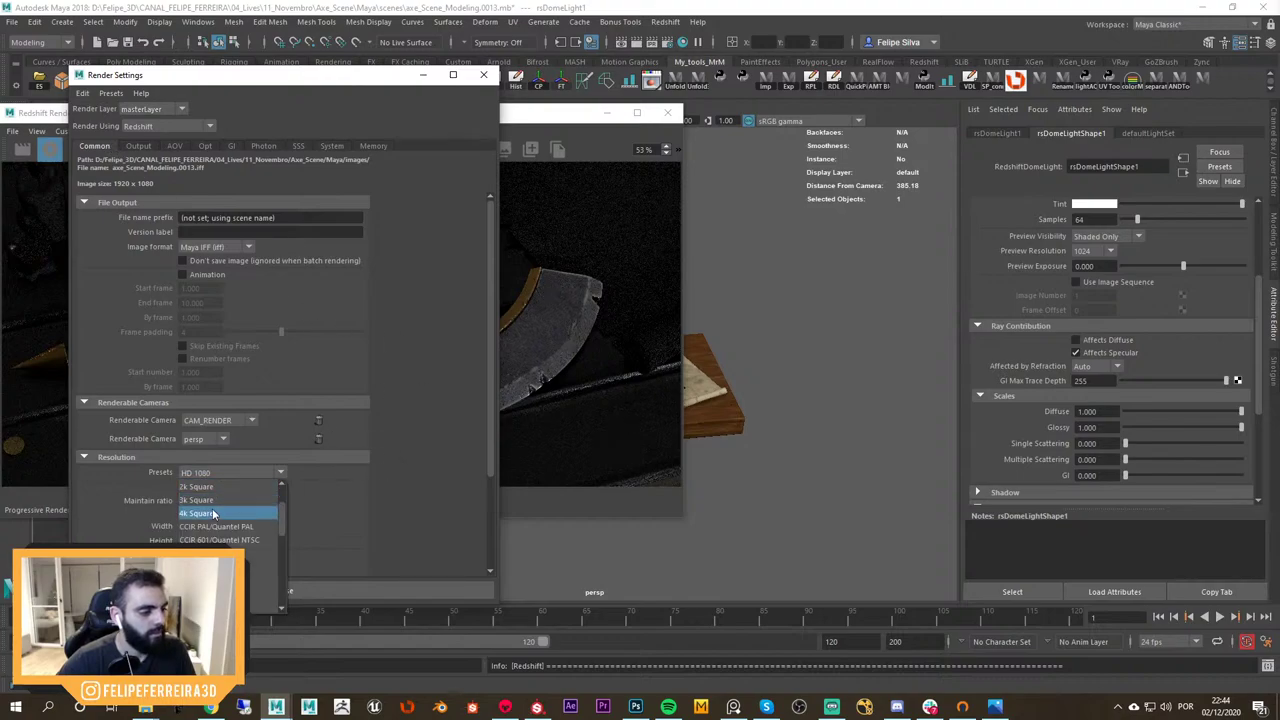
{"action": "left_click", "coordinate": [220, 565]}
{"action": "left_click", "coordinate": [217, 474]}
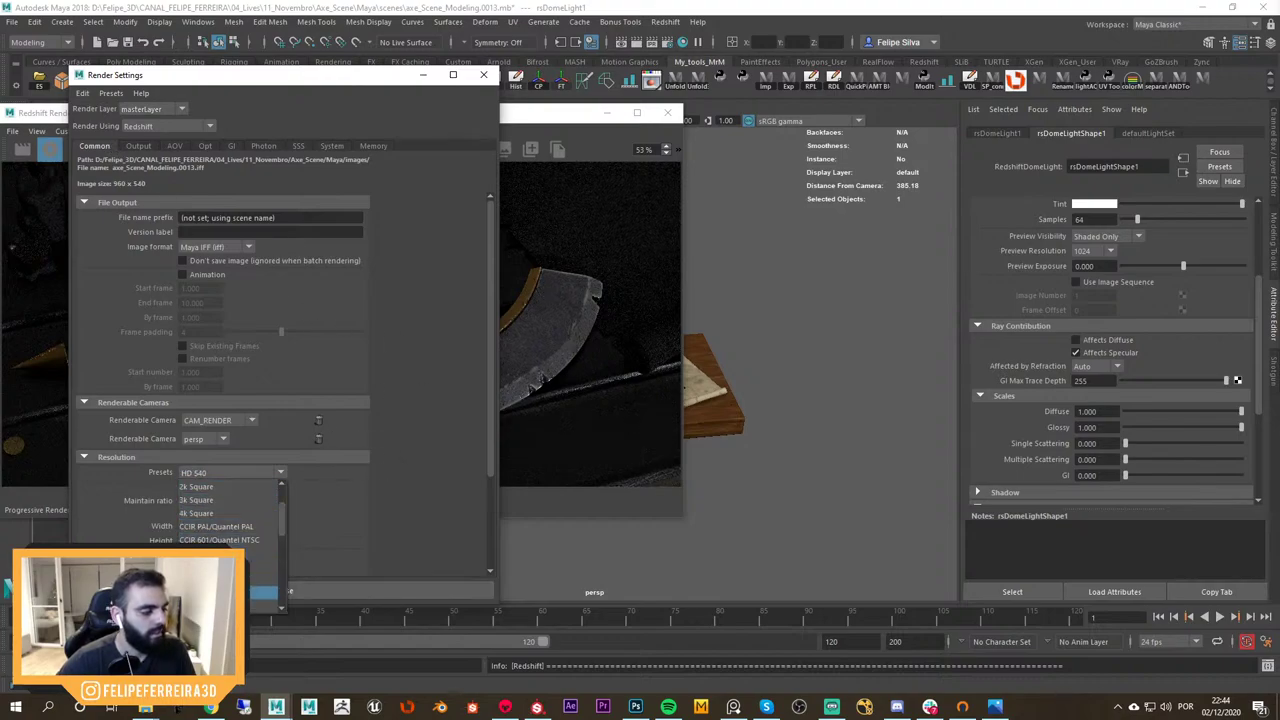
{"action": "left_click", "coordinate": [222, 593]}
{"action": "left_click", "coordinate": [484, 75]}
{"action": "left_click_drag", "start_coordinate": [478, 118], "coordinate": [633, 120]}
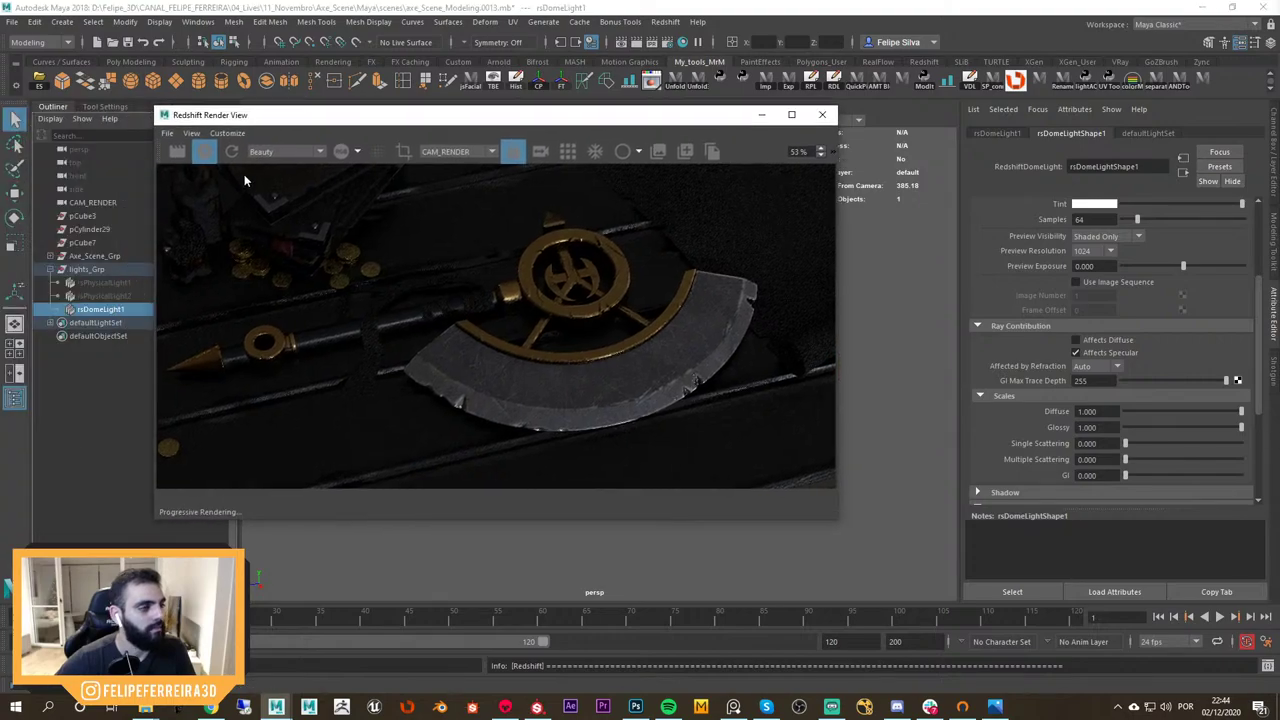
{"action": "left_click", "coordinate": [204, 151]}
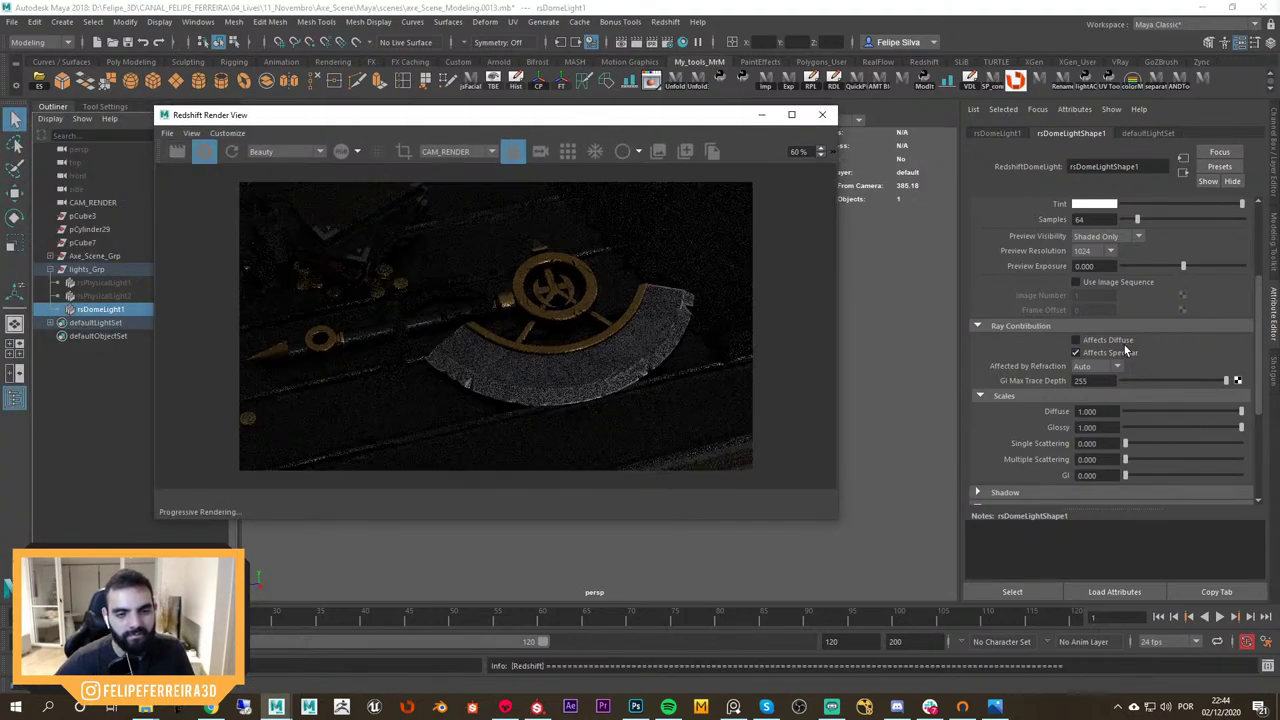
Enable Affects Diffuse on rsDomeLight1 and rotate the dome light around its vertical axis to change the environment lighting
{"action": "left_click", "coordinate": [1108, 340]}
{"action": "left_click_drag", "start_coordinate": [630, 122], "coordinate": [445, 115]}
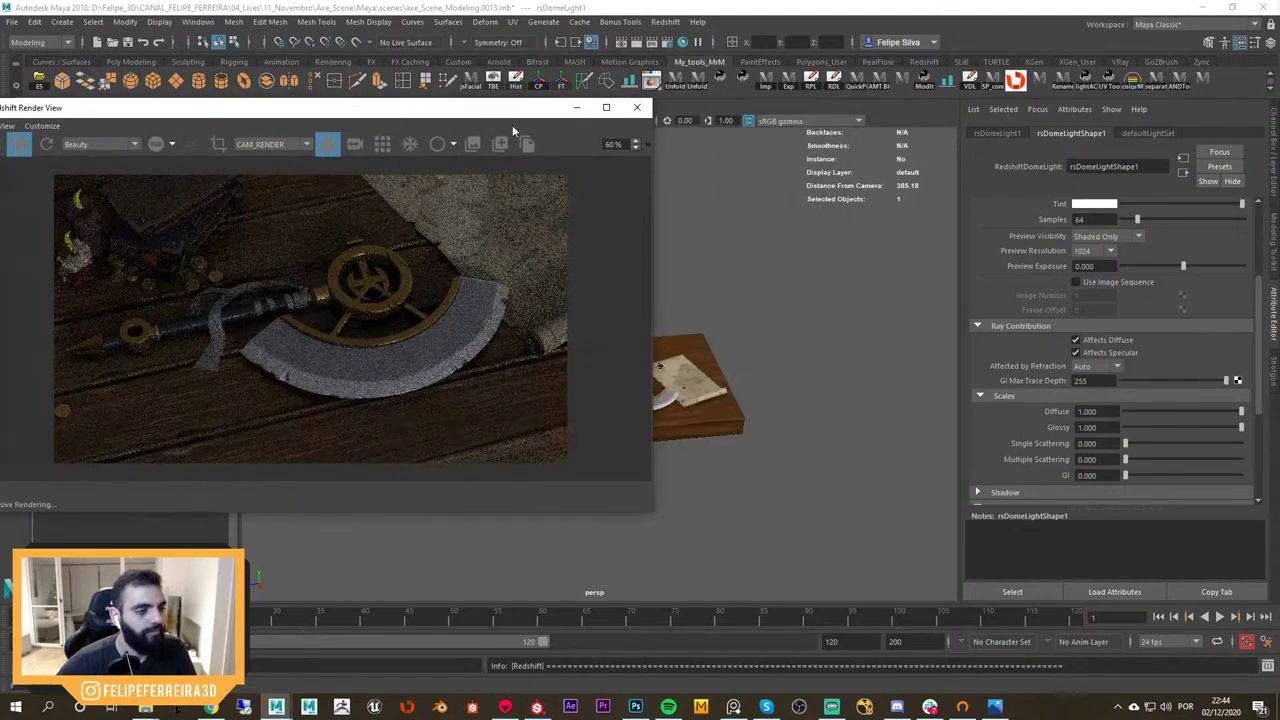
{"action": "scroll", "coordinate": [783, 329], "scroll_direction": "down", "scroll_amount": 3}
{"action": "key", "text": "e"}
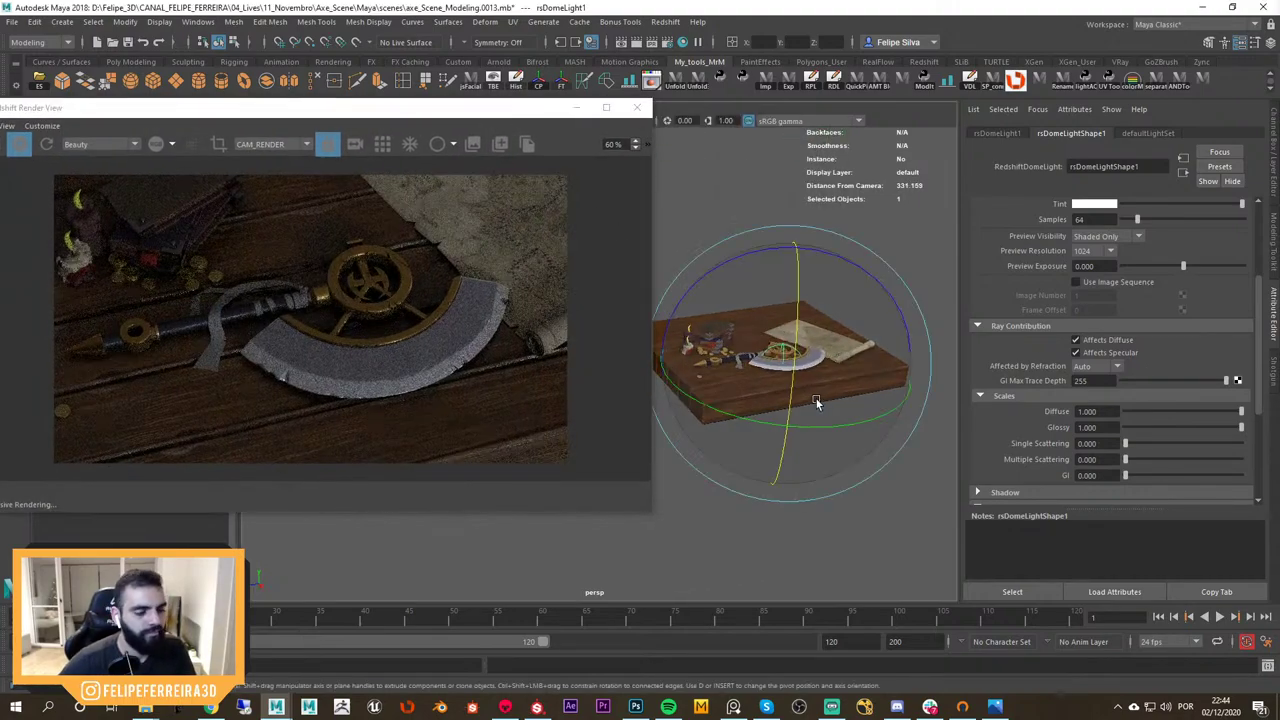
{"action": "scroll", "coordinate": [825, 404], "scroll_direction": "up", "scroll_amount": 1}
{"action": "left_click_drag", "start_coordinate": [847, 366], "coordinate": [807, 368]}
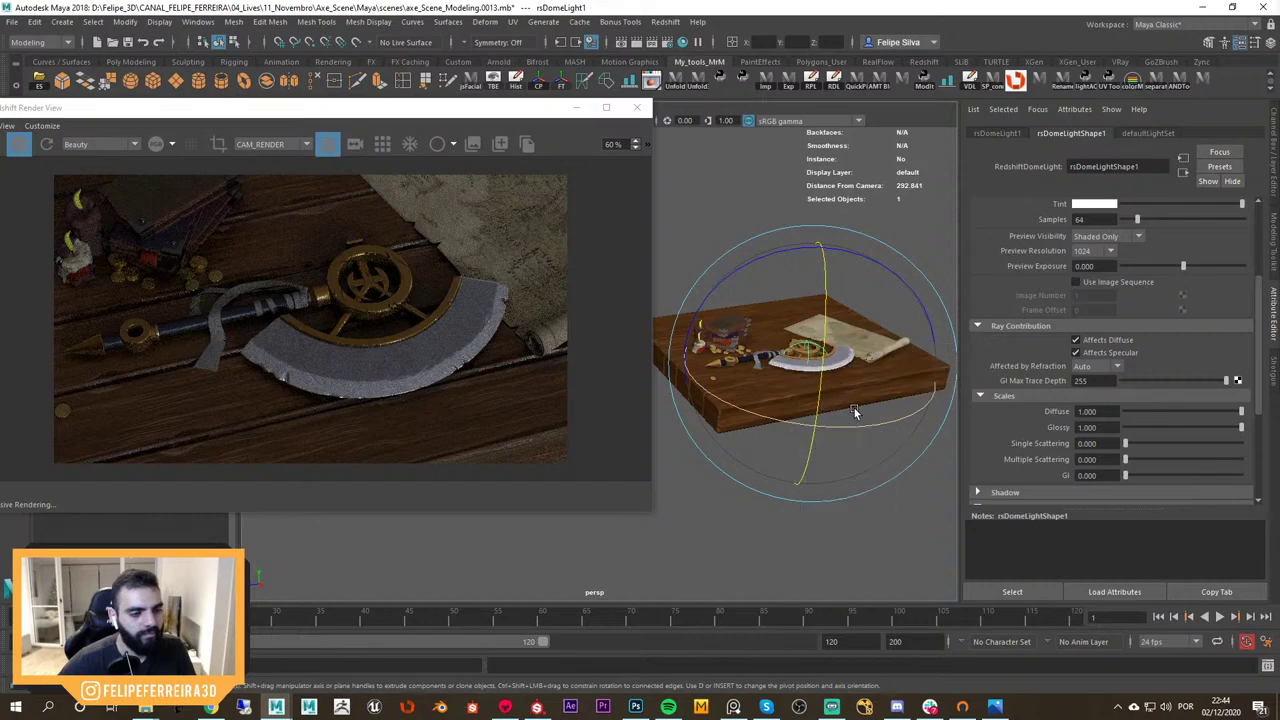
{"action": "scroll", "coordinate": [865, 423], "scroll_direction": "up", "scroll_amount": 1}
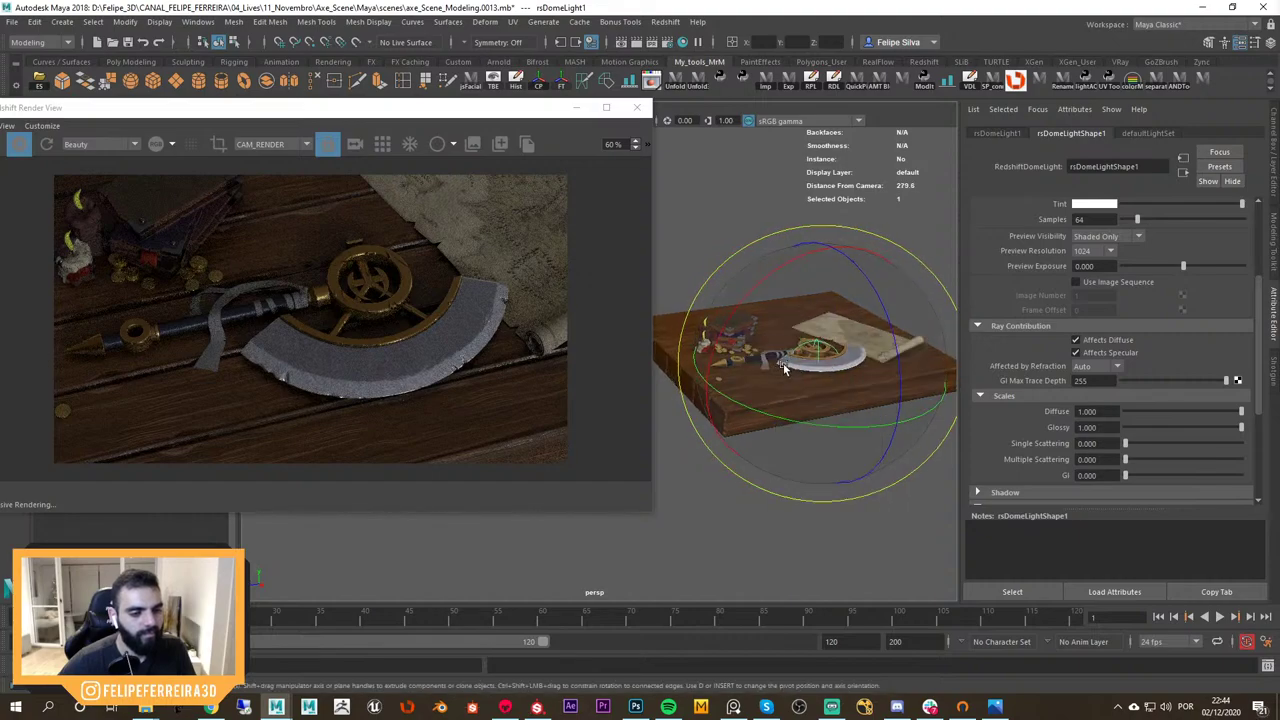
{"action": "left_click_drag", "start_coordinate": [835, 425], "coordinate": [684, 467]}
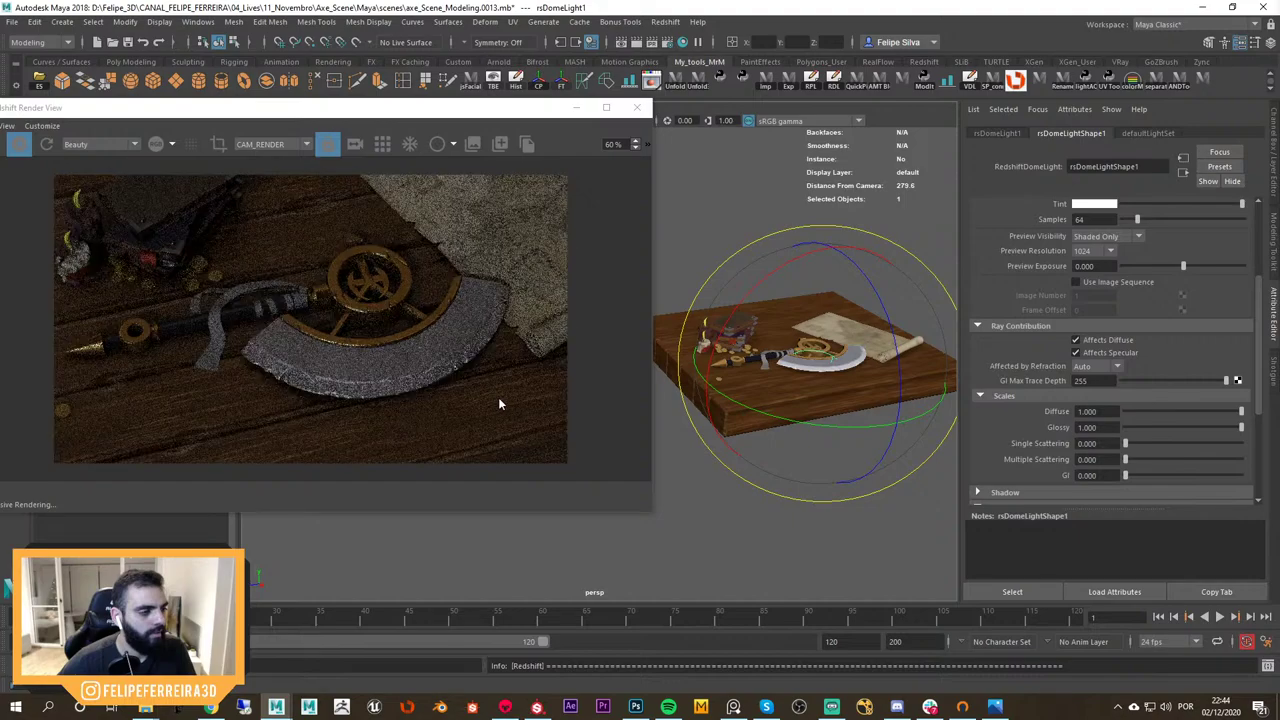
Unhide the two rectangular area lights around the table
{"action": "key", "text": "w"}
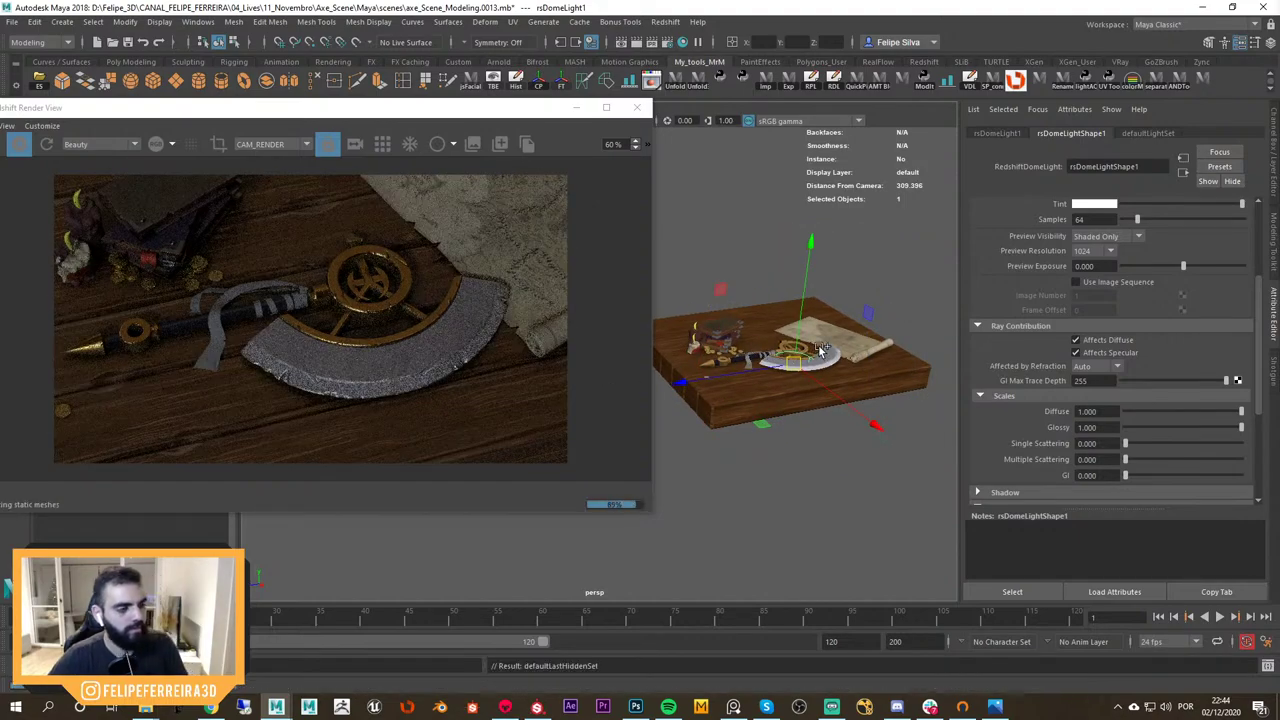
{"action": "scroll", "coordinate": [810, 276], "scroll_direction": "down", "scroll_amount": 3}
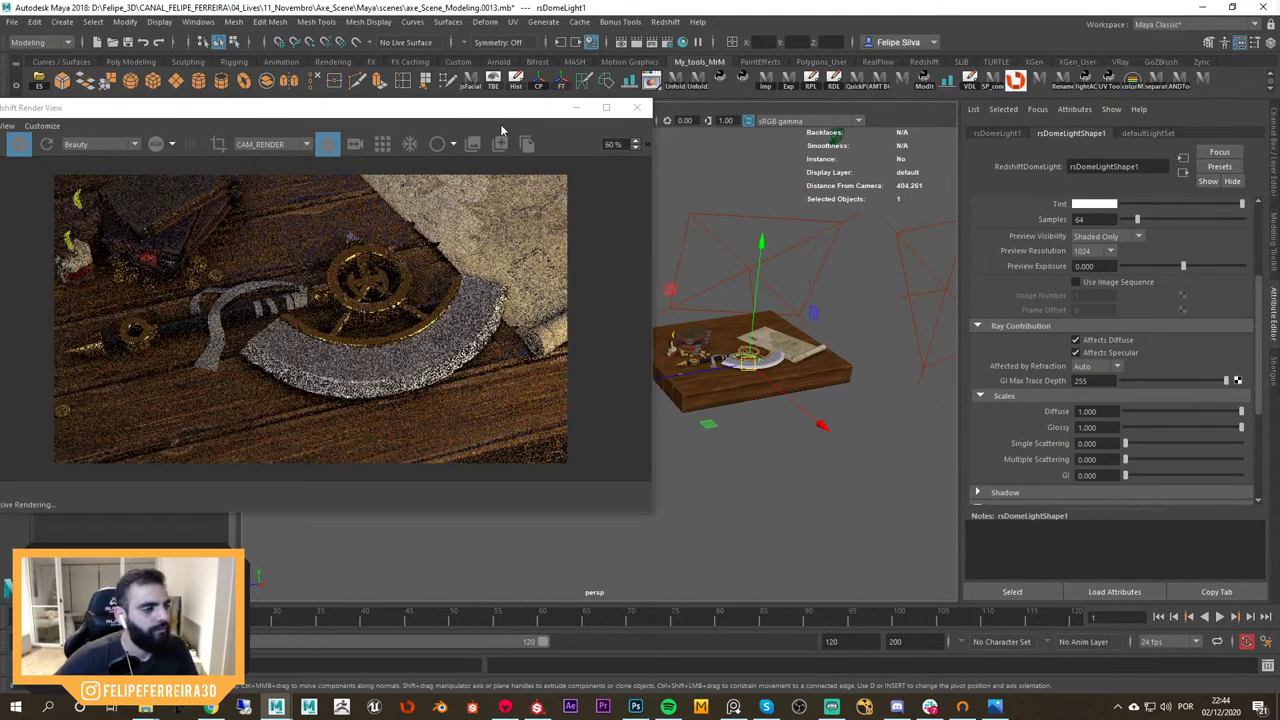
Maximize the Redshift Render View and start a full render of CAM_RENDER
{"action": "left_click_drag", "start_coordinate": [527, 107], "coordinate": [793, 68]}
{"action": "double_click", "coordinate": [715, 77]}
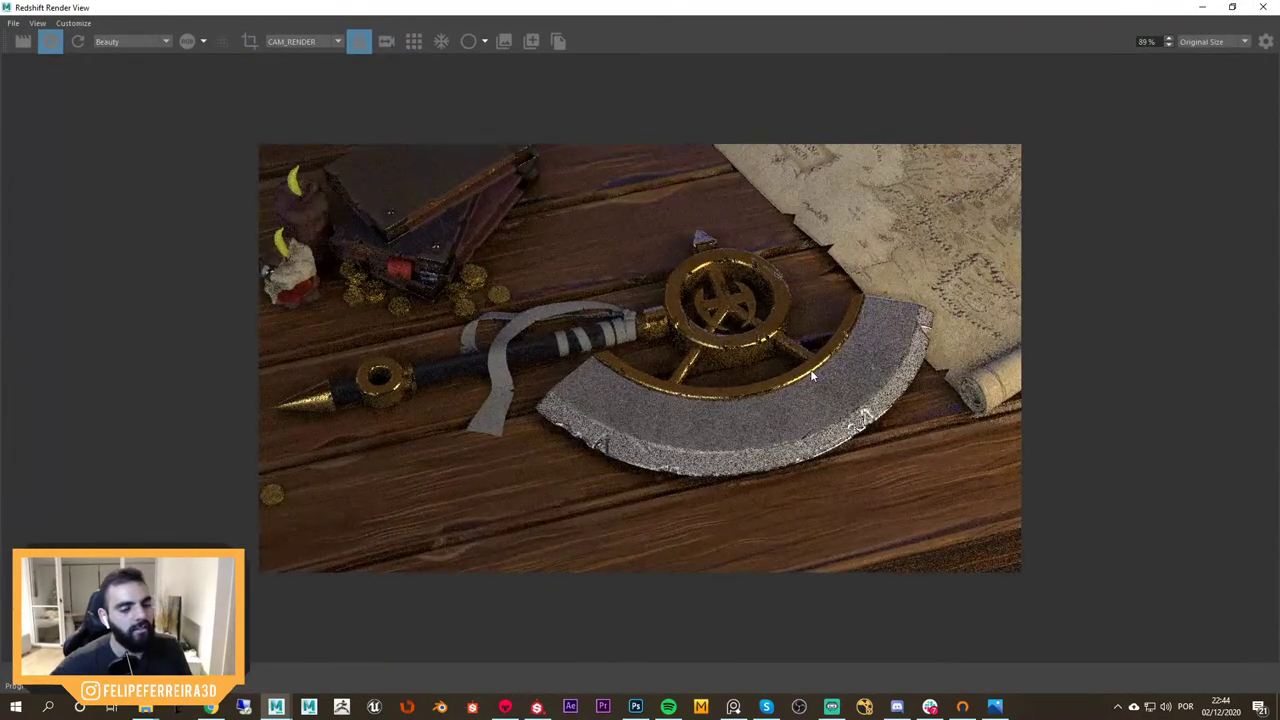
{"action": "left_click", "coordinate": [21, 45]}
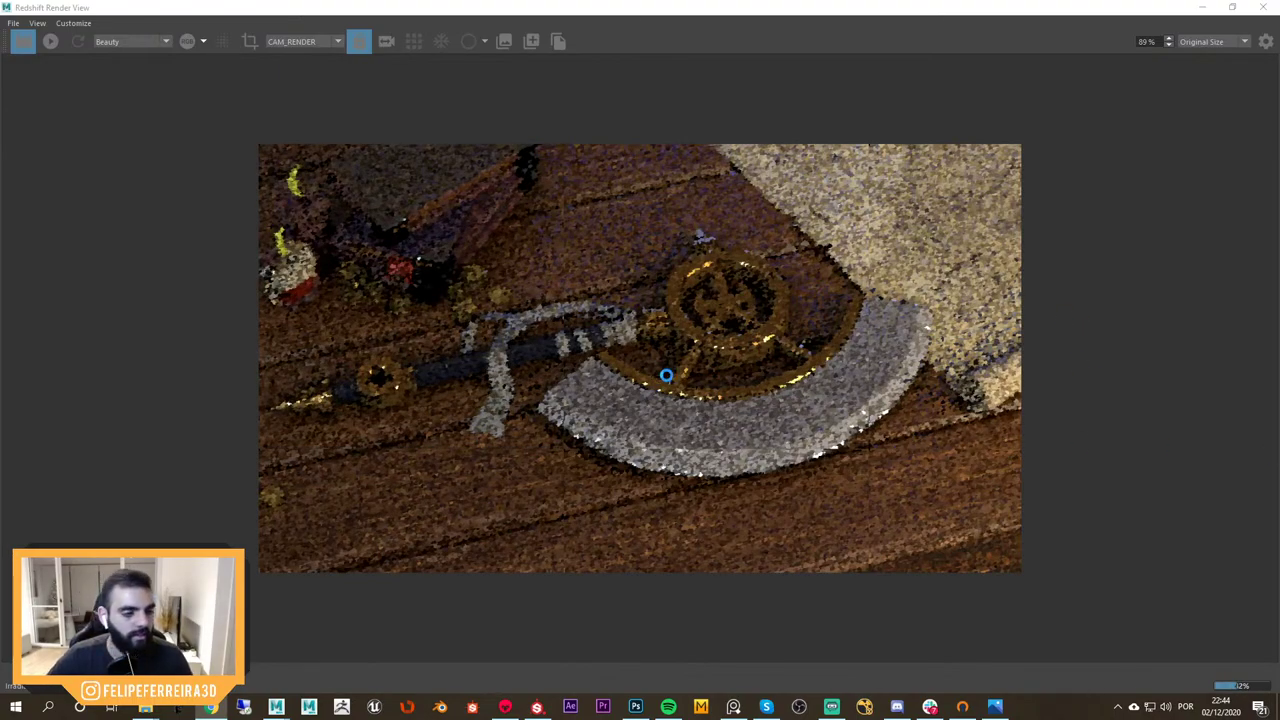
Inspect the axe, the map and the table at different magnifications while the full render progresses
{"action": "scroll", "coordinate": [666, 374], "scroll_direction": "down", "scroll_amount": 1}
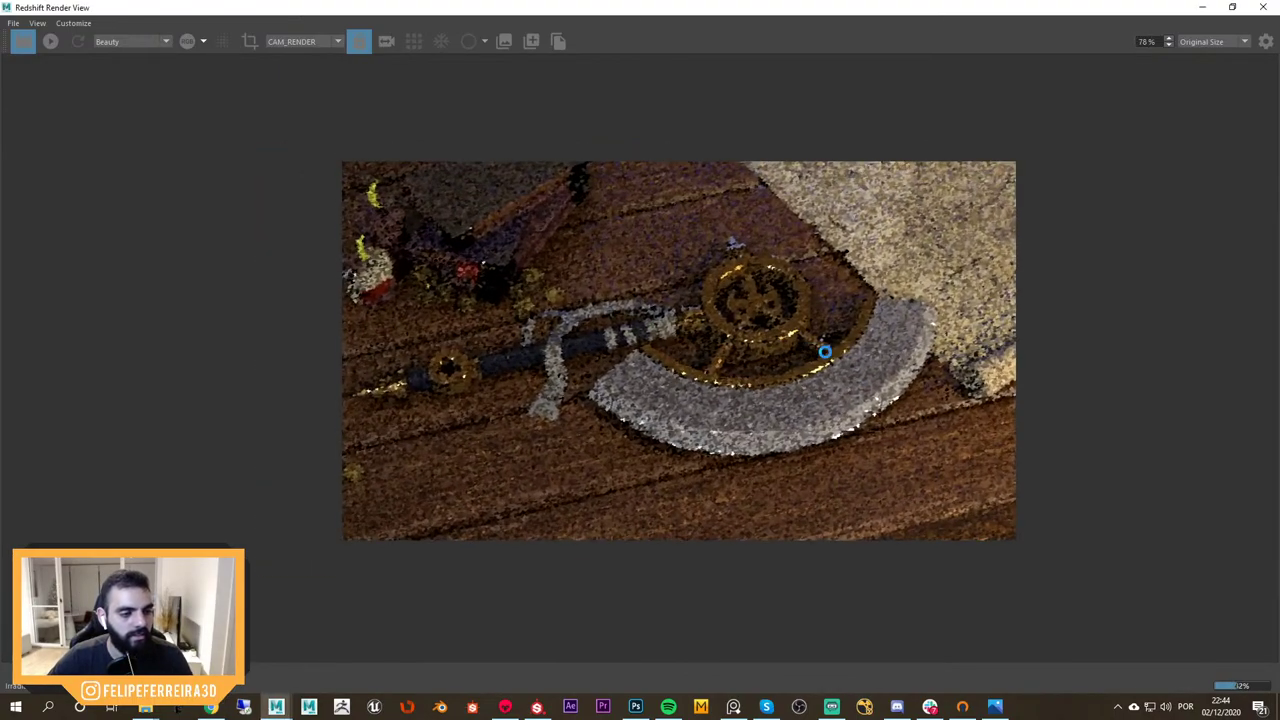
{"action": "scroll", "coordinate": [810, 350], "scroll_direction": "up", "scroll_amount": 3}
{"action": "scroll", "coordinate": [891, 360], "scroll_direction": "up", "scroll_amount": 1}
{"action": "middle_click_drag", "start_coordinate": [712, 342], "coordinate": [734, 369]}
{"action": "scroll", "coordinate": [703, 340], "scroll_direction": "down", "scroll_amount": 1}
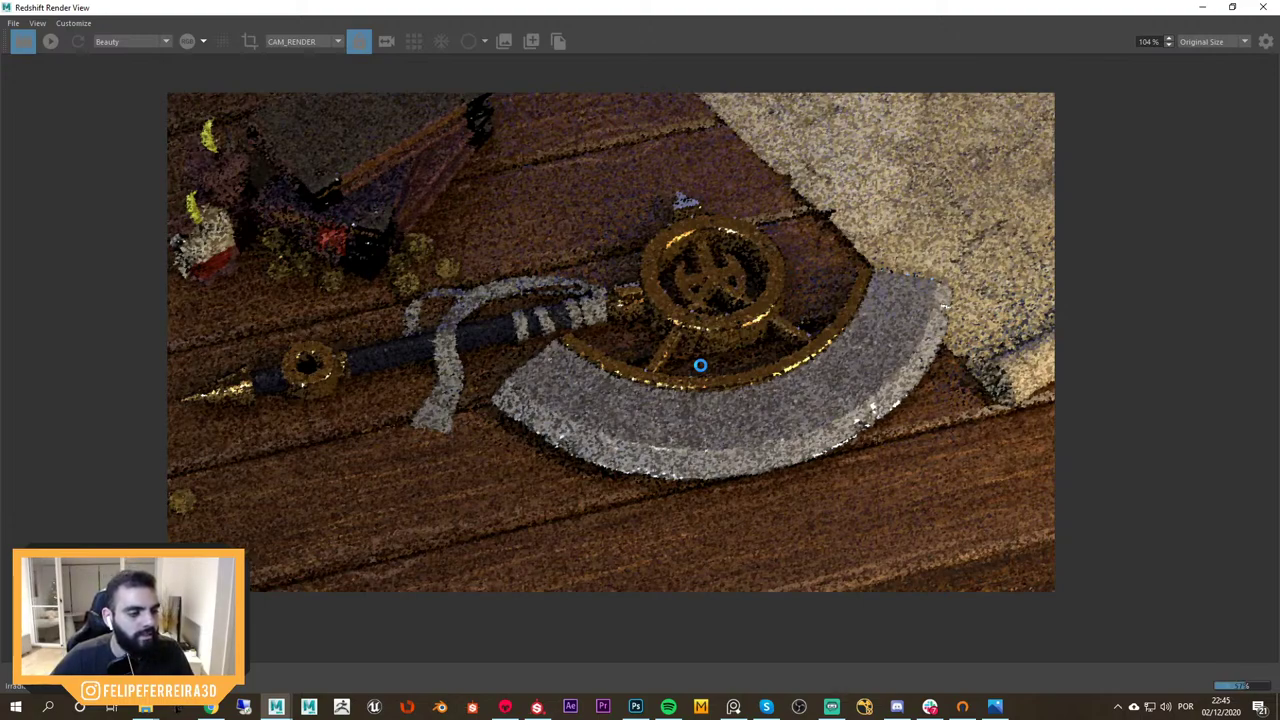
{"action": "scroll", "coordinate": [688, 331], "scroll_direction": "down", "scroll_amount": 1}
{"action": "scroll", "coordinate": [691, 331], "scroll_direction": "up", "scroll_amount": 2}
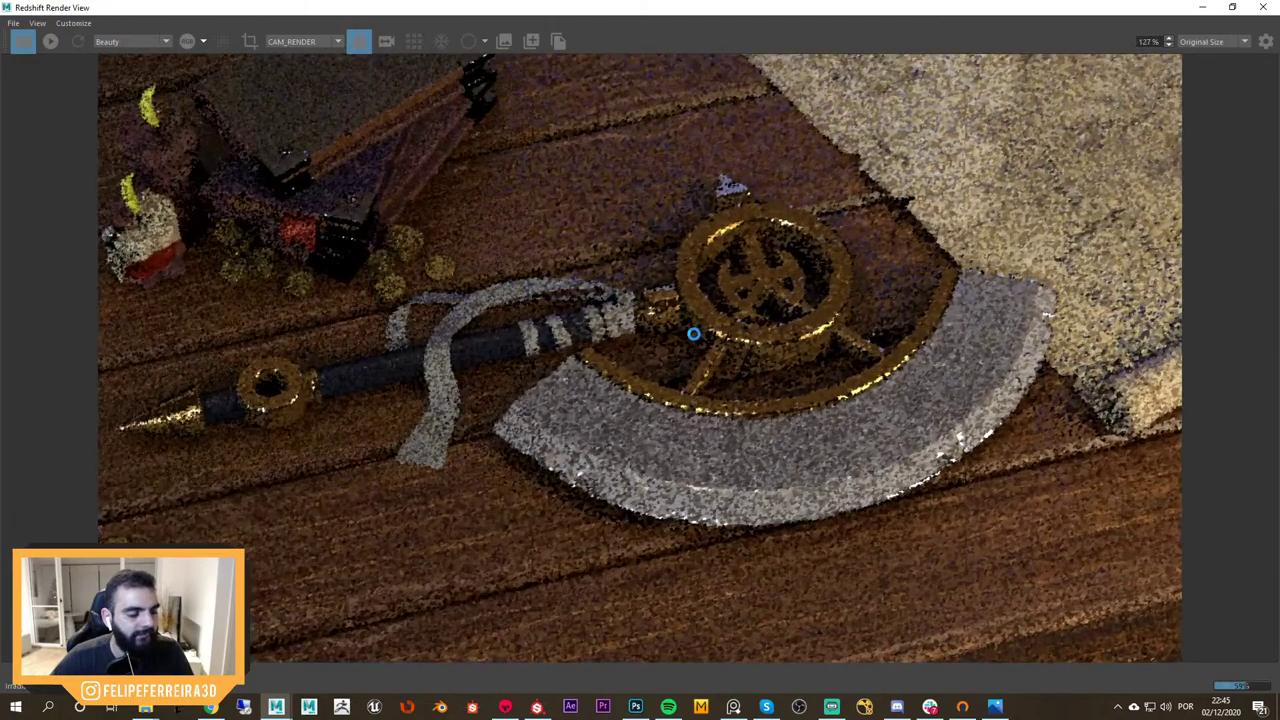
{"action": "scroll", "coordinate": [693, 333], "scroll_direction": "down", "scroll_amount": 2}
{"action": "scroll", "coordinate": [700, 335], "scroll_direction": "up", "scroll_amount": 2}
{"action": "scroll", "coordinate": [708, 337], "scroll_direction": "down", "scroll_amount": 2}
{"action": "scroll", "coordinate": [708, 337], "scroll_direction": "up", "scroll_amount": 2}
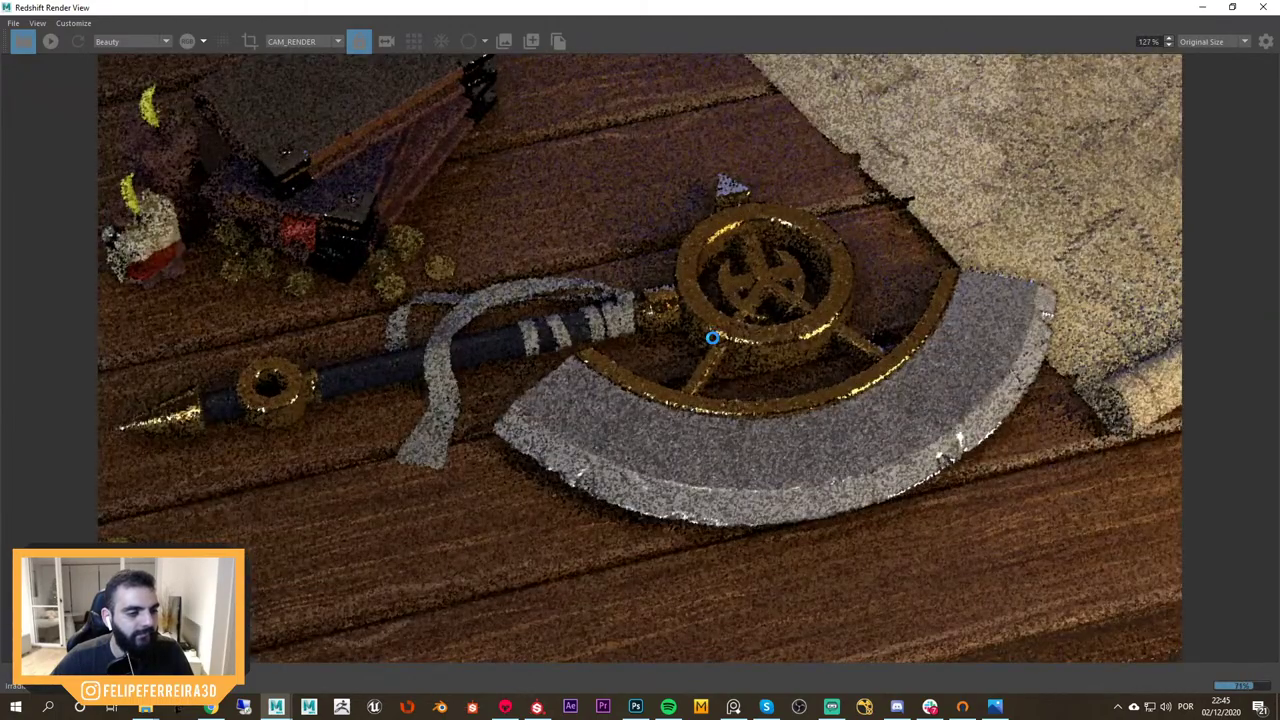
{"action": "scroll", "coordinate": [713, 338], "scroll_direction": "down", "scroll_amount": 2}
{"action": "scroll", "coordinate": [713, 338], "scroll_direction": "down", "scroll_amount": 3}
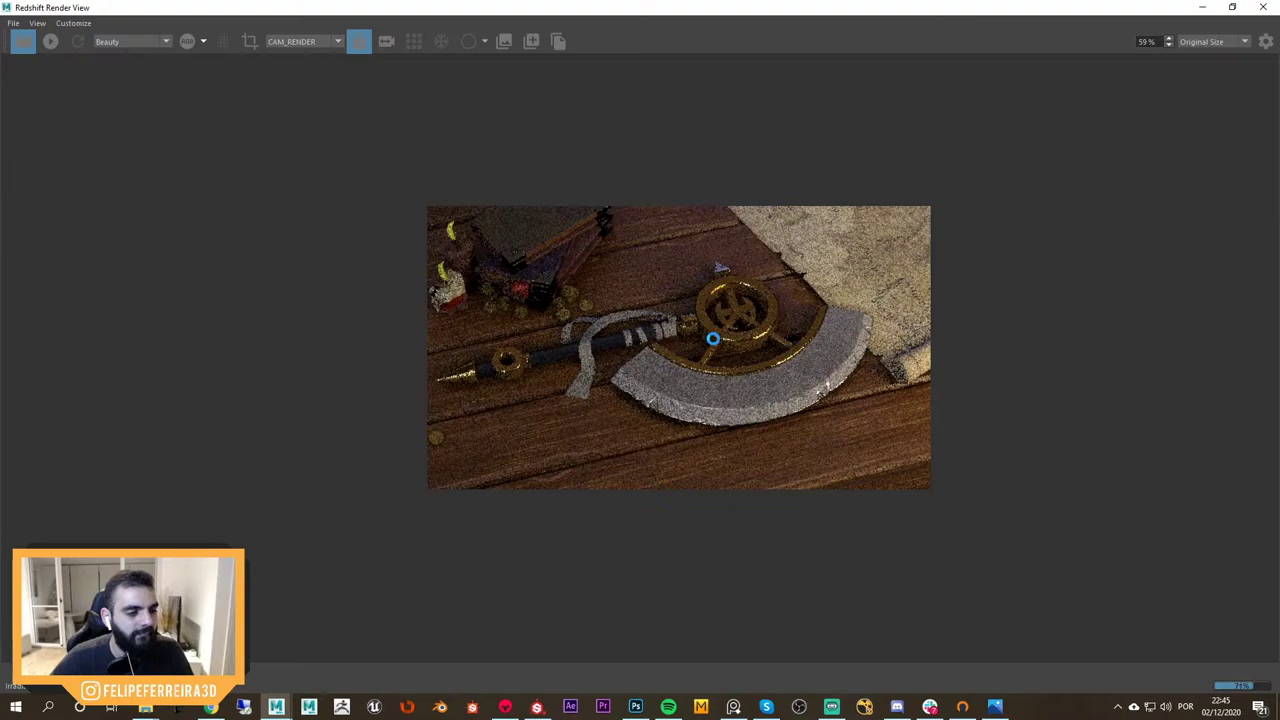
Restore the maximized Redshift Render View to a floating window over Maya and frame the whole axe render inside it
{"action": "scroll", "coordinate": [838, 376], "scroll_direction": "down", "scroll_amount": 2}
{"action": "scroll", "coordinate": [838, 376], "scroll_direction": "down", "scroll_amount": 1}
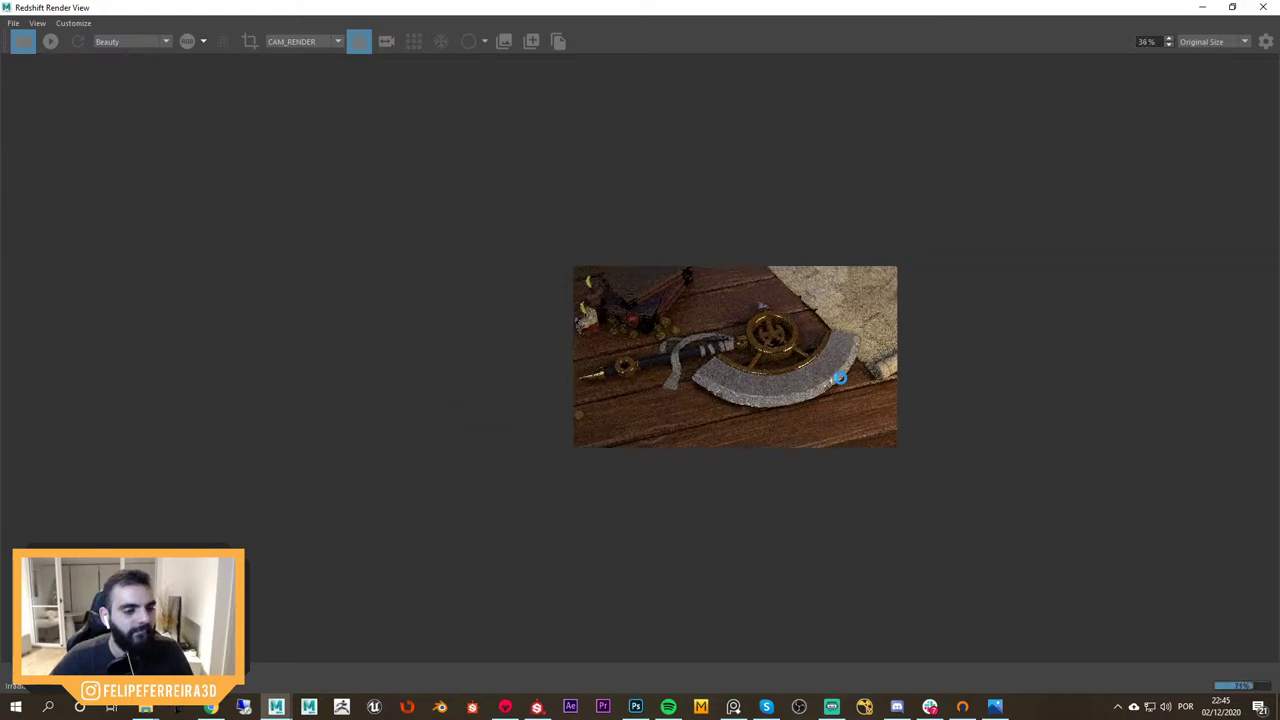
{"action": "scroll", "coordinate": [690, 325], "scroll_direction": "up", "scroll_amount": 5}
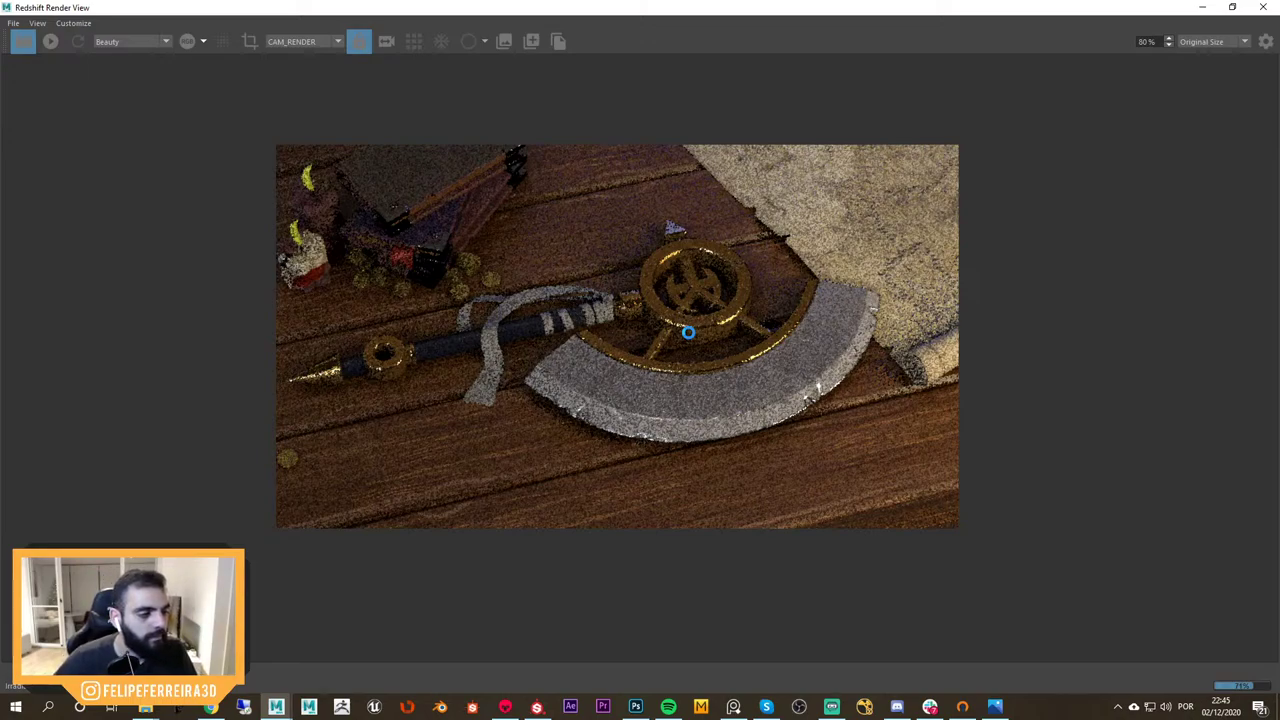
{"action": "left_click_drag", "start_coordinate": [297, 7], "coordinate": [429, 134]}
{"action": "scroll", "coordinate": [648, 288], "scroll_direction": "down", "scroll_amount": 3}
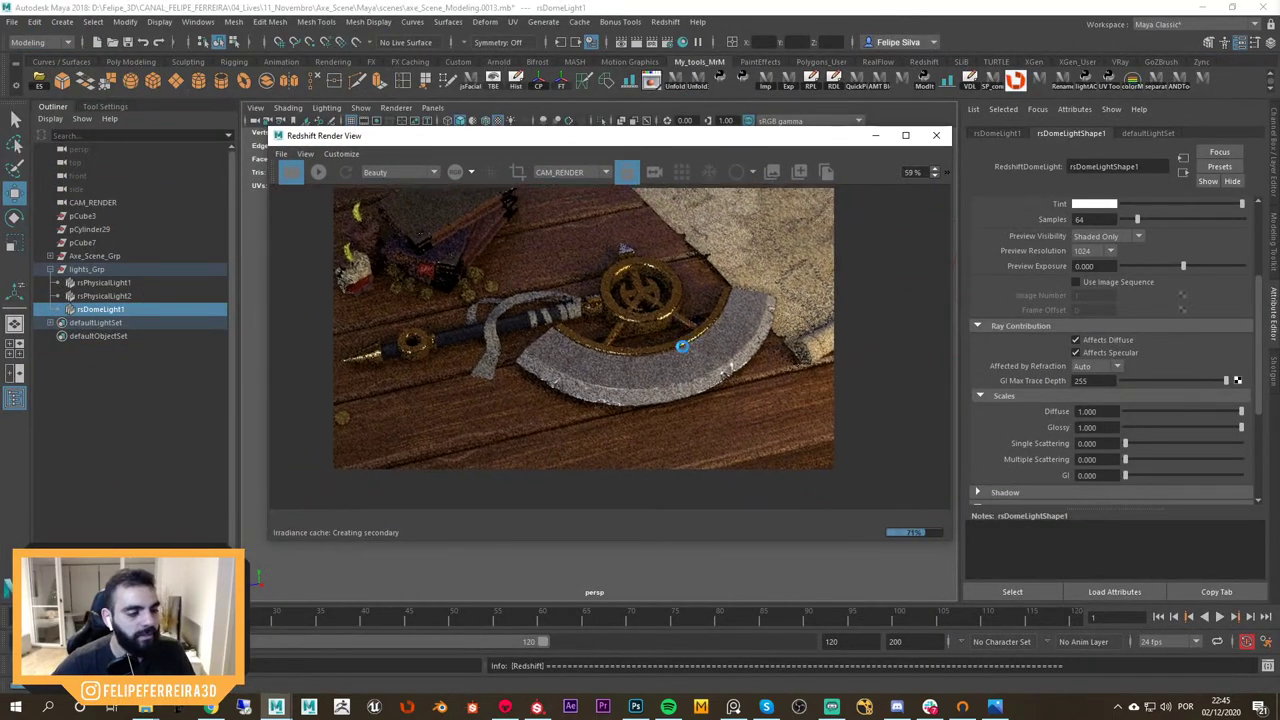
{"action": "scroll", "coordinate": [677, 371], "scroll_direction": "up", "scroll_amount": 1}
{"action": "middle_click_drag", "start_coordinate": [680, 346], "coordinate": [709, 365]}
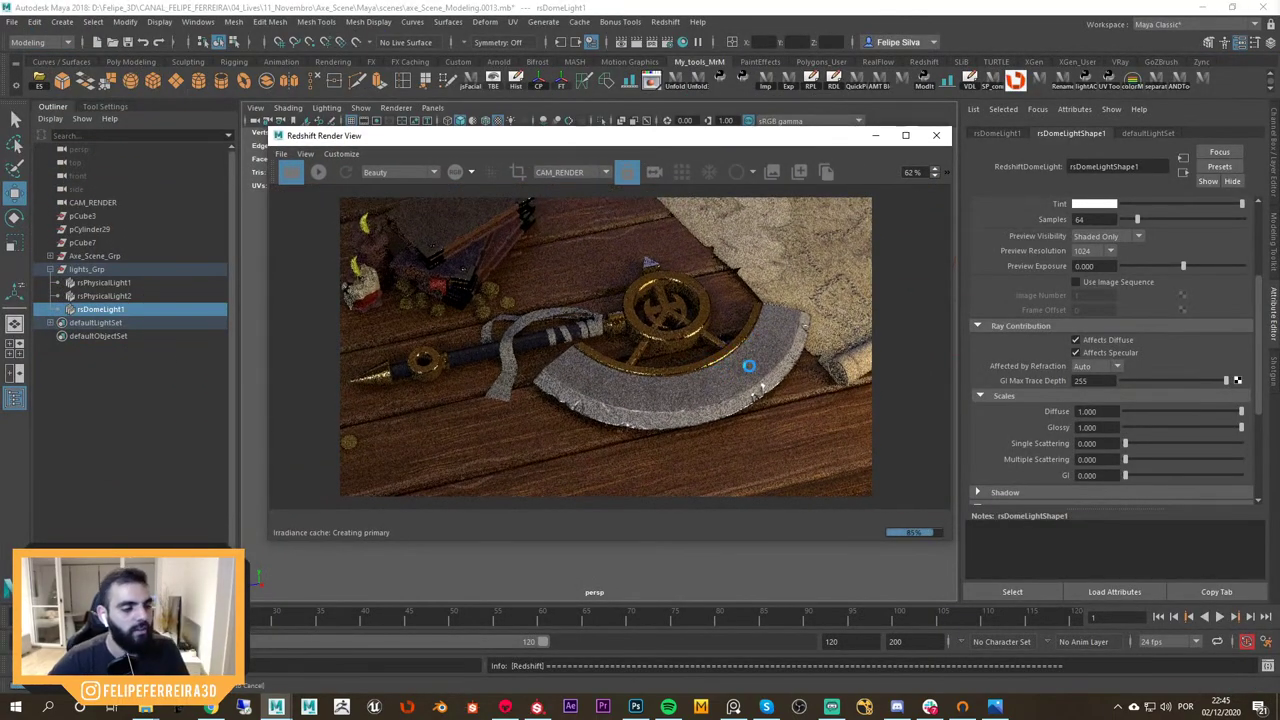
{"action": "scroll", "coordinate": [750, 370], "scroll_direction": "up", "scroll_amount": 1}
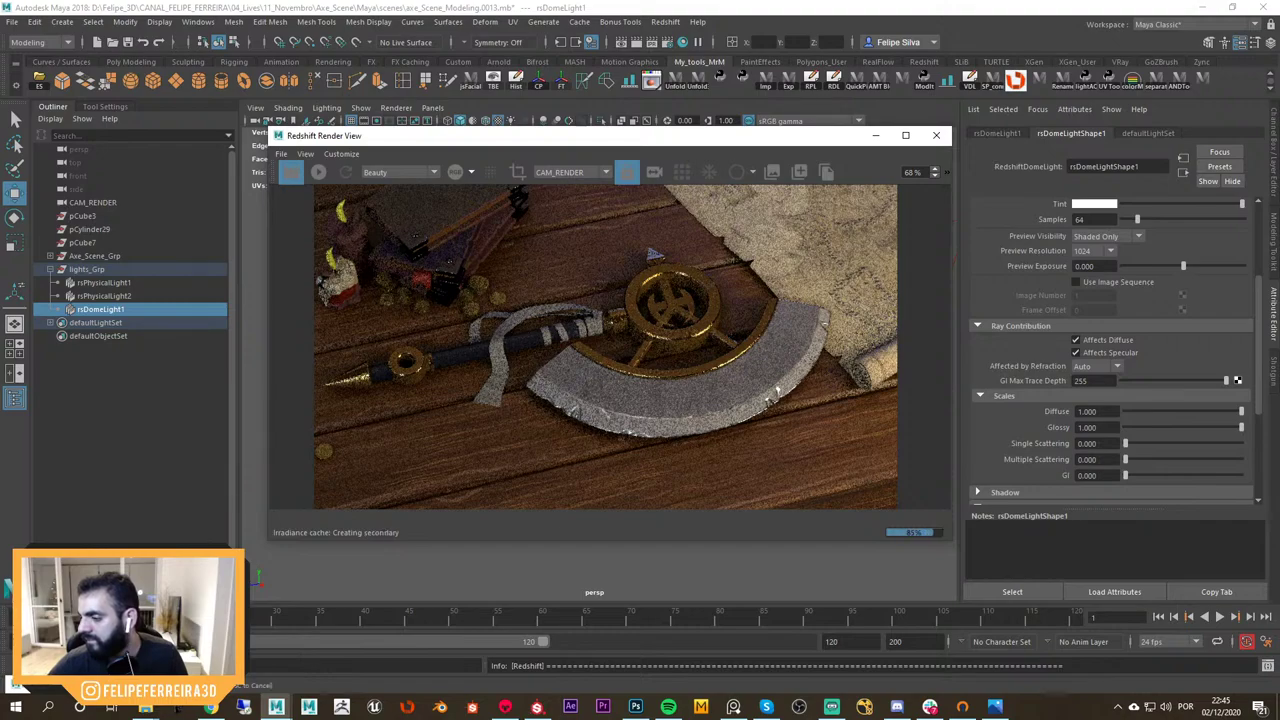
{"action": "right_click_drag", "start_coordinate": [690, 348], "coordinate": [640, 315], "text": "alt"}
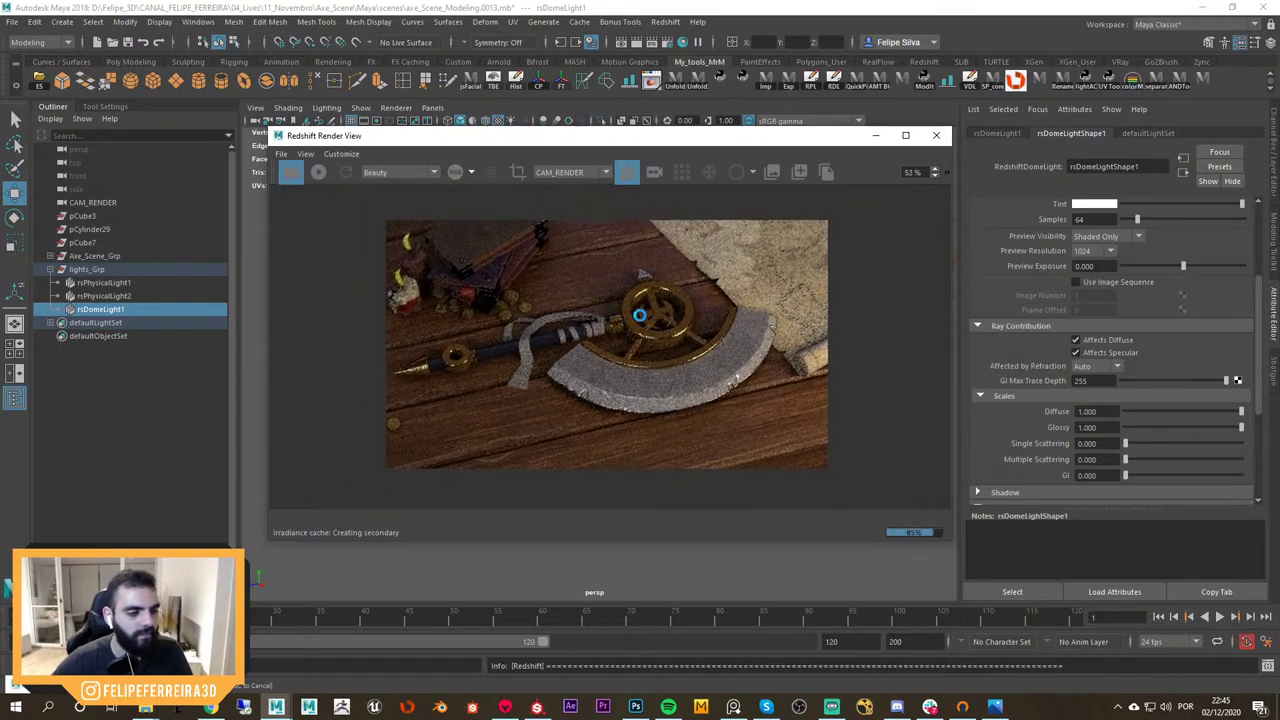
{"action": "scroll", "coordinate": [640, 316], "scroll_direction": "up", "scroll_amount": 2}
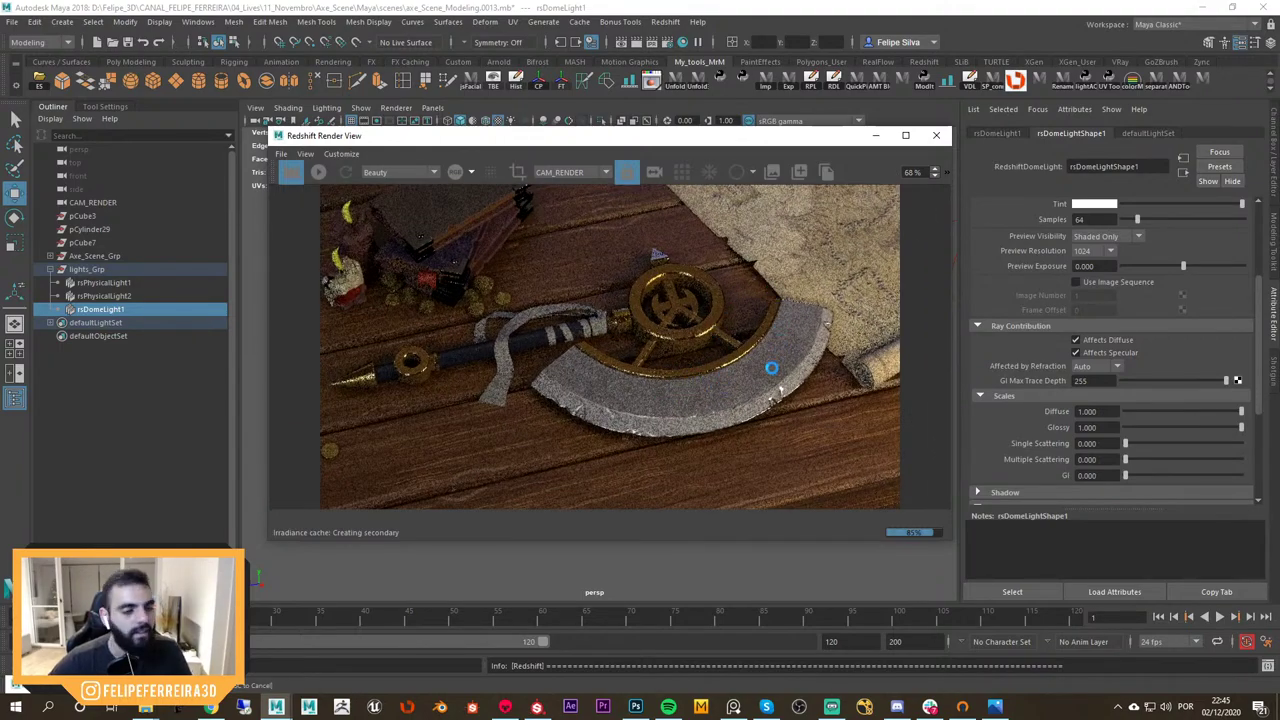
{"action": "scroll", "coordinate": [609, 306], "scroll_direction": "down", "scroll_amount": 1}
{"action": "scroll", "coordinate": [751, 380], "scroll_direction": "up", "scroll_amount": 1}
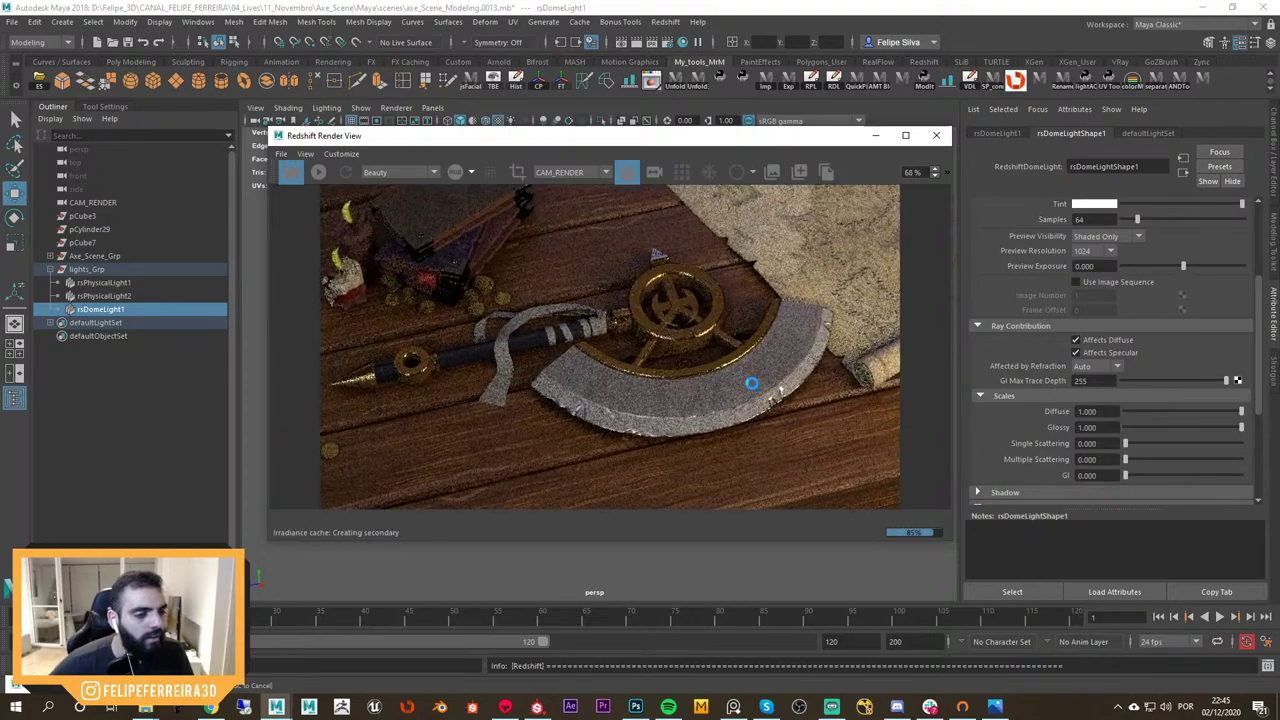
Examine the axe scene's preview render in the Redshift Render View, from the overall composition to the blade and handle
{"action": "scroll", "coordinate": [667, 338], "scroll_direction": "down", "scroll_amount": 1}
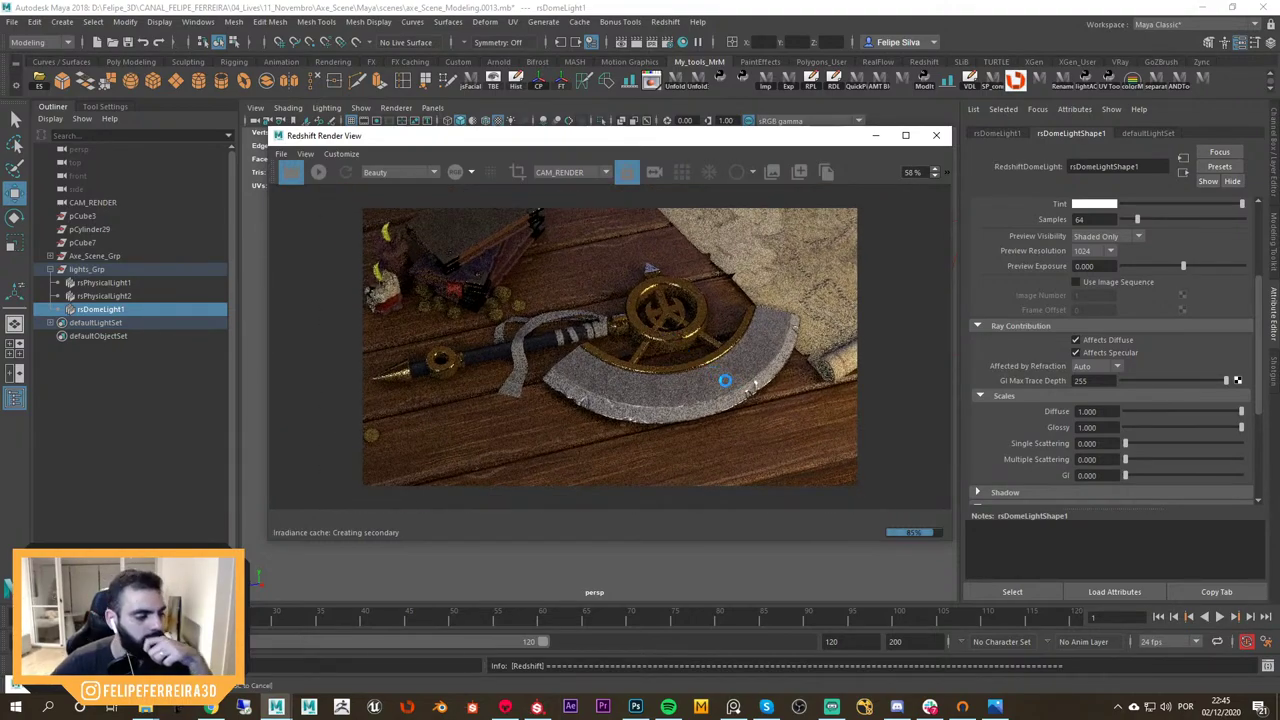
{"action": "scroll", "coordinate": [725, 380], "scroll_direction": "up", "scroll_amount": 1}
{"action": "scroll", "coordinate": [726, 342], "scroll_direction": "down", "scroll_amount": 1}
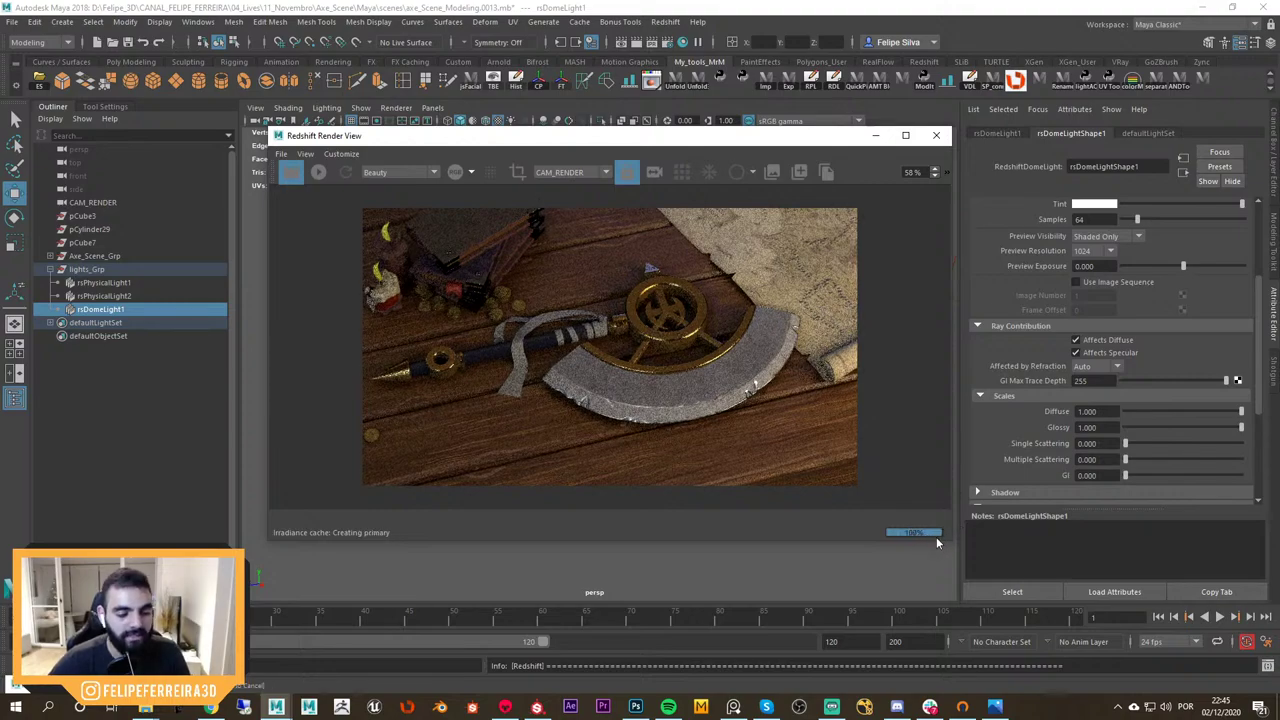
{"action": "scroll", "coordinate": [734, 379], "scroll_direction": "up", "scroll_amount": 3}
{"action": "scroll", "coordinate": [720, 381], "scroll_direction": "down", "scroll_amount": 2}
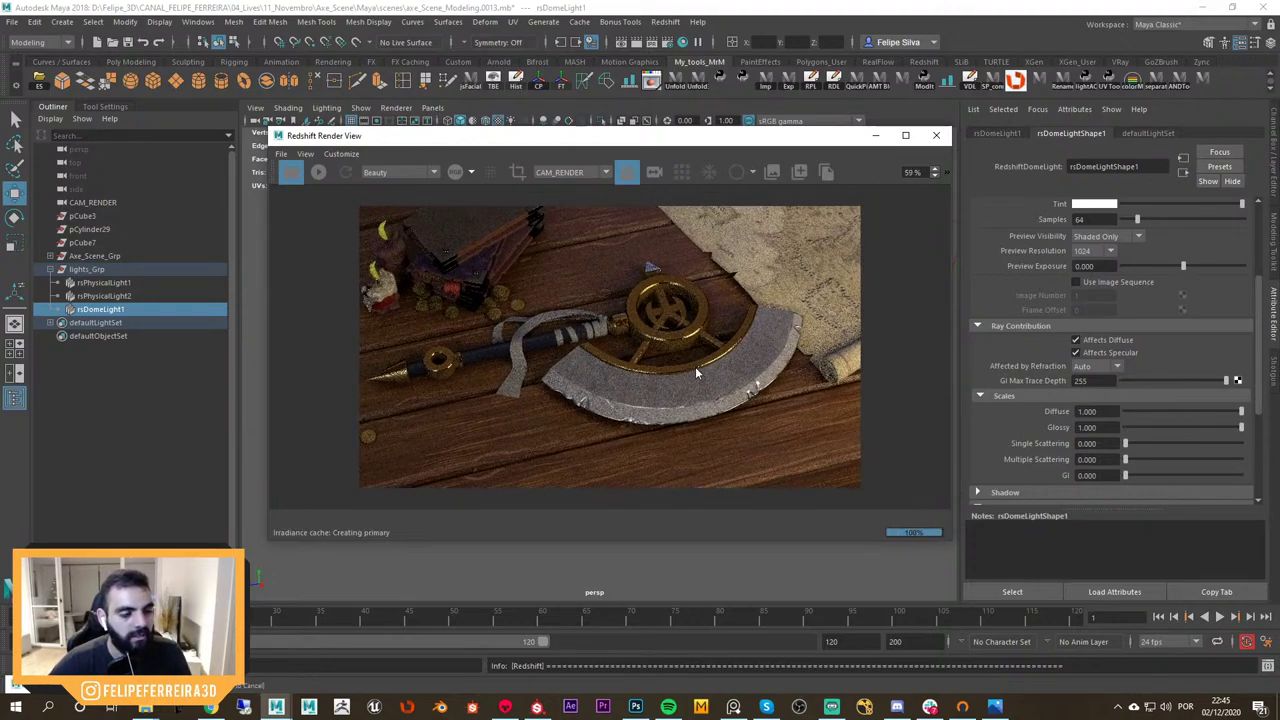
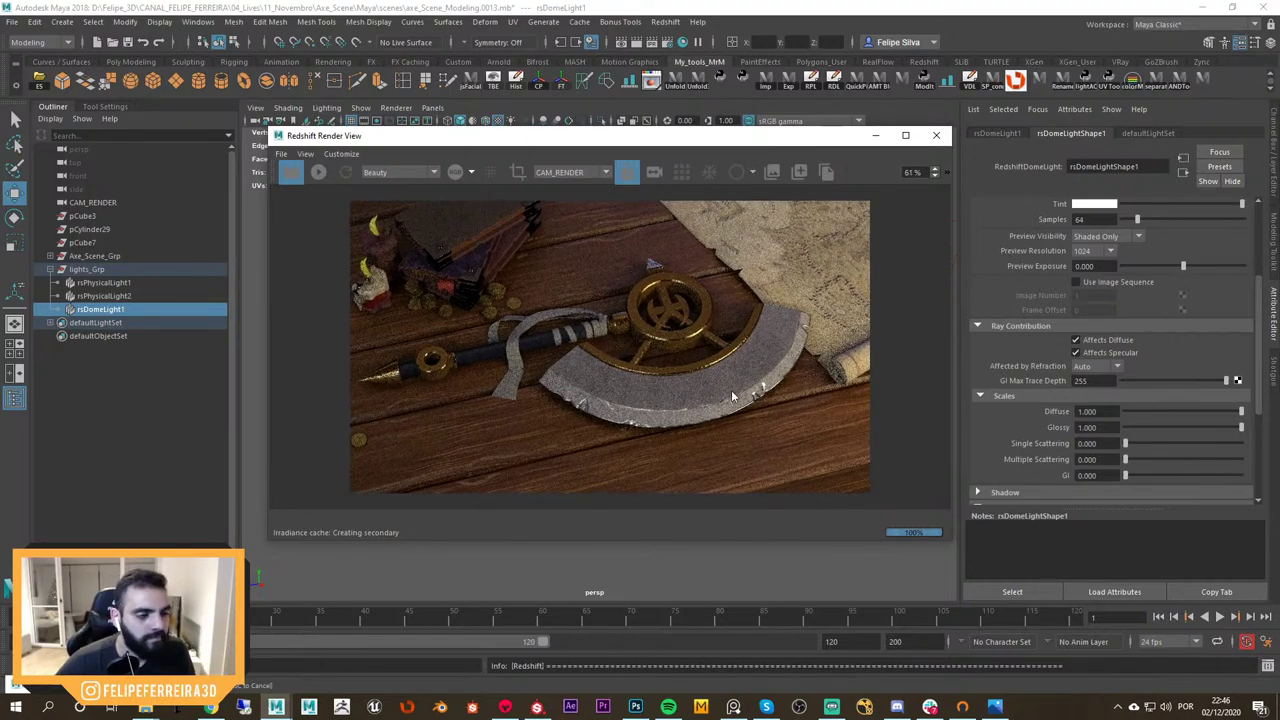
{"action": "right_click_drag", "start_coordinate": [763, 397], "coordinate": [920, 457], "text": "alt"}
{"action": "middle_click_drag", "start_coordinate": [720, 342], "coordinate": [781, 480], "text": "alt"}
{"action": "middle_click_drag", "start_coordinate": [838, 431], "coordinate": [477, 355], "text": "alt"}
{"action": "middle_click_drag", "start_coordinate": [556, 507], "coordinate": [668, 455], "text": "alt"}
{"action": "middle_click_drag", "start_coordinate": [665, 370], "coordinate": [550, 316], "text": "alt"}
{"action": "right_click_drag", "start_coordinate": [550, 316], "coordinate": [515, 231], "text": "alt"}
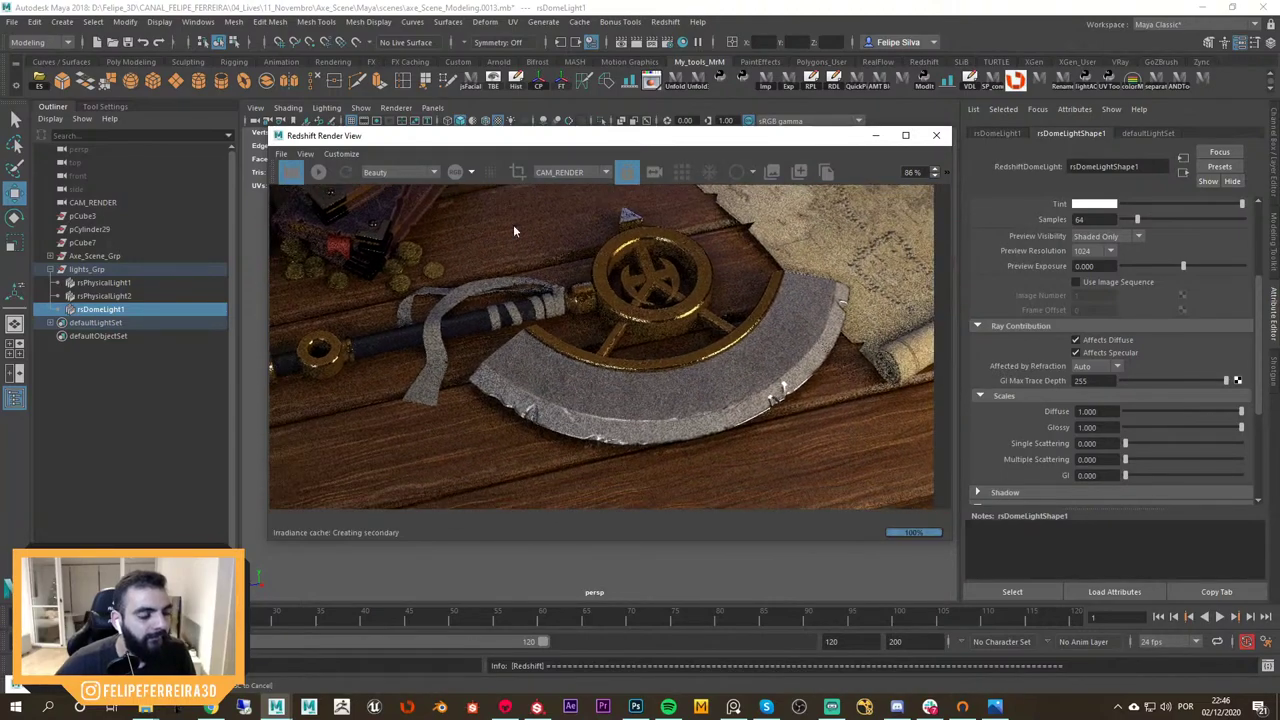
{"action": "scroll", "coordinate": [582, 338], "scroll_direction": "down", "scroll_amount": 3}
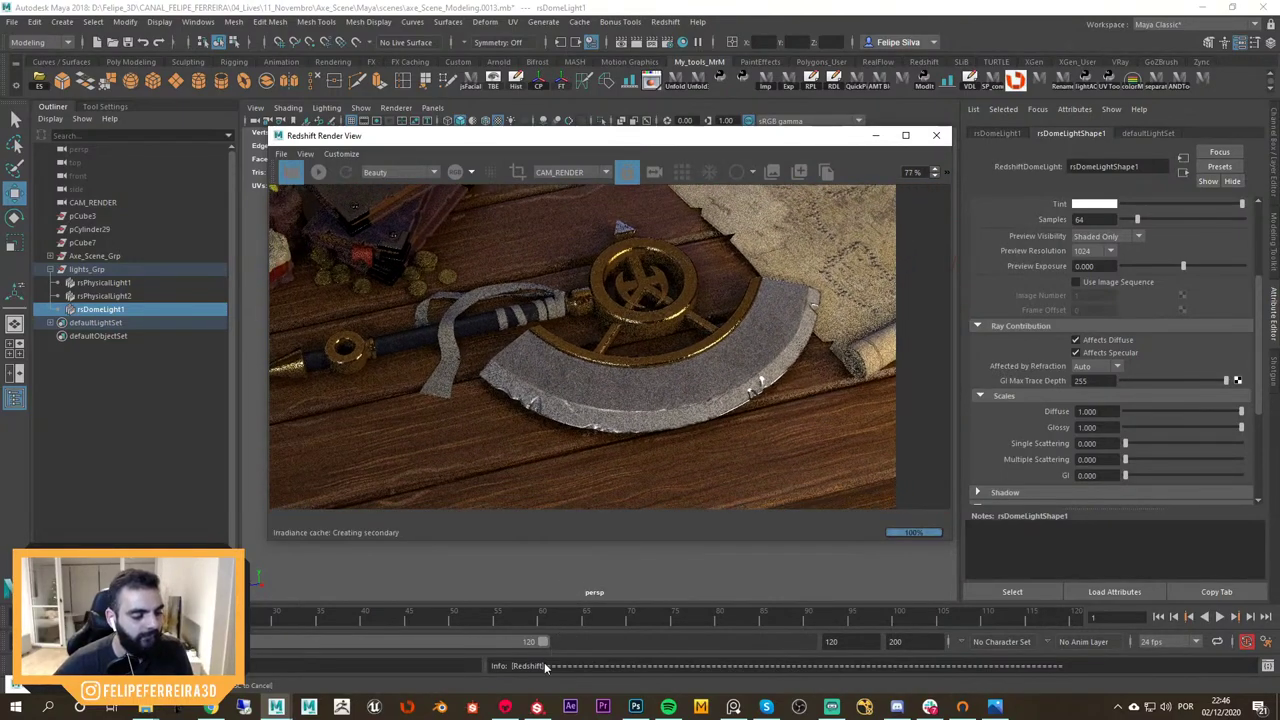
{"action": "mouse_move", "coordinate": [650, 710]}
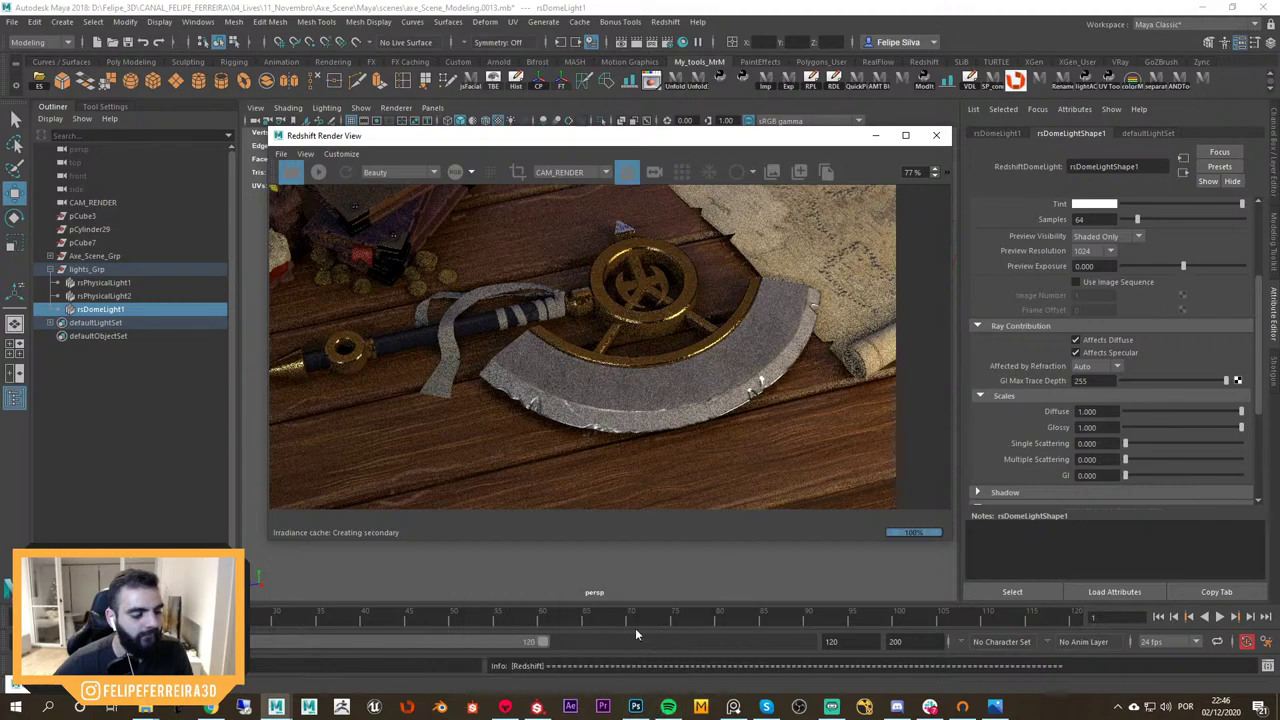
{"action": "scroll", "coordinate": [675, 430], "scroll_direction": "up", "scroll_amount": 2}
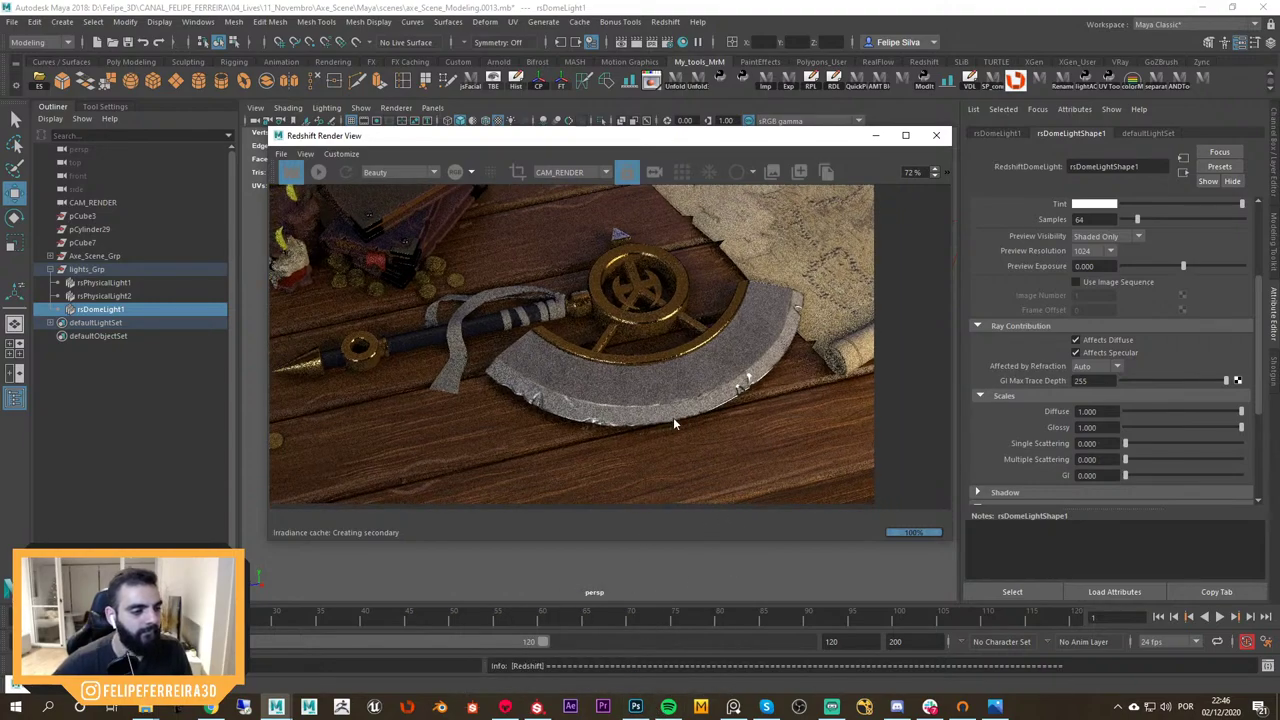
{"action": "scroll", "coordinate": [673, 417], "scroll_direction": "down", "scroll_amount": 3}
{"action": "scroll", "coordinate": [684, 424], "scroll_direction": "down", "scroll_amount": 2}
{"action": "scroll", "coordinate": [612, 334], "scroll_direction": "up", "scroll_amount": 2}
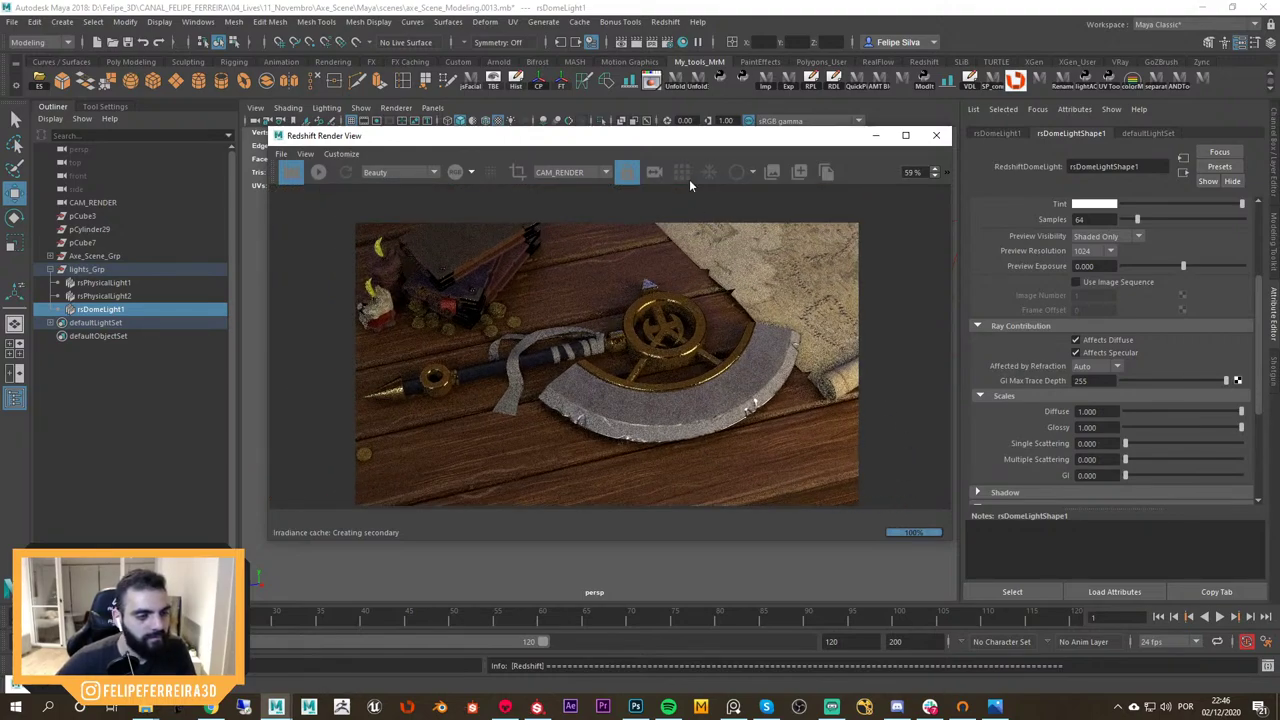
{"action": "left_click_drag", "start_coordinate": [694, 128], "coordinate": [694, 46]}
{"action": "scroll", "coordinate": [674, 268], "scroll_direction": "up", "scroll_amount": 3}
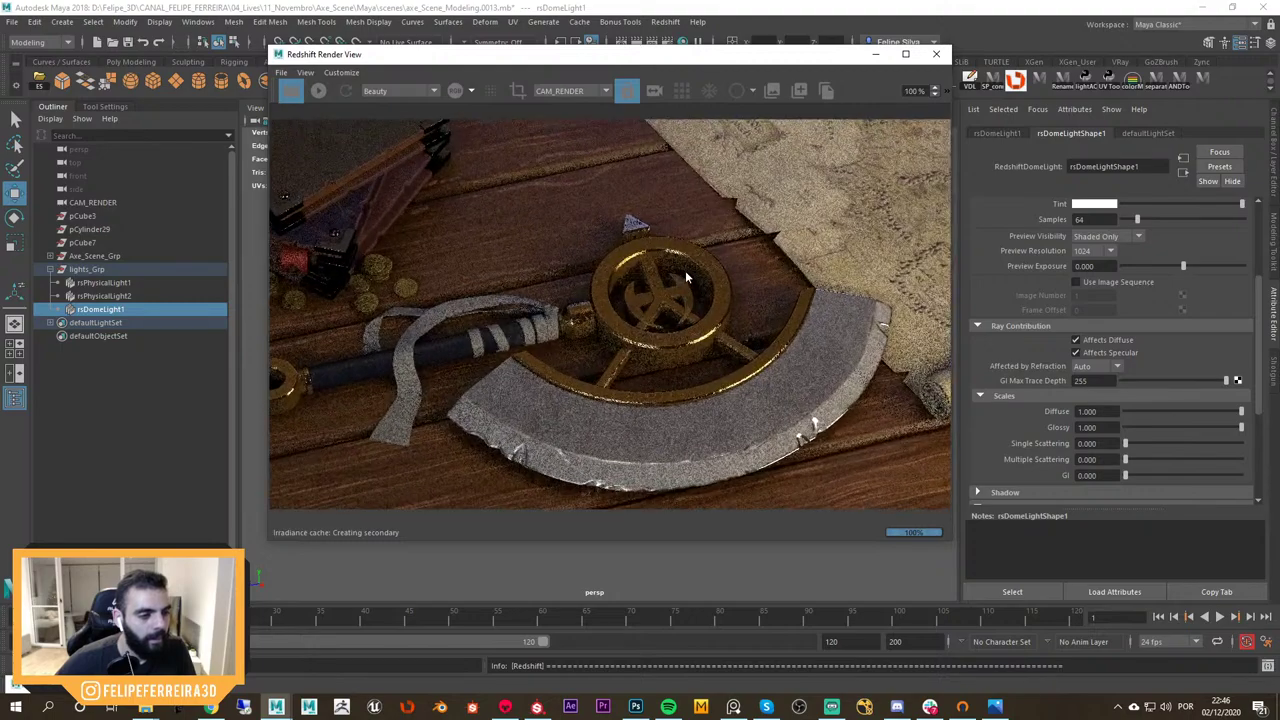
{"action": "scroll", "coordinate": [685, 272], "scroll_direction": "down", "scroll_amount": 3}
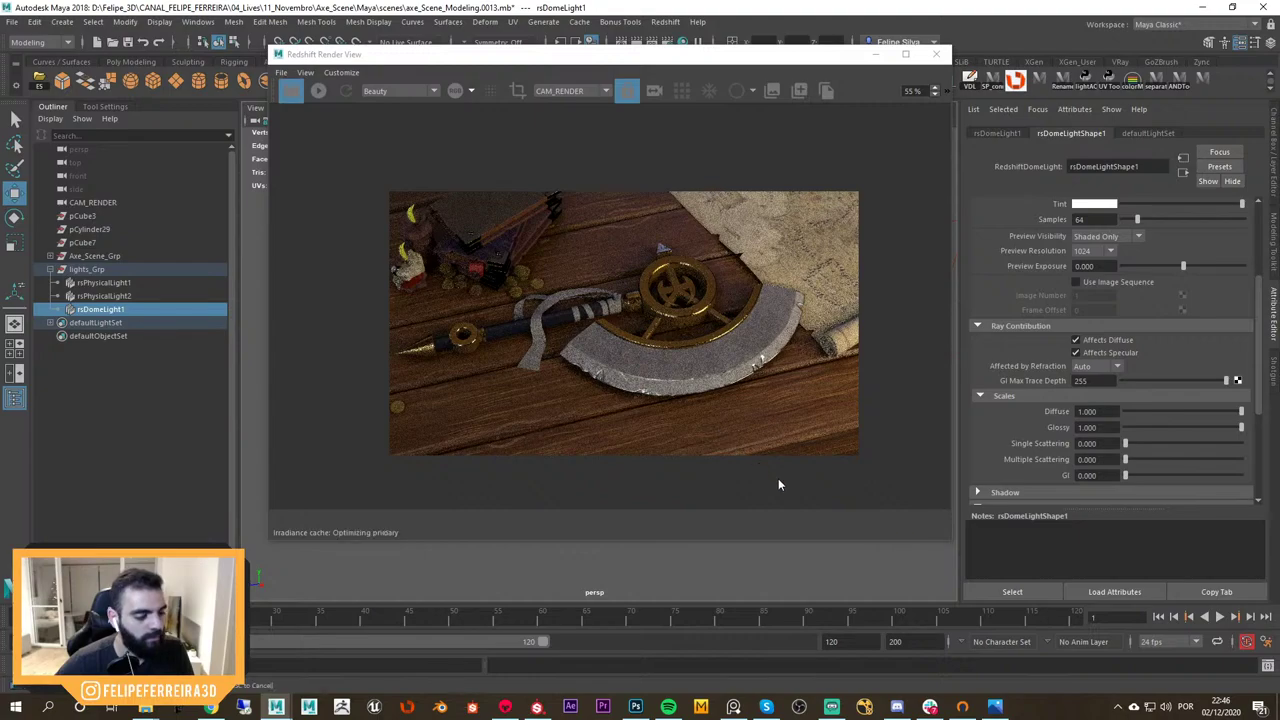
Examine the refined render areas up close, covering the handle wraps, the scratched blade and the gold ring
{"action": "left_click", "coordinate": [705, 398]}
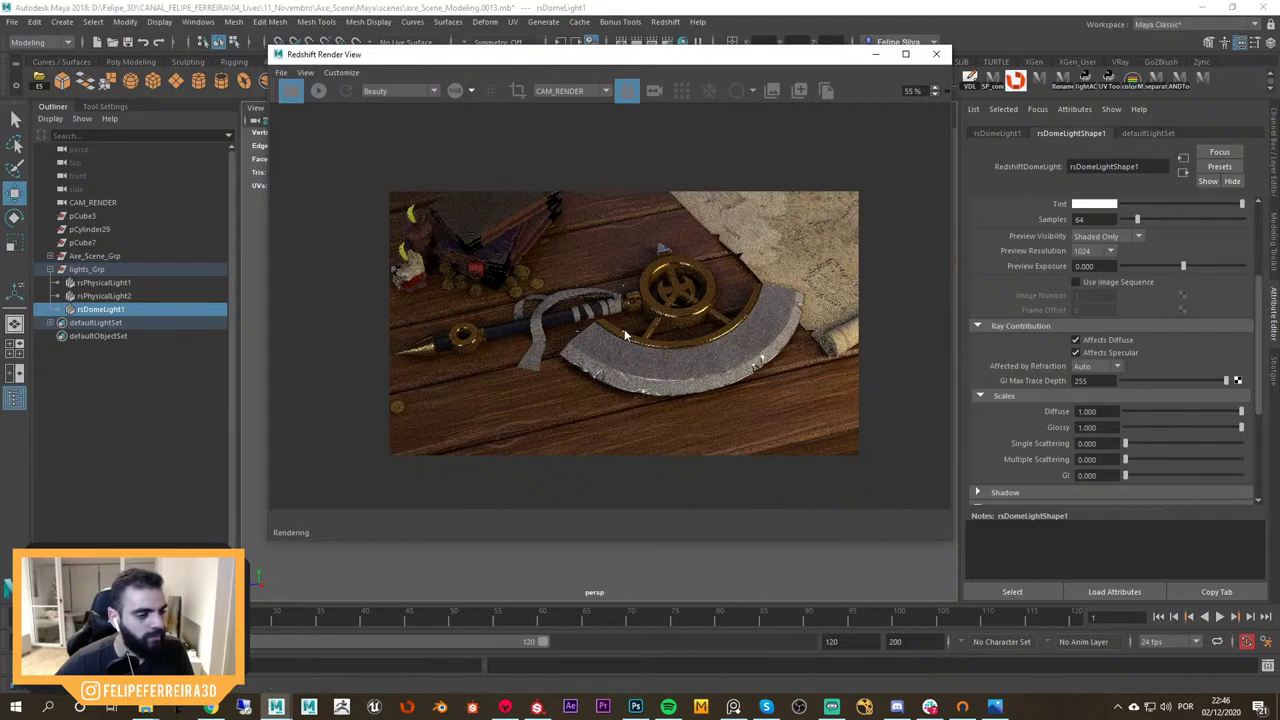
{"action": "scroll", "coordinate": [718, 401], "scroll_direction": "up", "scroll_amount": 4}
{"action": "scroll", "coordinate": [620, 350], "scroll_direction": "up", "scroll_amount": 3}
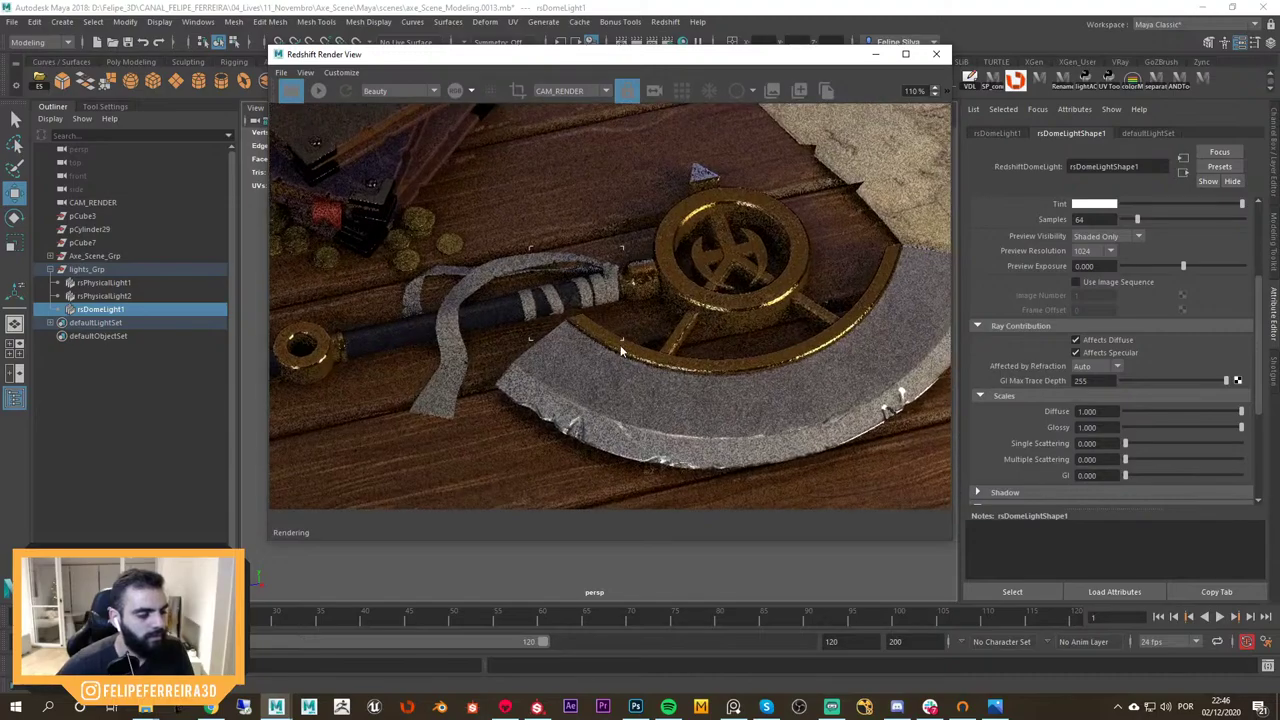
{"action": "scroll", "coordinate": [656, 300], "scroll_direction": "down", "scroll_amount": 1}
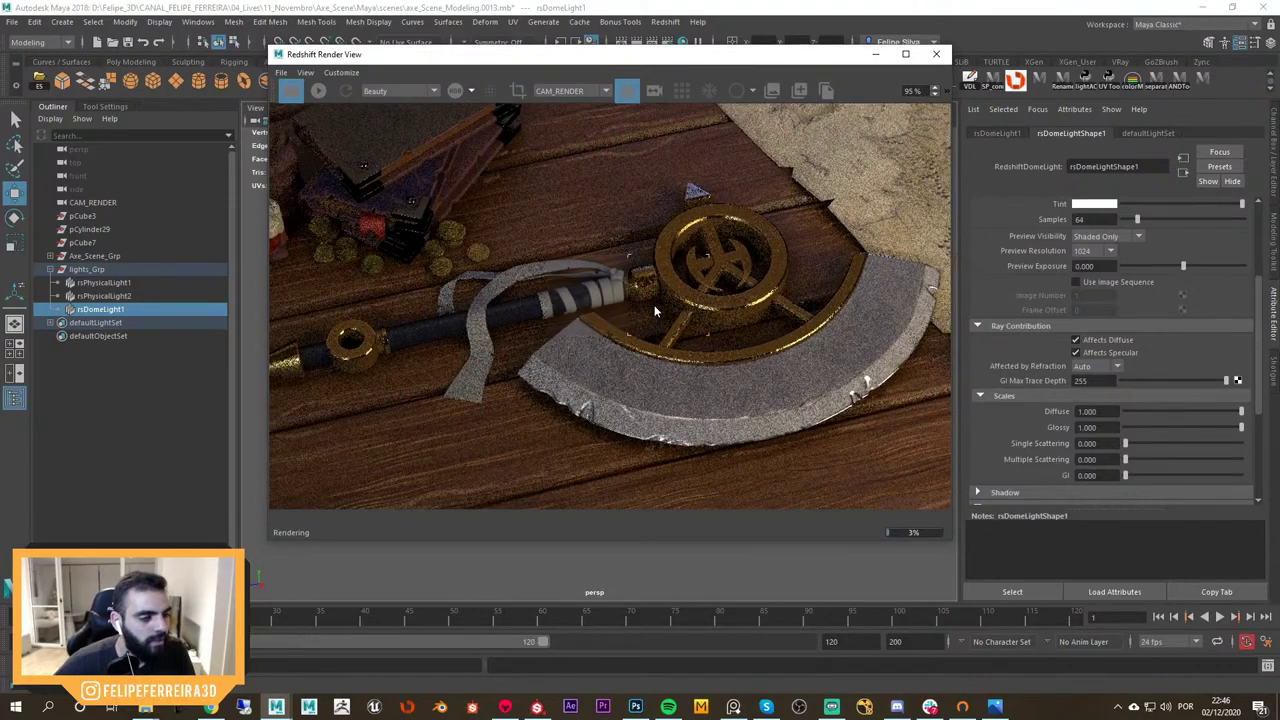
{"action": "scroll", "coordinate": [590, 290], "scroll_direction": "up", "scroll_amount": 10}
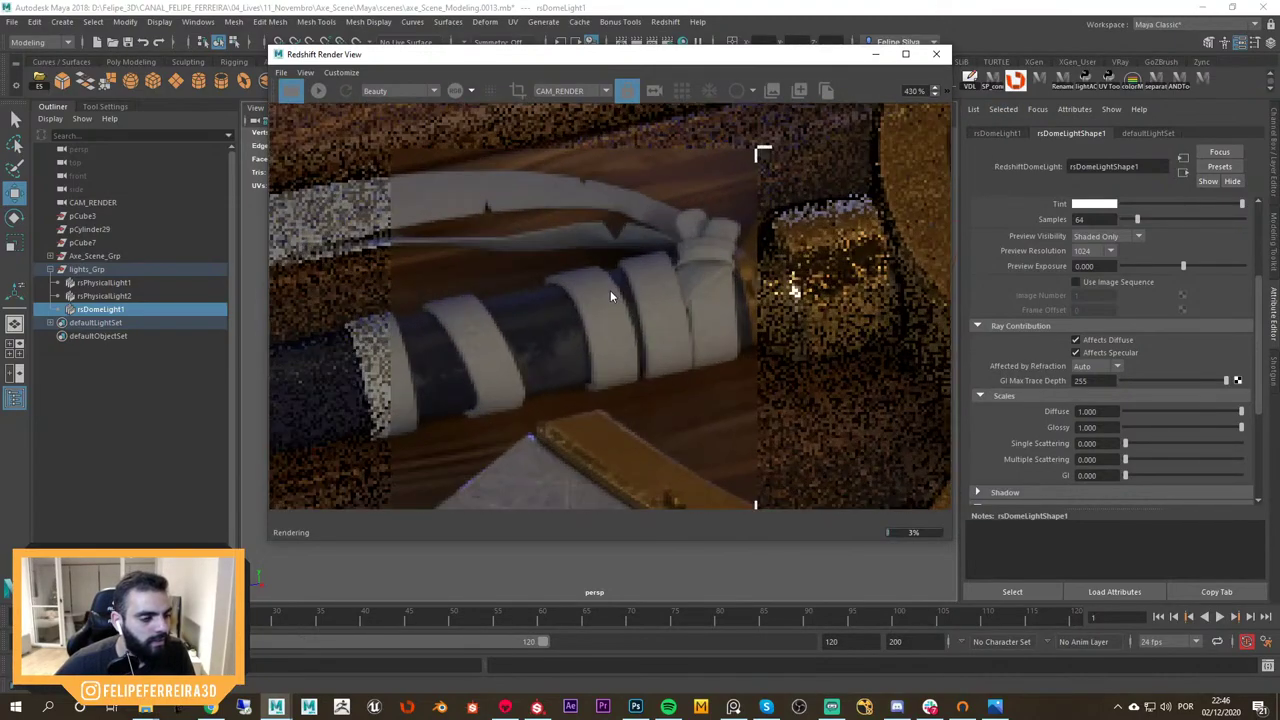
{"action": "scroll", "coordinate": [610, 295], "scroll_direction": "down", "scroll_amount": 12}
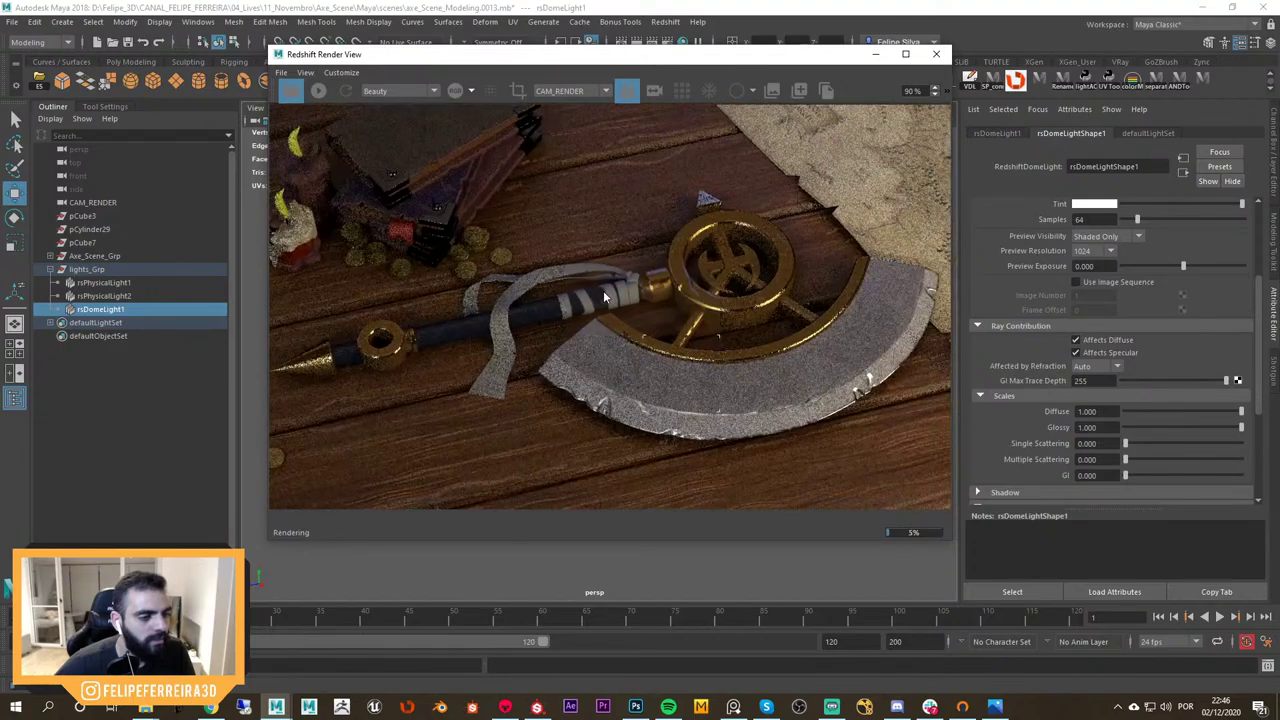
{"action": "scroll", "coordinate": [660, 316], "scroll_direction": "down", "scroll_amount": 2}
{"action": "scroll", "coordinate": [656, 340], "scroll_direction": "up", "scroll_amount": 9}
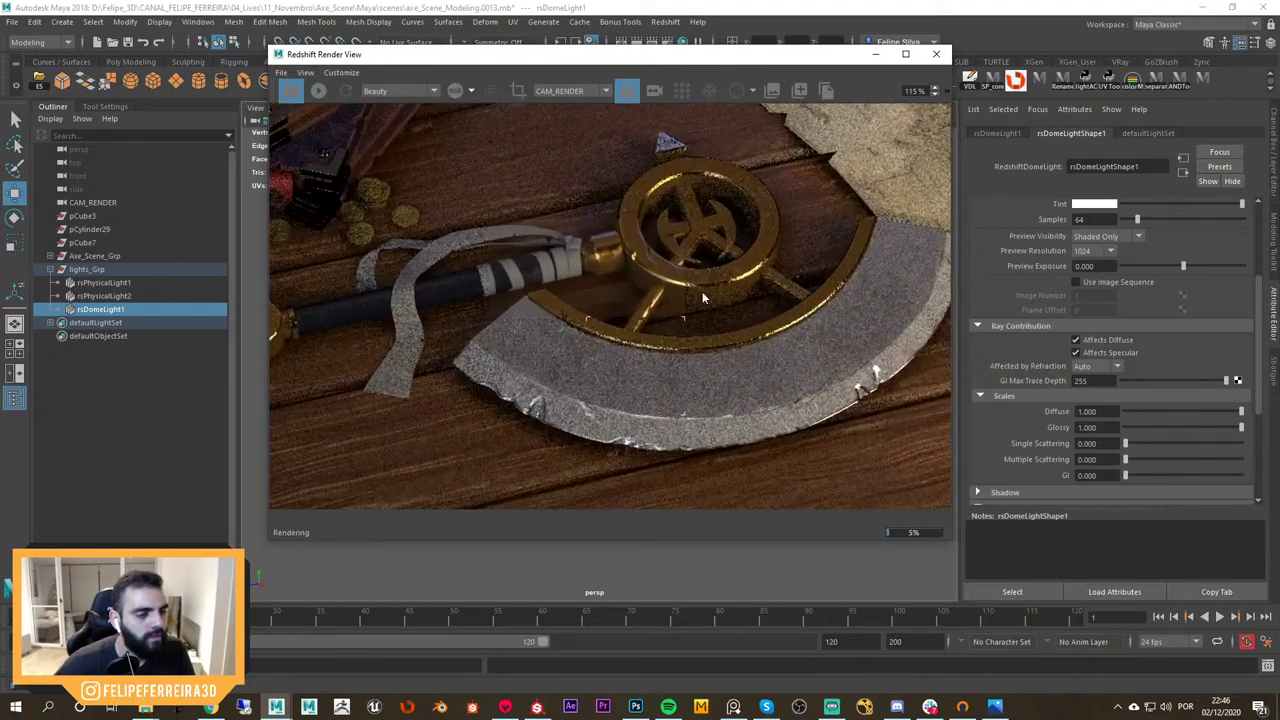
{"action": "scroll", "coordinate": [701, 285], "scroll_direction": "down", "scroll_amount": 6}
{"action": "scroll", "coordinate": [650, 350], "scroll_direction": "up", "scroll_amount": 6}
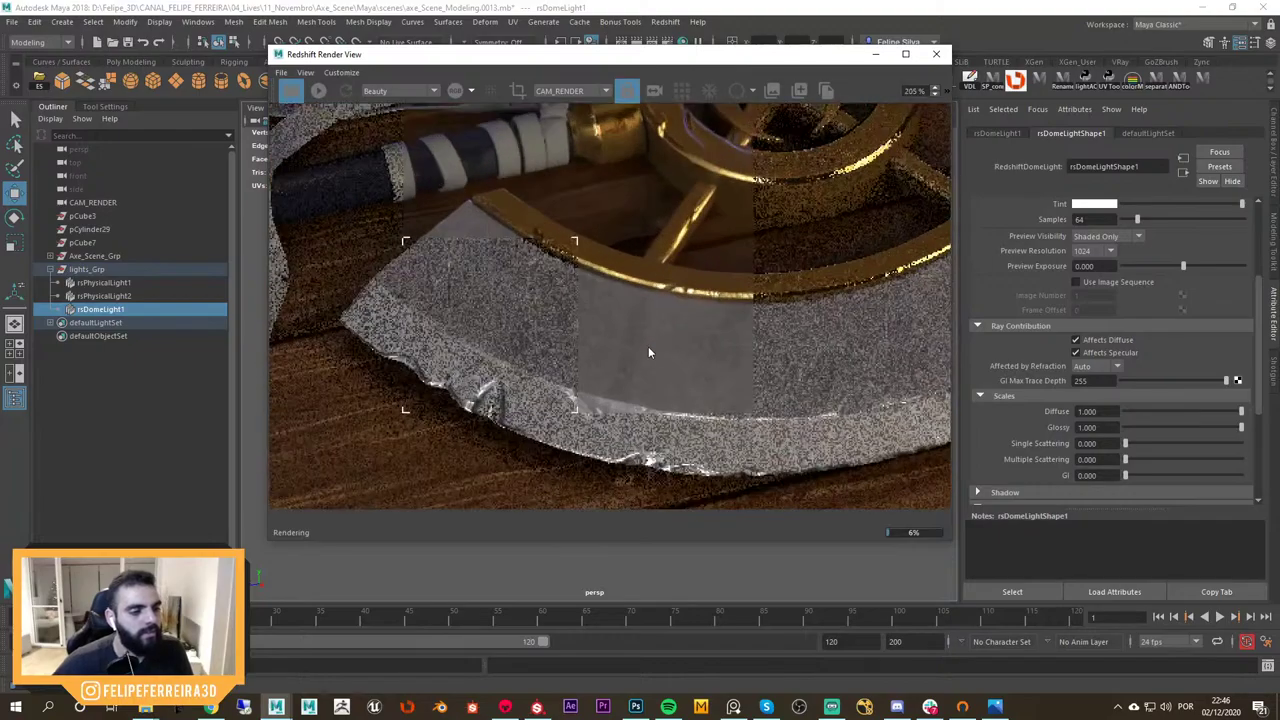
{"action": "scroll", "coordinate": [650, 360], "scroll_direction": "up", "scroll_amount": 4}
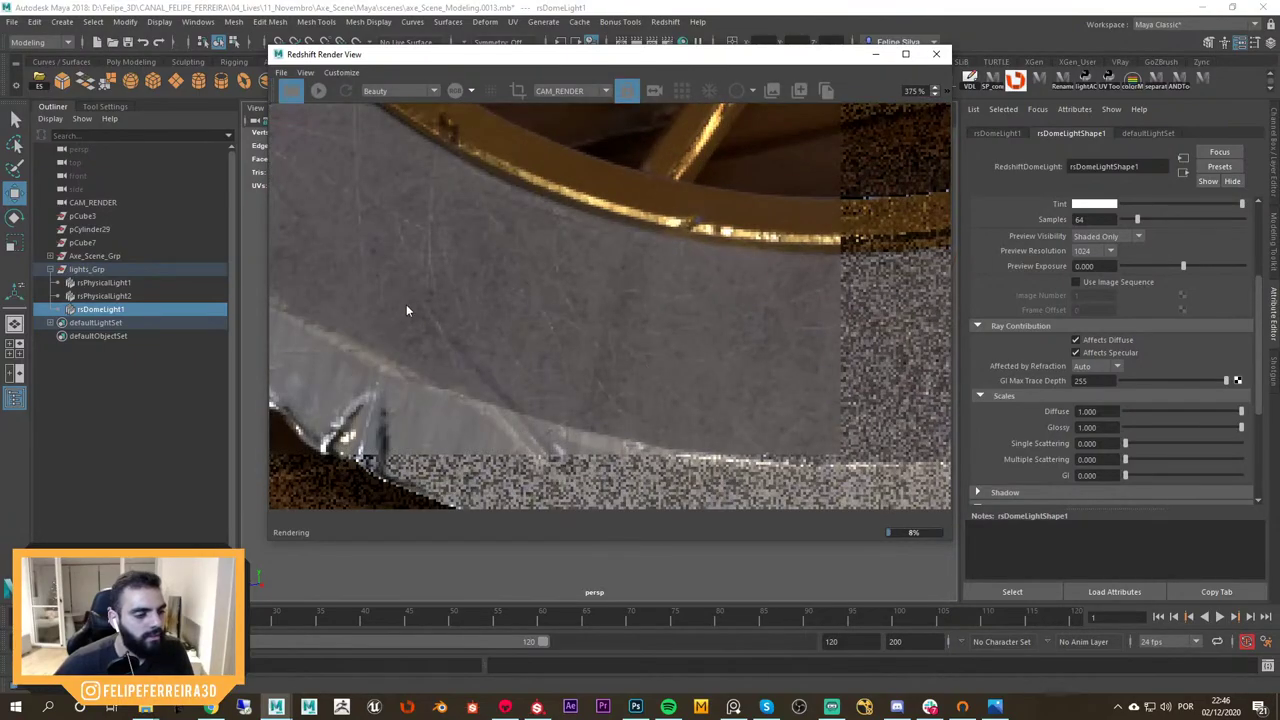
{"action": "middle_click_drag", "start_coordinate": [649, 314], "coordinate": [821, 487]}
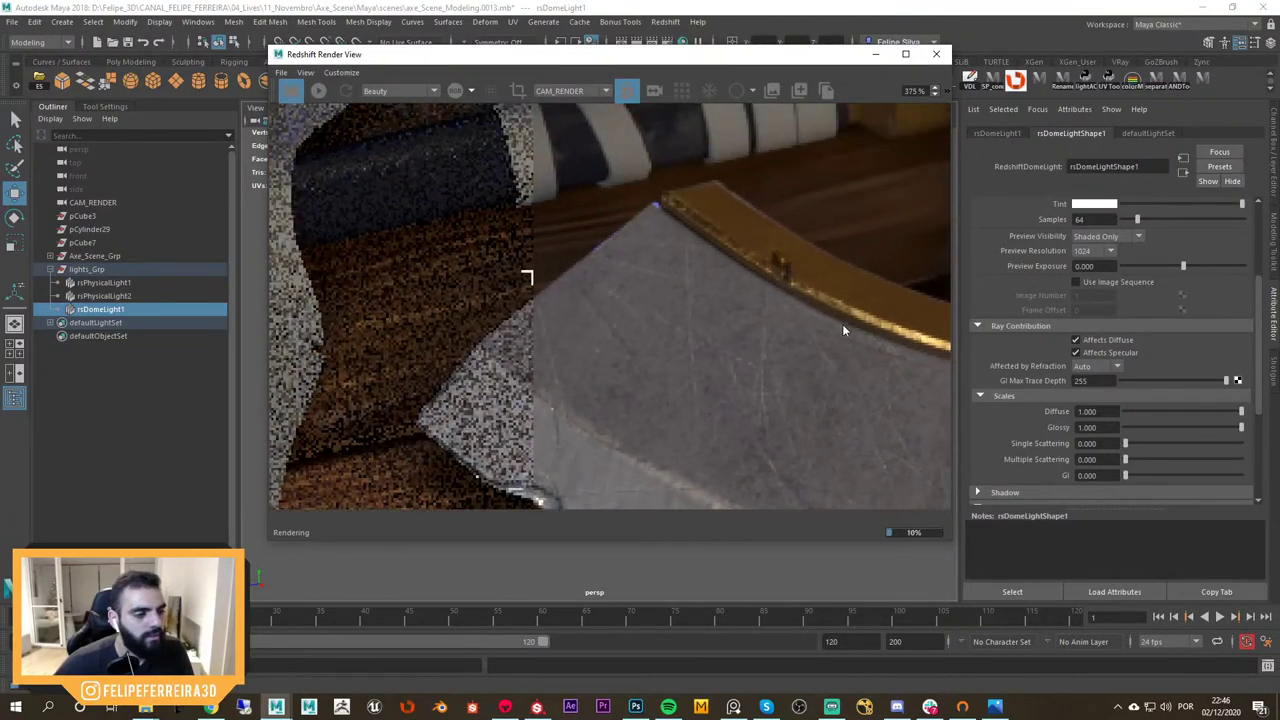
{"action": "middle_click_drag", "start_coordinate": [842, 330], "coordinate": [650, 422]}
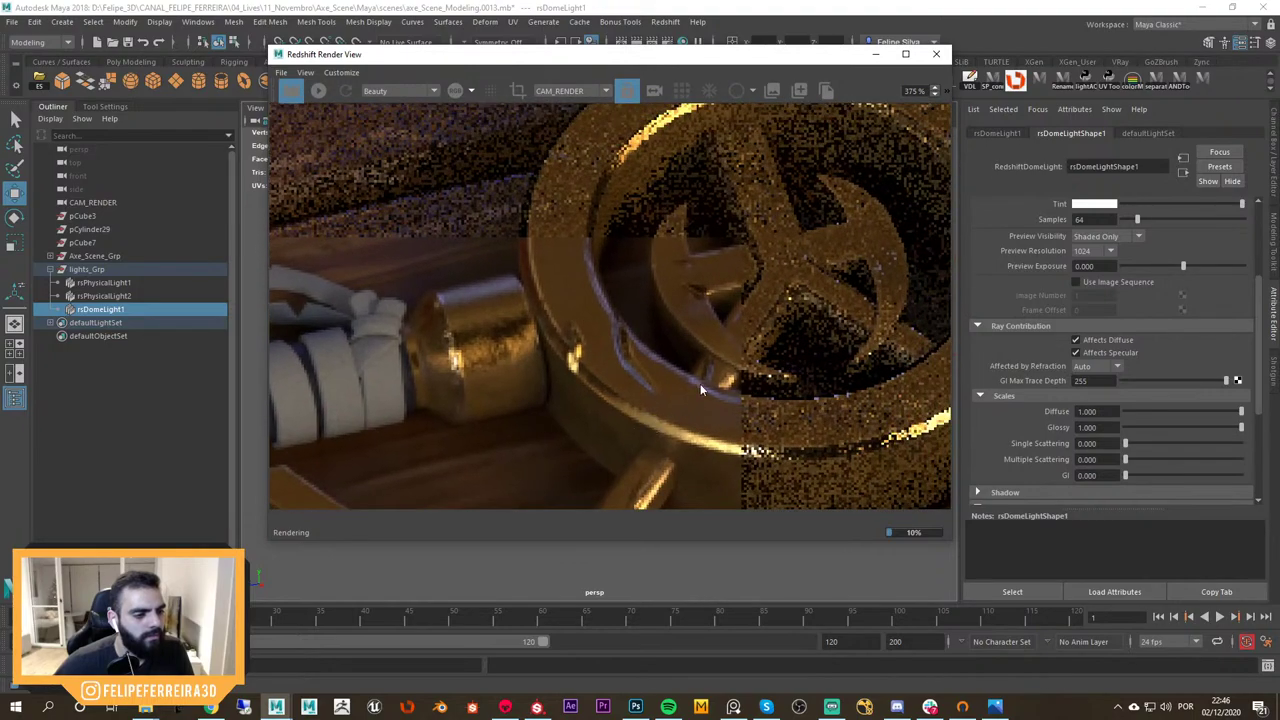
{"action": "scroll", "coordinate": [700, 383], "scroll_direction": "down", "scroll_amount": 8}
{"action": "scroll", "coordinate": [707, 321], "scroll_direction": "up", "scroll_amount": 2}
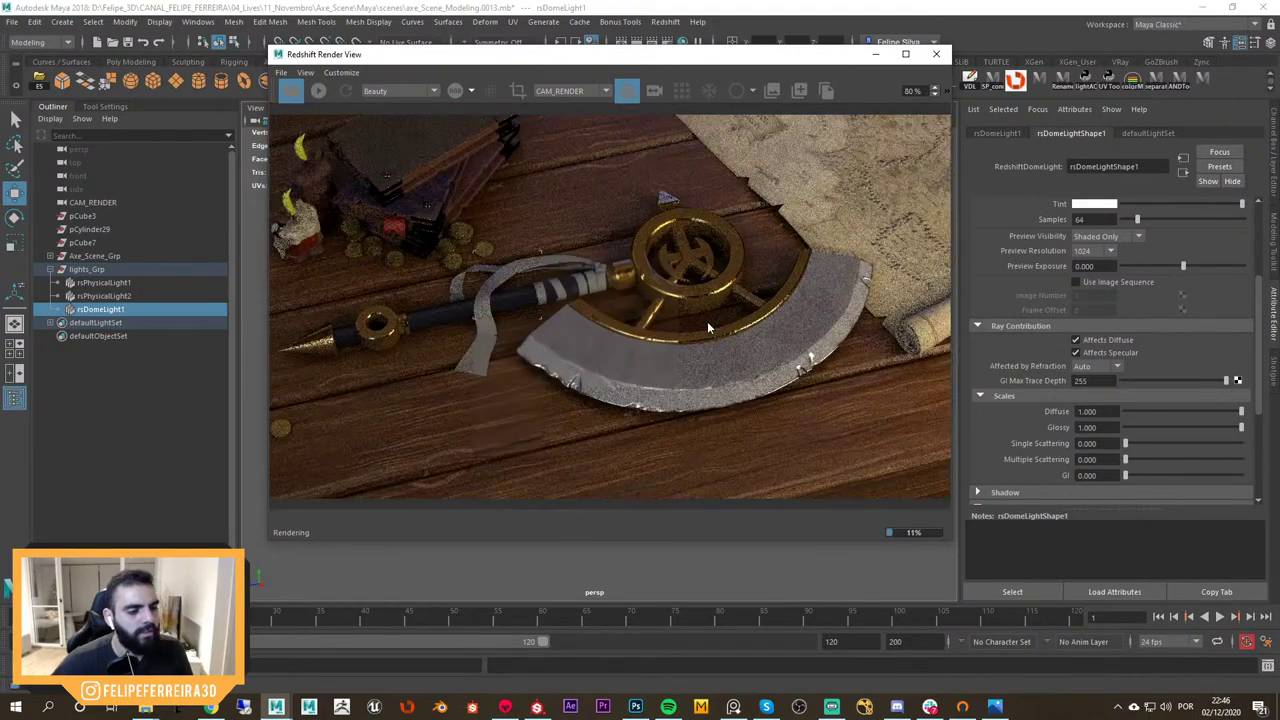
Check the axe render as a whole once more and cancel the running Redshift render
{"action": "scroll", "coordinate": [704, 328], "scroll_direction": "down", "scroll_amount": 1}
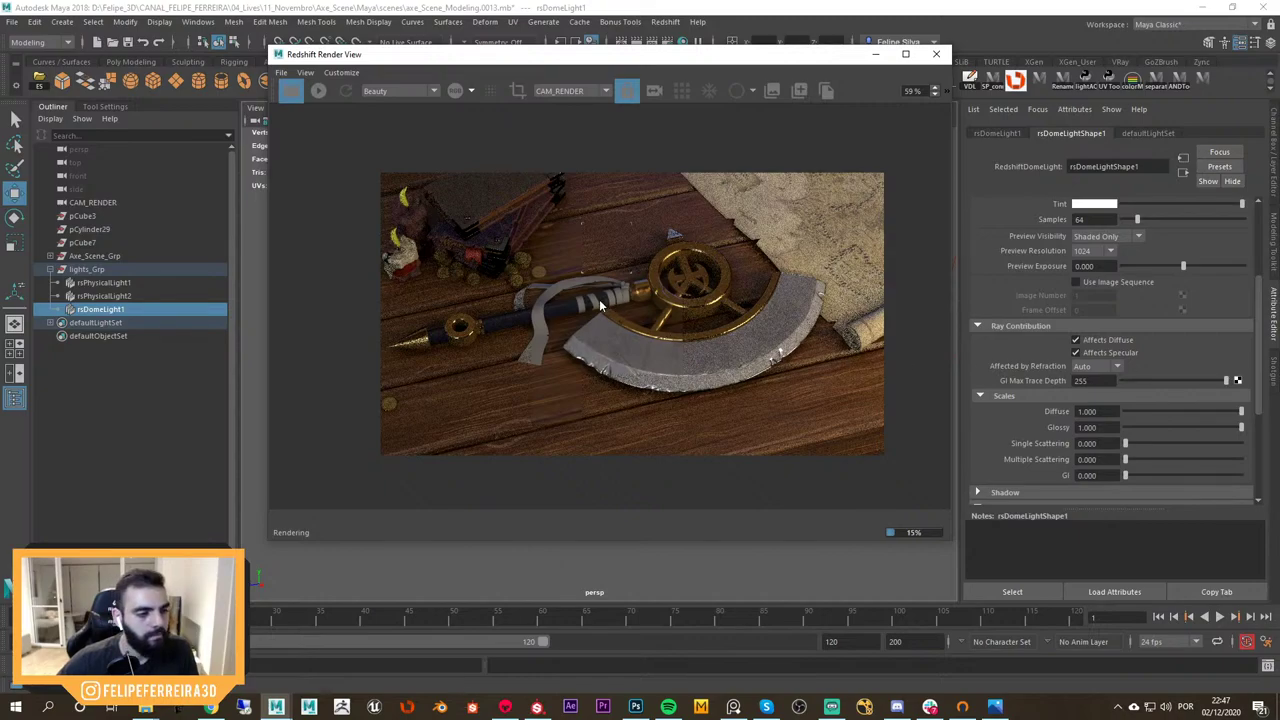
{"action": "scroll", "coordinate": [580, 302], "scroll_direction": "up", "scroll_amount": 2}
{"action": "scroll", "coordinate": [563, 297], "scroll_direction": "down", "scroll_amount": 1}
{"action": "key", "text": "Escape"}
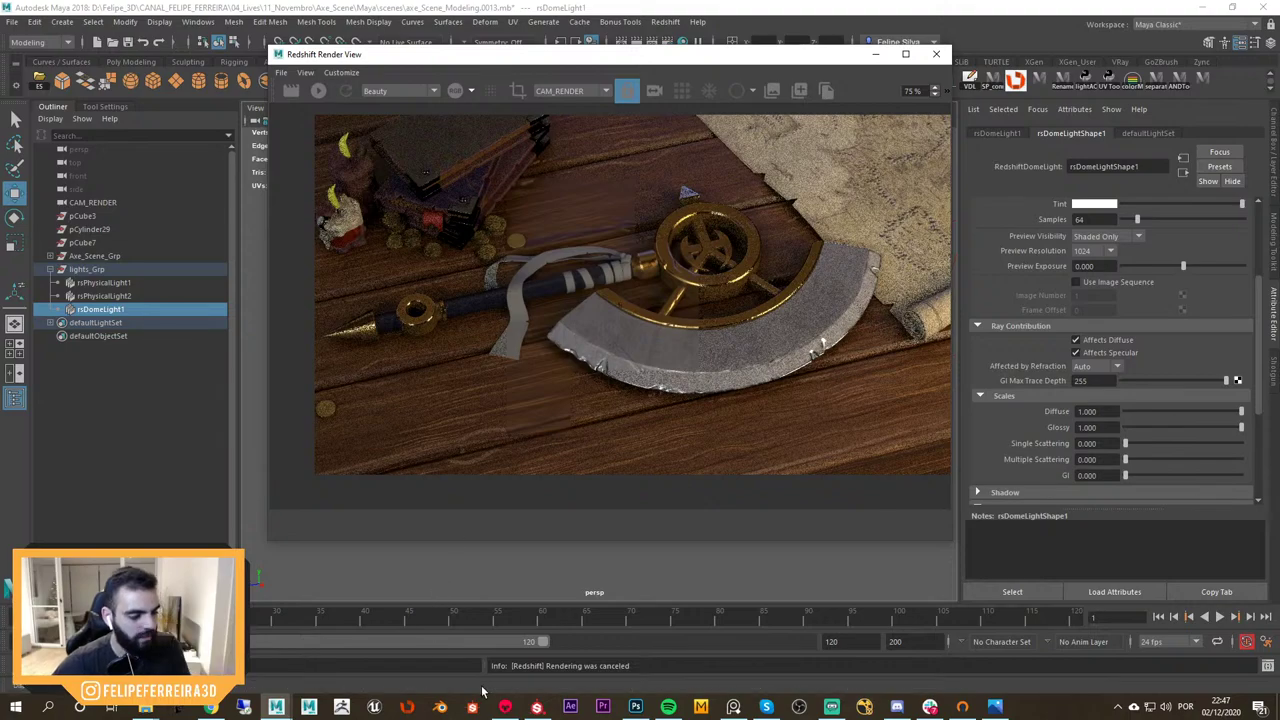
Switch to Substance Painter and isolate the wooden tabletop's Wood_SH texture set
{"action": "left_click", "coordinate": [537, 707]}
{"action": "scroll", "coordinate": [777, 354], "scroll_direction": "up", "scroll_amount": 6}
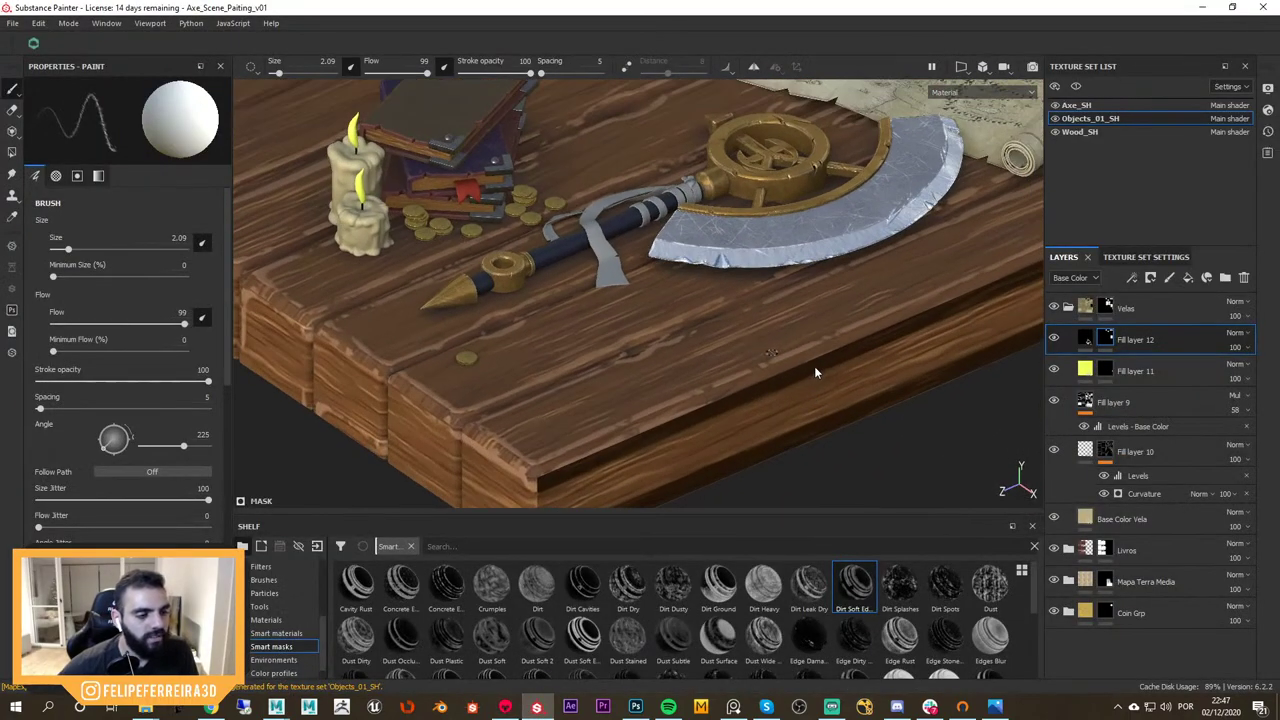
{"action": "right_click", "coordinate": [810, 331], "text": "ctrl+alt"}
{"action": "key", "text": "alt+q"}
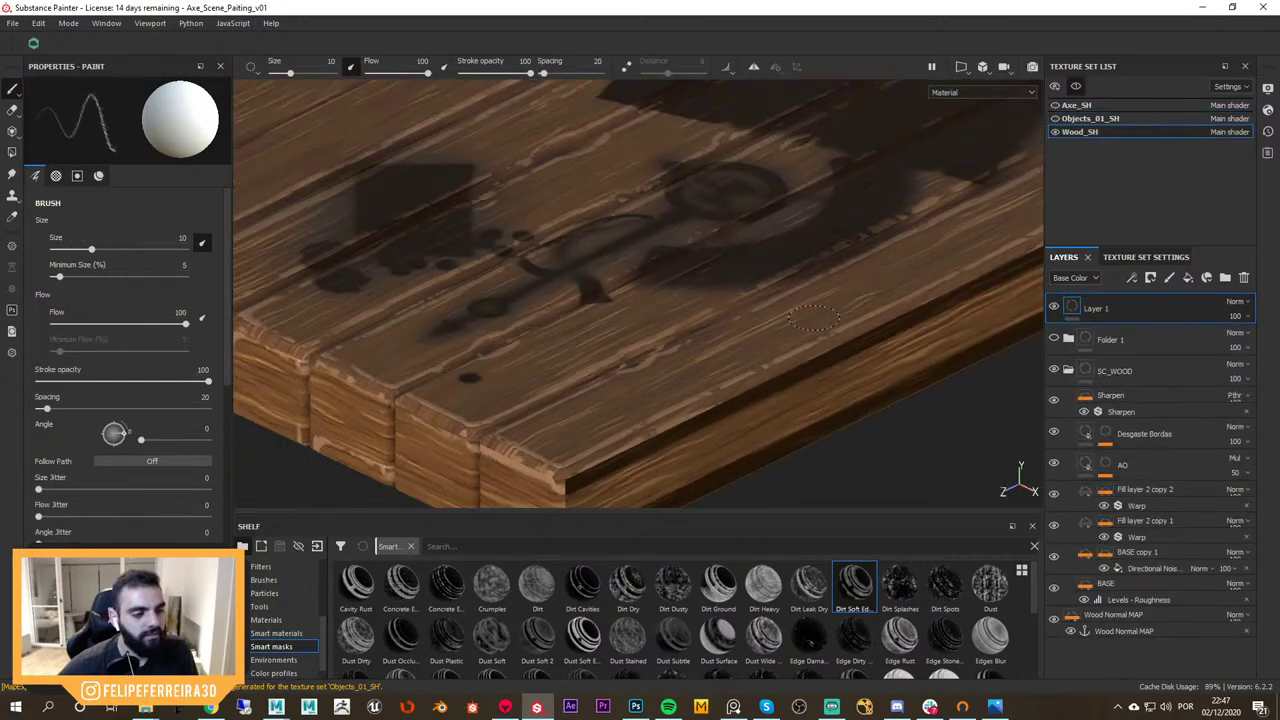
Check the general properties and channels of the Wood_SH texture set and return to its layer stack
{"action": "mouse_move", "coordinate": [810, 331]}
{"action": "left_mouse_down", "text": "alt"}
{"action": "mouse_move", "coordinate": [832, 312]}
{"action": "mouse_move", "coordinate": [710, 370]}
{"action": "left_mouse_up", "text": "alt"}
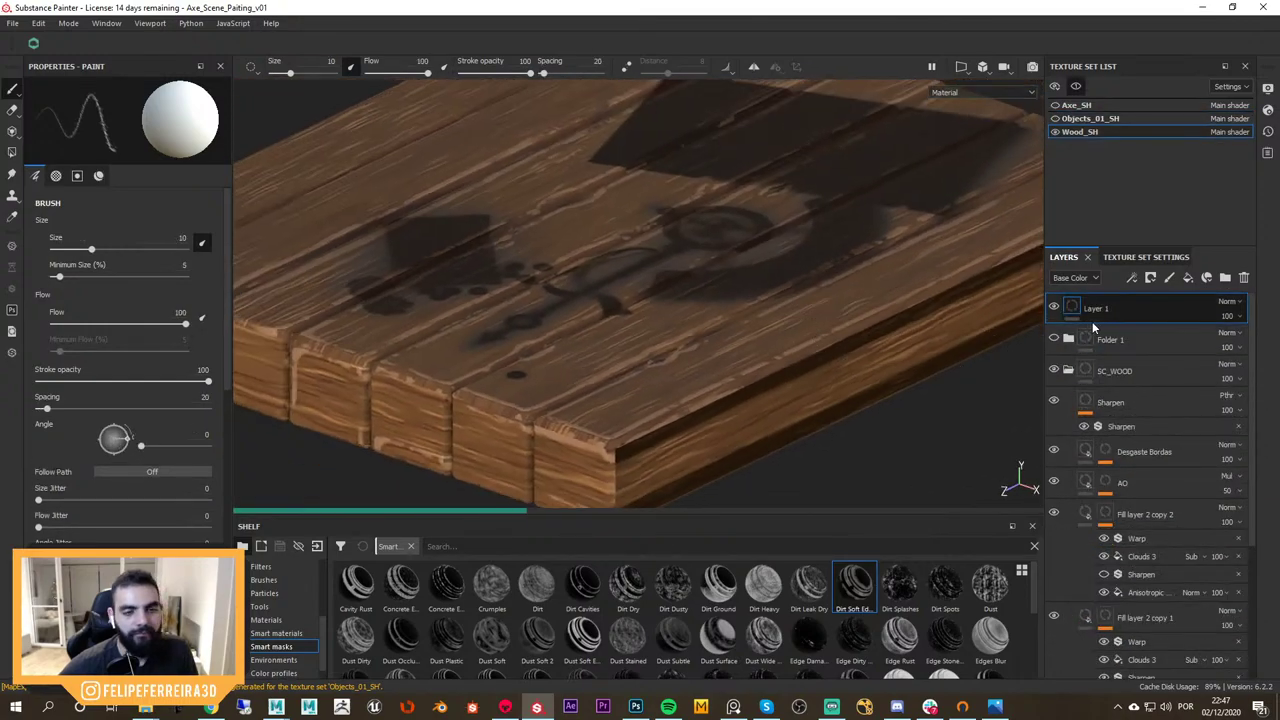
{"action": "mouse_move", "coordinate": [1025, 316]}
{"action": "left_mouse_down", "text": "alt"}
{"action": "mouse_move", "coordinate": [749, 380]}
{"action": "mouse_move", "coordinate": [1154, 351]}
{"action": "mouse_move", "coordinate": [1019, 331]}
{"action": "left_mouse_up", "text": "alt"}
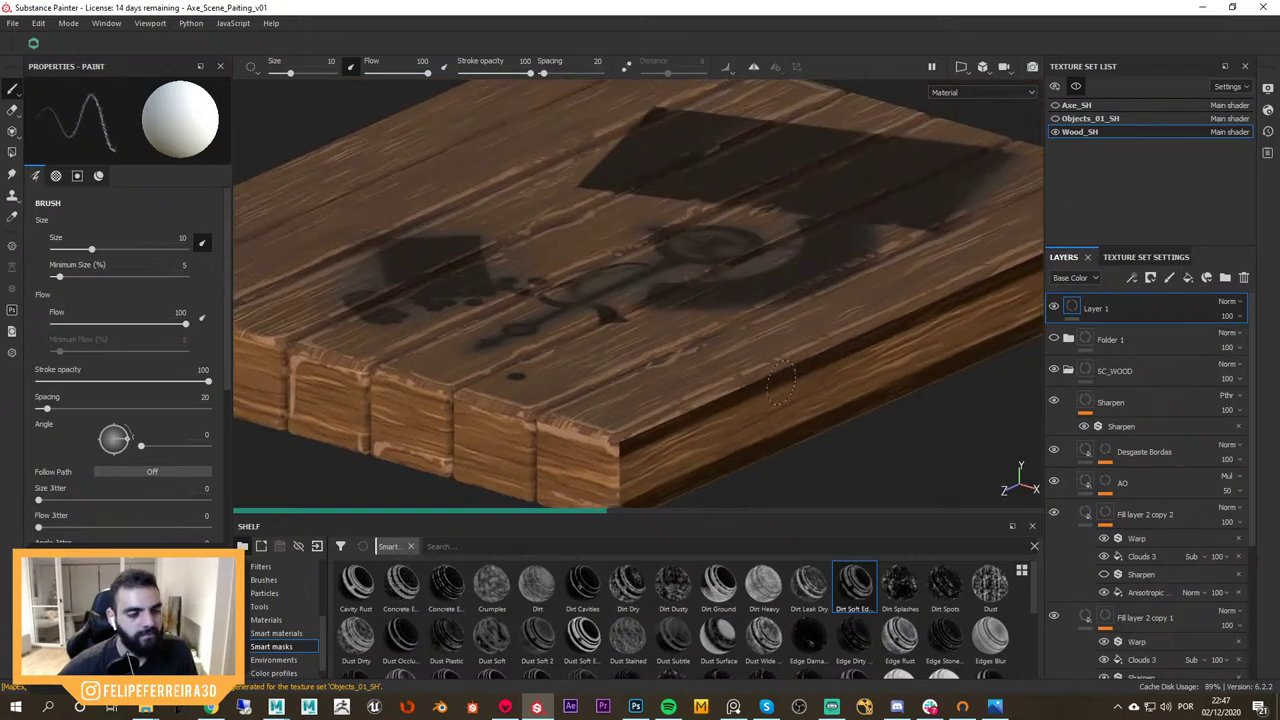
{"action": "left_click", "coordinate": [1145, 257]}
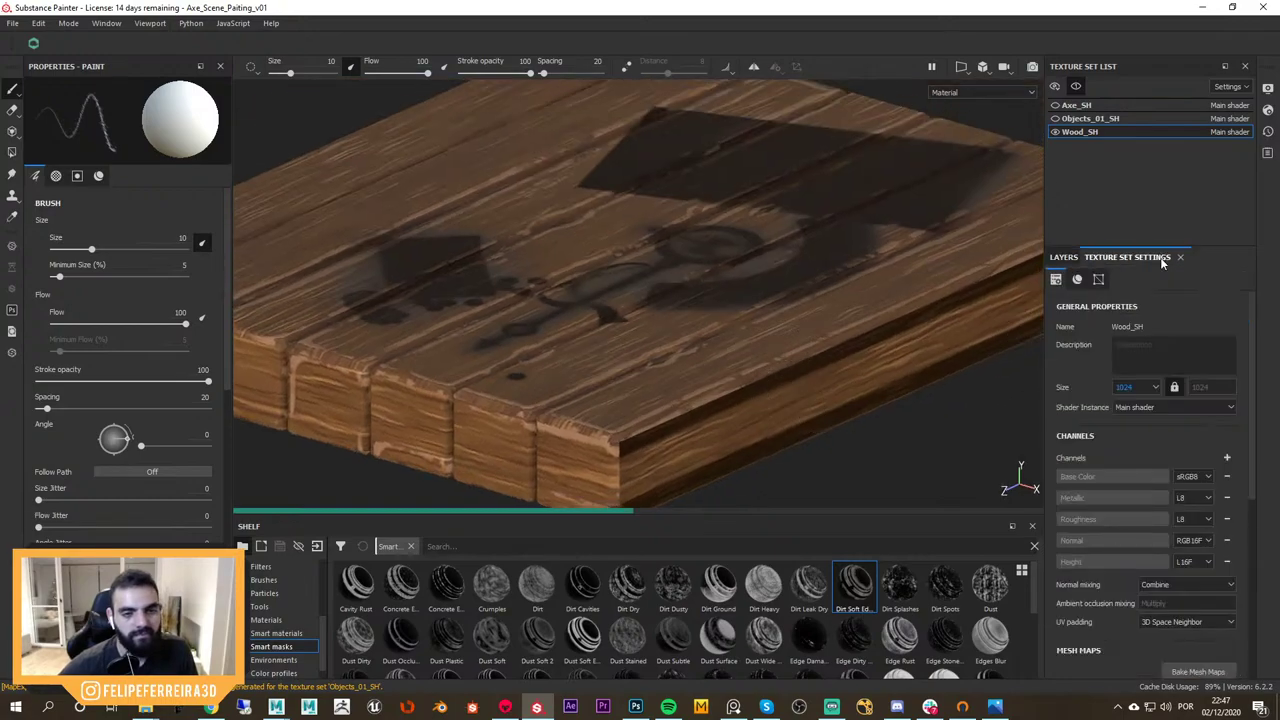
{"action": "left_click", "coordinate": [1064, 257]}
{"action": "scroll", "coordinate": [797, 357], "scroll_direction": "up", "scroll_amount": 2}
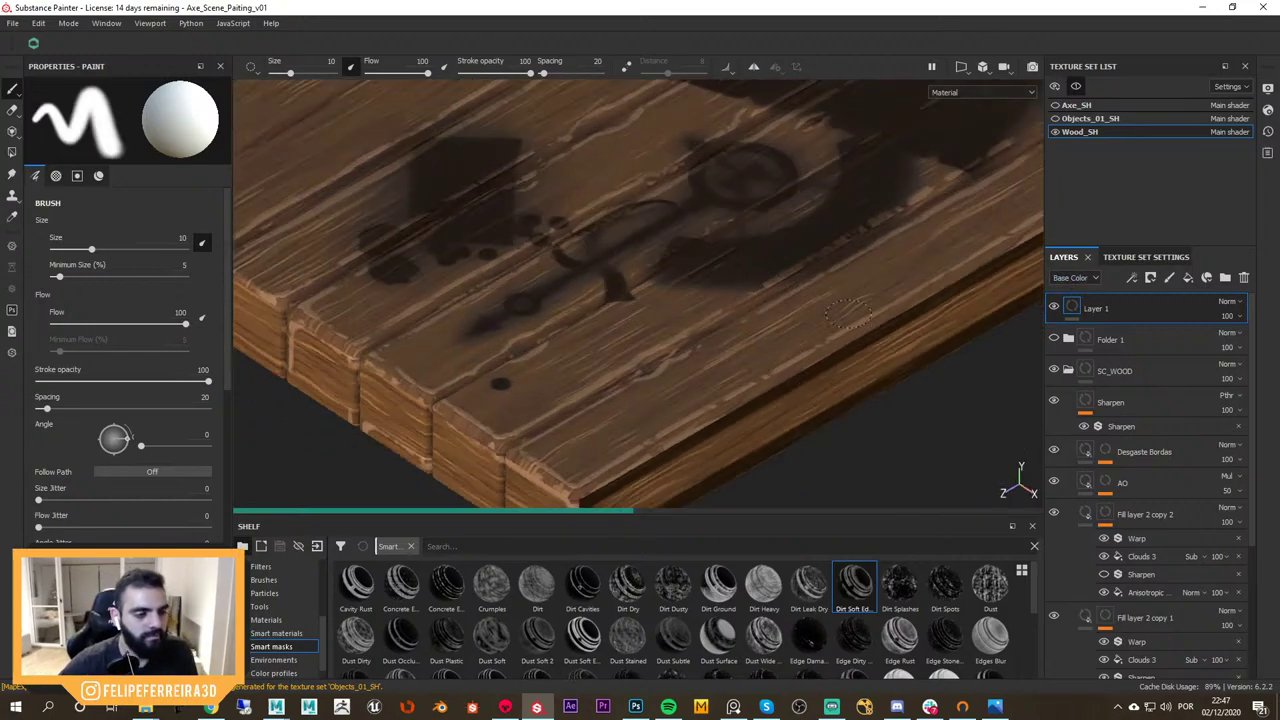
Inspect the tabletop's individual texture channels through to Normal and return to the full material view
{"action": "left_click_drag", "start_coordinate": [797, 346], "coordinate": [857, 288], "text": "alt"}
{"action": "right_click_drag", "start_coordinate": [857, 288], "coordinate": [916, 364], "text": "alt"}
{"action": "key", "text": "c"}
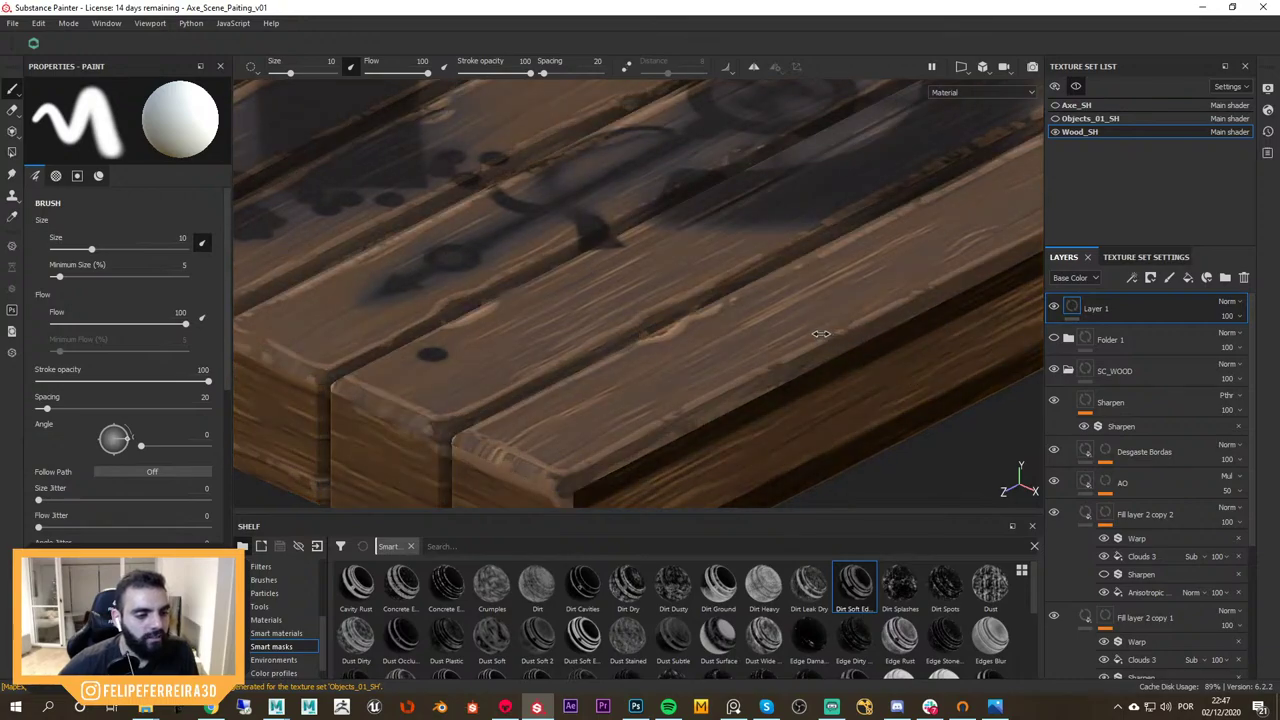
{"action": "key", "text": "c"}
{"action": "key", "text": "c"}
{"action": "key", "text": "c"}
{"action": "key", "text": "c"}
{"action": "key", "text": "c"}
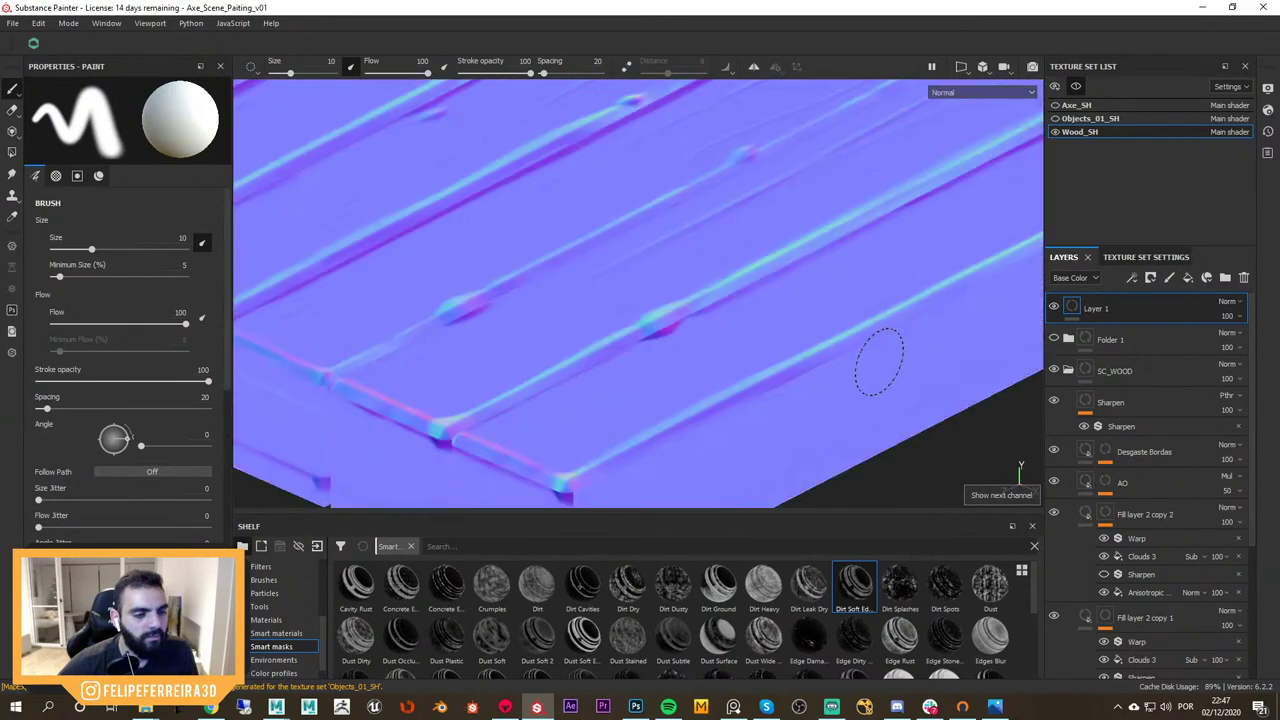
{"action": "left_click_drag", "start_coordinate": [871, 357], "coordinate": [831, 280], "text": "alt"}
{"action": "key", "text": "m"}
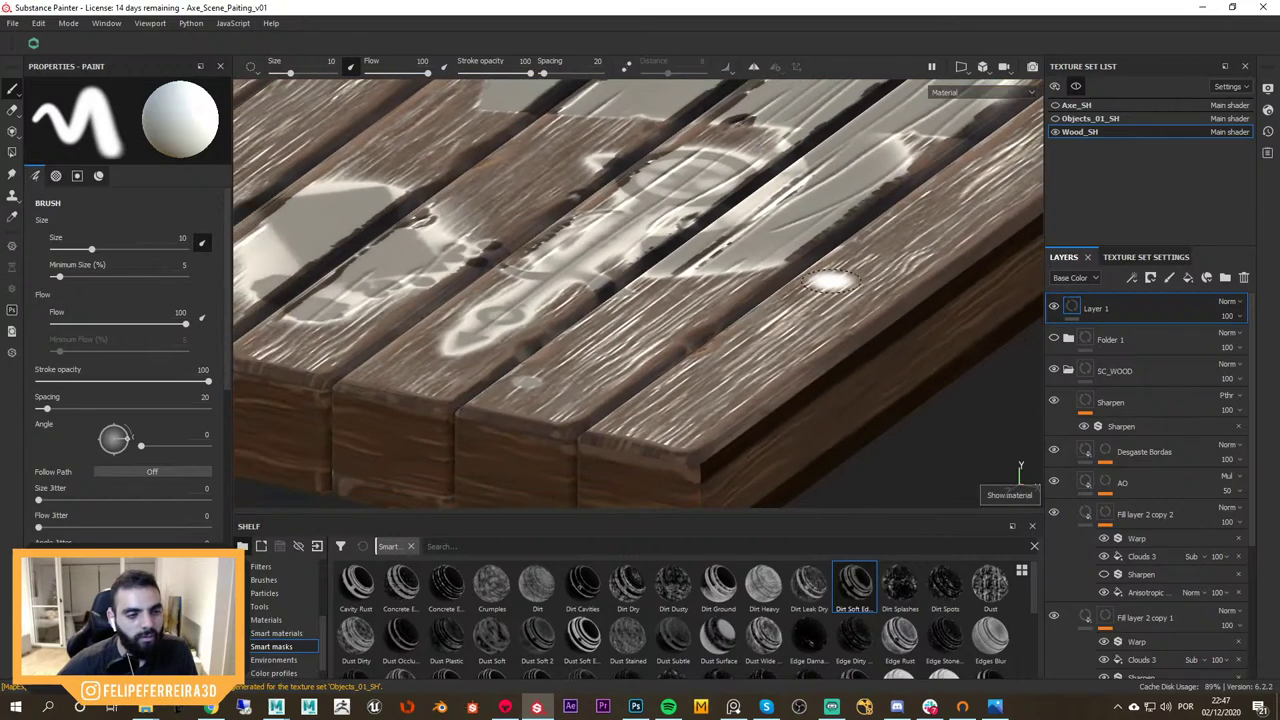
Rotate the environment lighting over the tabletop and show all texture sets again
{"action": "mouse_move", "coordinate": [869, 304]}
{"action": "right_mouse_down", "text": "shift"}
{"action": "mouse_move", "coordinate": [815, 300]}
{"action": "mouse_move", "coordinate": [845, 307]}
{"action": "right_mouse_up", "text": "shift"}
{"action": "key", "text": "alt+q"}
{"action": "left_click_drag", "start_coordinate": [861, 328], "coordinate": [896, 310], "text": "alt"}
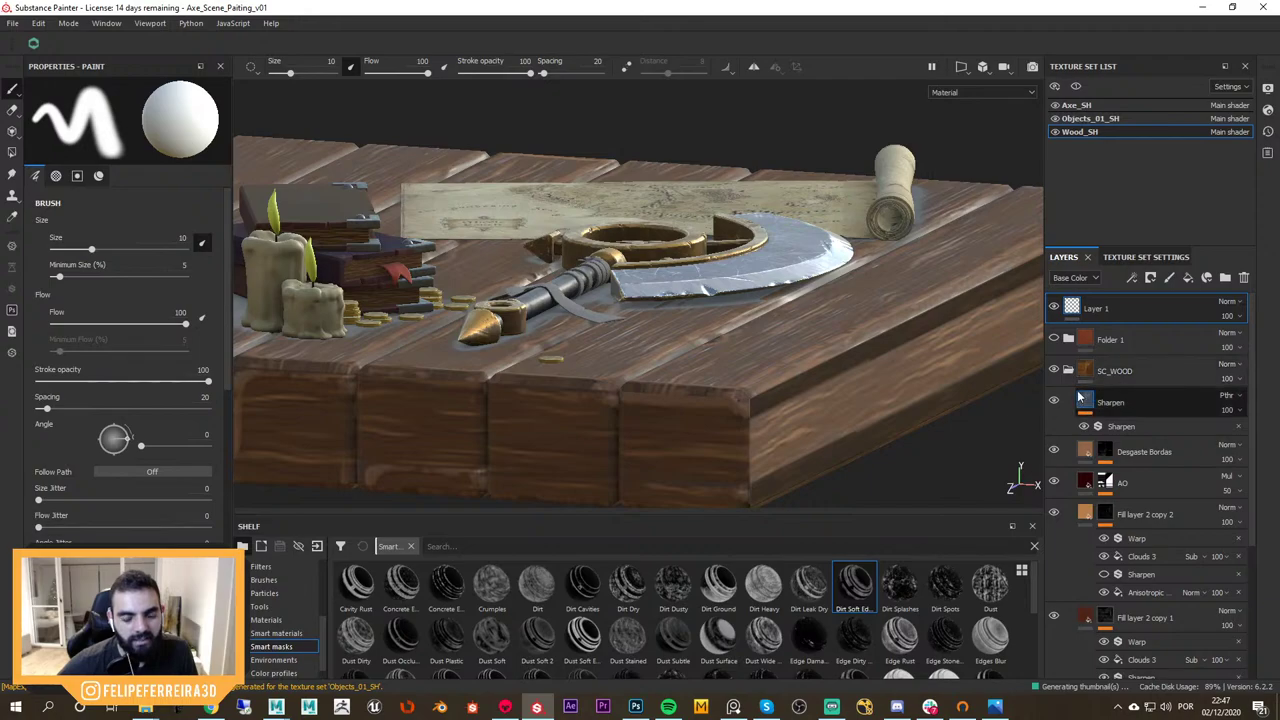
Select the Fill layer 2 copy 2 layer and examine the tabletop's wood grain and edges under rotated environment lighting
{"action": "left_click_drag", "start_coordinate": [1250, 395], "coordinate": [1248, 492]}
{"action": "mouse_move", "coordinate": [868, 292]}
{"action": "left_mouse_down", "text": "alt"}
{"action": "mouse_move", "coordinate": [900, 371]}
{"action": "mouse_move", "coordinate": [862, 366]}
{"action": "mouse_move", "coordinate": [852, 275]}
{"action": "mouse_move", "coordinate": [868, 352]}
{"action": "left_mouse_up", "text": "alt"}
{"action": "scroll", "coordinate": [877, 331], "scroll_direction": "up", "scroll_amount": 2}
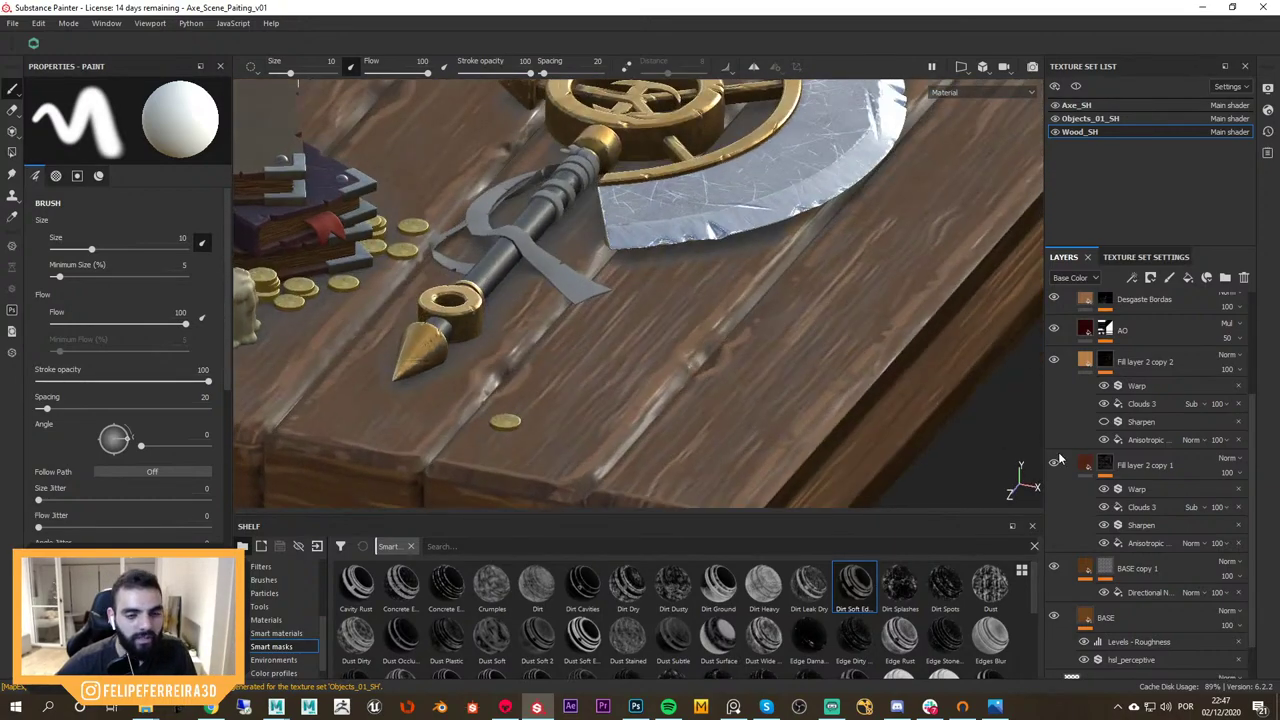
{"action": "left_click", "coordinate": [1088, 366]}
{"action": "left_click_drag", "start_coordinate": [932, 352], "coordinate": [871, 362], "text": "alt"}
{"action": "right_click_drag", "start_coordinate": [871, 362], "coordinate": [740, 290], "text": "alt"}
{"action": "left_click_drag", "start_coordinate": [740, 290], "coordinate": [640, 255], "text": "alt"}
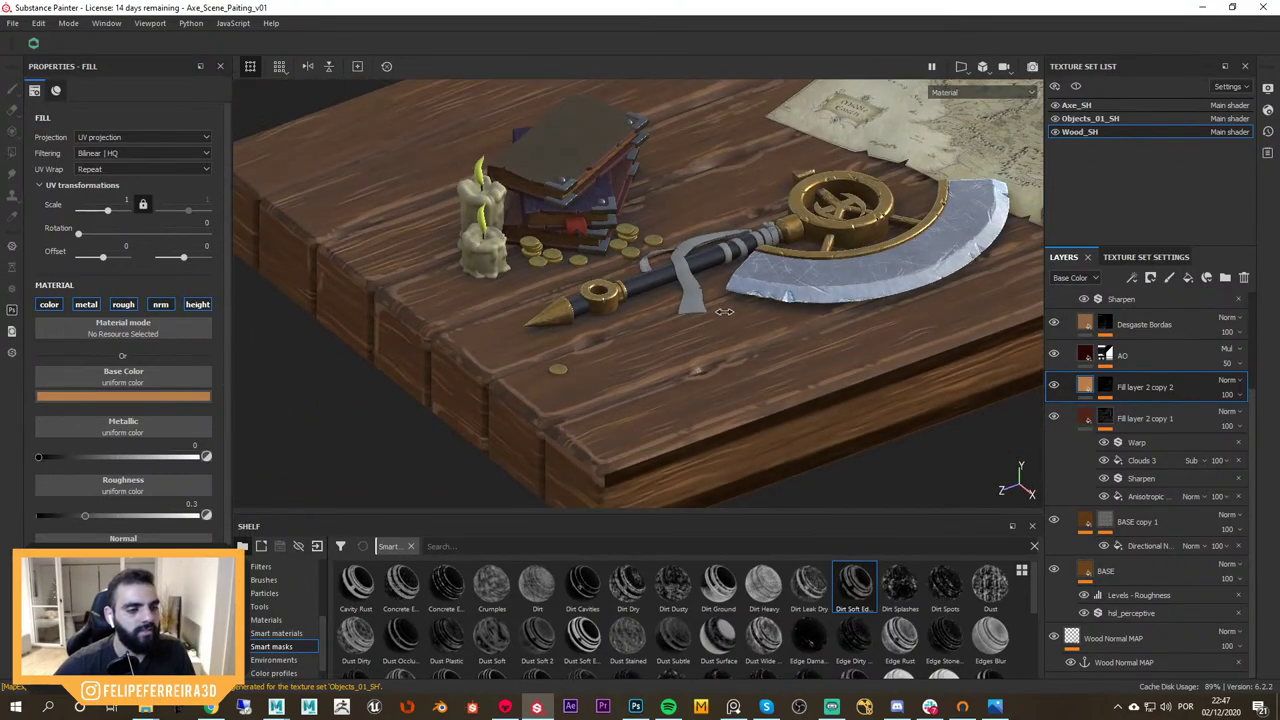
{"action": "right_click_drag", "start_coordinate": [640, 255], "coordinate": [808, 371], "text": "shift"}
{"action": "left_click_drag", "start_coordinate": [808, 371], "coordinate": [260, 494], "text": "alt"}
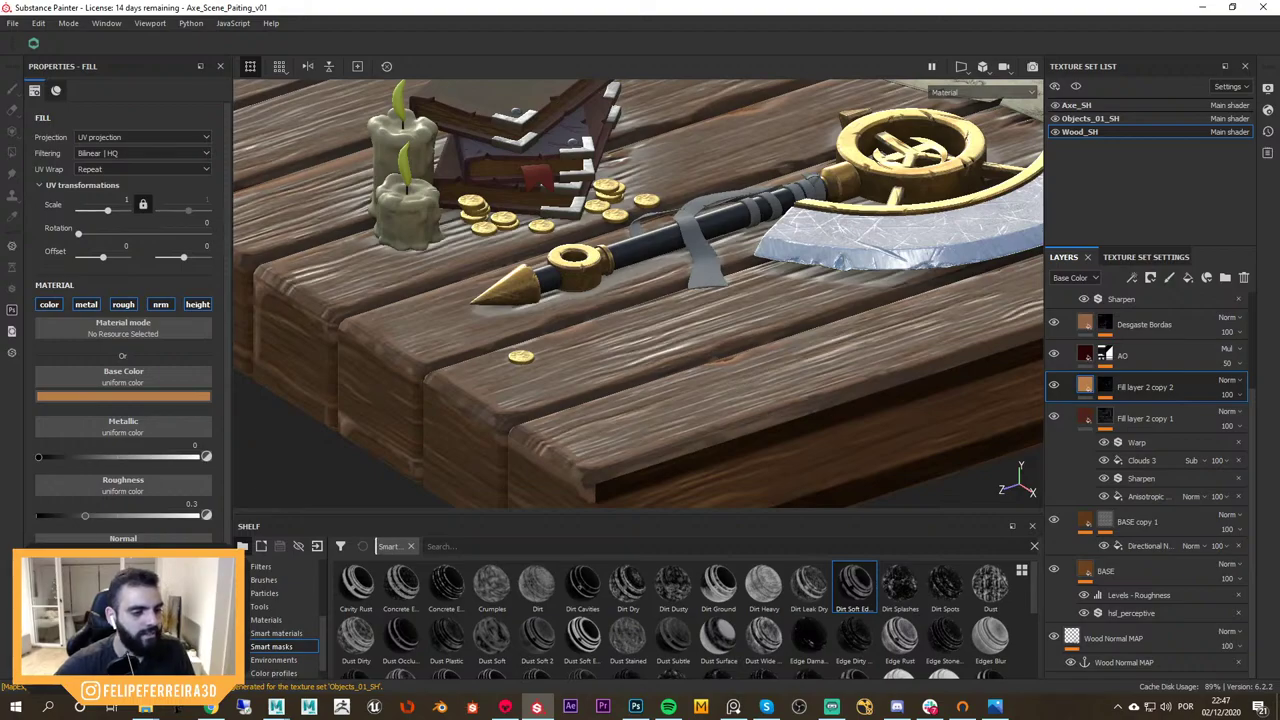
{"action": "right_click_drag", "start_coordinate": [755, 405], "coordinate": [694, 319], "text": "alt"}
{"action": "left_click_drag", "start_coordinate": [693, 312], "coordinate": [732, 416], "text": "alt"}
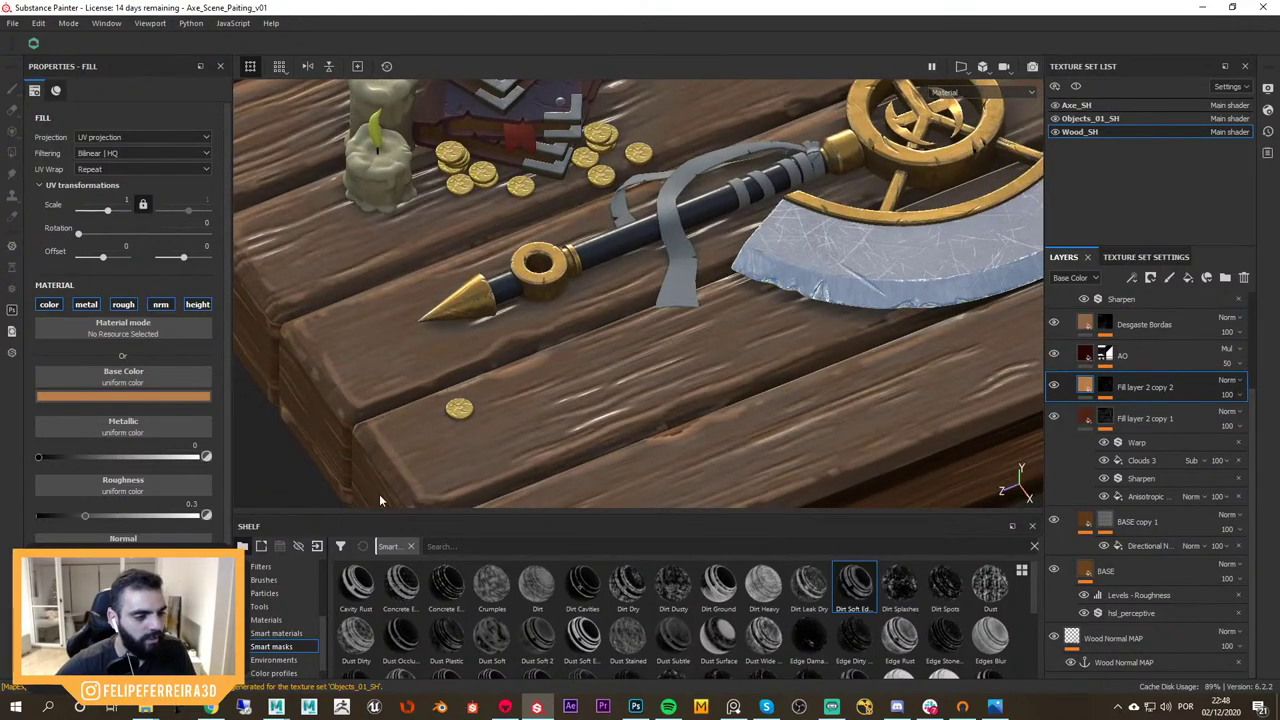
{"action": "scroll", "coordinate": [843, 362], "scroll_direction": "down", "scroll_amount": 6}
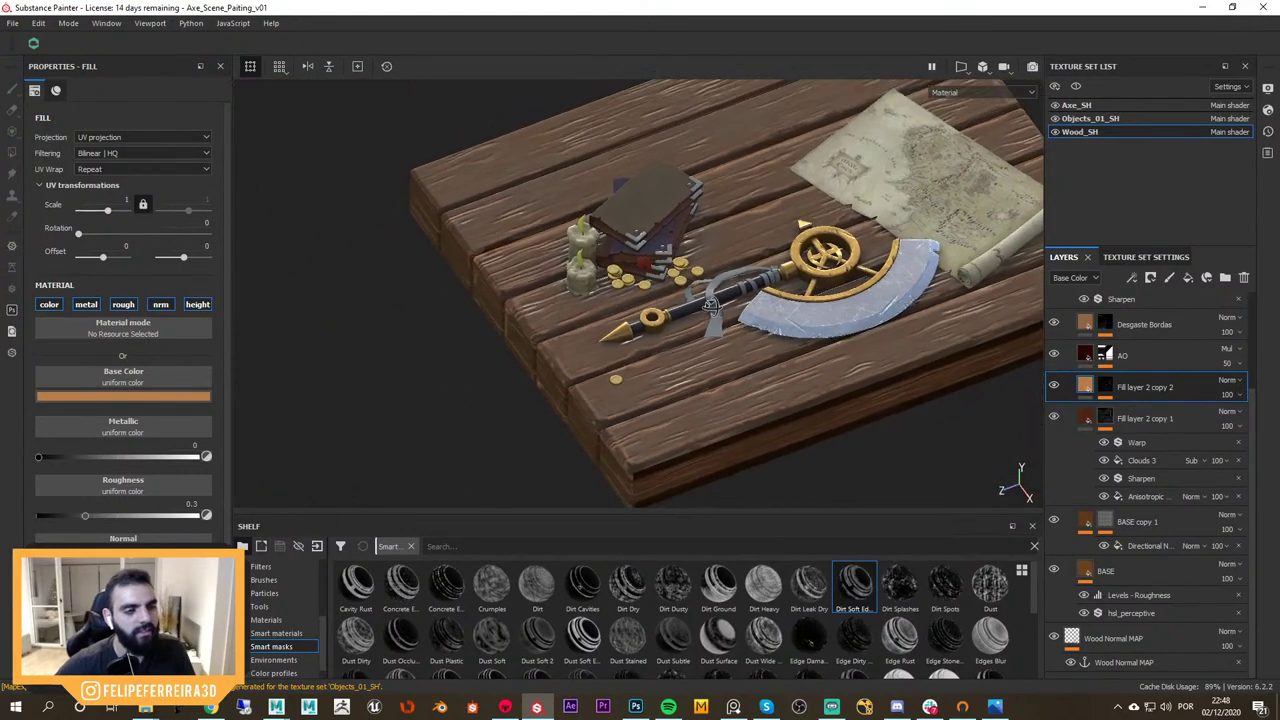
{"action": "left_click_drag", "start_coordinate": [850, 376], "coordinate": [860, 346], "text": "alt"}
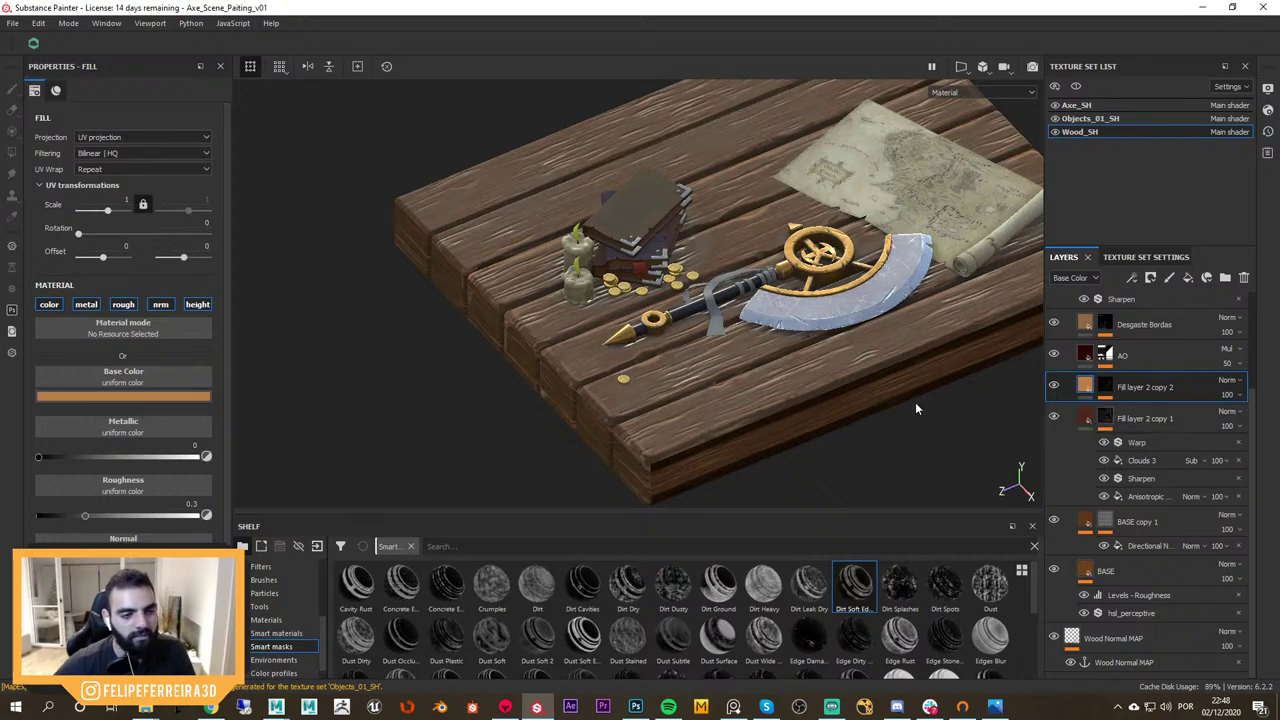
{"action": "scroll", "coordinate": [915, 402], "scroll_direction": "up", "scroll_amount": 5}
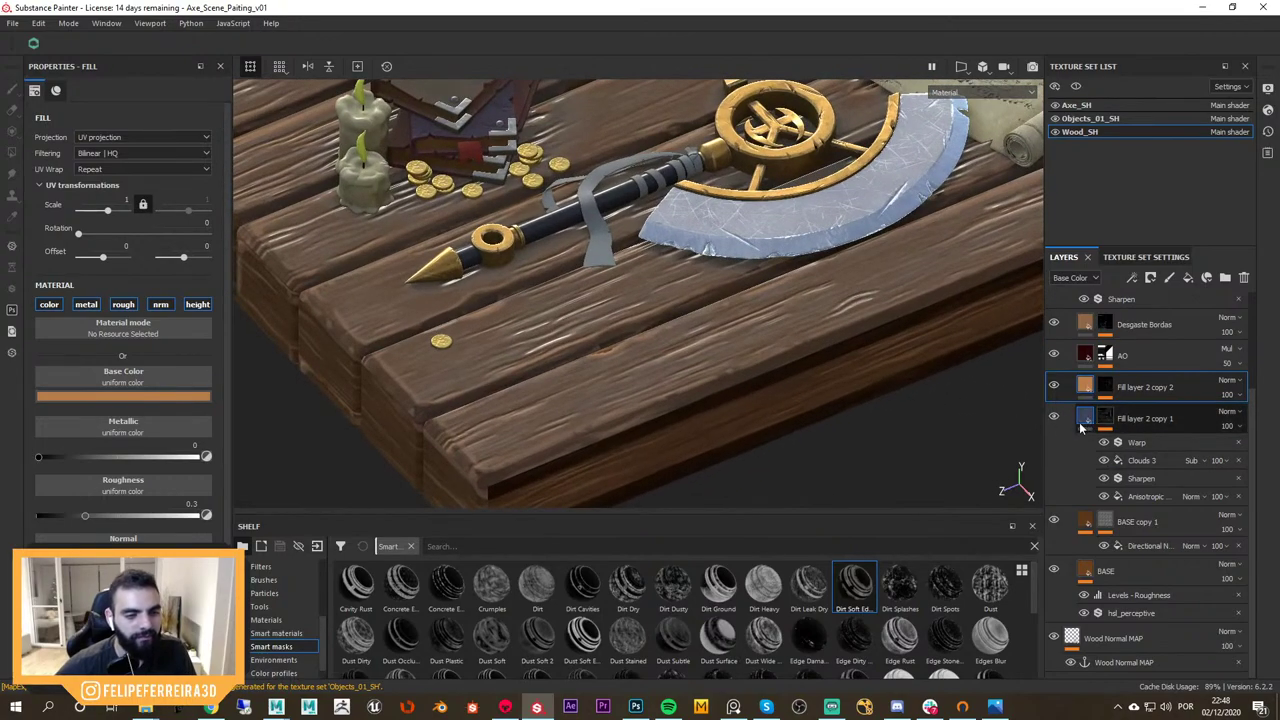
Select the Fill layer 2 copy 1 layer, inspect the Wood_SH tabletop in isolation and show all texture sets again
{"action": "left_click", "coordinate": [1081, 424]}
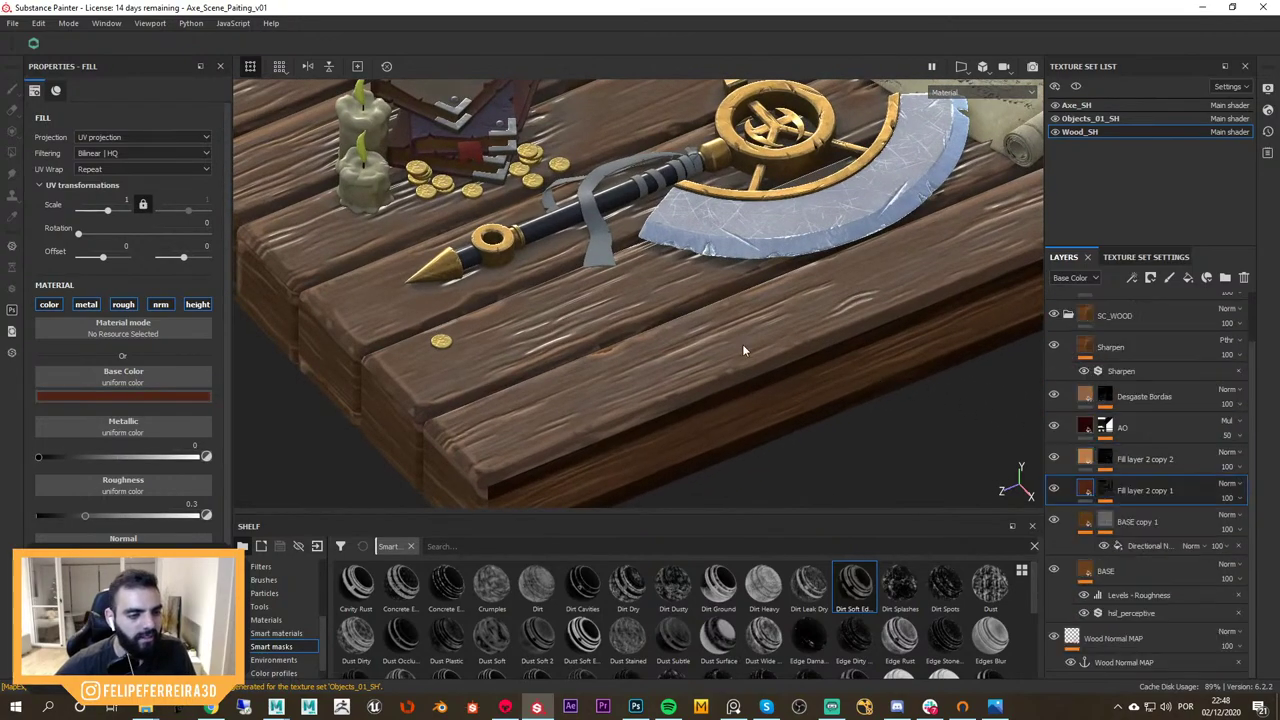
{"action": "scroll", "coordinate": [742, 344], "scroll_direction": "up", "scroll_amount": 2}
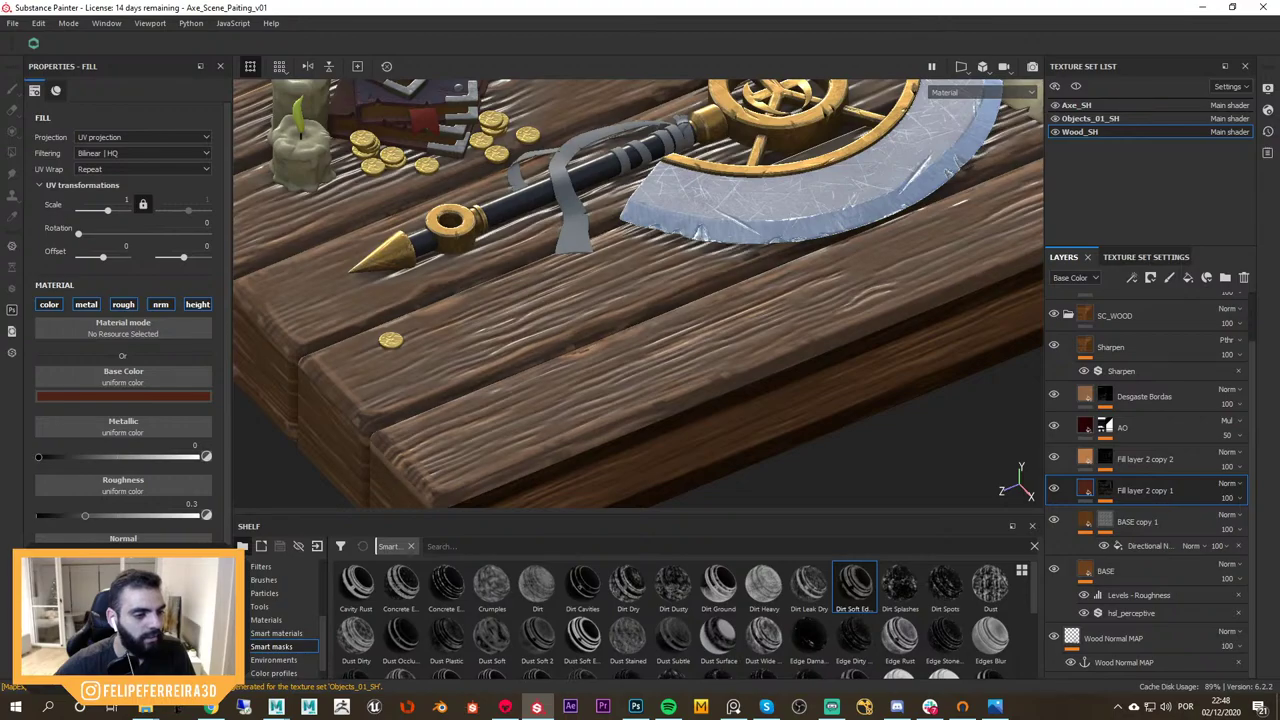
{"action": "scroll", "coordinate": [611, 234], "scroll_direction": "down", "scroll_amount": 4}
{"action": "key", "text": "alt+q"}
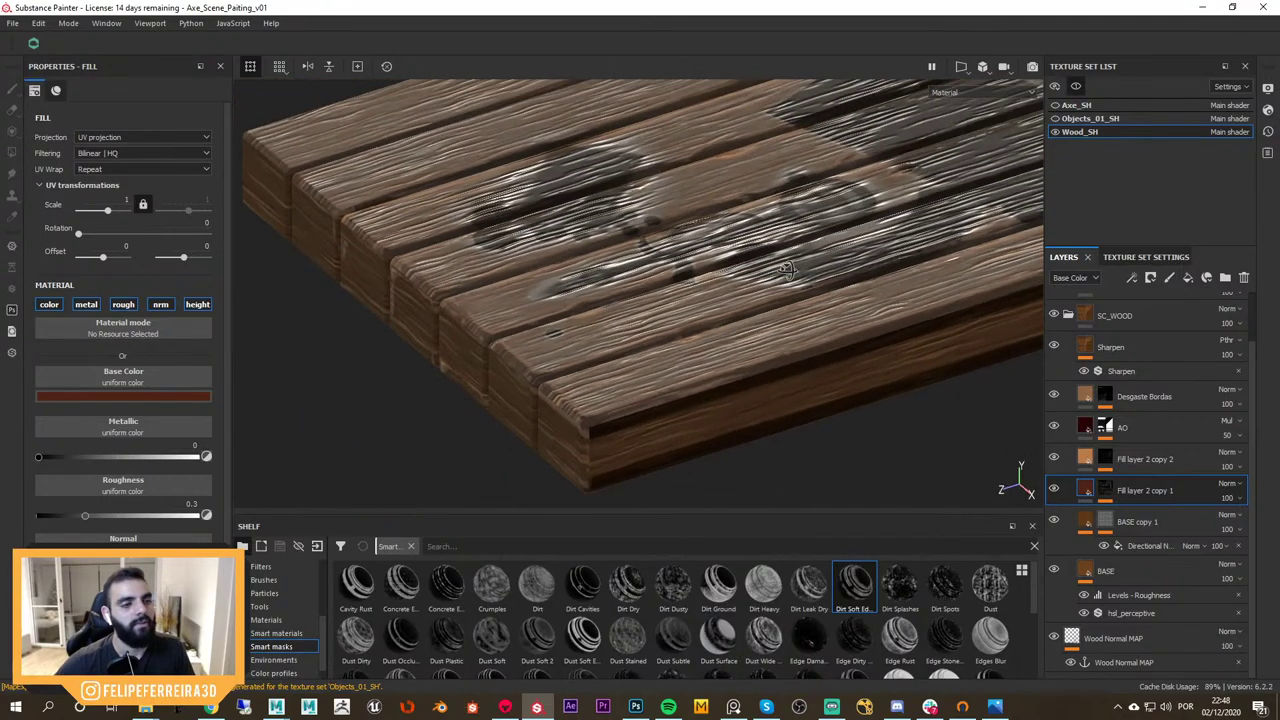
{"action": "scroll", "coordinate": [611, 280], "scroll_direction": "up", "scroll_amount": 2}
{"action": "left_click_drag", "start_coordinate": [640, 330], "coordinate": [726, 303], "text": "alt"}
{"action": "scroll", "coordinate": [748, 310], "scroll_direction": "down", "scroll_amount": 5}
{"action": "key", "text": "alt+q"}
{"action": "left_click_drag", "start_coordinate": [655, 275], "coordinate": [793, 397], "text": "alt"}
Export only the Wood_SH texture set, excluding Objects_01_SH, as 4096 px 16-bit PNGs using the PBR Metallic Roughness template
{"action": "key", "text": "ctrl+shift"}
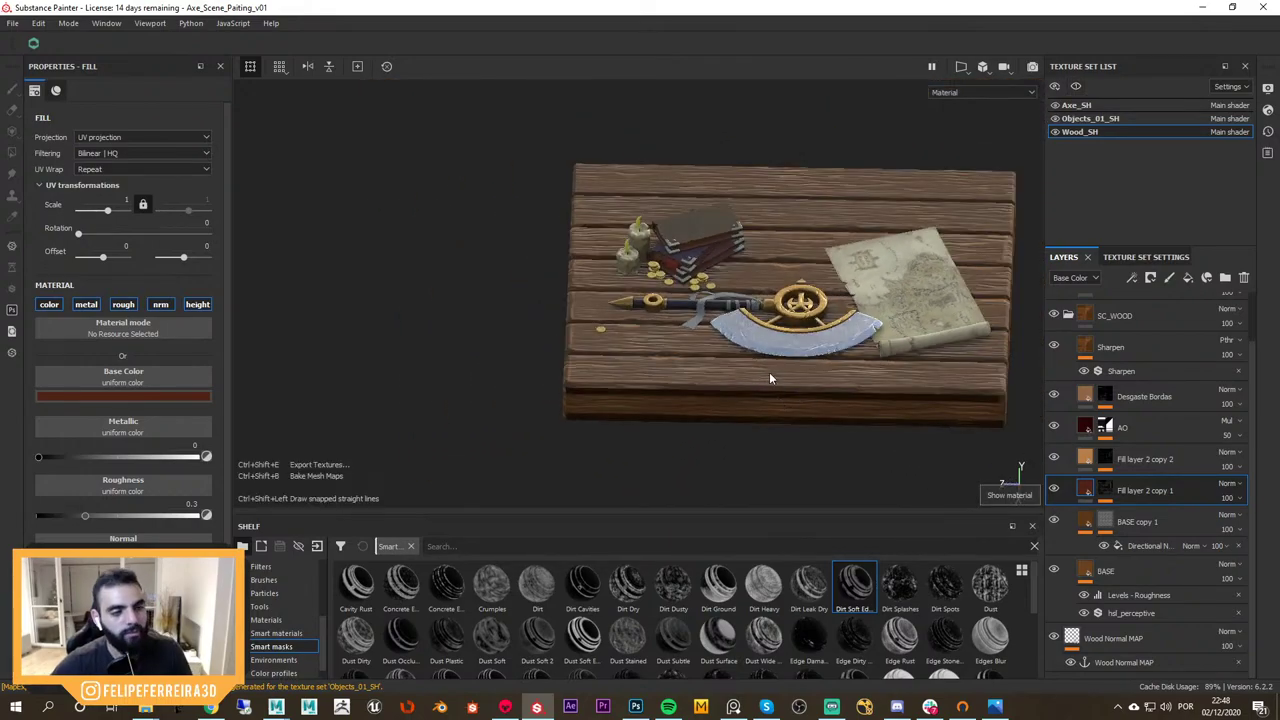
{"action": "key", "text": "ctrl+shift+e"}
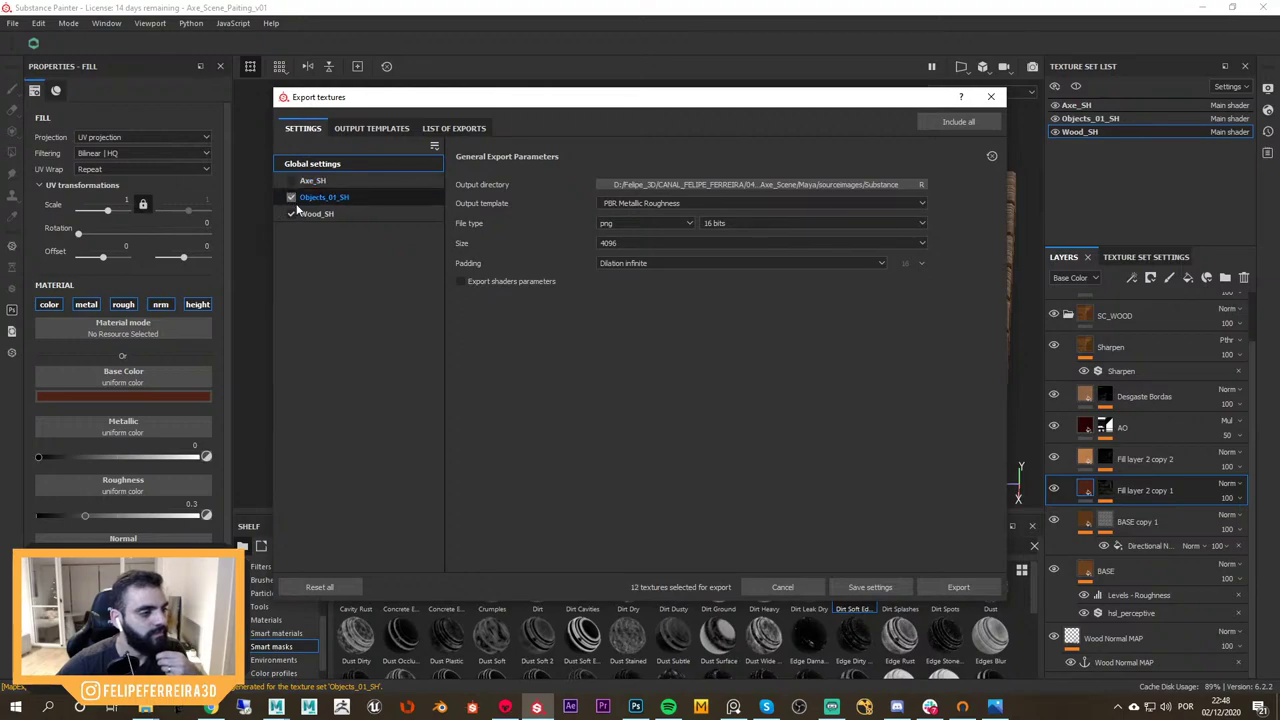
{"action": "left_click", "coordinate": [310, 199]}
{"action": "left_click", "coordinate": [291, 197]}
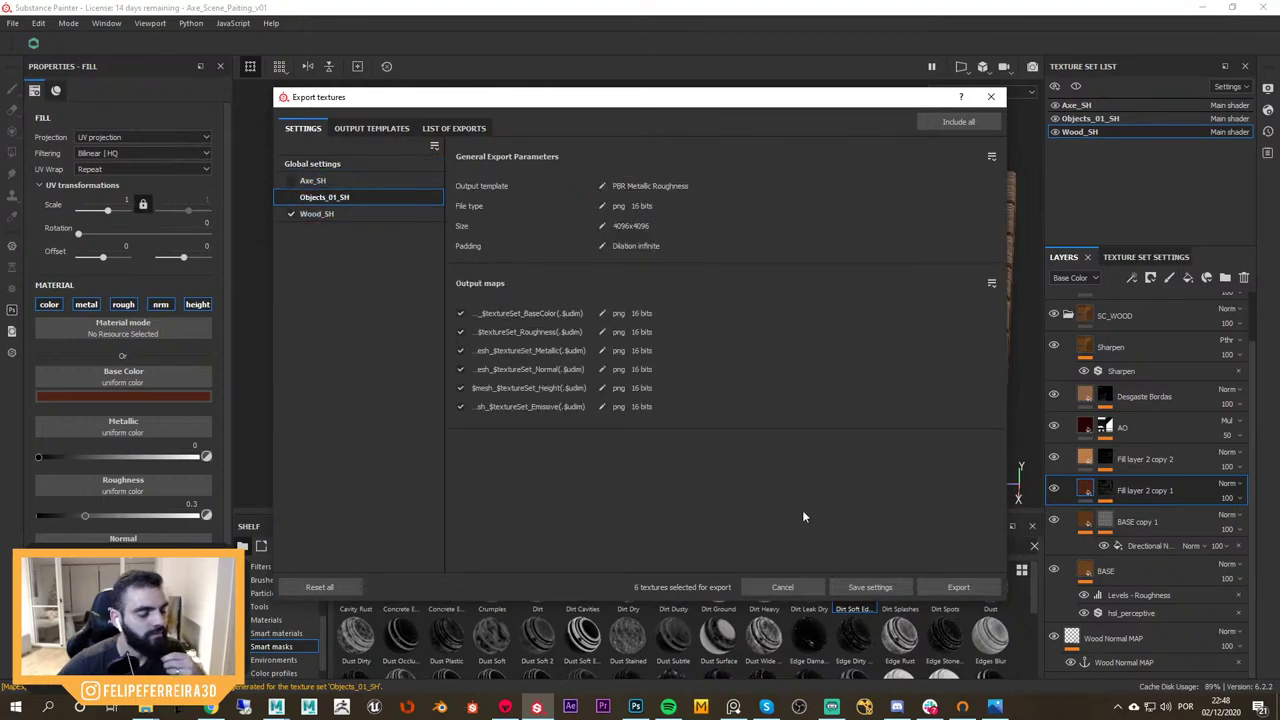
{"action": "left_click", "coordinate": [958, 587]}
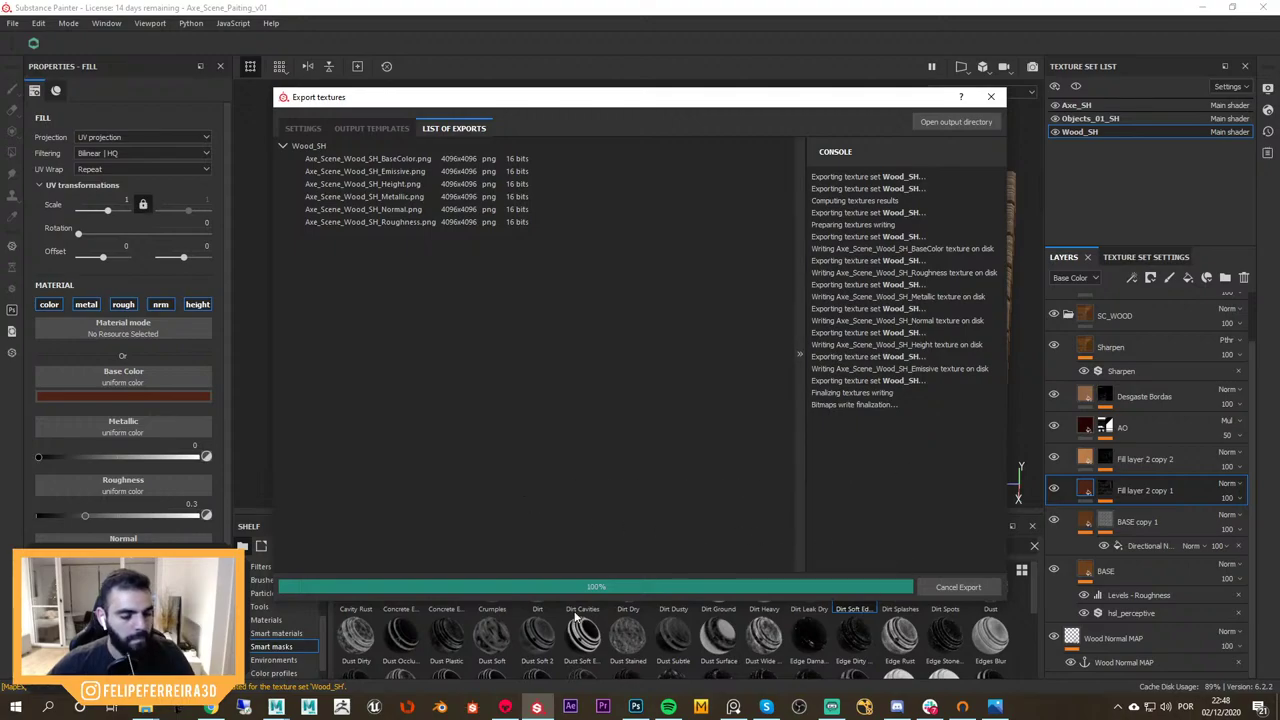
{"action": "left_click", "coordinate": [907, 586]}
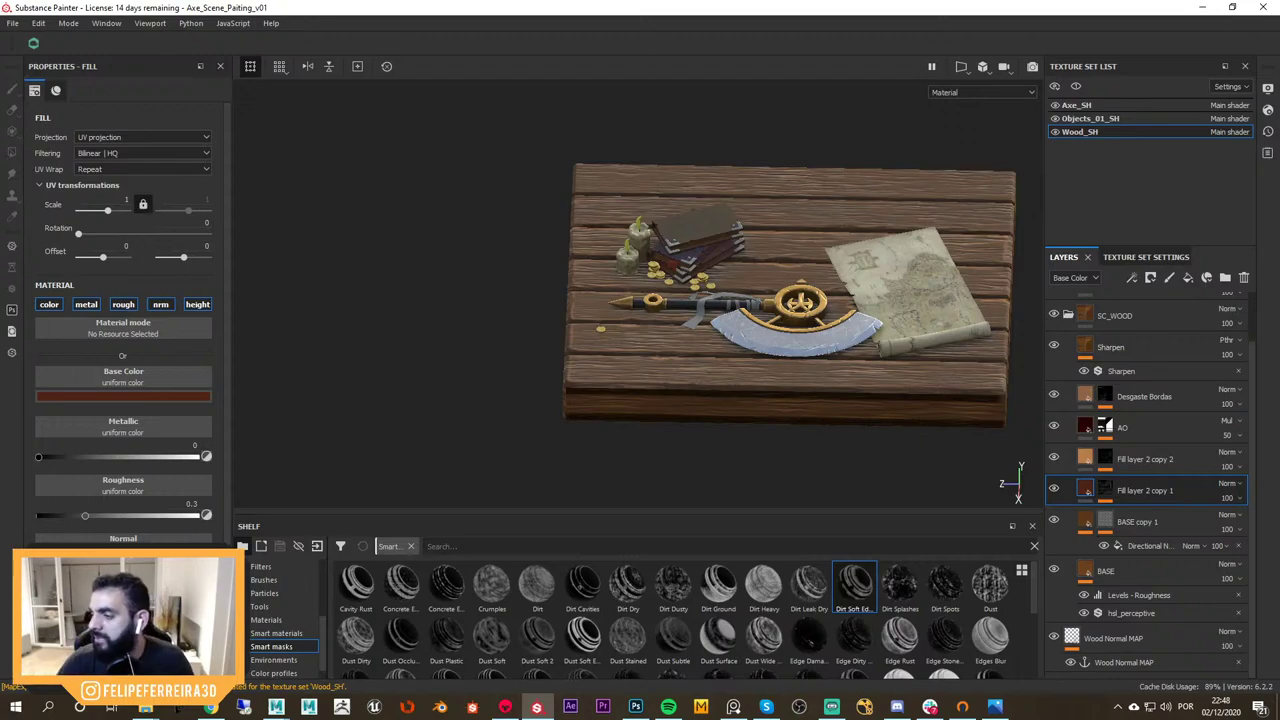
{"action": "left_click_drag", "start_coordinate": [869, 259], "coordinate": [925, 245], "text": "alt"}
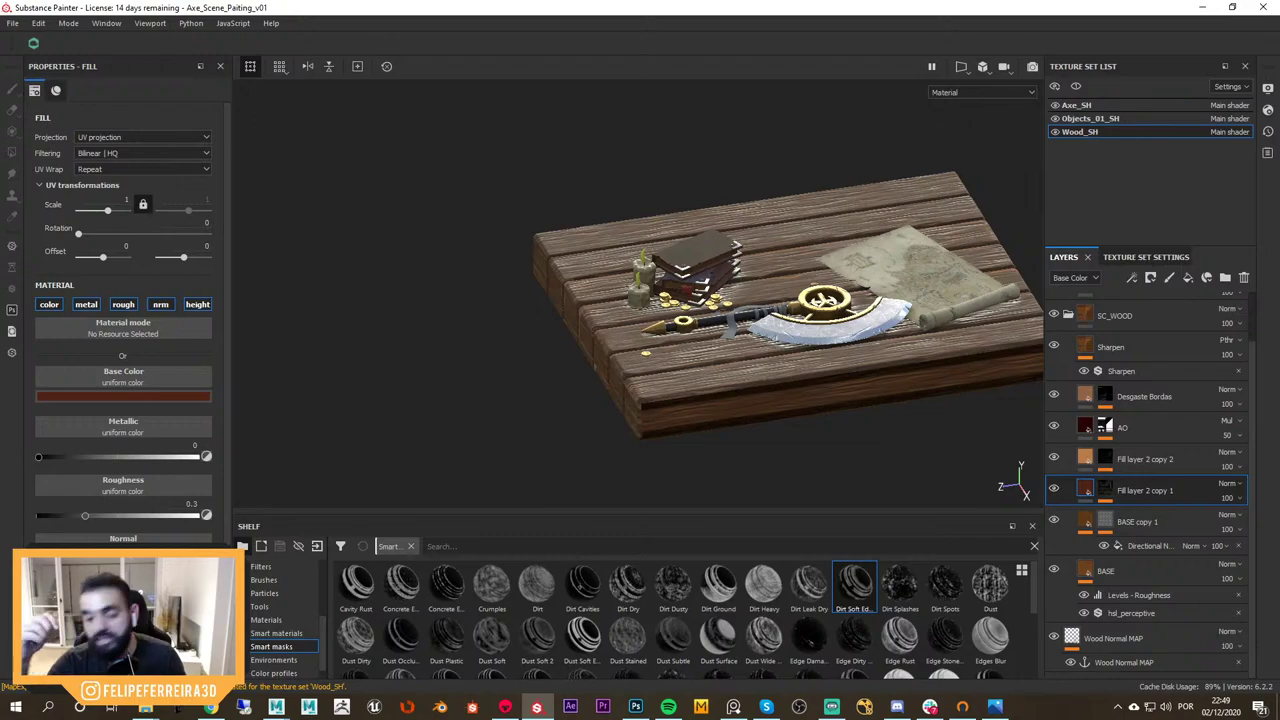
{"action": "middle_click_drag", "start_coordinate": [865, 309], "coordinate": [771, 353], "text": "alt"}
{"action": "left_click_drag", "start_coordinate": [771, 353], "coordinate": [832, 424], "text": "alt"}
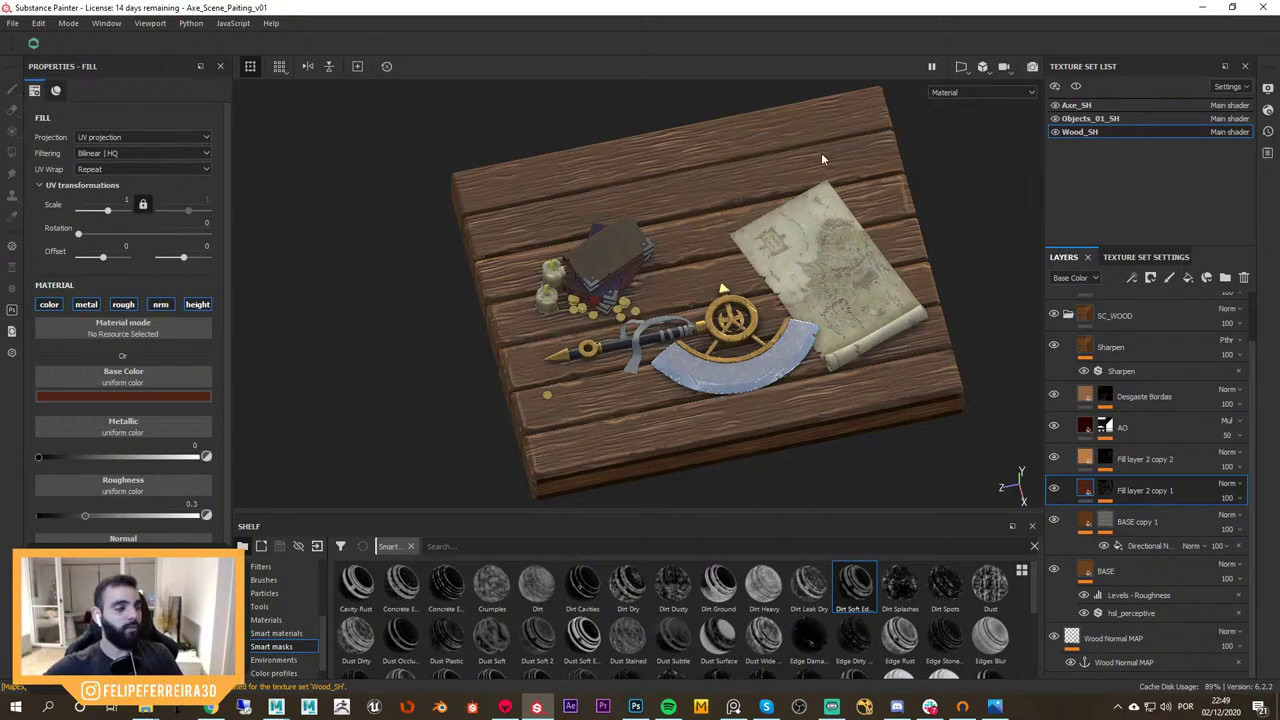
Open the Live Link by Xolotl plugin and review its software and preset choices and the material creation options
{"action": "left_click", "coordinate": [35, 44]}
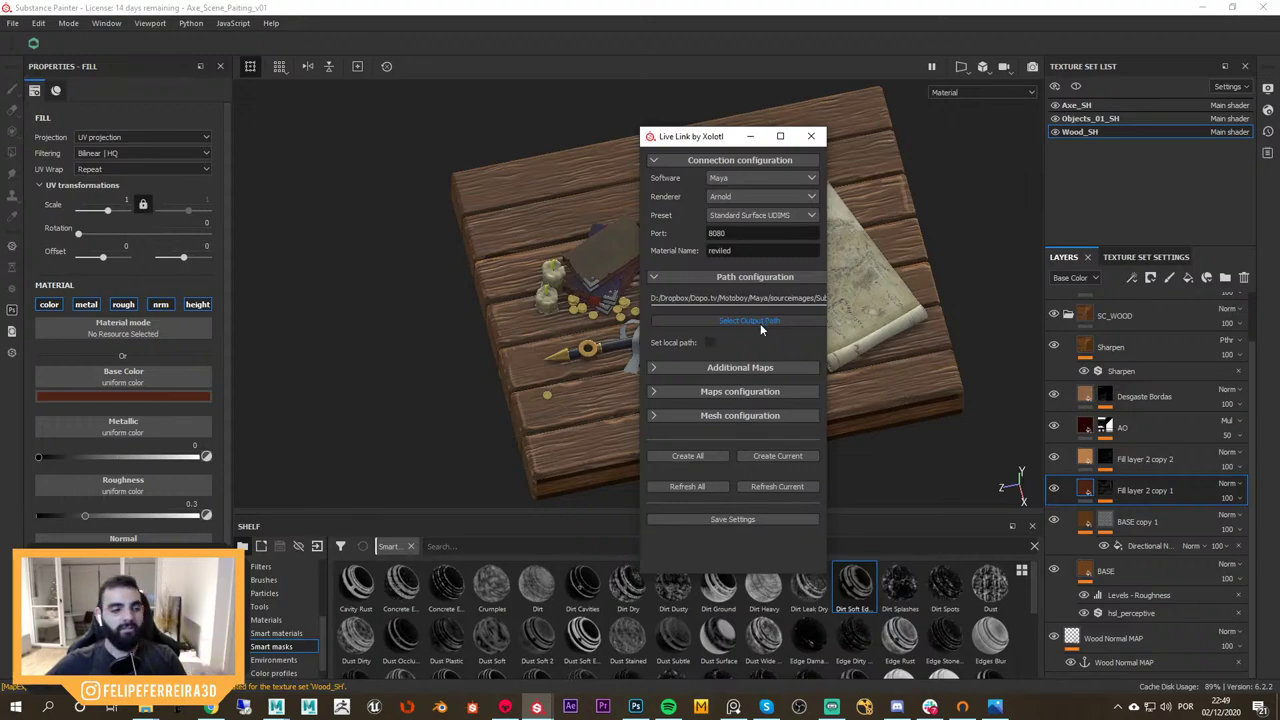
{"action": "left_click_drag", "start_coordinate": [828, 185], "coordinate": [842, 185]}
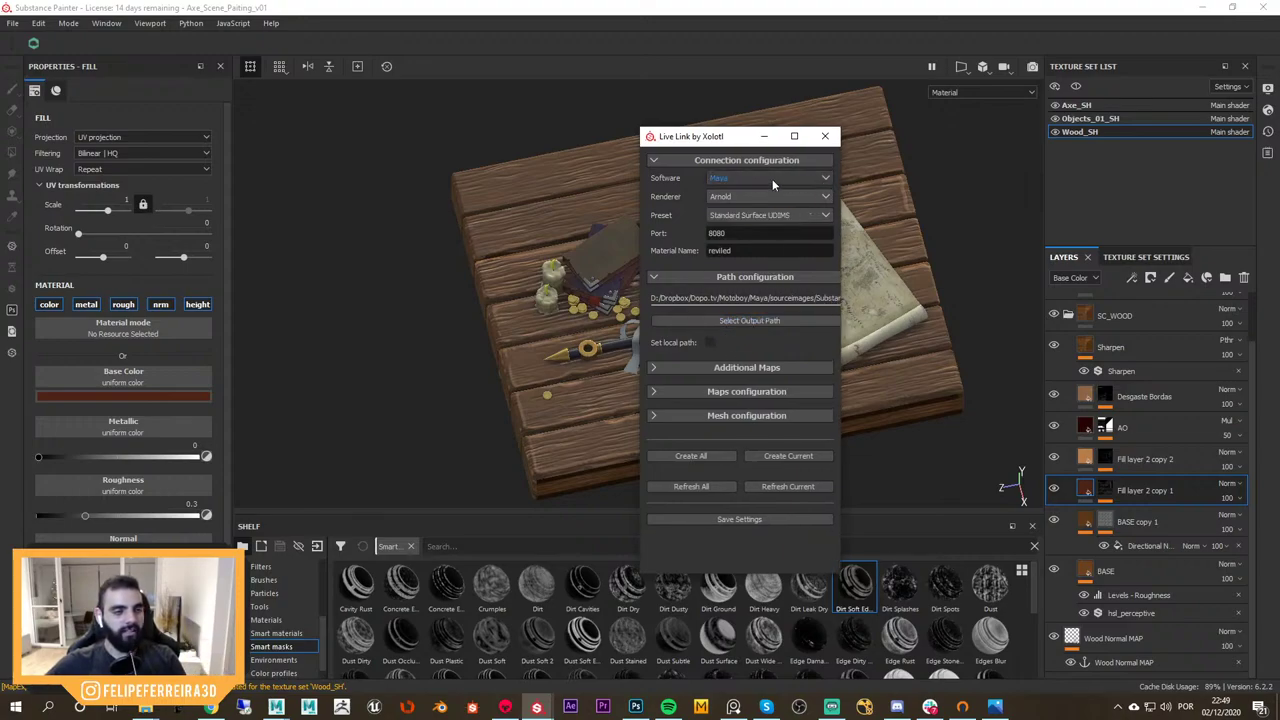
{"action": "left_click", "coordinate": [745, 177]}
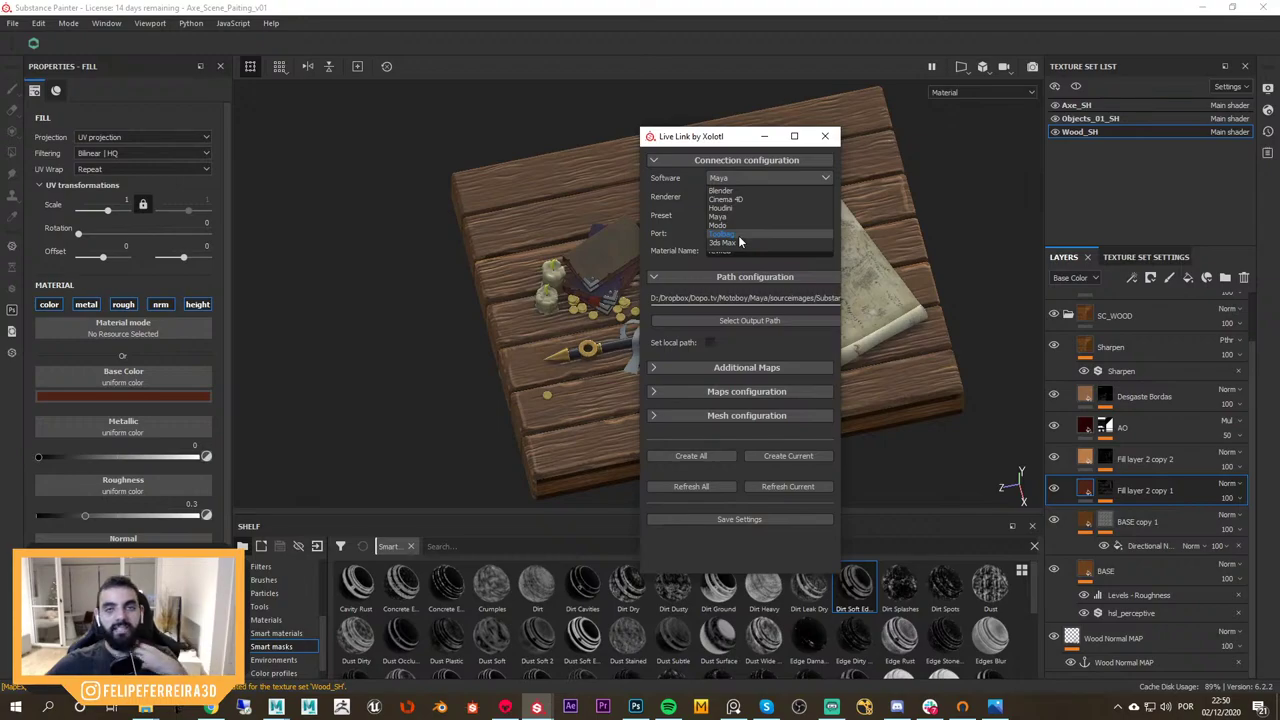
{"action": "left_click", "coordinate": [732, 179]}
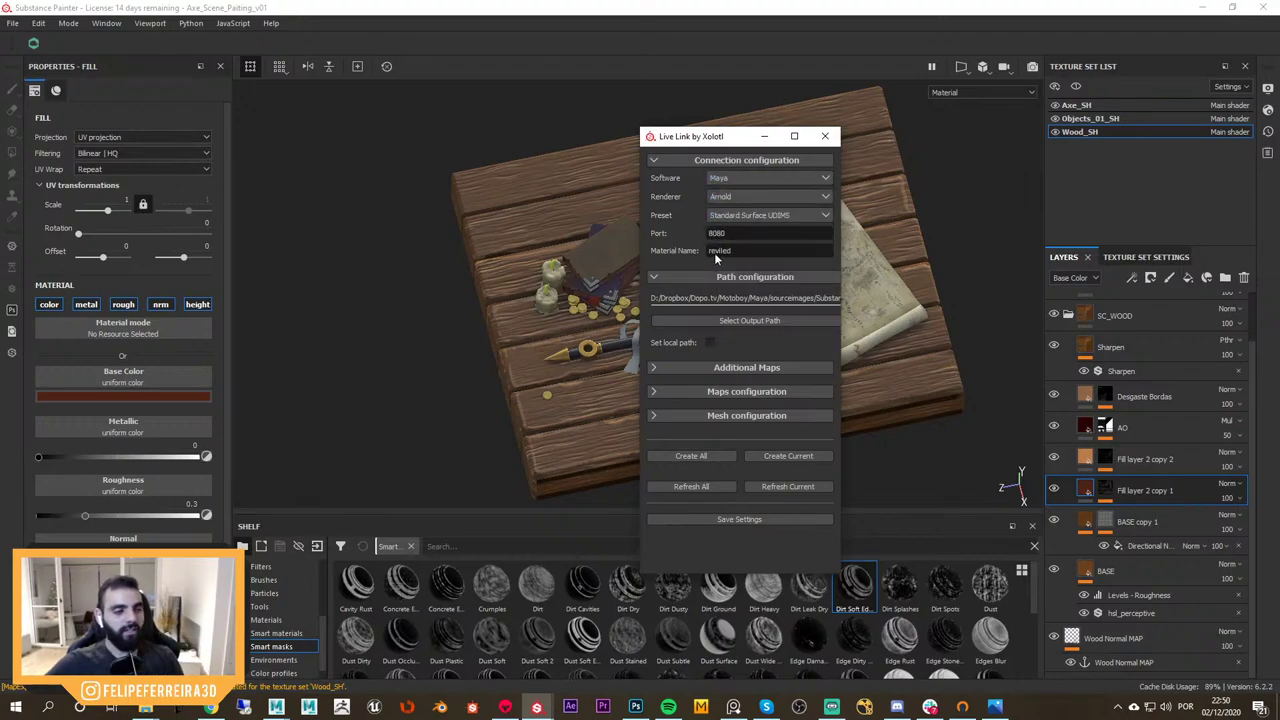
{"action": "left_click", "coordinate": [750, 214]}
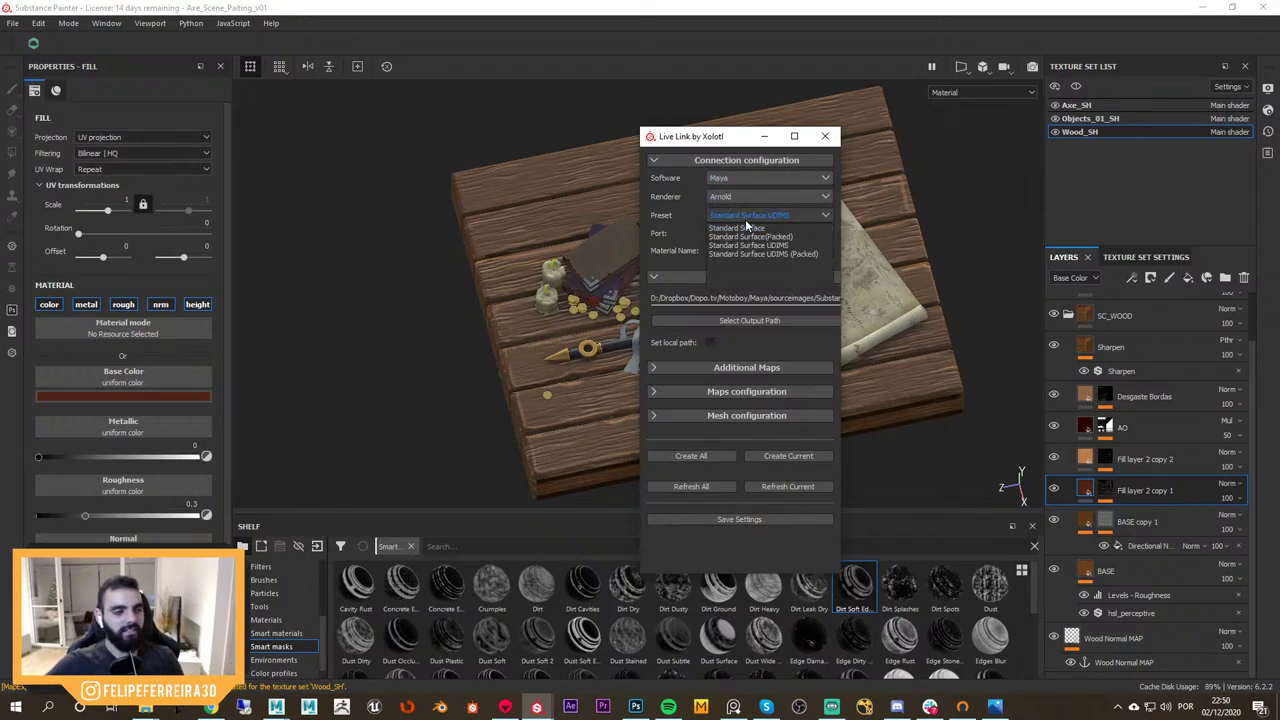
{"action": "left_click", "coordinate": [746, 219]}
{"action": "left_click", "coordinate": [746, 219]}
{"action": "left_click", "coordinate": [732, 214]}
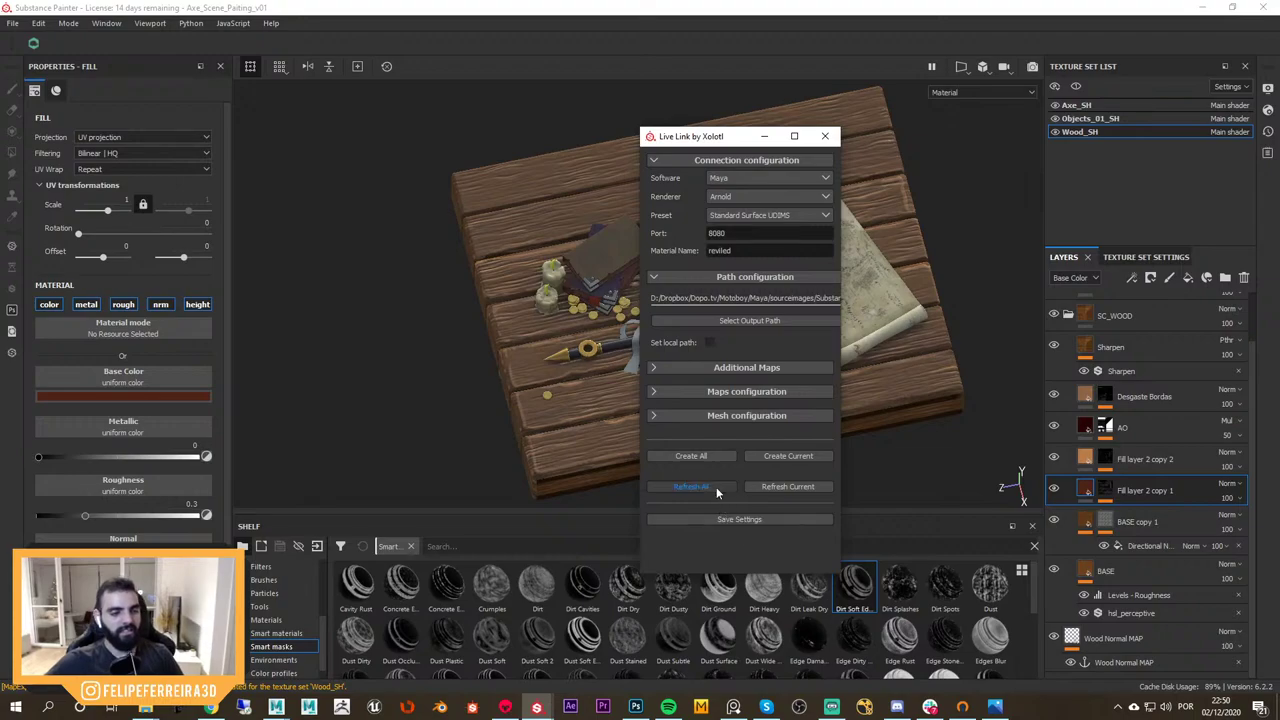
{"action": "left_click", "coordinate": [694, 456]}
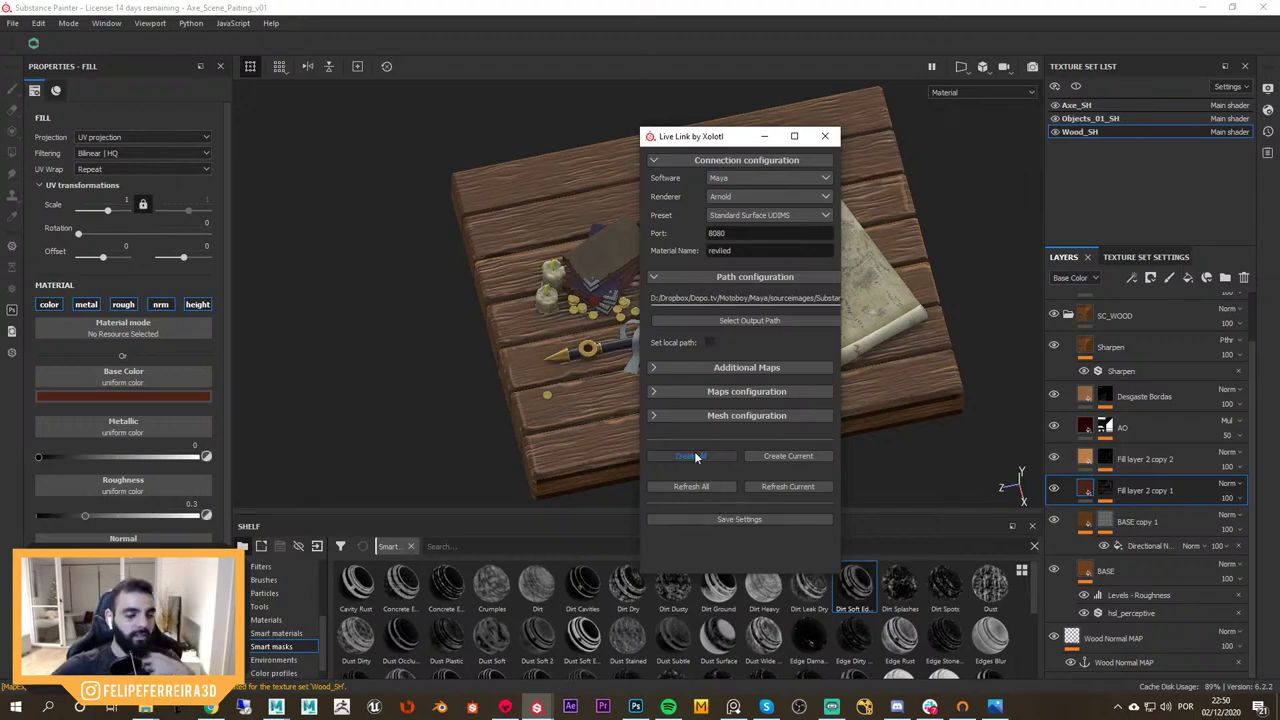
Switch to Maya, minimize the Redshift Render View, deselect the dome light and view the axe scene
{"action": "left_click", "coordinate": [275, 708]}
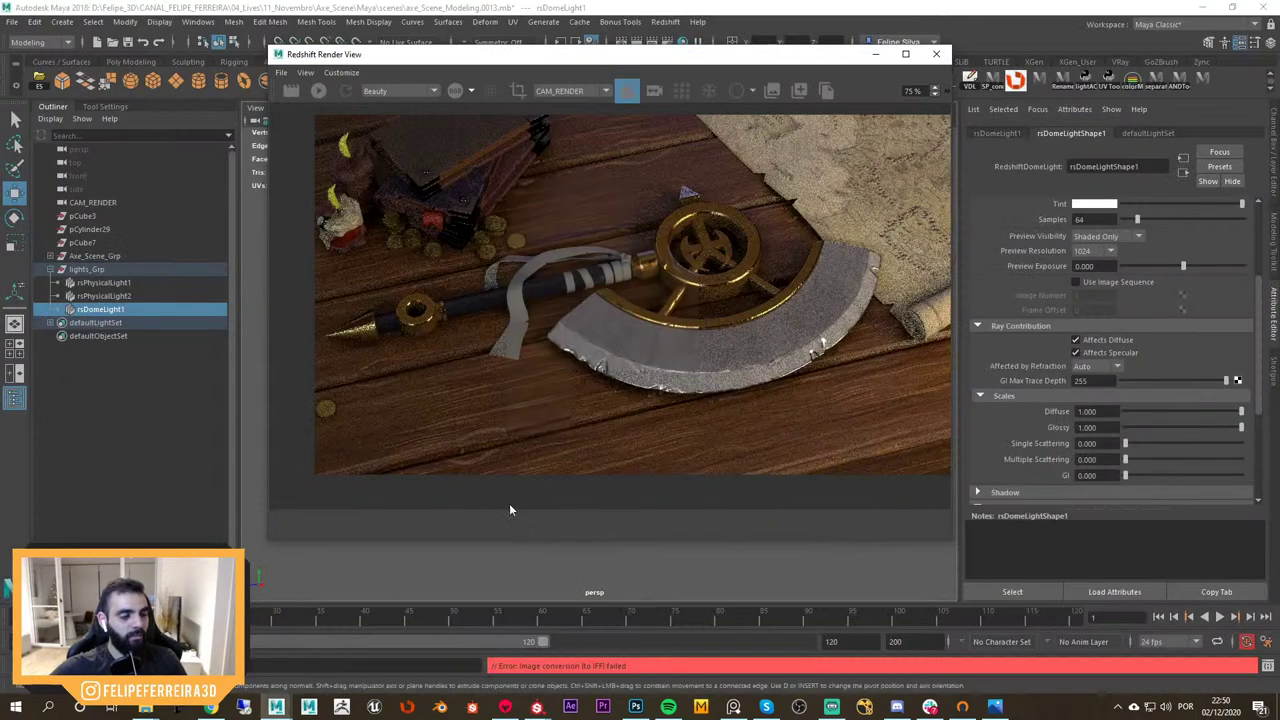
{"action": "left_click", "coordinate": [877, 56]}
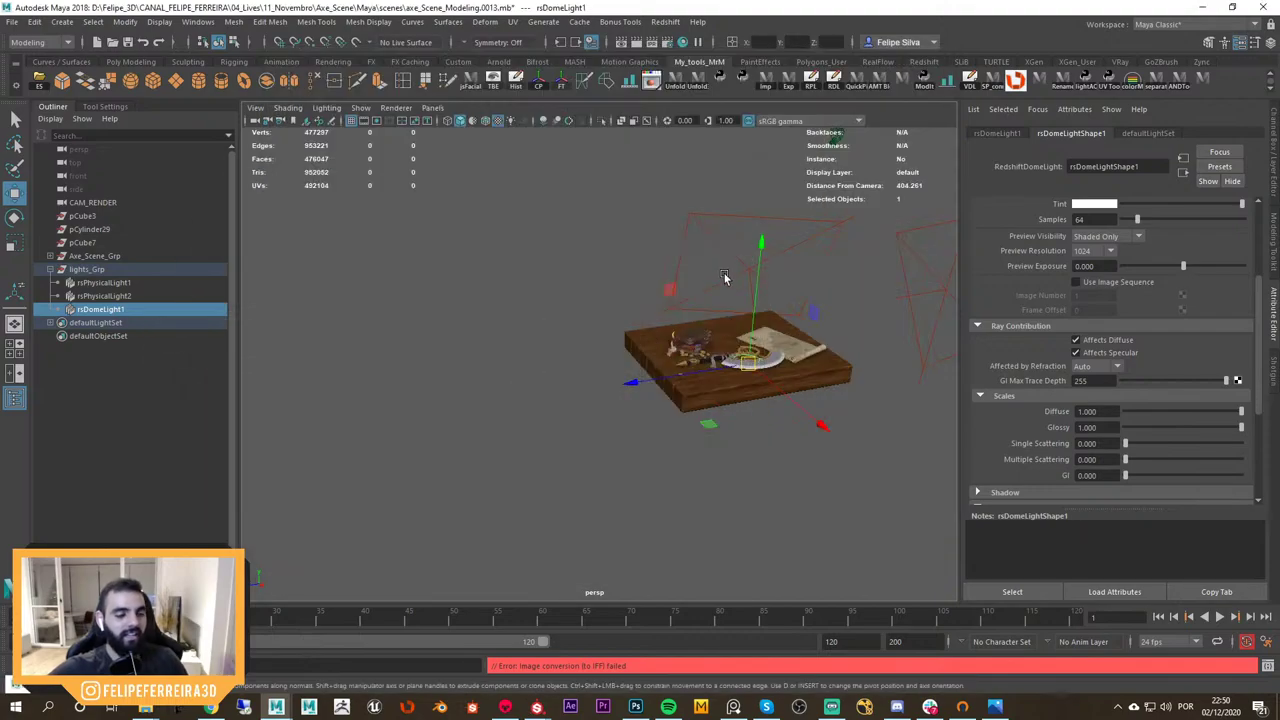
{"action": "scroll", "coordinate": [773, 408], "scroll_direction": "up", "scroll_amount": 5}
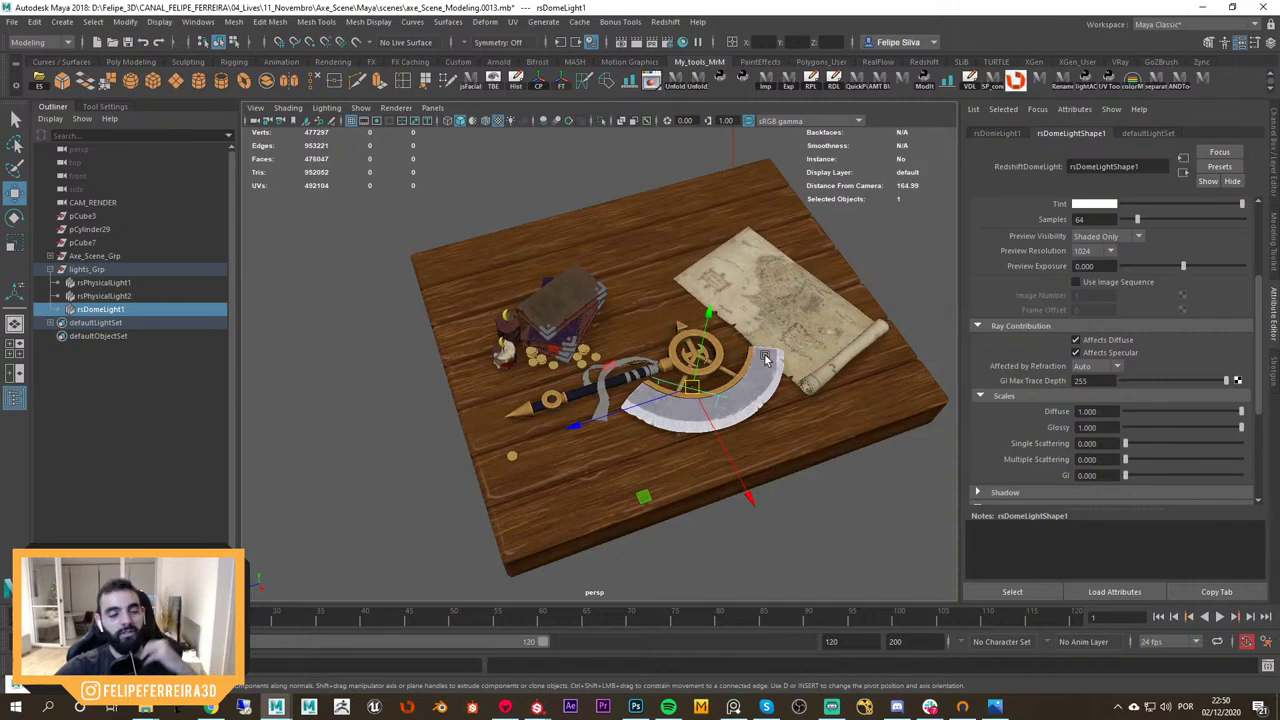
{"action": "left_click", "coordinate": [929, 290]}
{"action": "left_click_drag", "start_coordinate": [784, 336], "coordinate": [571, 400], "text": "alt"}
{"action": "middle_click_drag", "start_coordinate": [712, 308], "coordinate": [730, 372], "text": "alt"}
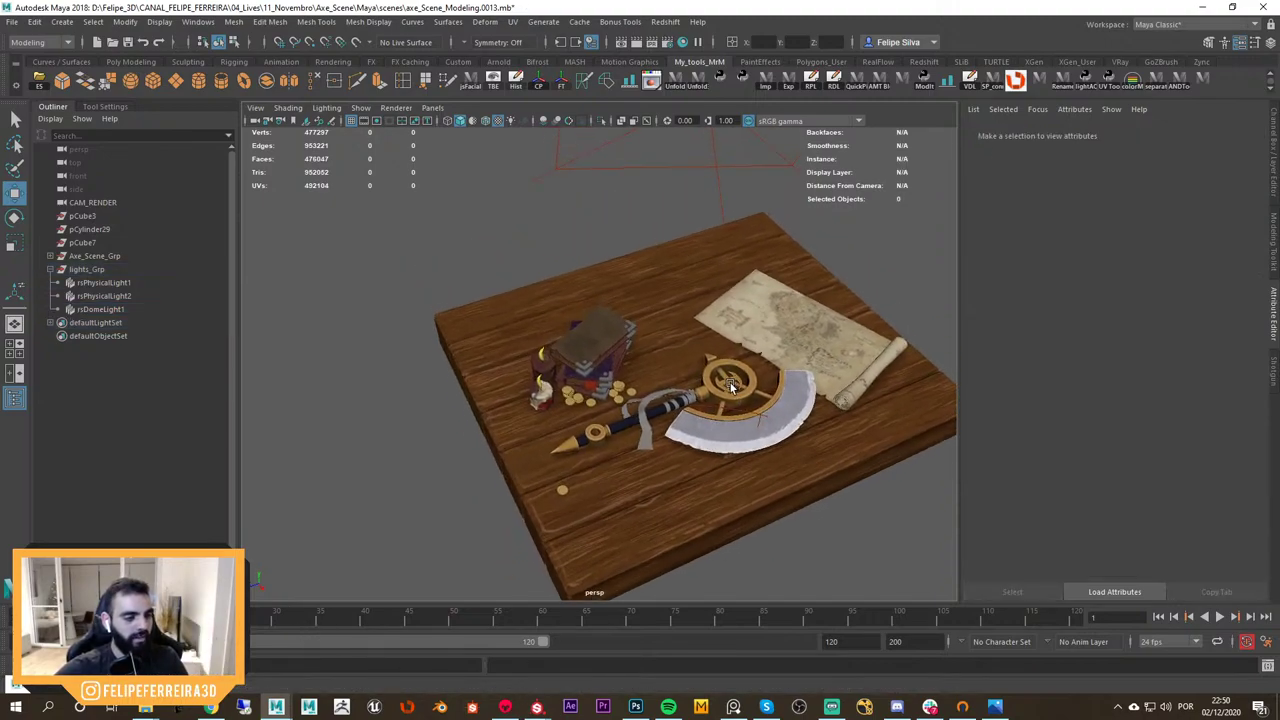
Delete the highPoly_Grp and madeiras_Low_Grp groups from Axe_Scene_Grp and save the scene as a new incremental version
{"action": "left_click", "coordinate": [50, 256]}
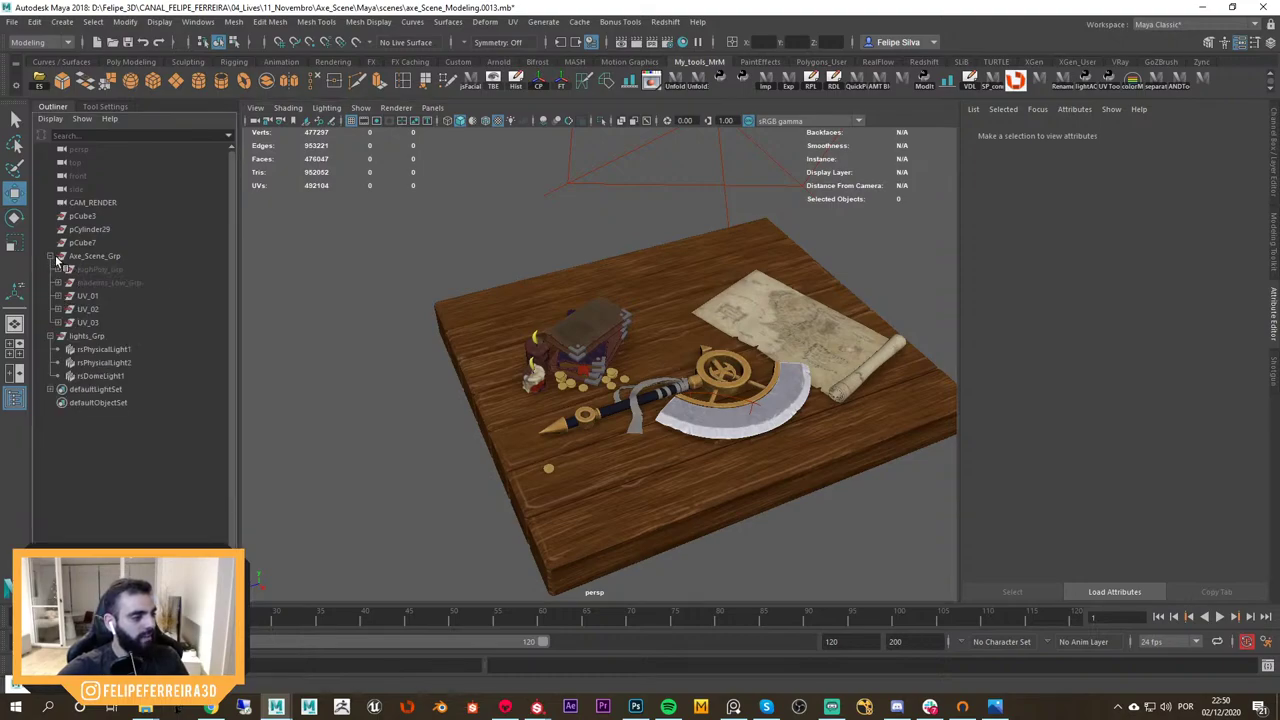
{"action": "left_click_drag", "start_coordinate": [99, 296], "coordinate": [138, 326]}
{"action": "key", "text": "f"}
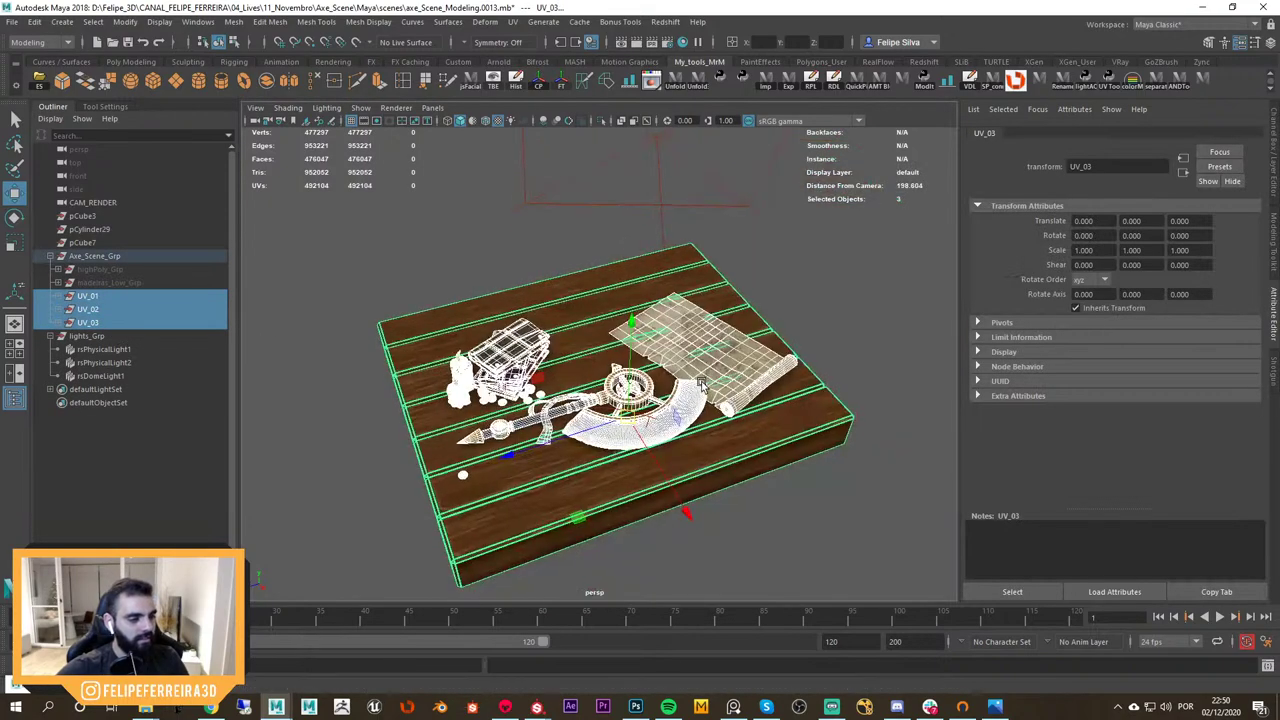
{"action": "left_click_drag", "start_coordinate": [124, 270], "coordinate": [152, 286]}
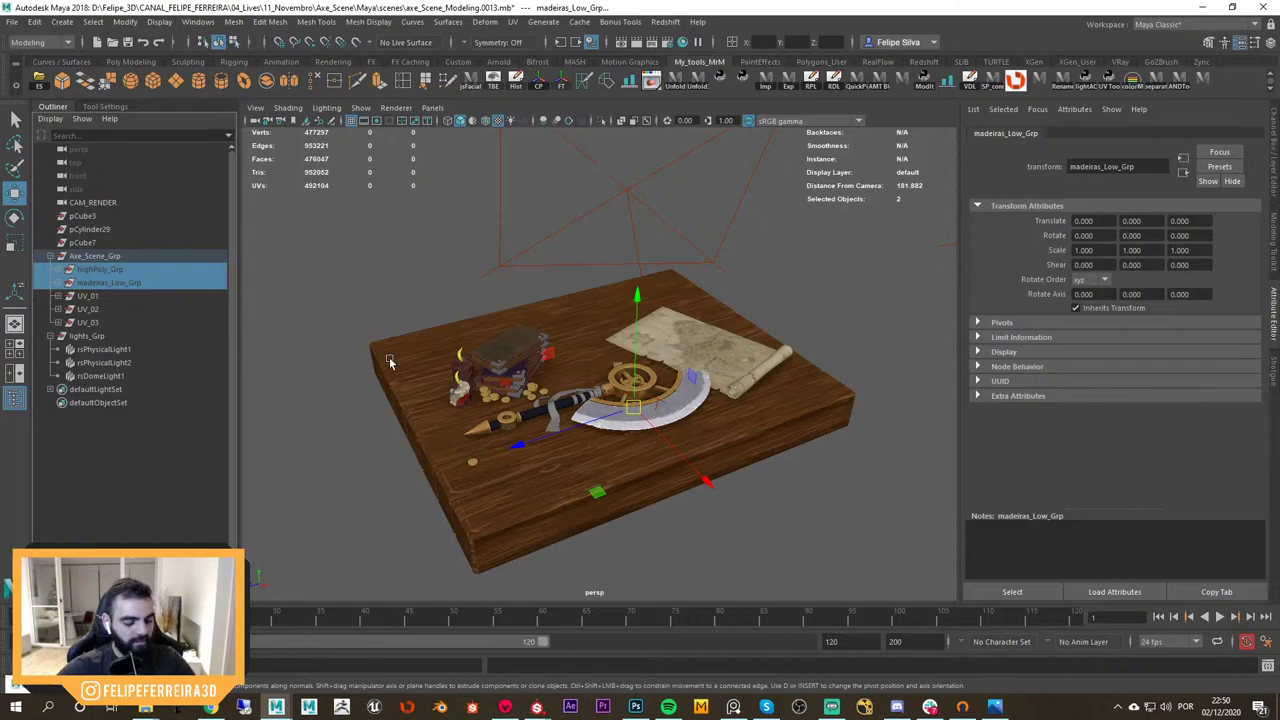
{"action": "key", "text": "Delete"}
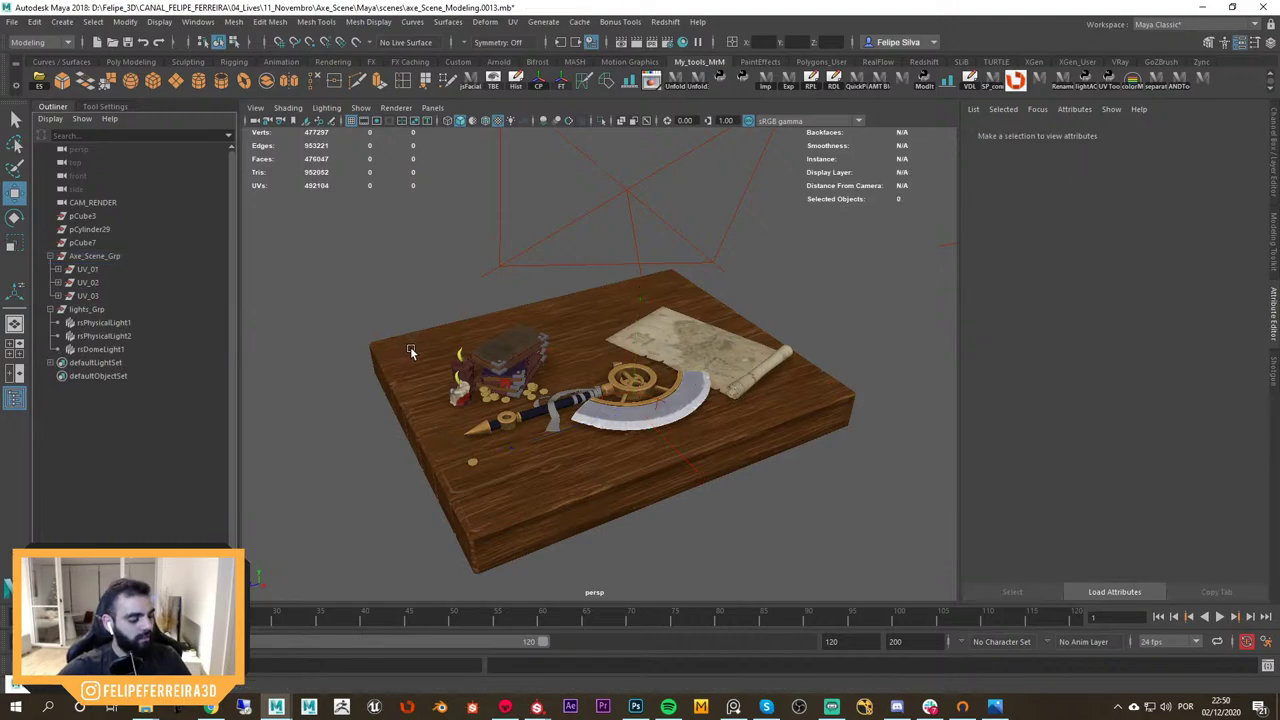
{"action": "key", "text": "ctrl+alt+s"}
Export Axe_Scene_Grp as an FBX file named axe_Scene into a new Marmoset folder in the workspace root
{"action": "left_click", "coordinate": [135, 256]}
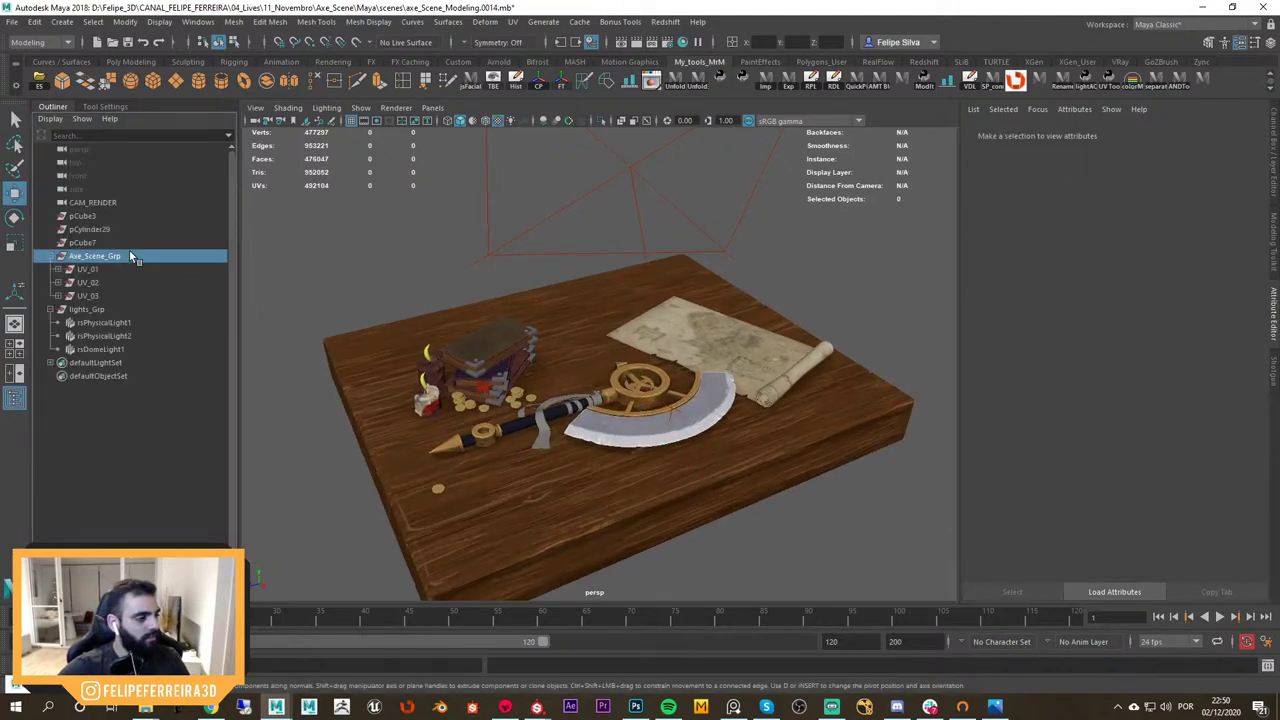
{"action": "key", "text": "f"}
{"action": "left_click", "coordinate": [40, 80]}
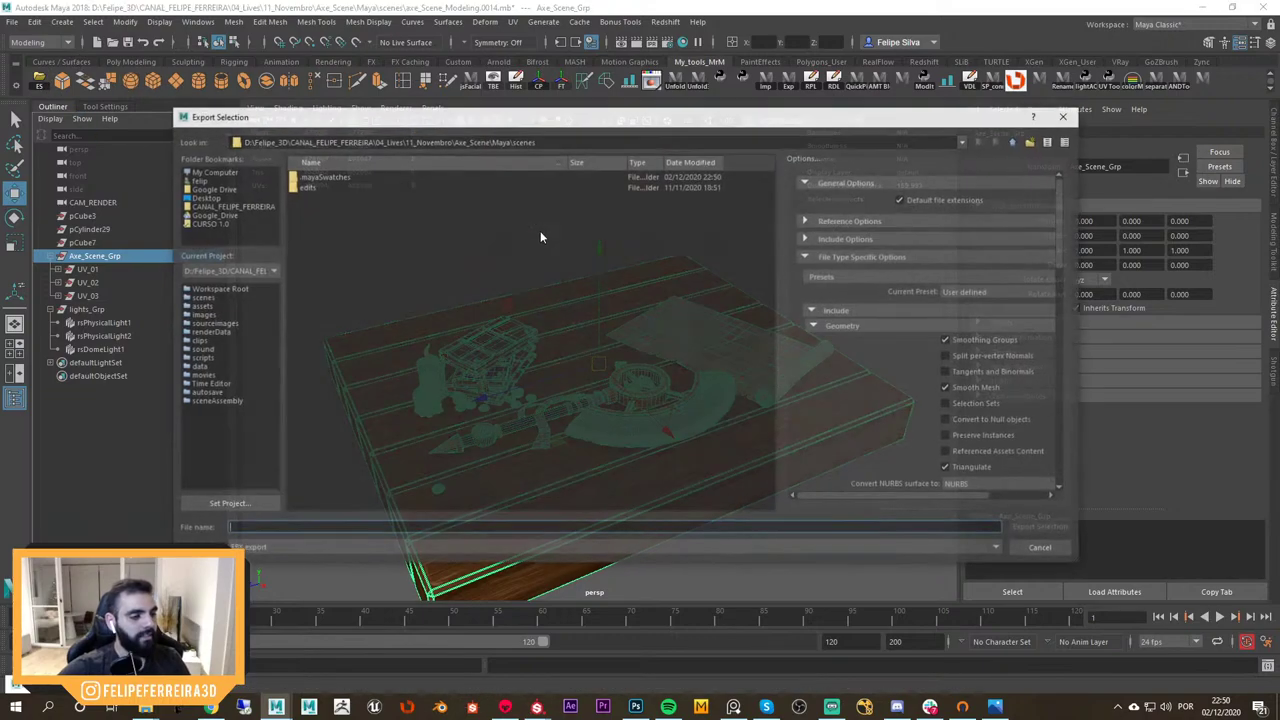
{"action": "left_click", "coordinate": [220, 292]}
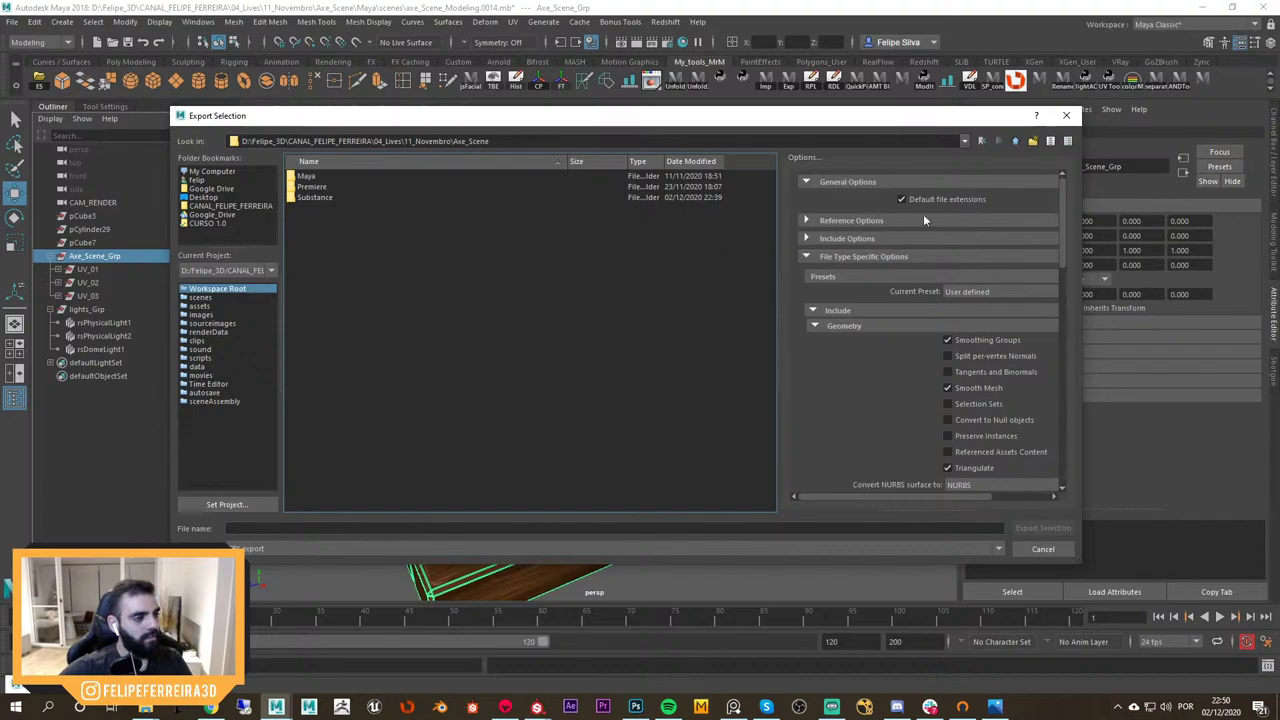
{"action": "left_click", "coordinate": [1032, 140]}
{"action": "type", "text": "Marmoset"}
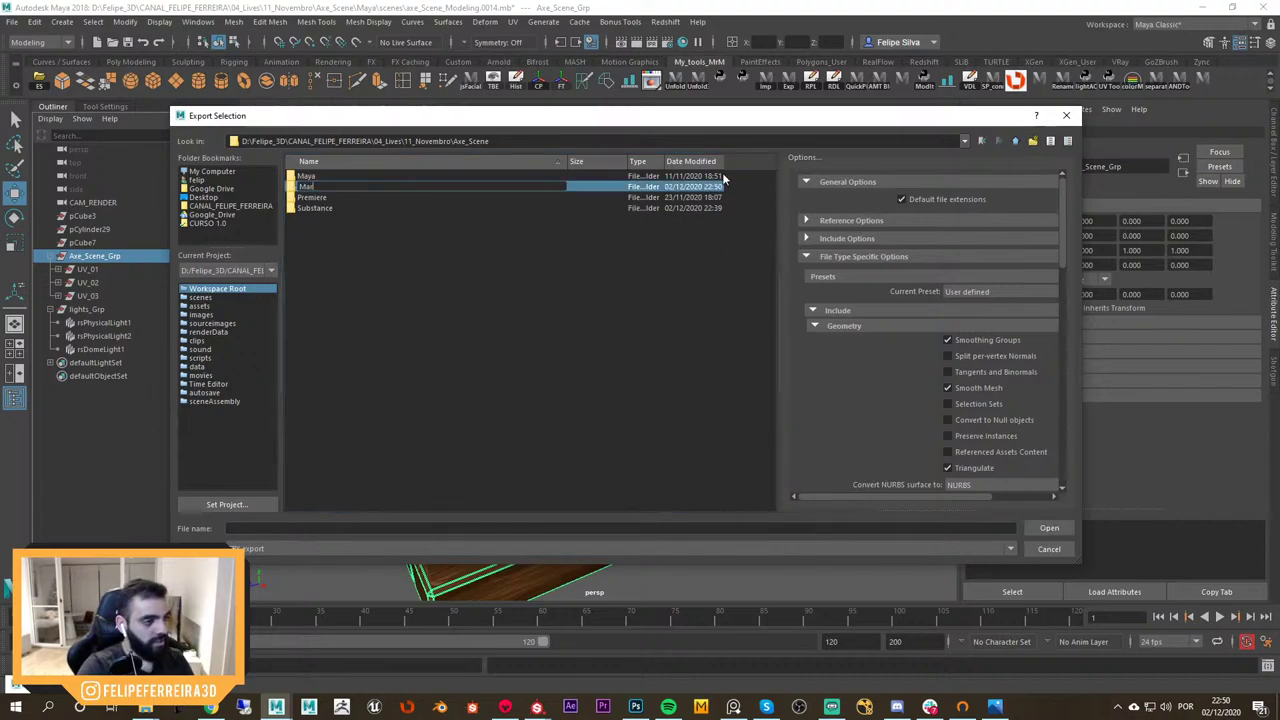
{"action": "key", "text": "Return"}
{"action": "key", "text": "Return"}
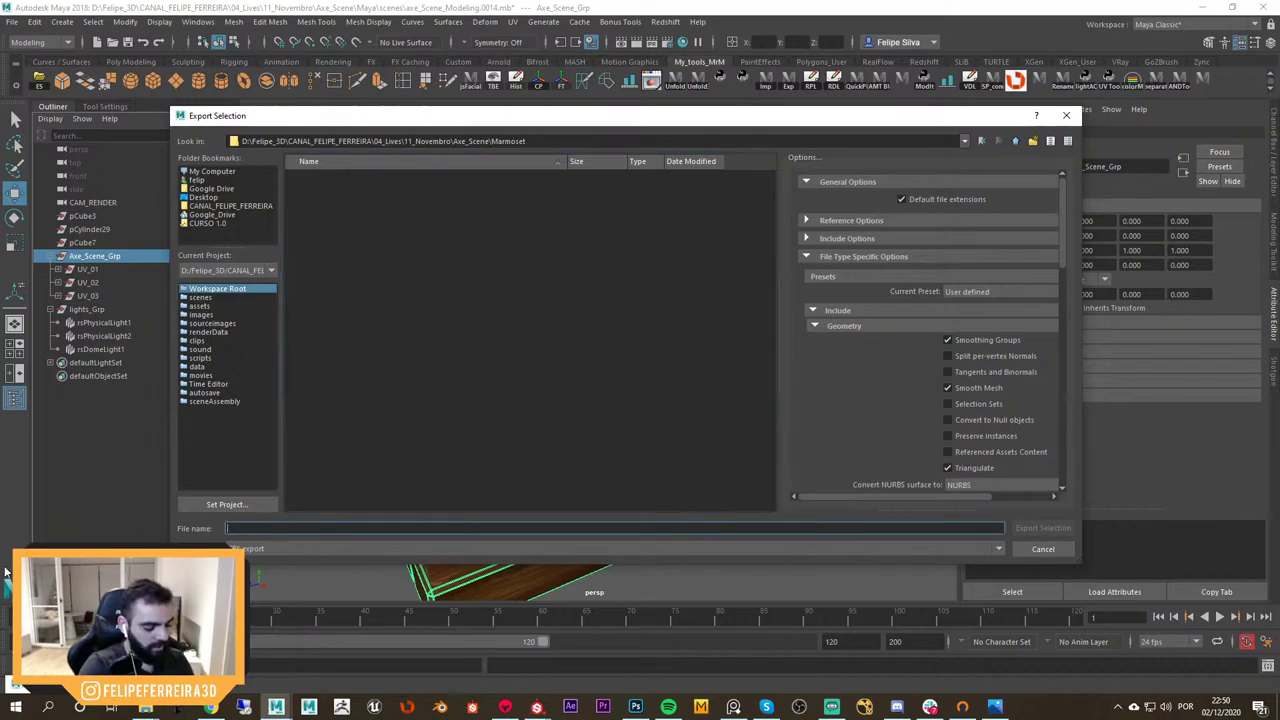
{"action": "type", "text": "axe_Scene"}
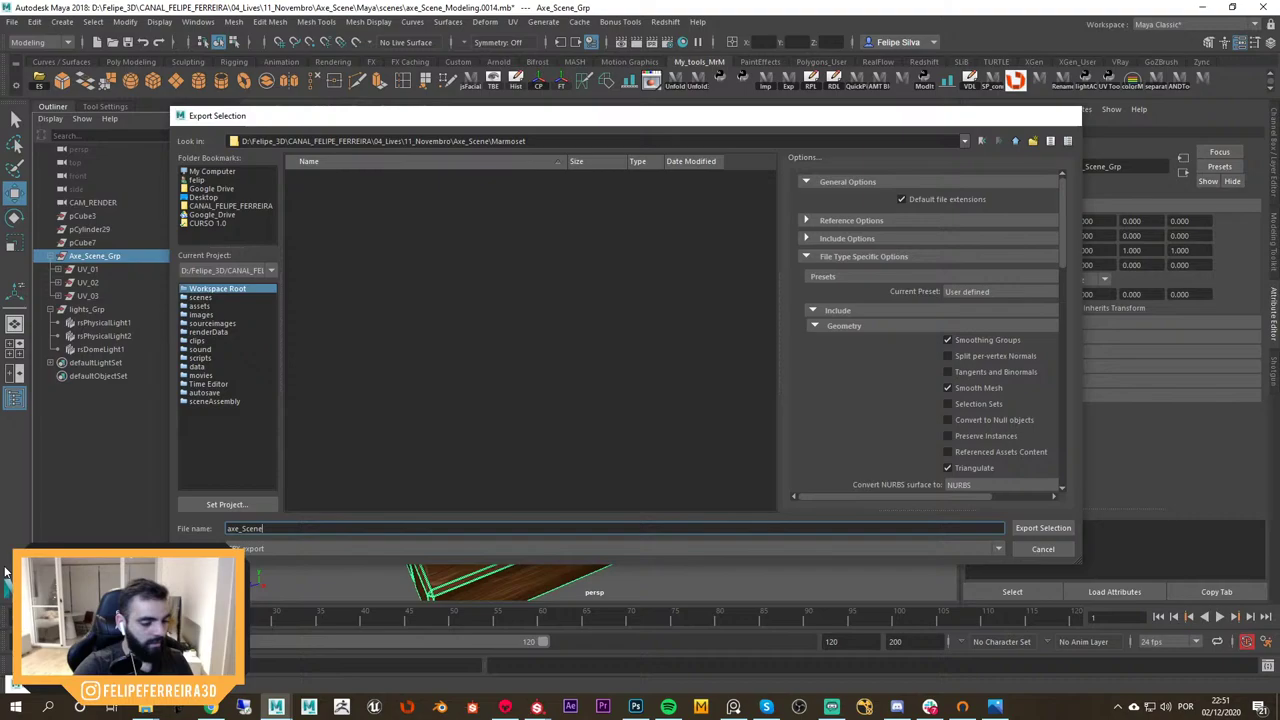
{"action": "key", "text": "Return"}
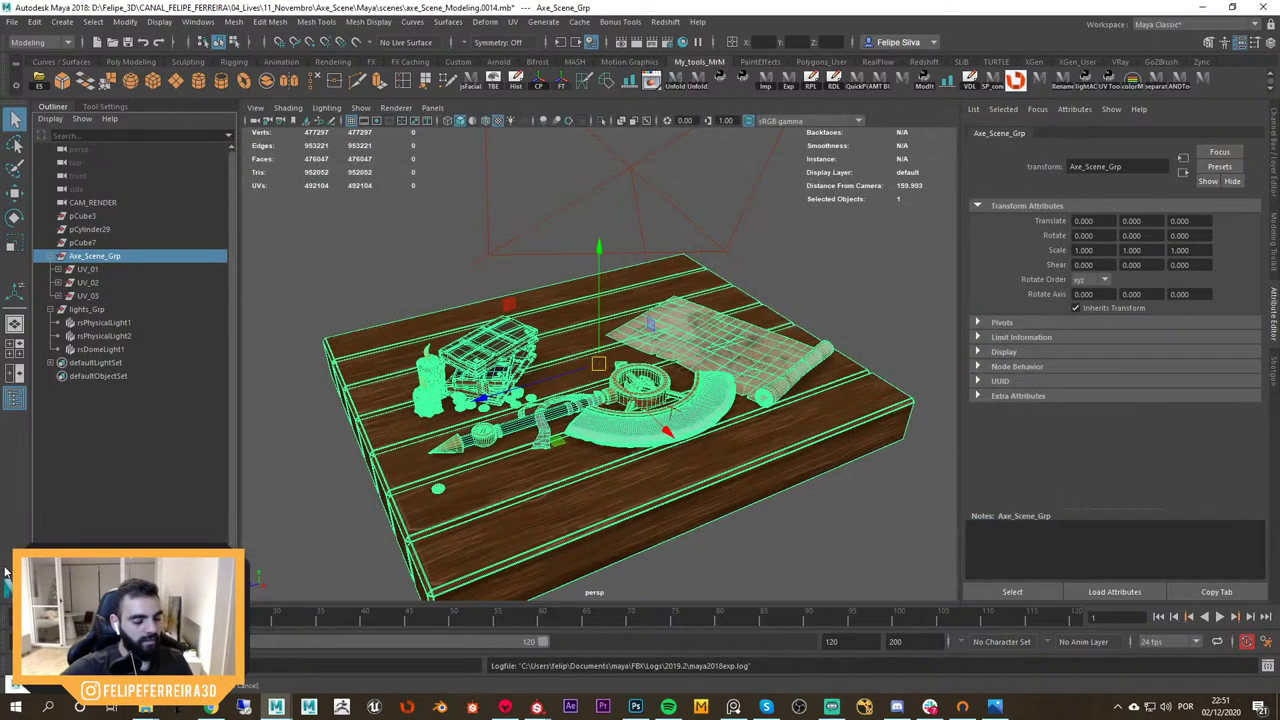
Switch to Marmoset Toolbag and import axe_Scene.fbx from the Marmoset folder of the 11_Novembro Axe_Scene project
{"action": "left_click", "coordinate": [505, 706]}
{"action": "key", "text": "ctrl+i"}
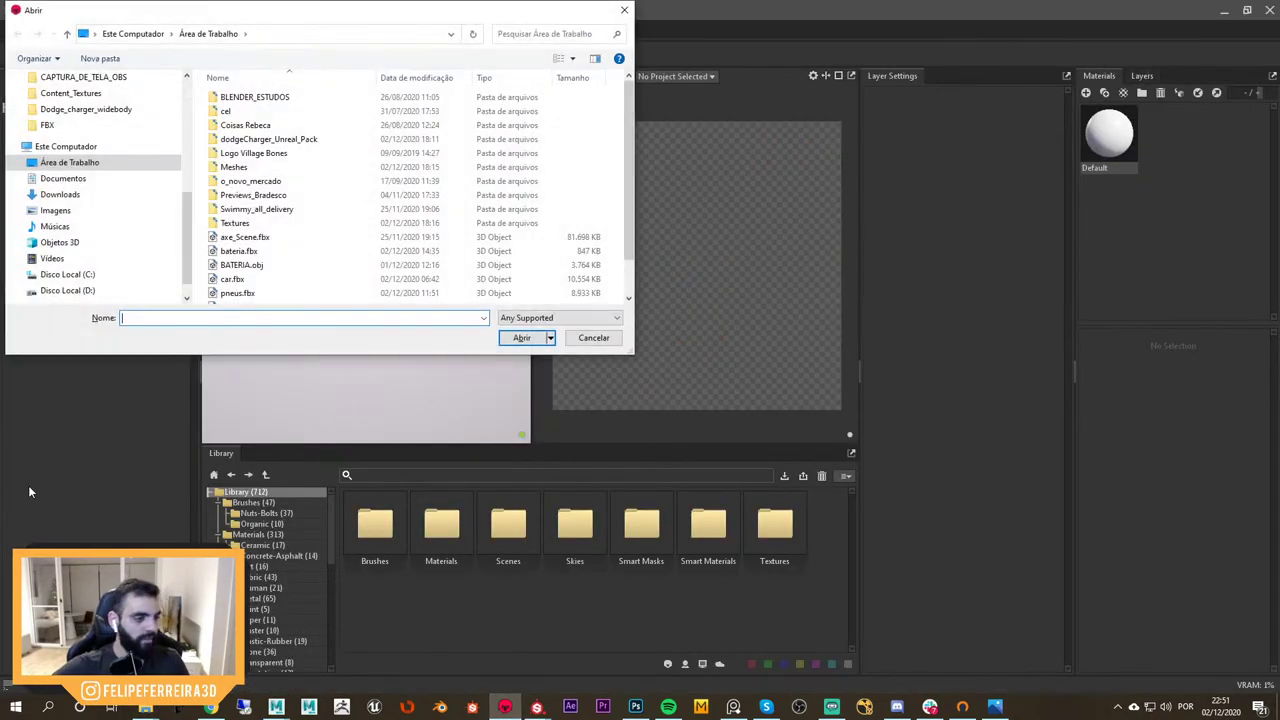
{"action": "scroll", "coordinate": [88, 180], "scroll_direction": "up", "scroll_amount": 2}
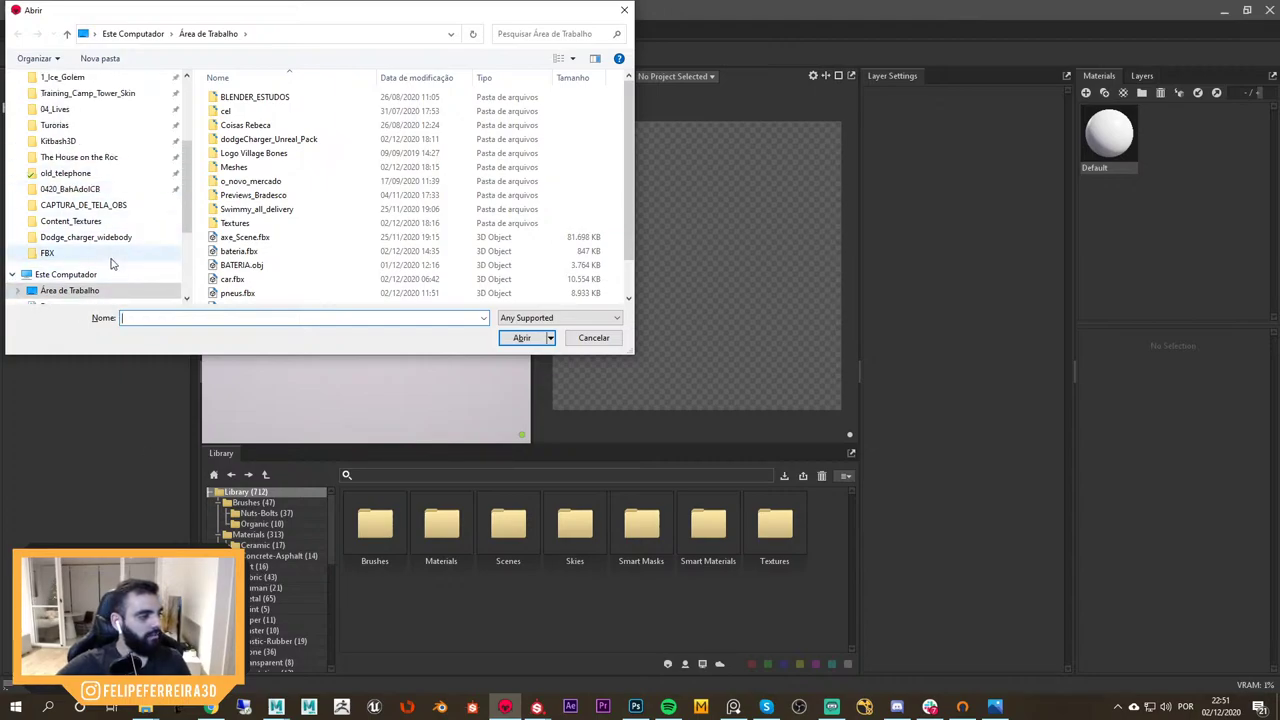
{"action": "left_click", "coordinate": [50, 253]}
{"action": "left_click", "coordinate": [189, 33]}
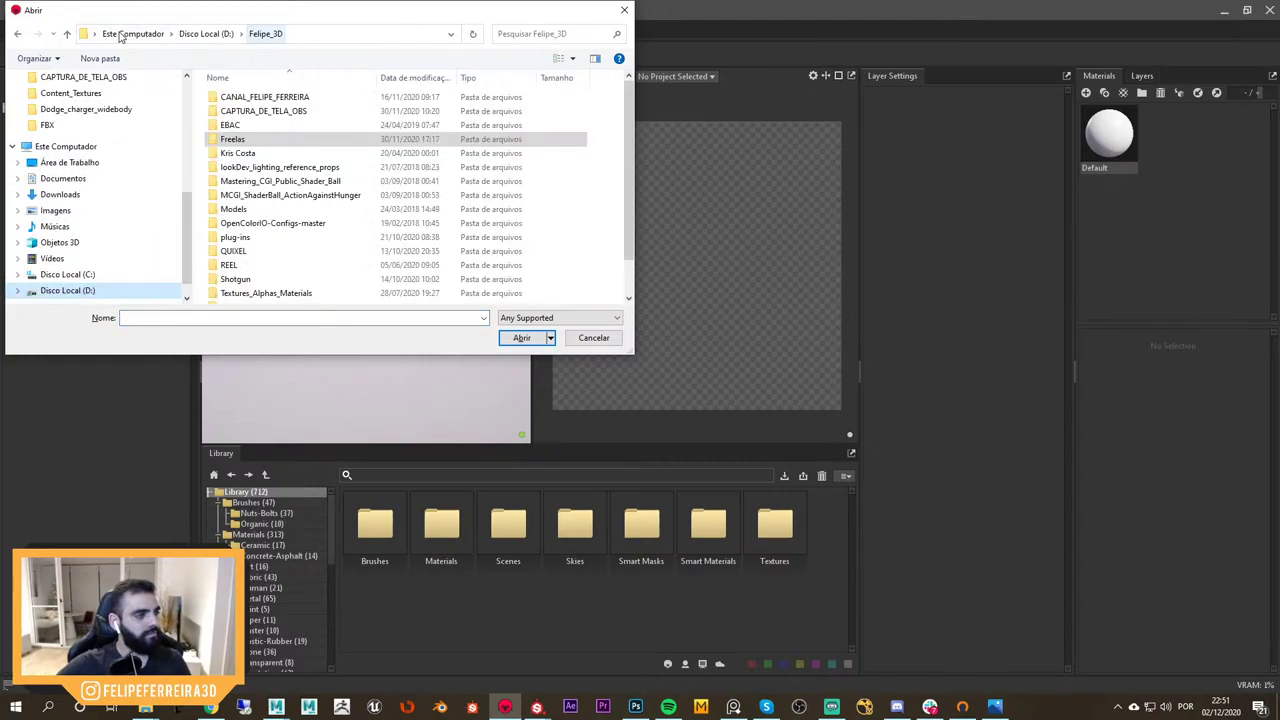
{"action": "scroll", "coordinate": [115, 225], "scroll_direction": "up", "scroll_amount": 3}
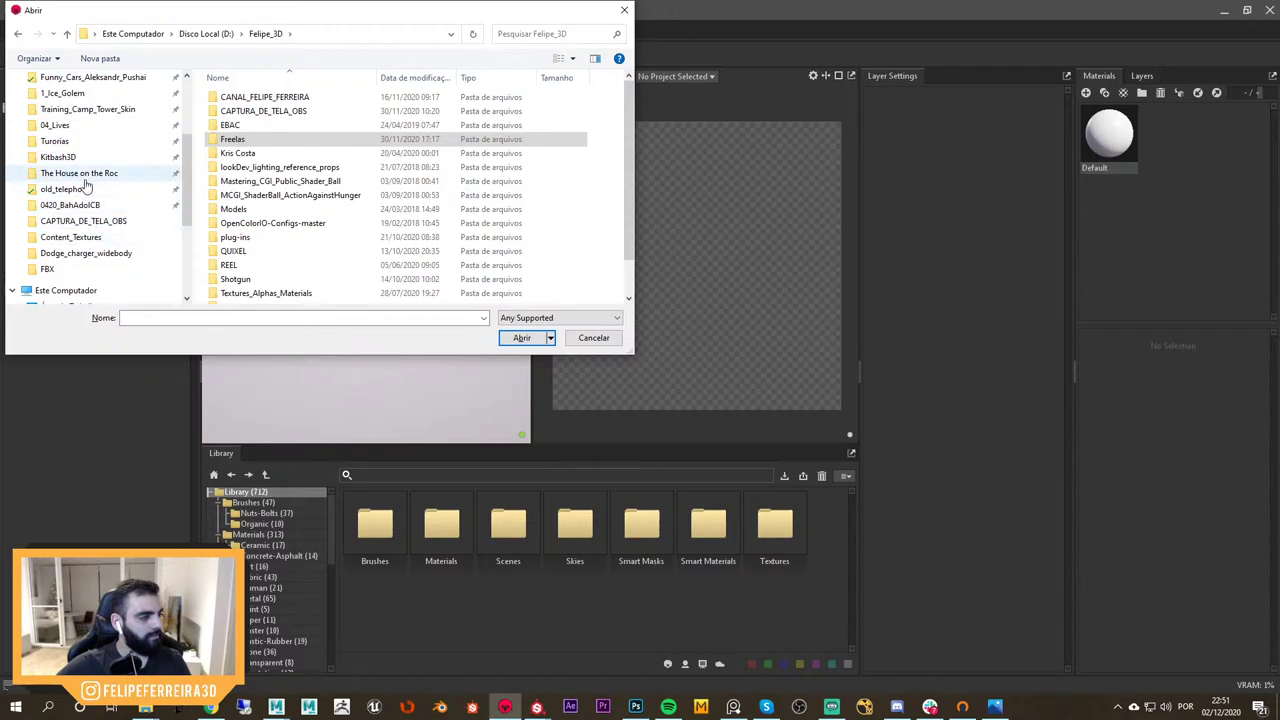
{"action": "scroll", "coordinate": [95, 220], "scroll_direction": "up", "scroll_amount": 3}
{"action": "left_click", "coordinate": [97, 242]}
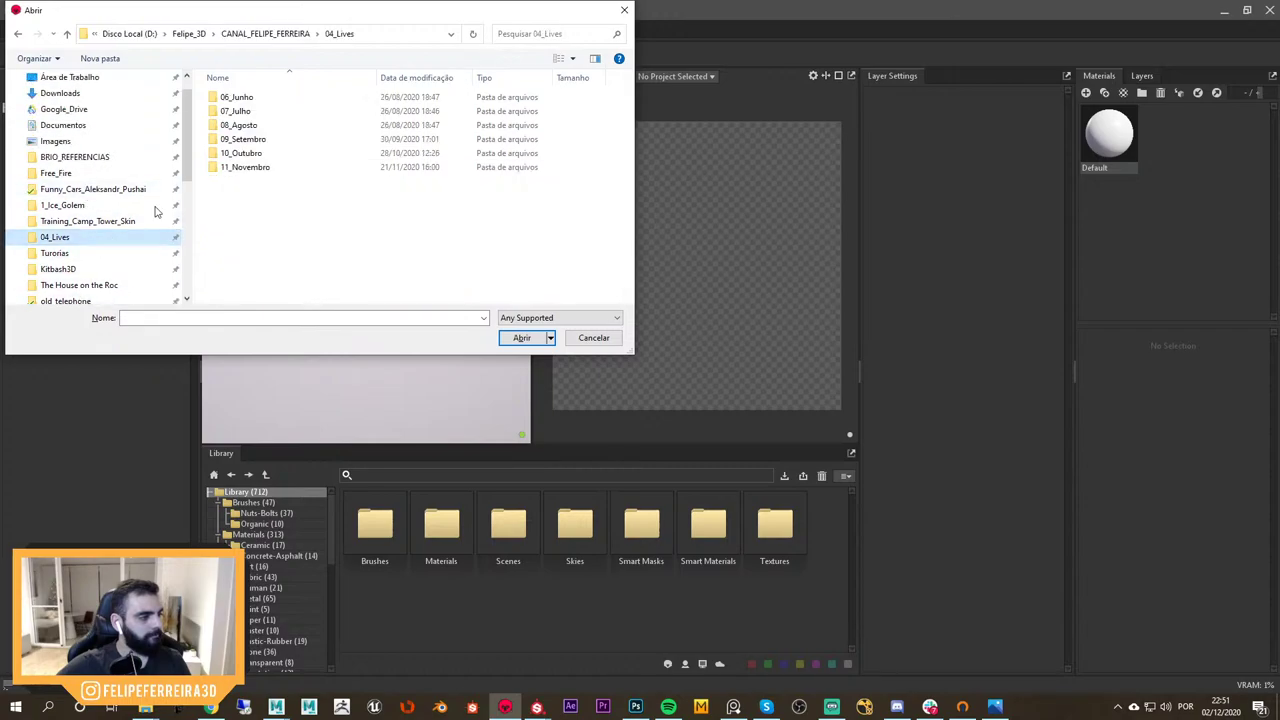
{"action": "double_click", "coordinate": [255, 168]}
{"action": "double_click", "coordinate": [266, 123]}
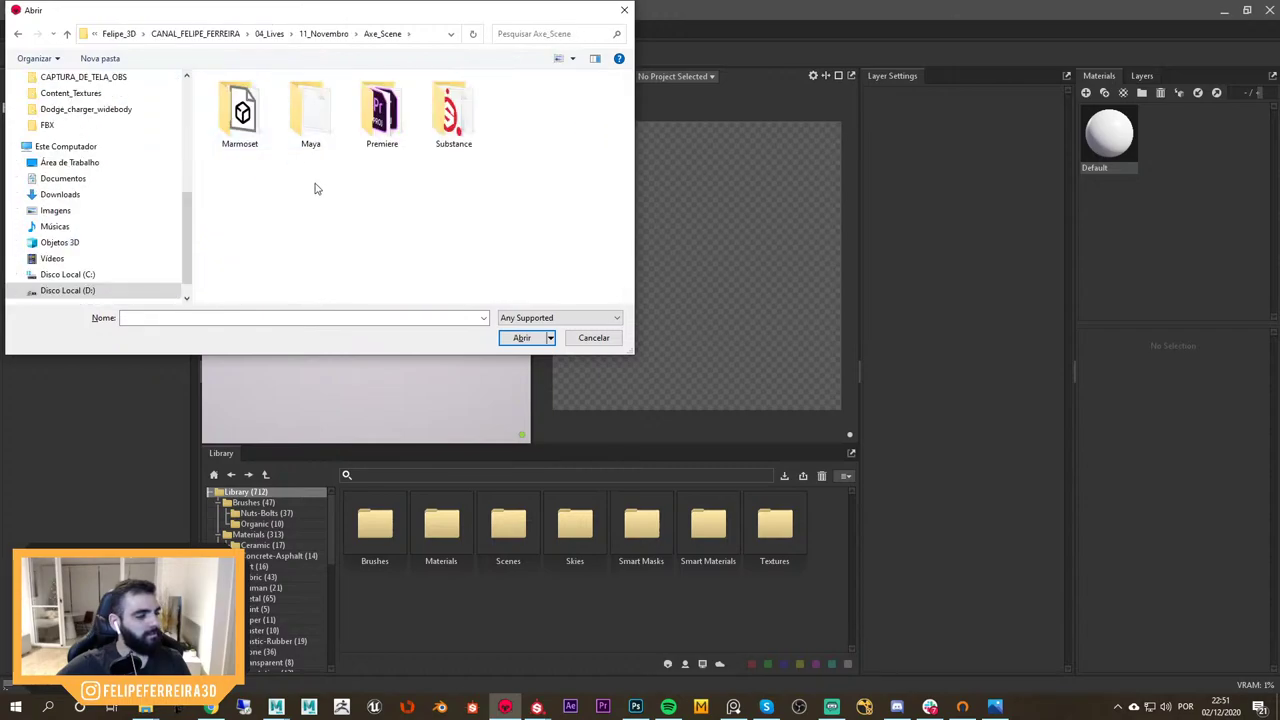
{"action": "double_click", "coordinate": [243, 112]}
{"action": "double_click", "coordinate": [245, 95]}
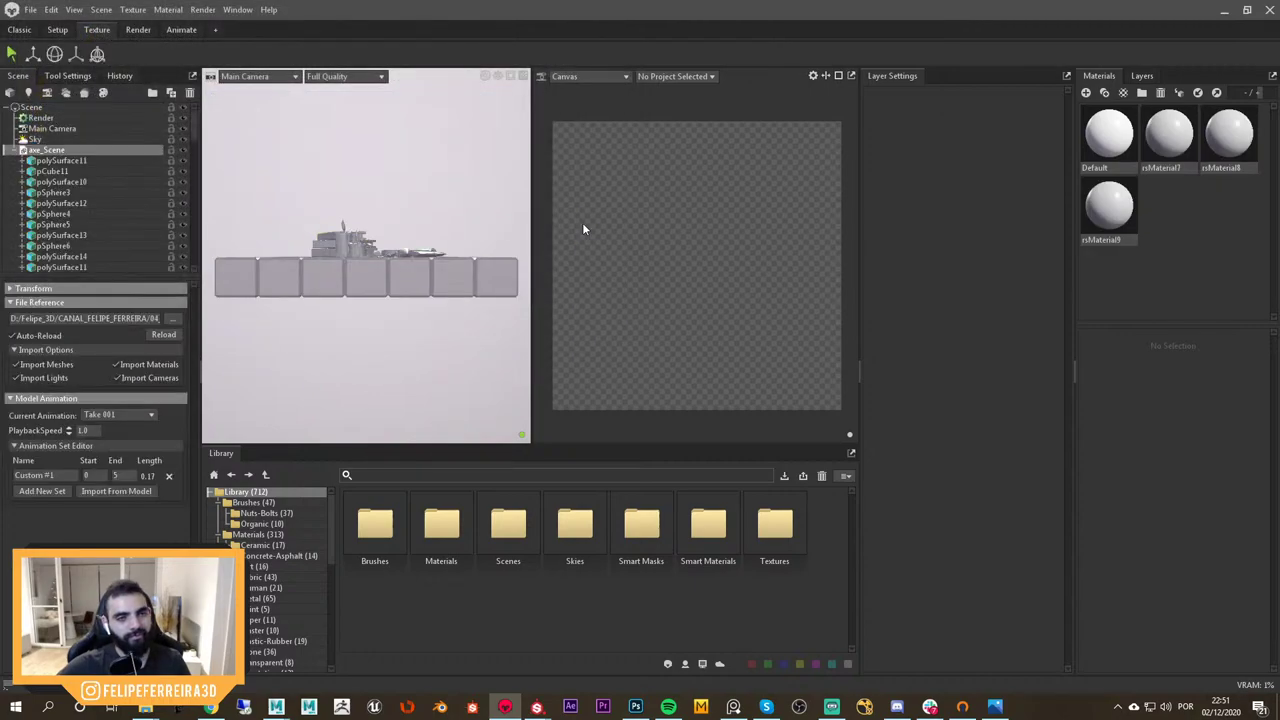
Close the texture canvas and the Layer Settings panel to enlarge the 3D view of the axe scene
{"action": "left_click", "coordinate": [512, 77]}
{"action": "left_click_drag", "start_coordinate": [530, 275], "coordinate": [608, 297]}
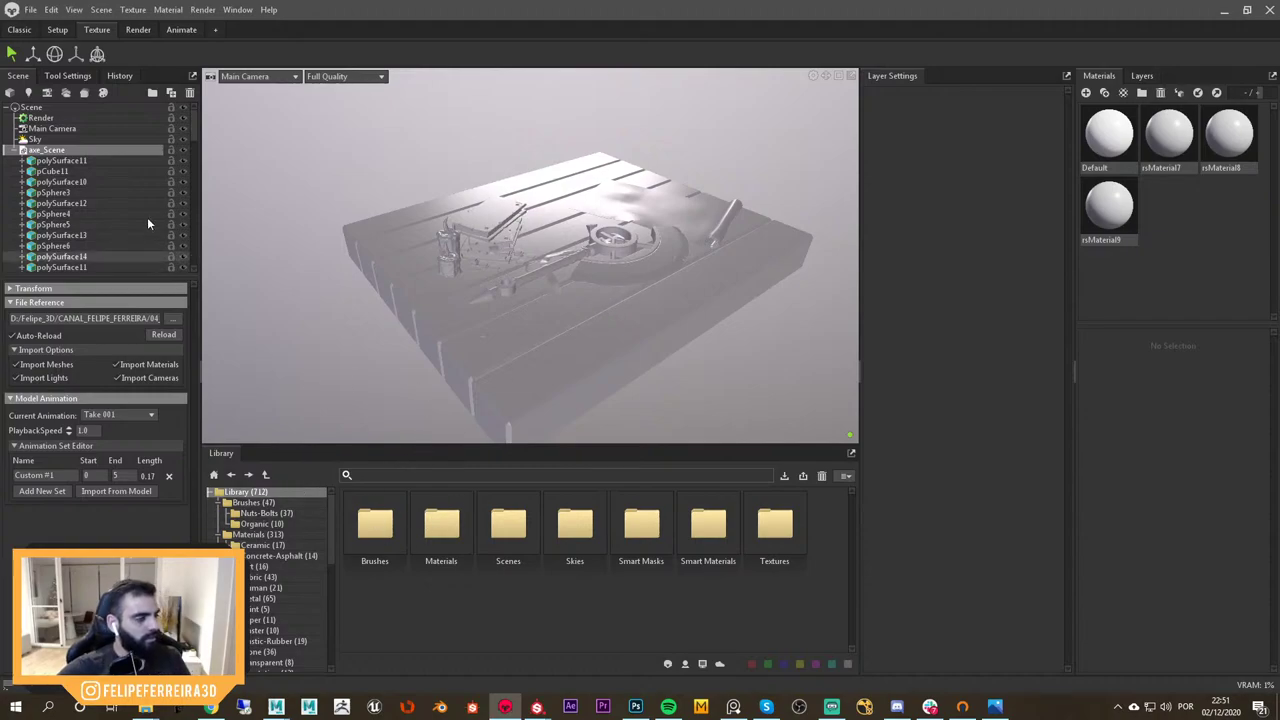
{"action": "left_click", "coordinate": [1066, 76]}
{"action": "left_click", "coordinate": [1064, 80]}
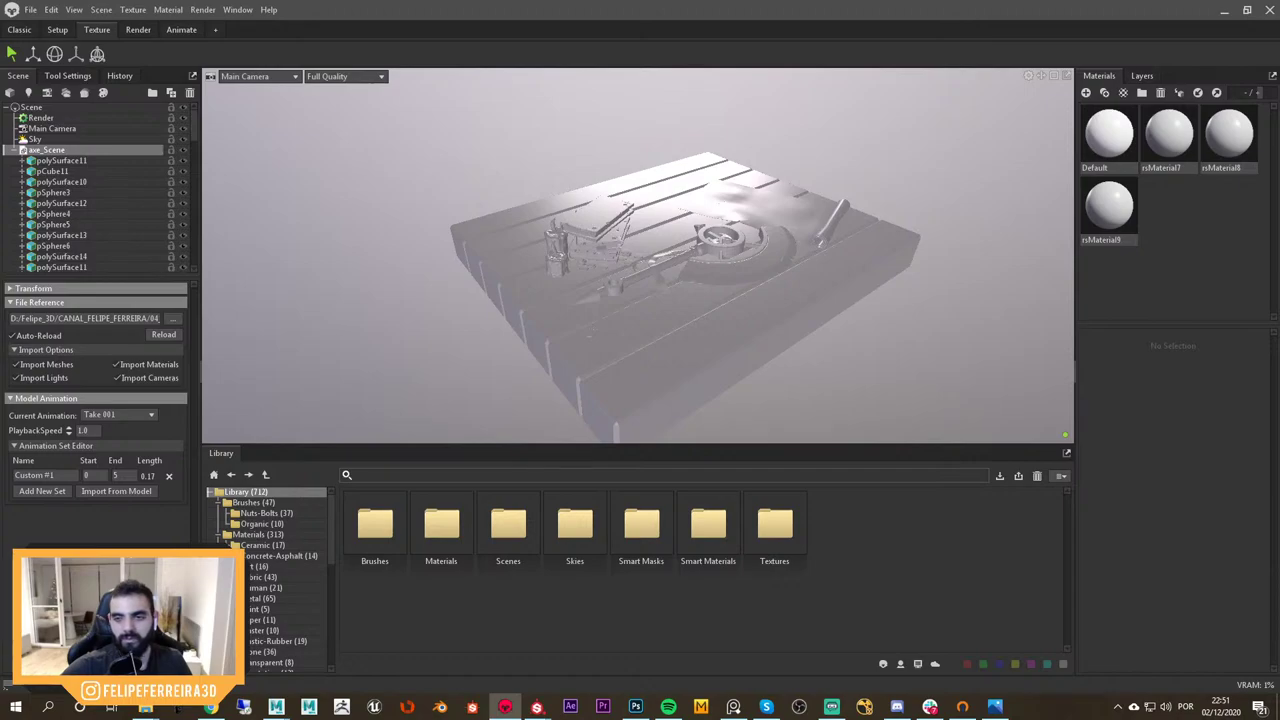
{"action": "left_click_drag", "start_coordinate": [740, 278], "coordinate": [940, 310]}
{"action": "left_click", "coordinate": [907, 298]}
Try the Axe_Scene_Axe_SH_BaseColor texture from the Substance folder as rsMaterial9's normal map, and undo the assignment
{"action": "left_click", "coordinate": [1108, 207]}
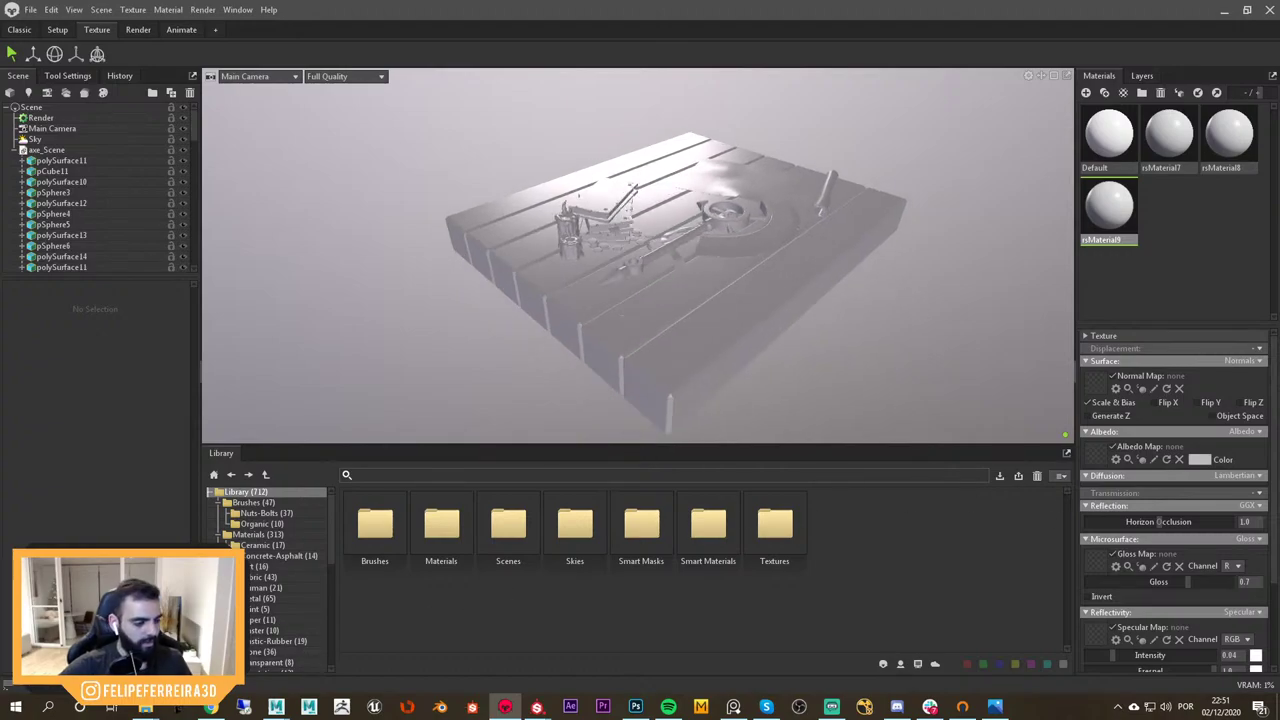
{"action": "mouse_move", "coordinate": [145, 707]}
{"action": "left_click", "coordinate": [532, 646]}
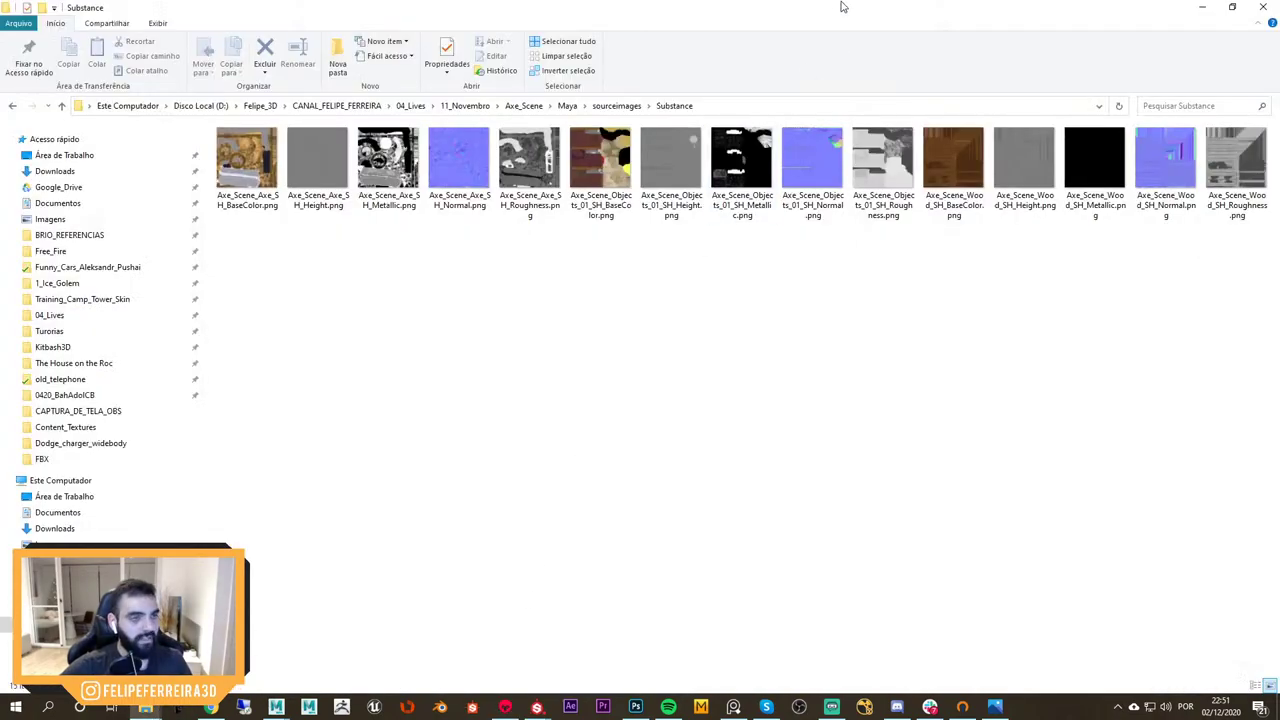
{"action": "left_click_drag", "start_coordinate": [844, 7], "coordinate": [1279, 220]}
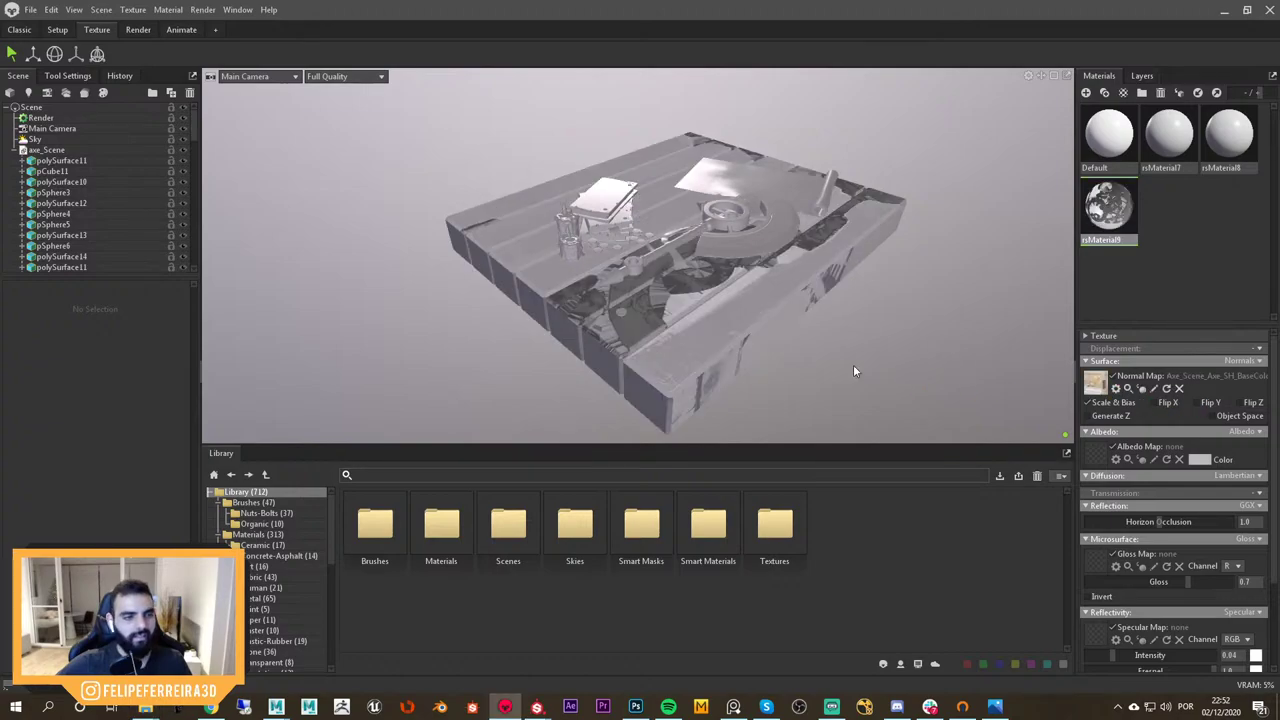
{"action": "left_click_drag", "start_coordinate": [839, 303], "coordinate": [830, 266]}
{"action": "key", "text": "ctrl+z"}
{"action": "left_click", "coordinate": [829, 266]}
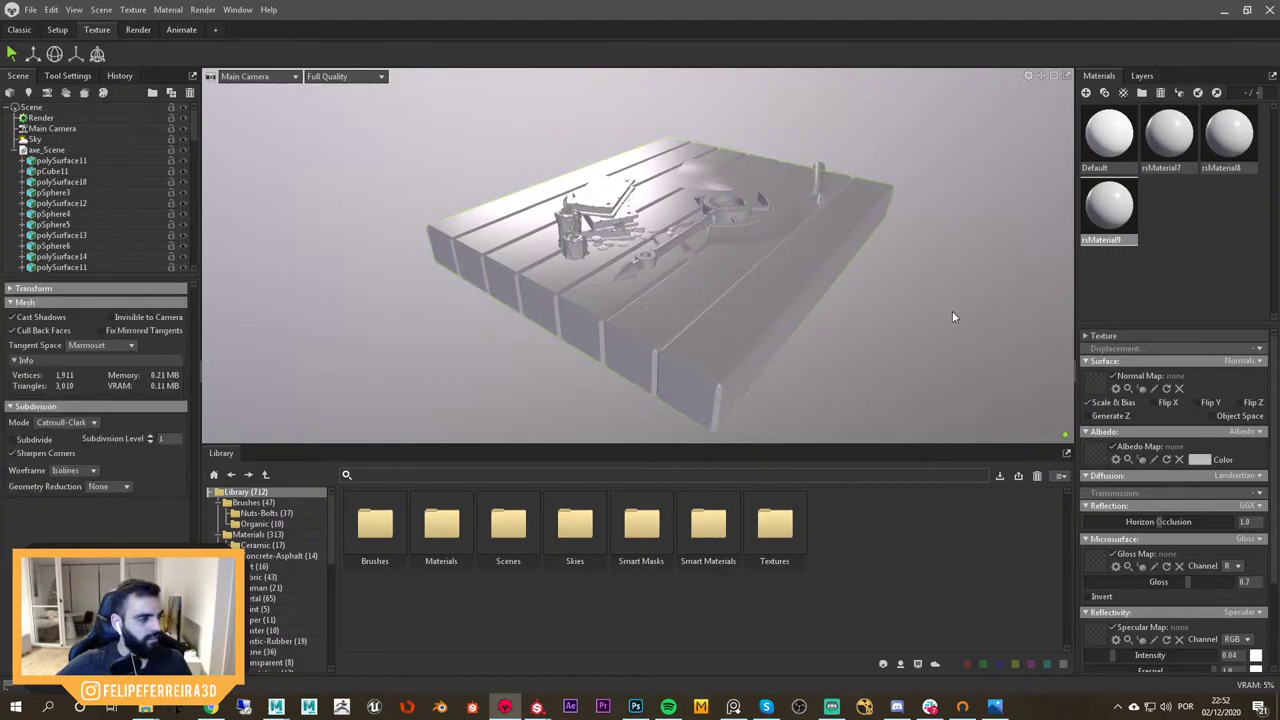
{"action": "left_click_drag", "start_coordinate": [953, 313], "coordinate": [936, 350]}
{"action": "left_click", "coordinate": [1165, 144]}
{"action": "left_click", "coordinate": [959, 274]}
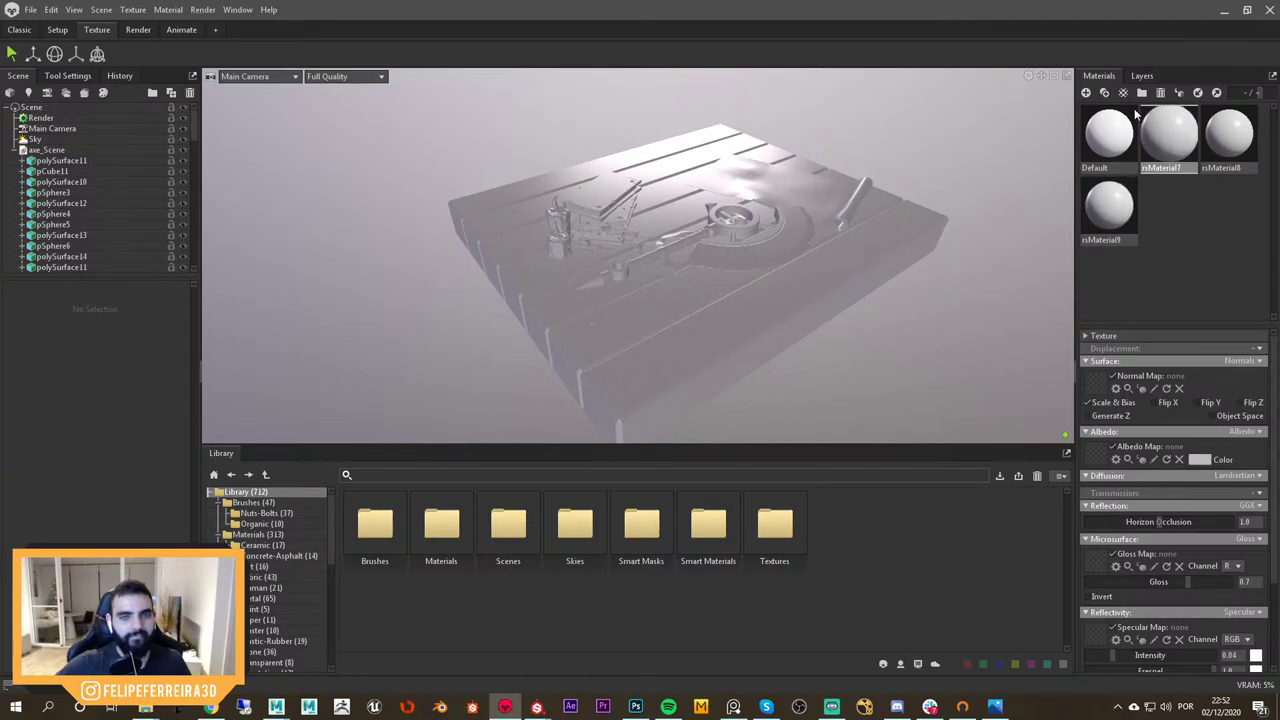
Create a new material and name it AxeScene
{"action": "left_click", "coordinate": [1086, 92]}
{"action": "double_click", "coordinate": [1163, 168]}
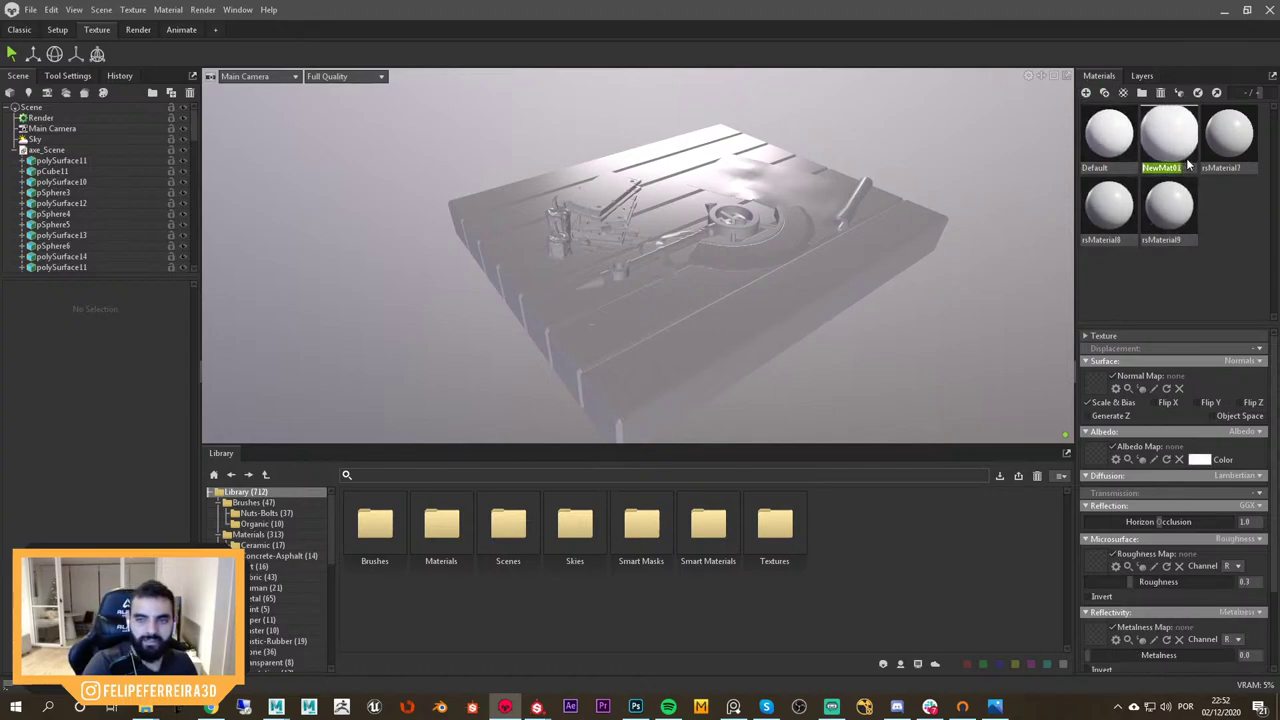
{"action": "type", "text": "AxeScene"}
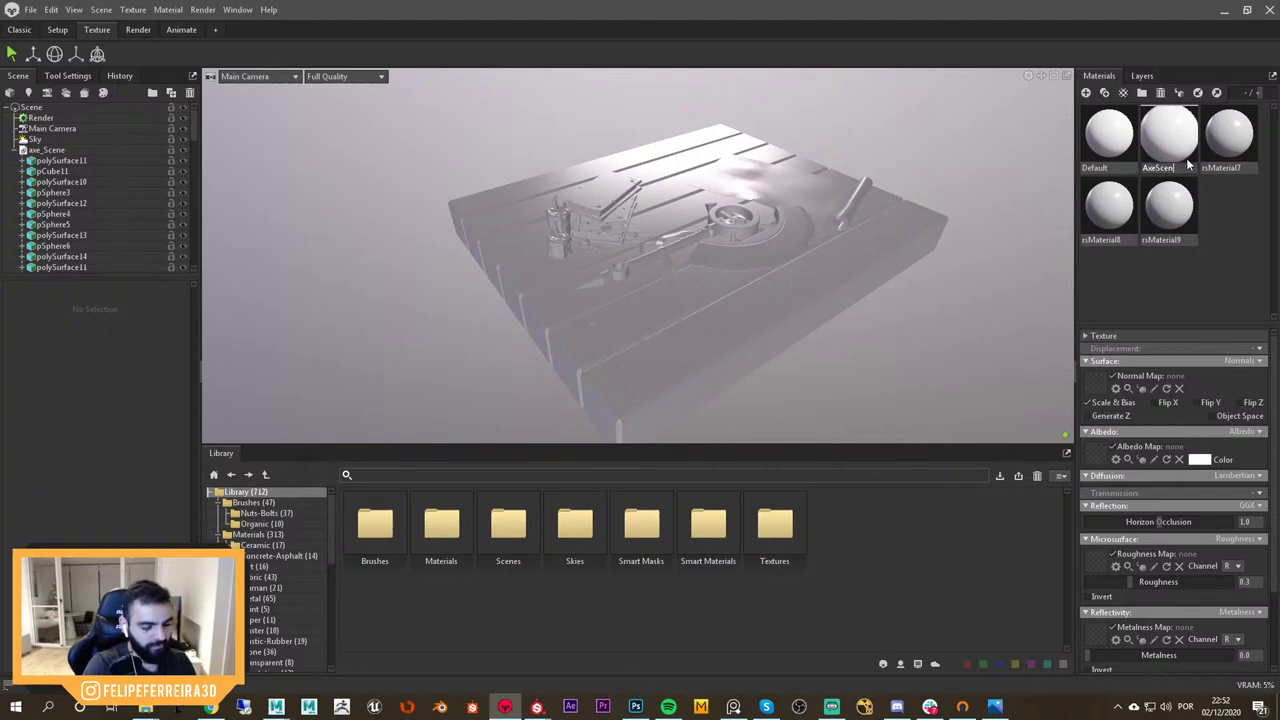
{"action": "key", "text": "Return"}
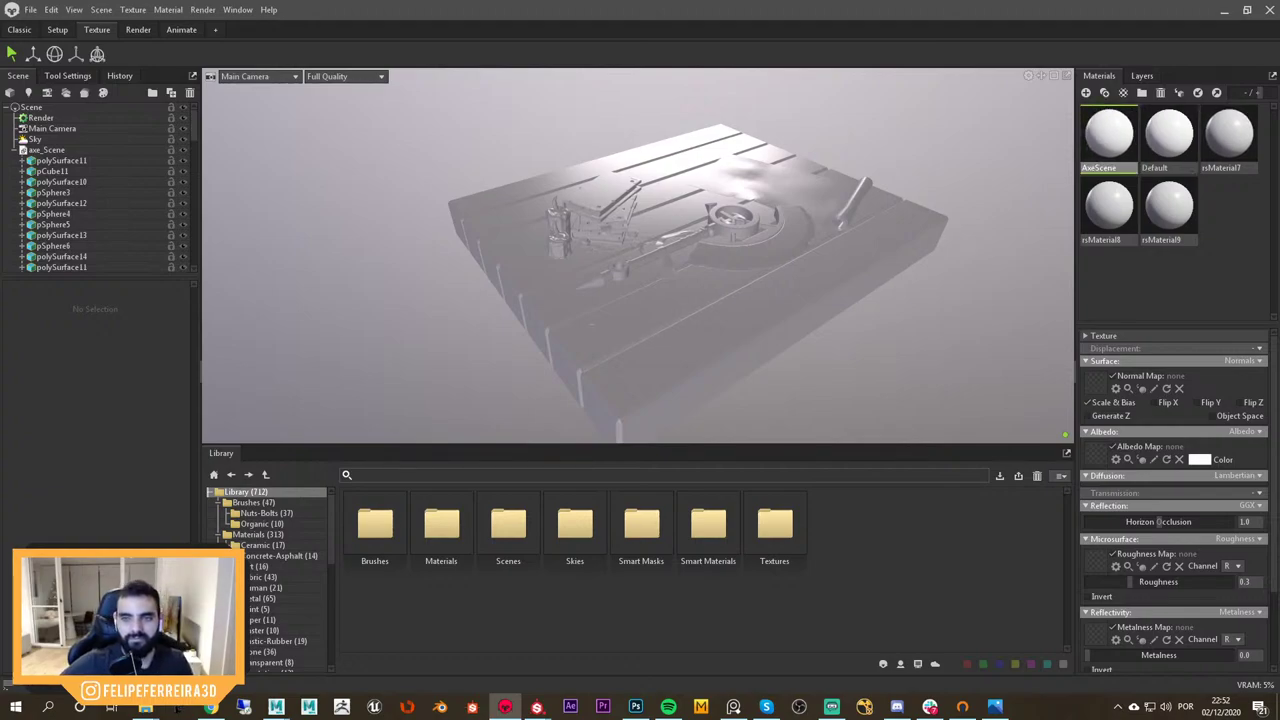
Load the Axe_SH_BaseColor texture into AxeScene's normal map and try applying the material to the wooden board and the axe
{"action": "left_click_drag", "start_coordinate": [1089, 380], "coordinate": [1092, 384]}
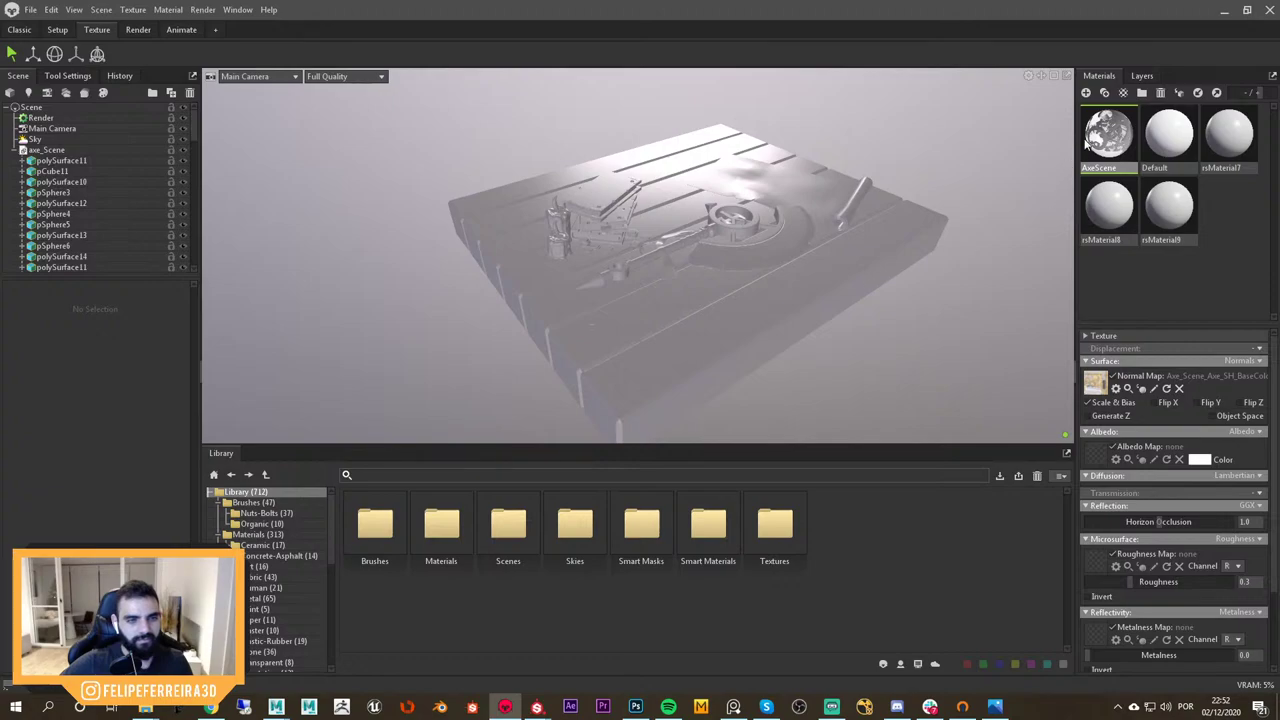
{"action": "left_click_drag", "start_coordinate": [1088, 143], "coordinate": [910, 280]}
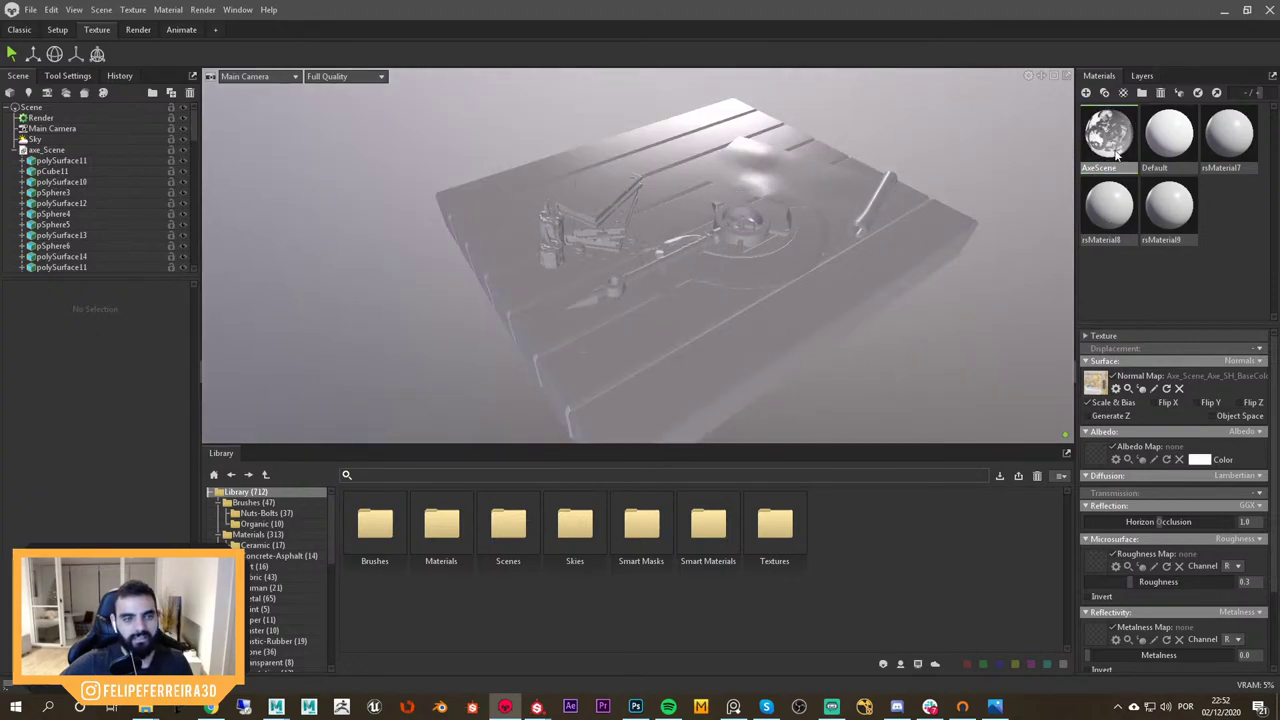
{"action": "left_click_drag", "start_coordinate": [1118, 152], "coordinate": [756, 260]}
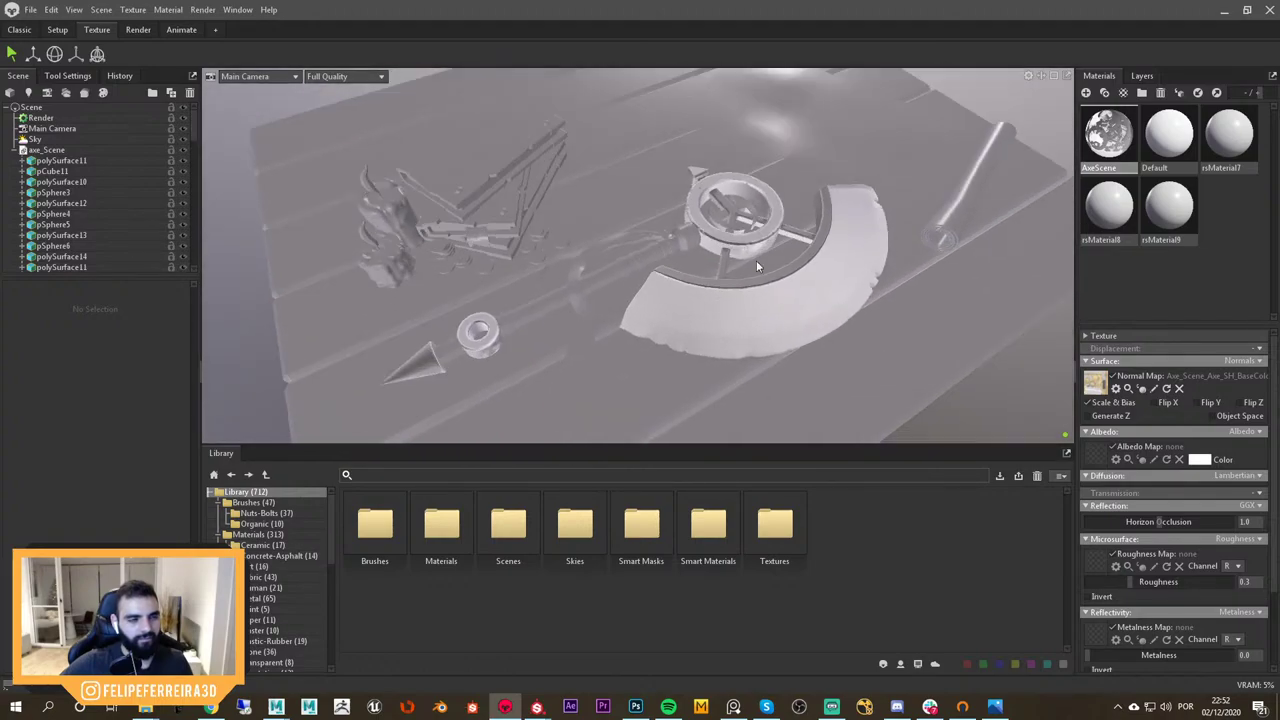
Look through the meshes of the imported axe_Scene and select the first polySurface11 to check its properties
{"action": "left_click", "coordinate": [20, 151]}
{"action": "scroll", "coordinate": [70, 183], "scroll_direction": "down", "scroll_amount": 5}
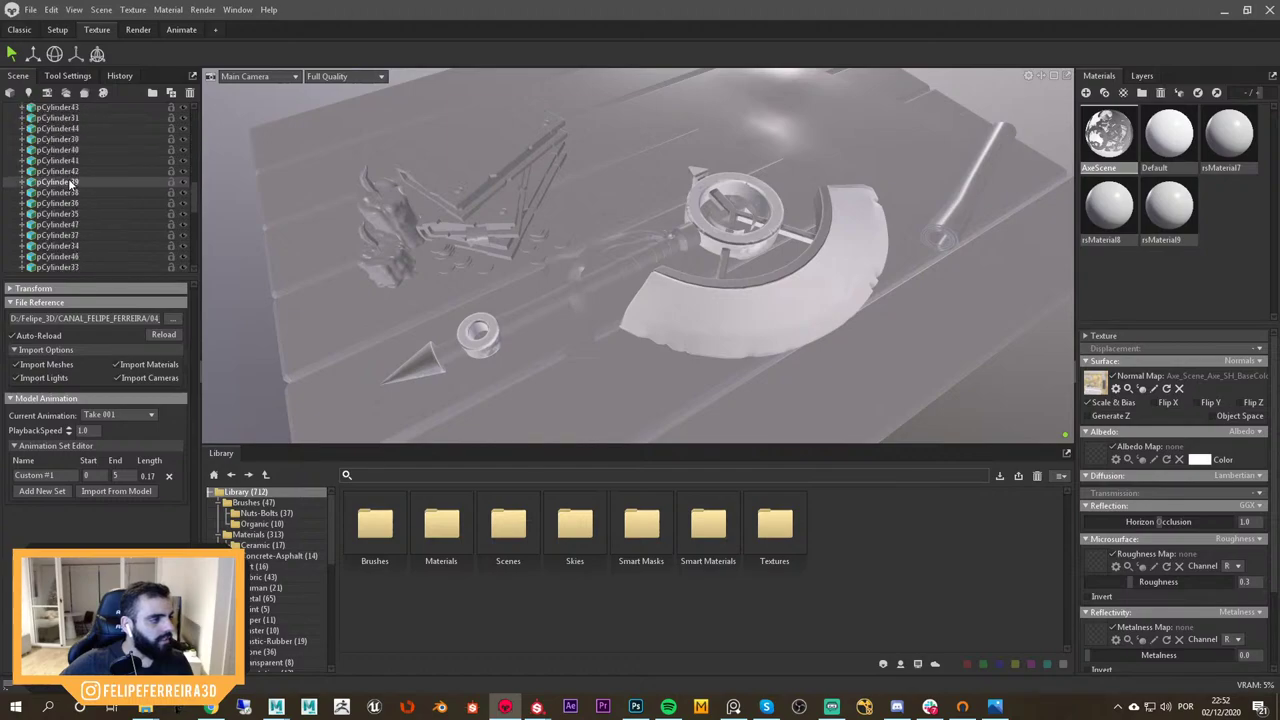
{"action": "scroll", "coordinate": [79, 176], "scroll_direction": "up", "scroll_amount": 10}
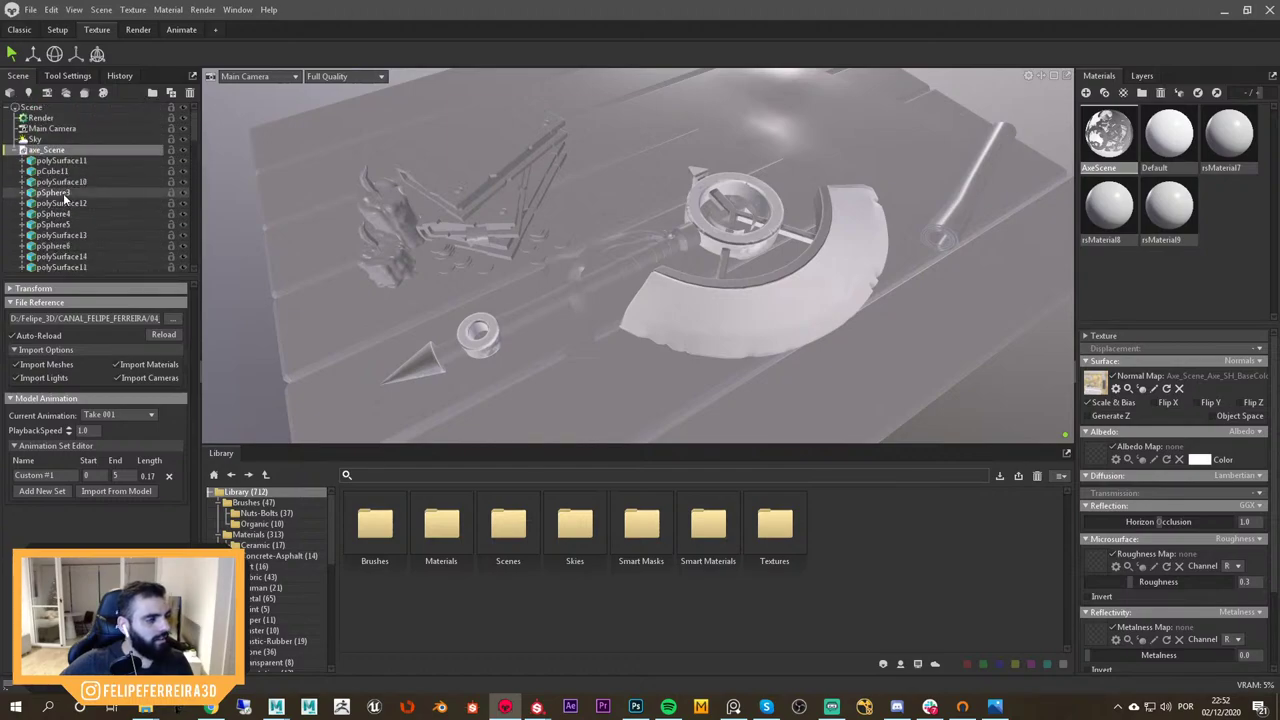
{"action": "left_click", "coordinate": [84, 163]}
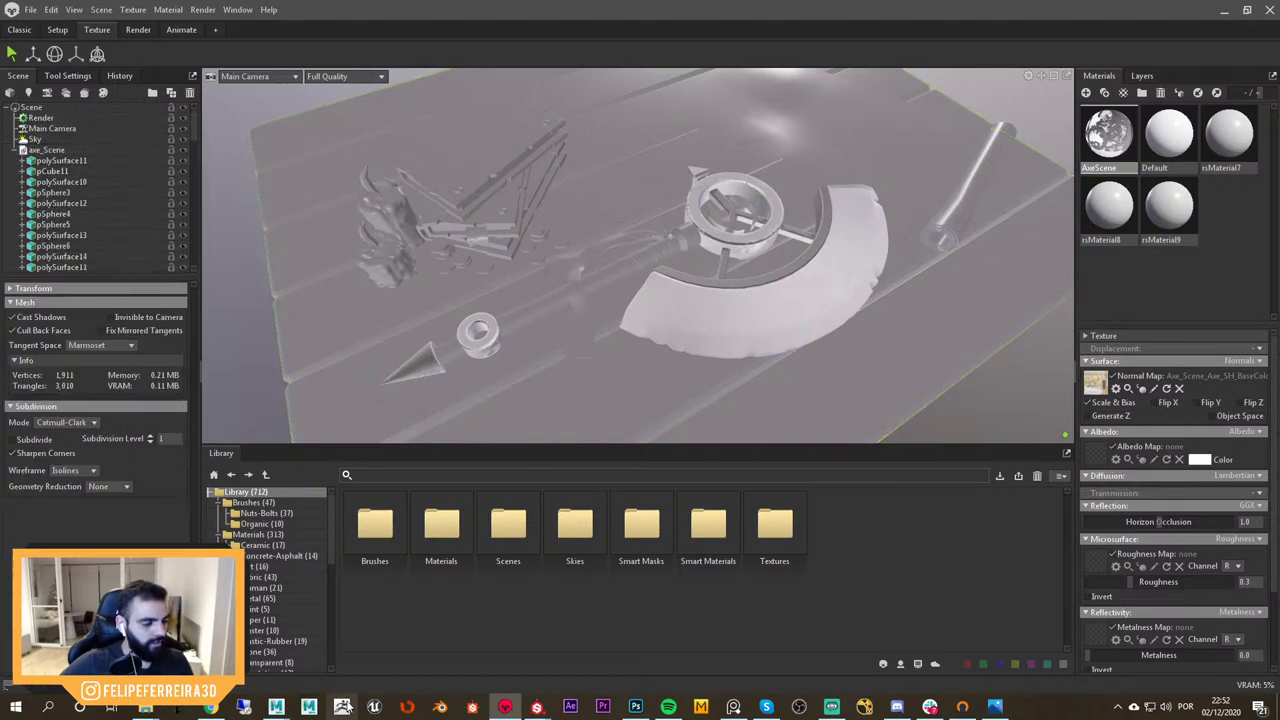
Switch to Maya, dismiss the FBX export warnings and compare the exported axe scene with the Toolbag import
{"action": "left_click", "coordinate": [361, 601]}
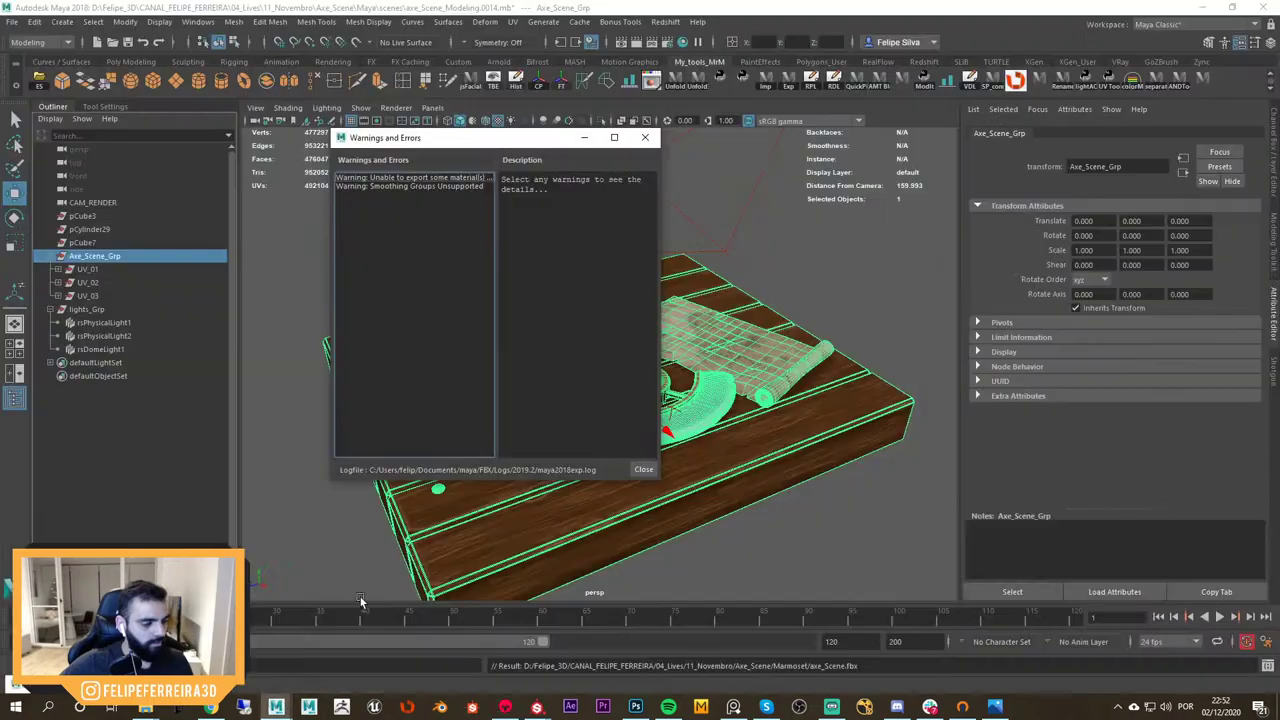
{"action": "left_click", "coordinate": [644, 138]}
{"action": "key", "text": "alt+Tab"}
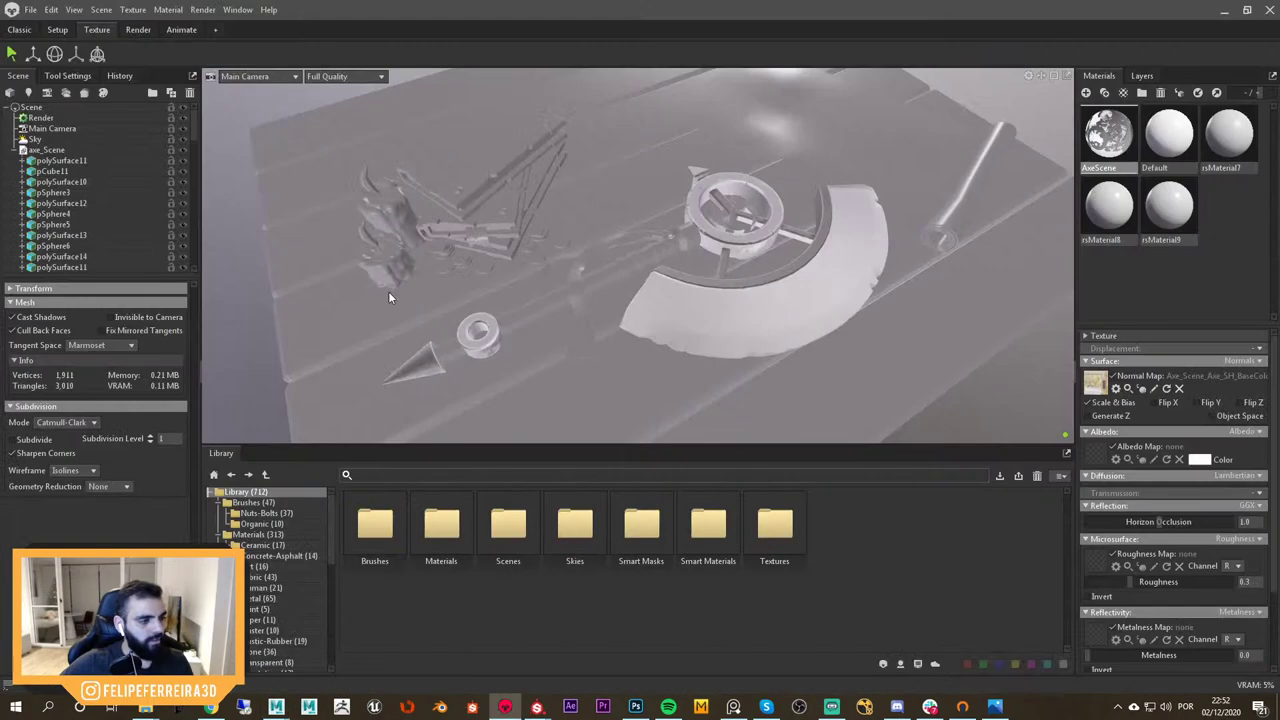
{"action": "key", "text": "alt+Tab"}
{"action": "key", "text": "alt+Tab"}
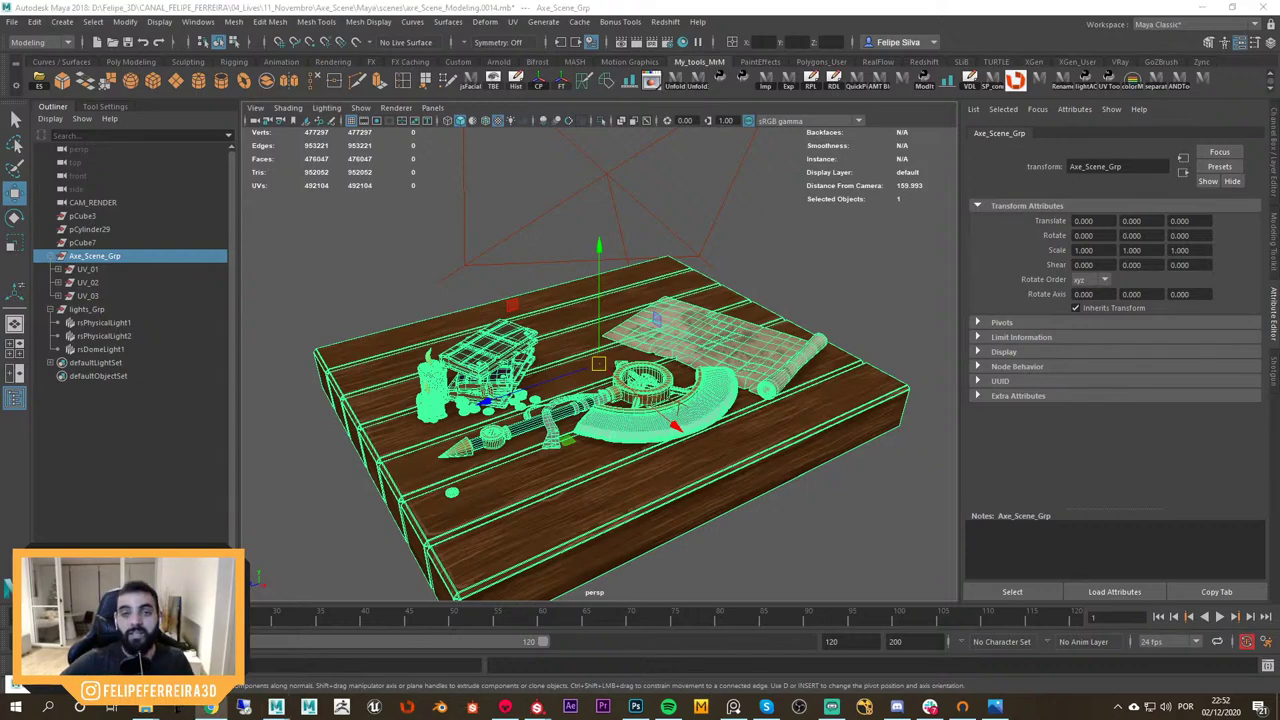
Return to Marmoset Toolbag and collapse the axe_Scene hierarchy in the scene list
{"action": "left_click", "coordinate": [505, 707]}
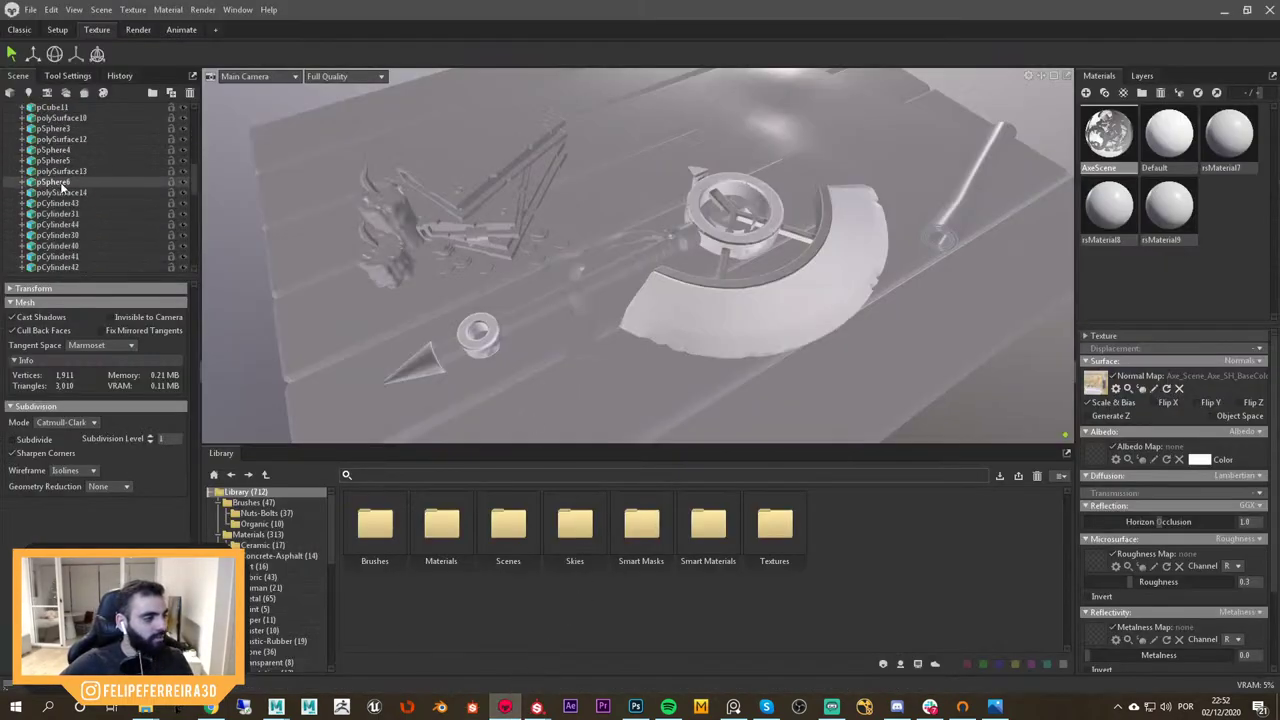
{"action": "left_click", "coordinate": [29, 149]}
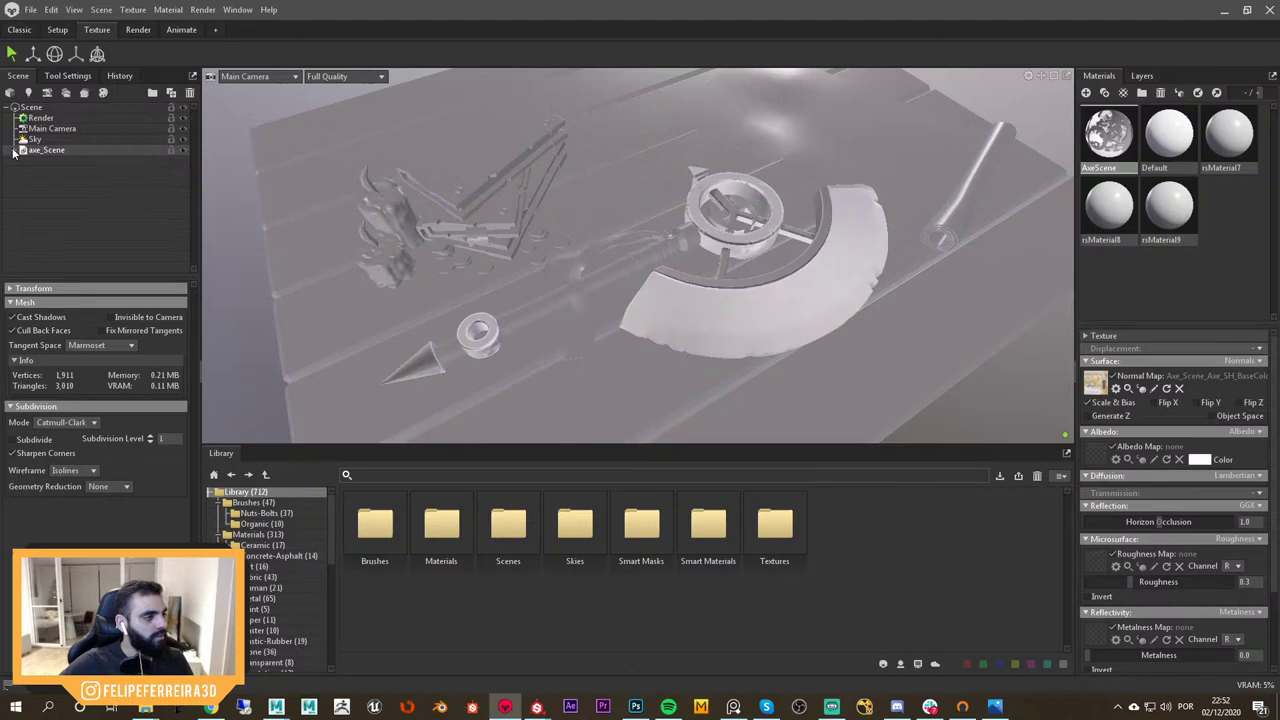
Switch to Maya and export Axe_Scene_Grp with UV_01, UV_02 and UV_03 as FBX, replacing axe_Scene.fbx in the Marmoset folder
{"action": "left_click", "coordinate": [84, 166]}
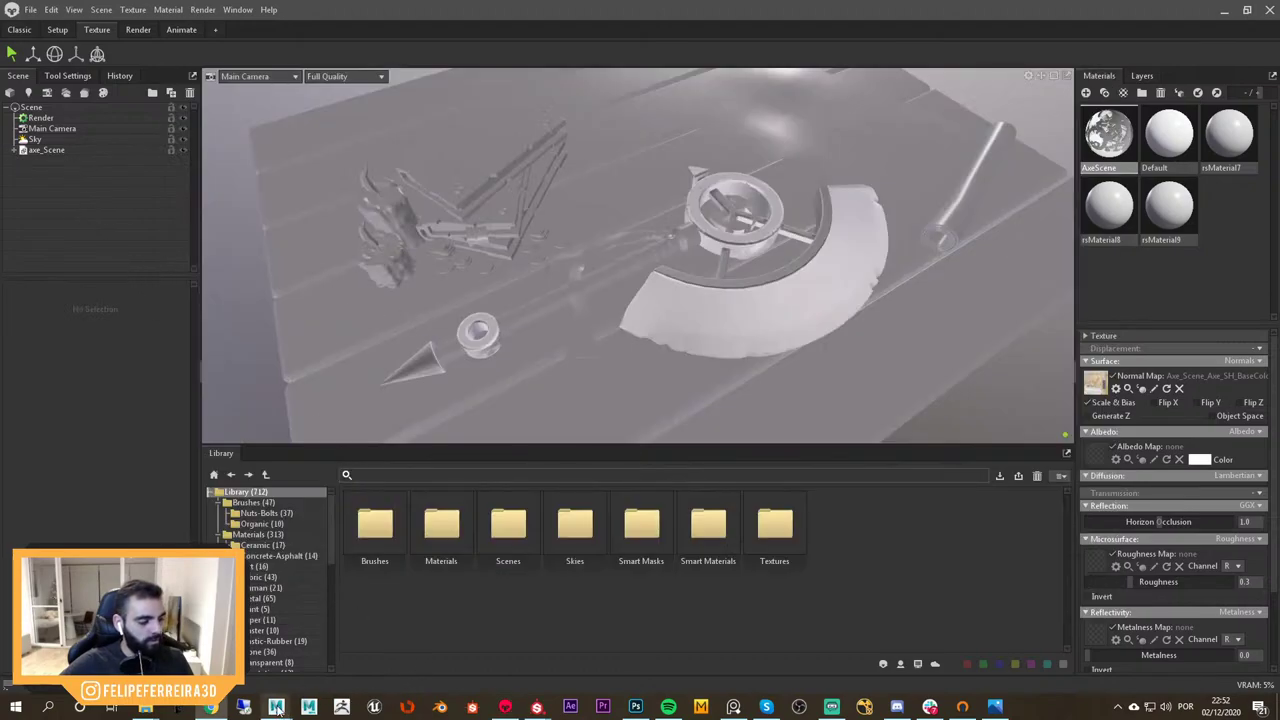
{"action": "mouse_move", "coordinate": [276, 707]}
{"action": "left_click", "coordinate": [350, 655]}
{"action": "left_click", "coordinate": [102, 270]}
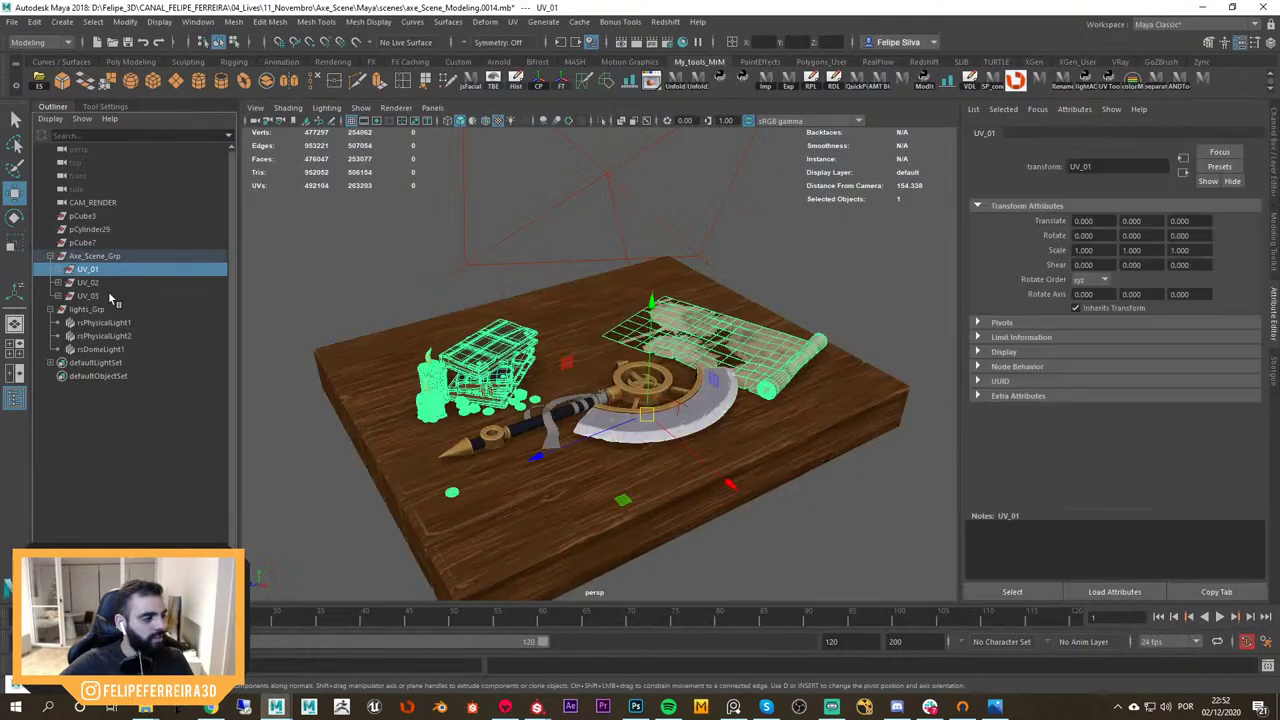
{"action": "left_click", "coordinate": [107, 295], "text": "shift"}
{"action": "left_click", "coordinate": [115, 257]}
{"action": "left_click", "coordinate": [112, 295], "text": "shift"}
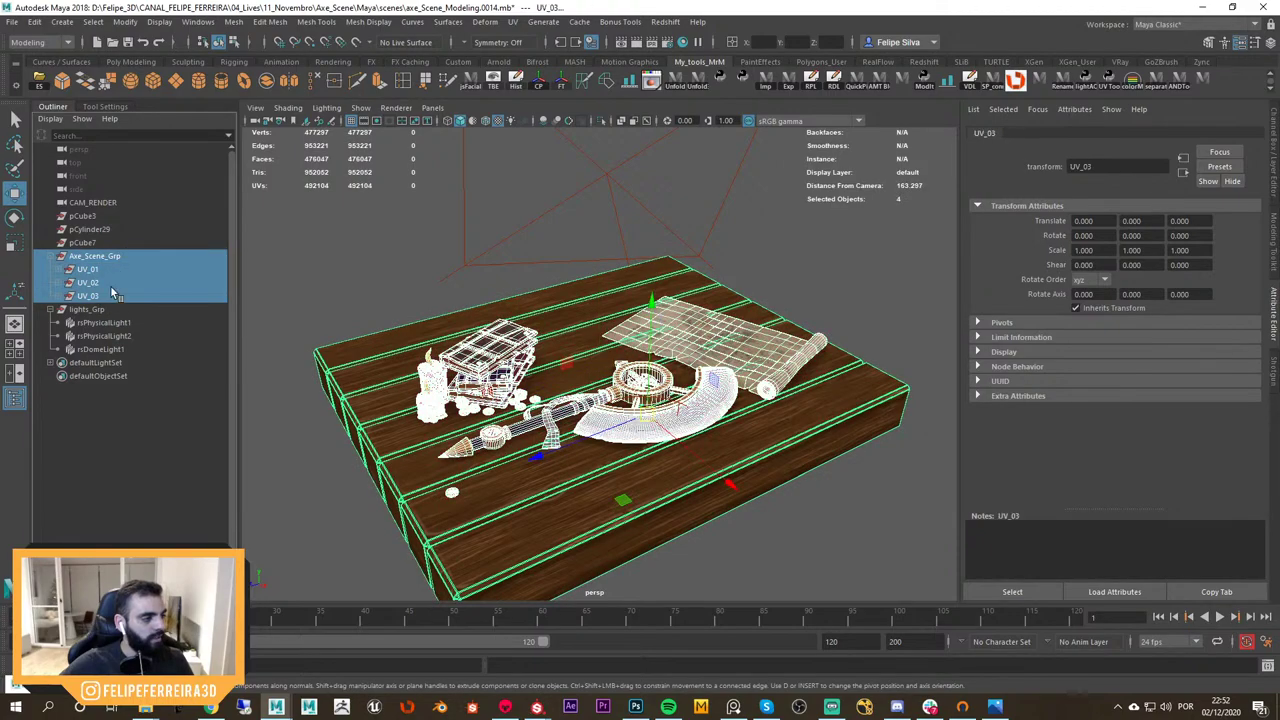
{"action": "right_click_drag", "start_coordinate": [530, 334], "coordinate": [368, 300], "text": "alt"}
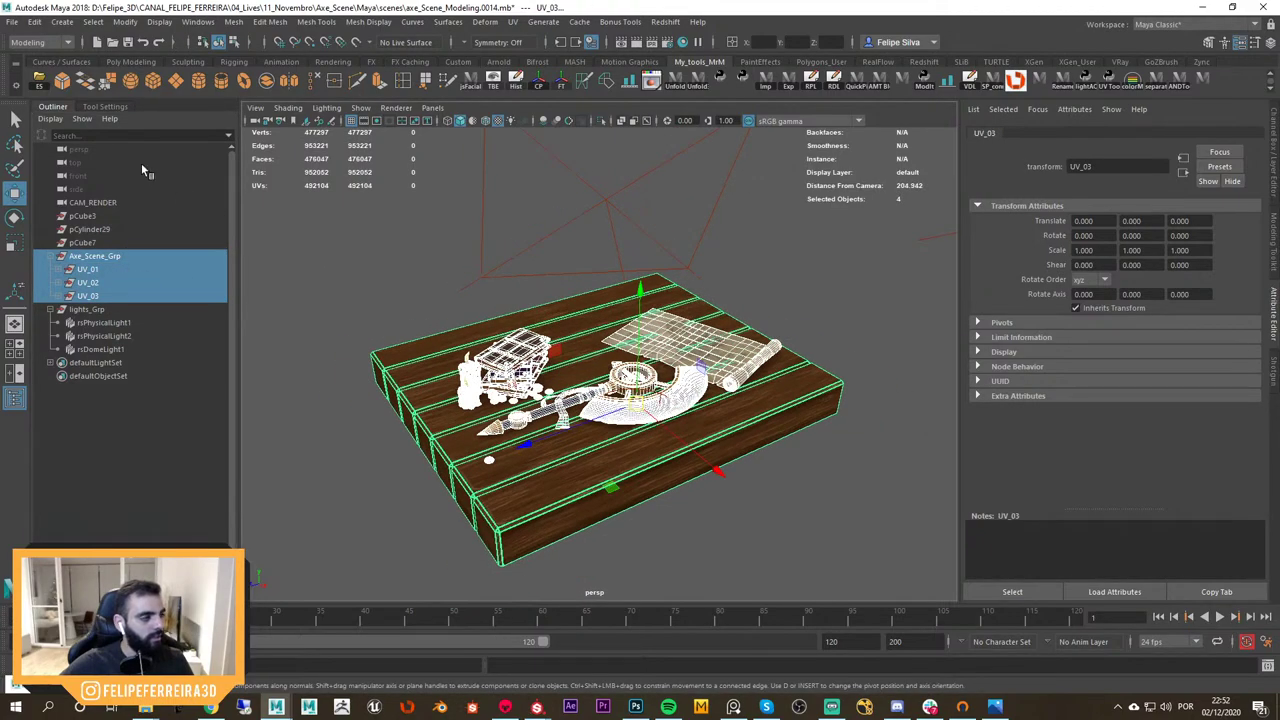
{"action": "left_click", "coordinate": [38, 83]}
{"action": "double_click", "coordinate": [322, 178]}
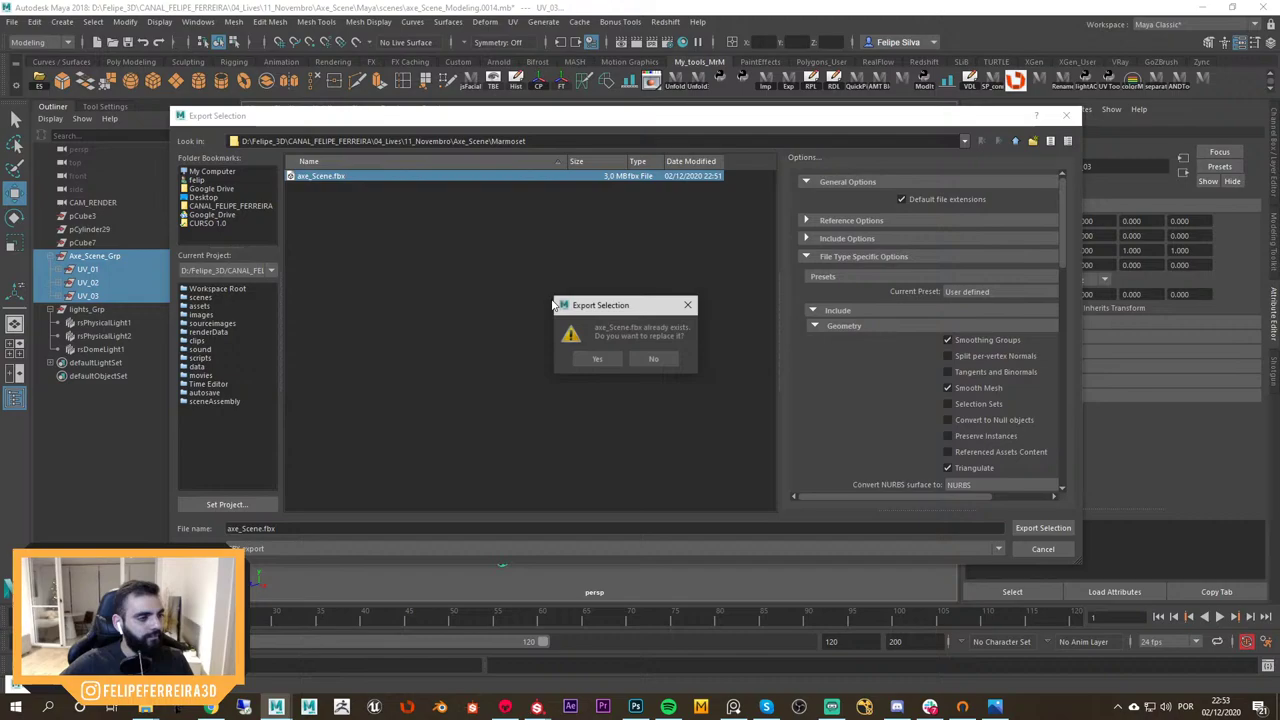
{"action": "left_click", "coordinate": [603, 360]}
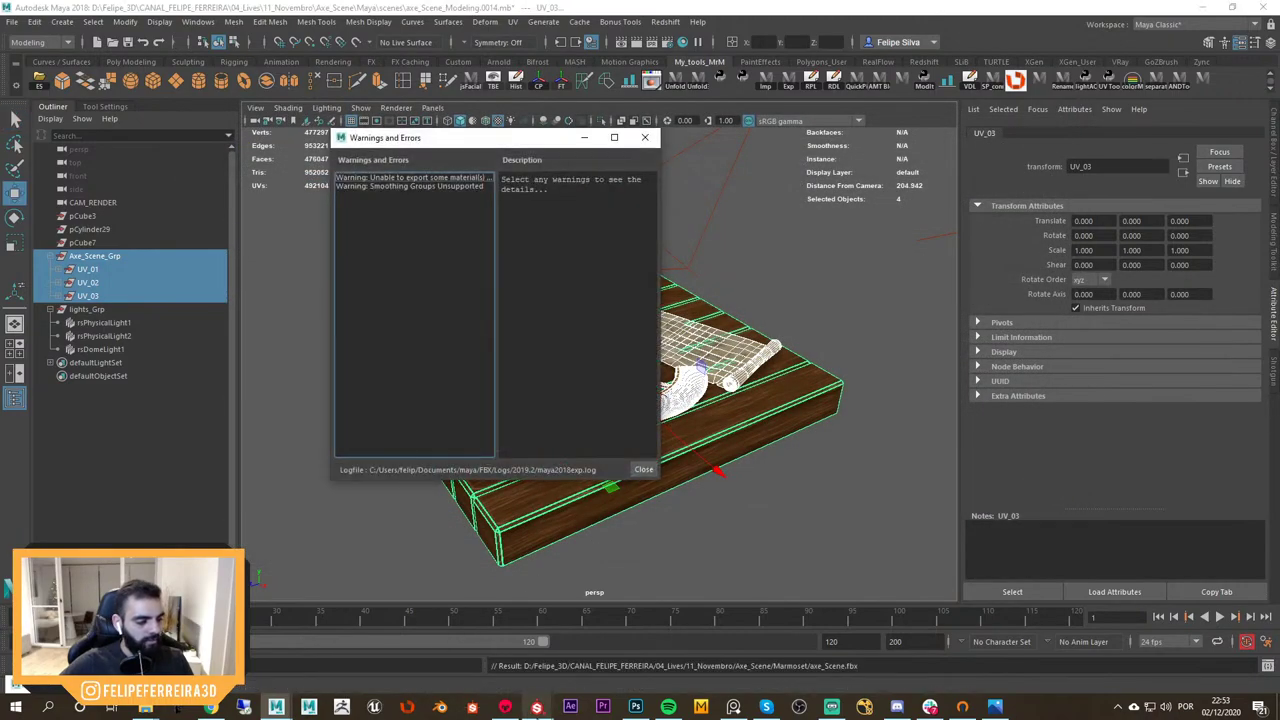
Return to Marmoset Toolbag and examine the mesh list and the axe blade of the re-exported axe_Scene
{"action": "left_click", "coordinate": [505, 655]}
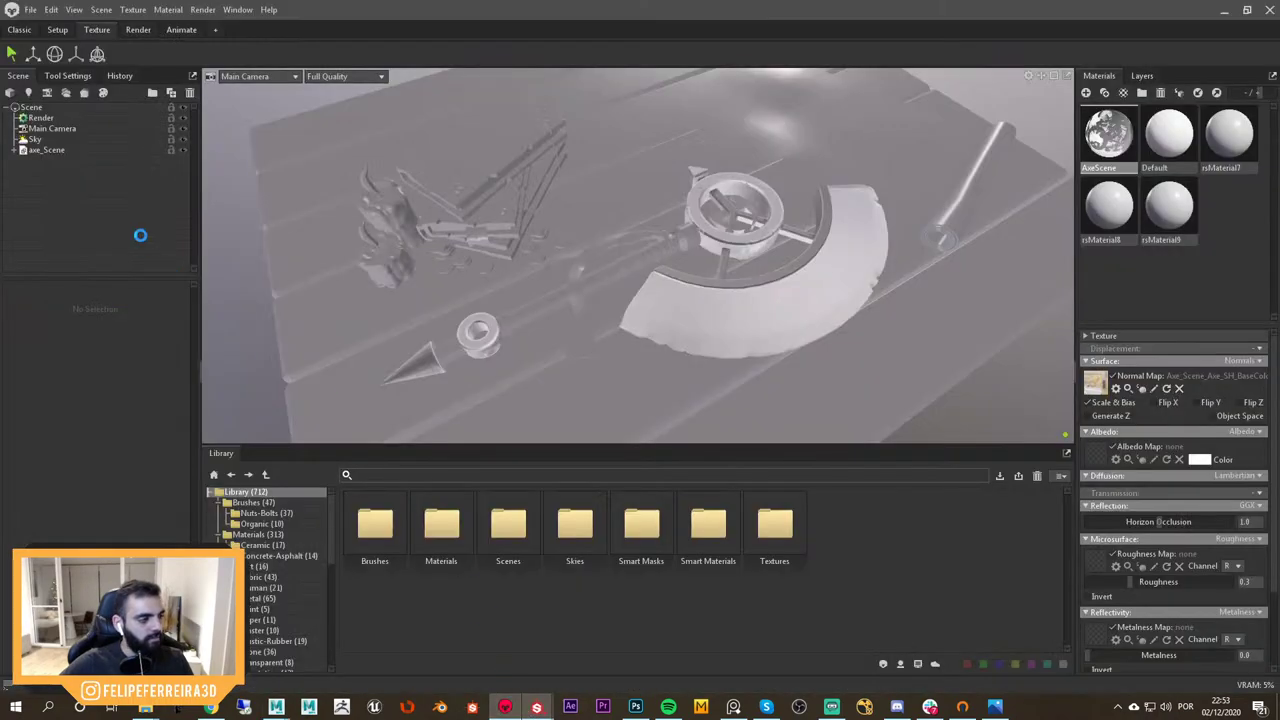
{"action": "left_click", "coordinate": [15, 151]}
{"action": "scroll", "coordinate": [90, 175], "scroll_direction": "down", "scroll_amount": 3}
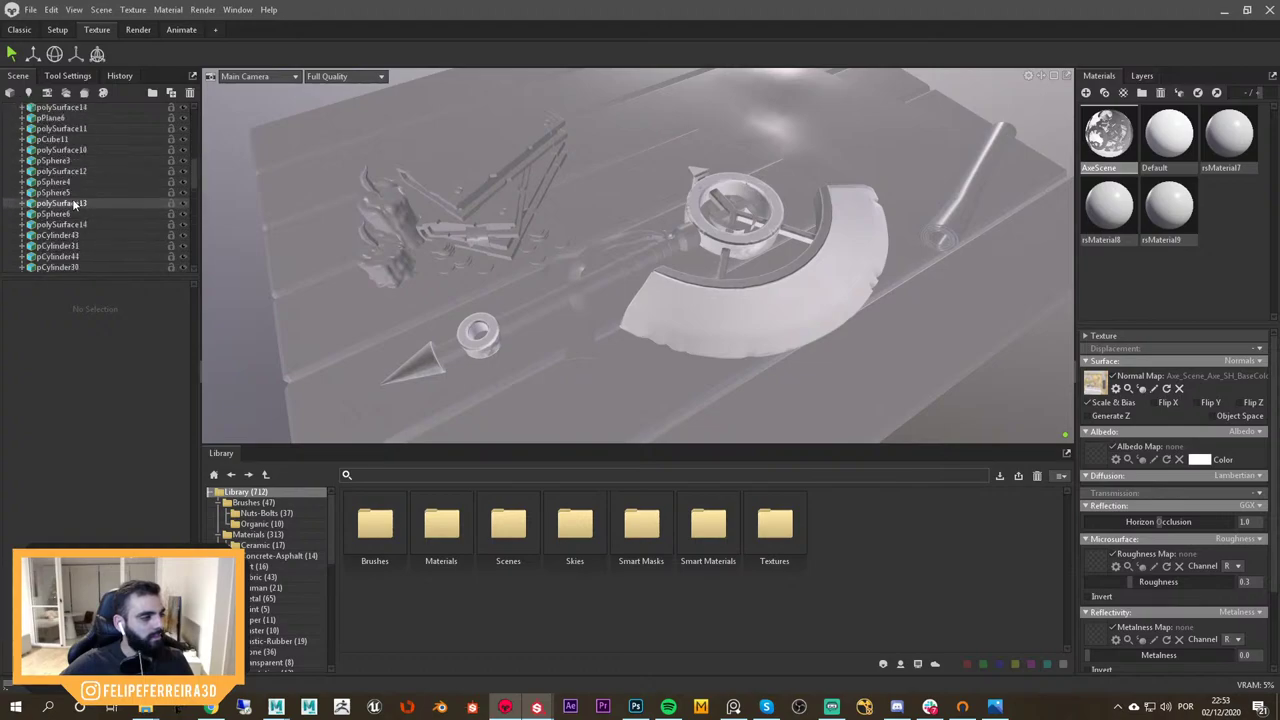
{"action": "scroll", "coordinate": [90, 198], "scroll_direction": "up", "scroll_amount": 5}
{"action": "scroll", "coordinate": [740, 265], "scroll_direction": "up", "scroll_amount": 2}
{"action": "left_click", "coordinate": [750, 270]}
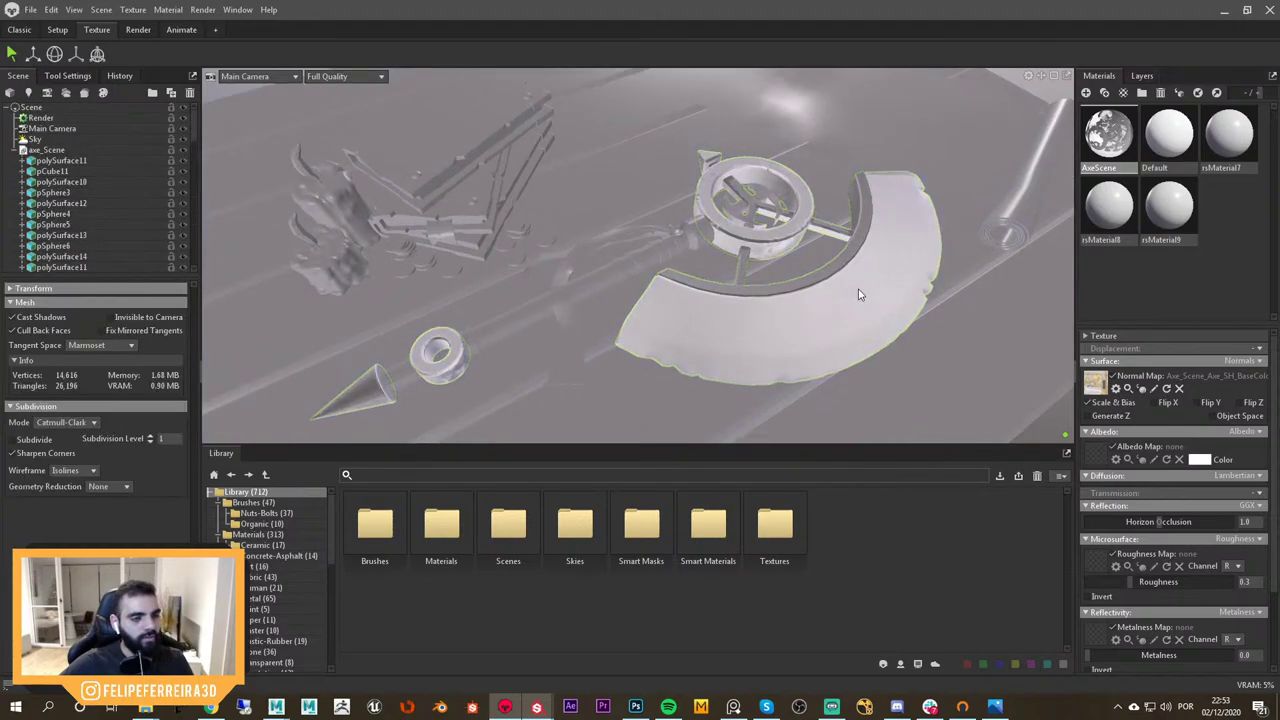
{"action": "scroll", "coordinate": [858, 294], "scroll_direction": "up", "scroll_amount": 8}
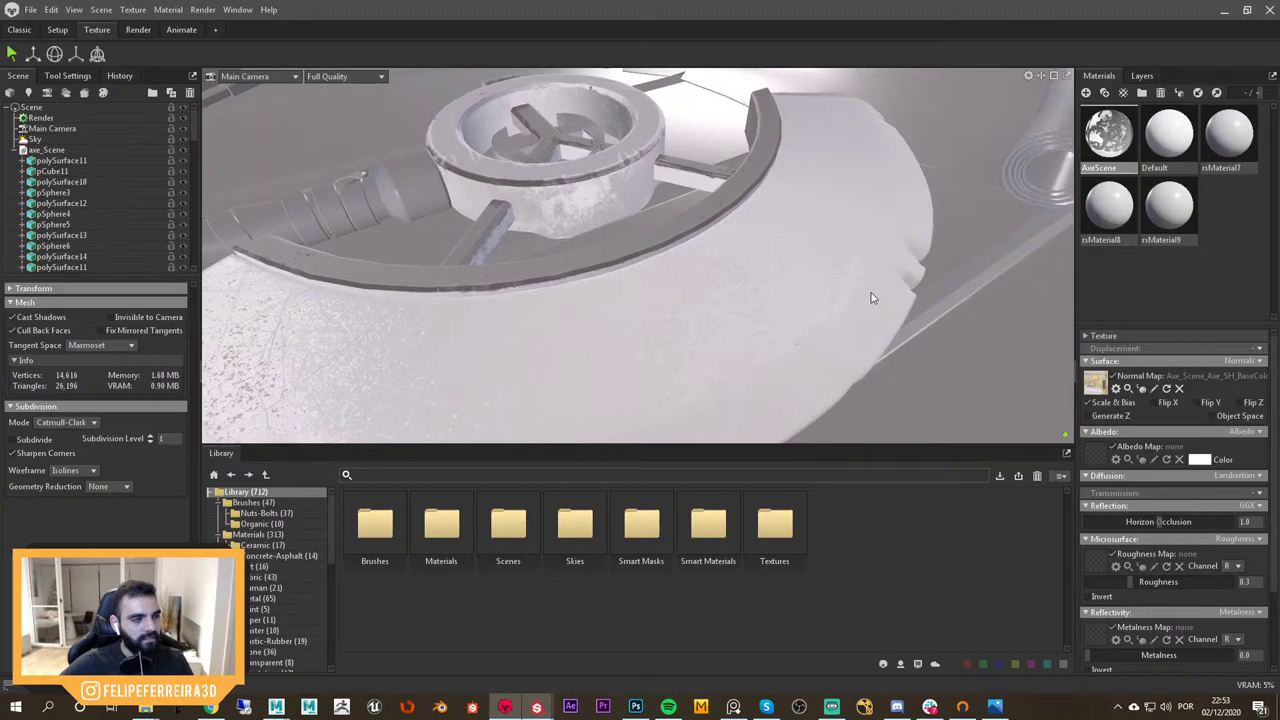
{"action": "scroll", "coordinate": [873, 298], "scroll_direction": "down", "scroll_amount": 8}
{"action": "left_click", "coordinate": [1070, 302]}
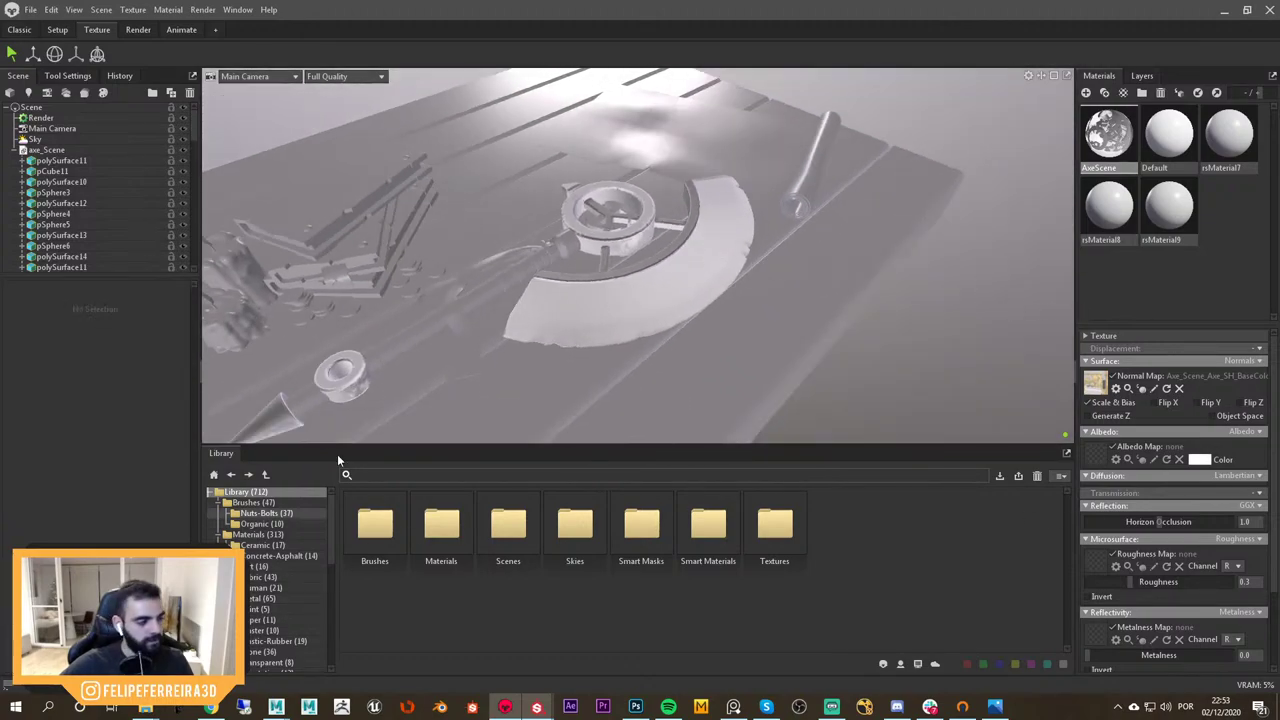
Switch to Maya, dismiss the FBX export warnings and export the selected groups as 1.obj in the Marmoset folder
{"action": "key", "text": "alt+Tab"}
{"action": "left_click", "coordinate": [648, 469]}
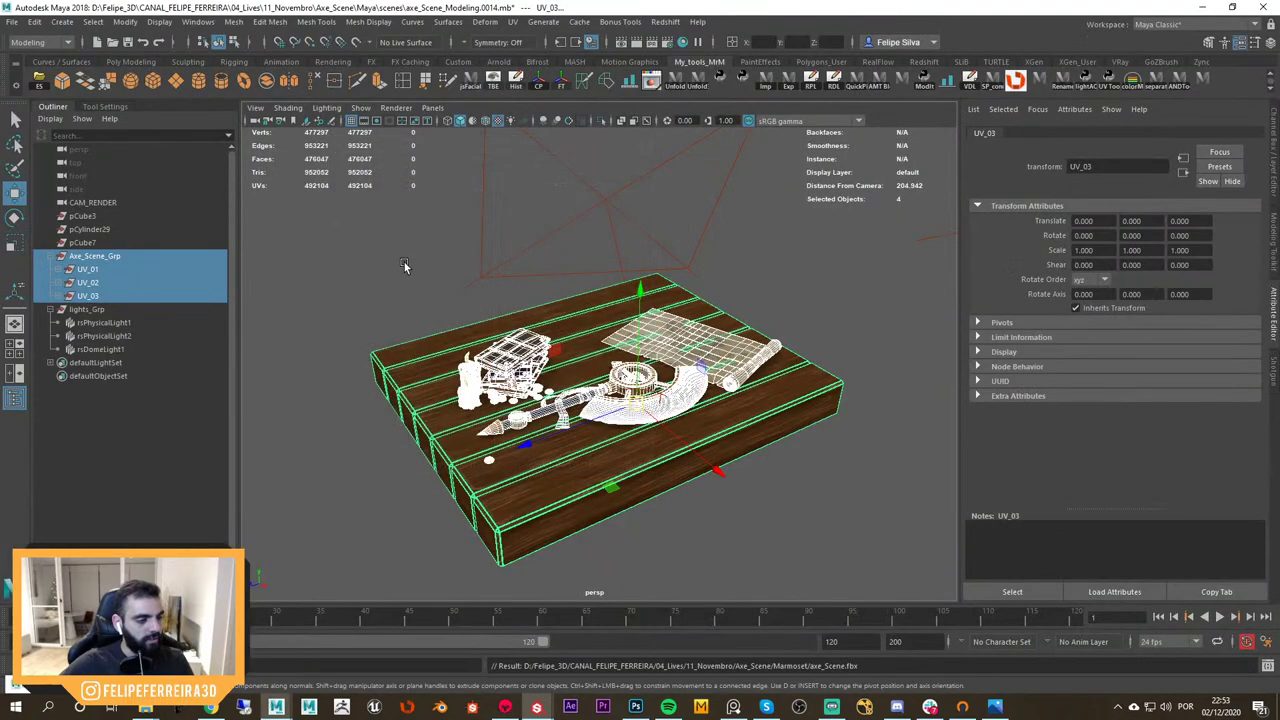
{"action": "left_click", "coordinate": [40, 80]}
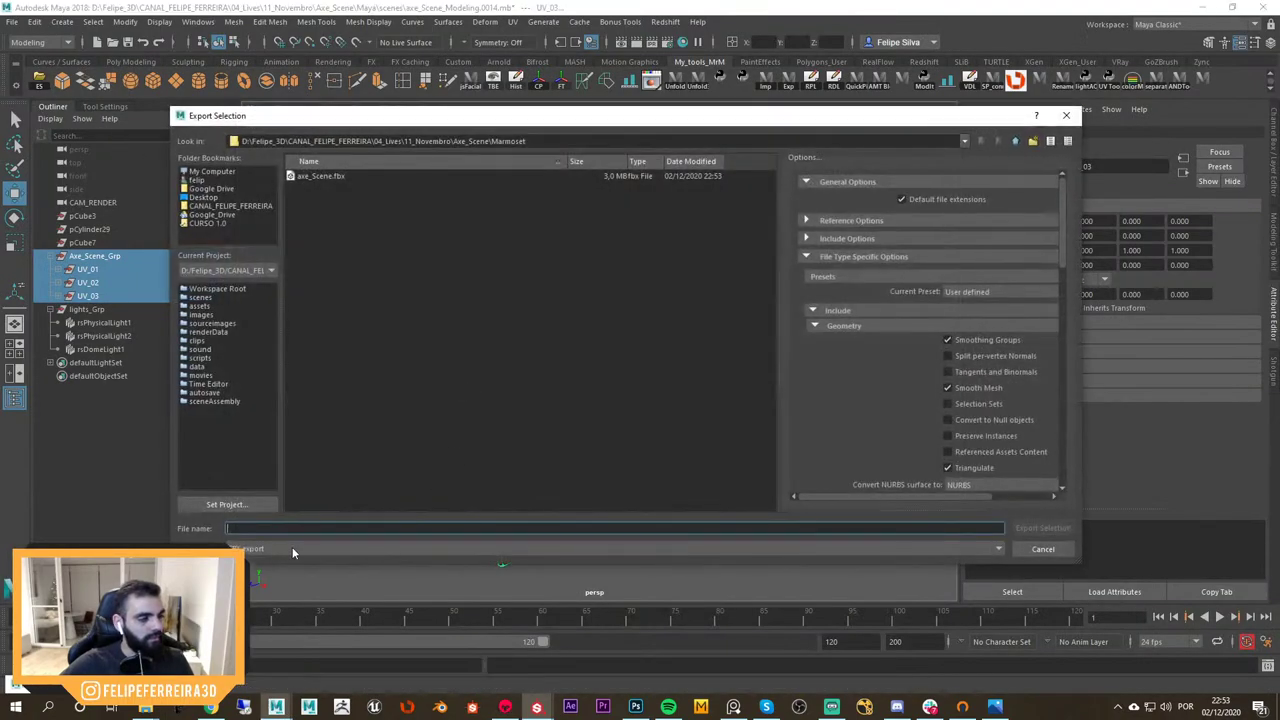
{"action": "left_click", "coordinate": [292, 547]}
{"action": "left_click", "coordinate": [251, 625]}
{"action": "left_click", "coordinate": [298, 528]}
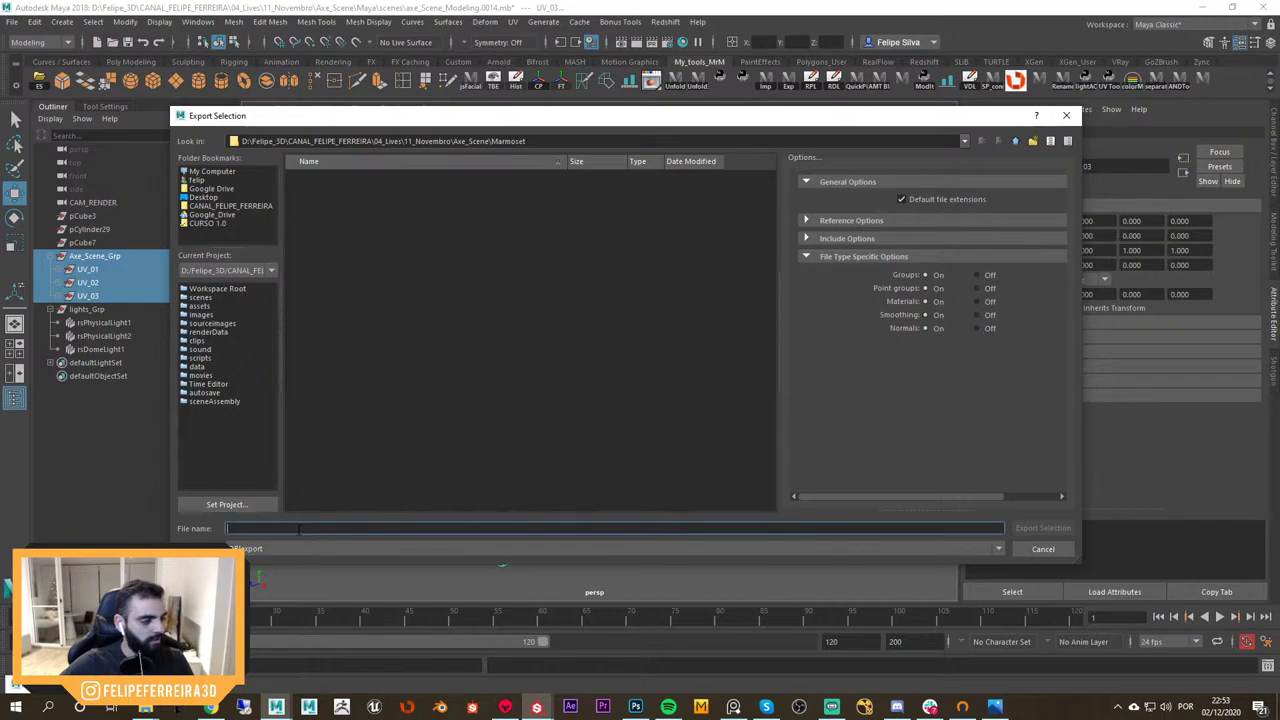
{"action": "type", "text": "a"}
{"action": "key", "text": "Return"}
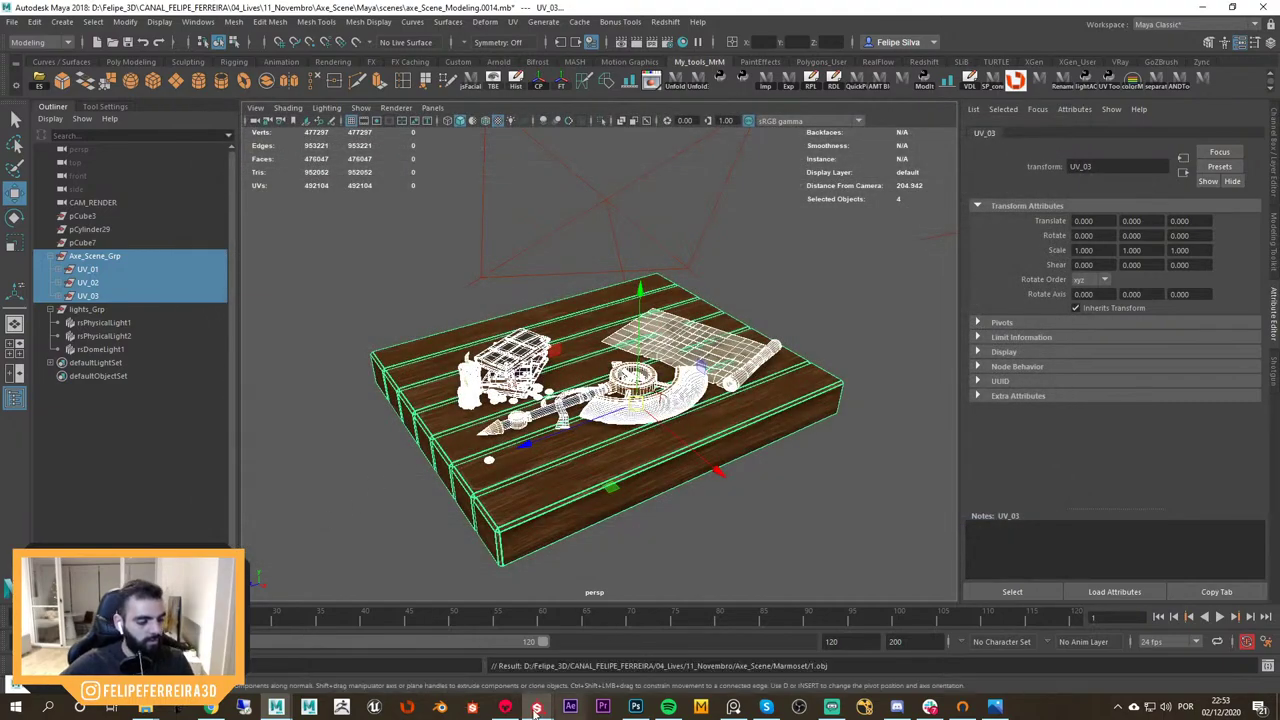
Switch to Marmoset Toolbag, start a new scene without saving the current one and import 1.obj
{"action": "left_click", "coordinate": [505, 707]}
{"action": "key", "text": "ctrl+n"}
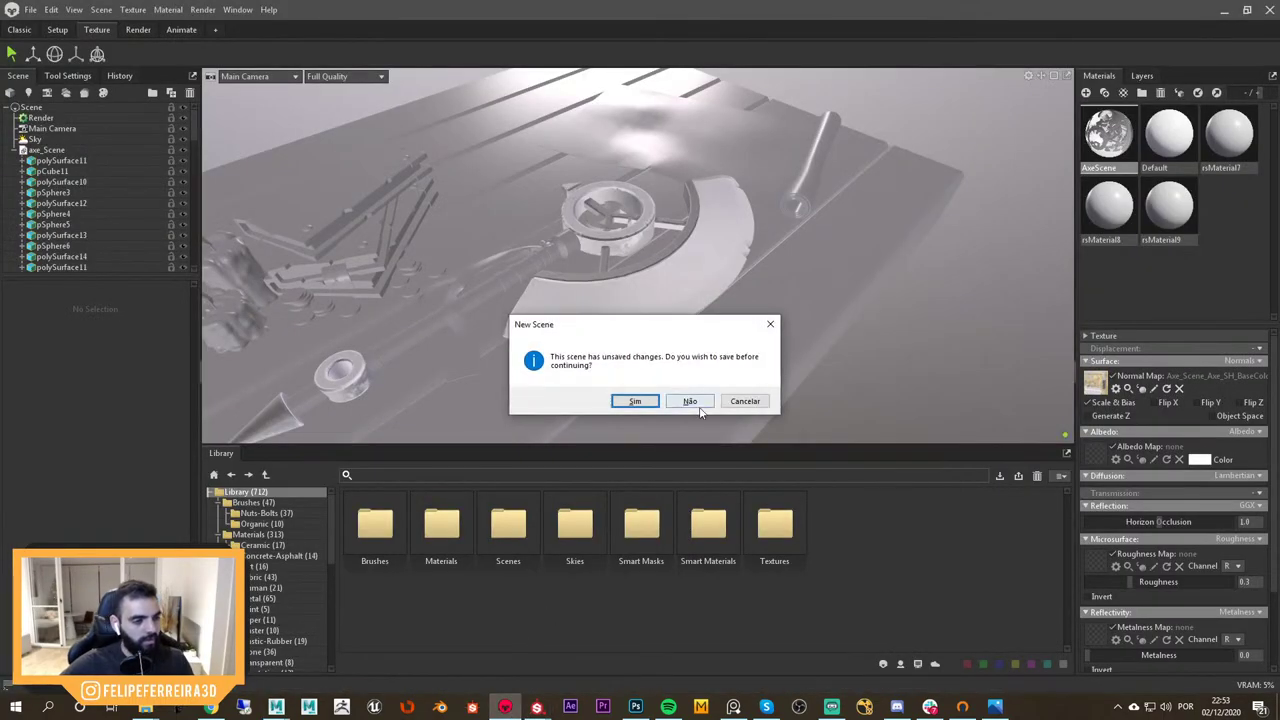
{"action": "left_click", "coordinate": [702, 401]}
{"action": "key", "text": "ctrl+i"}
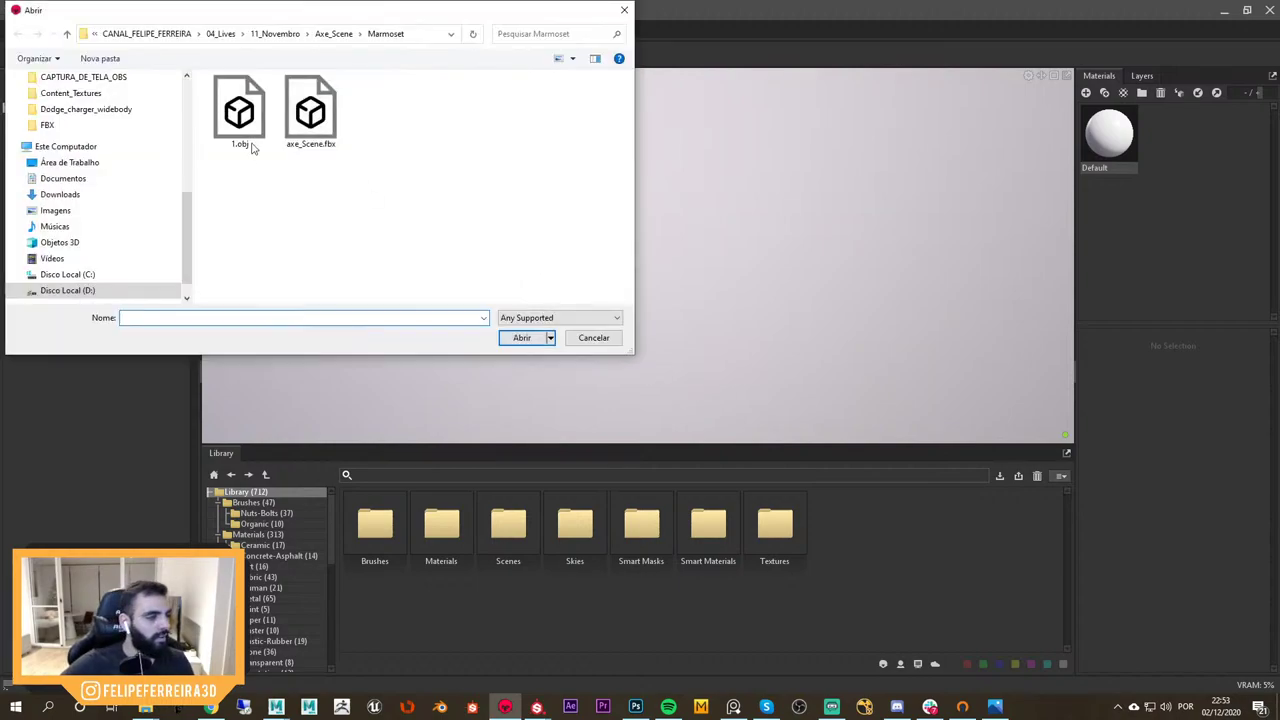
{"action": "double_click", "coordinate": [252, 148]}
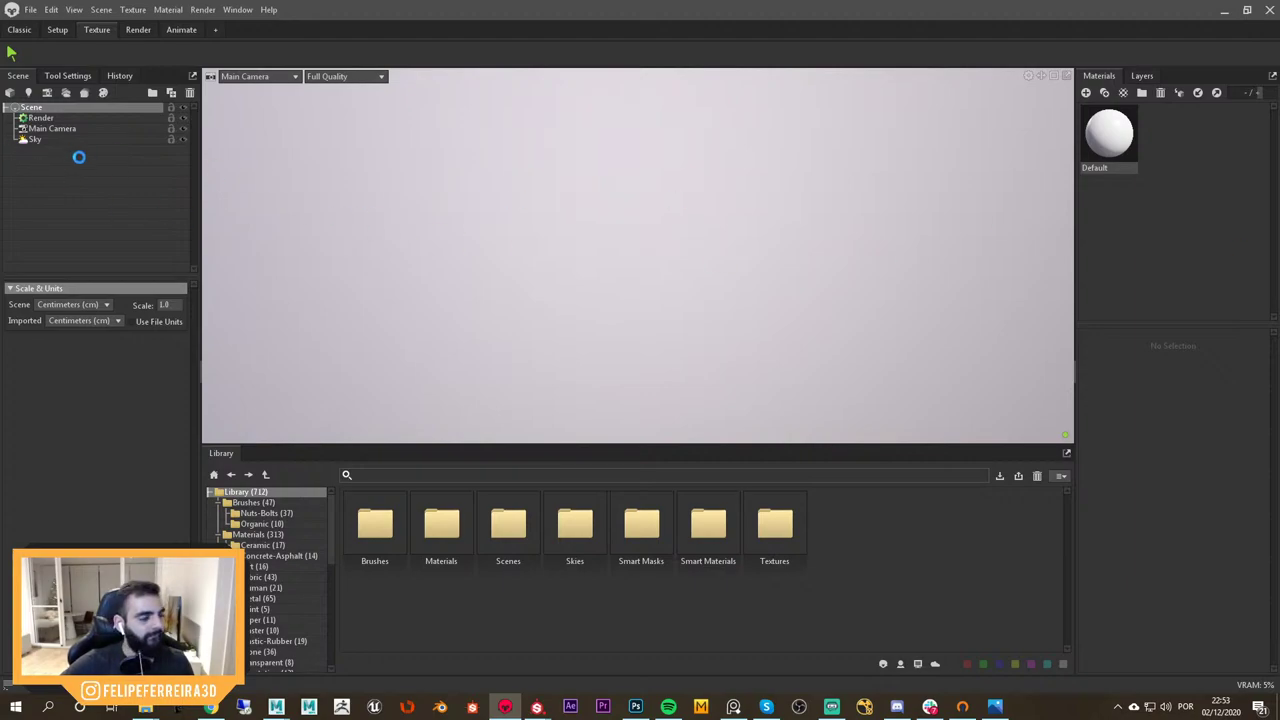
Look through the meshes of the imported OBJ and check the materials assigned to its first polySurface11 mesh
{"action": "scroll", "coordinate": [120, 189], "scroll_direction": "down", "scroll_amount": 5}
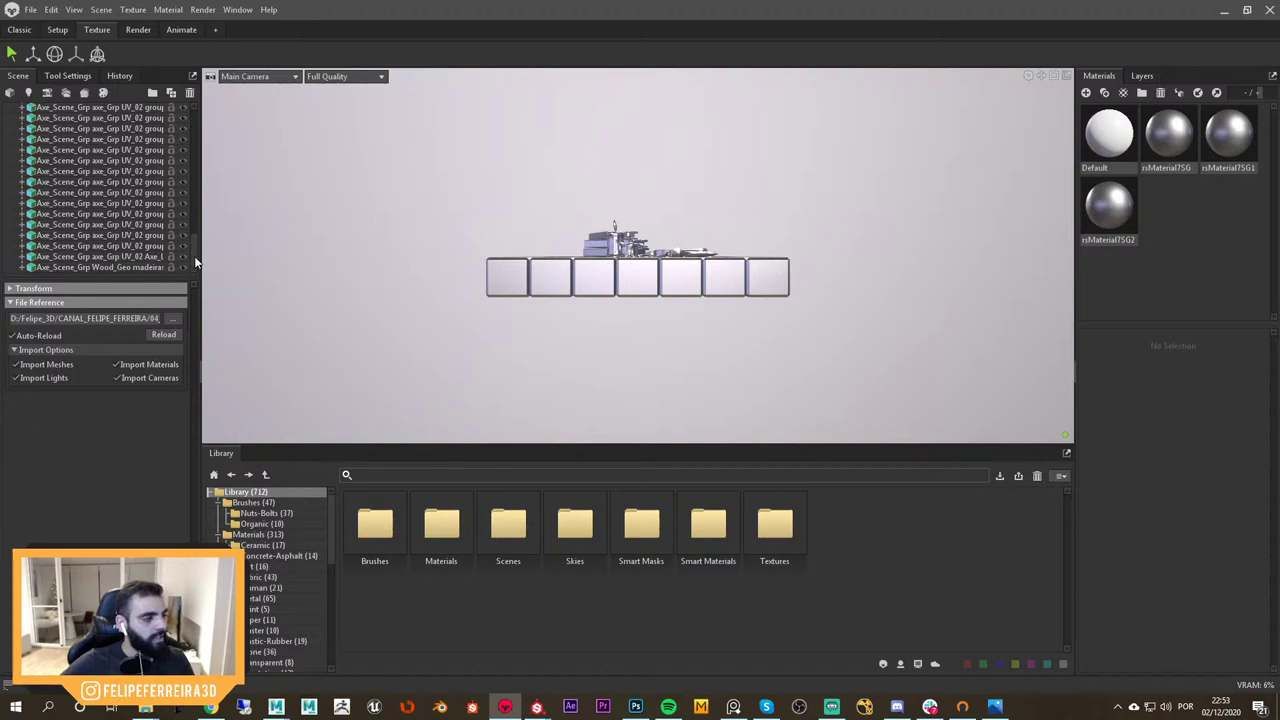
{"action": "left_click_drag", "start_coordinate": [195, 258], "coordinate": [203, 108]}
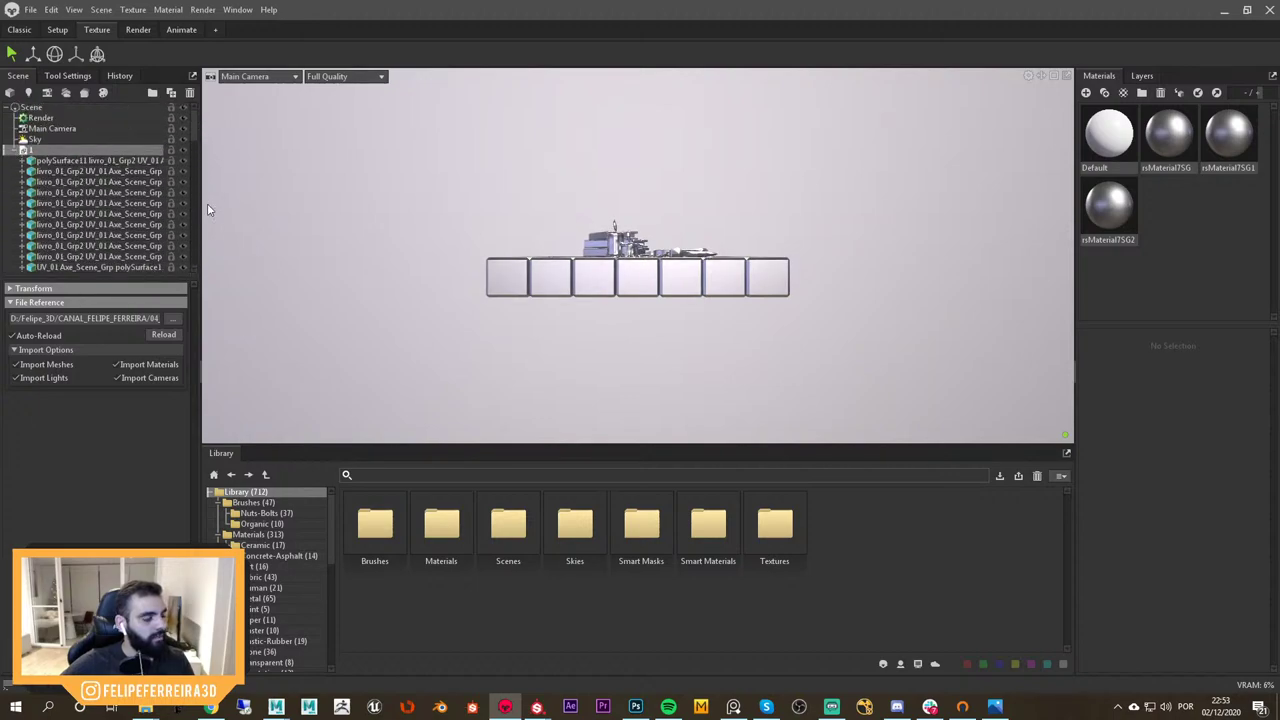
{"action": "left_click", "coordinate": [100, 192]}
{"action": "left_click", "coordinate": [24, 161]}
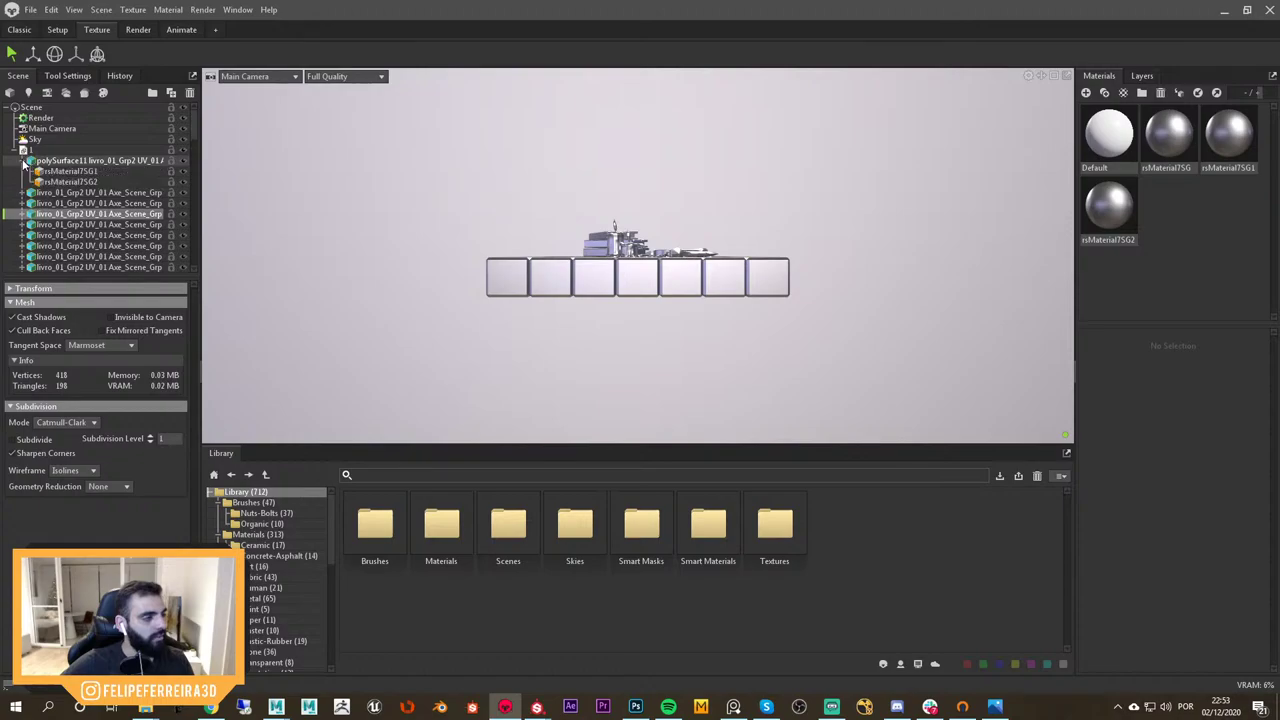
{"action": "left_click", "coordinate": [24, 161]}
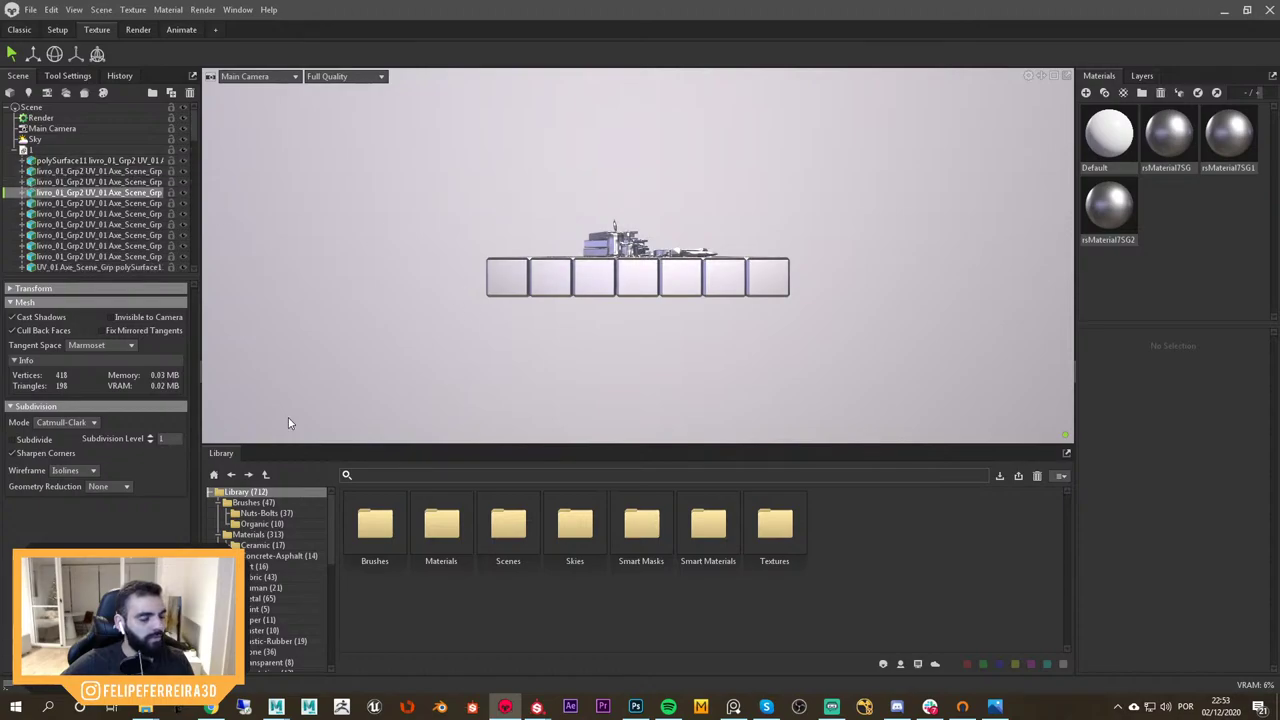
Switch to Maya, isolate the UV_03 group in the viewport and select its wooden board, Wood_Geo
{"action": "mouse_move", "coordinate": [278, 700]}
{"action": "left_click", "coordinate": [383, 656]}
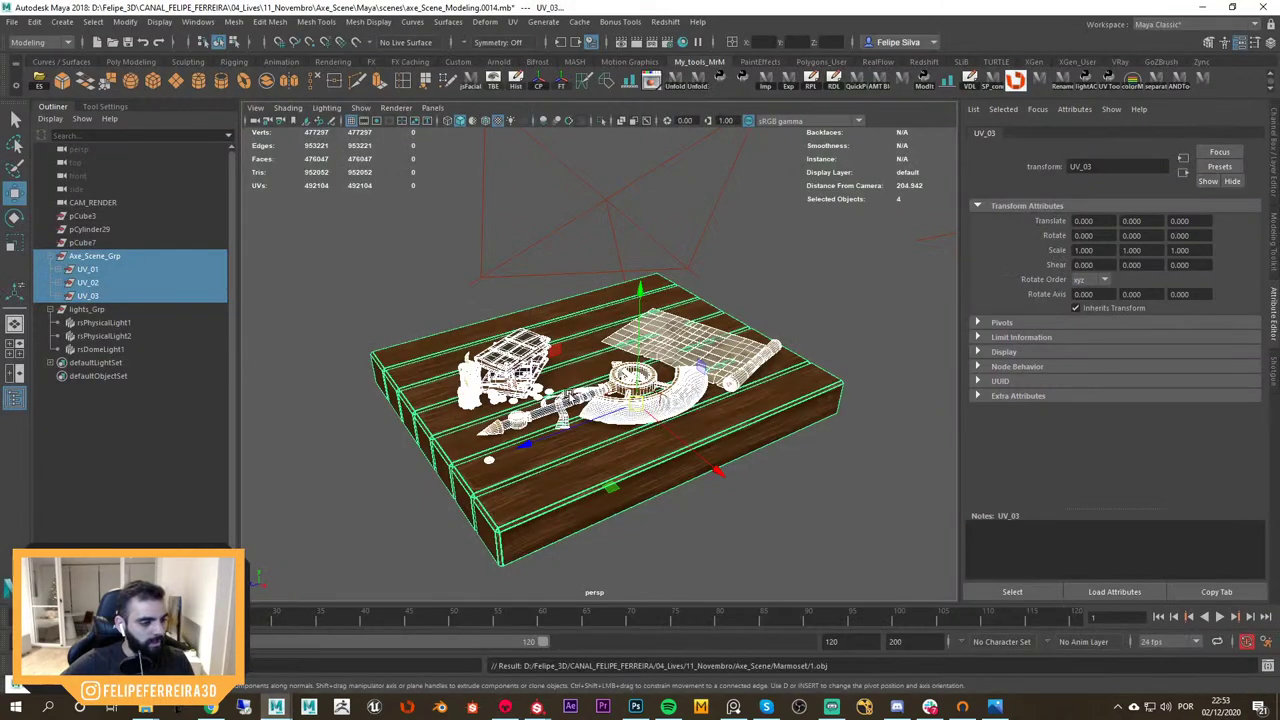
{"action": "left_click", "coordinate": [88, 296]}
{"action": "scroll", "coordinate": [675, 420], "scroll_direction": "up", "scroll_amount": 5}
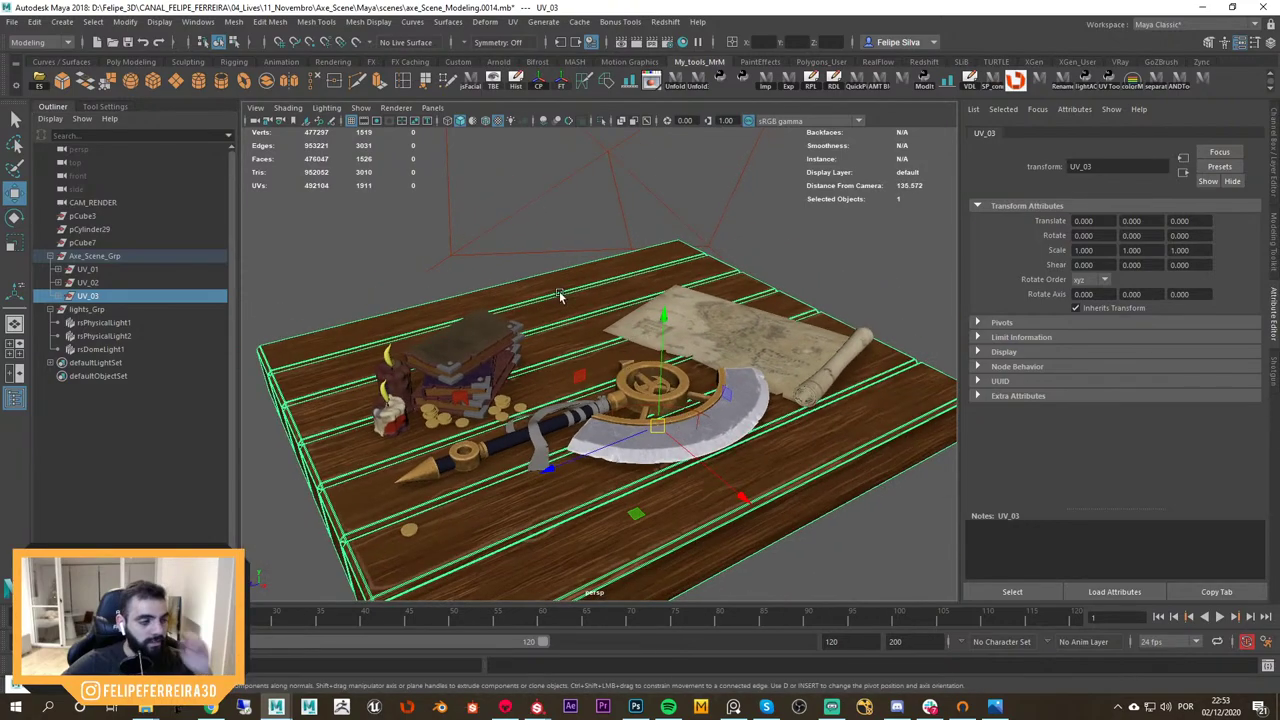
{"action": "scroll", "coordinate": [560, 296], "scroll_direction": "down", "scroll_amount": 4}
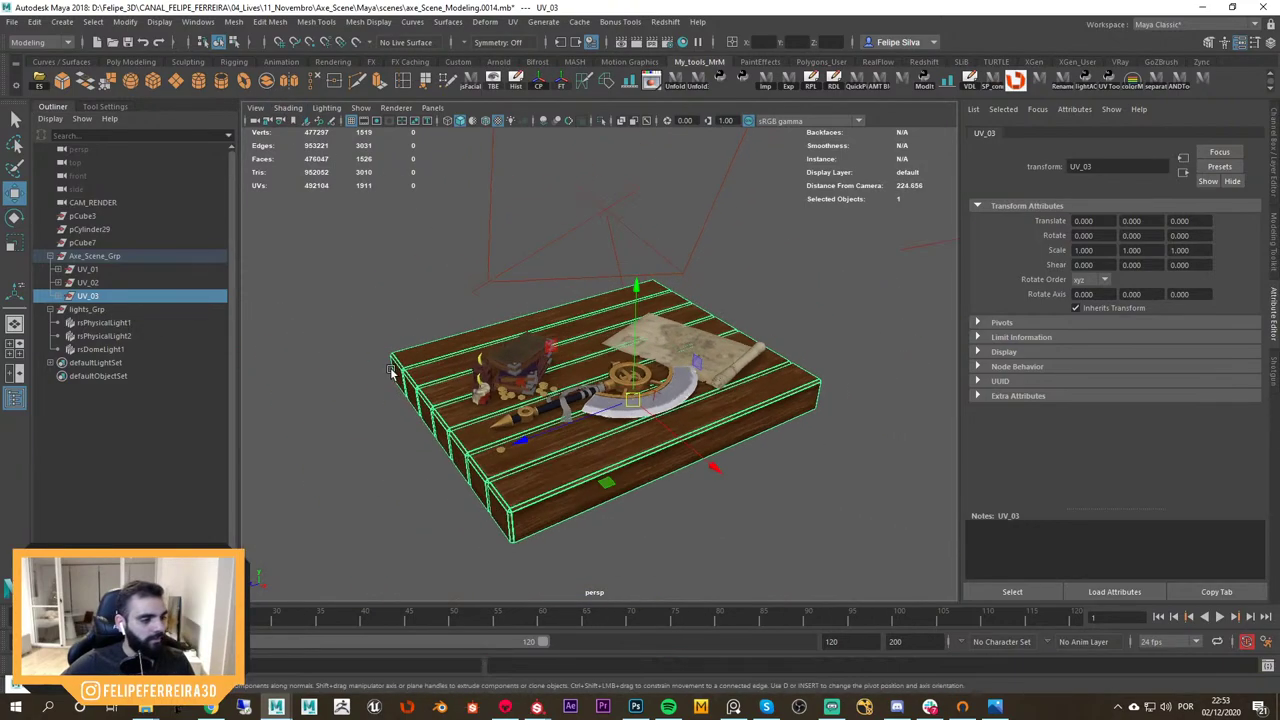
{"action": "key", "text": "ctrl+1"}
{"action": "right_click_drag", "start_coordinate": [629, 451], "coordinate": [446, 361], "text": "alt"}
{"action": "left_click", "coordinate": [446, 361]}
{"action": "left_click", "coordinate": [522, 402]}
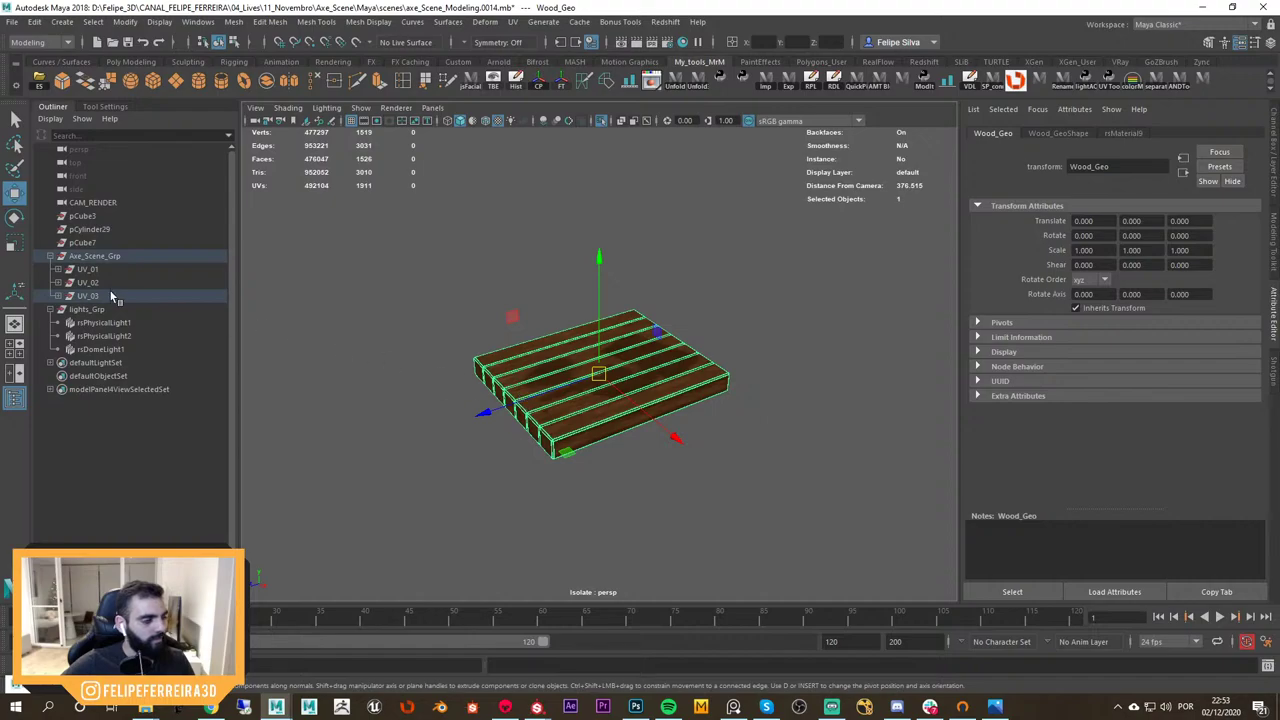
Combine all the meshes in axe_Grp under UV_02, from pPlane7group1Axe_Scene_Grp to Axe_Low_Bake, into one mesh
{"action": "left_click", "coordinate": [57, 283]}
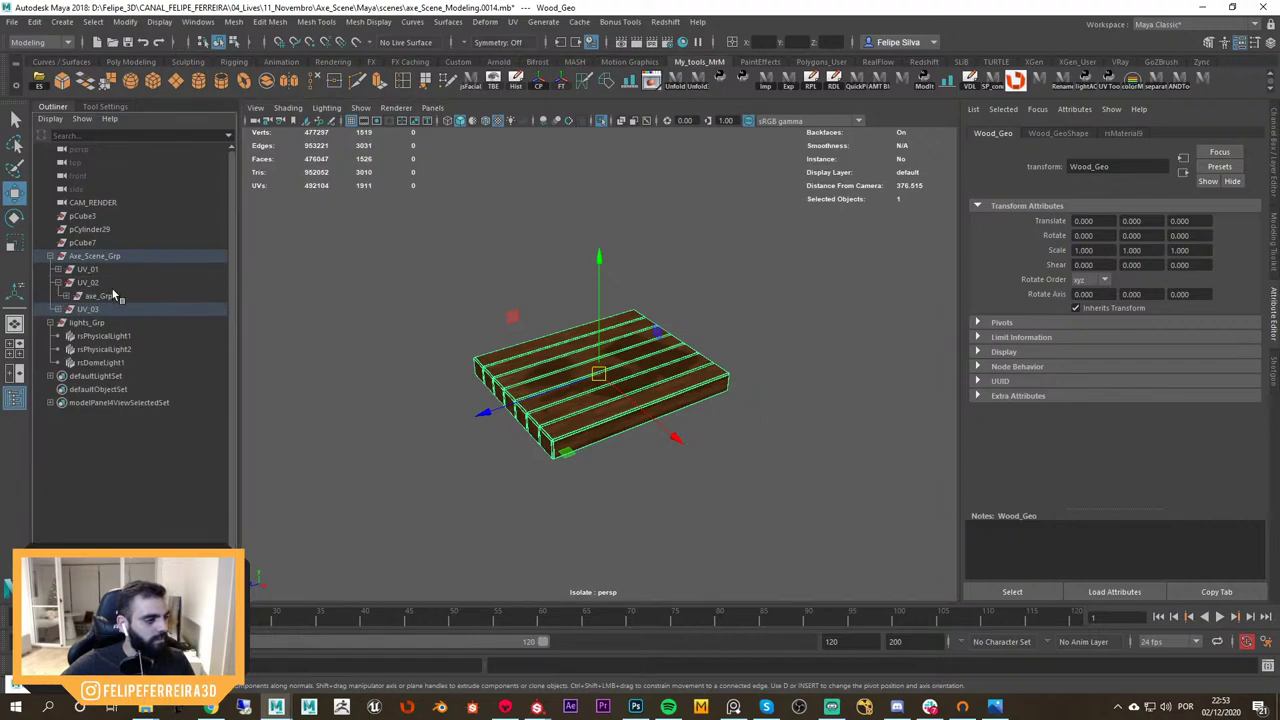
{"action": "left_click", "coordinate": [68, 297]}
{"action": "left_click", "coordinate": [125, 310]}
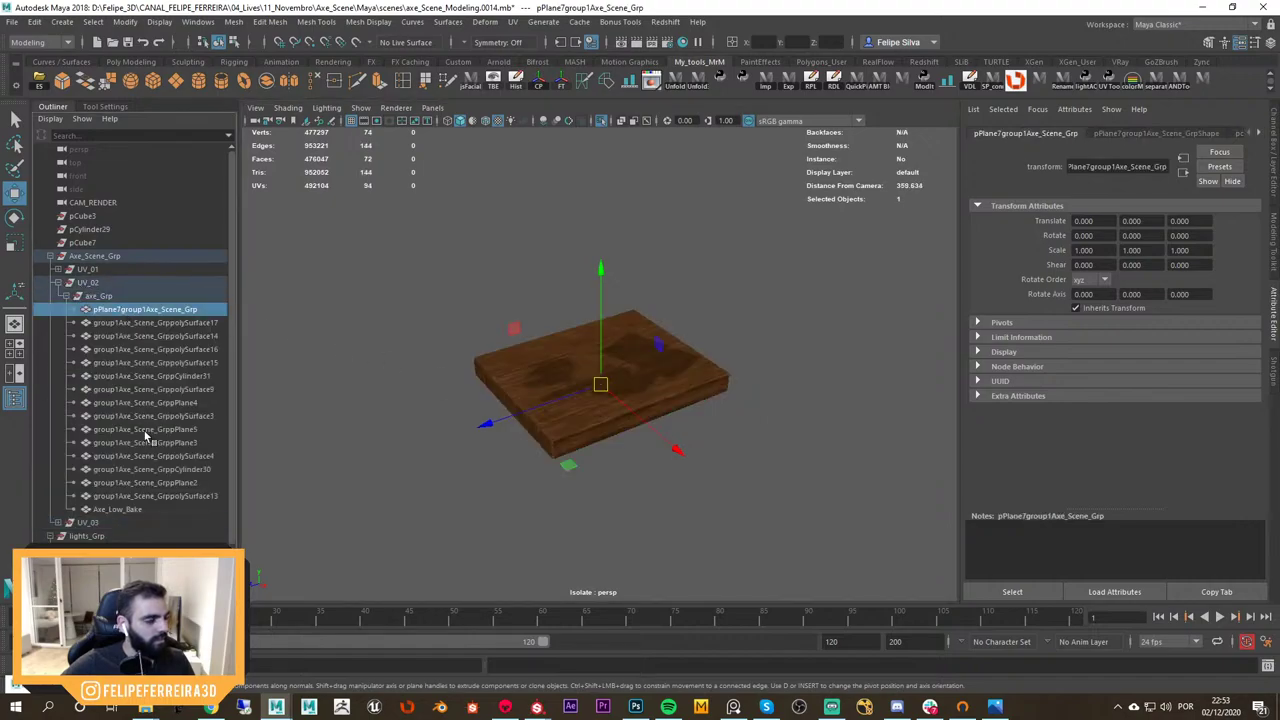
{"action": "left_click", "coordinate": [116, 511], "text": "shift"}
{"action": "left_click", "coordinate": [268, 84]}
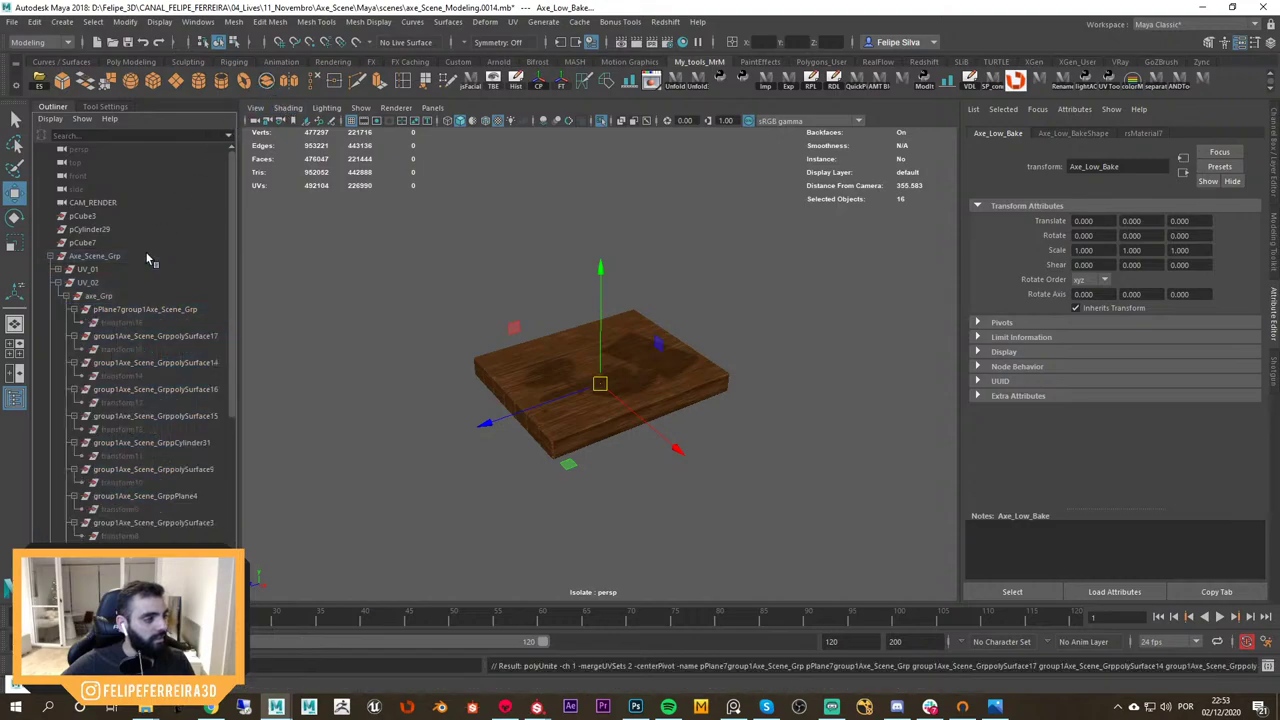
Parent the combined axe mesh under axe_Grp, then delete its history and center its pivot
{"action": "left_click", "coordinate": [100, 297]}
{"action": "key", "text": "p"}
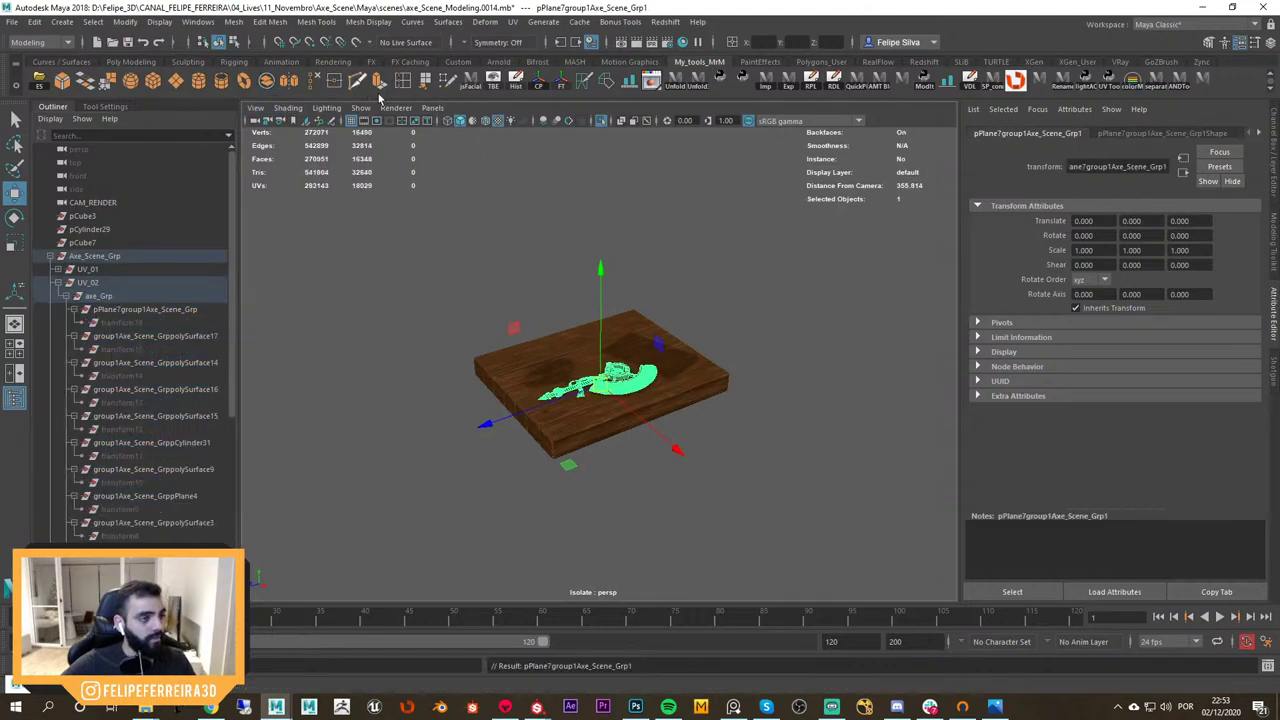
{"action": "left_click", "coordinate": [514, 82]}
{"action": "left_click", "coordinate": [541, 84]}
{"action": "key", "text": "f"}
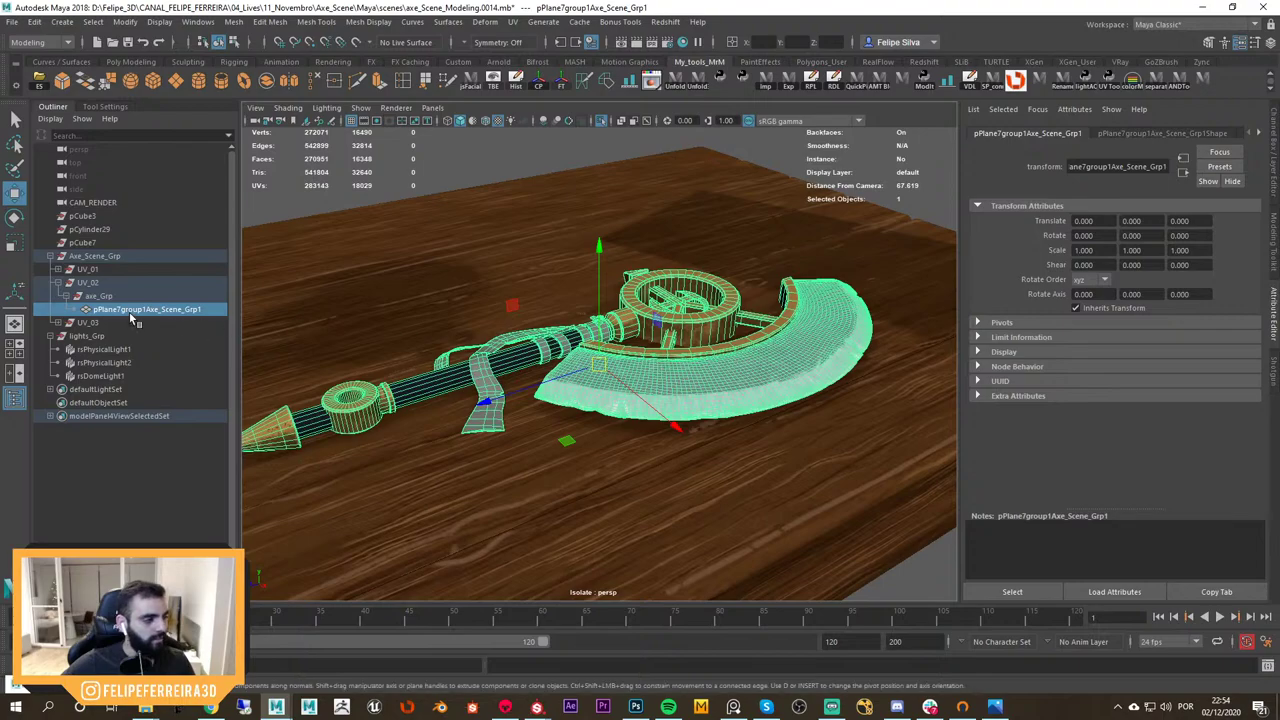
Rename the combined mesh in axe_Grp as axe and deselect it
{"action": "double_click", "coordinate": [132, 309]}
{"action": "type", "text": "axe"}
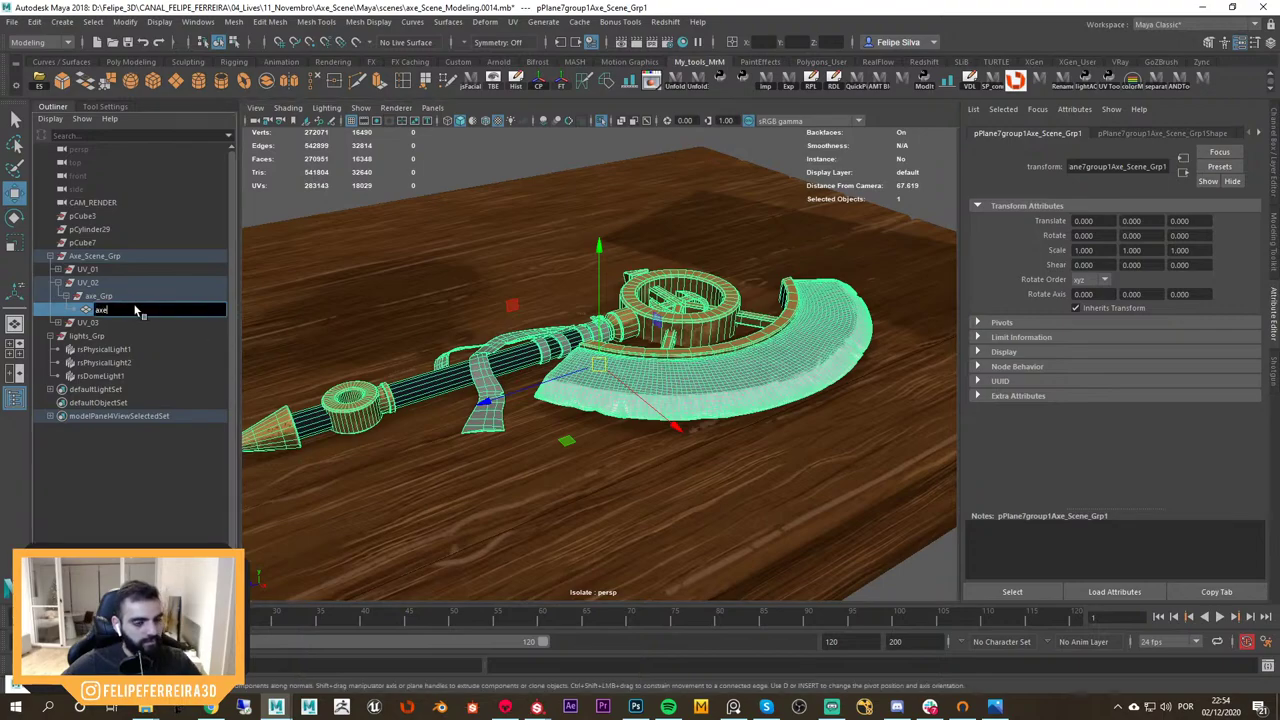
{"action": "key", "text": "Return"}
{"action": "right_click_drag", "start_coordinate": [648, 244], "coordinate": [480, 165], "text": "alt"}
{"action": "left_click", "coordinate": [480, 165]}
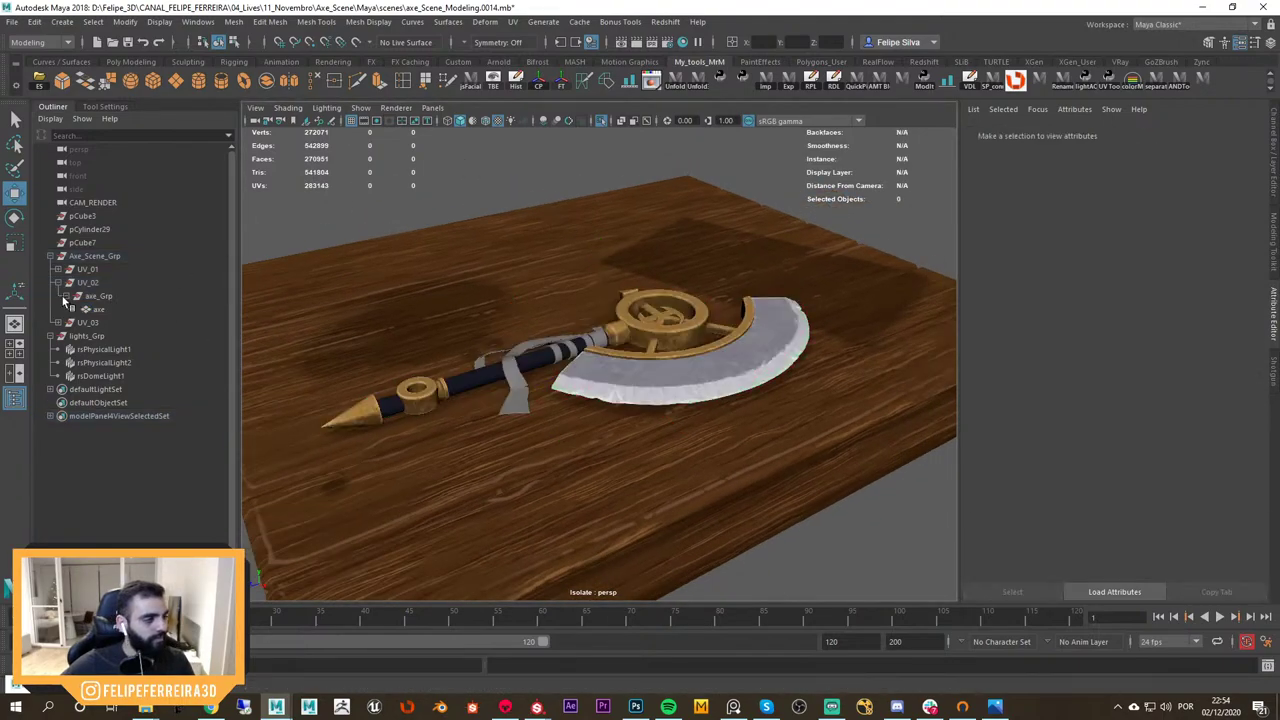
Check the contents of UV_01, select the whole group and turn off the isolated view to show the full scene
{"action": "left_click", "coordinate": [59, 283]}
{"action": "left_click", "coordinate": [59, 270], "text": "shift"}
{"action": "left_click", "coordinate": [106, 285]}
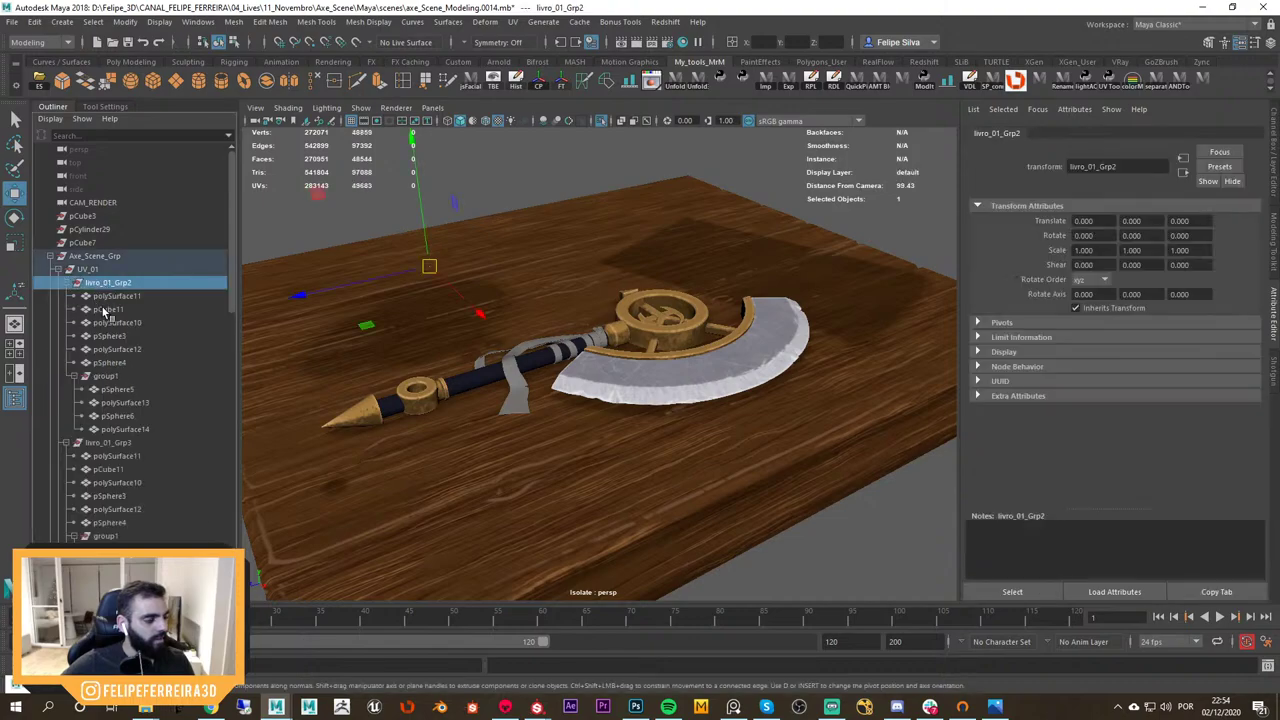
{"action": "left_click", "coordinate": [82, 273]}
{"action": "left_click", "coordinate": [58, 270]}
{"action": "scroll", "coordinate": [440, 271], "scroll_direction": "down", "scroll_amount": 2}
{"action": "key", "text": "ctrl+1"}
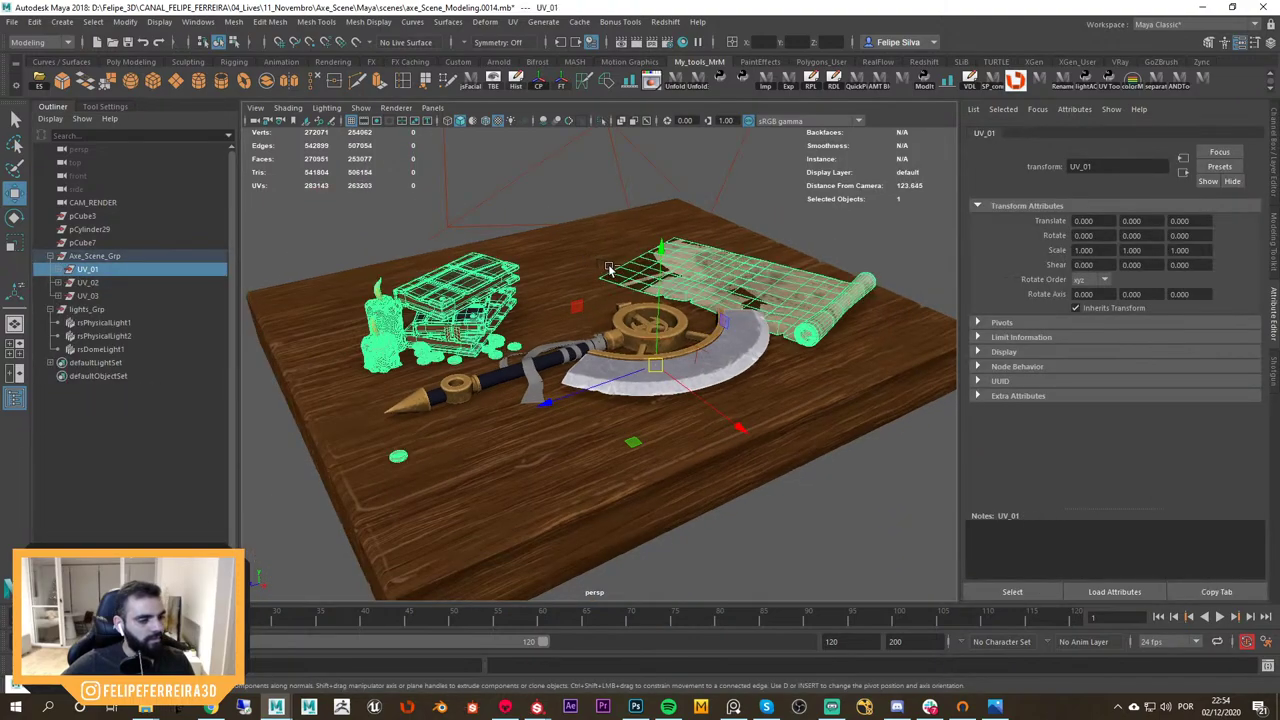
Isolate the UV_01 group with the books, candles, coins and scroll, and combine all its meshes into one
{"action": "key", "text": "ctrl+1"}
{"action": "key", "text": "f"}
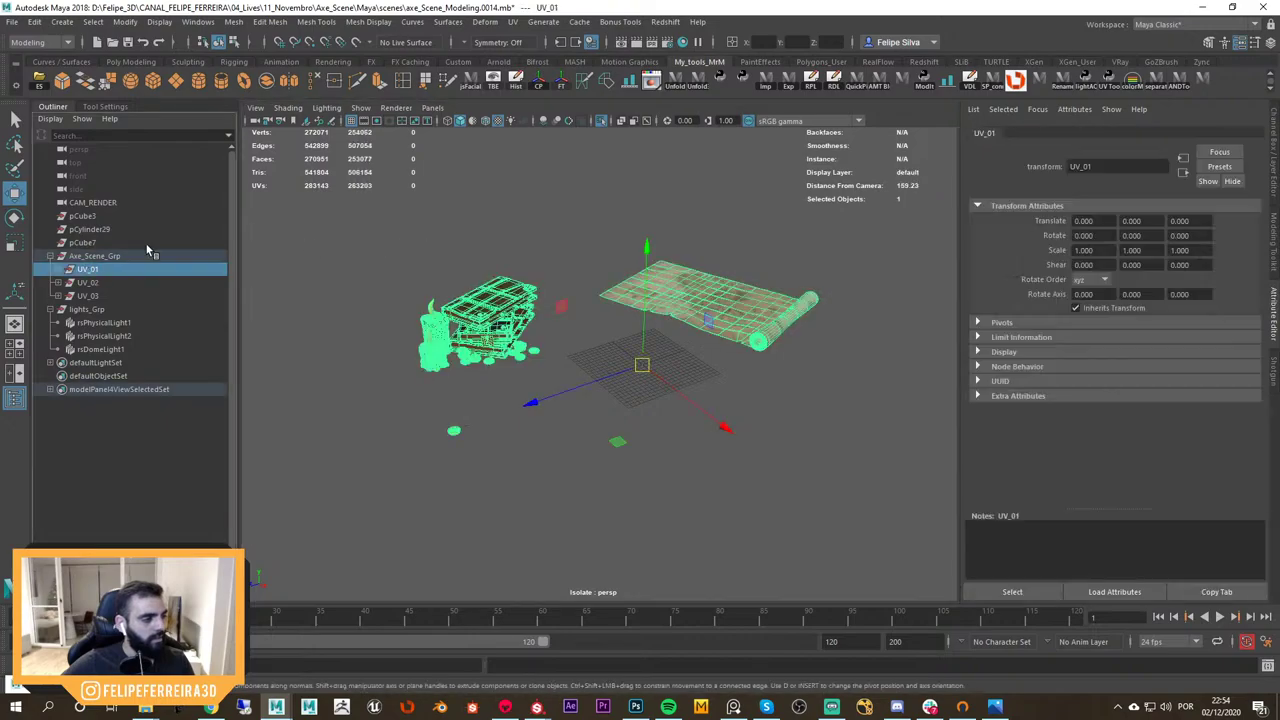
{"action": "left_click", "coordinate": [267, 82]}
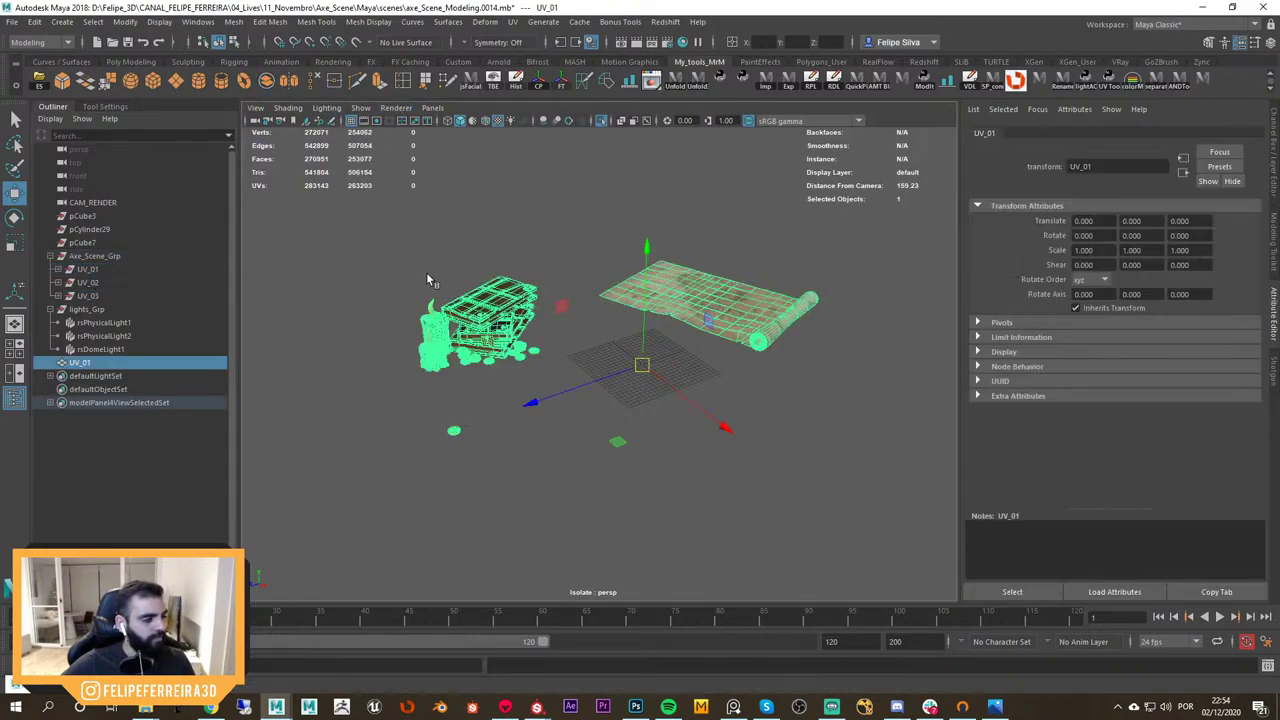
{"action": "scroll", "coordinate": [428, 280], "scroll_direction": "up", "scroll_amount": 1}
{"action": "key", "text": "ctrl+z"}
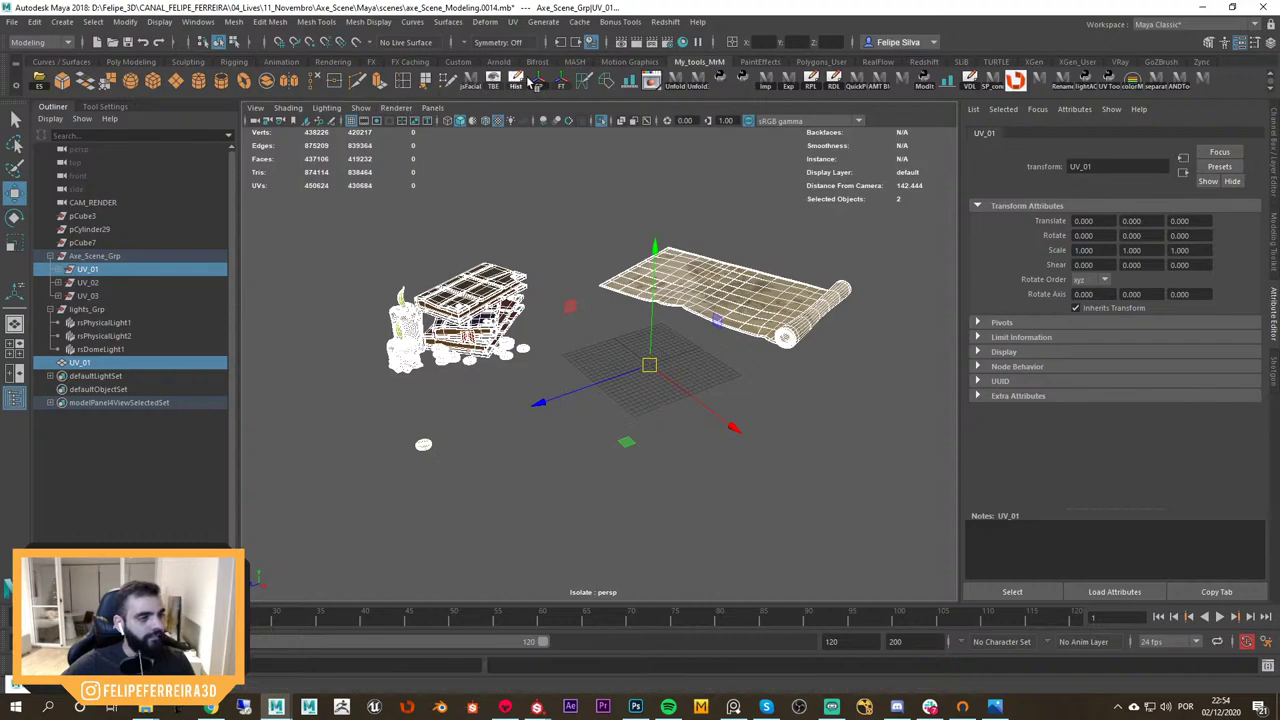
Center the pivot of the combined UV_01 mesh and freeze its transformations
{"action": "left_click", "coordinate": [61, 270]}
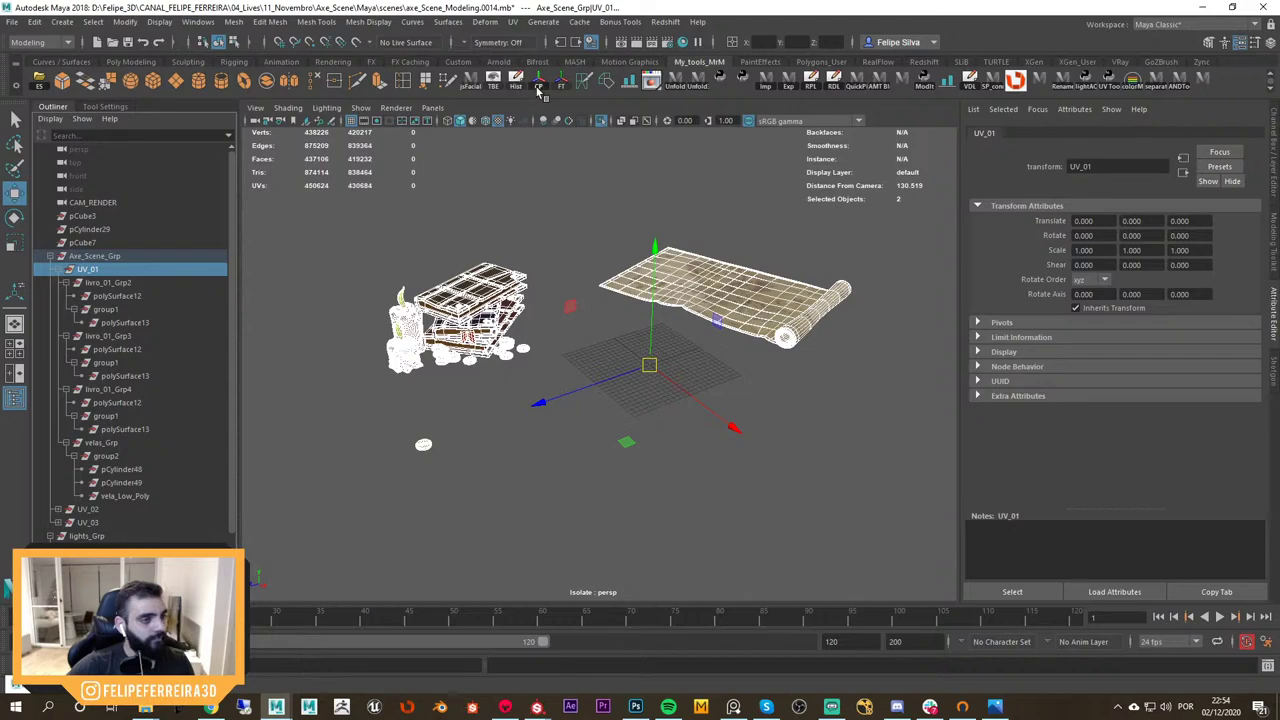
{"action": "left_click", "coordinate": [410, 207]}
{"action": "left_click_drag", "start_coordinate": [428, 234], "coordinate": [450, 296]}
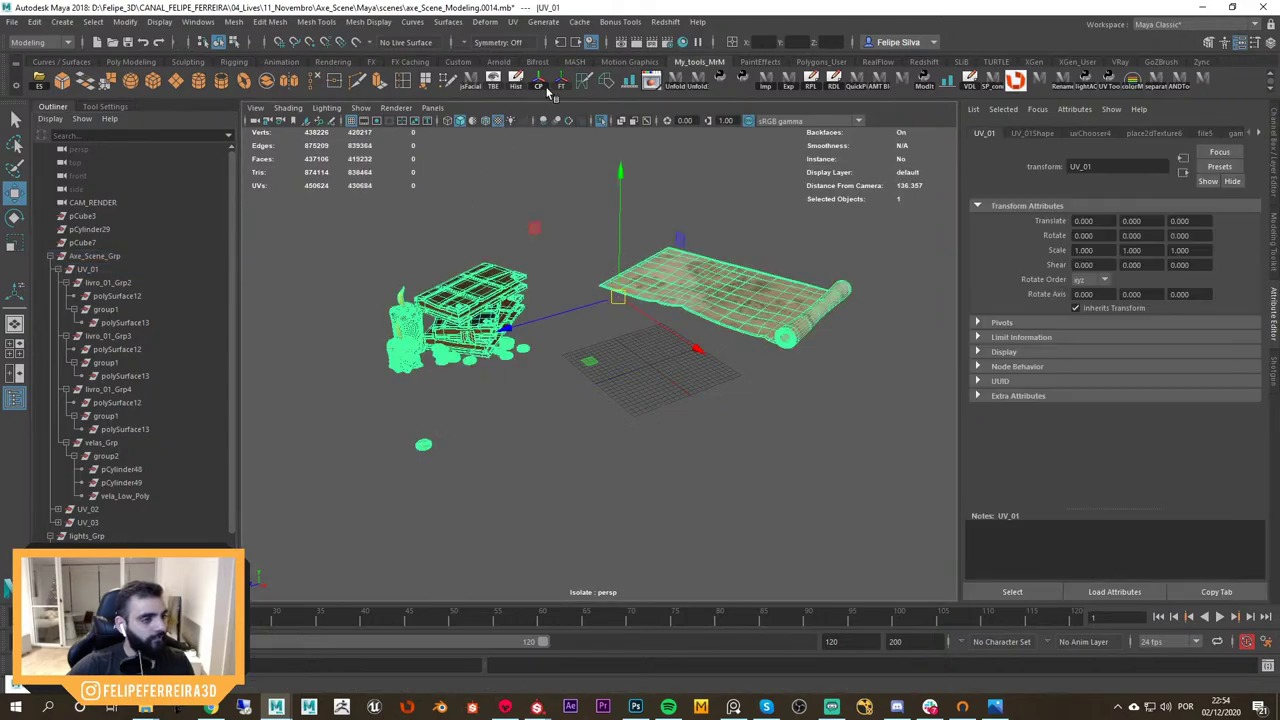
{"action": "left_click", "coordinate": [558, 83]}
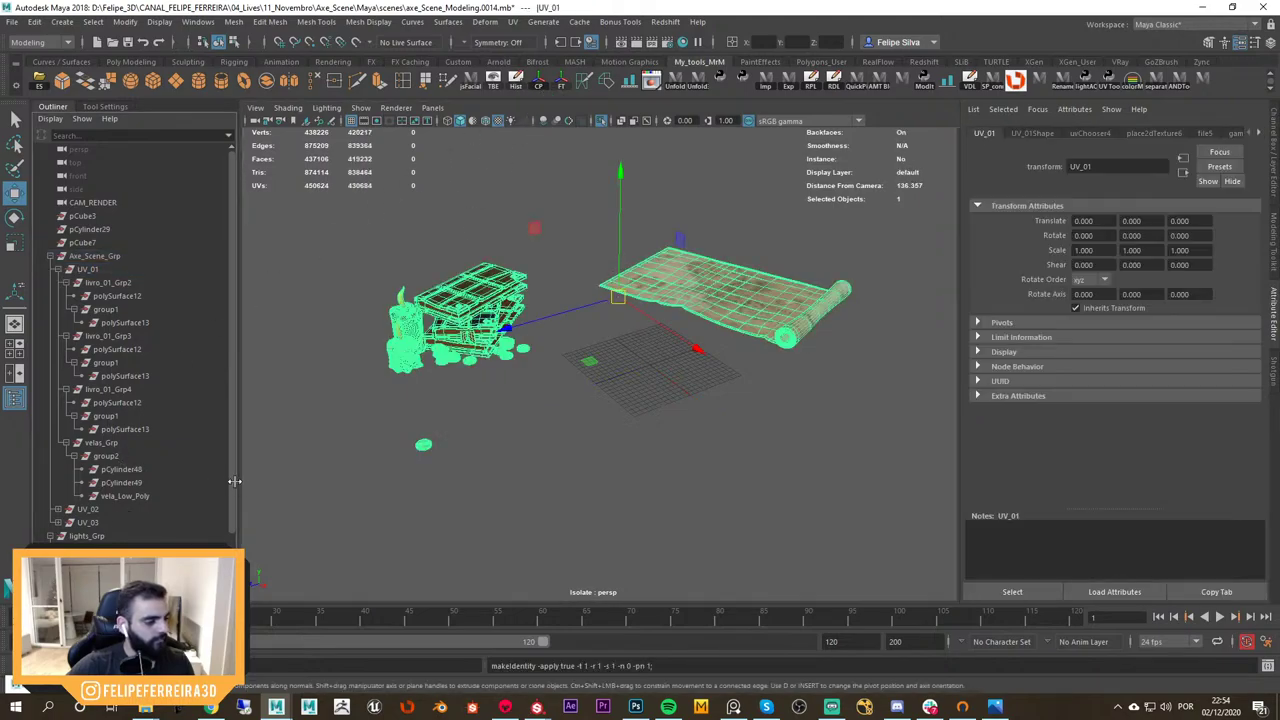
Rename the combined UV_01 mesh as livro and turn off the isolated view
{"action": "scroll", "coordinate": [120, 450], "scroll_direction": "down", "scroll_amount": 2}
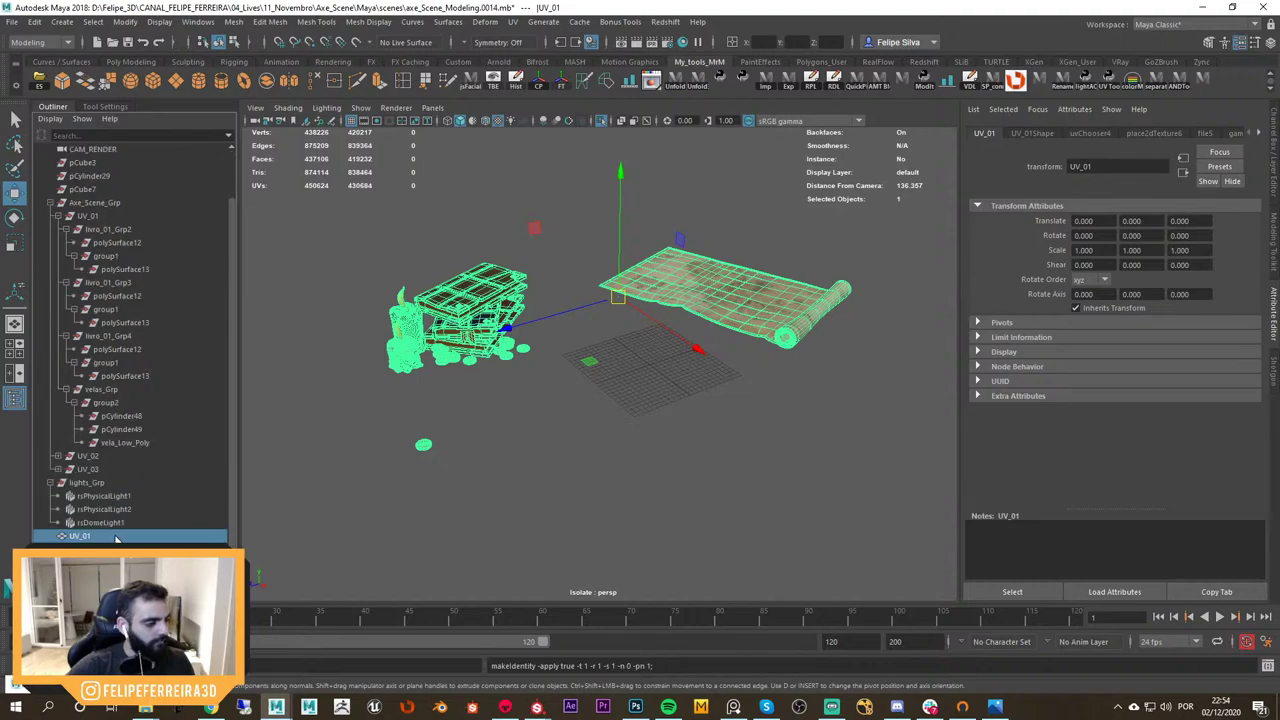
{"action": "type", "text": "livro"}
{"action": "key", "text": "Return"}
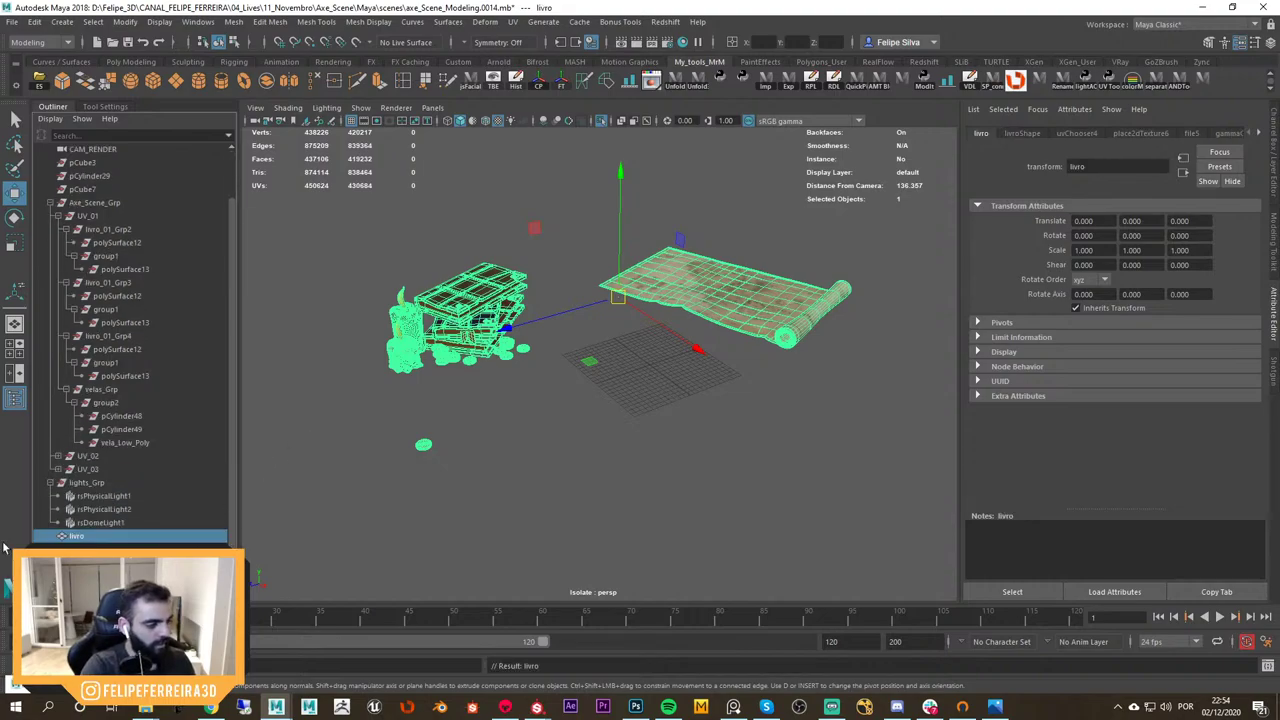
{"action": "key", "text": "ctrl+1"}
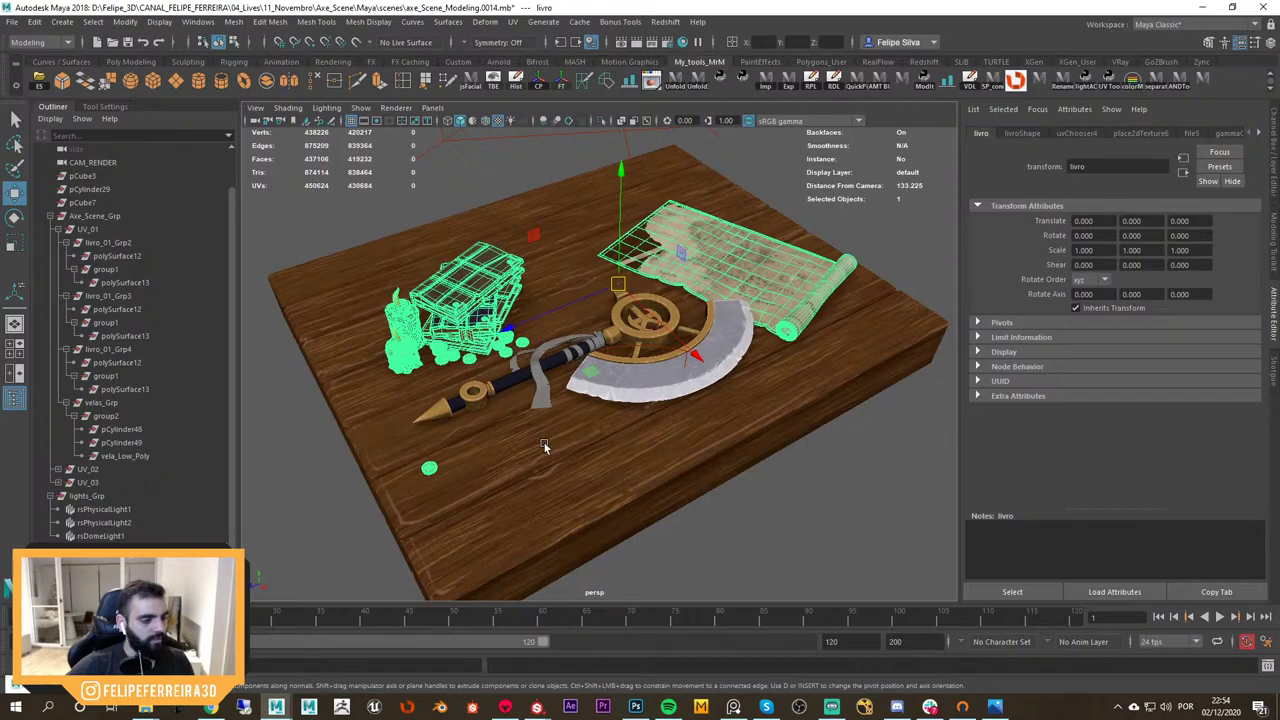
Select the livro, wood and axe meshes together and export them as axe_Scene.fbx into the Marmoset folder
{"action": "left_click", "coordinate": [543, 441], "text": "shift"}
{"action": "left_click", "coordinate": [603, 378], "text": "shift"}
{"action": "key", "text": "f"}
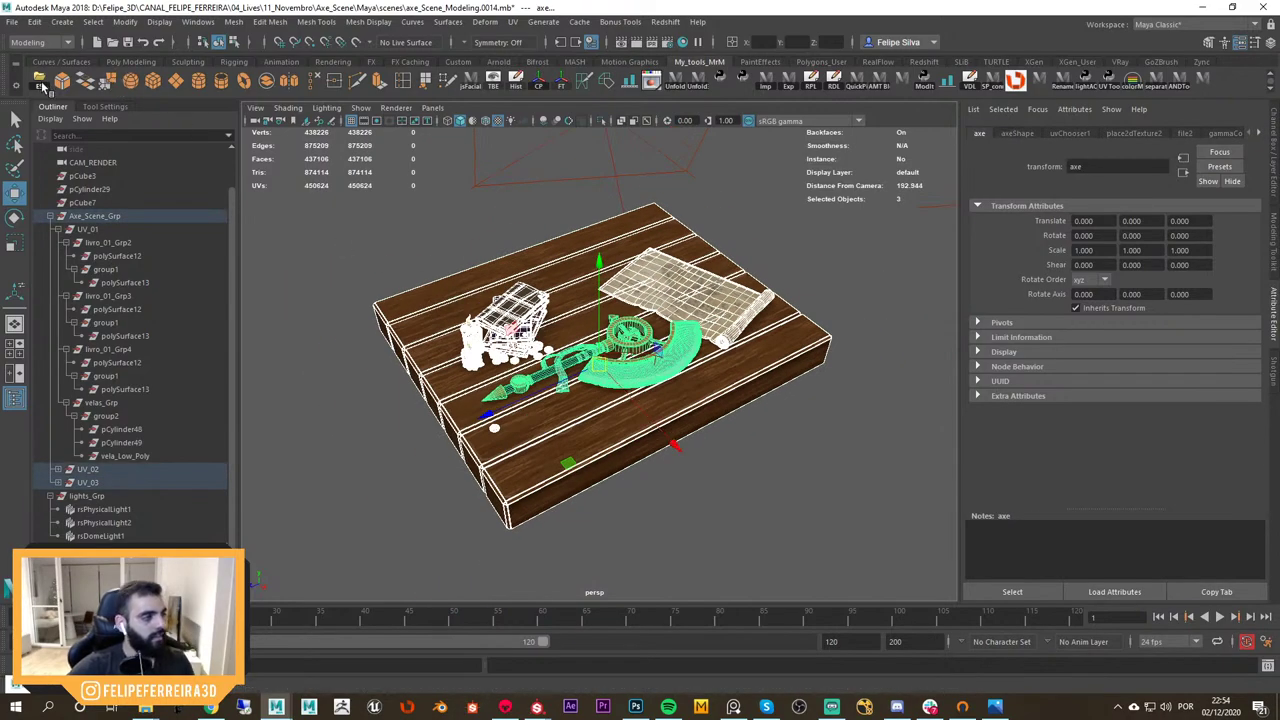
{"action": "left_click", "coordinate": [40, 83]}
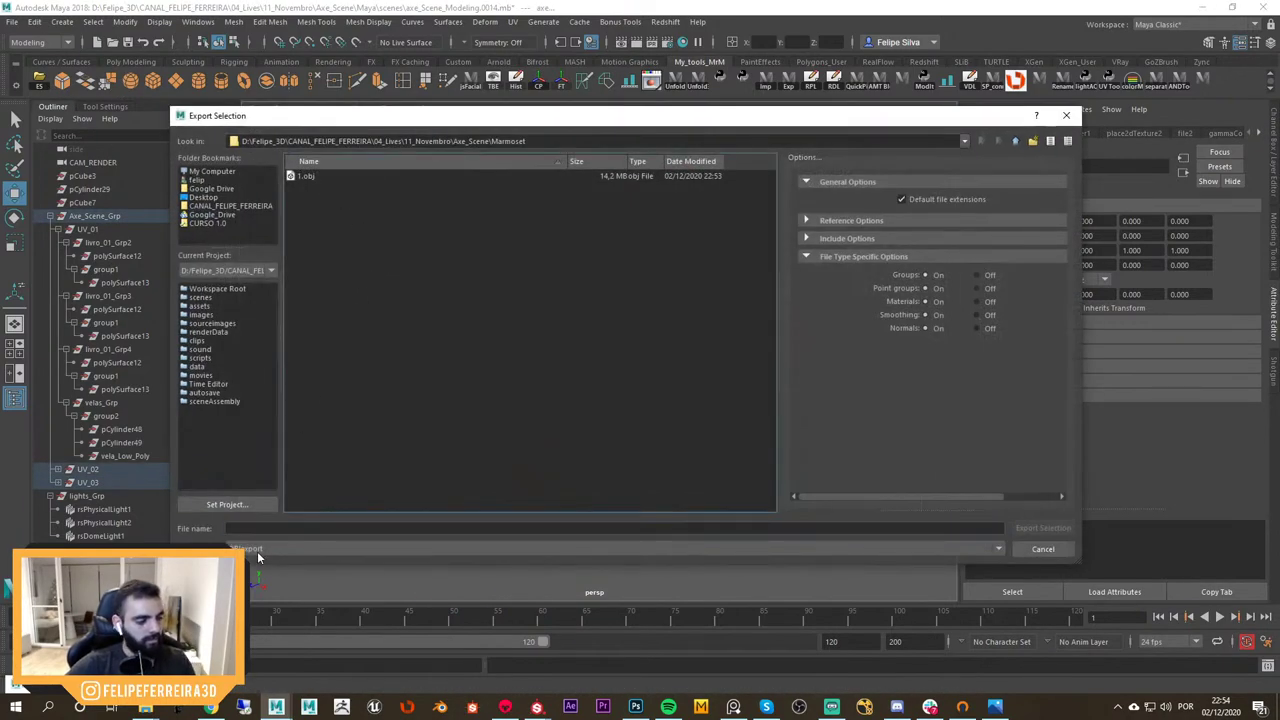
{"action": "left_click", "coordinate": [257, 549]}
{"action": "left_click", "coordinate": [258, 615]}
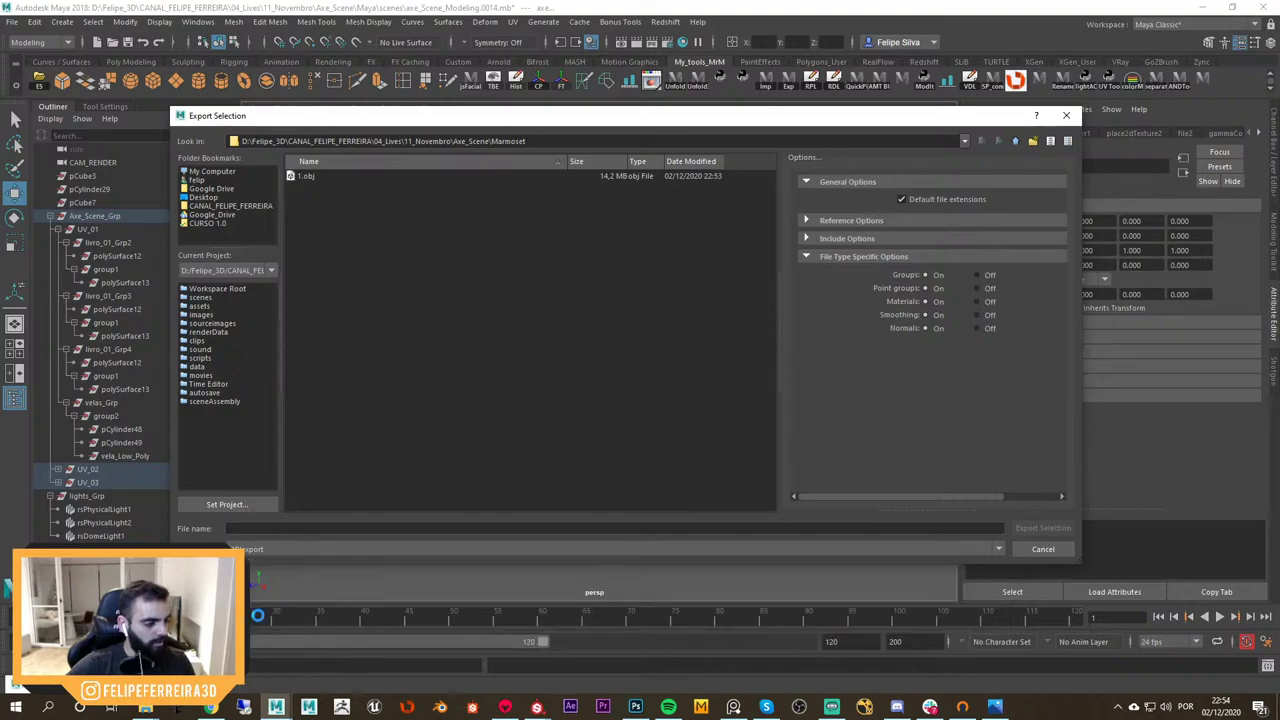
{"action": "double_click", "coordinate": [346, 175]}
{"action": "left_click", "coordinate": [594, 360]}
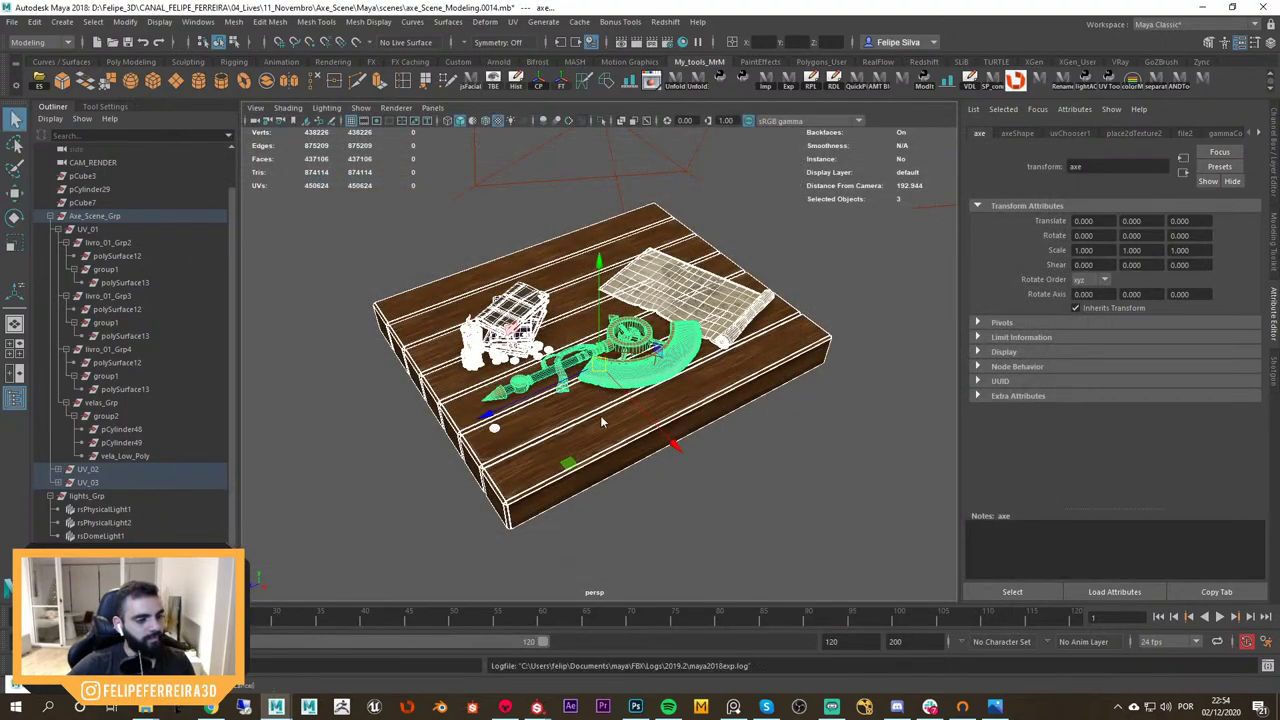
{"action": "left_click", "coordinate": [650, 470]}
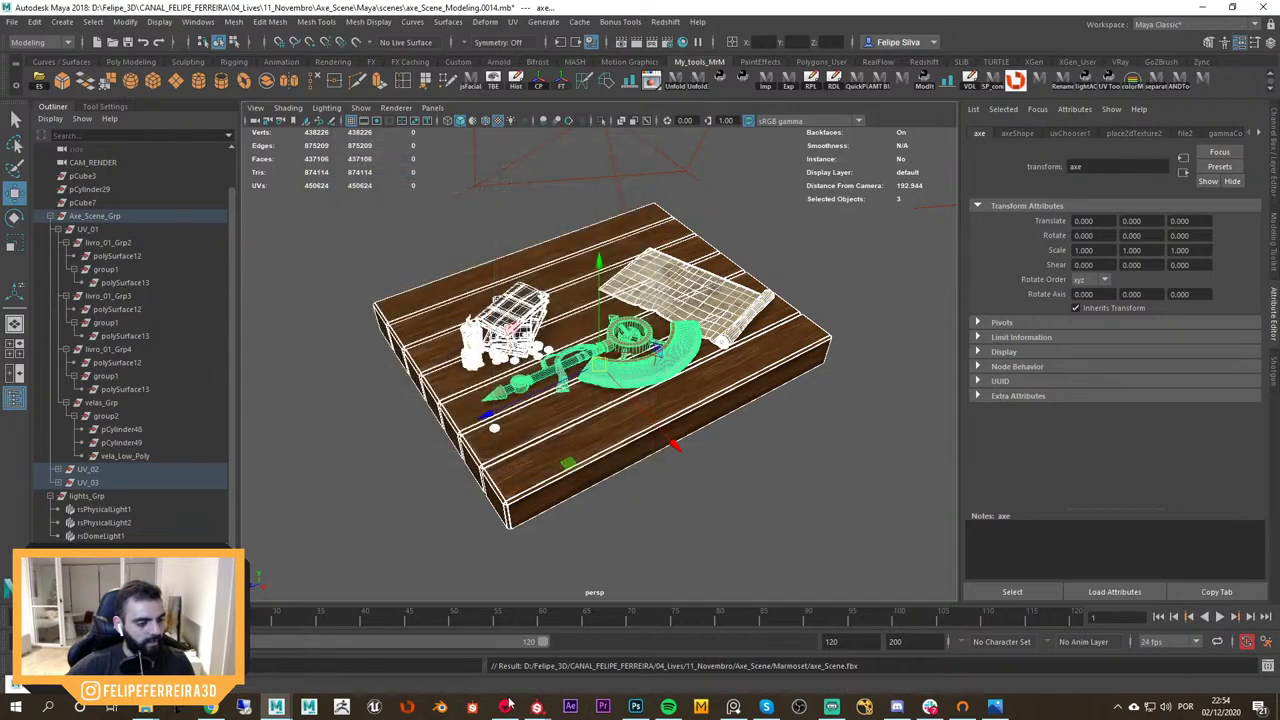
Switch to Marmoset Toolbag, start a new scene and import the axe_Scene FBX file
{"action": "left_click", "coordinate": [506, 706]}
{"action": "key", "text": "ctrl+n"}
{"action": "left_click", "coordinate": [688, 400]}
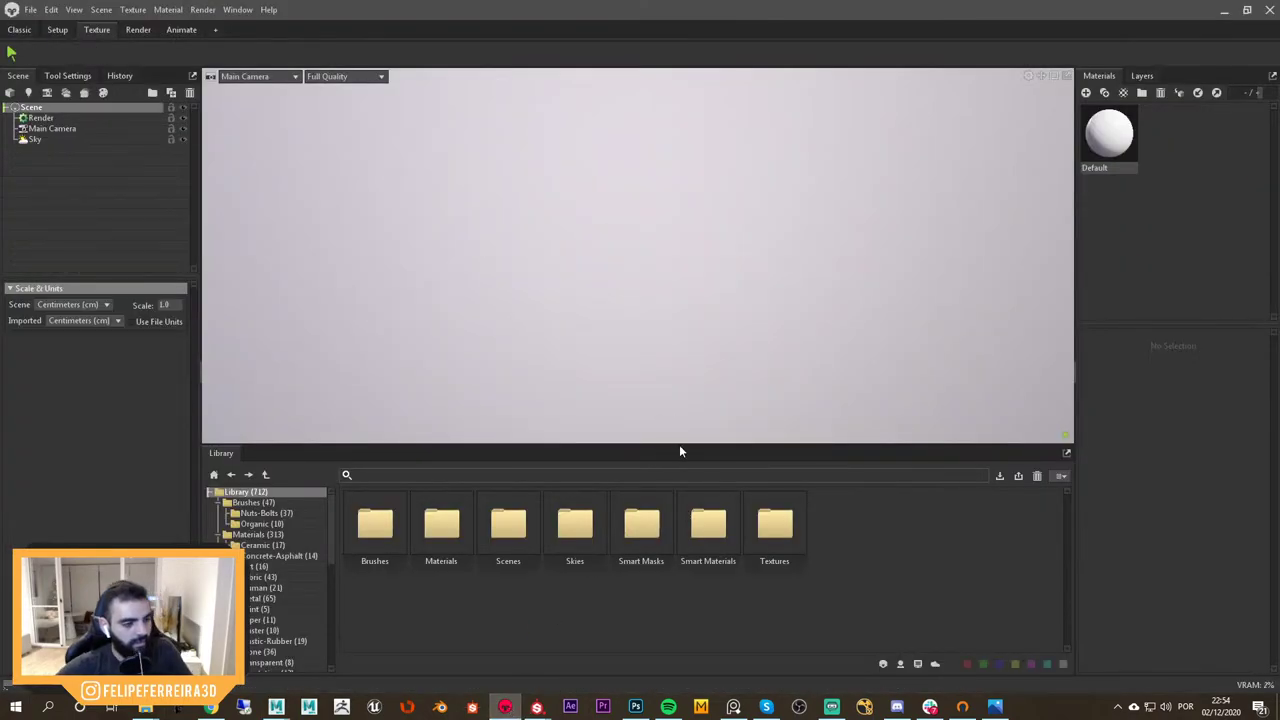
{"action": "key", "text": "ctrl+i"}
{"action": "double_click", "coordinate": [311, 113]}
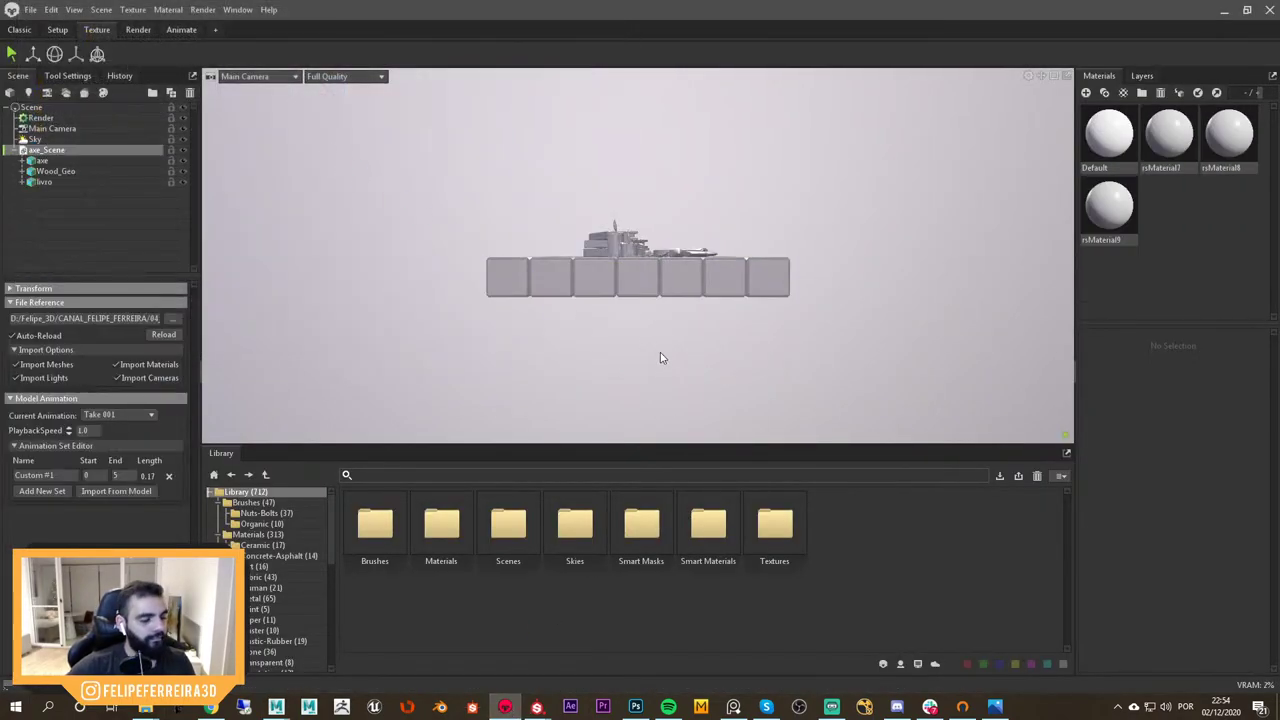
Examine the imported model and expand axe, Wood_Geo and livro to check which material each one uses
{"action": "left_click_drag", "start_coordinate": [660, 357], "coordinate": [882, 278]}
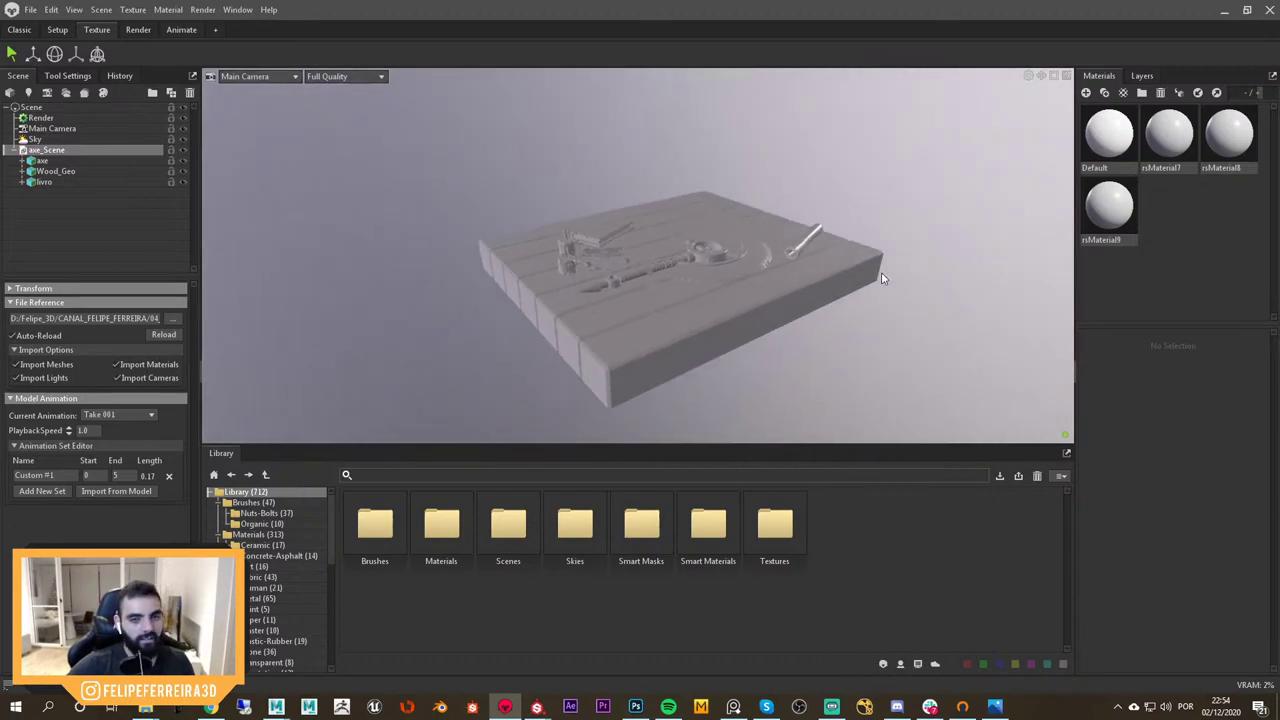
{"action": "left_click", "coordinate": [882, 278]}
{"action": "left_click", "coordinate": [42, 162]}
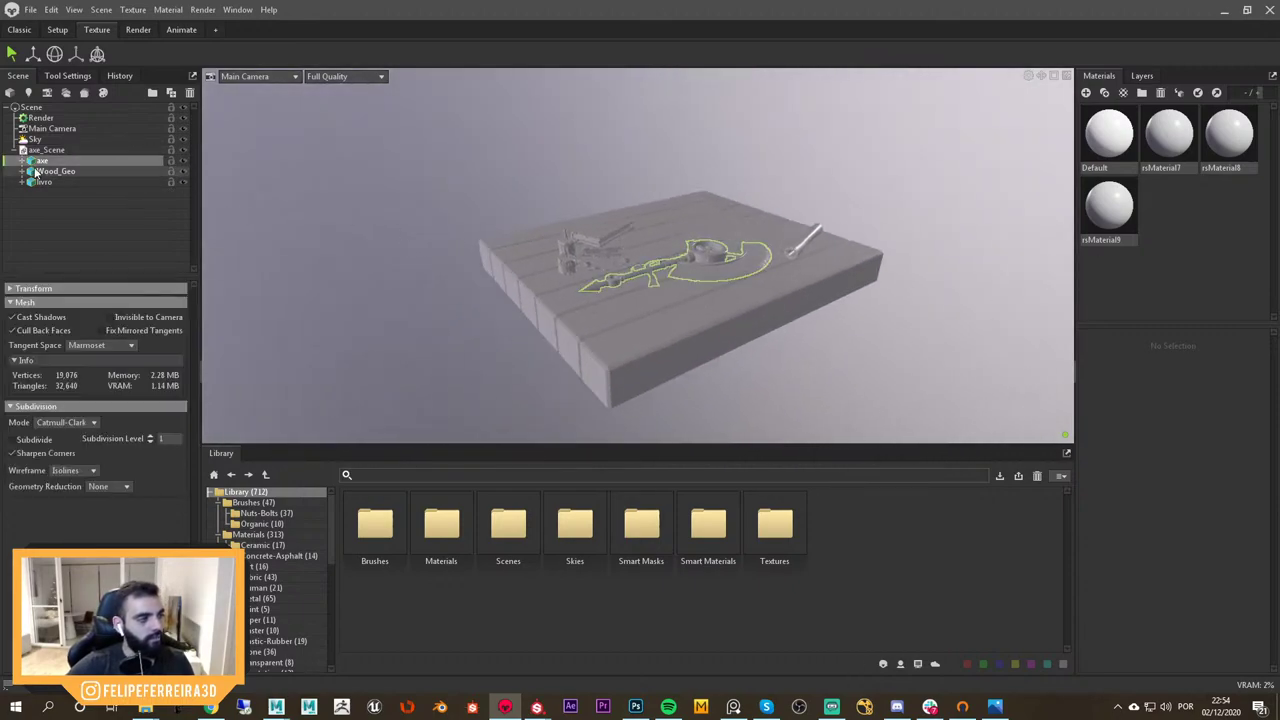
{"action": "left_click", "coordinate": [22, 161]}
{"action": "left_click", "coordinate": [24, 182]}
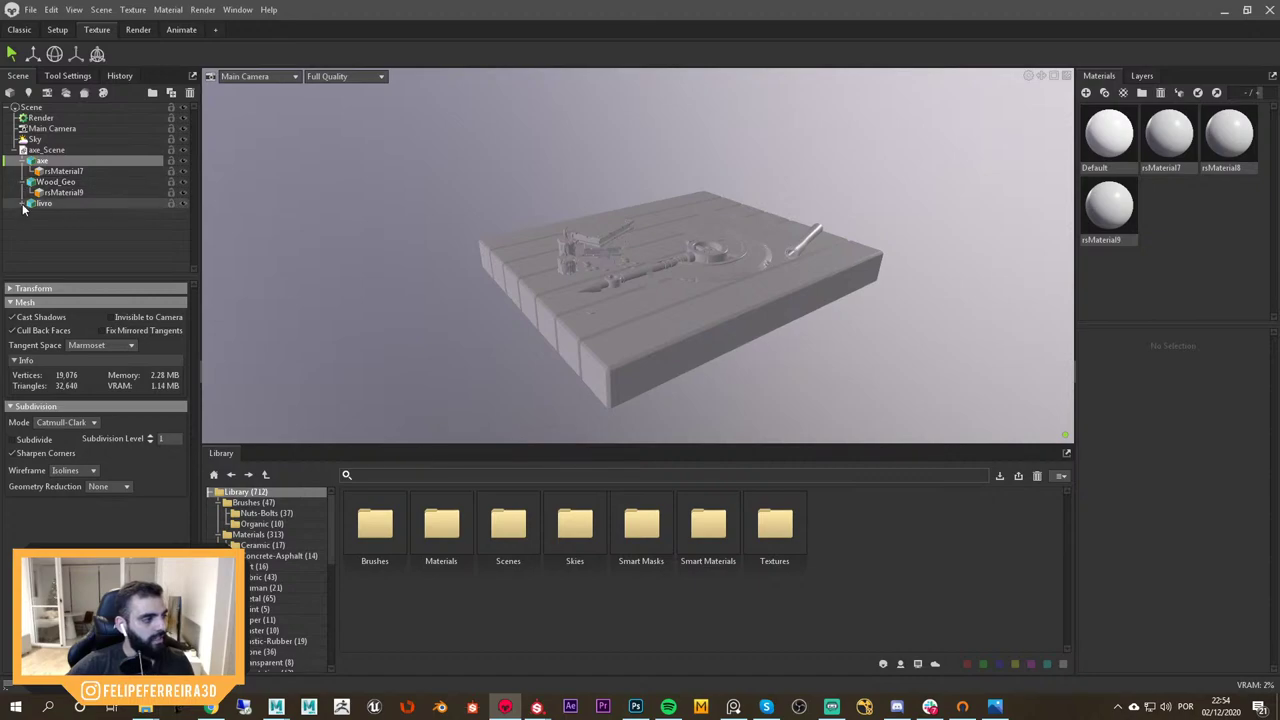
{"action": "left_click", "coordinate": [24, 203]}
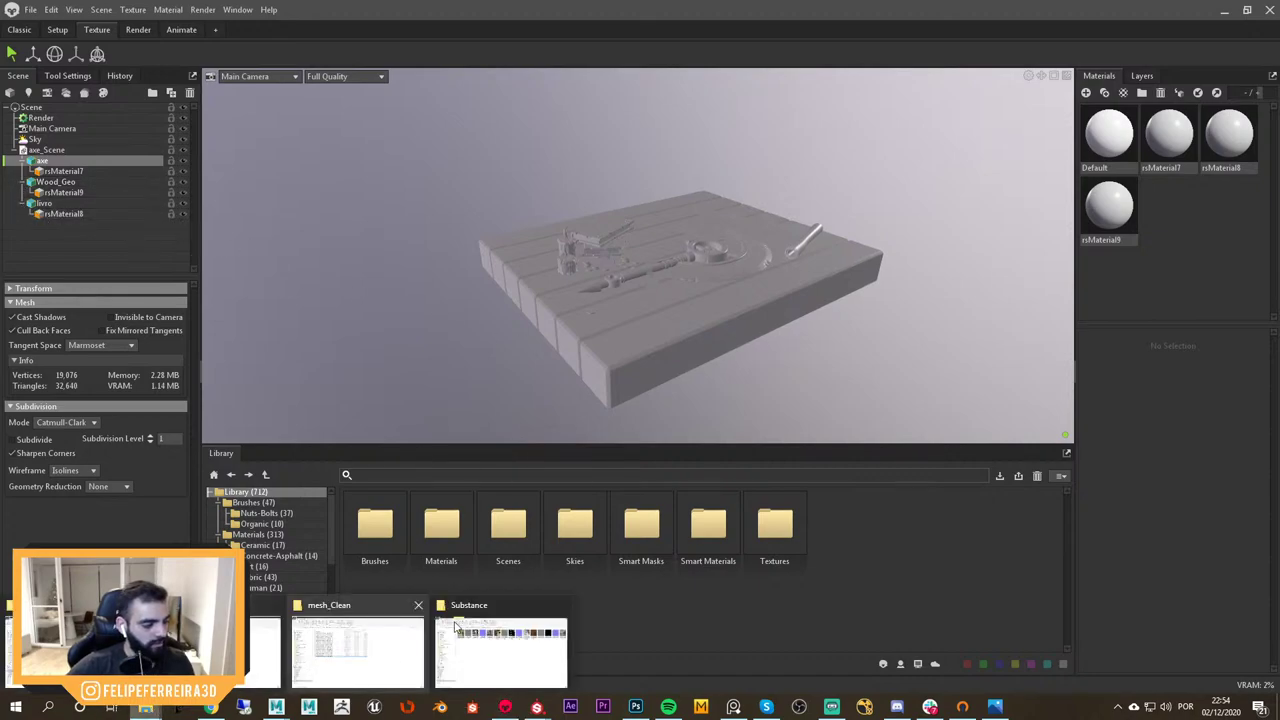
{"action": "left_click", "coordinate": [883, 334]}
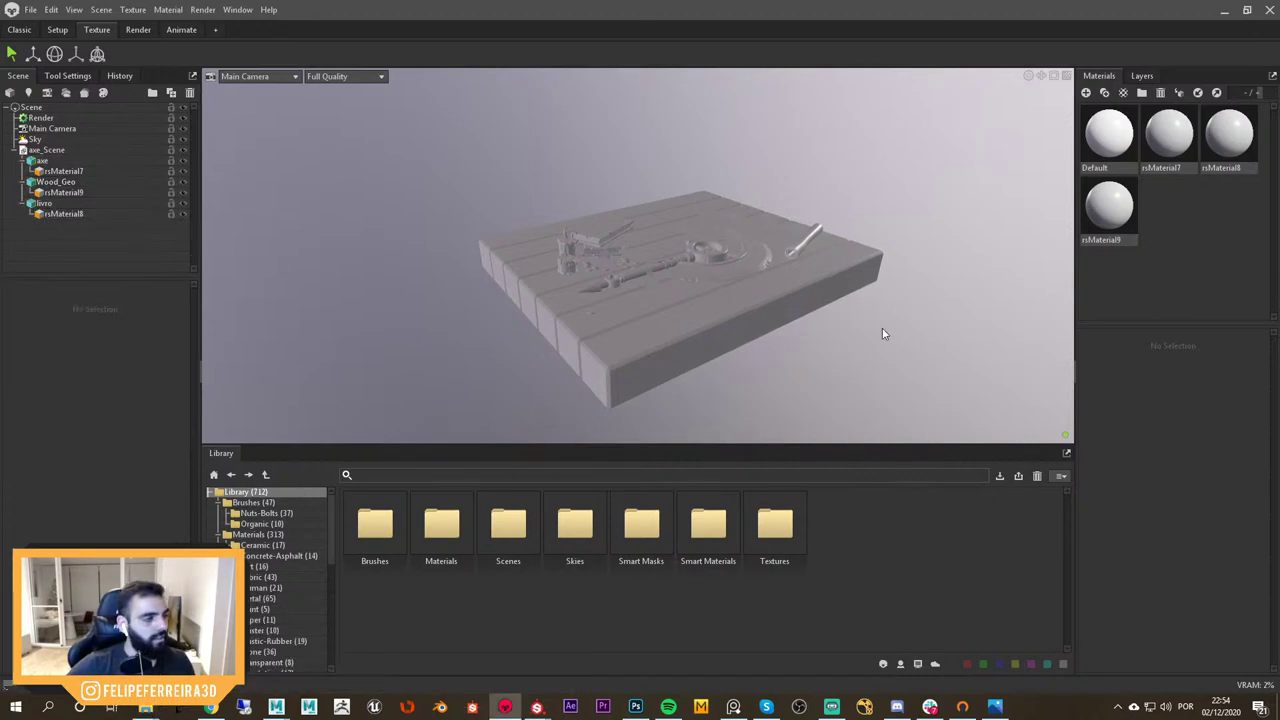
Try the Axe_SH BaseColor texture as the normal map of rsMaterial7, and undo that assignment
{"action": "left_click", "coordinate": [1186, 168]}
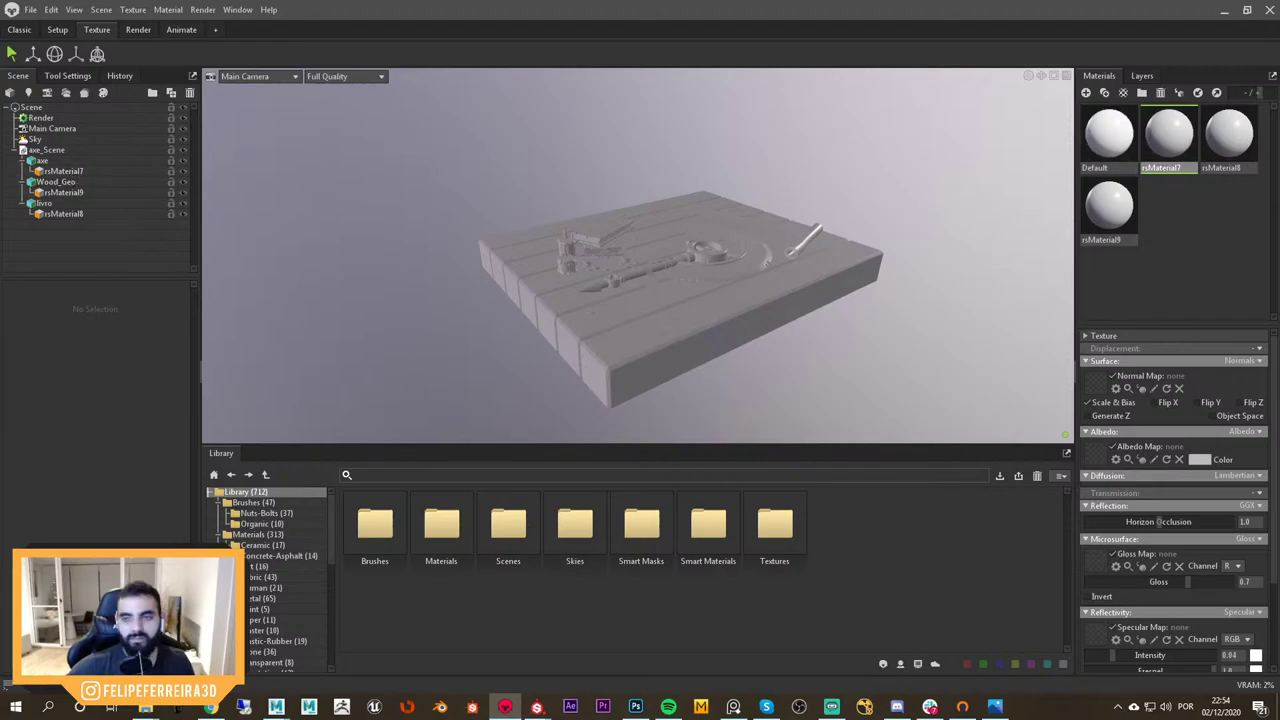
{"action": "left_click", "coordinate": [752, 270]}
{"action": "left_click_drag", "start_coordinate": [752, 272], "coordinate": [877, 318]}
{"action": "left_click", "coordinate": [1142, 264]}
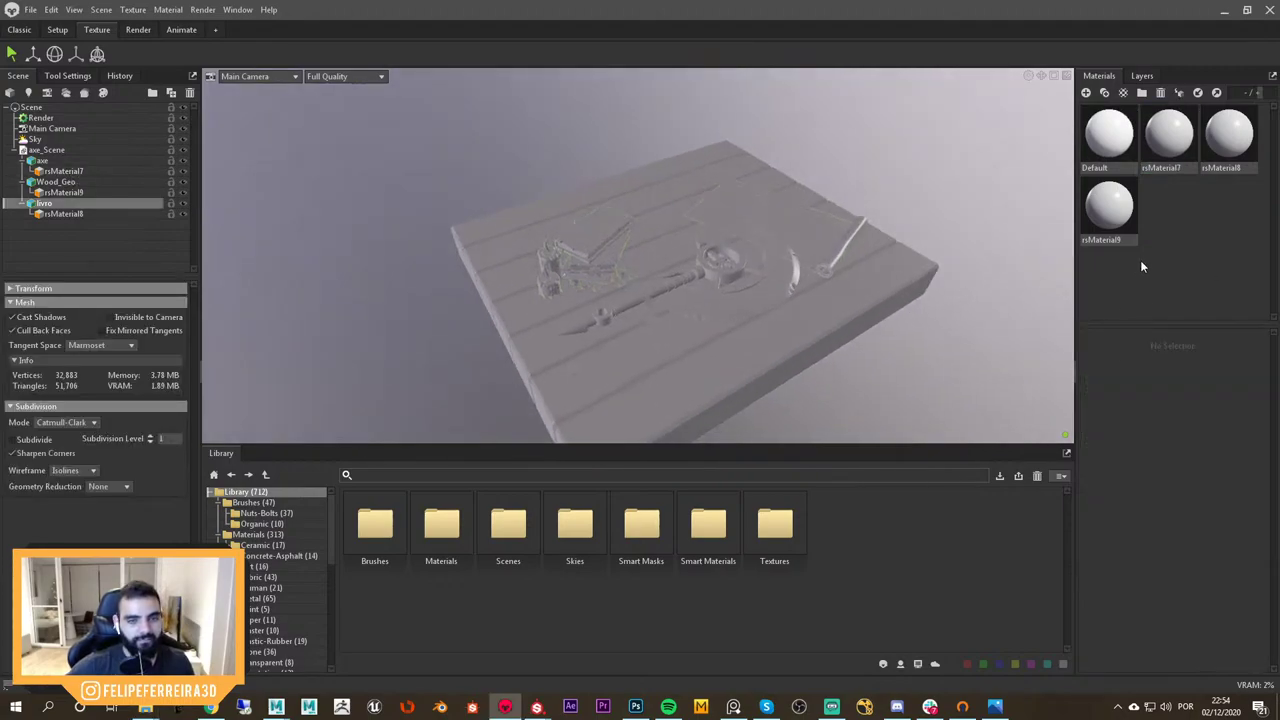
{"action": "left_click", "coordinate": [1178, 150]}
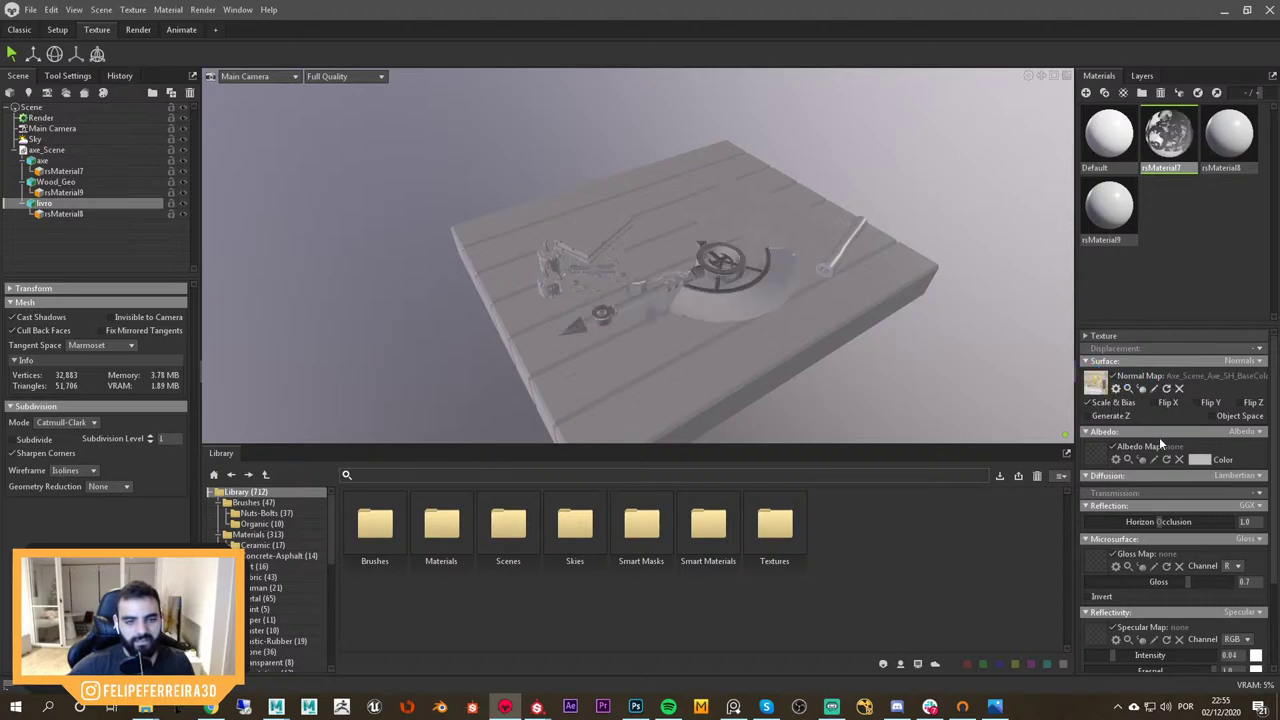
{"action": "key", "text": "ctrl+z"}
{"action": "key", "text": "ctrl+z"}
Assign the Axe_Scene_Axe_SH_Normal texture as rsMaterial7's normal map and inspect the axe's surface detail up close
{"action": "left_click_drag", "start_coordinate": [995, 343], "coordinate": [1032, 347]}
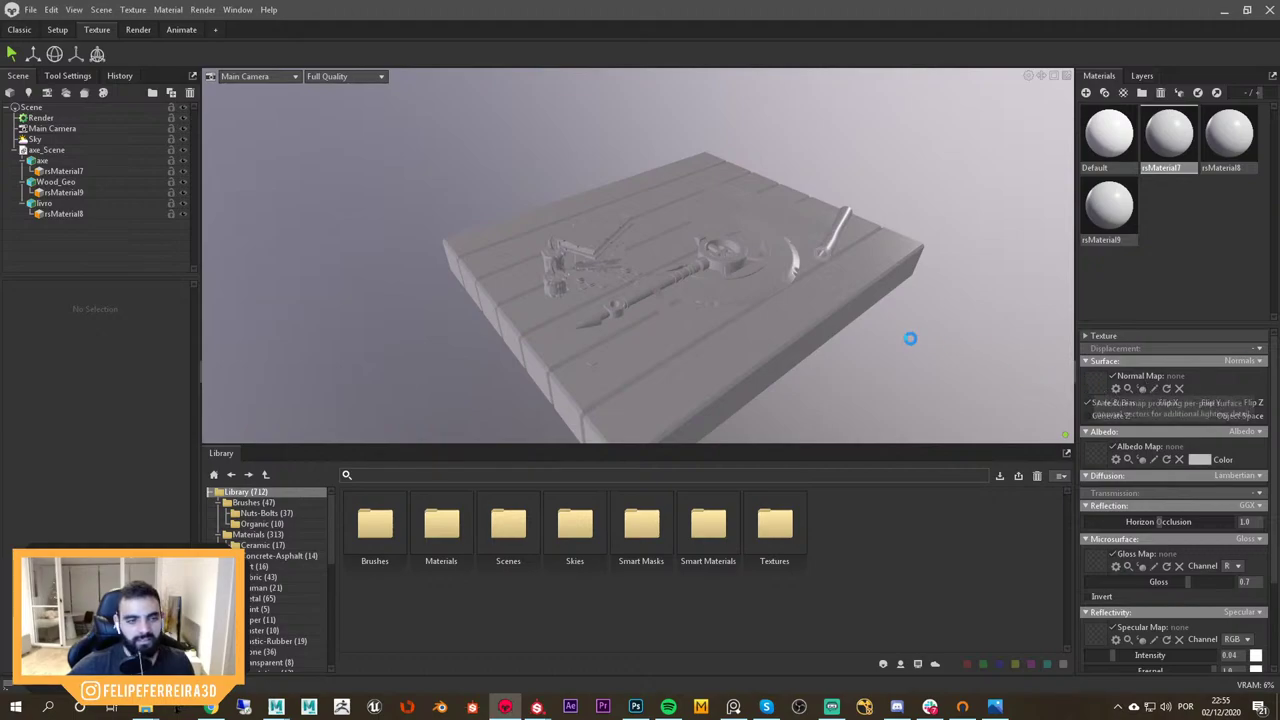
{"action": "right_click_drag", "start_coordinate": [857, 317], "coordinate": [942, 358]}
{"action": "left_click_drag", "start_coordinate": [942, 358], "coordinate": [900, 245]}
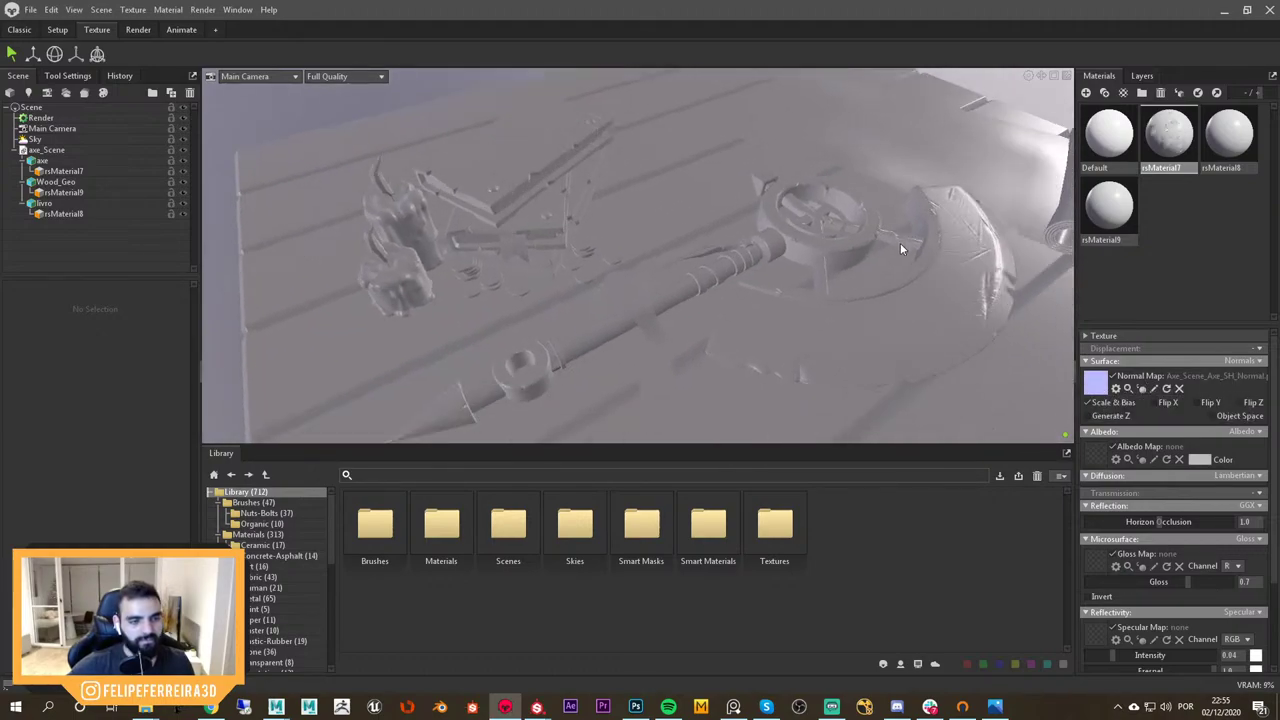
{"action": "right_click_drag", "start_coordinate": [900, 245], "coordinate": [976, 342]}
{"action": "left_click_drag", "start_coordinate": [976, 342], "coordinate": [924, 330]}
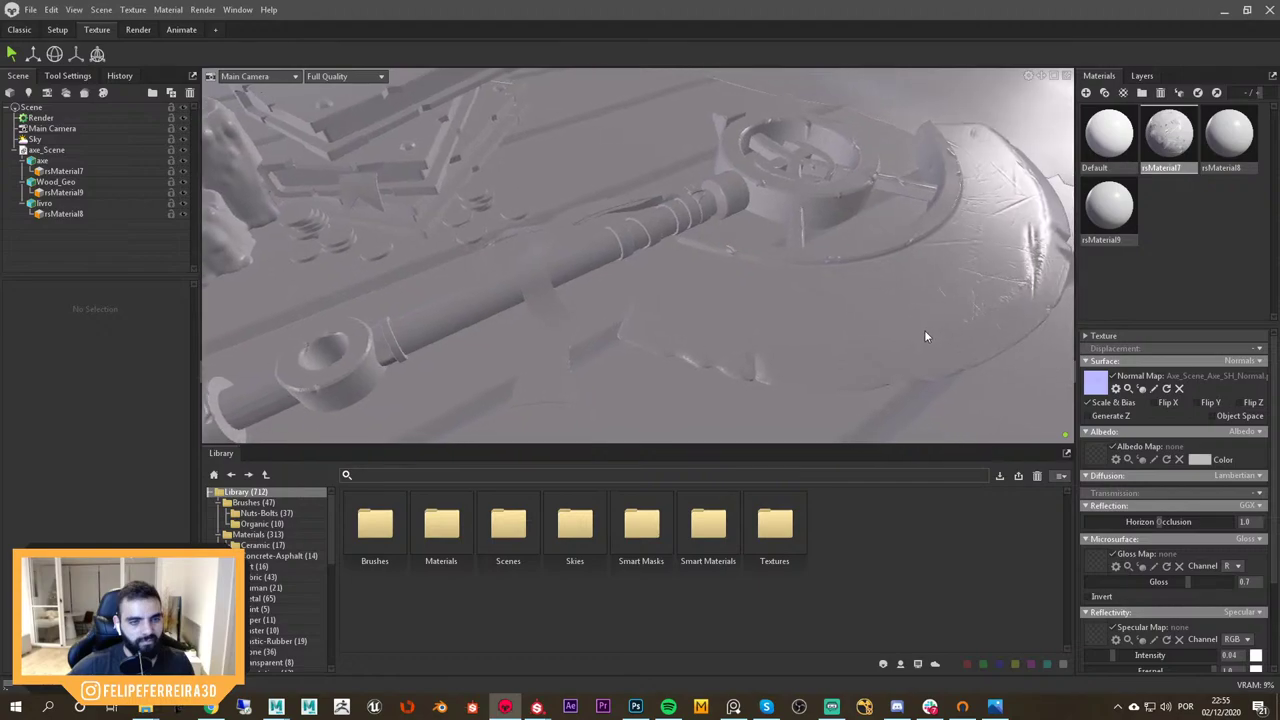
{"action": "right_click_drag", "start_coordinate": [924, 330], "coordinate": [850, 208]}
Assign the Axe_Scene_Axe_SH_BaseColor texture from the Substance folder as rsMaterial7's albedo map
{"action": "left_click", "coordinate": [145, 707]}
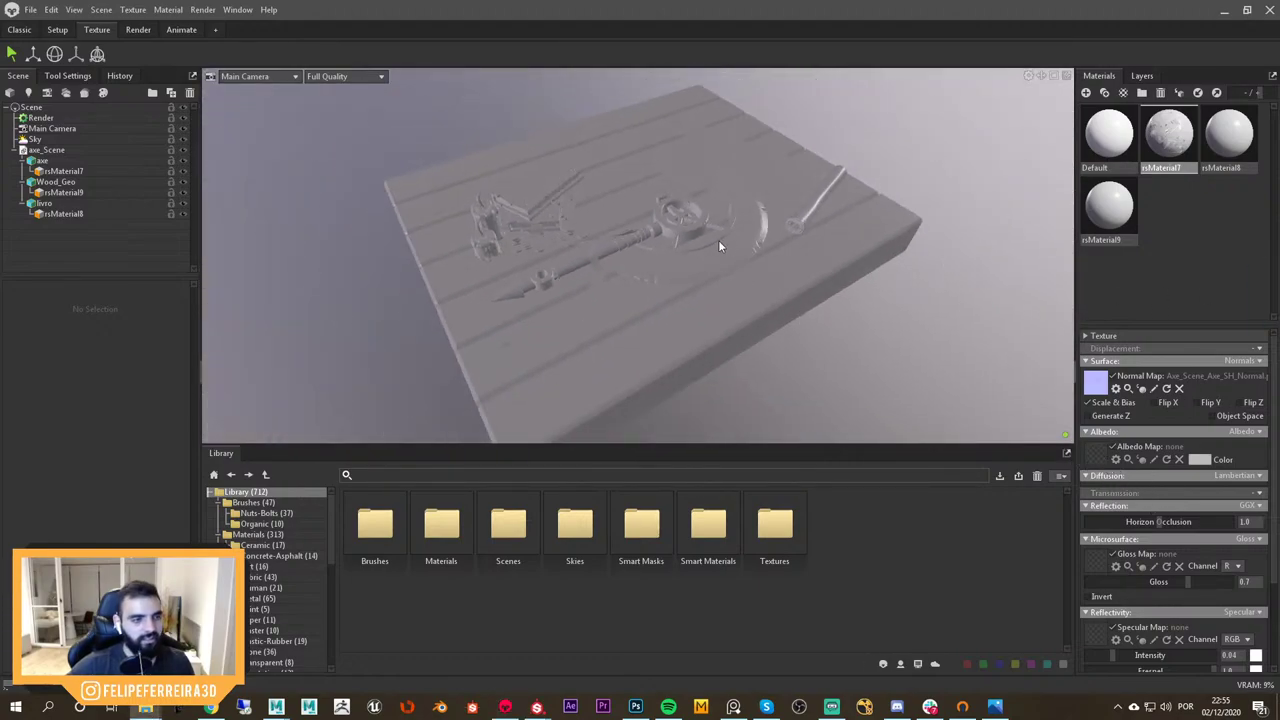
{"action": "right_click_drag", "start_coordinate": [718, 242], "coordinate": [806, 281]}
{"action": "left_click", "coordinate": [804, 280]}
{"action": "left_click_drag", "start_coordinate": [804, 280], "coordinate": [809, 298]}
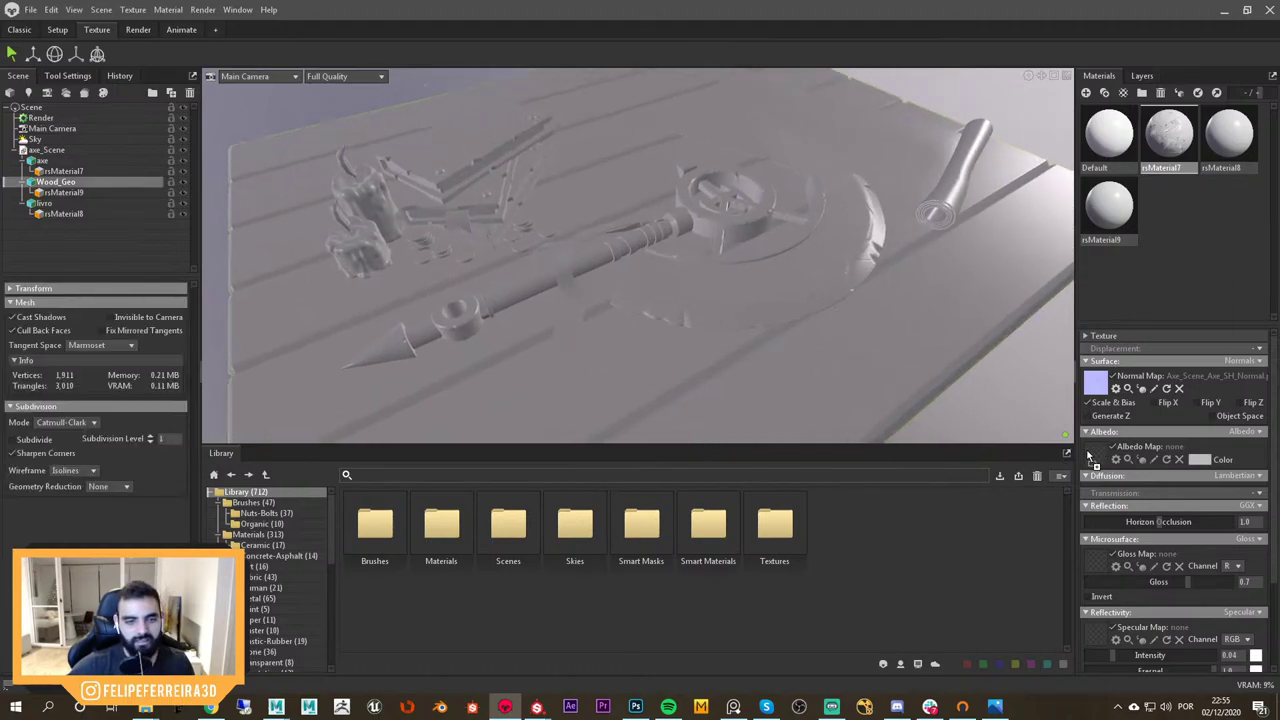
{"action": "left_click_drag", "start_coordinate": [1089, 453], "coordinate": [1094, 456]}
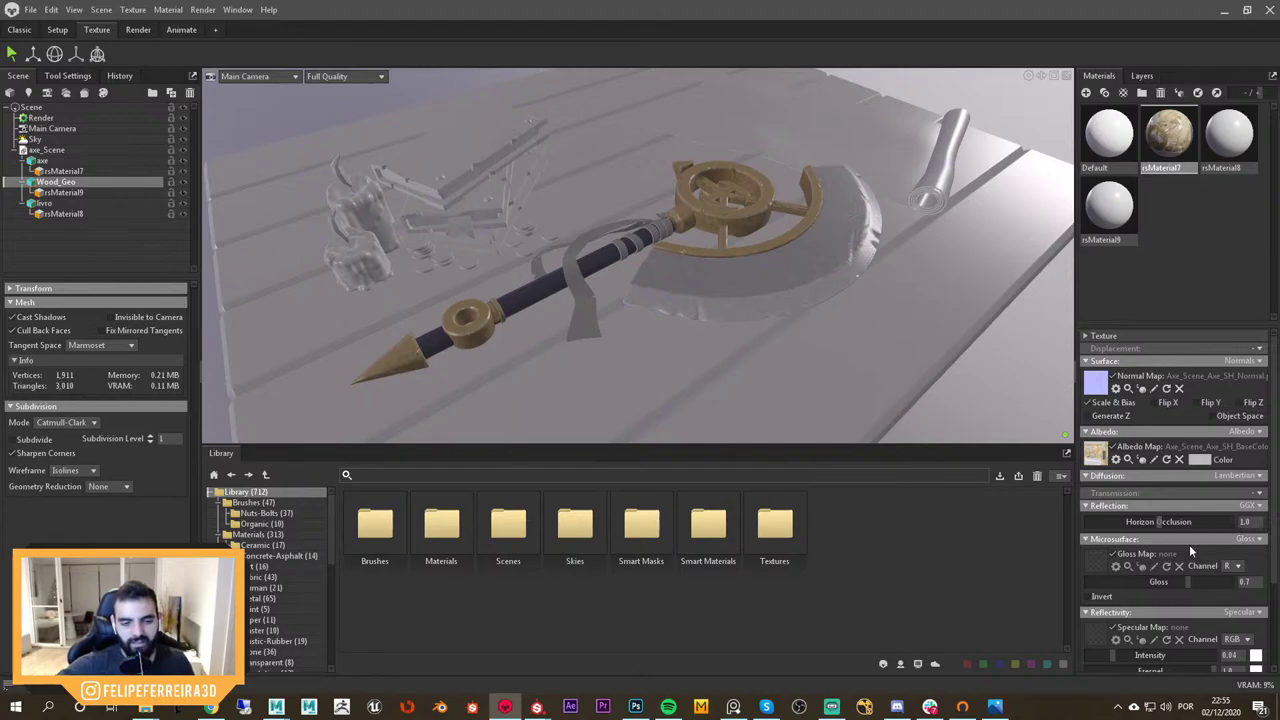
Change rsMaterial7's microsurface type to Roughness and assign the Axe_SH roughness texture as its map
{"action": "left_click", "coordinate": [1246, 539]}
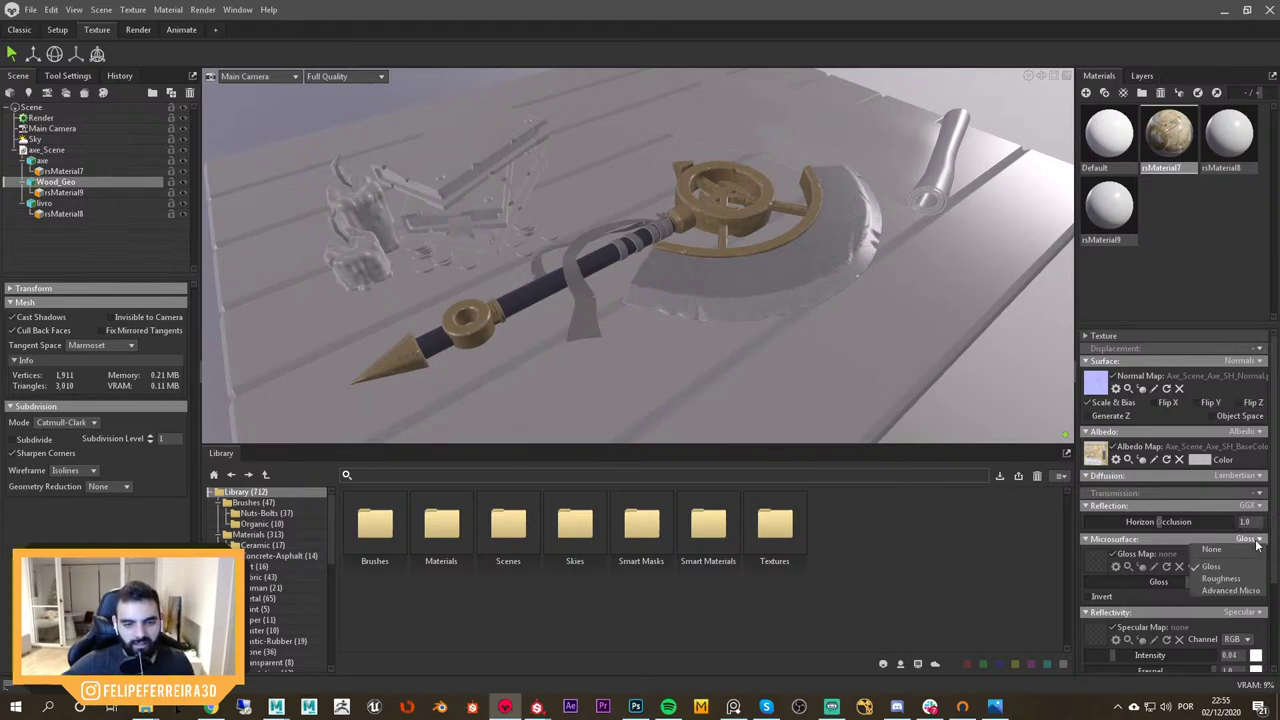
{"action": "left_click", "coordinate": [1220, 579]}
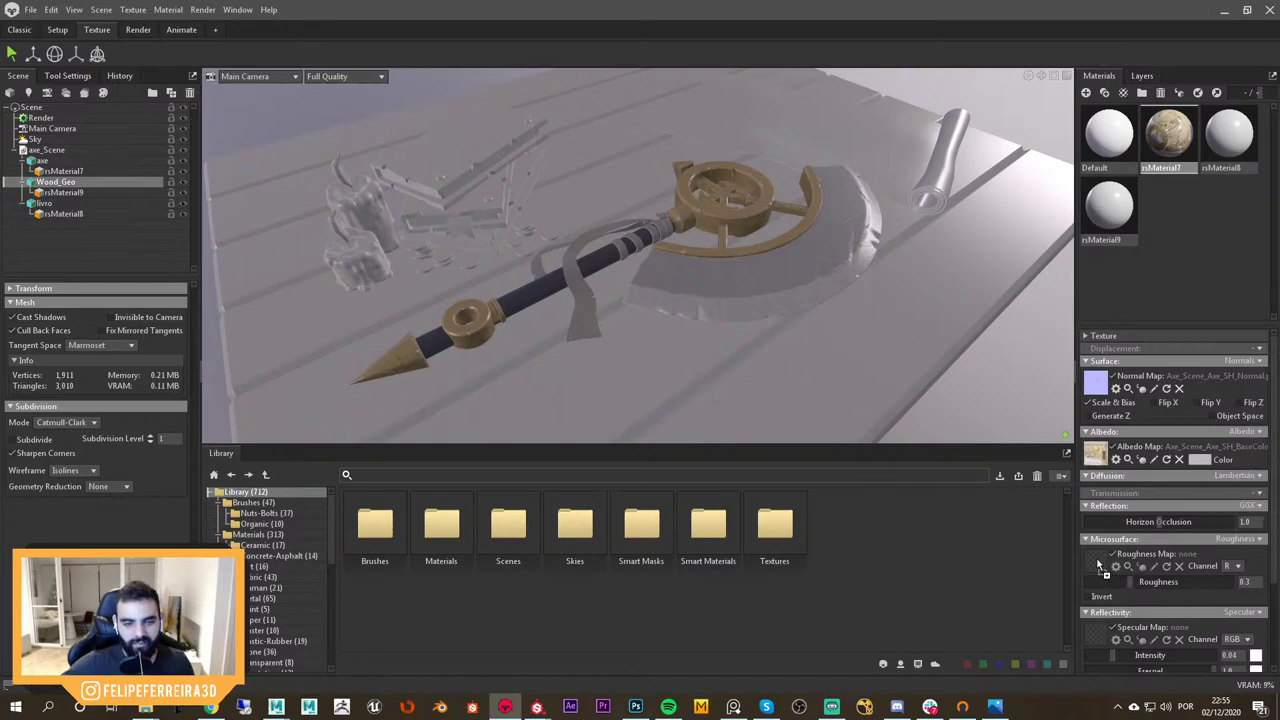
{"action": "left_click_drag", "start_coordinate": [1100, 566], "coordinate": [1096, 562]}
{"action": "left_click_drag", "start_coordinate": [857, 286], "coordinate": [792, 286], "text": "alt"}
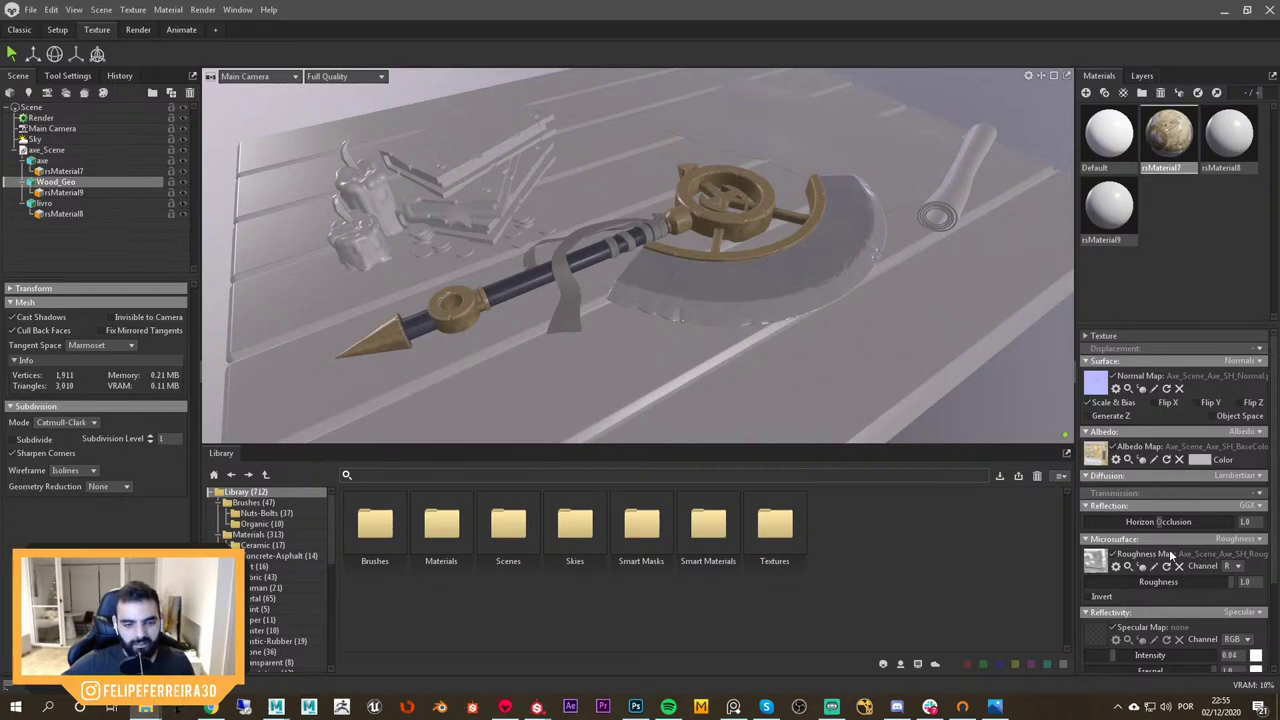
{"action": "left_click_drag", "start_coordinate": [1270, 555], "coordinate": [1268, 503]}
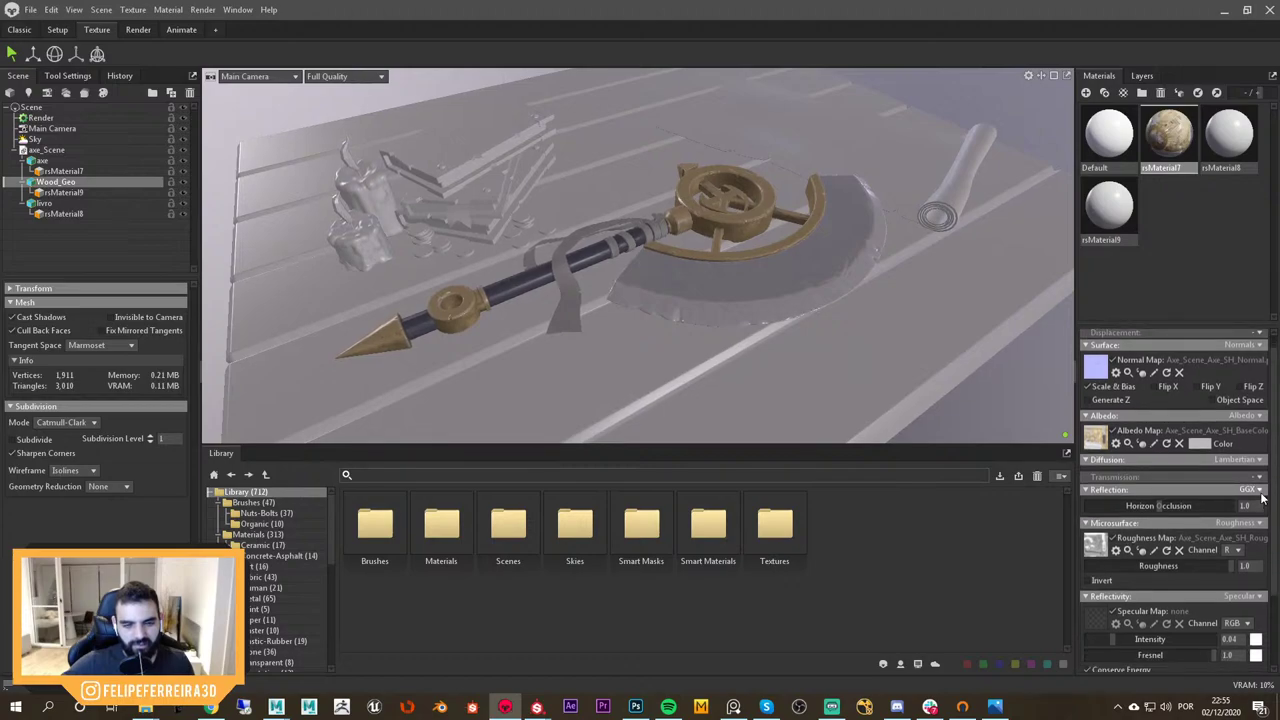
{"action": "scroll", "coordinate": [1224, 510], "scroll_direction": "down", "scroll_amount": 2}
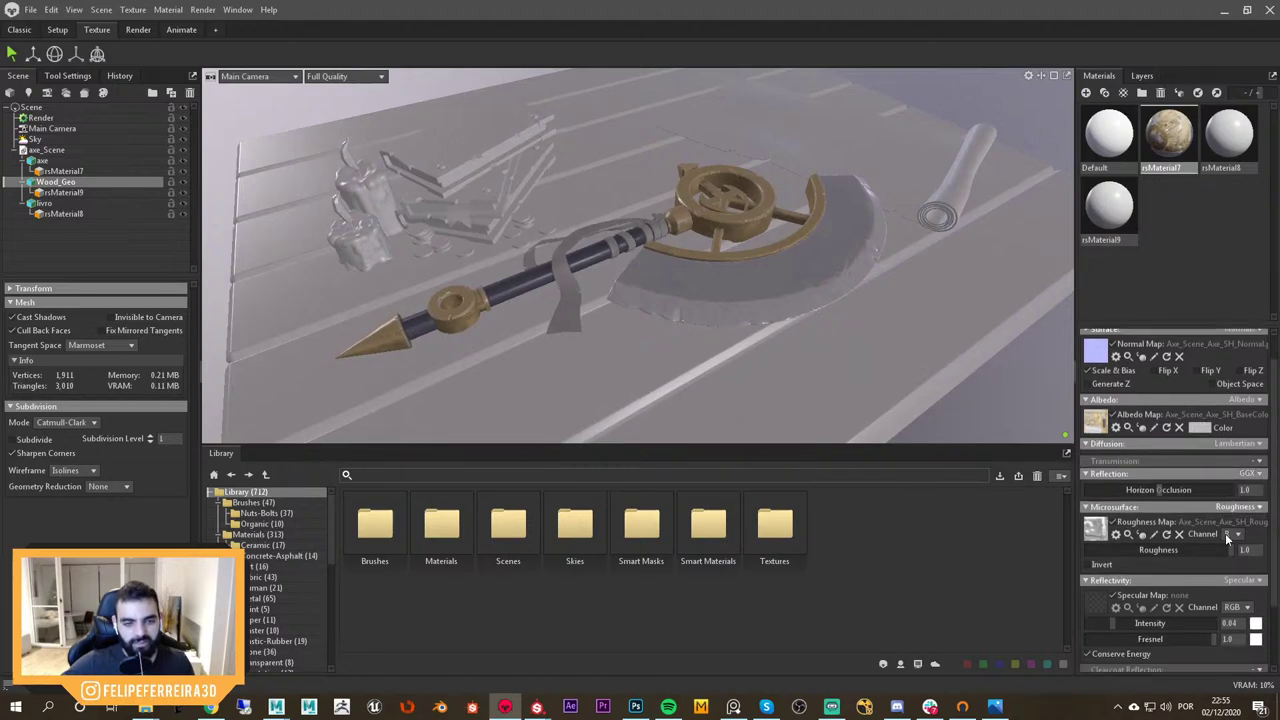
Change rsMaterial7's reflectivity type to Metalness, assign the Axe_SH metallic texture as its map, and check the axe
{"action": "scroll", "coordinate": [1228, 538], "scroll_direction": "down", "scroll_amount": 2}
{"action": "left_click", "coordinate": [1245, 517]}
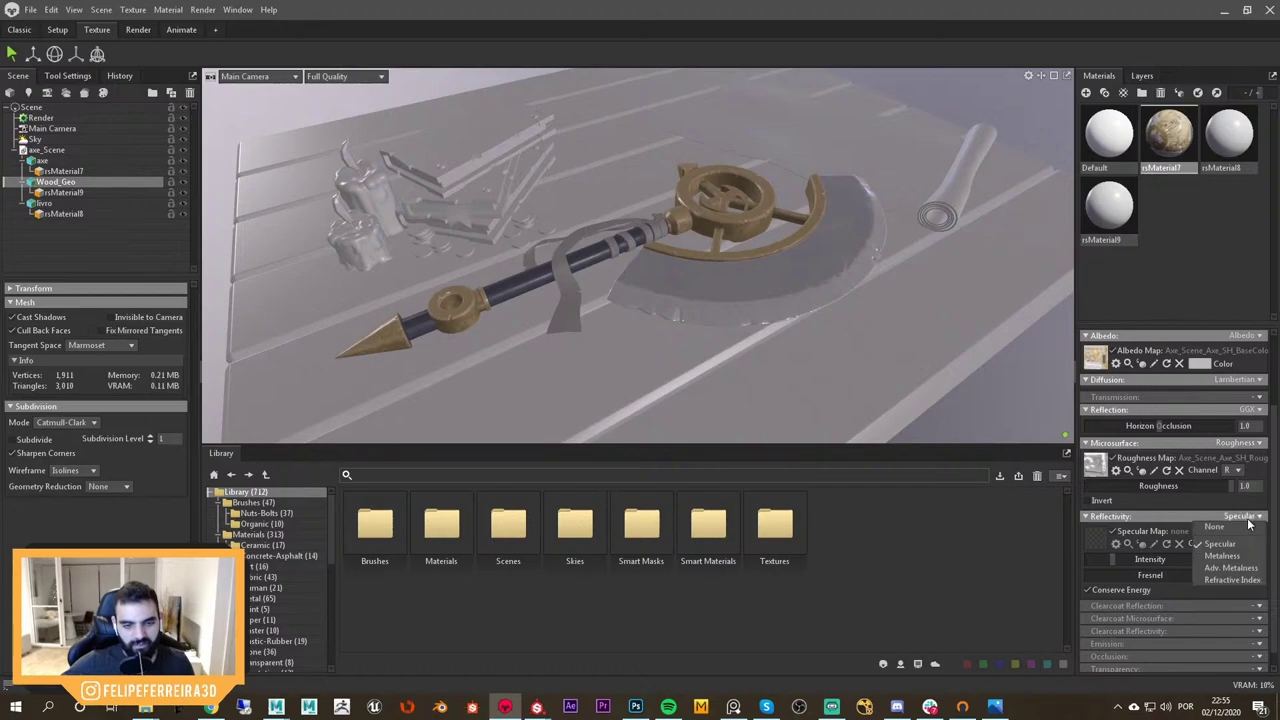
{"action": "left_click", "coordinate": [1240, 556]}
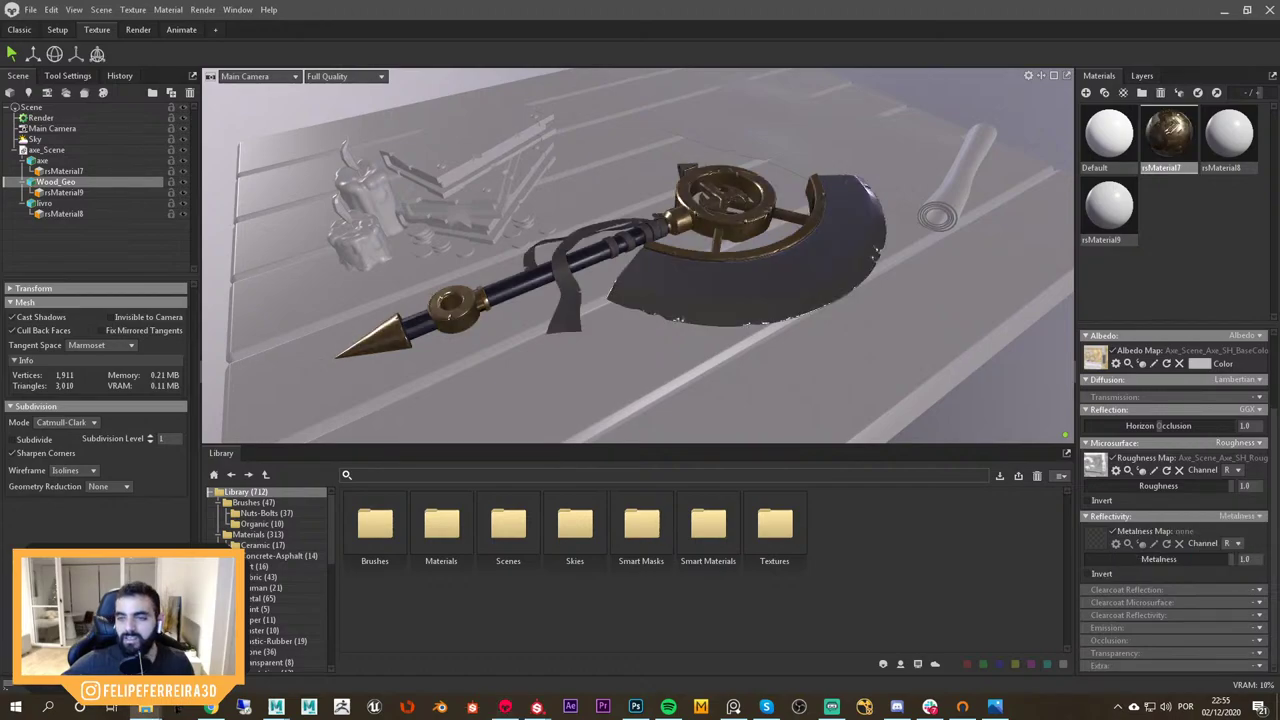
{"action": "right_click", "coordinate": [817, 298]}
{"action": "left_click_drag", "start_coordinate": [817, 298], "coordinate": [660, 301]}
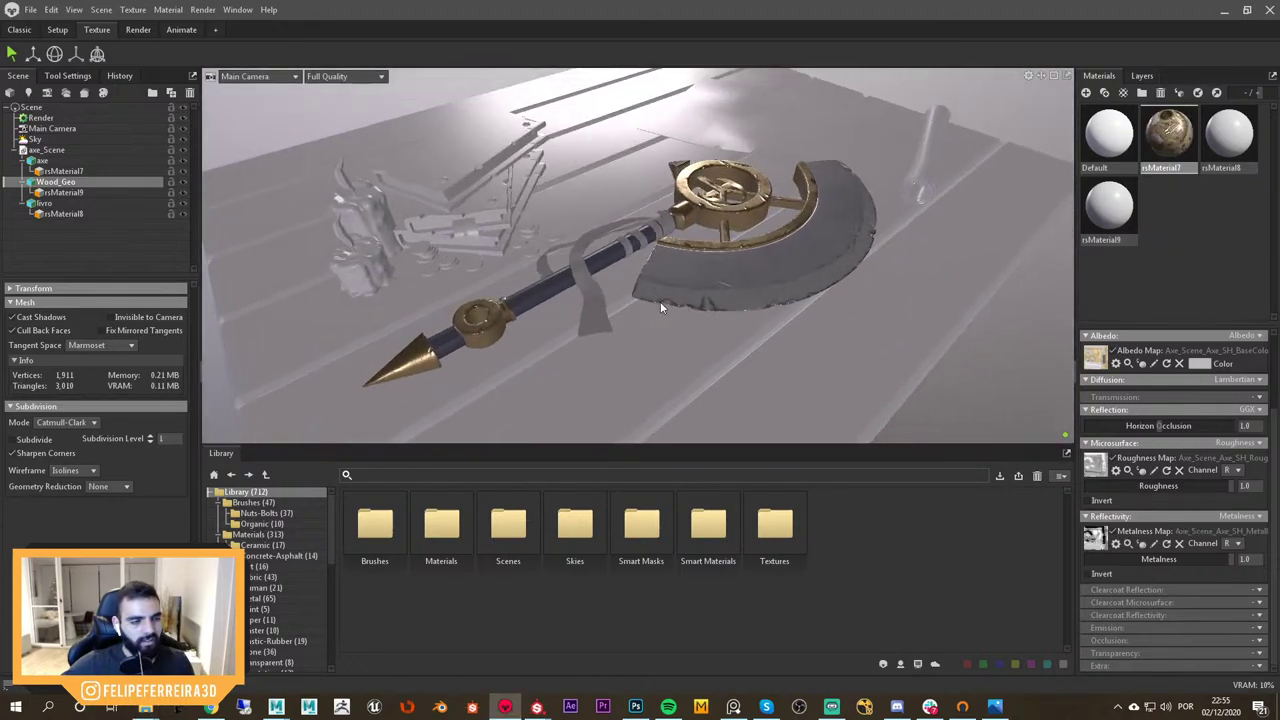
{"action": "left_click", "coordinate": [1252, 516]}
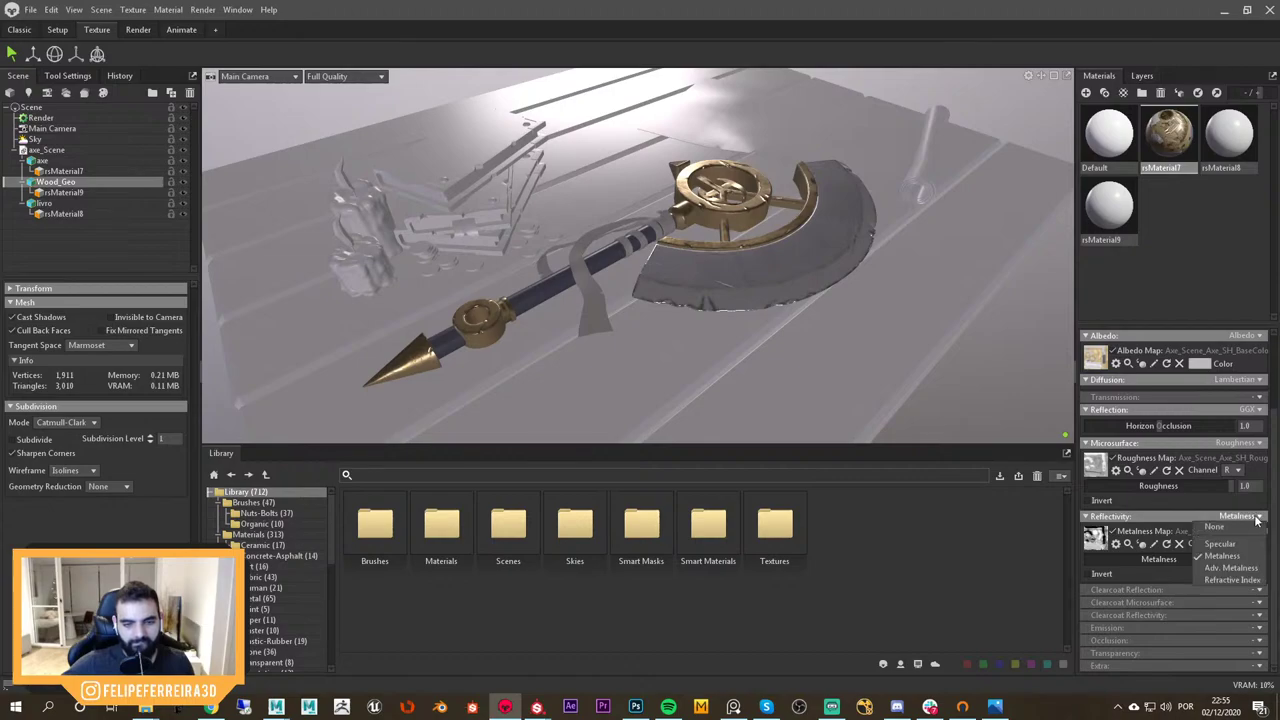
{"action": "left_click", "coordinate": [1257, 518]}
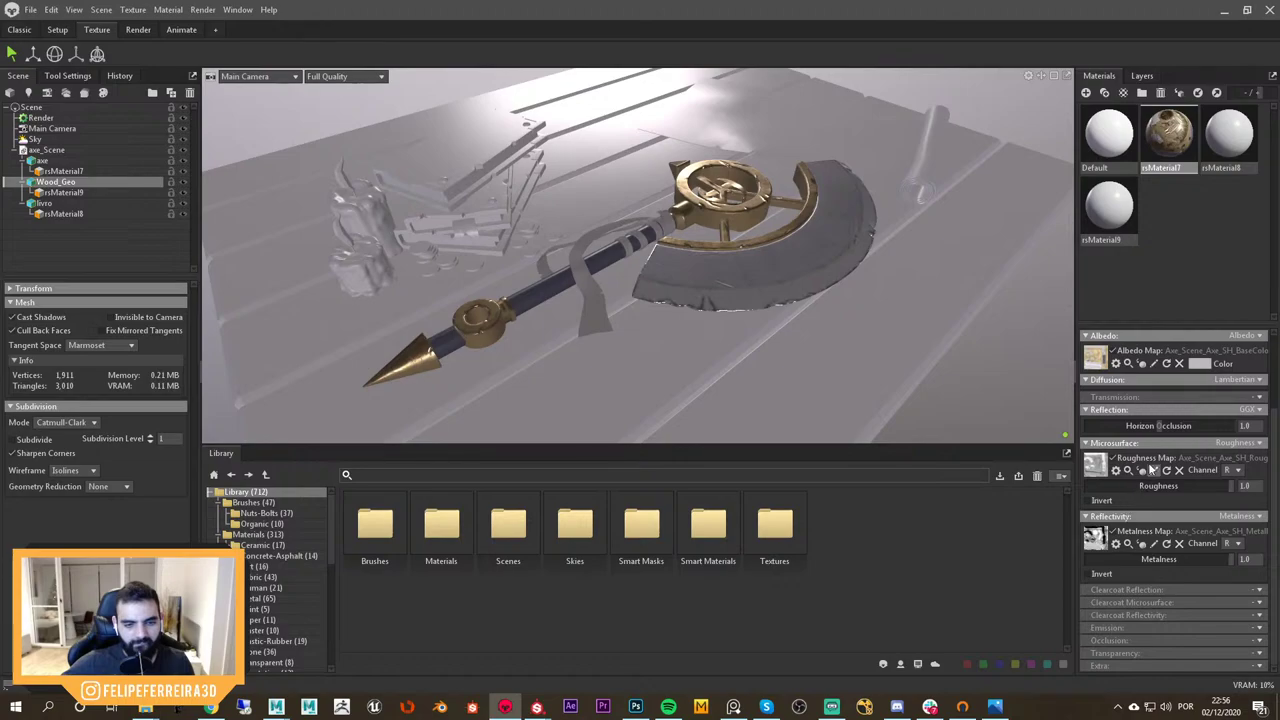
Try the Flip Y and Flip X options on rsMaterial7's normal map, and restore the original orientation
{"action": "scroll", "coordinate": [1150, 472], "scroll_direction": "up", "scroll_amount": 2}
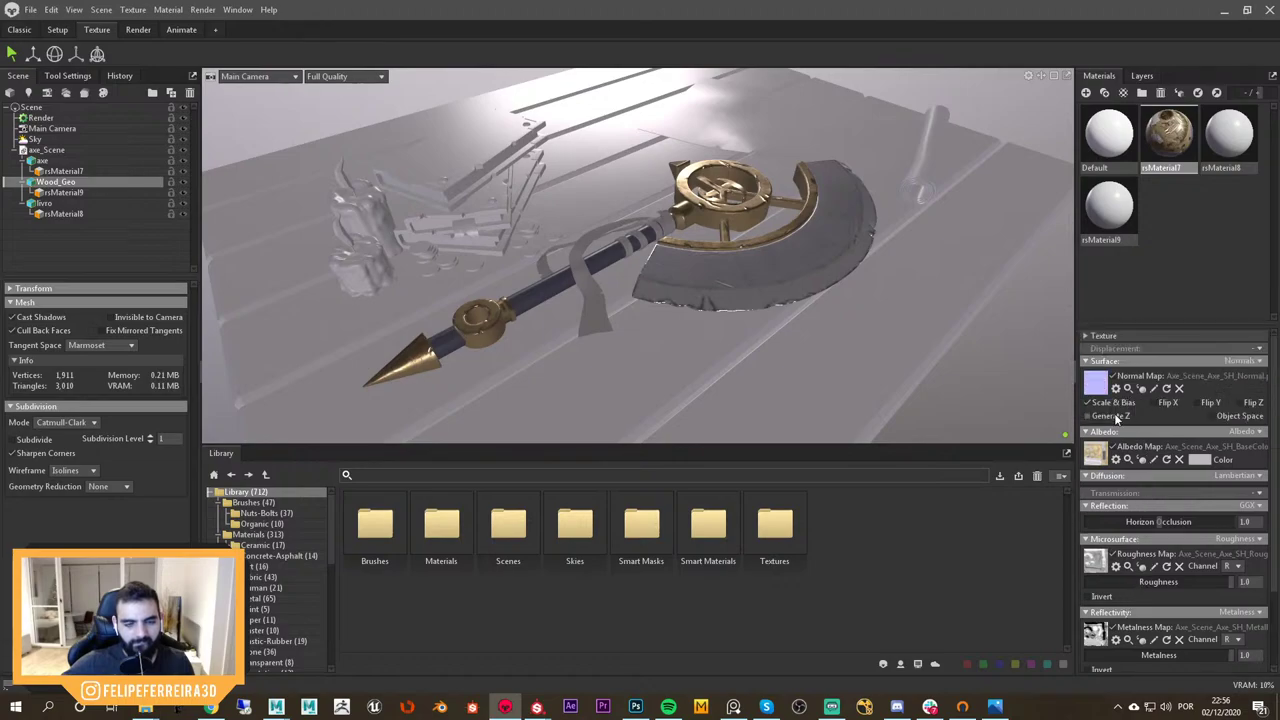
{"action": "left_click", "coordinate": [1197, 404]}
{"action": "right_click_drag", "start_coordinate": [754, 303], "coordinate": [1090, 340]}
{"action": "left_click_drag", "start_coordinate": [808, 342], "coordinate": [715, 338]}
{"action": "left_click", "coordinate": [1188, 403]}
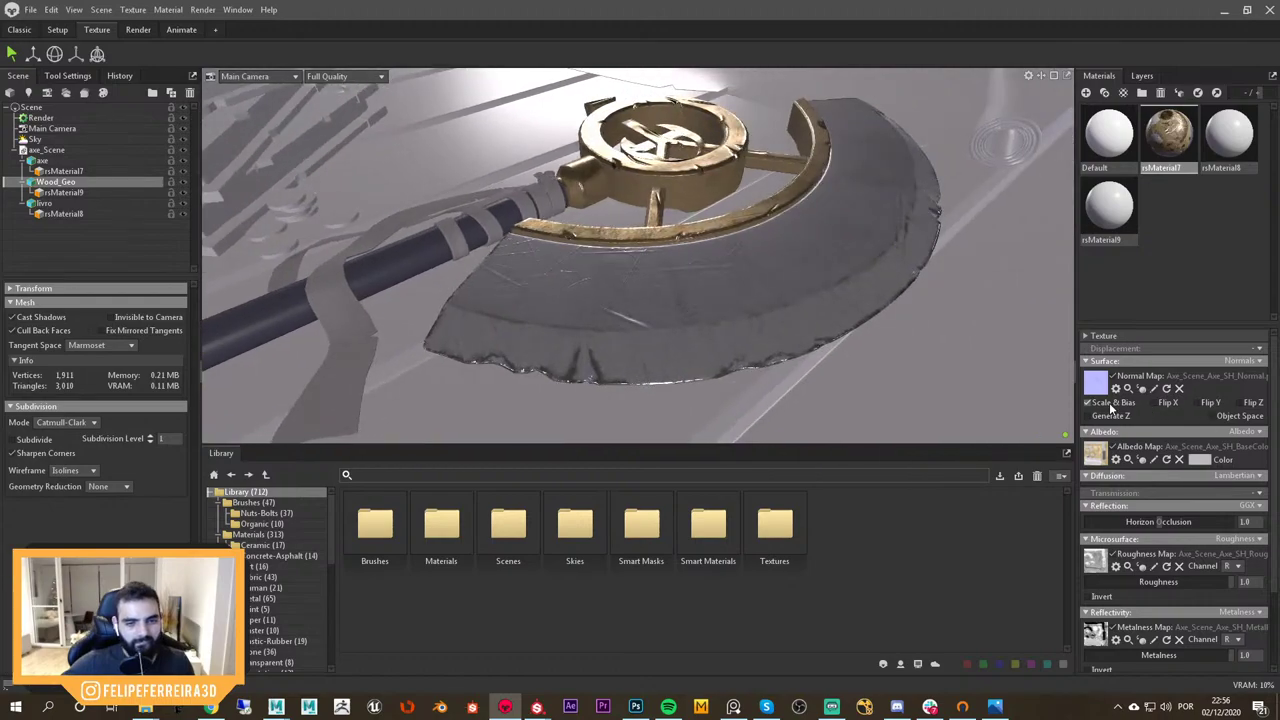
{"action": "left_click", "coordinate": [1165, 403]}
{"action": "left_click", "coordinate": [1168, 406]}
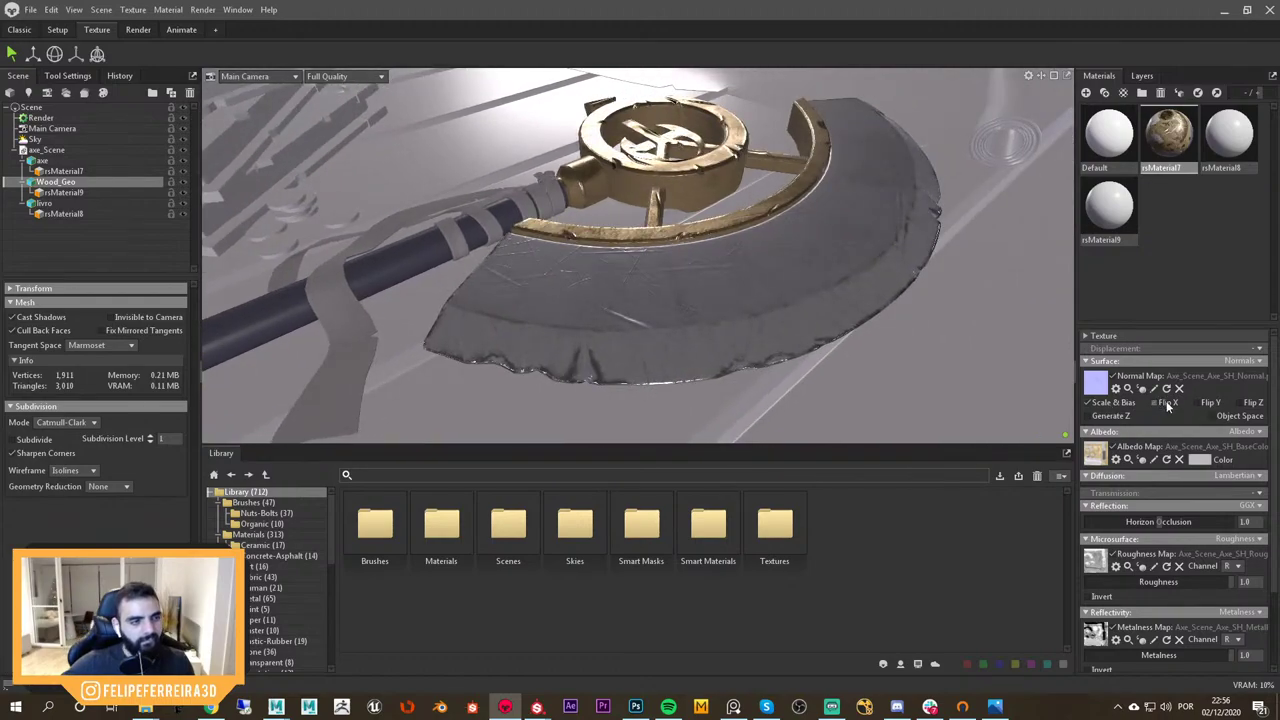
{"action": "left_click_drag", "start_coordinate": [801, 313], "coordinate": [881, 292]}
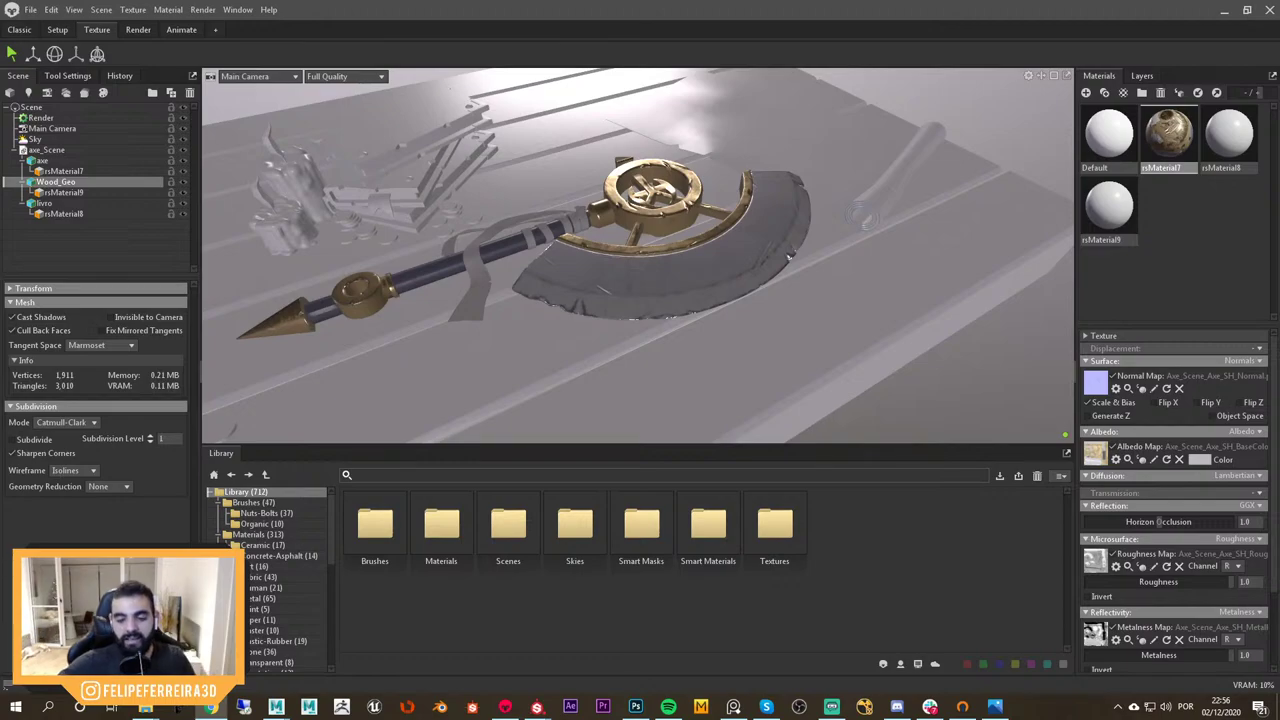
Try the Gloss microsurface type on rsMaterial7, and return it to Roughness
{"action": "scroll", "coordinate": [702, 304], "scroll_direction": "up", "scroll_amount": 3}
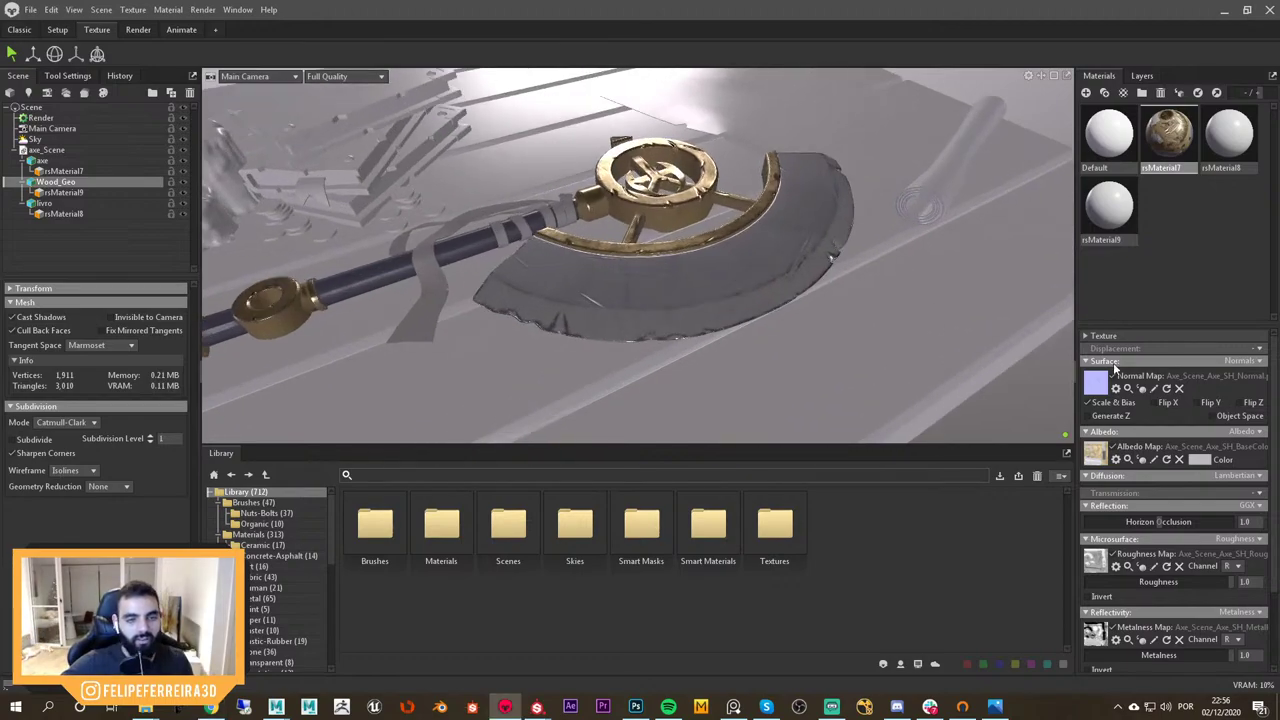
{"action": "scroll", "coordinate": [1170, 448], "scroll_direction": "down", "scroll_amount": 3}
{"action": "scroll", "coordinate": [1152, 450], "scroll_direction": "up", "scroll_amount": 3}
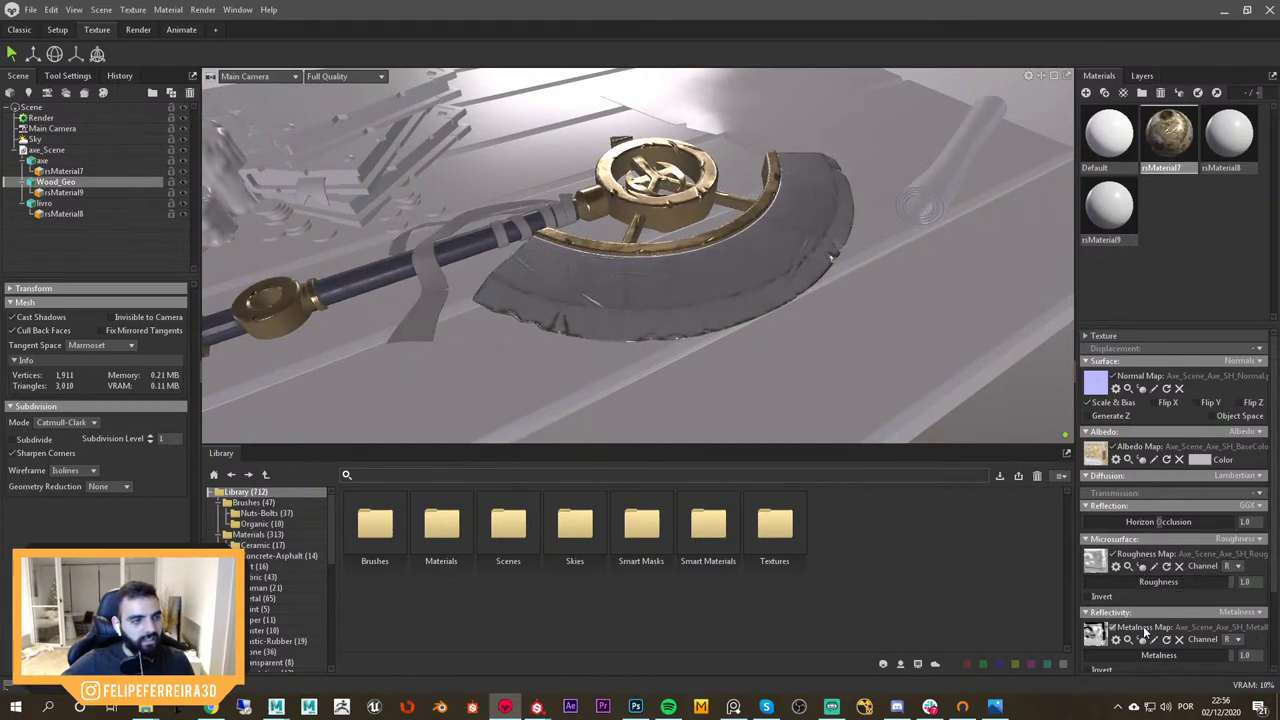
{"action": "left_click", "coordinate": [1250, 539]}
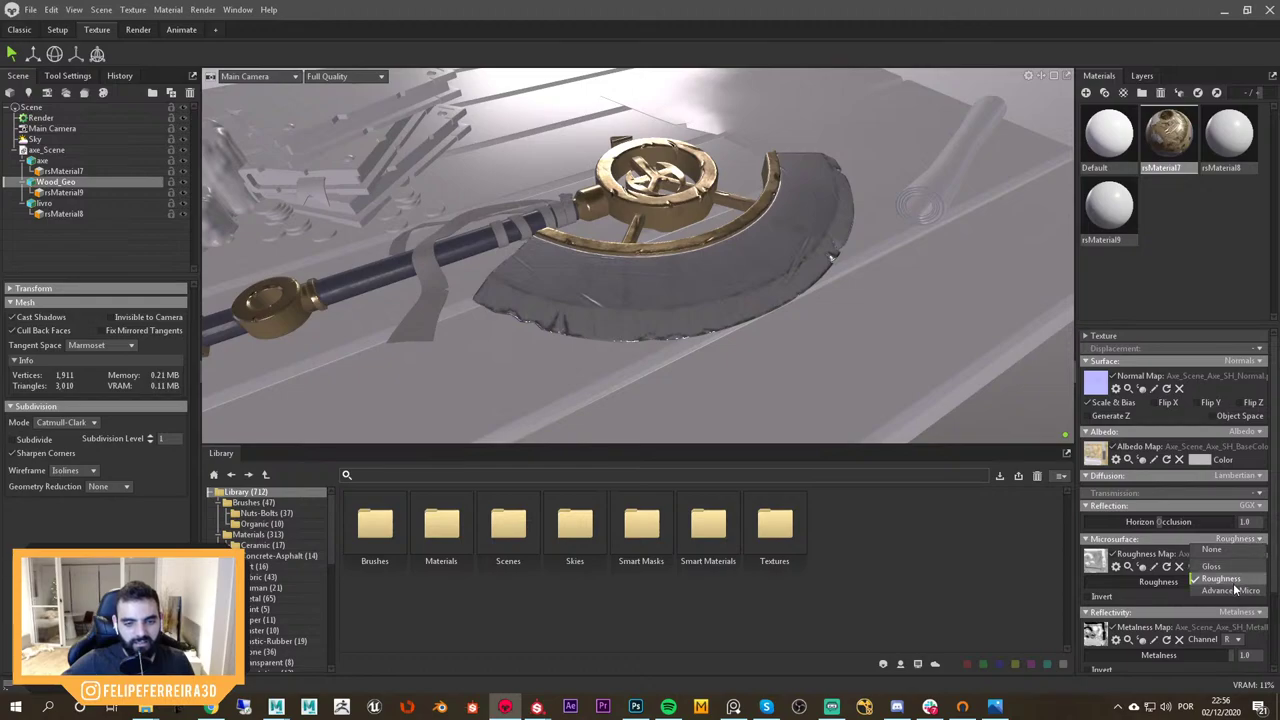
{"action": "left_click", "coordinate": [1227, 570]}
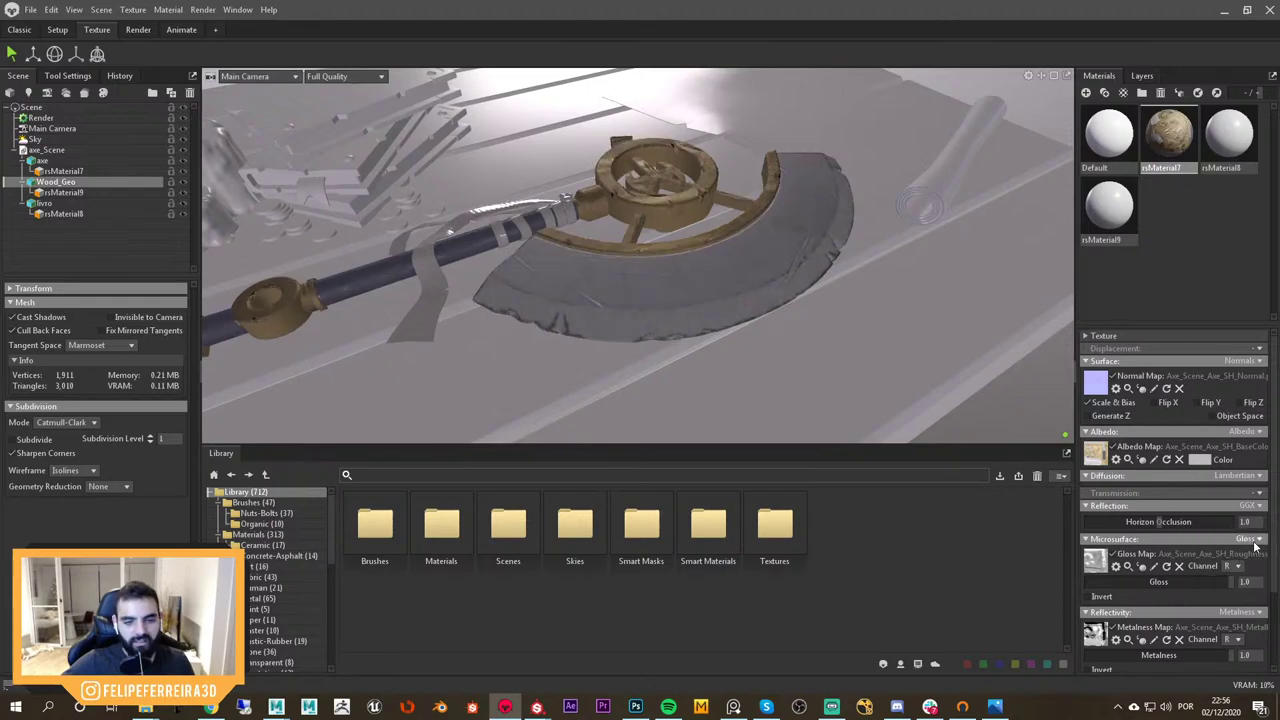
{"action": "left_click", "coordinate": [1245, 540]}
{"action": "left_click", "coordinate": [1222, 579]}
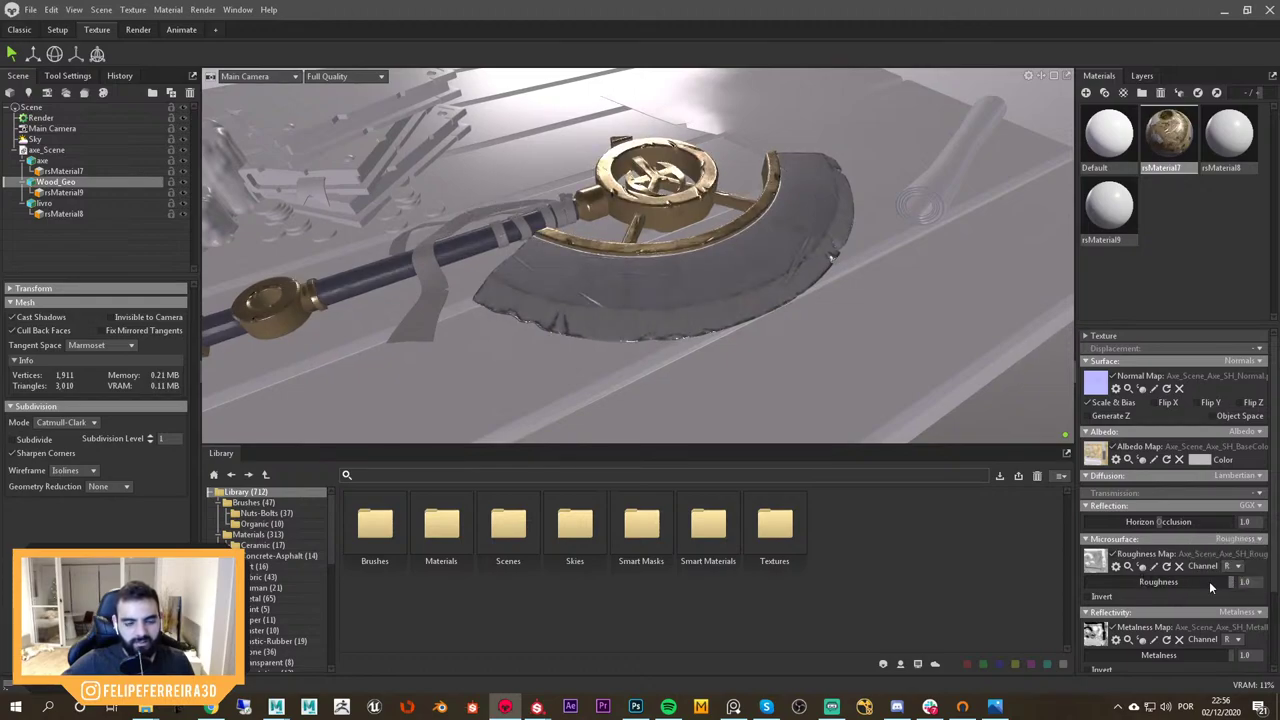
Try the Adv. Metalness reflectivity type on rsMaterial7, and go back to Metalness
{"action": "scroll", "coordinate": [1215, 595], "scroll_direction": "down", "scroll_amount": 3}
{"action": "left_click", "coordinate": [1240, 516]}
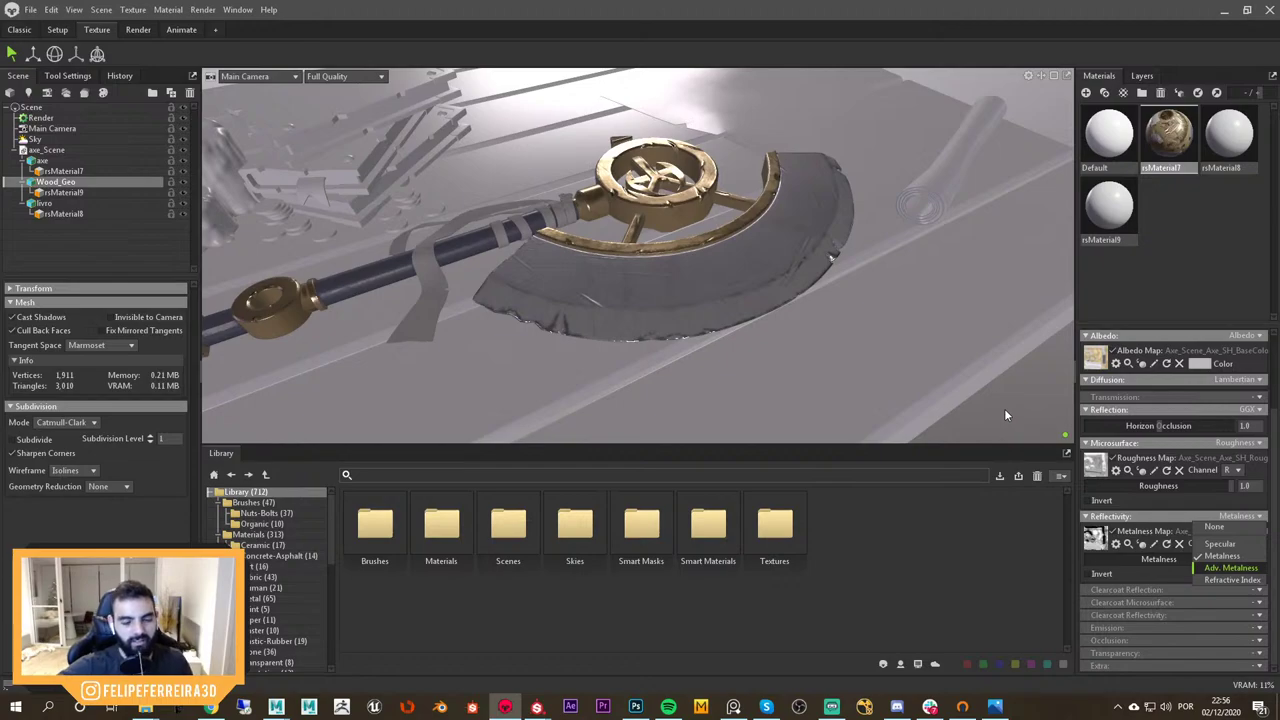
{"action": "left_click", "coordinate": [1231, 567]}
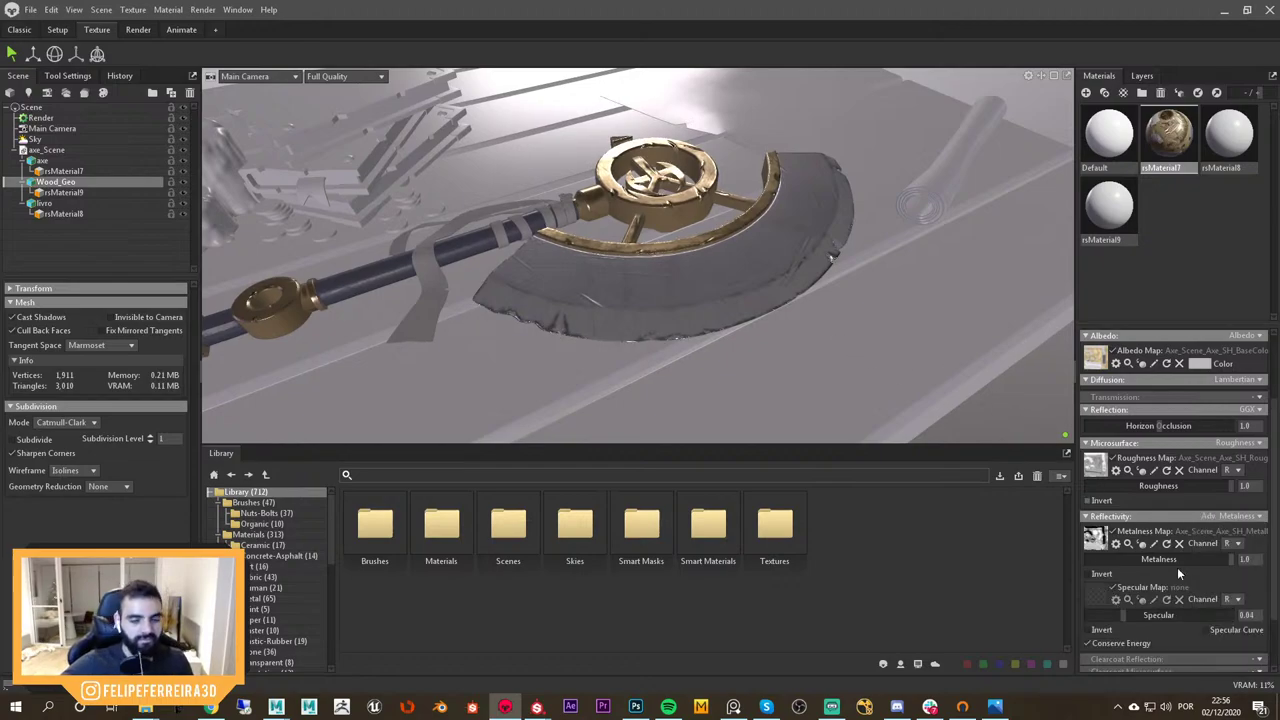
{"action": "left_click", "coordinate": [1243, 515]}
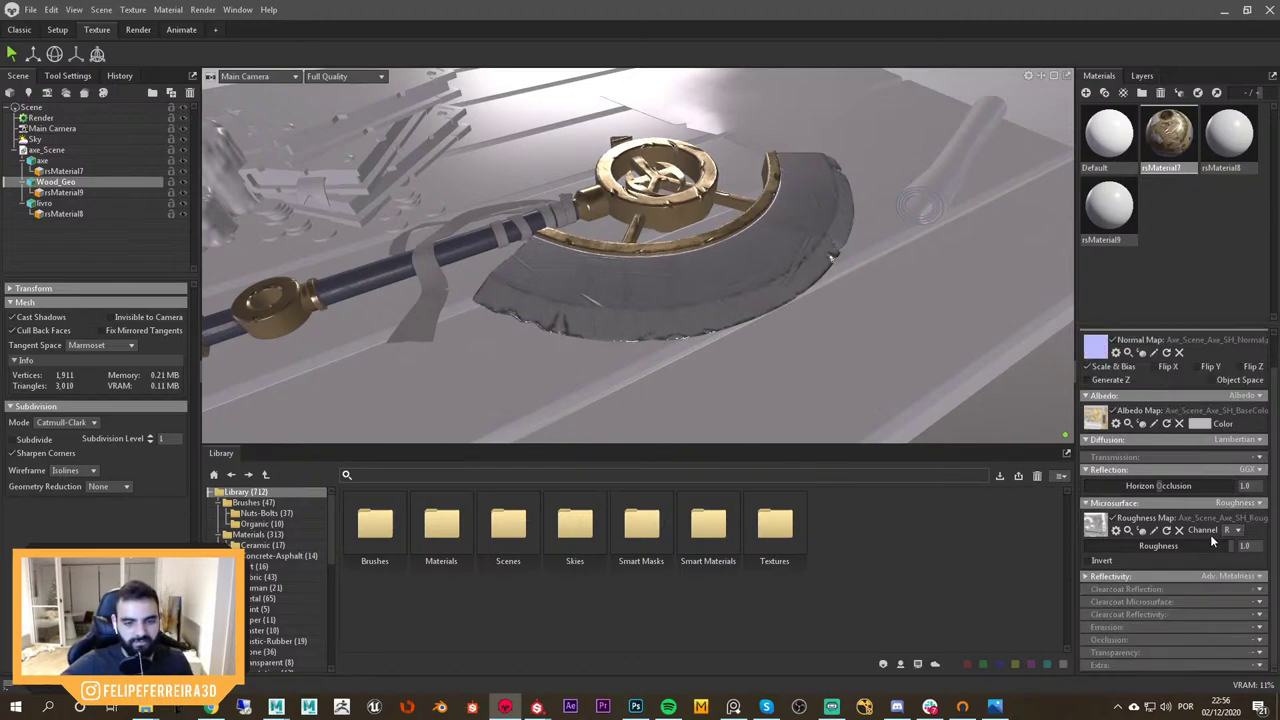
{"action": "left_click", "coordinate": [1170, 577]}
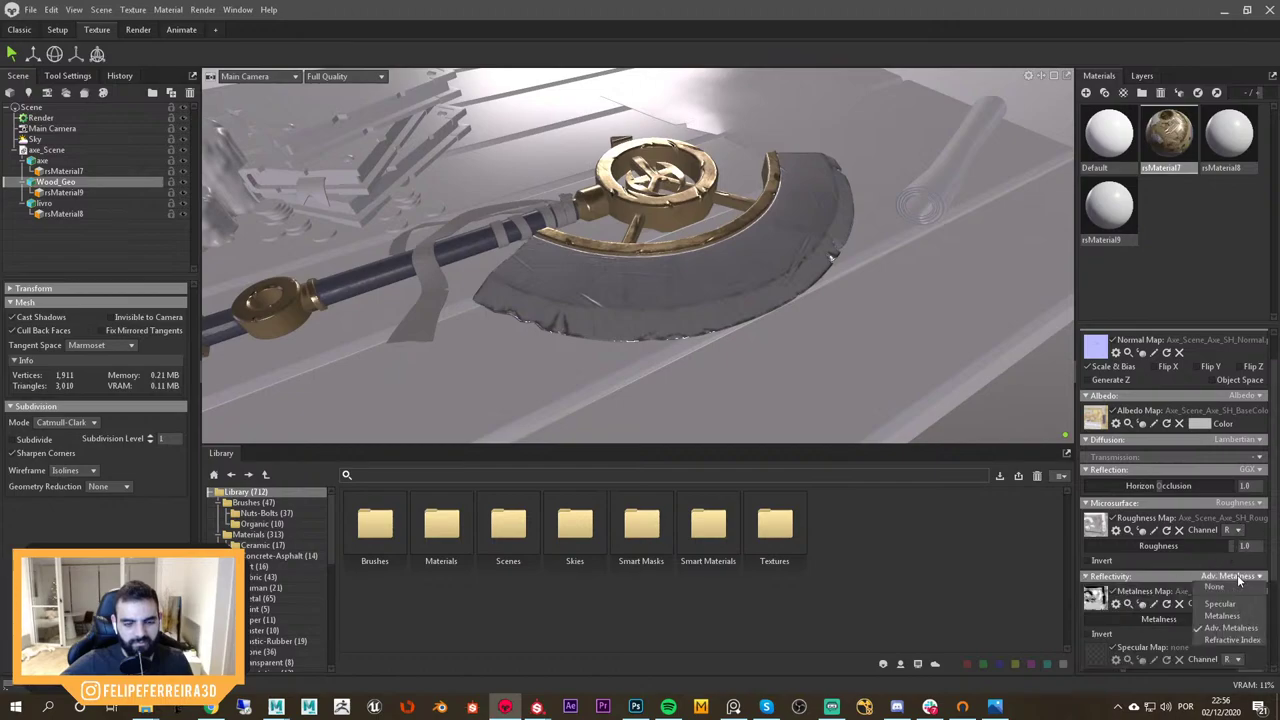
Enable sRGB Color Space for rsMaterial7's metalness map and roughness map, comparing each with the option off and on
{"action": "left_click", "coordinate": [1116, 603]}
{"action": "left_click", "coordinate": [620, 347]}
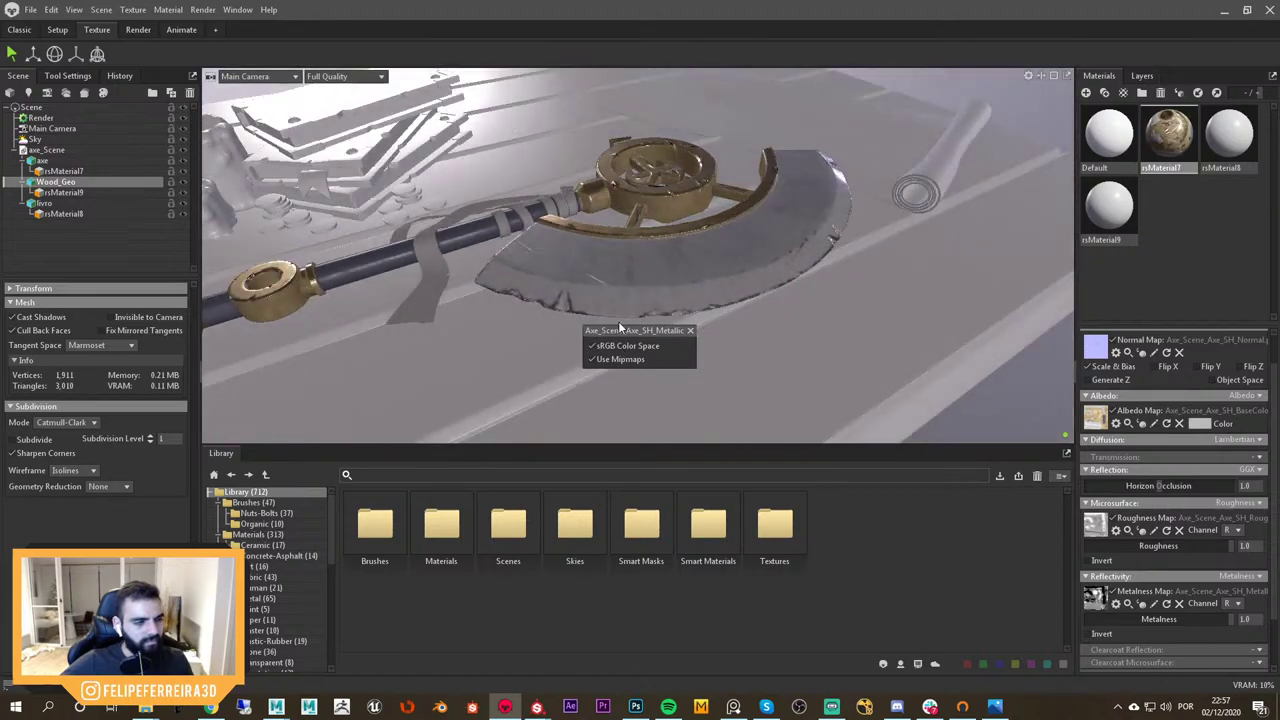
{"action": "left_click", "coordinate": [610, 348]}
{"action": "left_click", "coordinate": [610, 347]}
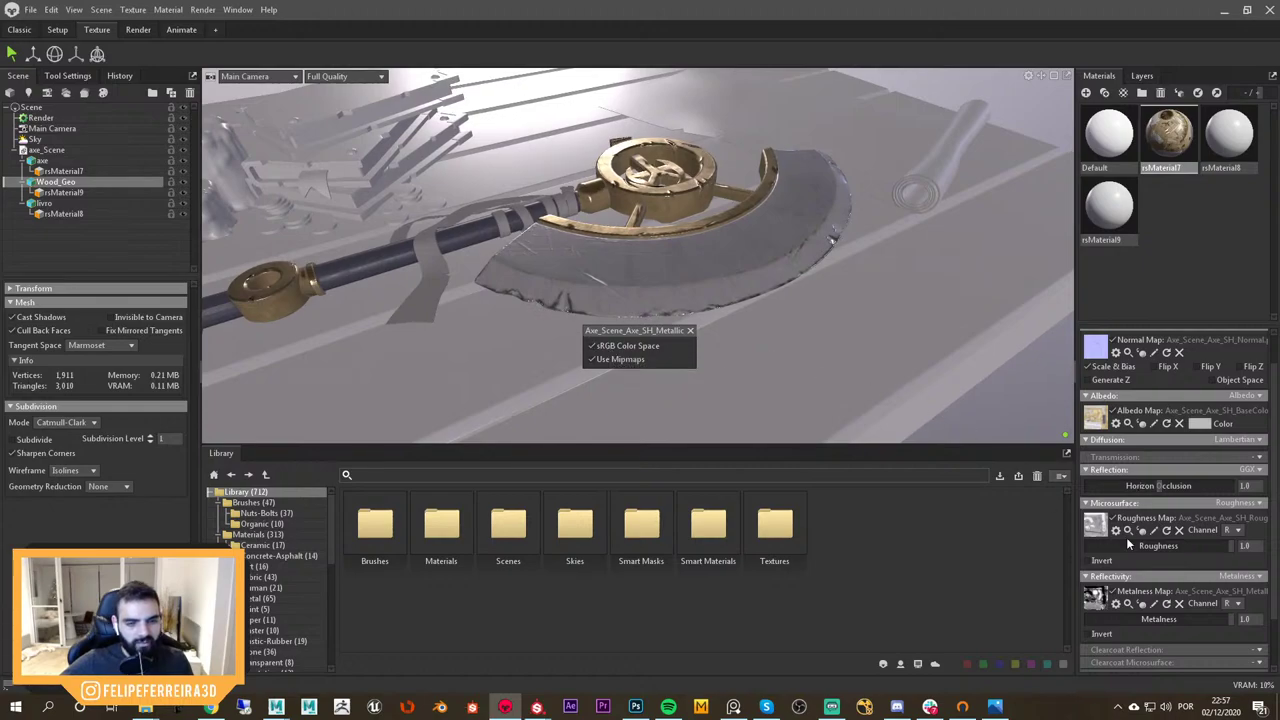
{"action": "left_click", "coordinate": [1126, 531]}
{"action": "left_click", "coordinate": [628, 347]}
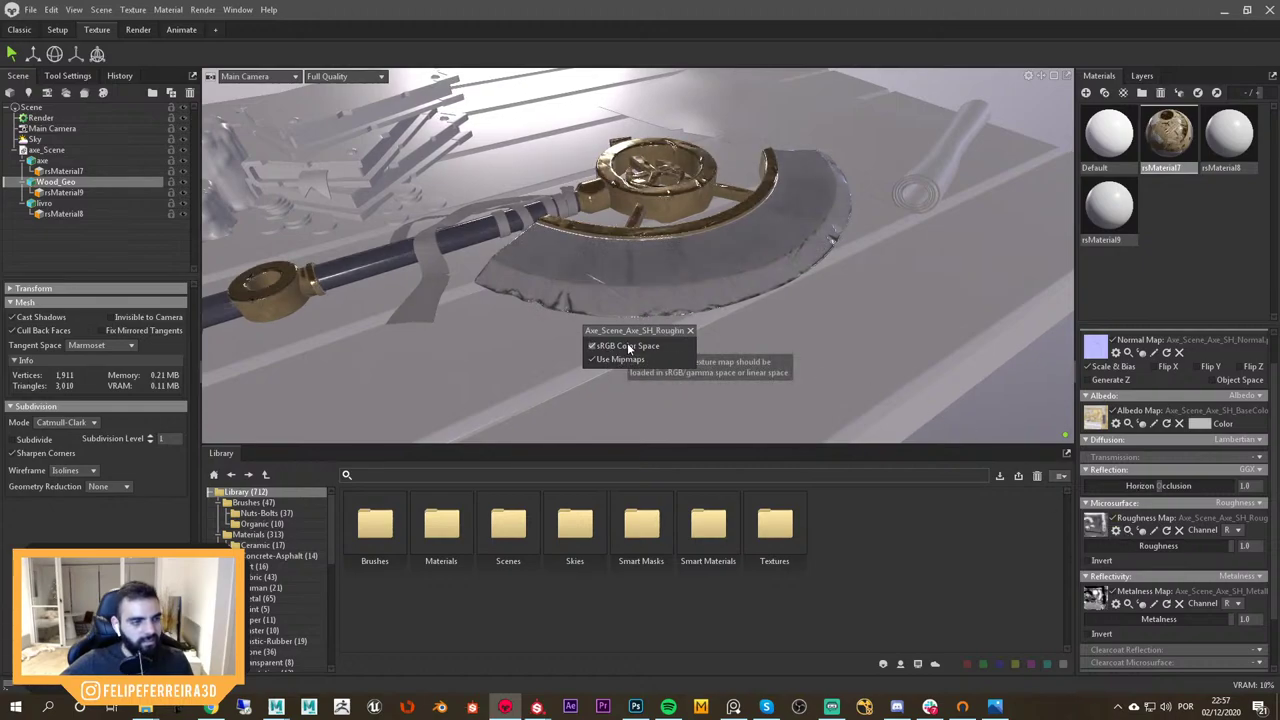
{"action": "left_click", "coordinate": [628, 347]}
{"action": "left_click", "coordinate": [628, 347]}
Try Flip Z and sRGB Color Space on rsMaterial7's normal map
{"action": "left_click_drag", "start_coordinate": [862, 291], "coordinate": [1090, 398], "text": "shift"}
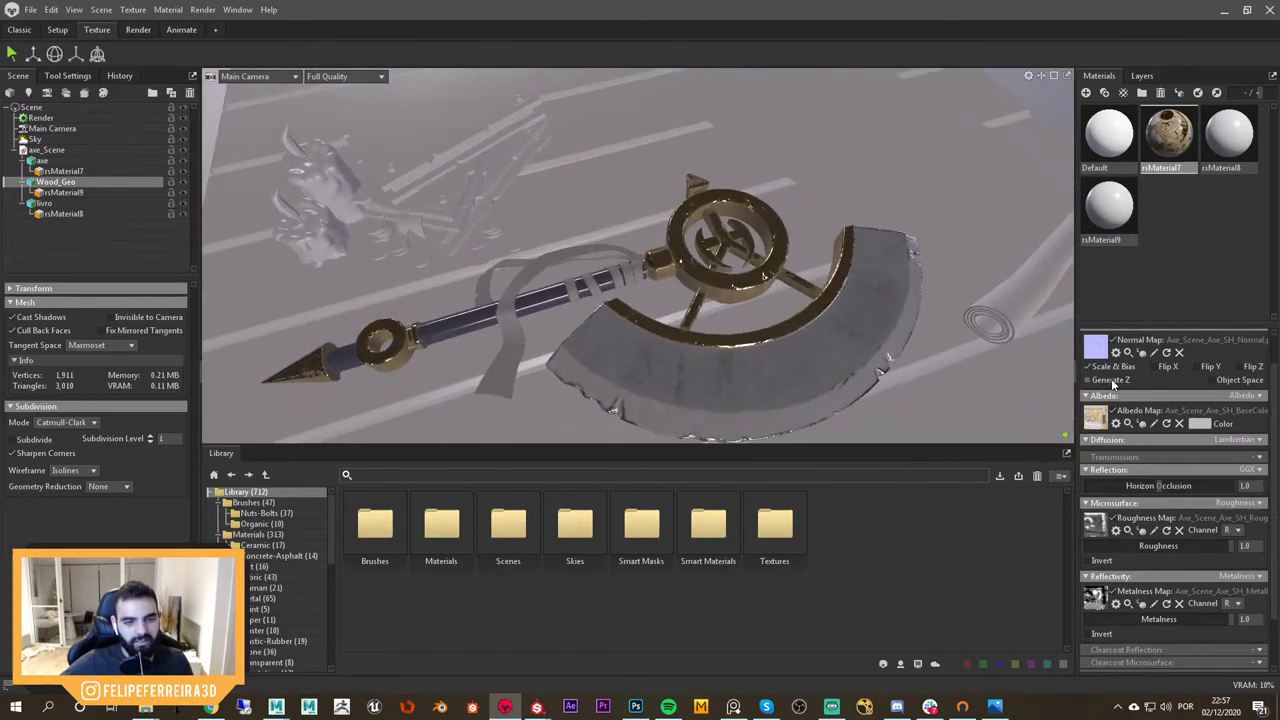
{"action": "left_click", "coordinate": [1259, 369]}
{"action": "left_click", "coordinate": [1259, 369]}
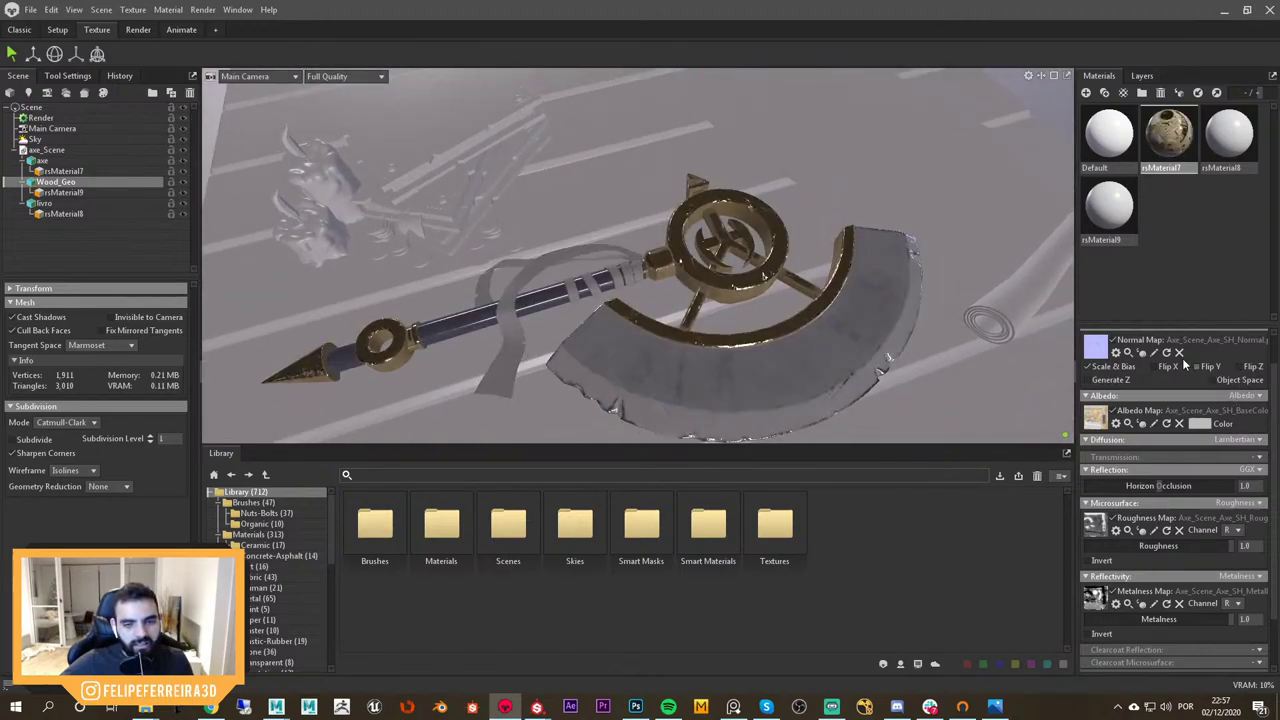
{"action": "left_click", "coordinate": [1105, 351]}
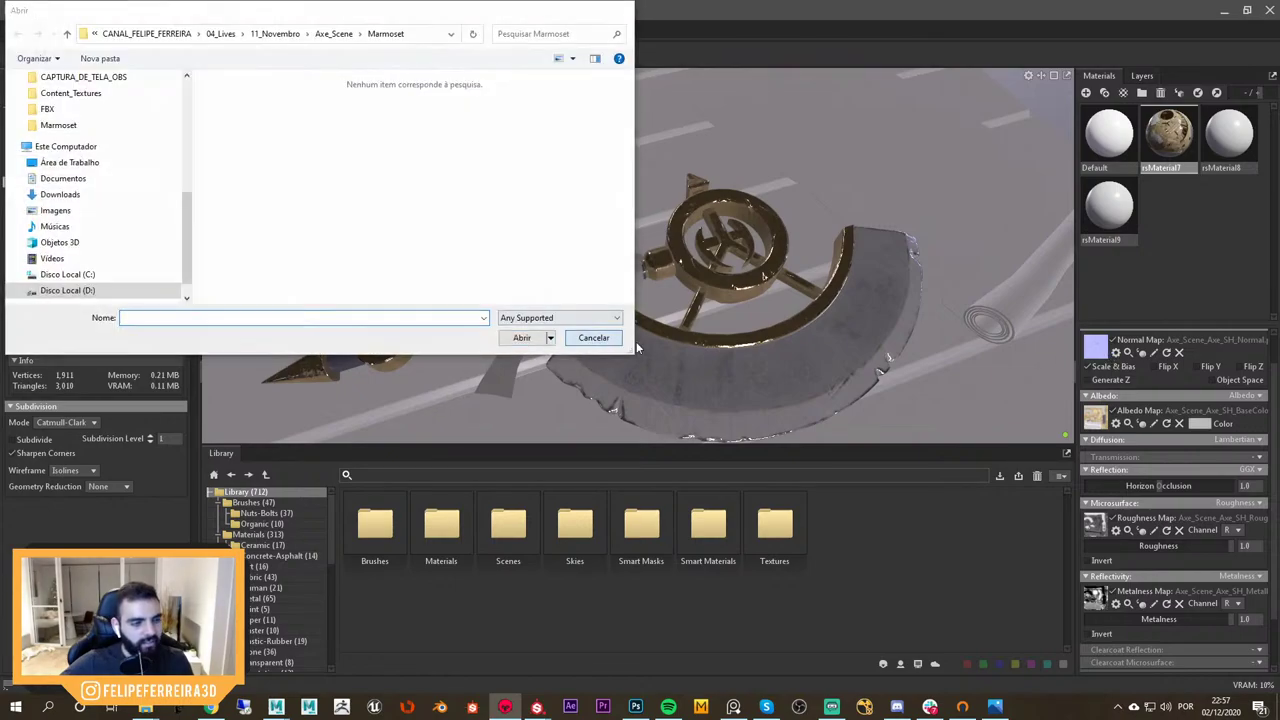
{"action": "left_click", "coordinate": [598, 338]}
{"action": "left_click", "coordinate": [1117, 354]}
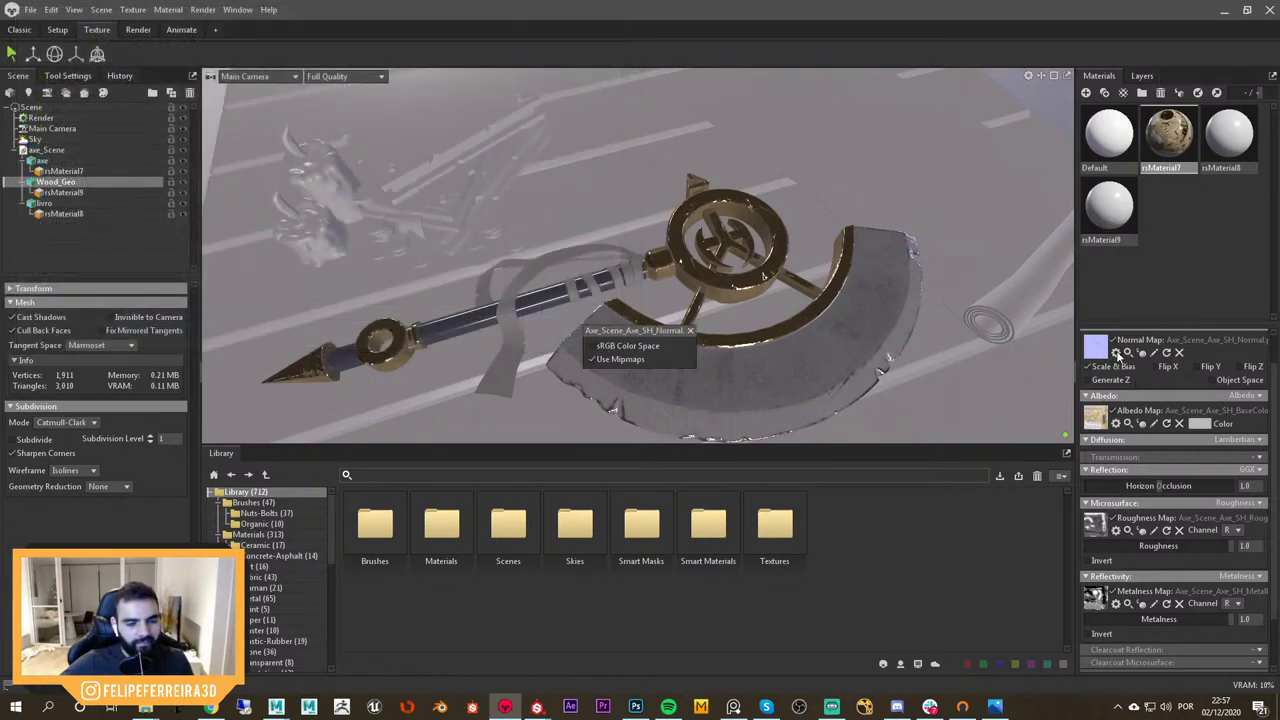
{"action": "left_click", "coordinate": [627, 347]}
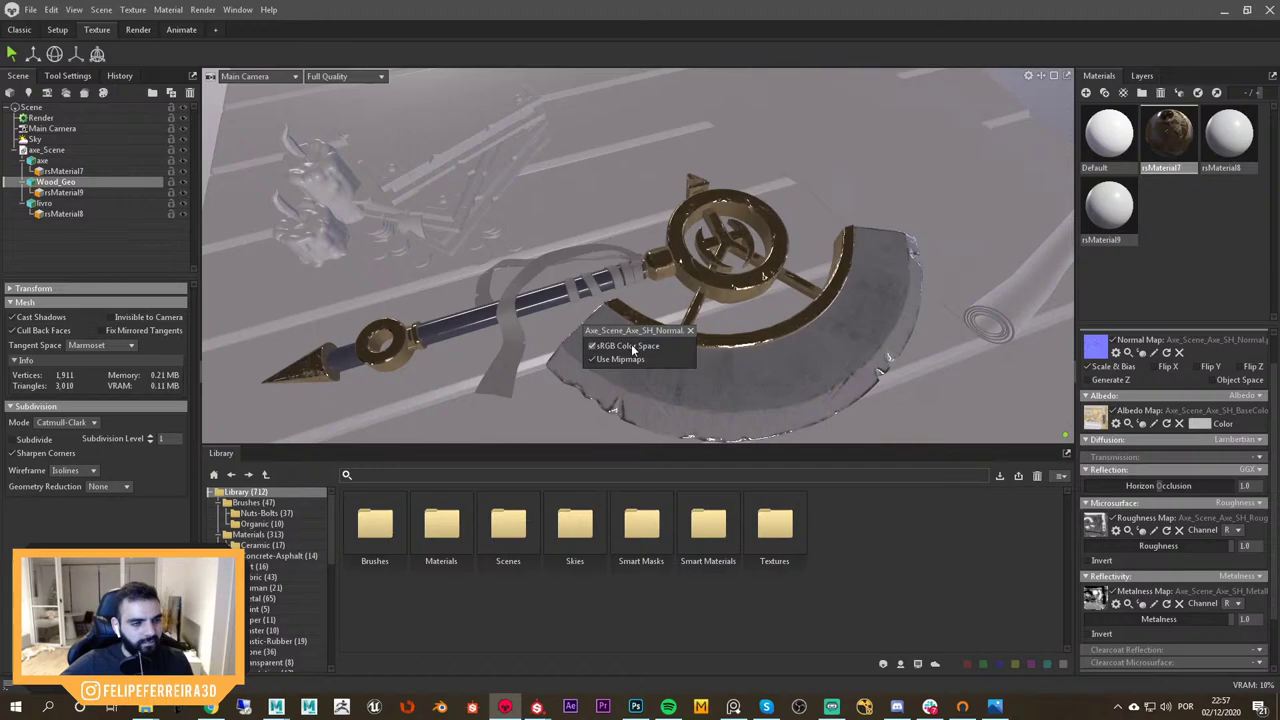
{"action": "left_click", "coordinate": [690, 331]}
Place the axe mesh in its own group in the scene and clear the selection
{"action": "left_click_drag", "start_coordinate": [890, 320], "coordinate": [832, 250]}
{"action": "left_click", "coordinate": [832, 250]}
{"action": "key", "text": "ctrl+g"}
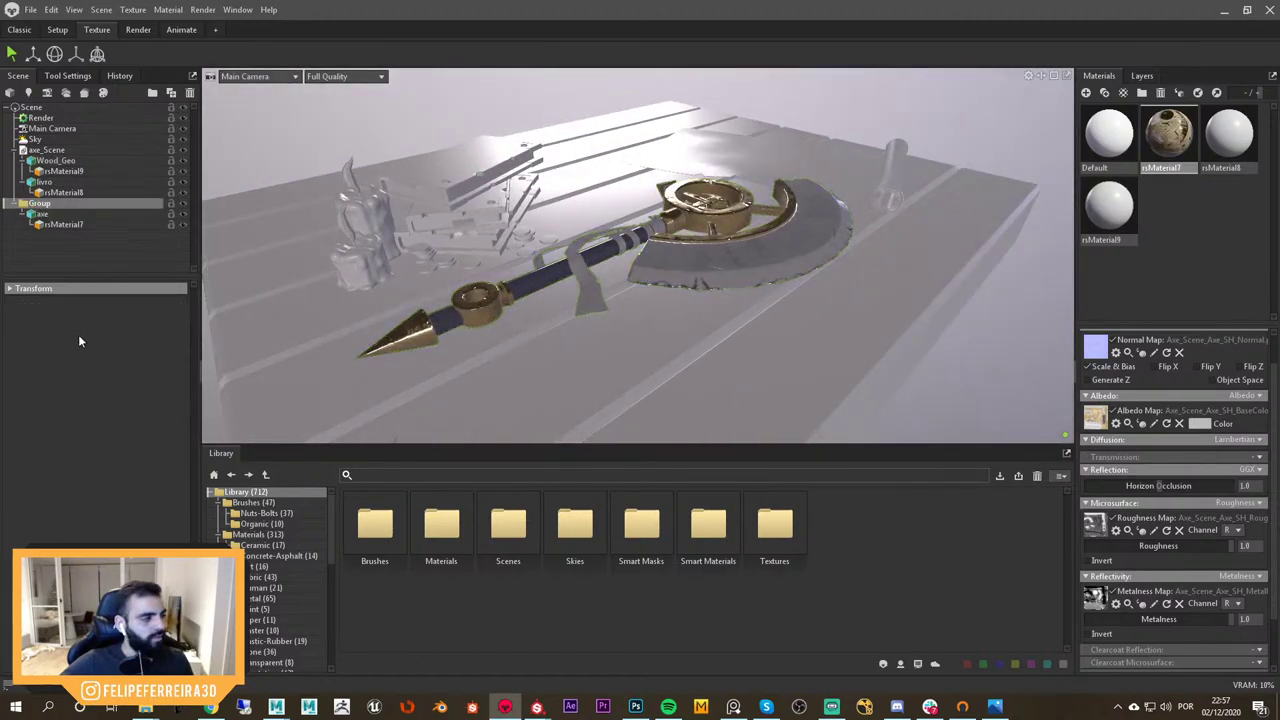
{"action": "left_click", "coordinate": [373, 139]}
{"action": "left_click_drag", "start_coordinate": [286, 209], "coordinate": [248, 211]}
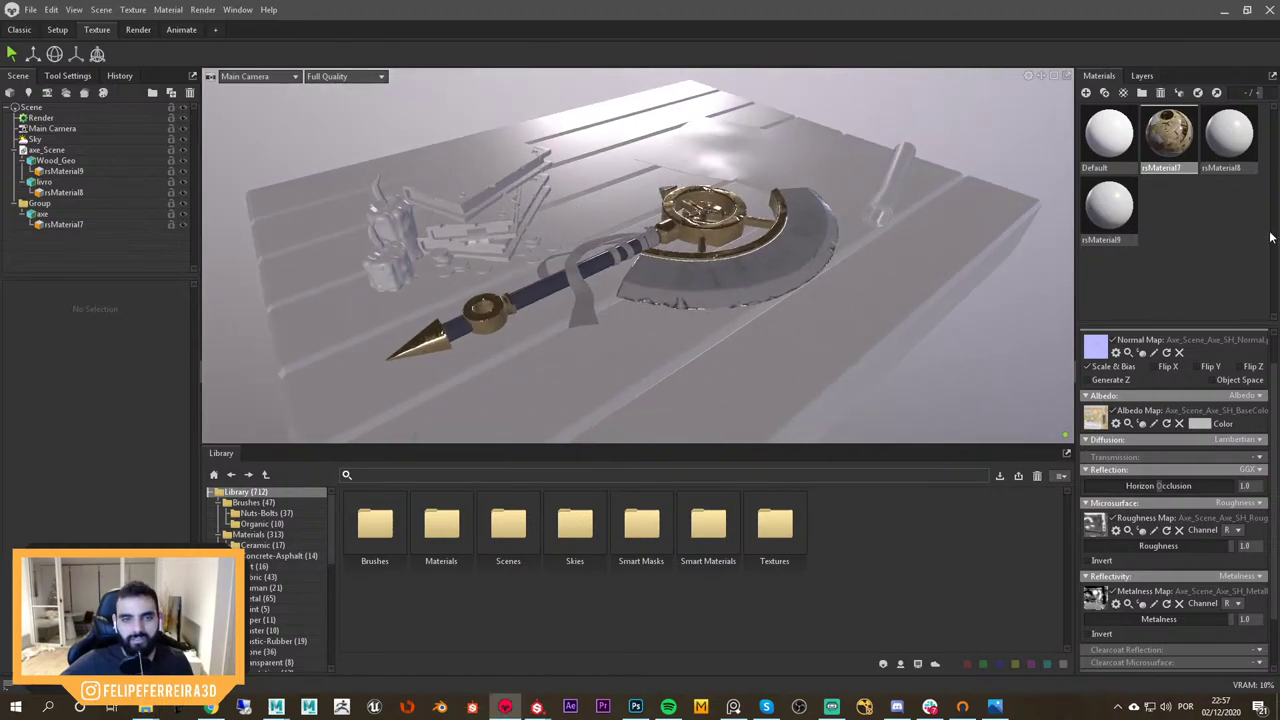
Assign the Axe_Scene_Wood_SH BaseColor and Normal textures as the albedo and normal maps of rsMaterial9
{"action": "left_click", "coordinate": [1108, 207]}
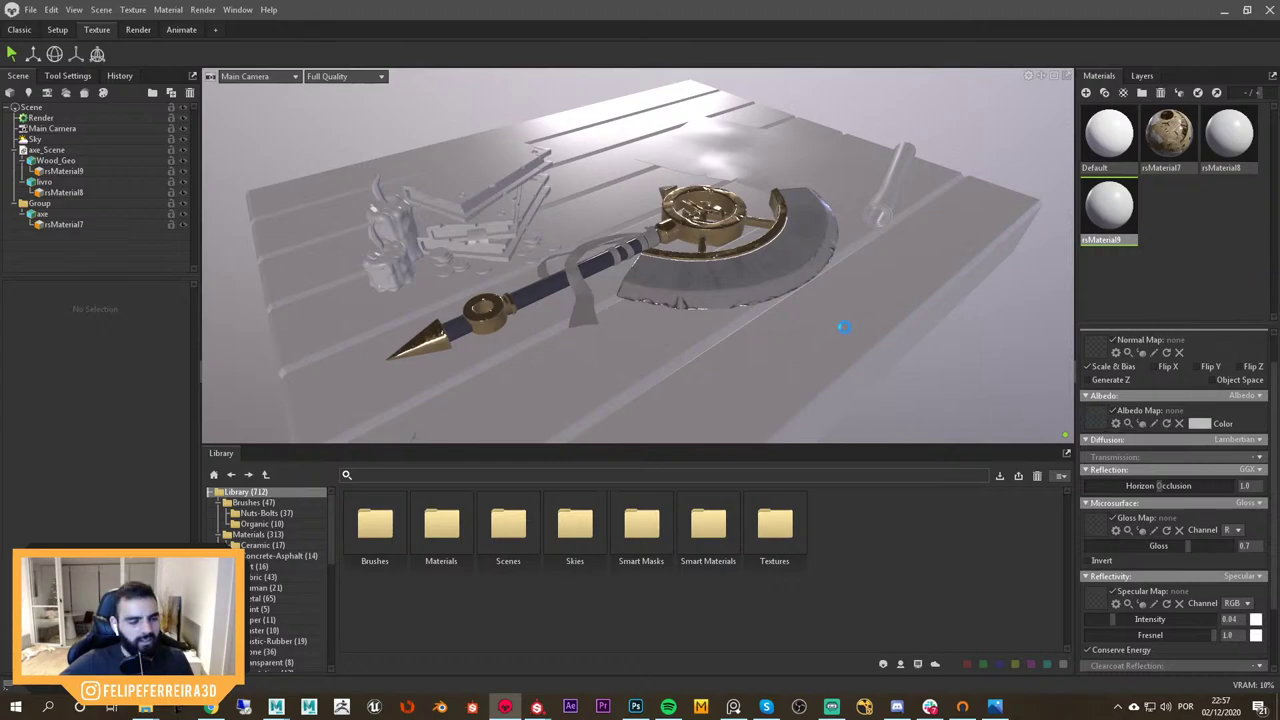
{"action": "left_click_drag", "start_coordinate": [848, 366], "coordinate": [470, 305]}
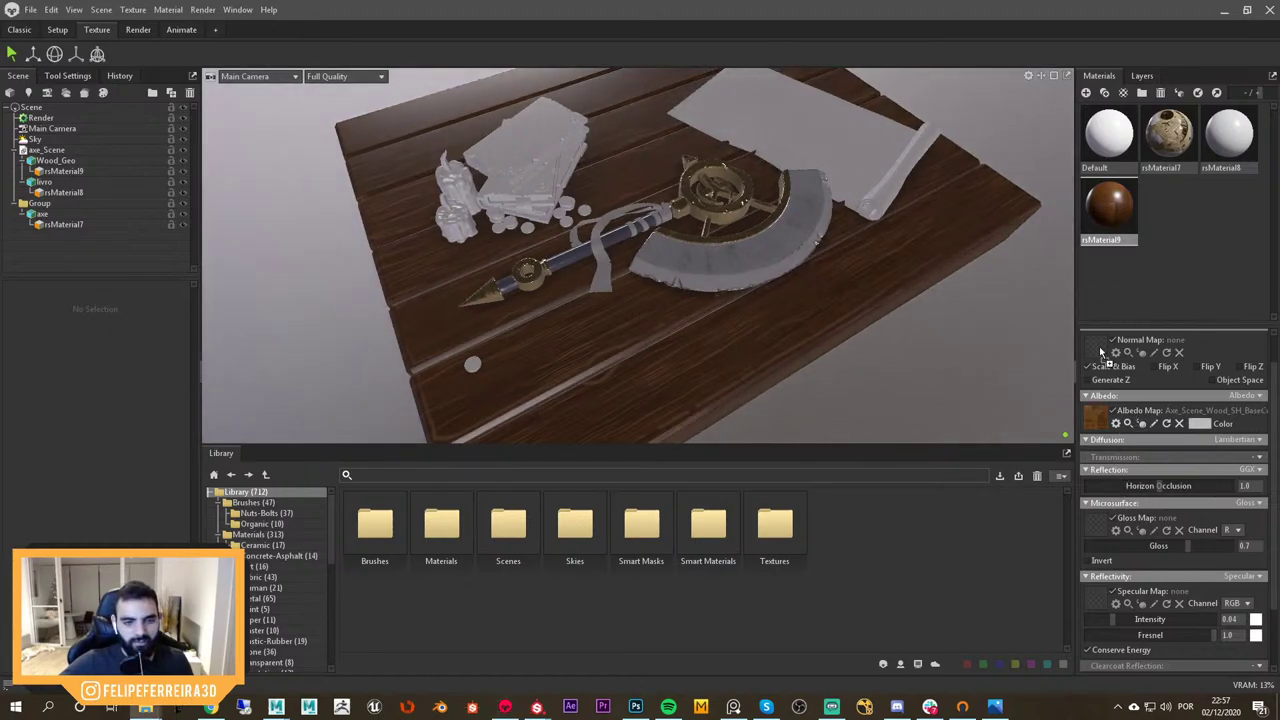
{"action": "left_click", "coordinate": [793, 312]}
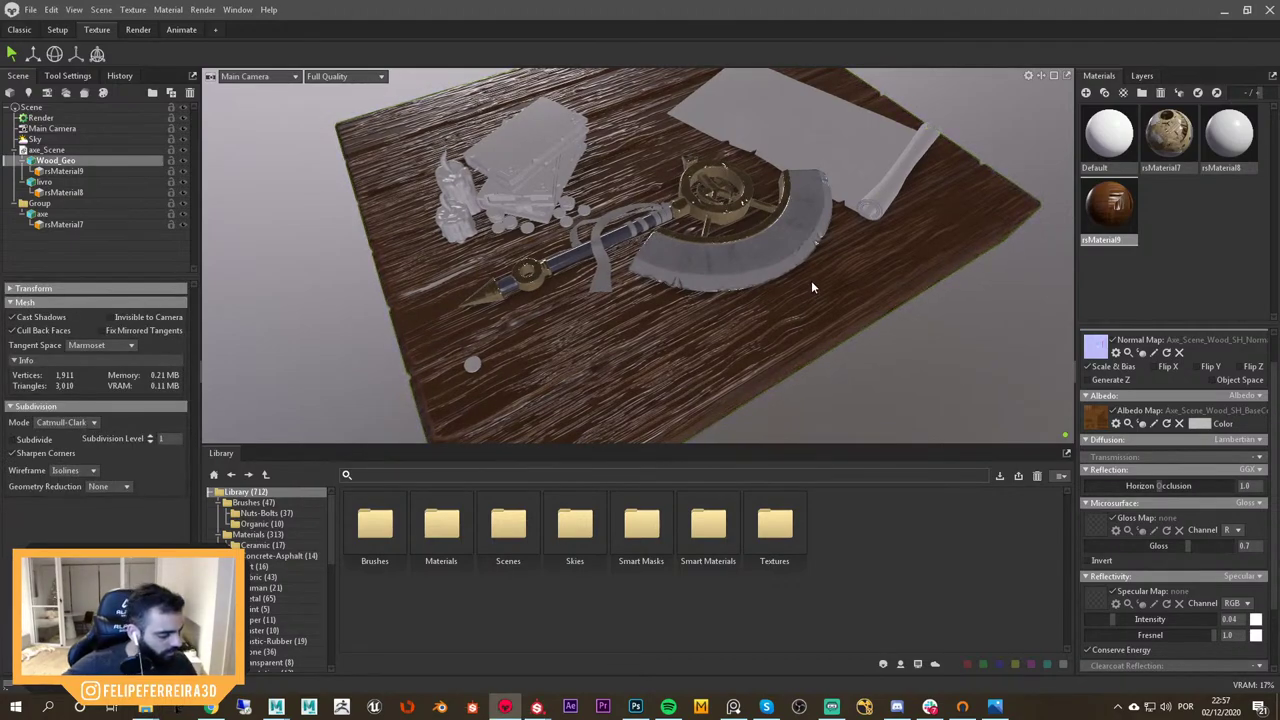
Inspect the wooden table's surface relief from several angles, and switch to Substance Painter to compare the wood
{"action": "left_click_drag", "start_coordinate": [811, 288], "coordinate": [836, 320]}
{"action": "right_click_drag", "start_coordinate": [836, 320], "coordinate": [712, 250], "text": "alt"}
{"action": "left_click_drag", "start_coordinate": [712, 250], "coordinate": [883, 348], "text": "alt"}
{"action": "scroll", "coordinate": [745, 289], "scroll_direction": "up", "scroll_amount": 5}
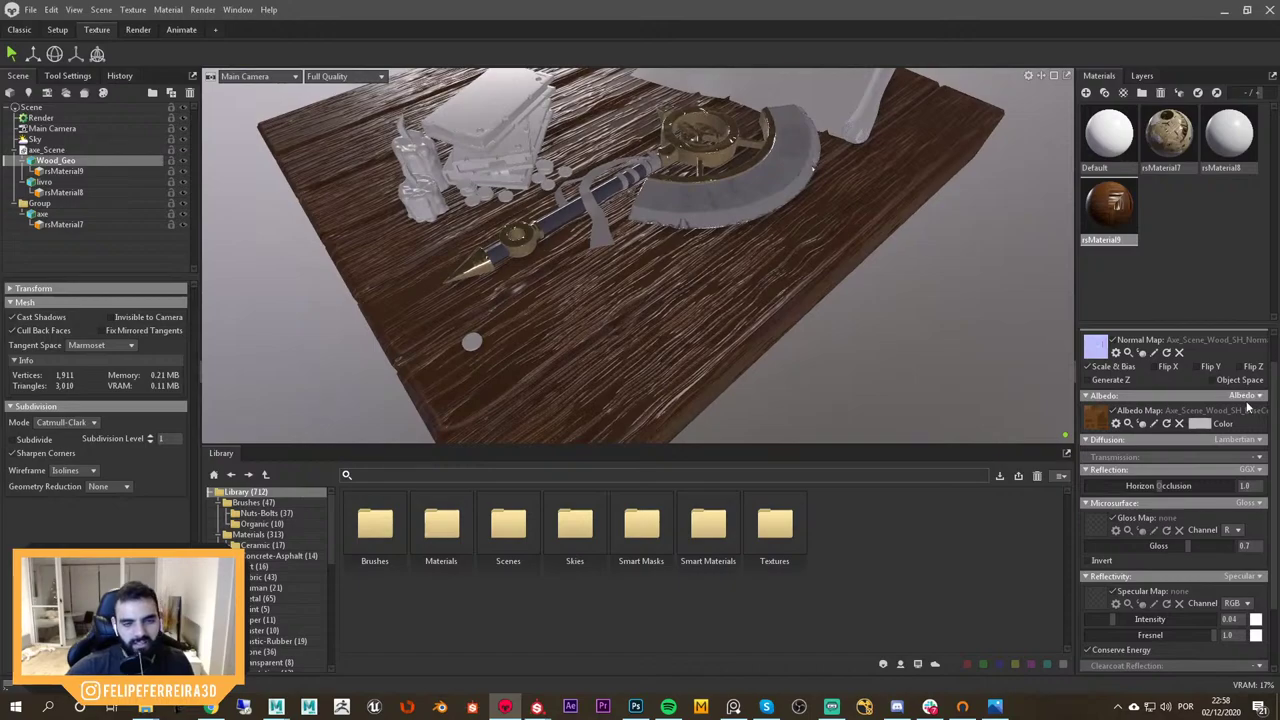
{"action": "scroll", "coordinate": [1260, 385], "scroll_direction": "up", "scroll_amount": 2}
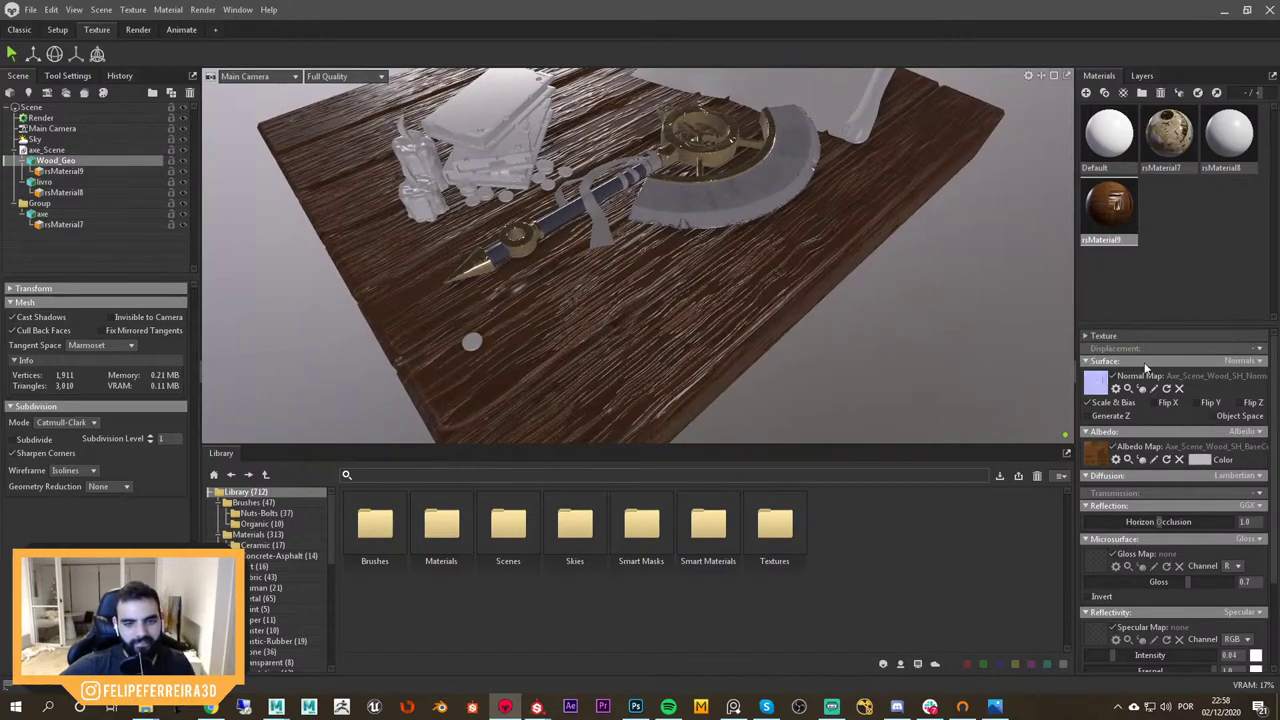
{"action": "mouse_move", "coordinate": [806, 264]}
{"action": "left_mouse_down"}
{"action": "mouse_move", "coordinate": [817, 216]}
{"action": "mouse_move", "coordinate": [760, 330]}
{"action": "left_mouse_up"}
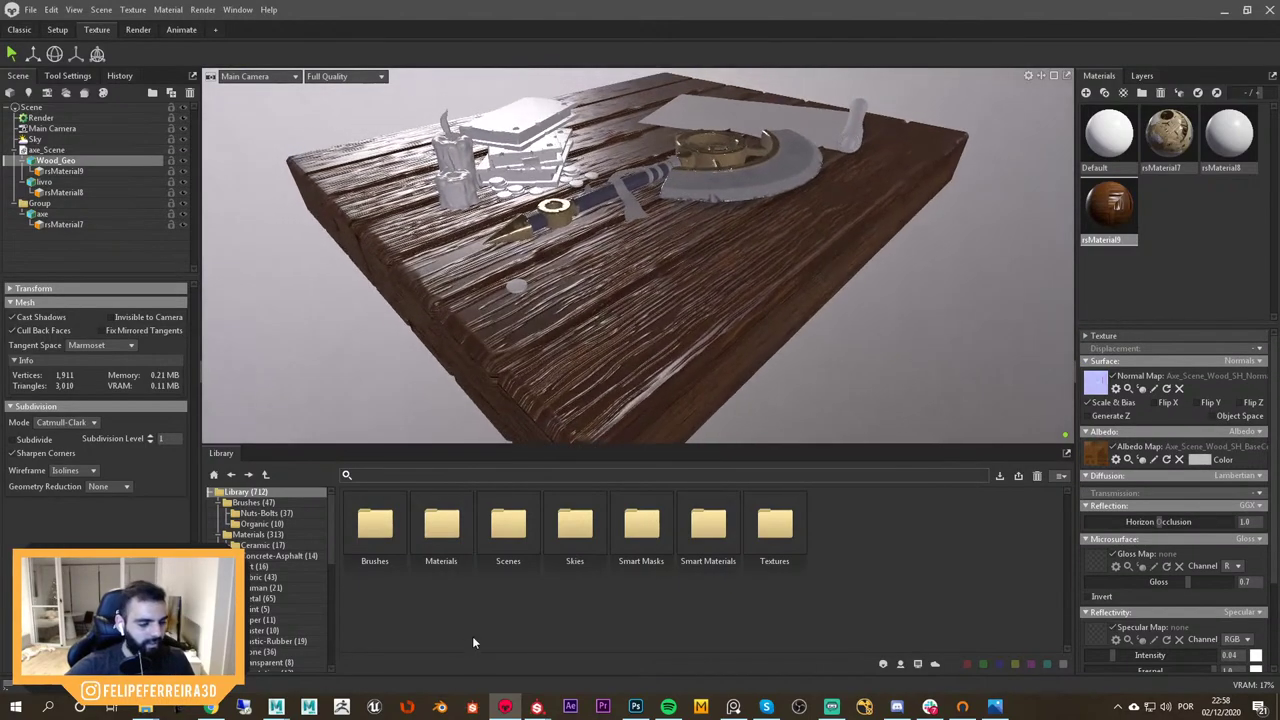
{"action": "left_click", "coordinate": [517, 643]}
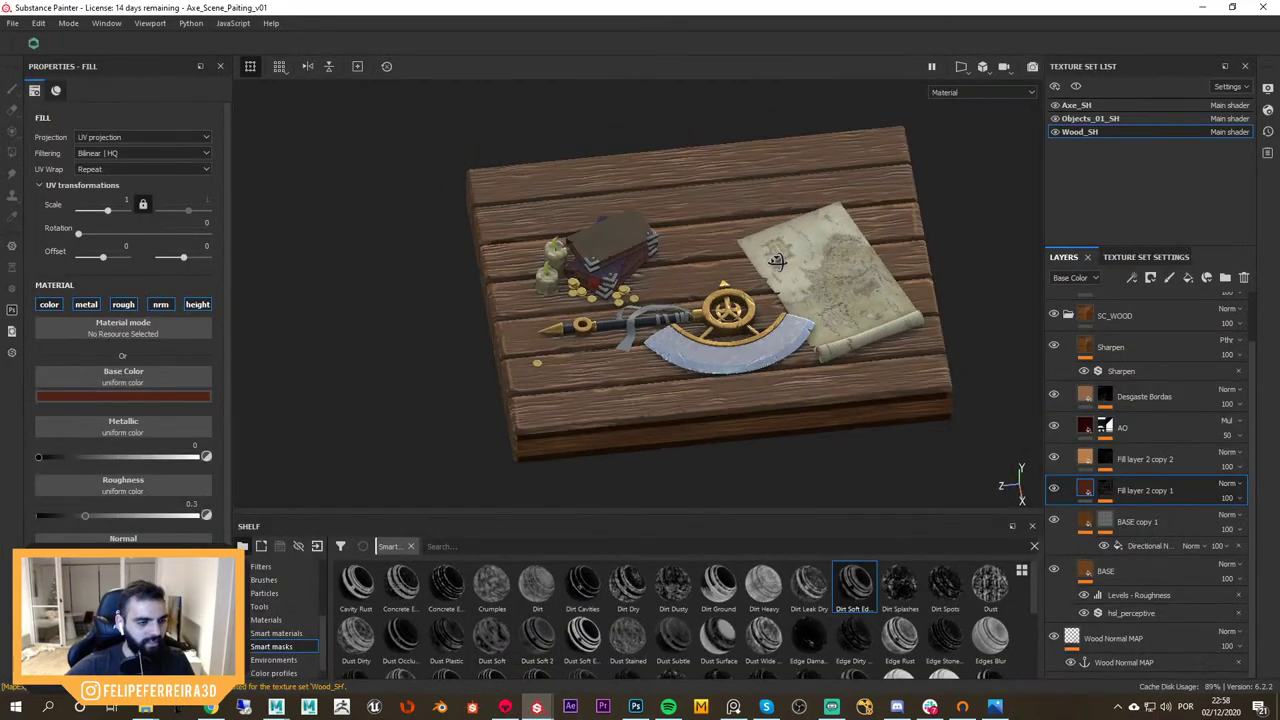
Compare the painted wood up close, switch back to Marmoset Toolbag and enable Flip Y on rsMaterial9's normal map
{"action": "left_click_drag", "start_coordinate": [600, 320], "coordinate": [687, 272], "text": "alt"}
{"action": "right_click_drag", "start_coordinate": [687, 272], "coordinate": [822, 368], "text": "alt"}
{"action": "left_click_drag", "start_coordinate": [820, 362], "coordinate": [815, 353], "text": "alt"}
{"action": "key", "text": "alt+Tab"}
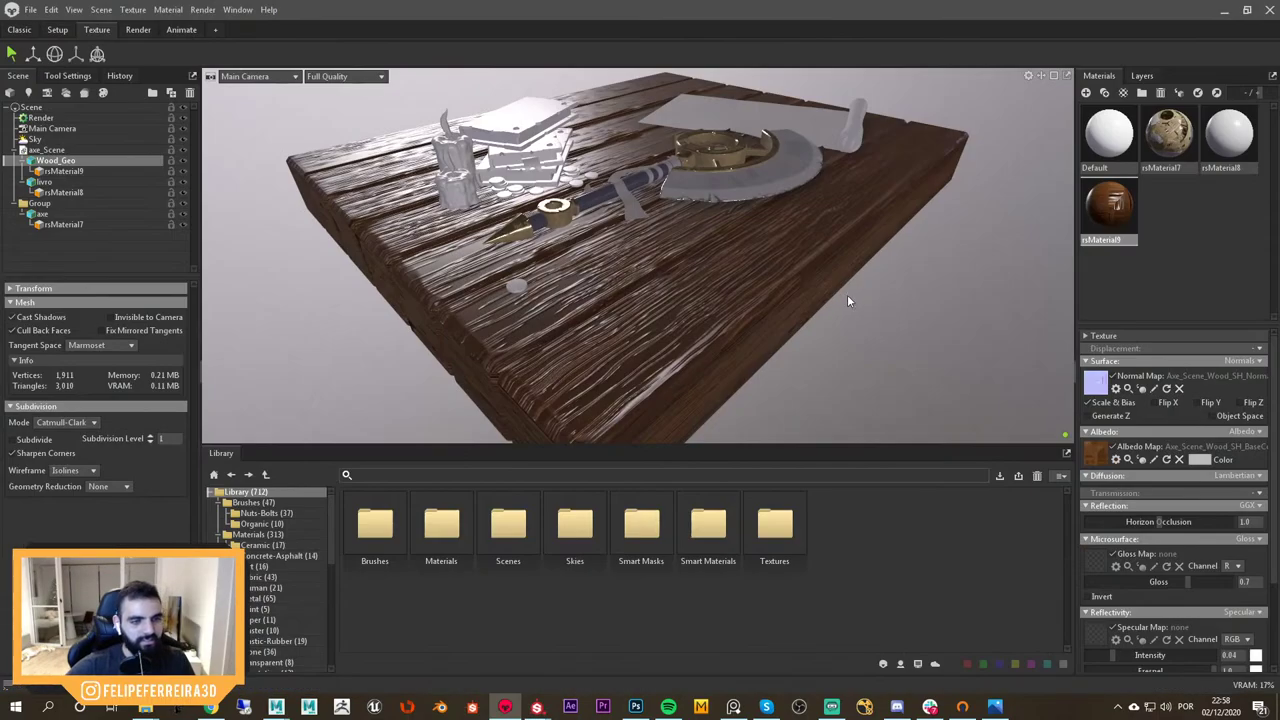
{"action": "left_click_drag", "start_coordinate": [847, 294], "coordinate": [924, 278]}
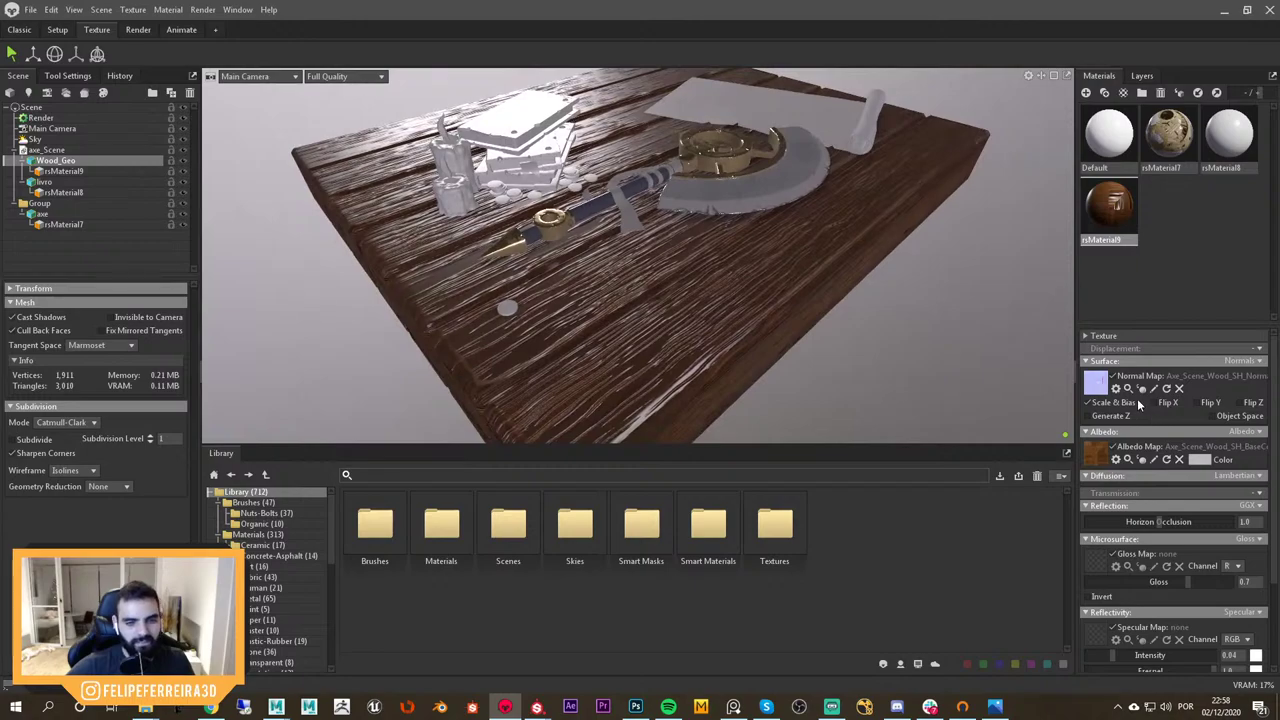
{"action": "left_click", "coordinate": [1212, 401]}
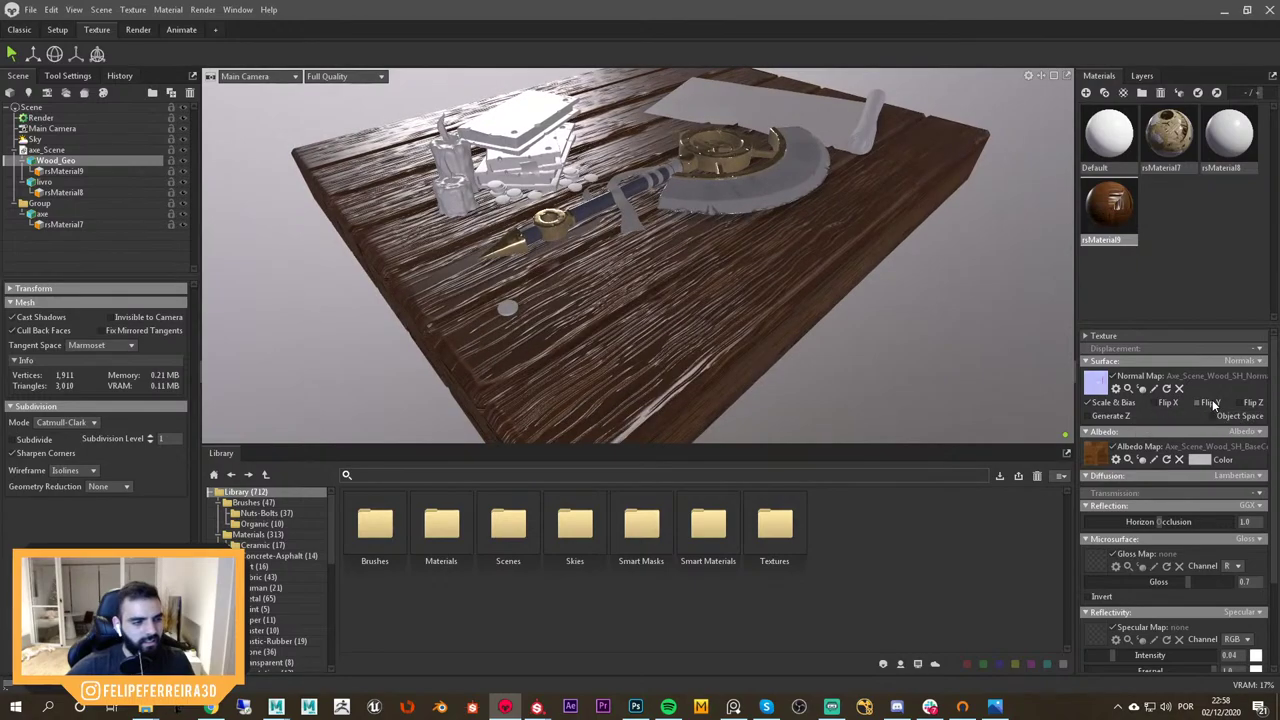
{"action": "left_click_drag", "start_coordinate": [850, 330], "coordinate": [991, 395]}
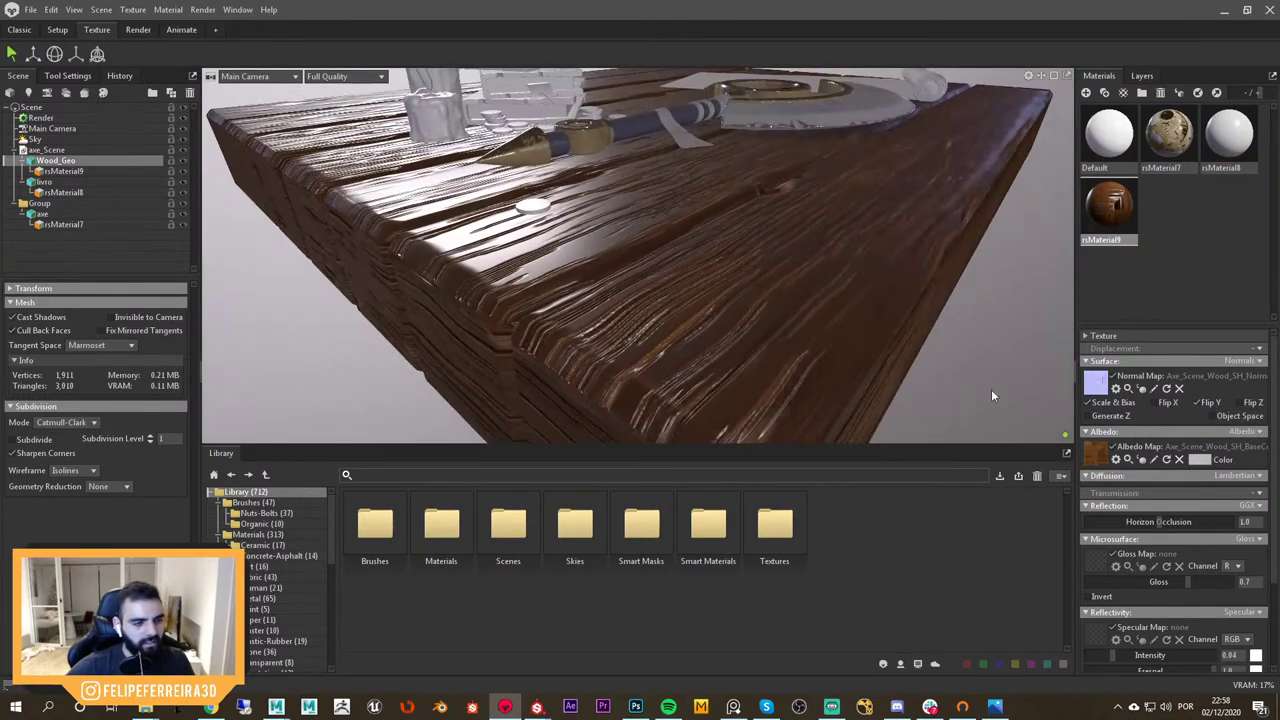
{"action": "left_click", "coordinate": [1206, 404]}
{"action": "left_click", "coordinate": [1205, 404]}
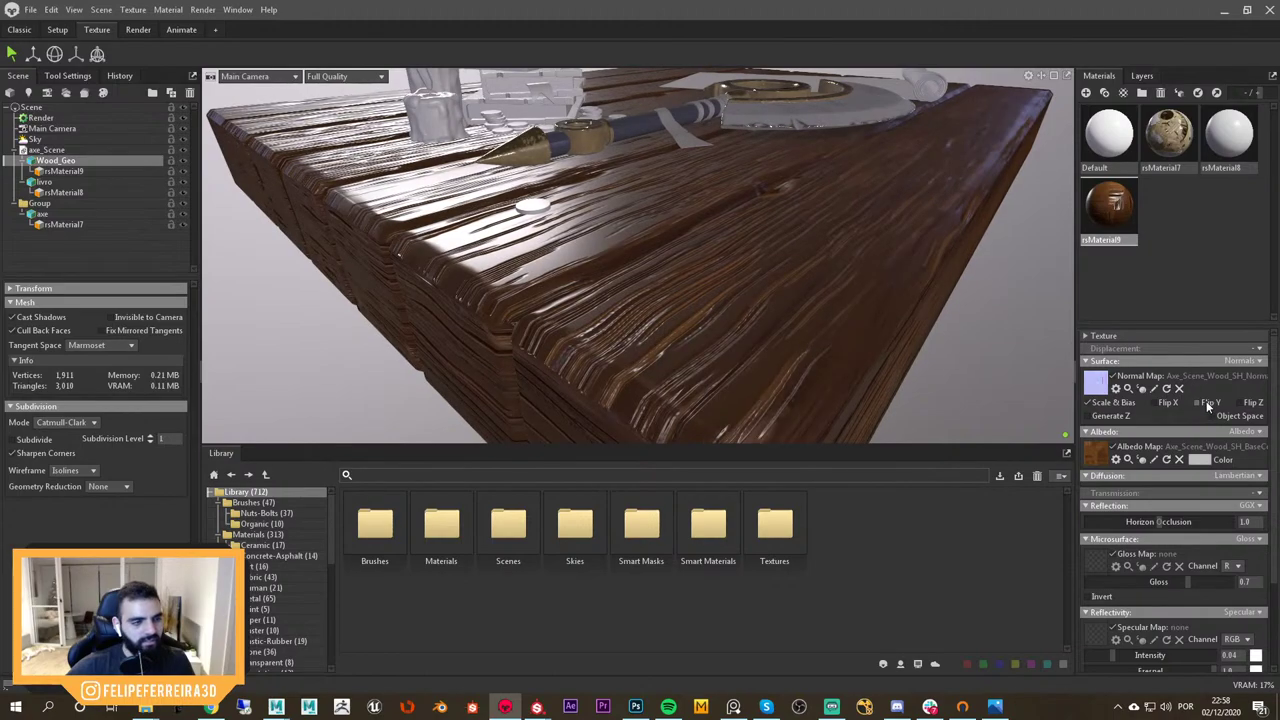
{"action": "left_click", "coordinate": [1204, 402]}
{"action": "left_click", "coordinate": [1203, 401]}
{"action": "mouse_move", "coordinate": [988, 366]}
{"action": "right_mouse_down", "text": "alt"}
{"action": "mouse_move", "coordinate": [798, 297]}
{"action": "mouse_move", "coordinate": [767, 319]}
{"action": "mouse_move", "coordinate": [808, 315]}
{"action": "right_mouse_up", "text": "alt"}
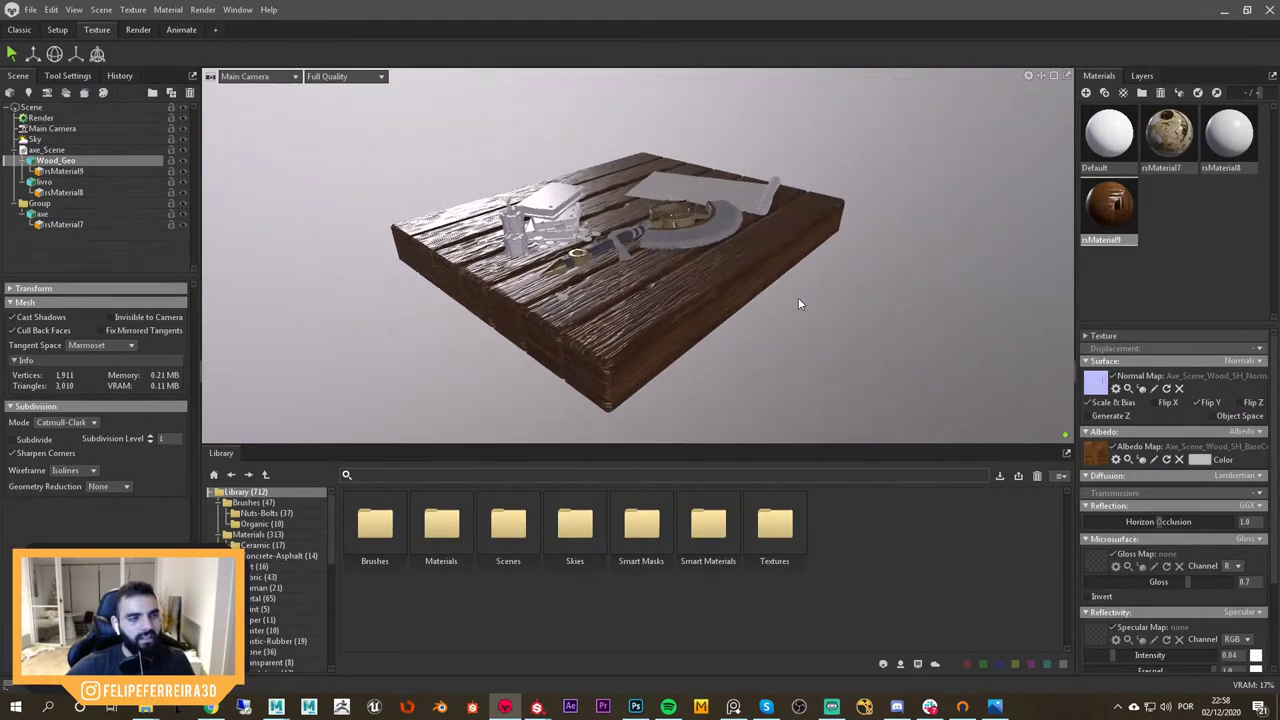
Enable Flip Y on the normal map of rsMaterial7, the axe material
{"action": "left_click", "coordinate": [1156, 147]}
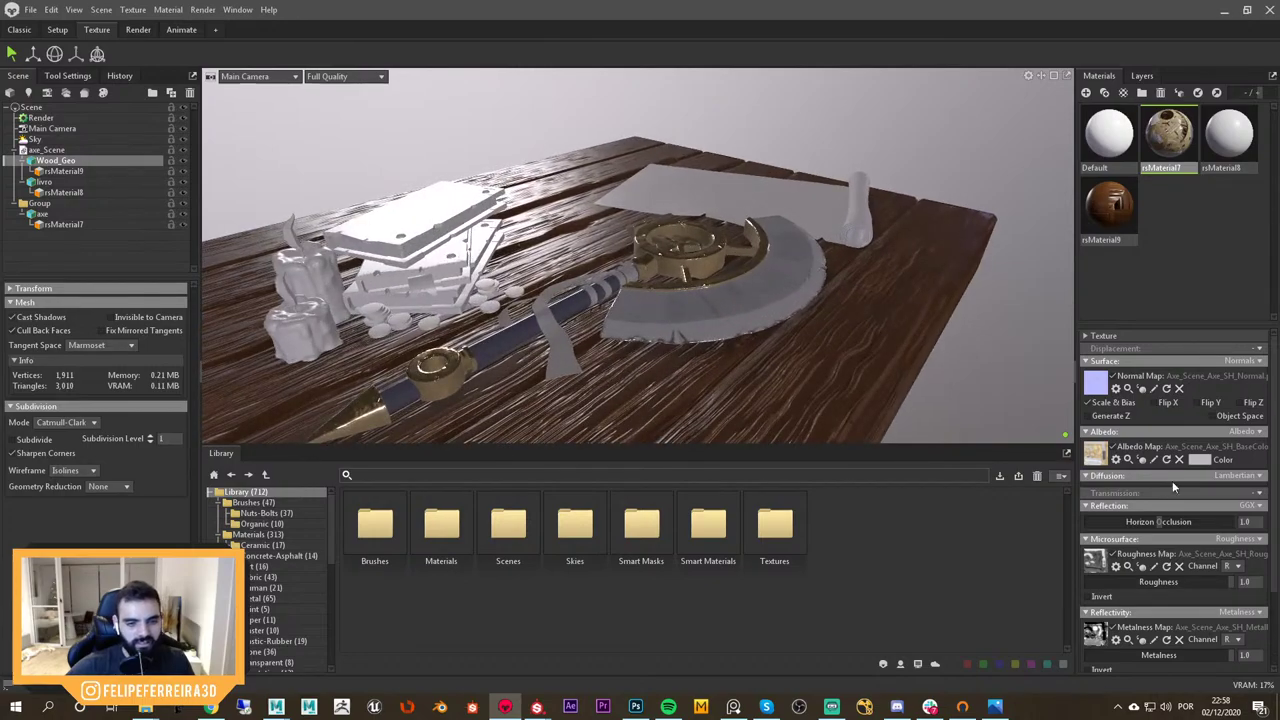
{"action": "left_click", "coordinate": [1204, 401]}
{"action": "scroll", "coordinate": [858, 322], "scroll_direction": "down", "scroll_amount": 5}
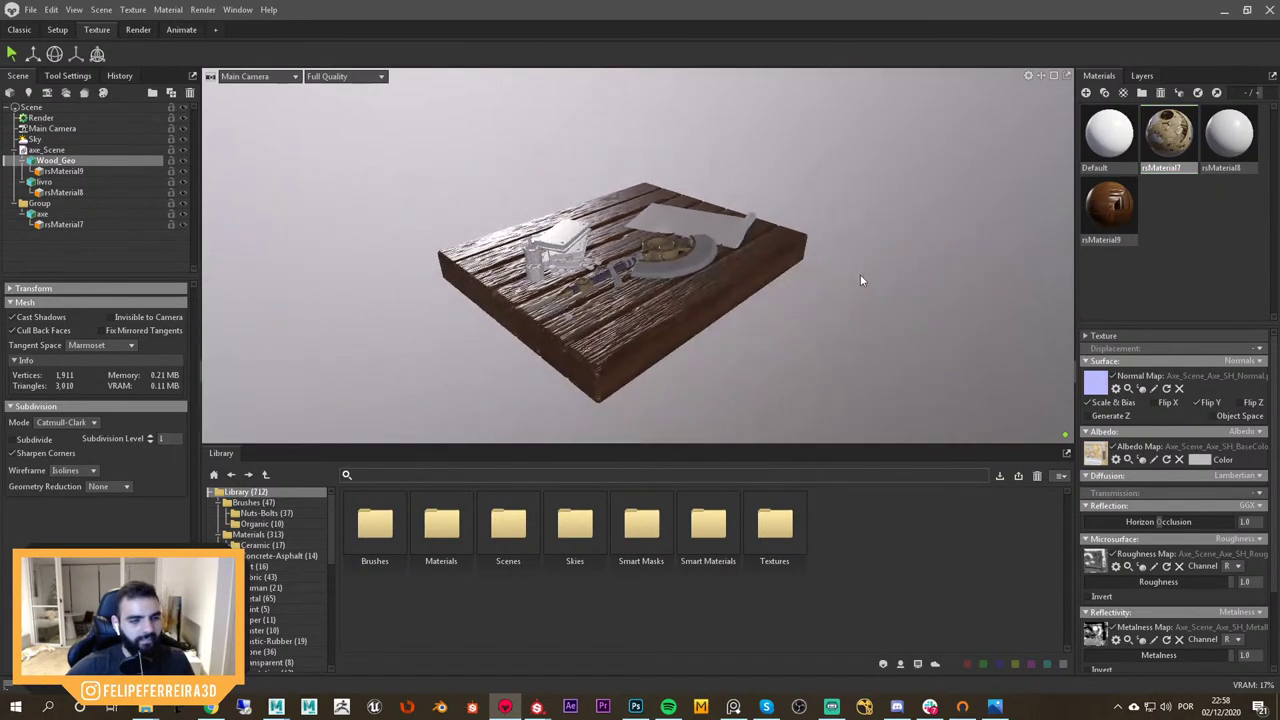
Set the microsurface type of rsMaterial9, the wood material, to Roughness
{"action": "left_click", "coordinate": [1110, 206]}
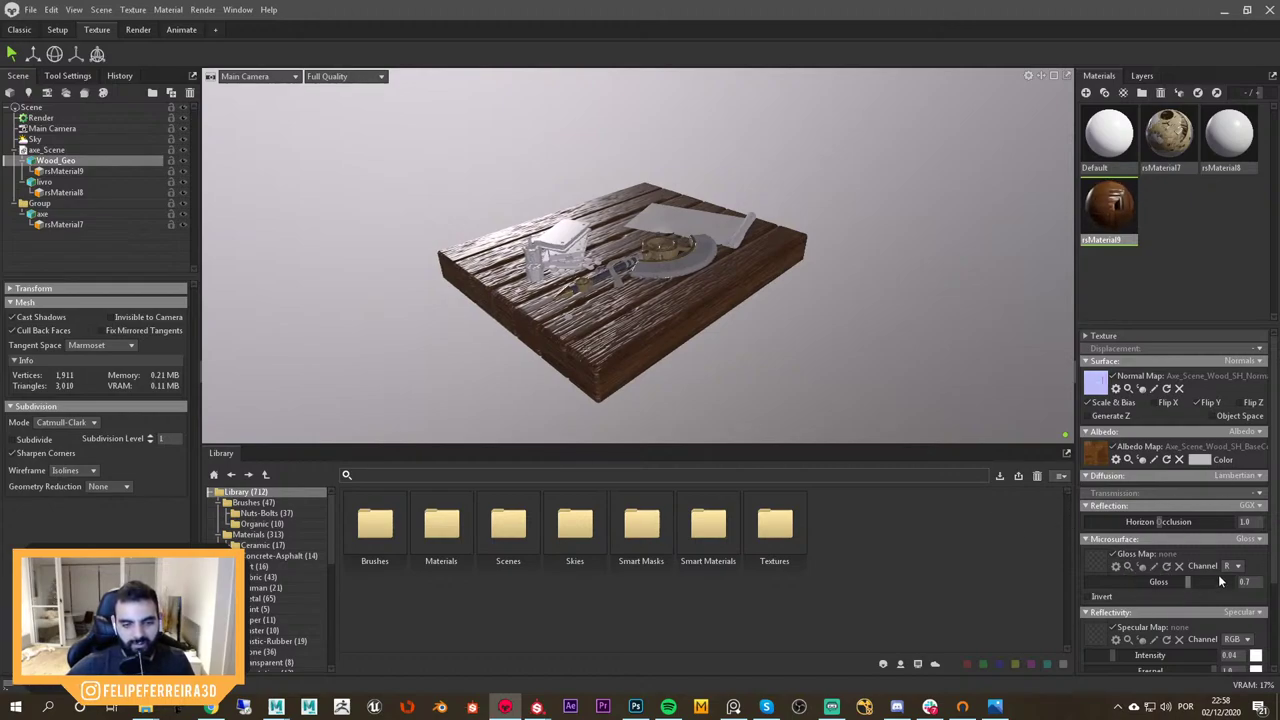
{"action": "left_click", "coordinate": [1242, 538]}
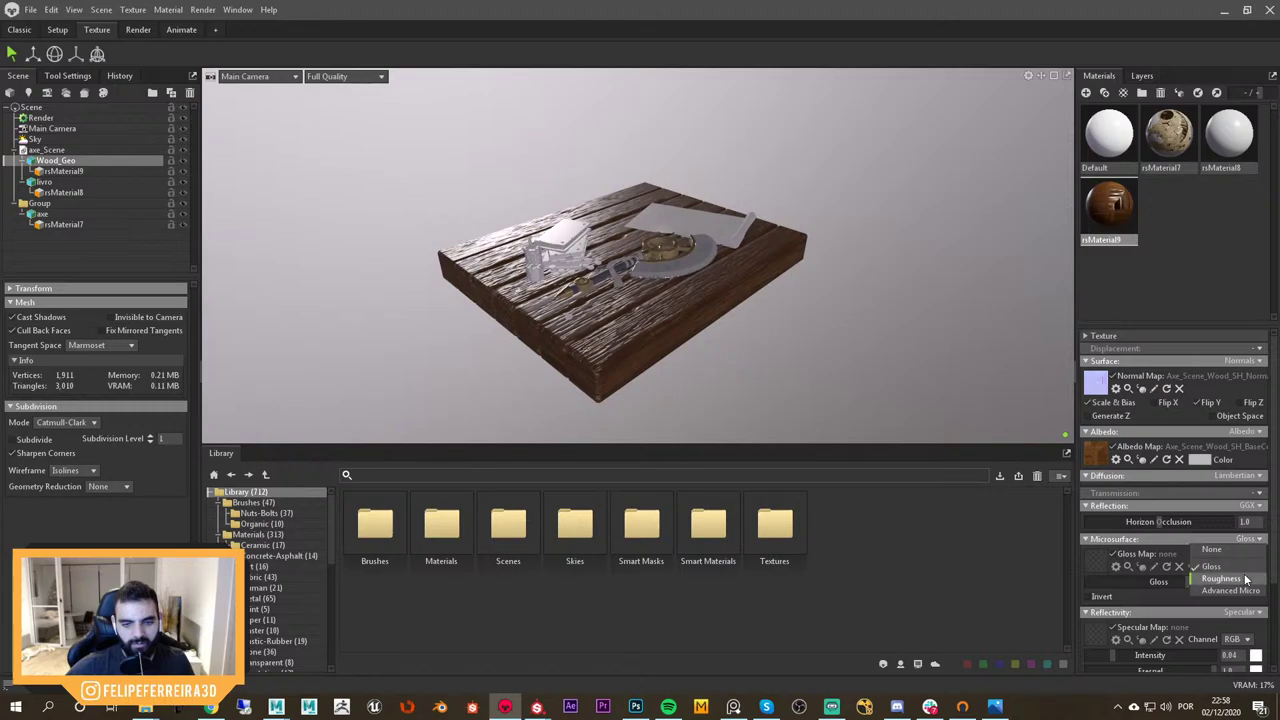
{"action": "left_click", "coordinate": [1235, 579]}
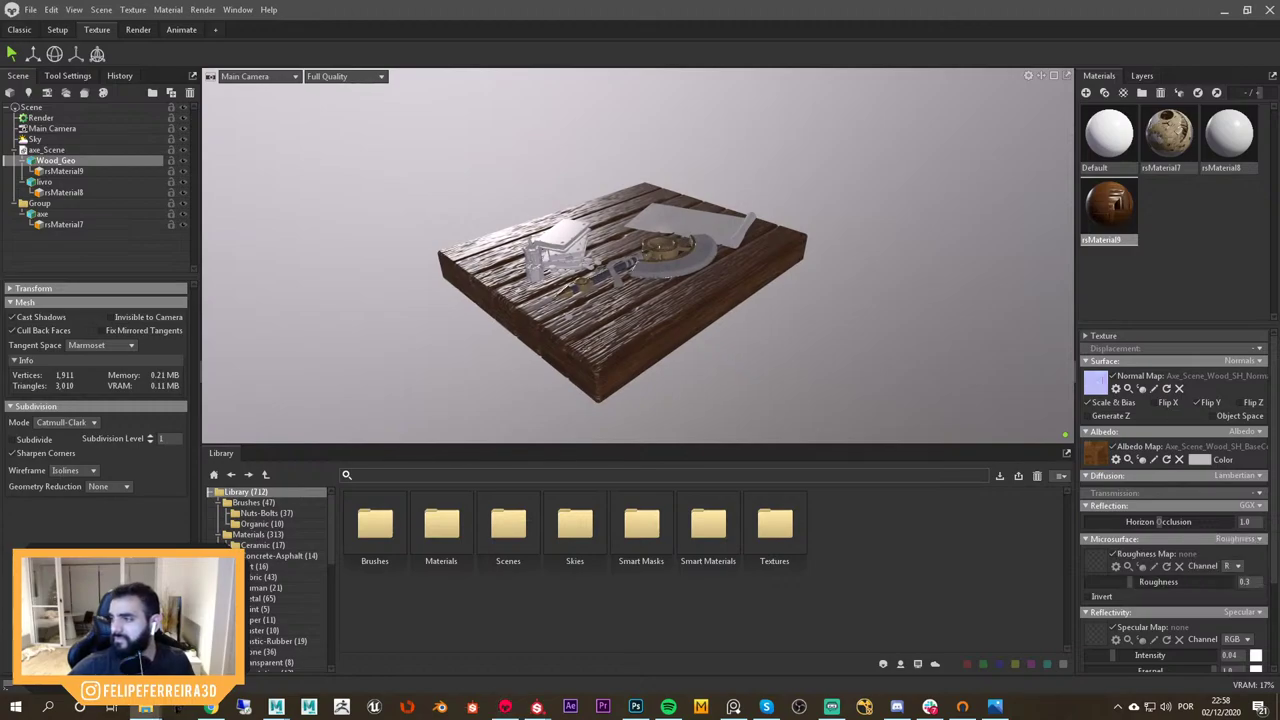
Clear the selection and examine the wooden table's reflections and surface relief from low, high and side angles
{"action": "left_click", "coordinate": [715, 326]}
{"action": "left_click_drag", "start_coordinate": [694, 362], "coordinate": [761, 362], "text": "alt"}
{"action": "right_click_drag", "start_coordinate": [761, 362], "coordinate": [772, 310], "text": "alt"}
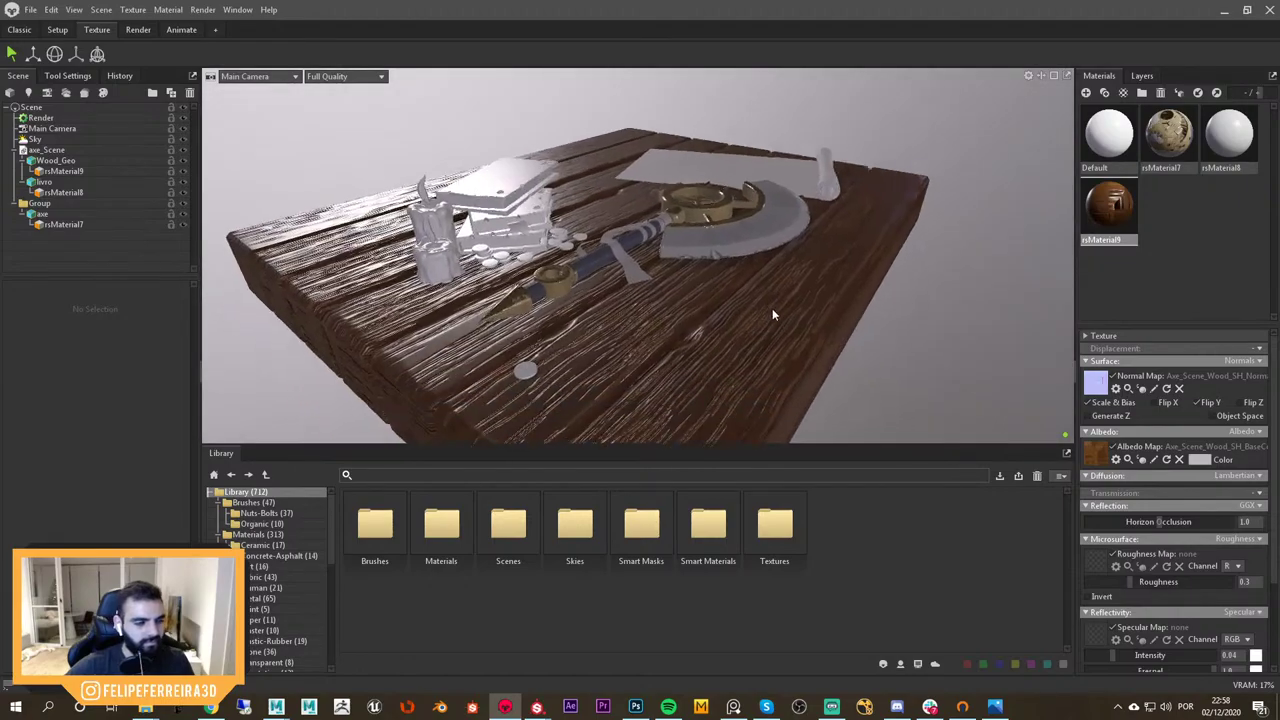
{"action": "left_click_drag", "start_coordinate": [773, 314], "coordinate": [691, 328], "text": "alt"}
{"action": "left_click_drag", "start_coordinate": [717, 385], "coordinate": [630, 310], "text": "alt"}
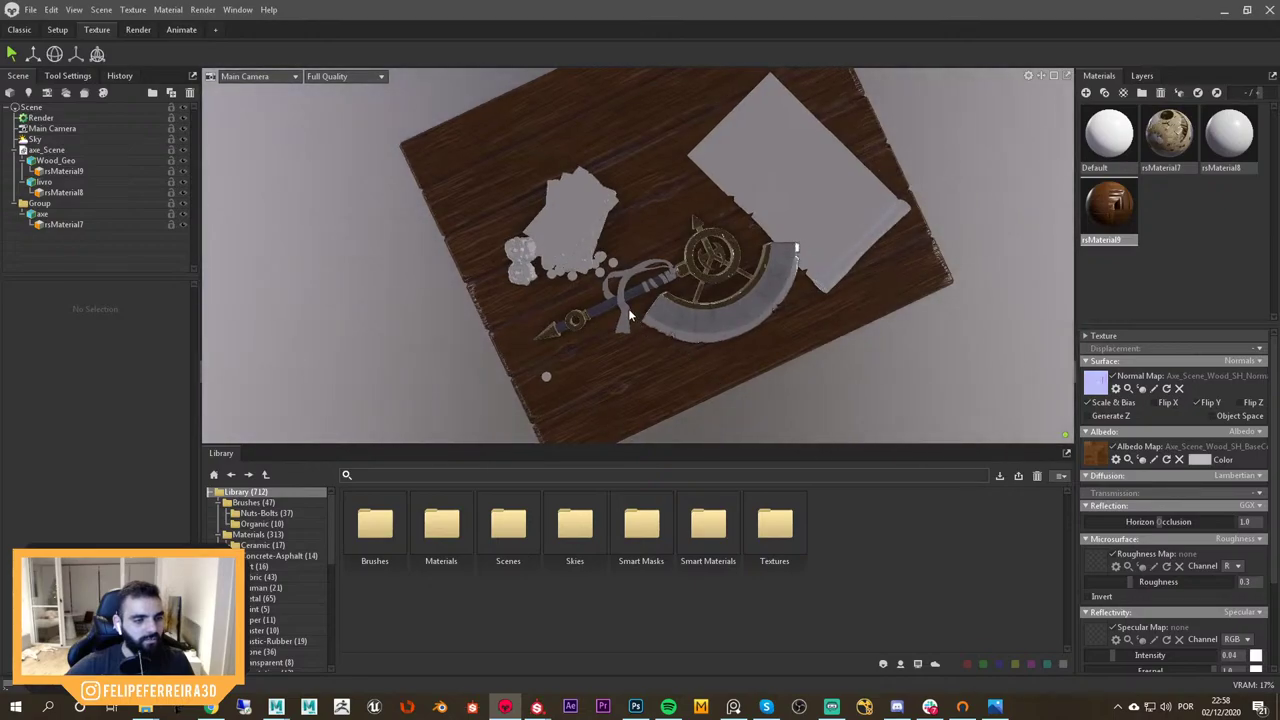
{"action": "left_click_drag", "start_coordinate": [795, 250], "coordinate": [698, 246], "text": "alt"}
{"action": "right_click_drag", "start_coordinate": [698, 246], "coordinate": [792, 283], "text": "alt"}
{"action": "left_click_drag", "start_coordinate": [792, 283], "coordinate": [698, 229], "text": "alt"}
{"action": "right_click_drag", "start_coordinate": [697, 229], "coordinate": [671, 249], "text": "alt"}
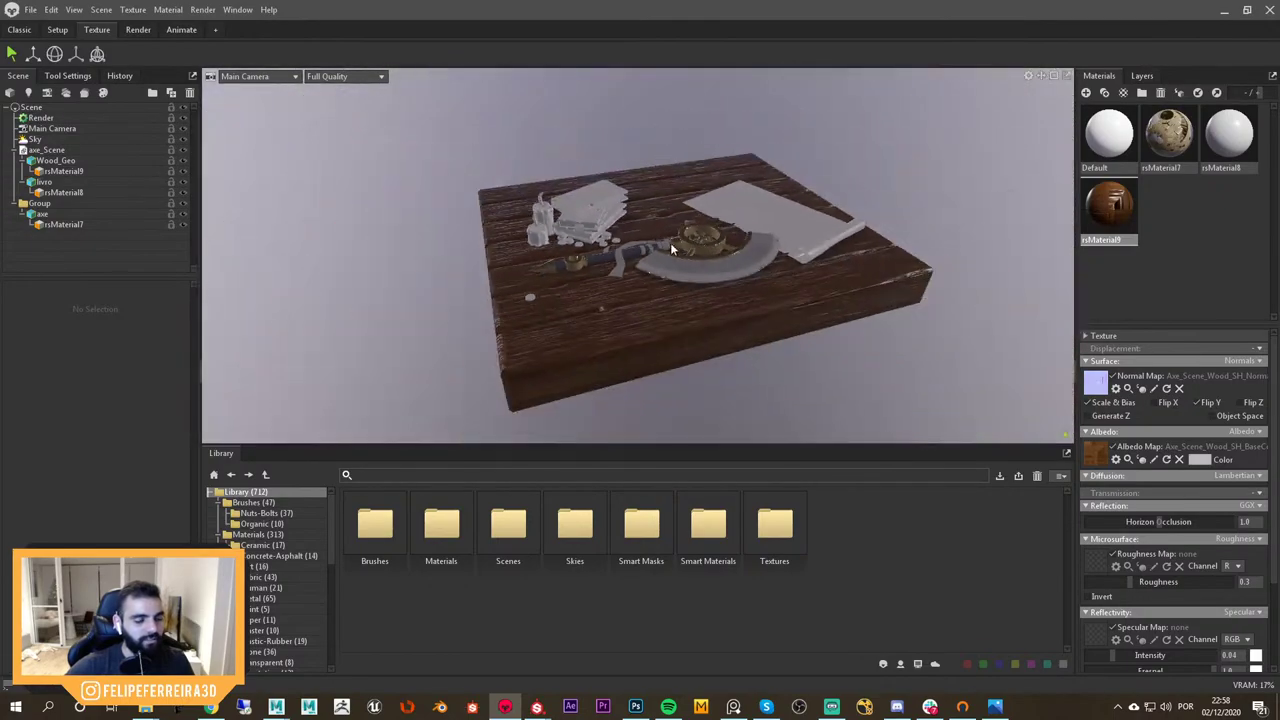
{"action": "left_click_drag", "start_coordinate": [671, 249], "coordinate": [782, 325], "text": "alt"}
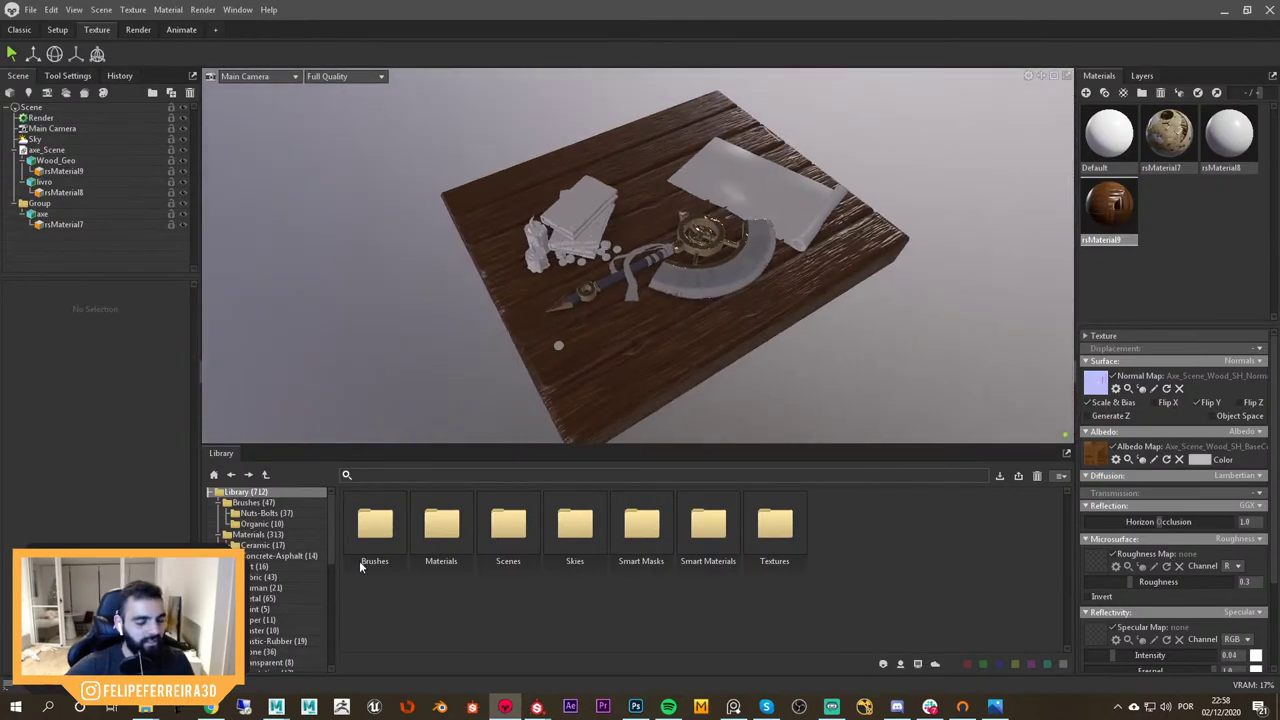
Examine the axe, books and scroll on the table up close, and review the remaining properties of rsMaterial9
{"action": "left_click", "coordinate": [207, 710]}
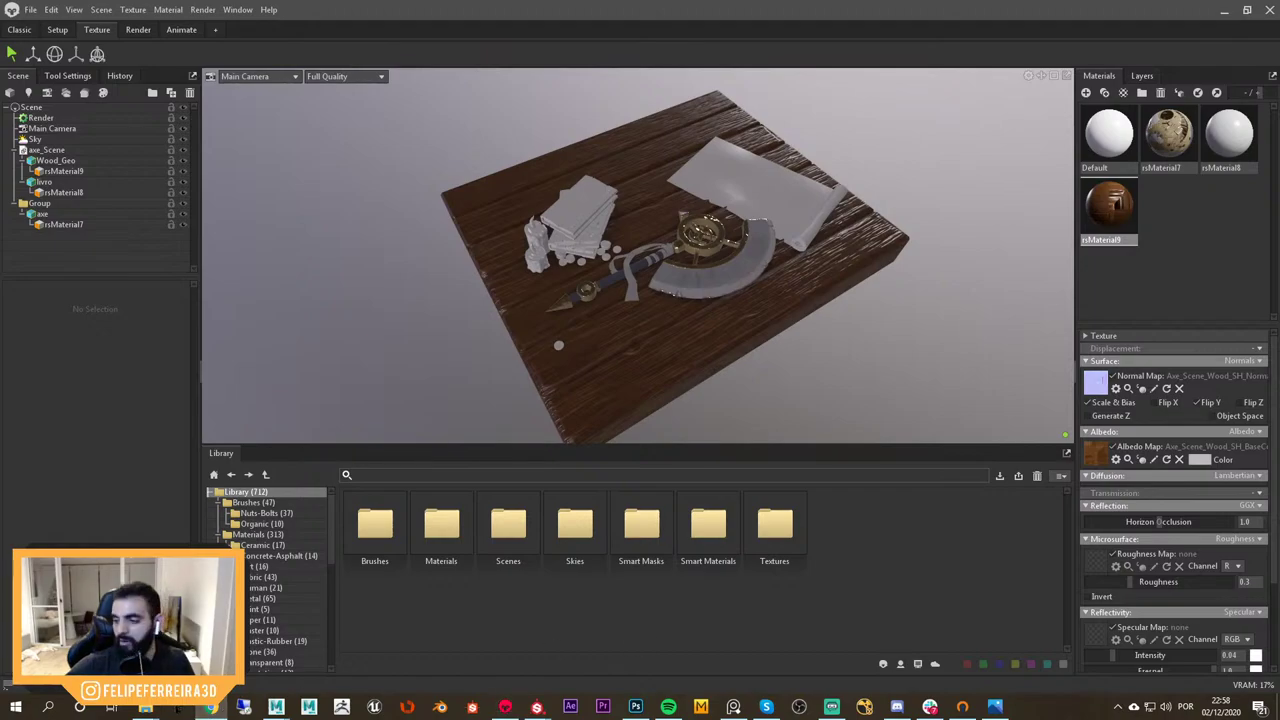
{"action": "left_click", "coordinate": [809, 329]}
{"action": "right_click_drag", "start_coordinate": [756, 297], "coordinate": [862, 360], "text": "alt"}
{"action": "left_click_drag", "start_coordinate": [862, 360], "coordinate": [733, 268], "text": "alt"}
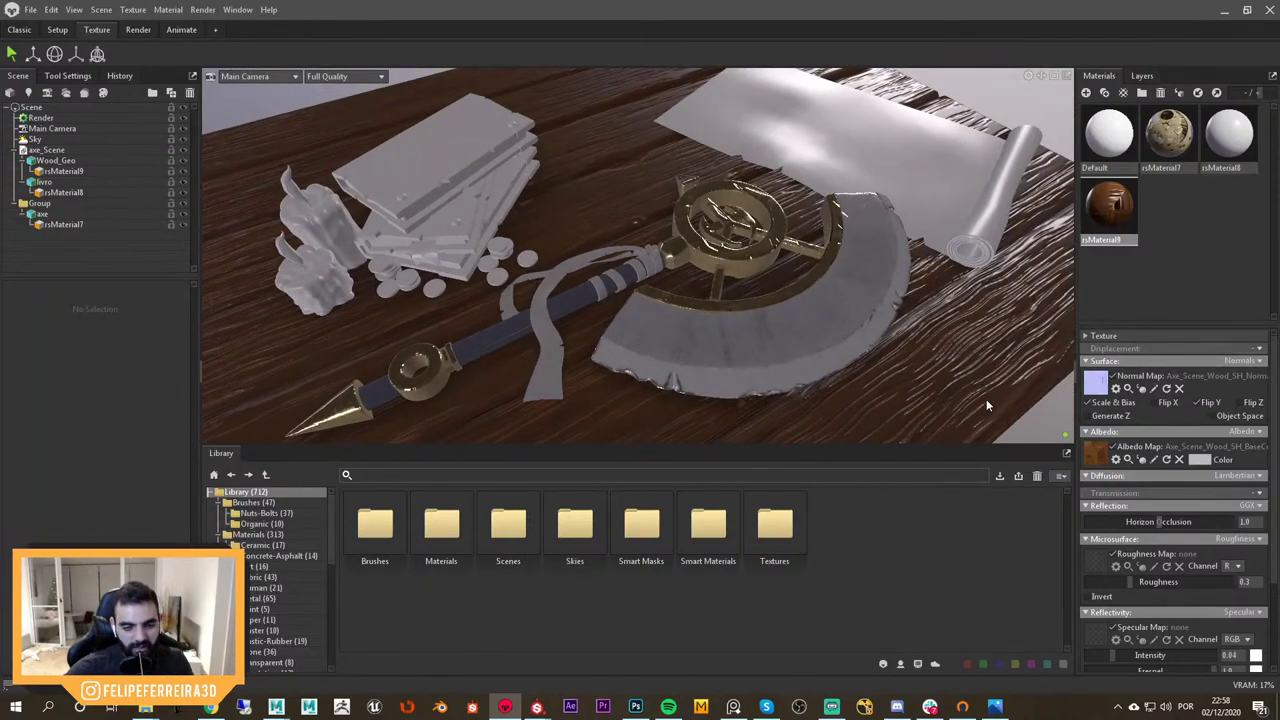
{"action": "left_click_drag", "start_coordinate": [986, 402], "coordinate": [894, 299]}
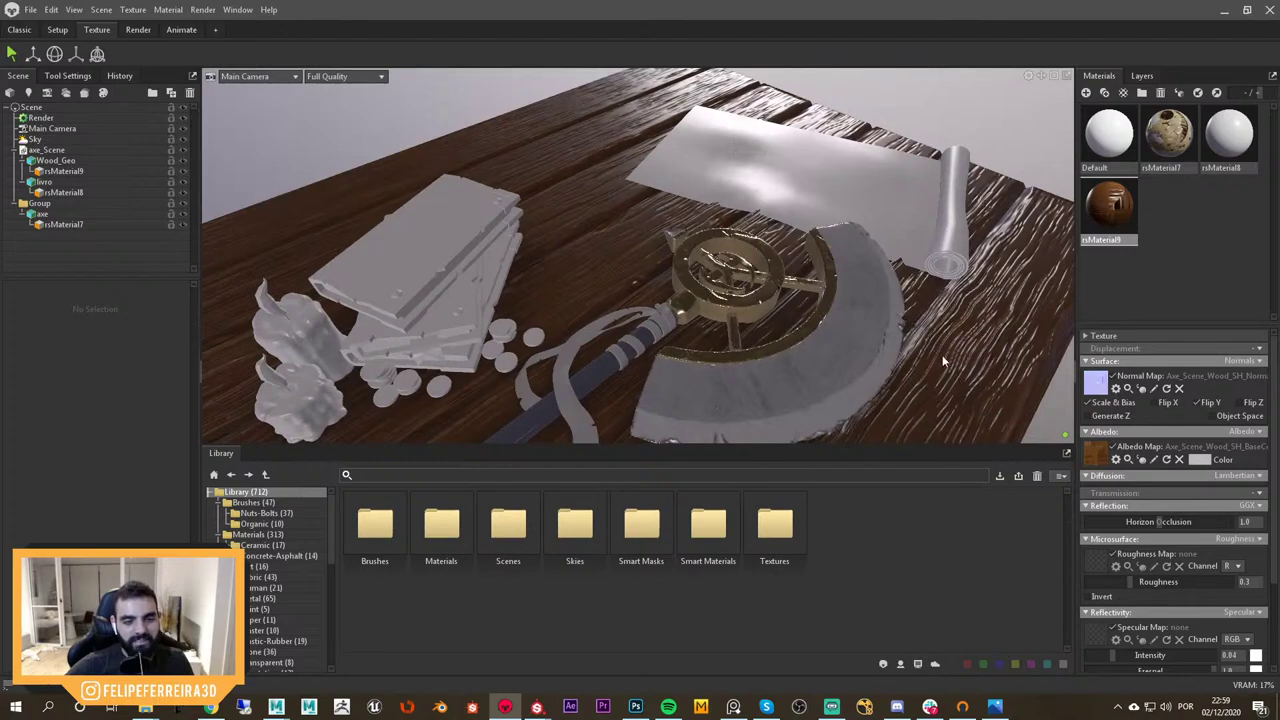
{"action": "left_click_drag", "start_coordinate": [942, 362], "coordinate": [1098, 496]}
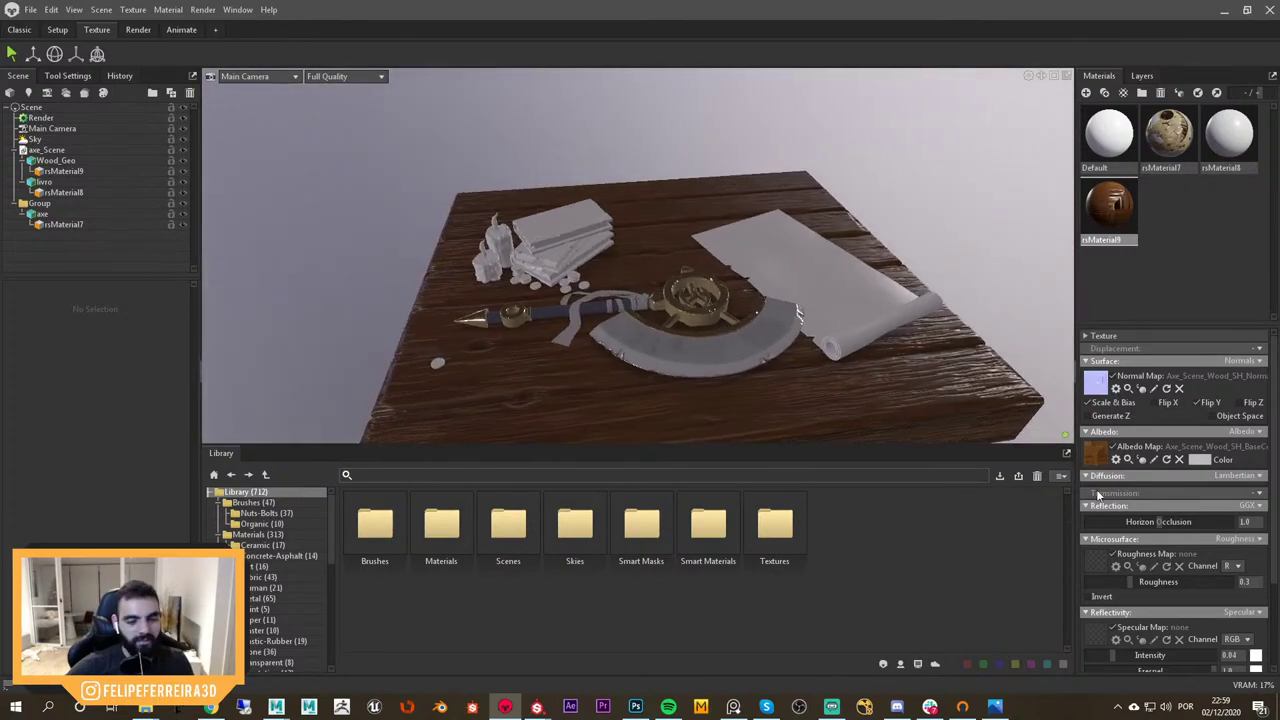
{"action": "scroll", "coordinate": [1275, 521], "scroll_direction": "down", "scroll_amount": 5}
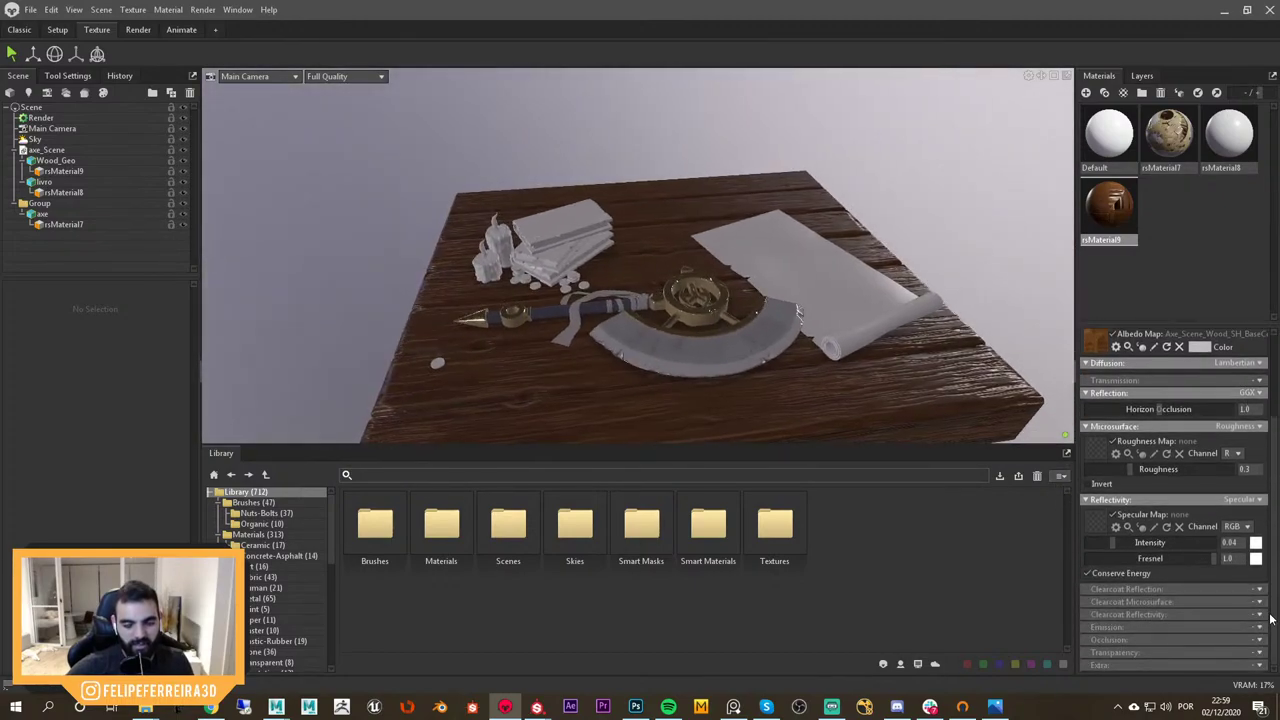
{"action": "scroll", "coordinate": [1245, 612], "scroll_direction": "down", "scroll_amount": 1}
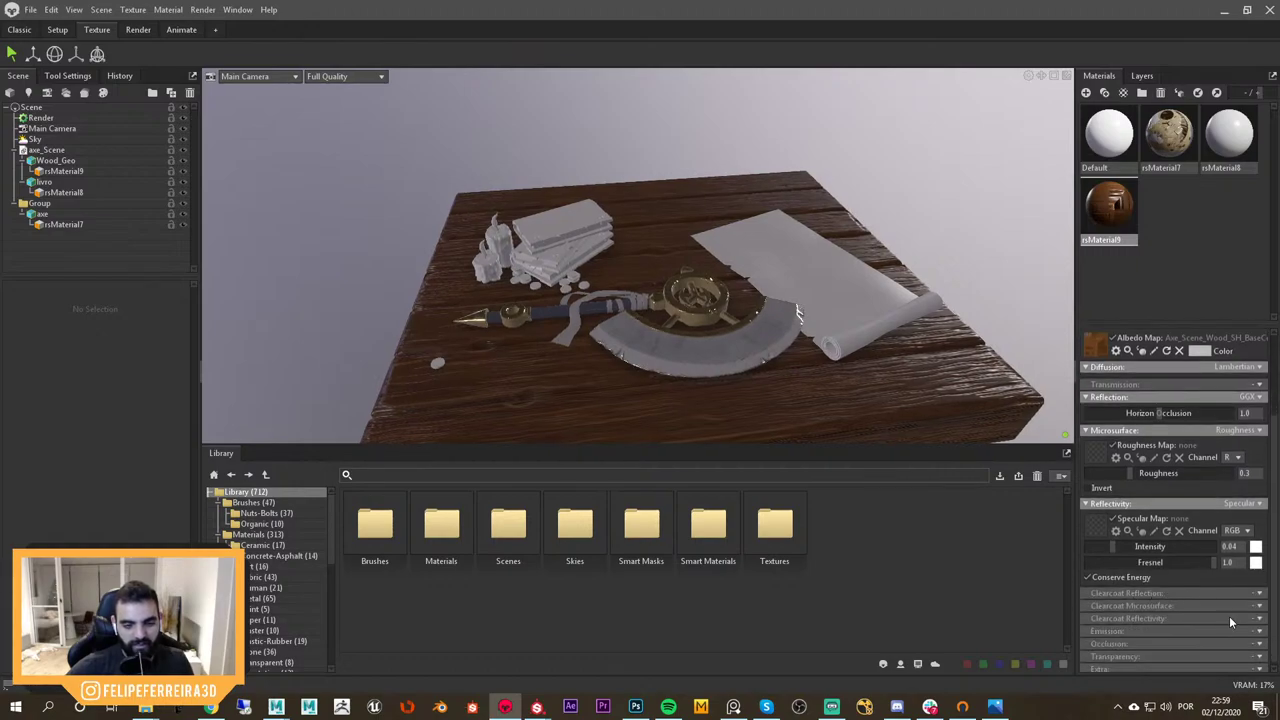
{"action": "left_click_drag", "start_coordinate": [1045, 405], "coordinate": [837, 309]}
Switch to Maya, bring up the Redshift Render View and start an interactive render from CAM_RENDER
{"action": "left_click", "coordinate": [301, 688]}
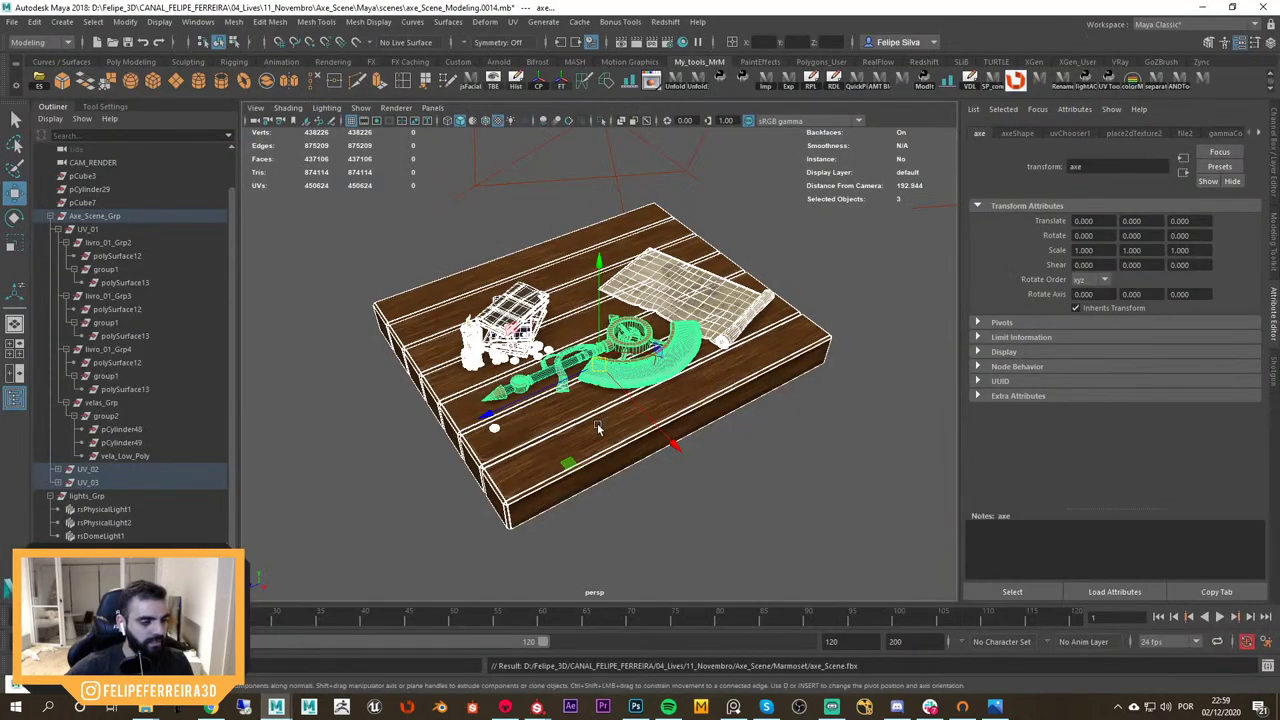
{"action": "left_click", "coordinate": [36, 684]}
{"action": "right_click_drag", "start_coordinate": [736, 403], "coordinate": [708, 375], "text": "alt"}
{"action": "scroll", "coordinate": [708, 375], "scroll_direction": "up", "scroll_amount": 5}
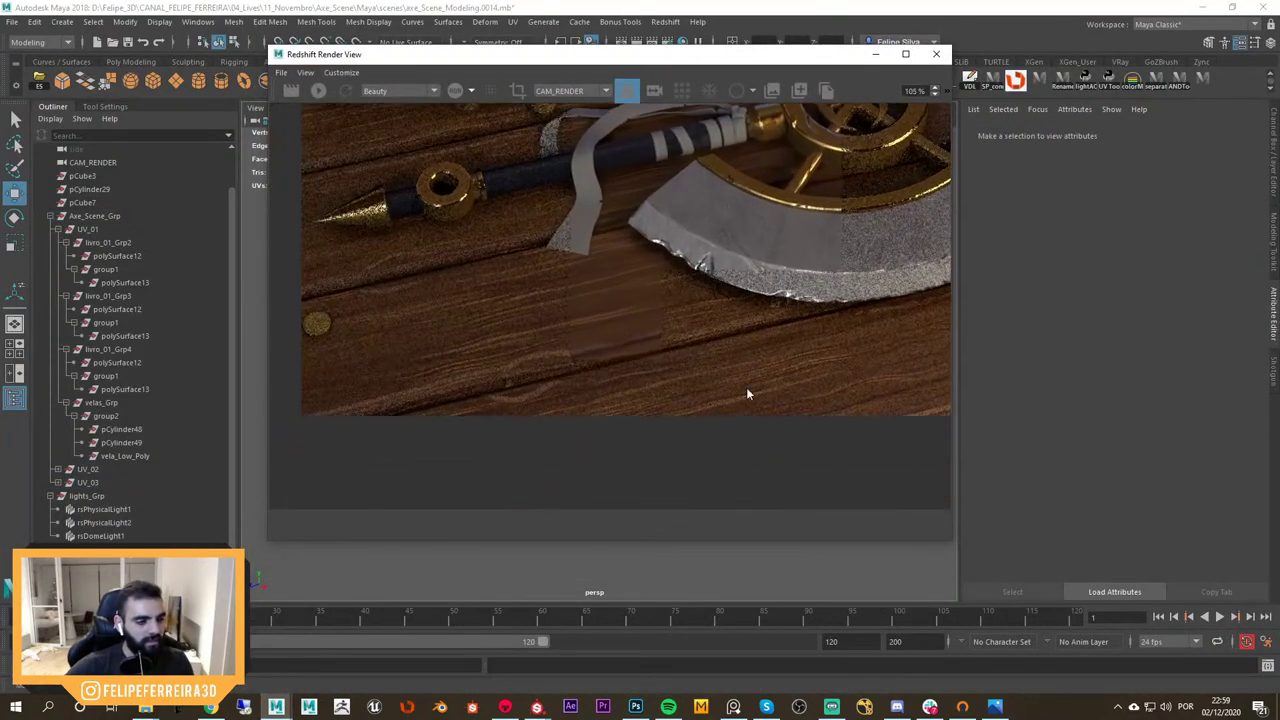
{"action": "middle_click_drag", "start_coordinate": [671, 346], "coordinate": [643, 374], "text": "alt"}
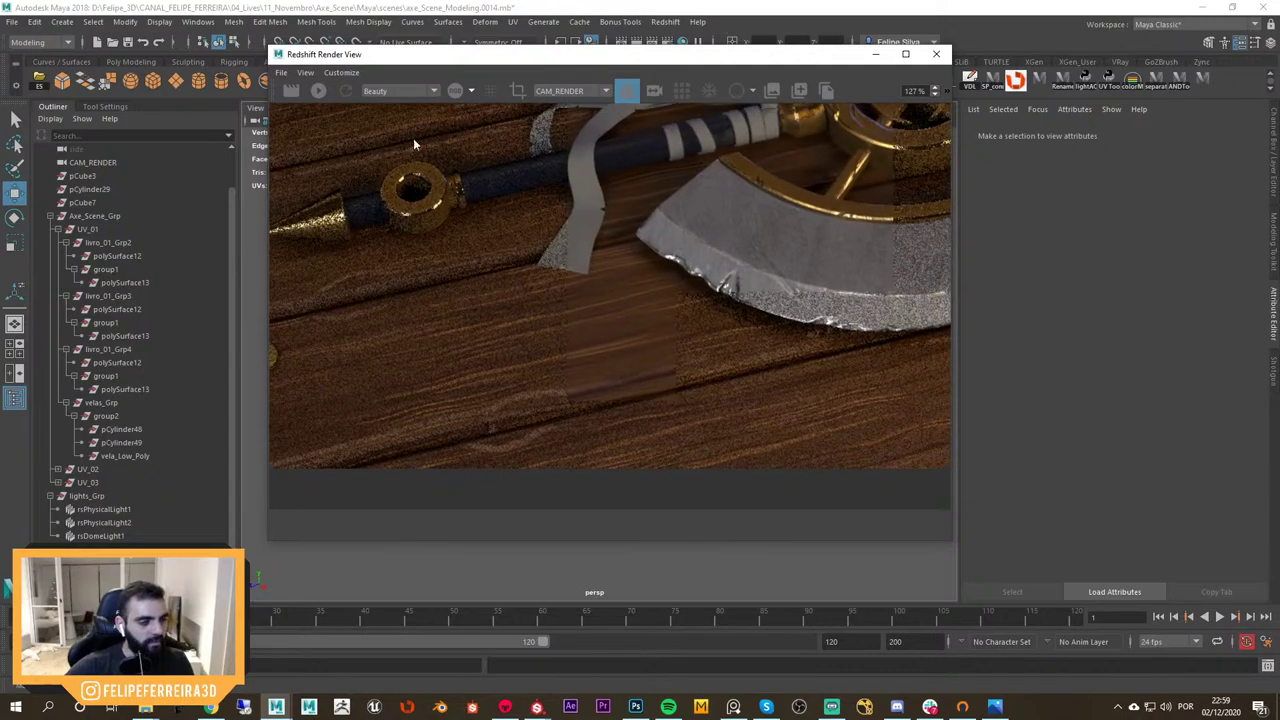
{"action": "left_click", "coordinate": [318, 91]}
Examine the wood grain around the axe blade in the running Redshift render
{"action": "scroll", "coordinate": [600, 370], "scroll_direction": "down", "scroll_amount": 4}
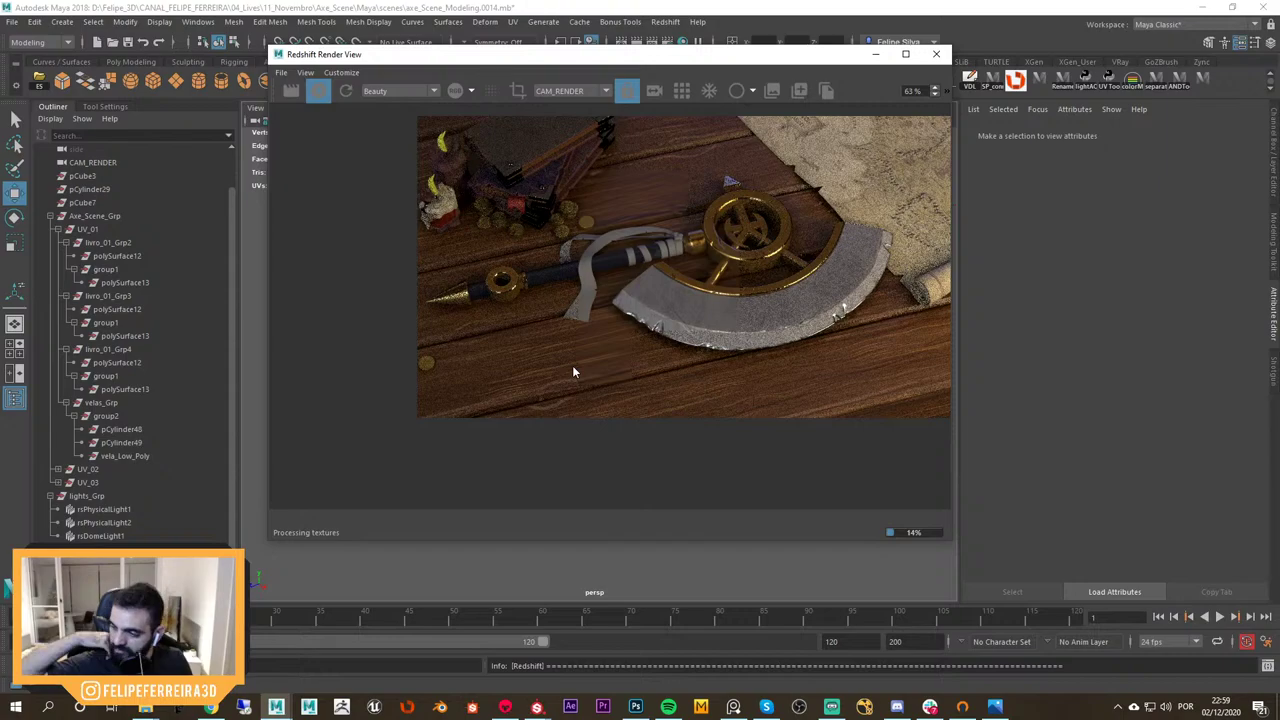
{"action": "scroll", "coordinate": [659, 330], "scroll_direction": "down", "scroll_amount": 1}
{"action": "scroll", "coordinate": [676, 283], "scroll_direction": "up", "scroll_amount": 3}
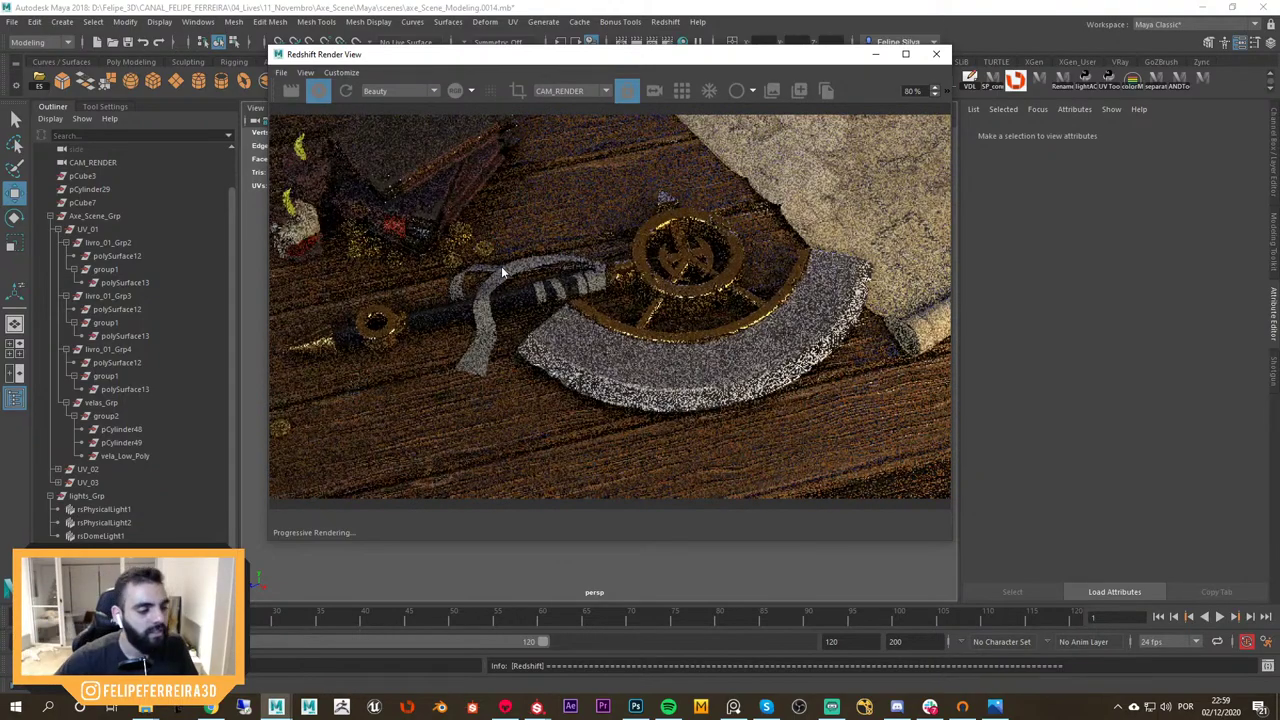
{"action": "scroll", "coordinate": [640, 454], "scroll_direction": "up", "scroll_amount": 2}
{"action": "left_click_drag", "start_coordinate": [642, 456], "coordinate": [713, 412]}
{"action": "scroll", "coordinate": [740, 383], "scroll_direction": "up", "scroll_amount": 1}
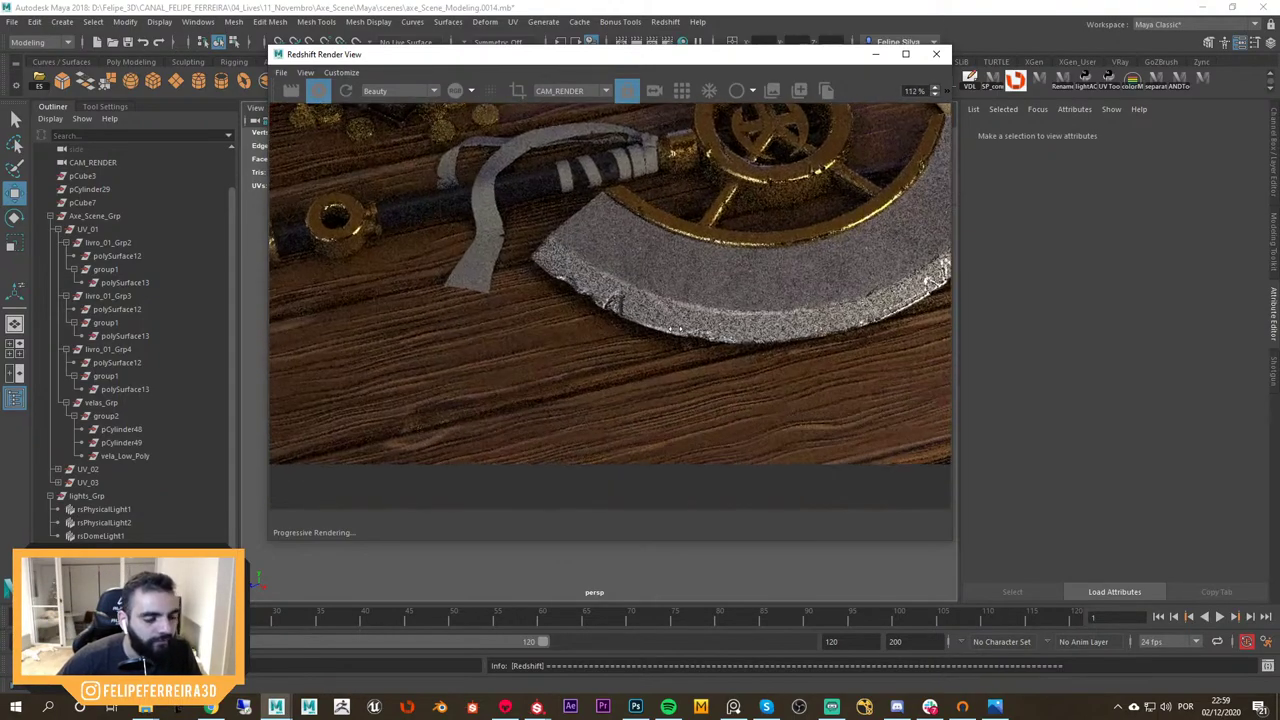
{"action": "scroll", "coordinate": [676, 328], "scroll_direction": "up", "scroll_amount": 1}
Enable Flip Normal Y on rsNormalMap3, the Redshift normal map node of the Wood_Geo material
{"action": "left_click_drag", "start_coordinate": [714, 54], "coordinate": [153, 190]}
{"action": "left_click", "coordinate": [741, 358]}
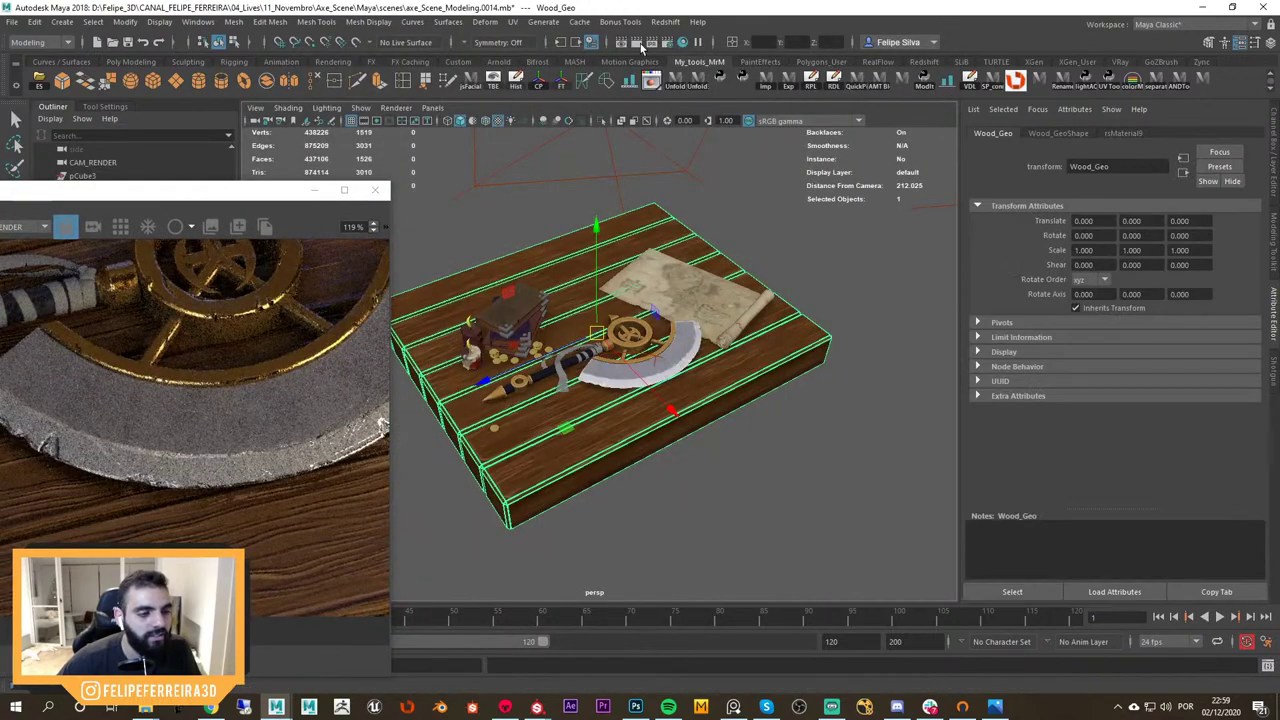
{"action": "left_click", "coordinate": [683, 43]}
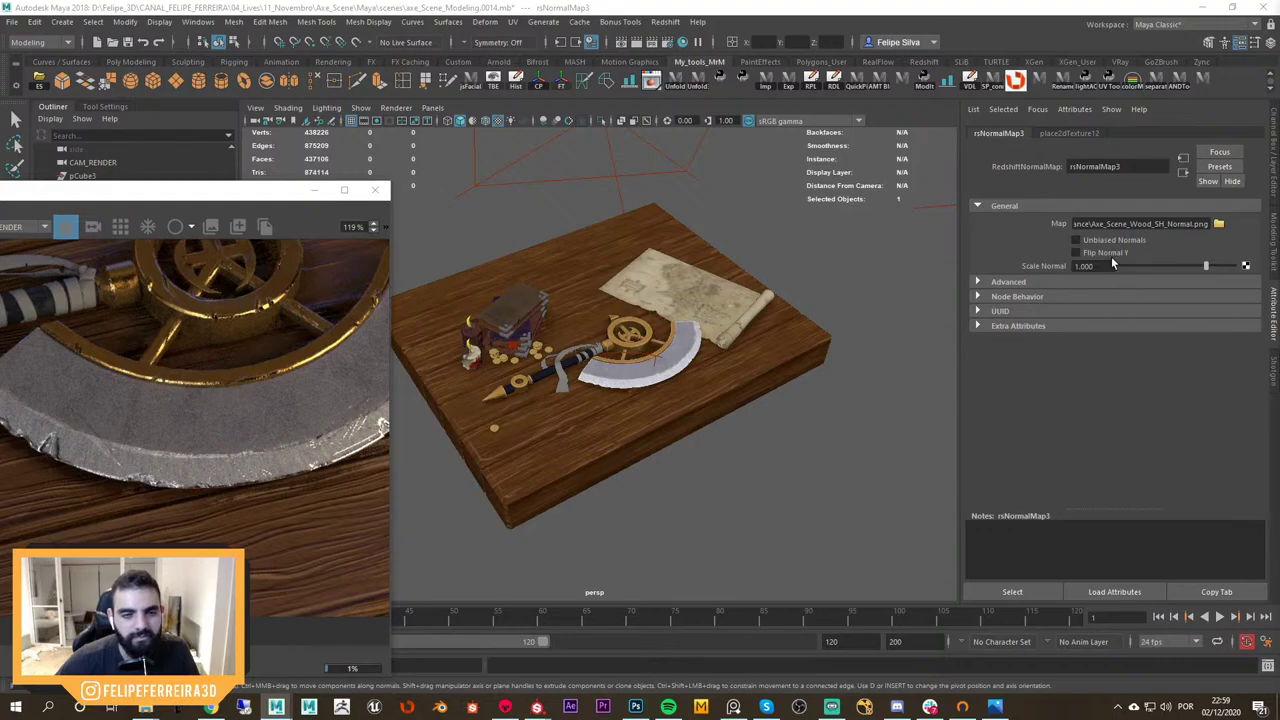
{"action": "left_click", "coordinate": [1107, 252]}
Examine the updated render, checking the wood relief up close and the whole axe scene in full frame
{"action": "left_click_drag", "start_coordinate": [233, 191], "coordinate": [823, 46]}
{"action": "scroll", "coordinate": [685, 409], "scroll_direction": "down", "scroll_amount": 5}
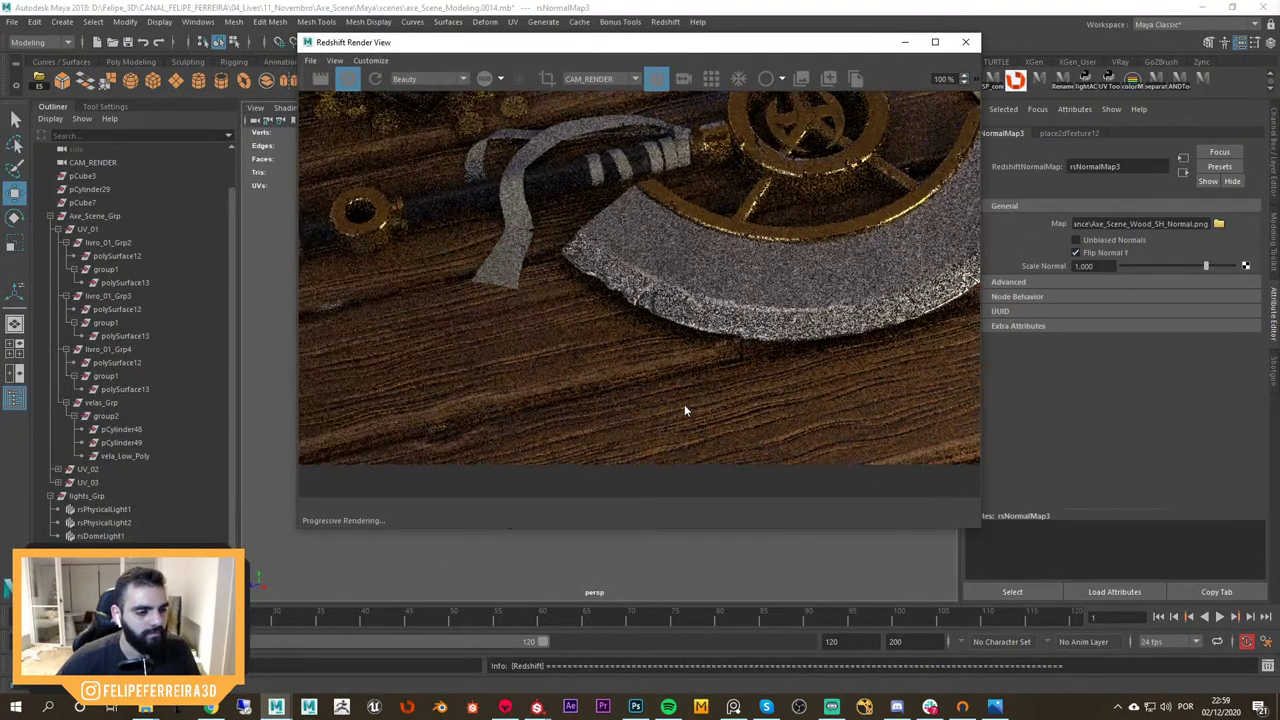
{"action": "scroll", "coordinate": [686, 411], "scroll_direction": "up", "scroll_amount": 2}
{"action": "scroll", "coordinate": [700, 418], "scroll_direction": "up", "scroll_amount": 2}
{"action": "scroll", "coordinate": [725, 440], "scroll_direction": "down", "scroll_amount": 2}
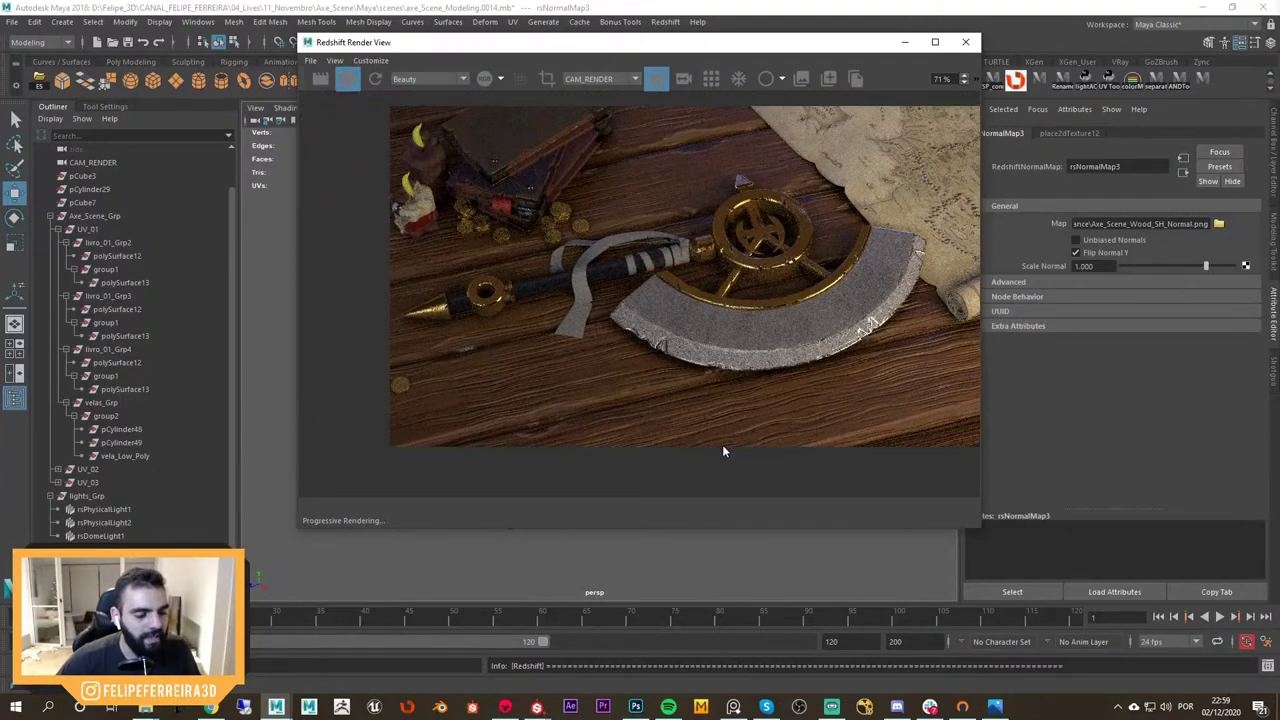
{"action": "scroll", "coordinate": [712, 440], "scroll_direction": "up", "scroll_amount": 3}
{"action": "scroll", "coordinate": [780, 452], "scroll_direction": "up", "scroll_amount": 5}
{"action": "middle_click_drag", "start_coordinate": [700, 378], "coordinate": [634, 258]}
{"action": "key", "text": "f"}
{"action": "right_click_drag", "start_coordinate": [720, 268], "coordinate": [618, 219], "text": "alt"}
{"action": "right_click_drag", "start_coordinate": [778, 292], "coordinate": [795, 298], "text": "alt"}
{"action": "scroll", "coordinate": [601, 264], "scroll_direction": "down", "scroll_amount": 1}
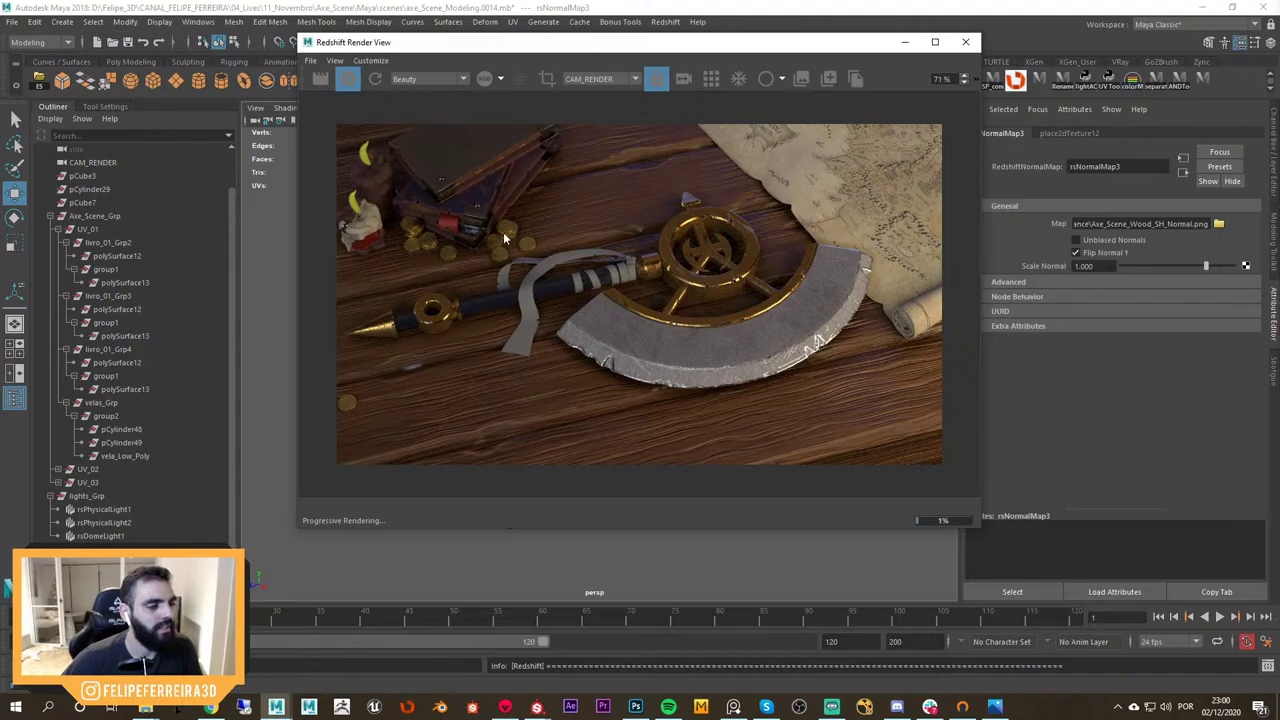
Assign a new RedshiftSkin material to the wax faces of both candles in the livro mesh
{"action": "left_click_drag", "start_coordinate": [525, 48], "coordinate": [378, 442]}
{"action": "left_click", "coordinate": [541, 336]}
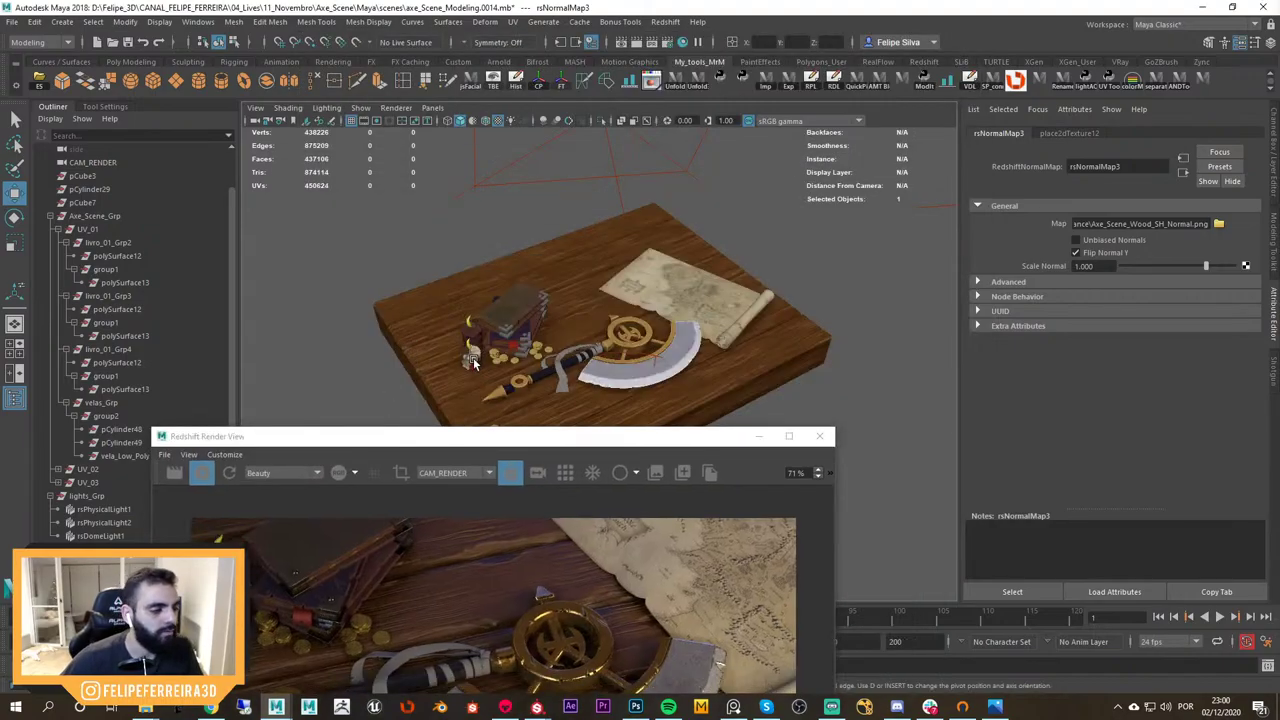
{"action": "left_click_drag", "start_coordinate": [541, 336], "coordinate": [468, 324], "text": "alt"}
{"action": "middle_click_drag", "start_coordinate": [488, 318], "coordinate": [503, 257], "text": "alt"}
{"action": "right_click_drag", "start_coordinate": [503, 257], "coordinate": [645, 220], "text": "alt"}
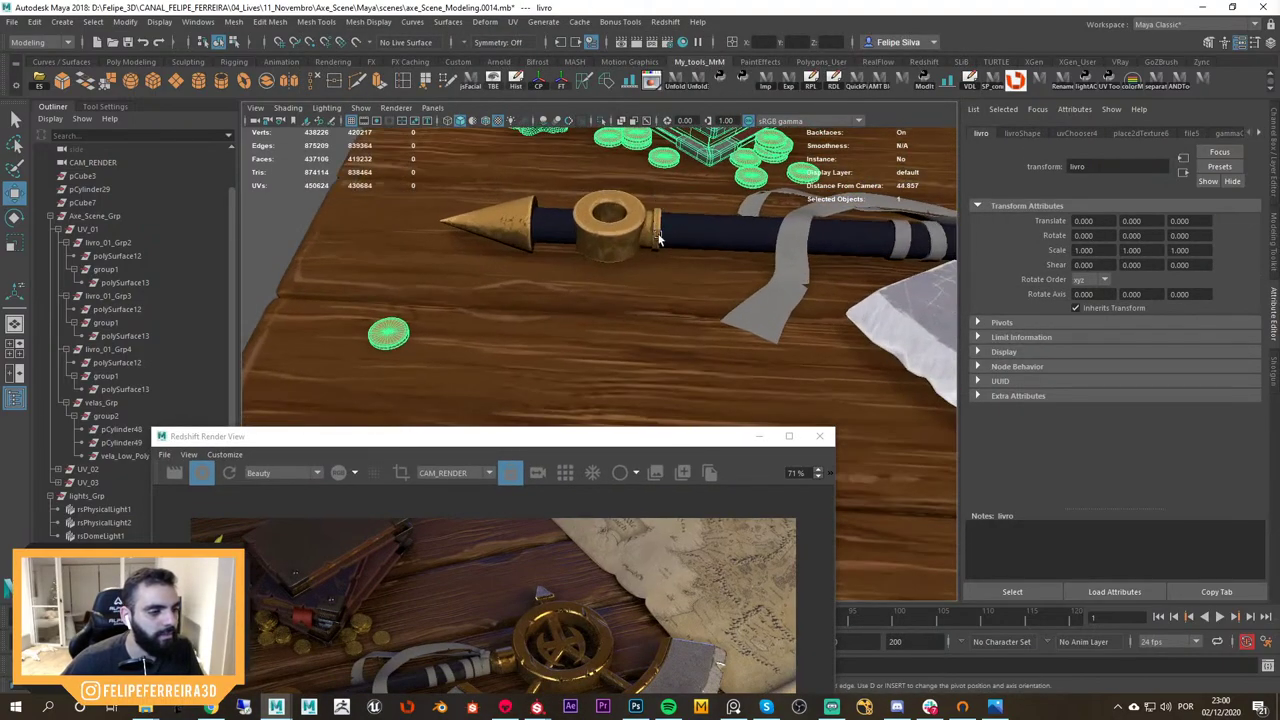
{"action": "middle_click_drag", "start_coordinate": [640, 135], "coordinate": [648, 335], "text": "alt"}
{"action": "right_click_drag", "start_coordinate": [648, 335], "coordinate": [595, 212], "text": "alt"}
{"action": "right_click_drag", "start_coordinate": [595, 212], "coordinate": [586, 231]}
{"action": "double_click", "coordinate": [586, 230]}
{"action": "double_click", "coordinate": [550, 260], "text": "shift"}
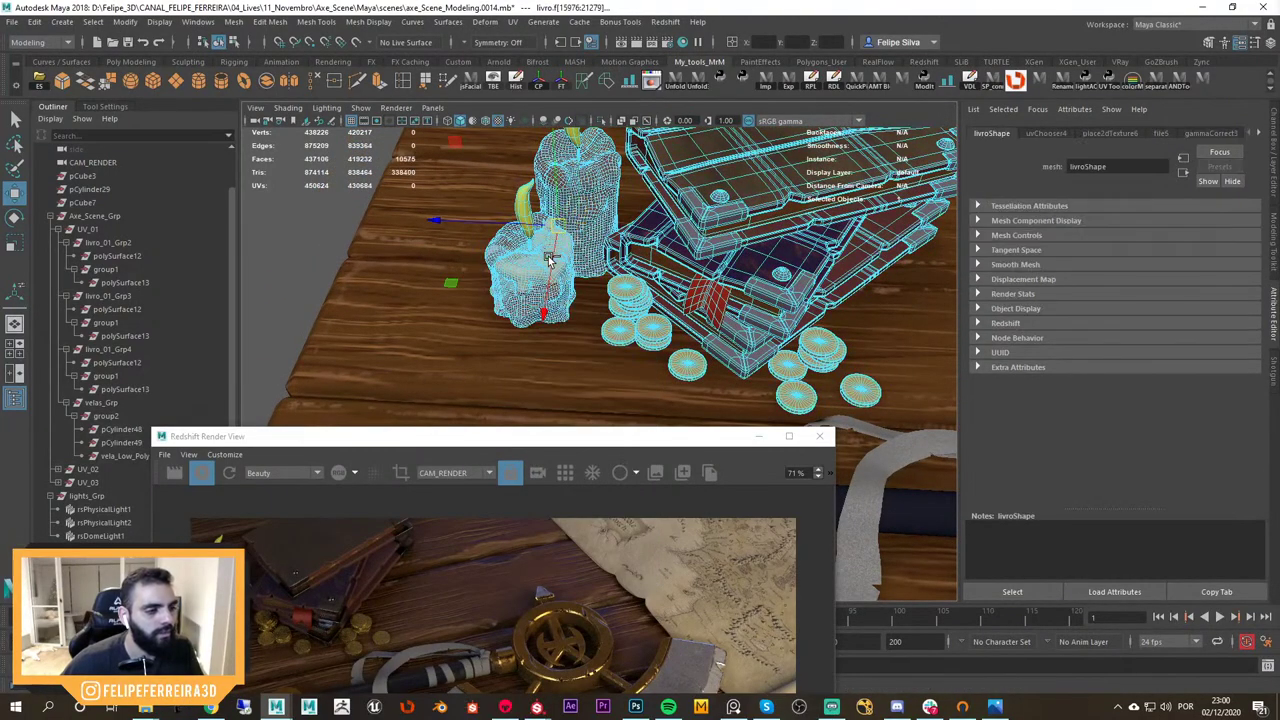
{"action": "right_click", "coordinate": [549, 259]}
{"action": "mouse_move", "coordinate": [583, 612]}
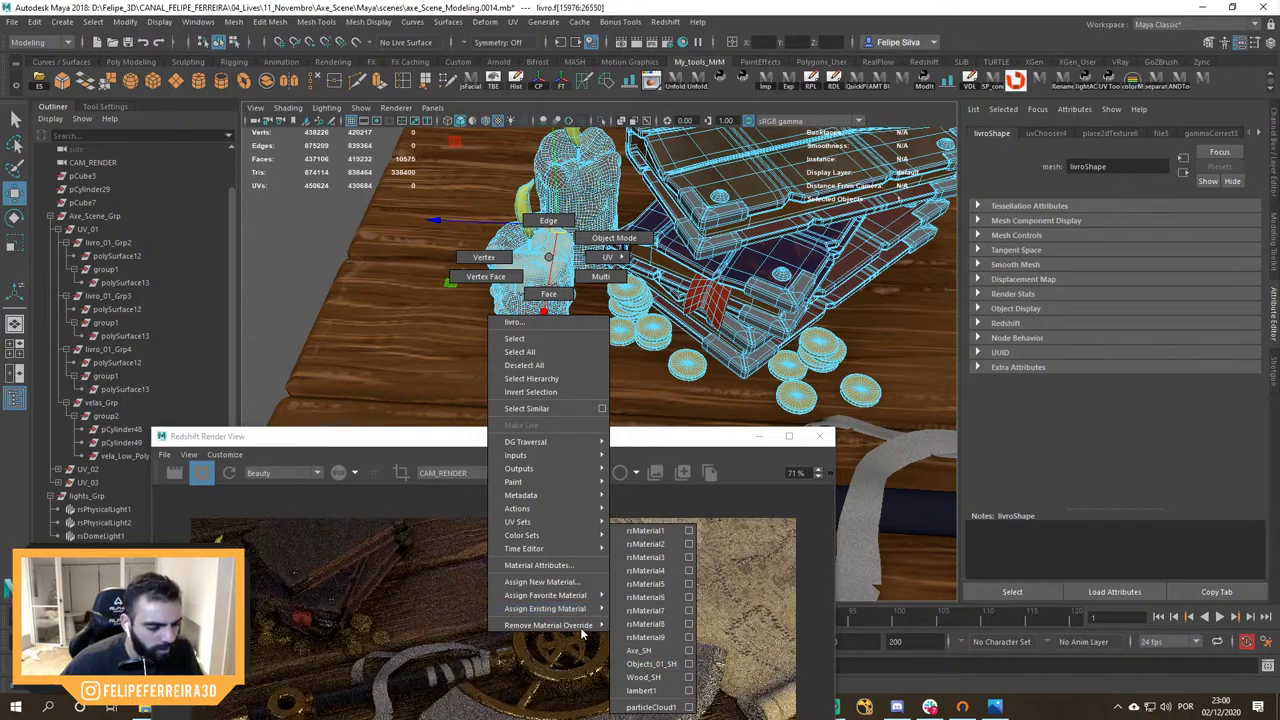
{"action": "left_click", "coordinate": [560, 581]}
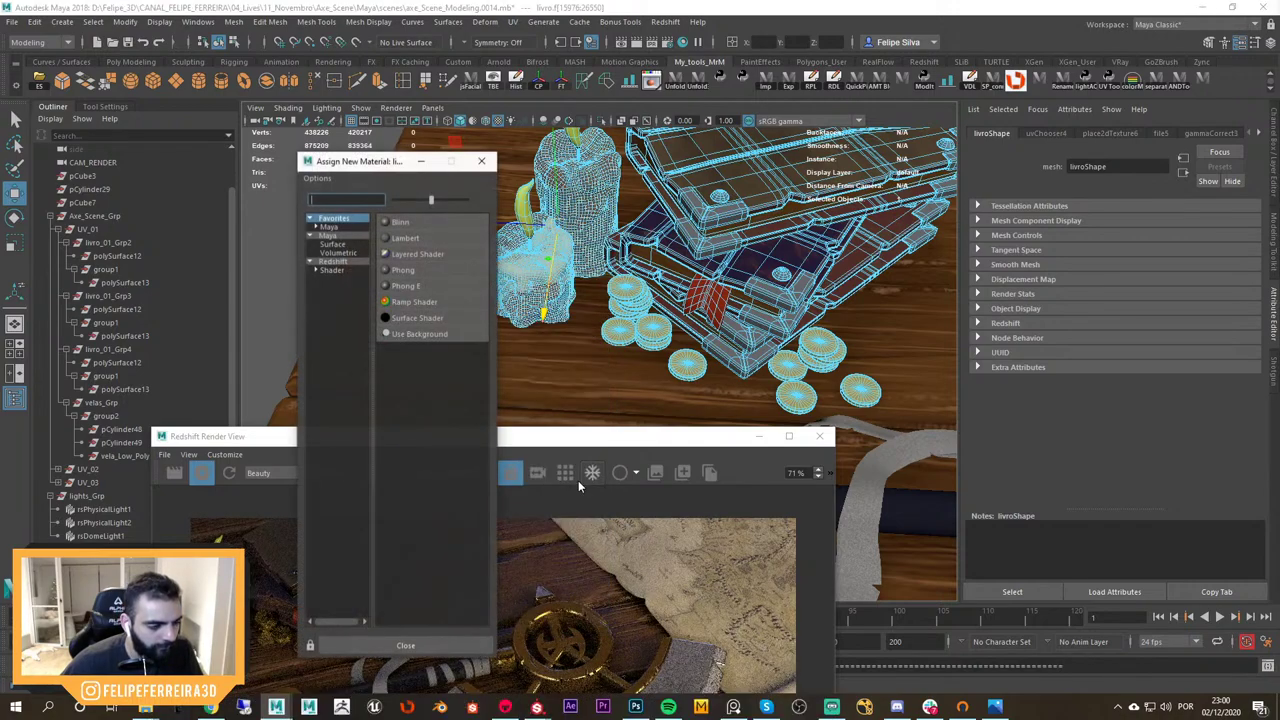
{"action": "left_click", "coordinate": [347, 261]}
{"action": "left_click", "coordinate": [449, 352]}
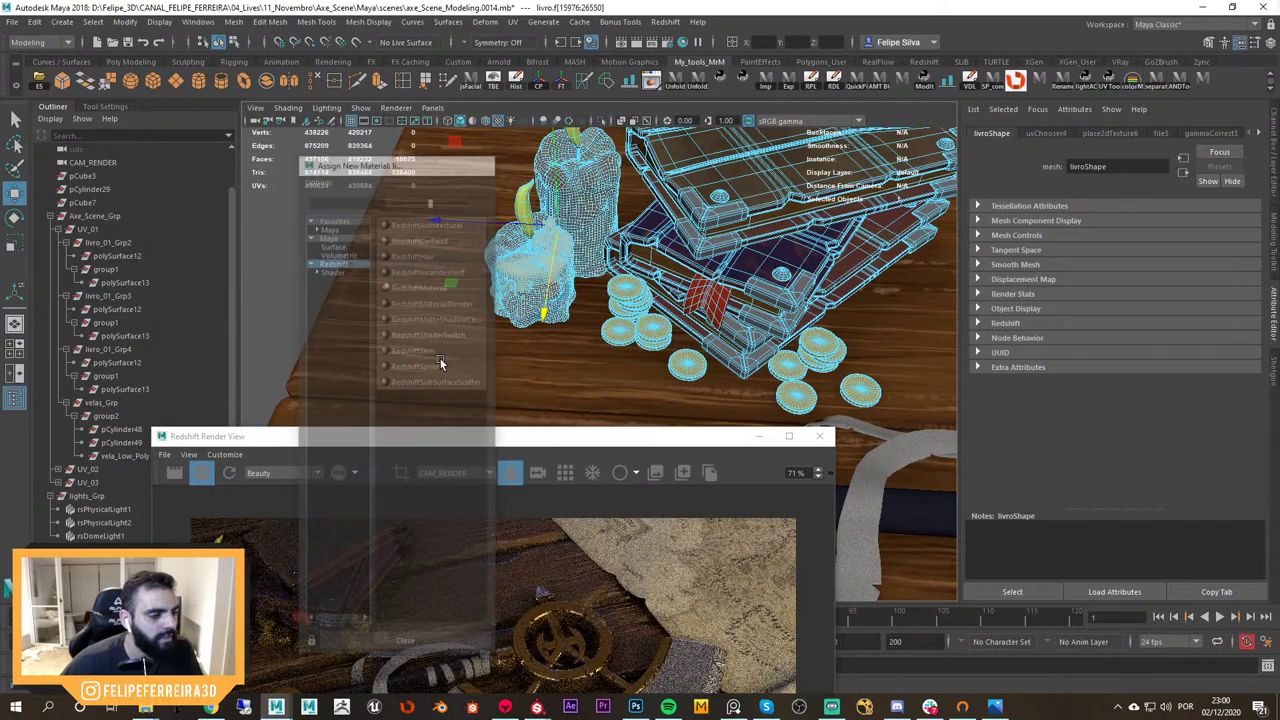
Limit the interactive Redshift render to a region around the two candles and close the Redshift Feedback Display
{"action": "left_click_drag", "start_coordinate": [487, 440], "coordinate": [627, 191]}
{"action": "scroll", "coordinate": [392, 340], "scroll_direction": "up", "scroll_amount": 2}
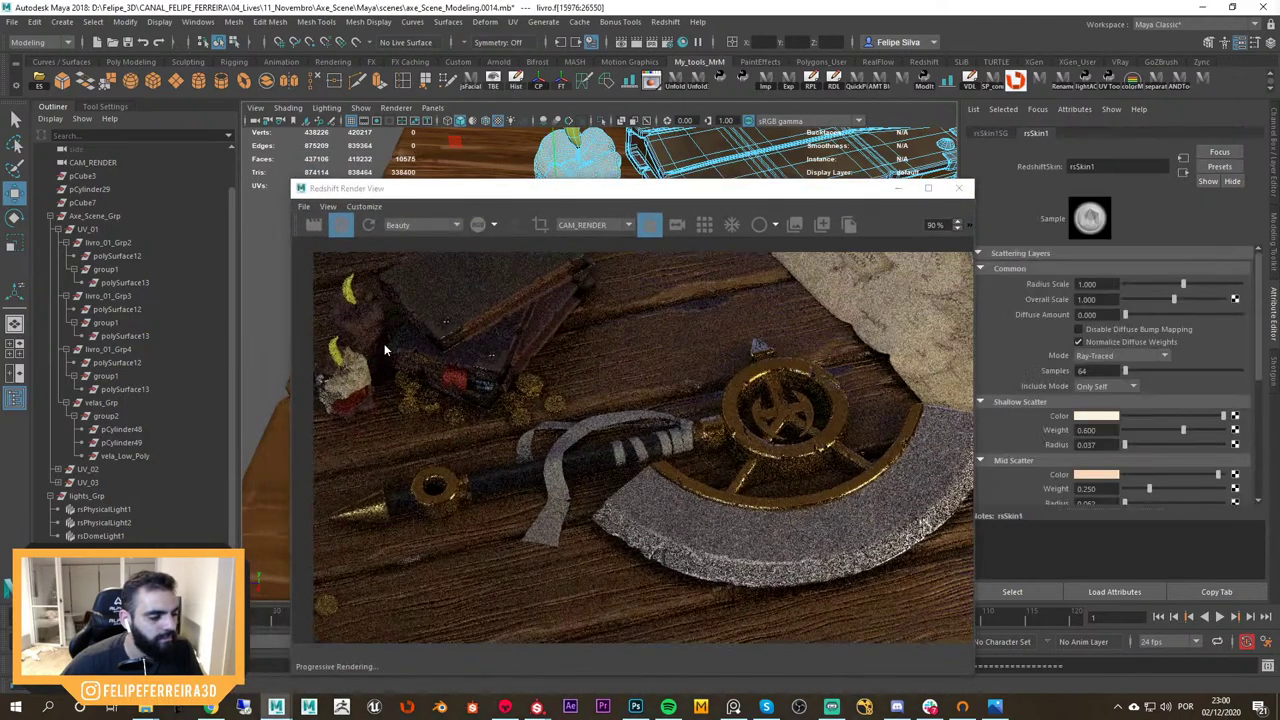
{"action": "scroll", "coordinate": [525, 278], "scroll_direction": "up", "scroll_amount": 2}
{"action": "middle_click_drag", "start_coordinate": [384, 343], "coordinate": [537, 383]}
{"action": "left_click_drag", "start_coordinate": [455, 320], "coordinate": [541, 497]}
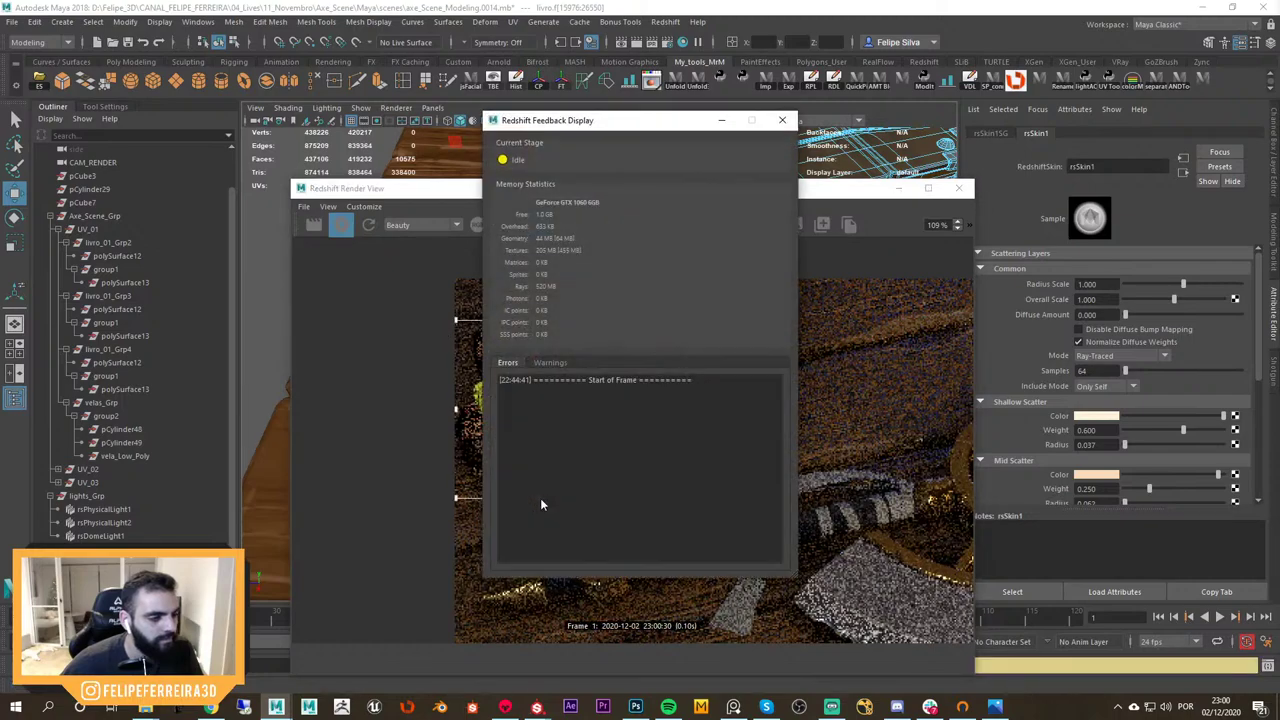
{"action": "left_click", "coordinate": [771, 120]}
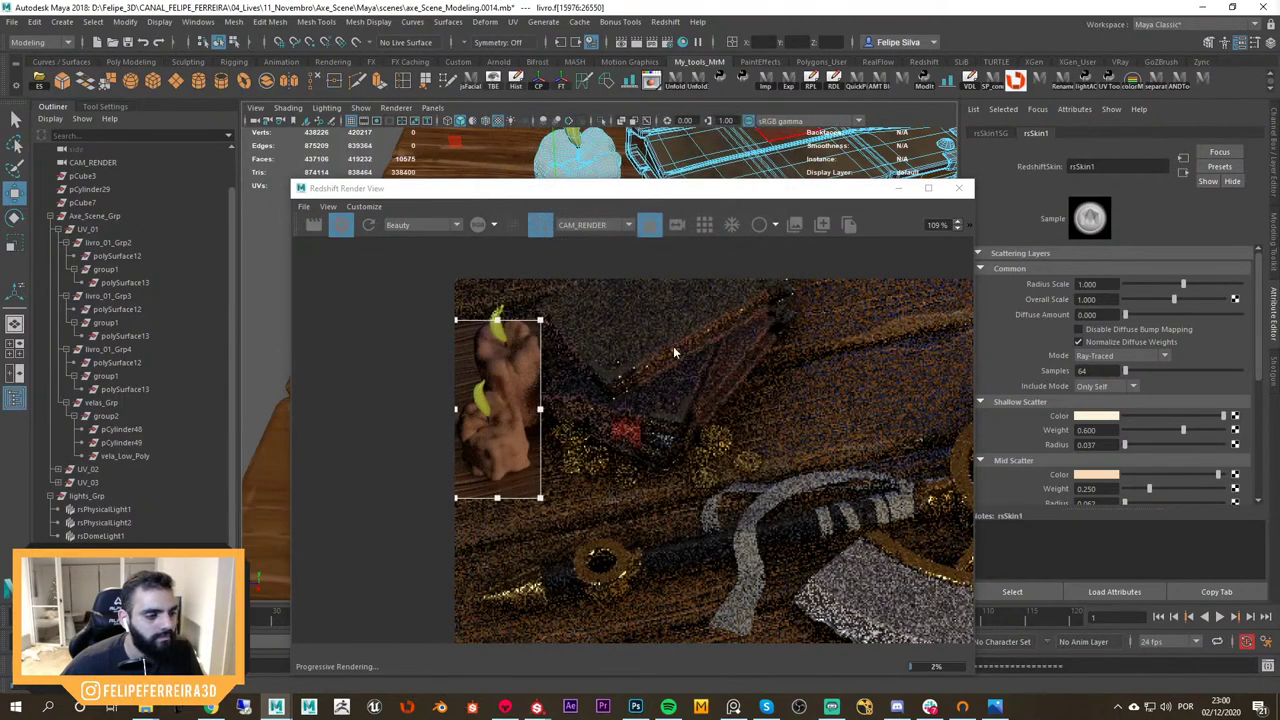
{"action": "left_click_drag", "start_coordinate": [687, 195], "coordinate": [526, 190]}
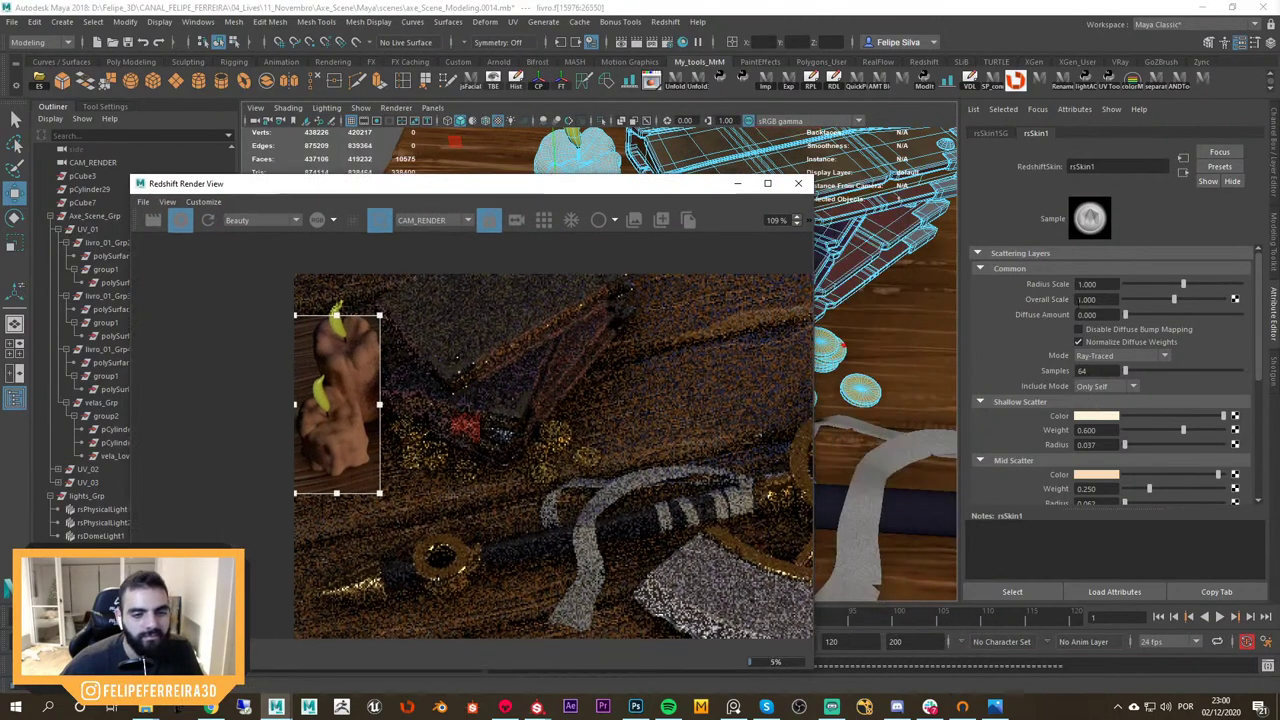
Set the Radius Scale of rsSkin1 to 0.3 and lighten its Shallow Scatter colour to near white
{"action": "left_click_drag", "start_coordinate": [1100, 285], "coordinate": [1090, 287]}
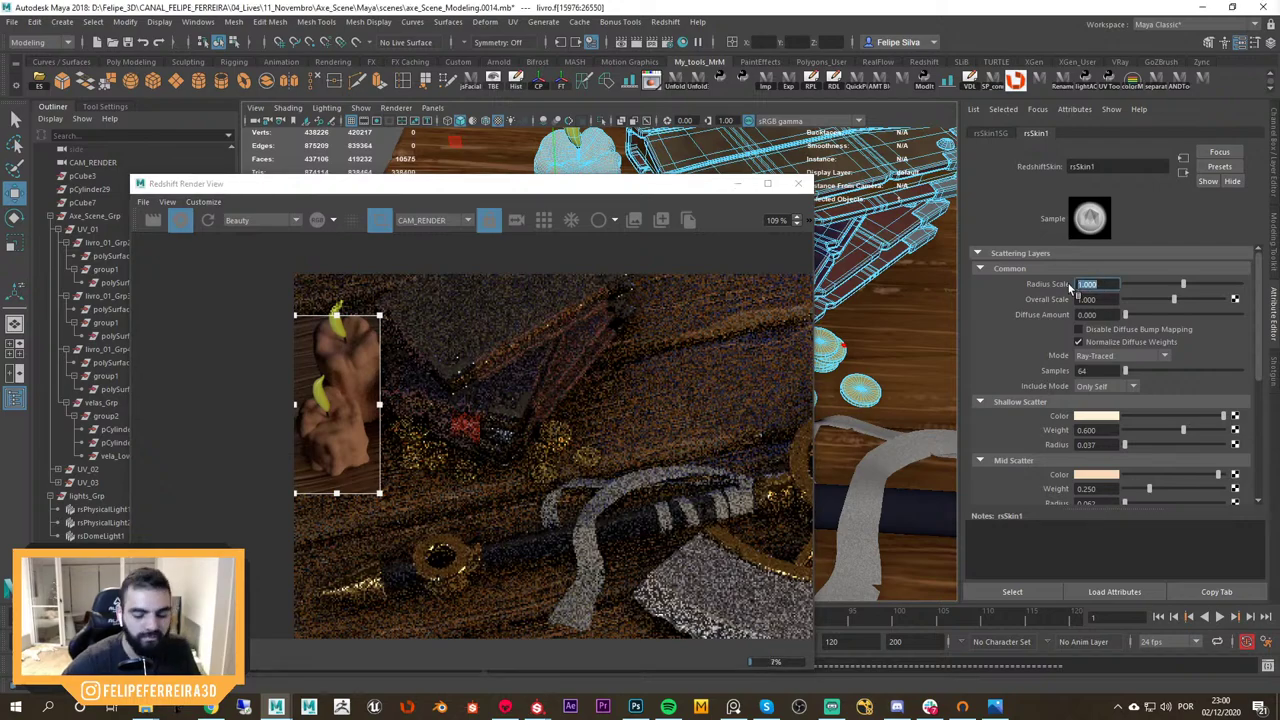
{"action": "type", "text": "0.3"}
{"action": "key", "text": "Return"}
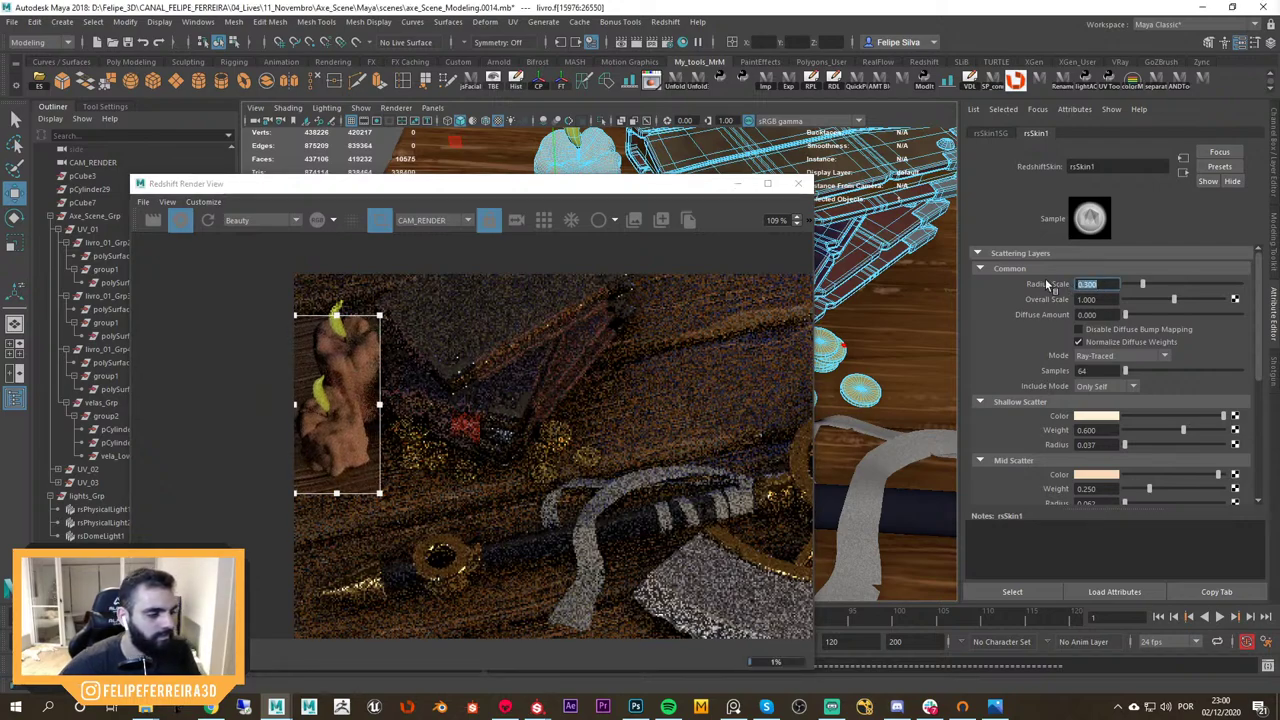
{"action": "left_click", "coordinate": [1095, 417]}
{"action": "left_click_drag", "start_coordinate": [1054, 469], "coordinate": [1036, 477]}
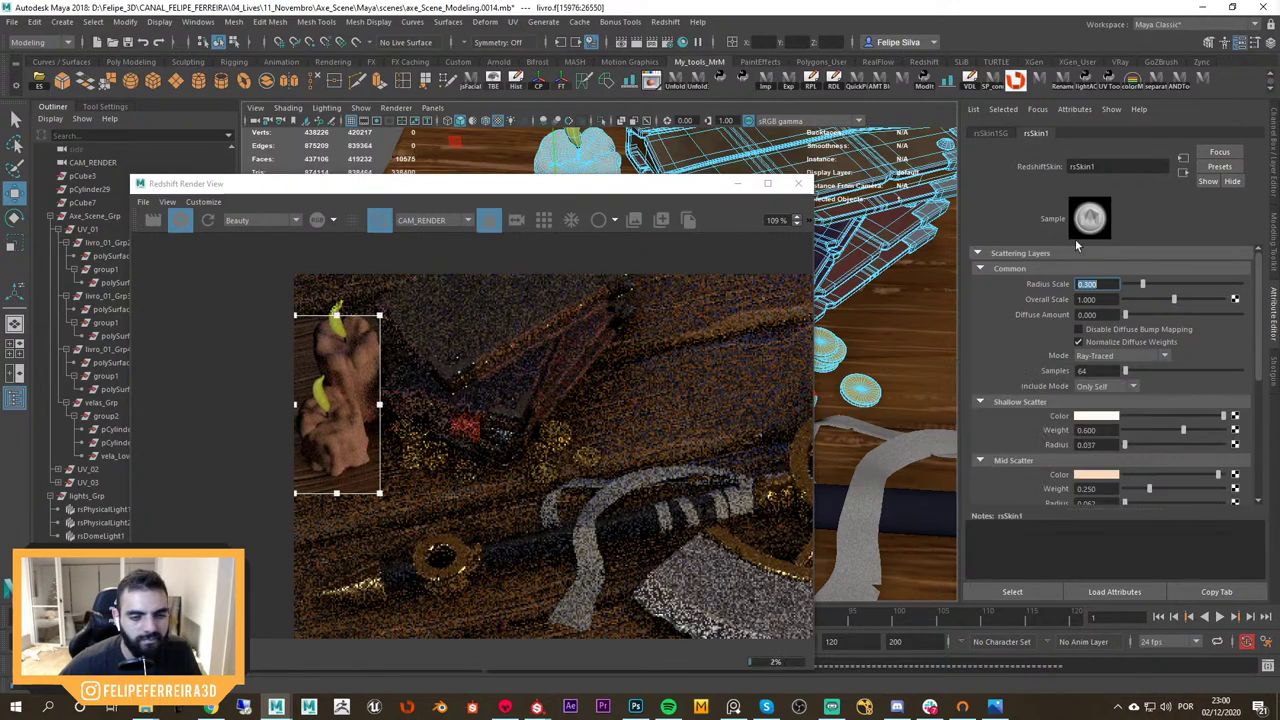
Set the rsSkin1 scatter weights to 0 for Deep, 0.226 for Mid and 1 for Shallow, and inspect the candles in the render
{"action": "scroll", "coordinate": [1159, 397], "scroll_direction": "down", "scroll_amount": 5}
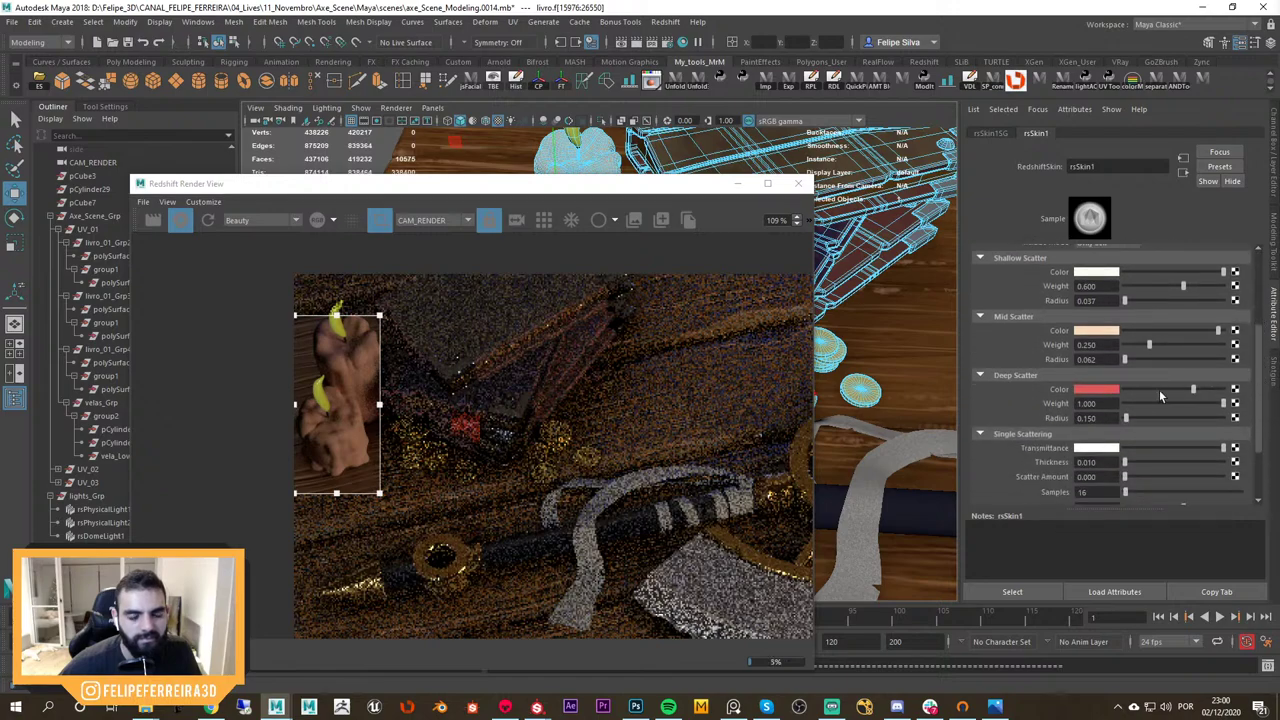
{"action": "left_click", "coordinate": [1155, 403]}
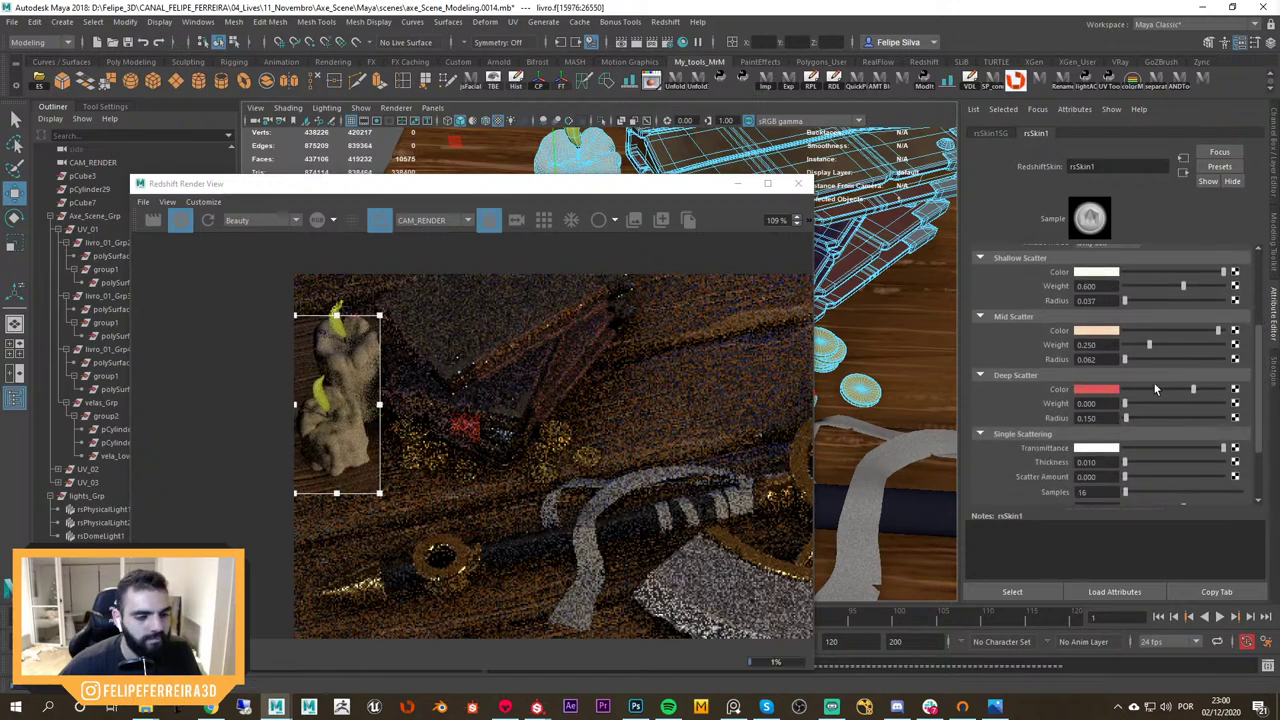
{"action": "left_click_drag", "start_coordinate": [1150, 348], "coordinate": [1146, 346]}
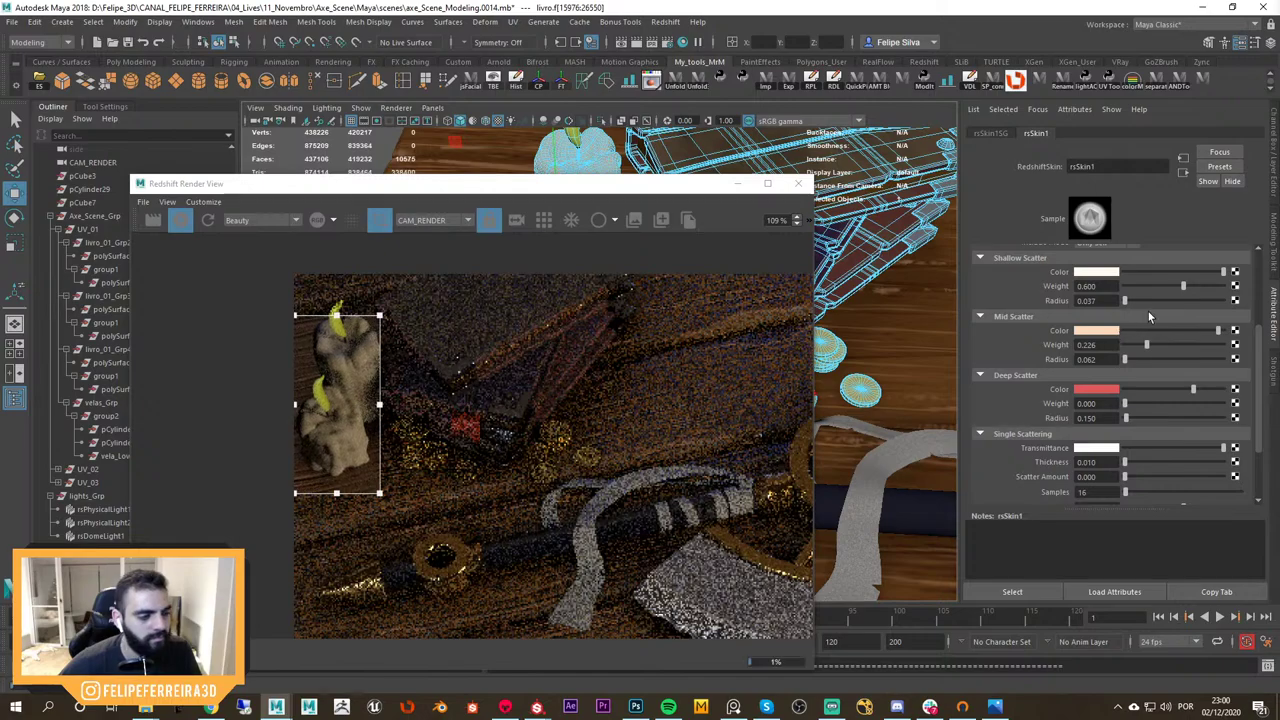
{"action": "left_click_drag", "start_coordinate": [1172, 290], "coordinate": [1226, 288]}
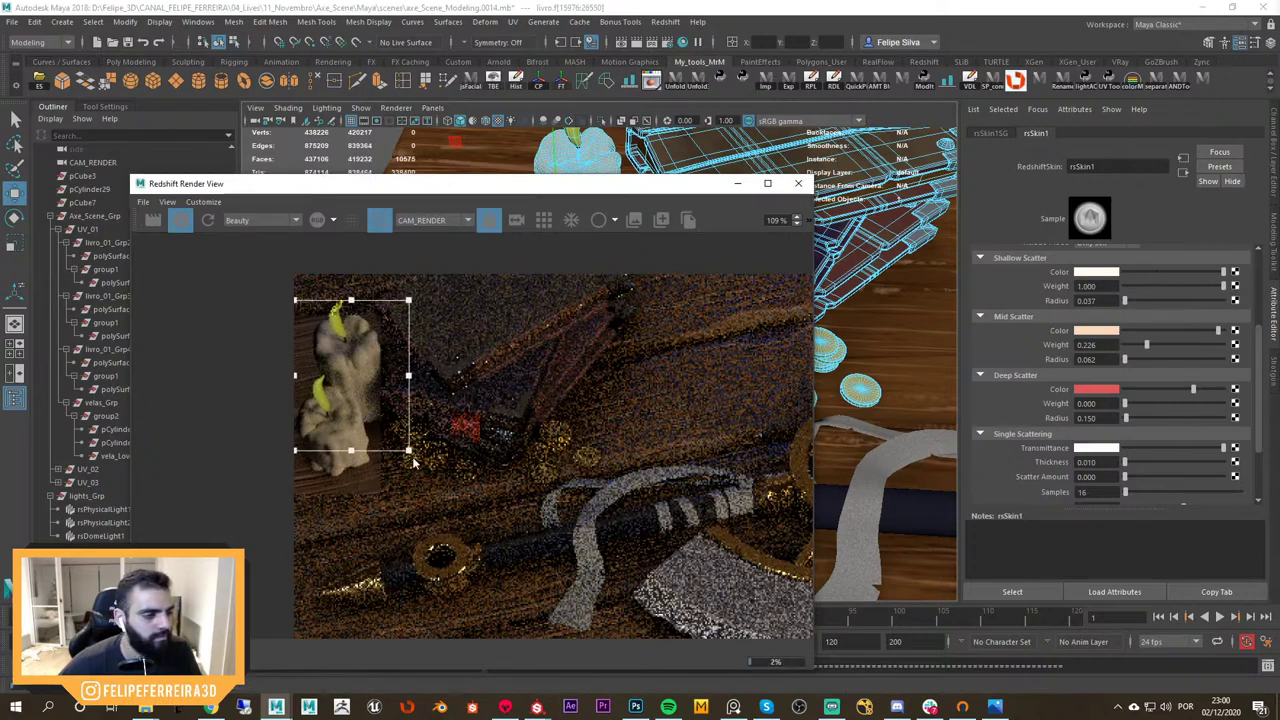
{"action": "scroll", "coordinate": [300, 370], "scroll_direction": "up", "scroll_amount": 7}
{"action": "scroll", "coordinate": [513, 450], "scroll_direction": "down", "scroll_amount": 7}
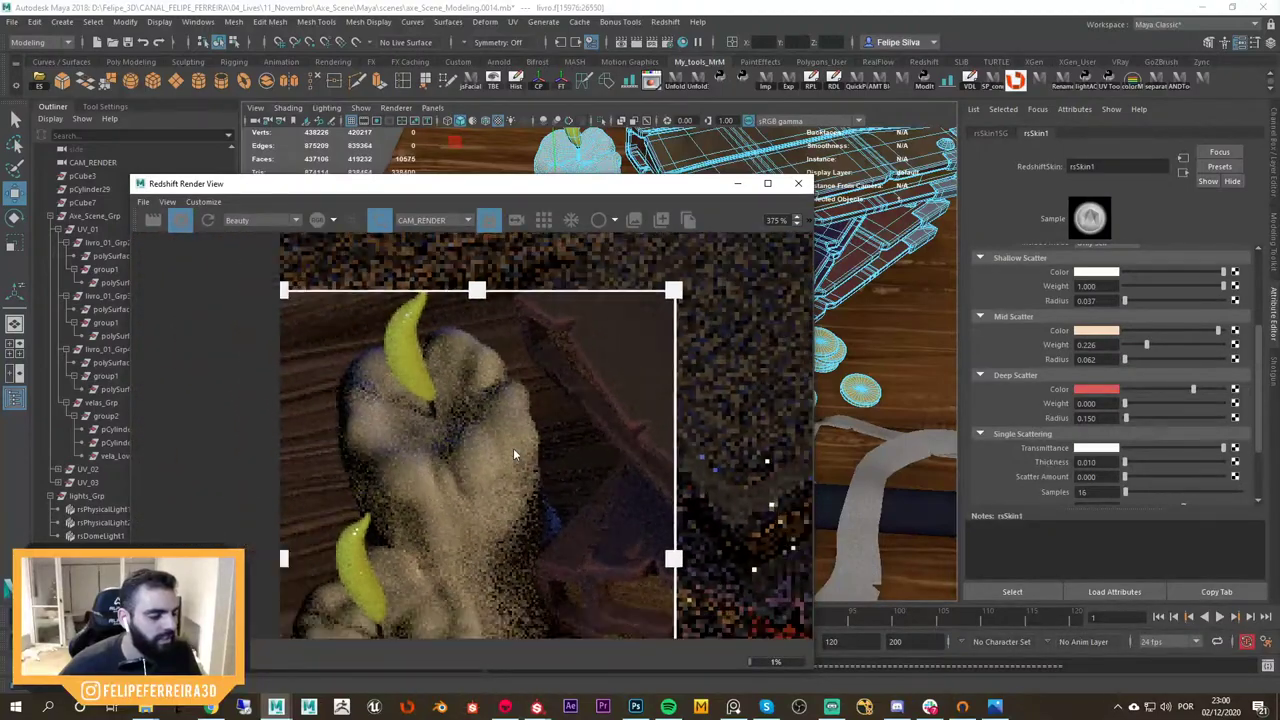
Stop the interactive render and separate the livro mesh into individual objects
{"action": "left_click_drag", "start_coordinate": [638, 184], "coordinate": [655, 490]}
{"action": "left_click", "coordinate": [594, 244]}
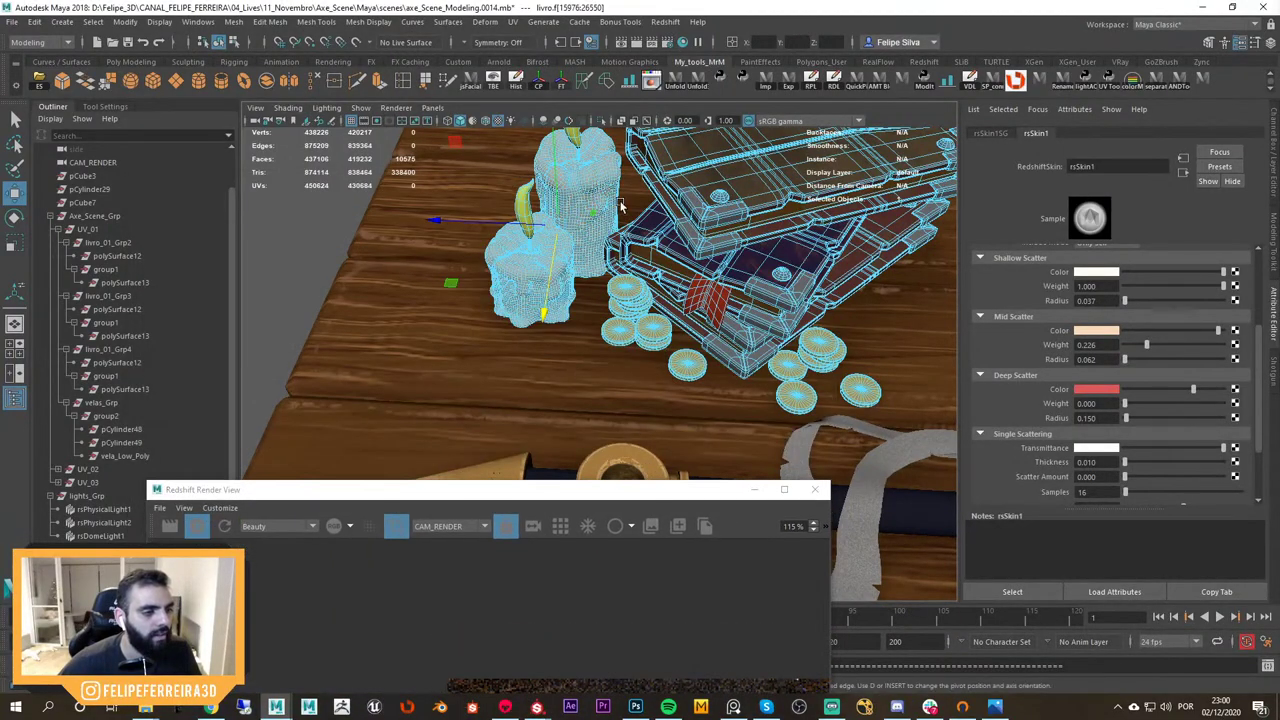
{"action": "left_click", "coordinate": [197, 526]}
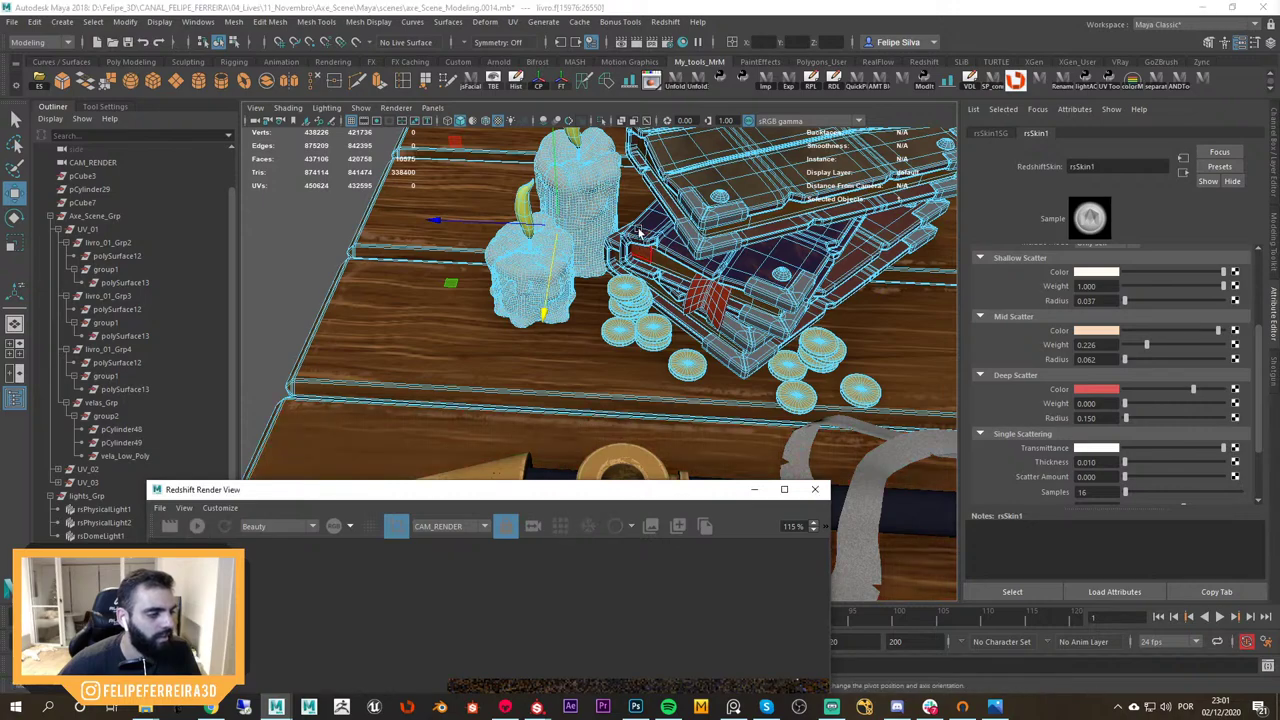
{"action": "key", "text": "F9"}
{"action": "scroll", "coordinate": [627, 208], "scroll_direction": "down", "scroll_amount": 2}
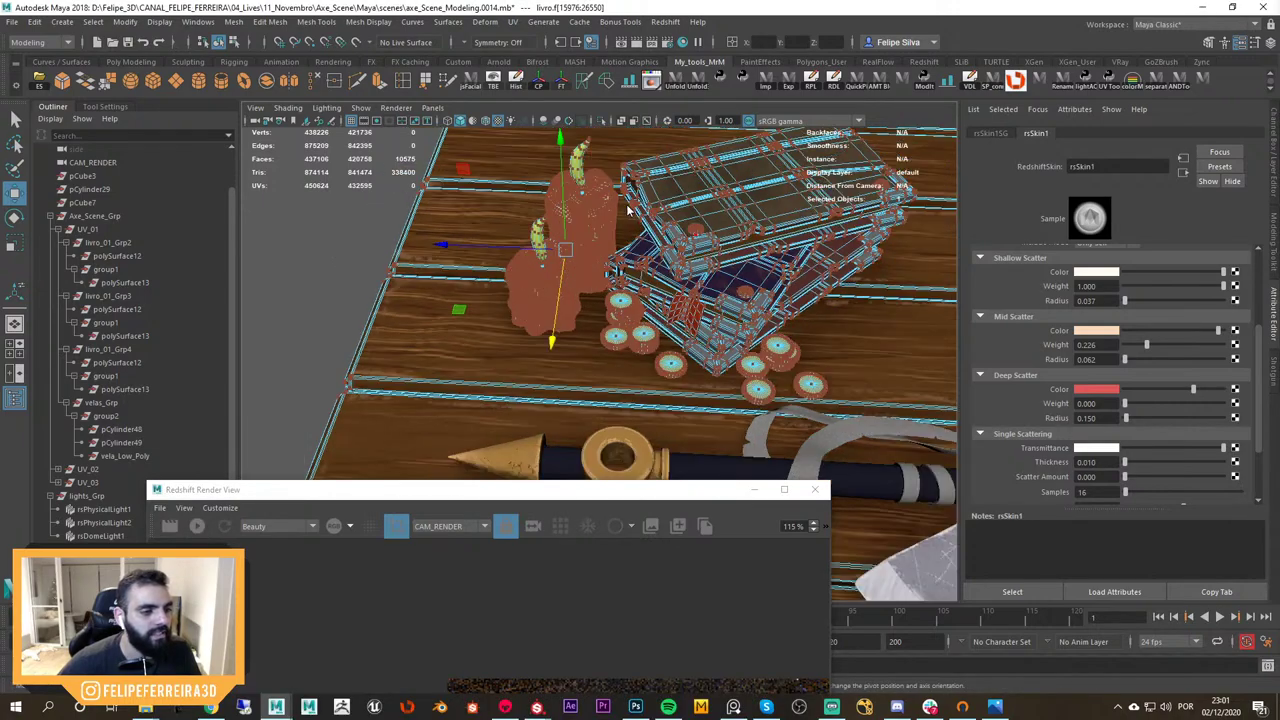
{"action": "right_click_drag", "start_coordinate": [628, 212], "coordinate": [680, 188]}
{"action": "left_click", "coordinate": [615, 223]}
{"action": "scroll", "coordinate": [615, 223], "scroll_direction": "up", "scroll_amount": 2}
{"action": "middle_click_drag", "start_coordinate": [614, 221], "coordinate": [624, 283], "text": "alt"}
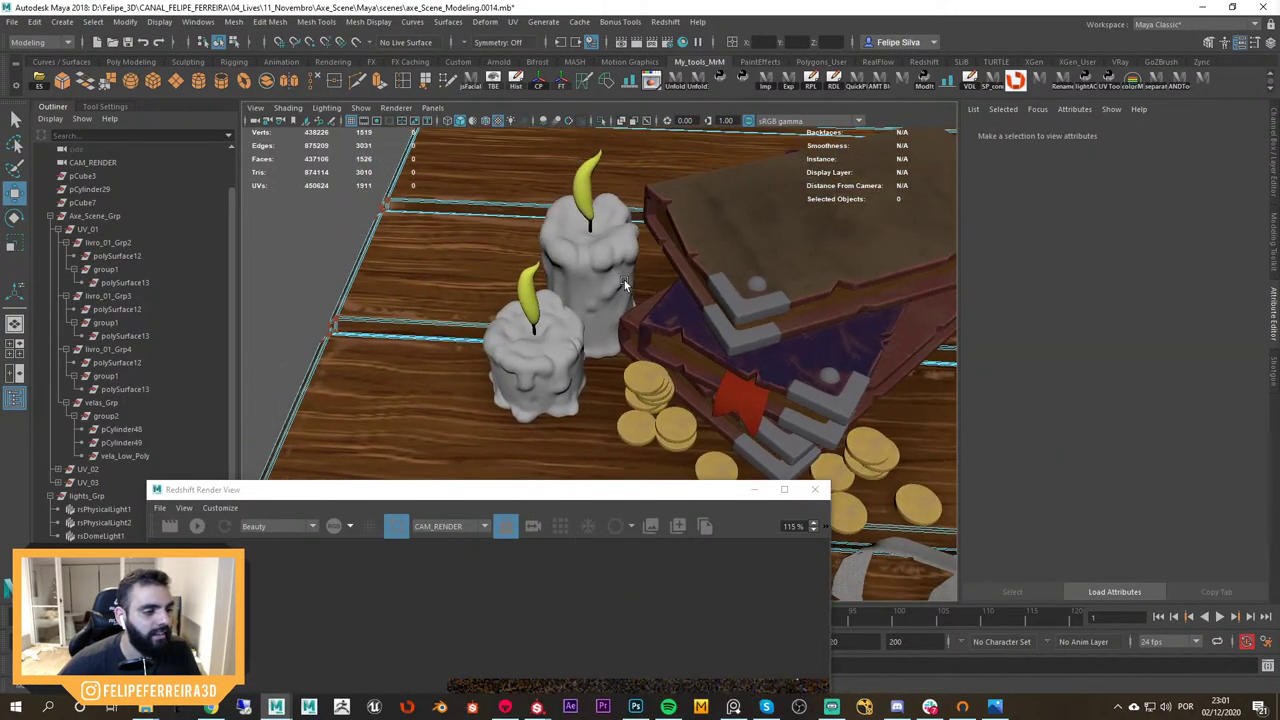
{"action": "left_click", "coordinate": [593, 234]}
{"action": "right_click", "coordinate": [593, 234], "text": "shift"}
{"action": "right_click_drag", "start_coordinate": [593, 234], "coordinate": [559, 446], "text": "shift"}
Select the separated candle flame pieces and collapse Axe_Scene_Grp in the Outliner
{"action": "left_click", "coordinate": [584, 194]}
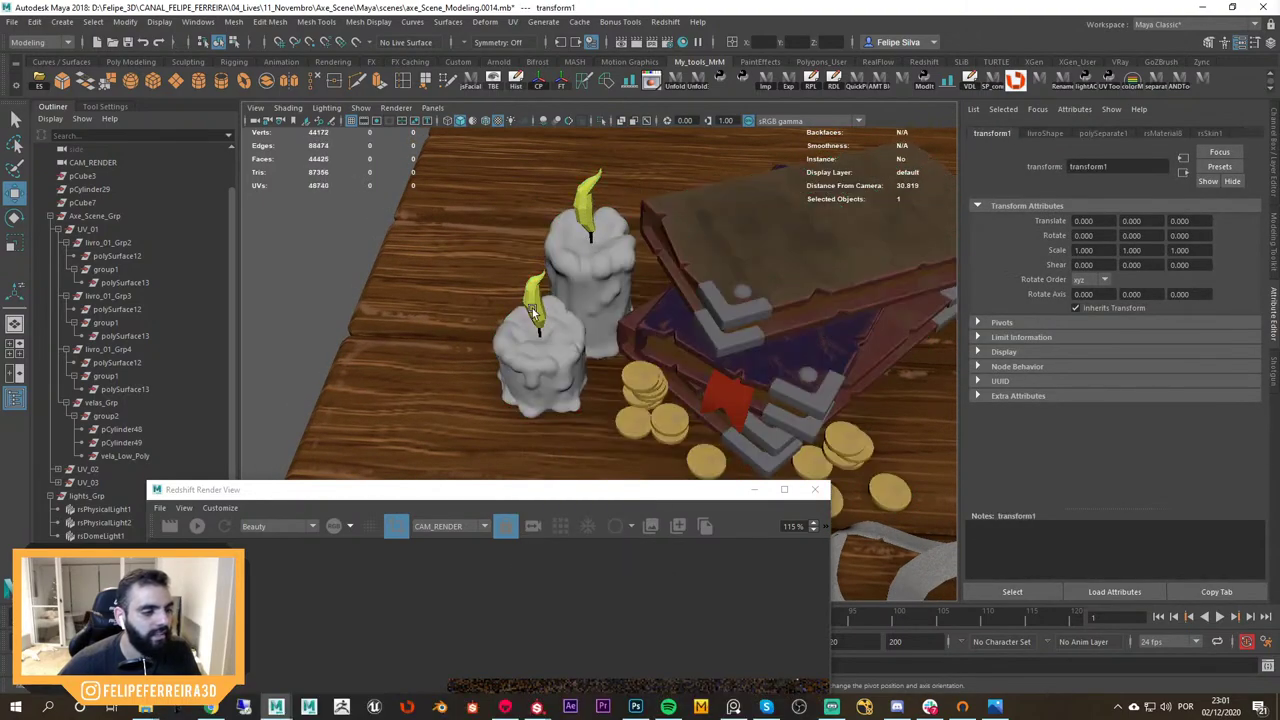
{"action": "left_click", "coordinate": [538, 303], "text": "shift"}
{"action": "left_click", "coordinate": [585, 212], "text": "shift"}
{"action": "right_click_drag", "start_coordinate": [585, 212], "coordinate": [675, 160]}
{"action": "scroll", "coordinate": [64, 269], "scroll_direction": "up", "scroll_amount": 1}
{"action": "left_click", "coordinate": [51, 260]}
{"action": "left_click", "coordinate": [50, 257]}
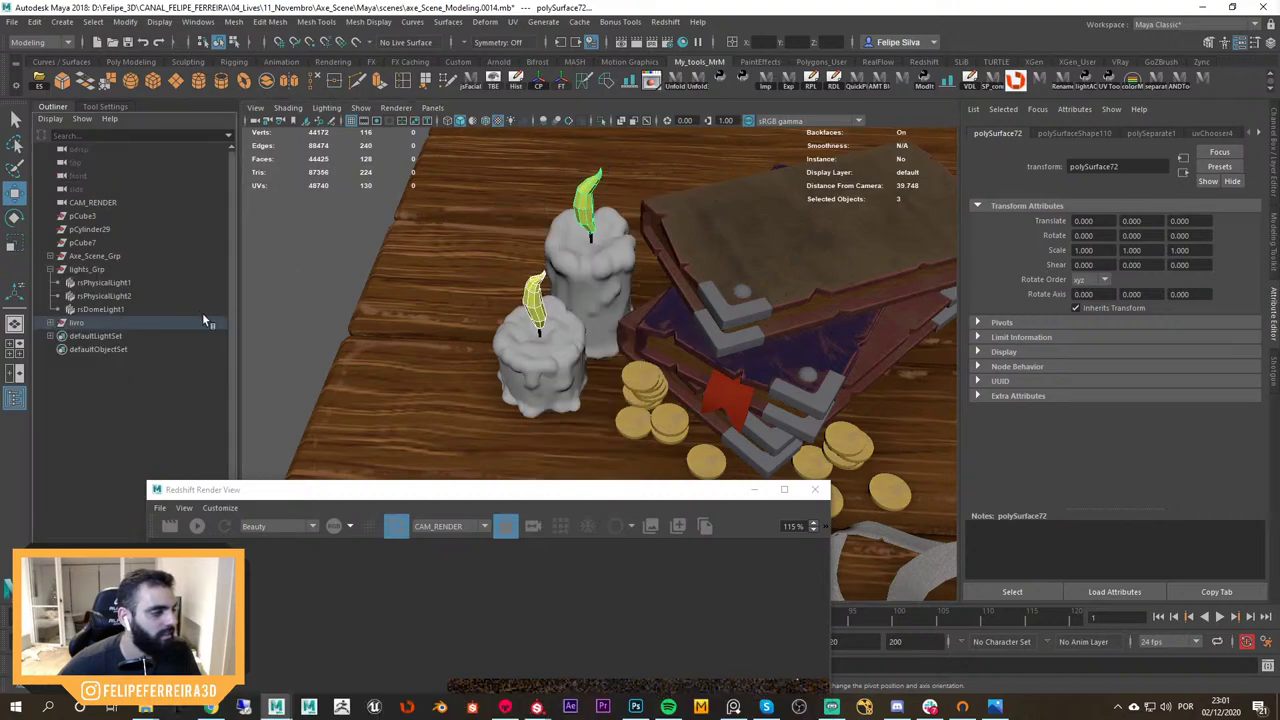
Assign a new RedshiftMaterial to both candle flames
{"action": "left_click", "coordinate": [674, 224]}
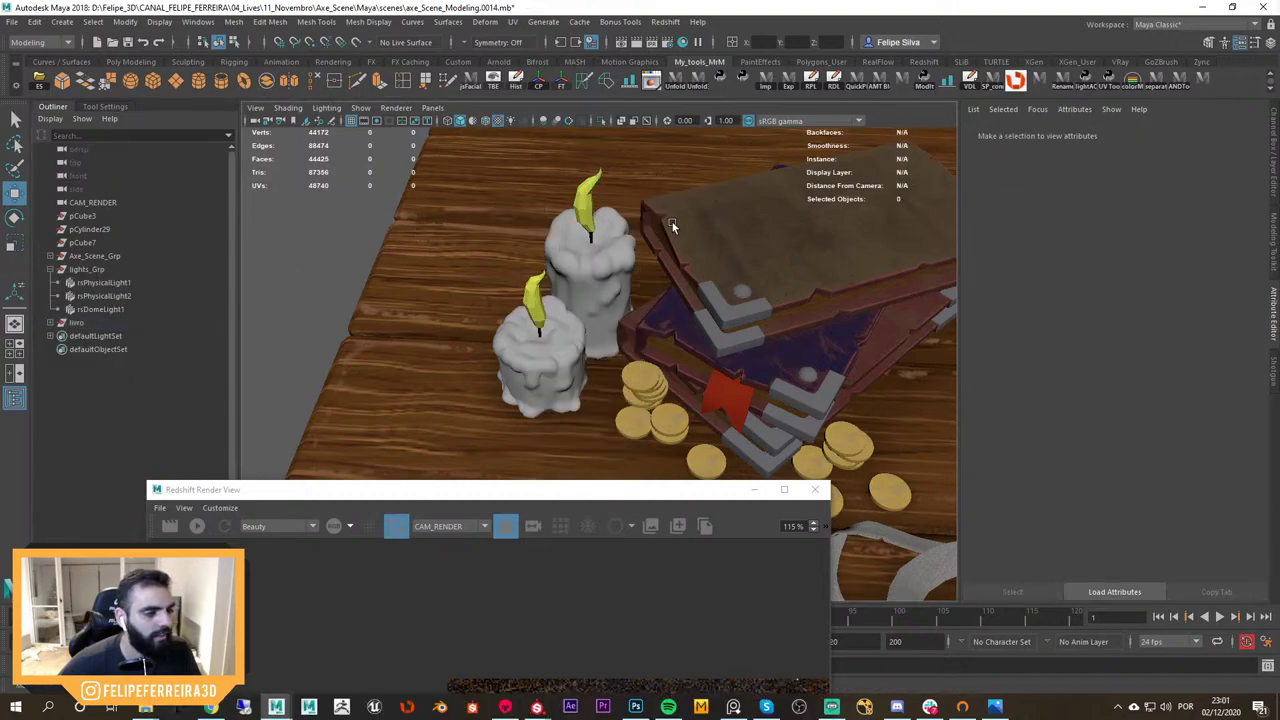
{"action": "left_click", "coordinate": [585, 198]}
{"action": "left_click", "coordinate": [534, 312], "text": "shift"}
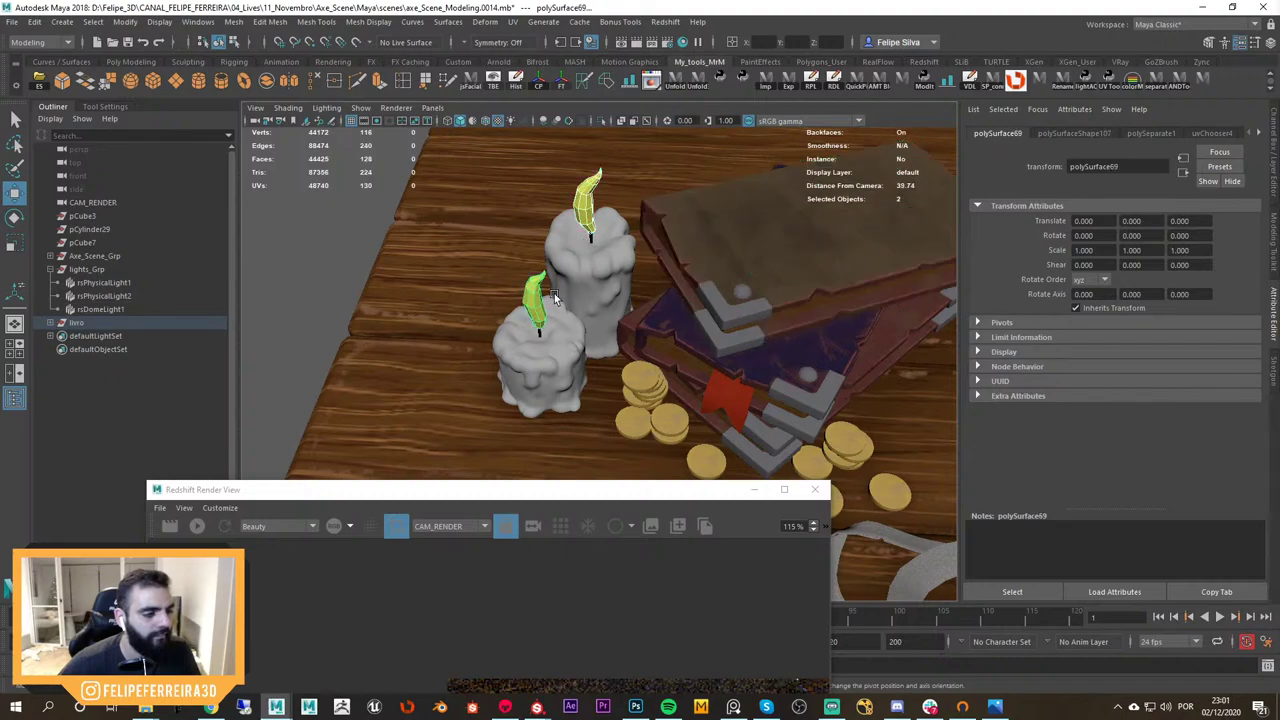
{"action": "key", "text": "f"}
{"action": "scroll", "coordinate": [620, 343], "scroll_direction": "down", "scroll_amount": 5}
{"action": "left_click_drag", "start_coordinate": [620, 343], "coordinate": [618, 290], "text": "alt"}
{"action": "right_click_drag", "start_coordinate": [616, 330], "coordinate": [624, 645]}
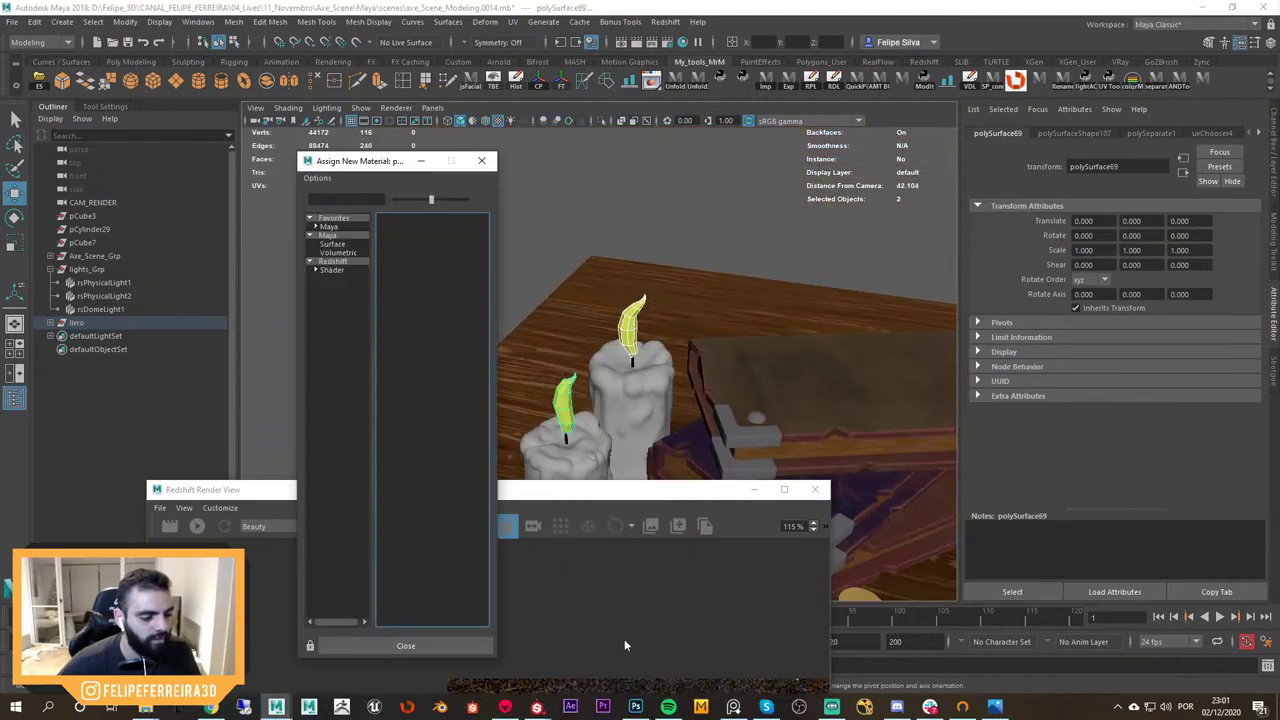
{"action": "left_click", "coordinate": [335, 263]}
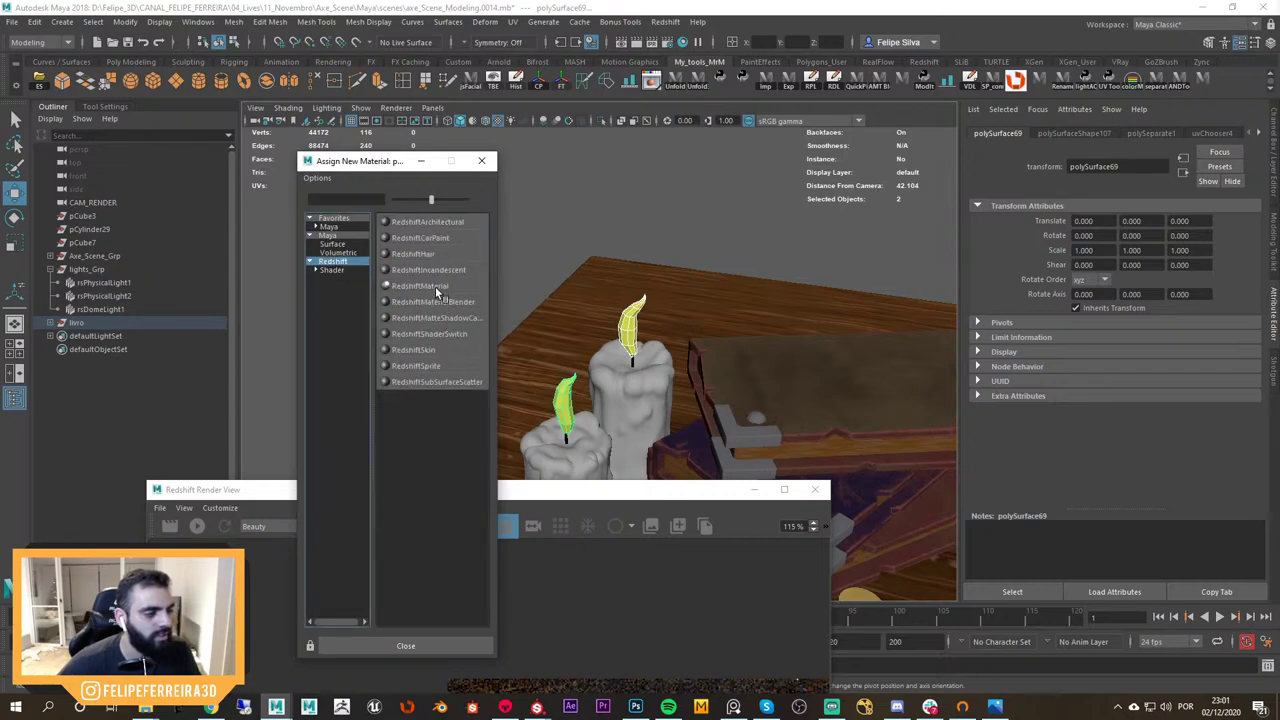
{"action": "left_click", "coordinate": [435, 286]}
Give the flame material a bright yellow-green emission colour with an Emission Weight of 4, and rerun the interactive render
{"action": "scroll", "coordinate": [1160, 415], "scroll_direction": "down", "scroll_amount": 10}
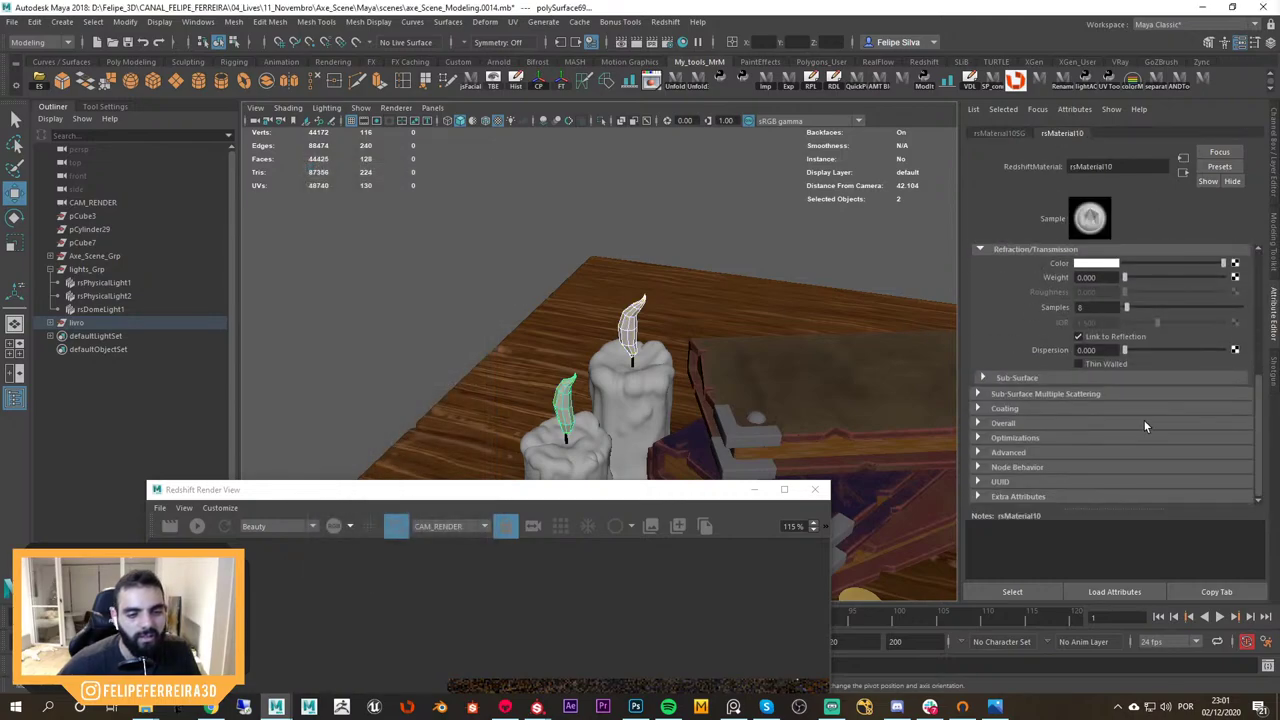
{"action": "left_click", "coordinate": [1033, 421]}
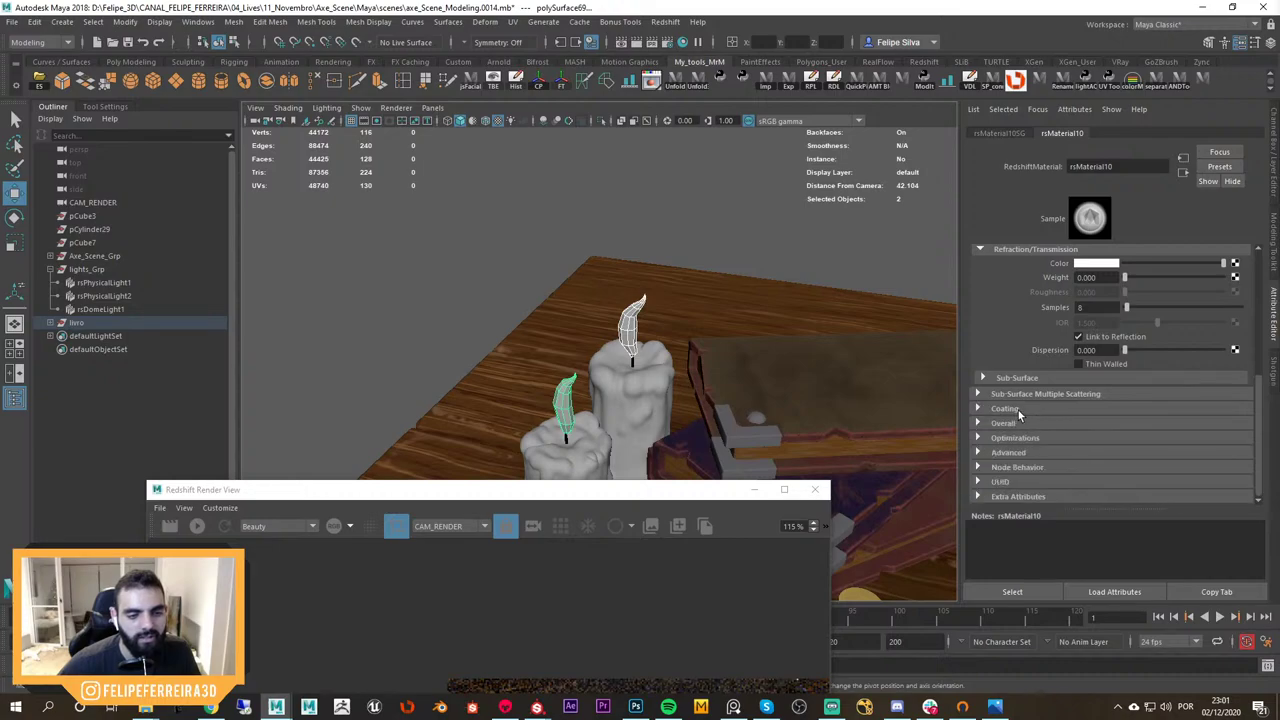
{"action": "scroll", "coordinate": [1101, 427], "scroll_direction": "down", "scroll_amount": 2}
{"action": "left_click", "coordinate": [1093, 390]}
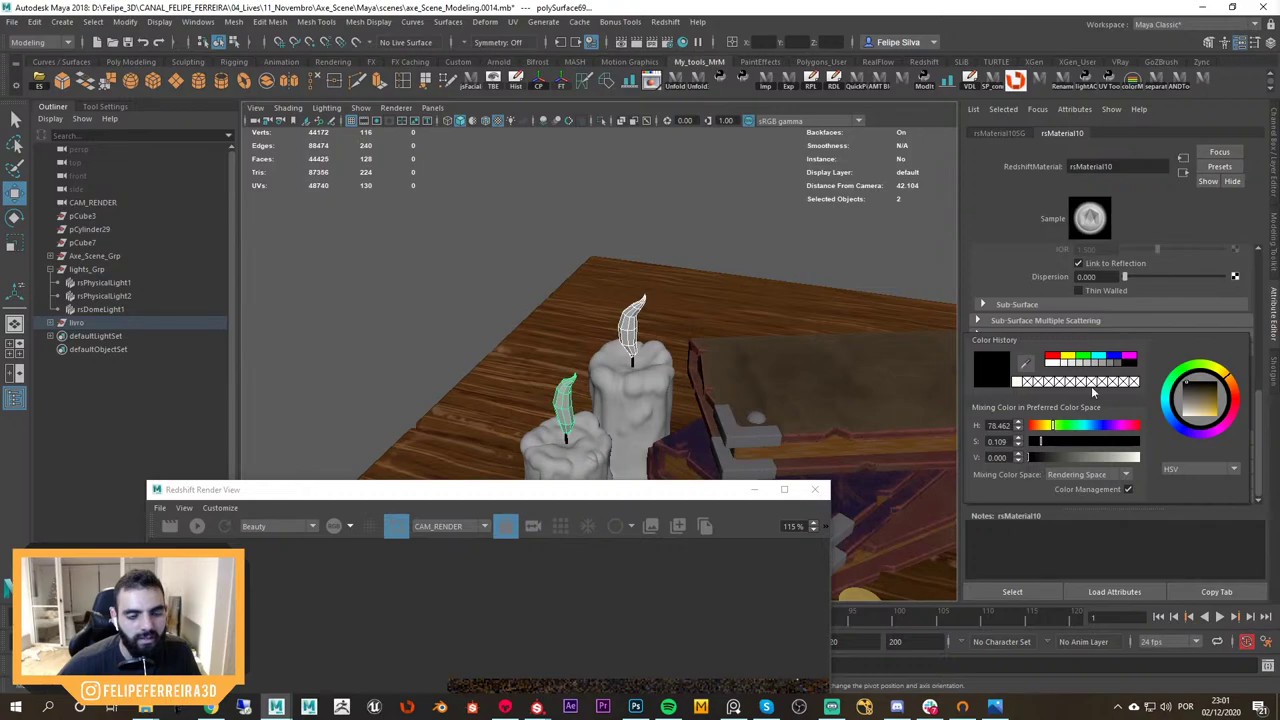
{"action": "mouse_move", "coordinate": [1109, 442]}
{"action": "left_mouse_down"}
{"action": "mouse_move", "coordinate": [1157, 442]}
{"action": "mouse_move", "coordinate": [1107, 466]}
{"action": "mouse_move", "coordinate": [1160, 467]}
{"action": "mouse_move", "coordinate": [1109, 443]}
{"action": "left_mouse_up"}
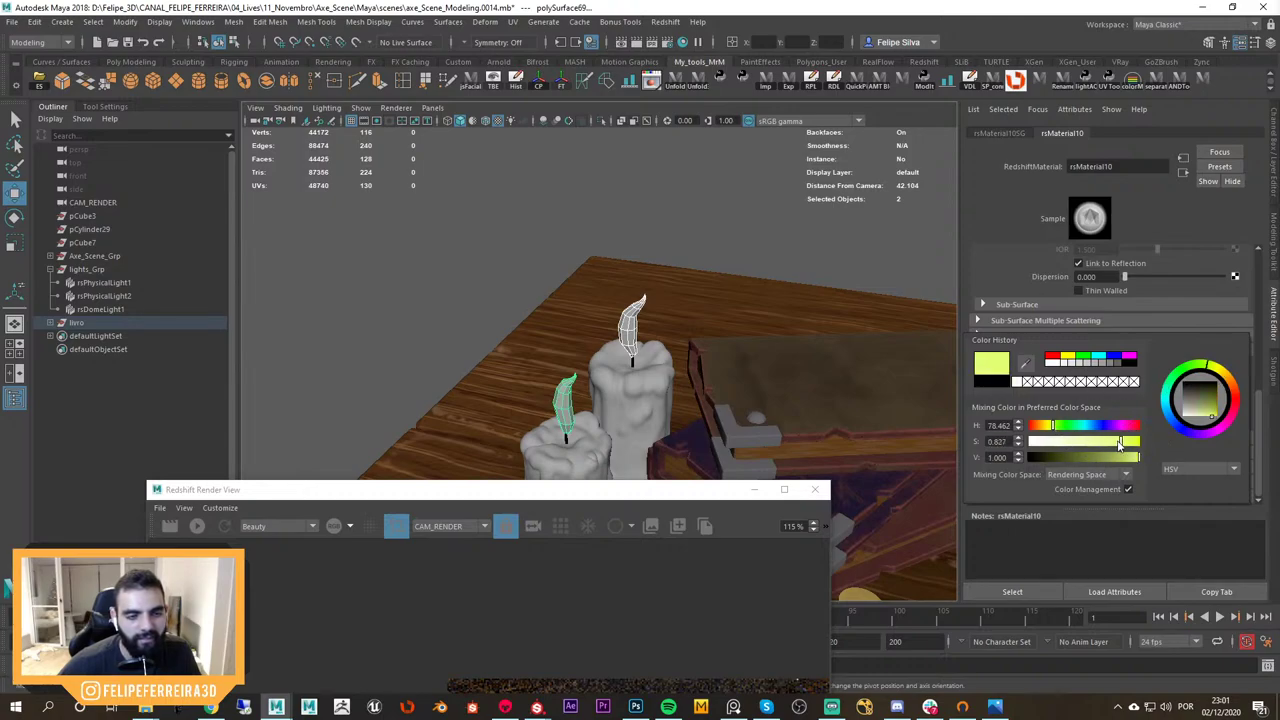
{"action": "double_click", "coordinate": [1084, 405]}
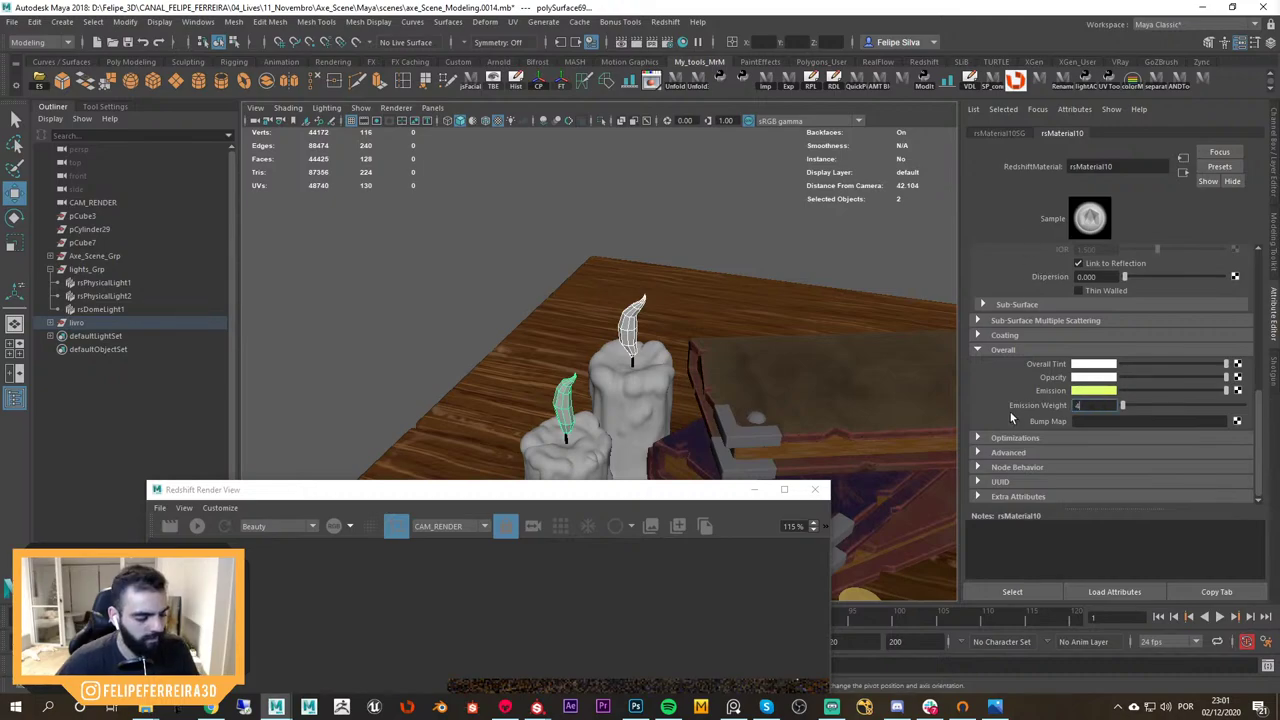
{"action": "type", "text": "4"}
{"action": "key", "text": "Return"}
{"action": "left_click_drag", "start_coordinate": [573, 500], "coordinate": [683, 204]}
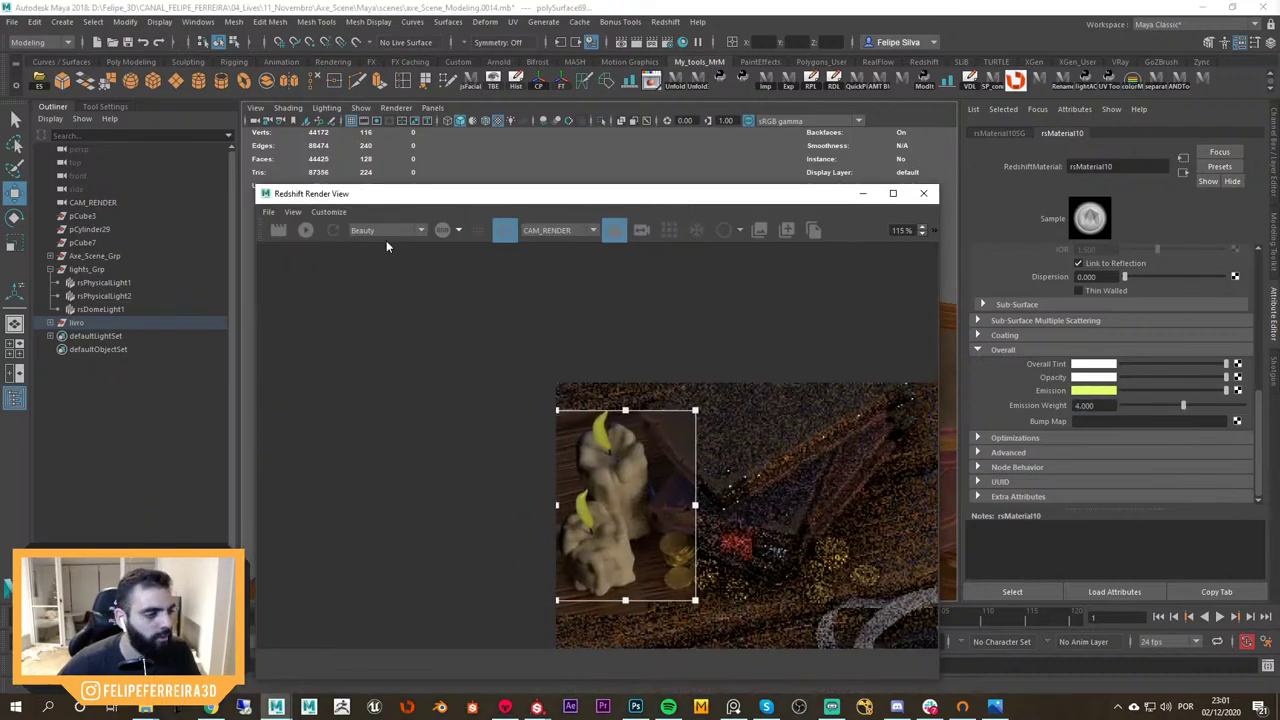
{"action": "scroll", "coordinate": [695, 490], "scroll_direction": "up", "scroll_amount": 2}
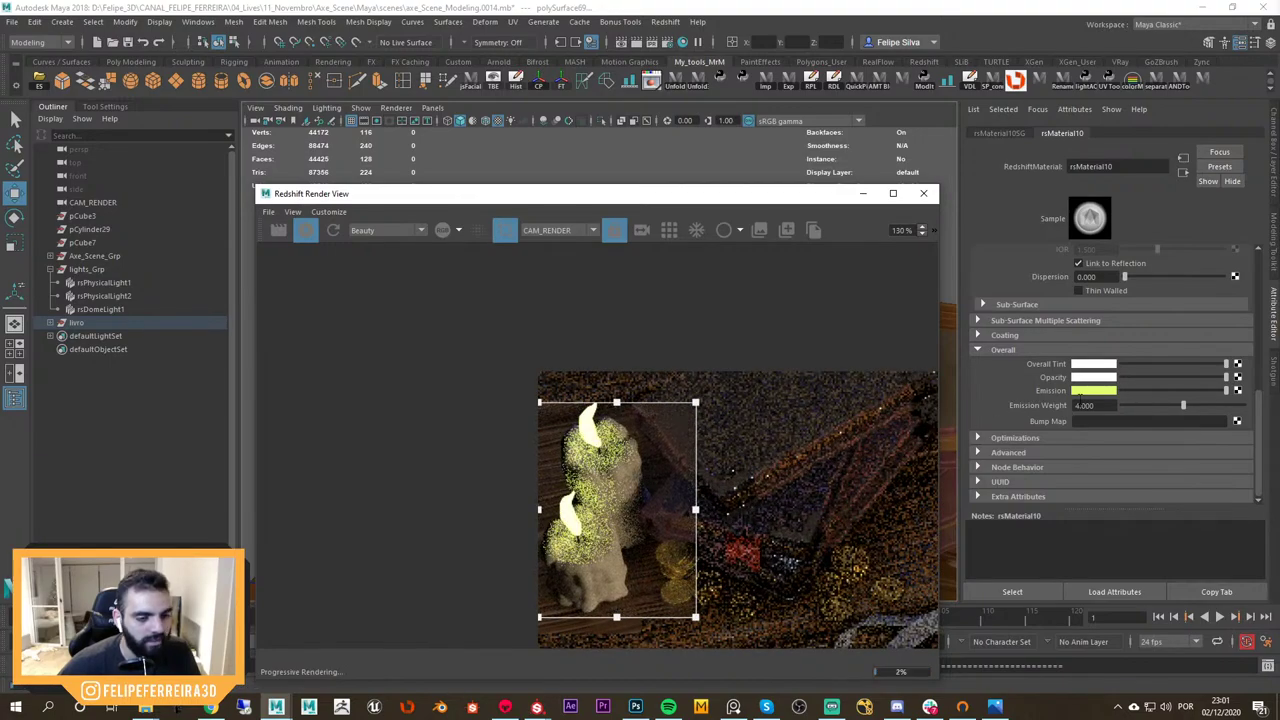
Set the flame material's Emission Weight to 2, turn off region rendering and fit the full camera render in a repositioned render view
{"action": "left_click", "coordinate": [1084, 405]}
{"action": "type", "text": "2"}
{"action": "key", "text": "Return"}
{"action": "scroll", "coordinate": [497, 282], "scroll_direction": "down", "scroll_amount": 5}
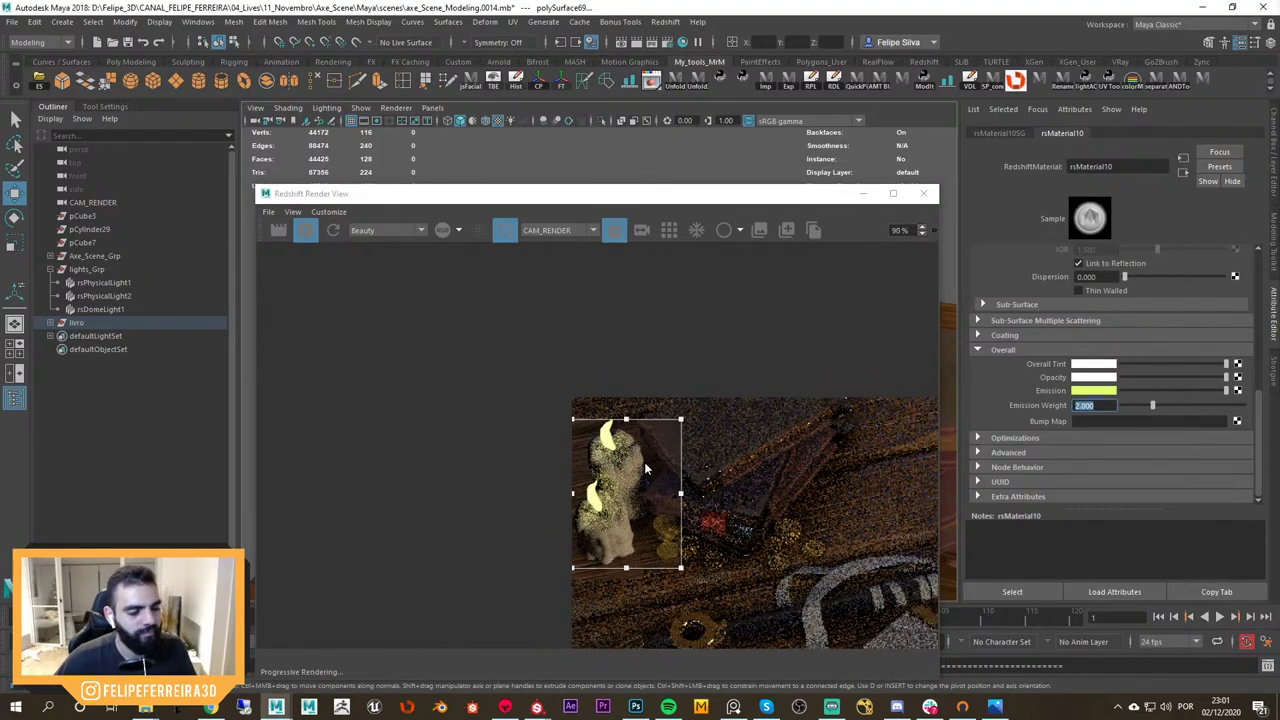
{"action": "left_click", "coordinate": [505, 231]}
{"action": "left_click_drag", "start_coordinate": [596, 196], "coordinate": [471, 90]}
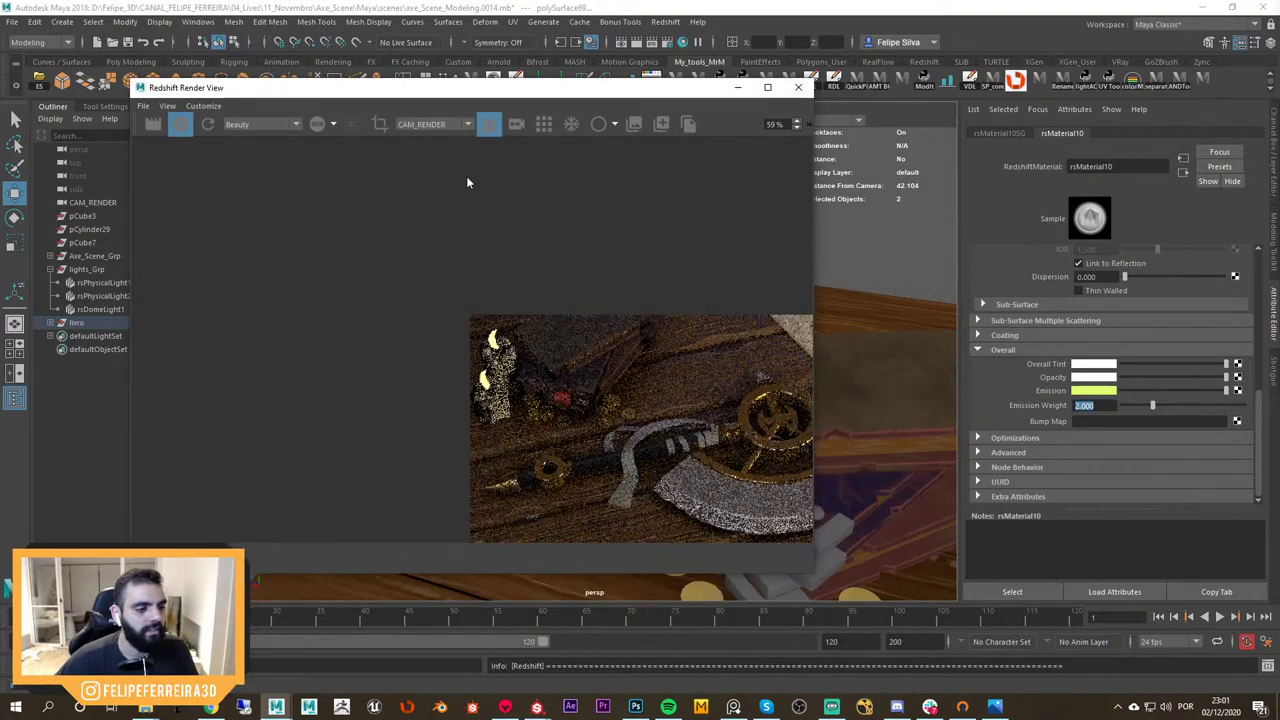
{"action": "key", "text": "f"}
{"action": "scroll", "coordinate": [428, 312], "scroll_direction": "down", "scroll_amount": 1}
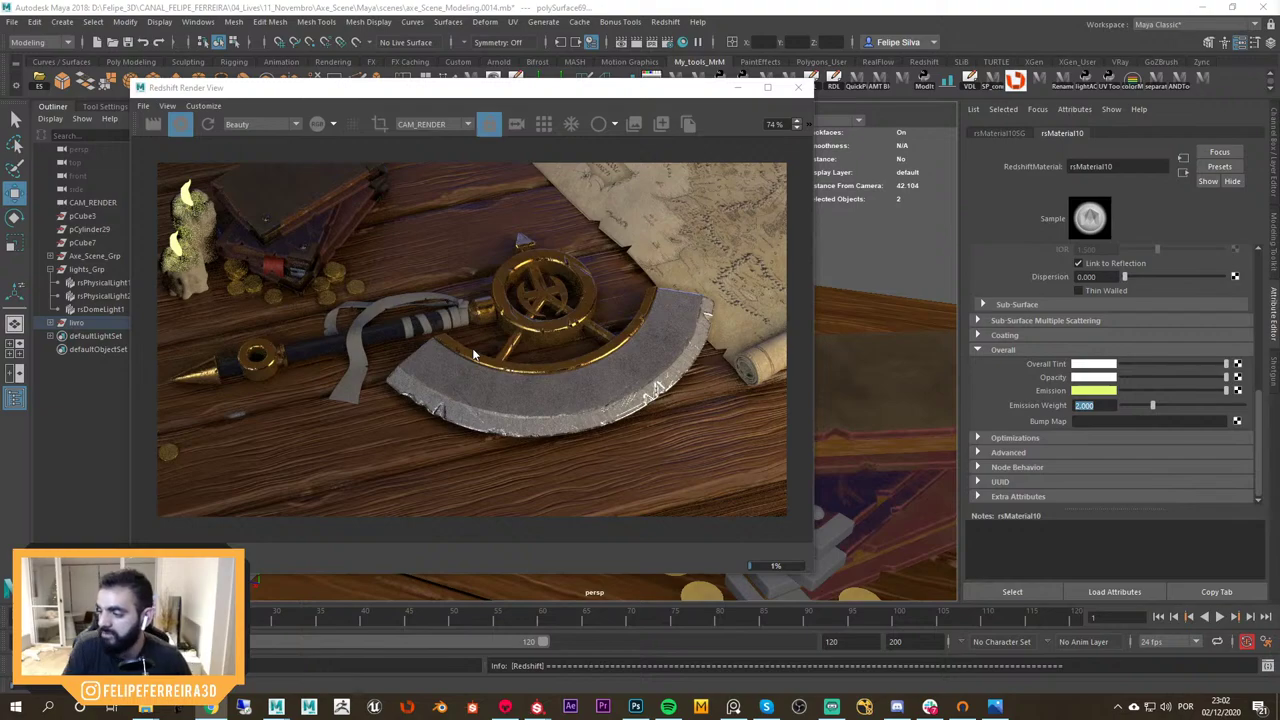
Switch to Substance Painter and check the normal map format in the project configuration, leaving its settings unchanged
{"action": "mouse_move", "coordinate": [537, 706]}
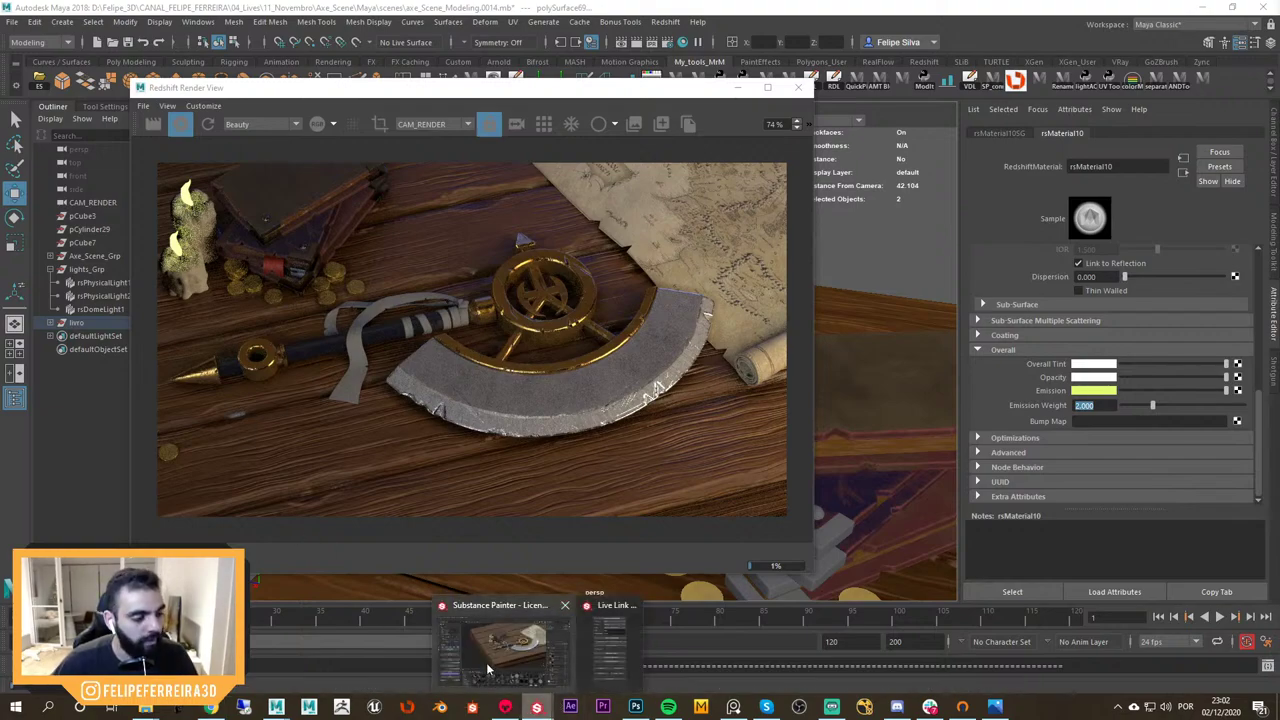
{"action": "left_click", "coordinate": [488, 662]}
{"action": "left_click", "coordinate": [38, 22]}
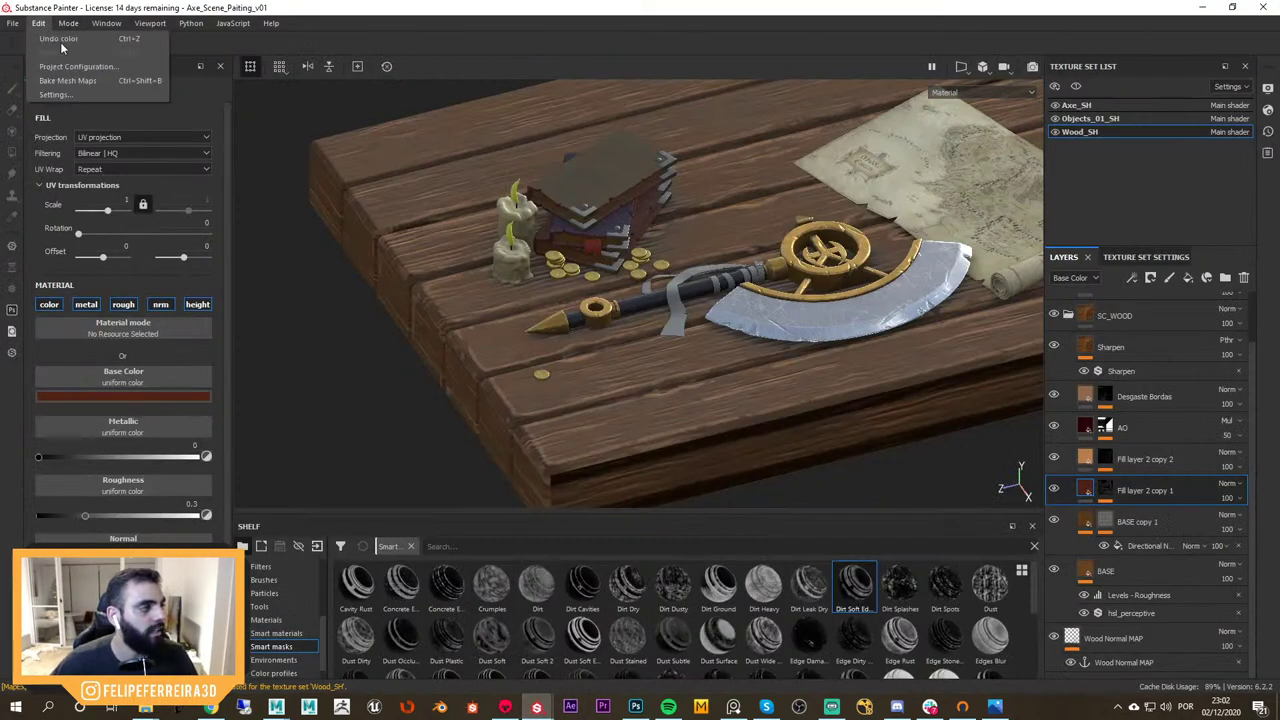
{"action": "left_click", "coordinate": [74, 94]}
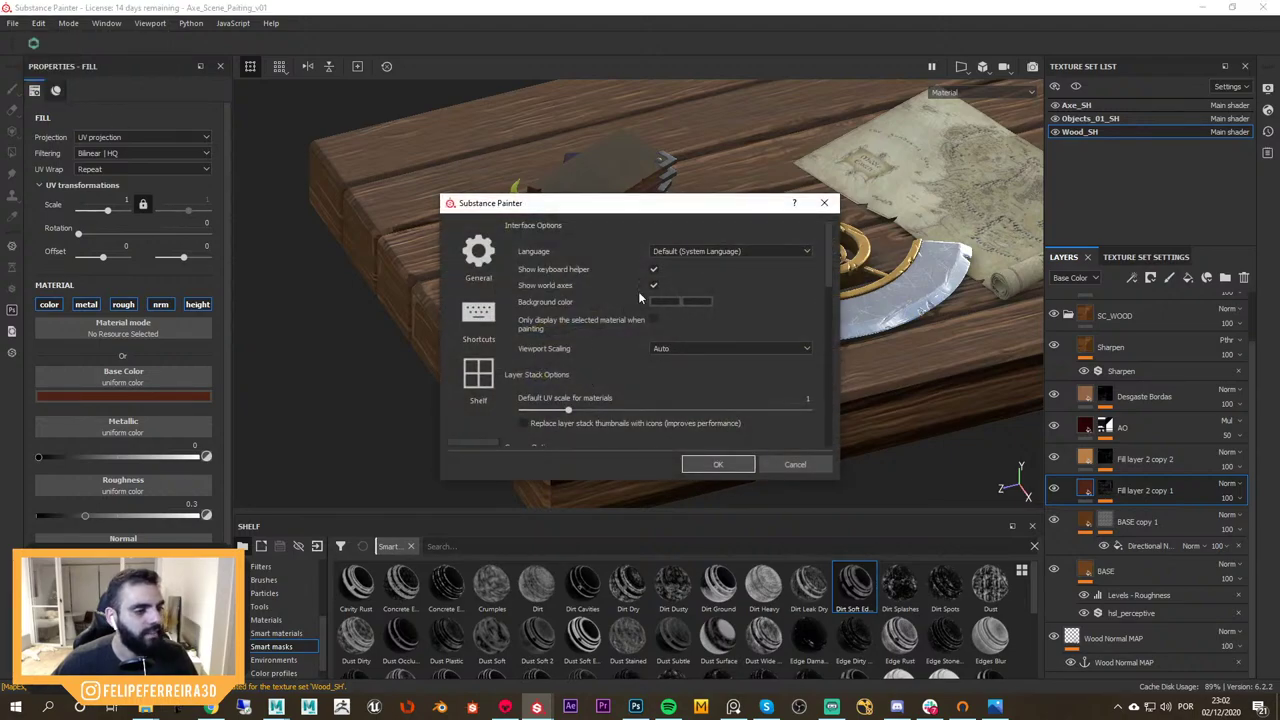
{"action": "scroll", "coordinate": [740, 400], "scroll_direction": "down", "scroll_amount": 5}
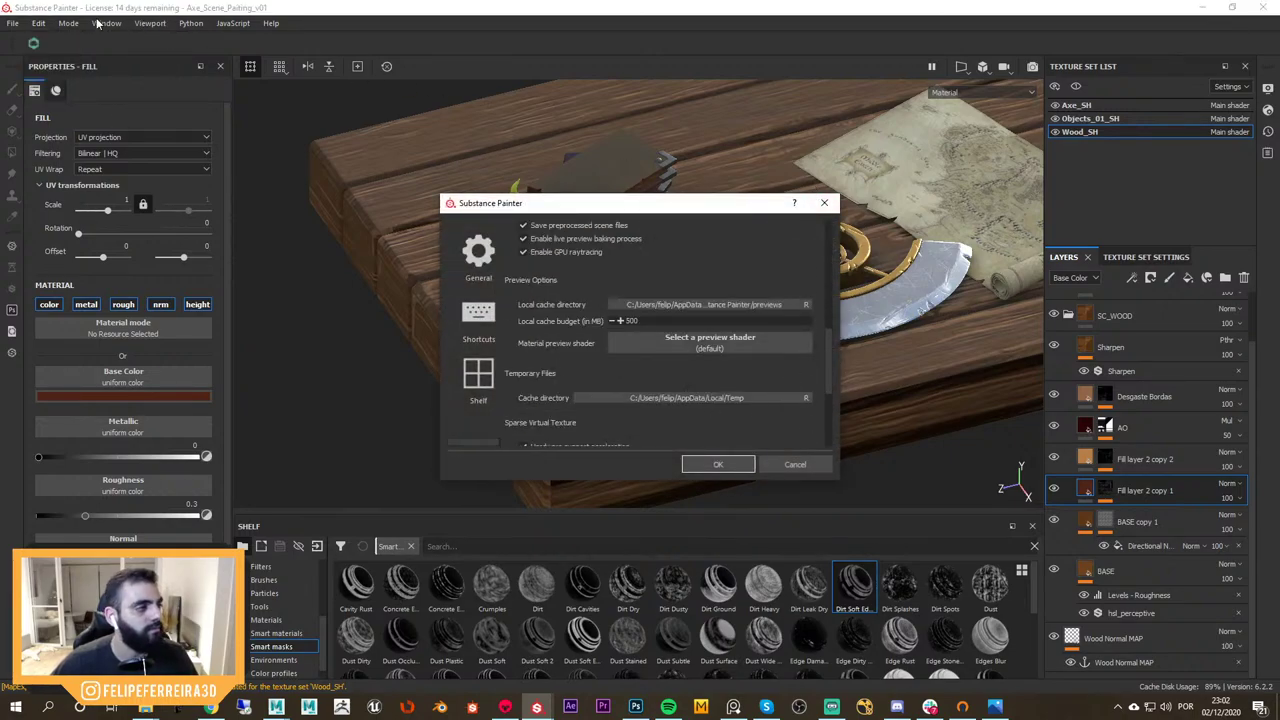
{"action": "left_click", "coordinate": [795, 464]}
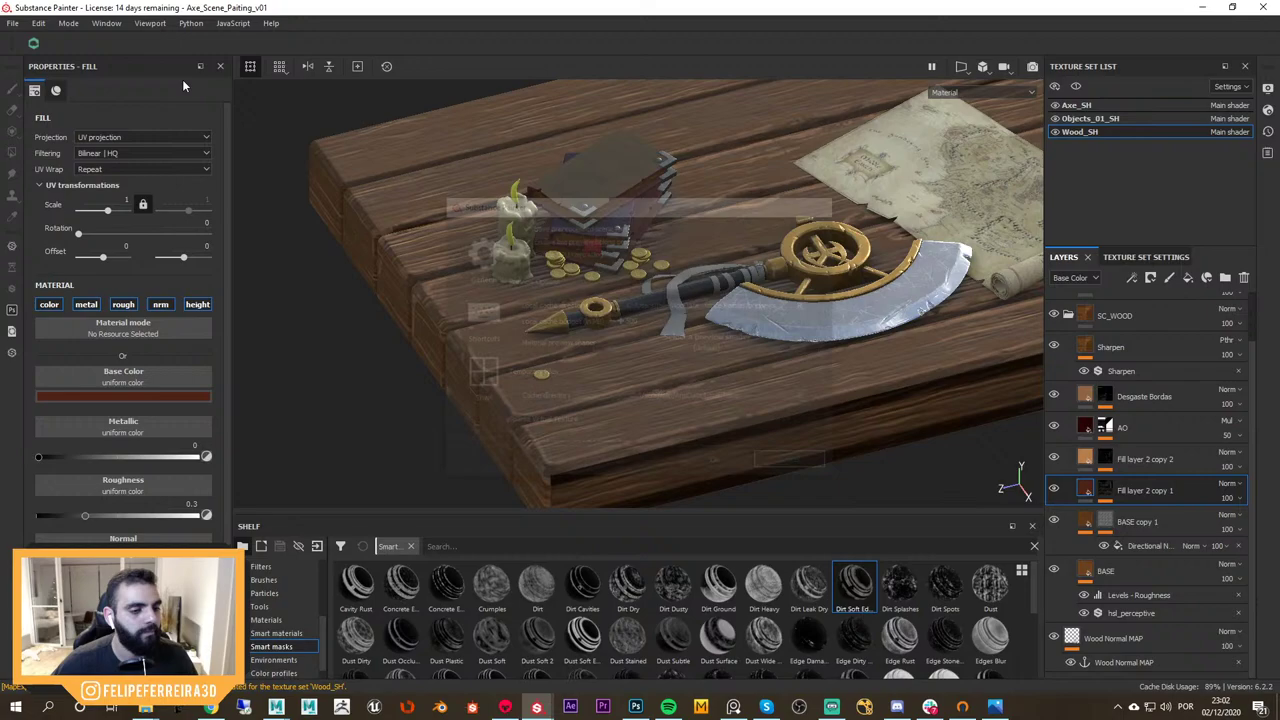
{"action": "left_click", "coordinate": [38, 23]}
{"action": "left_click", "coordinate": [77, 62]}
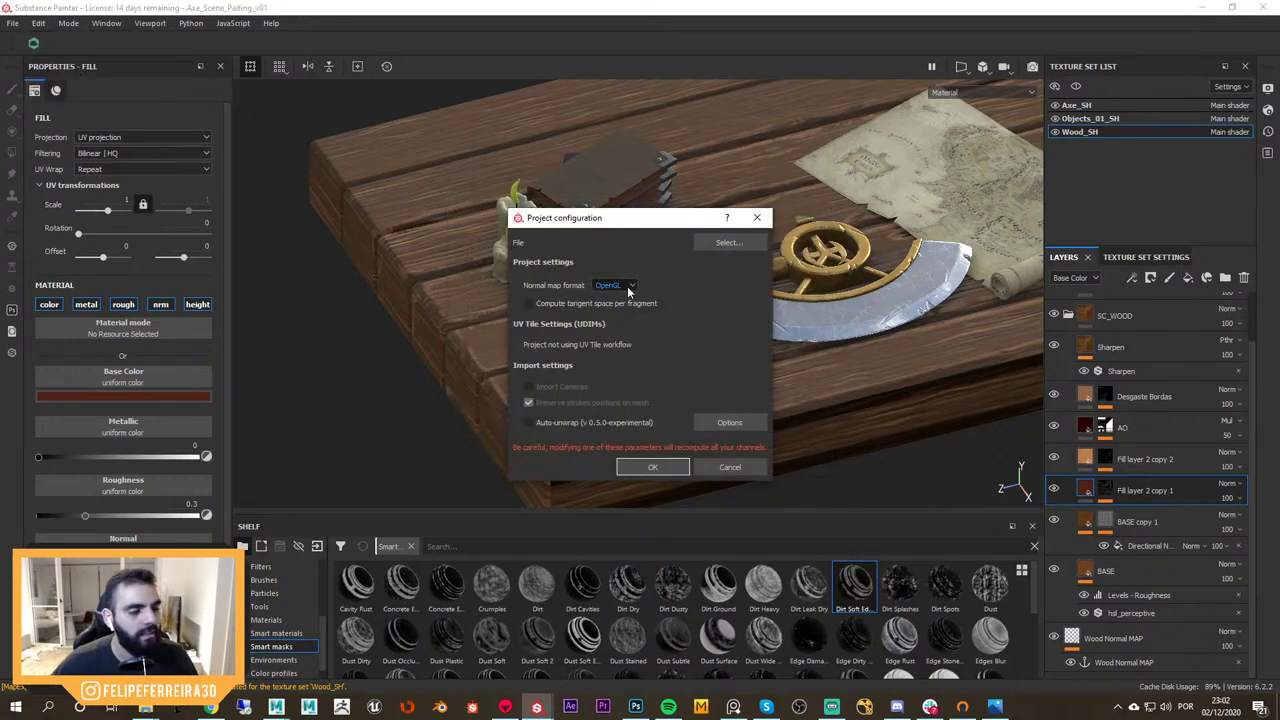
{"action": "left_click", "coordinate": [727, 468]}
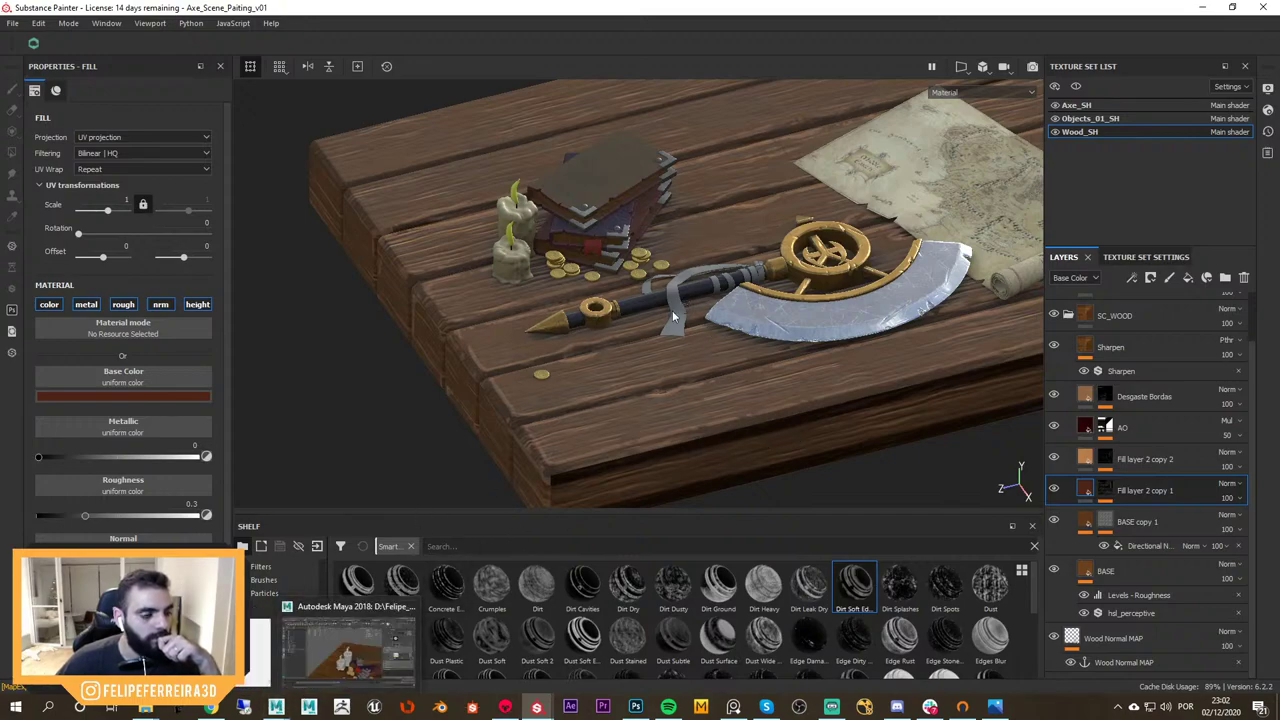
Switch back to Maya and reposition the Redshift Render View window over the viewport
{"action": "left_click", "coordinate": [271, 709]}
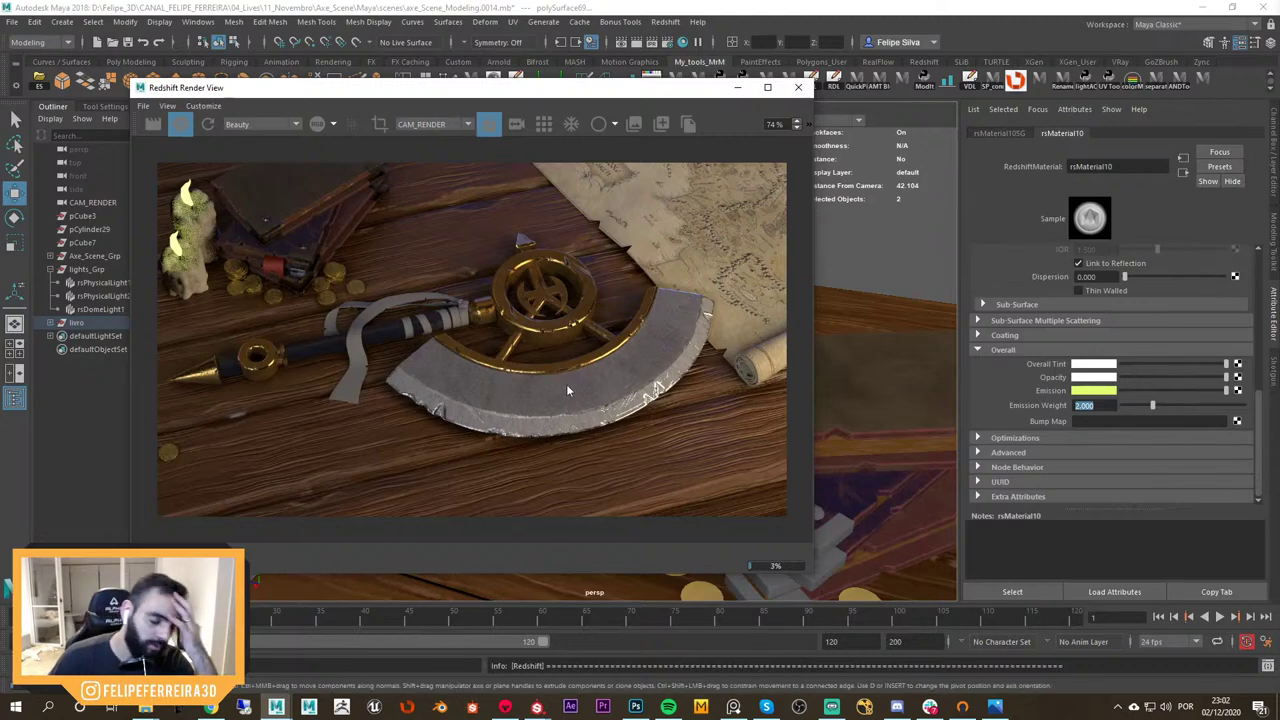
{"action": "left_click_drag", "start_coordinate": [543, 95], "coordinate": [690, 86]}
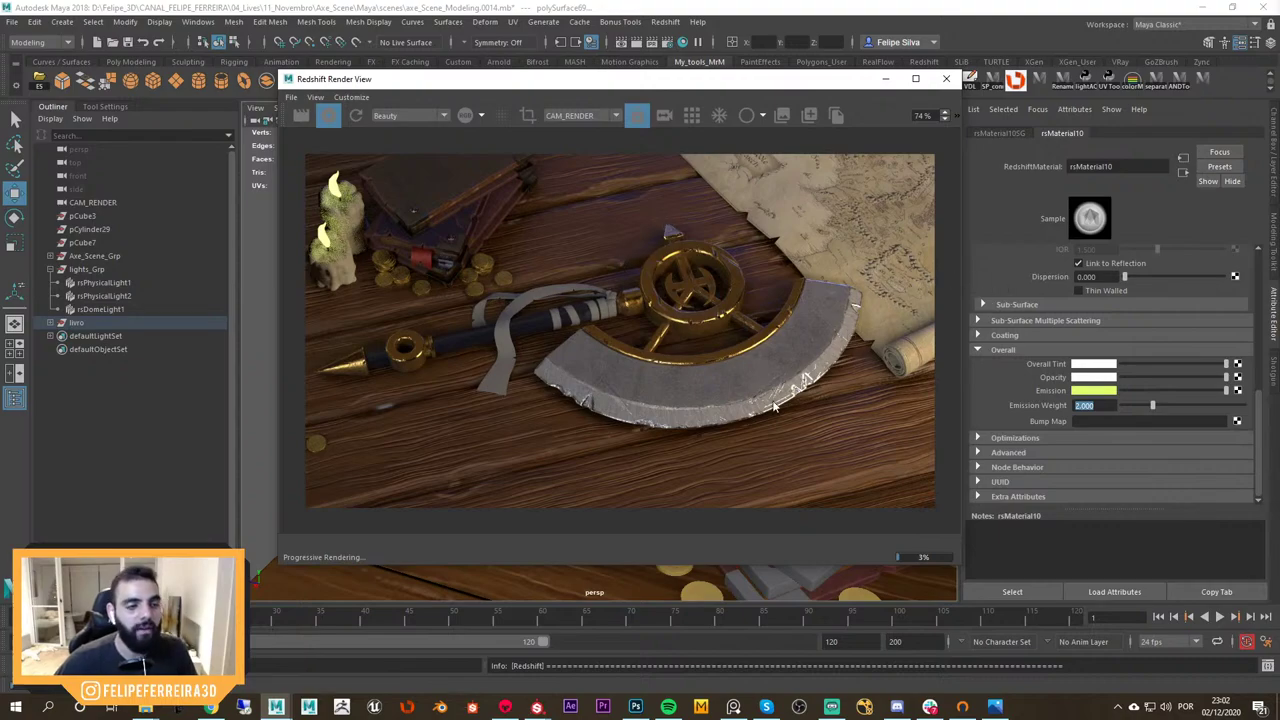
{"action": "left_click_drag", "start_coordinate": [735, 83], "coordinate": [701, 130]}
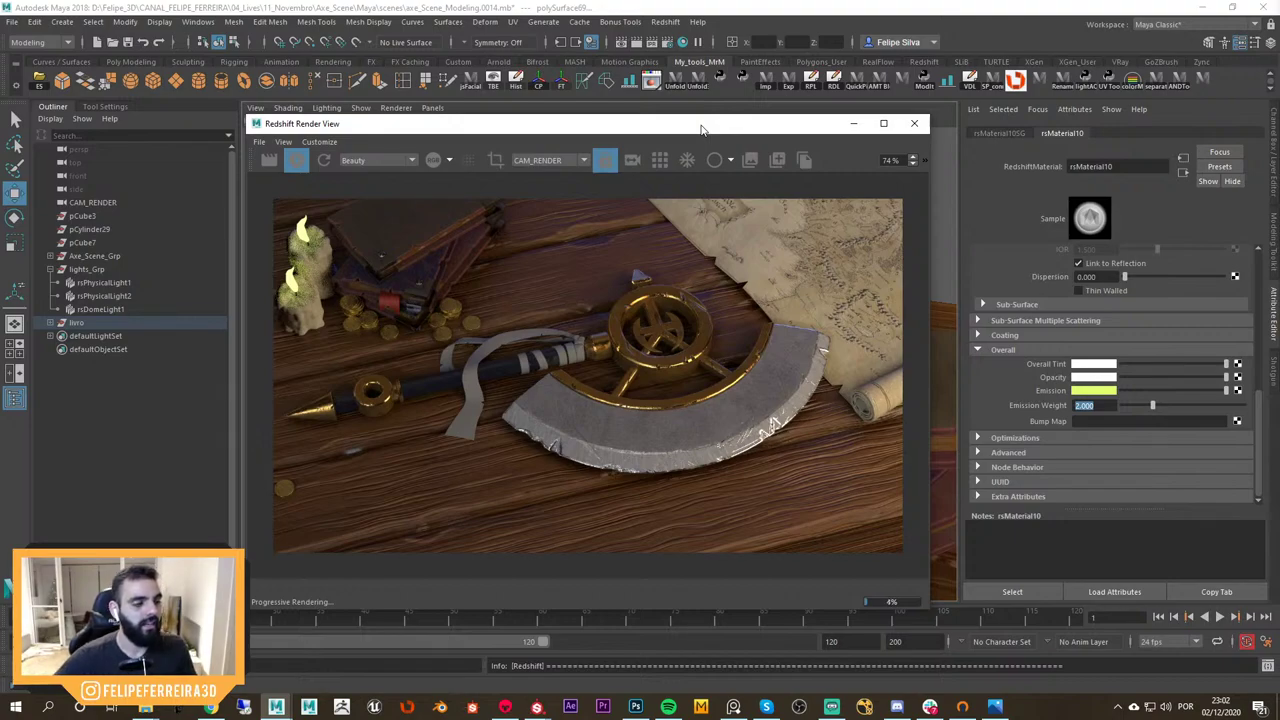
{"action": "left_click_drag", "start_coordinate": [588, 125], "coordinate": [573, 102]}
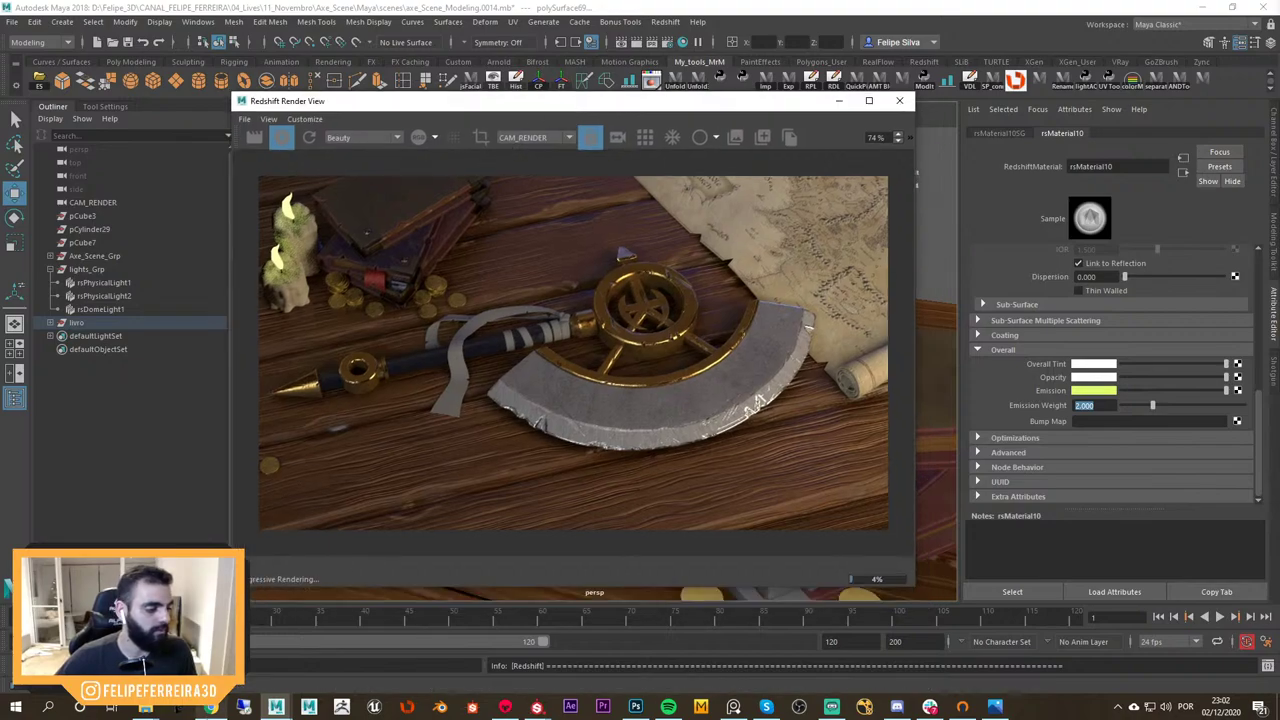
Switch to Chrome and examine lit candle photos in the "velas" image results for how light passes through the wax
{"action": "left_click", "coordinate": [211, 706]}
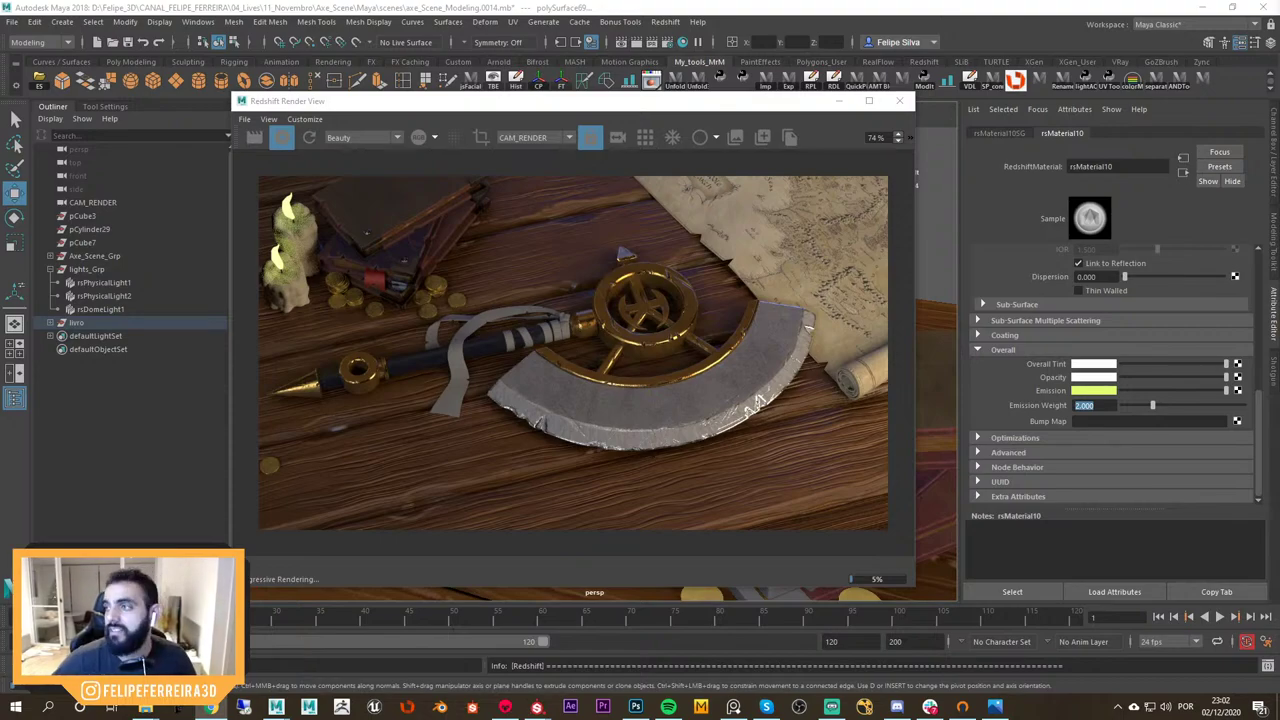
{"action": "left_click", "coordinate": [210, 707]}
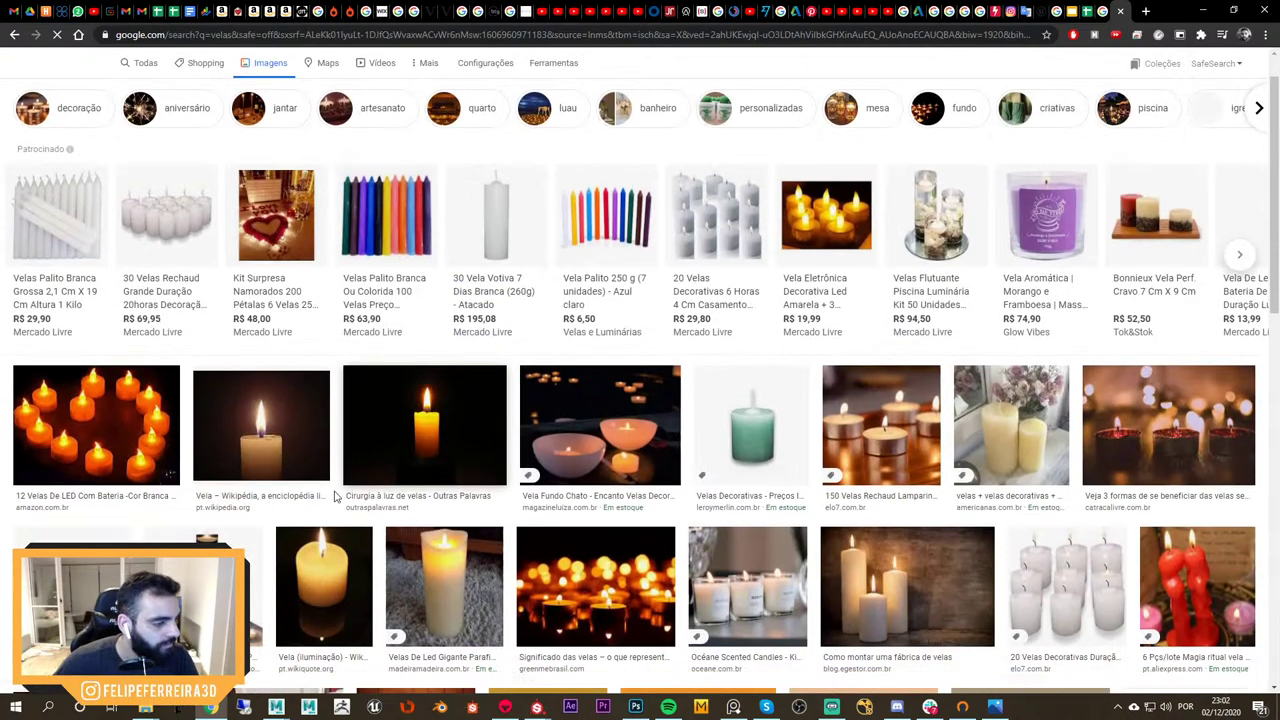
{"action": "scroll", "coordinate": [624, 500], "scroll_direction": "down", "scroll_amount": 2}
{"action": "left_click", "coordinate": [475, 286]}
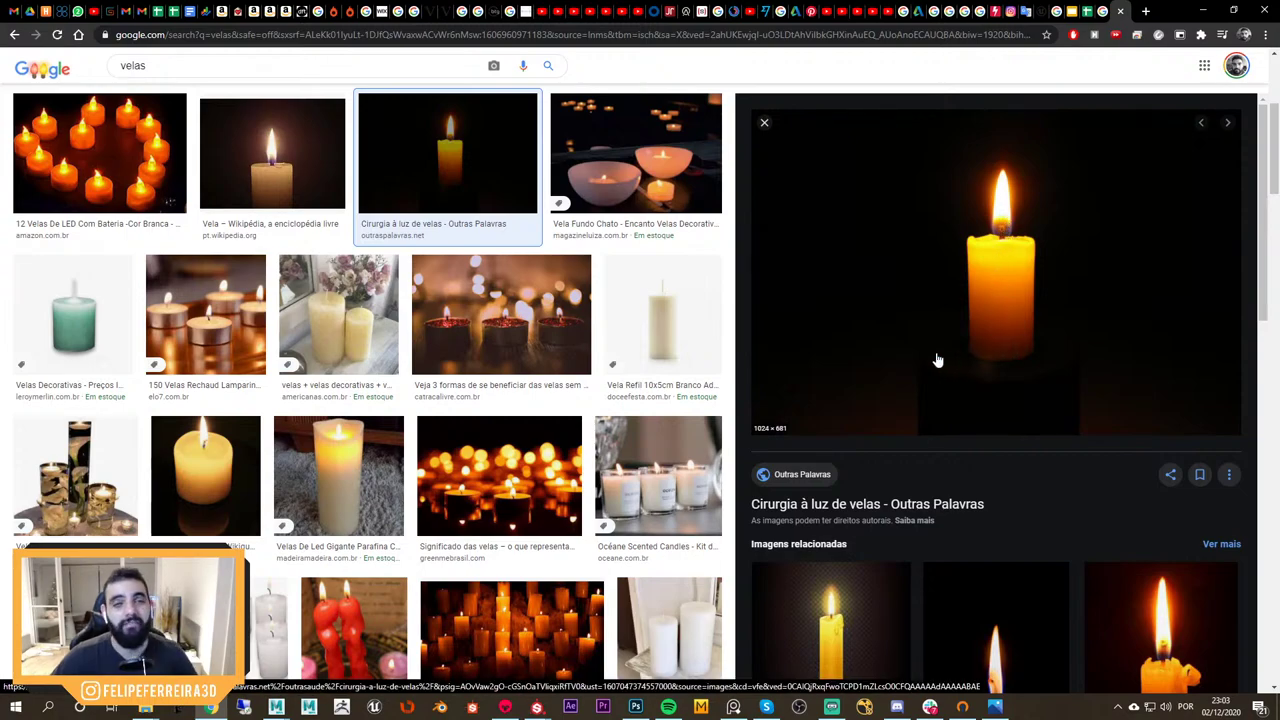
{"action": "left_click", "coordinate": [362, 475]}
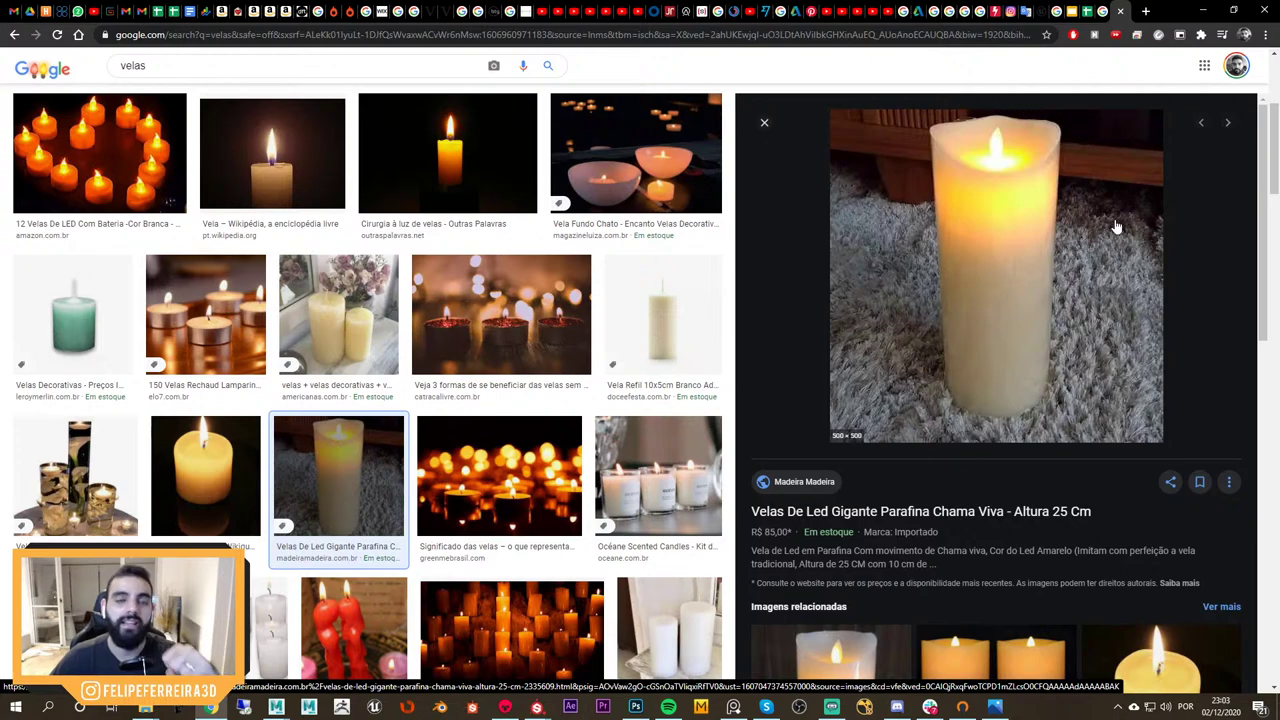
{"action": "scroll", "coordinate": [1155, 245], "scroll_direction": "up", "scroll_amount": 5}
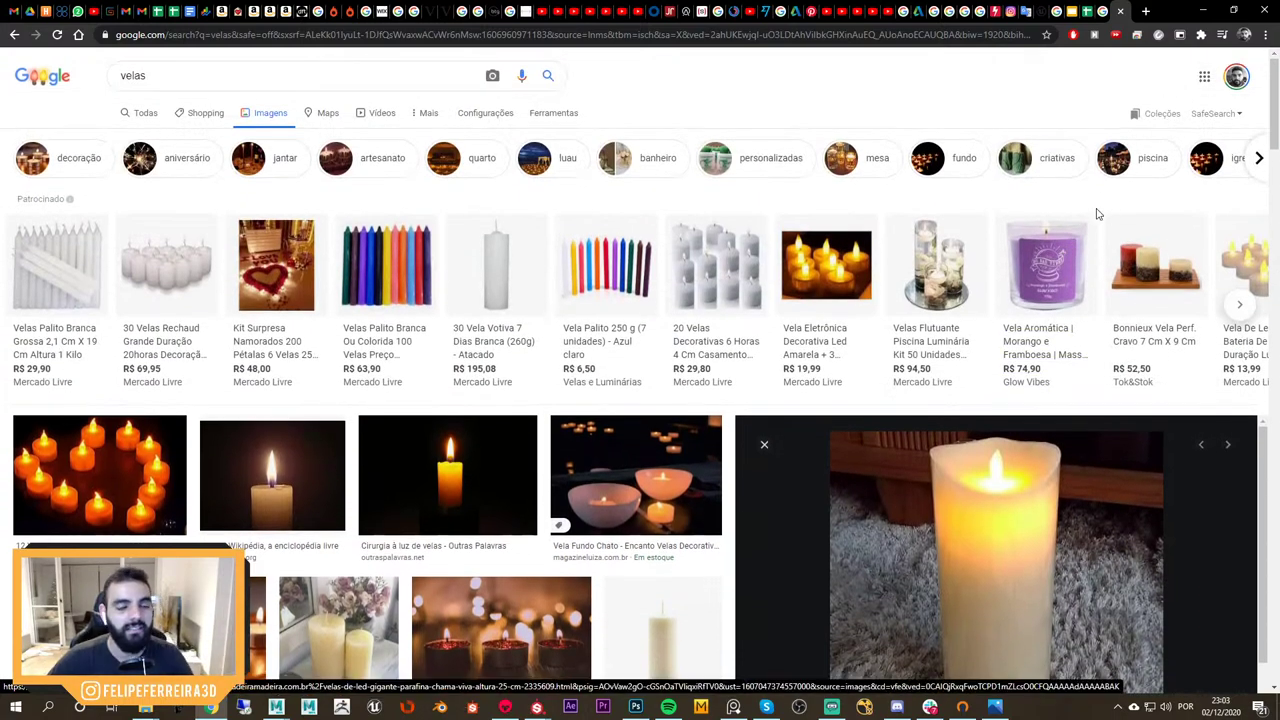
{"action": "left_click_drag", "start_coordinate": [1170, 10], "coordinate": [1279, 8]}
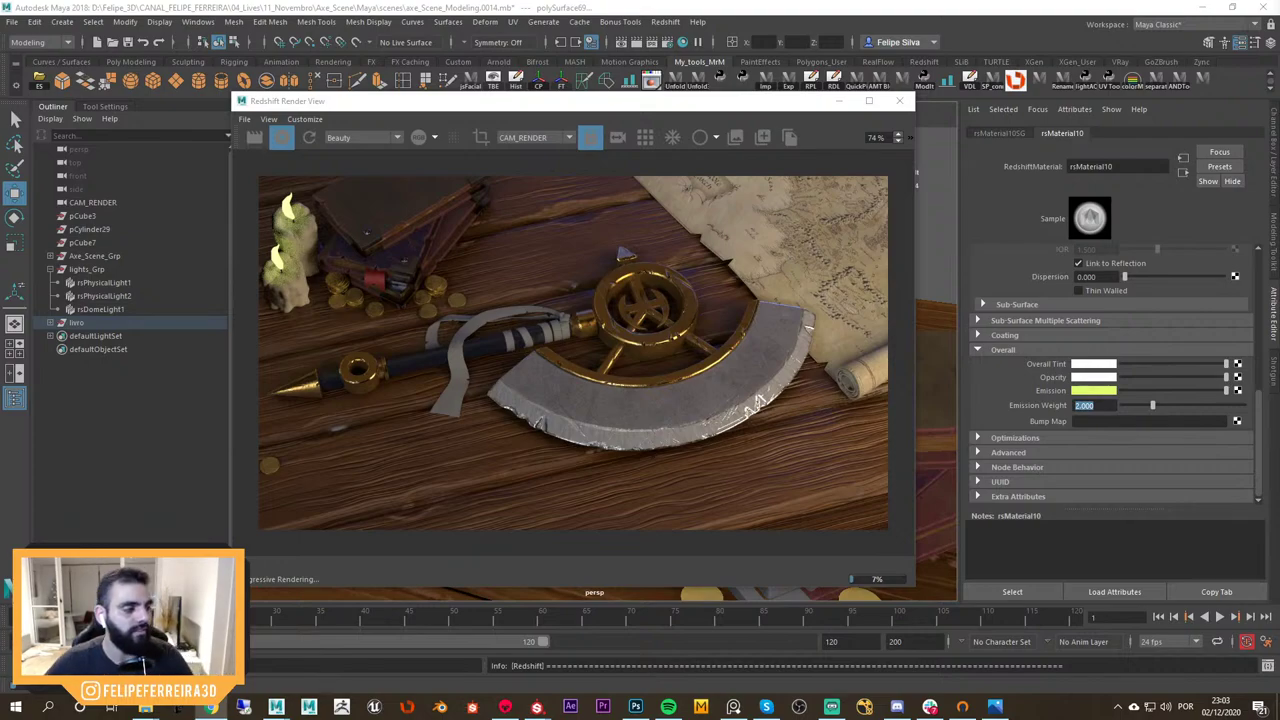
Inspect the candle flames and their glow on the wax in the render, up close and in the full frame
{"action": "scroll", "coordinate": [290, 257], "scroll_direction": "up", "scroll_amount": 5}
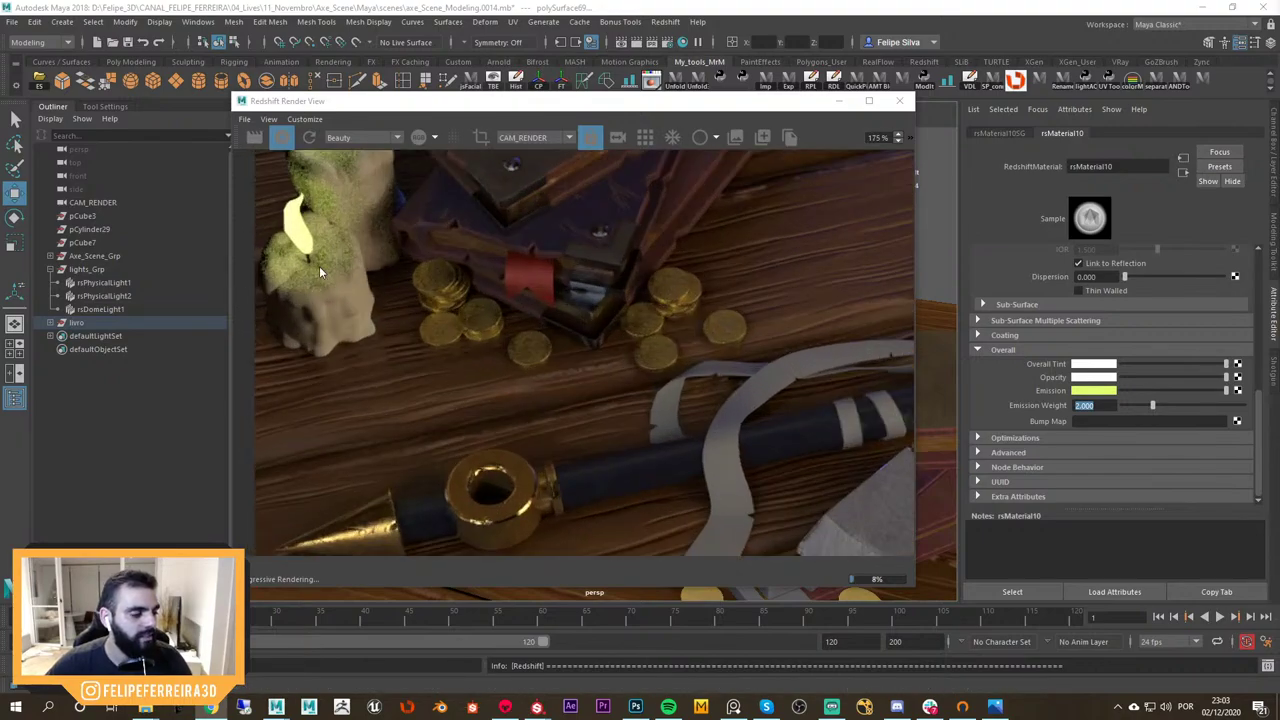
{"action": "scroll", "coordinate": [345, 316], "scroll_direction": "down", "scroll_amount": 4}
{"action": "scroll", "coordinate": [415, 312], "scroll_direction": "down", "scroll_amount": 2}
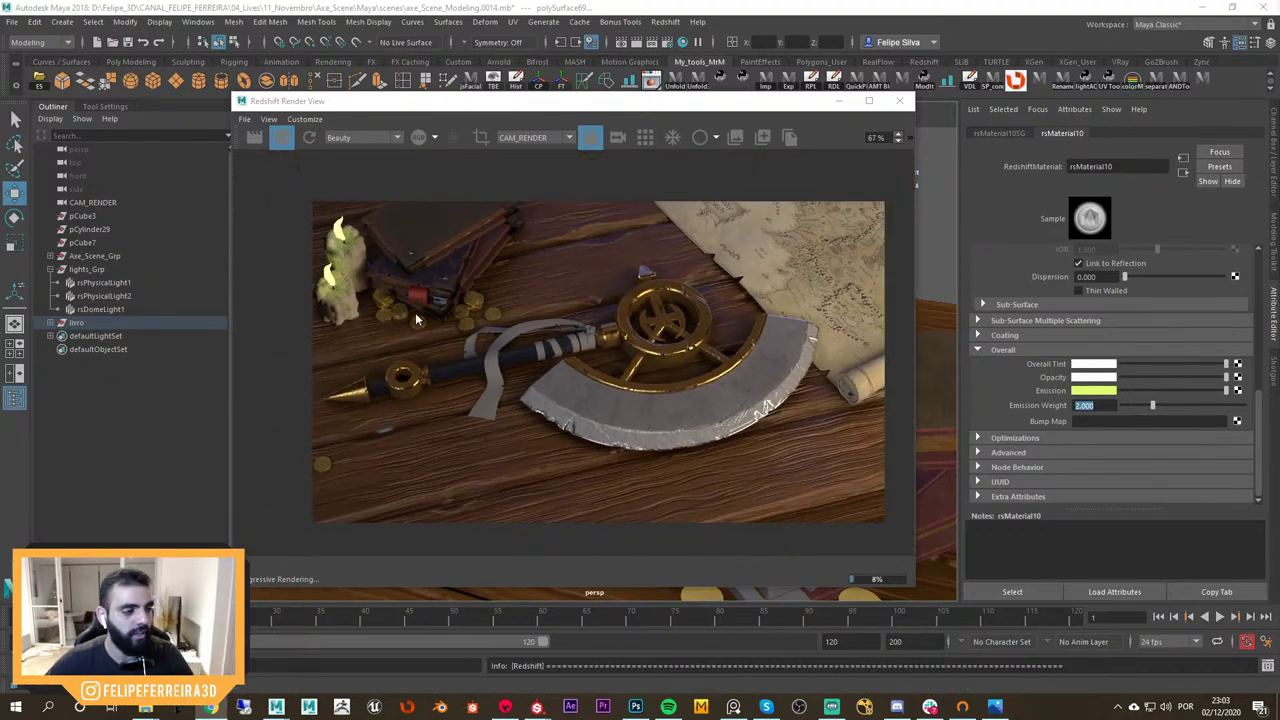
{"action": "right_click_drag", "start_coordinate": [604, 318], "coordinate": [585, 348], "text": "alt"}
{"action": "middle_click_drag", "start_coordinate": [585, 365], "coordinate": [563, 297], "text": "alt"}
{"action": "key", "text": "f"}
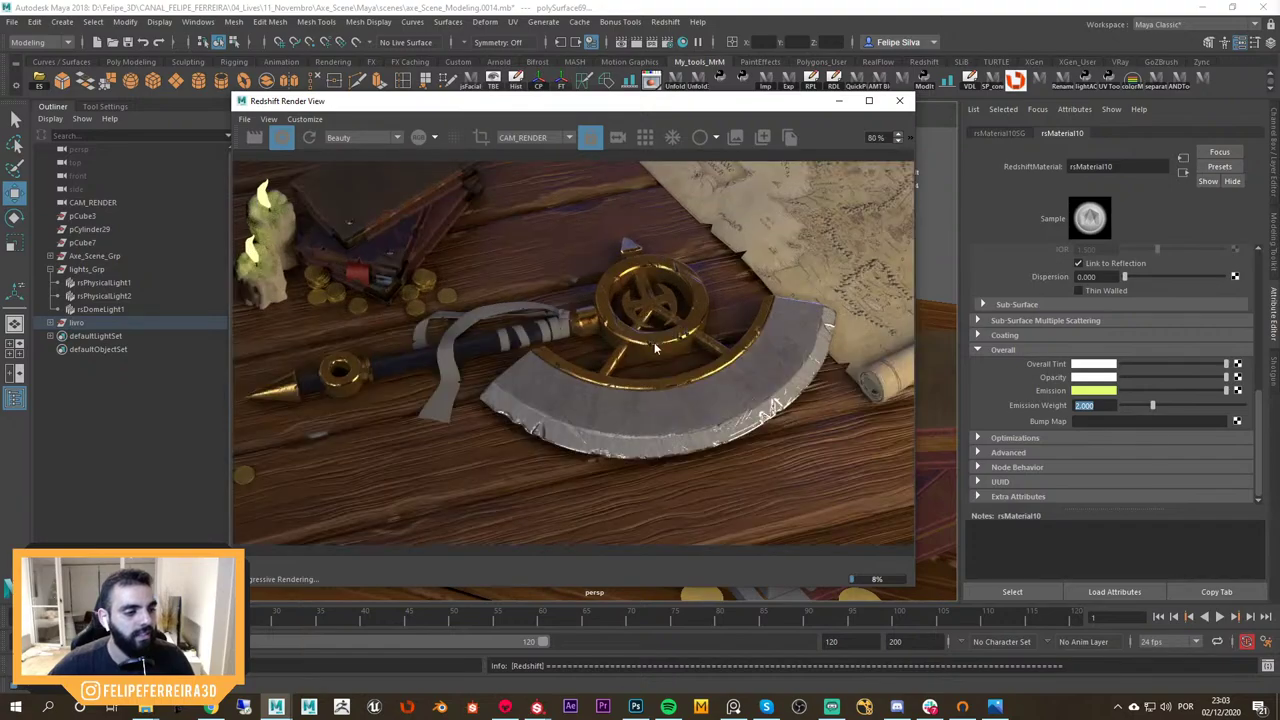
{"action": "left_click", "coordinate": [211, 706]}
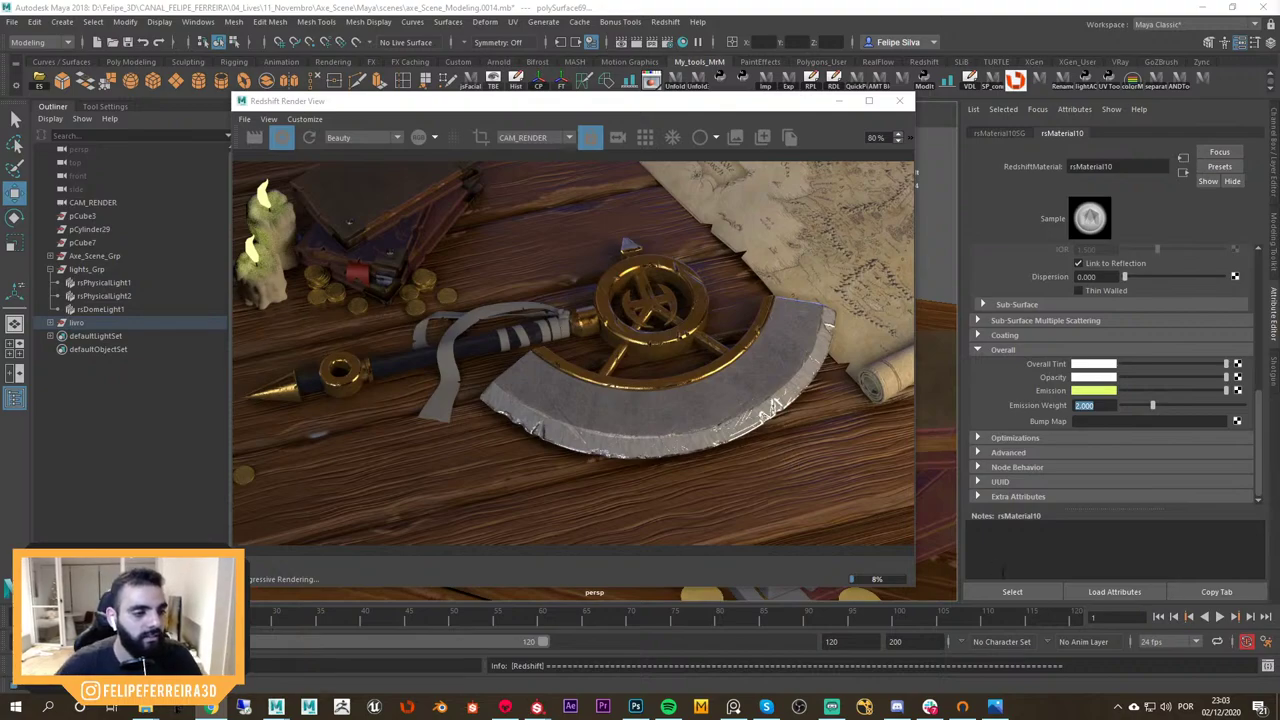
Examine the axe, books, coins and candles in the progressive render
{"action": "scroll", "coordinate": [730, 252], "scroll_direction": "up", "scroll_amount": 2}
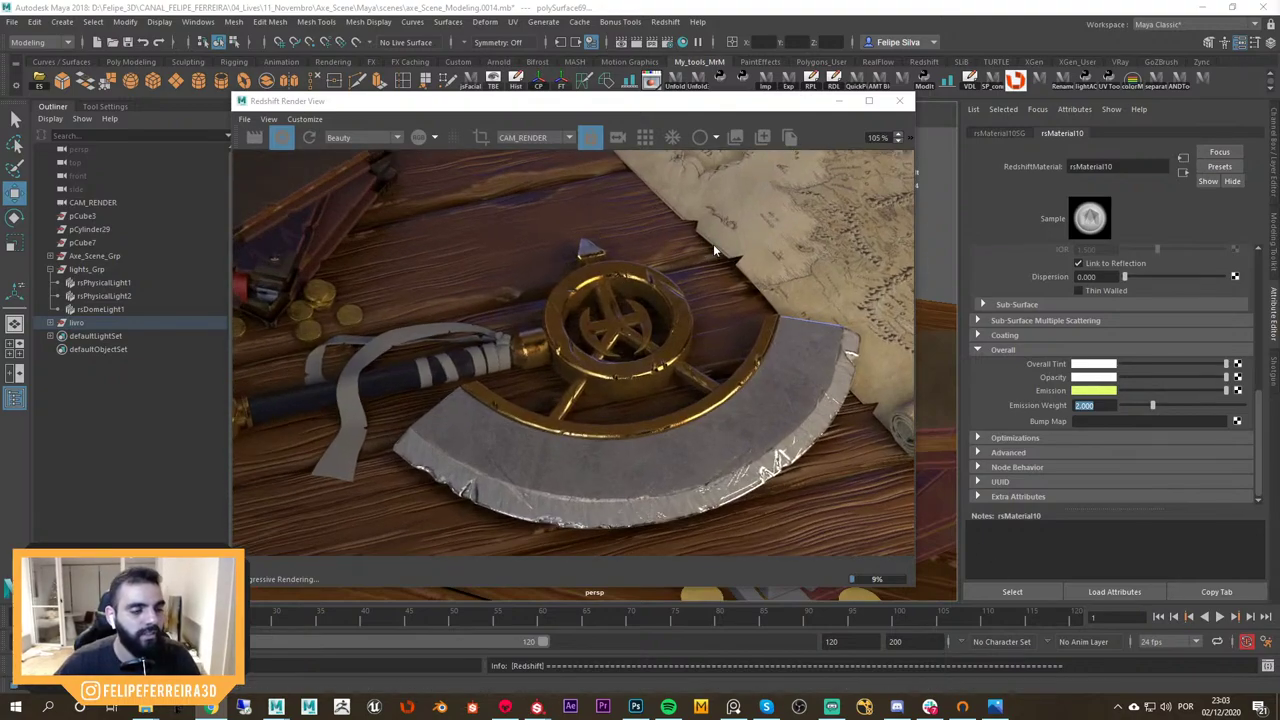
{"action": "scroll", "coordinate": [713, 244], "scroll_direction": "down", "scroll_amount": 3}
{"action": "scroll", "coordinate": [713, 248], "scroll_direction": "up", "scroll_amount": 1}
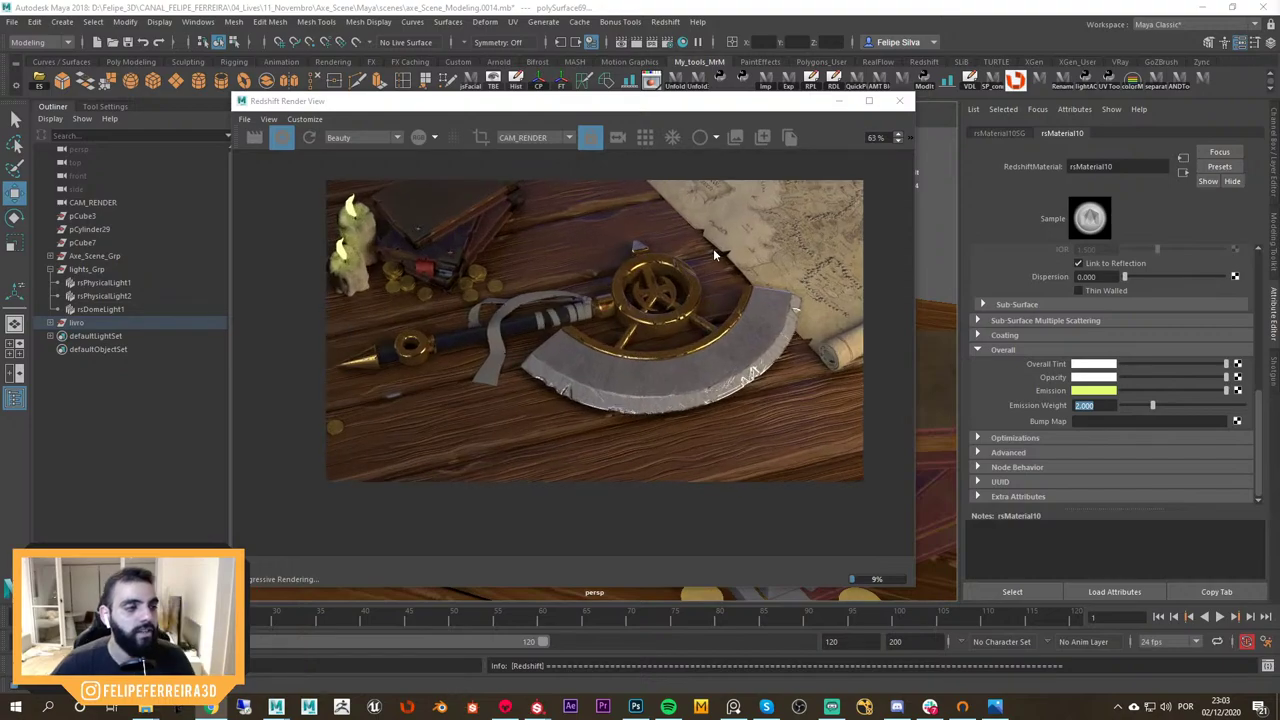
{"action": "scroll", "coordinate": [362, 223], "scroll_direction": "up", "scroll_amount": 5}
{"action": "scroll", "coordinate": [484, 226], "scroll_direction": "up", "scroll_amount": 6}
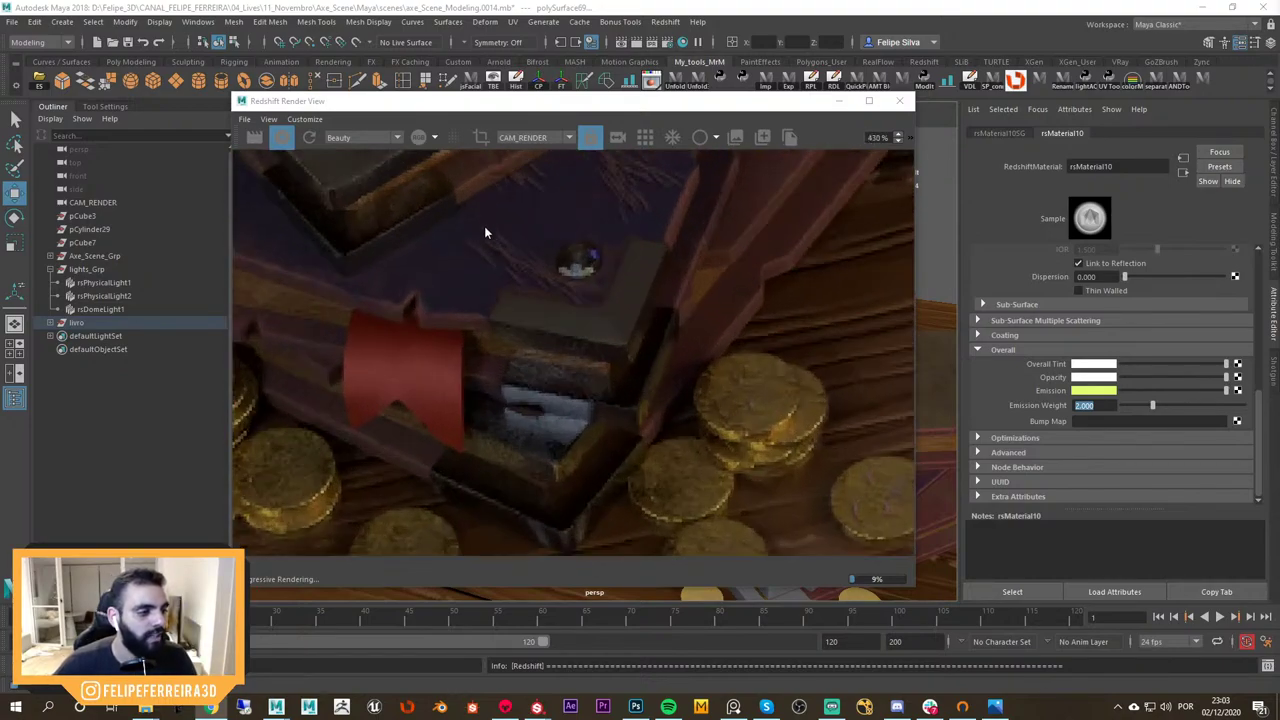
{"action": "scroll", "coordinate": [600, 250], "scroll_direction": "down", "scroll_amount": 5}
{"action": "middle_click_drag", "start_coordinate": [566, 229], "coordinate": [614, 321]}
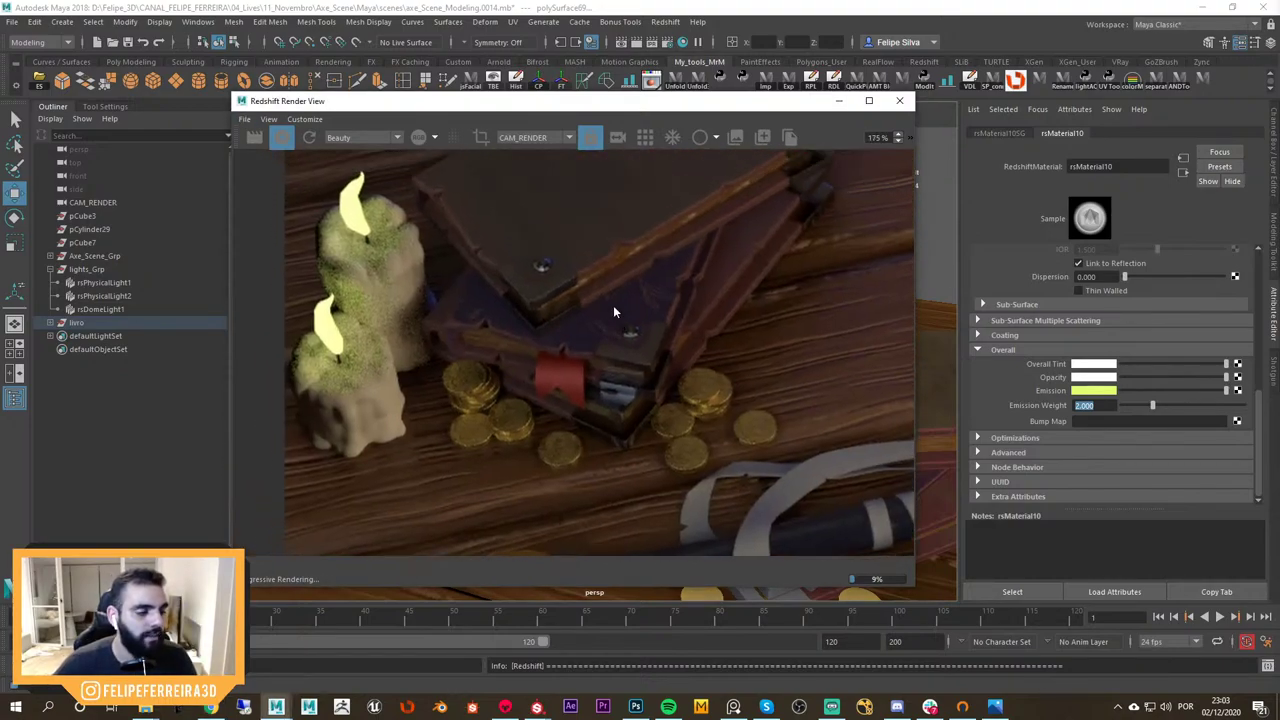
{"action": "scroll", "coordinate": [614, 305], "scroll_direction": "down", "scroll_amount": 4}
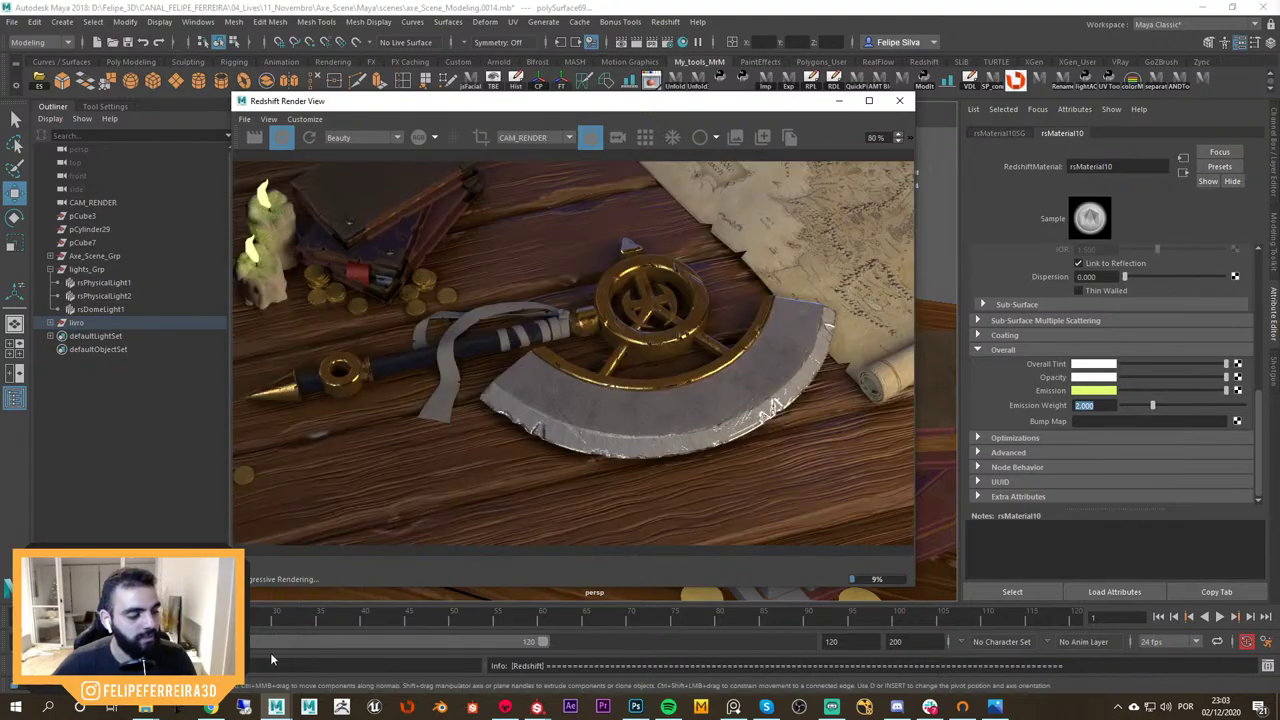
Bring up the reference board and examine the candle lighting and overall colours of the painted axe artwork
{"action": "left_click", "coordinate": [211, 706]}
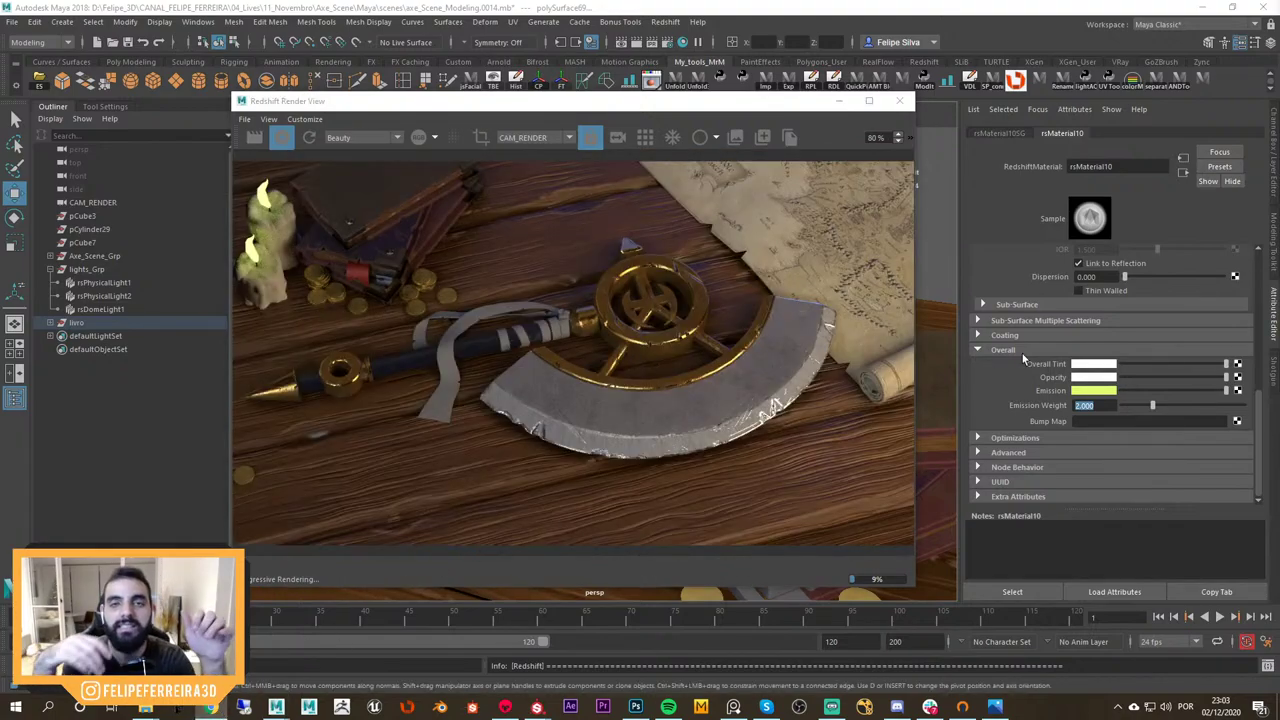
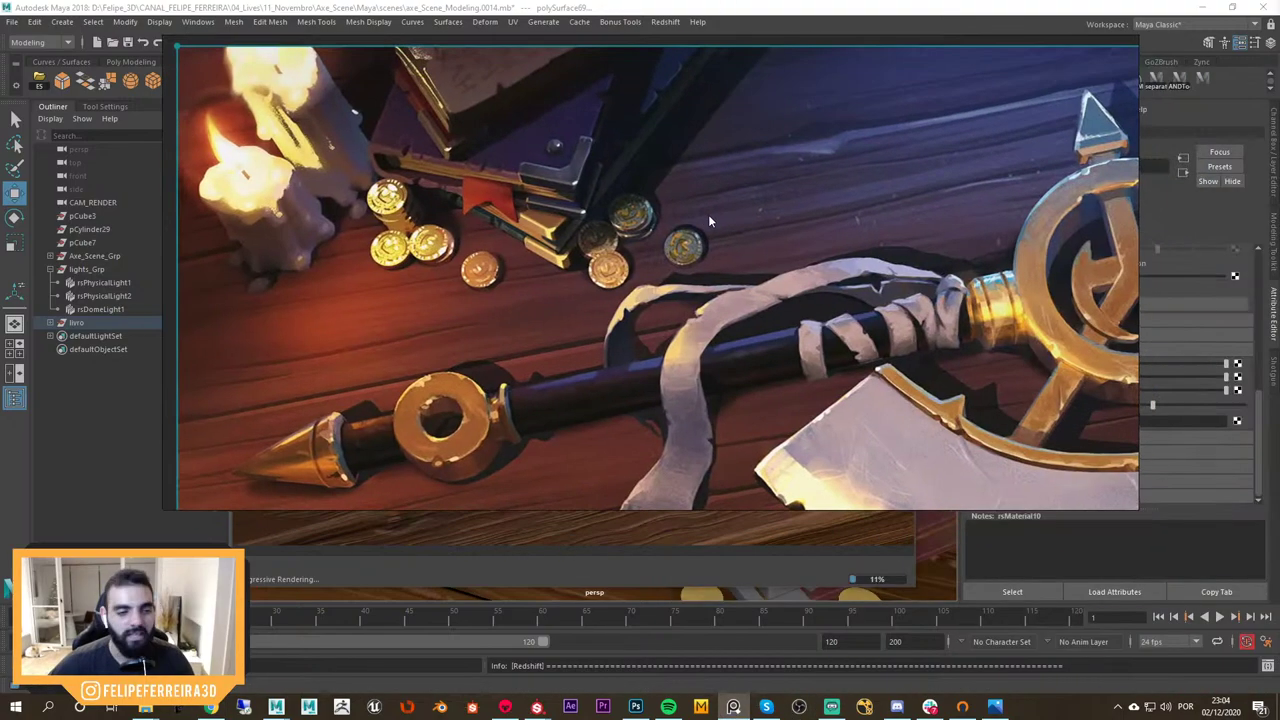
{"action": "right_click_drag", "start_coordinate": [709, 217], "coordinate": [704, 307]}
{"action": "scroll", "coordinate": [180, 365], "scroll_direction": "up", "scroll_amount": 1}
{"action": "middle_click_drag", "start_coordinate": [180, 365], "coordinate": [503, 337]}
{"action": "middle_click_drag", "start_coordinate": [918, 342], "coordinate": [803, 384]}
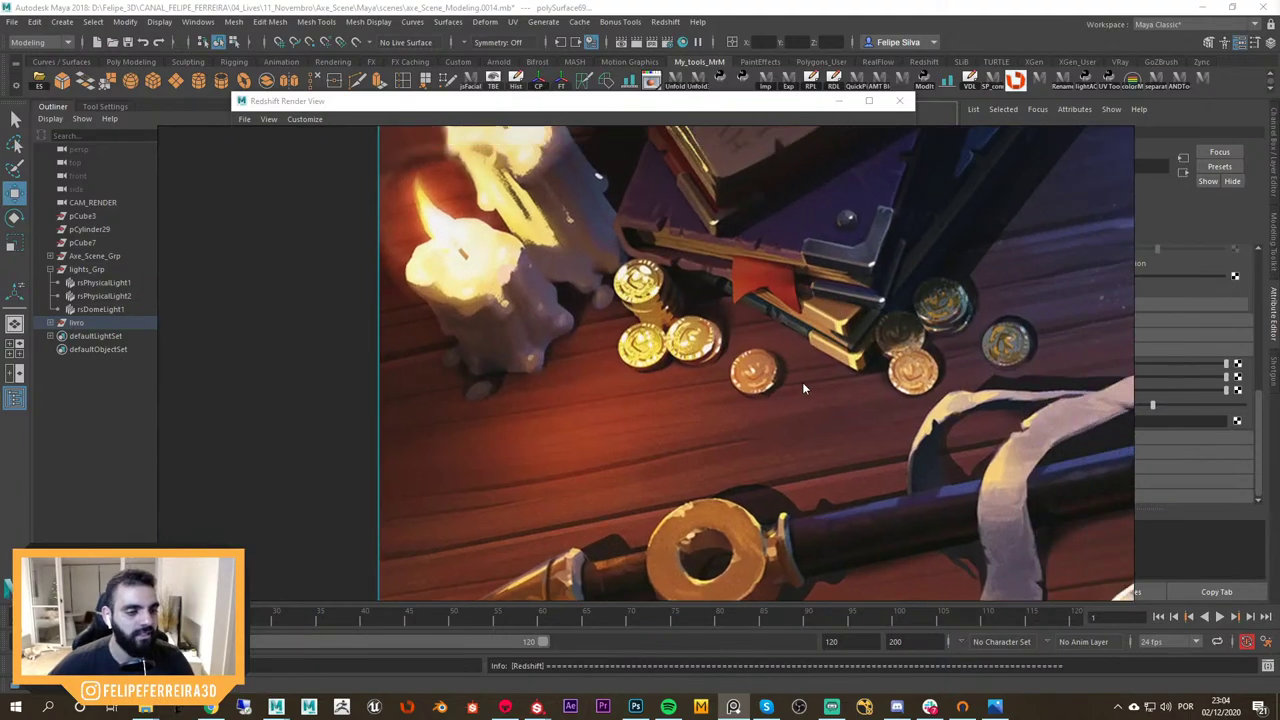
{"action": "scroll", "coordinate": [802, 388], "scroll_direction": "down", "scroll_amount": 10}
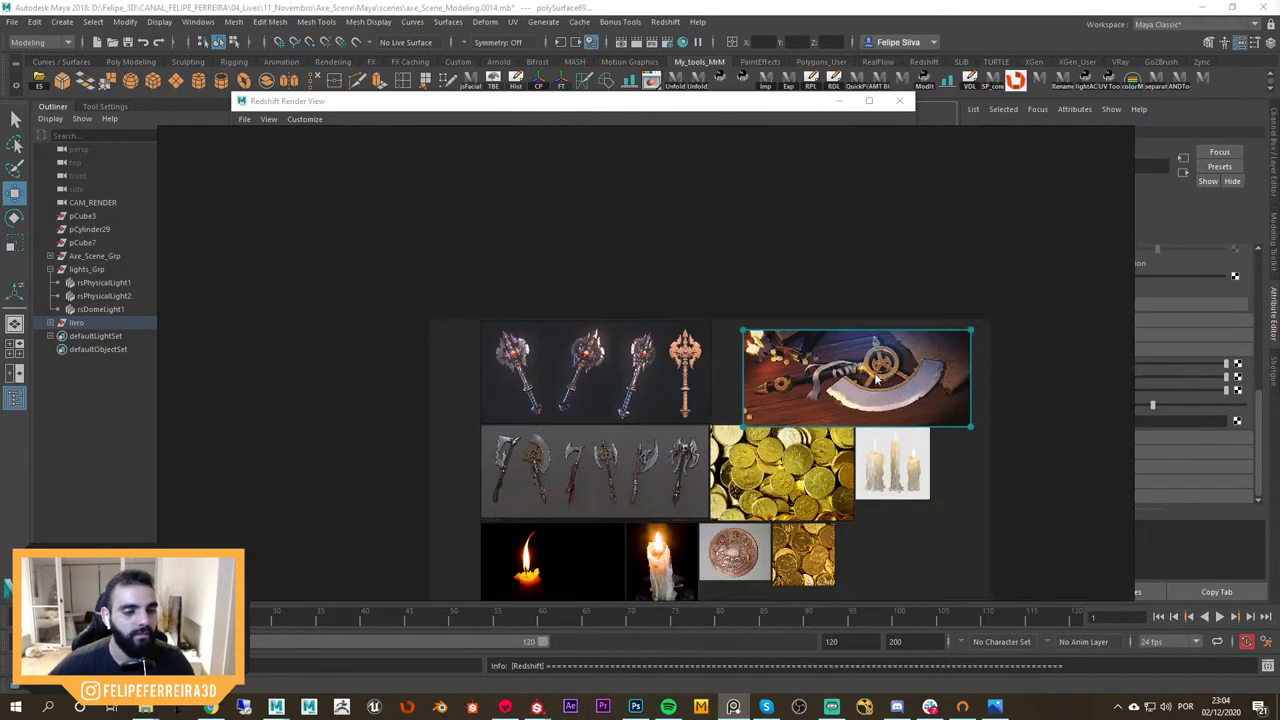
{"action": "scroll", "coordinate": [876, 378], "scroll_direction": "up", "scroll_amount": 4}
{"action": "scroll", "coordinate": [850, 352], "scroll_direction": "down", "scroll_amount": 4}
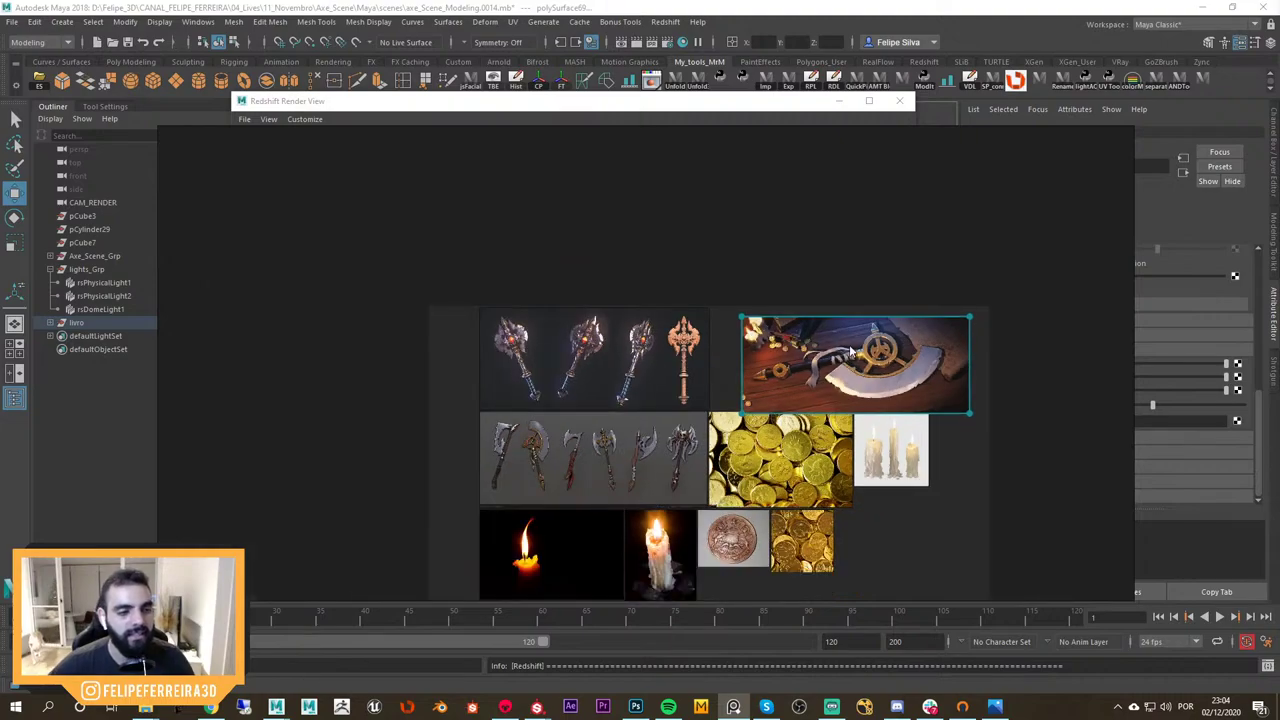
{"action": "scroll", "coordinate": [850, 352], "scroll_direction": "up", "scroll_amount": 5}
{"action": "scroll", "coordinate": [833, 307], "scroll_direction": "down", "scroll_amount": 4}
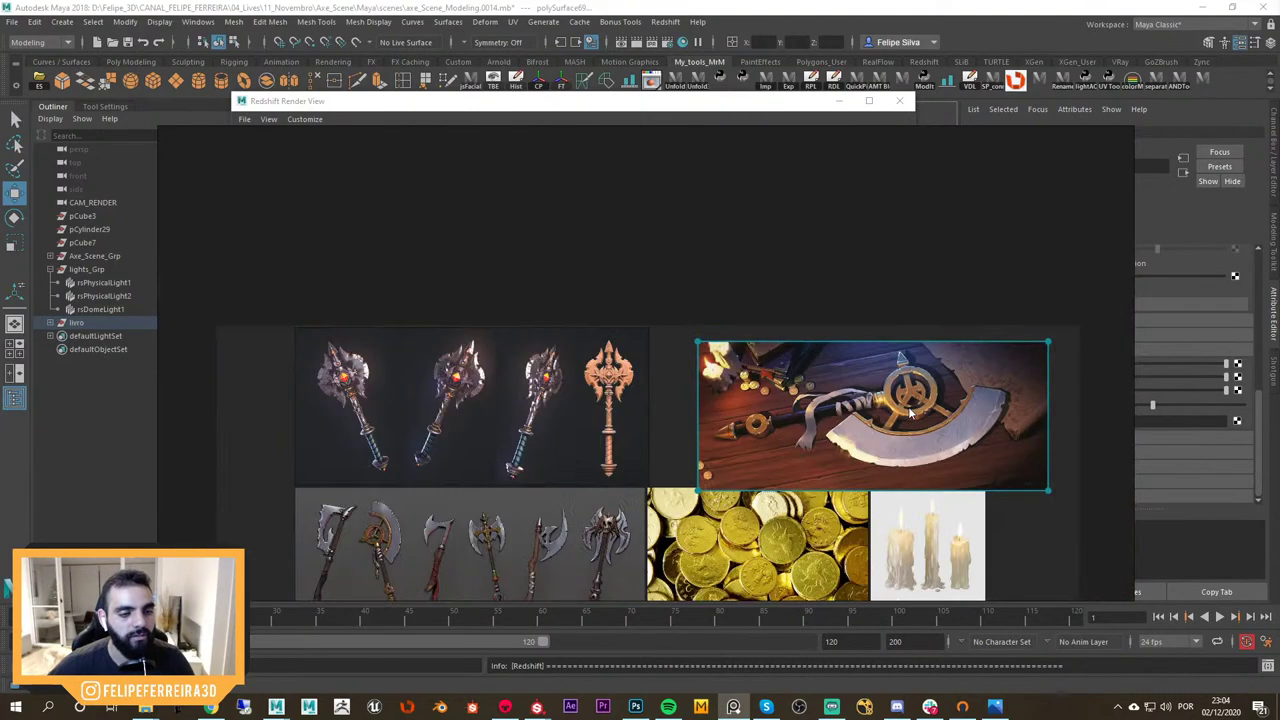
Move the reference board out of the way and hide rsDomeLight1 to check the render without it
{"action": "scroll", "coordinate": [890, 395], "scroll_direction": "down", "scroll_amount": 2}
{"action": "right_click_drag", "start_coordinate": [759, 287], "coordinate": [1279, 404]}
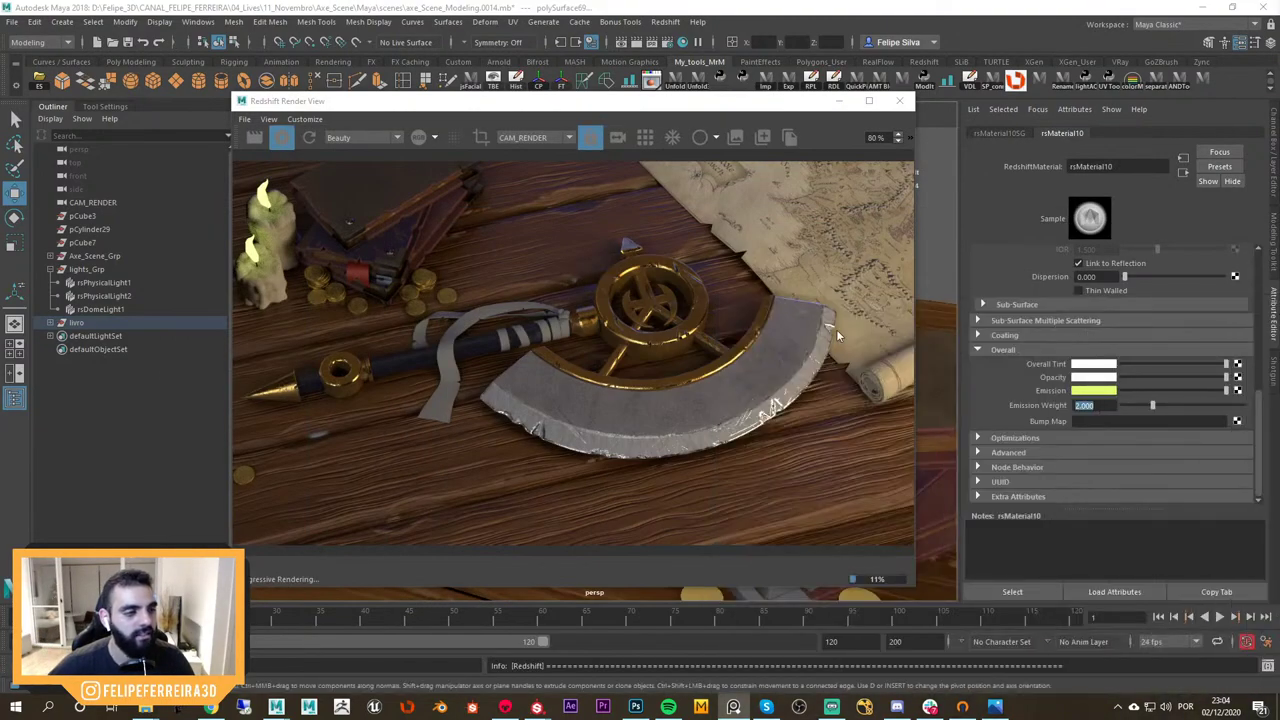
{"action": "scroll", "coordinate": [836, 329], "scroll_direction": "down", "scroll_amount": 2}
{"action": "scroll", "coordinate": [630, 208], "scroll_direction": "up", "scroll_amount": 3}
{"action": "left_click", "coordinate": [100, 309]}
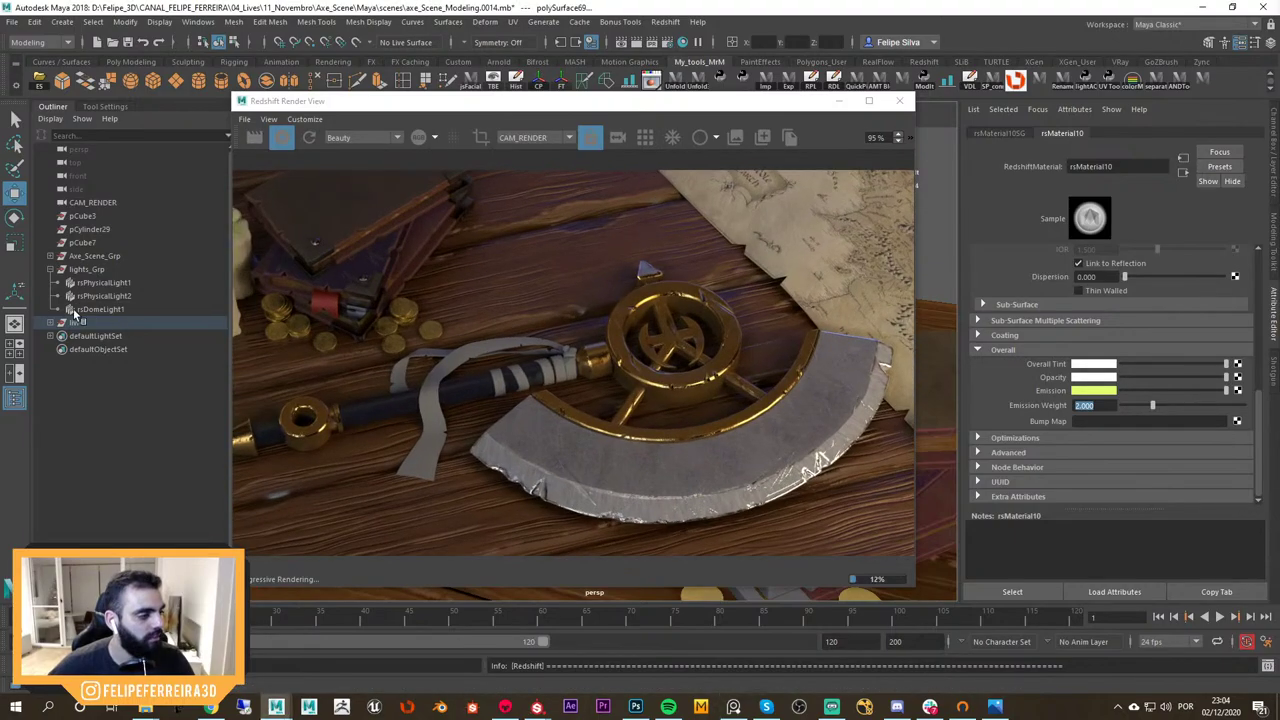
{"action": "key", "text": "ctrl+h"}
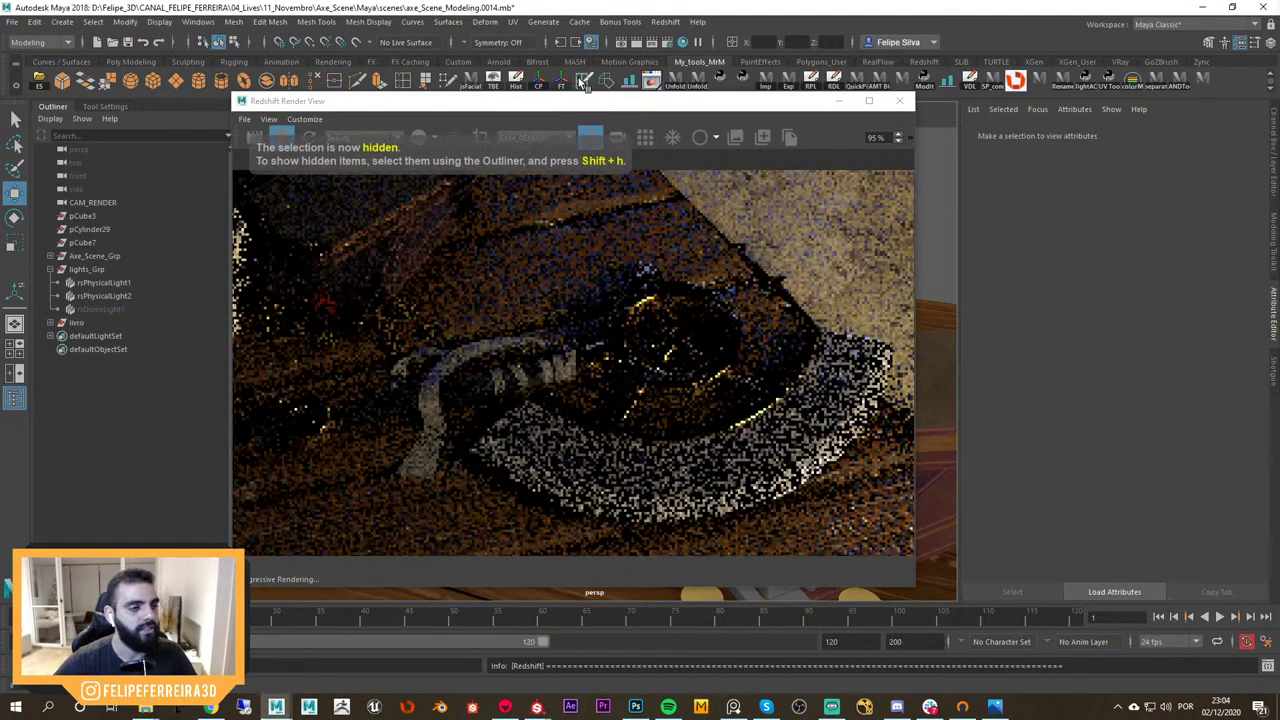
Hide the warm area light beside the table to isolate the blue area light in the render
{"action": "left_click_drag", "start_coordinate": [545, 103], "coordinate": [397, 104]}
{"action": "scroll", "coordinate": [361, 240], "scroll_direction": "down", "scroll_amount": 2}
{"action": "scroll", "coordinate": [362, 240], "scroll_direction": "down", "scroll_amount": 1}
{"action": "left_click_drag", "start_coordinate": [591, 101], "coordinate": [451, 84]}
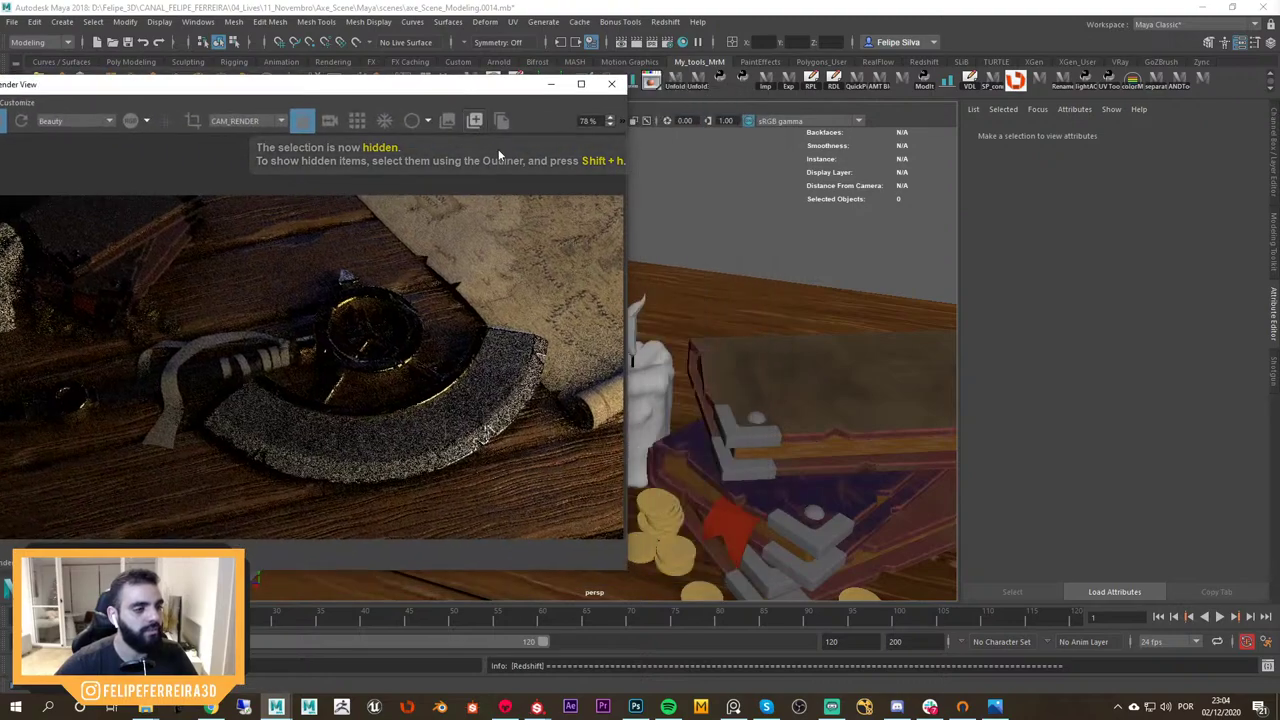
{"action": "scroll", "coordinate": [745, 173], "scroll_direction": "down", "scroll_amount": 9}
{"action": "scroll", "coordinate": [728, 180], "scroll_direction": "down", "scroll_amount": 3}
{"action": "left_click", "coordinate": [808, 323]}
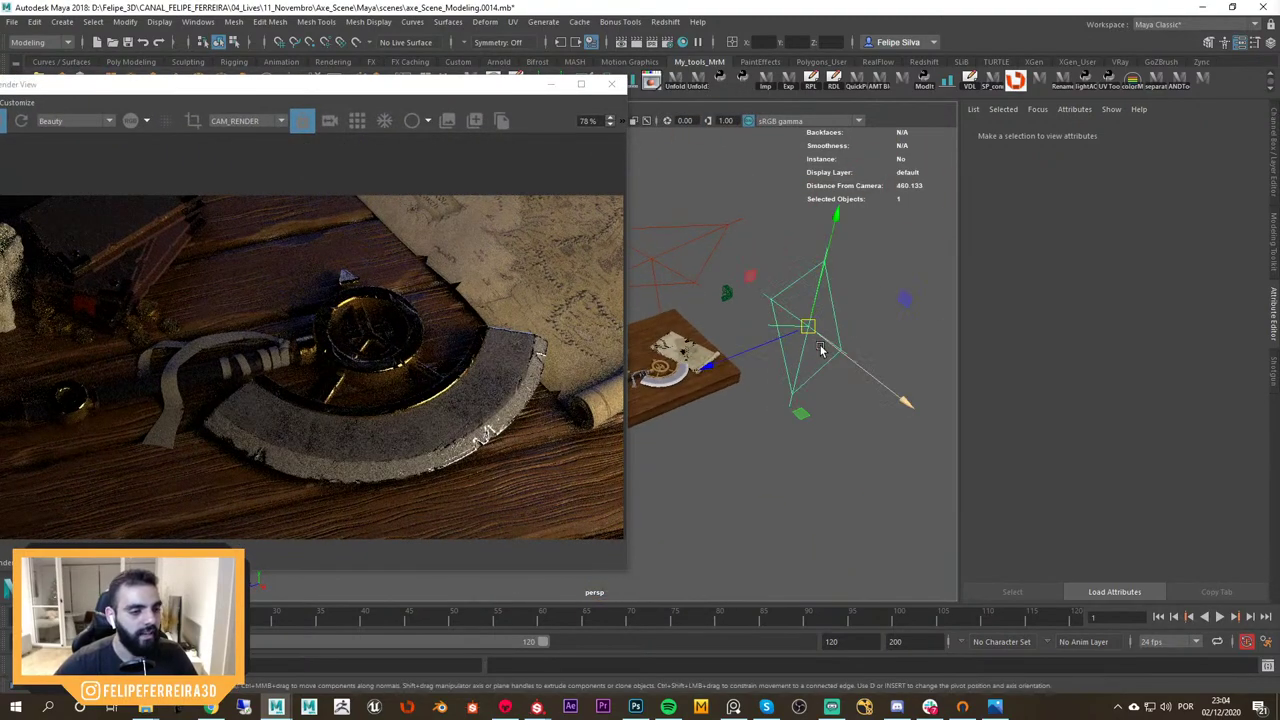
{"action": "key", "text": "ctrl+h"}
{"action": "scroll", "coordinate": [284, 270], "scroll_direction": "down", "scroll_amount": 2}
{"action": "middle_click_drag", "start_coordinate": [286, 270], "coordinate": [456, 272]}
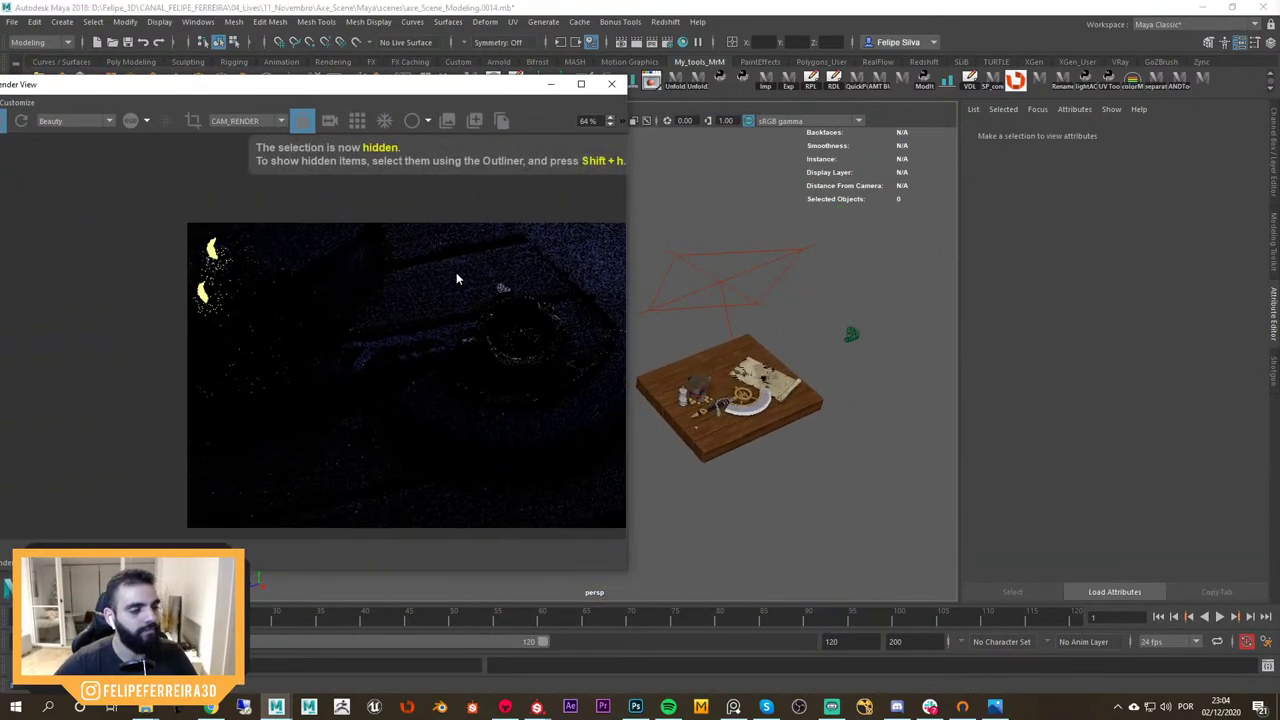
{"action": "left_click_drag", "start_coordinate": [430, 85], "coordinate": [419, 69]}
{"action": "middle_click_drag", "start_coordinate": [416, 171], "coordinate": [246, 149], "text": "alt"}
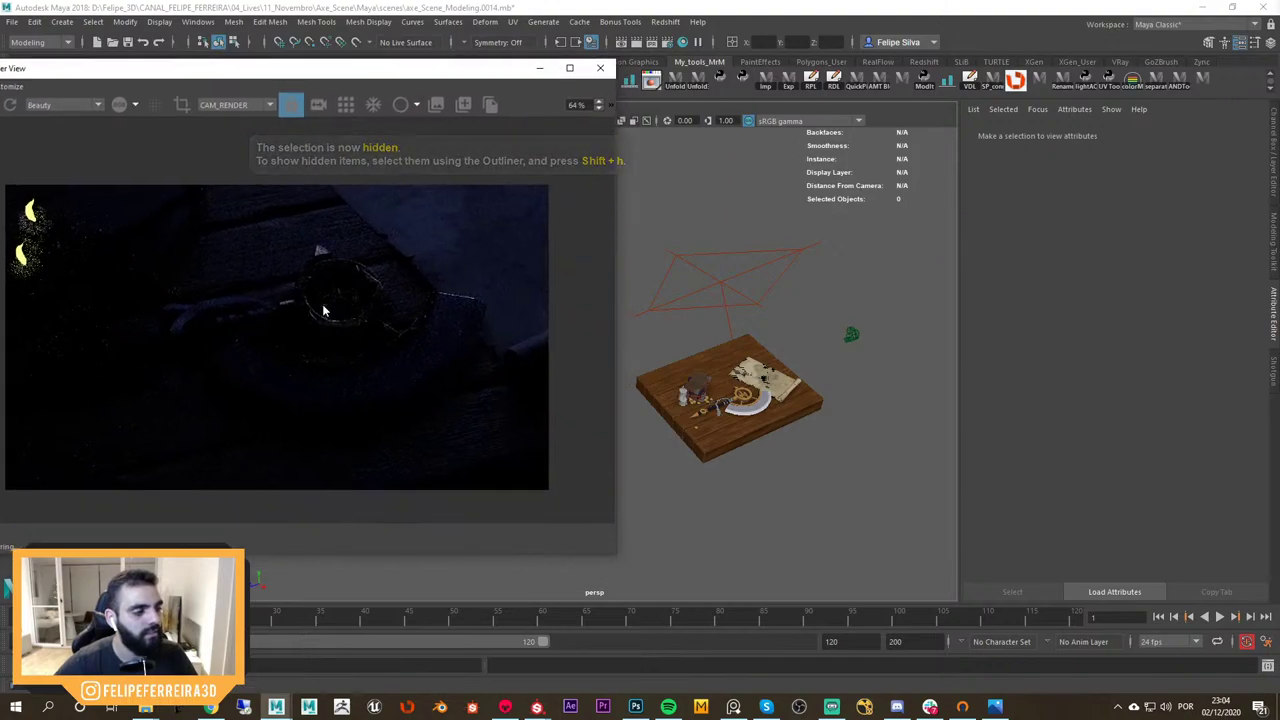
Set the blue area light's intensity multiplier to 5 and reposition the light above the table
{"action": "left_click", "coordinate": [783, 248]}
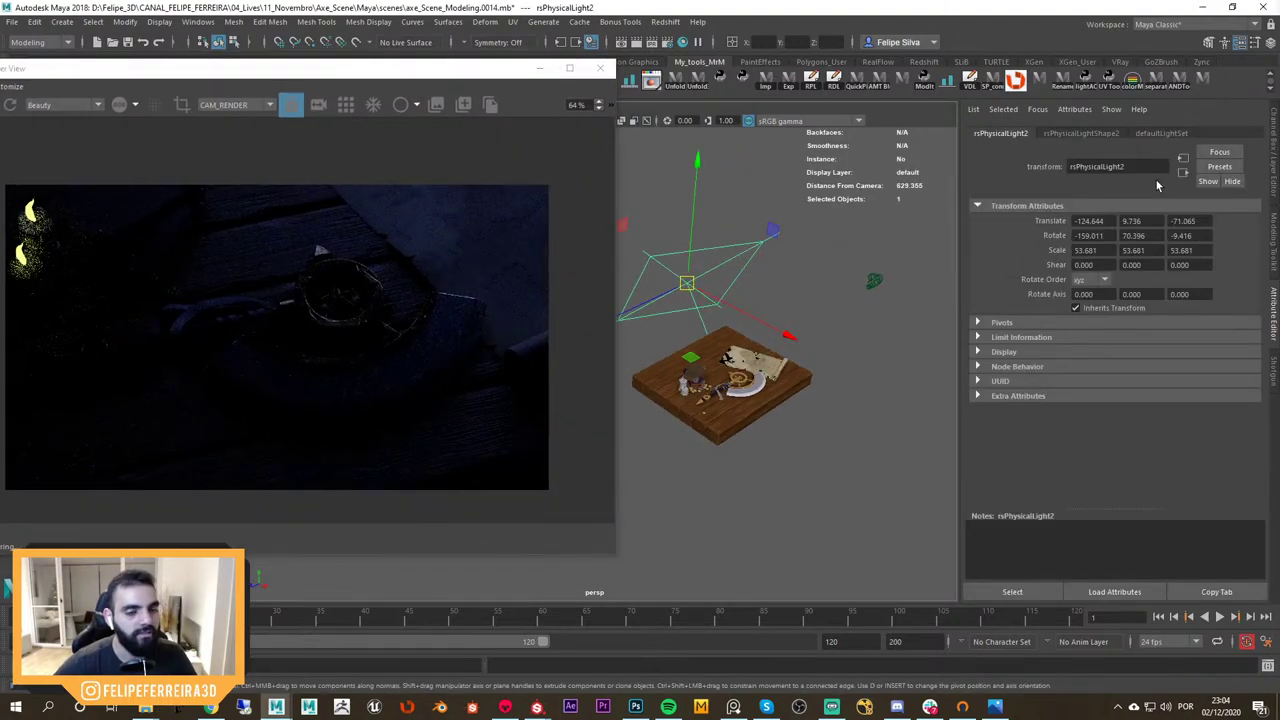
{"action": "left_click", "coordinate": [1081, 133]}
{"action": "left_click_drag", "start_coordinate": [1100, 338], "coordinate": [1063, 356]}
{"action": "type", "text": "5"}
{"action": "key", "text": "Return"}
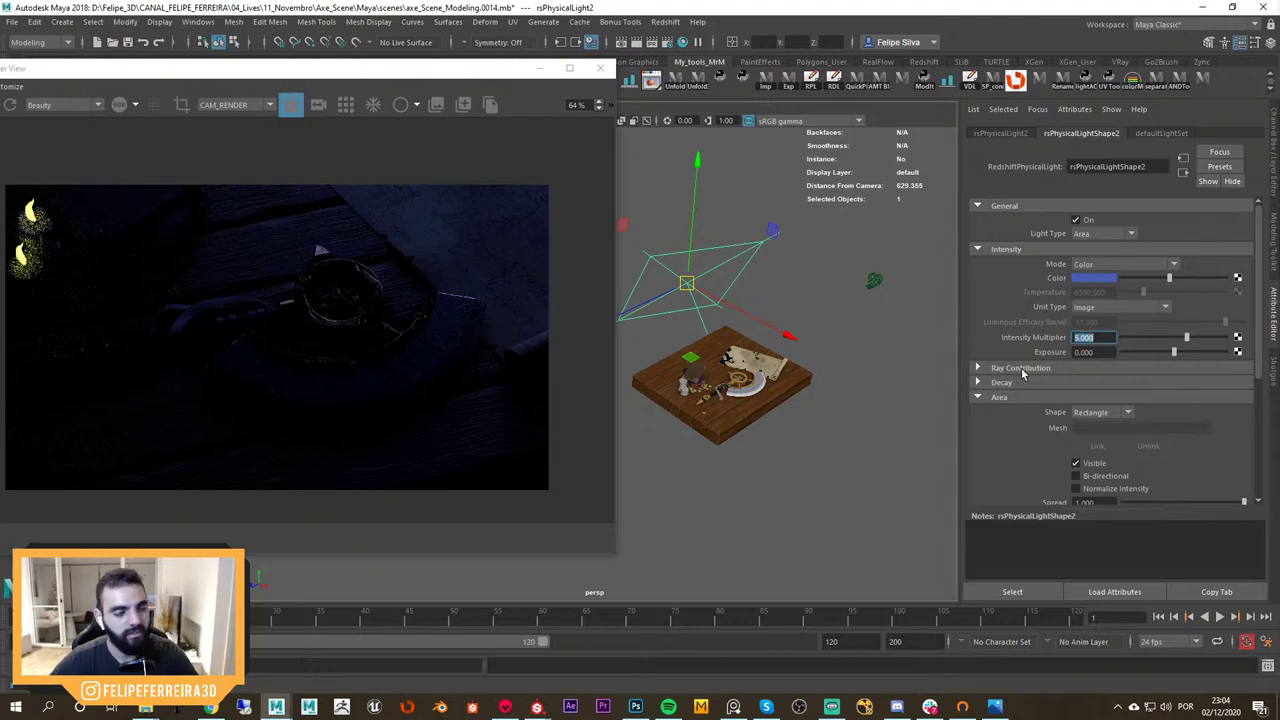
{"action": "left_click_drag", "start_coordinate": [720, 303], "coordinate": [719, 285], "text": "alt"}
{"action": "left_click_drag", "start_coordinate": [772, 240], "coordinate": [764, 201]}
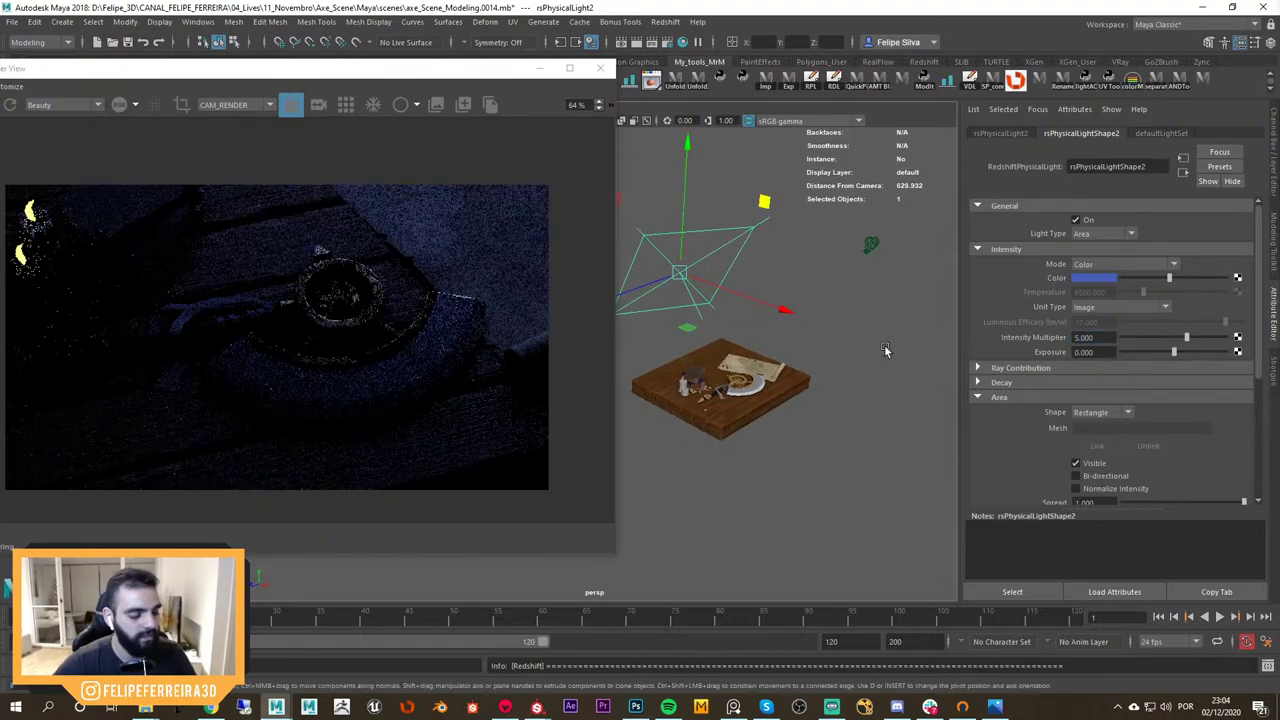
Bring back the warm area light, rsPhysicalLight1, and reposition it in front of the table
{"action": "left_click", "coordinate": [902, 370]}
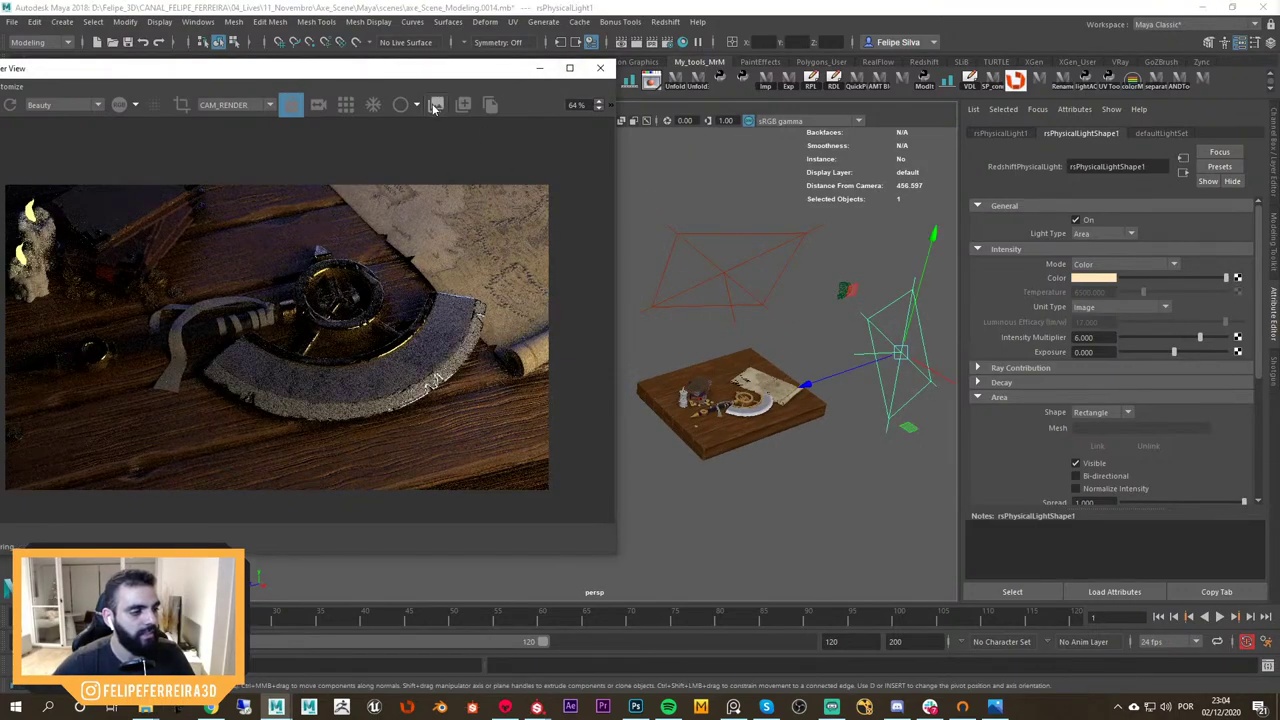
{"action": "left_click_drag", "start_coordinate": [447, 72], "coordinate": [500, 58]}
{"action": "right_click_drag", "start_coordinate": [795, 333], "coordinate": [764, 334], "text": "alt"}
{"action": "left_click_drag", "start_coordinate": [764, 336], "coordinate": [796, 397], "text": "alt"}
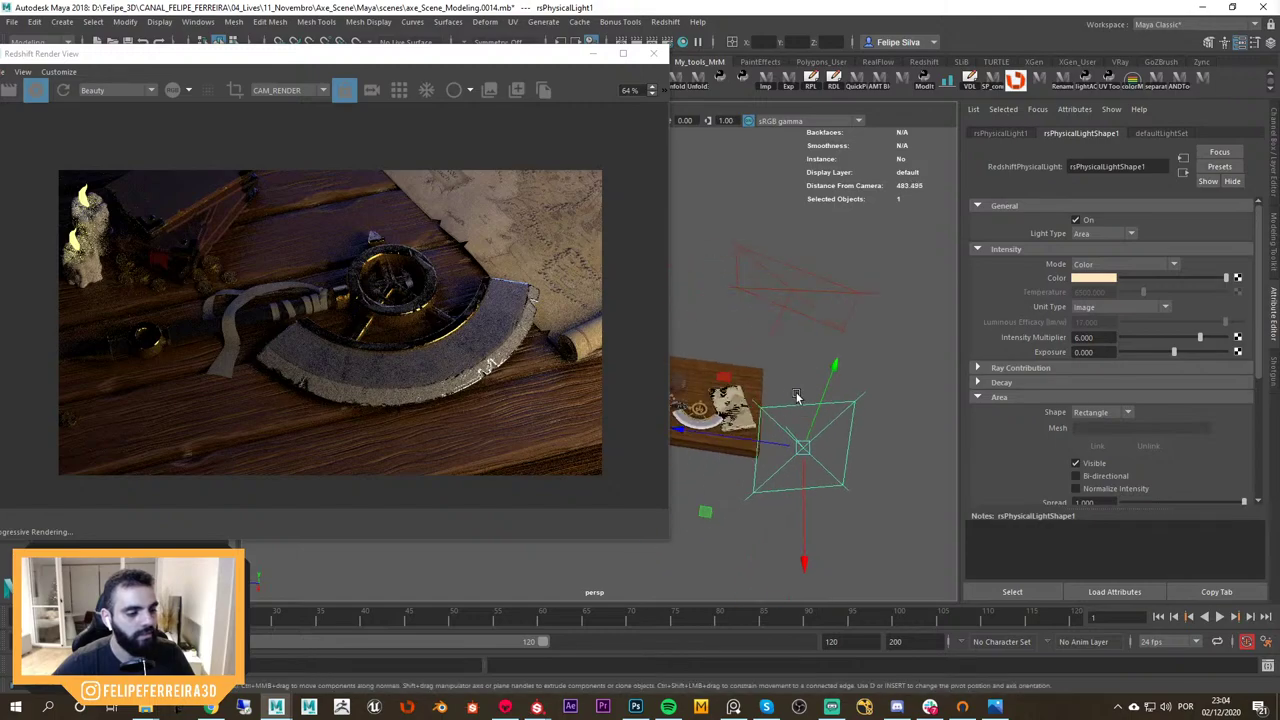
{"action": "left_click_drag", "start_coordinate": [800, 443], "coordinate": [731, 423], "text": "alt"}
{"action": "key", "text": "w"}
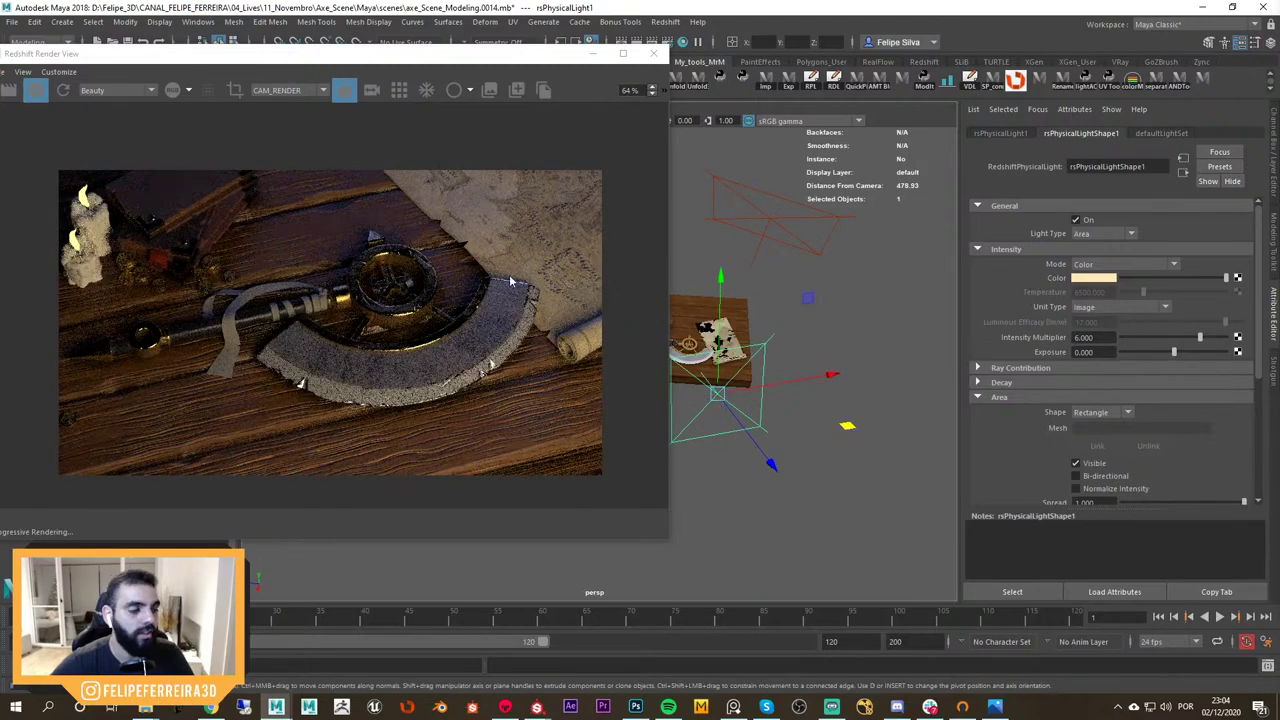
Show rsDomeLight1 again and lower its diffuse ray contribution scale to 0.093
{"action": "left_click_drag", "start_coordinate": [455, 58], "coordinate": [600, 140]}
{"action": "left_click", "coordinate": [116, 307]}
{"action": "left_click_drag", "start_coordinate": [284, 106], "coordinate": [253, 135]}
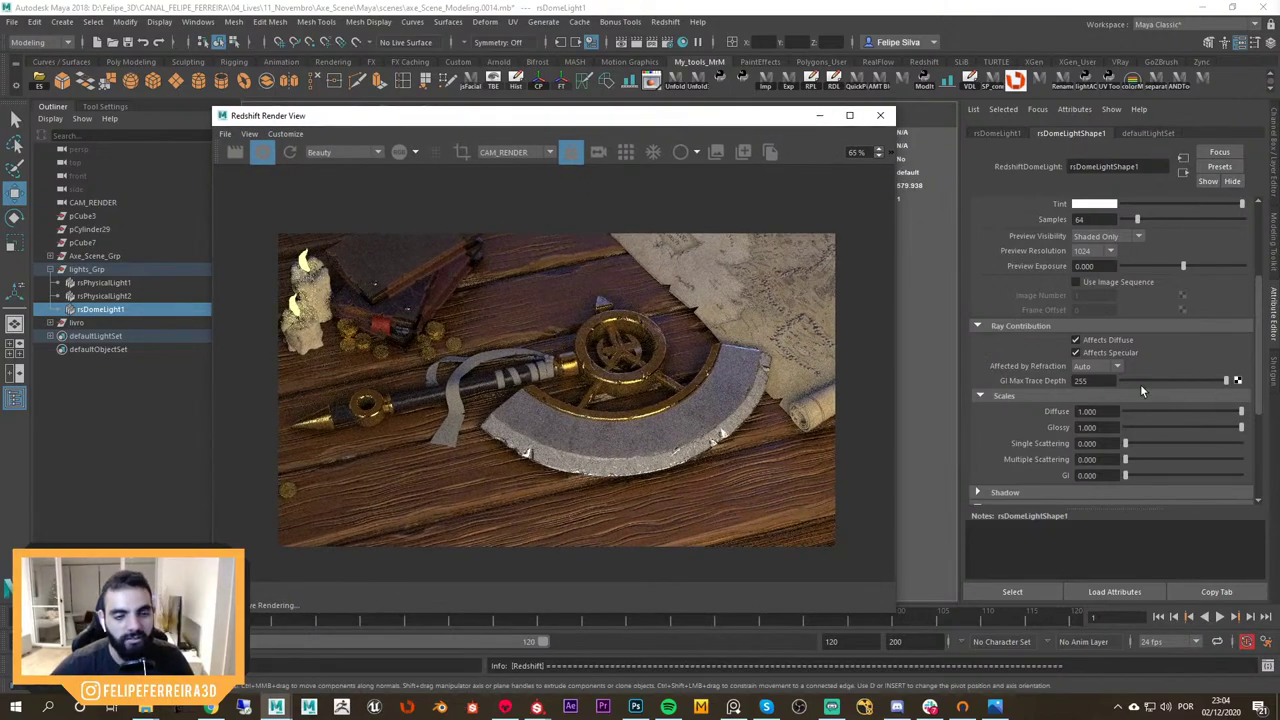
{"action": "left_click_drag", "start_coordinate": [1161, 412], "coordinate": [1136, 411]}
{"action": "left_click_drag", "start_coordinate": [663, 118], "coordinate": [656, 98]}
{"action": "right_click_drag", "start_coordinate": [556, 272], "coordinate": [562, 272], "text": "alt"}
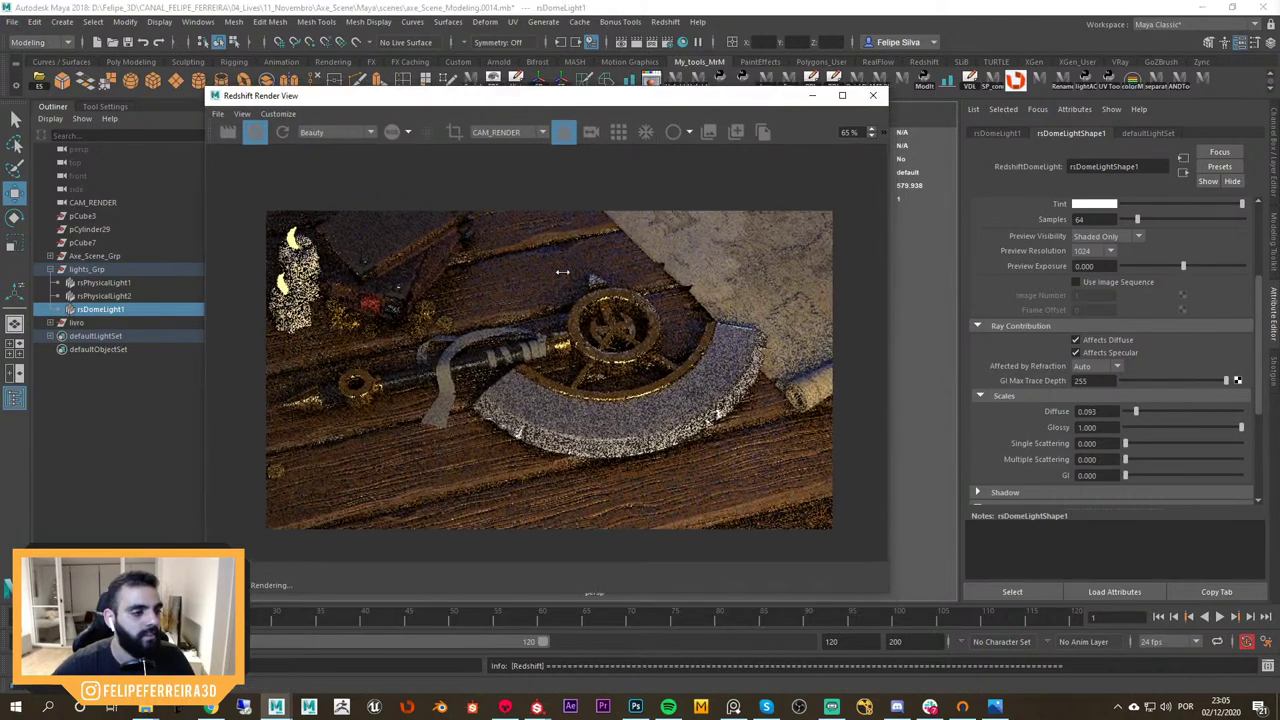
Examine the relit axe blade, gold trim, parchment map and wood grain in the render, up close and in full frame
{"action": "scroll", "coordinate": [563, 272], "scroll_direction": "up", "scroll_amount": 1}
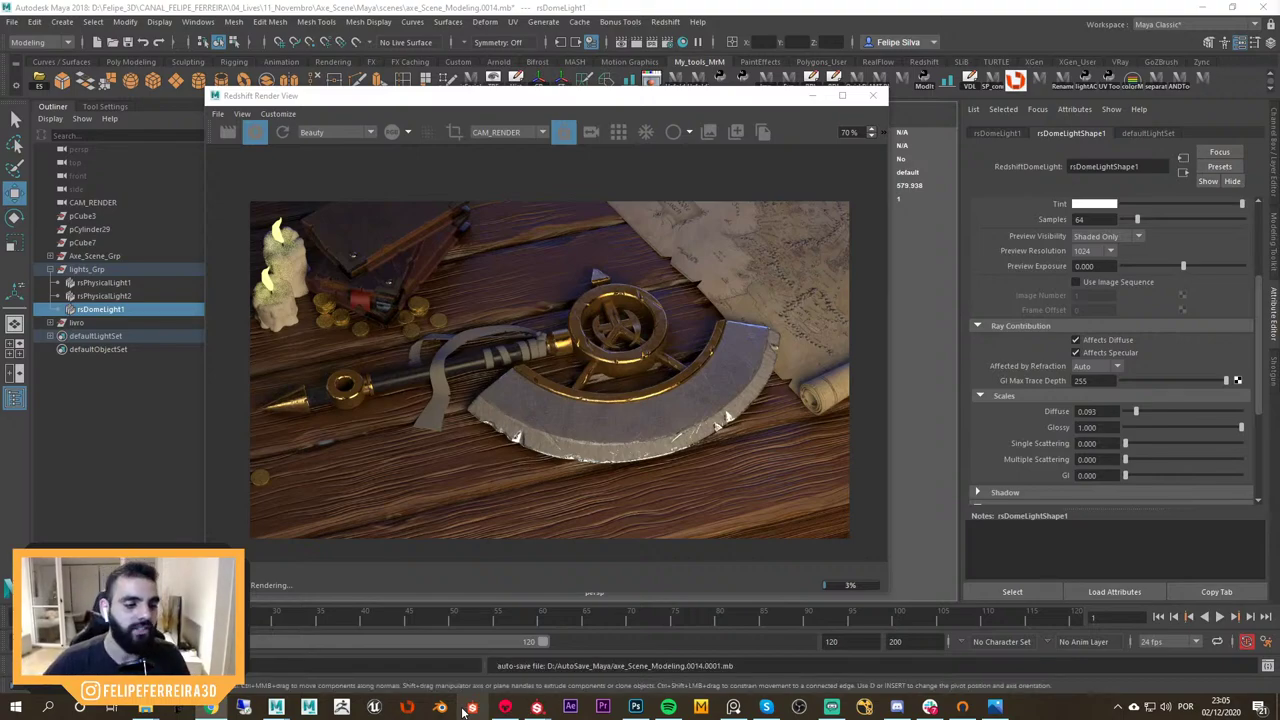
{"action": "scroll", "coordinate": [821, 402], "scroll_direction": "up", "scroll_amount": 6}
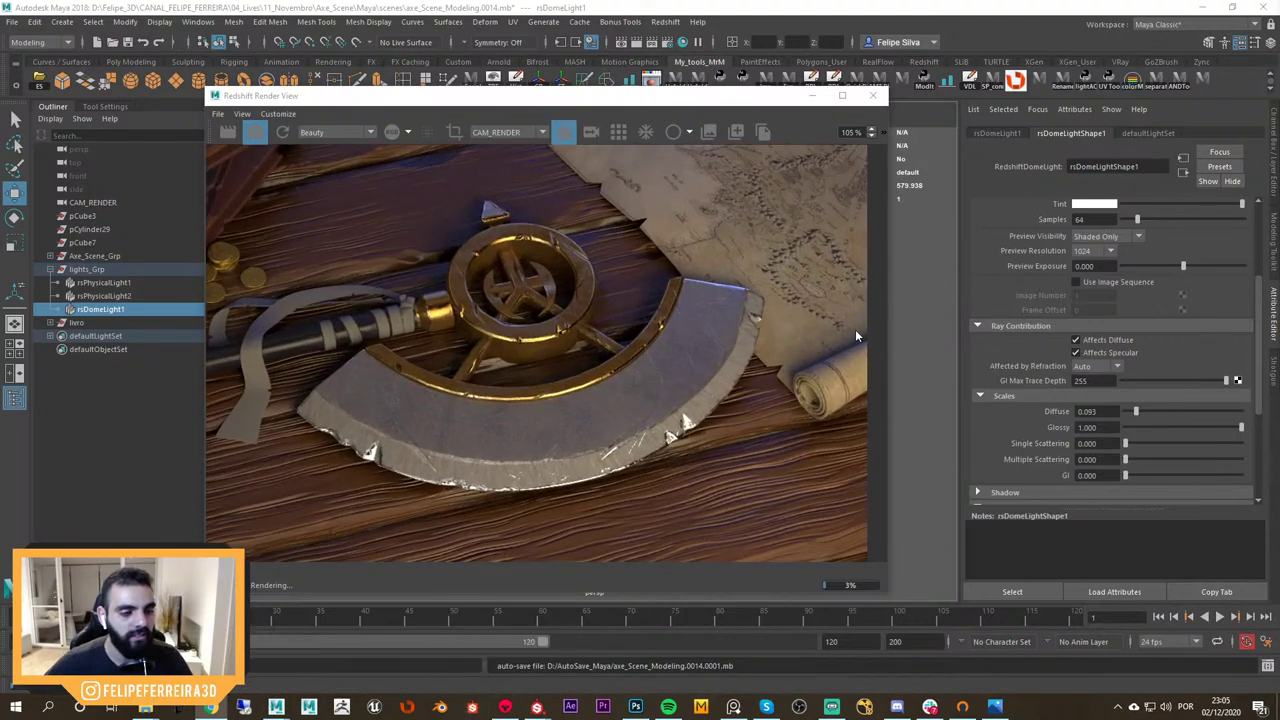
{"action": "scroll", "coordinate": [668, 401], "scroll_direction": "down", "scroll_amount": 6}
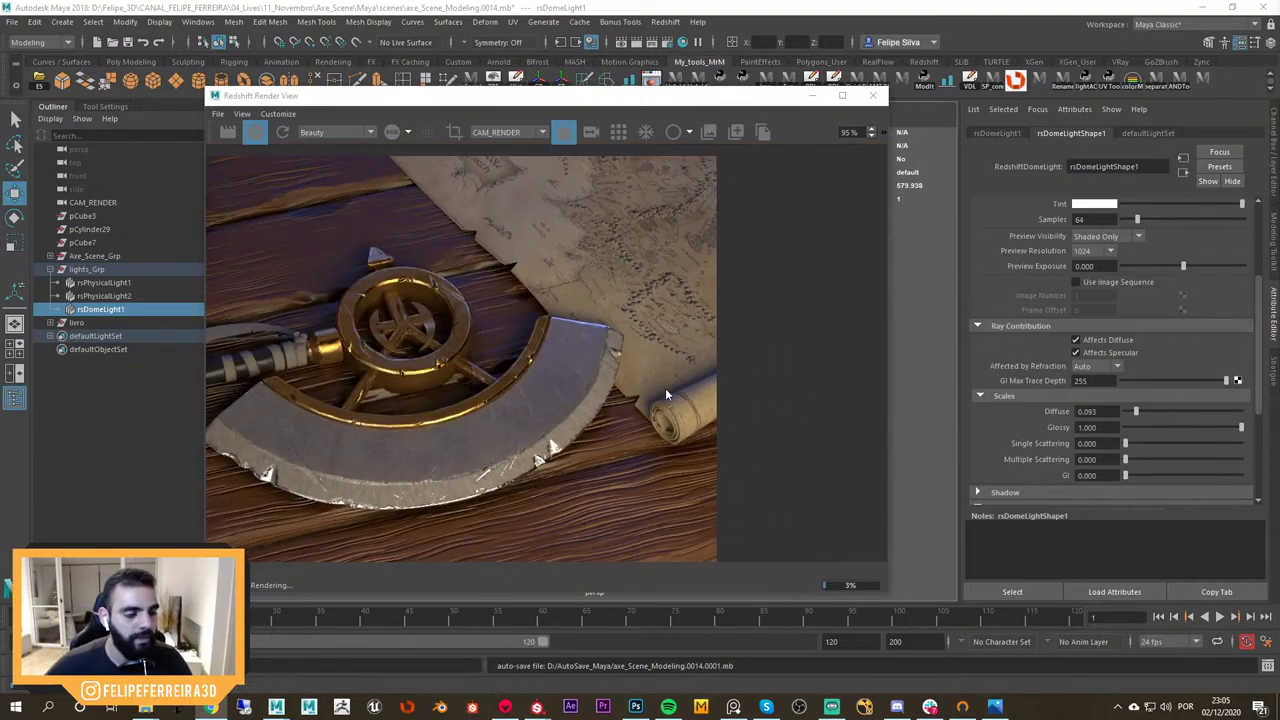
{"action": "scroll", "coordinate": [613, 374], "scroll_direction": "up", "scroll_amount": 1}
{"action": "scroll", "coordinate": [590, 371], "scroll_direction": "down", "scroll_amount": 3}
{"action": "scroll", "coordinate": [440, 366], "scroll_direction": "up", "scroll_amount": 3}
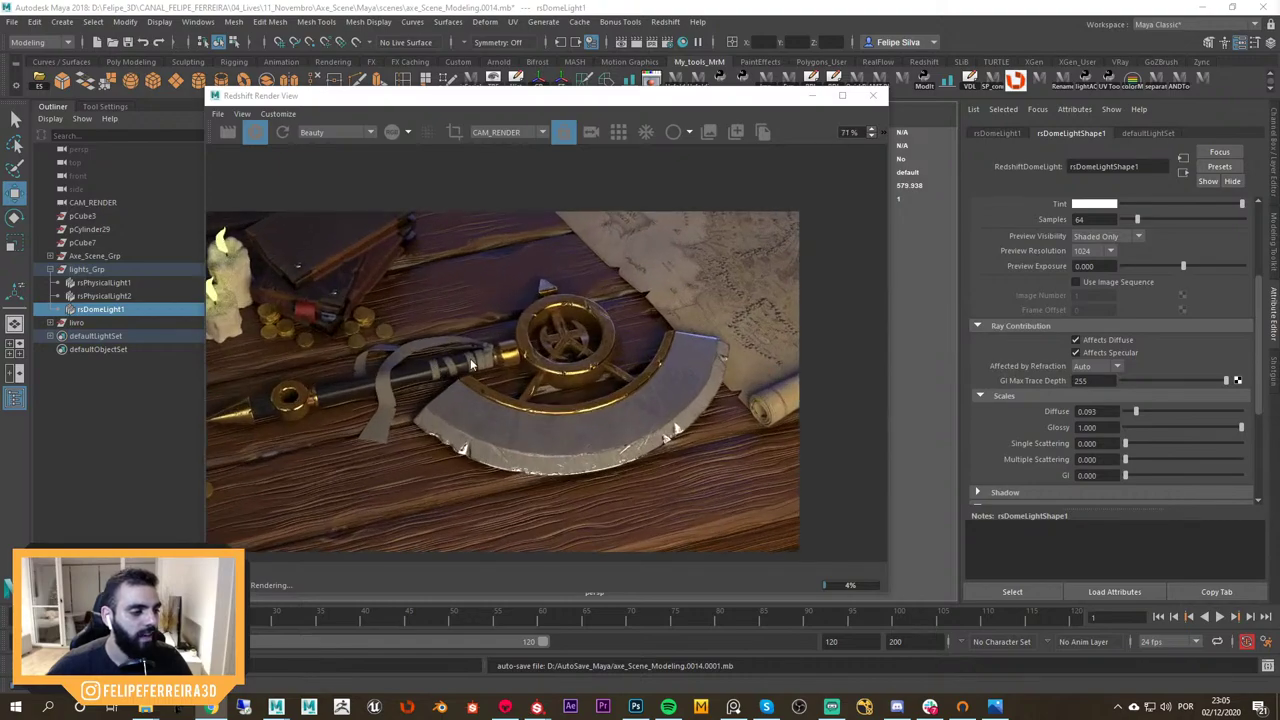
{"action": "scroll", "coordinate": [540, 370], "scroll_direction": "down", "scroll_amount": 1}
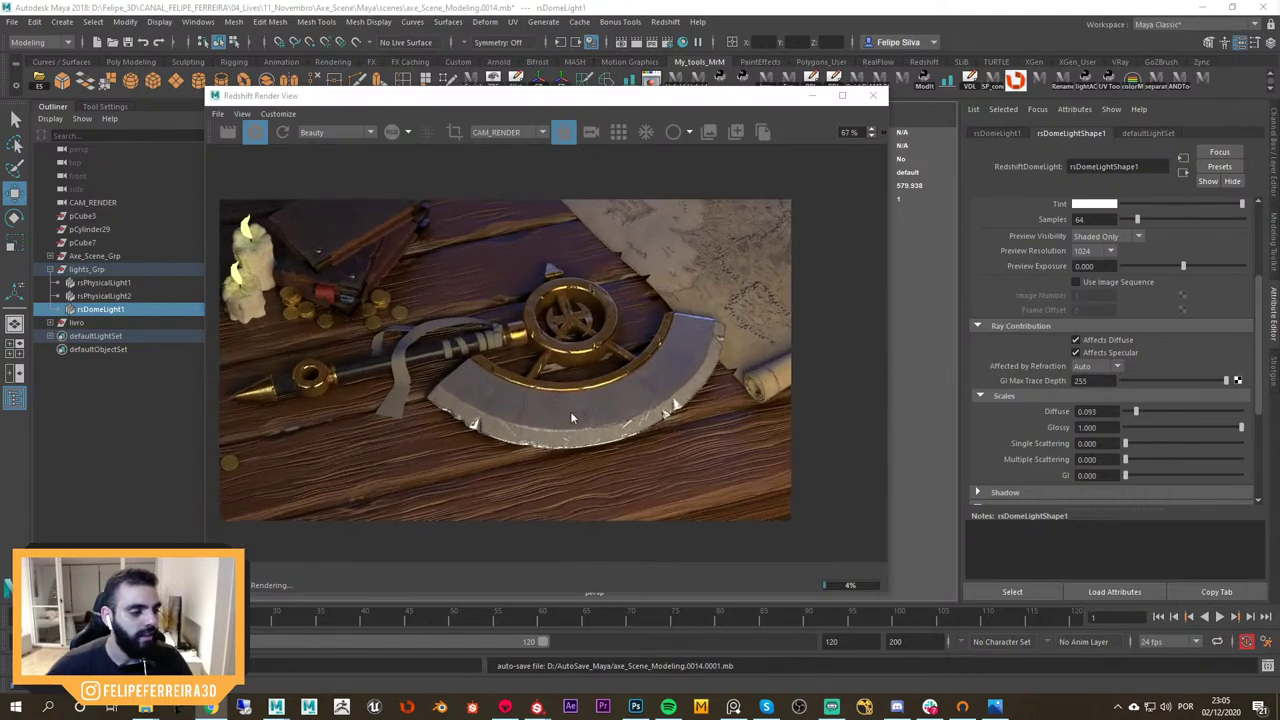
{"action": "scroll", "coordinate": [669, 486], "scroll_direction": "up", "scroll_amount": 1}
{"action": "scroll", "coordinate": [649, 500], "scroll_direction": "down", "scroll_amount": 2}
{"action": "scroll", "coordinate": [498, 493], "scroll_direction": "up", "scroll_amount": 1}
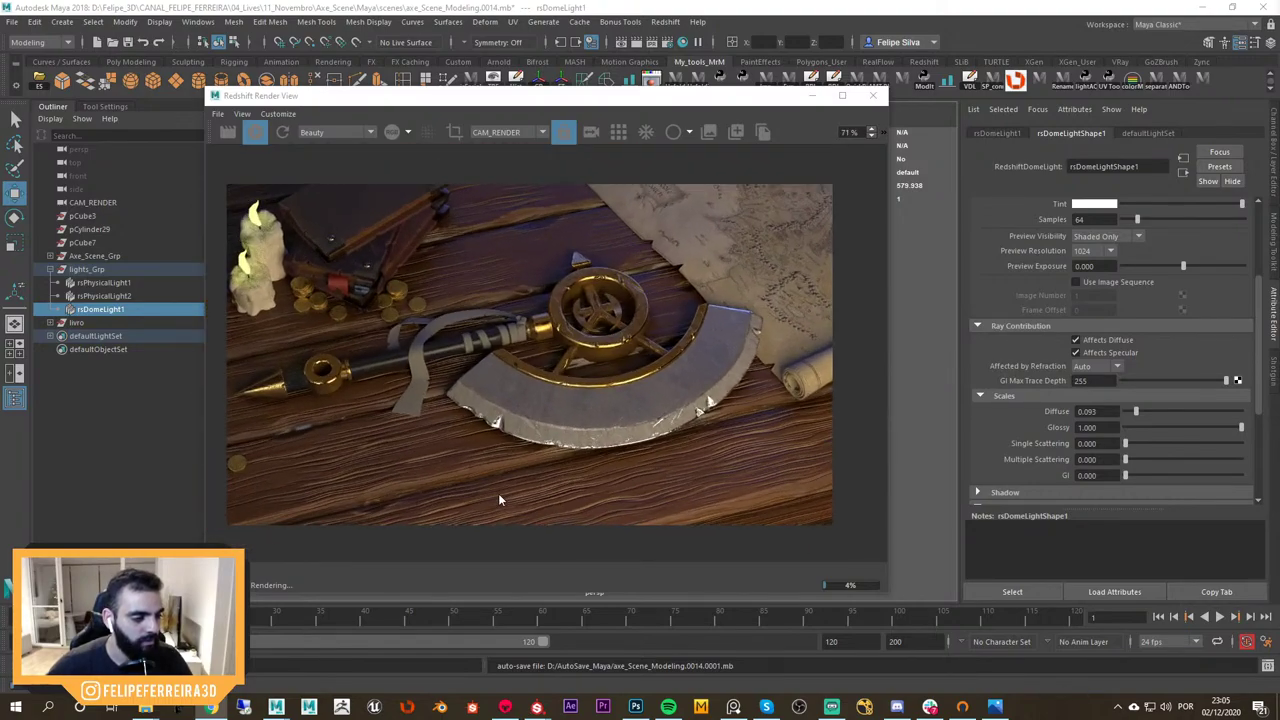
{"action": "scroll", "coordinate": [485, 495], "scroll_direction": "down", "scroll_amount": 2}
{"action": "scroll", "coordinate": [485, 495], "scroll_direction": "up", "scroll_amount": 2}
{"action": "scroll", "coordinate": [484, 480], "scroll_direction": "down", "scroll_amount": 1}
{"action": "scroll", "coordinate": [461, 478], "scroll_direction": "up", "scroll_amount": 4}
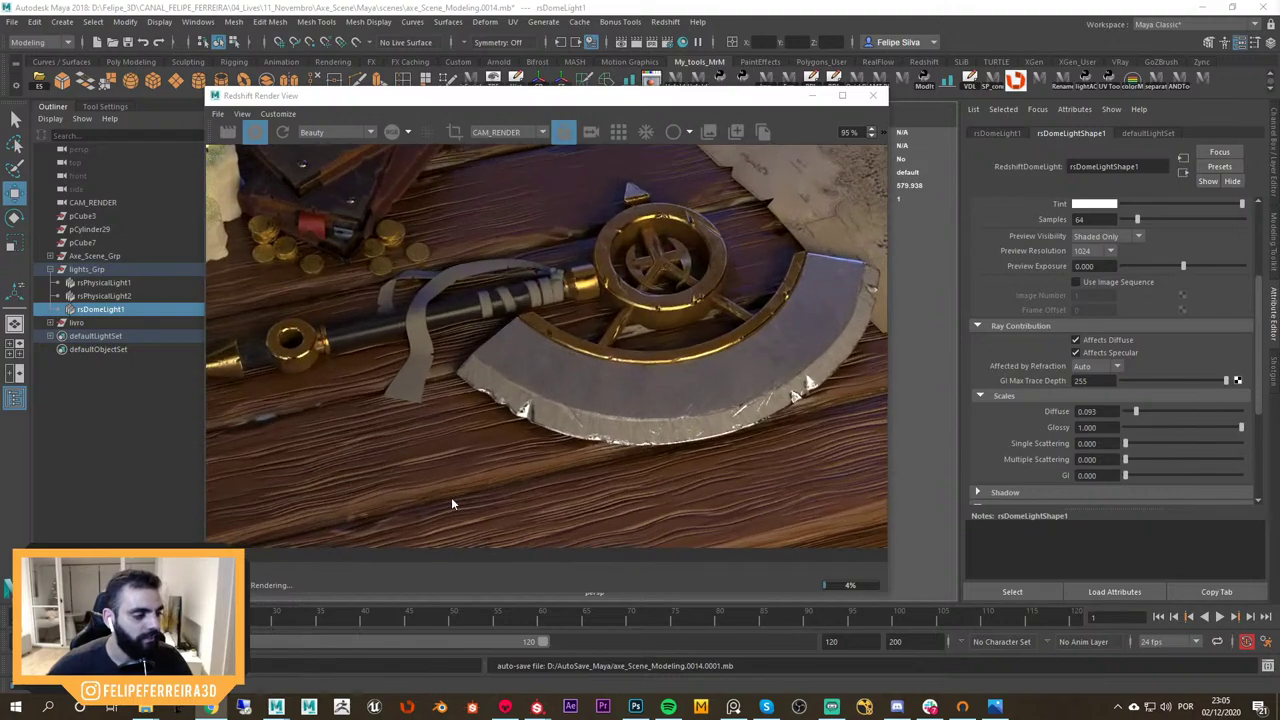
{"action": "middle_click_drag", "start_coordinate": [341, 508], "coordinate": [469, 420]}
{"action": "scroll", "coordinate": [438, 433], "scroll_direction": "up", "scroll_amount": 3}
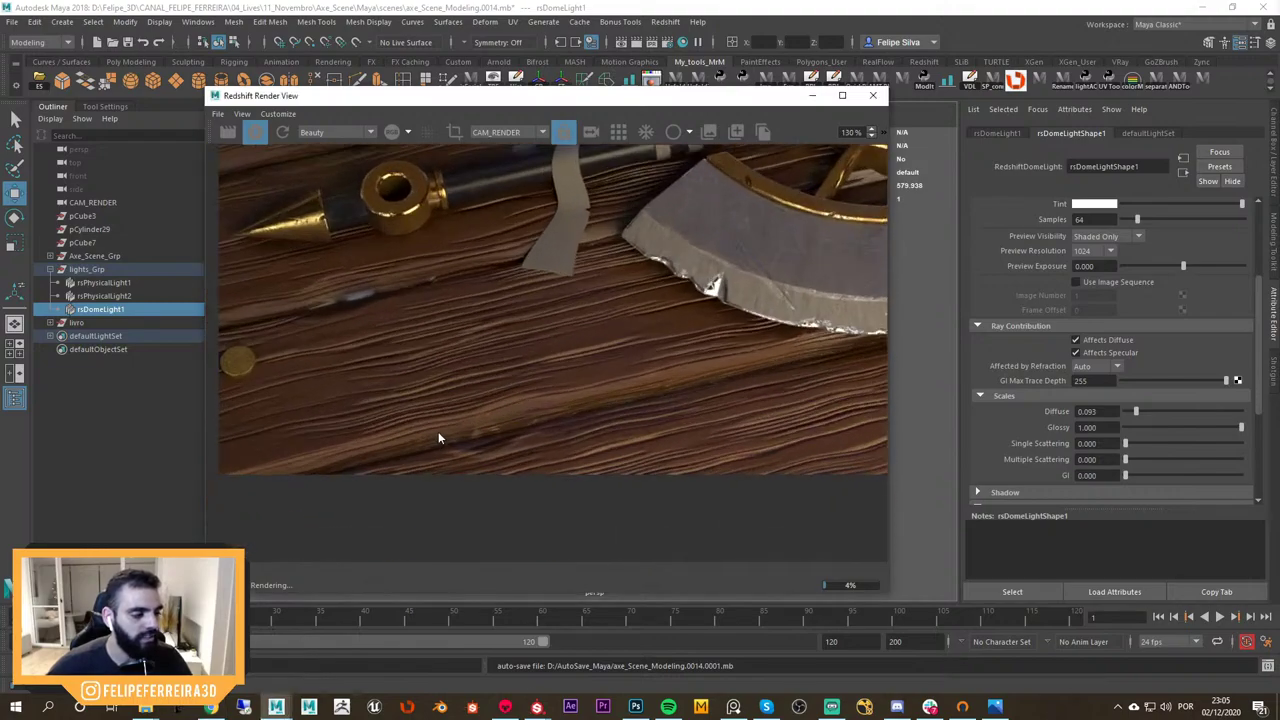
{"action": "scroll", "coordinate": [535, 394], "scroll_direction": "down", "scroll_amount": 5}
{"action": "scroll", "coordinate": [466, 471], "scroll_direction": "up", "scroll_amount": 2}
{"action": "scroll", "coordinate": [646, 526], "scroll_direction": "down", "scroll_amount": 2}
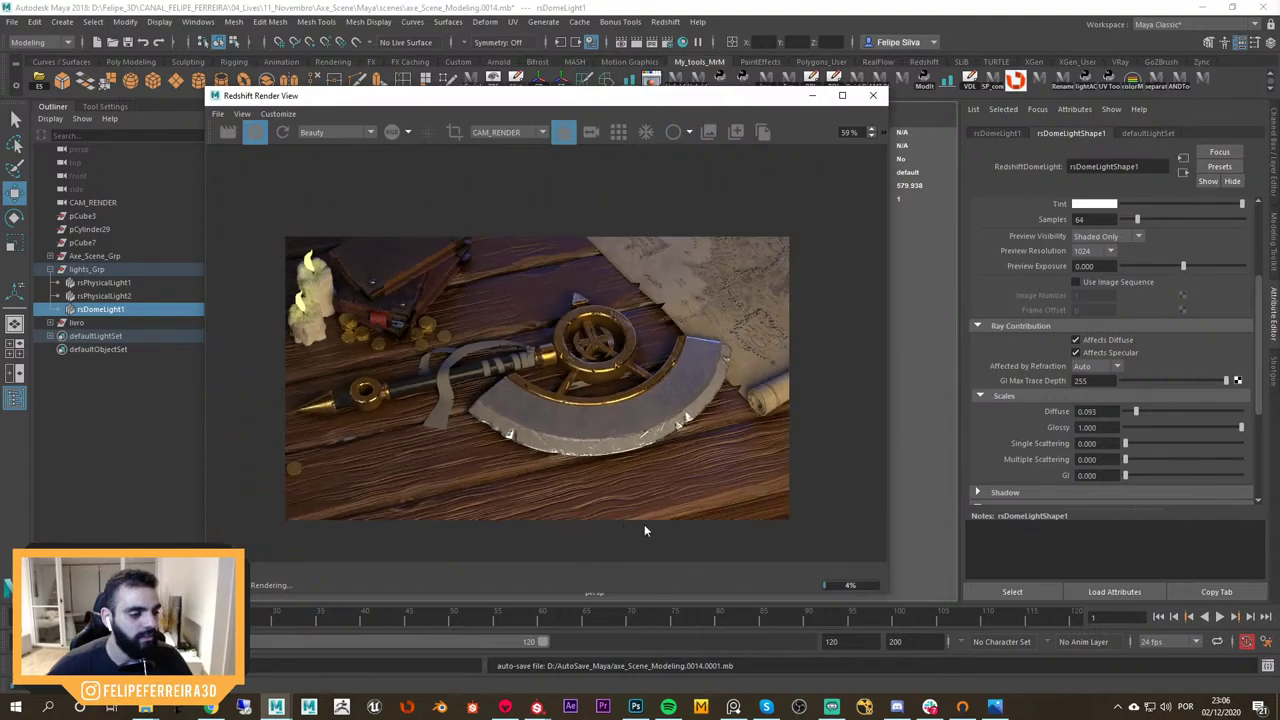
{"action": "scroll", "coordinate": [697, 457], "scroll_direction": "up", "scroll_amount": 3}
{"action": "scroll", "coordinate": [724, 408], "scroll_direction": "down", "scroll_amount": 5}
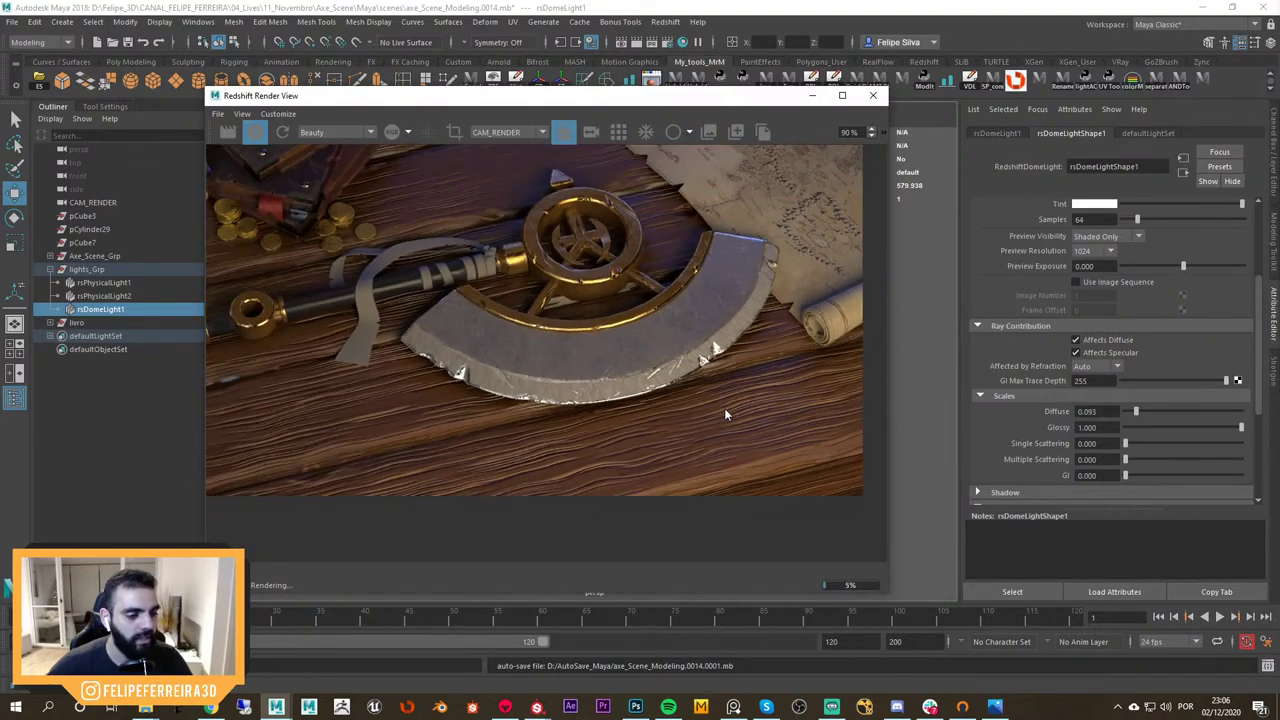
Inspect the candles, books, coins and axe handle in the render, and assess the overall lighting balance
{"action": "scroll", "coordinate": [451, 250], "scroll_direction": "up", "scroll_amount": 4}
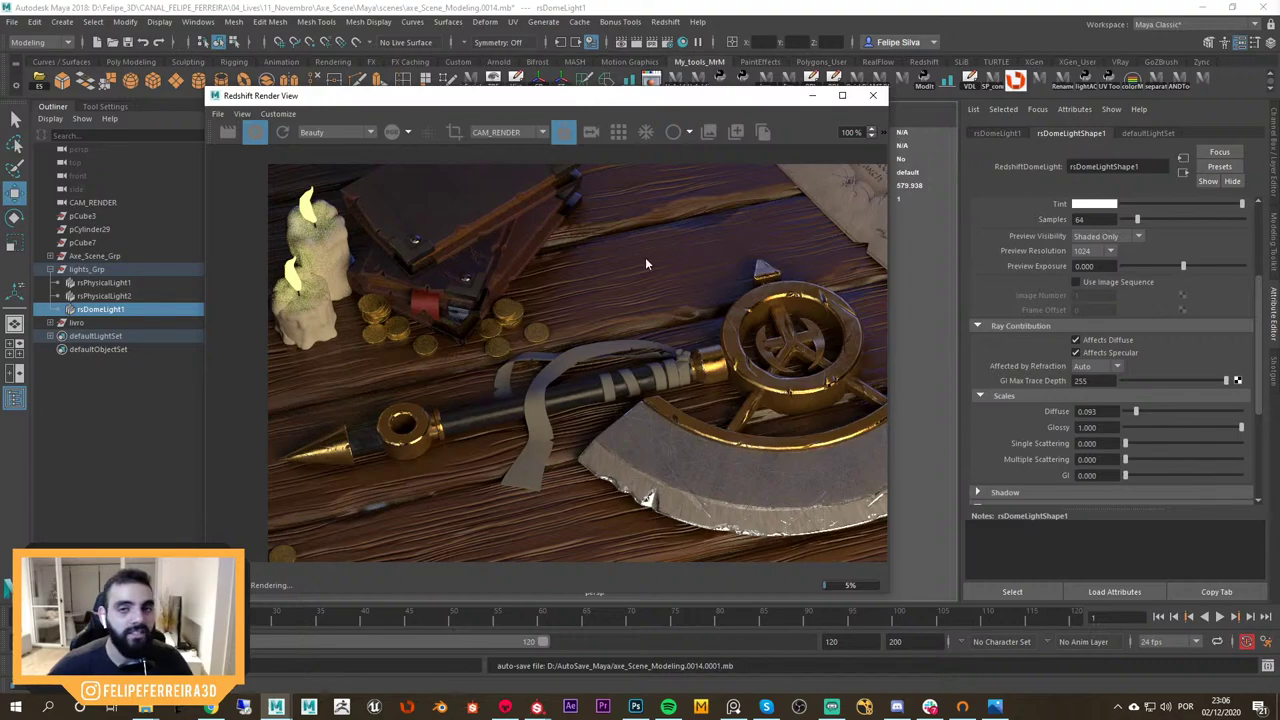
{"action": "scroll", "coordinate": [440, 296], "scroll_direction": "down", "scroll_amount": 3}
{"action": "scroll", "coordinate": [435, 317], "scroll_direction": "up", "scroll_amount": 2}
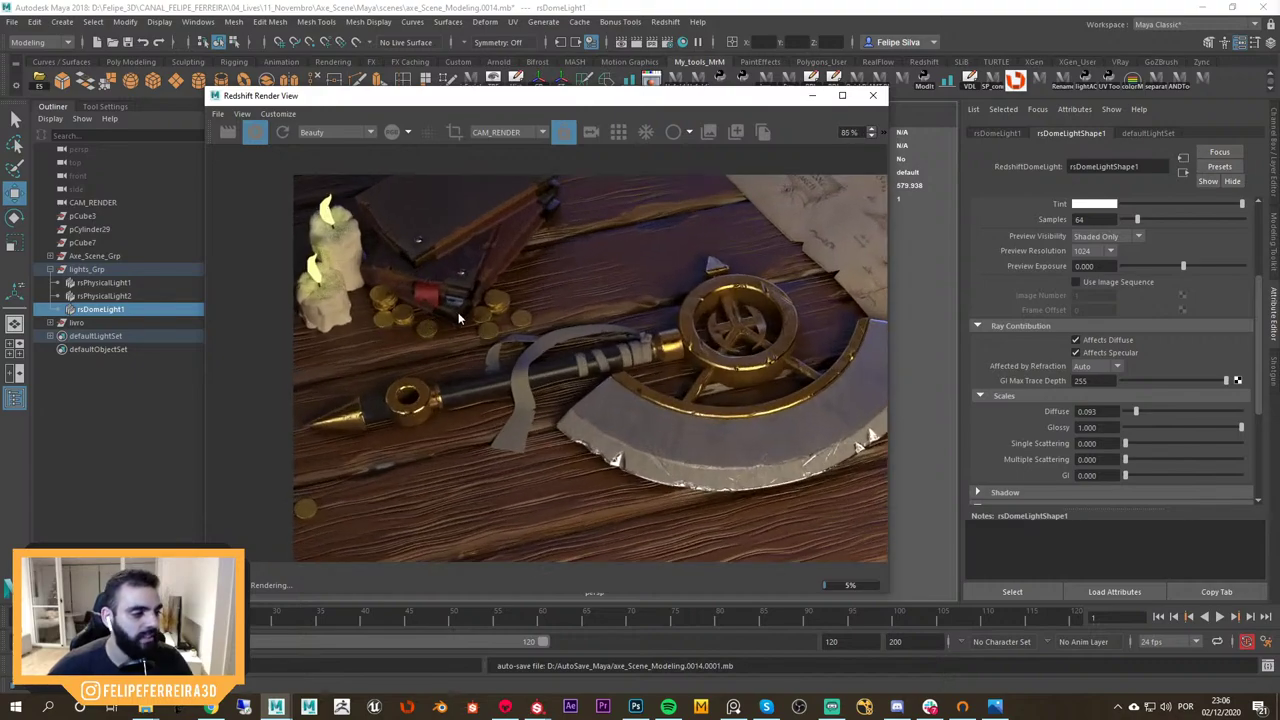
{"action": "scroll", "coordinate": [475, 318], "scroll_direction": "up", "scroll_amount": 3}
{"action": "scroll", "coordinate": [504, 332], "scroll_direction": "down", "scroll_amount": 2}
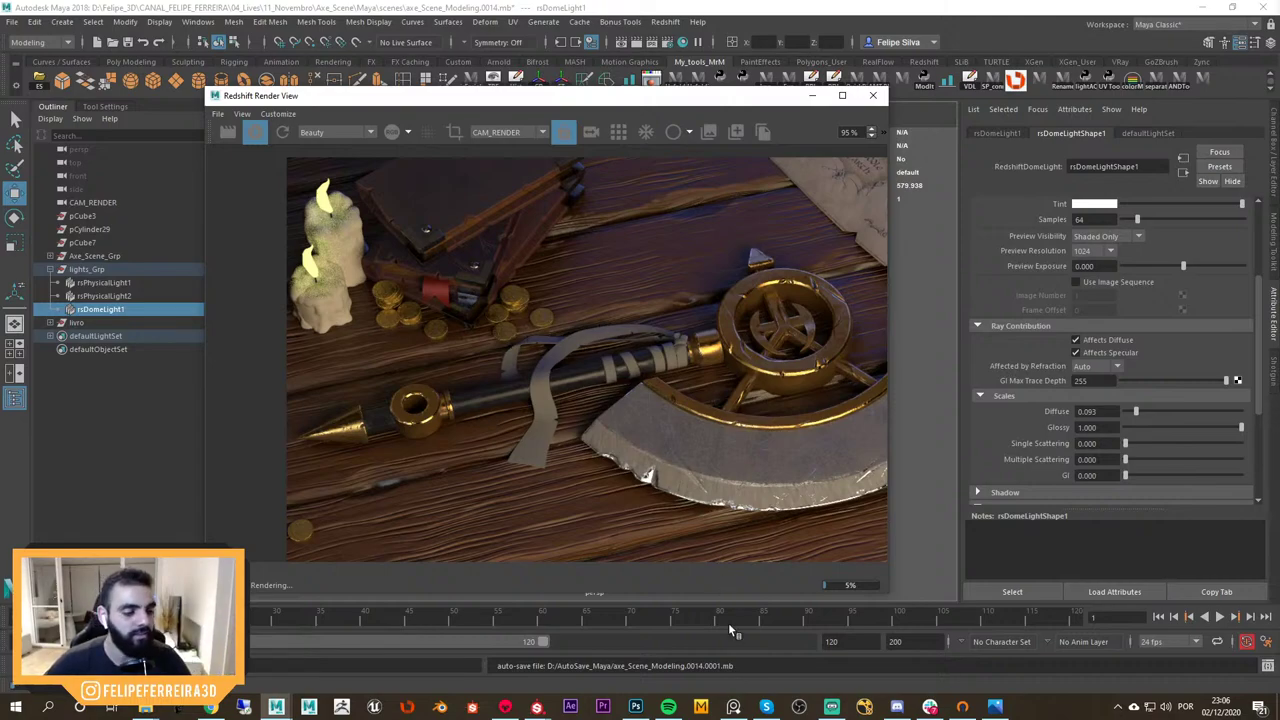
{"action": "scroll", "coordinate": [727, 377], "scroll_direction": "down", "scroll_amount": 3}
{"action": "scroll", "coordinate": [690, 370], "scroll_direction": "up", "scroll_amount": 3}
{"action": "scroll", "coordinate": [641, 358], "scroll_direction": "down", "scroll_amount": 4}
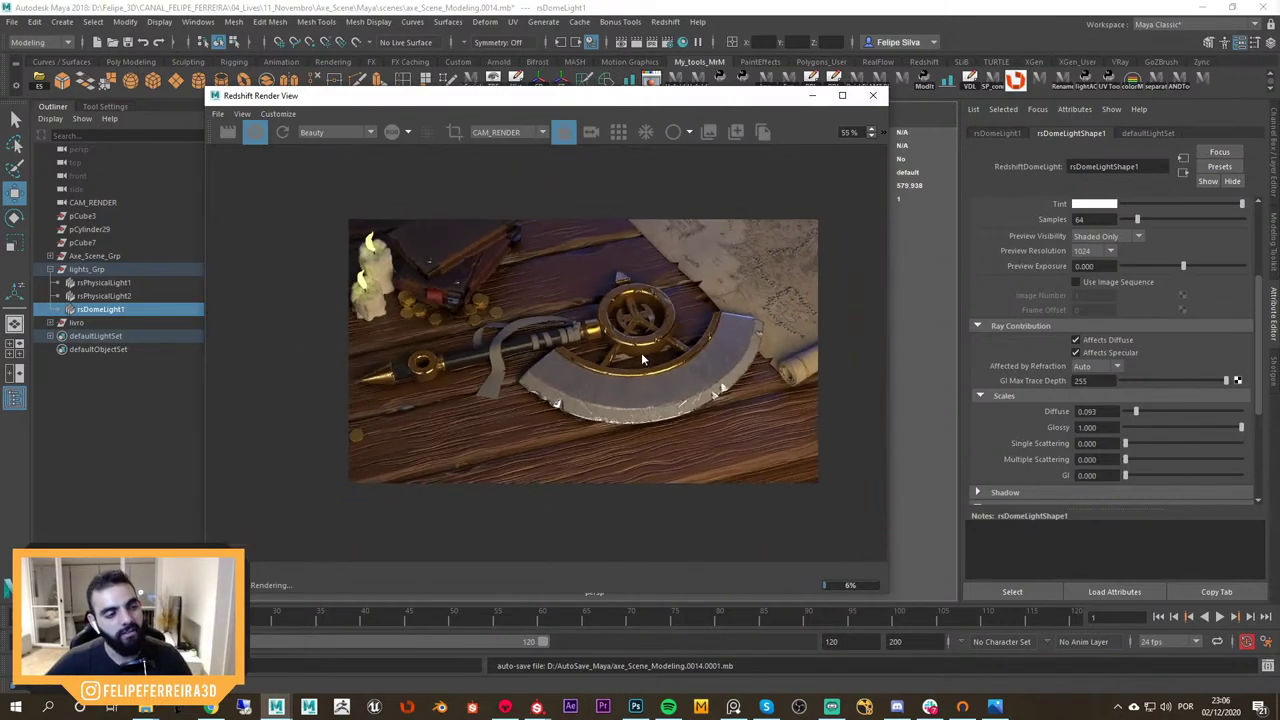
{"action": "scroll", "coordinate": [640, 358], "scroll_direction": "up", "scroll_amount": 2}
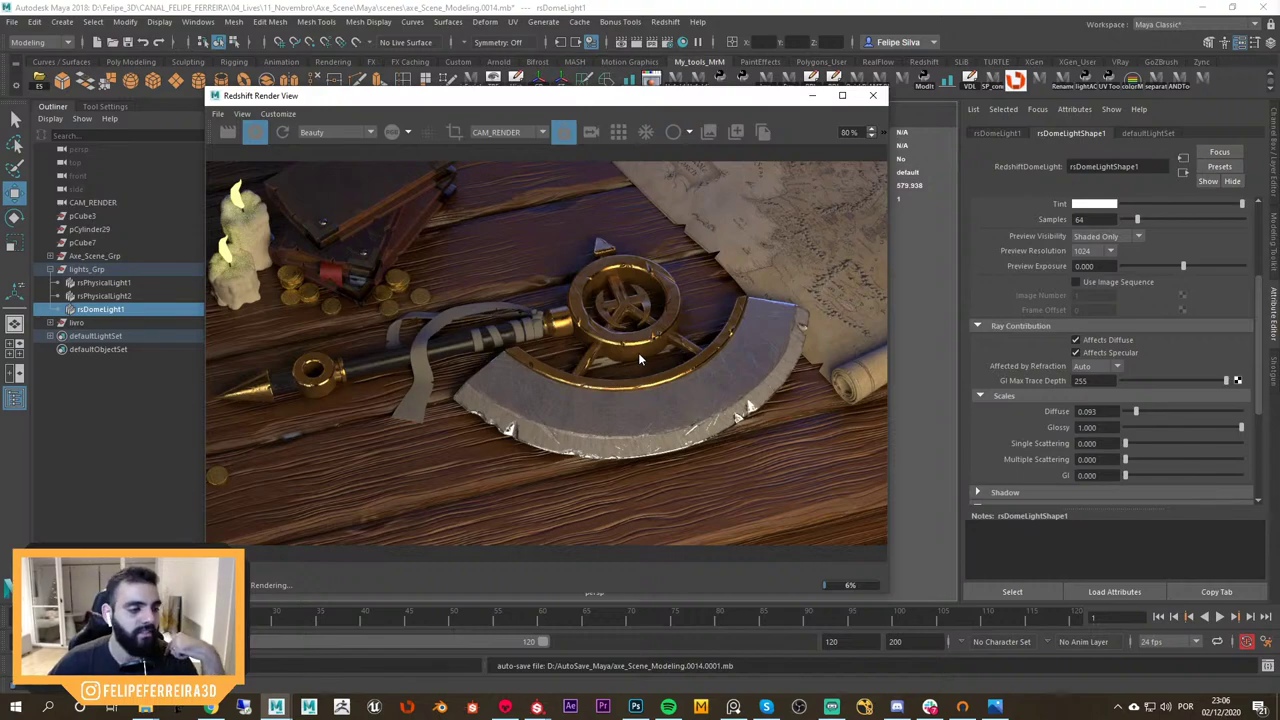
{"action": "scroll", "coordinate": [648, 397], "scroll_direction": "down", "scroll_amount": 1}
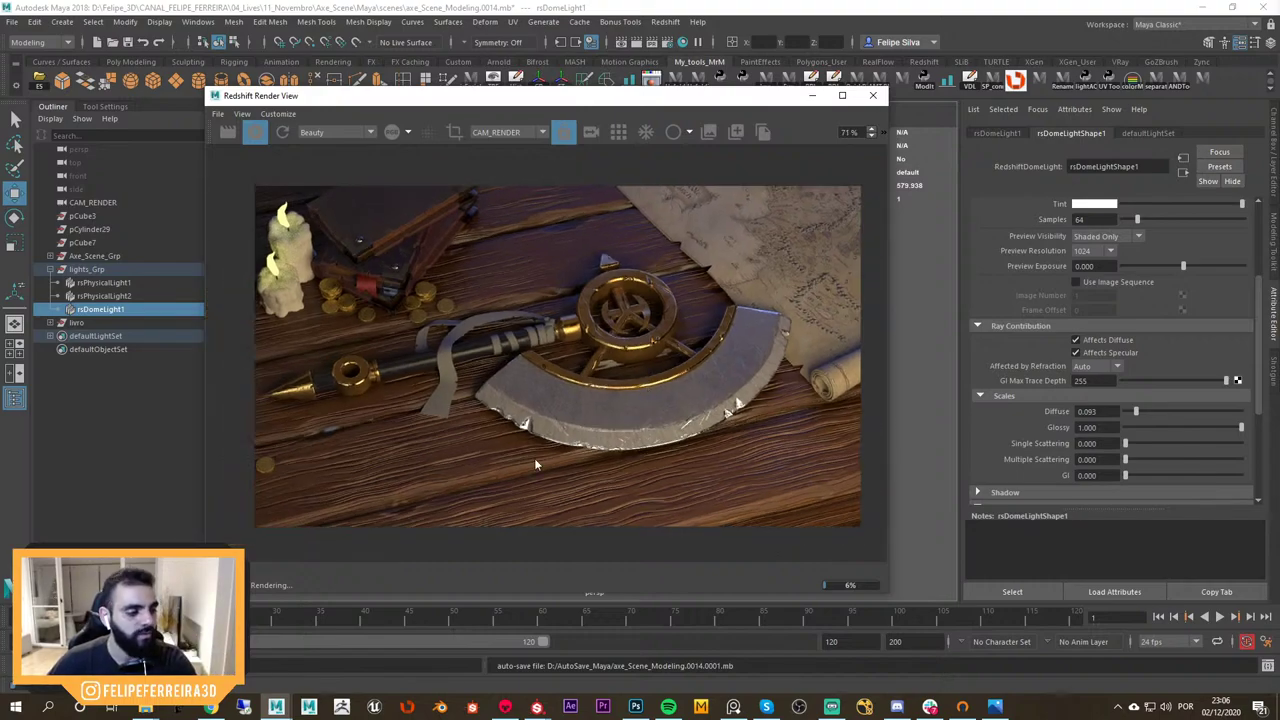
Switch to the reference board and examine the light and highlights on the painted axe's blade, handle and wooden table
{"action": "left_click", "coordinate": [211, 707]}
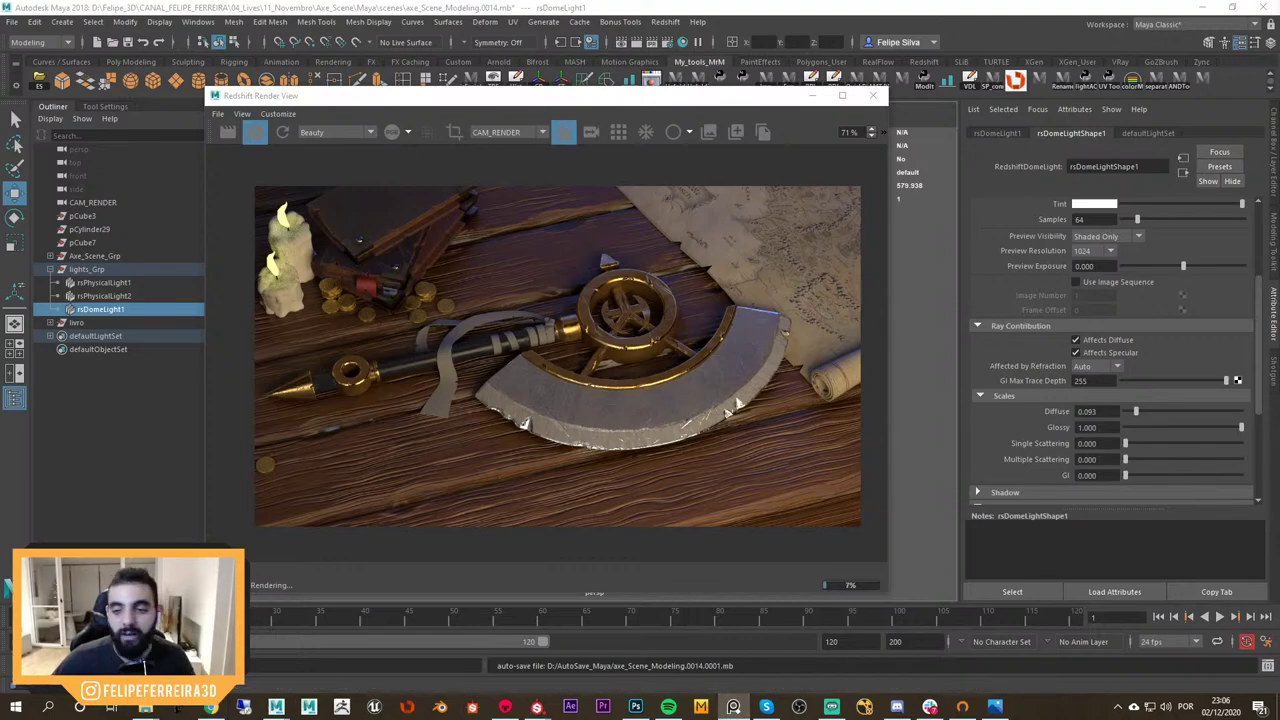
{"action": "left_click", "coordinate": [734, 707]}
{"action": "right_click_drag", "start_coordinate": [882, 370], "coordinate": [682, 340]}
{"action": "scroll", "coordinate": [806, 291], "scroll_direction": "up", "scroll_amount": 4}
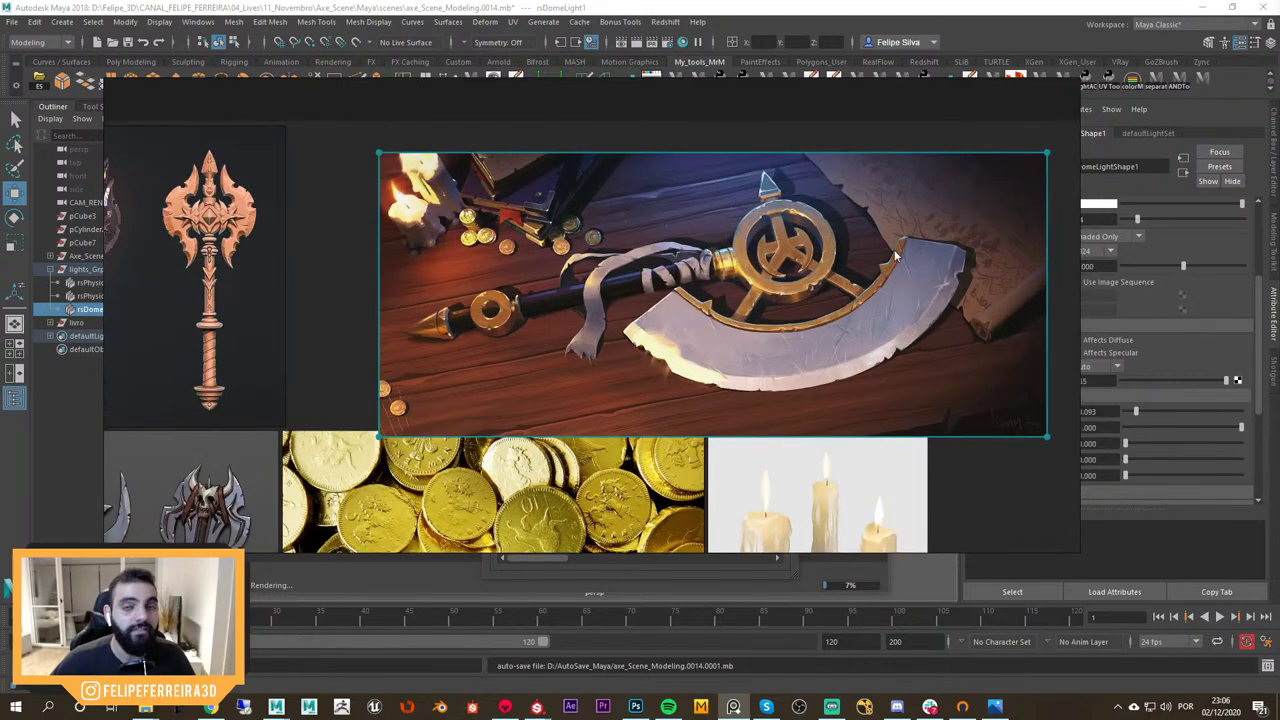
{"action": "middle_click_drag", "start_coordinate": [721, 241], "coordinate": [534, 233]}
{"action": "scroll", "coordinate": [589, 251], "scroll_direction": "up", "scroll_amount": 2}
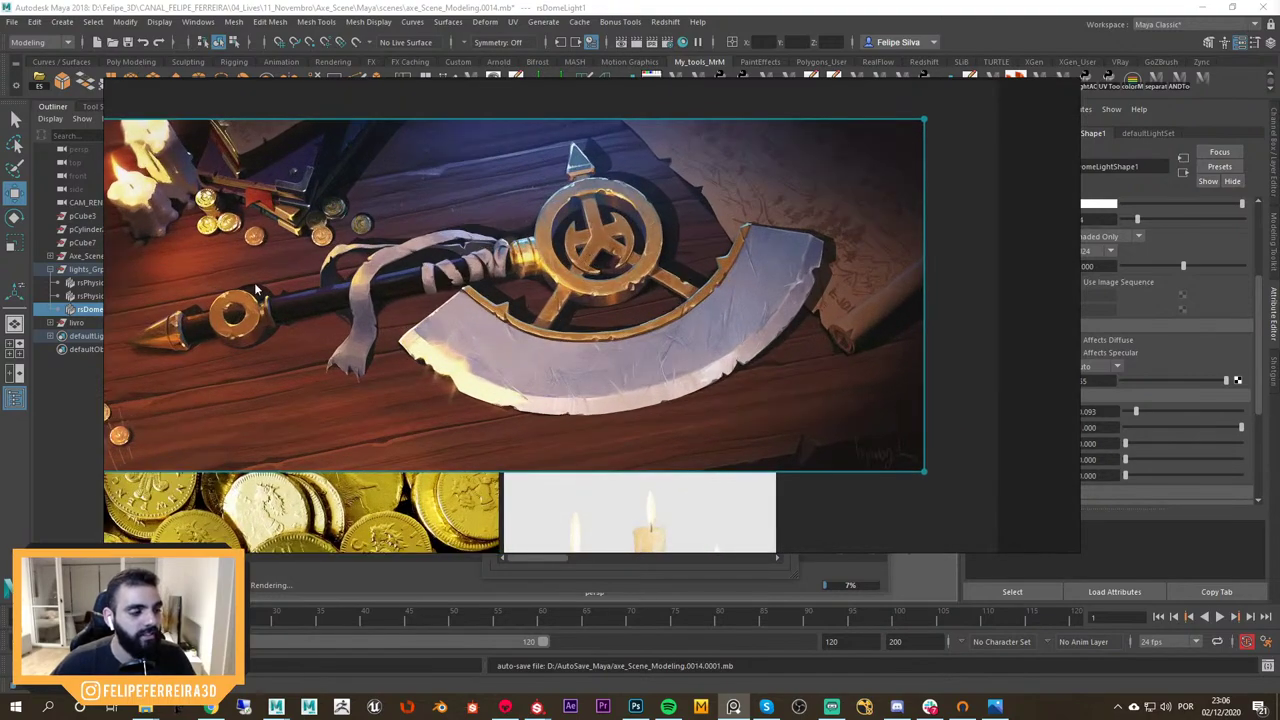
{"action": "key", "text": "q"}
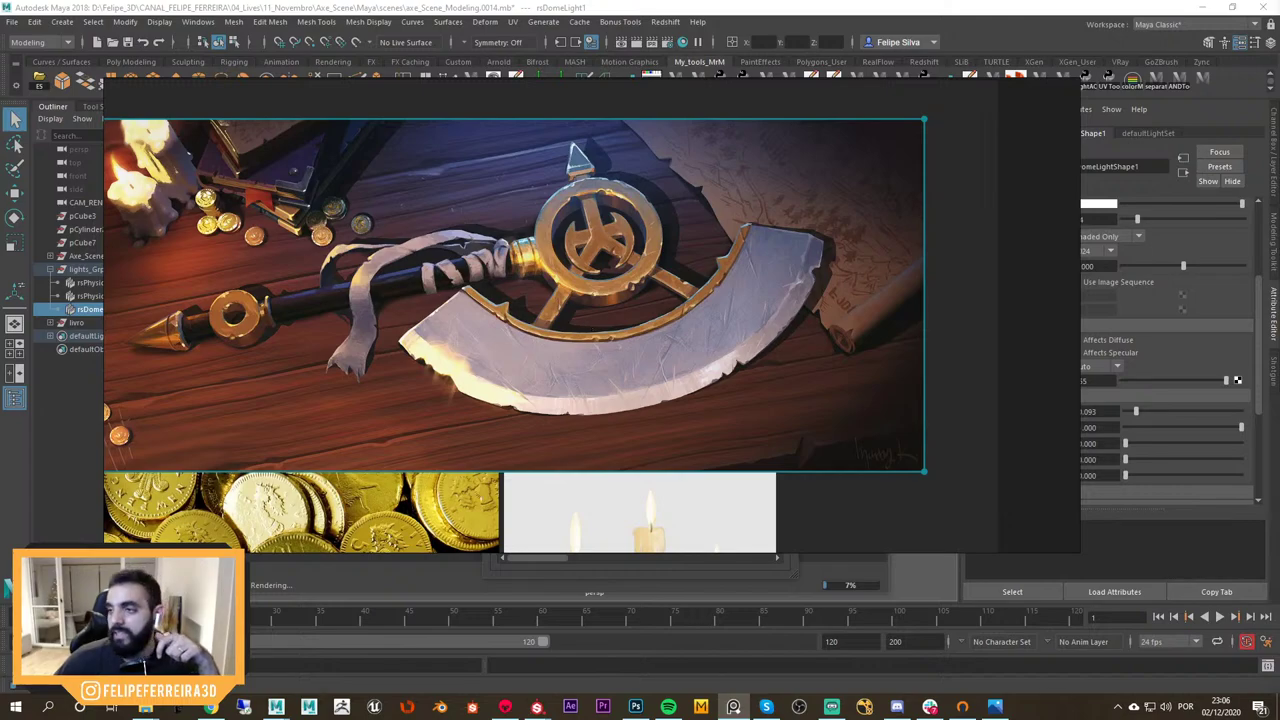
Switch from the reference board to Substance Painter and collapse the SC_WOOD layer folder in the Wood_SH texture set
{"action": "right_click_drag", "start_coordinate": [742, 230], "coordinate": [1279, 262]}
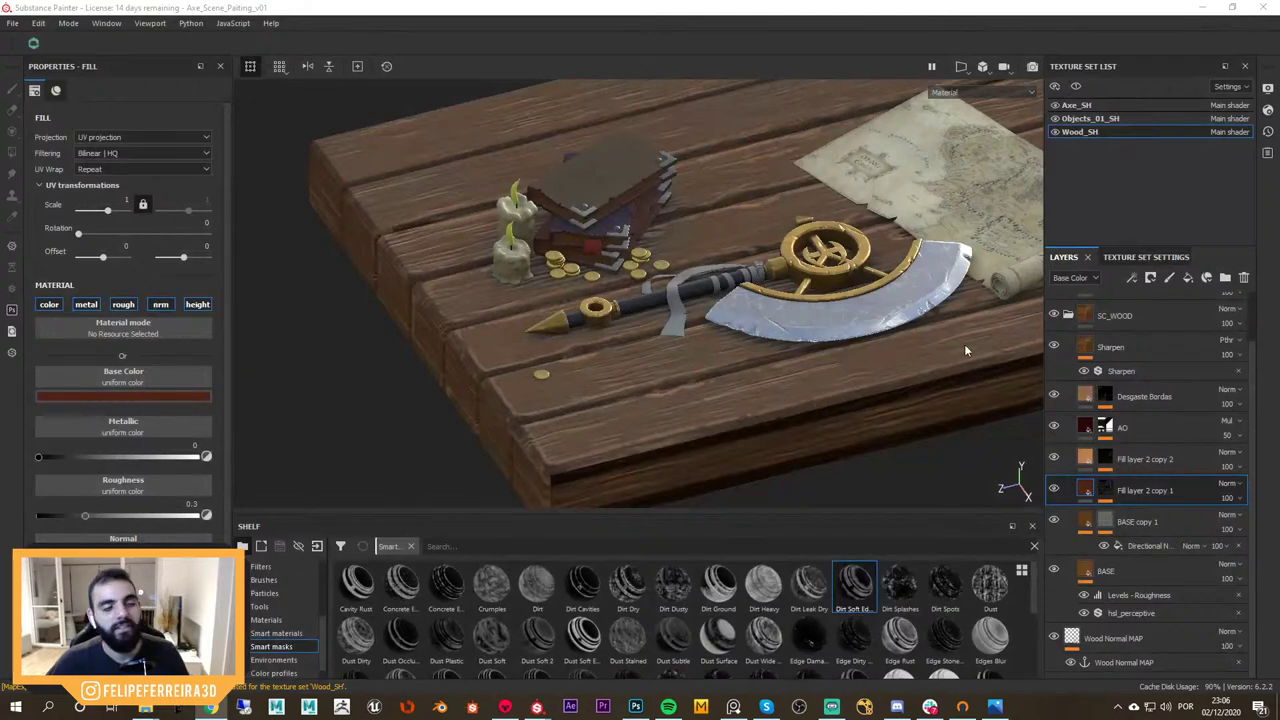
{"action": "left_click_drag", "start_coordinate": [964, 344], "coordinate": [768, 338], "text": "alt"}
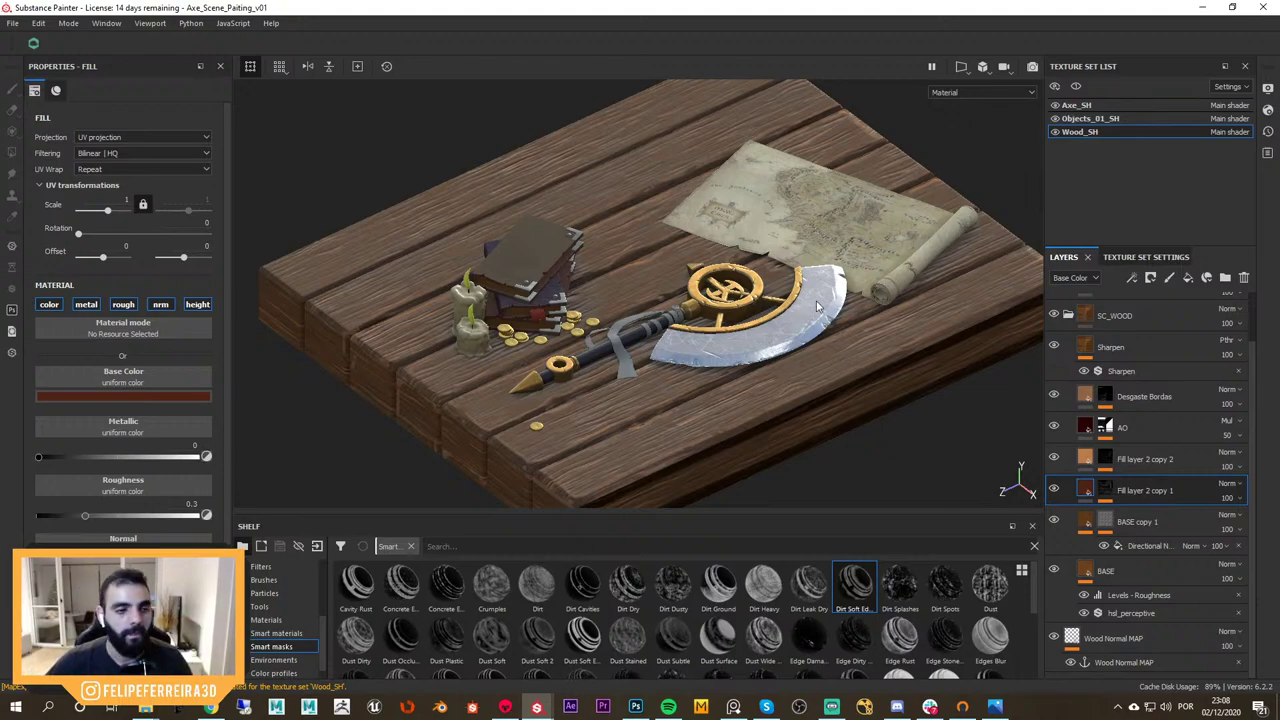
{"action": "middle_click_drag", "start_coordinate": [880, 324], "coordinate": [749, 339], "text": "alt"}
{"action": "left_click", "coordinate": [1070, 315]}
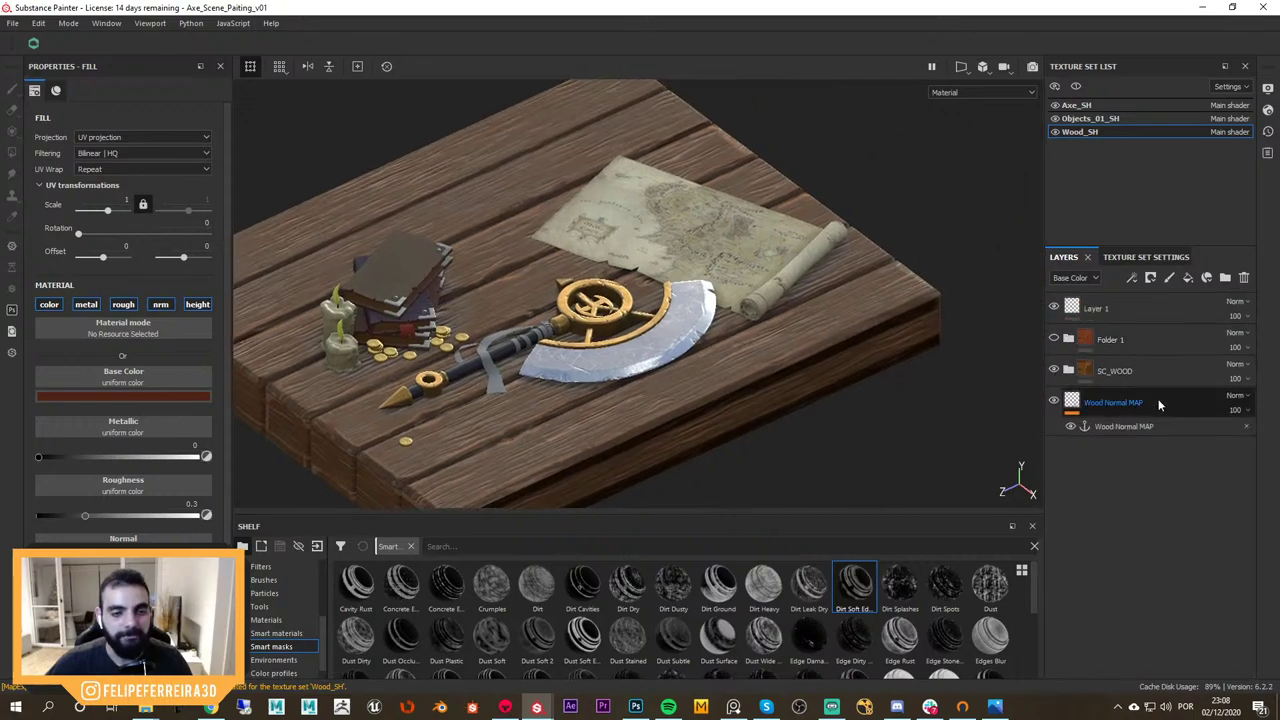
Examine the textured axe, candles, books, map and wooden table from several angles
{"action": "left_click_drag", "start_coordinate": [817, 345], "coordinate": [804, 381], "text": "alt"}
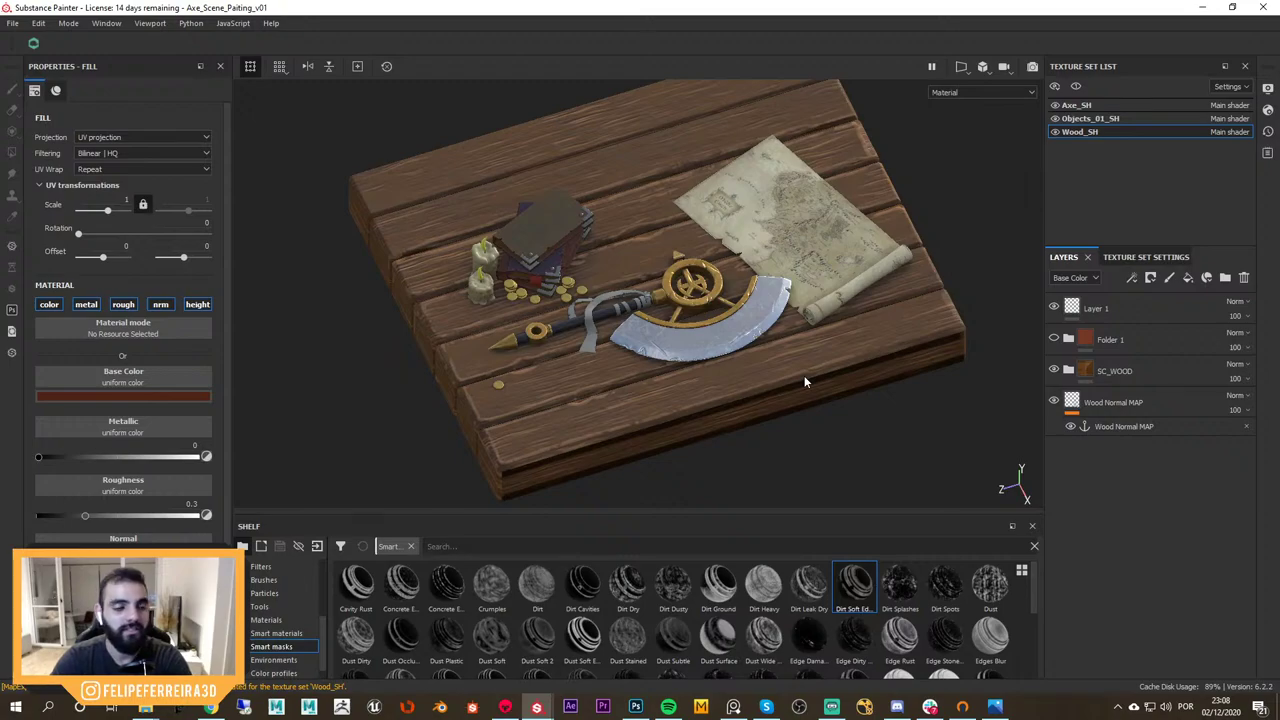
{"action": "key", "text": "4"}
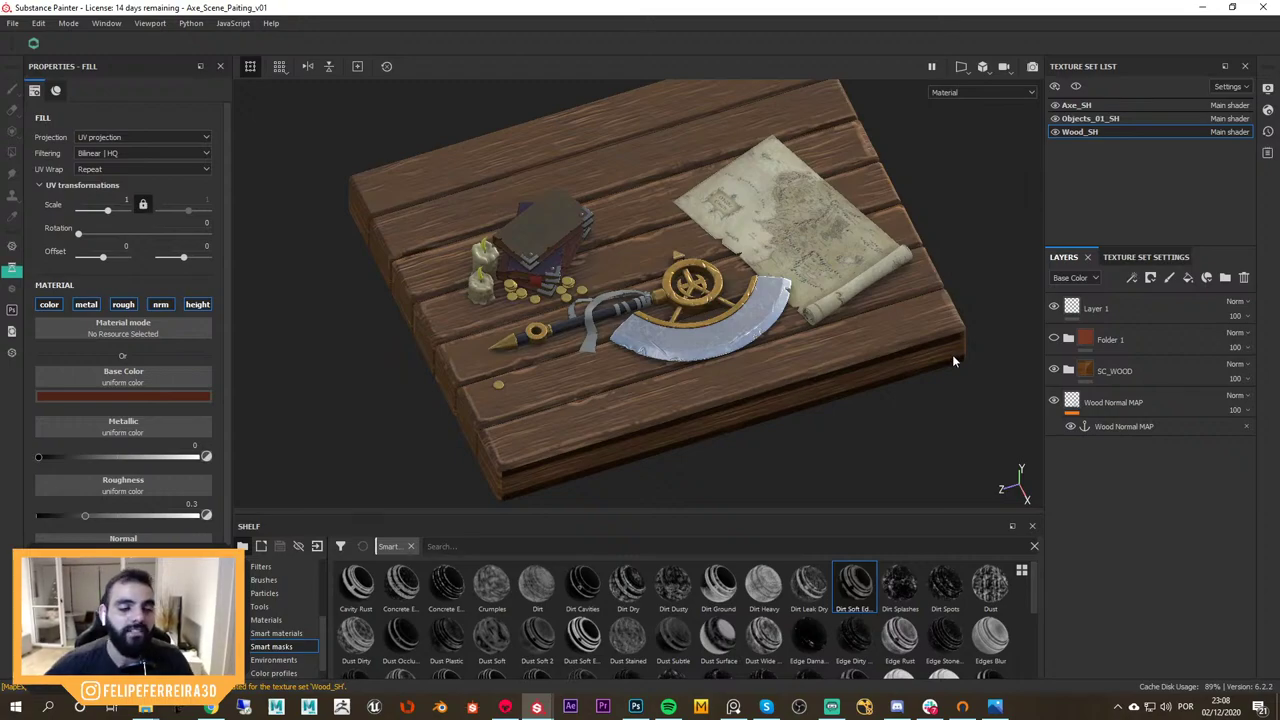
{"action": "left_click_drag", "start_coordinate": [915, 432], "coordinate": [963, 358], "text": "alt"}
{"action": "right_click_drag", "start_coordinate": [963, 358], "coordinate": [855, 307], "text": "alt"}
{"action": "middle_click_drag", "start_coordinate": [855, 307], "coordinate": [879, 314], "text": "alt"}
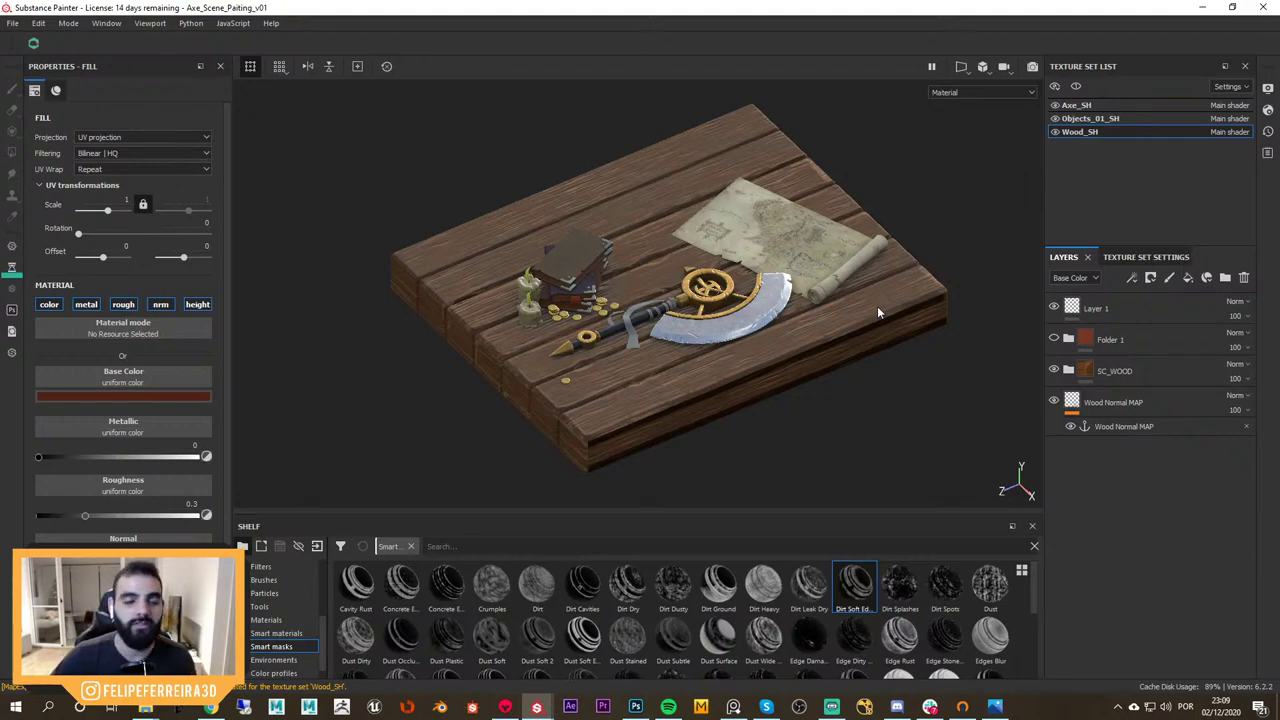
{"action": "mouse_move", "coordinate": [898, 302]}
{"action": "left_mouse_down", "text": "alt"}
{"action": "mouse_move", "coordinate": [866, 400]}
{"action": "mouse_move", "coordinate": [868, 318]}
{"action": "mouse_move", "coordinate": [886, 323]}
{"action": "left_mouse_up", "text": "alt"}
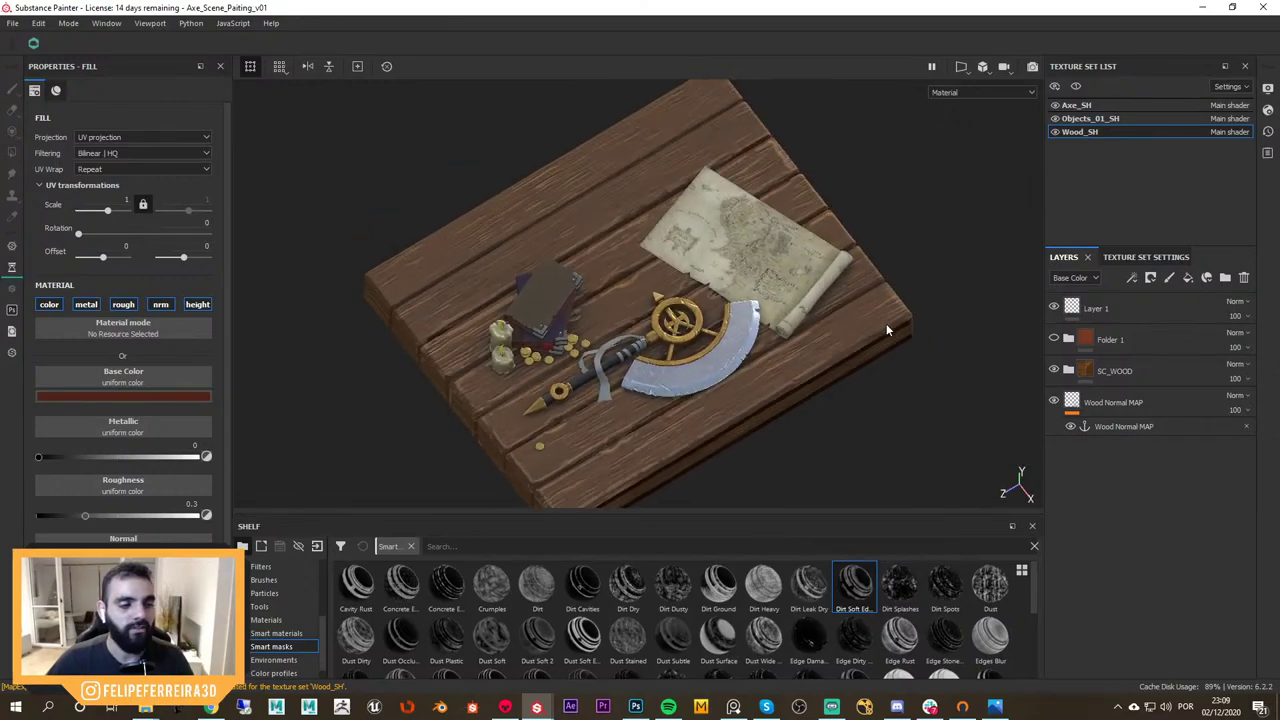
Save the Axe_Scene_Paiting_v01 project and switch away from it
{"action": "key", "text": "ctrl+s"}
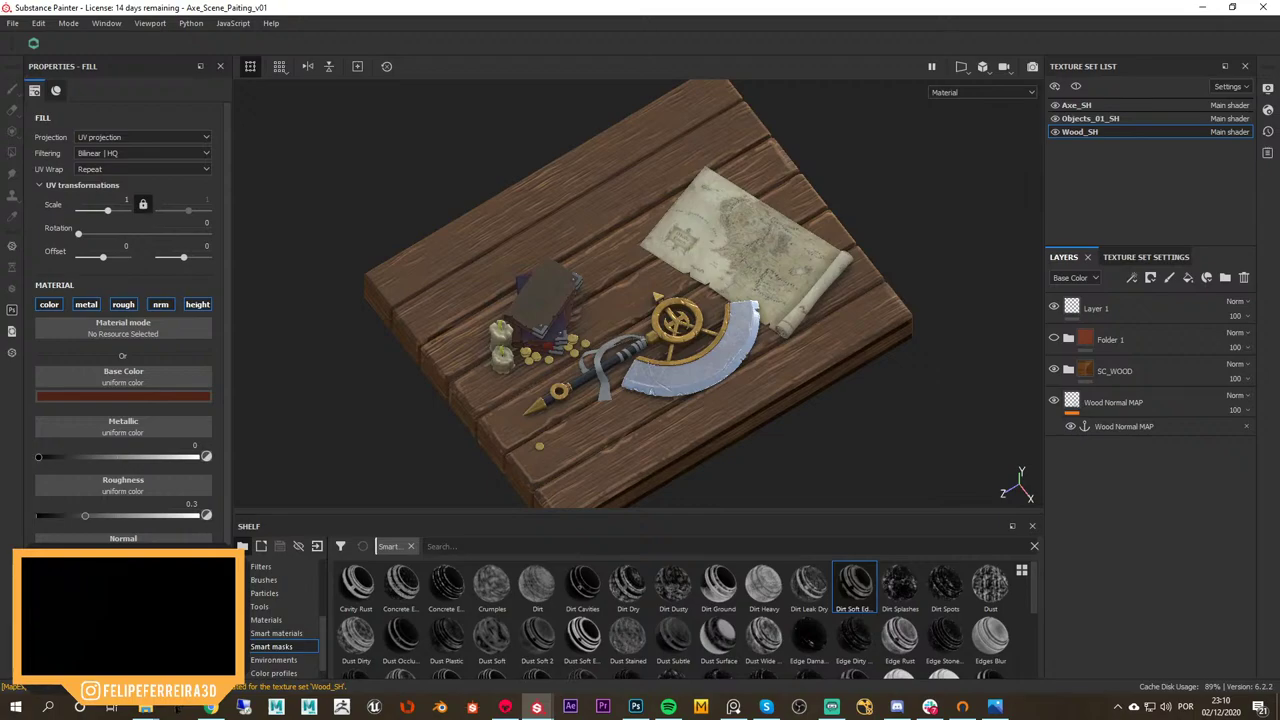
{"action": "key", "text": "alt+Tab"}
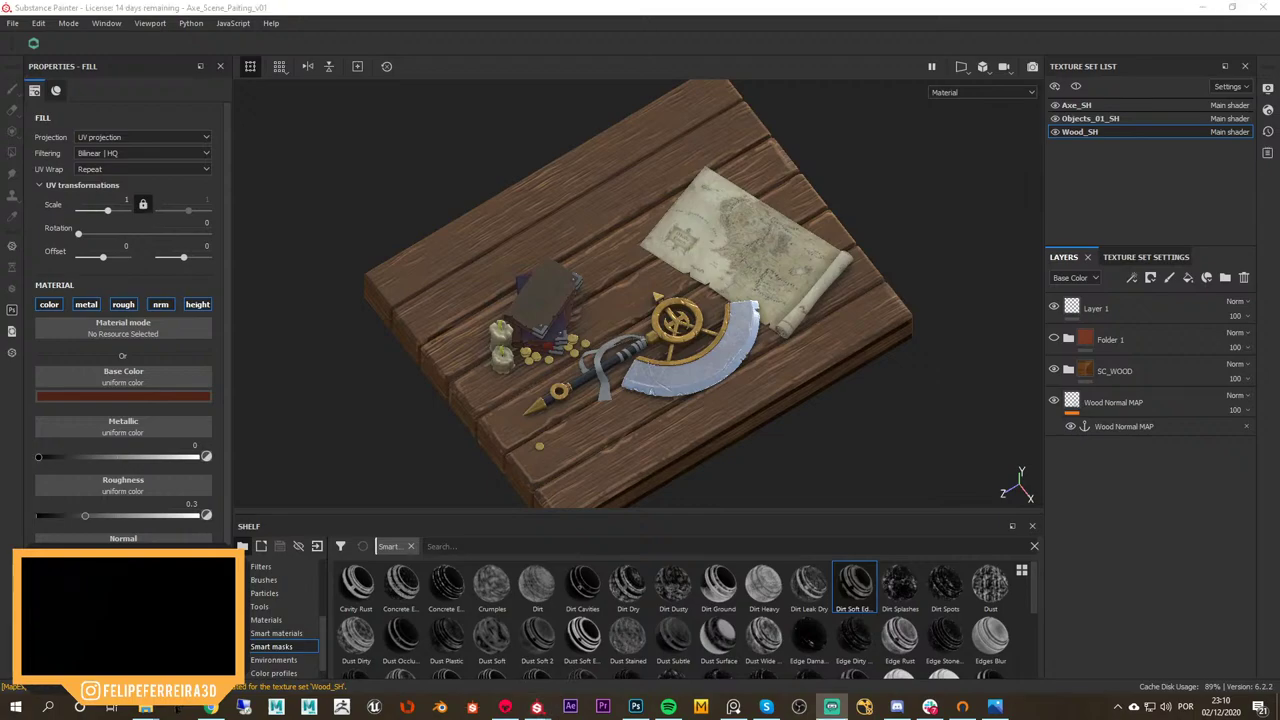